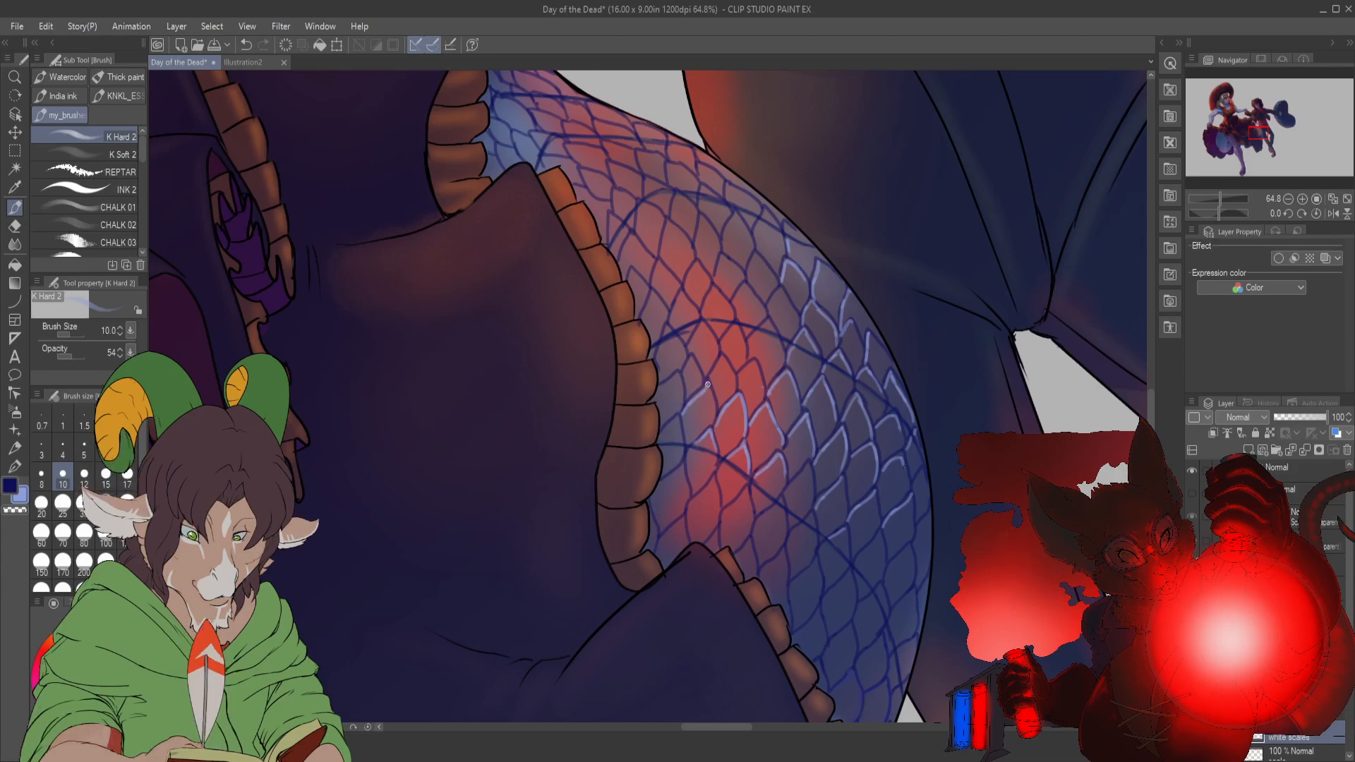
- Paint light highlight strokes along the scale edges in the red-lit middle of the tail with the K Hard 2 brush
left_click_drag(717, 391, 709, 428)
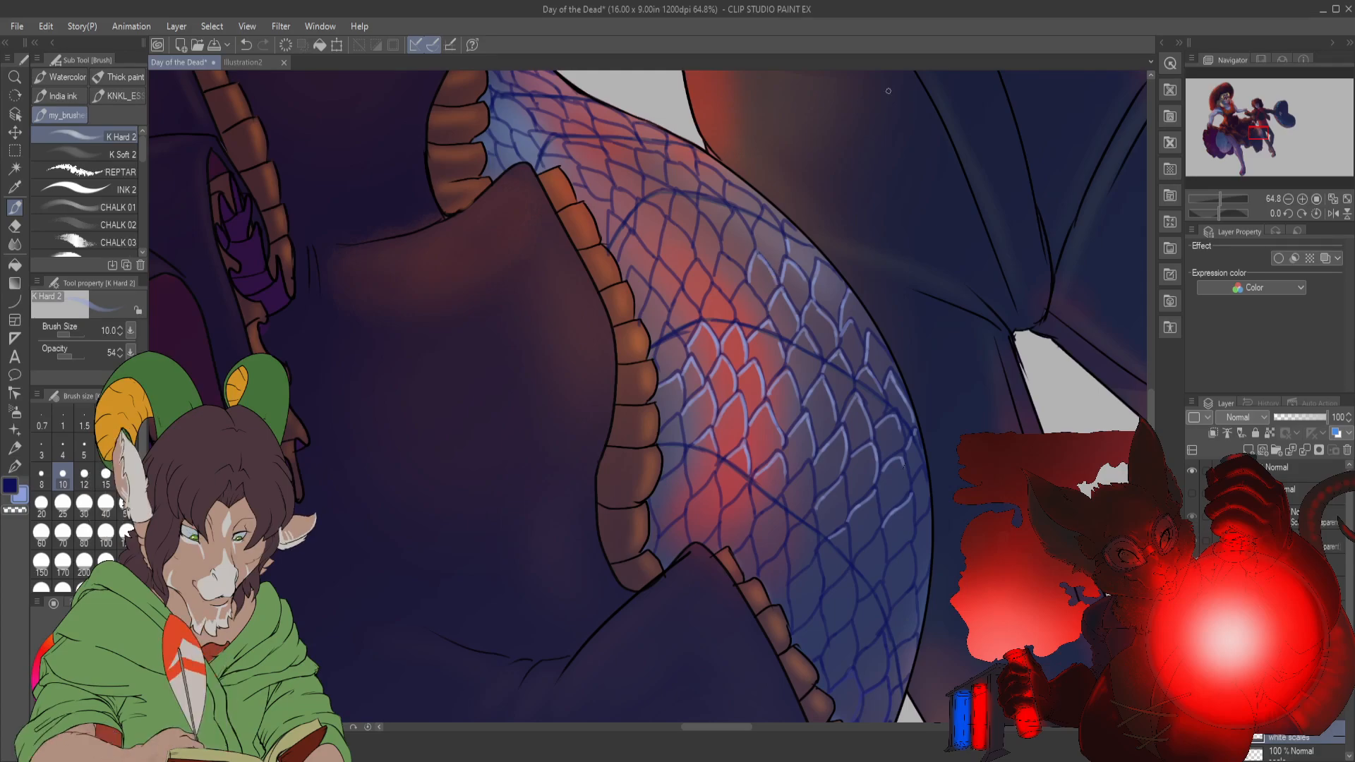
- View the Heven_New.jpg image and return to the Day of the Dead canvas
key("ctrl+Tab")
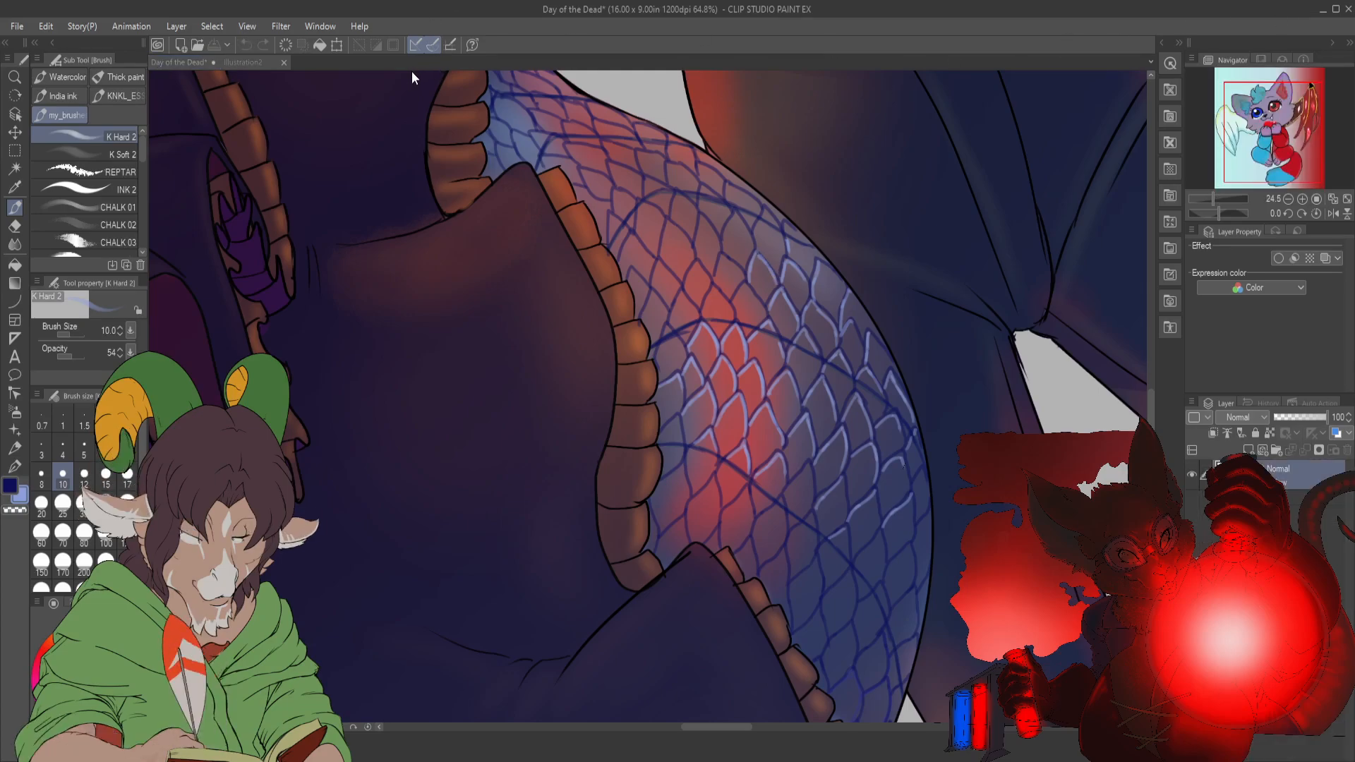
left_click(321, 62)
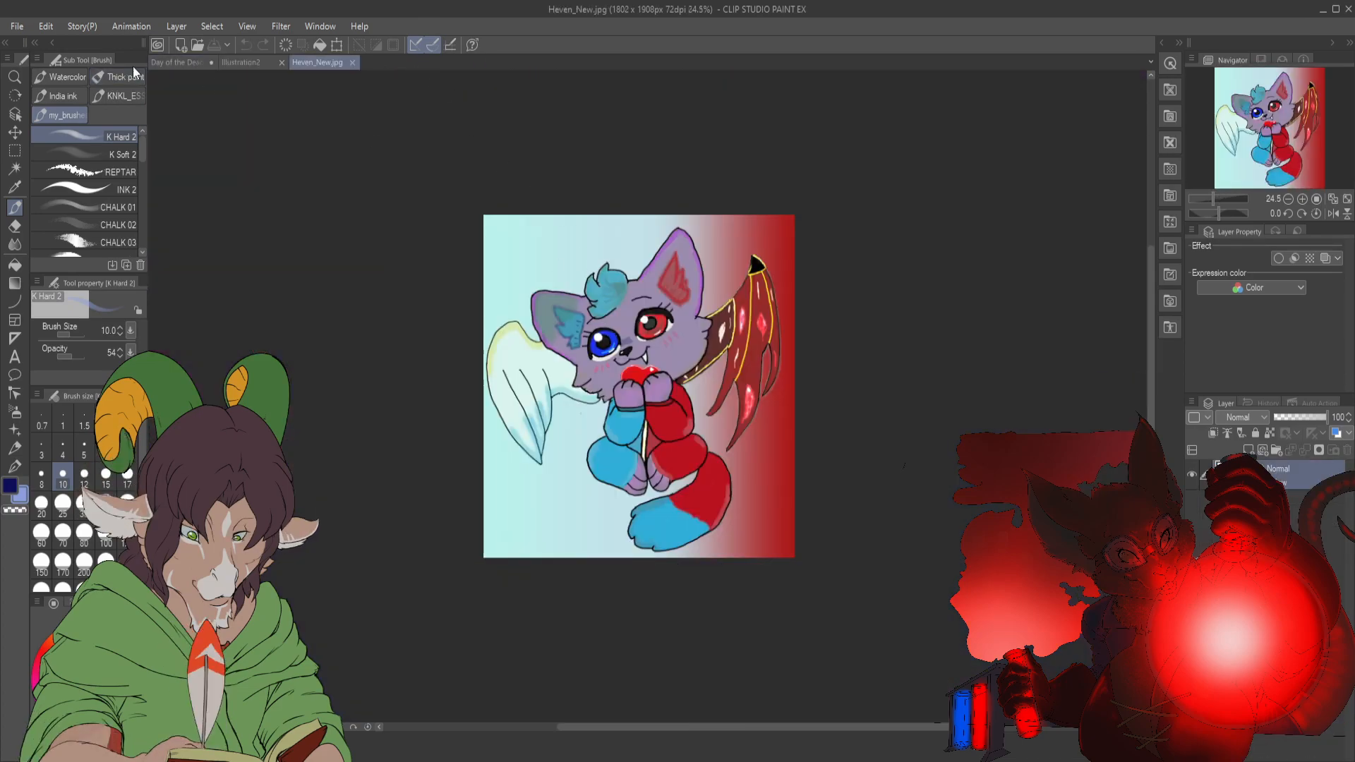
left_click(162, 63)
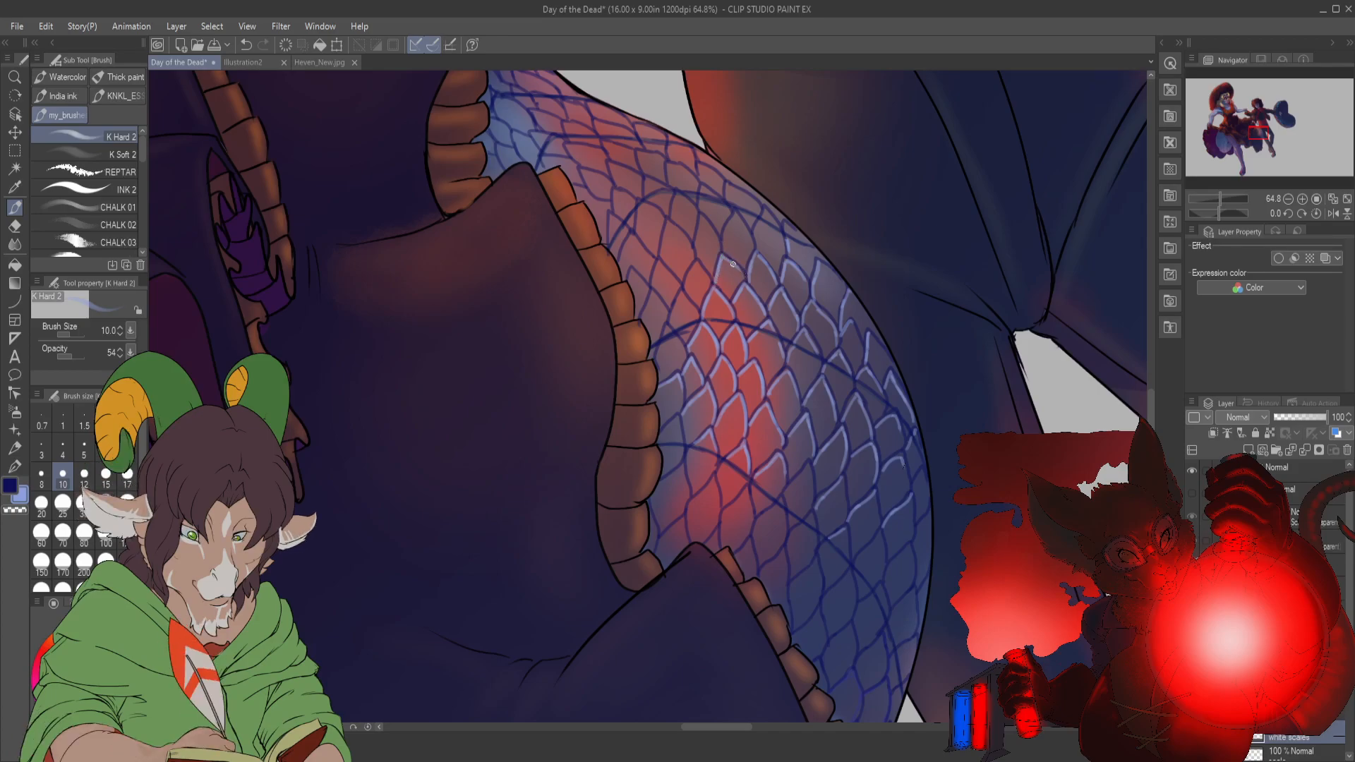
- Add light highlight strokes to the upper scales and down the scales along the tail's outer edge
mouse_move(725, 248)
left_mouse_down()
mouse_move(736, 215)
mouse_move(753, 251)
mouse_move(757, 224)
left_mouse_up()
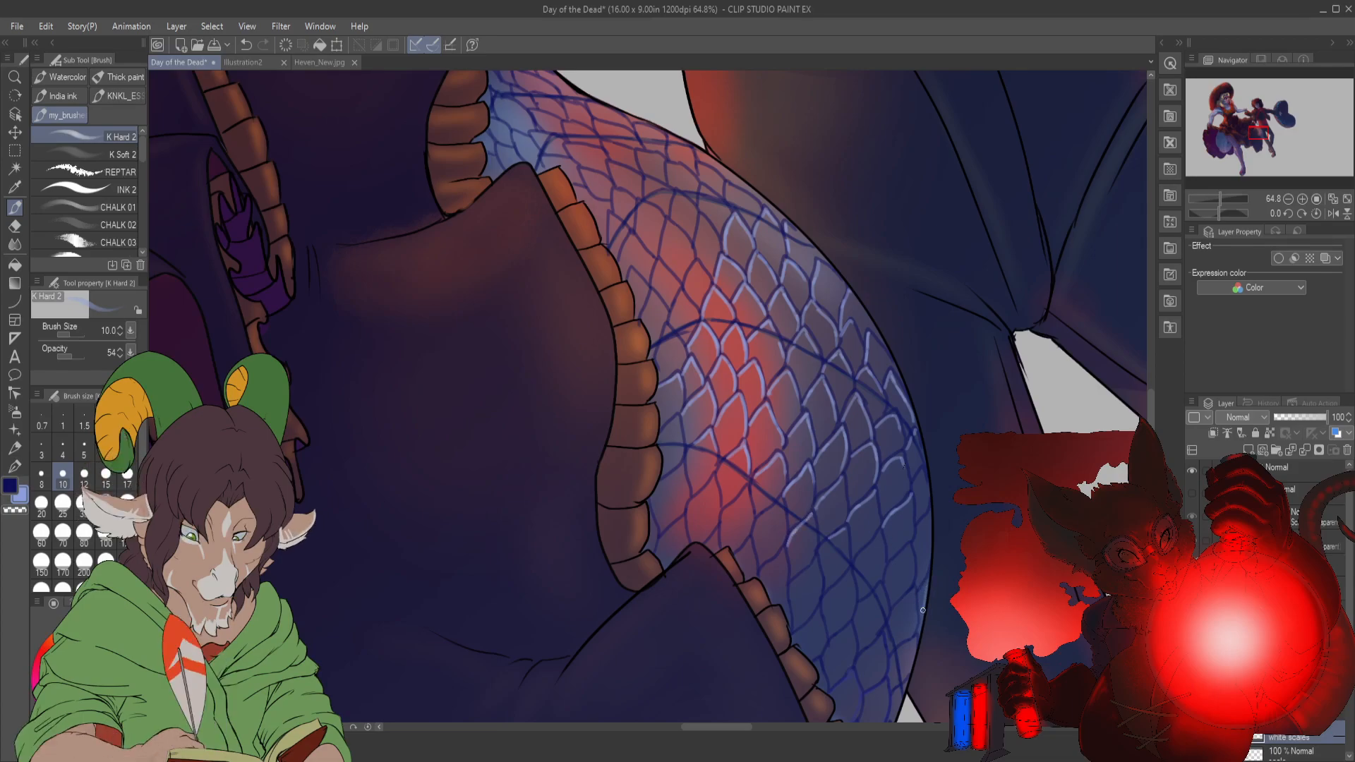
mouse_move(927, 582)
left_mouse_down()
mouse_move(917, 639)
mouse_move(912, 594)
mouse_move(905, 635)
left_mouse_up()
left_click_drag(925, 478, 925, 511)
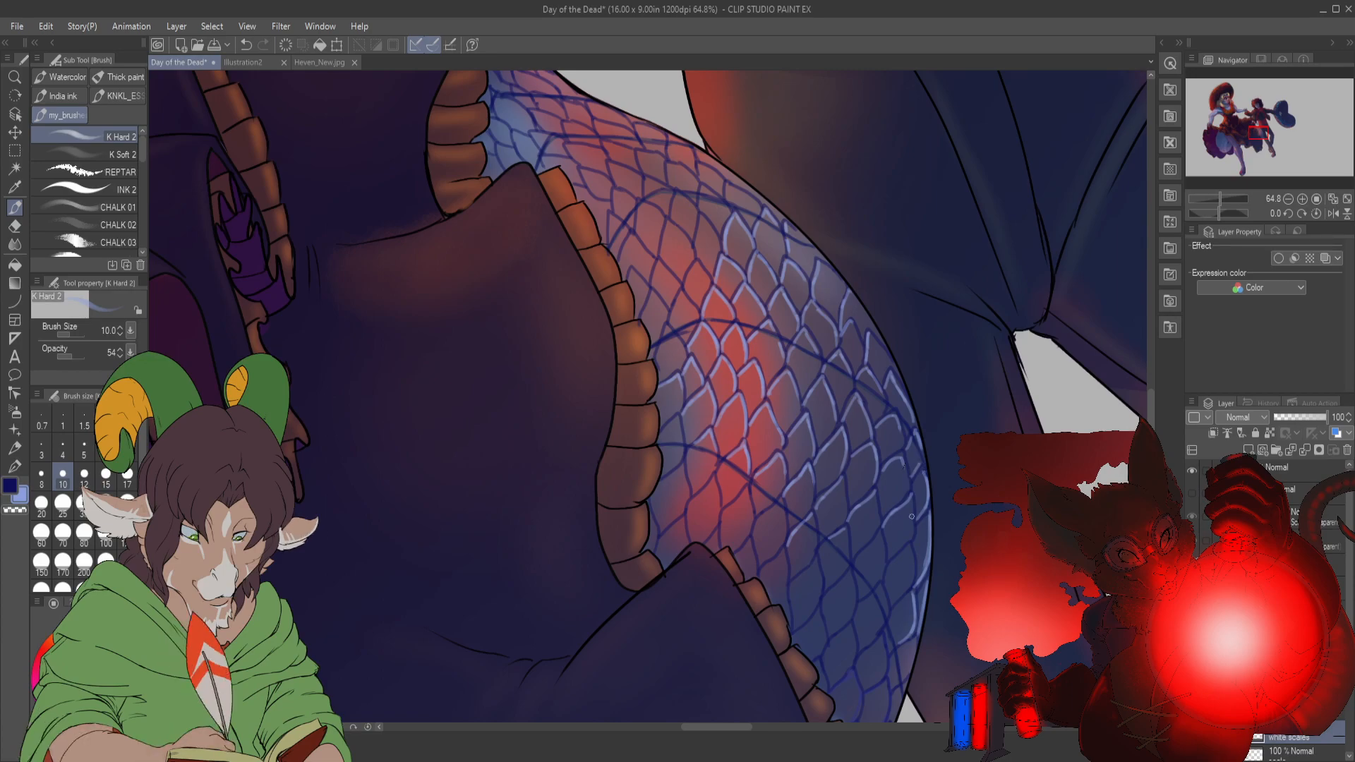
left_click_drag(911, 537, 907, 544)
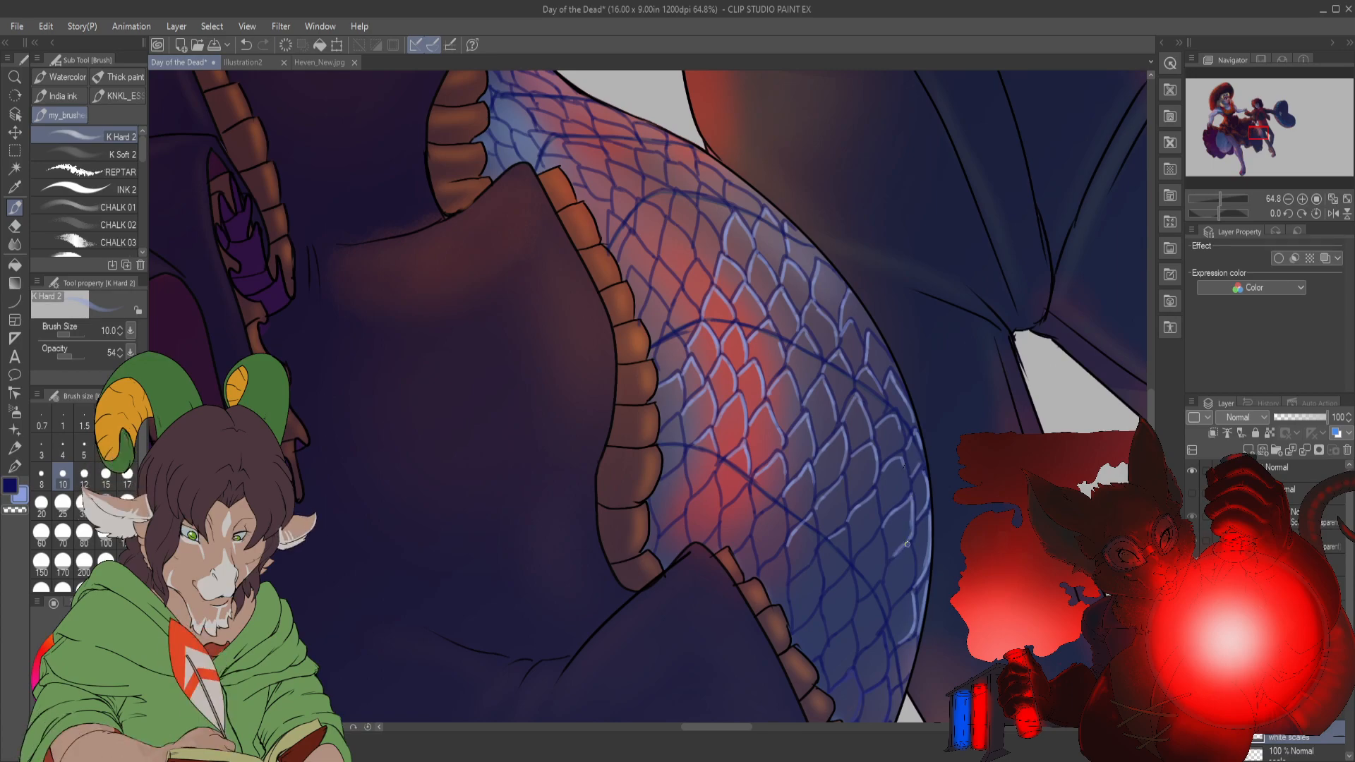
left_click_drag(907, 545, 892, 596)
scroll(892, 596, "down", 3)
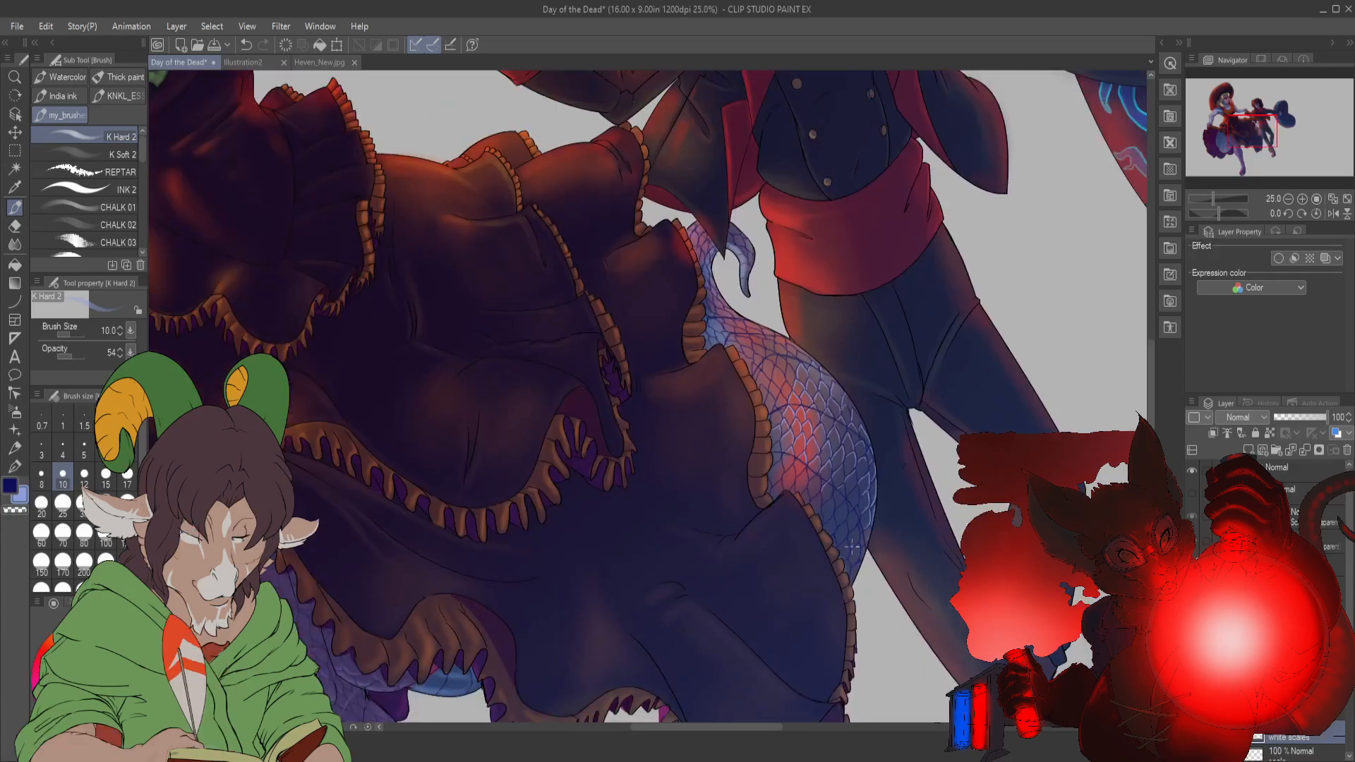
- Trace light highlights along the curved bands crossing the red-lit area and lower part of the tail
scroll(772, 412, "up", 2)
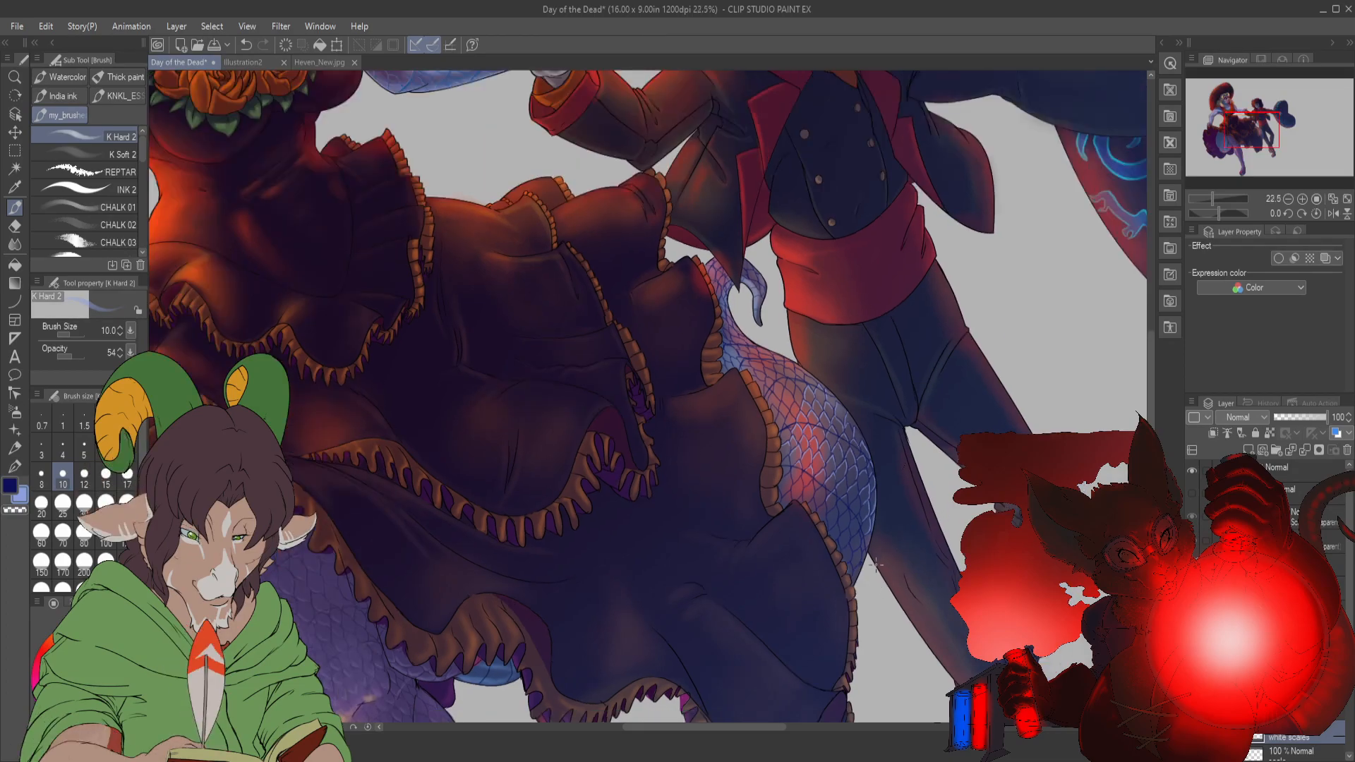
scroll(821, 506, "up", 4)
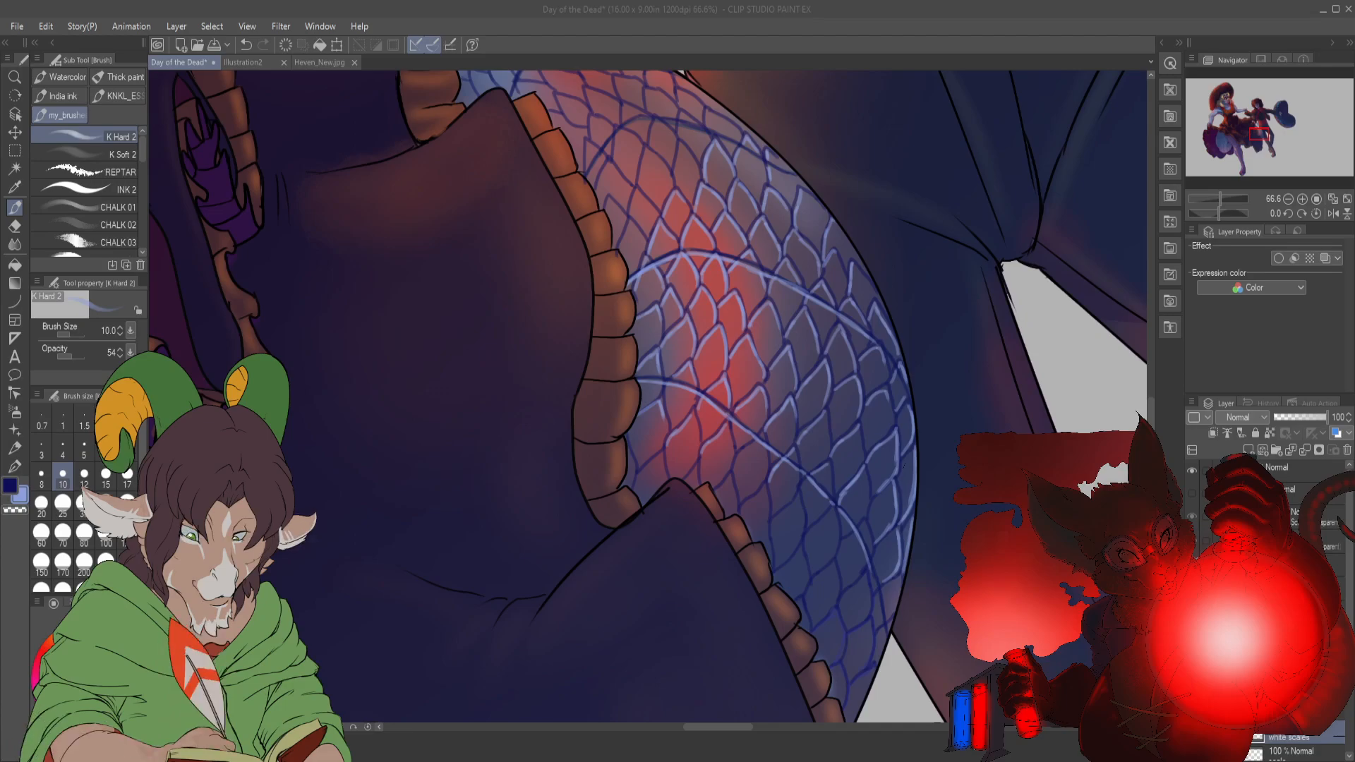
left_click(578, 647)
scroll(688, 137, "up", 1)
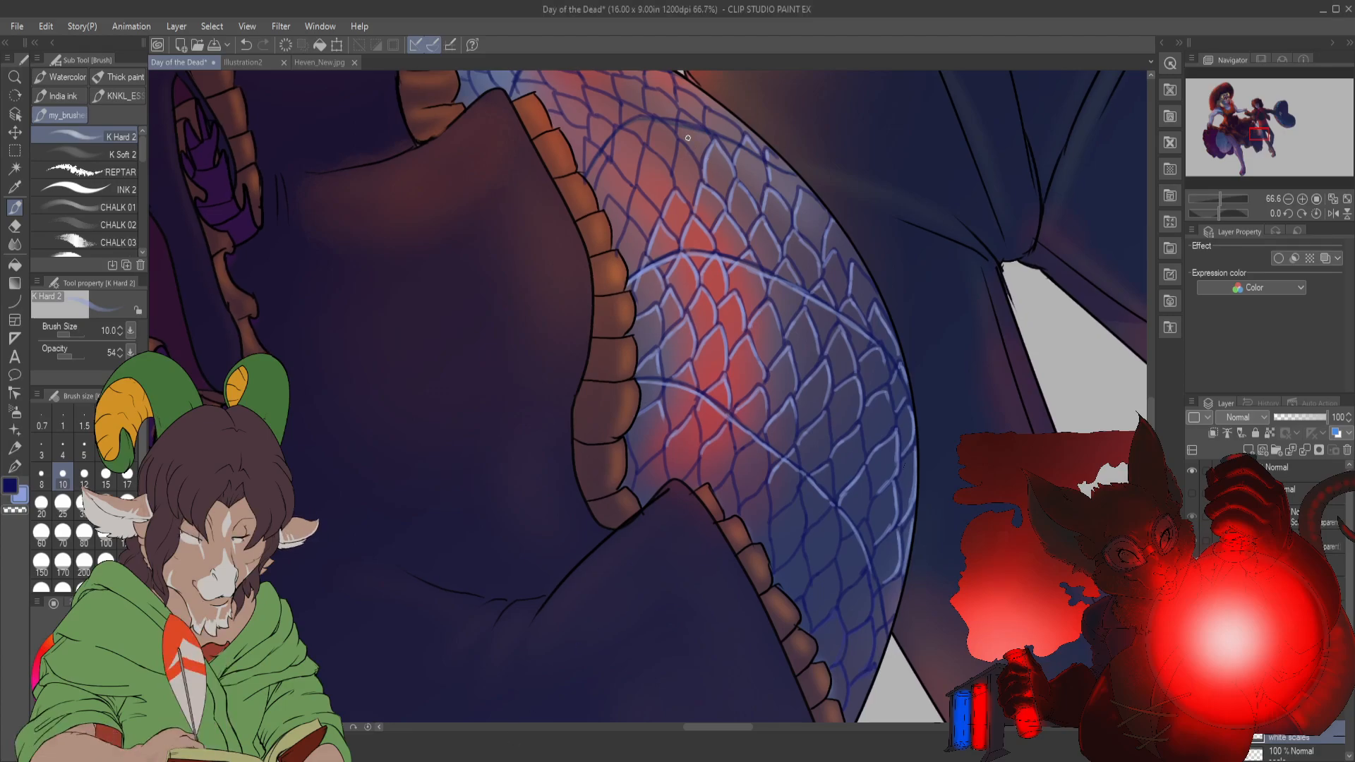
- Highlight the scale edges just below the uppermost curved band on the tail's bulge
scroll(689, 138, "down", 1)
left_click_drag(688, 138, 841, 376)
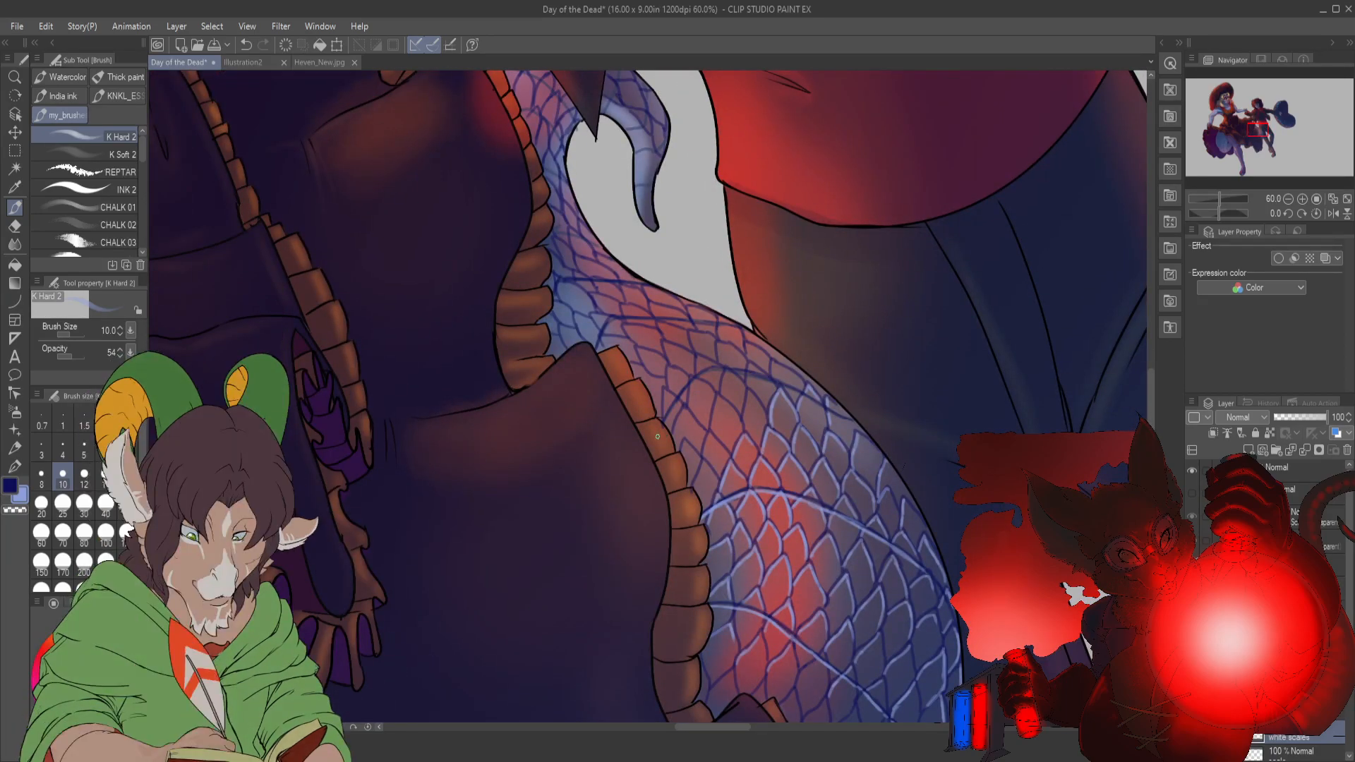
scroll(658, 437, "up", 2)
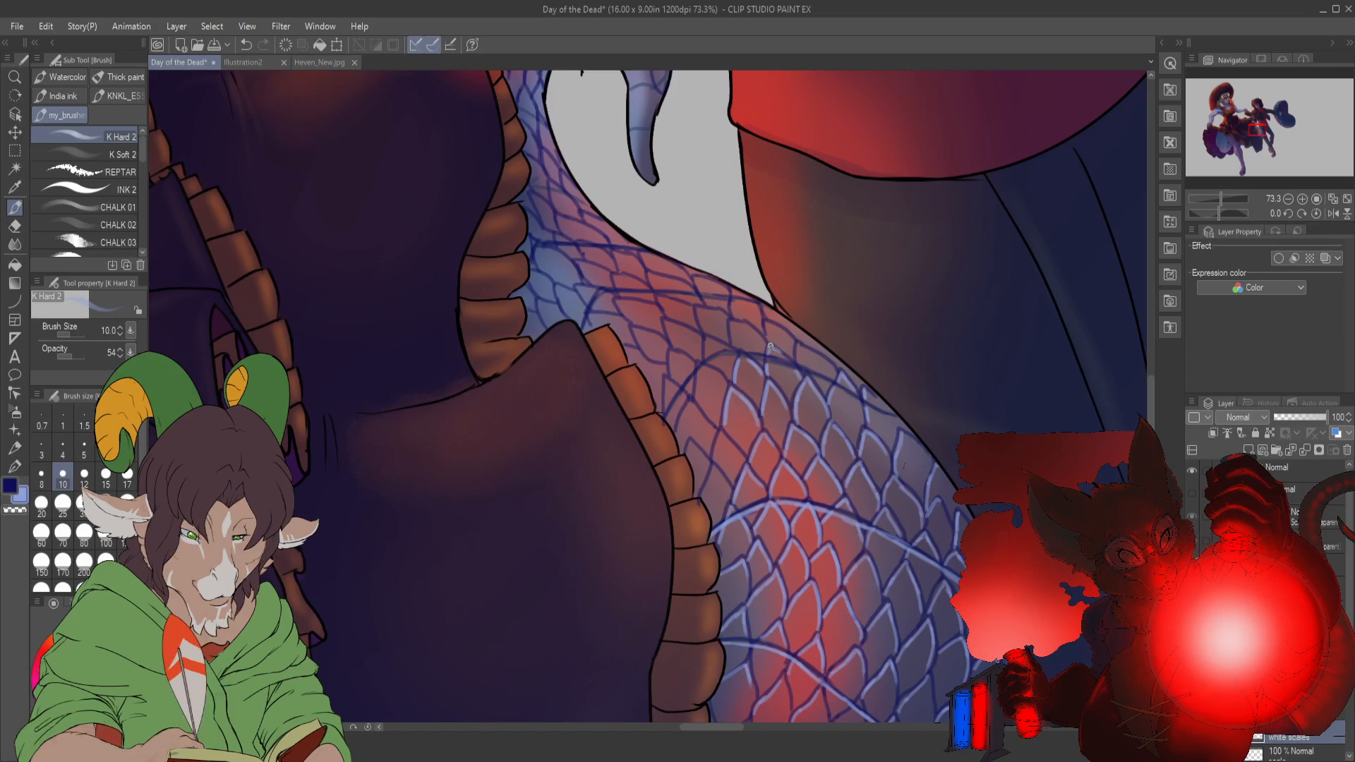
left_click_drag(797, 344, 799, 360)
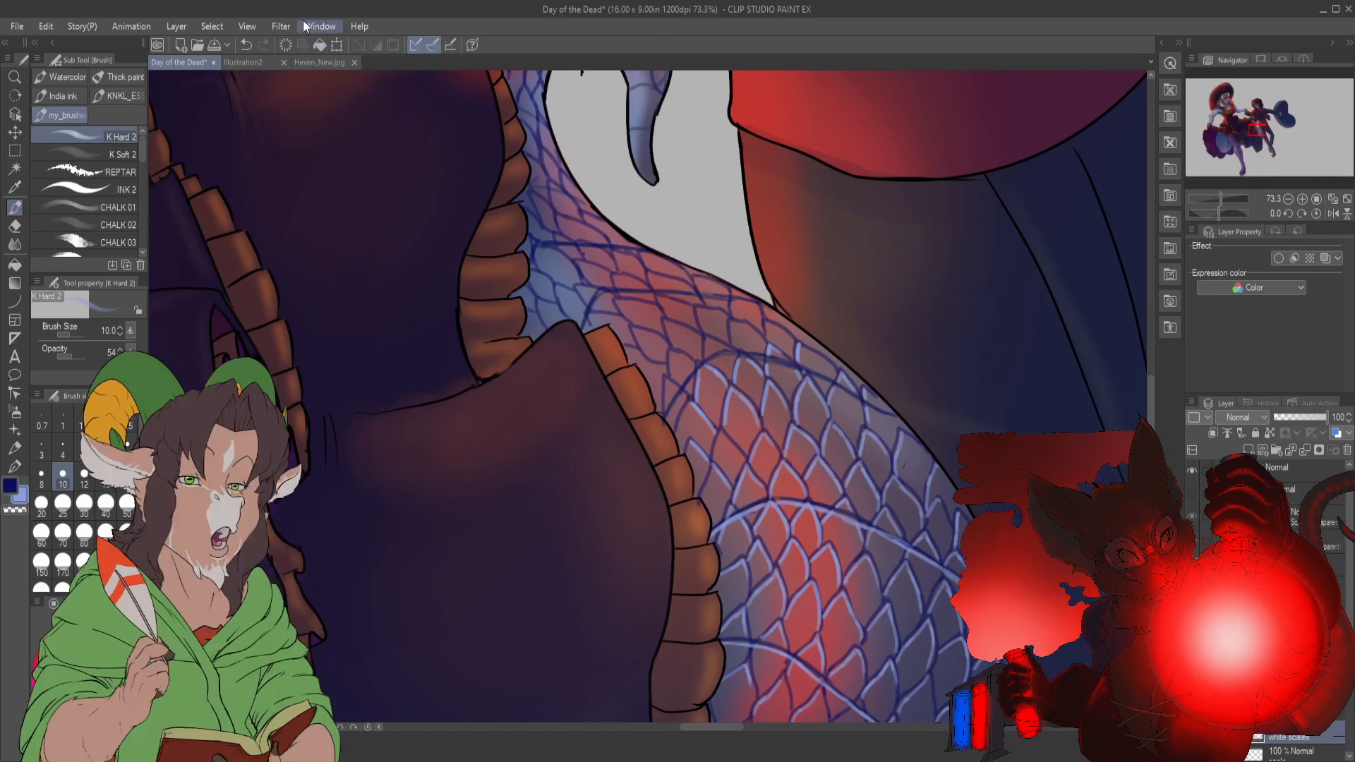
- Look at the Heven_New.jpg image again and go back to the Day of the Dead artwork
left_click(321, 59)
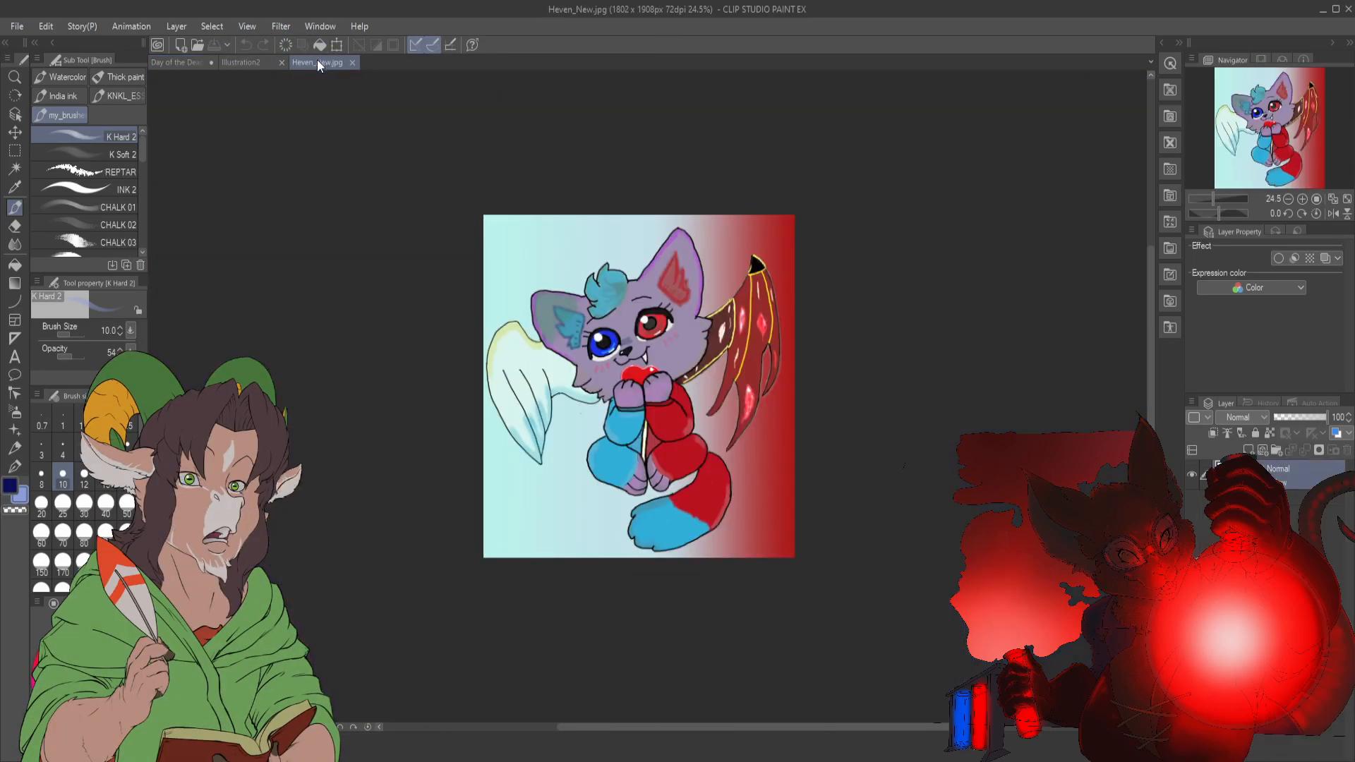
left_click(188, 60)
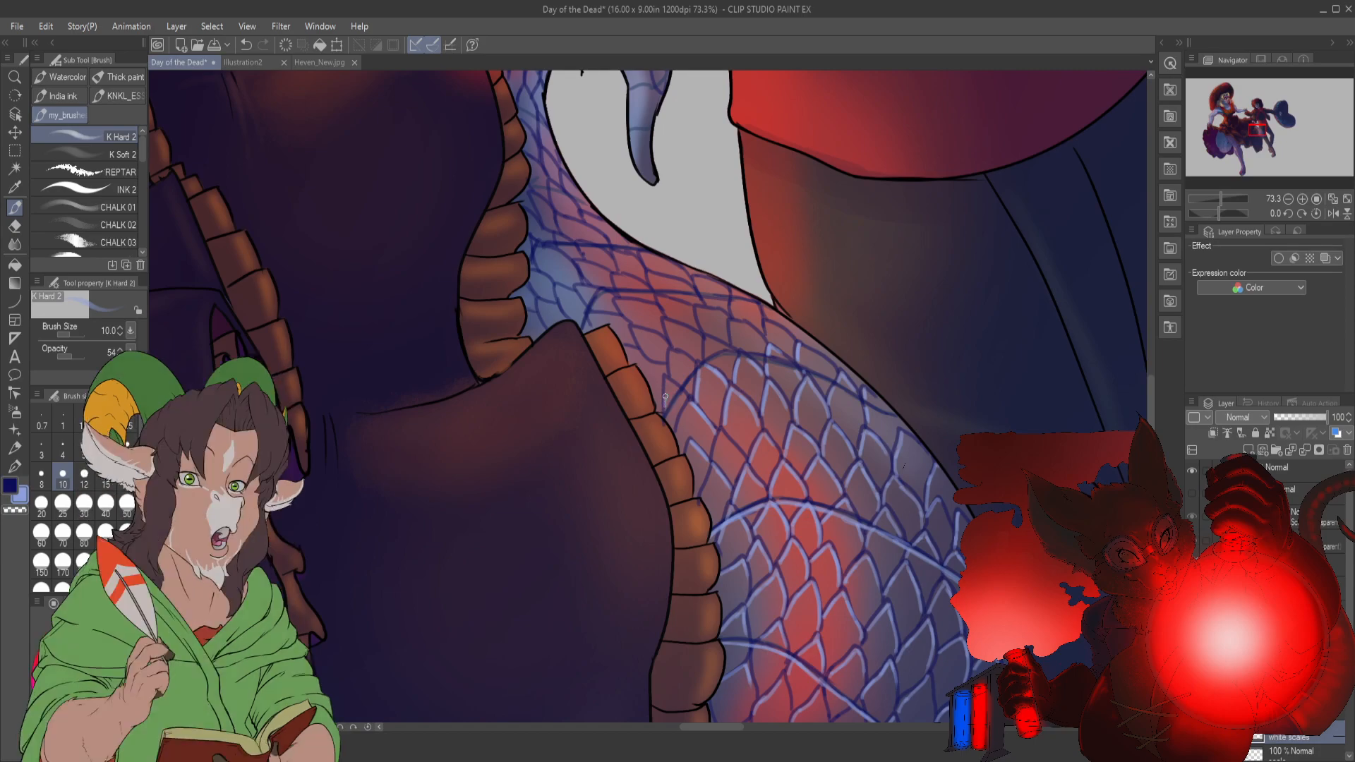
- Paint light highlights on the remaining scales beside the skirt ruffle and on the lower part of the tail
mouse_move(663, 407)
left_mouse_down()
mouse_move(667, 379)
mouse_move(679, 390)
mouse_move(696, 351)
left_mouse_up()
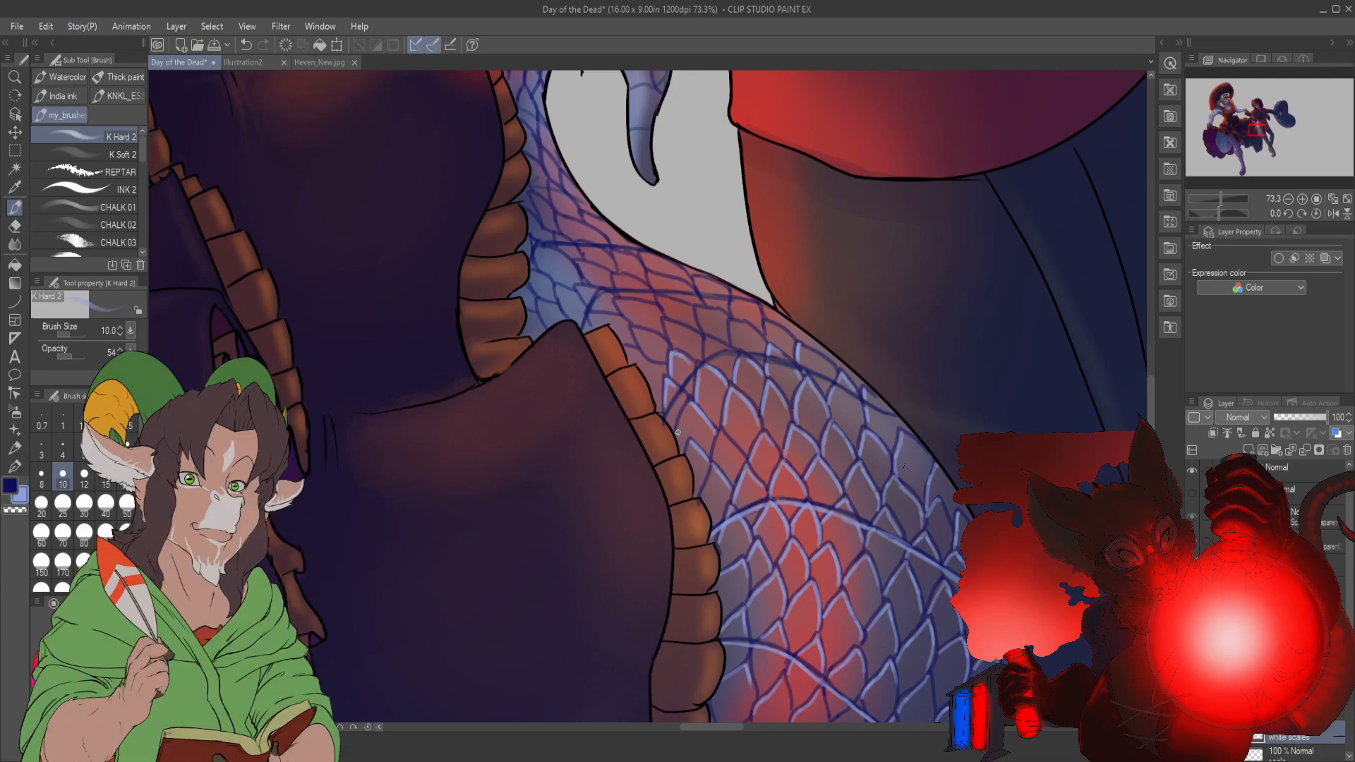
mouse_move(710, 497)
left_mouse_down()
mouse_move(713, 465)
mouse_move(703, 493)
mouse_move(728, 438)
left_mouse_up()
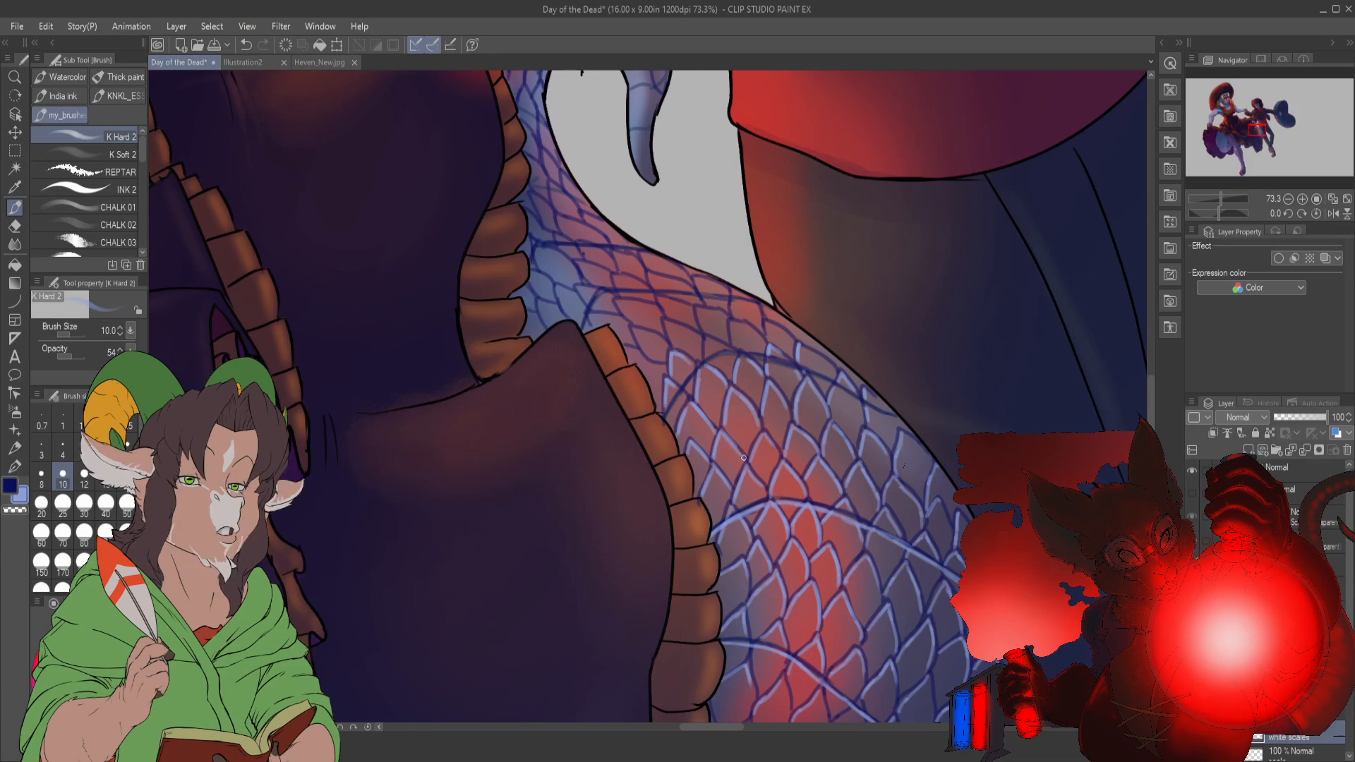
scroll(743, 457, "down", 5)
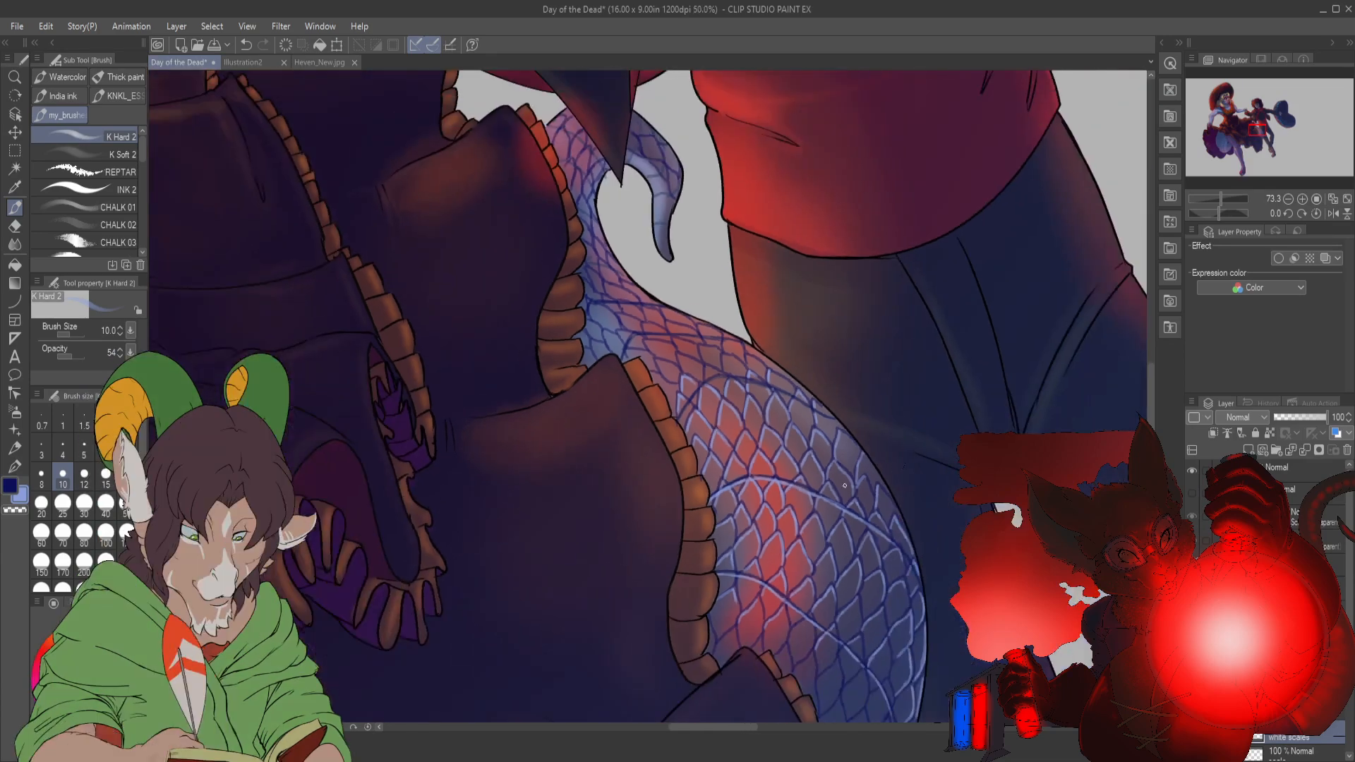
scroll(830, 616, "up", 3)
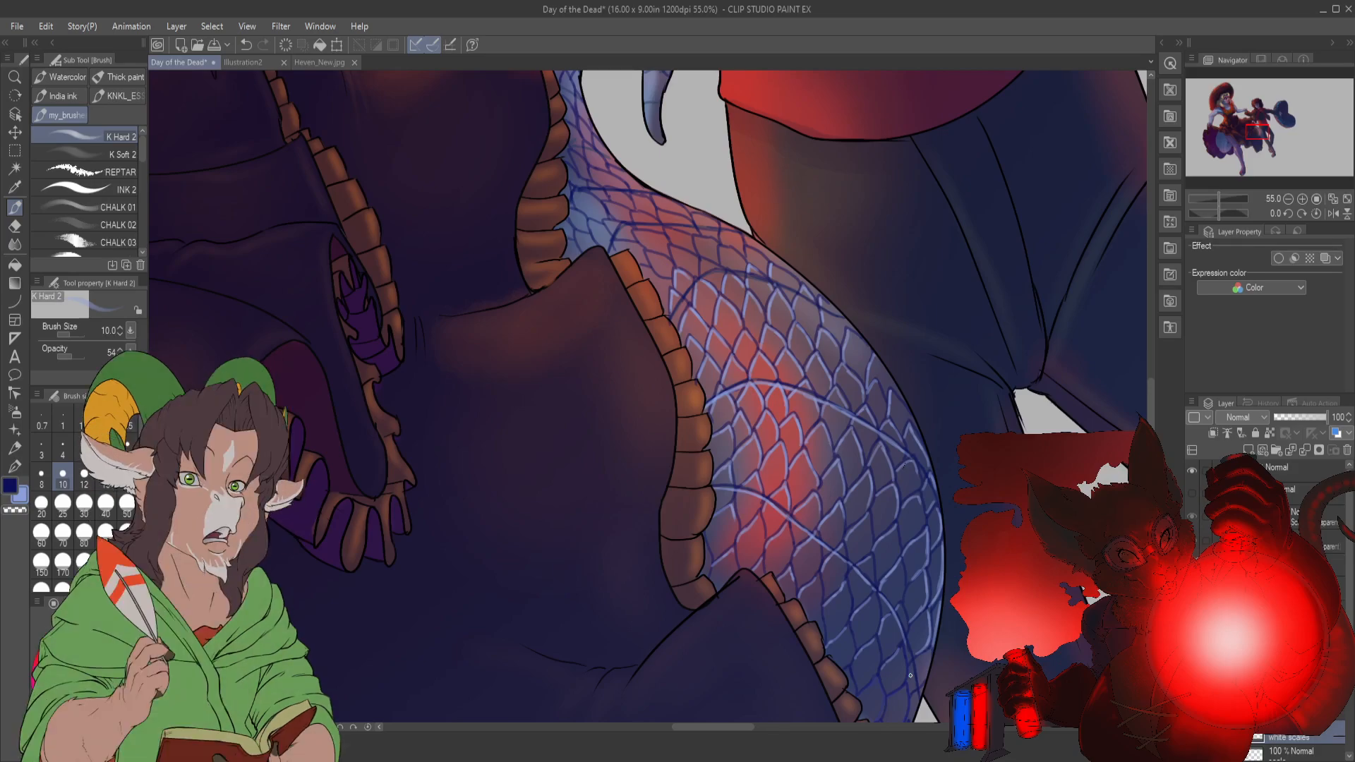
scroll(864, 536, "down", 3)
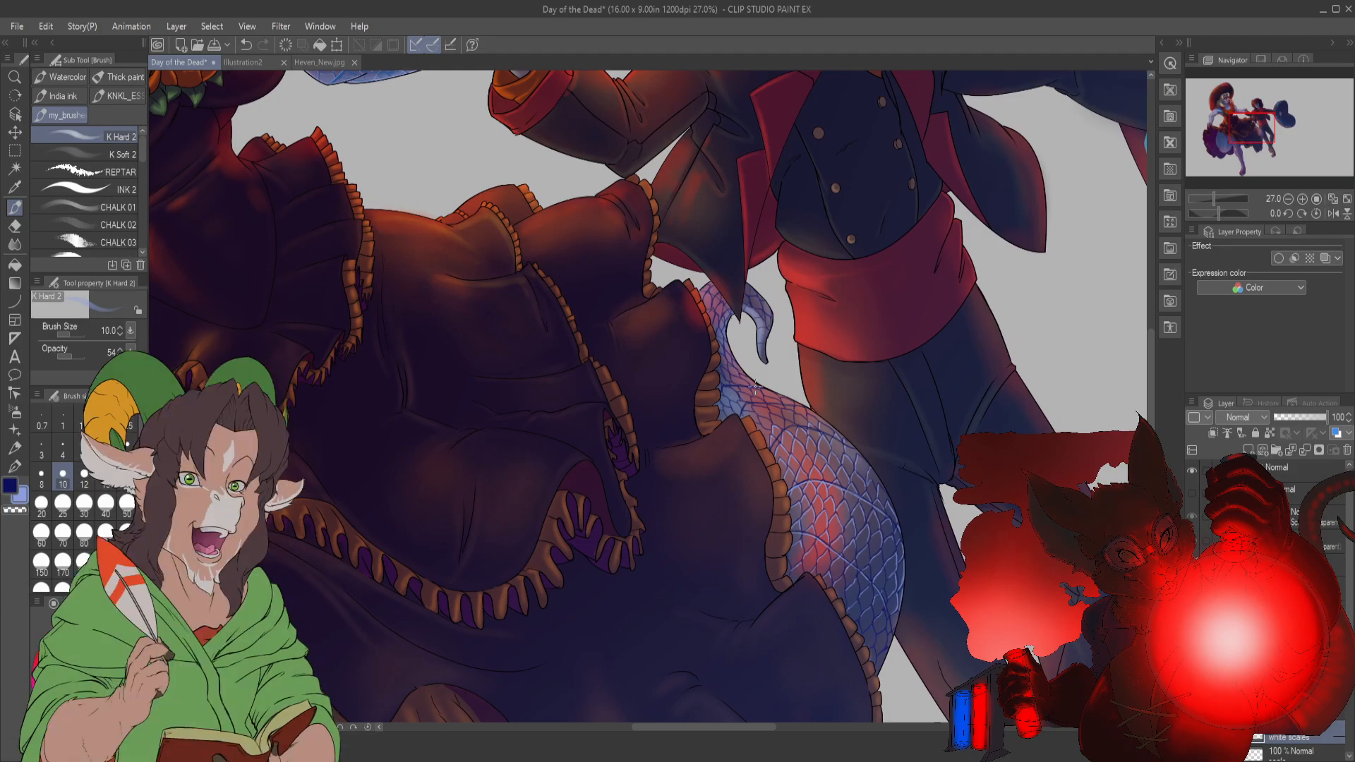
- Extend the light highlights over the curved bands and scales of the upper tail, up to where it narrows beside the ruffle
scroll(754, 385, "up", 3)
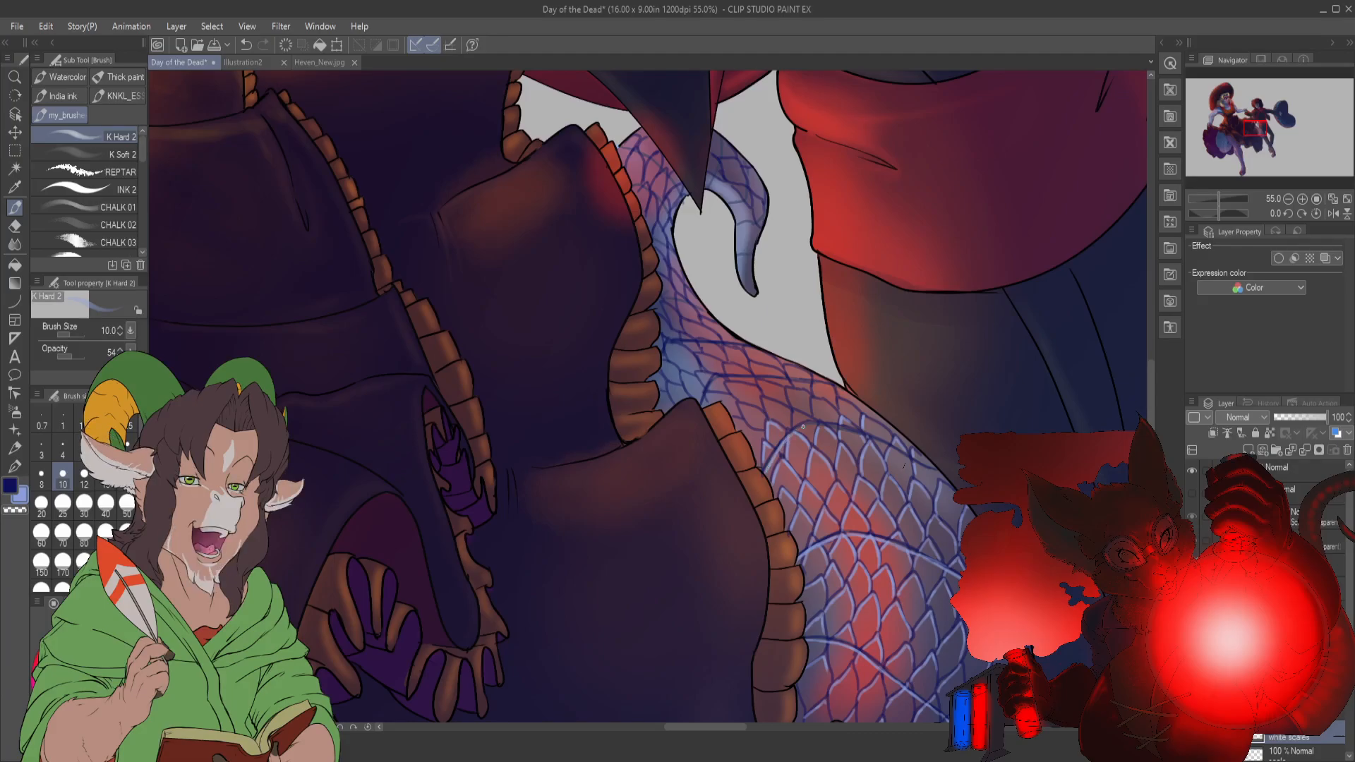
left_click_drag(809, 424, 904, 457)
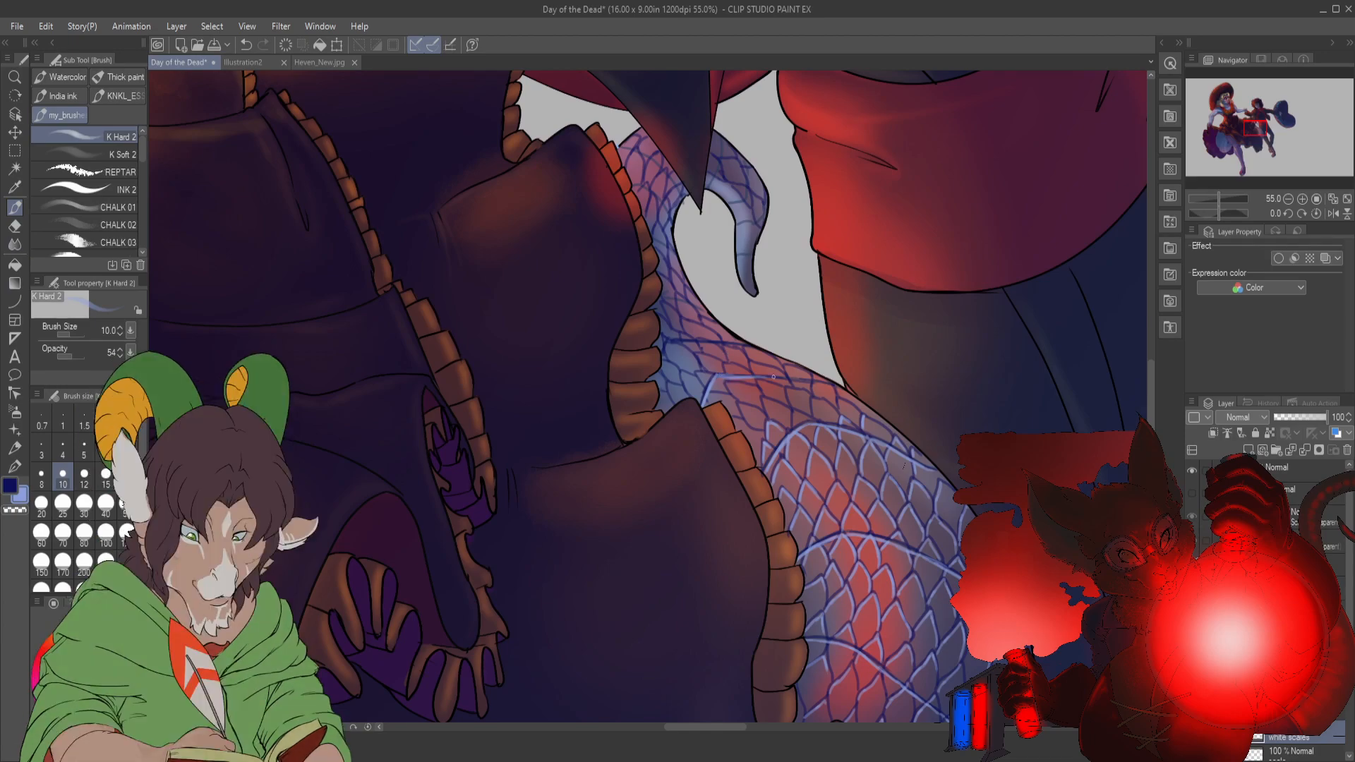
left_click_drag(773, 377, 841, 390)
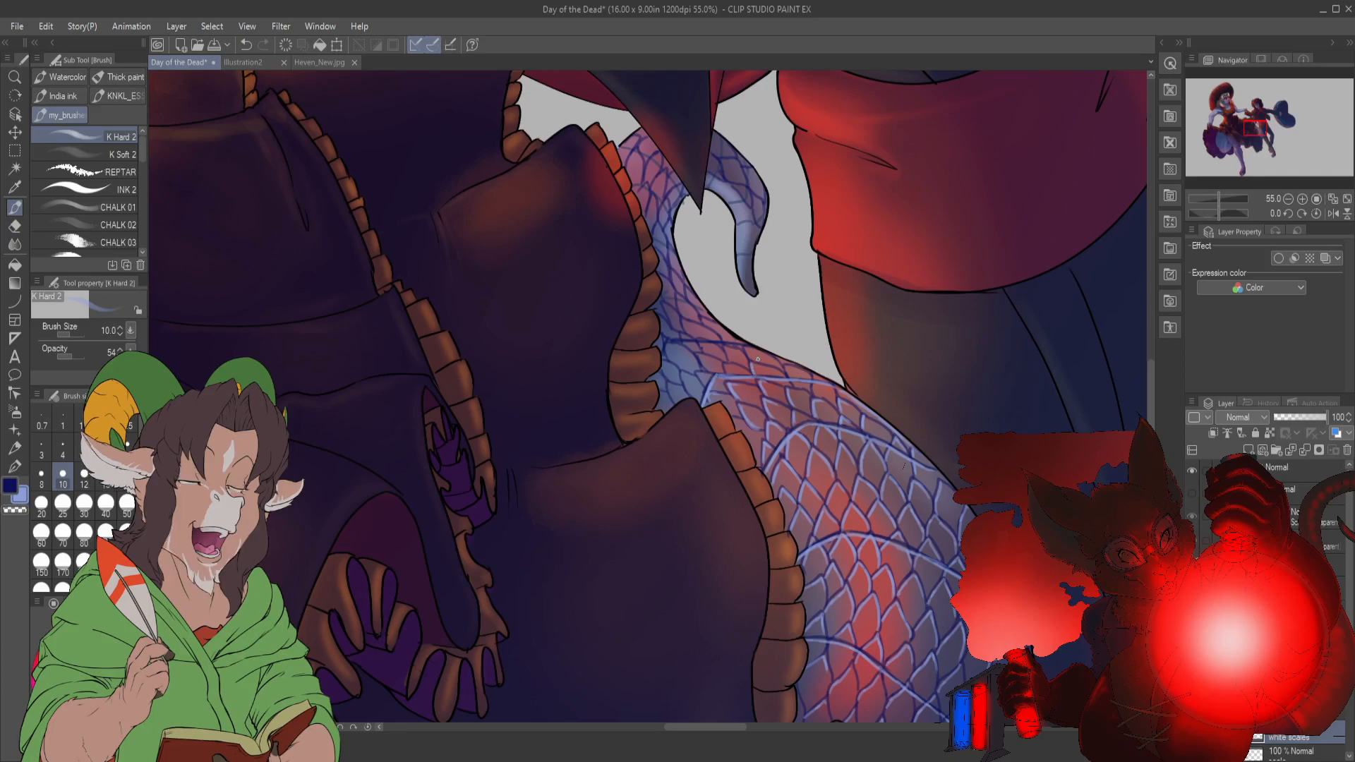
left_click_drag(748, 346, 791, 378)
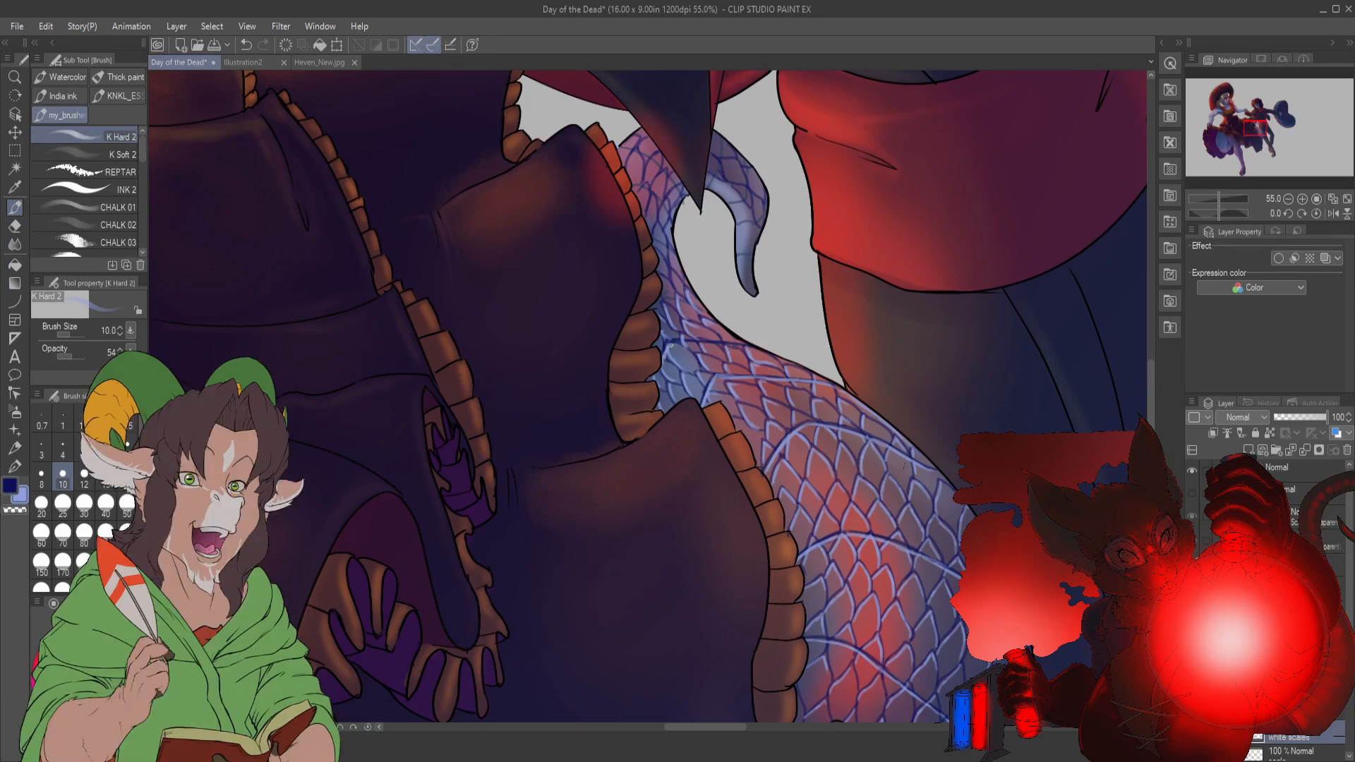
left_click_drag(676, 346, 786, 363)
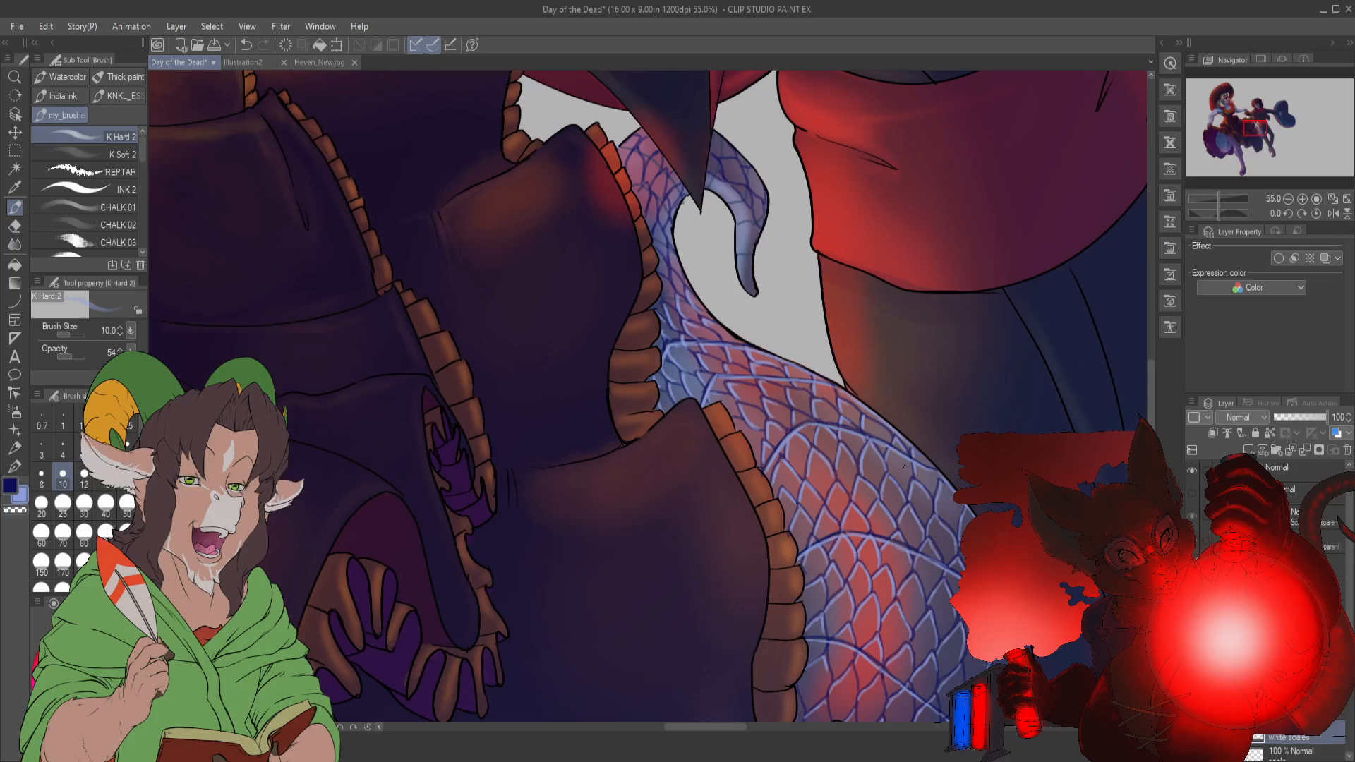
scroll(774, 422, "down", 3)
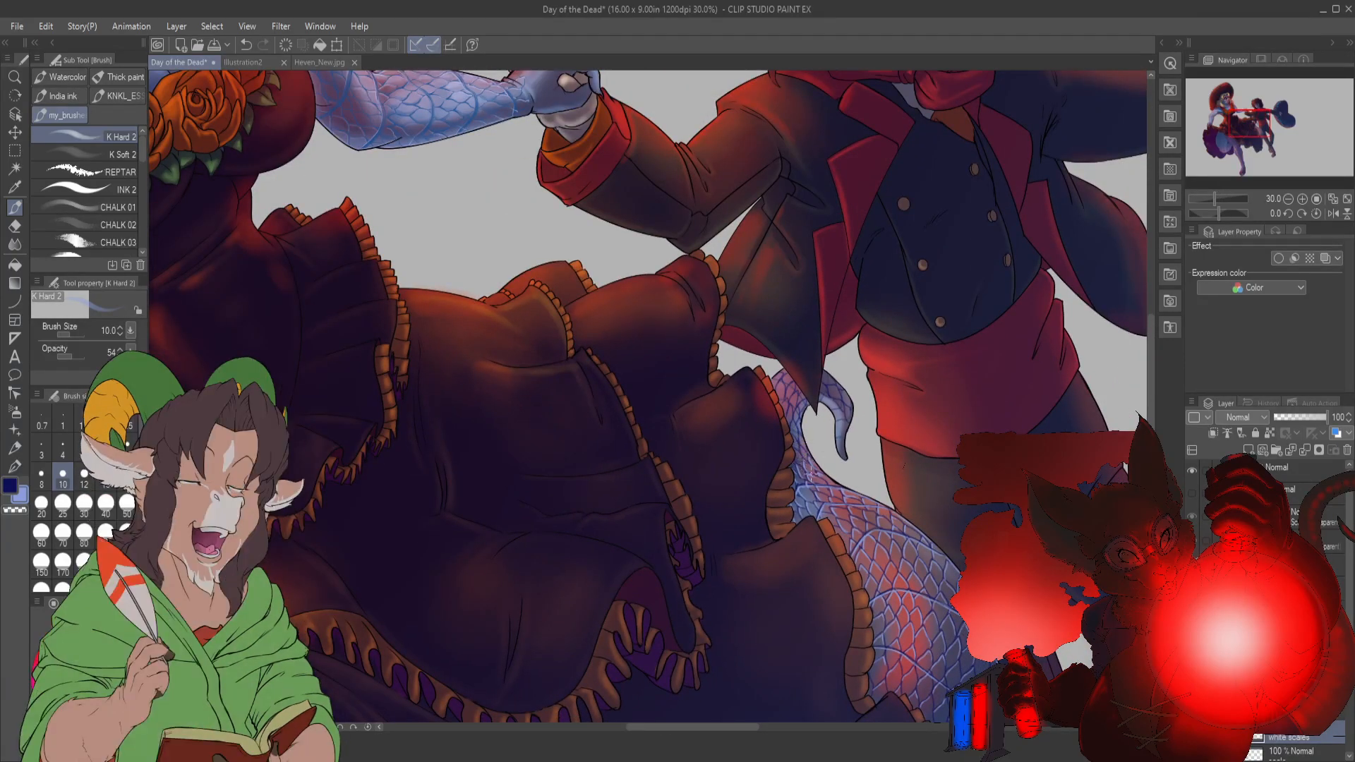
scroll(814, 484, "up", 2)
scroll(814, 484, "down", 2)
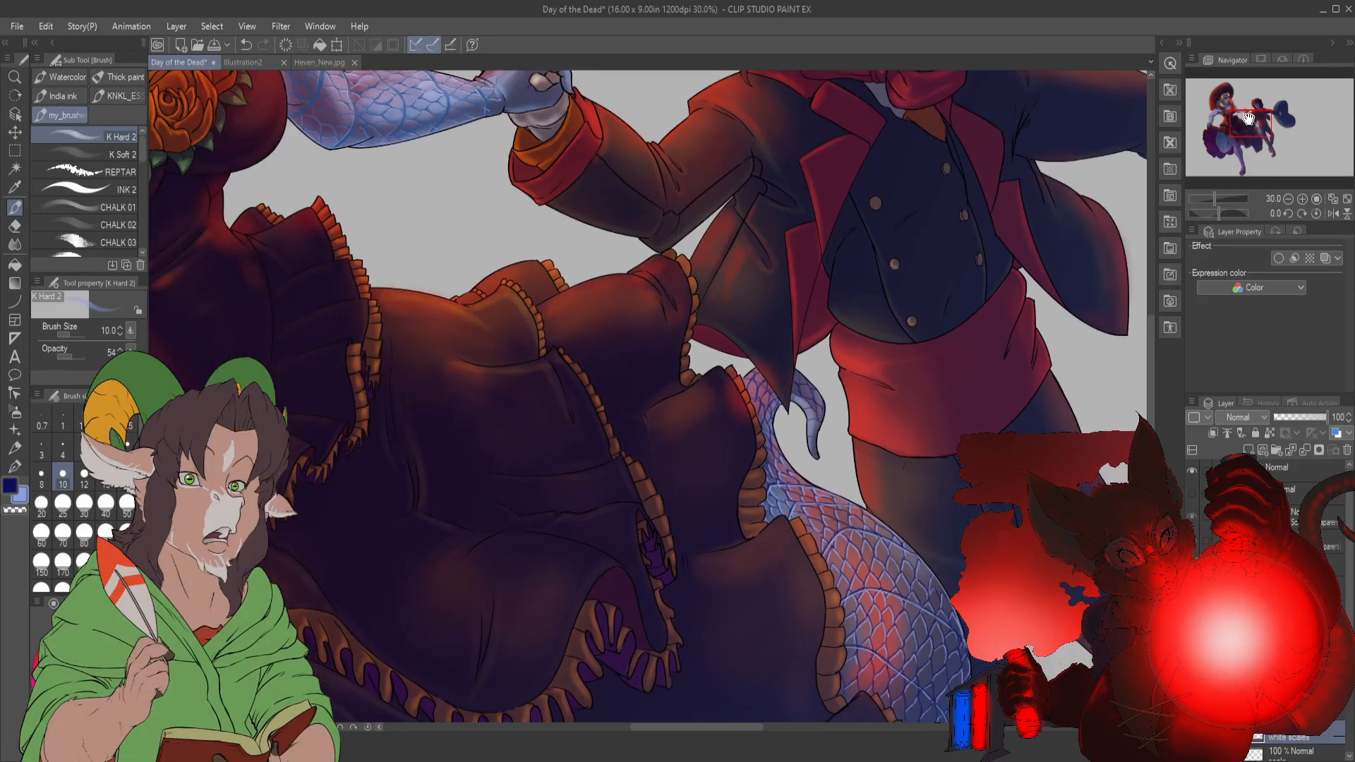
- Stipple pore texture over the red-lit tail scales with the SKIN - Pores brush, and reduce the brush size to 100
left_click_drag(1248, 120, 1251, 123)
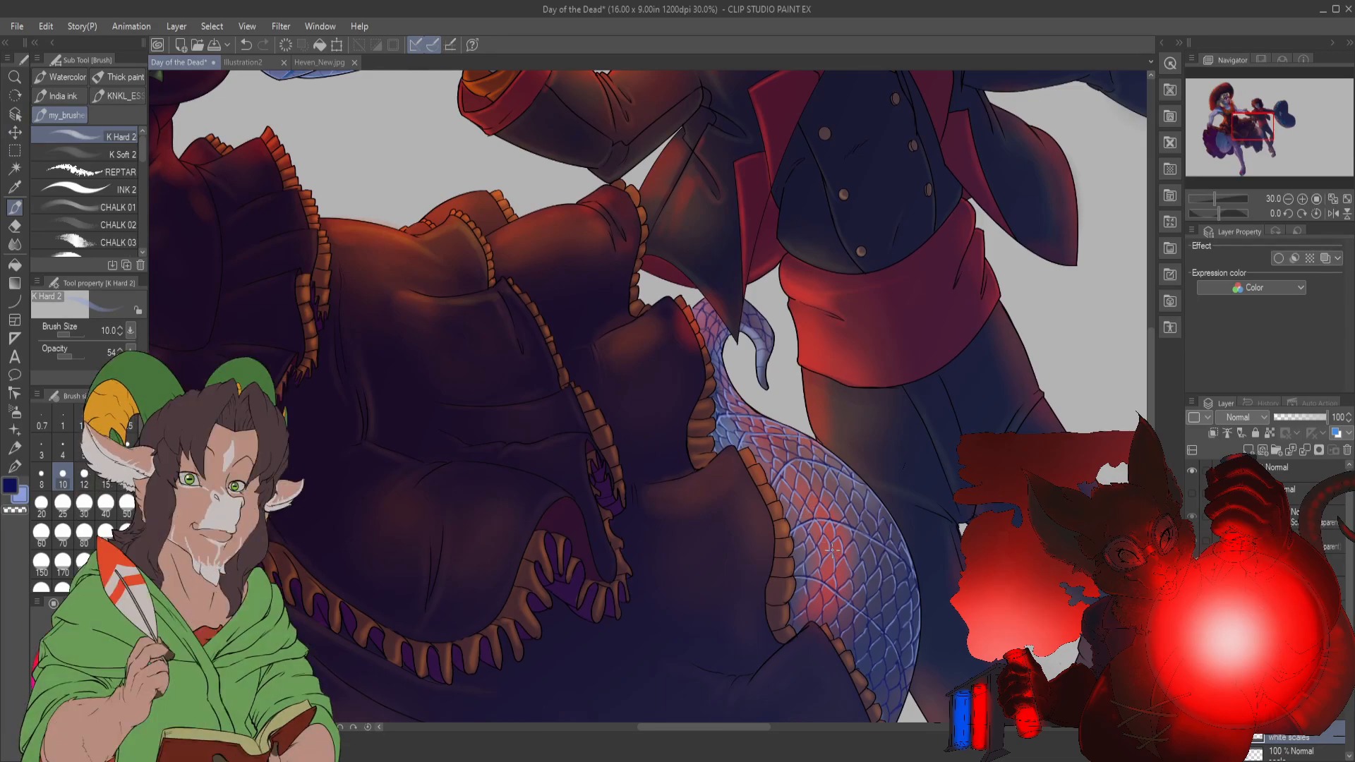
key("b")
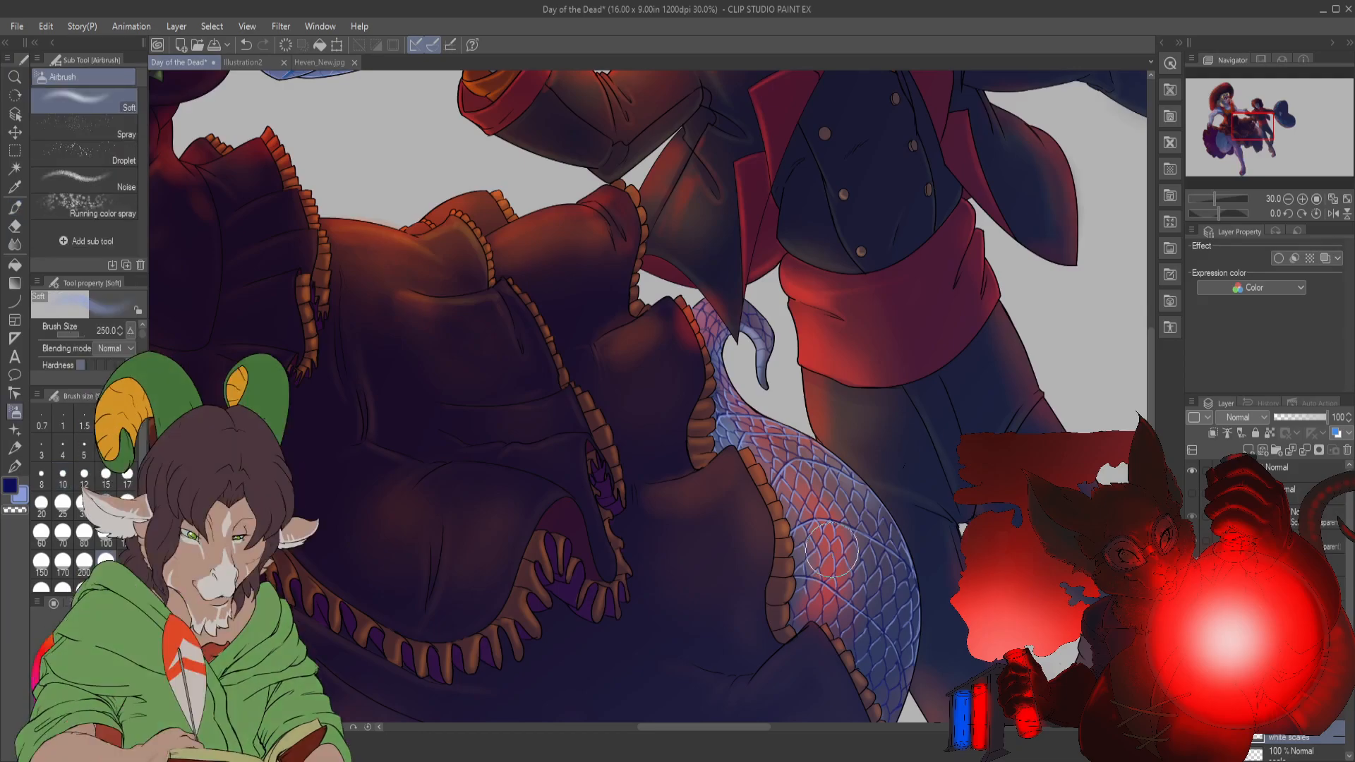
key("b")
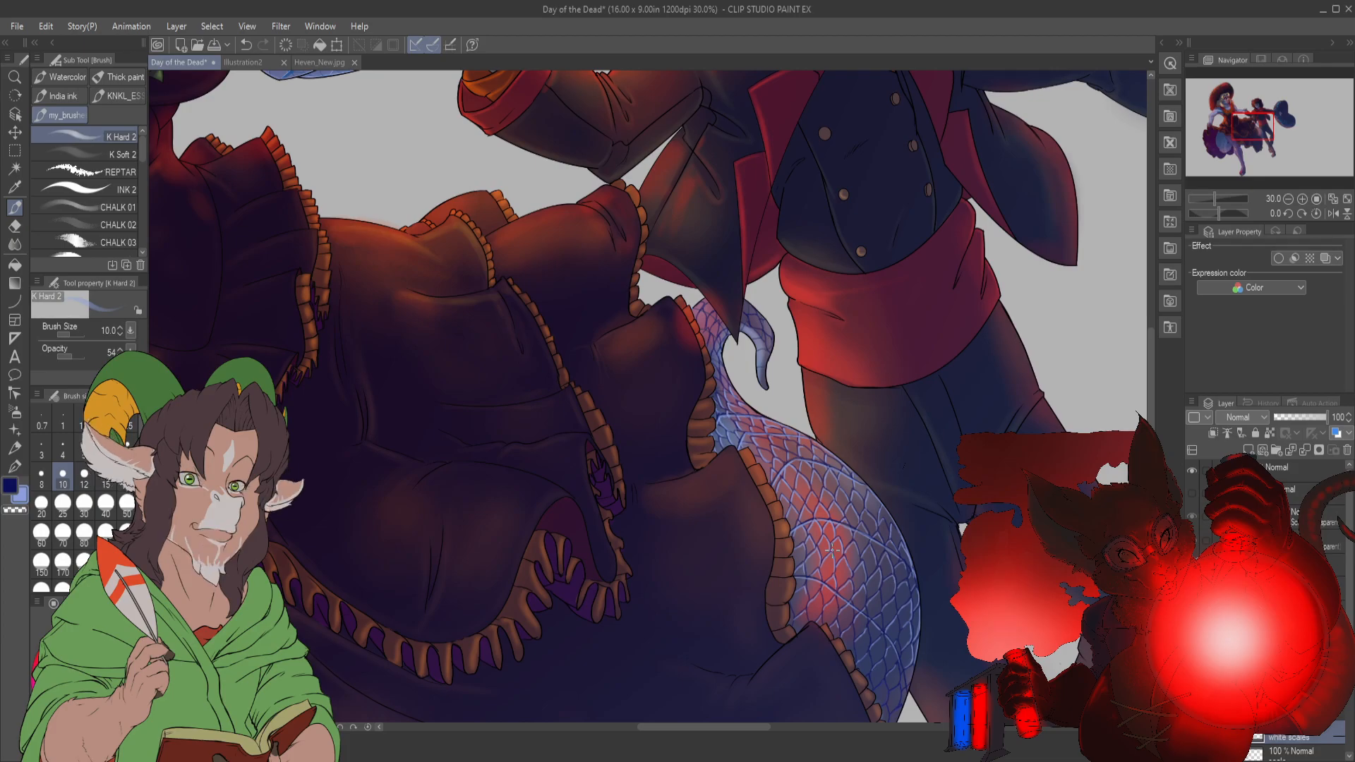
left_click_drag(141, 151, 145, 188)
left_click(134, 177)
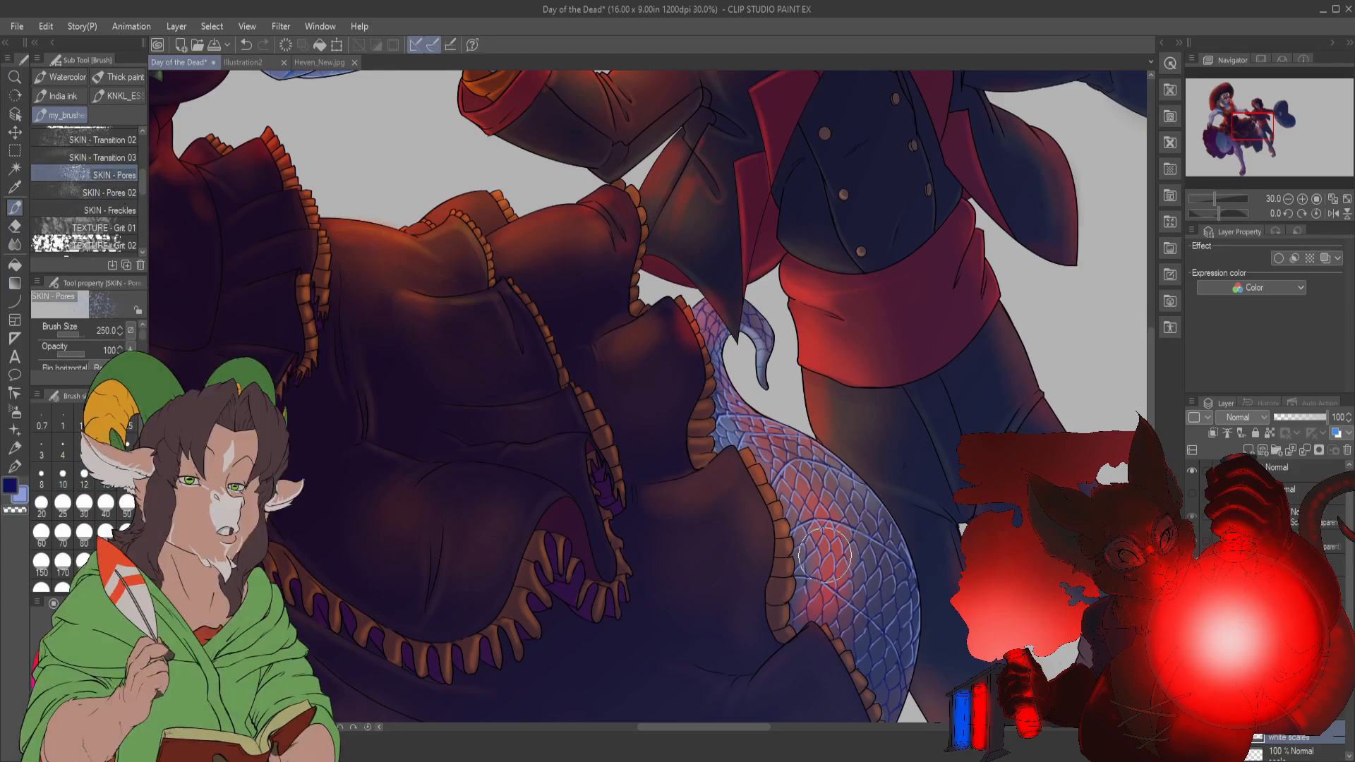
left_click_drag(822, 589, 826, 617)
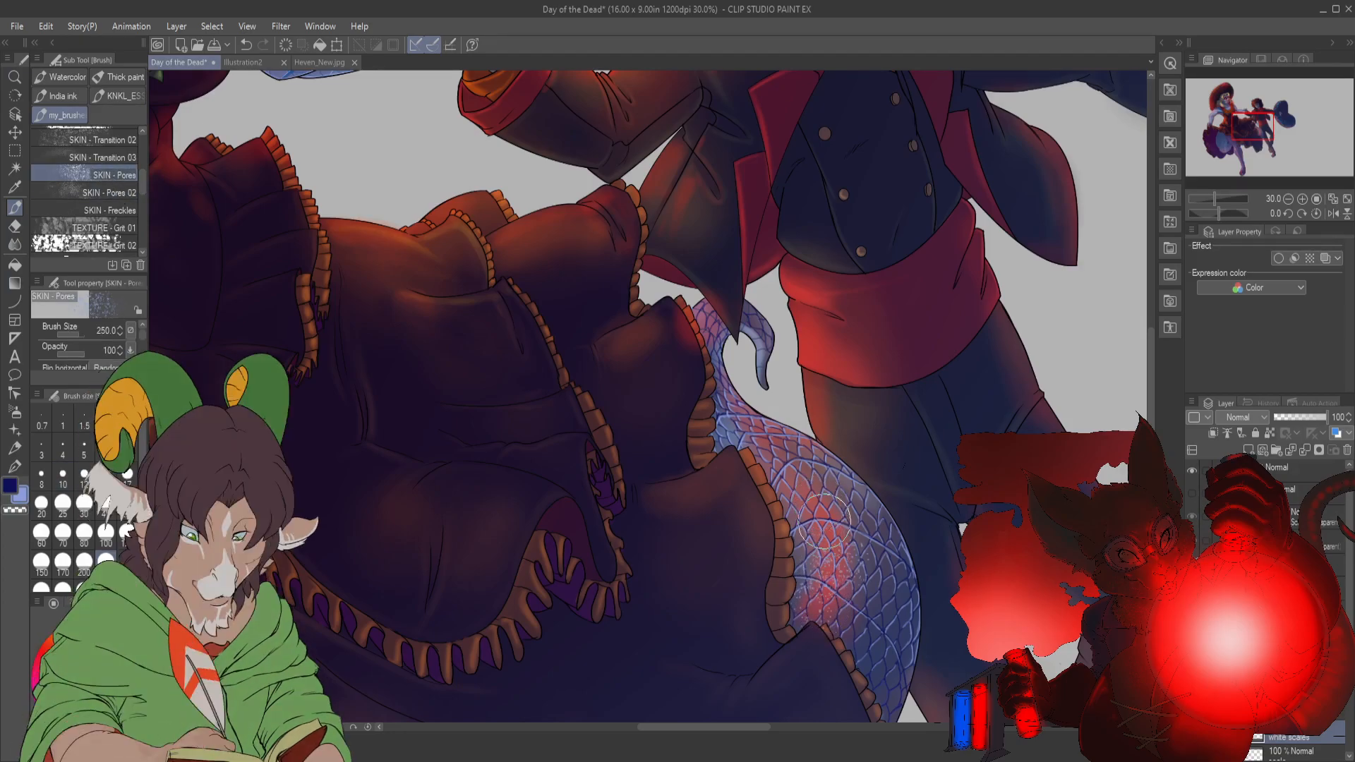
mouse_move(800, 480)
left_mouse_down()
mouse_move(821, 500)
mouse_move(782, 462)
mouse_move(856, 540)
left_mouse_up()
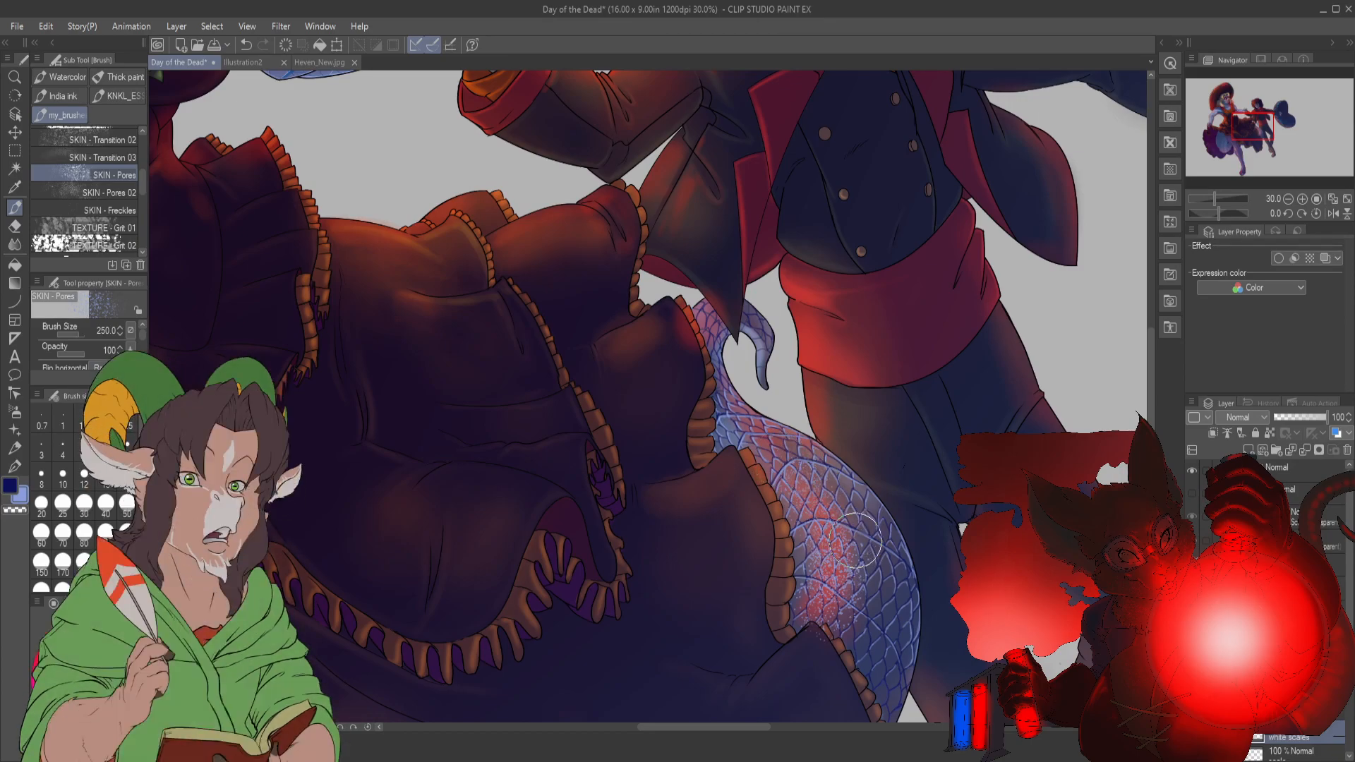
left_click(106, 531)
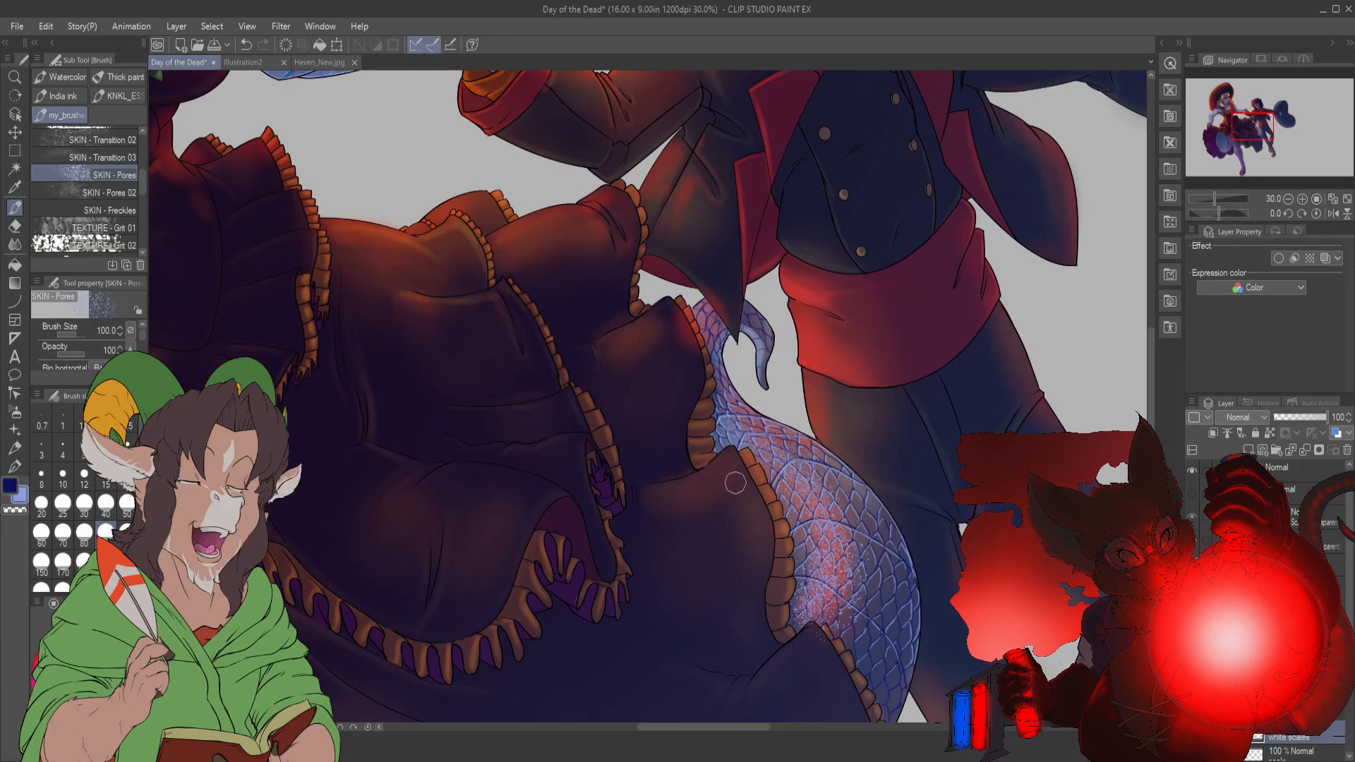
- Examine the textured tail against the rest of both dancing figures, in close-up and in overall view
scroll(735, 482, "down", 2)
scroll(840, 489, "down", 2)
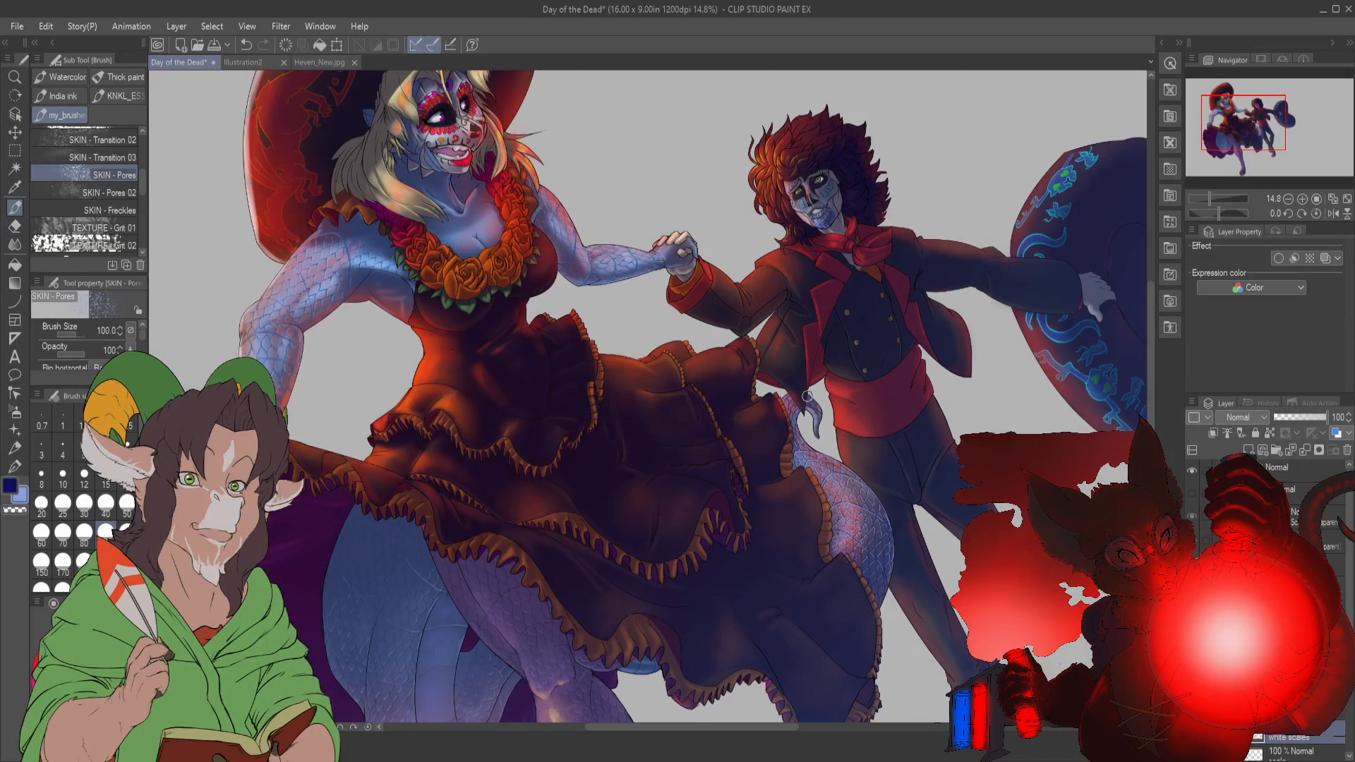
scroll(773, 389, "up", 2)
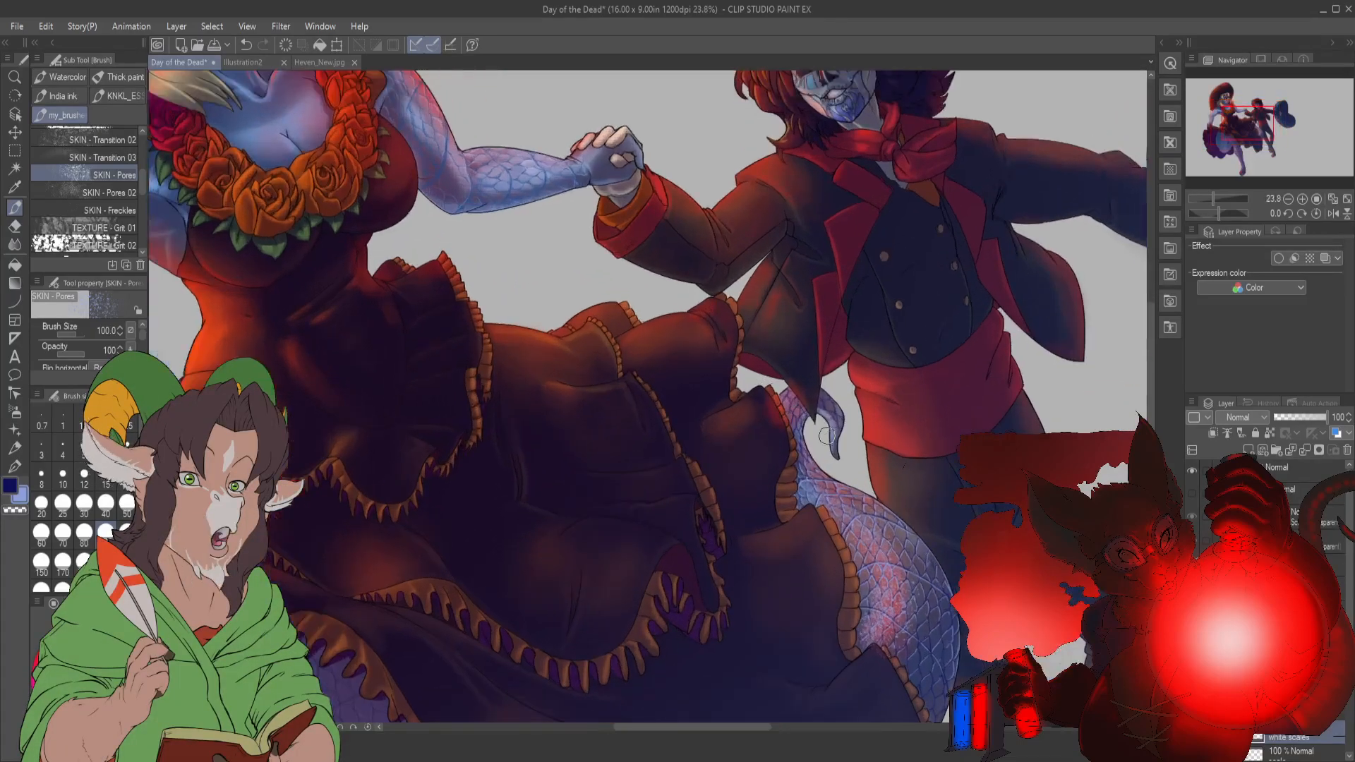
scroll(797, 430, "down", 1)
scroll(821, 472, "down", 1)
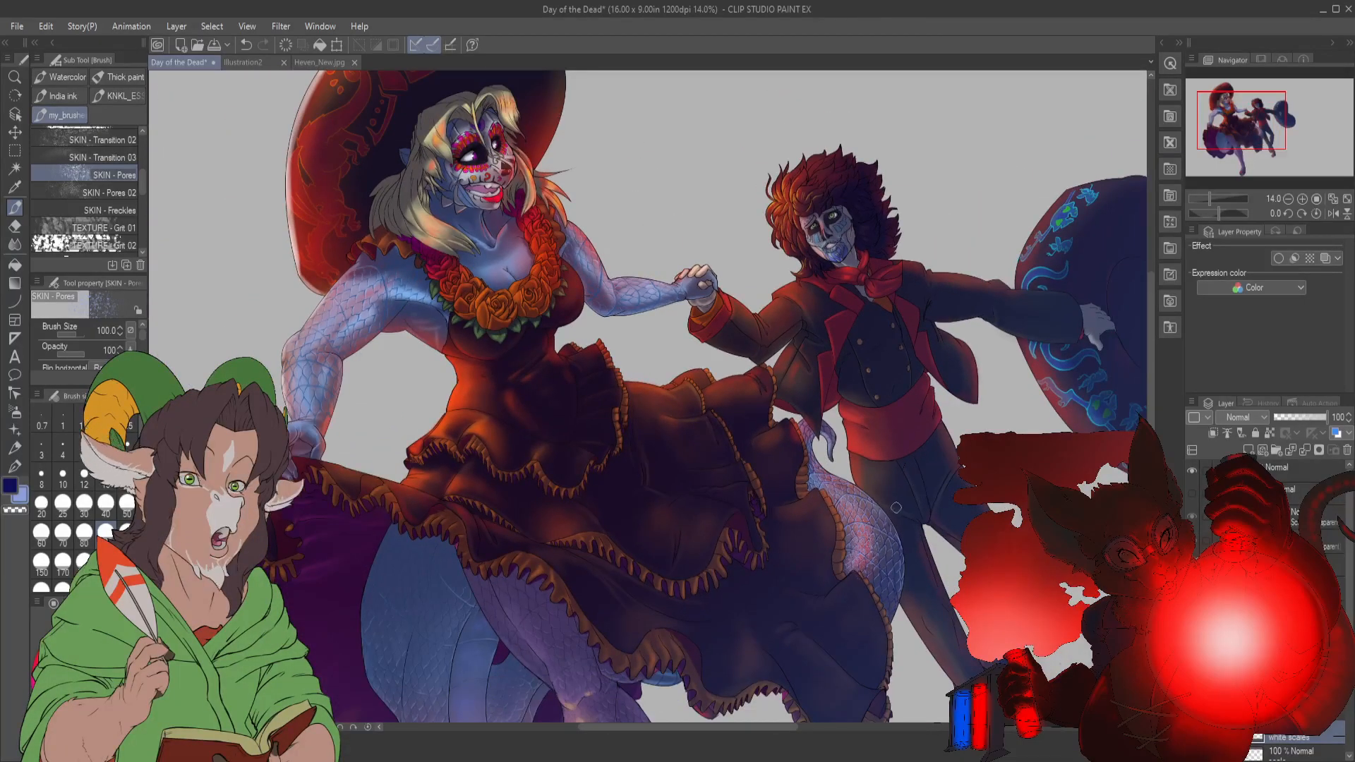
scroll(811, 502, "up", 1)
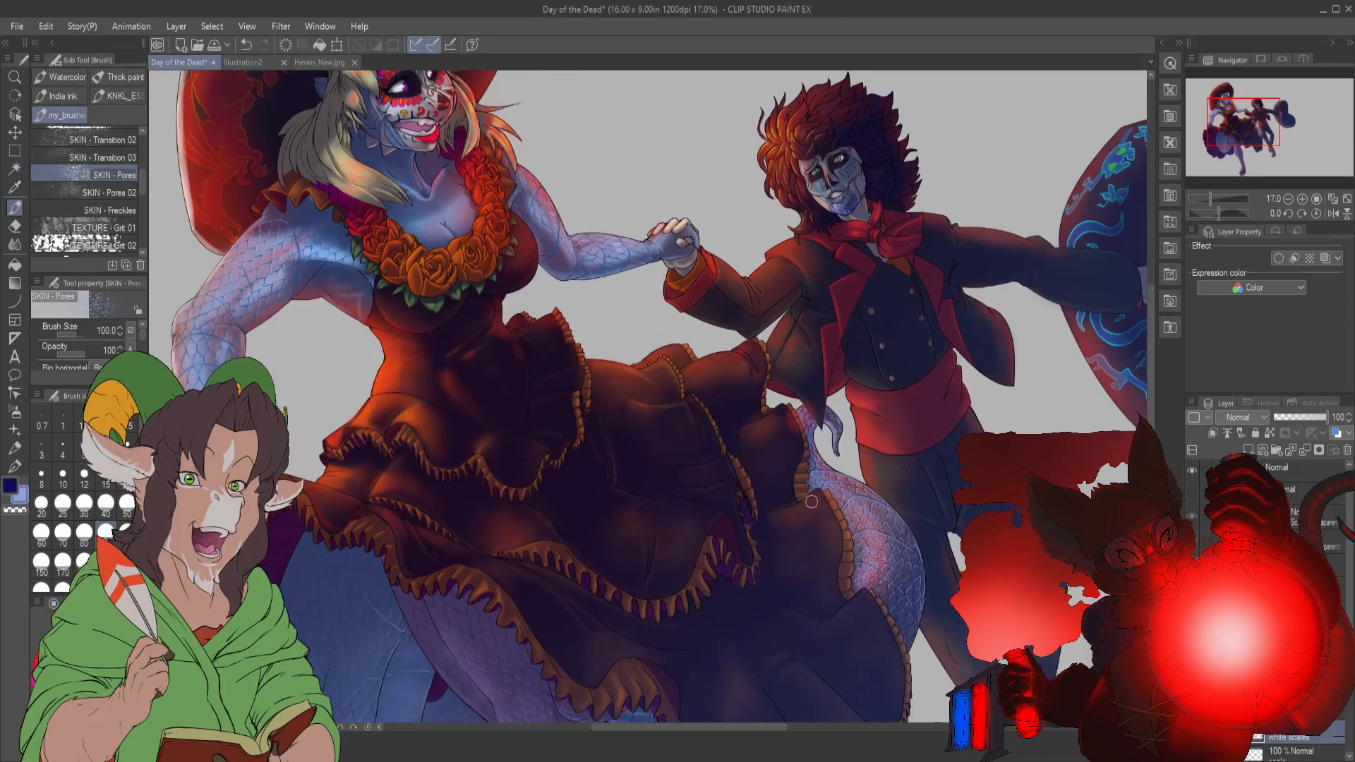
scroll(811, 502, "down", 2)
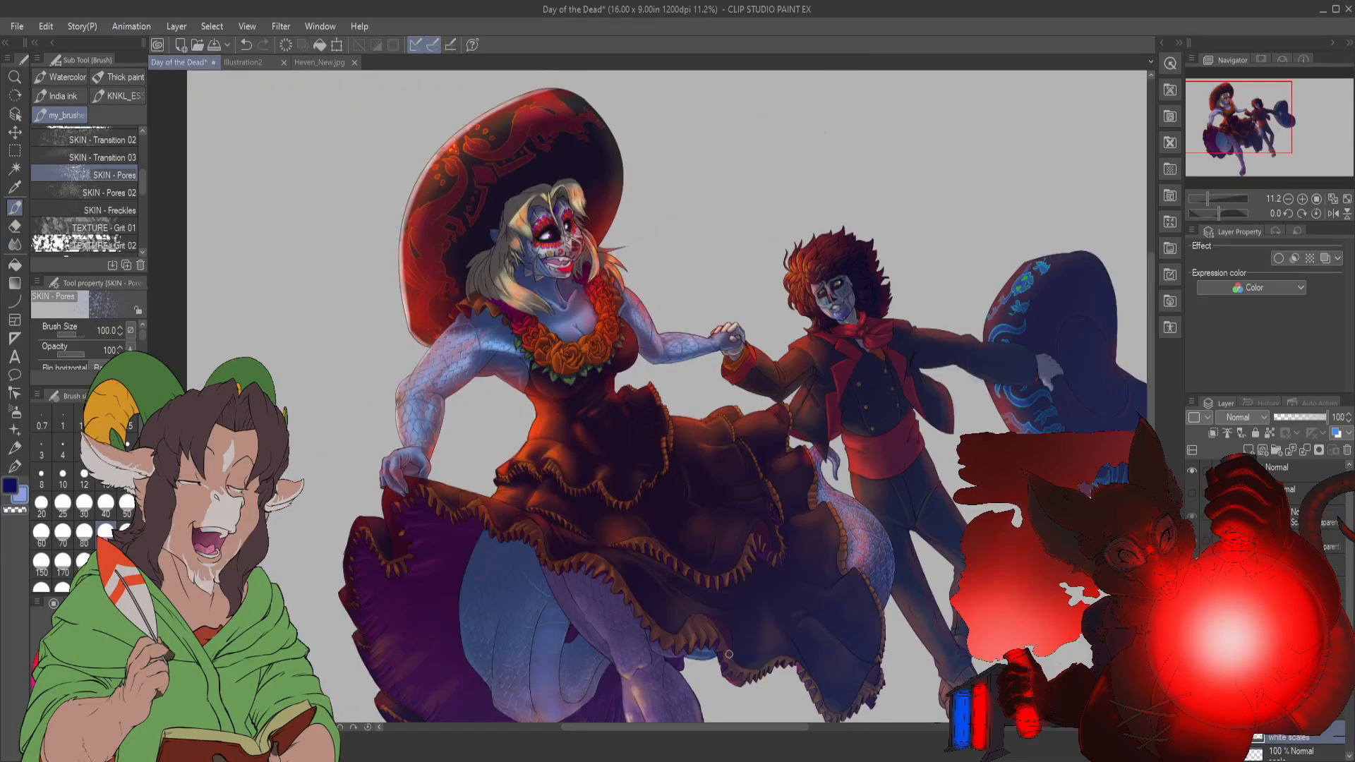
scroll(710, 665, "up", 1)
scroll(710, 665, "up", 4)
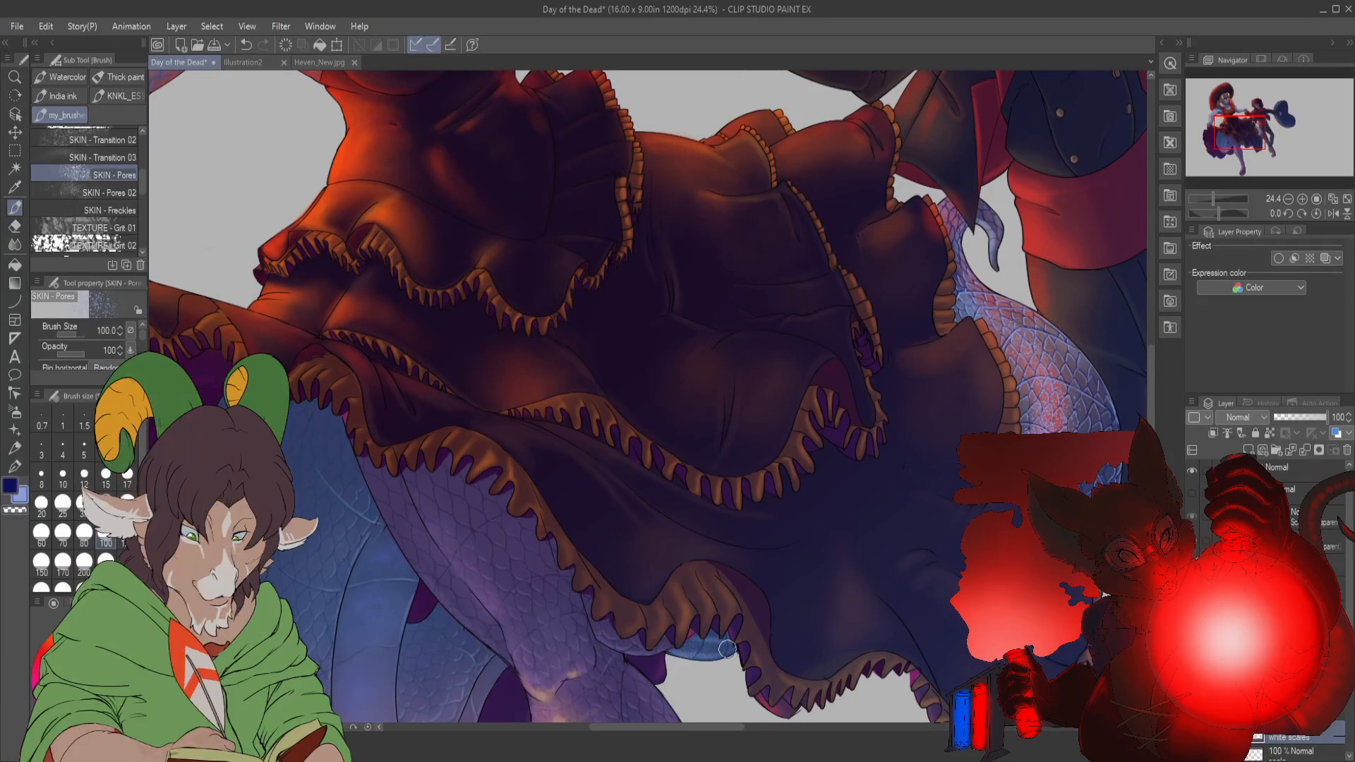
scroll(824, 541, "down", 2)
scroll(823, 541, "down", 2)
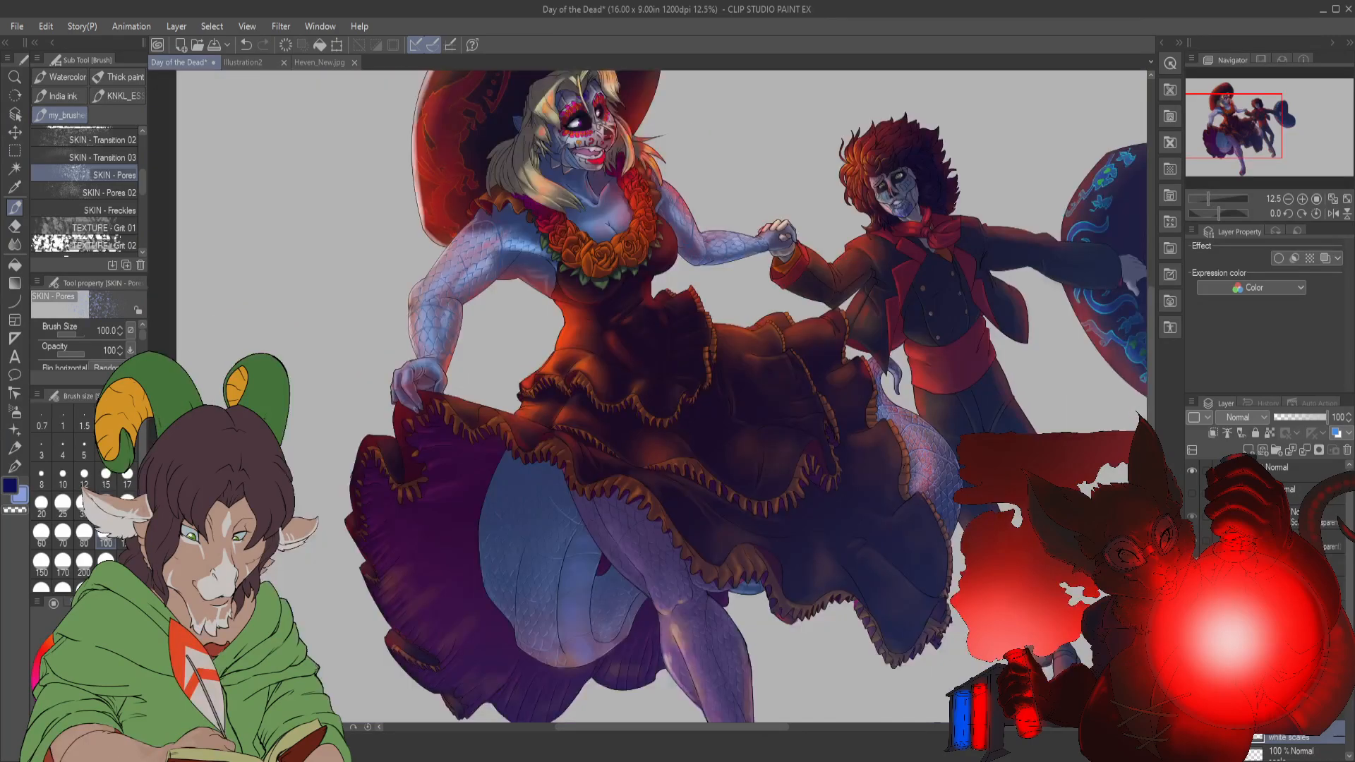
- Reduce the SKIN - Pores brush size to 10 for the narrow part of the tail beside the ruffle
scroll(927, 450, "up", 3)
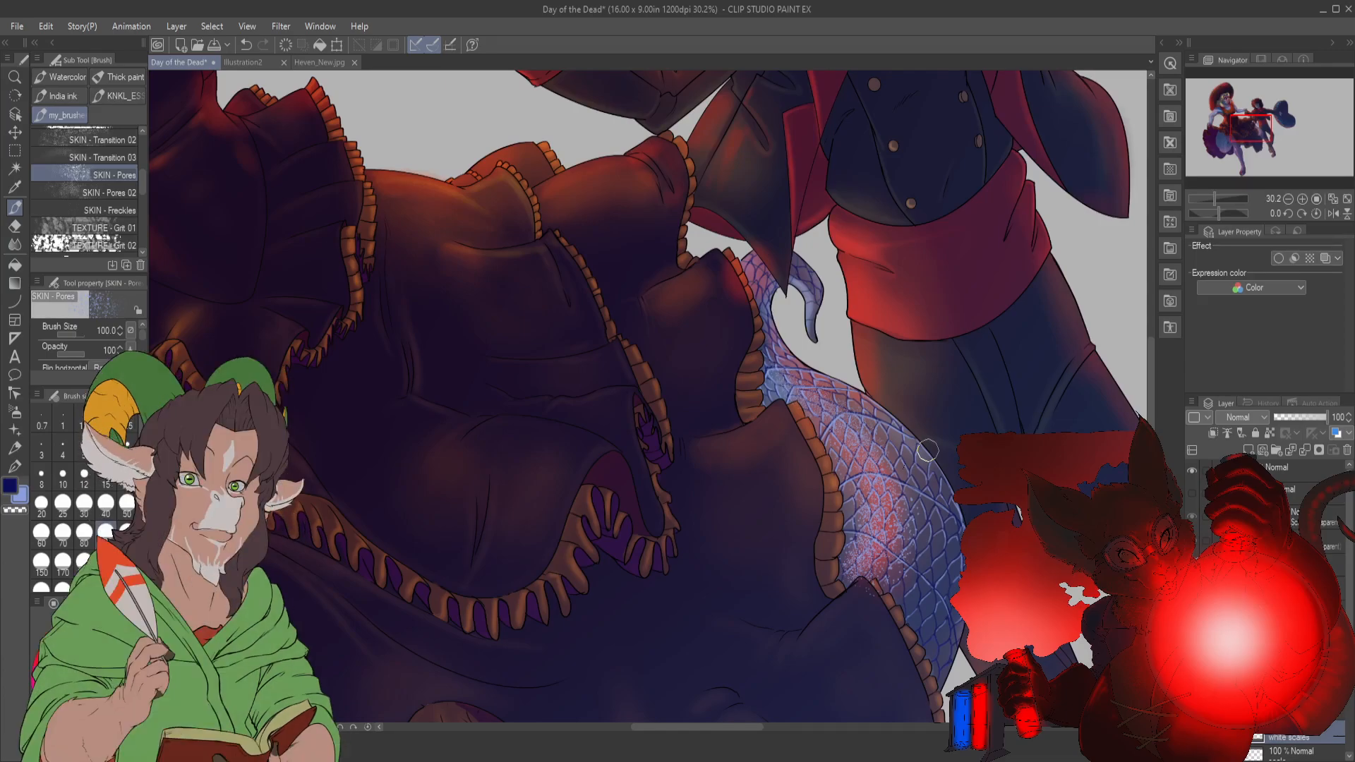
scroll(671, 303, "up", 1)
scroll(697, 294, "up", 1)
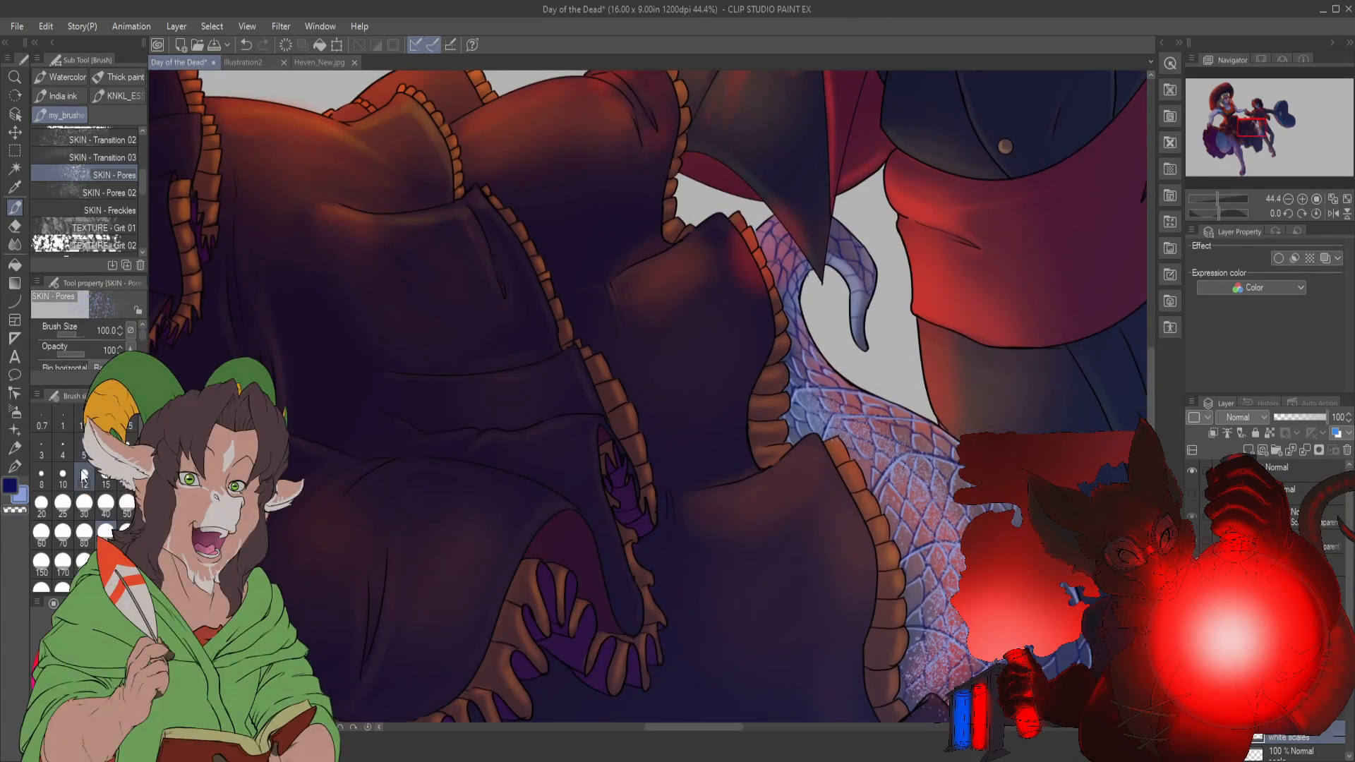
left_click(62, 483)
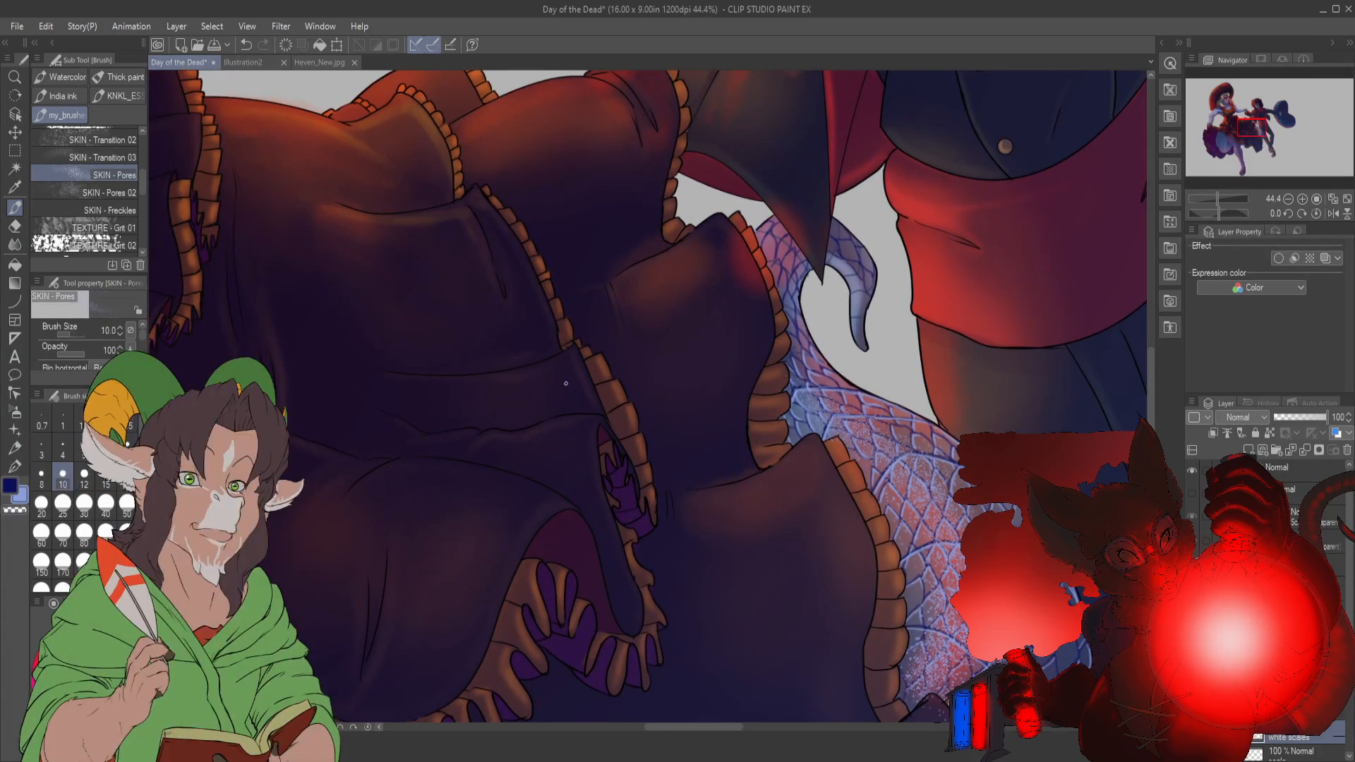
scroll(826, 308, "up", 2)
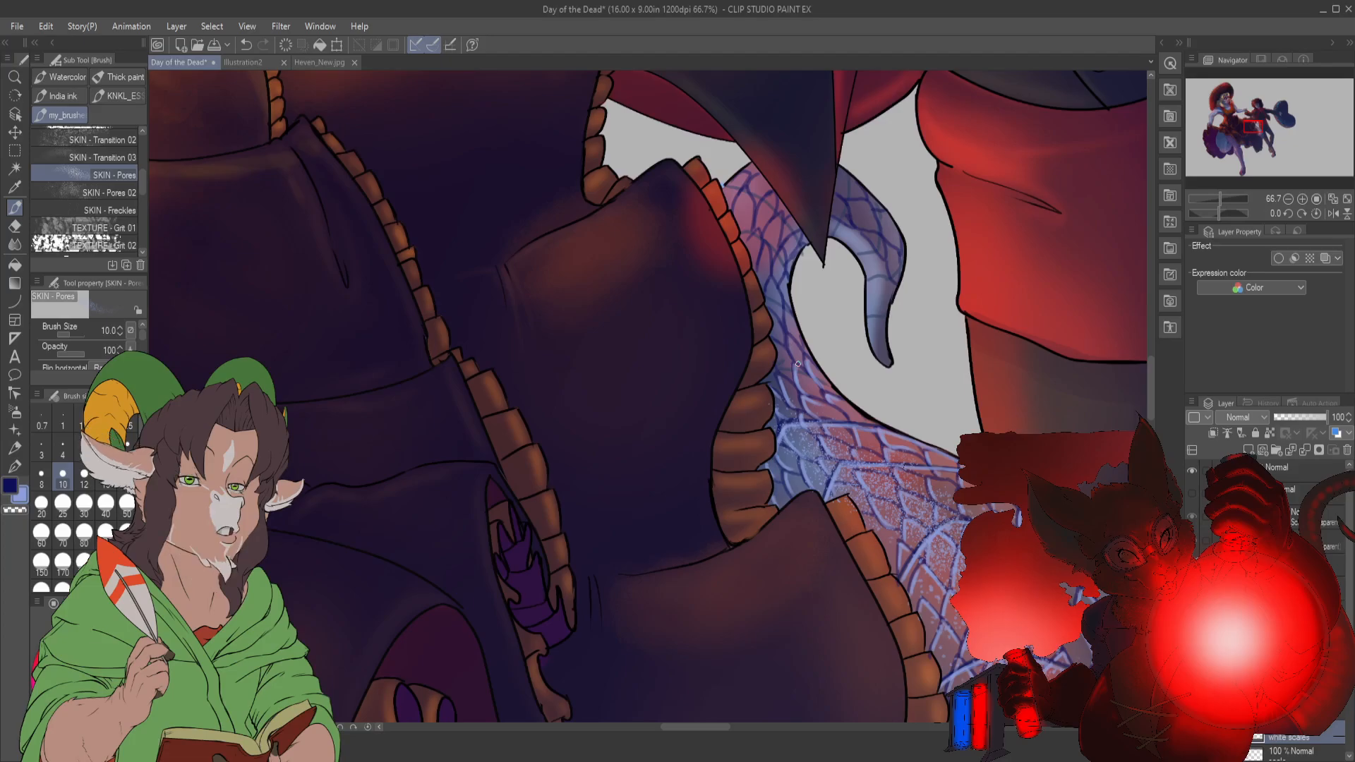
- Paint light highlights on the scales of the narrow upper tail with the K Soft 2 brush at opacity 39
left_click_drag(141, 179, 142, 144)
left_click(105, 135)
left_click(104, 149)
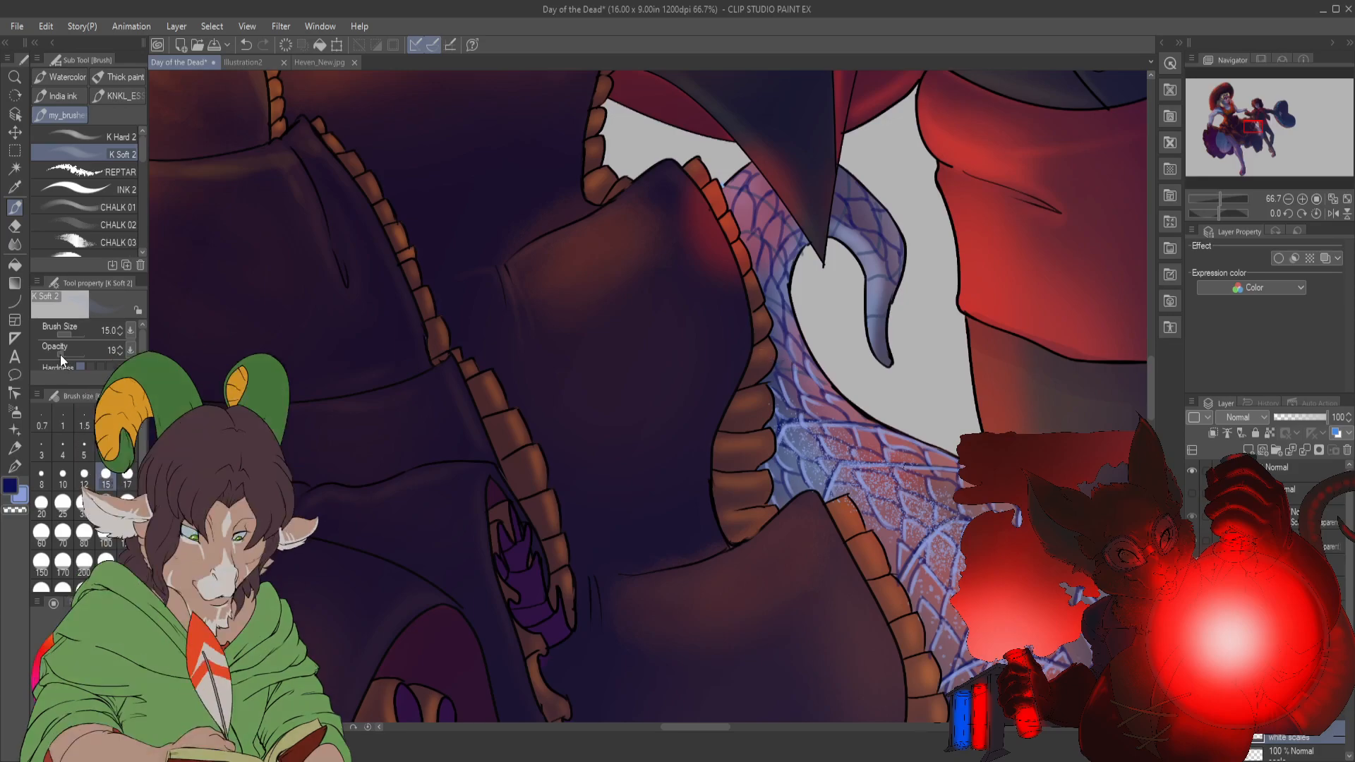
left_click_drag(60, 354, 67, 355)
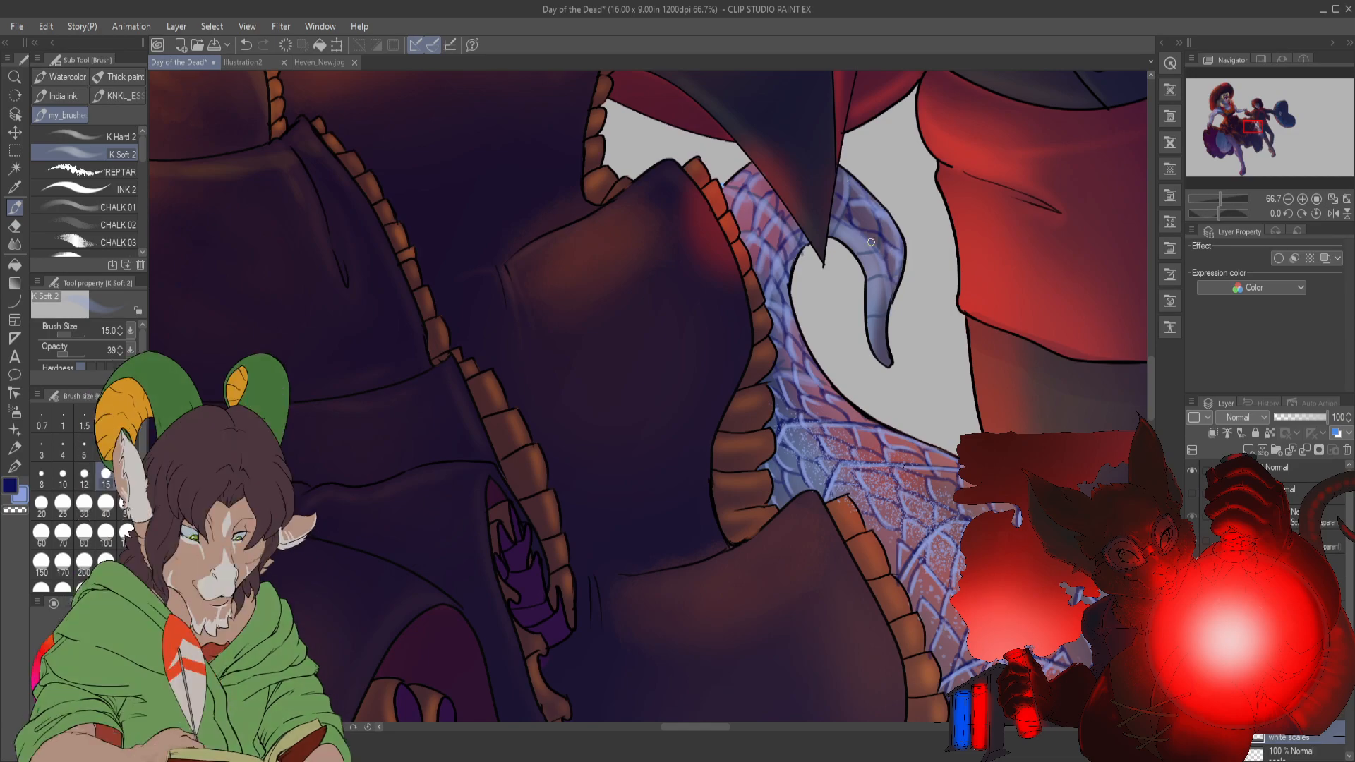
- Soften the pore texture on the red-lit tail scales beside the skirt ruffle with the Blur blending tool
key("j")
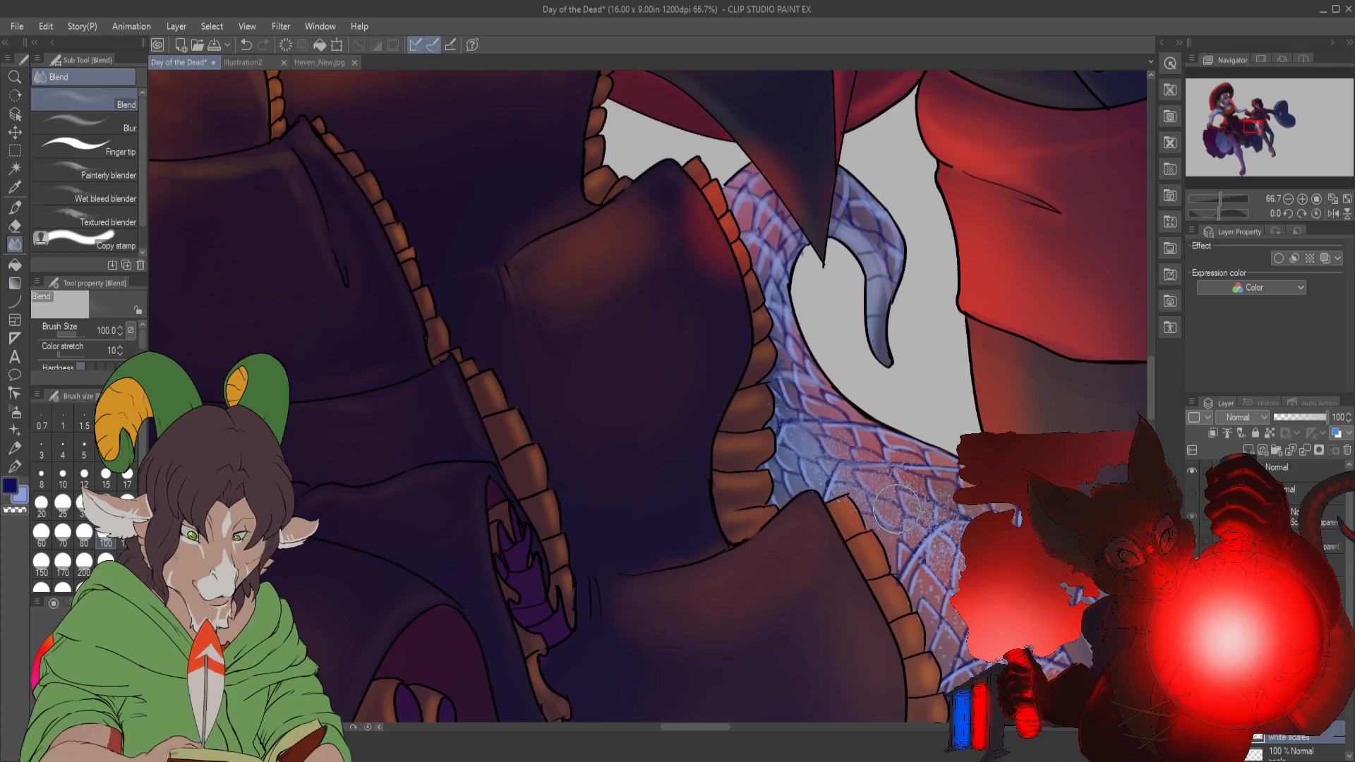
left_click(91, 125)
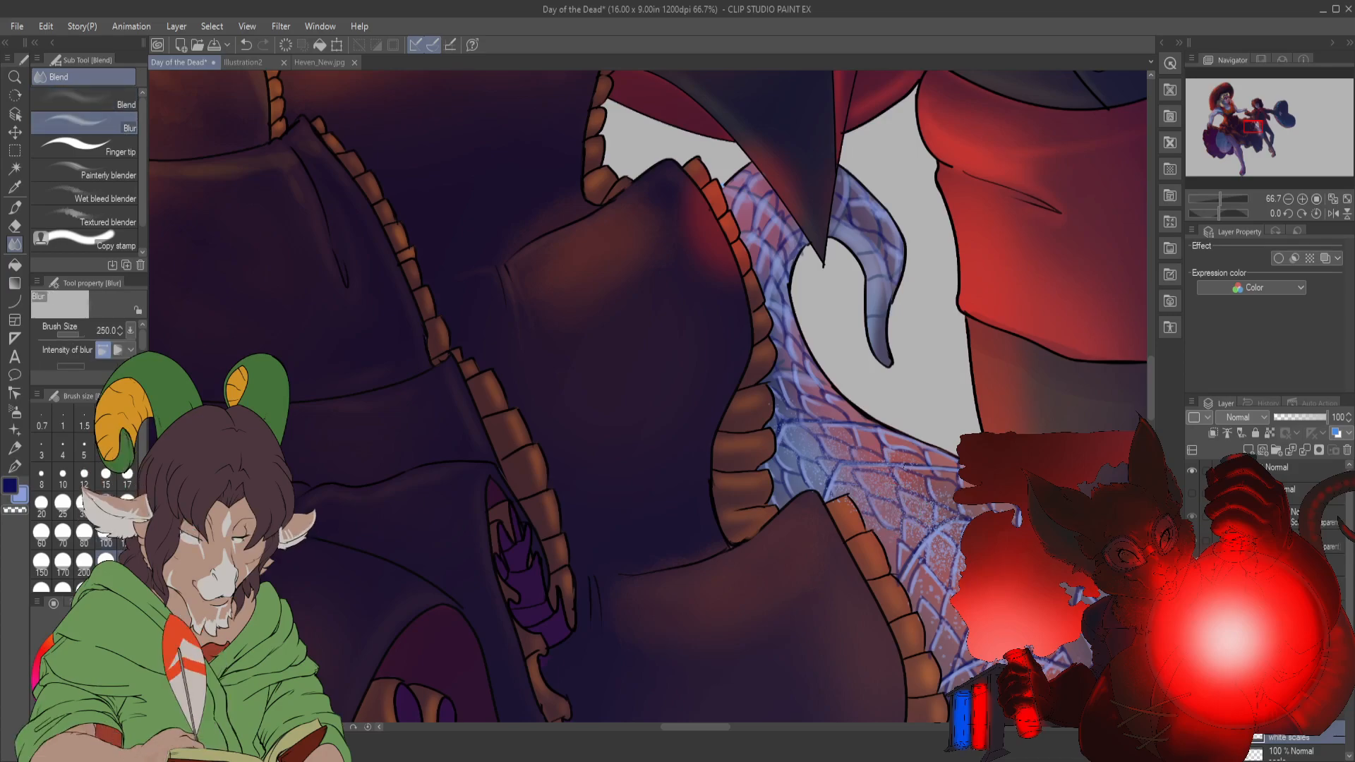
left_click_drag(887, 481, 935, 534)
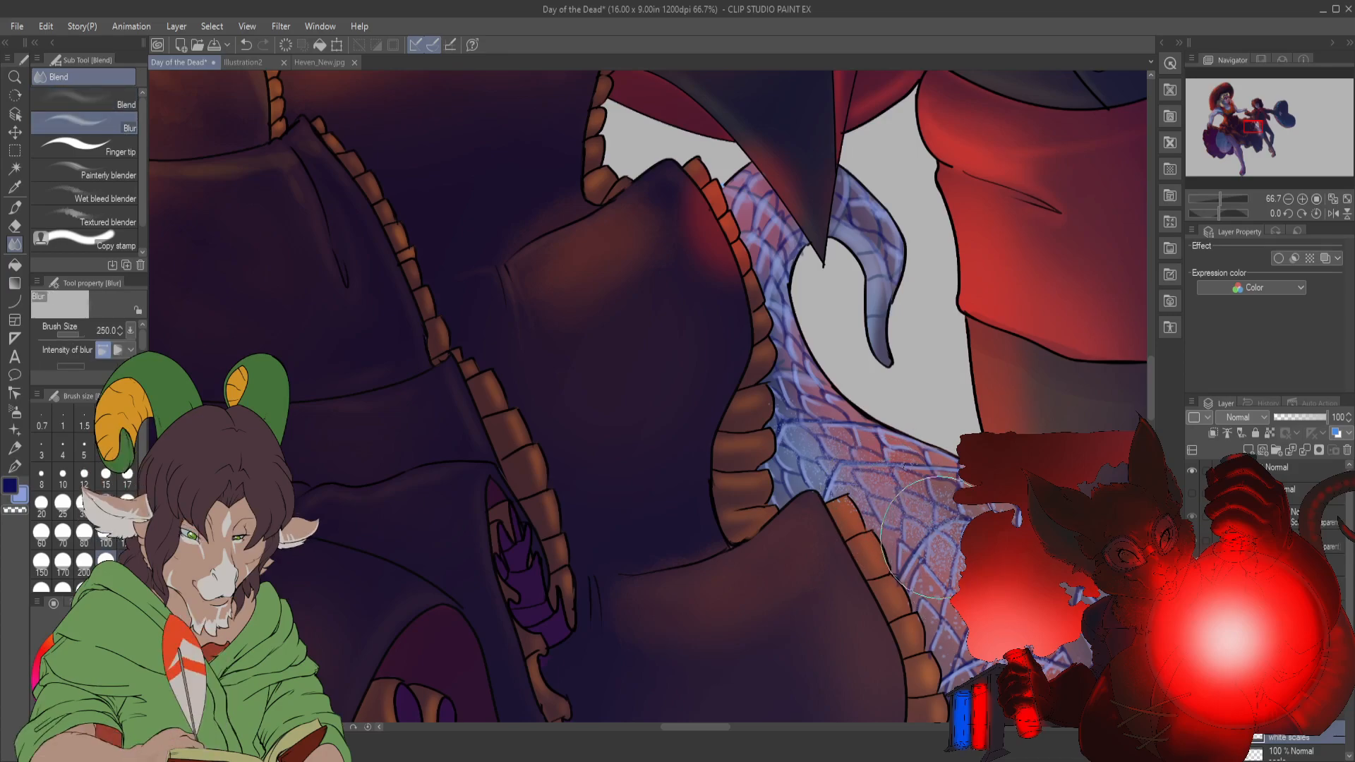
scroll(1018, 452, "down", 3)
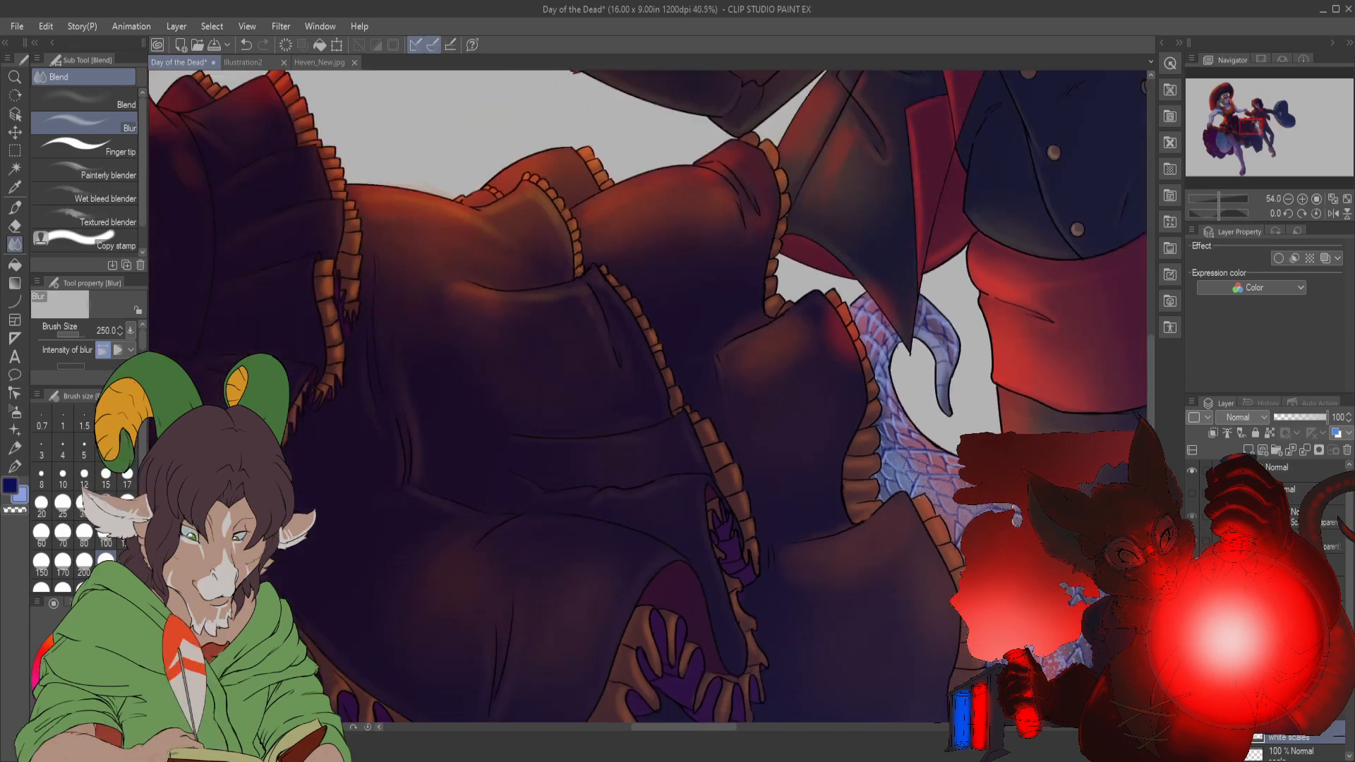
scroll(1018, 452, "down", 1)
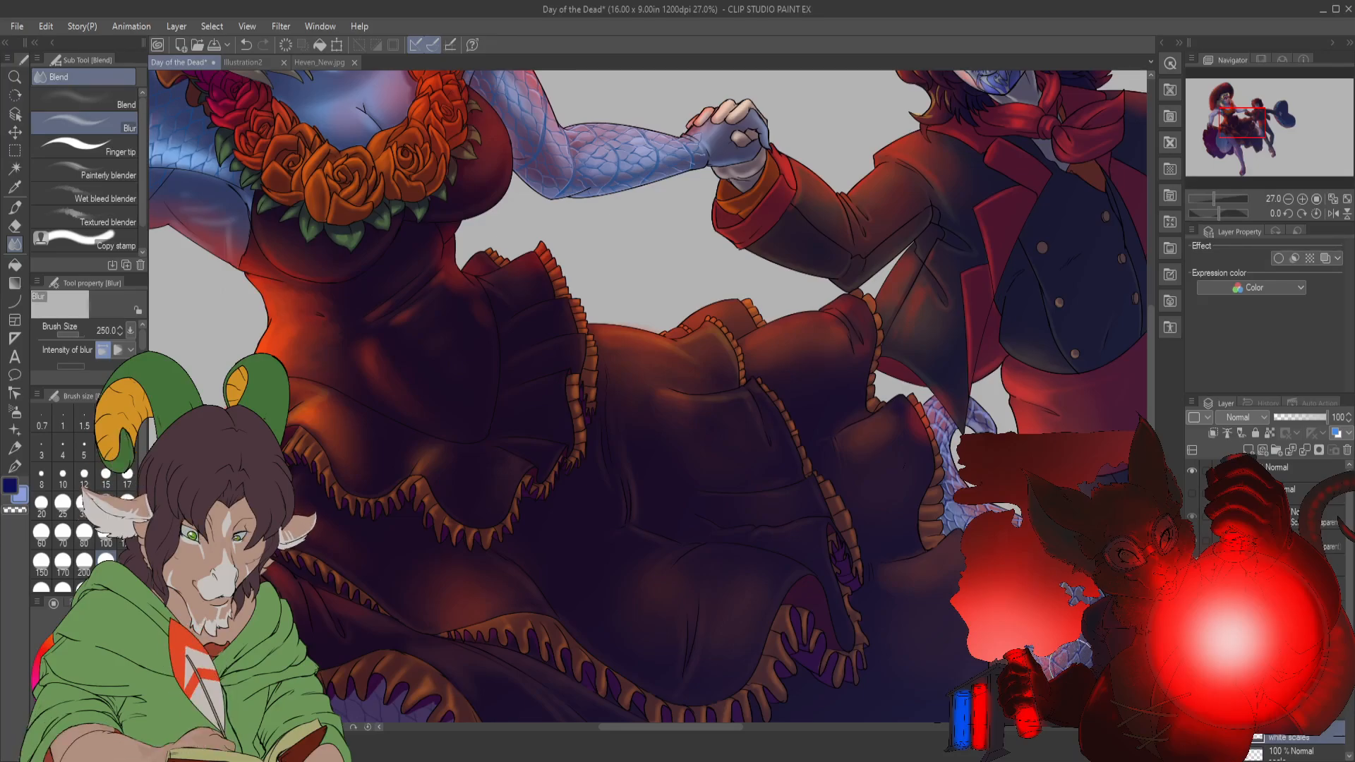
scroll(143, 332, "down", 1)
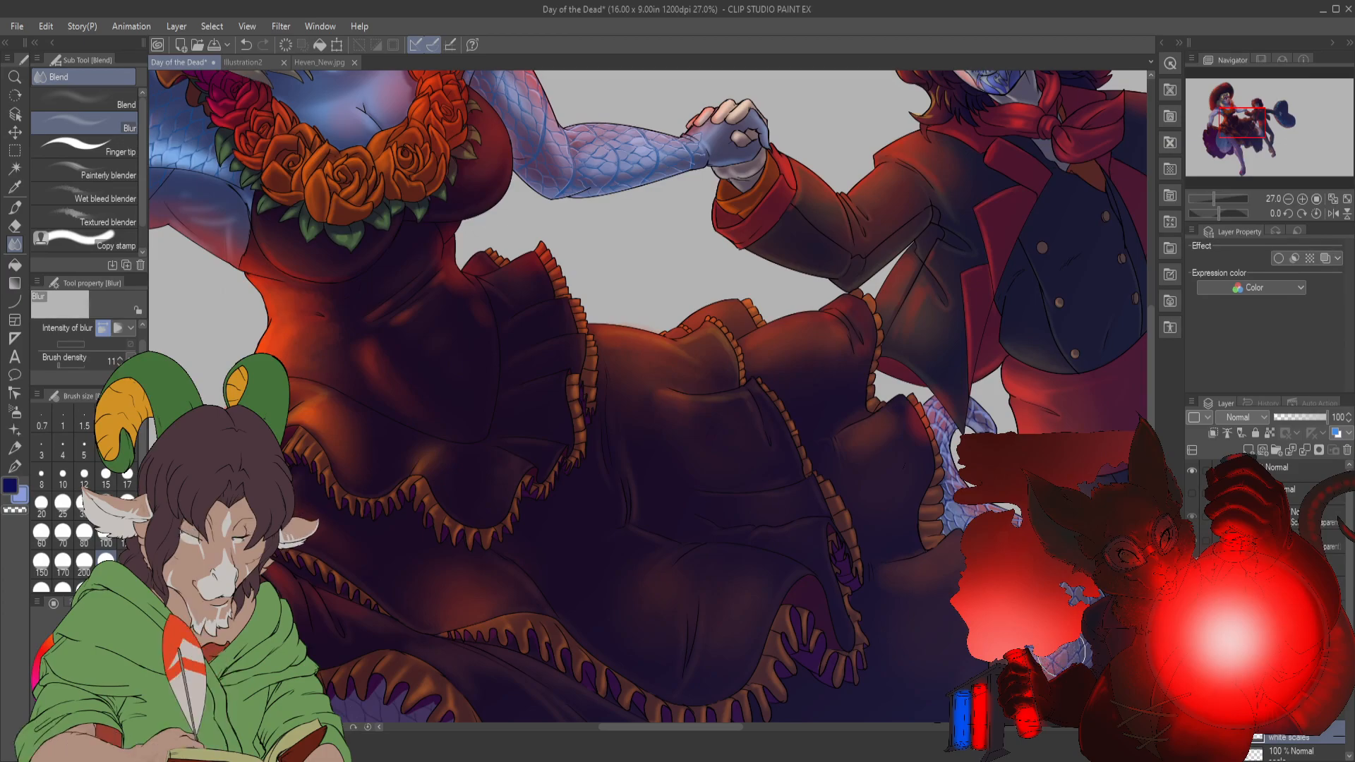
mouse_move(1239, 117)
left_mouse_down()
mouse_move(1262, 147)
mouse_move(1255, 135)
left_mouse_up()
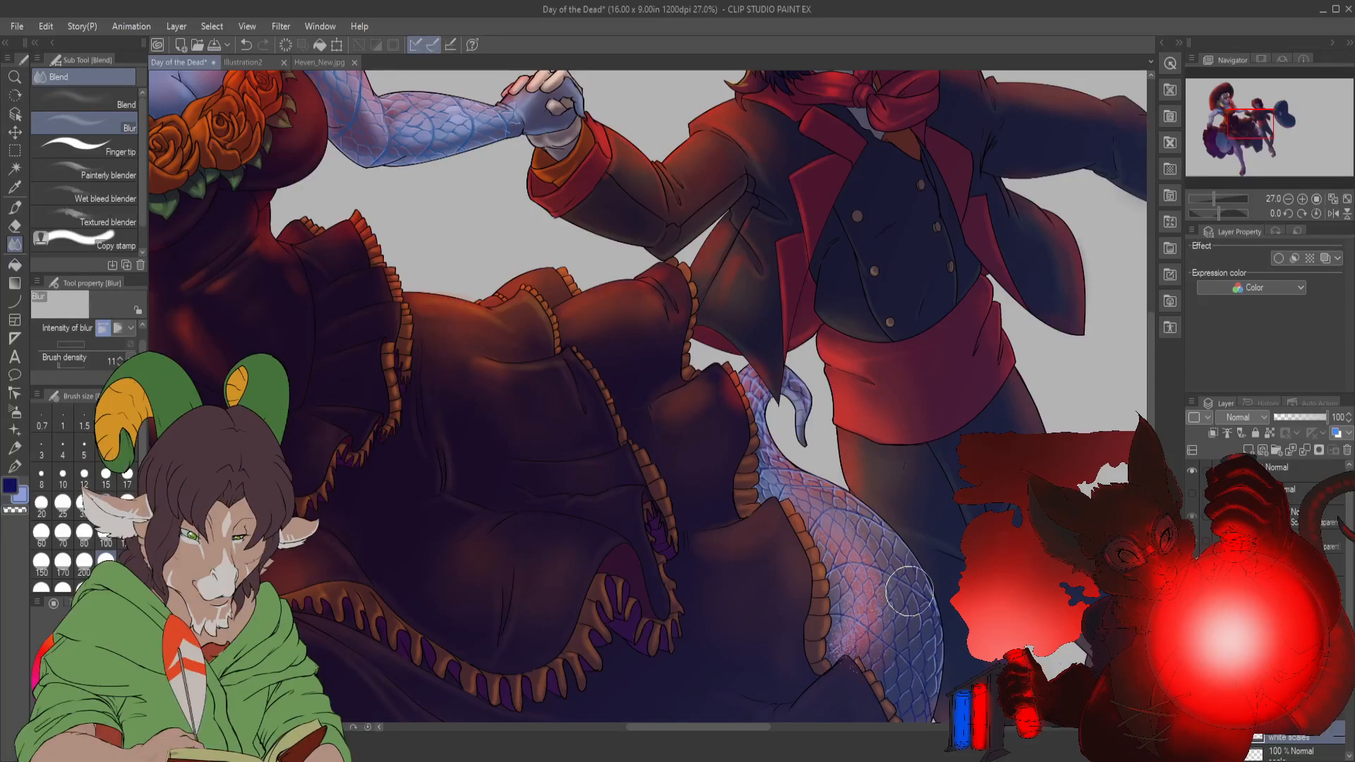
- Check the whole illustration and hide the solid background behind the two dancing characters
scroll(618, 622, "down", 4)
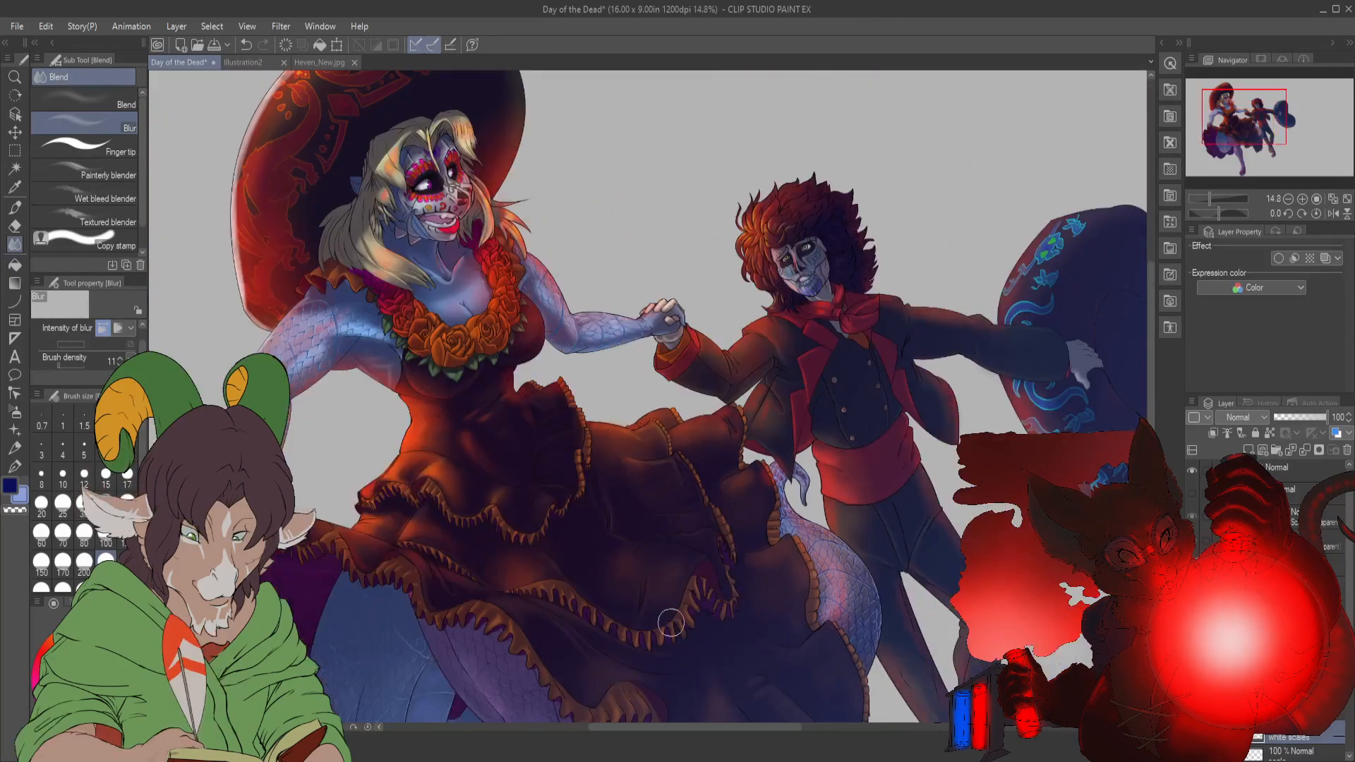
scroll(618, 623, "down", 1)
left_click_drag(1264, 140, 1248, 163)
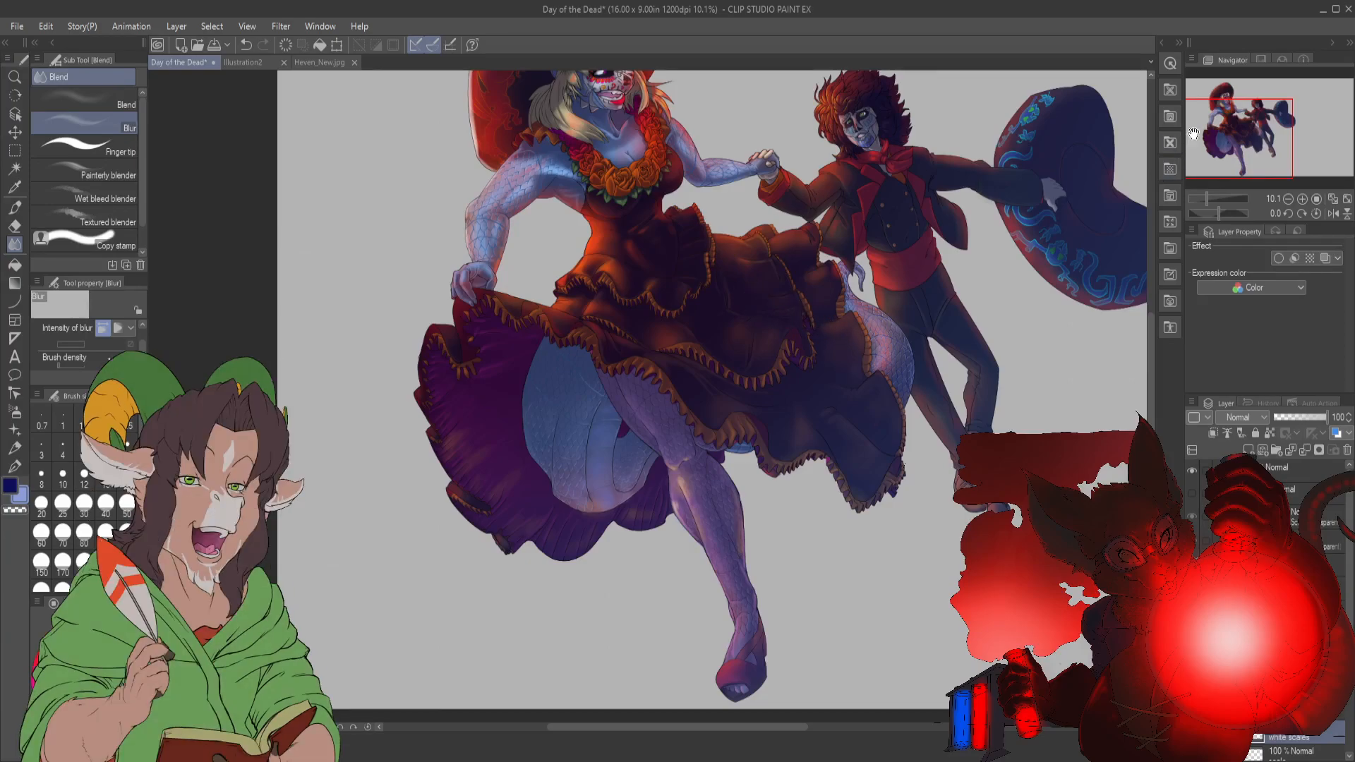
scroll(1193, 132, "down", 1)
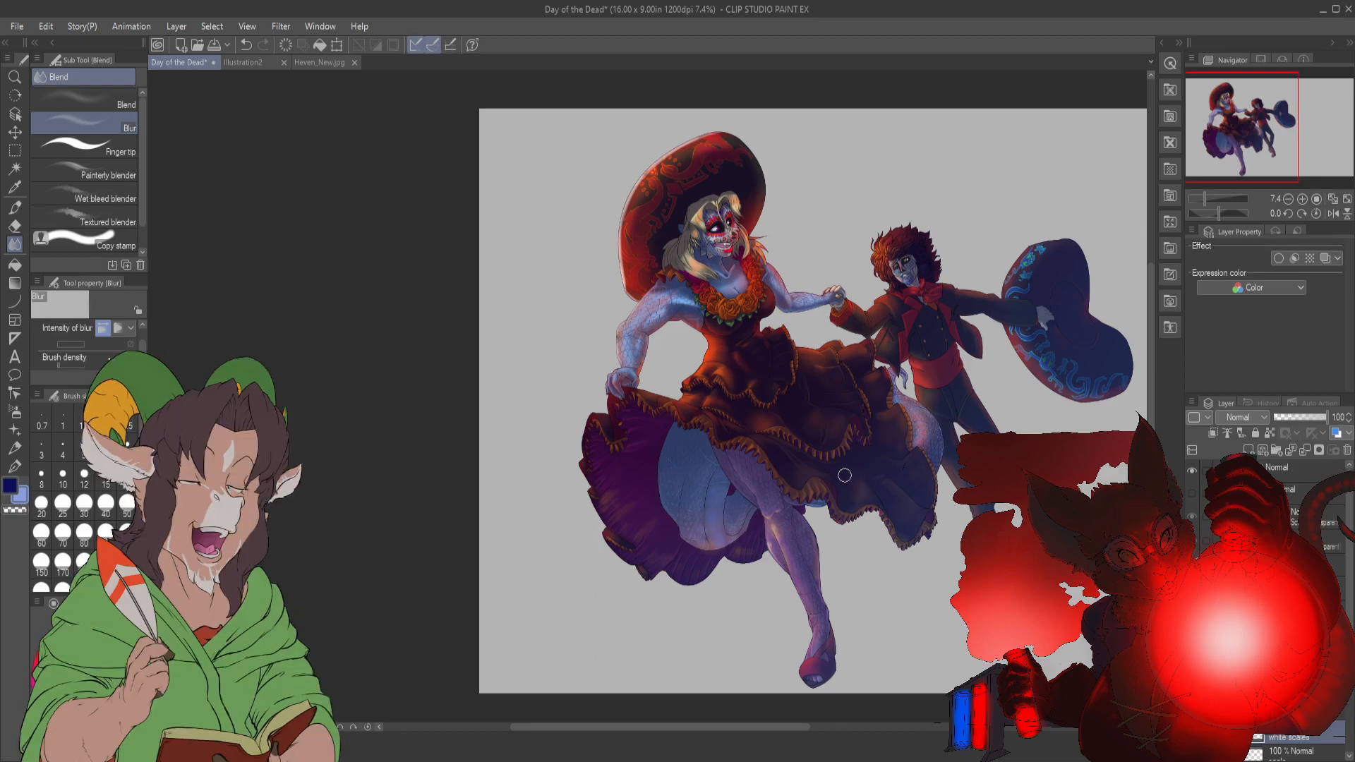
scroll(1299, 600, "down", 1)
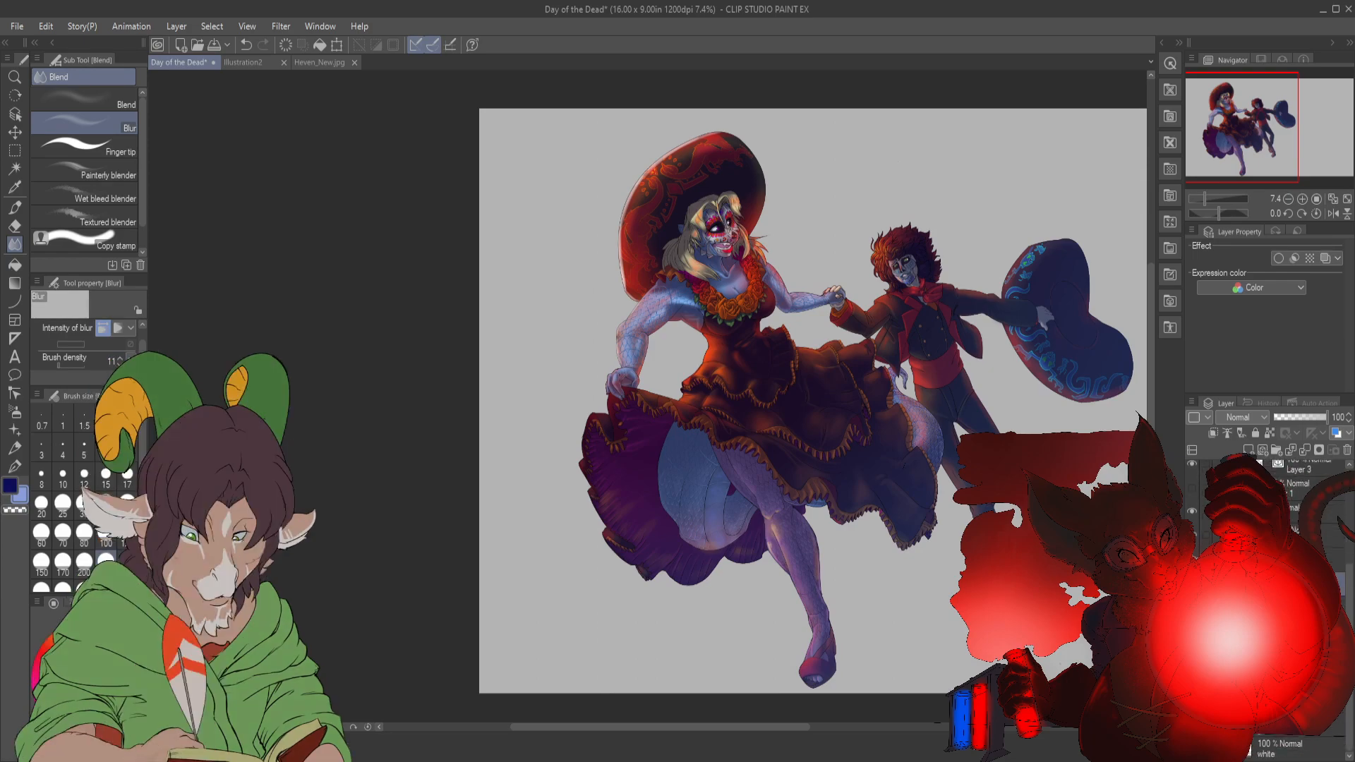
left_click(1193, 749)
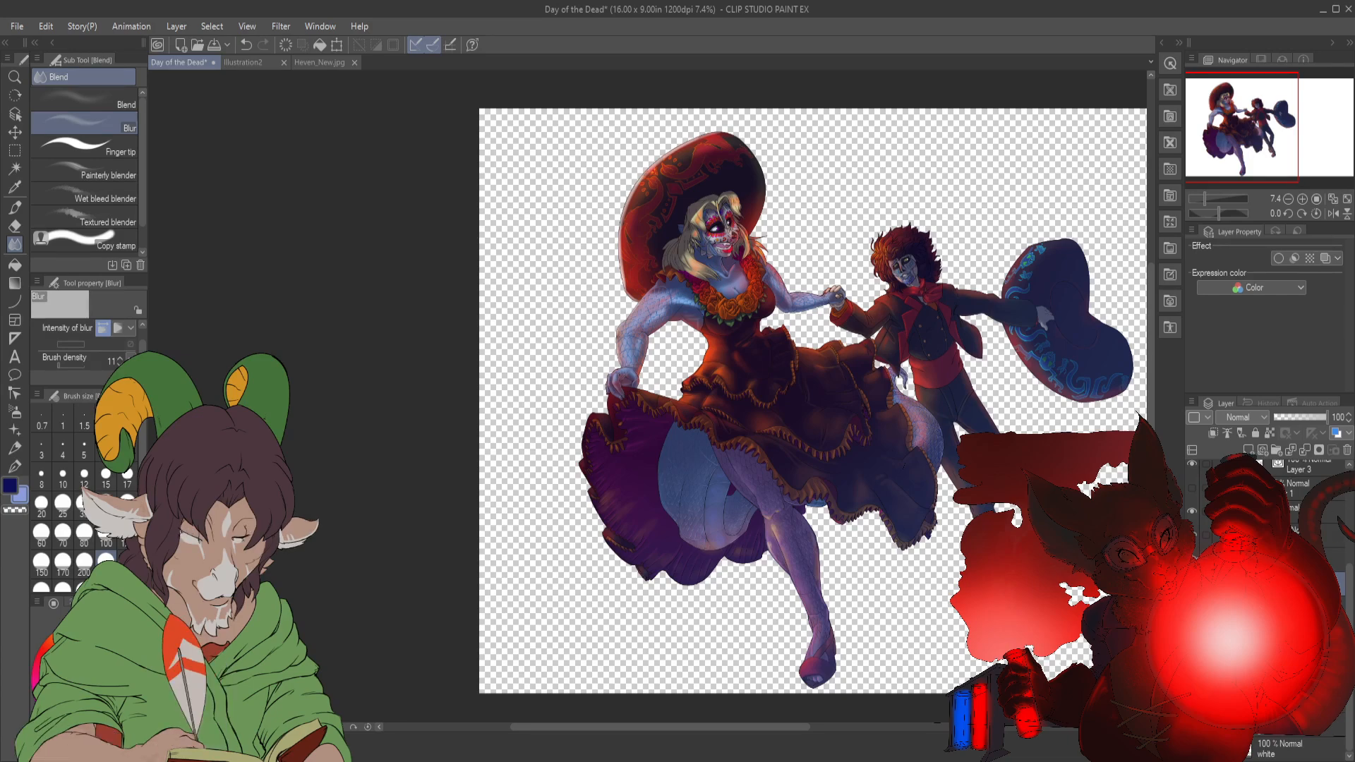
- Try to place a copy of the character artwork at the top of the layer stack
scroll(1299, 607, "up", 1)
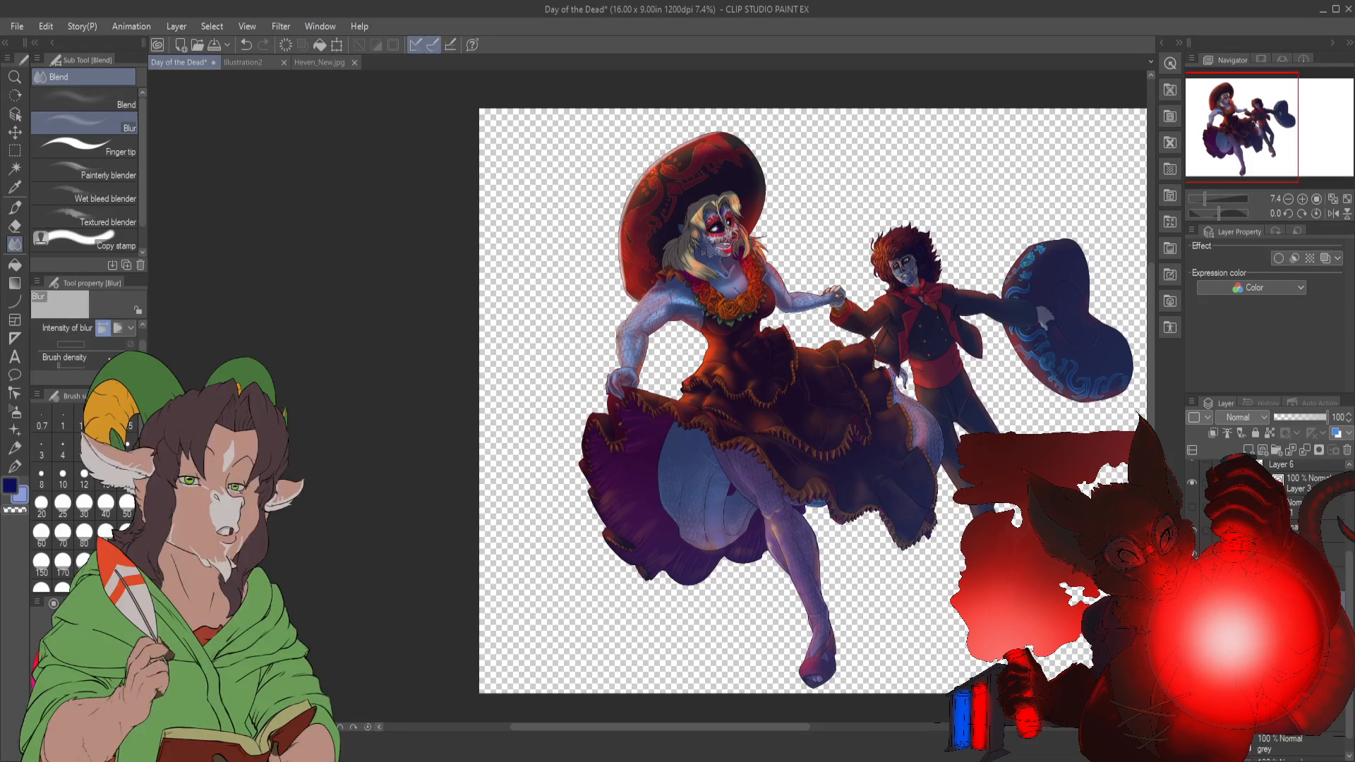
left_click(1299, 607)
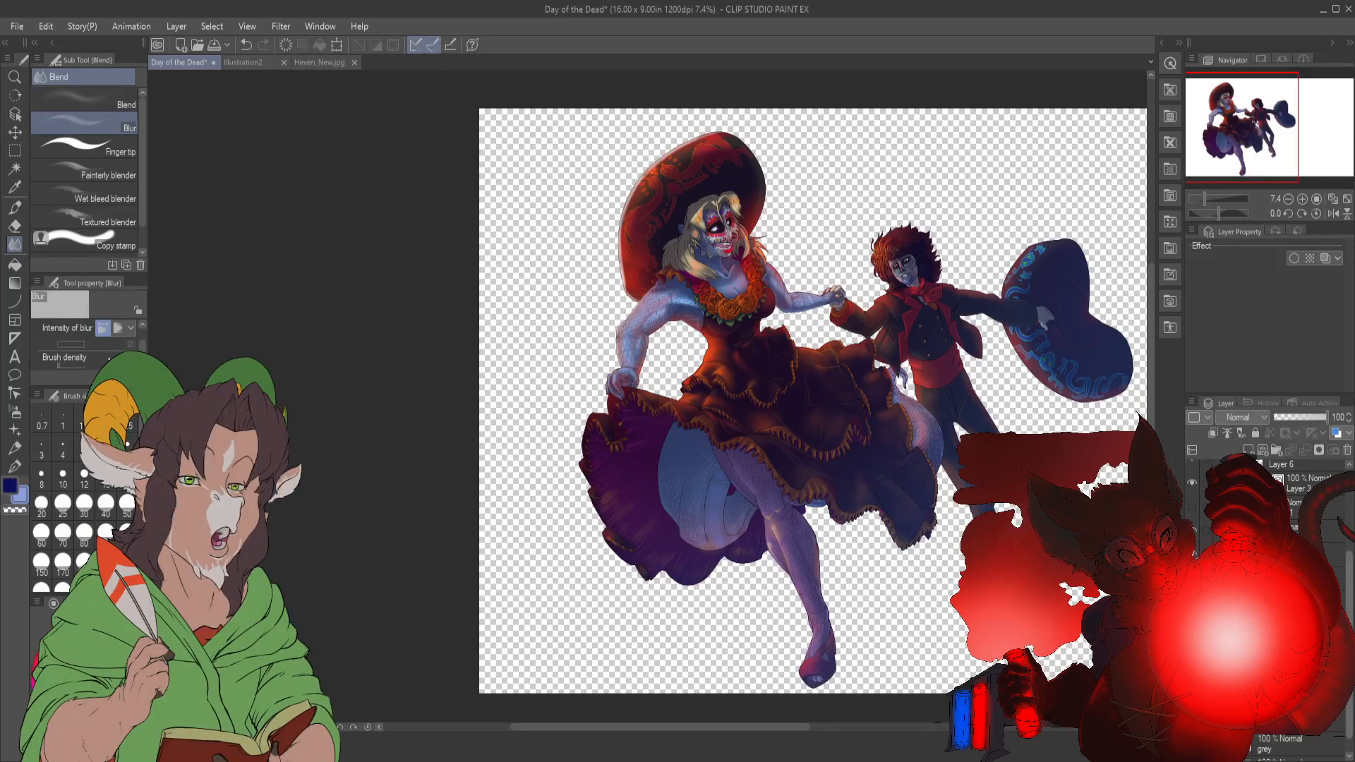
scroll(1343, 516, "down", 1)
left_click(1298, 467)
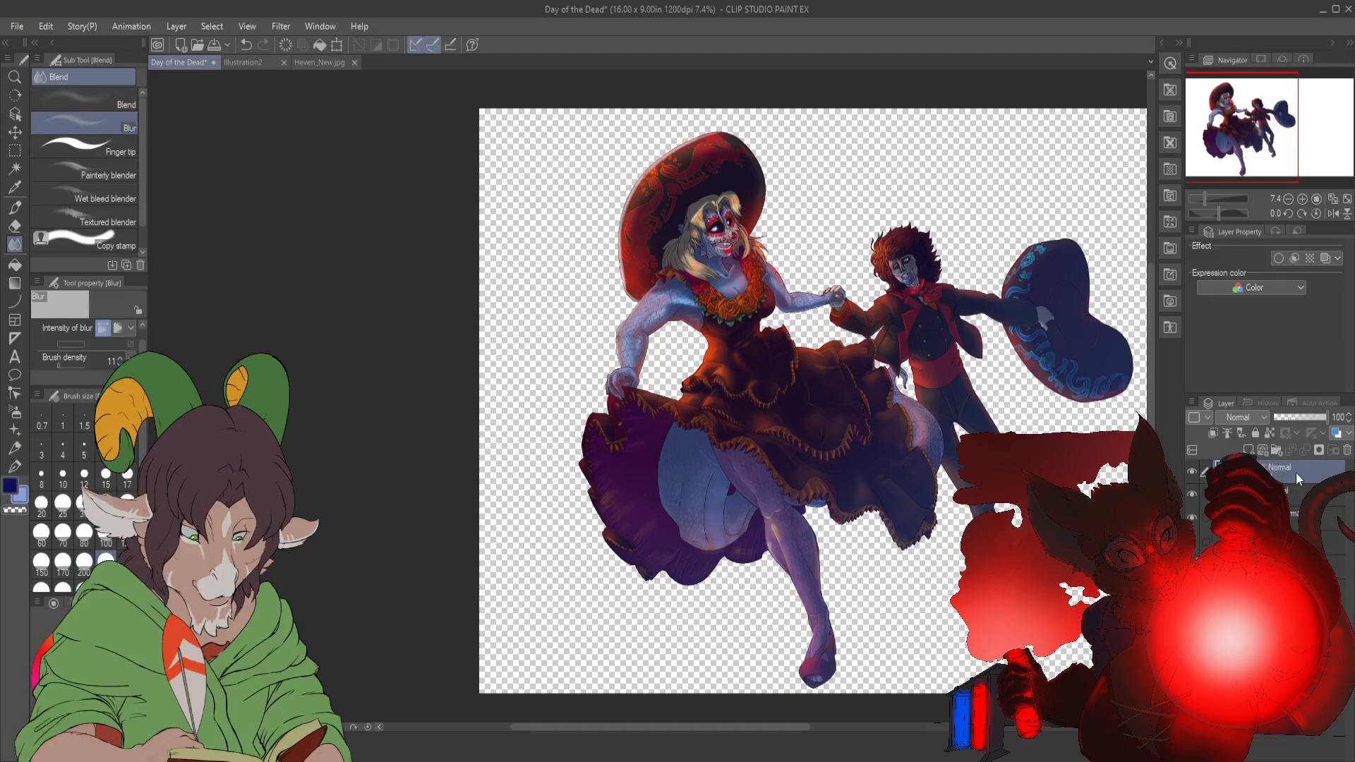
left_click(1294, 466)
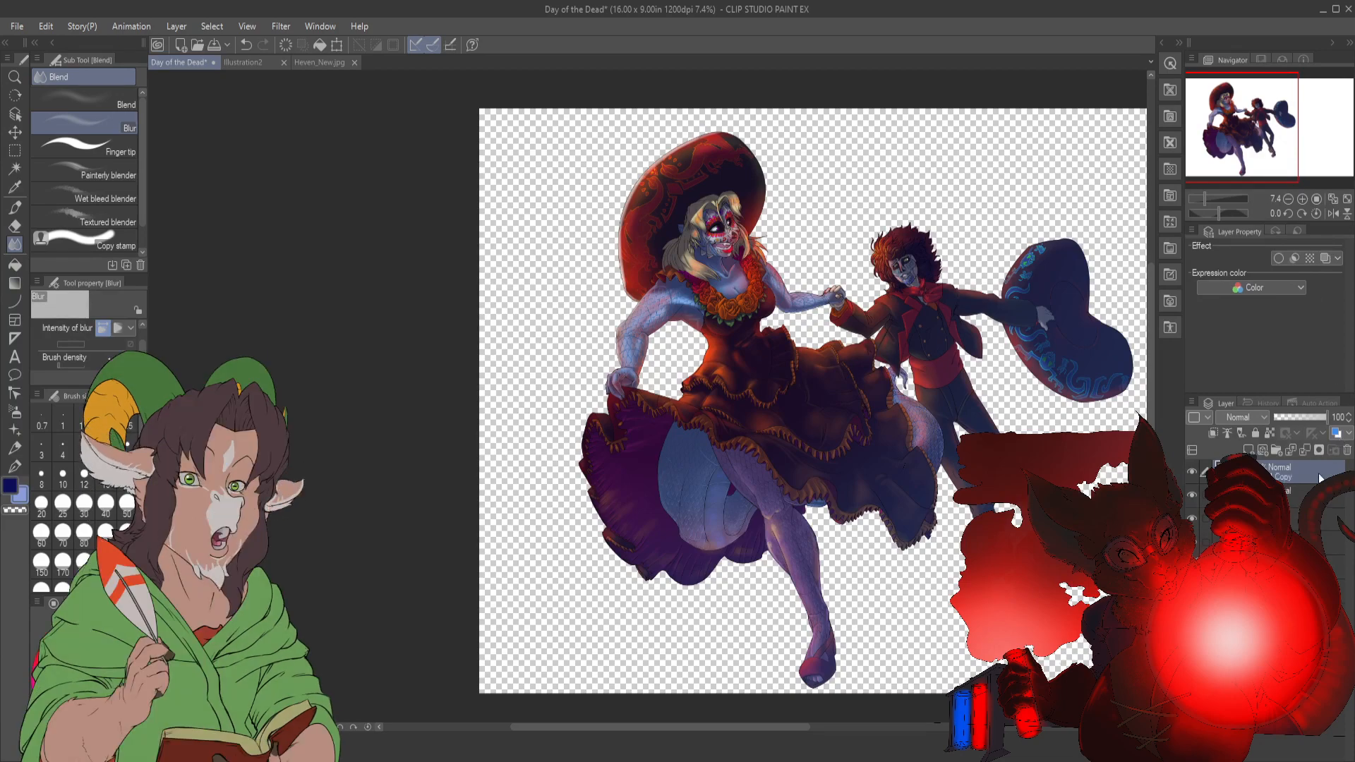
left_click(1293, 504)
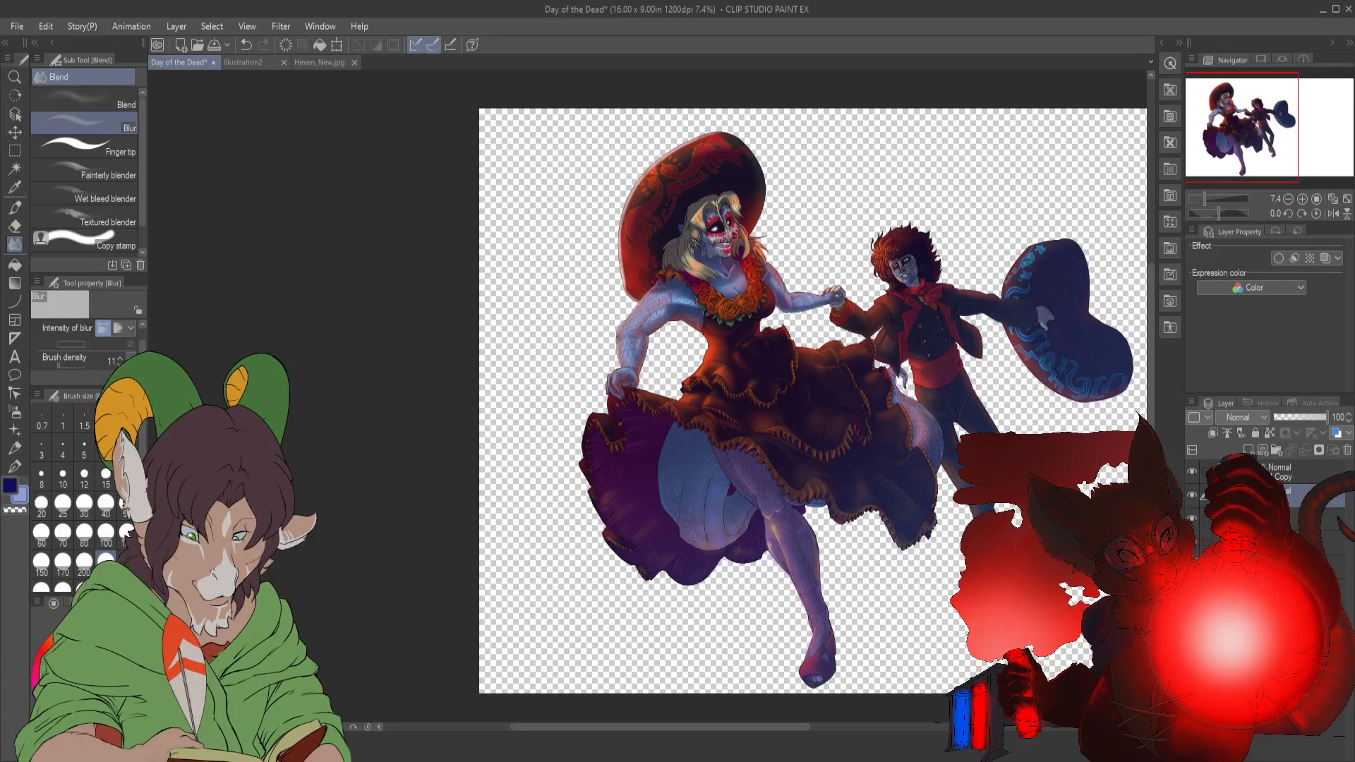
- Undo the last layer changes and paste a fresh copy of the character artwork above the existing layers
key("ctrl+z")
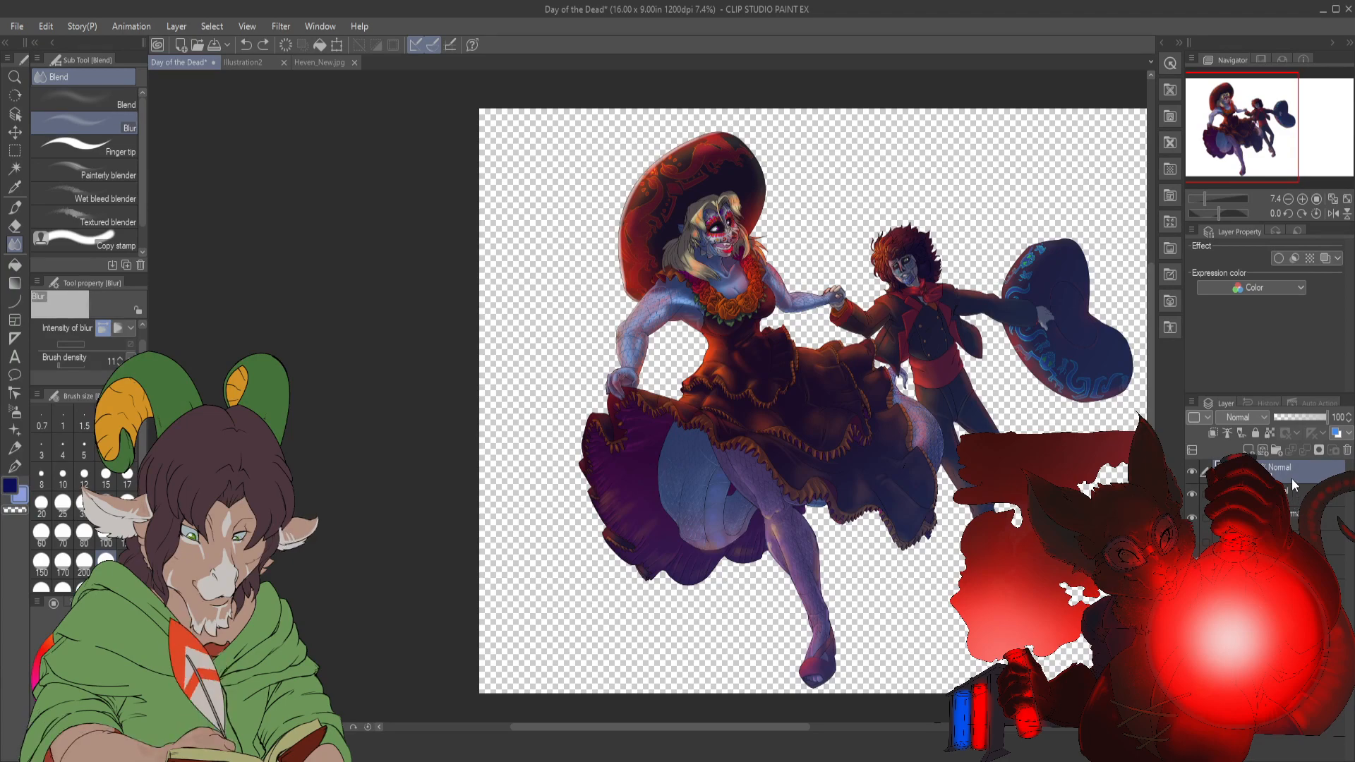
key("ctrl+z")
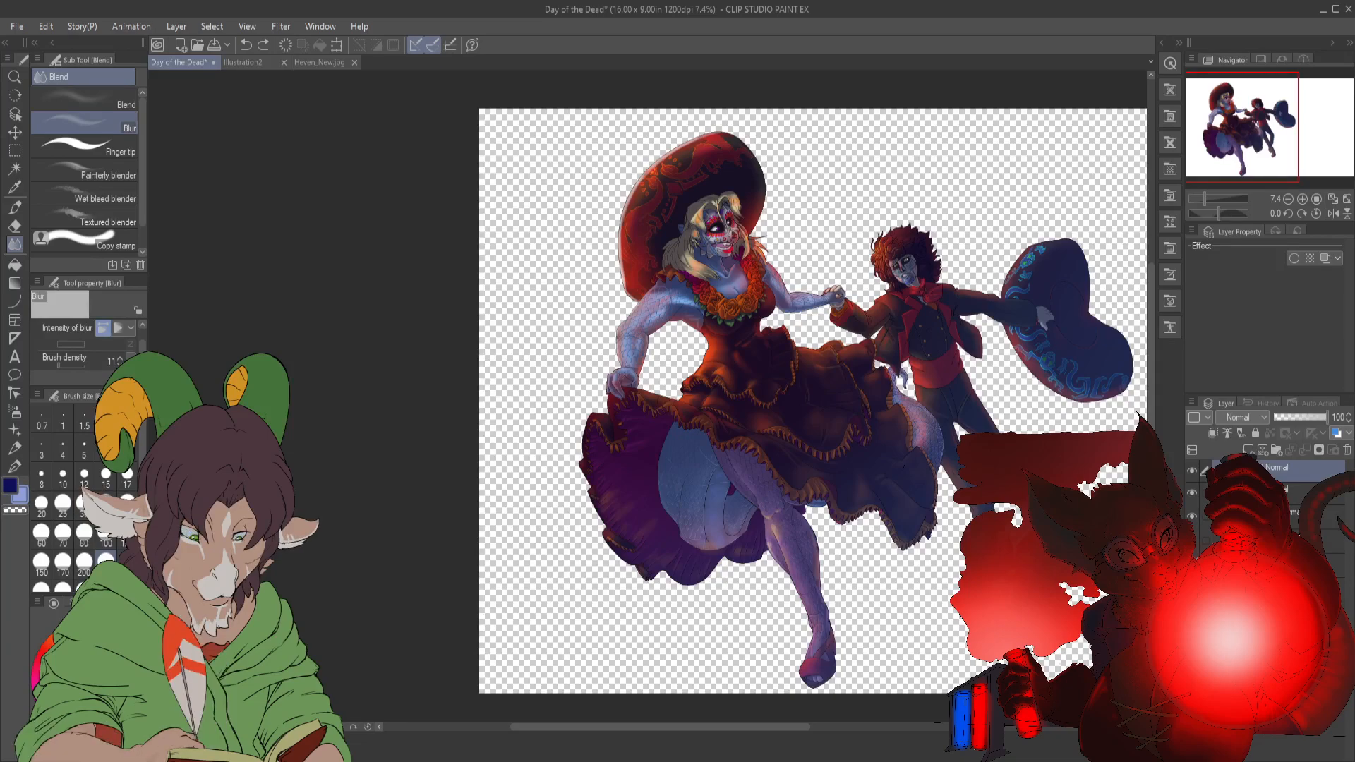
key("ctrl+v")
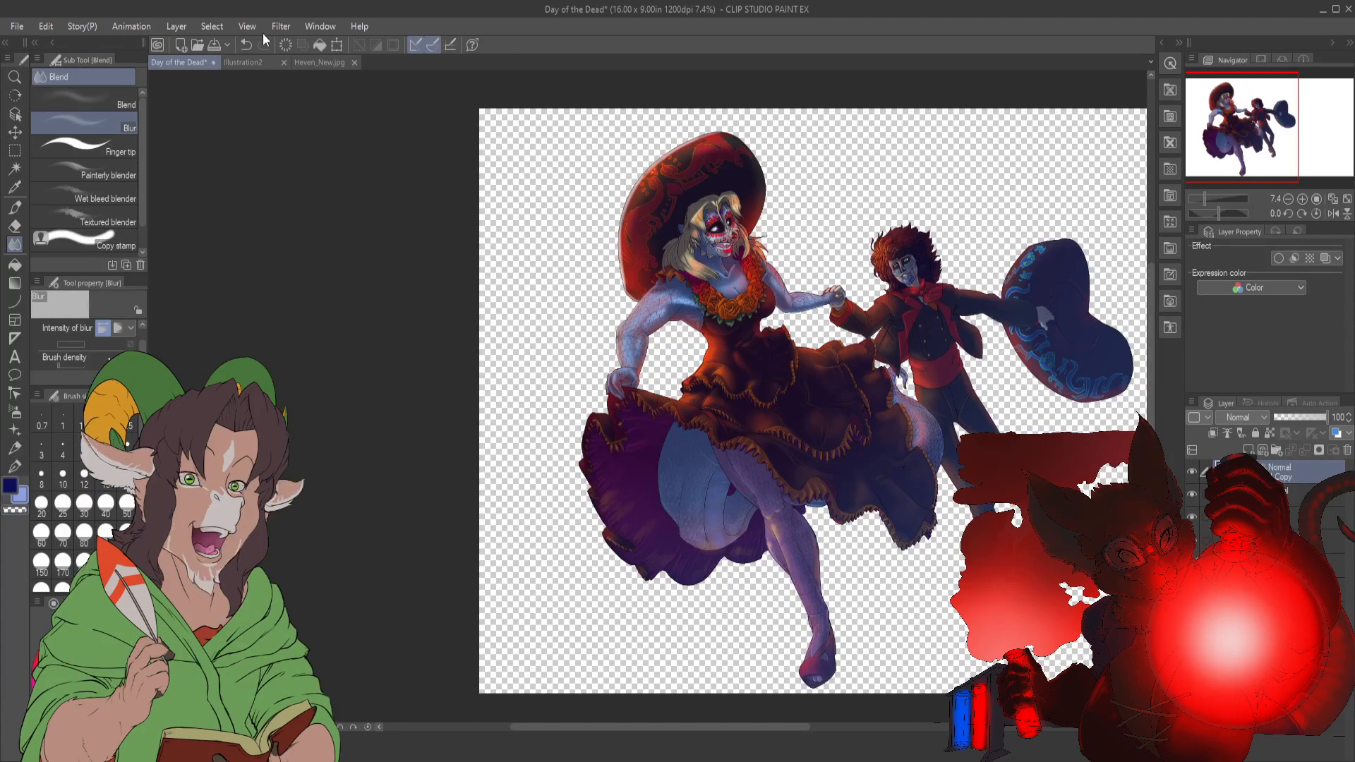
- Switch to the Heven_New.jpg image and view the whole picture
left_click(335, 65)
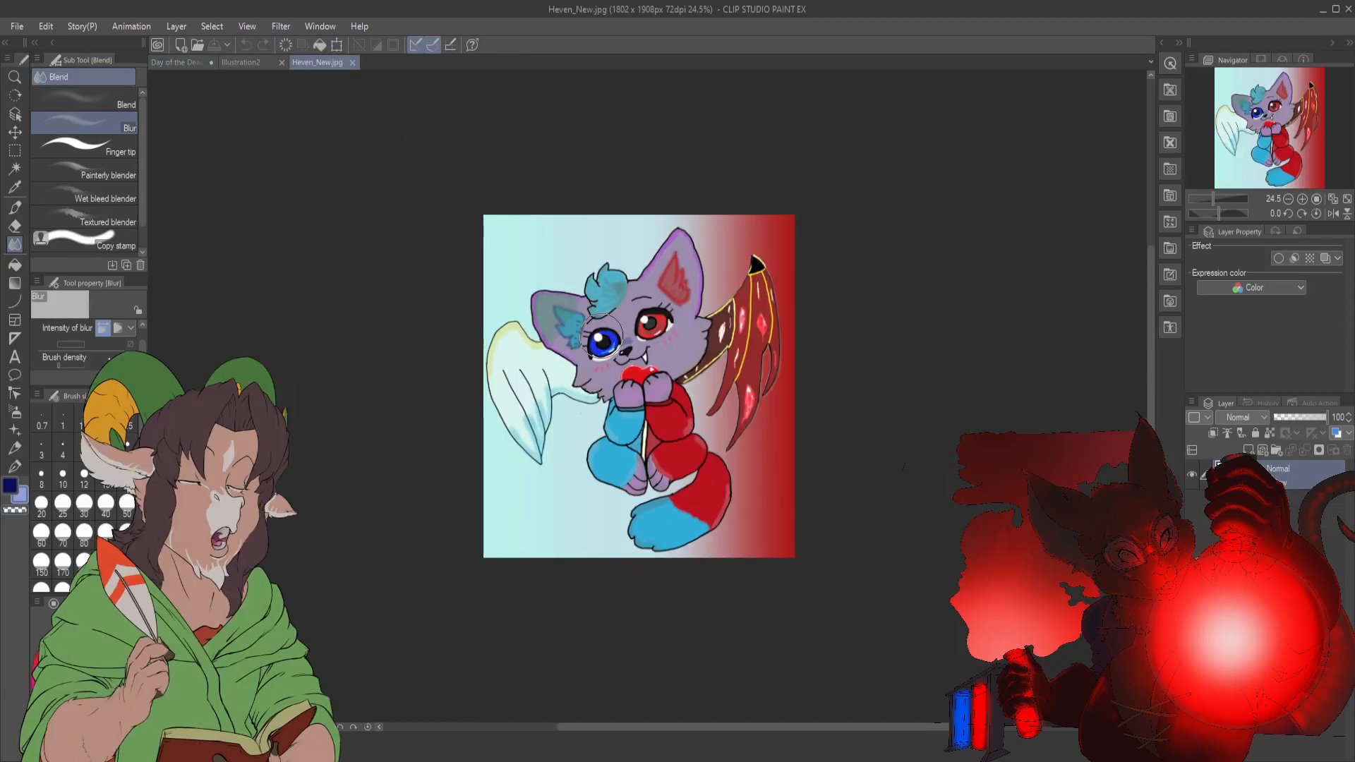
scroll(629, 331, "down", 2)
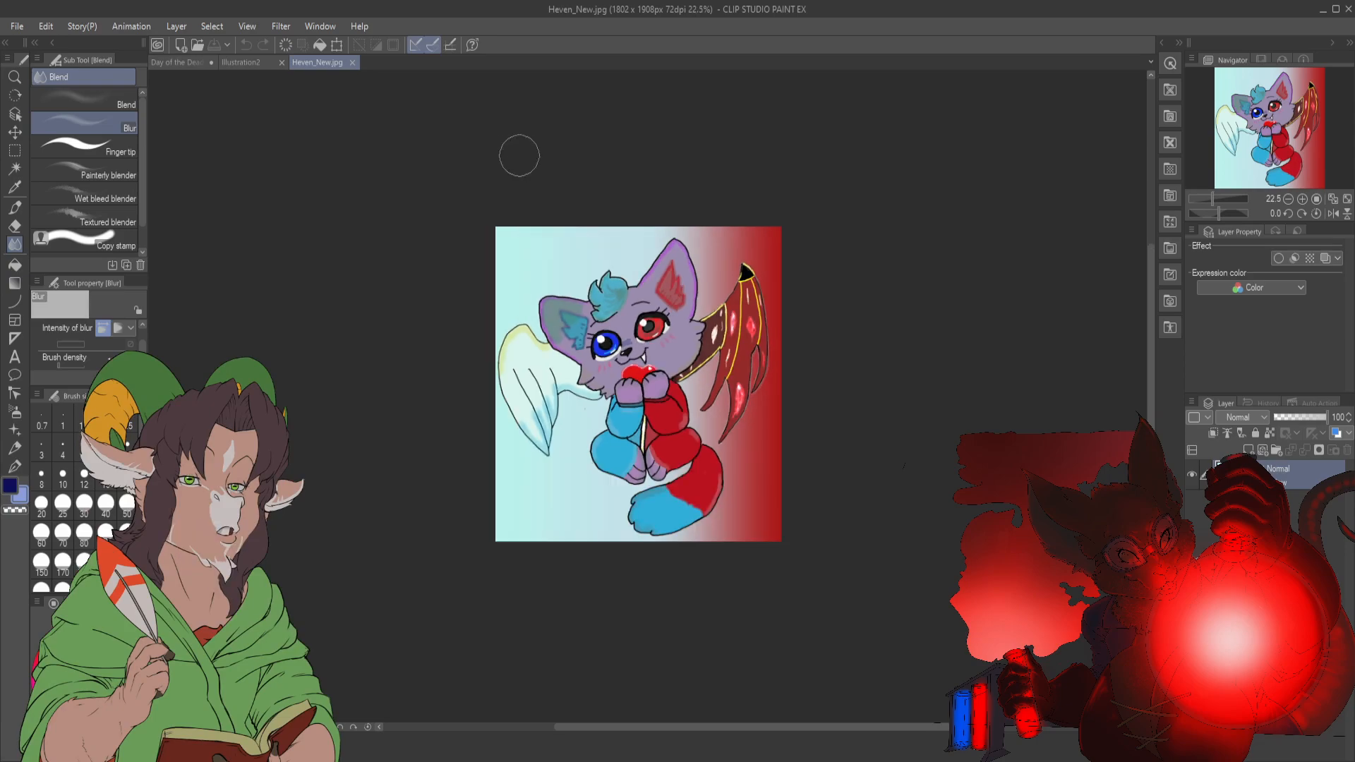
- Return to the Day of the Dead illustration, make another copy of the character layer and select the top copy
left_click(186, 59)
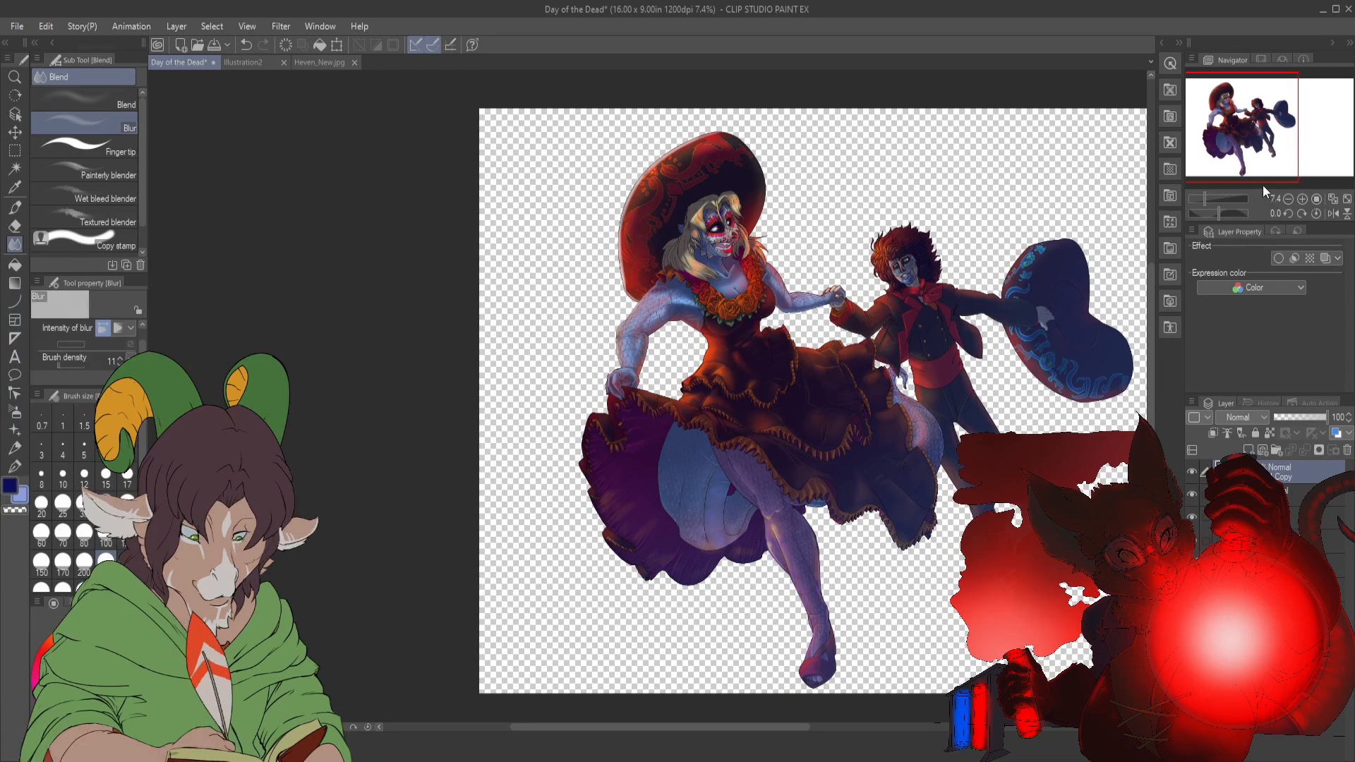
key("ctrl+shift+d")
left_click(1296, 502)
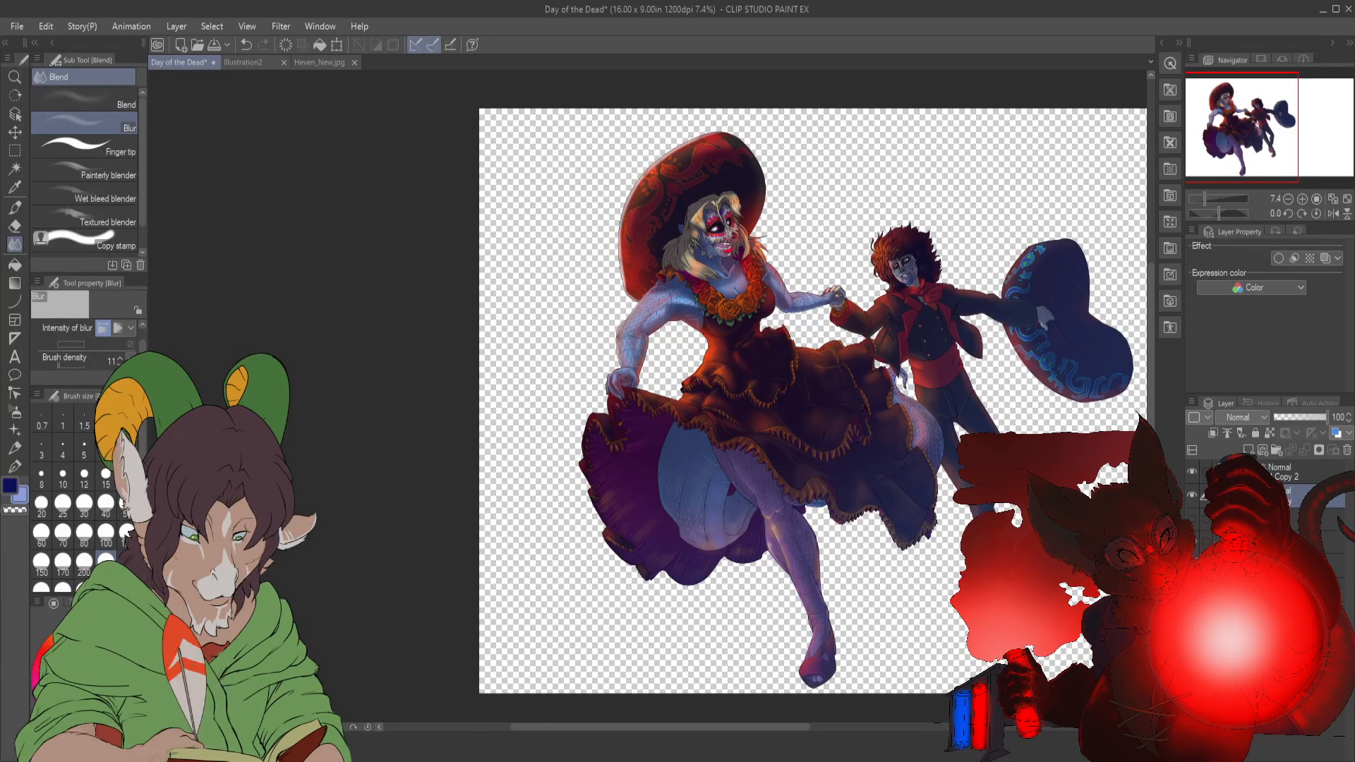
left_click(1281, 473)
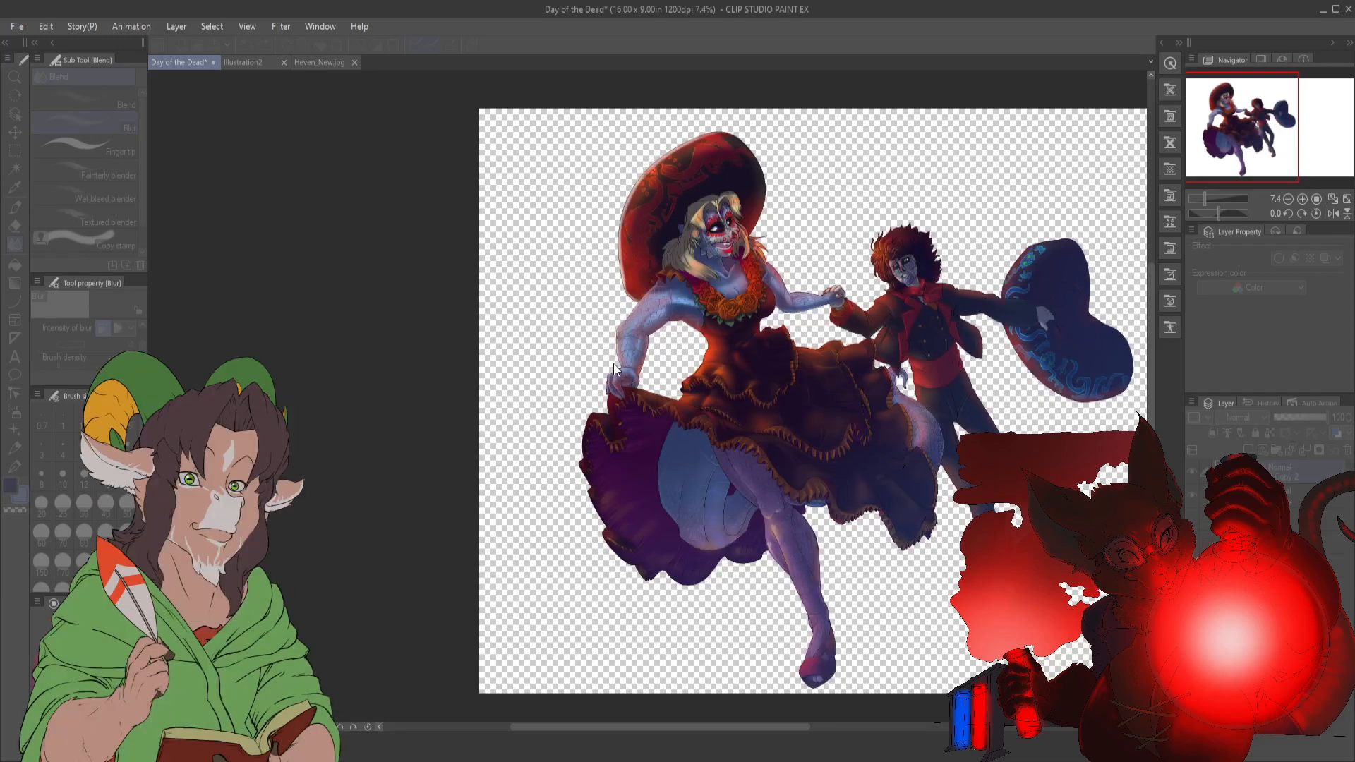
- Apply a light blur filter to the top character copy, comparing blur strengths in the preview before settling on a soft effect
key("ctrl+y")
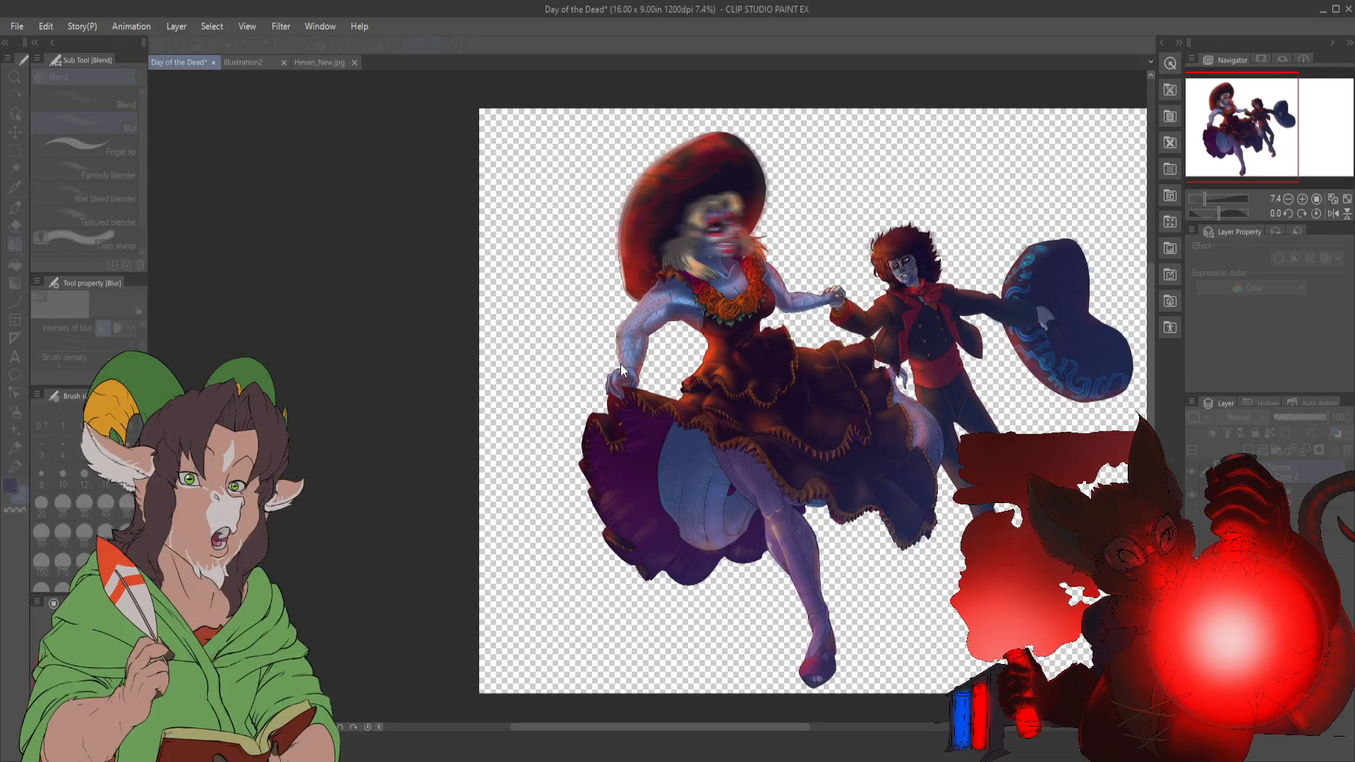
key("ctrl+z")
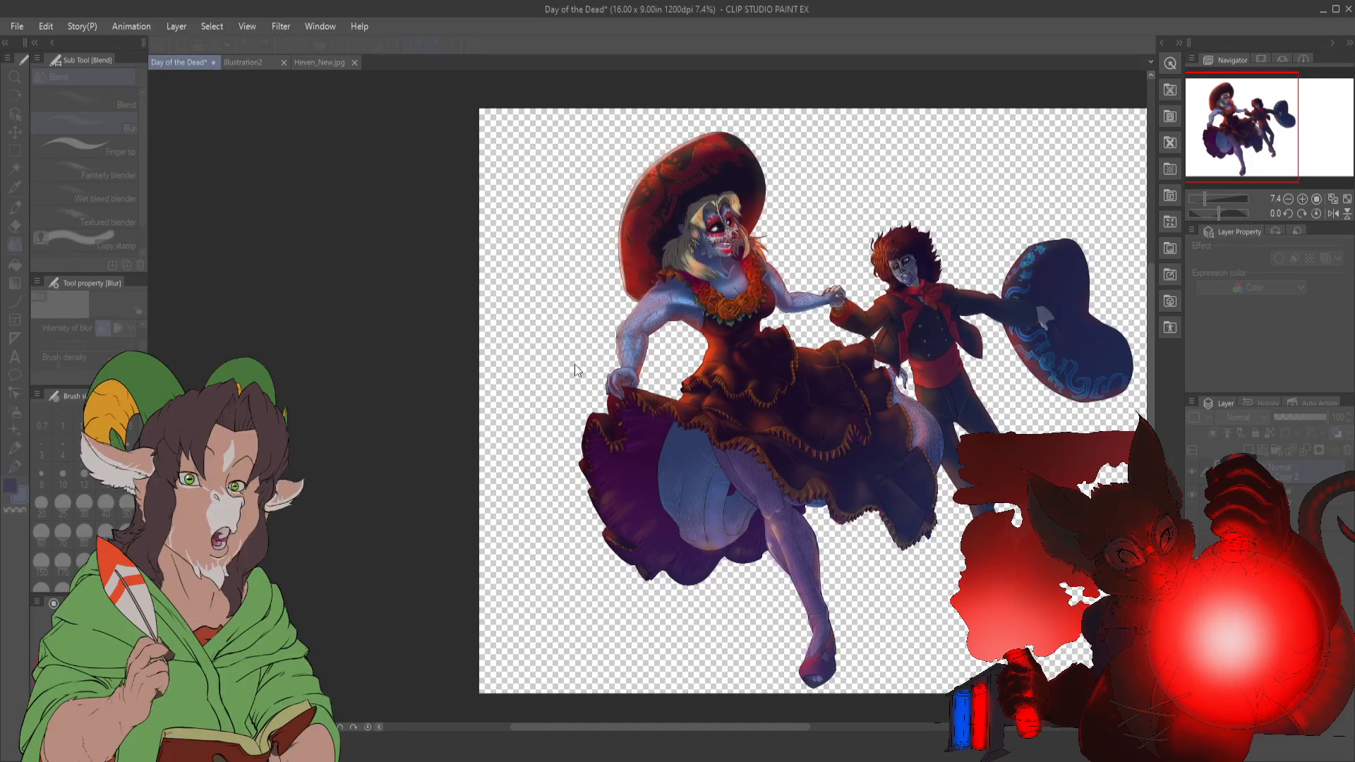
key("ctrl+y")
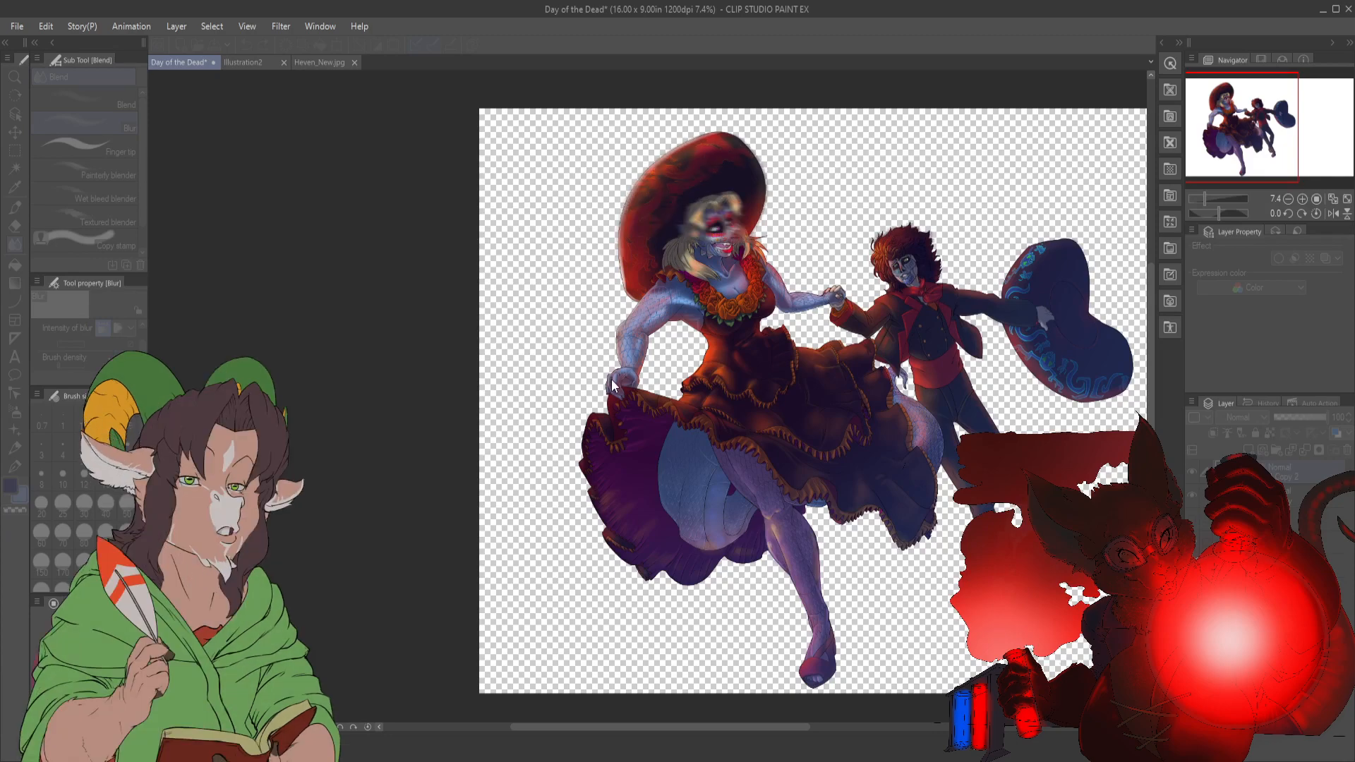
key("ctrl+z")
key("ctrl+y")
key("ctrl+z")
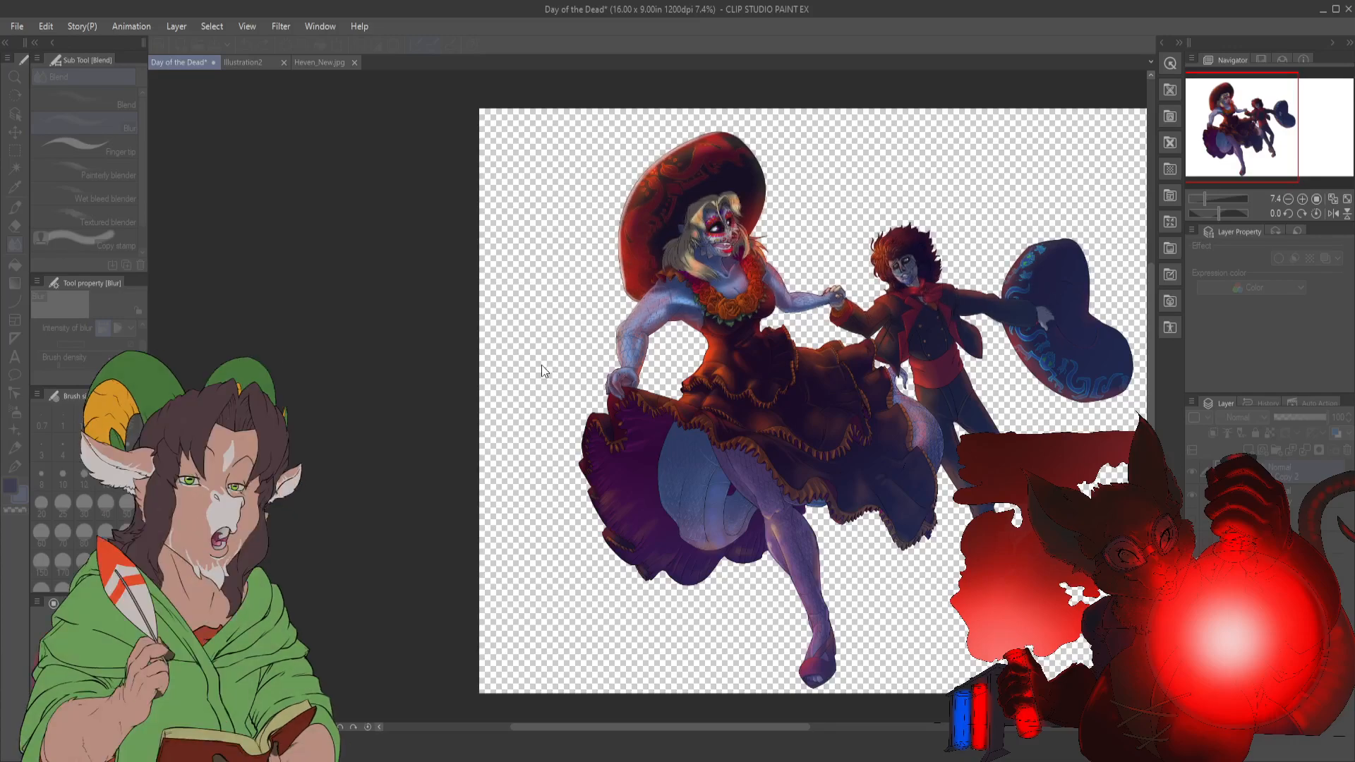
key("ctrl+y")
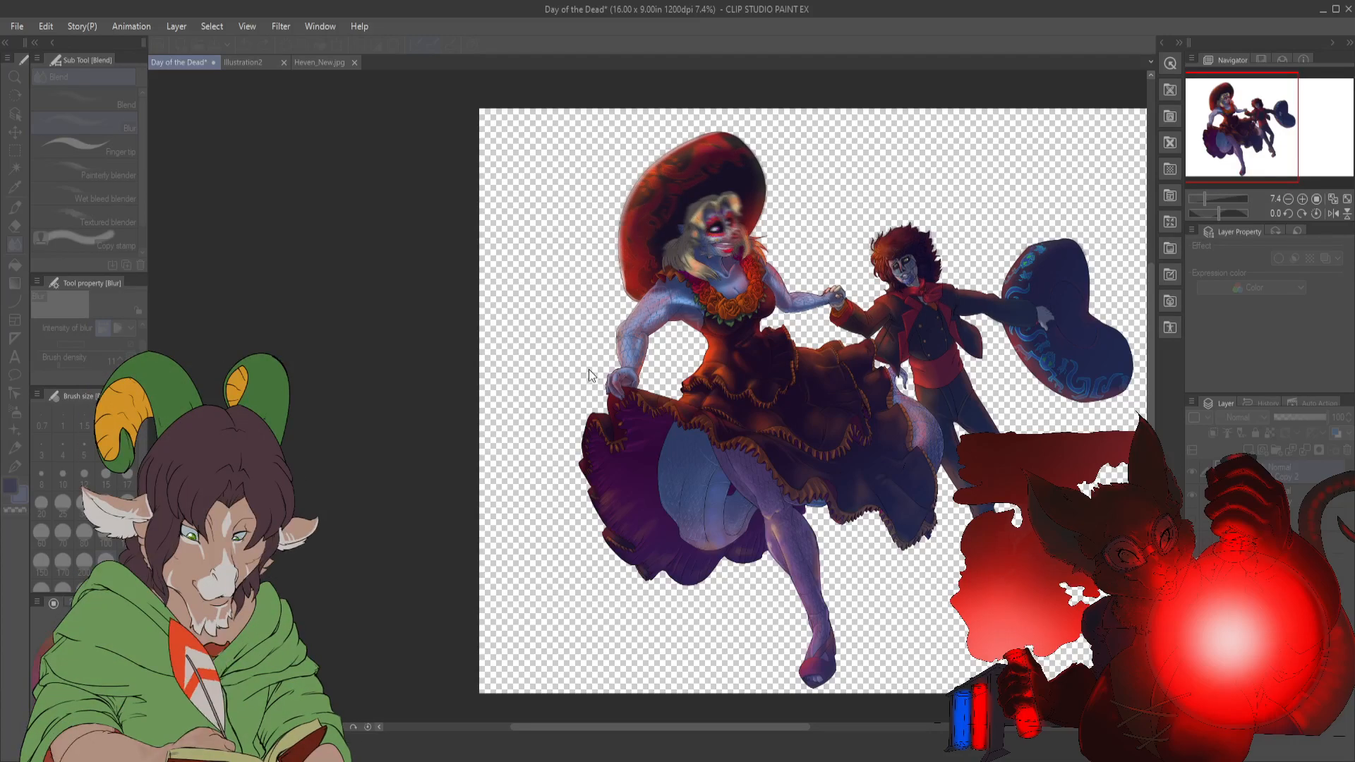
key("ctrl+z")
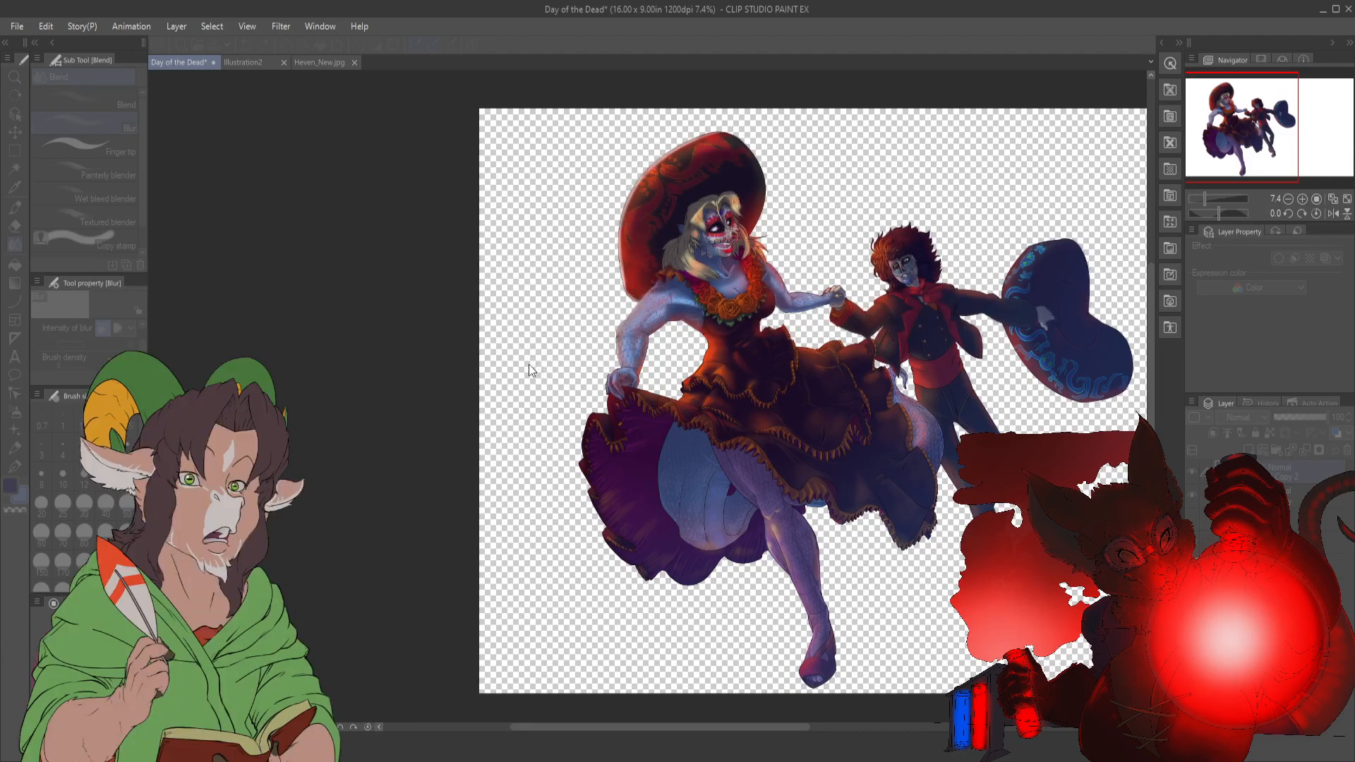
key("ctrl+y")
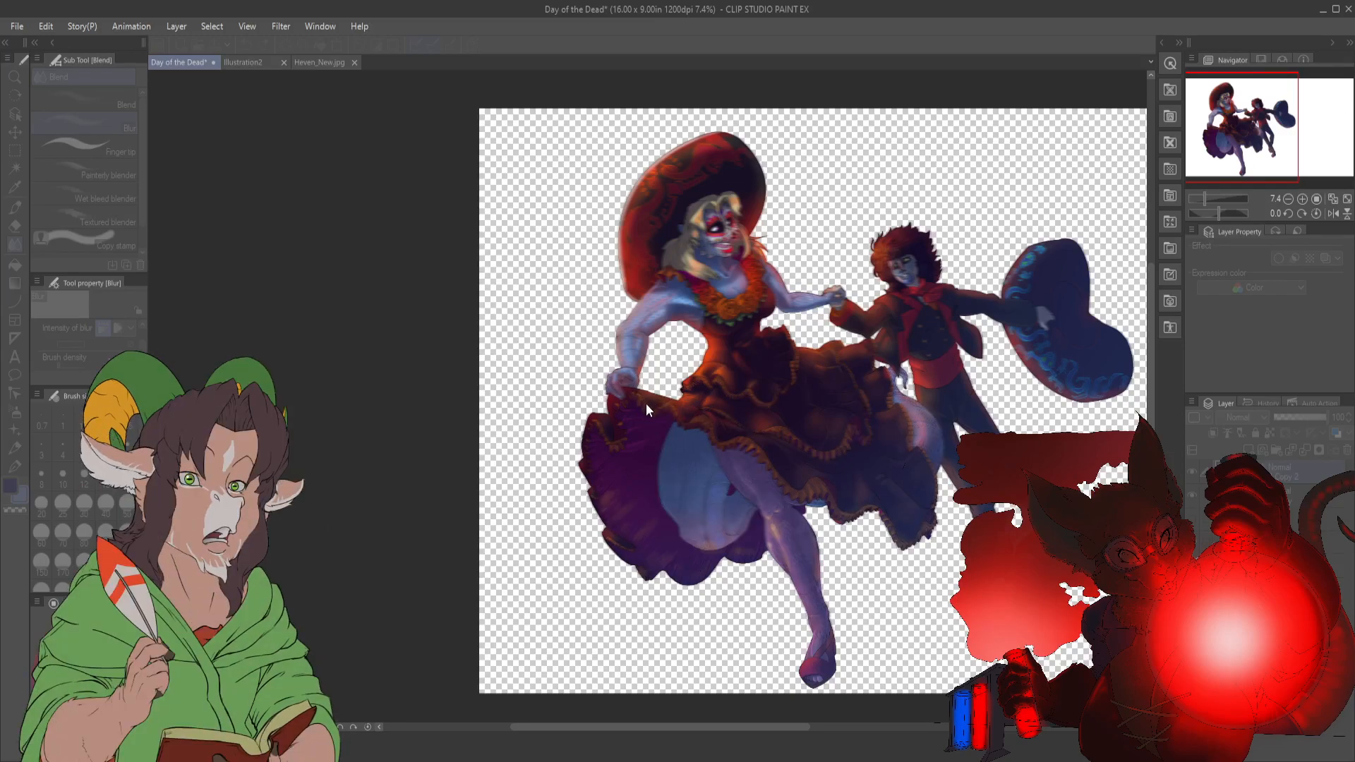
scroll(646, 404, "up", 3)
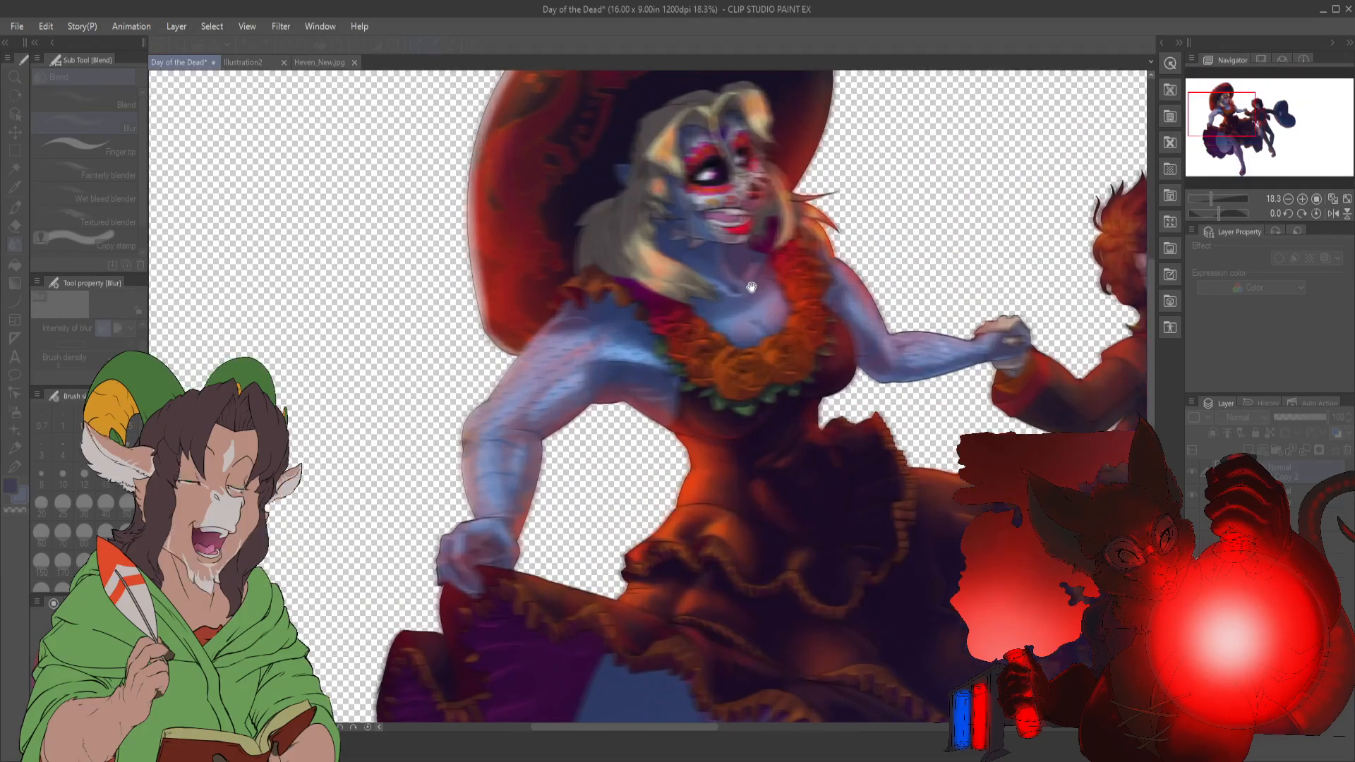
scroll(763, 413, "down", 2)
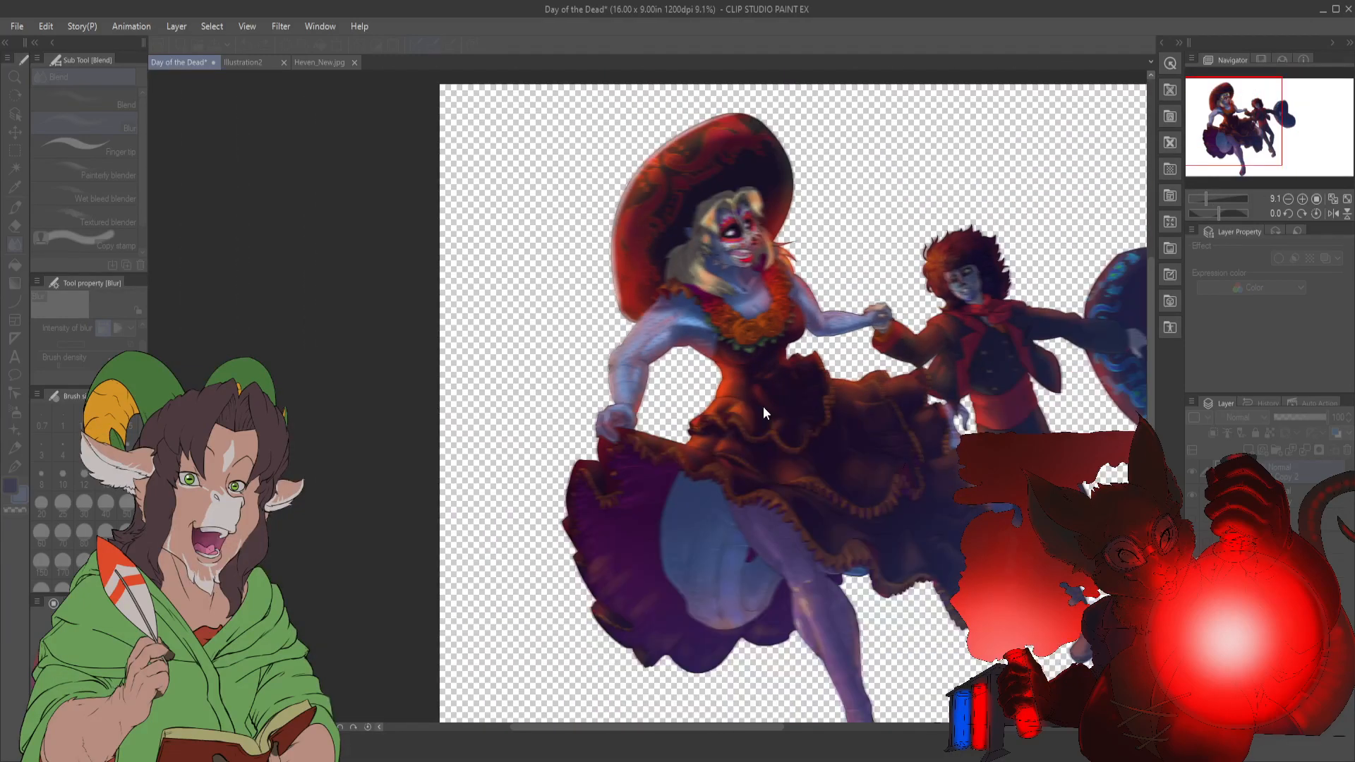
scroll(764, 406, "down", 1)
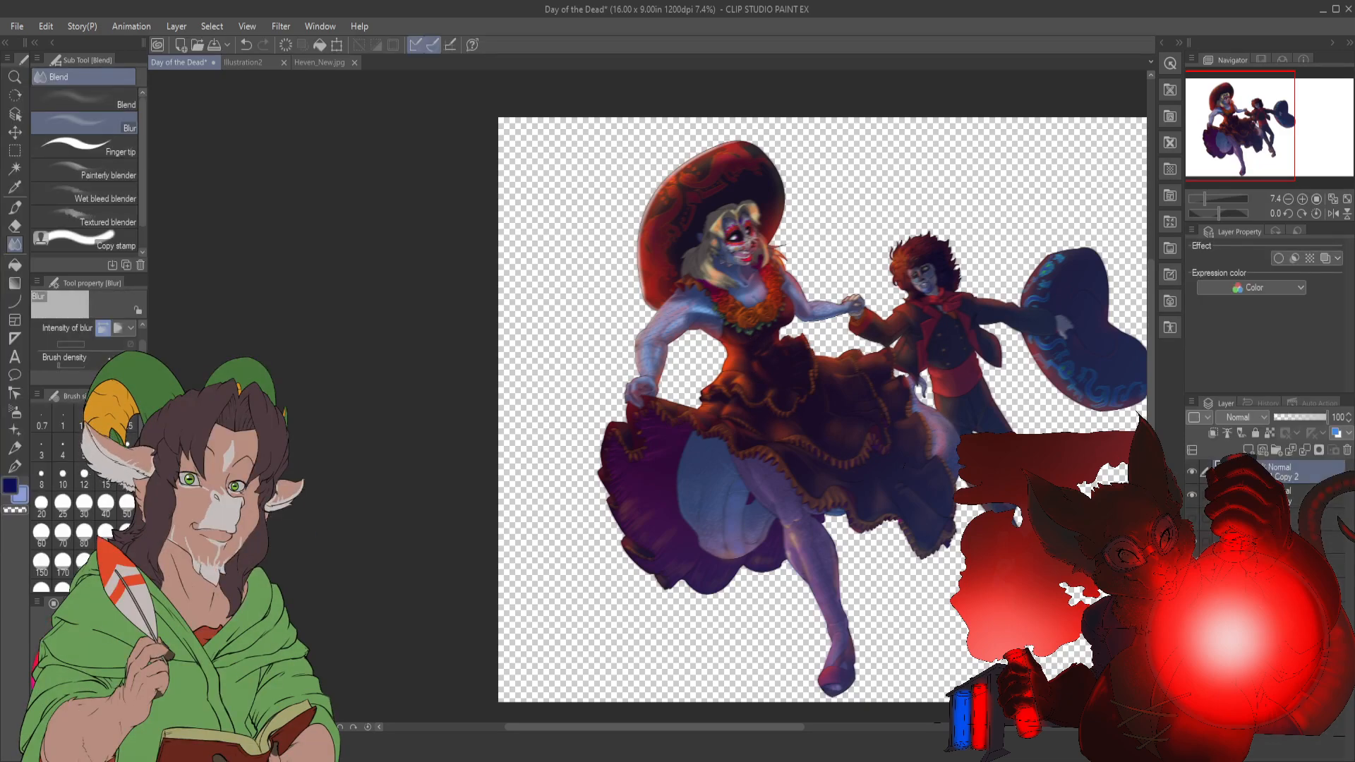
- Try the blurred character copy at 50% and 37% opacity, comparing the effect close up and on the whole picture
left_click_drag(1317, 417, 1303, 418)
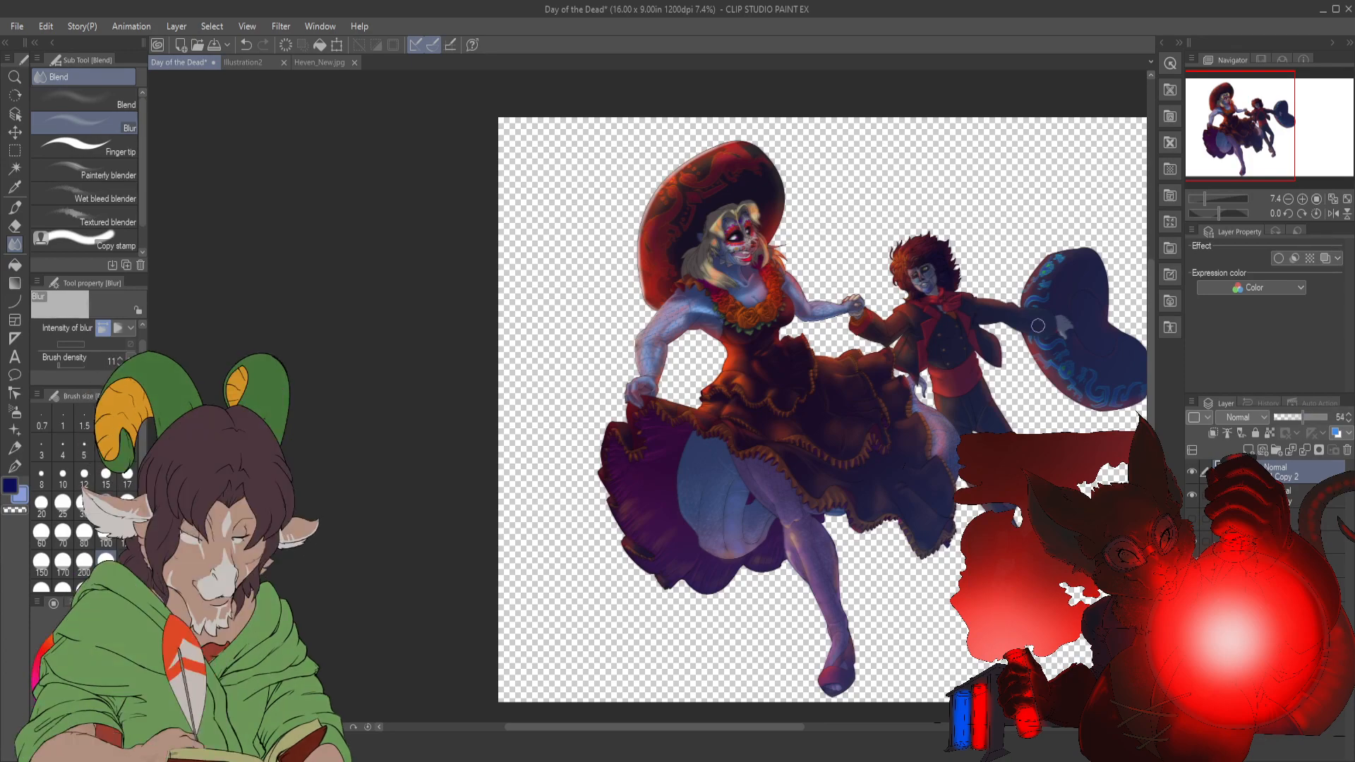
key("ctrl+plus")
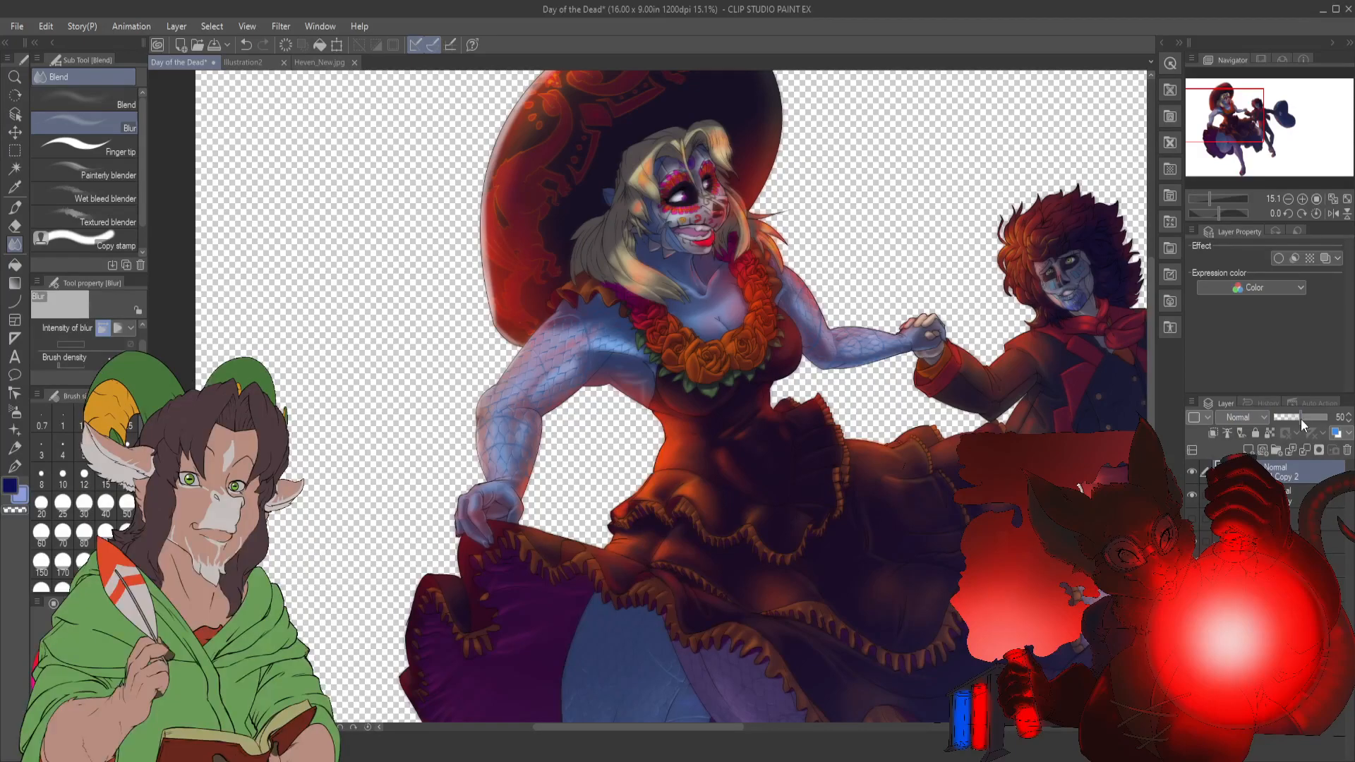
scroll(777, 395, "down", 3)
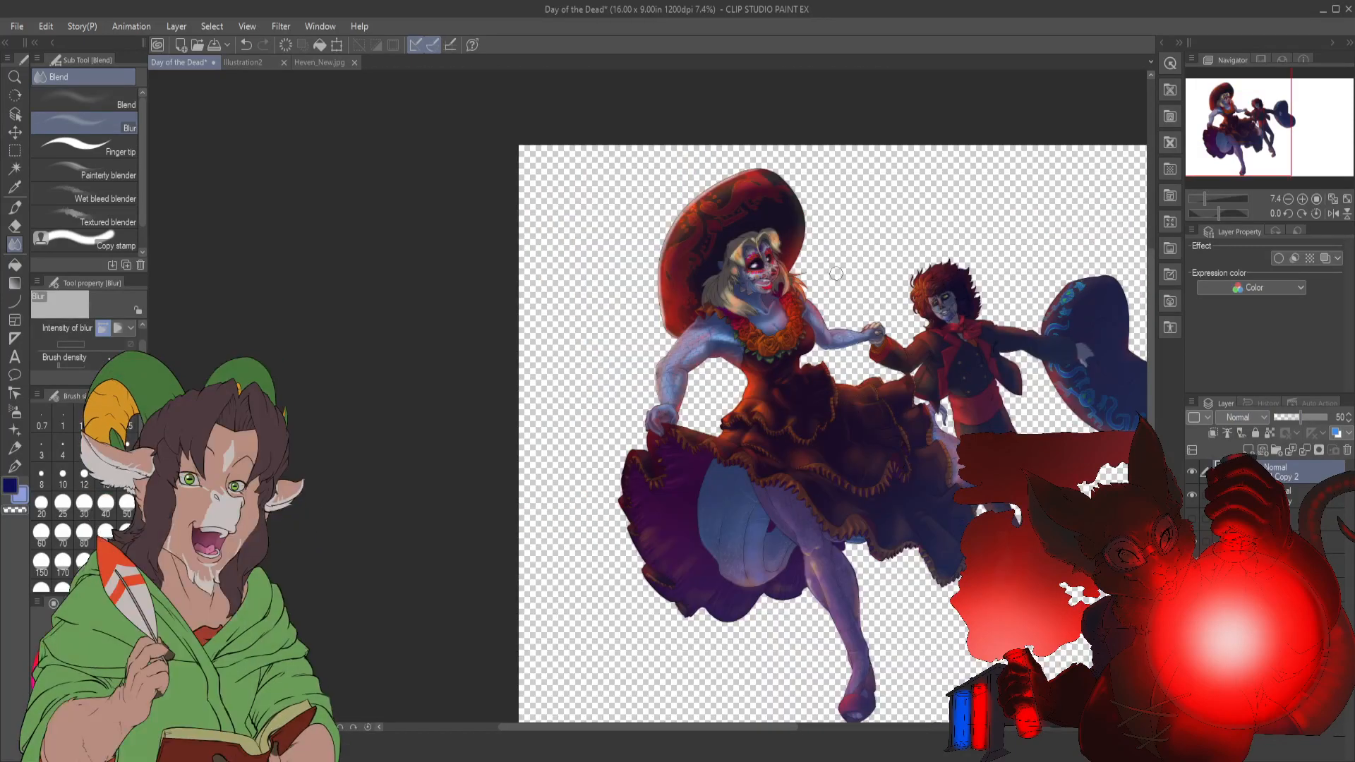
scroll(774, 392, "up", 2)
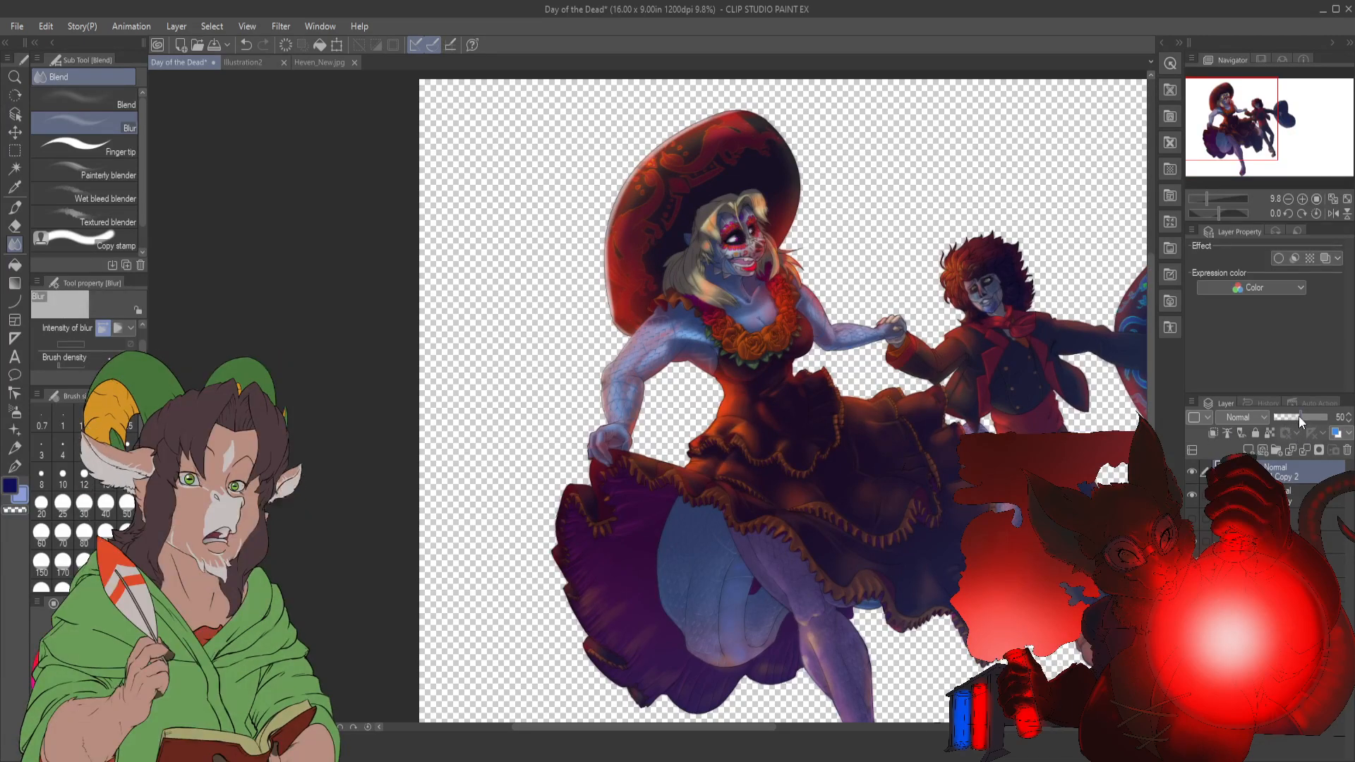
left_click_drag(1297, 417, 1293, 416)
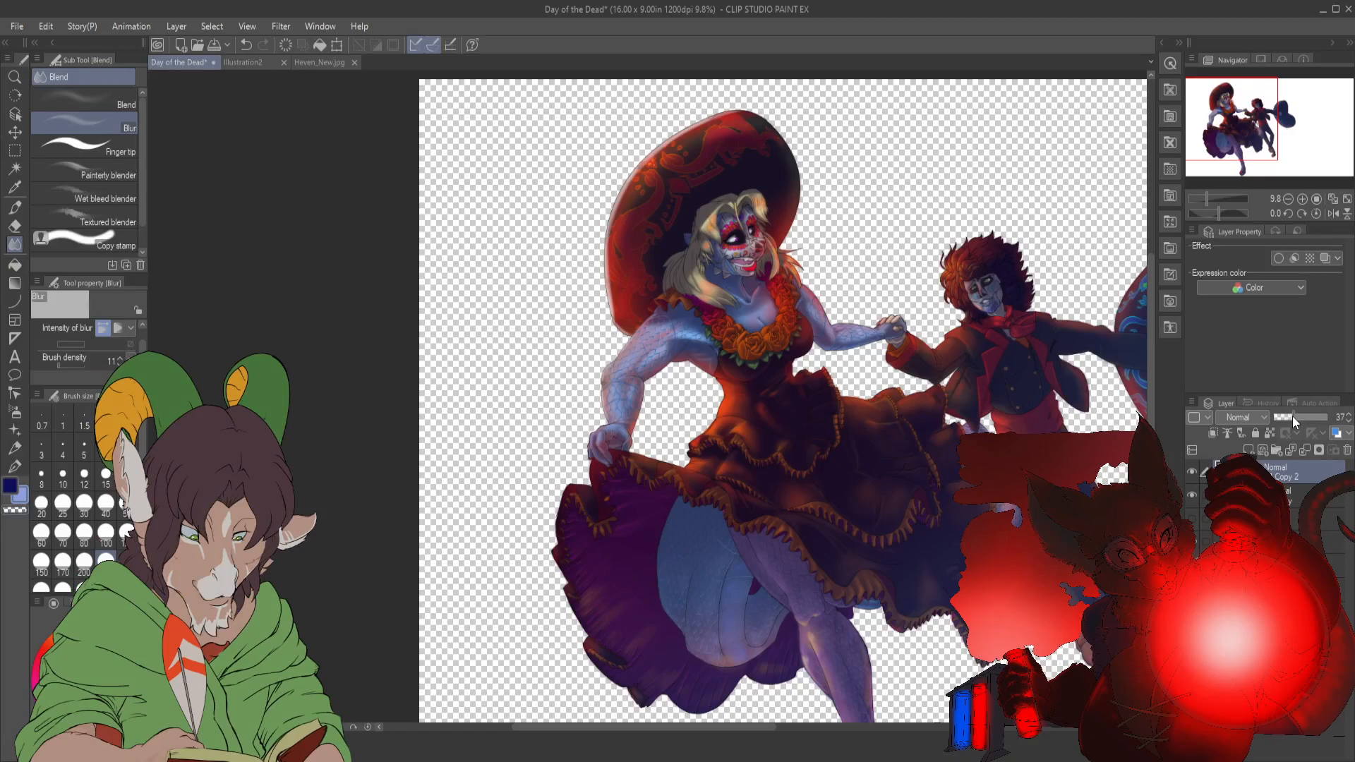
key("ctrl+plus")
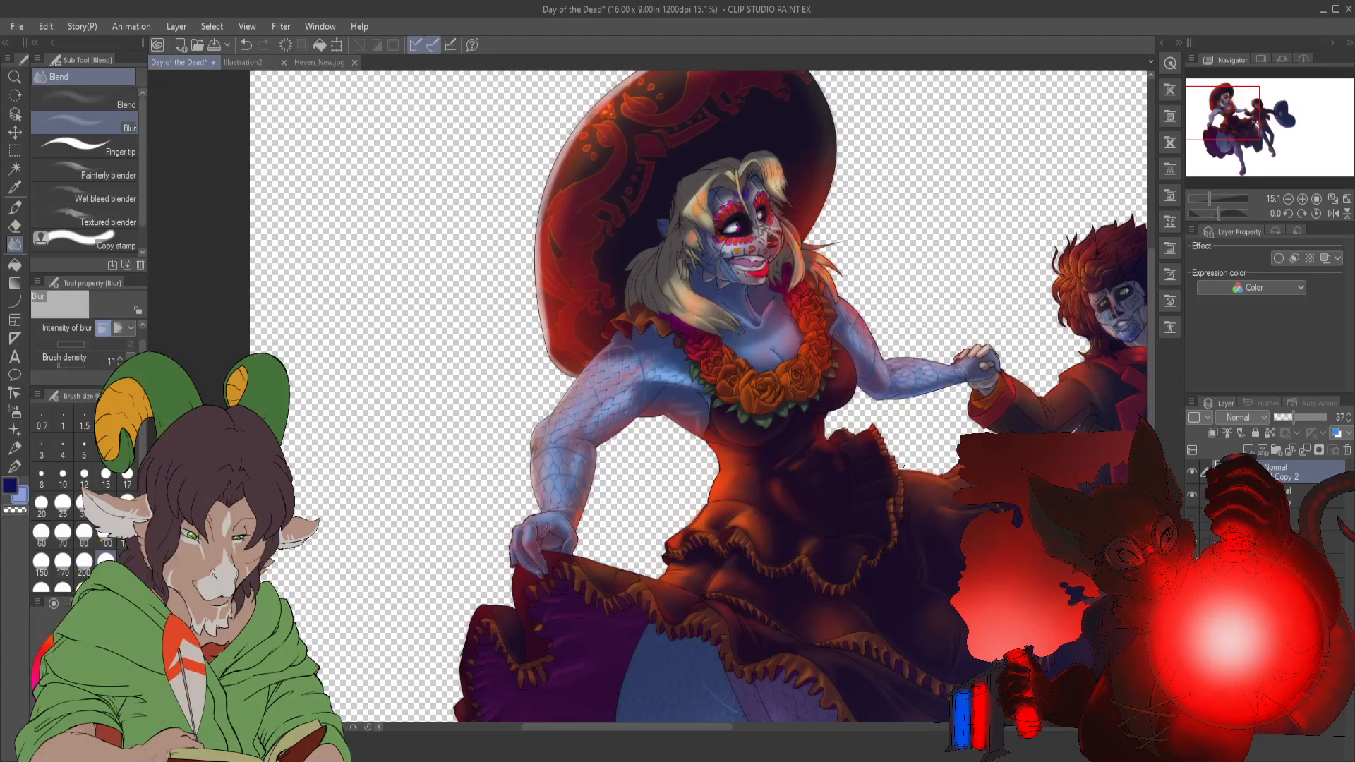
scroll(1035, 490, "down", 2)
mouse_move(1236, 119)
left_mouse_down()
mouse_move(1268, 113)
mouse_move(1254, 117)
left_mouse_up()
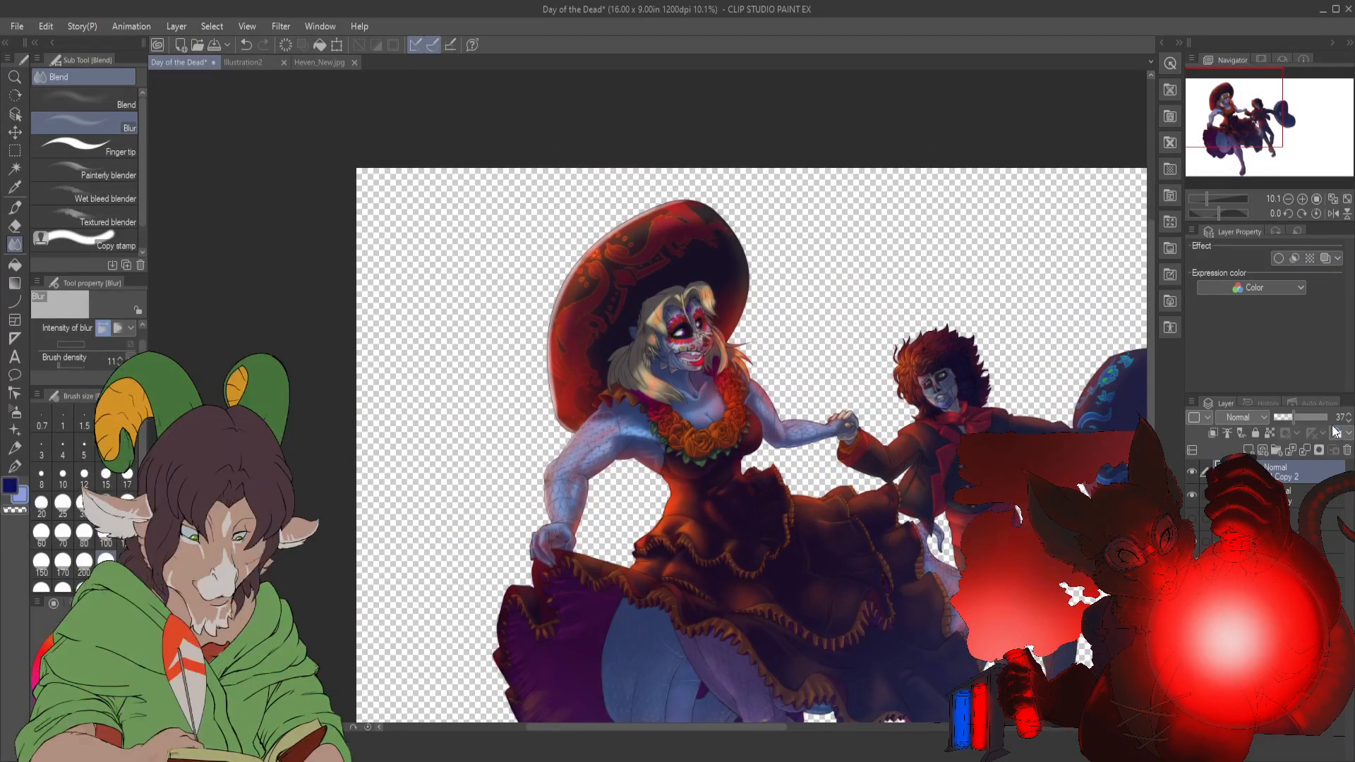
- Set the blurred character copy's opacity to 45% and check the softened look on both characters
mouse_move(1294, 417)
left_mouse_down()
mouse_move(1338, 419)
mouse_move(1298, 414)
left_mouse_up()
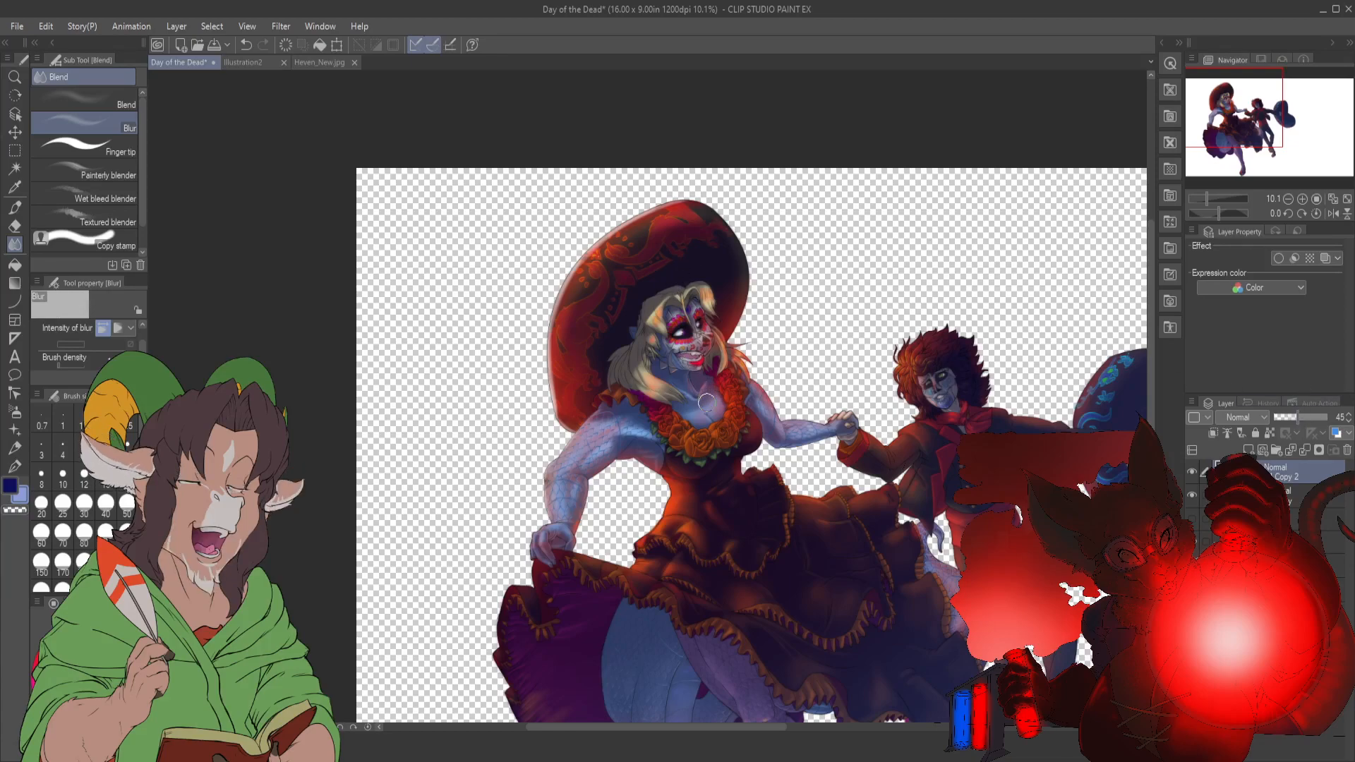
scroll(707, 402, "up", 1)
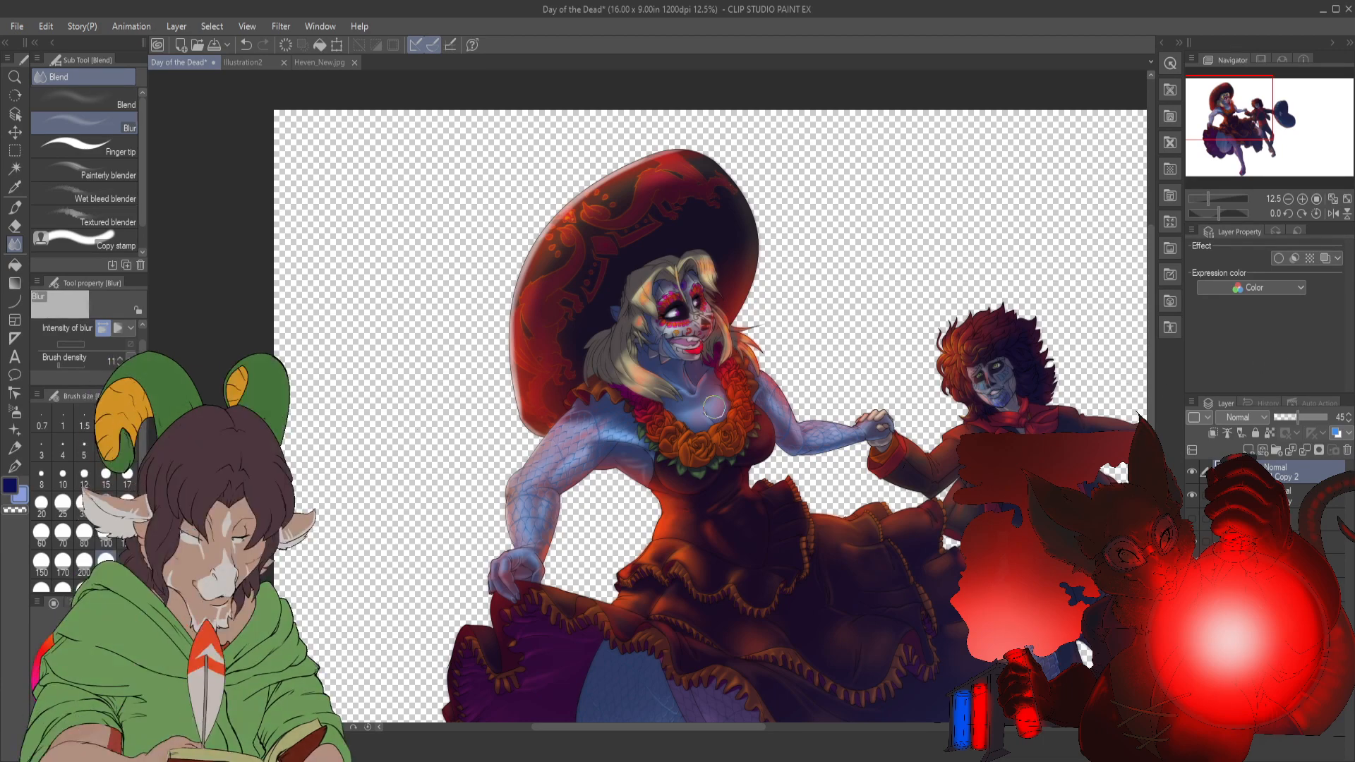
scroll(767, 406, "down", 2)
scroll(806, 617, "down", 1)
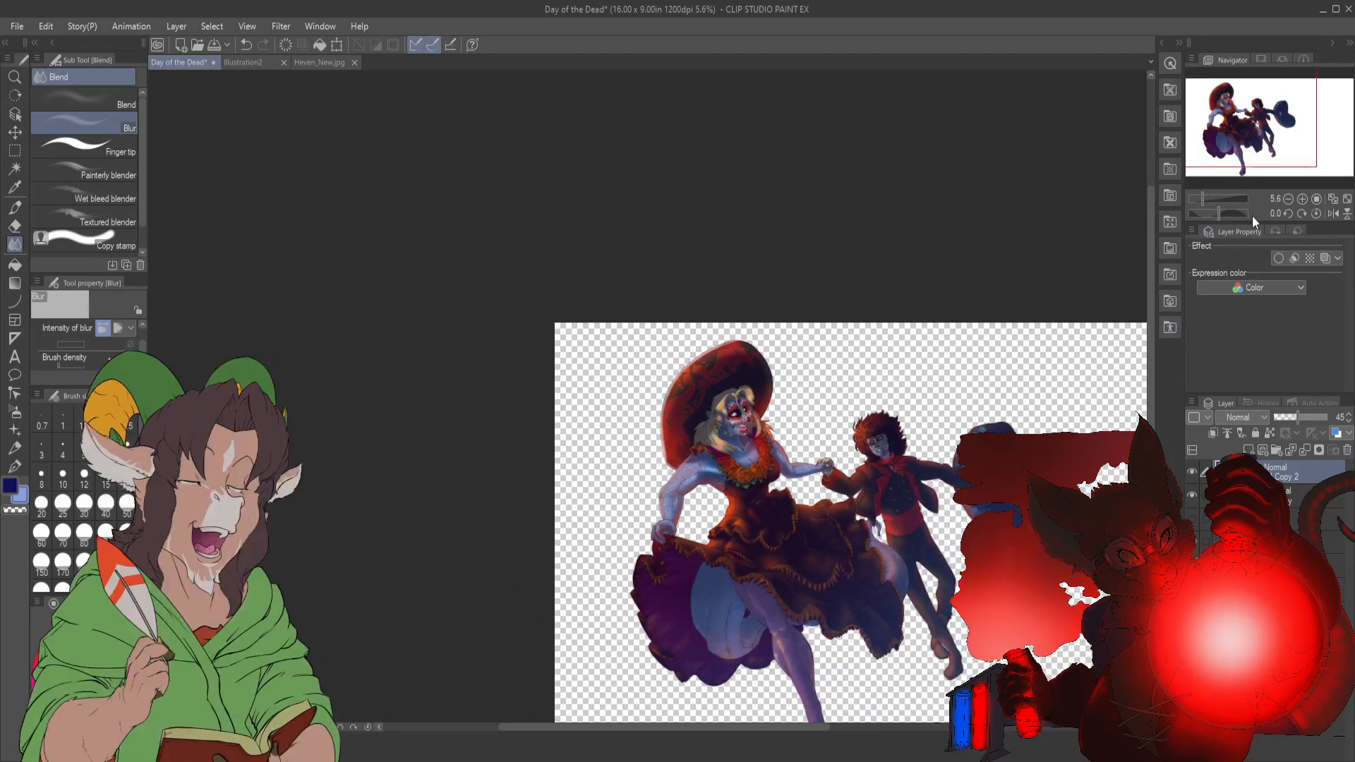
left_click(1253, 175)
scroll(1253, 175, "up", 1)
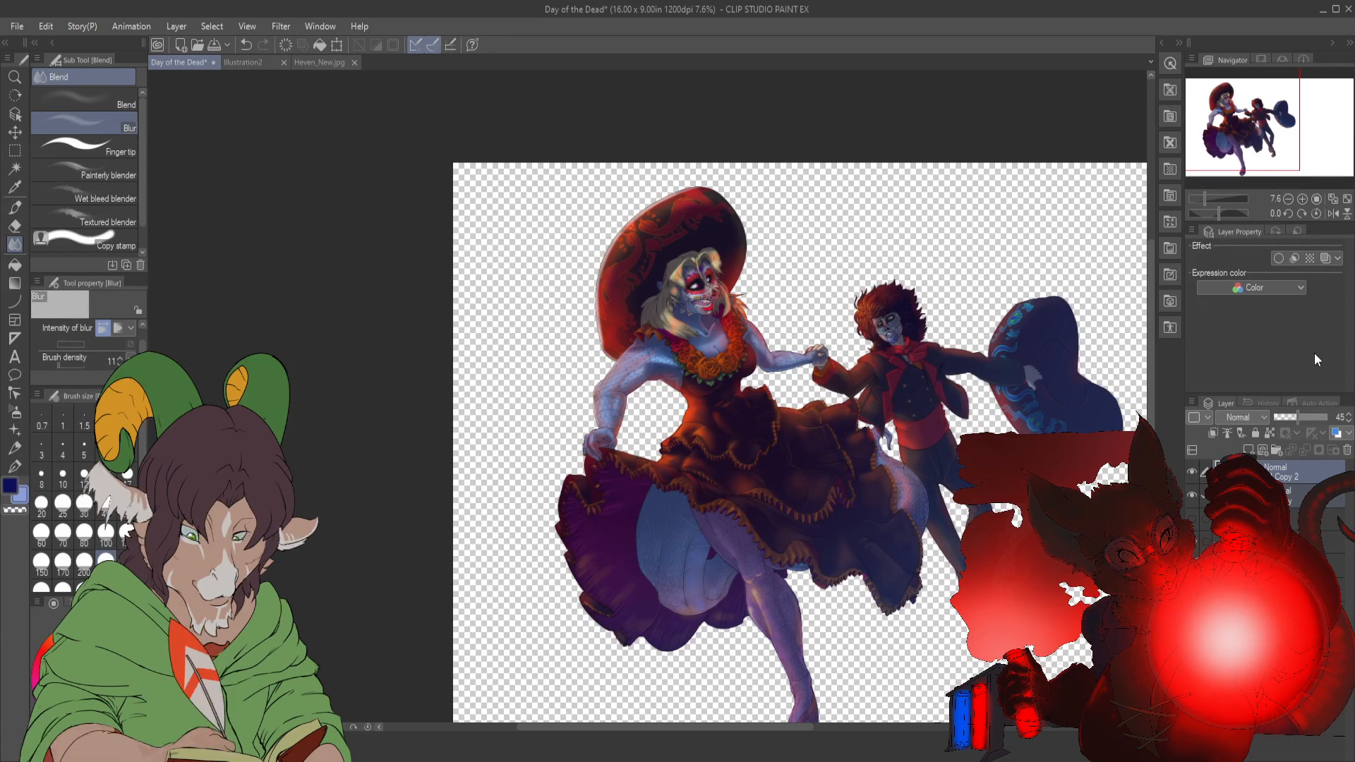
- Duplicate the blurred and sharp character layers and merge the duplicates into a single layer
key("ctrl+c")
key("ctrl+v")
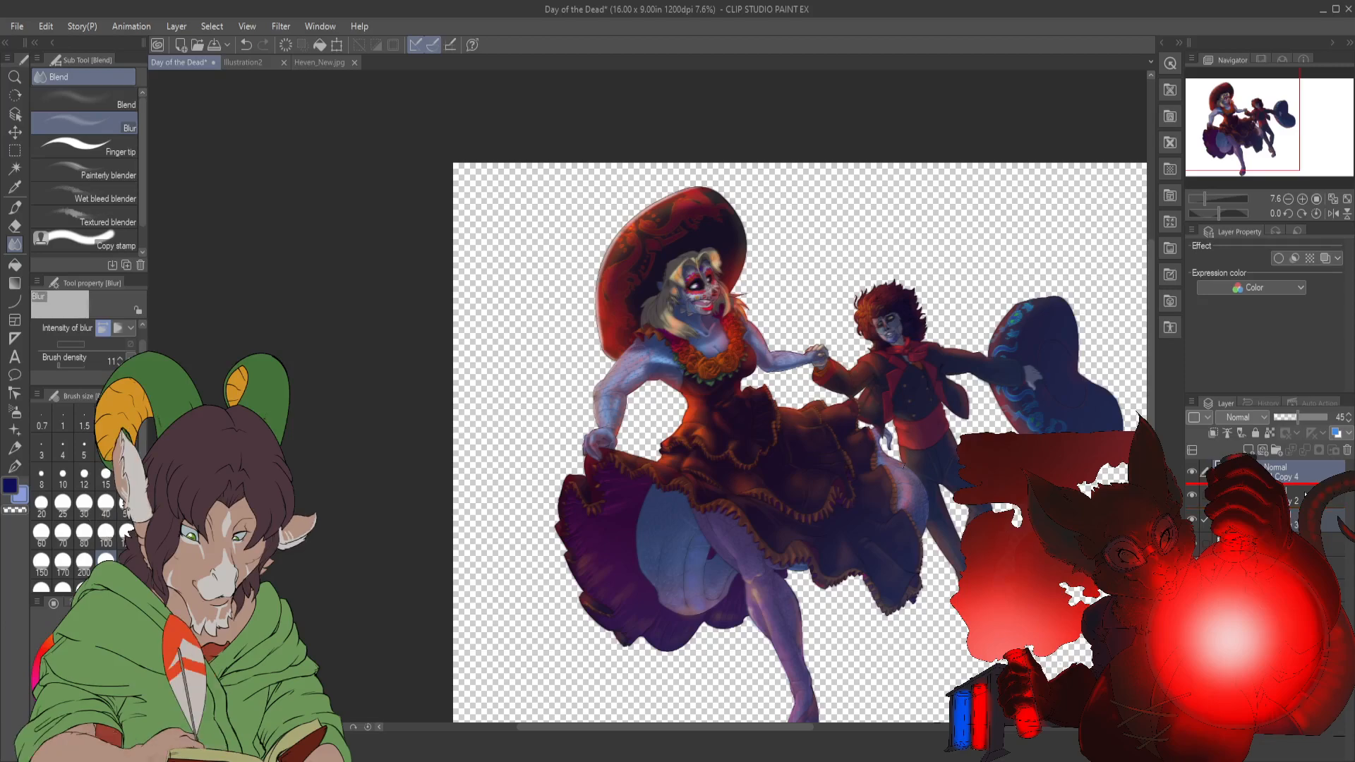
left_click_drag(1198, 522, 1198, 542)
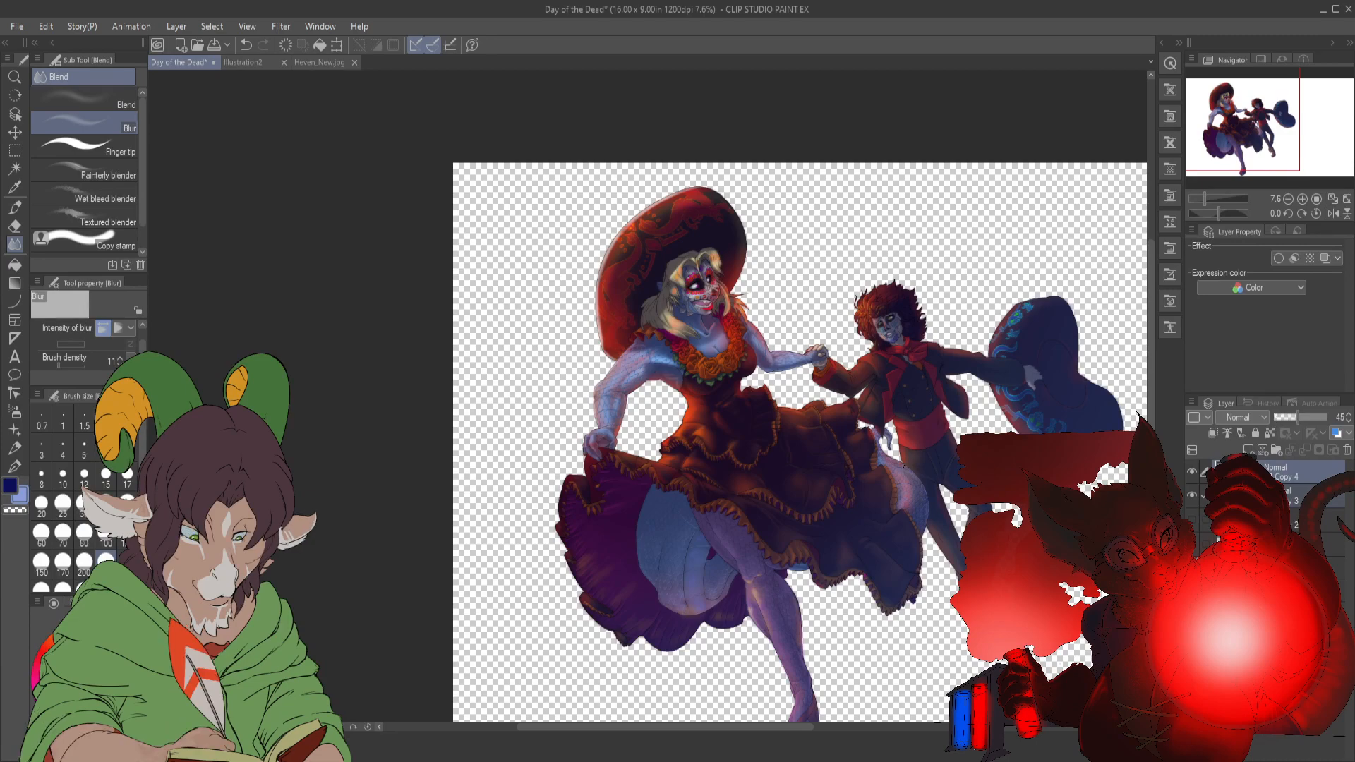
key("ctrl+e")
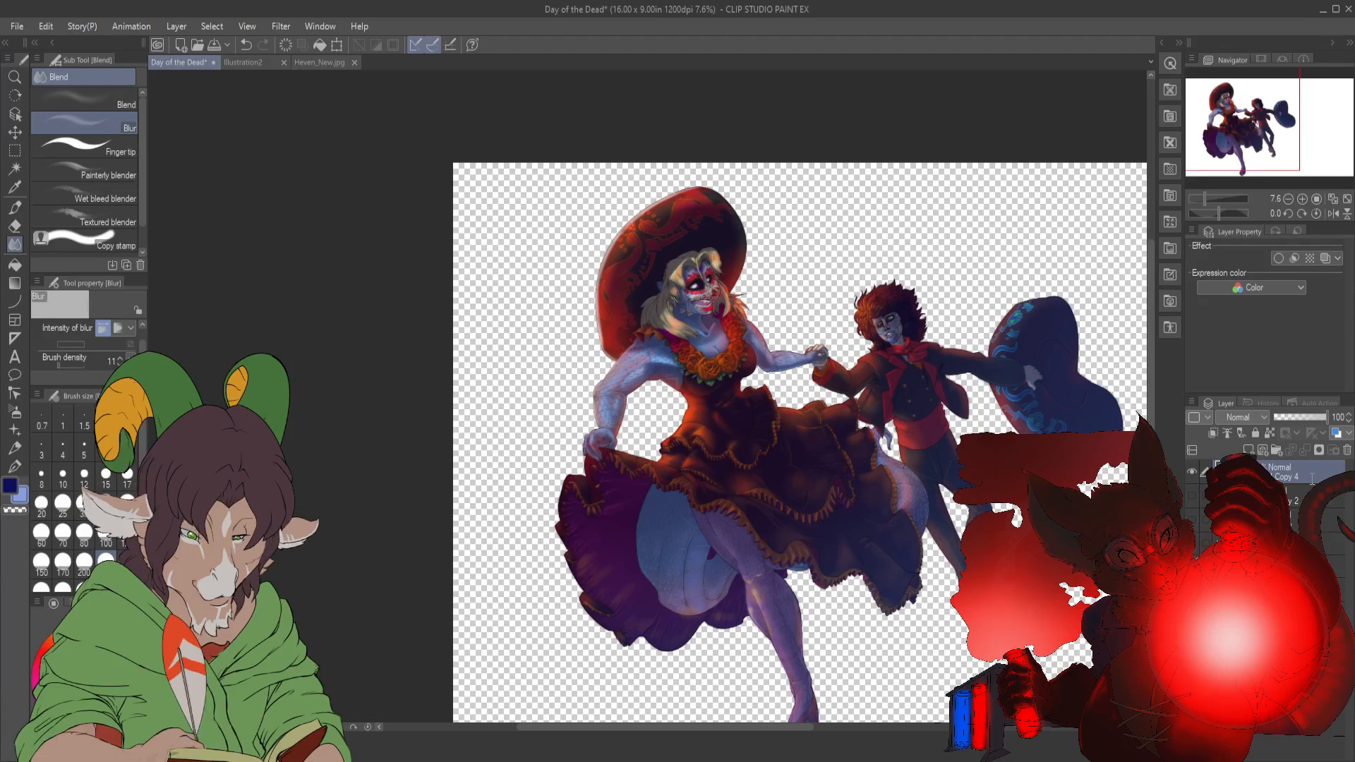
- Rename the merged character layer as Blur and make it the active layer
double_click(1286, 477)
type("Blur")
key("Return")
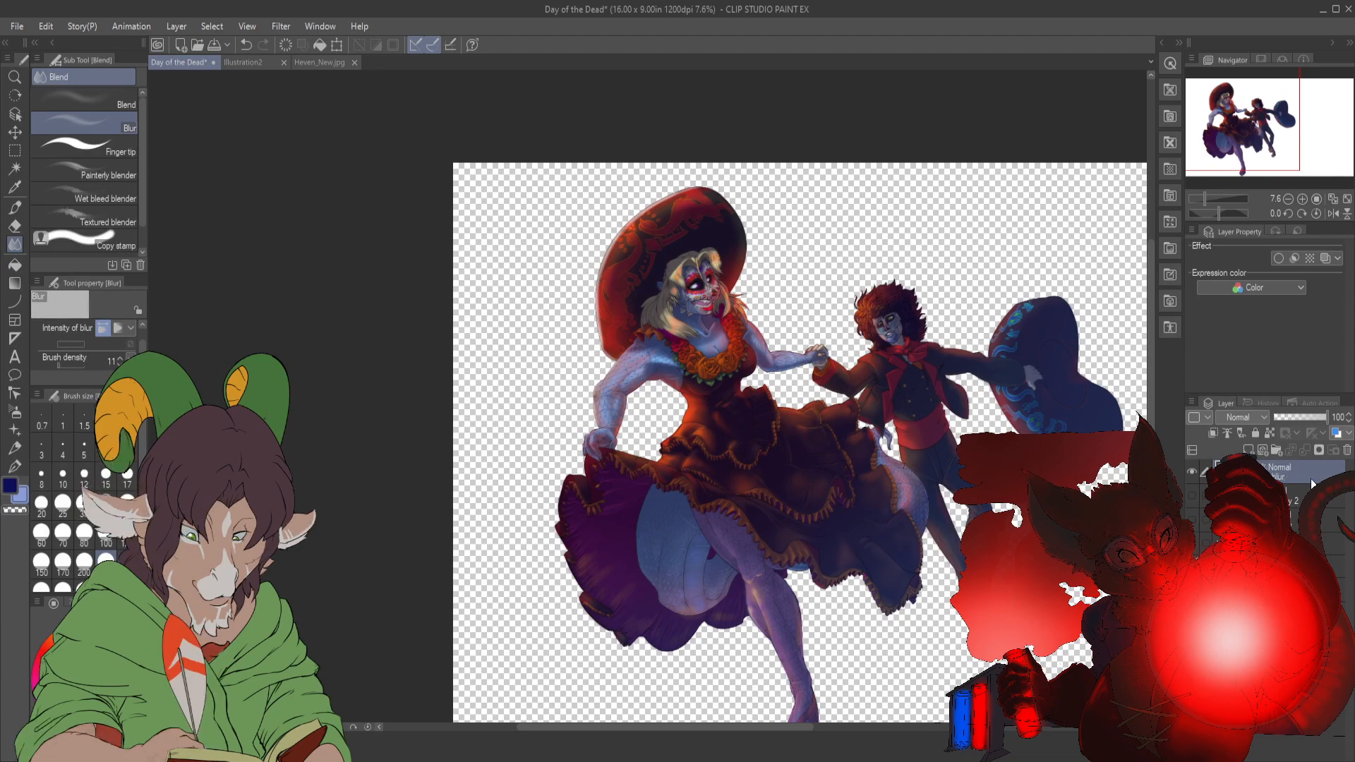
left_click(1331, 500)
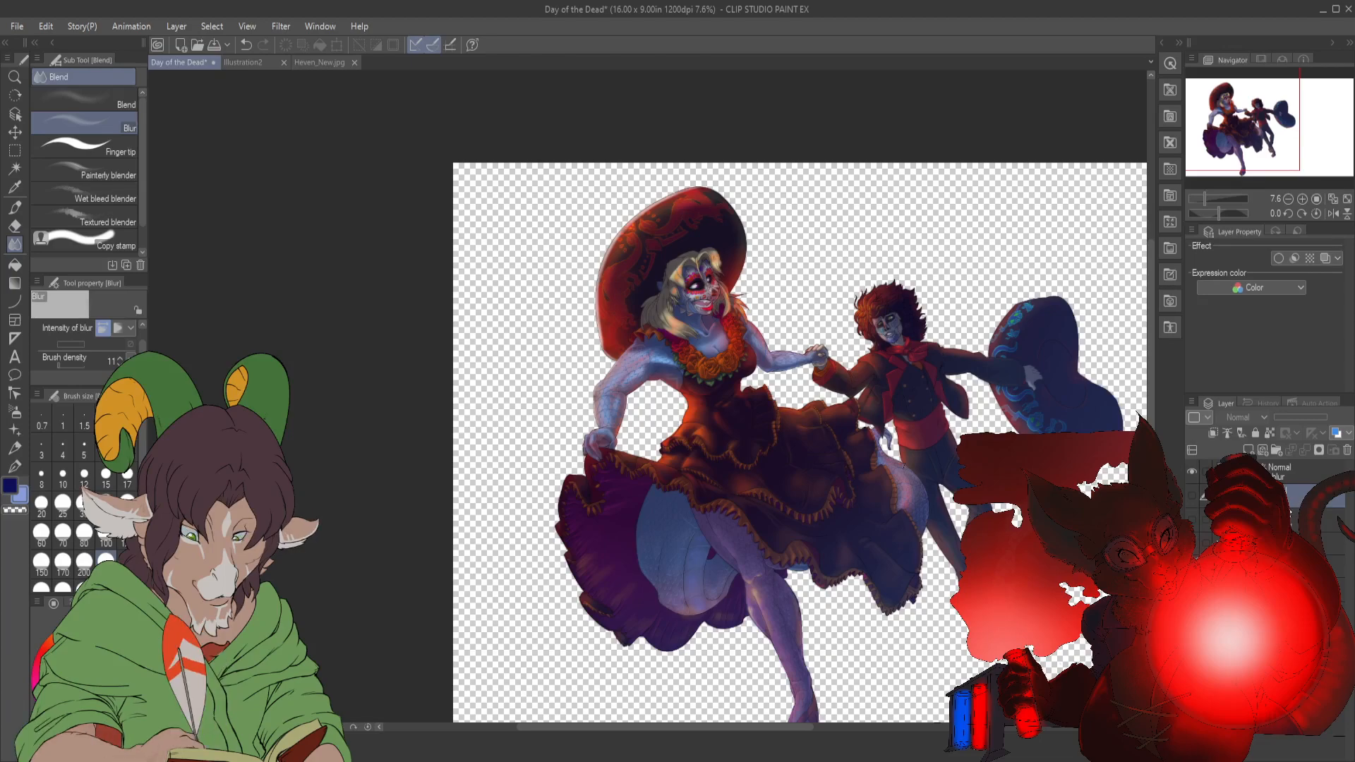
left_click(1316, 520)
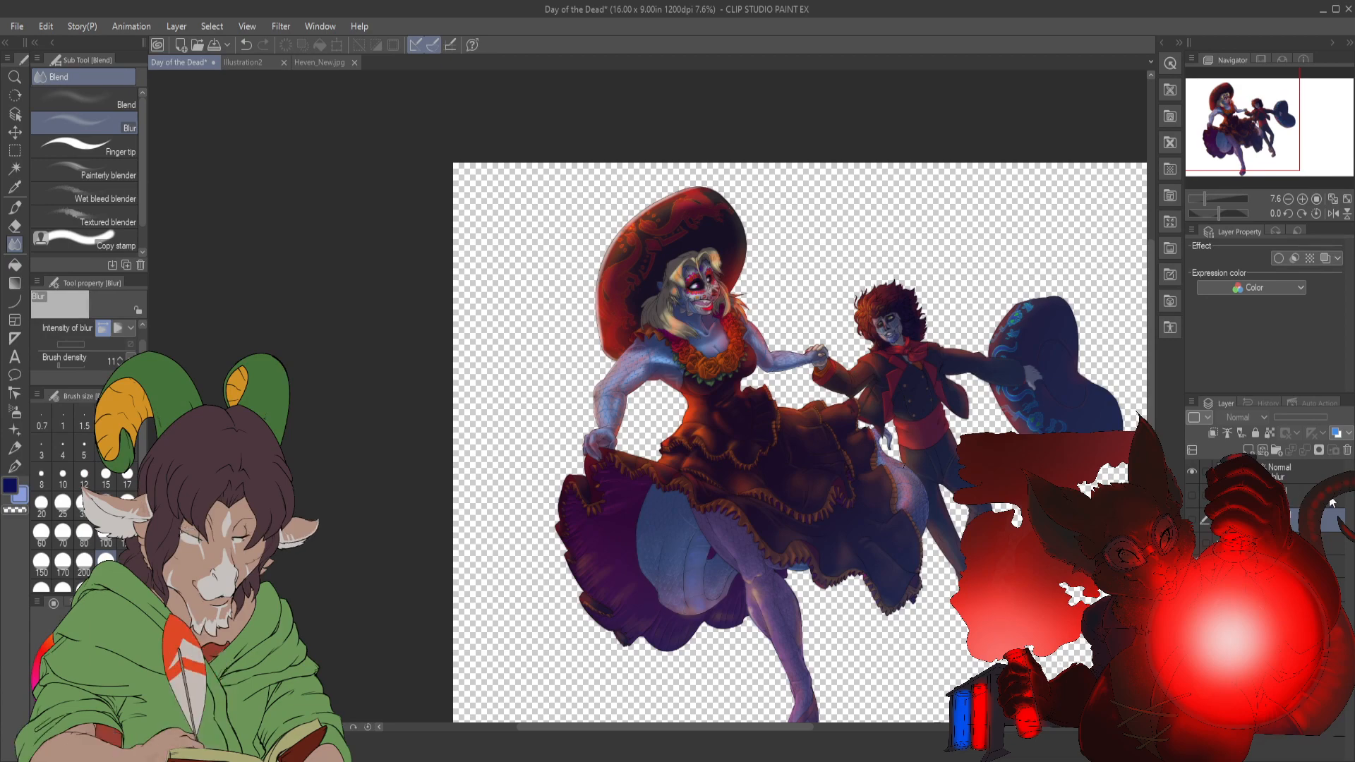
left_click(1295, 472)
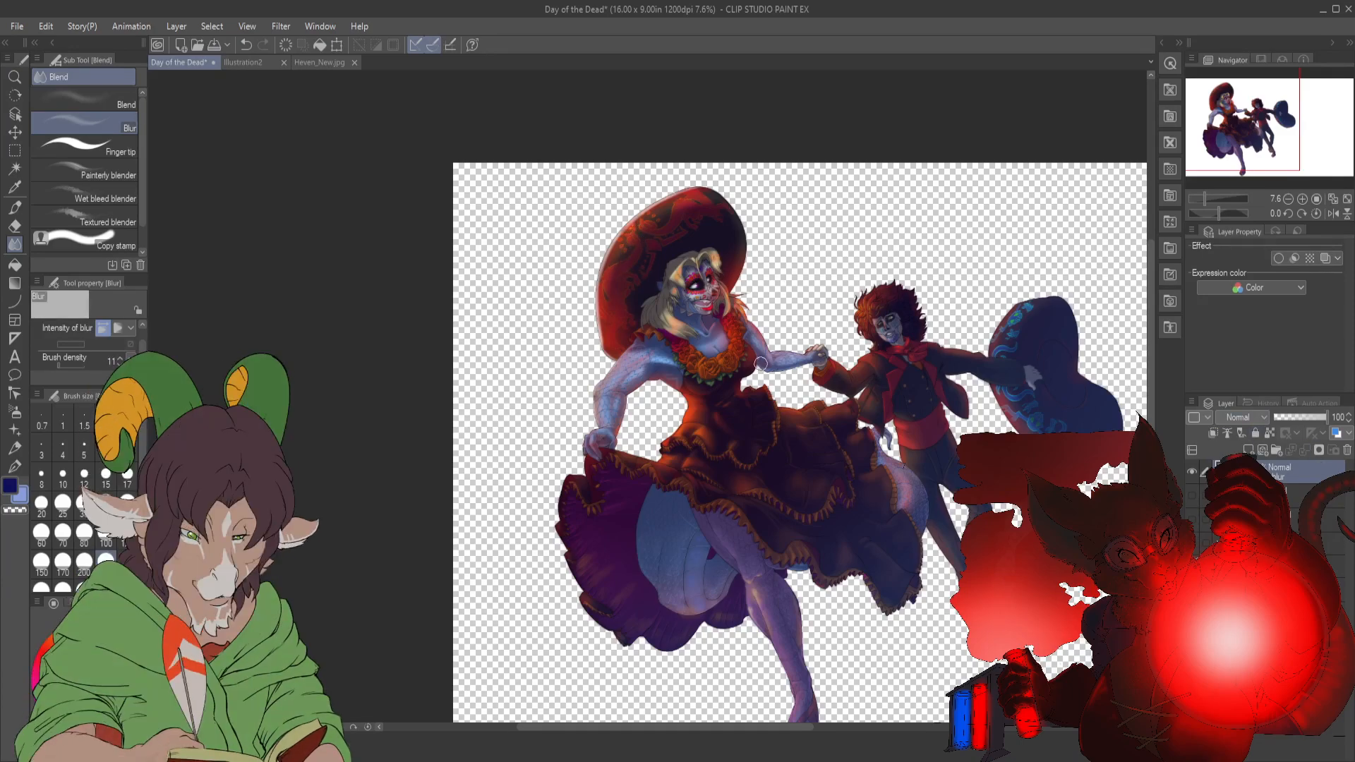
scroll(799, 346, "down", 2)
scroll(773, 425, "up", 1)
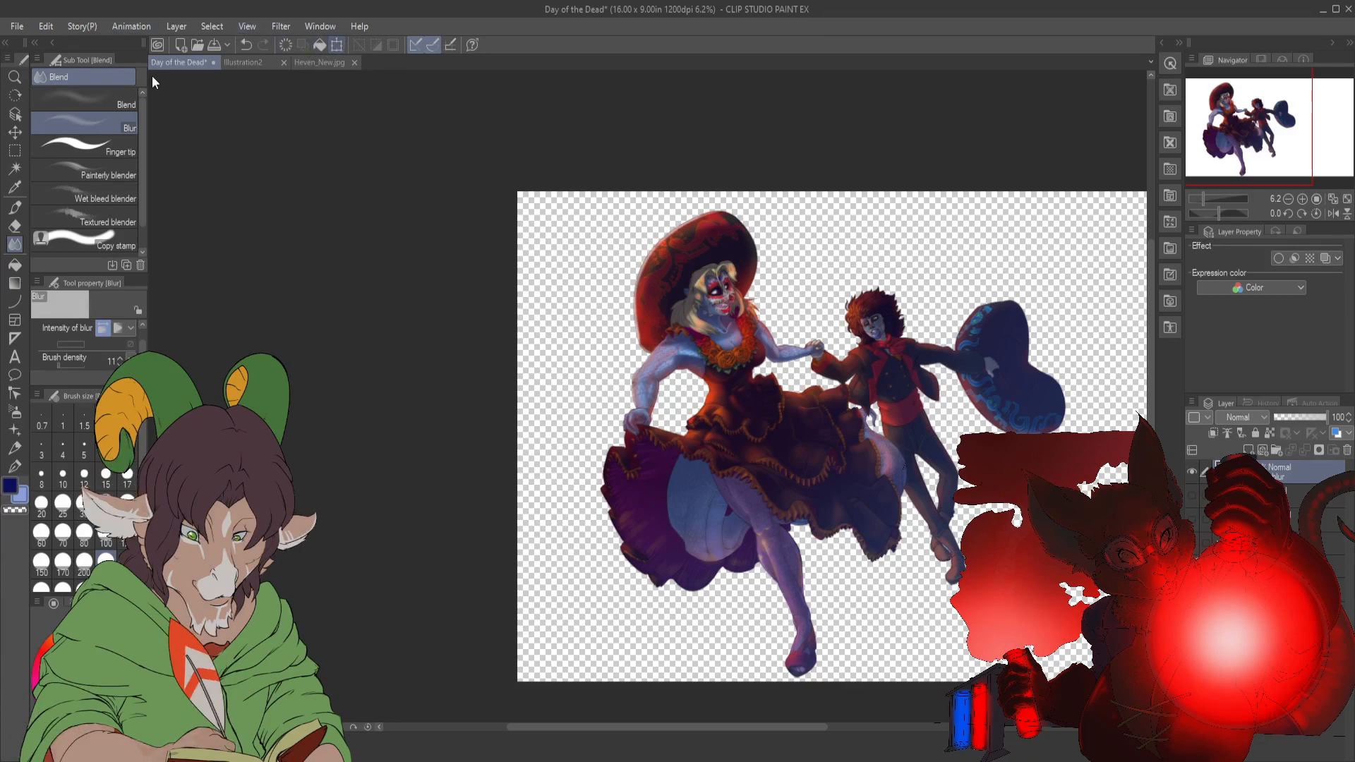
key("ctrl+t")
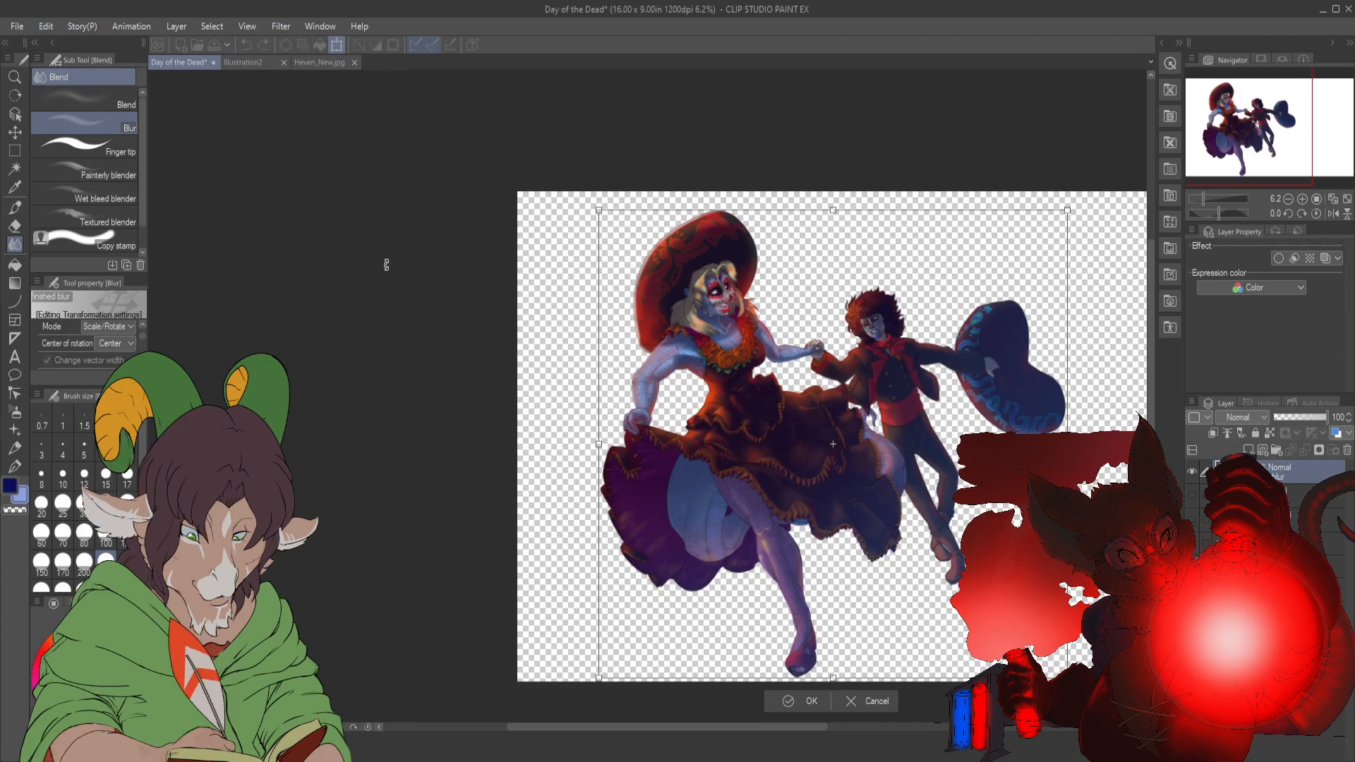
left_click(871, 701)
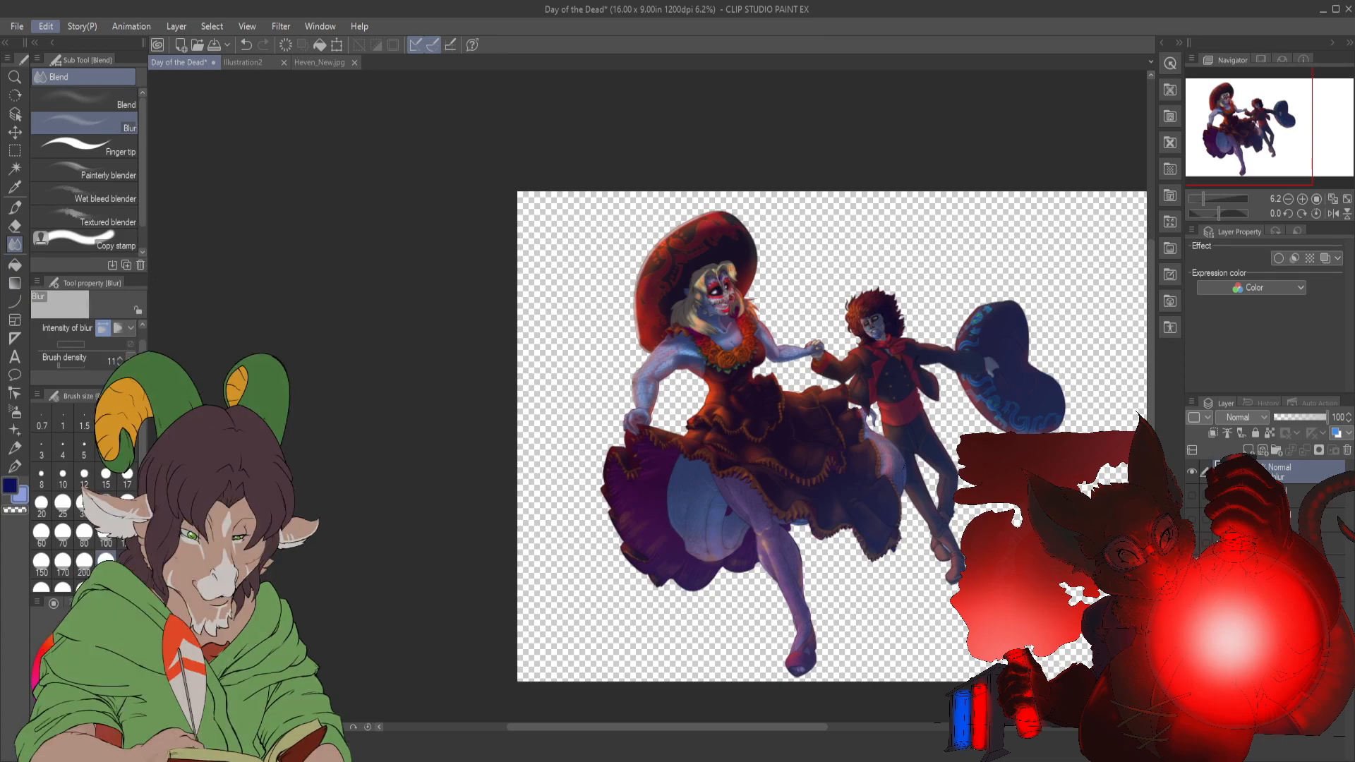
- Try to crop the canvas tightly around the two dancers on all four sides
key("ctrl+t")
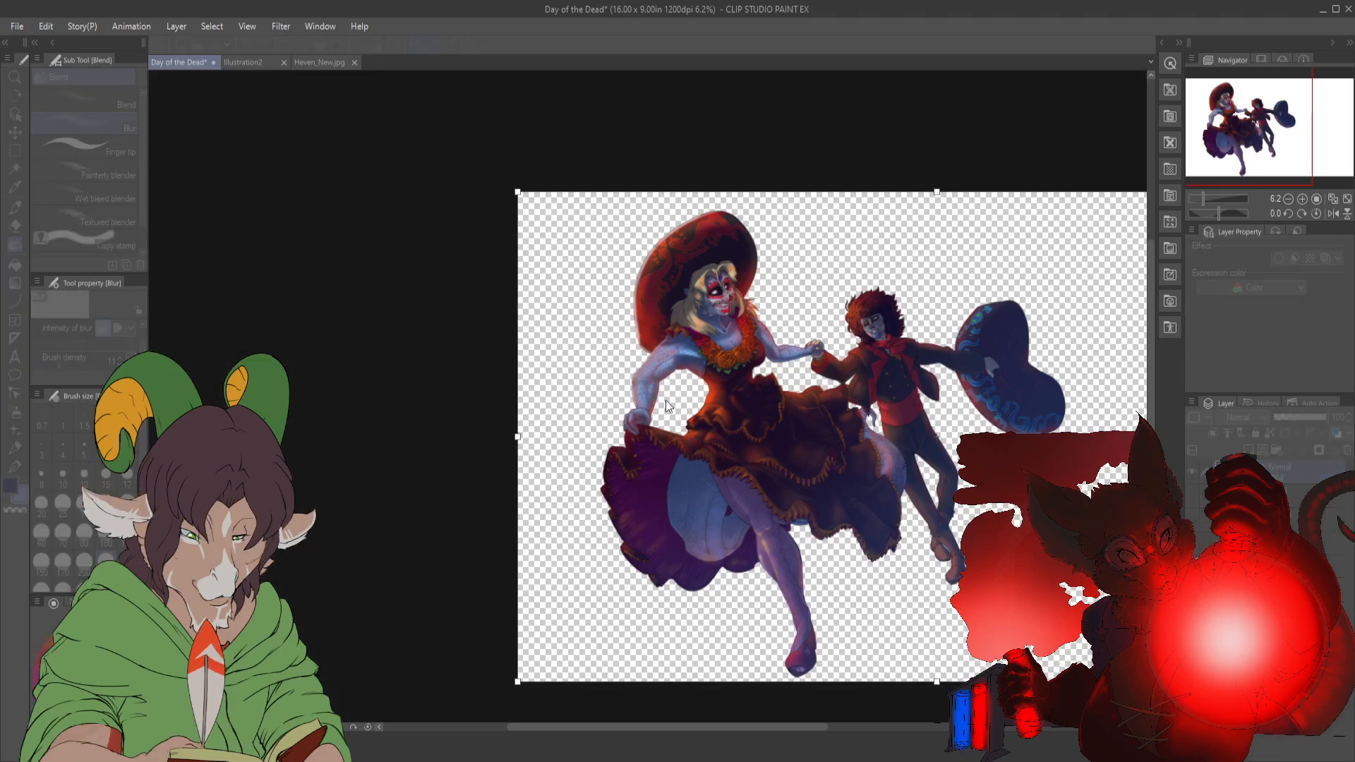
left_click_drag(794, 728, 888, 729)
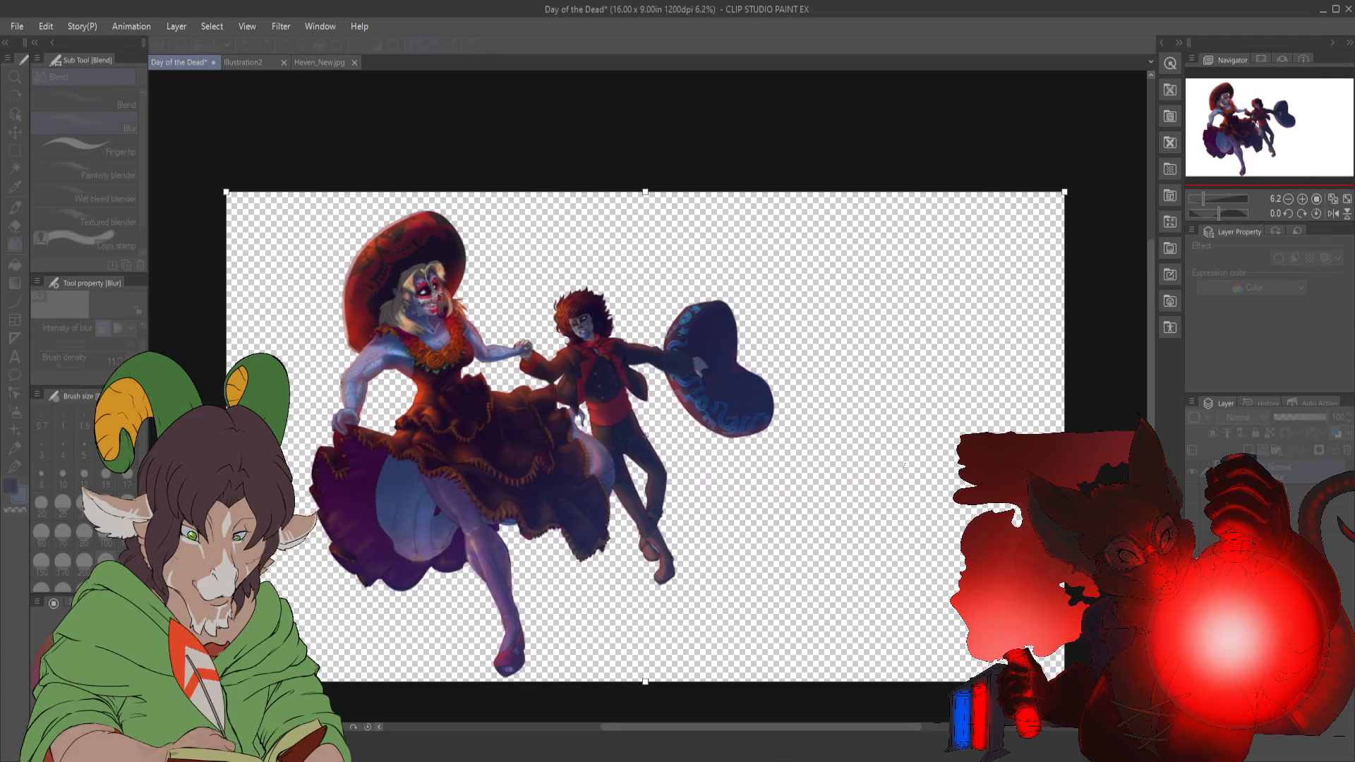
left_click_drag(1065, 435, 754, 434)
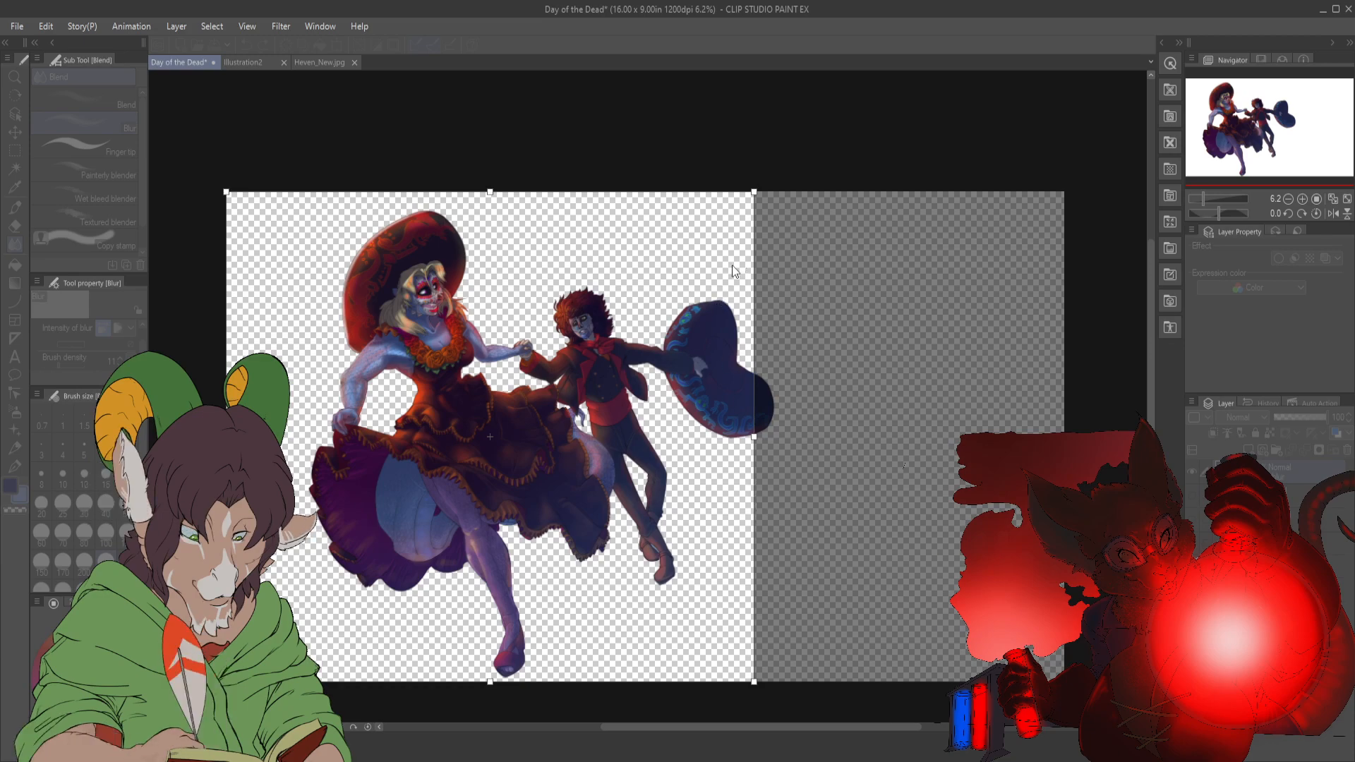
left_click_drag(753, 438, 776, 438)
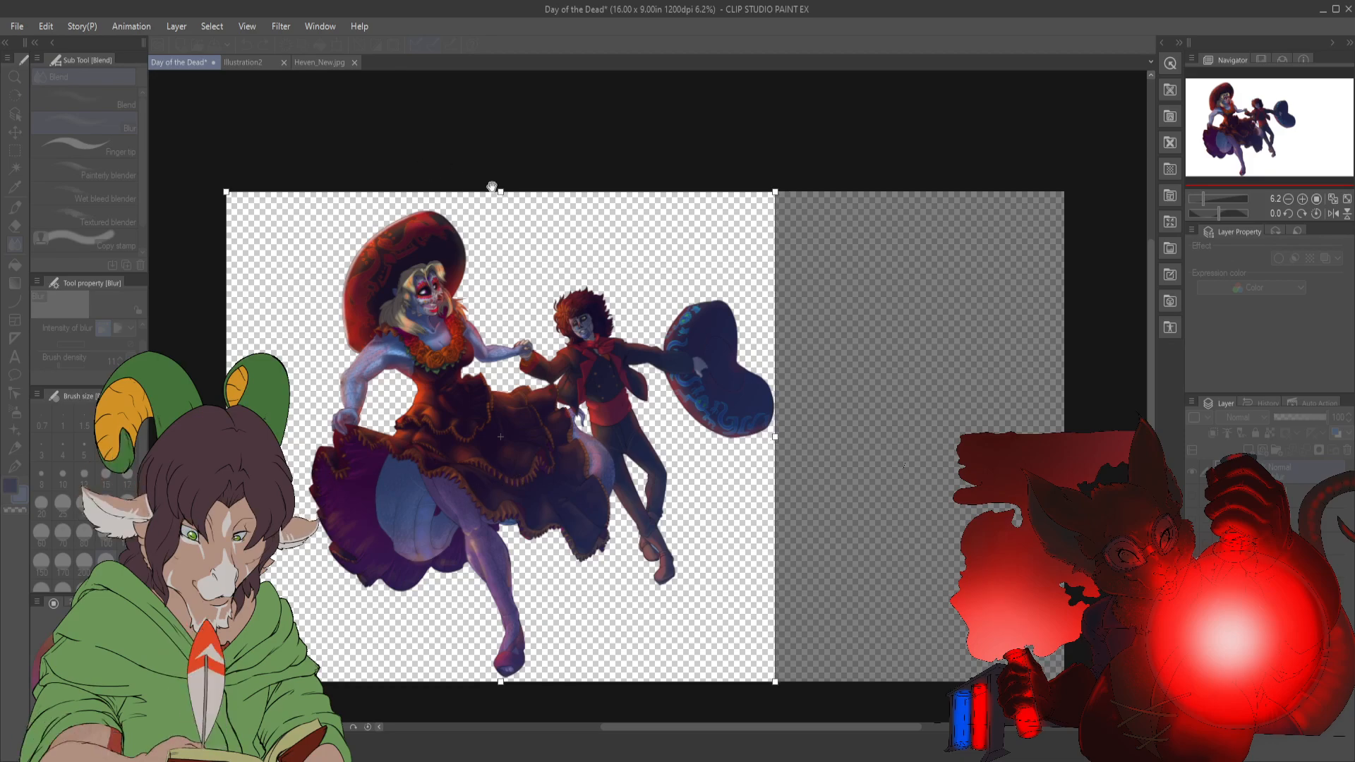
left_click_drag(501, 191, 500, 210)
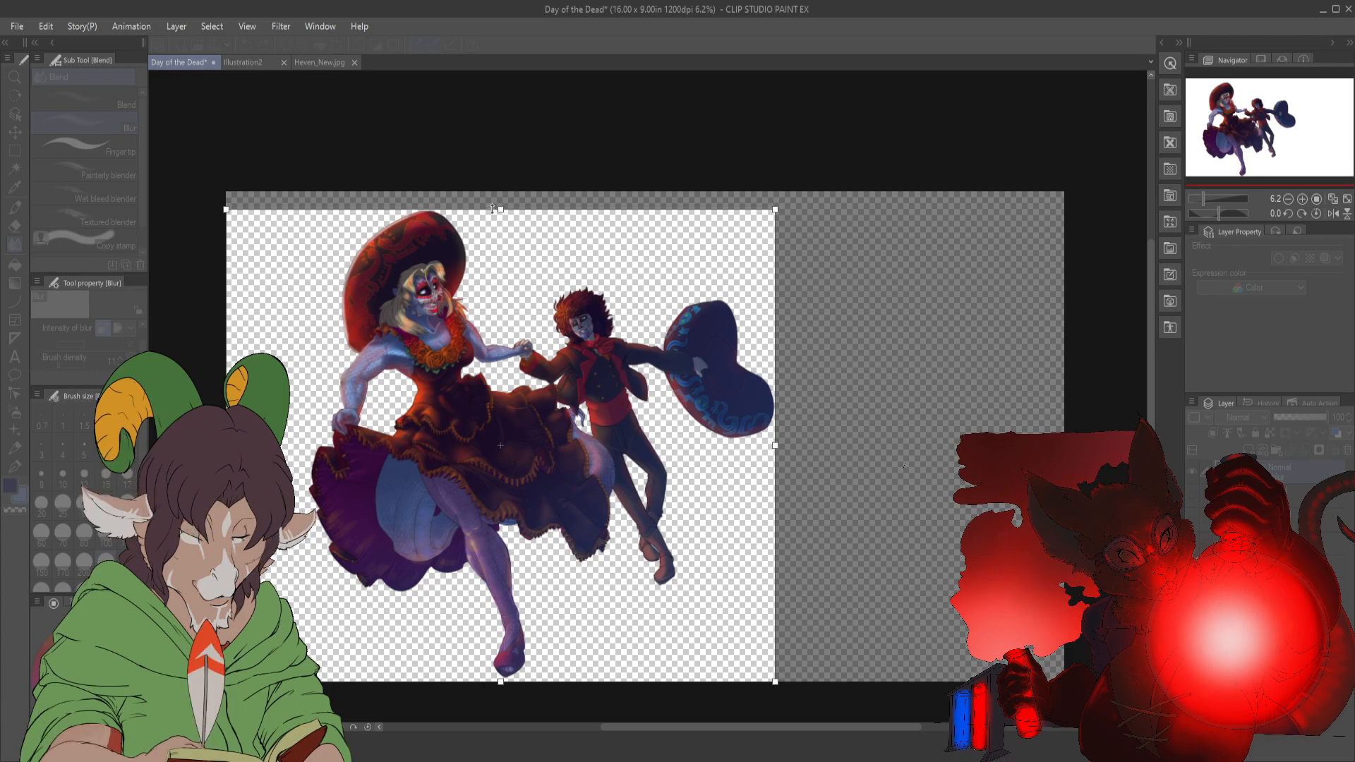
left_click_drag(226, 446, 304, 446)
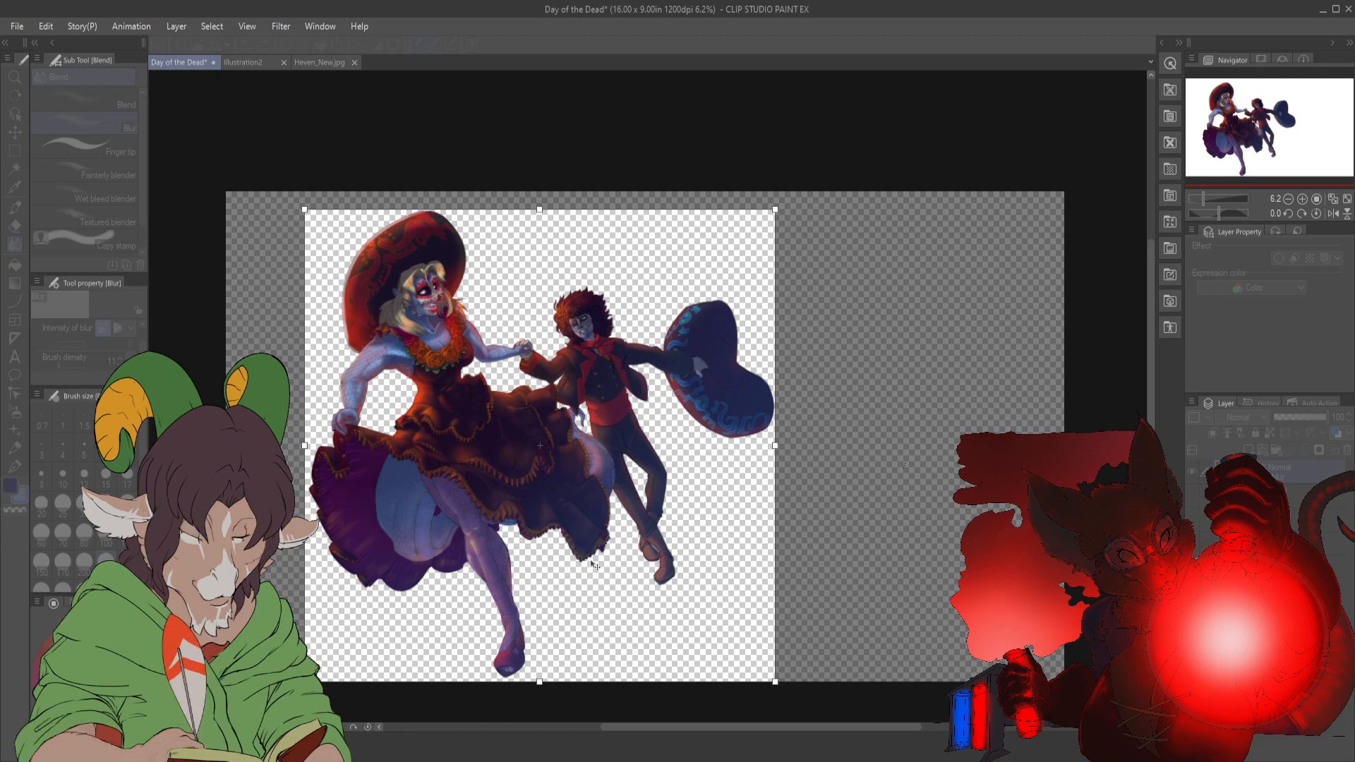
left_click_drag(539, 682, 539, 679)
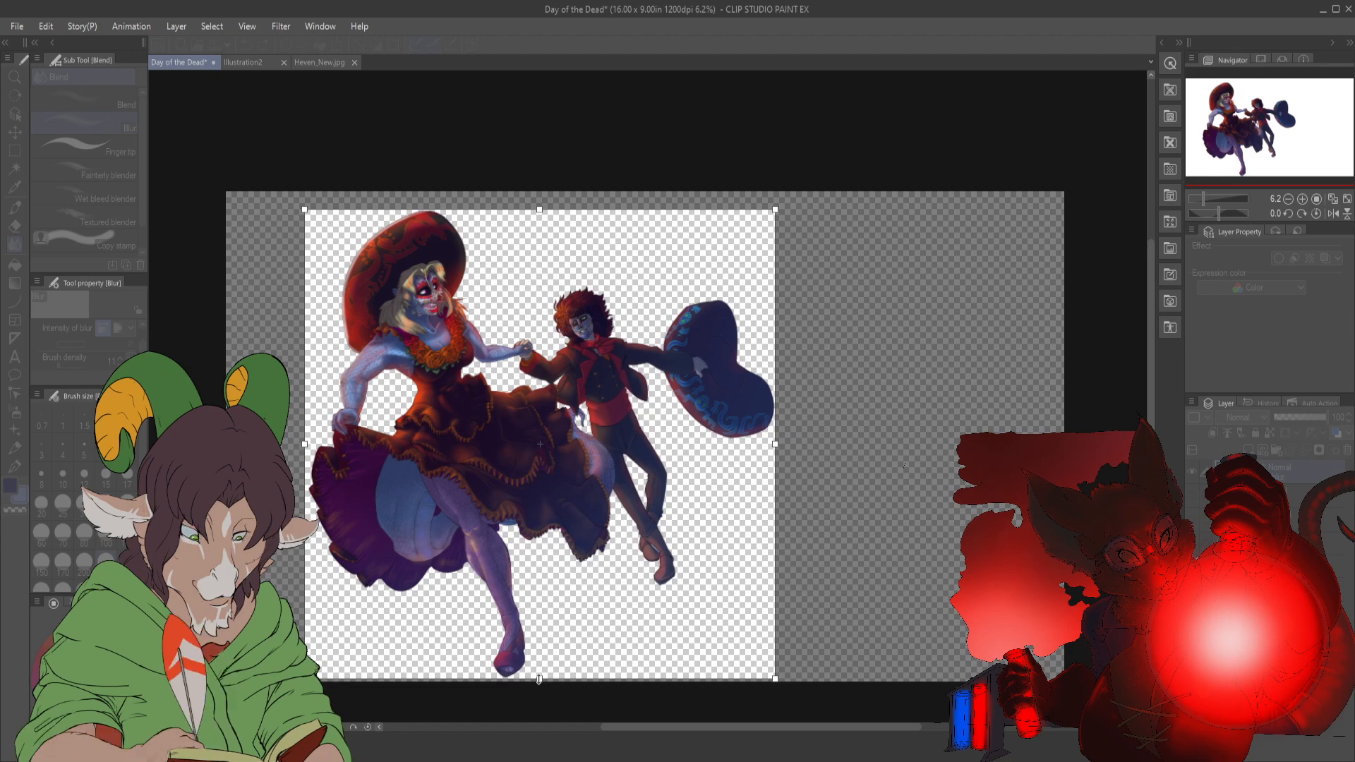
key("Escape")
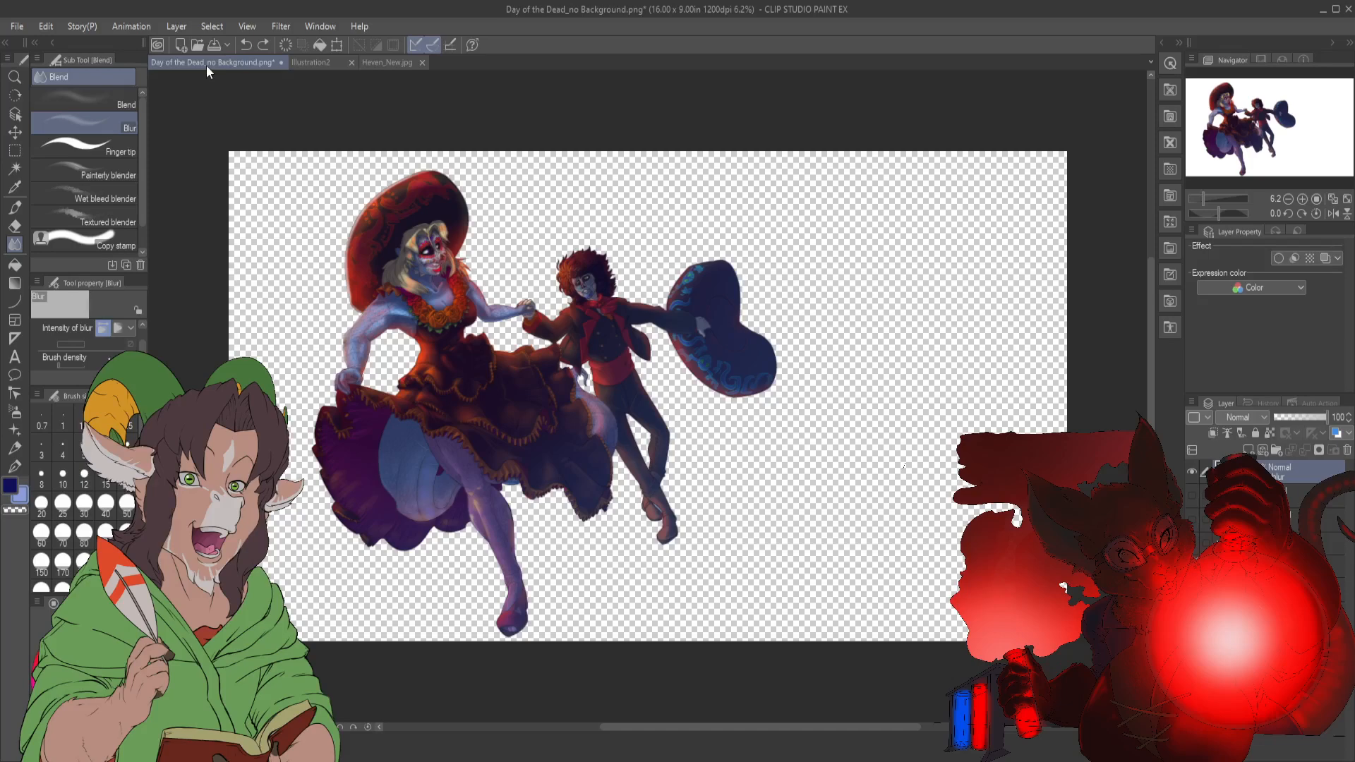
- Return to the layered Day of the Dead illustration and close it
key("alt")
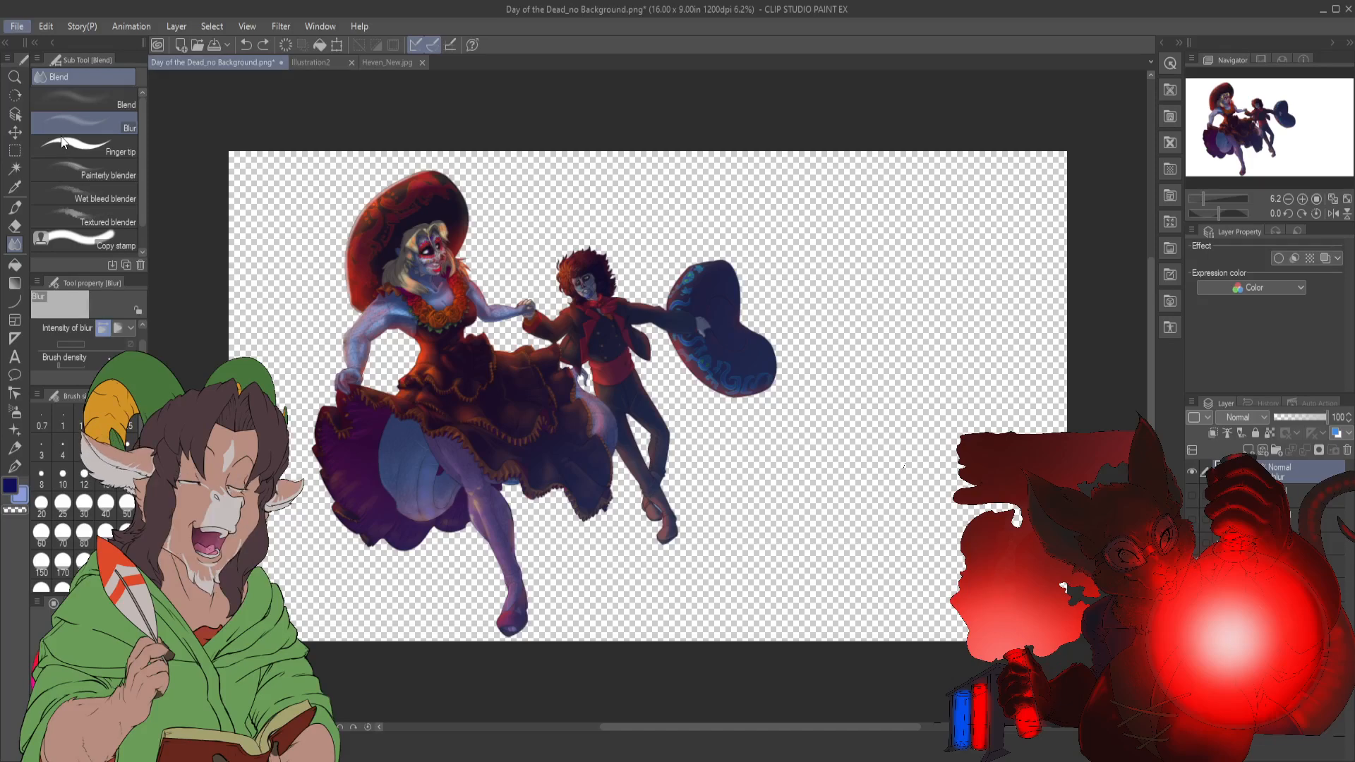
key("alt")
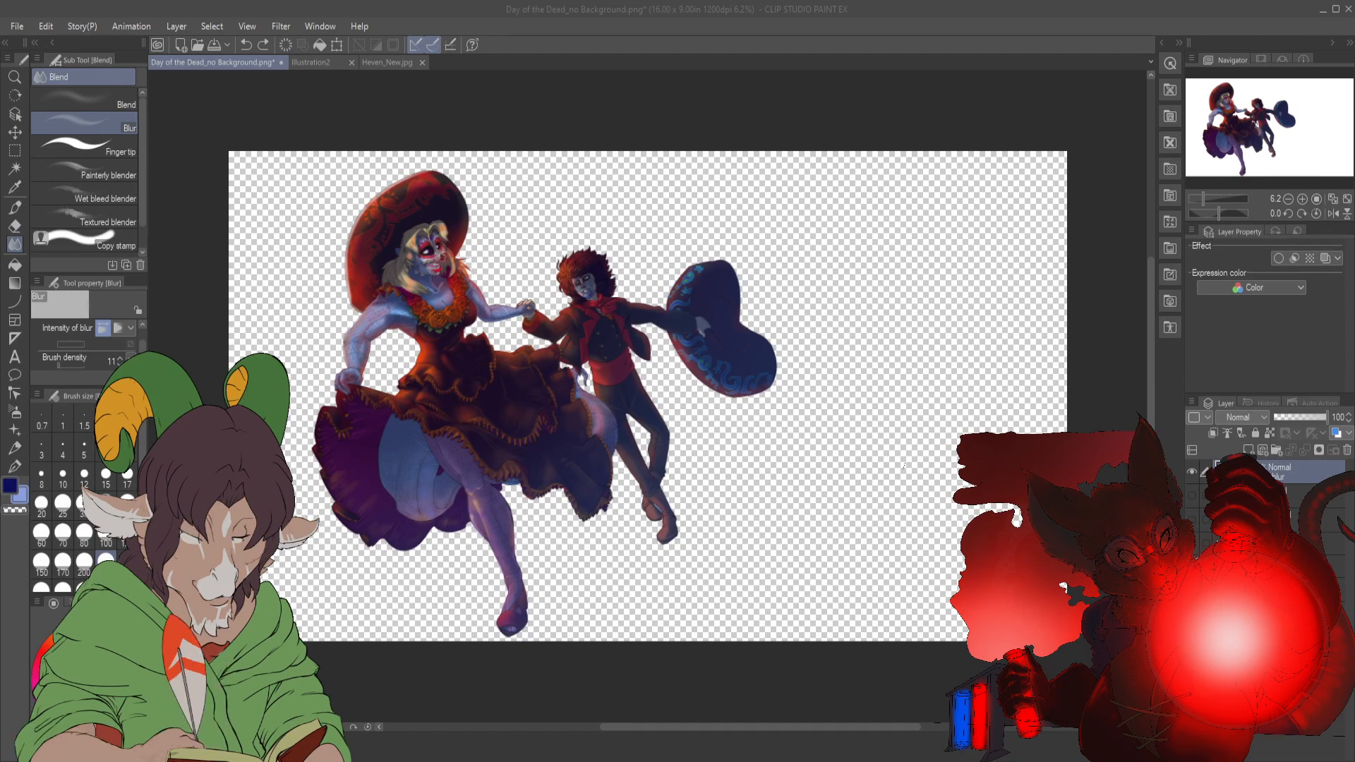
key("Return")
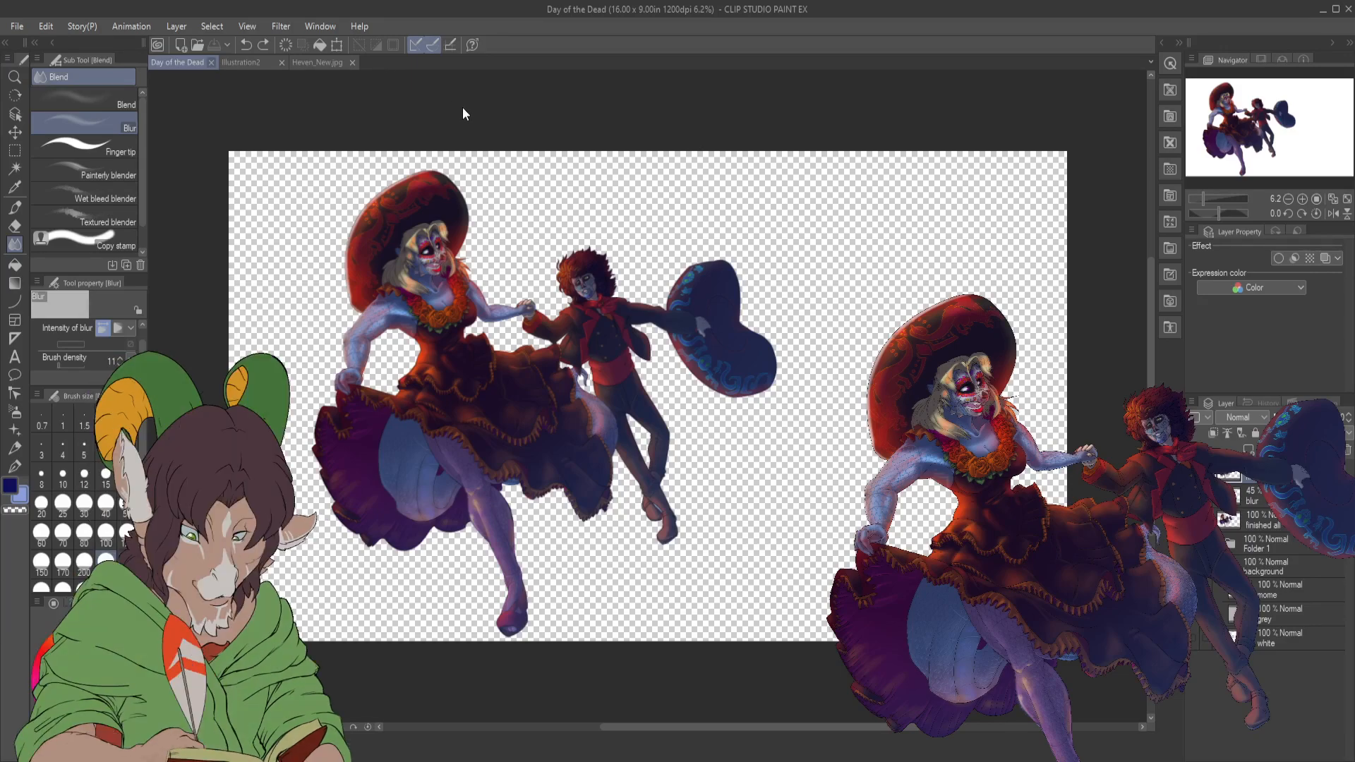
key("ctrl+w")
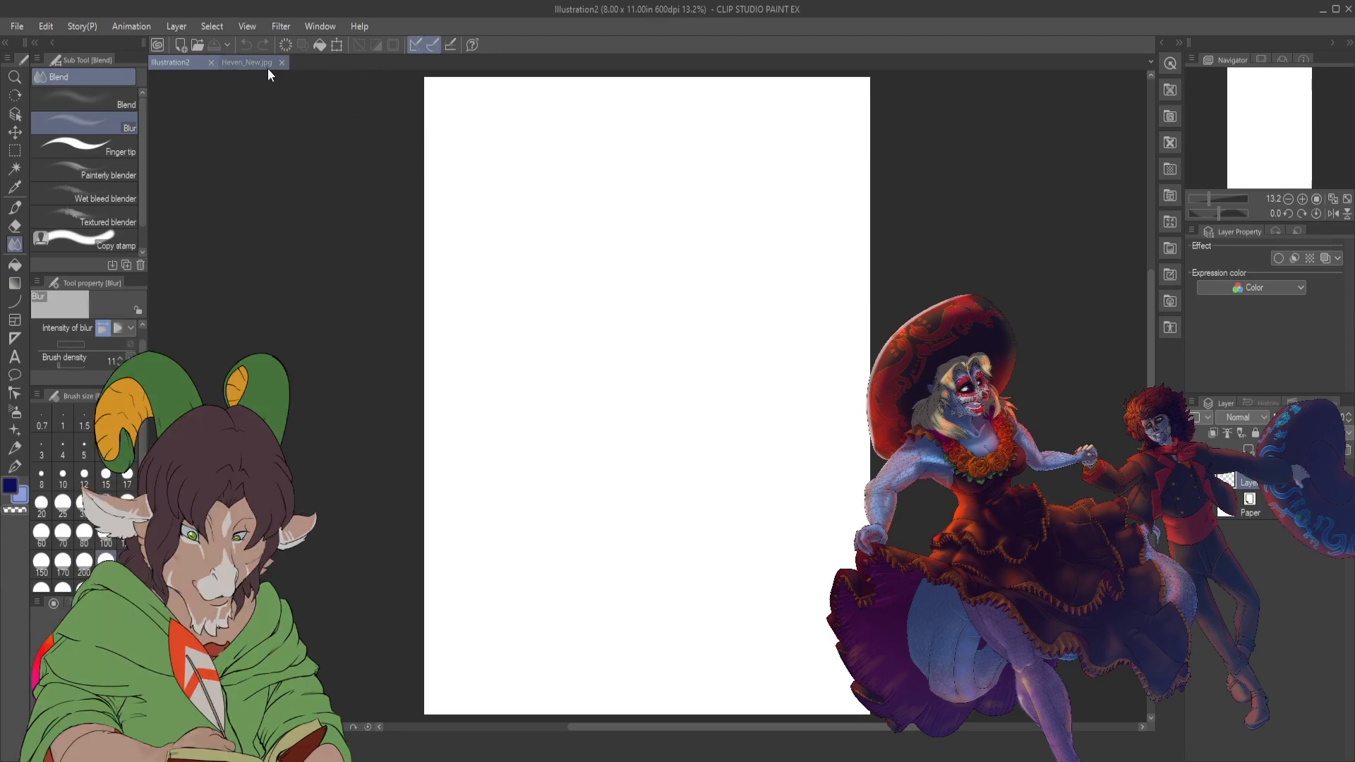
- Add a new layer directly above the paper in Illustration2 and fill it with light grey
left_click(1250, 507)
key("ctrl+shift+n")
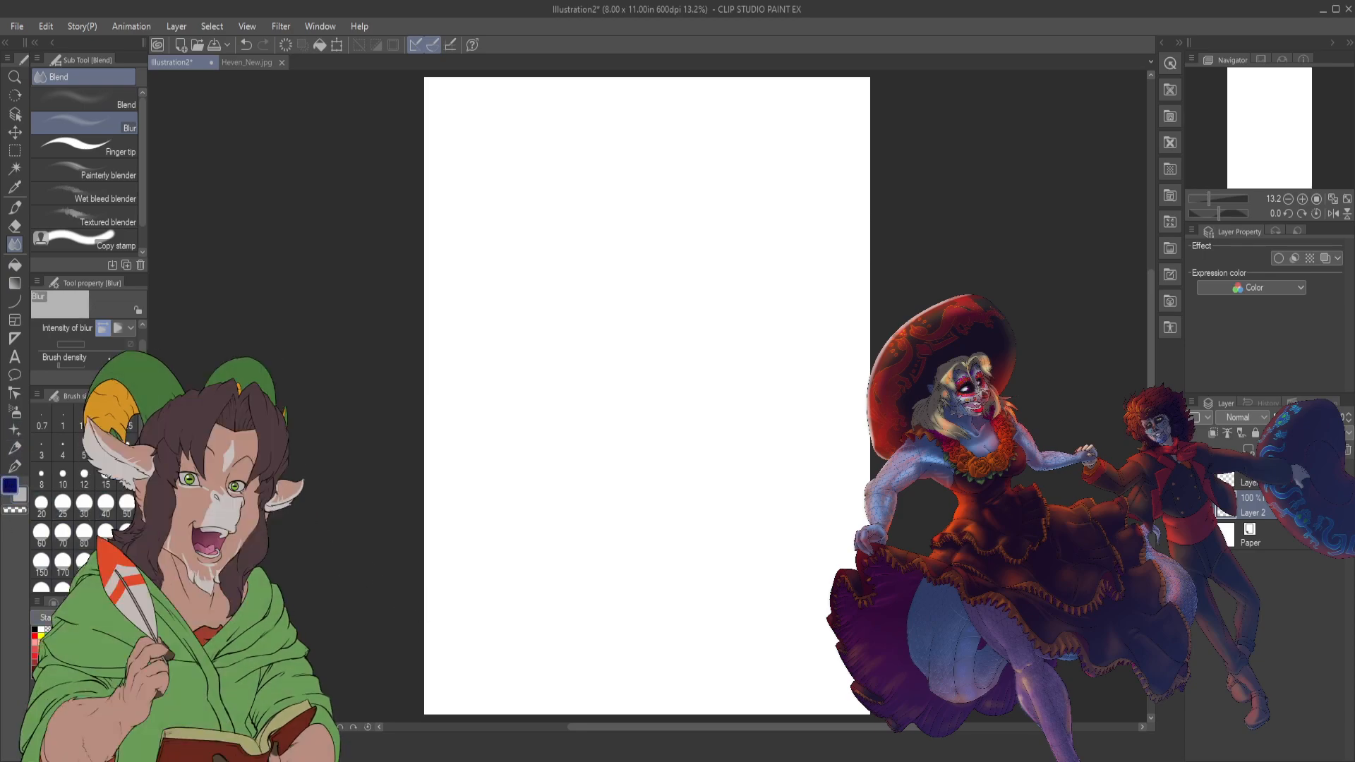
key("x")
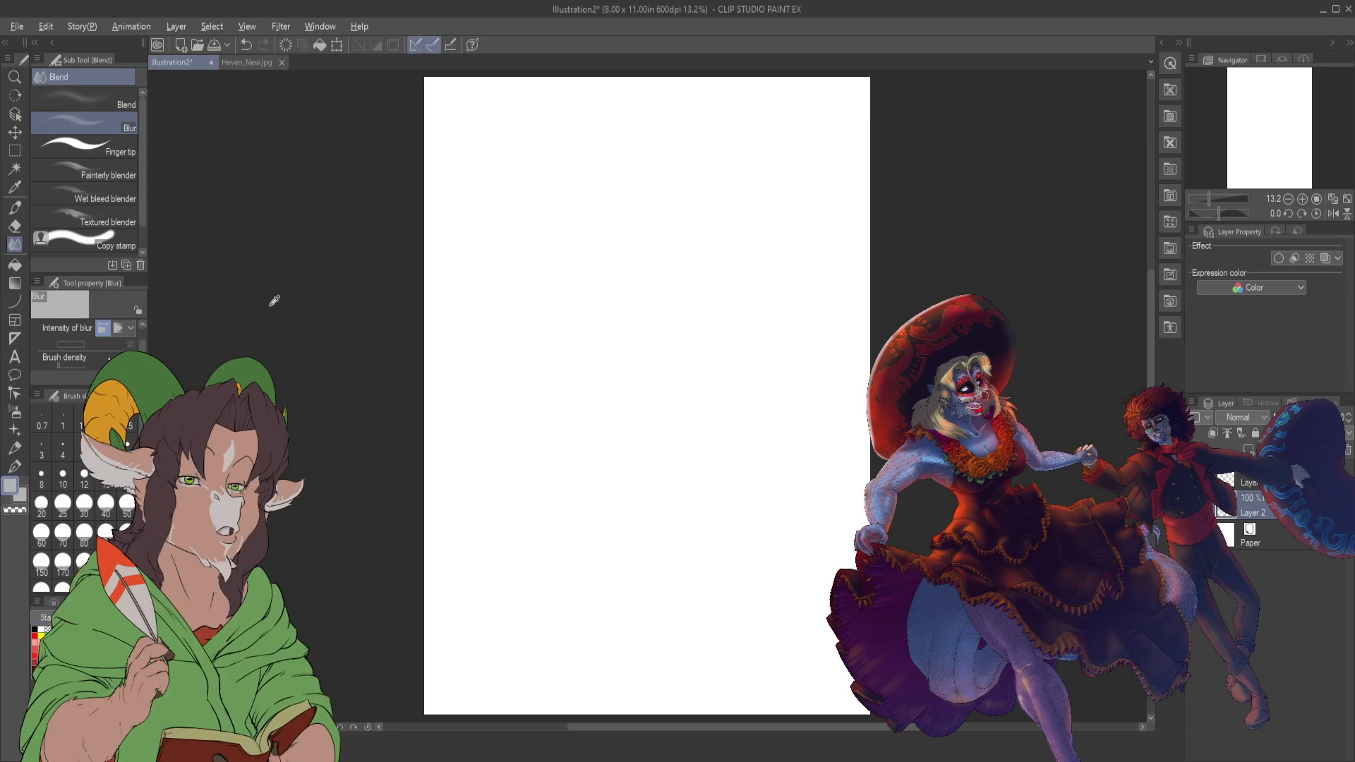
key("alt+BackSpace")
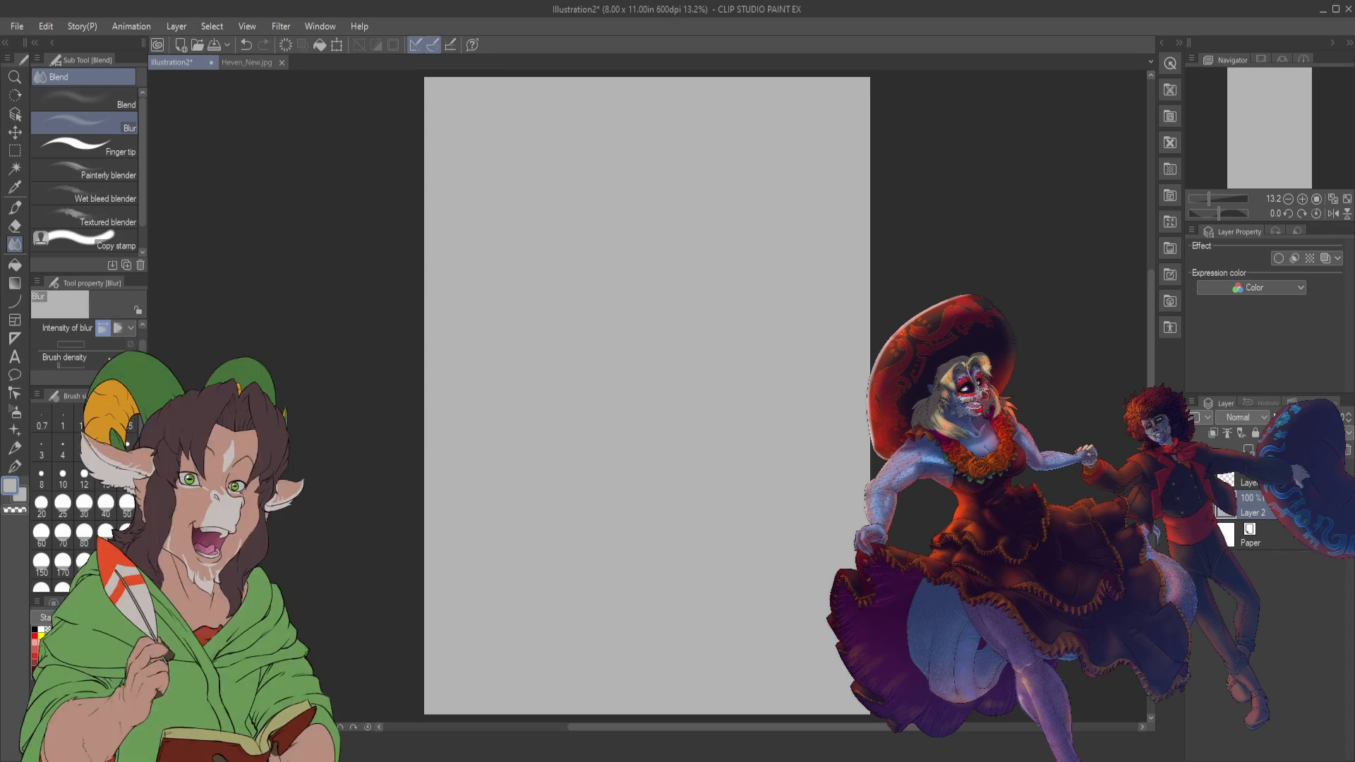
- Create a layer folder above the grey layer and delete the Paper layer
key("ctrl+g")
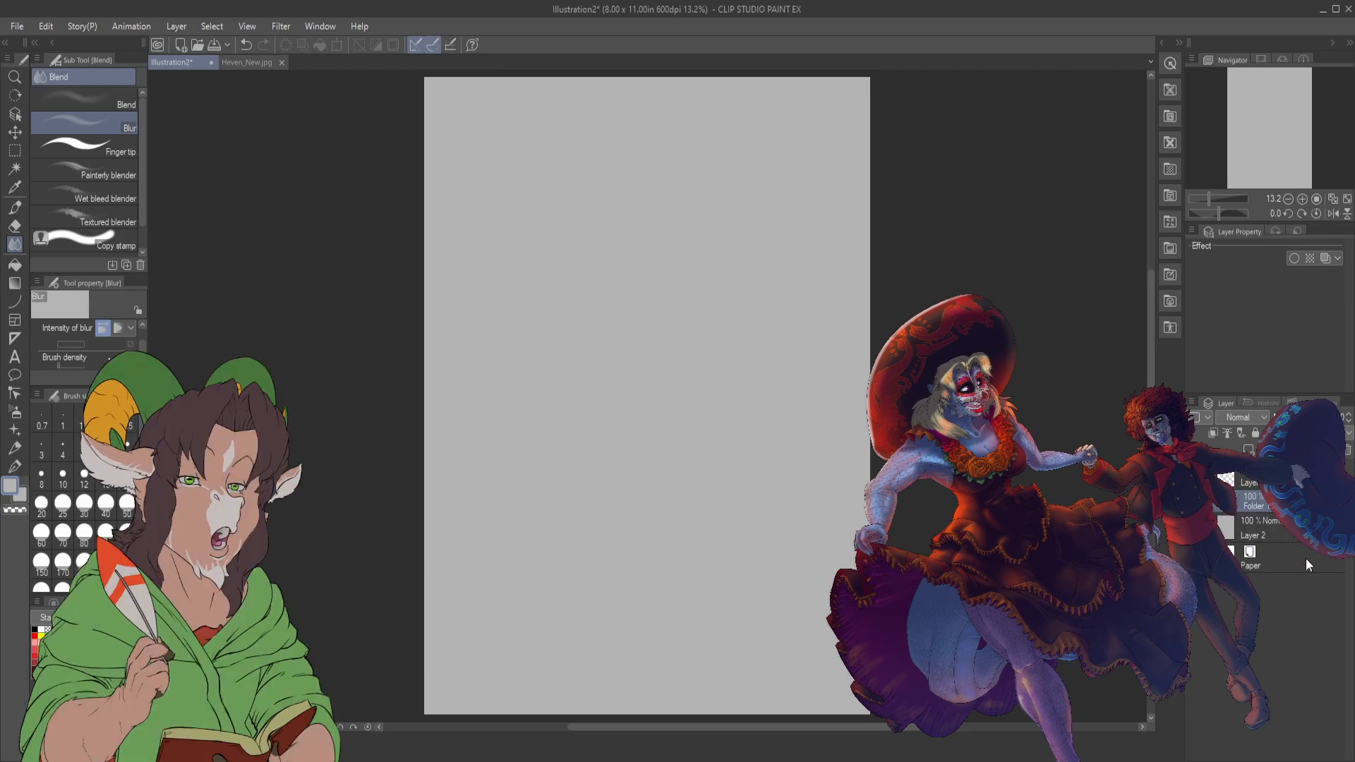
left_click(1270, 528)
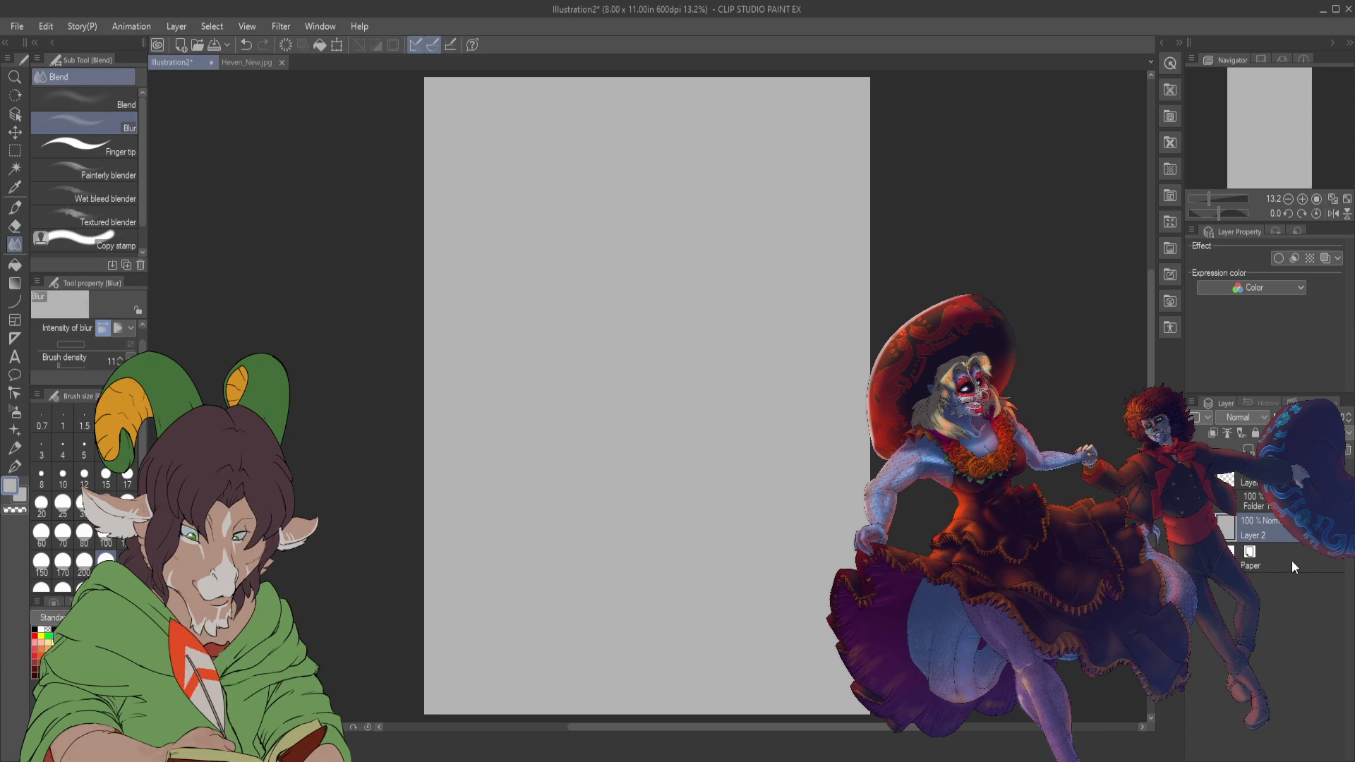
left_click(1292, 560)
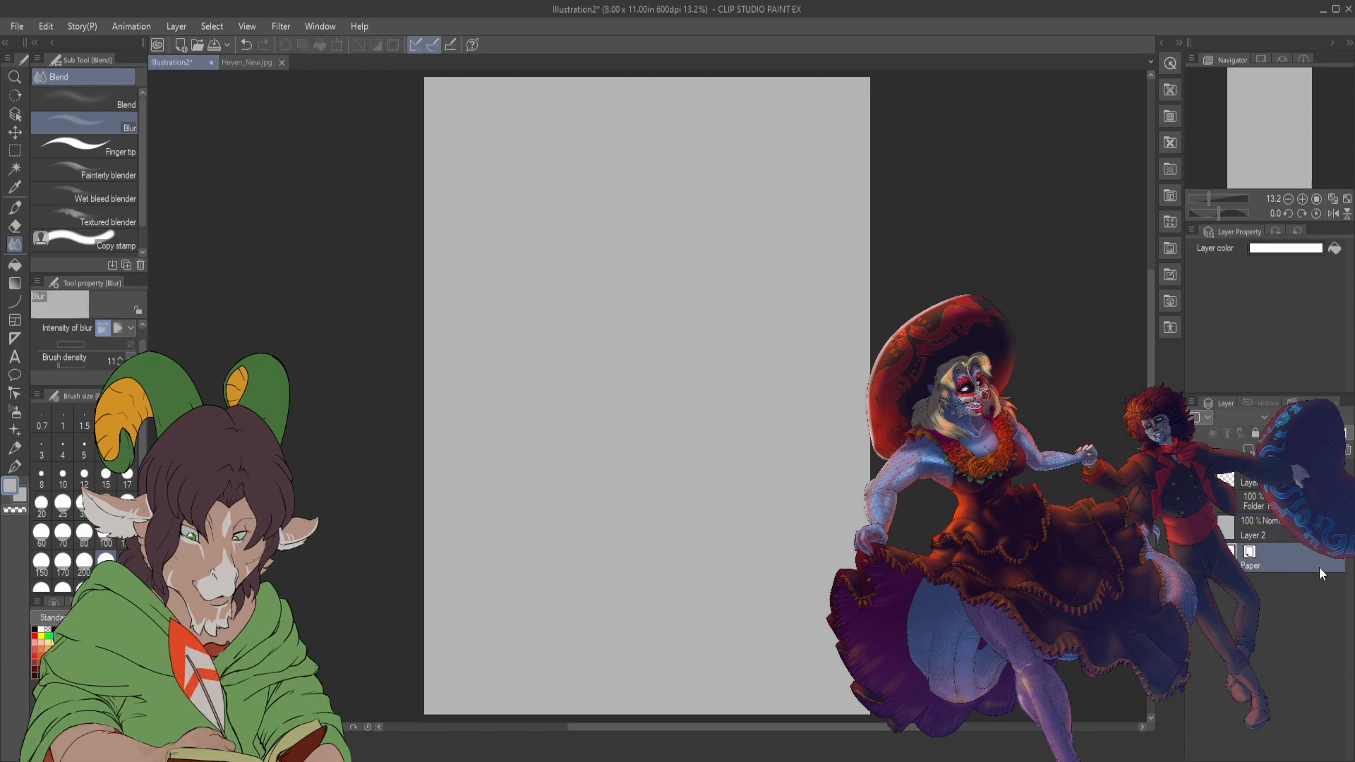
left_click(1348, 450)
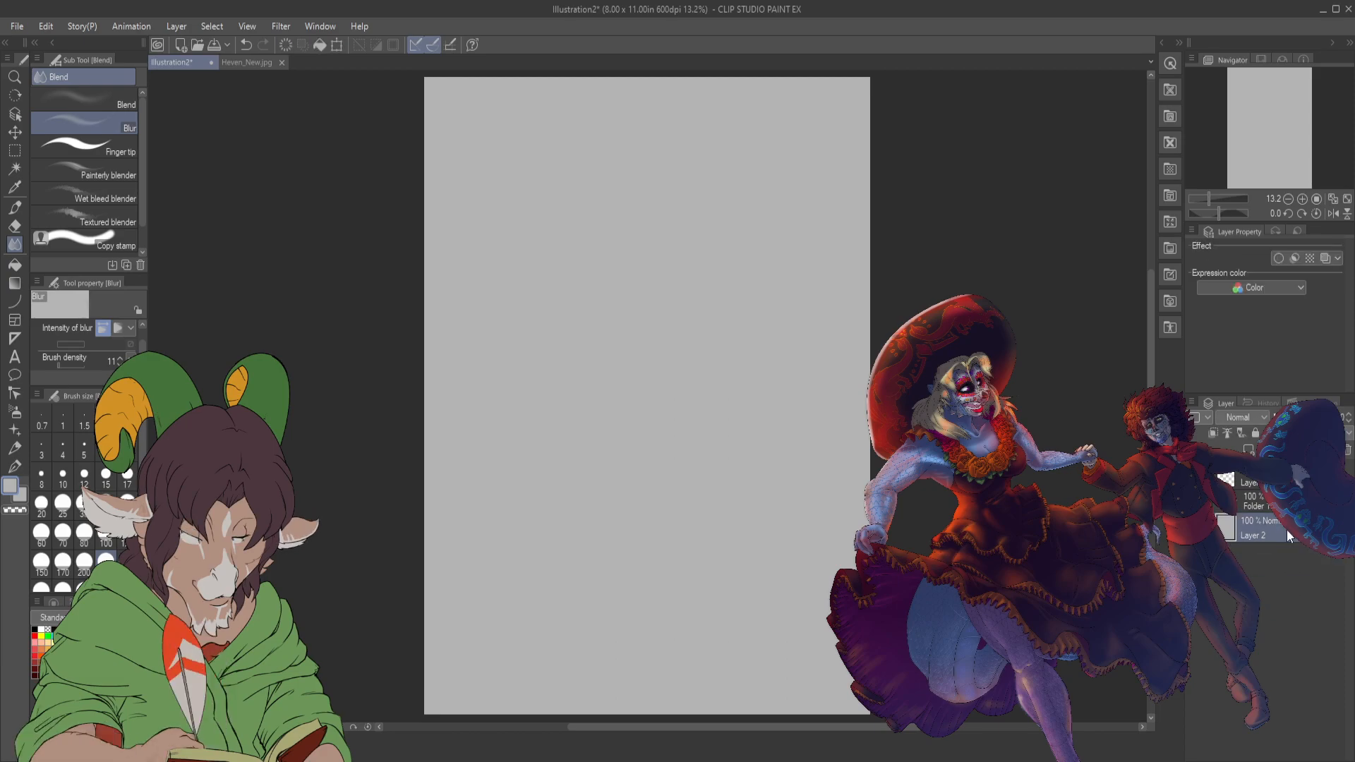
- Put the grey layer into the new folder and name the folder background
left_click(1349, 450)
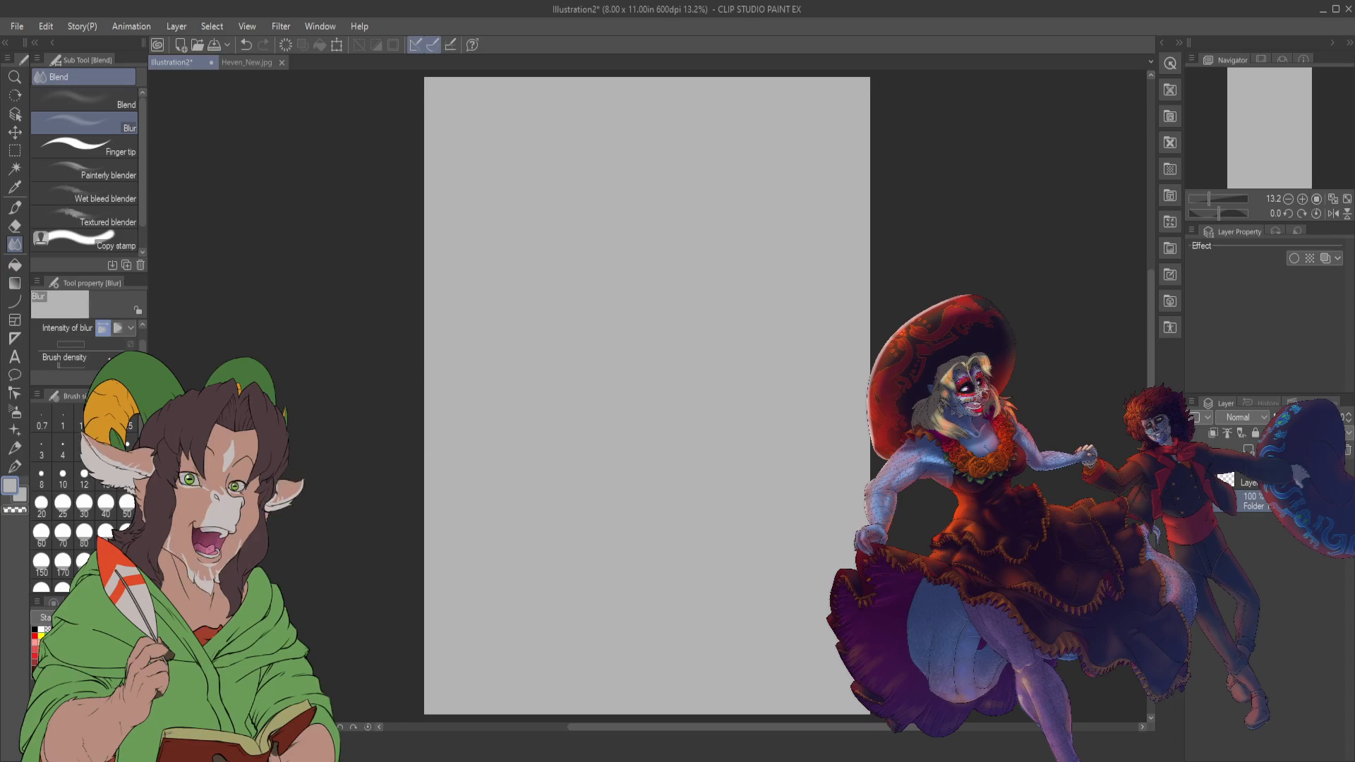
type("background")
key("Return")
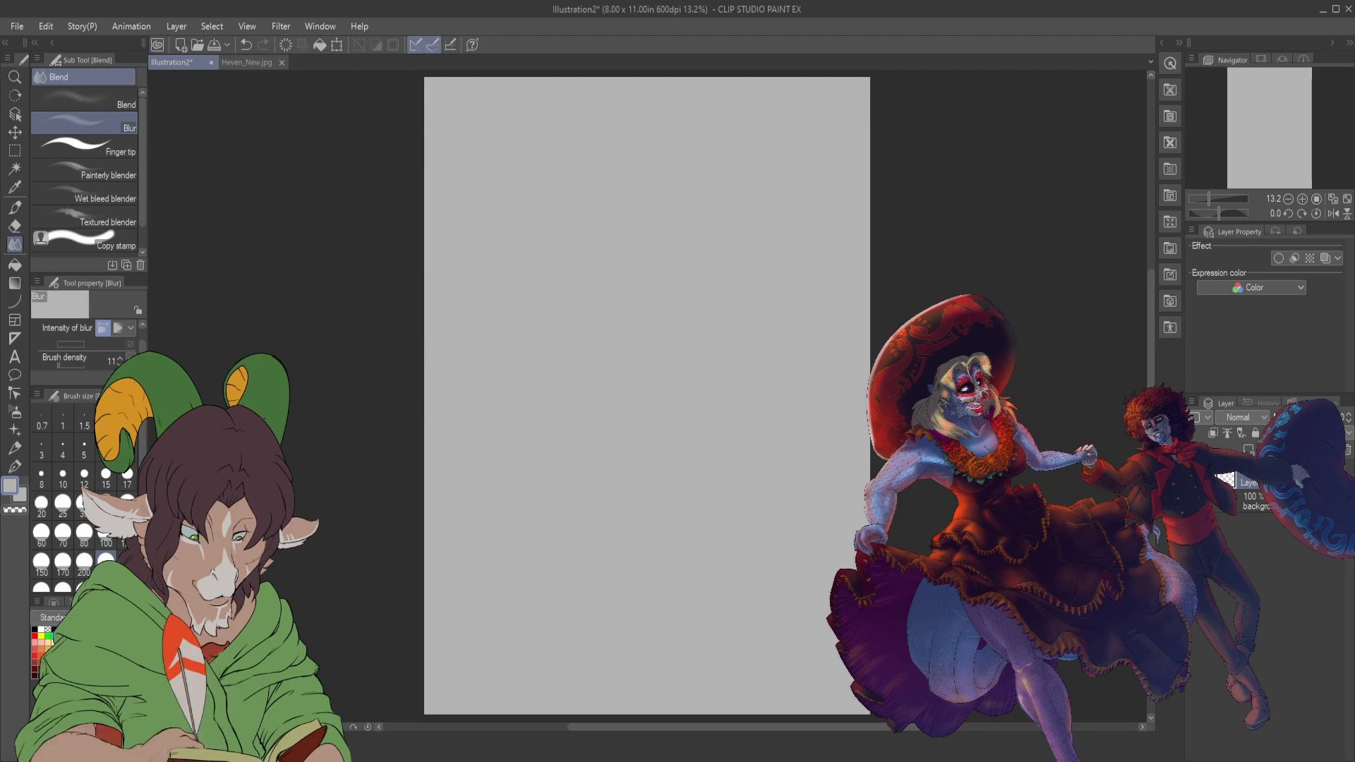
- Rename the top layer as Sketch and the grey layer inside the background folder as gre3y
double_click(1248, 483)
type("Sketch")
key("Return")
key("ctrl+shift+n")
left_click(1267, 530)
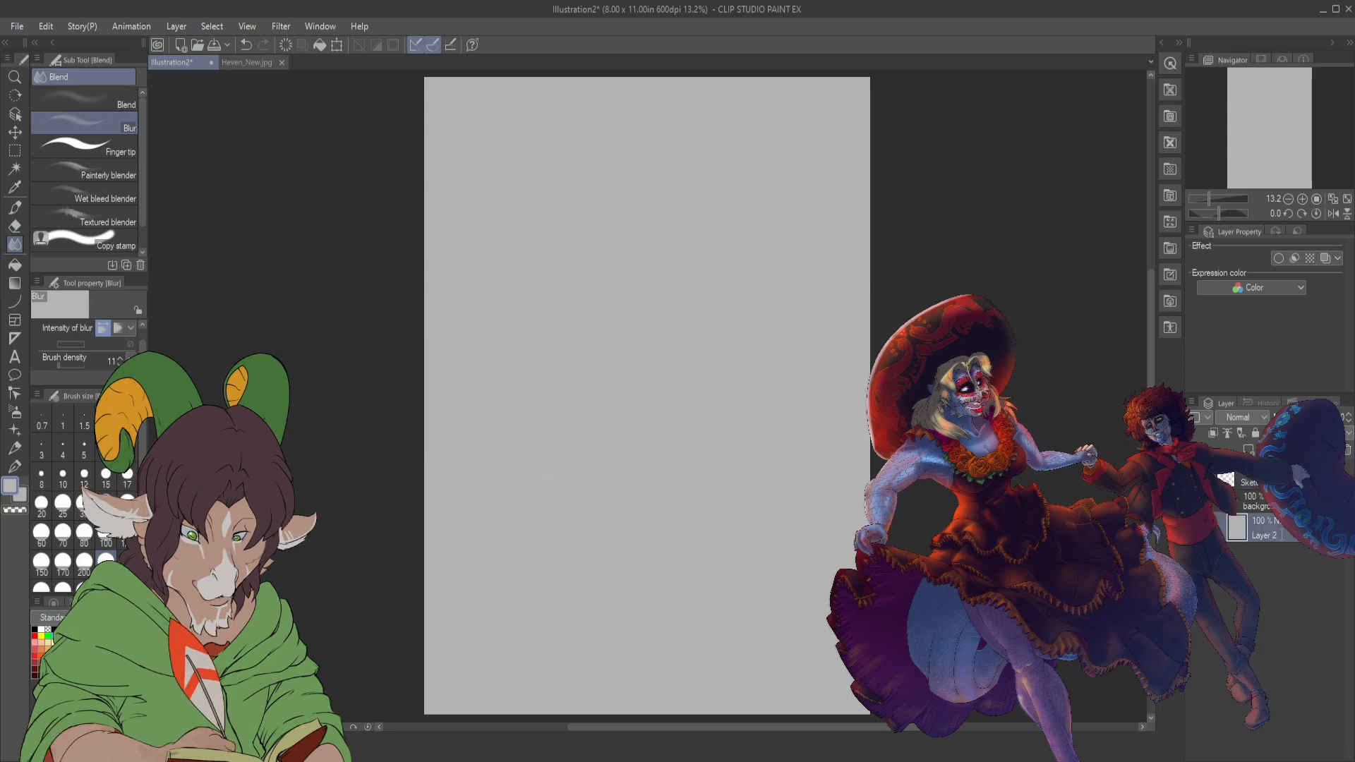
double_click(1280, 535)
type("gre3y")
key("Return")
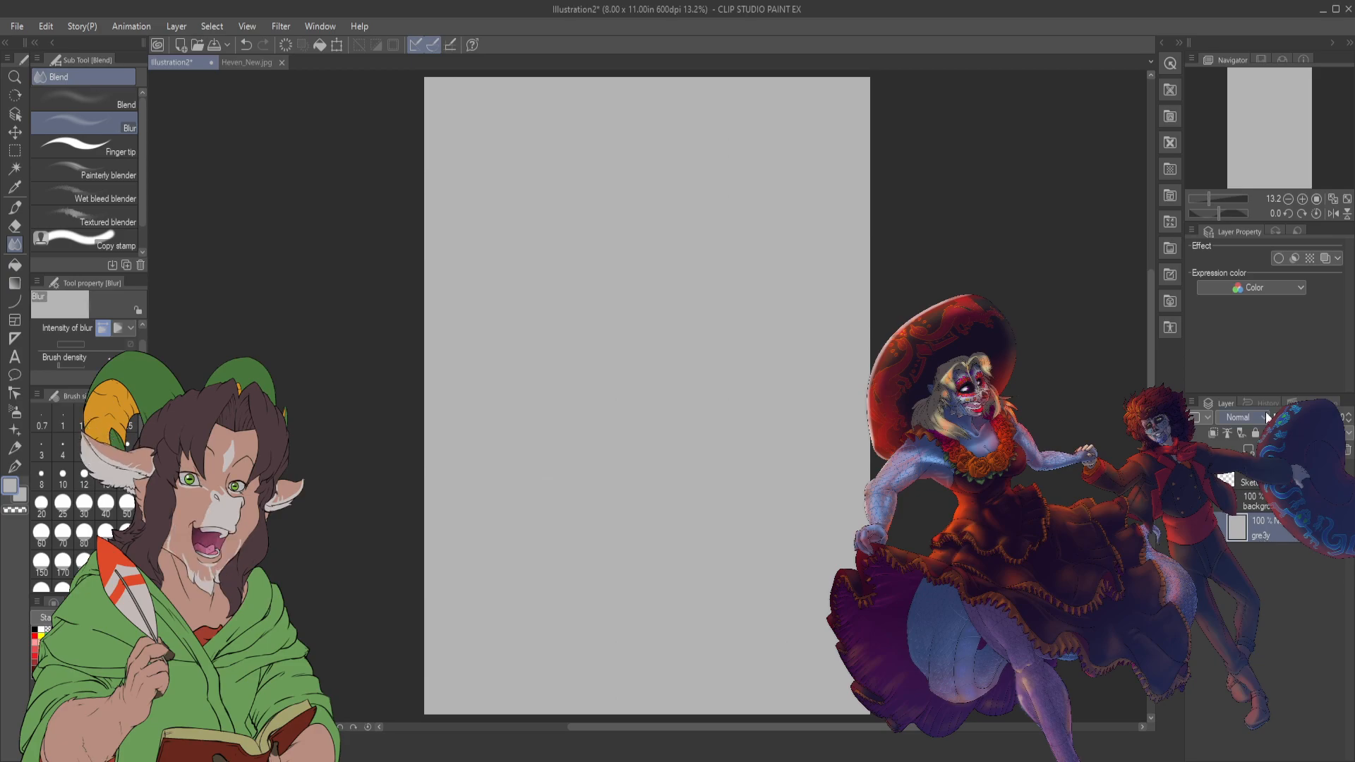
- Add a layer beneath the grey one in the background folder and name it tr5ans
key("ctrl+shift+n")
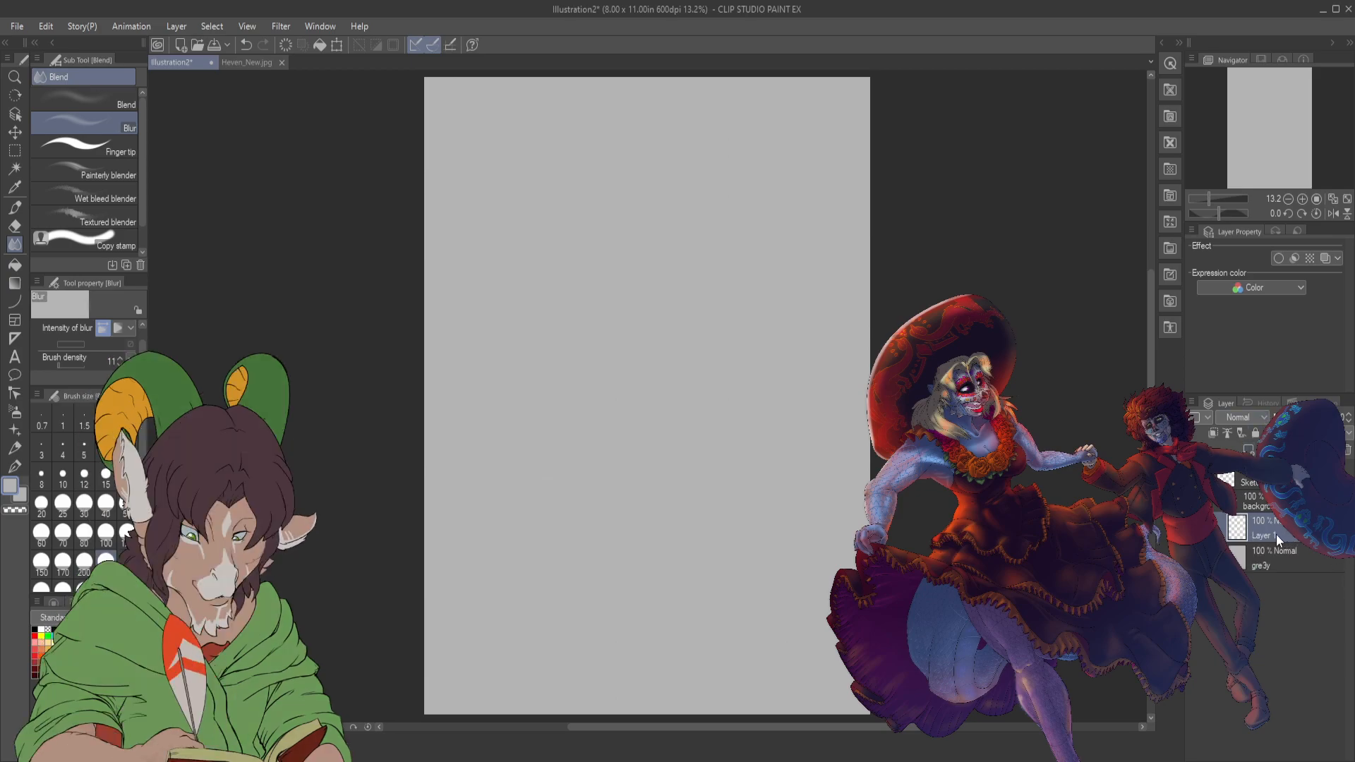
left_click_drag(1276, 536, 1334, 577)
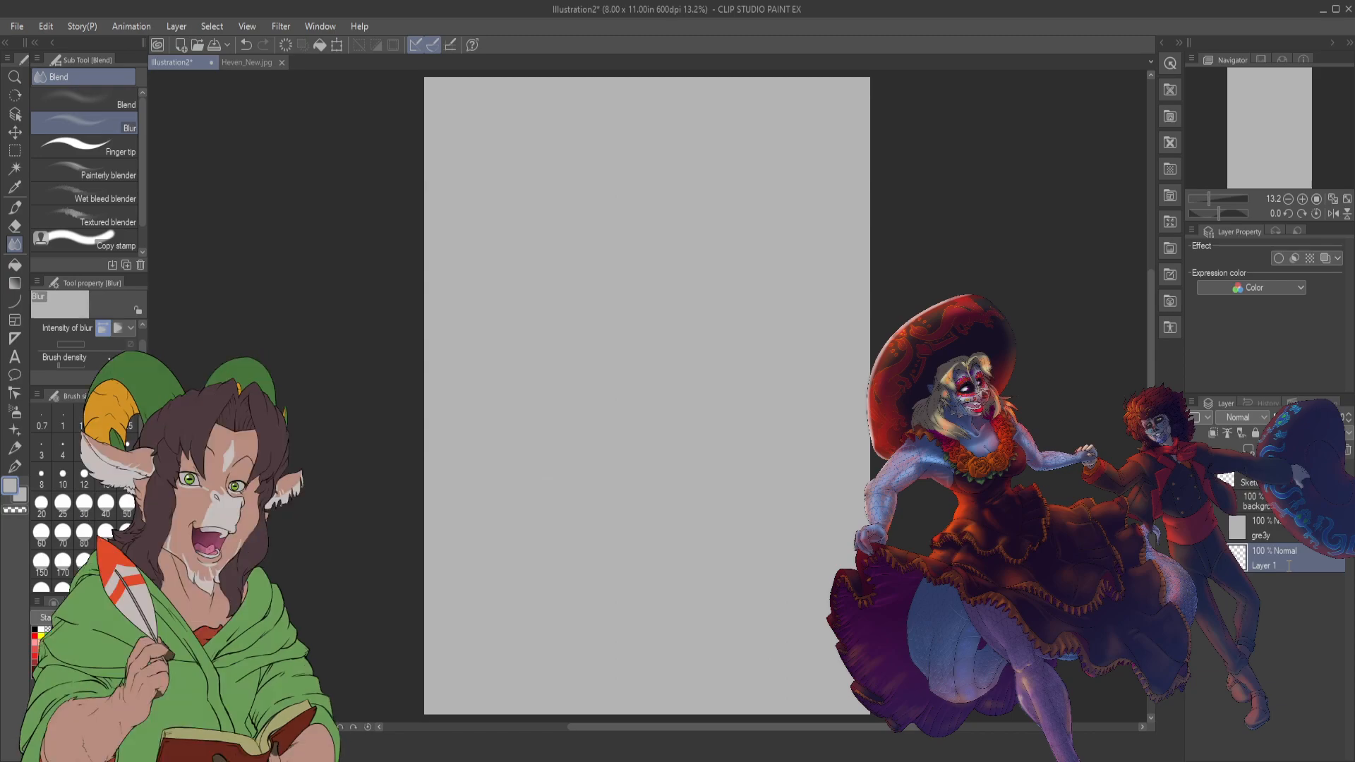
type("tr5ans")
key("Return")
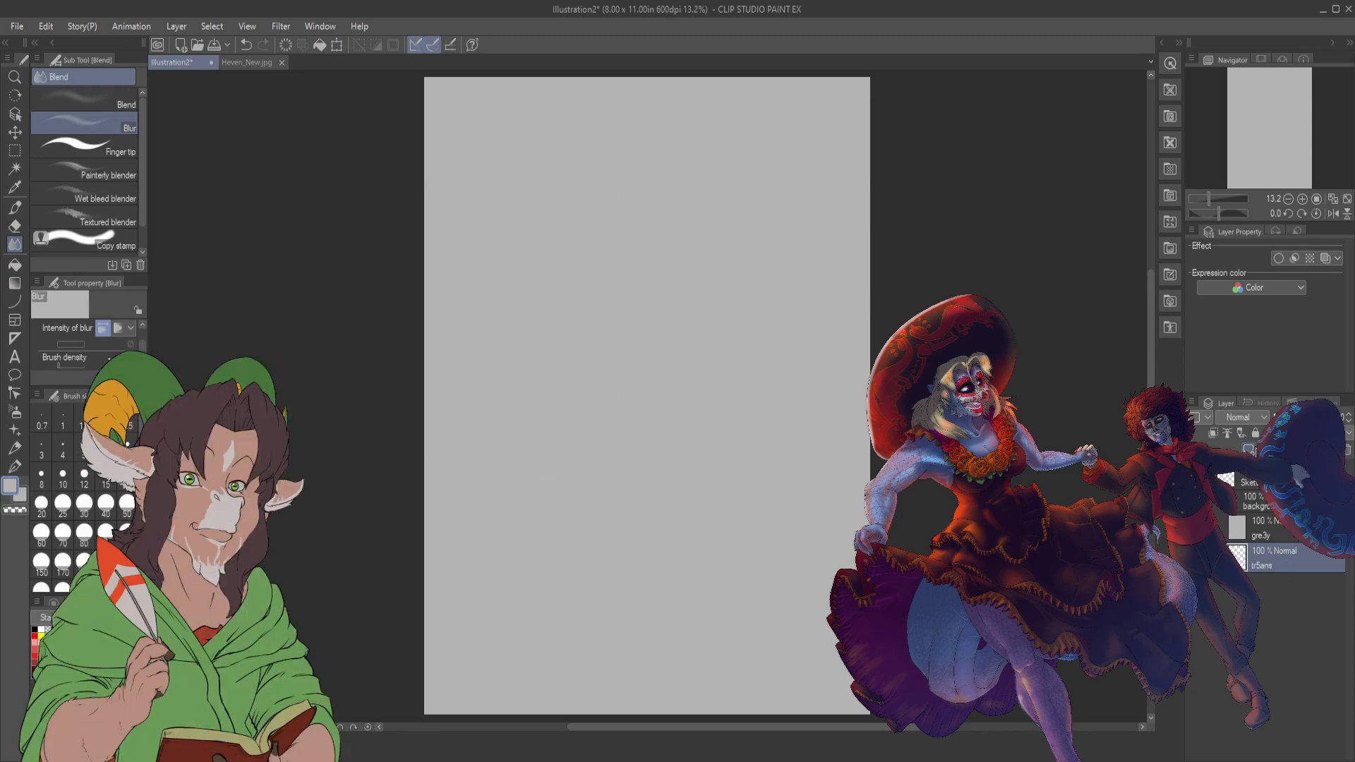
- Add a layer named white between the grey and the bottom empty layer and fill it with white
key("ctrl+shift+n")
mouse_move(1299, 563)
left_mouse_down()
mouse_move(1313, 603)
mouse_move(1286, 557)
left_mouse_up()
double_click(1274, 565)
type("white")
key("Return")
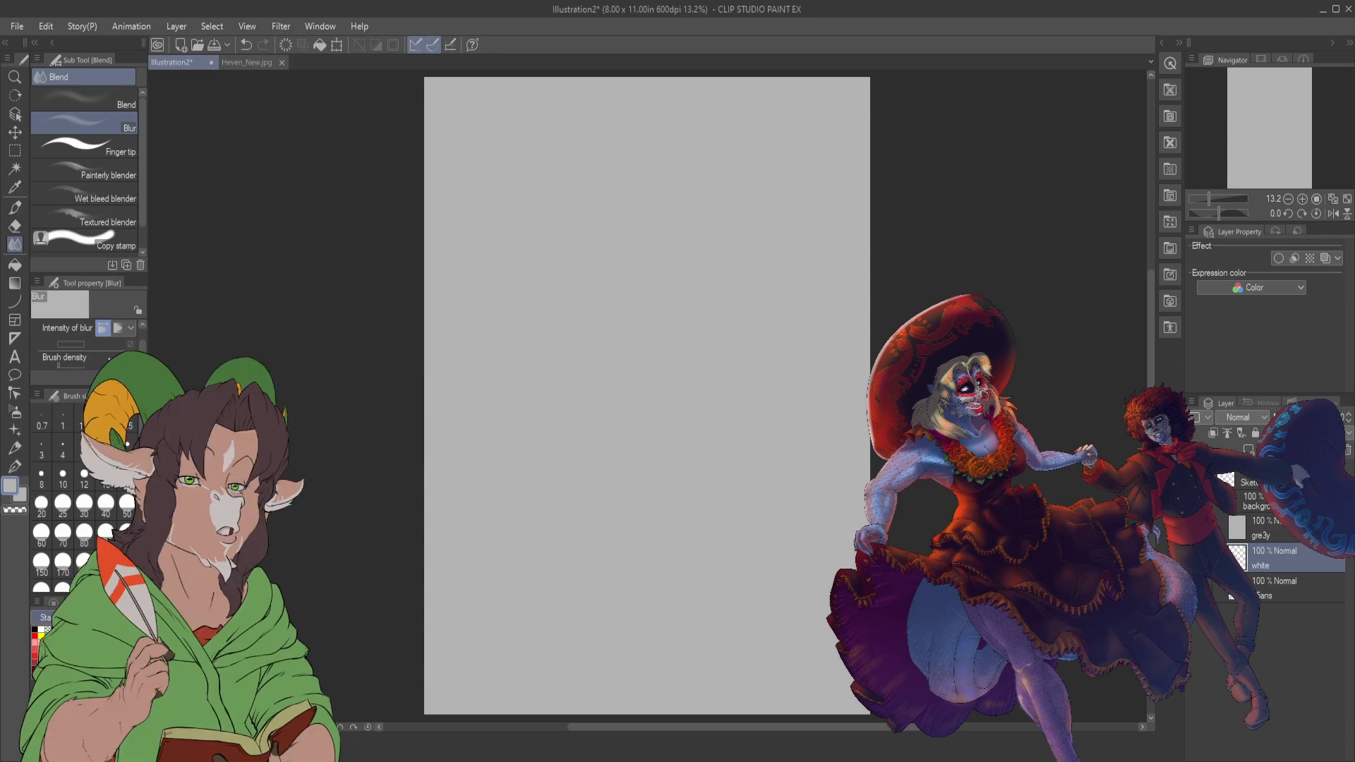
left_click(41, 628)
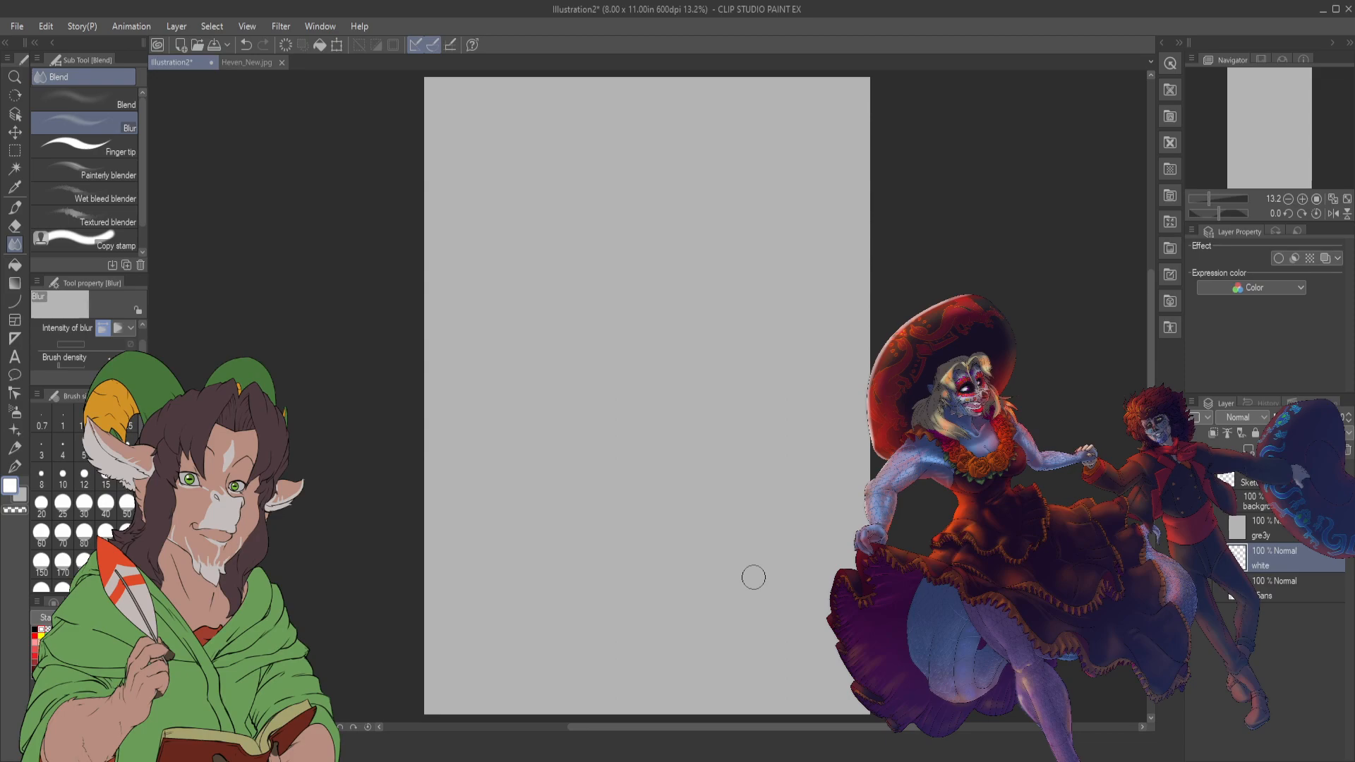
key("alt+BackSpace")
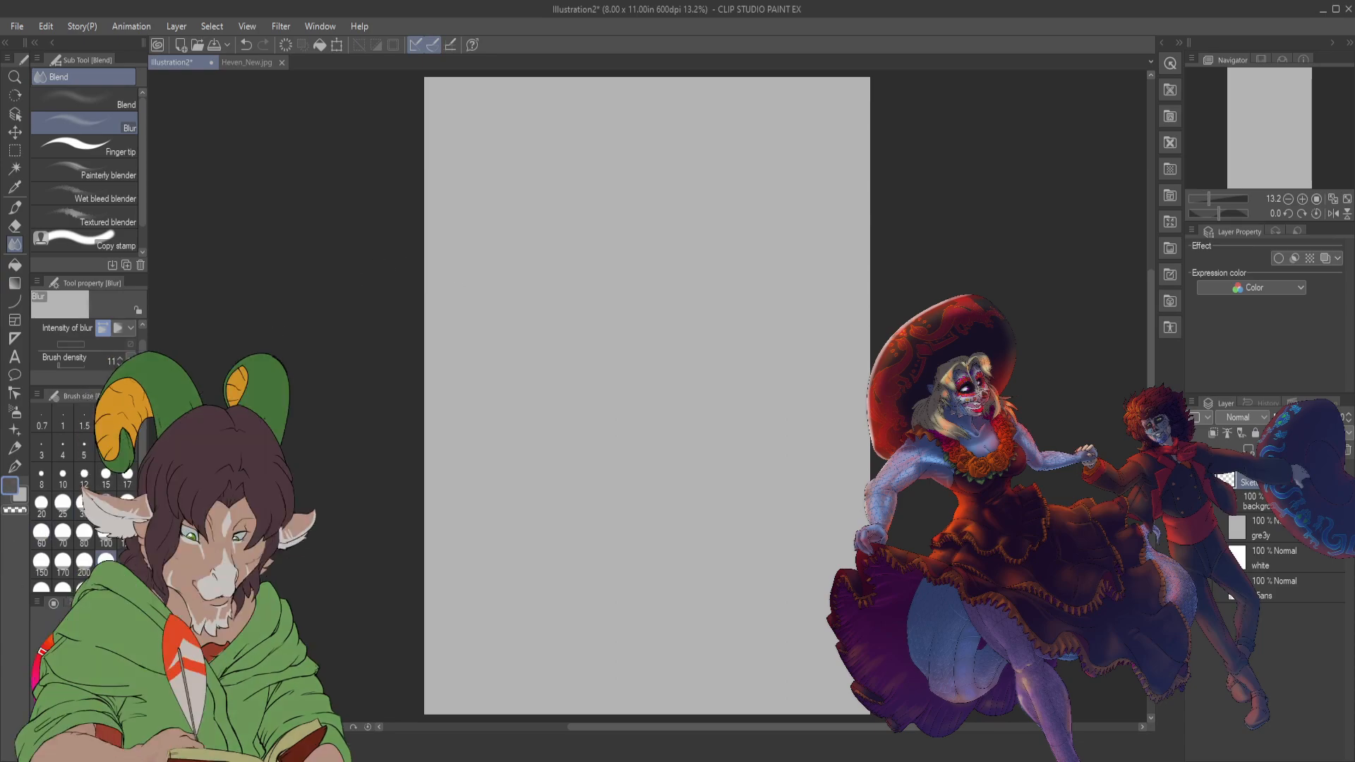
- Set up the K Hard 2 brush at size 40 and detach the Heven_New.jpg reference into its own window
left_click(741, 315, "alt")
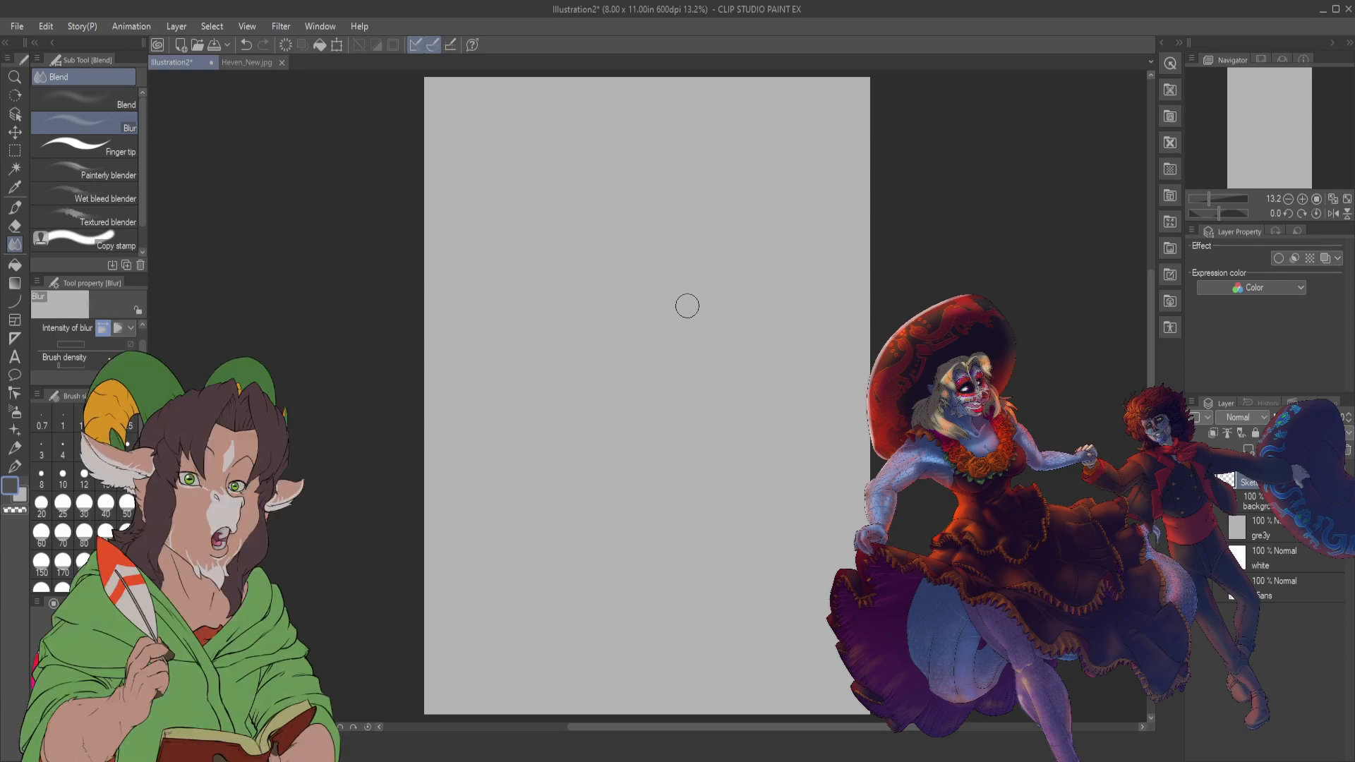
key("b")
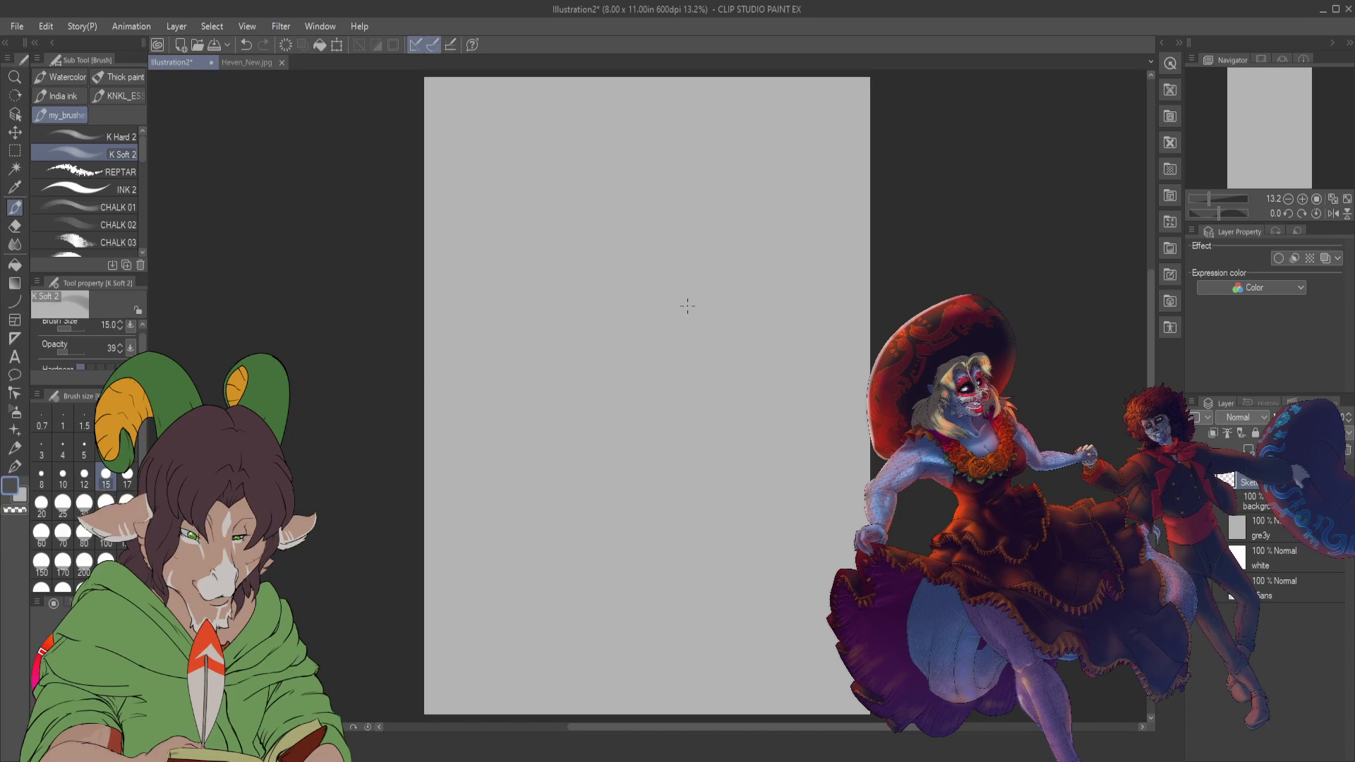
key("comma")
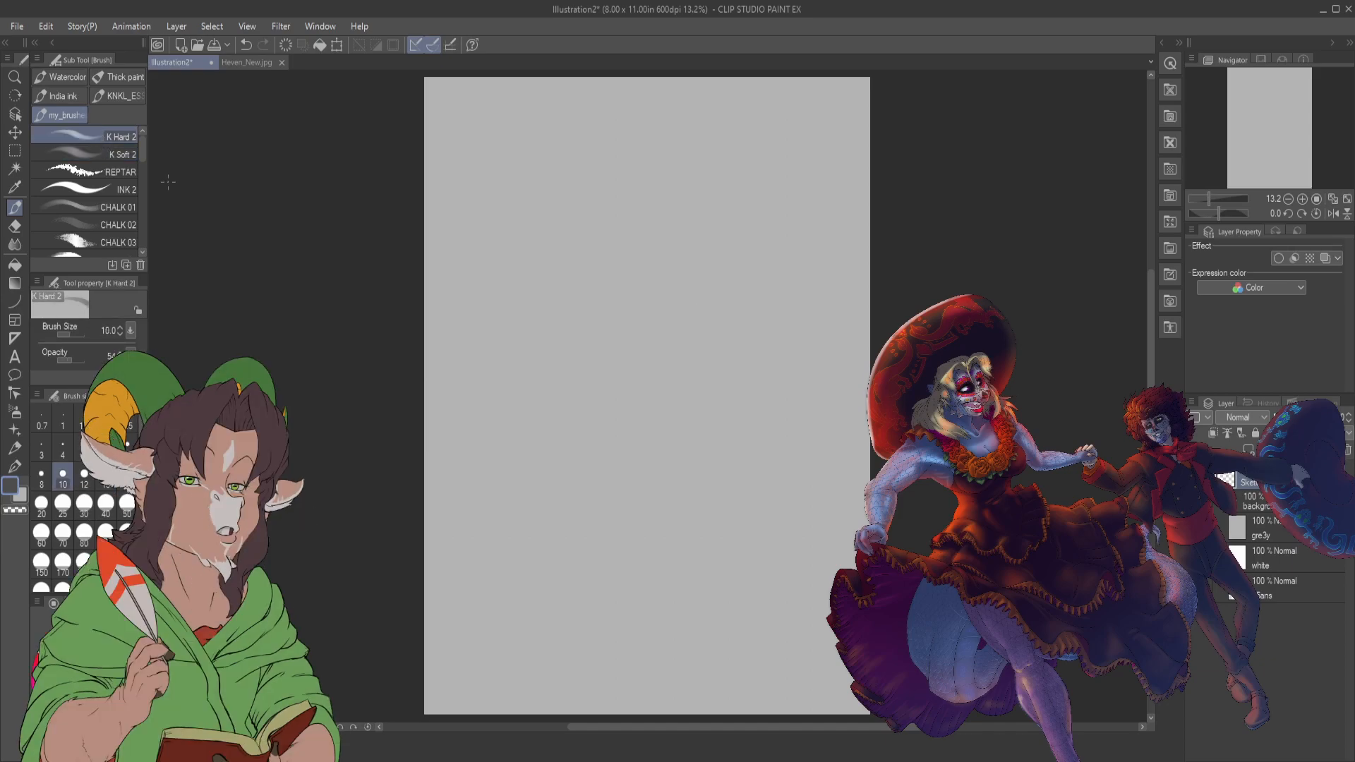
left_click(105, 485)
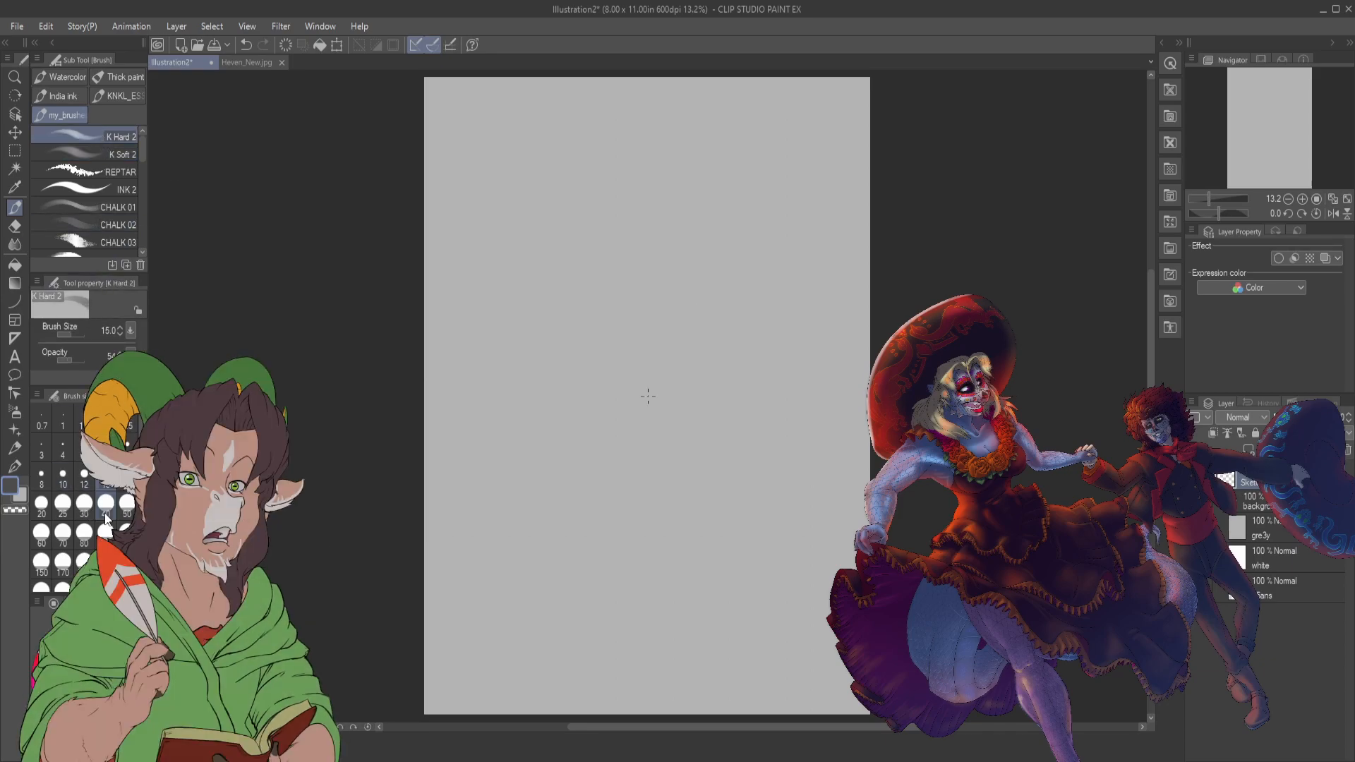
left_click_drag(259, 68, 266, 106)
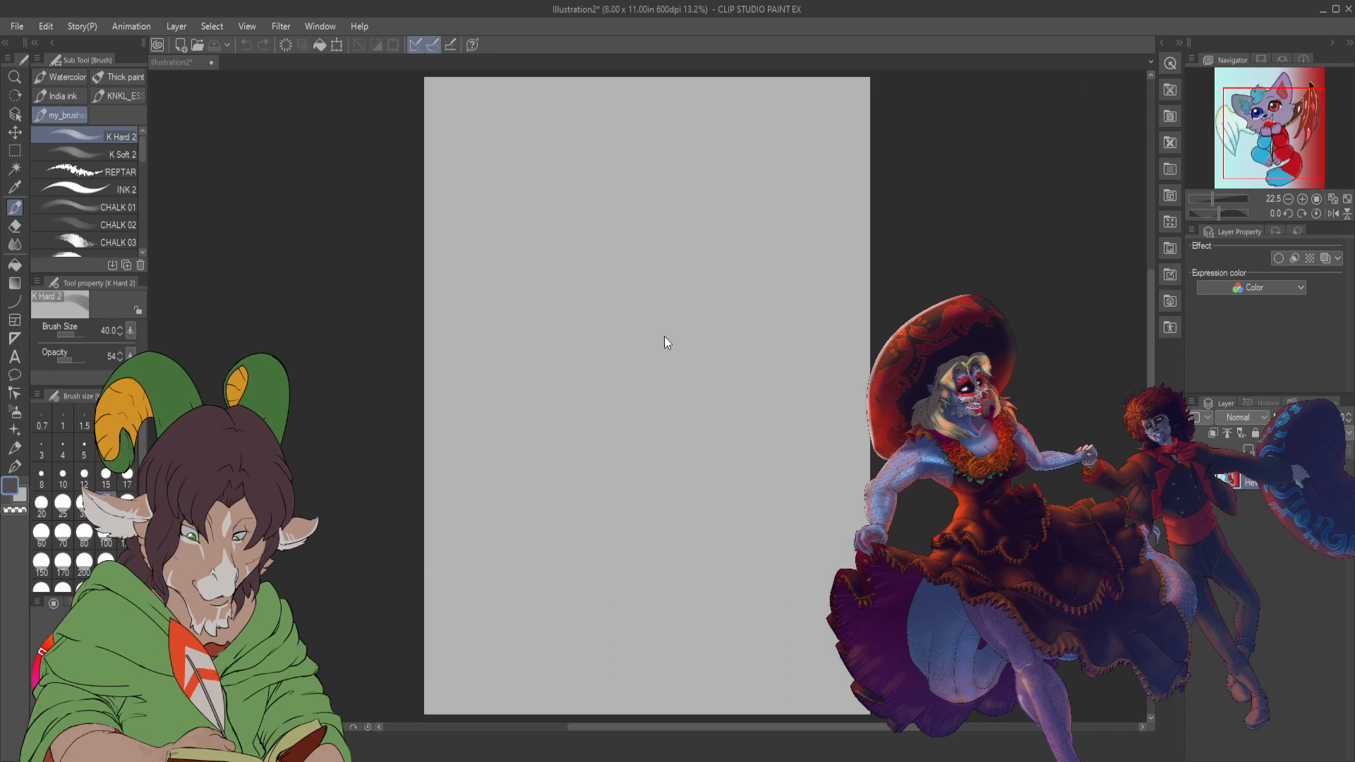
- Try sketching a large head oval with a spine line curving down from its lower edge
left_click_drag(563, 285, 583, 307)
left_click_drag(549, 208, 586, 319)
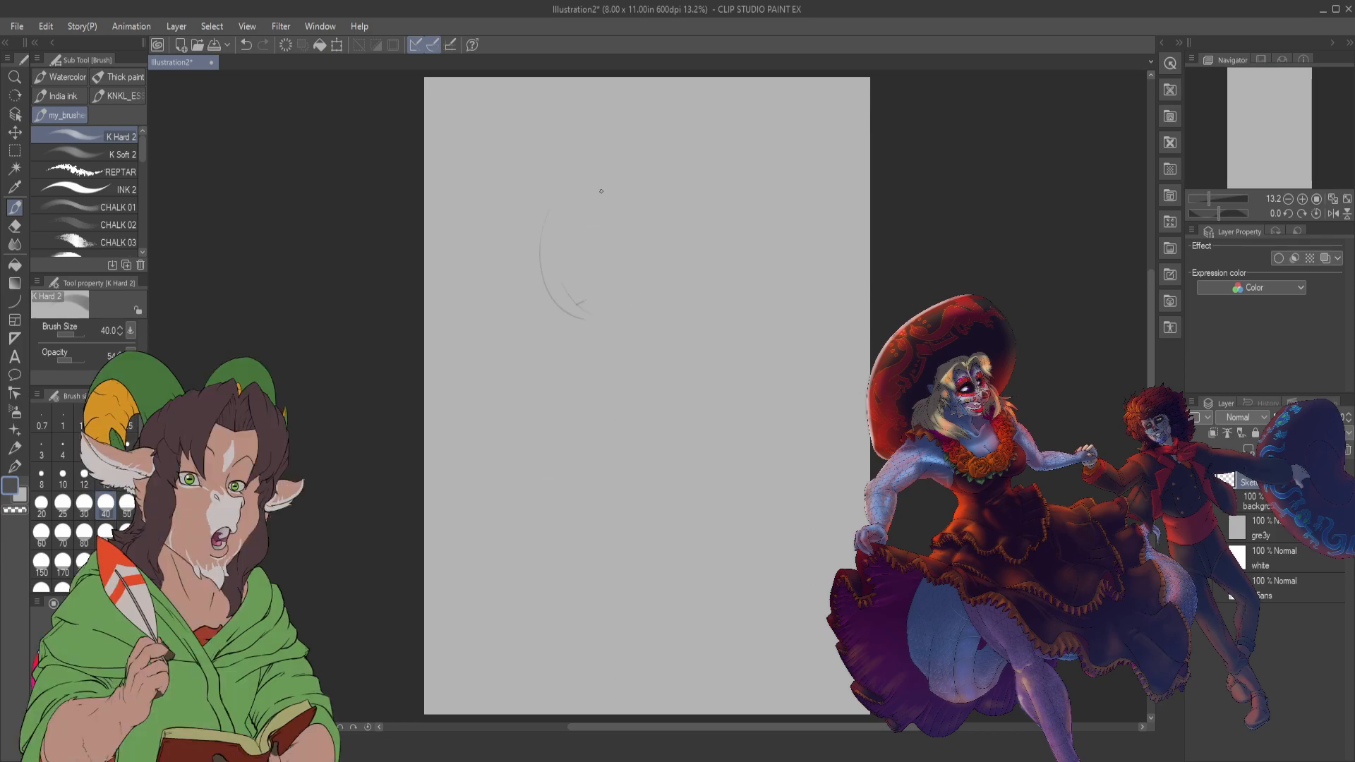
mouse_move(577, 186)
left_mouse_down()
mouse_move(619, 302)
mouse_move(565, 183)
mouse_move(638, 234)
mouse_move(548, 228)
mouse_move(631, 207)
mouse_move(682, 361)
left_mouse_up()
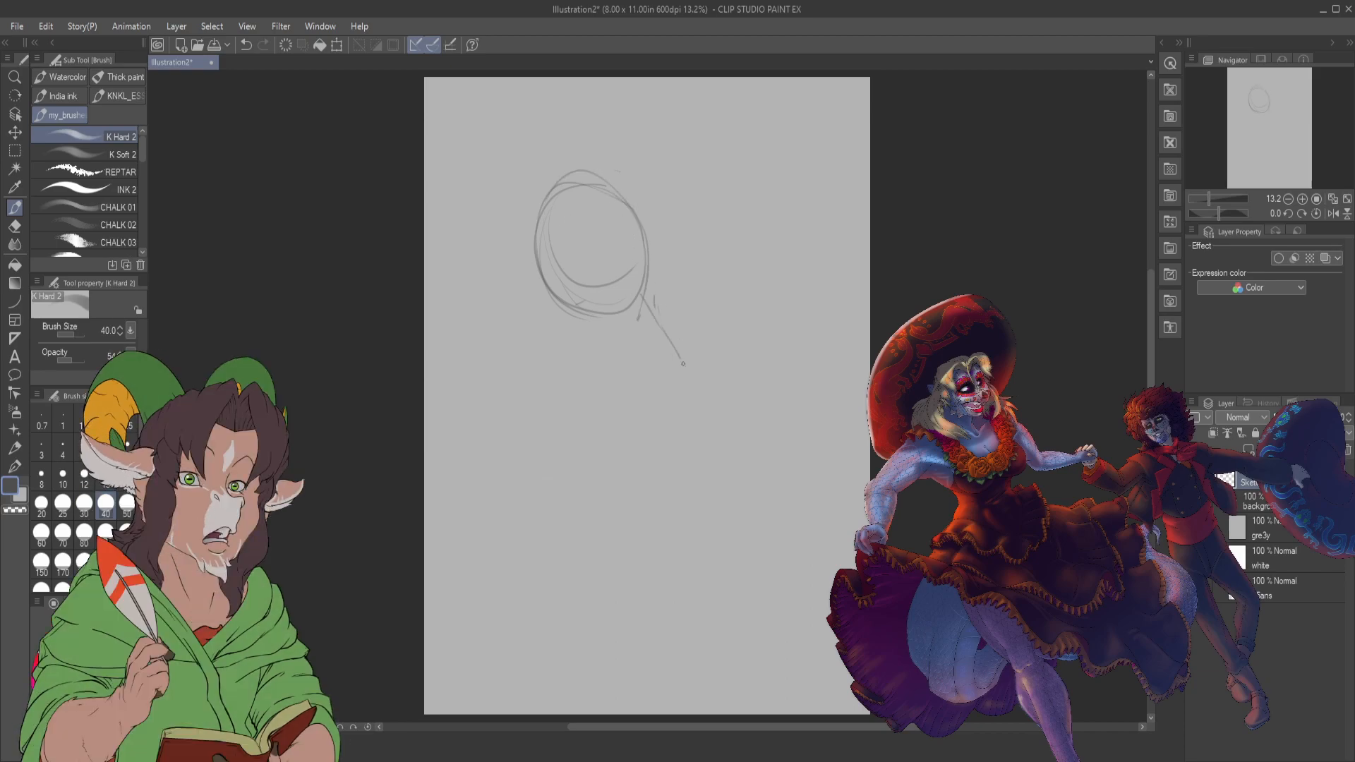
- Try blocking in a tapered pelvis and a barrel-shaped rib cage along the spine line below the head
left_click_drag(692, 432, 640, 528)
mouse_move(694, 439)
left_mouse_down()
mouse_move(645, 536)
mouse_move(738, 563)
left_mouse_up()
mouse_move(734, 449)
left_mouse_down()
mouse_move(757, 536)
mouse_move(691, 441)
mouse_move(741, 427)
left_mouse_up()
left_click_drag(734, 451, 738, 512)
mouse_move(653, 302)
left_mouse_down()
mouse_move(626, 333)
mouse_move(732, 328)
mouse_move(627, 339)
left_mouse_up()
mouse_move(724, 345)
left_mouse_down()
mouse_move(658, 408)
mouse_move(689, 428)
mouse_move(742, 418)
left_mouse_up()
left_click_drag(735, 322, 752, 426)
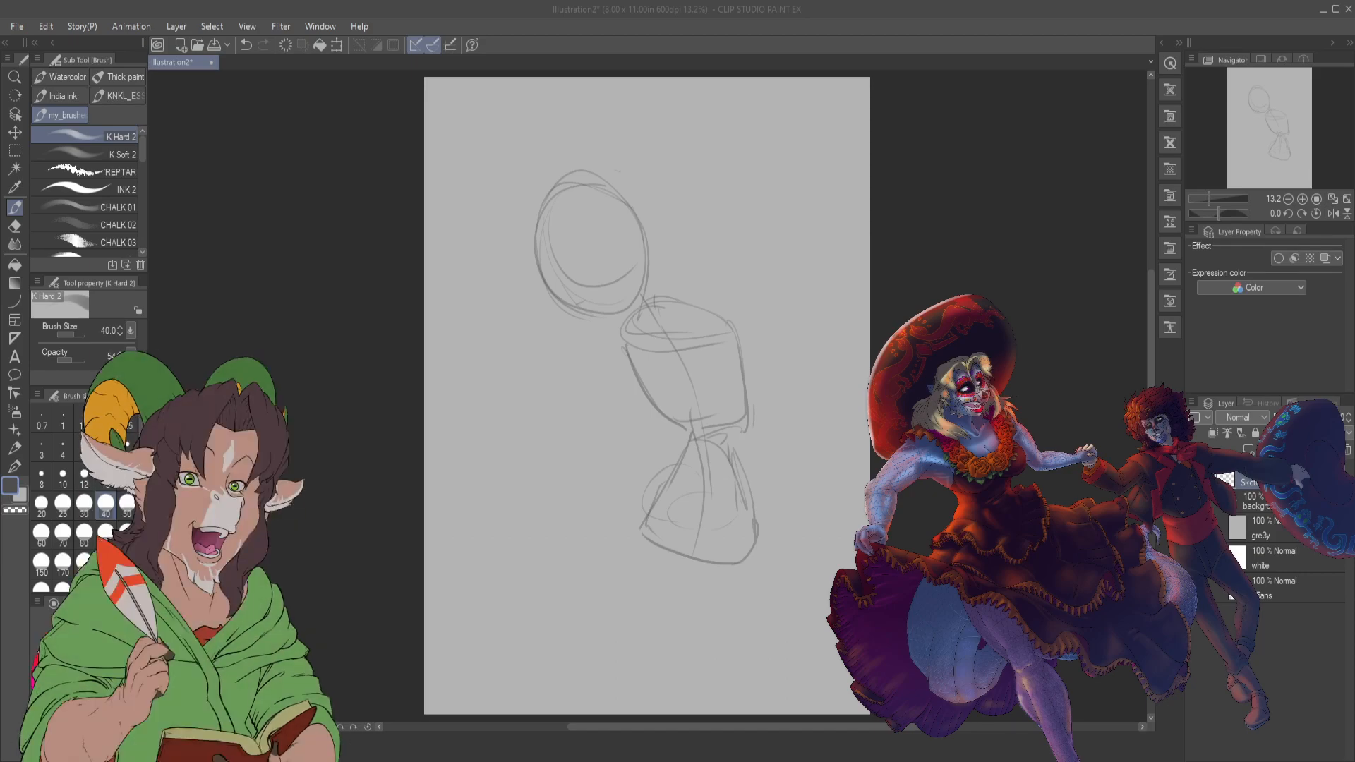
left_click(708, 388)
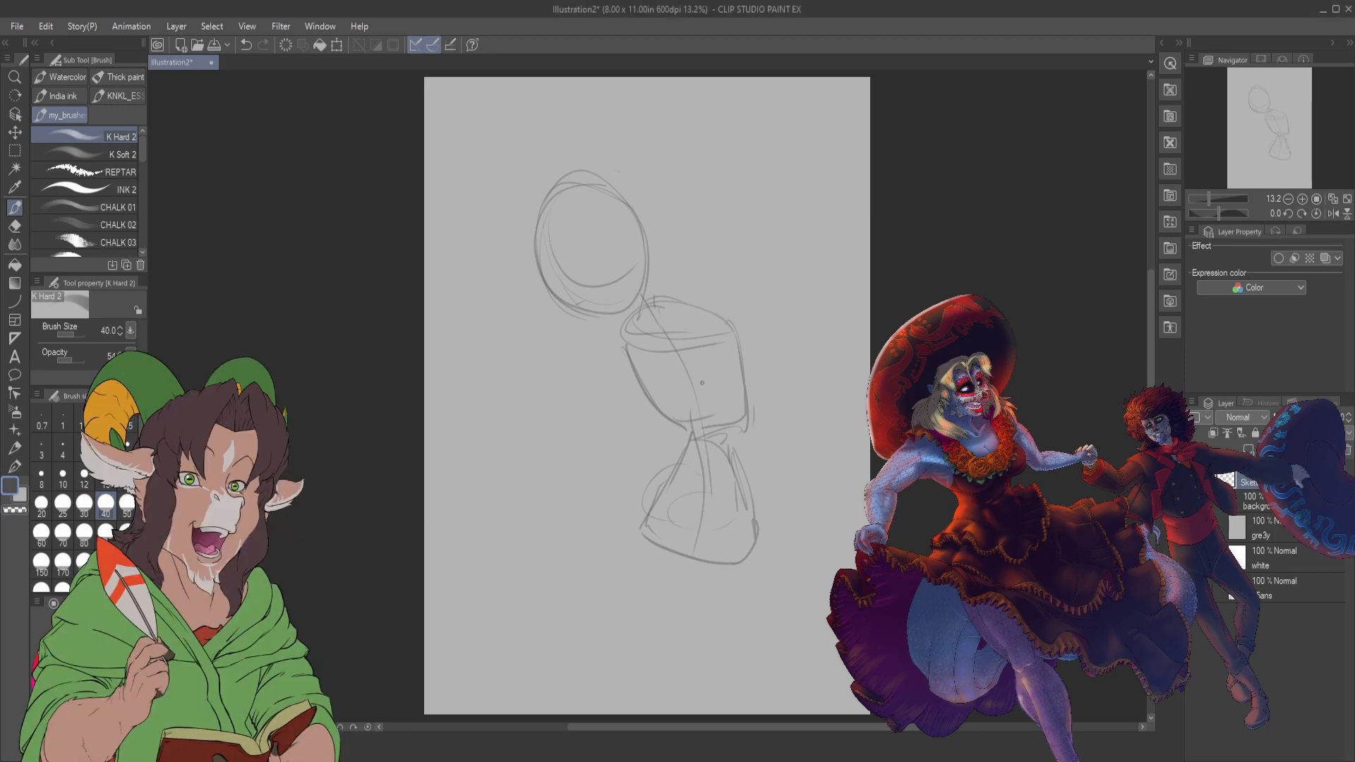
- Enlarge the brush to size 250 and try a thick stroke across the neck and rib cage
key("bracketright")
key("bracketright")
key("bracketright")
key("bracketright")
key("bracketright")
key("bracketright")
key("bracketright")
key("bracketright")
key("bracketright")
key("bracketright")
left_click_drag(671, 268, 633, 406)
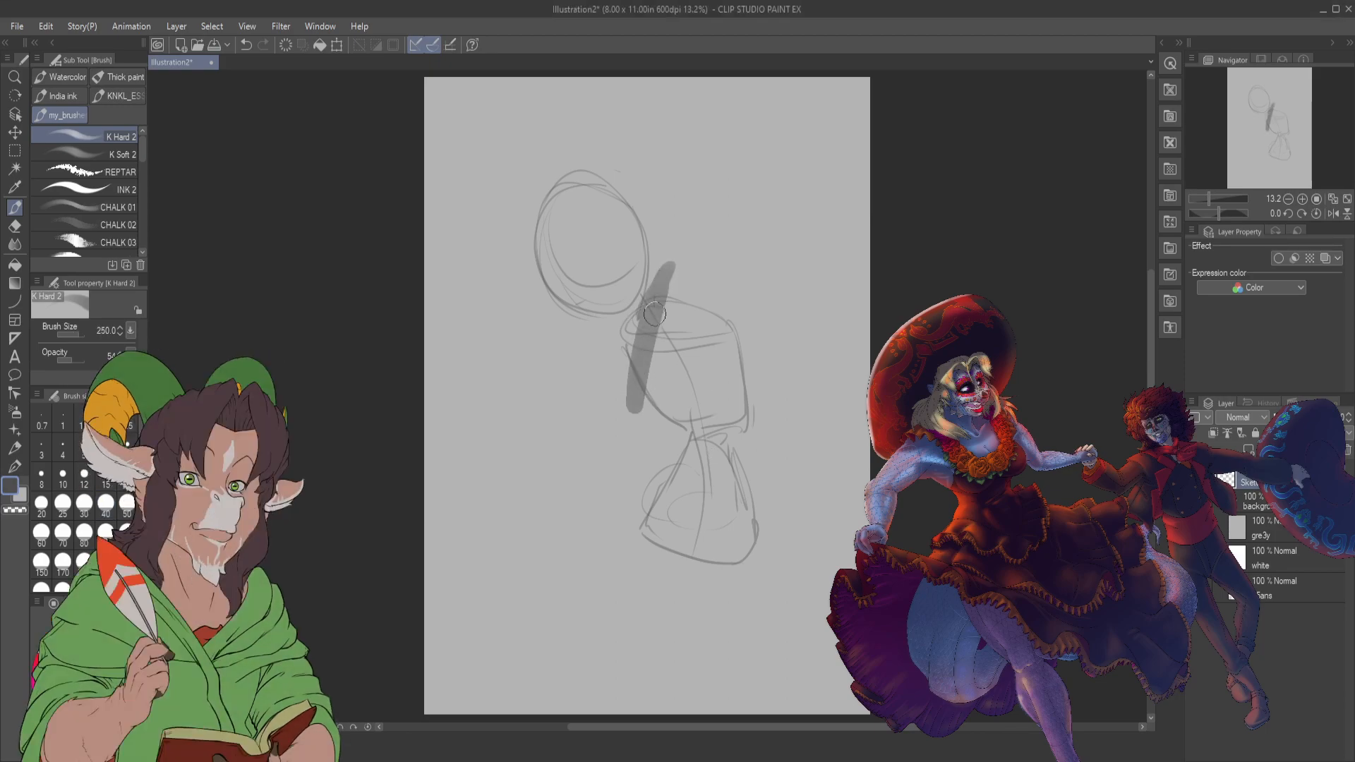
- Undo the thick stroke and the large figure's rib cage, pelvis, spine and head strokes
key("ctrl+z")
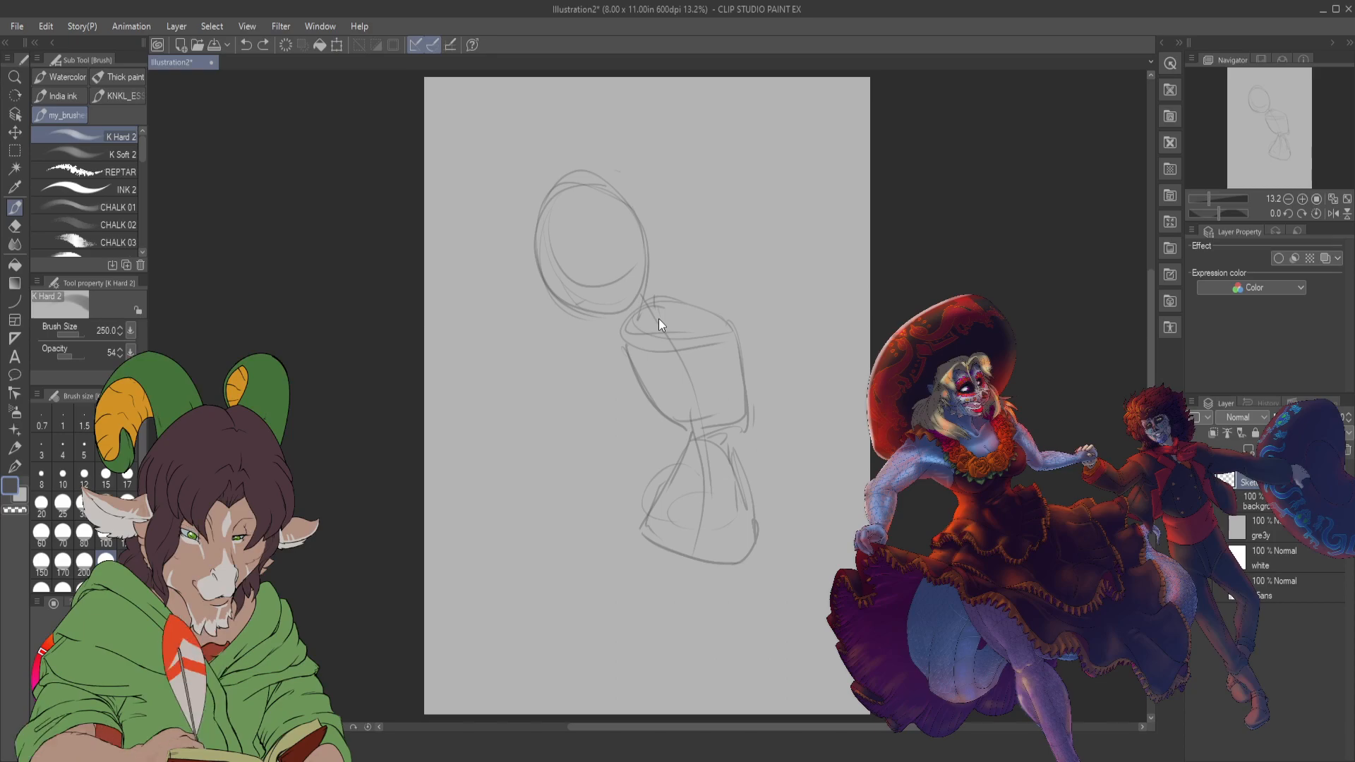
key("ctrl+z")
key("ctrl+z")
key("ctrl+z")
key("ctrl+z")
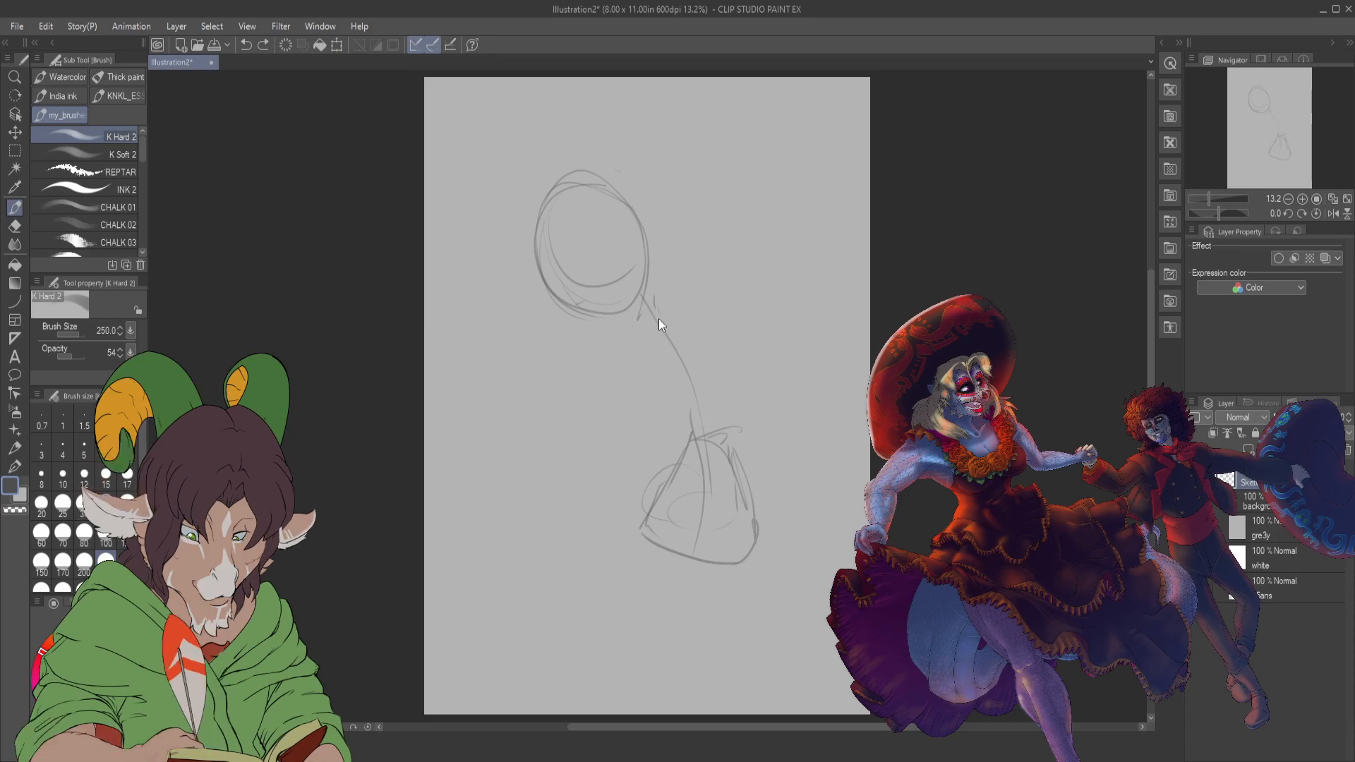
key("ctrl+z")
key("ctrl+z")
key("ctrl+z")
key("ctrl+z")
key("ctrl+z")
key("ctrl+z")
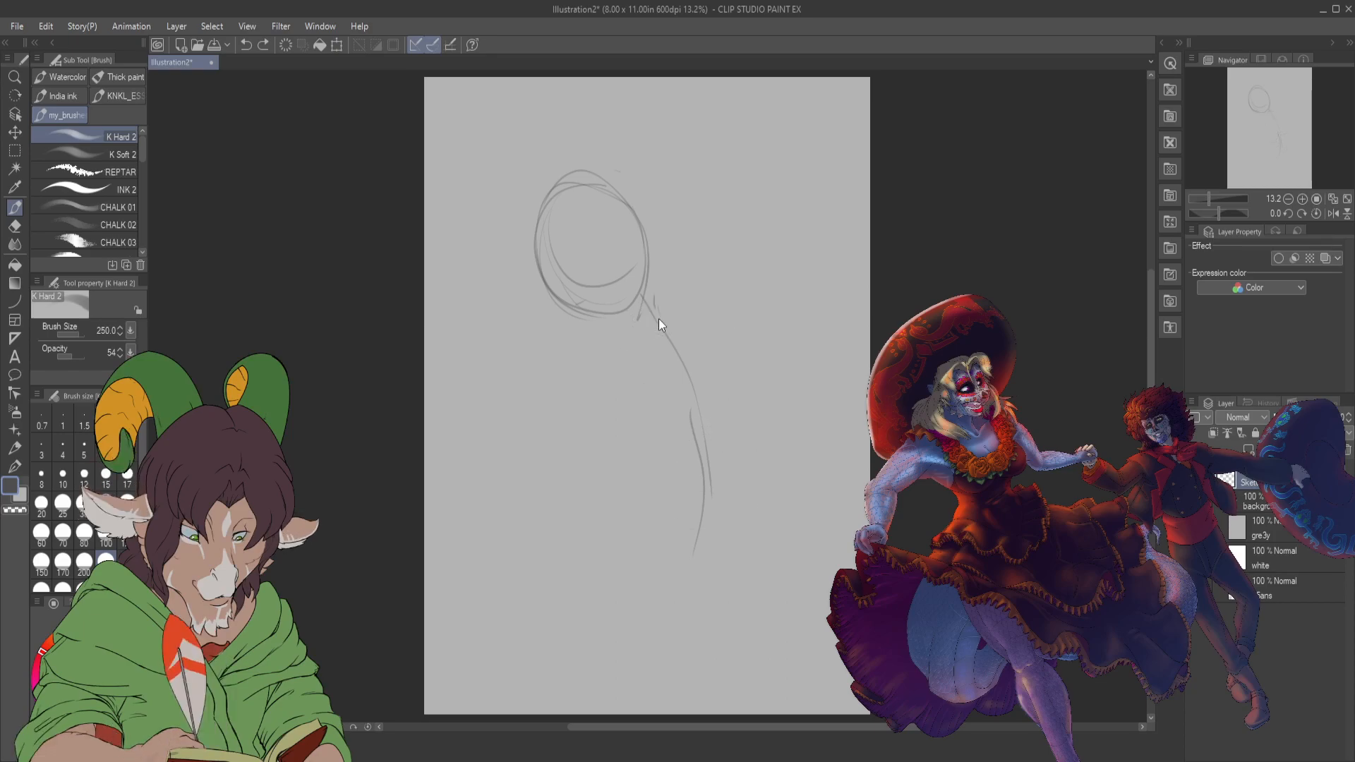
key("ctrl+z")
key("ctrl+z")
key("ctrl+z")
key("ctrl+z")
key("ctrl+z")
key("ctrl+z")
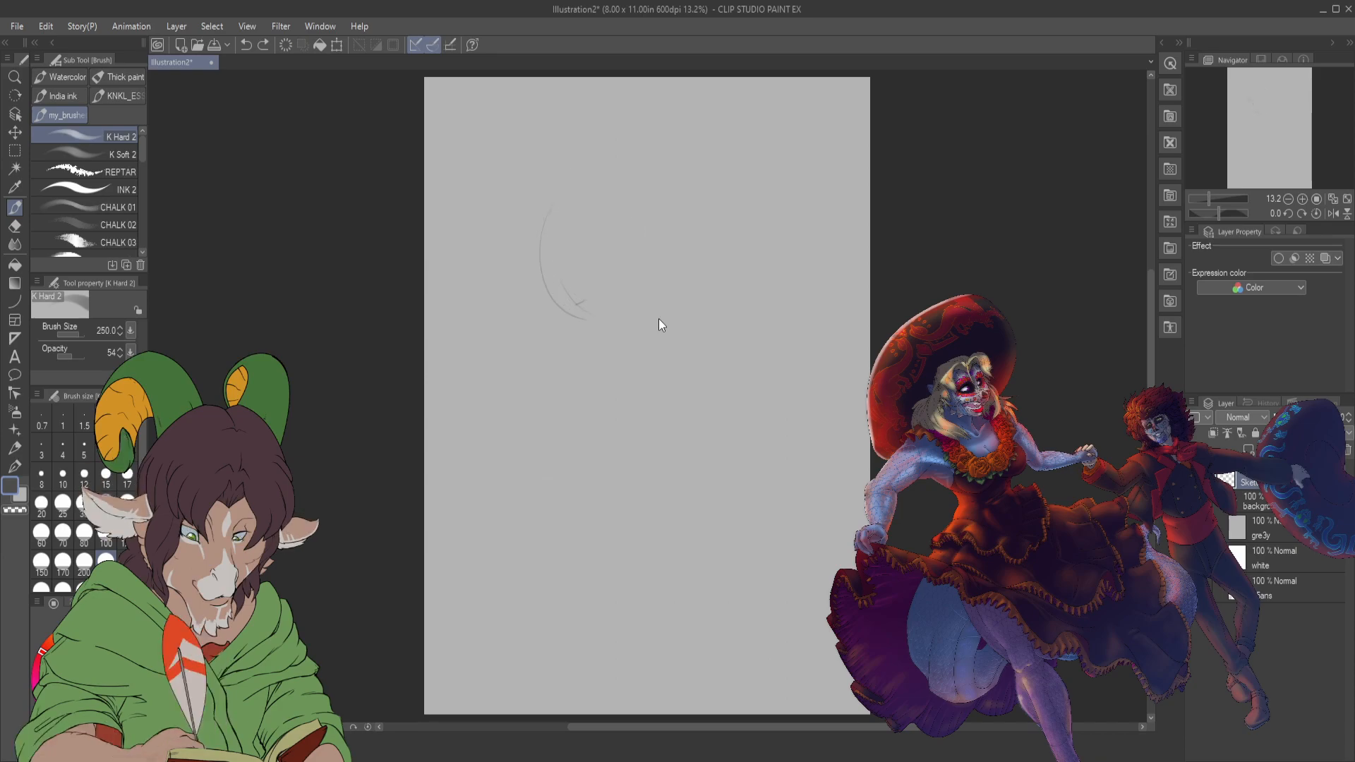
- Switch to the Soft airbrush at size 15 and sketch a smaller head oval in the canvas's upper area
key("b")
key("bracketleft")
key("bracketleft")
key("bracketleft")
key("bracketleft")
key("bracketleft")
key("bracketleft")
key("bracketleft")
key("bracketleft")
key("bracketleft")
key("bracketleft")
key("bracketleft")
key("bracketleft")
key("bracketleft")
key("bracketleft")
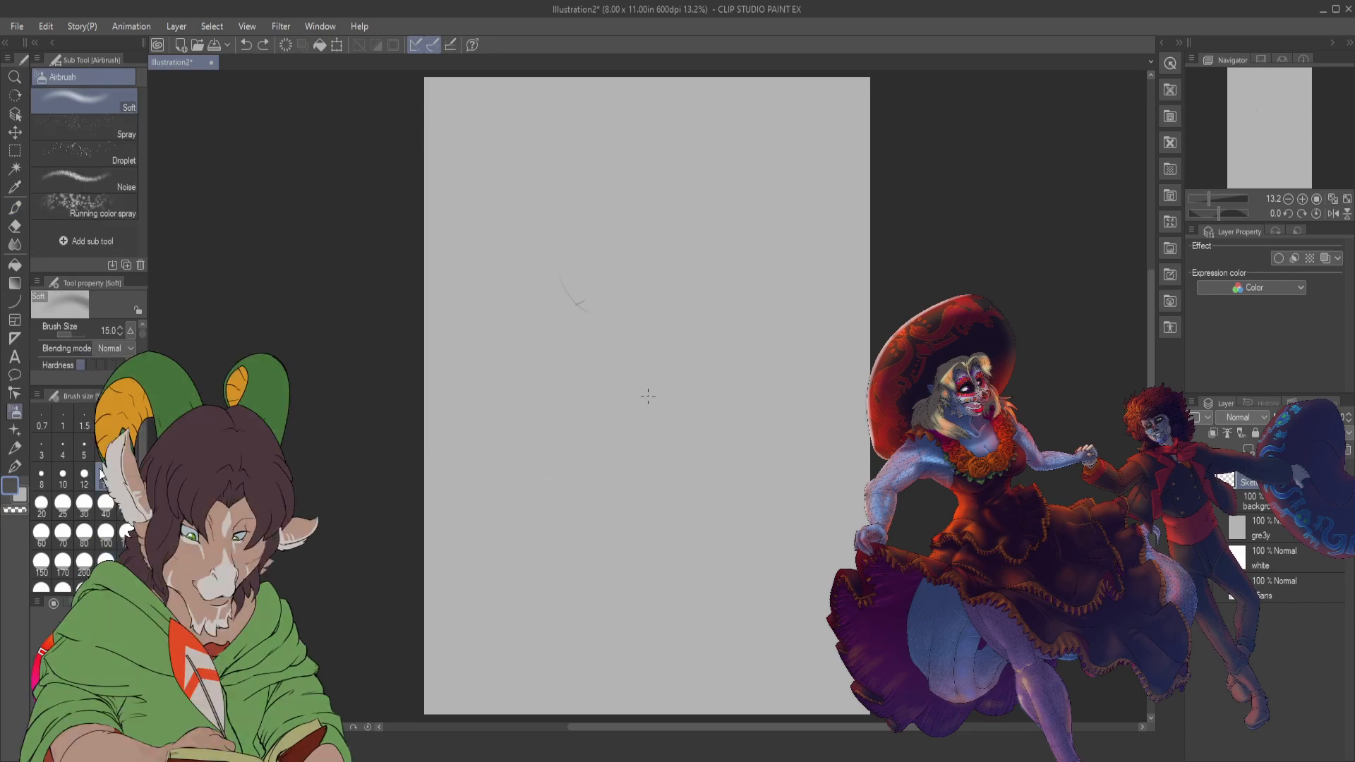
left_click_drag(576, 227, 582, 225)
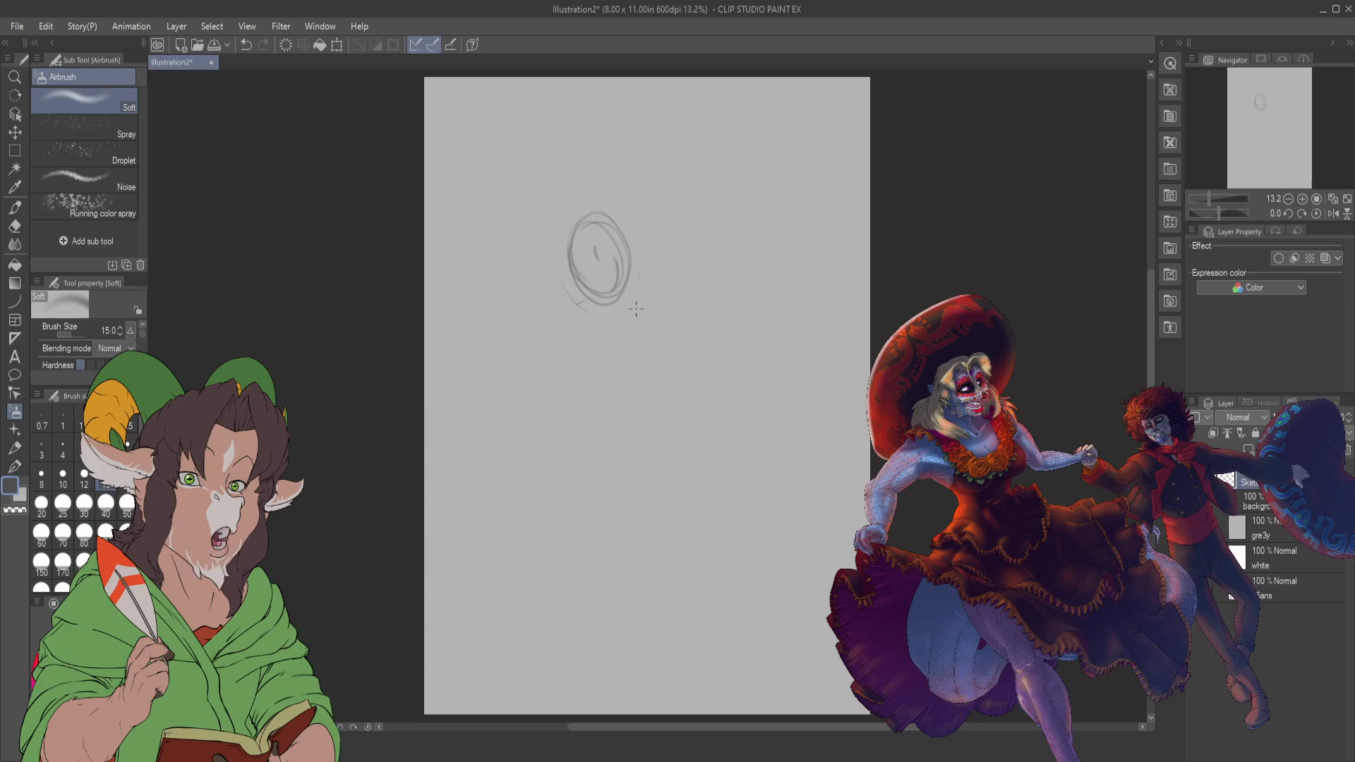
- Sketch the spine, hips, both thighs, the shoulder line and a hanging arm beneath the head
mouse_move(627, 290)
left_mouse_down()
mouse_move(657, 403)
mouse_move(628, 392)
mouse_move(626, 420)
mouse_move(651, 401)
left_mouse_up()
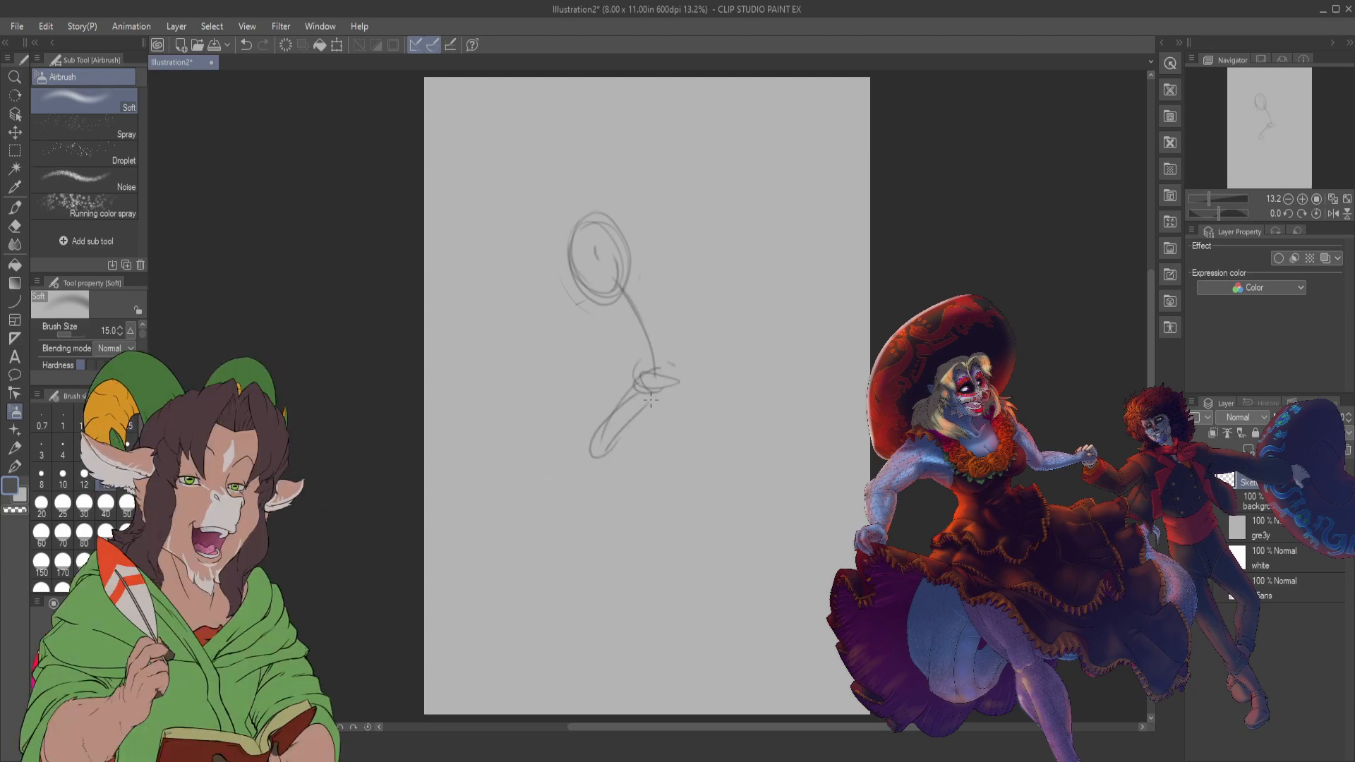
left_click_drag(686, 397, 708, 464)
mouse_move(613, 311)
left_mouse_down()
mouse_move(672, 323)
mouse_move(609, 322)
mouse_move(676, 340)
mouse_move(609, 330)
mouse_move(604, 379)
left_mouse_up()
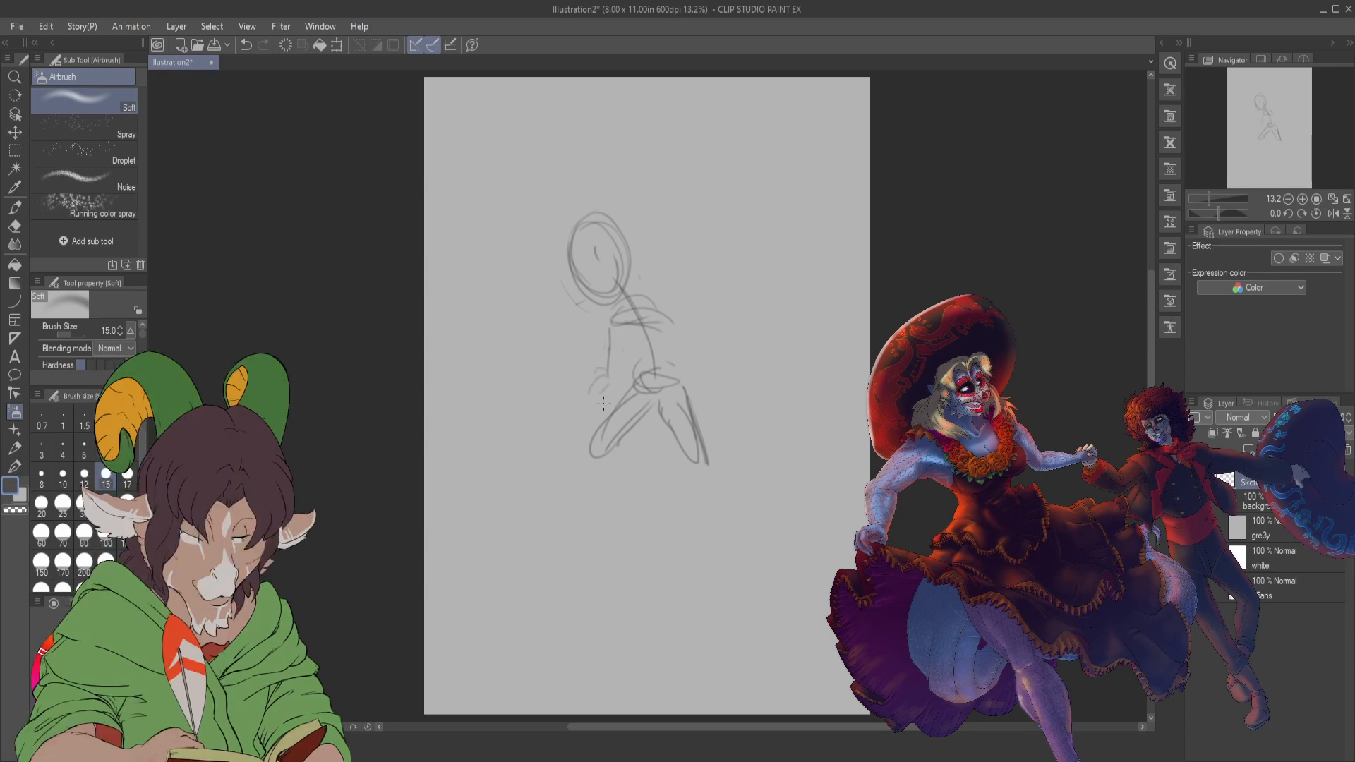
left_click_drag(597, 389, 586, 405)
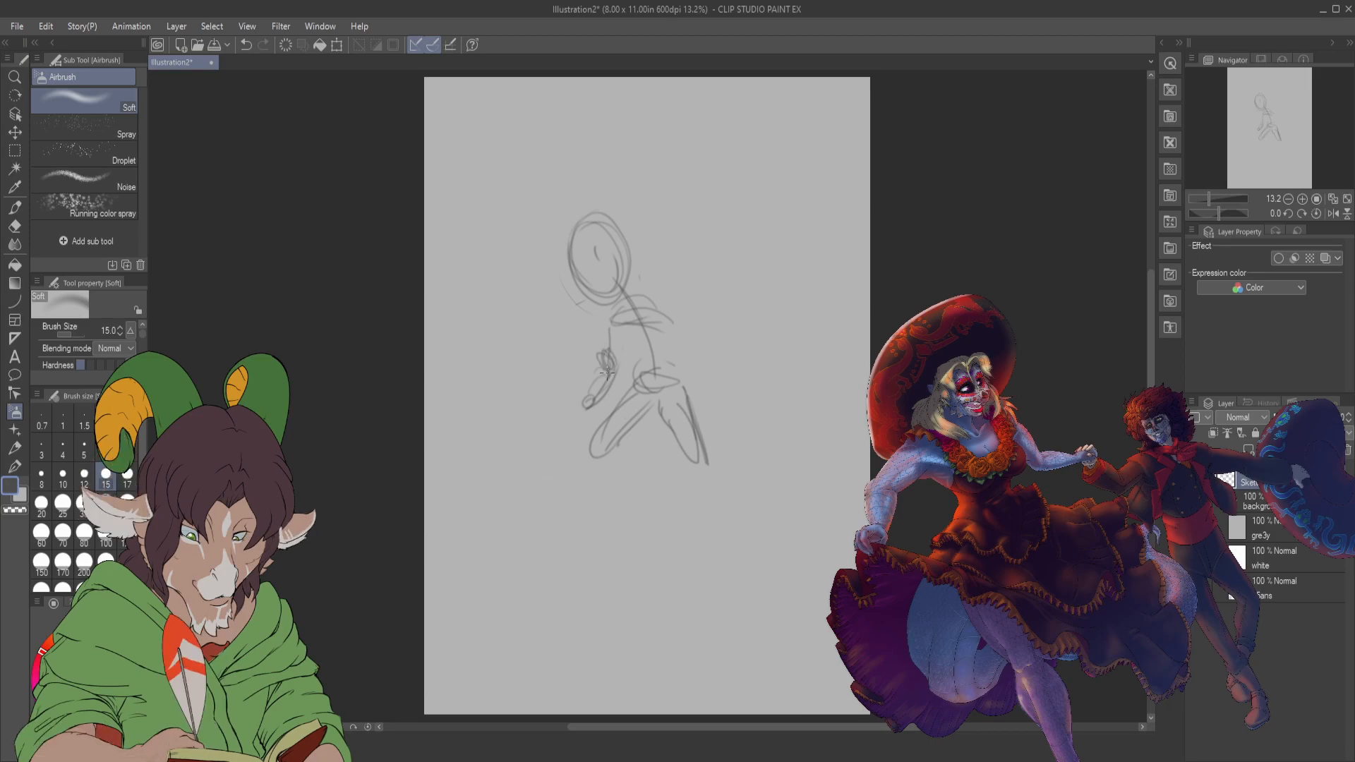
- Draw the curve of the figure's back and gesture lines for both lower legs
mouse_move(669, 334)
left_mouse_down()
mouse_move(664, 382)
mouse_move(618, 412)
mouse_move(657, 427)
mouse_move(638, 494)
left_mouse_up()
left_click_drag(720, 512, 727, 535)
left_click_drag(633, 499, 637, 515)
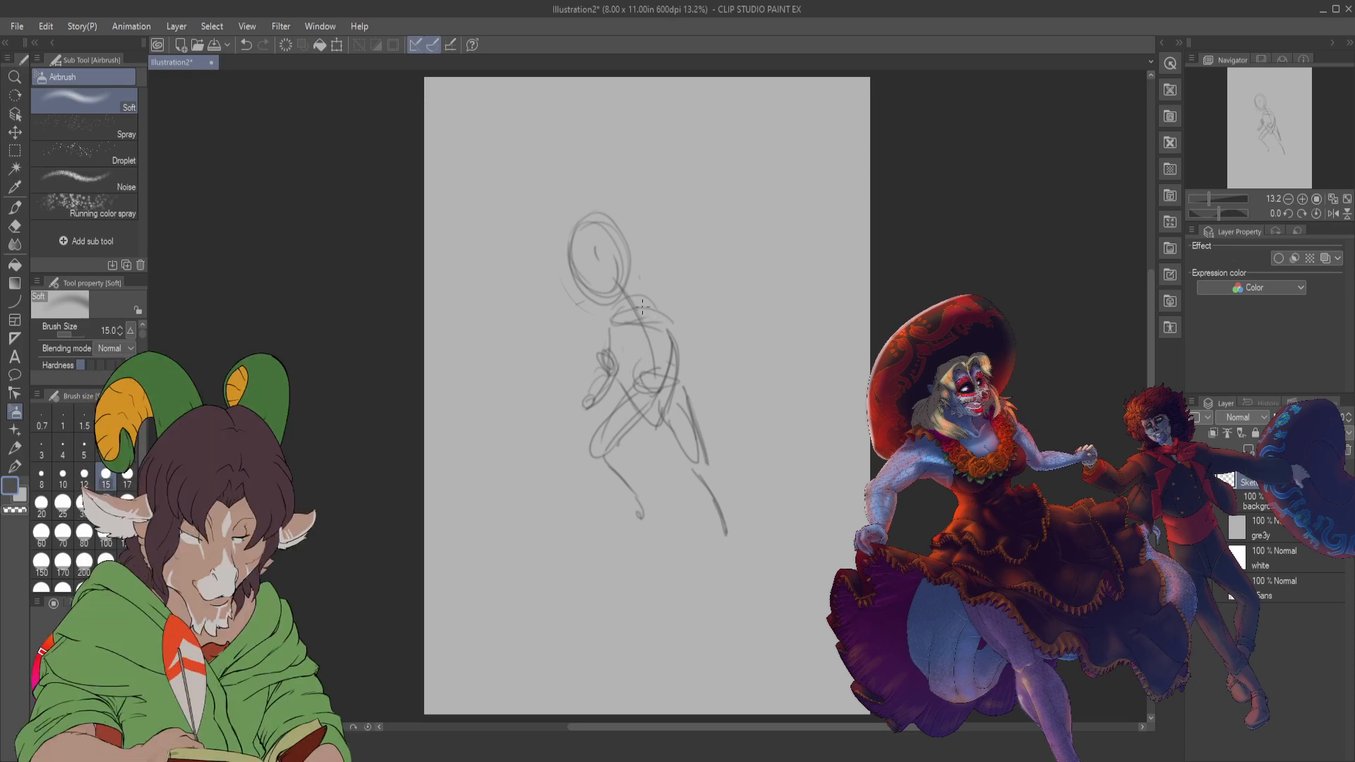
- Sketch a raised, bent wing bone rising from the shoulder and two pointed ears on the head
mouse_move(674, 268)
left_mouse_down()
mouse_move(655, 301)
mouse_move(675, 193)
mouse_move(656, 171)
mouse_move(680, 170)
left_mouse_up()
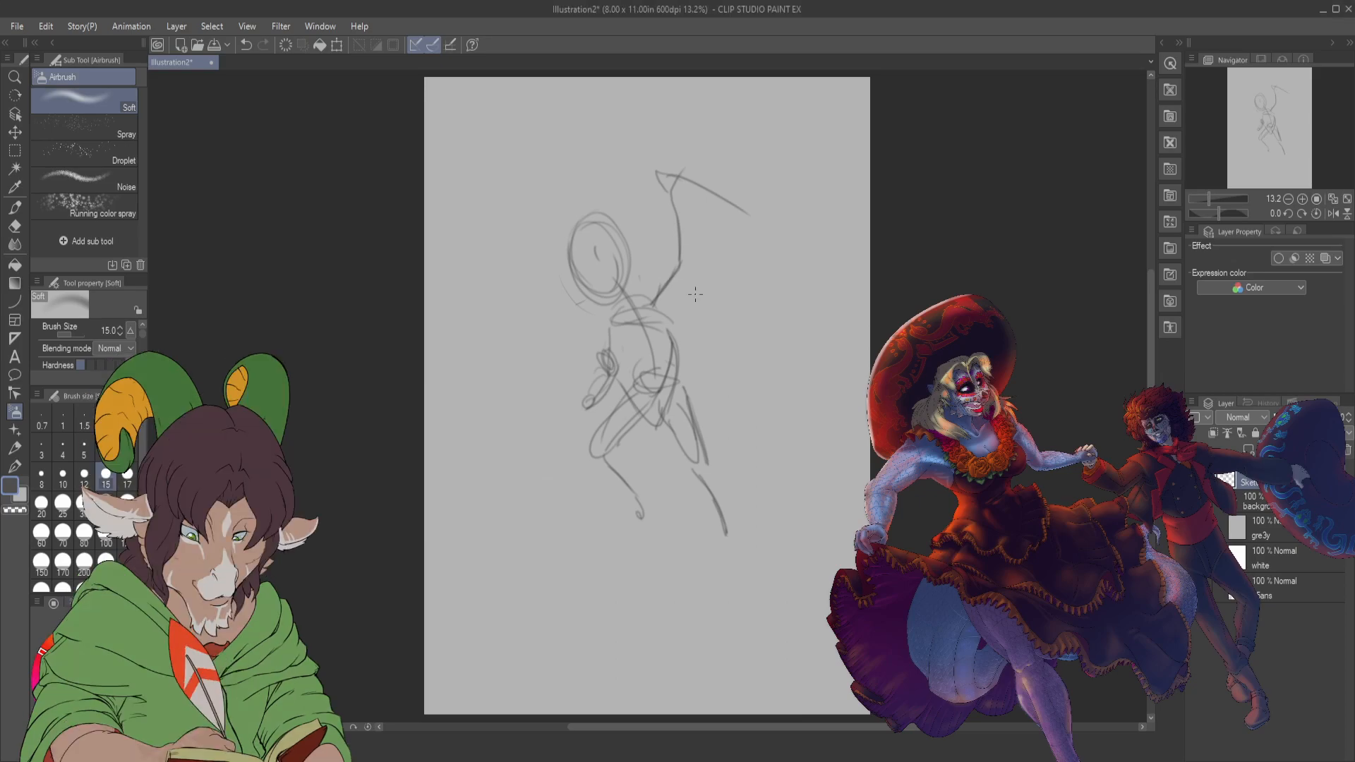
left_click_drag(572, 224, 544, 203)
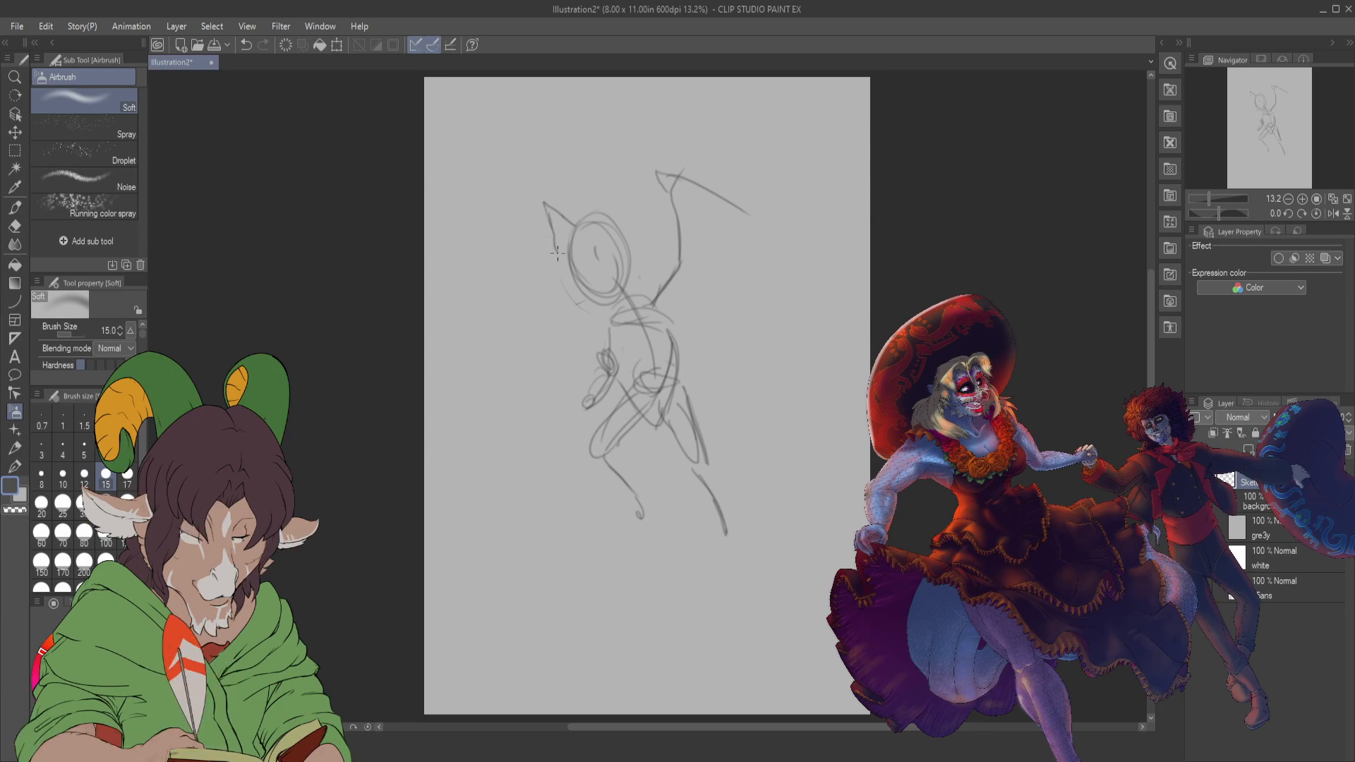
mouse_move(590, 224)
left_mouse_down()
mouse_move(588, 185)
mouse_move(592, 223)
mouse_move(597, 191)
mouse_move(618, 237)
left_mouse_up()
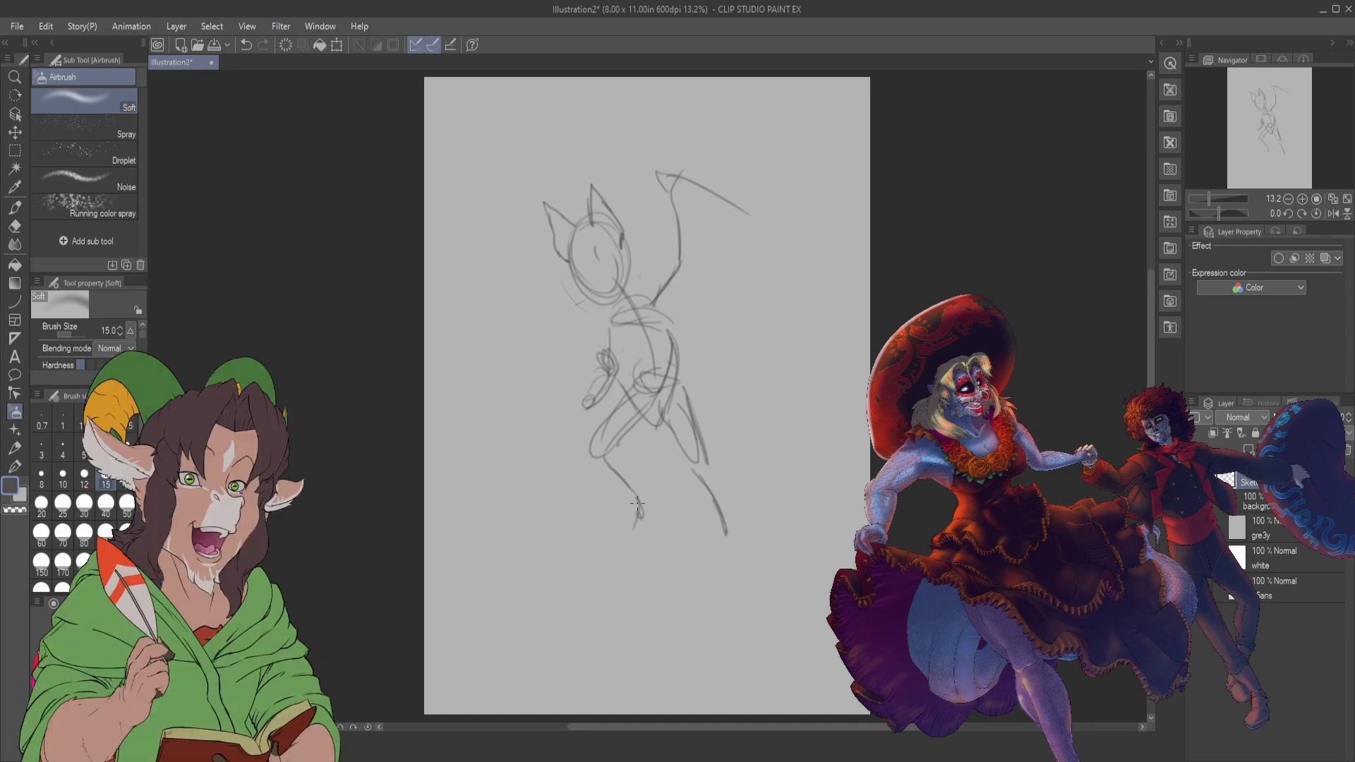
- Extend both legs with feet and flesh out the figure's torso, shoulders and arm
mouse_move(639, 509)
left_mouse_down()
mouse_move(613, 540)
mouse_move(630, 539)
left_mouse_up()
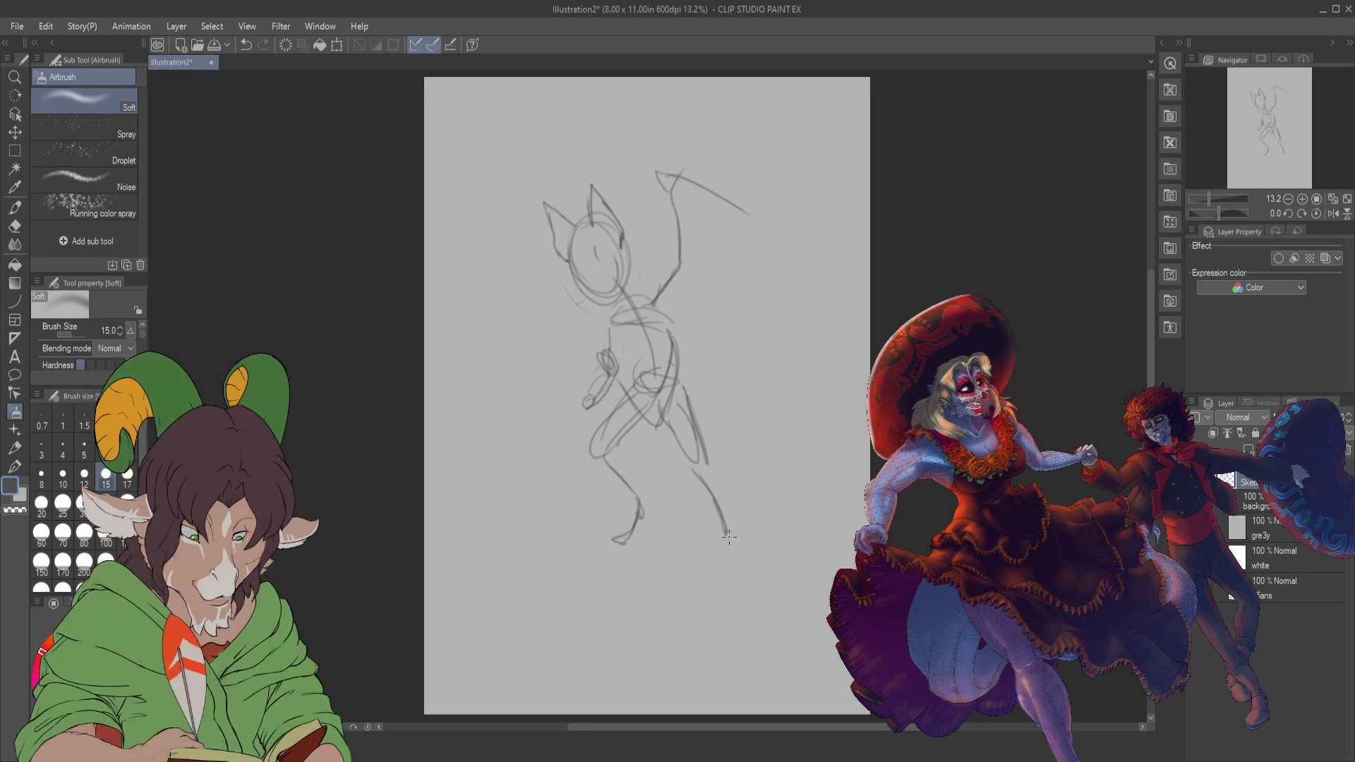
left_click_drag(732, 529, 728, 585)
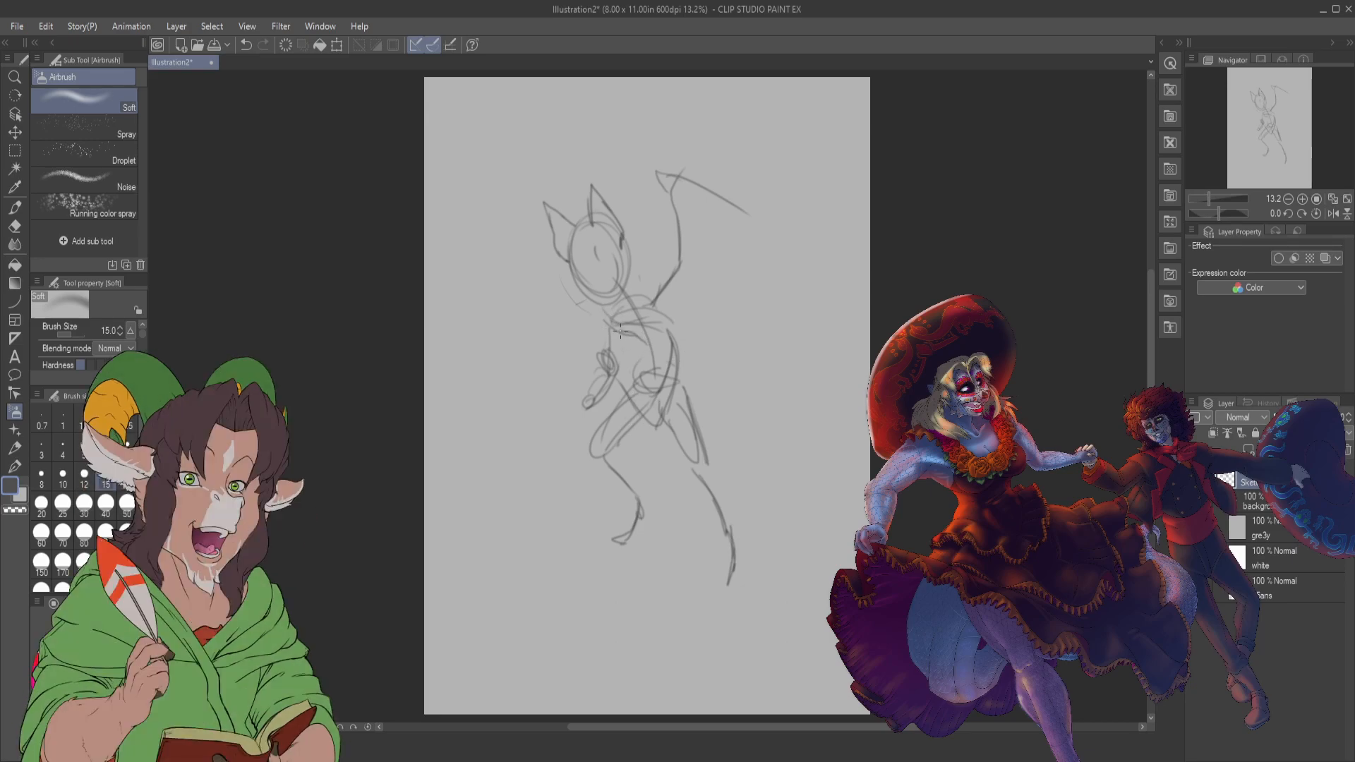
left_click_drag(627, 334, 641, 401)
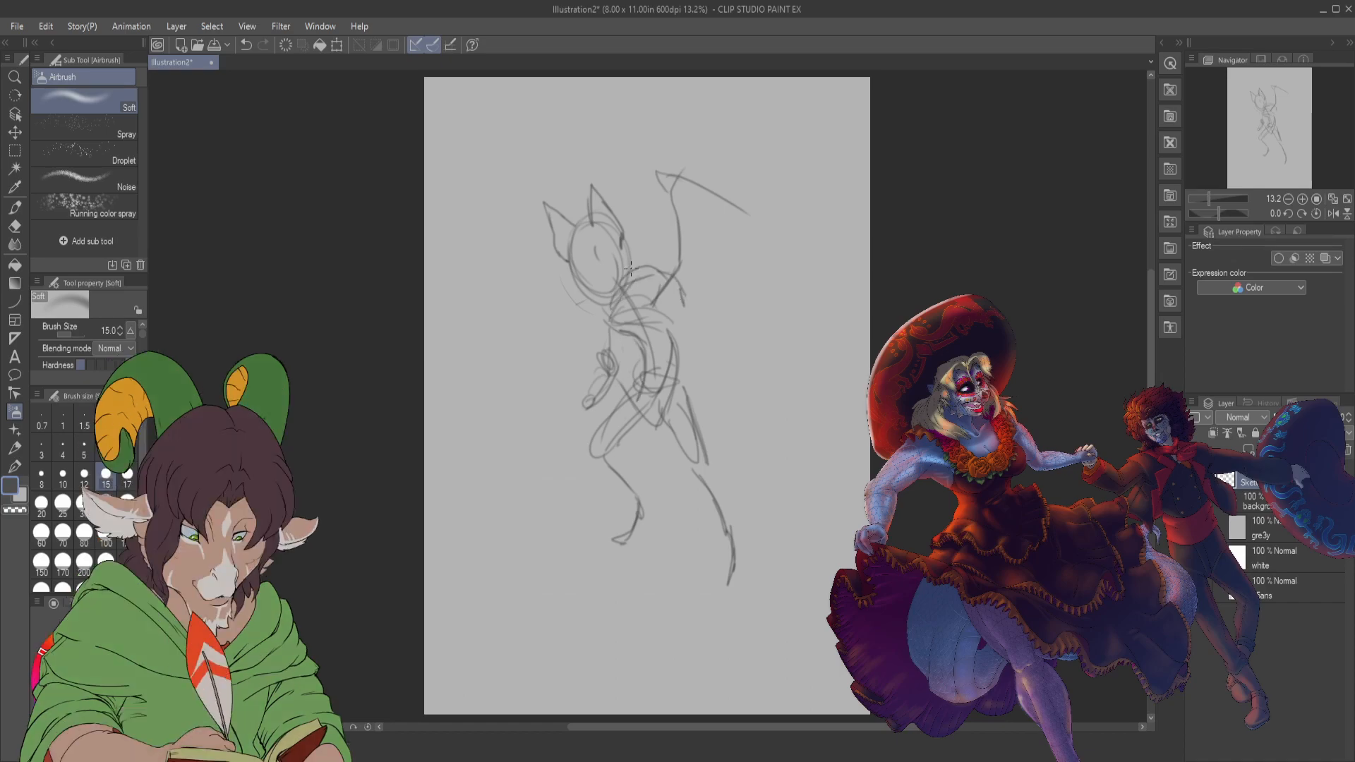
mouse_move(631, 281)
left_mouse_down()
mouse_move(688, 312)
mouse_move(696, 415)
left_mouse_up()
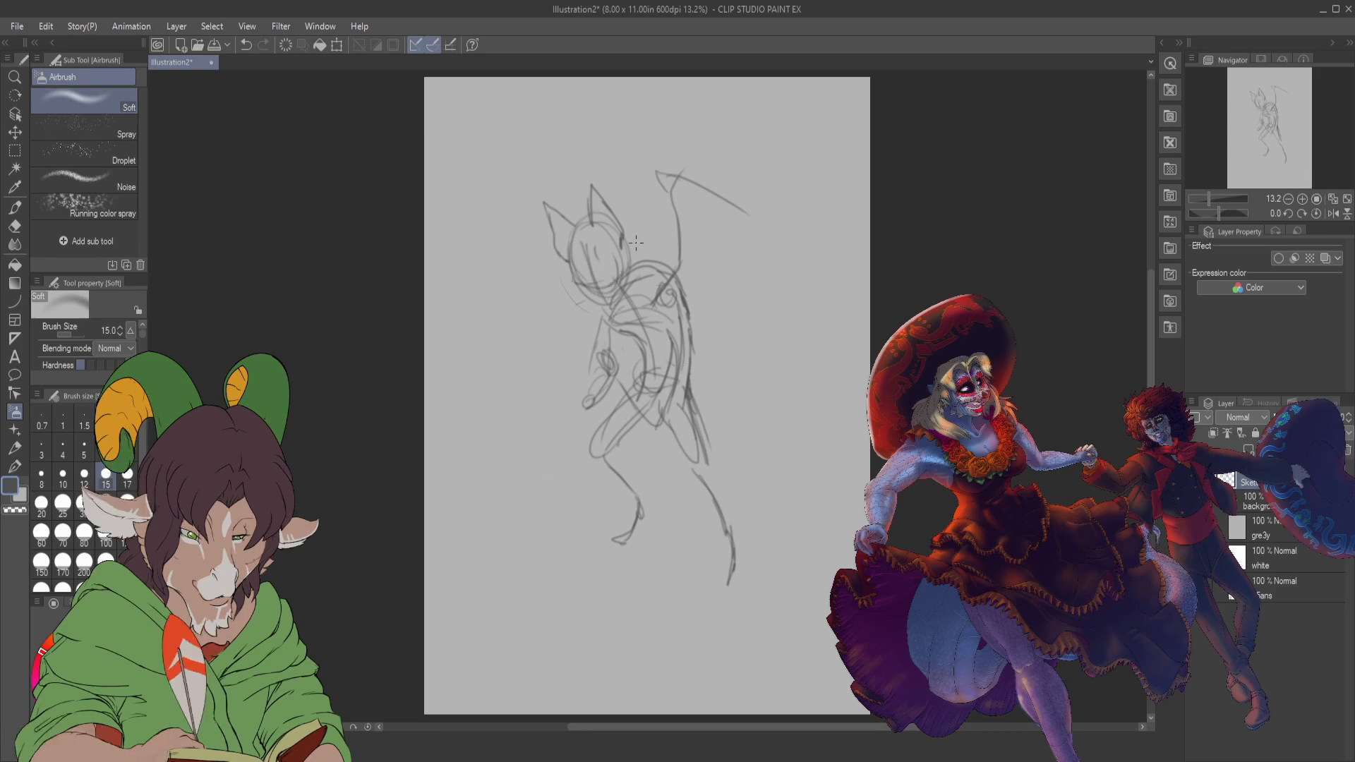
left_click_drag(594, 311, 583, 383)
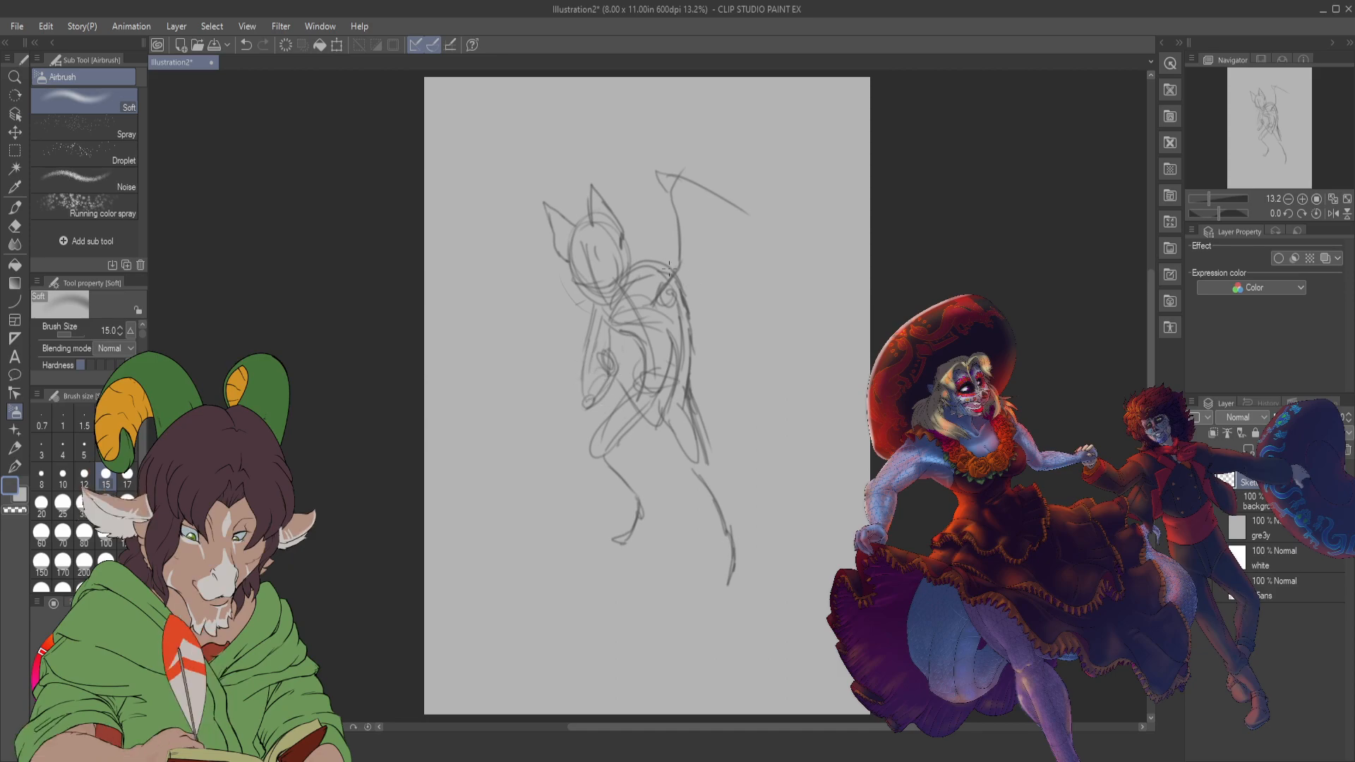
left_click_drag(665, 259, 622, 257)
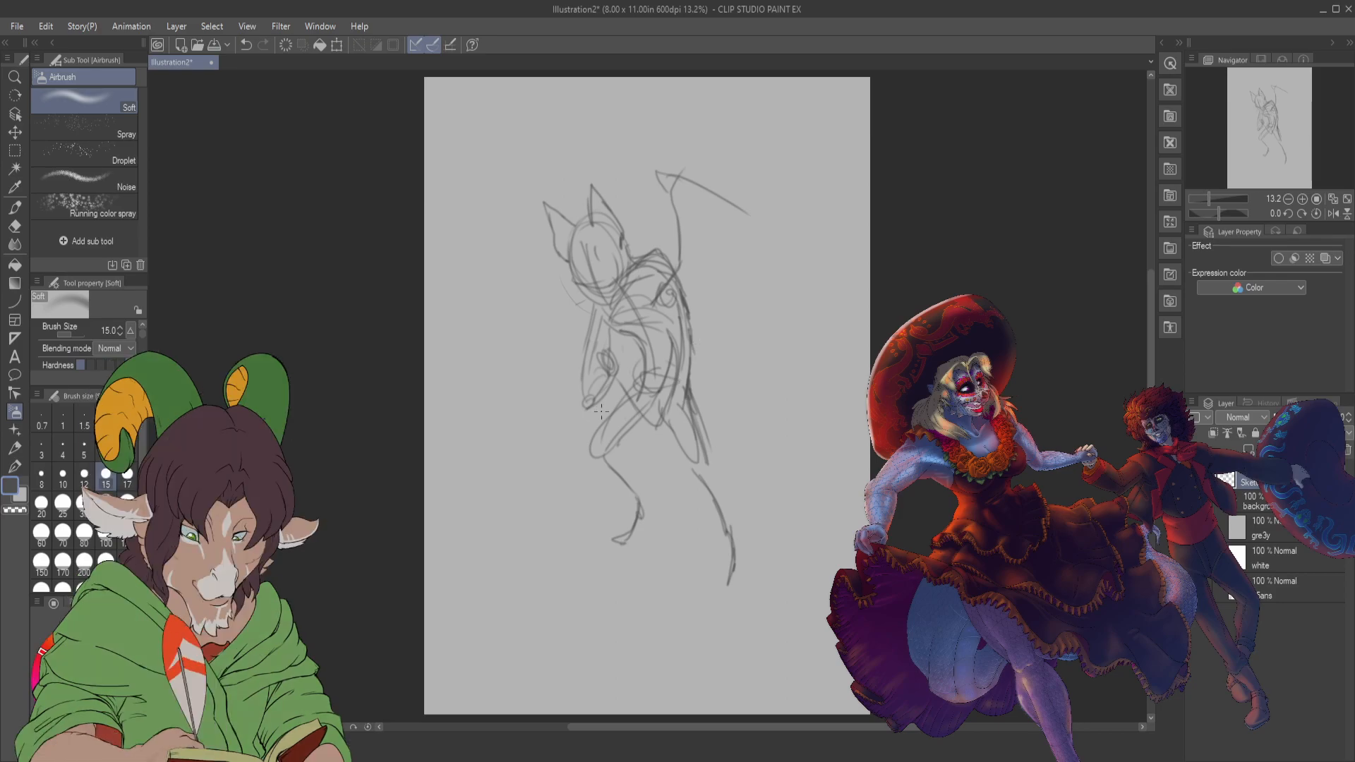
- Thicken both legs by outlining the bent knee, the calves and the rear foot
mouse_move(607, 413)
left_mouse_down()
mouse_move(576, 455)
mouse_move(609, 435)
mouse_move(583, 471)
mouse_move(628, 421)
mouse_move(581, 446)
mouse_move(627, 452)
mouse_move(581, 477)
mouse_move(620, 466)
mouse_move(596, 474)
mouse_move(638, 490)
mouse_move(605, 443)
left_mouse_up()
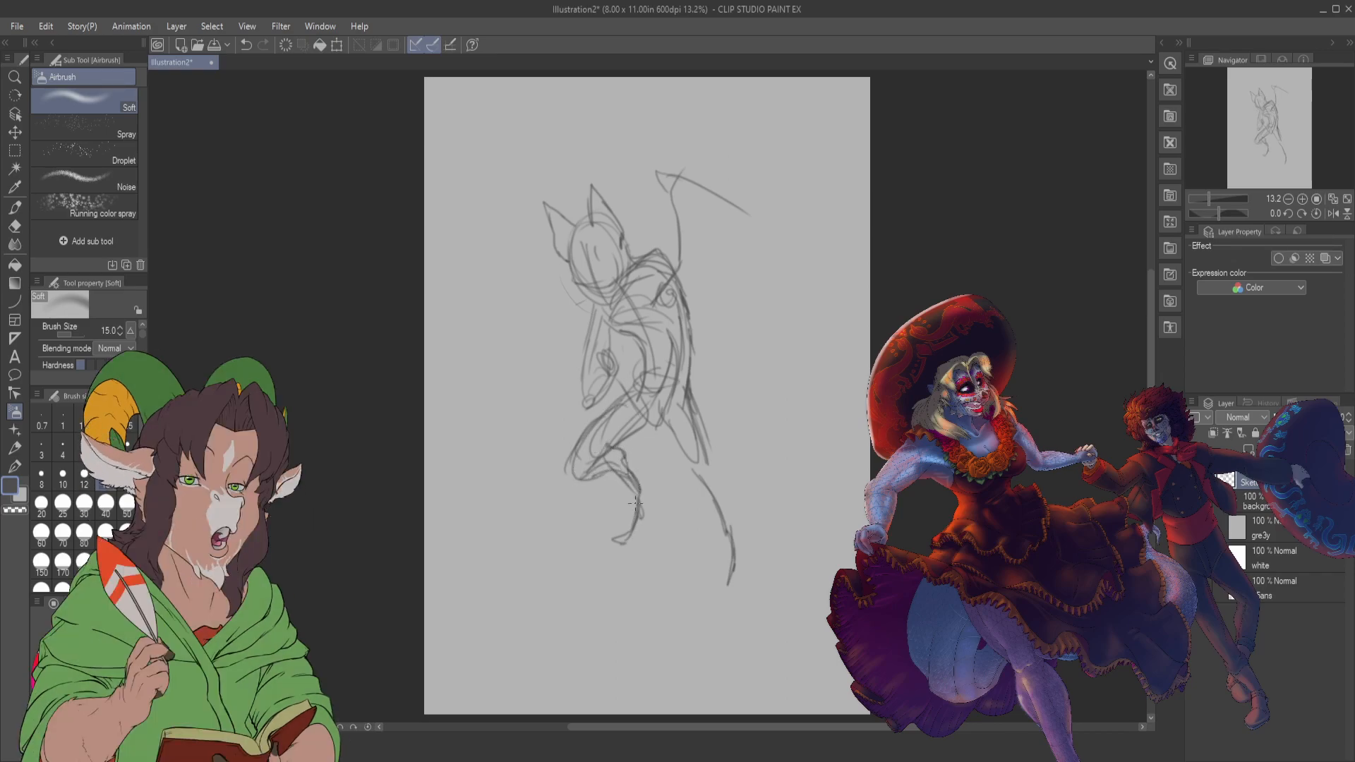
mouse_move(693, 472)
left_mouse_down()
mouse_move(713, 487)
mouse_move(725, 473)
left_mouse_up()
mouse_move(734, 544)
left_mouse_down()
mouse_move(728, 575)
mouse_move(755, 583)
left_mouse_up()
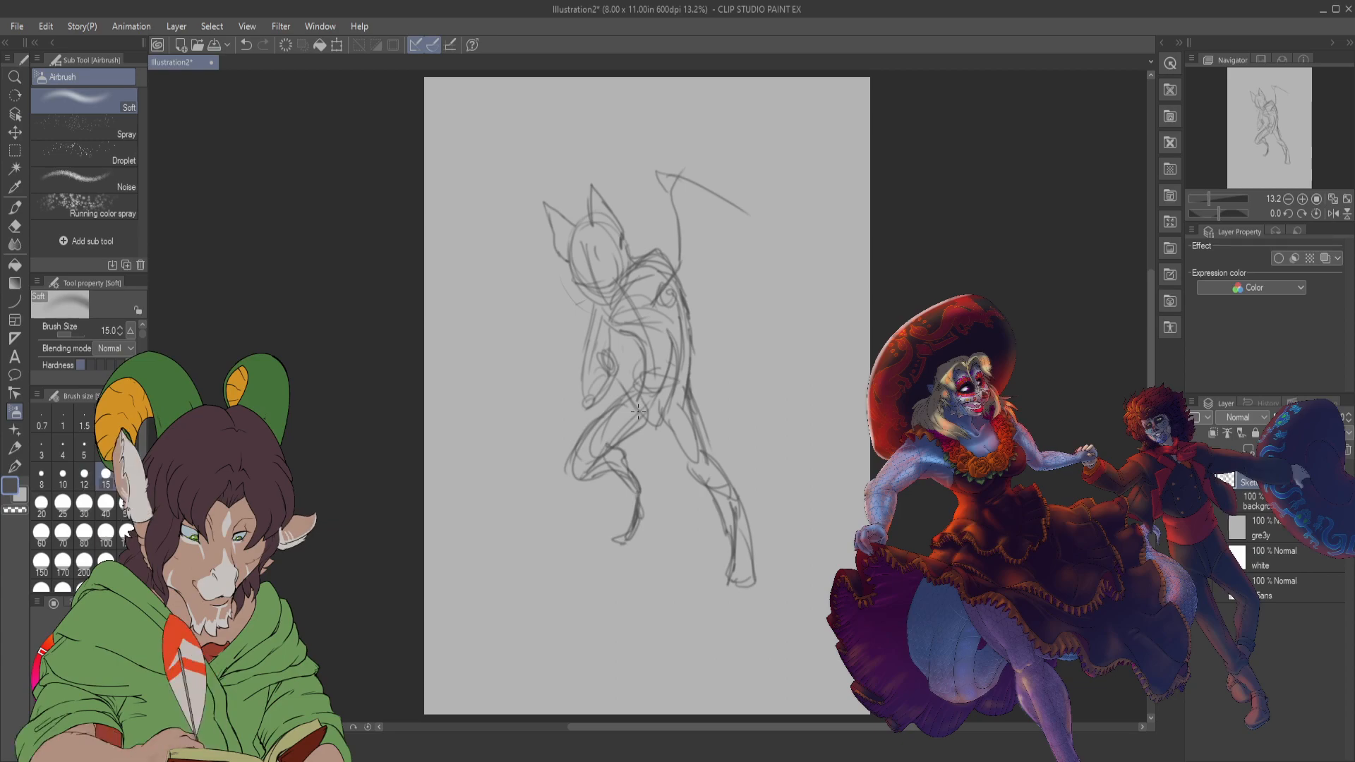
- Sketch the far wing's arched outline beside the head and the near wing's tip and long trailing edge behind the back
mouse_move(540, 168)
left_mouse_down()
mouse_move(559, 196)
mouse_move(521, 326)
left_mouse_up()
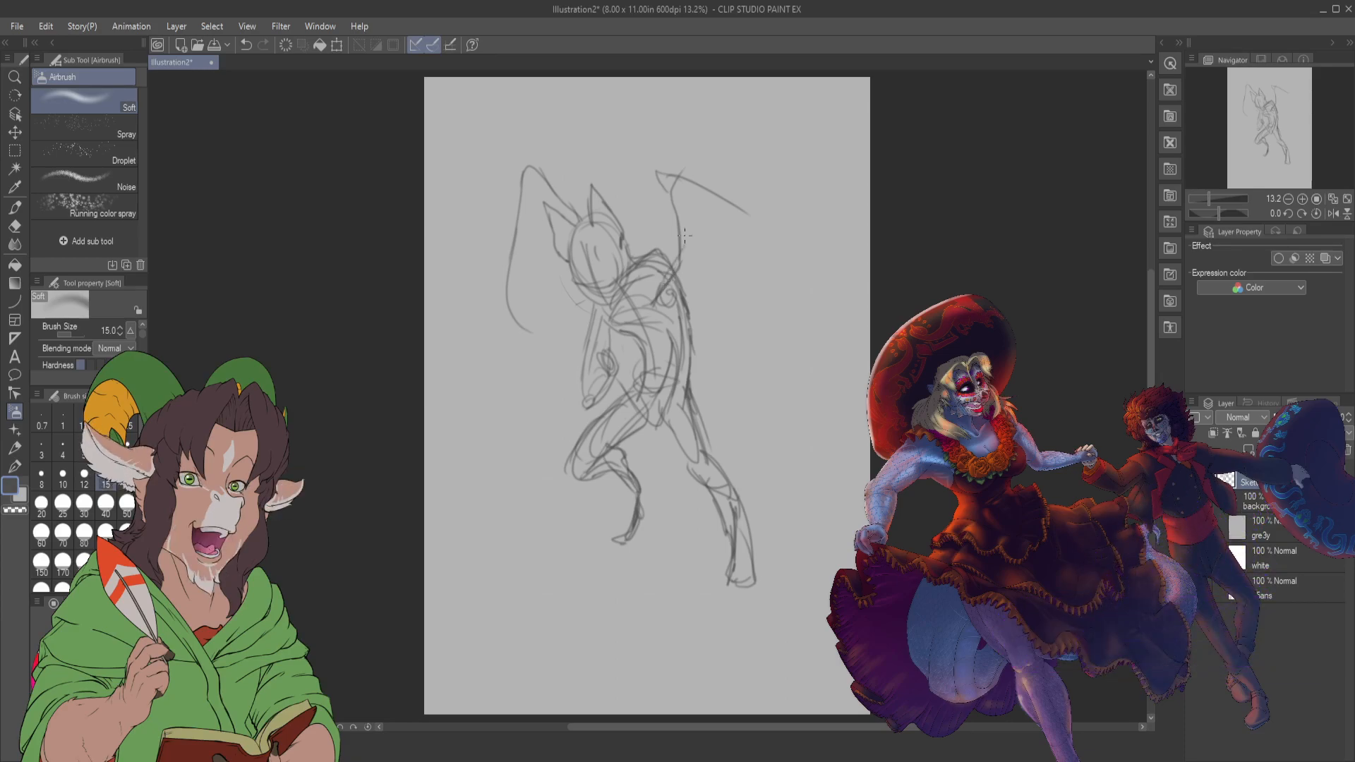
left_click_drag(667, 150, 659, 170)
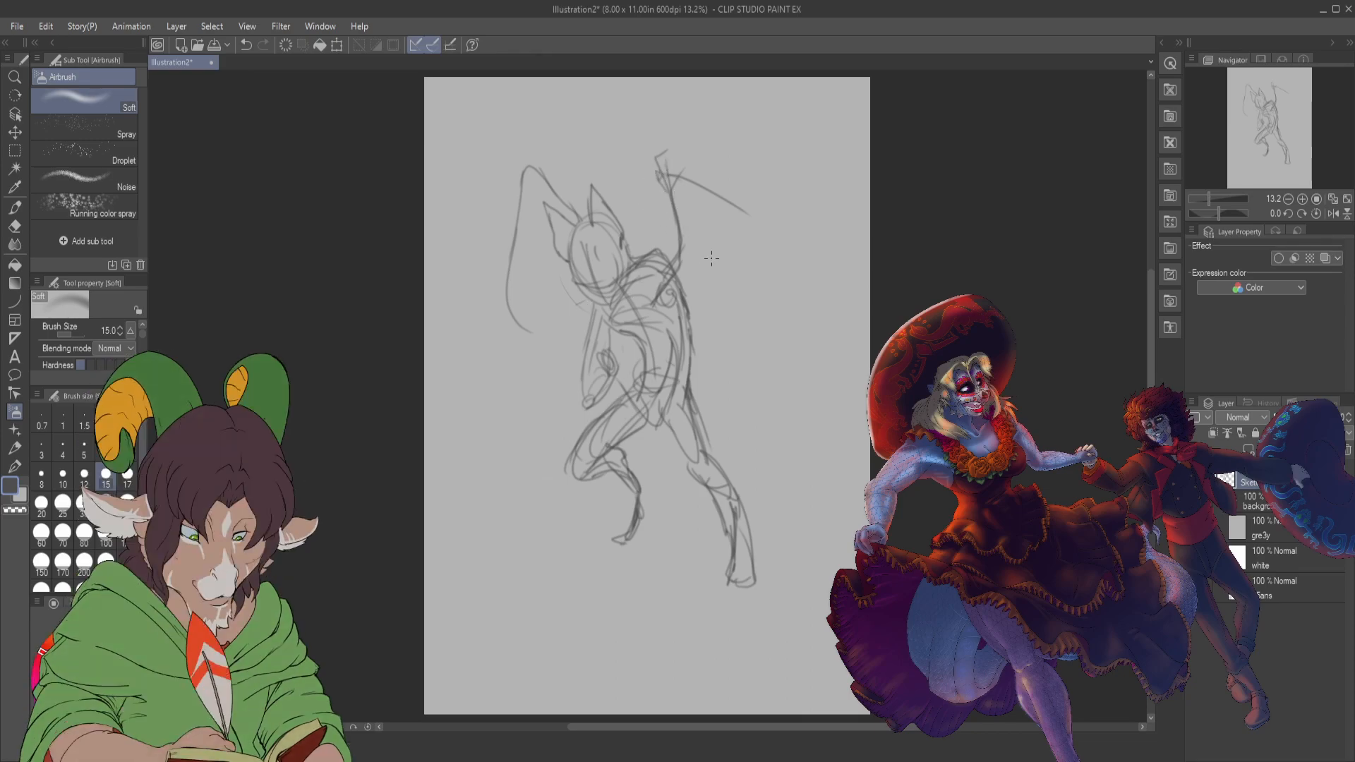
left_click_drag(693, 192, 719, 247)
left_click_drag(727, 310, 722, 377)
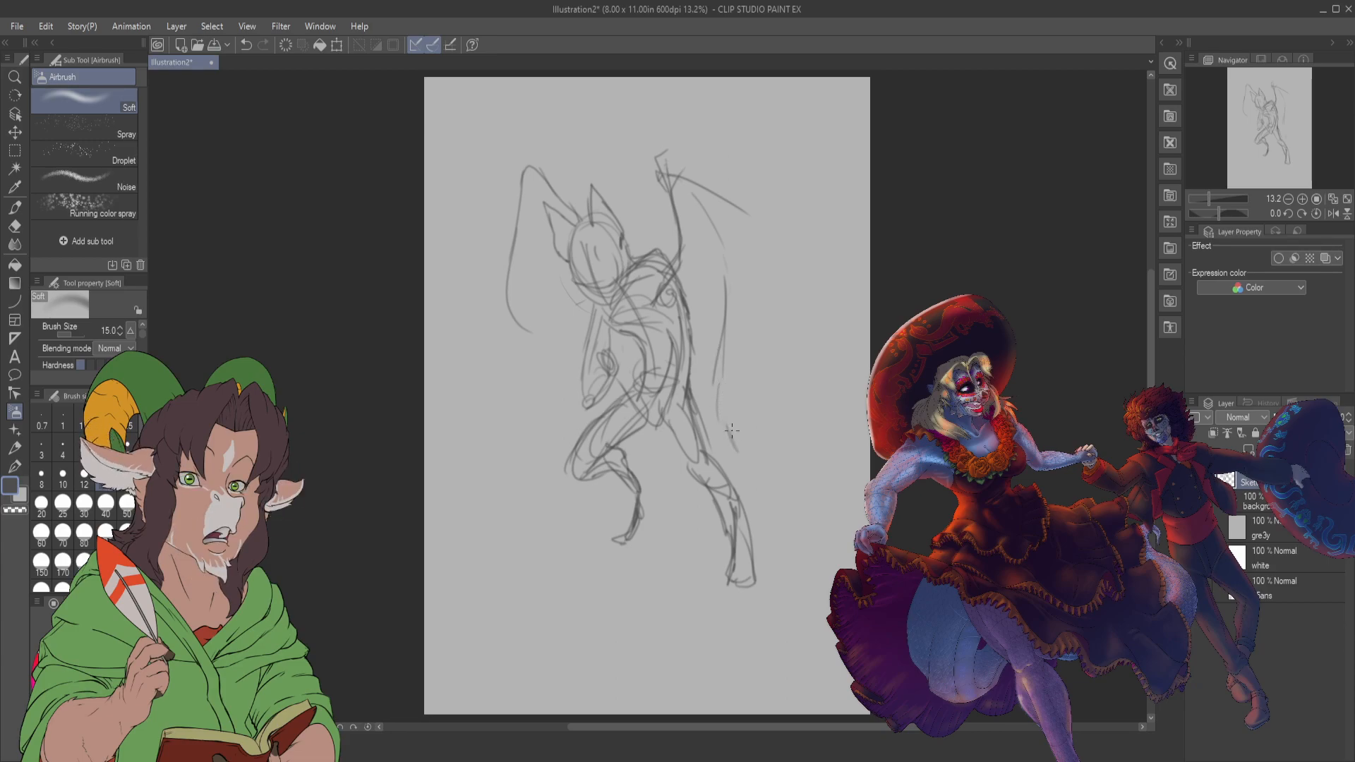
left_click_drag(743, 471, 741, 315)
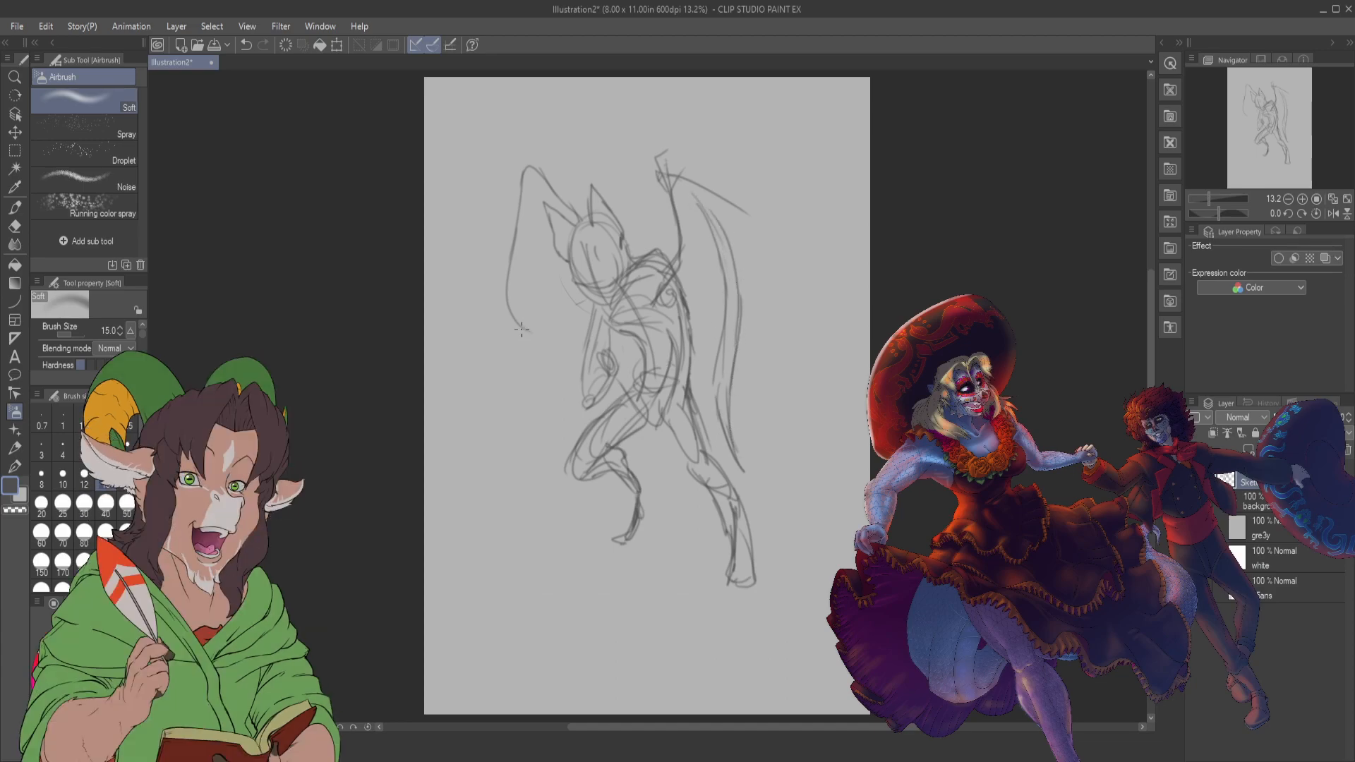
- Add the pointed inner edge and feather shapes to the wing beside the head
left_click_drag(536, 343, 520, 259)
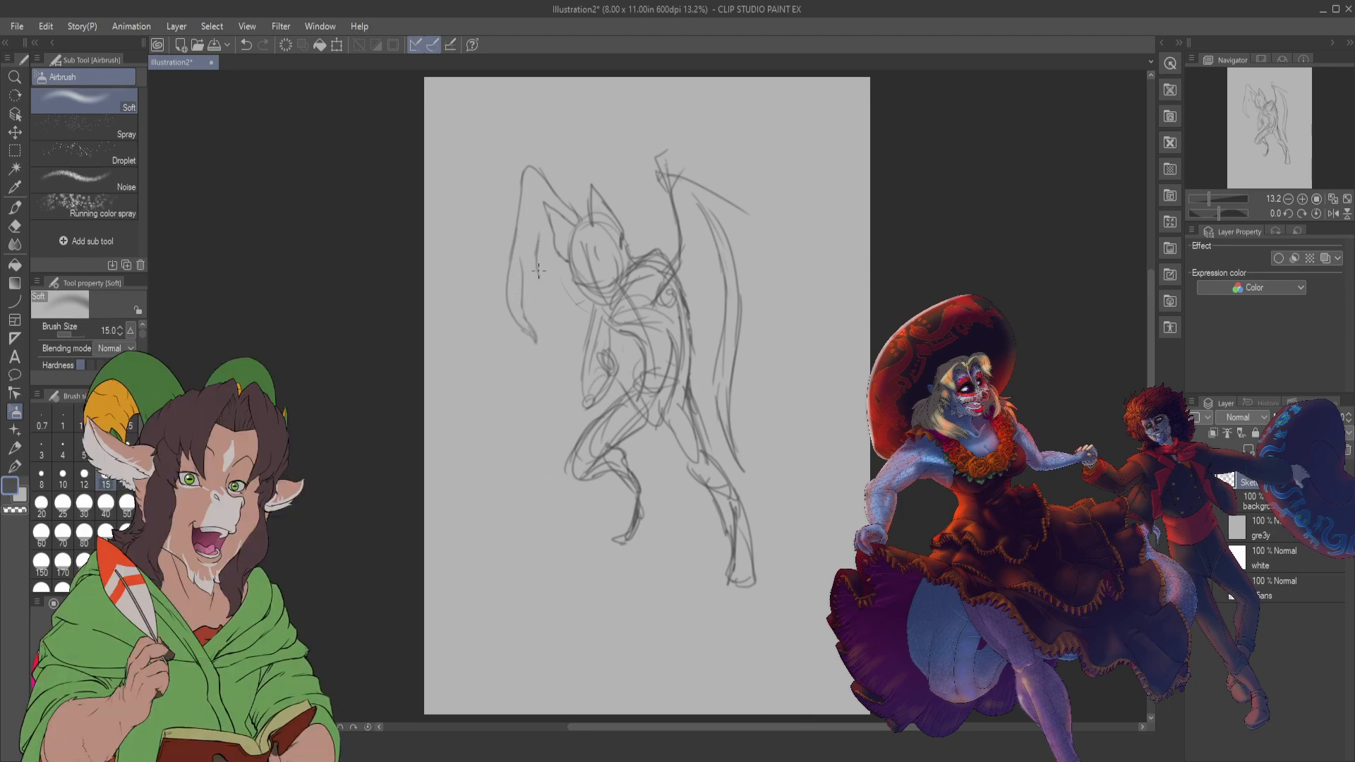
left_click_drag(545, 286, 539, 235)
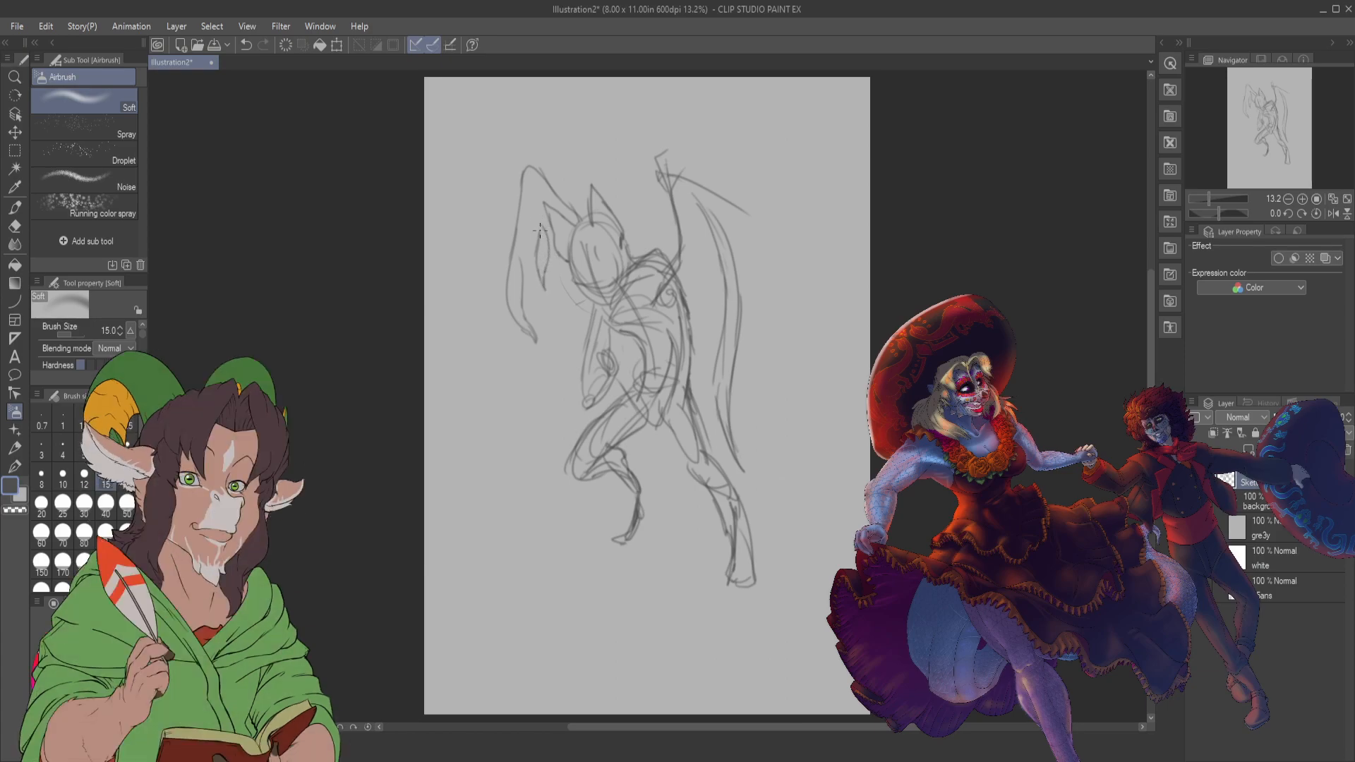
left_click_drag(565, 285, 548, 272)
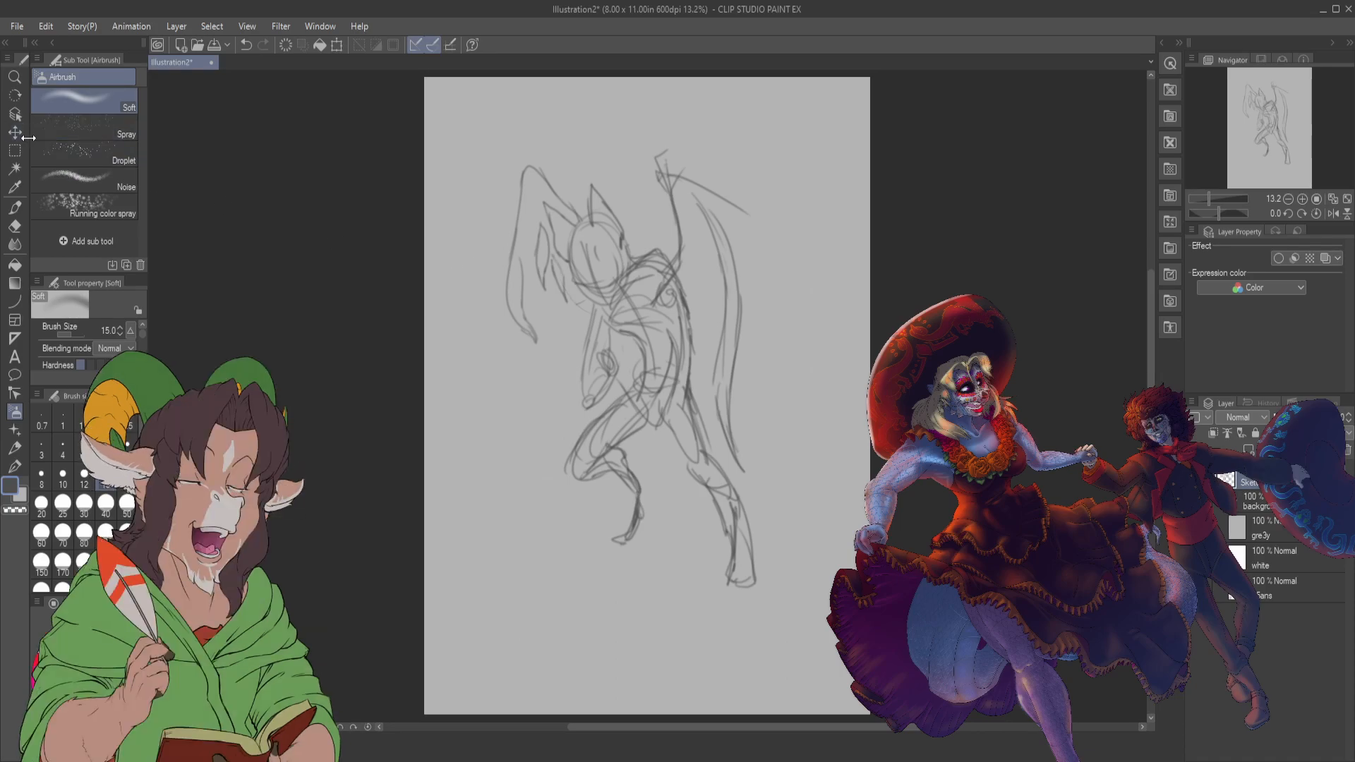
- Scale the winged figure sketch down to just over half its size and move it into the canvas's upper-left area
left_click(336, 45)
mouse_move(756, 587)
left_mouse_down()
mouse_move(691, 478)
mouse_move(646, 448)
mouse_move(649, 366)
left_mouse_up()
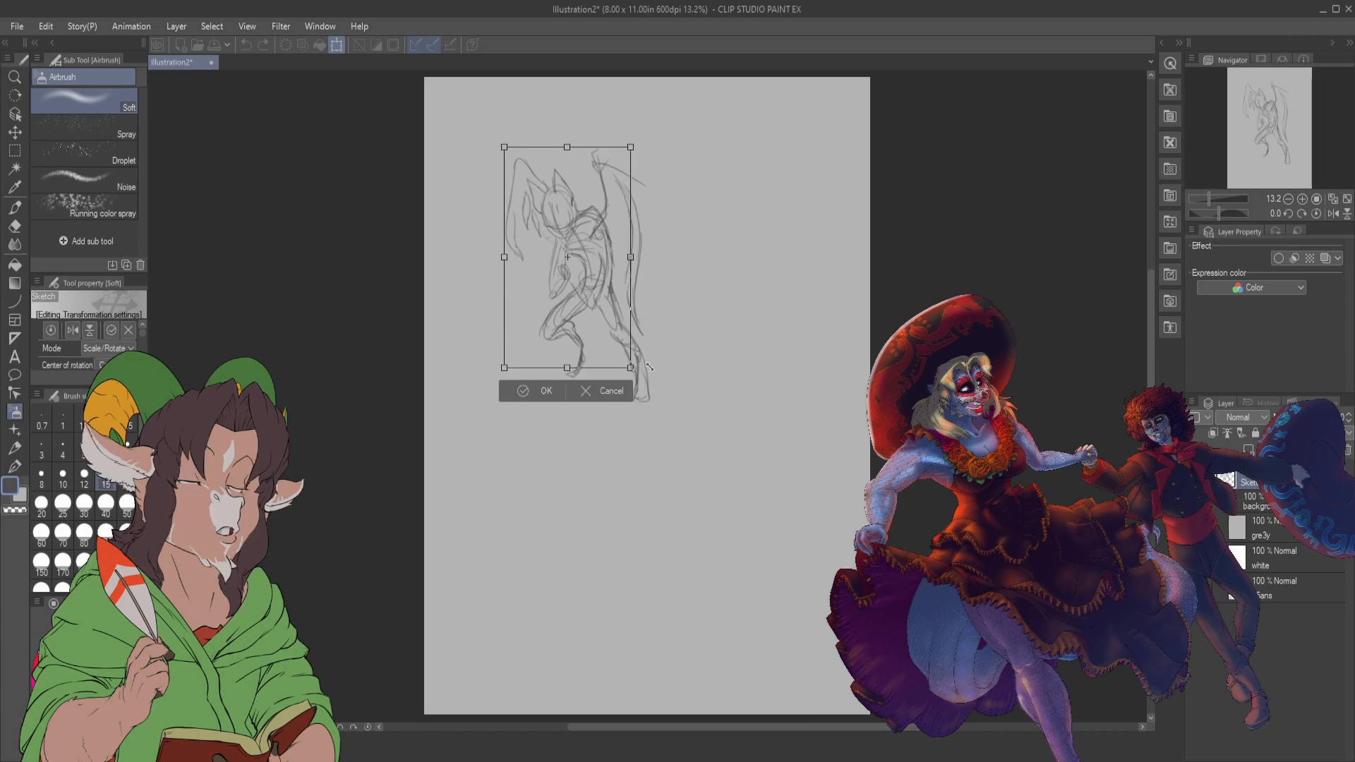
left_click_drag(550, 282, 508, 274)
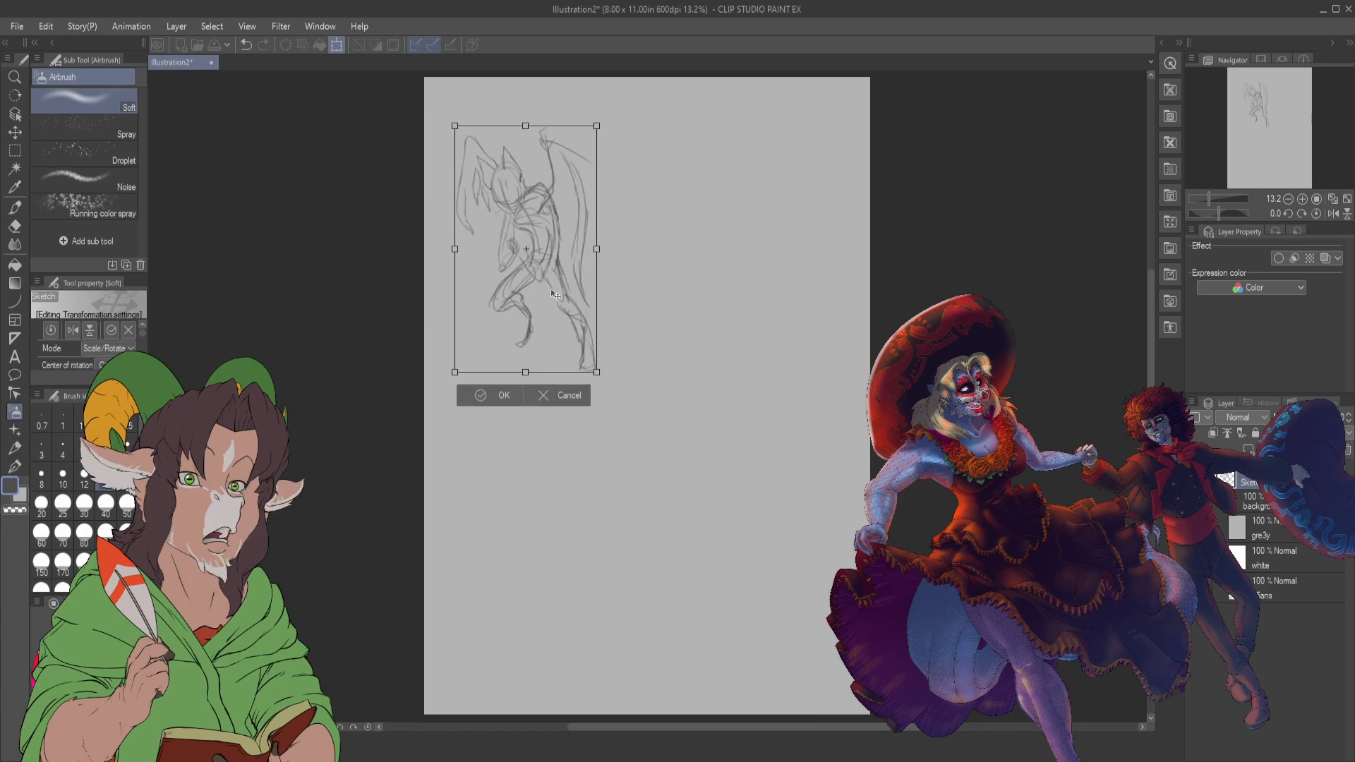
left_click(498, 396)
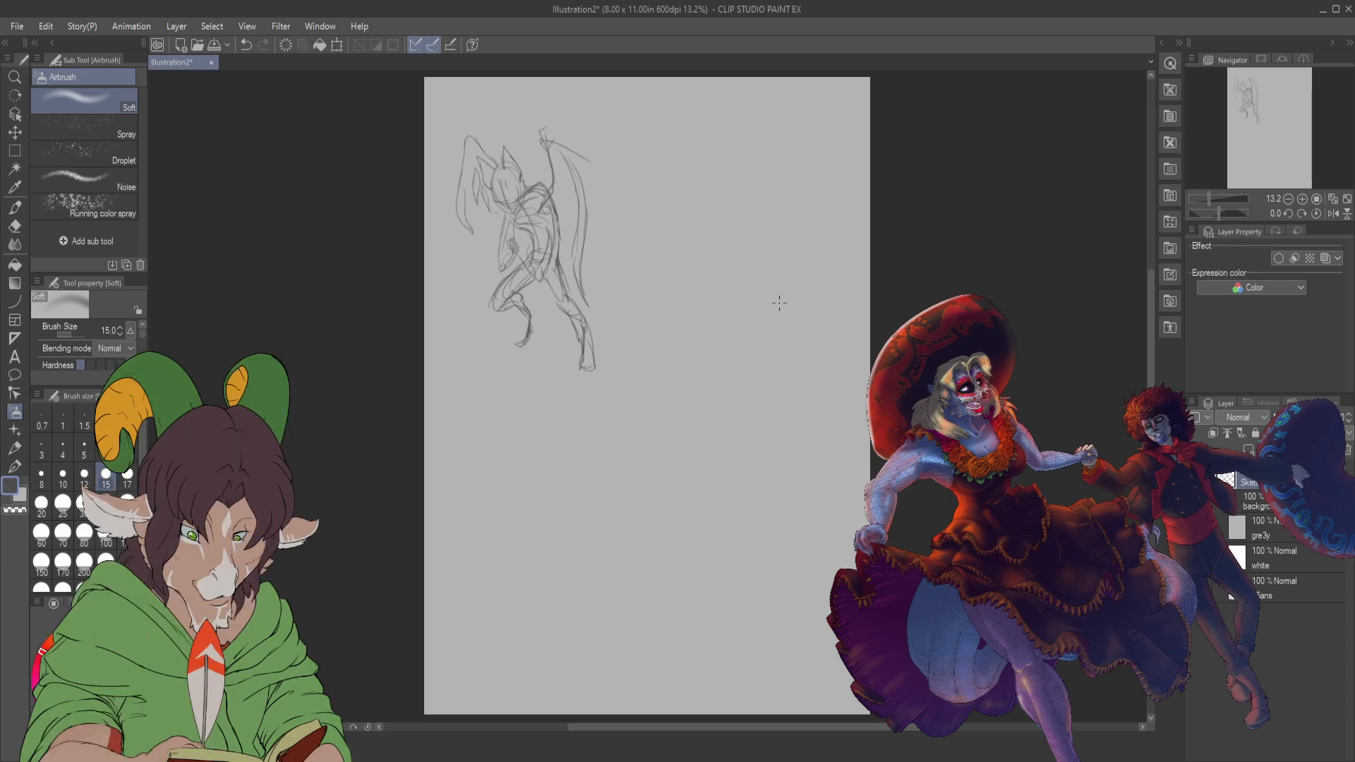
- Rough out an upright standing figure in the canvas's upper-right area with an oval head, shoulders, torso, arm and straight legs
mouse_move(719, 154)
left_mouse_down()
mouse_move(739, 186)
mouse_move(743, 281)
left_mouse_up()
mouse_move(738, 230)
left_mouse_down()
mouse_move(750, 192)
mouse_move(766, 272)
left_mouse_up()
mouse_move(722, 199)
left_mouse_down()
mouse_move(716, 271)
mouse_move(742, 385)
left_mouse_up()
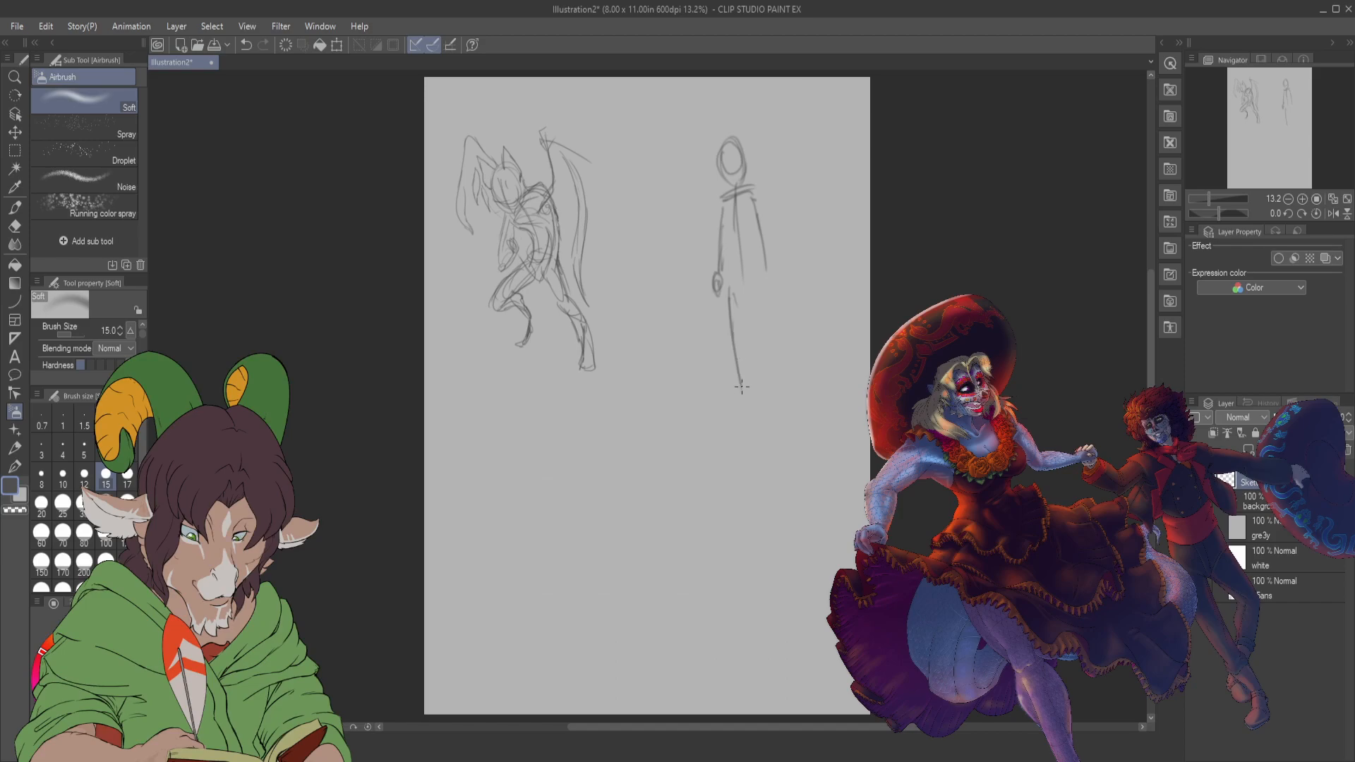
left_click_drag(756, 285, 768, 385)
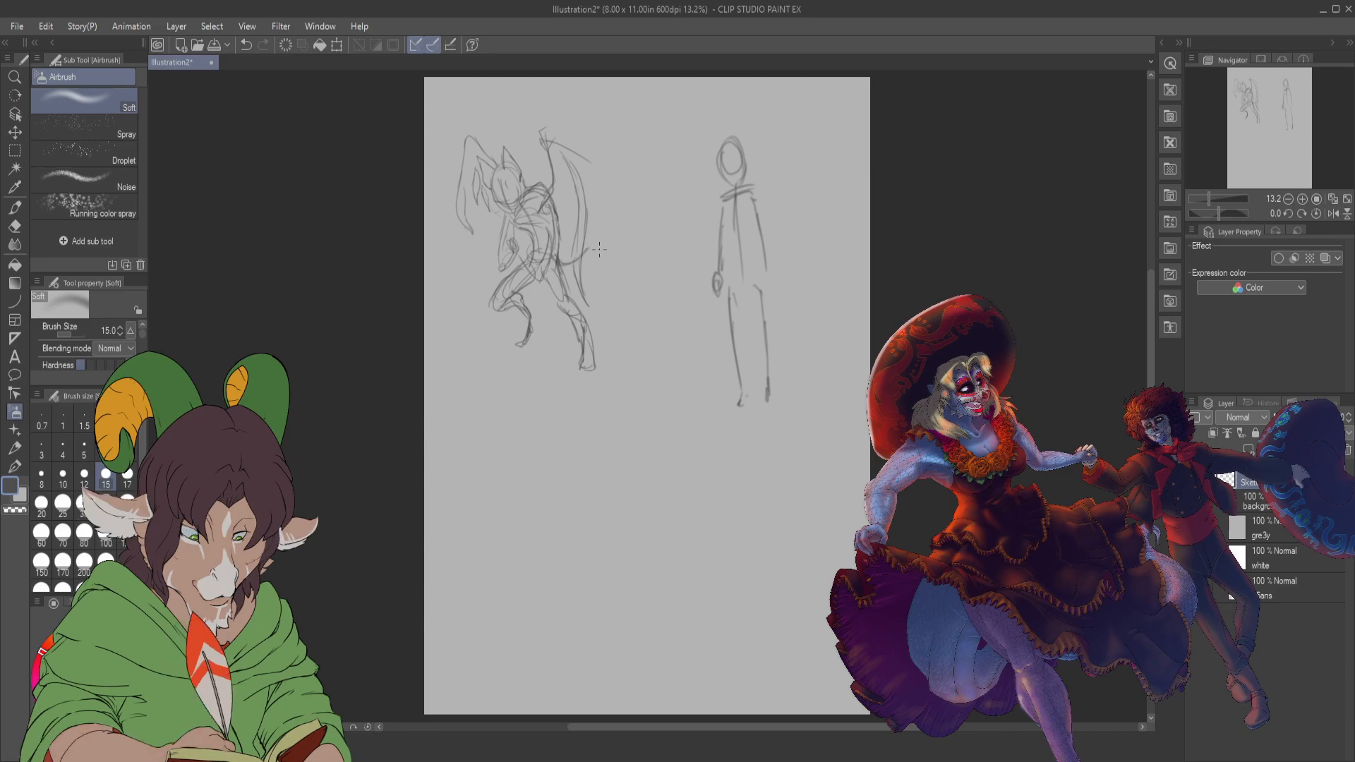
- Add a long curling tail behind the winged figure, sweeping down past its rear leg
left_click_drag(625, 287, 624, 311)
mouse_move(623, 369)
left_mouse_down()
mouse_move(632, 304)
mouse_move(607, 260)
mouse_move(579, 248)
left_mouse_up()
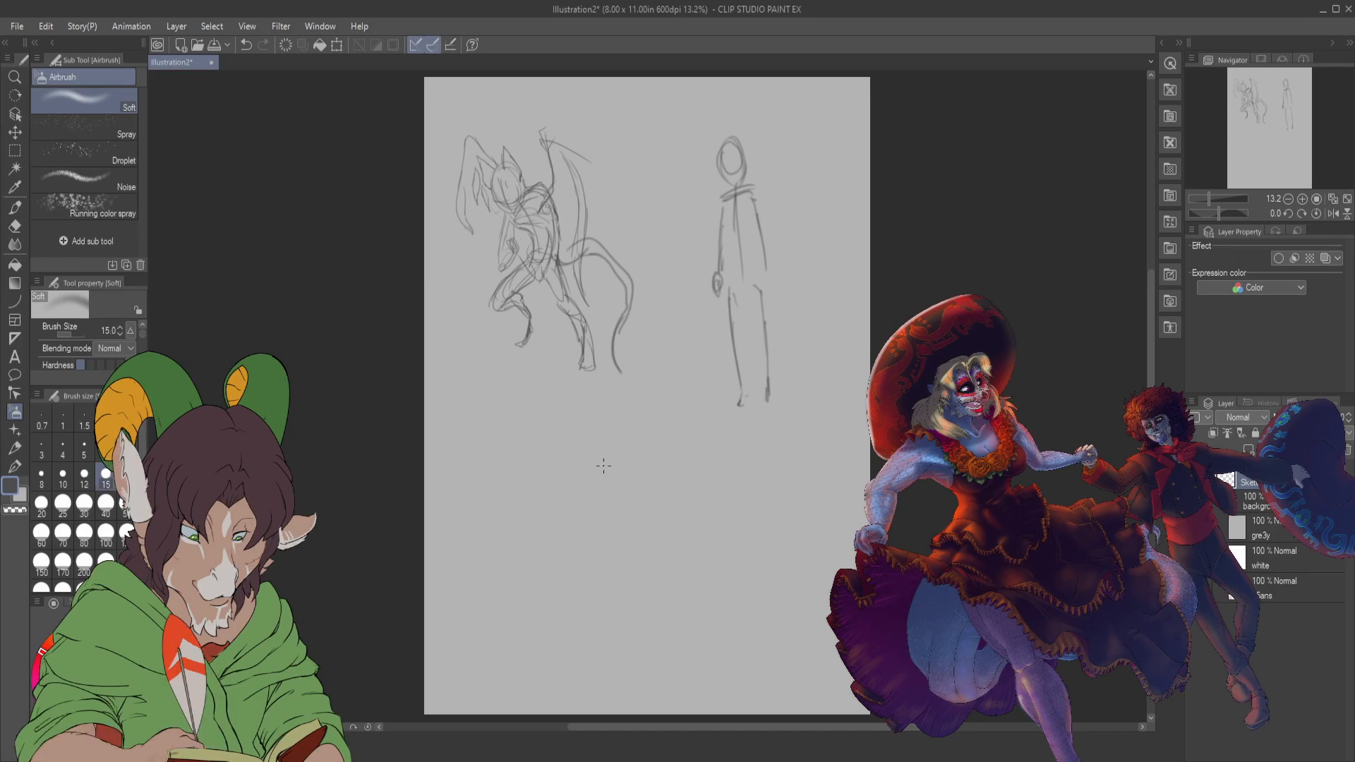
- Start a third figure below the winged one with a large oval head, a long curved body and a flattened base
mouse_move(533, 409)
left_mouse_down()
mouse_move(525, 395)
mouse_move(494, 405)
left_mouse_up()
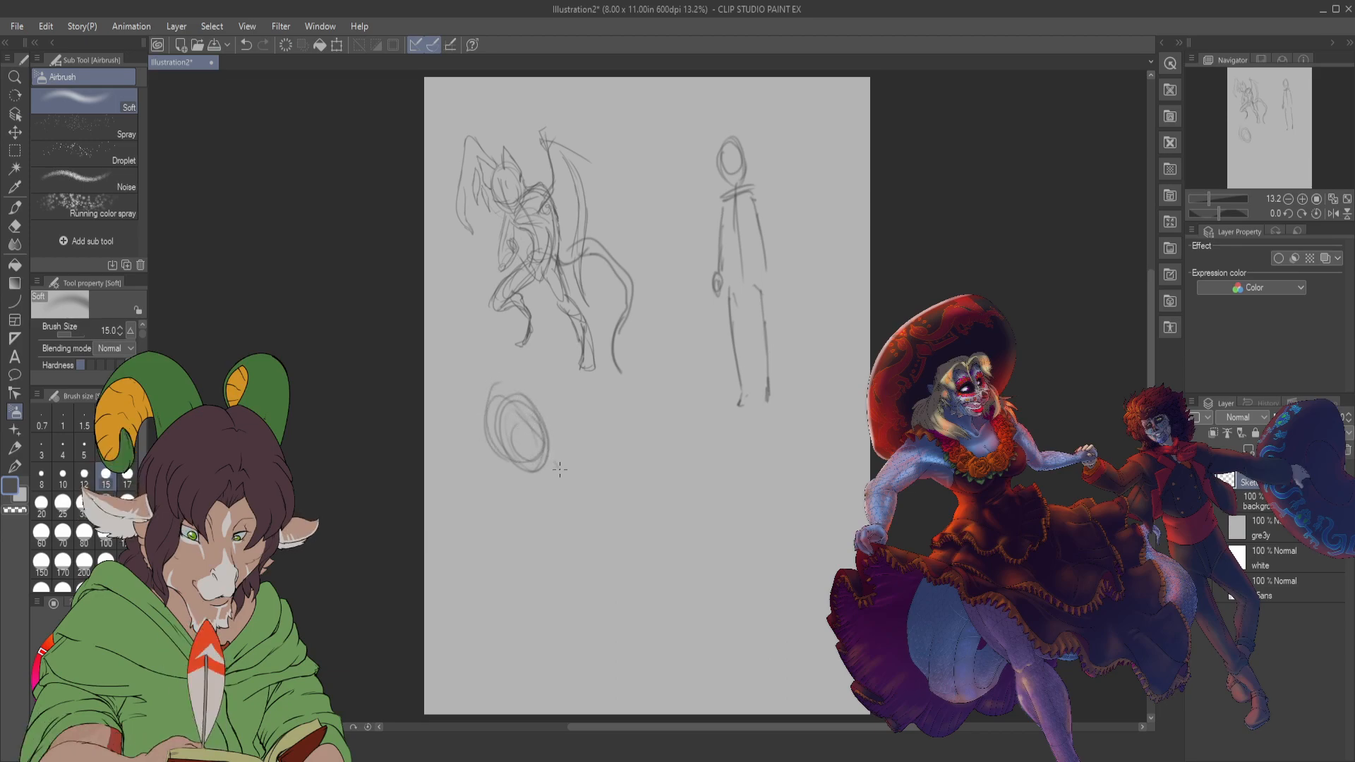
mouse_move(547, 447)
left_mouse_down()
mouse_move(590, 503)
mouse_move(618, 605)
left_mouse_up()
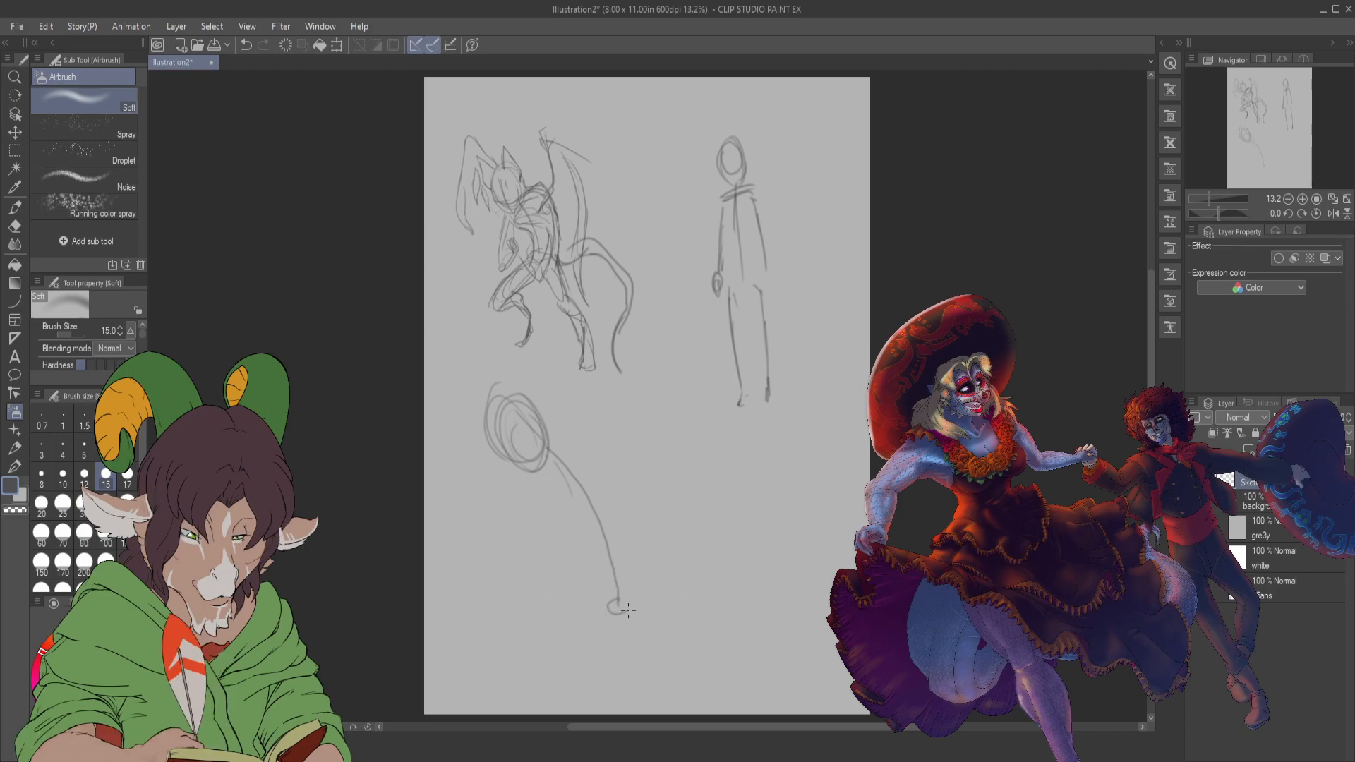
left_click_drag(629, 610, 648, 621)
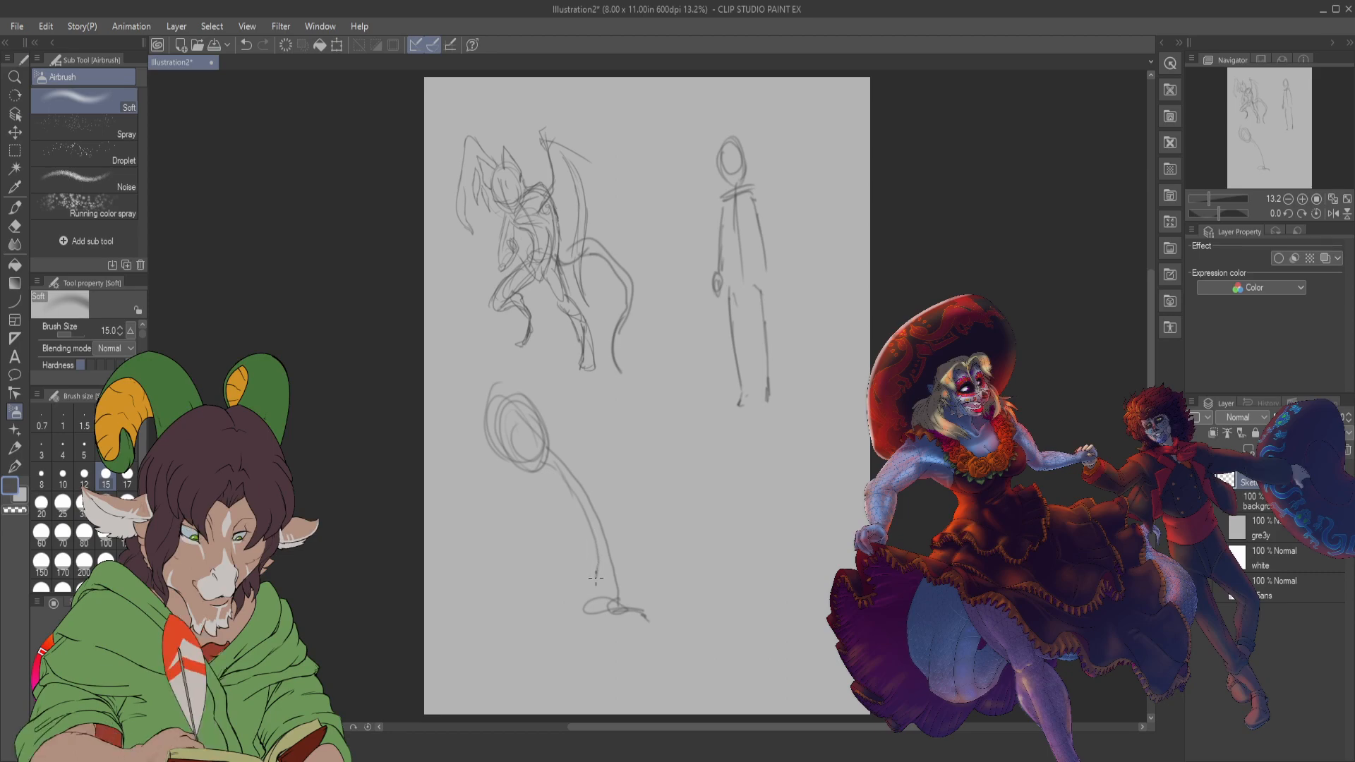
left_click_drag(639, 602, 637, 583)
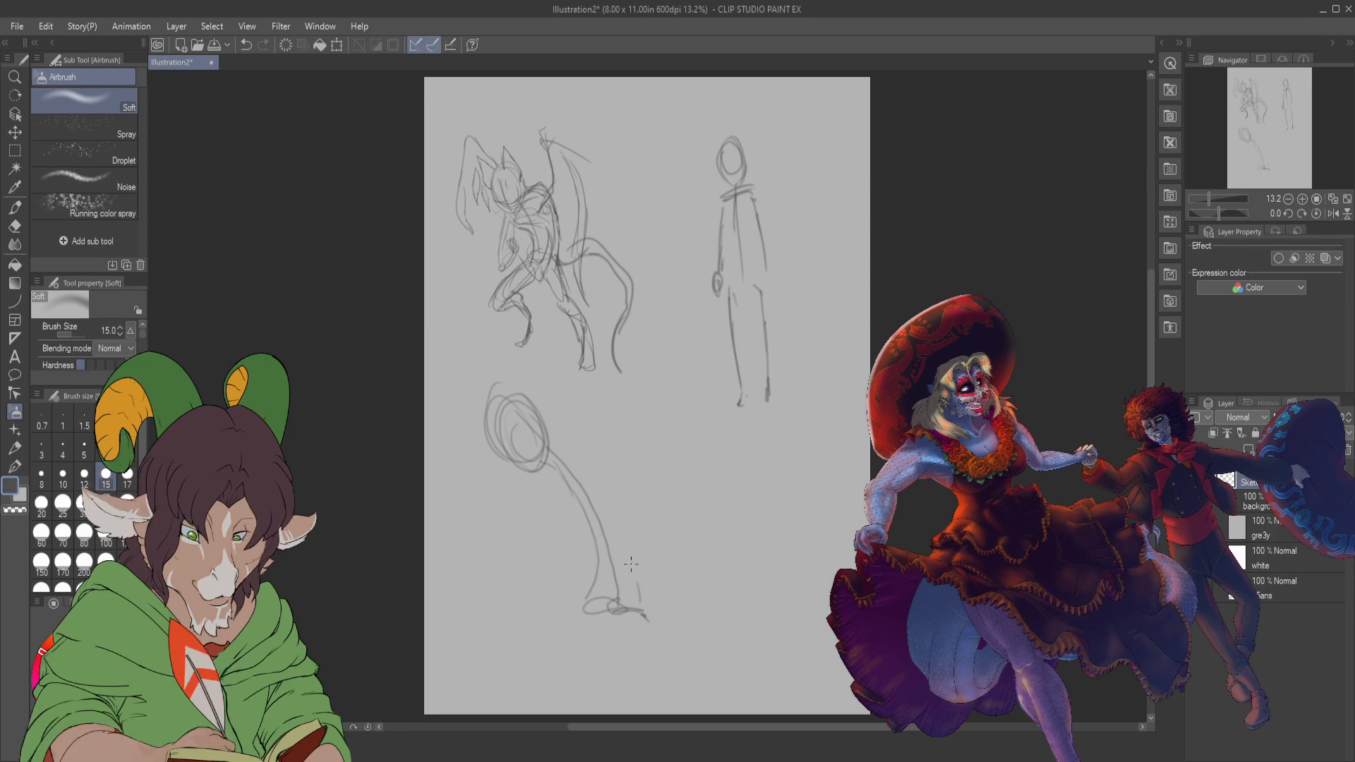
mouse_move(606, 493)
left_mouse_down()
mouse_move(550, 427)
mouse_move(542, 450)
mouse_move(546, 436)
mouse_move(562, 470)
left_mouse_up()
- Add feet to the standing figure and sketch a large curved wing sweeping from its shoulder down past its feet
left_click_drag(741, 398, 748, 411)
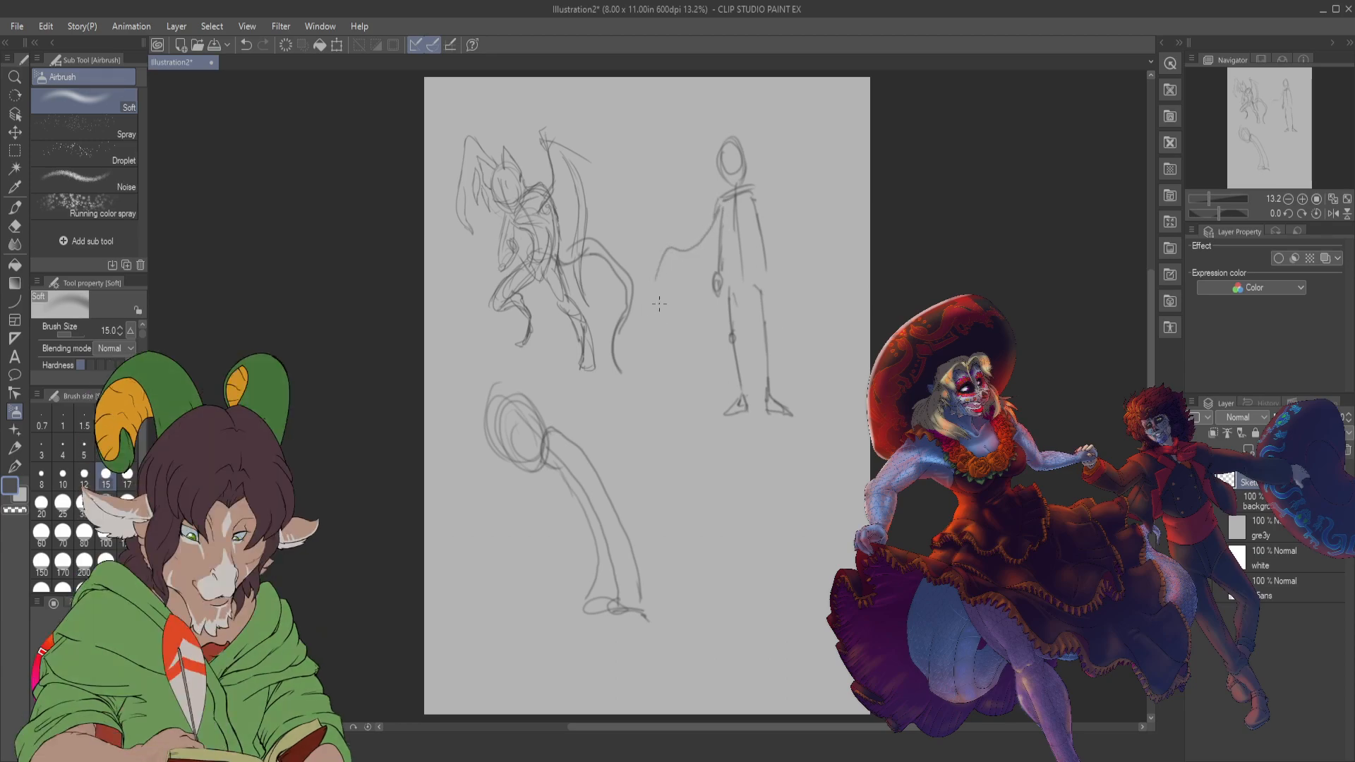
mouse_move(657, 272)
left_mouse_down()
mouse_move(704, 423)
mouse_move(761, 439)
left_mouse_up()
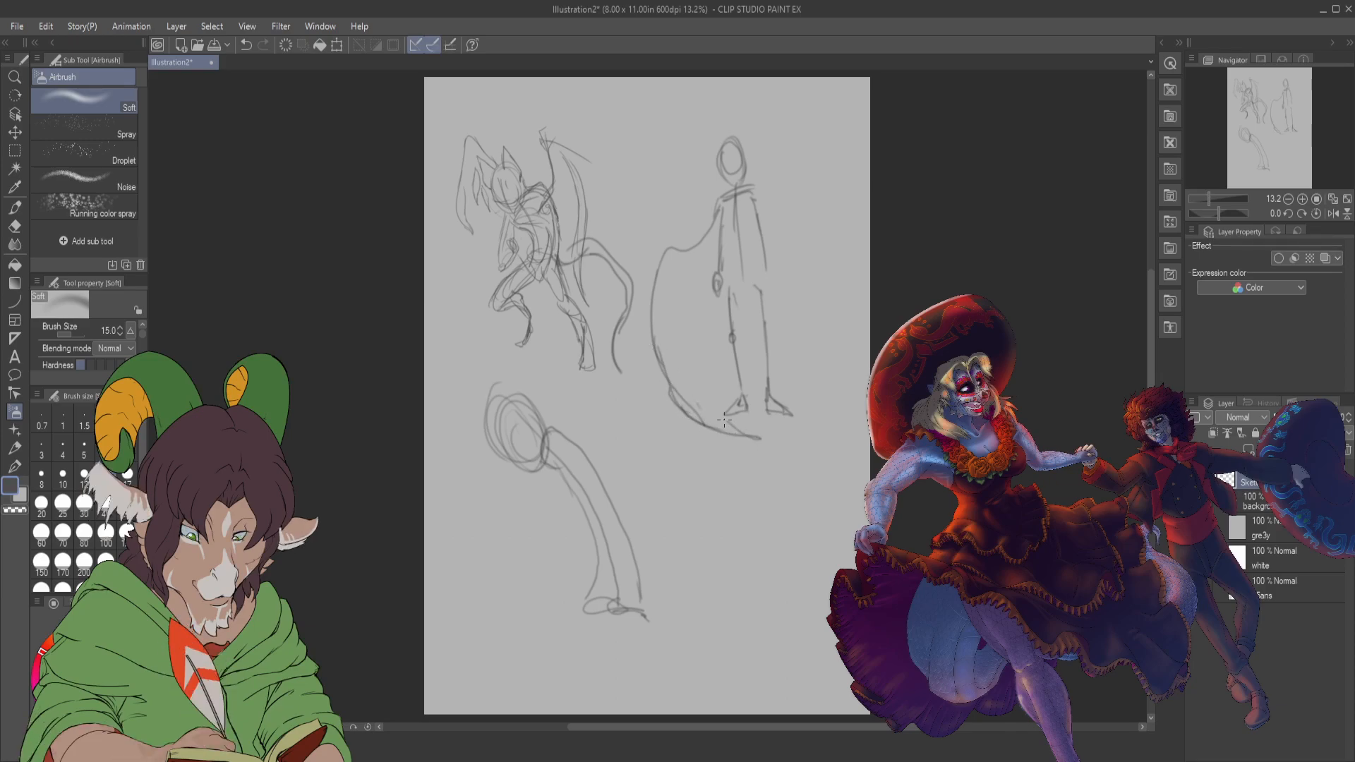
left_click_drag(680, 331, 705, 415)
left_click_drag(670, 282, 663, 365)
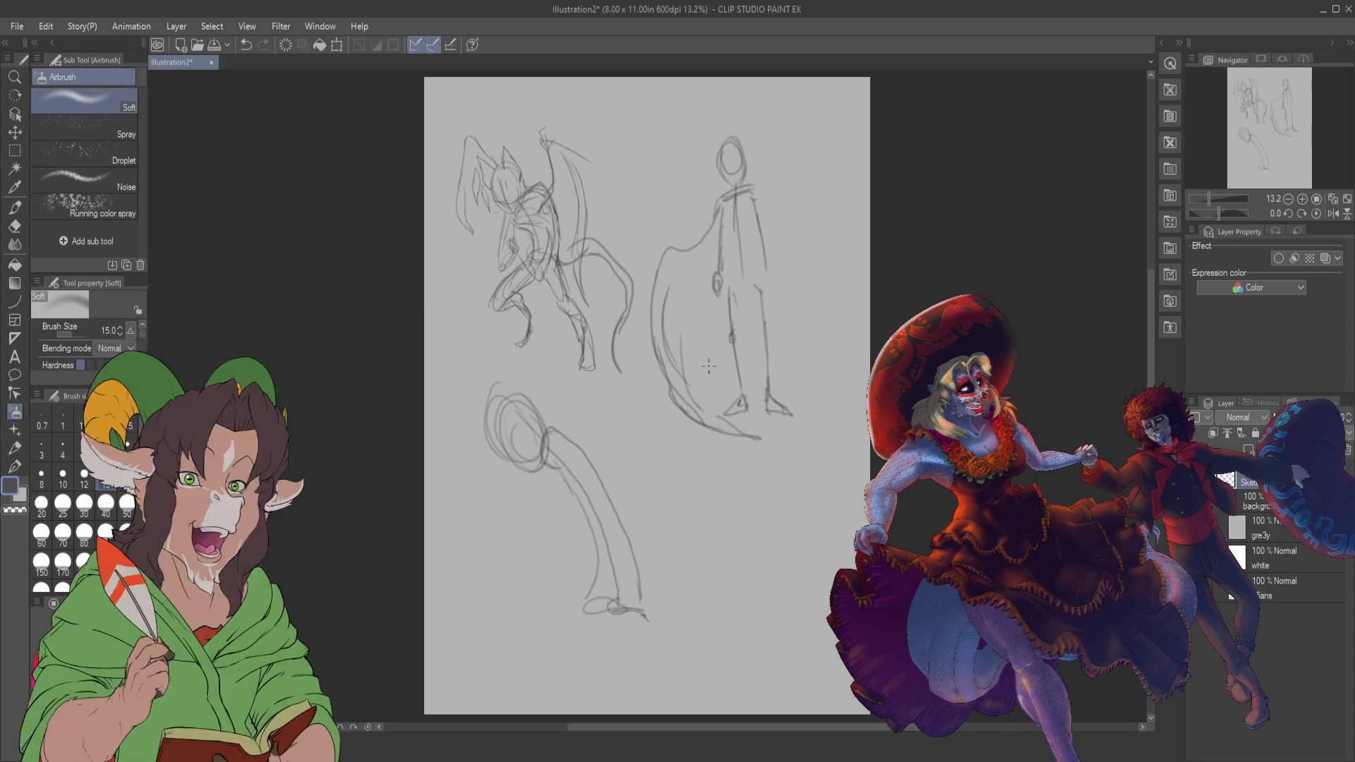
left_click_drag(676, 301, 672, 321)
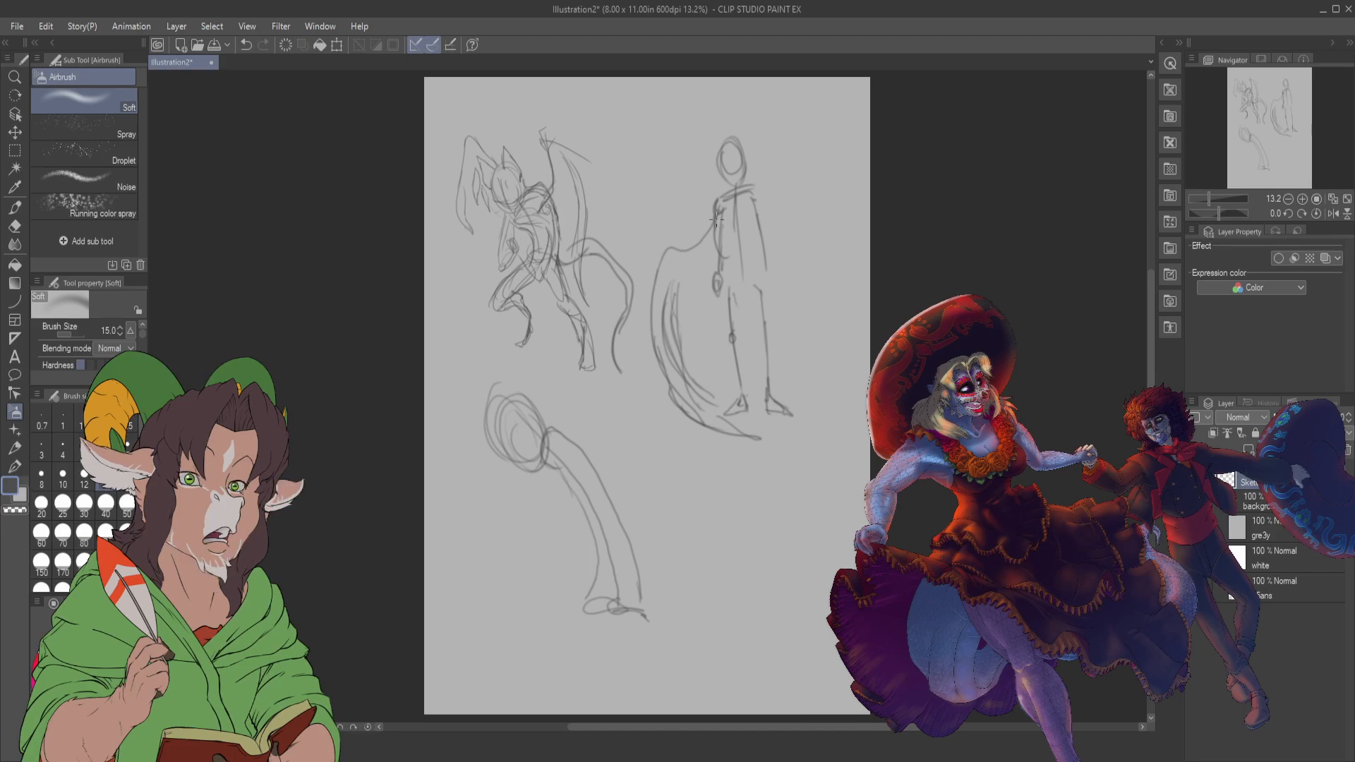
- Flesh out both of the standing figure's arms, draw a pointed hem between the legs and add an outer line beside the far arm
left_click_drag(721, 210, 722, 309)
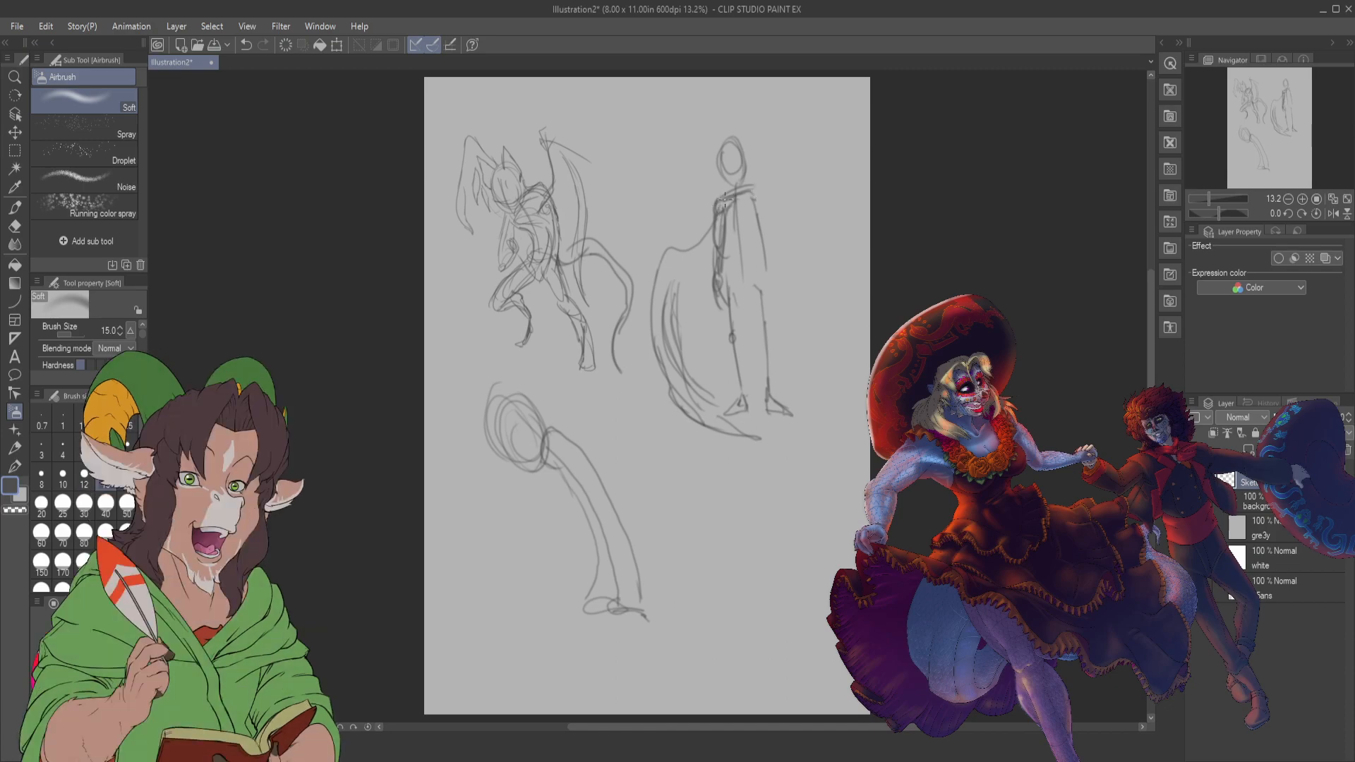
mouse_move(764, 206)
left_mouse_down()
mouse_move(770, 289)
mouse_move(766, 218)
left_mouse_up()
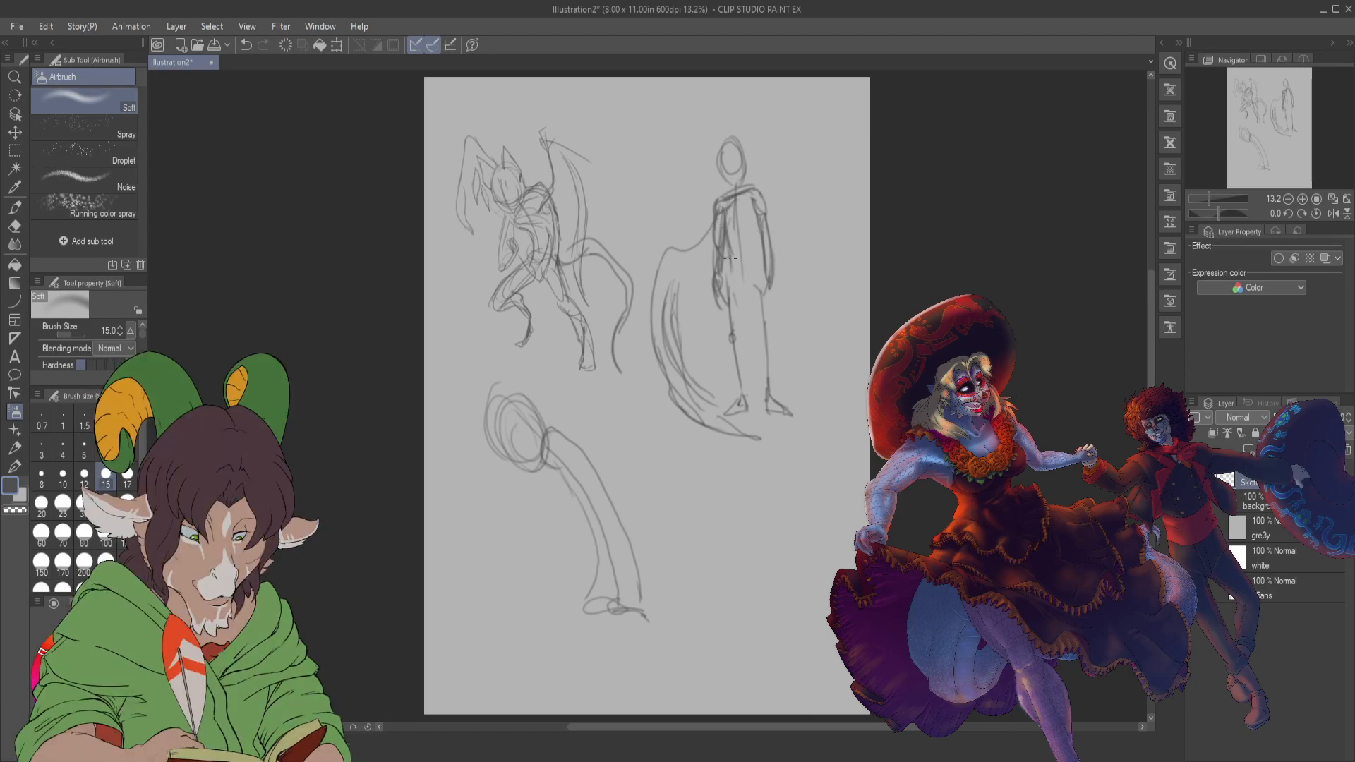
left_click_drag(729, 267, 729, 292)
left_click_drag(783, 270, 791, 308)
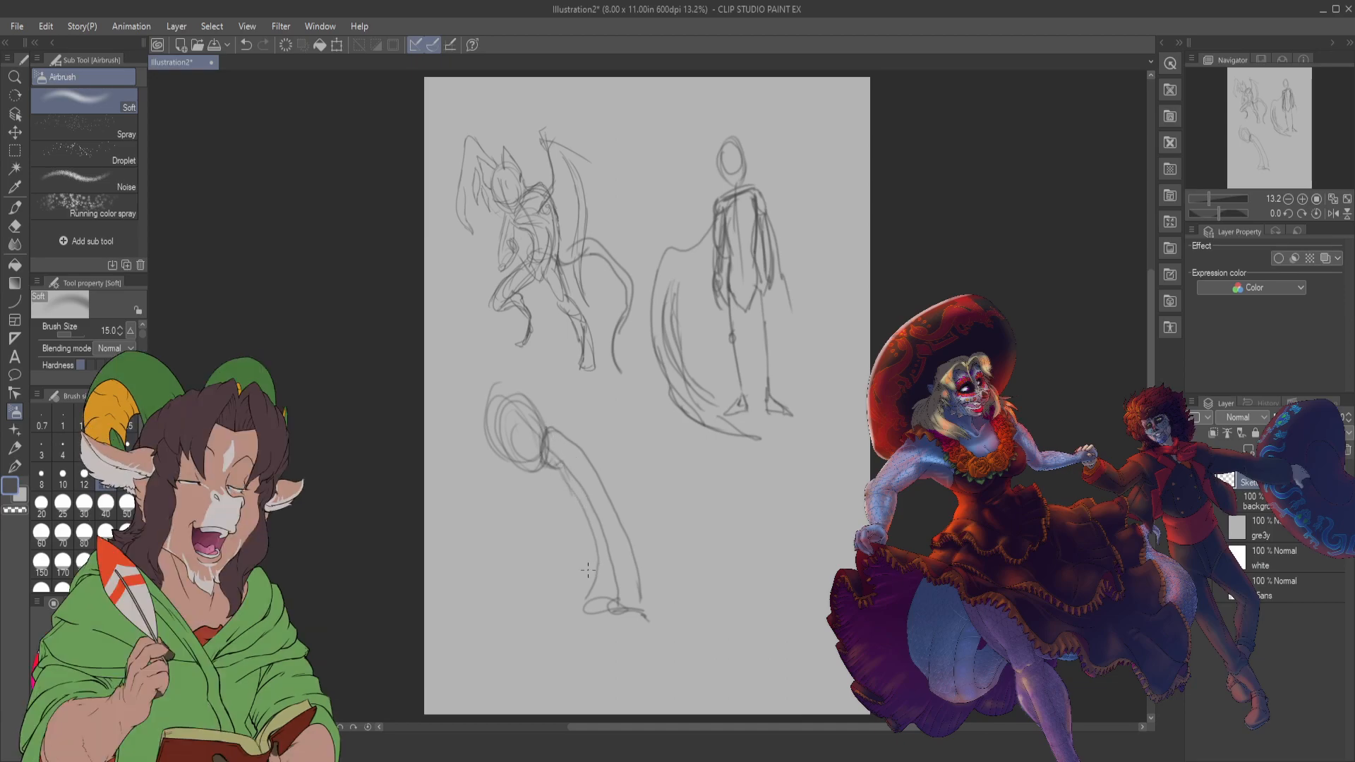
- Add curling lines to both sides of the third figure's base and a pointed muzzle beneath its head
mouse_move(587, 592)
left_mouse_down()
mouse_move(562, 604)
mouse_move(576, 628)
left_mouse_up()
left_click_drag(647, 603, 690, 635)
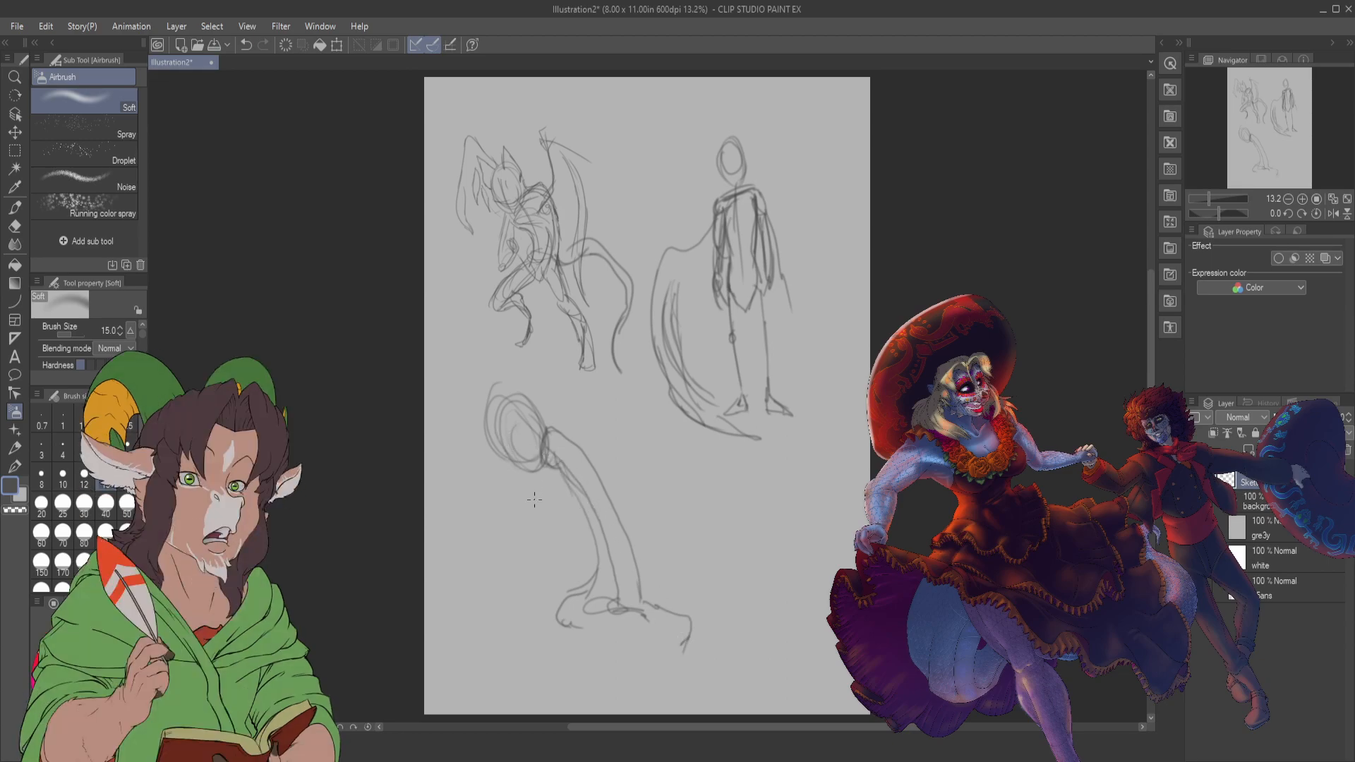
mouse_move(521, 467)
left_mouse_down()
mouse_move(553, 504)
mouse_move(548, 478)
left_mouse_up()
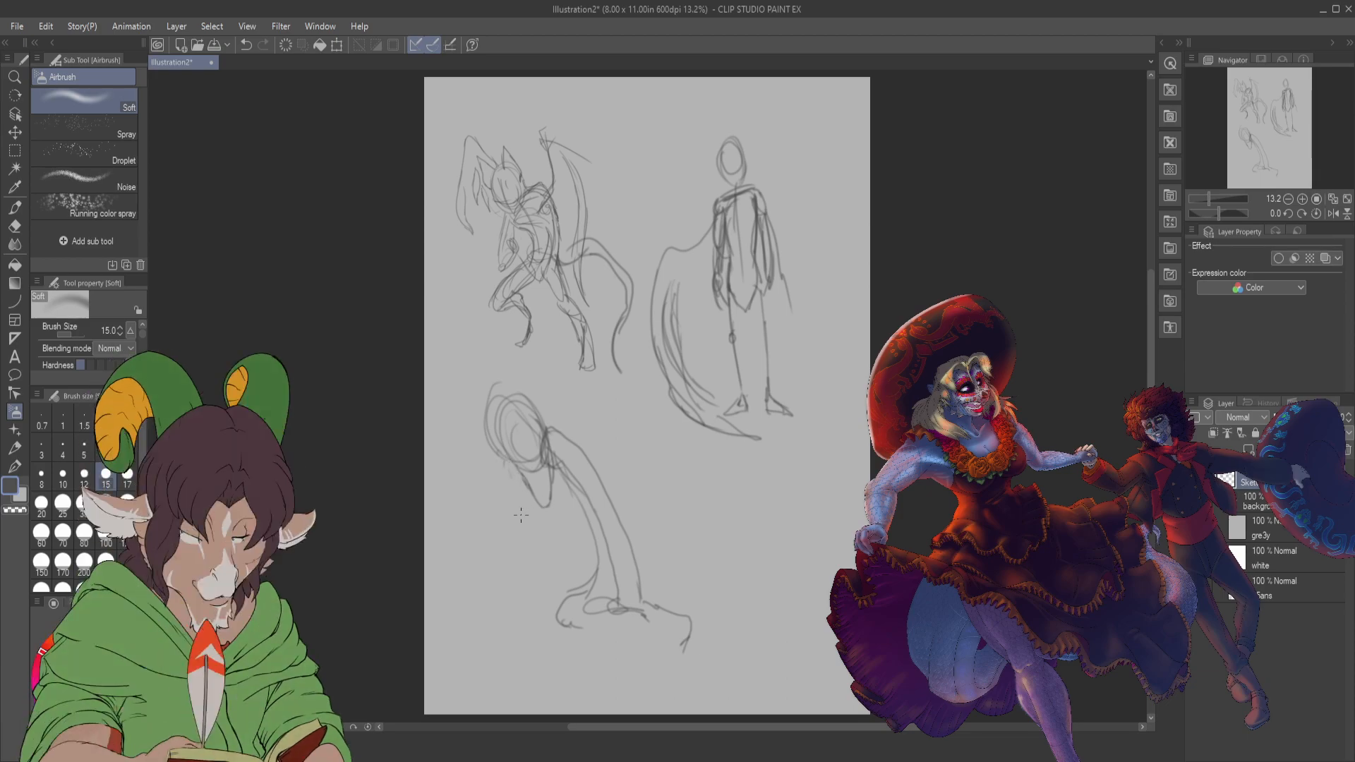
- Erase the third figure's inner head oval and muzzle, and clear the guide lines inside the winged figure's head
key("e")
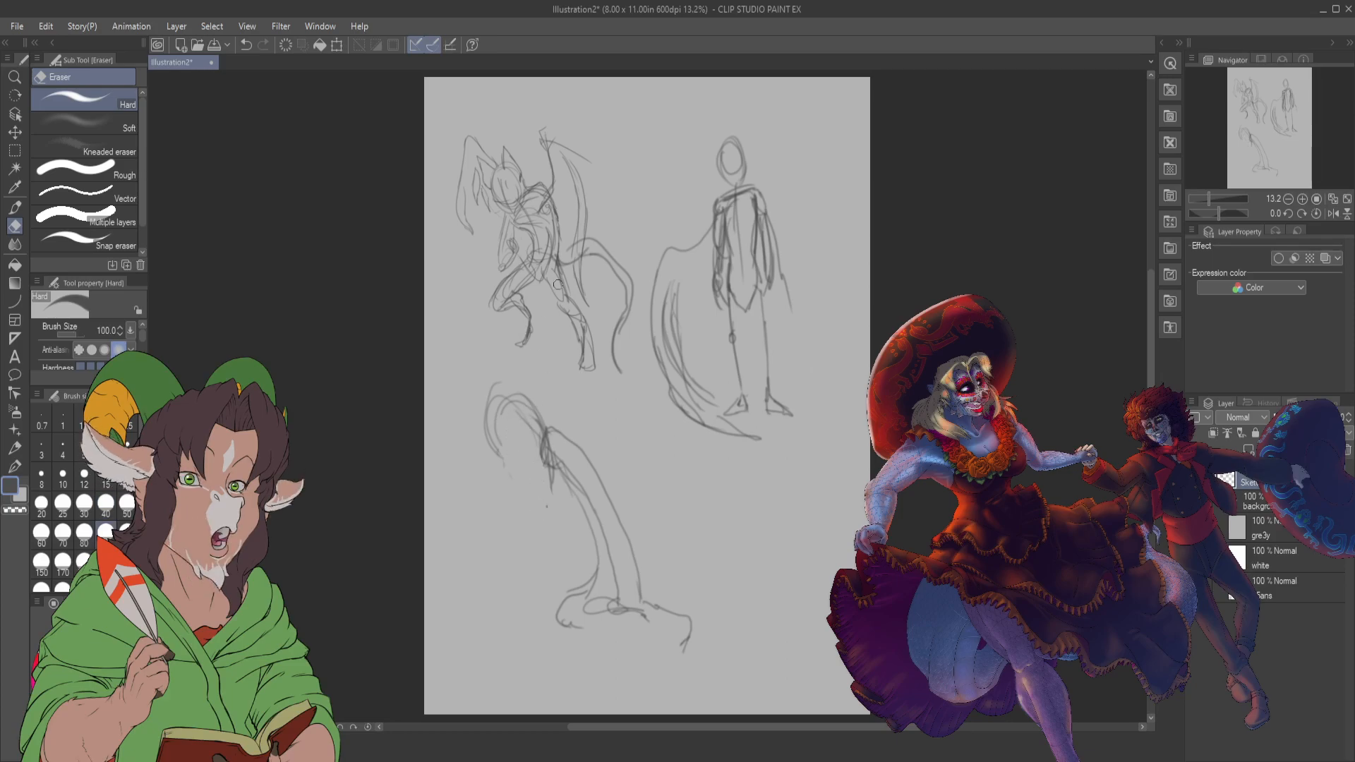
scroll(468, 99, "up", 4)
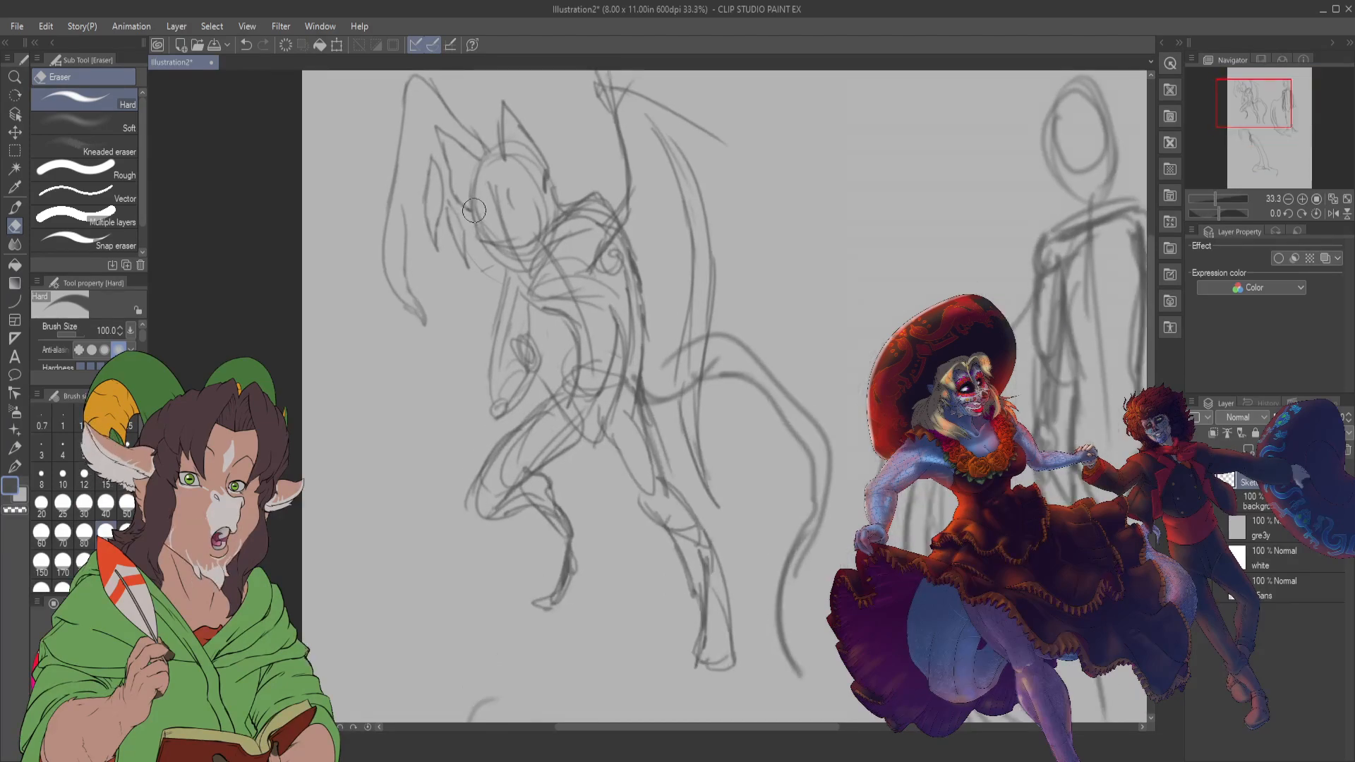
scroll(494, 222, "up", 1)
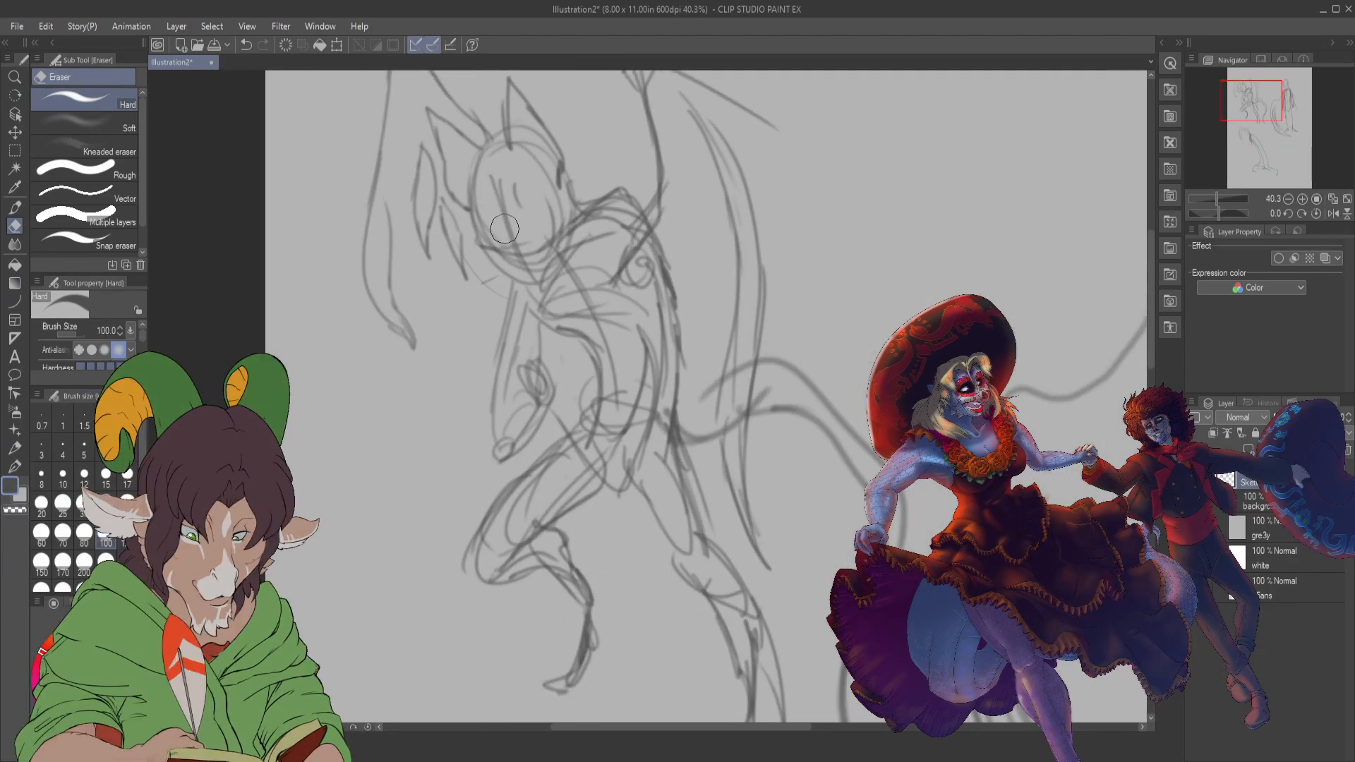
left_click_drag(505, 228, 485, 201)
left_click_drag(544, 269, 543, 212)
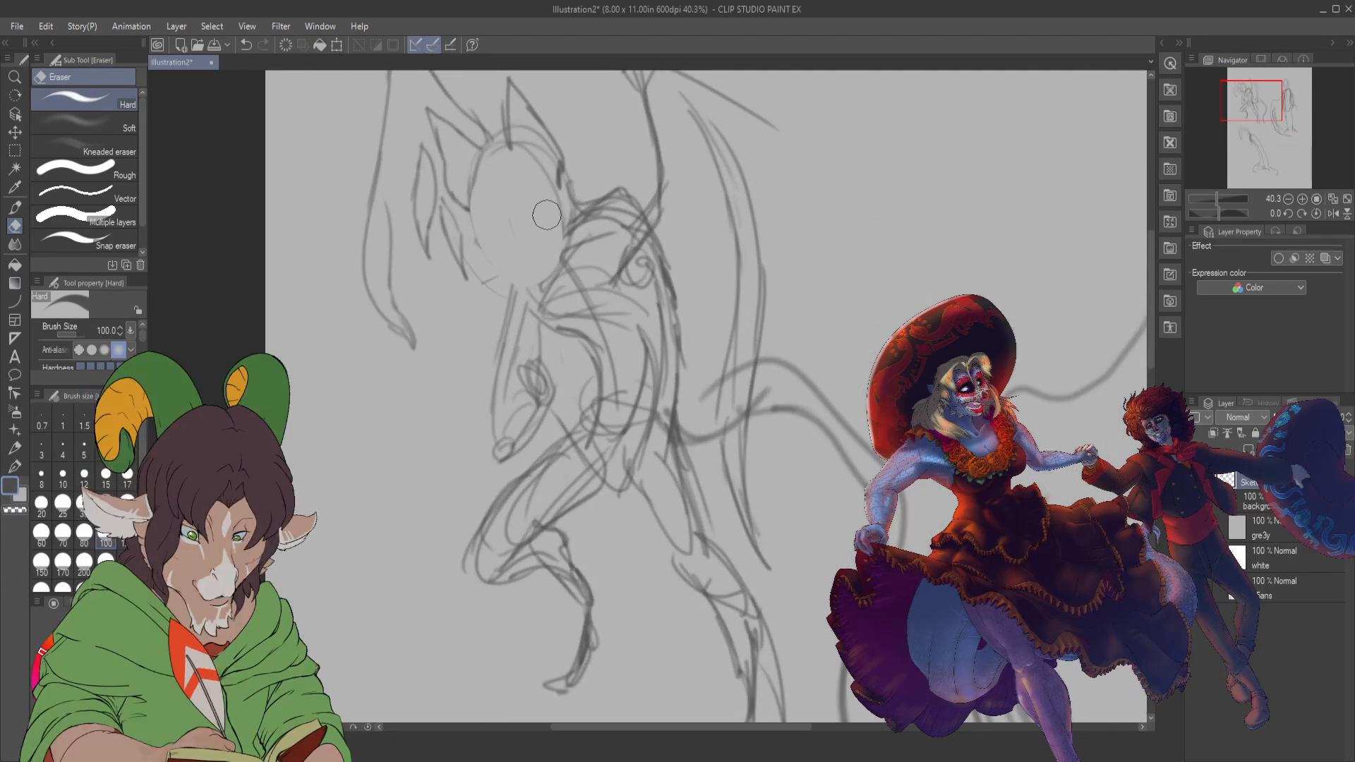
- Draw the winged figure's angled brows and near eye with the K Hard 2 brush at size 15
key("b")
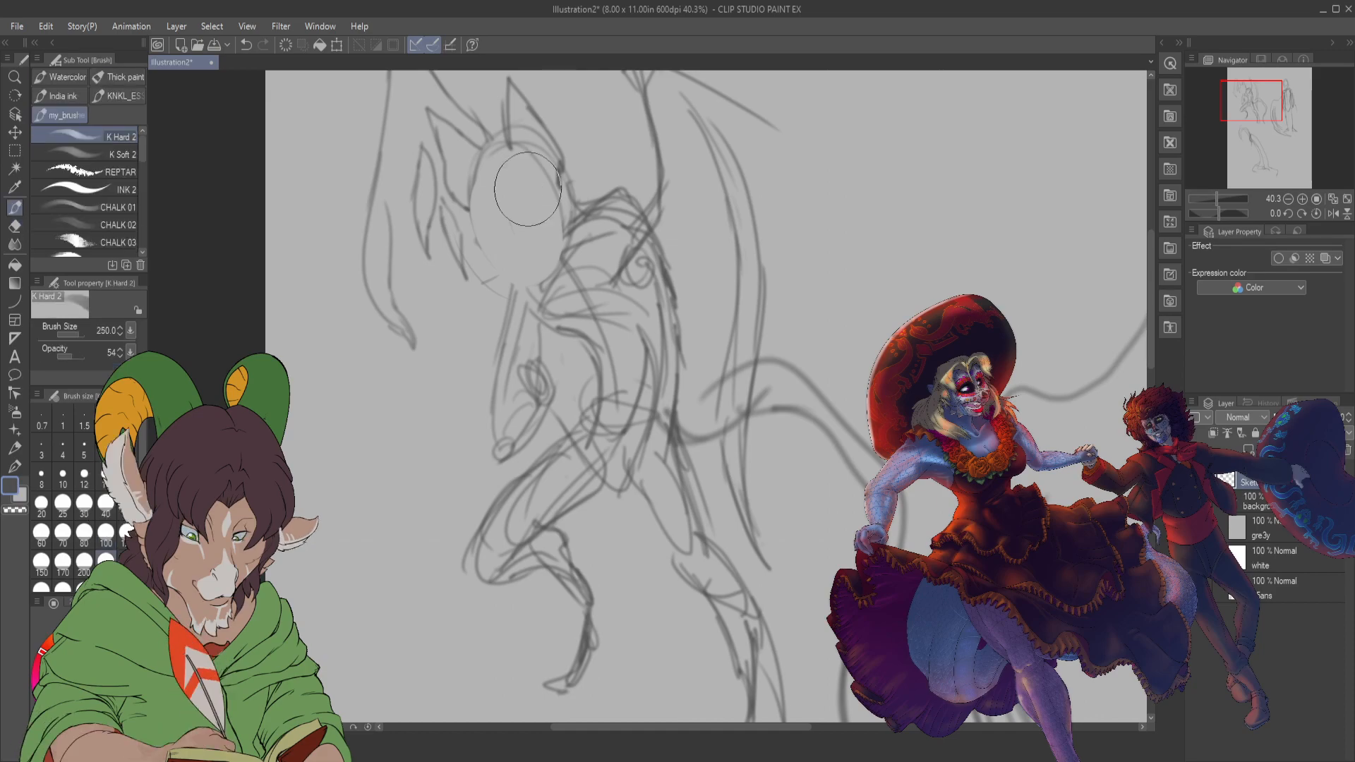
left_click(106, 477)
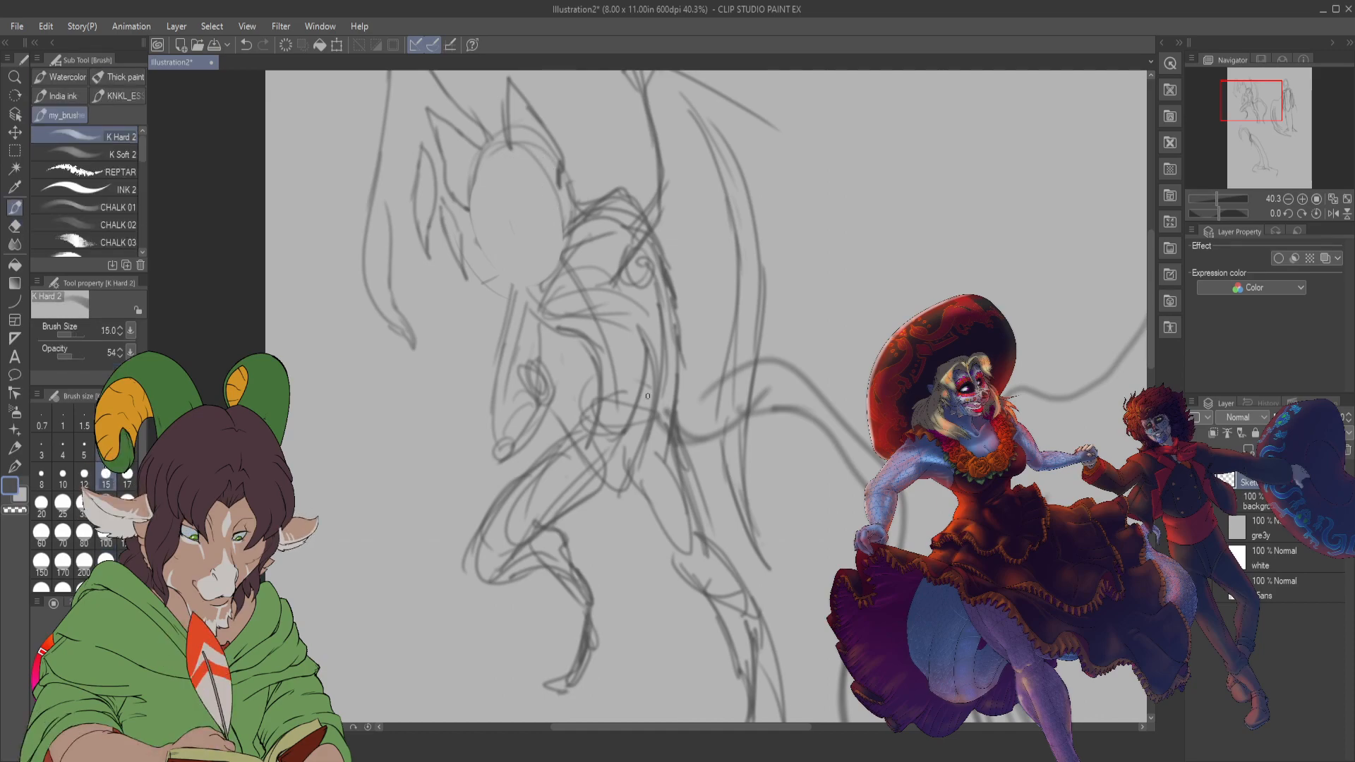
scroll(481, 215, "up", 5)
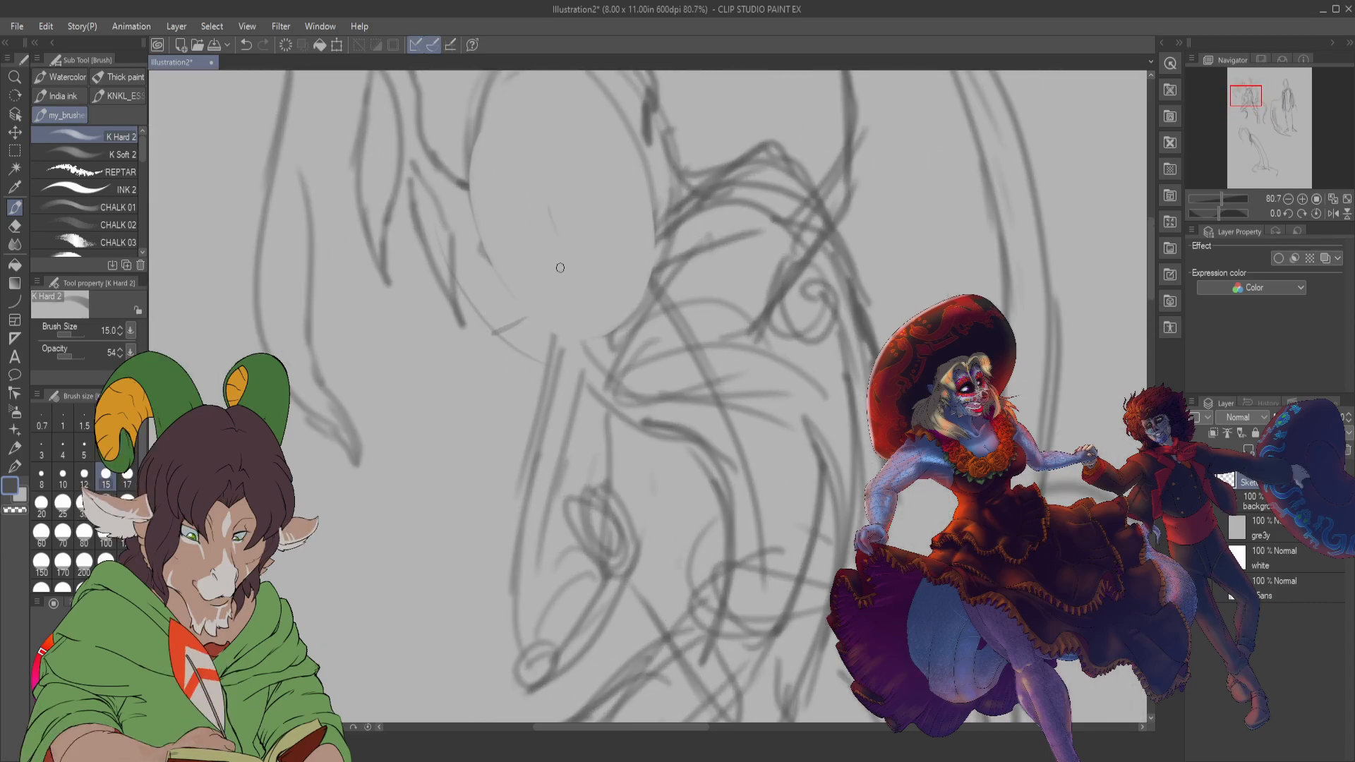
left_click_drag(501, 257, 525, 235)
mouse_move(509, 178)
left_mouse_down()
mouse_move(533, 250)
mouse_move(570, 234)
mouse_move(562, 248)
left_mouse_up()
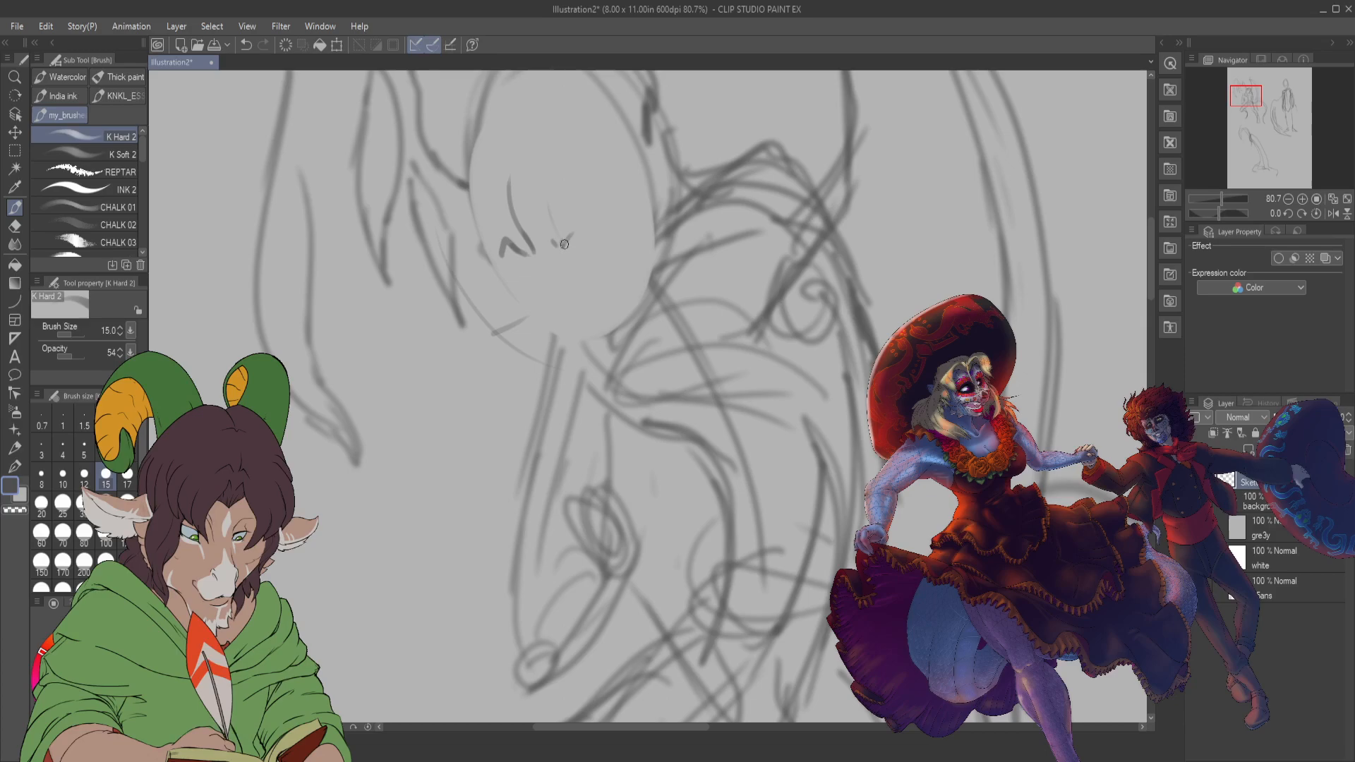
mouse_move(575, 266)
left_mouse_down()
mouse_move(578, 252)
mouse_move(613, 238)
mouse_move(577, 279)
left_mouse_up()
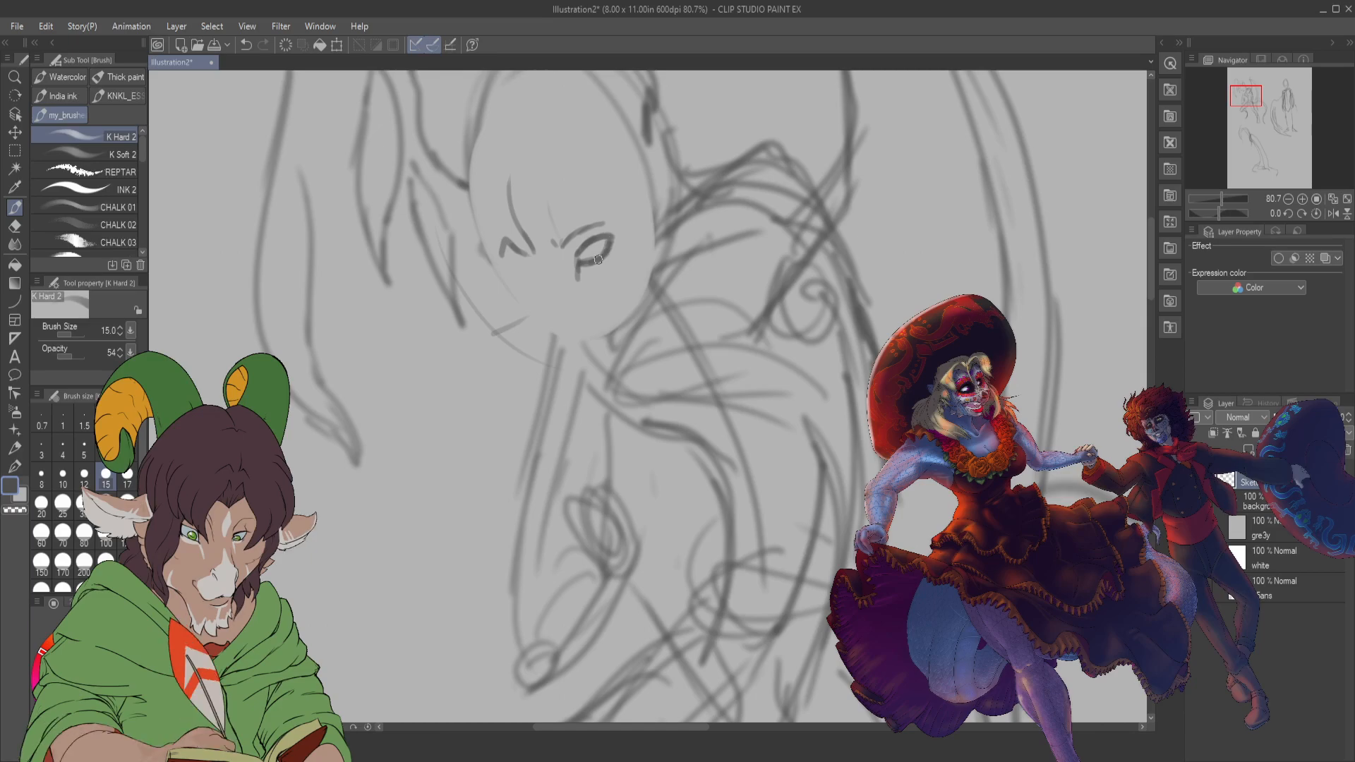
- Reduce the brush size to 6 and draw the winged figure's far eye, nose bridge and small heart-shaped muzzle
key("bracketleft")
key("bracketleft")
key("bracketleft")
key("bracketleft")
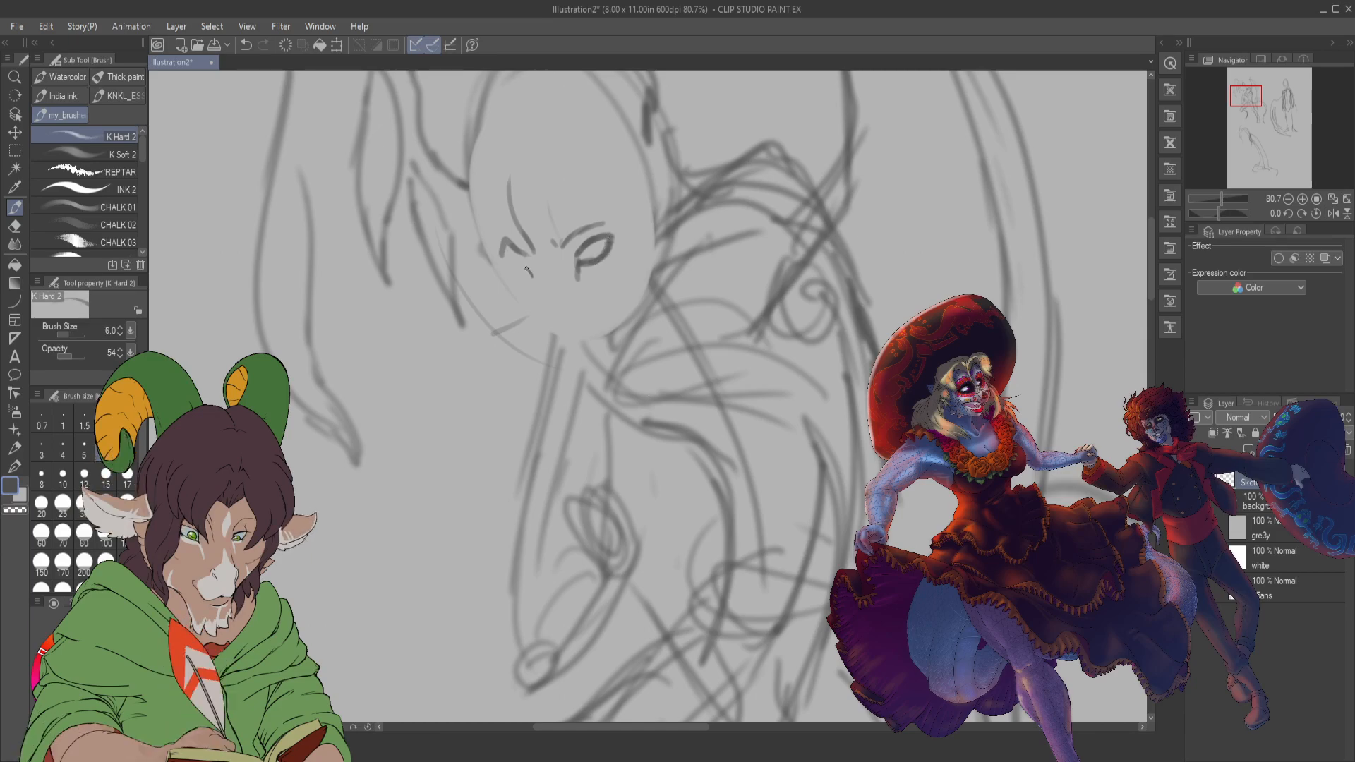
left_click_drag(522, 271, 559, 303)
left_click_drag(541, 303, 551, 317)
left_click_drag(564, 300, 569, 312)
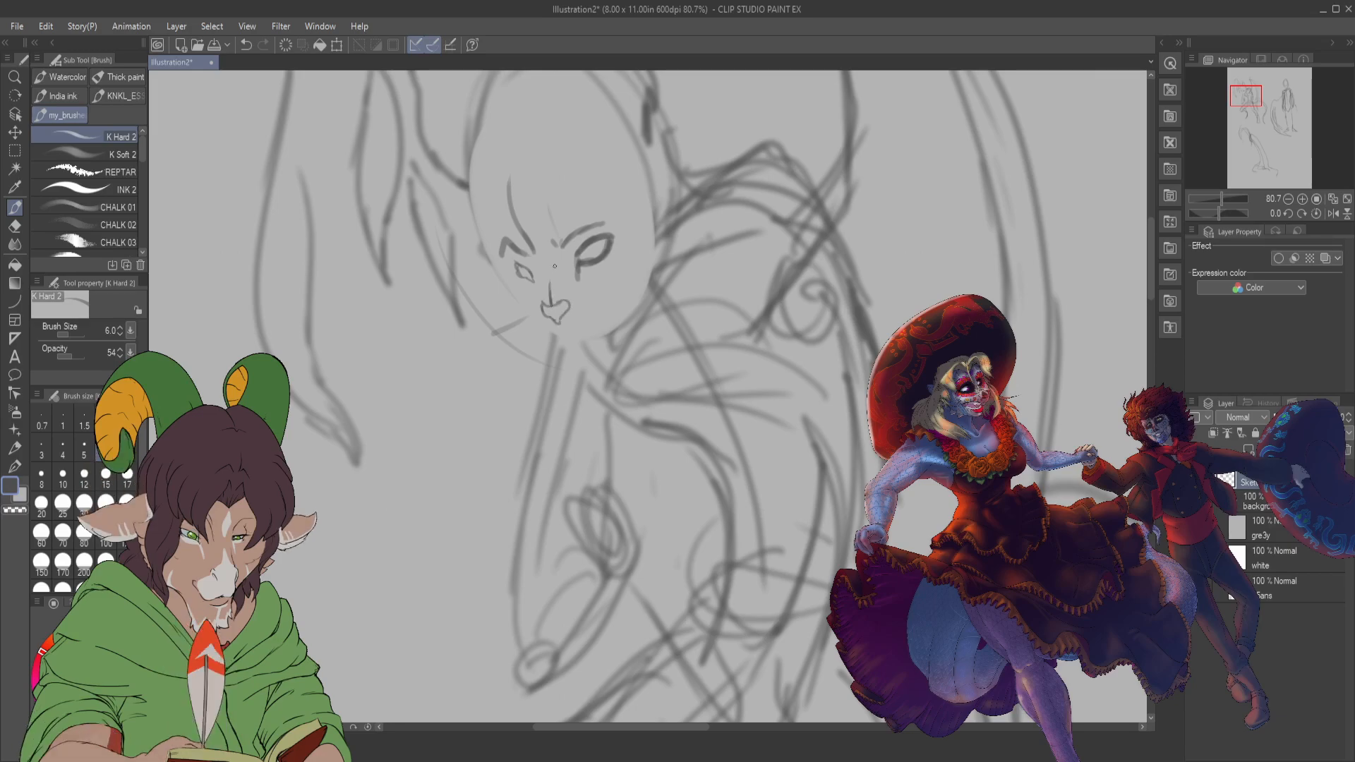
left_click_drag(541, 272, 566, 280)
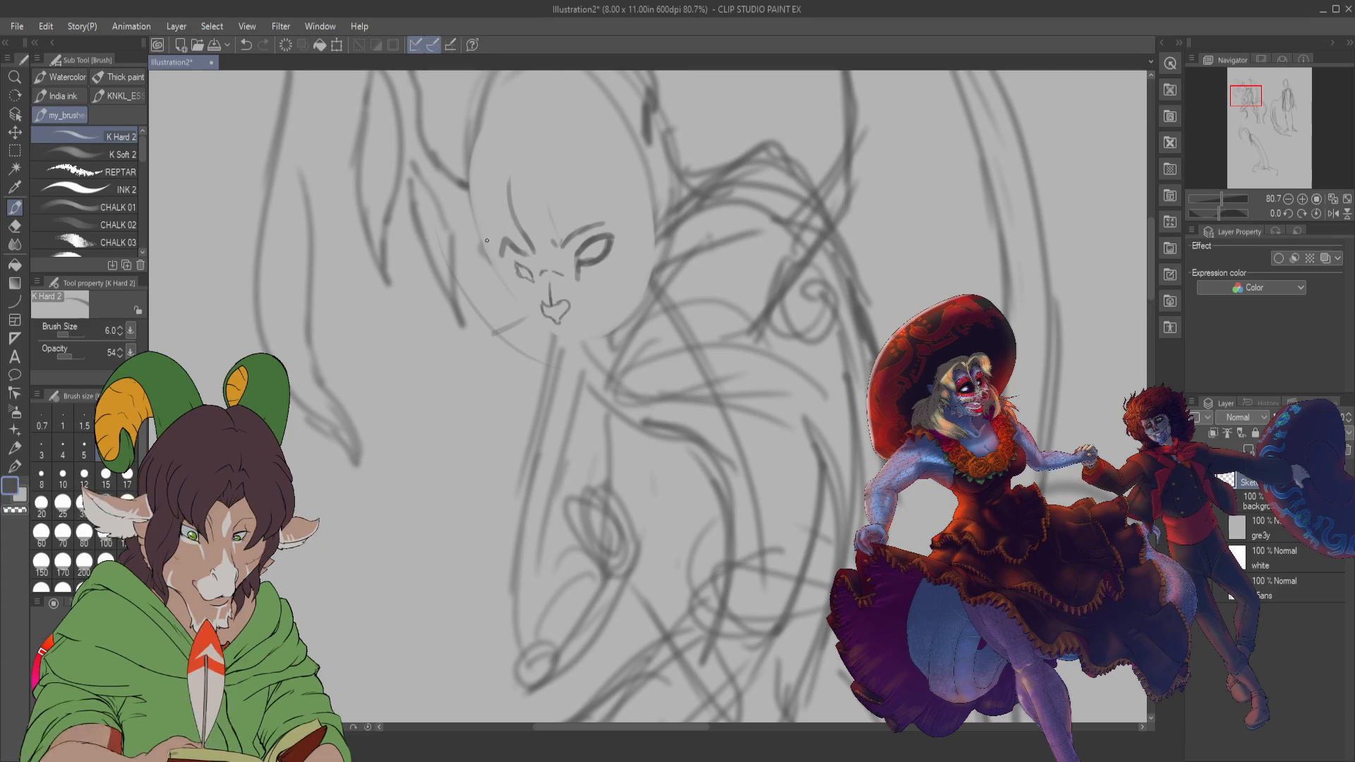
- Define the far edge of the winged figure's face and add curved lines rising from the brows across the forehead
left_click_drag(487, 240, 491, 256)
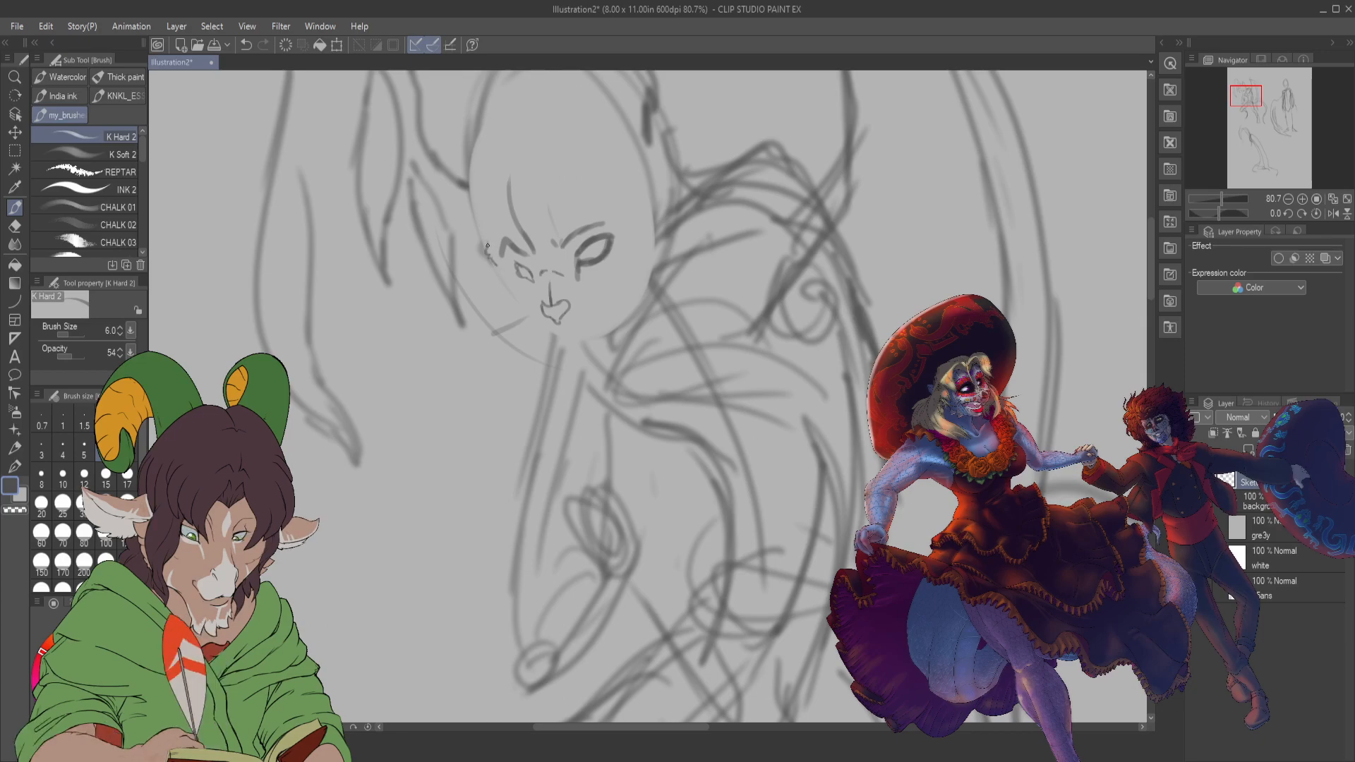
left_click_drag(487, 247, 485, 158)
left_click_drag(553, 244, 542, 182)
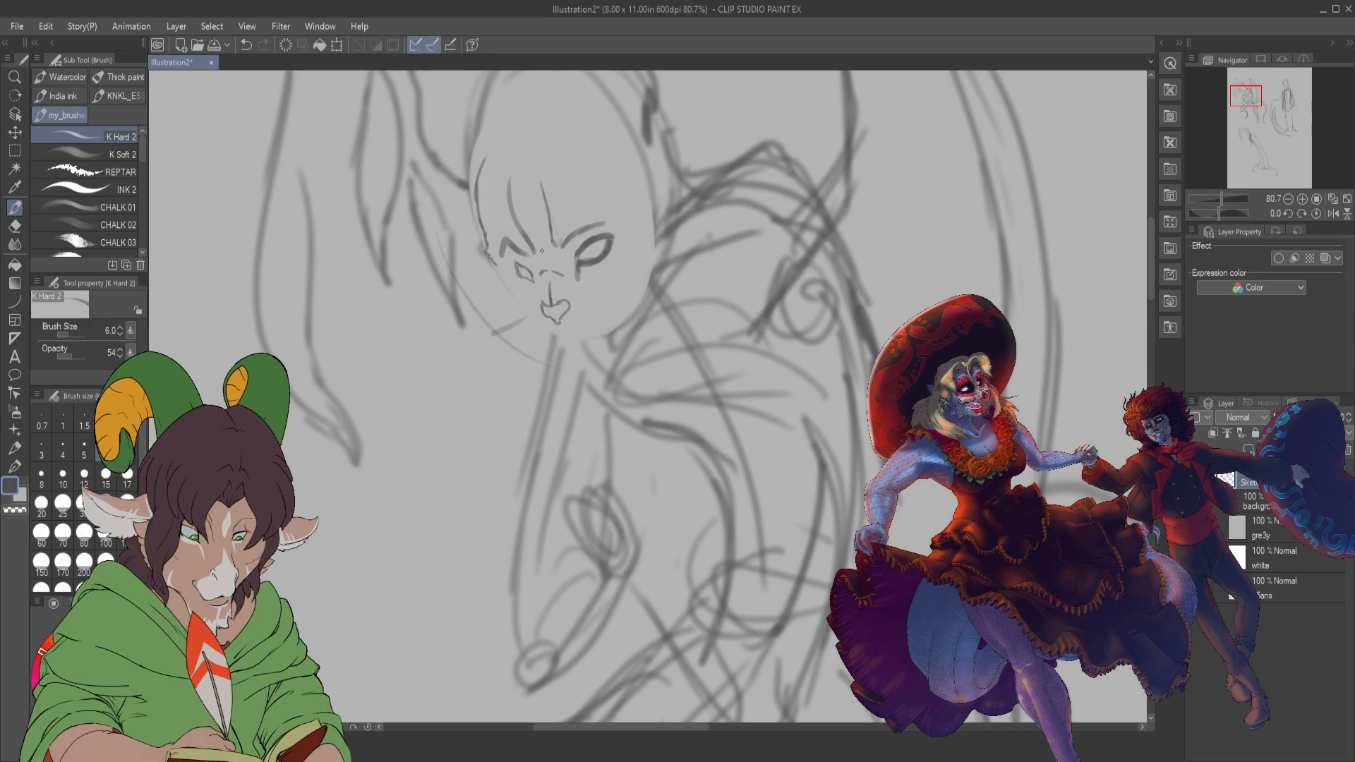
left_click_drag(534, 247, 521, 176)
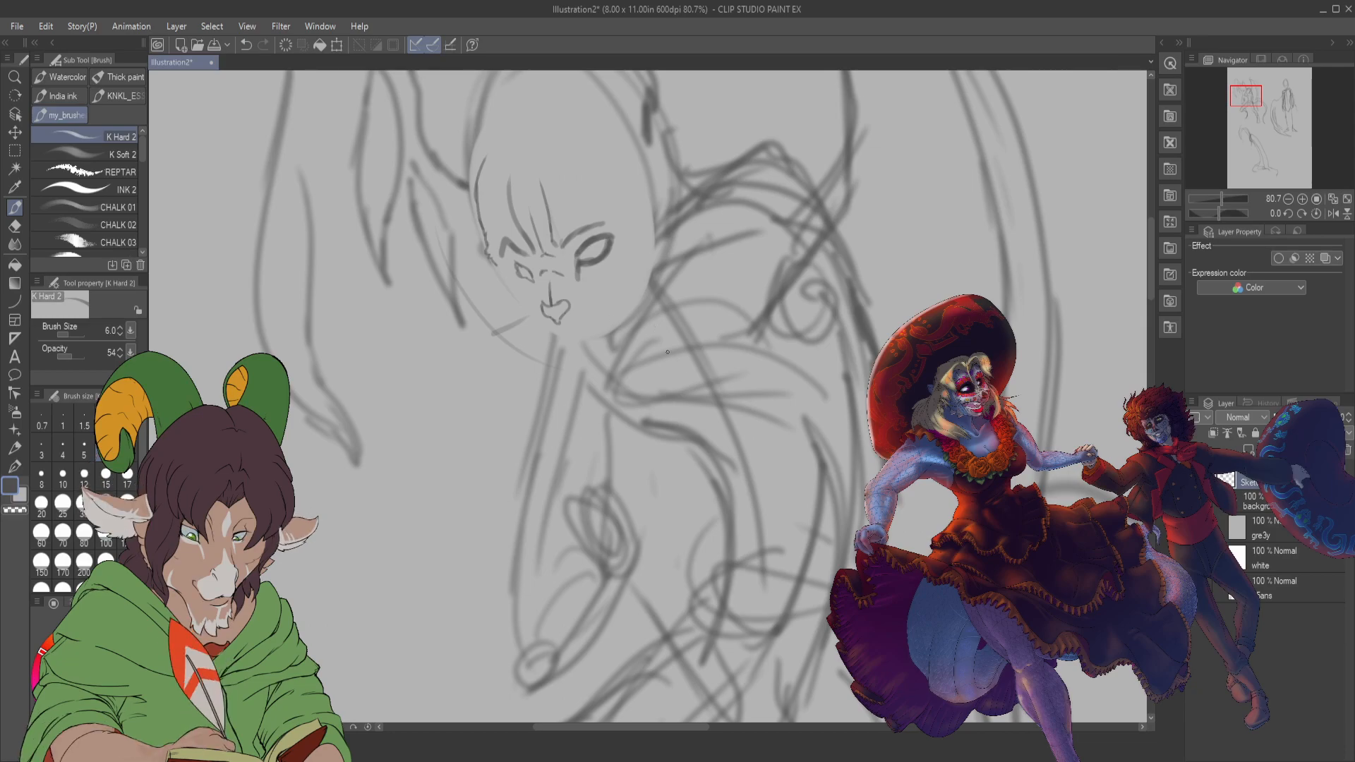
- Erase the winged figure's near eye and redraw it smaller and narrower with the K Hard 2 brush at size 6
key("e")
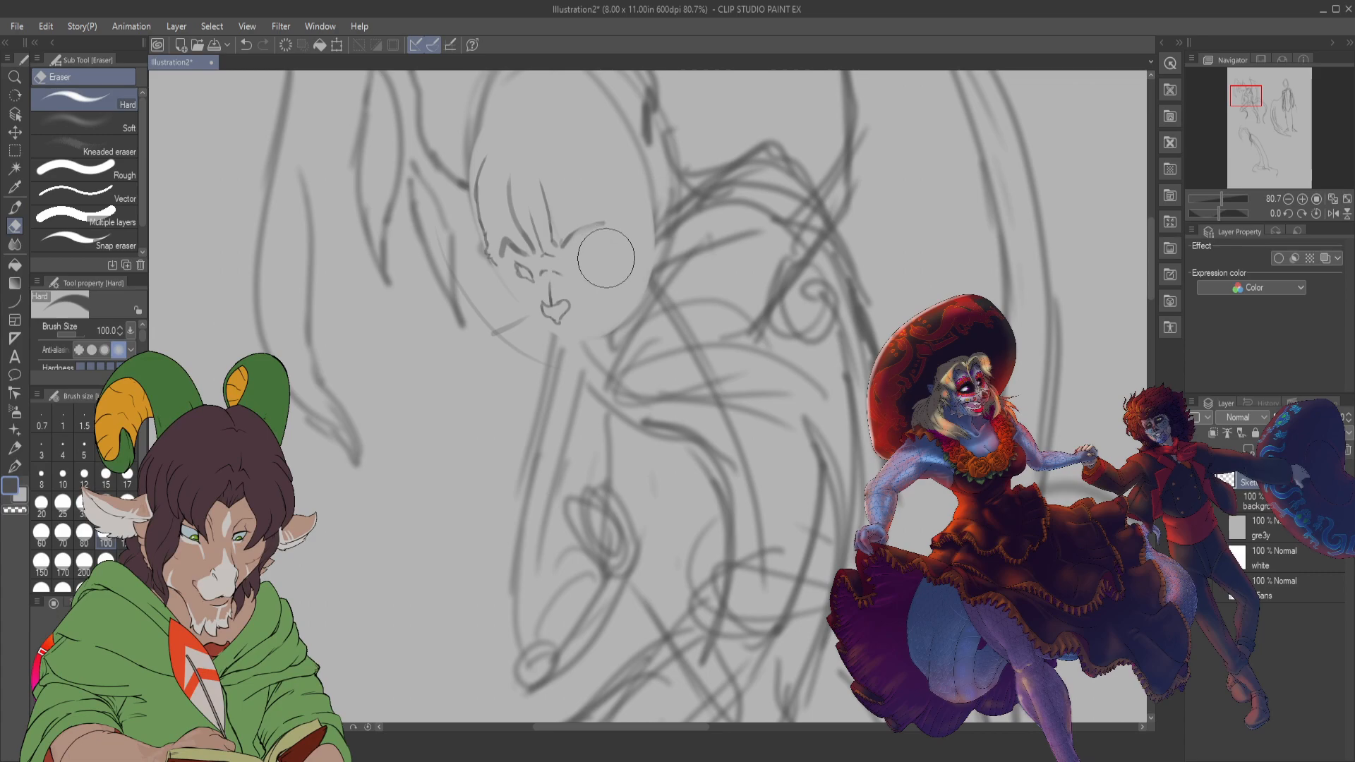
key("b")
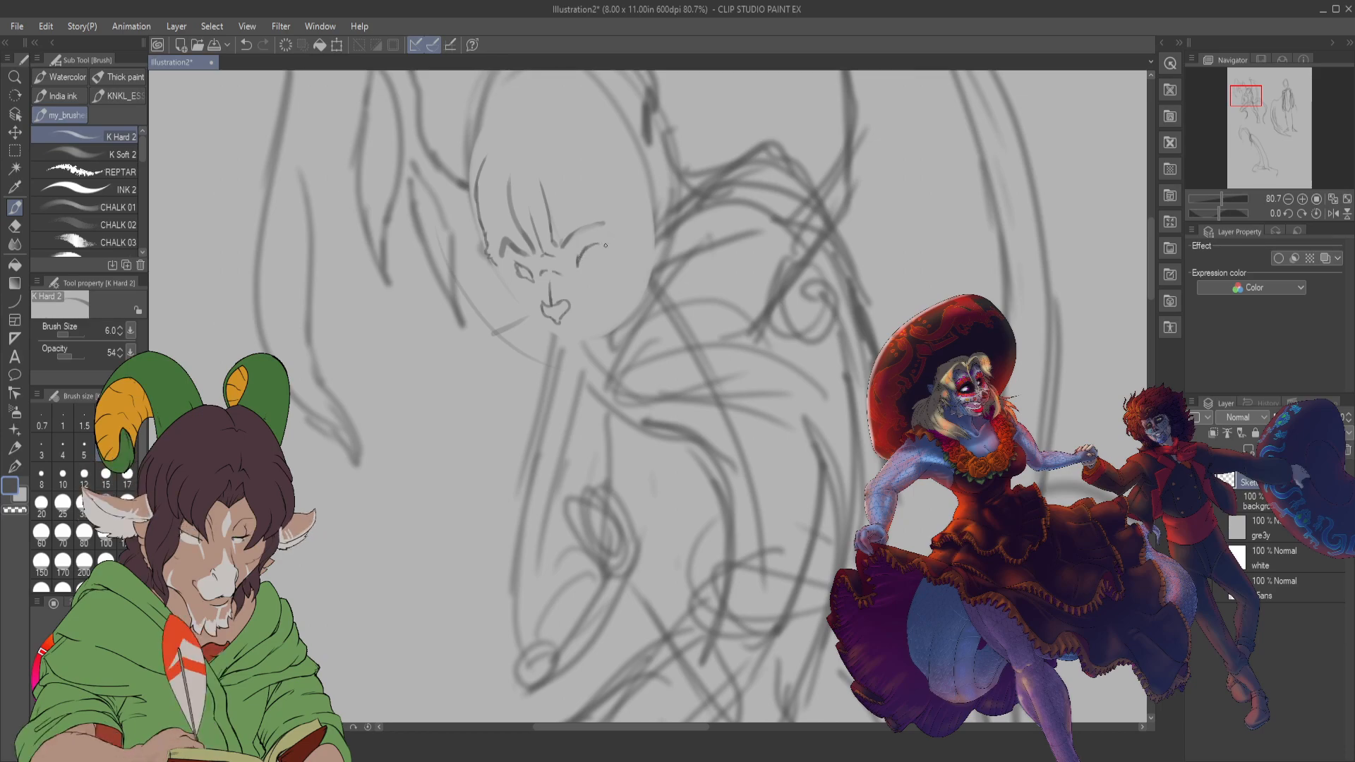
mouse_move(578, 266)
left_mouse_down()
mouse_move(608, 241)
mouse_move(586, 266)
left_mouse_up()
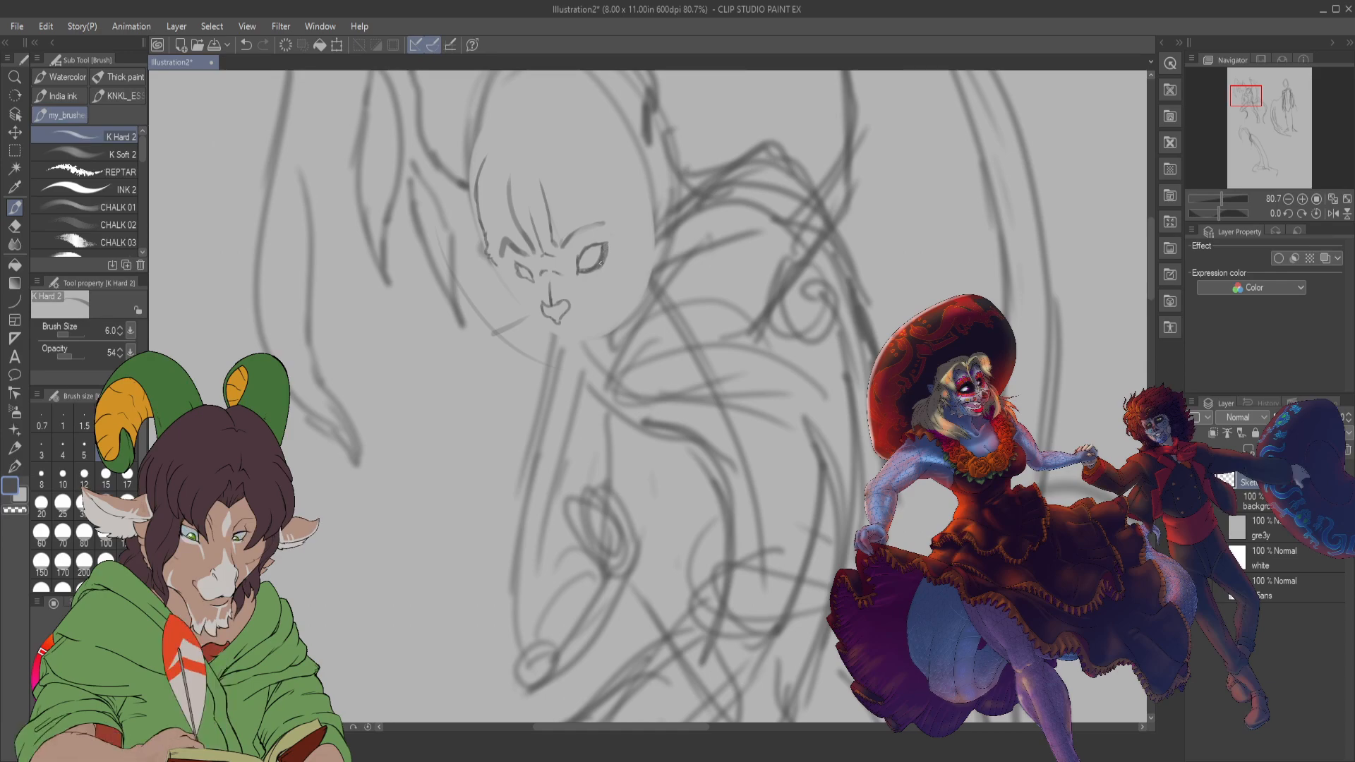
- Erase the figure's brows and far eye, and redraw the far eye with its brow and the far face edge
key("e")
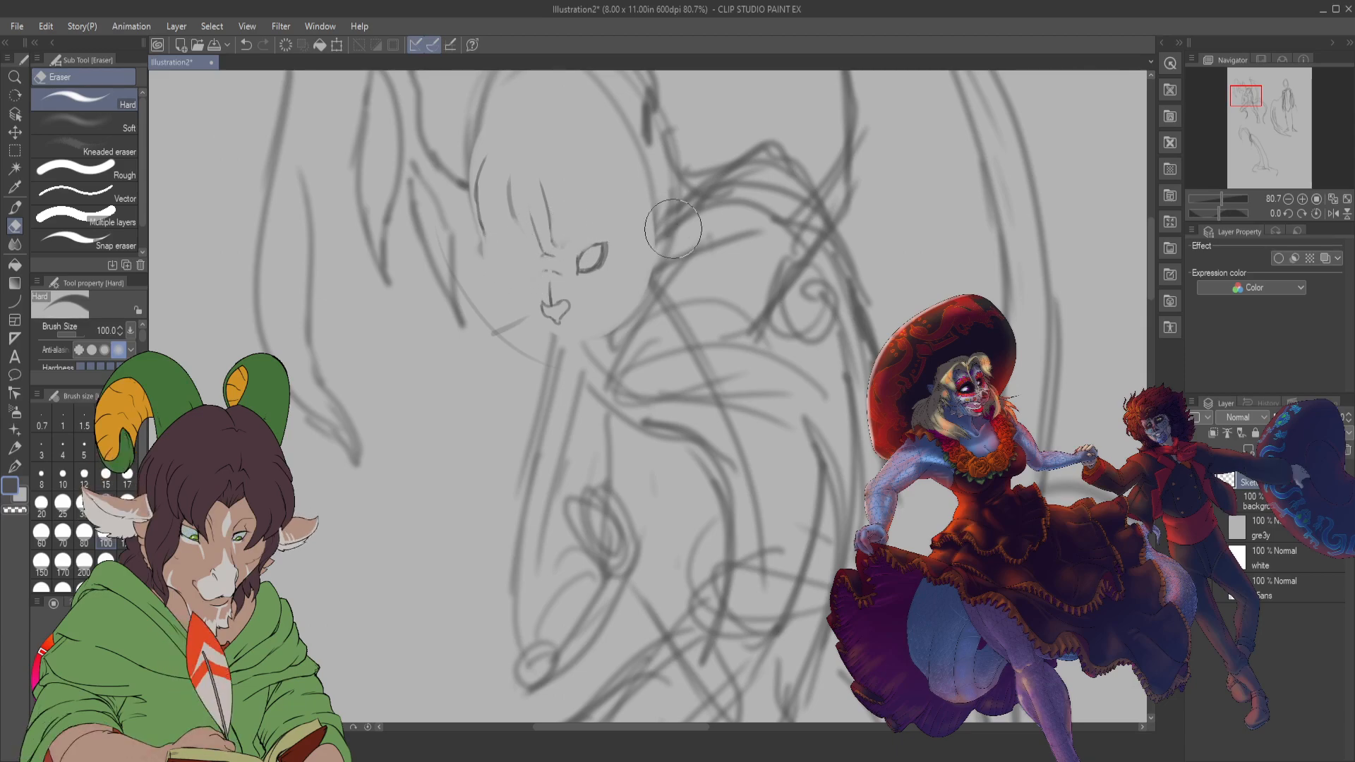
key("b")
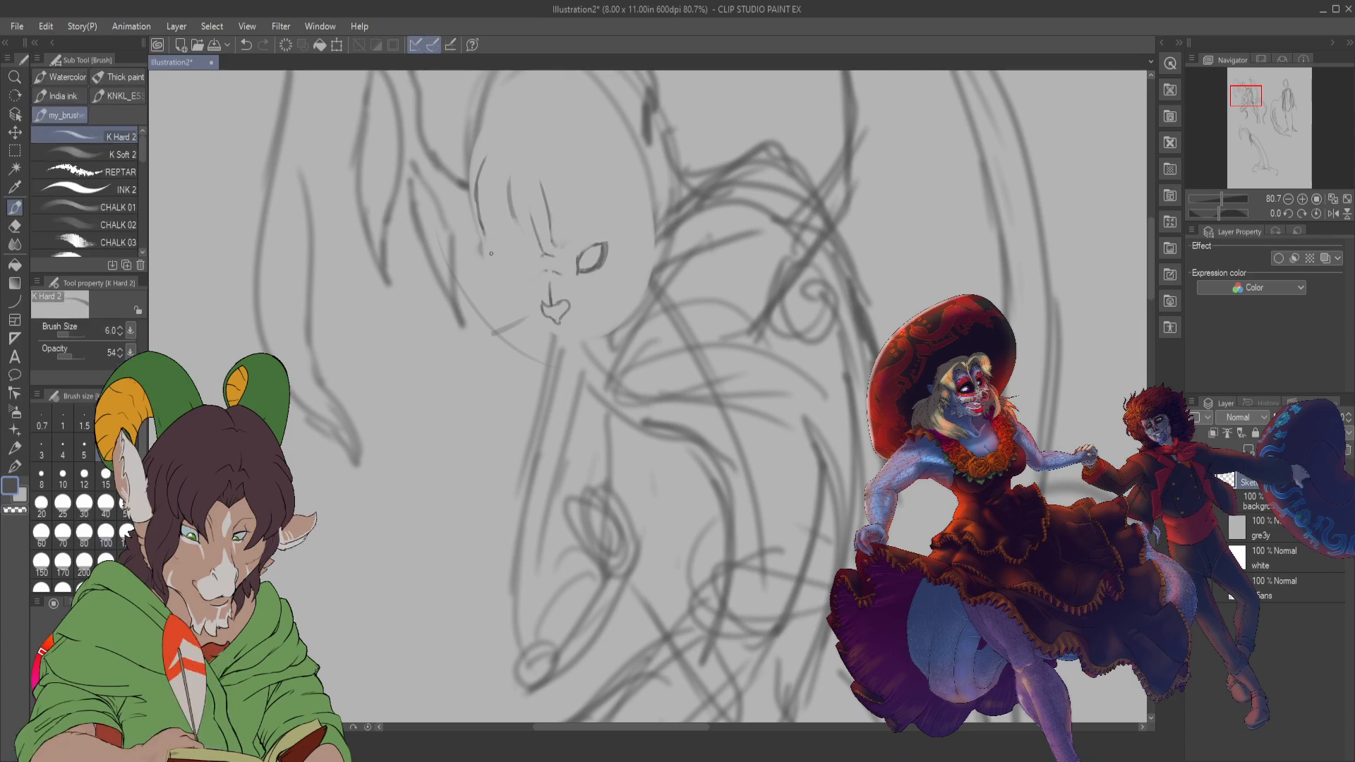
left_click_drag(487, 249, 509, 282)
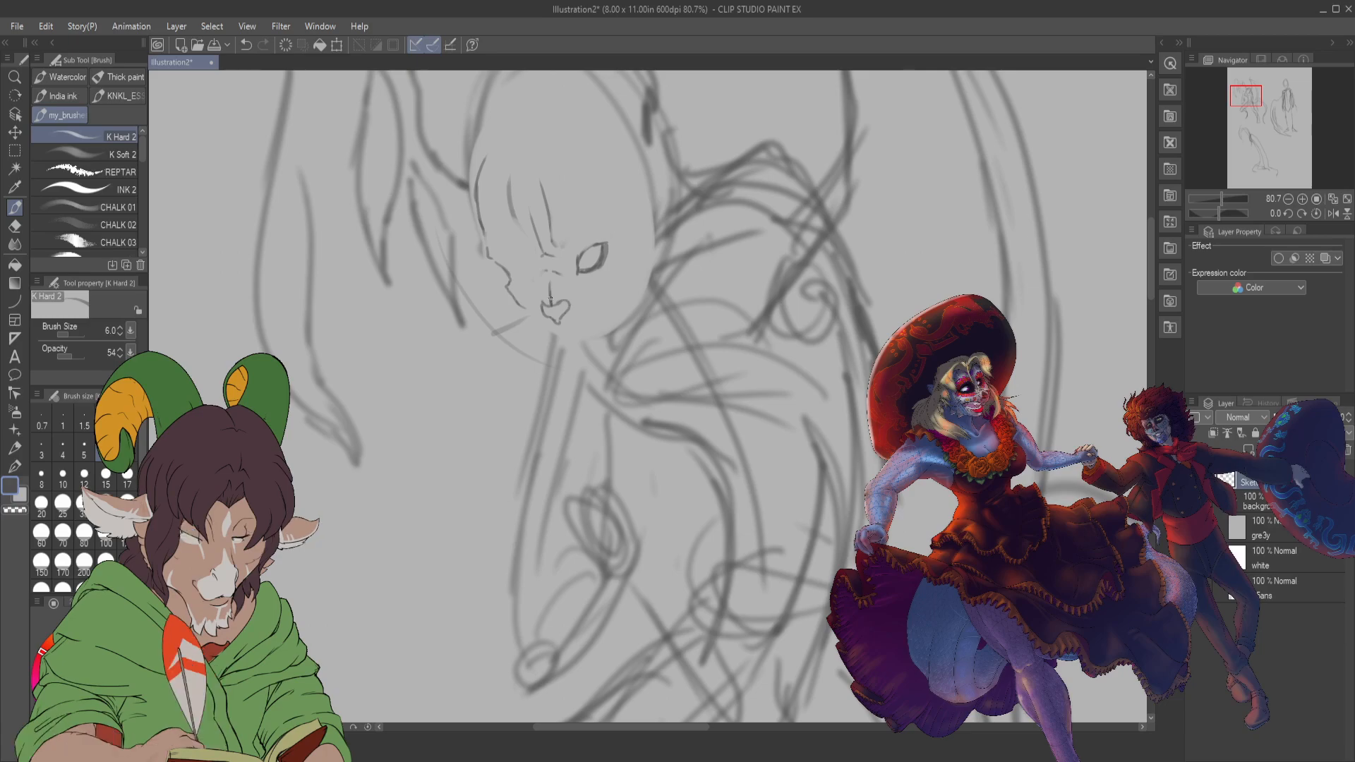
left_click_drag(498, 260, 523, 265)
left_click_drag(523, 269, 518, 266)
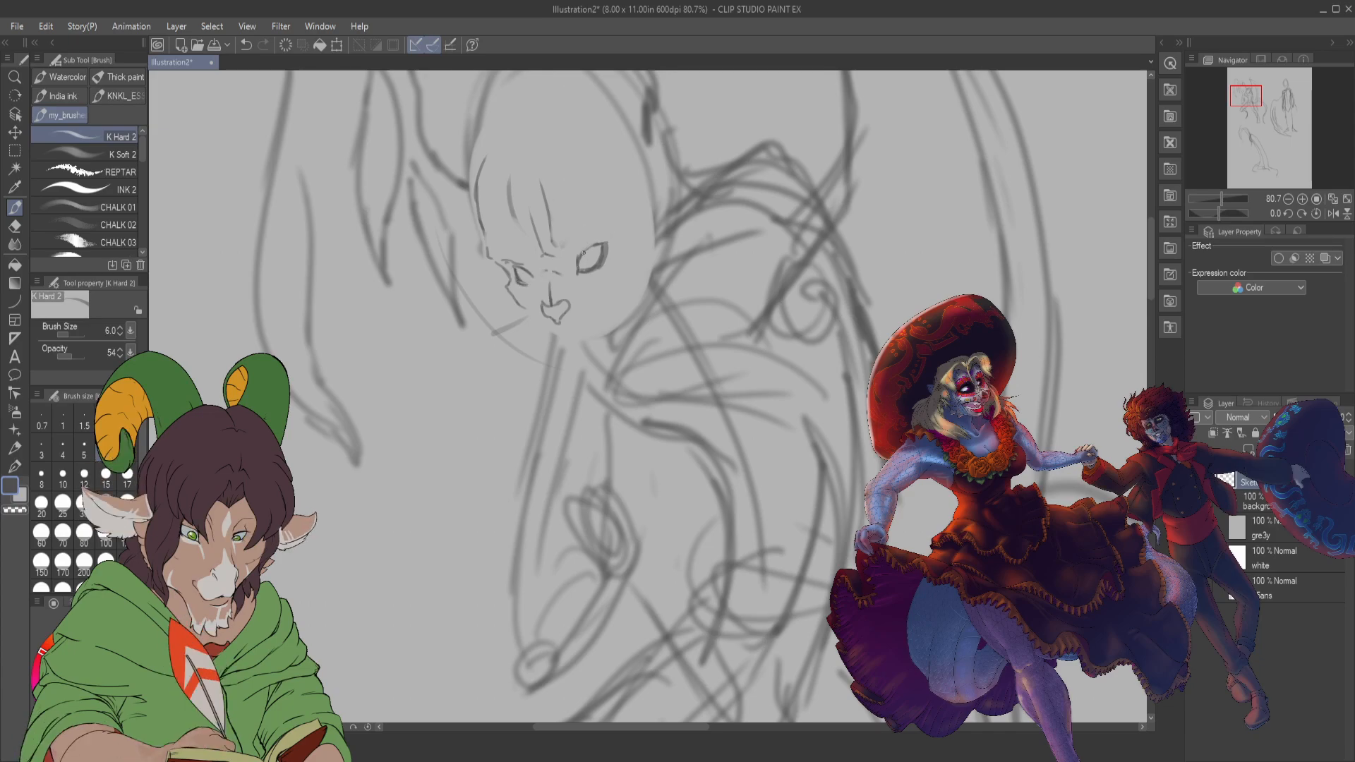
- Draw the curved lip lines beneath the heart-shaped nose and the sides of the figure's muzzle
scroll(579, 242, "up", 1)
scroll(579, 242, "up", 1)
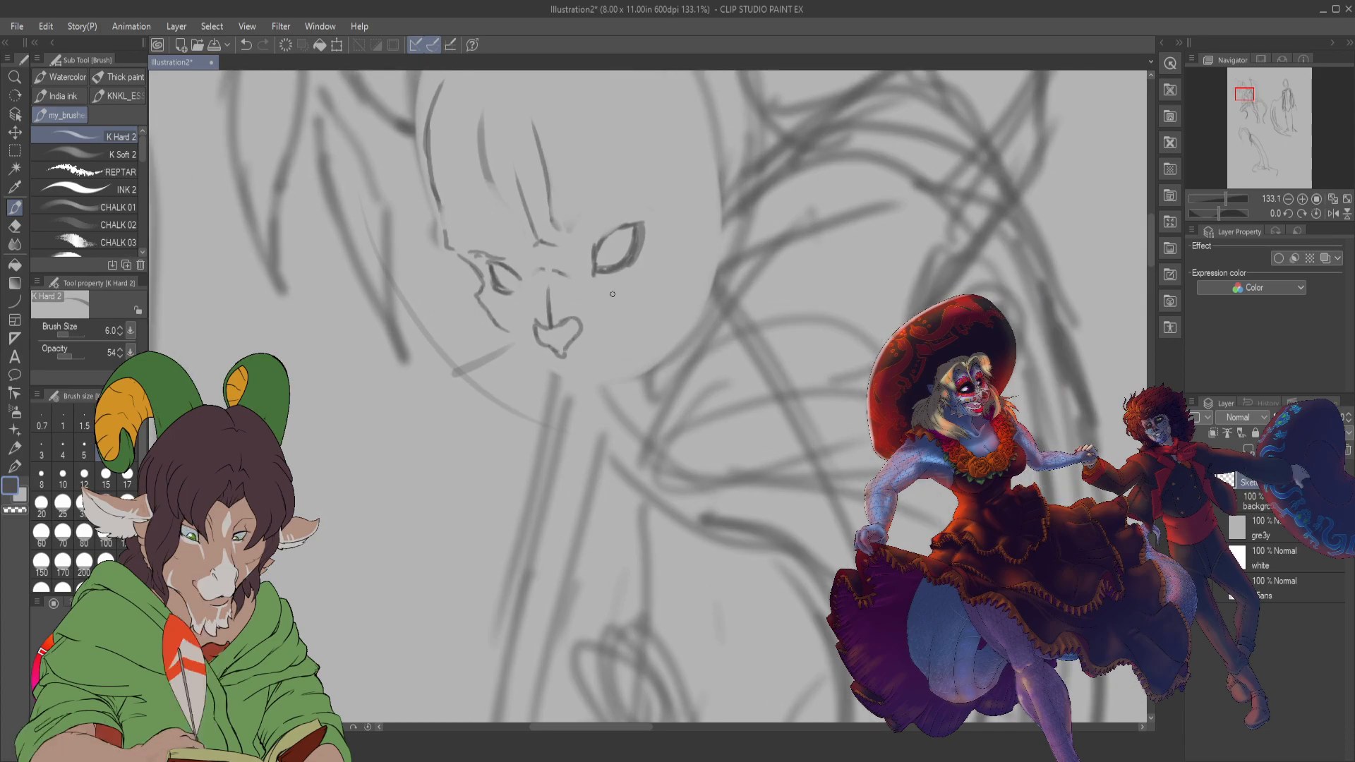
mouse_move(564, 355)
left_mouse_down()
mouse_move(573, 369)
mouse_move(595, 363)
left_mouse_up()
left_click_drag(542, 358, 566, 368)
mouse_move(524, 327)
left_mouse_down()
mouse_move(592, 363)
mouse_move(620, 349)
left_mouse_up()
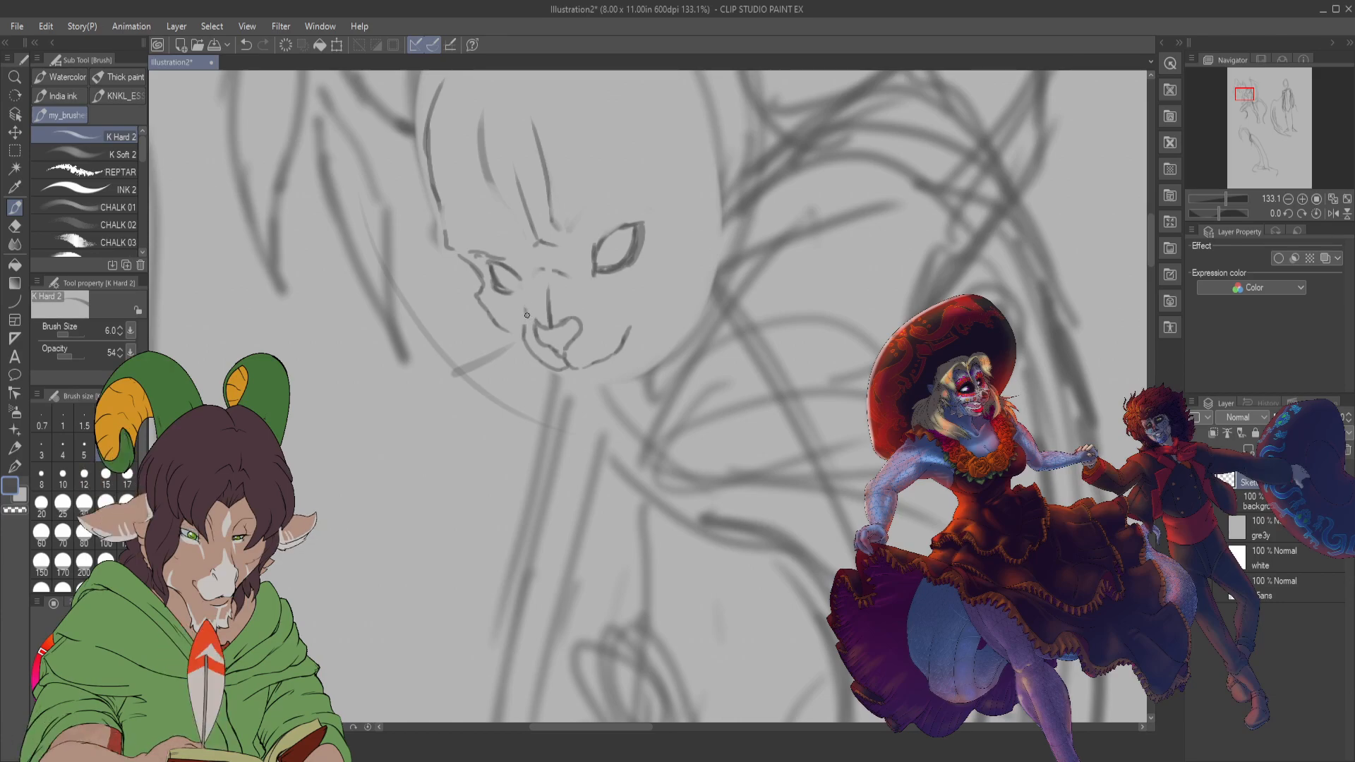
mouse_move(526, 317)
left_mouse_down()
mouse_move(539, 275)
mouse_move(567, 277)
mouse_move(579, 308)
mouse_move(579, 279)
mouse_move(581, 310)
left_mouse_up()
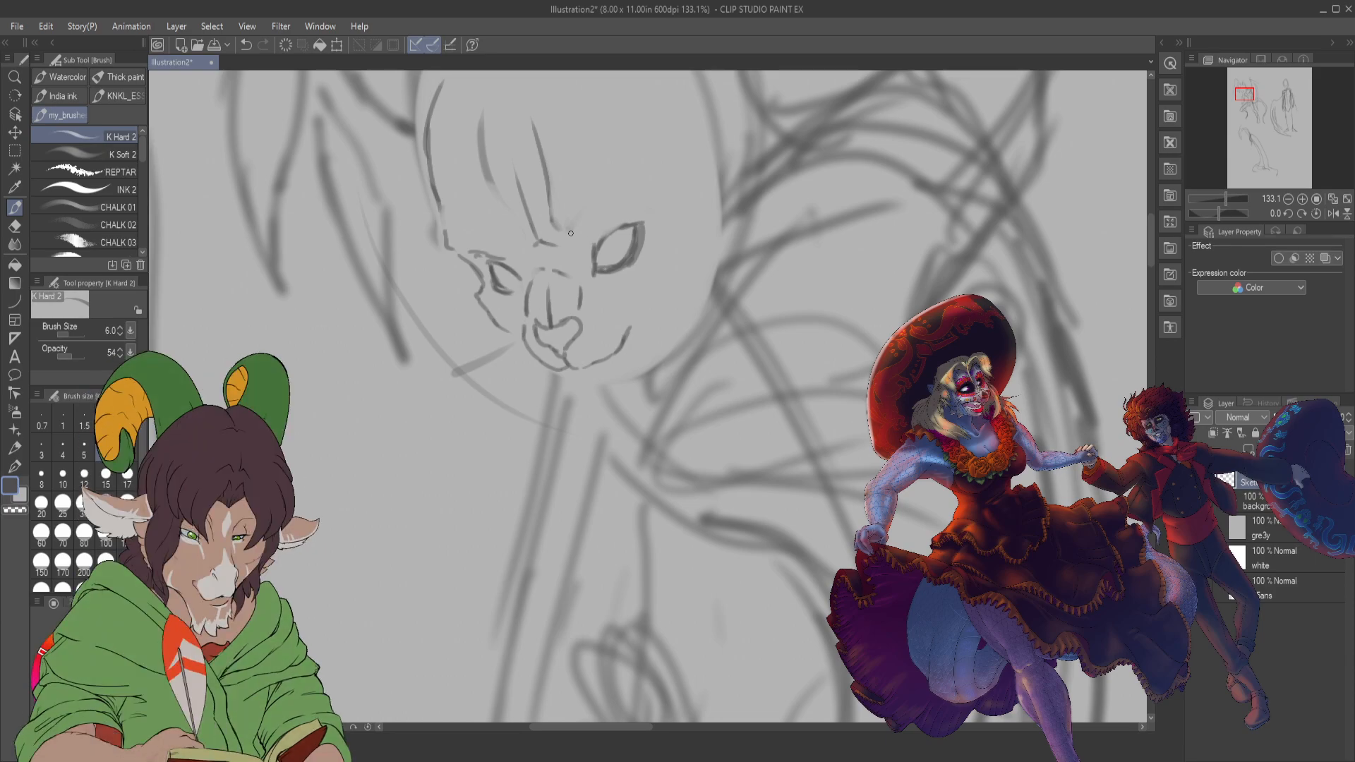
- Add a sharply slanted brow above the near eye and draw pupils in both eyes
left_click_drag(580, 233, 648, 179)
left_click_drag(492, 267, 514, 260)
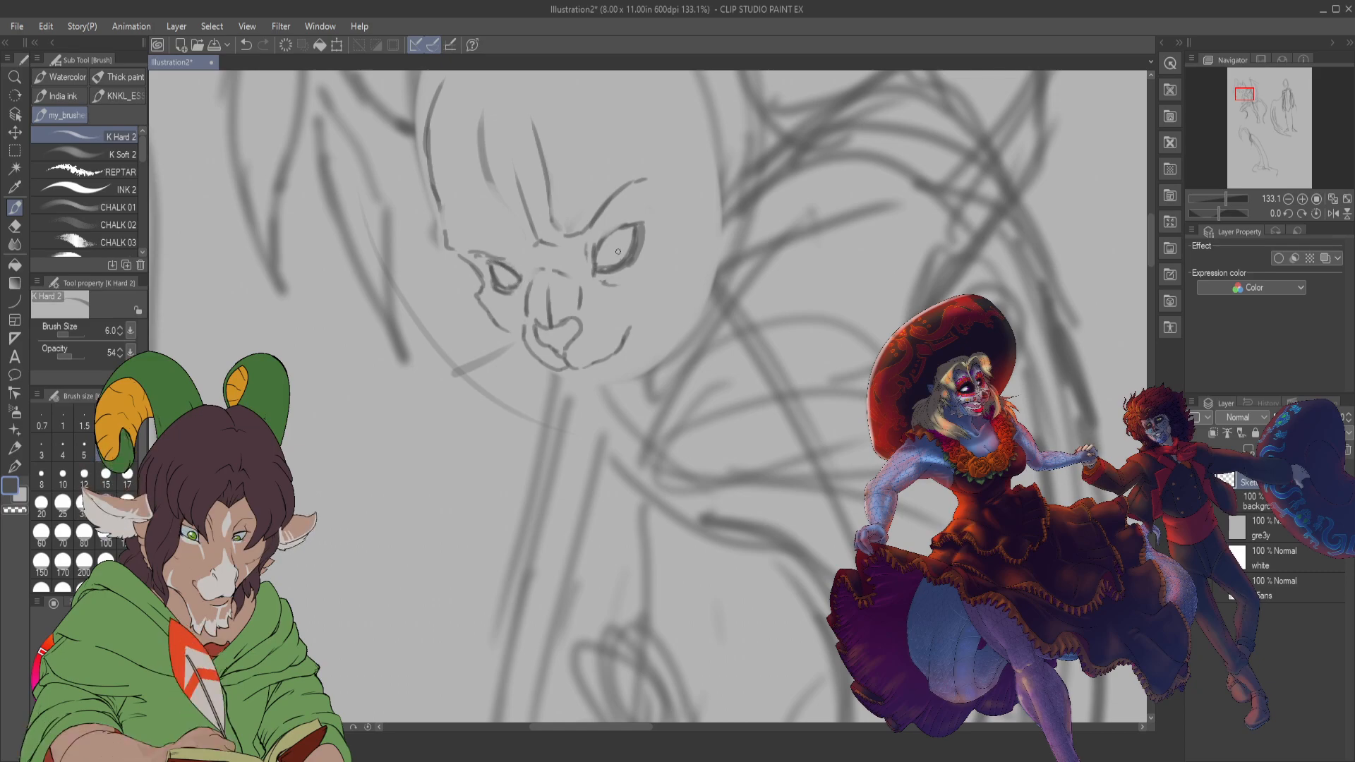
left_click_drag(623, 226, 630, 246)
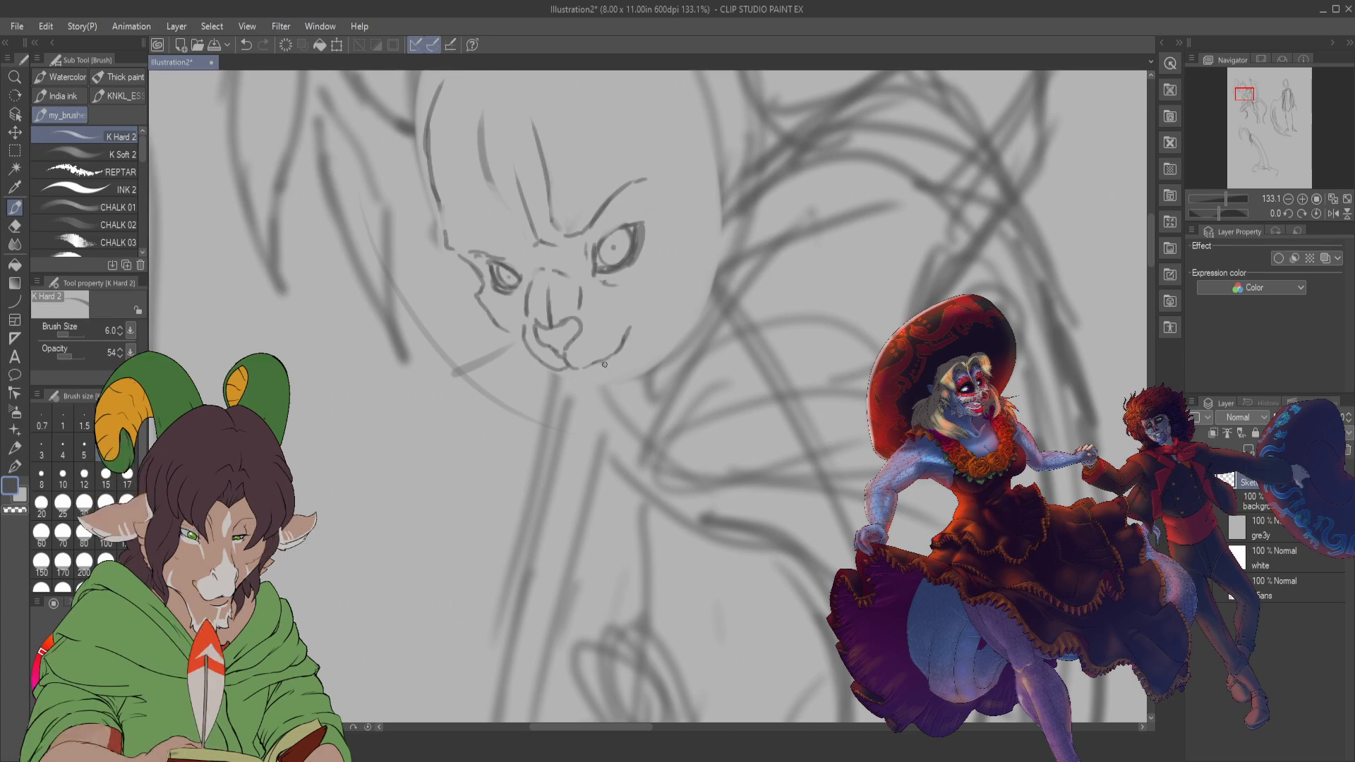
- Draw a long fang in the open mouth, the lower lip below it, and the jagged mouth edge rising toward the near eye
left_click_drag(609, 375, 621, 396)
left_click_drag(615, 350, 624, 384)
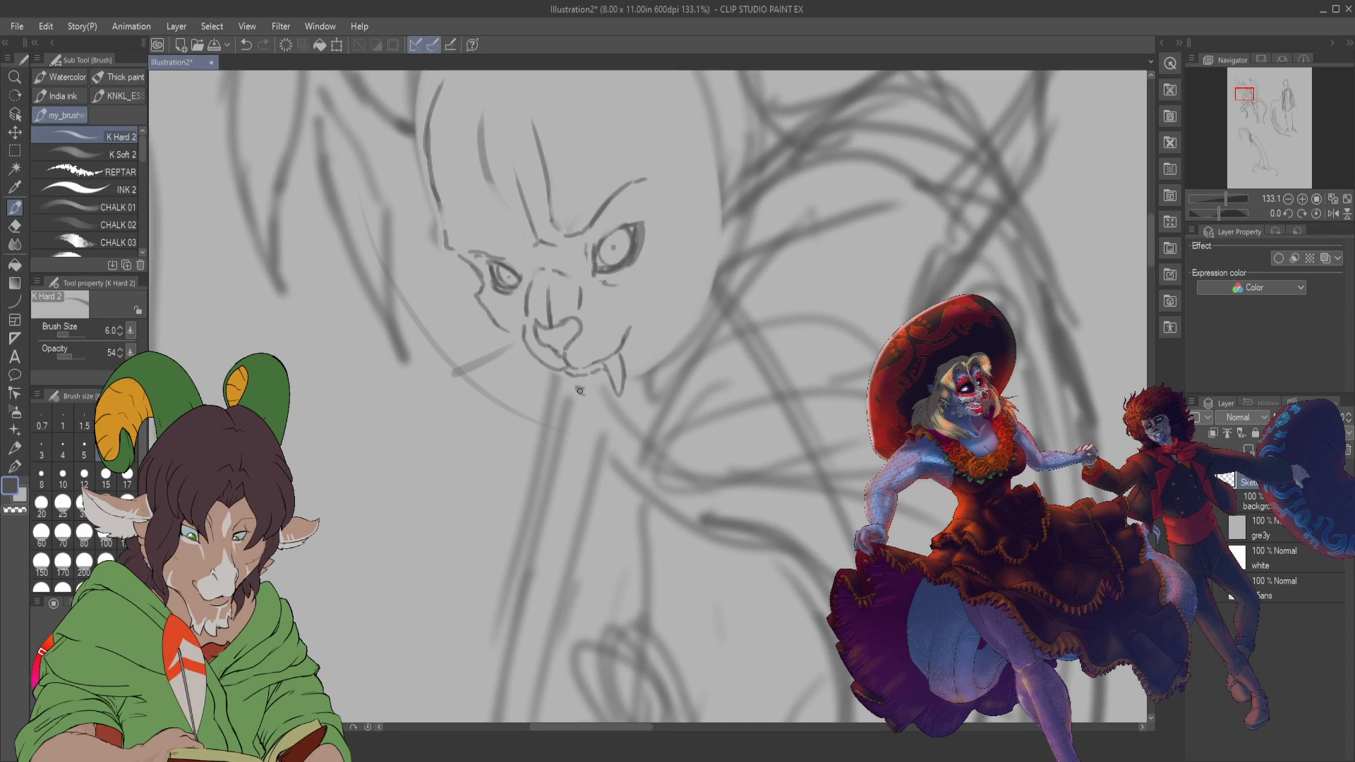
mouse_move(579, 392)
left_mouse_down()
mouse_move(631, 380)
mouse_move(631, 325)
mouse_move(656, 273)
mouse_move(646, 246)
mouse_move(630, 268)
mouse_move(656, 231)
mouse_move(628, 271)
mouse_move(655, 233)
left_mouse_up()
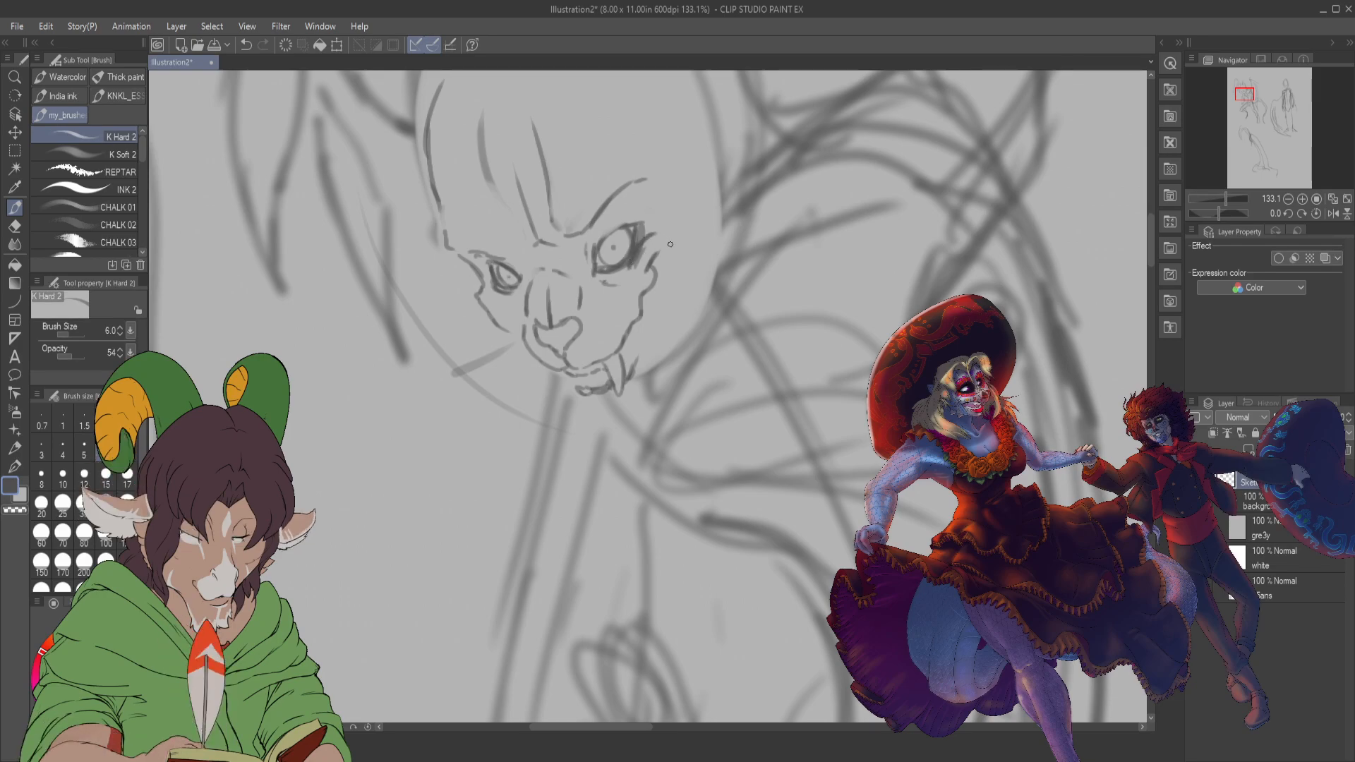
- Outline the near eye heavily in black and clean up inside it with the Hard eraser at size 40, redrawing the pupil
key("c")
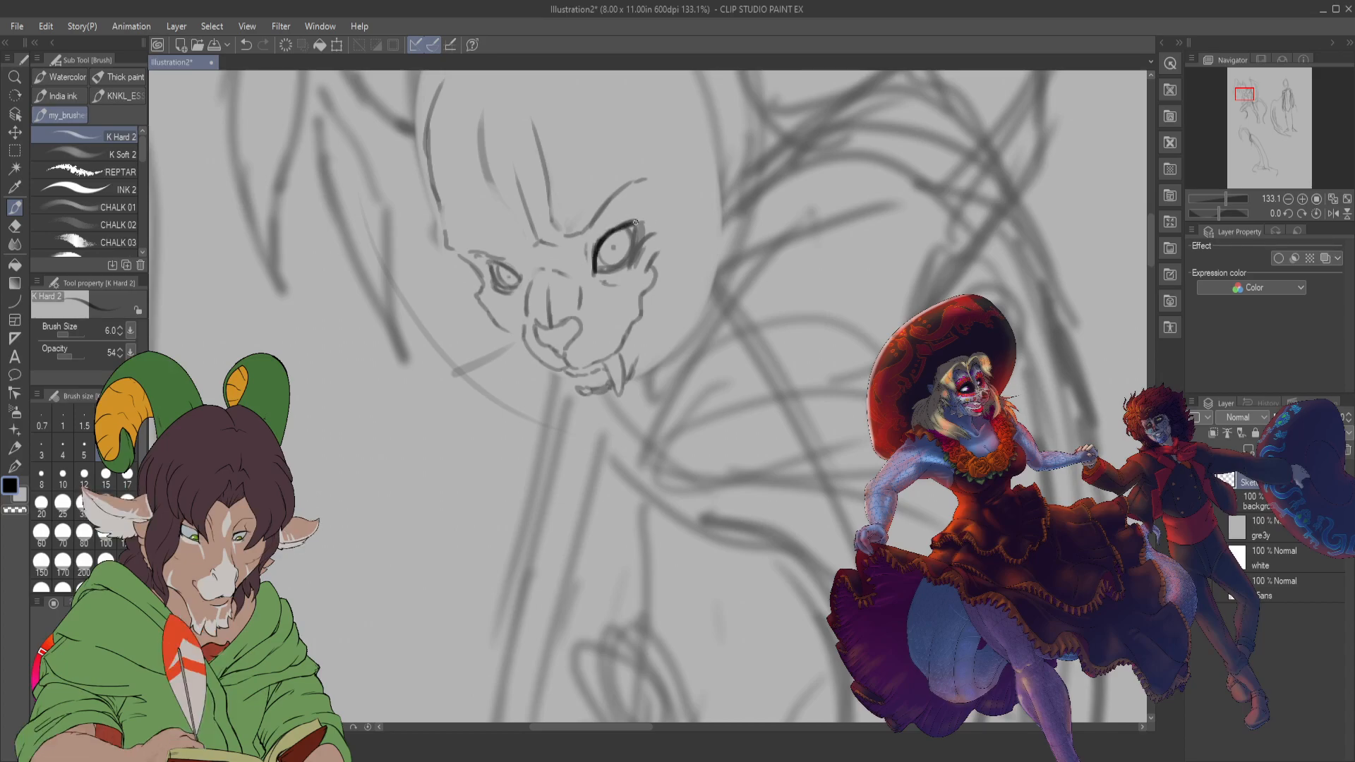
mouse_move(593, 269)
left_mouse_down()
mouse_move(635, 226)
mouse_move(636, 254)
mouse_move(605, 238)
mouse_move(636, 219)
mouse_move(592, 282)
mouse_move(612, 270)
left_mouse_up()
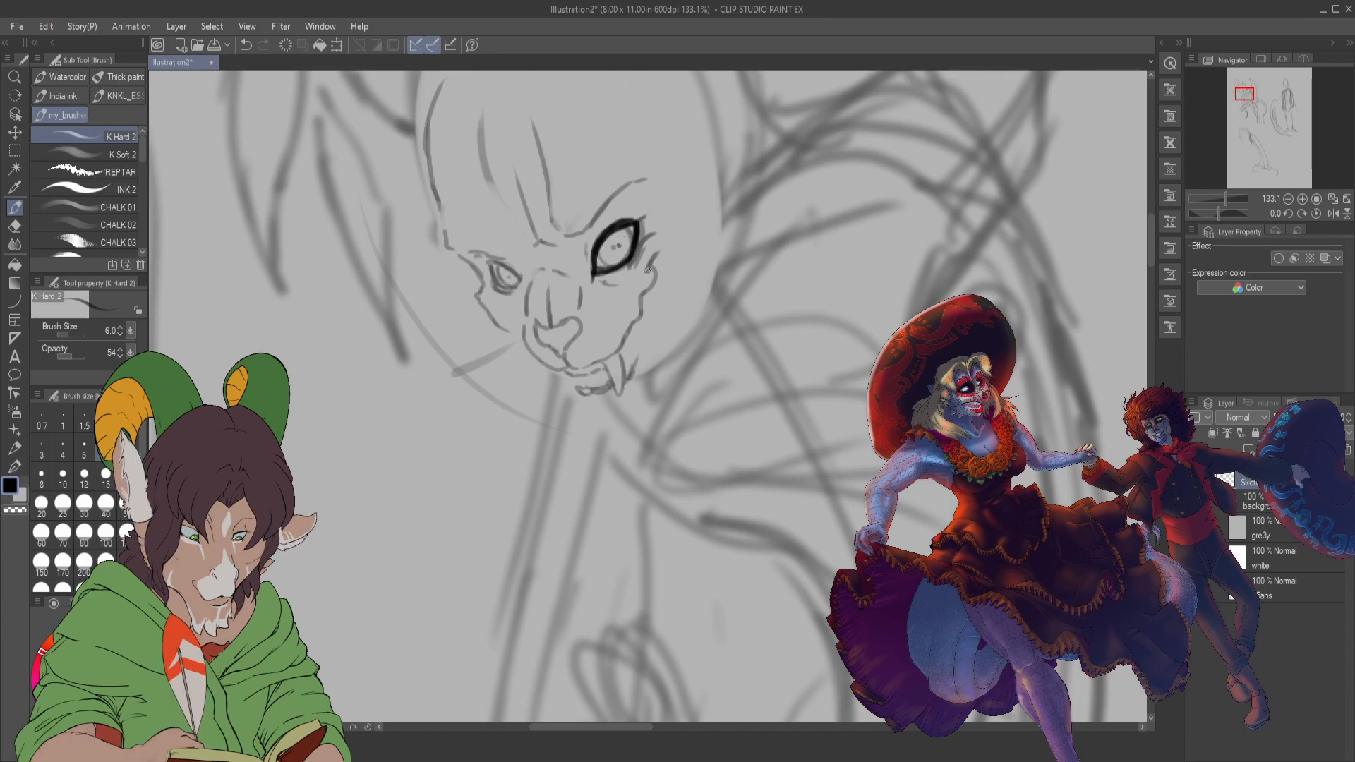
key("e")
key("bracketleft")
key("bracketleft")
key("bracketleft")
key("bracketleft")
key("bracketleft")
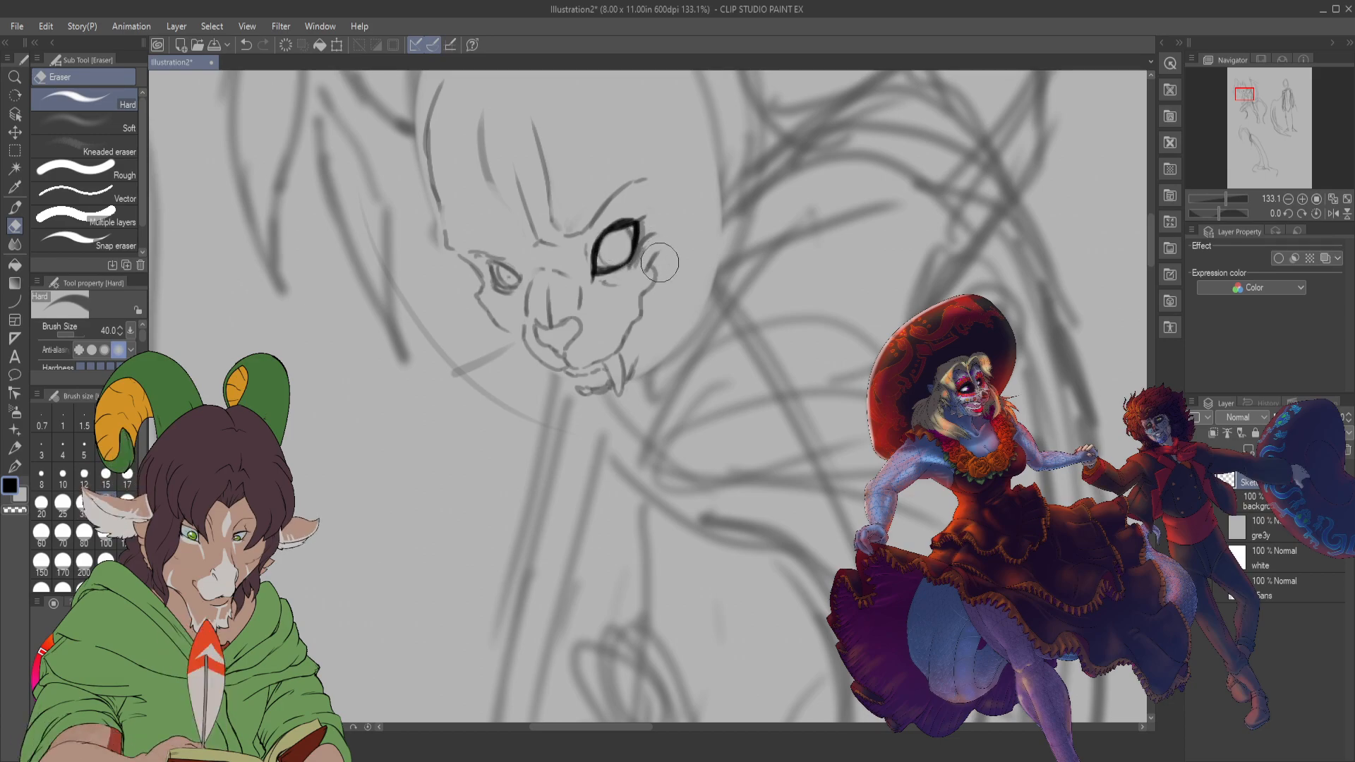
key("b")
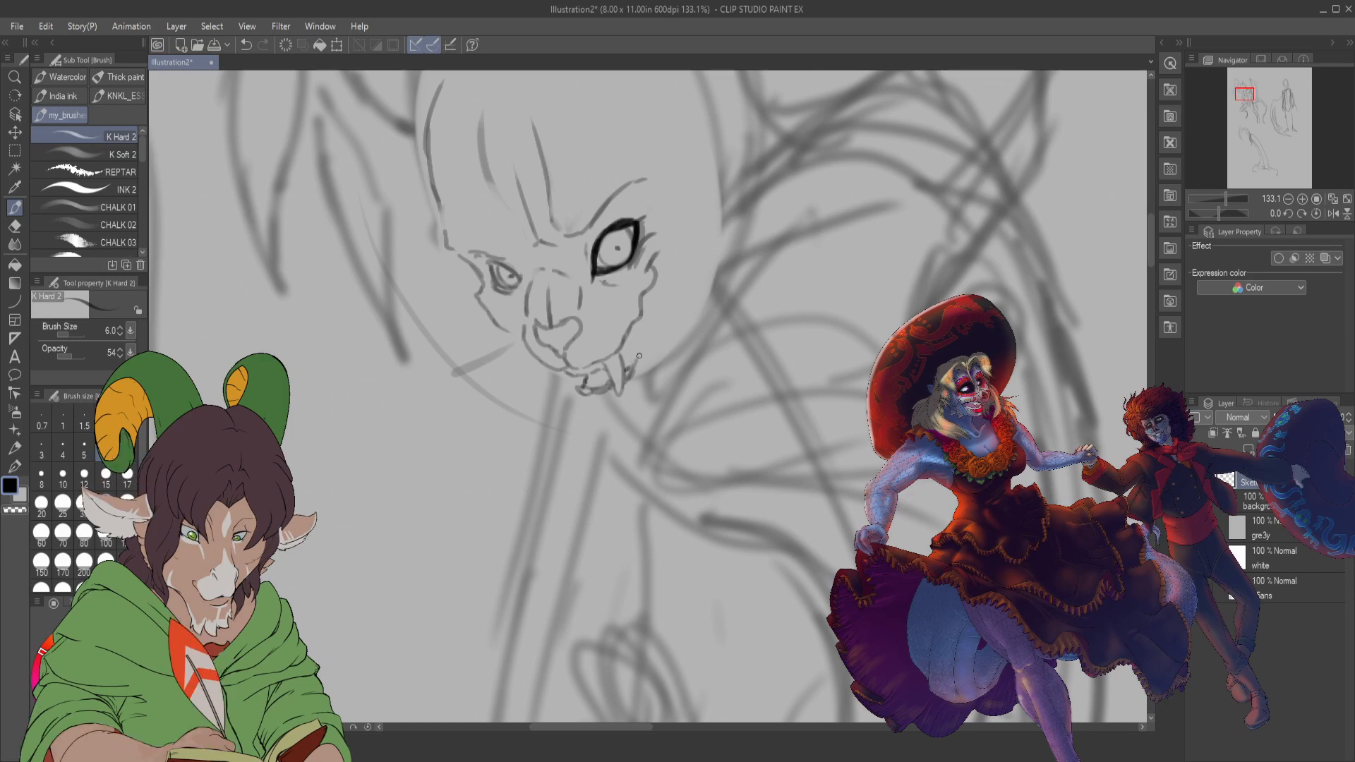
- Draw the back edge of the grinning mouth as a thick black line and darken the lower lip
mouse_move(639, 356)
left_mouse_down()
mouse_move(666, 298)
mouse_move(655, 266)
mouse_move(666, 295)
left_mouse_up()
left_click_drag(633, 367, 652, 342)
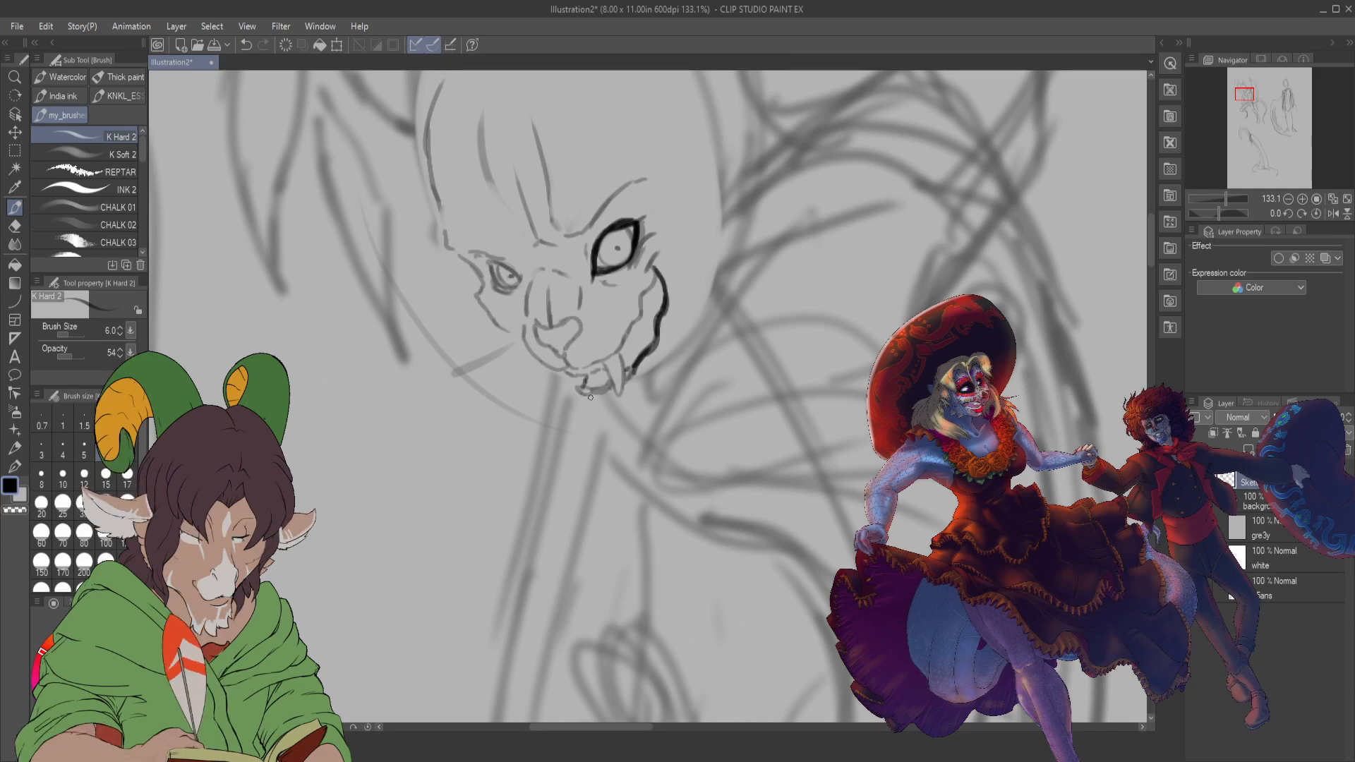
left_click_drag(588, 399, 604, 393)
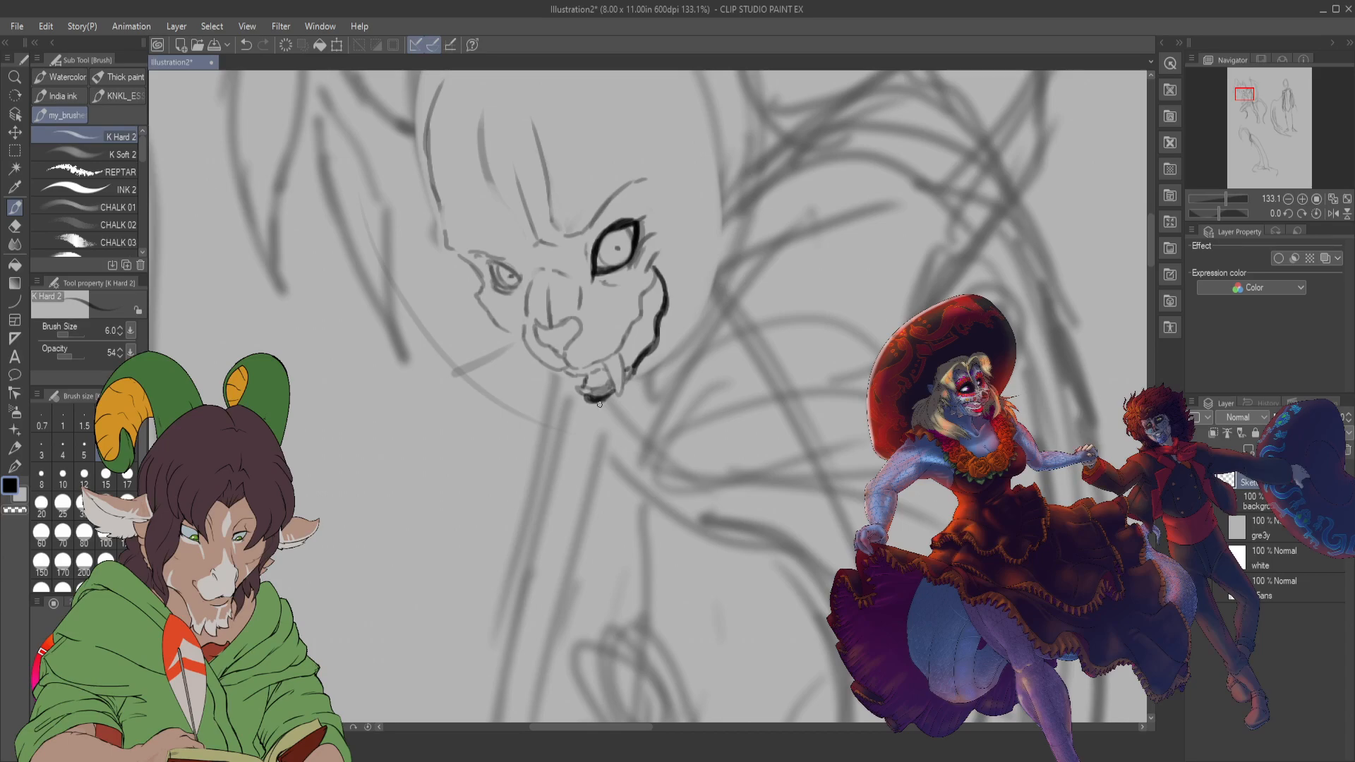
- Draw the chin and jaw contour, and add pointed fur tufts along both cheeks
left_click_drag(598, 402, 624, 409)
left_click_drag(676, 358, 637, 399)
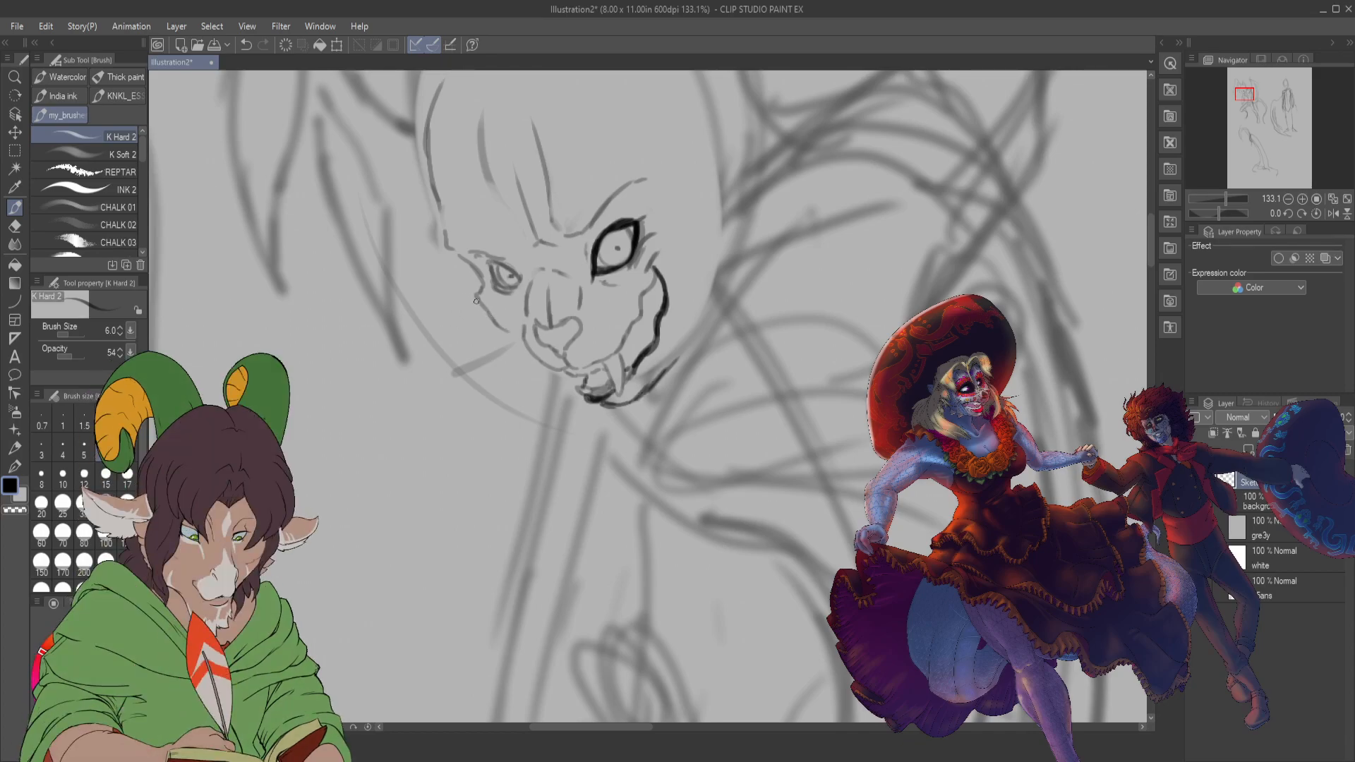
left_click_drag(464, 302, 503, 345)
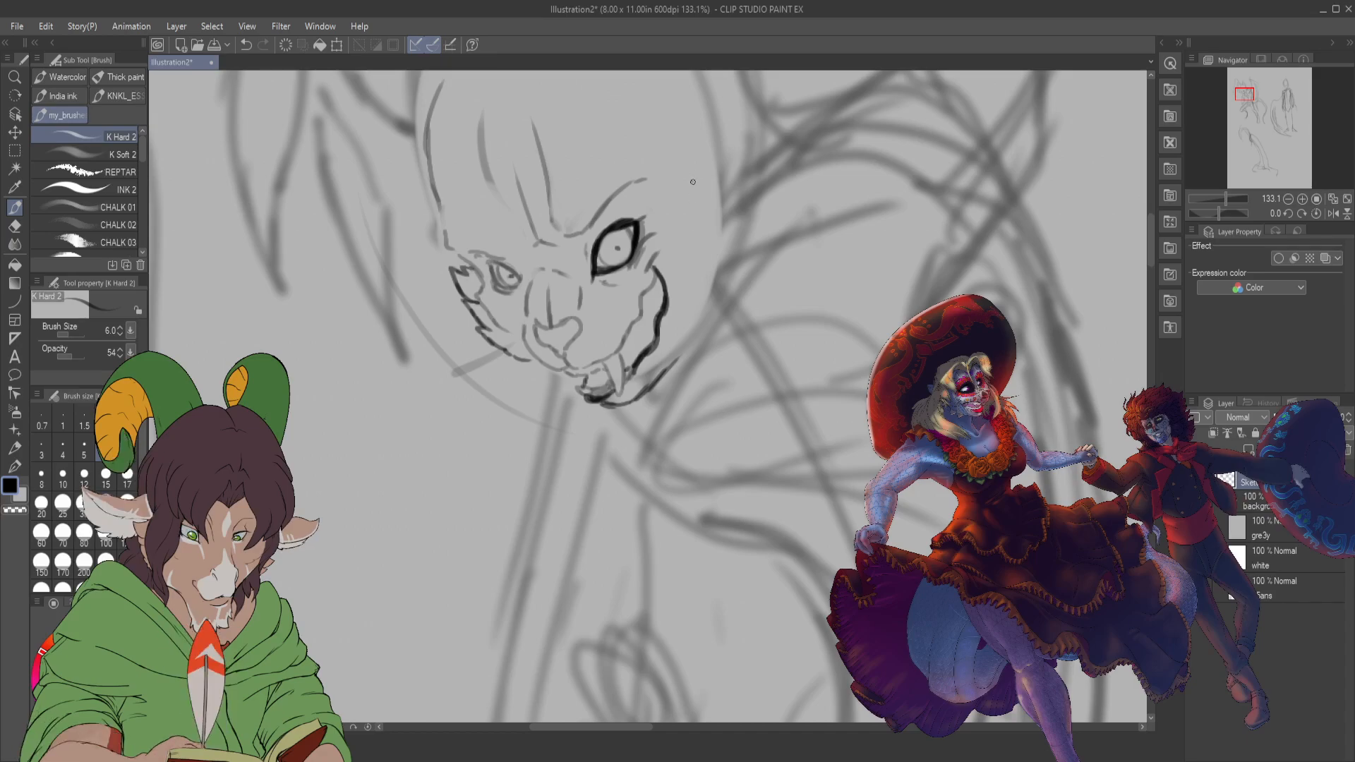
mouse_move(693, 181)
left_mouse_down()
mouse_move(729, 162)
mouse_move(738, 220)
mouse_move(715, 297)
left_mouse_up()
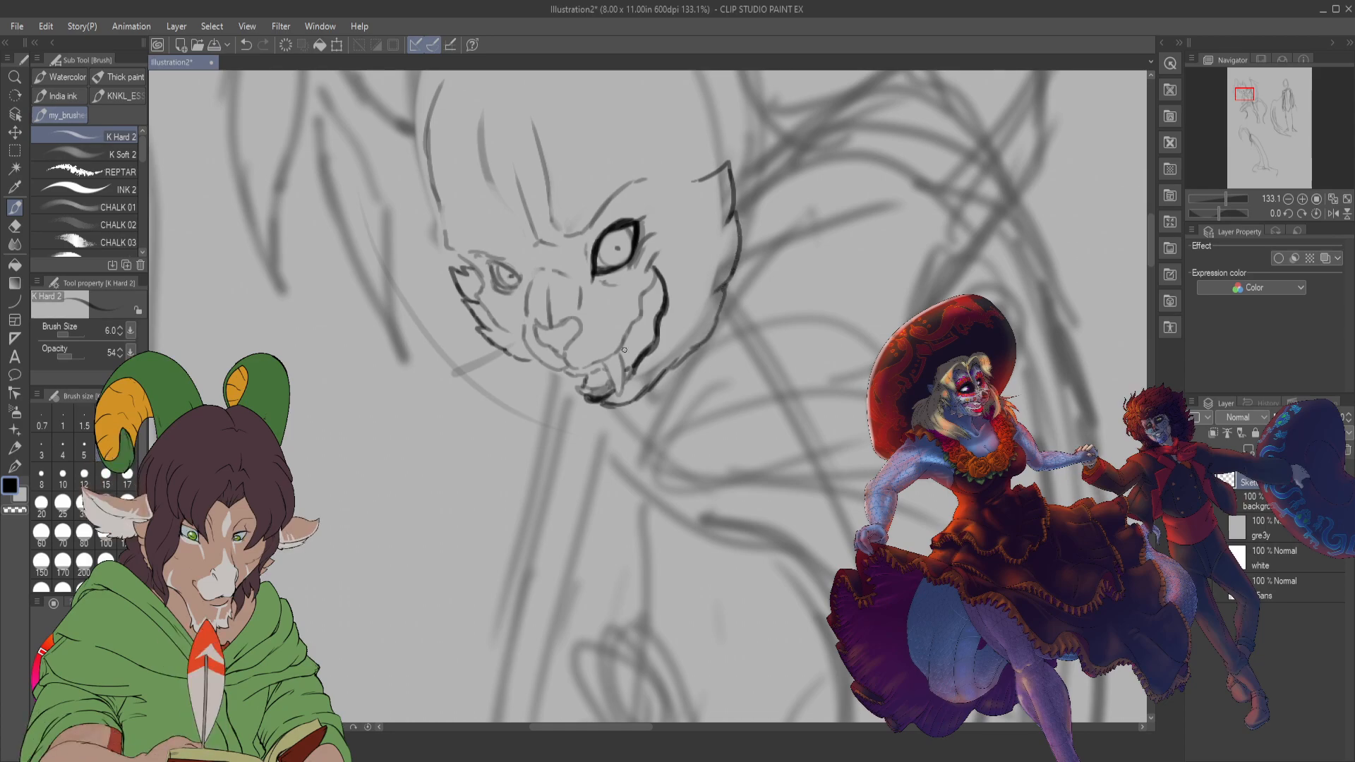
- Add small pointed teeth behind the fang, and darken the upper lip line up to the creased mouth corner
left_click_drag(624, 350, 631, 341)
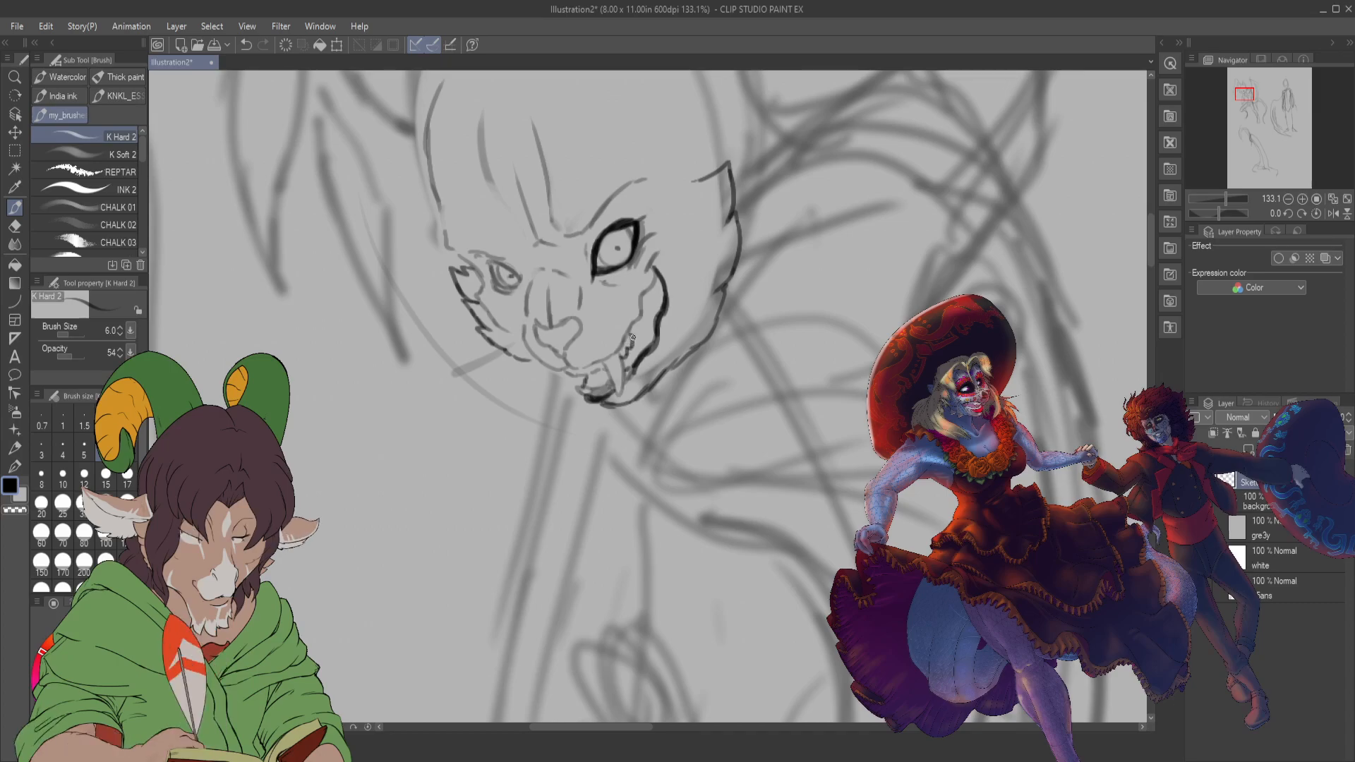
left_click_drag(632, 338, 640, 323)
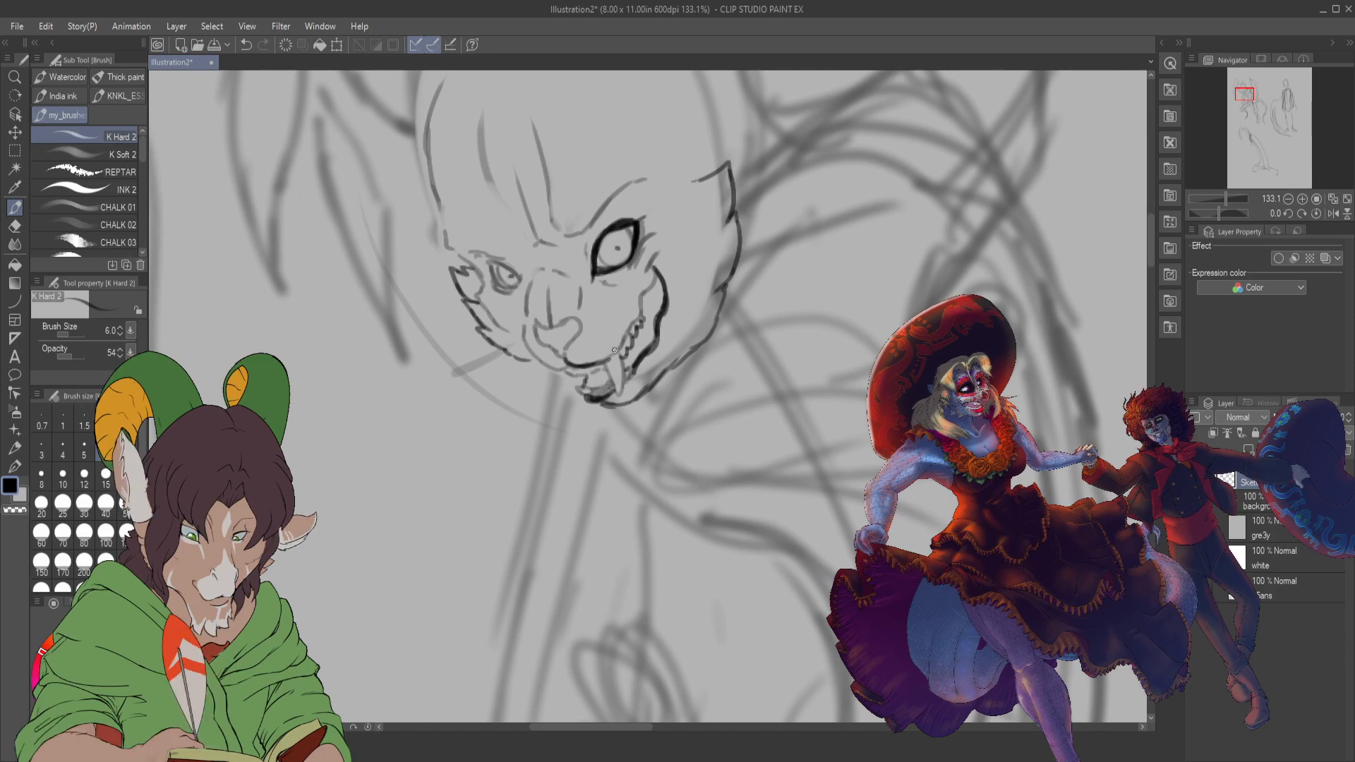
left_click_drag(615, 360, 622, 324)
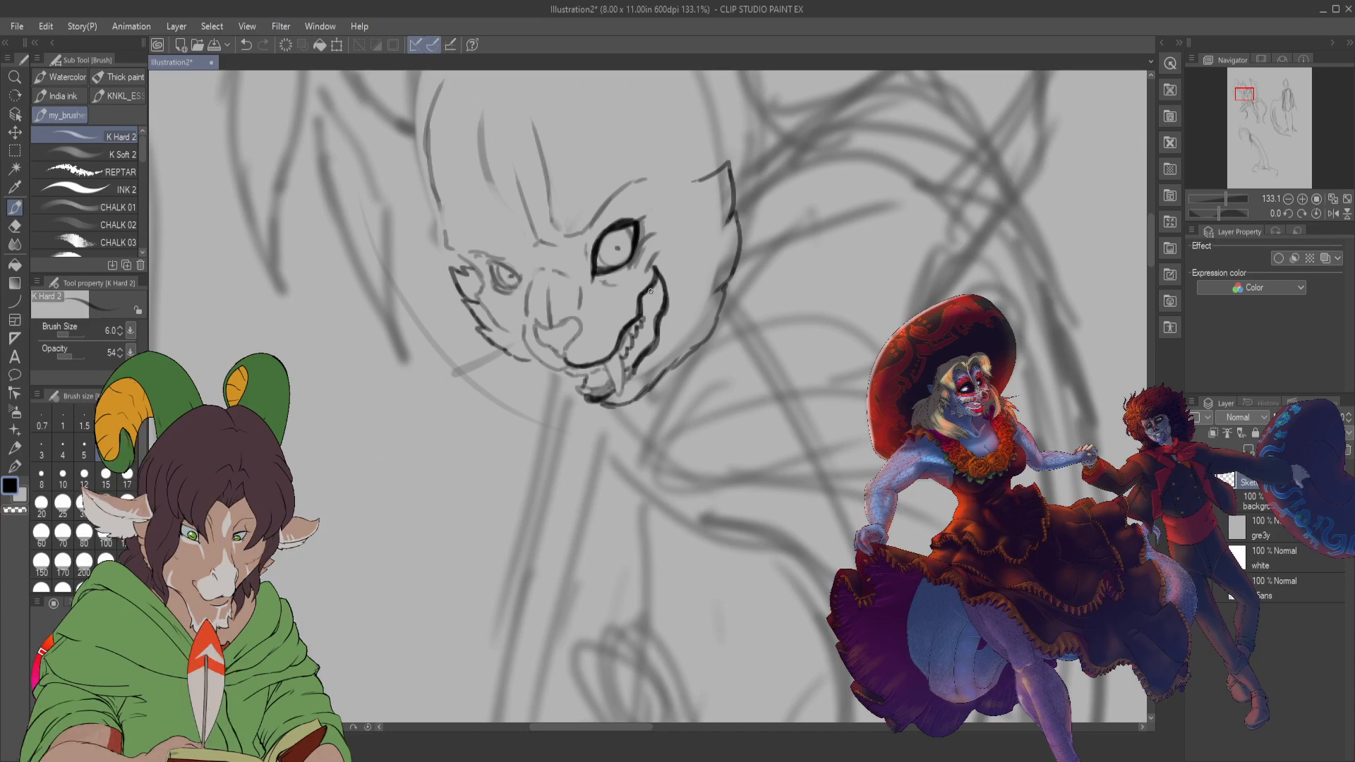
mouse_move(658, 297)
left_mouse_down()
mouse_move(662, 324)
mouse_move(676, 291)
left_mouse_up()
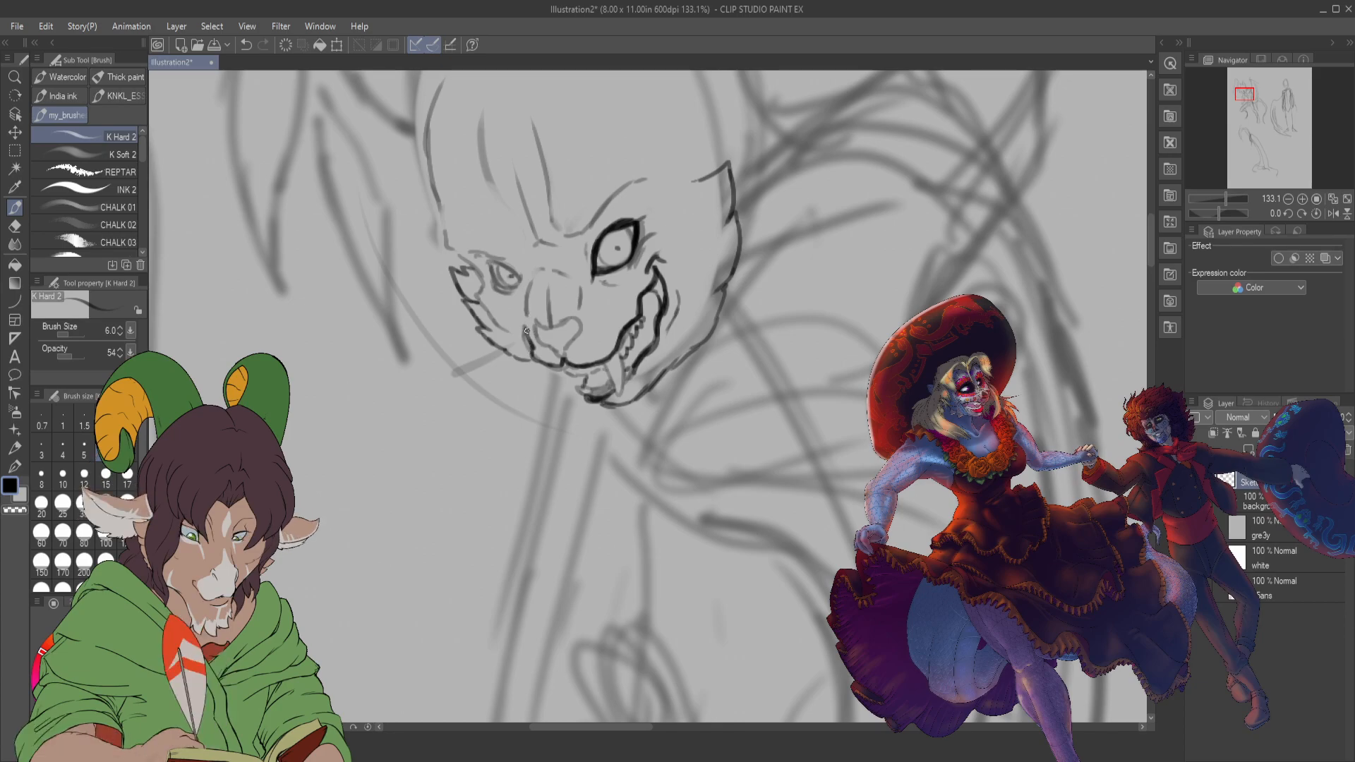
- Darken the muzzle outline and nose bridge in black, and add furrow lines rising between the brows
left_click_drag(528, 315, 523, 334)
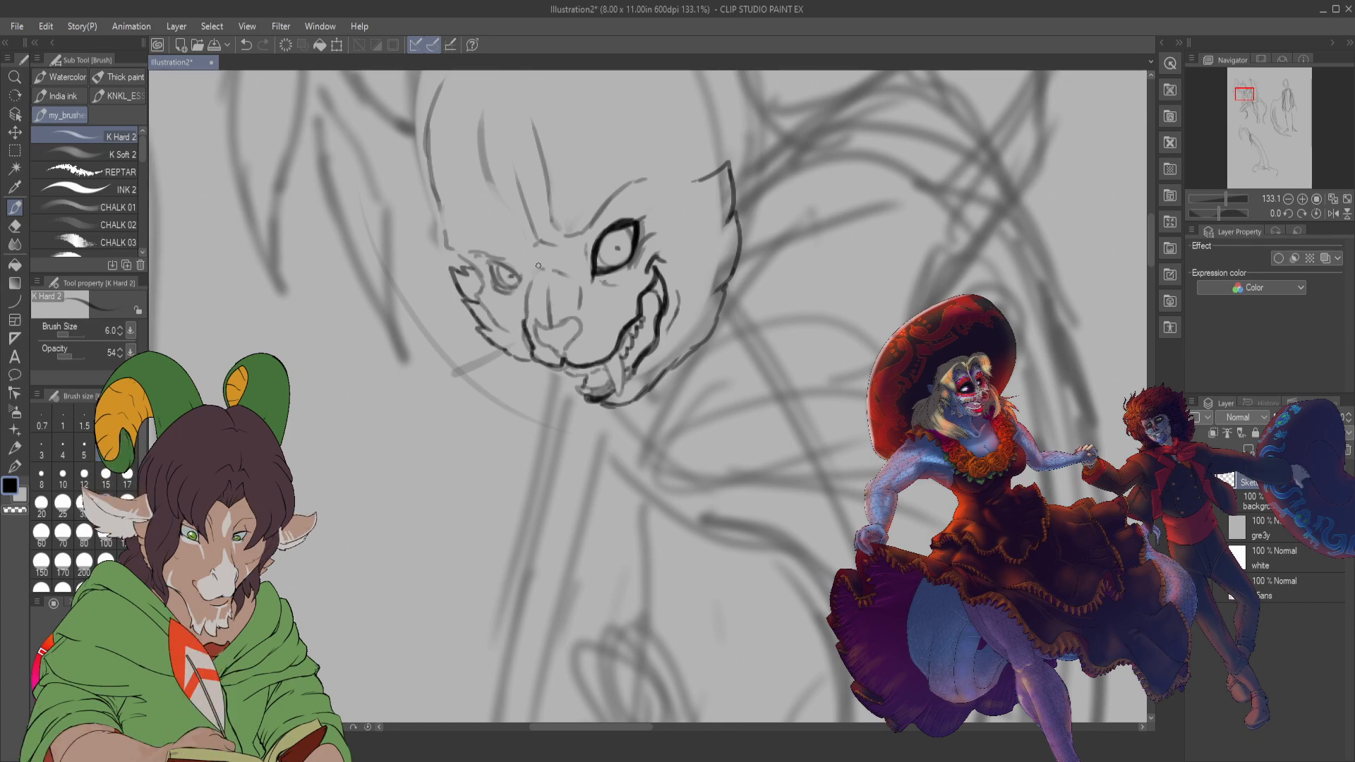
left_click_drag(542, 268, 574, 280)
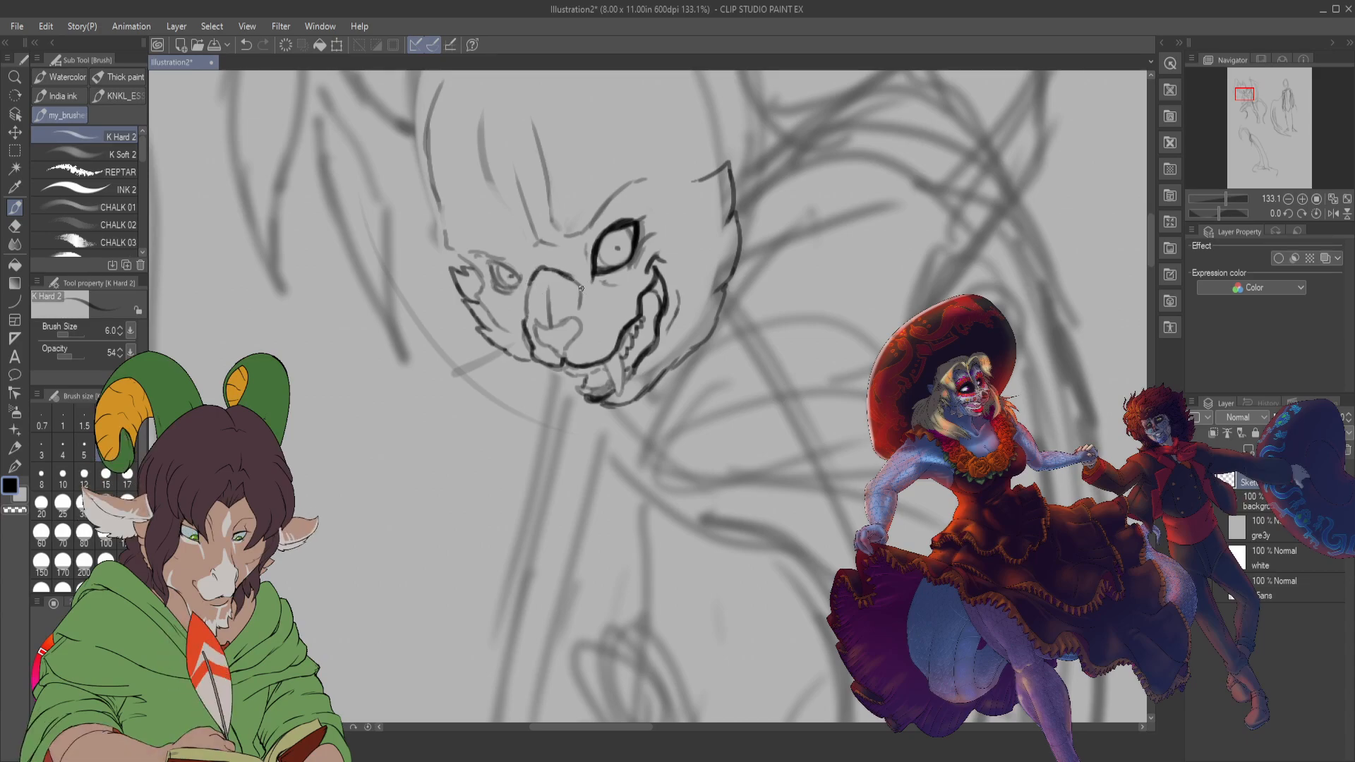
left_click_drag(541, 262, 526, 270)
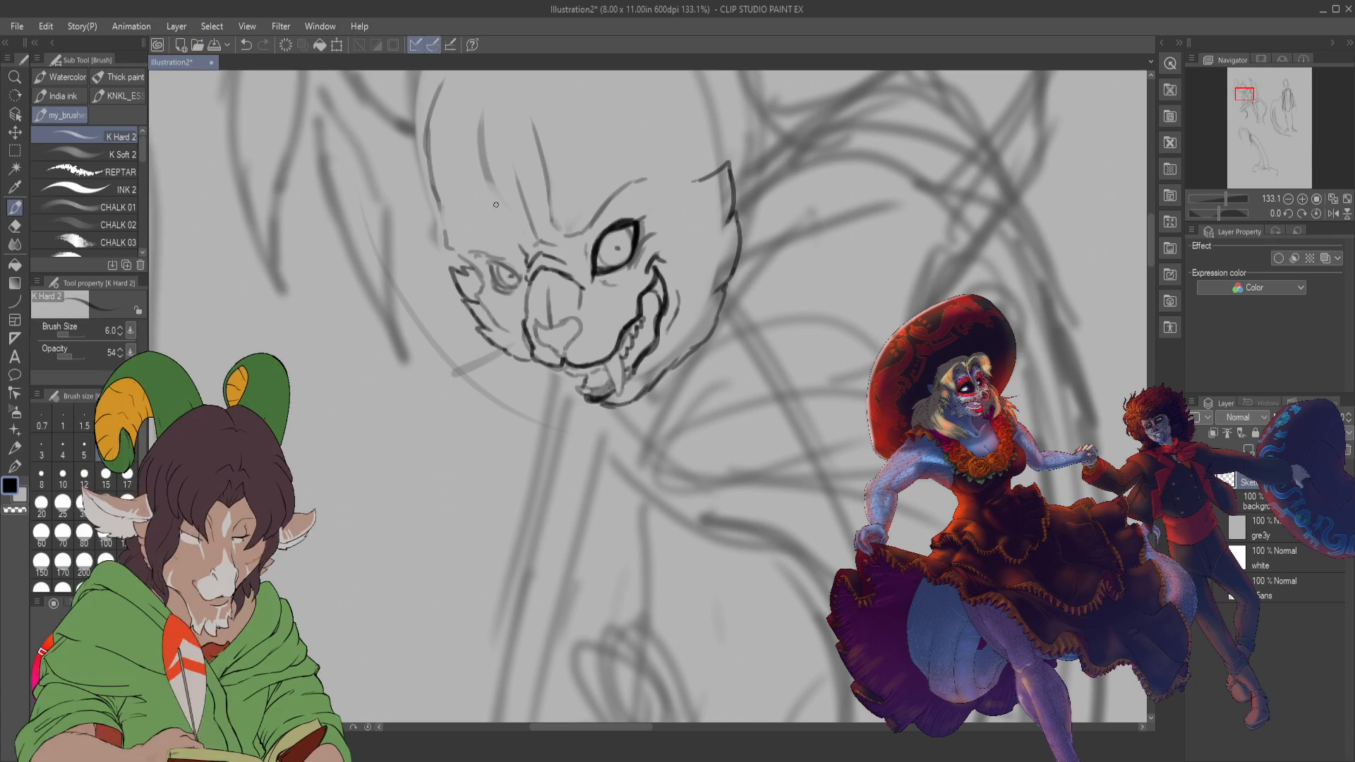
left_click_drag(527, 257, 498, 215)
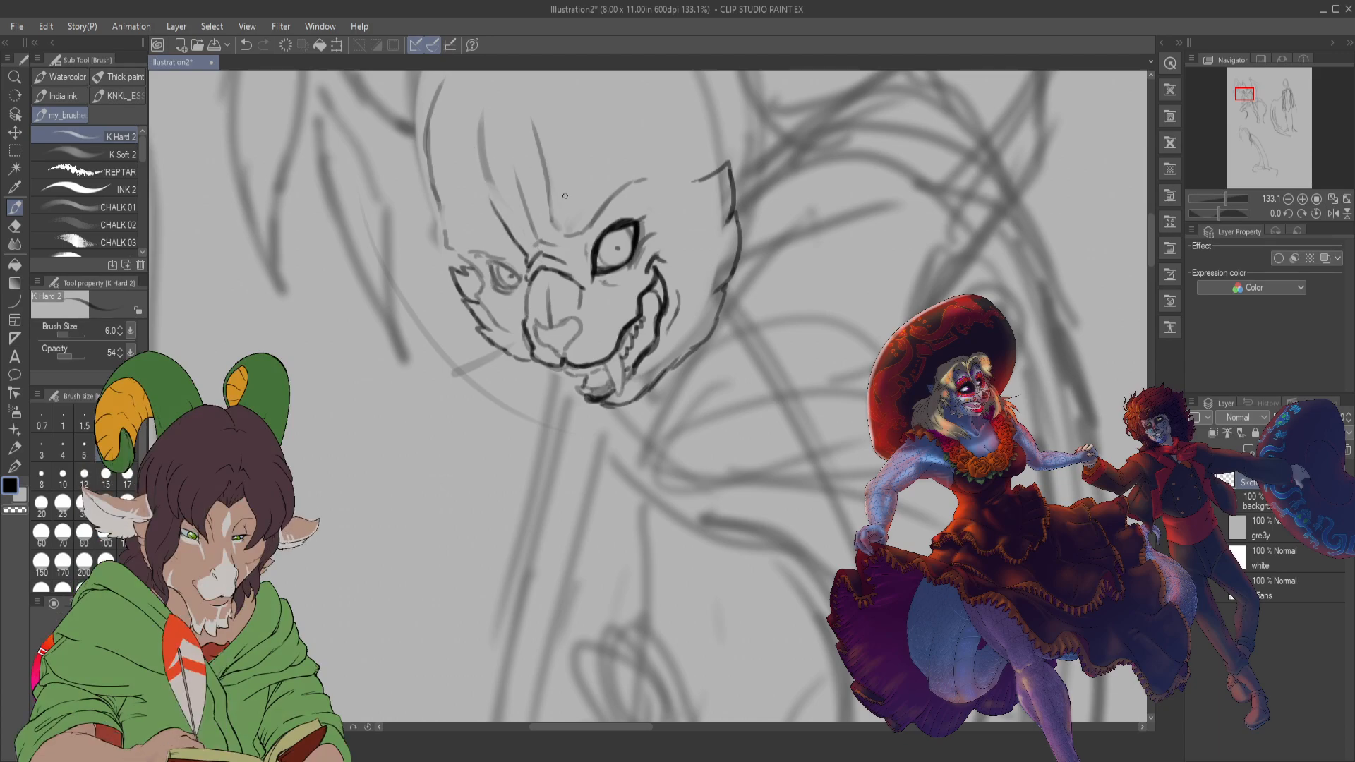
left_click_drag(536, 225, 532, 198)
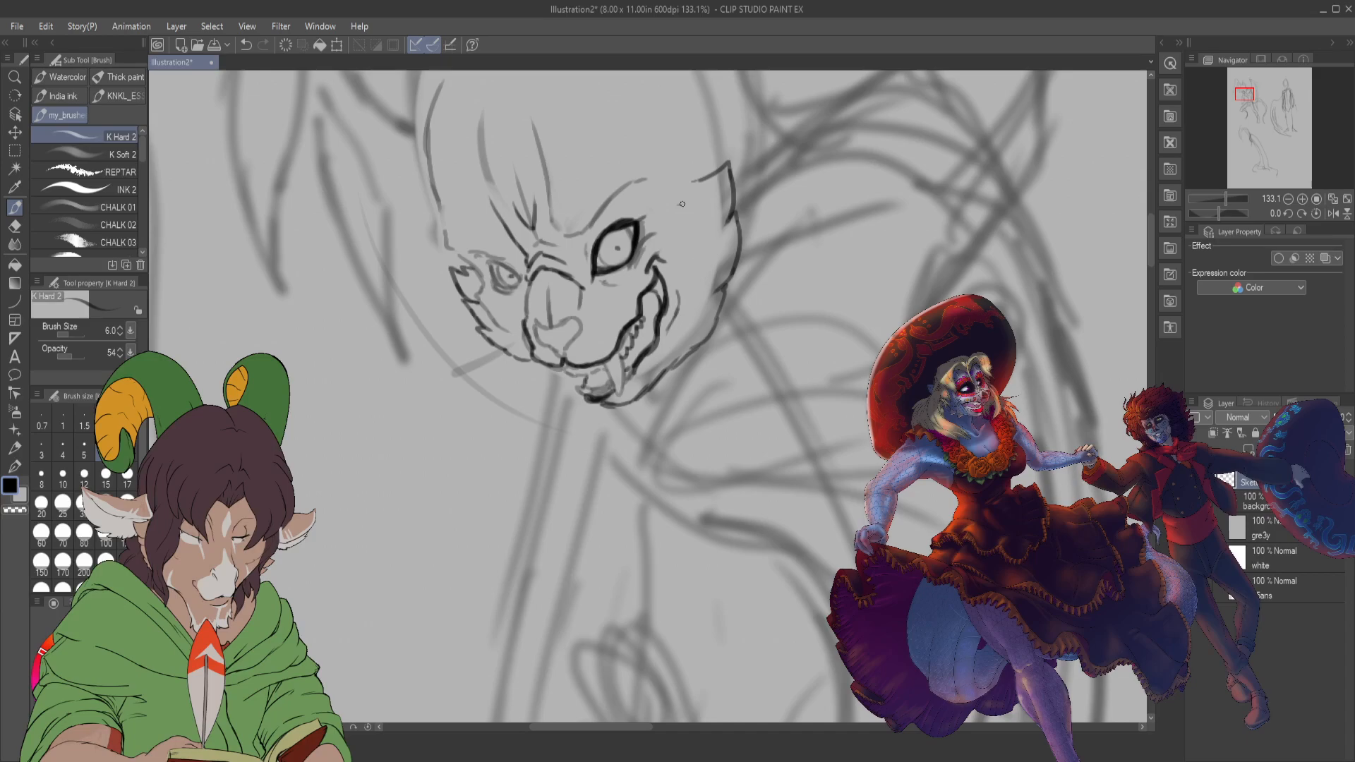
- Add inner fur lines on the near cheek and whisker dots on the muzzle, and darken the far eye and brow
mouse_move(681, 204)
left_mouse_down()
mouse_move(696, 189)
mouse_move(699, 292)
left_mouse_up()
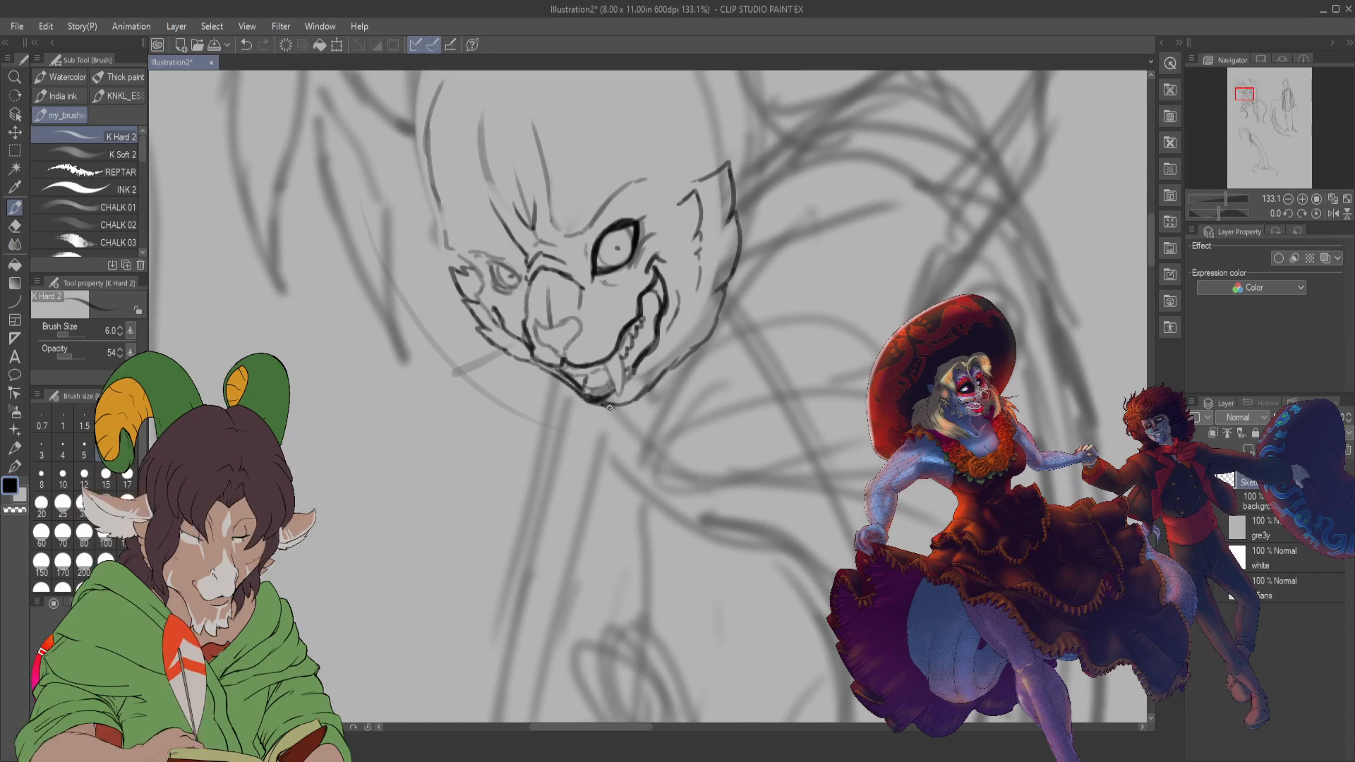
left_click_drag(642, 307, 659, 343)
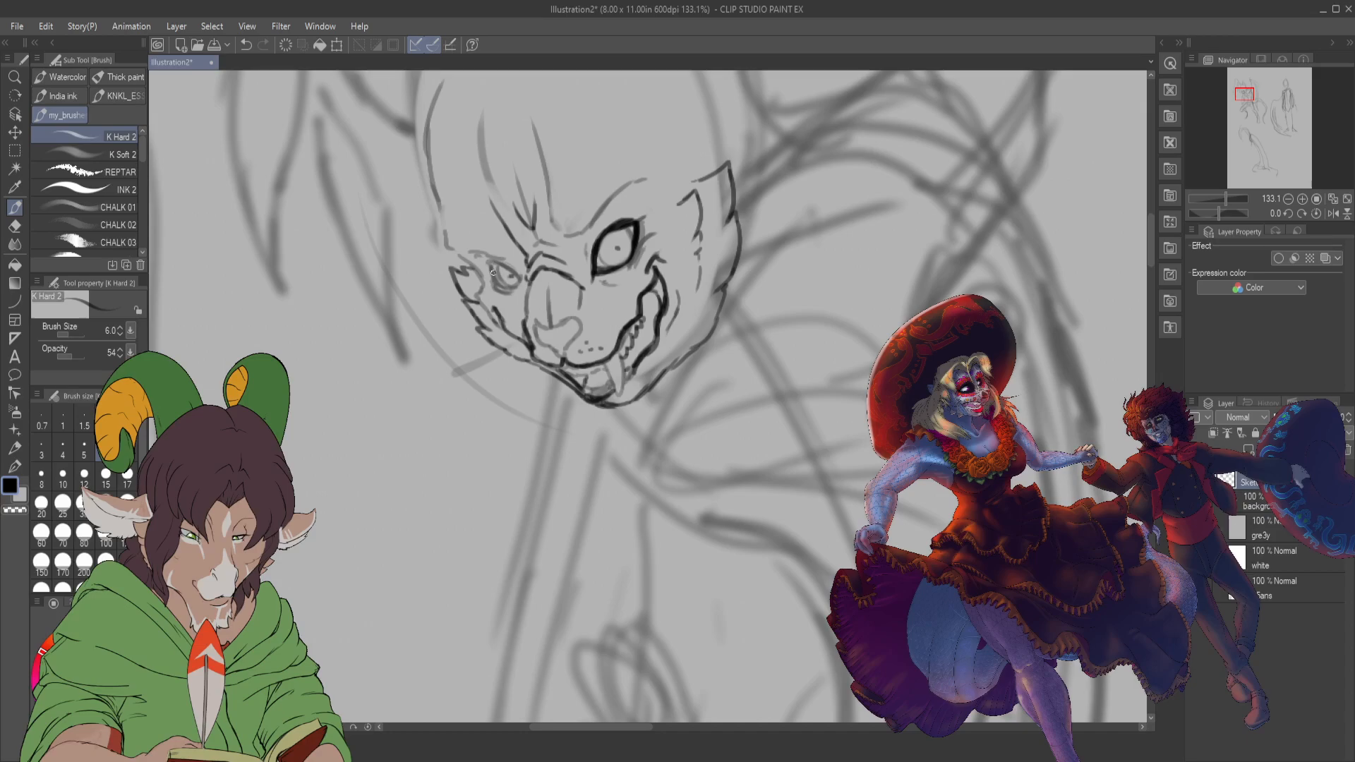
mouse_move(492, 266)
left_mouse_down()
mouse_move(524, 287)
mouse_move(489, 264)
left_mouse_up()
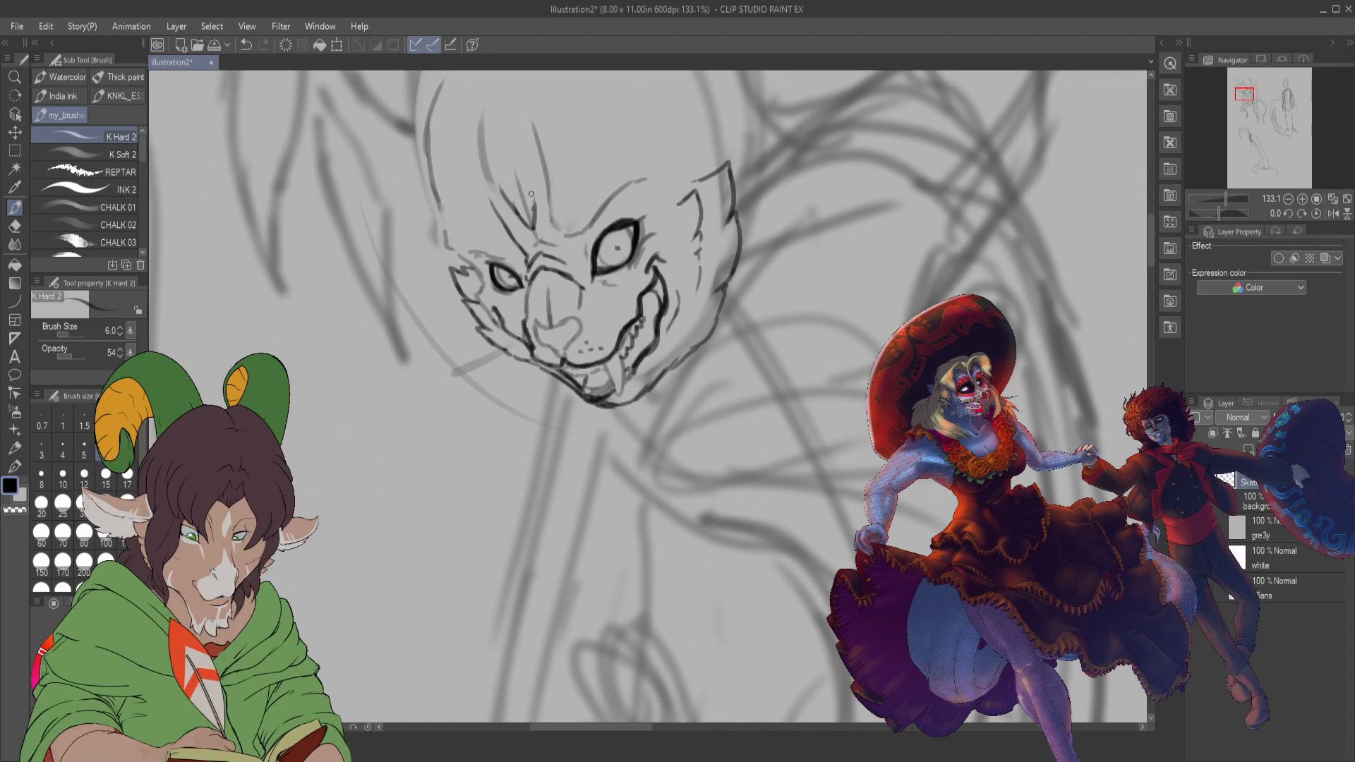
- Draw a crest of pointed hair tufts rising from the far temple up to the crown of the head
scroll(531, 194, "down", 3)
scroll(526, 194, "up", 2)
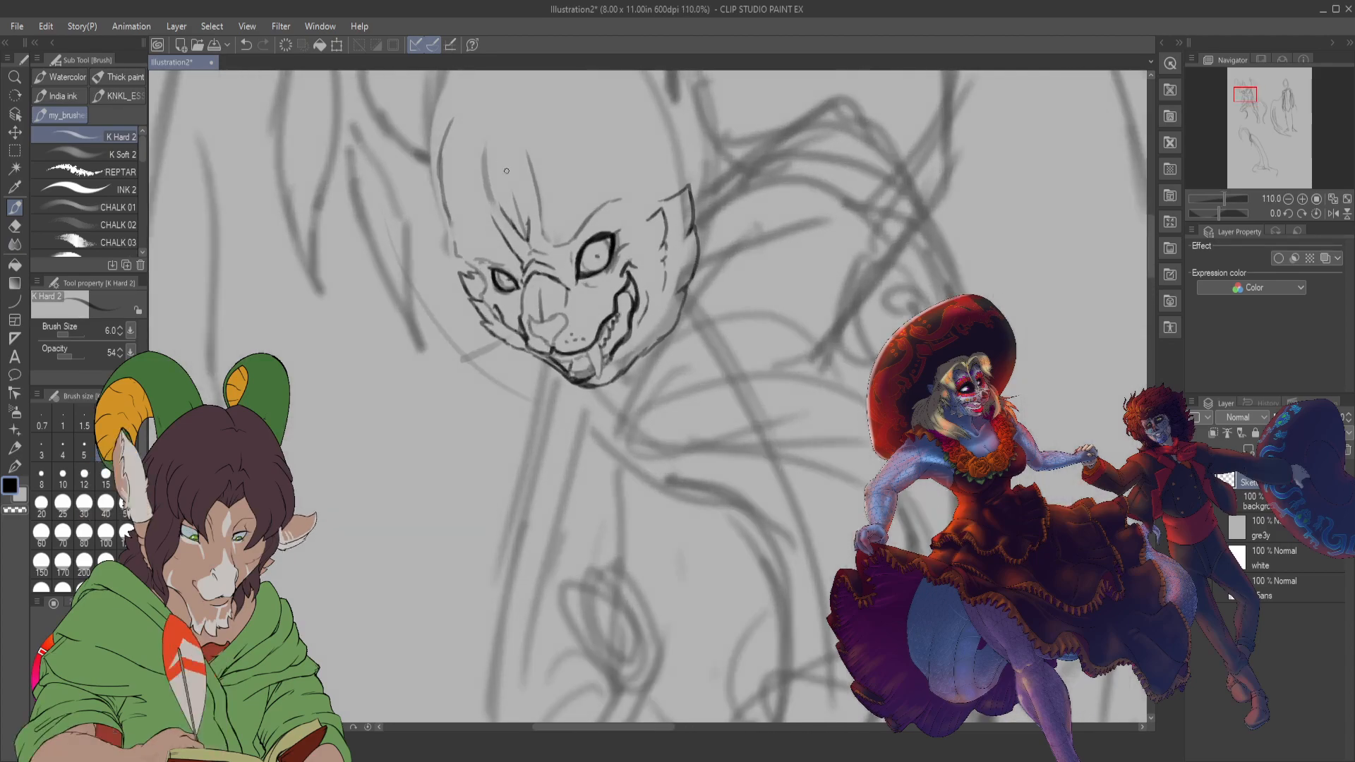
left_click_drag(1260, 94, 1243, 95)
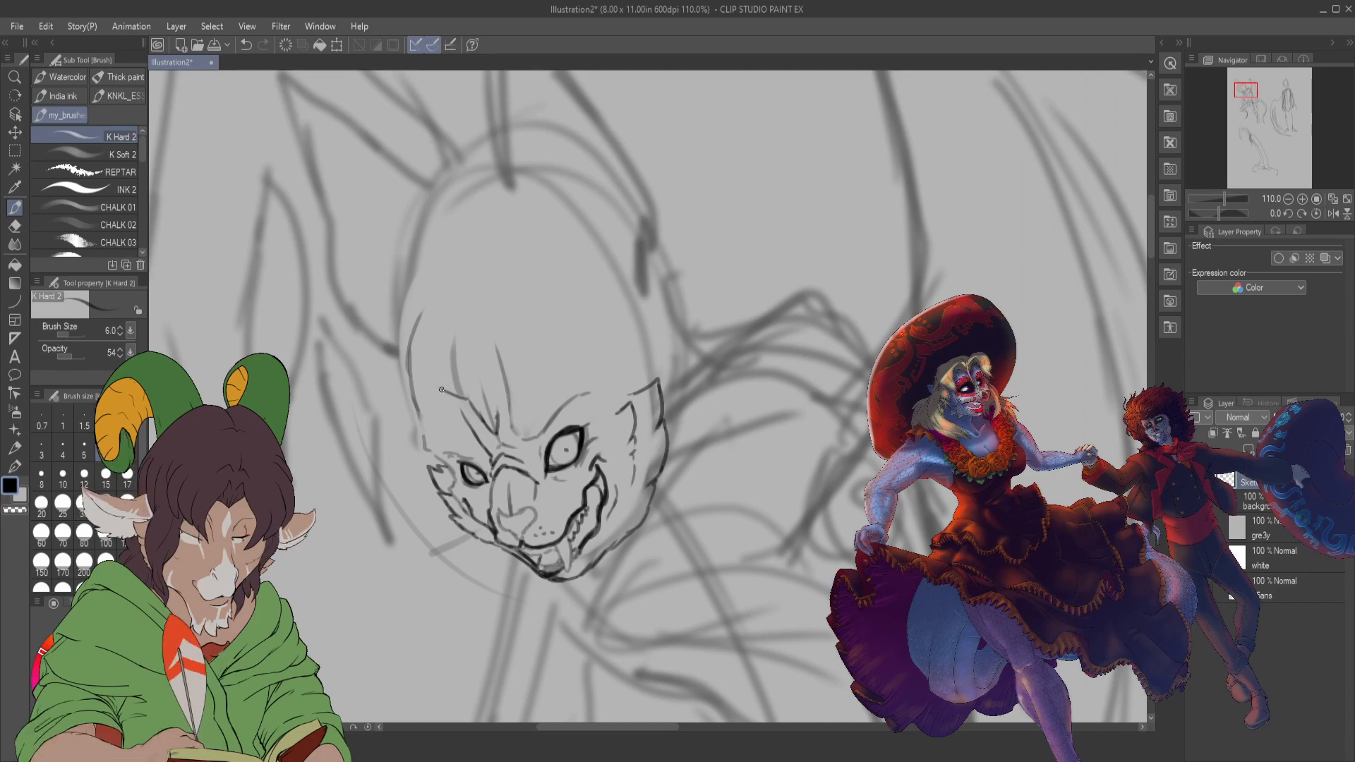
left_click_drag(431, 378, 401, 343)
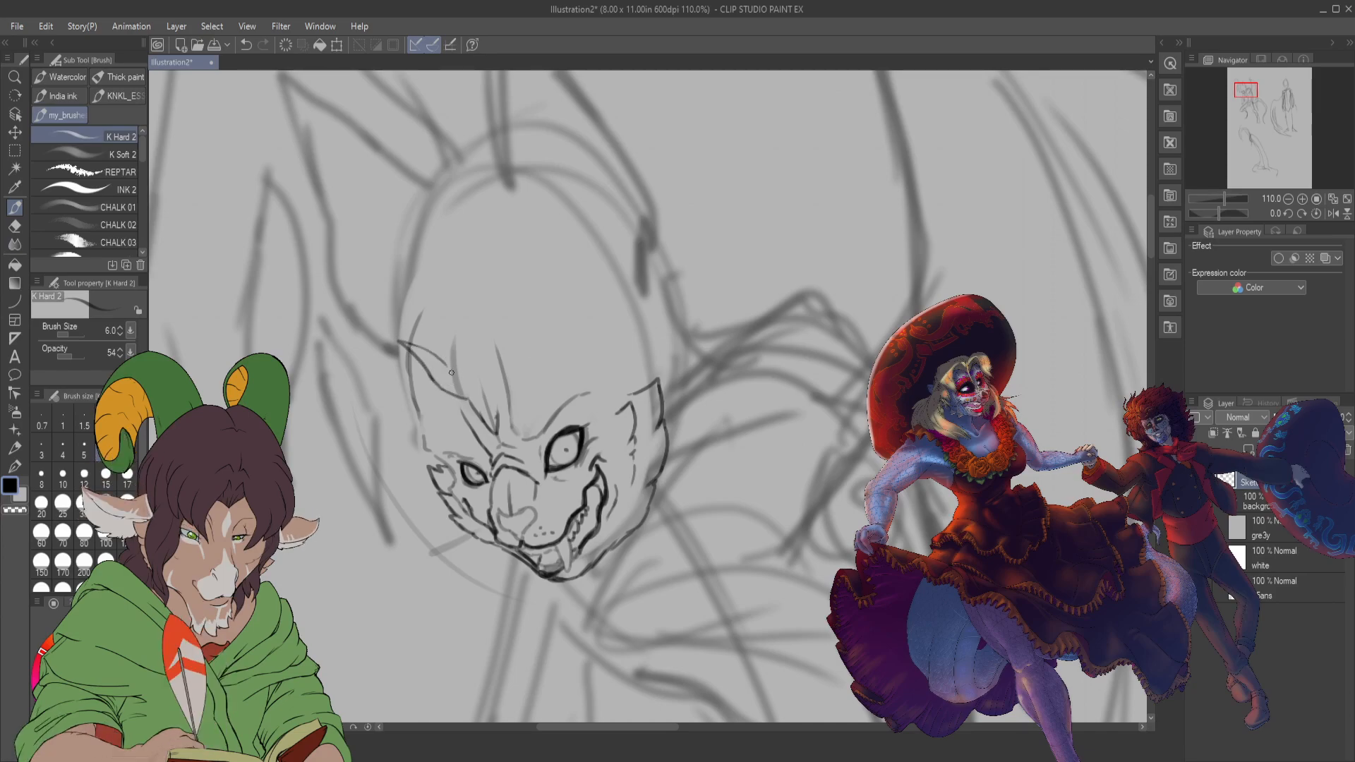
mouse_move(419, 336)
left_mouse_down()
mouse_move(404, 285)
mouse_move(454, 325)
left_mouse_up()
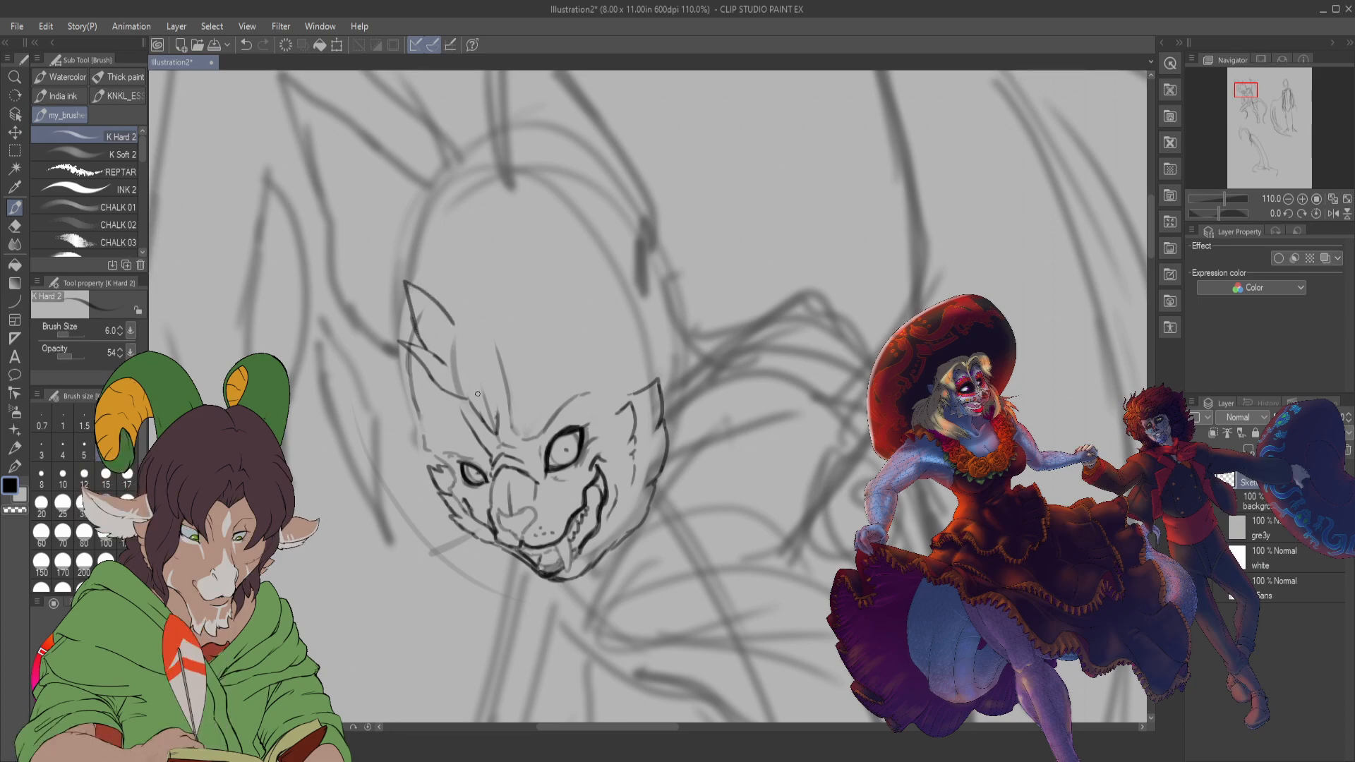
left_click_drag(472, 397, 475, 373)
mouse_move(424, 289)
left_mouse_down()
mouse_move(422, 200)
mouse_move(466, 281)
mouse_move(480, 175)
mouse_move(493, 192)
left_mouse_up()
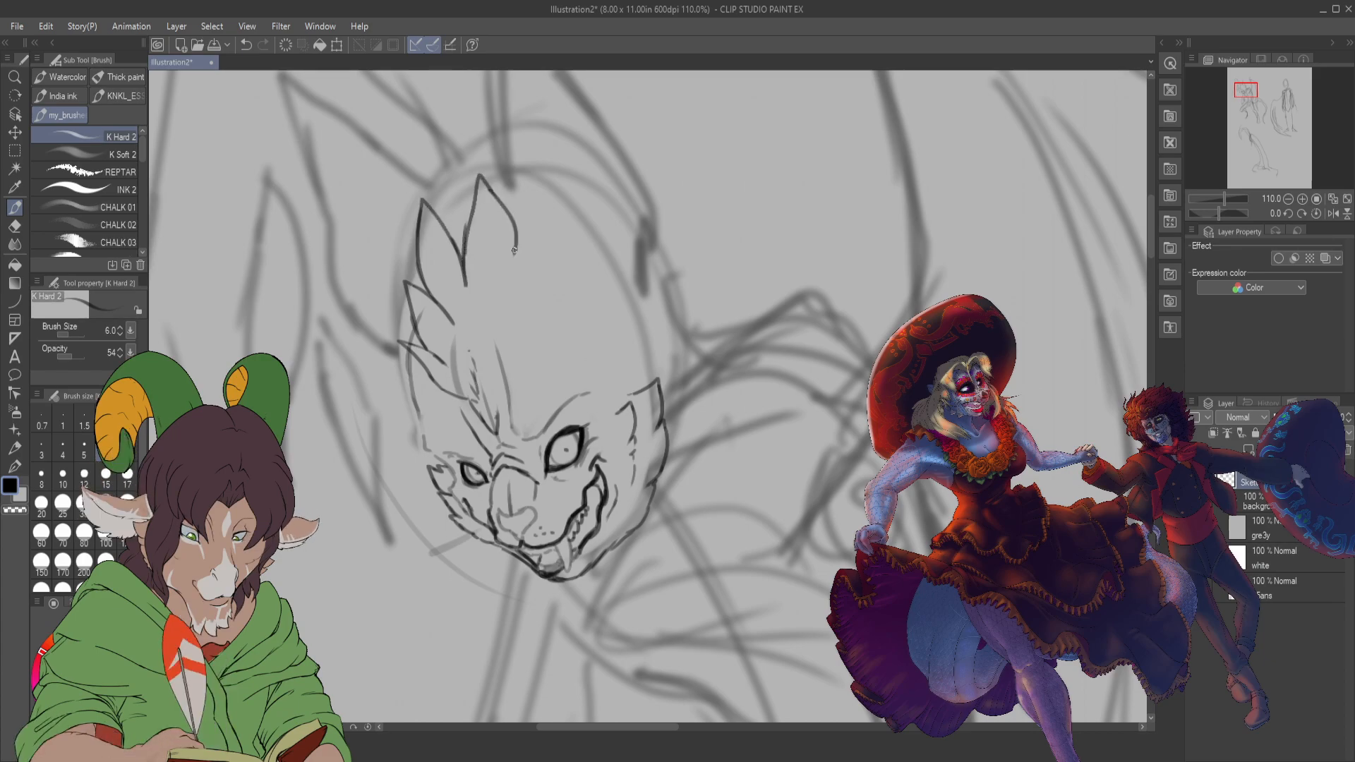
left_click_drag(513, 250, 513, 266)
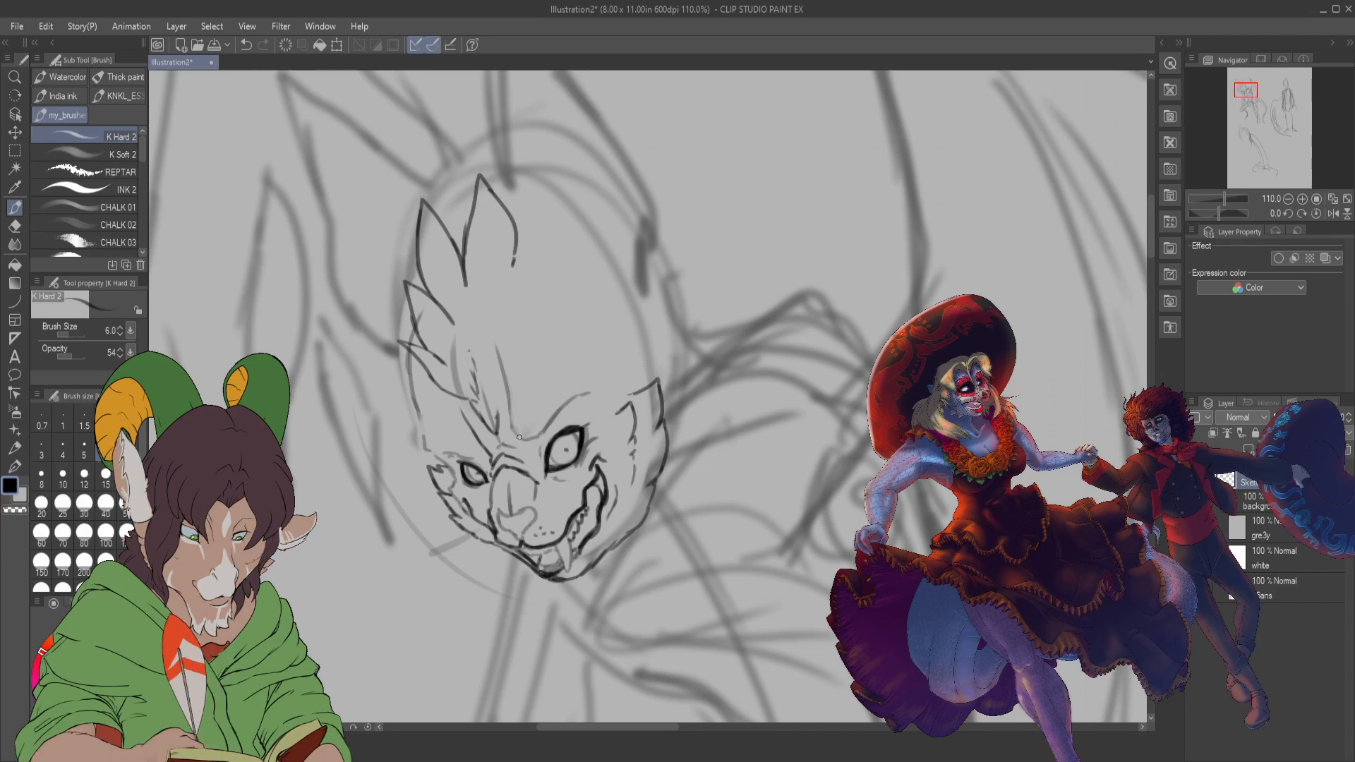
- Darken the near brow, and draw the near forehead contour, erasing its lower part and redrawing it as jagged fur
mouse_move(554, 413)
left_mouse_down()
mouse_move(540, 436)
mouse_move(597, 388)
left_mouse_up()
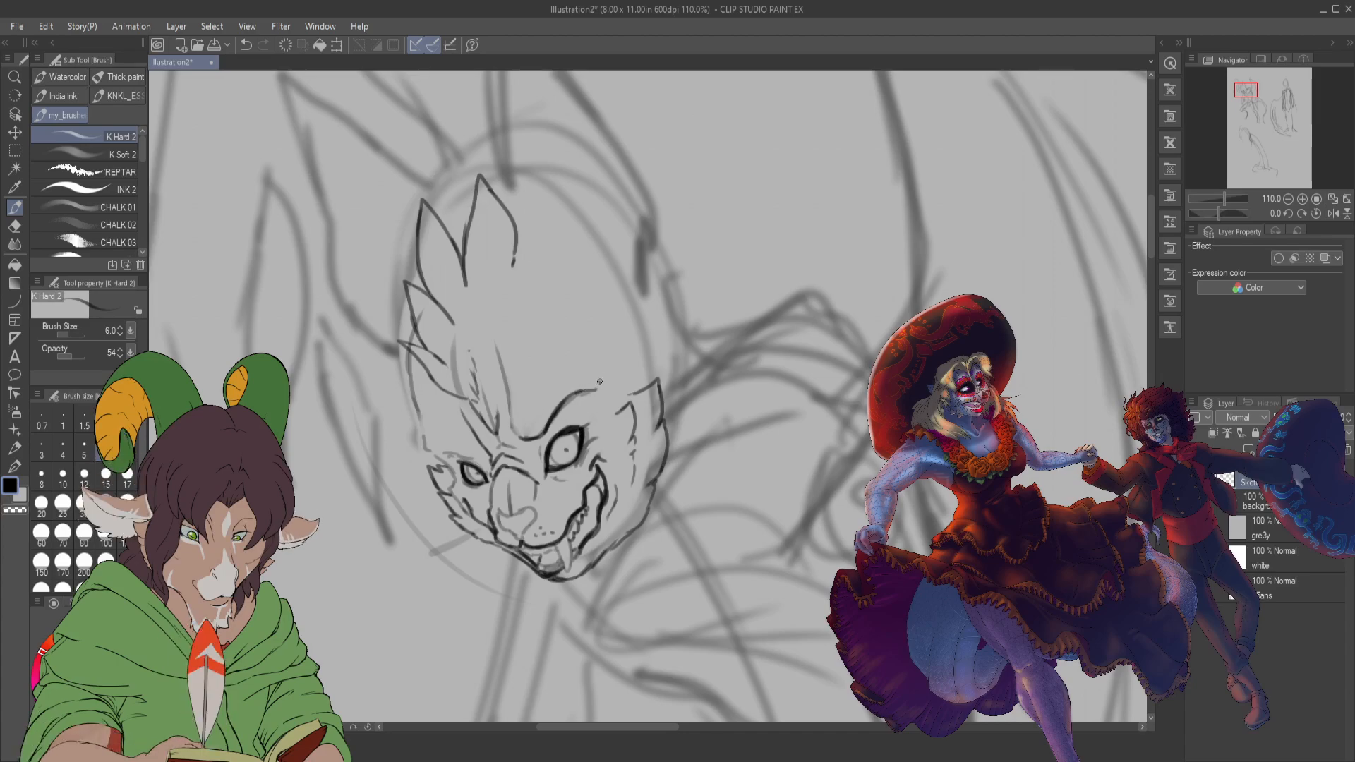
mouse_move(597, 367)
left_mouse_down()
mouse_move(560, 338)
mouse_move(548, 303)
left_mouse_up()
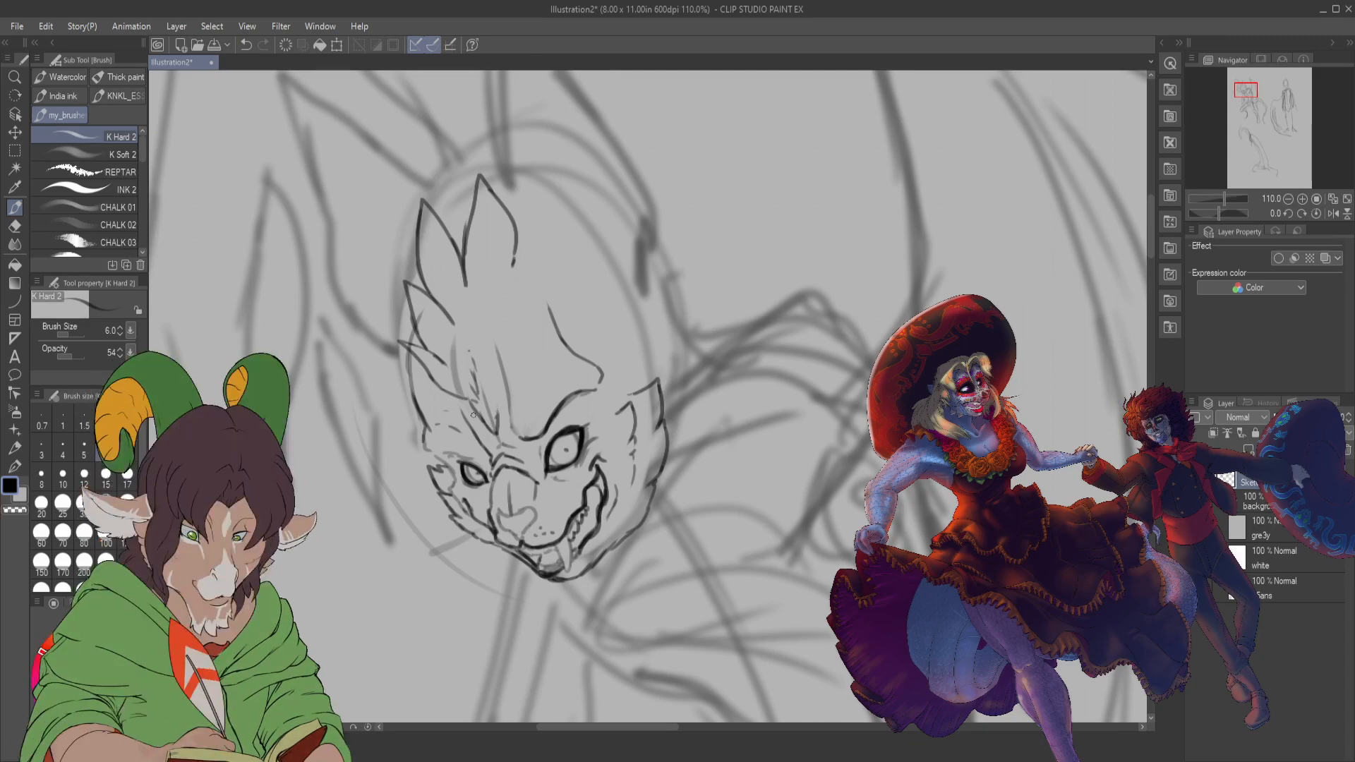
key("e")
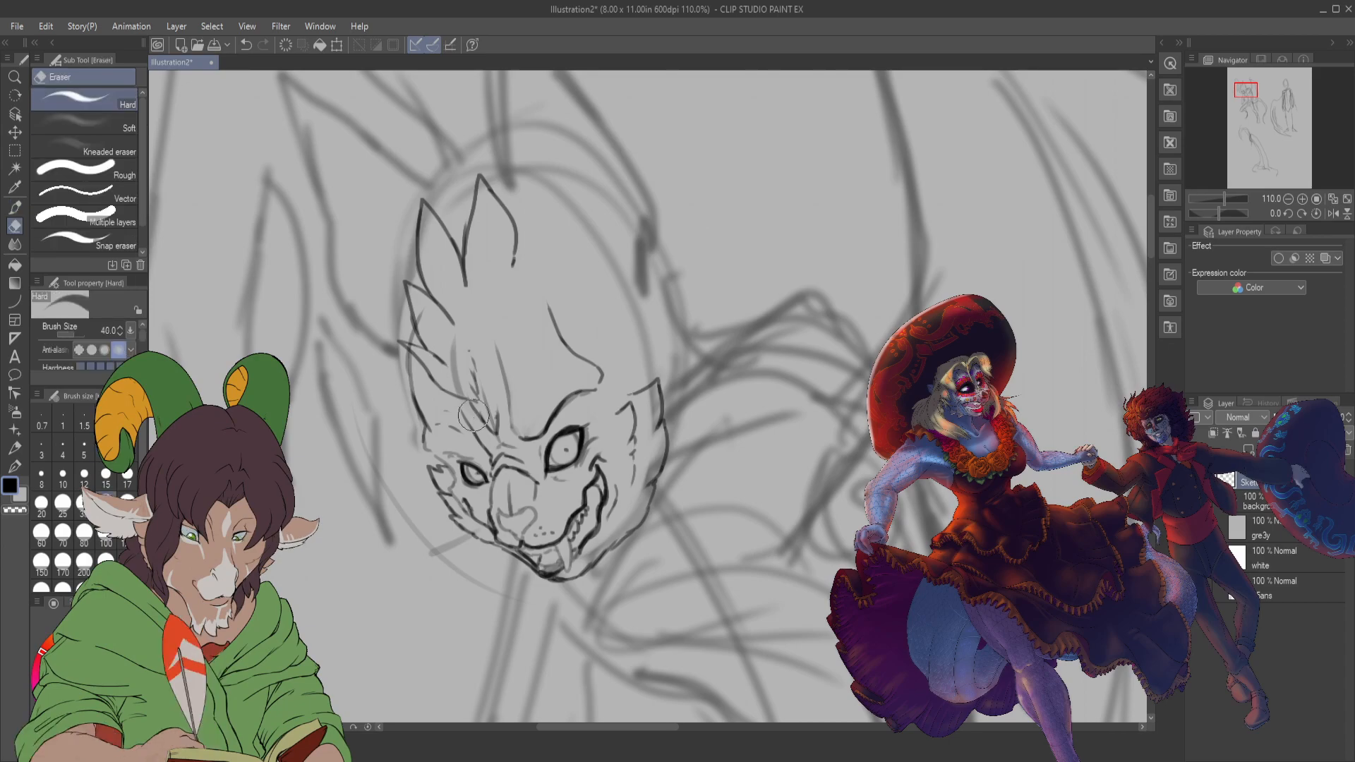
mouse_move(596, 368)
left_mouse_down()
mouse_move(571, 346)
mouse_move(598, 374)
left_mouse_up()
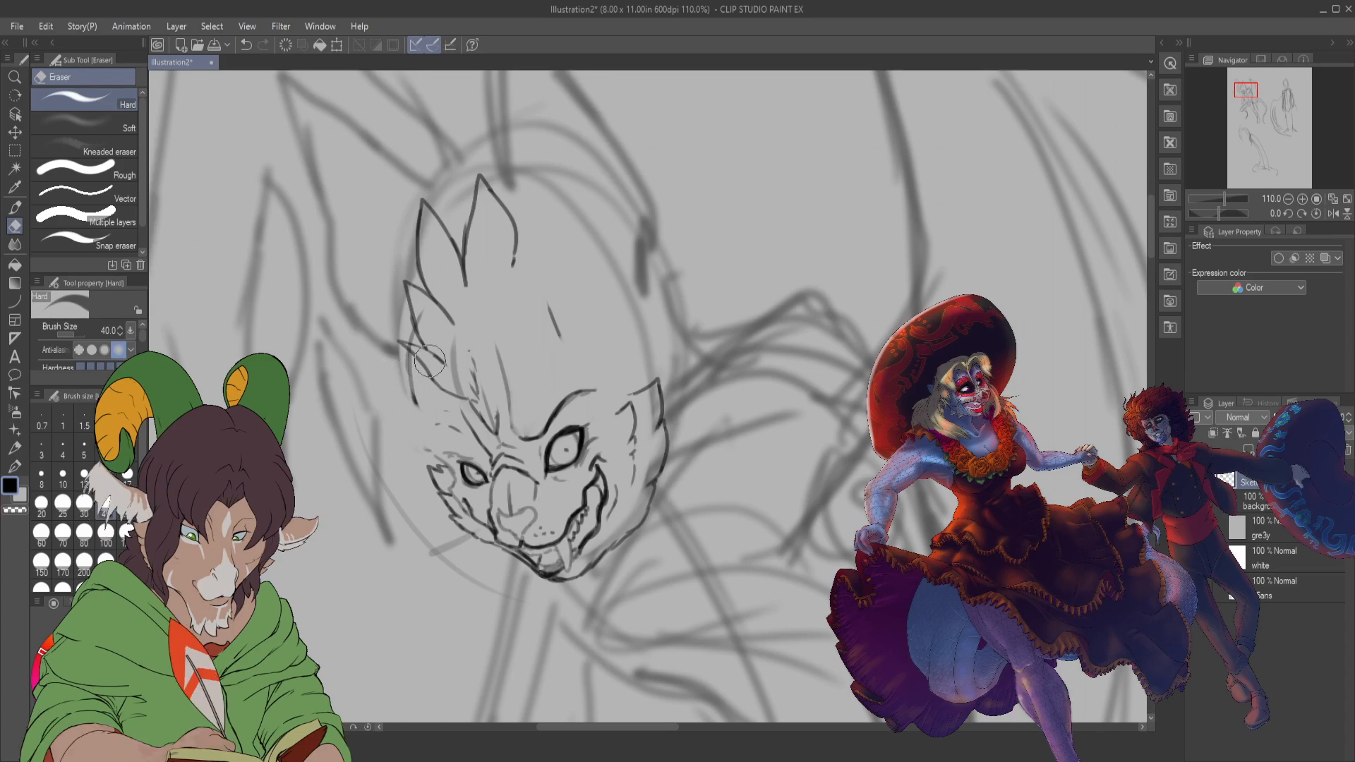
key("b")
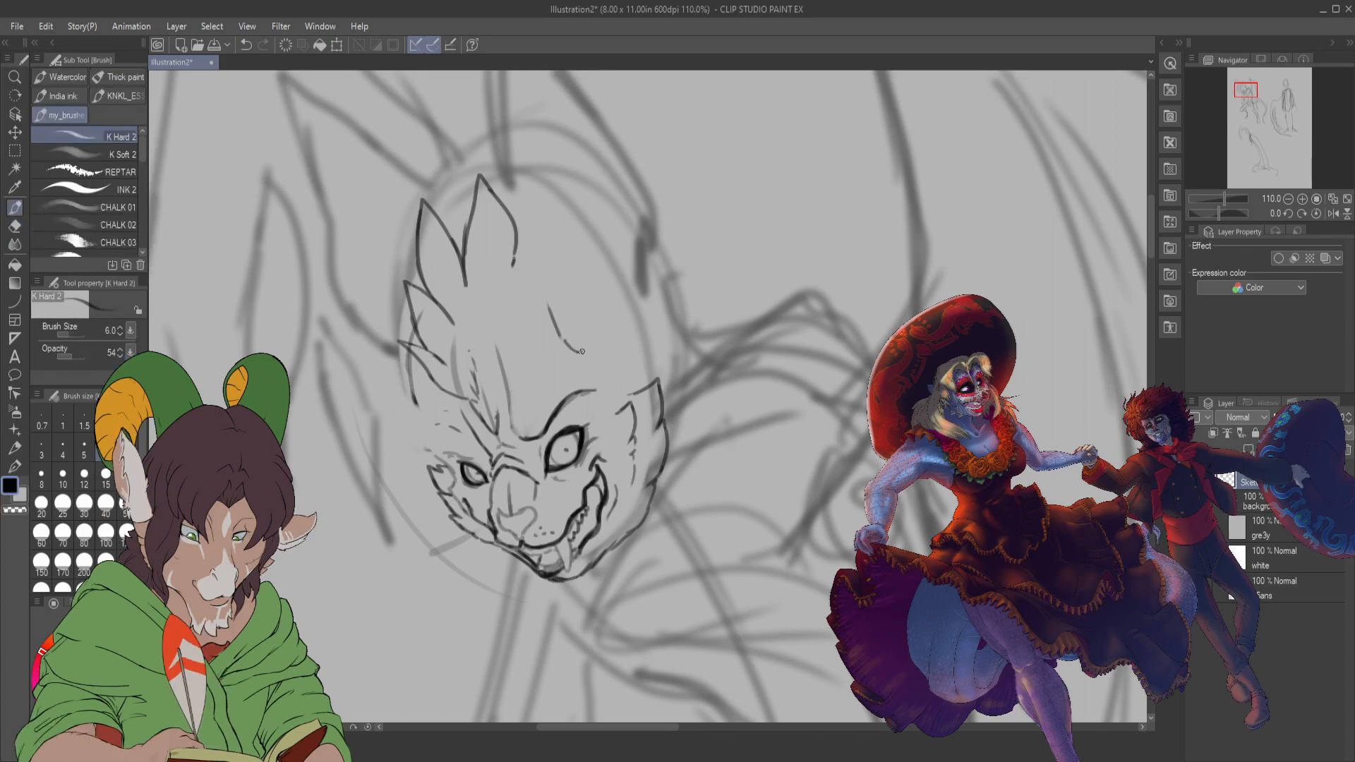
left_click_drag(594, 354, 599, 364)
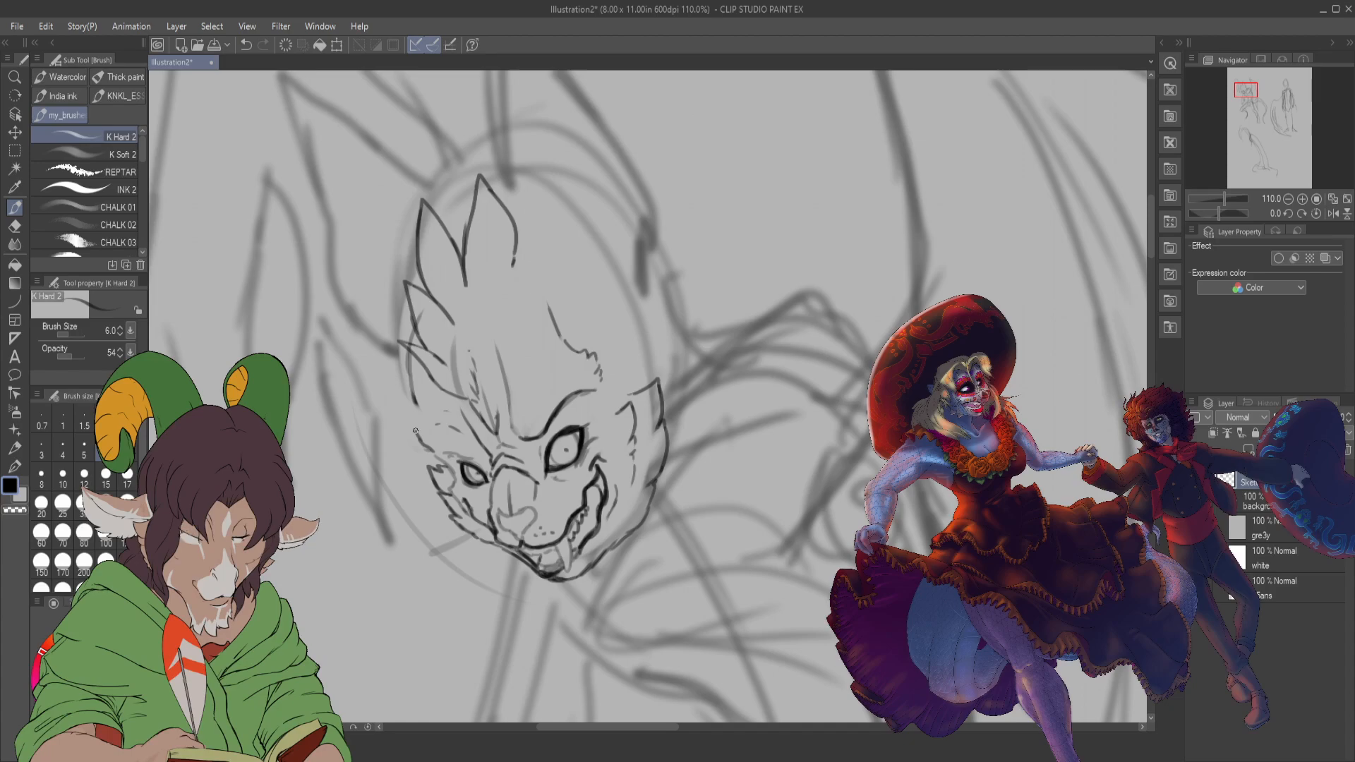
- Extend the far temple fur, fill the crest with inner tufts, and add more spikes behind its outer edge
left_click_drag(416, 393, 424, 422)
mouse_move(474, 300)
left_mouse_down()
mouse_move(471, 328)
mouse_move(488, 240)
mouse_move(520, 256)
mouse_move(495, 309)
mouse_move(456, 329)
mouse_move(470, 359)
left_mouse_up()
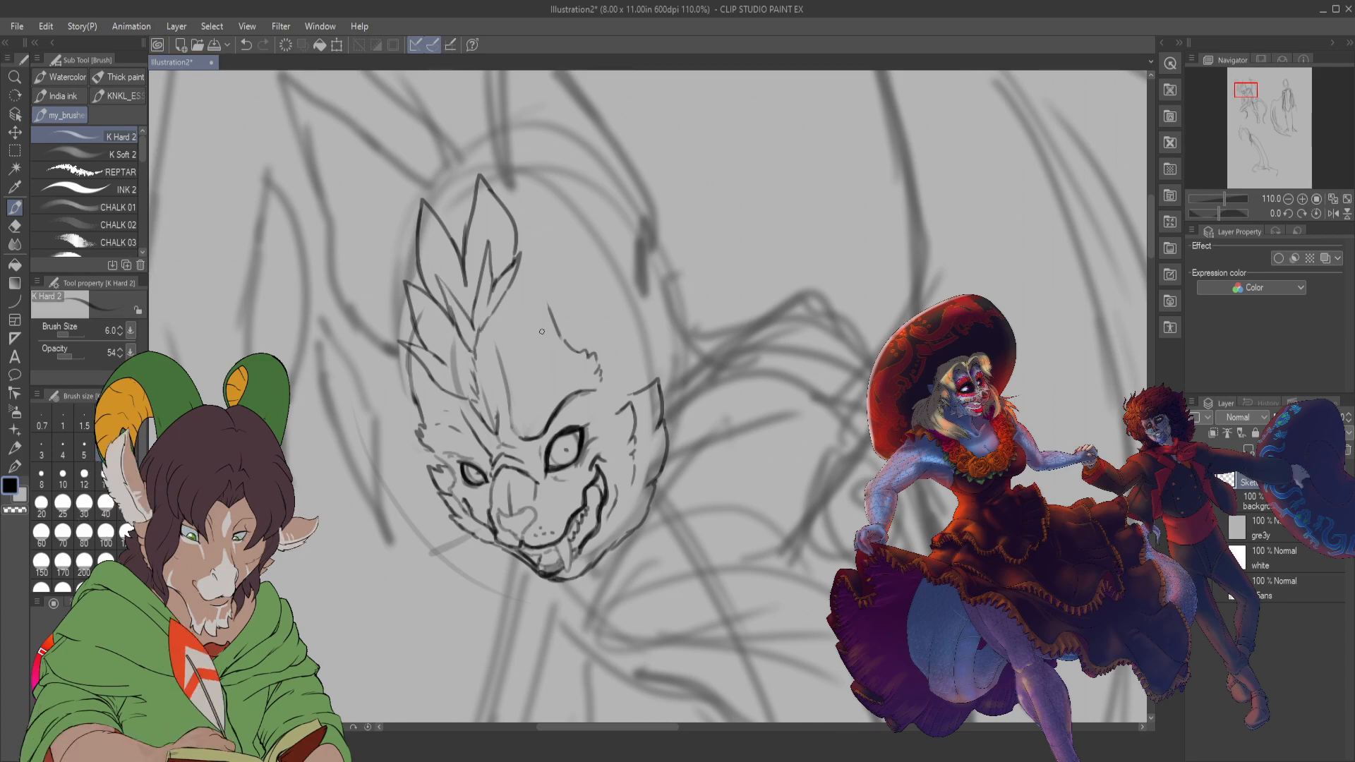
mouse_move(449, 211)
left_mouse_down()
mouse_move(450, 167)
mouse_move(461, 180)
left_mouse_up()
mouse_move(387, 230)
left_mouse_down()
mouse_move(415, 295)
mouse_move(376, 293)
mouse_move(401, 347)
left_mouse_up()
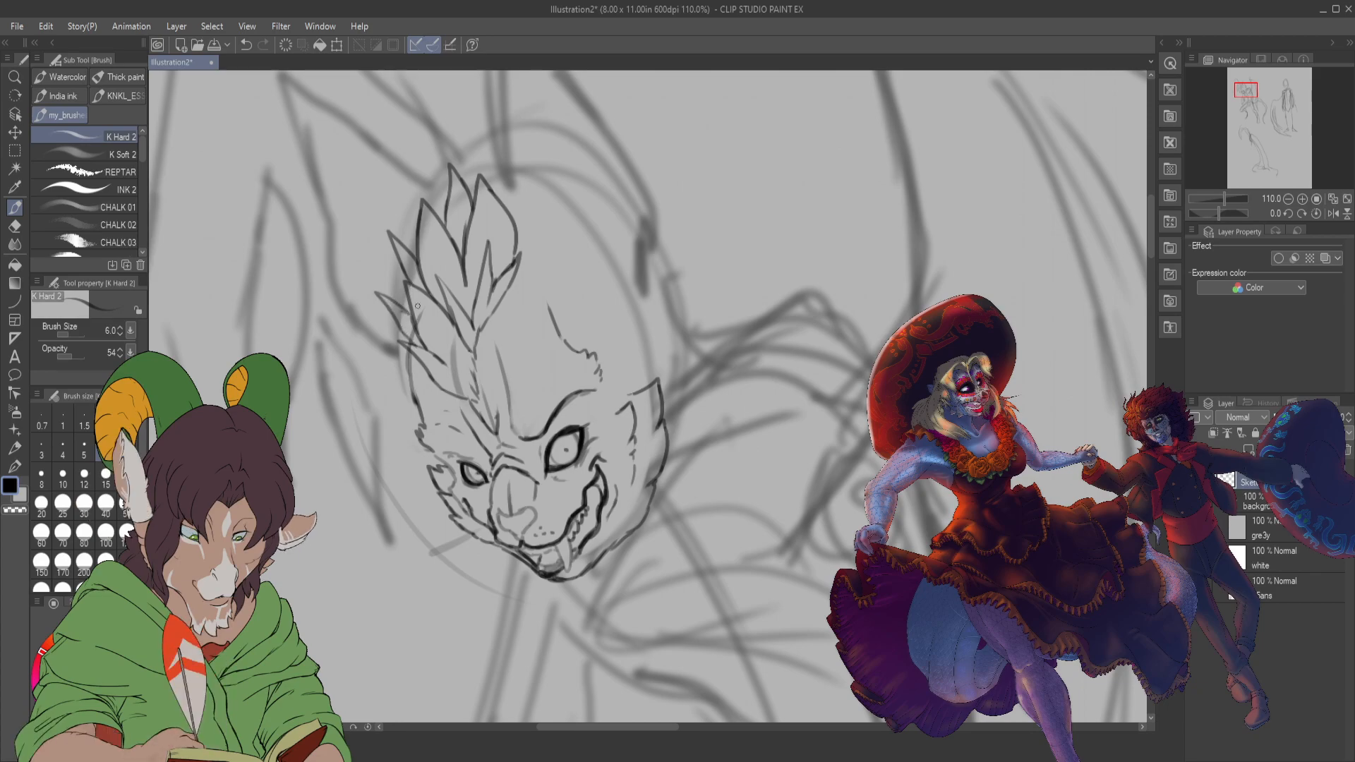
- Set the brush size to 4 and draw the iris and pupil details in both eyes
scroll(444, 250, "down", 2)
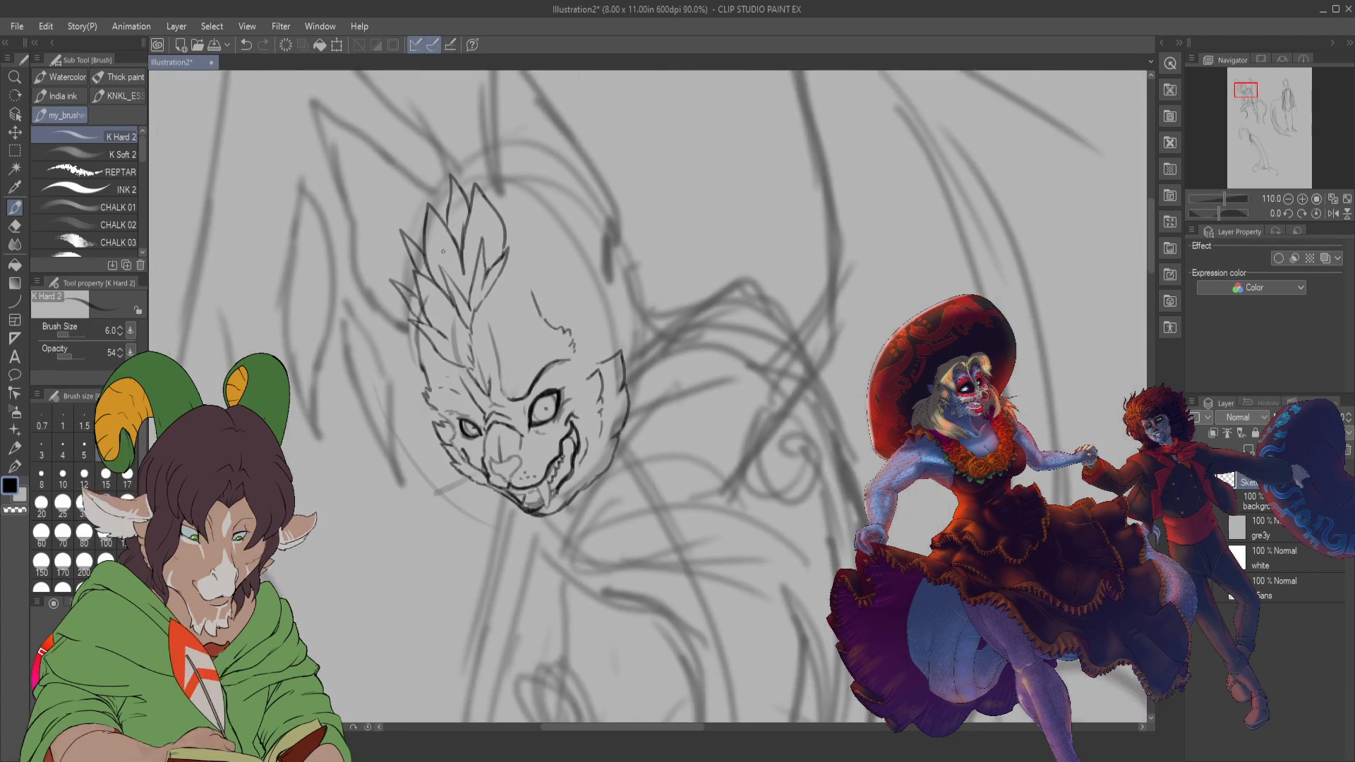
scroll(517, 272, "down", 2)
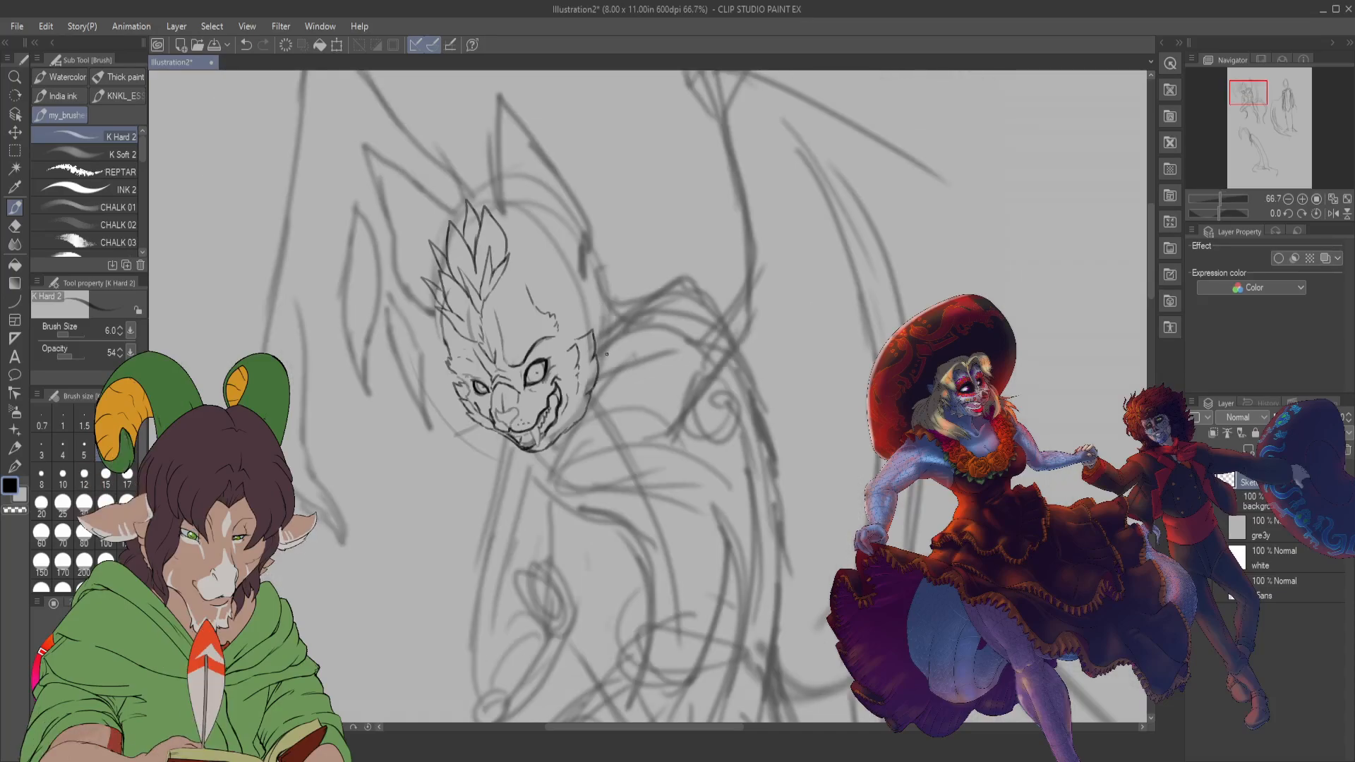
scroll(565, 438, "up", 1)
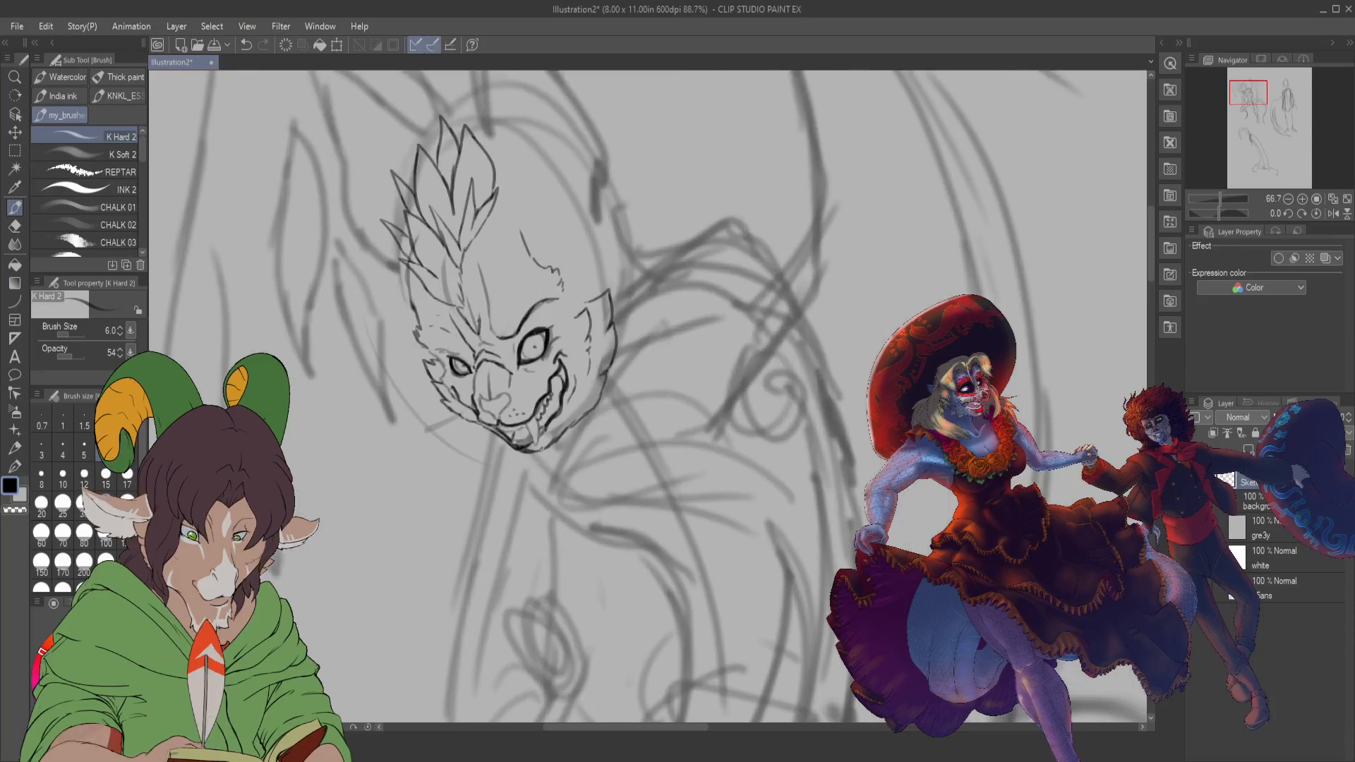
scroll(543, 451, "down", 1)
scroll(545, 453, "down", 1)
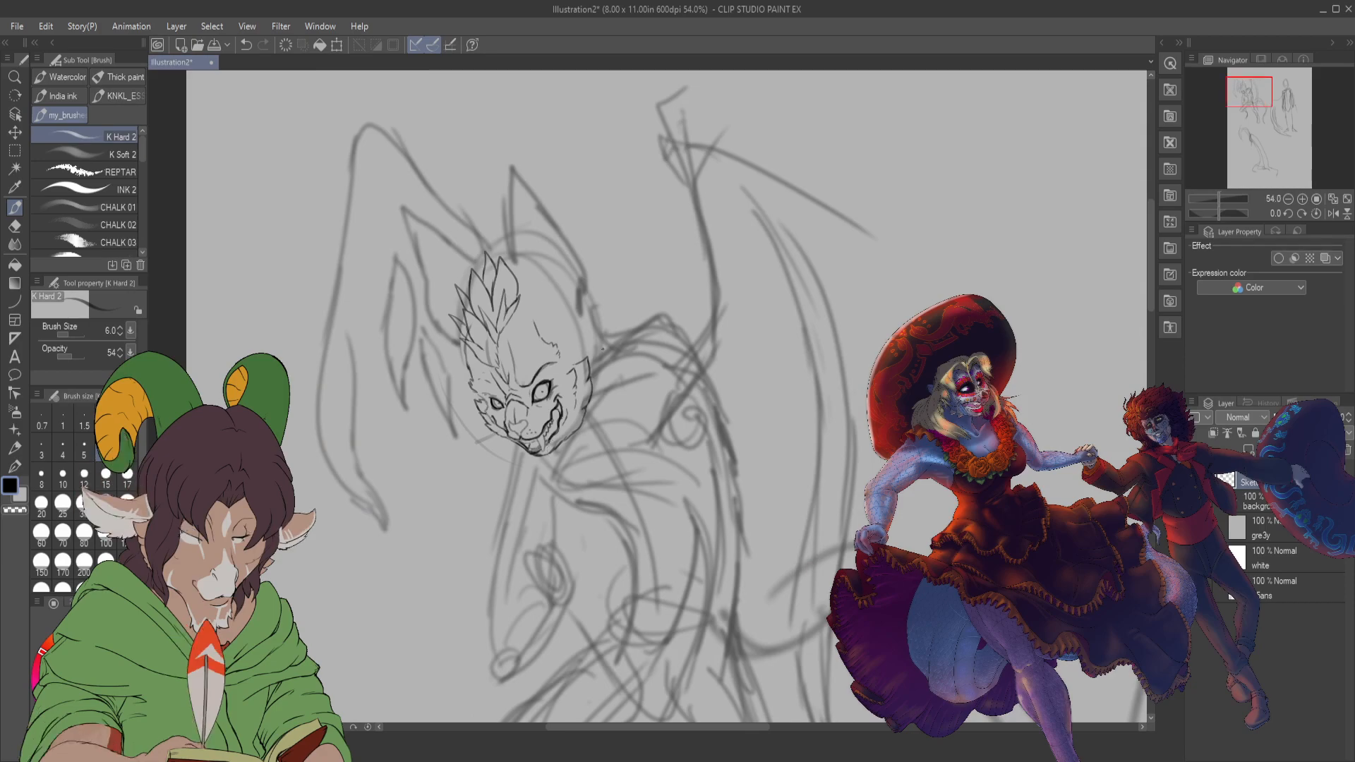
scroll(571, 392, "up", 4)
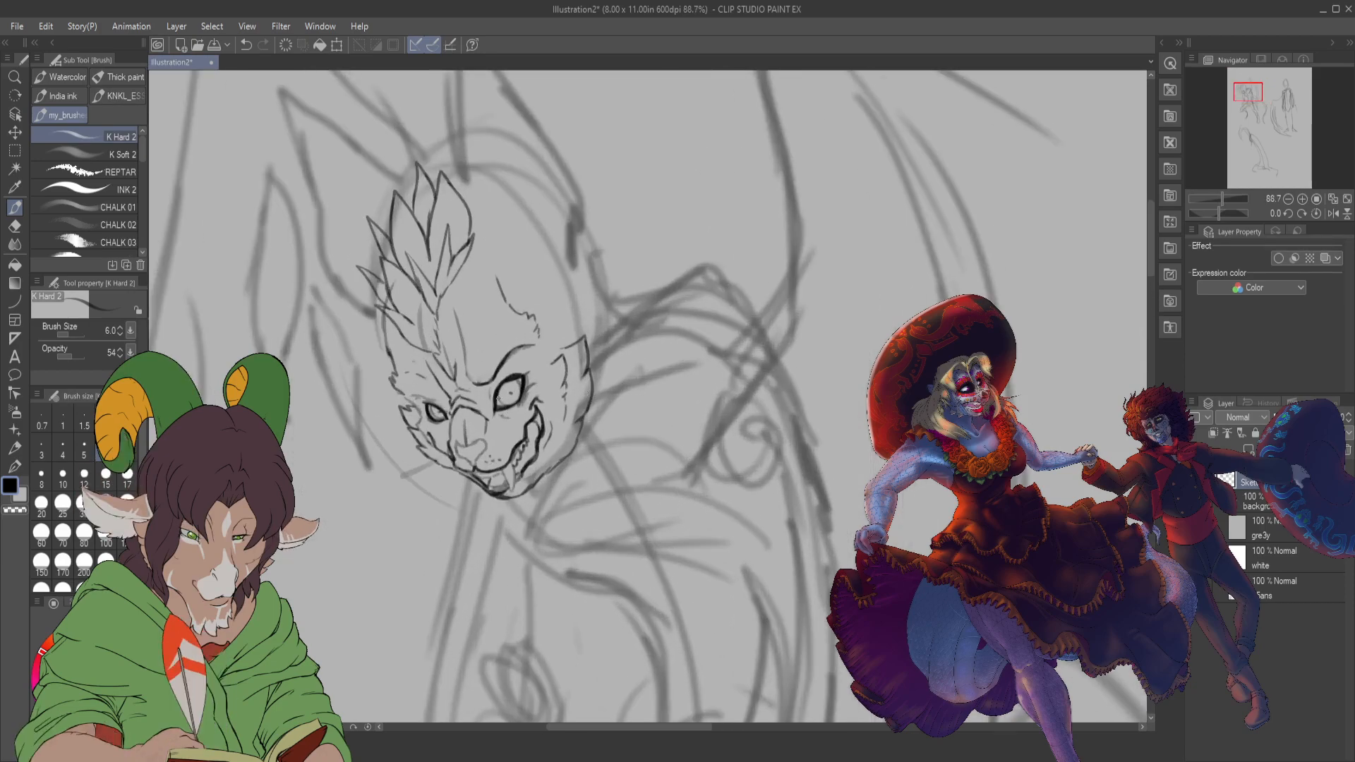
scroll(498, 399, "up", 3)
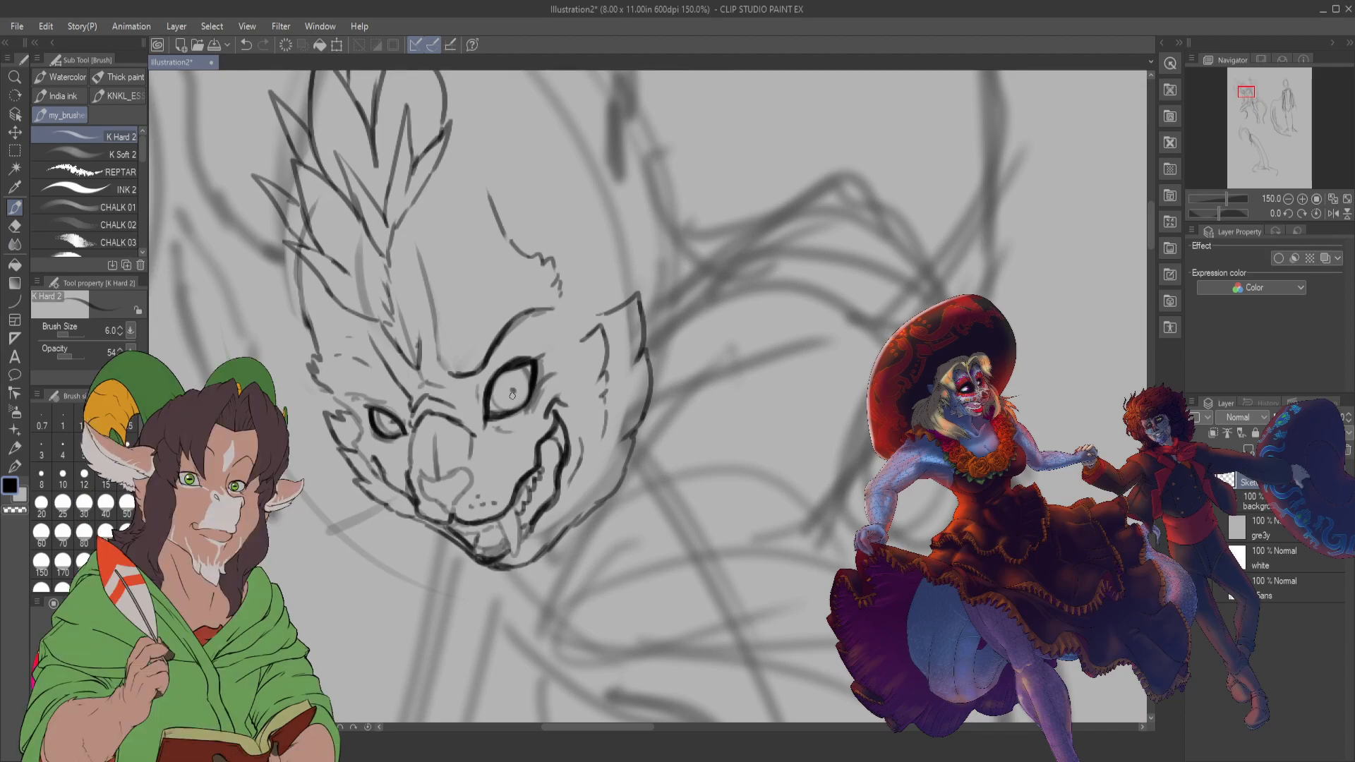
left_click(63, 452)
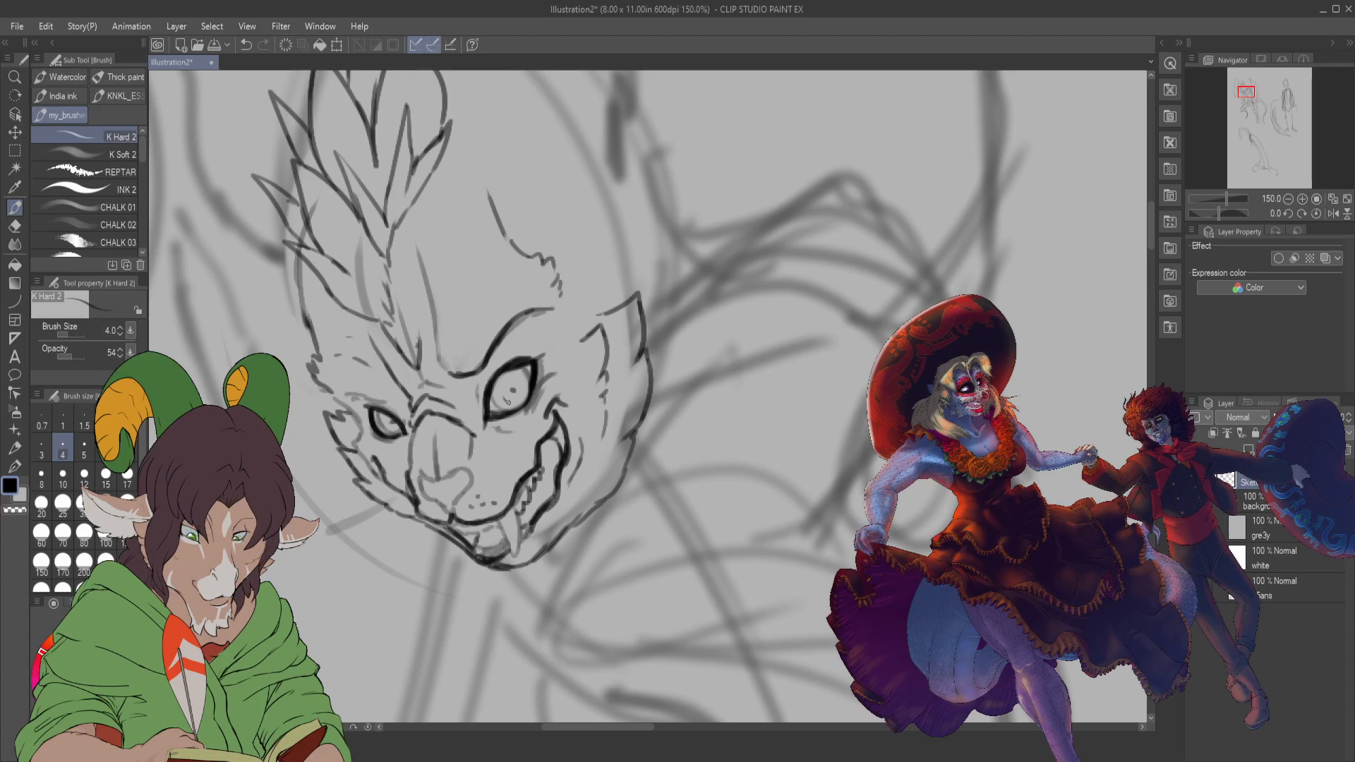
left_click_drag(503, 397, 520, 400)
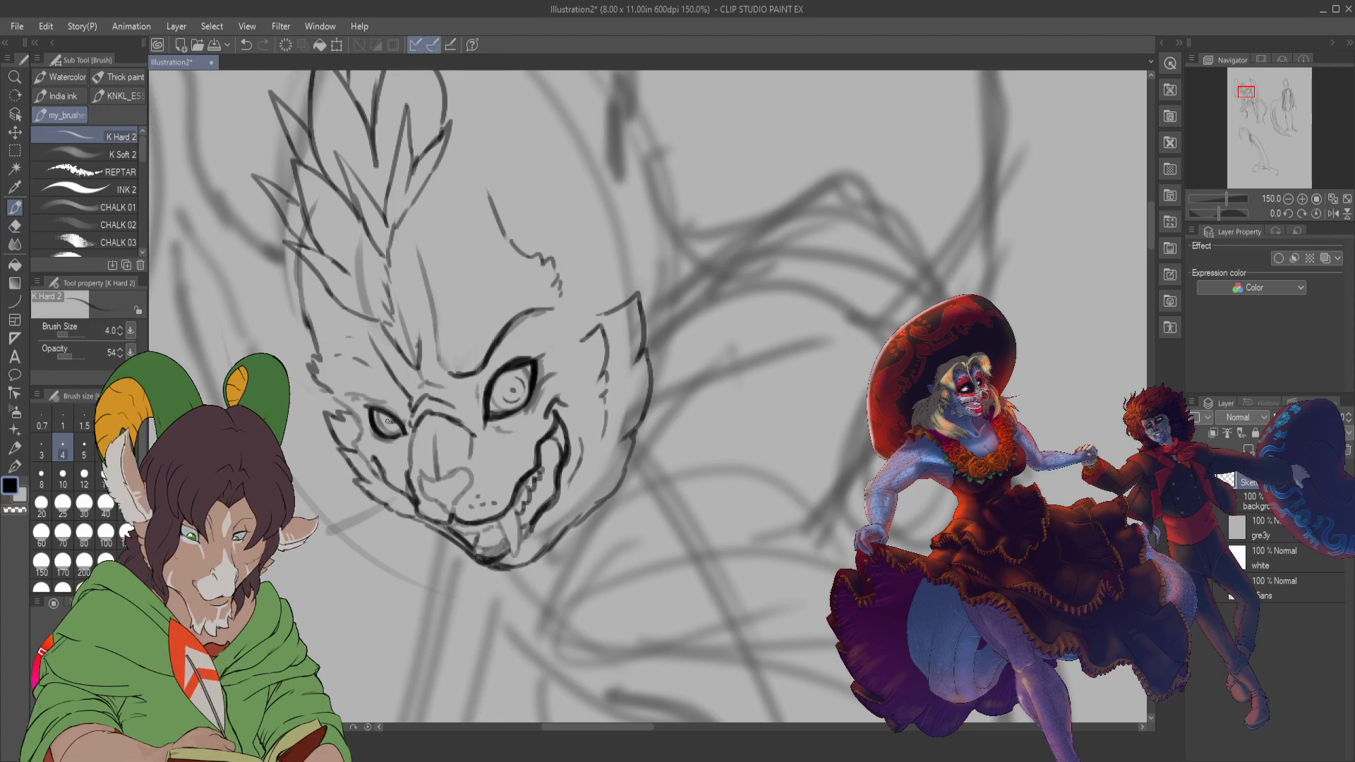
left_click_drag(379, 415, 398, 428)
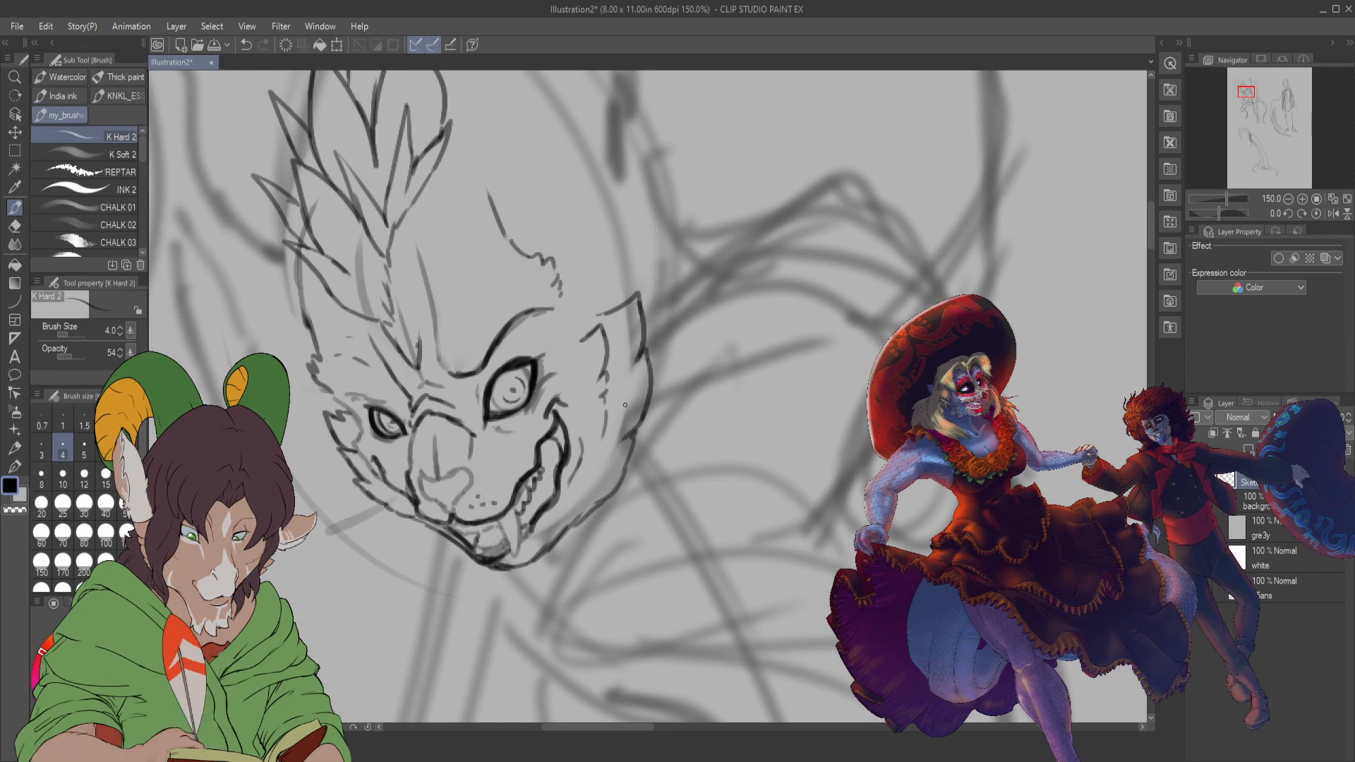
- Darken the nose tip's outline and draw its nostril curve
scroll(605, 378, "up", 3)
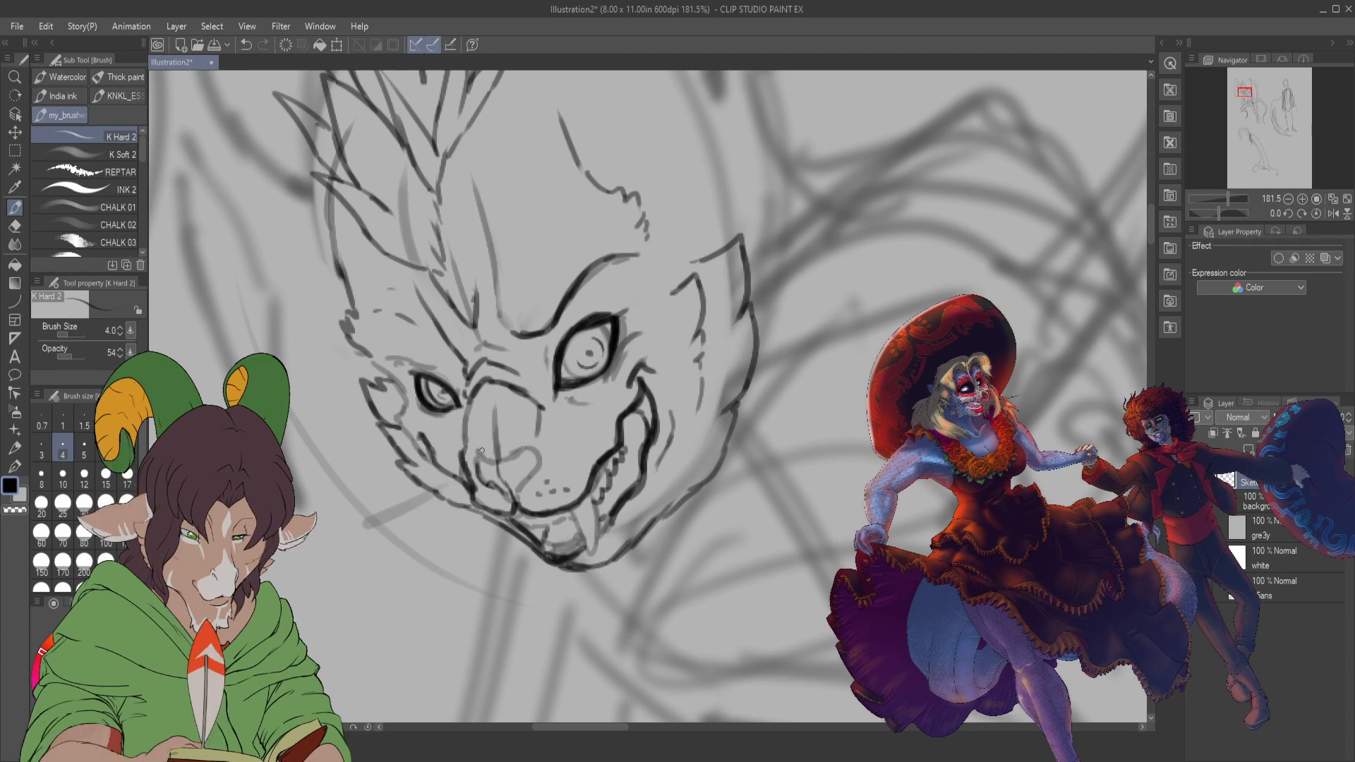
mouse_move(497, 462)
left_mouse_down()
mouse_move(500, 474)
mouse_move(511, 454)
mouse_move(541, 450)
mouse_move(538, 468)
left_mouse_up()
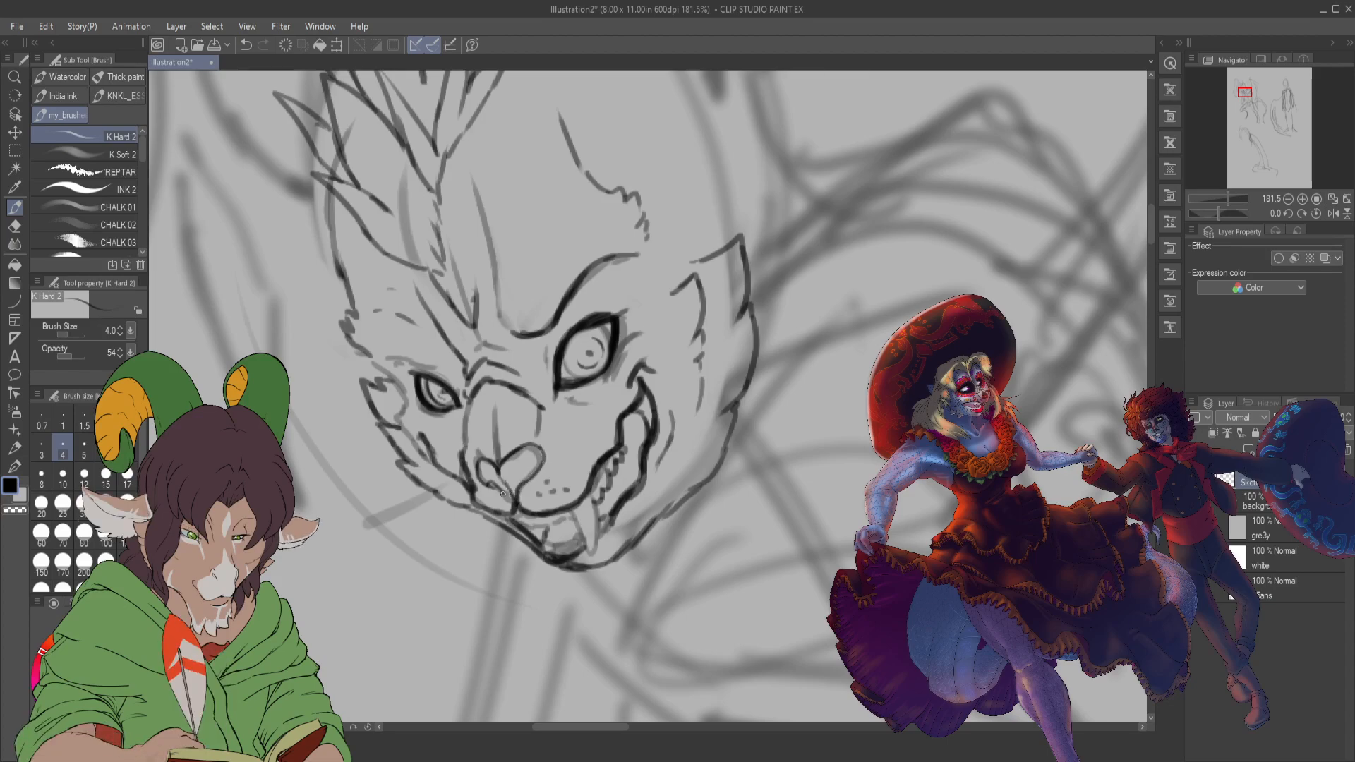
left_click_drag(528, 468, 516, 499)
- Erase the muzzle's upper outline and nose bridge line with a size 25 eraser, and redraw them with thinner strokes
key("e")
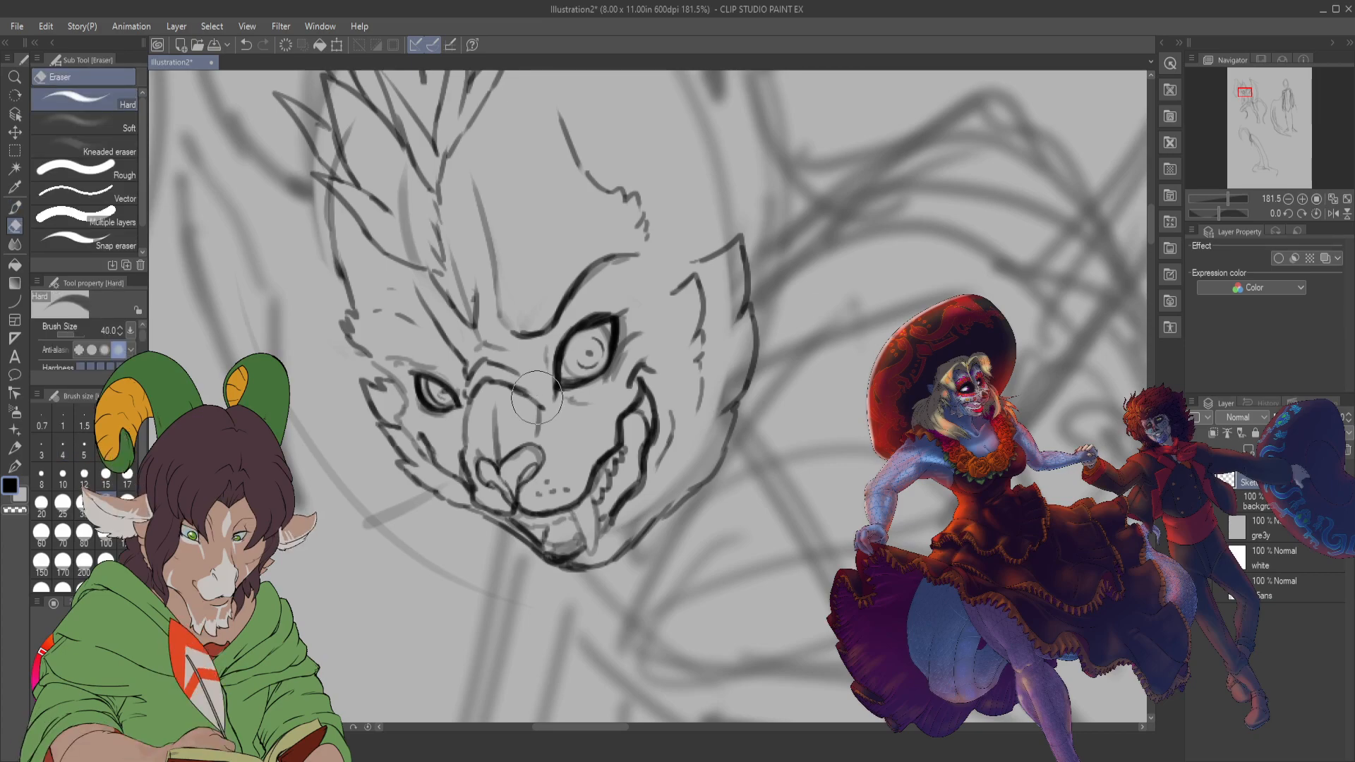
left_click(58, 518)
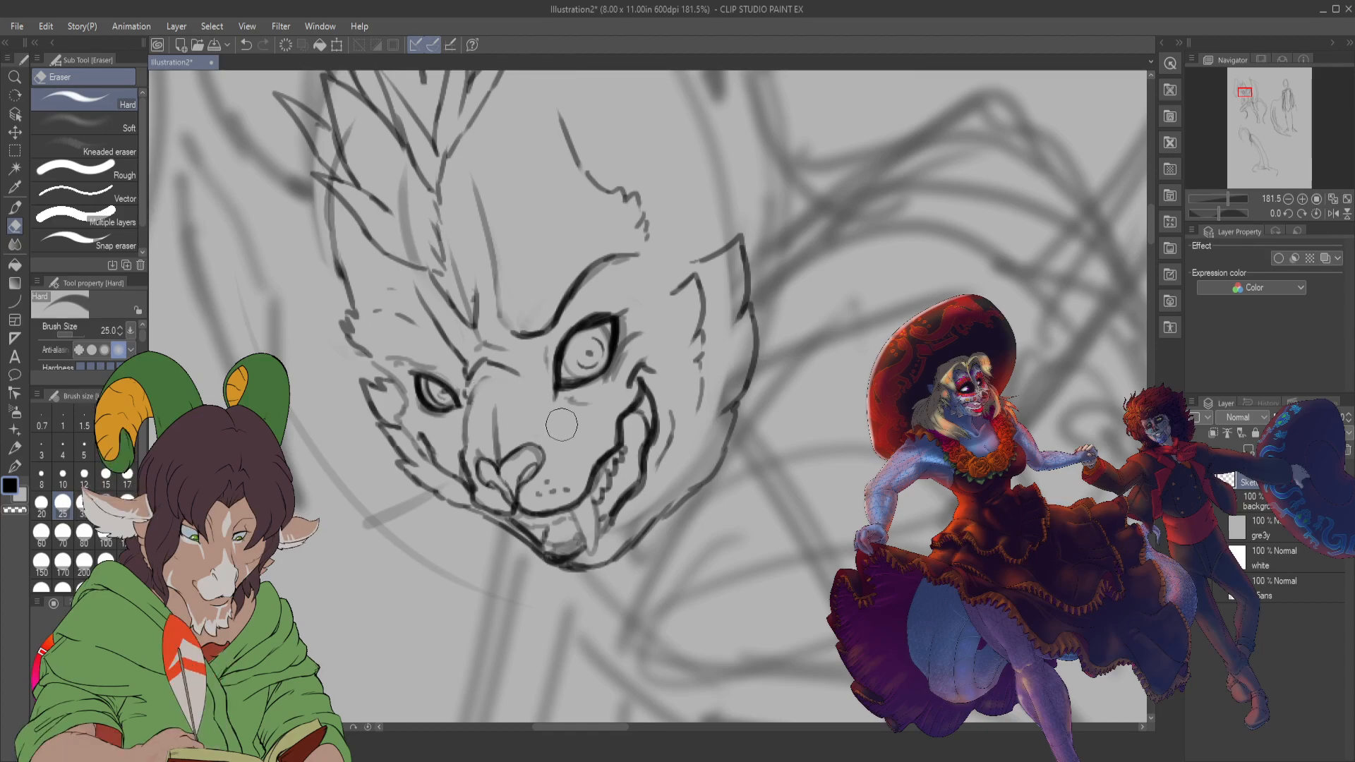
key("b")
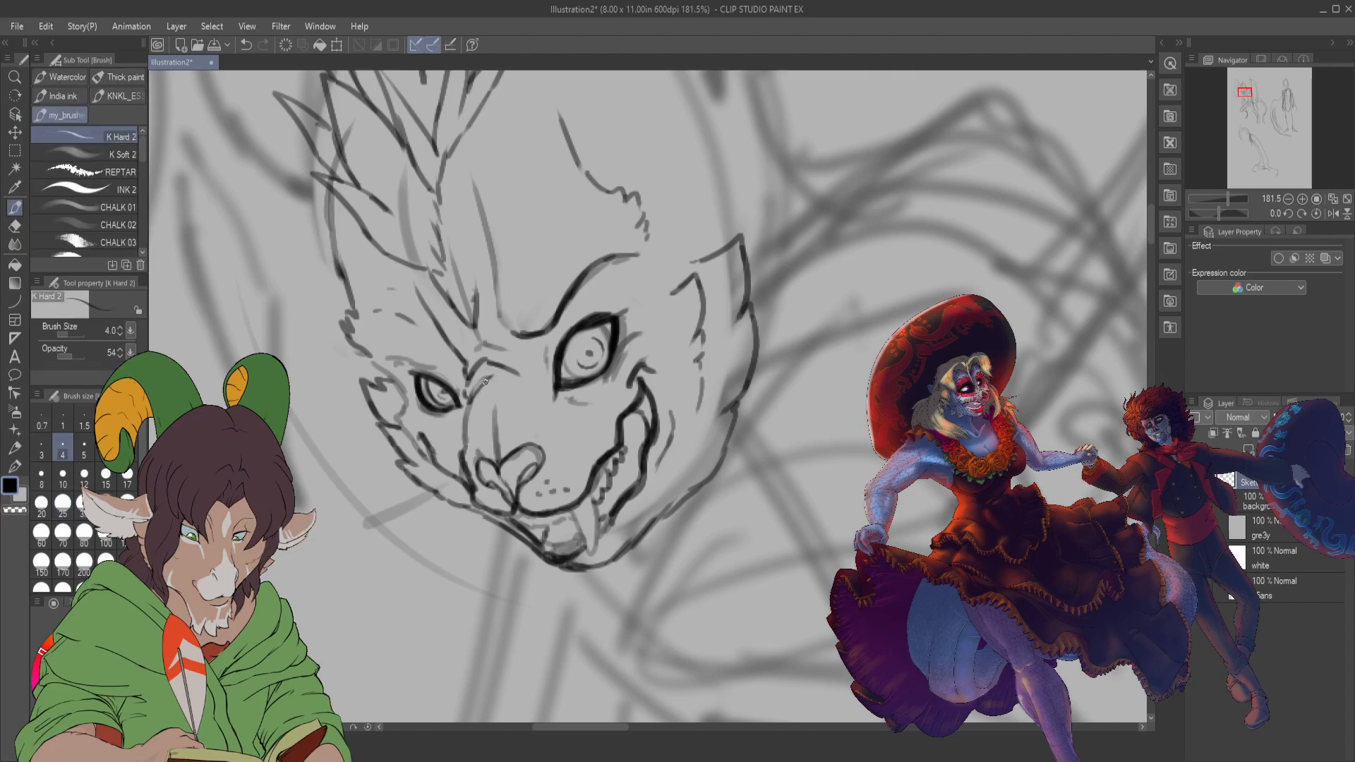
left_click_drag(505, 378, 544, 407)
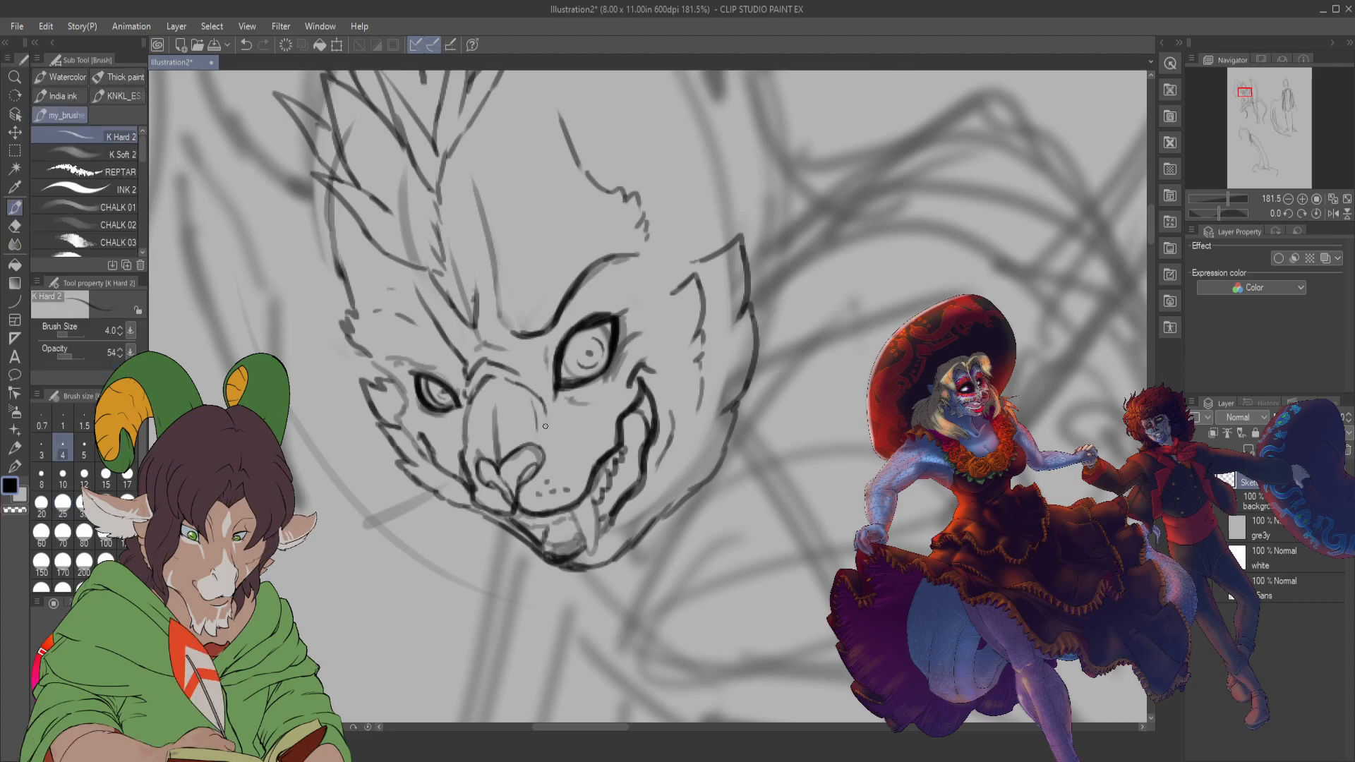
key("e")
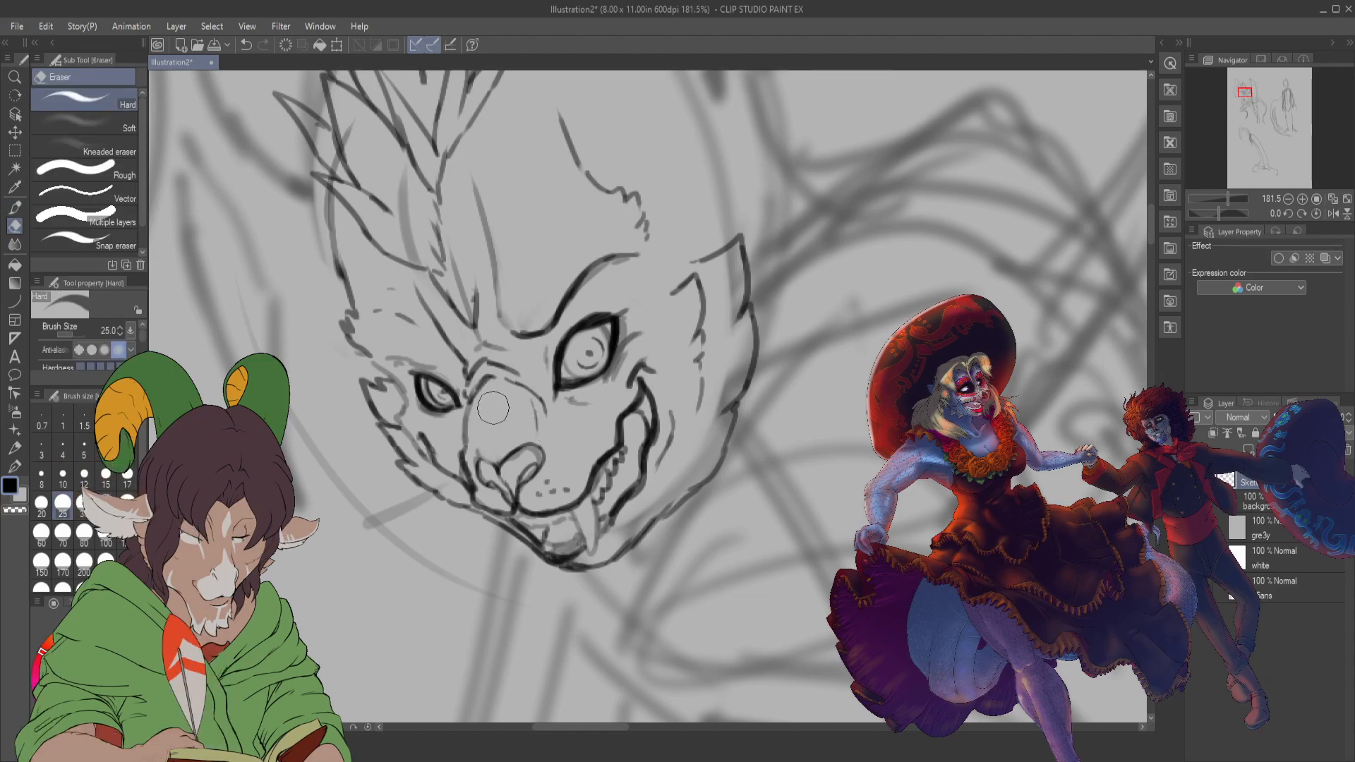
key("b")
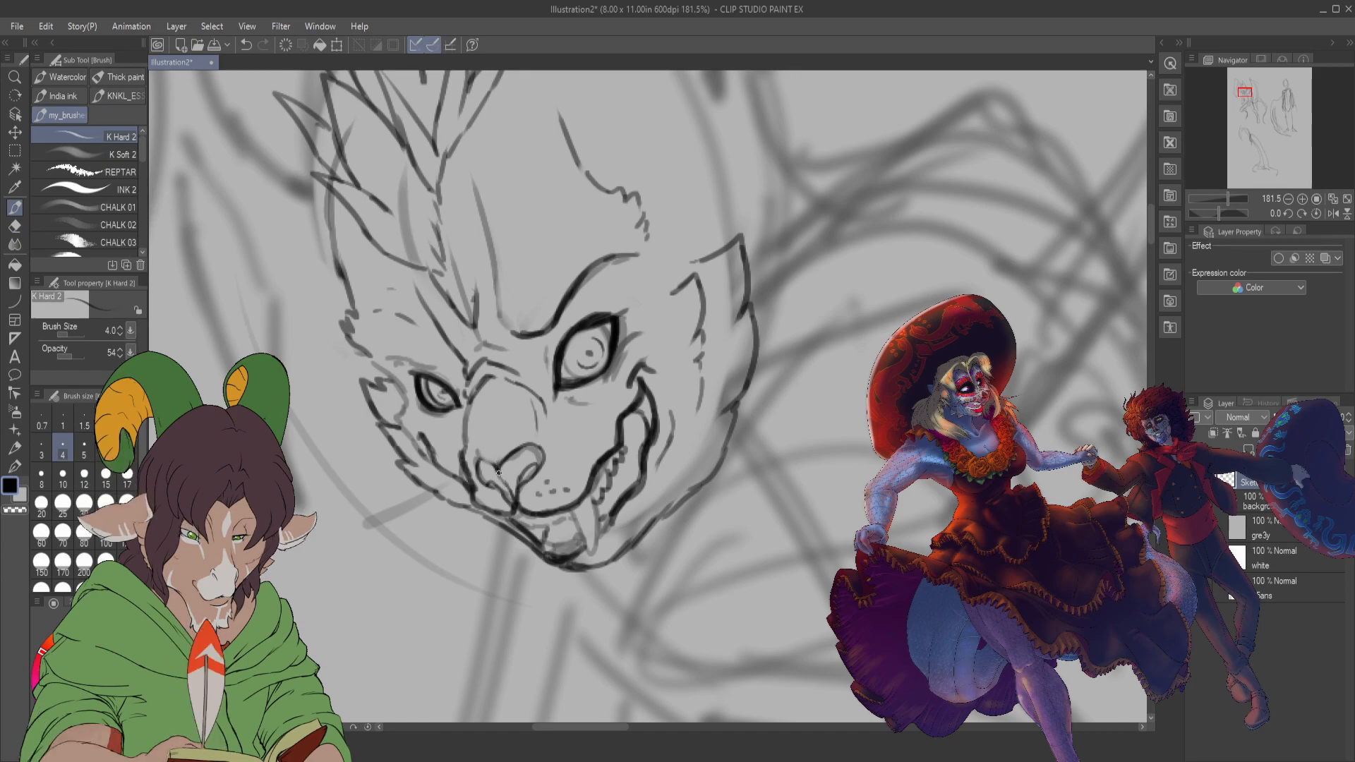
left_click_drag(492, 461, 493, 402)
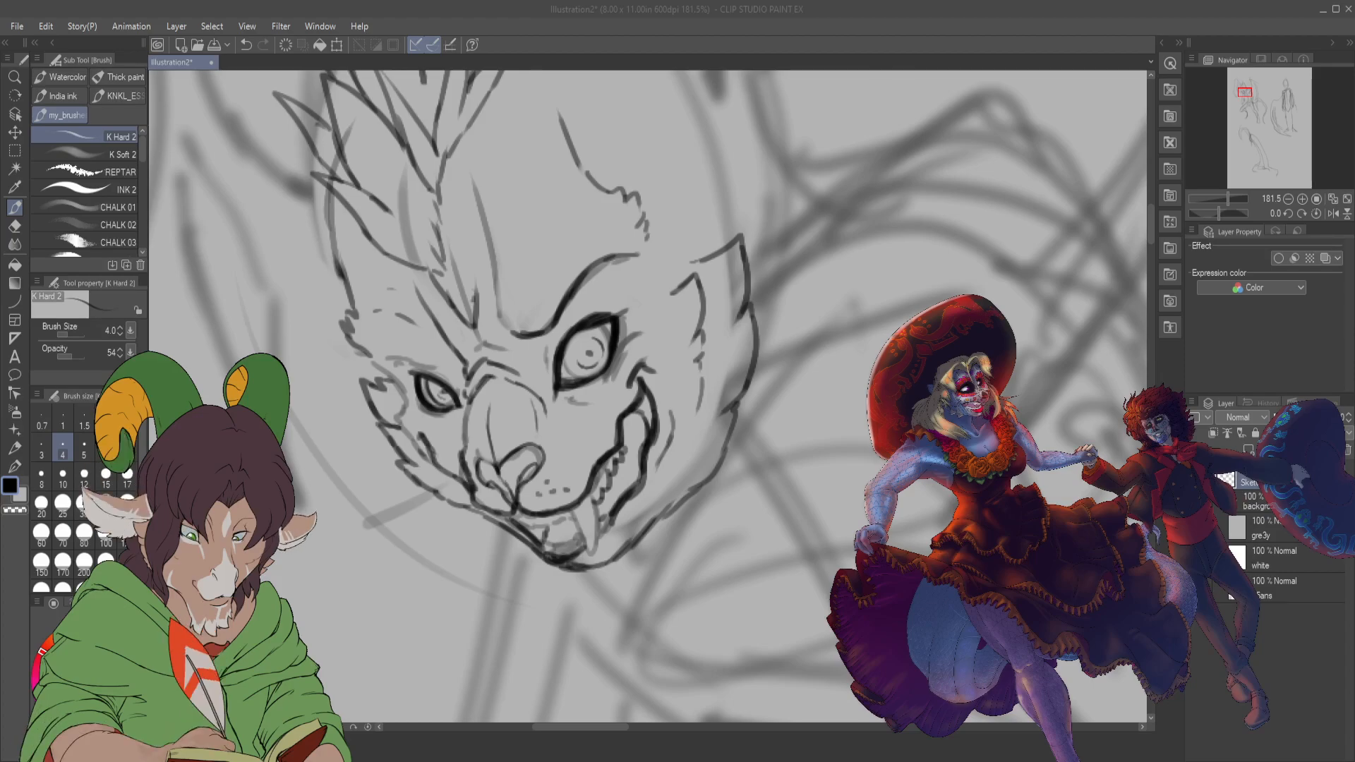
key("ctrl+minus")
key("ctrl+minus")
key("ctrl+minus")
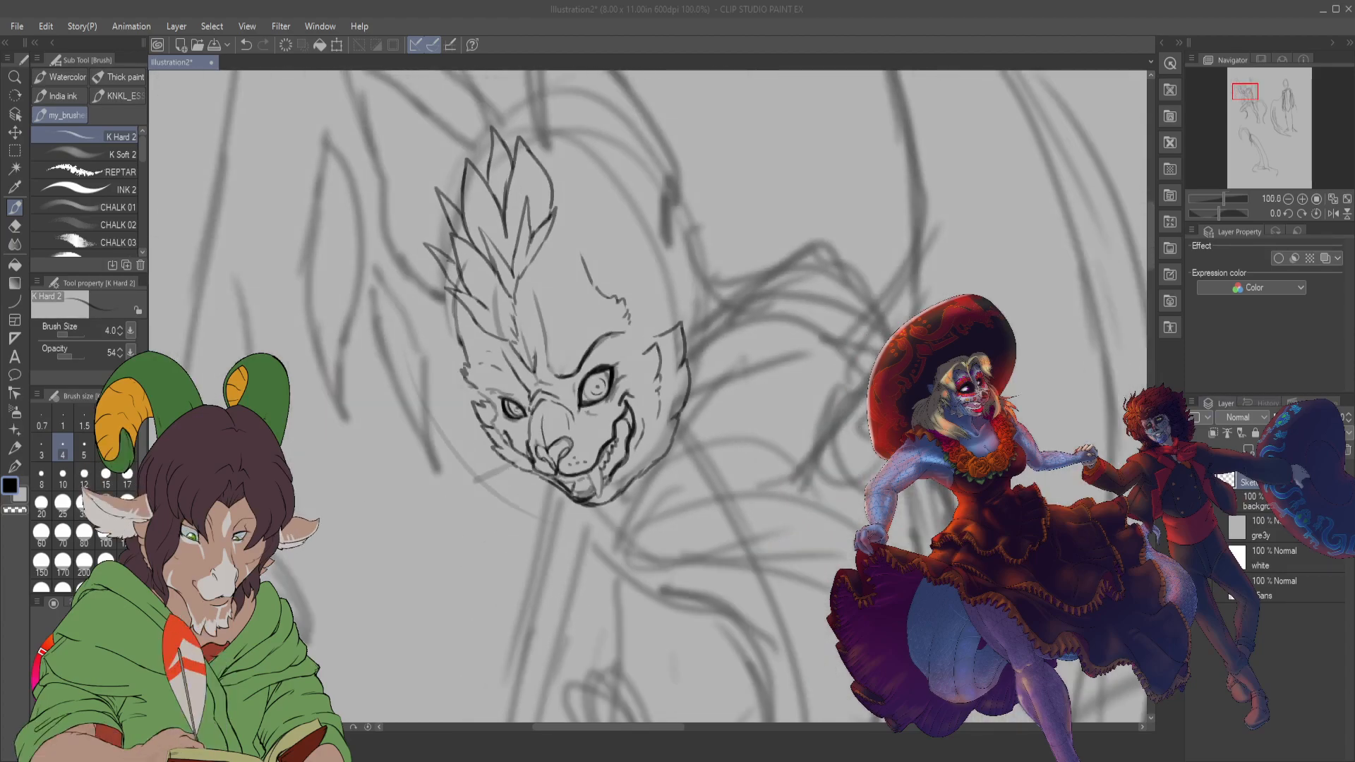
key("ctrl+minus")
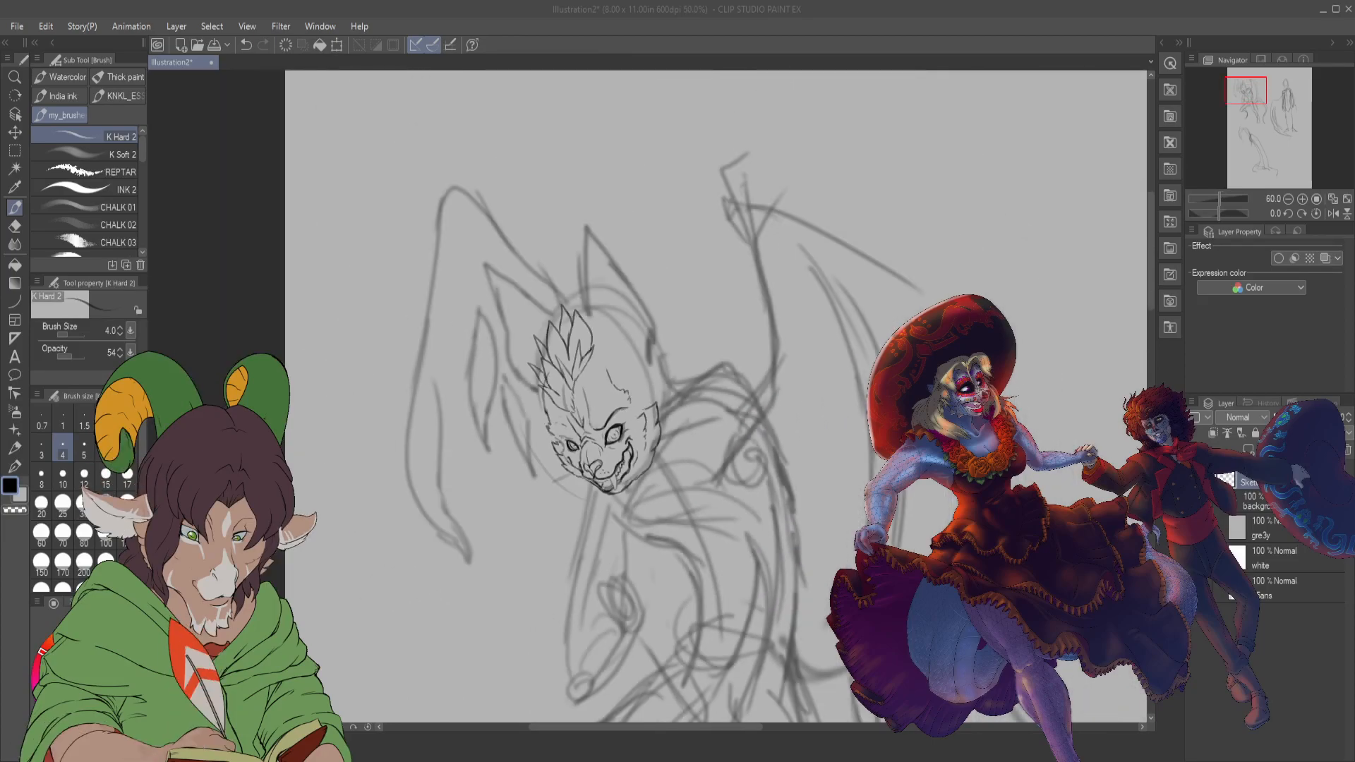
scroll(635, 500, "up", 1)
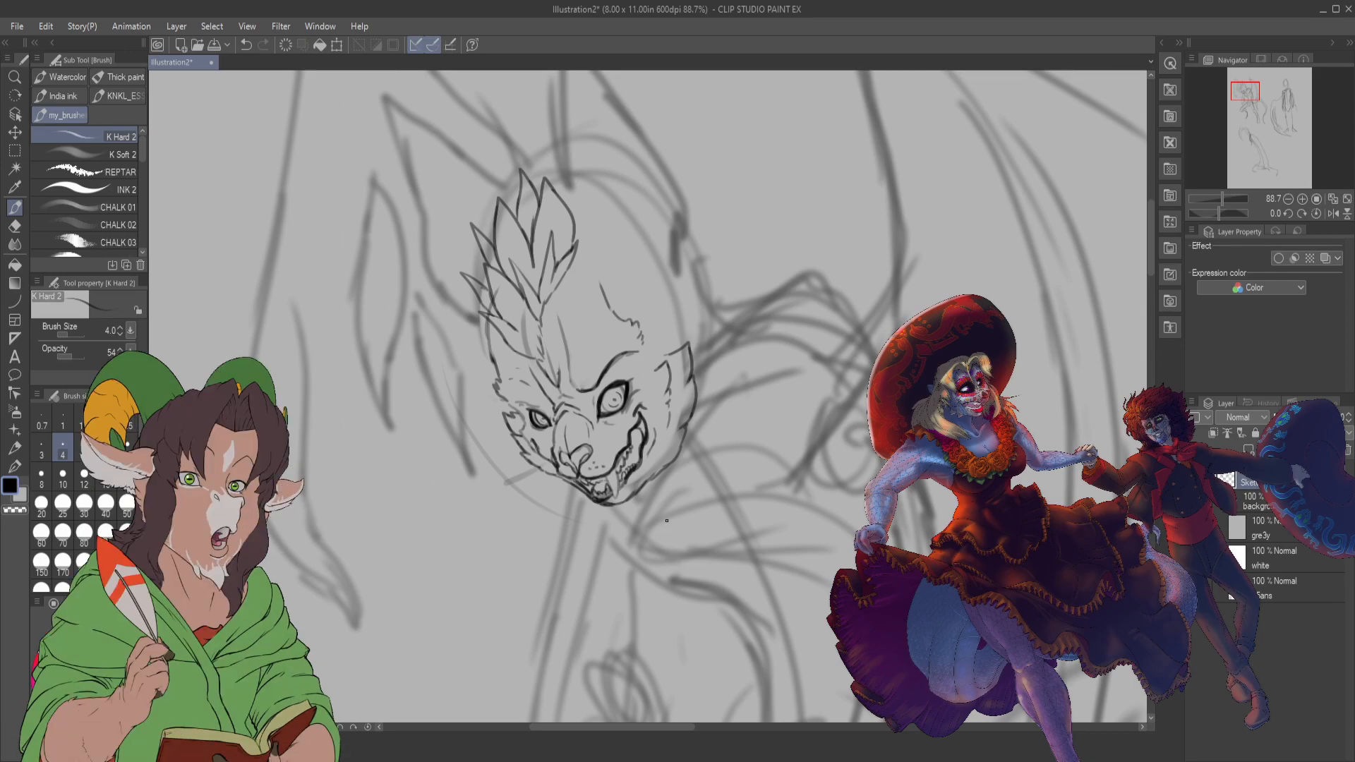
- Draw the near ear's pointed outer outline over the rough guide and add its inner edge and fur lines
scroll(650, 522, "down", 4)
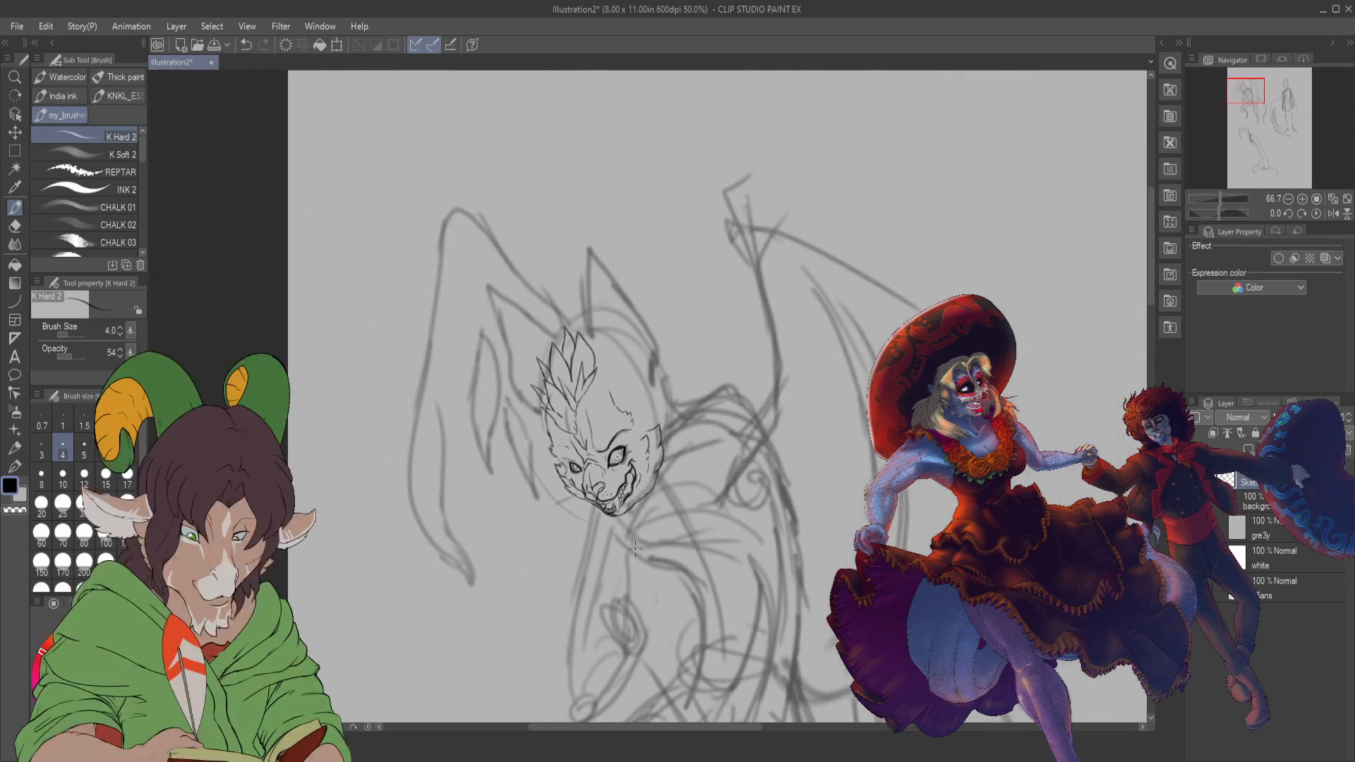
scroll(639, 373, "down", 3)
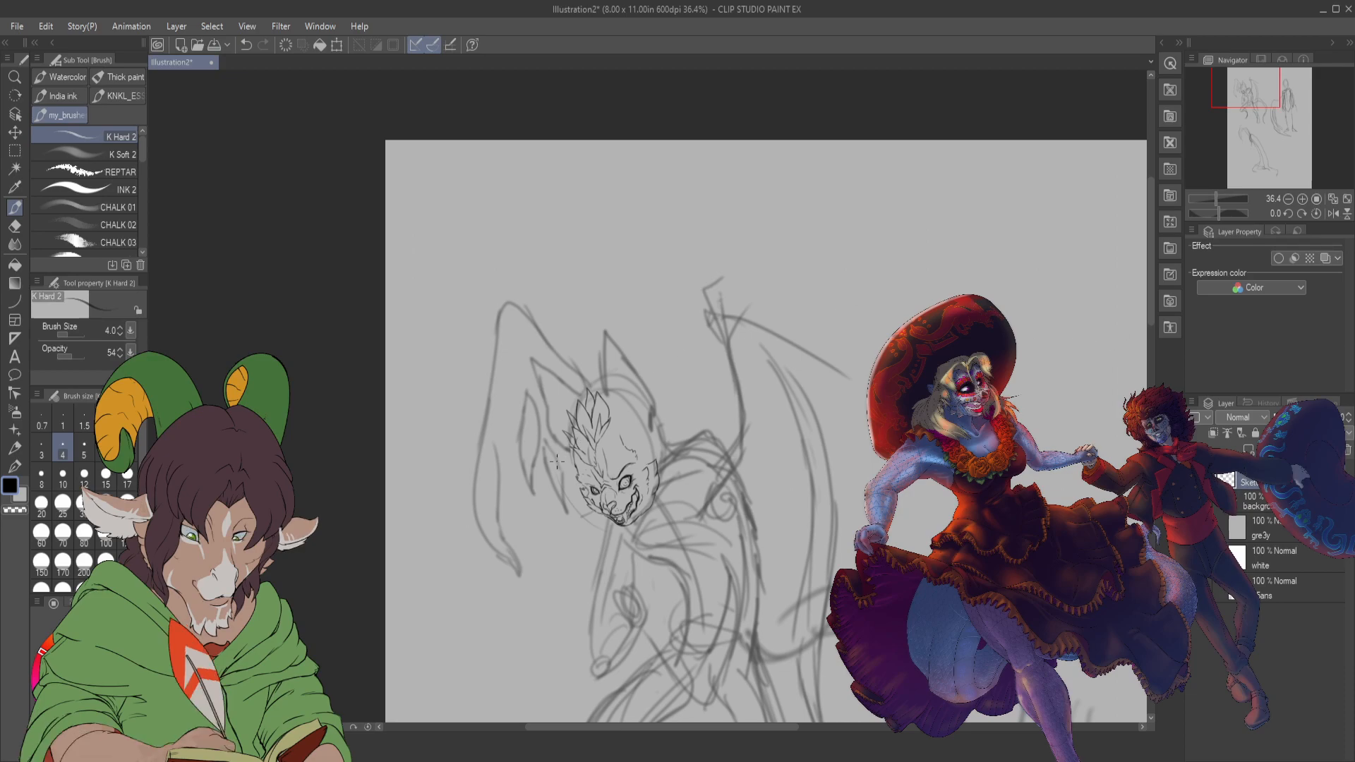
scroll(557, 460, "up", 2)
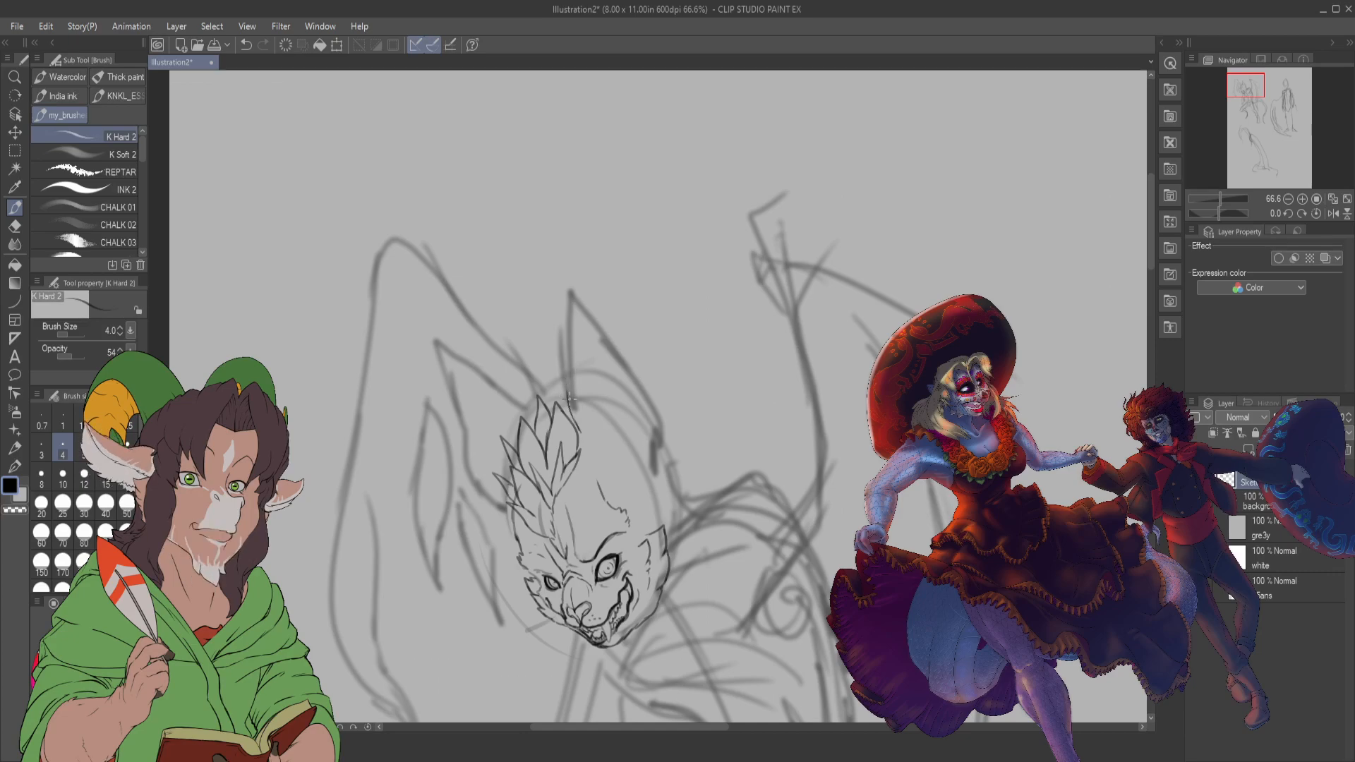
left_click_drag(566, 379, 571, 291)
mouse_move(562, 305)
left_mouse_down()
mouse_move(621, 364)
mouse_move(643, 422)
mouse_move(640, 462)
left_mouse_up()
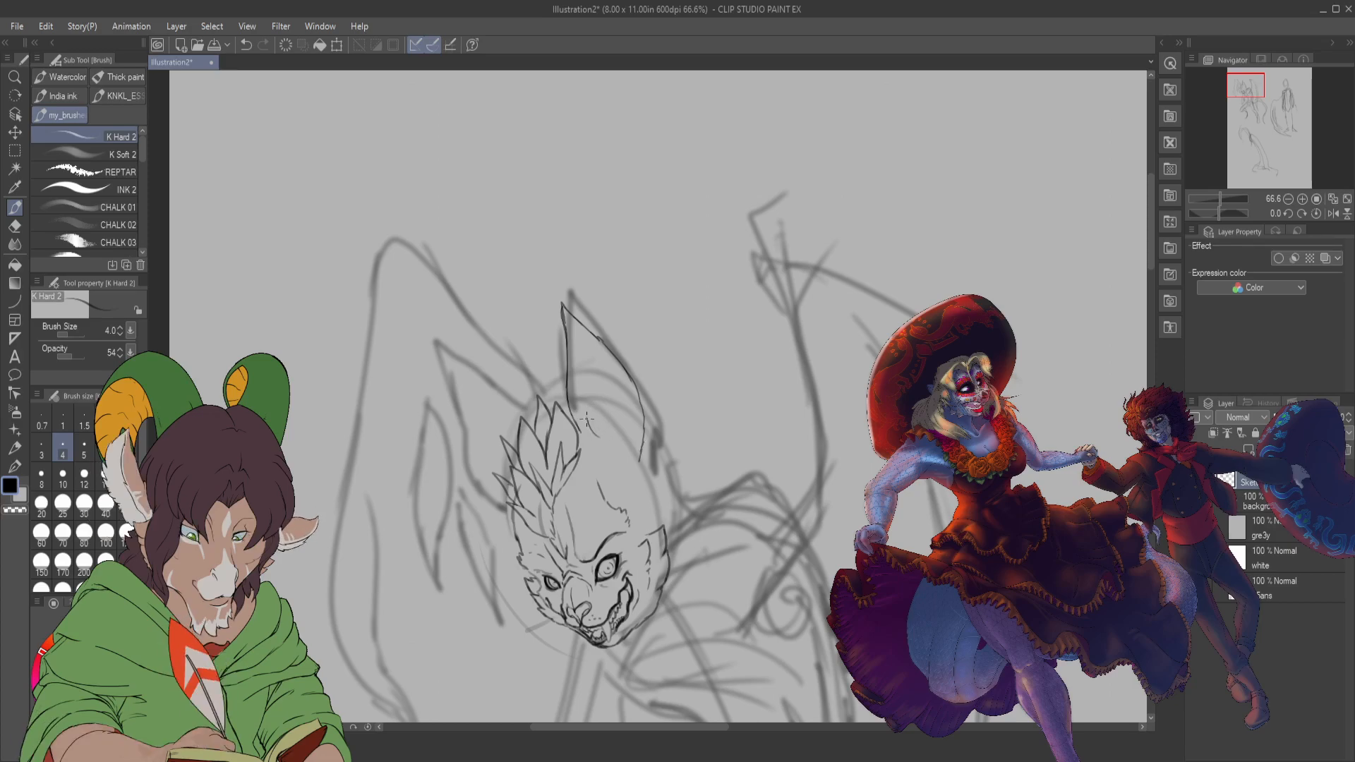
left_click_drag(579, 368, 574, 336)
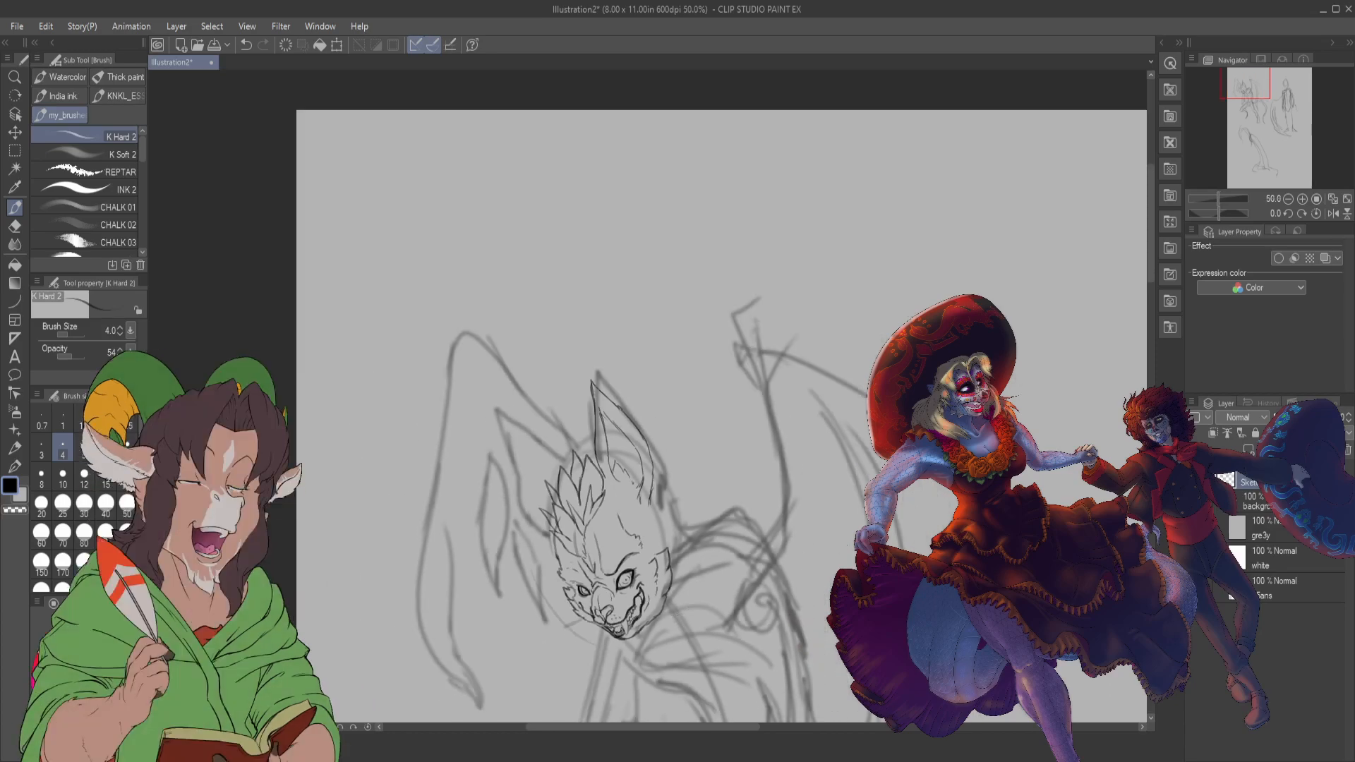
- Select the lower jaw with the Selection pen, move it slightly down to open the mouth wider, and deselect
left_click(15, 151)
left_click(100, 188)
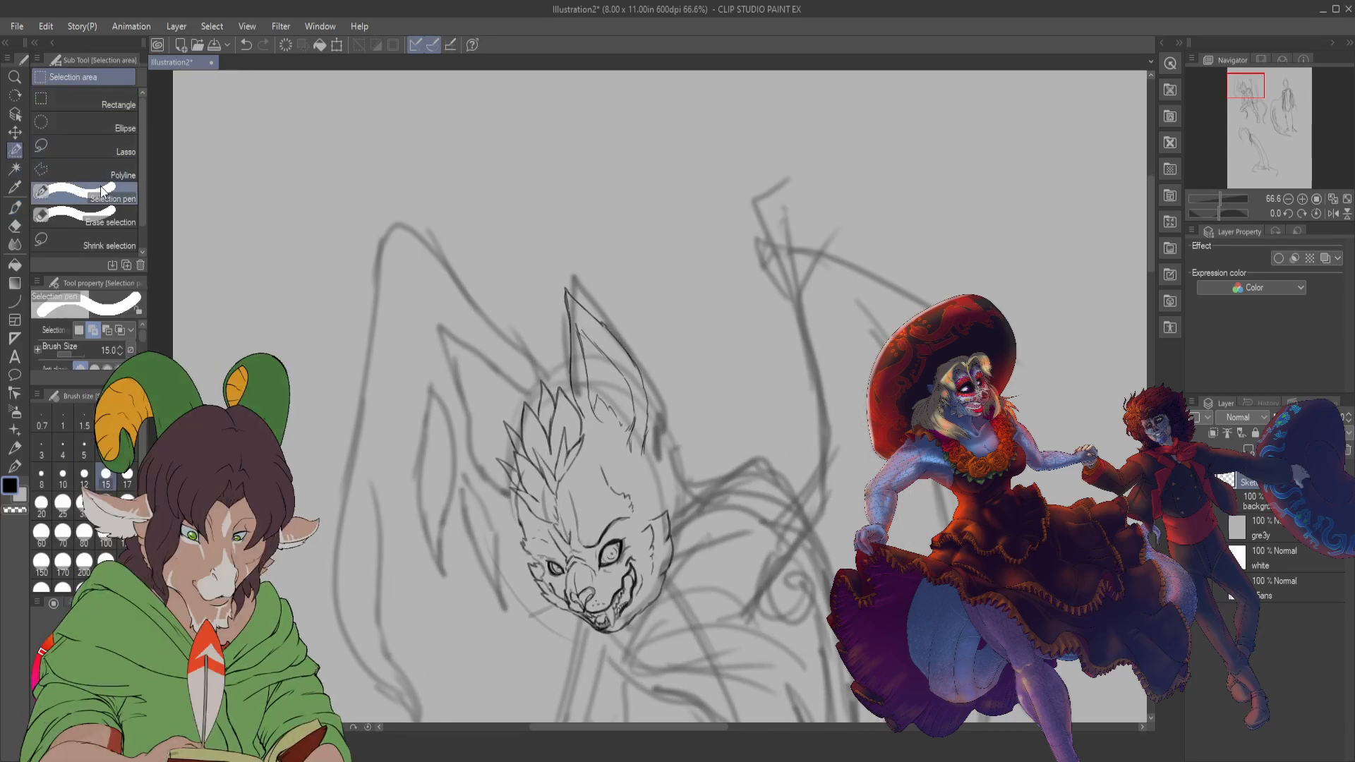
mouse_move(591, 620)
left_mouse_down()
mouse_move(606, 627)
mouse_move(642, 598)
mouse_move(644, 615)
left_mouse_up()
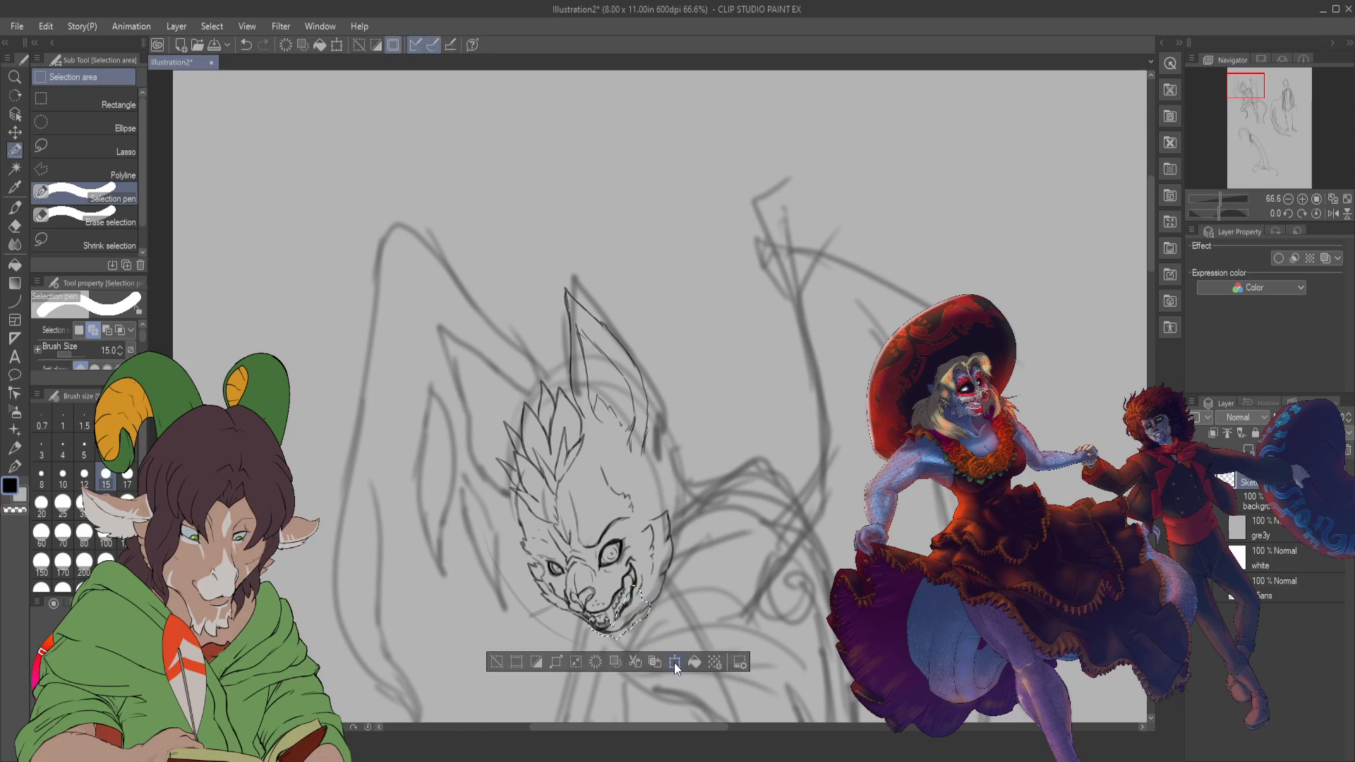
left_click(675, 663)
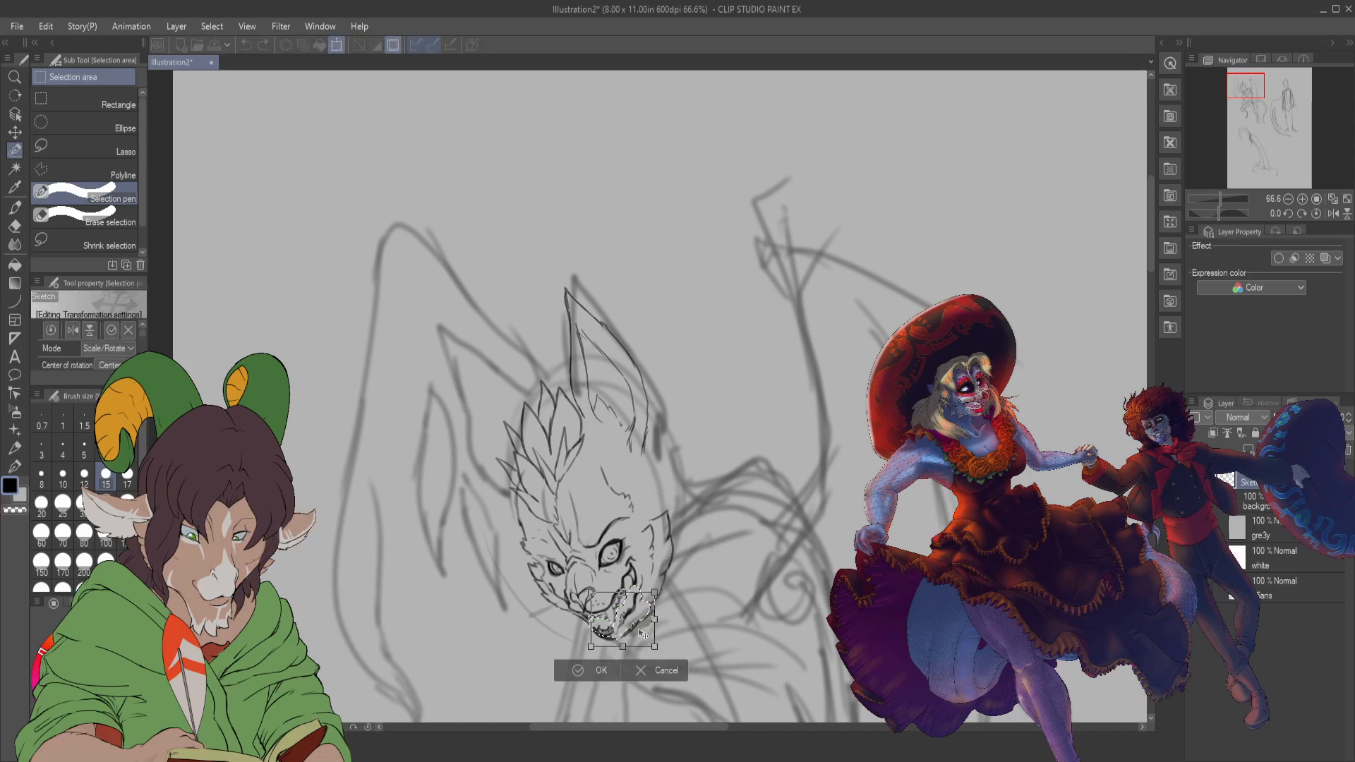
left_click_drag(642, 634, 649, 643)
left_click(604, 677)
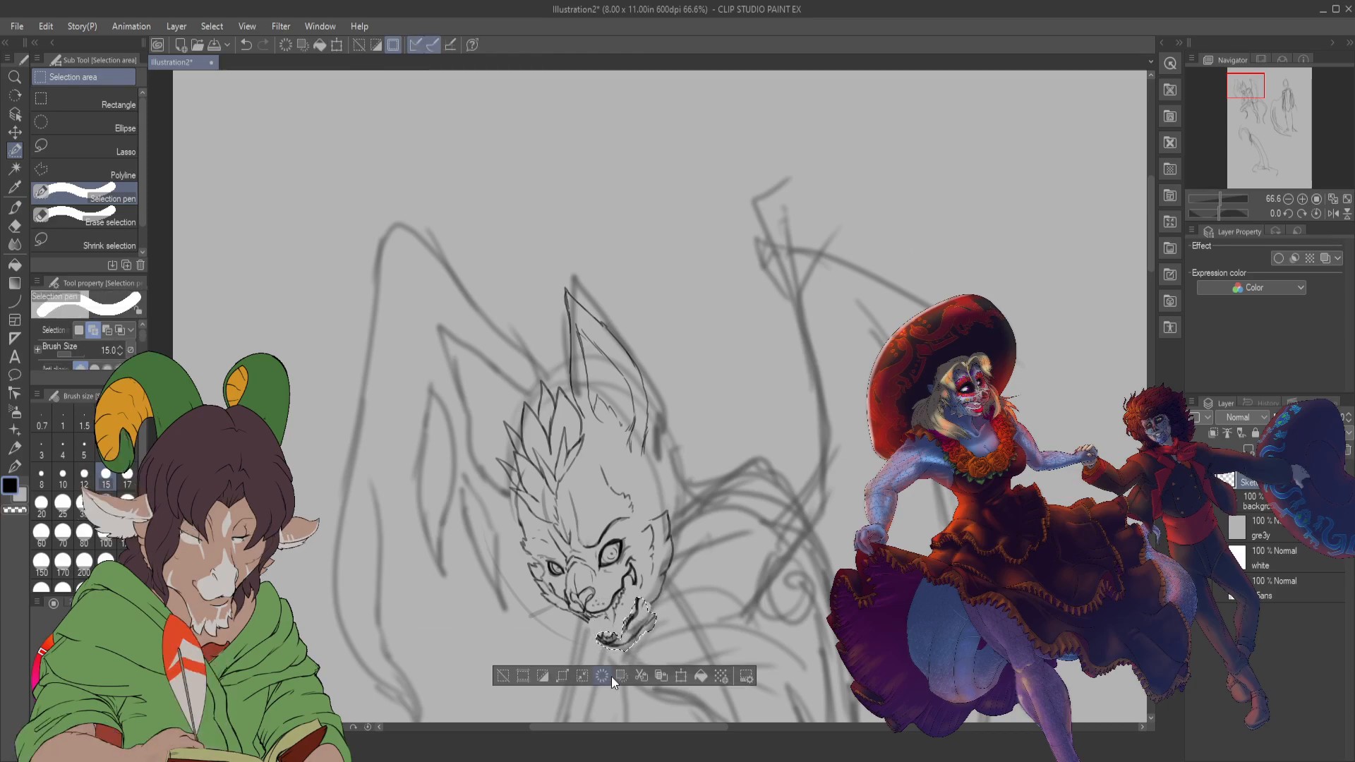
key("ctrl+d")
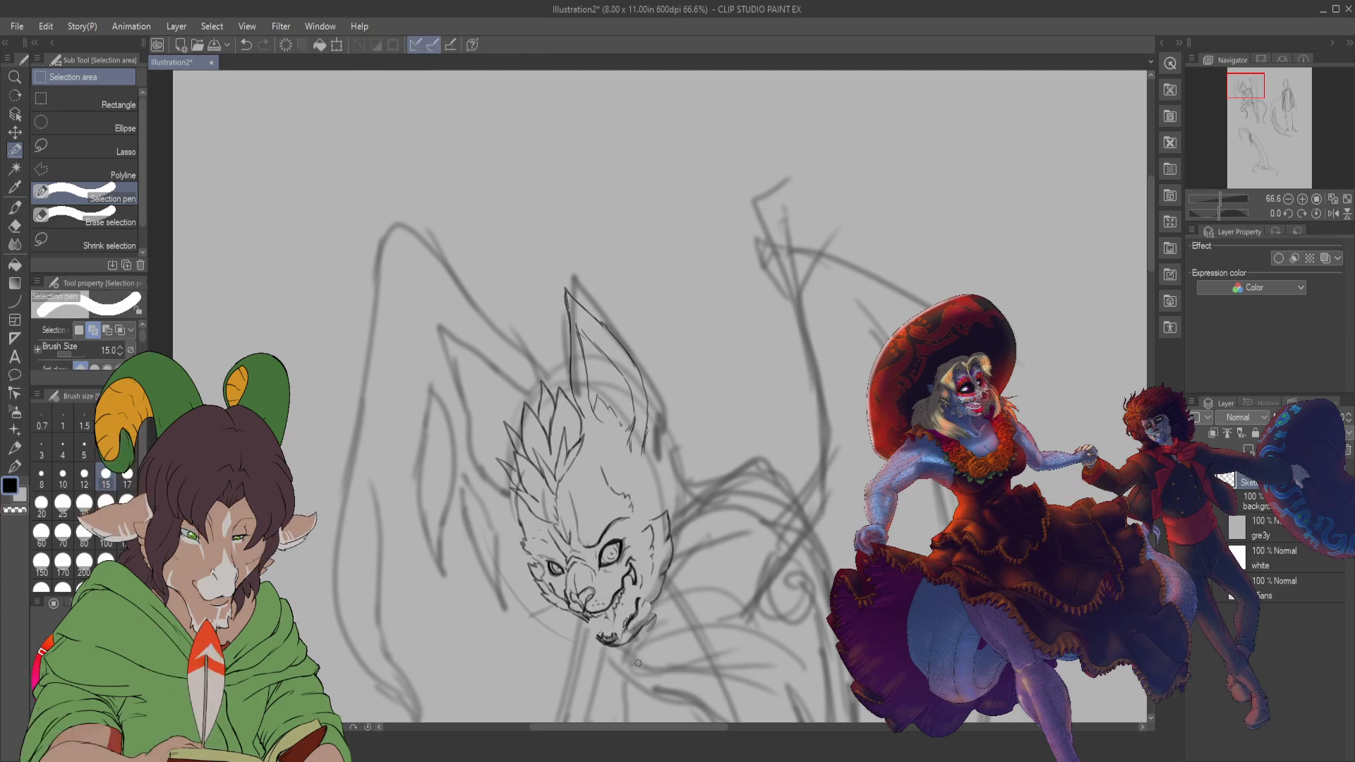
- Redraw the opened mouth with the size 4 brush, adding long fangs and inner mouth lines and reconnecting the lowered jaw
scroll(611, 676, "up", 2)
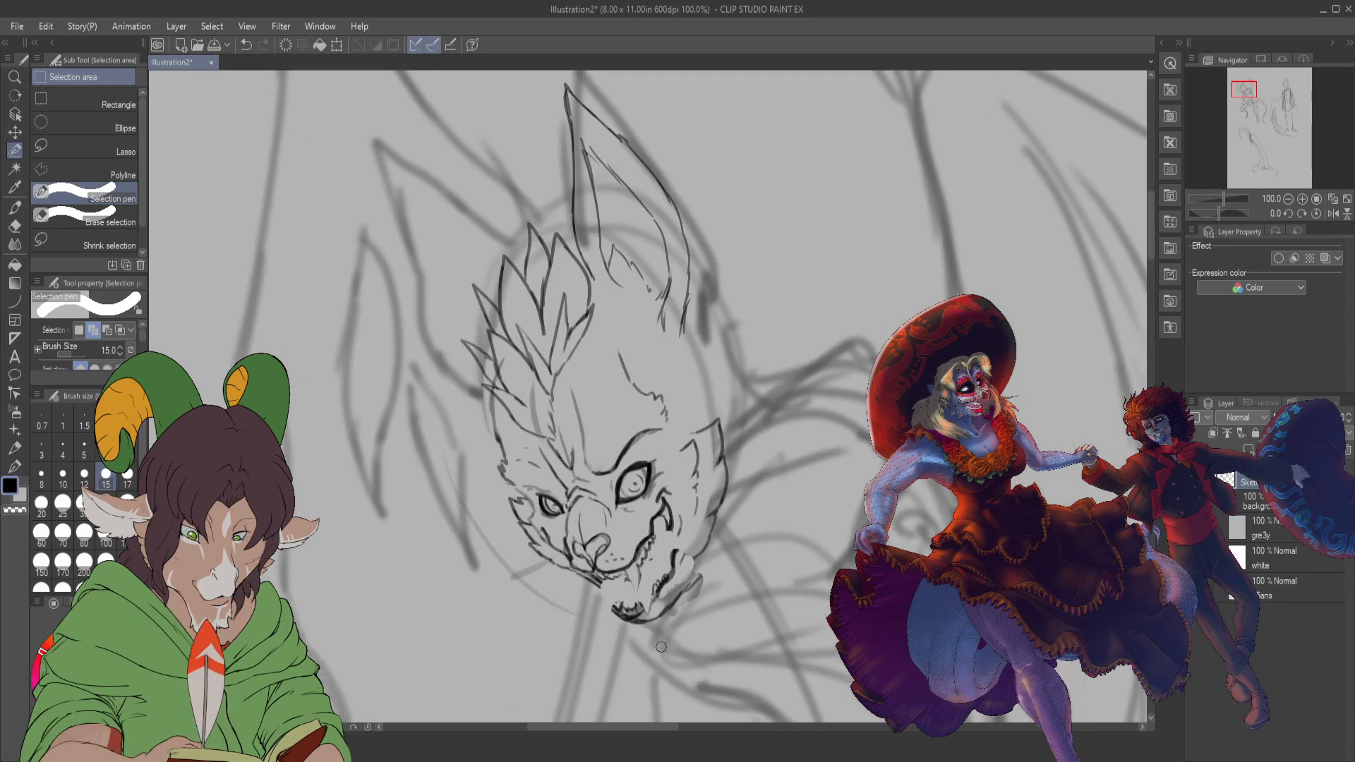
key("b")
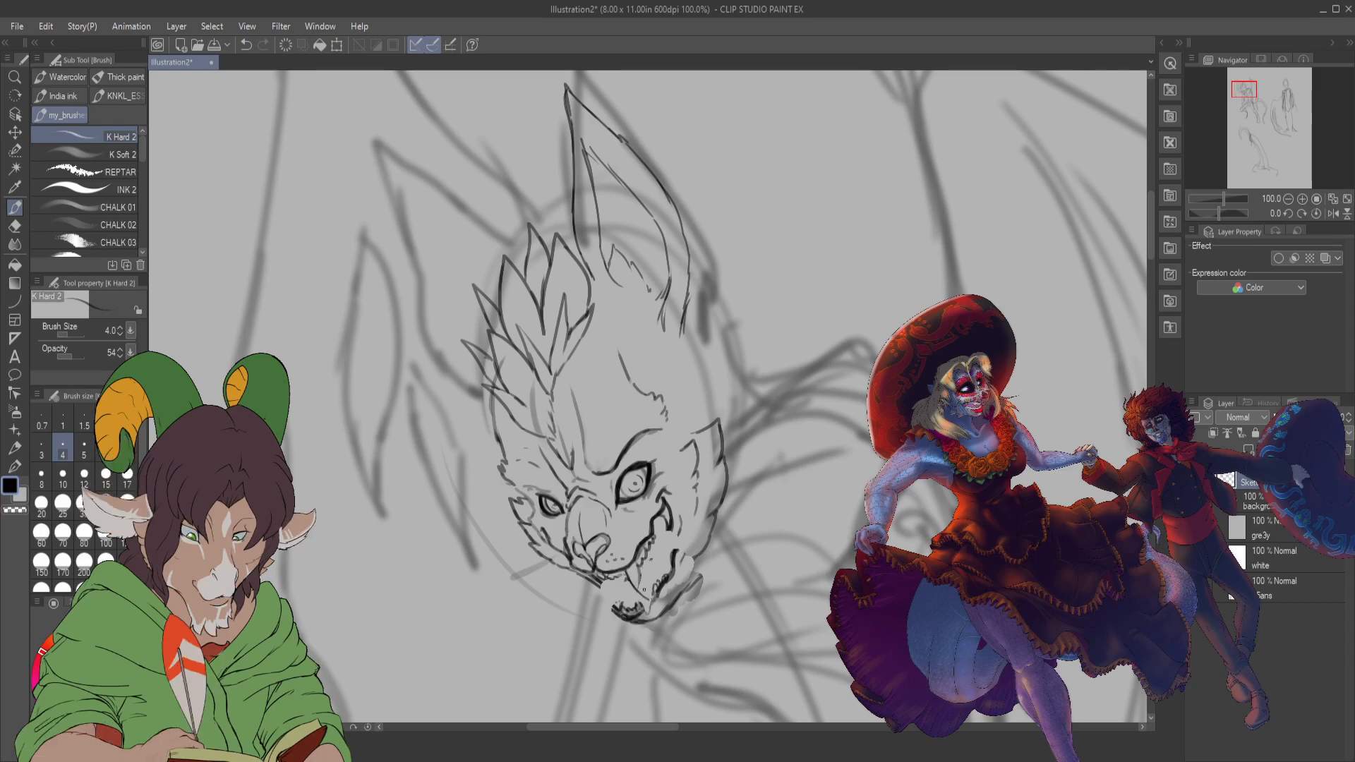
mouse_move(645, 600)
left_mouse_down()
mouse_move(639, 565)
mouse_move(647, 598)
left_mouse_up()
left_click_drag(617, 597, 614, 609)
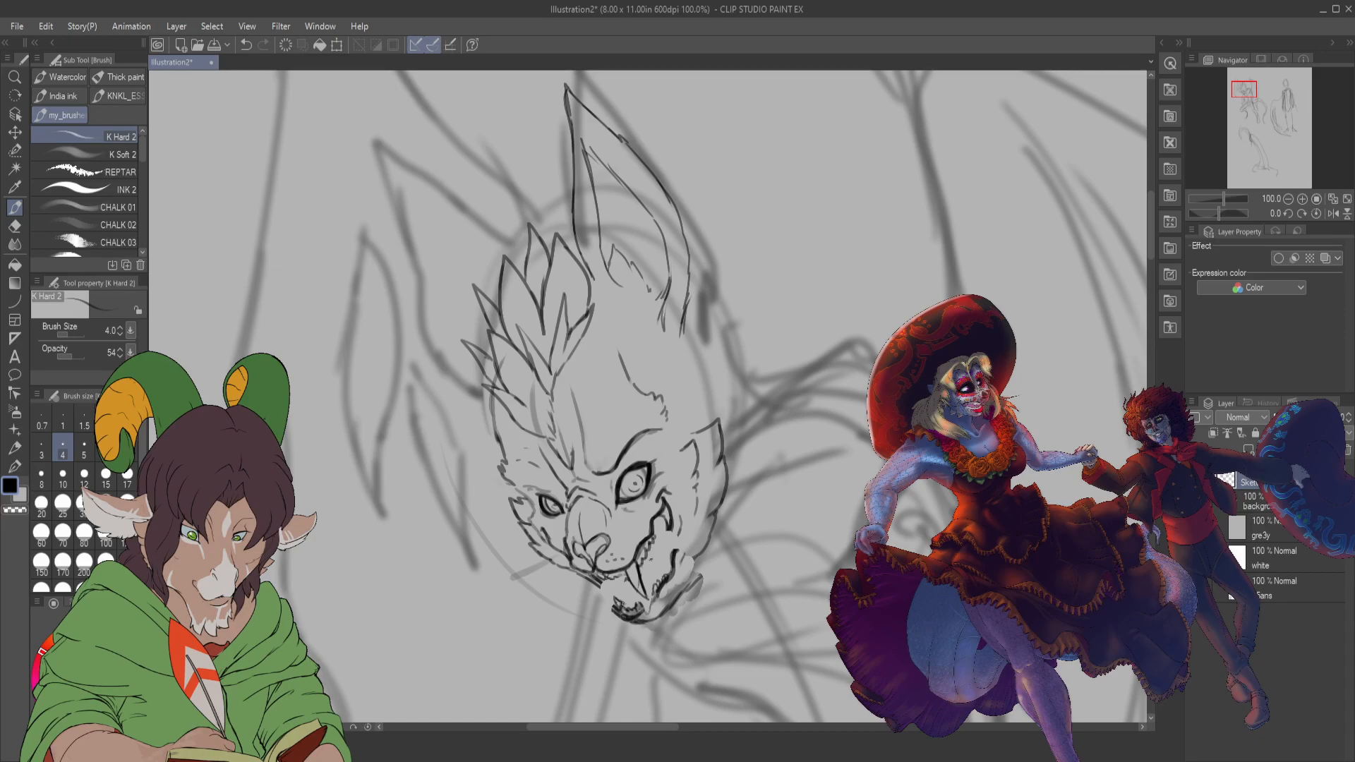
mouse_move(620, 599)
left_mouse_down()
mouse_move(656, 585)
mouse_move(643, 594)
mouse_move(655, 550)
mouse_move(650, 588)
mouse_move(677, 537)
mouse_move(670, 524)
mouse_move(676, 555)
left_mouse_up()
key("e")
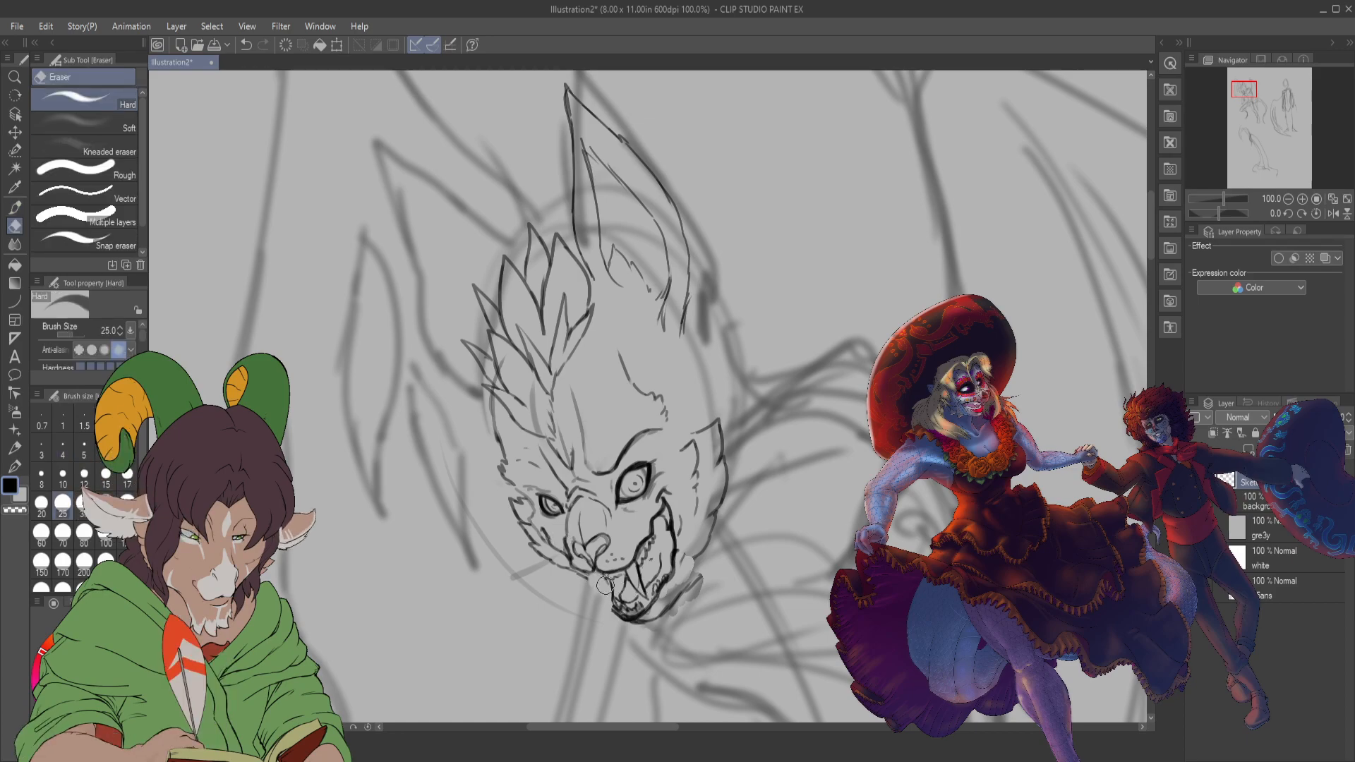
key("p")
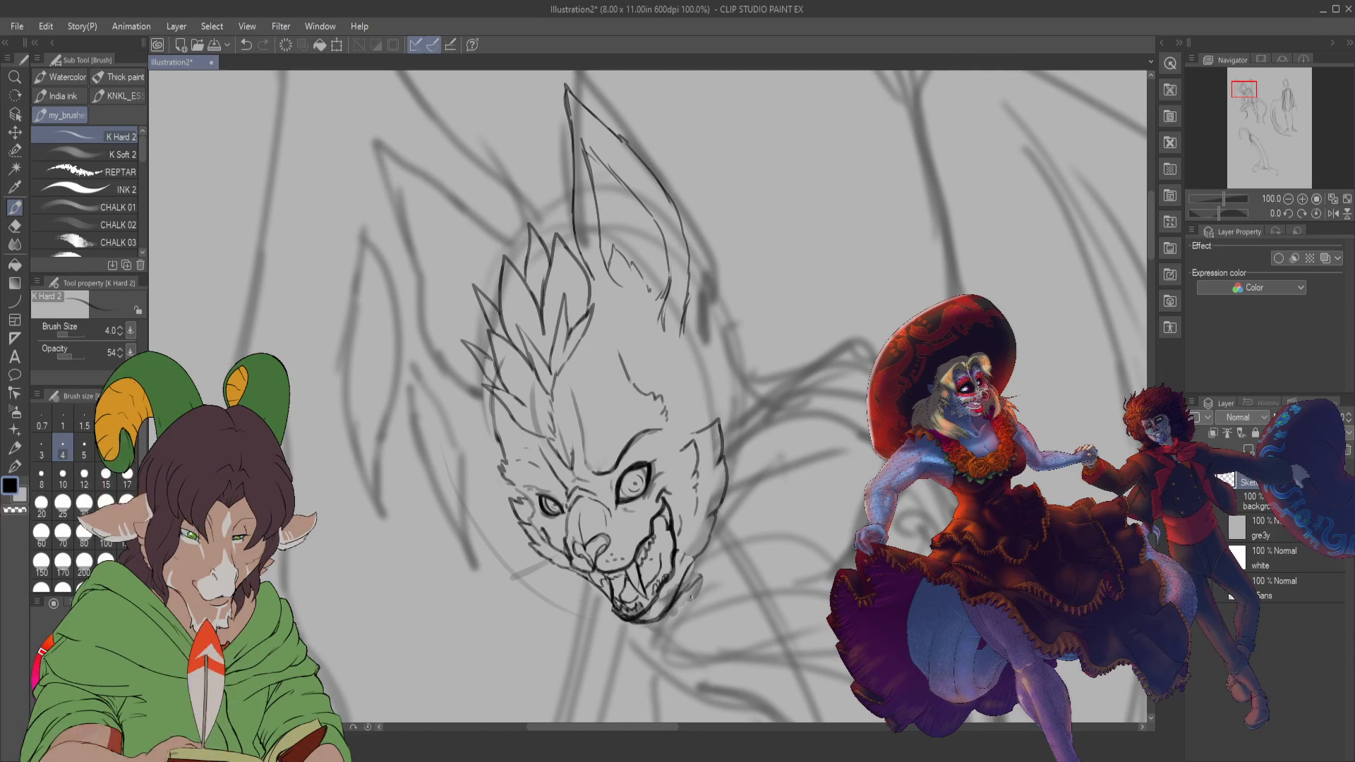
- Erase the stray lines beside and below the jaw with the size 25 eraser, and draw lashes on the near eye
key("e")
mouse_move(660, 607)
left_mouse_down()
mouse_move(689, 571)
mouse_move(673, 622)
mouse_move(711, 568)
mouse_move(667, 634)
mouse_move(701, 566)
left_mouse_up()
left_click_drag(673, 621, 691, 633)
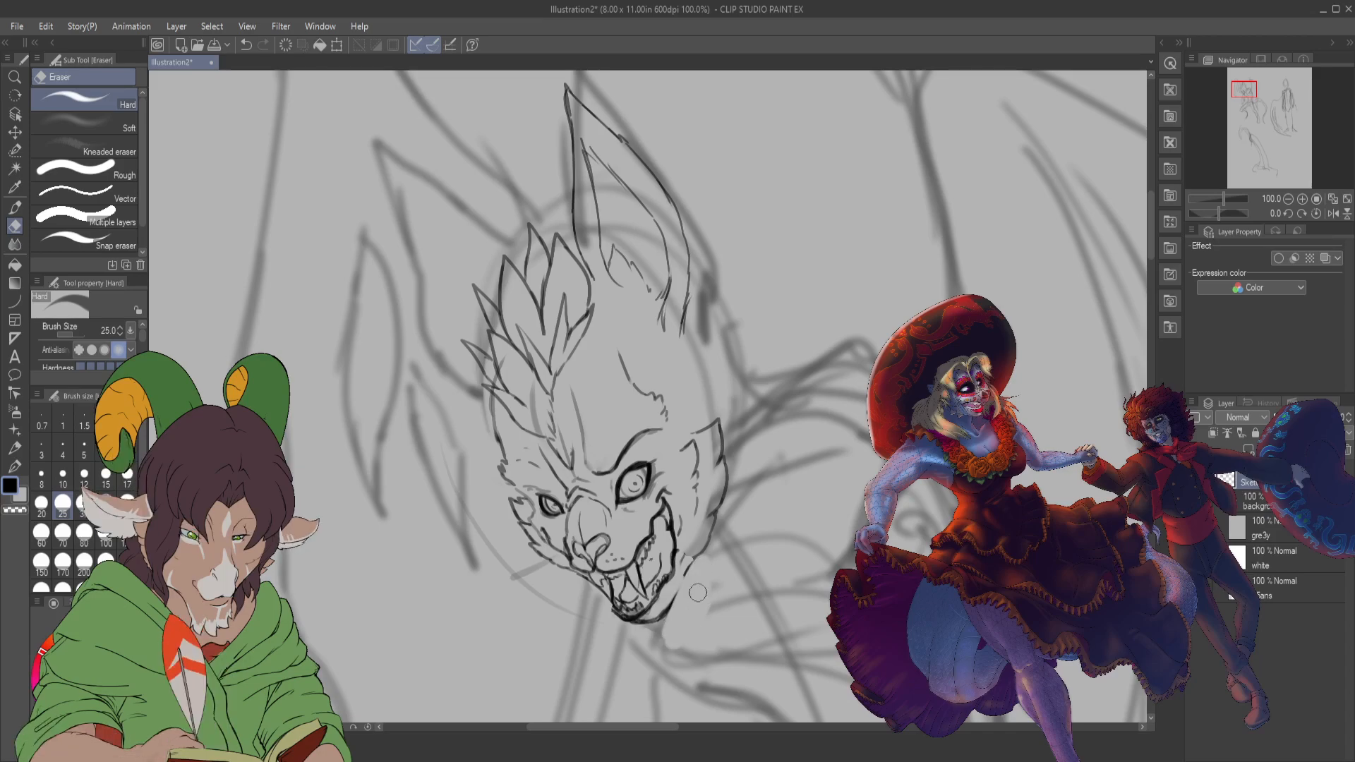
key("b")
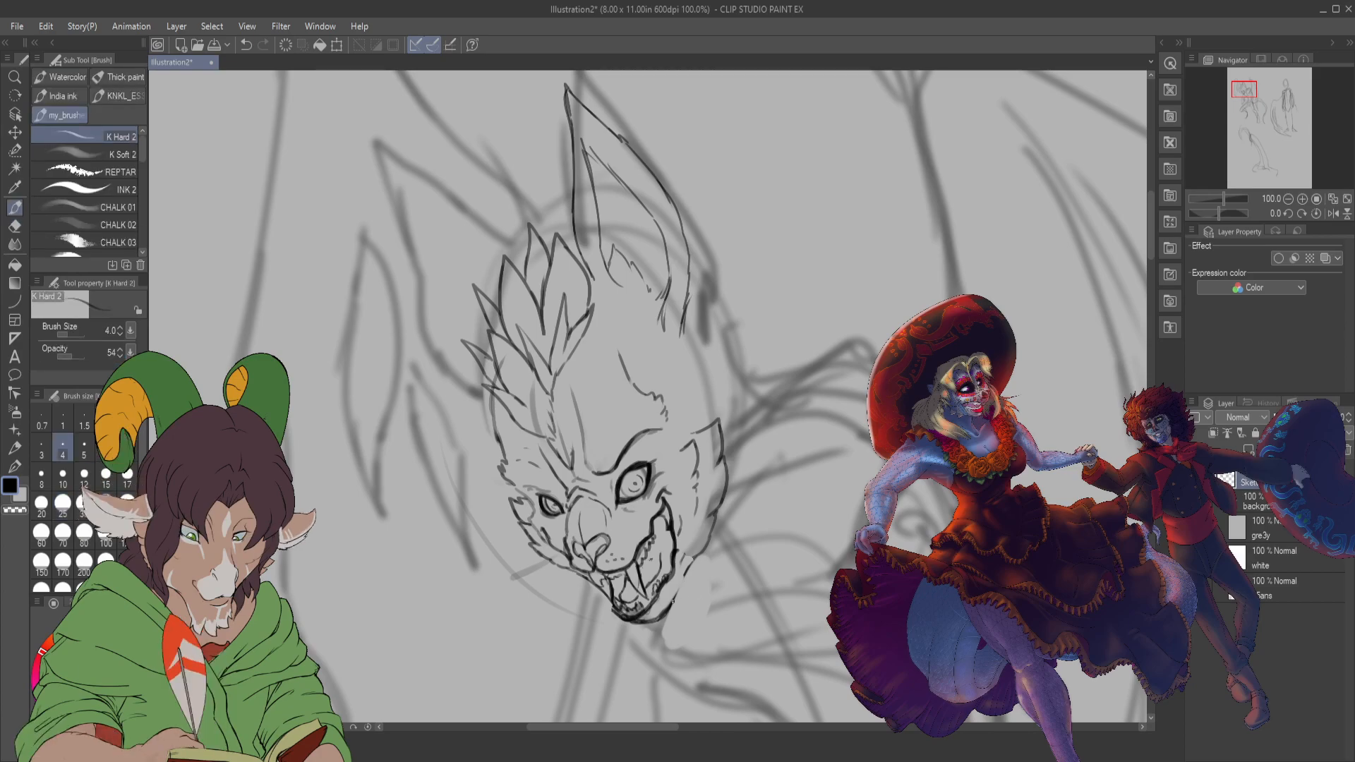
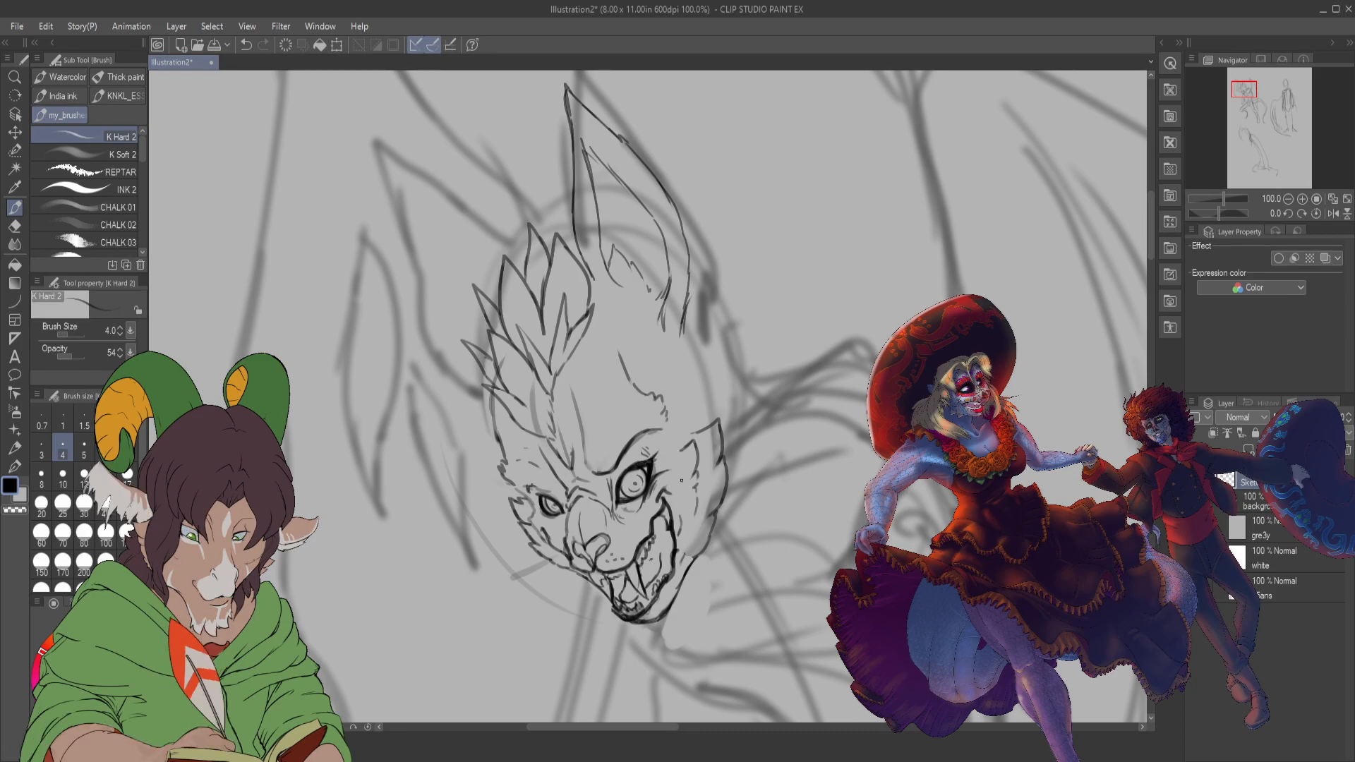
- Draw jagged fur tufts along the neck beside the cheek and along the shoulder line behind the head
scroll(598, 419, "down", 2)
left_click_drag(635, 494, 636, 360)
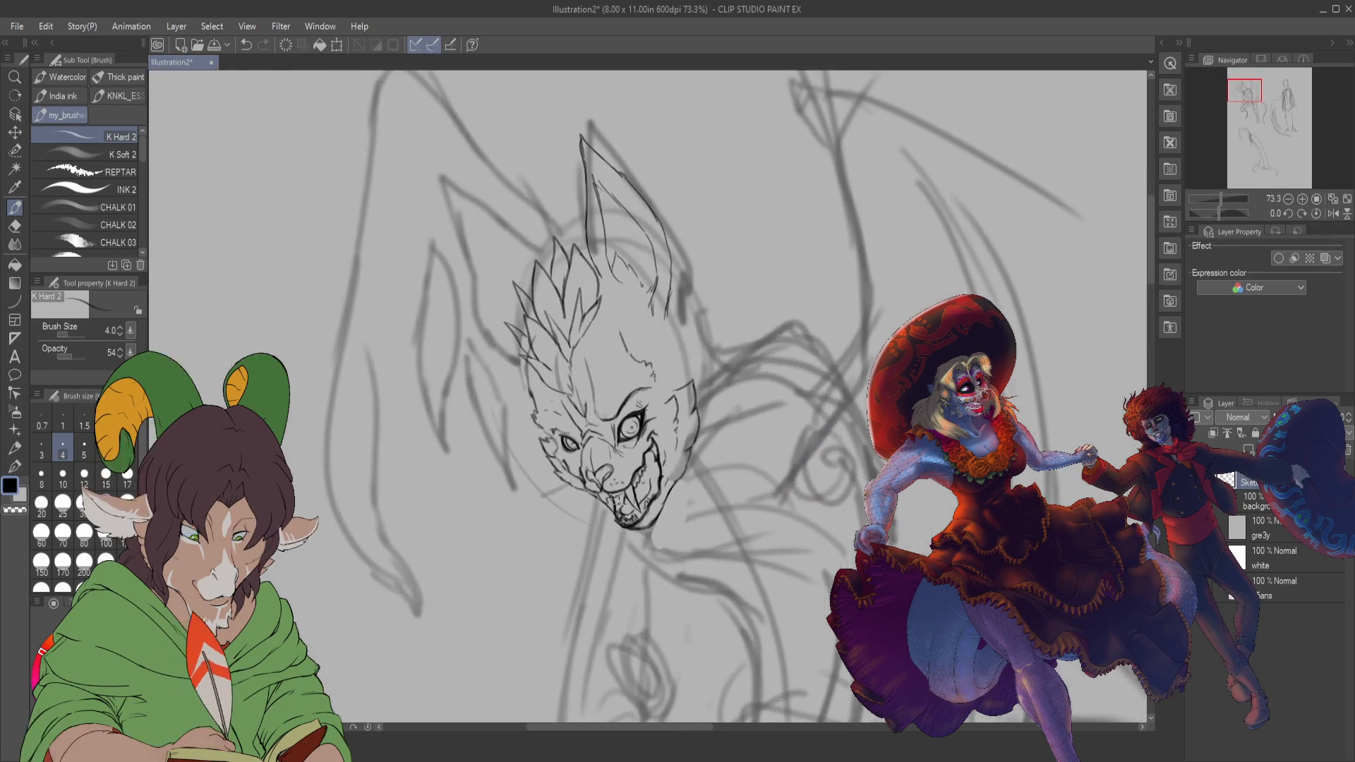
scroll(679, 482, "up", 2)
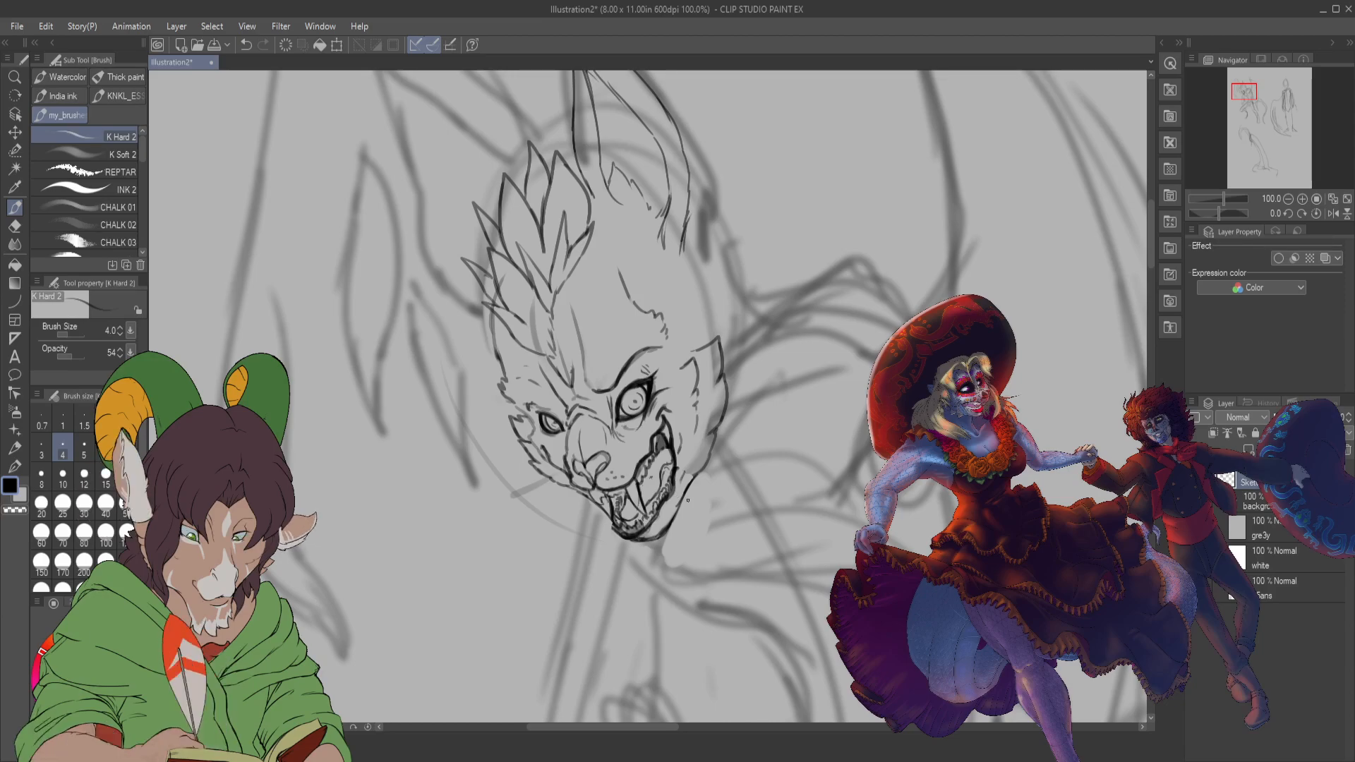
scroll(710, 459, "down", 3)
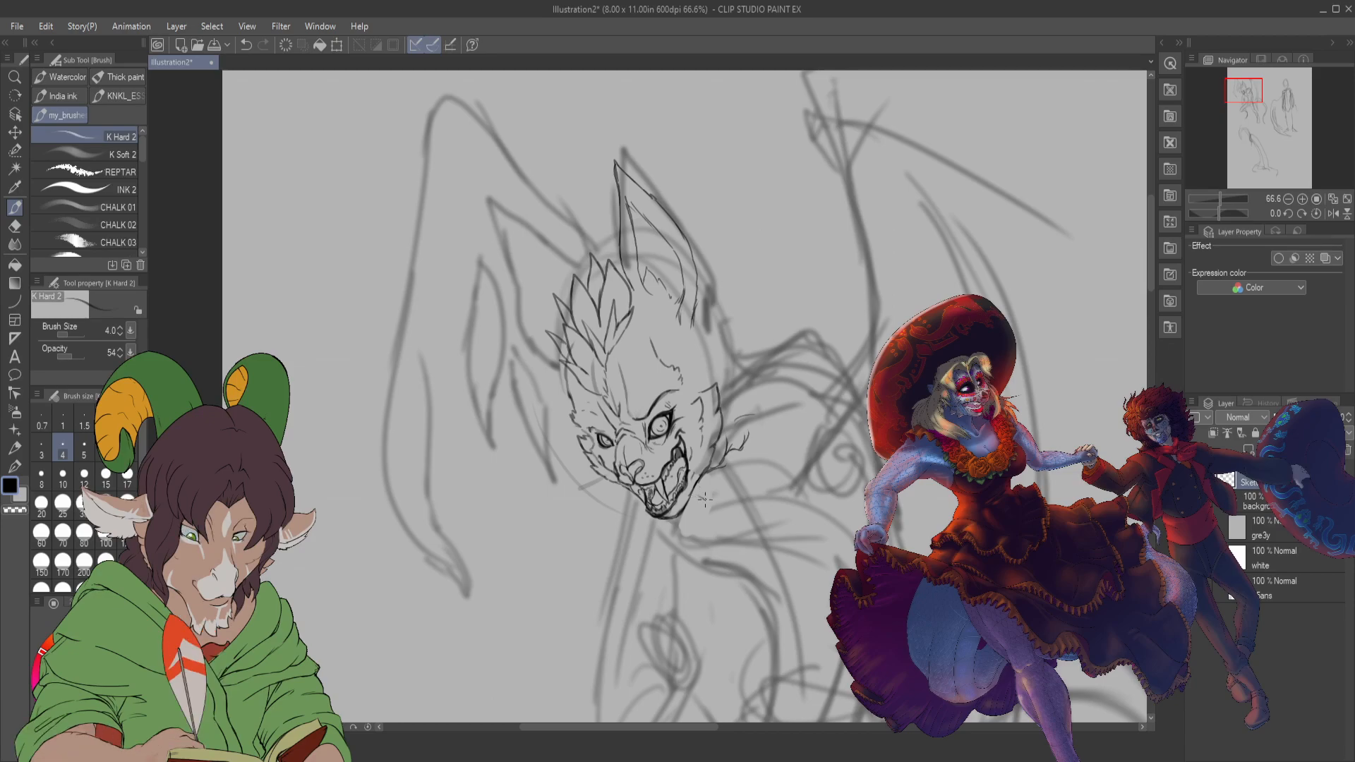
left_click_drag(714, 496, 741, 460)
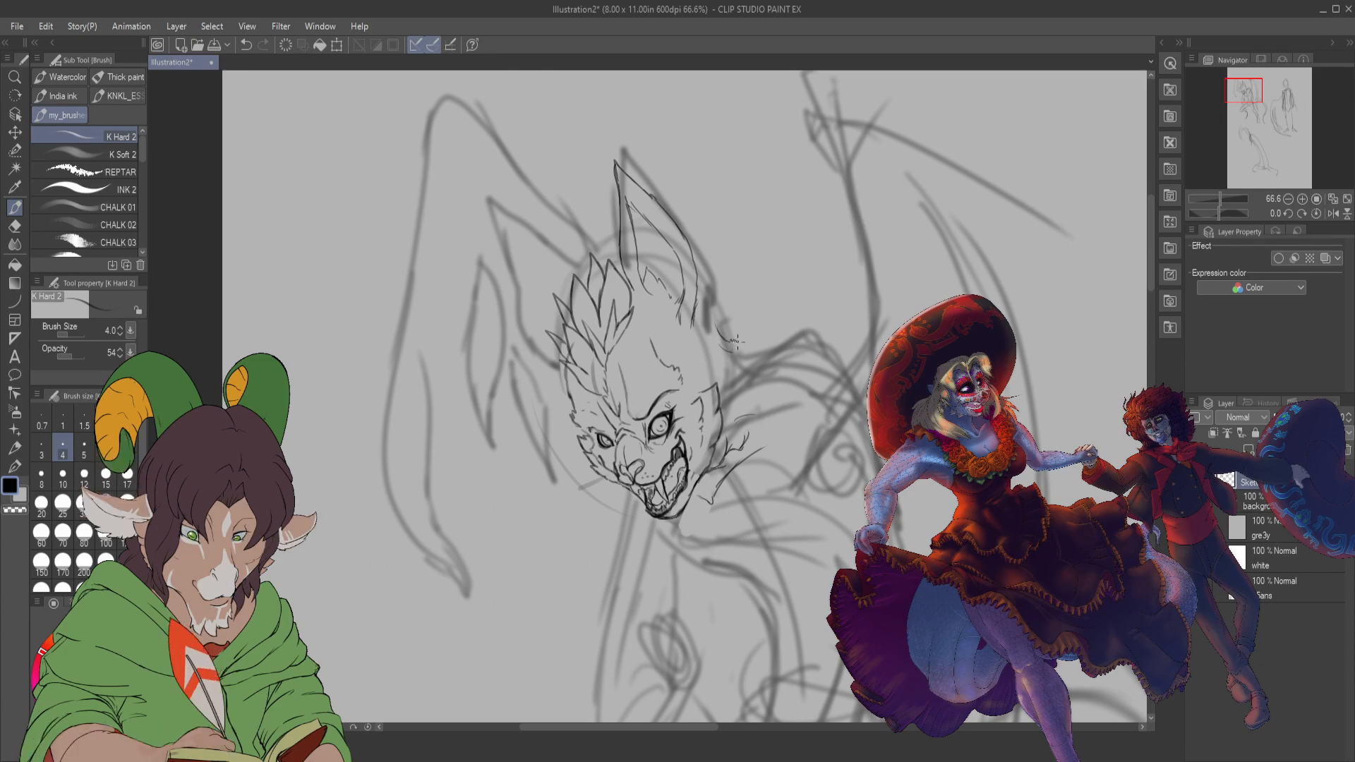
left_click_drag(740, 343, 776, 354)
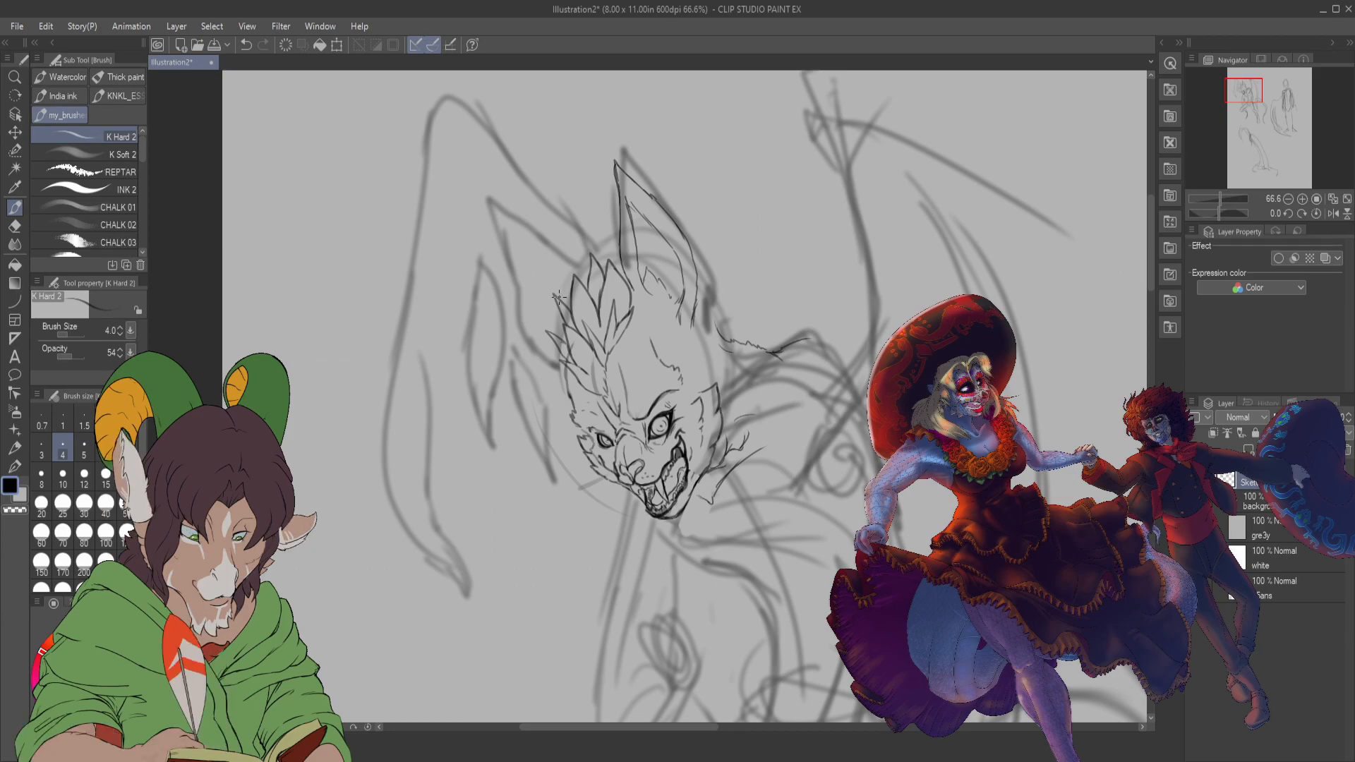
- Draw the far ear's pointed outline beside the crest, and erase the rough guide lines and excess strokes around it
left_click_drag(546, 278, 480, 243)
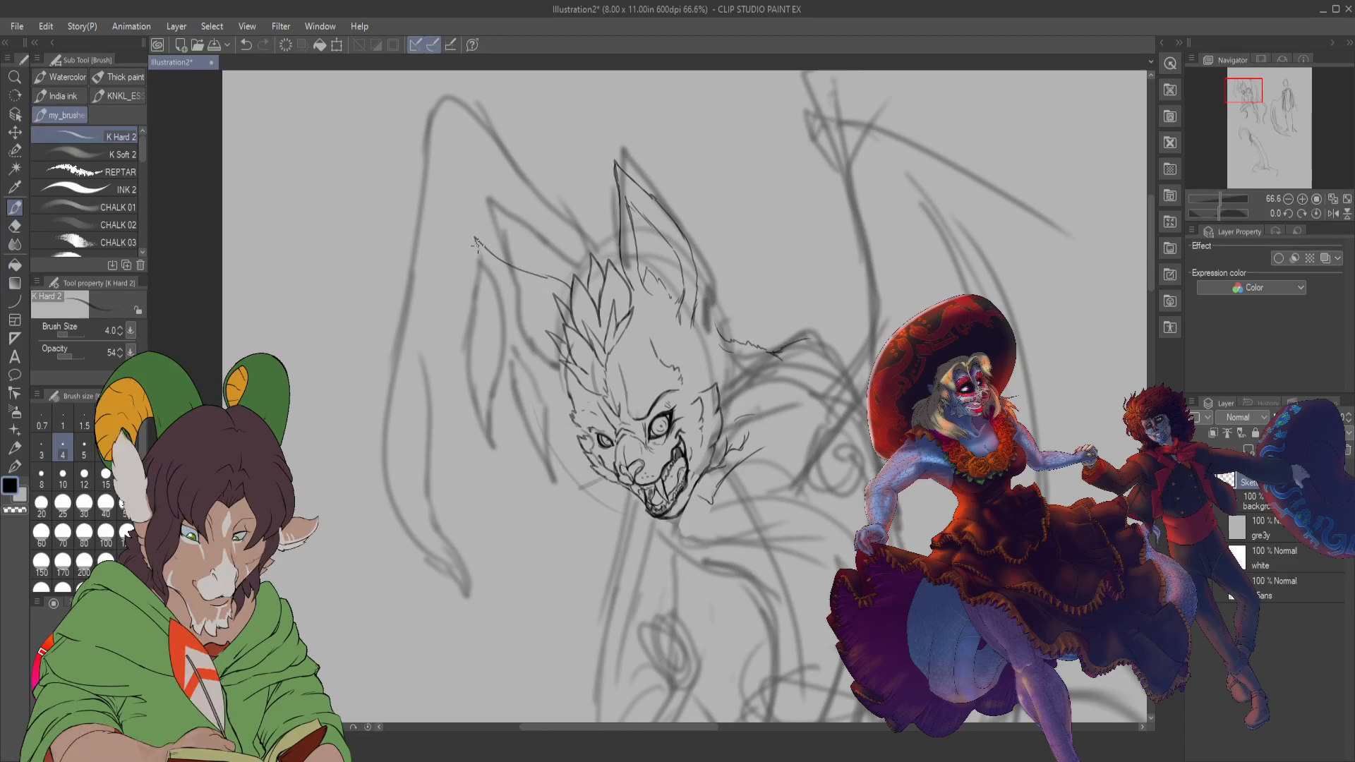
left_click_drag(477, 244, 556, 356)
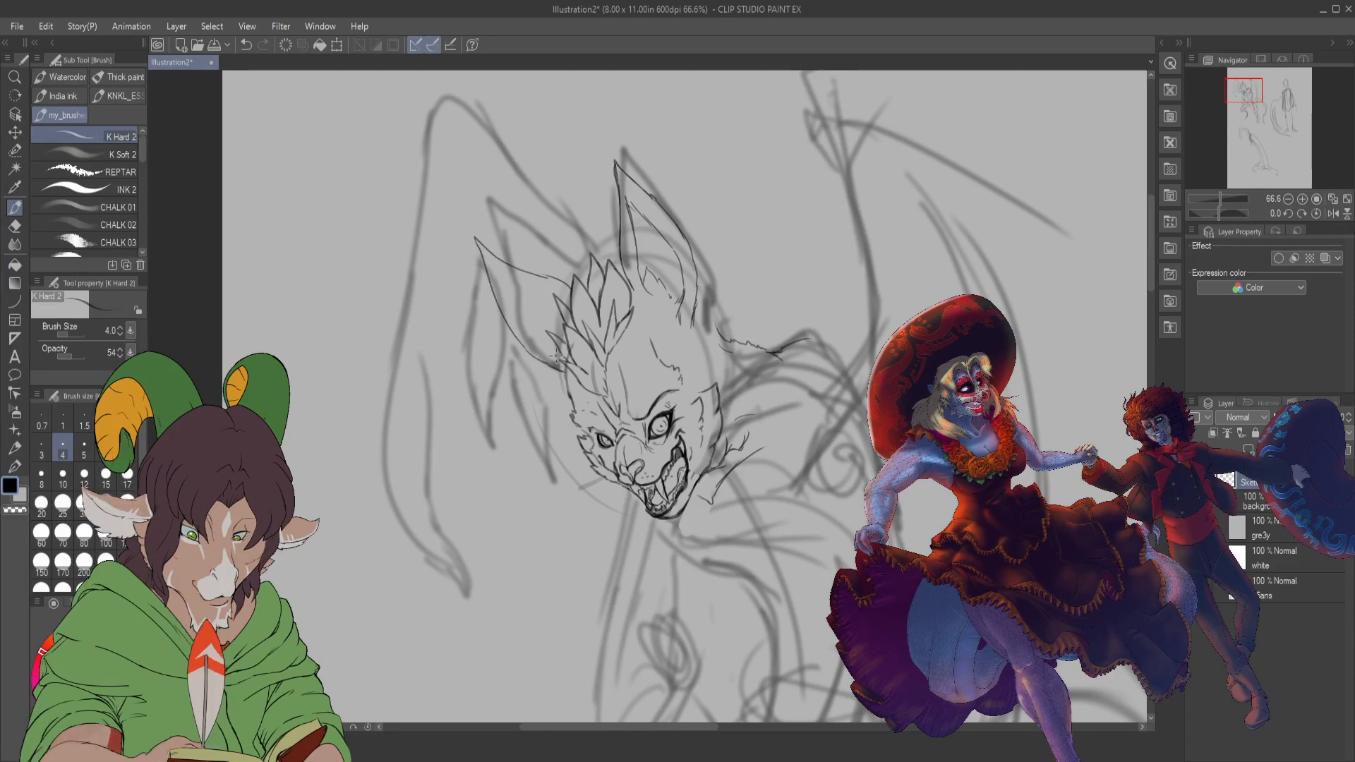
key("e")
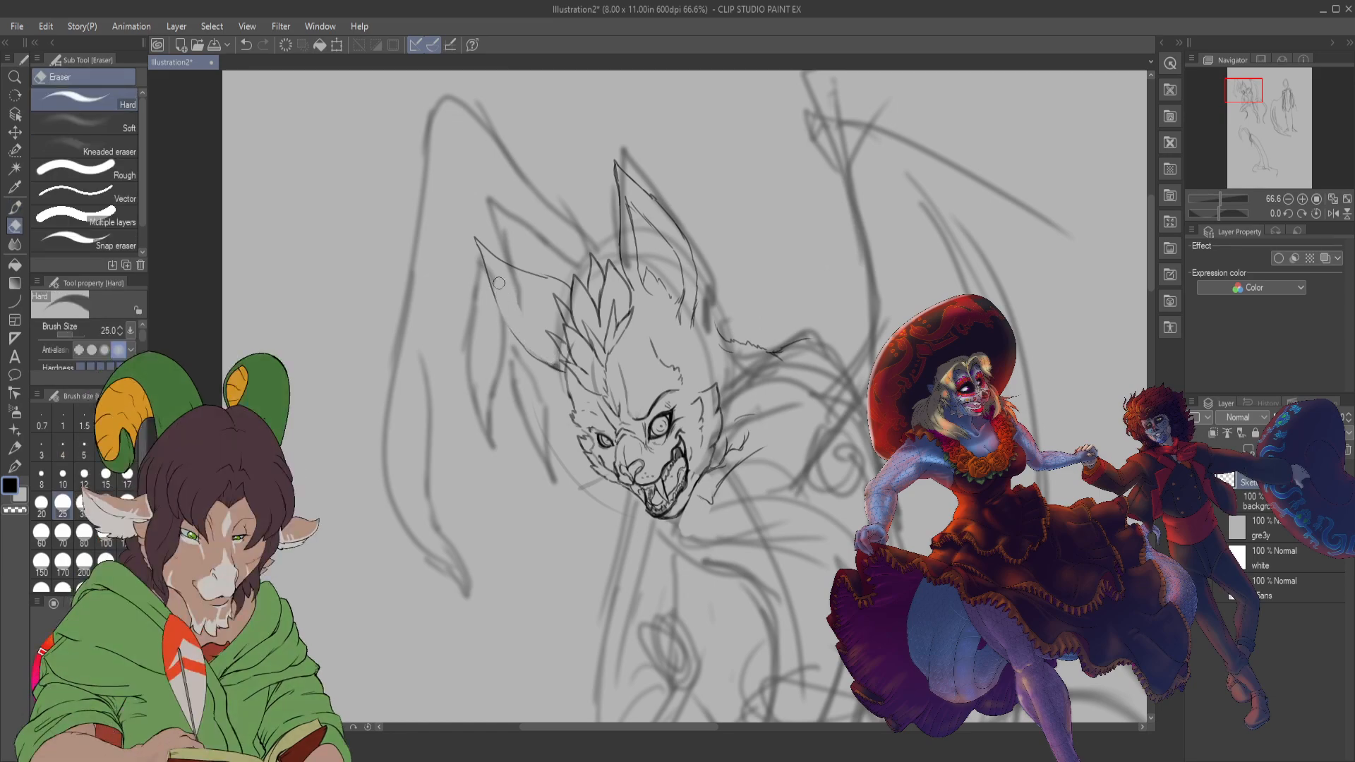
left_click_drag(503, 268, 521, 293)
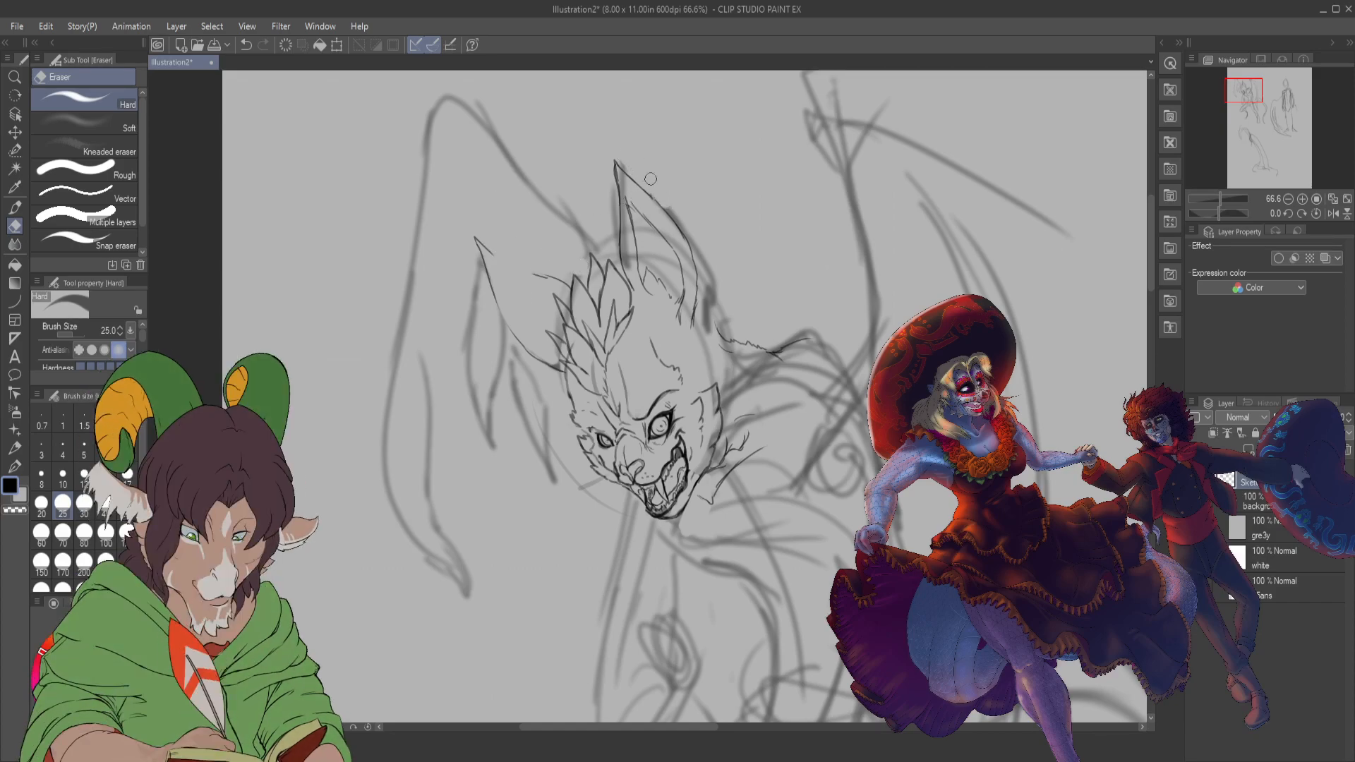
- Erase the near ear's straight inner edge lines and replace them with ragged inner fur strokes
left_click_drag(626, 224, 628, 257)
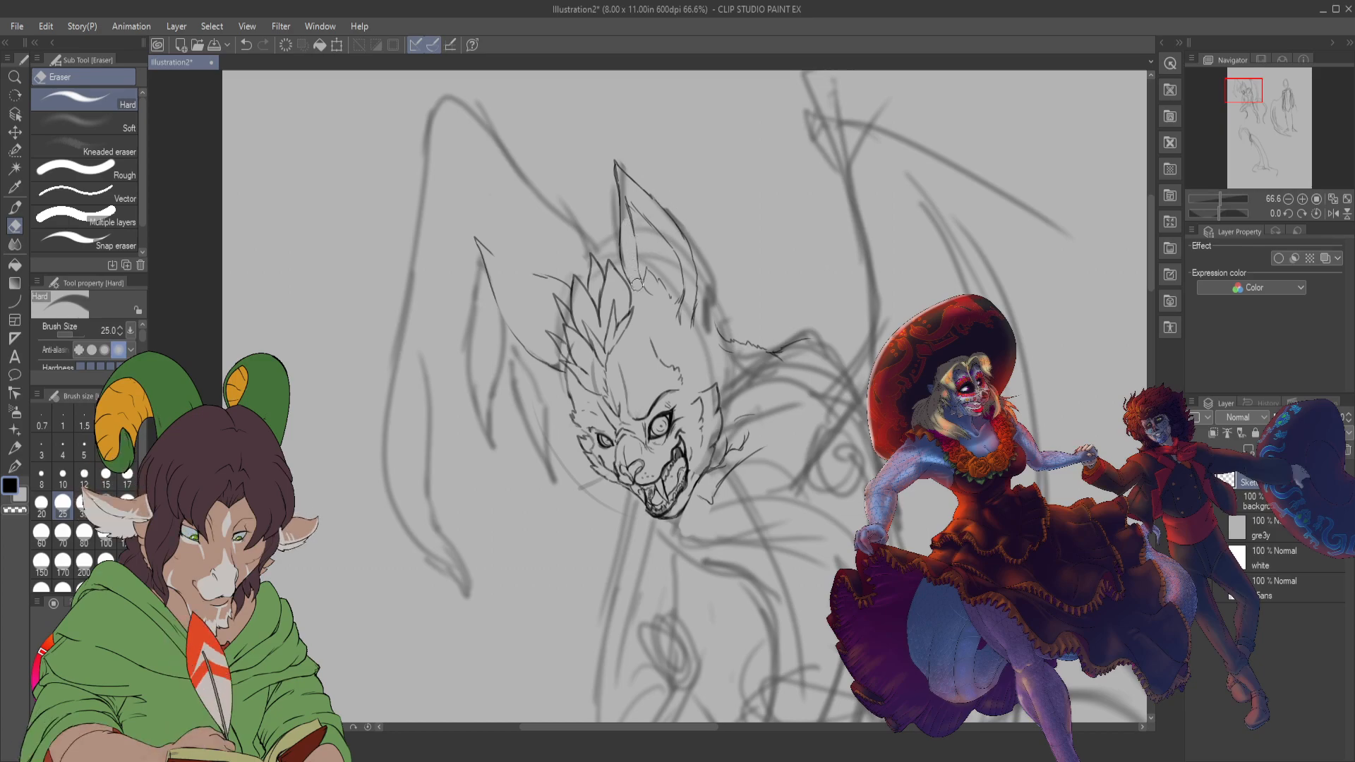
left_click_drag(625, 178, 631, 241)
left_click_drag(627, 187, 644, 222)
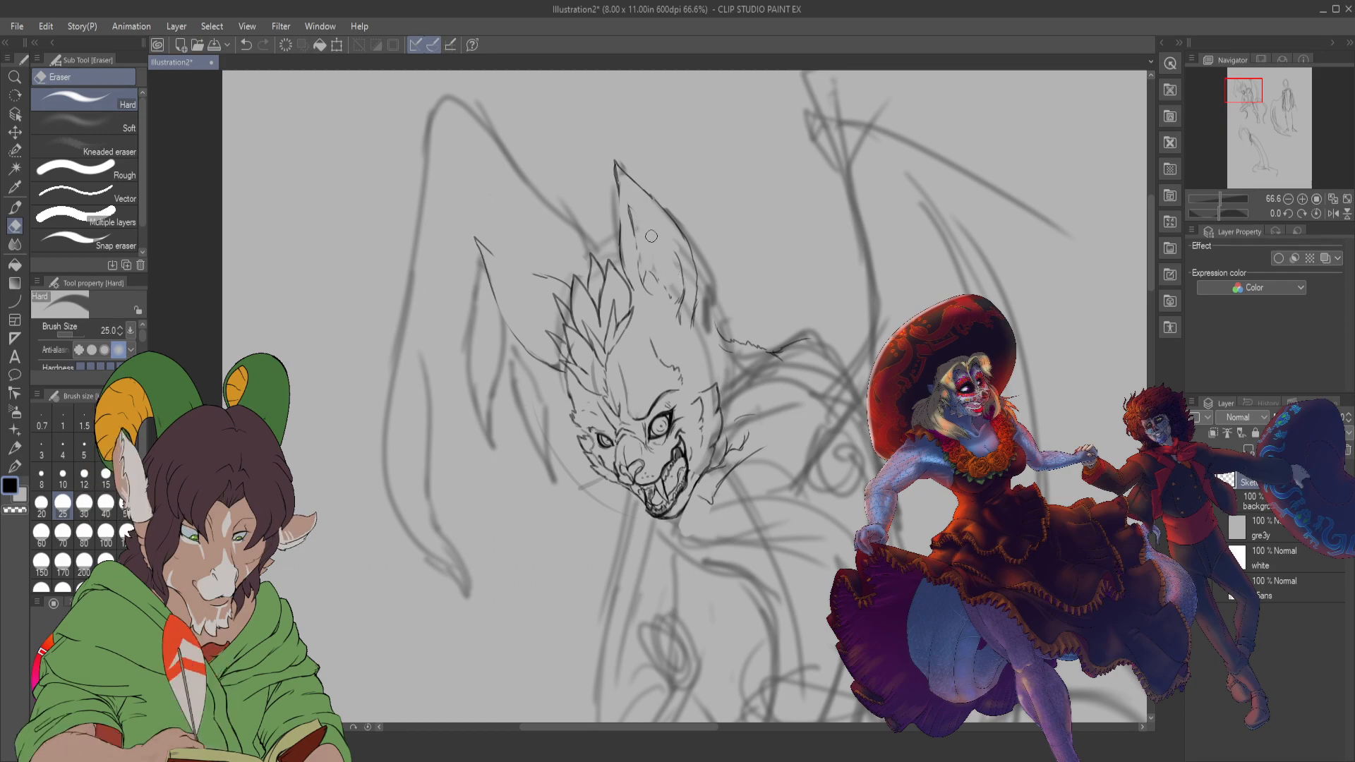
key("b")
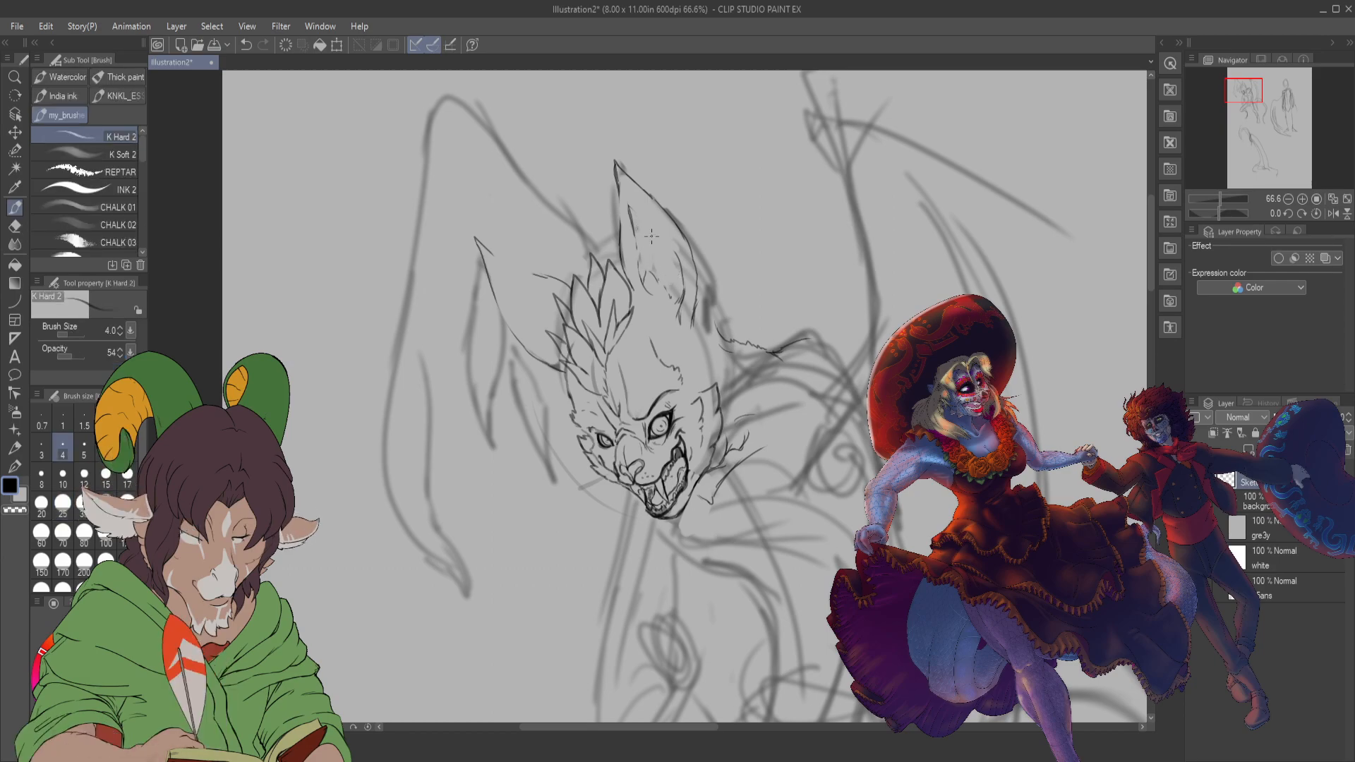
left_click_drag(637, 209, 648, 225)
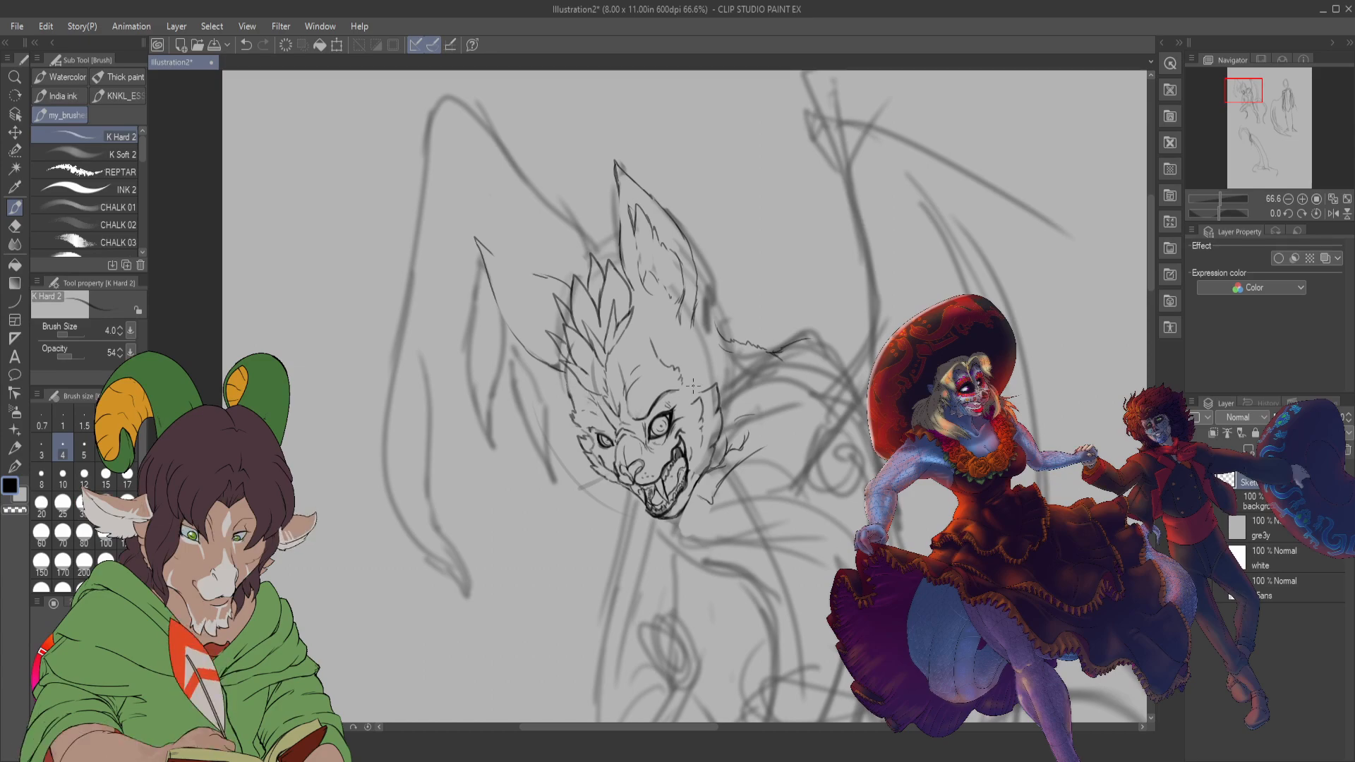
- Outline the hand below the head over its rough guide, adding the thumb and small rounded pads on the palm
key("ctrl+minus")
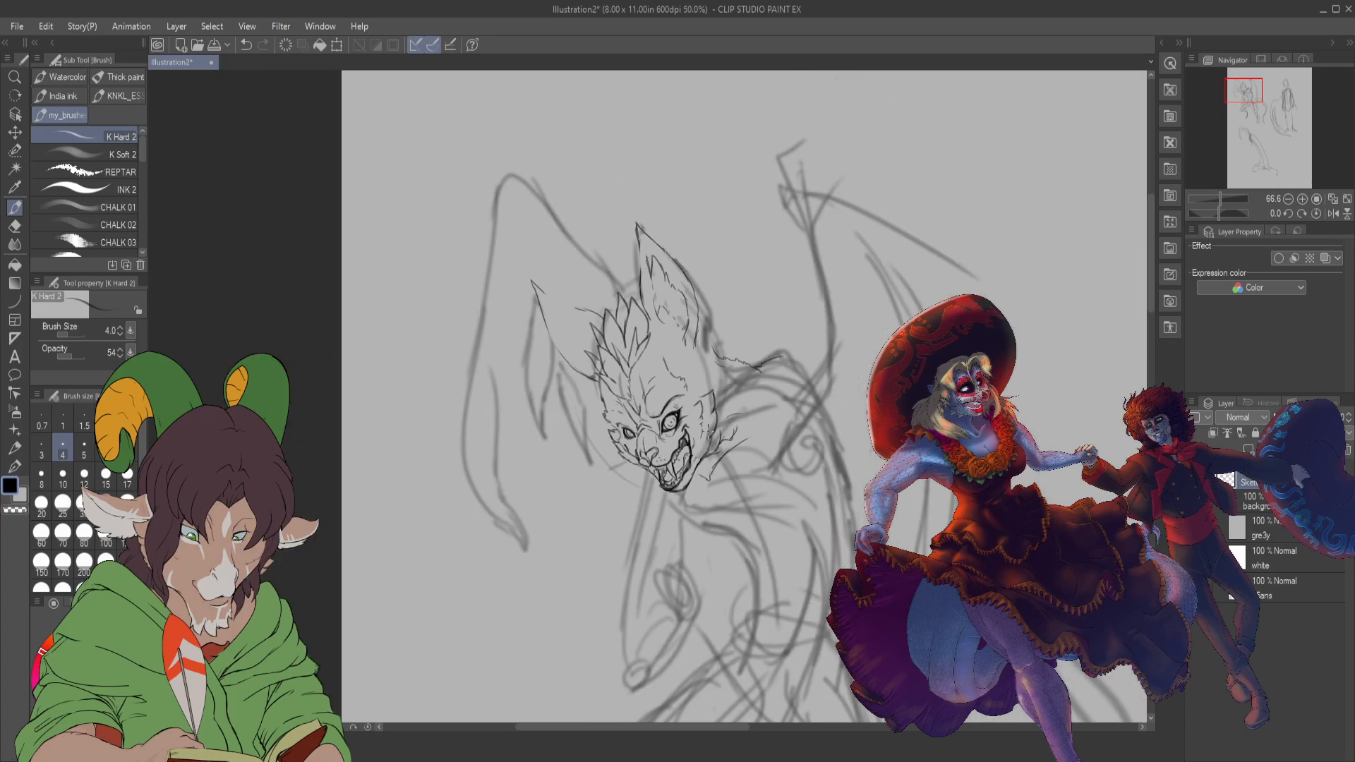
scroll(755, 581, "up", 1)
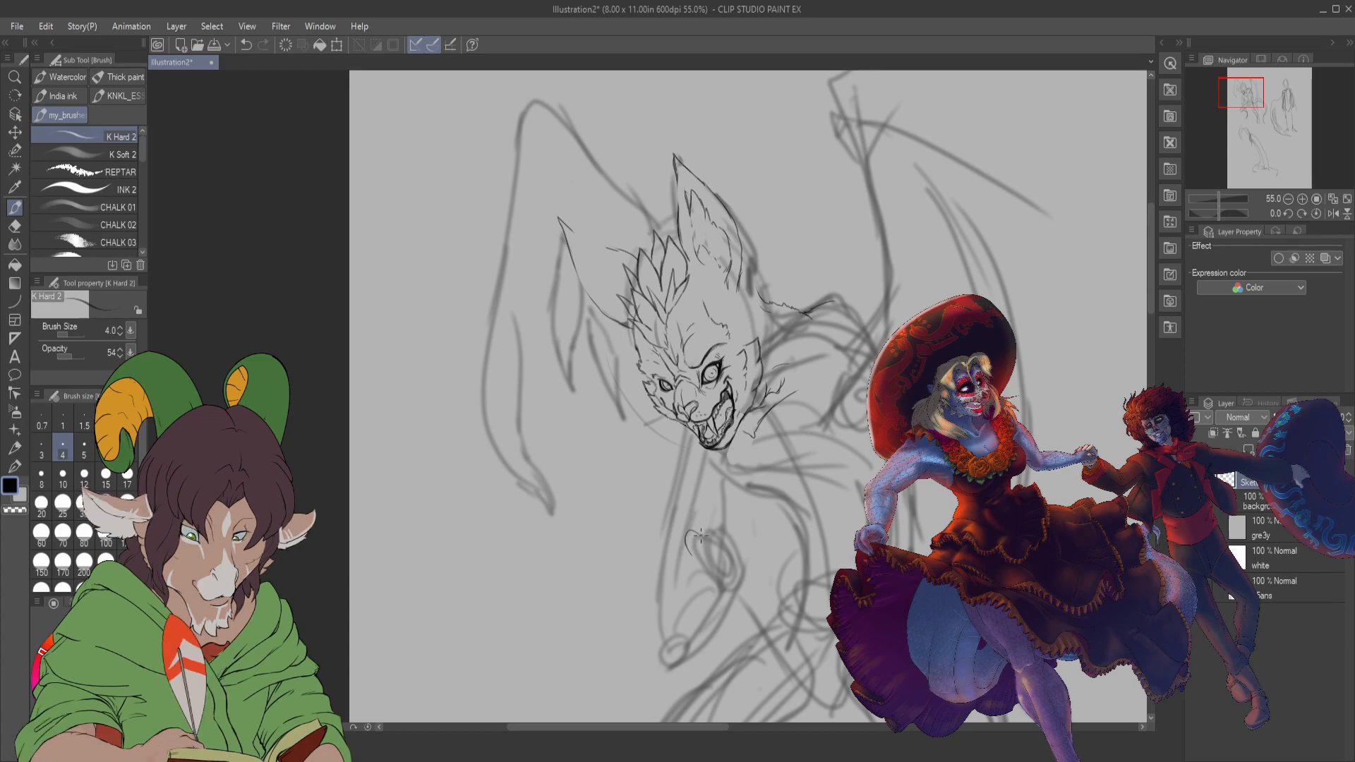
mouse_move(700, 533)
left_mouse_down()
mouse_move(703, 609)
mouse_move(735, 612)
mouse_move(738, 569)
left_mouse_up()
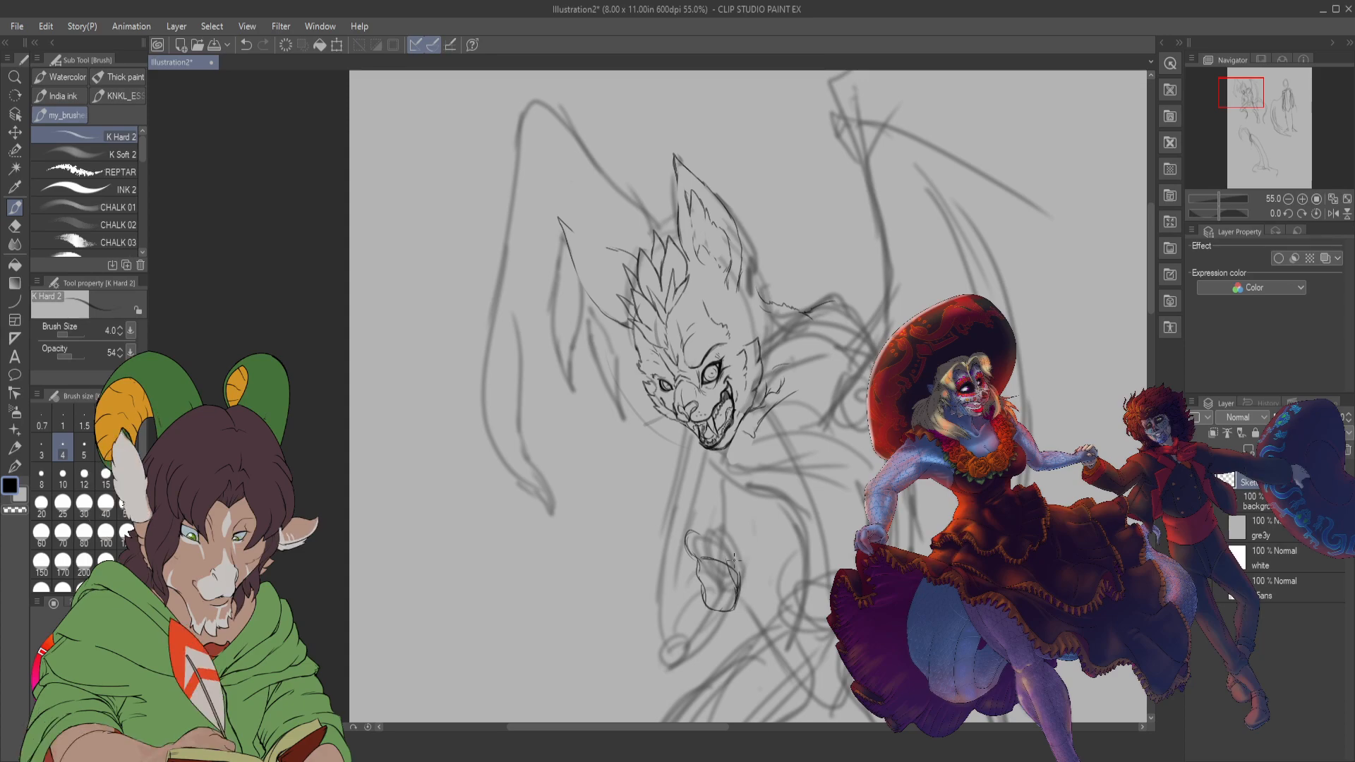
left_click_drag(715, 562, 720, 564)
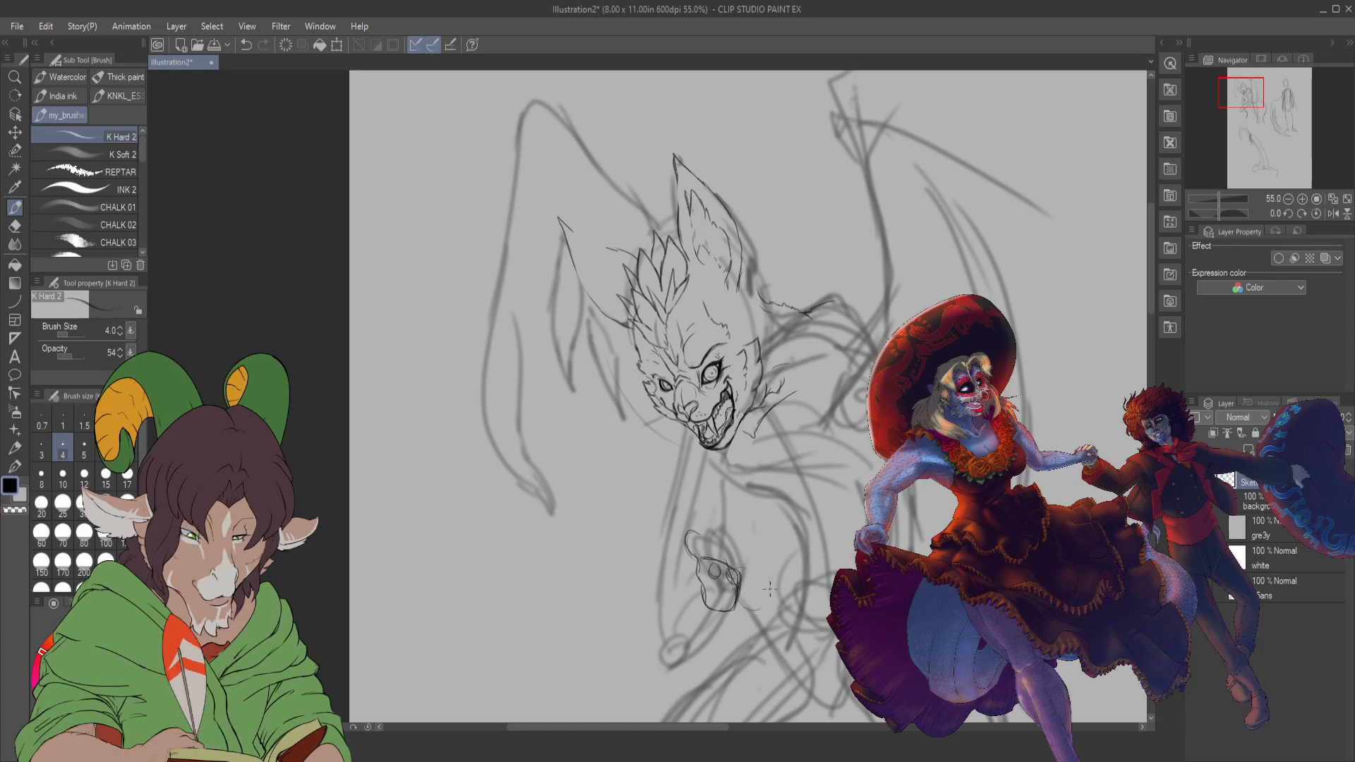
- Sketch loose overlapping loops for the fingers beside the small padded hand below the head
mouse_move(770, 590)
left_mouse_down()
mouse_move(742, 562)
mouse_move(771, 592)
left_mouse_up()
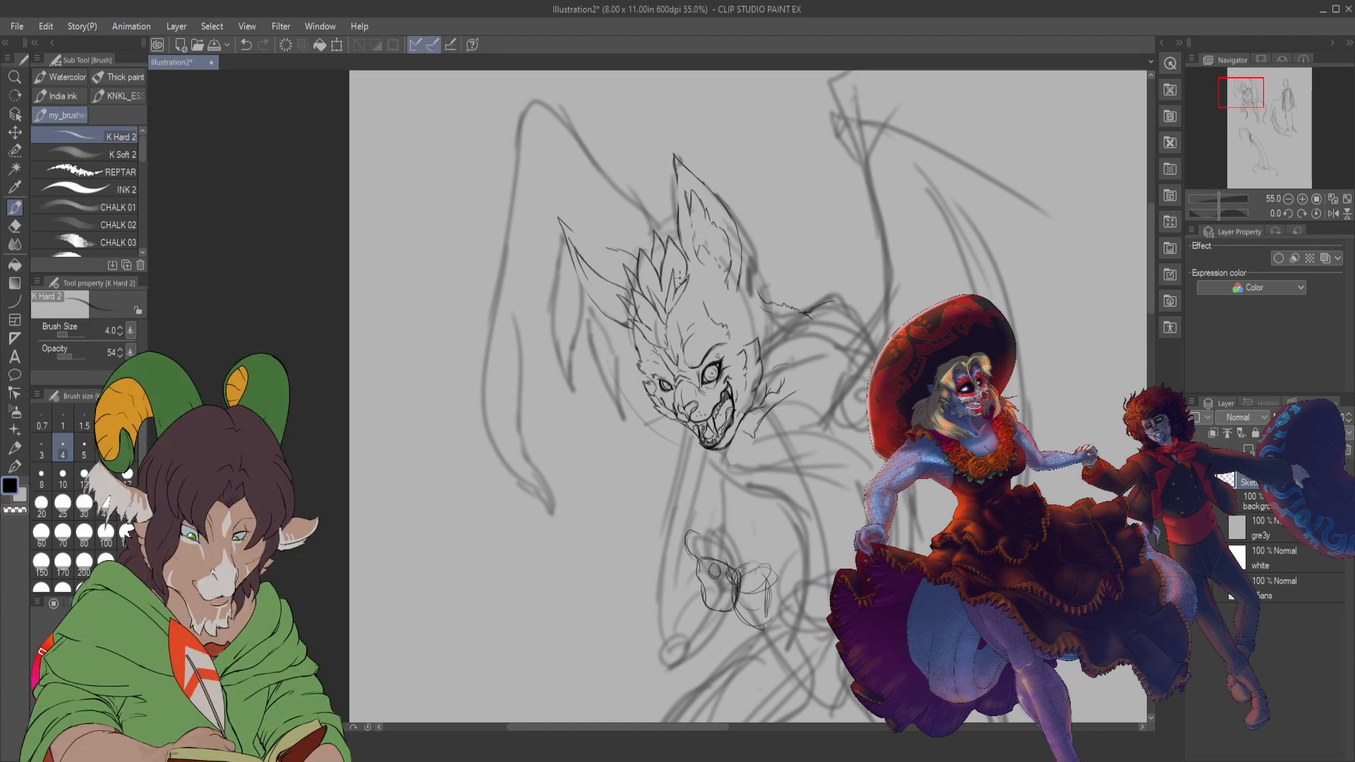
scroll(734, 310, "down", 2)
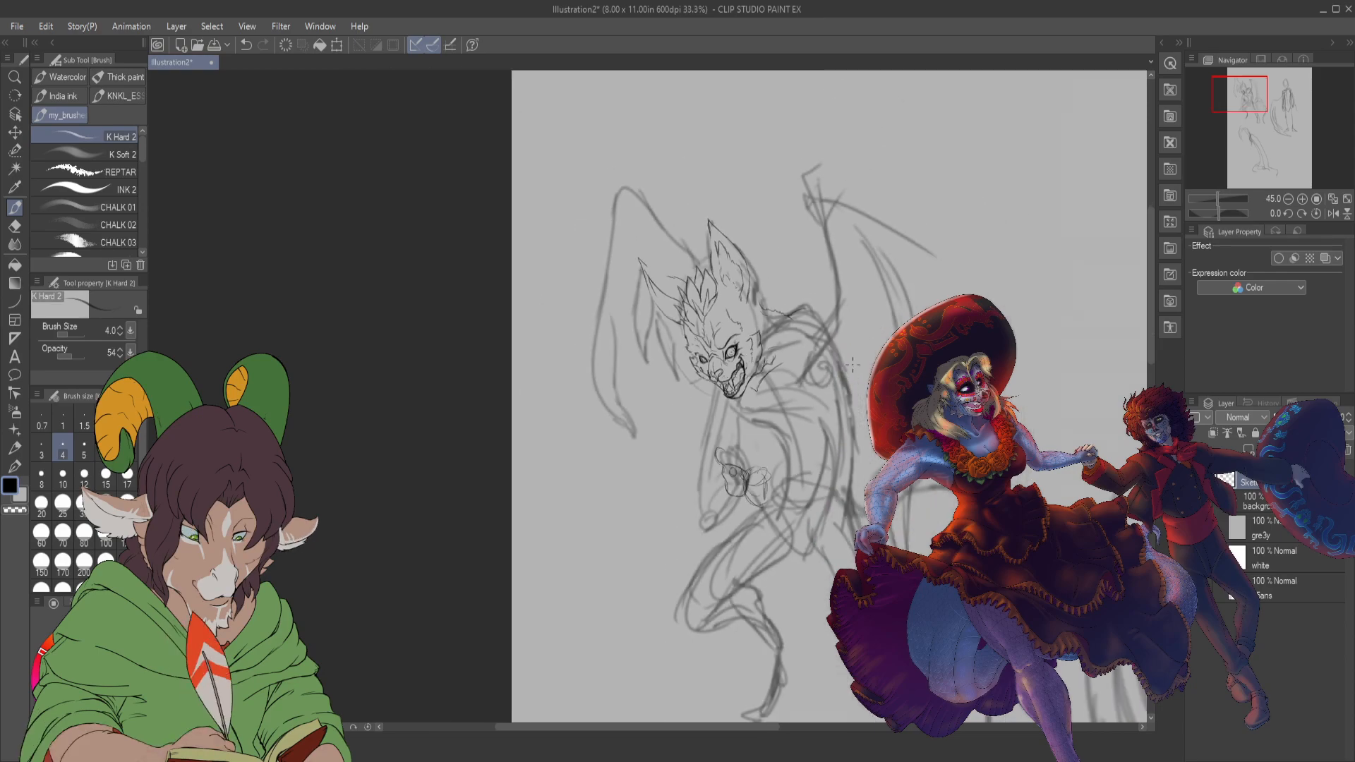
scroll(787, 283, "up", 2)
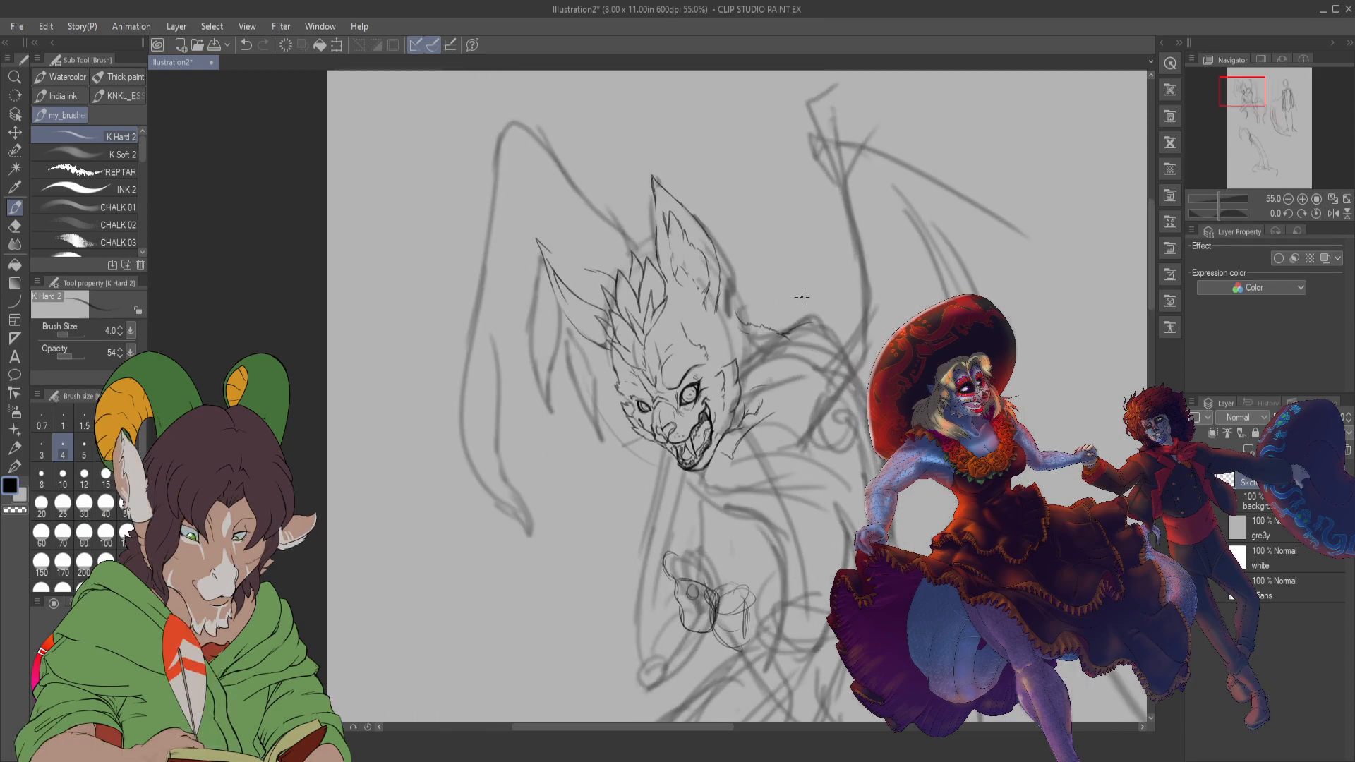
- Erase the rough guide lines between the neck and shoulder and beneath the jaw with the Hard eraser
key("e")
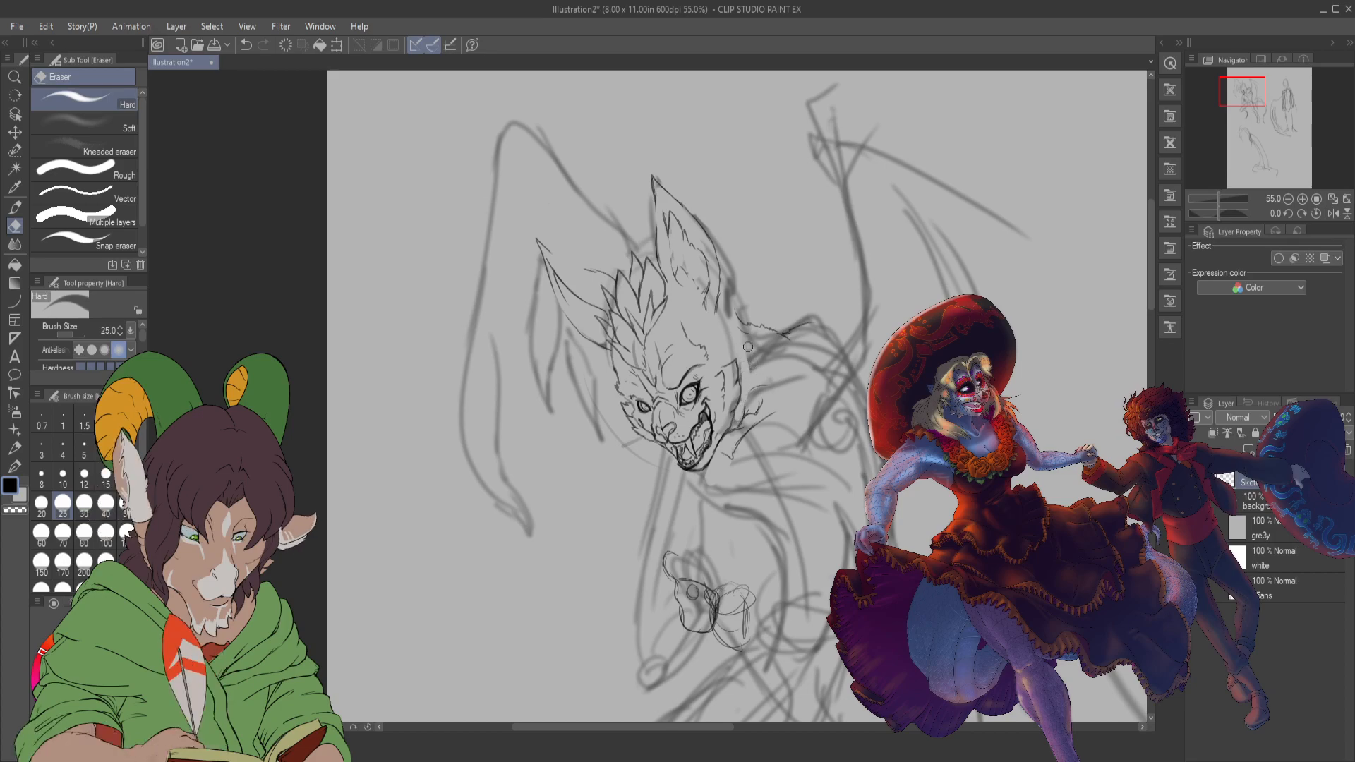
mouse_move(749, 346)
left_mouse_down()
mouse_move(754, 367)
mouse_move(770, 356)
mouse_move(767, 380)
left_mouse_up()
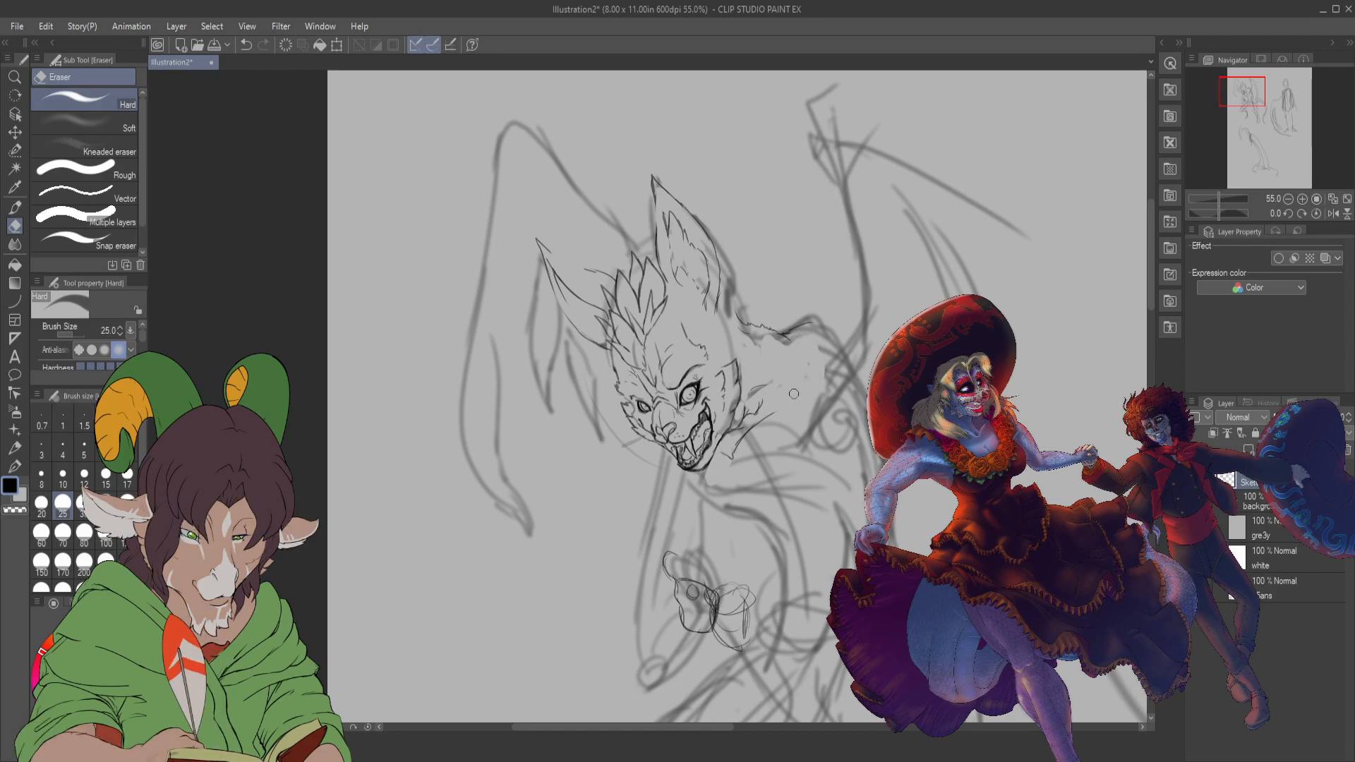
mouse_move(668, 470)
left_mouse_down()
mouse_move(641, 570)
mouse_move(669, 485)
mouse_move(673, 526)
mouse_move(679, 480)
mouse_move(702, 528)
mouse_move(689, 485)
mouse_move(710, 507)
mouse_move(732, 489)
mouse_move(713, 475)
mouse_move(707, 501)
mouse_move(755, 508)
left_mouse_up()
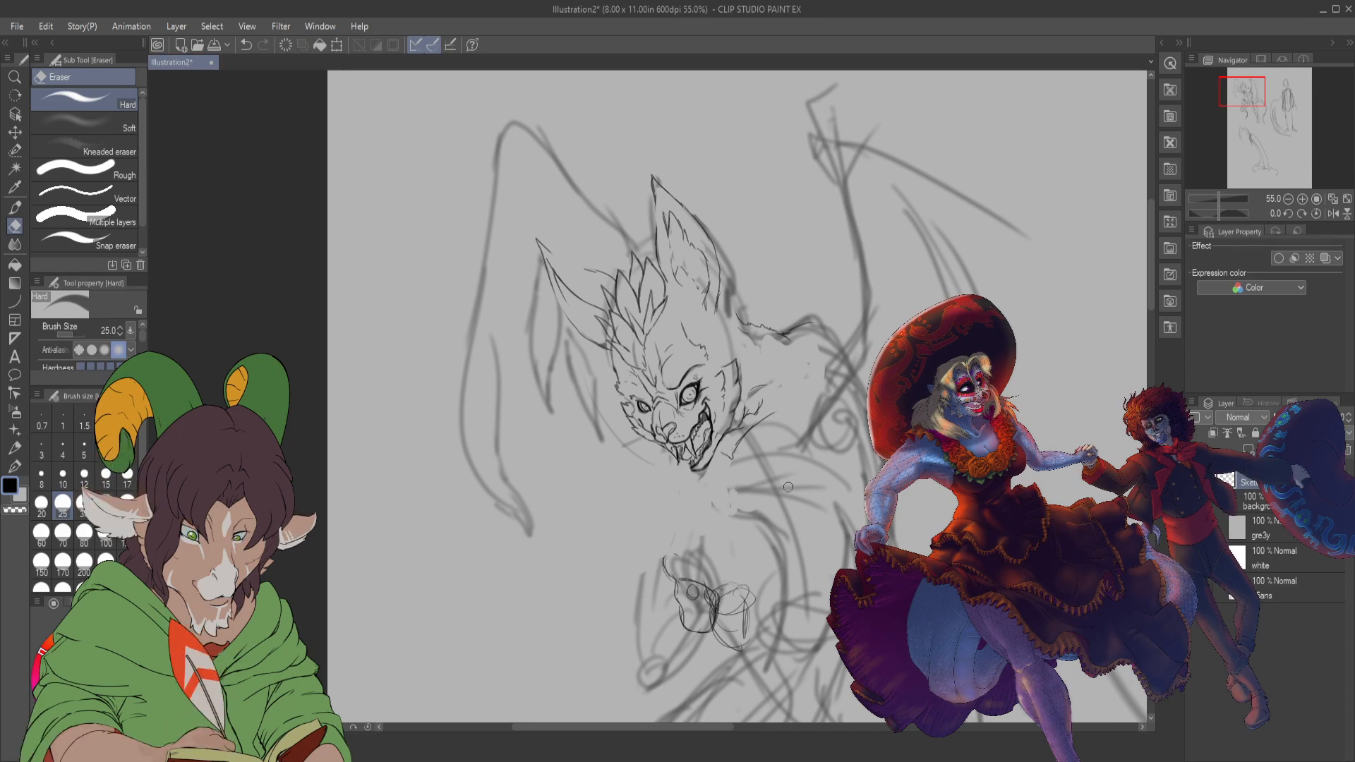
left_click_drag(828, 405, 850, 418)
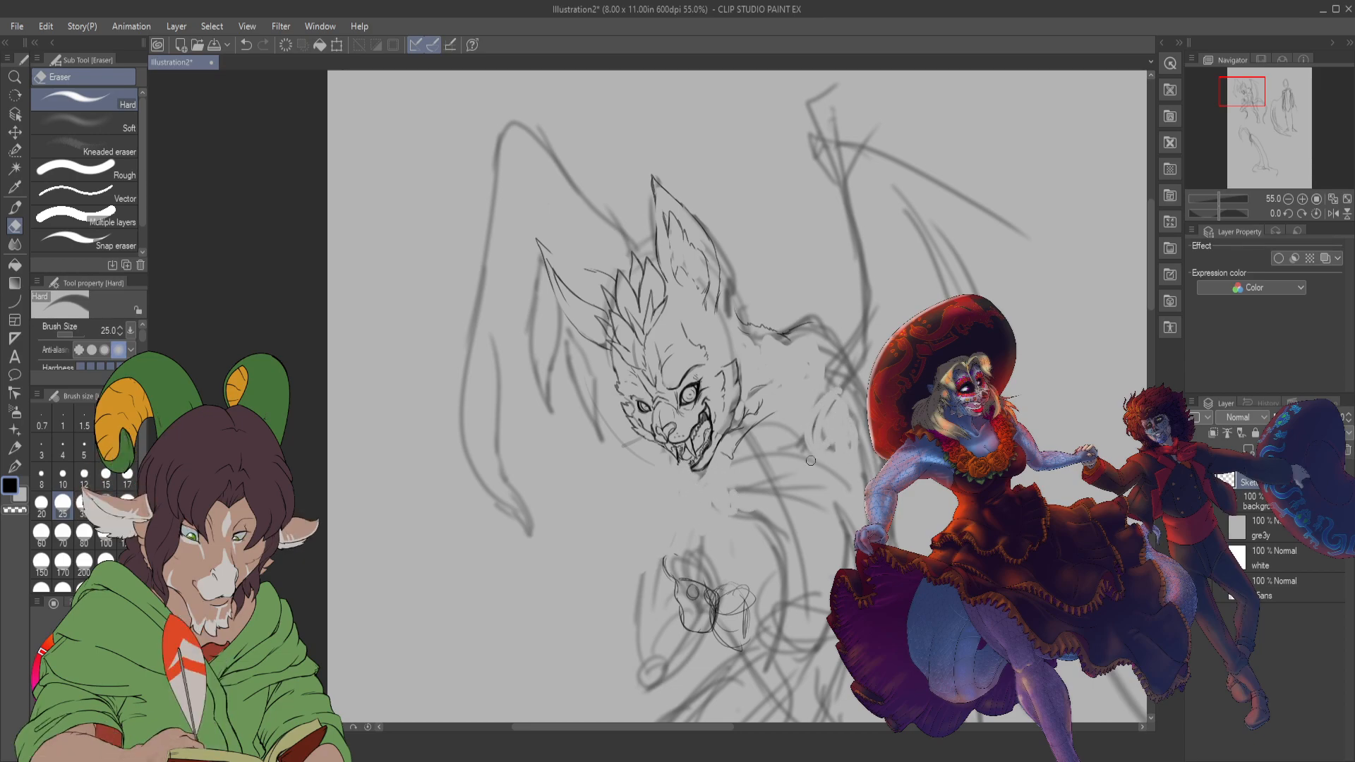
- Enlarge the eraser to 100 and clear the remaining rough guide lines across the chest and upper torso
key("bracketright")
key("bracketright")
key("bracketright")
key("bracketright")
key("bracketright")
key("bracketright")
key("bracketright")
mouse_move(842, 413)
left_mouse_down()
mouse_move(867, 500)
mouse_move(769, 522)
mouse_move(777, 464)
mouse_move(783, 494)
mouse_move(766, 513)
mouse_move(750, 456)
mouse_move(790, 438)
mouse_move(766, 492)
left_mouse_up()
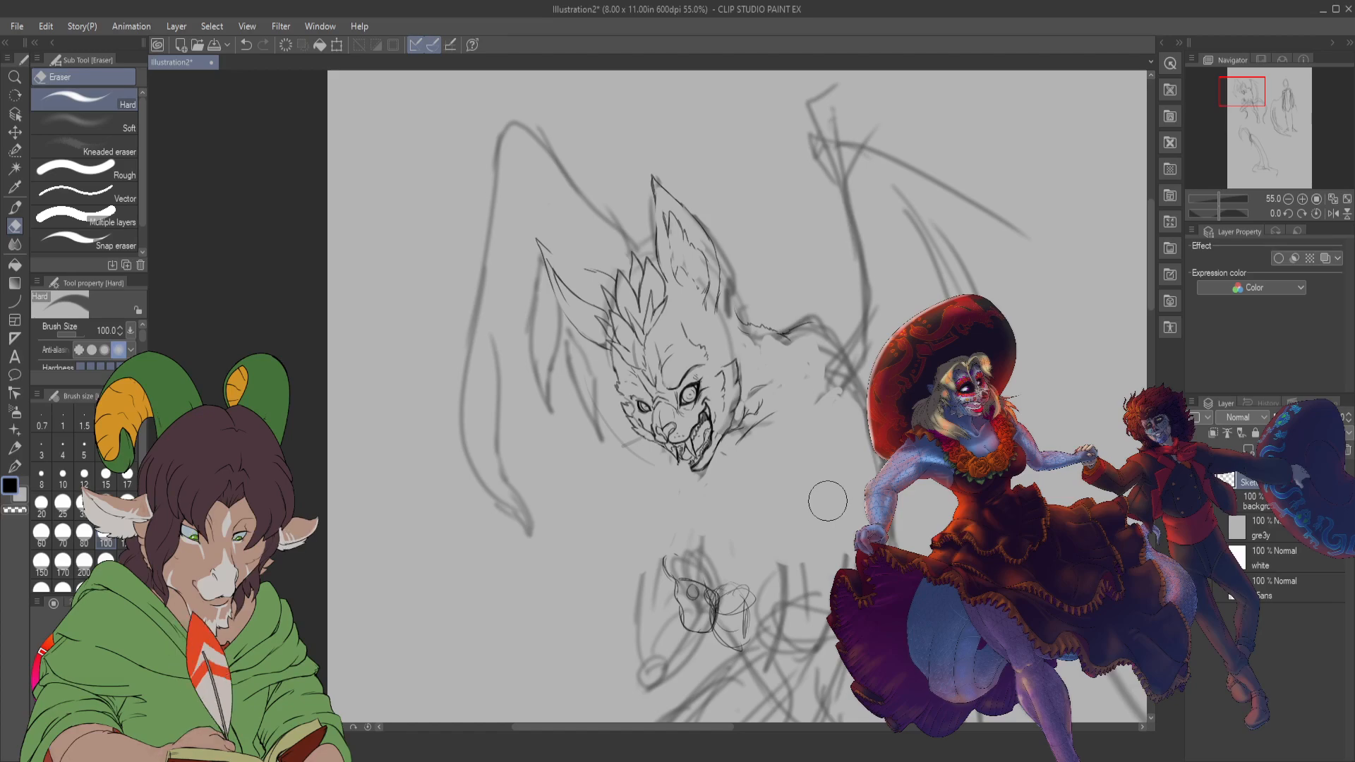
- Draw the chest's curved outline with its wavy lower edge, the torso's side contour, and the neck lines beside the jaw
key("b")
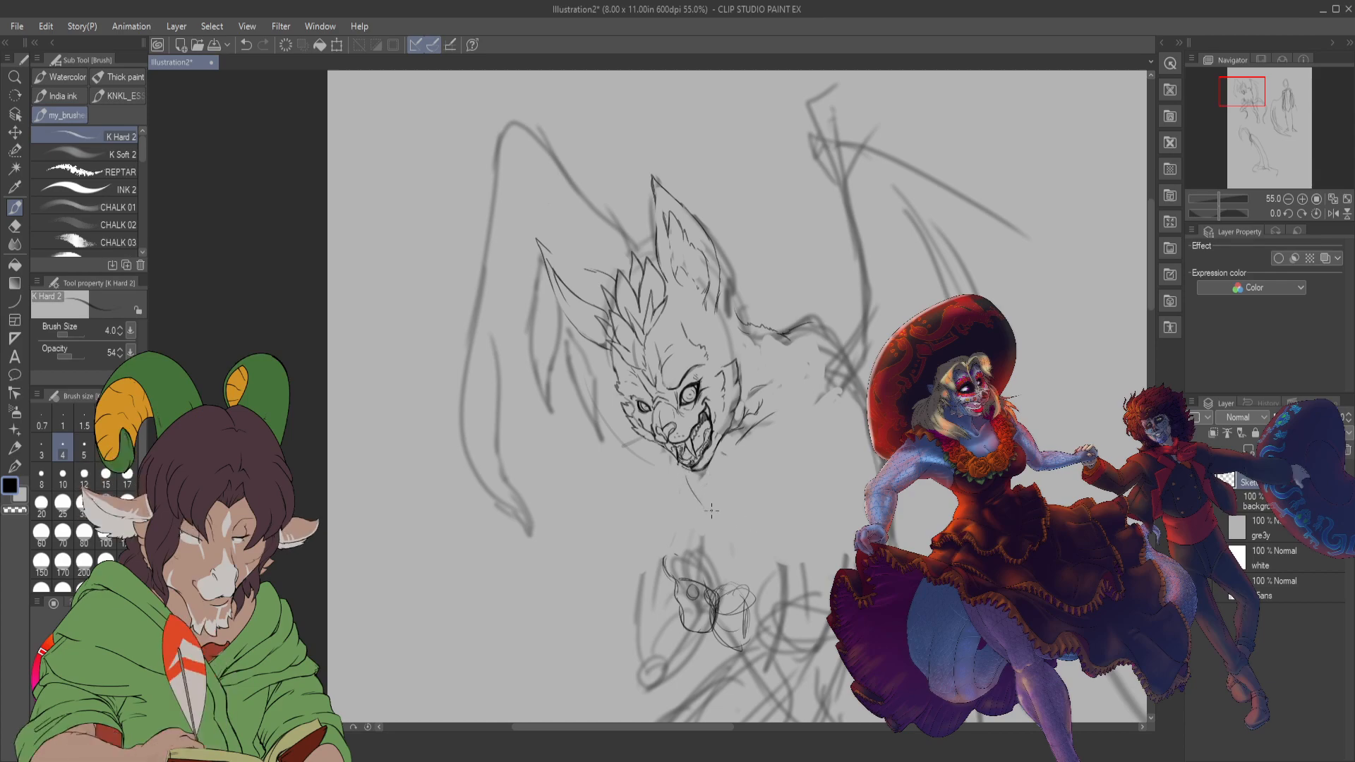
mouse_move(697, 496)
left_mouse_down()
mouse_move(764, 545)
mouse_move(788, 511)
mouse_move(854, 544)
left_mouse_up()
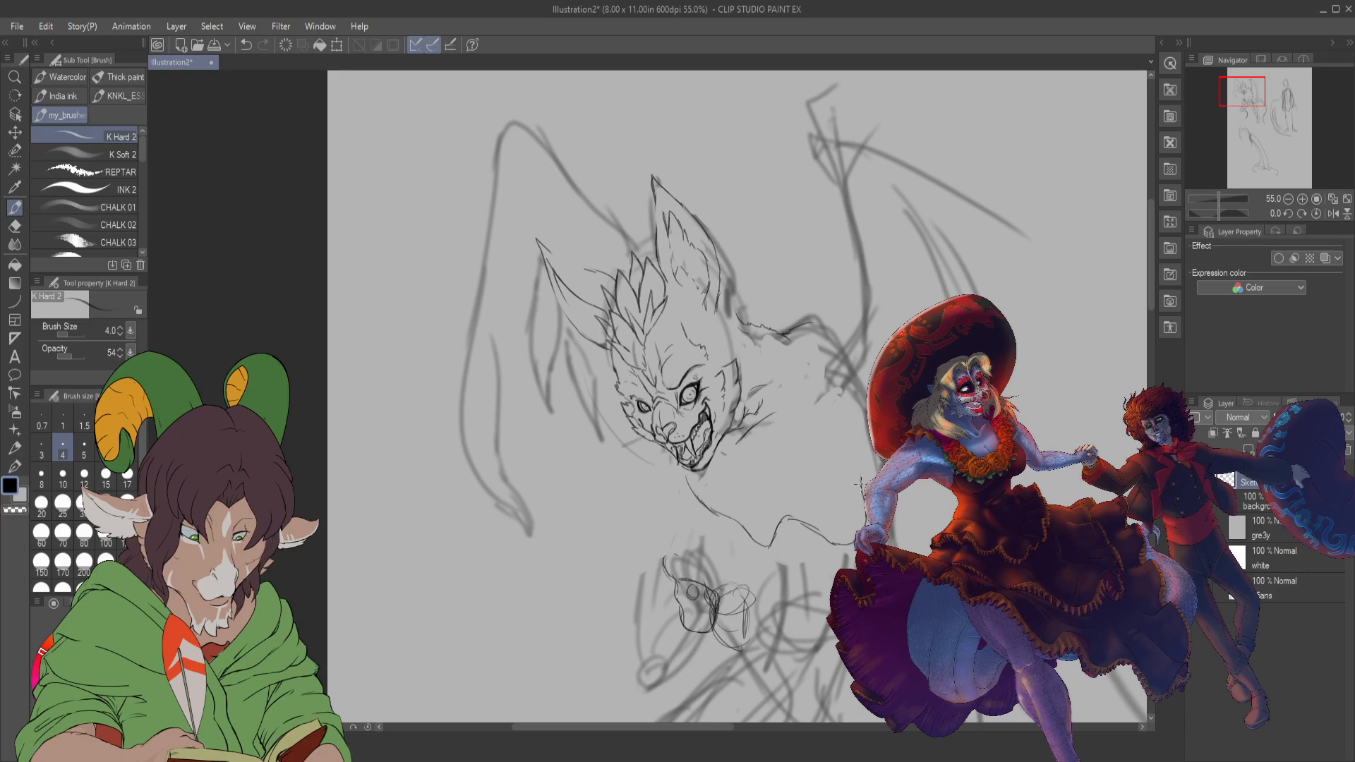
left_click_drag(860, 486, 862, 420)
mouse_move(833, 357)
left_mouse_down()
mouse_move(862, 428)
mouse_move(857, 473)
left_mouse_up()
mouse_move(779, 408)
left_mouse_down()
mouse_move(750, 429)
mouse_move(793, 396)
left_mouse_up()
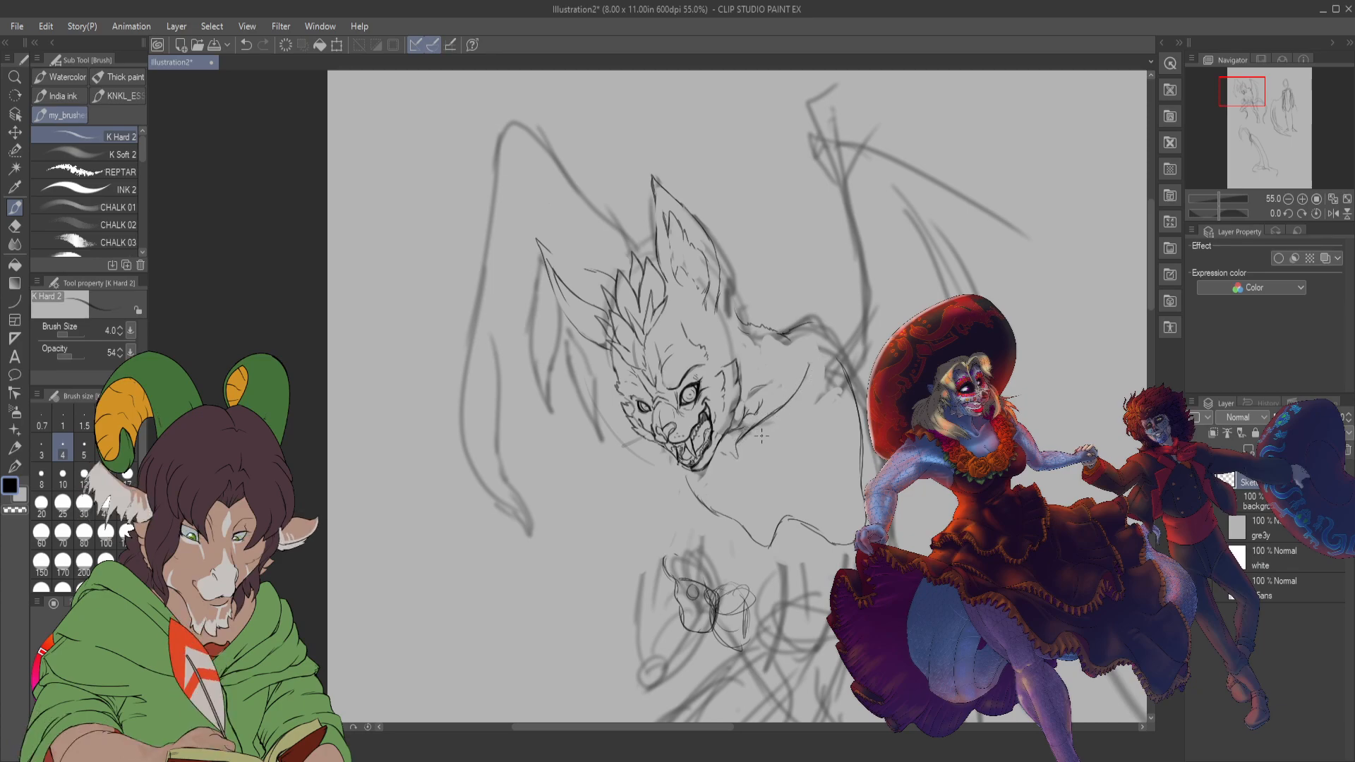
mouse_move(754, 444)
left_mouse_down()
mouse_move(744, 465)
mouse_move(747, 448)
left_mouse_up()
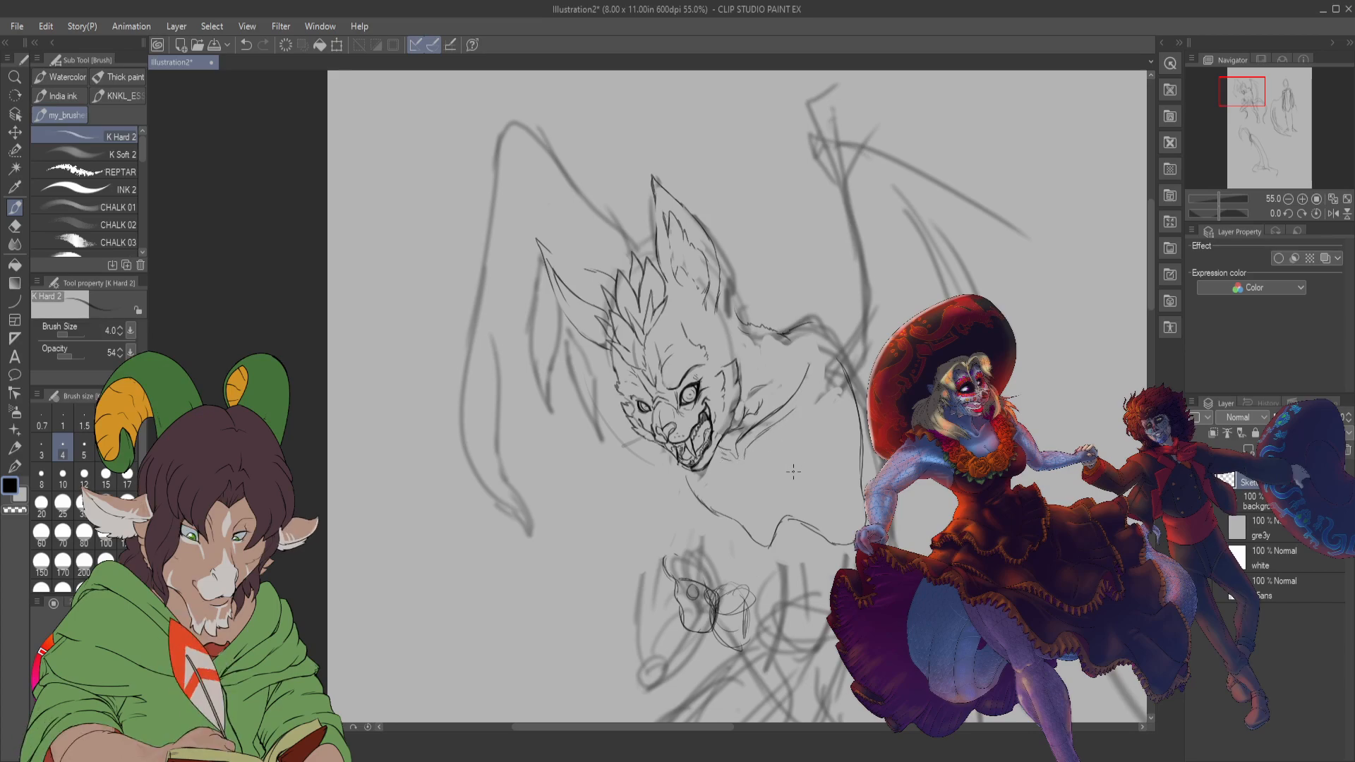
- Erase the loops beside the cheek with the eraser at size 40, and redraw the neck line leading to the shoulder
key("e")
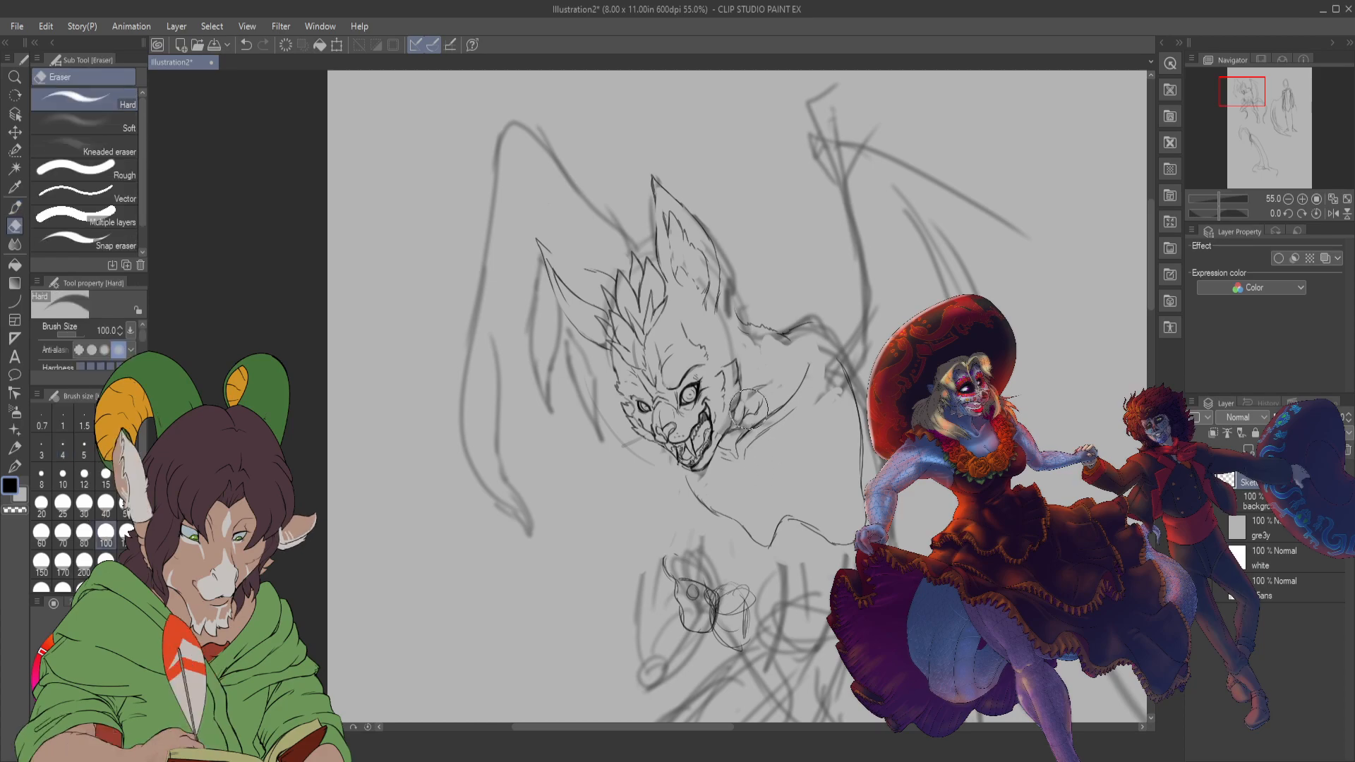
key("bracketleft")
key("bracketleft")
key("bracketleft")
key("bracketleft")
key("bracketleft")
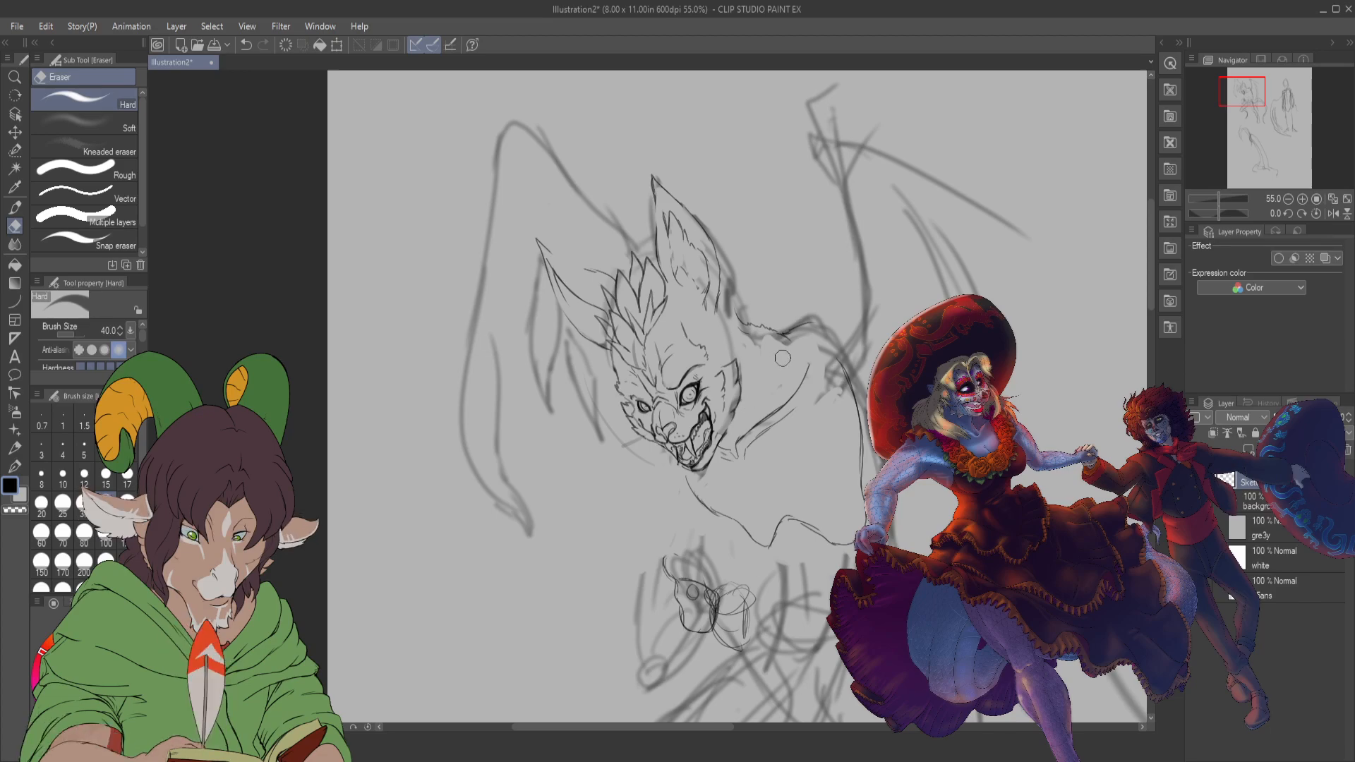
key("b")
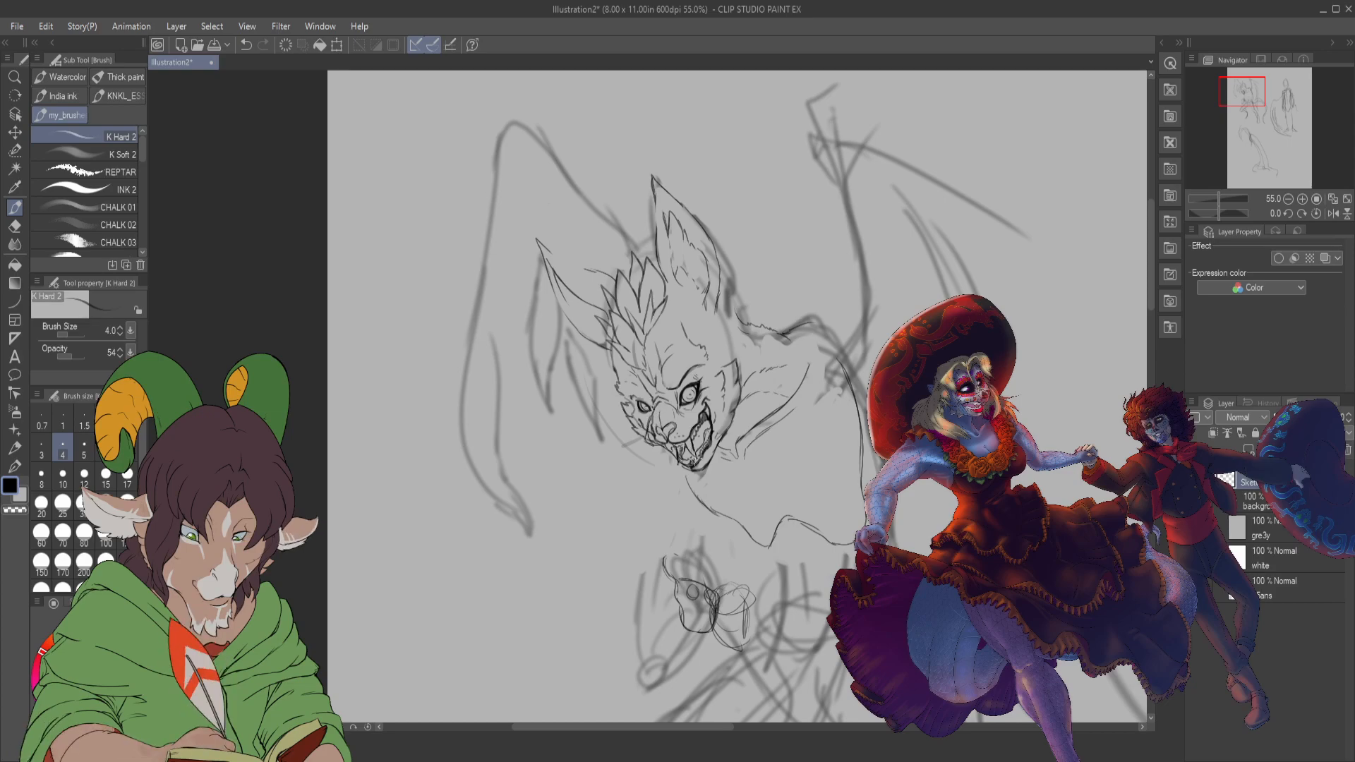
- Erase the nose and front of the muzzle, and redraw them with the teeth and chin strokes
key("e")
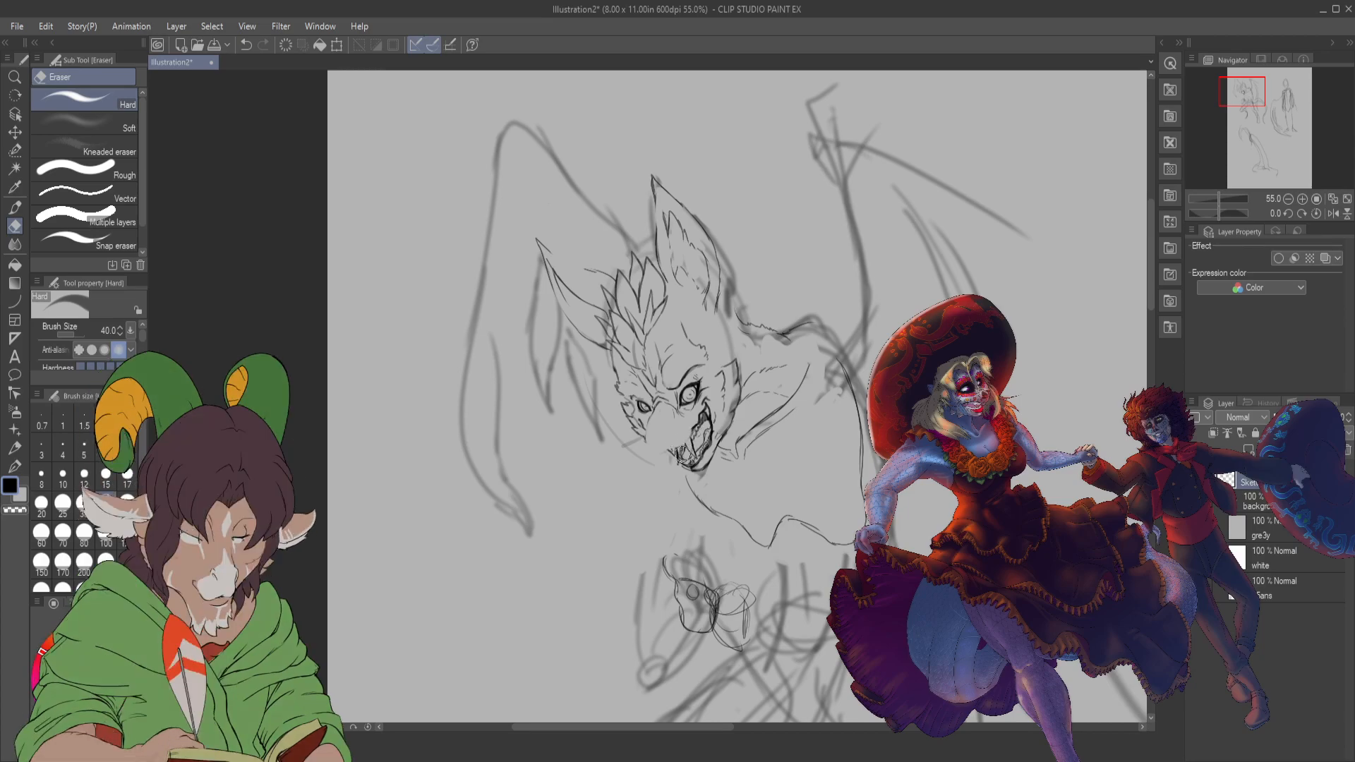
key("b")
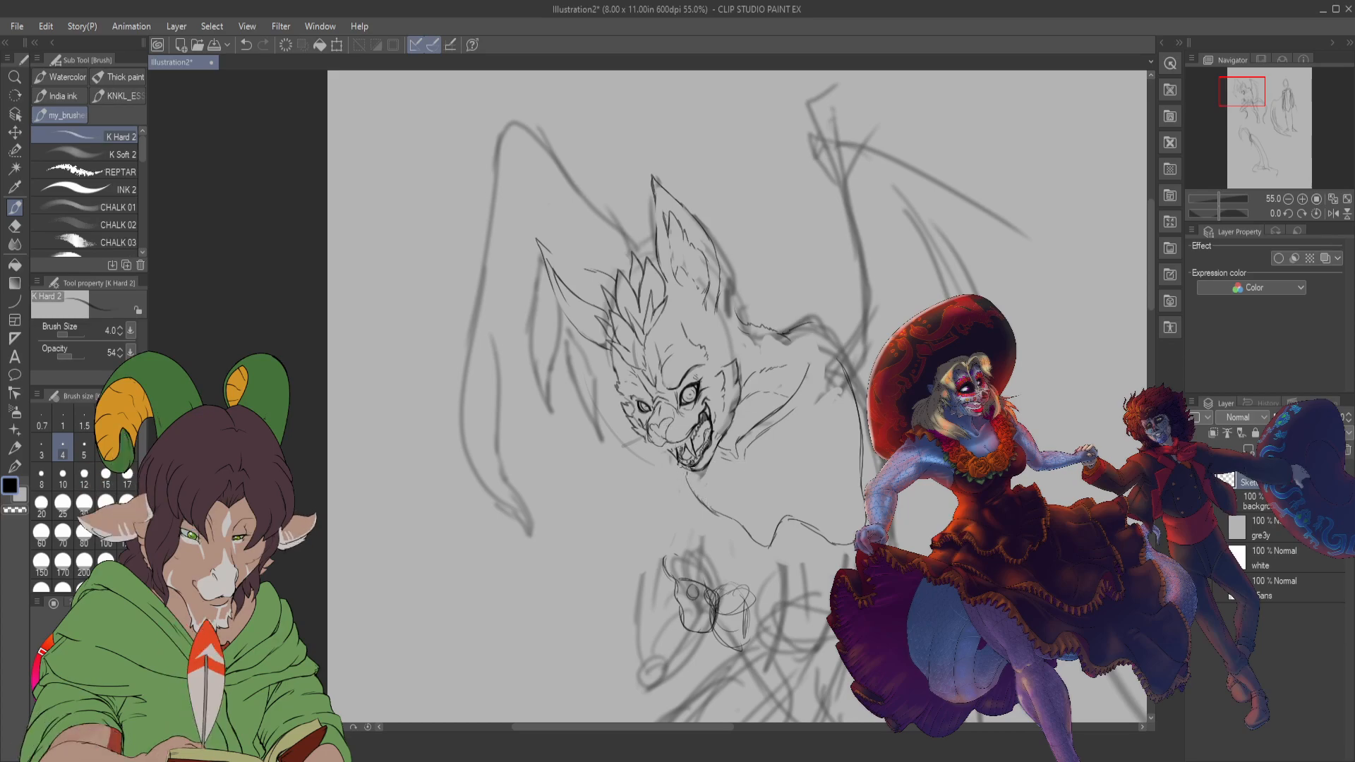
left_click_drag(683, 447, 688, 483)
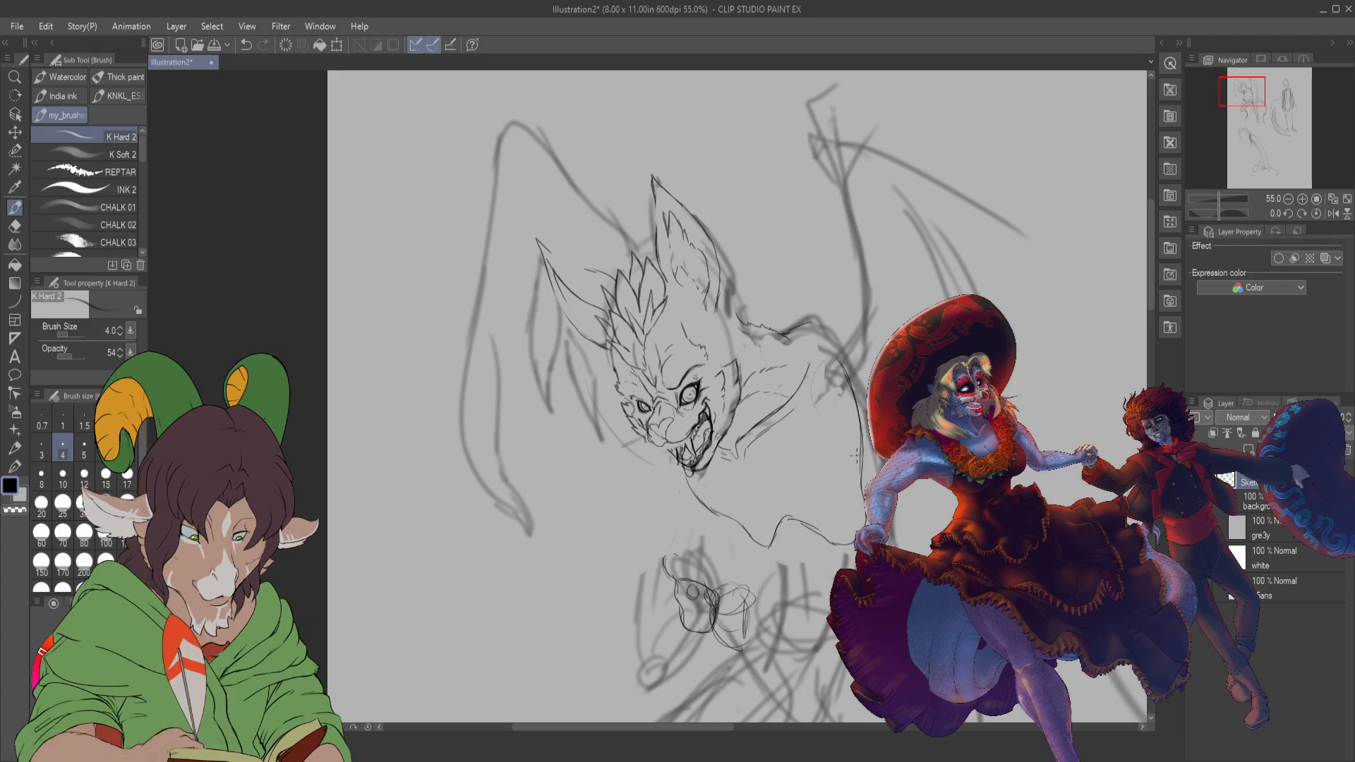
- Erase the shoulder lines and the torso's side contour behind the neck with the eraser at size 100
key("e")
left_click(106, 542)
mouse_move(868, 371)
left_mouse_down()
mouse_move(859, 439)
mouse_move(903, 518)
mouse_move(861, 478)
mouse_move(862, 419)
mouse_move(826, 333)
mouse_move(803, 339)
mouse_move(862, 351)
left_mouse_up()
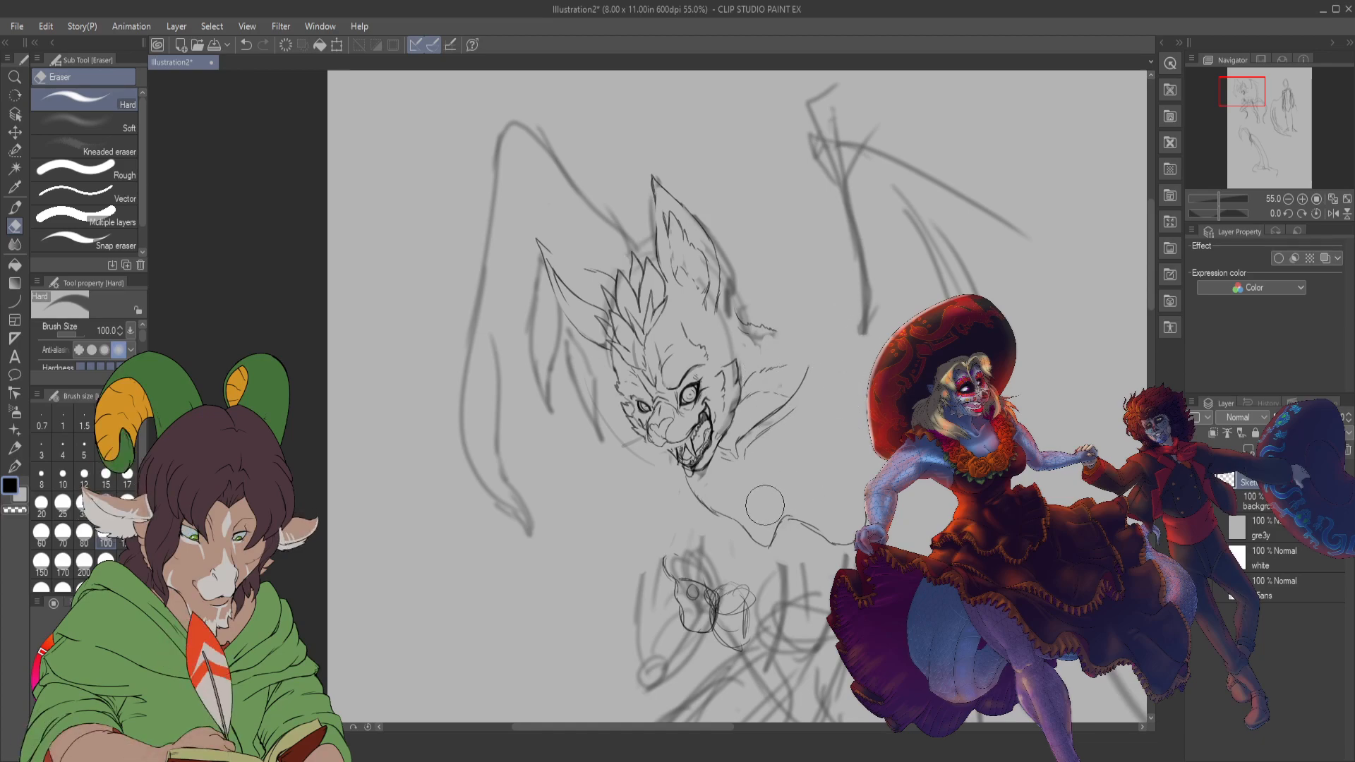
- Erase the hand sketch below the head together with the rough guide lines around it
scroll(766, 509, "down", 4)
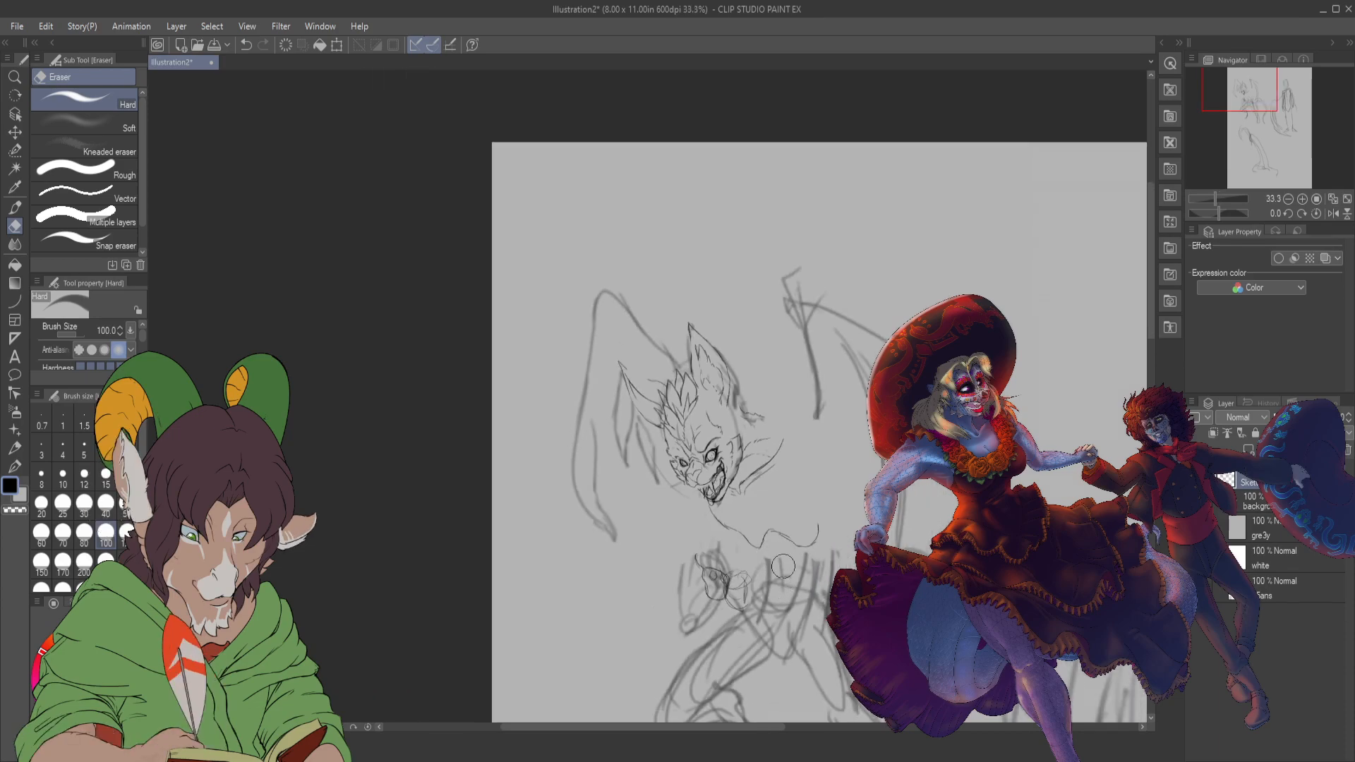
scroll(800, 599, "down", 1)
scroll(708, 602, "up", 2)
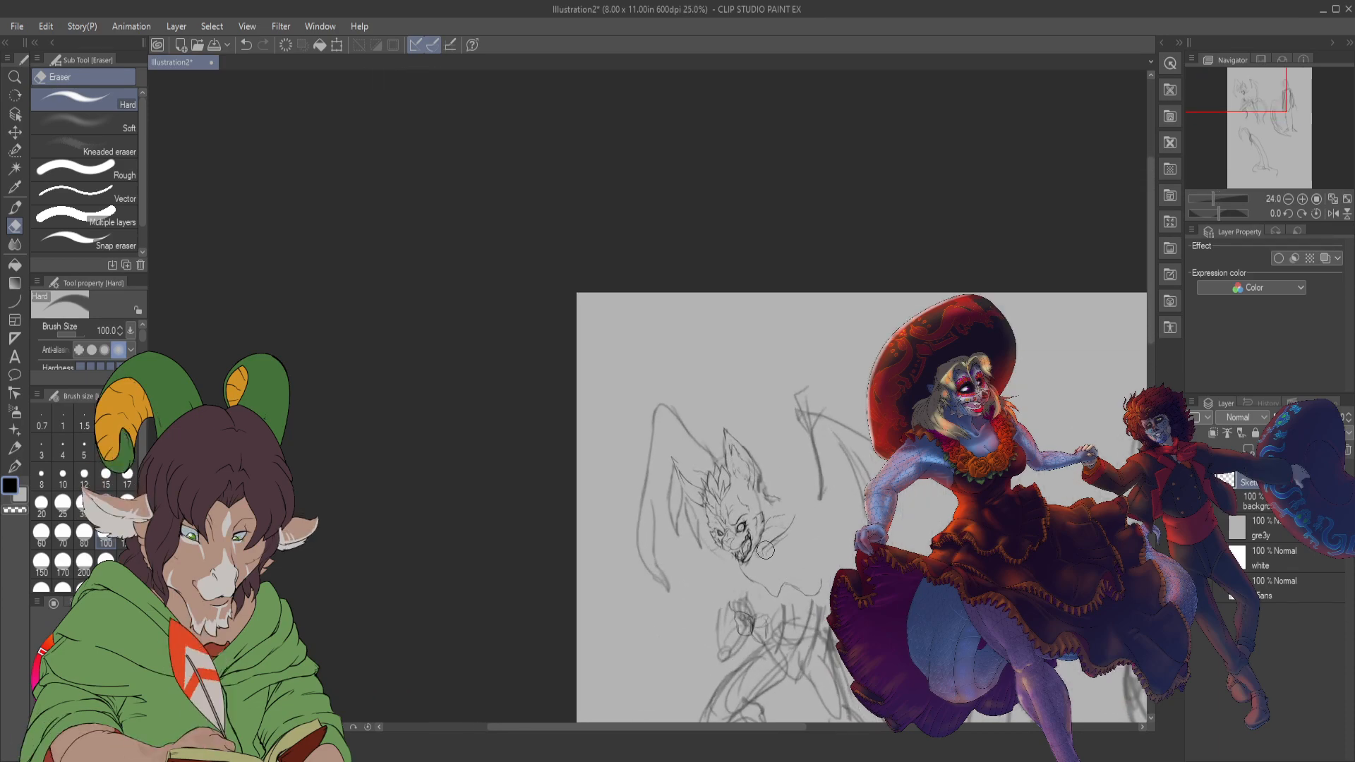
scroll(708, 602, "up", 3)
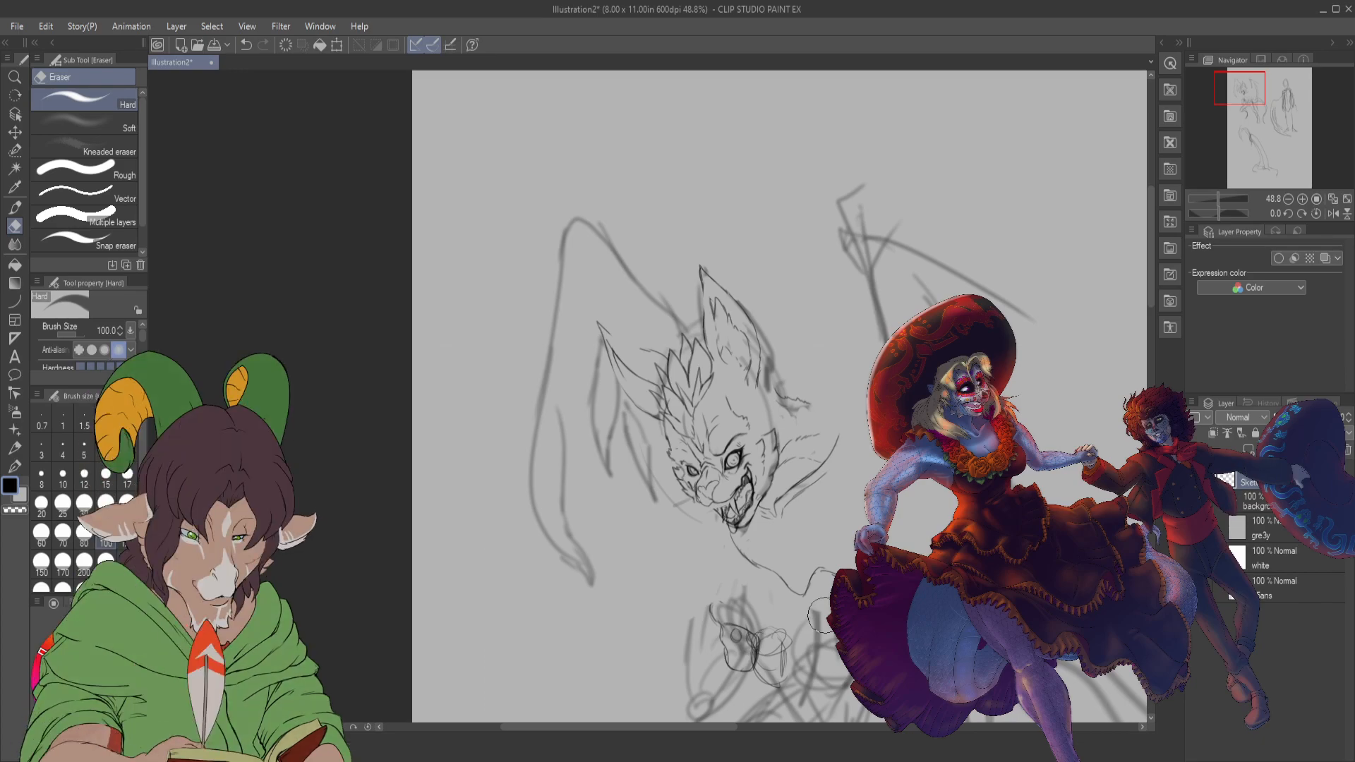
mouse_move(715, 616)
left_mouse_down()
mouse_move(749, 669)
mouse_move(723, 656)
mouse_move(746, 621)
mouse_move(775, 643)
mouse_move(779, 676)
mouse_move(754, 603)
mouse_move(772, 636)
left_mouse_up()
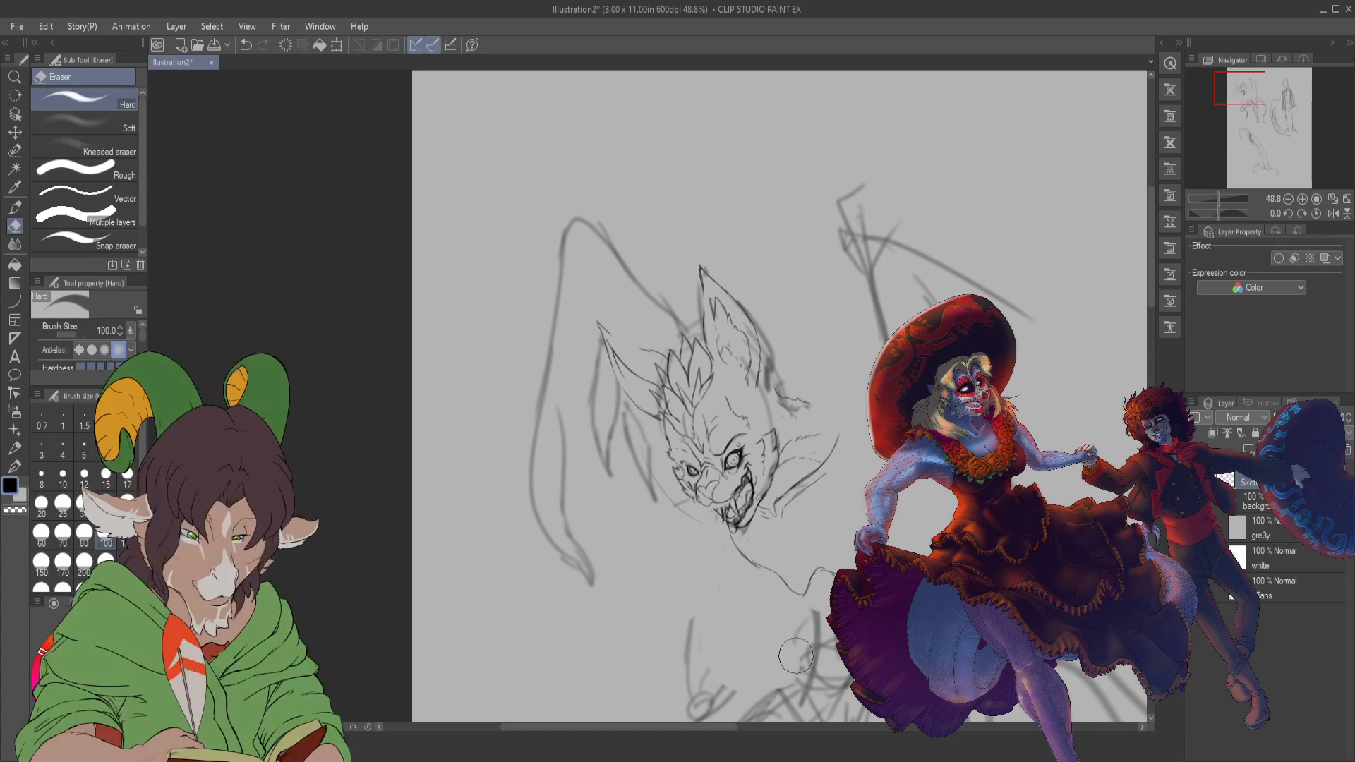
- Redraw the hand below the head with K Hard 2 at size 12, adding knuckle circles, a thumb and a bold palm shape
key("b")
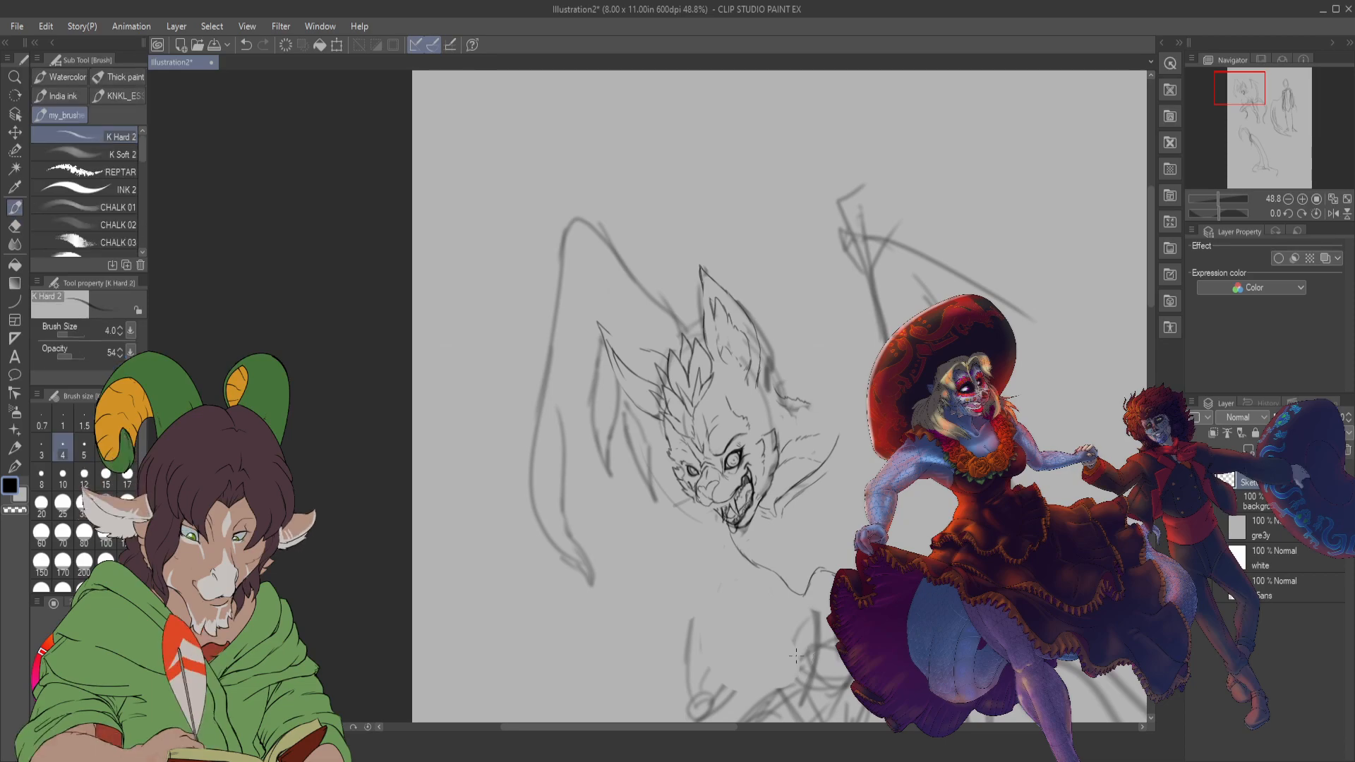
left_click(85, 481)
mouse_move(713, 599)
left_mouse_down()
mouse_move(734, 639)
mouse_move(733, 595)
mouse_move(745, 614)
mouse_move(731, 644)
mouse_move(763, 606)
mouse_move(754, 630)
left_mouse_up()
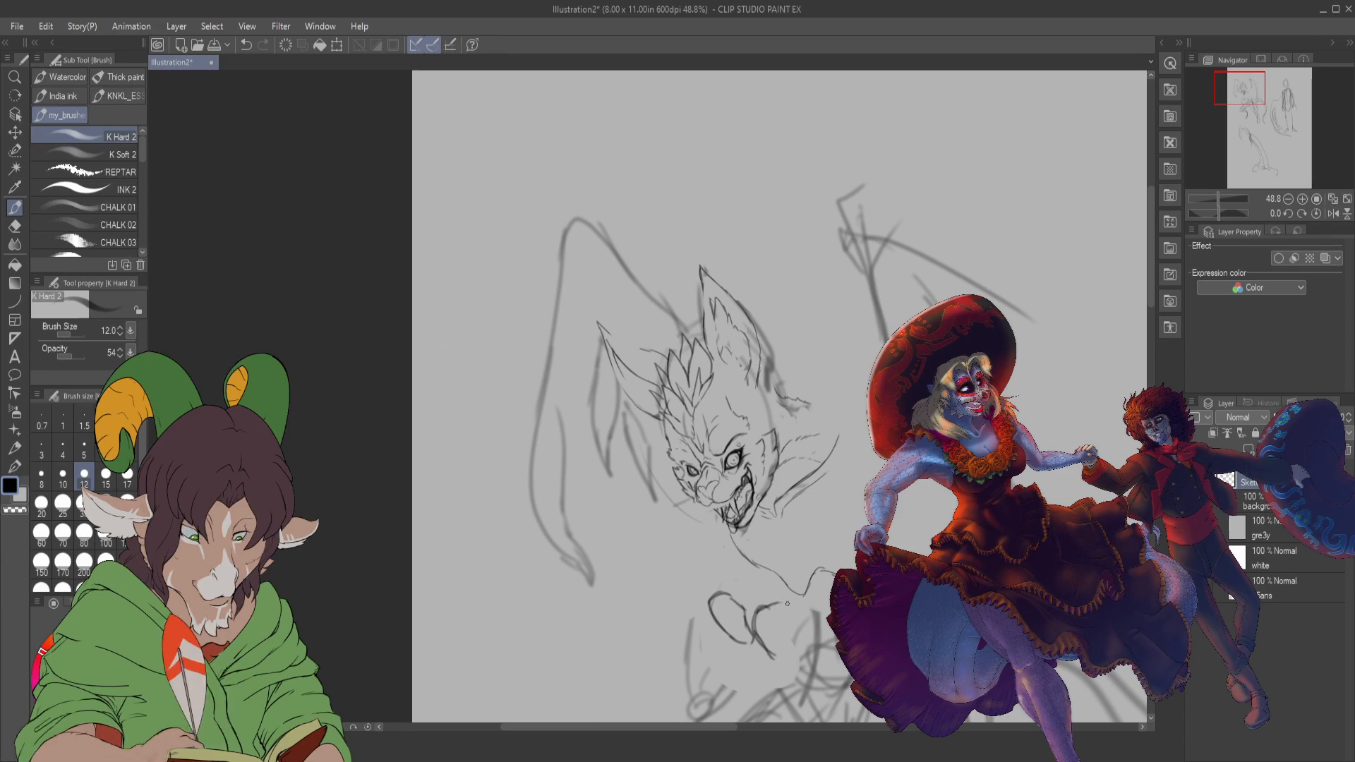
mouse_move(762, 598)
left_mouse_down()
mouse_move(782, 665)
mouse_move(808, 655)
left_mouse_up()
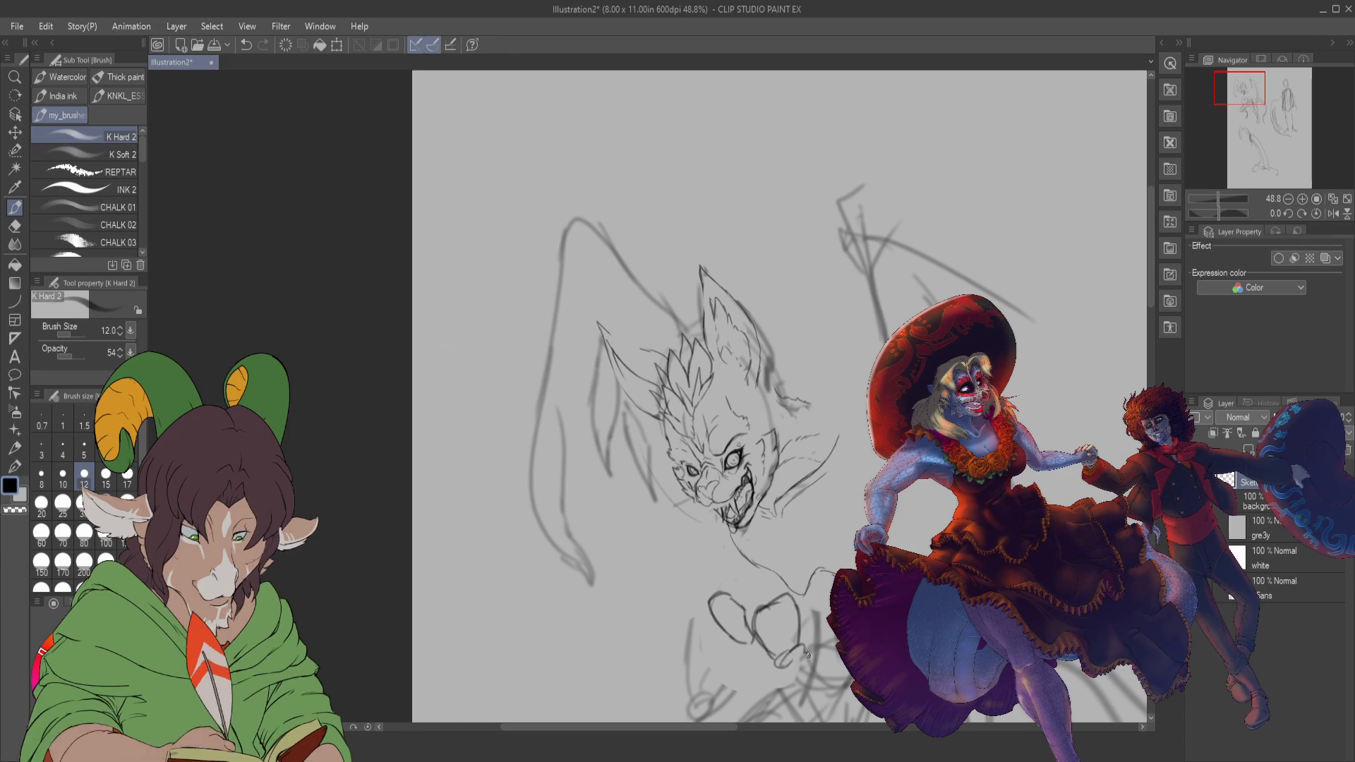
left_click_drag(706, 599, 725, 611)
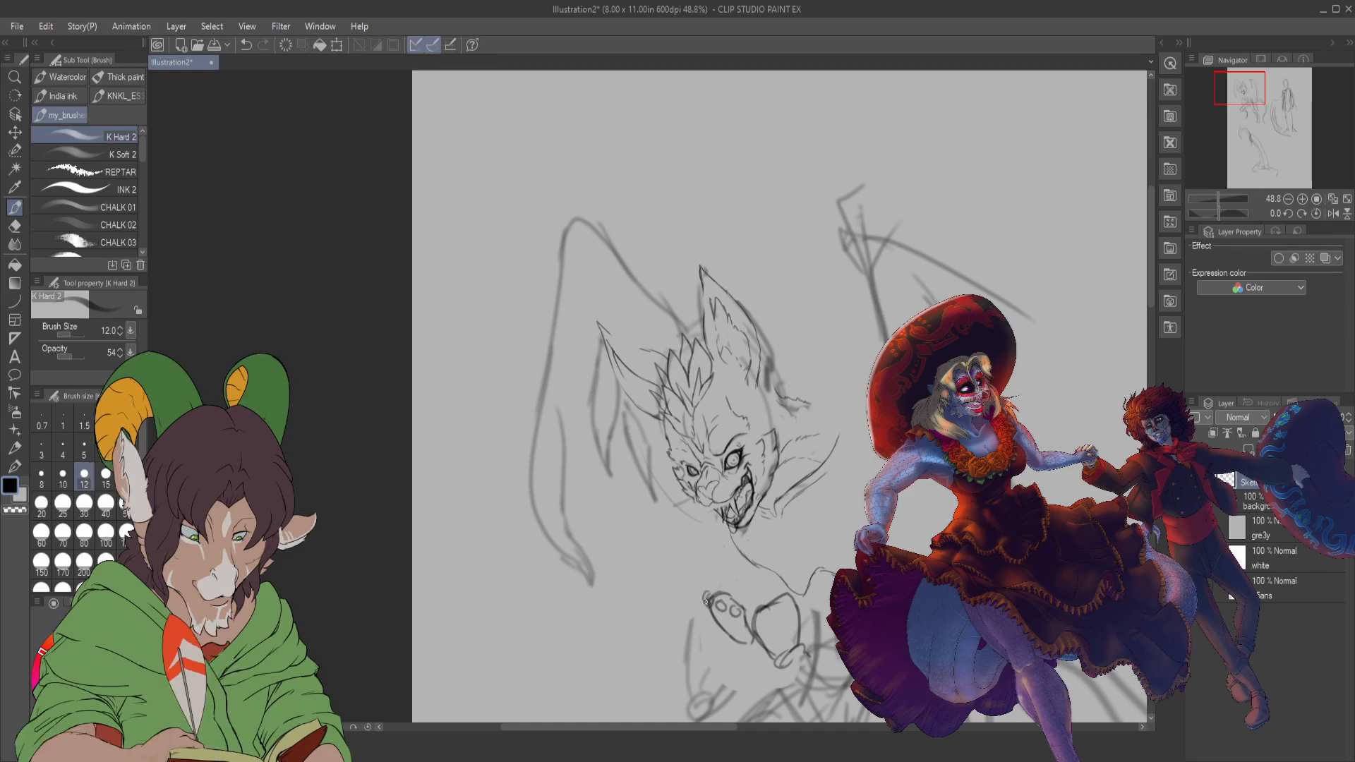
mouse_move(701, 595)
left_mouse_down()
mouse_move(695, 586)
mouse_move(741, 577)
mouse_move(780, 587)
left_mouse_up()
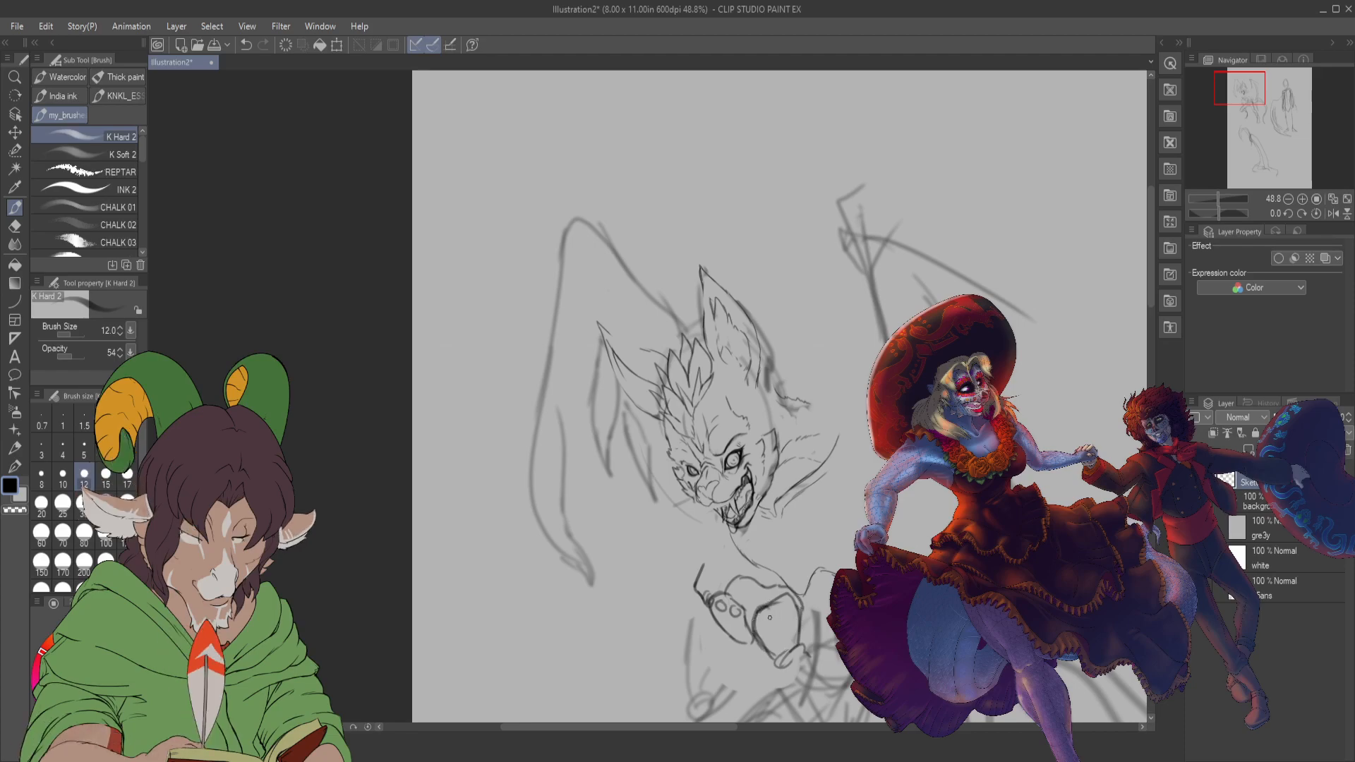
mouse_move(786, 634)
left_mouse_down()
mouse_move(756, 633)
mouse_move(804, 626)
mouse_move(769, 635)
mouse_move(797, 624)
mouse_move(801, 600)
mouse_move(798, 630)
mouse_move(789, 595)
mouse_move(754, 619)
mouse_move(795, 598)
mouse_move(800, 641)
mouse_move(766, 636)
mouse_move(774, 658)
mouse_move(760, 640)
mouse_move(769, 665)
mouse_move(781, 664)
left_mouse_up()
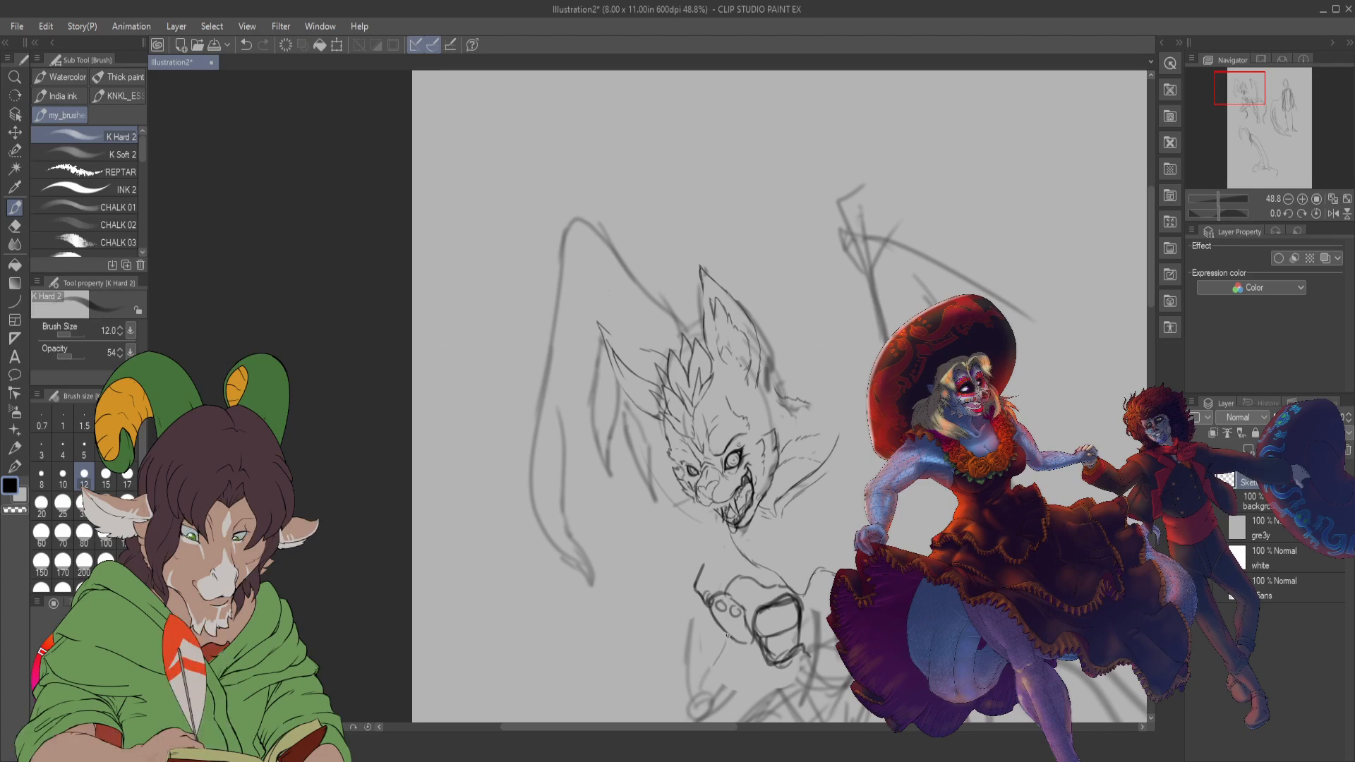
- Outline the forearm from the wrist down to the elbow, erase the guide lines inside it, and set the brush size to 8
left_click_drag(728, 636, 674, 689)
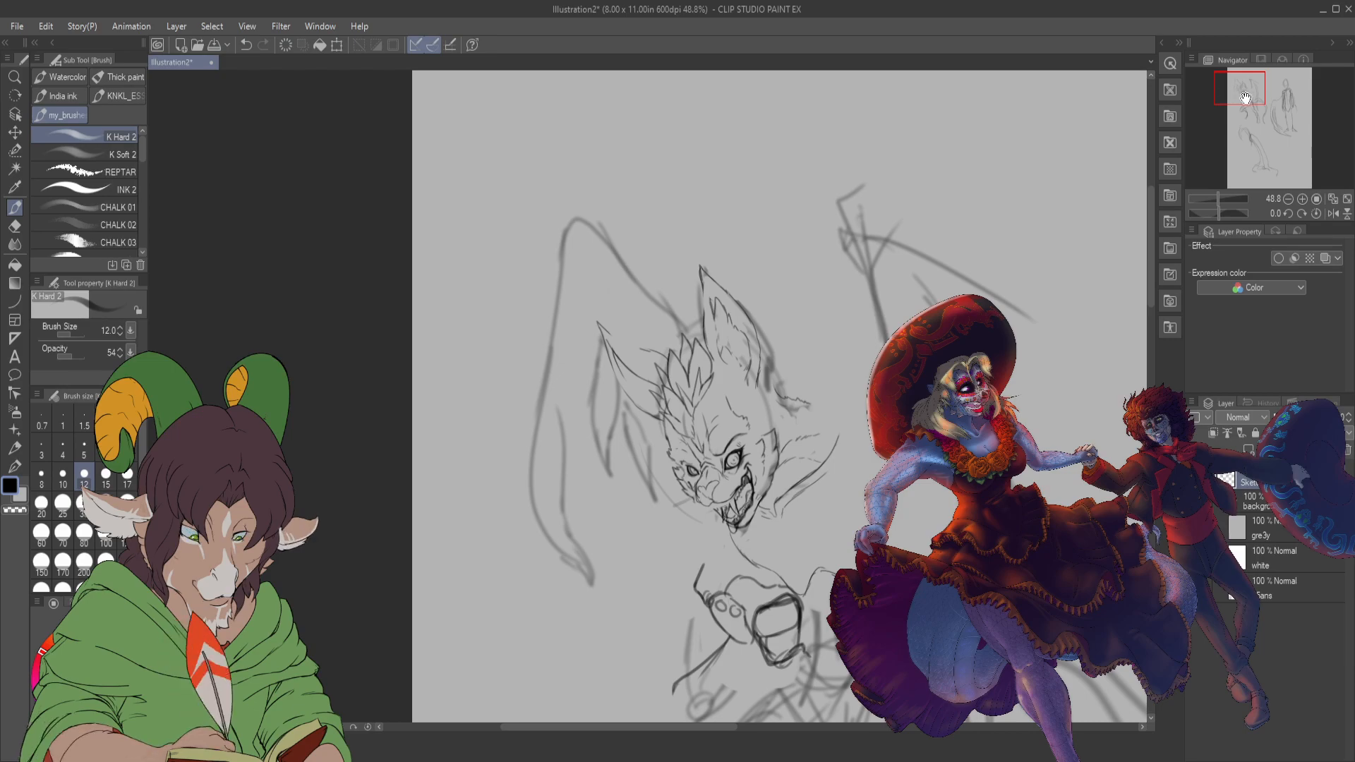
left_click_drag(1243, 96, 1248, 106)
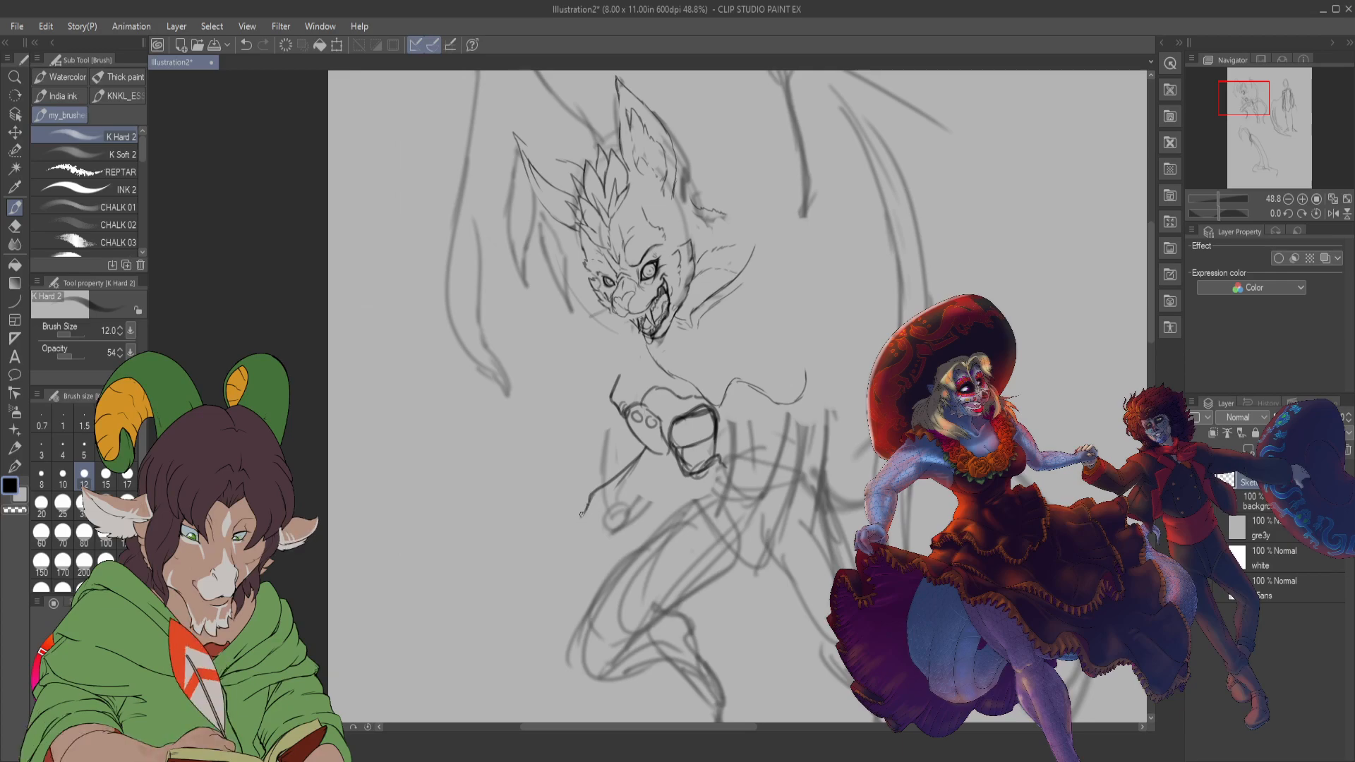
mouse_move(580, 516)
left_mouse_down()
mouse_move(588, 548)
mouse_move(607, 528)
mouse_move(621, 533)
left_mouse_up()
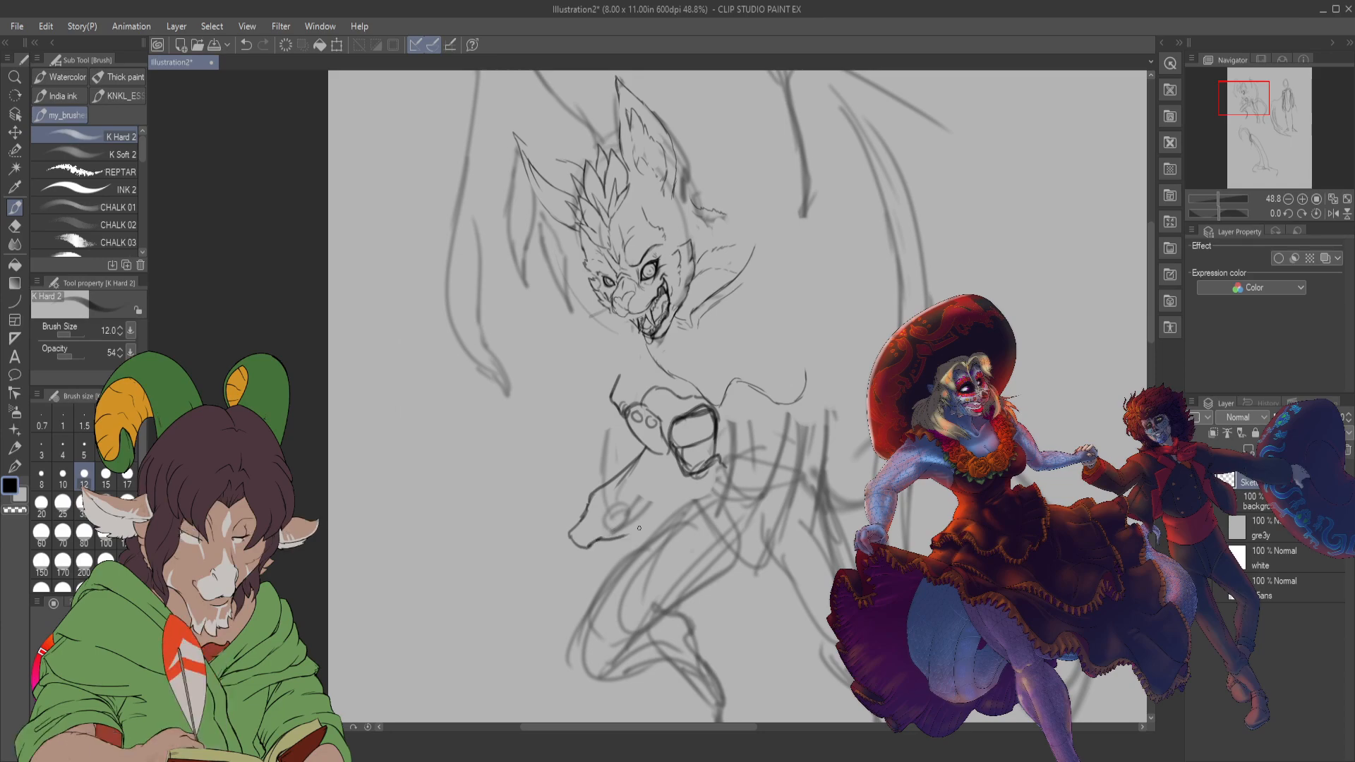
left_click_drag(655, 480, 640, 525)
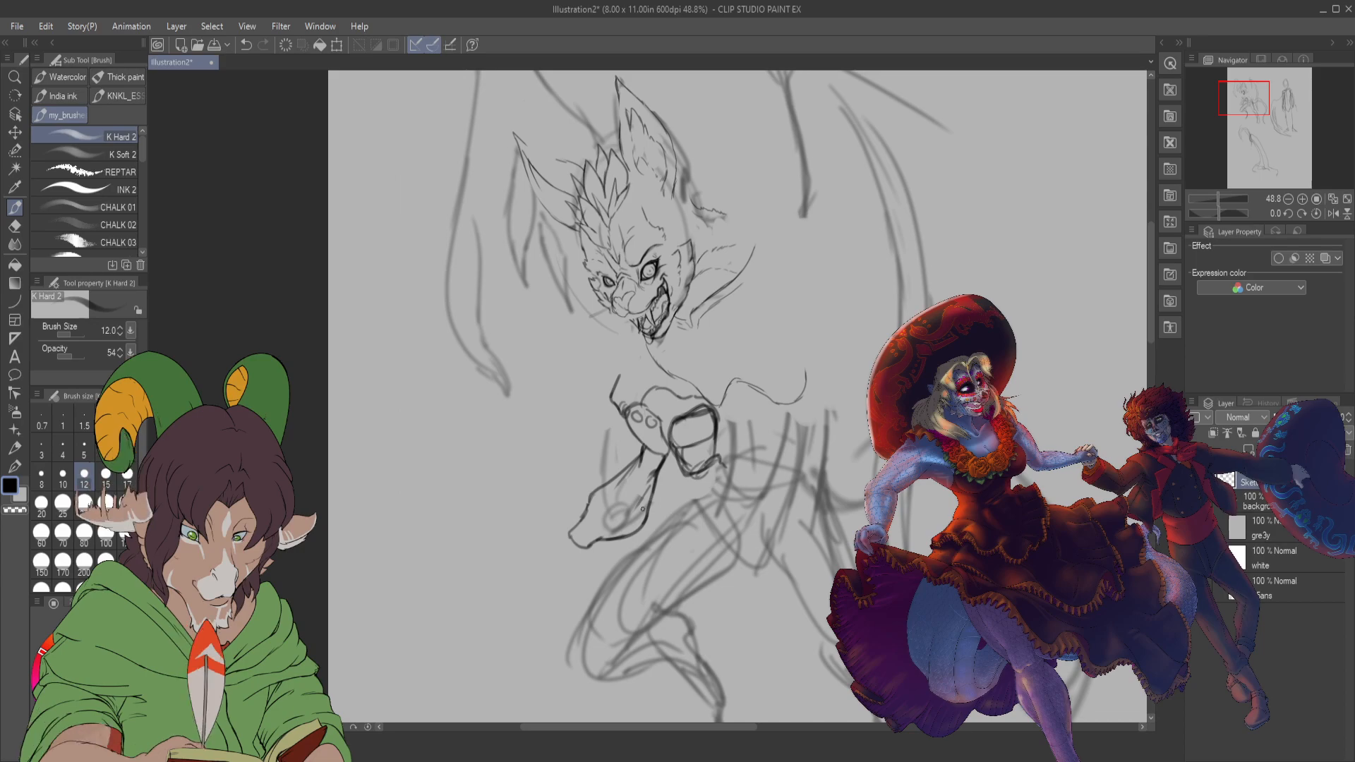
key("e")
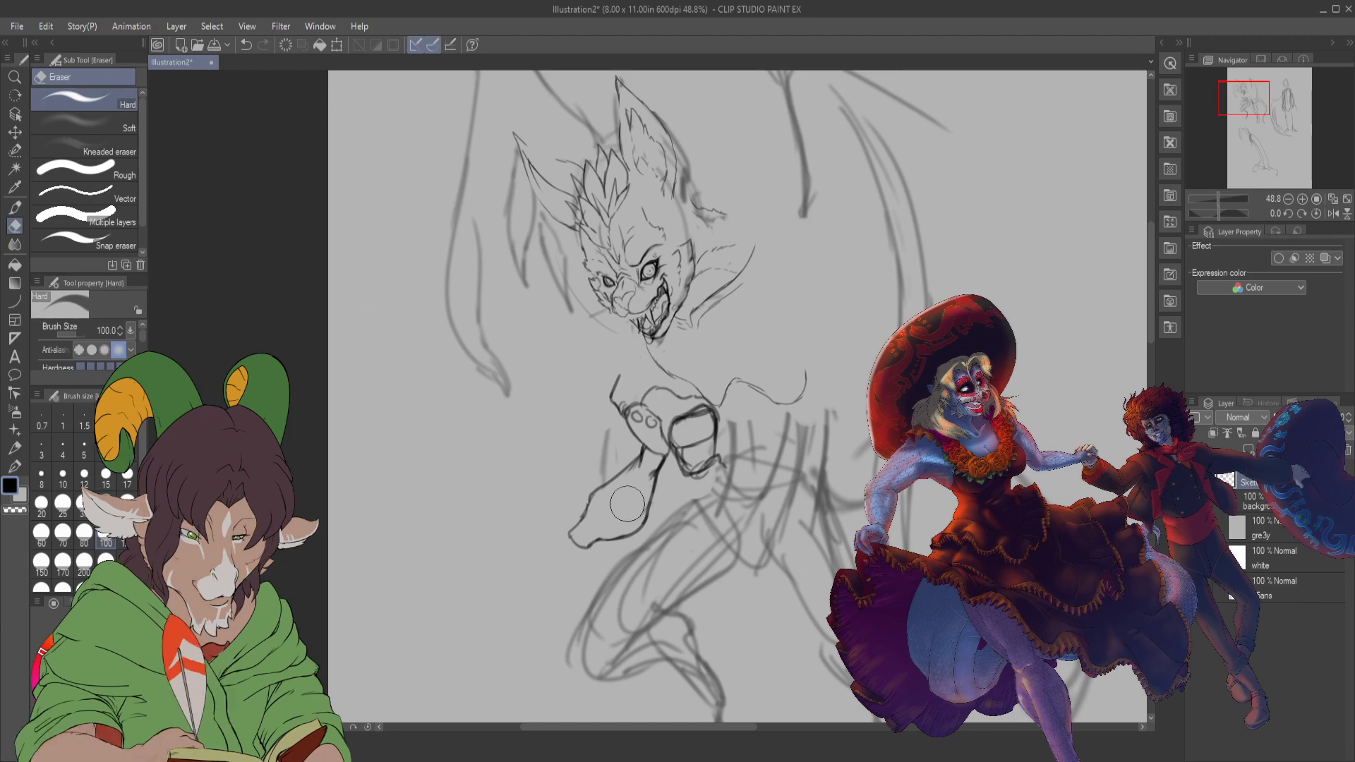
key("b")
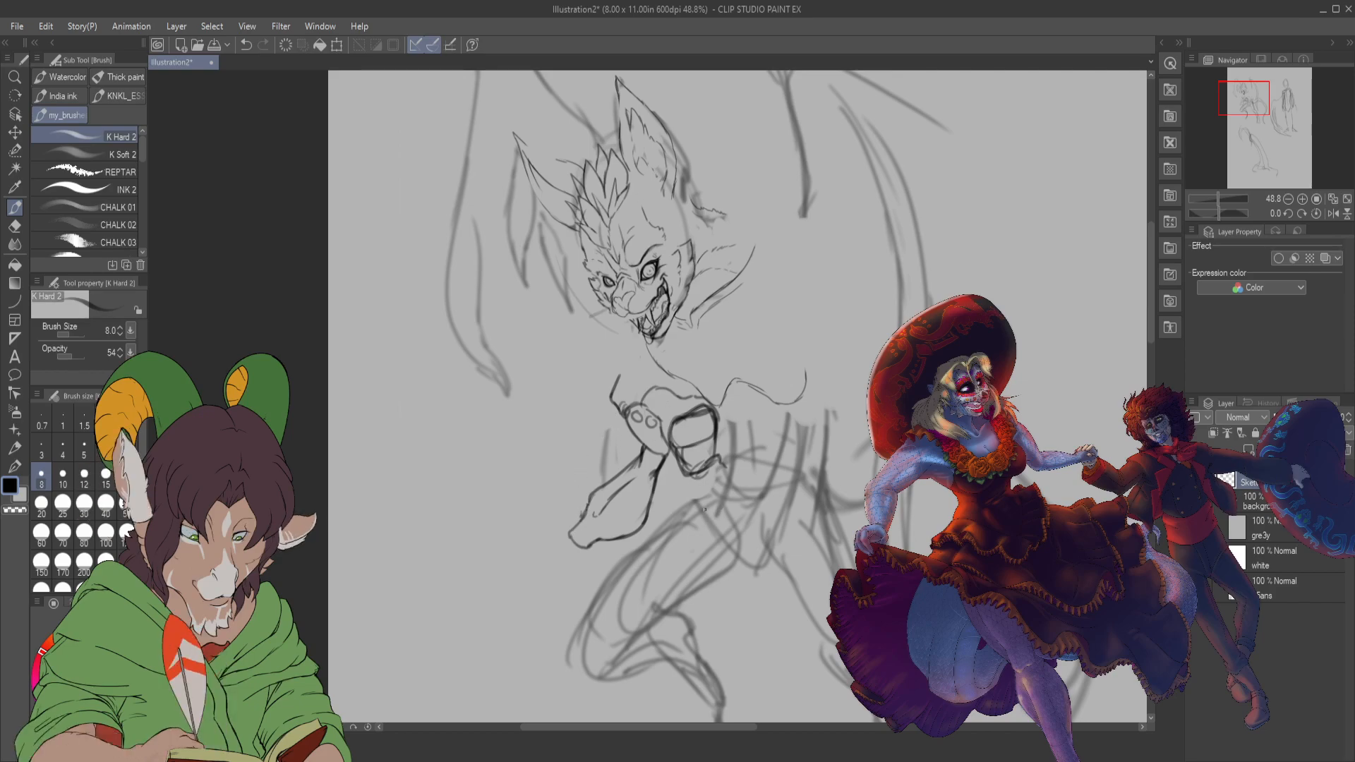
- Erase the knuckles and bold palm shape with the eraser at size 100, and redraw bent fingers above the wrist with K Hard 2 at size 8
key("e")
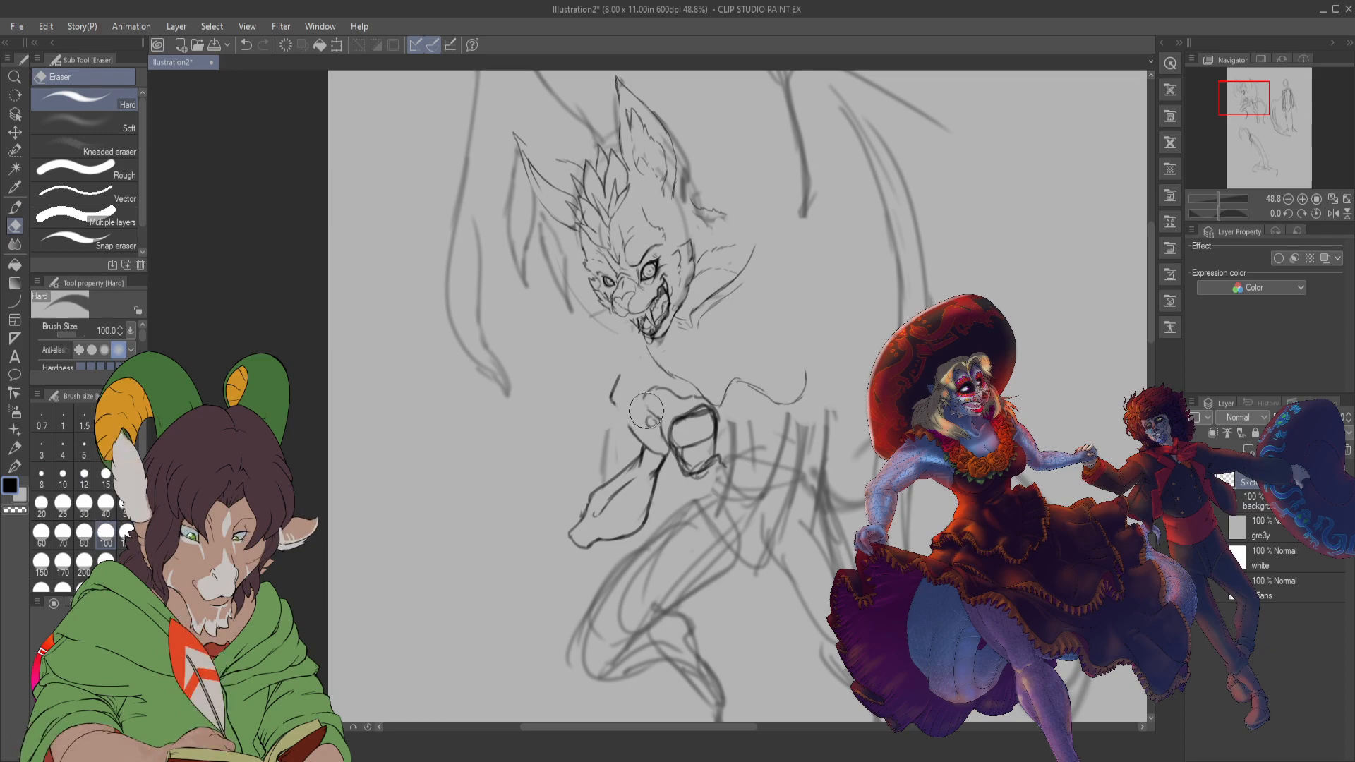
left_click_drag(647, 410, 719, 413)
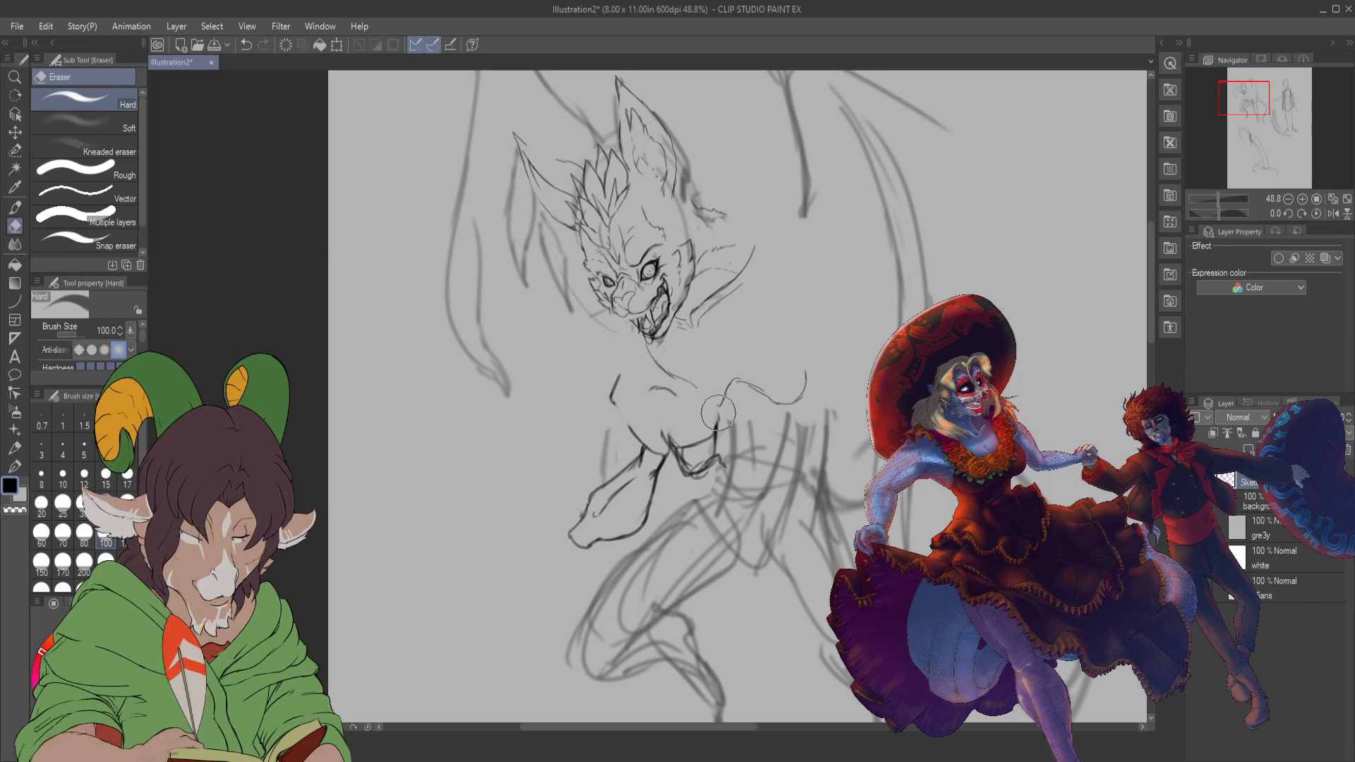
key("b")
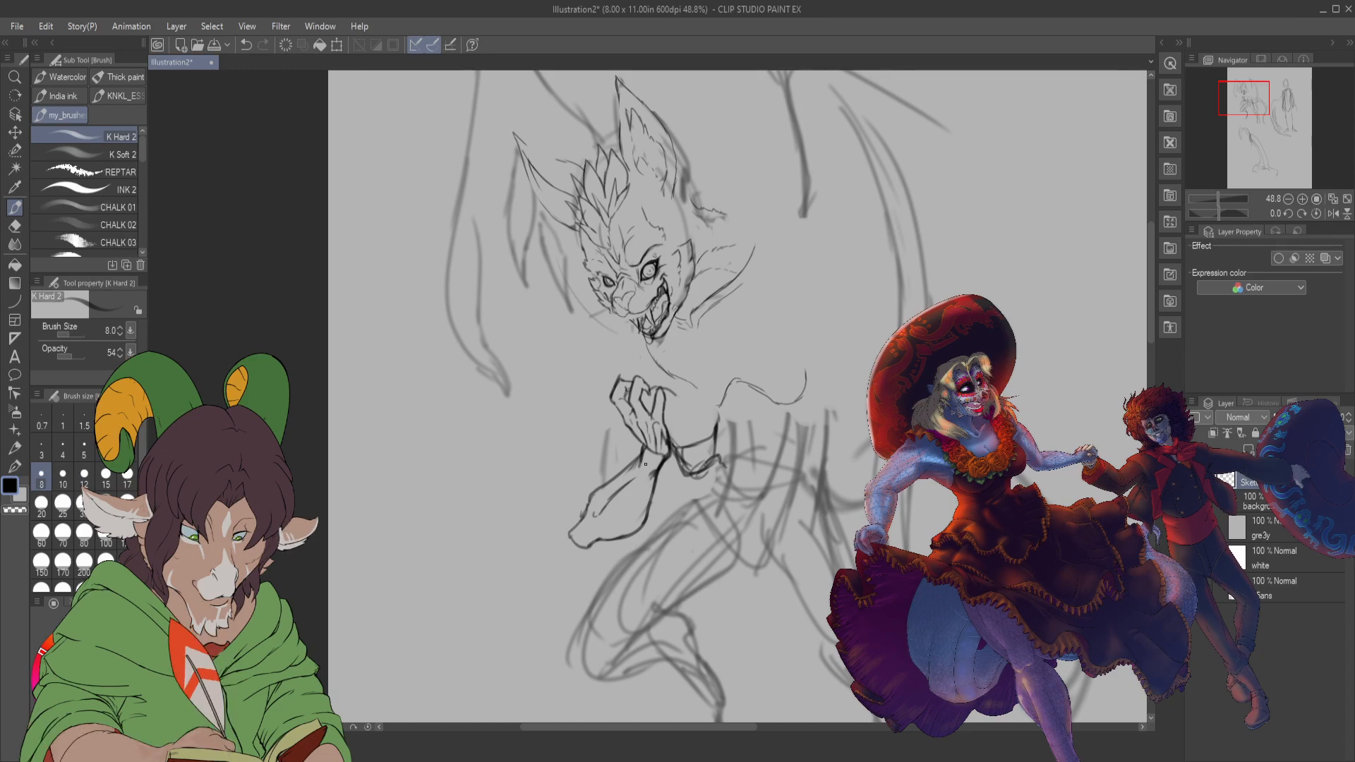
- Reduce the eraser to size 40 and clean up the overlapping lines between the fingers and the wrist
key("e")
key("bracketleft")
key("bracketleft")
key("bracketleft")
key("bracketleft")
key("bracketleft")
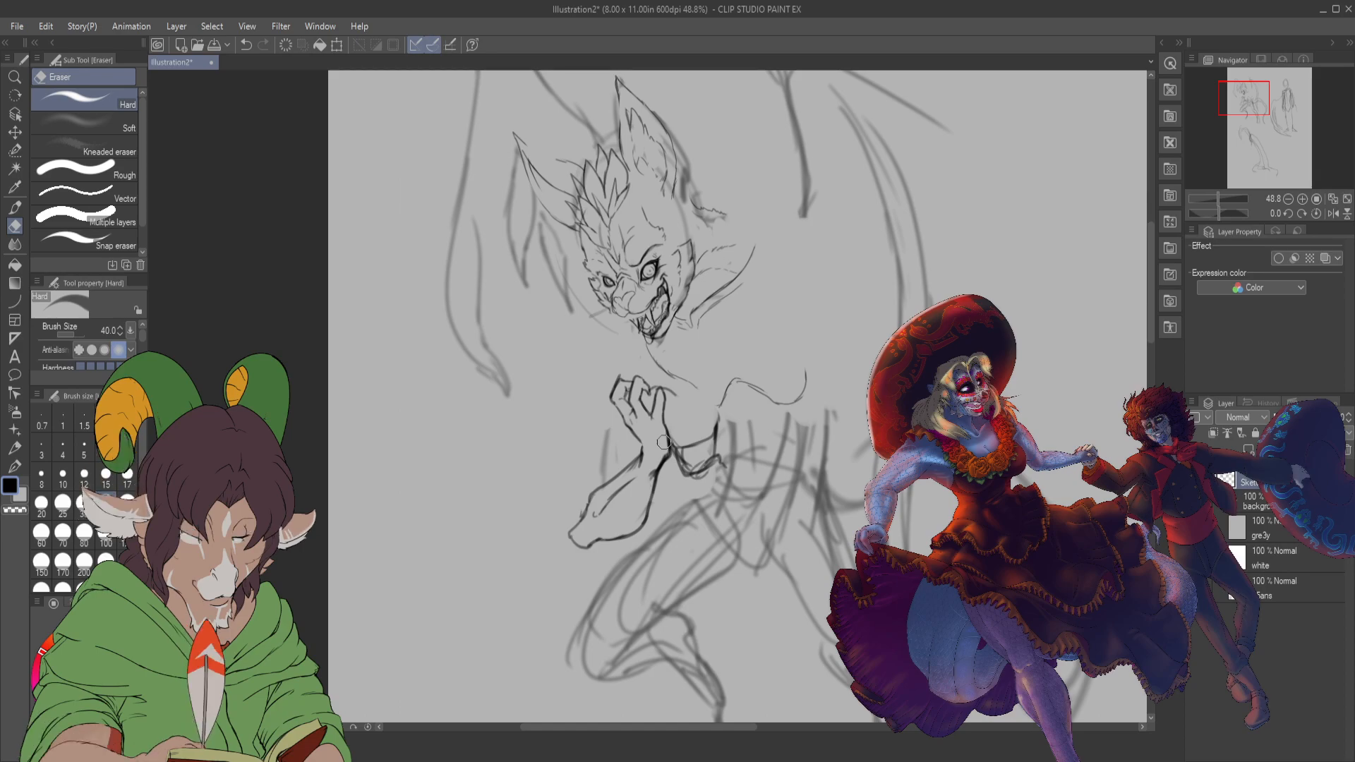
- Draw the near upper arm from the elbow up to below the chin, and add collarbone and chest lines beside the hand
key("b")
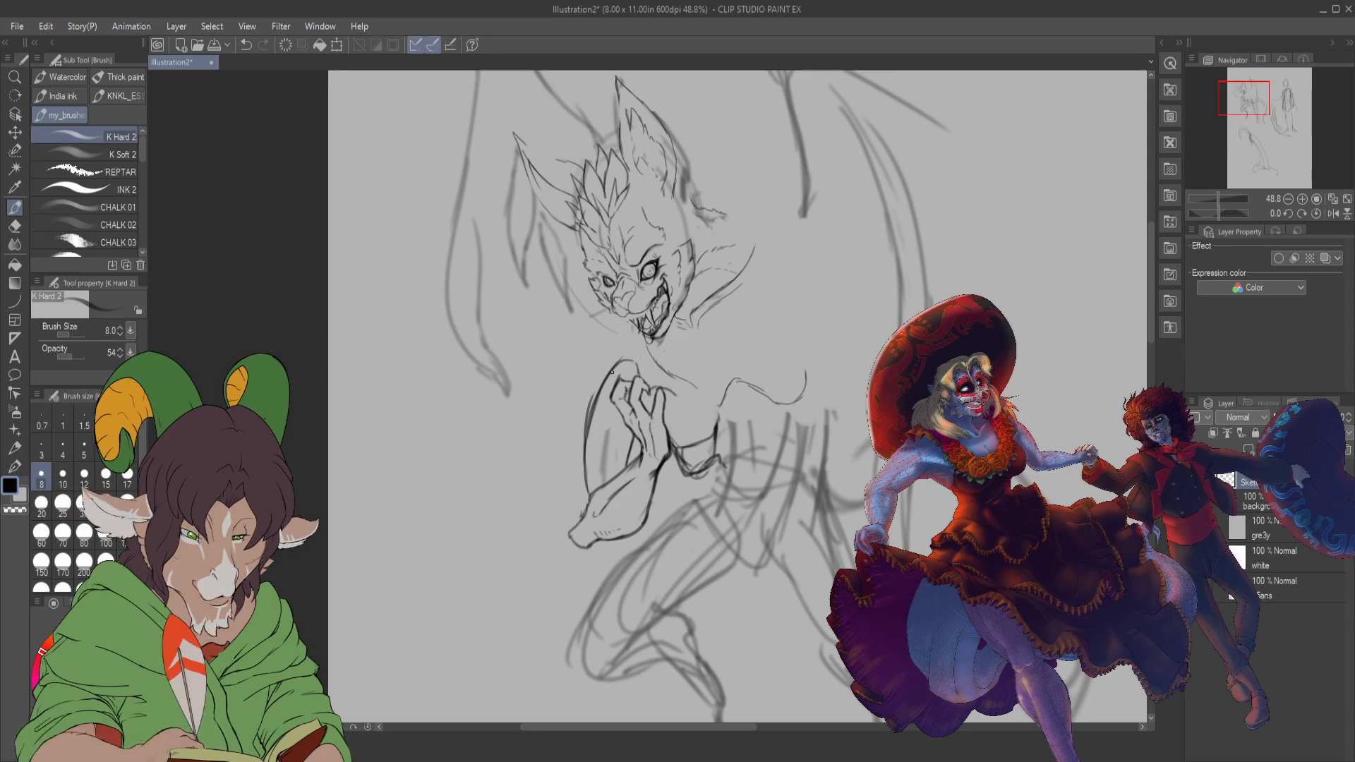
left_click_drag(612, 349, 607, 378)
left_click_drag(623, 323, 607, 352)
left_click_drag(656, 379, 671, 376)
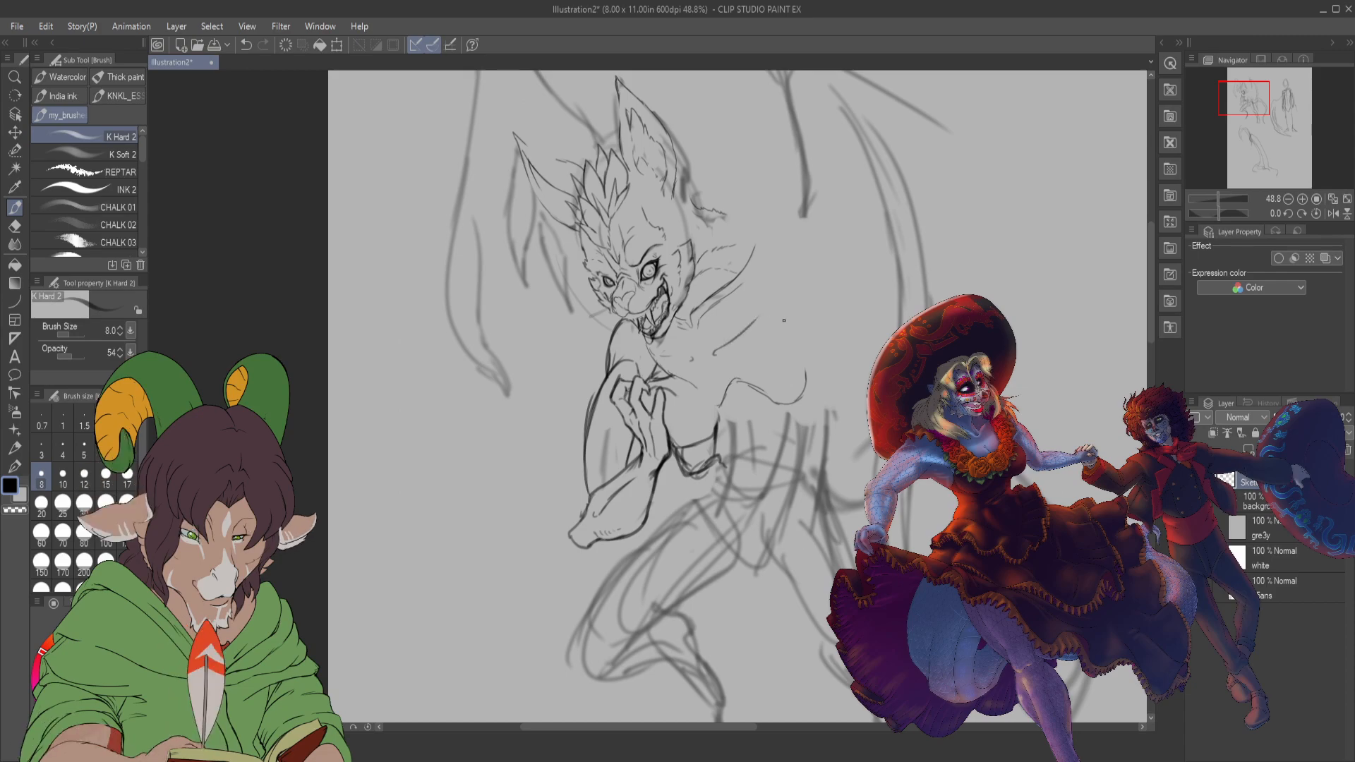
- Draw the torso's side line, the far shoulder and upper arm down to the elbow, and the waist and crotch contours
left_click_drag(780, 300, 786, 373)
left_click_drag(785, 326, 790, 382)
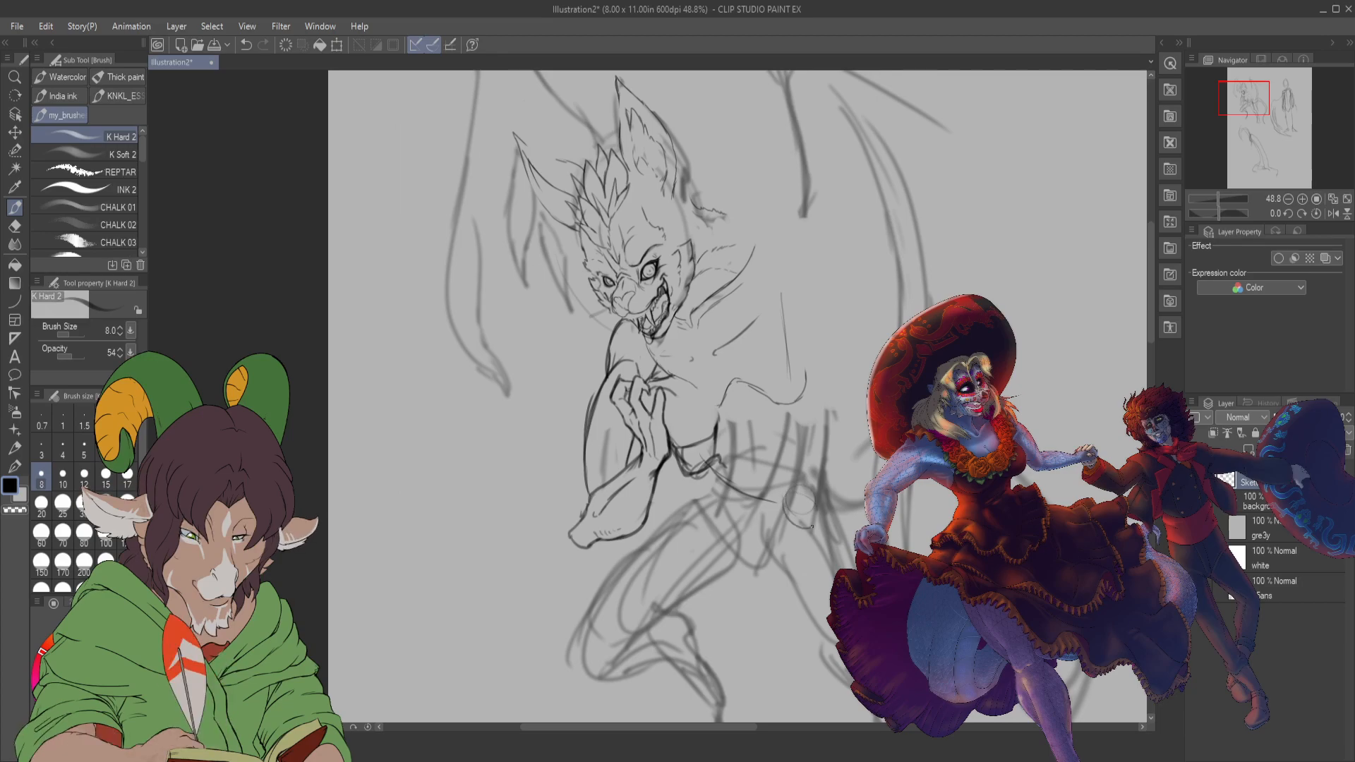
left_click_drag(785, 305, 812, 523)
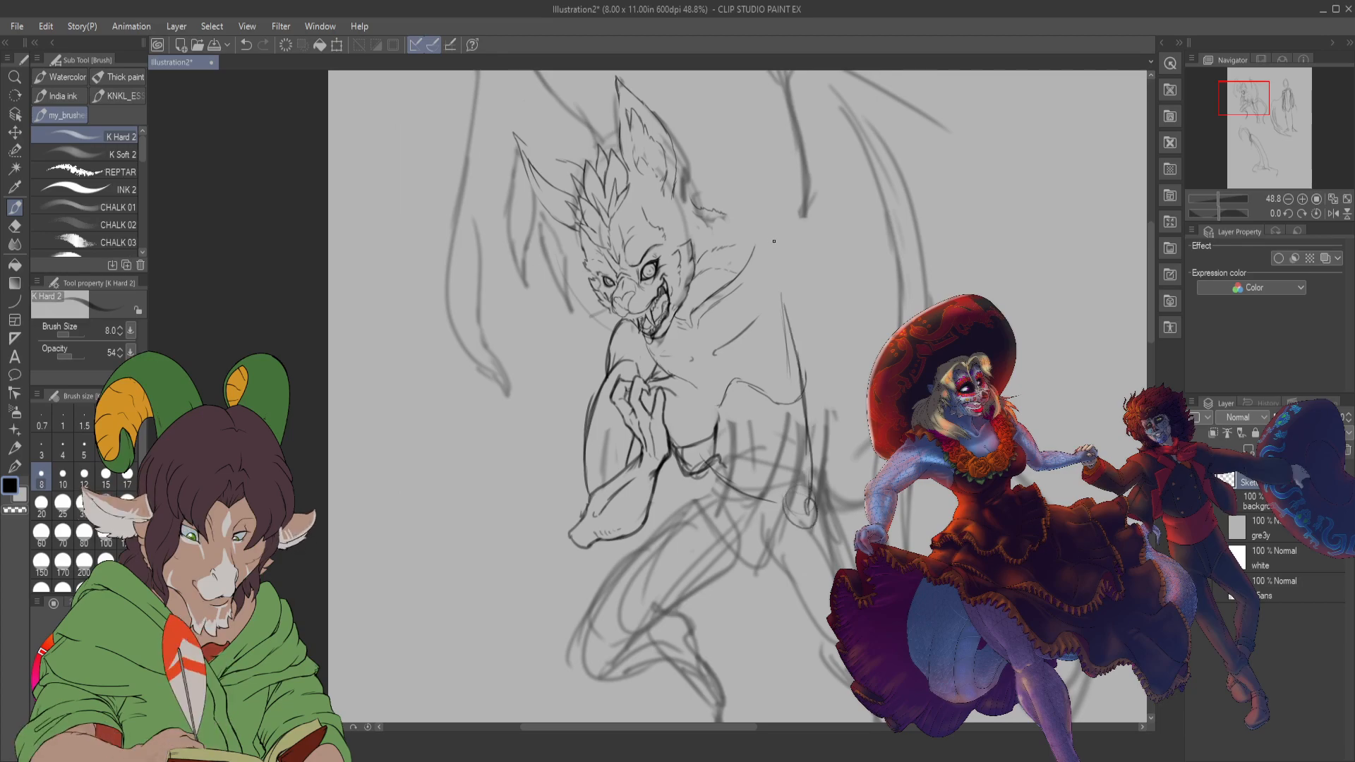
mouse_move(759, 281)
left_mouse_down()
mouse_move(787, 310)
mouse_move(764, 291)
mouse_move(786, 308)
mouse_move(809, 265)
mouse_move(791, 308)
mouse_move(806, 277)
mouse_move(795, 245)
mouse_move(775, 242)
mouse_move(810, 257)
mouse_move(822, 379)
left_mouse_up()
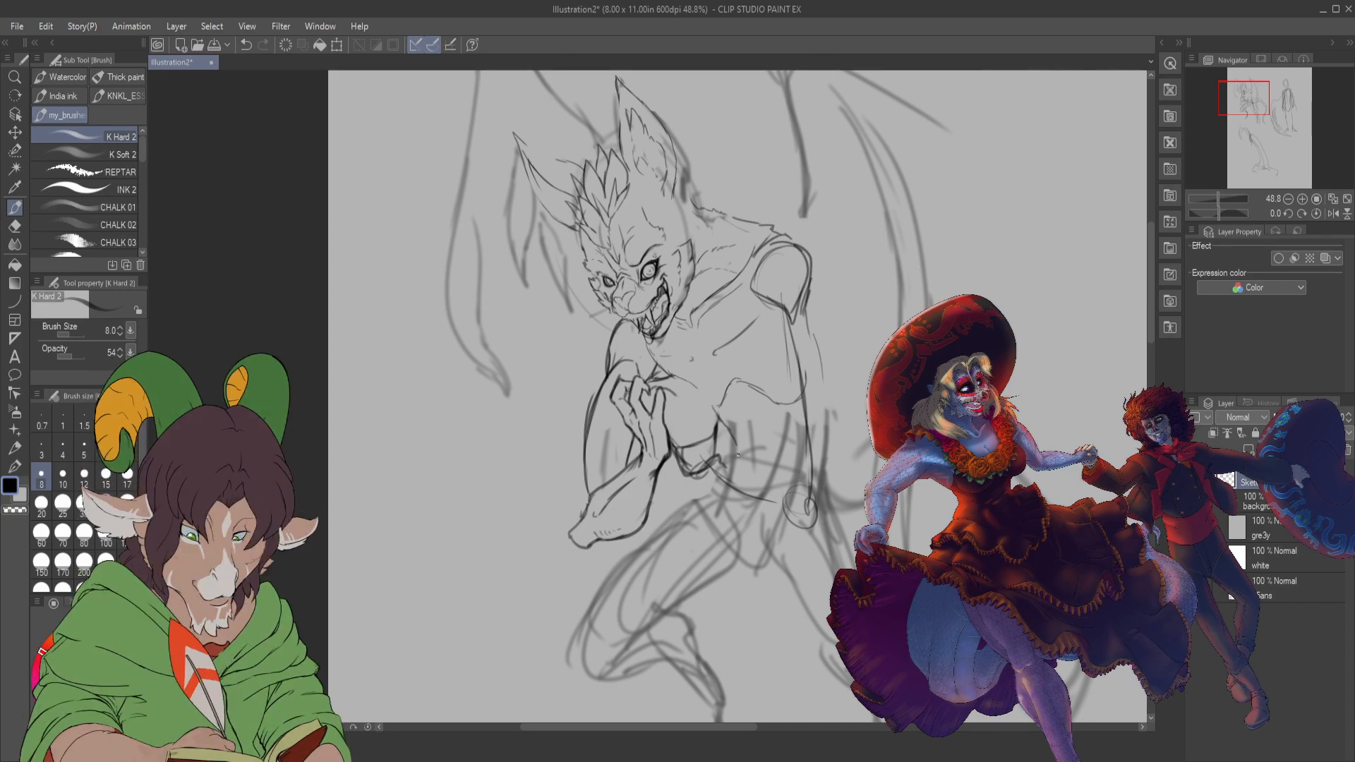
mouse_move(733, 522)
left_mouse_down()
mouse_move(753, 558)
mouse_move(769, 497)
left_mouse_up()
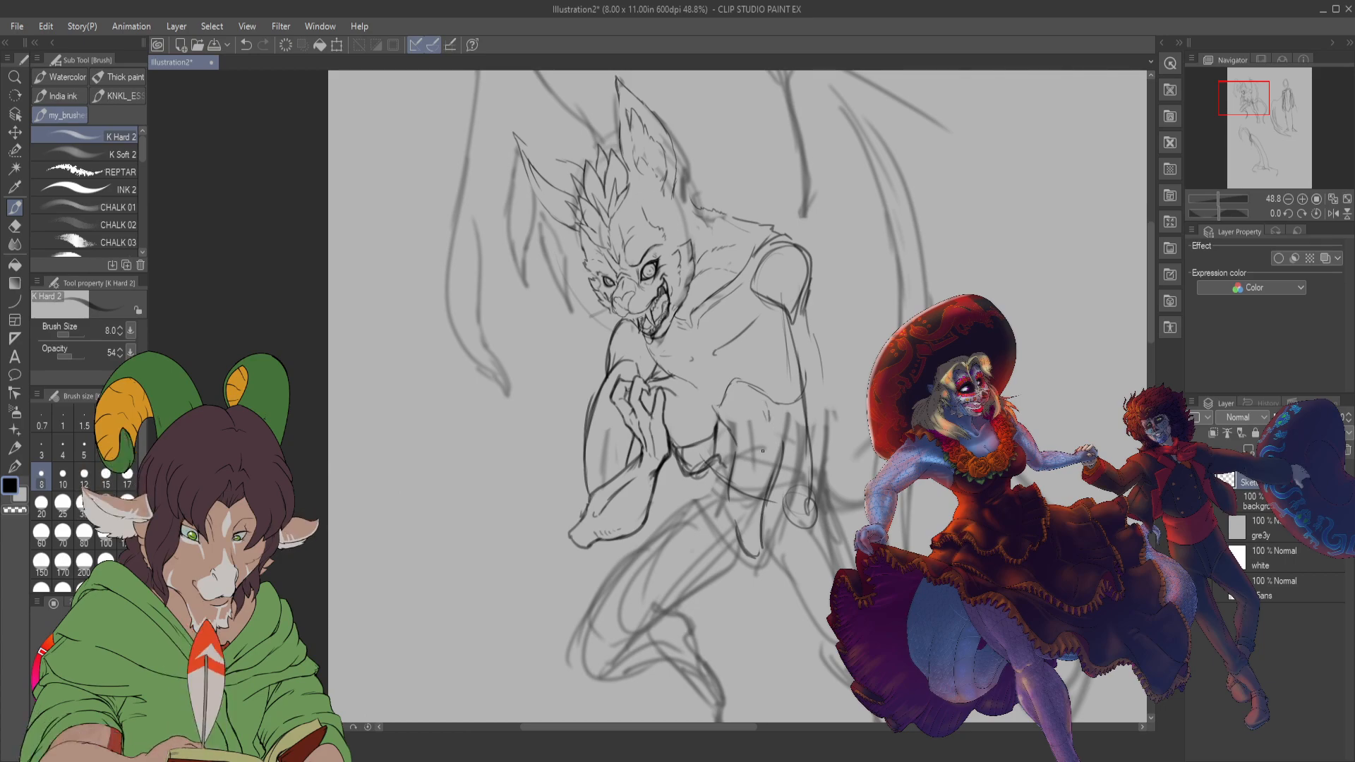
- Erase the rough guide lines across the abdomen with the eraser at size 40
key("e")
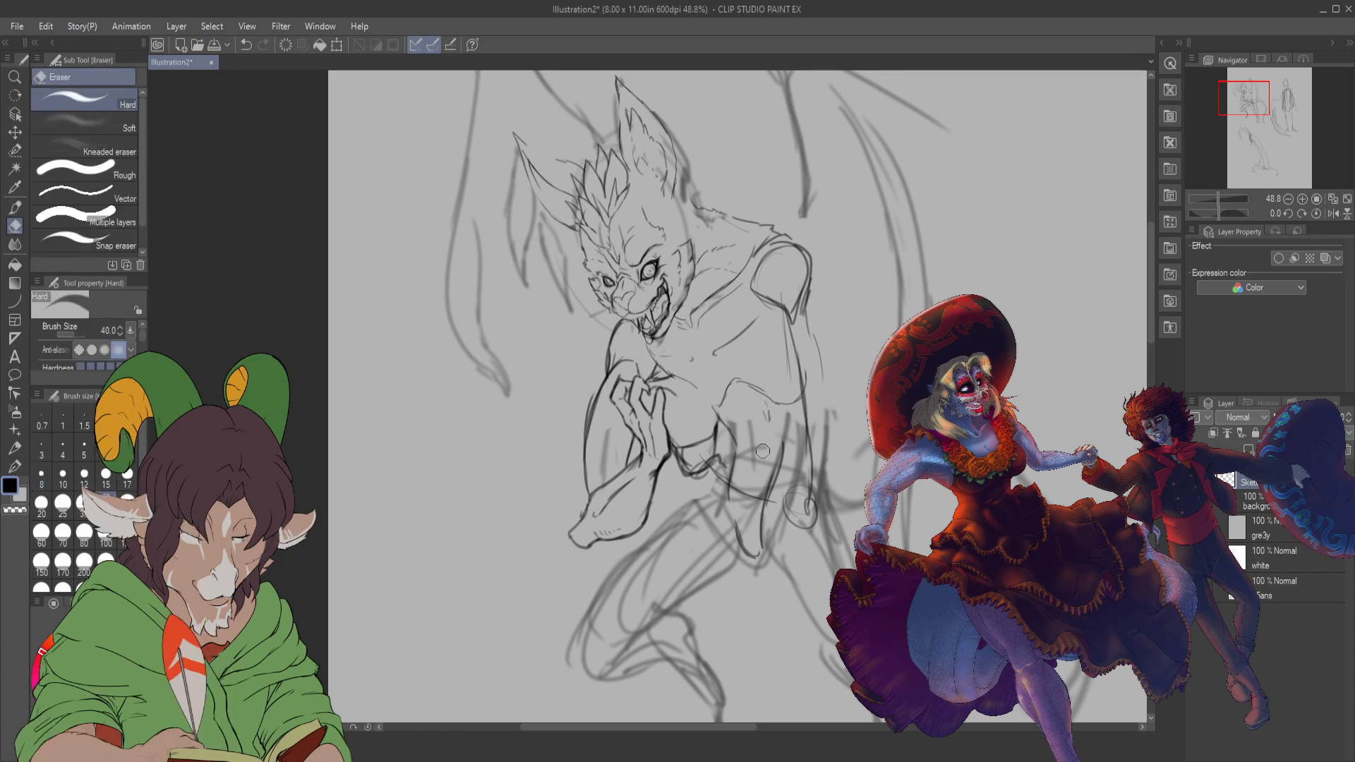
mouse_move(713, 429)
left_mouse_down()
mouse_move(731, 424)
mouse_move(736, 473)
left_mouse_up()
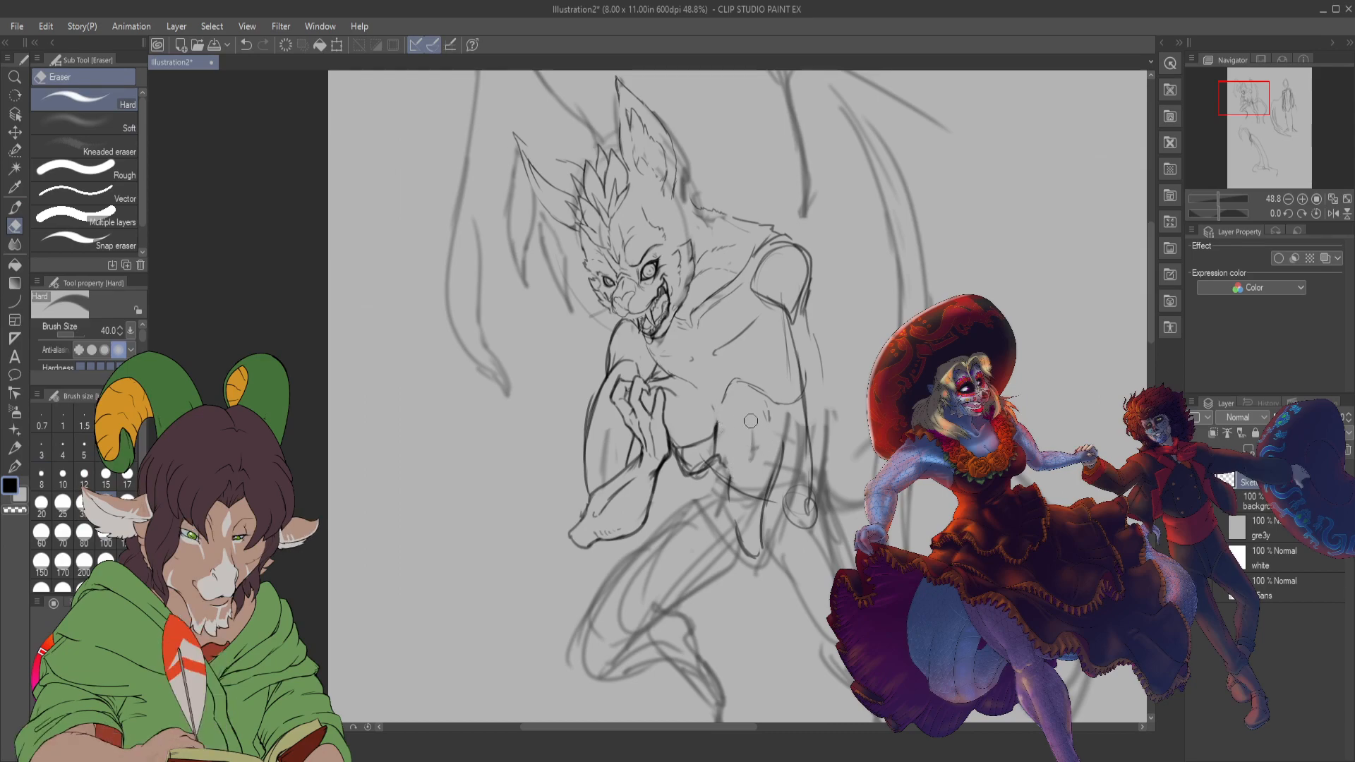
left_click_drag(768, 418, 775, 487)
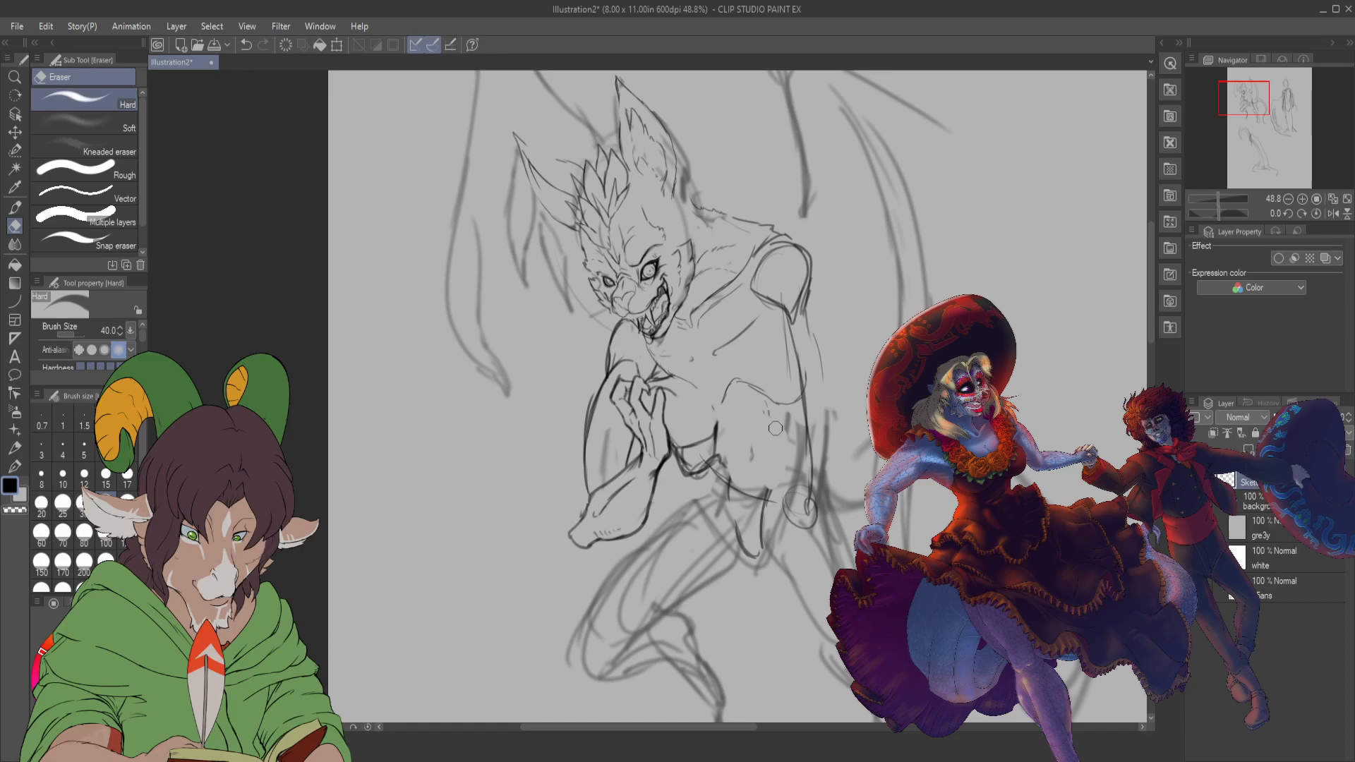
- Add abdomen contour lines and strengthen the hip and far elbow lines with K Hard 2 at size 8
key("b")
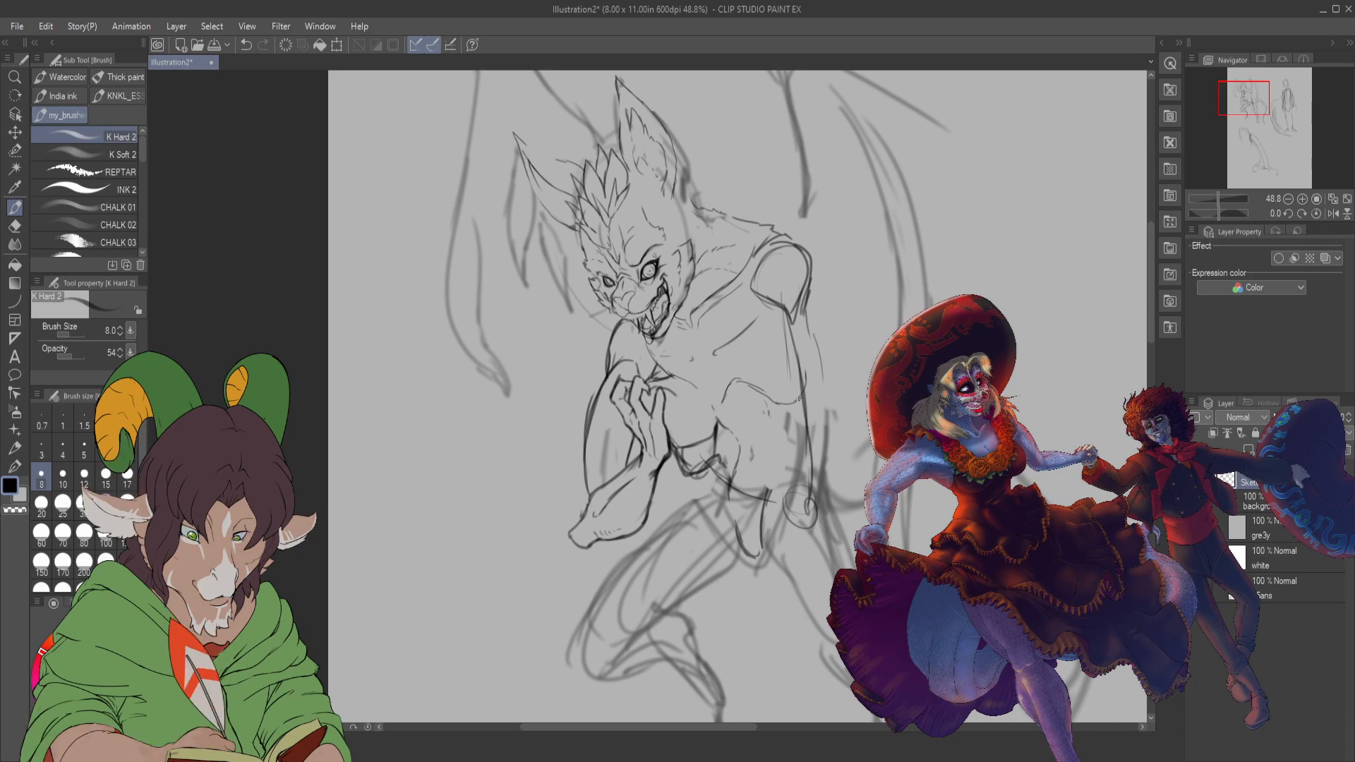
left_click_drag(796, 432, 819, 500)
left_click_drag(731, 478, 723, 478)
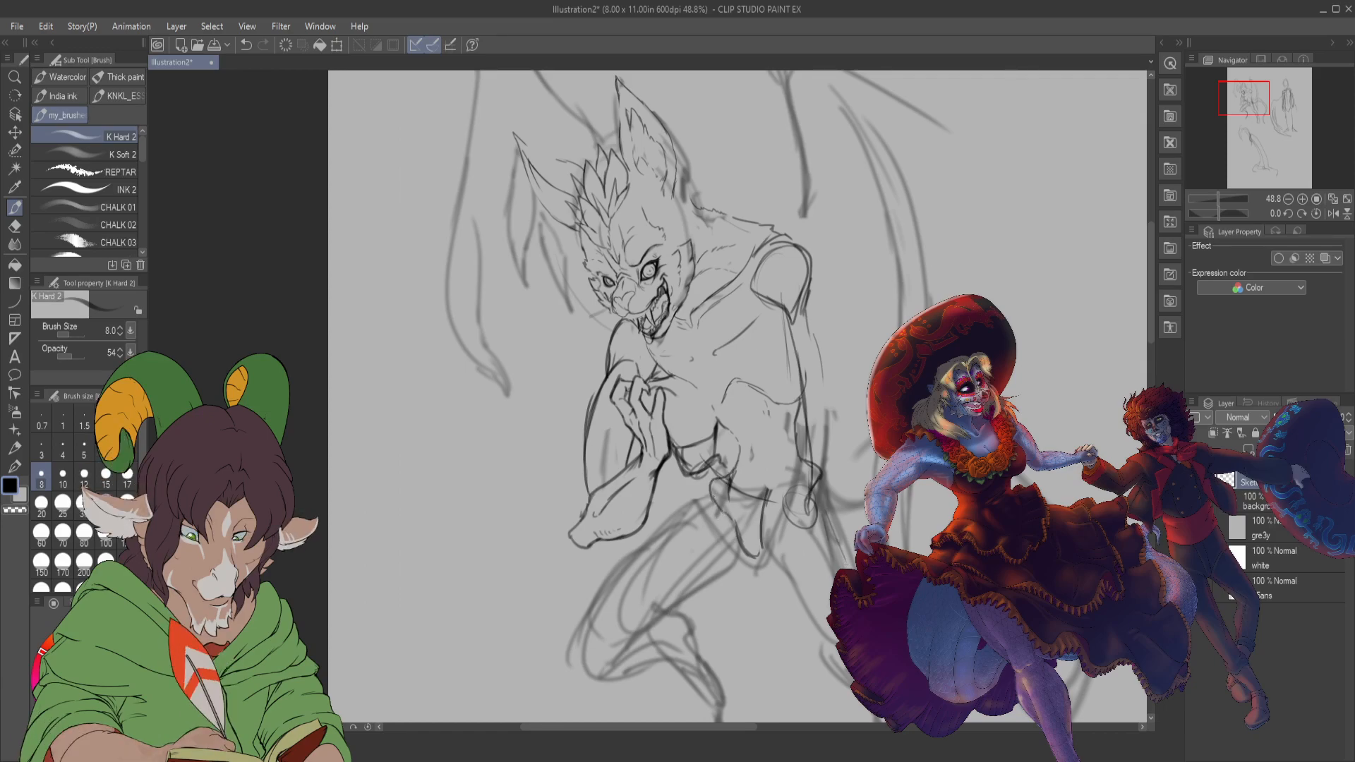
- Erase the waistline, the leftover palm outline beside the wrist and the far elbow circle
scroll(844, 585, "down", 3)
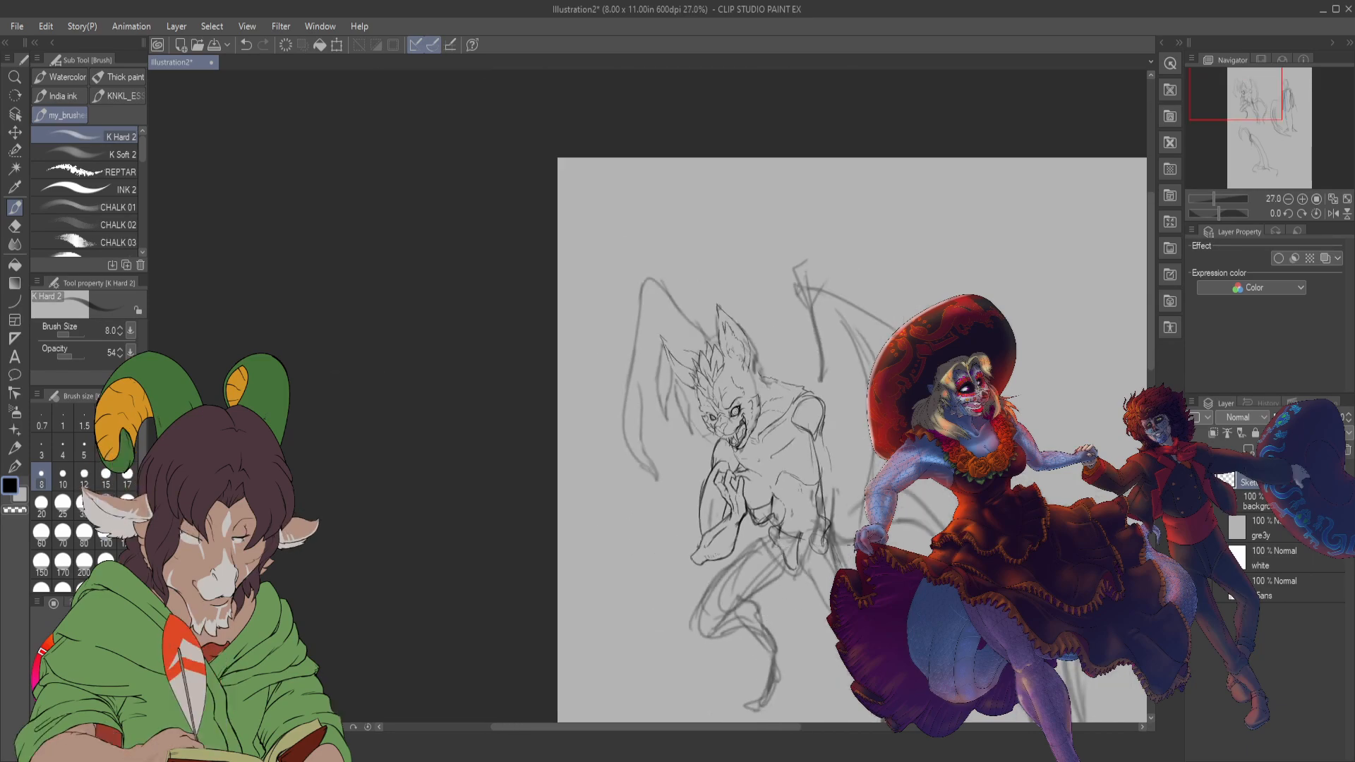
scroll(813, 518, "up", 3)
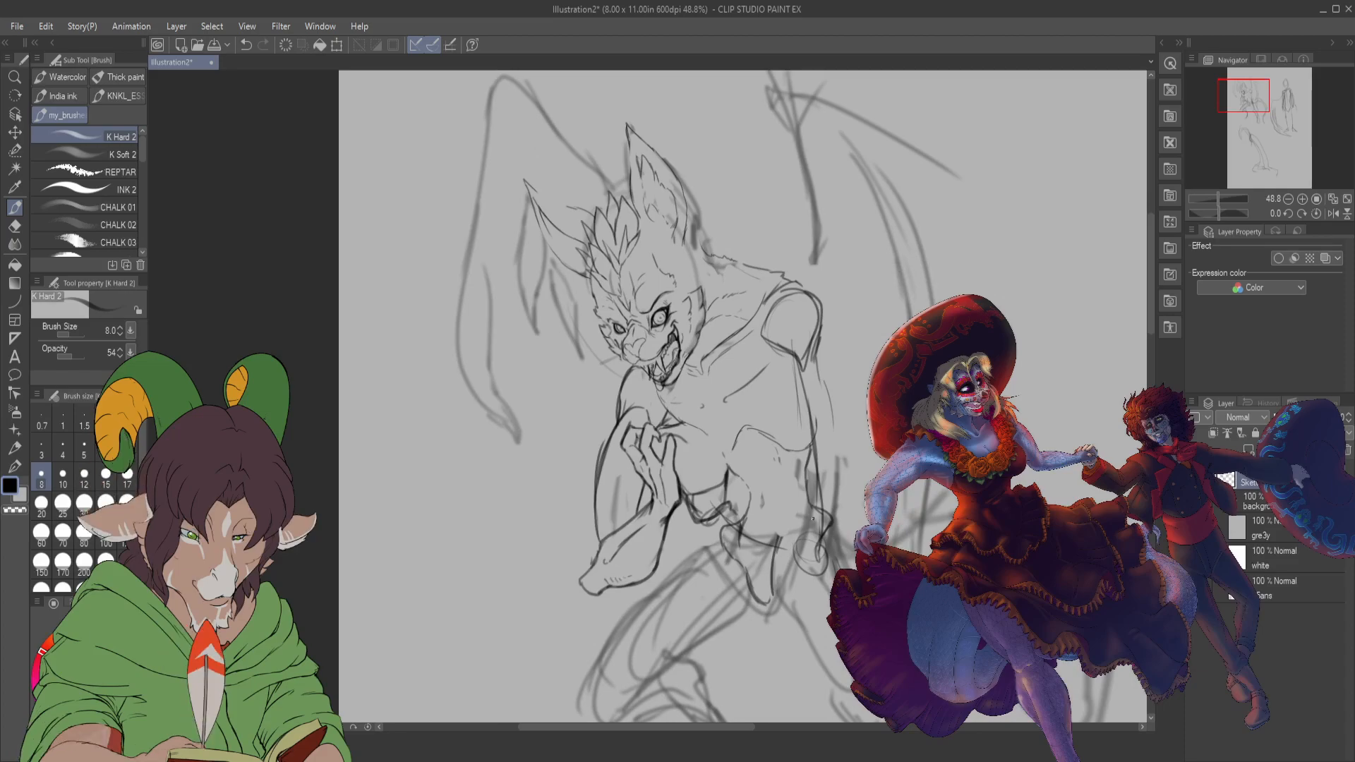
key("e")
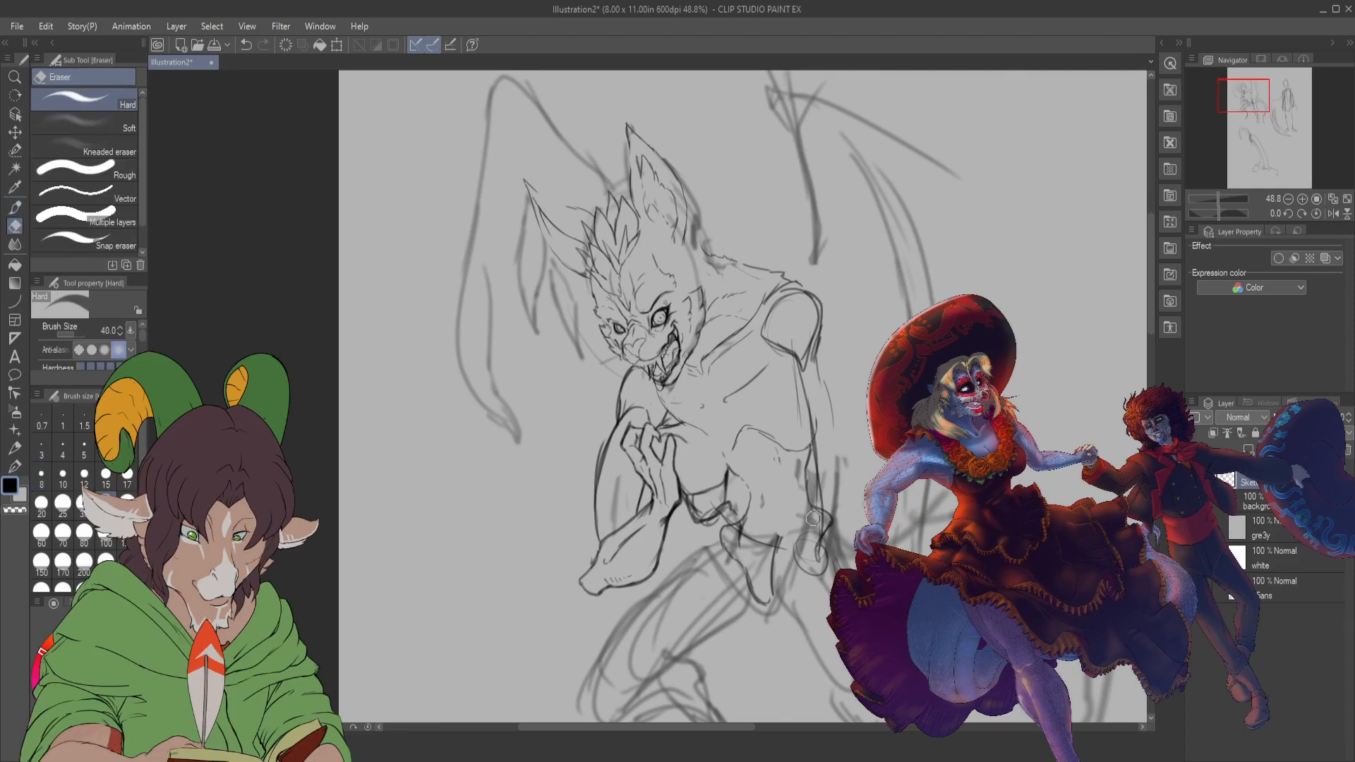
mouse_move(705, 507)
left_mouse_down()
mouse_move(716, 510)
mouse_move(708, 490)
mouse_move(745, 533)
mouse_move(817, 564)
left_mouse_up()
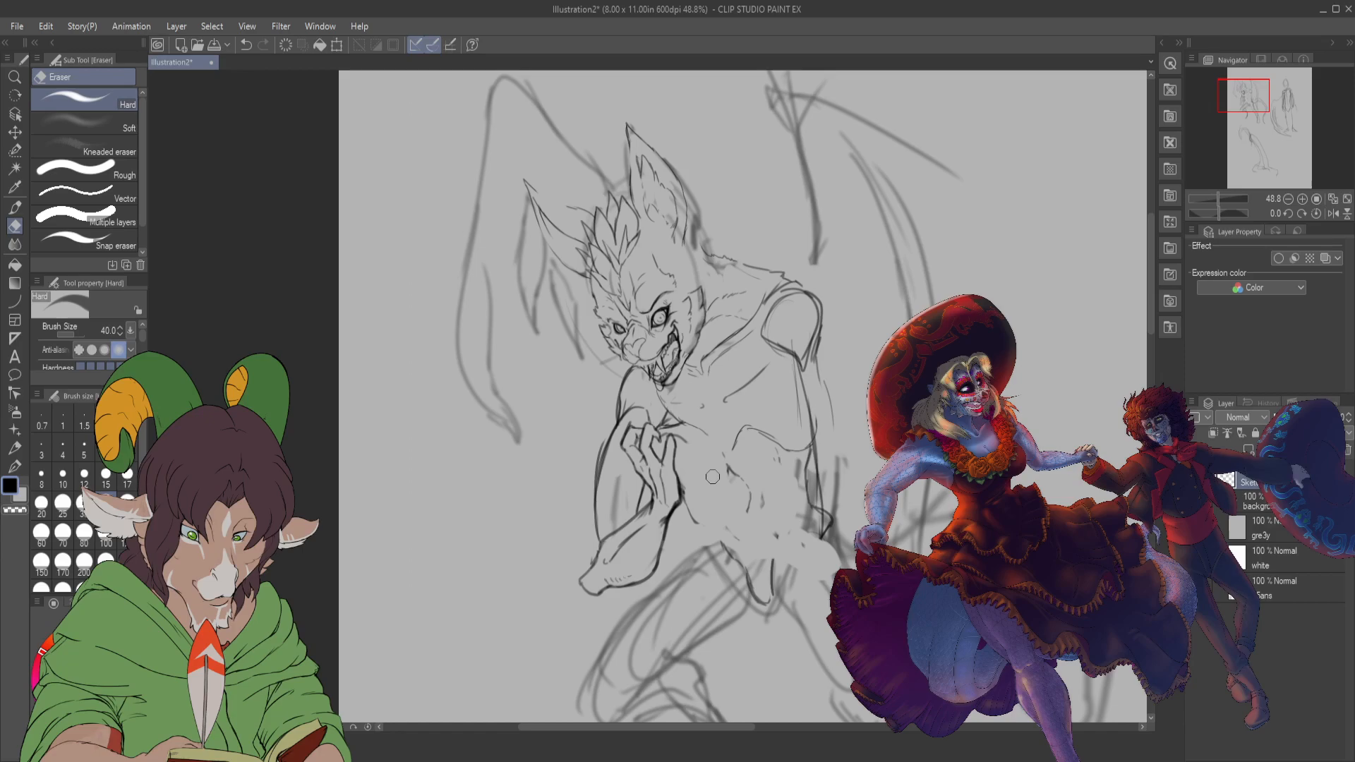
- Sketch a boxy palm for the second hand over the abdomen and outline the far upper arm down to a rounded elbow
key("b")
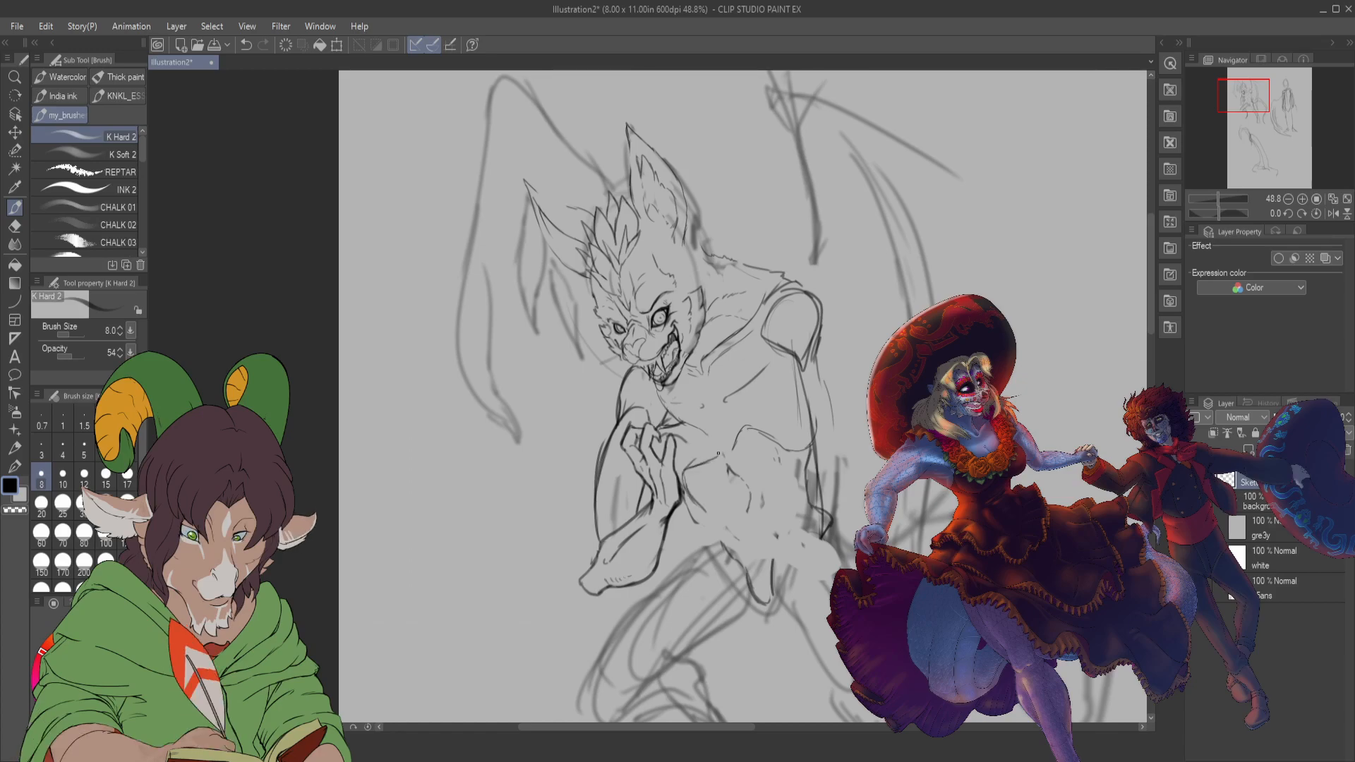
left_click_drag(725, 458, 729, 493)
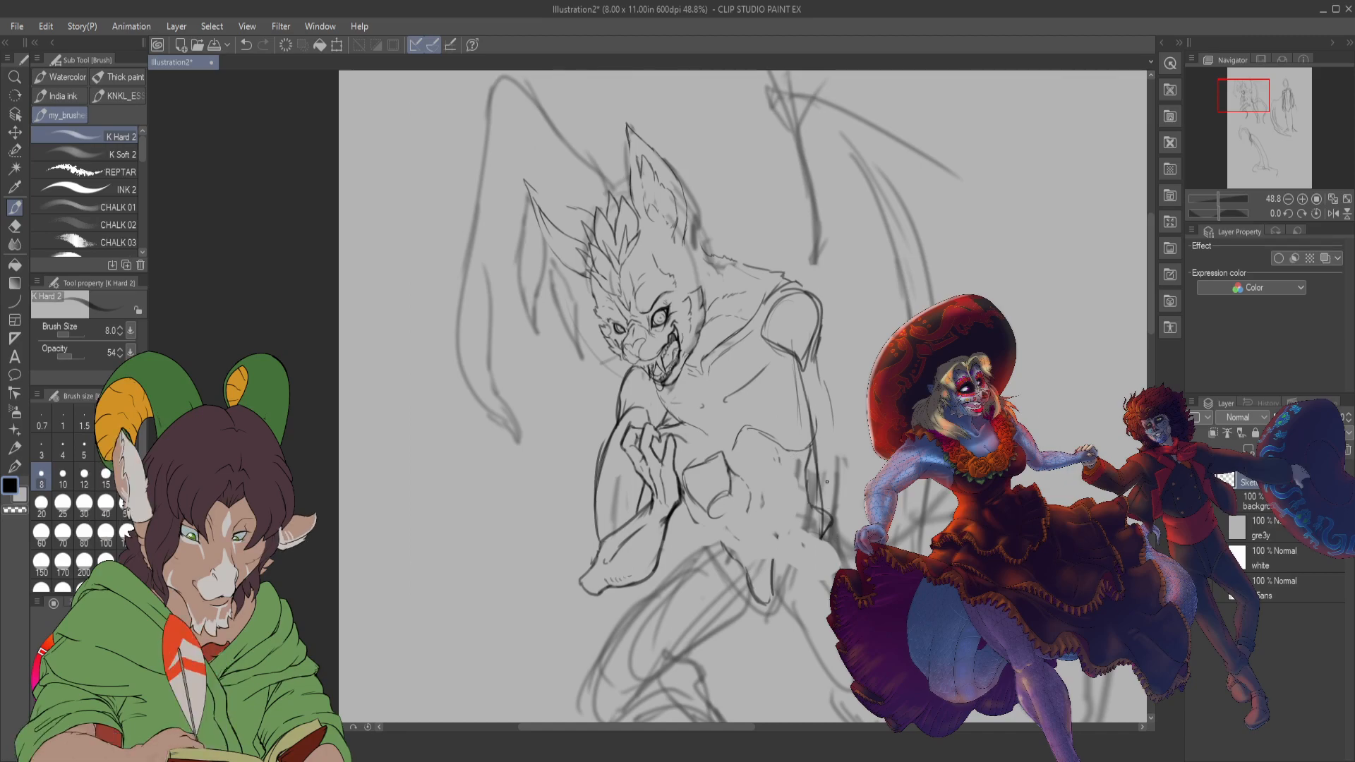
left_click_drag(812, 402, 780, 512)
left_click_drag(787, 448, 826, 544)
mouse_move(828, 497)
left_mouse_down()
mouse_move(809, 344)
mouse_move(831, 412)
mouse_move(829, 517)
mouse_move(838, 407)
mouse_move(837, 542)
left_mouse_up()
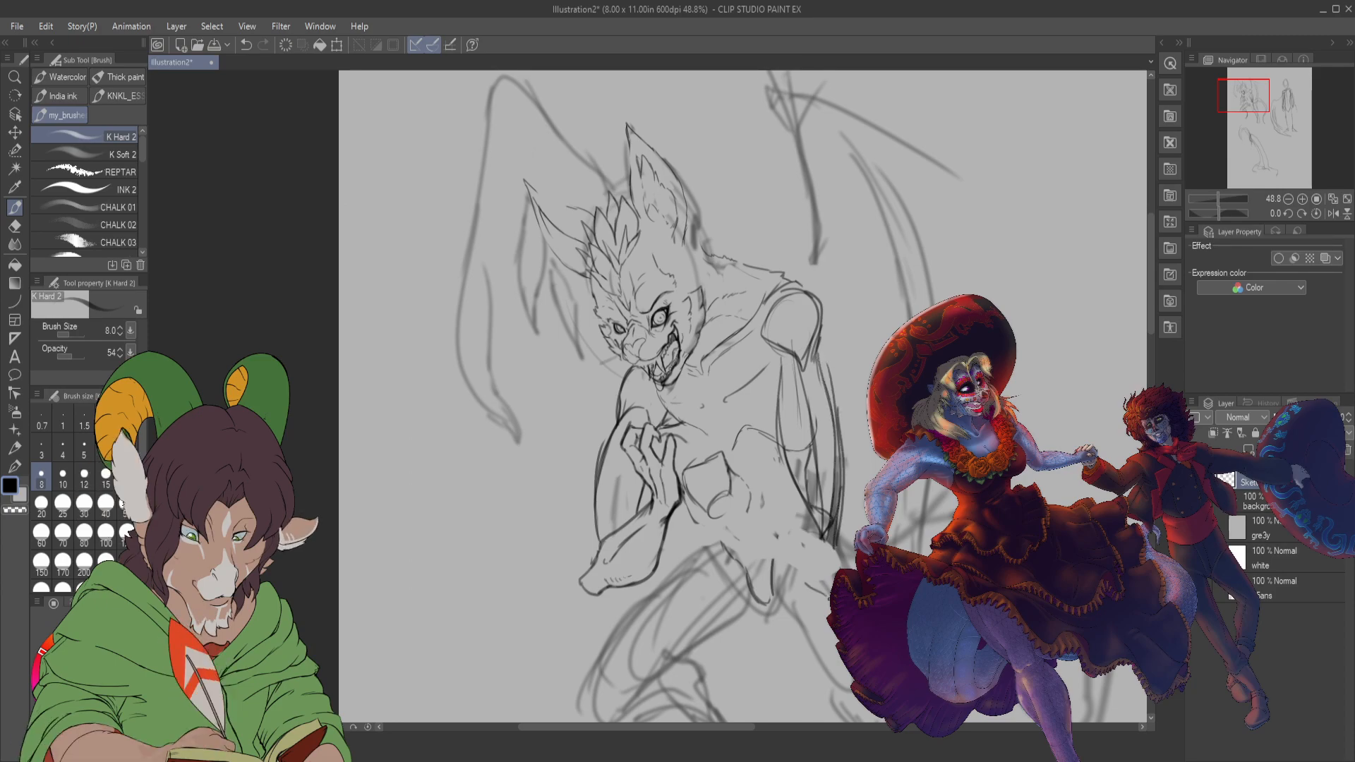
mouse_move(832, 553)
left_mouse_down()
mouse_move(844, 563)
mouse_move(828, 537)
mouse_move(823, 583)
left_mouse_up()
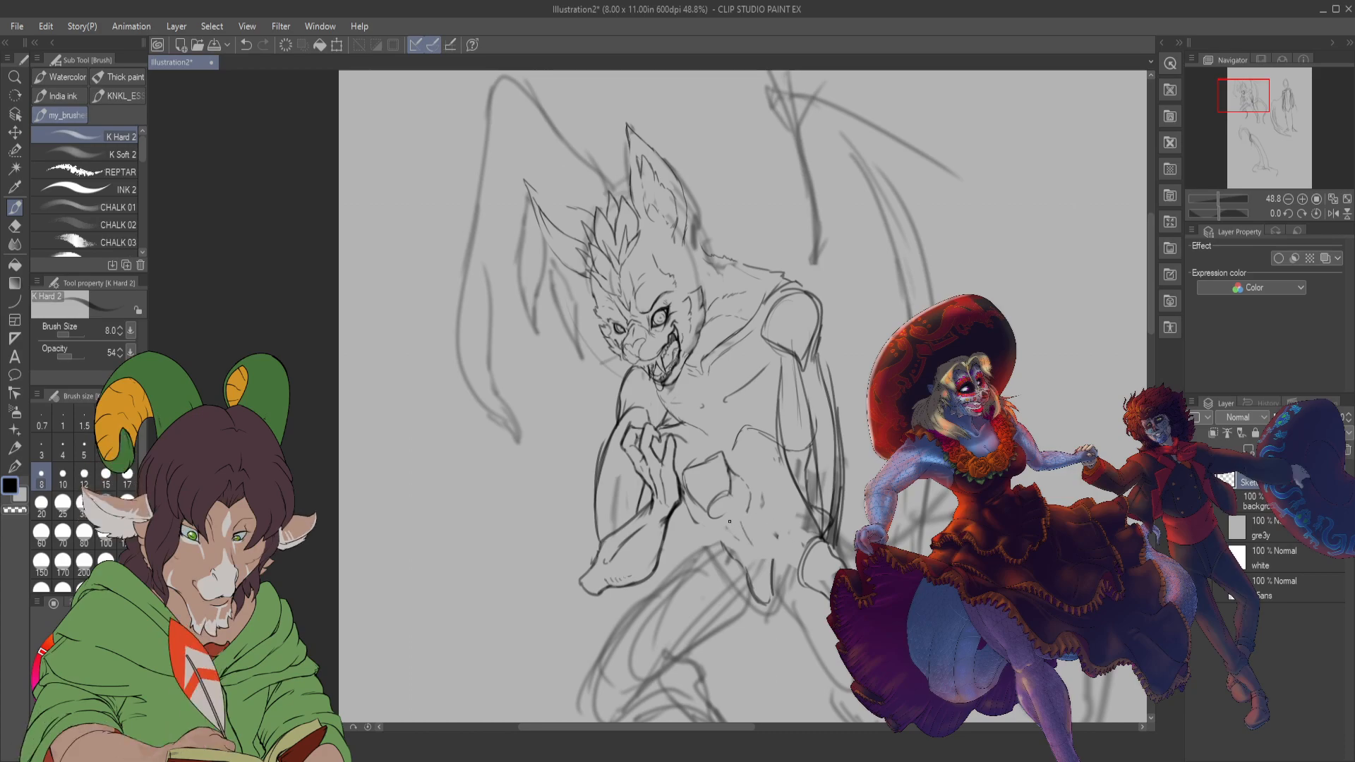
- Draw the far forearm across the waist from the elbow to the second hand, darkening the lines at the elbow
left_click_drag(737, 524, 802, 574)
left_click_drag(787, 514, 814, 537)
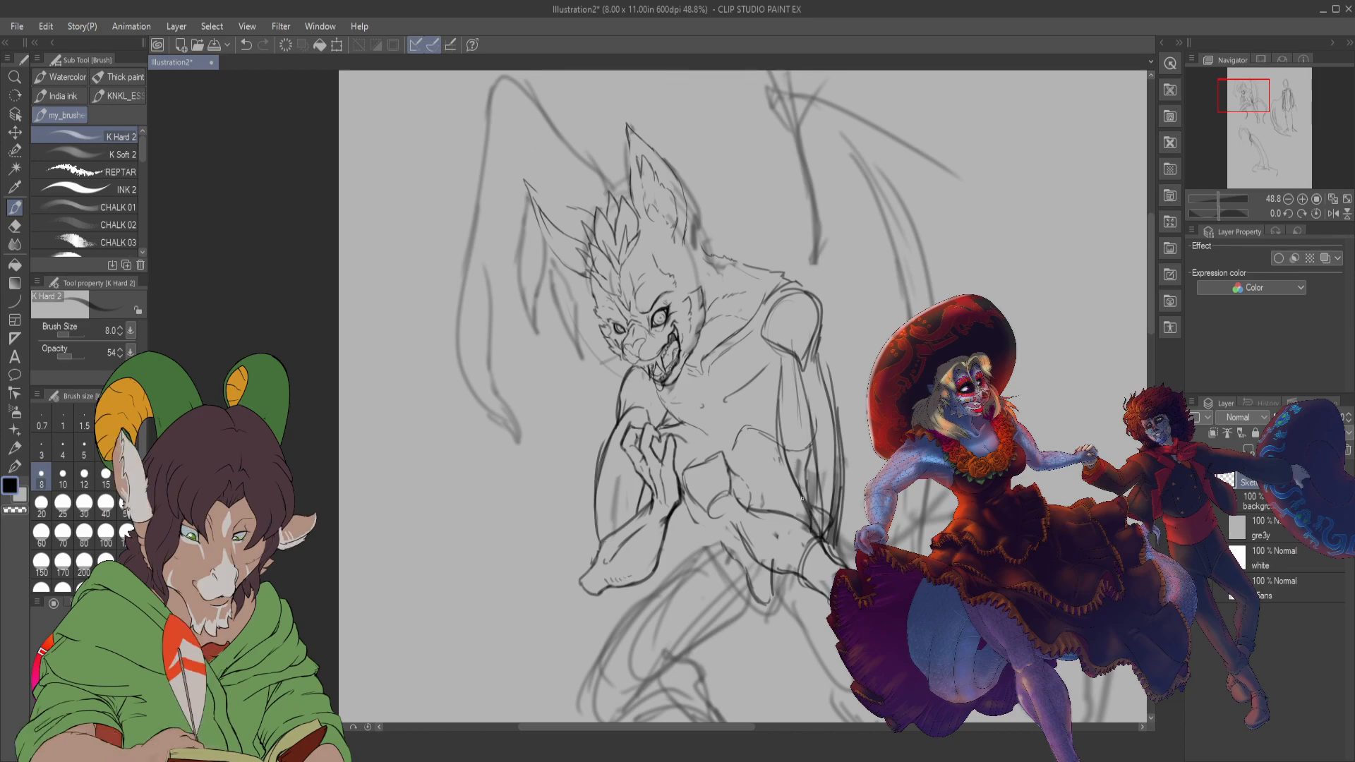
mouse_move(810, 528)
left_mouse_down()
mouse_move(799, 494)
mouse_move(842, 557)
left_mouse_up()
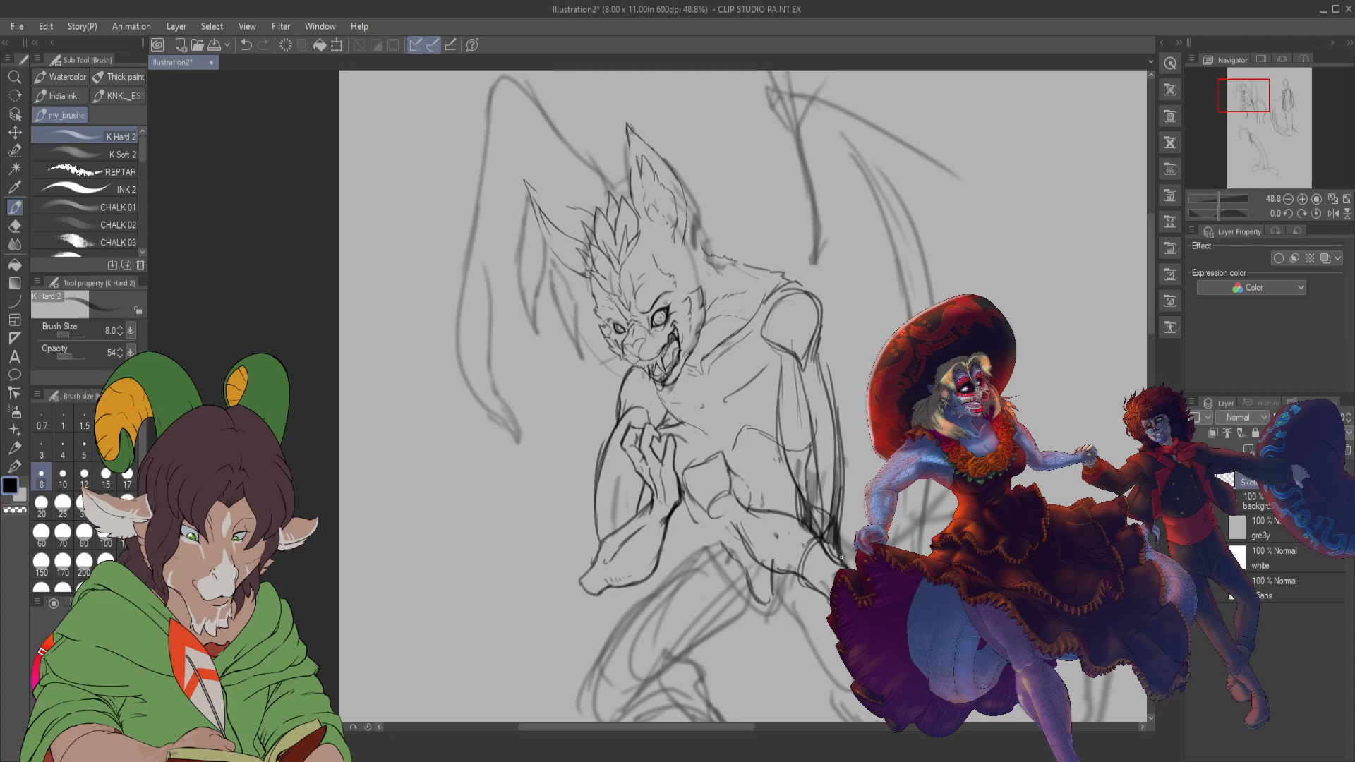
- Erase the construction lines inside the far arm, then the shoulder contours of both arms
key("e")
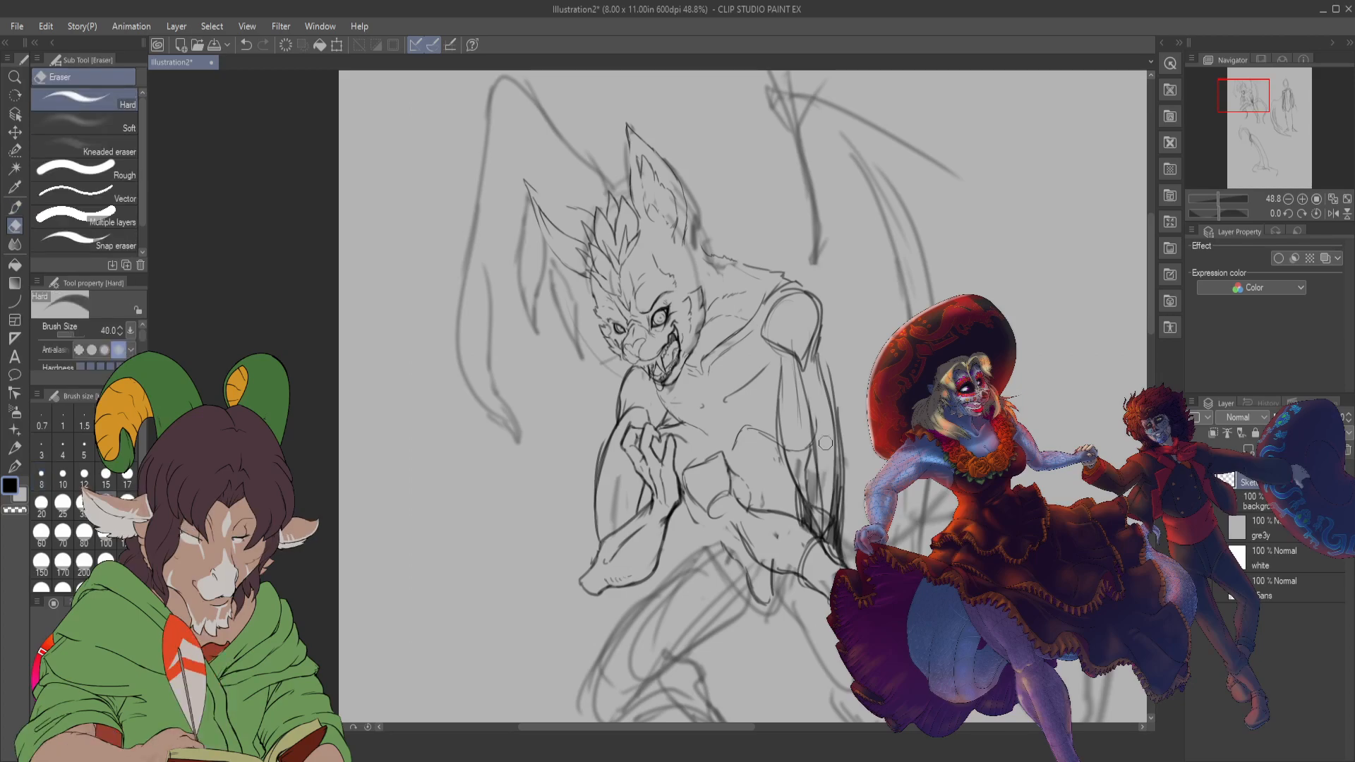
mouse_move(818, 491)
left_mouse_down()
mouse_move(836, 558)
mouse_move(826, 444)
mouse_move(802, 422)
mouse_move(819, 500)
mouse_move(789, 421)
mouse_move(807, 387)
left_mouse_up()
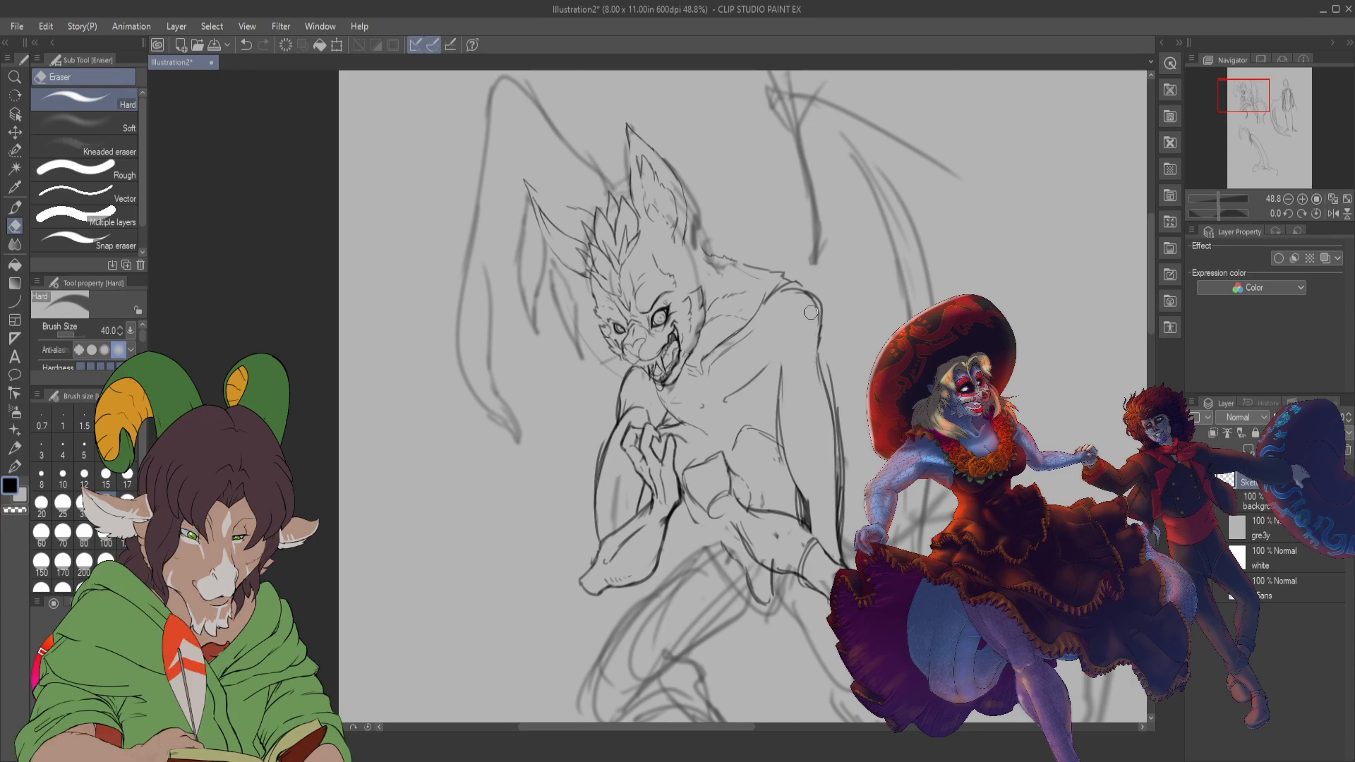
left_click_drag(814, 321, 803, 288)
left_click_drag(805, 391, 816, 329)
left_click_drag(823, 381, 824, 353)
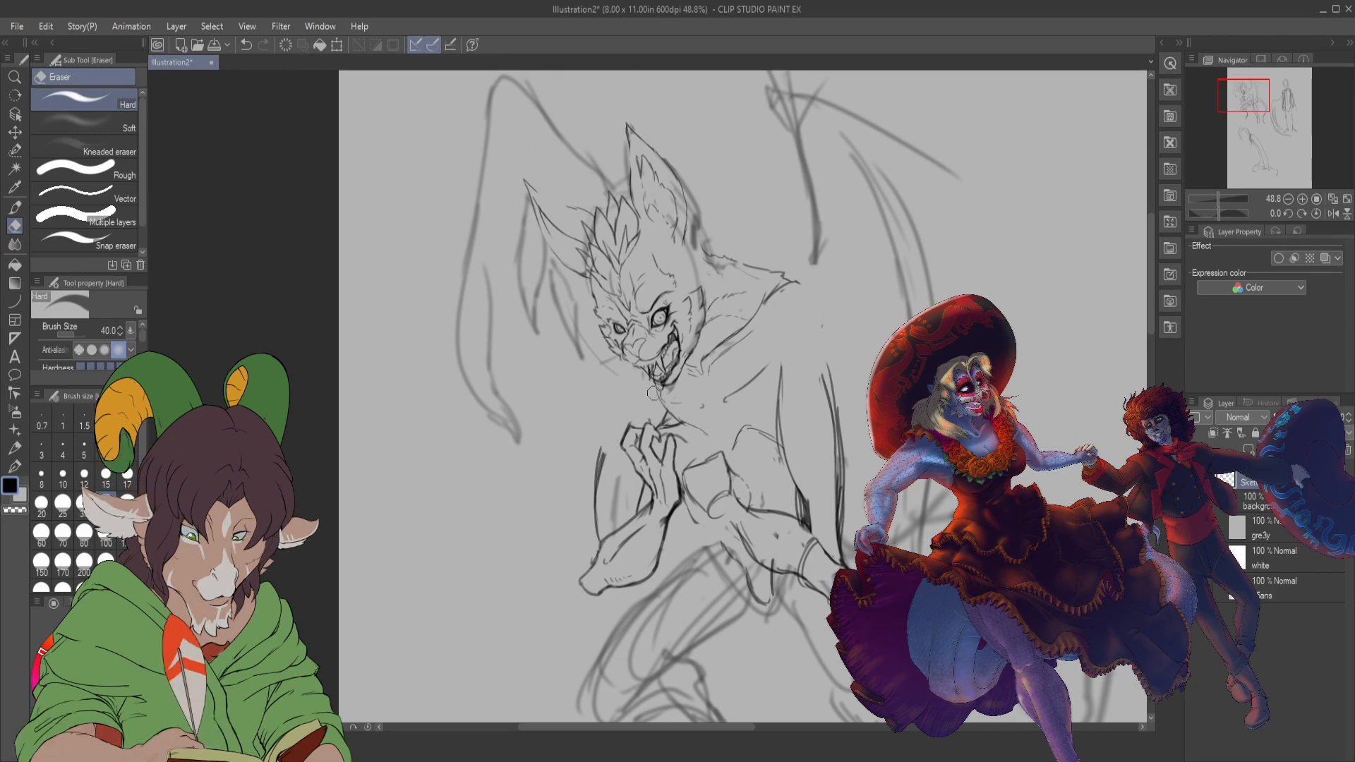
- Redraw the shoulder and upper arm contours on both sides, and add curled fingers and a bold outline to the second hand
key("b")
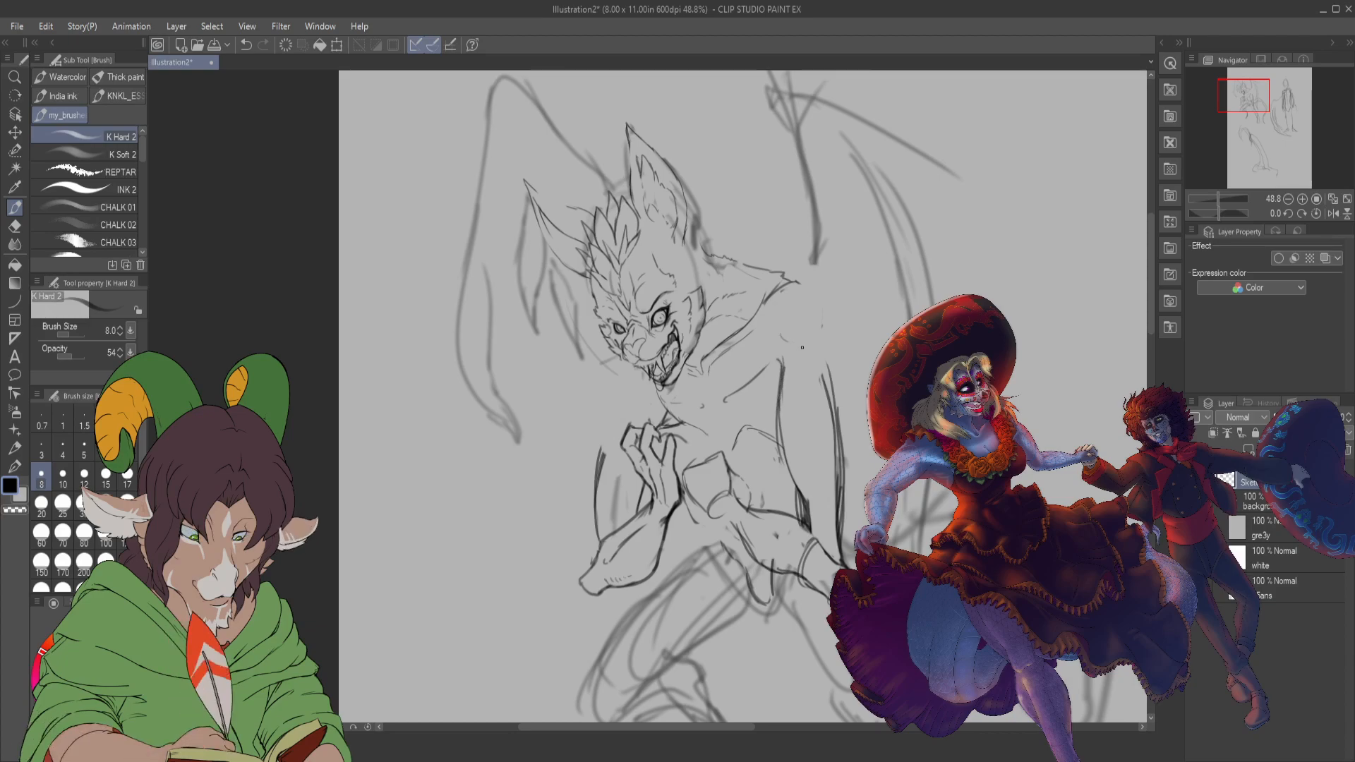
left_click_drag(824, 358, 830, 318)
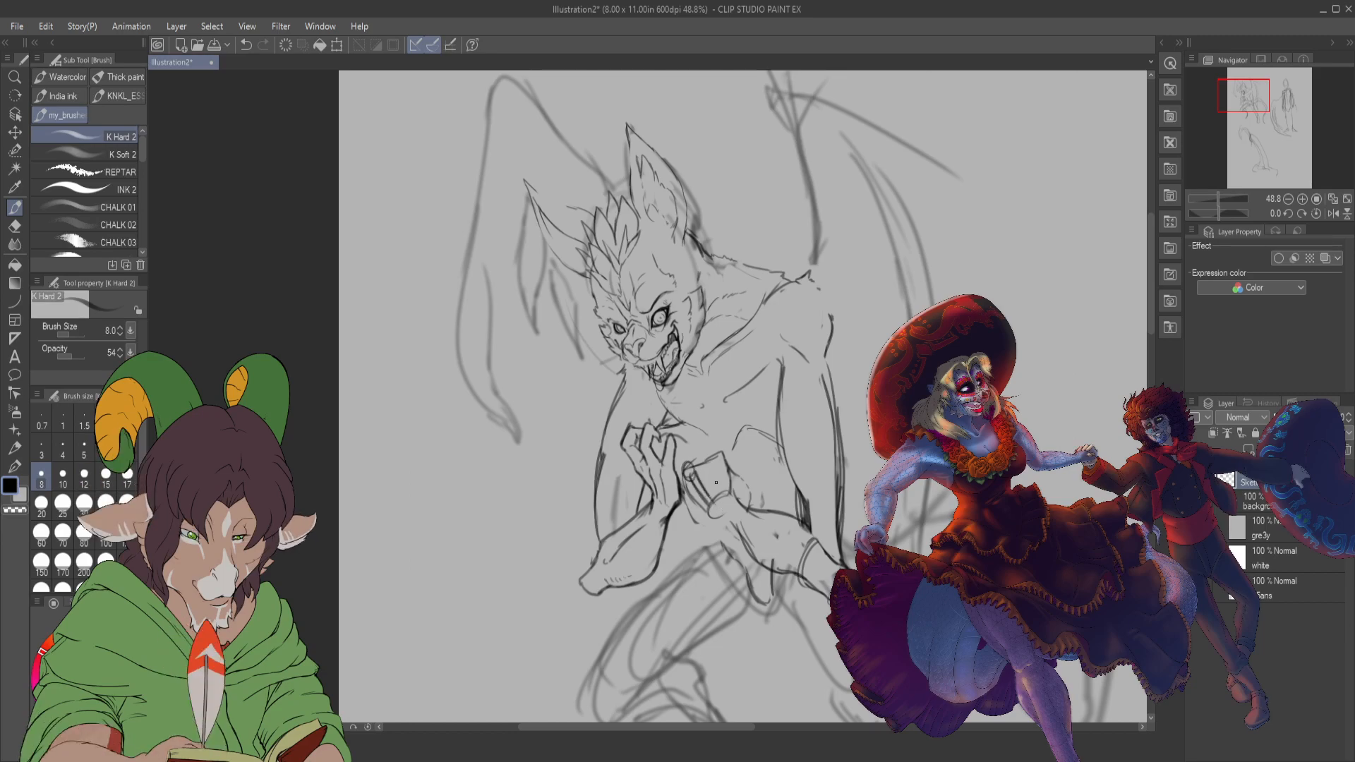
mouse_move(706, 465)
left_mouse_down()
mouse_move(715, 500)
mouse_move(710, 463)
mouse_move(733, 500)
mouse_move(709, 529)
left_mouse_up()
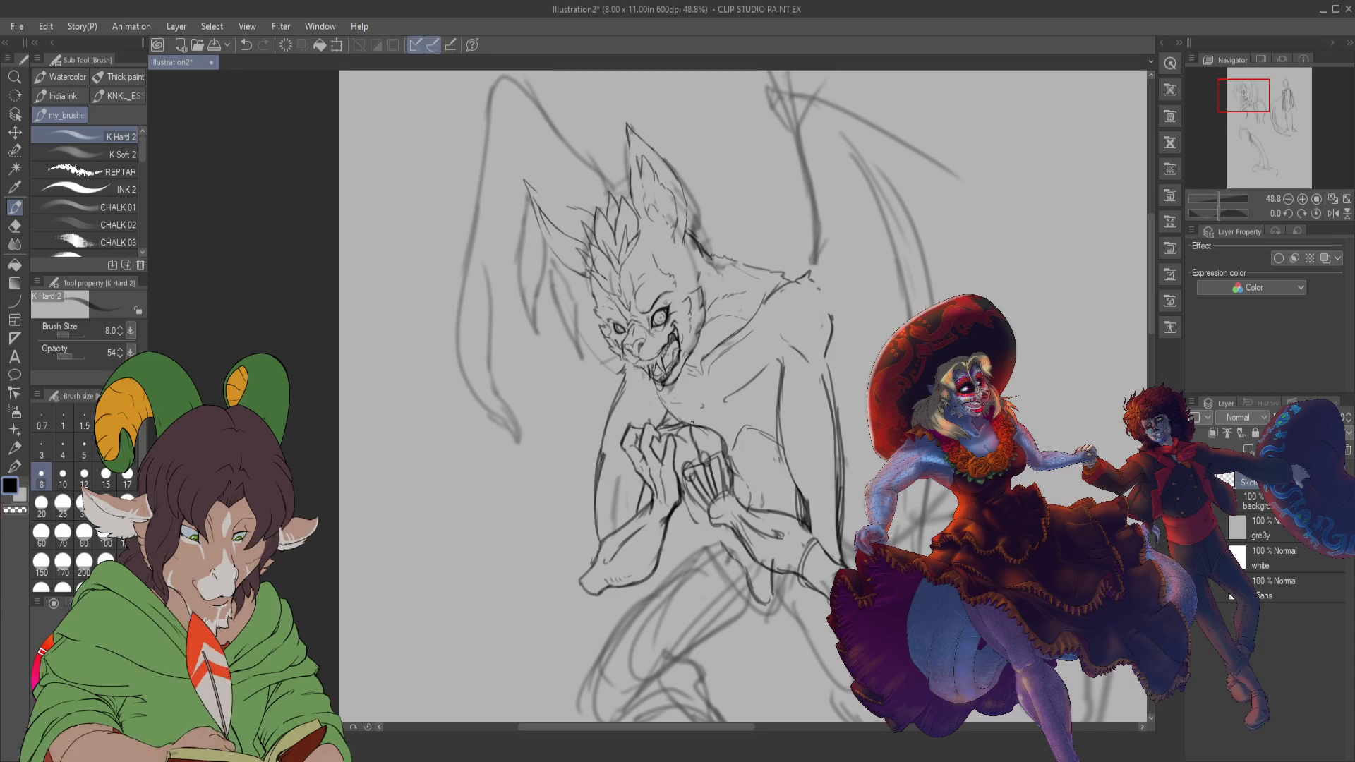
left_click_drag(706, 444, 699, 423)
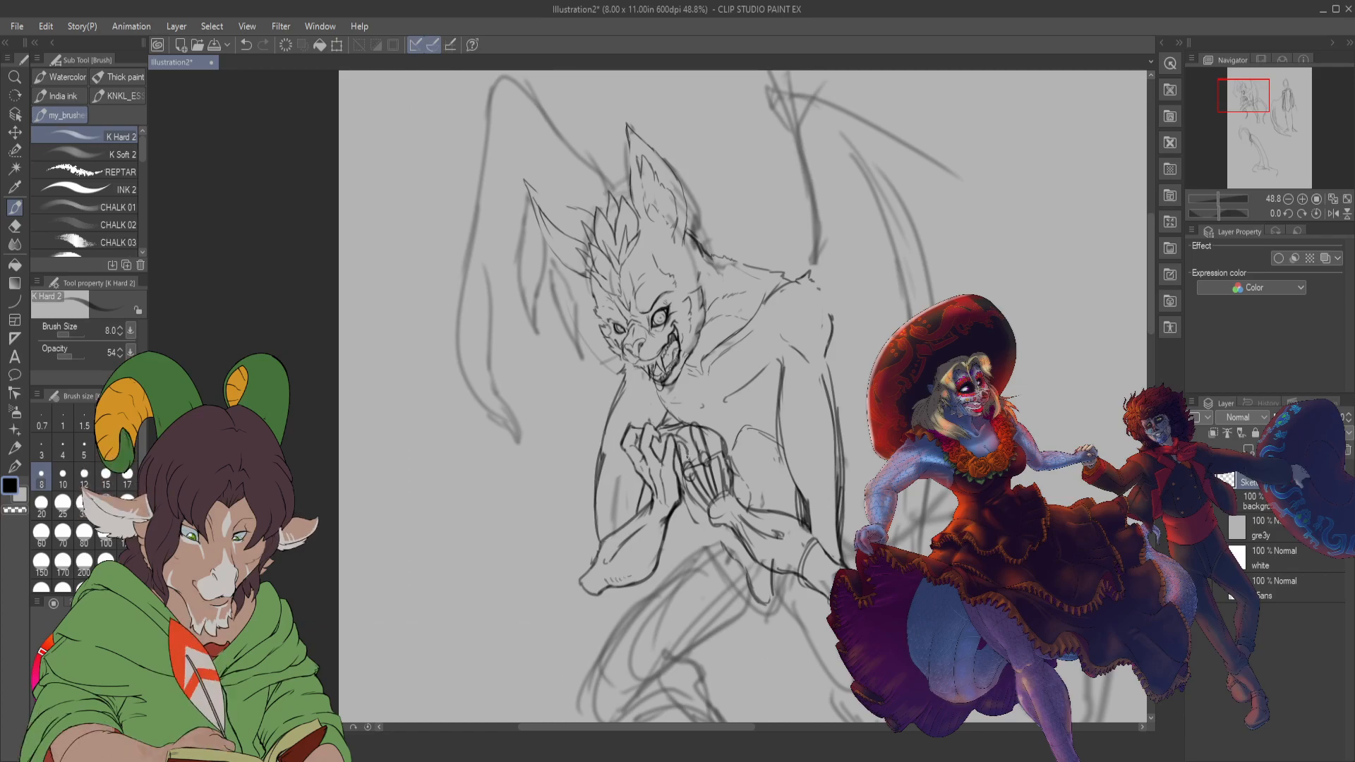
mouse_move(688, 450)
left_mouse_down()
mouse_move(691, 472)
mouse_move(721, 427)
mouse_move(734, 487)
left_mouse_up()
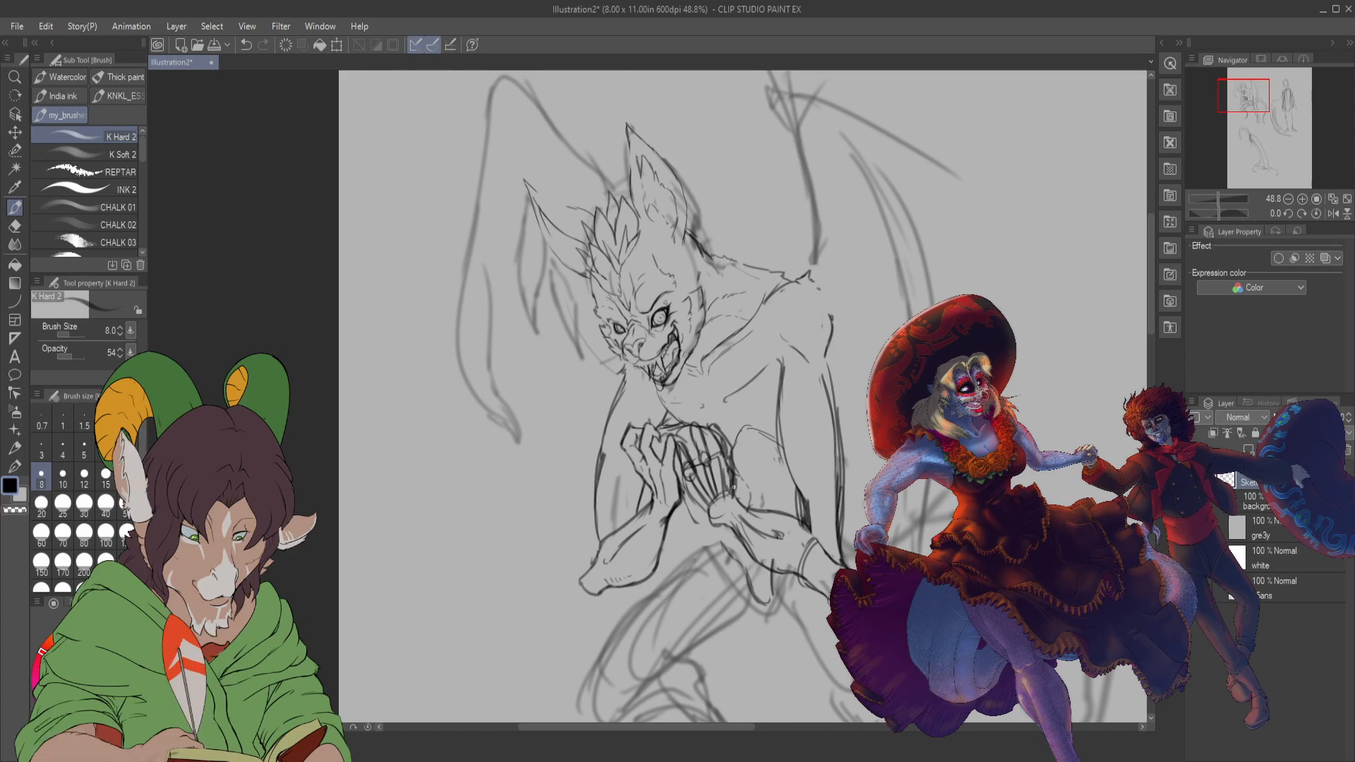
- Erase the far elbow and the outer contour of the far upper arm with the eraser at size 40
key("e")
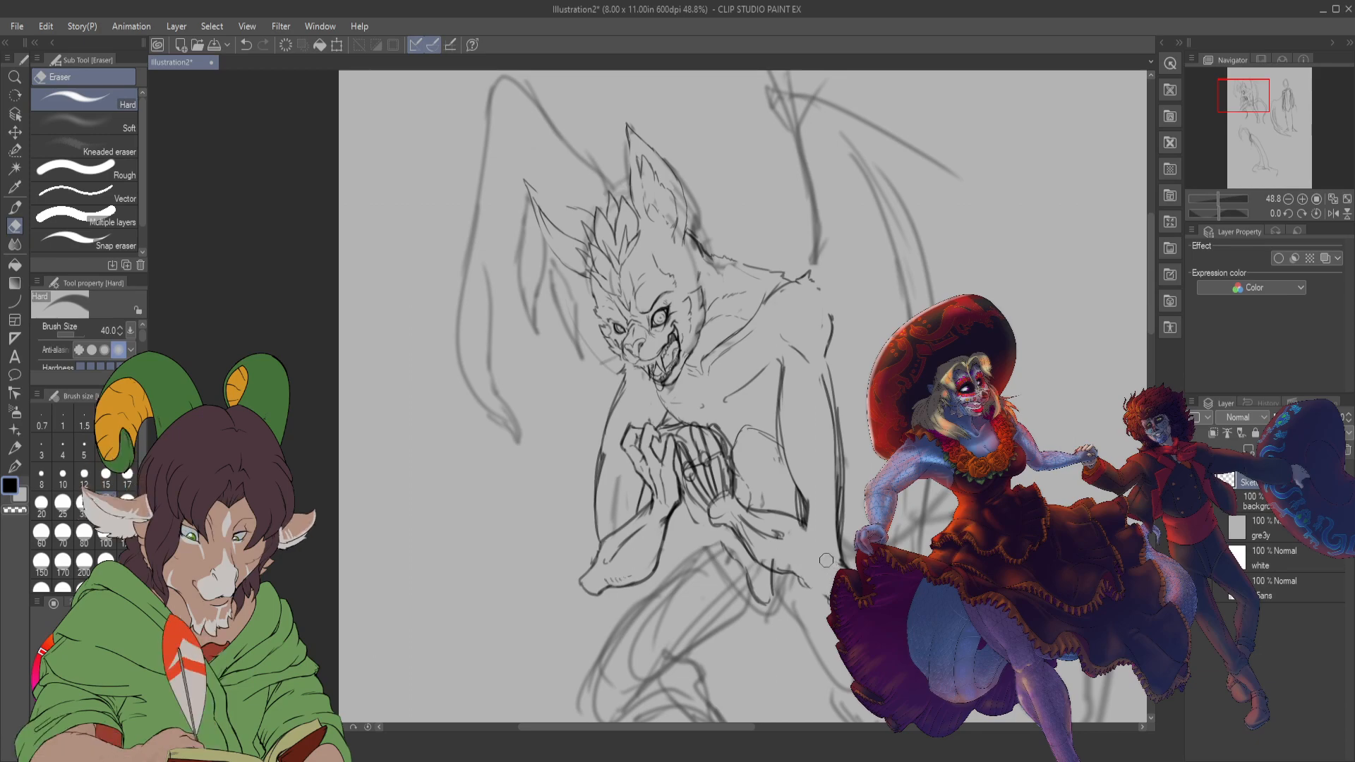
mouse_move(832, 553)
left_mouse_down()
mouse_move(819, 369)
mouse_move(836, 474)
mouse_move(831, 409)
left_mouse_up()
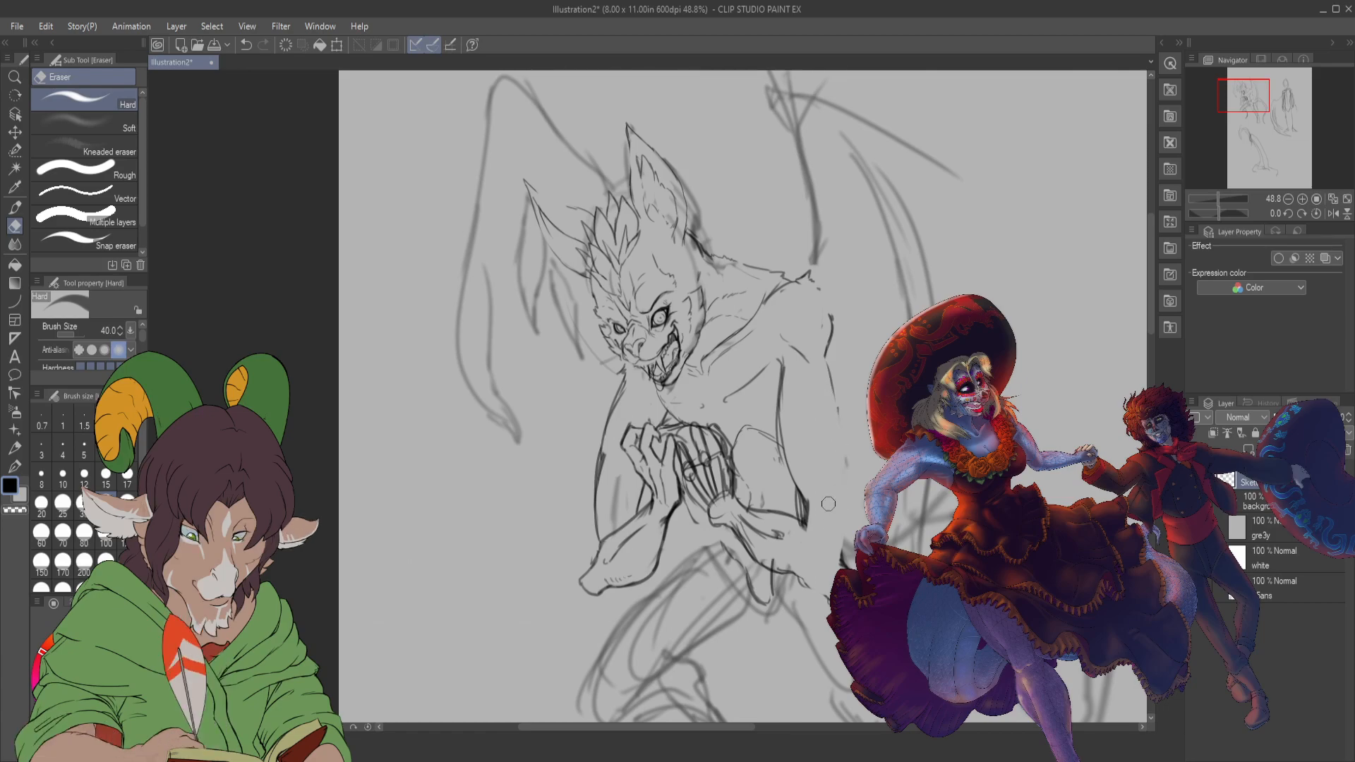
- Complete the outer contour of the winged creature's arm with the K Hard 2 brush and erase the ribbed object between its hands
key("b")
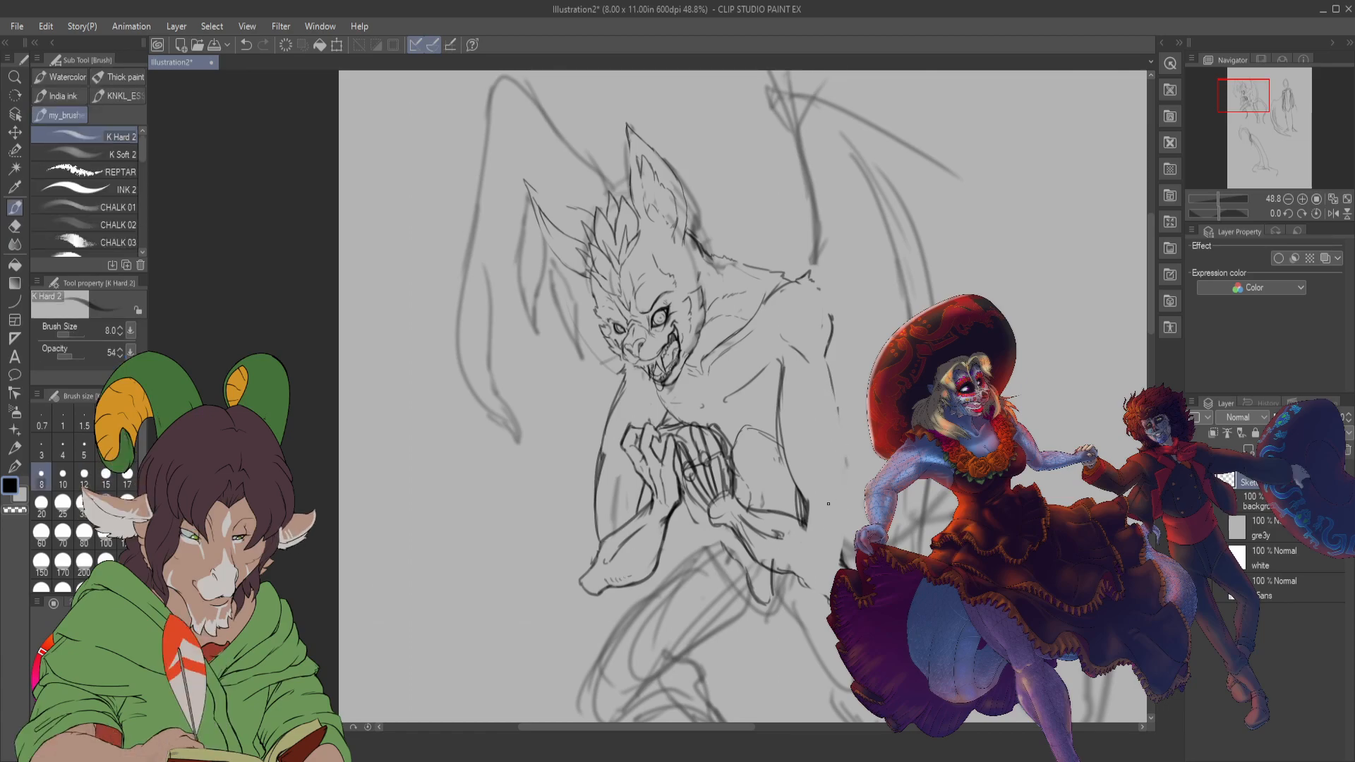
left_click_drag(828, 353, 843, 522)
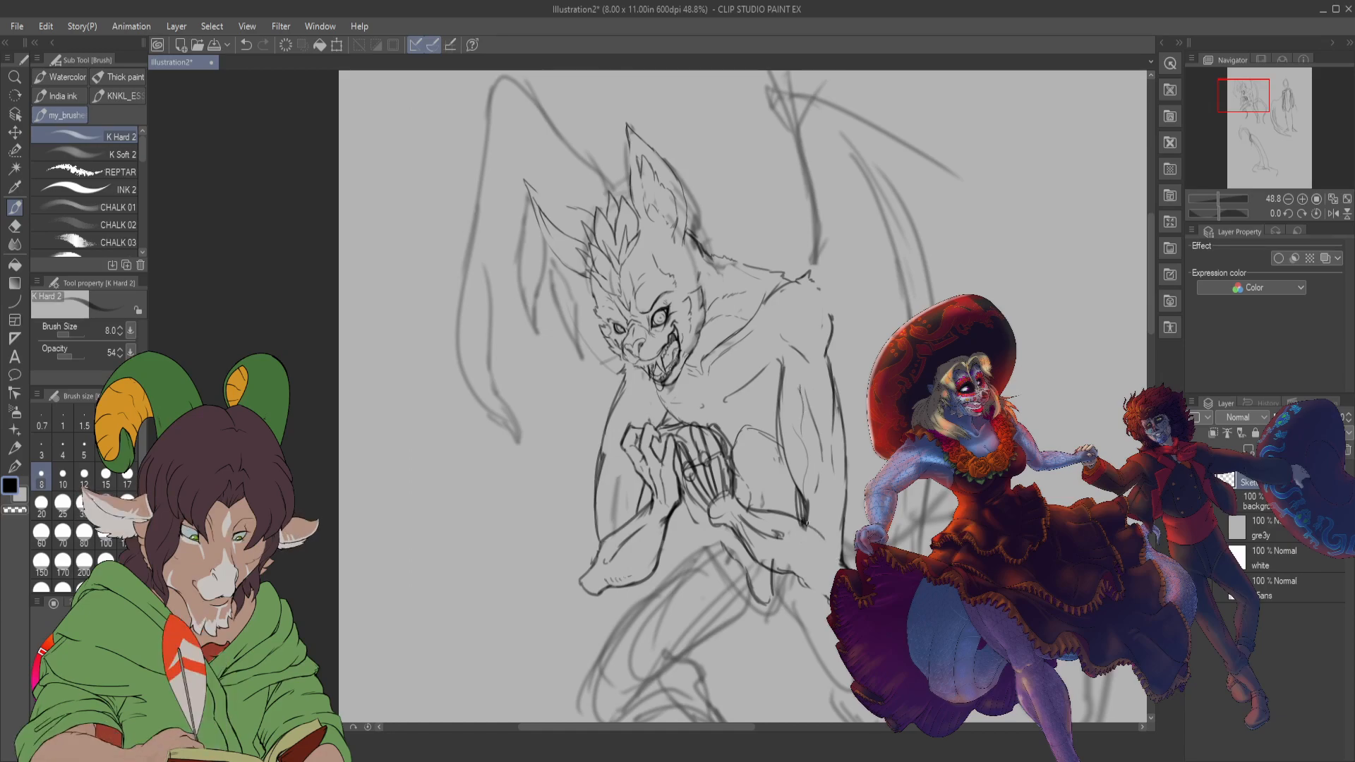
key("e")
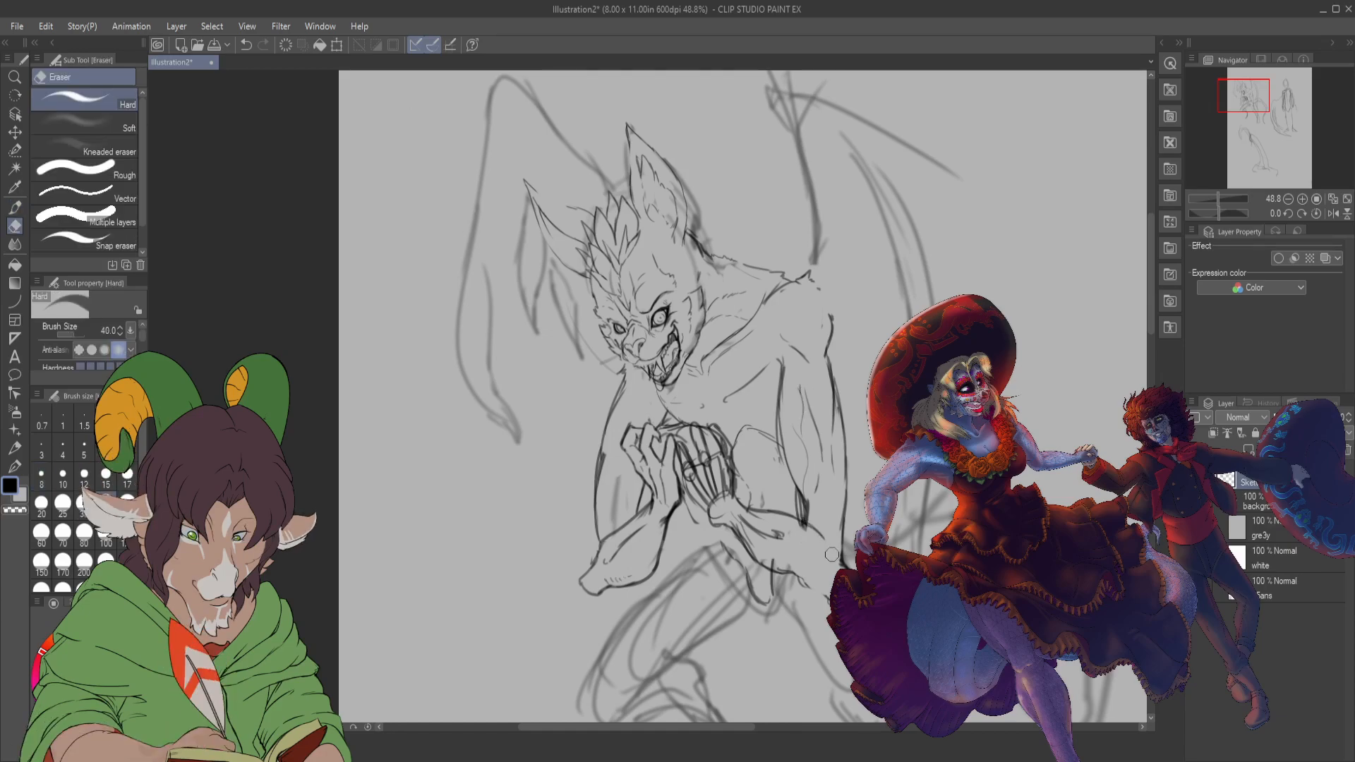
mouse_move(705, 449)
left_mouse_down()
mouse_move(720, 488)
mouse_move(697, 463)
mouse_move(699, 484)
mouse_move(684, 448)
mouse_move(719, 504)
mouse_move(711, 430)
left_mouse_up()
mouse_move(724, 498)
left_mouse_down()
mouse_move(713, 440)
mouse_move(734, 483)
mouse_move(716, 434)
mouse_move(733, 487)
left_mouse_up()
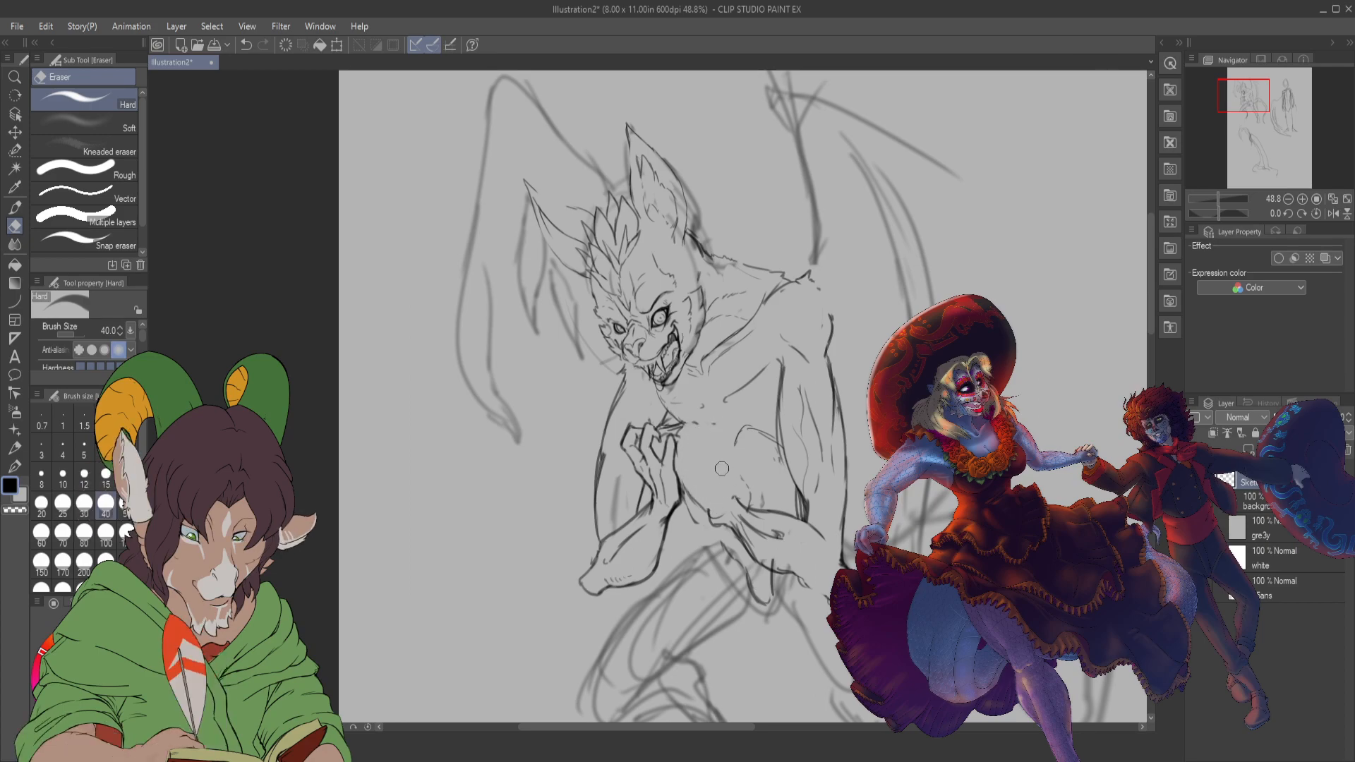
- Redraw the creature's second hand with fingers curled up beside the first and add the torso contour behind it
key("b")
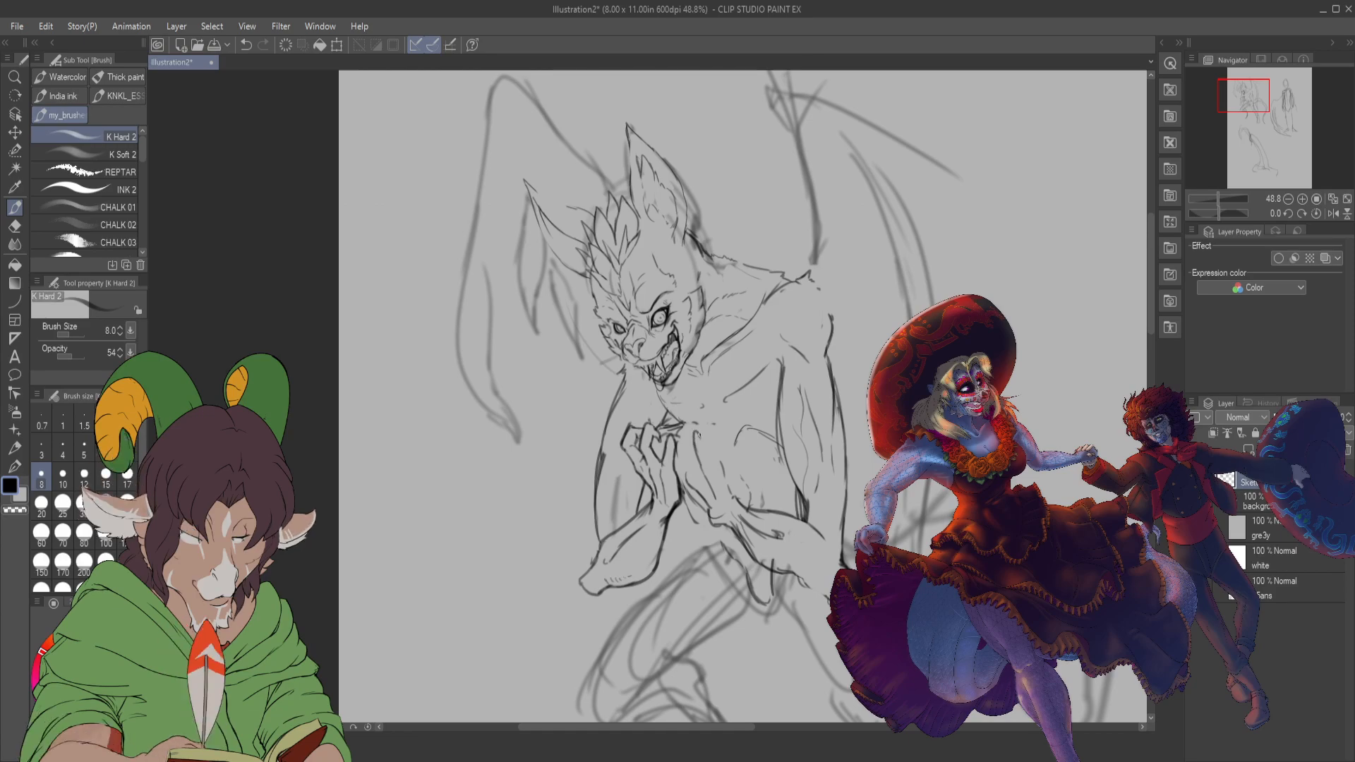
left_click_drag(705, 444, 710, 460)
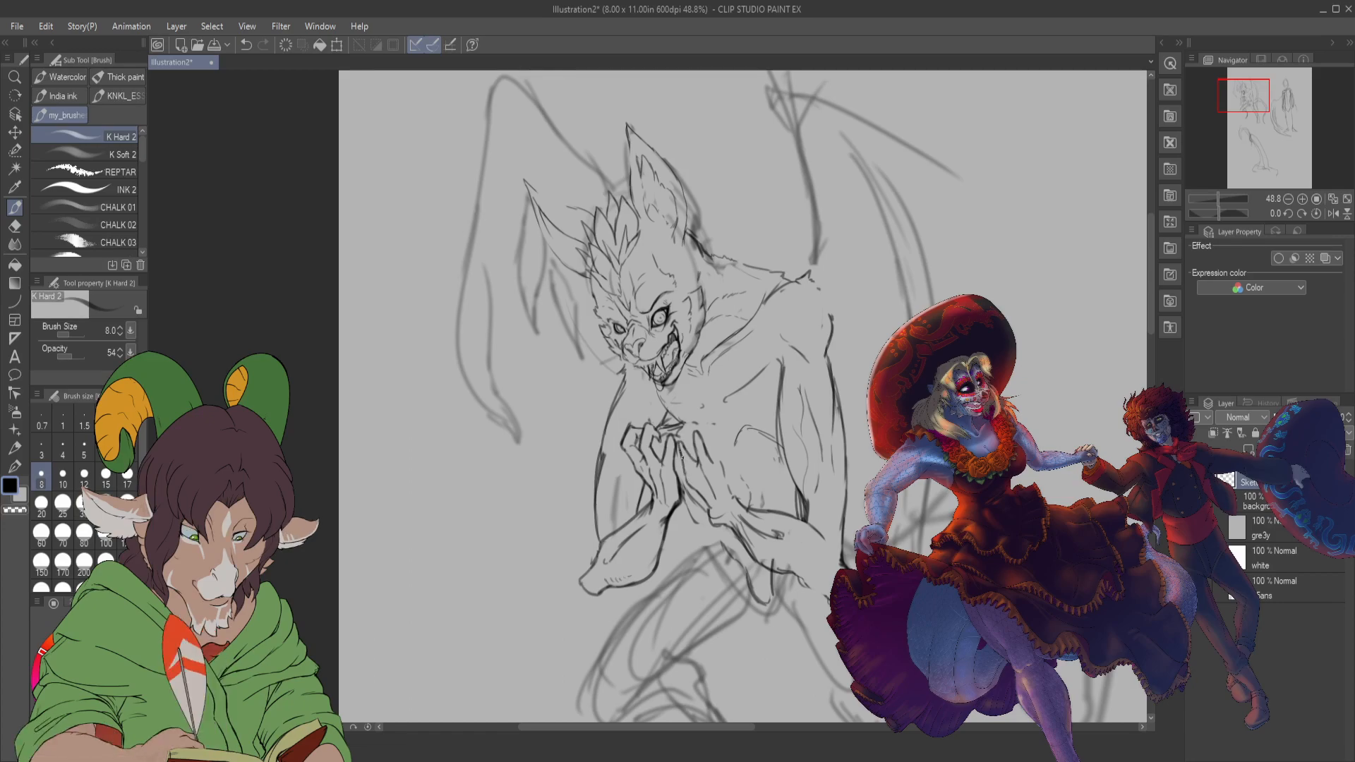
left_click_drag(679, 449, 684, 481)
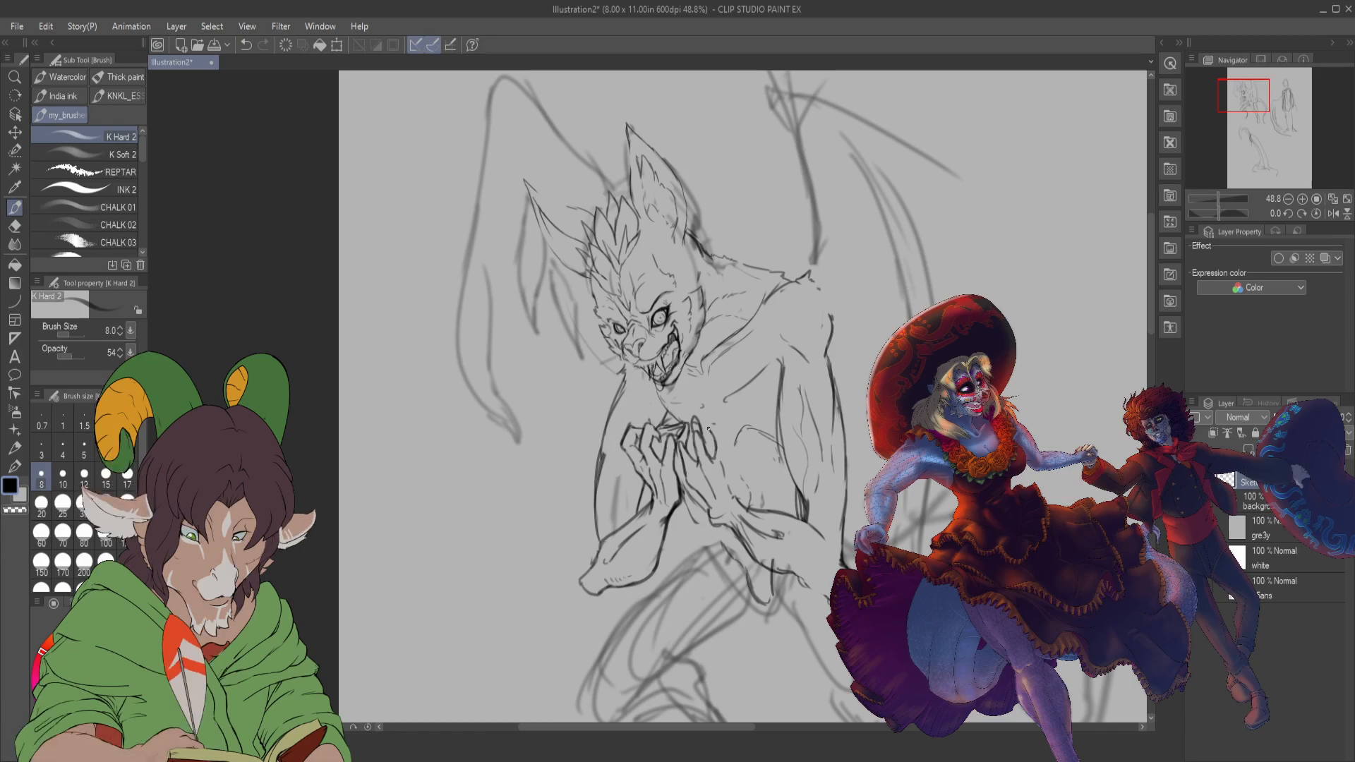
mouse_move(707, 429)
left_mouse_down()
mouse_move(711, 418)
mouse_move(725, 431)
mouse_move(731, 467)
left_mouse_up()
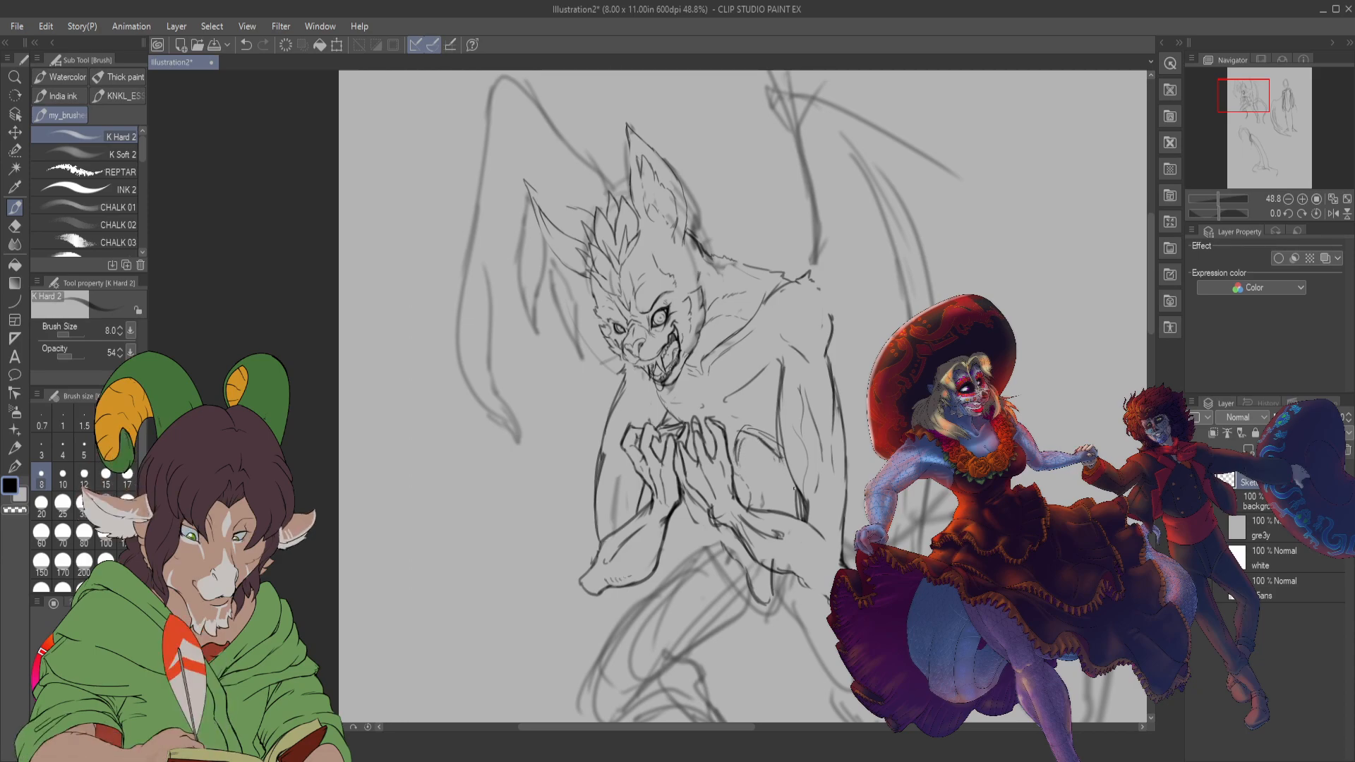
- Erase the rough thigh and knee sketches below the creature's torso with the Hard eraser at size 250
scroll(726, 613, "down", 5)
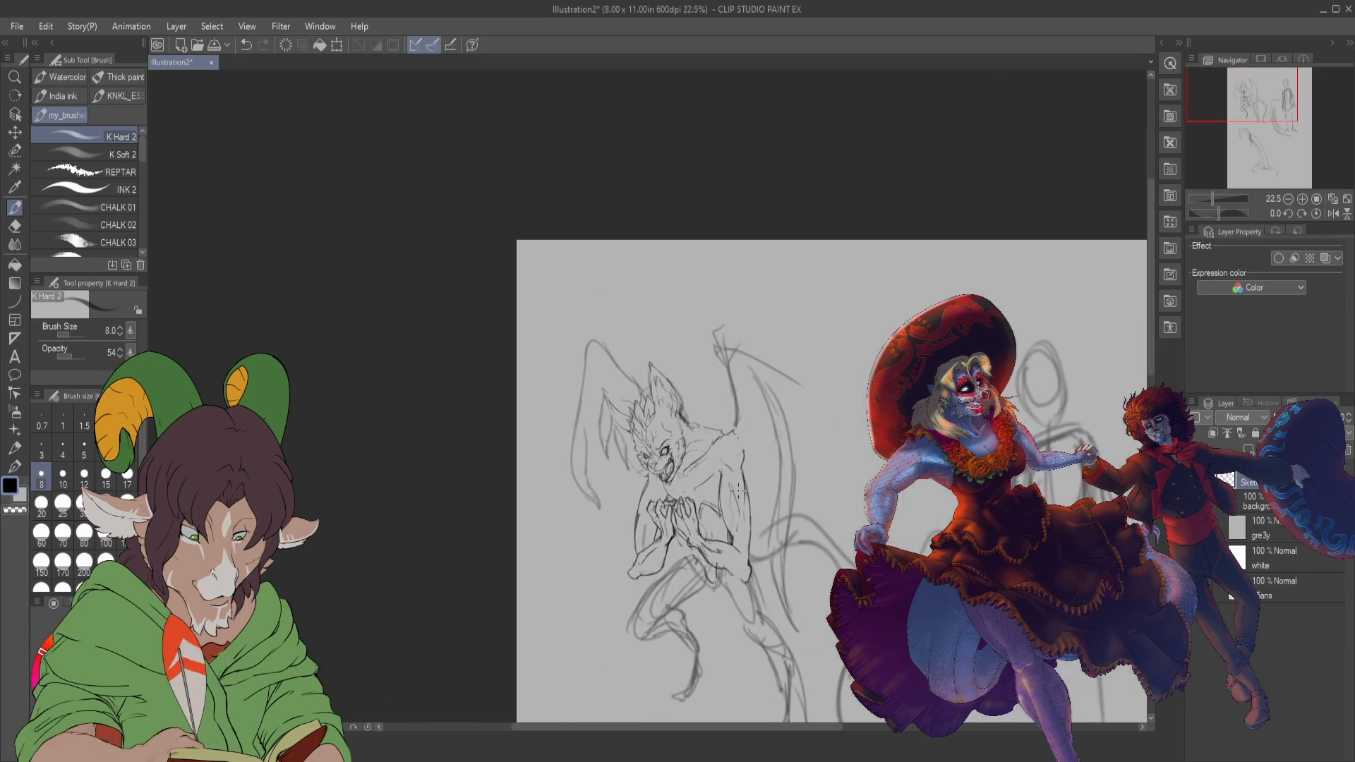
scroll(726, 613, "up", 3)
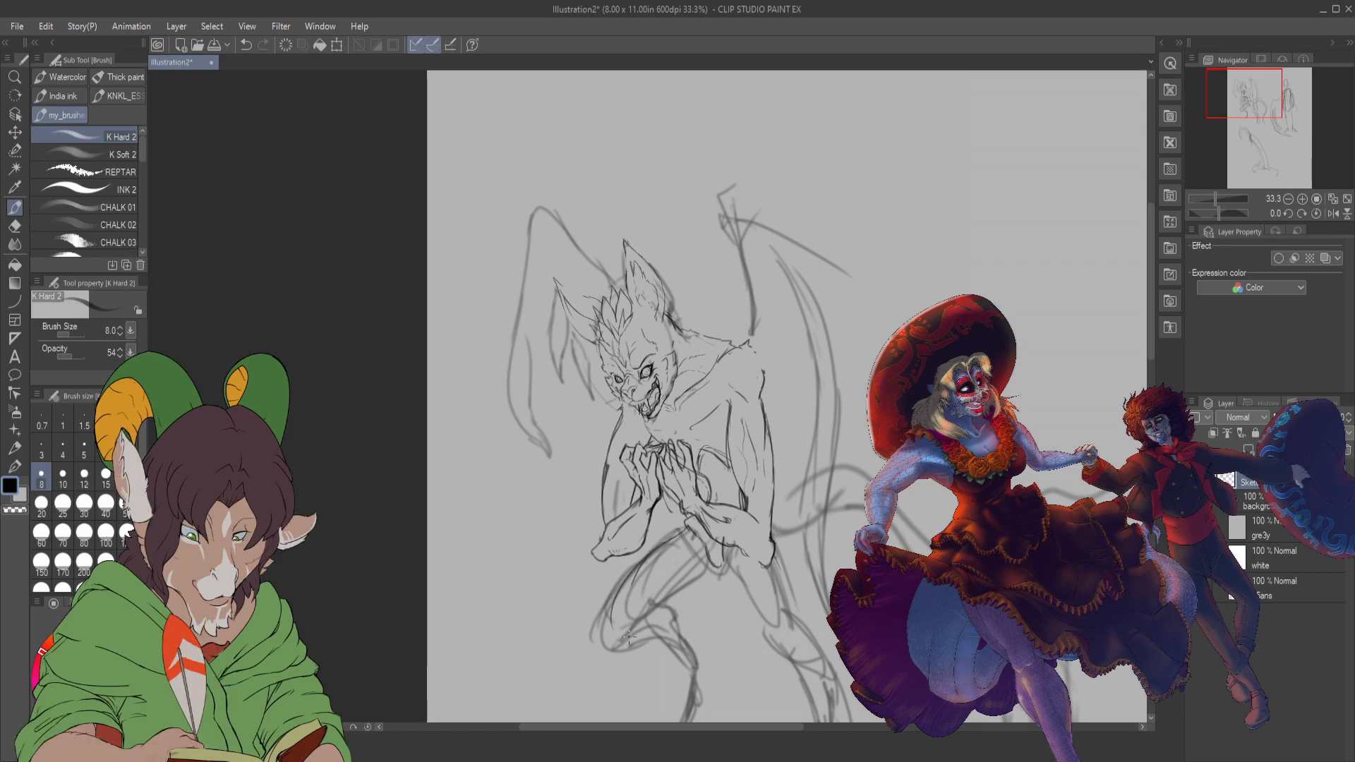
key("e")
key("bracketright")
key("bracketright")
key("bracketright")
key("bracketright")
key("bracketright")
key("bracketright")
key("bracketright")
key("bracketright")
key("bracketright")
key("bracketright")
mouse_move(653, 565)
left_mouse_down()
mouse_move(611, 634)
mouse_move(678, 572)
mouse_move(648, 630)
mouse_move(684, 560)
mouse_move(658, 592)
mouse_move(759, 584)
mouse_move(773, 650)
mouse_move(750, 601)
mouse_move(801, 648)
mouse_move(794, 671)
mouse_move(777, 650)
left_mouse_up()
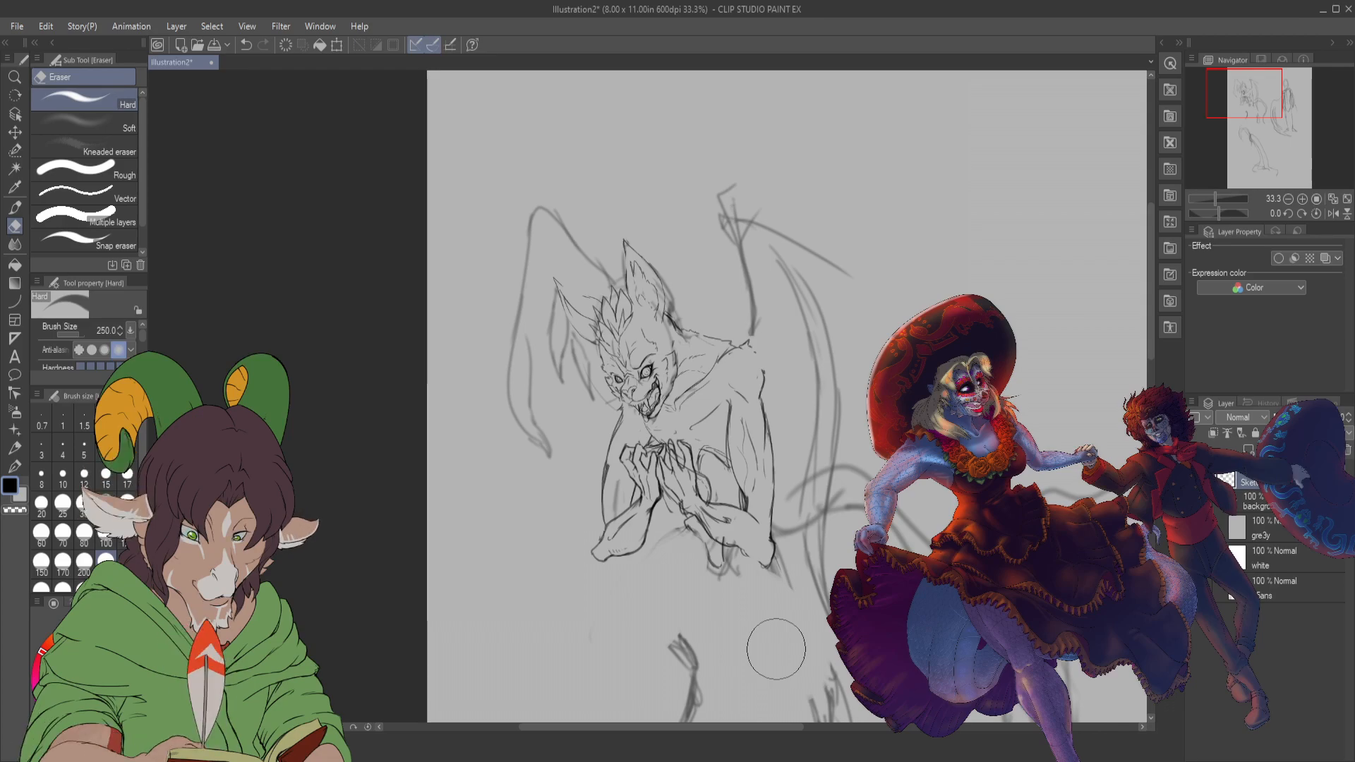
- Add torso lines around the hands and sketch both thighs, one raised sideways and one foreshortened, with the K Hard 2 brush at size 8
key("b")
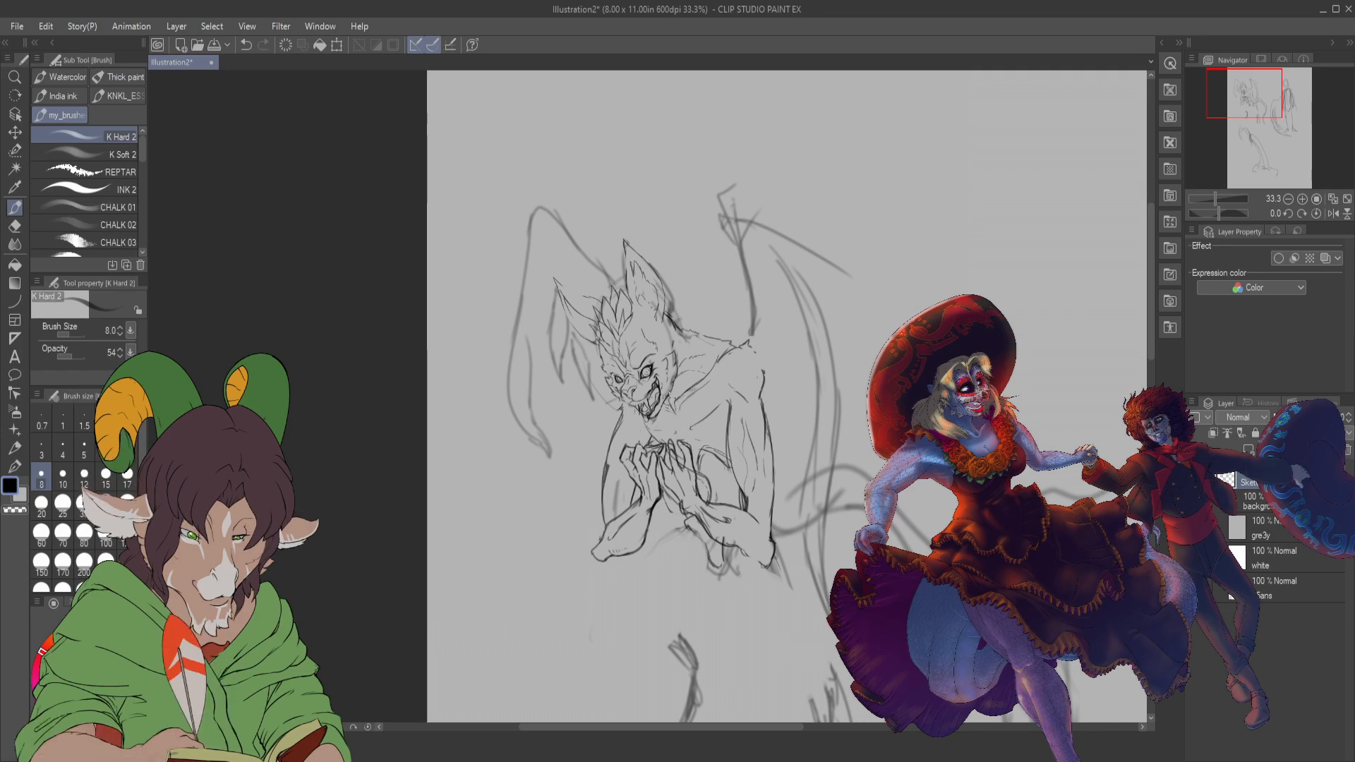
left_click_drag(681, 422, 702, 445)
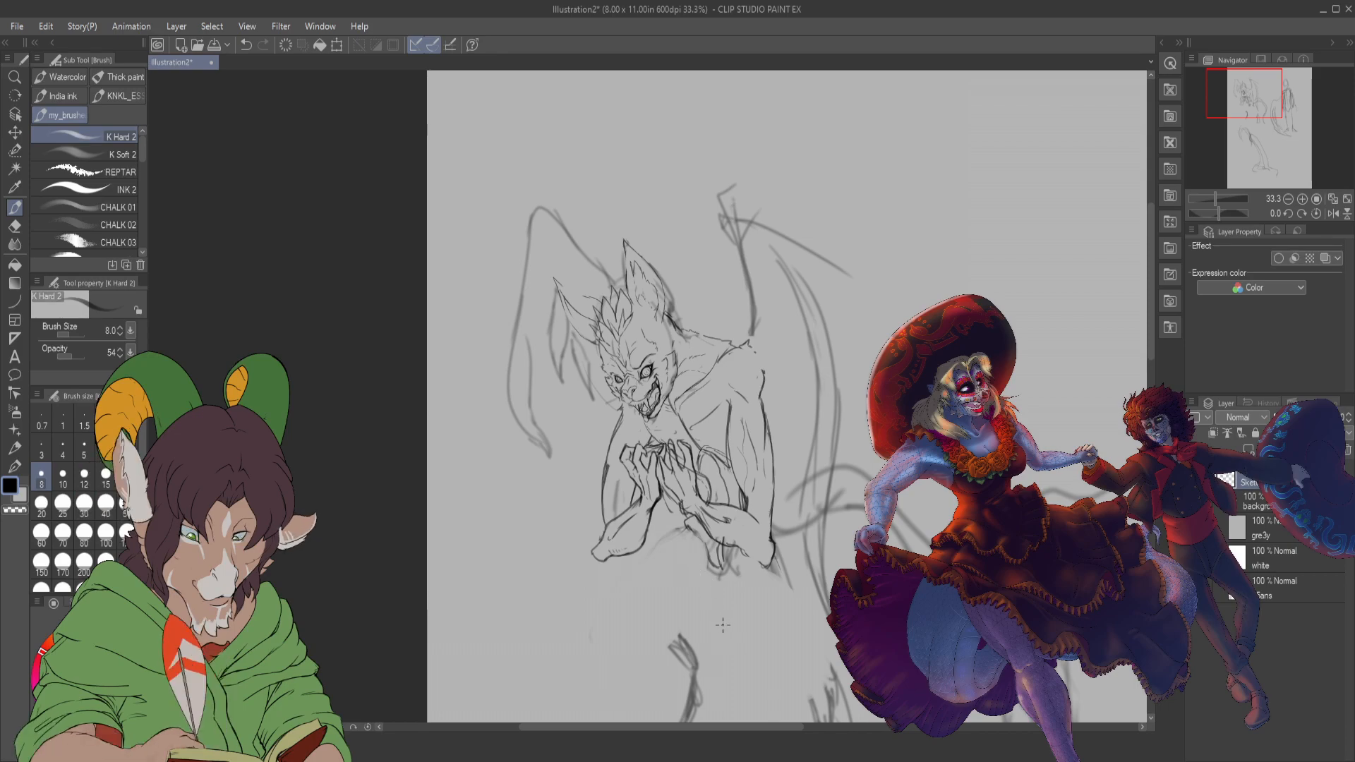
mouse_move(677, 529)
left_mouse_down()
mouse_move(600, 548)
mouse_move(584, 588)
left_mouse_up()
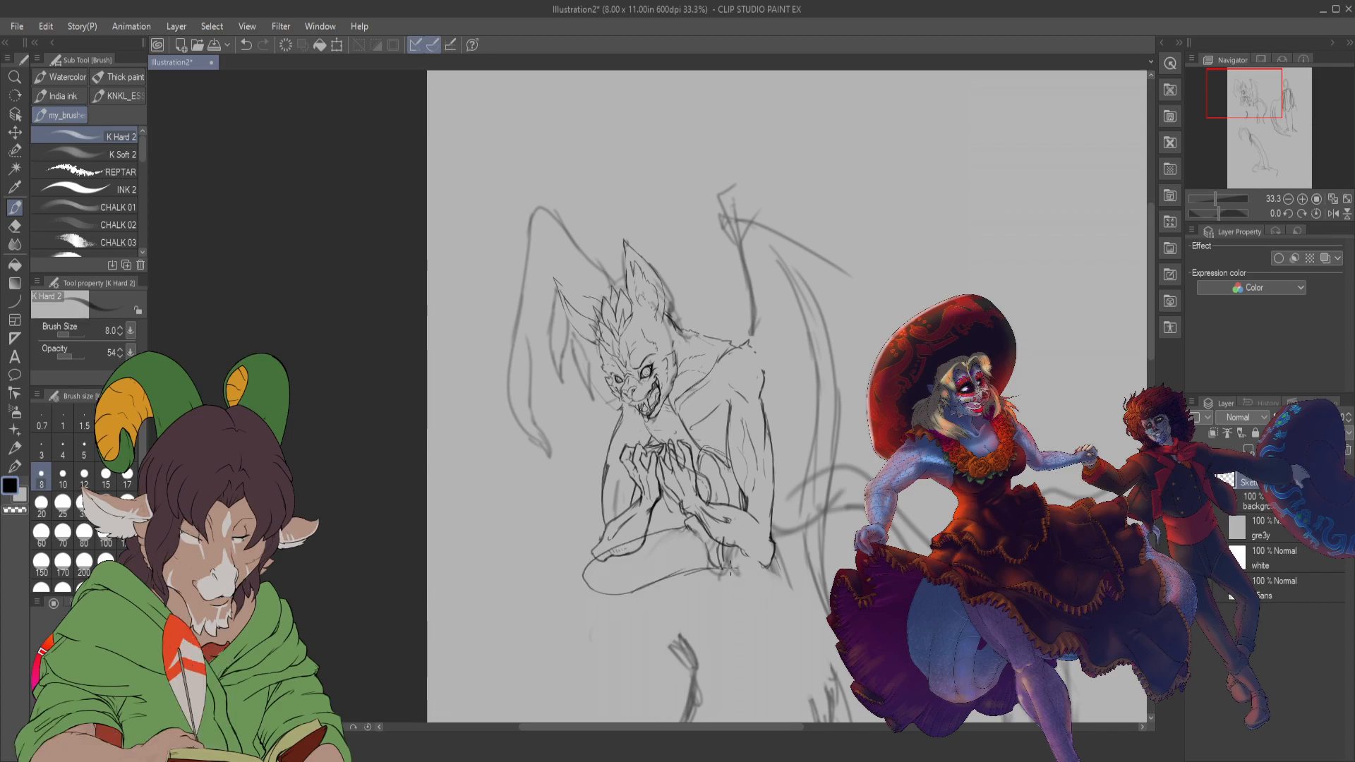
mouse_move(726, 566)
left_mouse_down()
mouse_move(737, 608)
mouse_move(778, 638)
left_mouse_up()
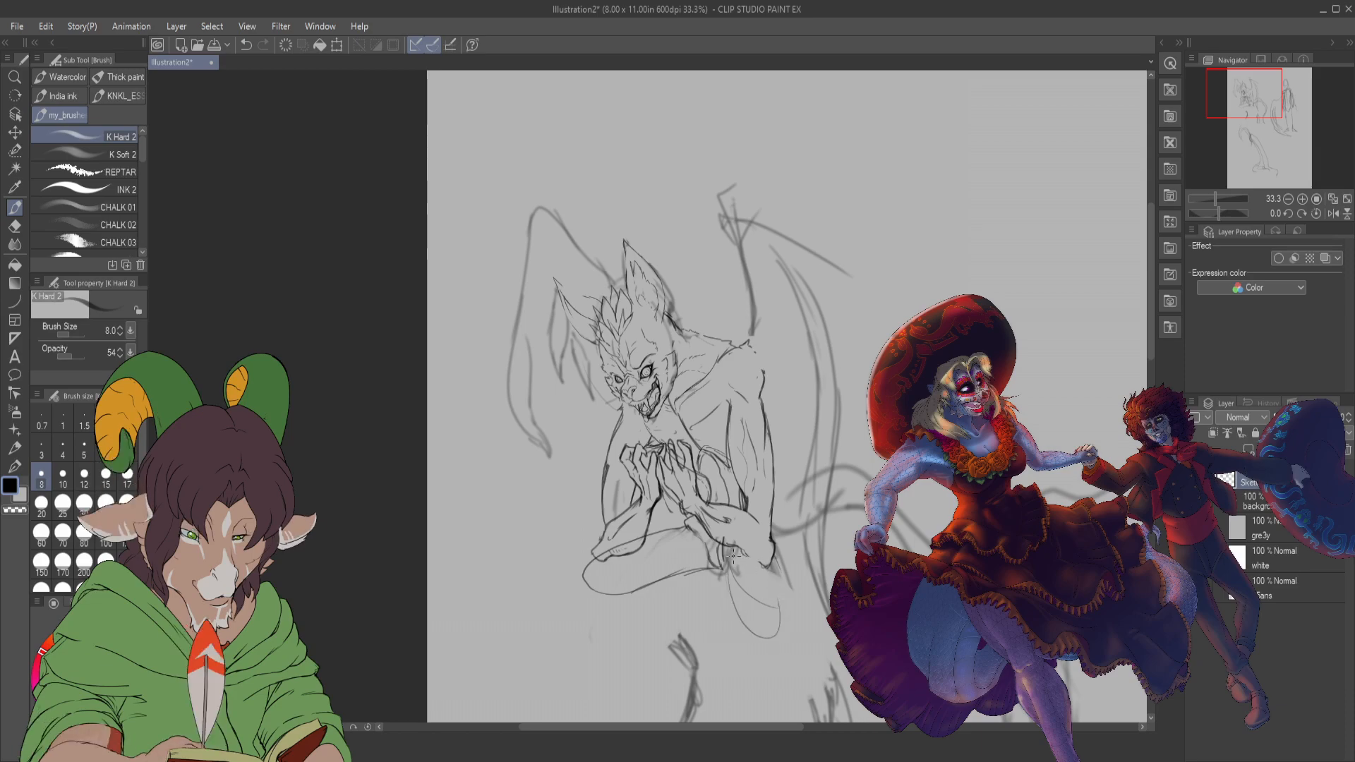
mouse_move(731, 572)
left_mouse_down()
mouse_move(782, 620)
mouse_move(767, 578)
mouse_move(774, 597)
mouse_move(778, 558)
mouse_move(769, 612)
left_mouse_up()
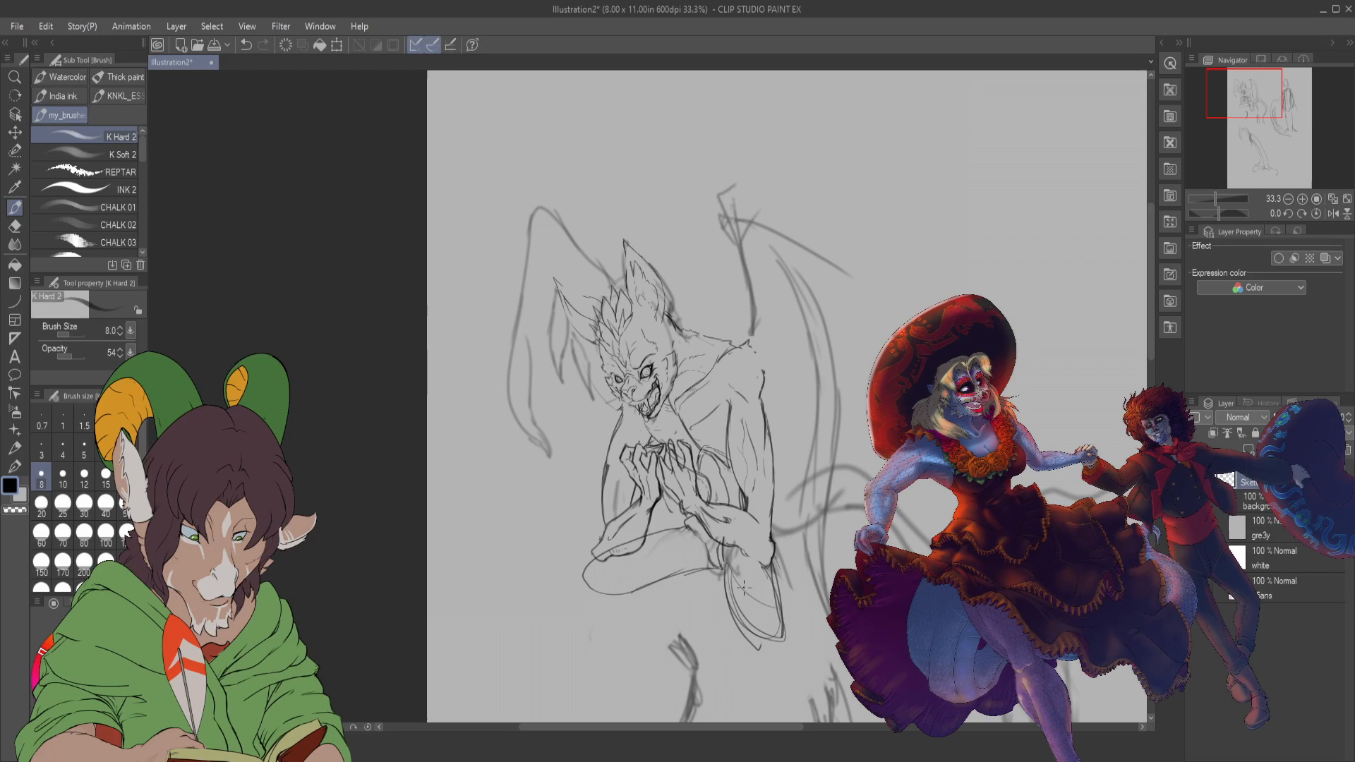
left_click_drag(743, 588, 777, 656)
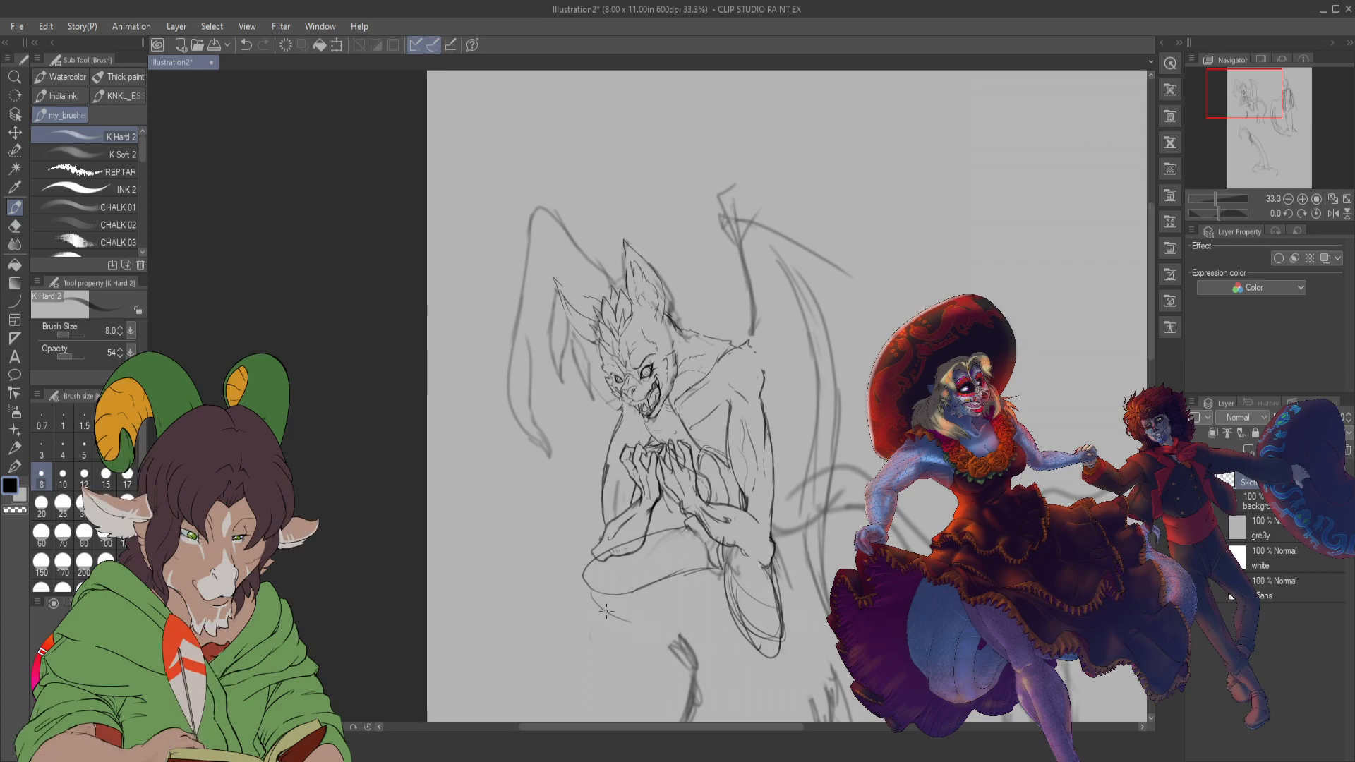
- Sketch the calf contour of the raised leg and the knee and upper shin of the foreshortened leg
mouse_move(686, 644)
left_mouse_down()
mouse_move(639, 590)
mouse_move(711, 648)
mouse_move(700, 686)
left_mouse_up()
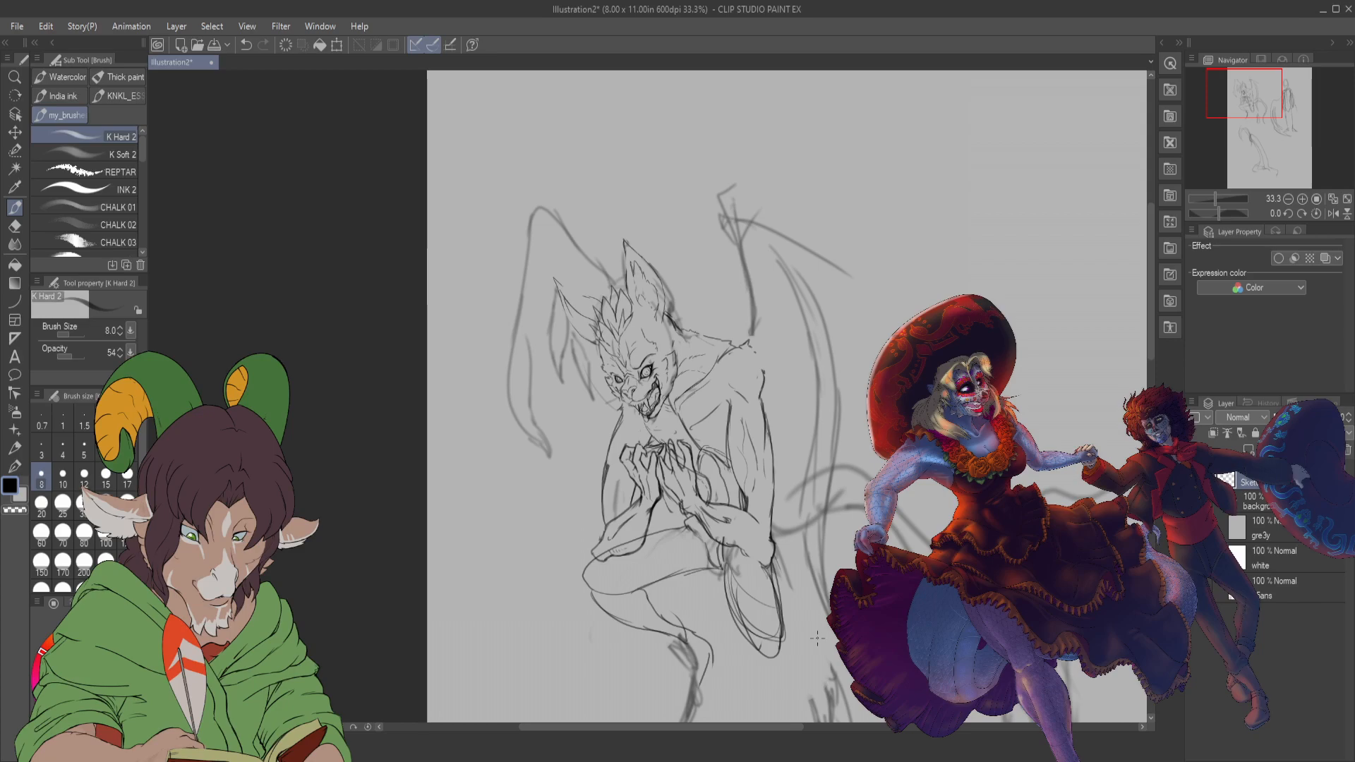
left_click_drag(792, 644, 778, 665)
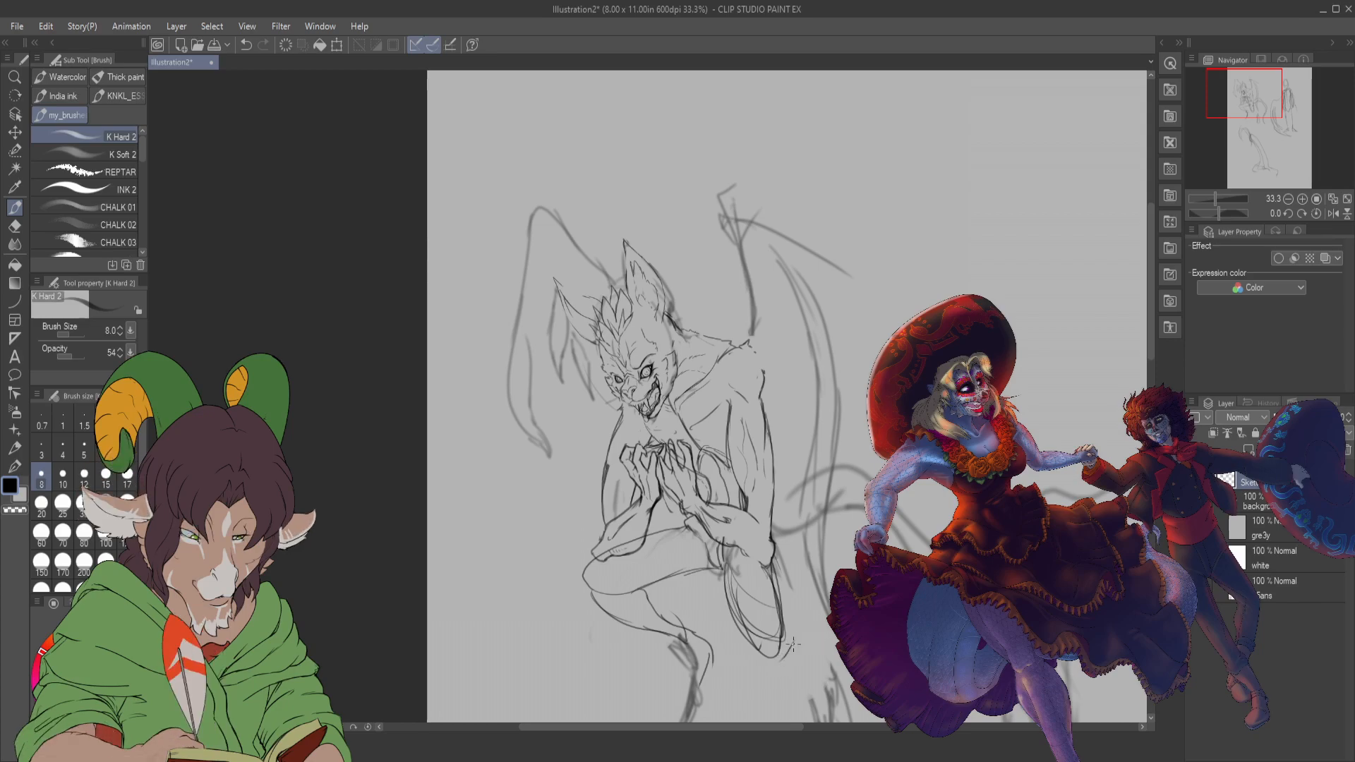
mouse_move(779, 608)
left_mouse_down()
mouse_move(803, 626)
mouse_move(790, 653)
mouse_move(800, 641)
mouse_move(772, 661)
mouse_move(764, 649)
mouse_move(803, 644)
left_mouse_up()
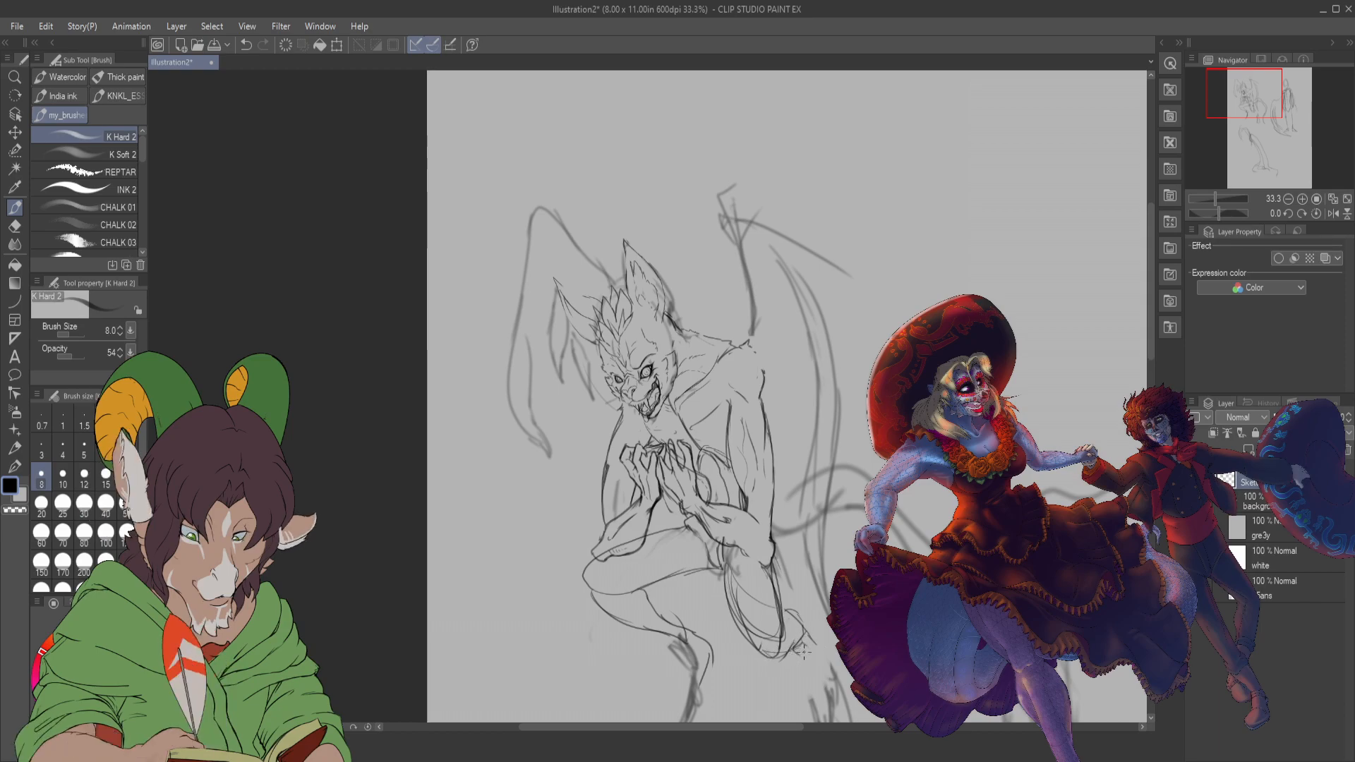
mouse_move(795, 644)
left_mouse_down()
mouse_move(812, 647)
mouse_move(805, 673)
left_mouse_up()
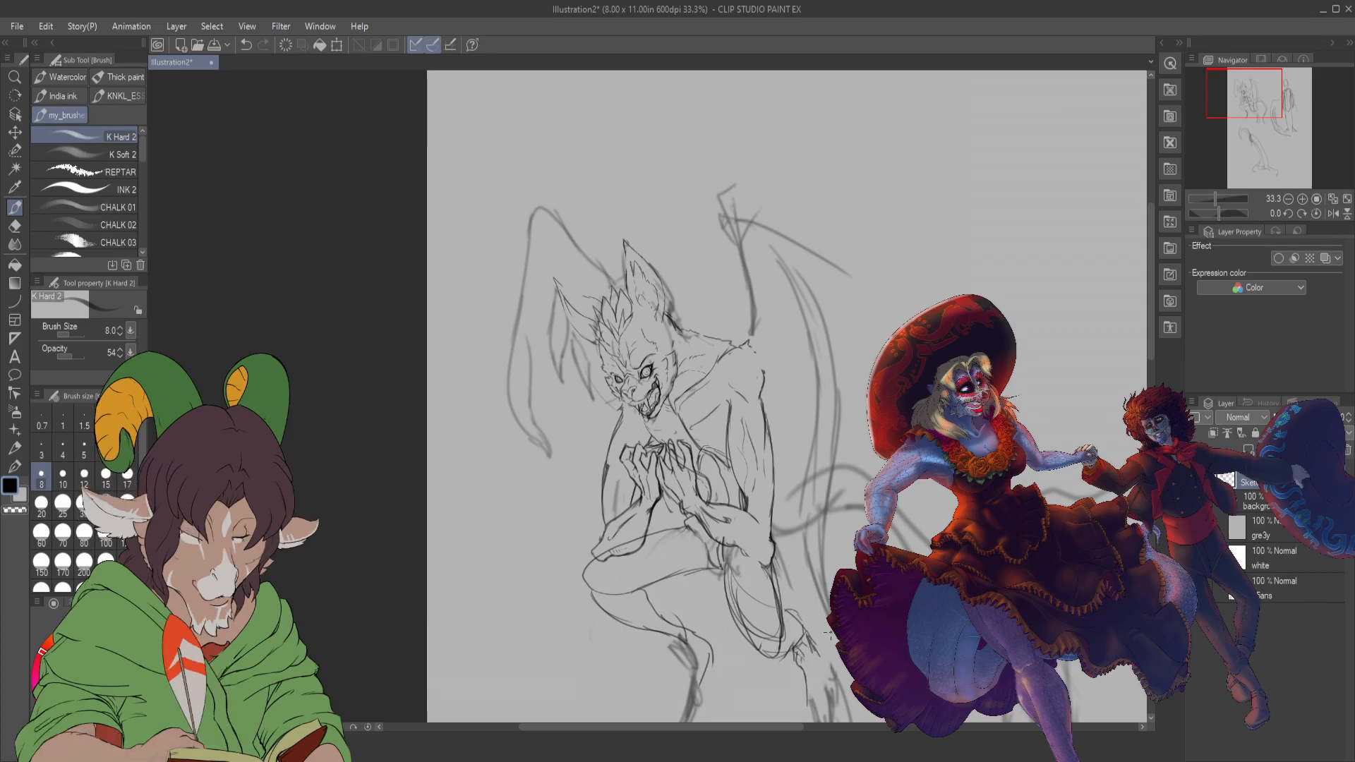
- Erase the remaining rough lower legs and feet with the Hard eraser at size 250
scroll(779, 509, "down", 3)
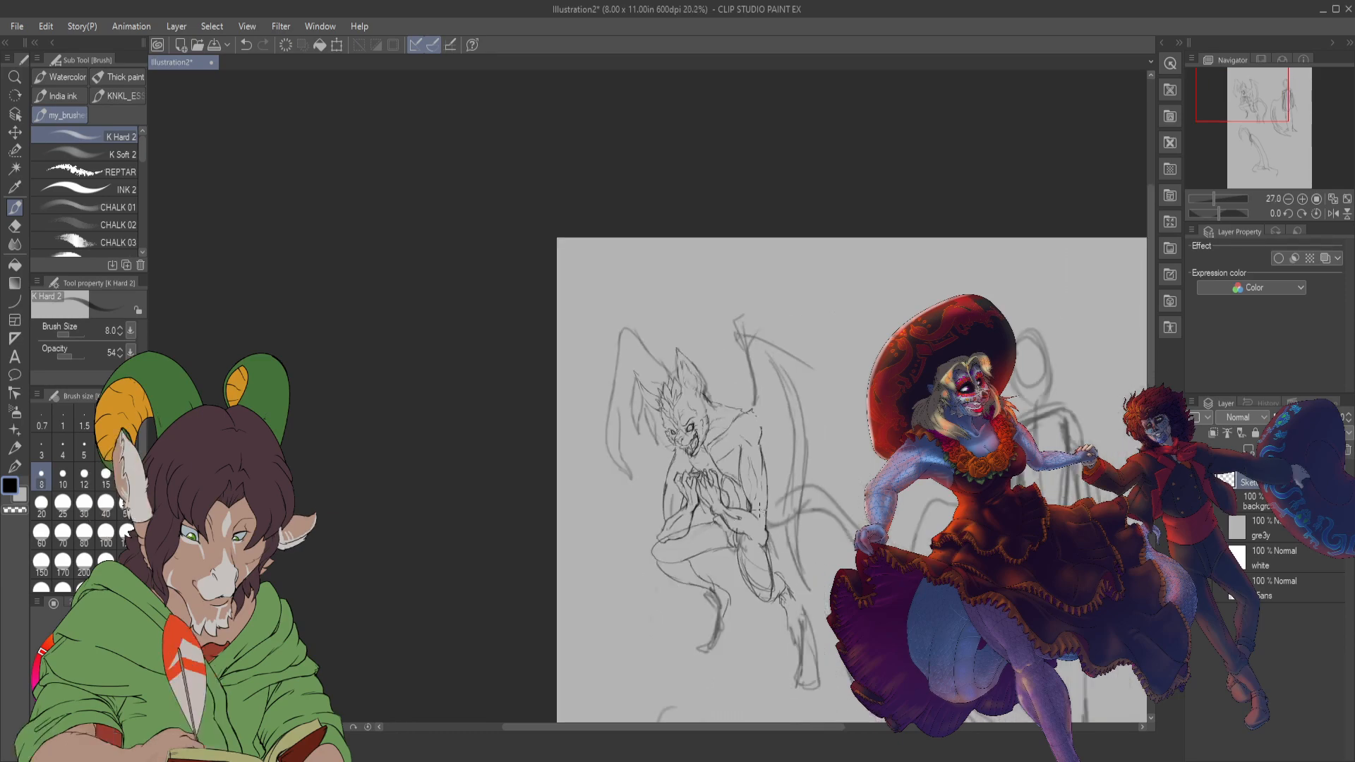
scroll(645, 654, "up", 1)
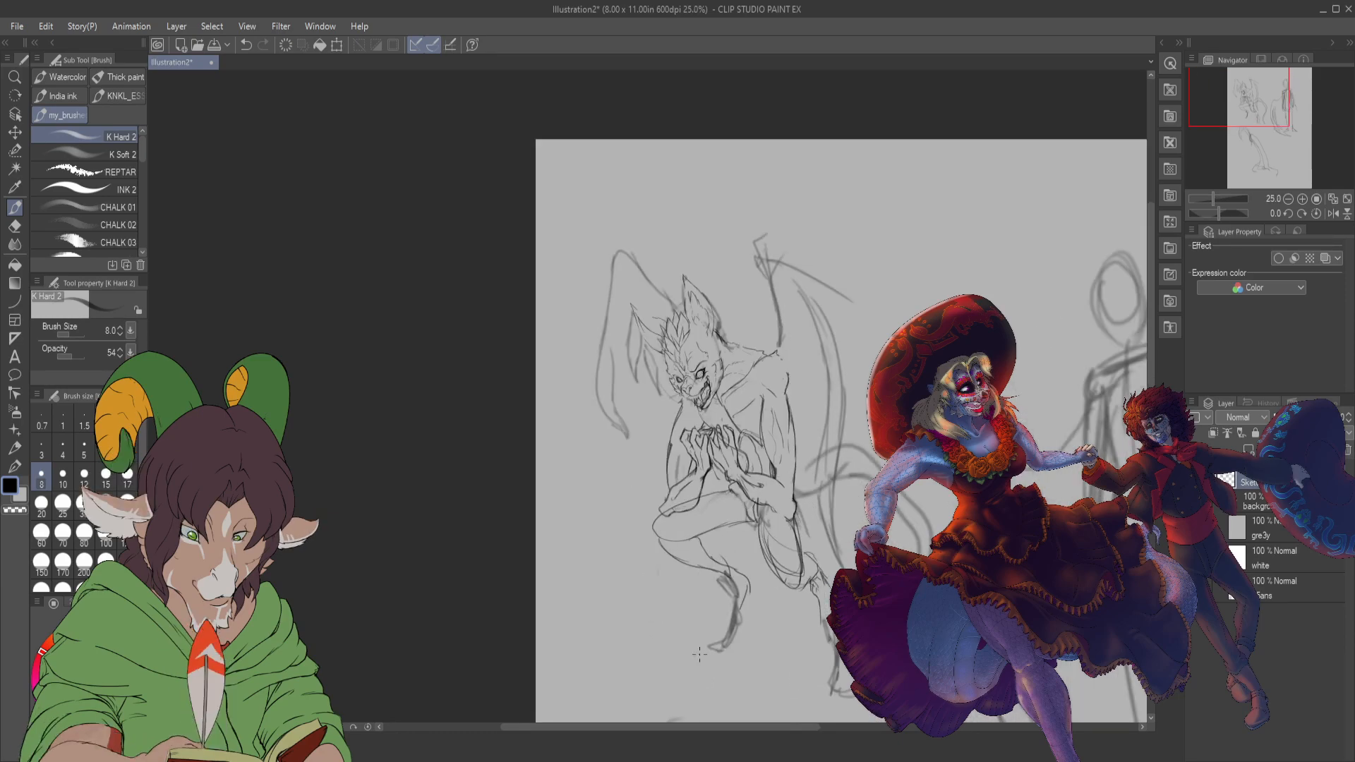
key("e")
mouse_move(699, 654)
left_mouse_down()
mouse_move(741, 602)
mouse_move(723, 616)
mouse_move(731, 600)
mouse_move(716, 622)
mouse_move(833, 671)
left_mouse_up()
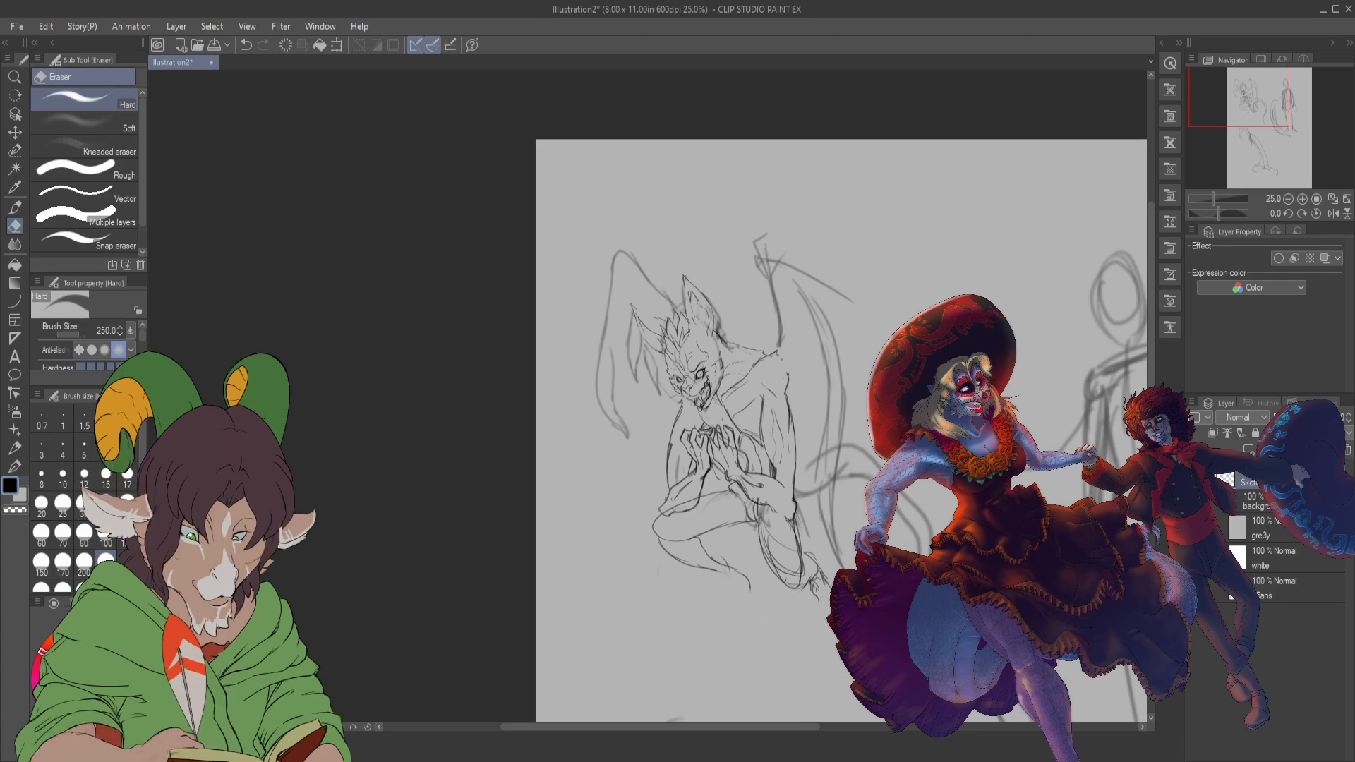
- Sketch new shin lines for both legs and a rounded-toed foot on the foreshortened leg with the K Hard 2 brush
key("b")
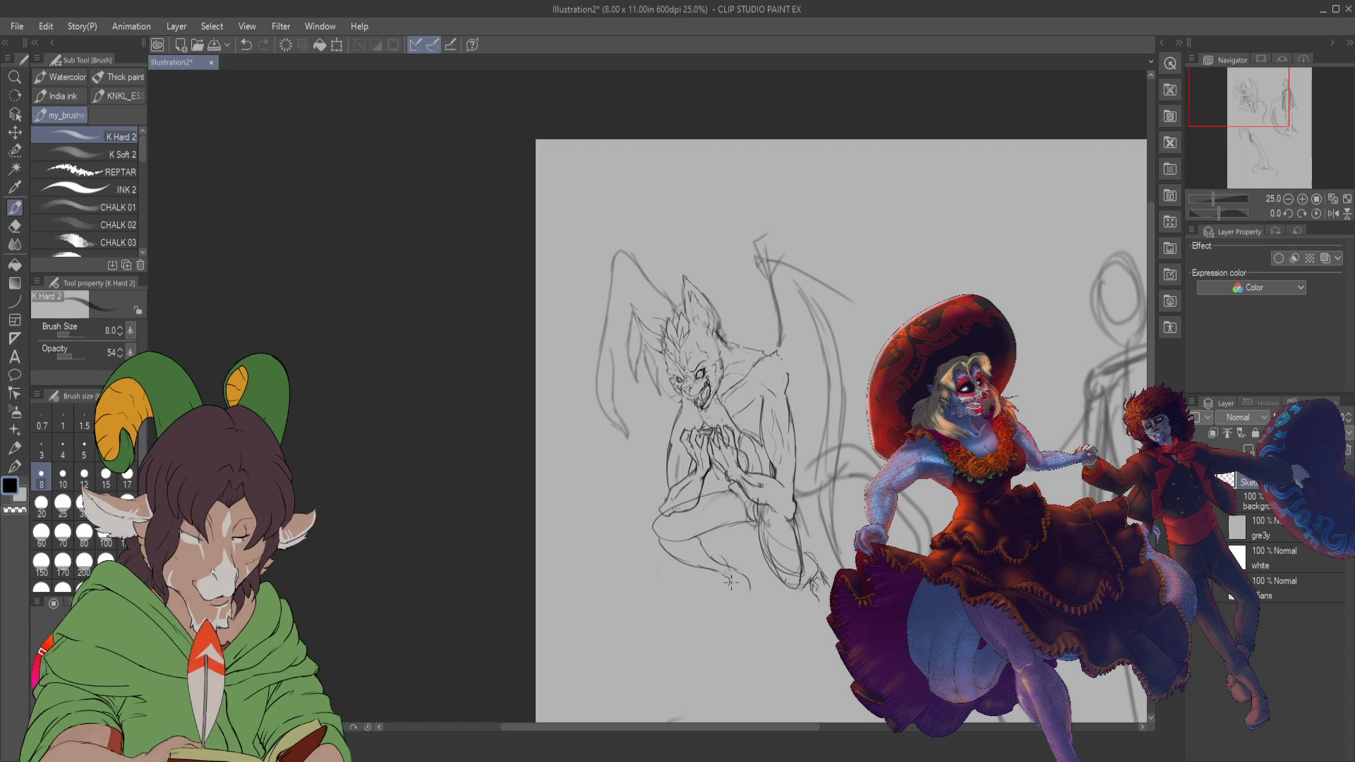
left_click_drag(747, 585, 690, 645)
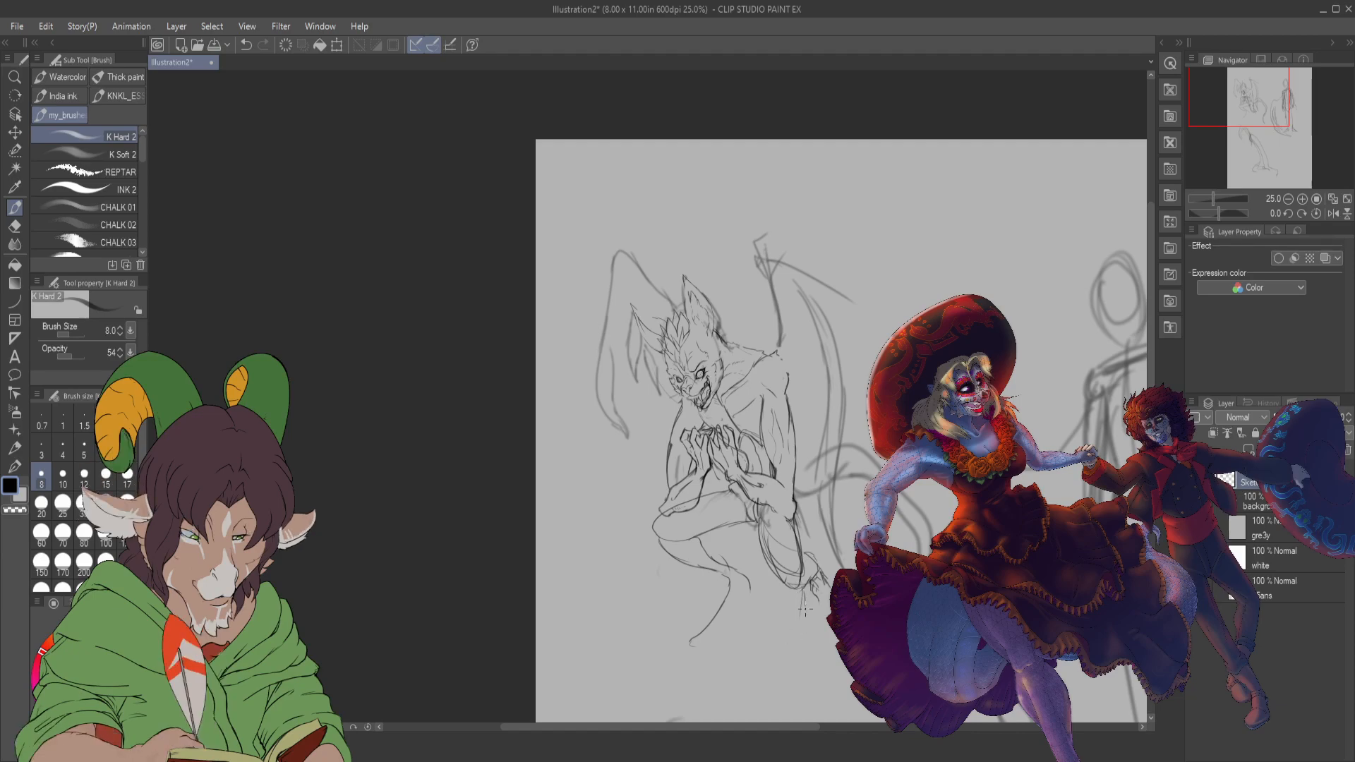
mouse_move(805, 609)
left_mouse_down()
mouse_move(797, 652)
mouse_move(826, 667)
left_mouse_up()
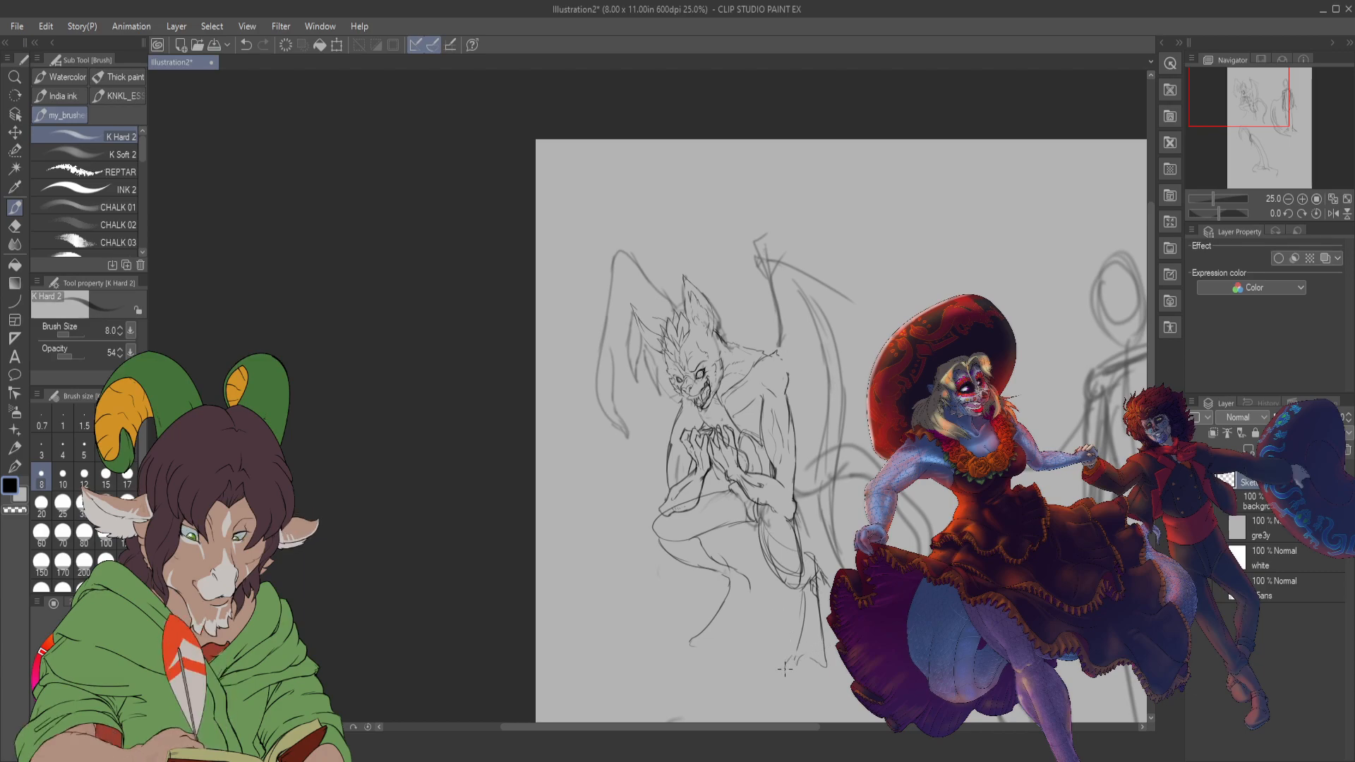
left_click_drag(785, 669, 807, 662)
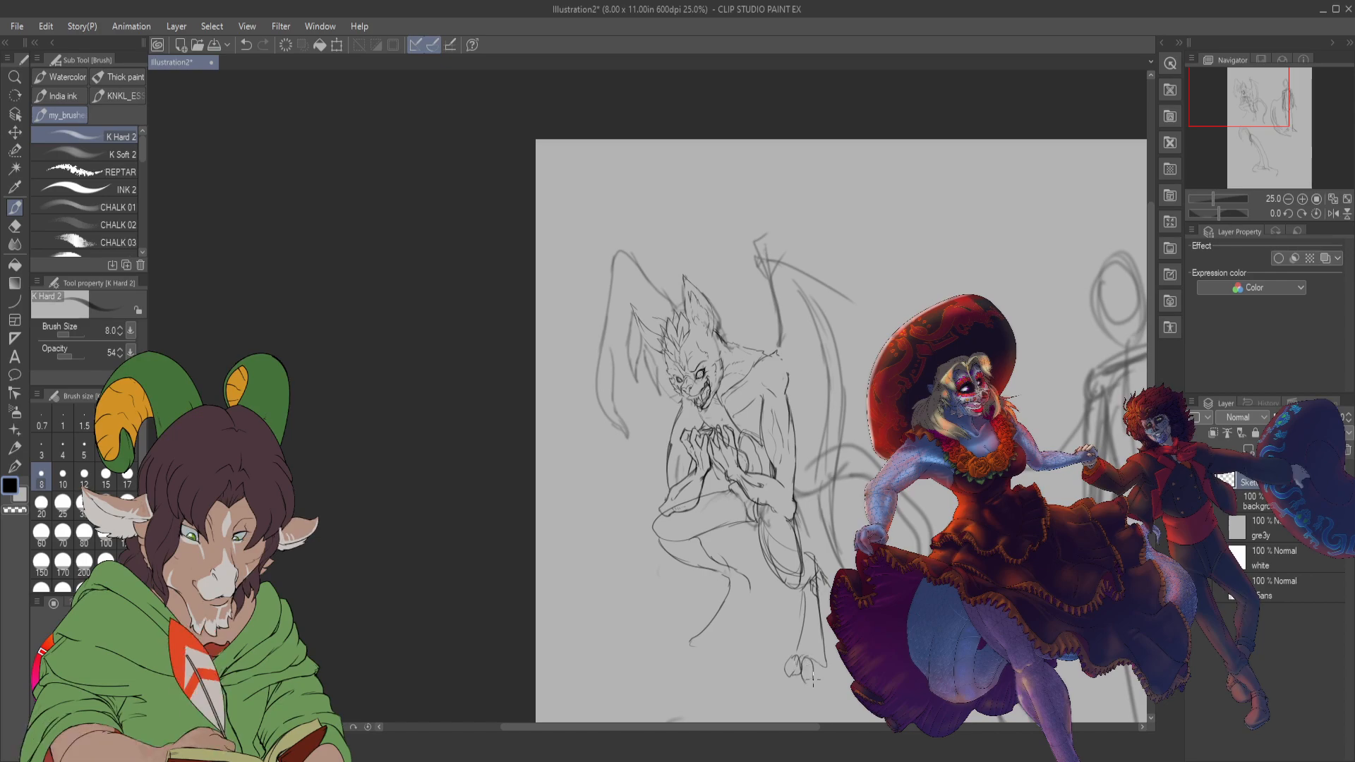
left_click_drag(813, 679, 827, 671)
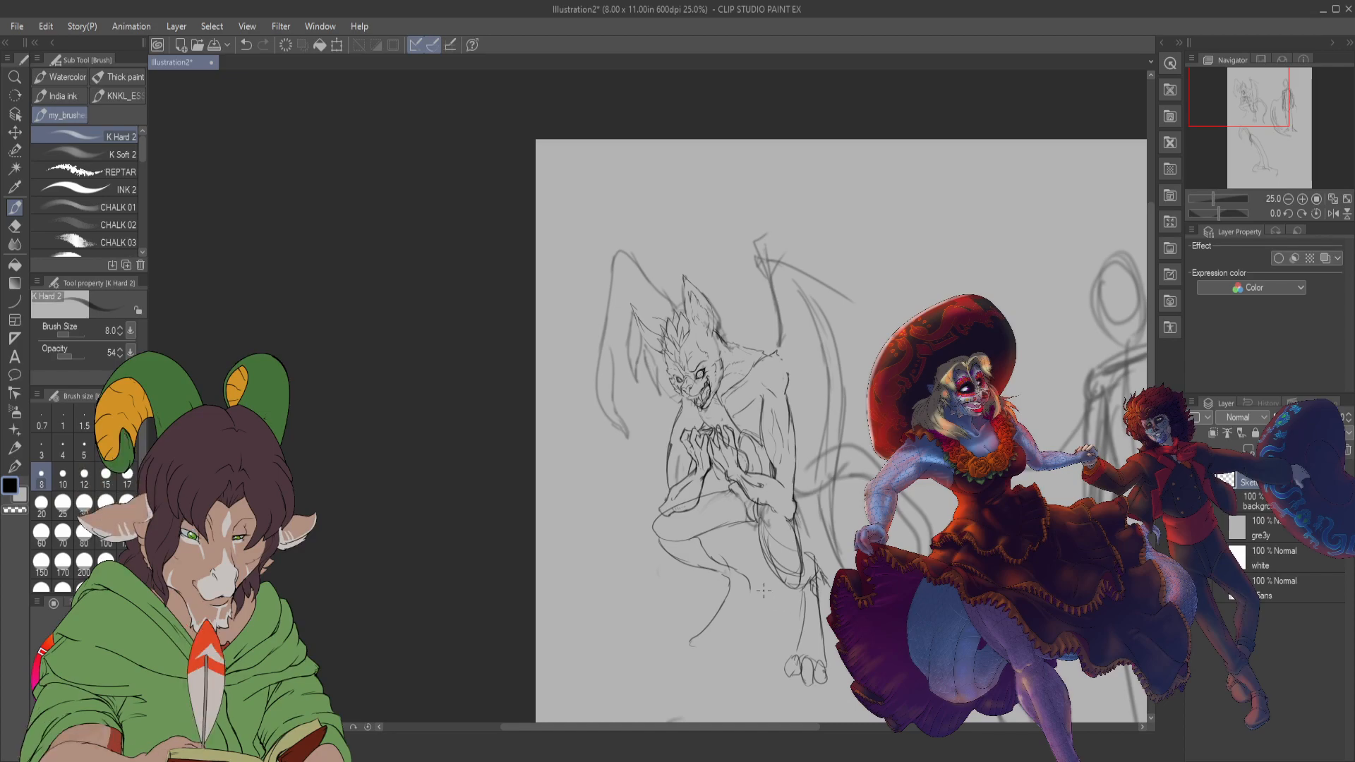
- Draw the clawed tip and upper feathers over the rough wing on the drawing's left side
scroll(705, 163, "up", 2)
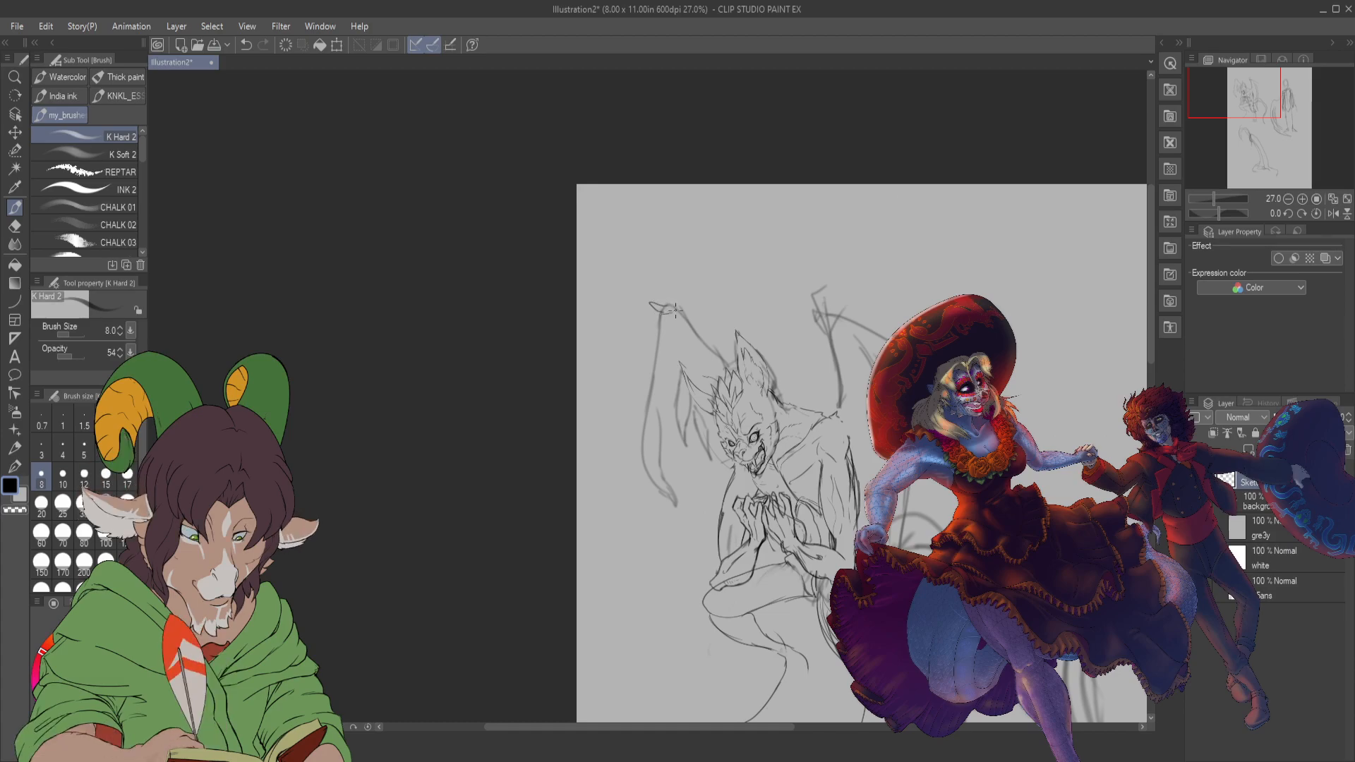
mouse_move(674, 309)
left_mouse_down()
mouse_move(653, 324)
mouse_move(677, 323)
mouse_move(654, 387)
left_mouse_up()
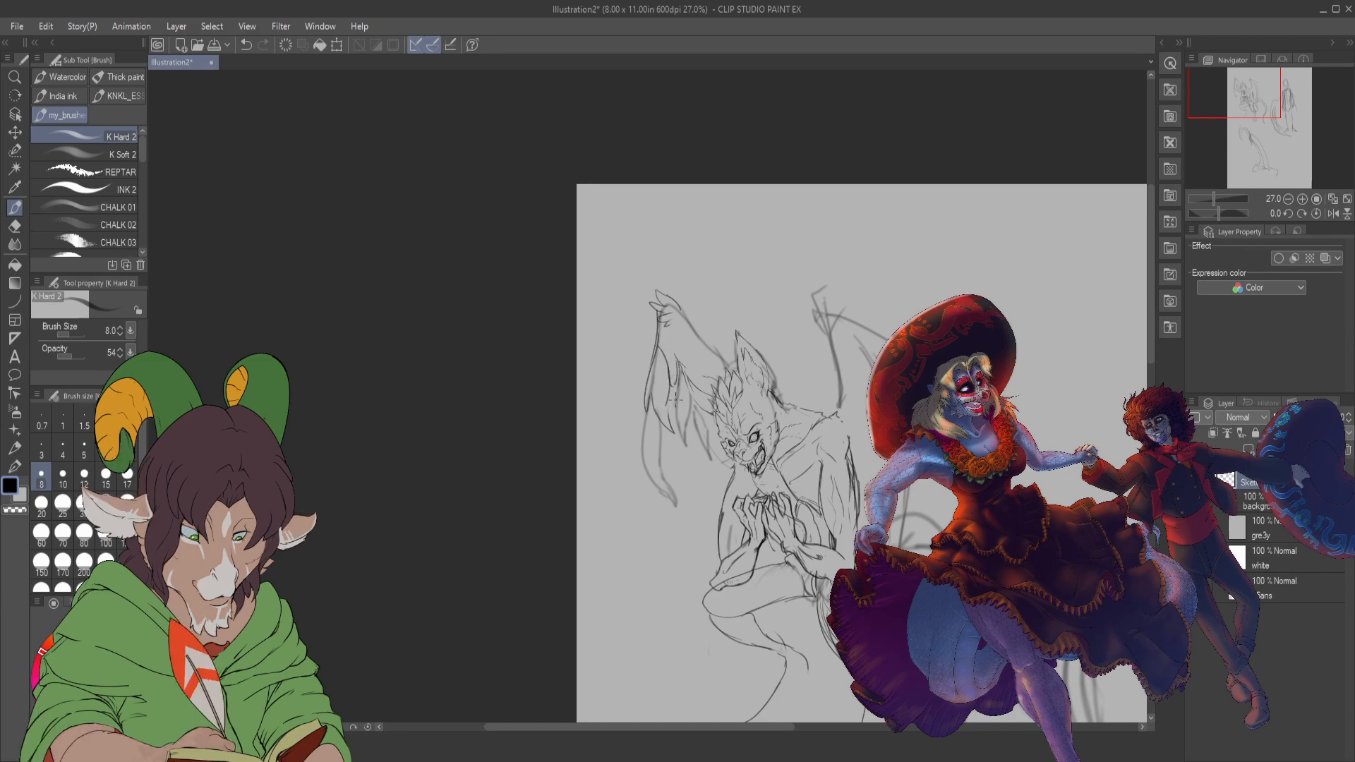
left_click_drag(676, 493, 662, 443)
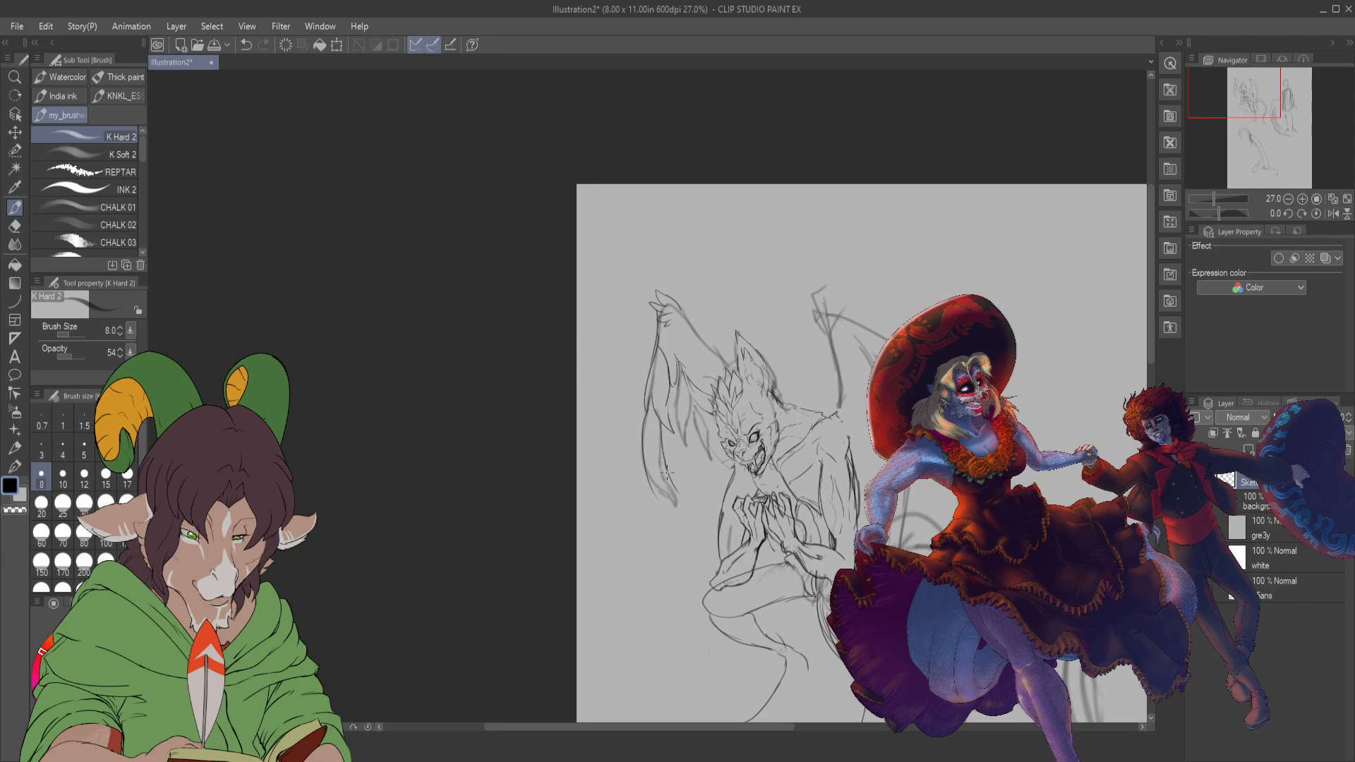
- Add long overlapping lower feathers to the same wing and small loose feathers falling beneath it
left_click_drag(706, 514, 679, 449)
left_click_drag(712, 513, 686, 472)
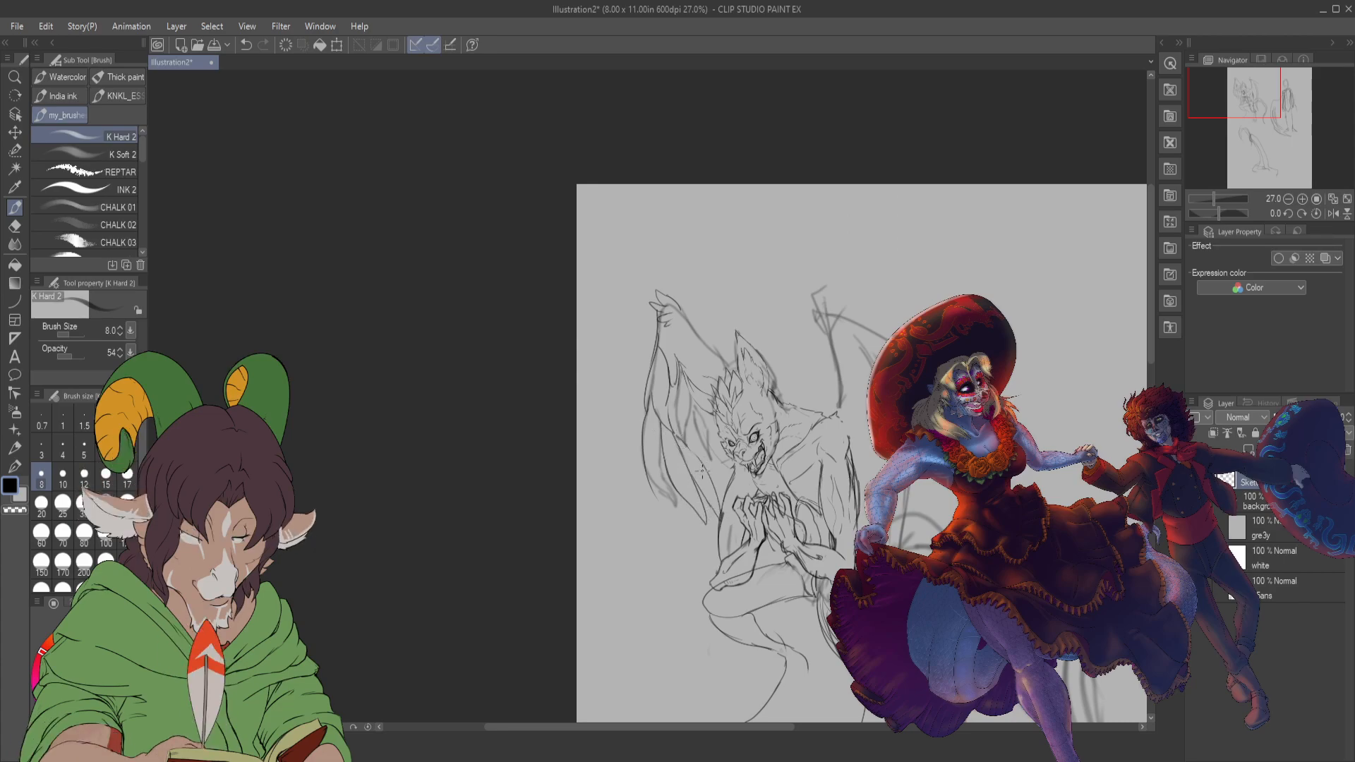
left_click_drag(686, 555, 665, 484)
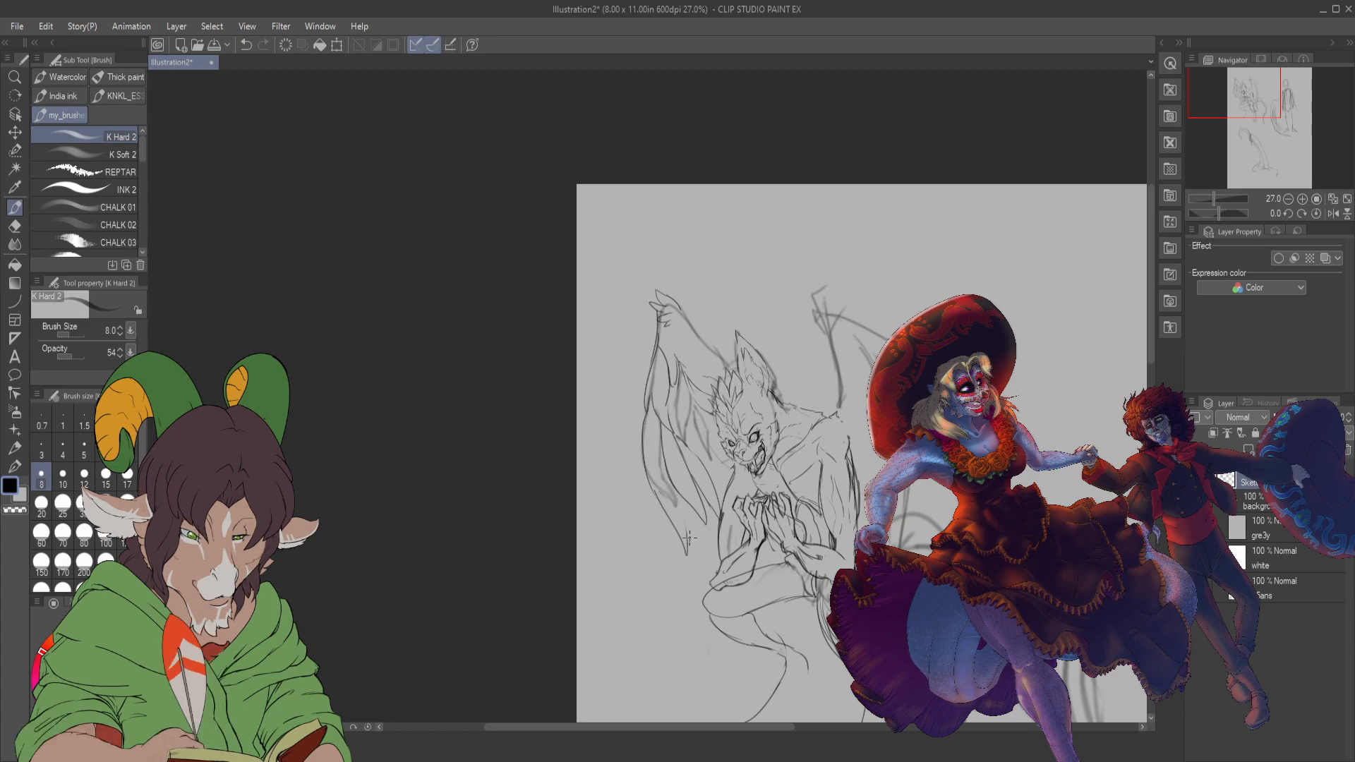
left_click_drag(658, 558, 650, 492)
mouse_move(664, 608)
left_mouse_down()
mouse_move(689, 635)
mouse_move(667, 605)
mouse_move(686, 631)
mouse_move(686, 597)
left_mouse_up()
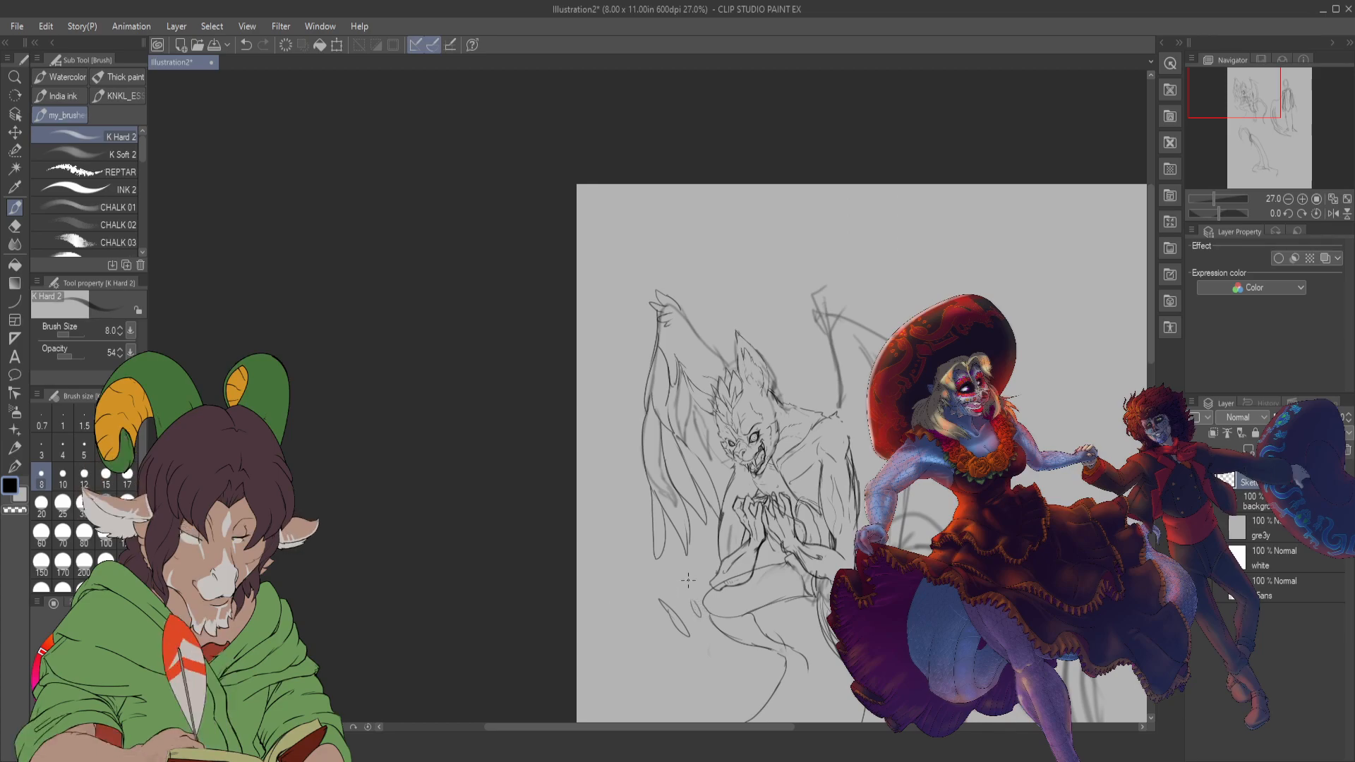
- Examine the crouching winged creature as a whole and up close, alongside the other rough figure on the page
scroll(688, 581, "up", 1)
scroll(706, 600, "down", 2)
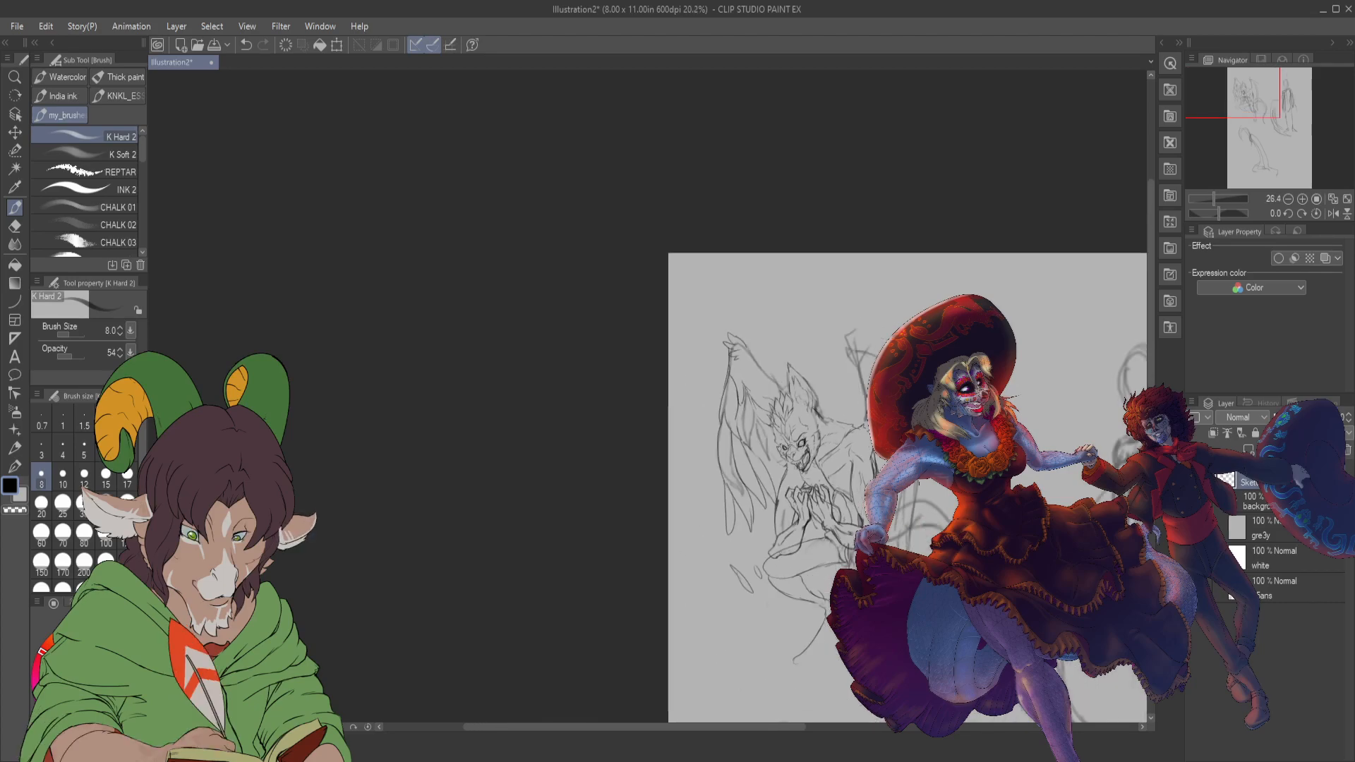
scroll(767, 652, "up", 1)
scroll(806, 635, "up", 2)
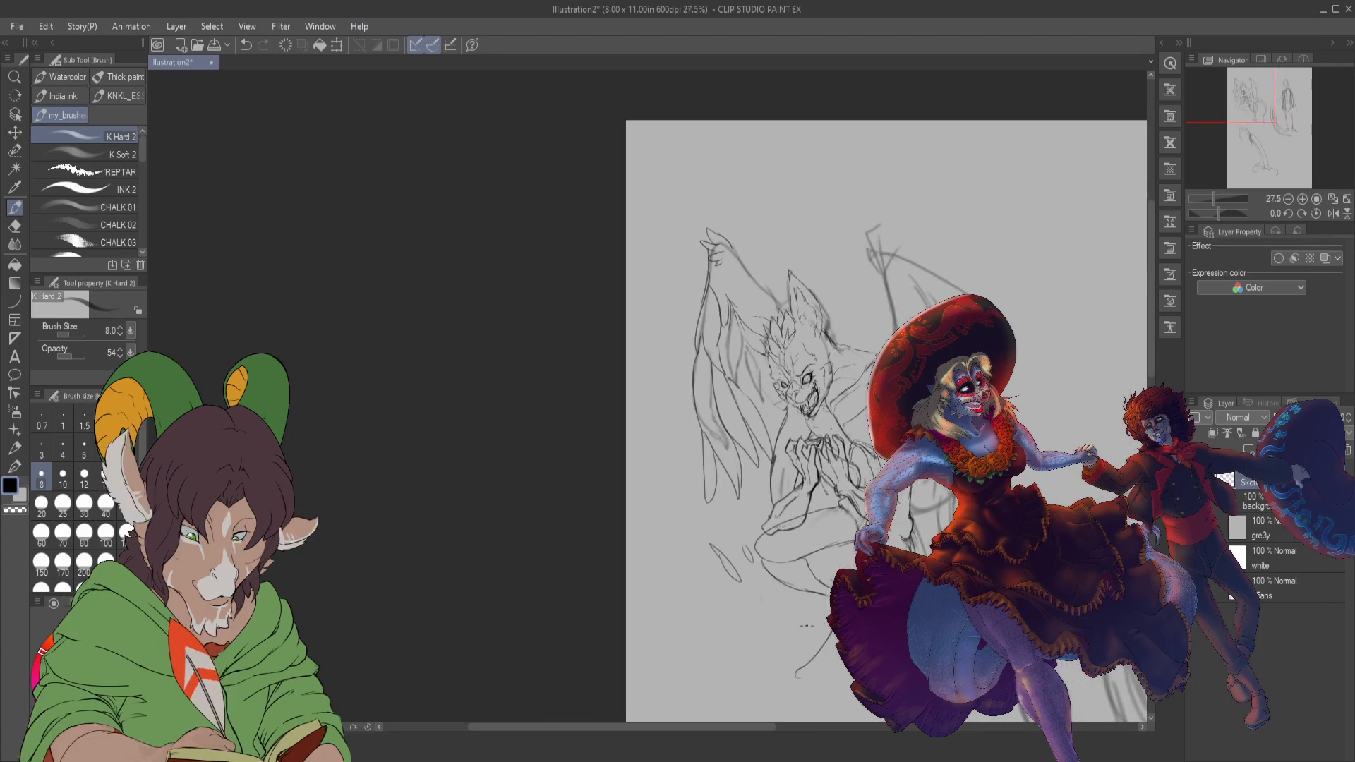
scroll(806, 635, "up", 1)
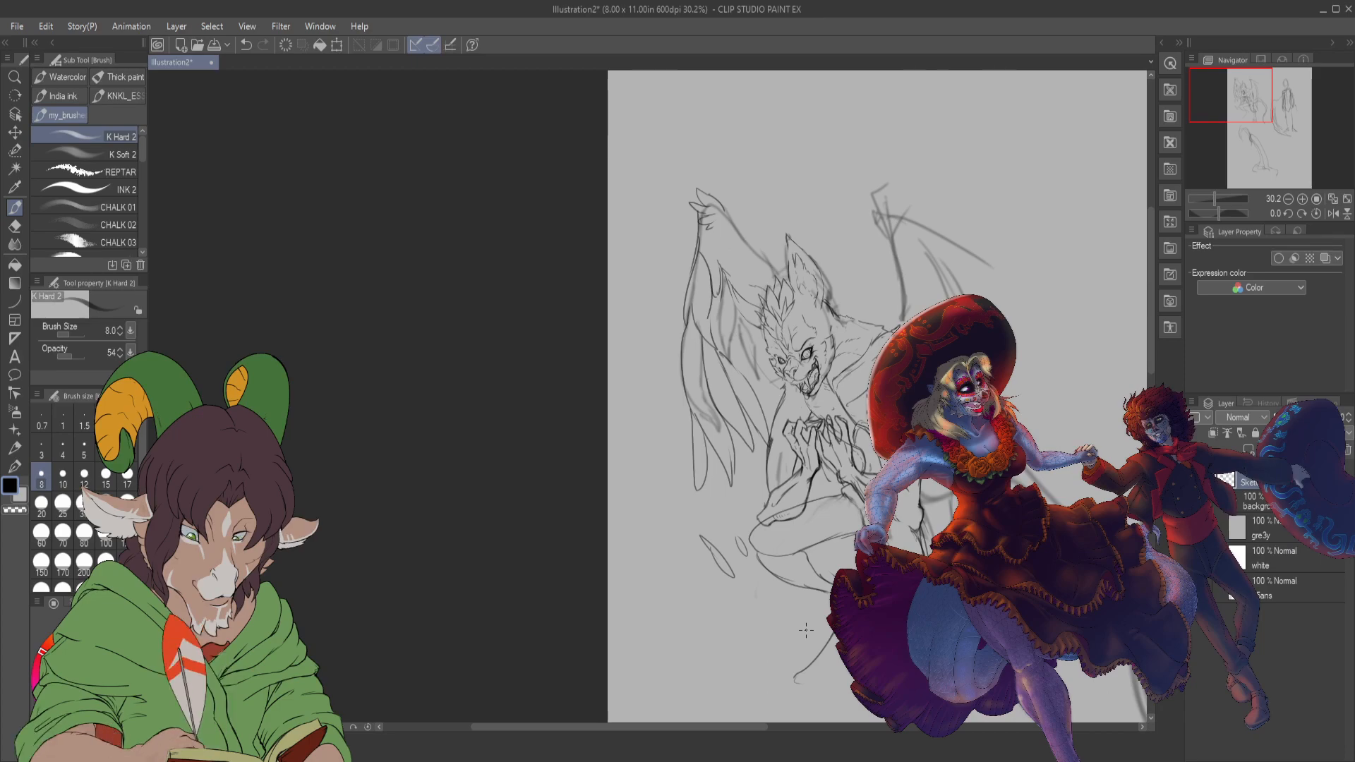
scroll(806, 630, "down", 3)
left_click_drag(1279, 108, 1307, 128)
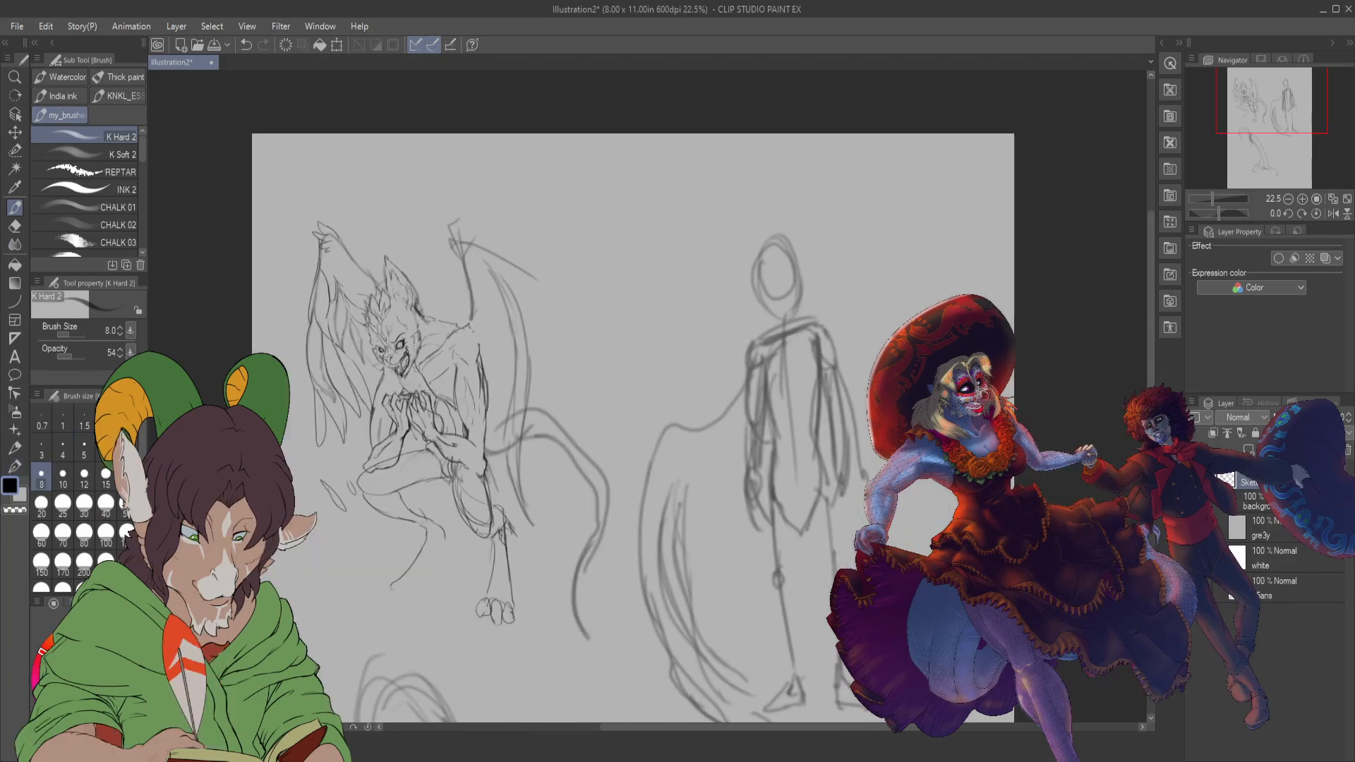
scroll(371, 374, "up", 2)
scroll(371, 374, "up", 3)
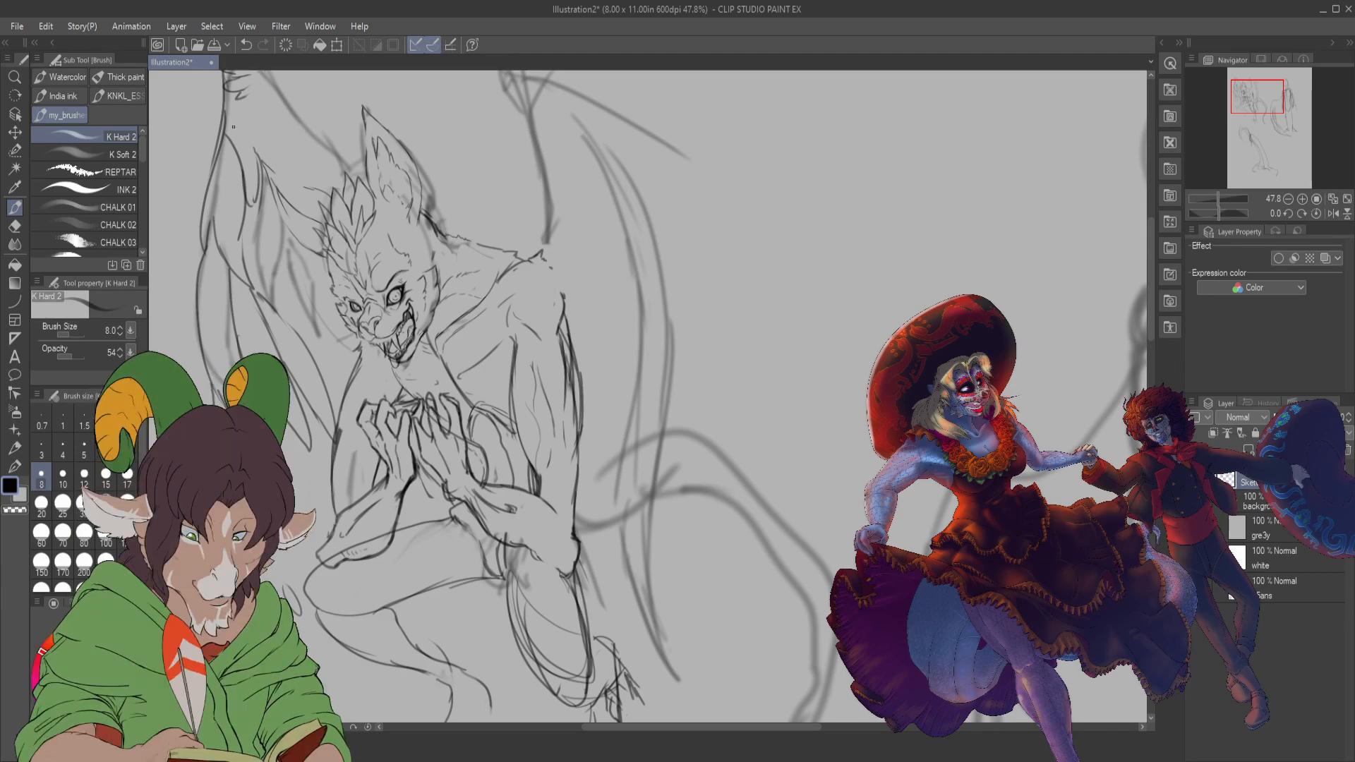
- Erase the rough wing and adjoining rough tail lines on the drawing's right side with the Hard eraser at size 250
scroll(458, 196, "down", 2)
scroll(346, 133, "up", 2)
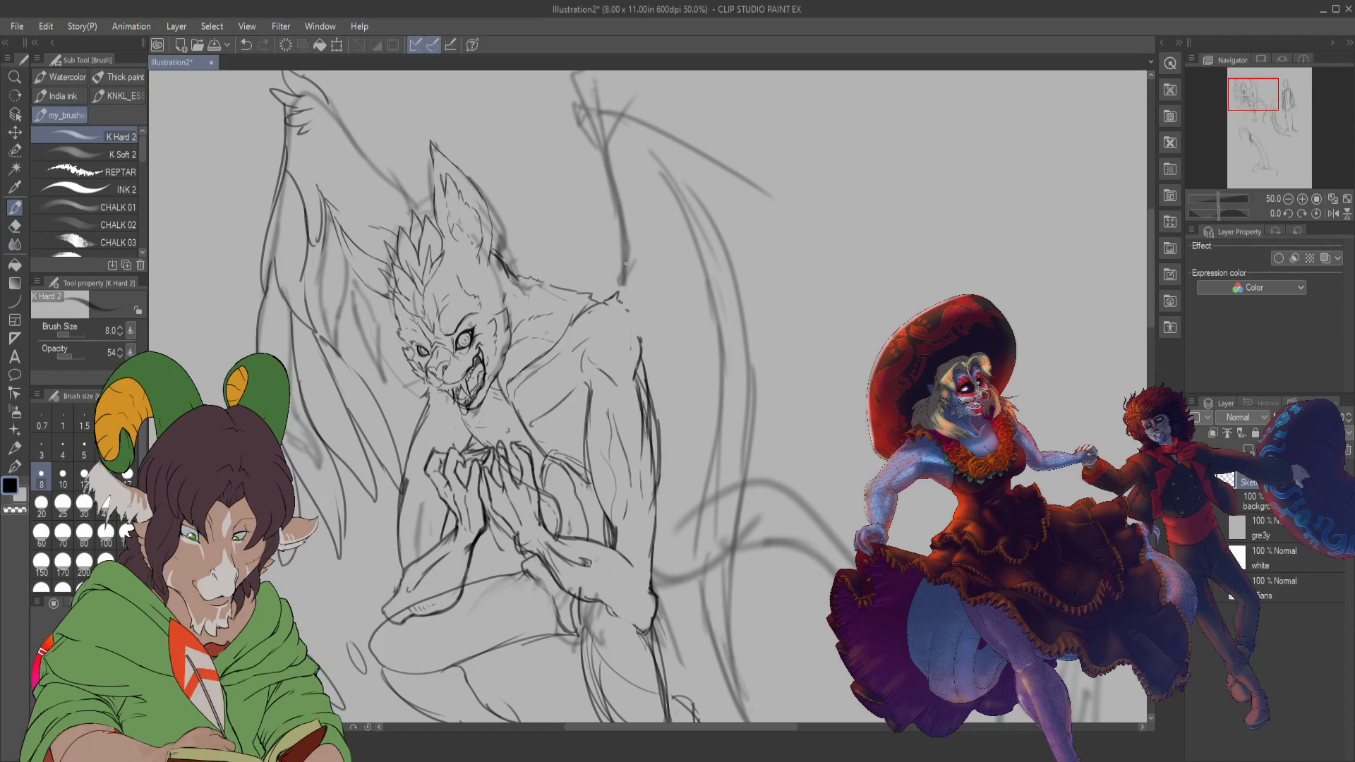
key("e")
mouse_move(625, 276)
left_mouse_down()
mouse_move(583, 112)
mouse_move(715, 275)
mouse_move(710, 254)
mouse_move(769, 449)
mouse_move(744, 332)
mouse_move(720, 584)
mouse_move(721, 514)
mouse_move(734, 606)
mouse_move(716, 630)
mouse_move(765, 242)
left_mouse_up()
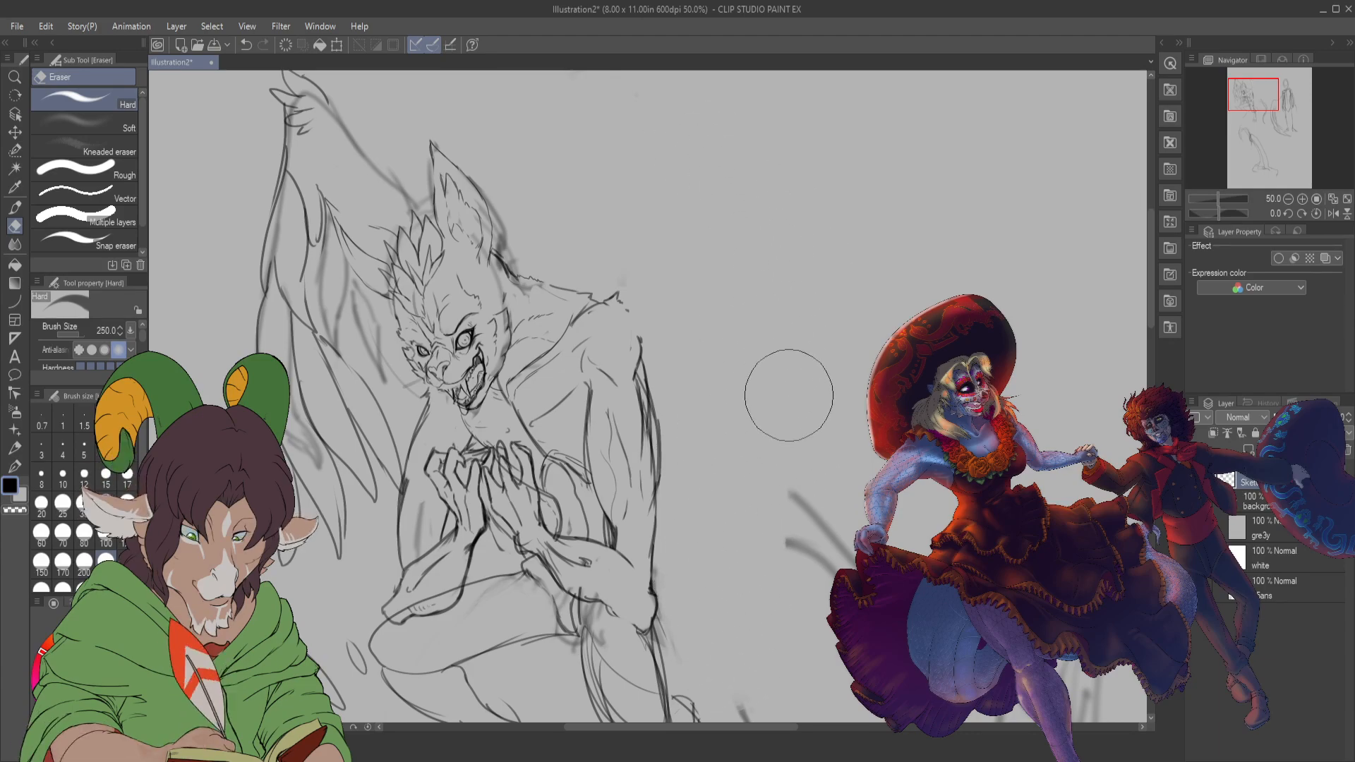
- Draw a bat-like wing from the shoulder with the K Hard 2 brush, giving it a hooked claw tip and long curved contours
key("b")
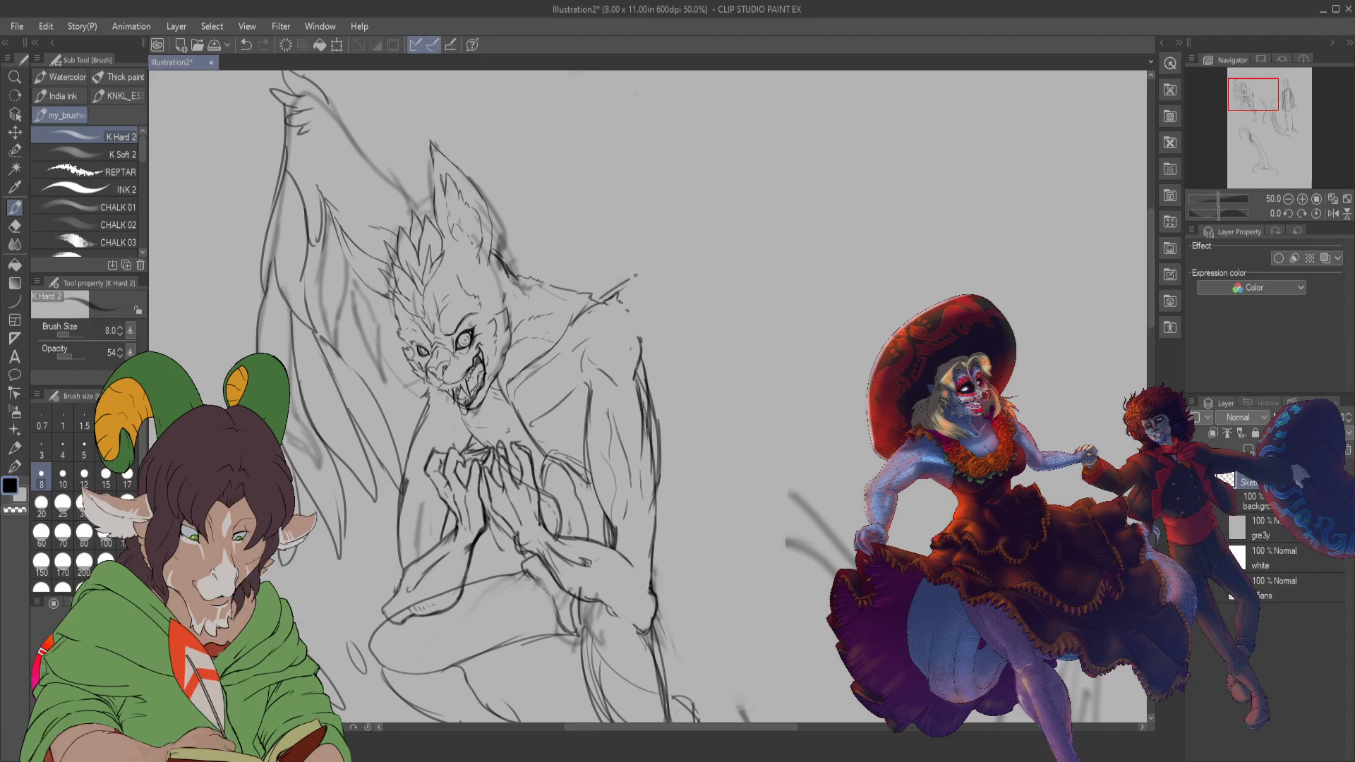
left_click_drag(636, 277, 609, 179)
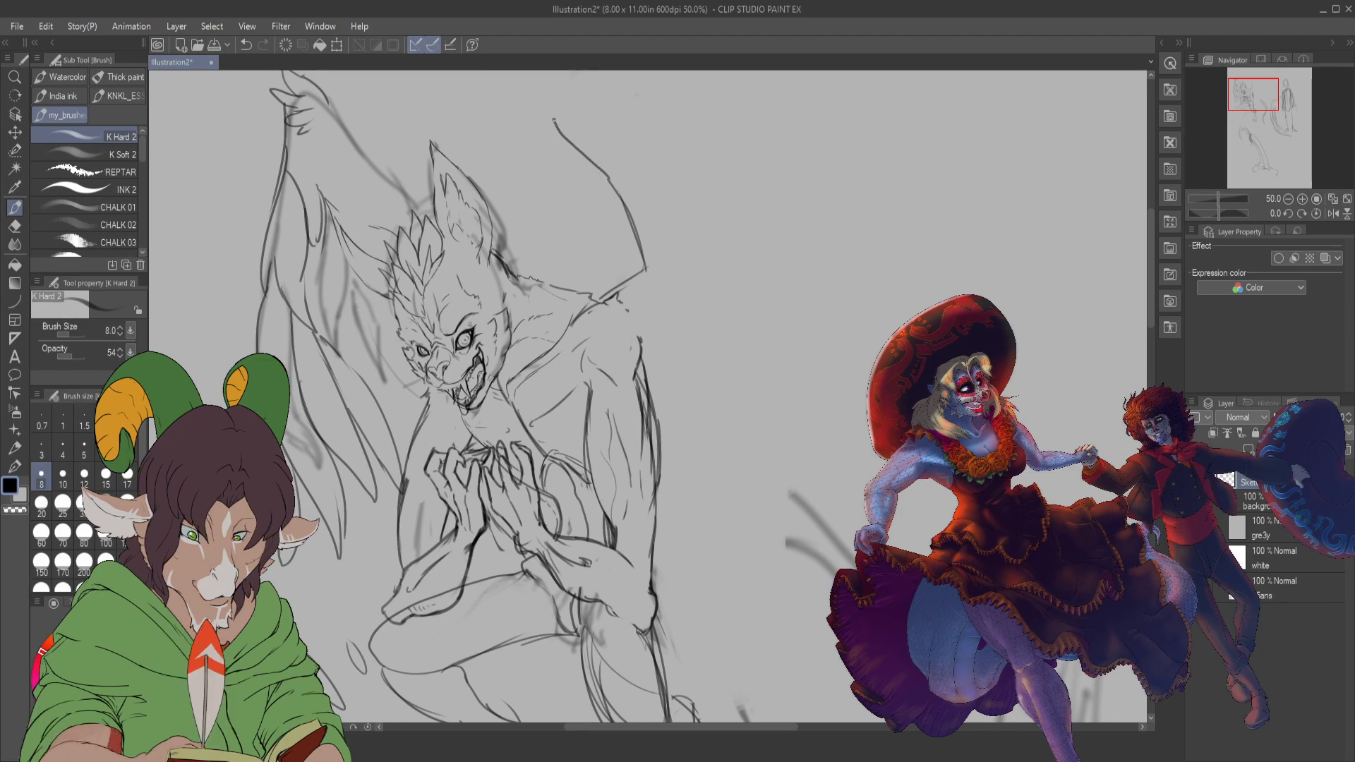
mouse_move(555, 124)
left_mouse_down()
mouse_move(539, 116)
mouse_move(524, 141)
mouse_move(542, 87)
mouse_move(570, 97)
mouse_move(565, 121)
mouse_move(523, 150)
mouse_move(570, 110)
mouse_move(731, 252)
left_mouse_up()
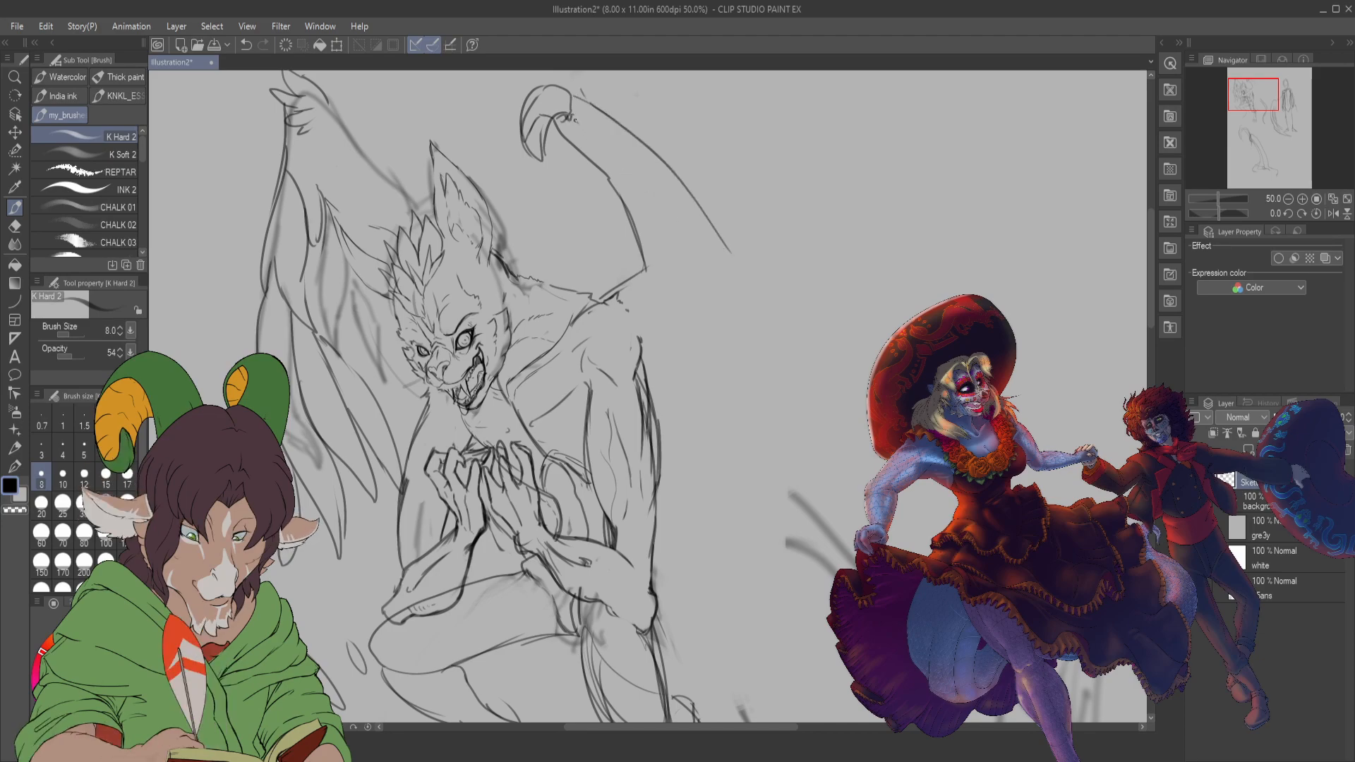
left_click_drag(595, 142, 633, 186)
mouse_move(660, 233)
left_mouse_down()
mouse_move(708, 368)
mouse_move(786, 506)
mouse_move(770, 471)
left_mouse_up()
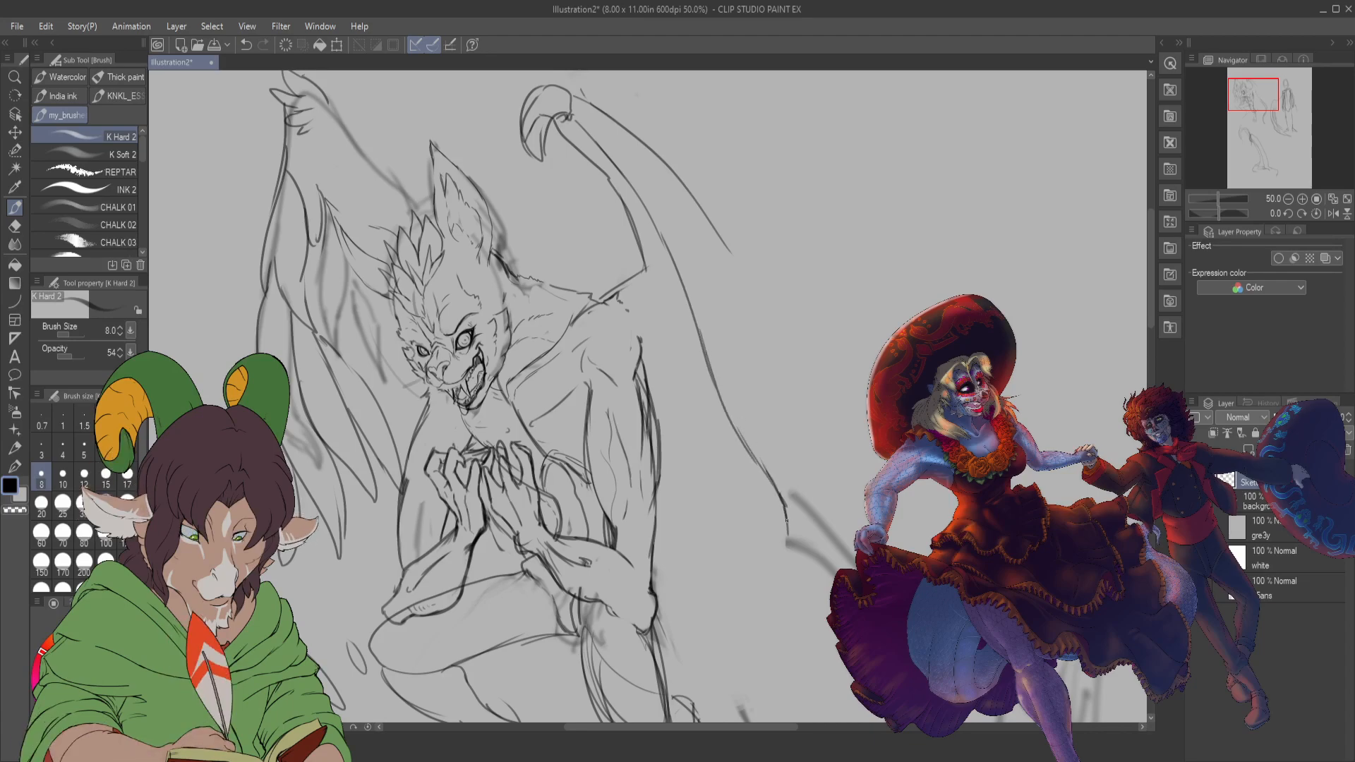
- Add the bat-like wing's inner fold and small torn holes, and extend its outer edge downward
left_click_drag(787, 517, 790, 554)
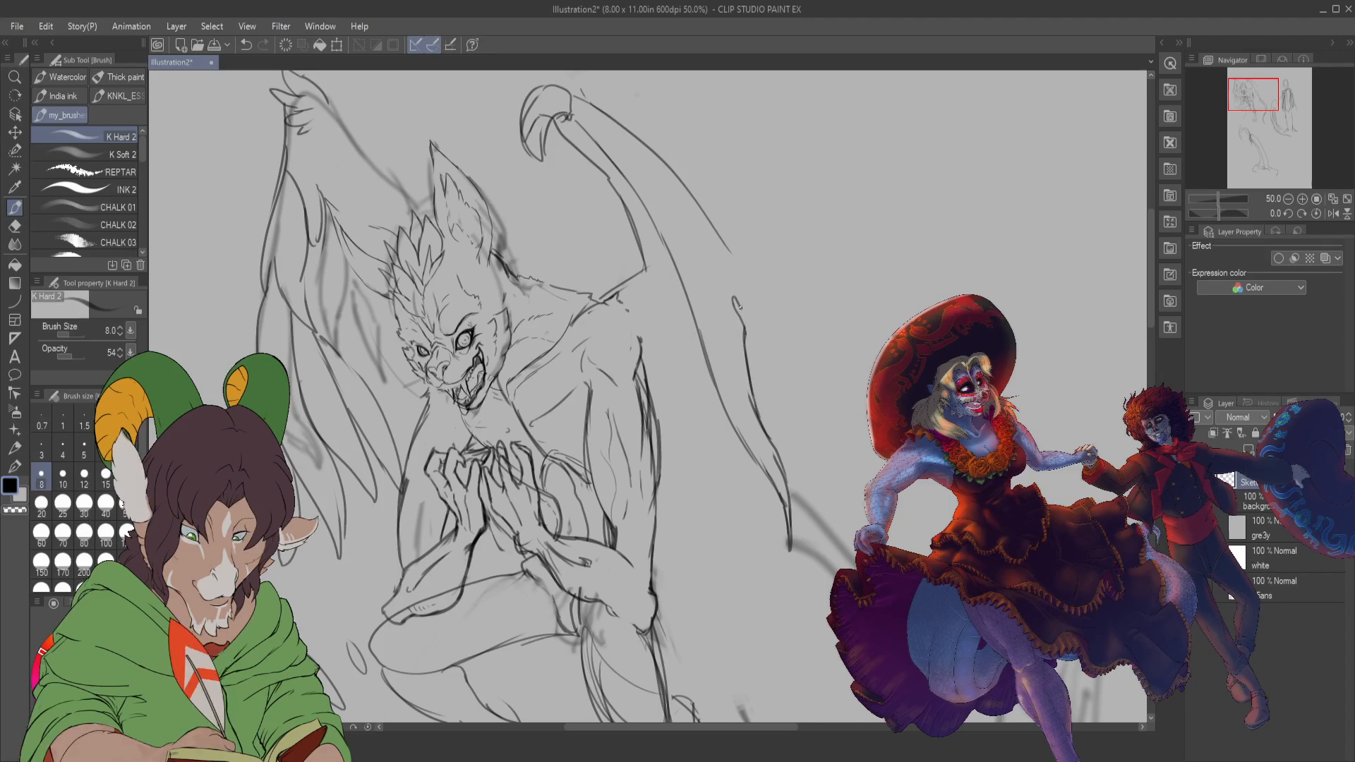
left_click_drag(740, 305, 758, 324)
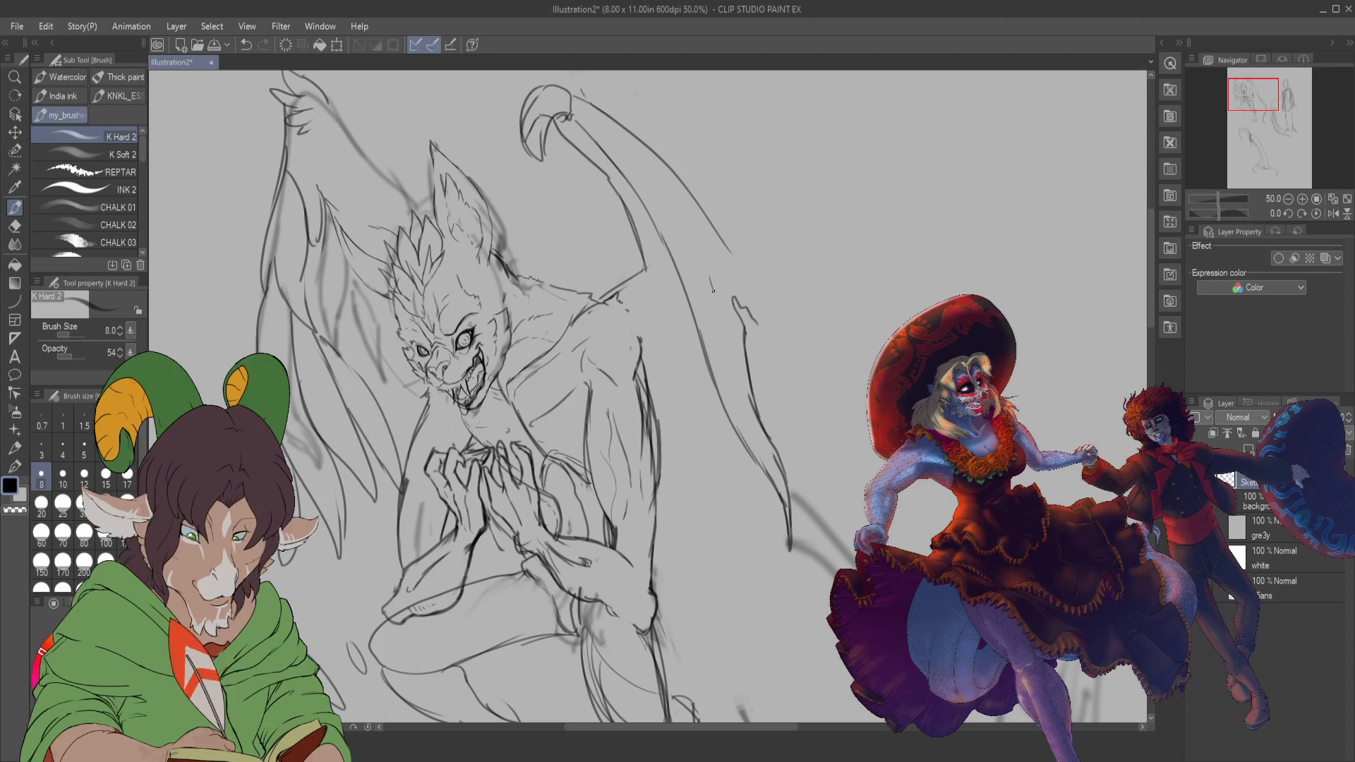
left_click_drag(708, 281, 698, 240)
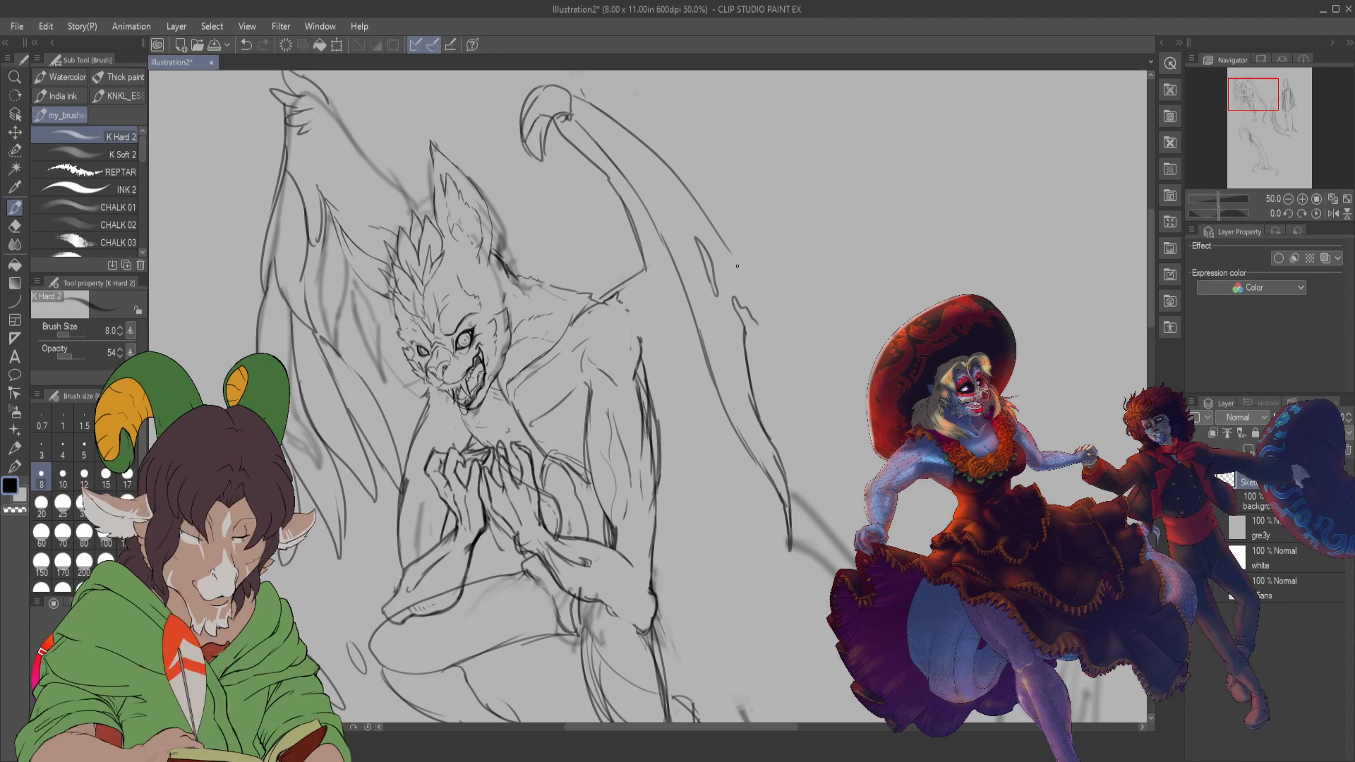
left_click_drag(752, 282, 819, 491)
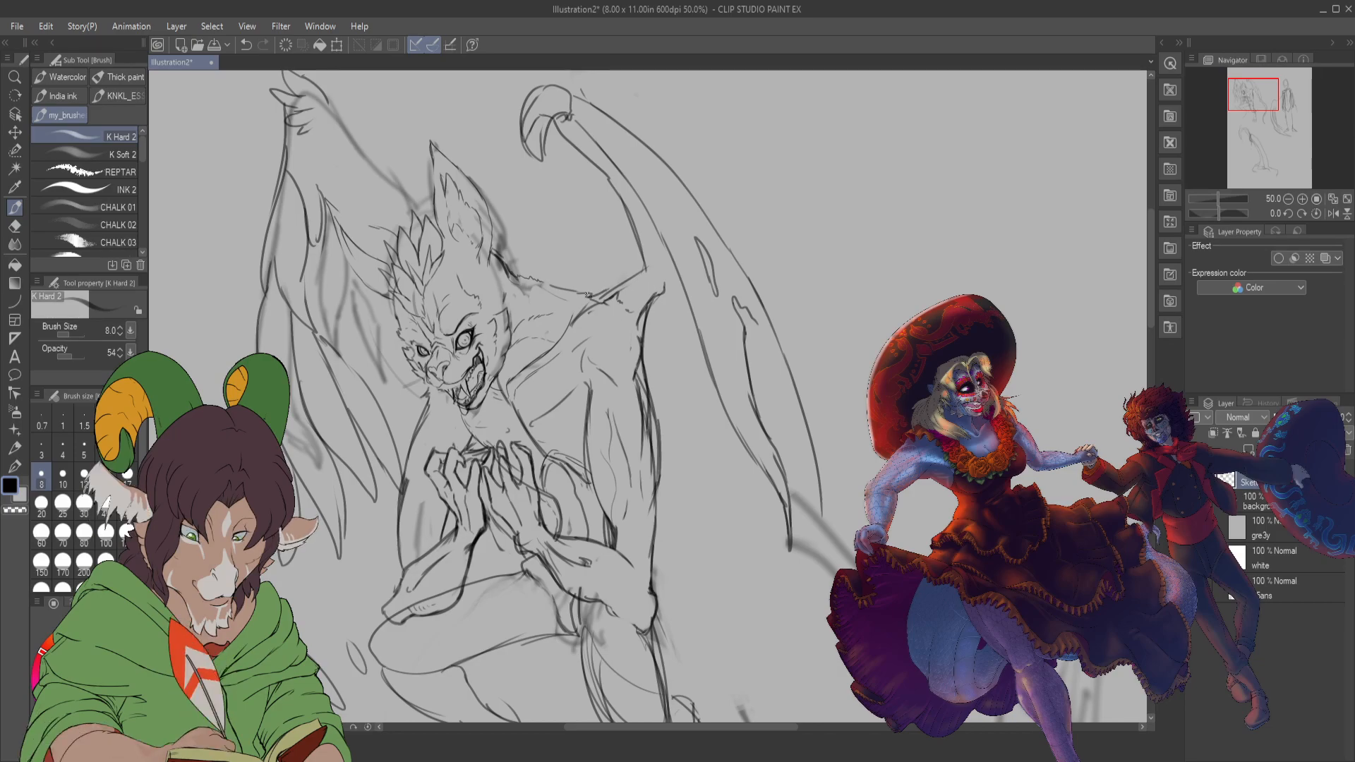
- Reinforce the feathered wing's upper edge and the shoulder line behind the neck, and add a torn hole near the bat-like wing's top
left_click_drag(334, 105, 387, 163)
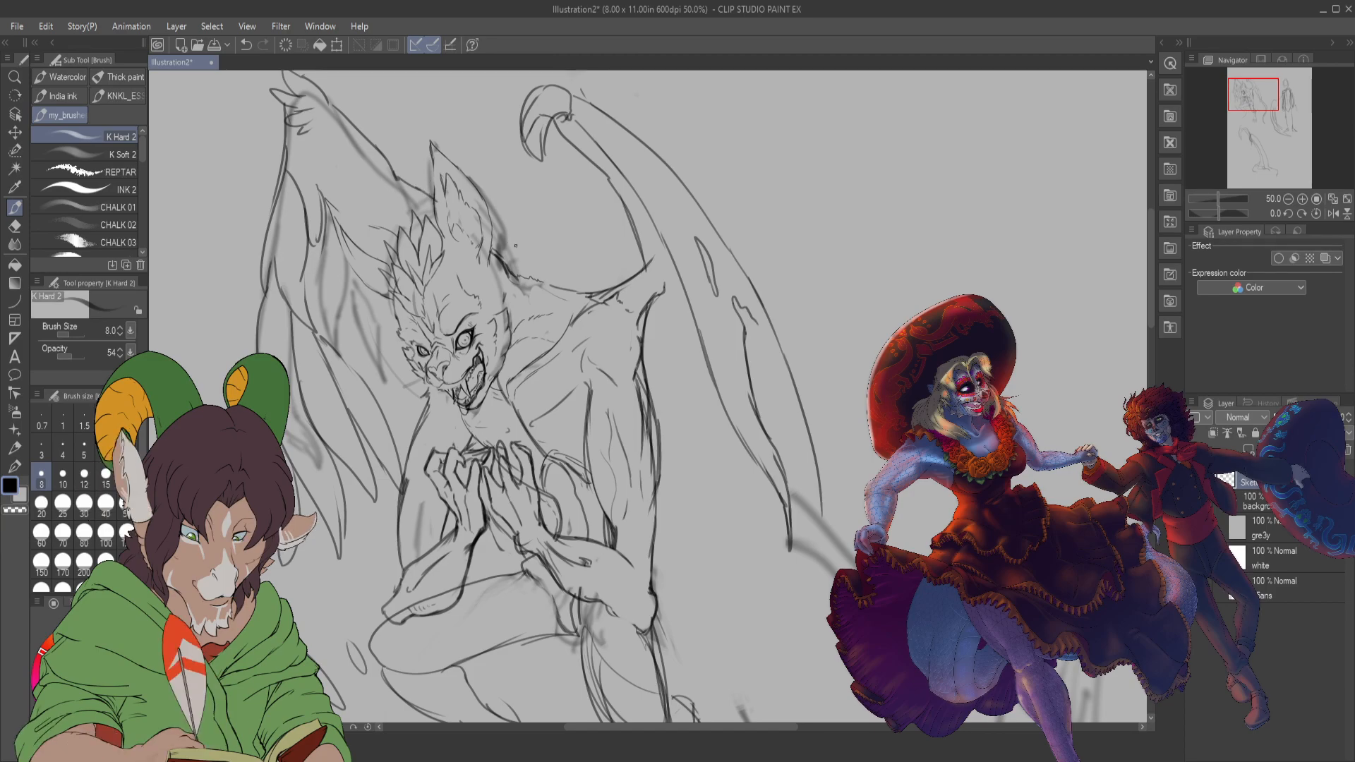
mouse_move(542, 284)
left_mouse_down()
mouse_move(521, 257)
mouse_move(579, 296)
left_mouse_up()
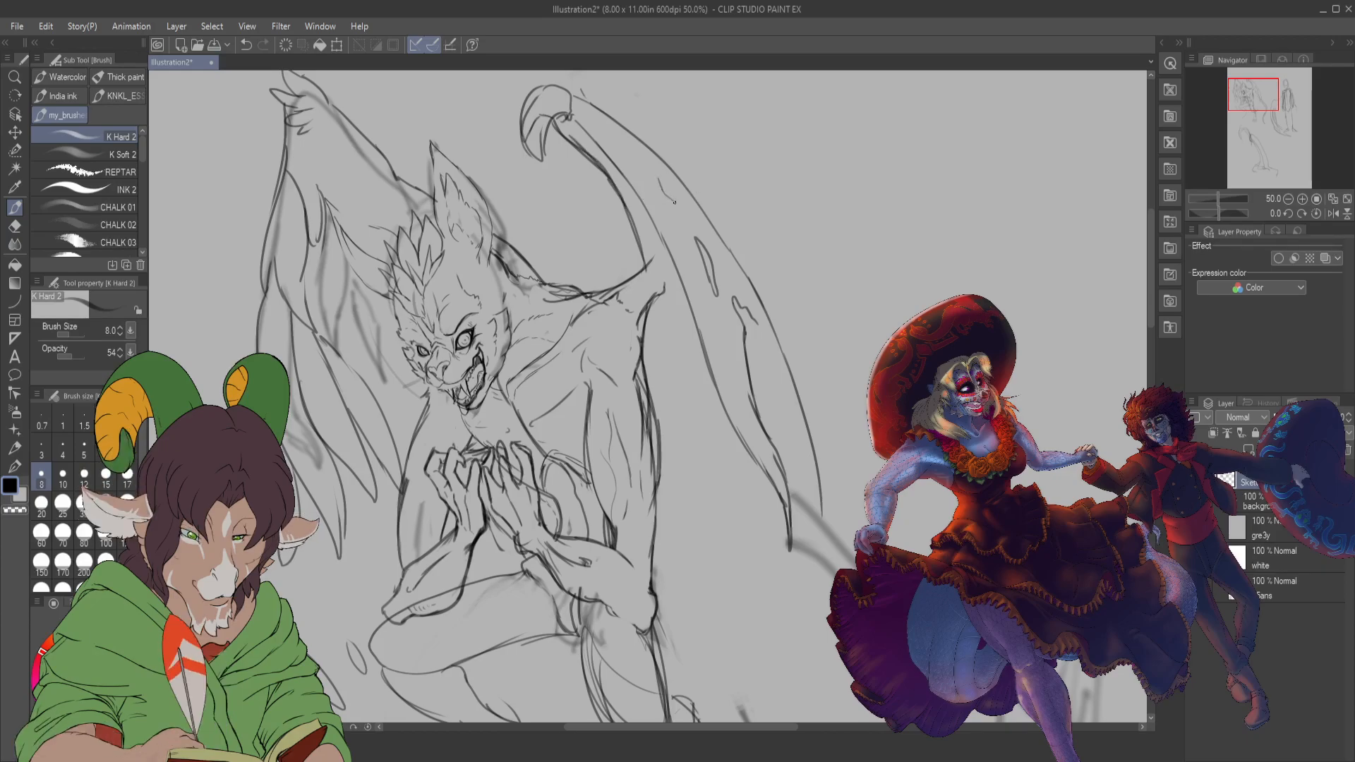
left_click_drag(663, 182, 690, 210)
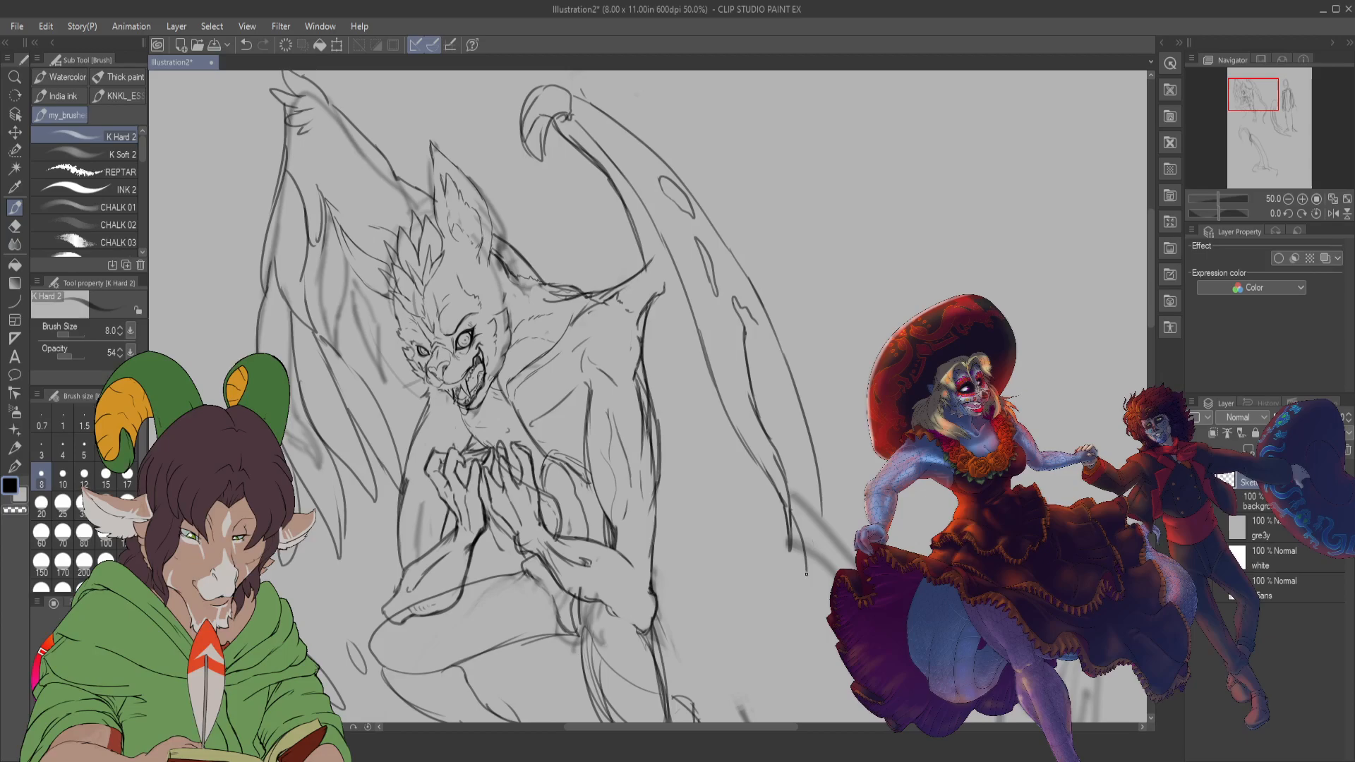
- Complete the bat-like wing's lower membrane with a long pointed tip and ragged inner edges beside the arm
left_click_drag(807, 574, 805, 715)
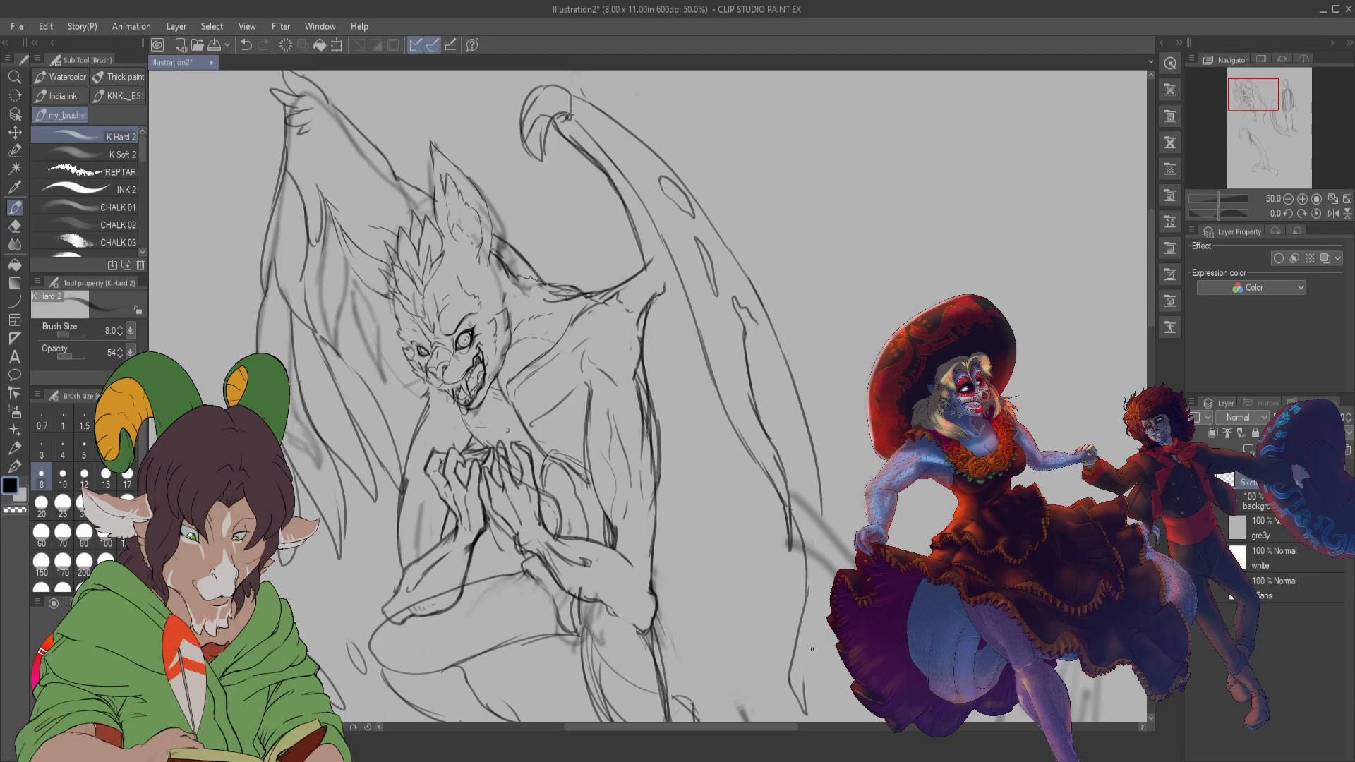
left_click_drag(811, 656, 820, 524)
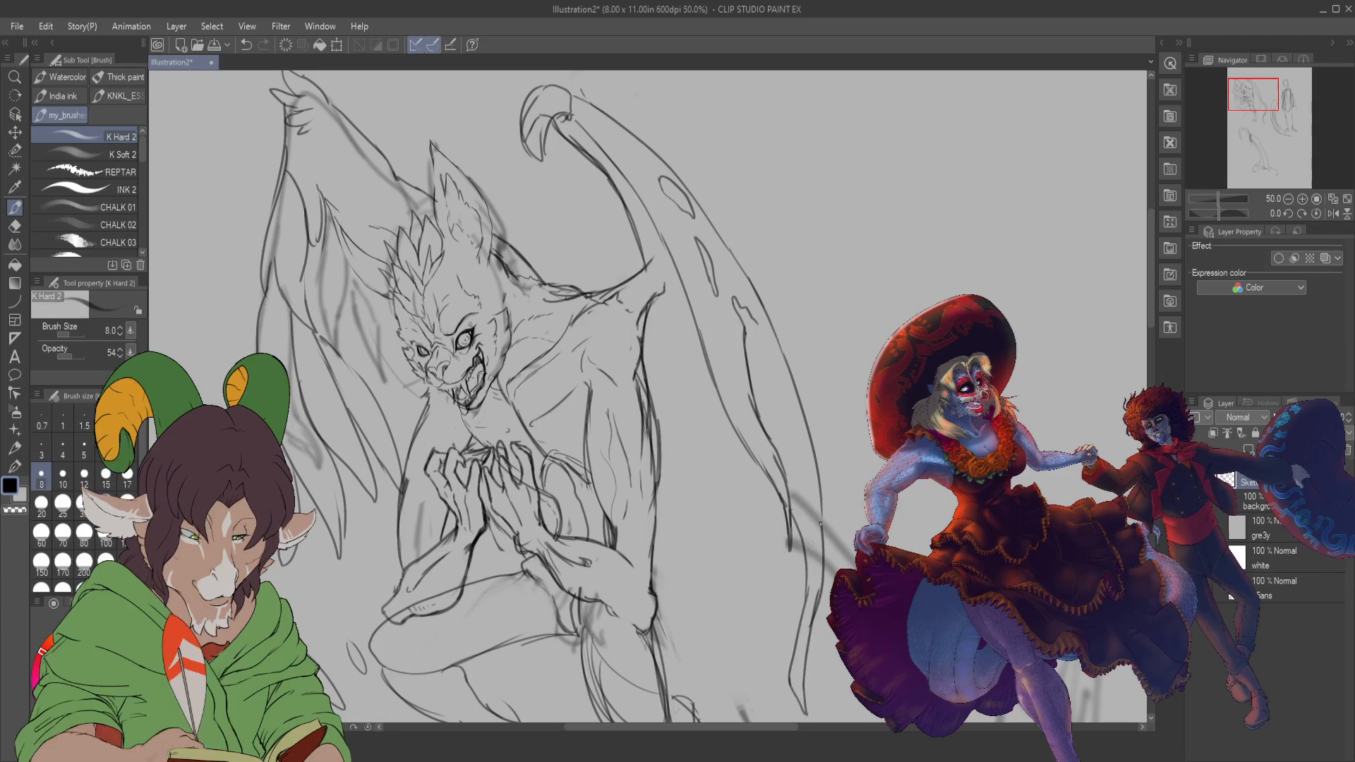
mouse_move(704, 435)
left_mouse_down()
mouse_move(691, 581)
mouse_move(703, 627)
left_mouse_up()
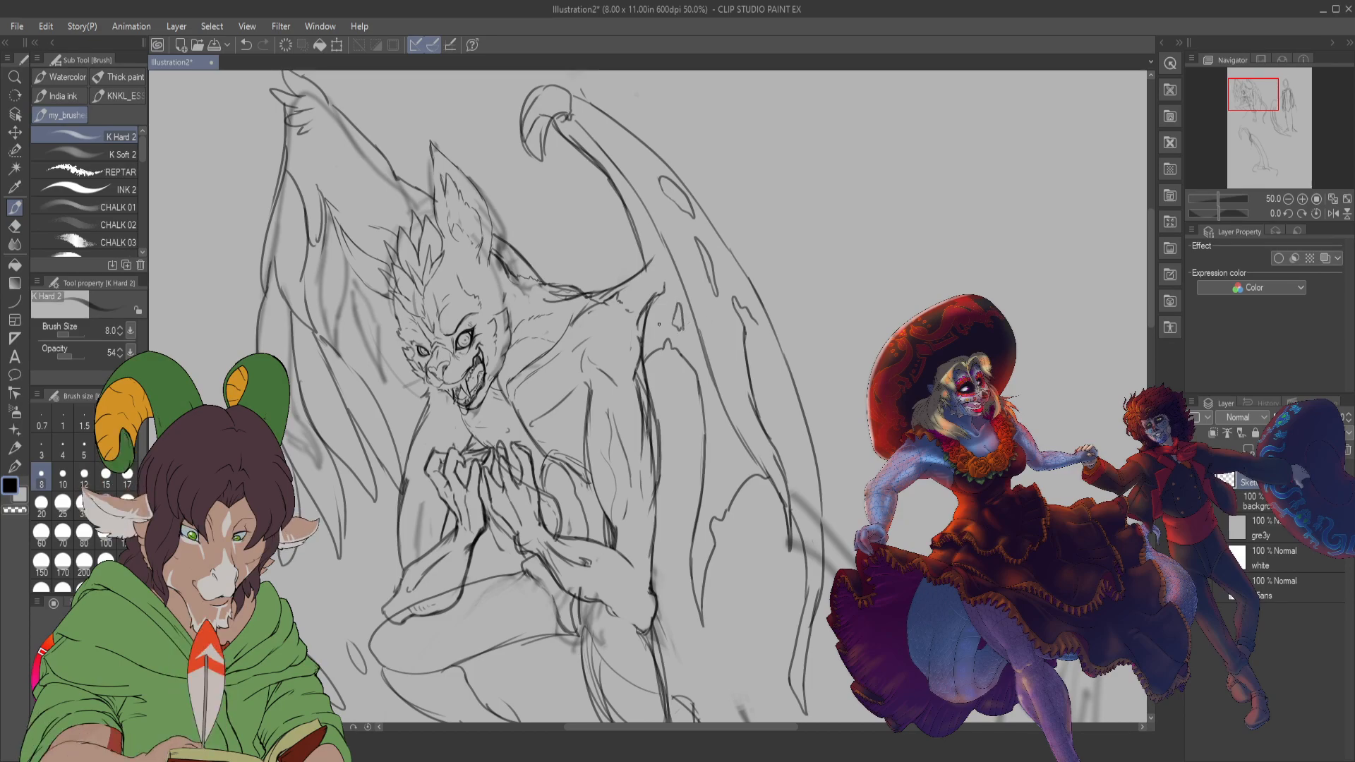
- Reduce the Hard eraser to size 15 and clean up the rough lines across the creature's chest
scroll(659, 324, "down", 2)
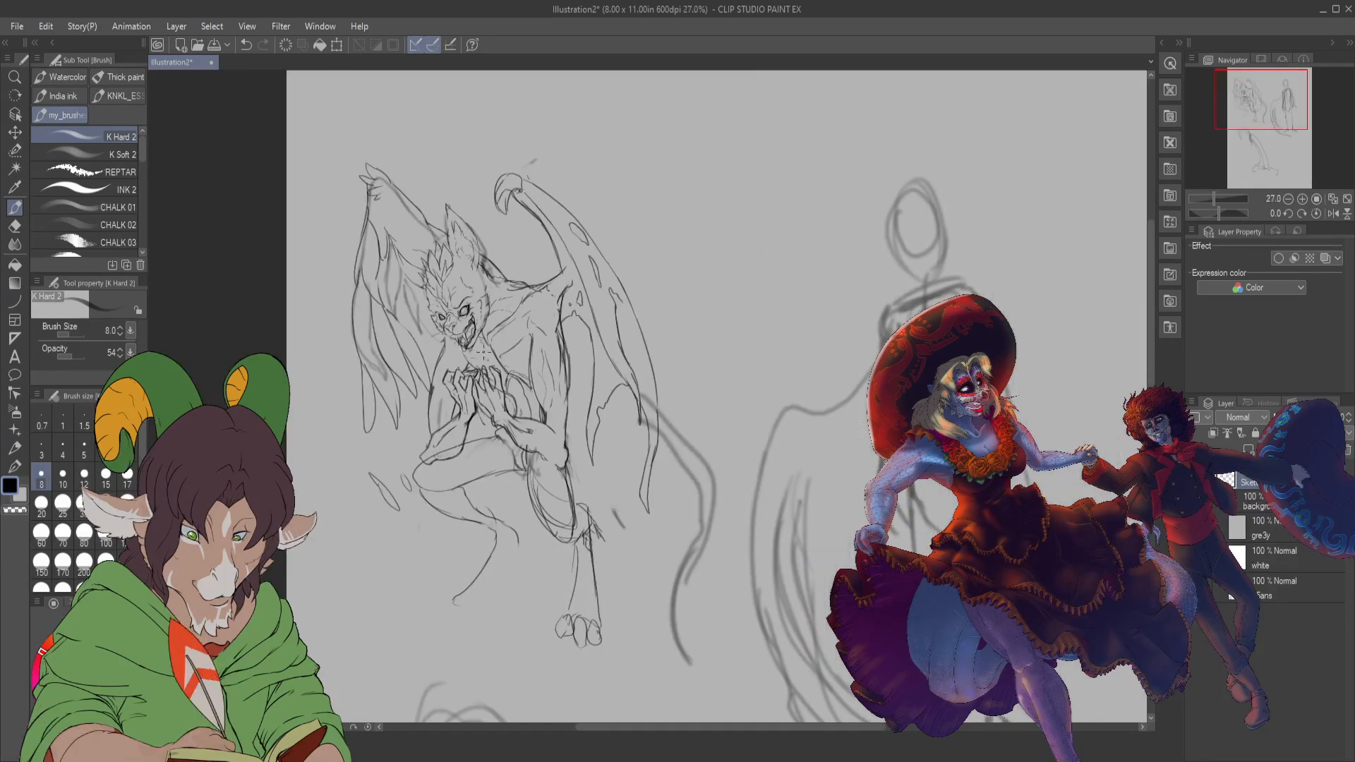
scroll(487, 356, "up", 2)
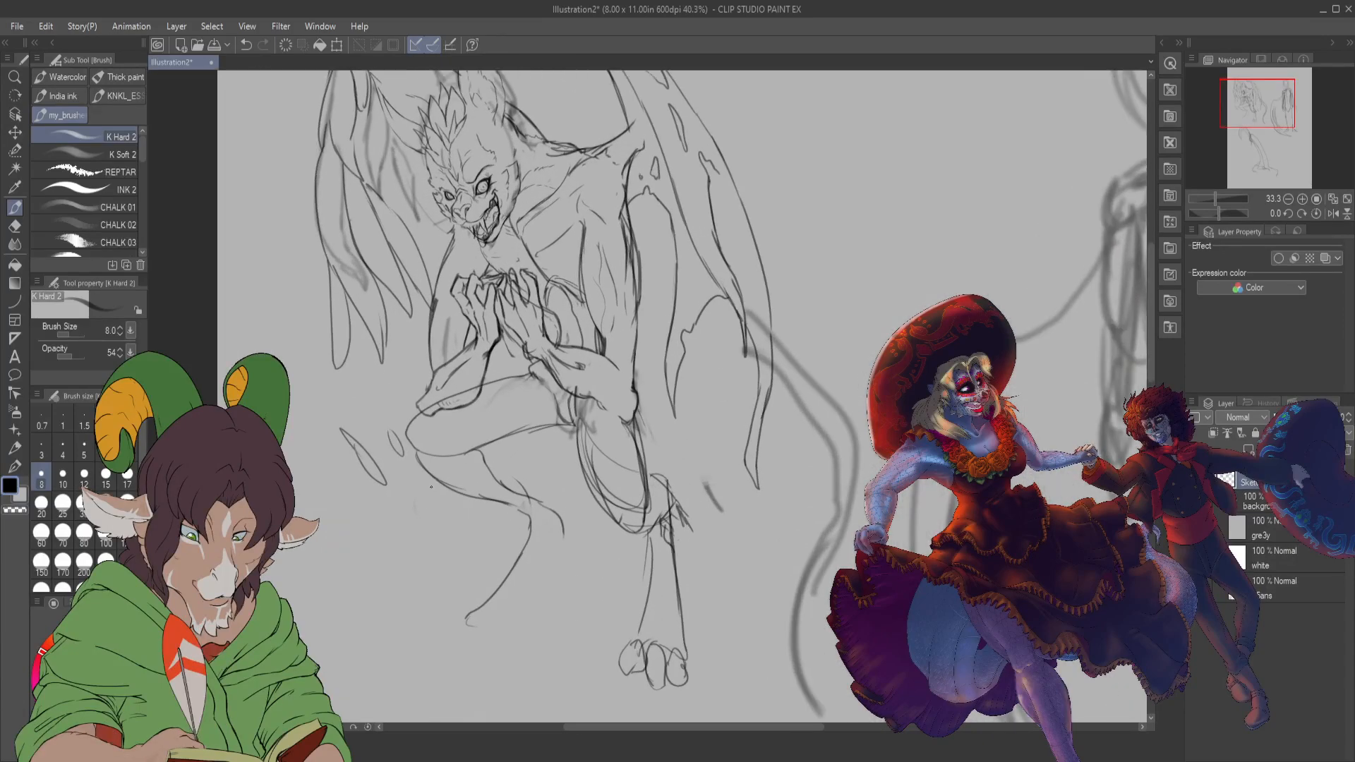
scroll(487, 356, "up", 2)
scroll(556, 263, "up", 2)
key("e")
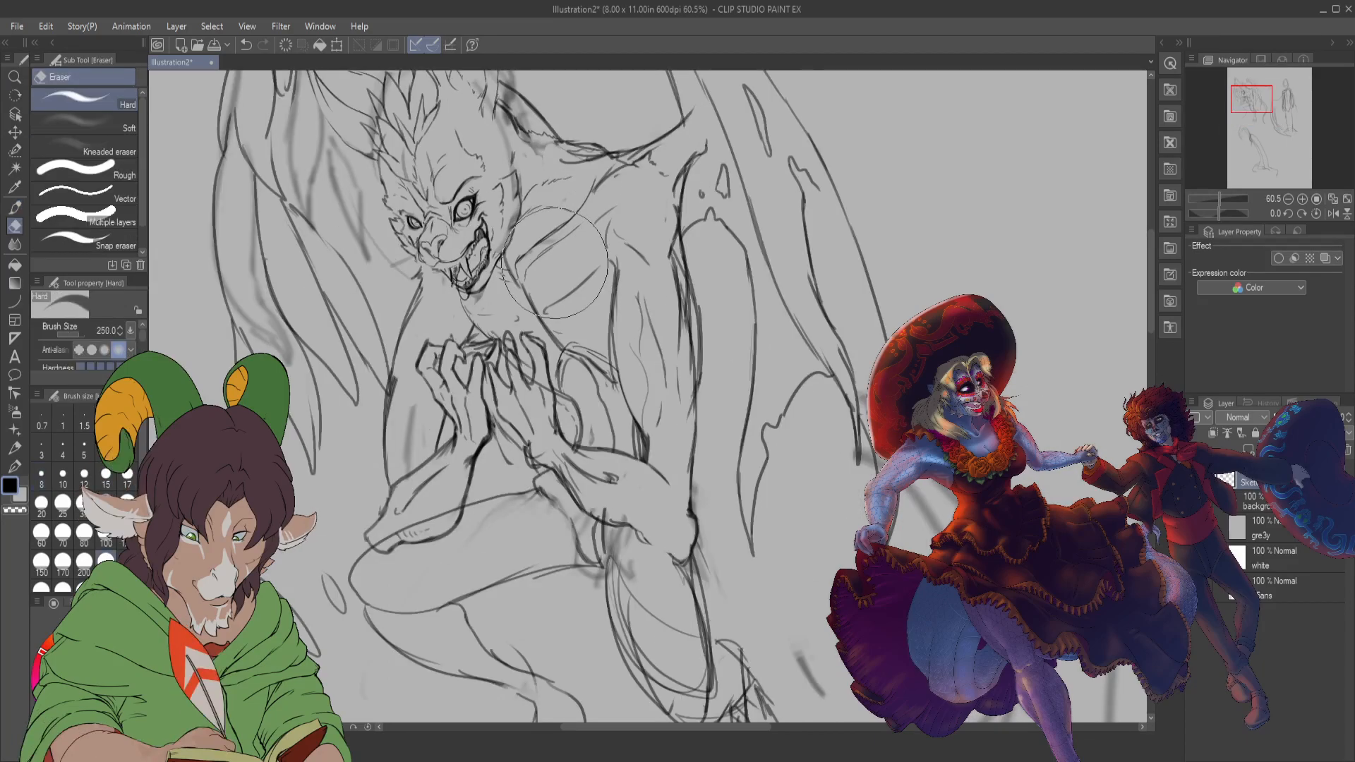
key("bracketleft")
key("bracketleft")
key("bracketleft")
key("bracketleft")
key("bracketleft")
key("bracketleft")
key("bracketleft")
key("bracketleft")
key("bracketleft")
key("bracketleft")
key("bracketleft")
key("bracketleft")
key("bracketleft")
key("bracketleft")
key("bracketleft")
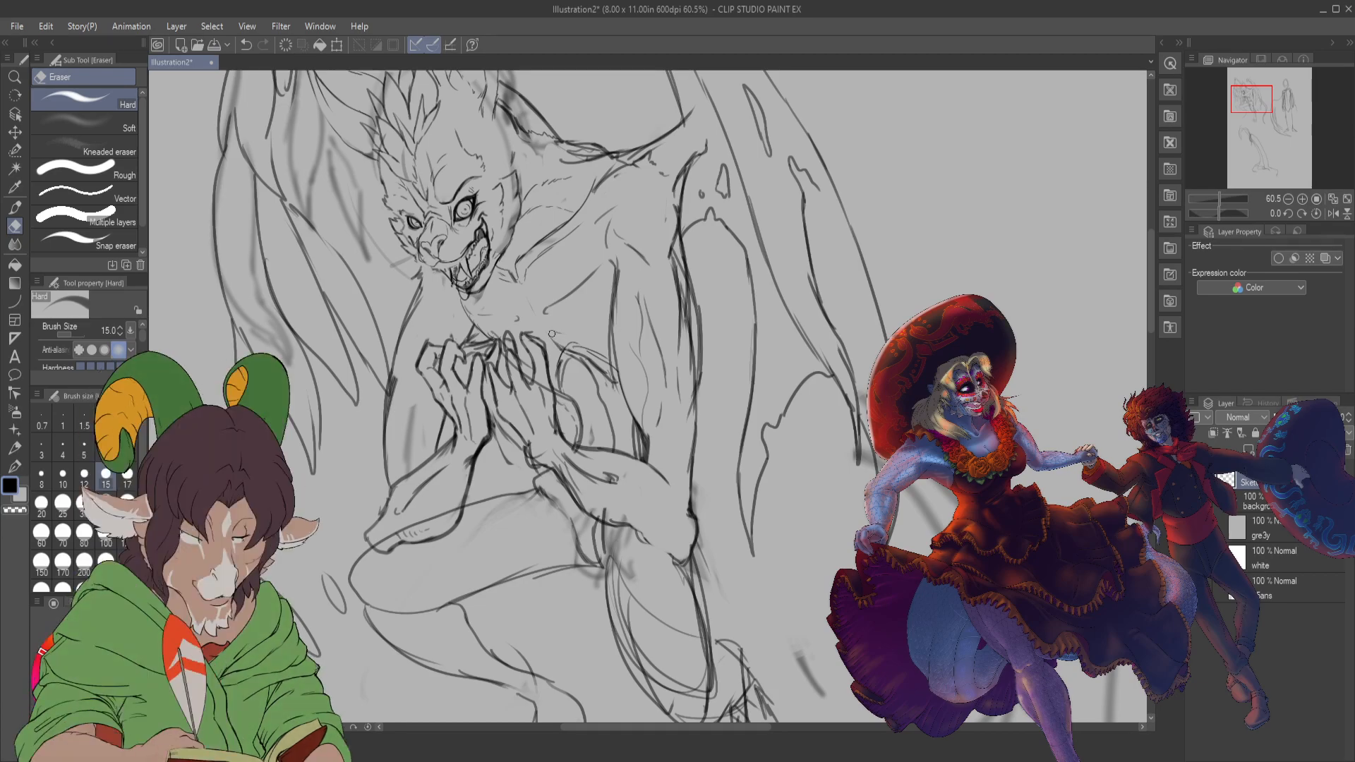
- Draw ribs across the creature's torso with the K Hard 2 brush and darken the contour around the elbow
key("b")
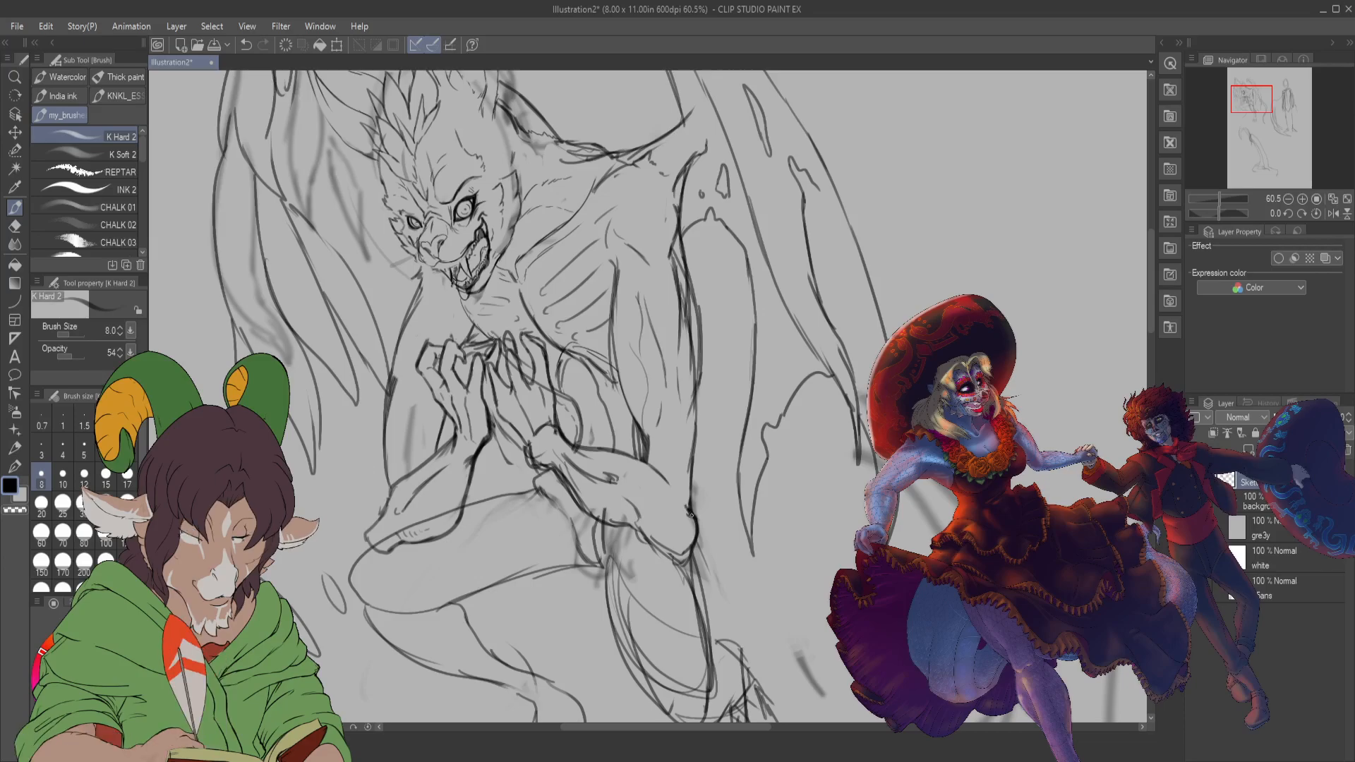
left_click_drag(696, 481, 694, 447)
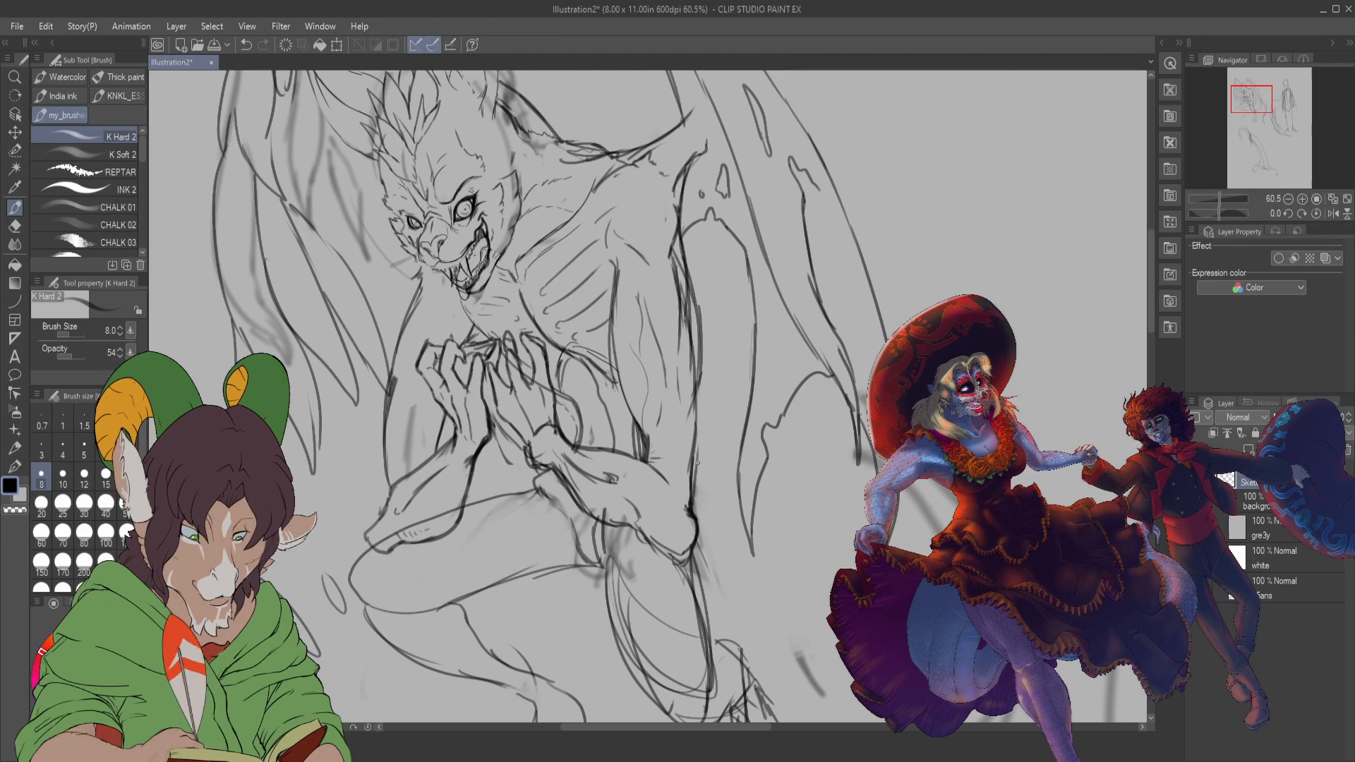
- Draw a tilted oval over the rounded rough shape below the crouching creature, and undo the stray mark beside it
scroll(698, 462, "down", 4)
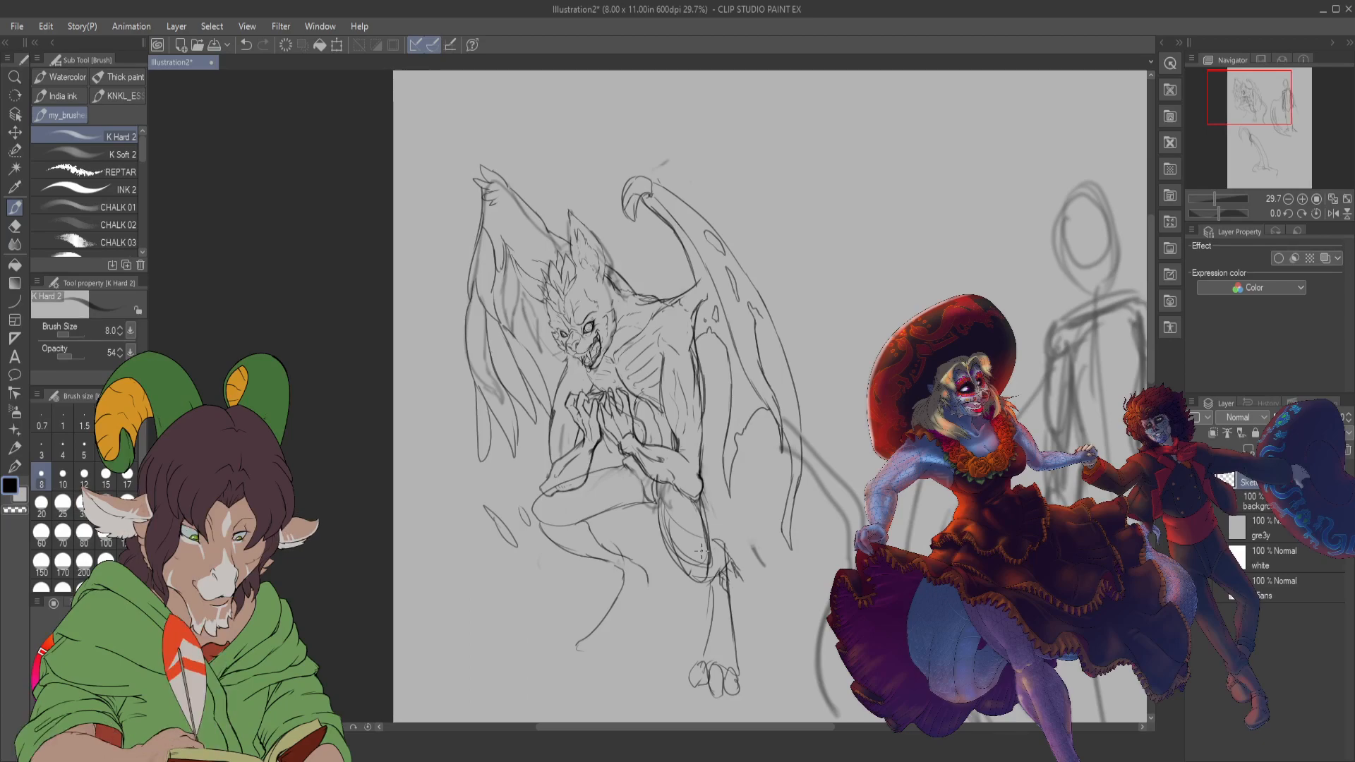
scroll(655, 444, "down", 2)
scroll(651, 446, "down", 1)
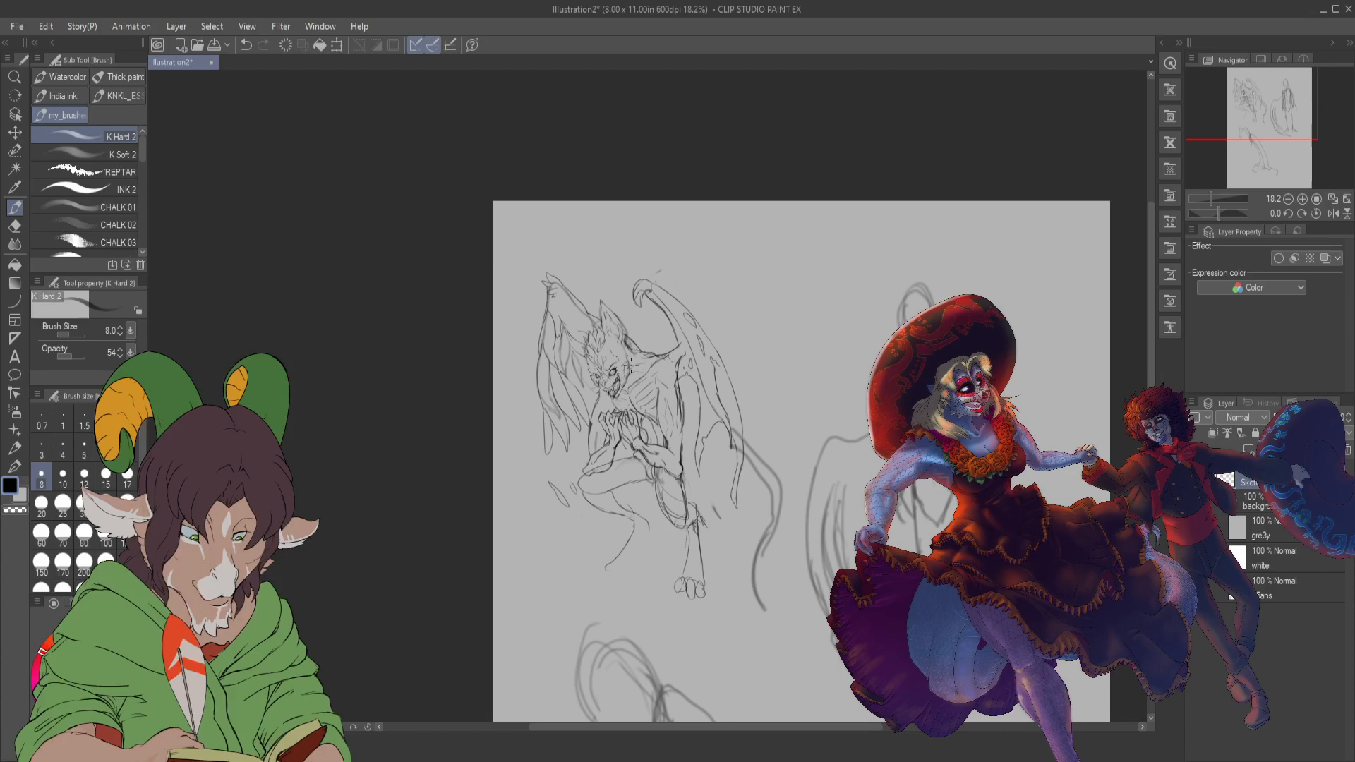
scroll(446, 473, "up", 2)
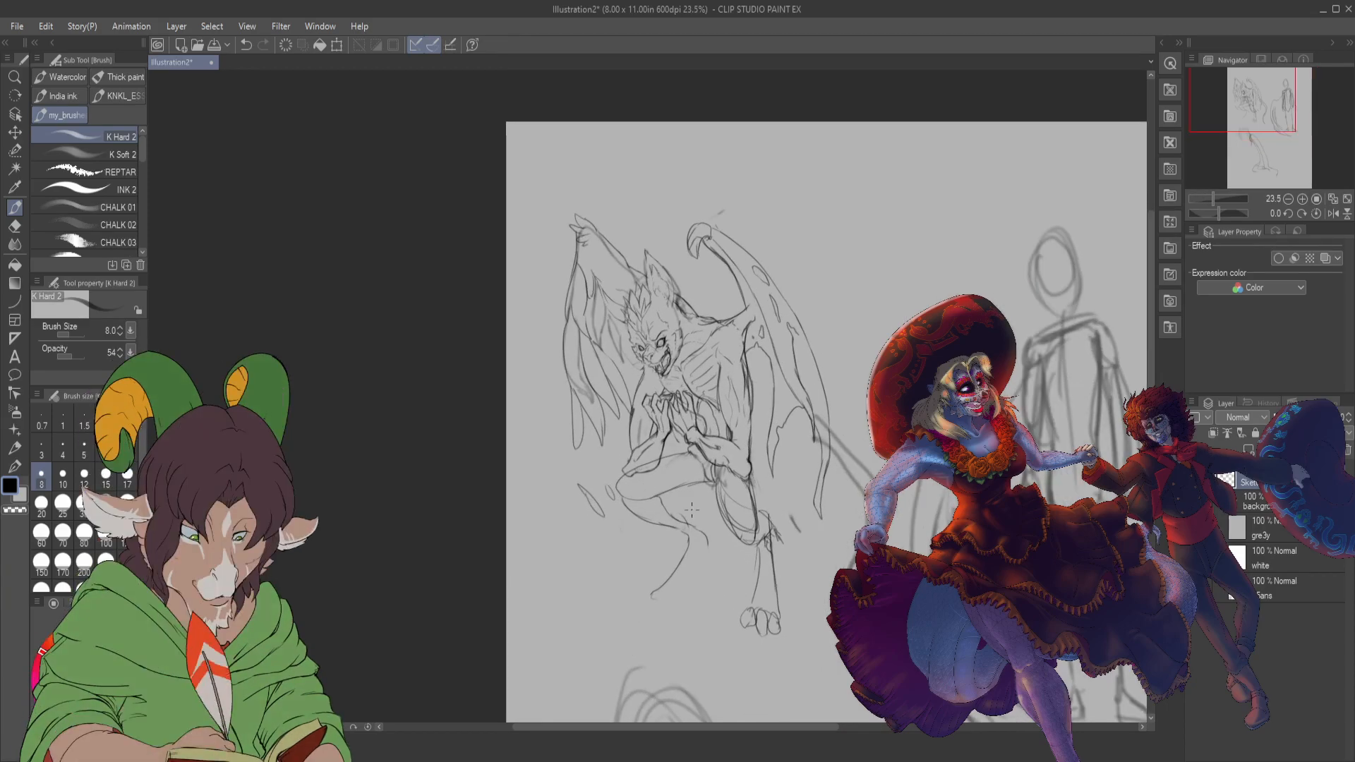
scroll(716, 516, "down", 4)
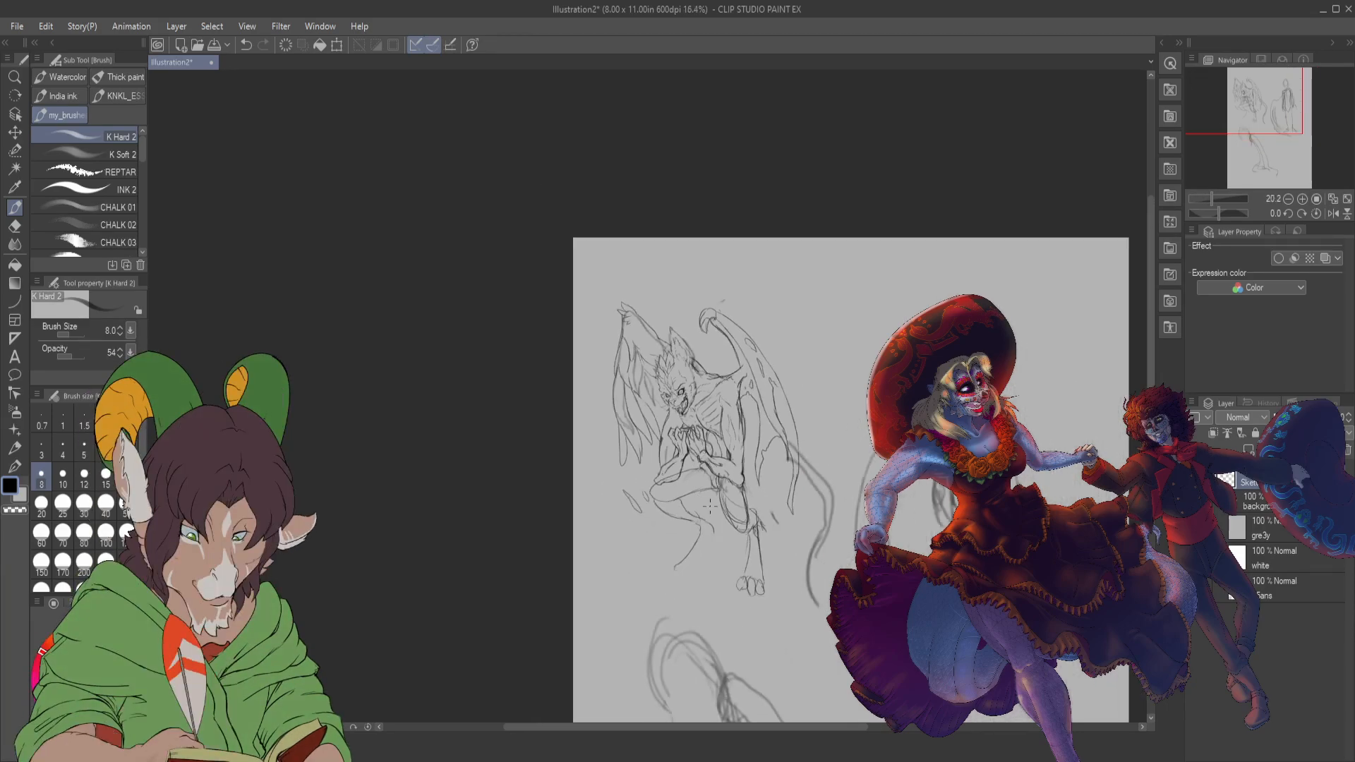
scroll(674, 586, "up", 3)
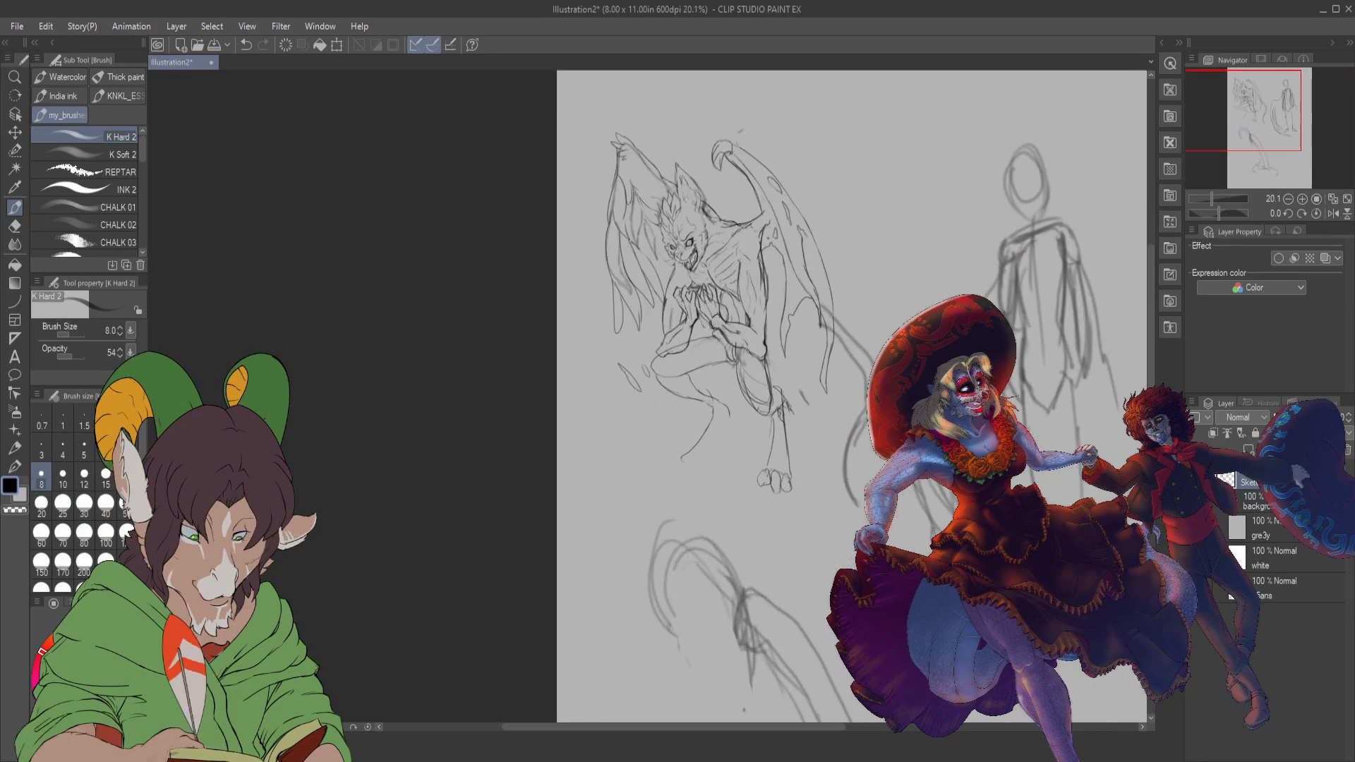
left_click_drag(1267, 131, 1268, 143)
scroll(670, 492, "up", 2)
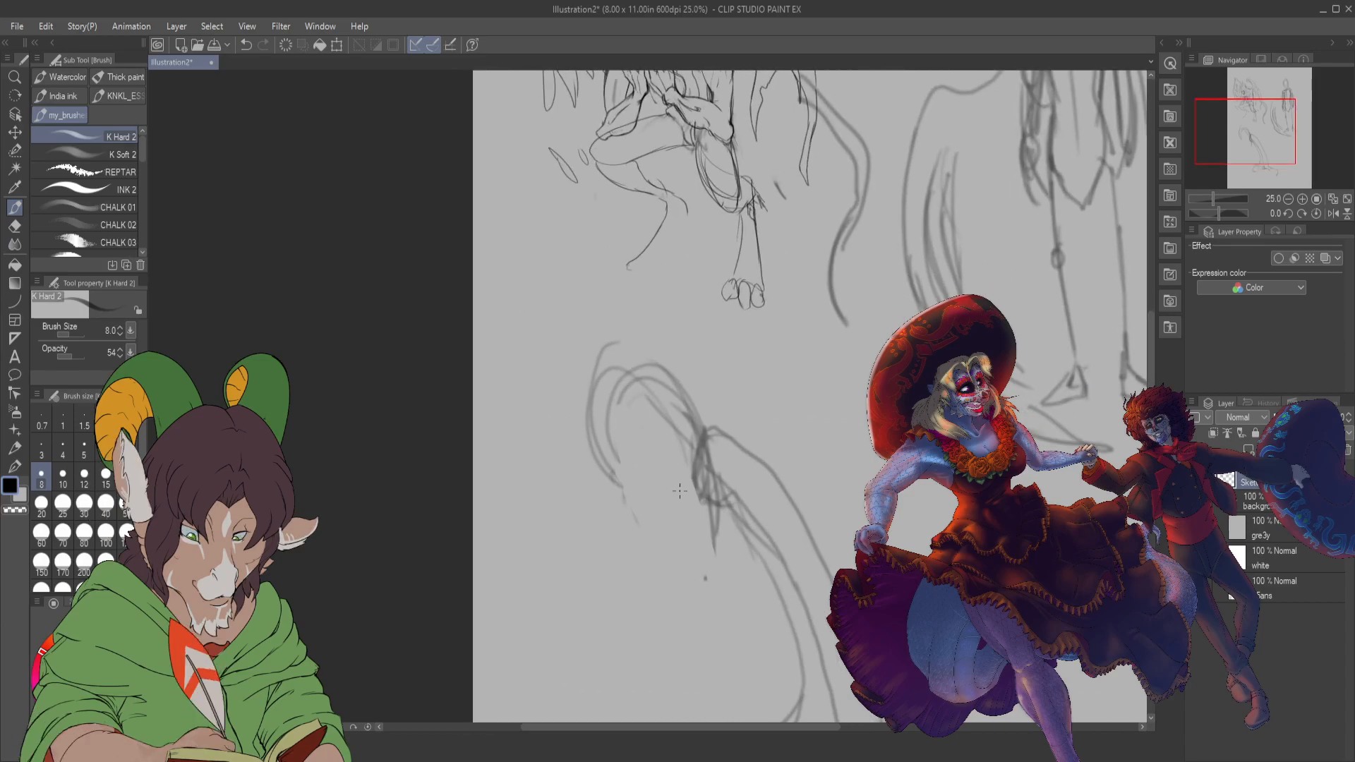
mouse_move(600, 450)
left_mouse_down()
mouse_move(660, 512)
mouse_move(703, 522)
mouse_move(701, 441)
mouse_move(664, 386)
left_mouse_up()
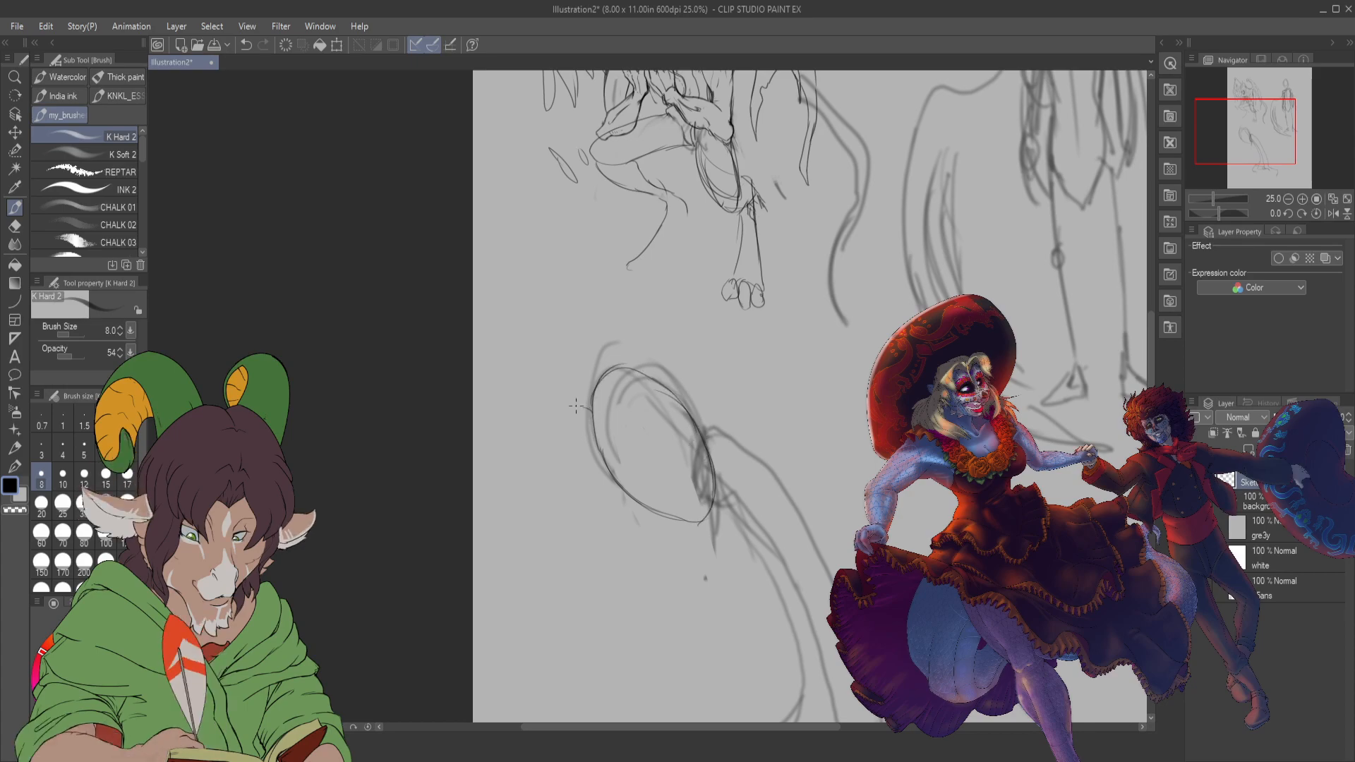
left_click_drag(531, 386, 525, 383)
key("ctrl+z")
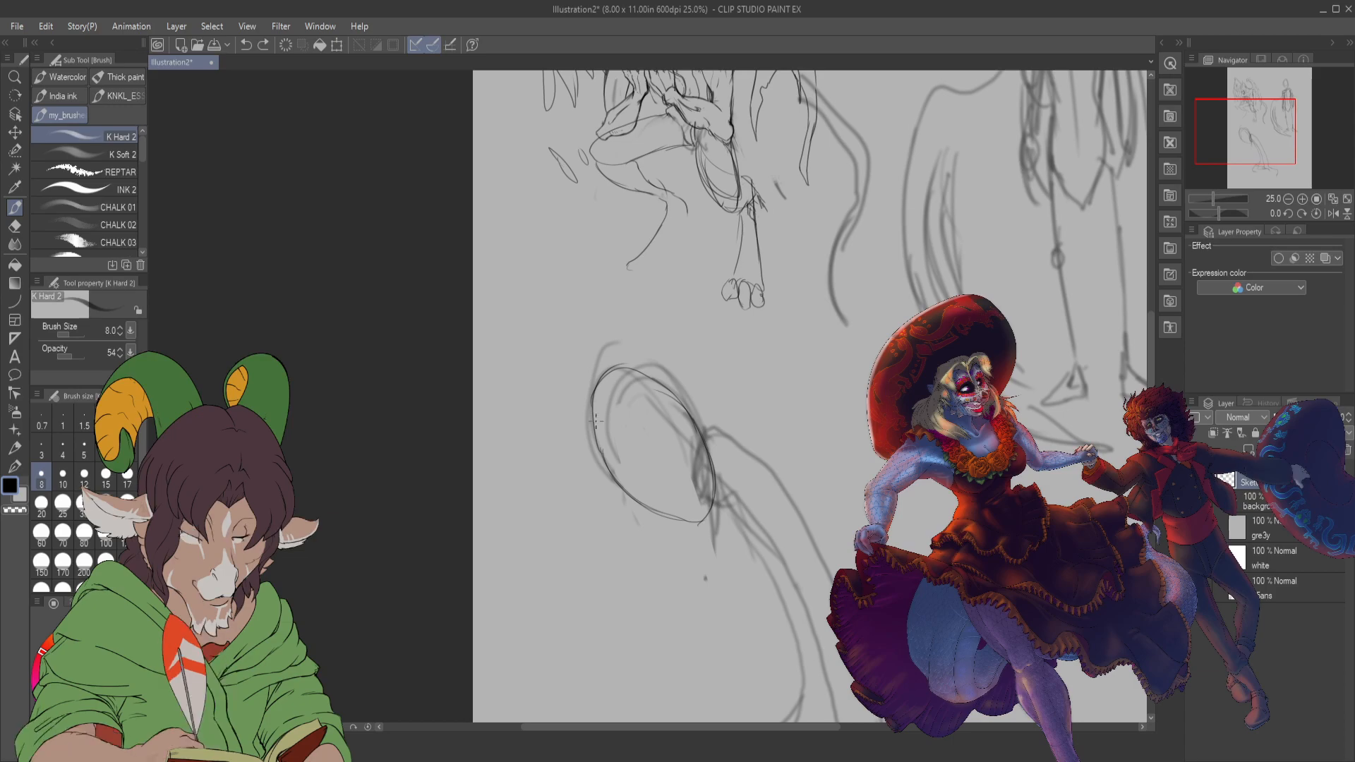
- Add crossed facial guidelines, two pointed ears and a curved cheek line to the tilted oval head
mouse_move(596, 421)
left_mouse_down()
mouse_move(546, 402)
mouse_move(604, 461)
mouse_move(670, 494)
left_mouse_up()
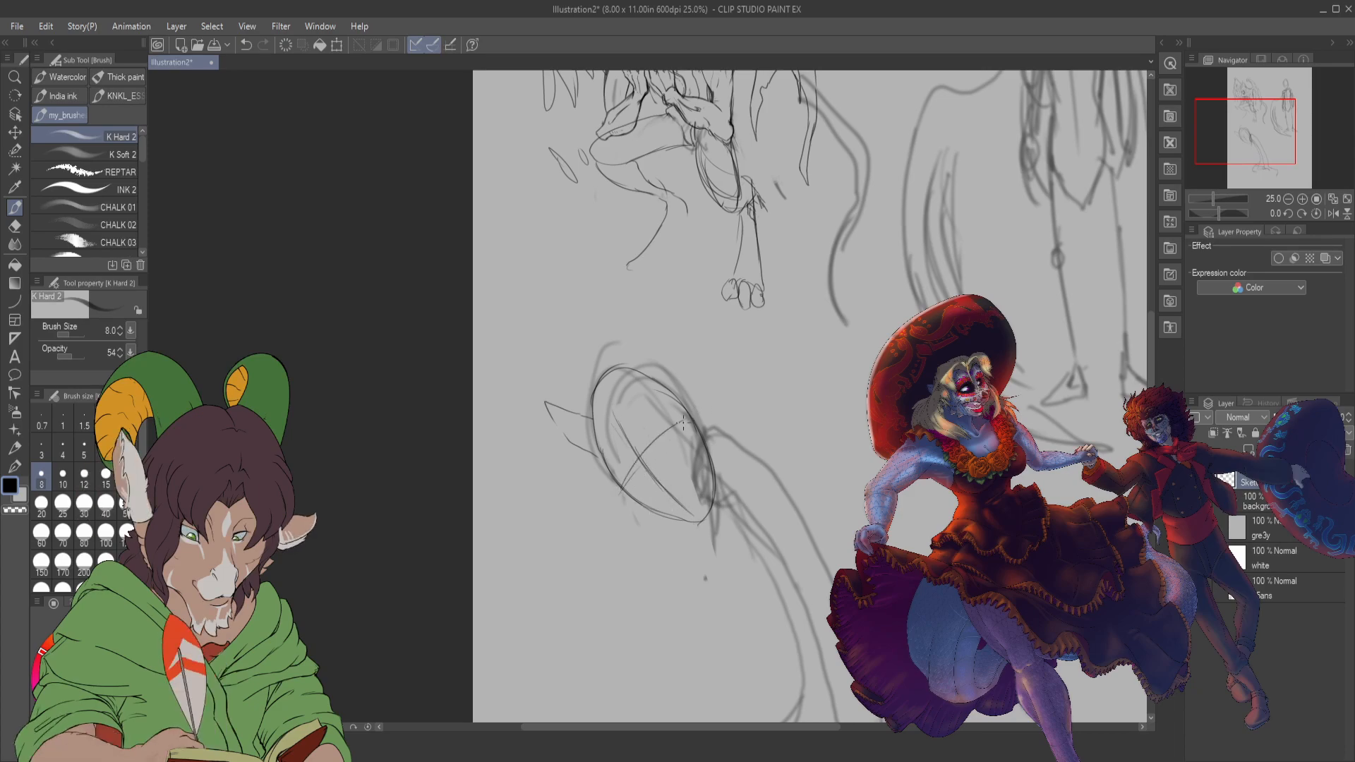
left_click_drag(621, 487, 696, 420)
mouse_move(635, 361)
left_mouse_down()
mouse_move(634, 314)
mouse_move(679, 383)
left_mouse_up()
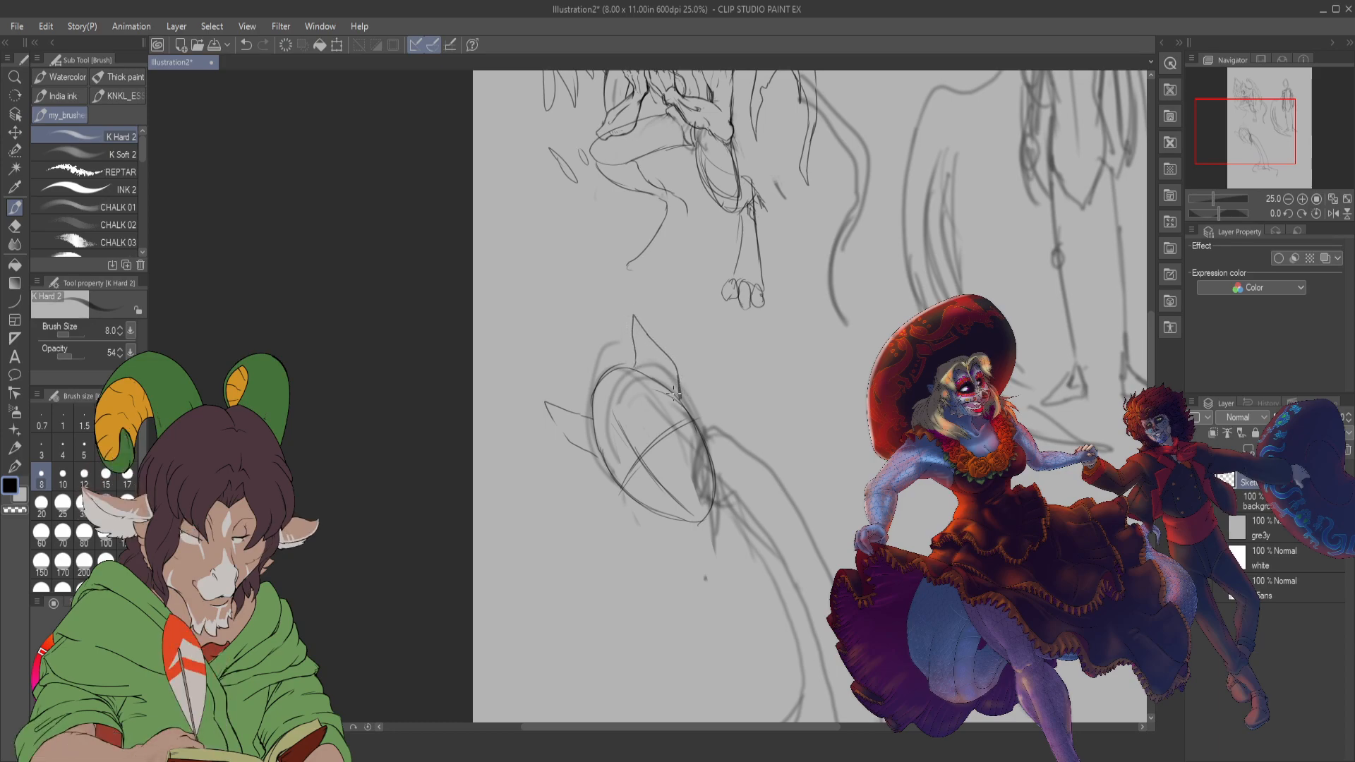
scroll(655, 451, "up", 2)
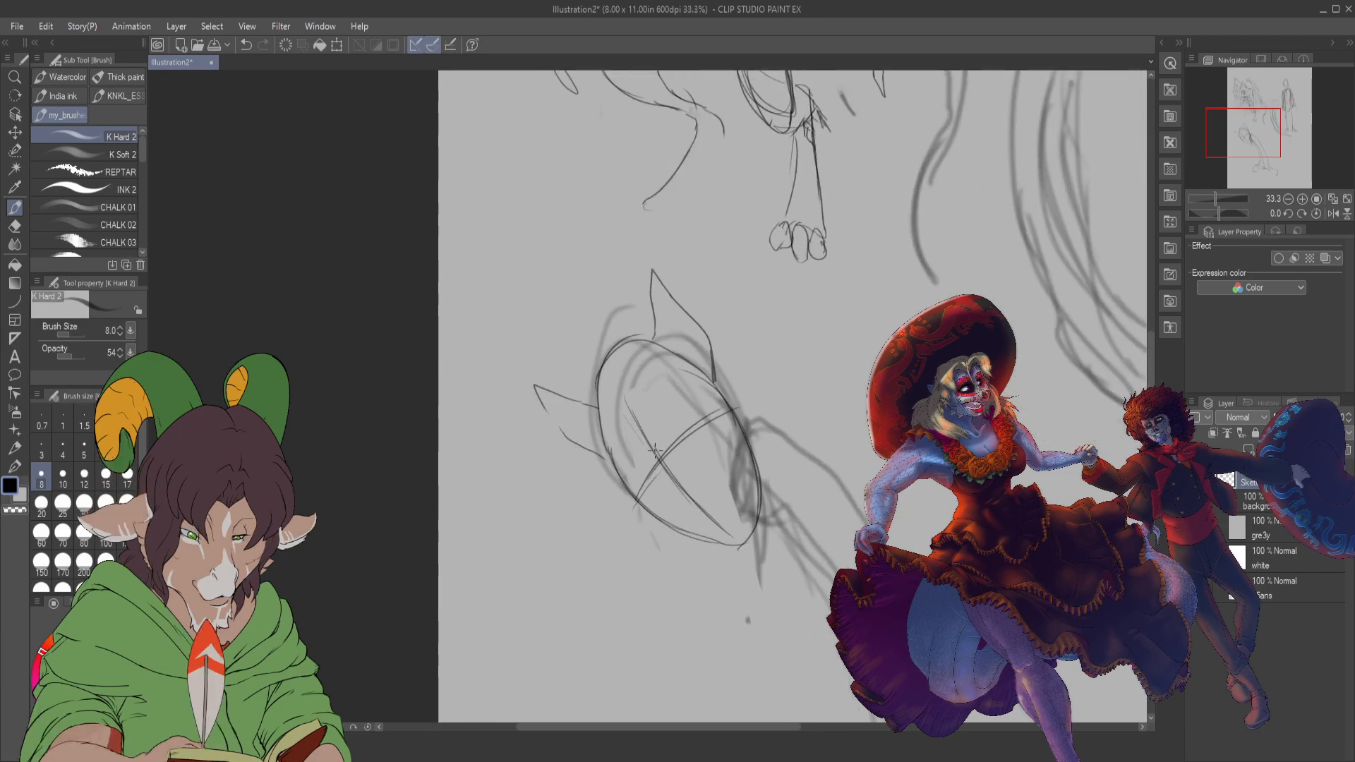
scroll(655, 452, "up", 1)
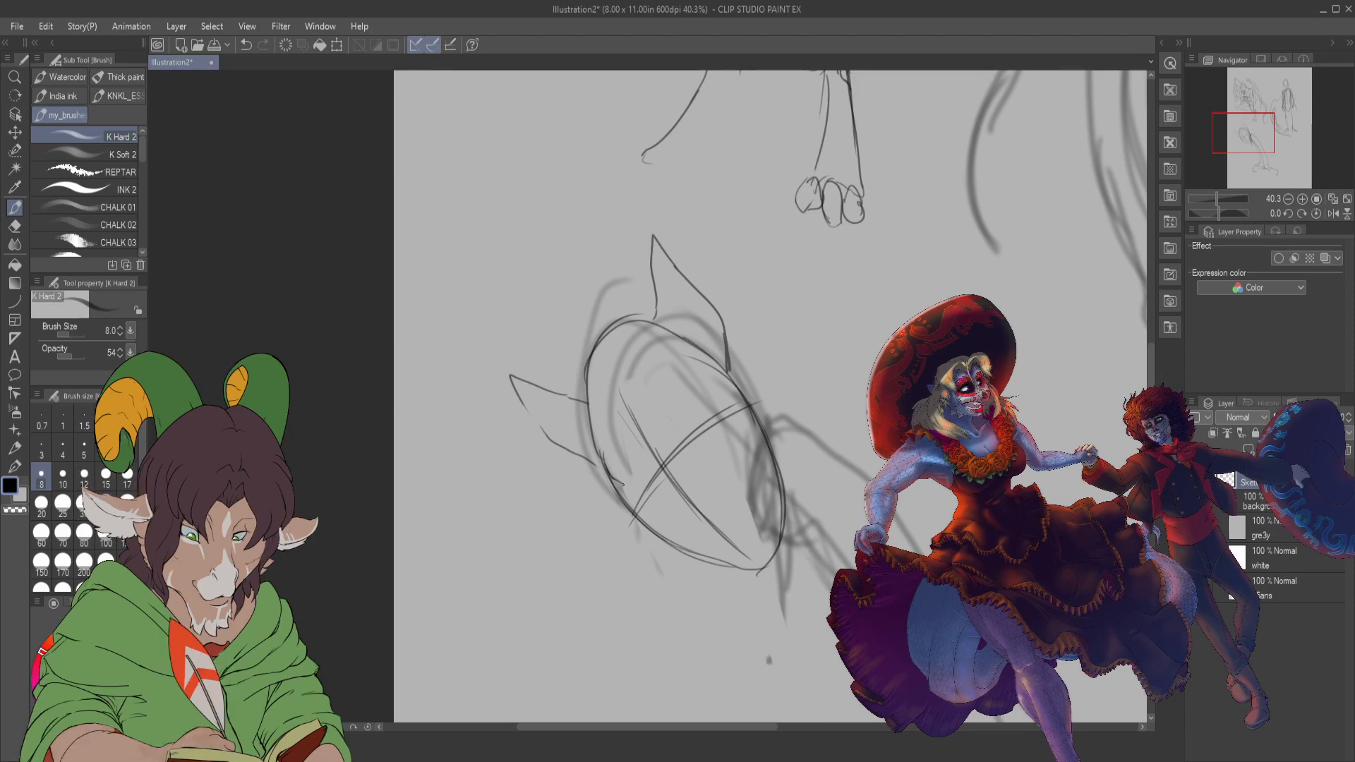
mouse_move(656, 517)
left_mouse_down()
mouse_move(680, 522)
mouse_move(725, 472)
mouse_move(734, 426)
left_mouse_up()
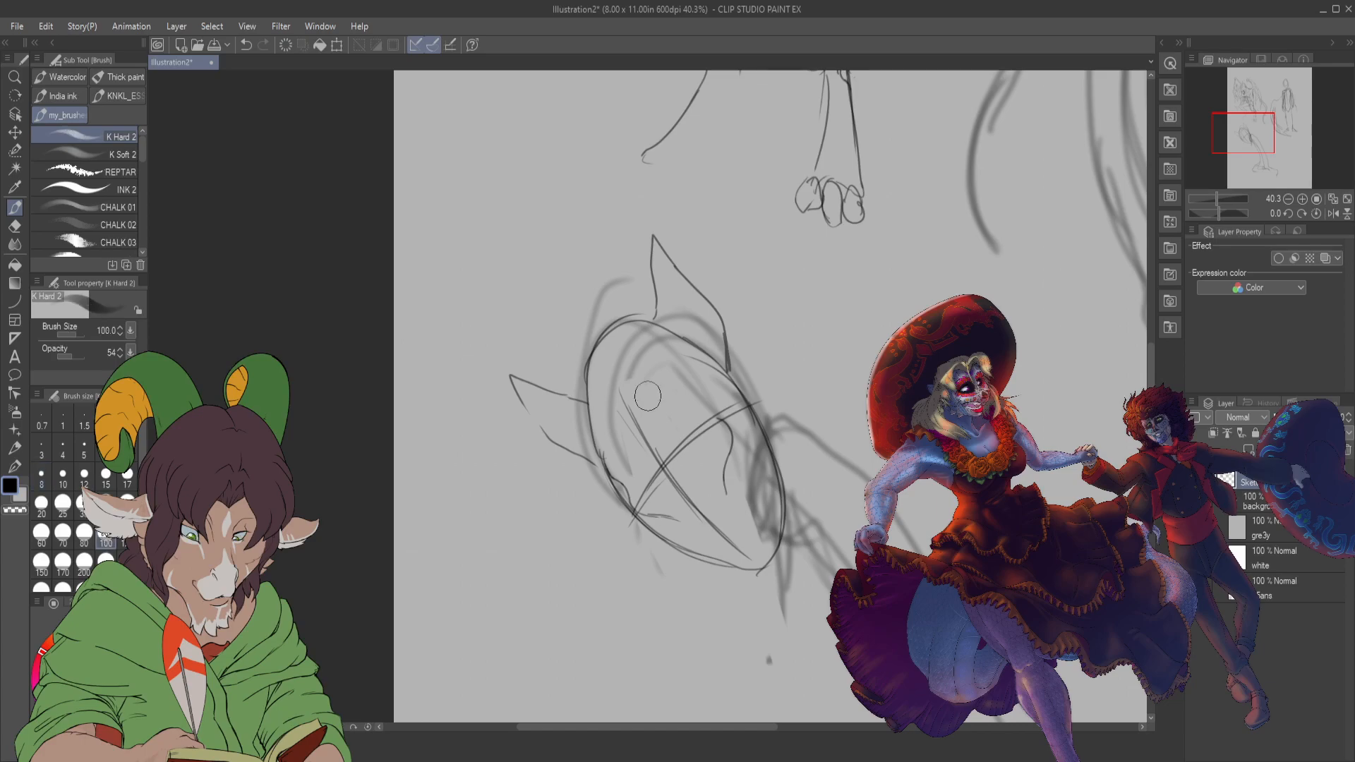
- Paint two dark round eye sockets along the head's cross guideline with the K Soft 2 brush at size 100
left_click(107, 156)
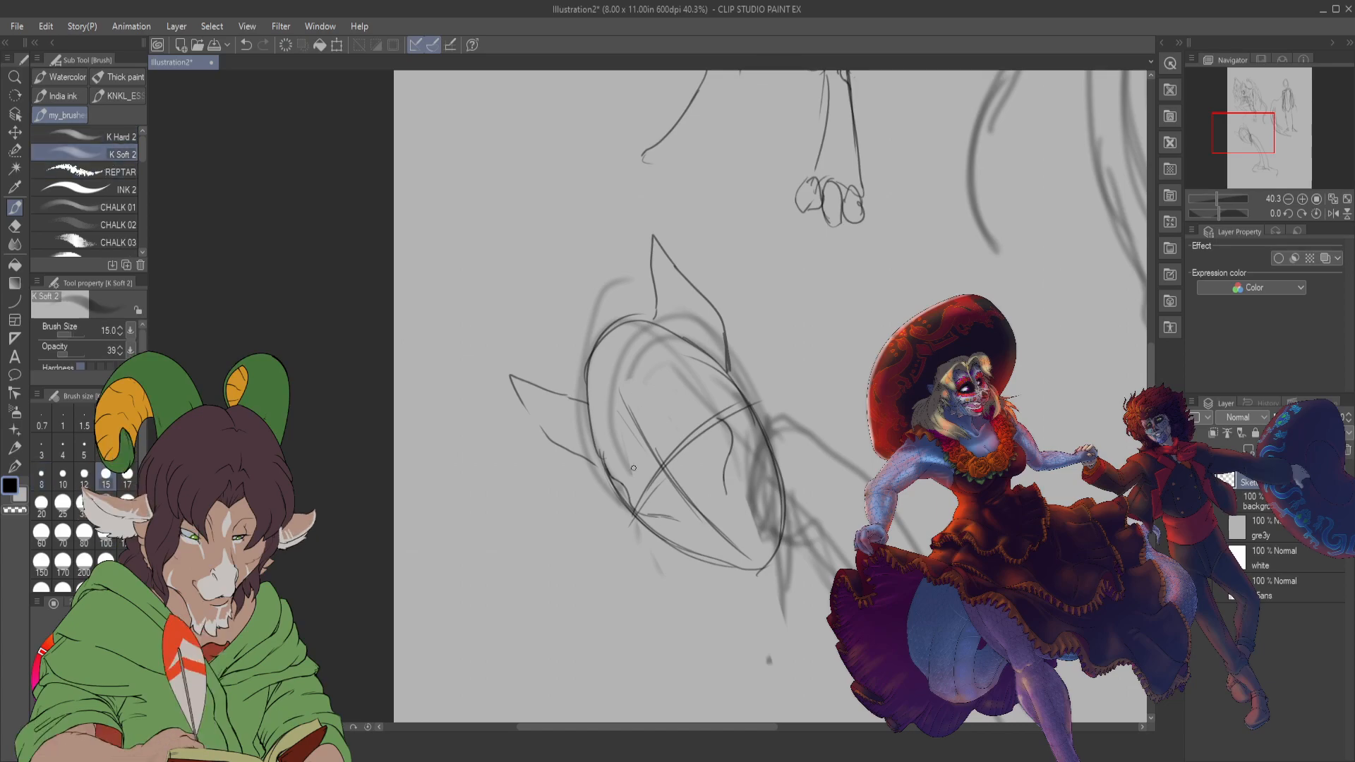
key("bracketright")
key("bracketright")
key("bracketright")
key("bracketright")
key("bracketright")
key("bracketright")
key("bracketright")
key("bracketright")
key("bracketright")
key("bracketright")
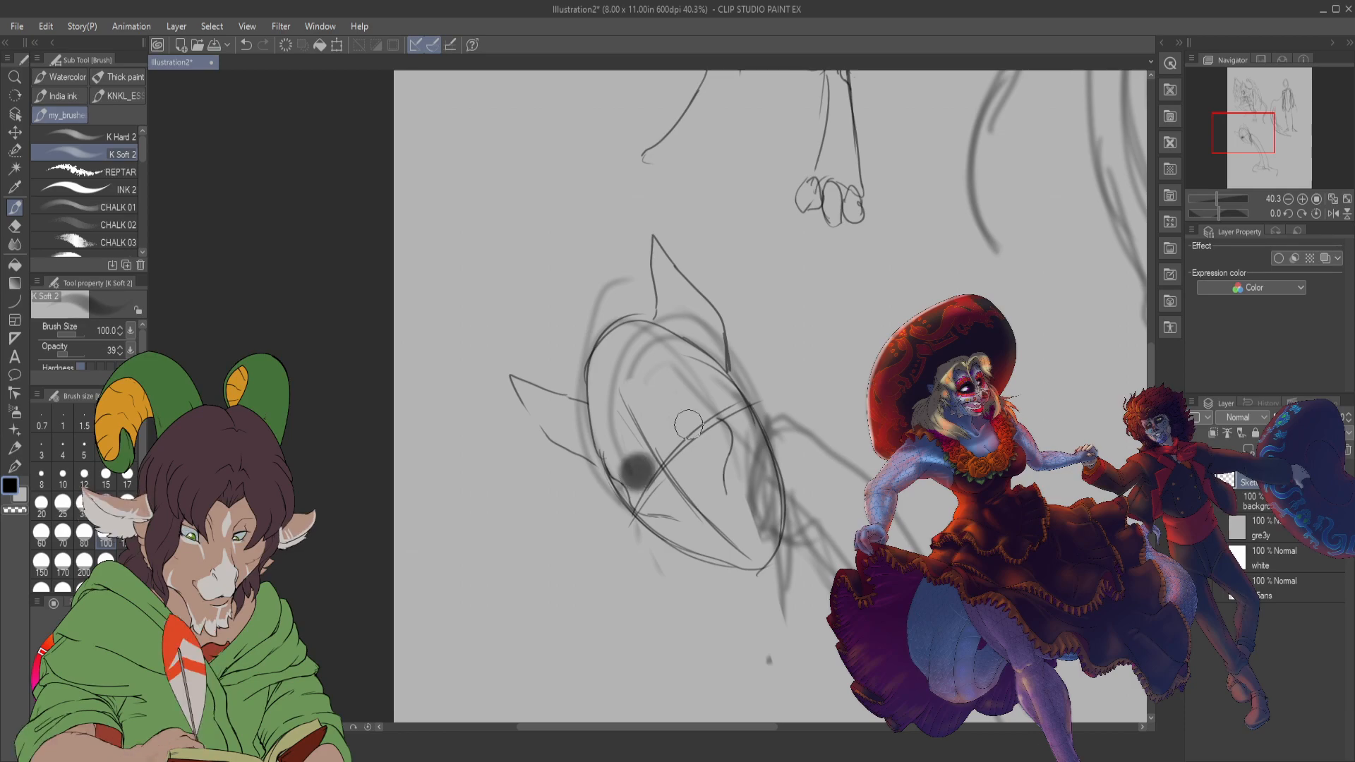
left_click_drag(688, 424, 694, 427)
left_click_drag(639, 474, 642, 481)
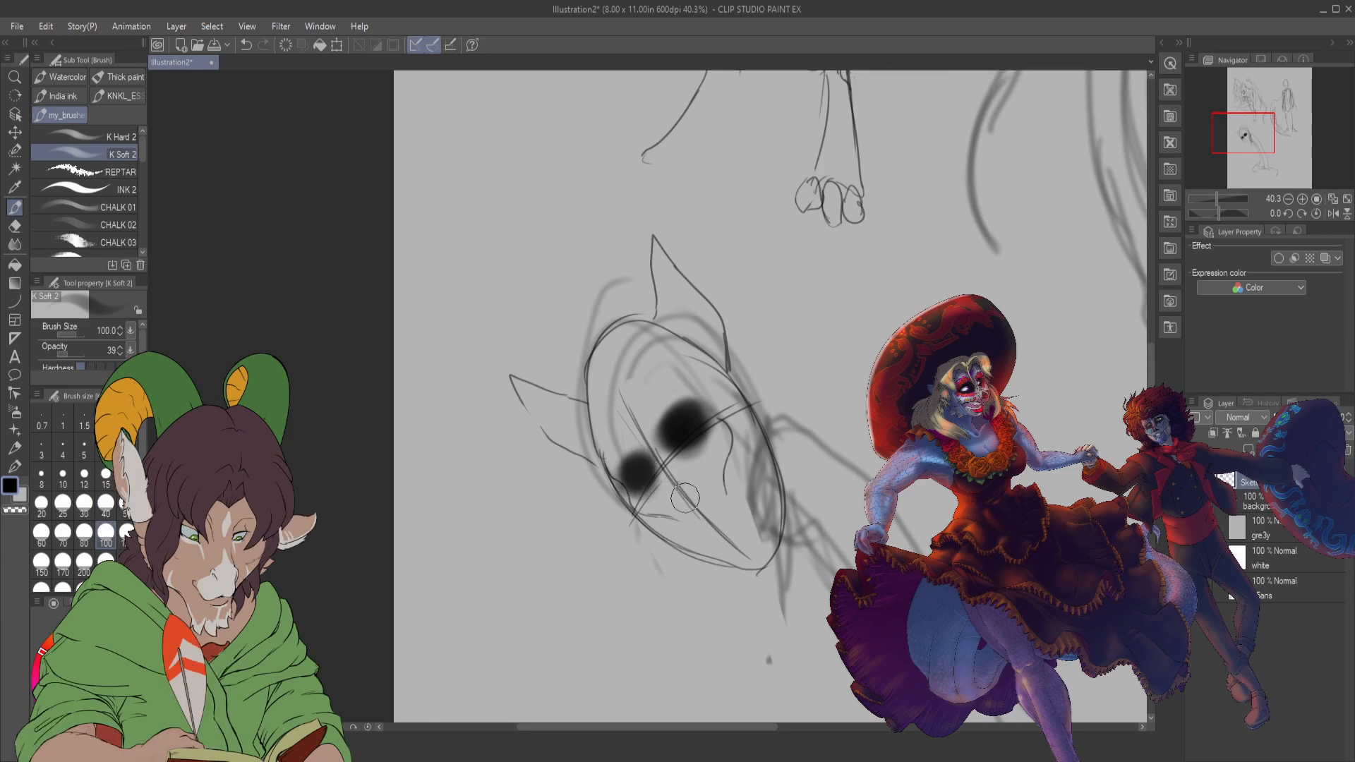
- Paint a small dark nose spot below the eye sockets with the brush at size 40
key("bracketleft")
key("bracketleft")
key("bracketleft")
key("bracketleft")
key("bracketleft")
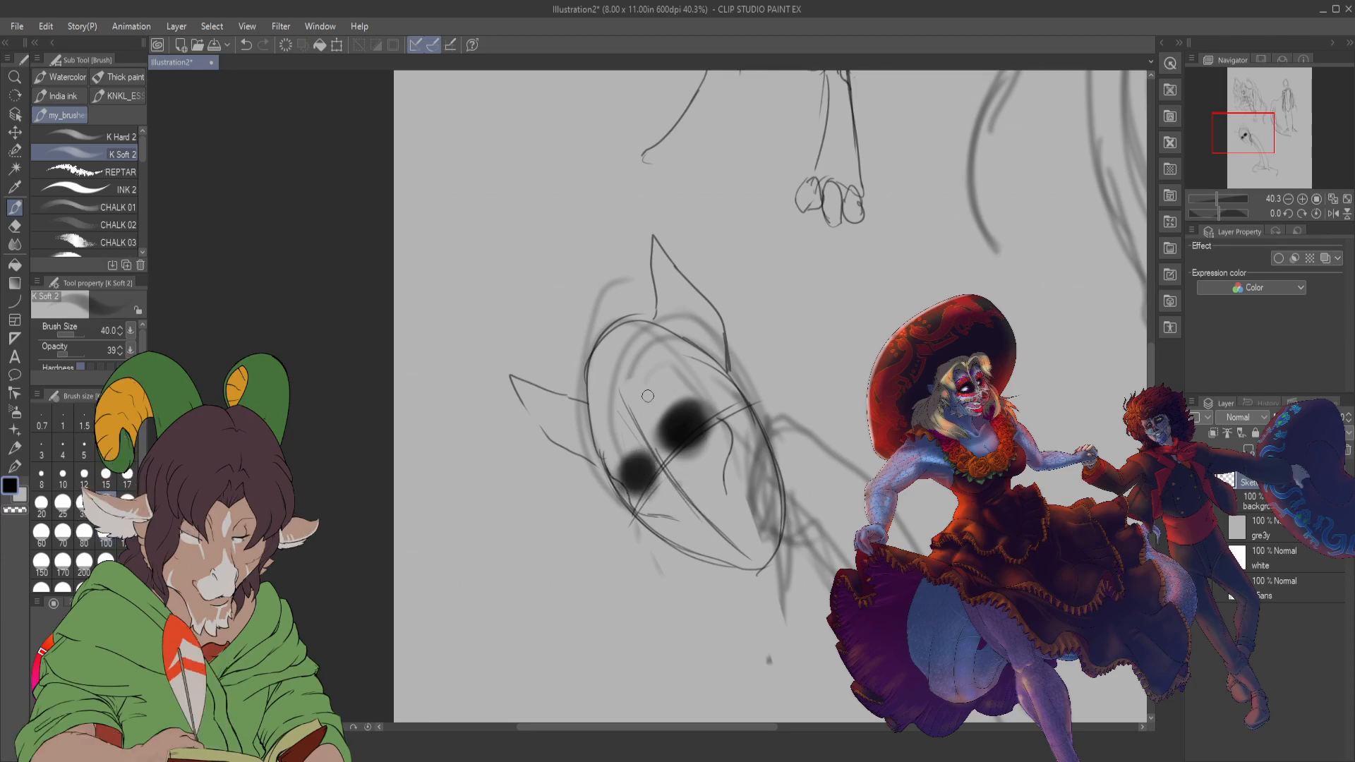
left_click_drag(668, 493, 688, 473)
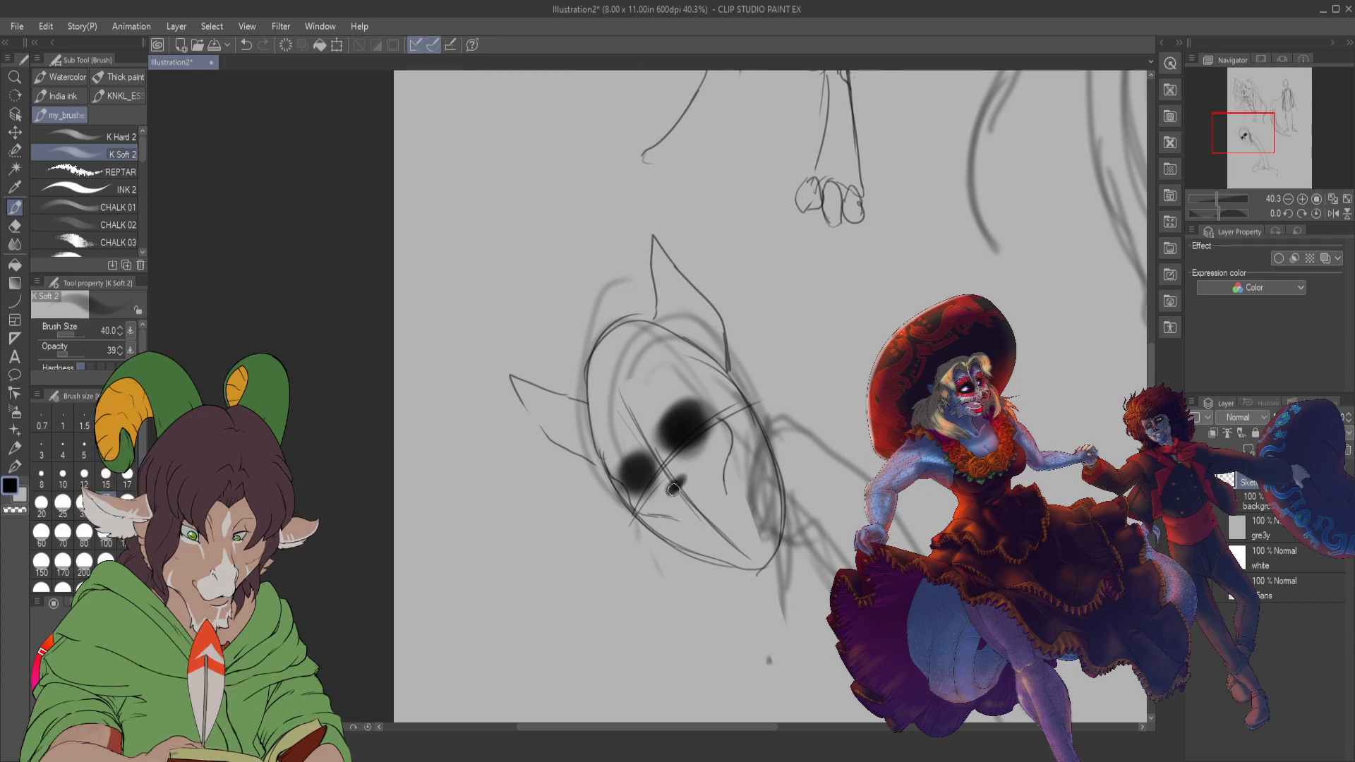
left_click(679, 488)
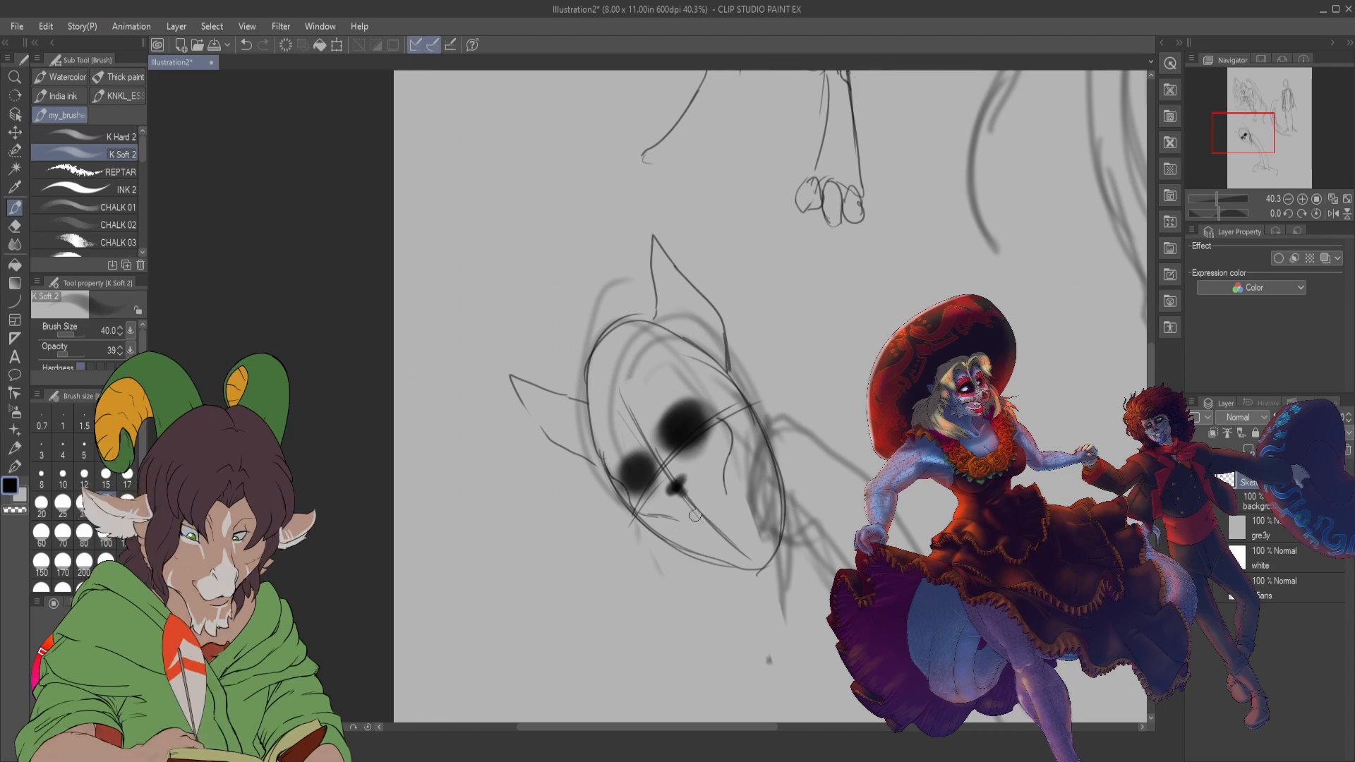
- Erase the oval outline and rough lines on the head's smaller-socket side with the Hard eraser at size 100
scroll(620, 471, "up", 3)
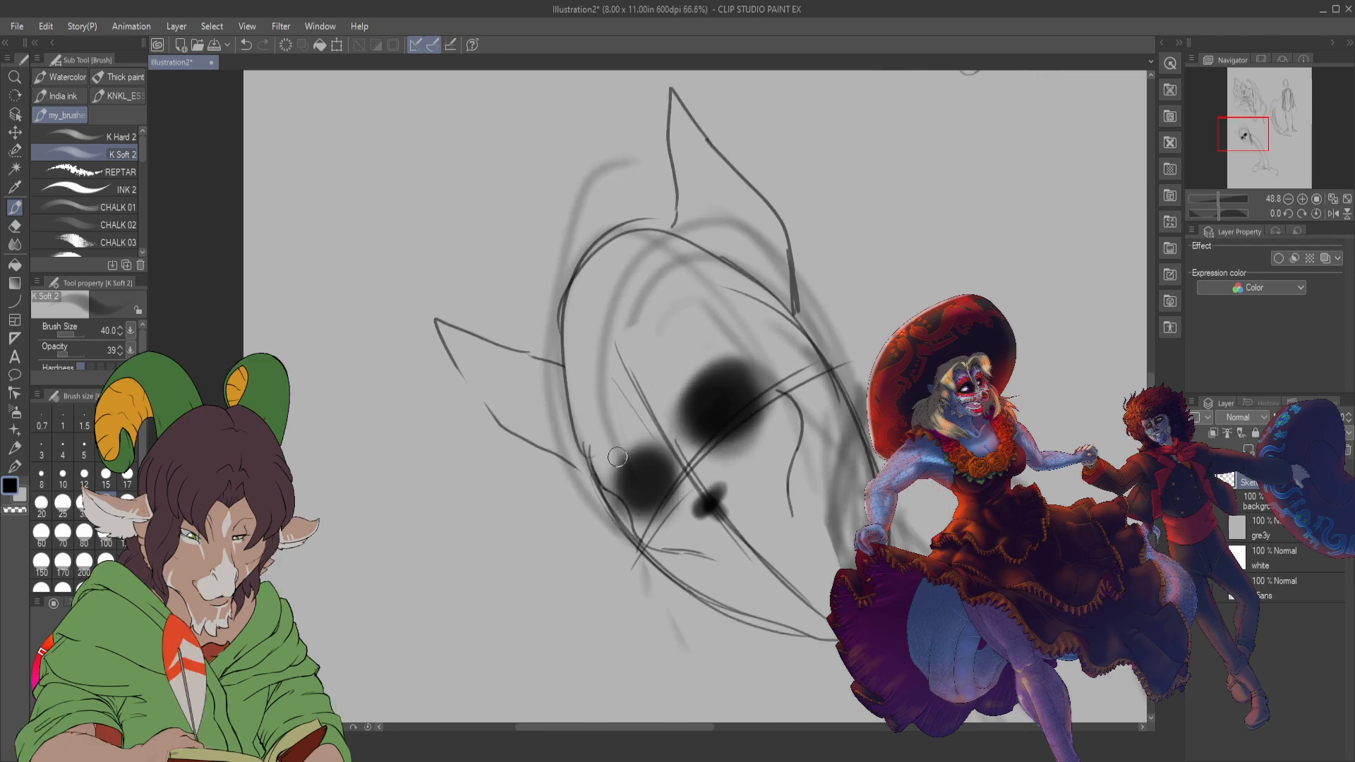
key("e")
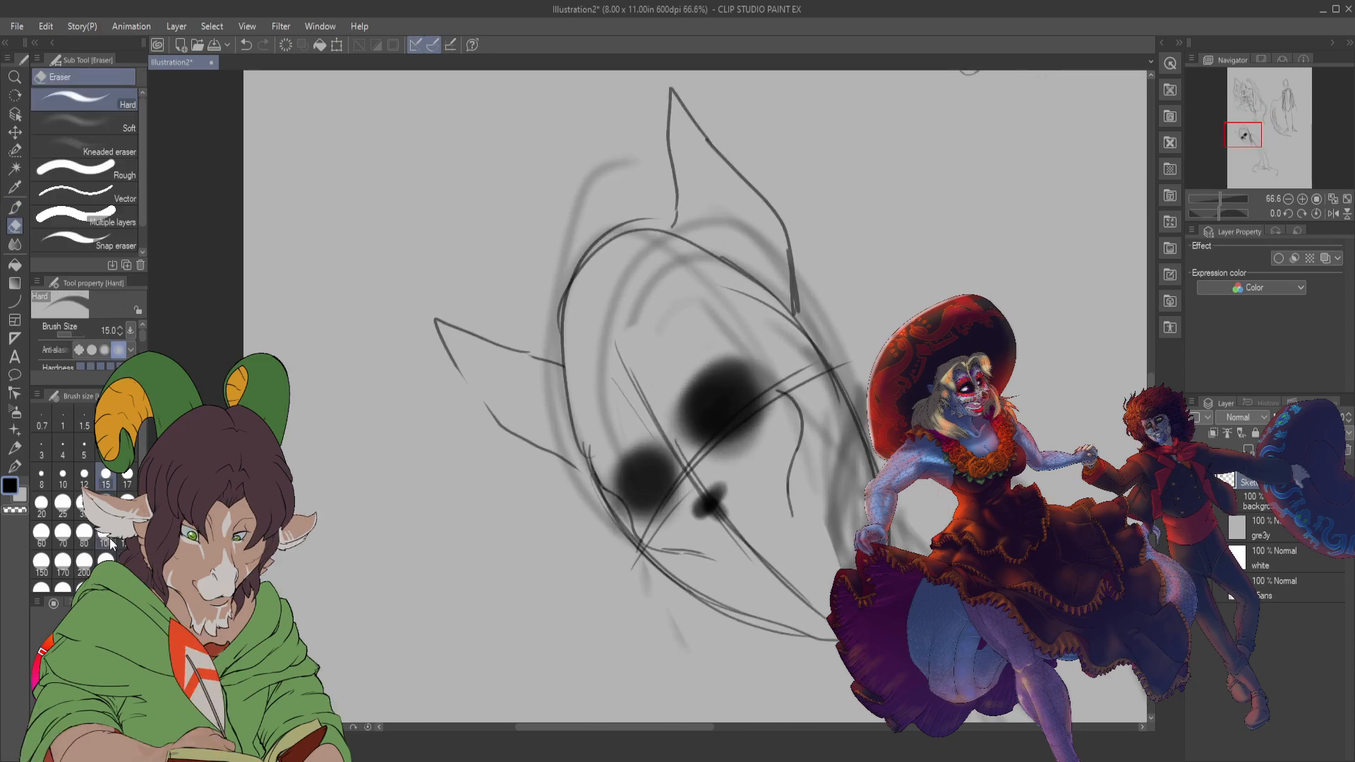
mouse_move(612, 436)
left_mouse_down()
mouse_move(632, 301)
mouse_move(624, 361)
mouse_move(580, 336)
mouse_move(597, 299)
mouse_move(592, 425)
mouse_move(572, 384)
mouse_move(620, 345)
mouse_move(648, 372)
mouse_move(608, 401)
mouse_move(600, 196)
mouse_move(584, 289)
mouse_move(559, 285)
mouse_move(599, 287)
mouse_move(565, 391)
mouse_move(605, 531)
mouse_move(593, 515)
mouse_move(623, 566)
mouse_move(702, 626)
left_mouse_up()
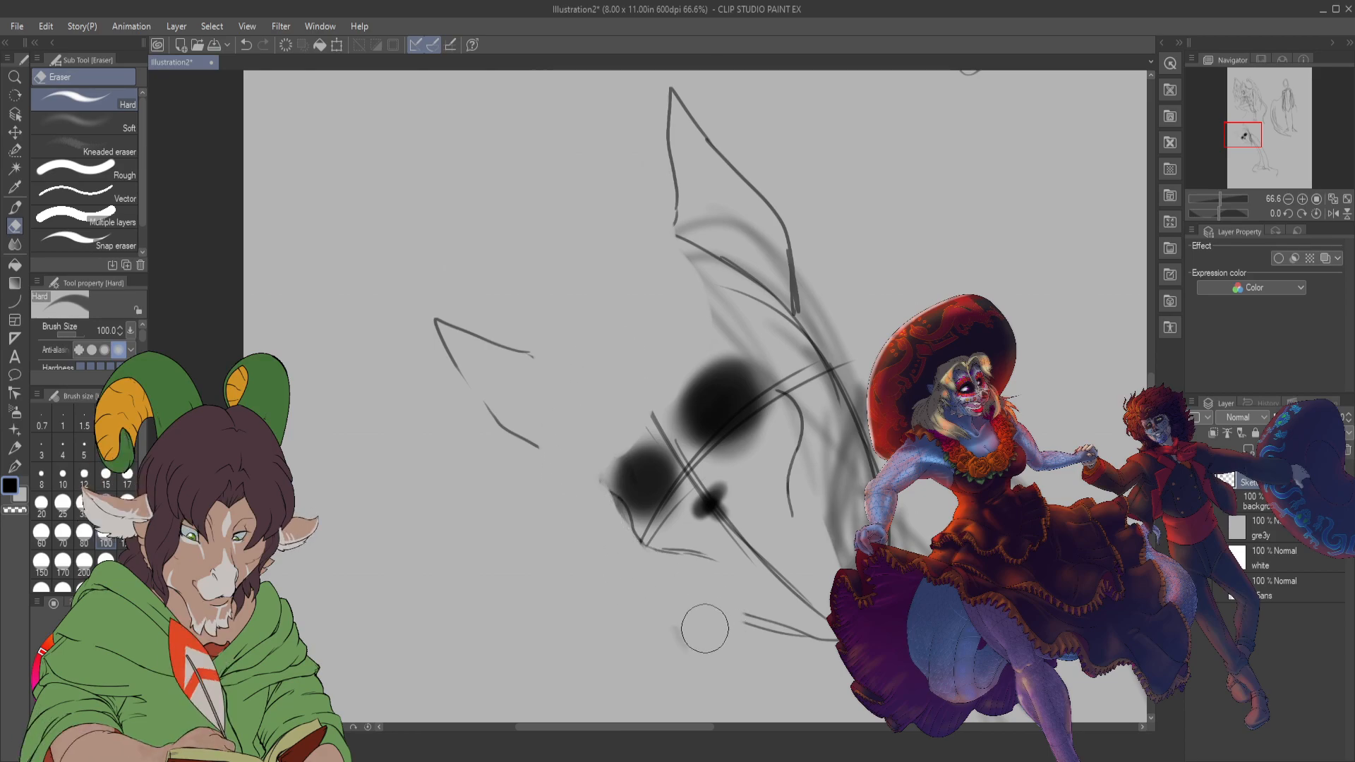
- Draw the short cheek contour and jagged tooth edge below the smaller eye socket with the K Hard 2 brush at size 12
key("b")
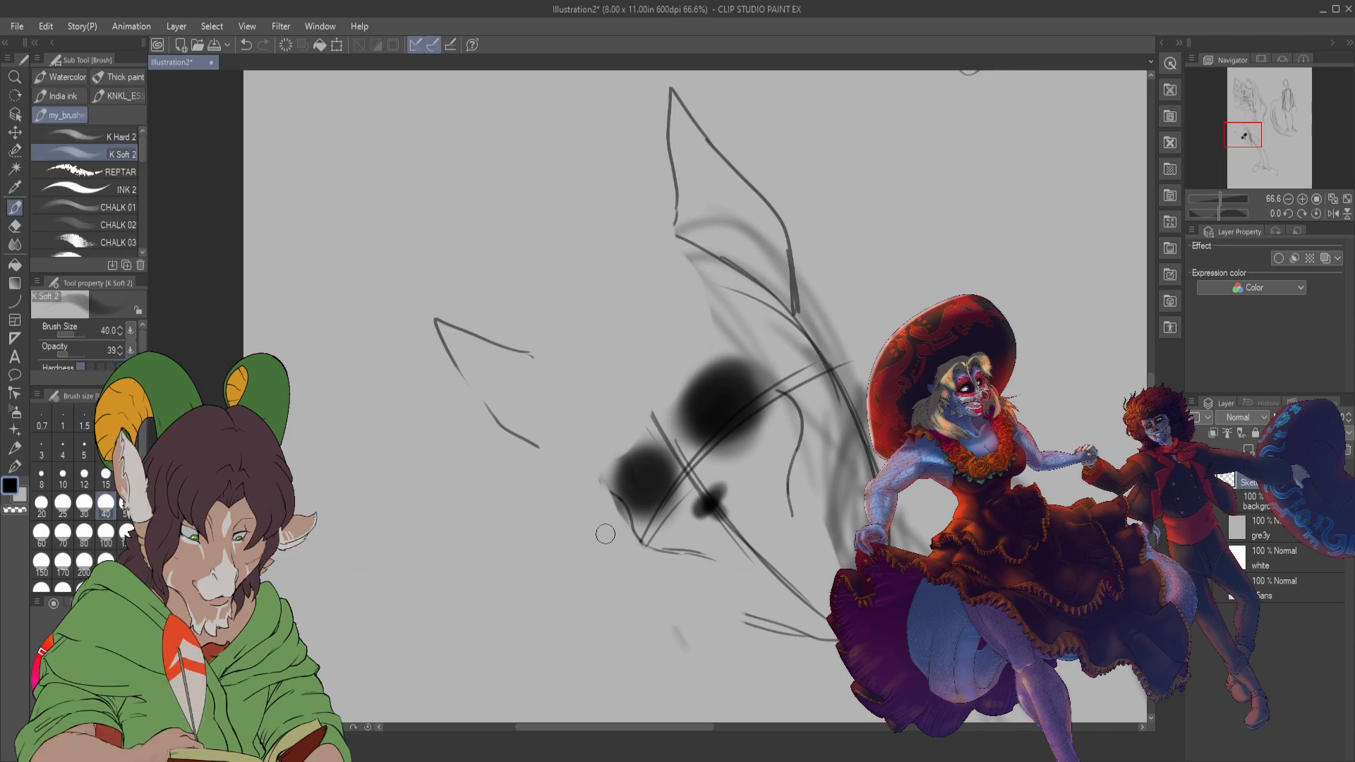
left_click(104, 481)
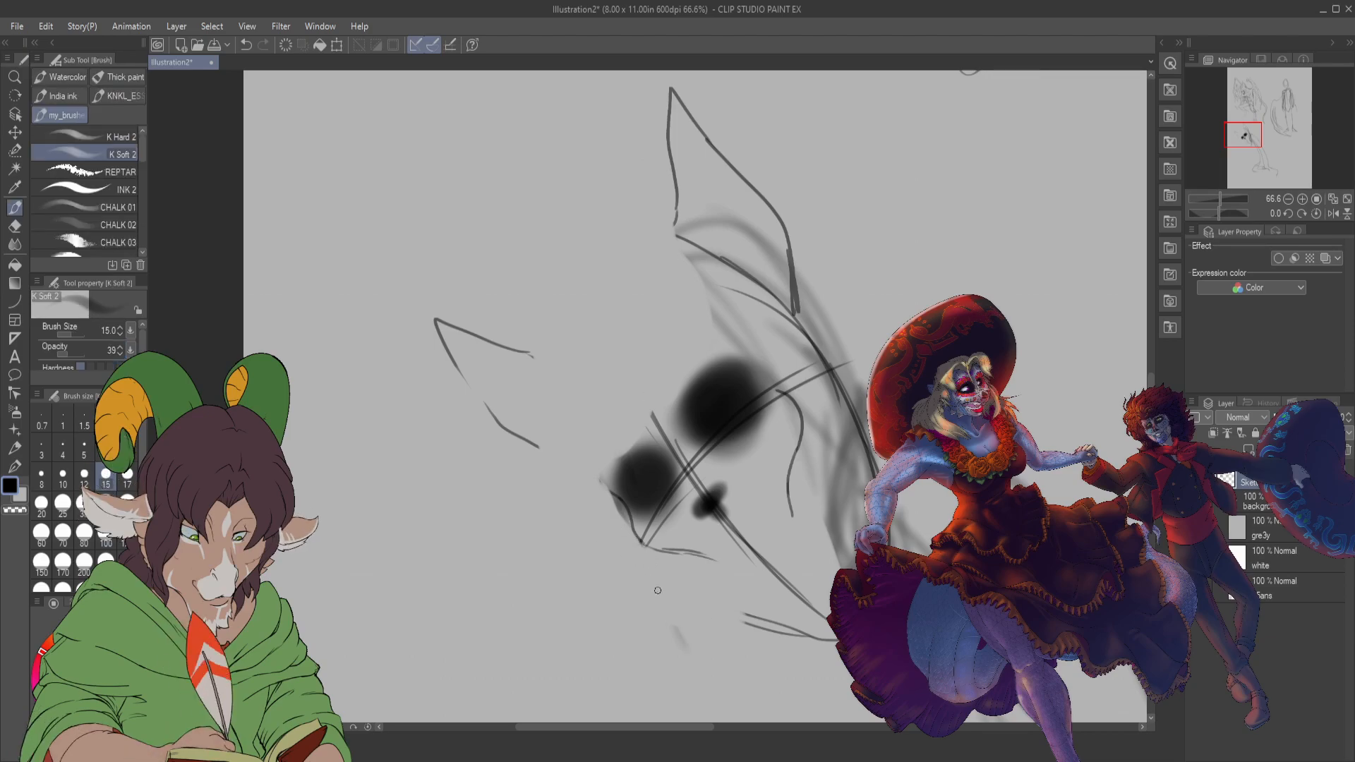
left_click(84, 480)
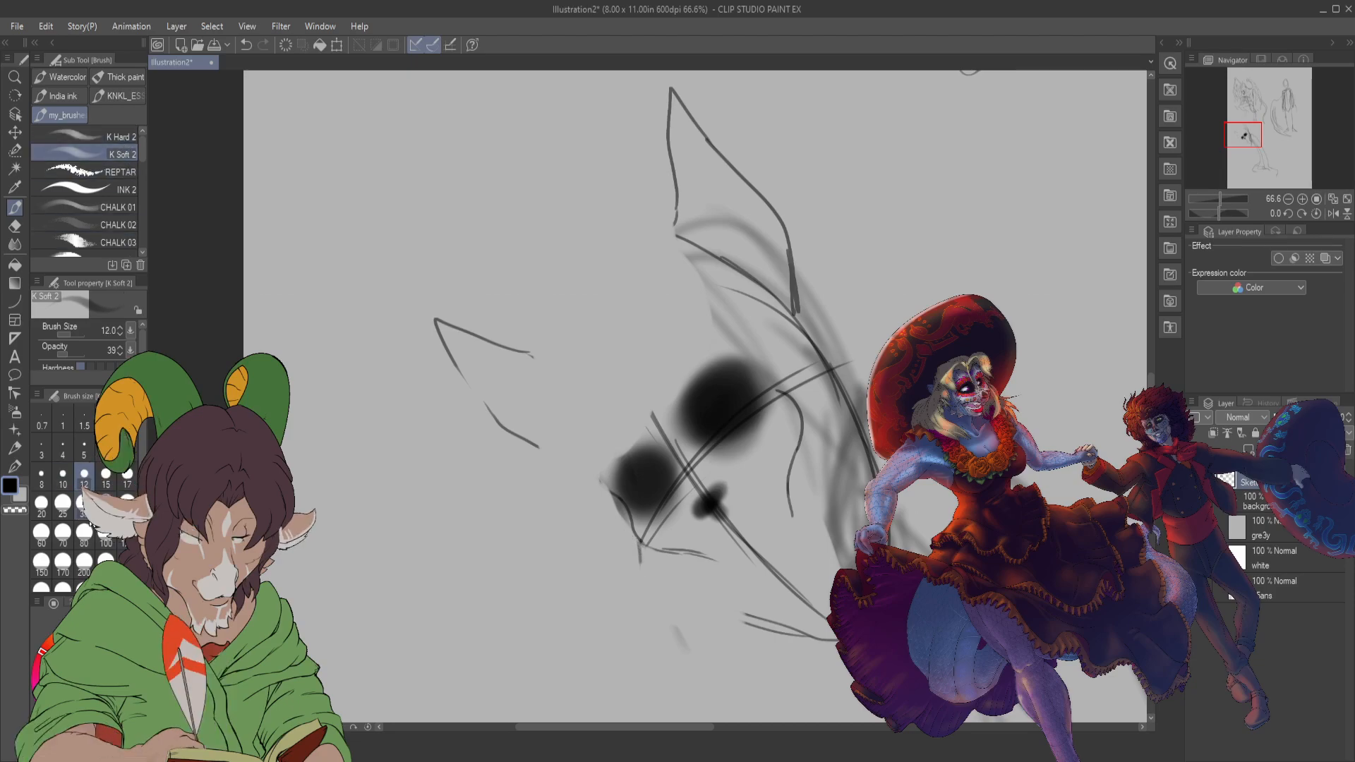
left_click(121, 136)
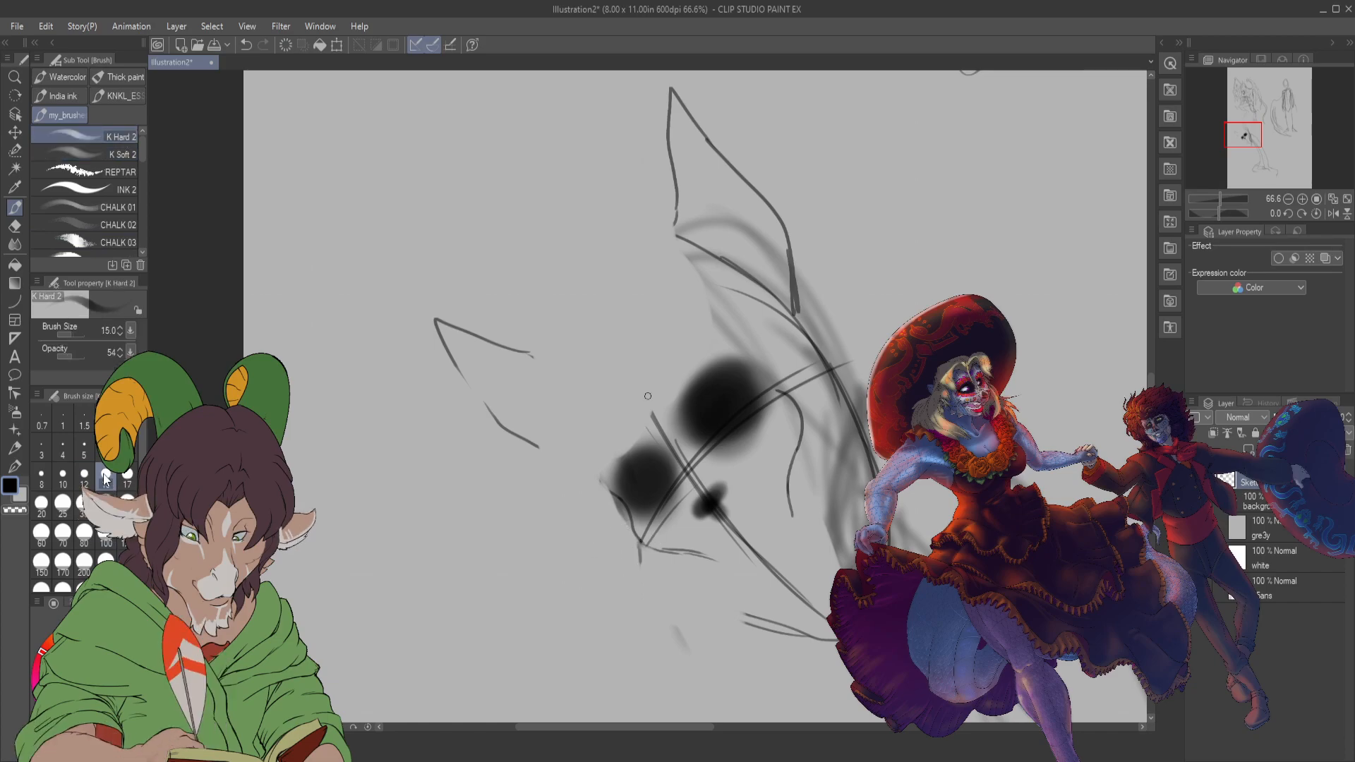
key("bracketleft")
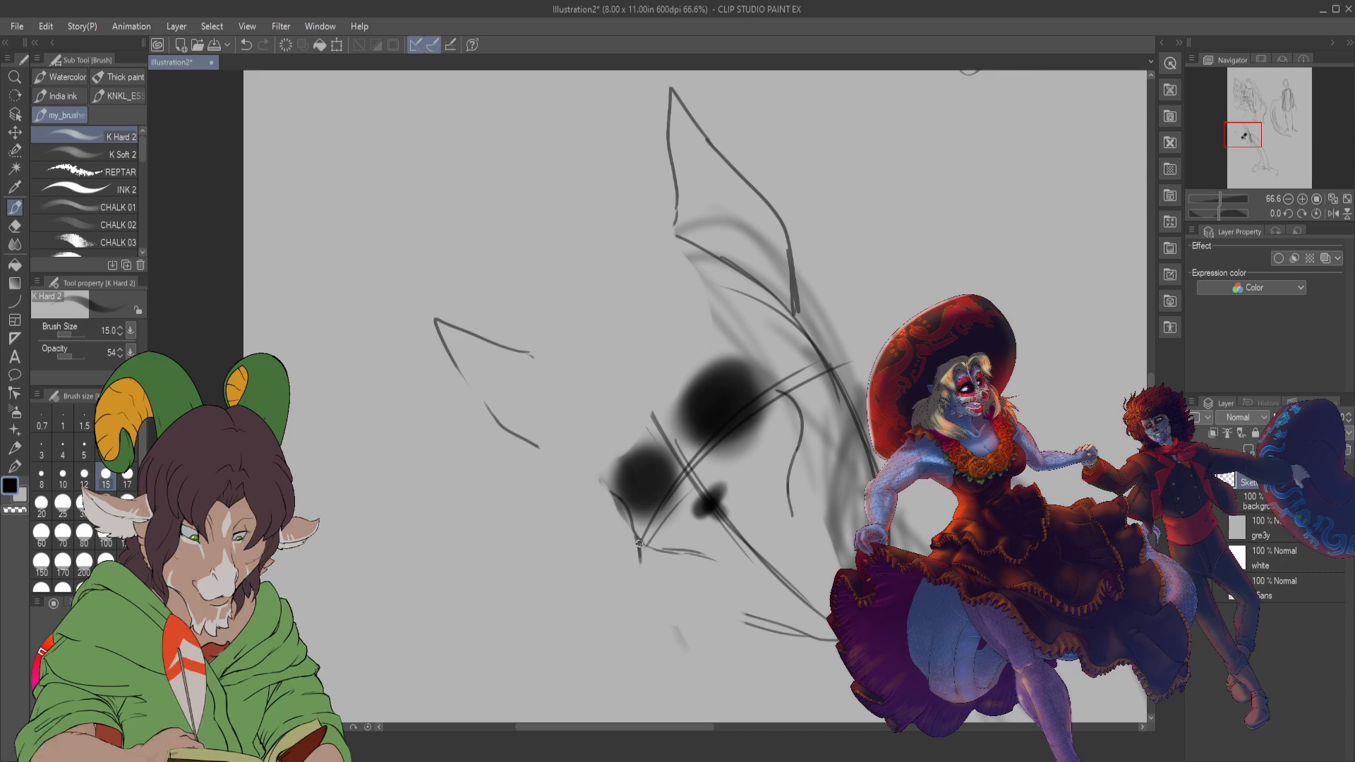
left_click_drag(641, 542, 636, 580)
left_click(84, 477)
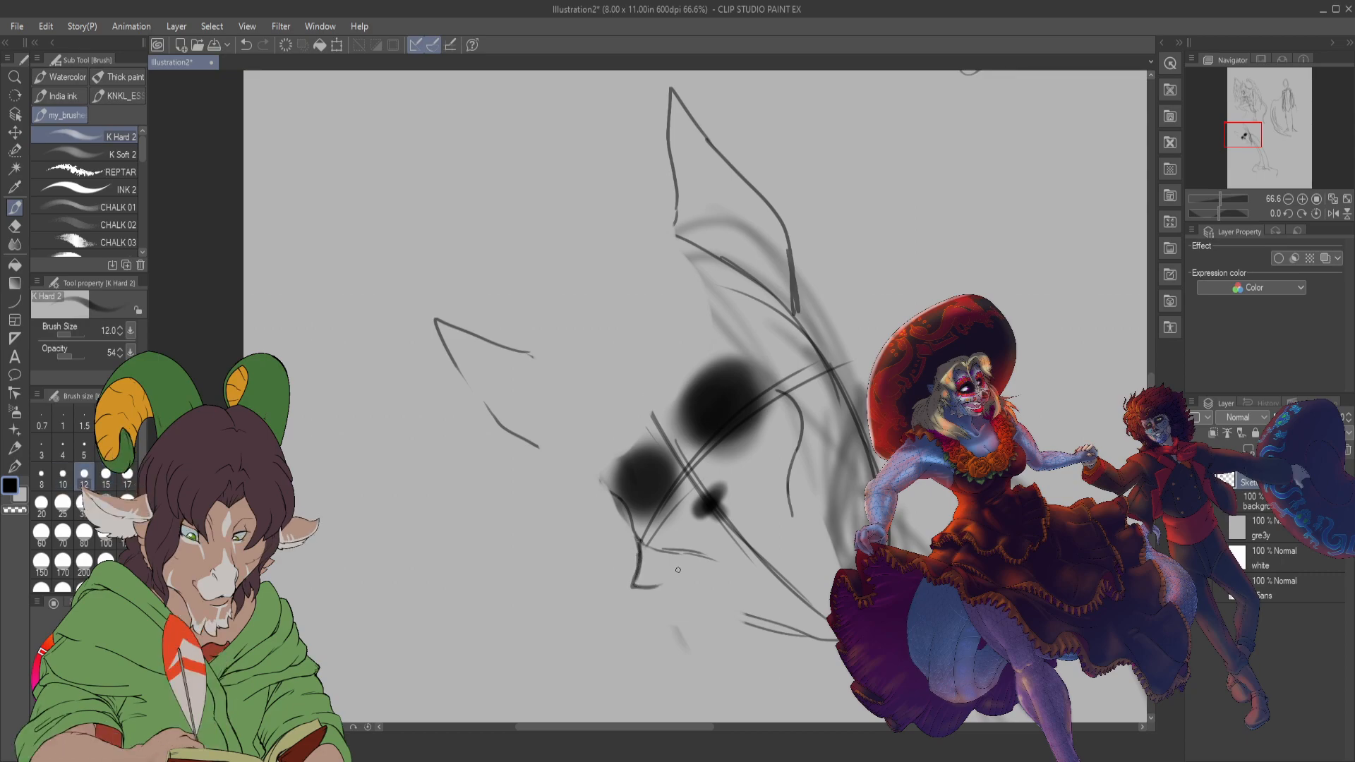
left_click_drag(662, 582, 692, 602)
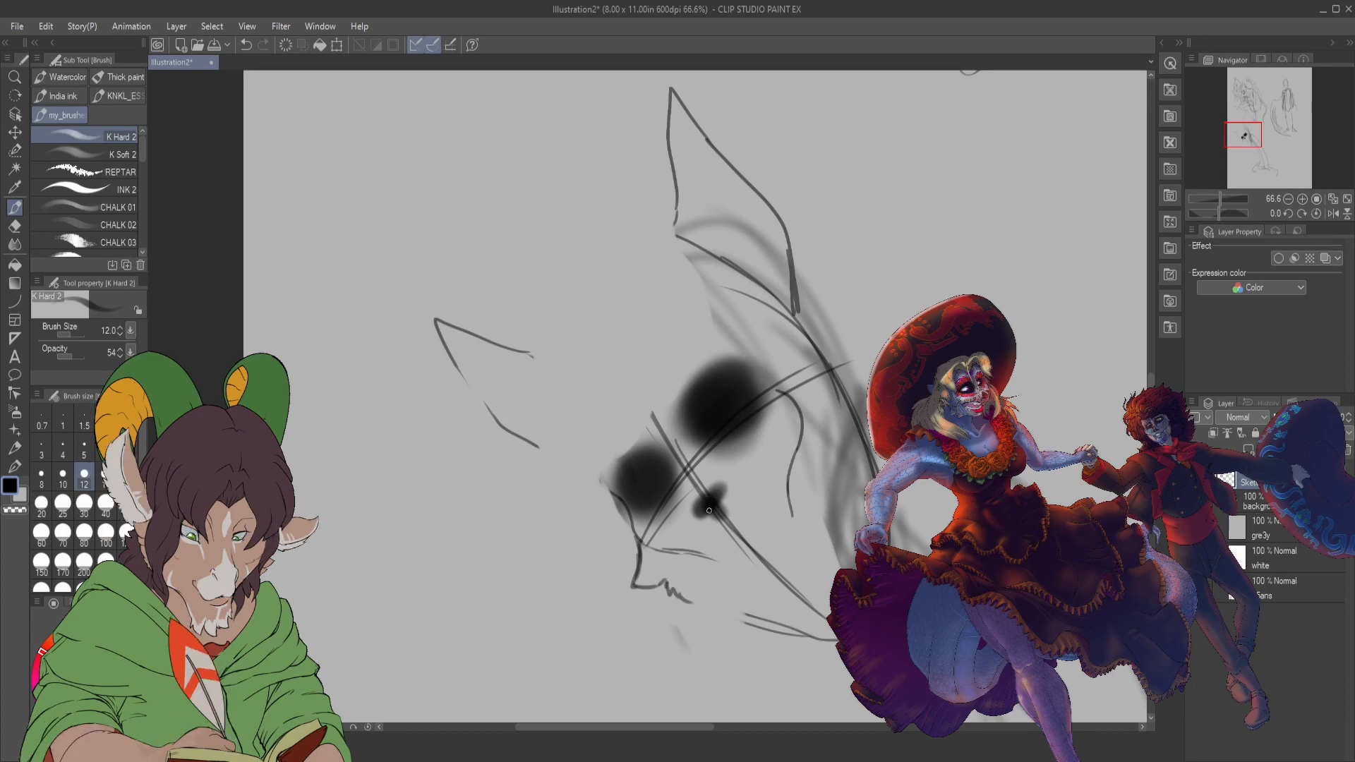
- Erase the guidelines between the eye sockets, and trim the sockets and nose spot with the Soft eraser at size 40 and density 39
key("e")
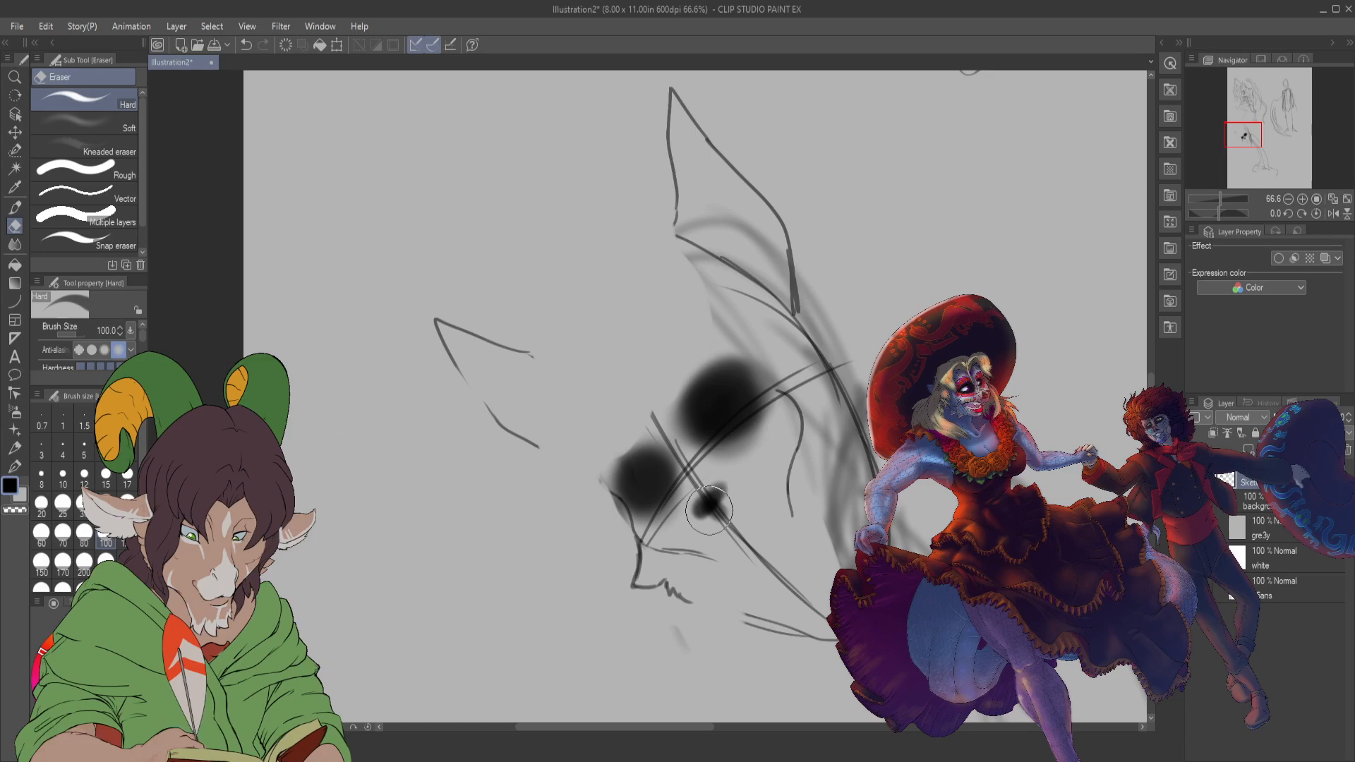
left_click_drag(709, 510, 676, 460)
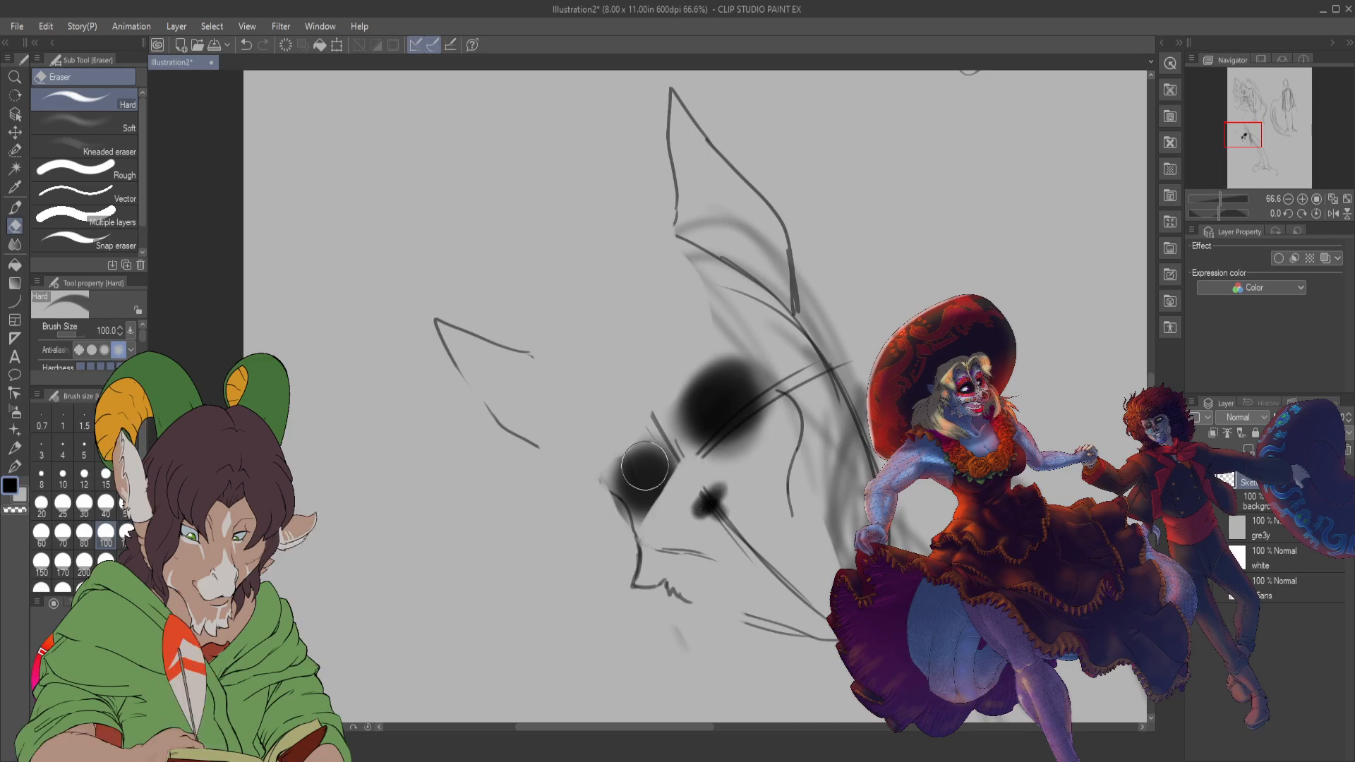
left_click(129, 128)
mouse_move(695, 458)
left_mouse_down()
mouse_move(749, 417)
mouse_move(702, 451)
mouse_move(706, 427)
left_mouse_up()
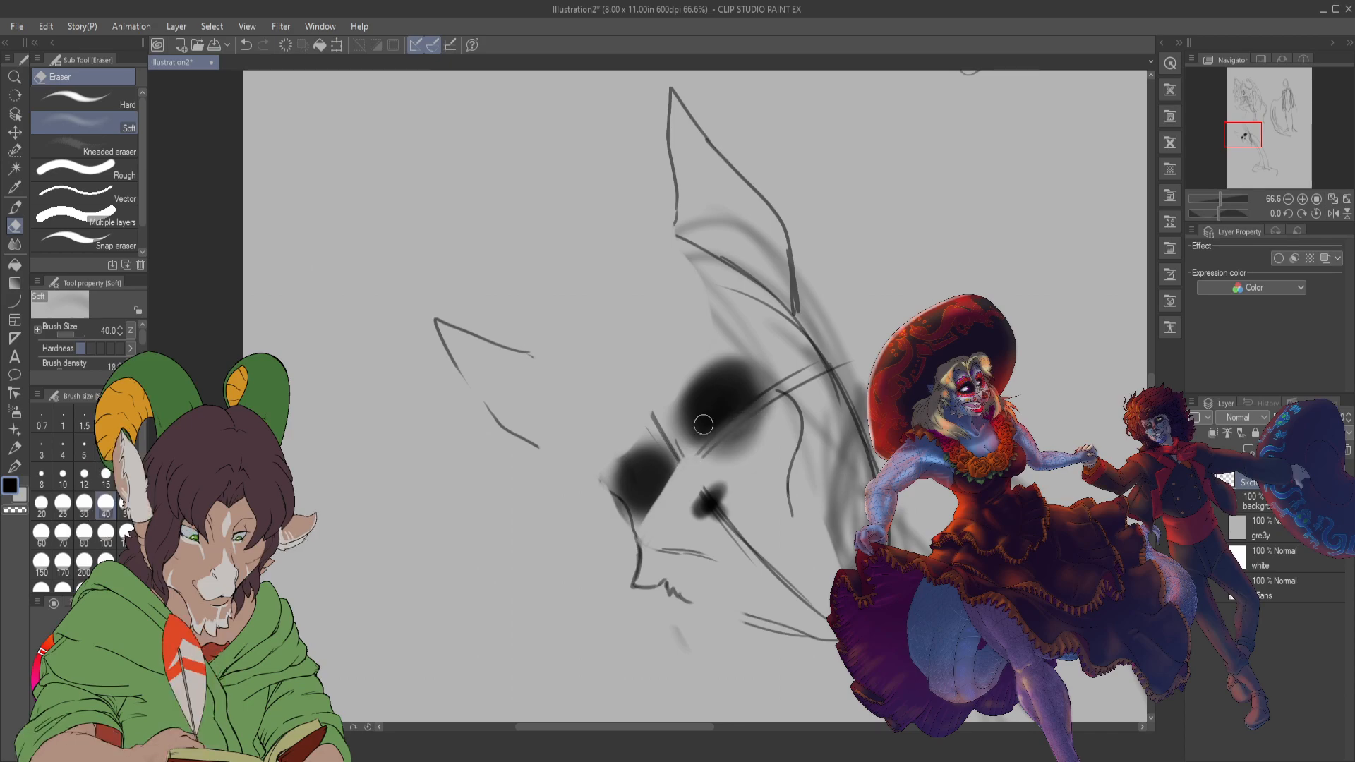
left_click_drag(143, 335, 144, 361)
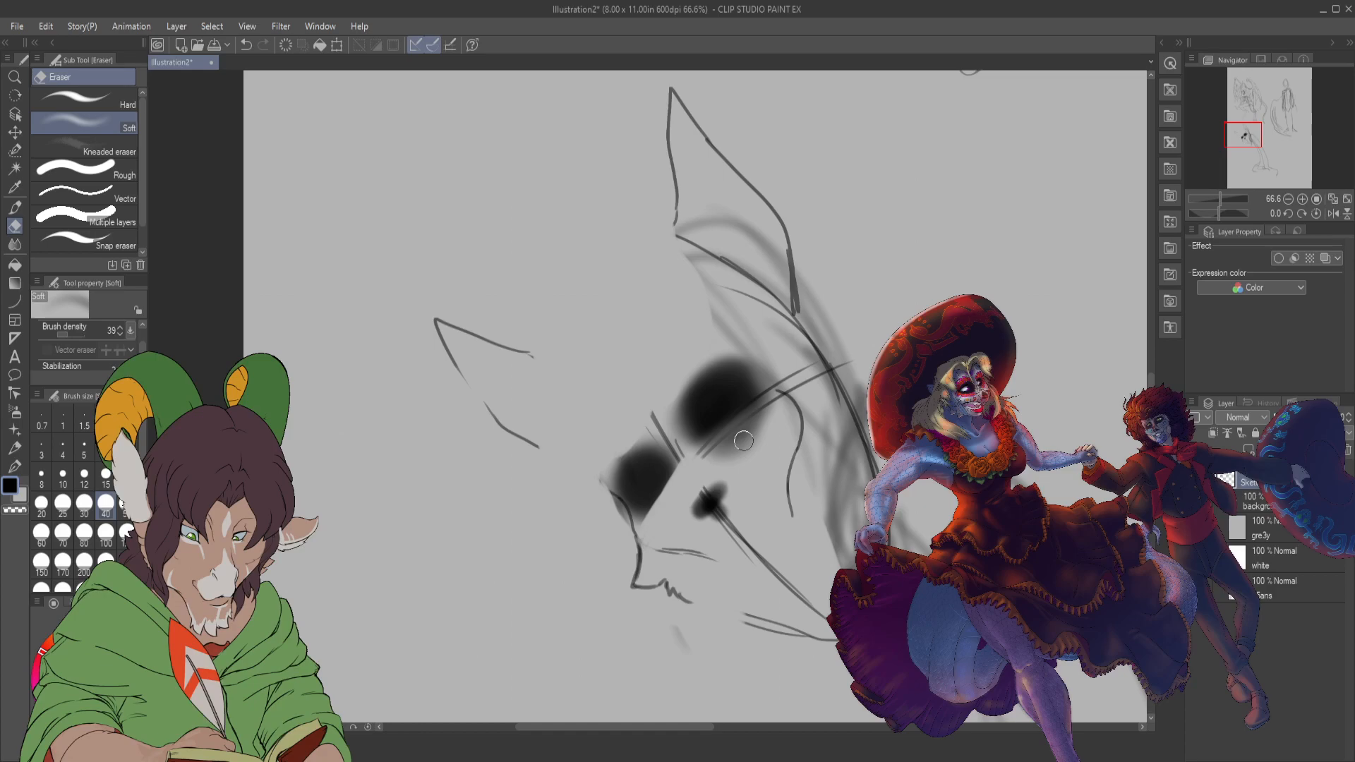
mouse_move(743, 440)
left_mouse_down()
mouse_move(681, 463)
mouse_move(643, 411)
mouse_move(687, 475)
mouse_move(638, 422)
mouse_move(676, 473)
mouse_move(650, 434)
mouse_move(671, 455)
mouse_move(662, 416)
mouse_move(690, 470)
mouse_move(649, 401)
mouse_move(698, 466)
mouse_move(697, 493)
left_mouse_up()
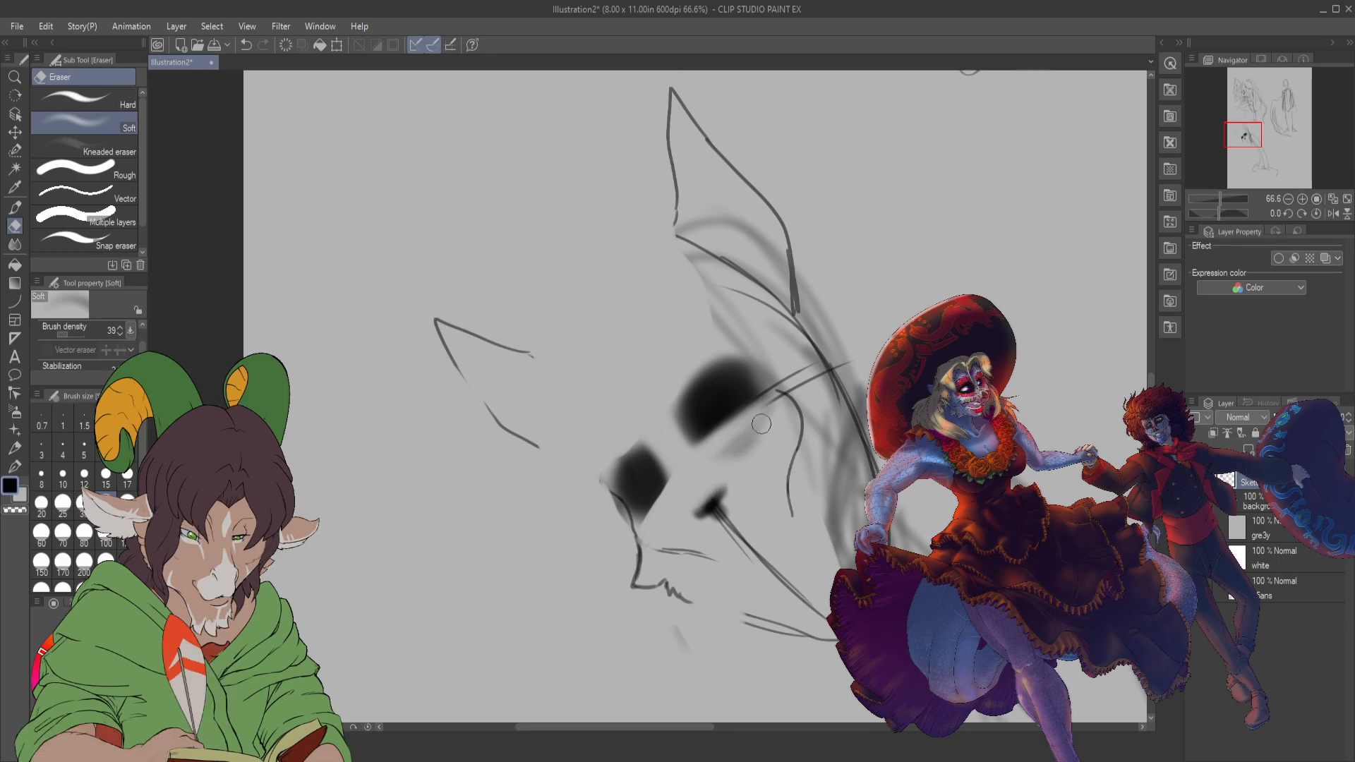
left_click_drag(773, 385, 759, 423)
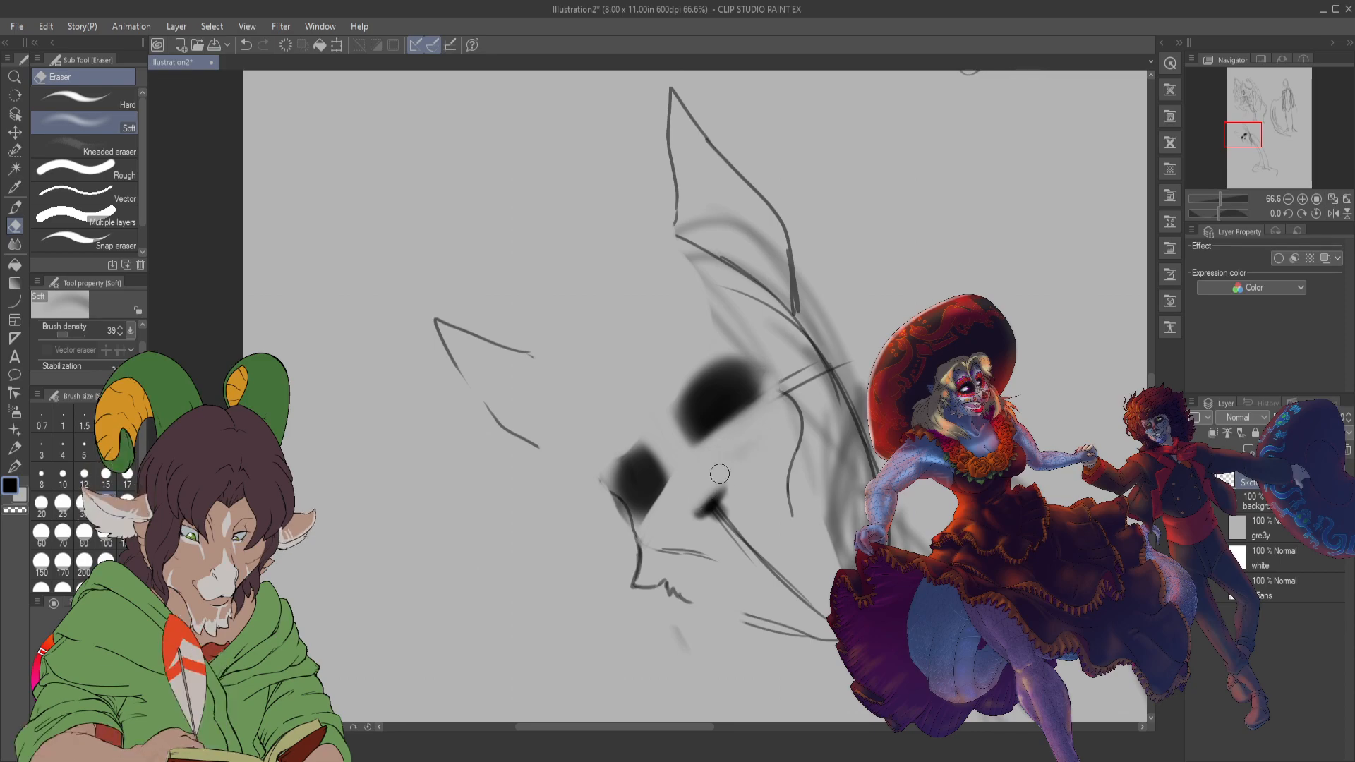
mouse_move(605, 455)
left_mouse_down()
mouse_move(646, 534)
mouse_move(632, 497)
mouse_move(661, 520)
mouse_move(641, 517)
mouse_move(670, 484)
mouse_move(653, 509)
mouse_move(634, 431)
mouse_move(662, 460)
mouse_move(662, 495)
left_mouse_up()
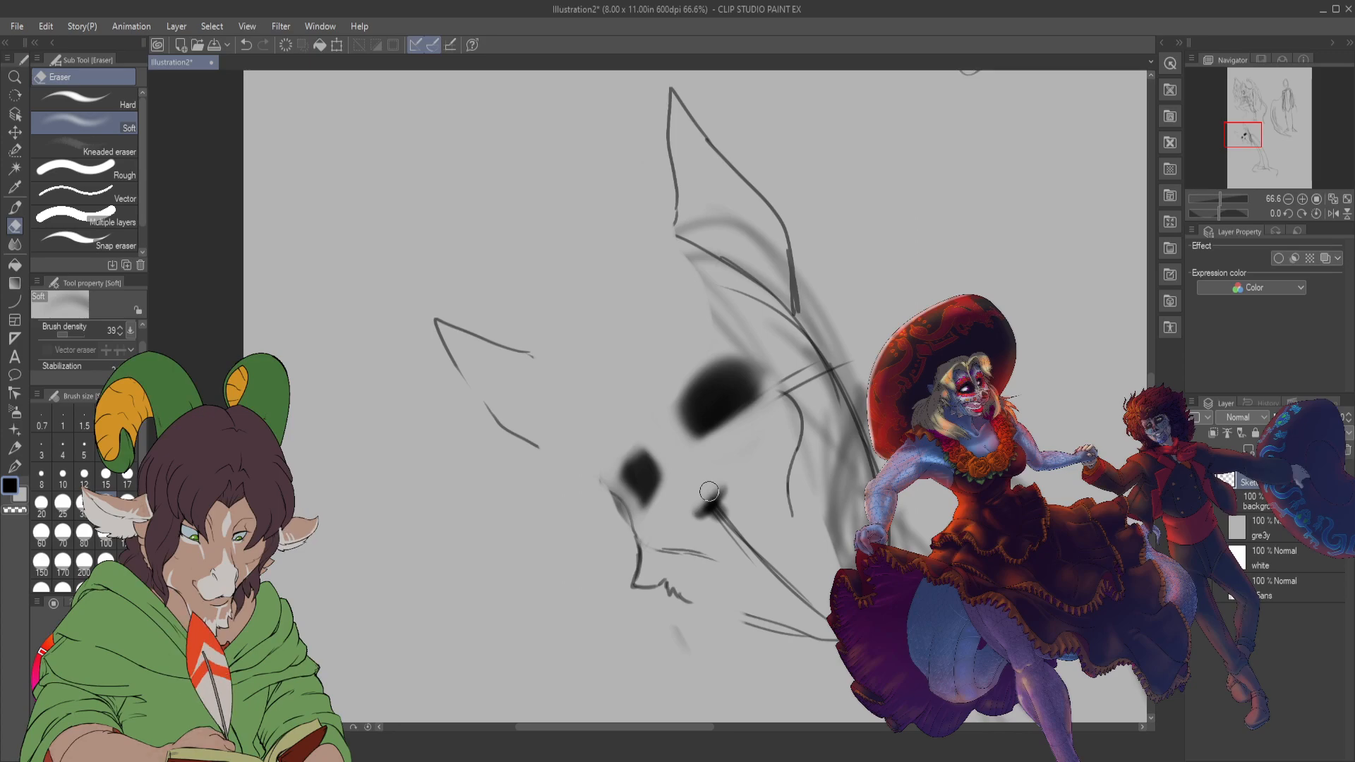
key("b")
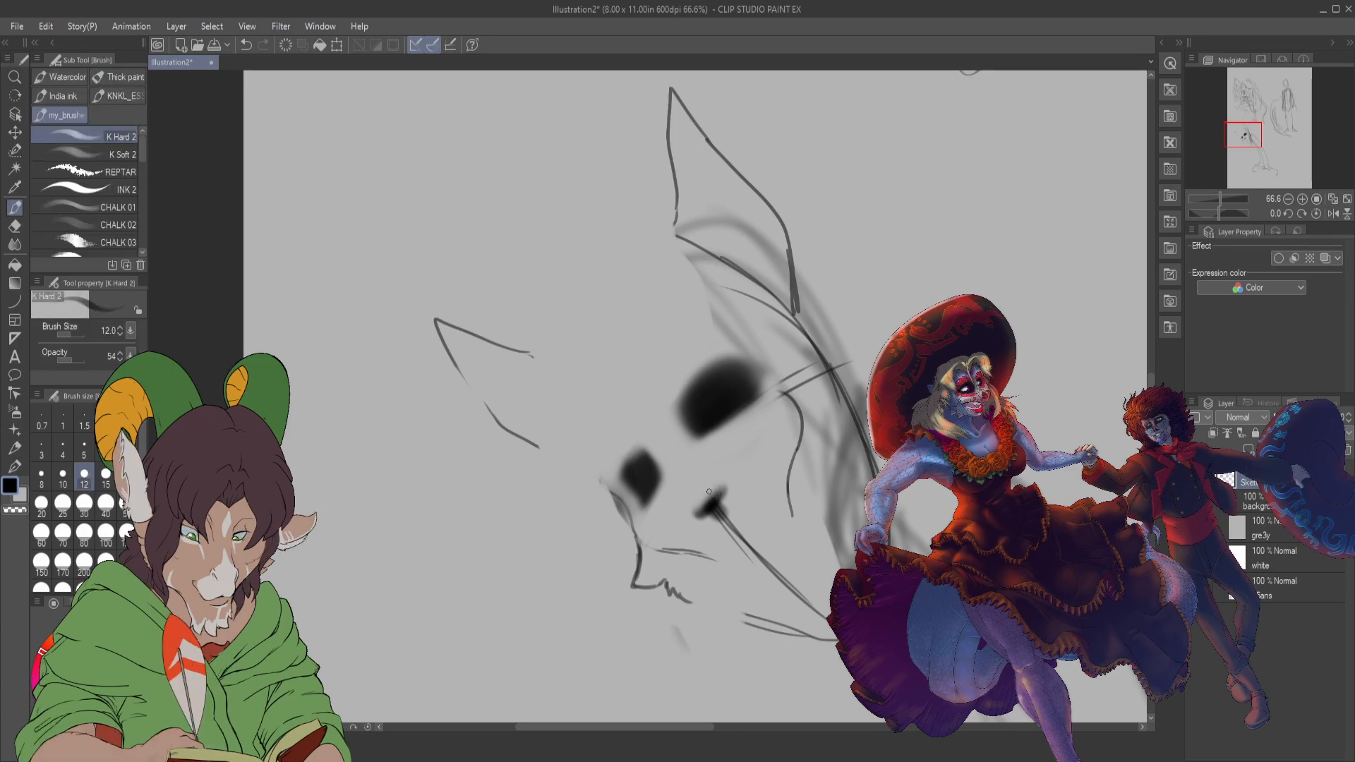
left_click(106, 543)
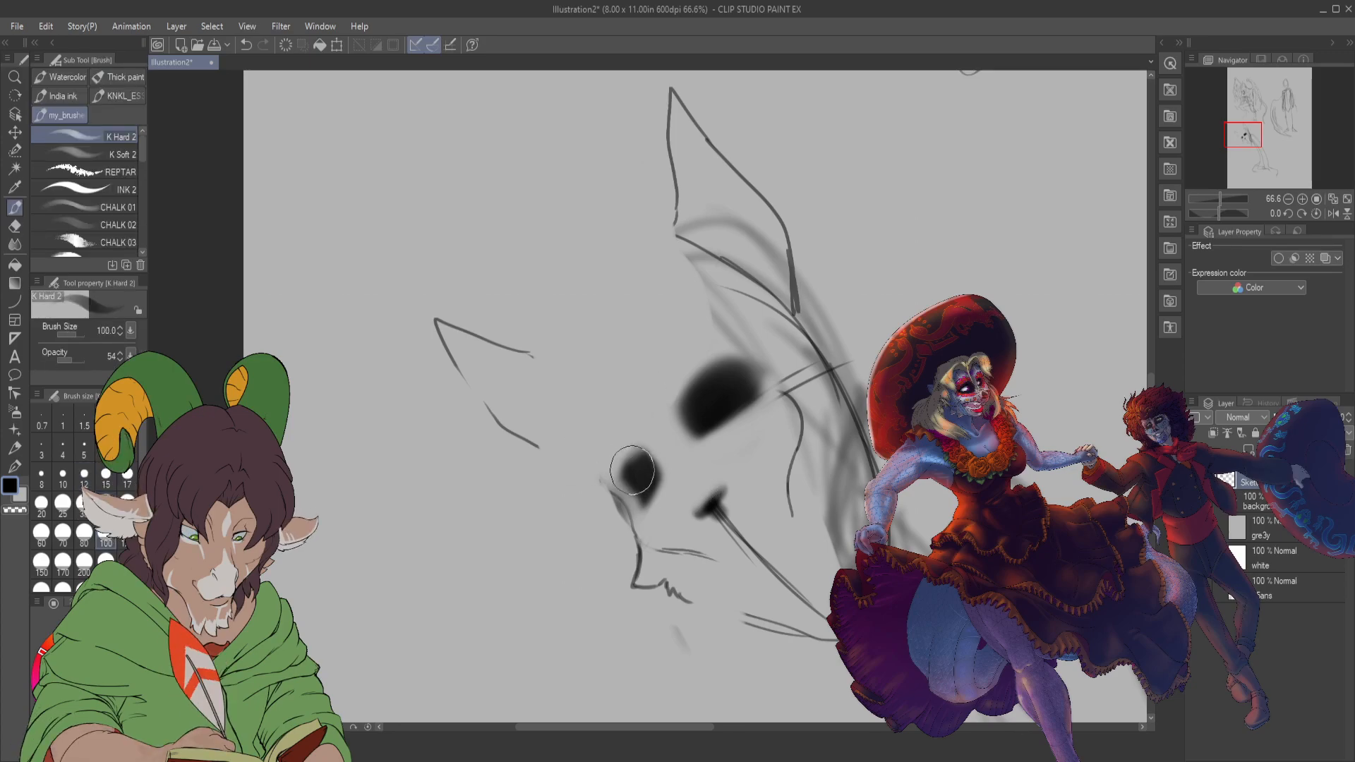
left_click_drag(628, 467, 654, 490)
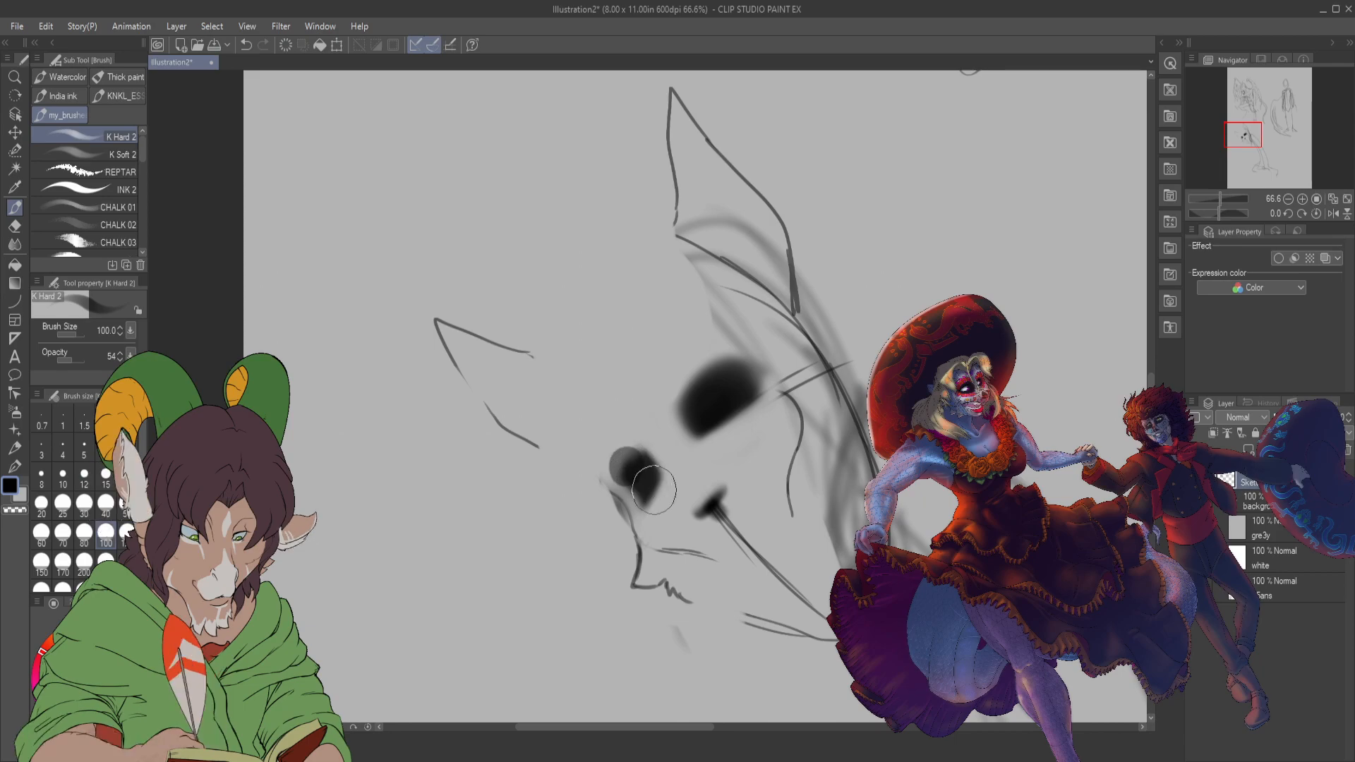
key("ctrl+z")
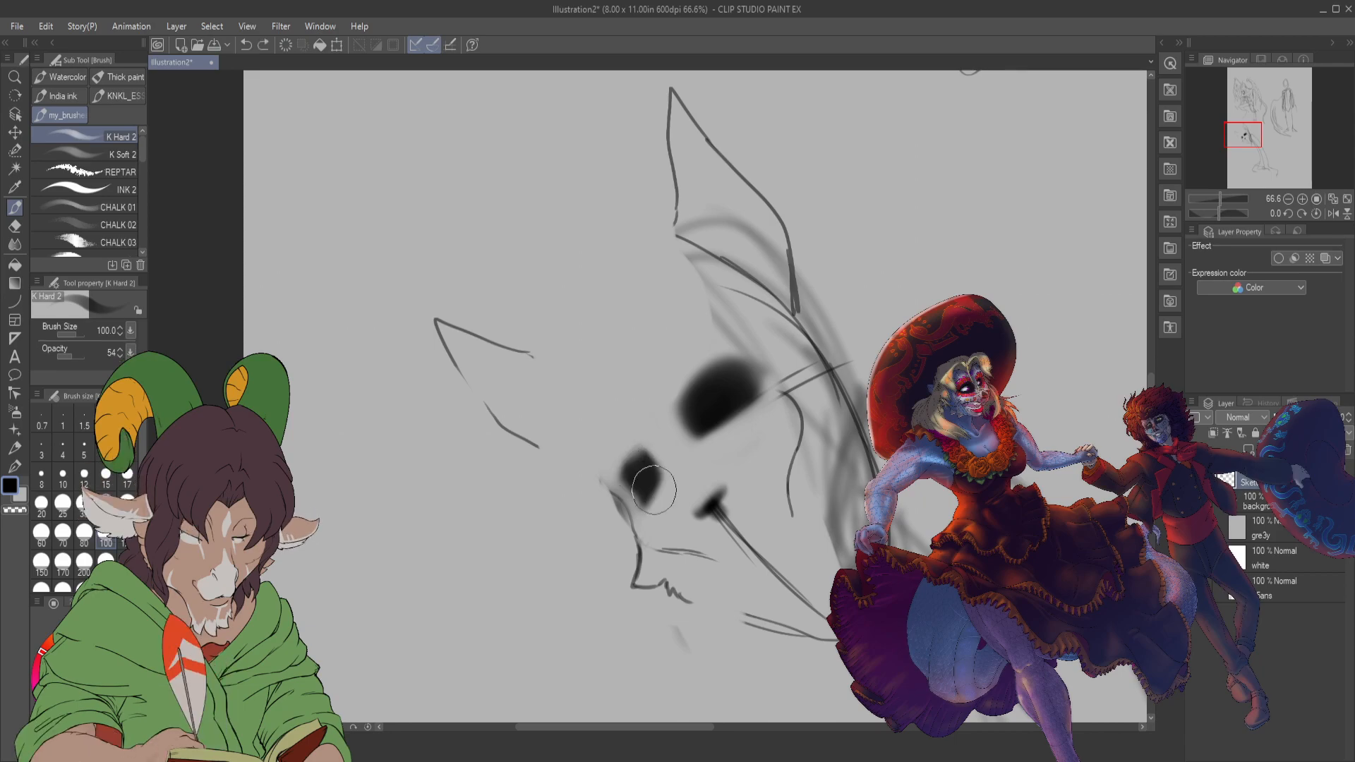
- Round out both eye sockets with the K Soft 2 brush at size 30, and add thin contour lines beneath them at size 15
left_click(121, 154)
left_click_drag(620, 453, 626, 477)
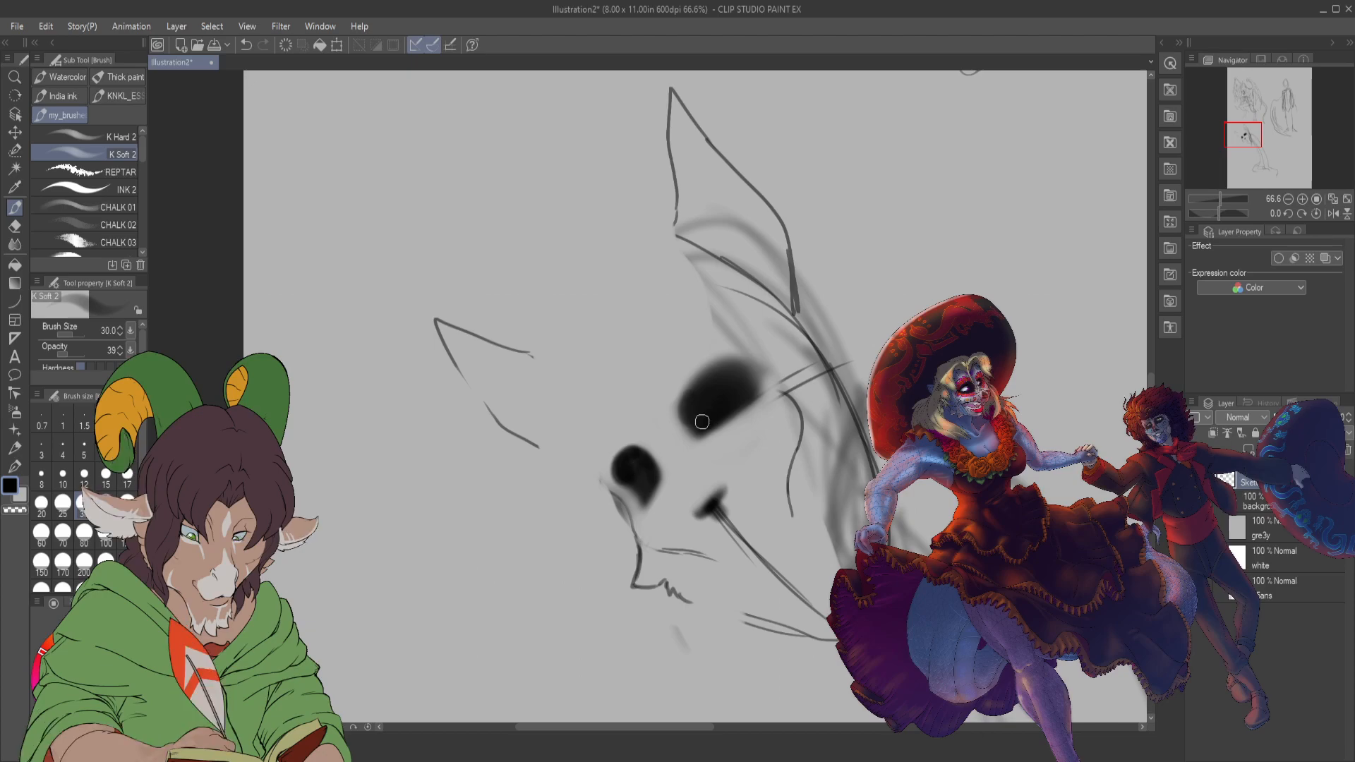
mouse_move(702, 421)
left_mouse_down()
mouse_move(682, 402)
mouse_move(735, 370)
mouse_move(728, 419)
mouse_move(709, 430)
mouse_move(740, 403)
mouse_move(700, 432)
mouse_move(761, 394)
mouse_move(727, 421)
mouse_move(740, 417)
mouse_move(730, 366)
mouse_move(752, 385)
mouse_move(702, 439)
left_mouse_up()
left_click(106, 480)
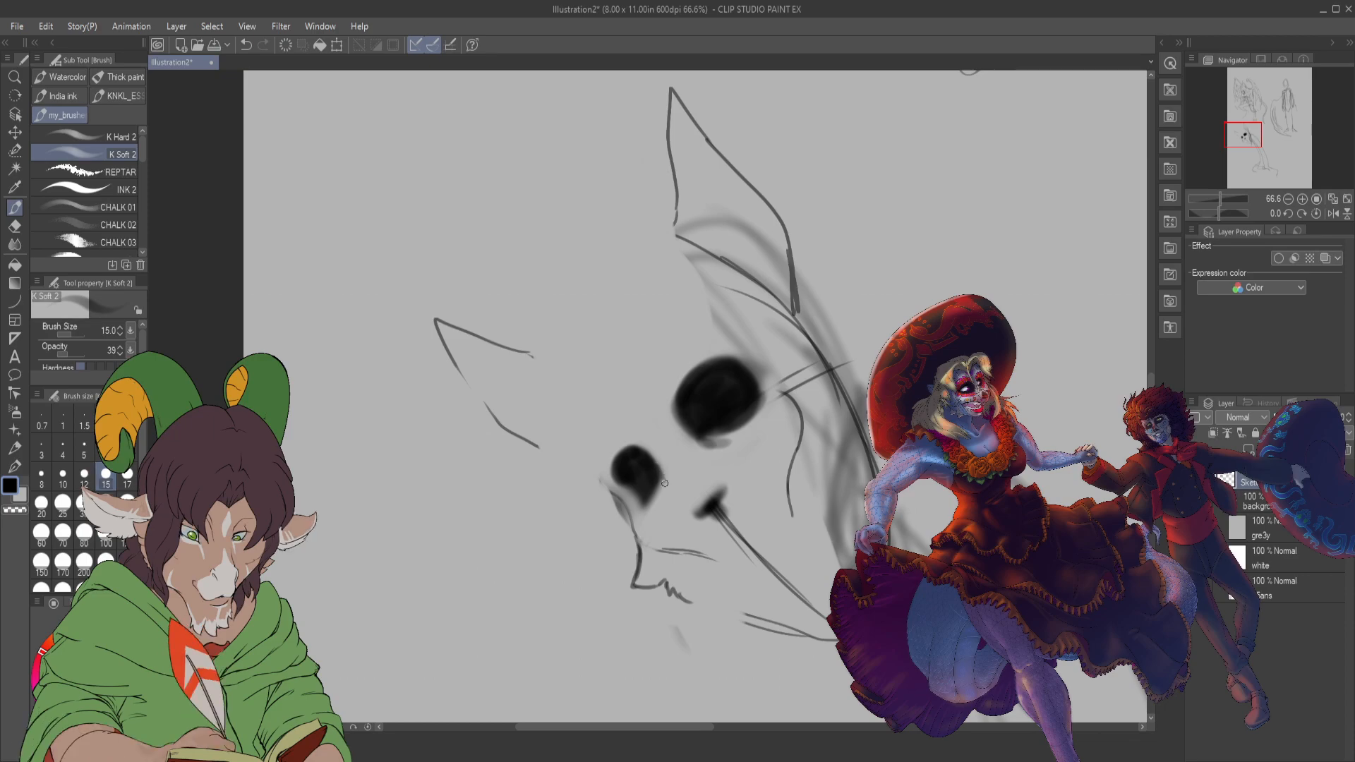
left_click_drag(664, 481, 675, 514)
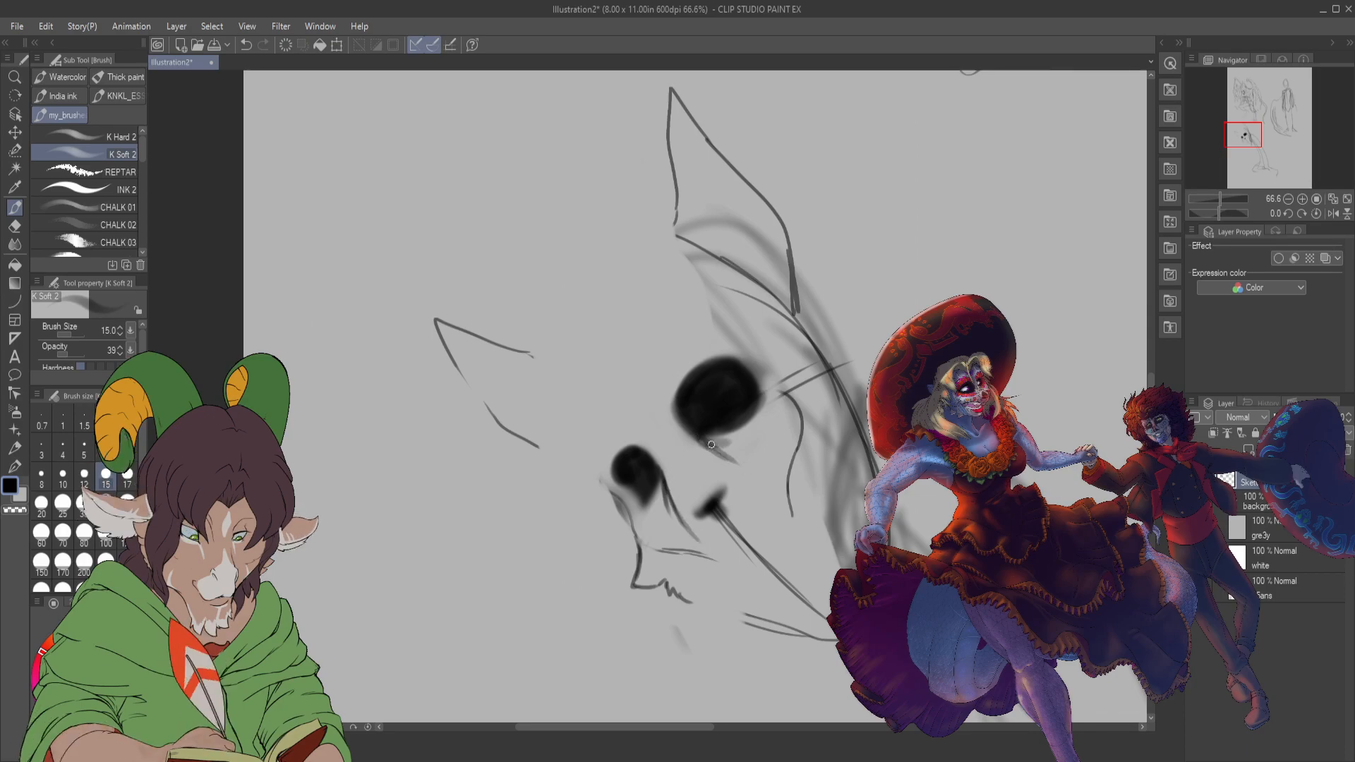
- Draw contour lines under the larger eye socket and curved cheek lines outside the smaller one with the K Soft 2 brush at size 15
left_click_drag(721, 453, 776, 507)
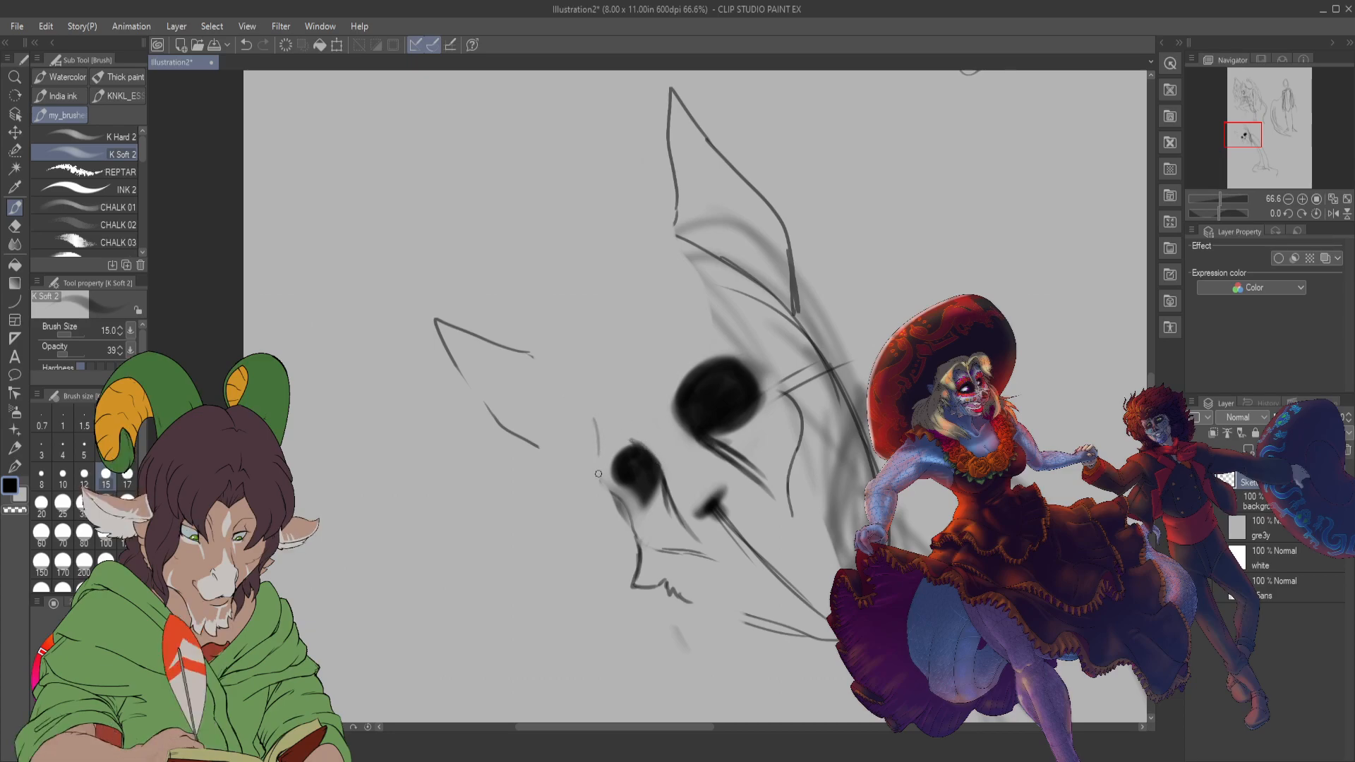
left_click_drag(599, 456, 615, 514)
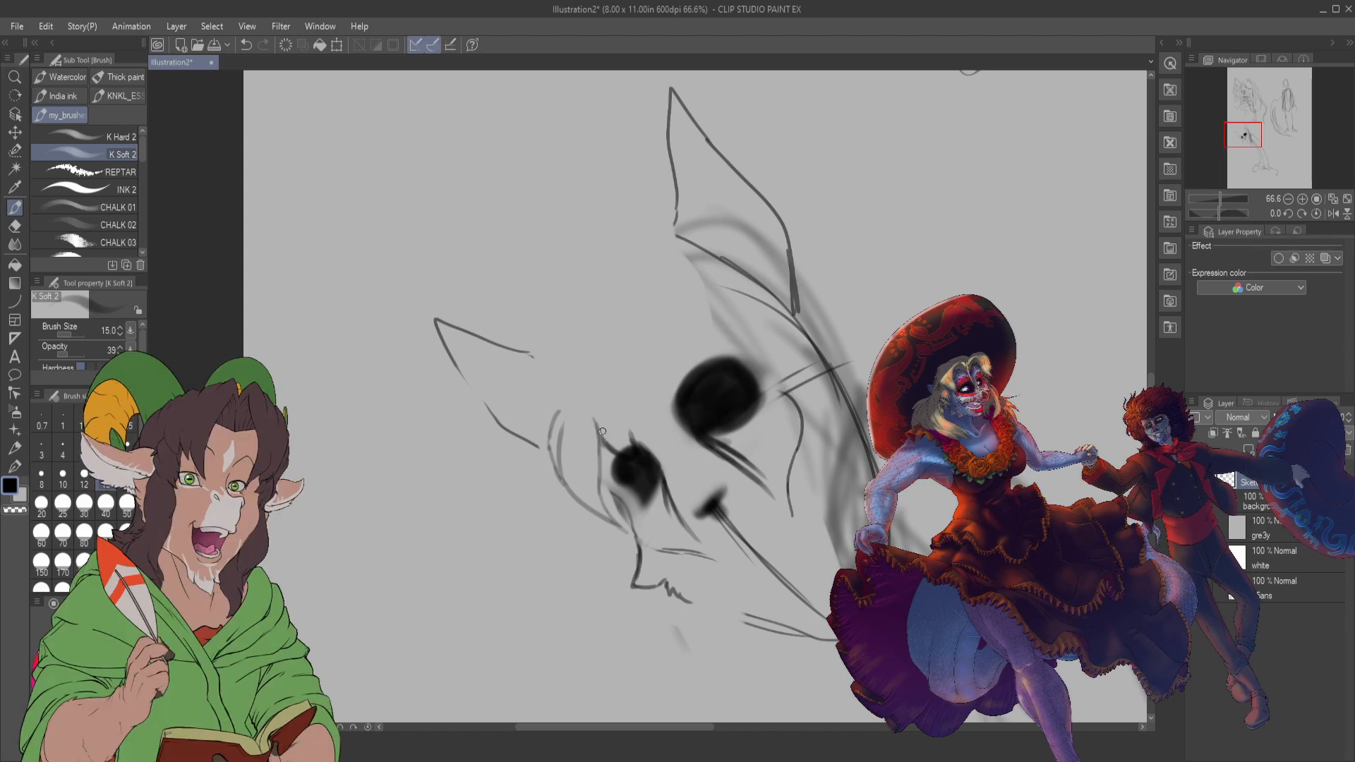
- Erase a soft light spot inside each eye socket for a glowing pupil with the Soft eraser at size 40
key("e")
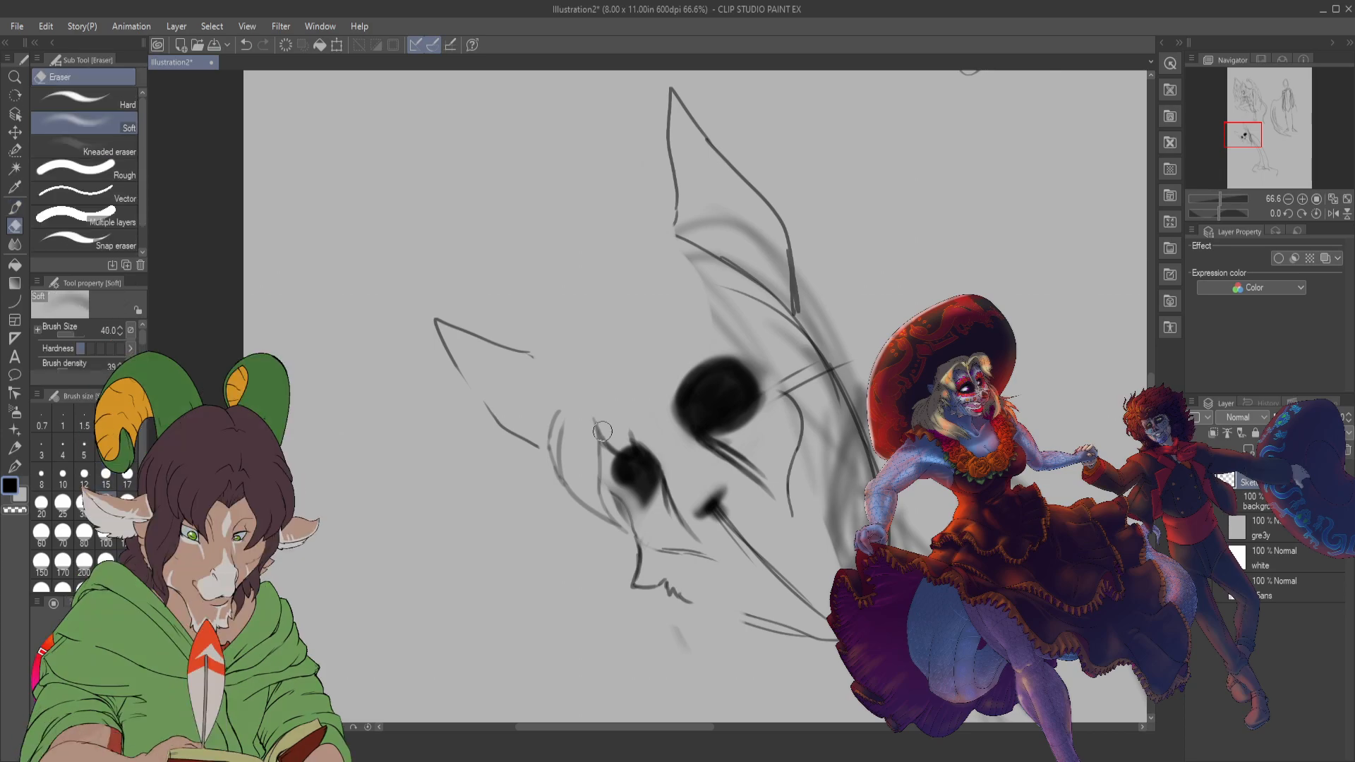
left_click_drag(711, 401, 727, 397)
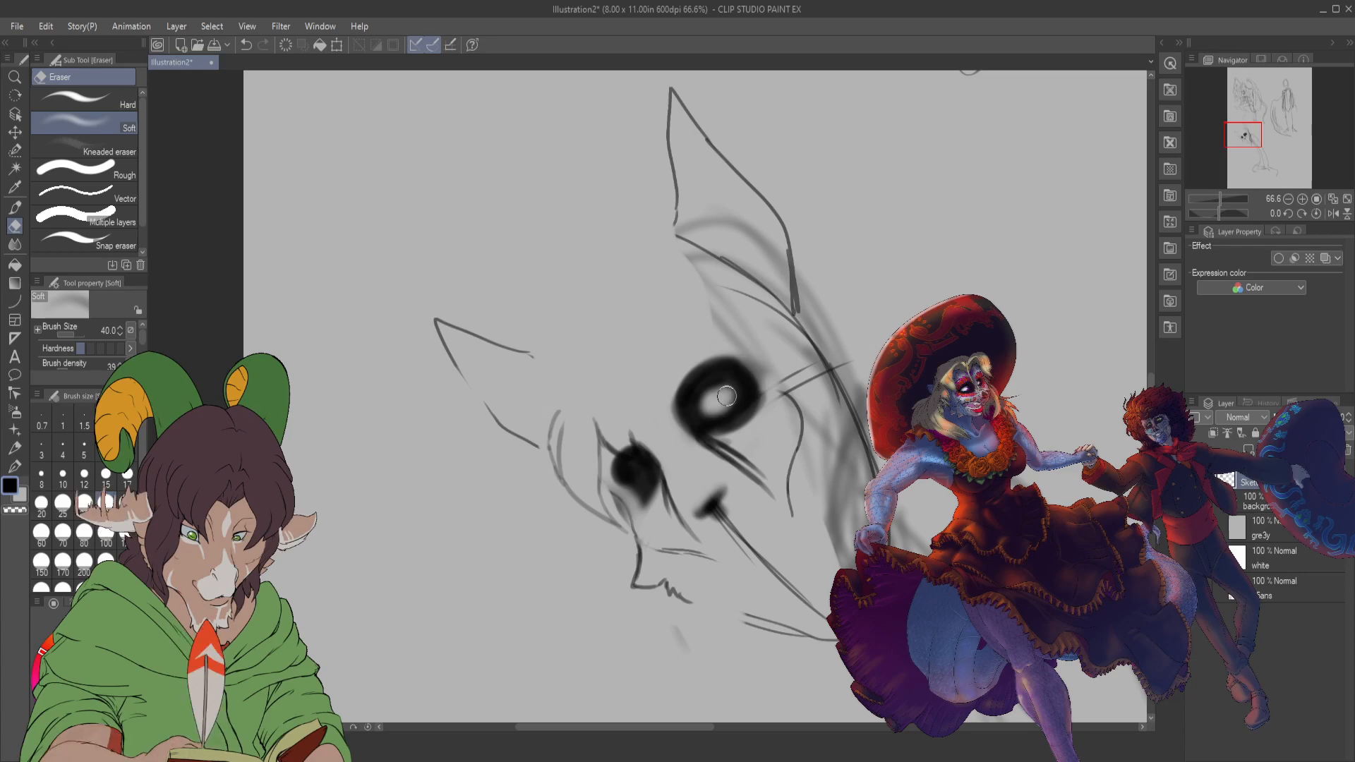
left_click_drag(641, 461, 645, 466)
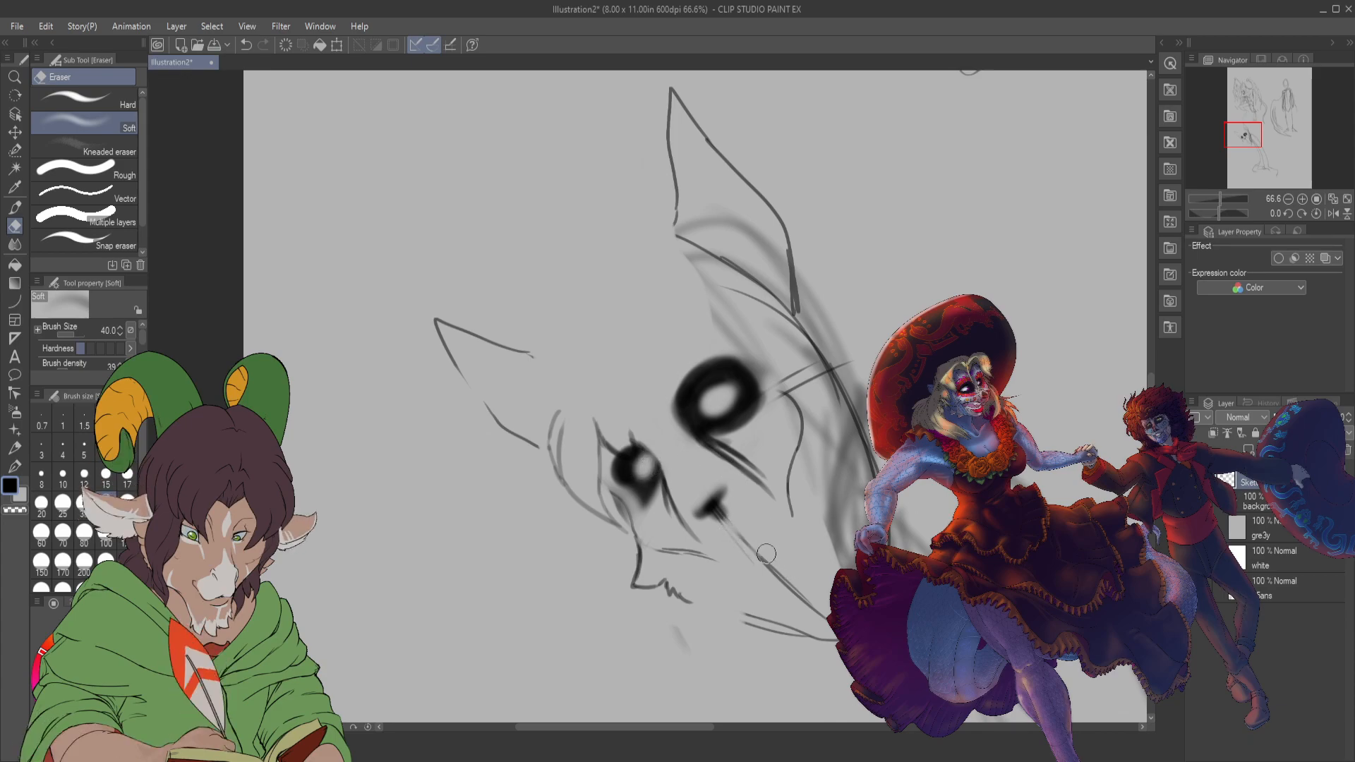
- Erase the old jaw, cheek and muzzle guidelines around the nose with the Hard eraser at size 100
left_click(119, 97)
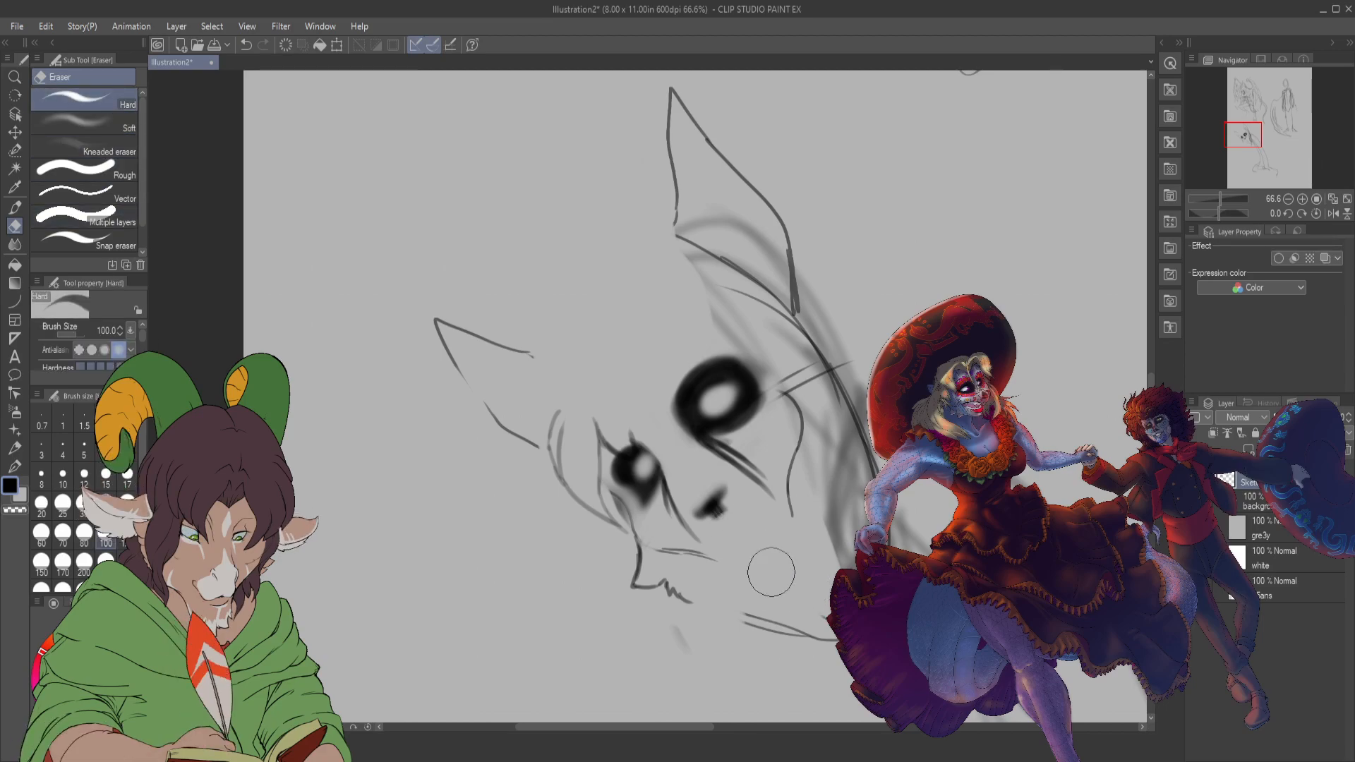
mouse_move(771, 571)
left_mouse_down()
mouse_move(821, 621)
mouse_move(756, 620)
left_mouse_up()
mouse_move(846, 538)
left_mouse_down()
mouse_move(816, 507)
mouse_move(825, 388)
mouse_move(808, 386)
mouse_move(864, 464)
mouse_move(868, 515)
mouse_move(889, 522)
mouse_move(866, 516)
mouse_move(816, 425)
mouse_move(801, 464)
mouse_move(825, 479)
left_mouse_up()
left_click_drag(657, 528, 706, 562)
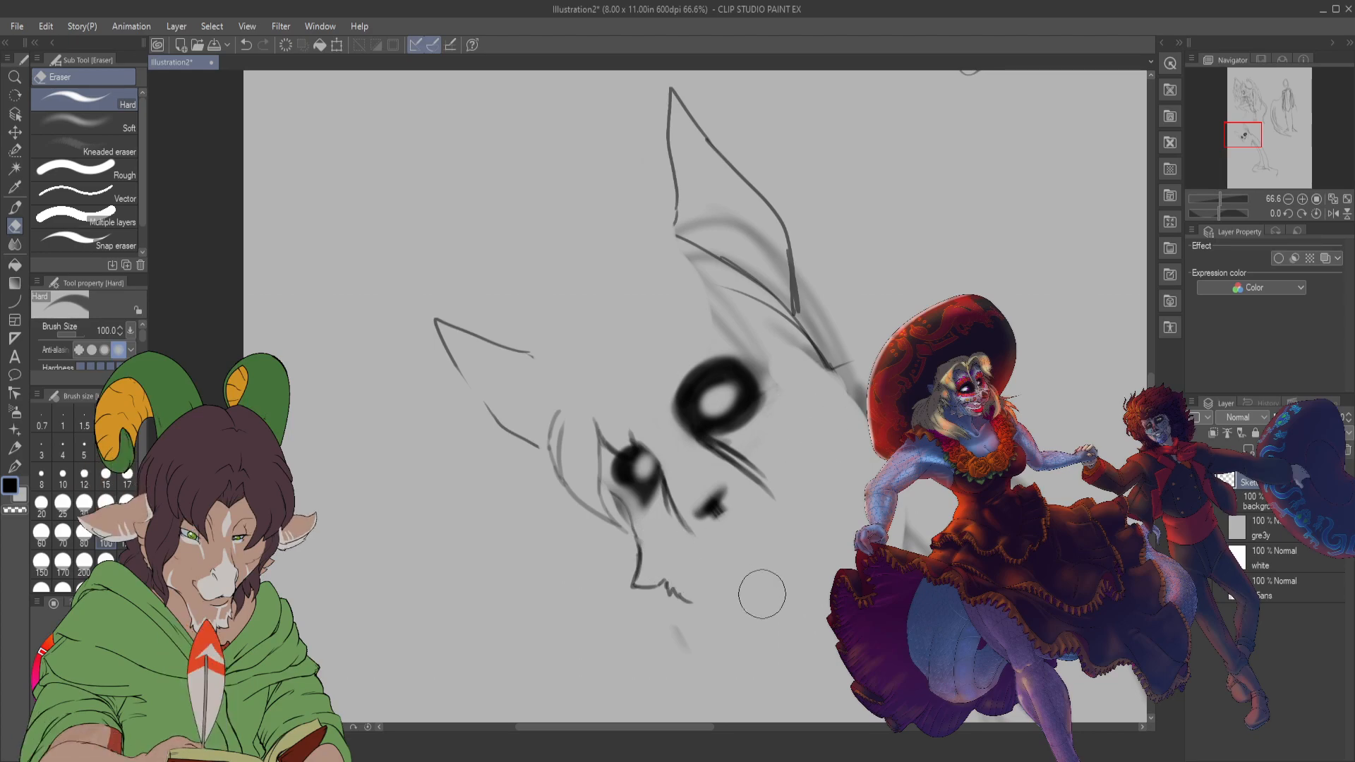
- Draw a jagged muzzle edge below the smaller socket and a broken cheek contour beside the larger one with K Hard 2 at size 15
key("b")
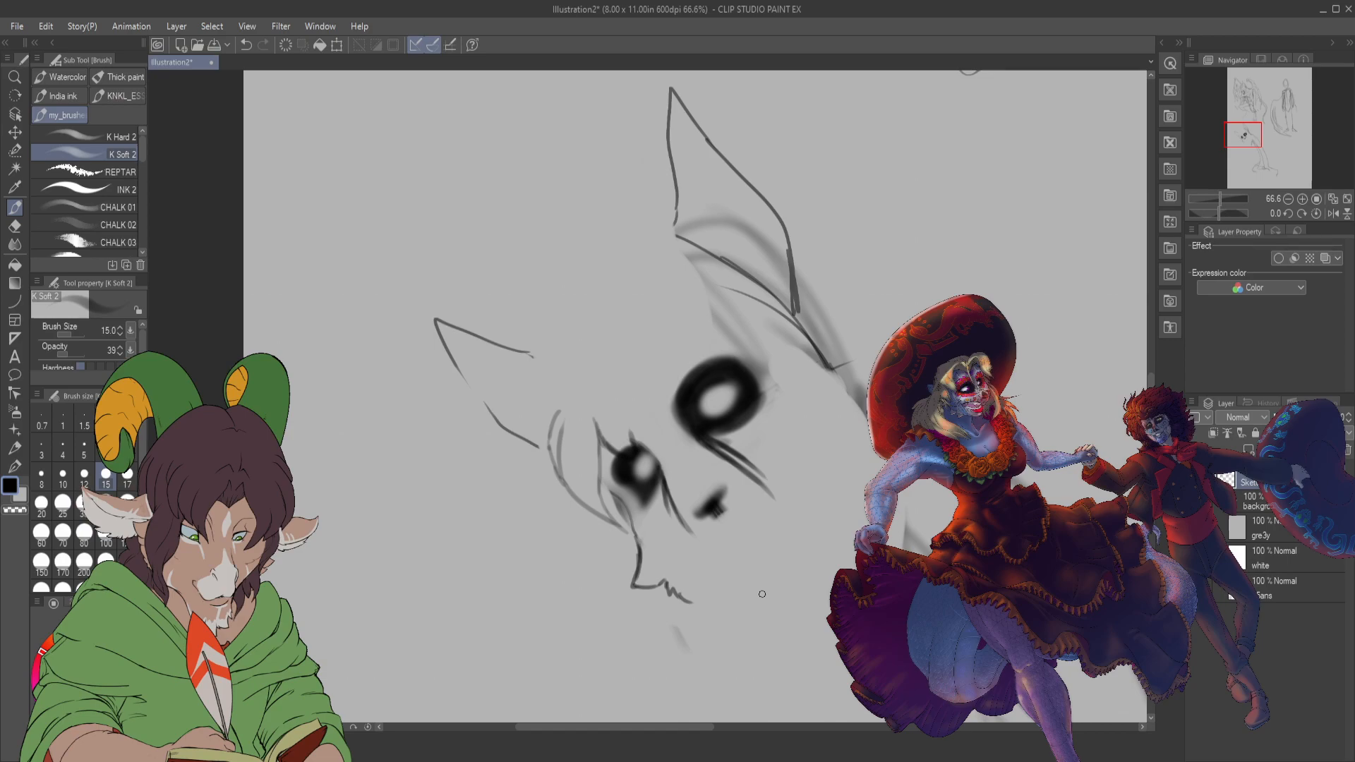
left_click(85, 136)
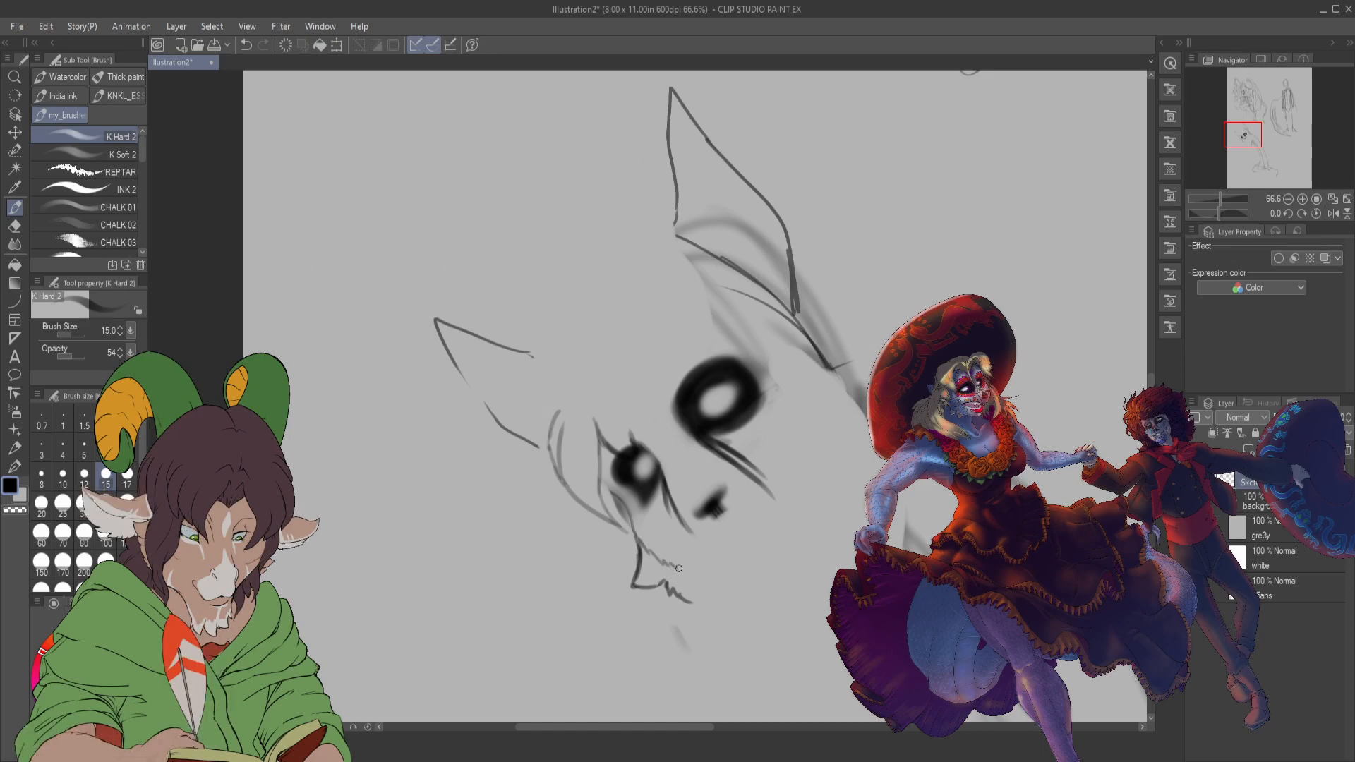
left_click_drag(671, 569, 694, 565)
left_click_drag(788, 507, 805, 417)
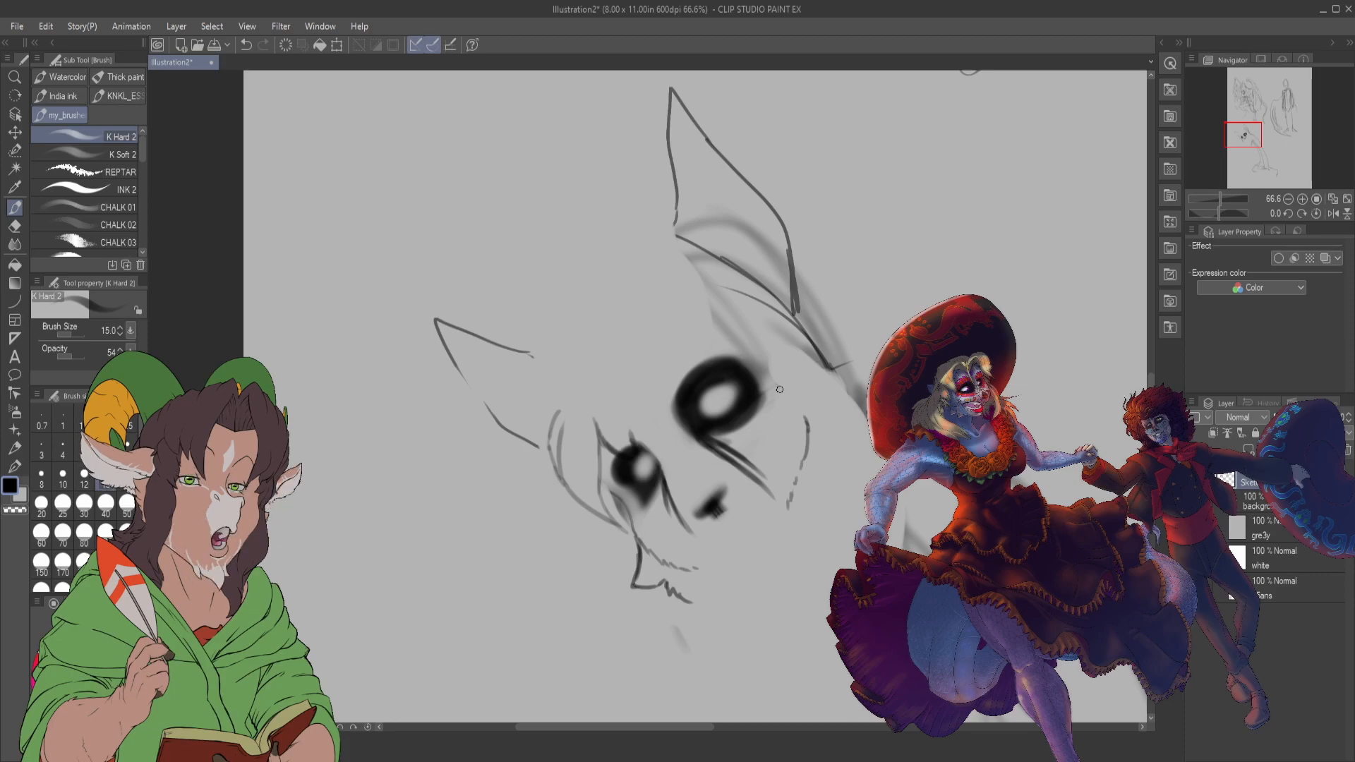
- Darken the nose into a solid shape and sharpen both eye sockets with a pointed corner and a dark streak
left_click_drag(704, 508, 719, 496)
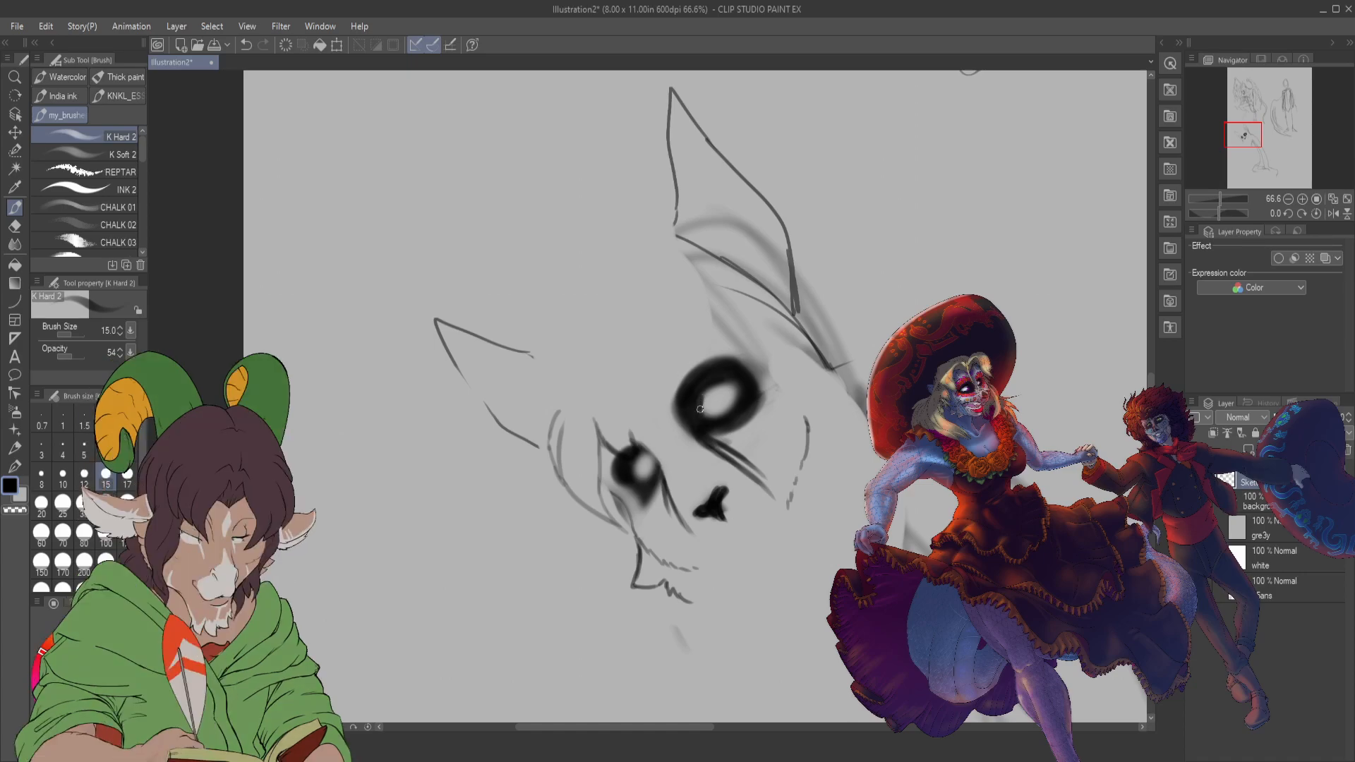
left_click_drag(700, 406, 742, 385)
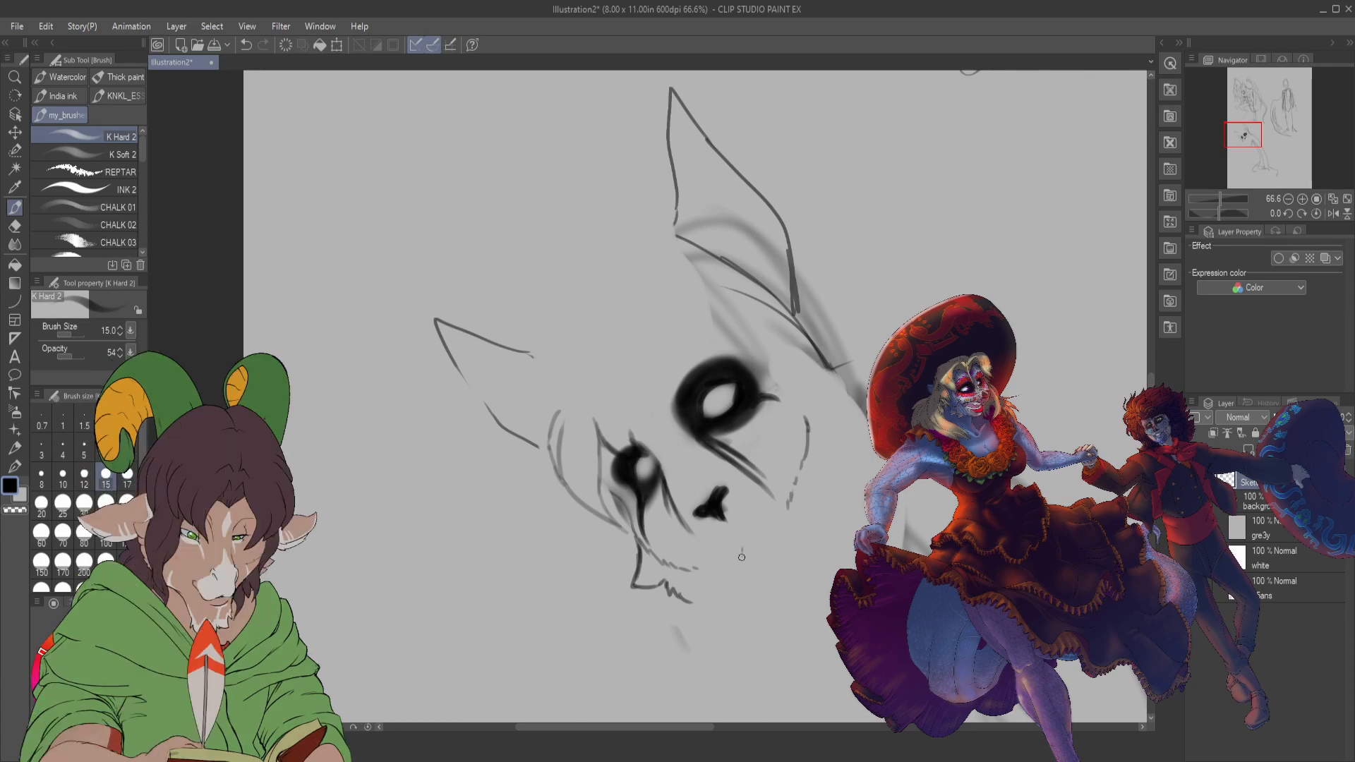
mouse_move(742, 556)
left_mouse_down()
mouse_move(759, 541)
mouse_move(746, 546)
left_mouse_up()
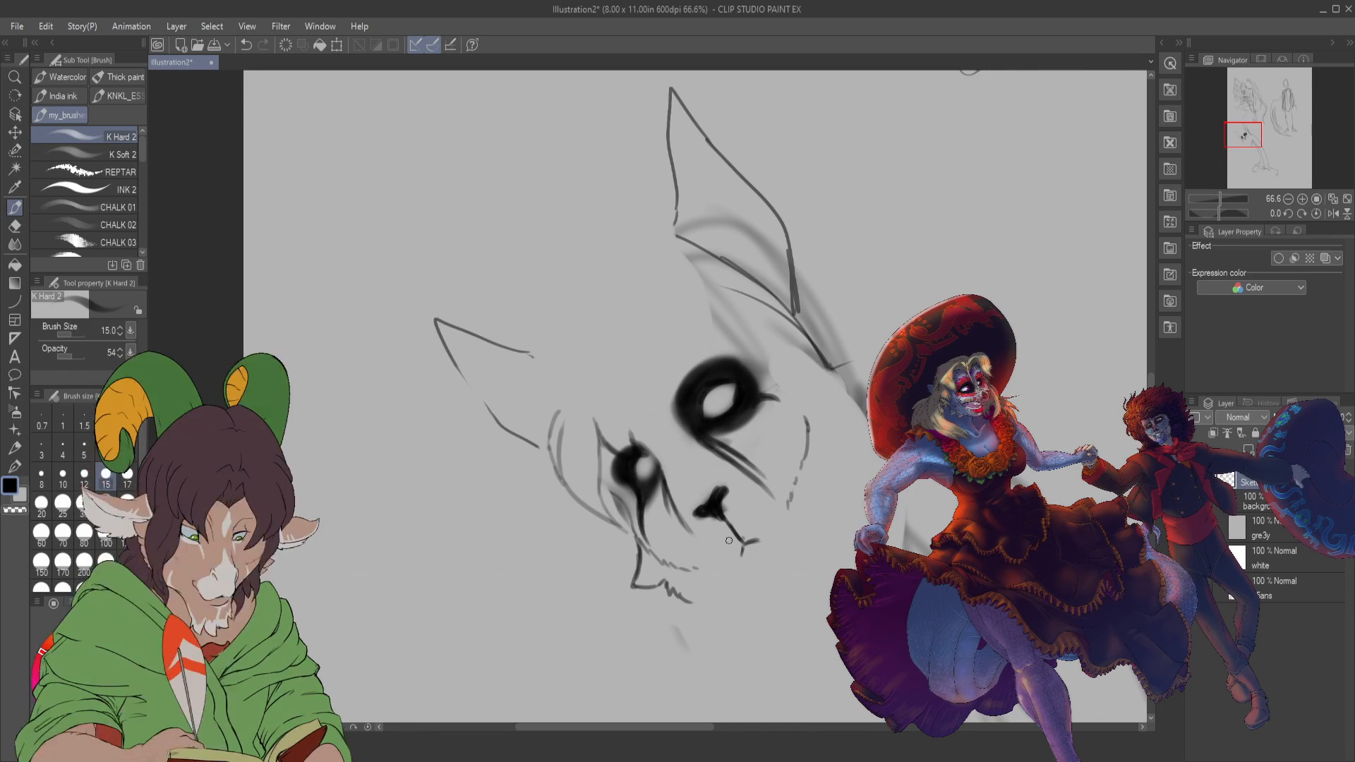
key("e")
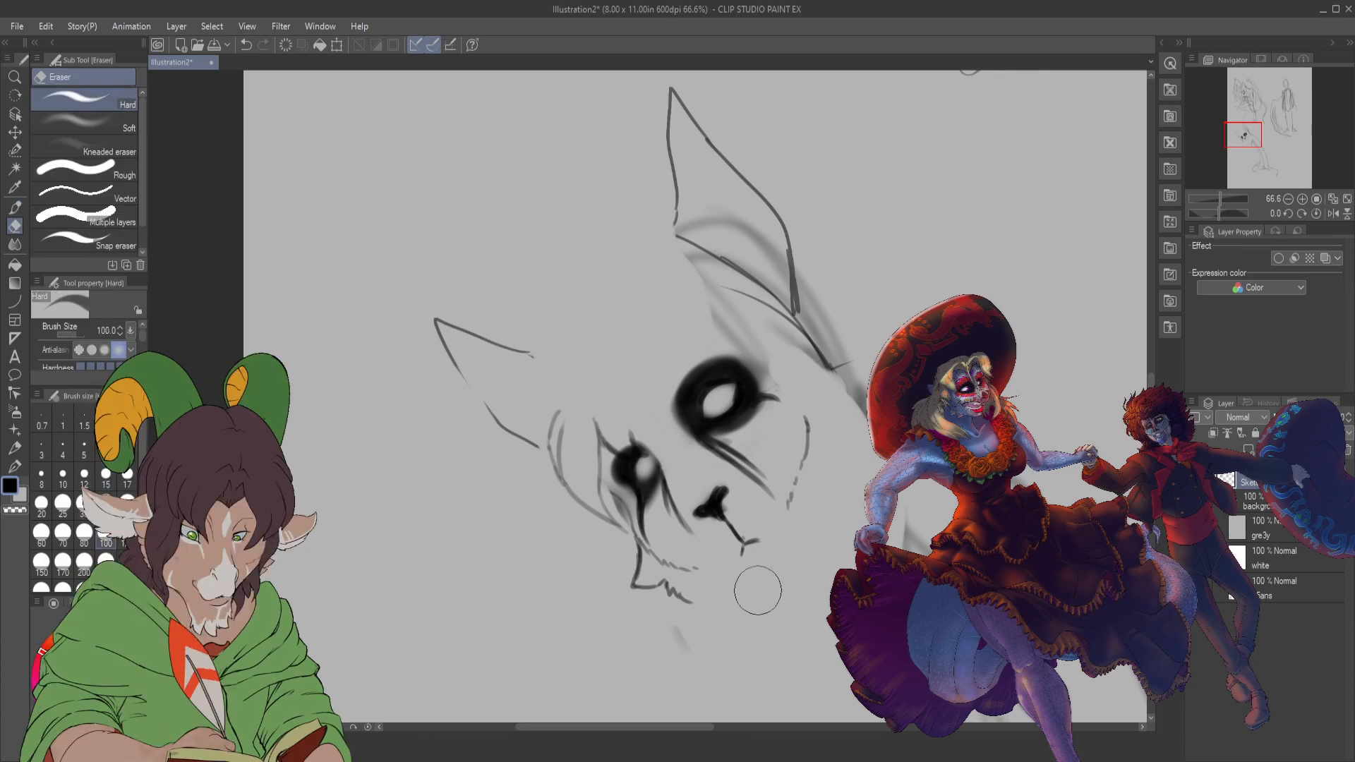
mouse_move(757, 591)
left_mouse_down()
mouse_move(744, 544)
mouse_move(757, 566)
left_mouse_up()
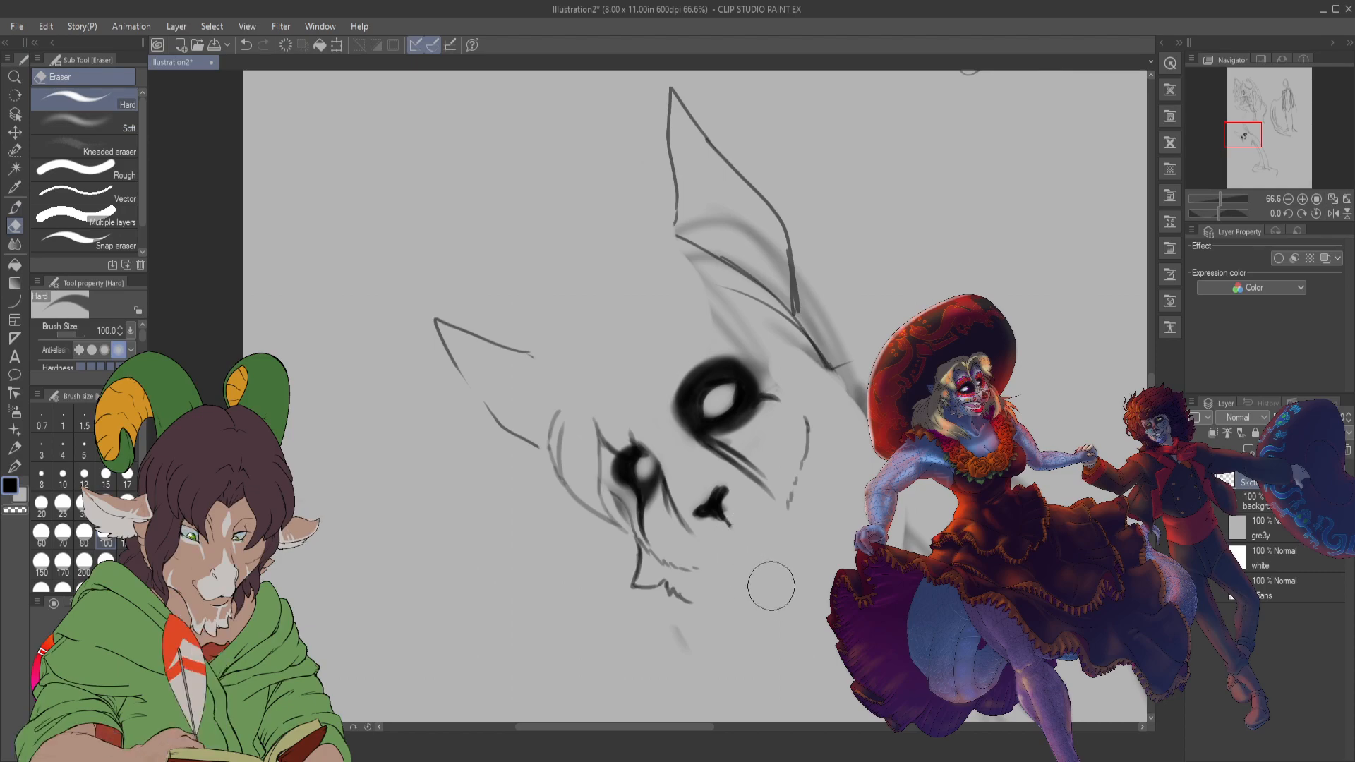
- Draw the mouth line down from the nose, curving along the muzzle and up into the larger-socket cheek, with K Hard 2 at size 15
key("p")
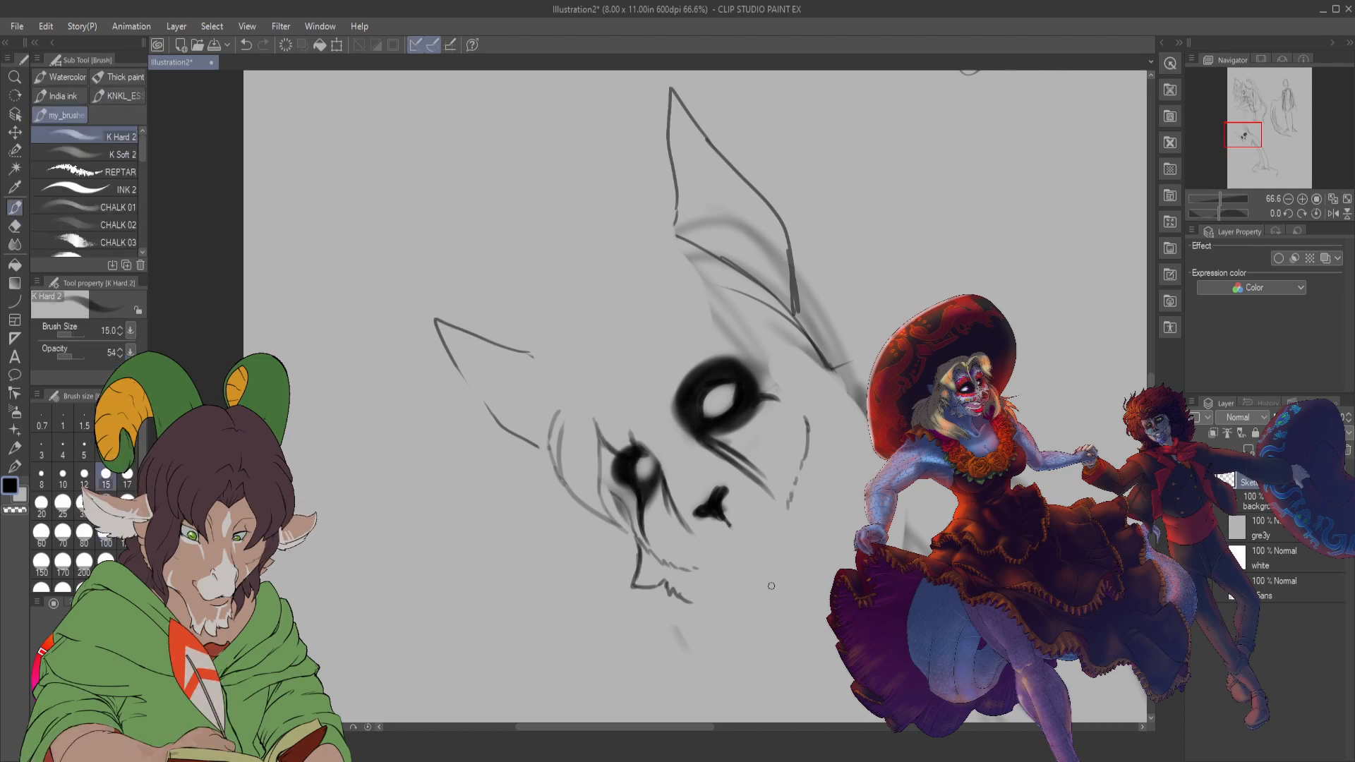
left_click_drag(724, 518, 728, 531)
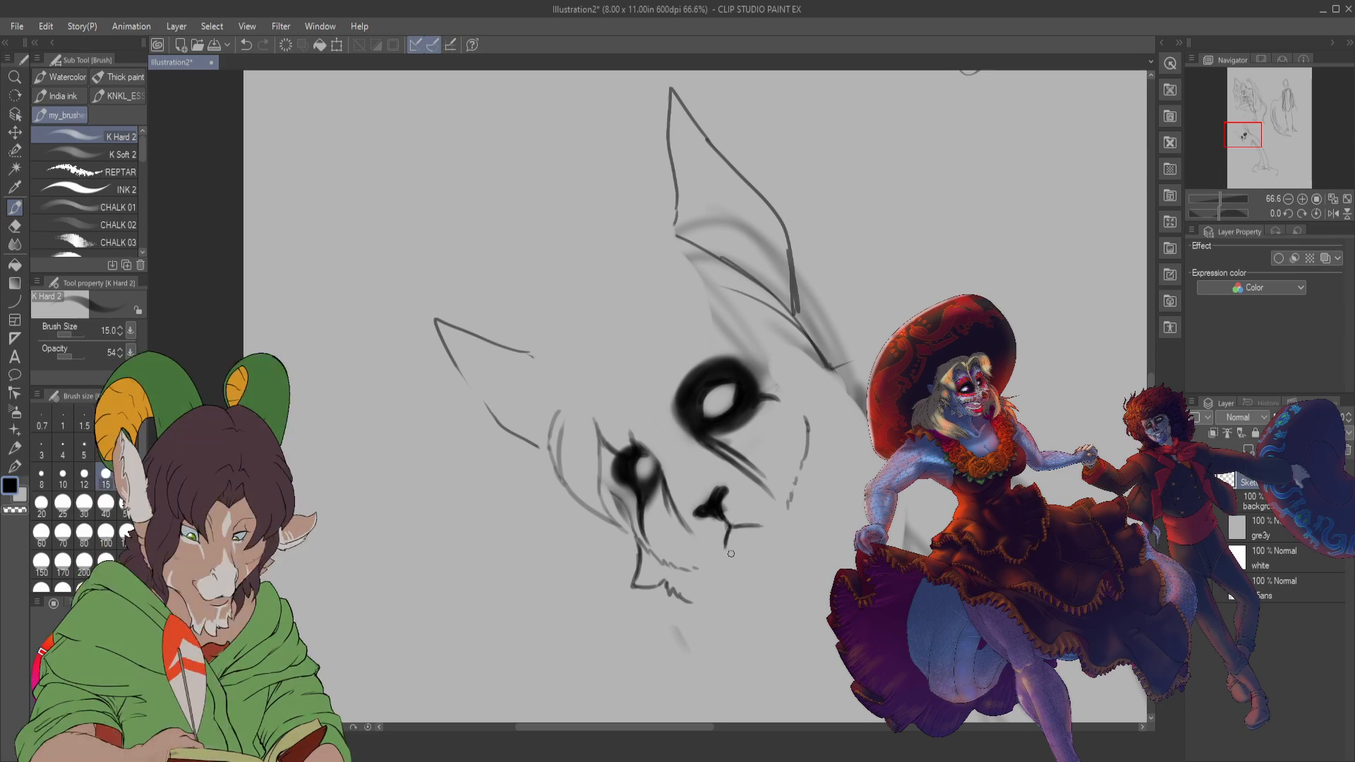
mouse_move(728, 545)
left_mouse_down()
mouse_move(718, 559)
mouse_move(794, 484)
left_mouse_up()
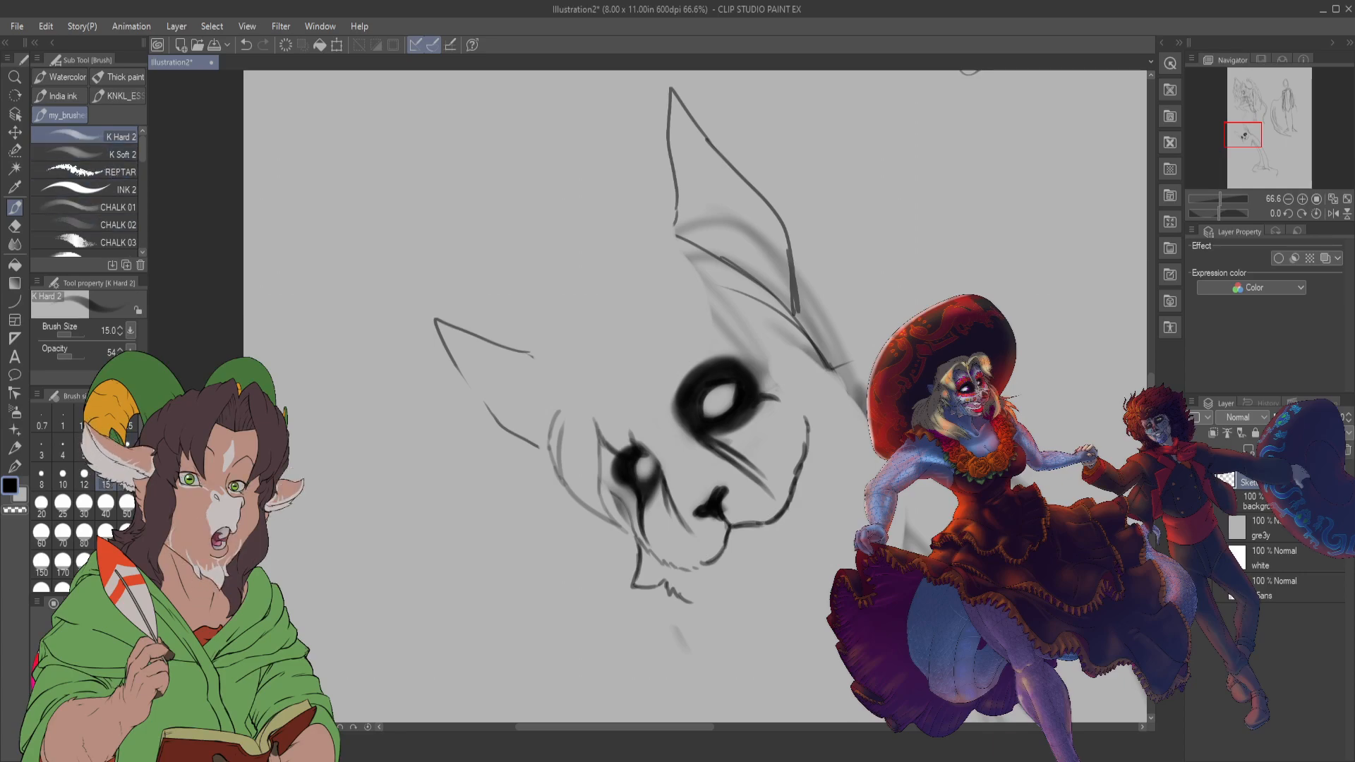
- Draw a row of small upper teeth and a long fang along the mouth line with K Hard 2 at size 10 and opacity 85
left_click(62, 478)
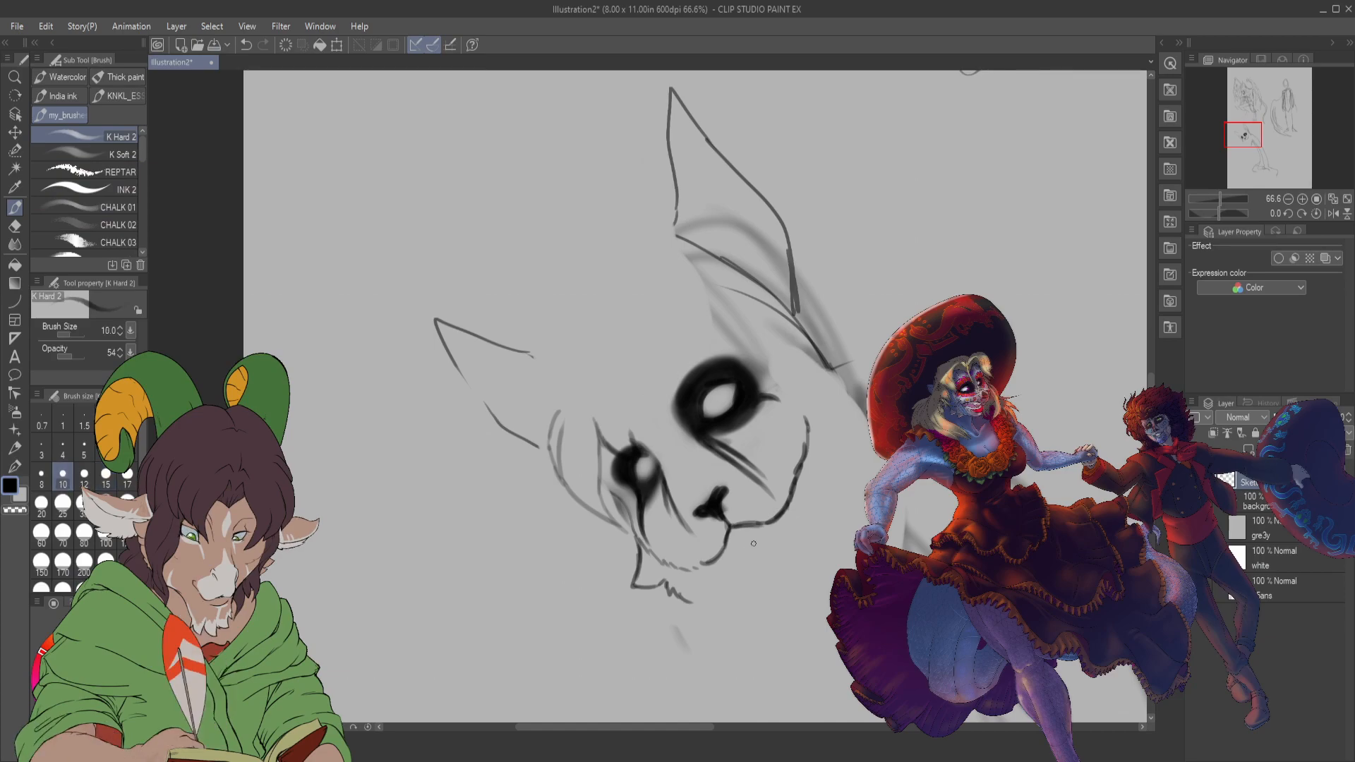
scroll(748, 459, "down", 3)
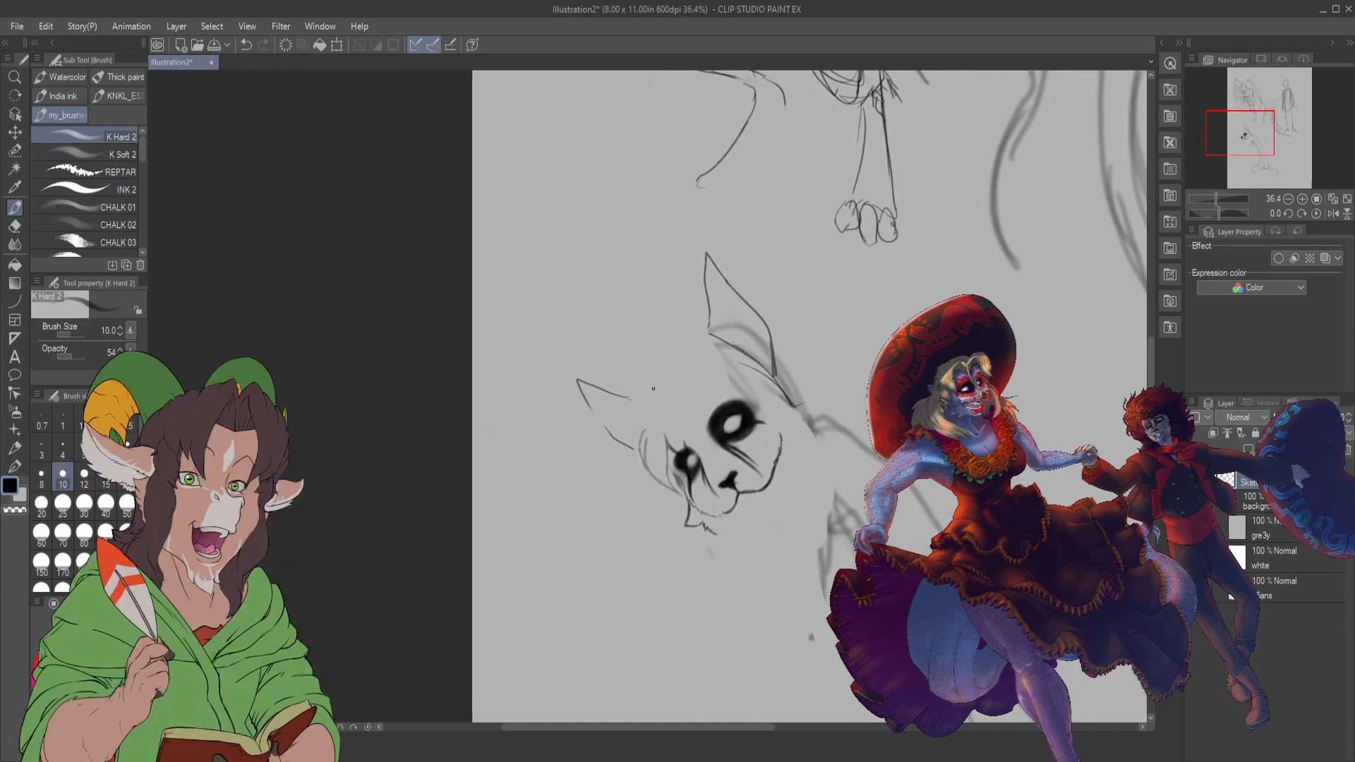
scroll(654, 389, "up", 5)
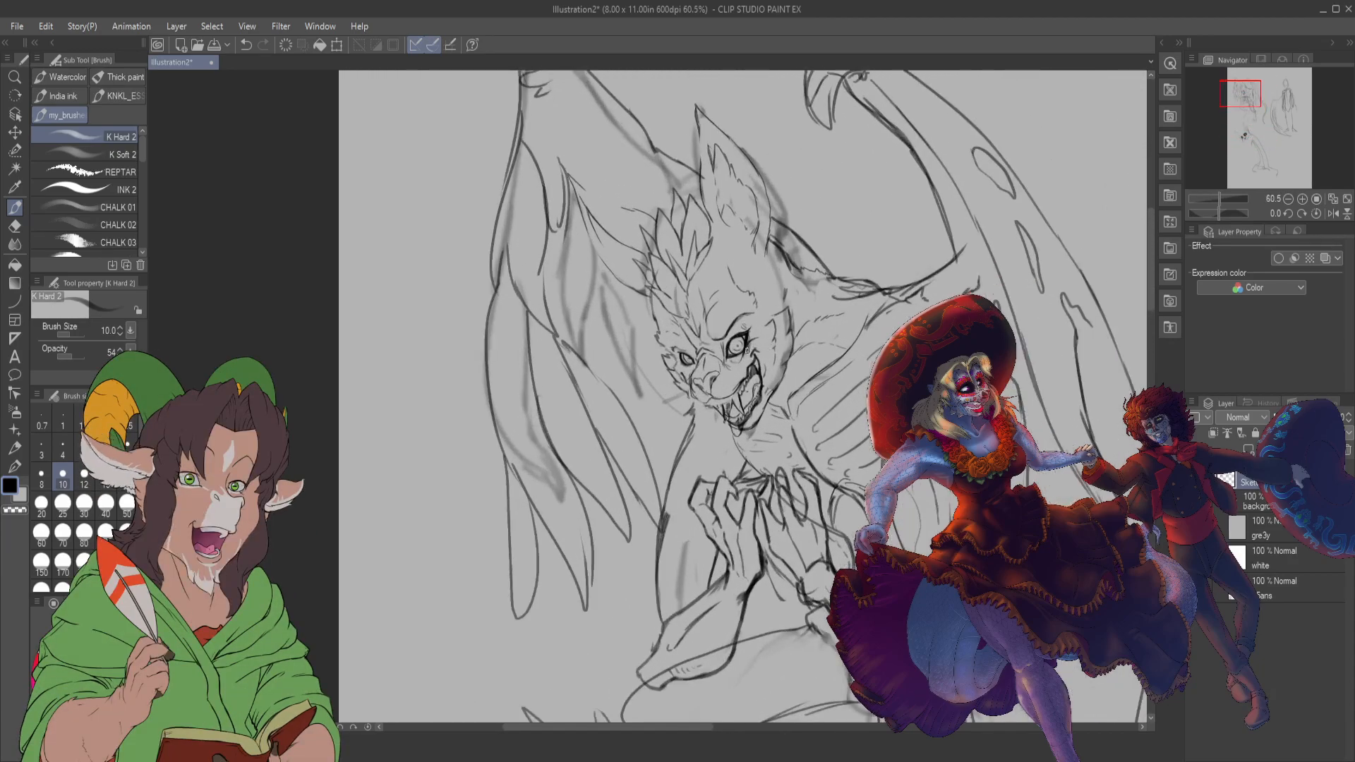
scroll(803, 396, "down", 3)
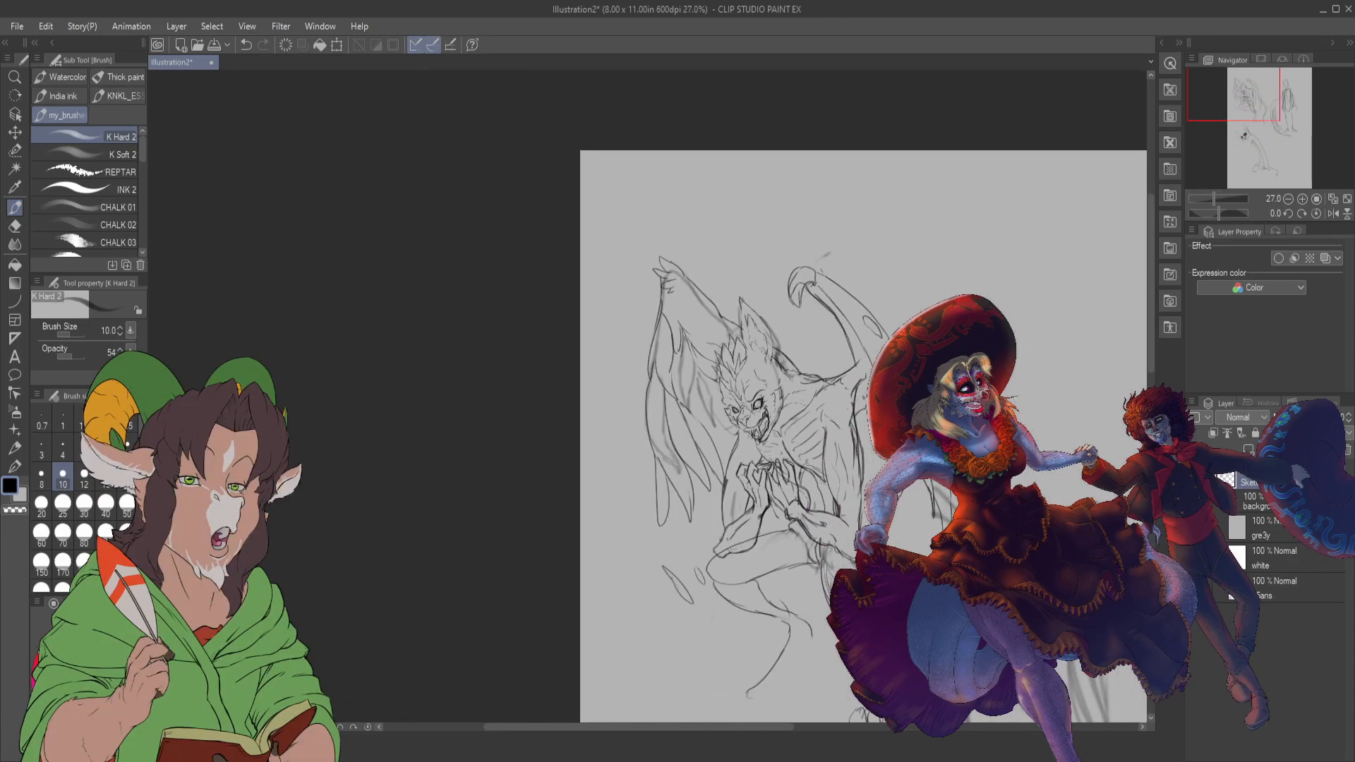
left_click(1262, 125)
left_click_drag(1262, 126, 1246, 137)
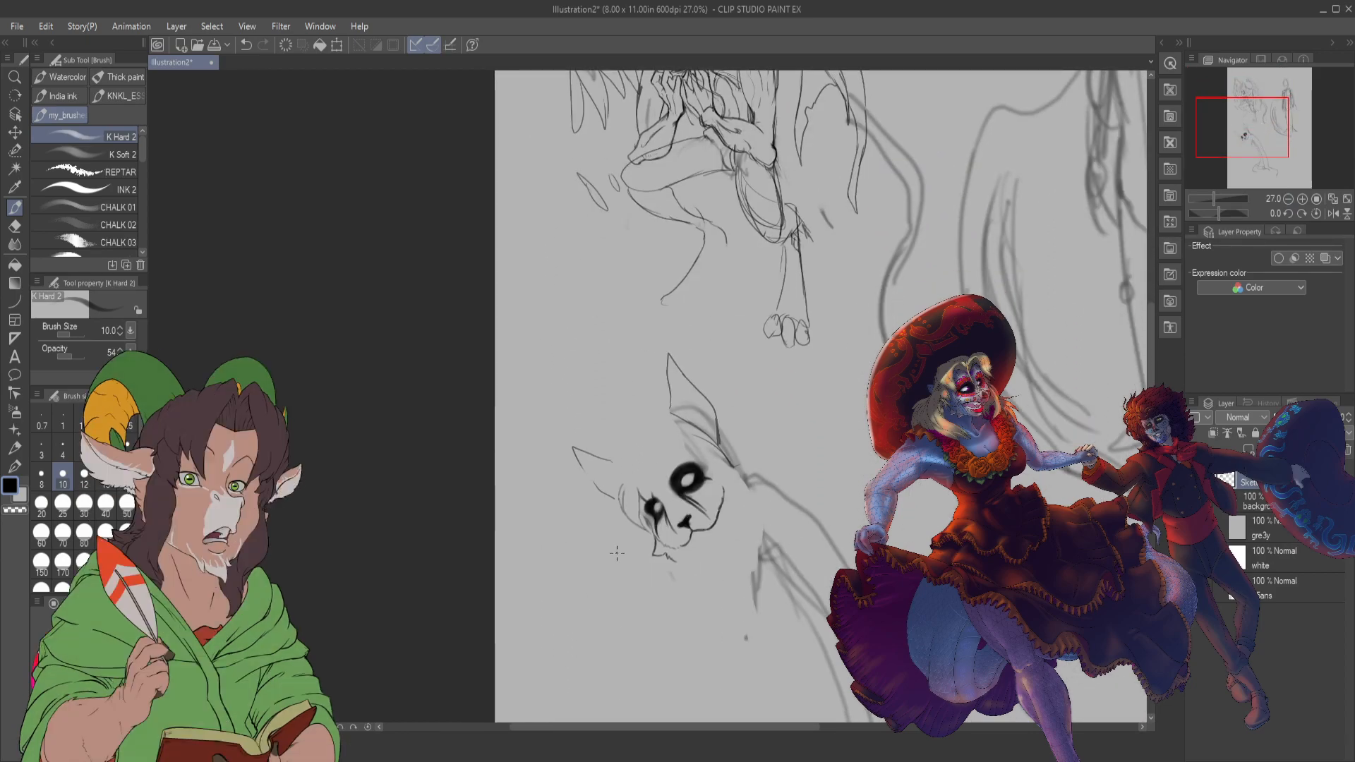
scroll(722, 541, "up", 3)
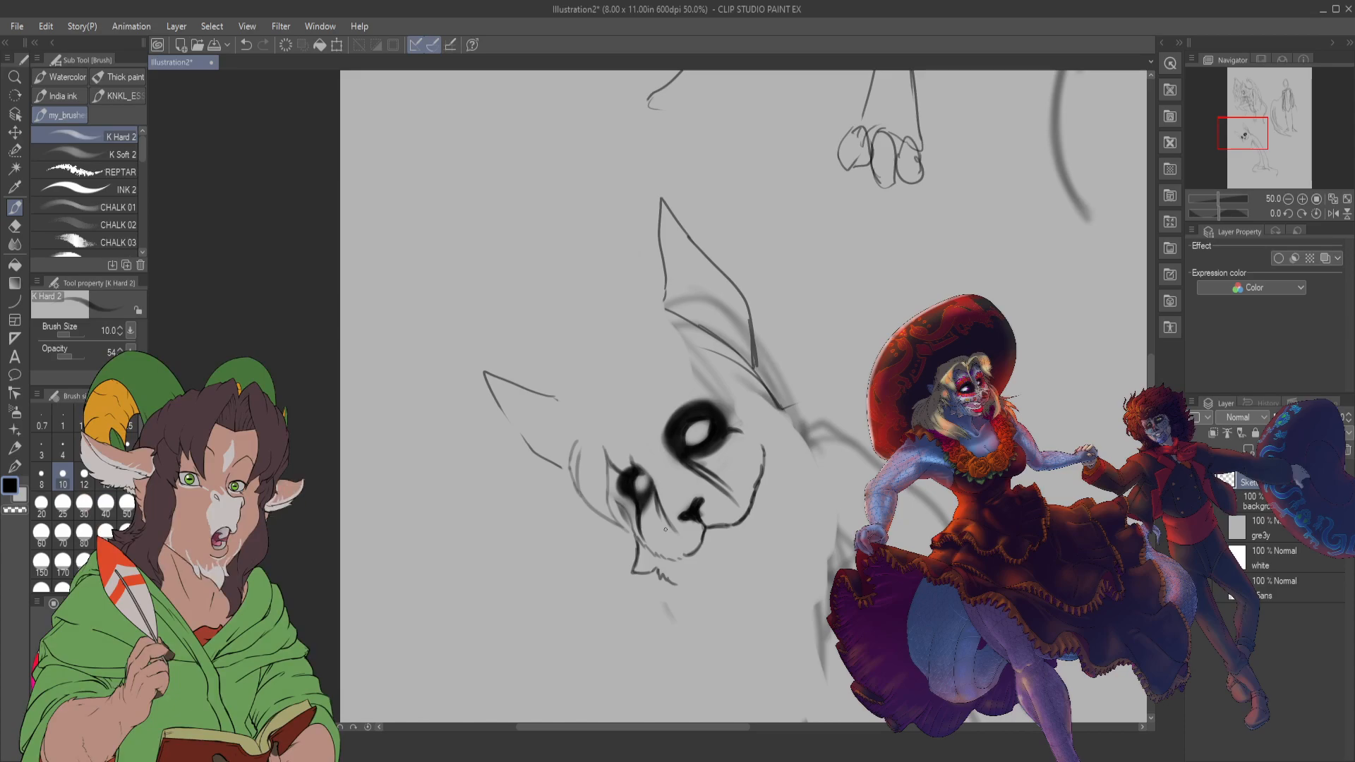
left_click_drag(70, 357, 87, 358)
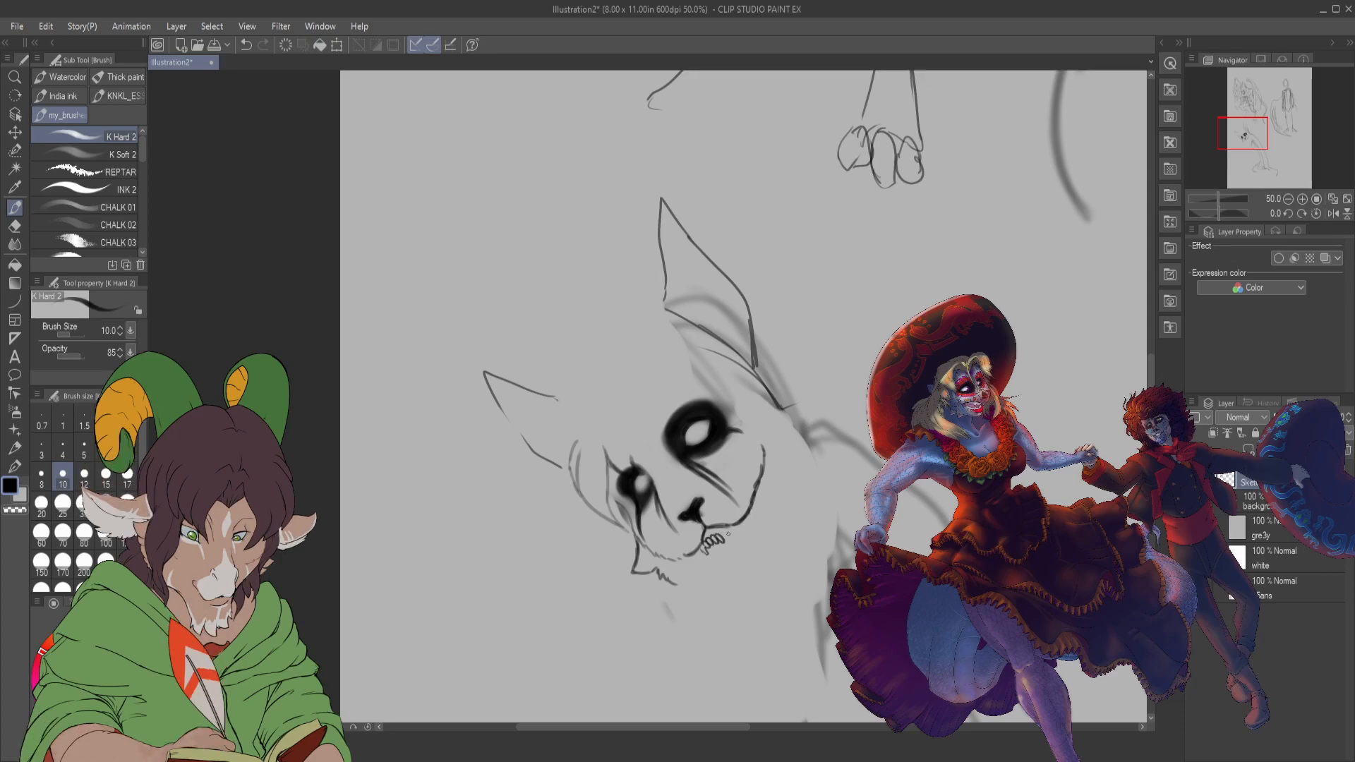
left_click_drag(725, 535, 734, 541)
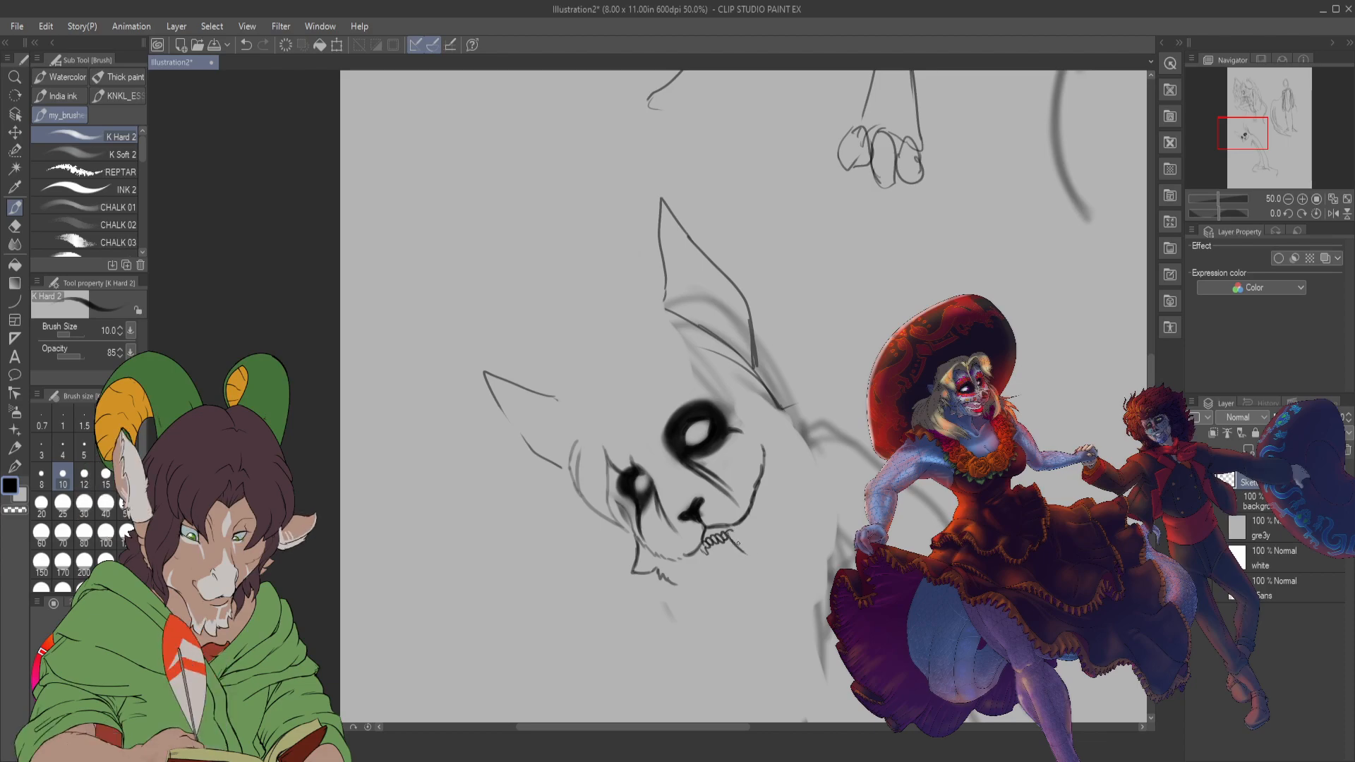
mouse_move(723, 536)
left_mouse_down()
mouse_move(761, 563)
mouse_move(740, 529)
left_mouse_up()
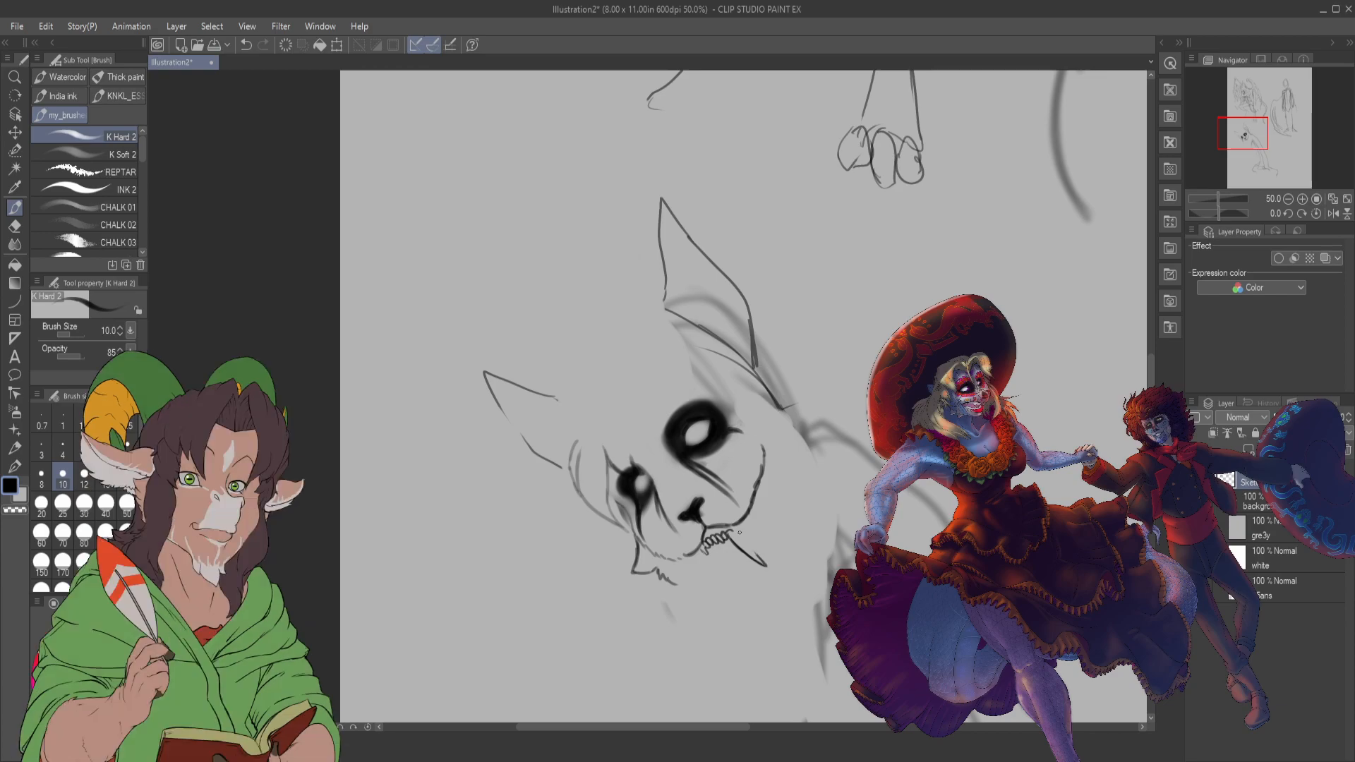
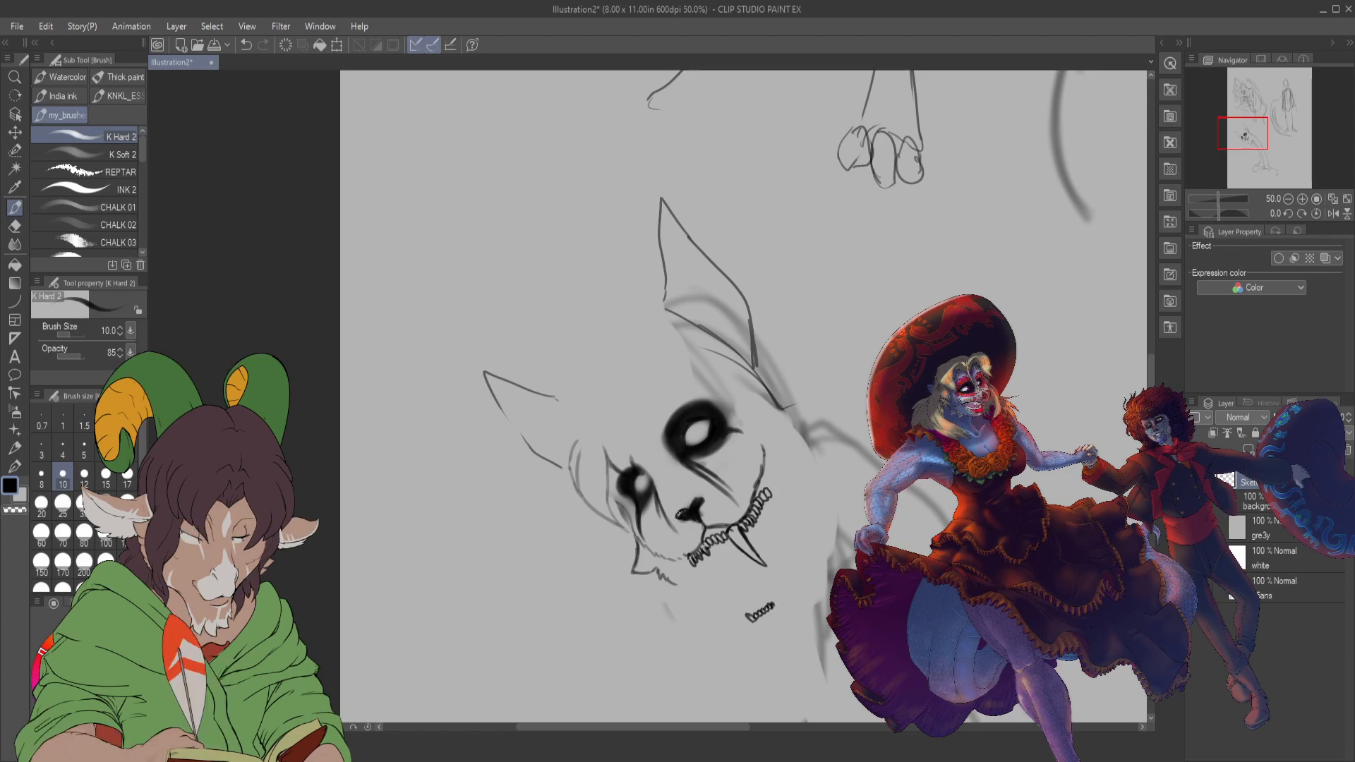
- Touch up the nose and draw the row of small lower teeth beneath the fang with K Hard 2 at size 10
left_click_drag(694, 499, 701, 503)
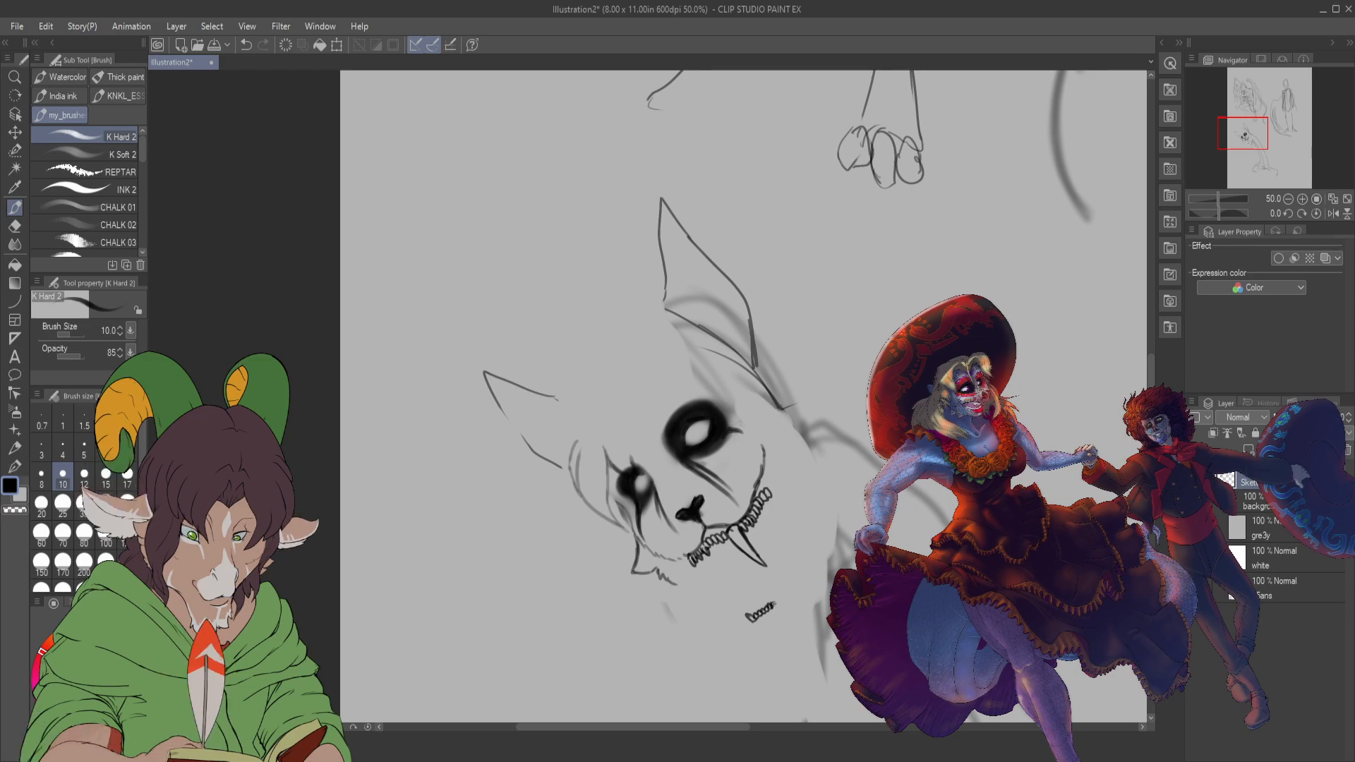
left_click_drag(776, 604, 781, 597)
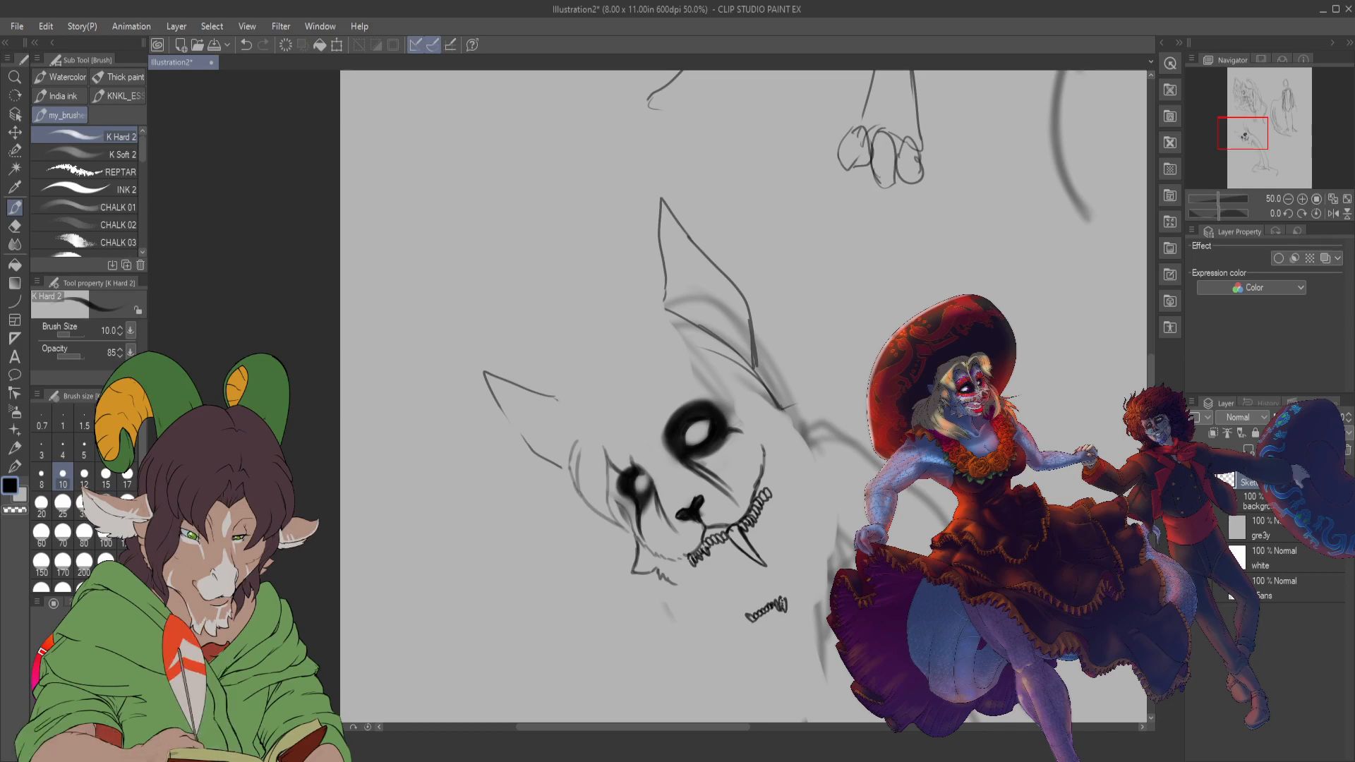
left_click_drag(784, 604, 790, 595)
left_click_drag(787, 605, 799, 583)
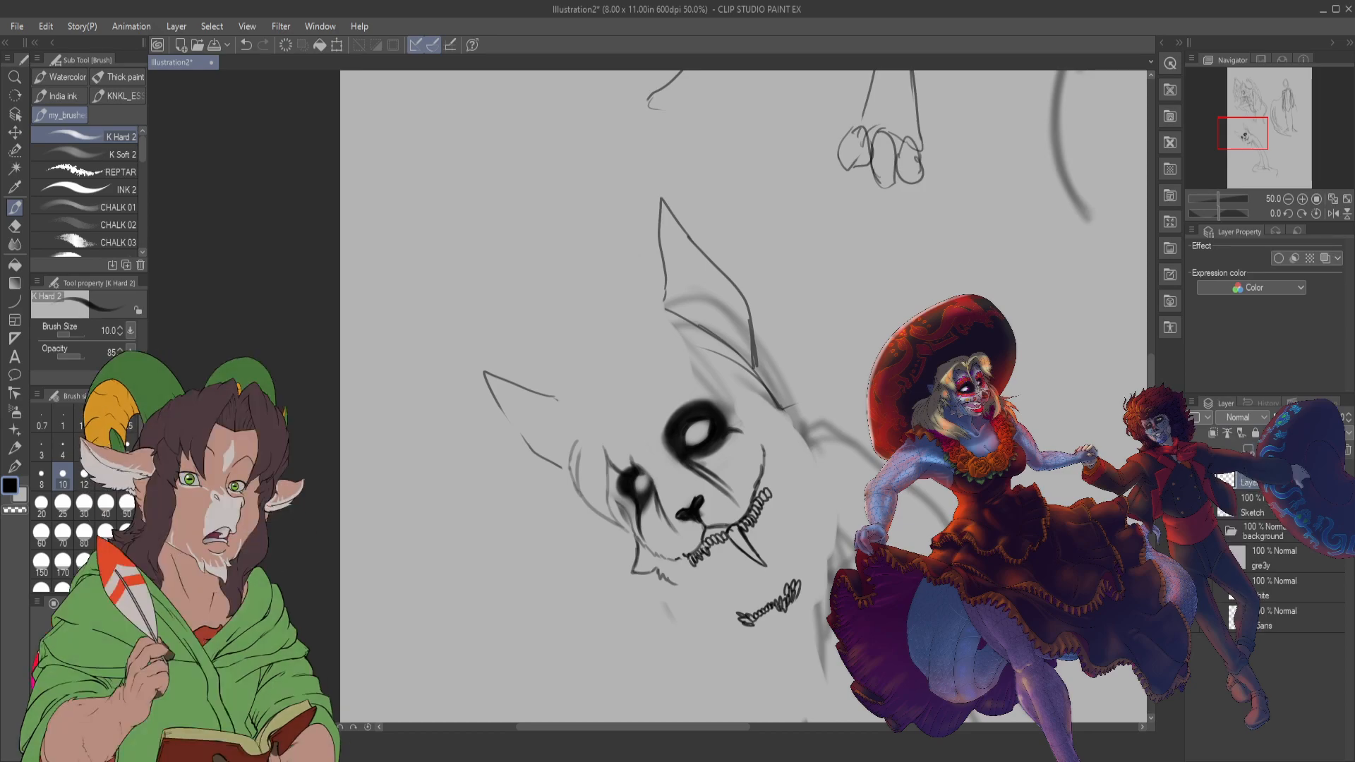
- Place Layer 1 beneath the Sketch layer and paint the larger eye's pupil red with K Hard 2 at size 100
left_click(1232, 479)
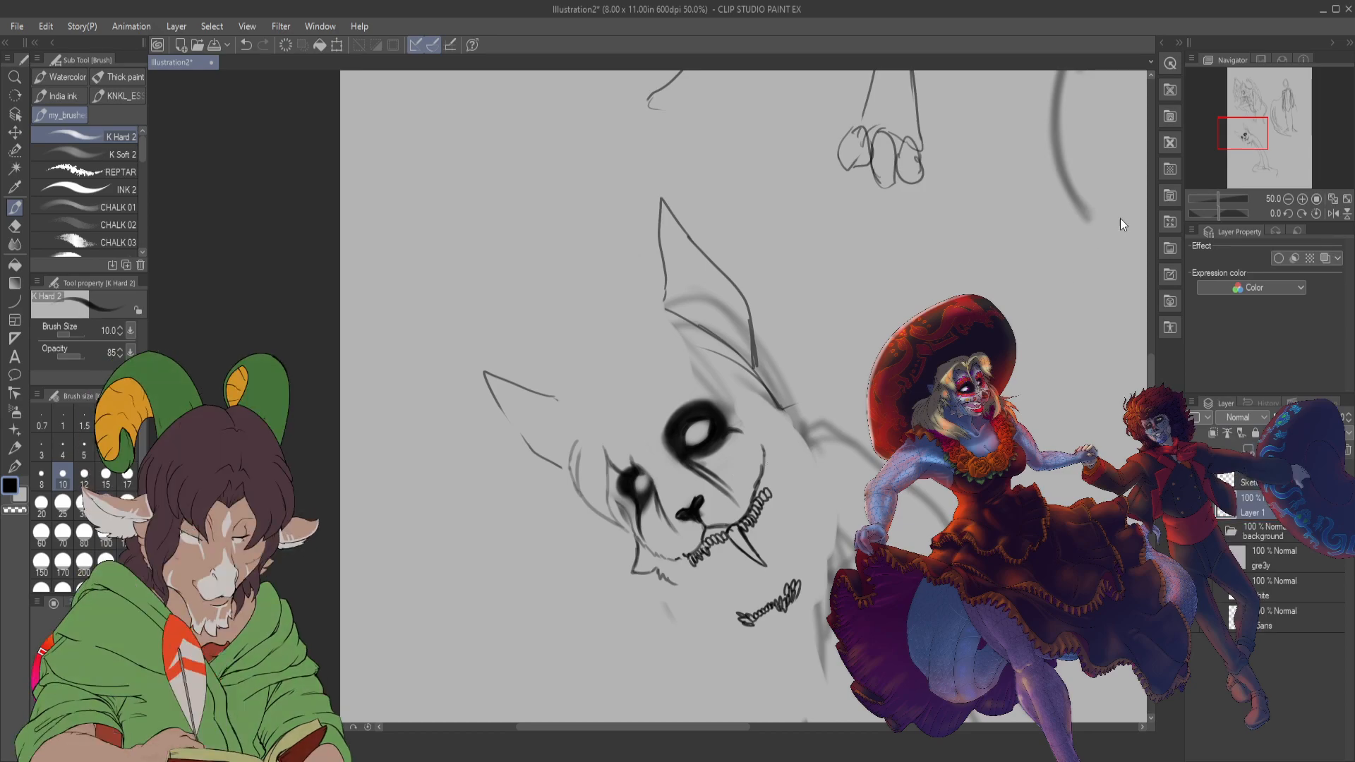
key("i")
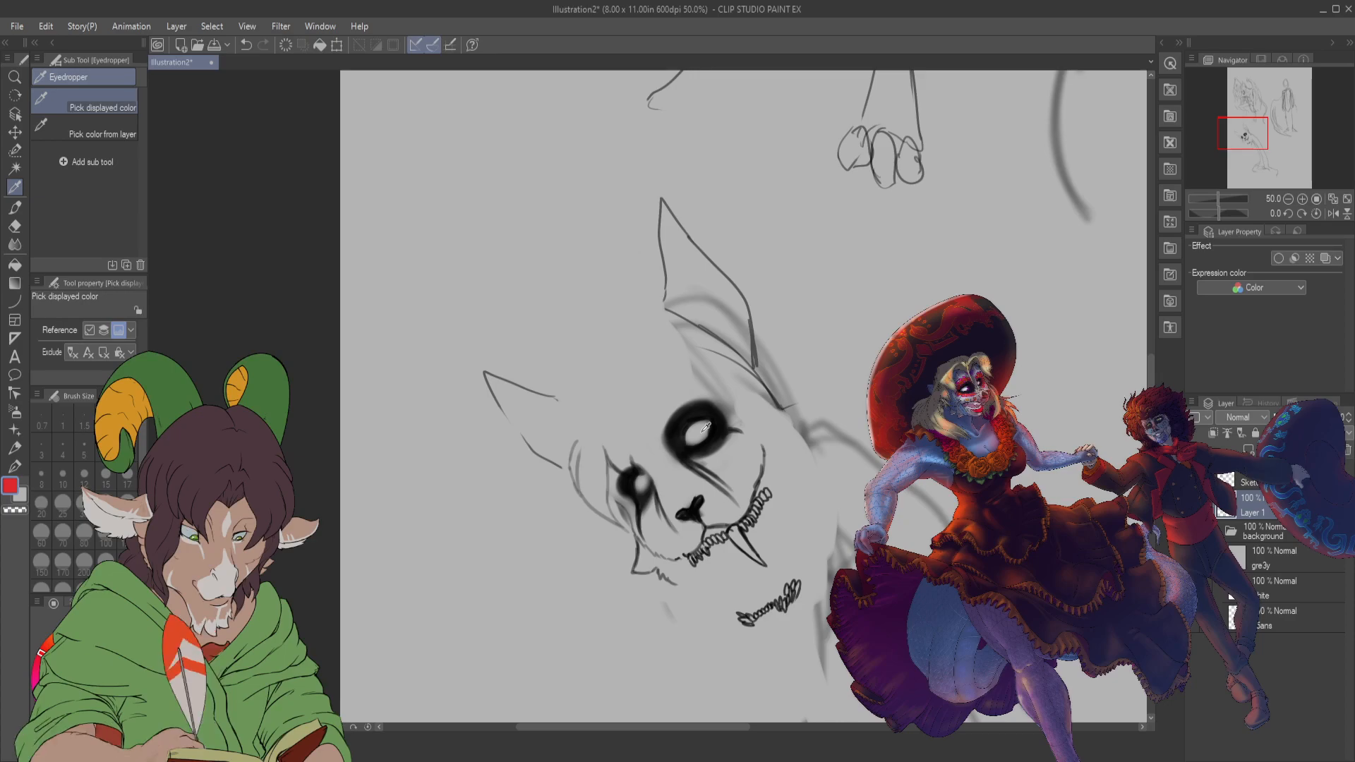
key("b")
mouse_move(679, 423)
left_mouse_down()
mouse_move(720, 423)
mouse_move(696, 433)
left_mouse_up()
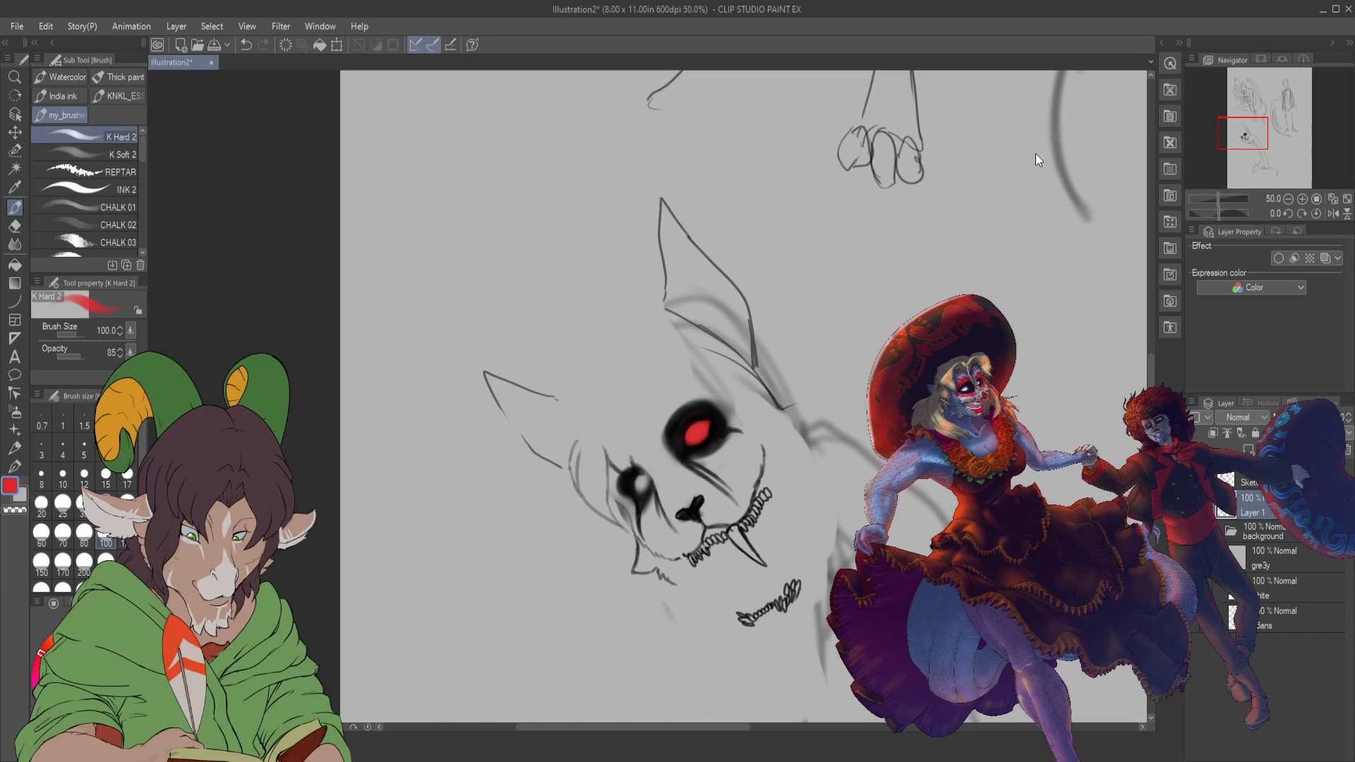
- Sample blue from the other open illustration and paint the smaller eye's pupil with K Hard 2 at size 40
key("i")
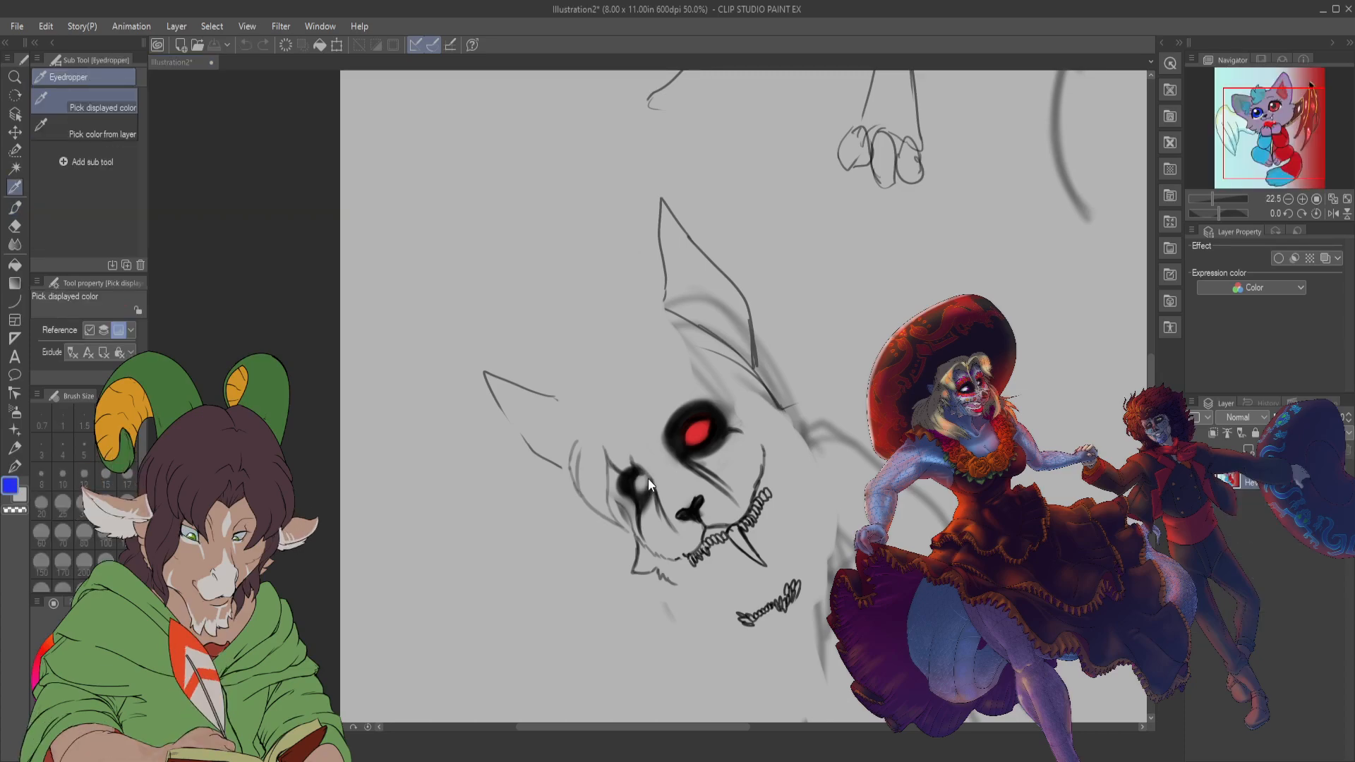
key("b")
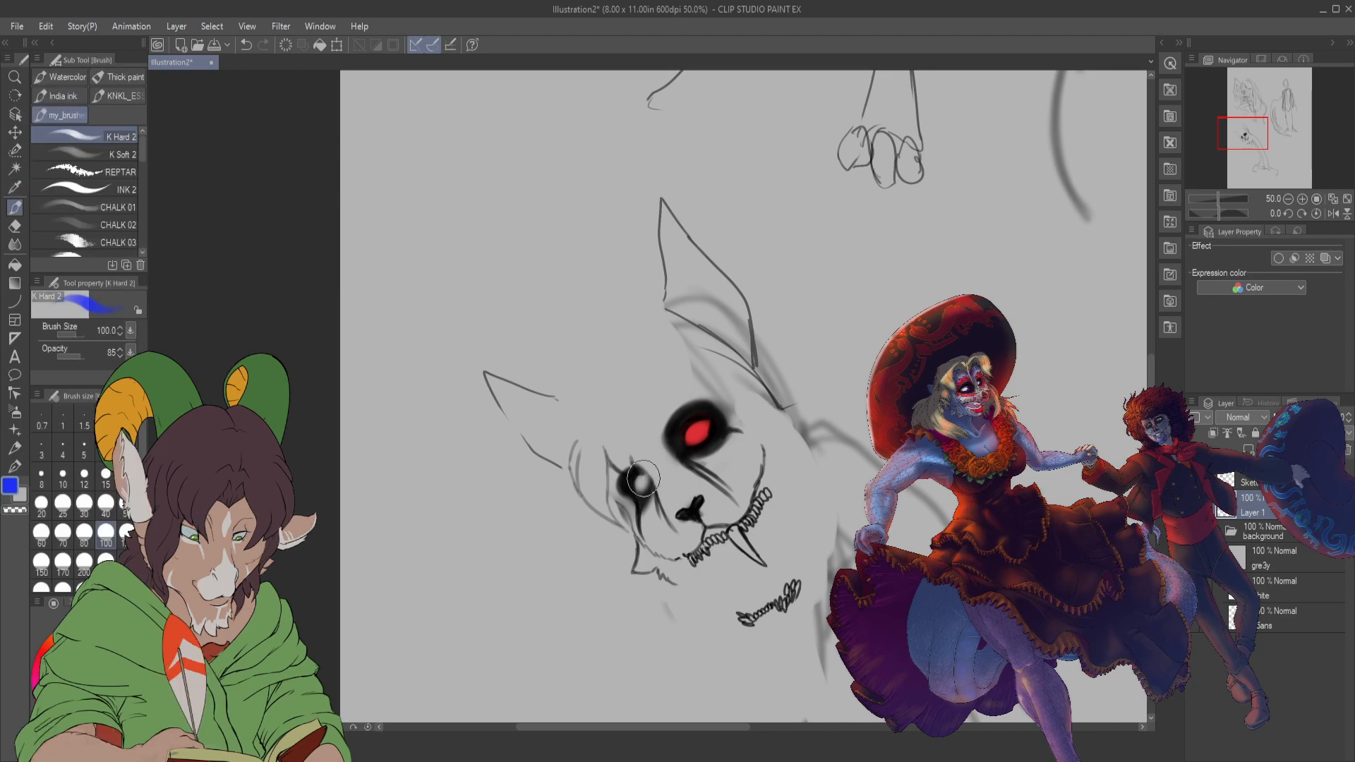
key("bracketleft")
key("bracketleft")
key("bracketleft")
key("bracketleft")
key("bracketleft")
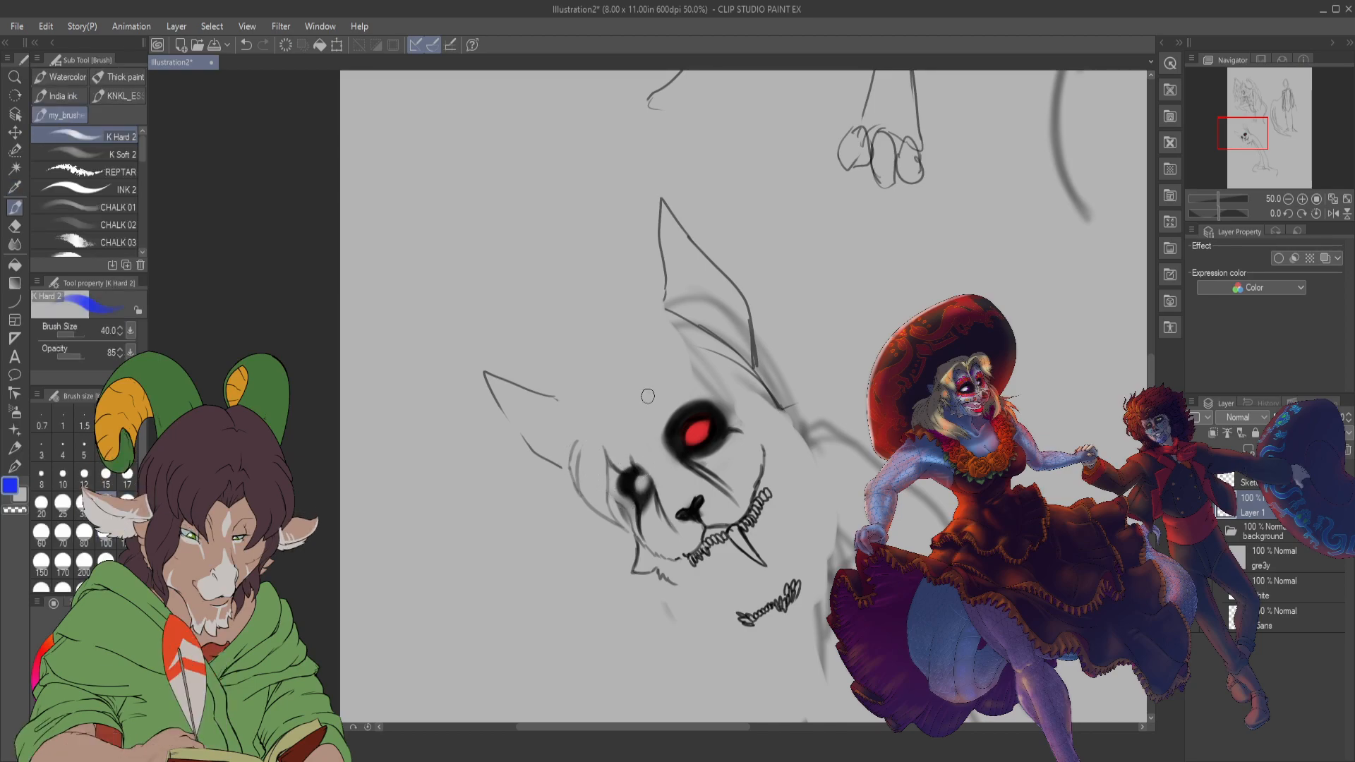
left_click(639, 482)
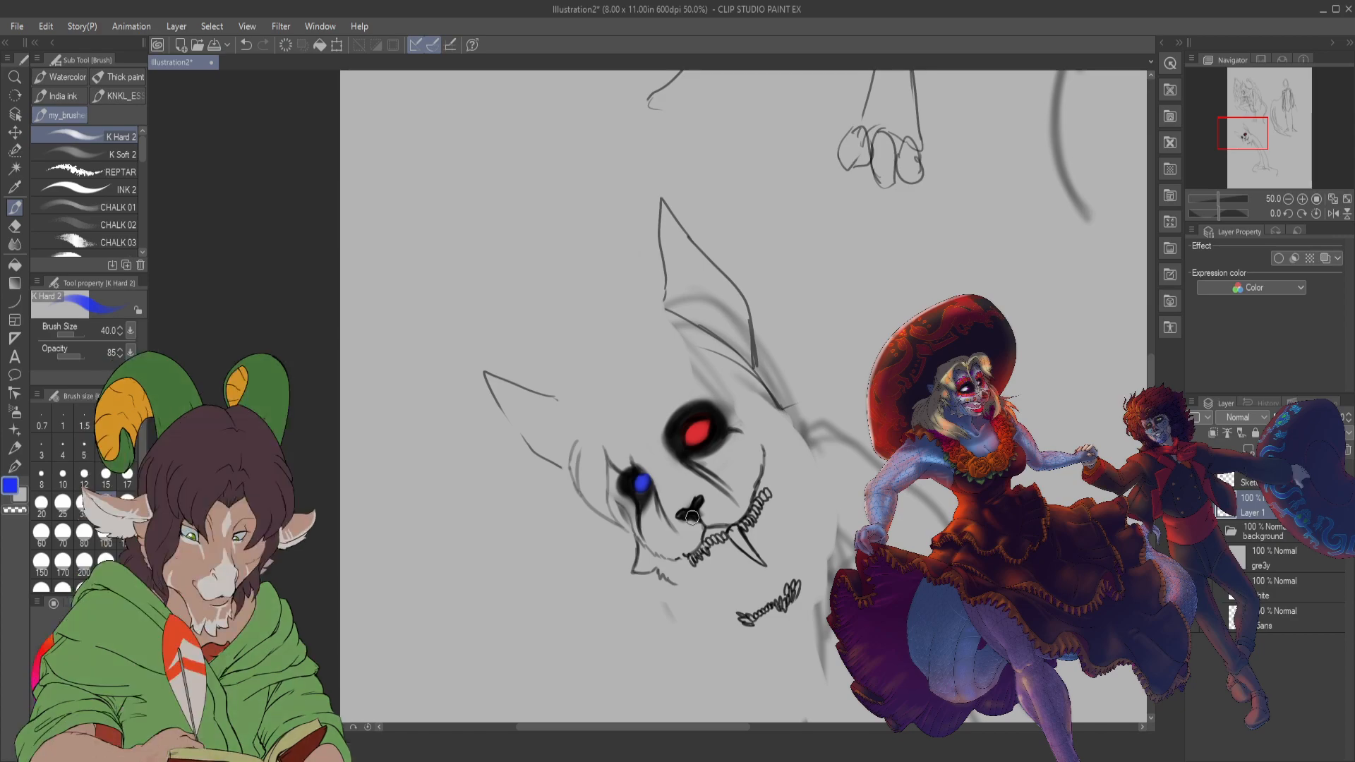
- Paint the winged creature's smaller eye blue with K Hard 2 at size 15
key("ctrl+minus")
key("ctrl+minus")
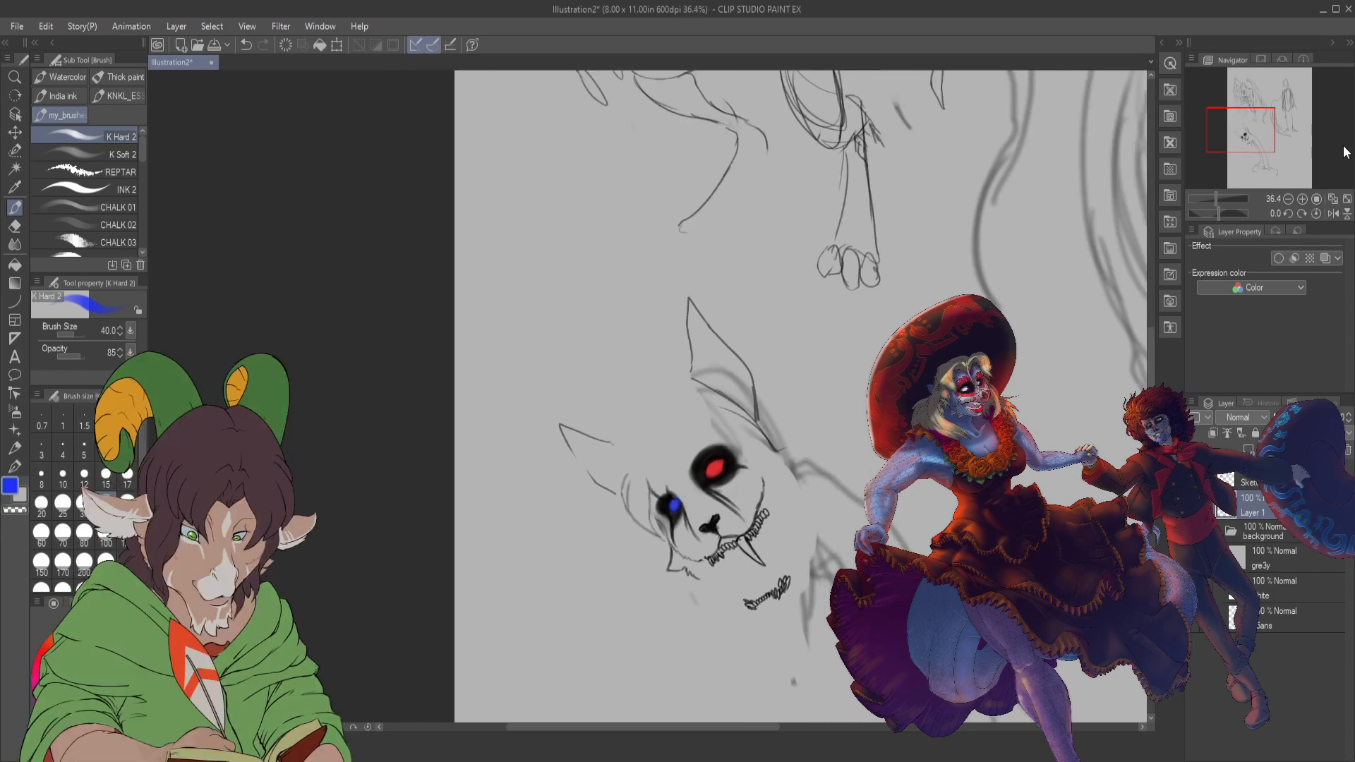
left_click_drag(1240, 128, 1241, 112)
key("ctrl+minus")
key("ctrl+minus")
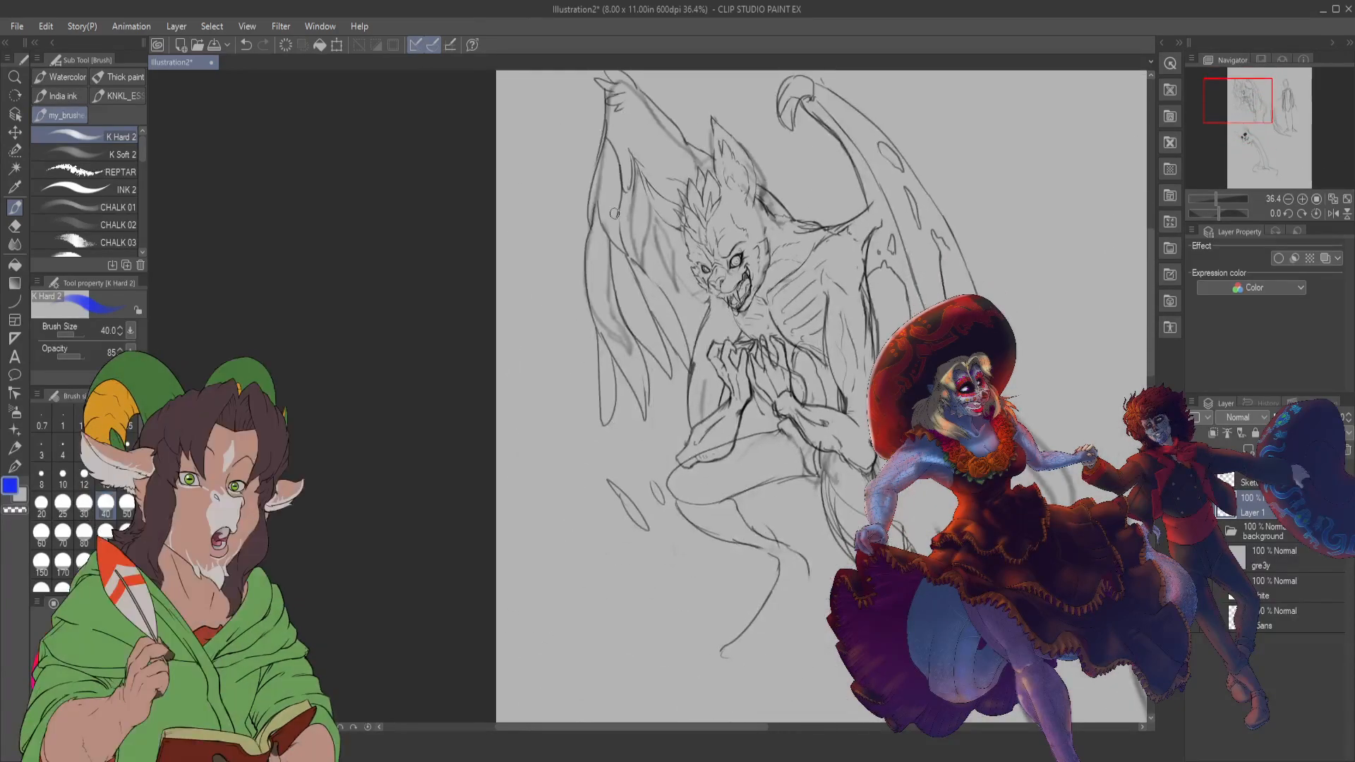
key("ctrl+minus")
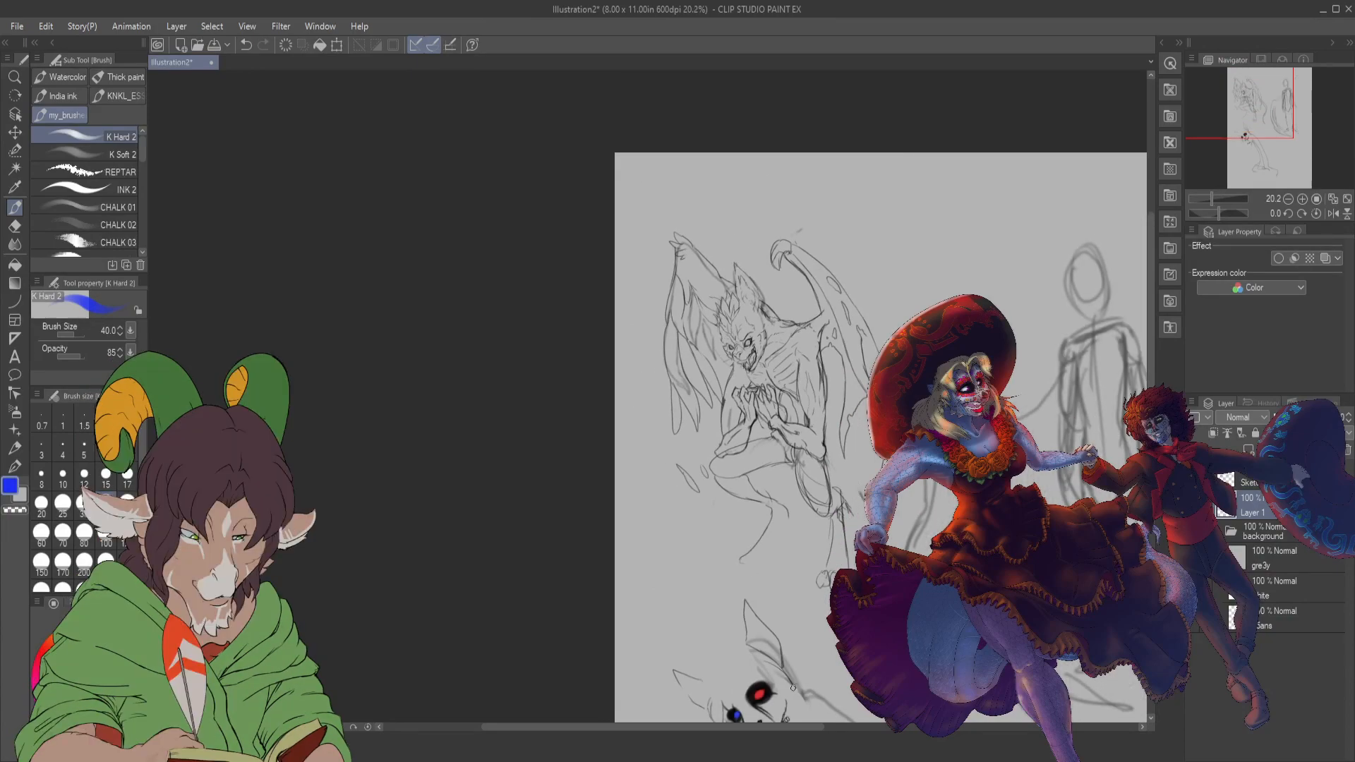
key("ctrl+minus")
left_click_drag(1244, 135, 1255, 135)
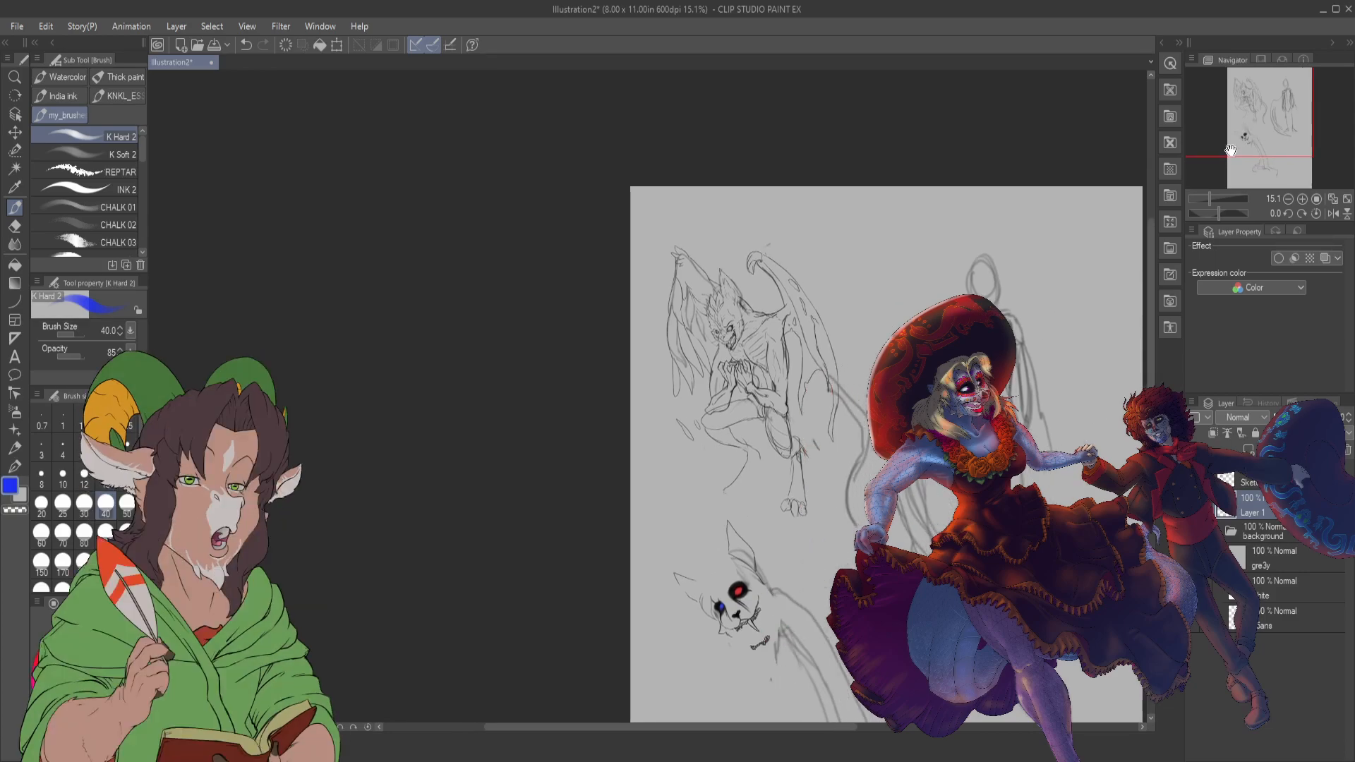
scroll(741, 296, "up", 3)
scroll(741, 297, "up", 3)
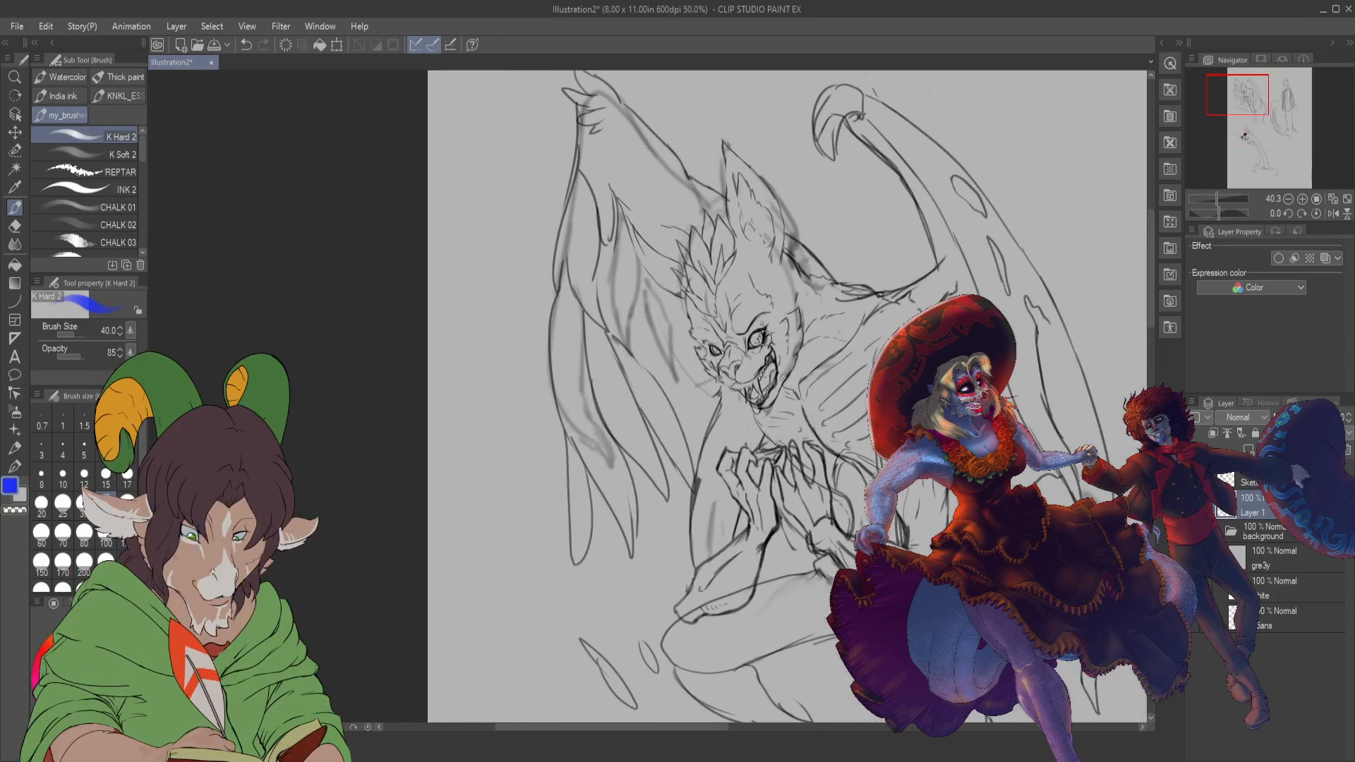
key("bracketleft")
key("bracketleft")
key("bracketleft")
key("bracketleft")
key("bracketleft")
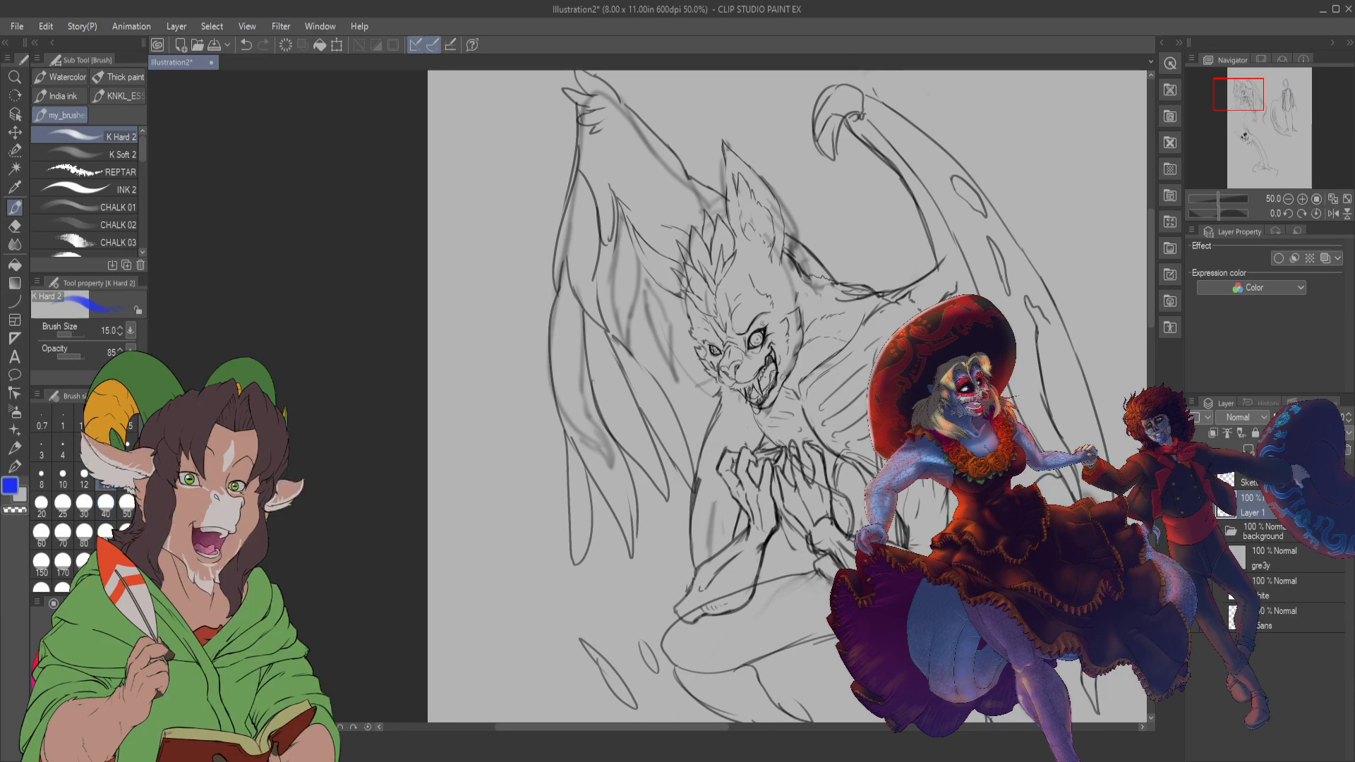
left_click(715, 349)
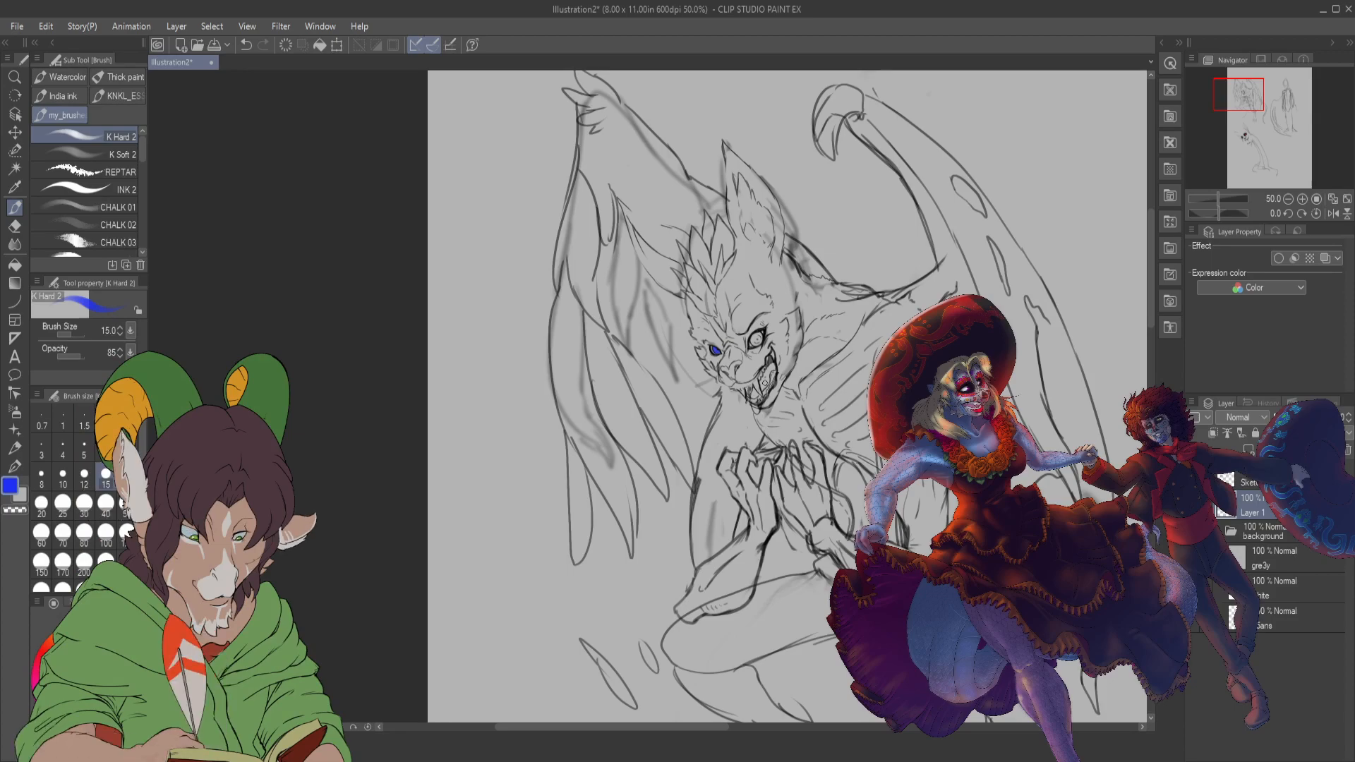
- Switch the colour to red and fill in the winged creature's larger eye at size 15
left_click(44, 650)
left_click(756, 338)
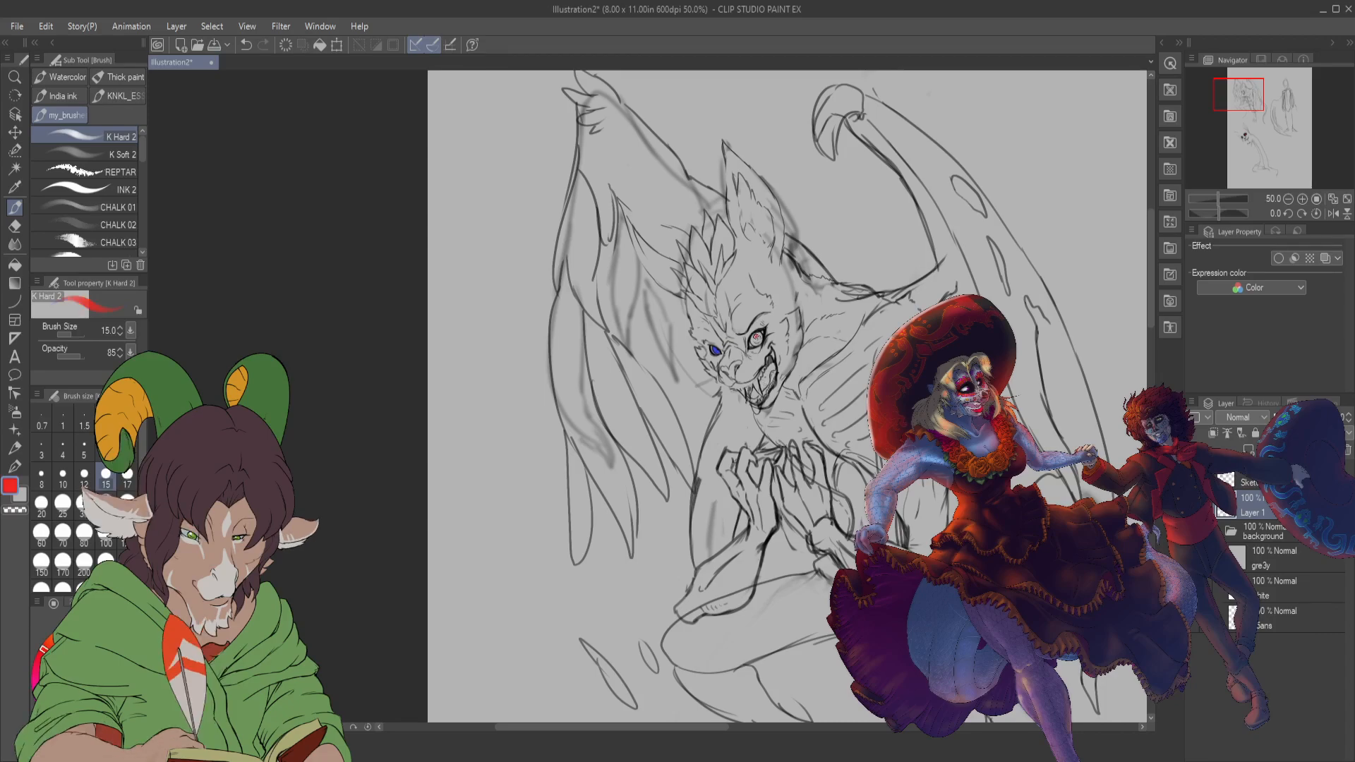
left_click(756, 339)
- Draw the skull-like head's open lower jaw on the Sketch layer in black, joining the mouth corners to the lower teeth with K Hard 2 at size 15
scroll(765, 295, "down", 5)
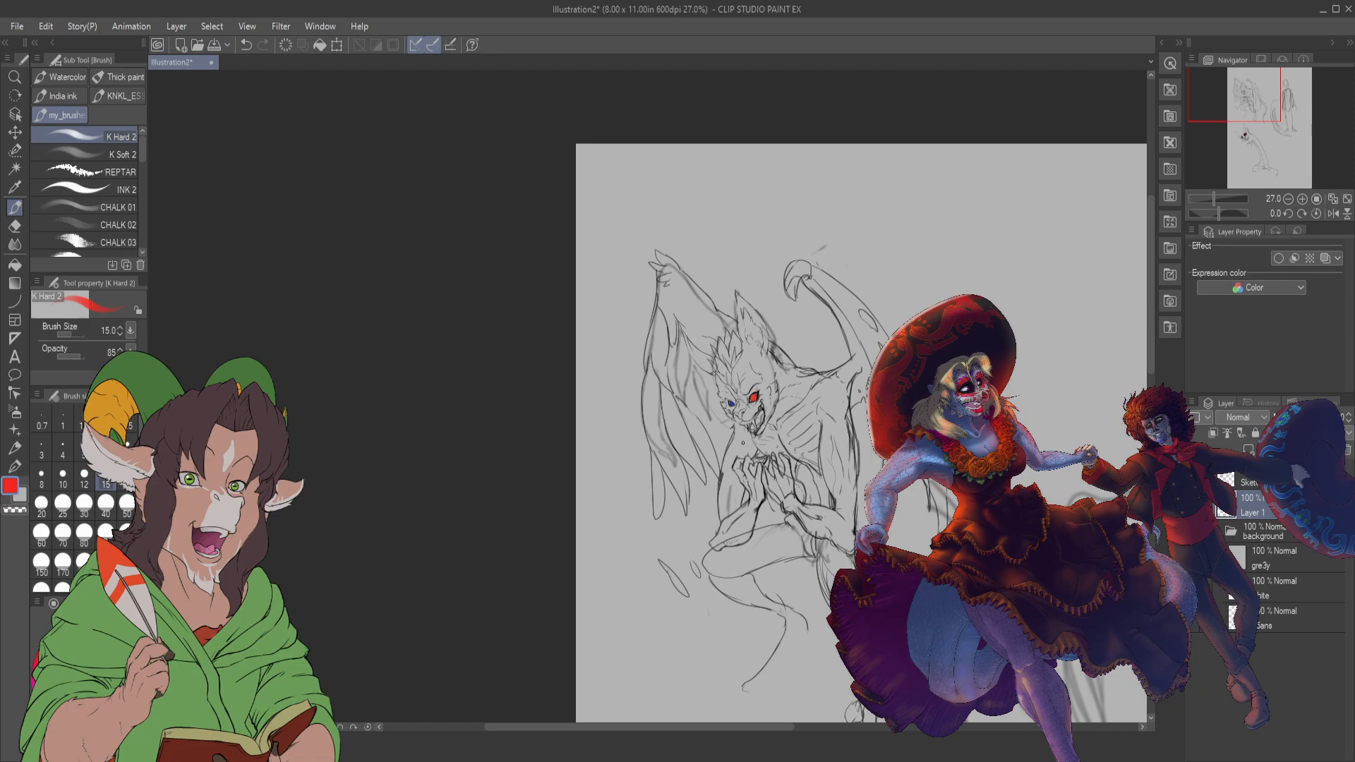
mouse_move(1236, 95)
left_mouse_down()
mouse_move(1253, 138)
mouse_move(1249, 113)
mouse_move(1261, 146)
mouse_move(1268, 135)
mouse_move(1247, 134)
mouse_move(1265, 162)
mouse_move(1264, 150)
left_mouse_up()
scroll(866, 462, "up", 2)
scroll(867, 462, "down", 2)
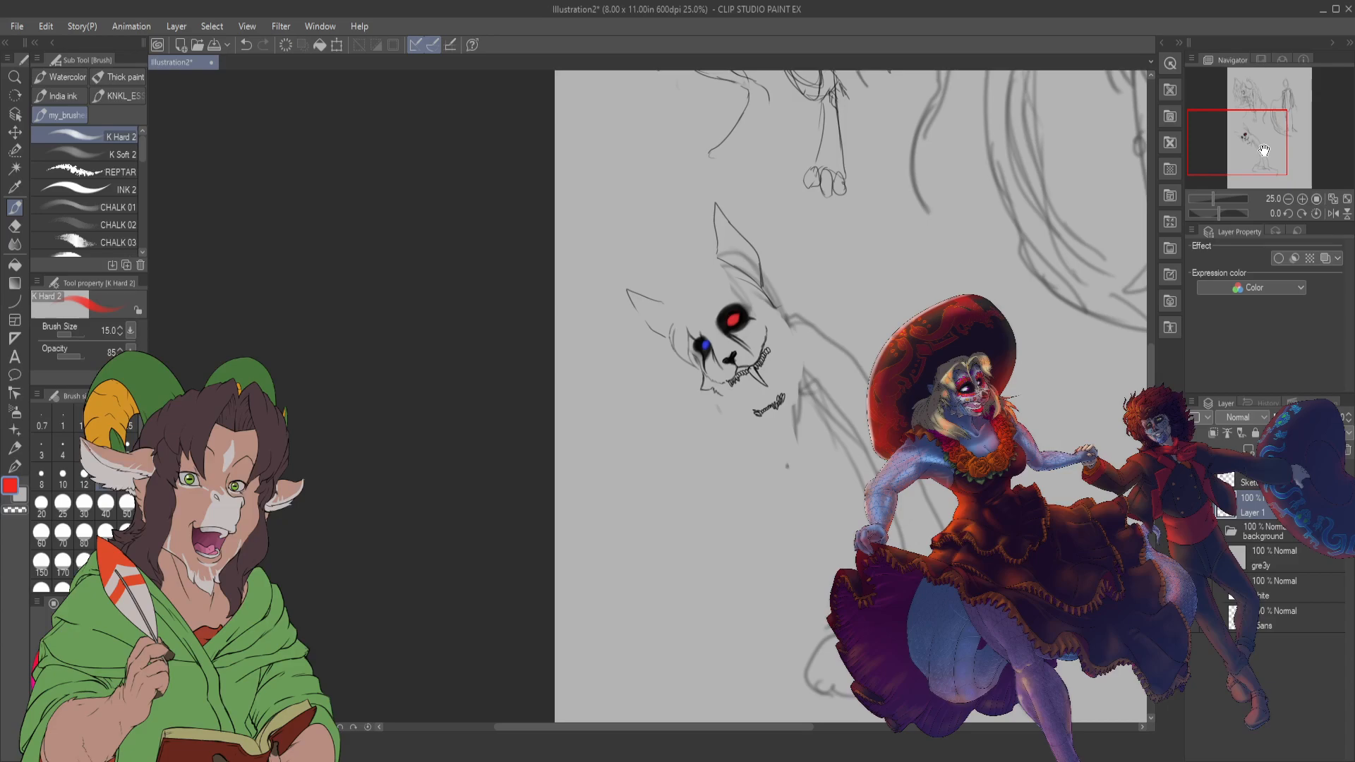
scroll(1265, 150, "up", 4)
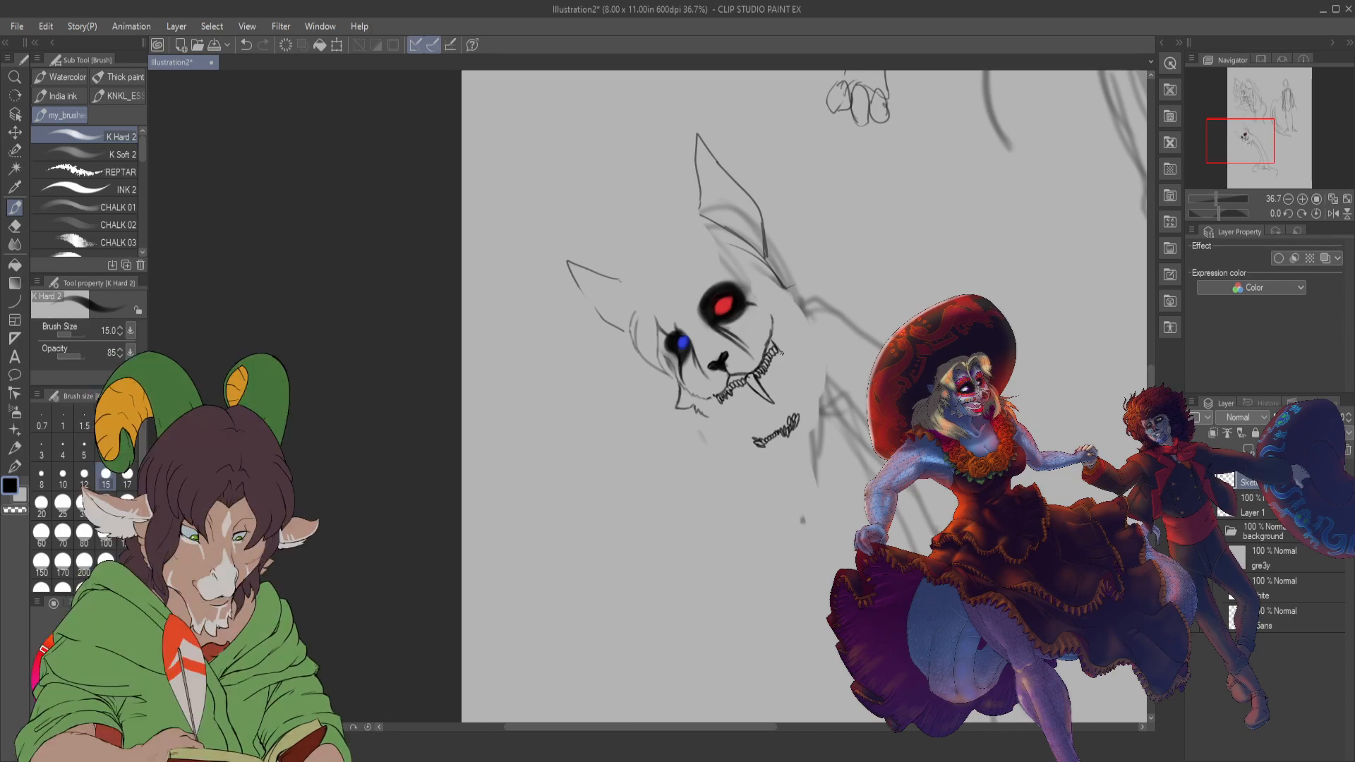
left_click_drag(791, 369, 798, 388)
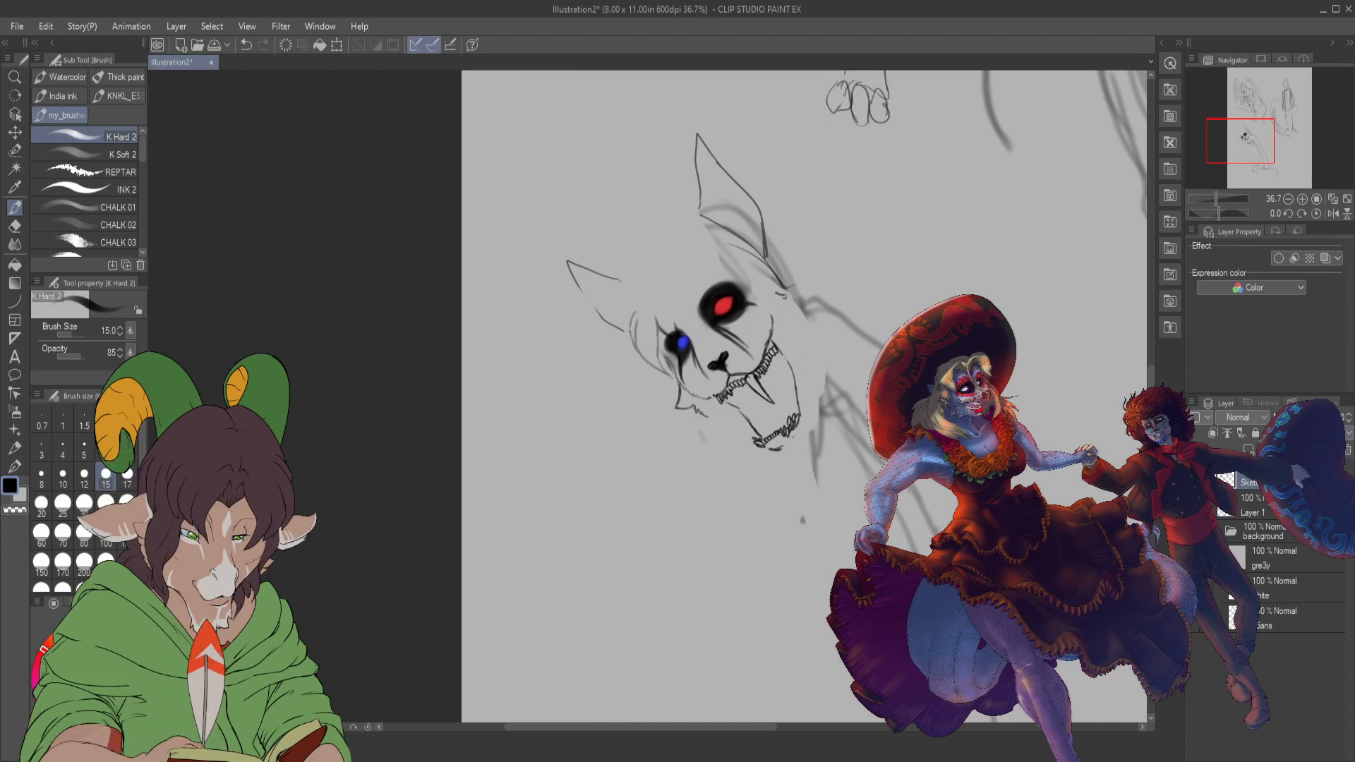
- Draw jagged fur down the larger-socket cheek with K Hard 2 and softer fur strokes by the small ear and forehead with K Soft 2 at size 15
left_click_drag(789, 299, 793, 309)
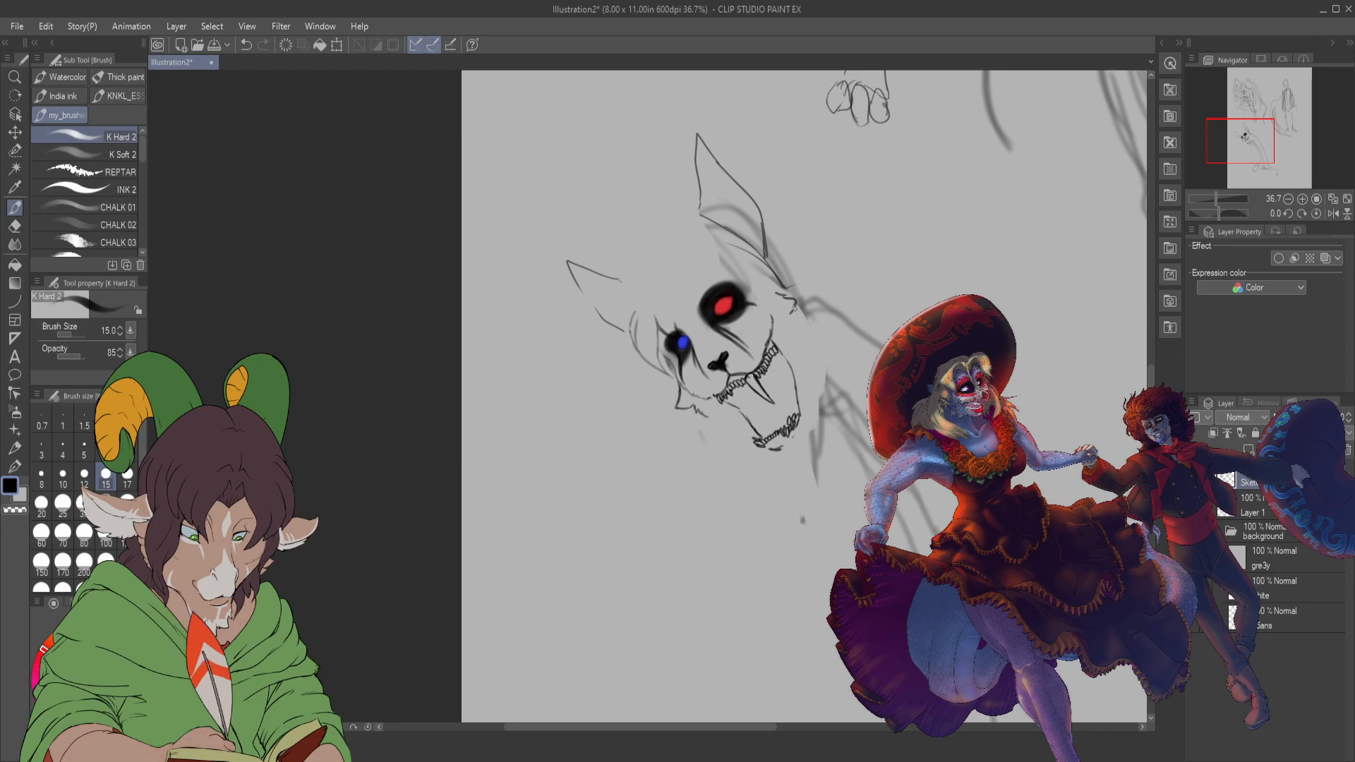
left_click_drag(796, 314, 800, 332)
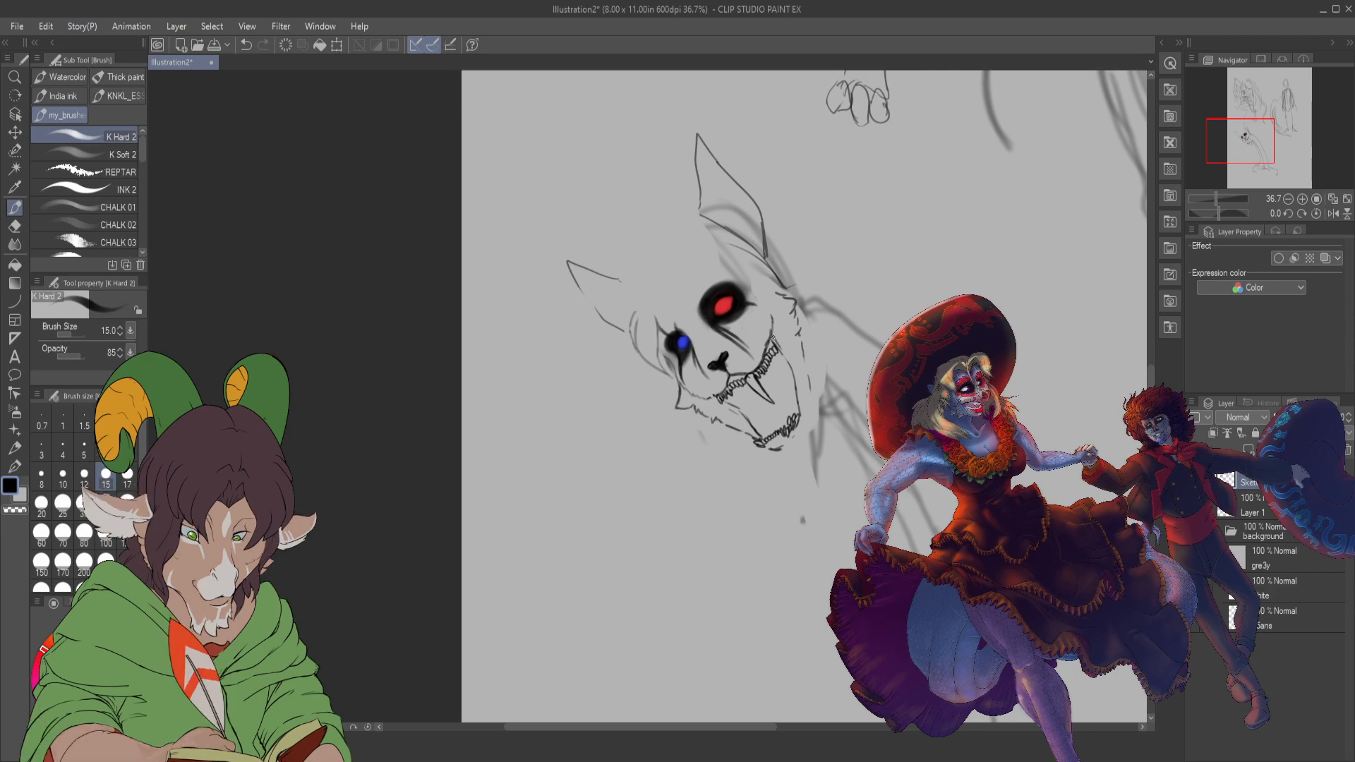
left_click_drag(799, 379, 802, 405)
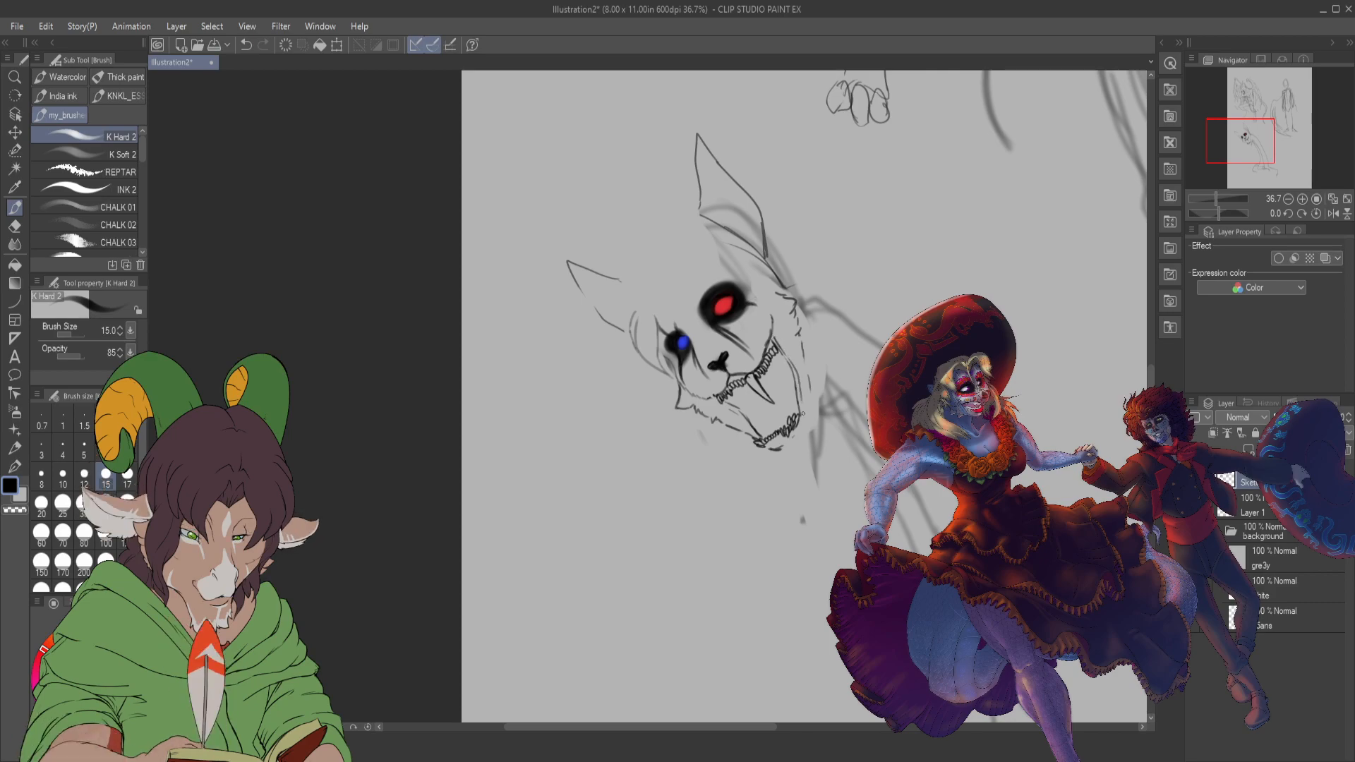
left_click_drag(777, 321, 780, 335)
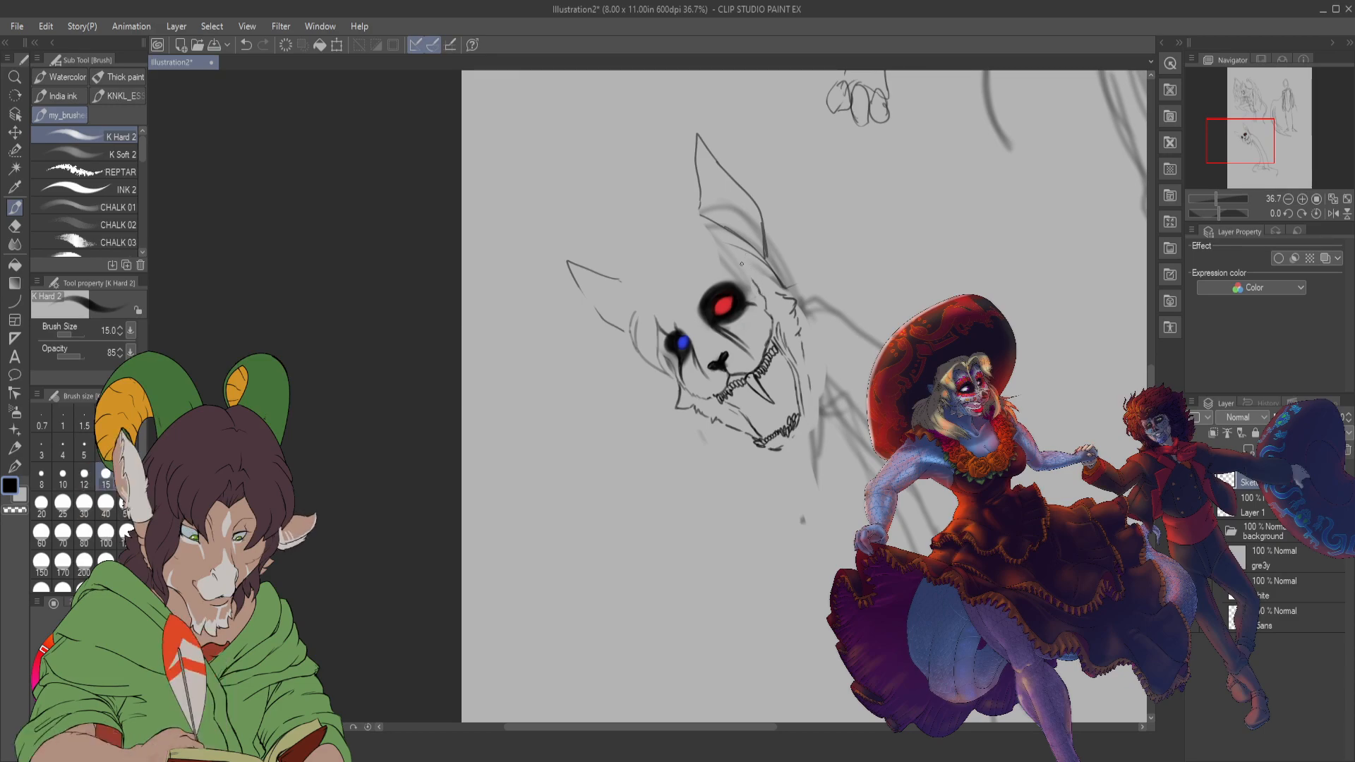
left_click(106, 154)
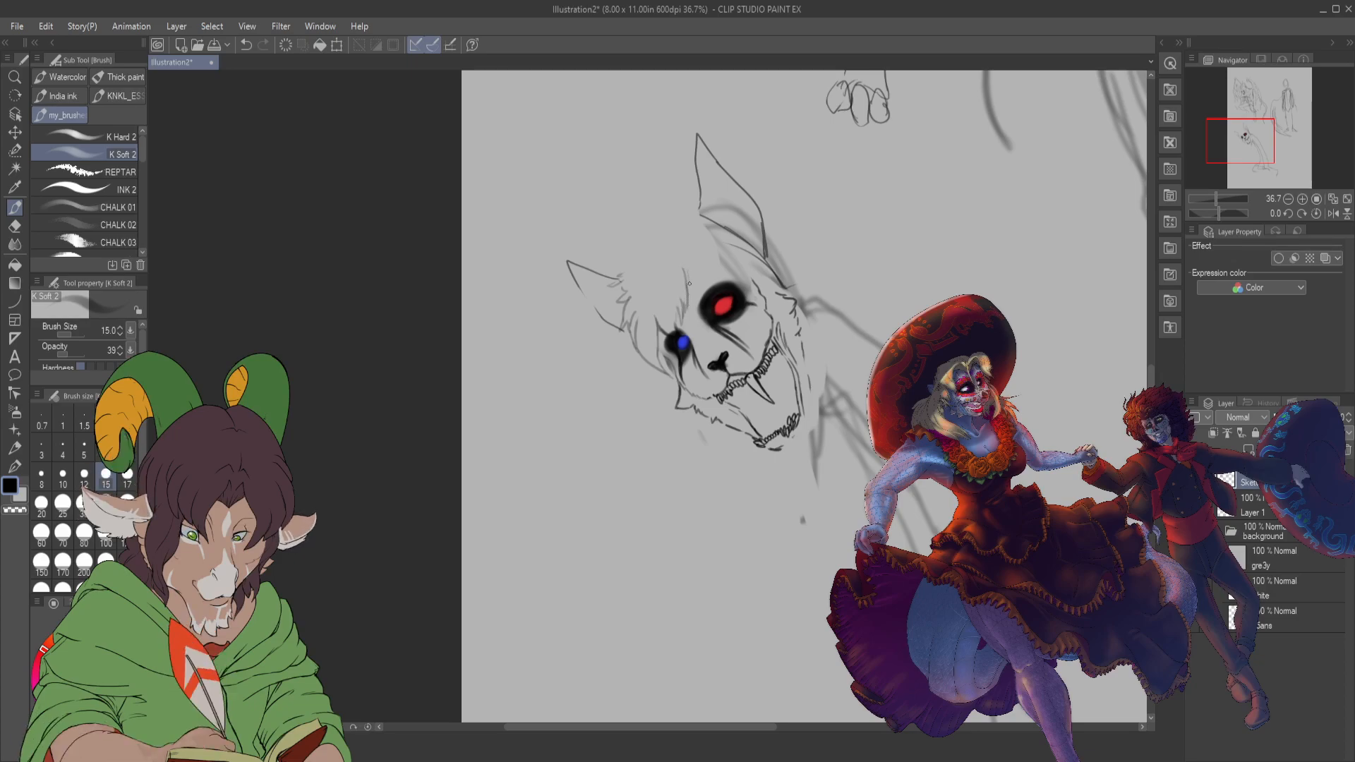
left_click_drag(688, 278, 692, 301)
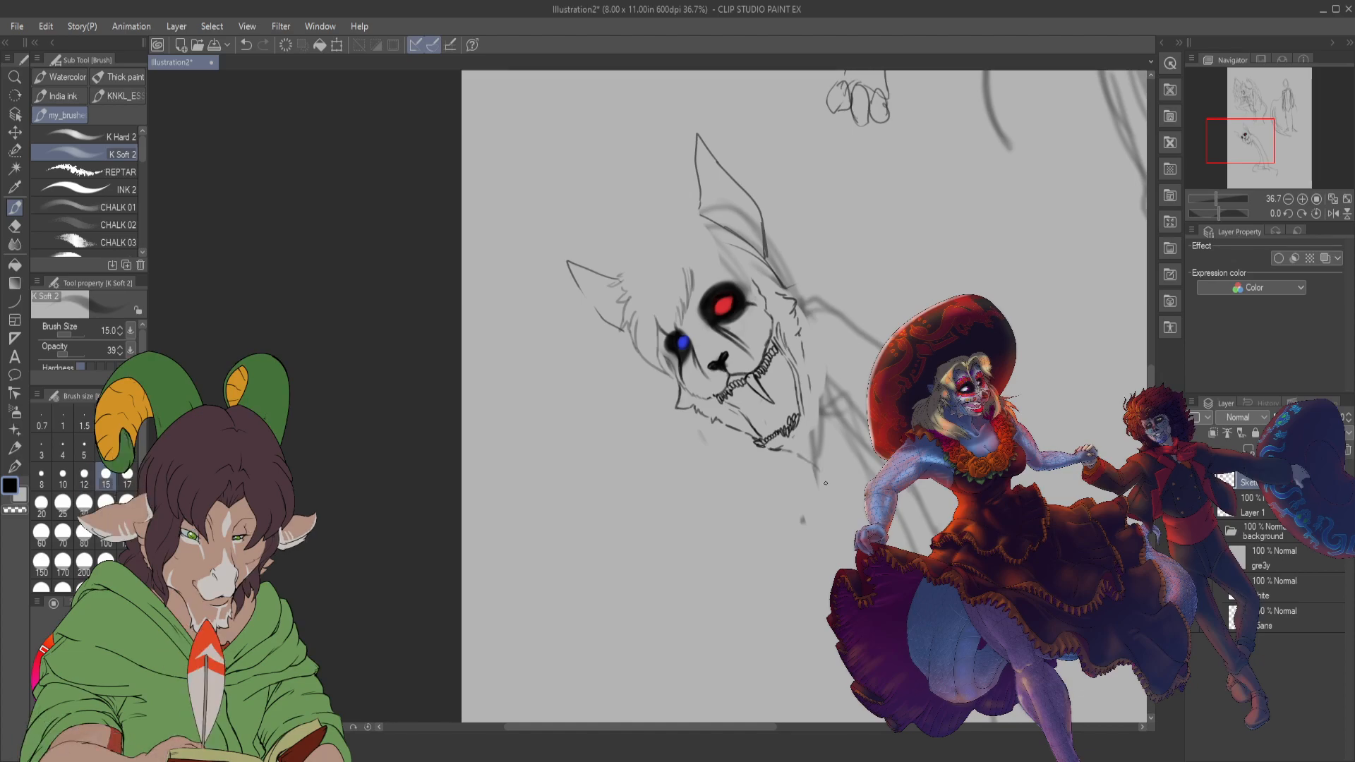
- Erase the rough neck lines behind the head and the guide lines inside the tall ear with the Hard eraser at size 100
key("e")
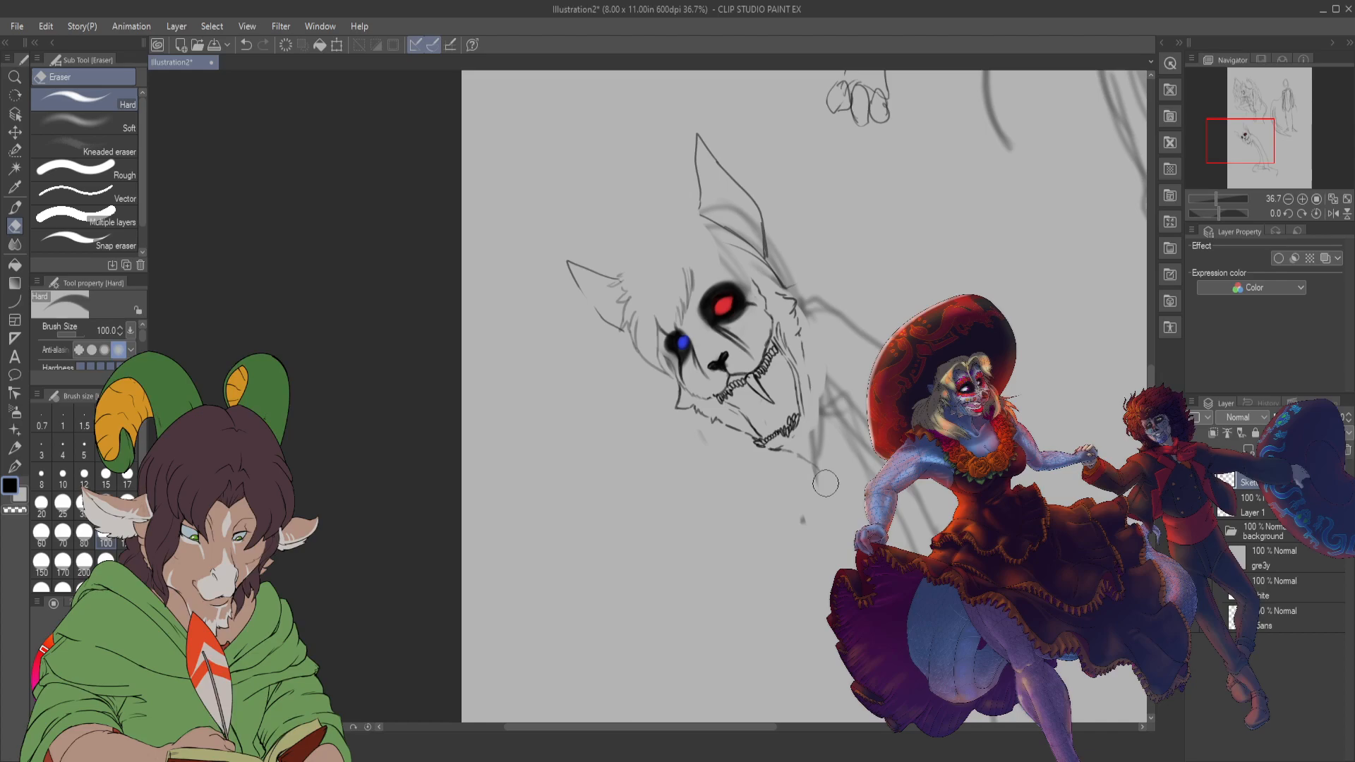
mouse_move(826, 484)
left_mouse_down()
mouse_move(840, 381)
mouse_move(865, 335)
left_mouse_up()
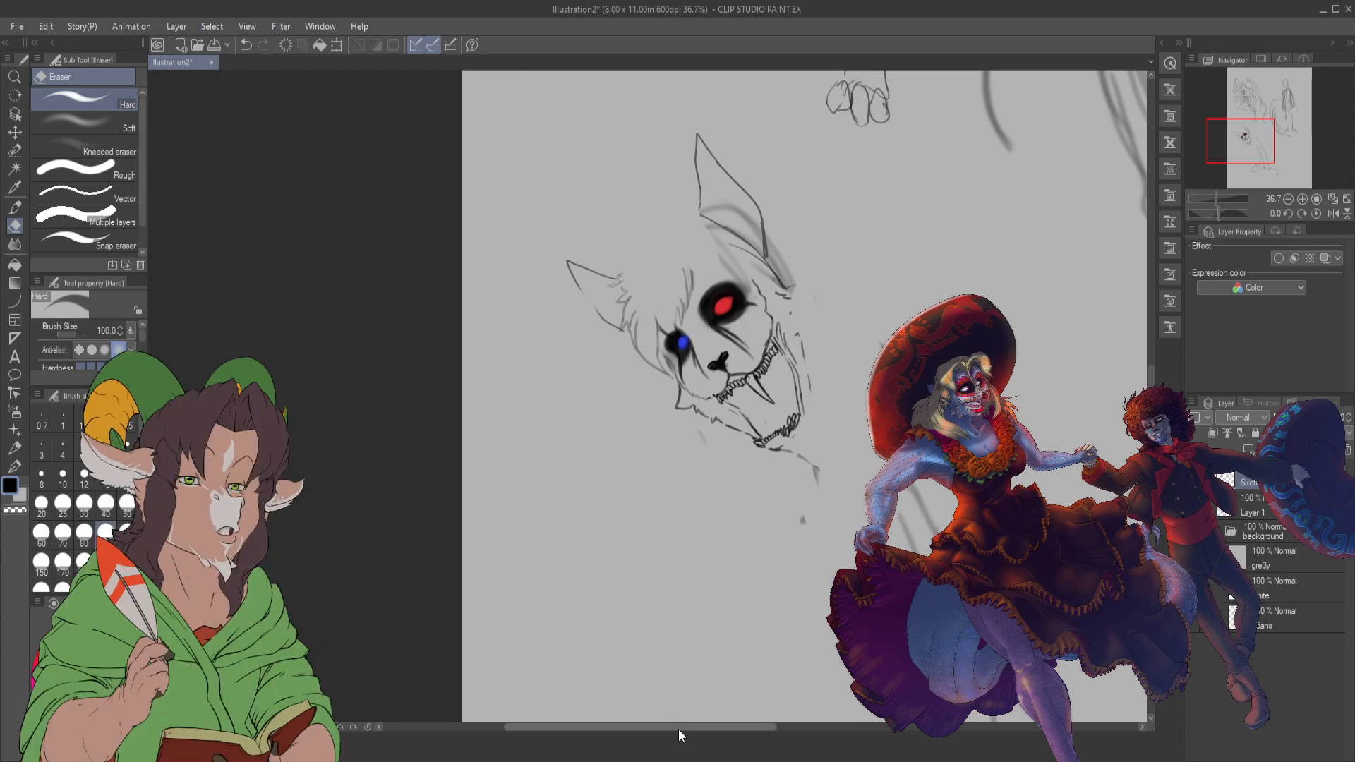
left_click_drag(688, 727, 731, 729)
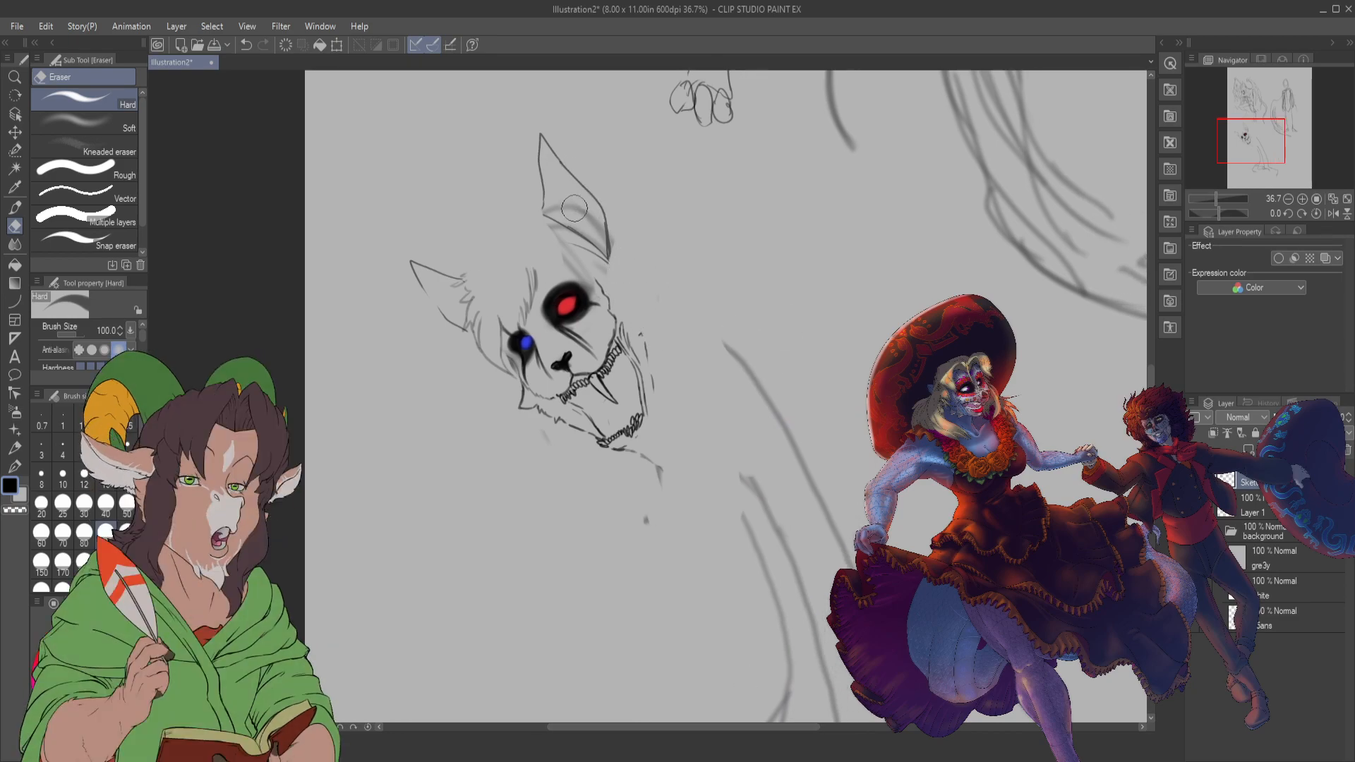
left_click_drag(556, 210, 584, 256)
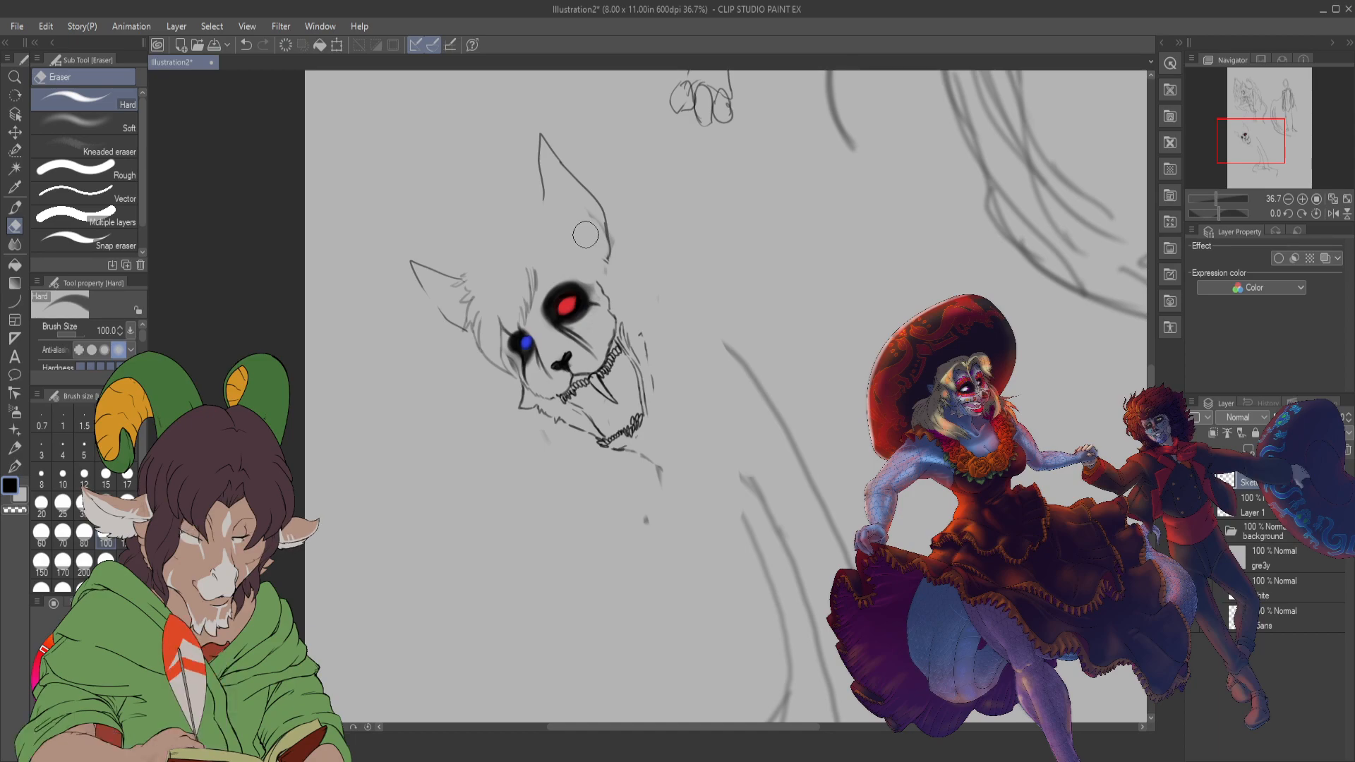
left_click(85, 124)
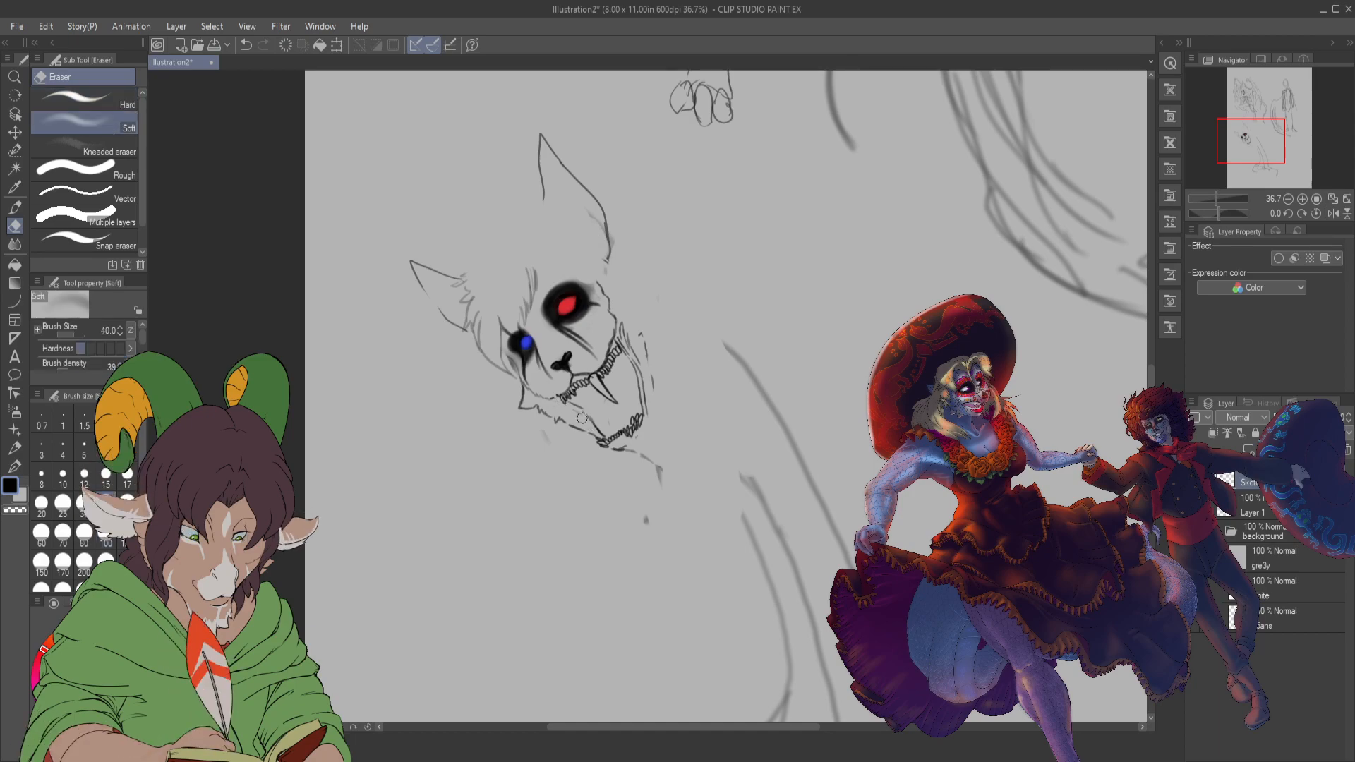
- Shade the inside of the open mouth with K Soft 2 at size 100, darkening the throat above the lower teeth
key("b")
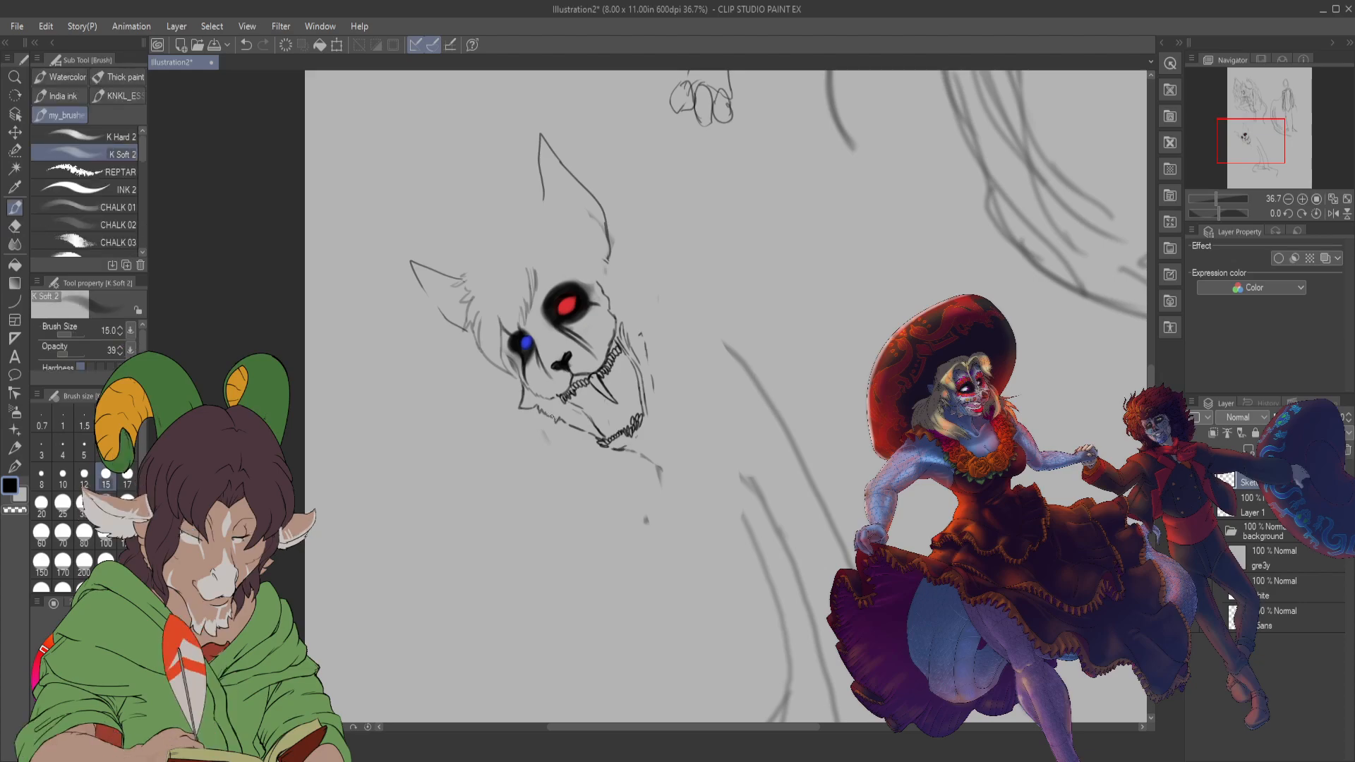
left_click(106, 543)
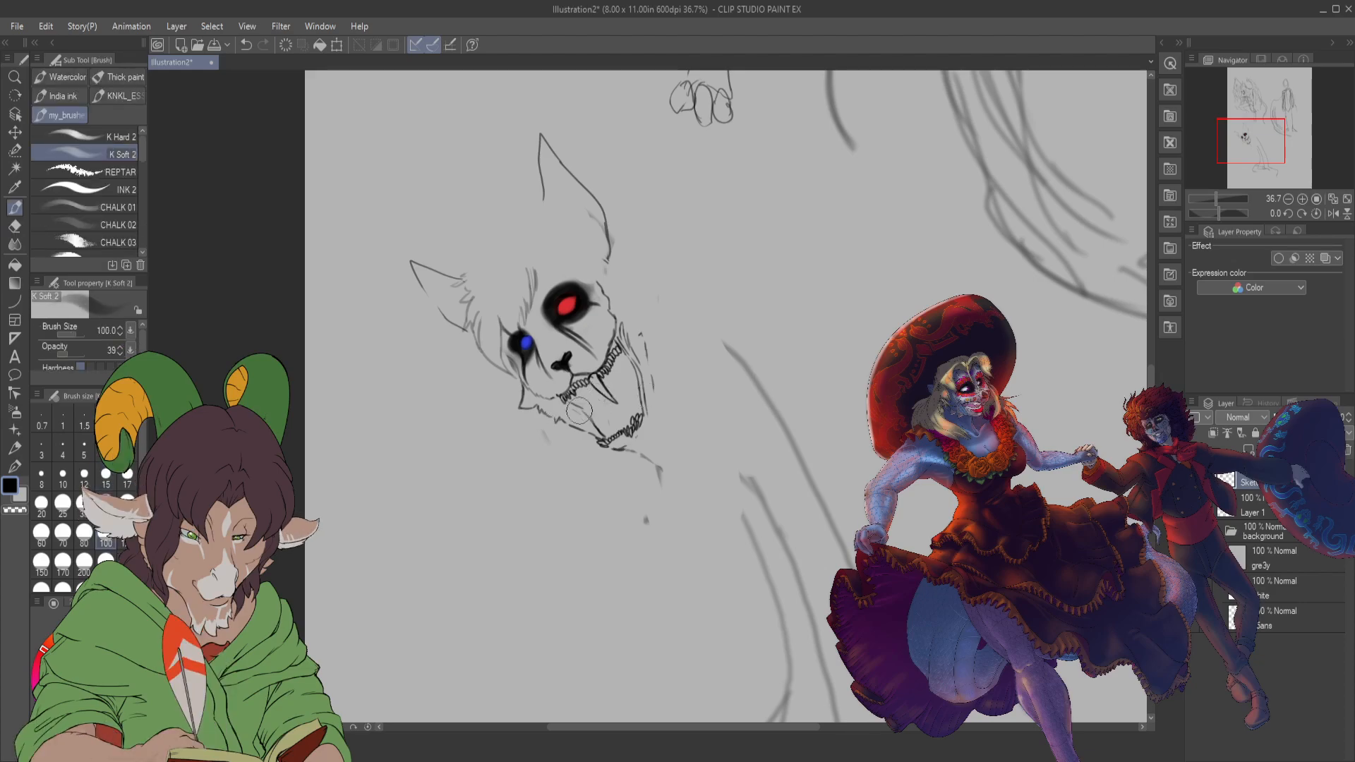
mouse_move(561, 404)
left_mouse_down()
mouse_move(600, 433)
mouse_move(575, 400)
mouse_move(586, 394)
mouse_move(607, 430)
mouse_move(595, 403)
mouse_move(617, 422)
mouse_move(622, 363)
mouse_move(629, 403)
mouse_move(626, 378)
mouse_move(629, 396)
mouse_move(584, 398)
mouse_move(613, 424)
mouse_move(598, 403)
mouse_move(615, 423)
mouse_move(628, 399)
mouse_move(611, 426)
mouse_move(630, 393)
left_mouse_up()
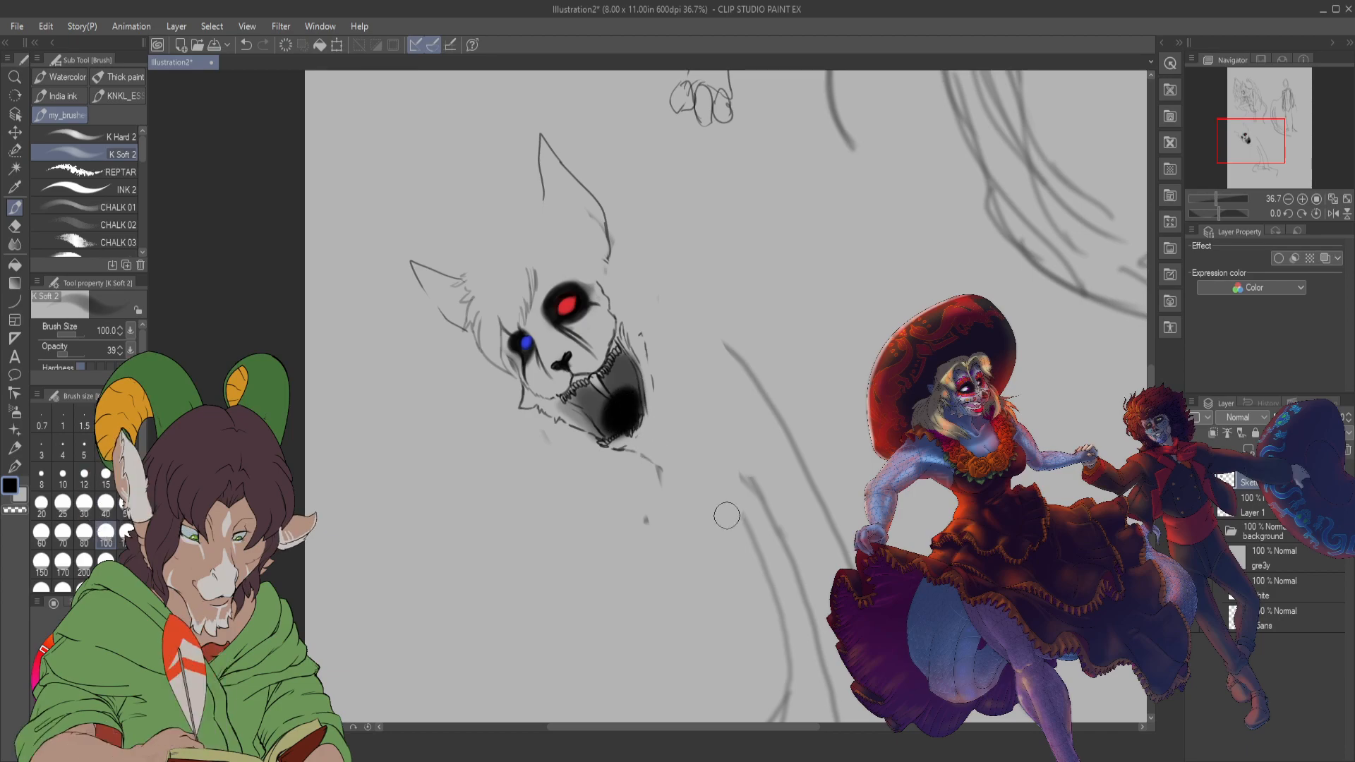
- Lighten the long fang, the lower teeth and highlights within the mouth shading using the Soft eraser at size 15
scroll(621, 437, "up", 3)
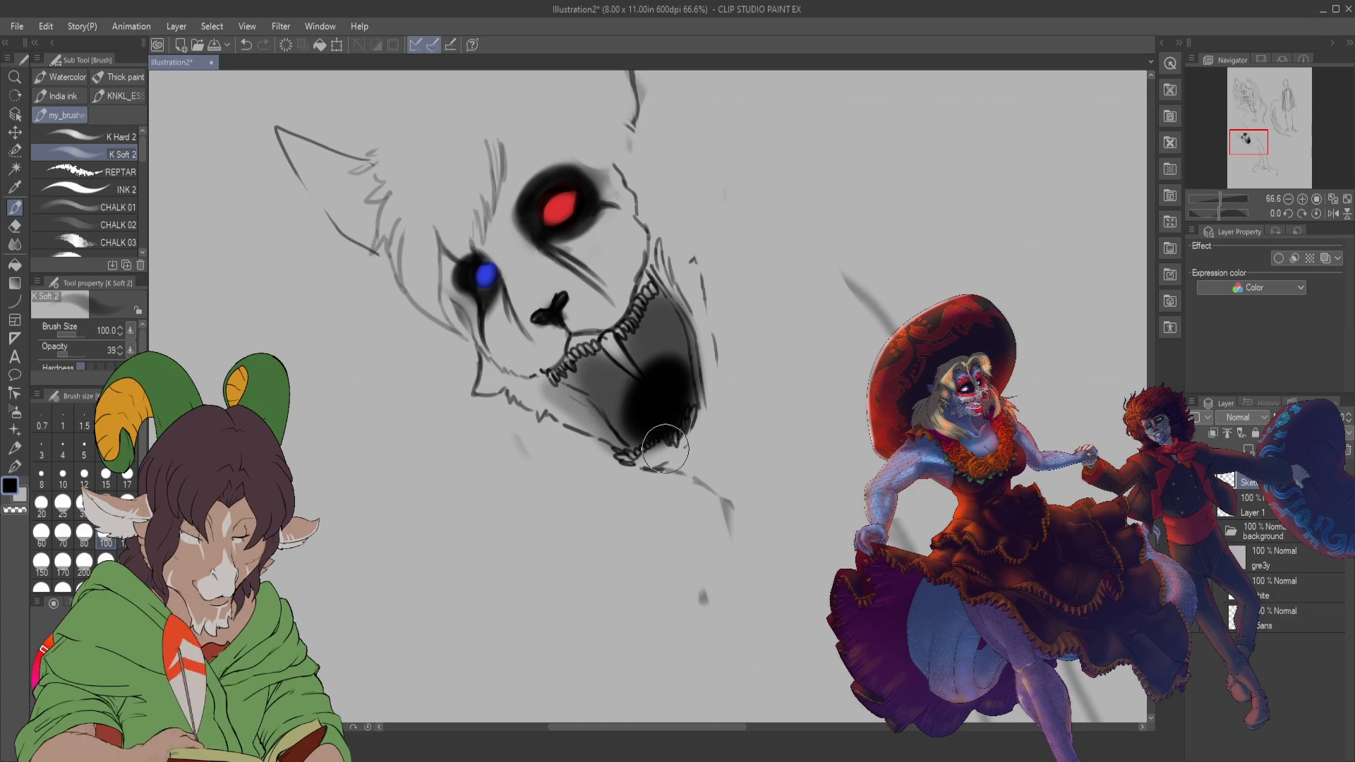
key("e")
key("bracketleft")
key("bracketleft")
key("bracketleft")
key("bracketleft")
key("bracketleft")
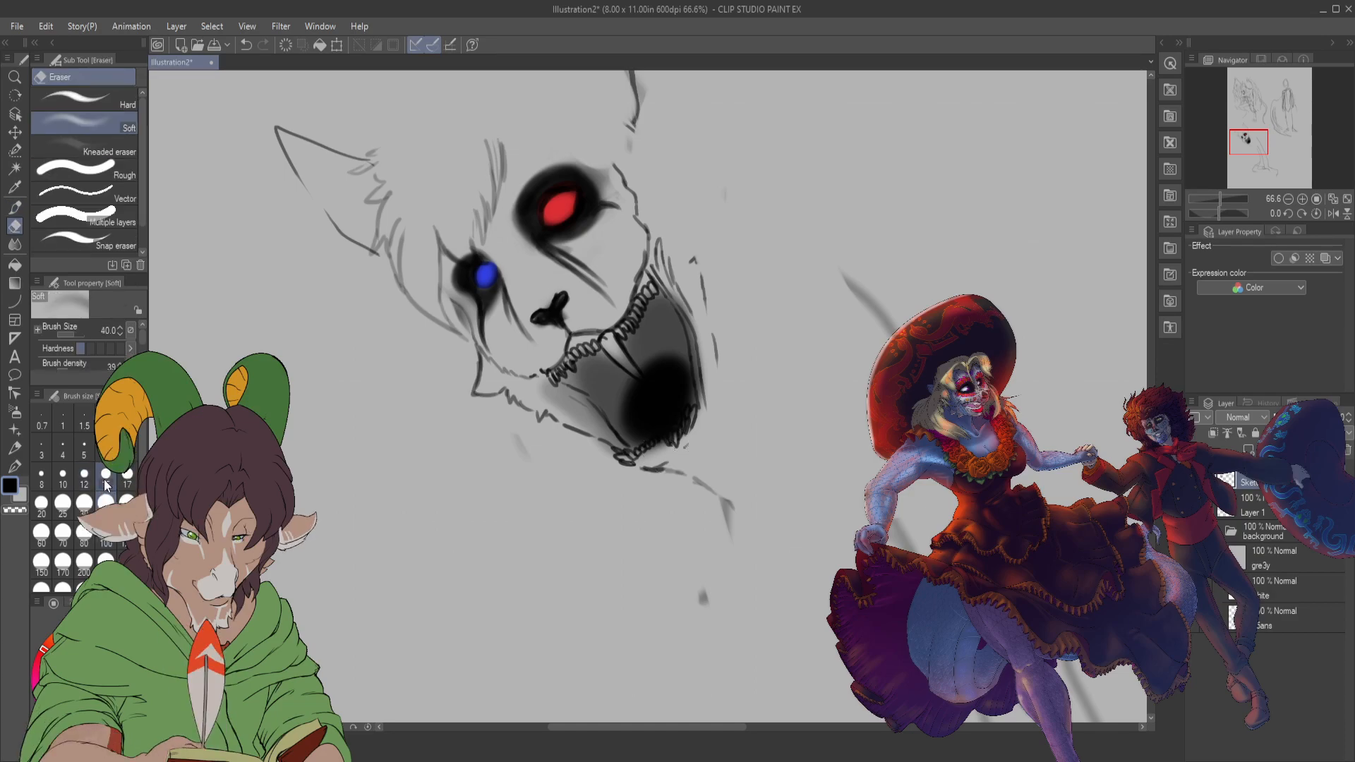
left_click_drag(621, 355, 656, 391)
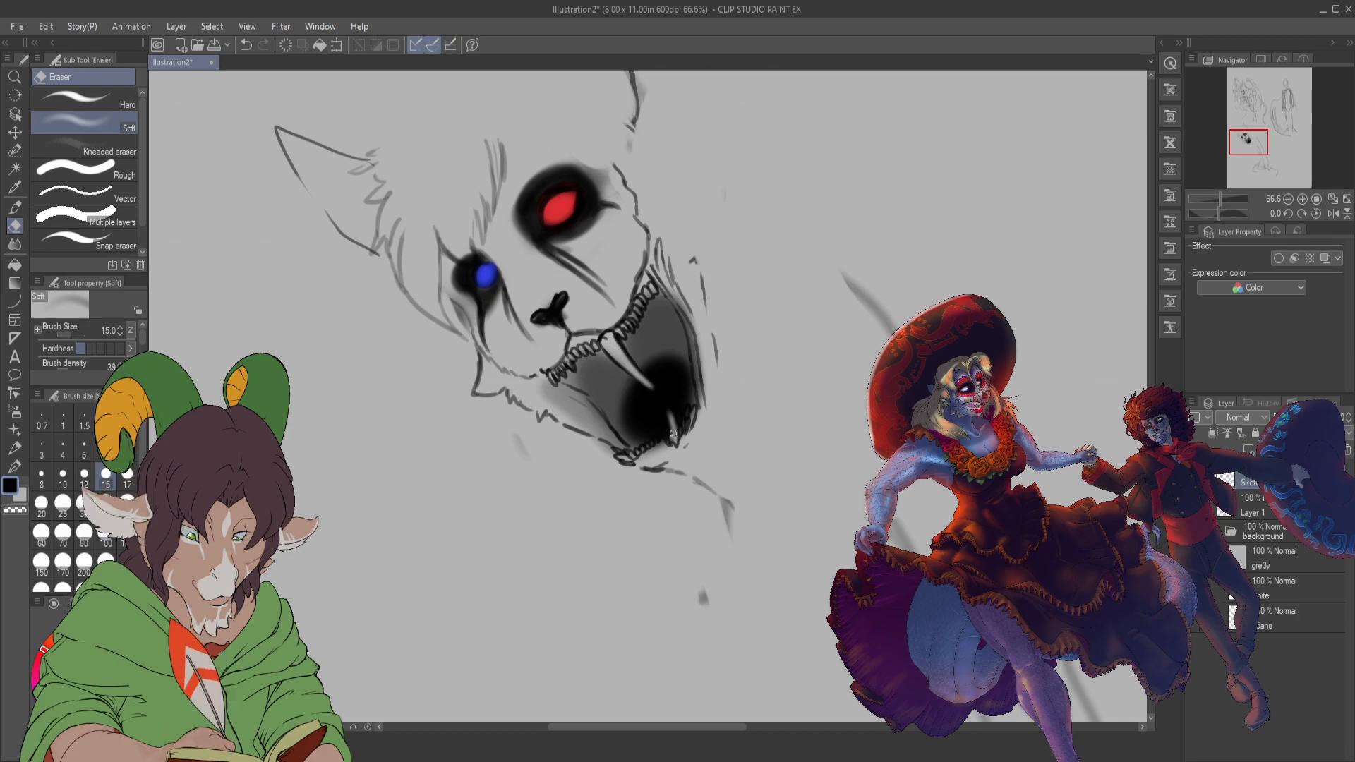
mouse_move(673, 435)
left_mouse_down()
mouse_move(668, 405)
mouse_move(683, 402)
left_mouse_up()
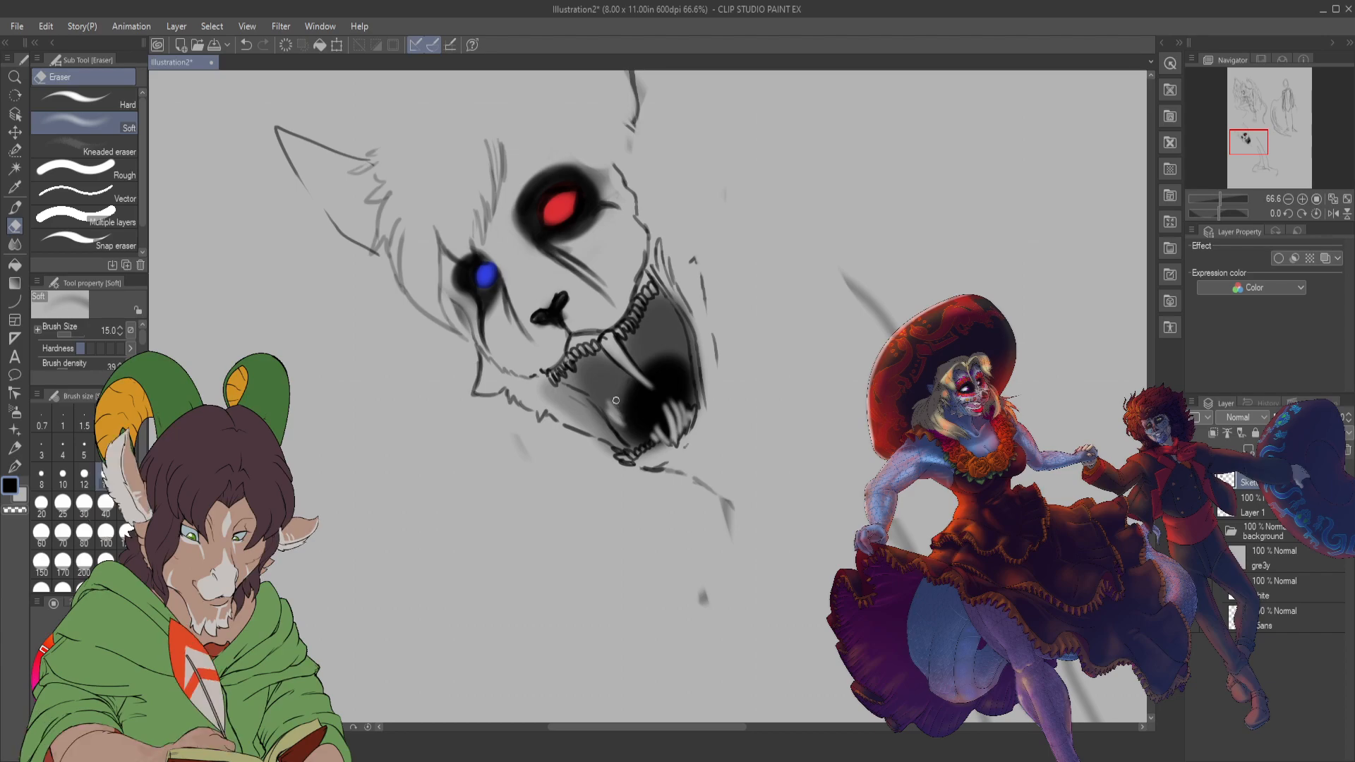
left_click_drag(614, 422, 630, 439)
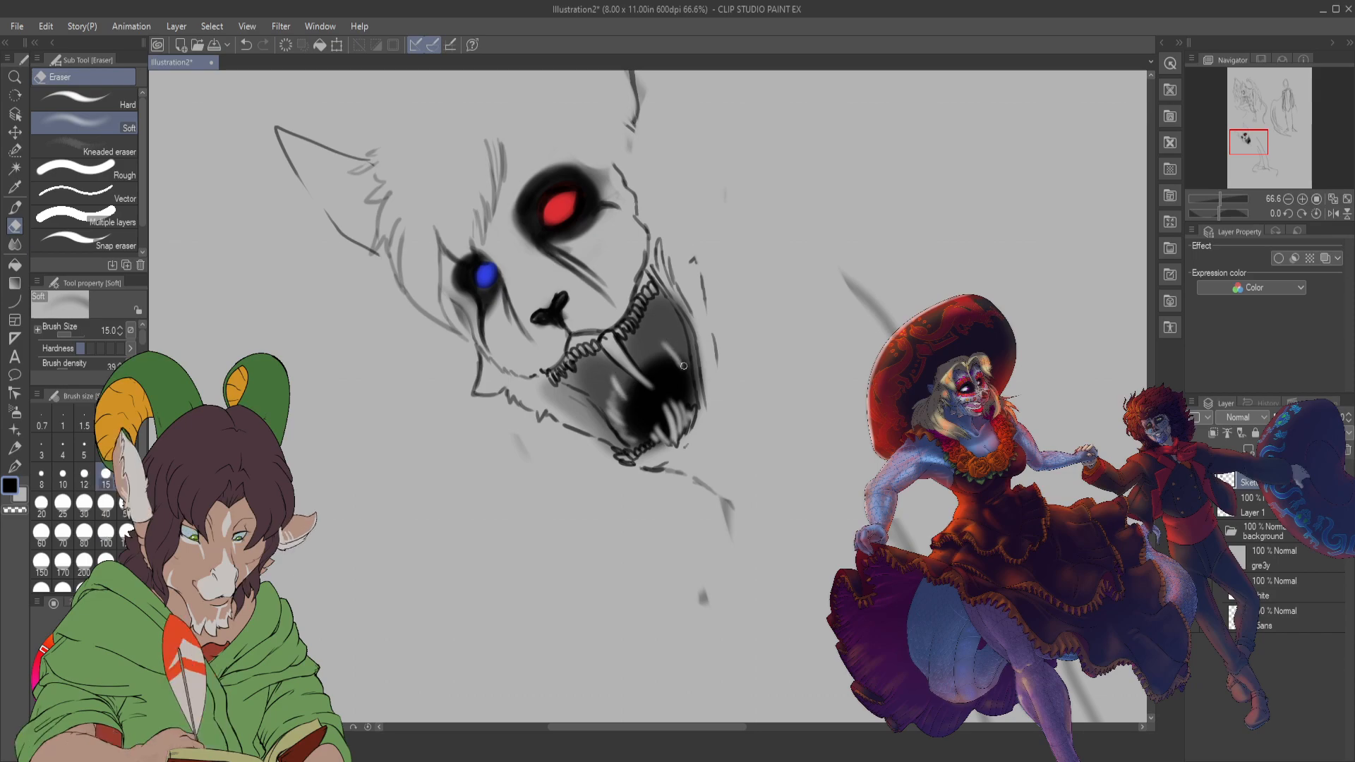
- Streak highlights into the mouth with the Soft eraser at size 15, and darken the interior below the upper teeth with K Soft 2 at size 100
left_click_drag(681, 346, 692, 381)
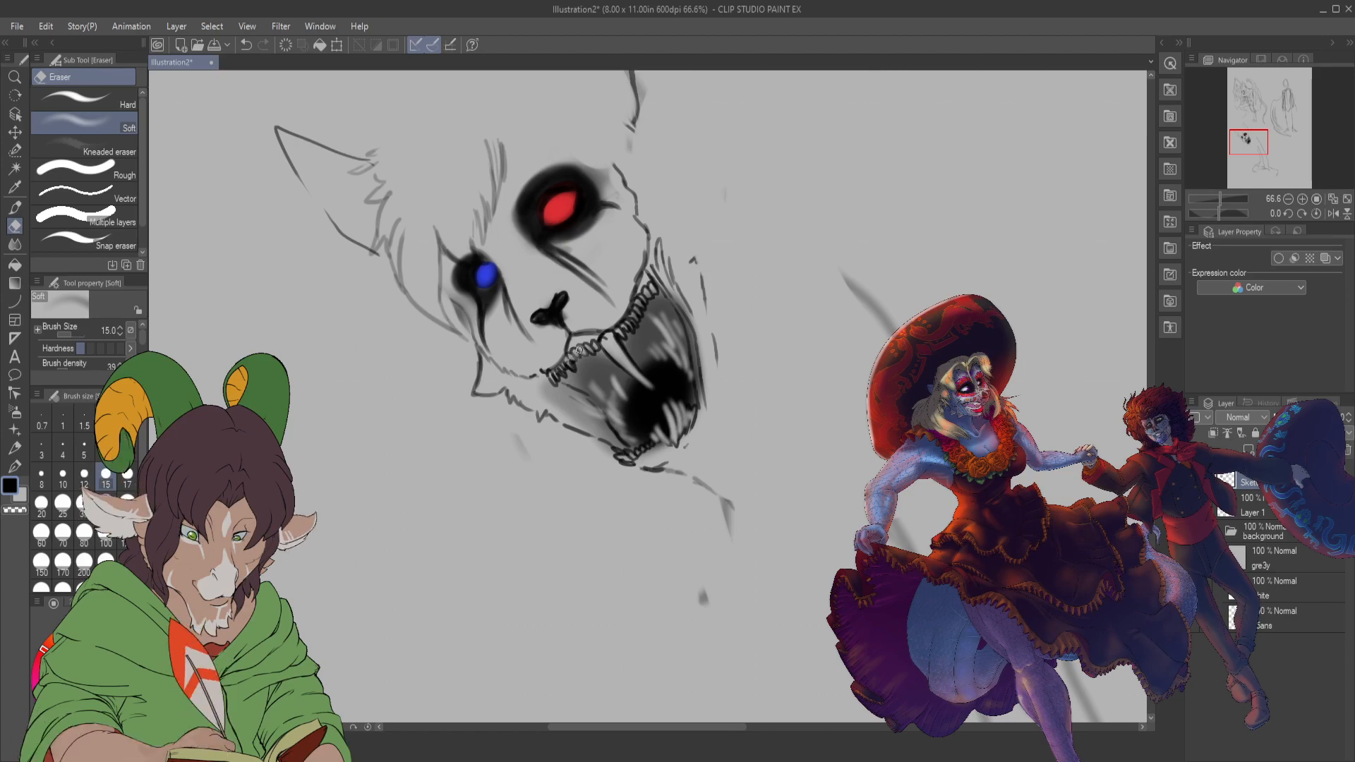
key("b")
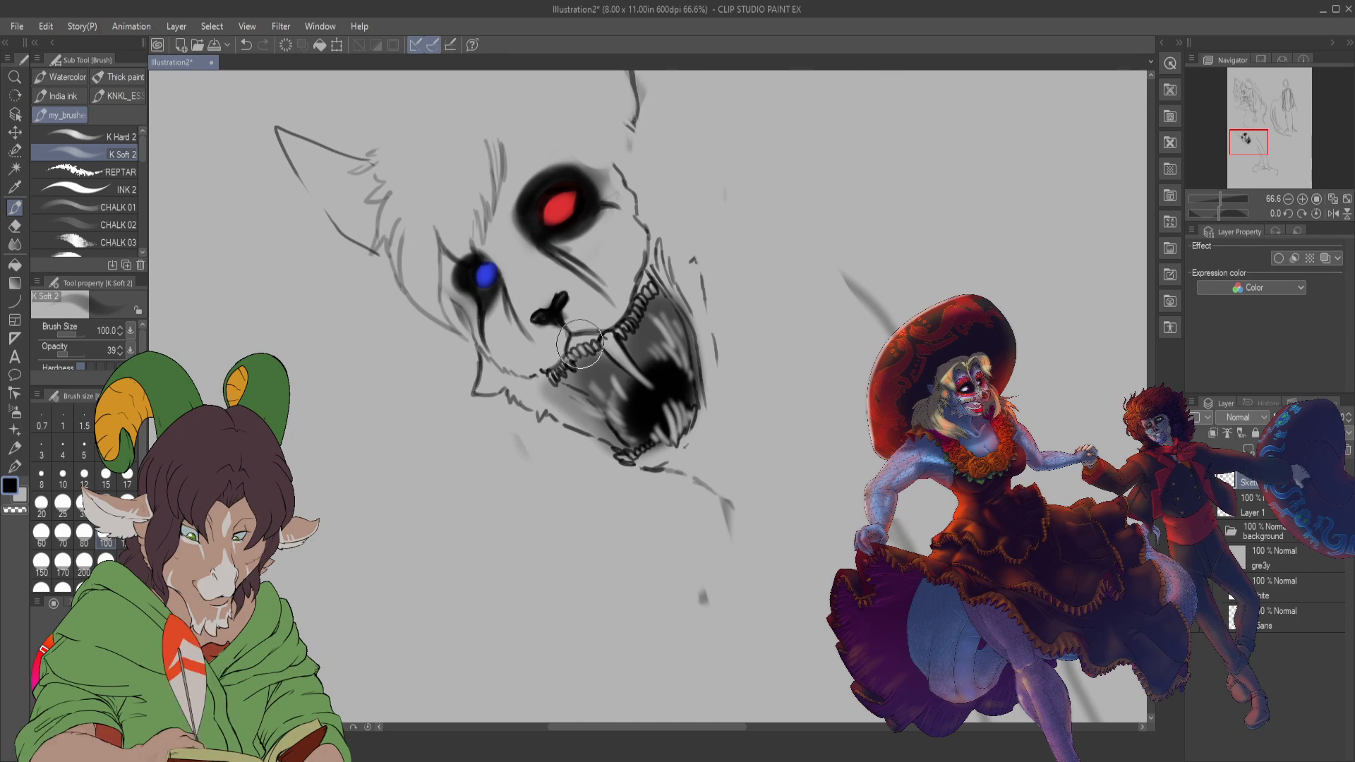
mouse_move(566, 348)
left_mouse_down()
mouse_move(588, 397)
mouse_move(598, 372)
mouse_move(584, 370)
mouse_move(650, 336)
mouse_move(634, 343)
mouse_move(668, 315)
left_mouse_up()
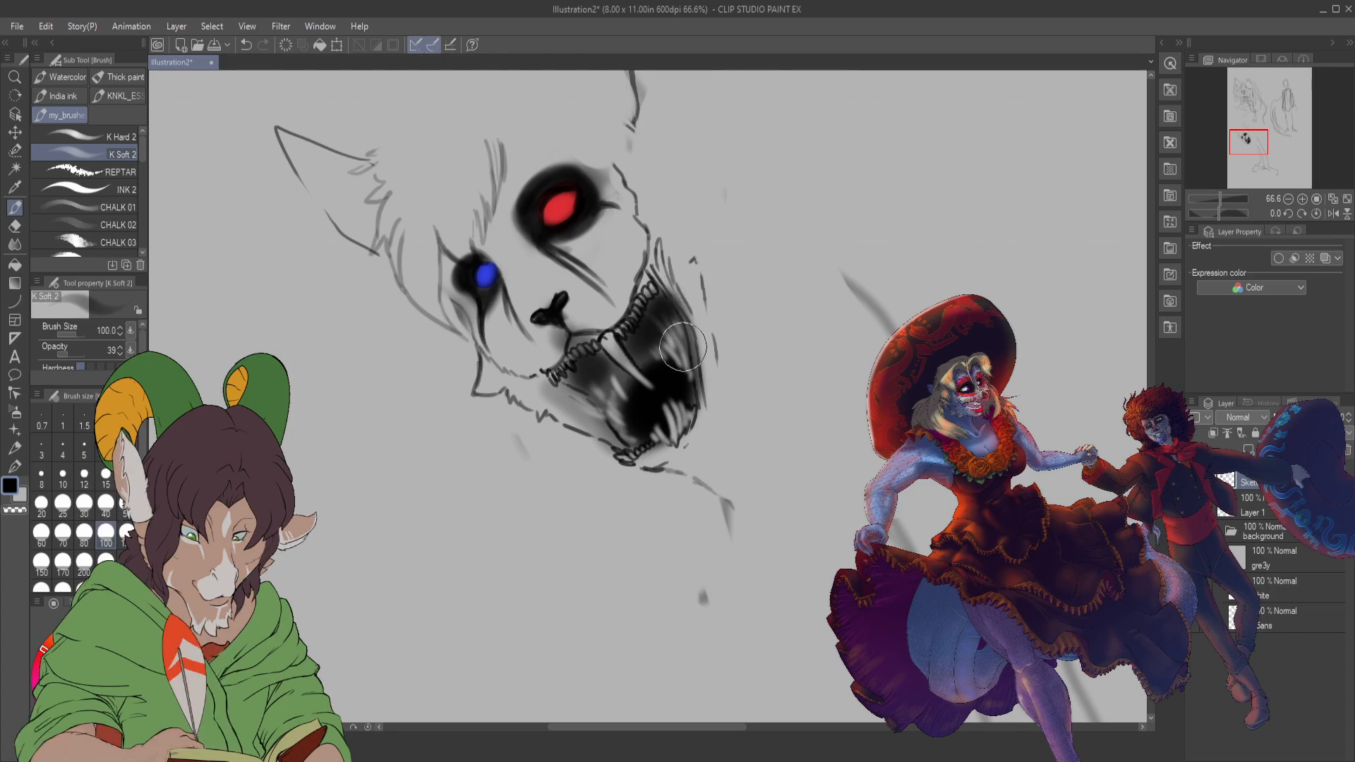
- Deepen the blacks around the mouth highlights with the Soft airbrush at size 15, and darken the blue-eye side mouth corner with K Hard 2 at size 12
key("b")
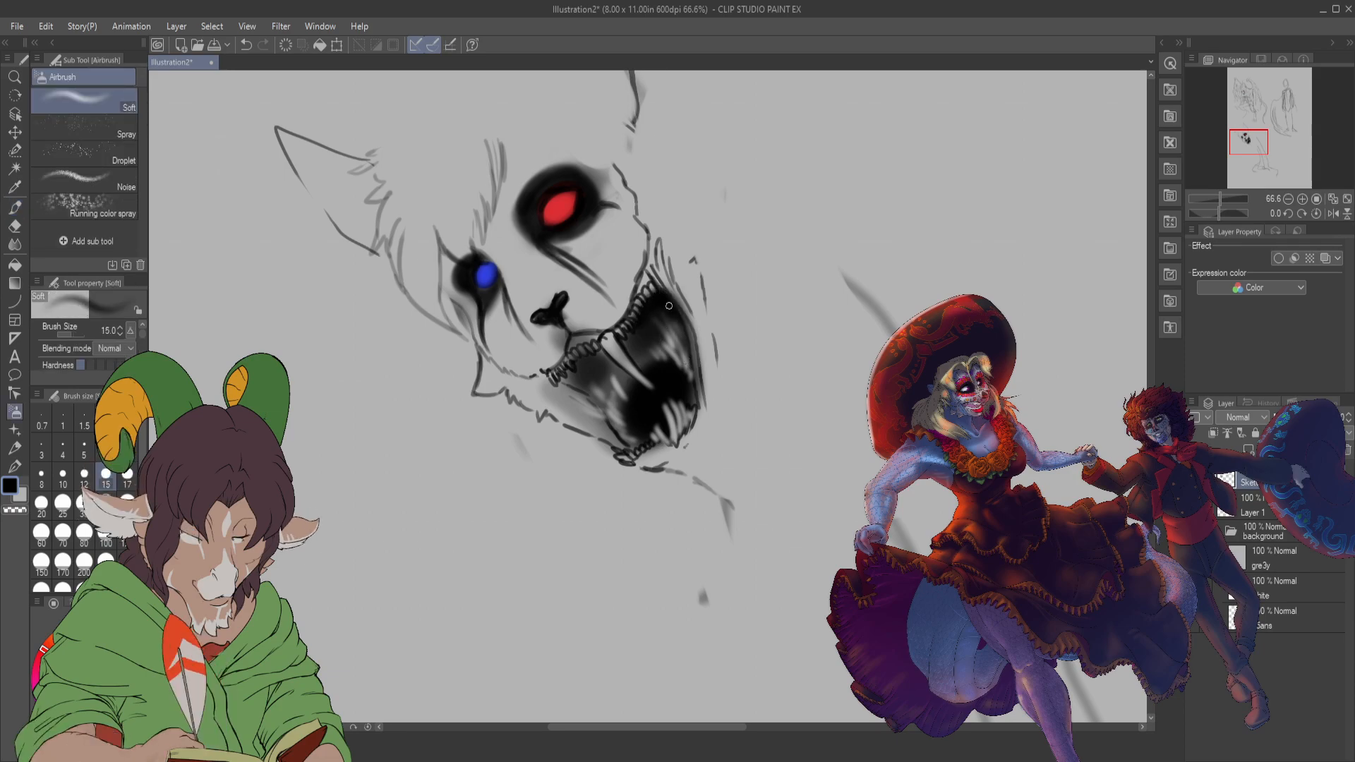
mouse_move(576, 381)
left_mouse_down()
mouse_move(629, 439)
mouse_move(583, 386)
mouse_move(639, 444)
mouse_move(571, 376)
mouse_move(641, 443)
mouse_move(585, 381)
mouse_move(602, 358)
mouse_move(583, 381)
left_mouse_up()
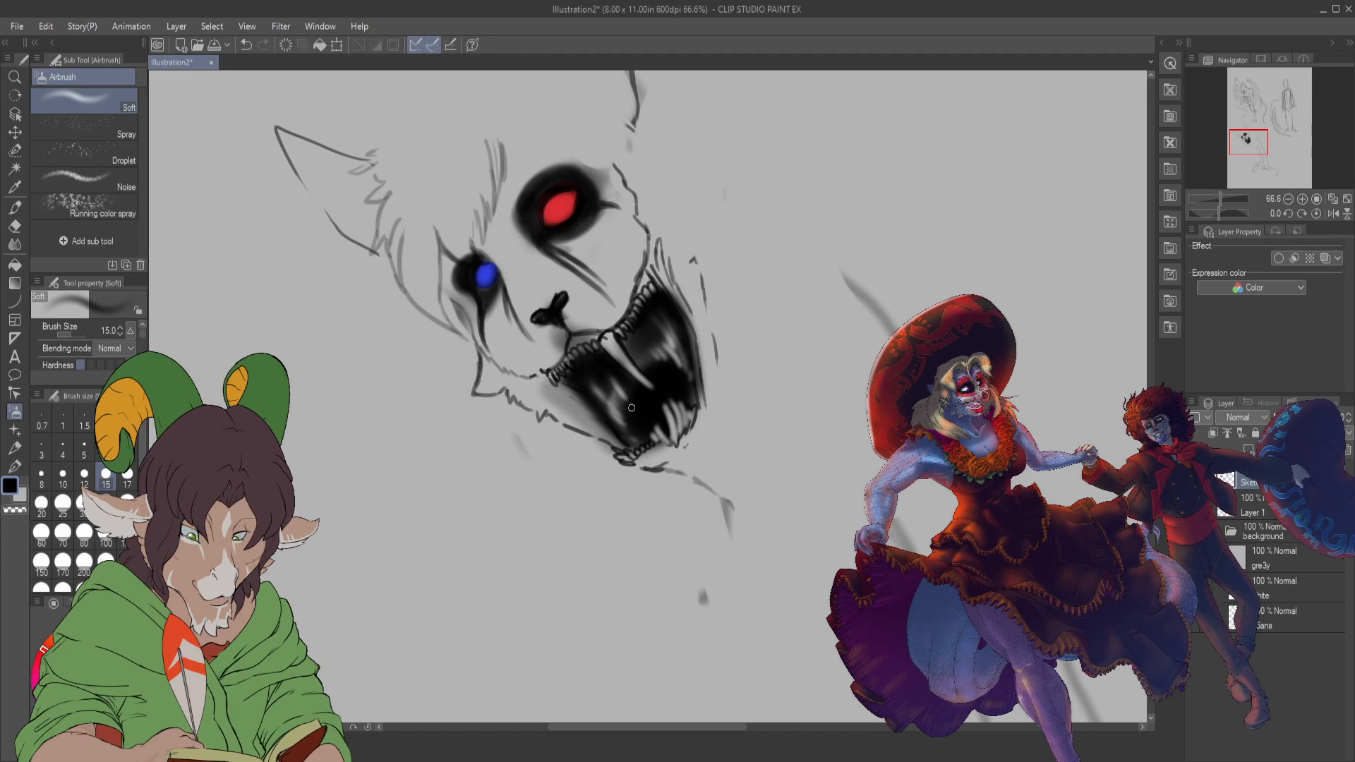
key("e")
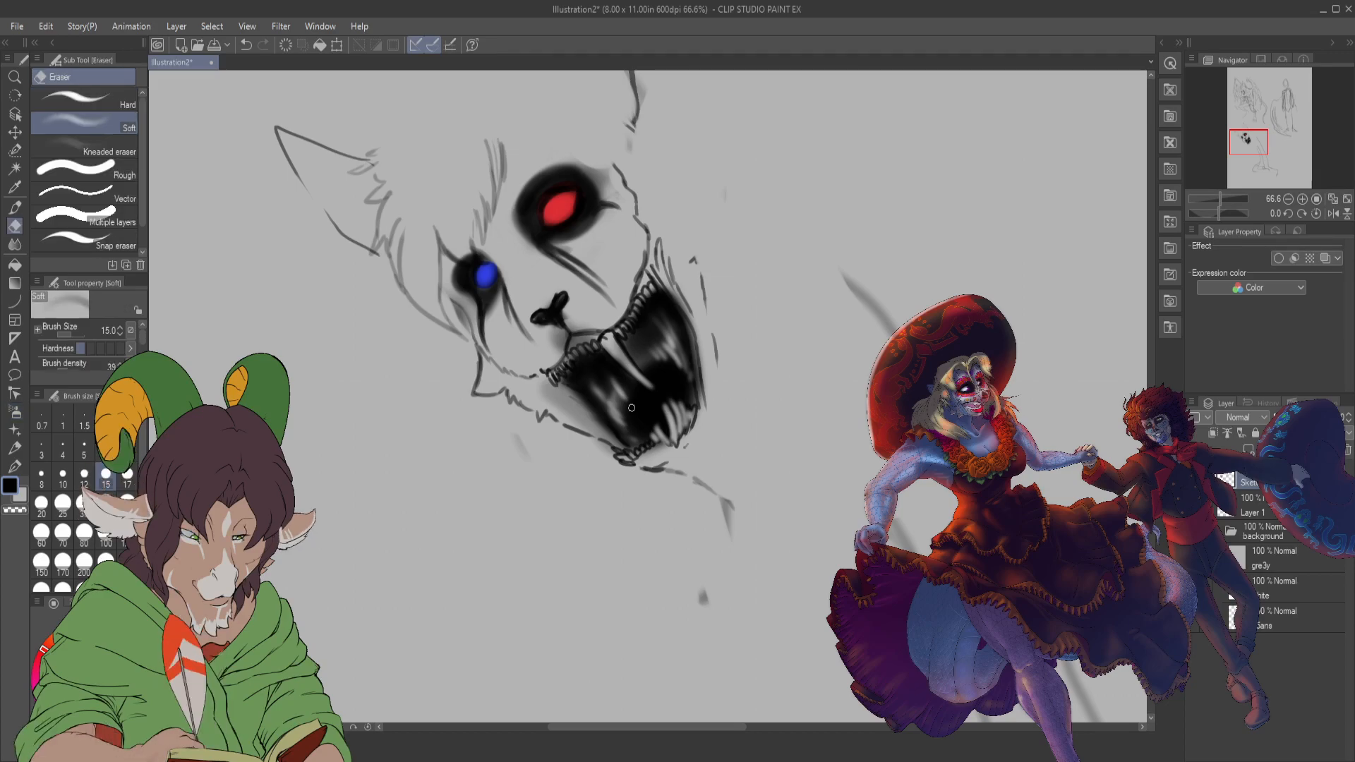
key("b")
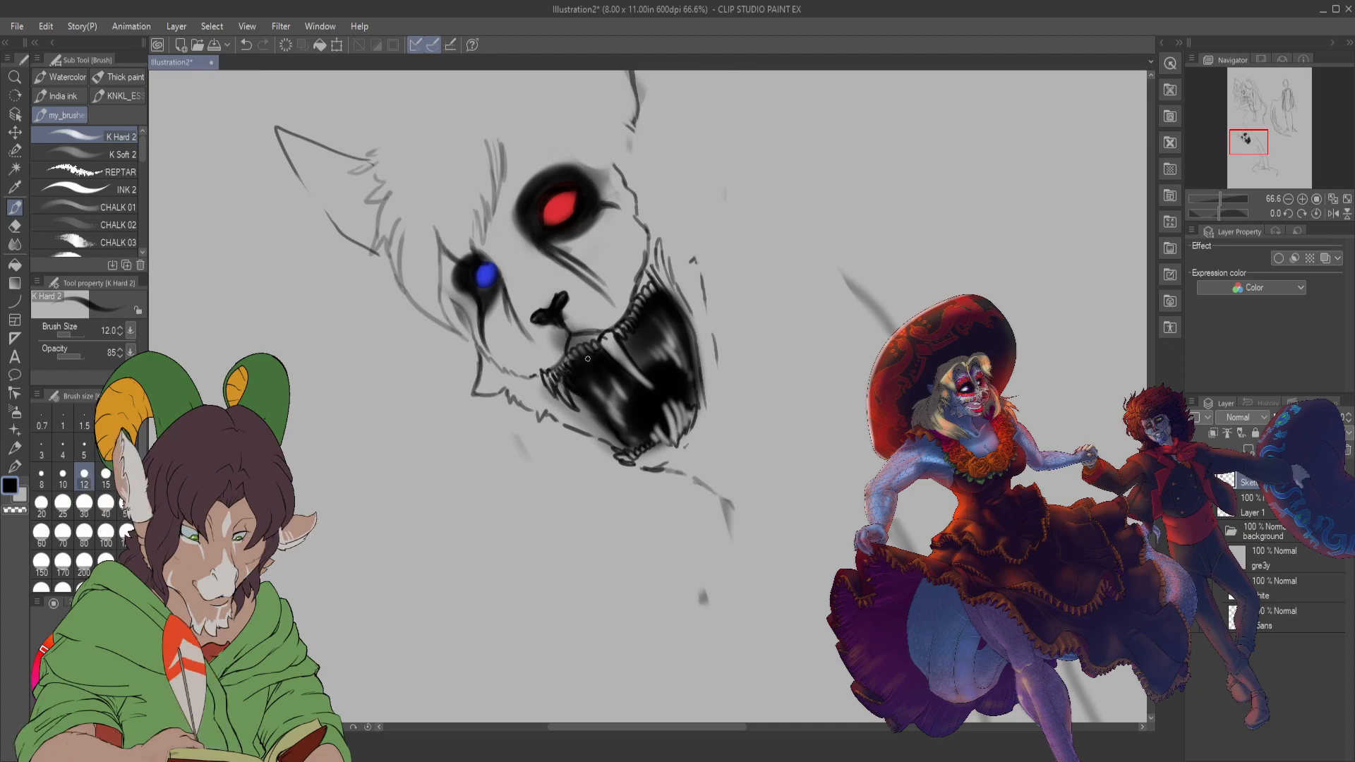
- Carve sharp light teeth along the lower jaw and stretched strands down the far cheek side of the mouth with the Hard eraser at size 15
key("e")
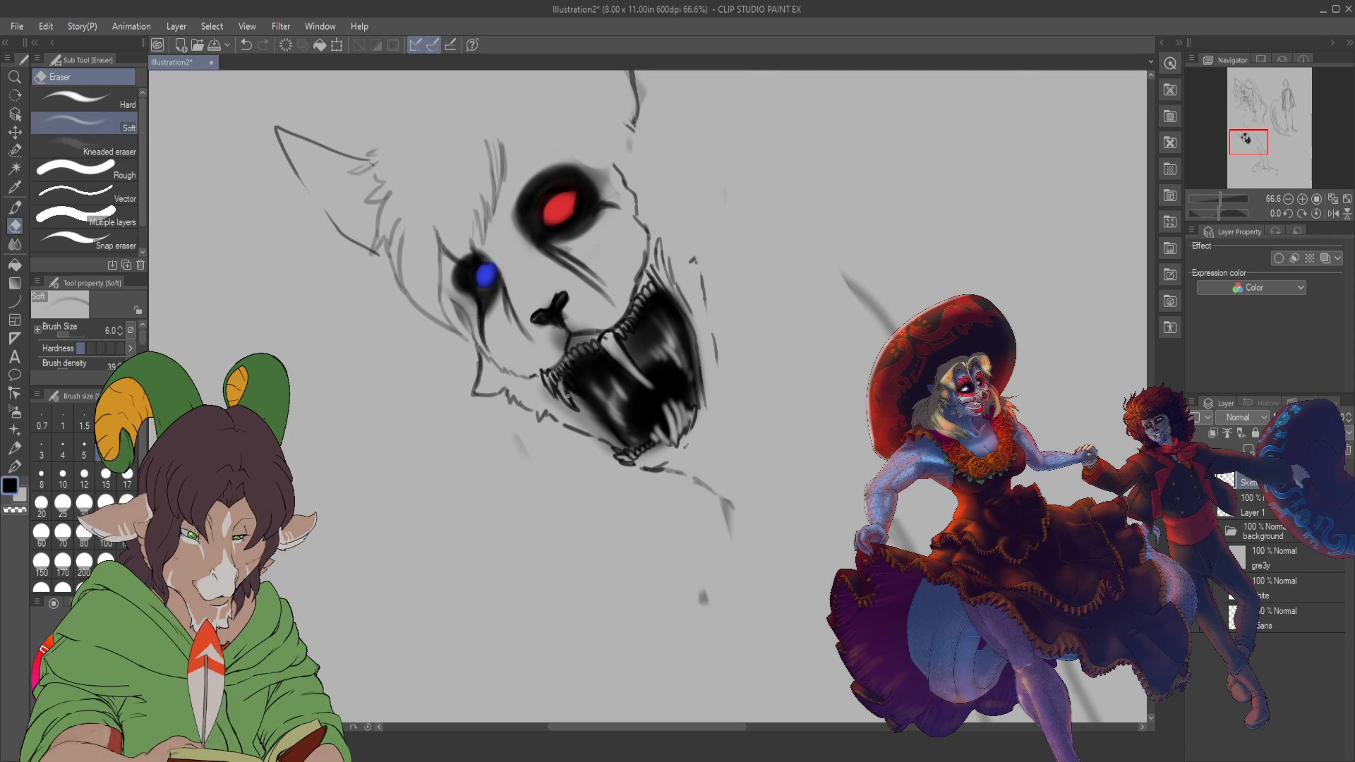
left_click(108, 98)
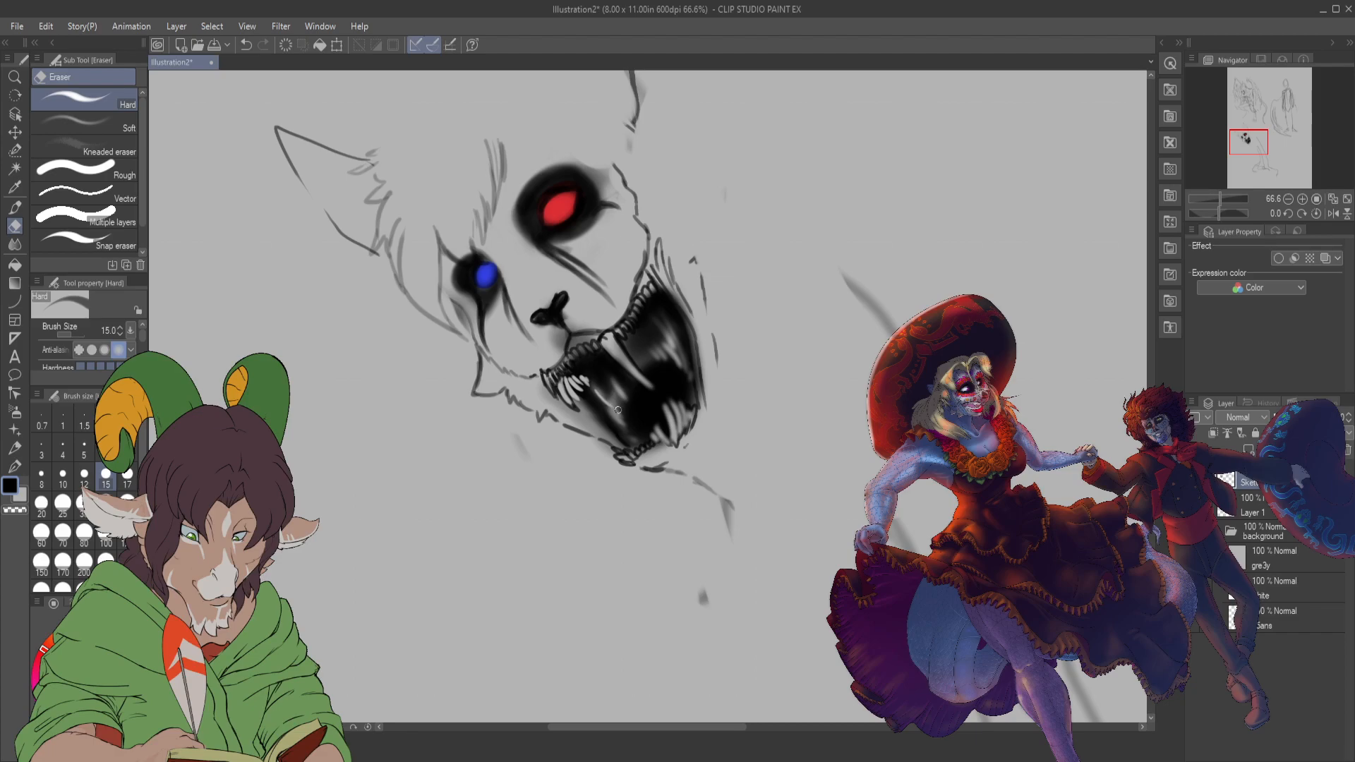
mouse_move(614, 408)
left_mouse_down()
mouse_move(597, 392)
mouse_move(627, 402)
left_mouse_up()
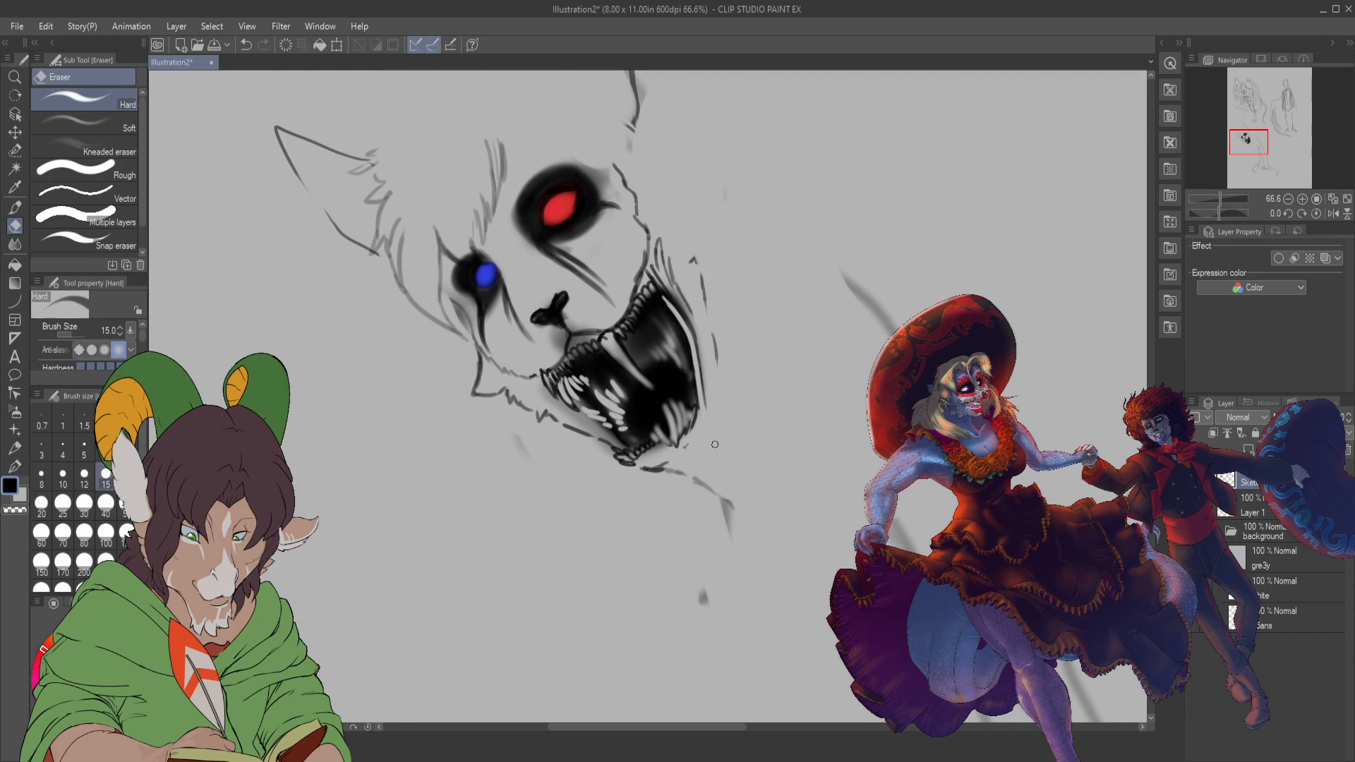
left_click_drag(657, 304, 698, 403)
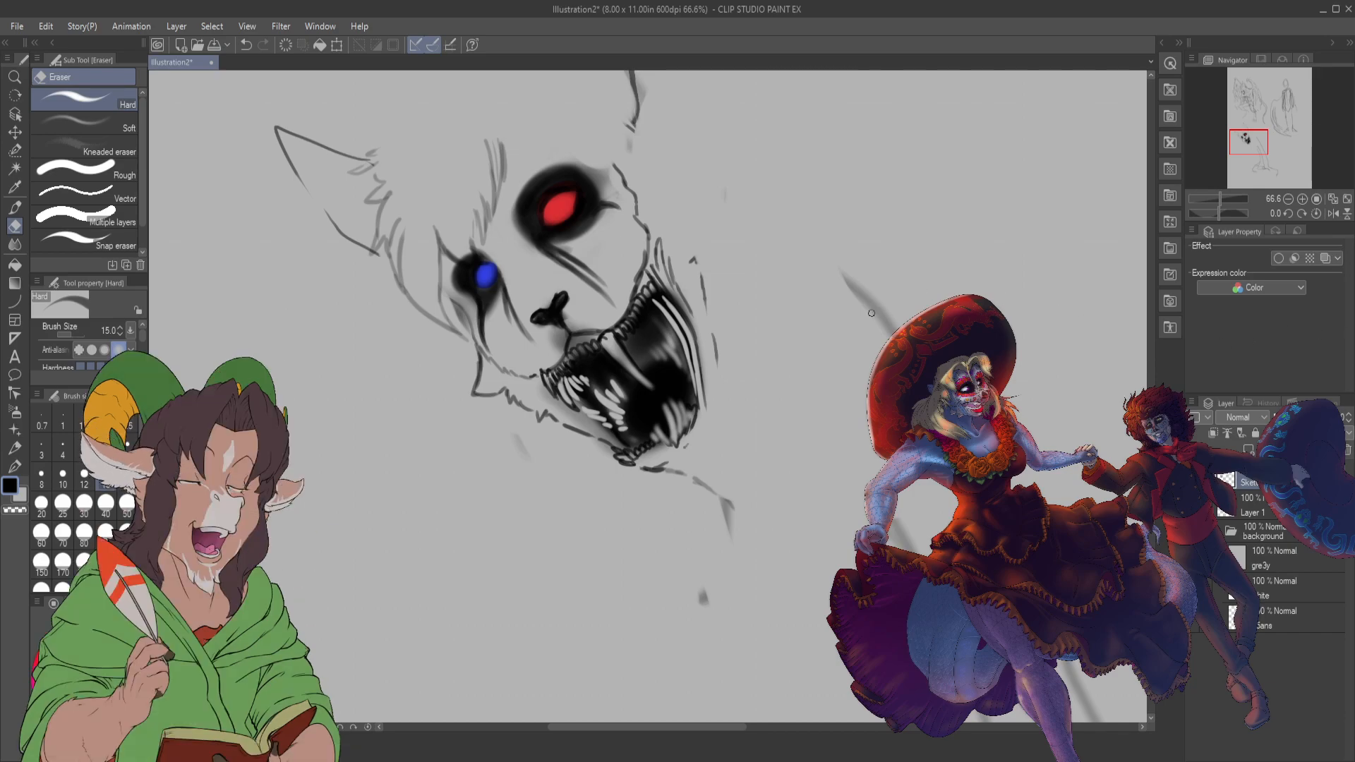
- Shade the forehead, the area between the eye sockets and the muzzle softly with K Soft 2 at size 250
scroll(649, 330, "down", 1)
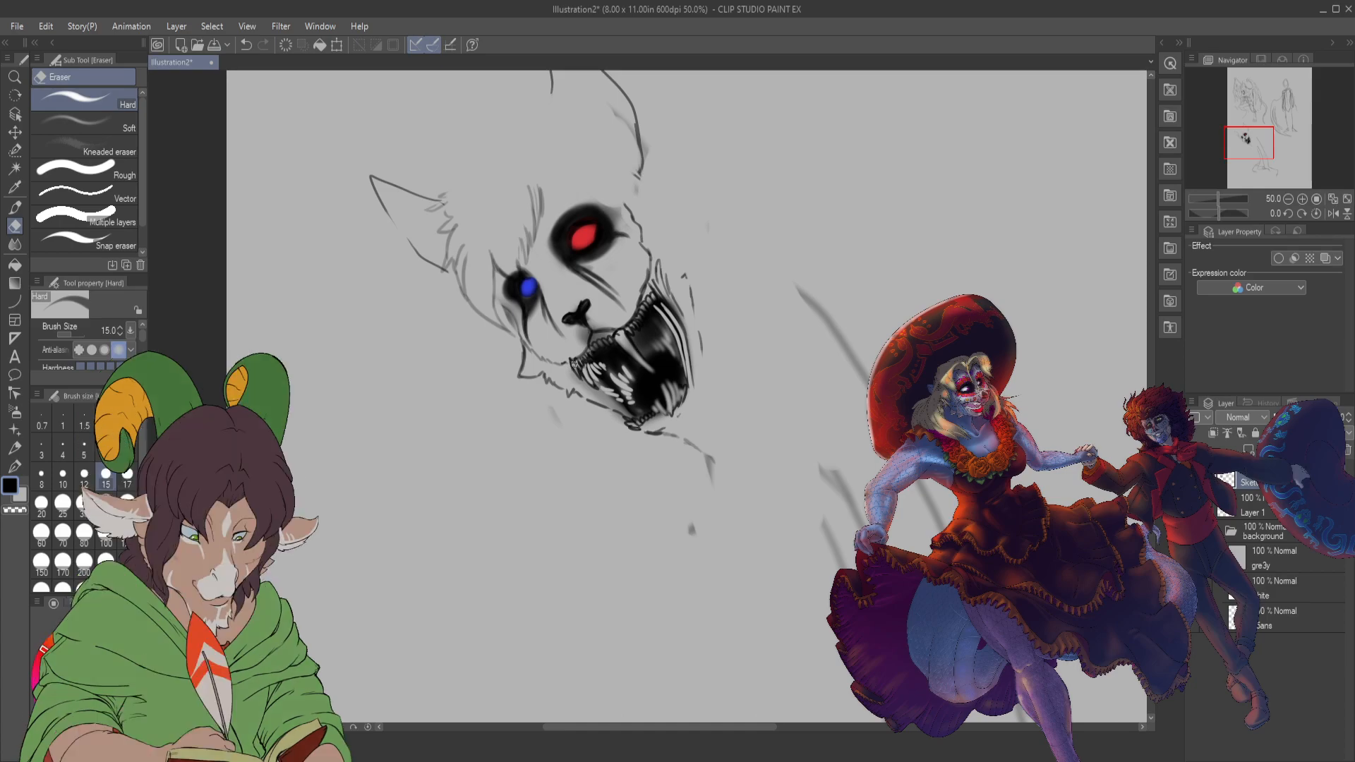
scroll(574, 364, "up", 1)
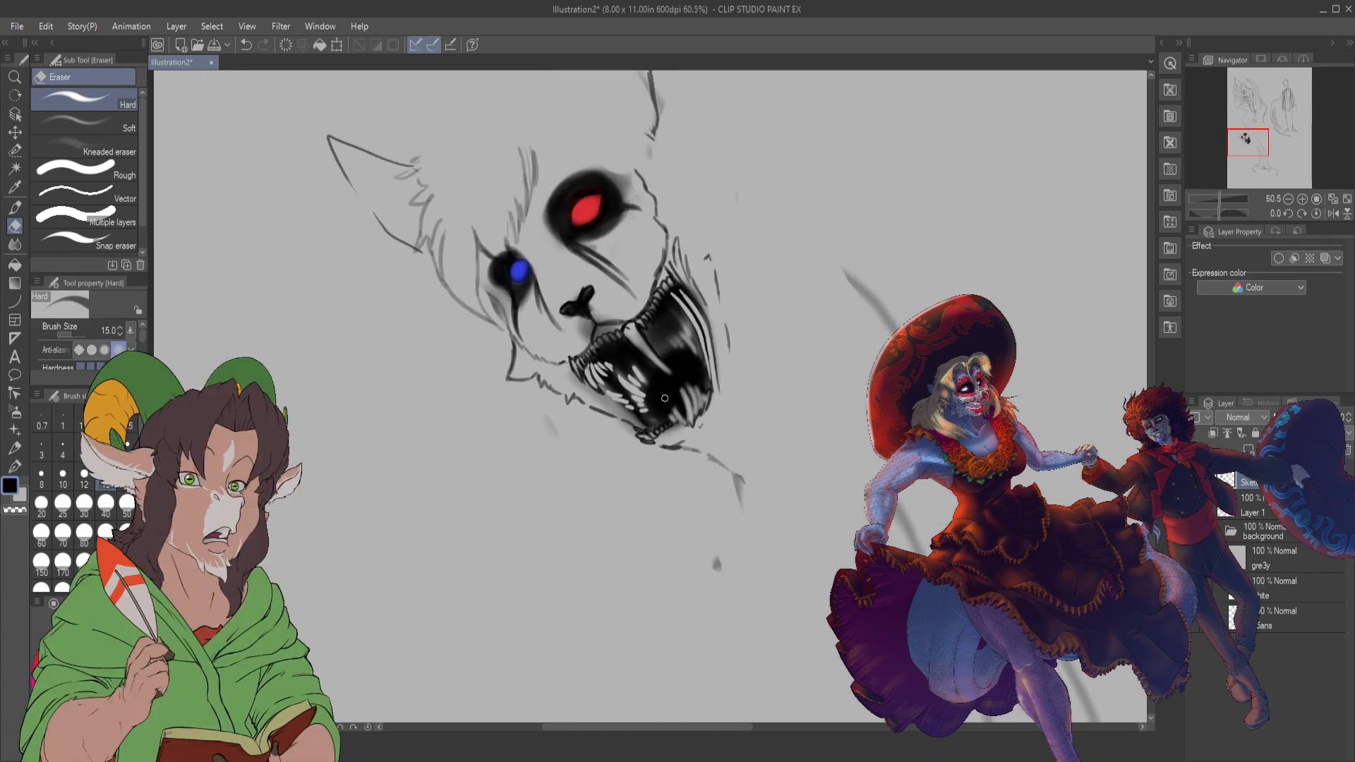
scroll(543, 250, "up", 1)
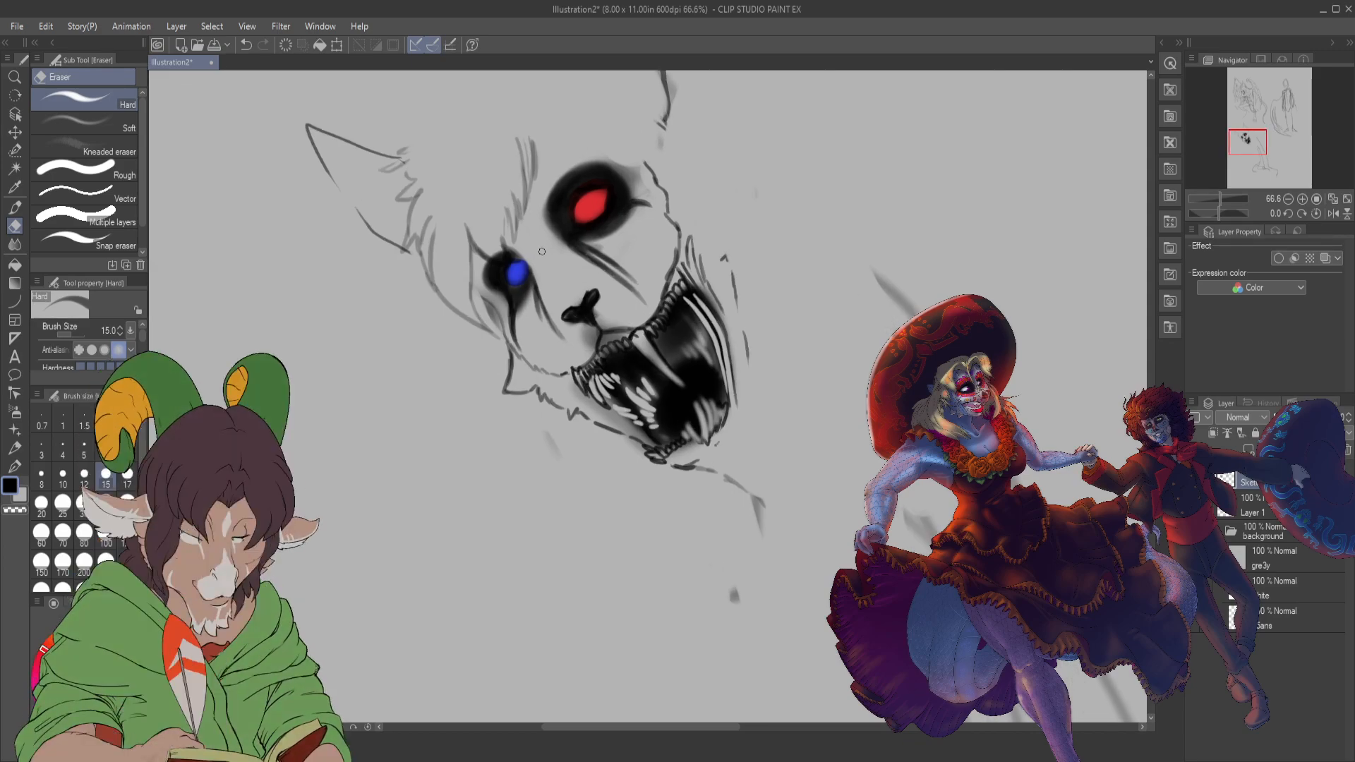
key("b")
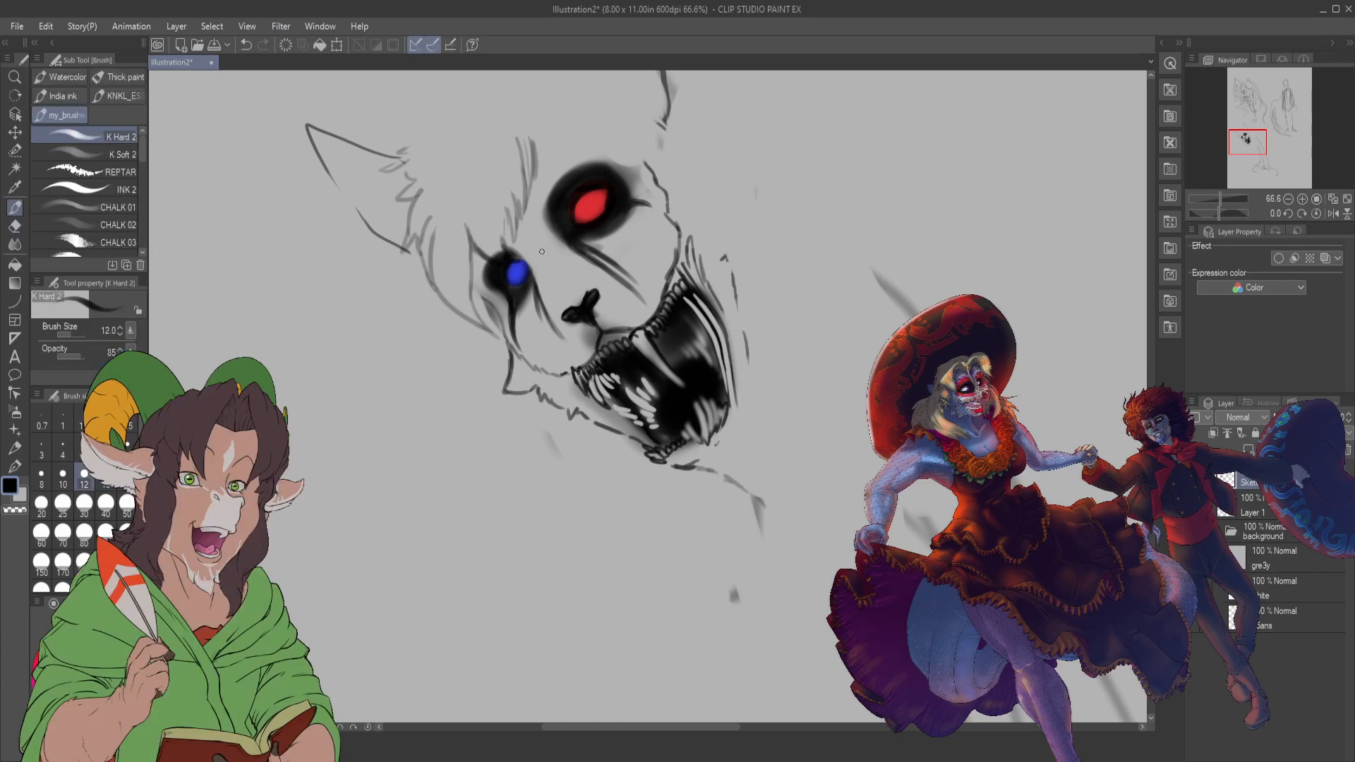
left_click(113, 154)
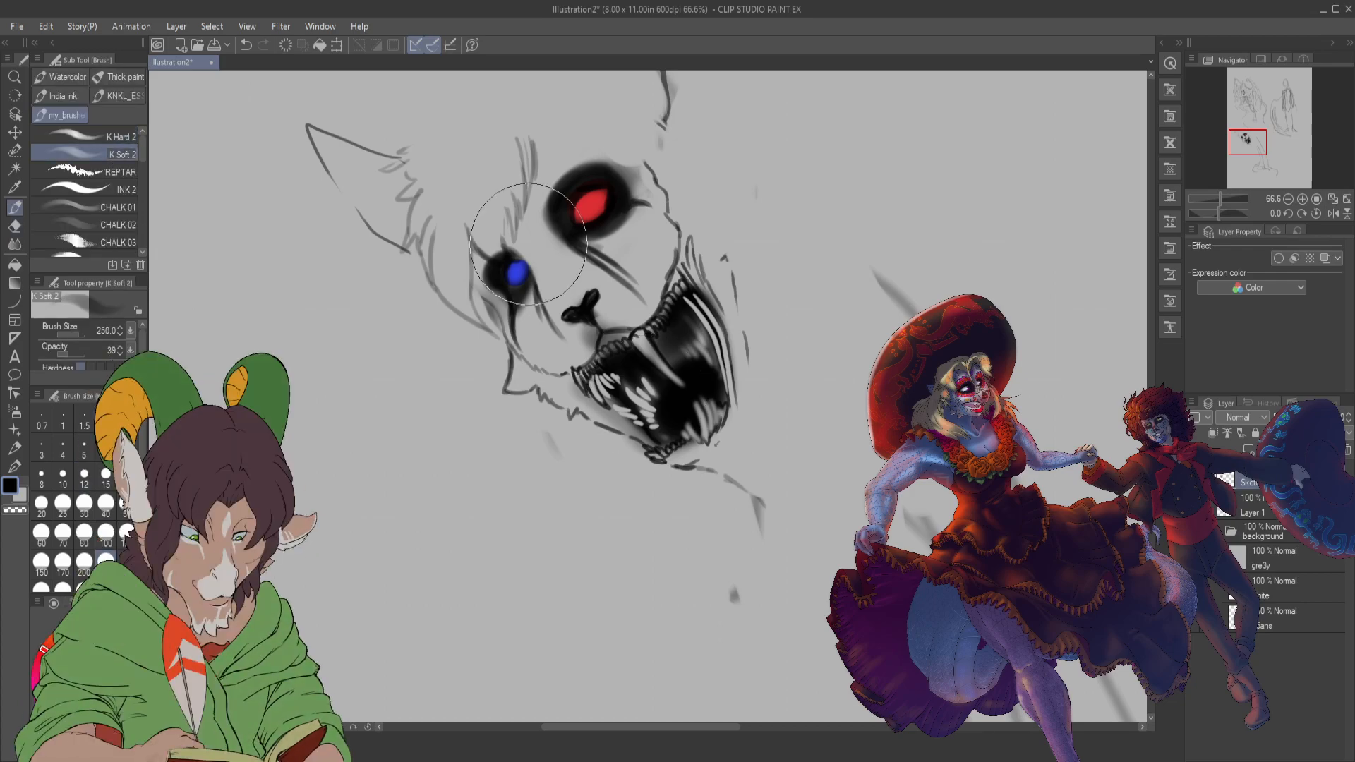
mouse_move(528, 244)
left_mouse_down()
mouse_move(544, 268)
mouse_move(535, 215)
mouse_move(541, 168)
mouse_move(535, 228)
mouse_move(551, 144)
mouse_move(618, 145)
mouse_move(564, 181)
mouse_move(512, 257)
left_mouse_up()
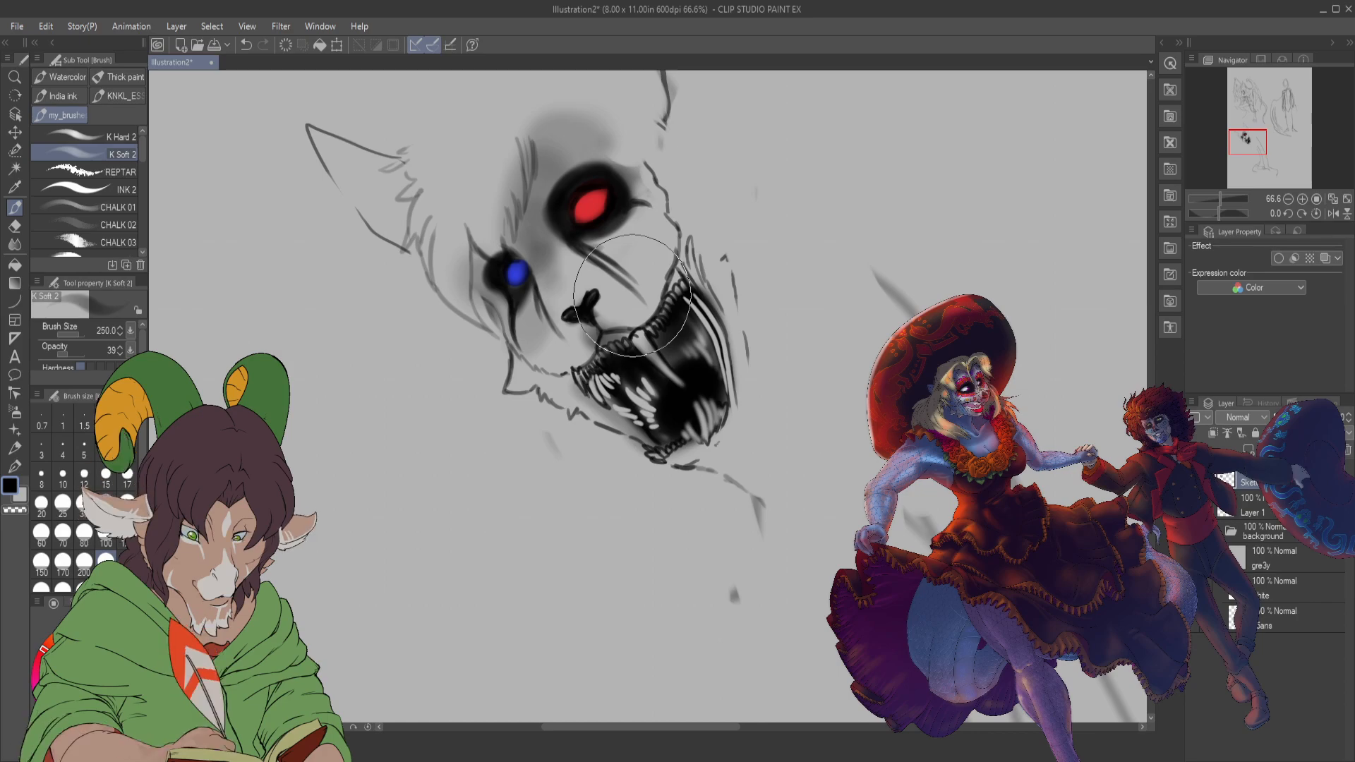
key("b")
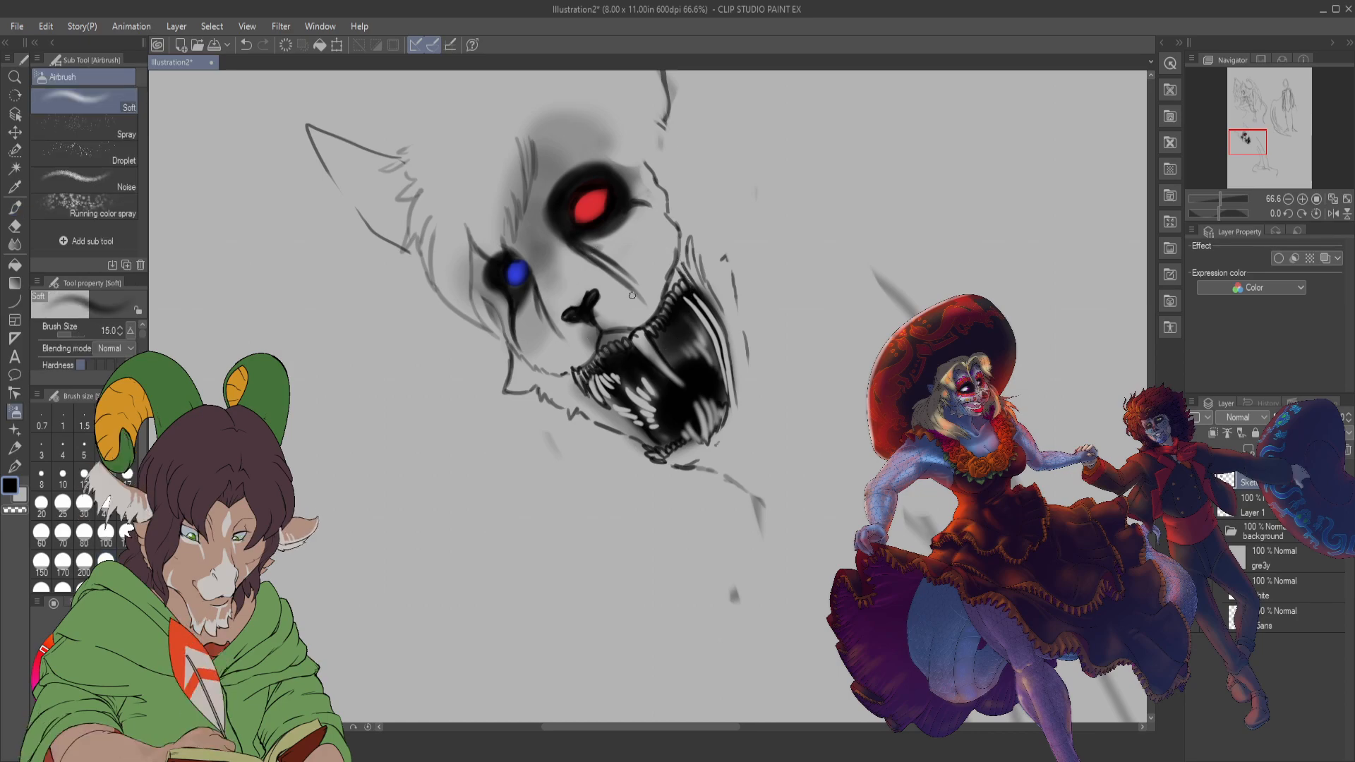
key("b")
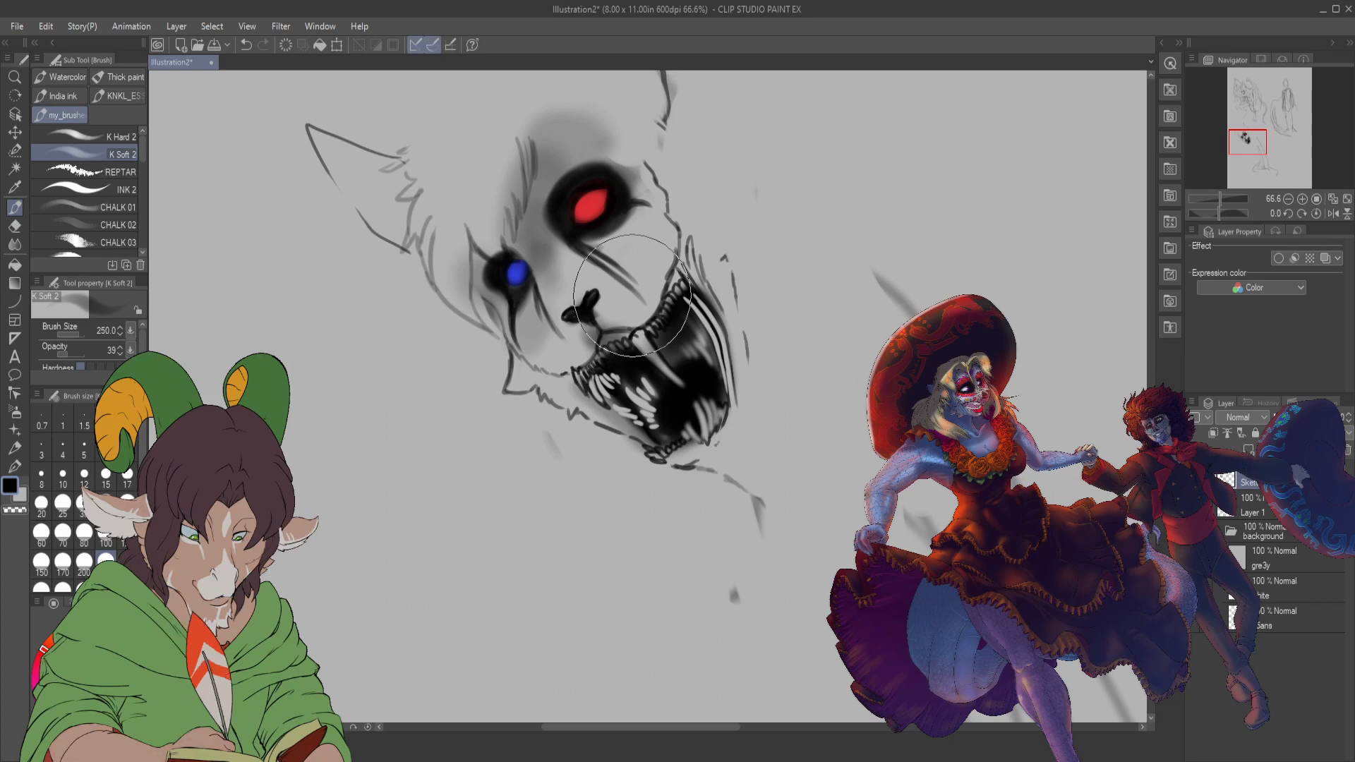
mouse_move(568, 316)
left_mouse_down()
mouse_move(594, 273)
mouse_move(593, 309)
left_mouse_up()
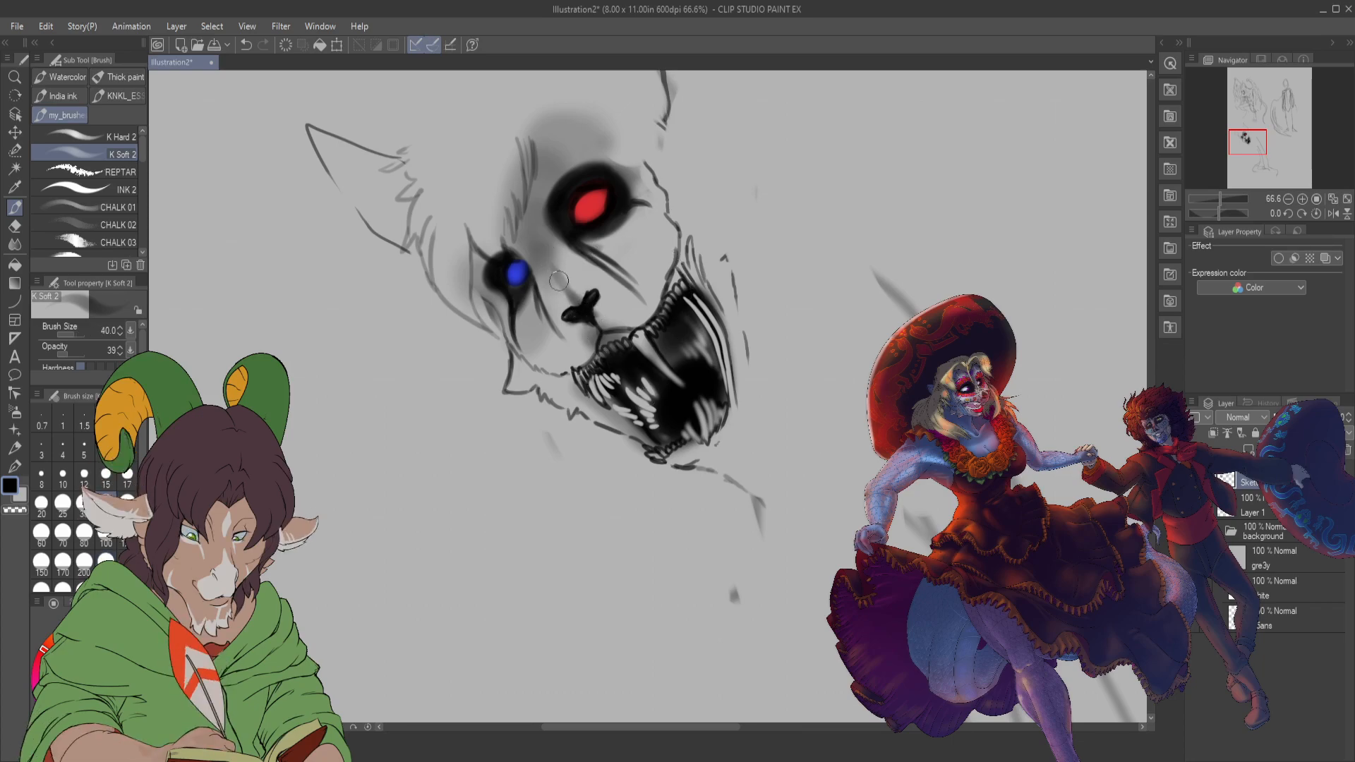
- Shade the insides of the tall ear and the small ear with K Soft 2 at size 40
scroll(604, 326, "down", 5)
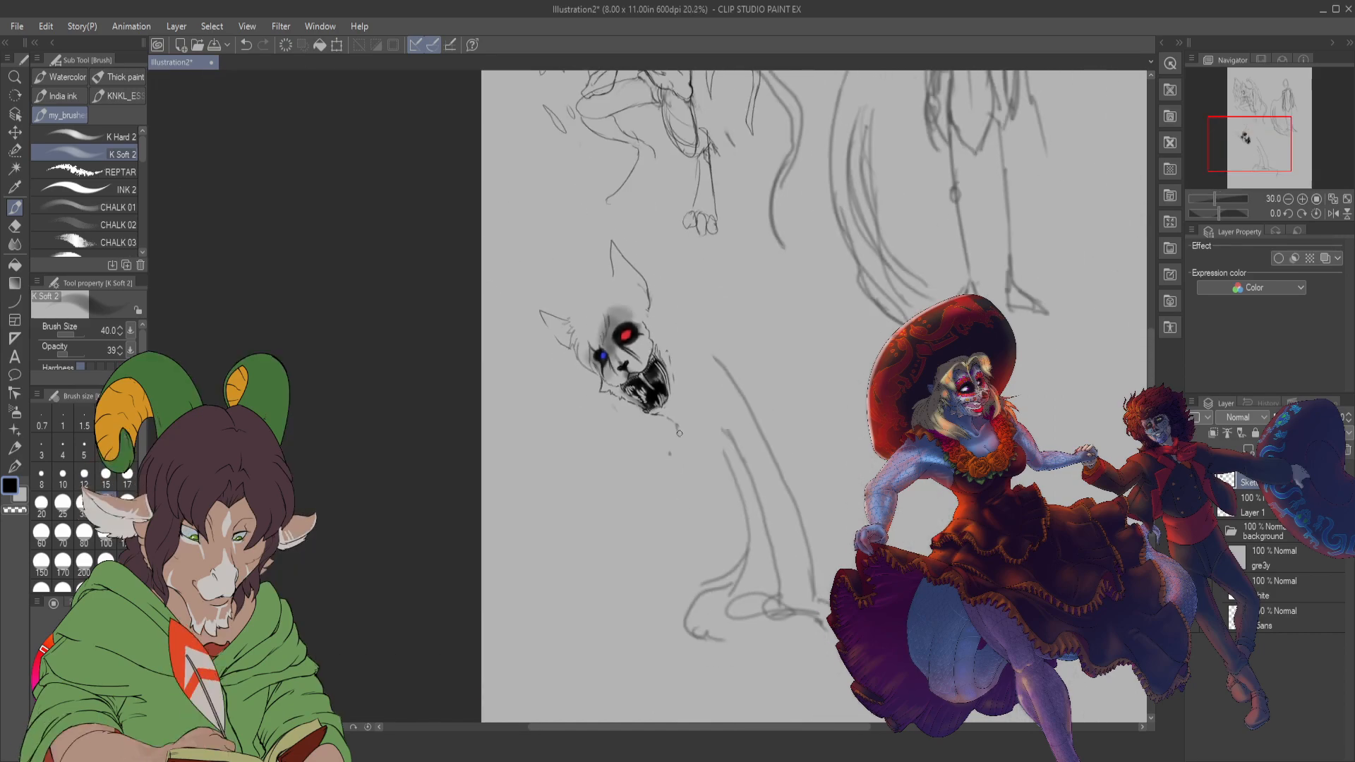
mouse_move(1246, 145)
left_mouse_down()
mouse_move(1234, 115)
mouse_move(1242, 154)
mouse_move(1251, 133)
mouse_move(1239, 144)
left_mouse_up()
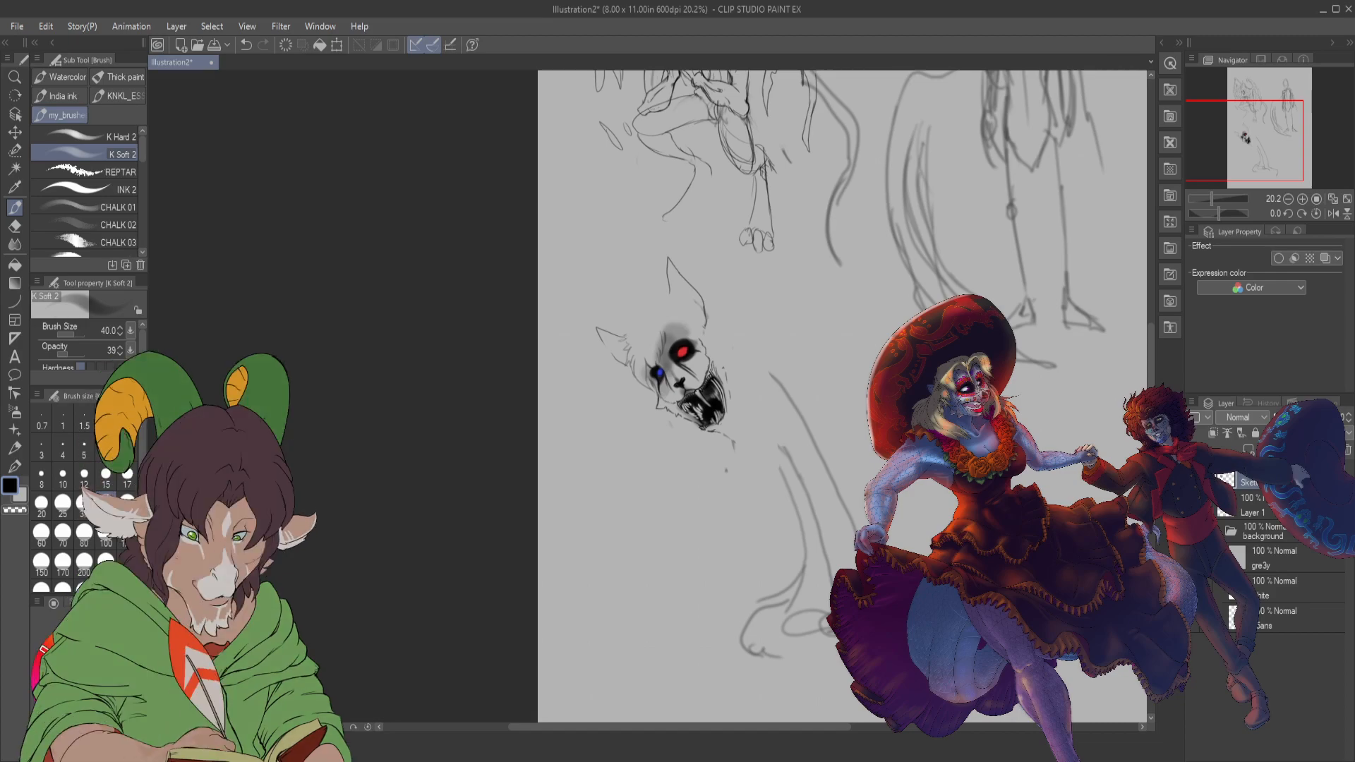
scroll(730, 423, "up", 1)
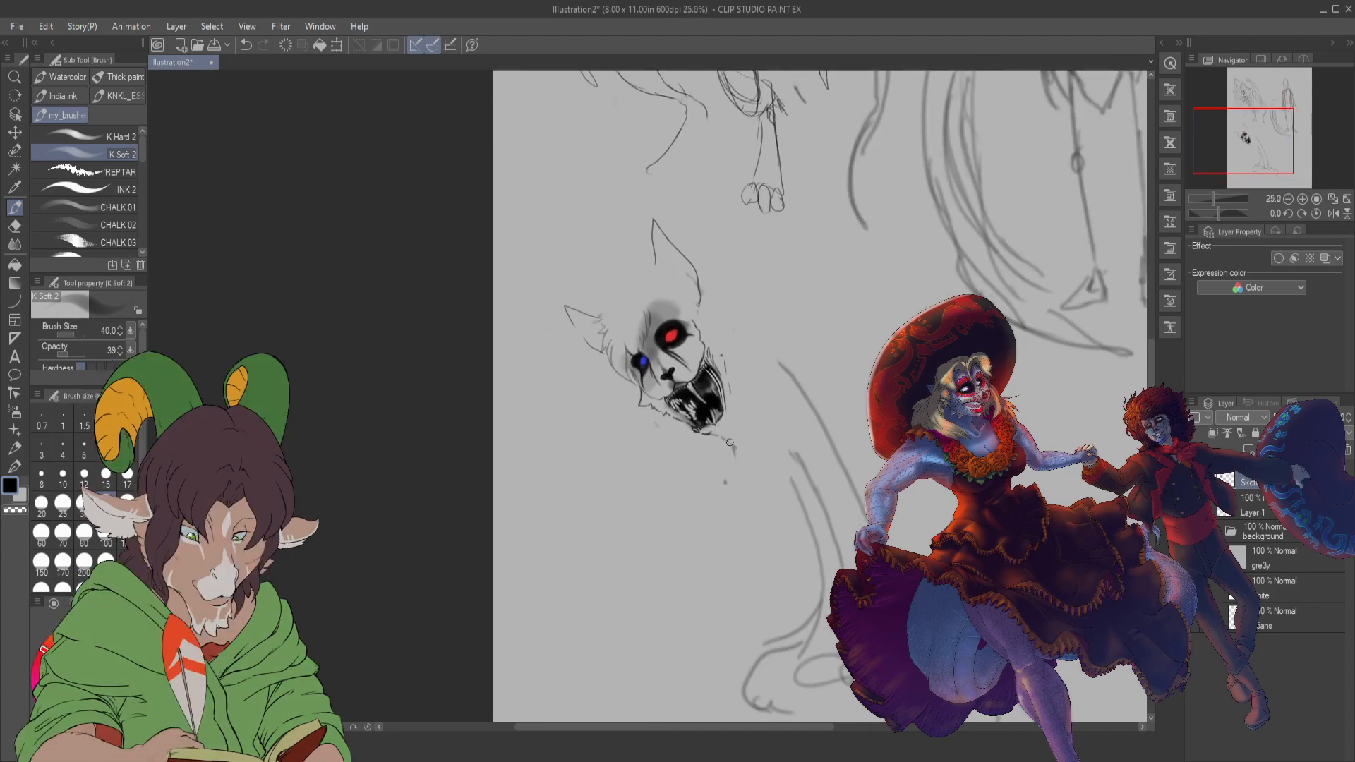
scroll(730, 442, "up", 2)
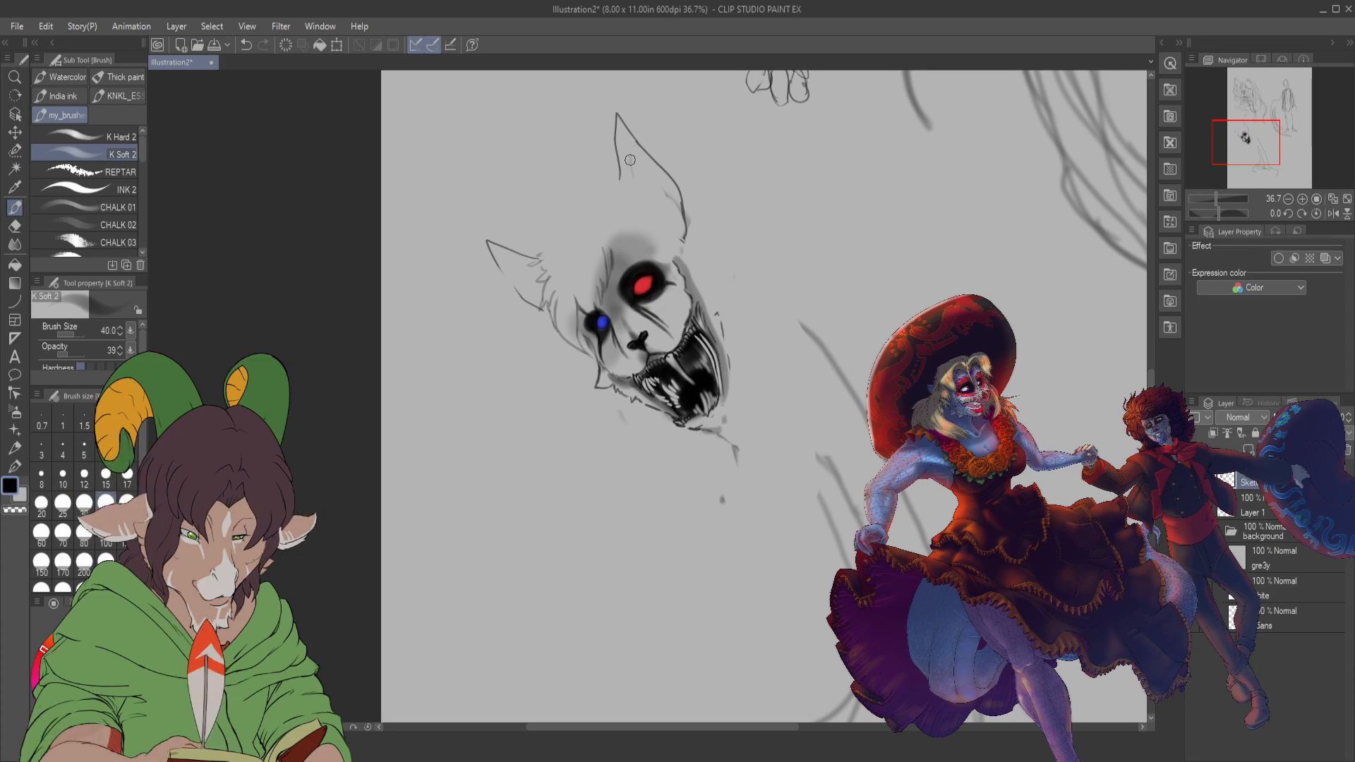
left_click_drag(623, 140, 663, 215)
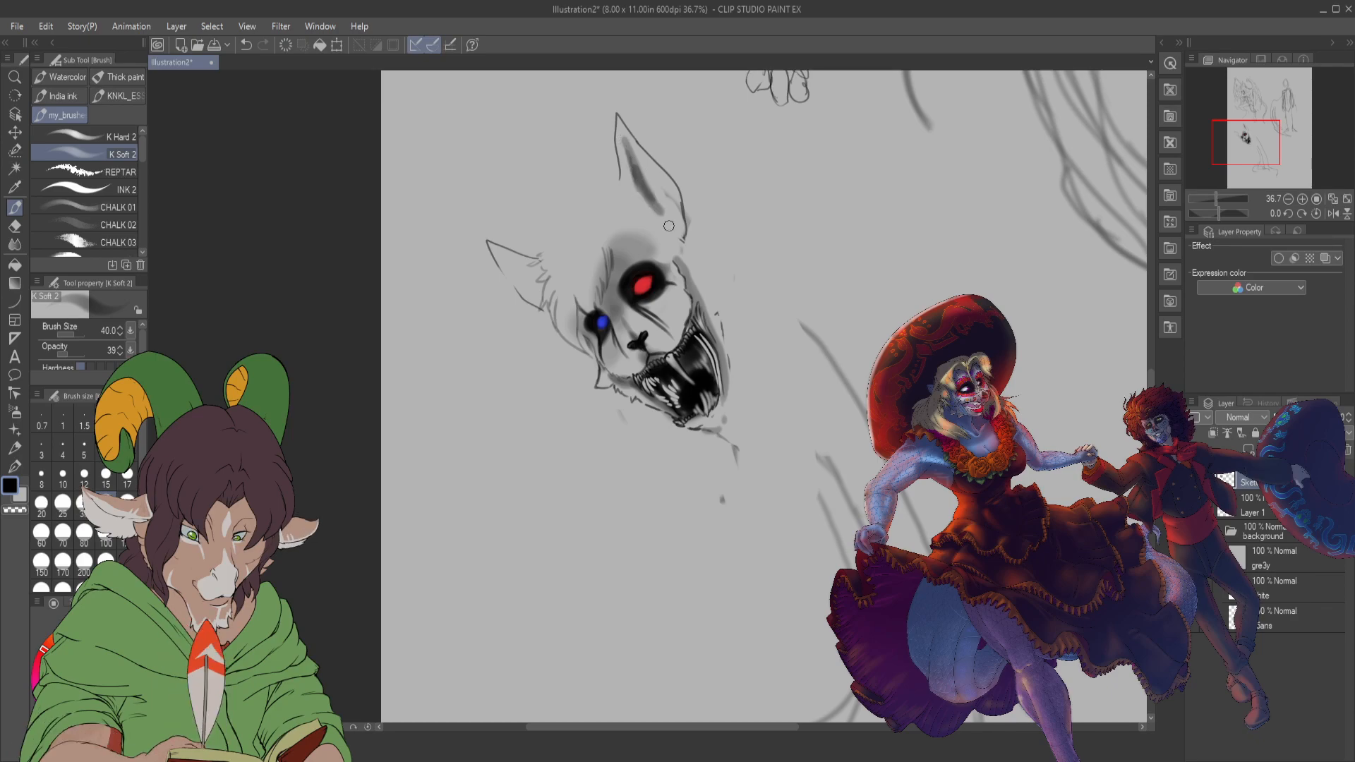
left_click_drag(522, 276, 536, 297)
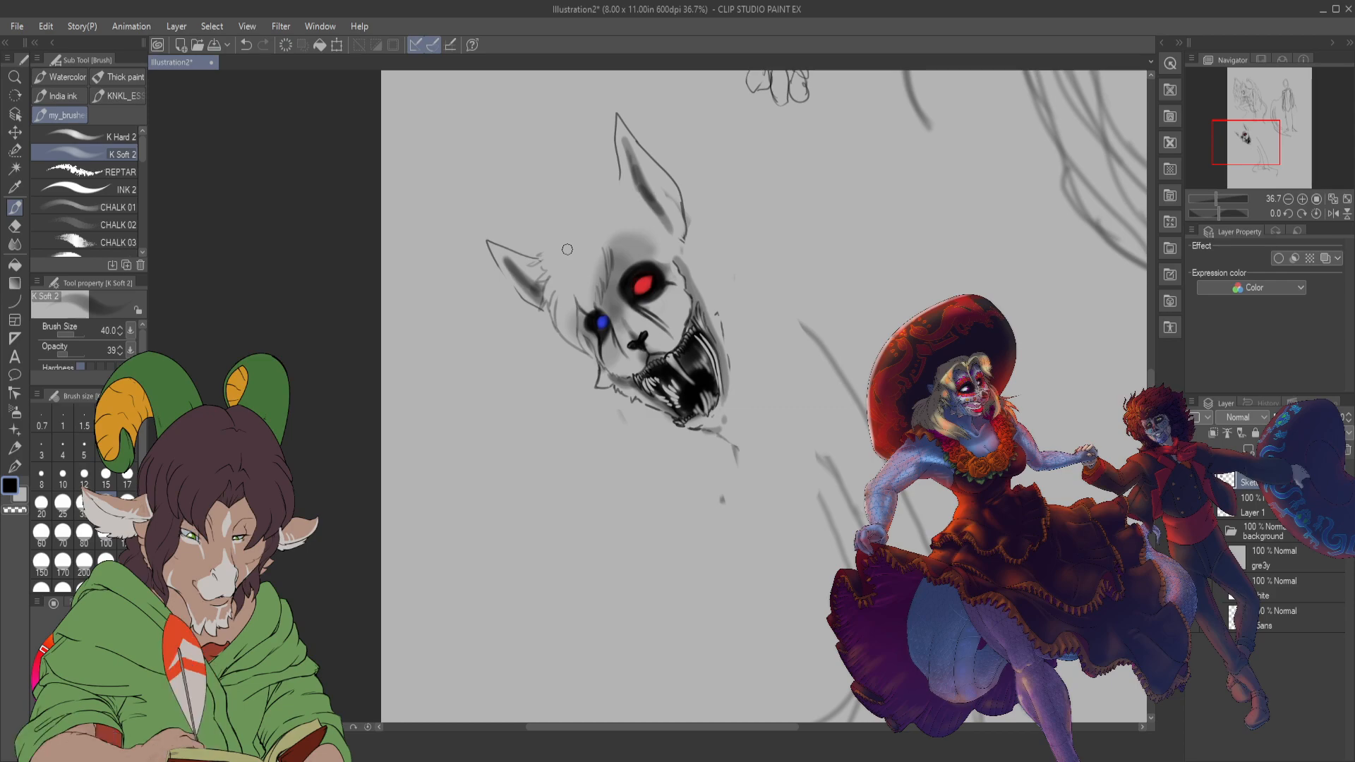
- Erase the old rough leg lines below the head with the Hard eraser at size 250
key("e")
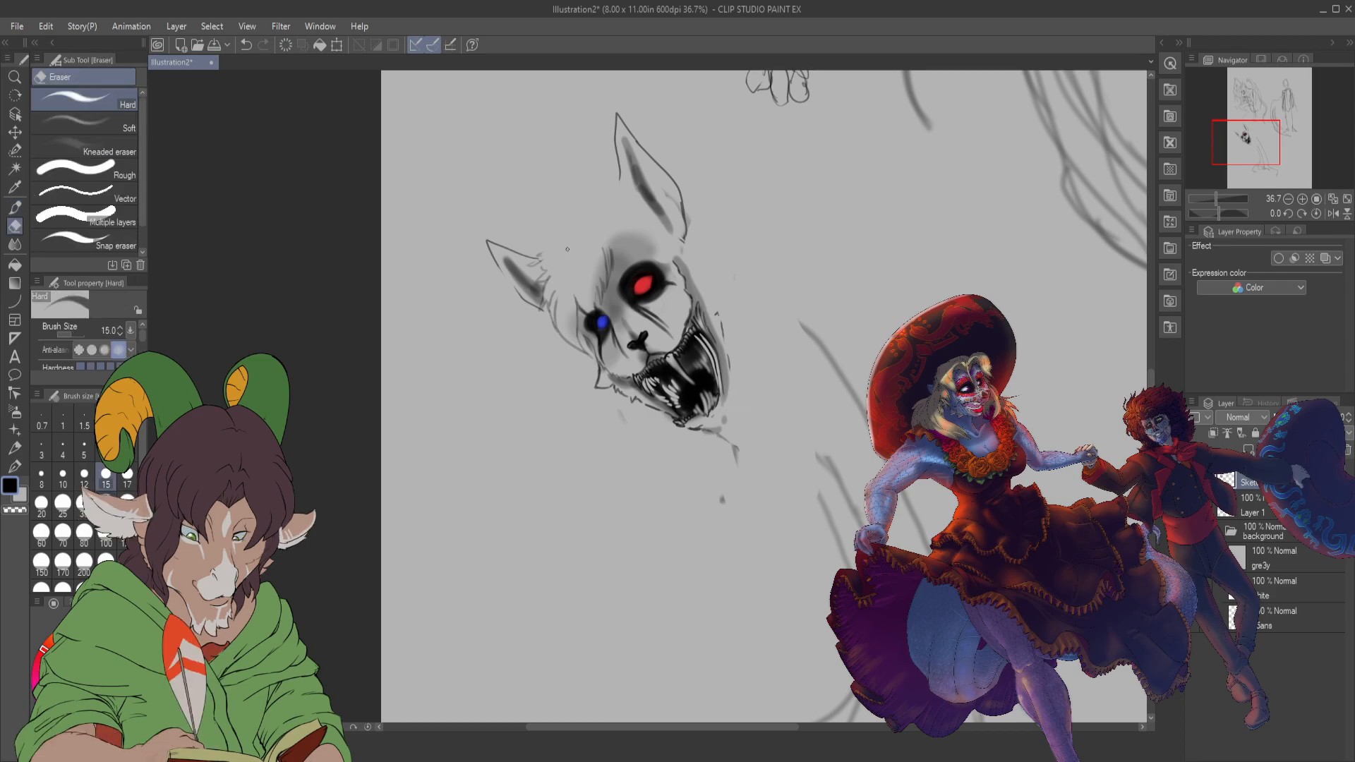
left_click(106, 562)
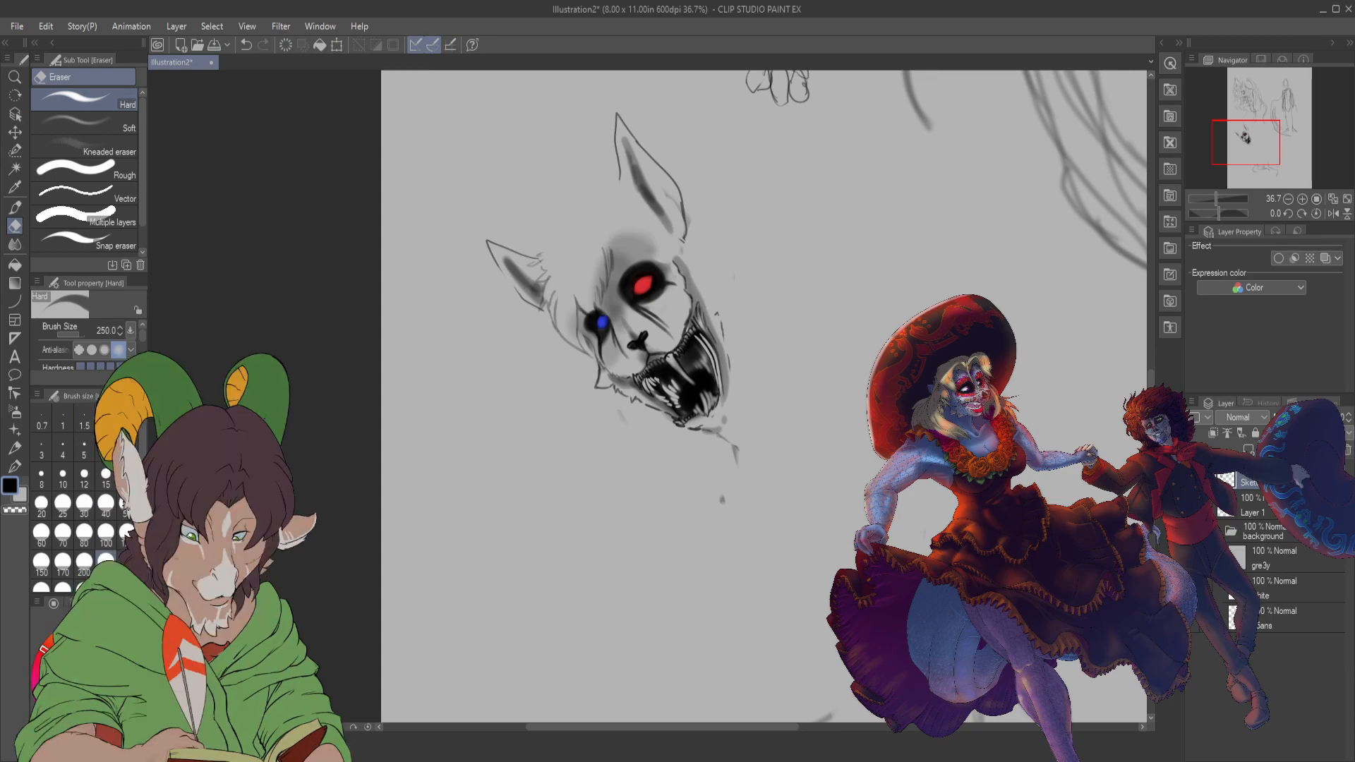
- Draw two long neck lines sloping down from the chin with K Soft 2 at size 15, reinforcing the outer one
key("b")
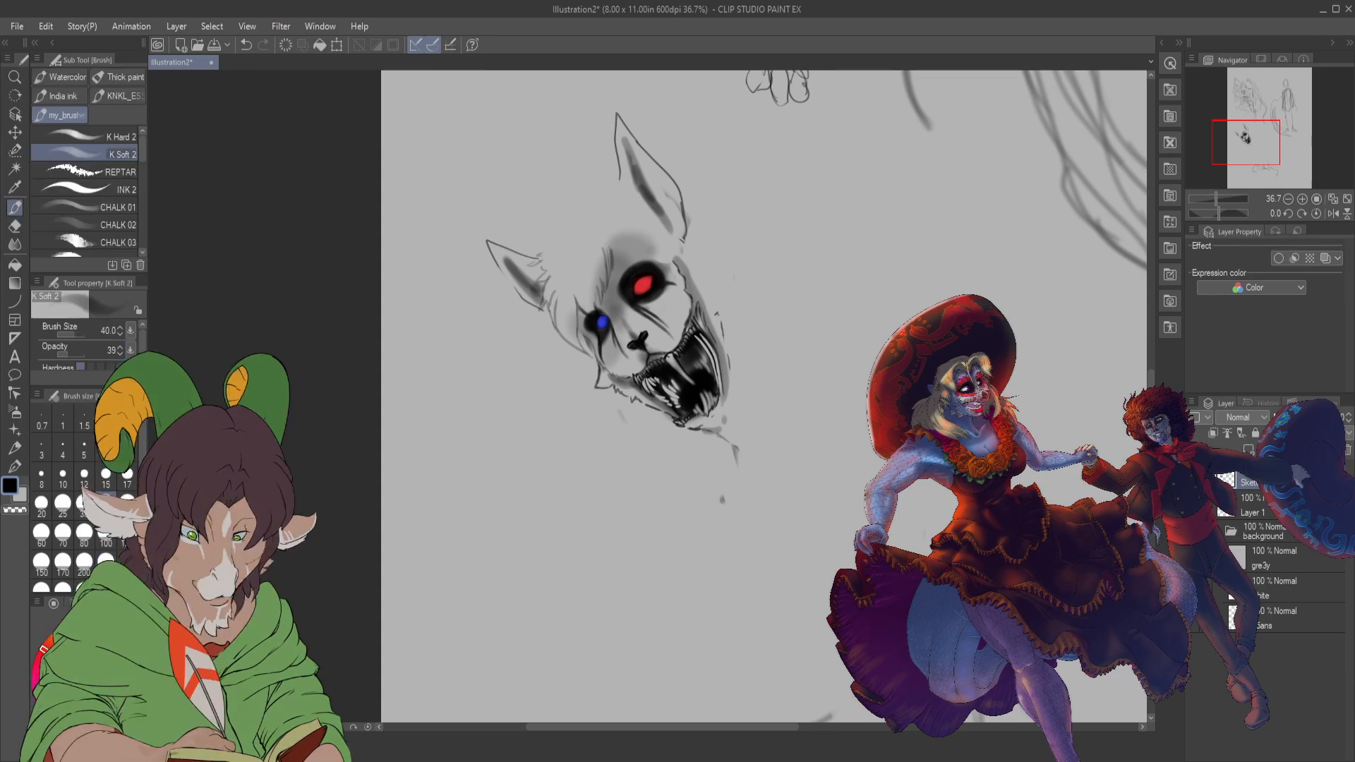
left_click(106, 477)
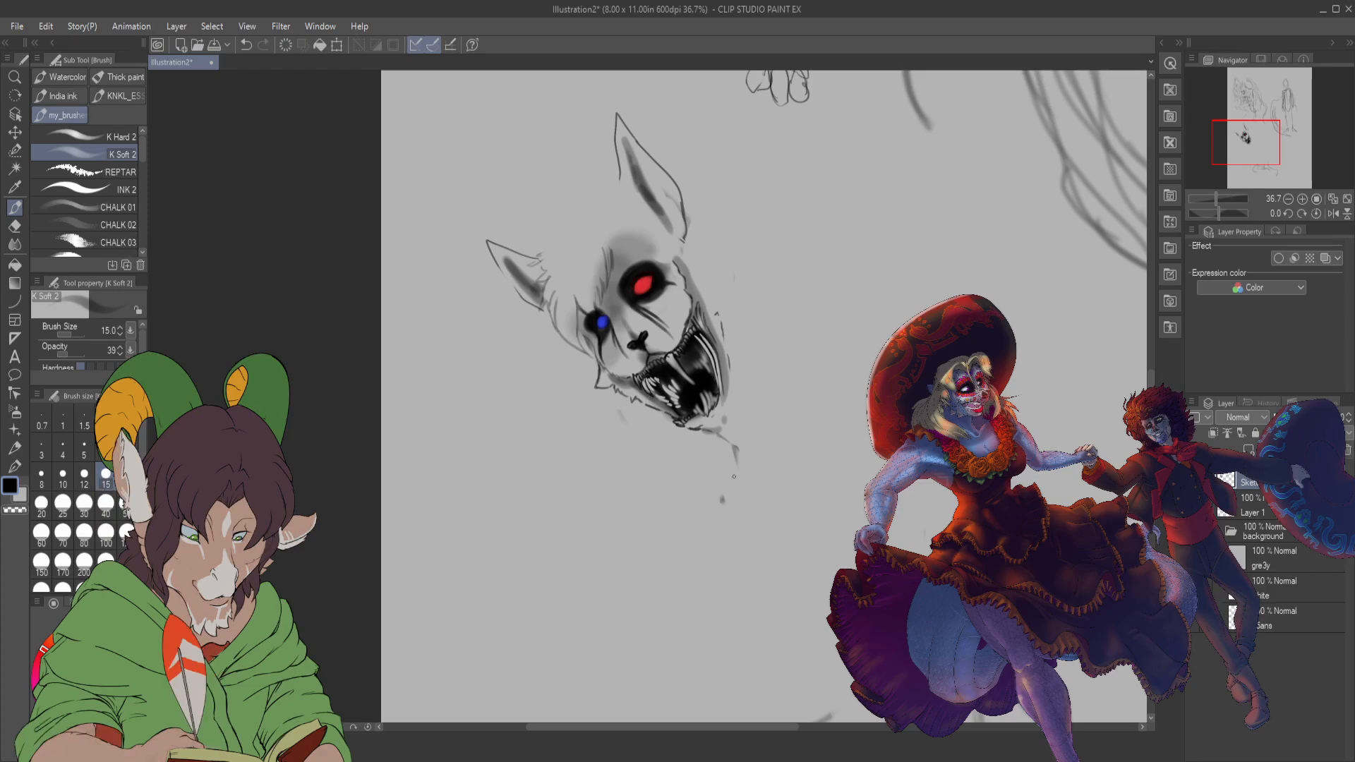
left_click_drag(734, 449, 782, 531)
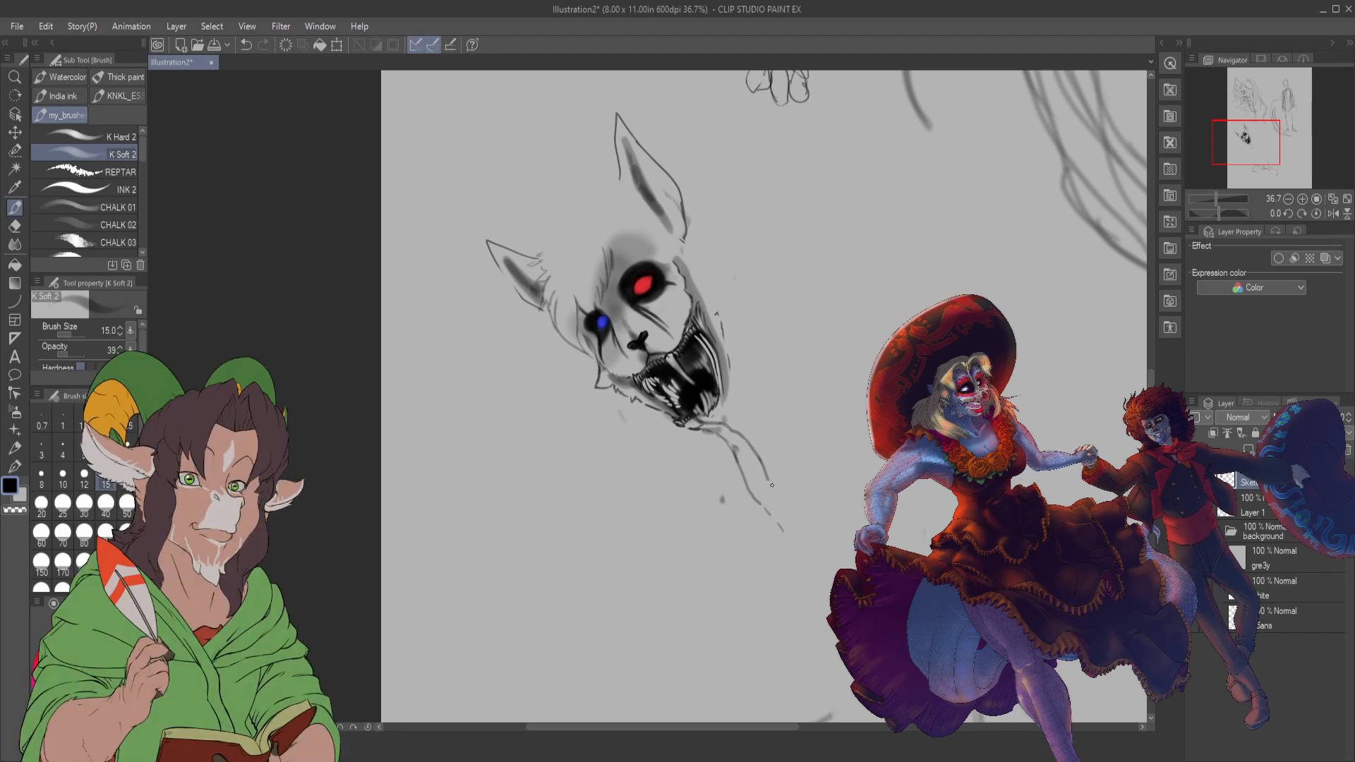
left_click_drag(782, 506, 799, 534)
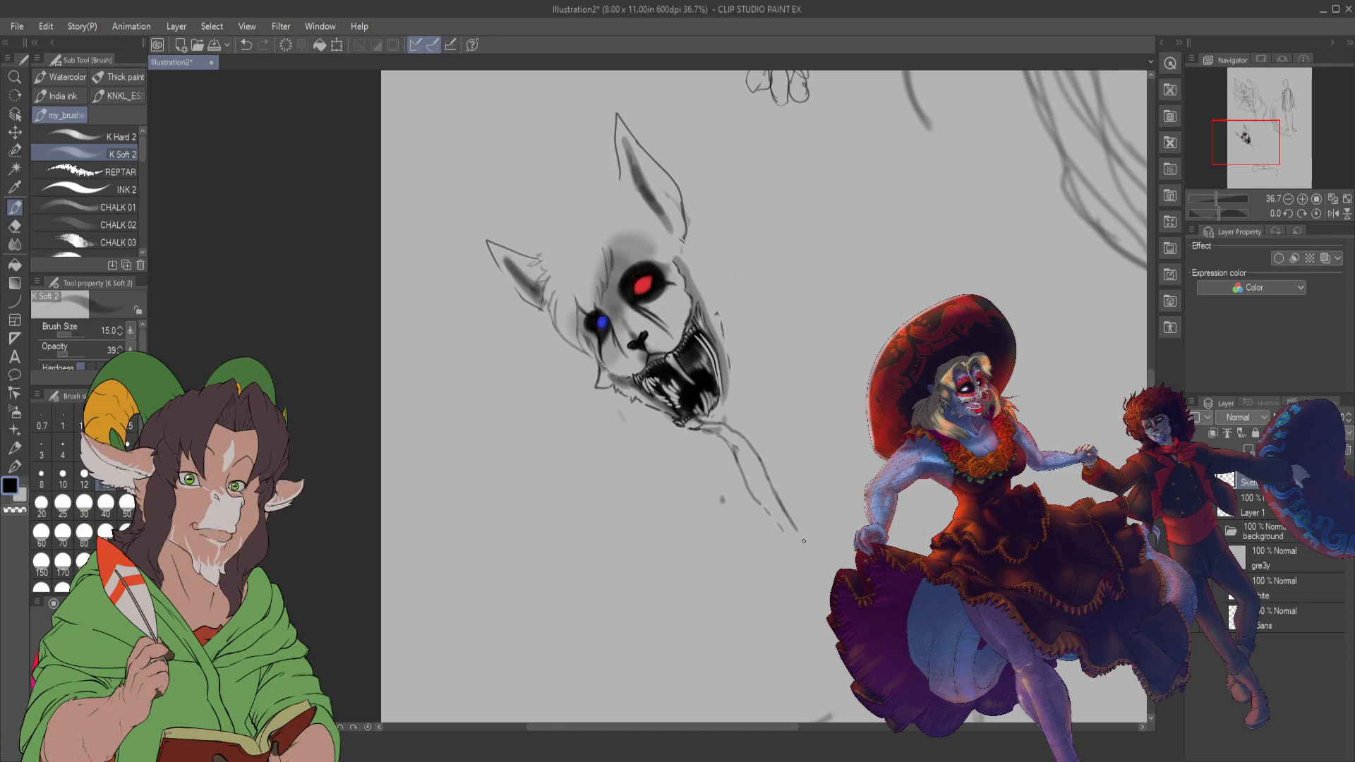
left_click_drag(742, 446, 819, 562)
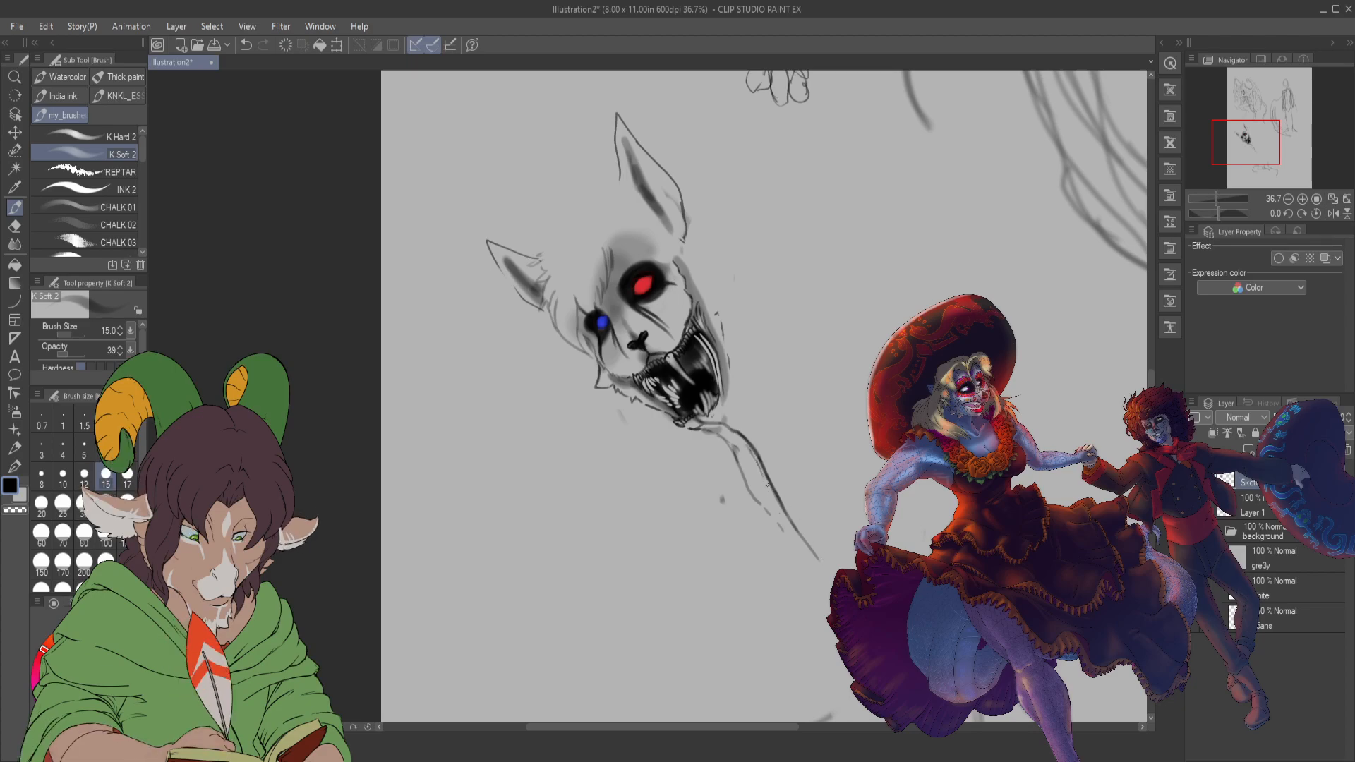
left_click_drag(777, 503, 816, 559)
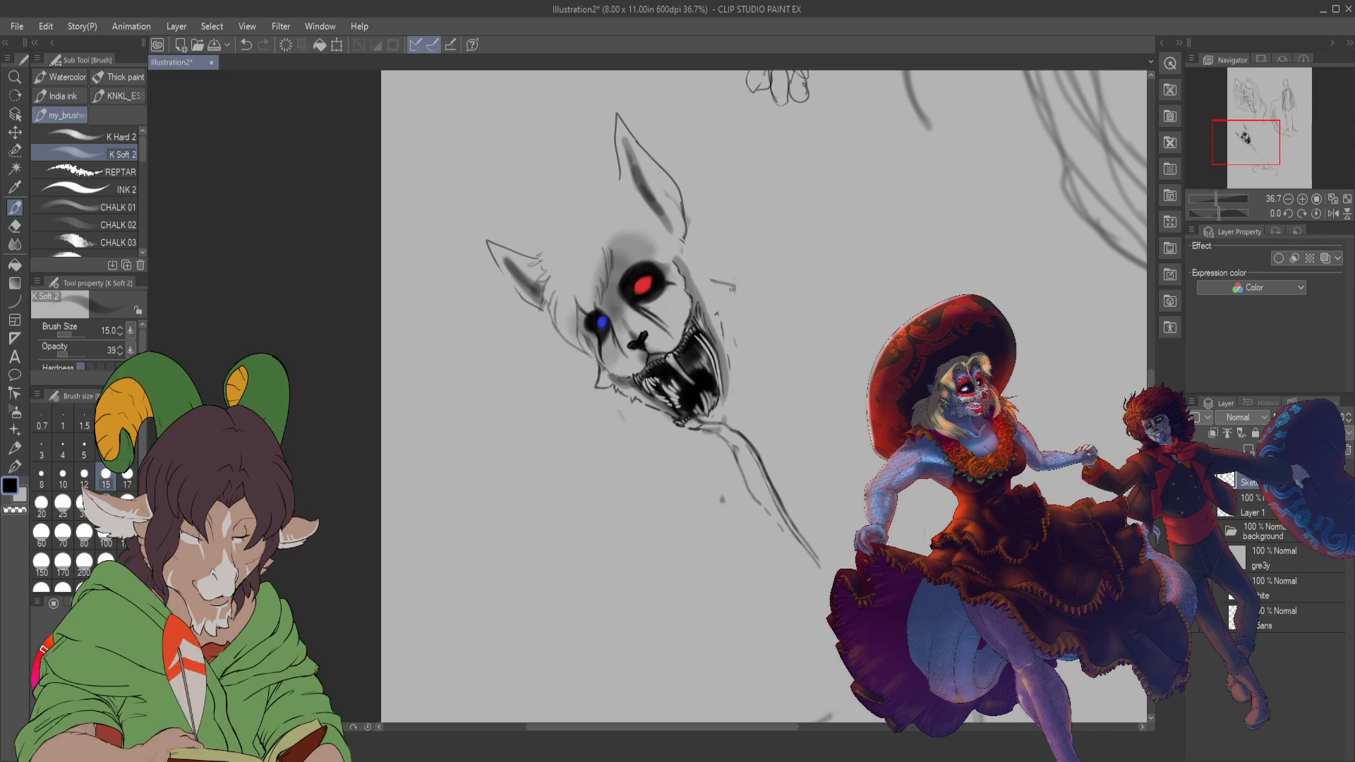
- Draw the furry cheek edge, both sides of the long neck and its inner tendon lines with K Hard 2 at size 10
left_click(116, 138)
key("bracketleft")
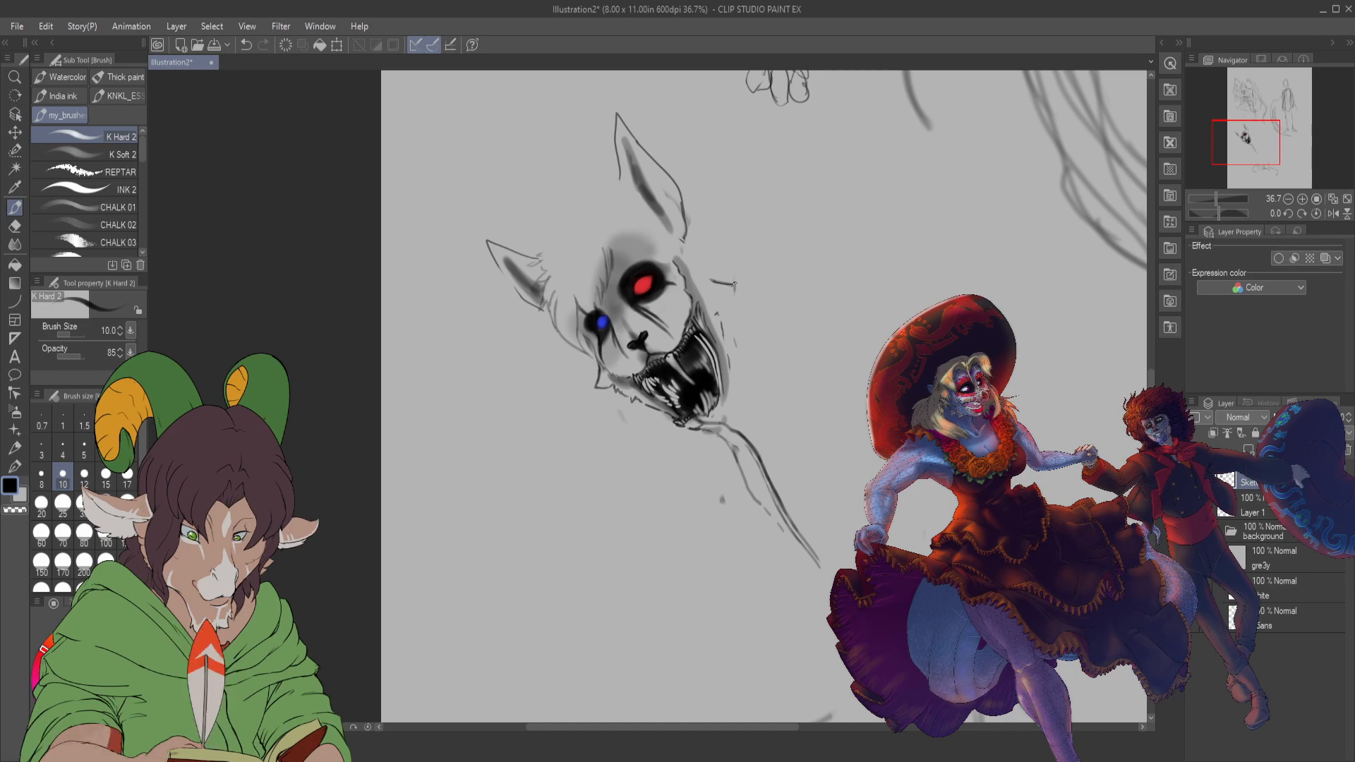
left_click_drag(736, 284, 737, 385)
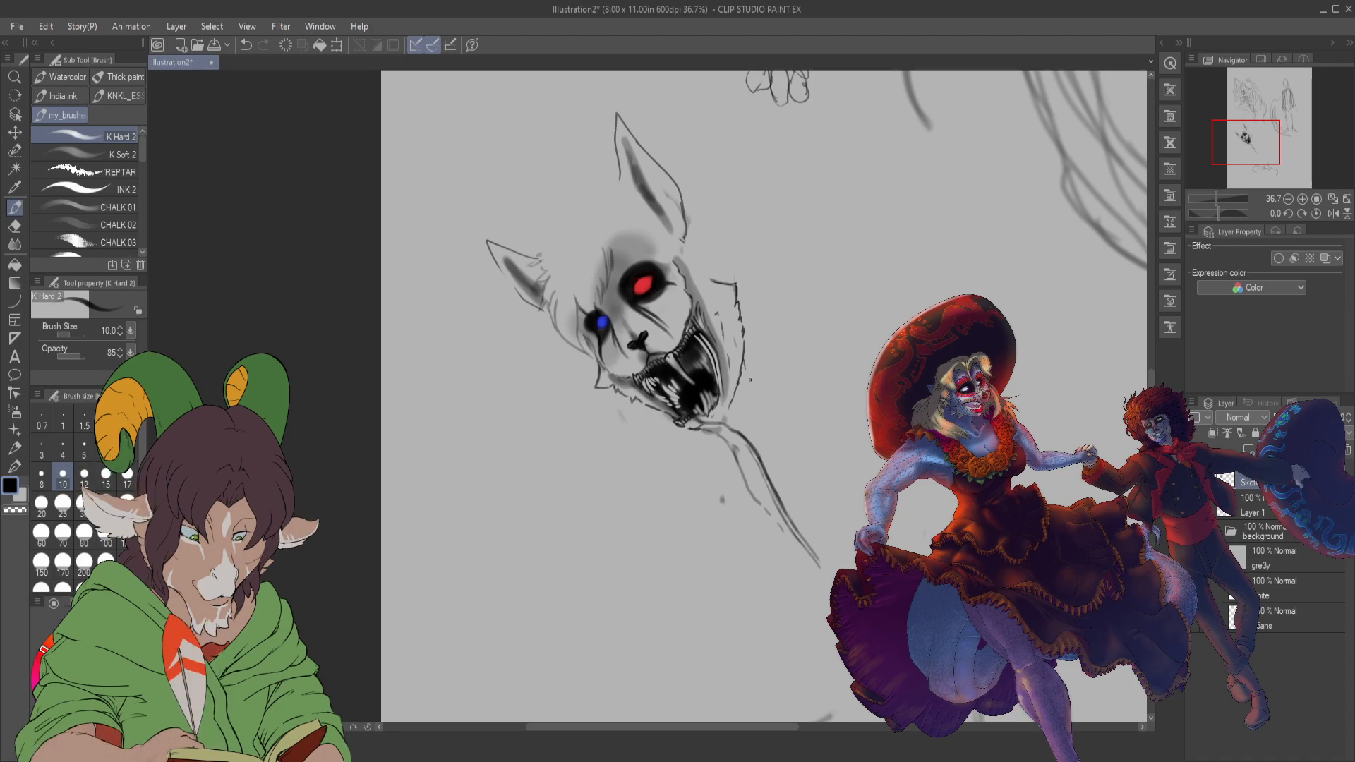
left_click_drag(750, 375, 761, 391)
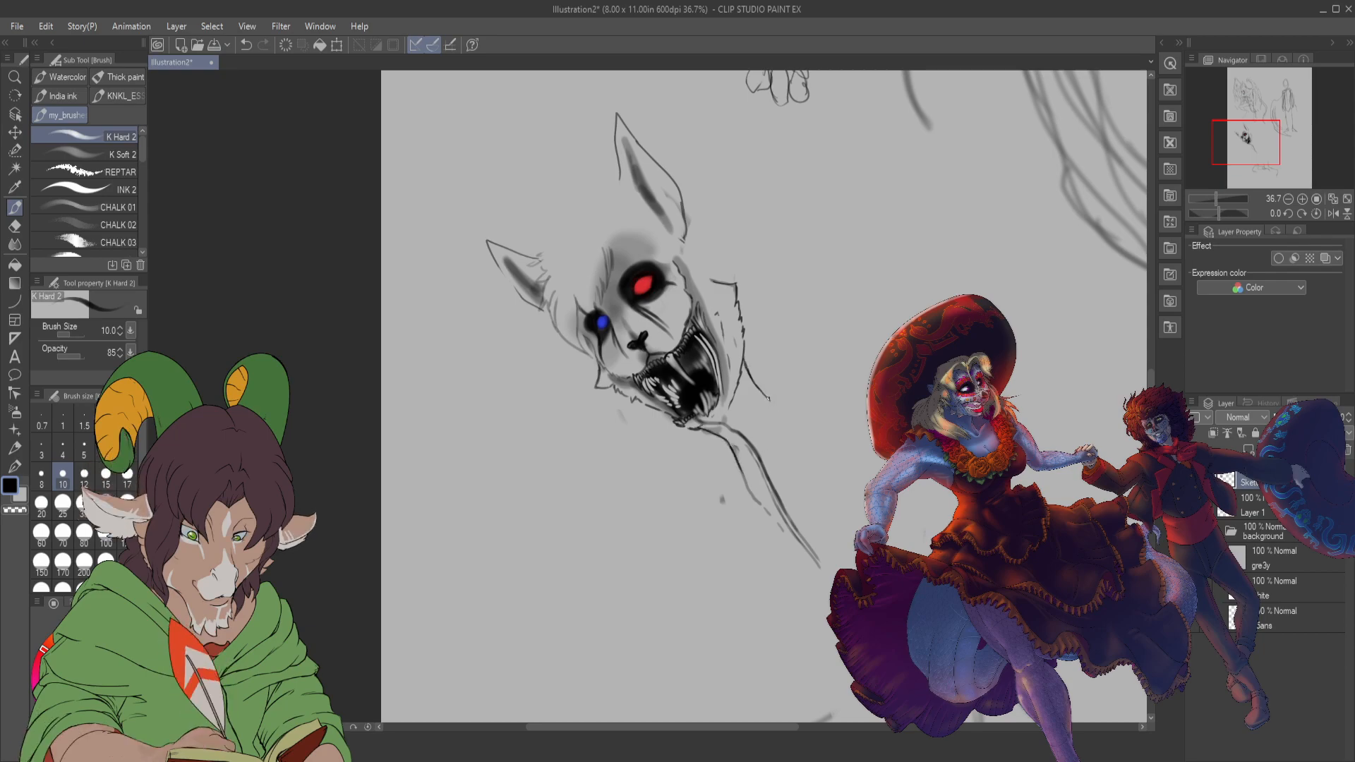
left_click_drag(774, 406, 835, 477)
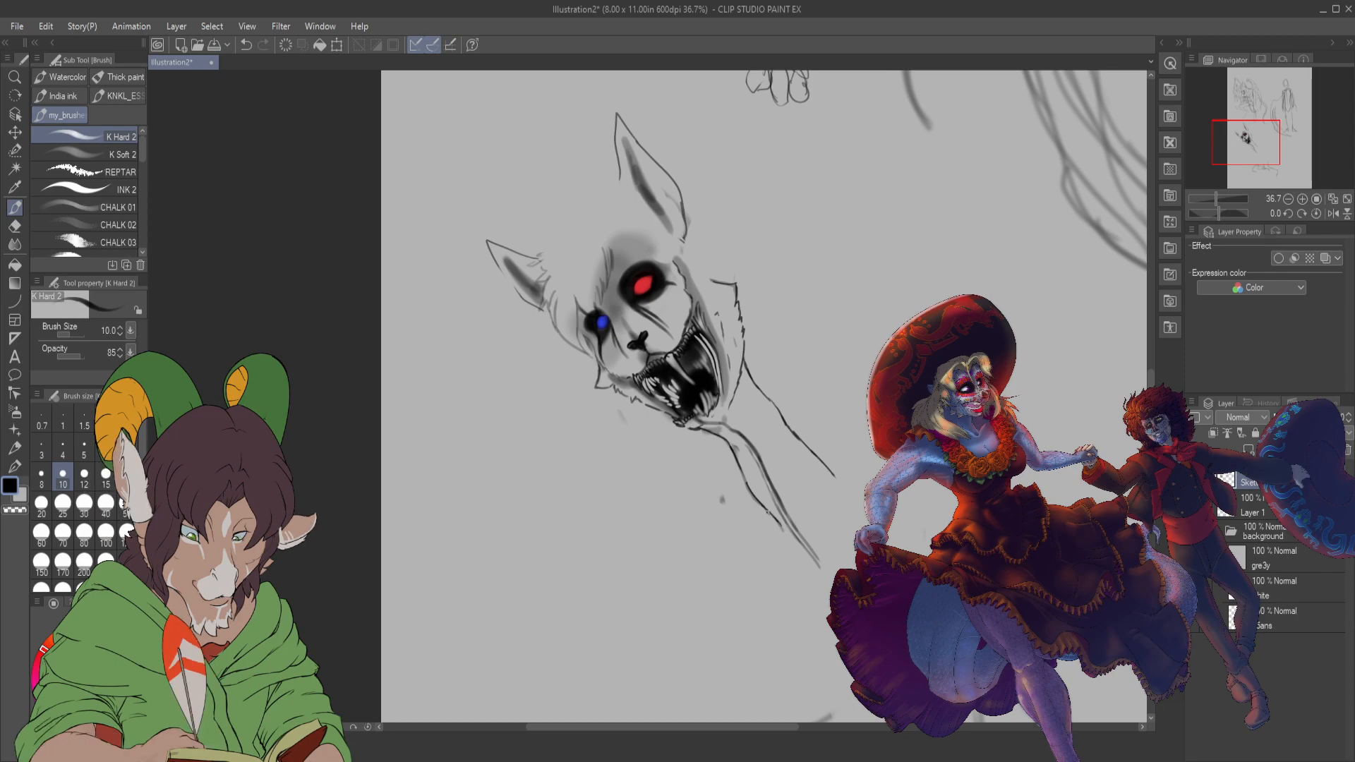
left_click_drag(775, 519, 790, 564)
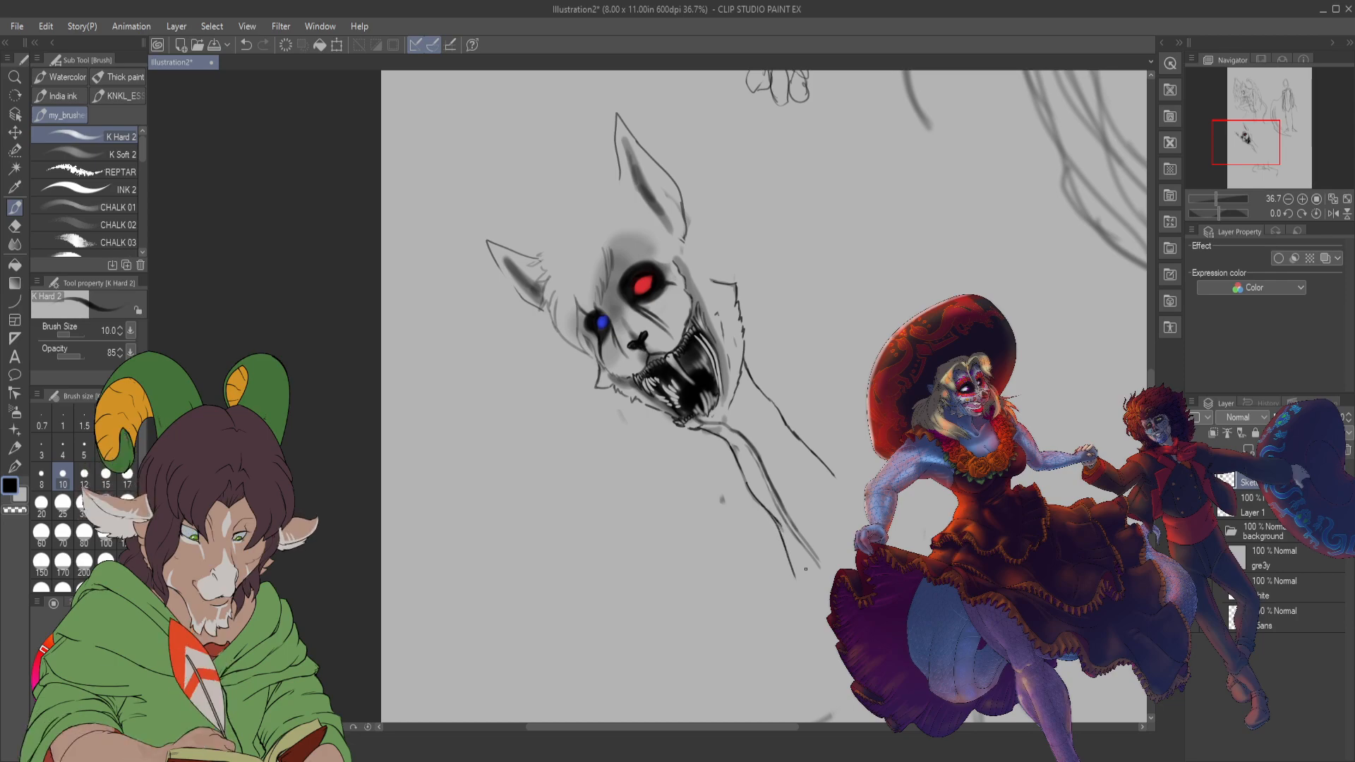
left_click_drag(834, 481, 859, 524)
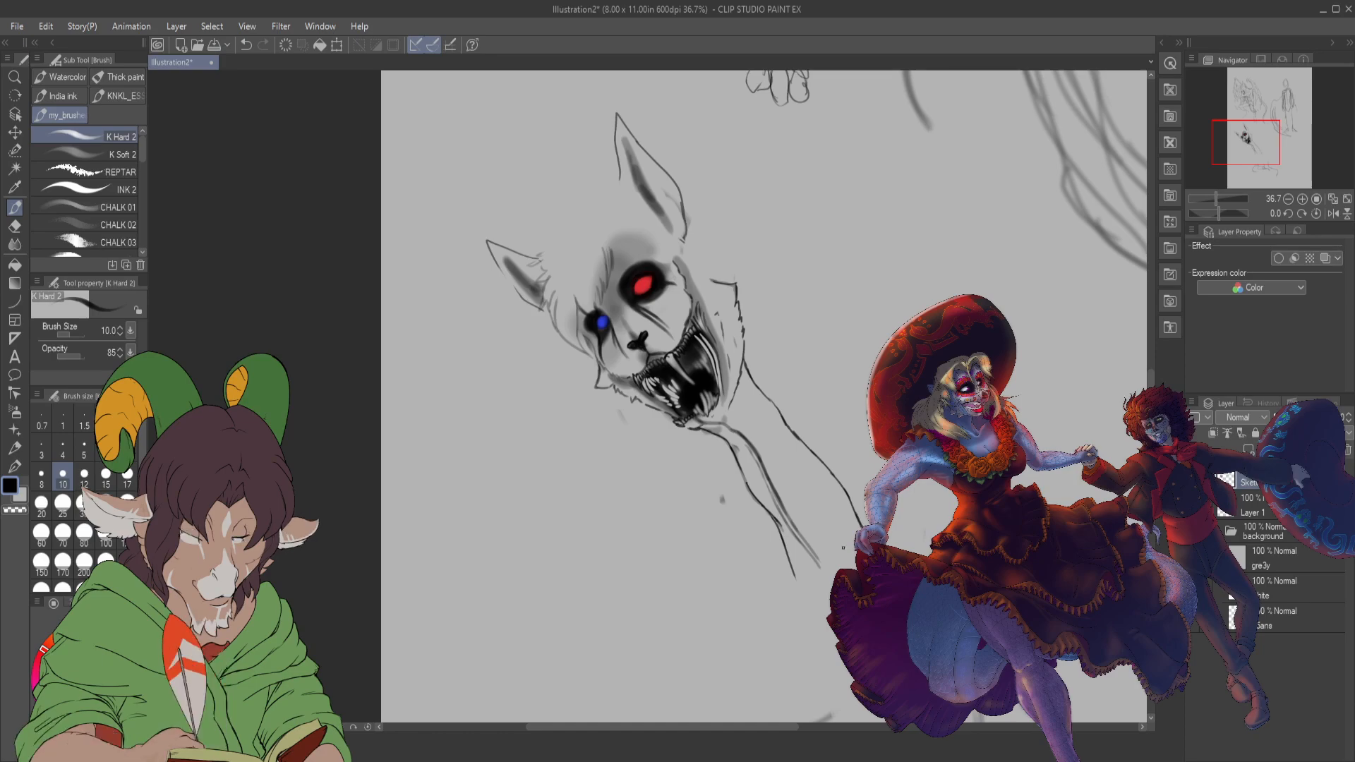
left_click_drag(816, 560, 832, 588)
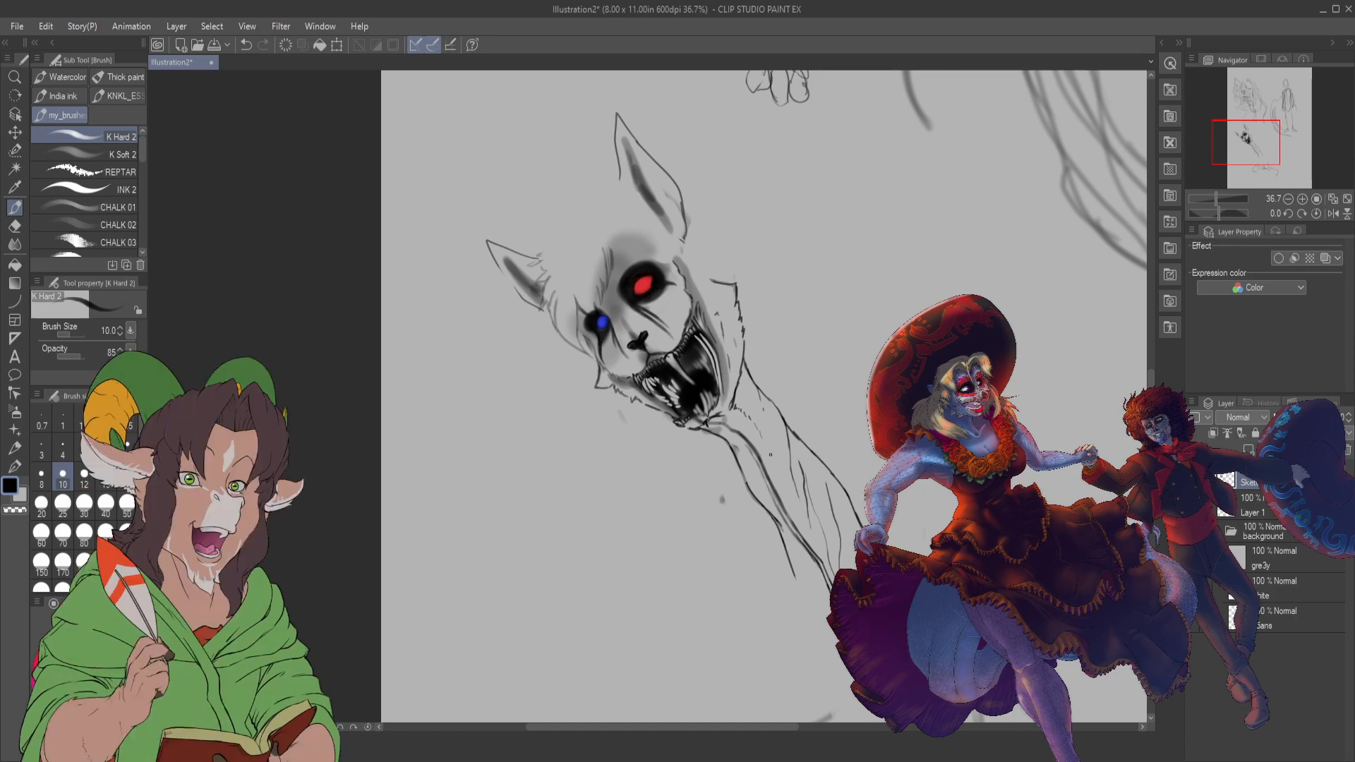
- Shade the neck softly from beneath the jaw down along its tendon lines with K Soft 2 at size 100
left_click(121, 155)
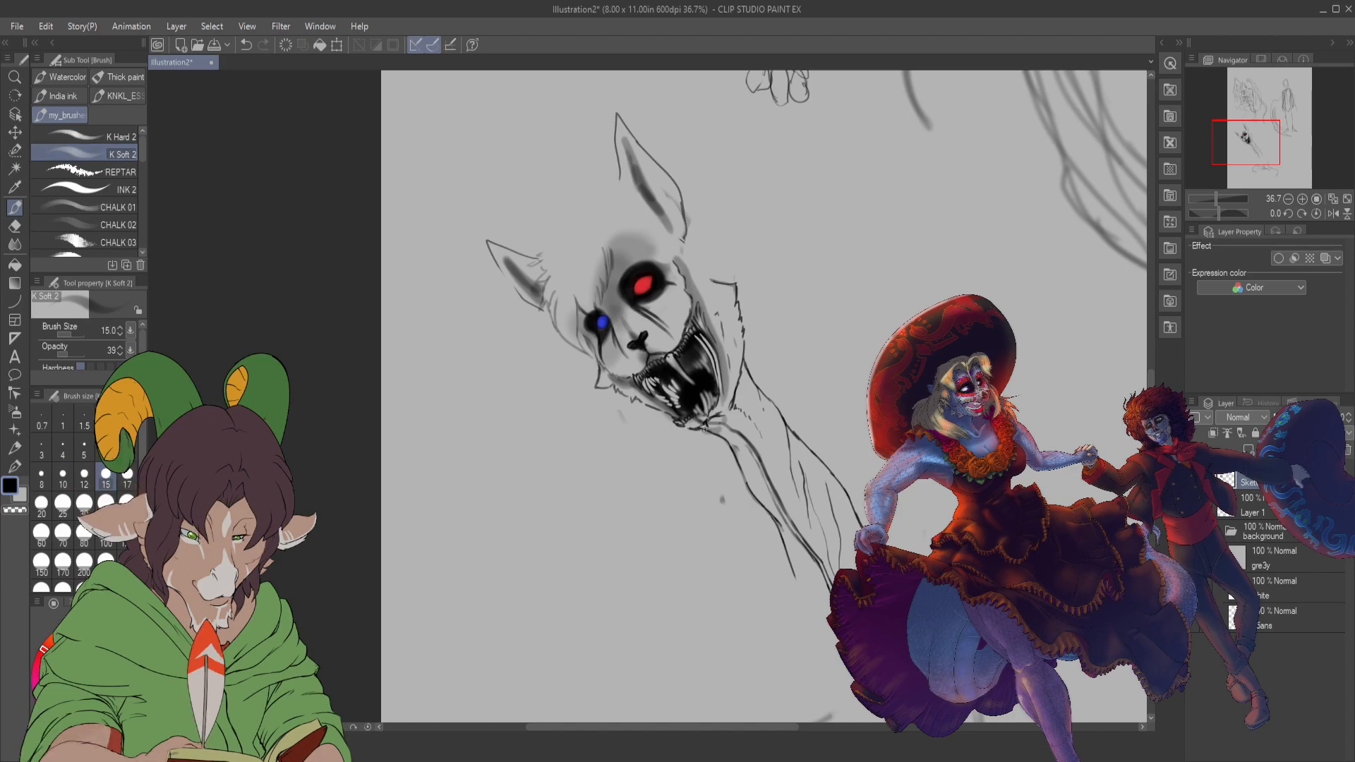
left_click(106, 542)
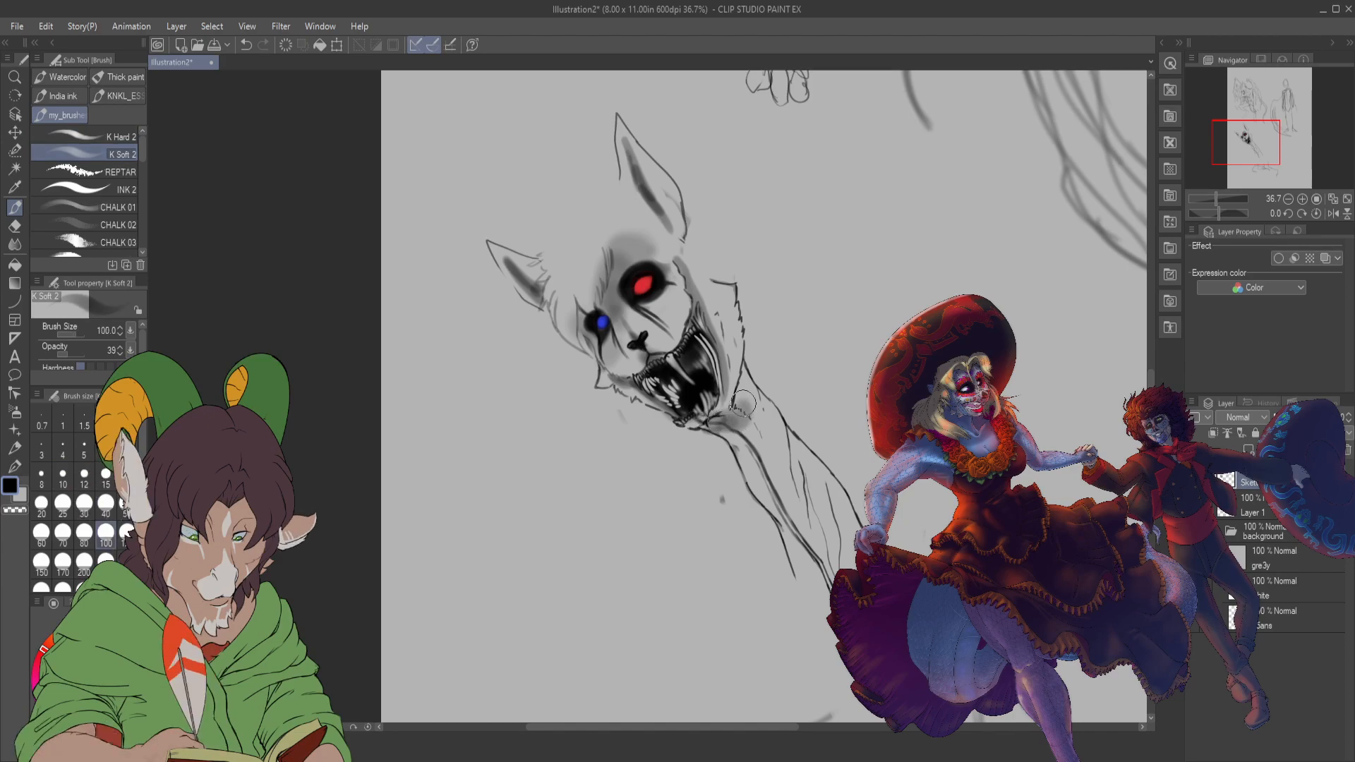
left_click_drag(747, 438, 759, 472)
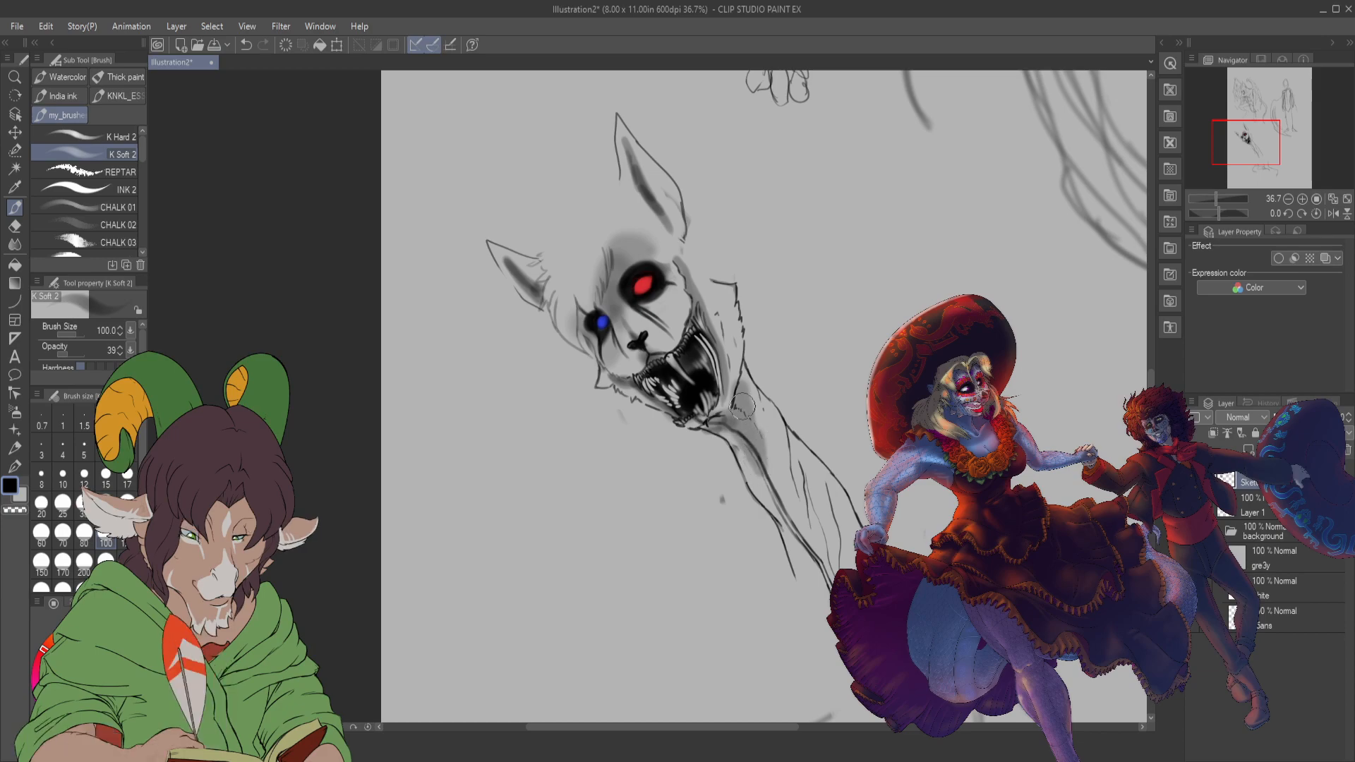
left_click_drag(746, 417, 784, 501)
mouse_move(795, 456)
left_mouse_down()
mouse_move(827, 558)
mouse_move(810, 505)
left_mouse_up()
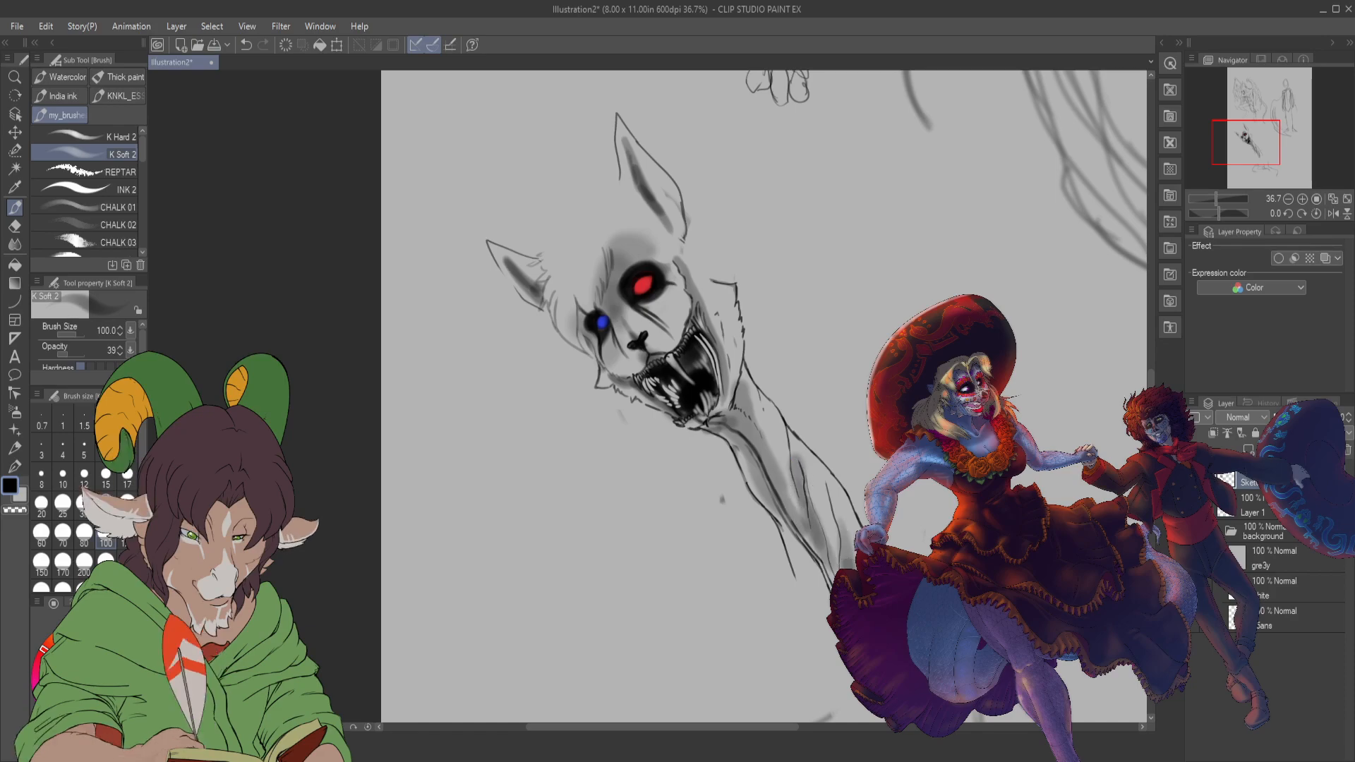
mouse_move(813, 593)
left_mouse_down()
mouse_move(831, 635)
mouse_move(812, 557)
left_mouse_up()
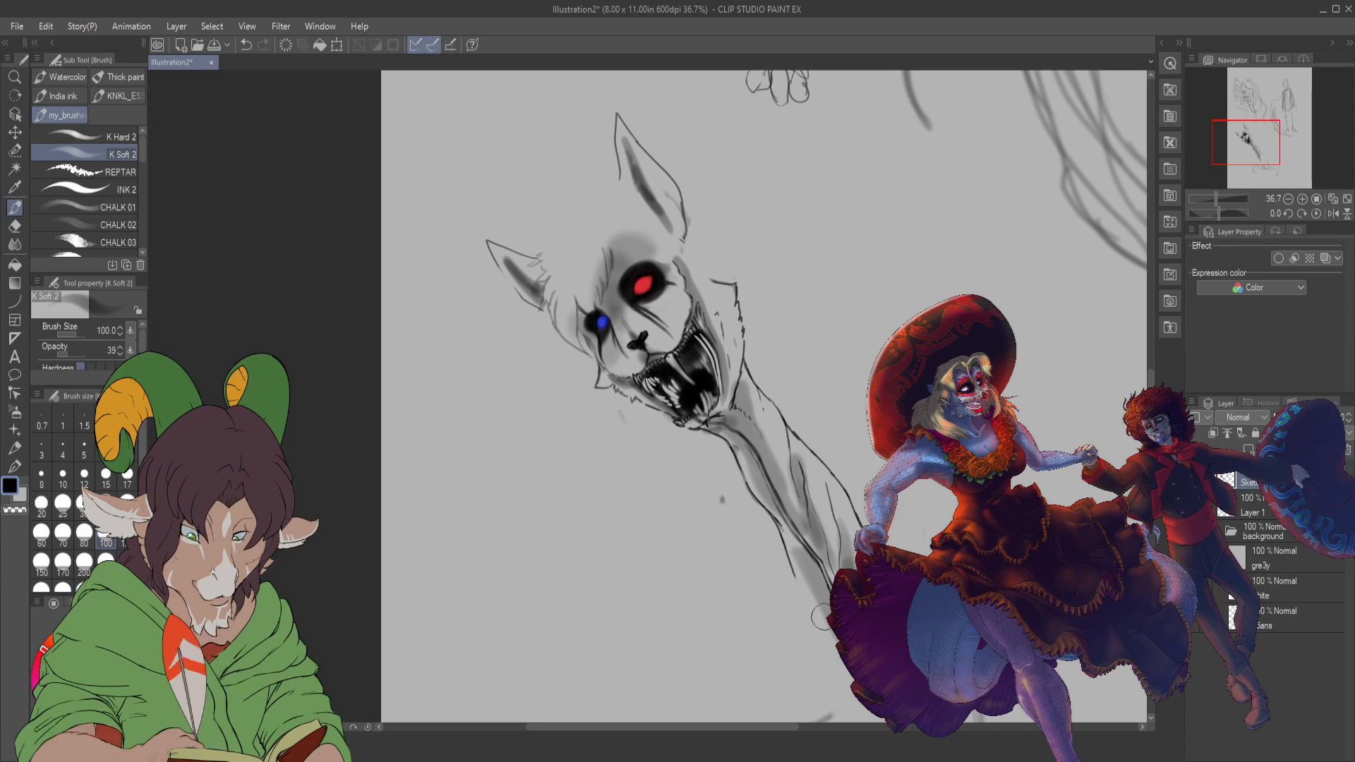
- Outline the tufted top of the head and reinforce the ears and neck contour with K Hard 2 at size 10
left_click(106, 137)
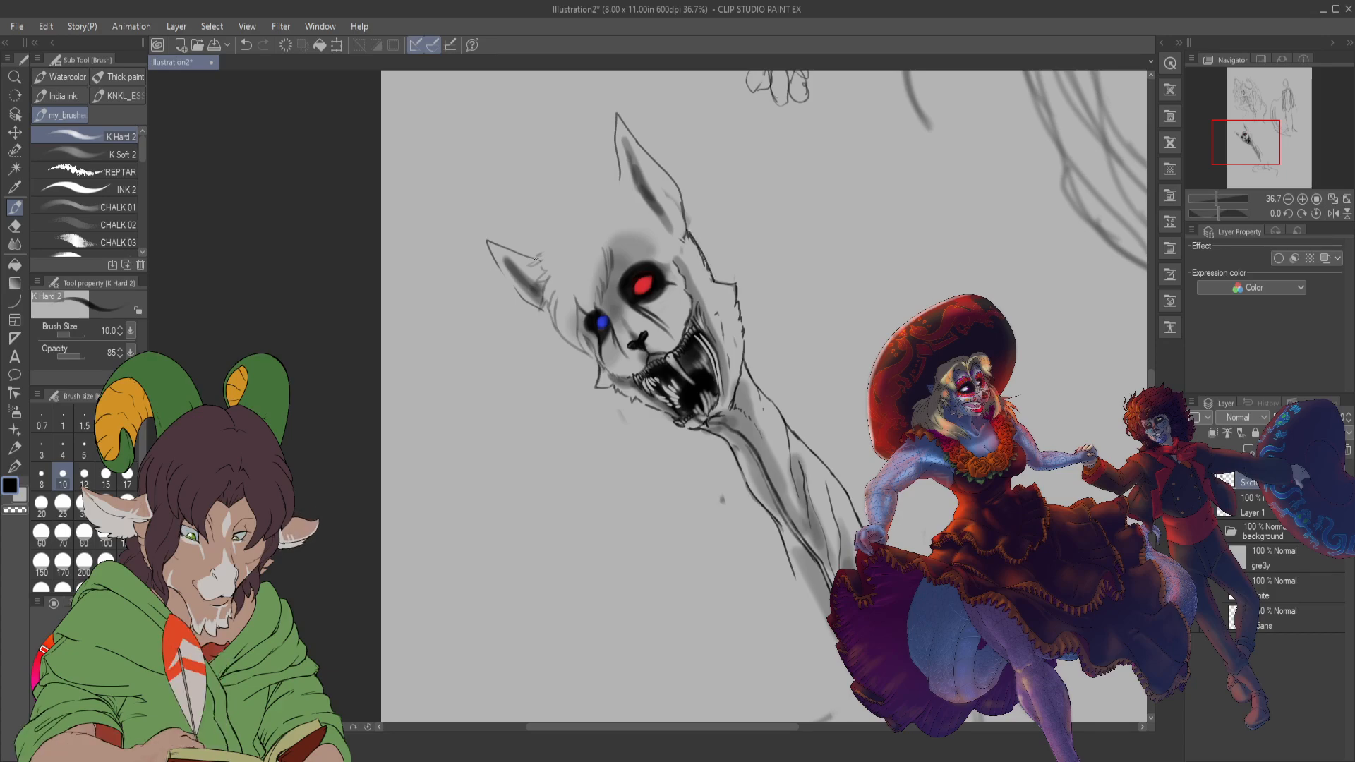
left_click_drag(536, 259, 555, 221)
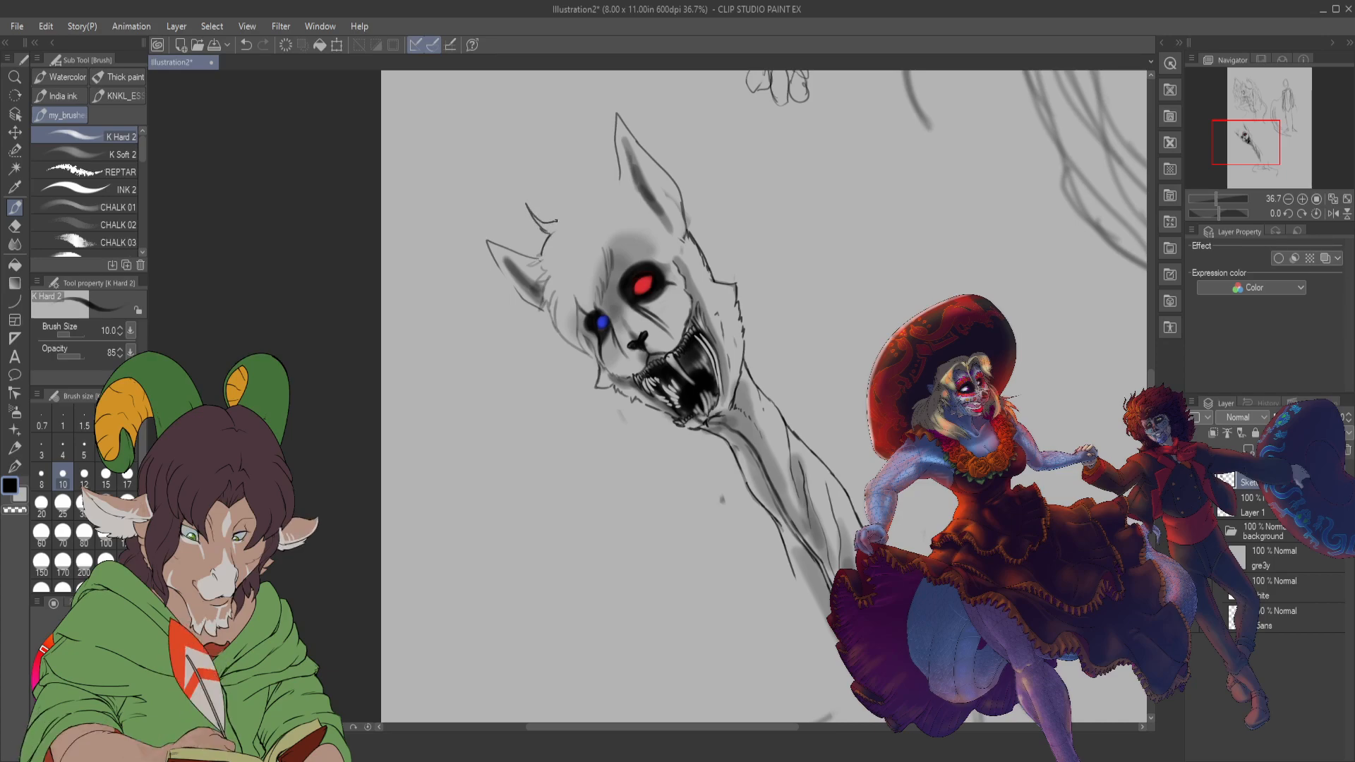
left_click_drag(575, 207, 595, 200)
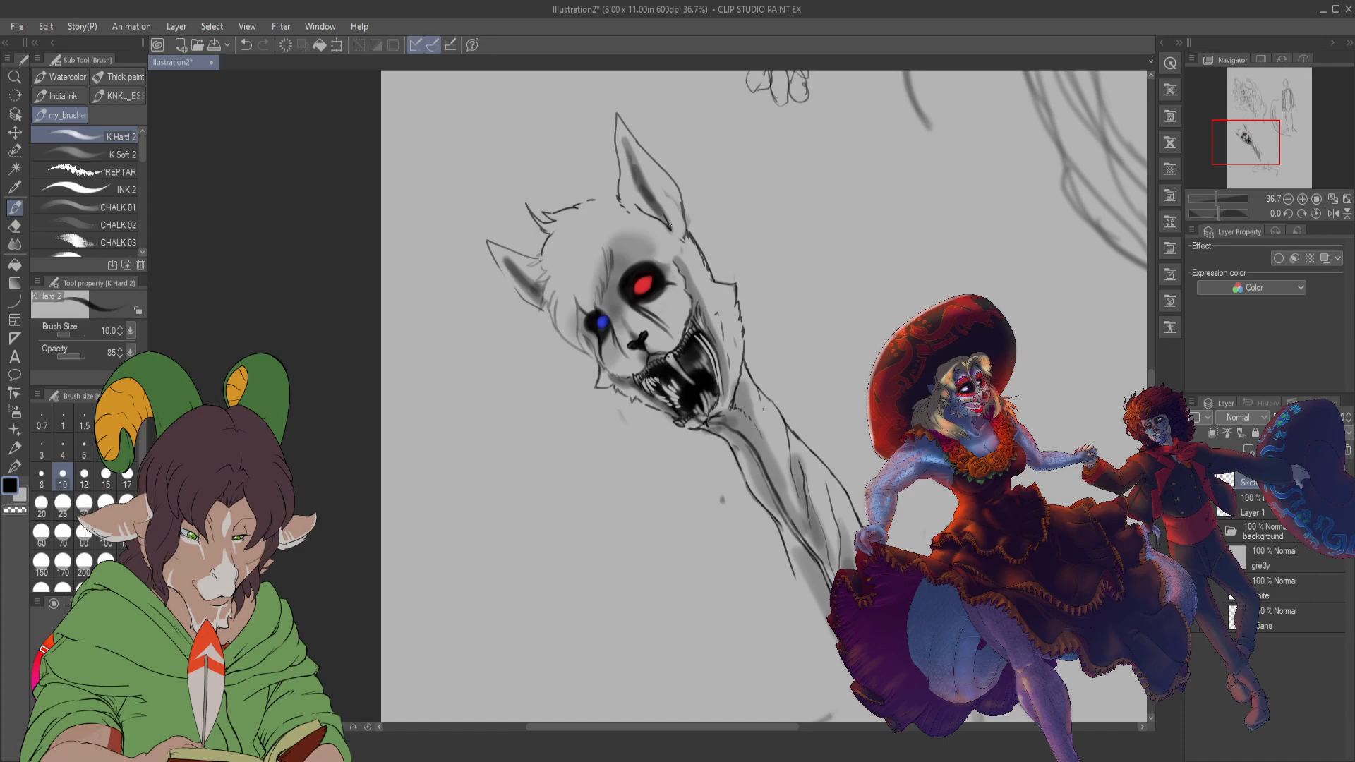
mouse_move(632, 181)
left_mouse_down()
mouse_move(622, 135)
mouse_move(648, 185)
left_mouse_up()
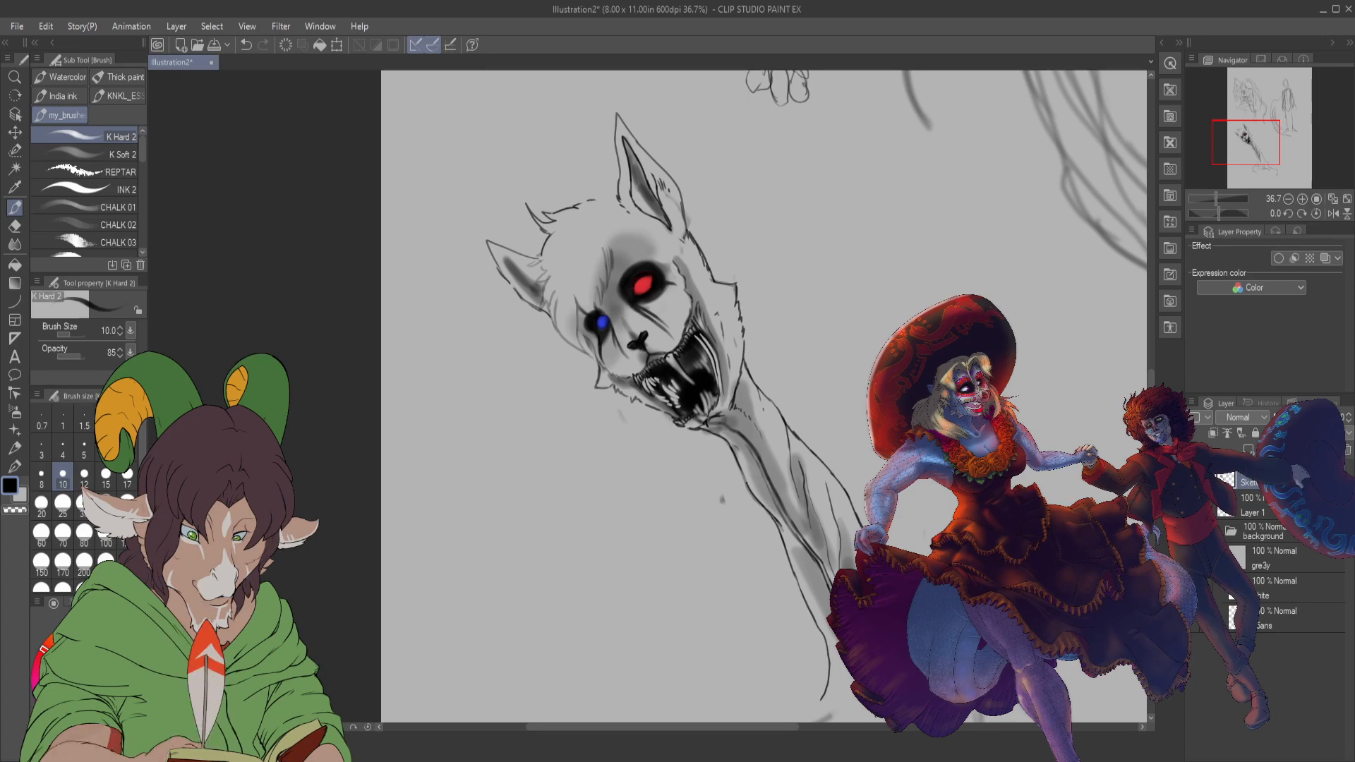
- Add fur strands along the head top and forehead, plus a drip of drool below the chin, with K Hard 2
scroll(766, 395, "down", 3)
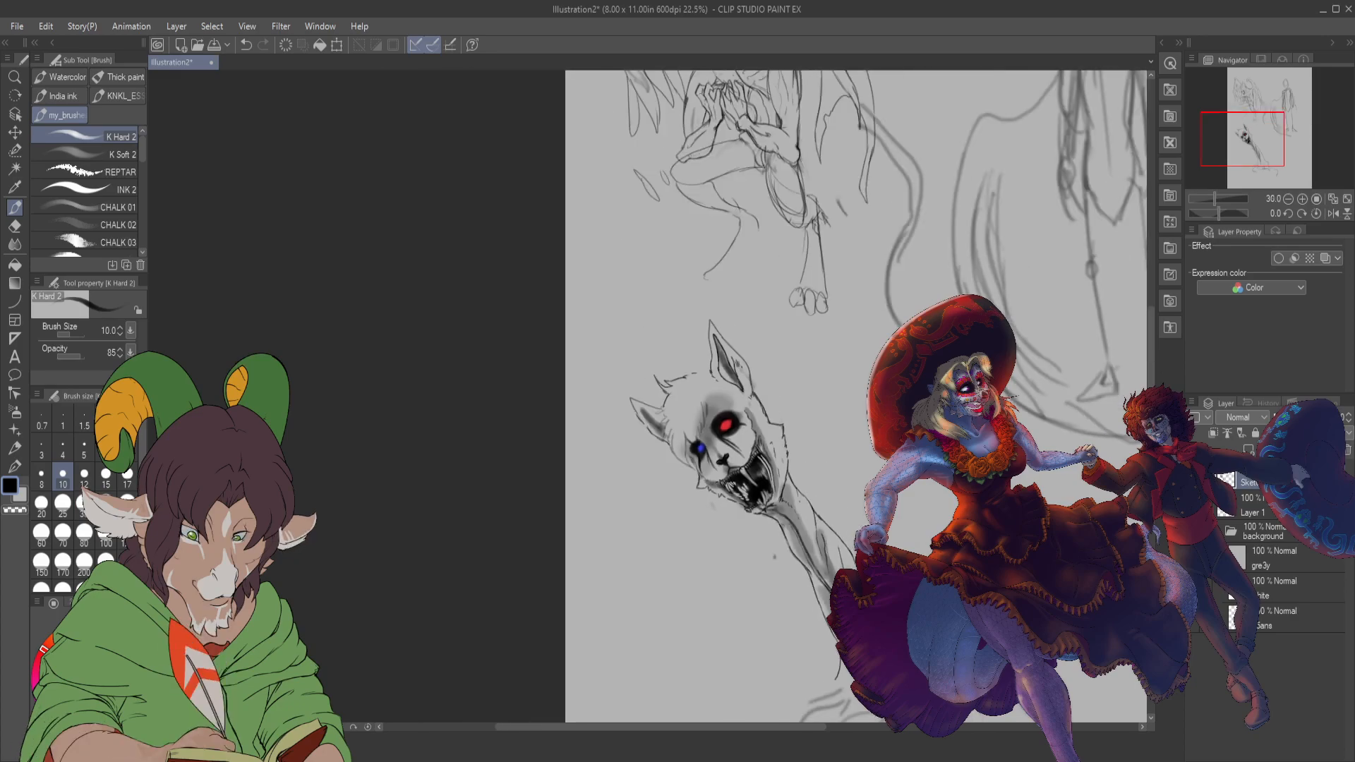
scroll(706, 424, "up", 1)
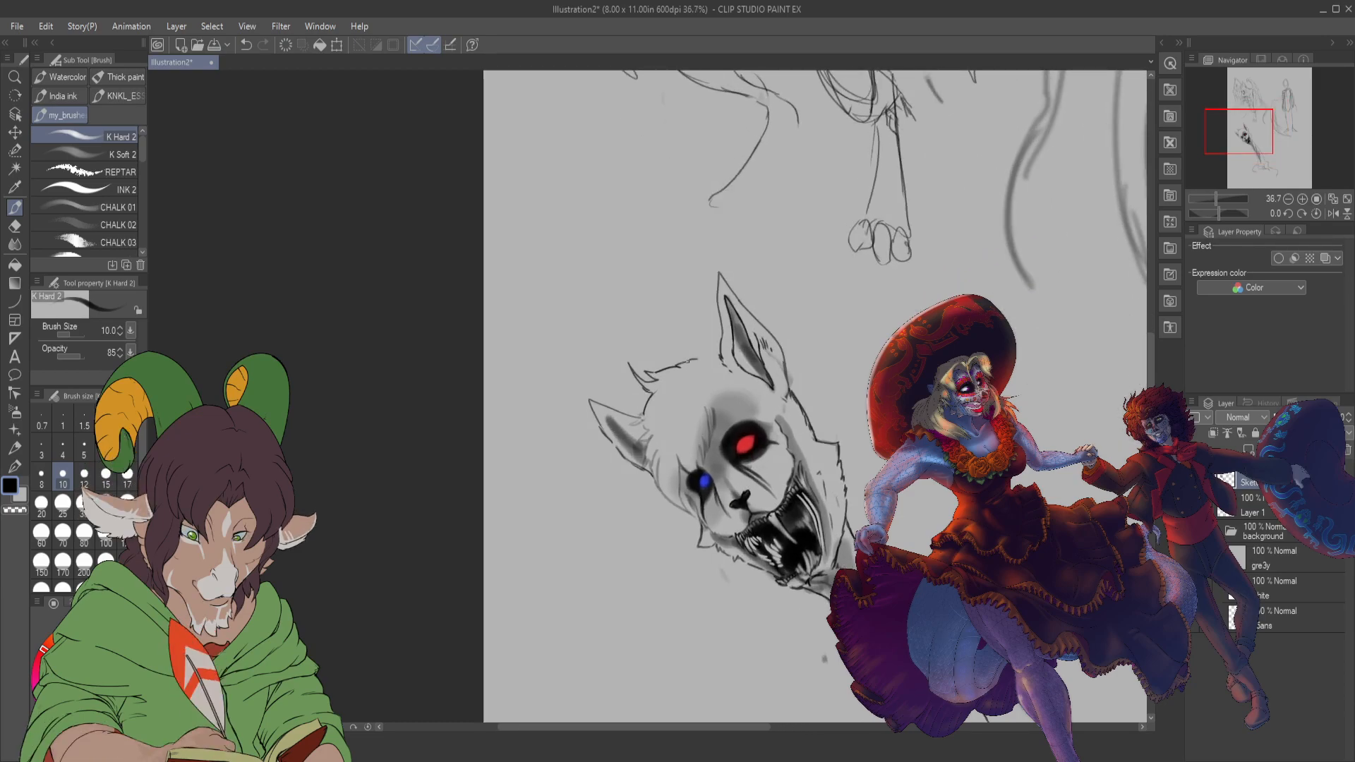
left_click_drag(699, 358, 692, 347)
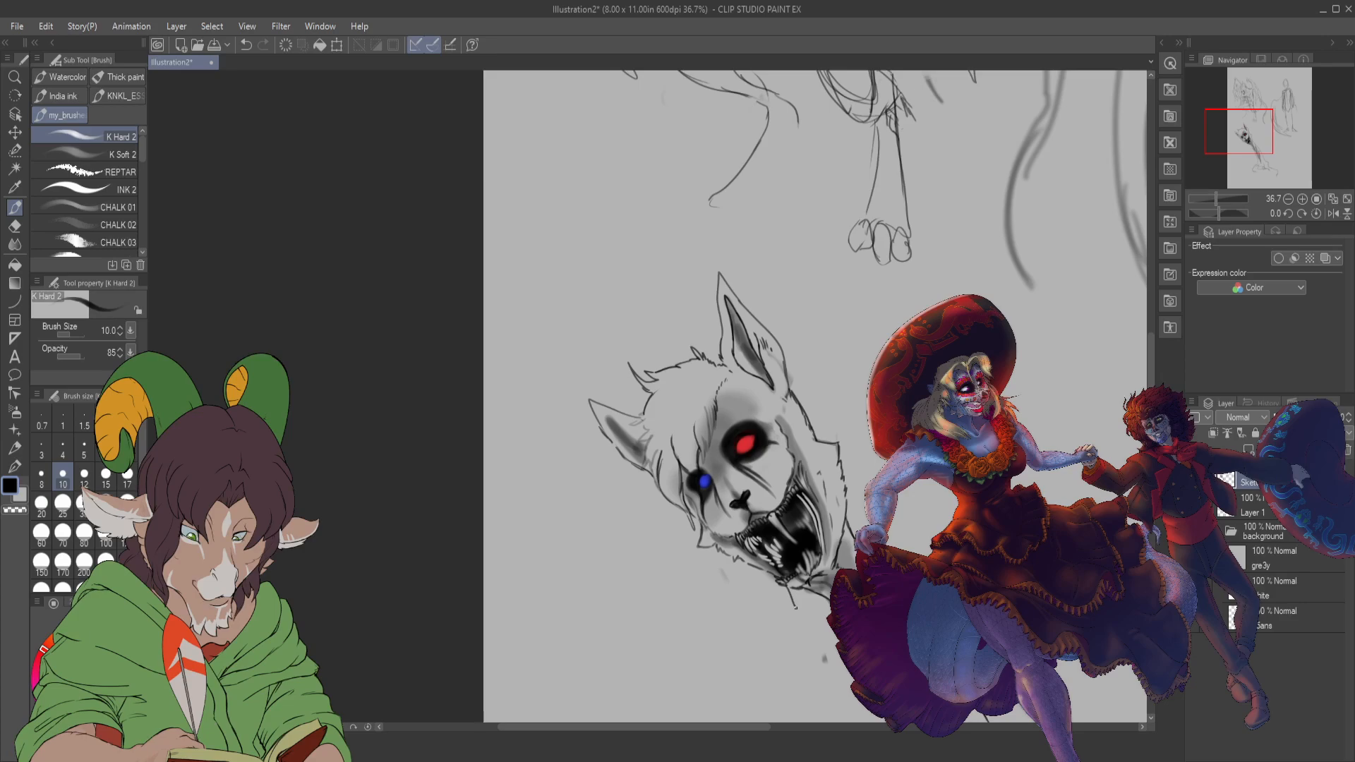
left_click_drag(804, 621, 804, 627)
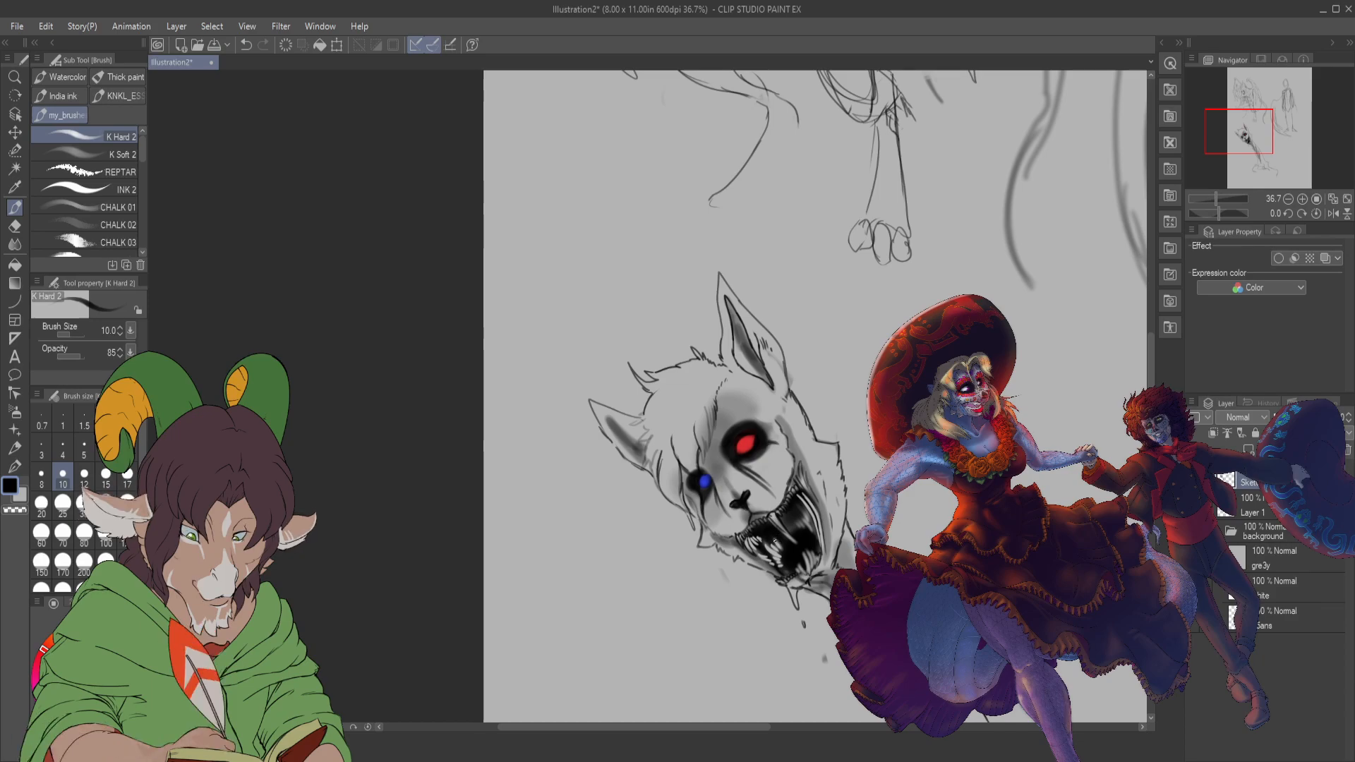
- Carve brighter, sharper teeth along both gum lines of the black mouth with the Hard eraser at size 12
scroll(774, 540, "up", 3)
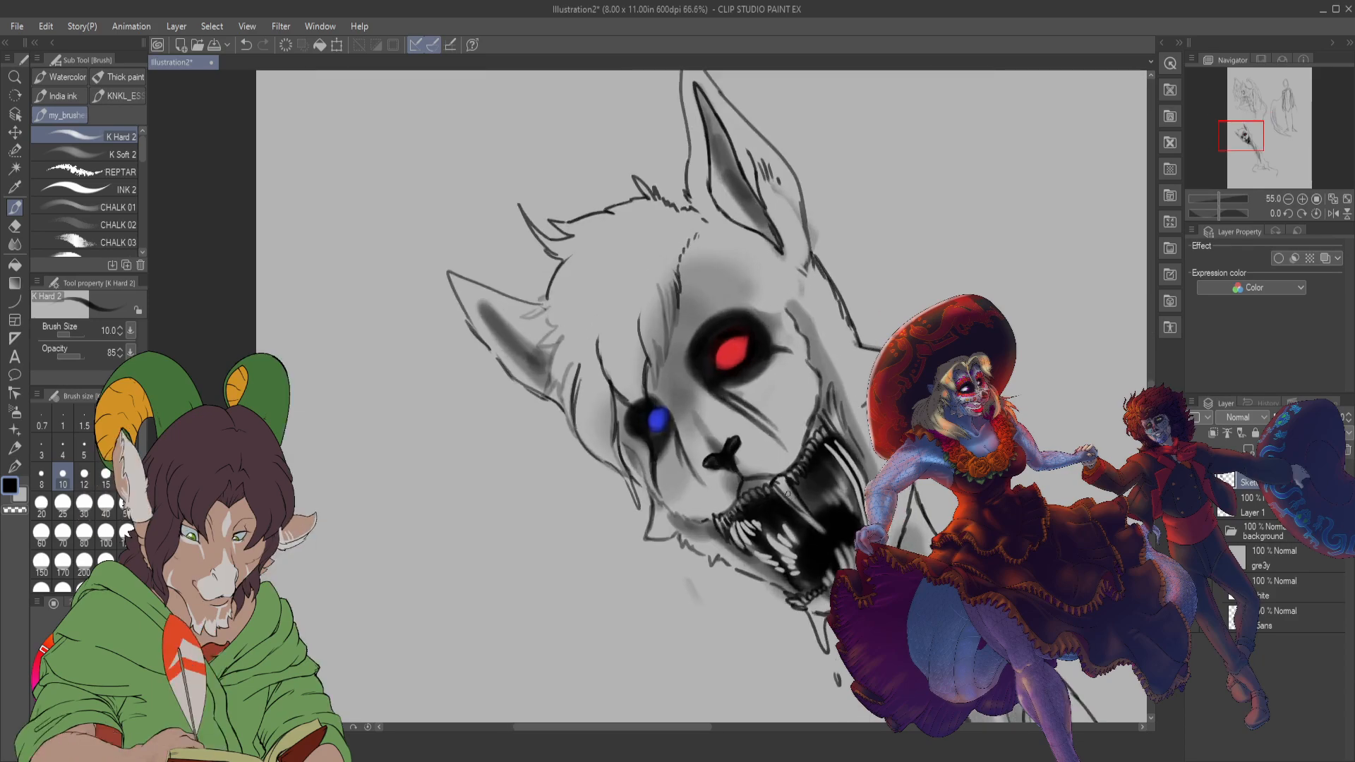
key("e")
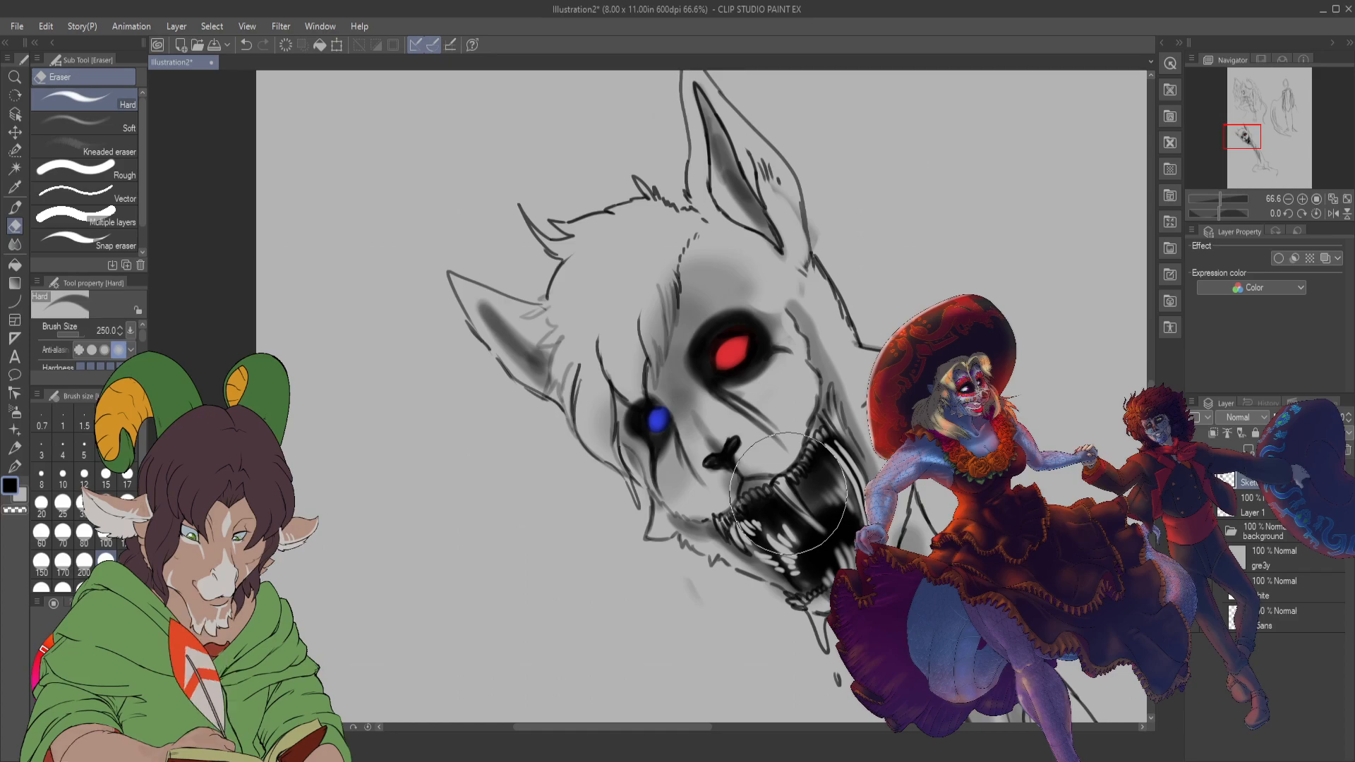
left_click(81, 481)
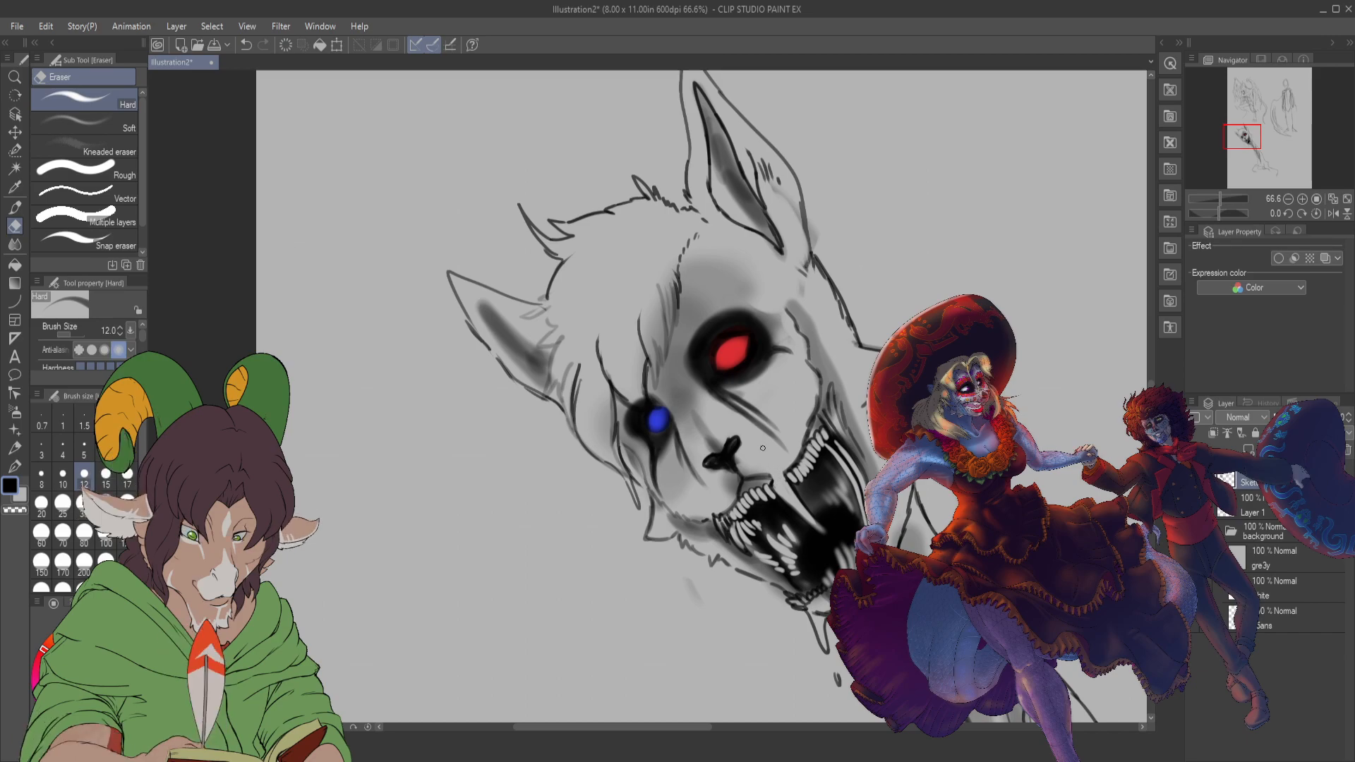
- Draw snarl creases on the muzzle and outline the long upper fang with K Hard 2 at size 10
key("b")
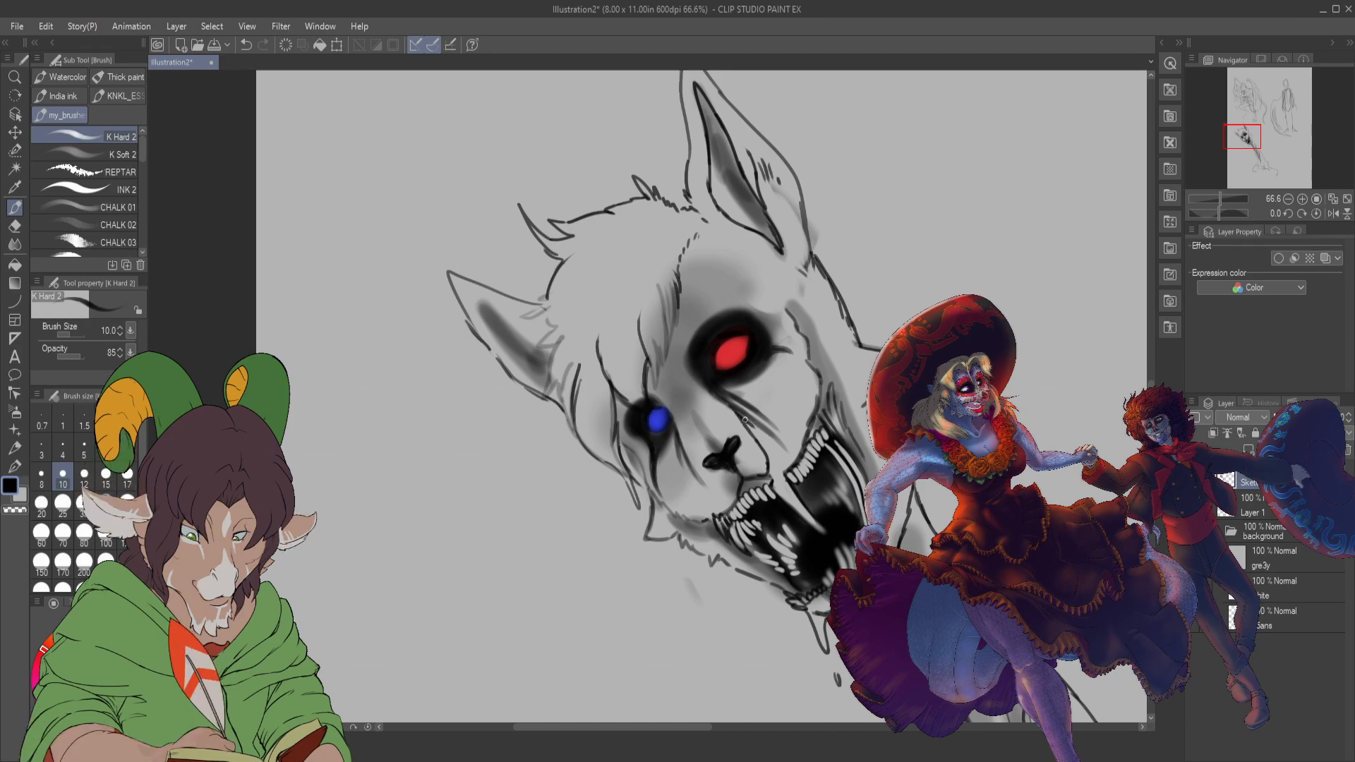
left_click_drag(763, 439, 775, 453)
left_click_drag(781, 450, 776, 460)
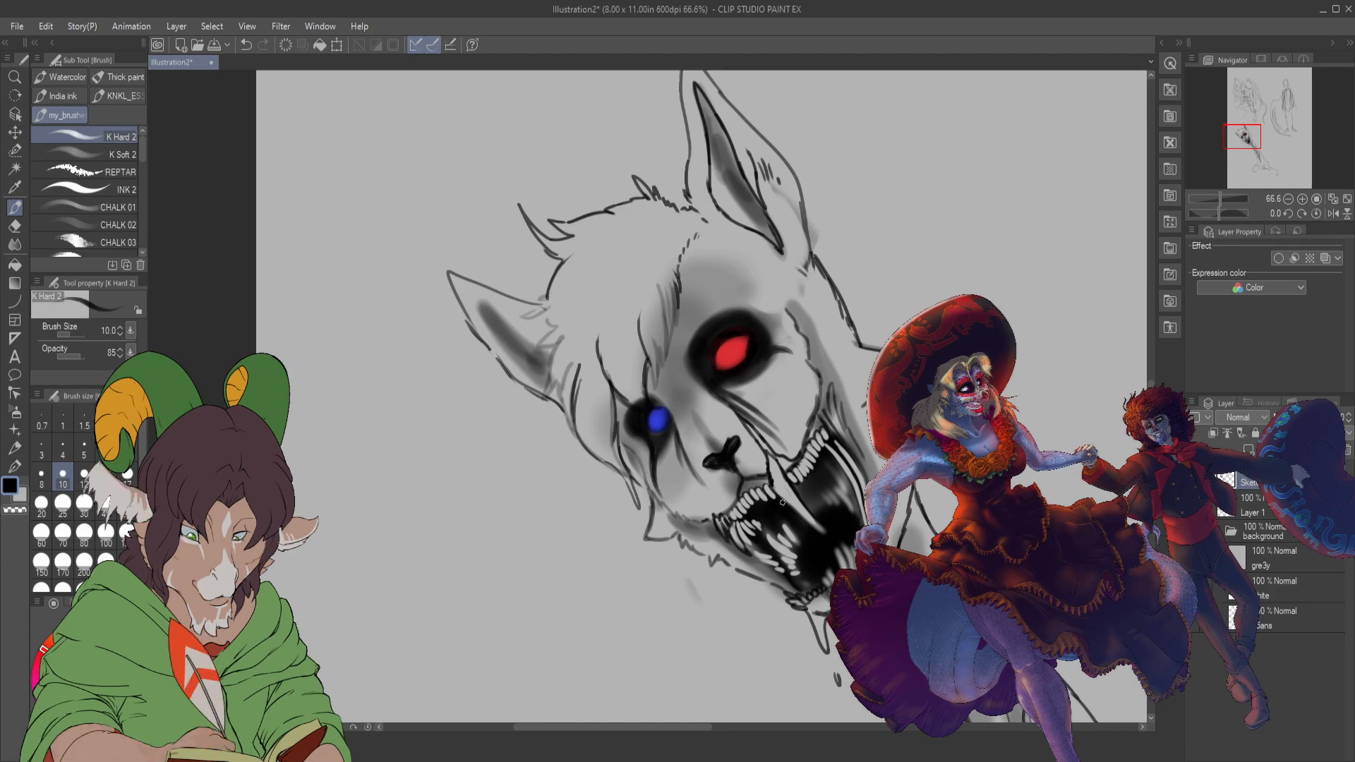
- Shade the muzzle creases and the lip around the long fang with K Soft 2 at size 30
key("period")
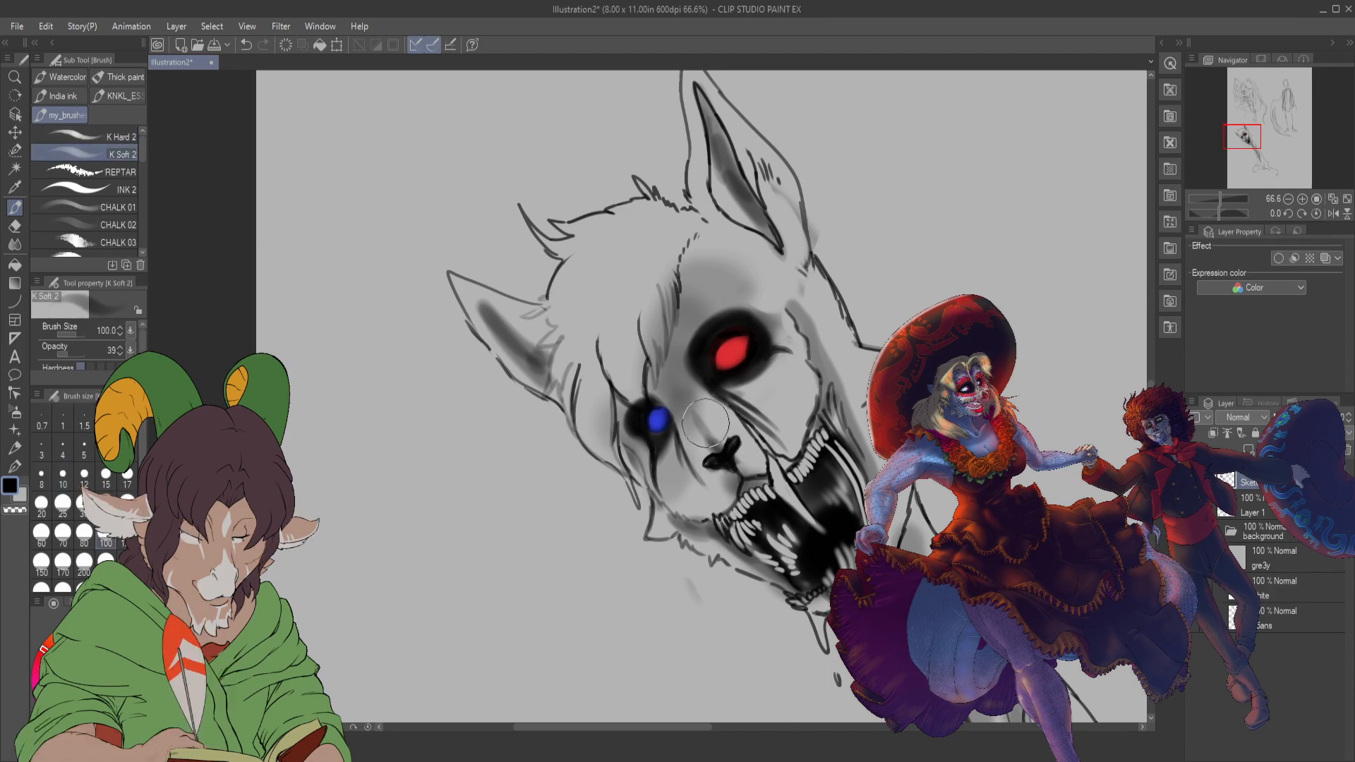
left_click(84, 503)
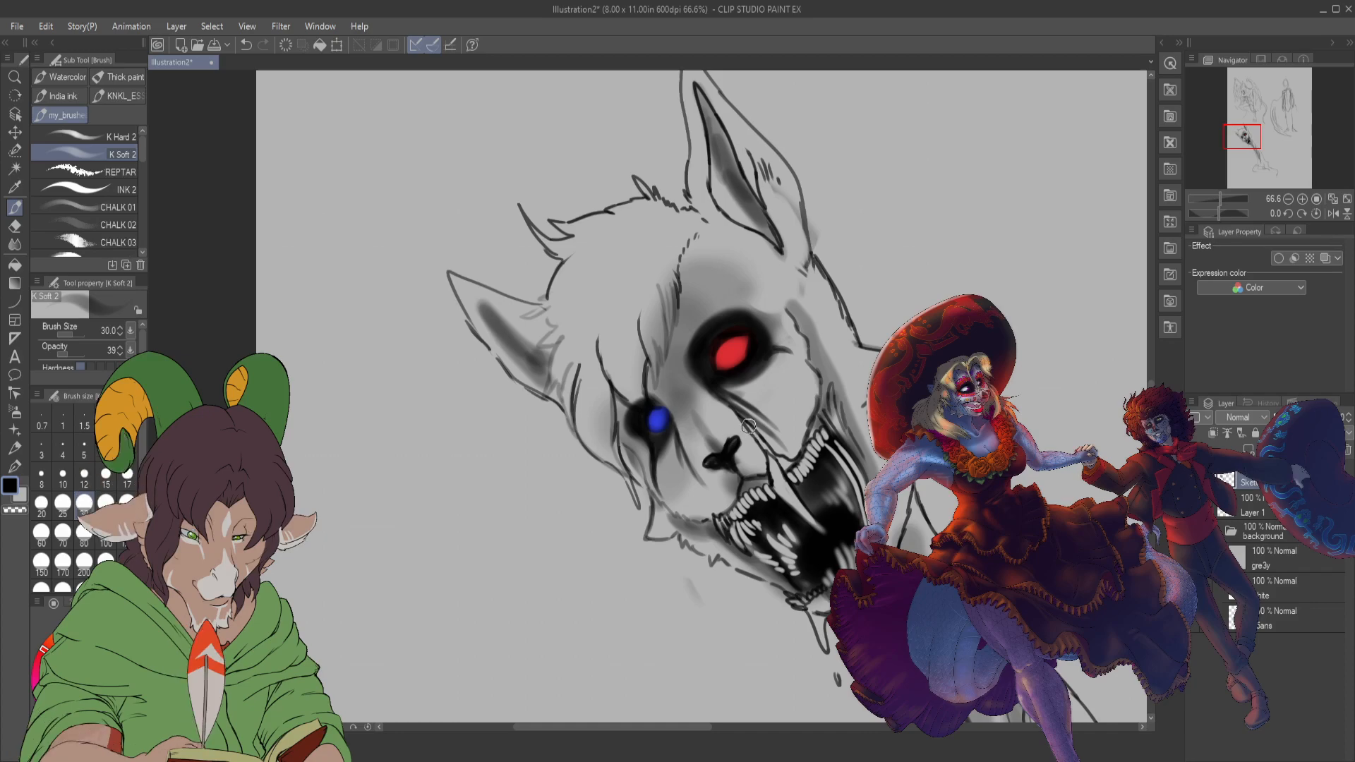
left_click_drag(759, 439, 774, 469)
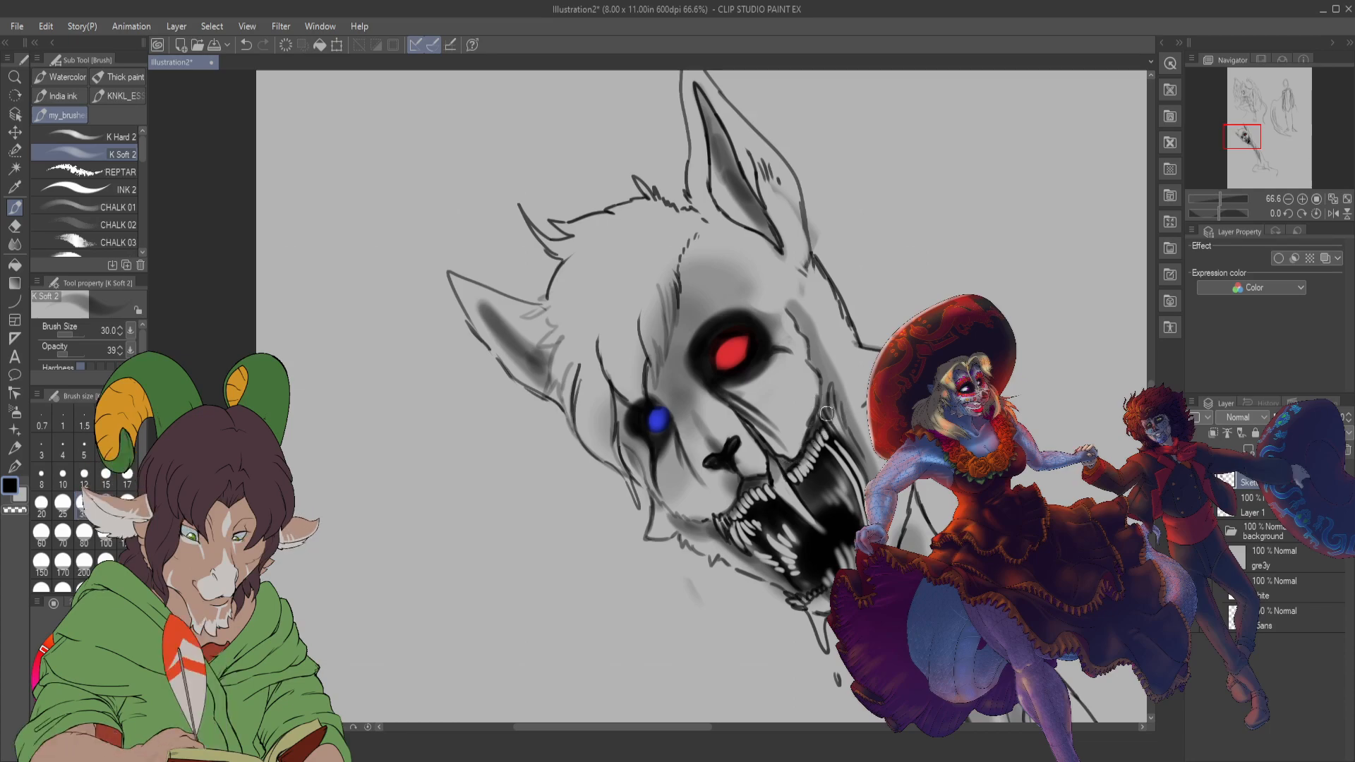
- Undo the first erased mark by the red eye, and erase thin light rims into both dark eye sockets with the Hard eraser at size 12
scroll(768, 412, "down", 2)
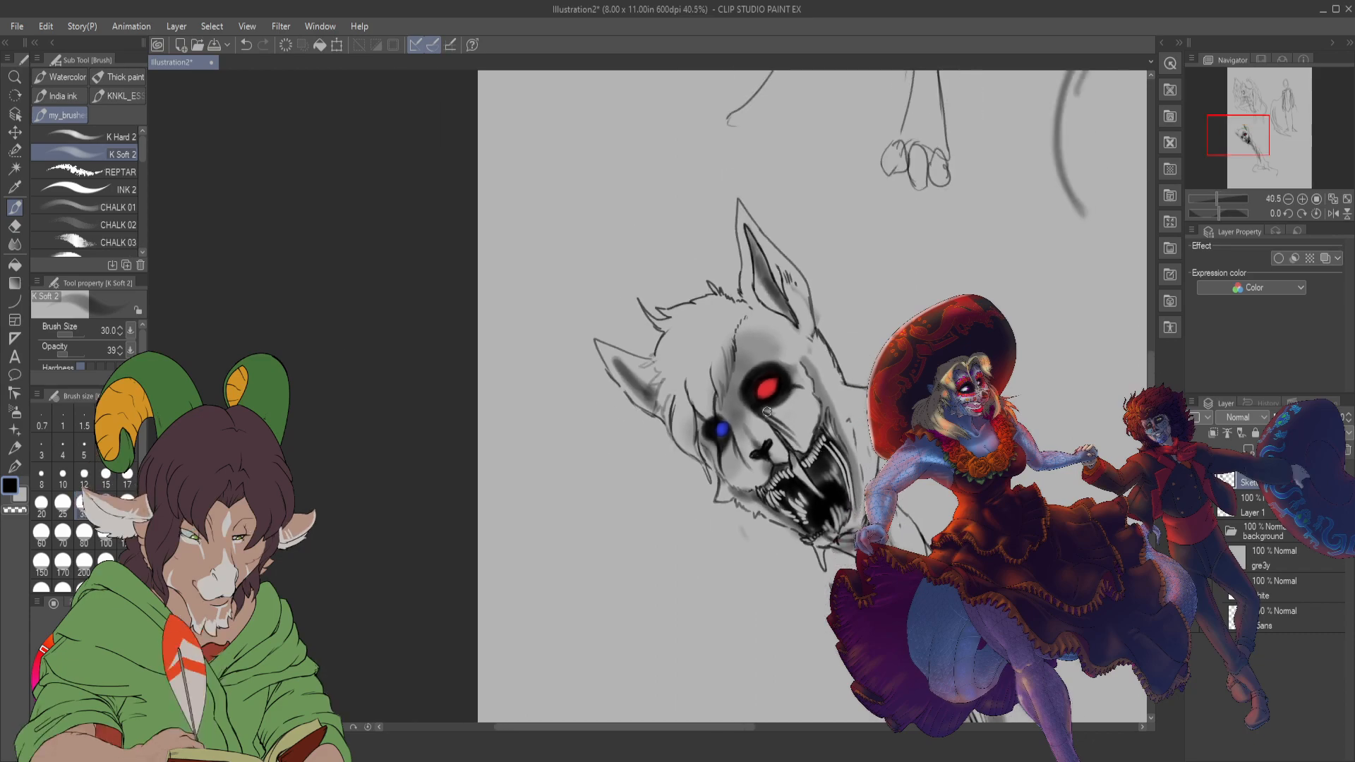
scroll(767, 411, "up", 2)
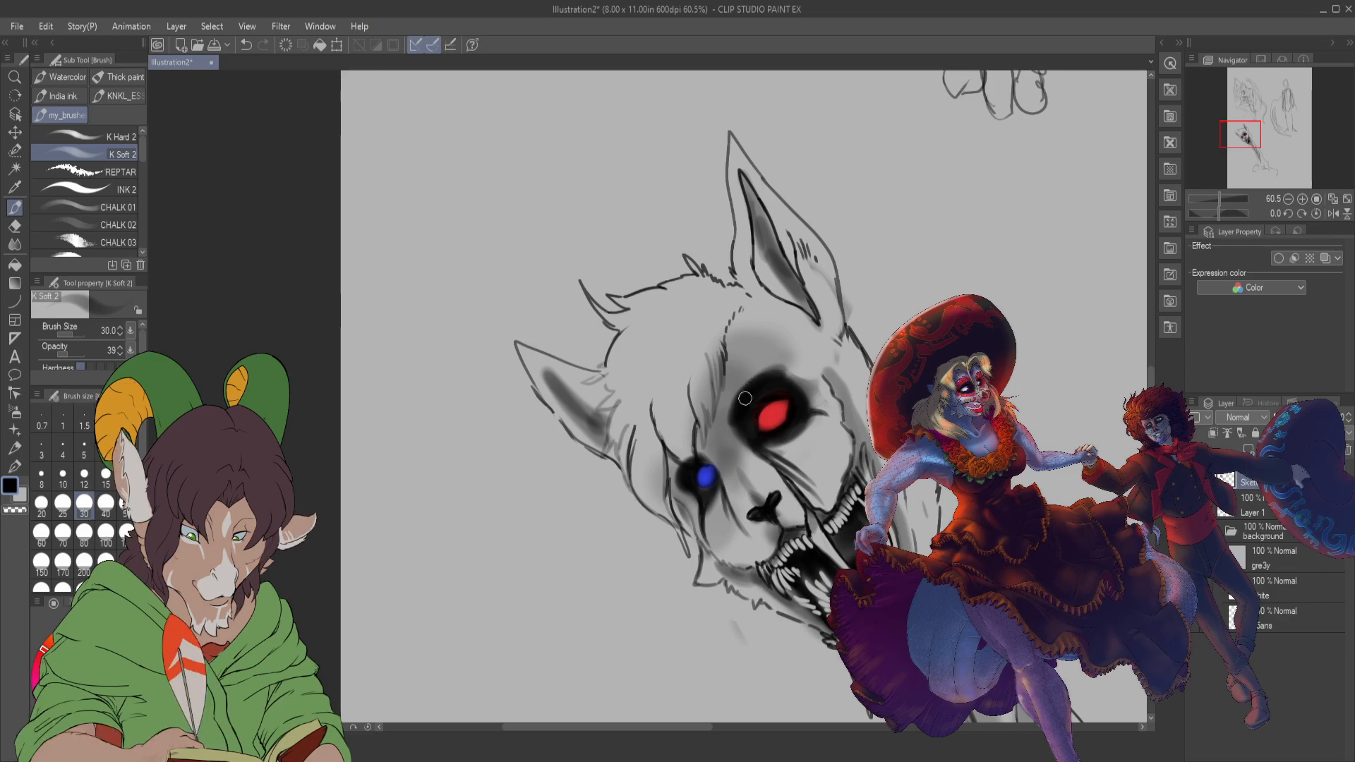
key("e")
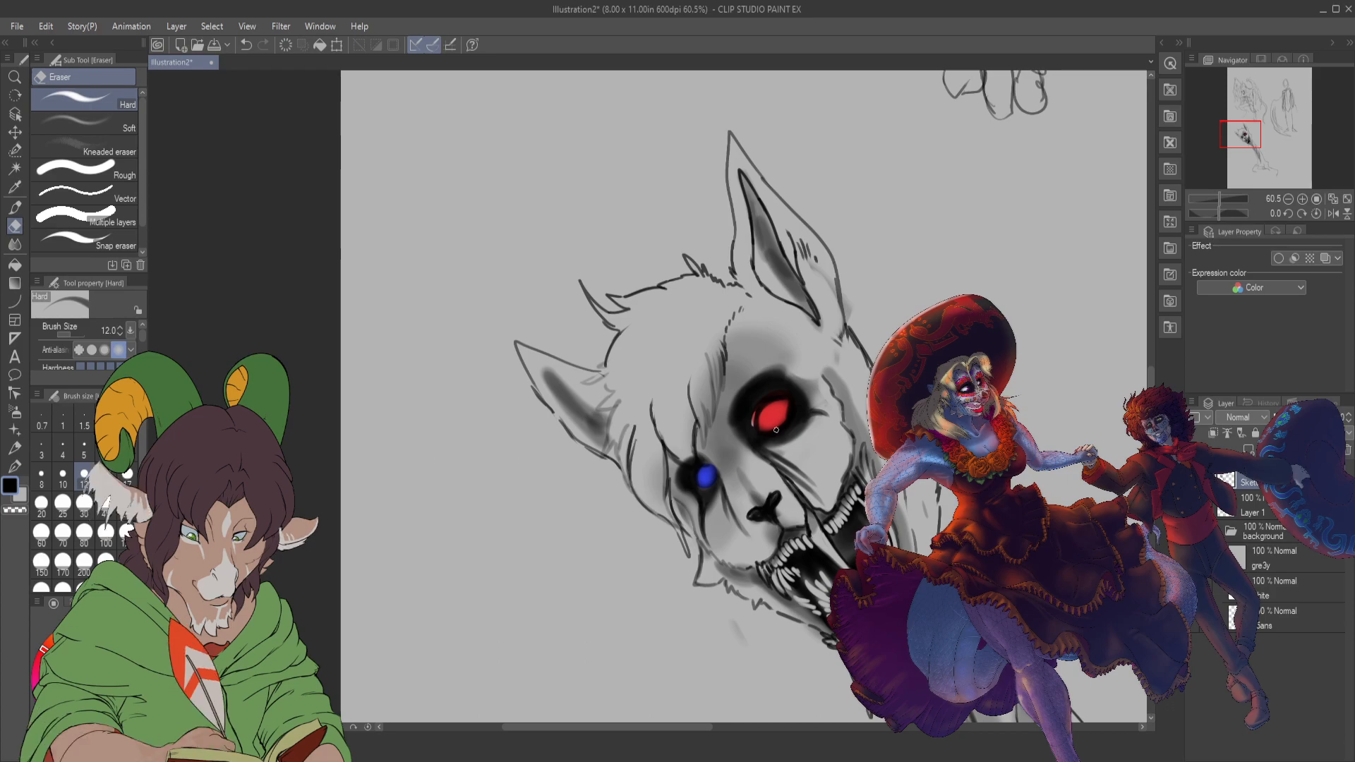
key("ctrl+z")
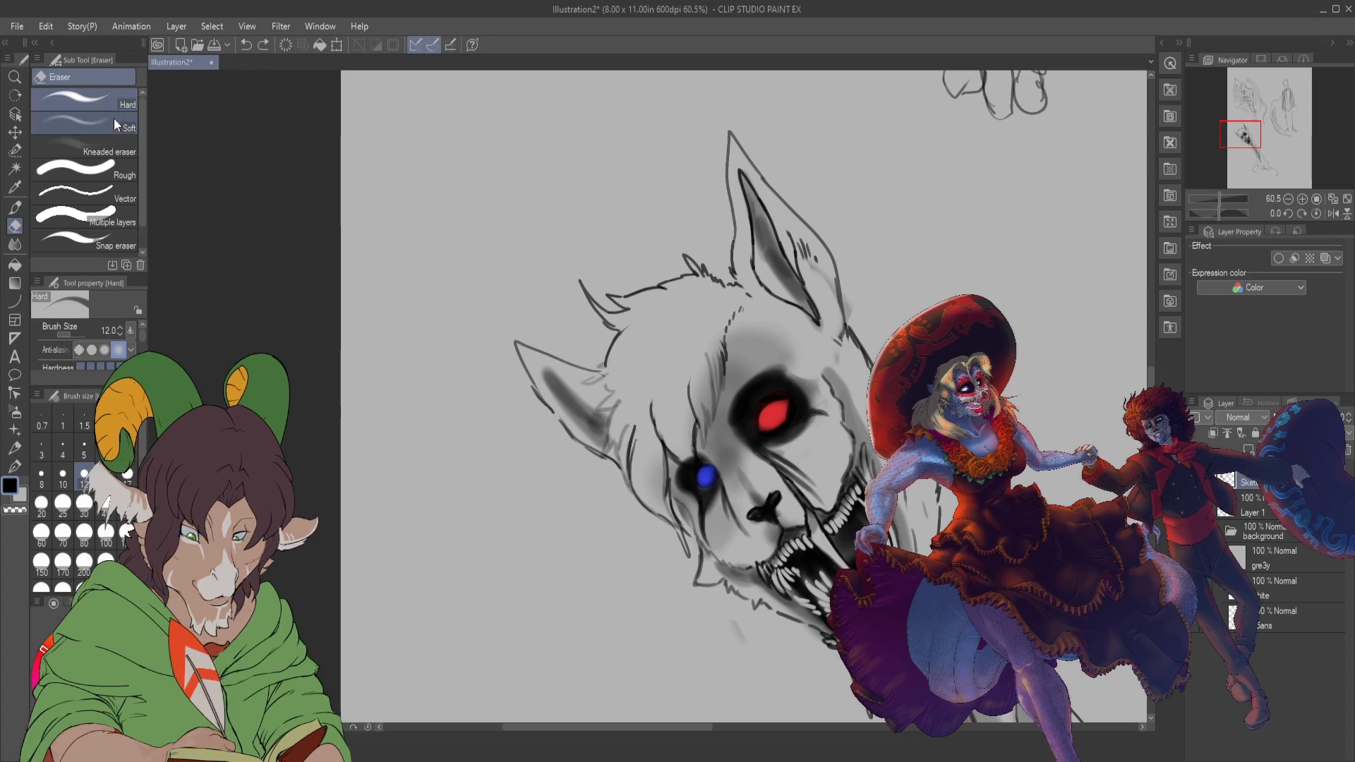
left_click(740, 421)
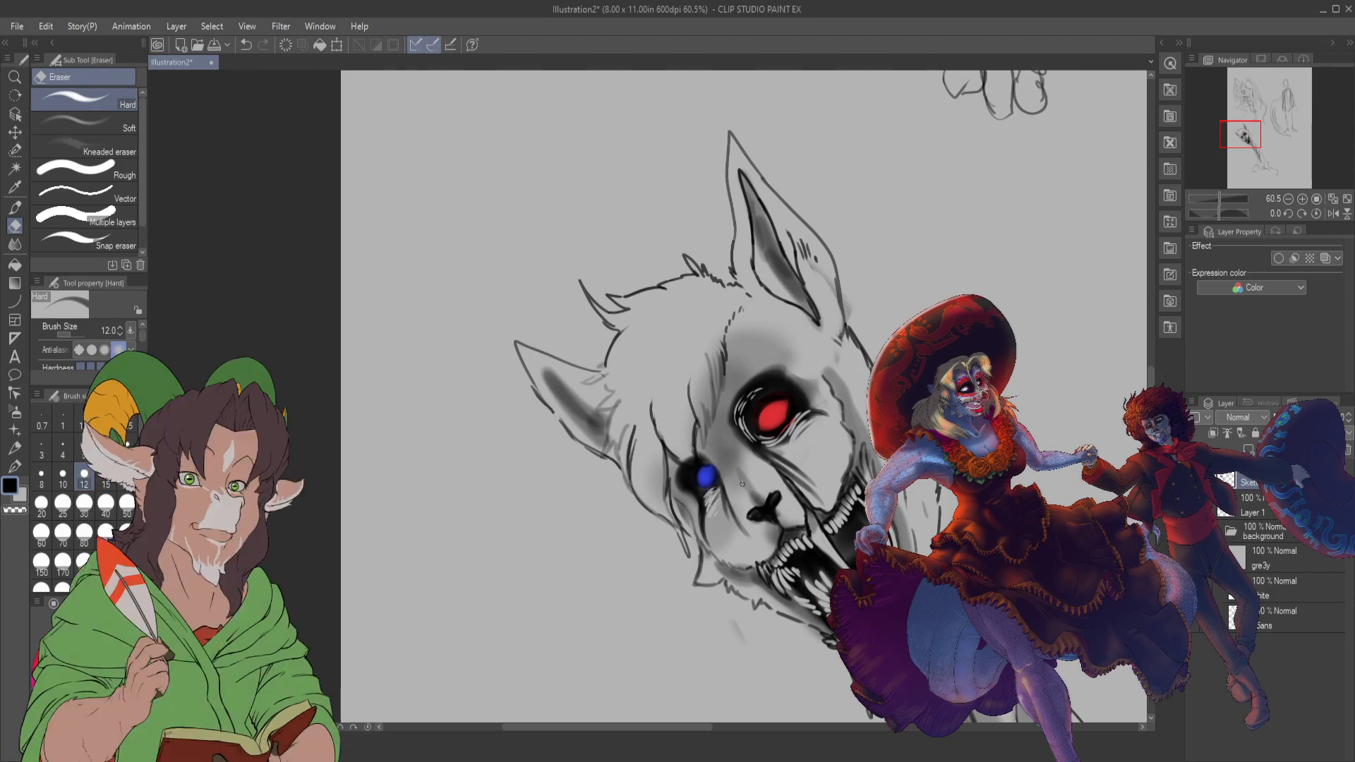
scroll(786, 498, "down", 5)
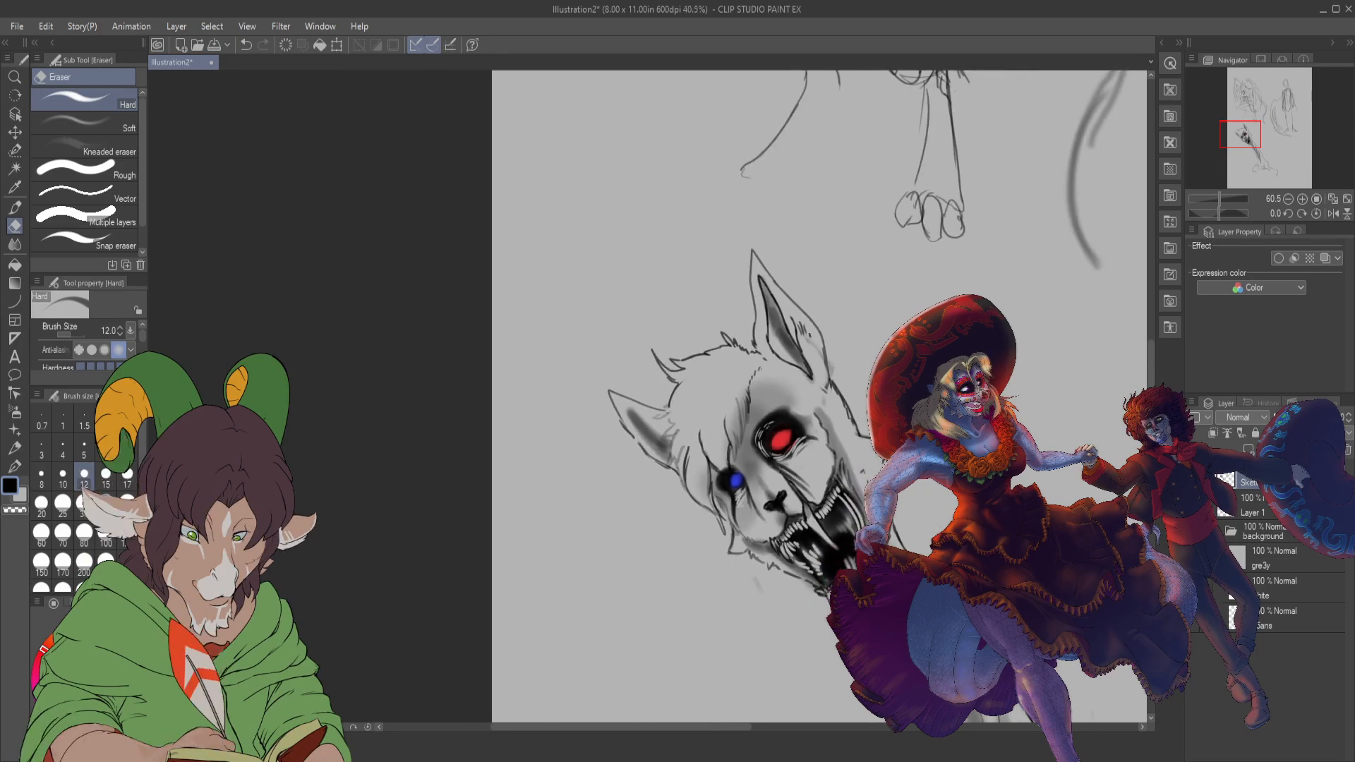
scroll(787, 498, "down", 1)
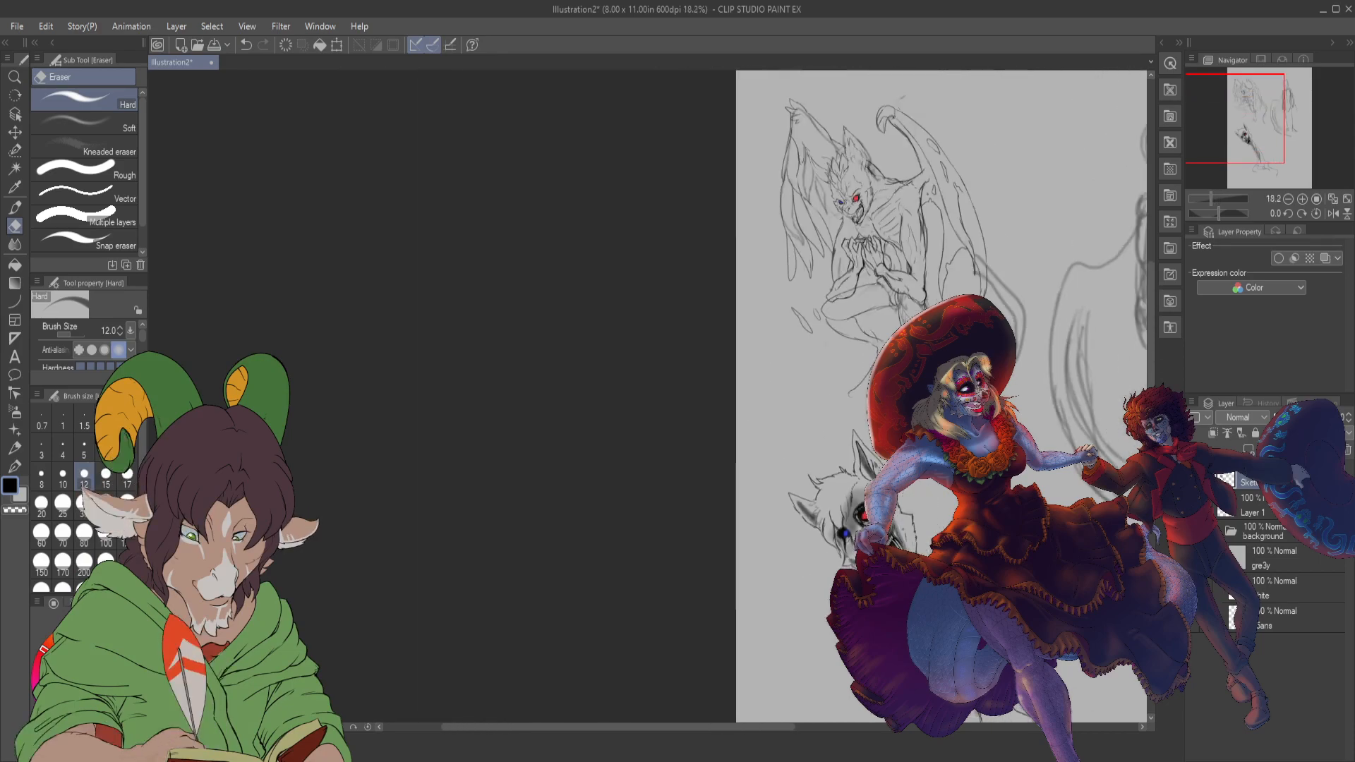
- Erase the rough shoulder and foot sketch lines below the creature's long neck with the Hard eraser at size 250
left_click_drag(1245, 134, 1266, 156)
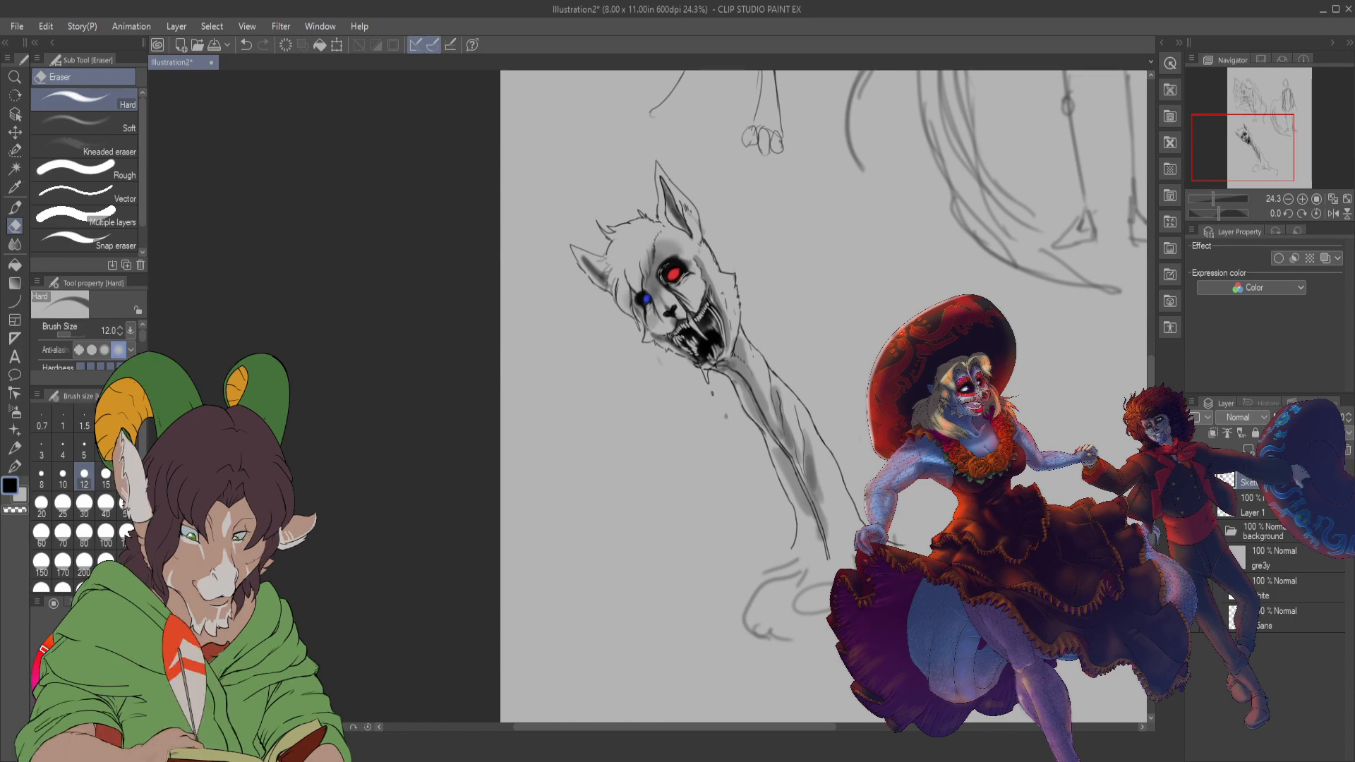
left_click(106, 559)
mouse_move(819, 551)
left_mouse_down()
mouse_move(785, 565)
mouse_move(821, 588)
mouse_move(786, 639)
mouse_move(812, 600)
left_mouse_up()
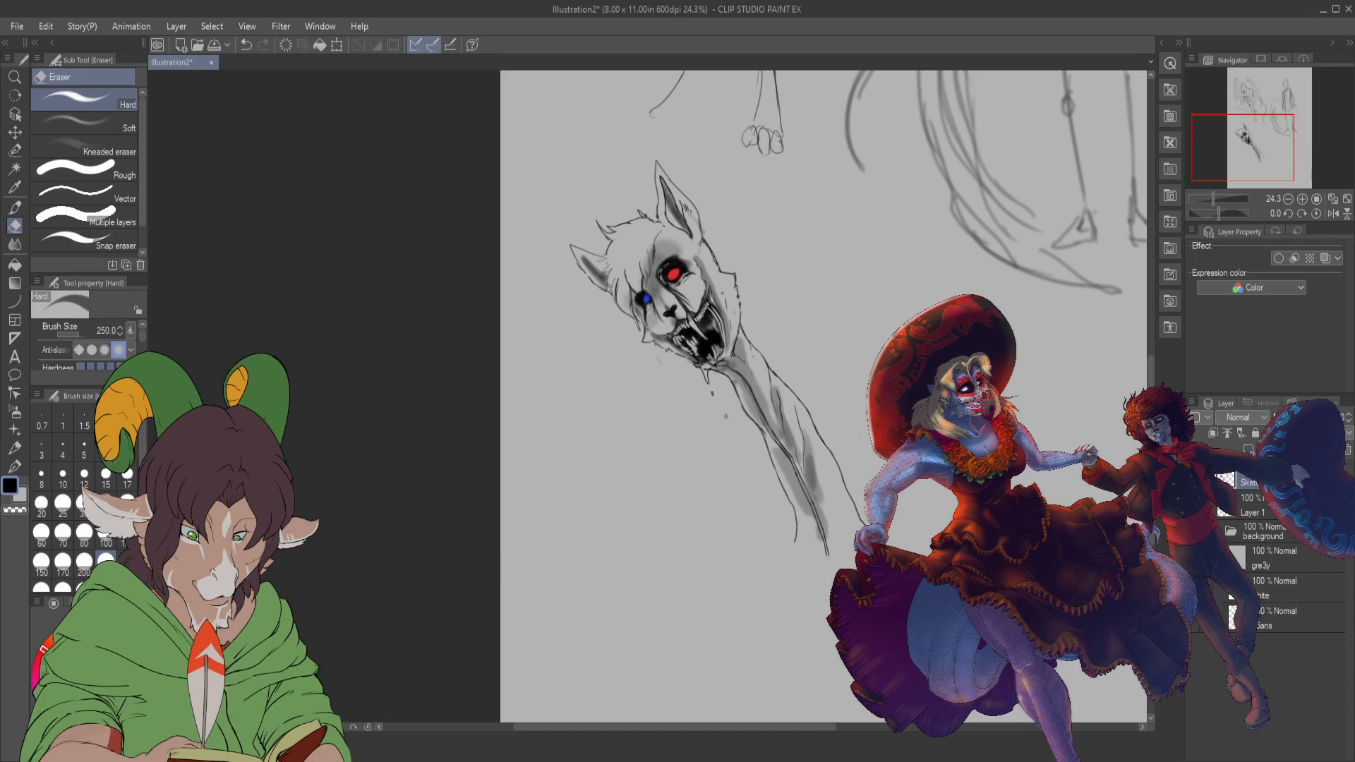
- Draw the shoulder lines at the neck's base and the curved side contours of the torso with K Hard 2 at size 10
key("b")
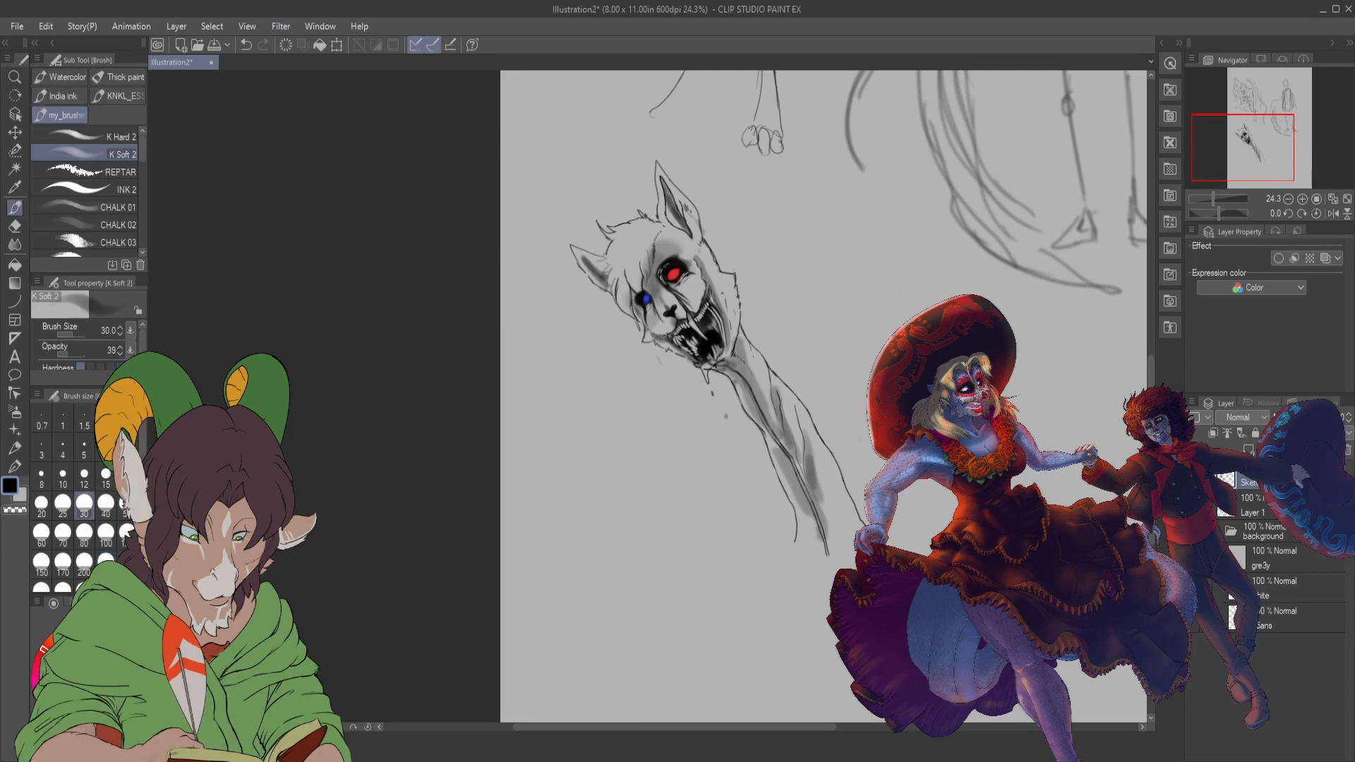
left_click(107, 137)
left_click_drag(794, 542, 741, 584)
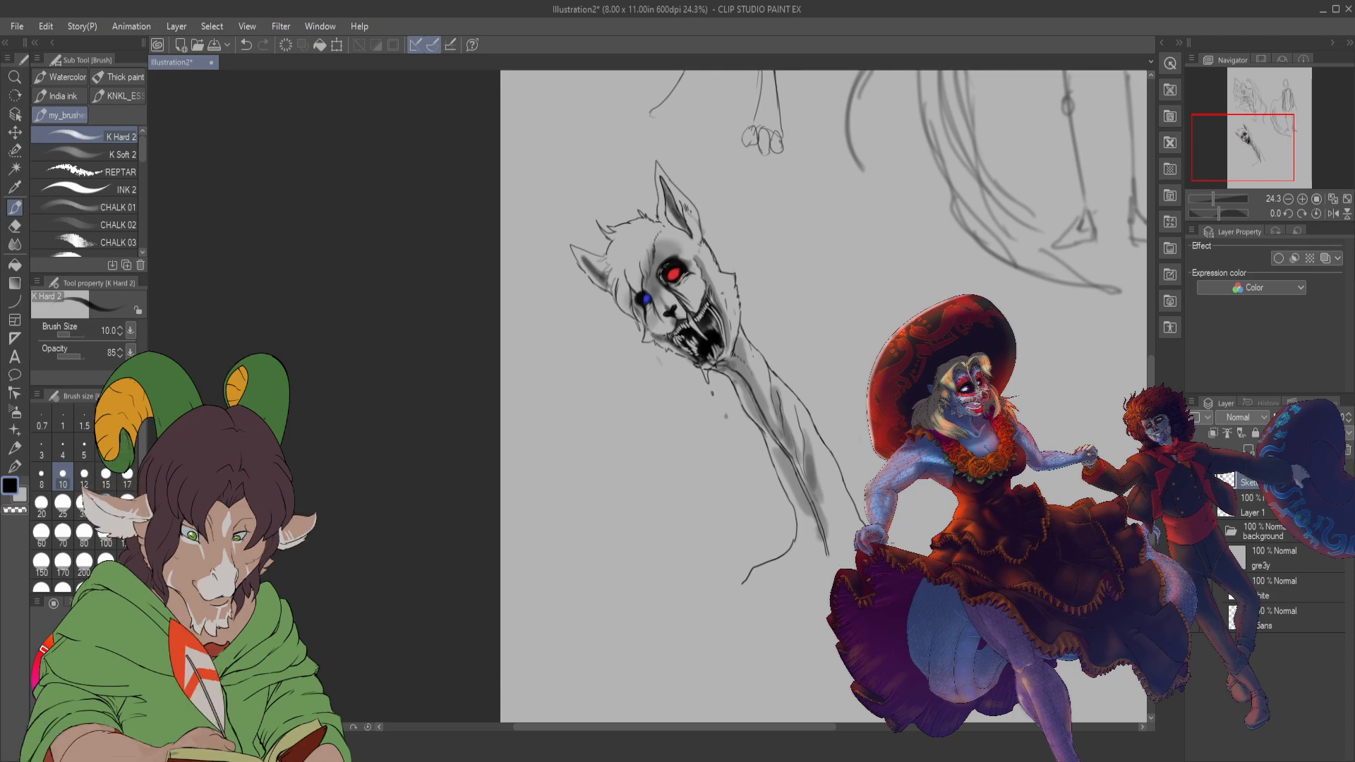
left_click_drag(759, 577, 776, 577)
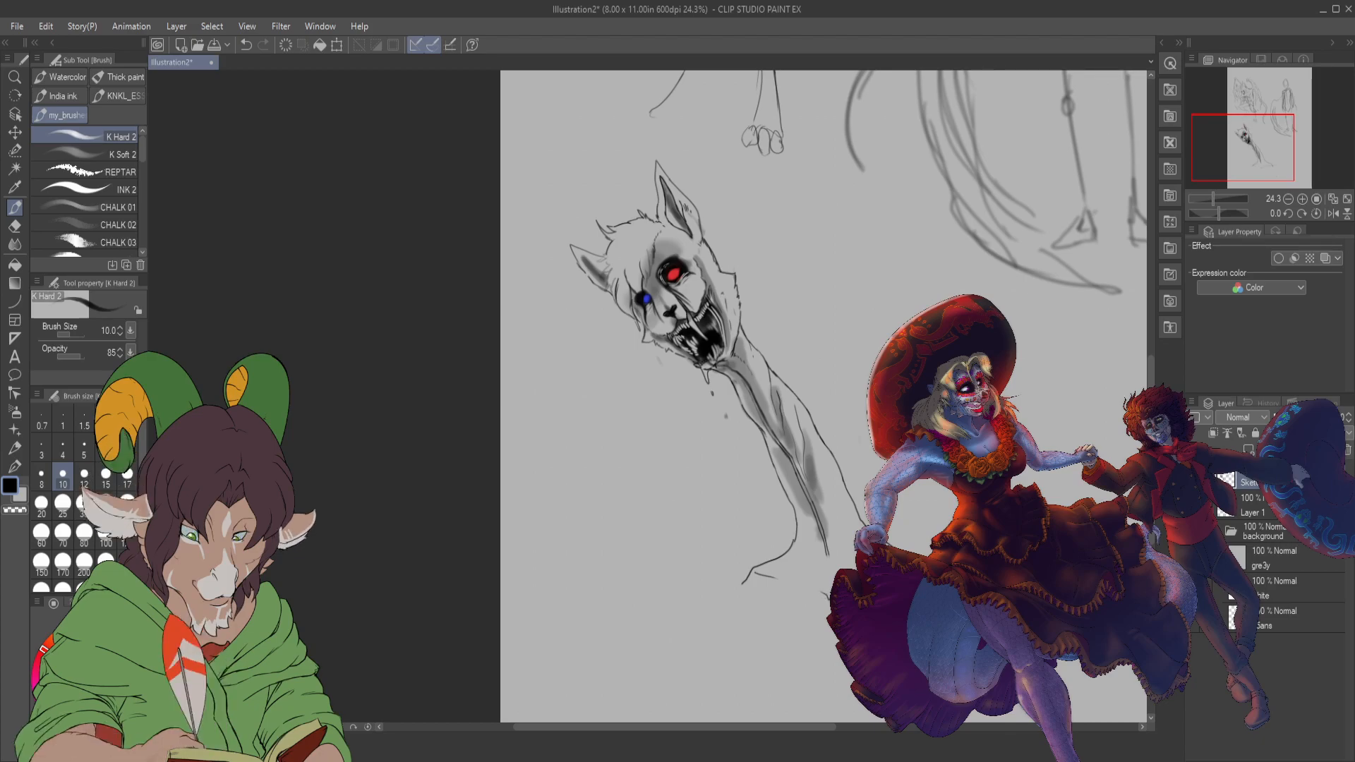
left_click_drag(746, 580, 737, 593)
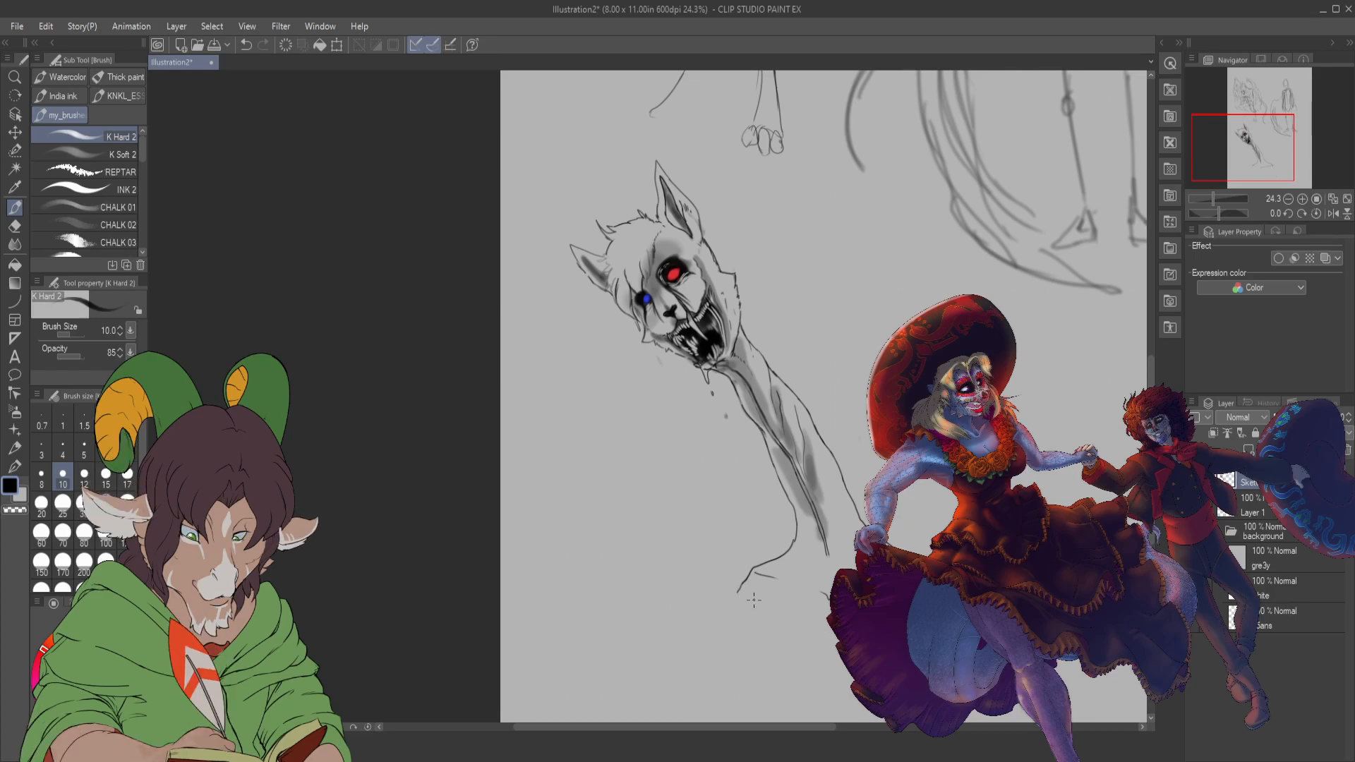
left_click_drag(747, 652, 751, 720)
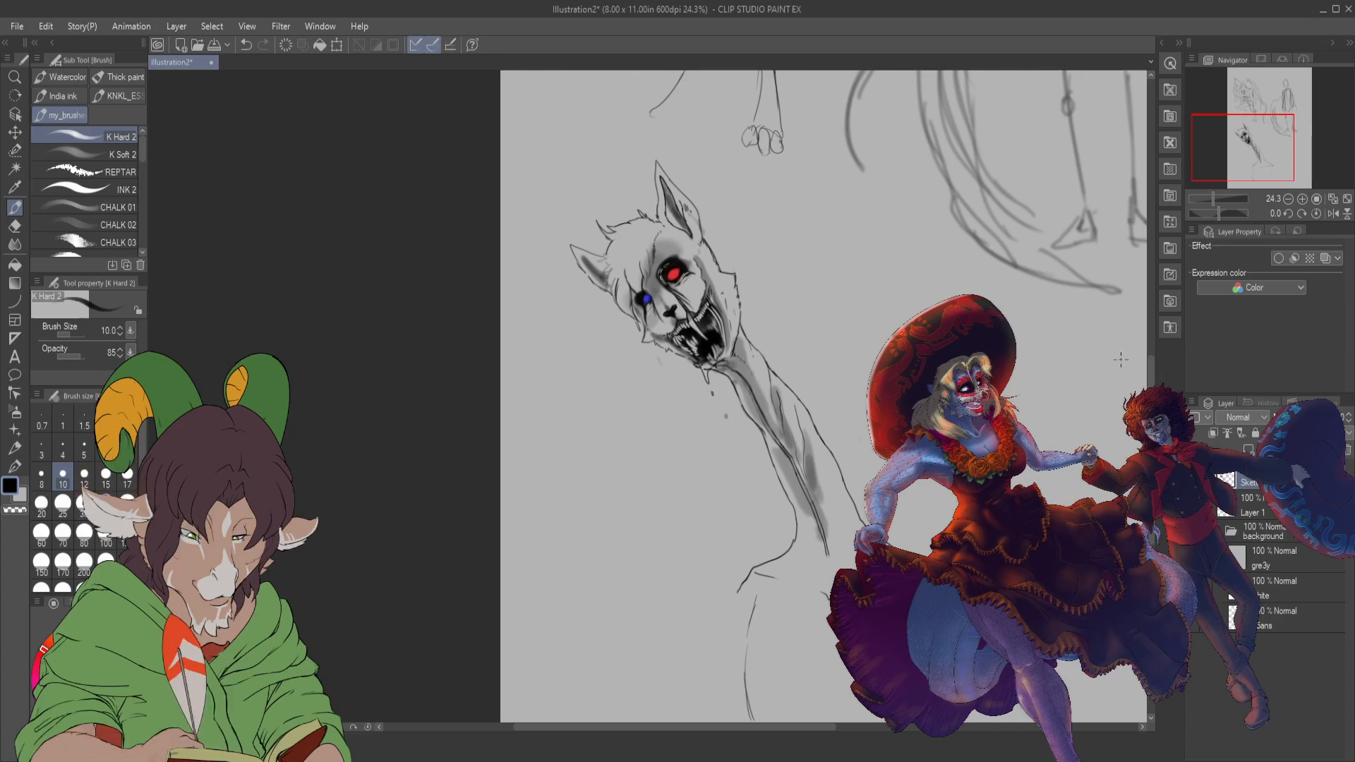
mouse_move(1257, 159)
left_mouse_down()
mouse_move(1265, 147)
mouse_move(1258, 168)
left_mouse_up()
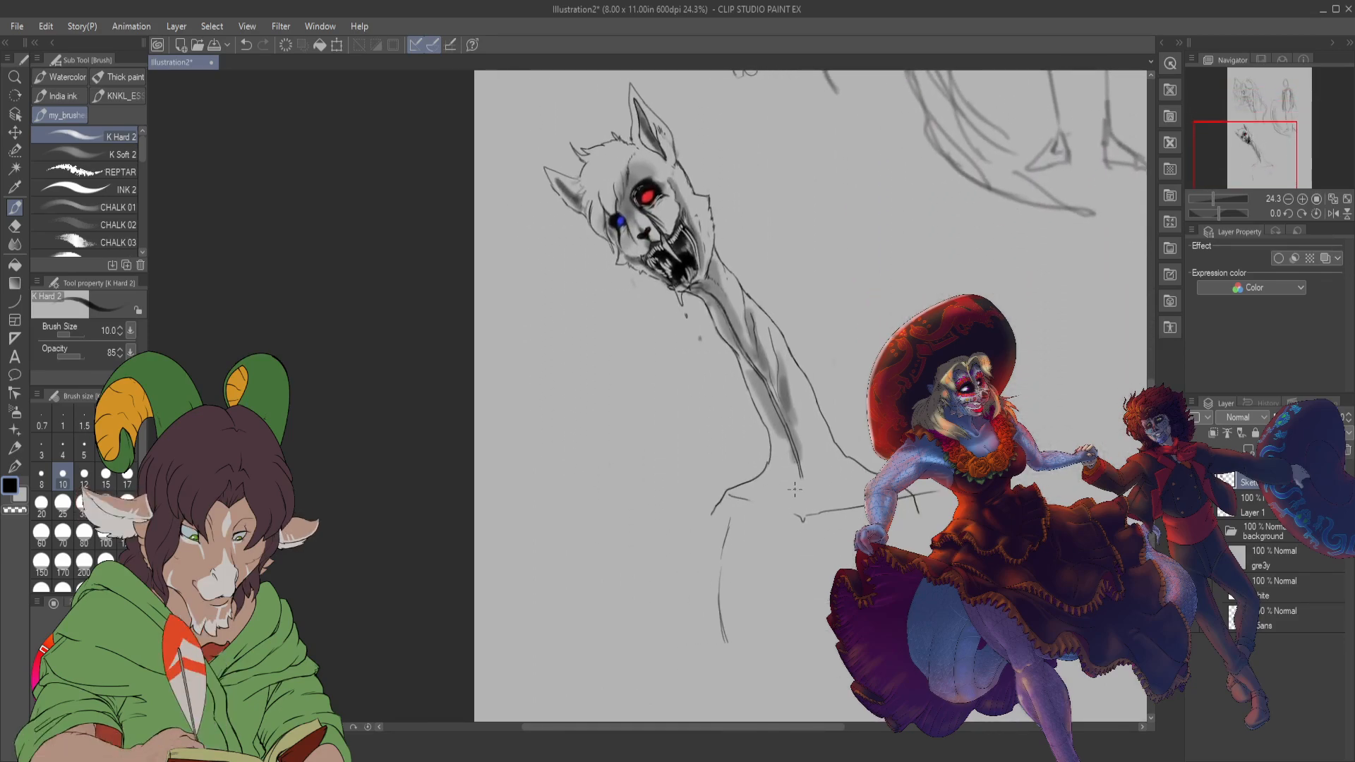
left_click_drag(799, 480, 731, 572)
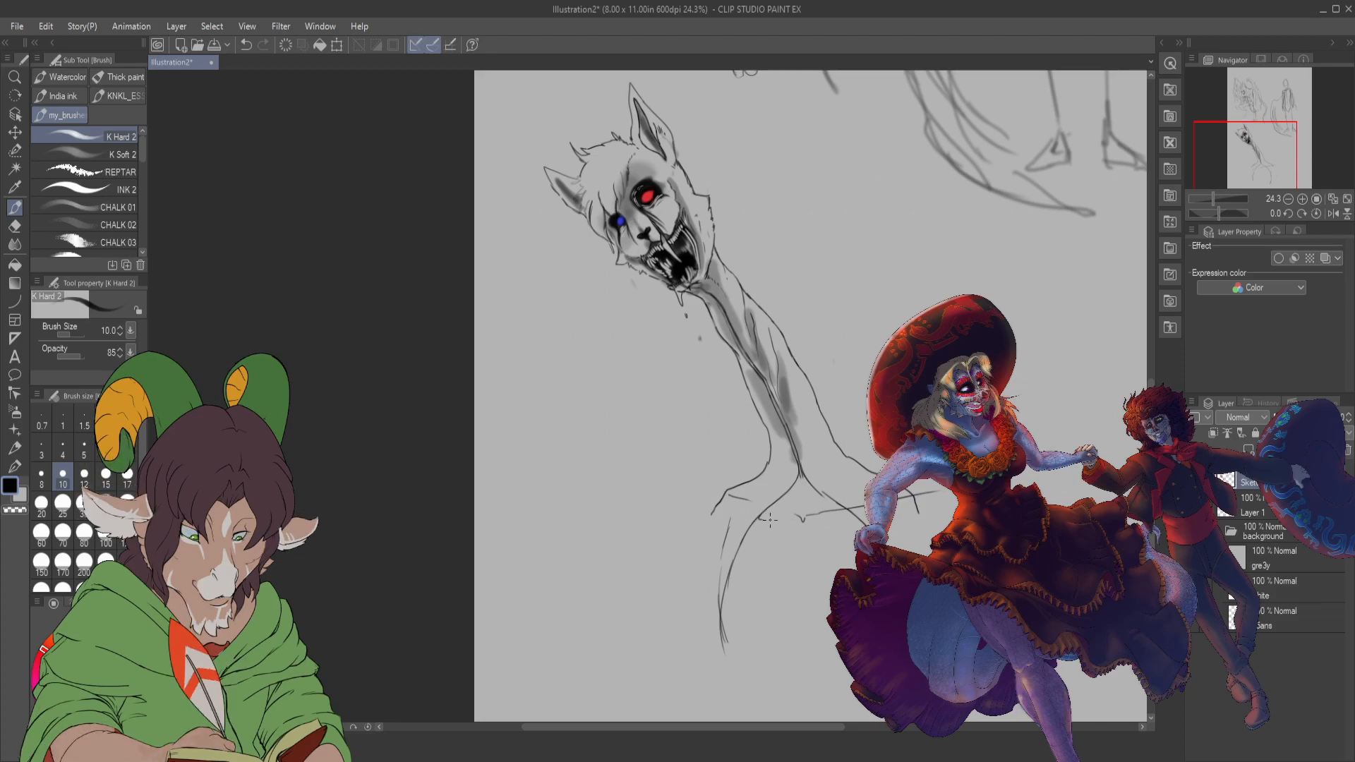
- Try out hooked collarbone outlines below the neck with K Hard 2, erasing the first pair and redrawing them
left_click_drag(770, 521, 792, 544)
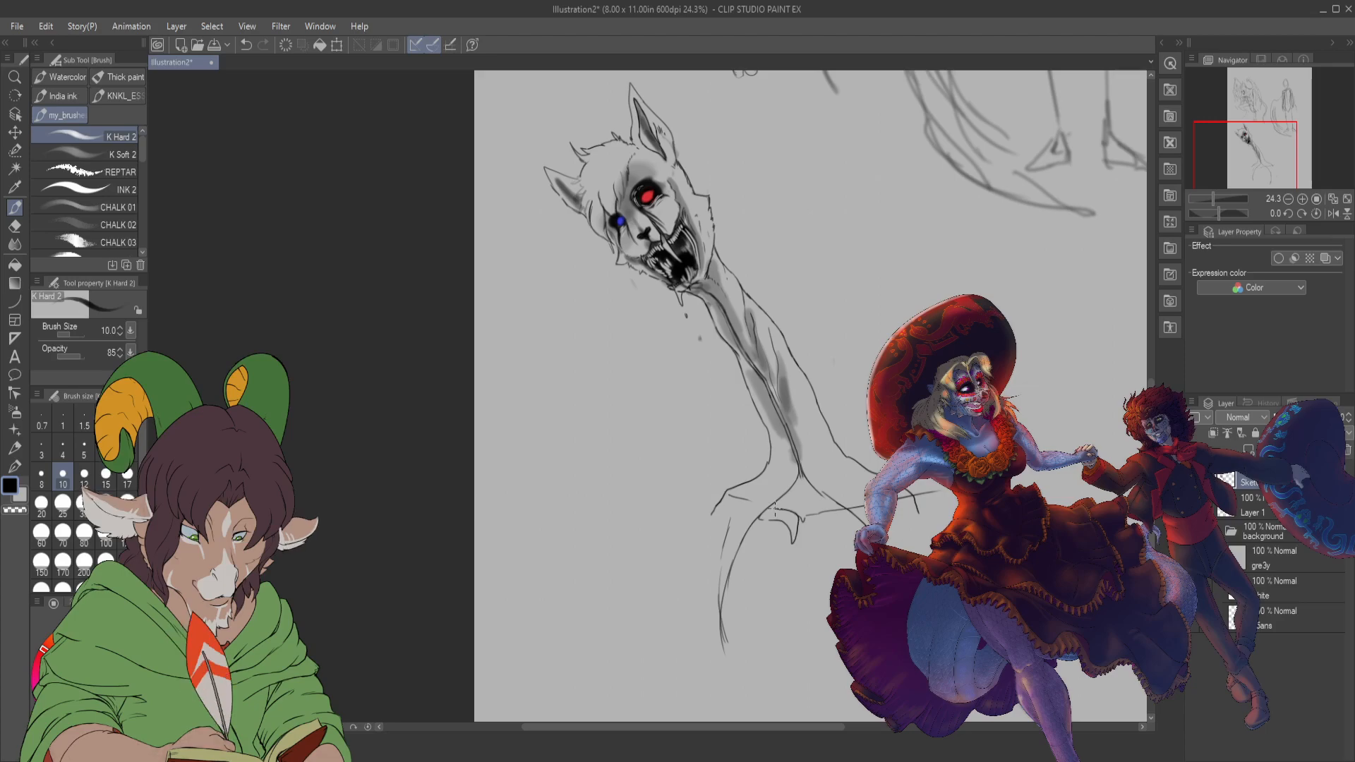
mouse_move(811, 523)
left_mouse_down()
mouse_move(818, 544)
mouse_move(852, 517)
left_mouse_up()
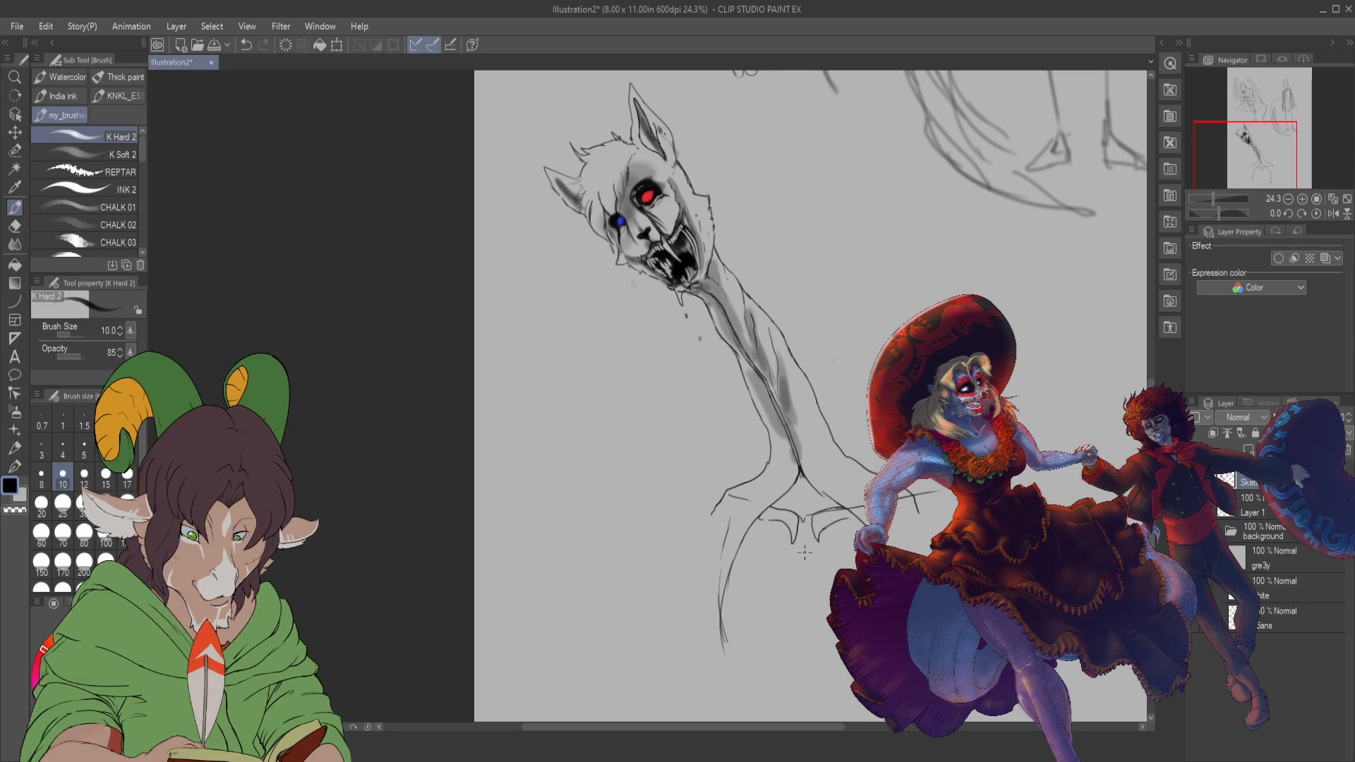
key("e")
left_click_drag(797, 526, 808, 551)
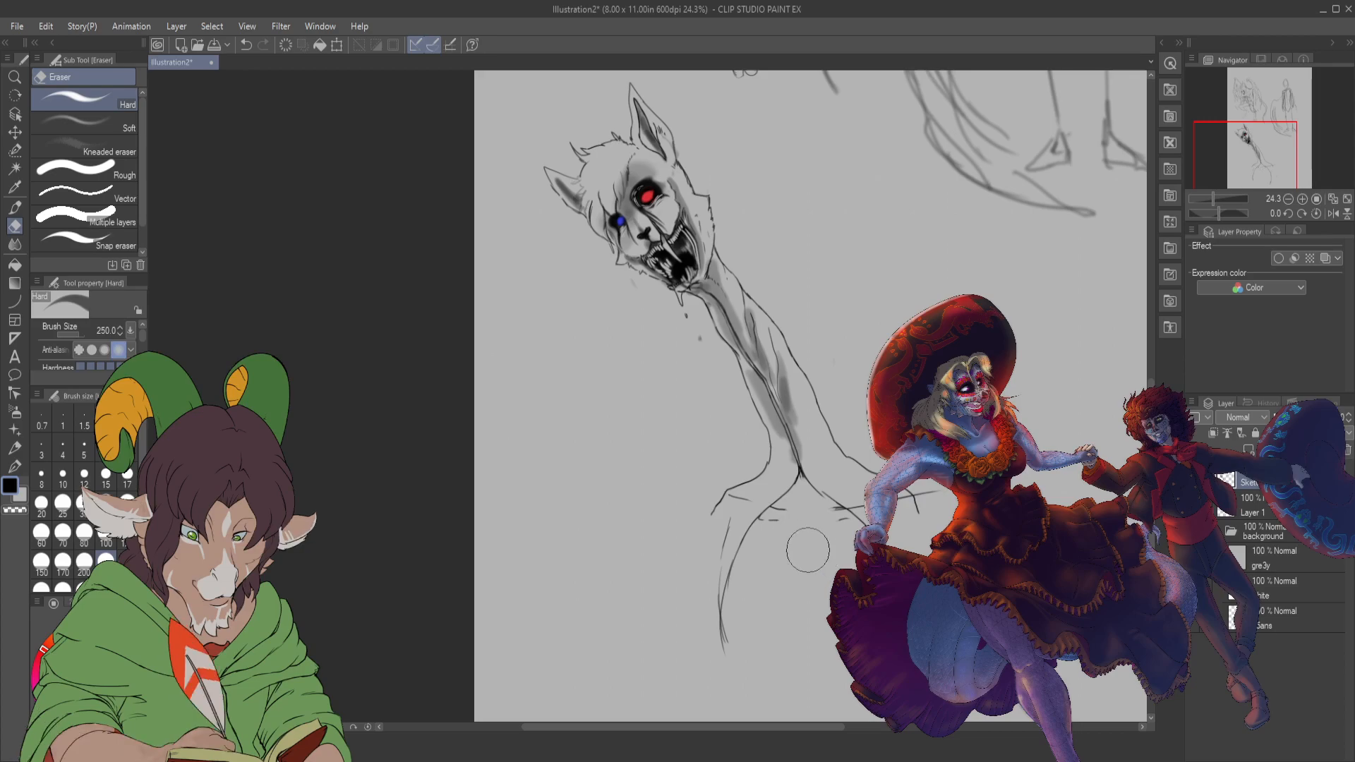
key("b")
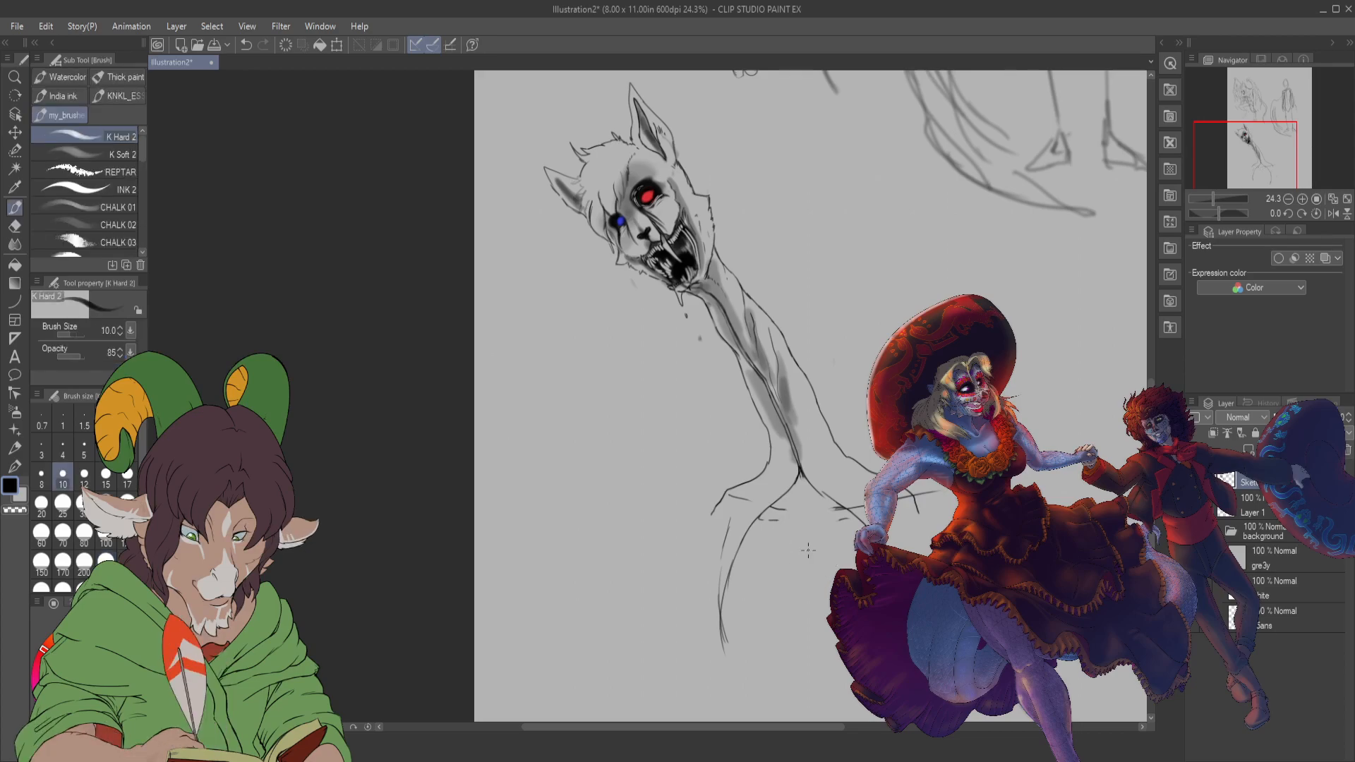
mouse_move(773, 516)
left_mouse_down()
mouse_move(791, 537)
mouse_move(812, 509)
mouse_move(815, 539)
left_mouse_up()
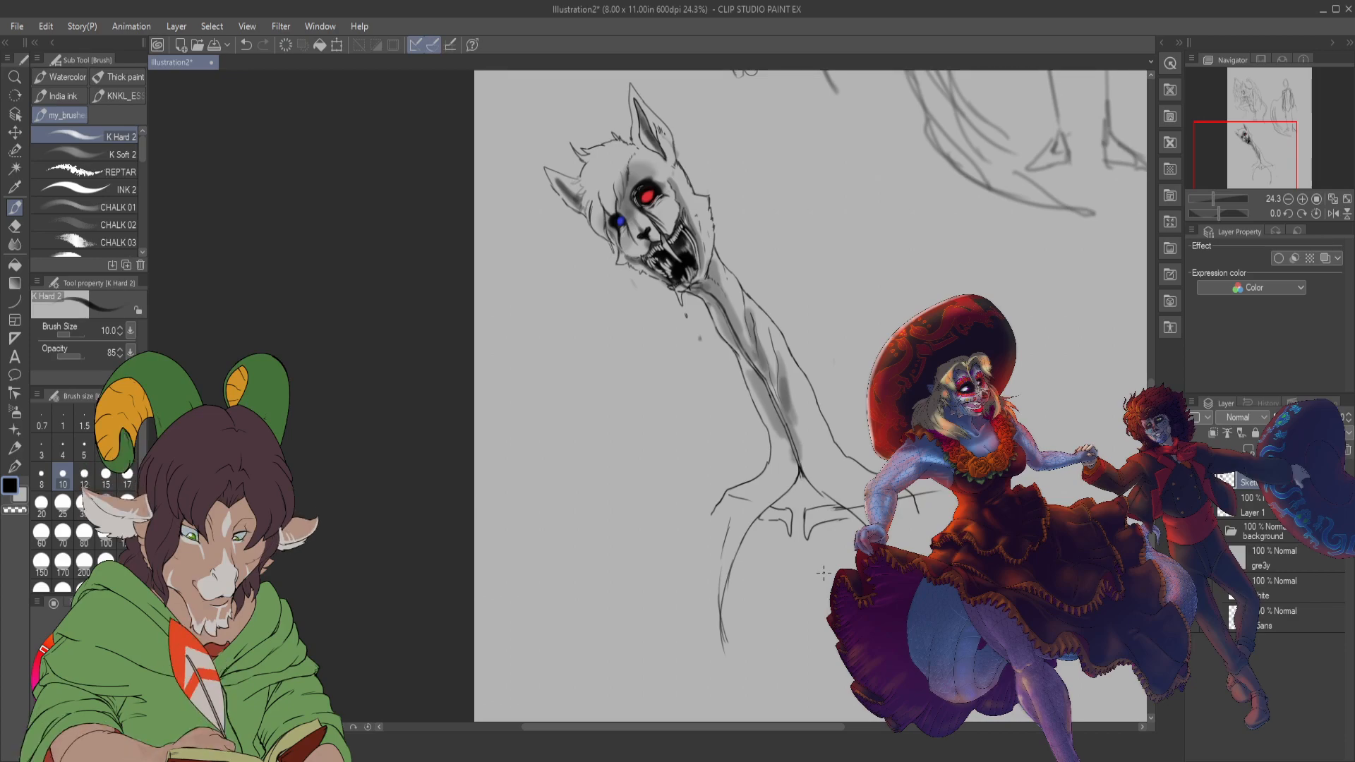
- Fill the egg-shaped torso below the neck solid black with K Hard 2 at size 250, refining its edges at size 40
left_click(106, 561)
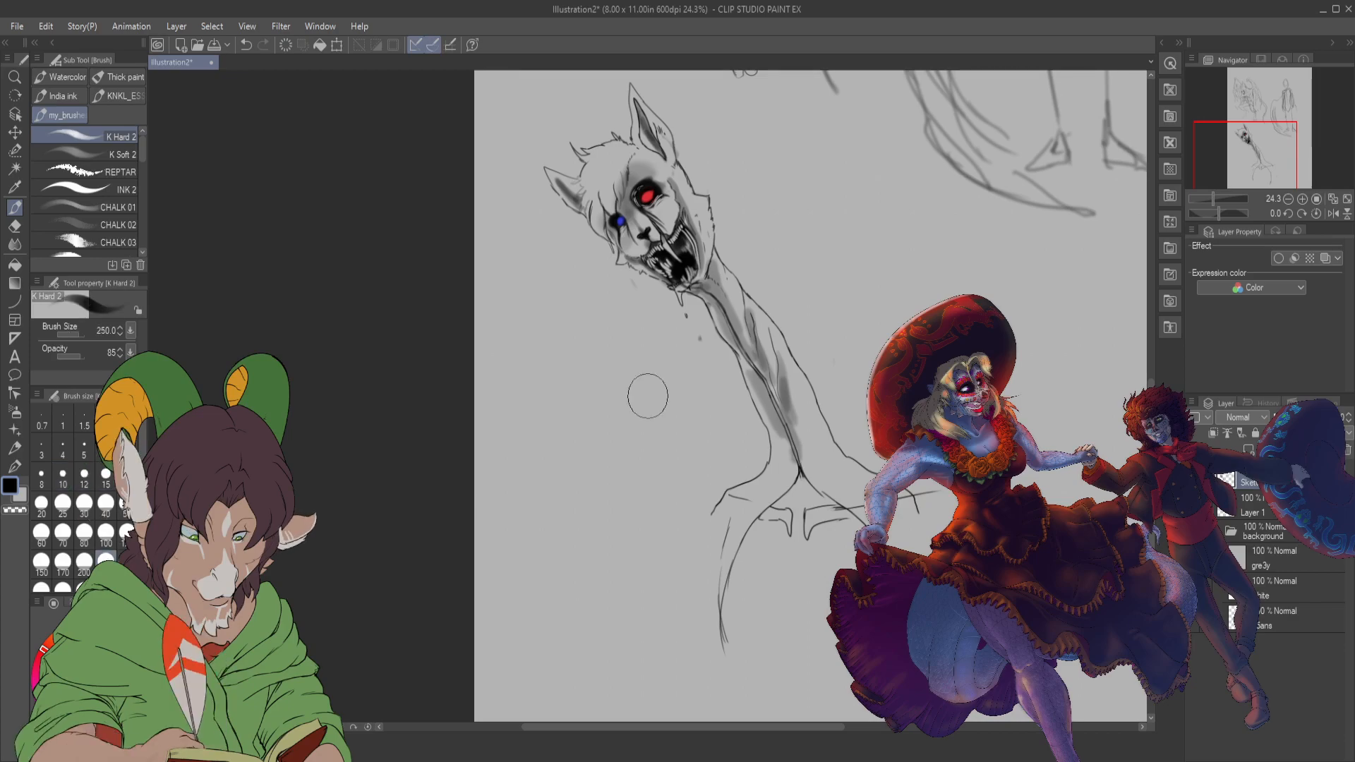
mouse_move(787, 513)
left_mouse_down()
mouse_move(749, 665)
mouse_move(760, 558)
mouse_move(767, 684)
mouse_move(771, 558)
mouse_move(796, 656)
mouse_move(812, 558)
mouse_move(821, 696)
mouse_move(834, 547)
mouse_move(815, 526)
mouse_move(810, 557)
mouse_move(792, 512)
mouse_move(769, 535)
mouse_move(785, 577)
mouse_move(751, 595)
mouse_move(783, 593)
mouse_move(762, 688)
mouse_move(809, 570)
mouse_move(807, 683)
mouse_move(796, 683)
mouse_move(818, 573)
mouse_move(843, 661)
left_mouse_up()
mouse_move(822, 529)
left_mouse_down()
mouse_move(812, 503)
mouse_move(793, 547)
mouse_move(840, 544)
mouse_move(851, 557)
left_mouse_up()
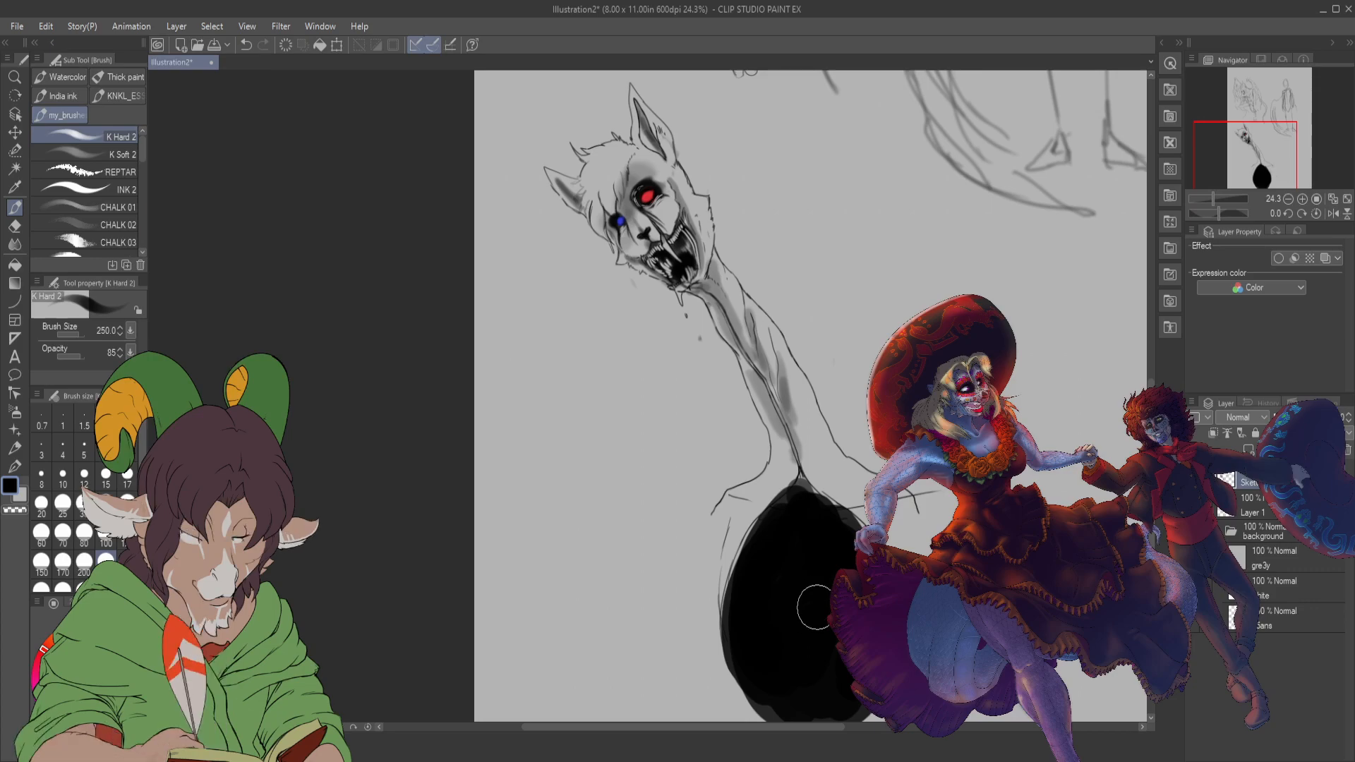
key("bracketleft")
key("bracketleft")
key("bracketleft")
key("bracketleft")
key("bracketleft")
key("bracketleft")
key("bracketleft")
key("bracketleft")
key("bracketleft")
key("bracketleft")
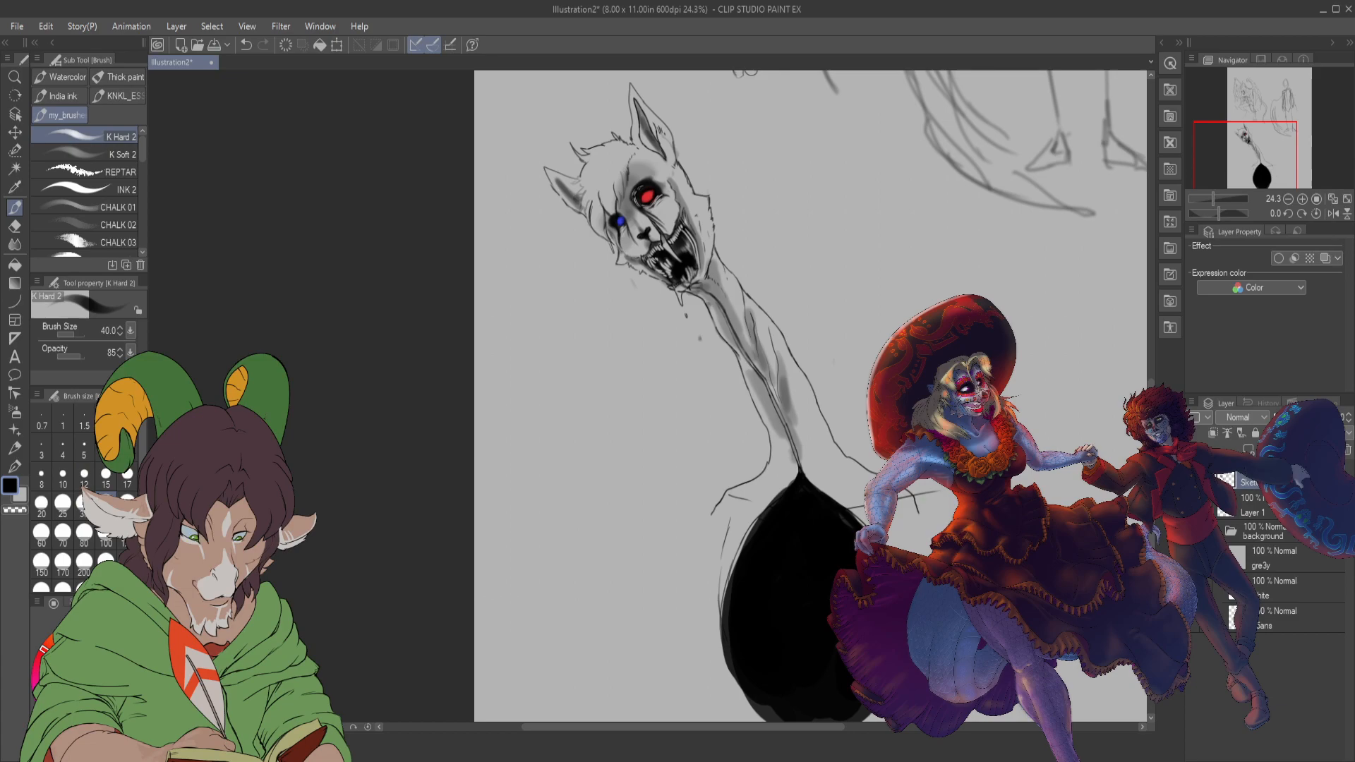
- Erase pale hooked collarbones and the slanted bones above them into the top of the black torso with the Soft eraser at size 40
key("e")
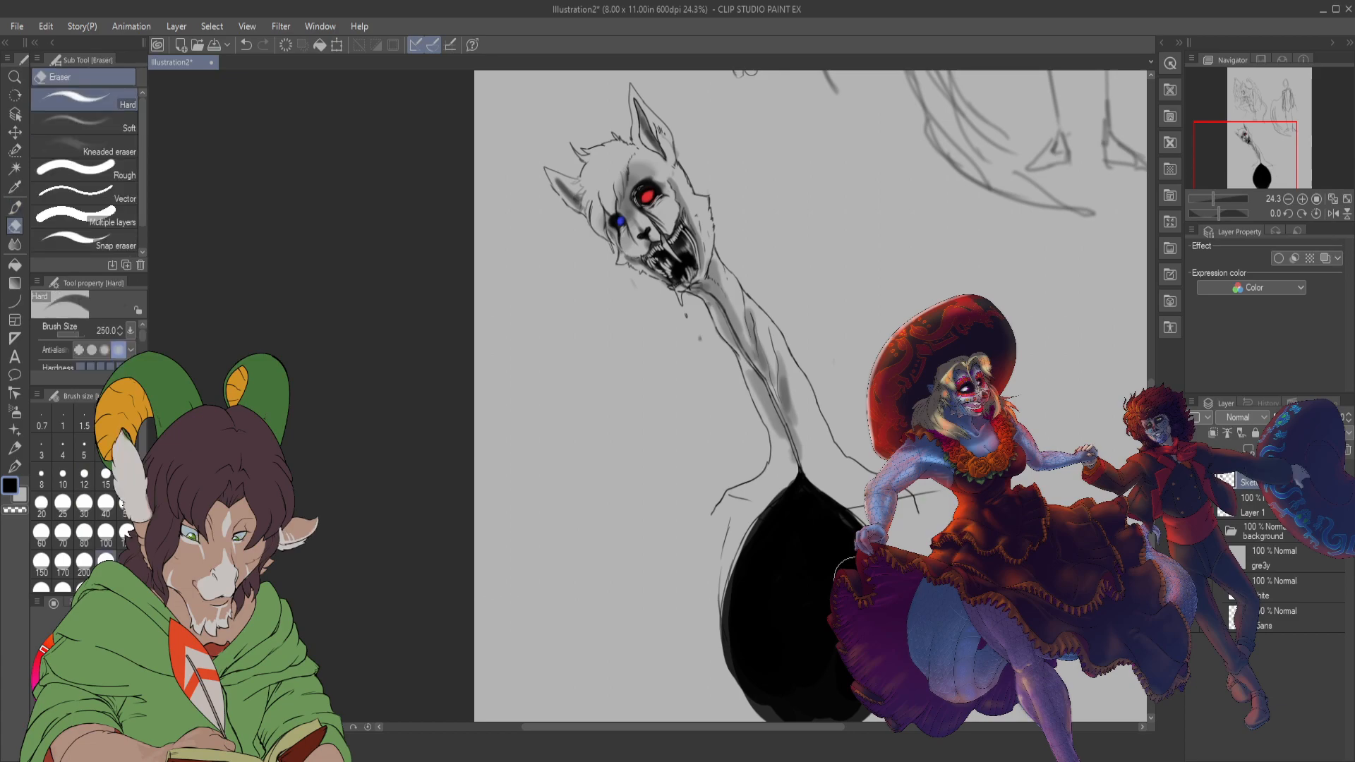
left_click(106, 502)
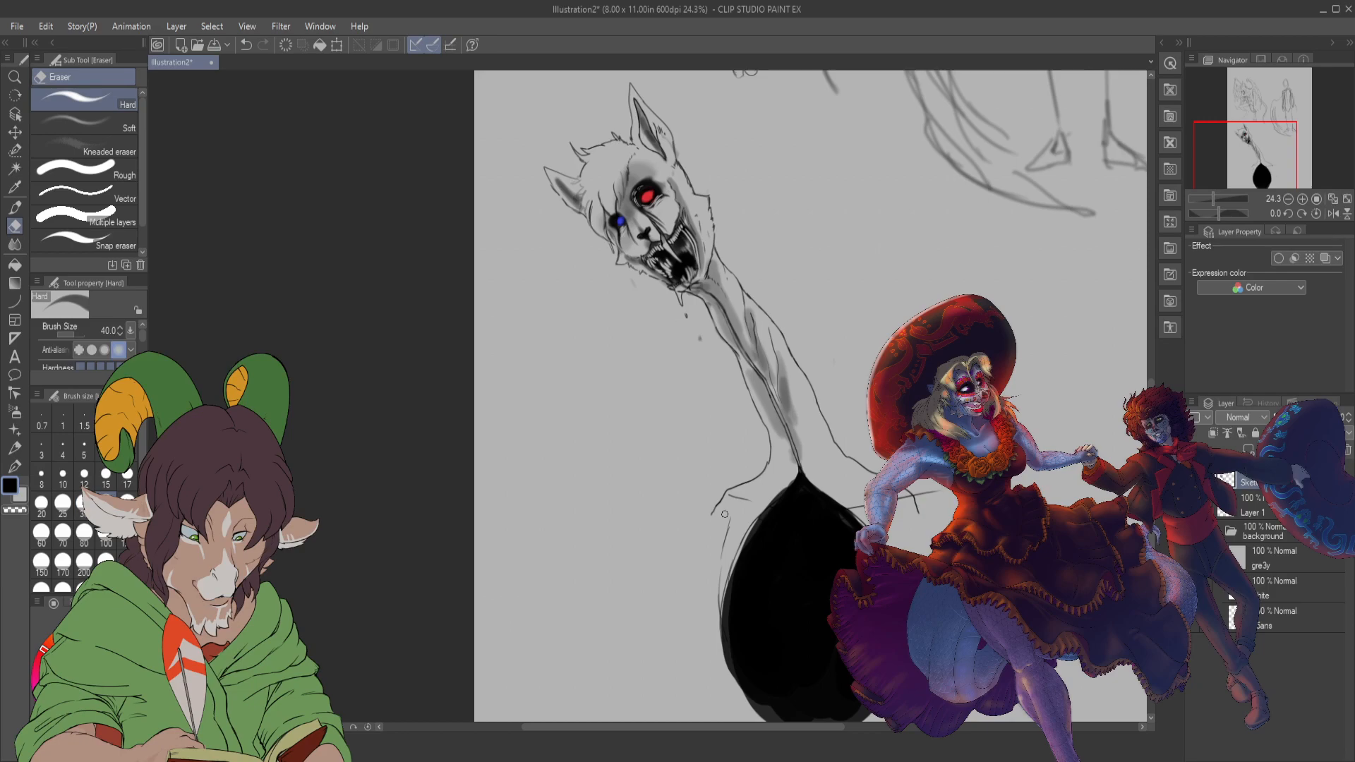
left_click(114, 129)
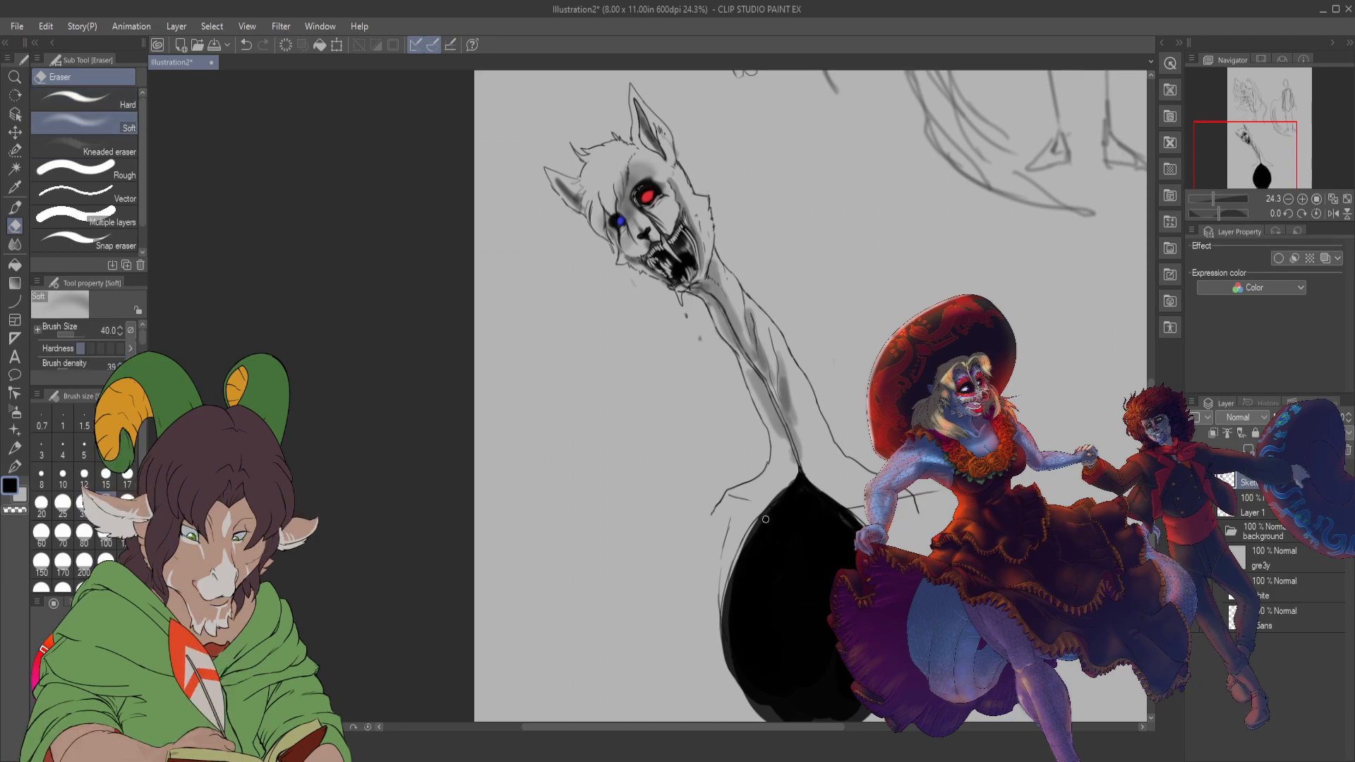
left_click_drag(782, 526, 793, 549)
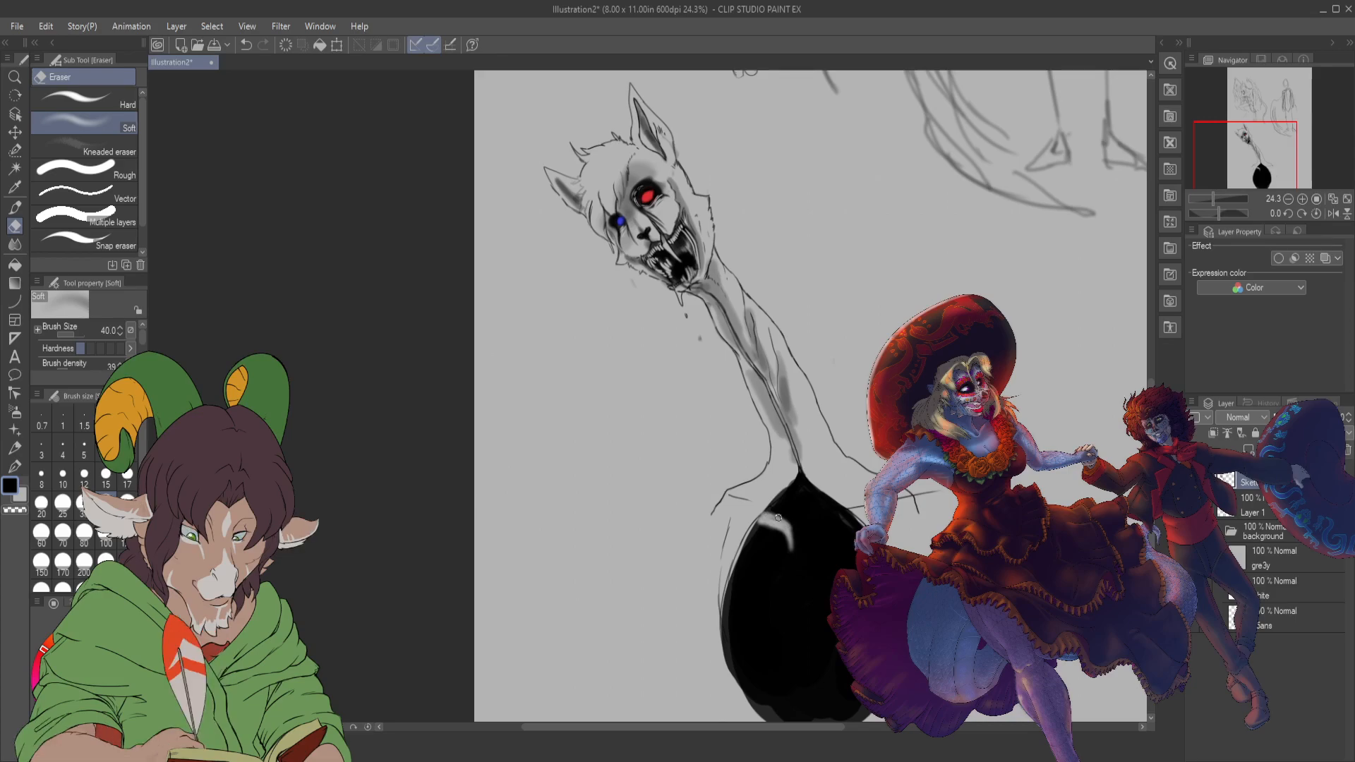
mouse_move(811, 533)
left_mouse_down()
mouse_move(809, 548)
mouse_move(843, 516)
mouse_move(820, 523)
mouse_move(840, 510)
mouse_move(852, 521)
left_mouse_up()
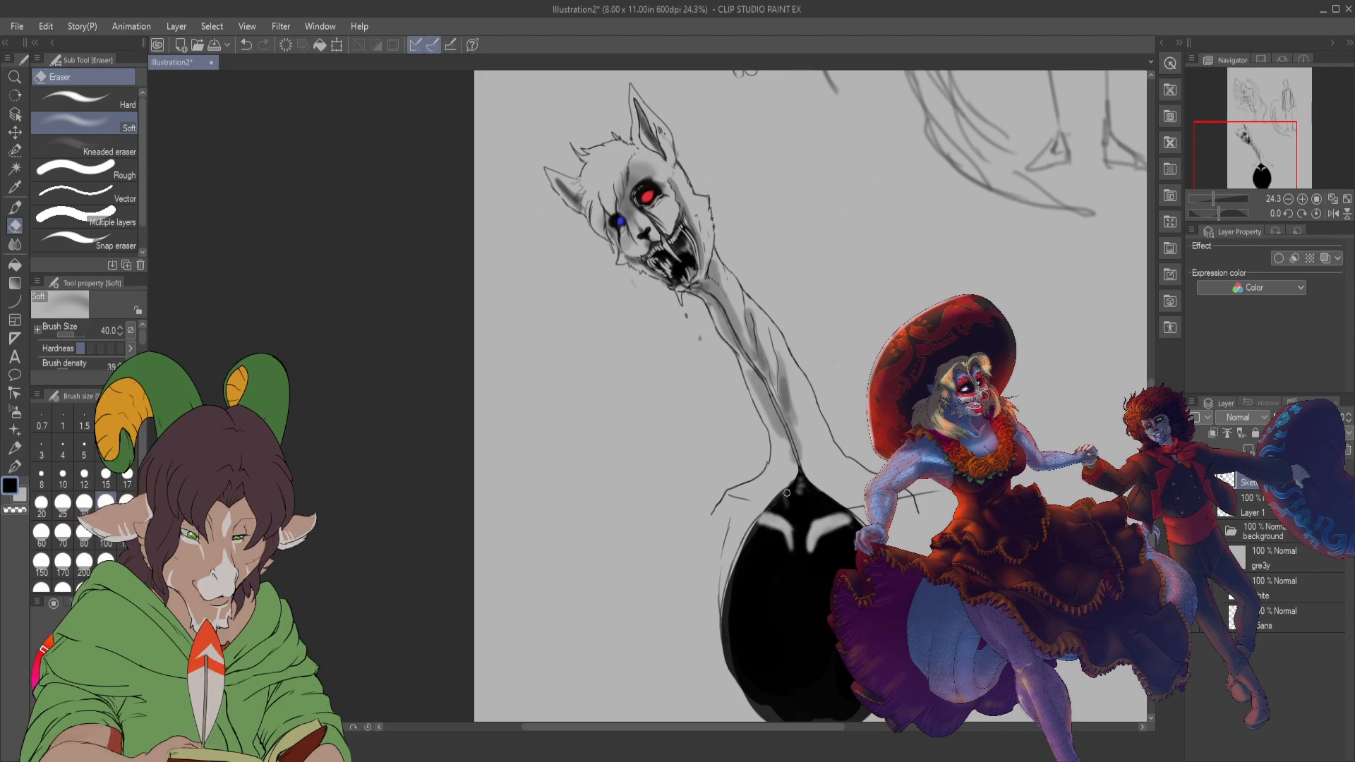
left_click_drag(784, 497, 805, 539)
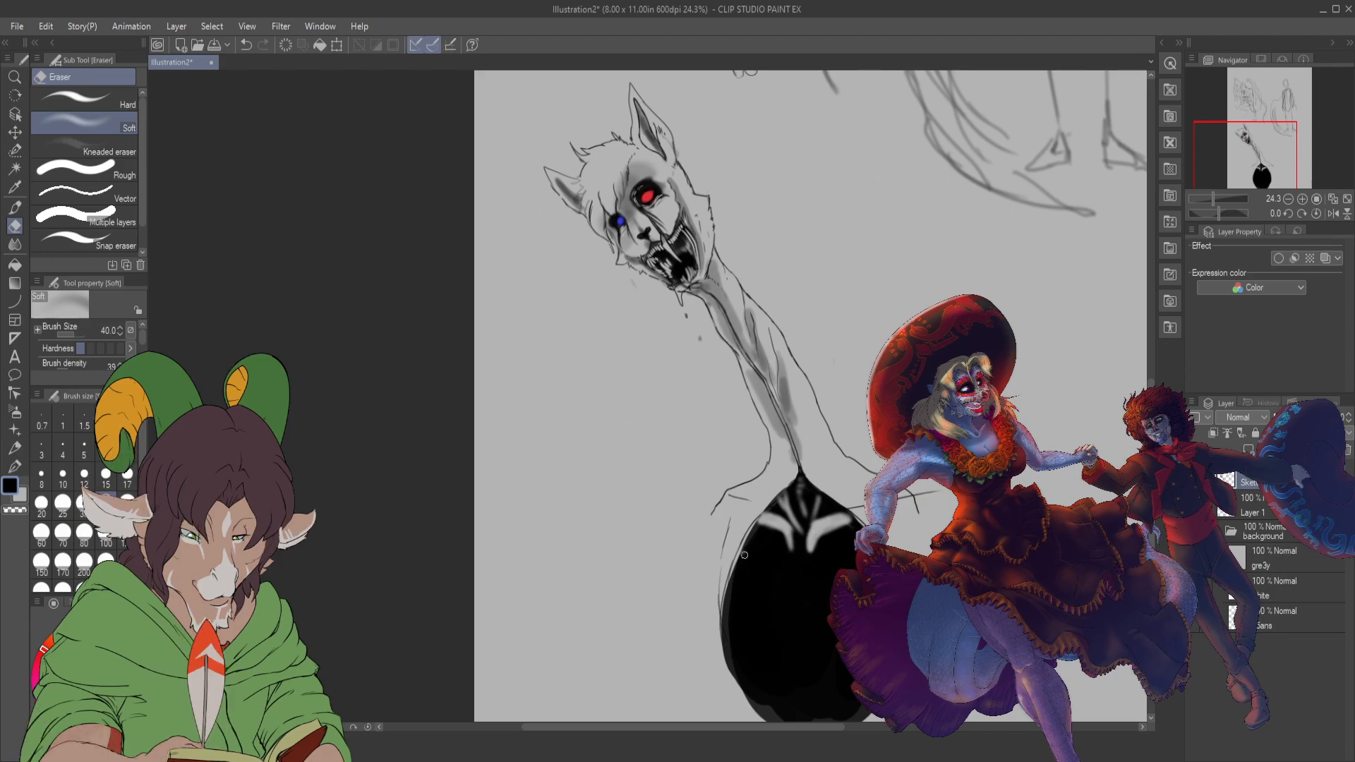
- Erase curved ribs and a rounded central bone shape into the black torso with the Soft eraser at size 80 and brush density 54
left_click(92, 541)
scroll(142, 343, "down", 1)
left_click_drag(65, 359, 78, 359)
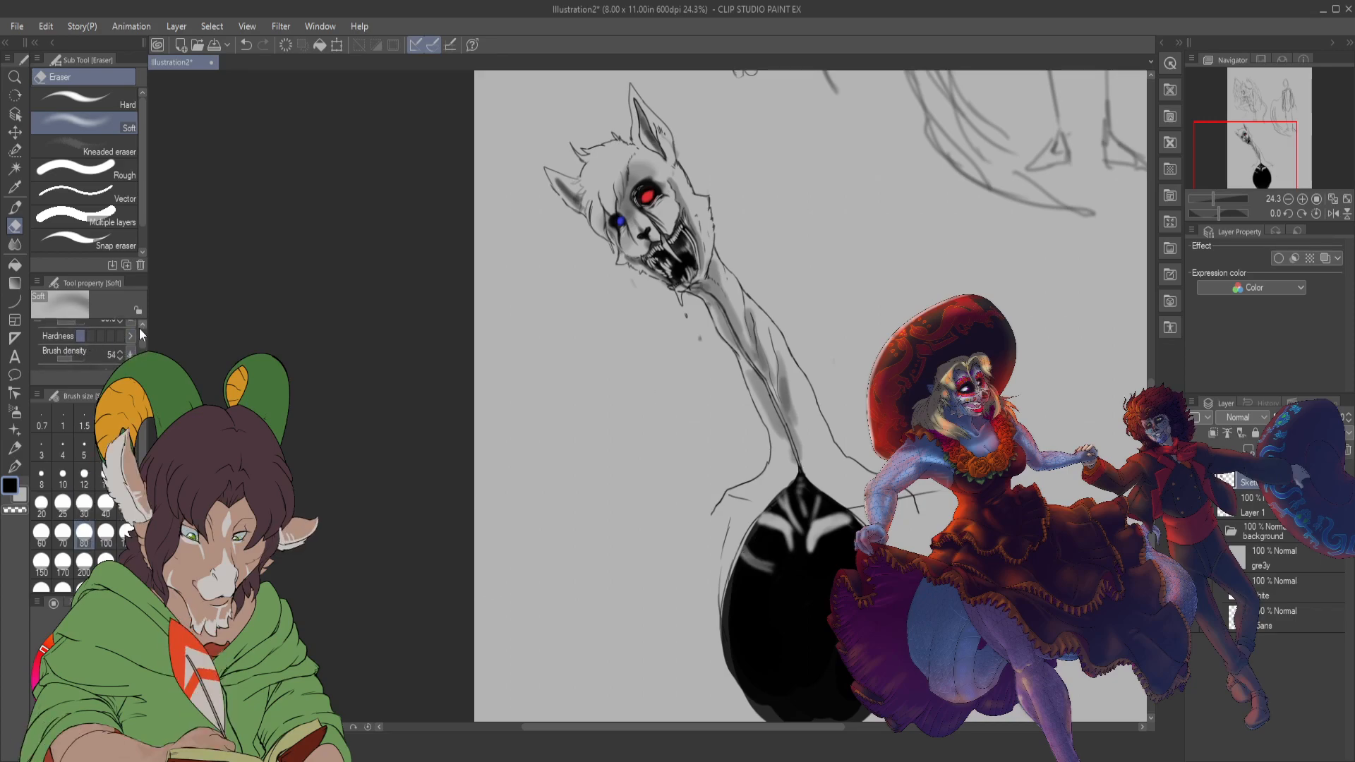
scroll(142, 342, "up", 1)
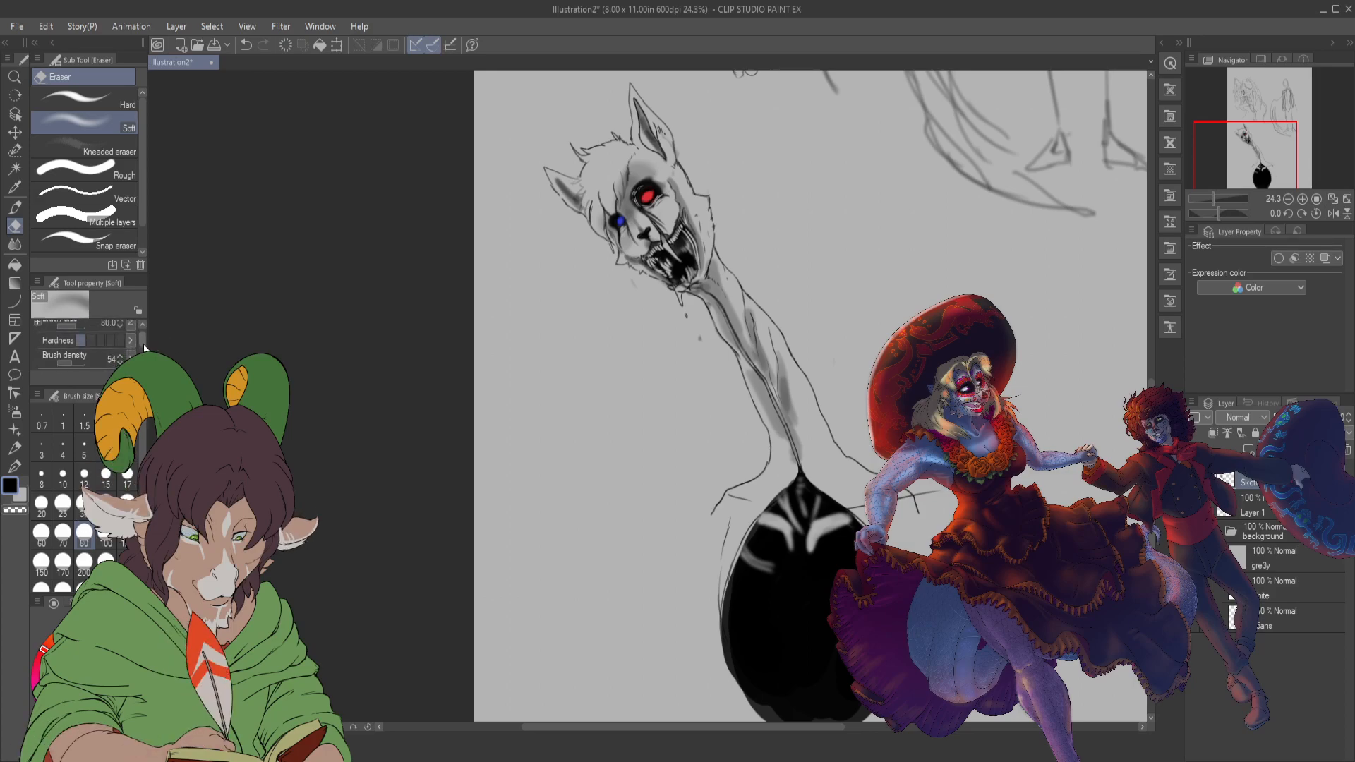
scroll(144, 347, "down", 1)
mouse_move(751, 555)
left_mouse_down()
mouse_move(843, 566)
mouse_move(787, 609)
mouse_move(741, 603)
mouse_move(734, 582)
mouse_move(758, 595)
mouse_move(736, 595)
mouse_move(751, 593)
mouse_move(779, 641)
mouse_move(729, 618)
mouse_move(771, 653)
mouse_move(730, 651)
mouse_move(774, 683)
mouse_move(735, 658)
mouse_move(787, 676)
mouse_move(769, 680)
mouse_move(825, 641)
mouse_move(807, 673)
mouse_move(848, 704)
mouse_move(799, 682)
mouse_move(838, 715)
left_mouse_up()
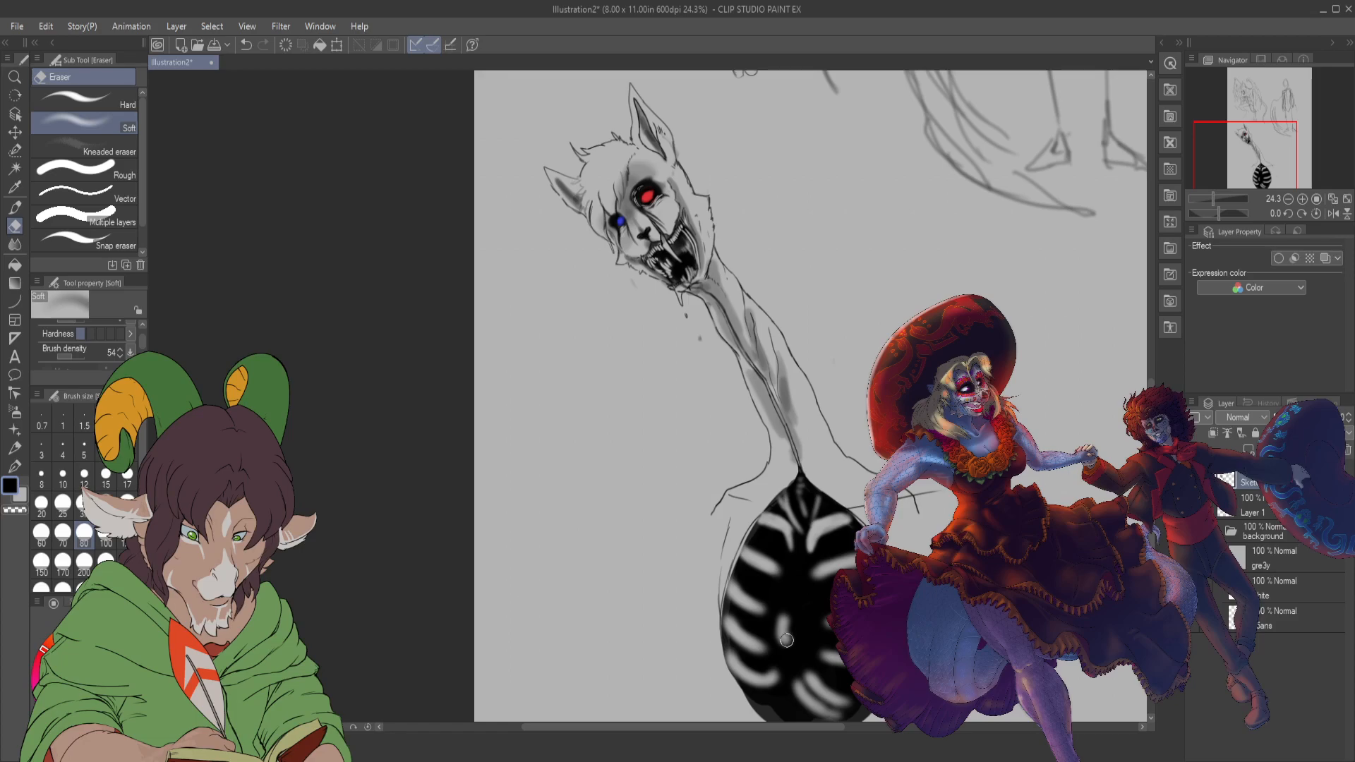
mouse_move(787, 641)
left_mouse_down()
mouse_move(808, 619)
mouse_move(801, 598)
mouse_move(782, 600)
mouse_move(807, 596)
mouse_move(805, 582)
mouse_move(810, 634)
mouse_move(795, 565)
left_mouse_up()
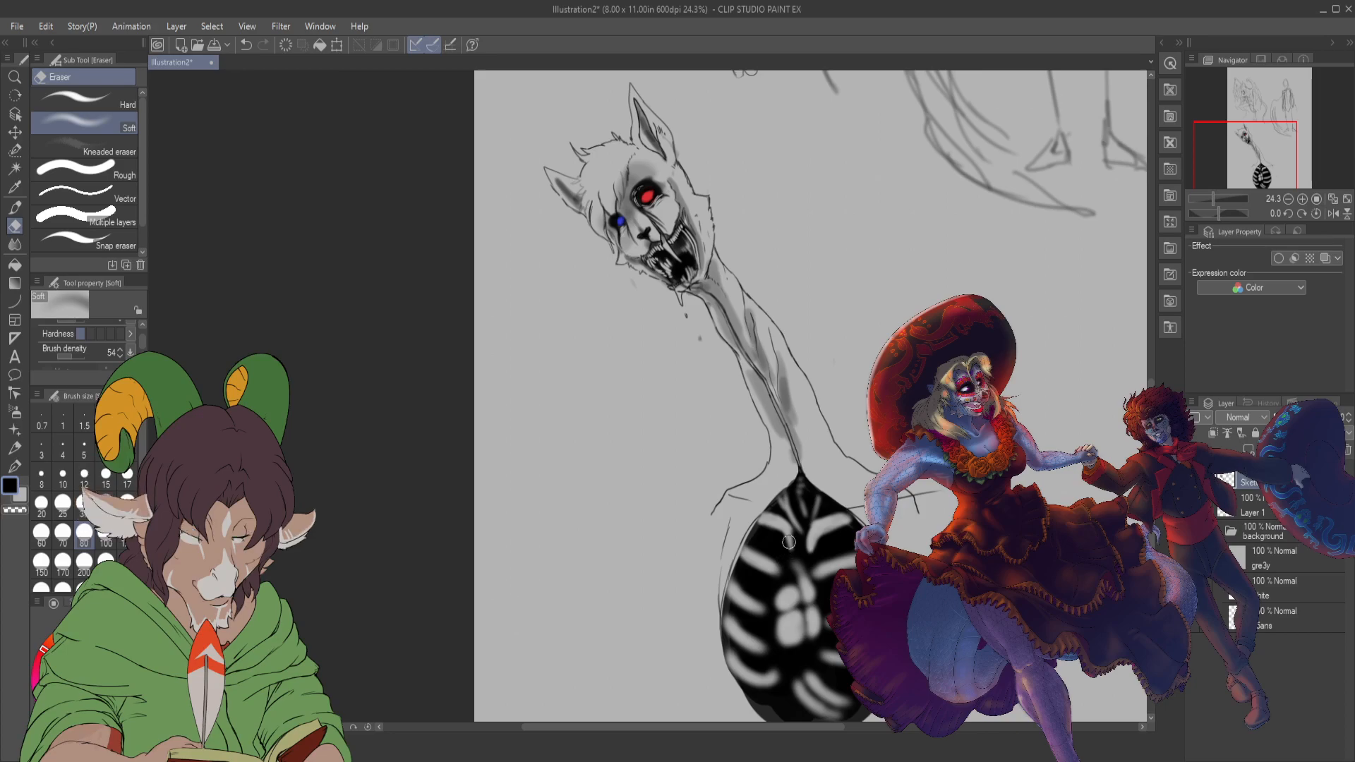
- Extend and connect the ribs and central bone shape with thinner strokes of the Soft eraser at a reduced size
key("bracketleft")
key("bracketleft")
key("bracketleft")
key("bracketleft")
key("bracketleft")
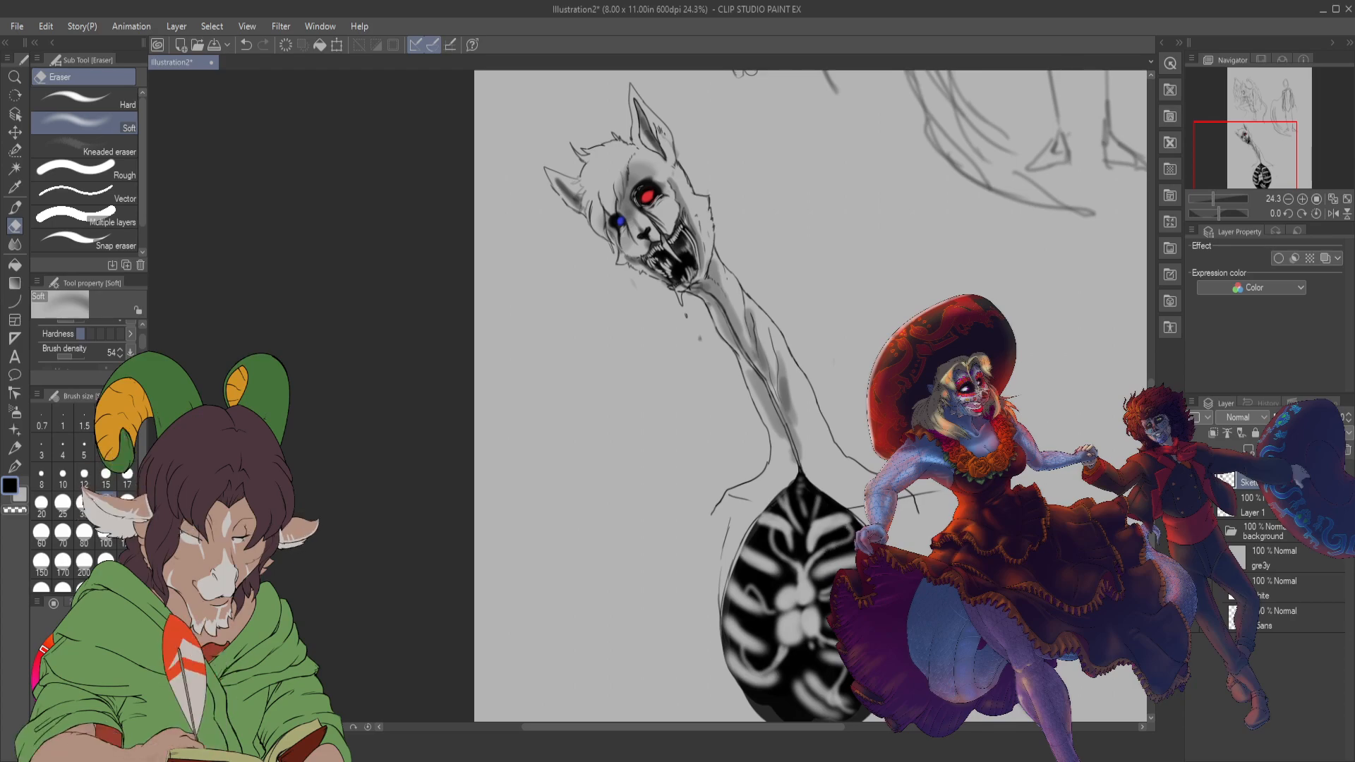
left_click_drag(788, 639, 808, 635)
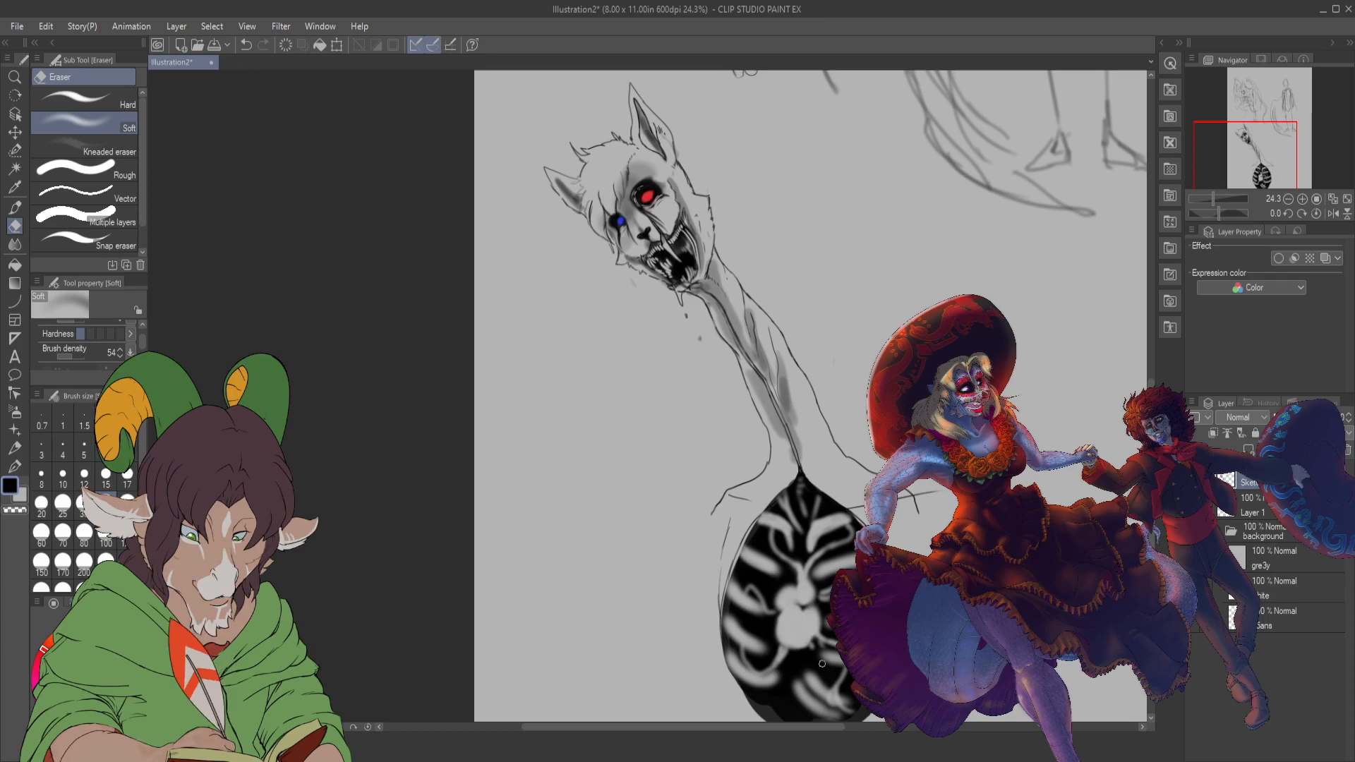
- Move the whole Sketch layer slightly up the page with the Scale/Rotate transformation
scroll(822, 663, "down", 4)
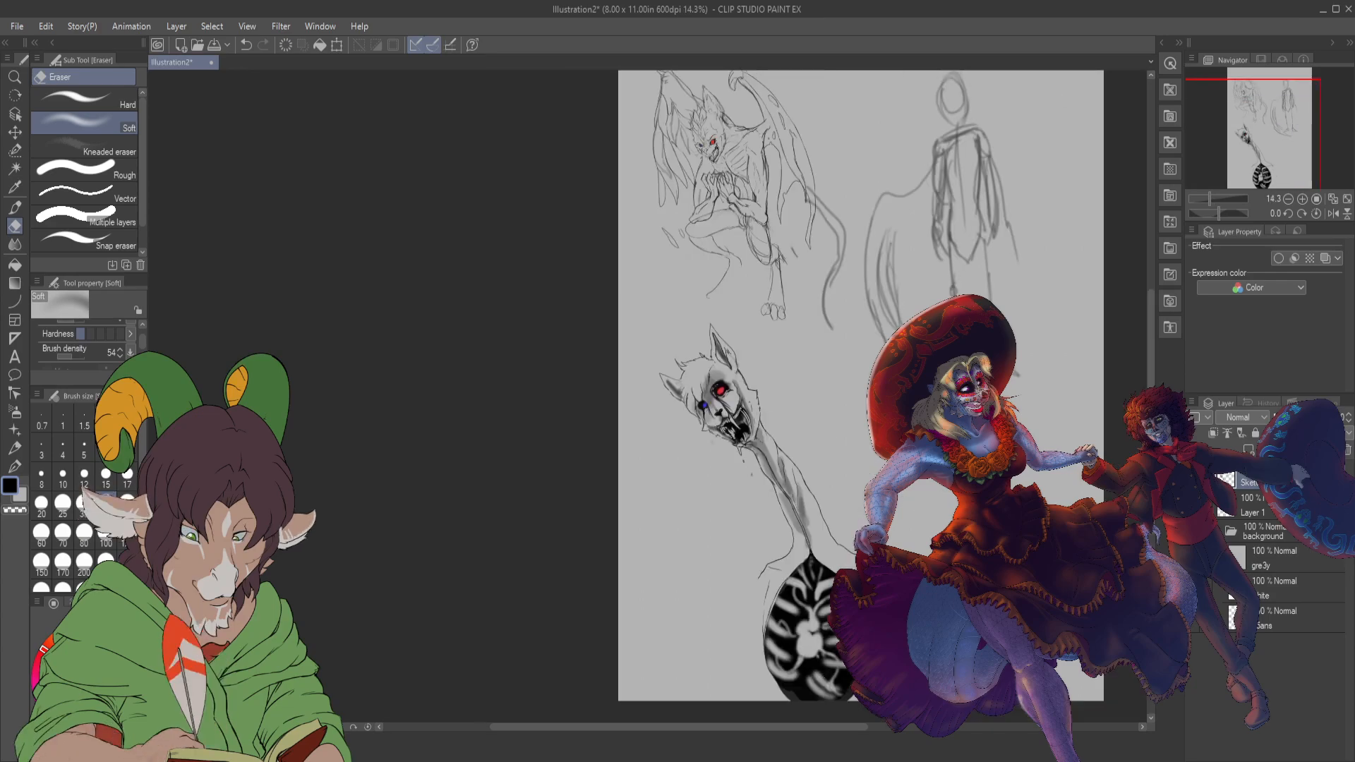
scroll(822, 664, "up", 2)
scroll(833, 641, "down", 1)
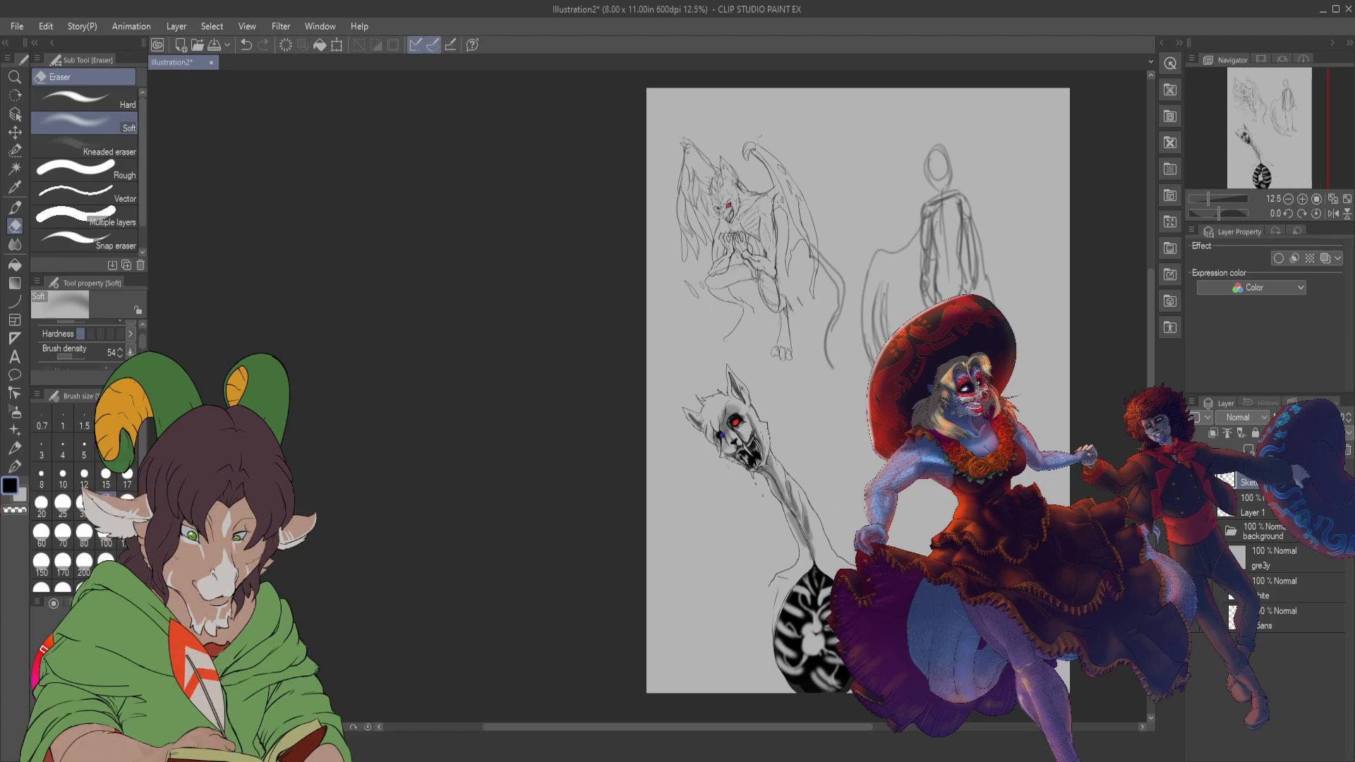
left_click(339, 47)
left_click_drag(838, 527, 839, 498)
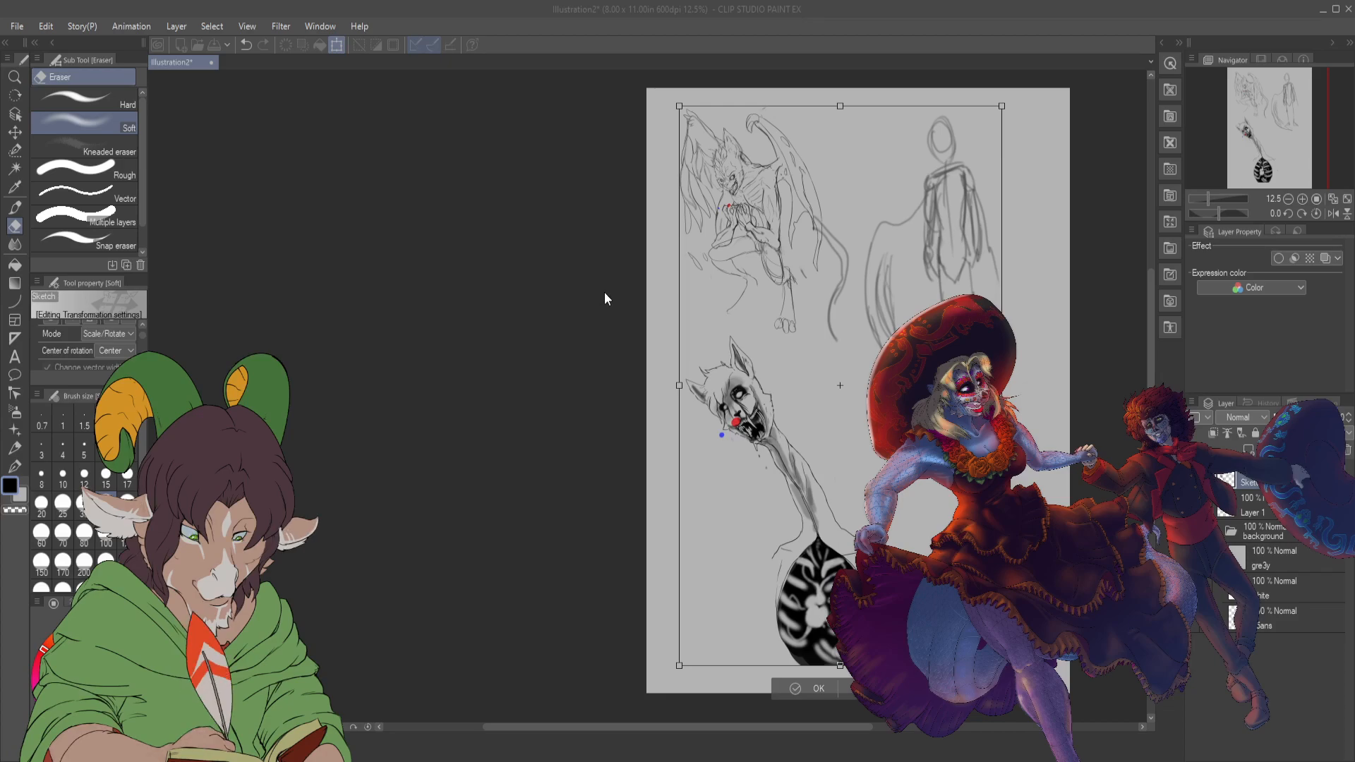
key("Return")
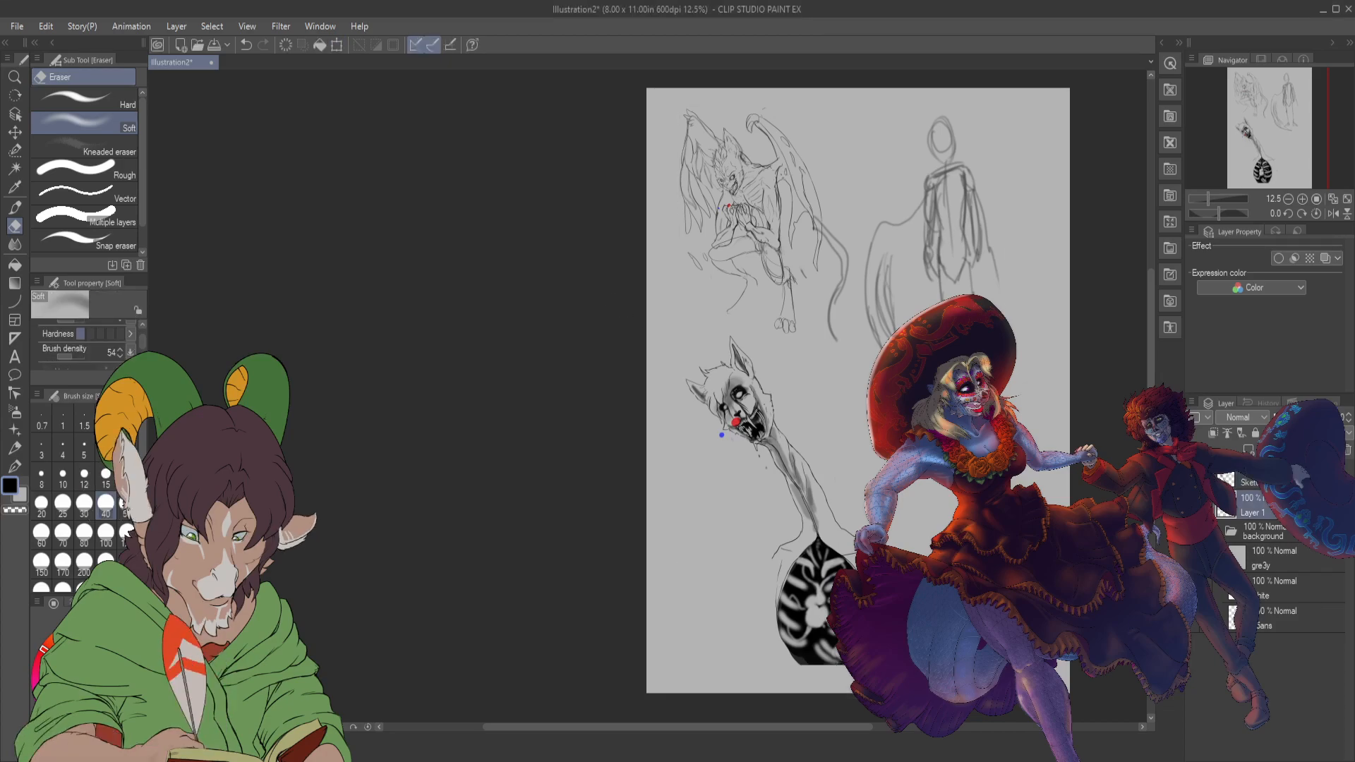
- Move Layer 1 up with the Scale/Rotate transformation so the coloured eyes line up with the creatures' faces
left_click(337, 46)
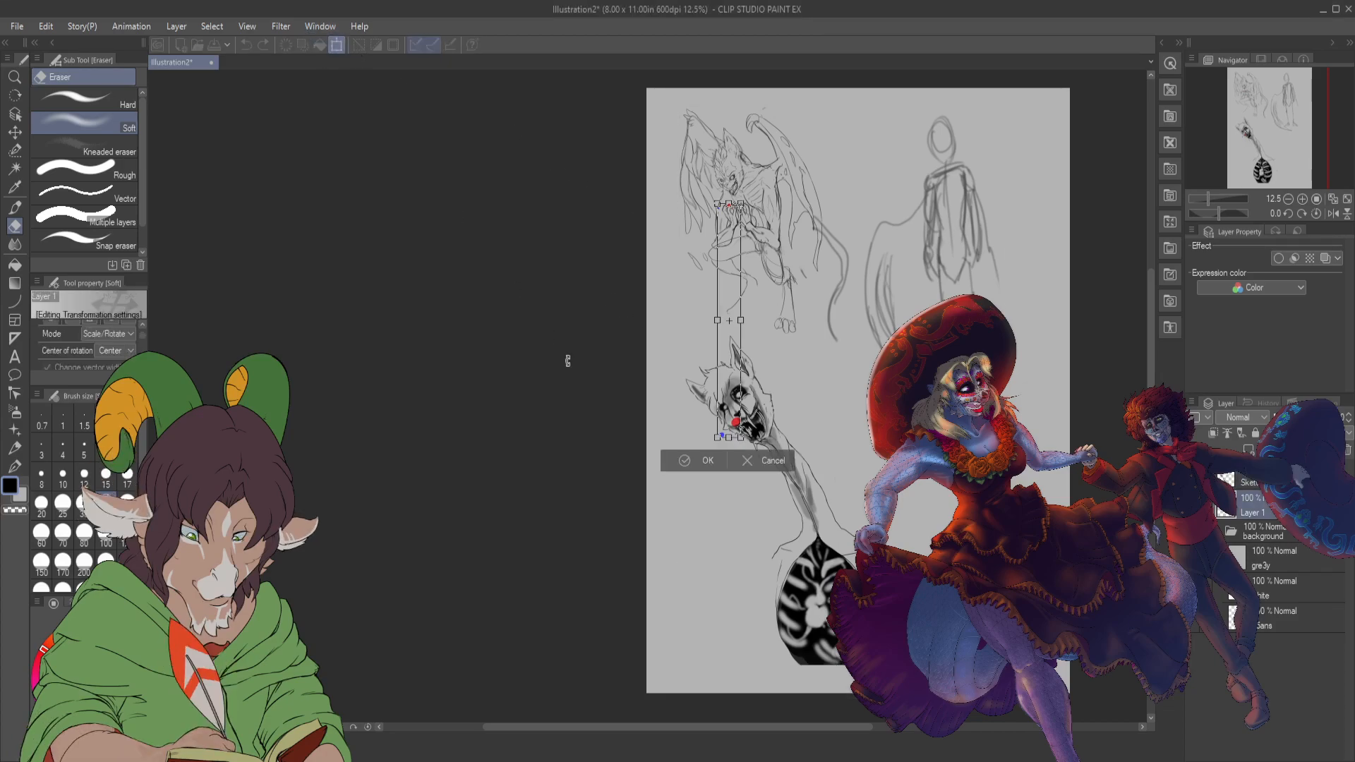
left_click_drag(743, 409, 738, 373)
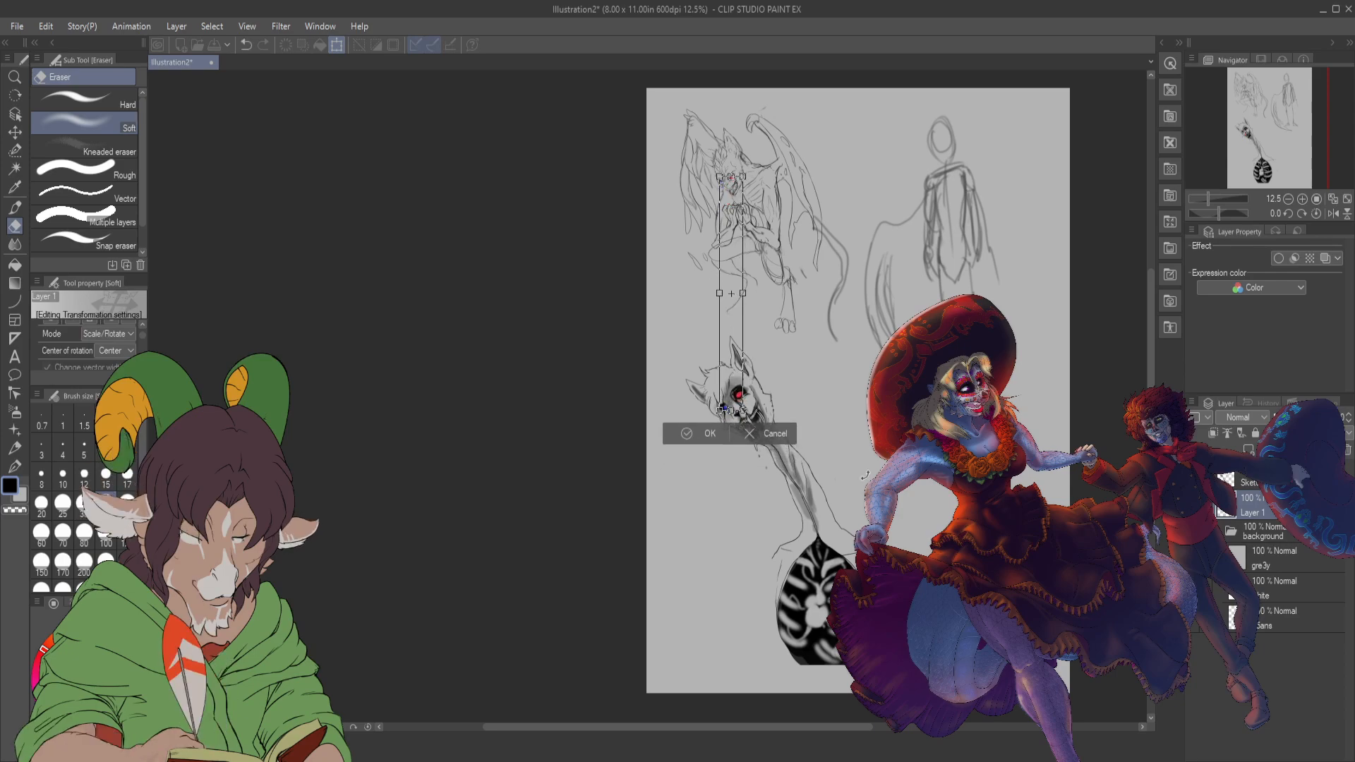
left_click(712, 426)
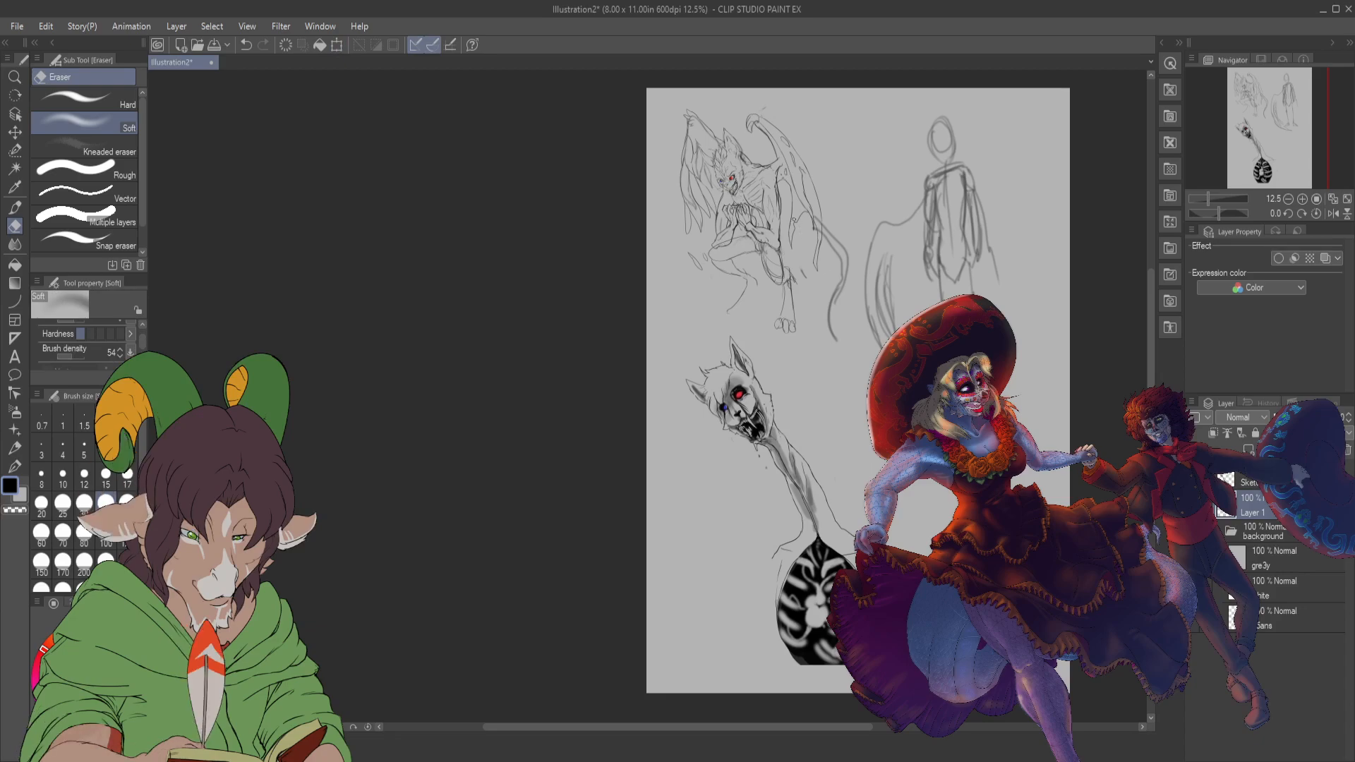
- Nudge Layer 1 slightly to the right with Scale/Rotate to seat the coloured eyes in the winged creature's eye sockets
scroll(741, 148, "up", 3)
scroll(795, 295, "down", 3)
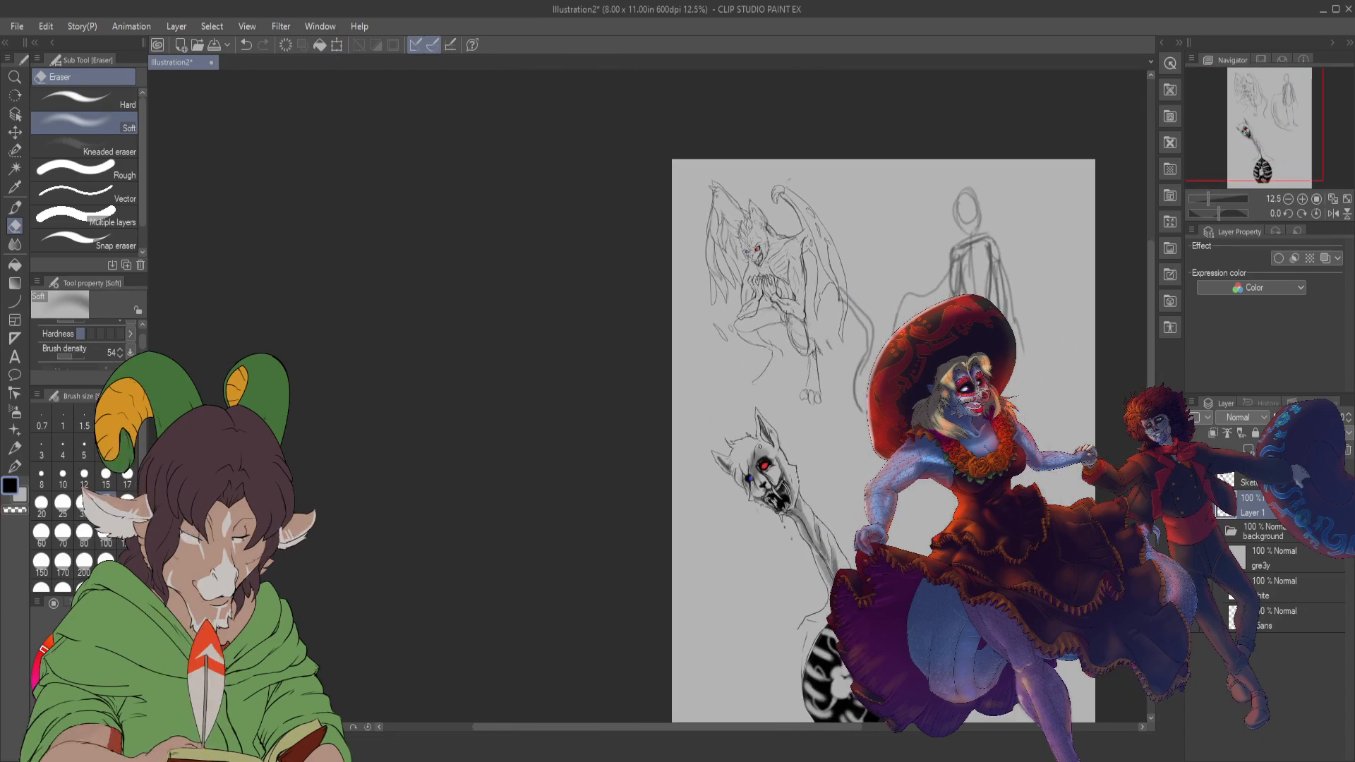
scroll(738, 241, "up", 4)
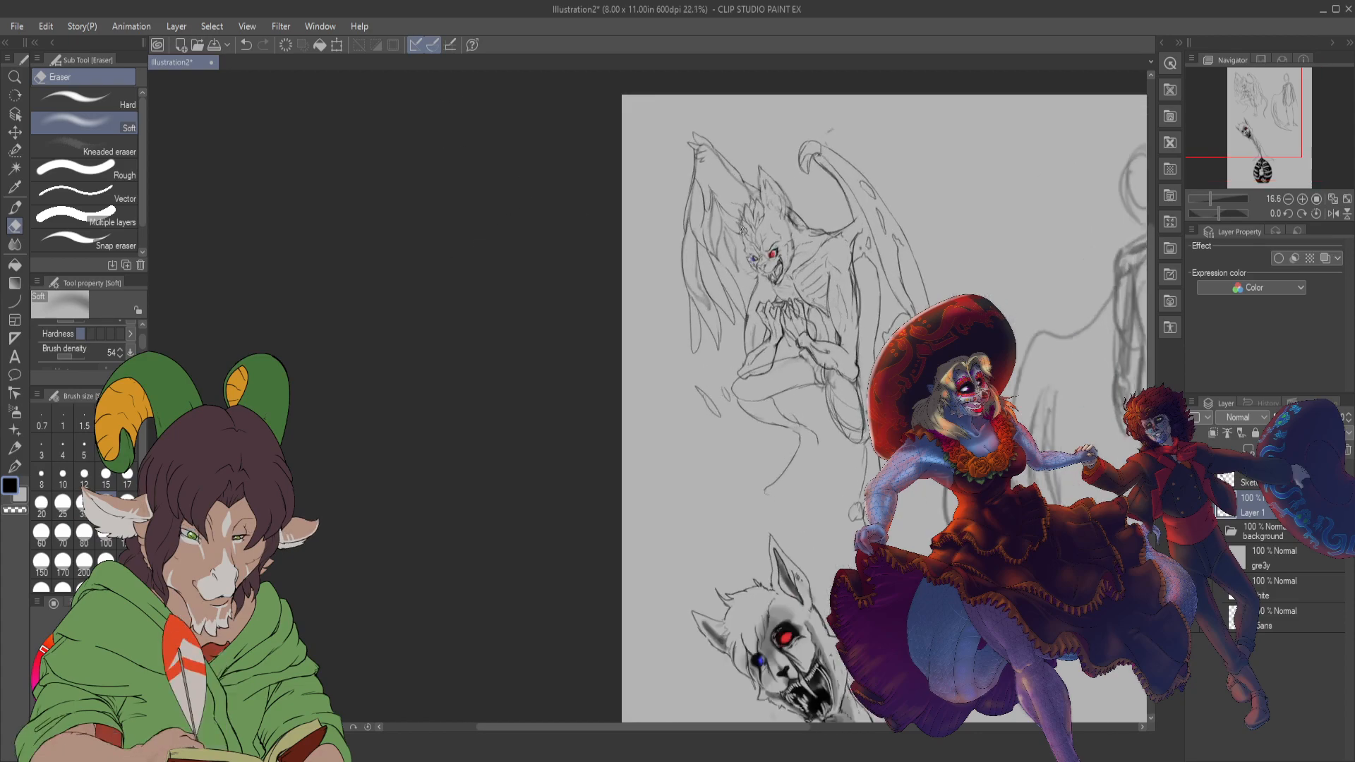
left_click(337, 46)
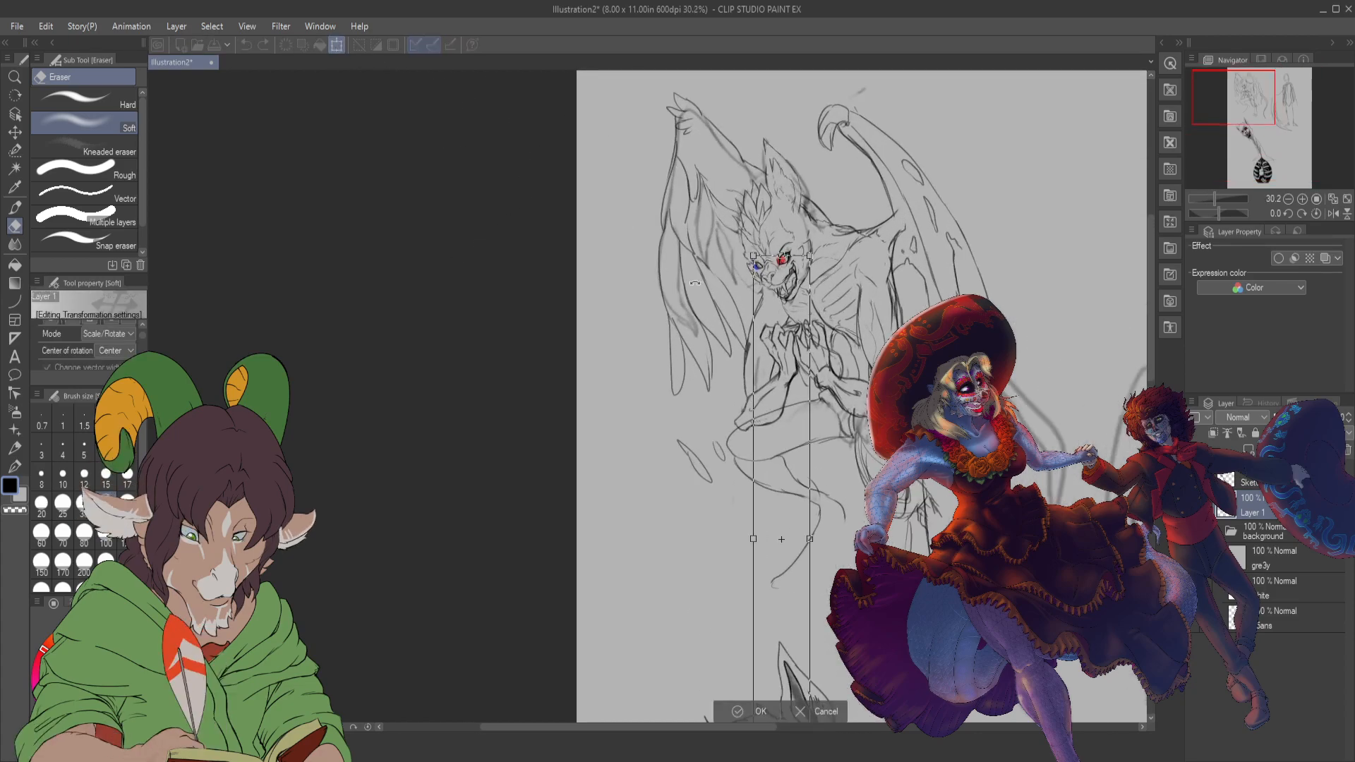
left_click_drag(794, 340, 799, 341)
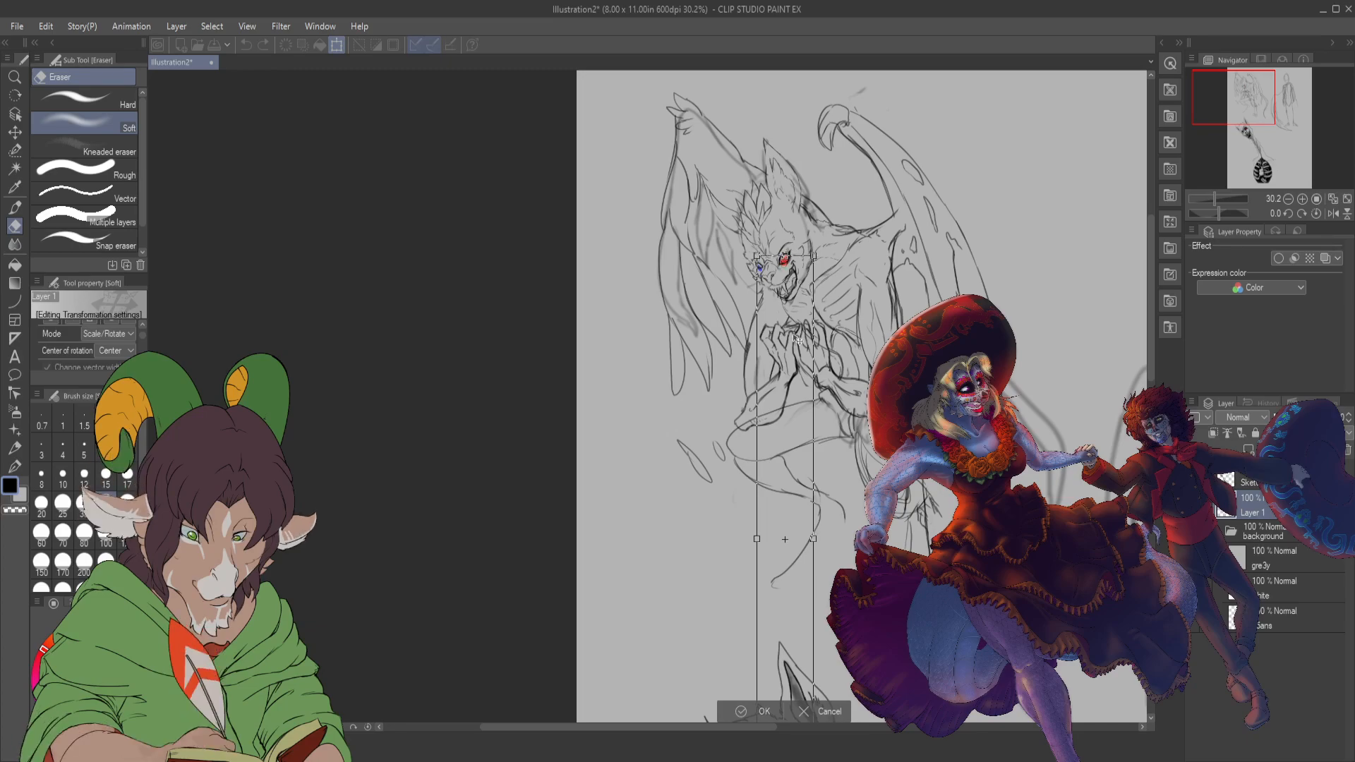
scroll(874, 549, "down", 3)
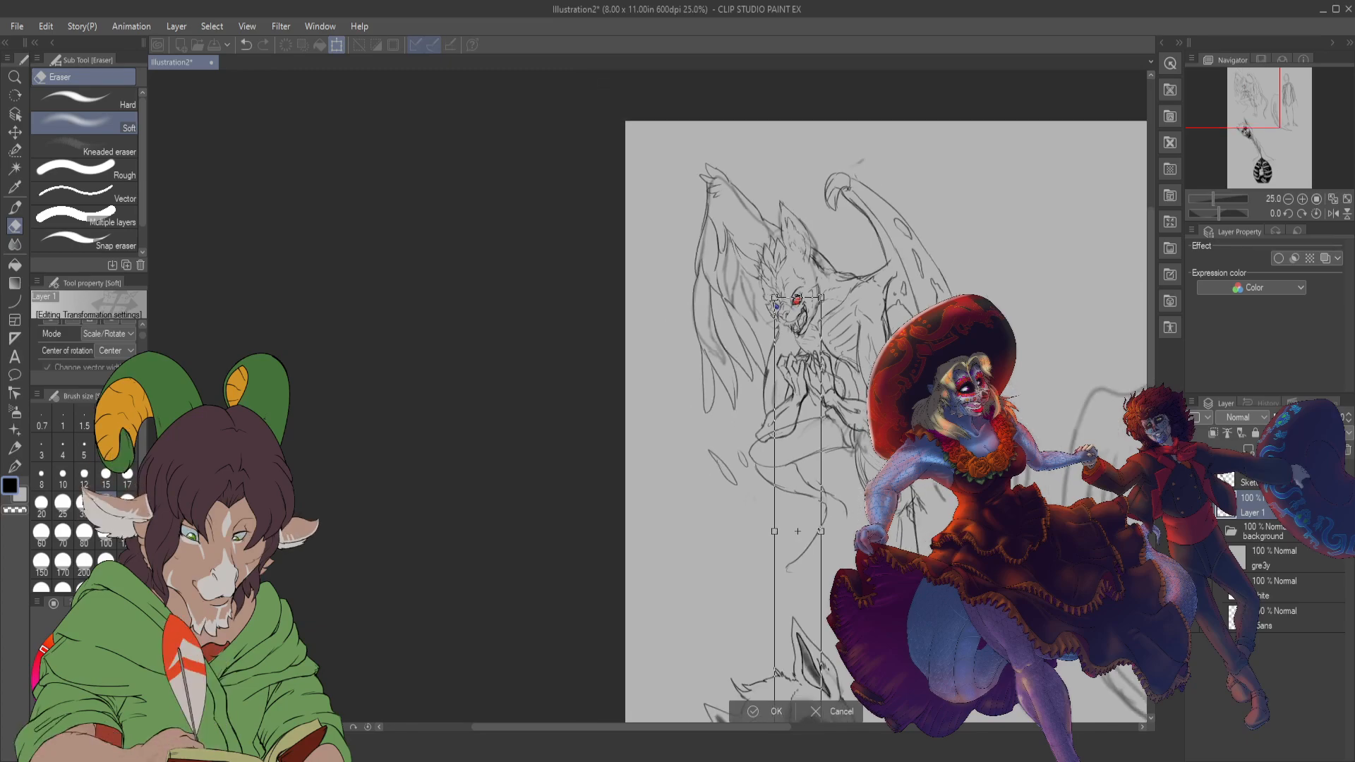
left_click(797, 712)
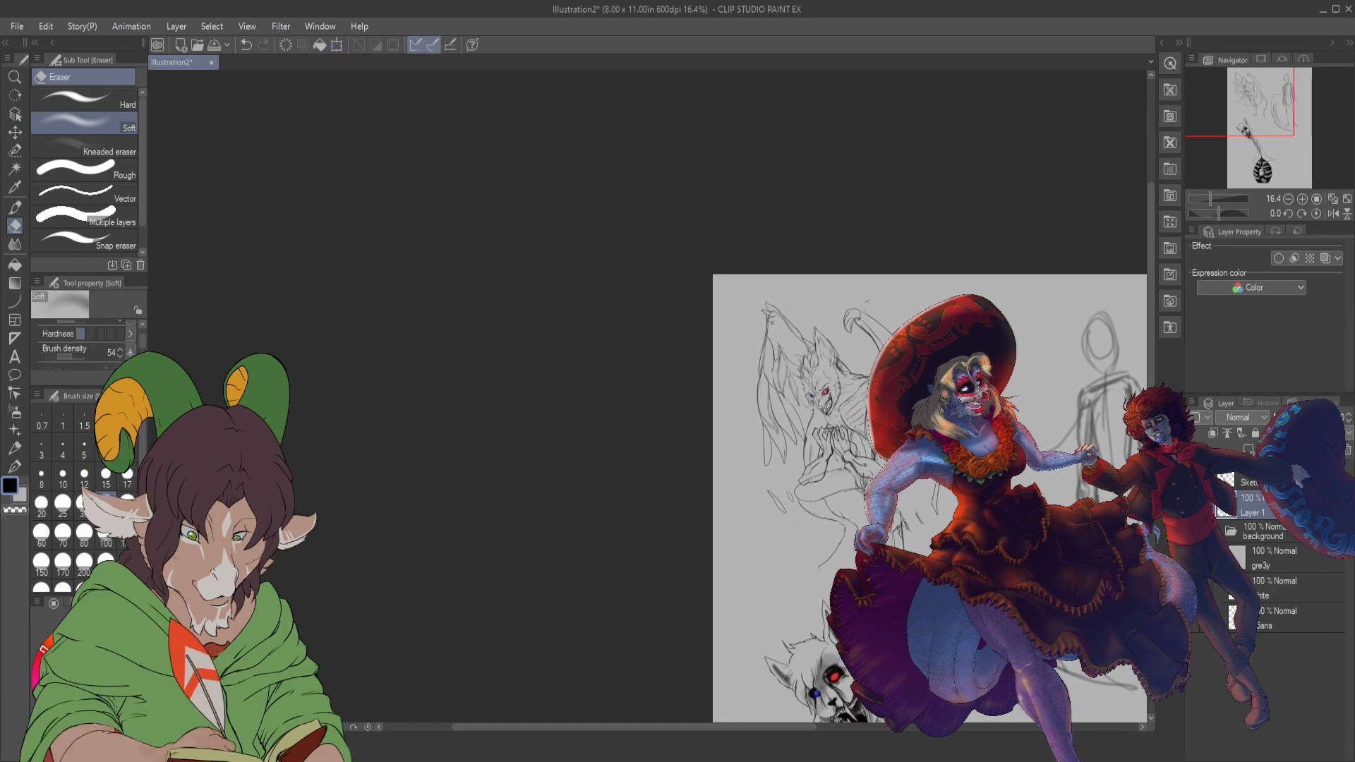
- Examine the repositioned eyes and the skull-headed creature's neck and ribcage against the other sketches on the page
scroll(944, 607, "down", 2)
left_click(1265, 176)
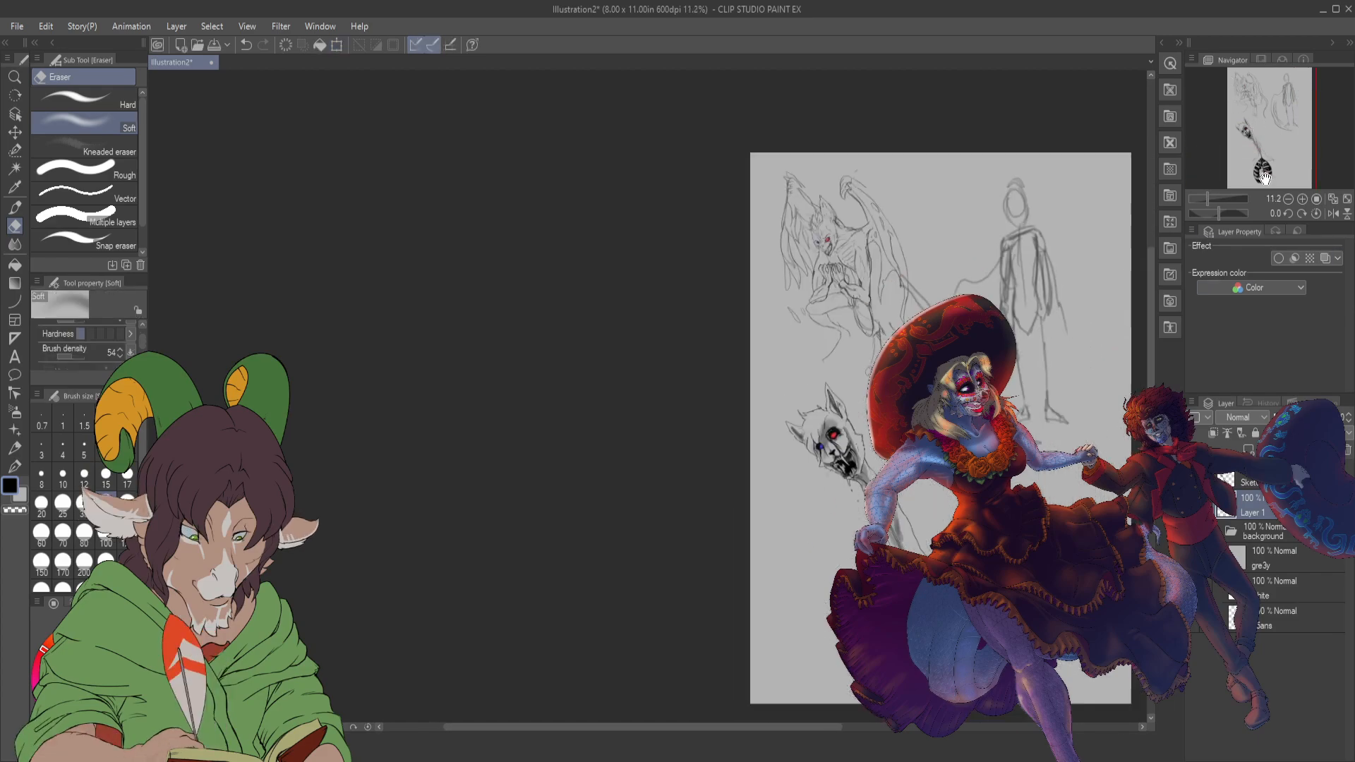
left_click_drag(1265, 176, 1264, 155)
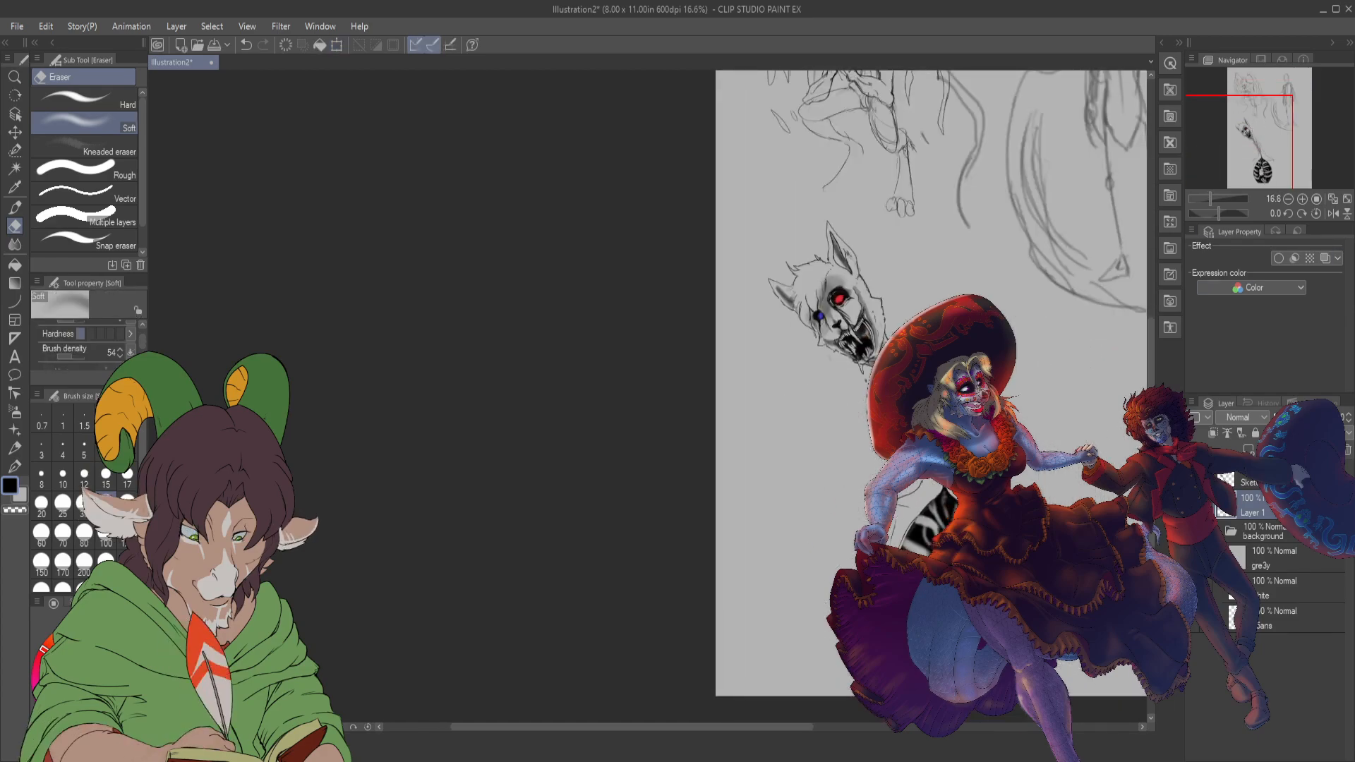
scroll(1263, 156, "up", 1)
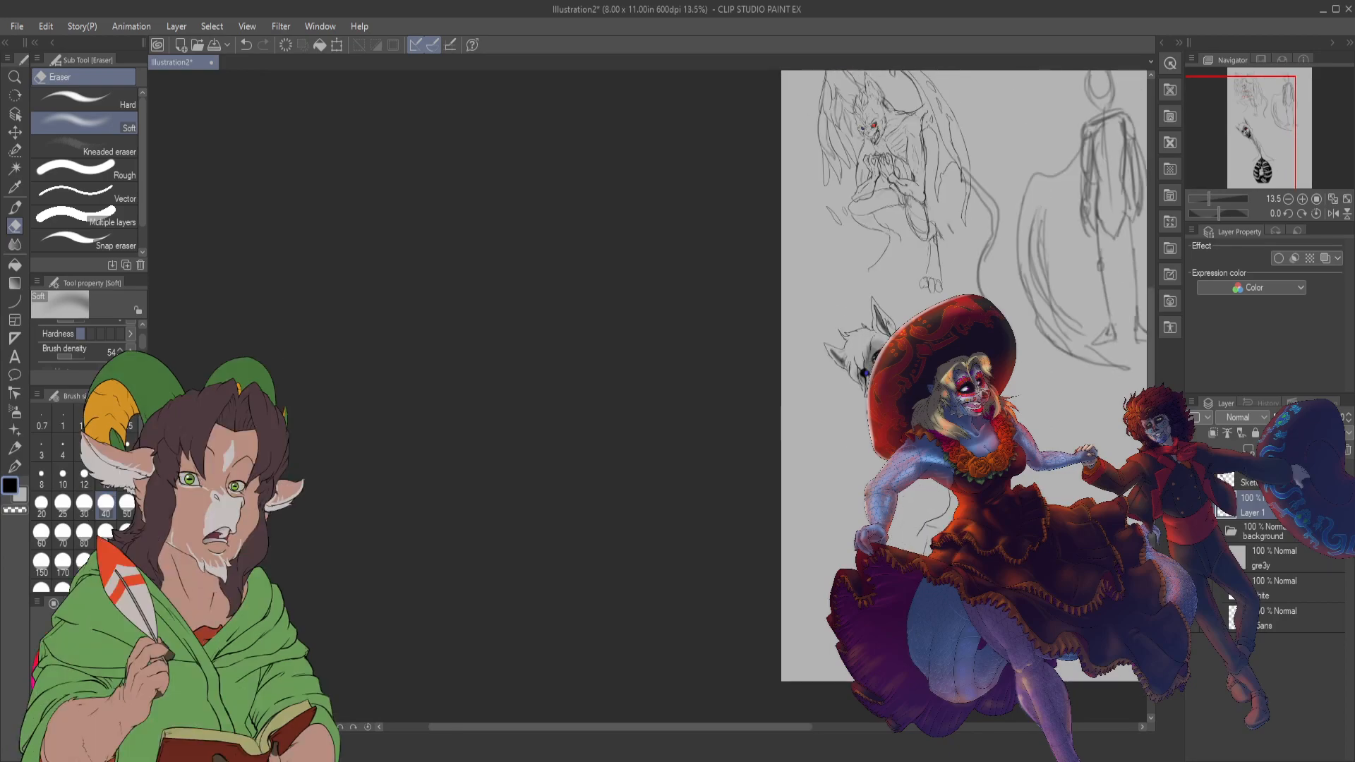
left_click_drag(702, 727, 873, 735)
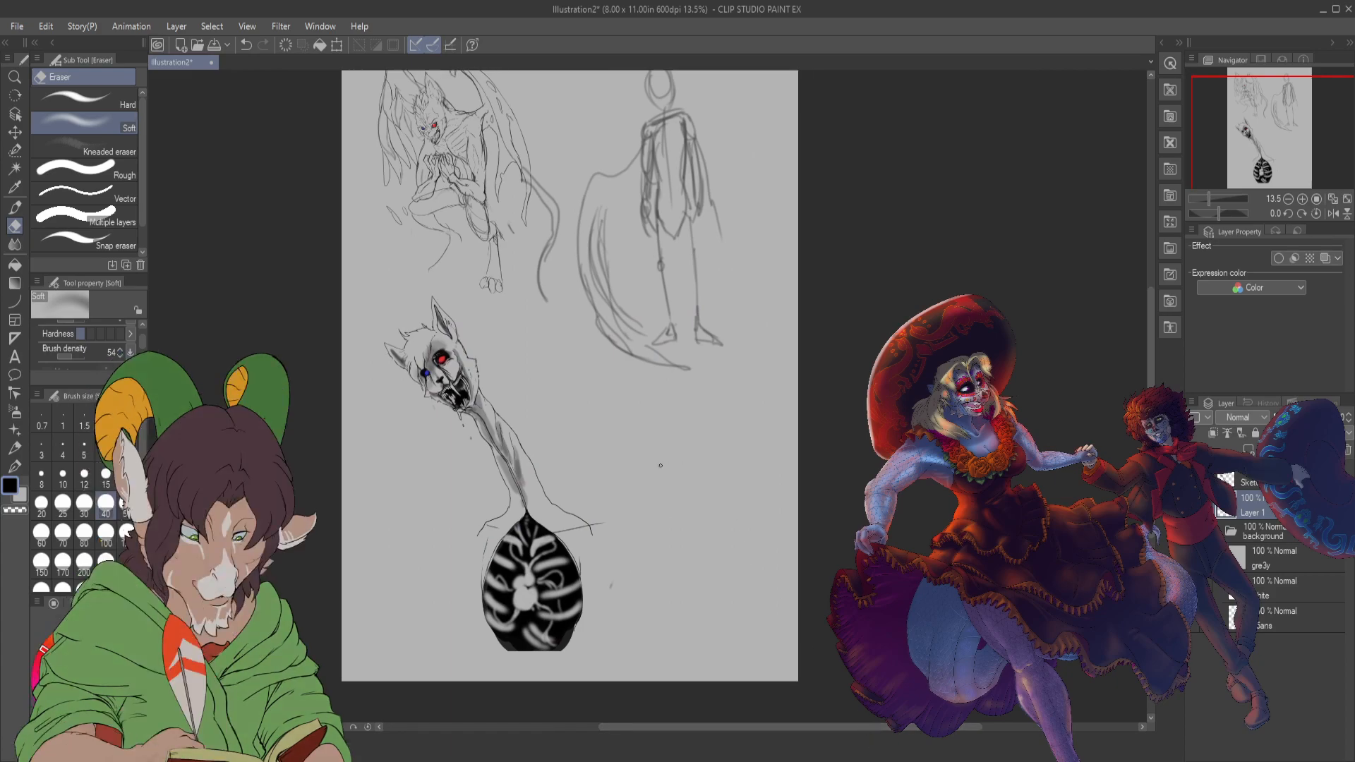
scroll(475, 493, "up", 2)
scroll(475, 493, "down", 1)
scroll(469, 501, "up", 1)
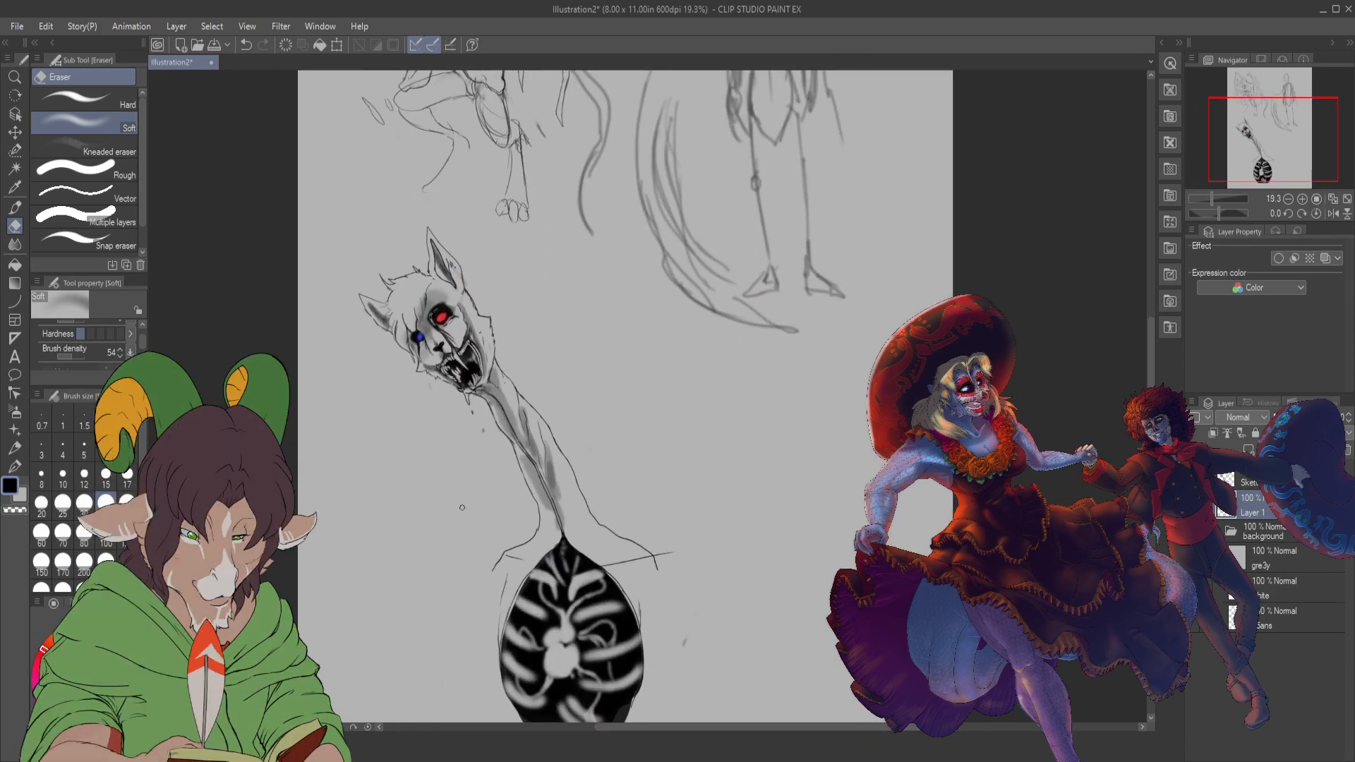
scroll(455, 513, "down", 2)
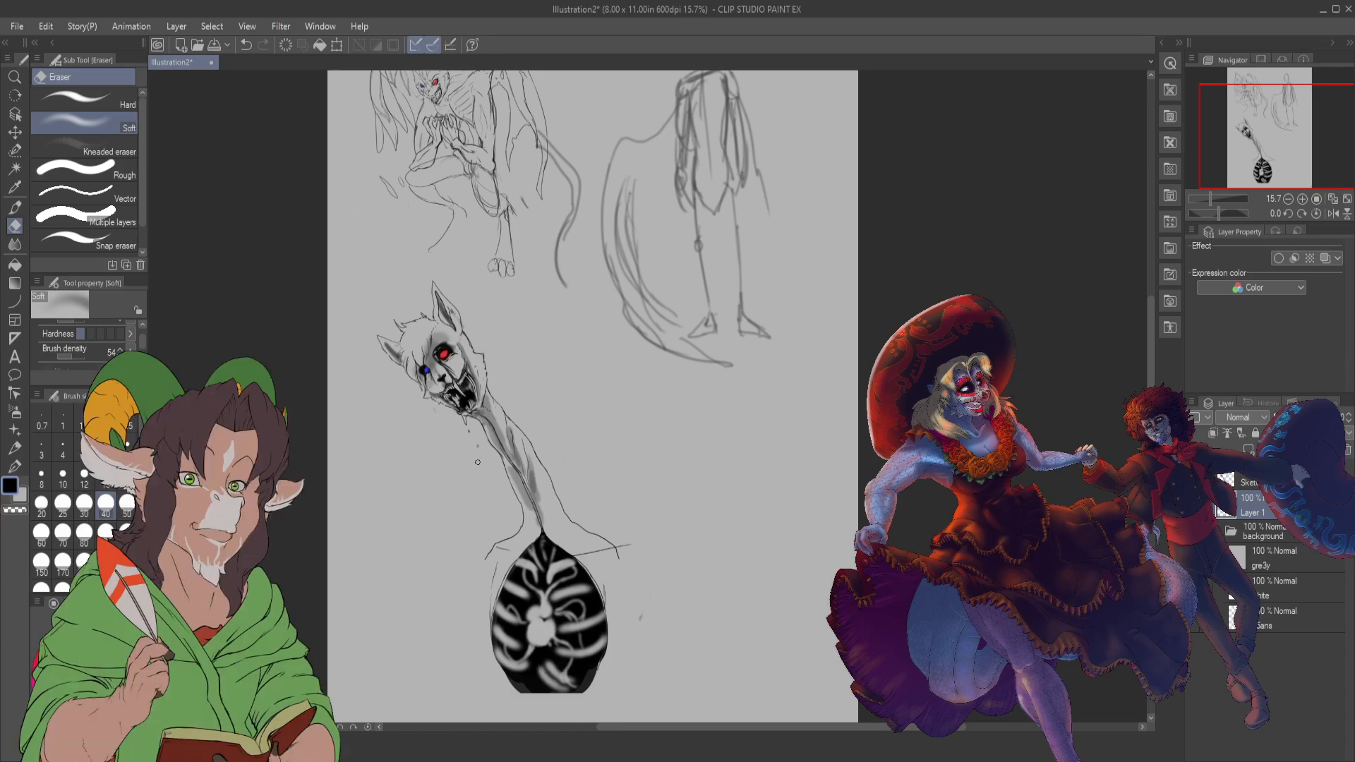
left_click_drag(1197, 155, 1181, 136)
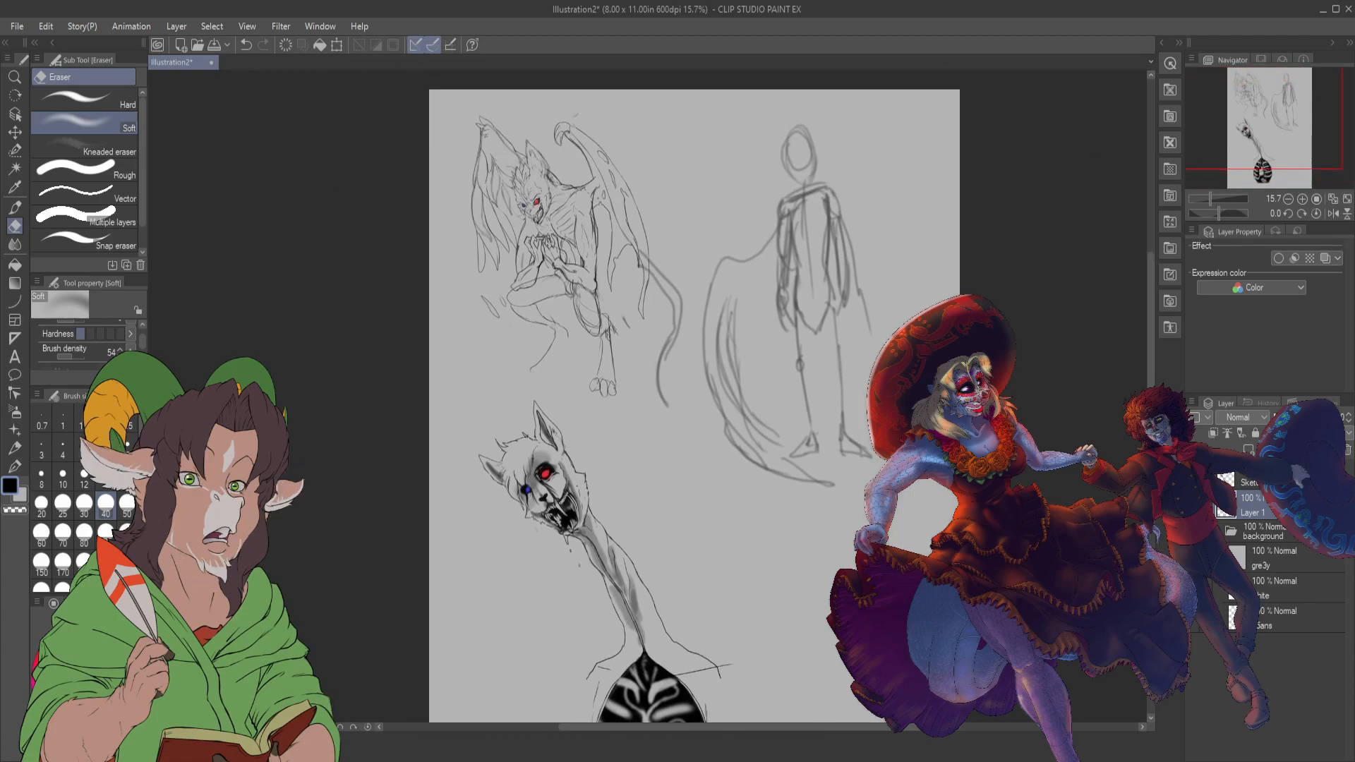
mouse_move(1271, 165)
left_mouse_down()
mouse_move(1279, 177)
mouse_move(1268, 155)
mouse_move(1273, 166)
left_mouse_up()
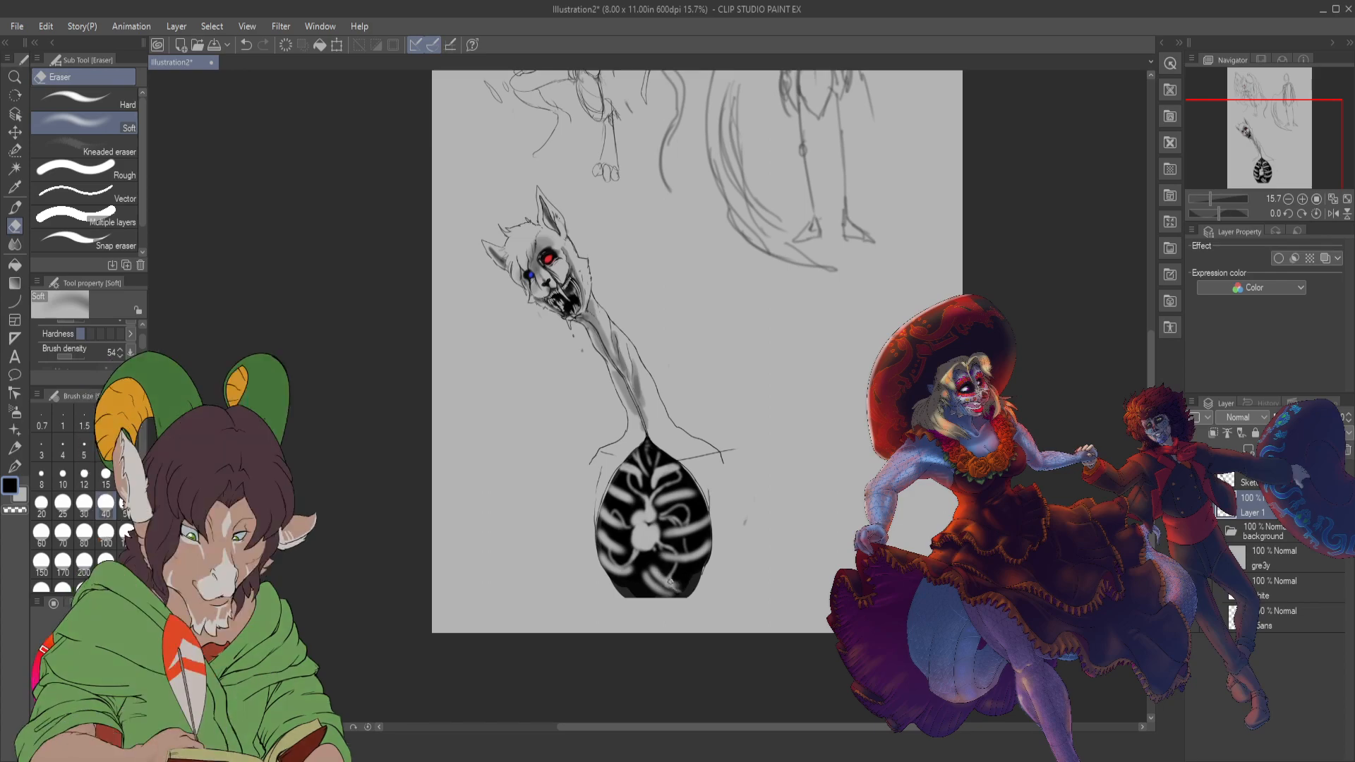
- Make the Sketch layer active and review the winged creature, the standing figure and the black ribcage torso
left_click(1255, 483)
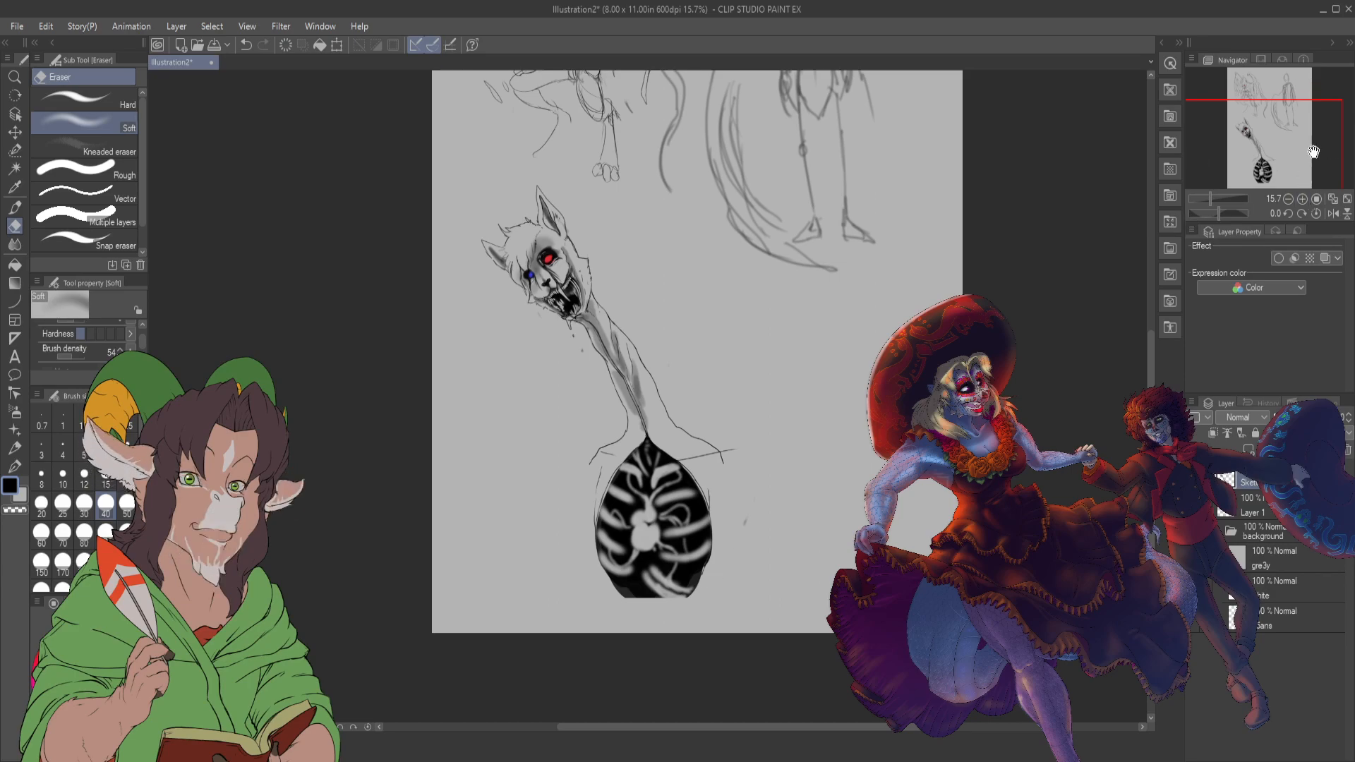
left_click_drag(1313, 153, 1303, 127)
scroll(1302, 127, "up", 3)
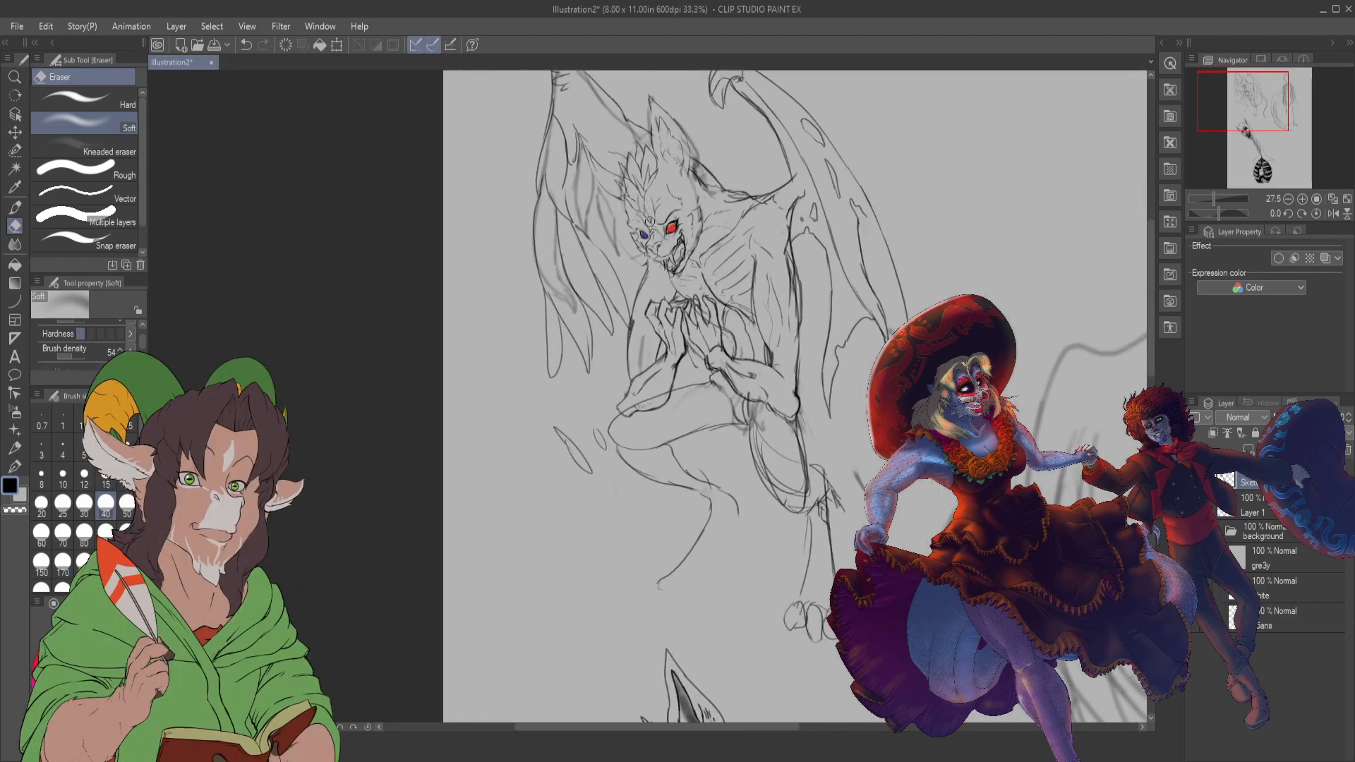
scroll(784, 494, "down", 4)
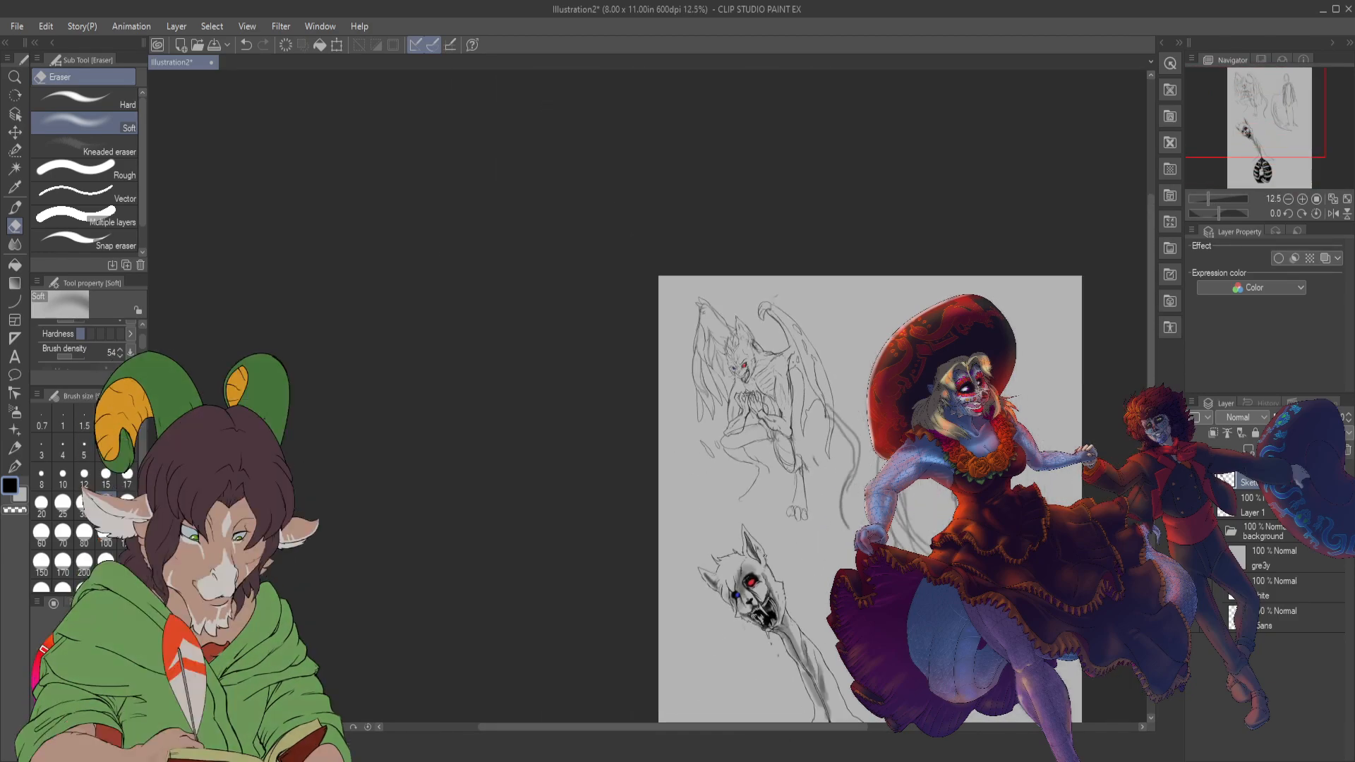
left_click_drag(791, 556, 759, 350)
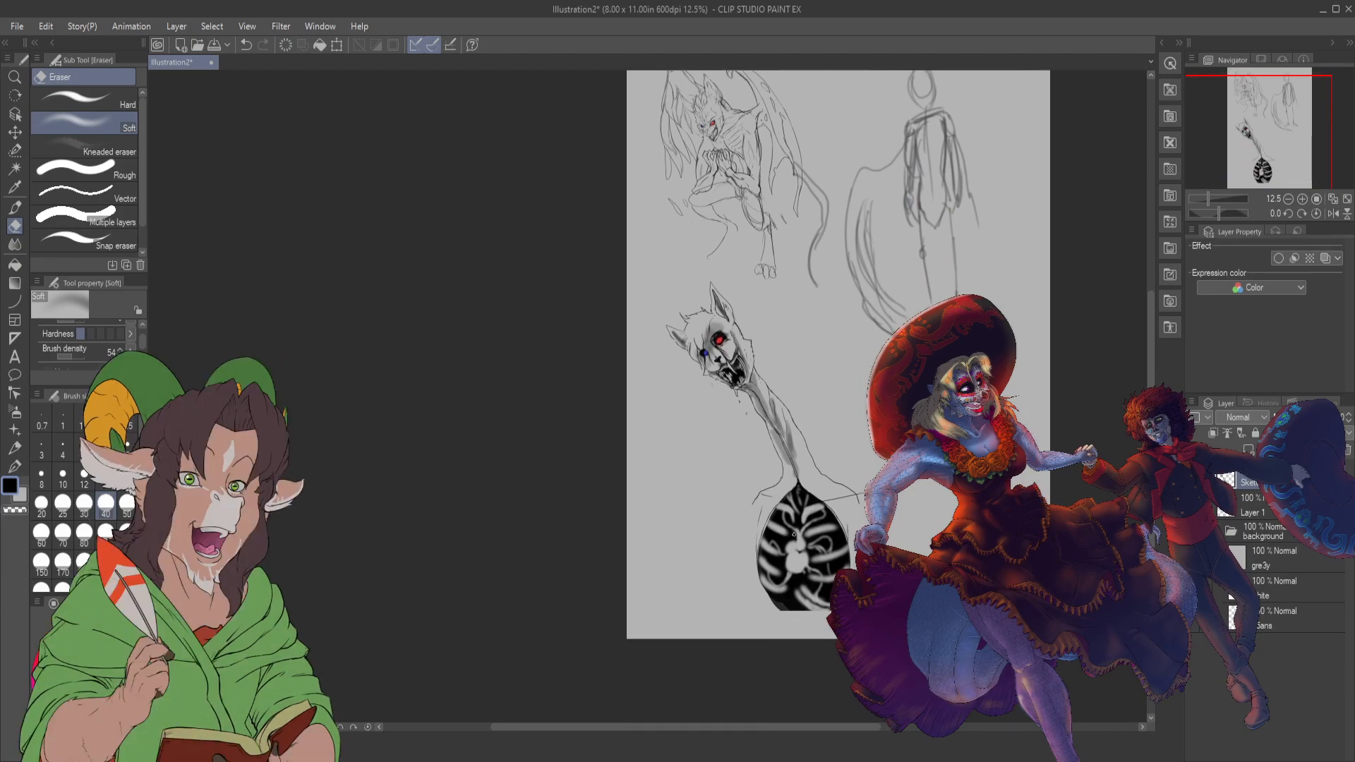
scroll(785, 507, "up", 1)
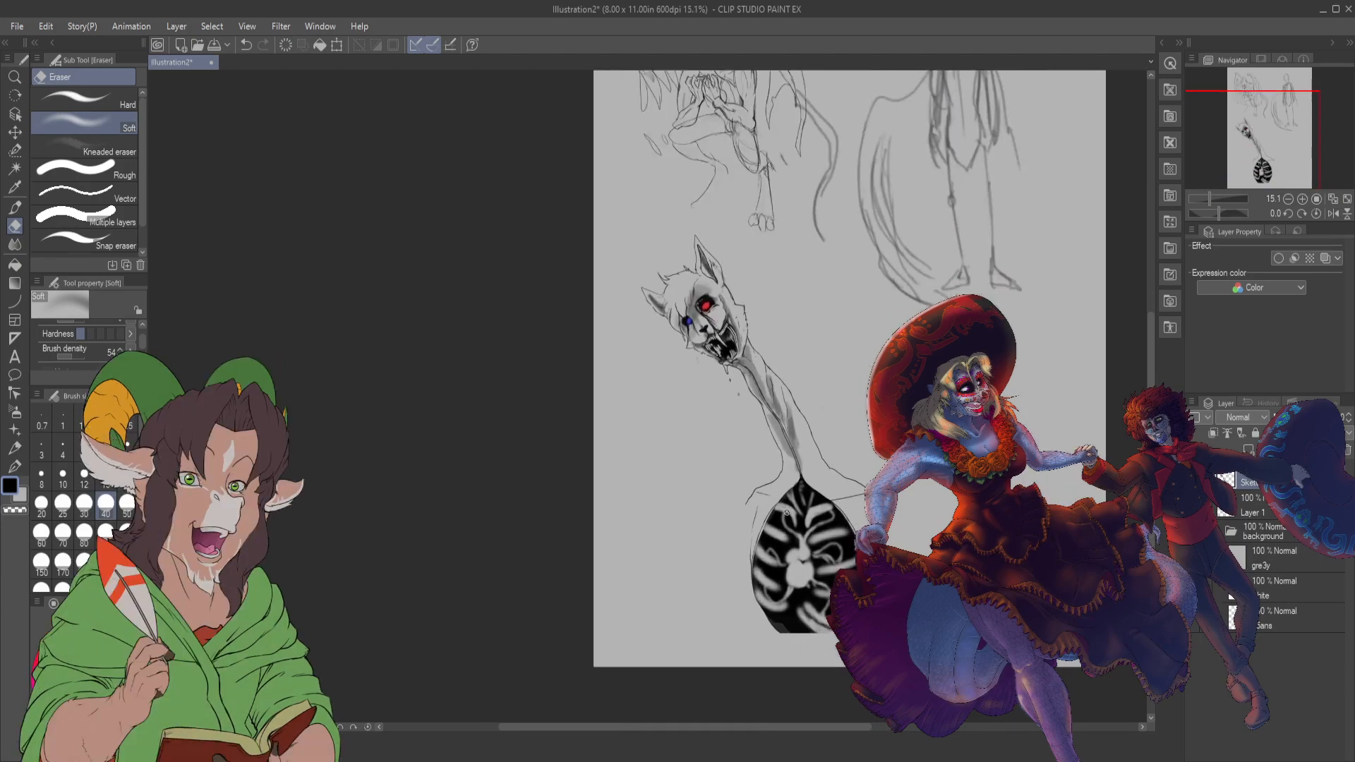
scroll(848, 518, "up", 1)
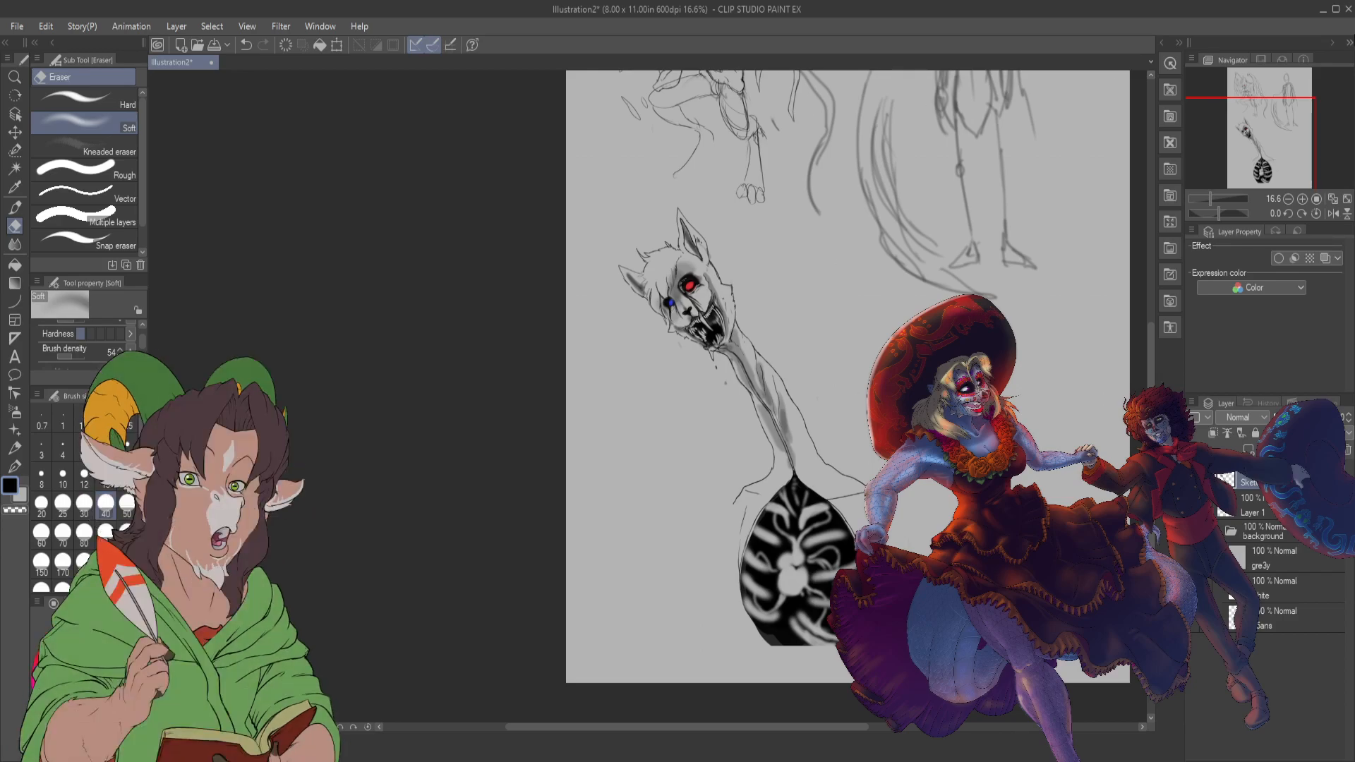
mouse_move(1300, 147)
left_mouse_down()
mouse_move(1244, 110)
mouse_move(1265, 163)
mouse_move(1303, 152)
mouse_move(1315, 132)
left_mouse_up()
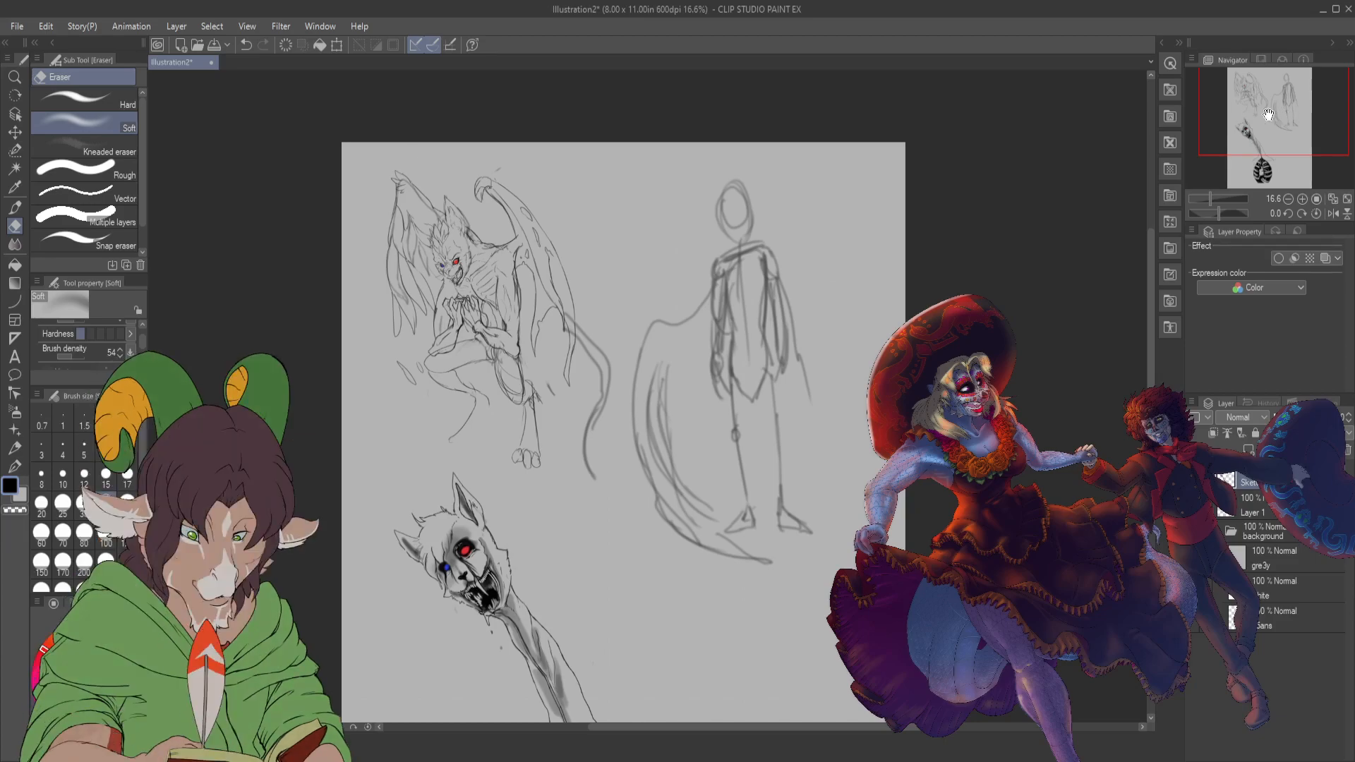
left_click_drag(1286, 124, 1256, 168)
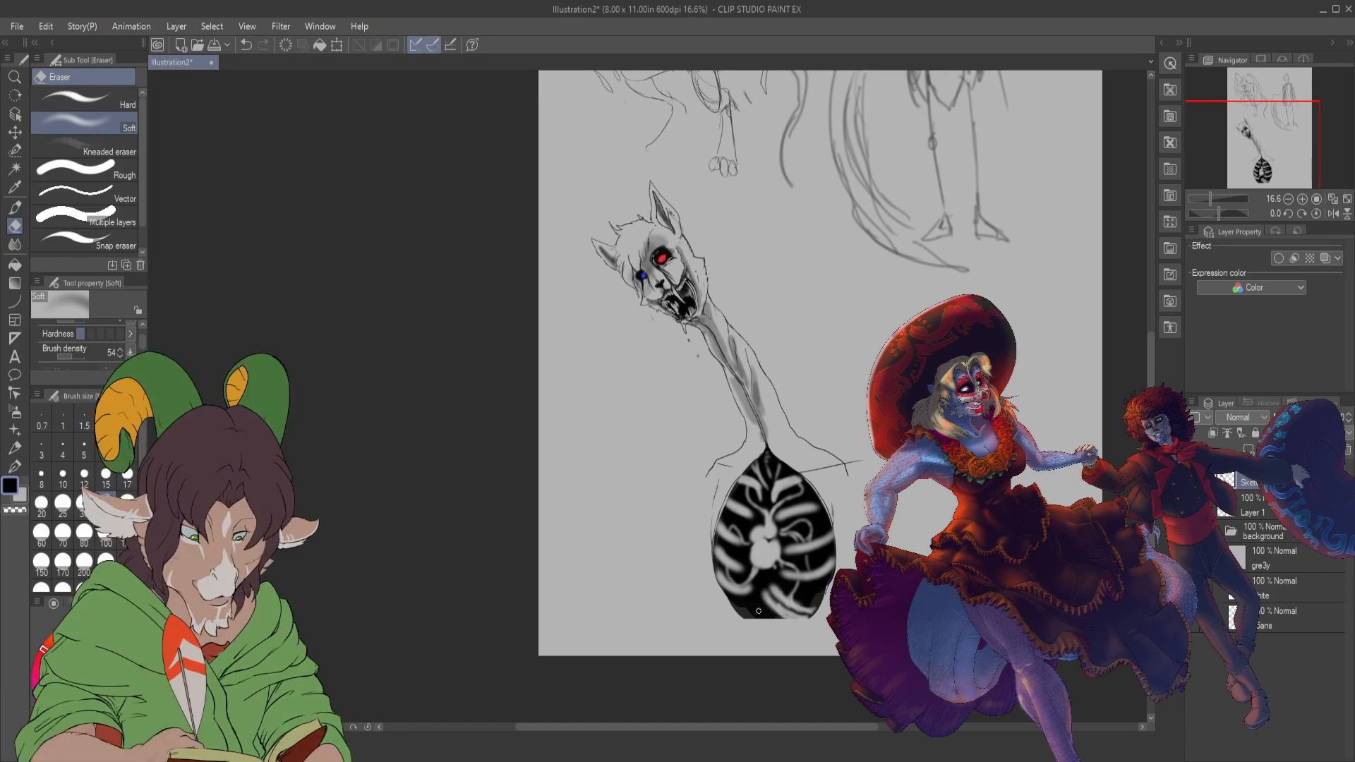
- Extend the black torso below the ribcage into a narrowing waist reaching the page's lower edge, using the K Hard 2 brush at size 100
key("b")
key("bracketright")
key("bracketright")
key("bracketright")
key("bracketright")
key("bracketright")
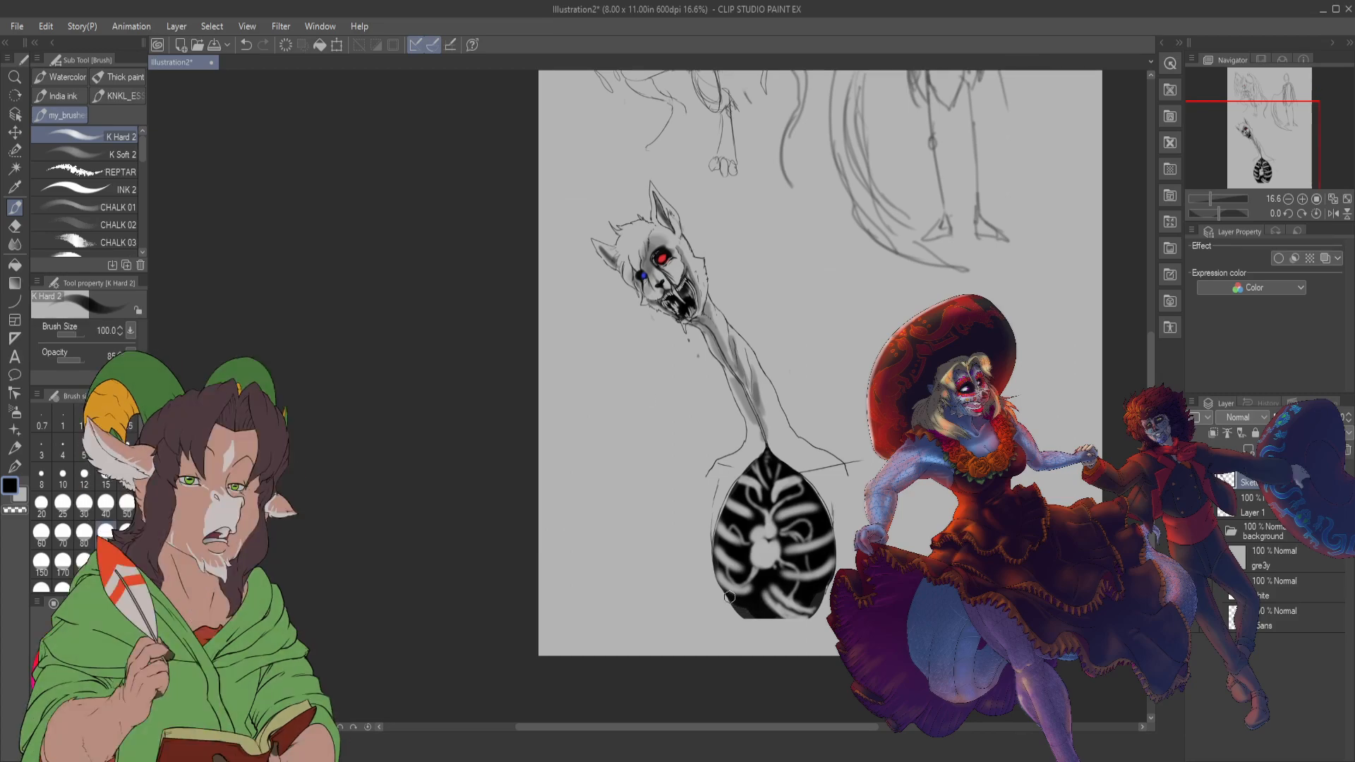
left_click_drag(730, 597, 783, 632)
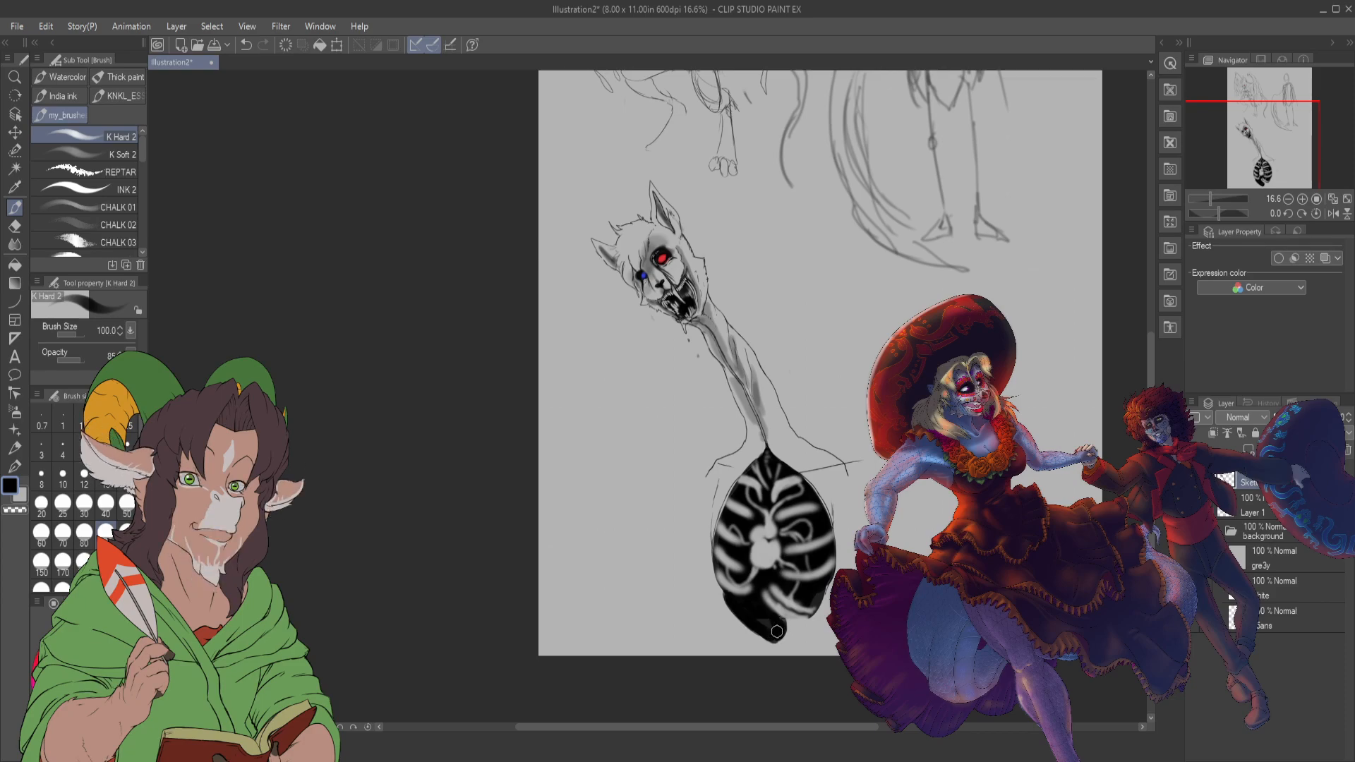
left_click_drag(780, 635, 793, 633)
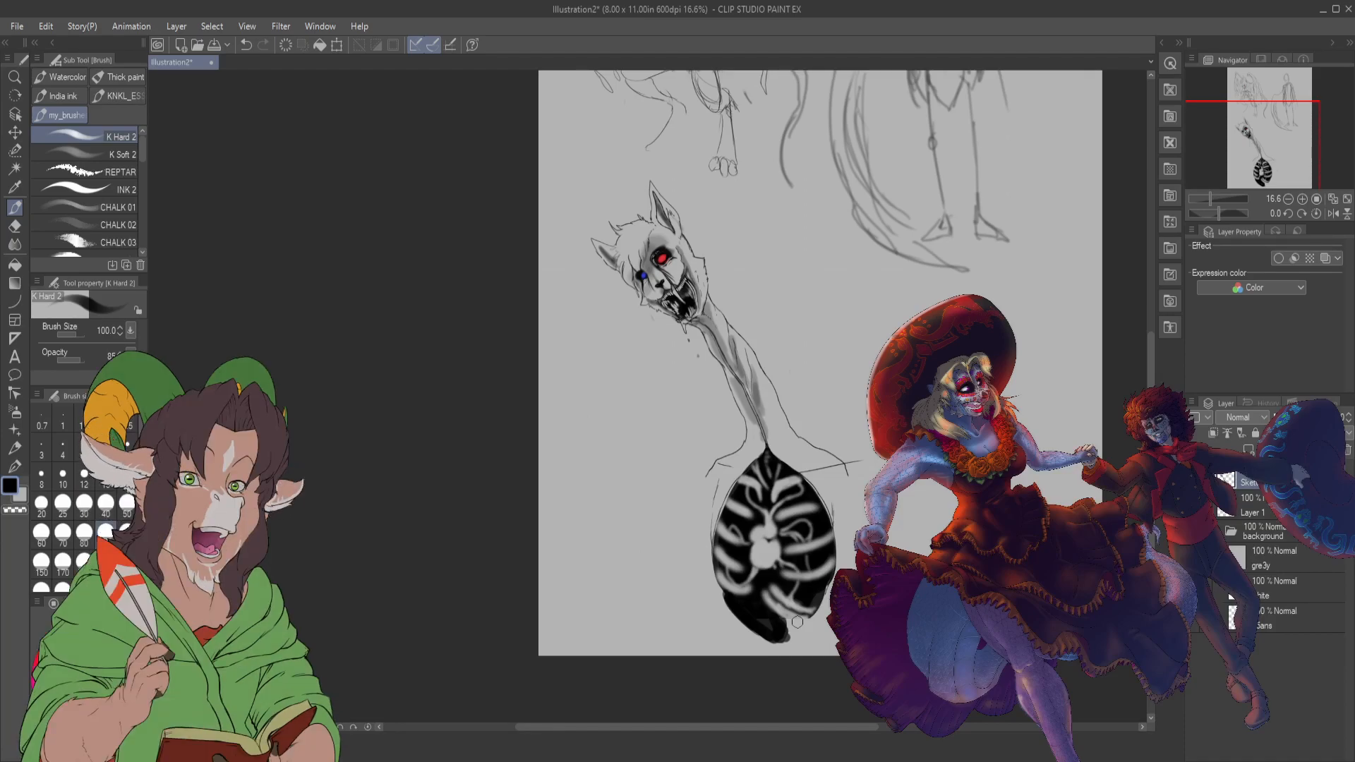
mouse_move(776, 625)
left_mouse_down()
mouse_move(744, 616)
mouse_move(763, 643)
mouse_move(775, 635)
mouse_move(774, 656)
mouse_move(790, 639)
mouse_move(777, 665)
mouse_move(784, 637)
left_mouse_up()
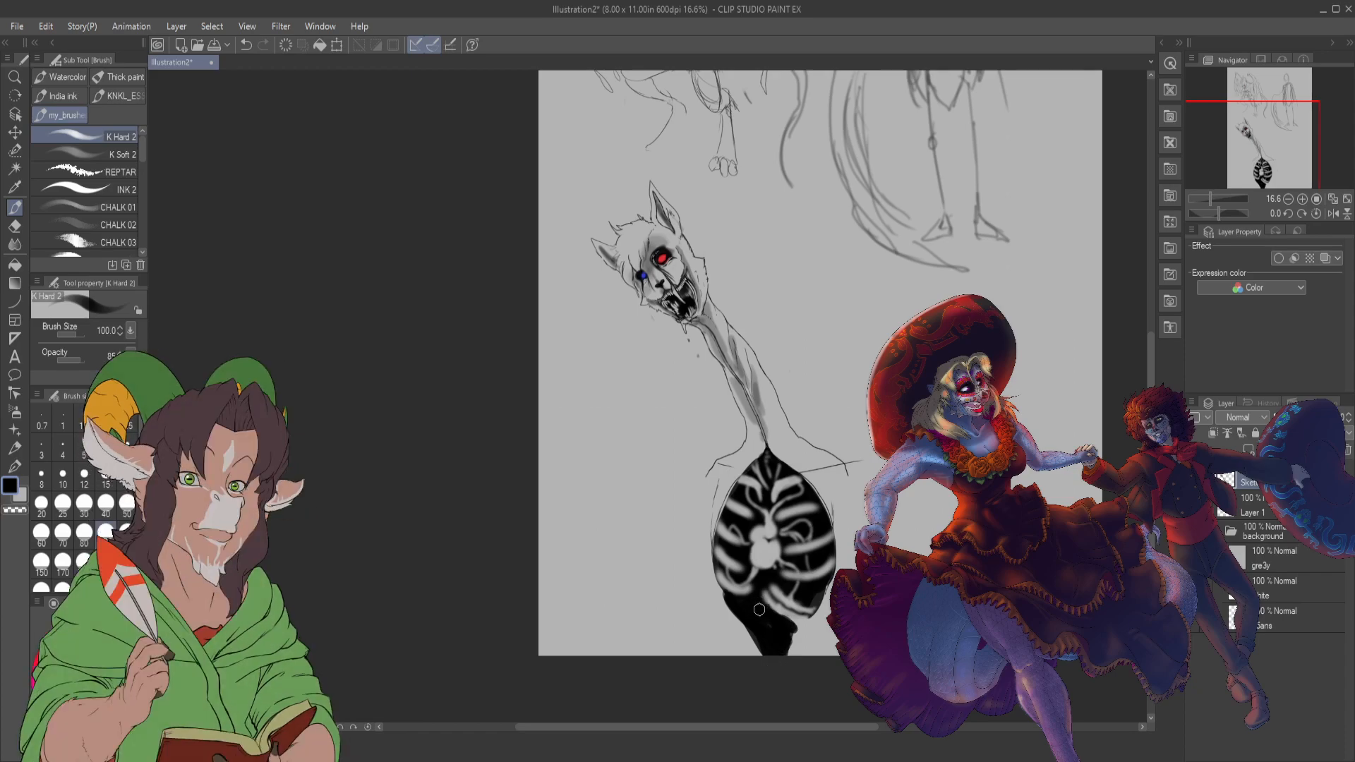
- Touch up the lower ribcage with the Soft eraser at size 40 and sketch thin lines beside the waist with K Hard 2 at size 6
key("e")
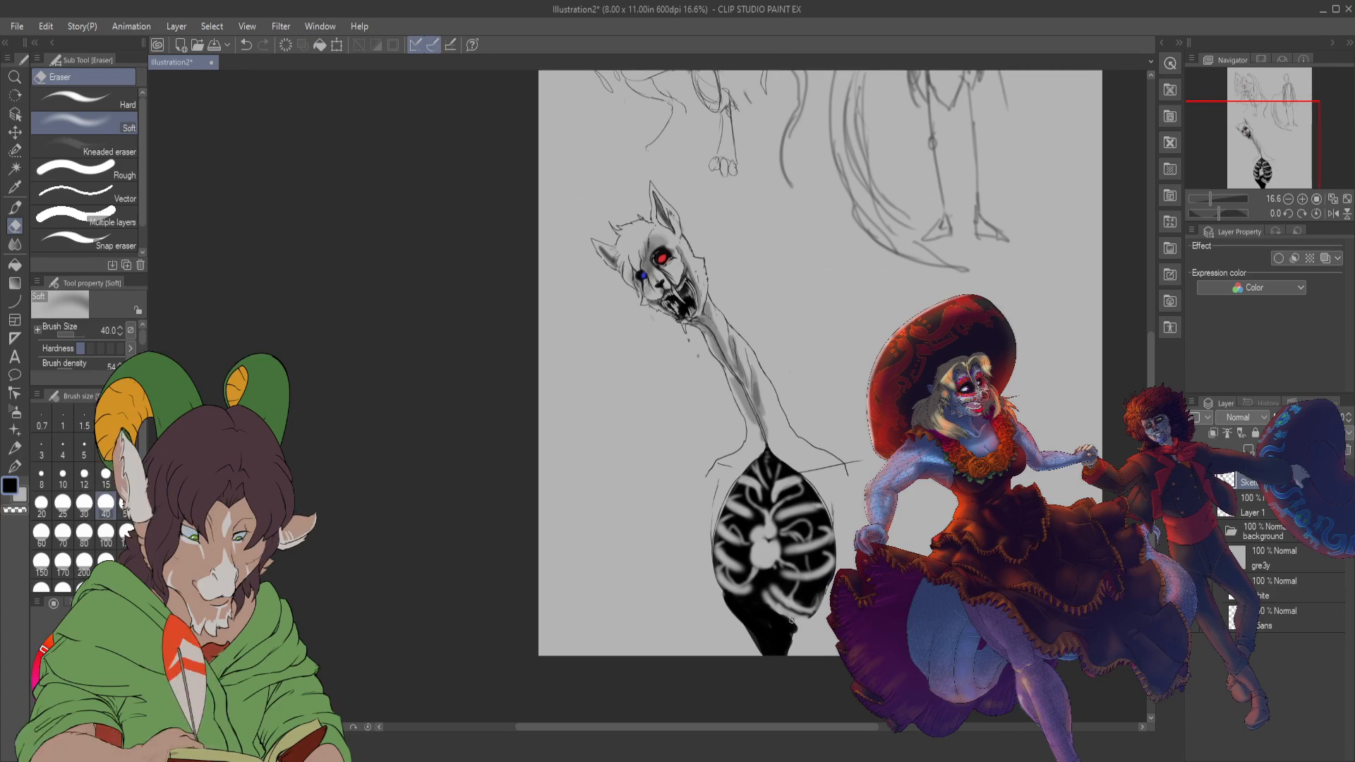
key("b")
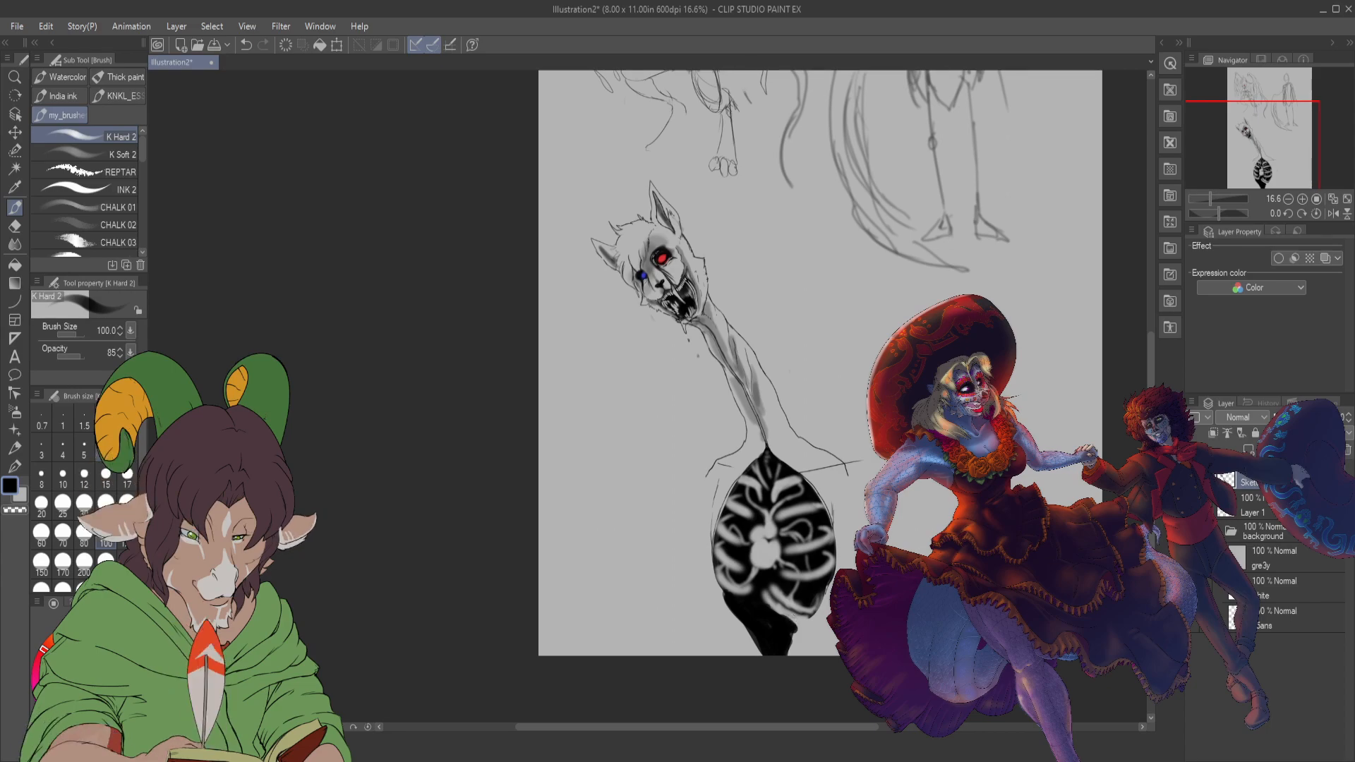
left_click_drag(792, 621, 648, 396)
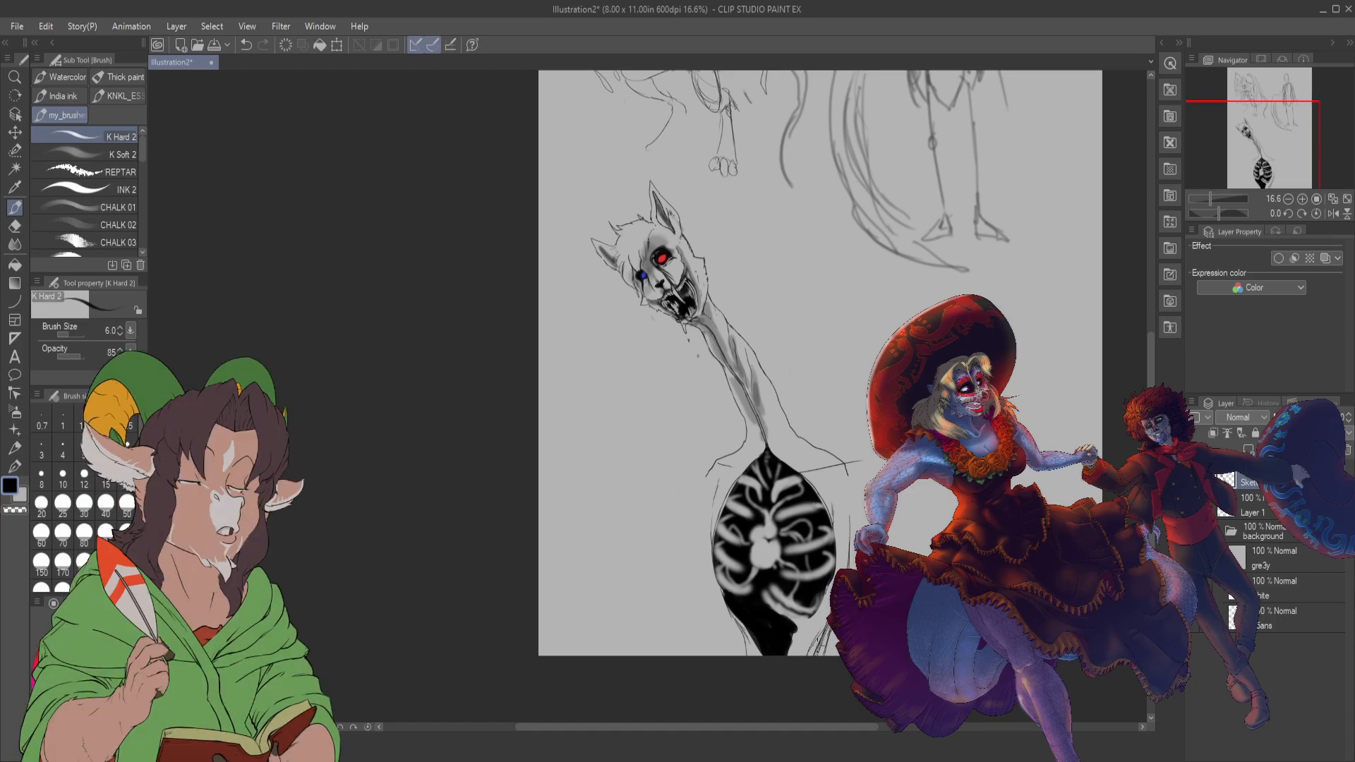
- Save the illustration under the name Heven_Spooky
key("e")
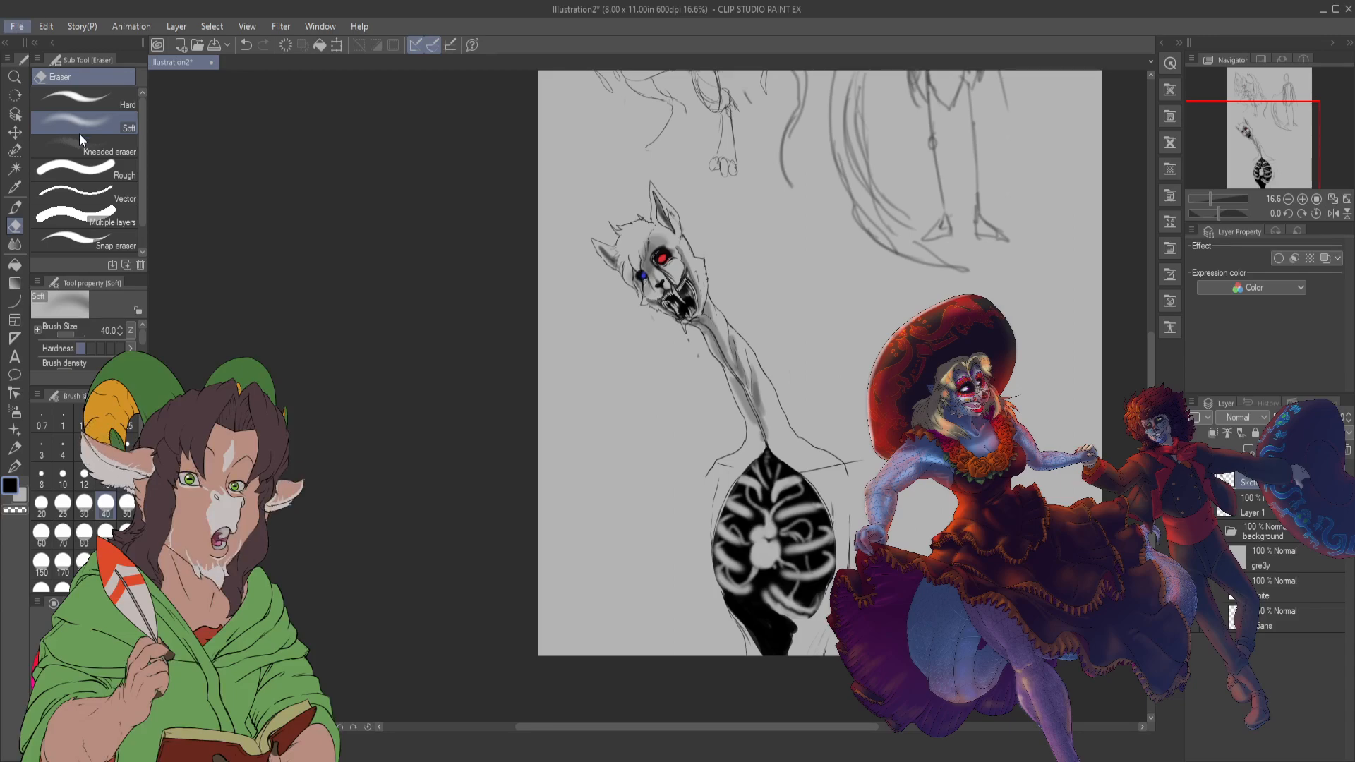
key("Escape")
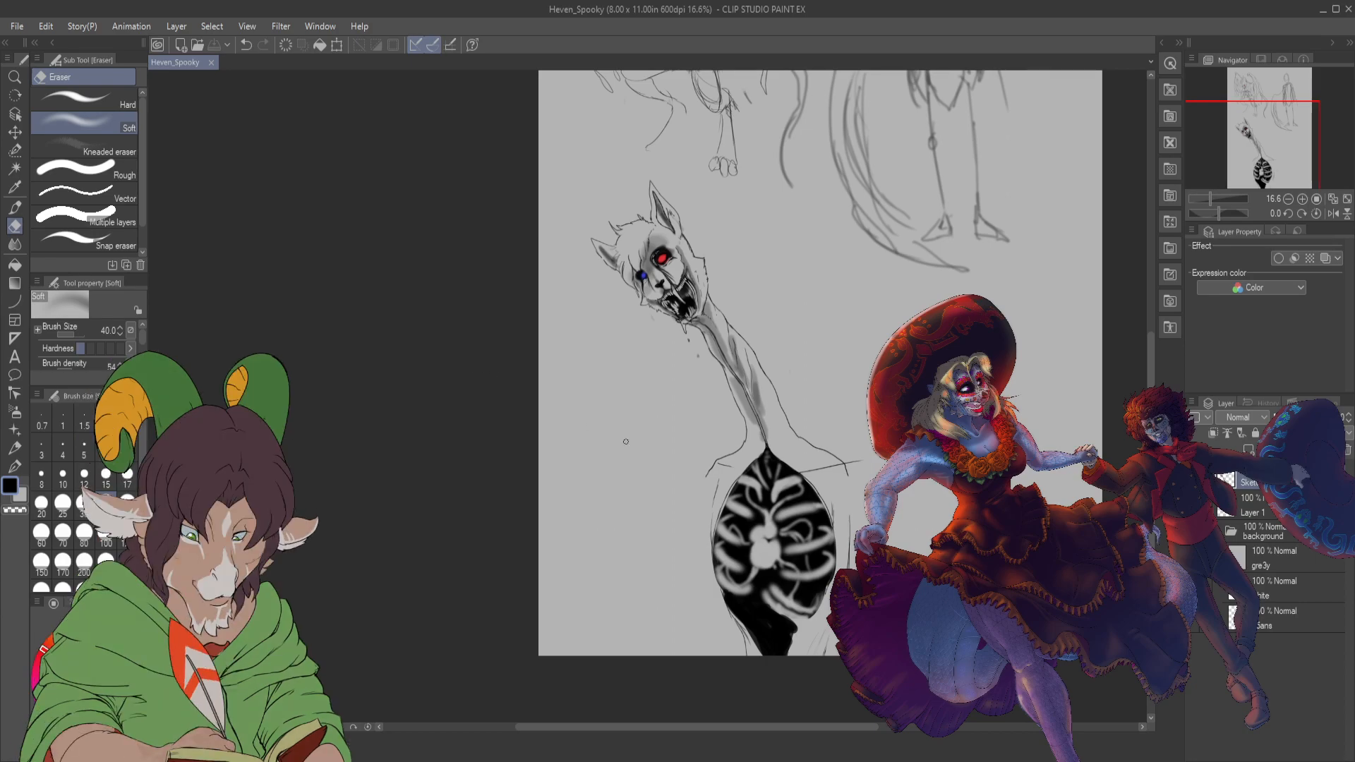
scroll(793, 446, "up", 1)
scroll(756, 451, "up", 1)
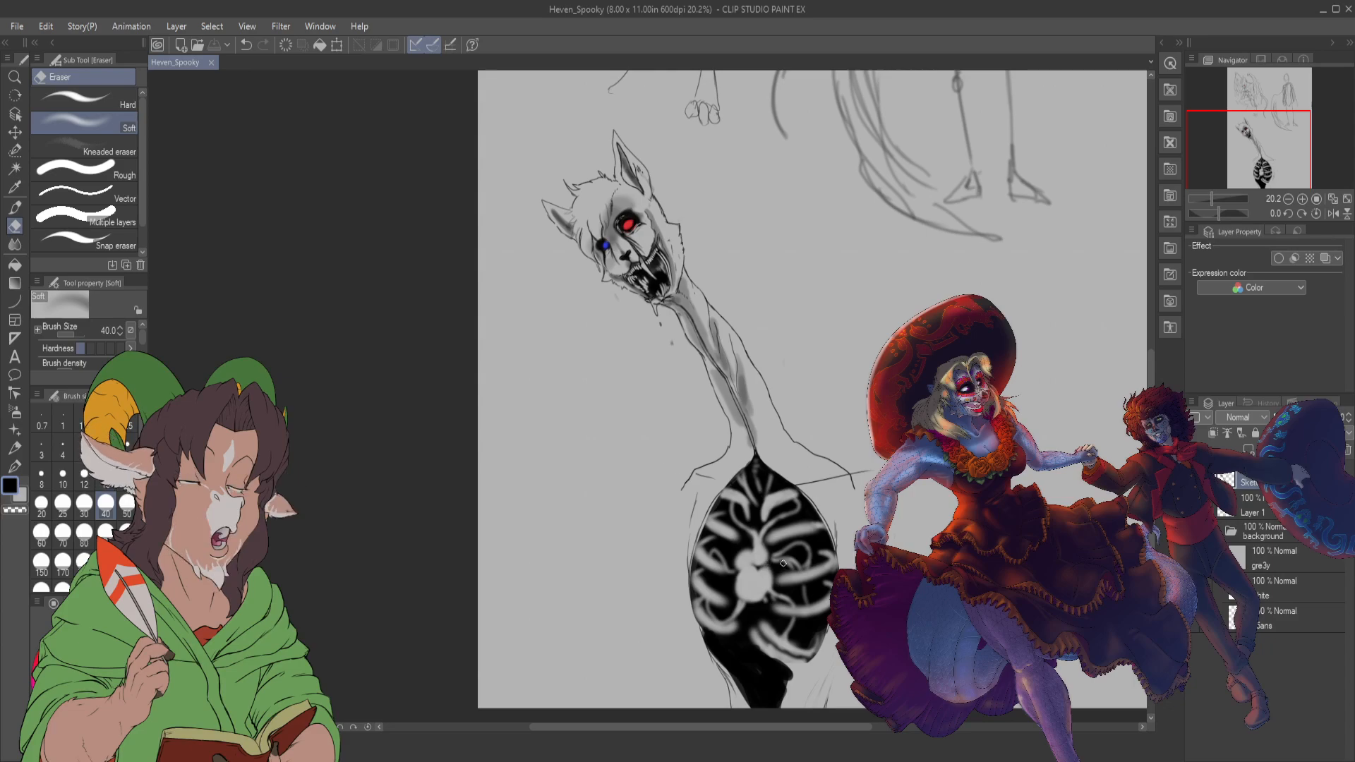
- Sketch large wing outlines rising from both shoulders and thin upper-arm lines beside the ribcage with the K Hard 2 brush at size 6
scroll(783, 562, "down", 2)
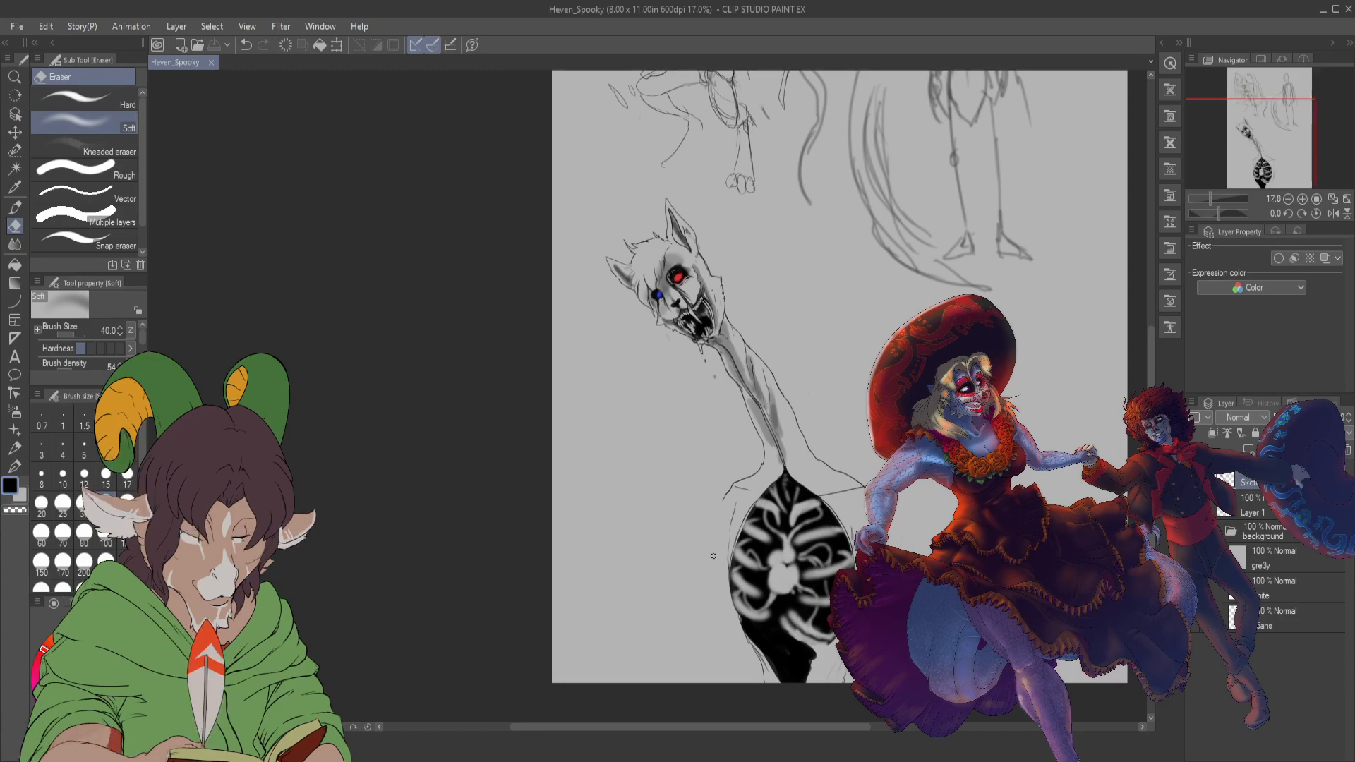
scroll(701, 250, "up", 1)
scroll(701, 251, "down", 2)
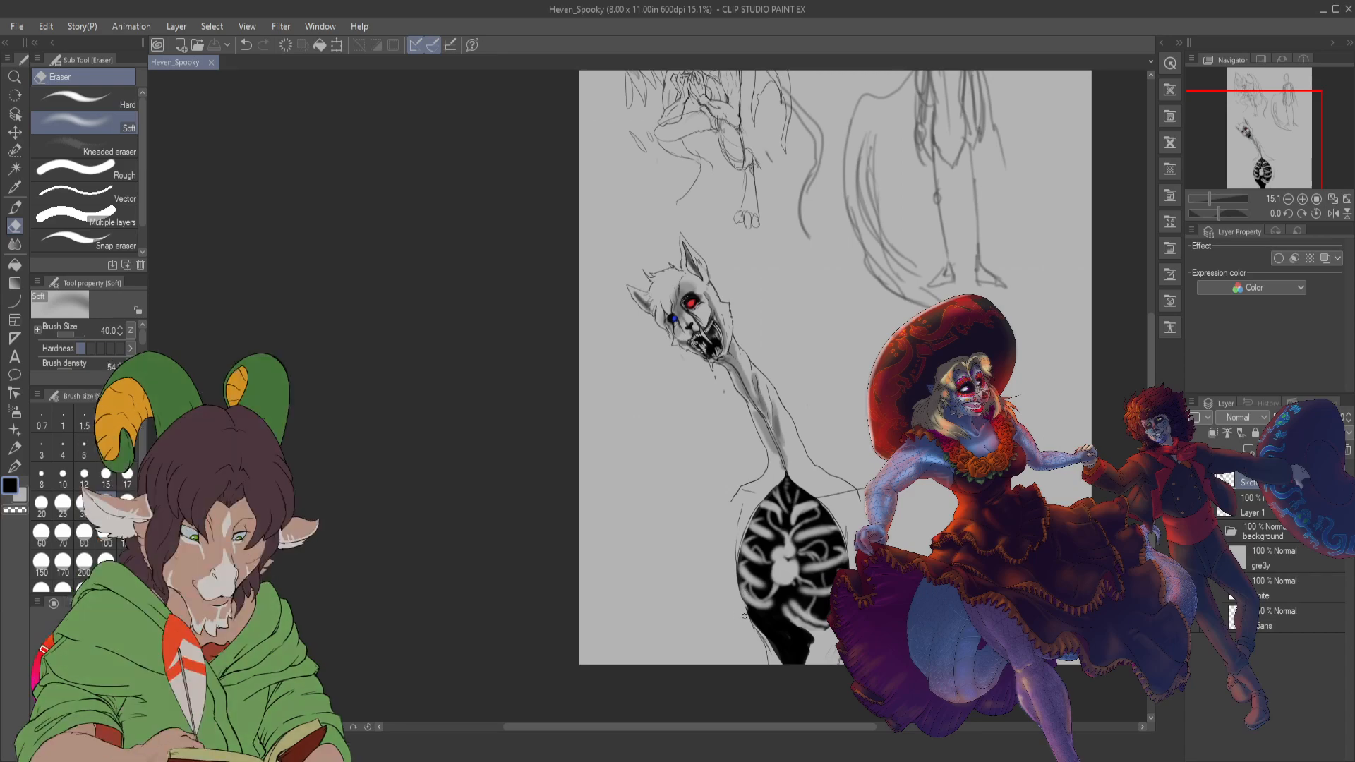
key("b")
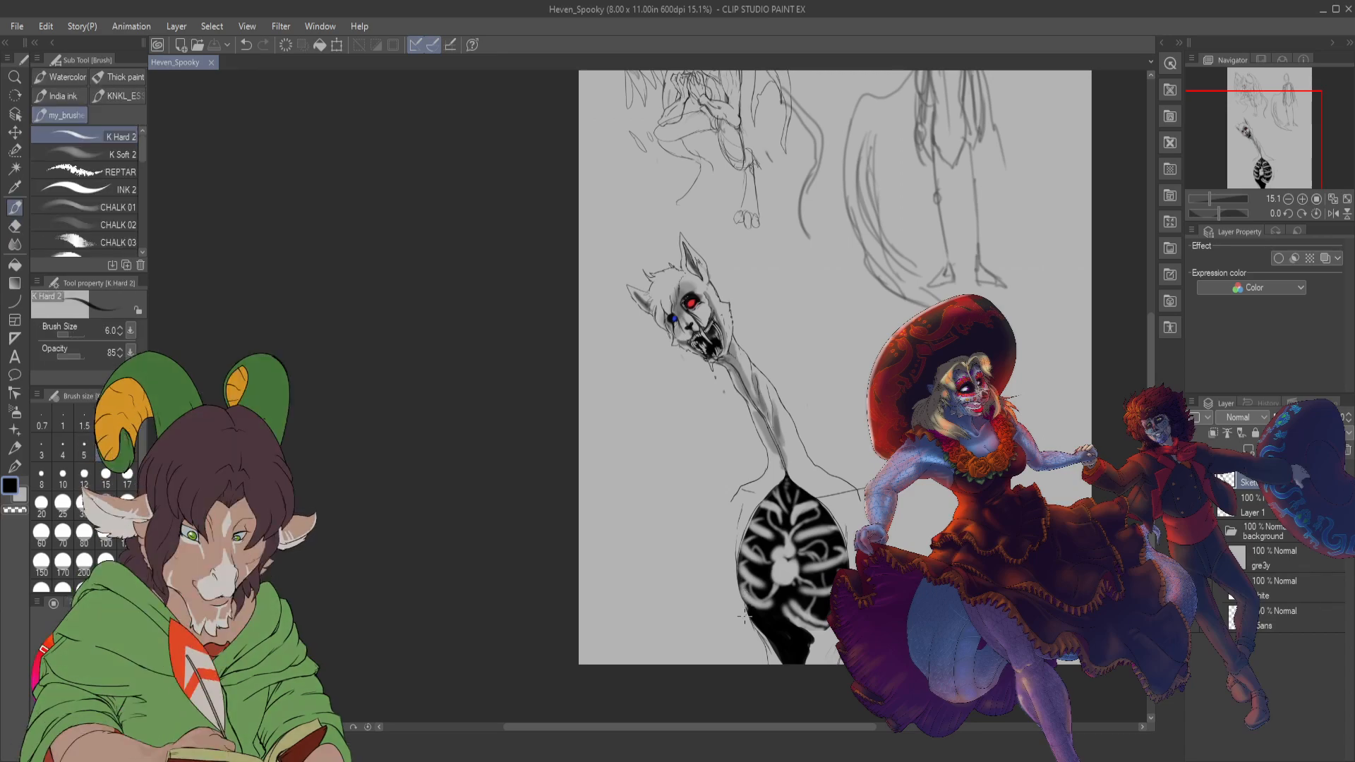
left_click_drag(734, 540, 732, 521)
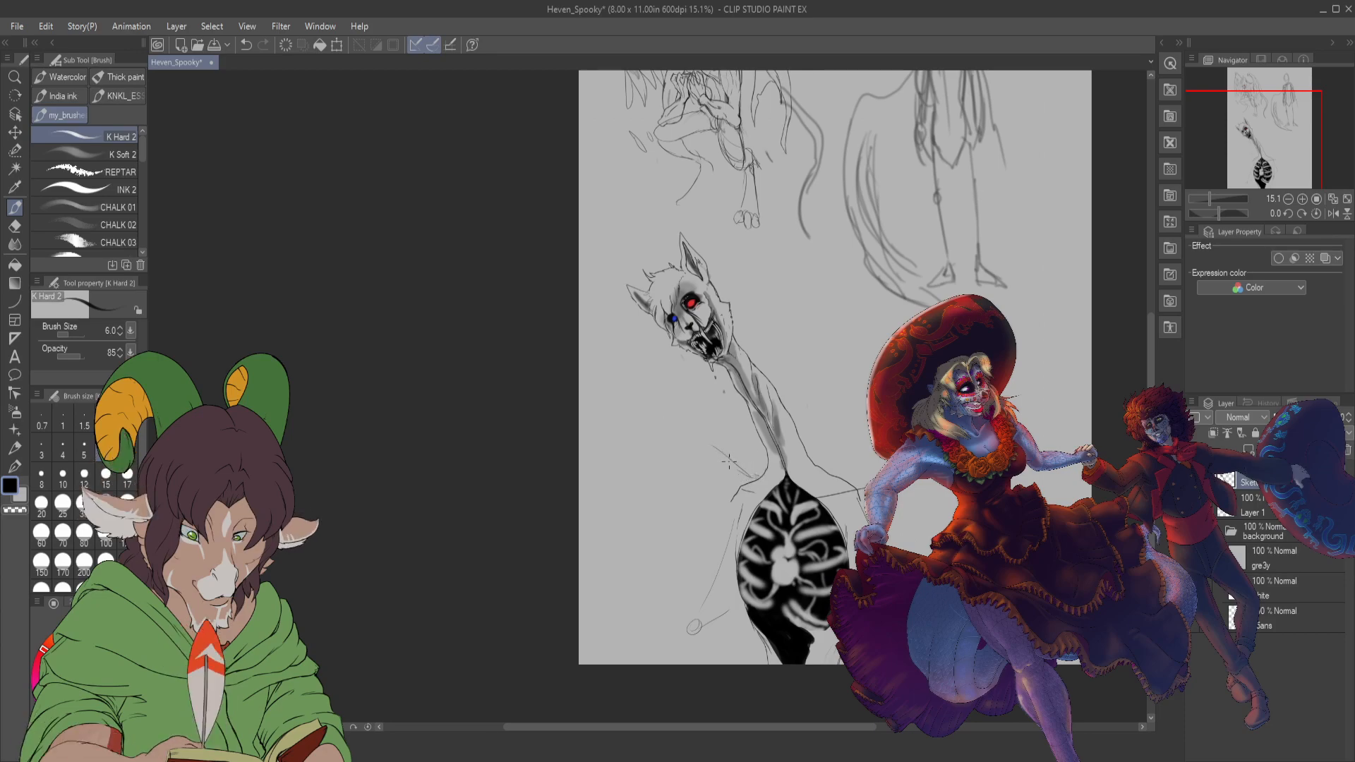
mouse_move(679, 430)
left_mouse_down()
mouse_move(655, 426)
mouse_move(584, 526)
left_mouse_up()
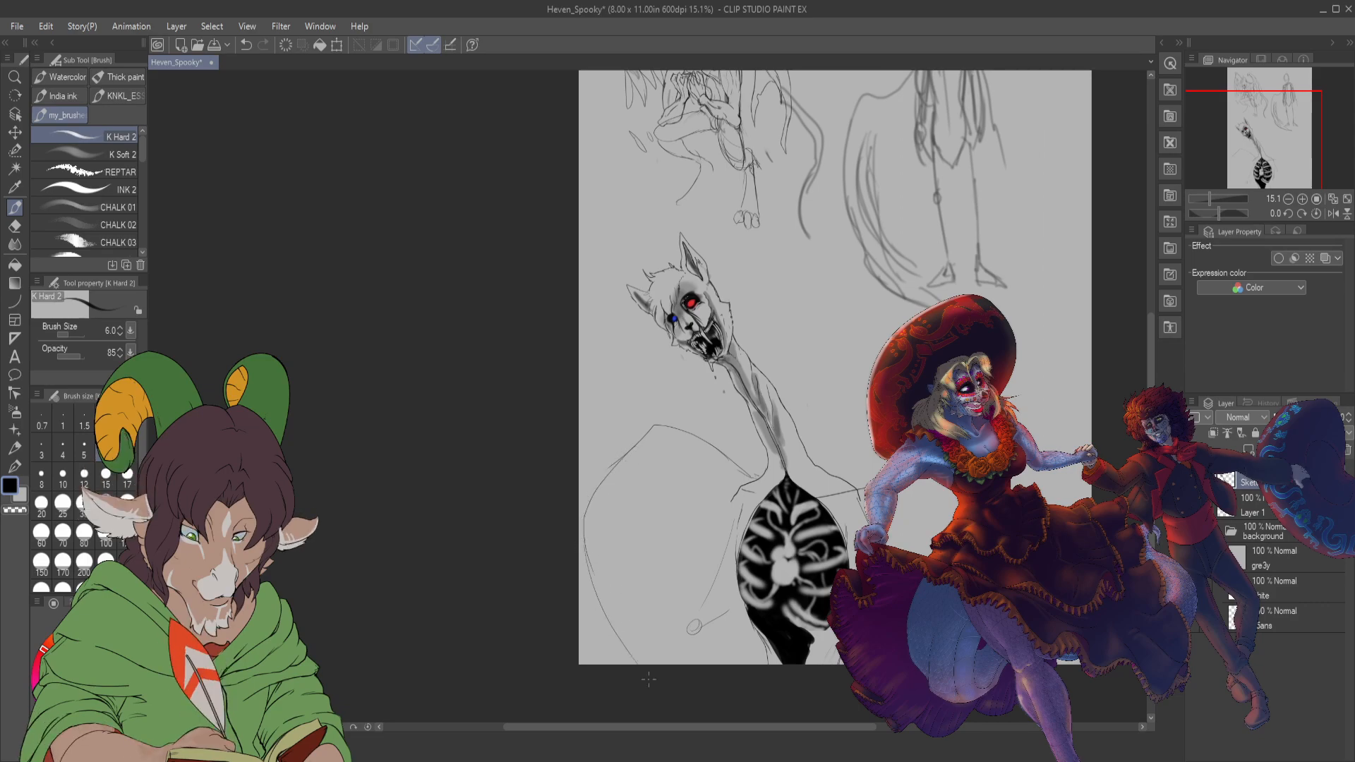
left_click_drag(822, 466, 868, 434)
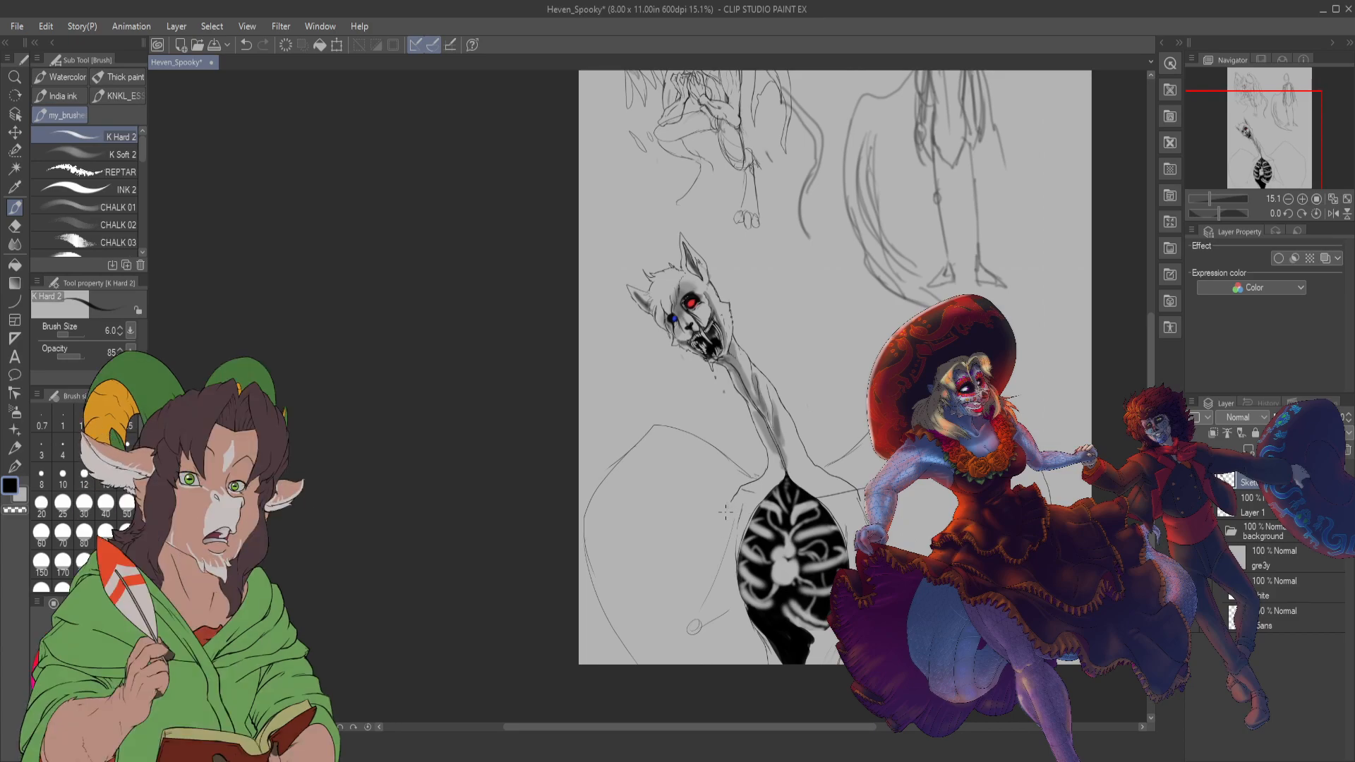
mouse_move(698, 619)
left_mouse_down()
mouse_move(713, 556)
mouse_move(692, 616)
left_mouse_up()
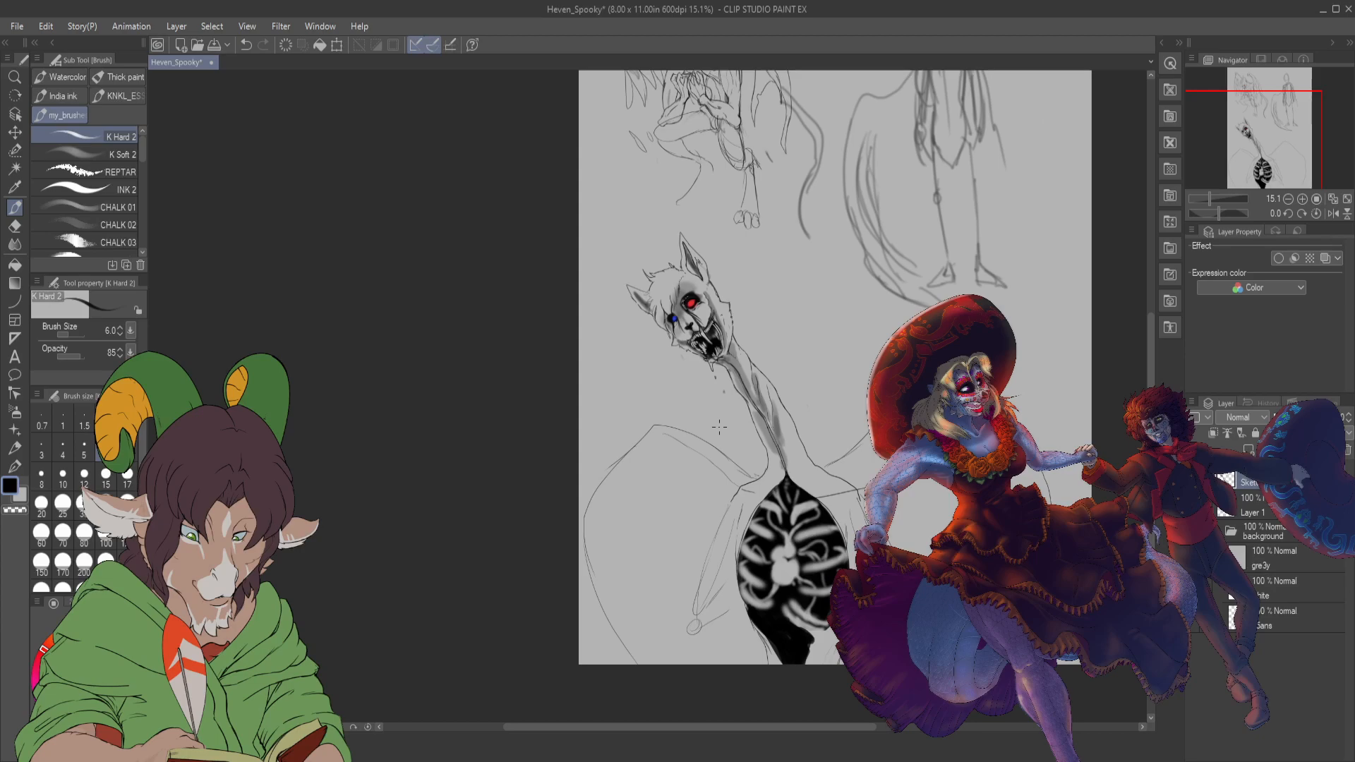
- Shade both upper arms with K Soft 2 at size 250 and lighten the shading with the Soft eraser at size 100
left_click(115, 172)
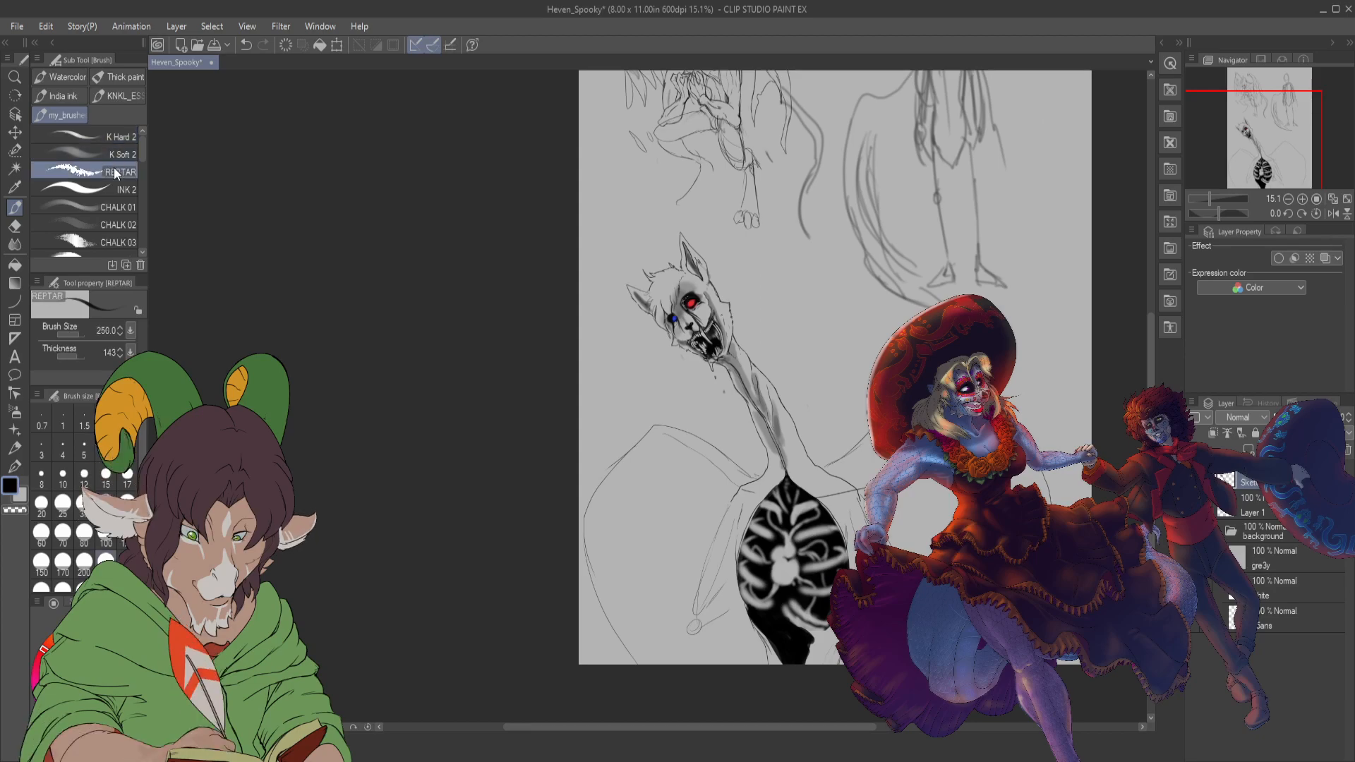
left_click(111, 151)
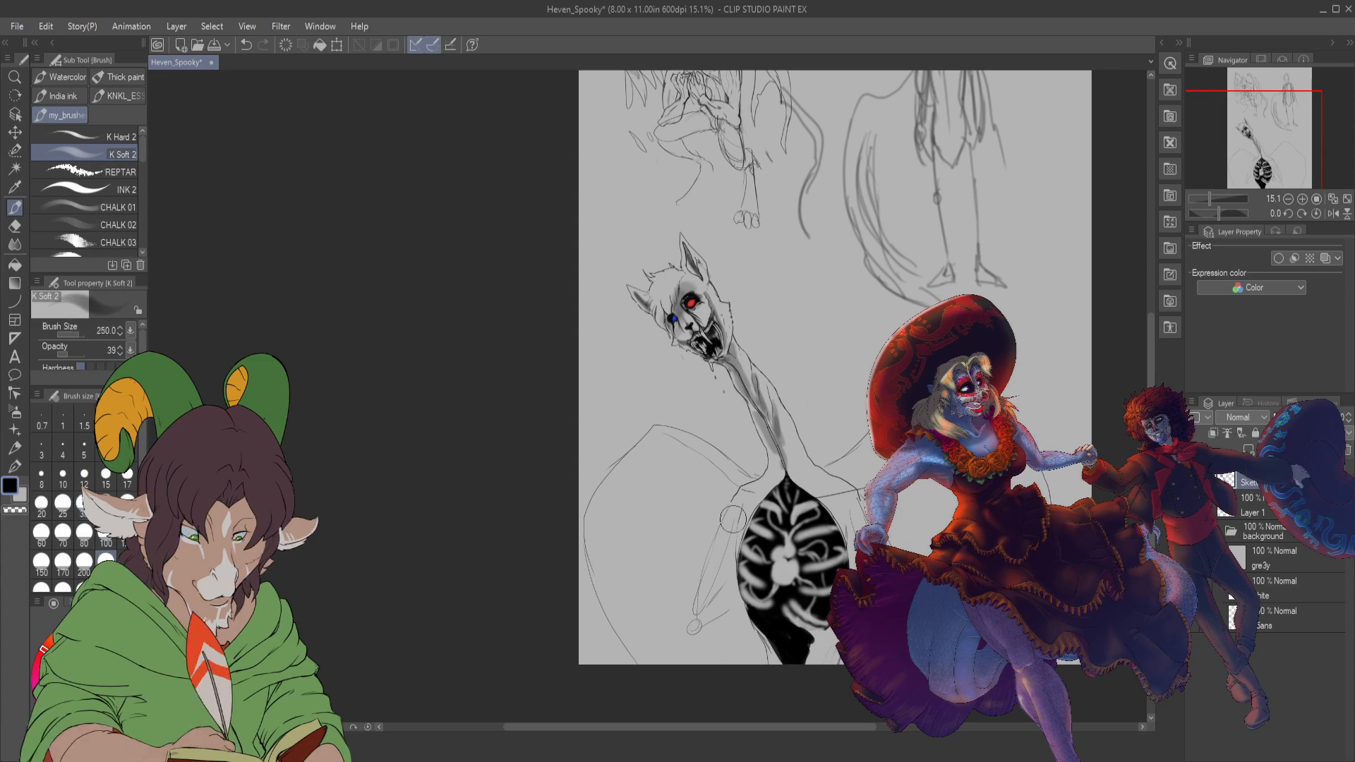
mouse_move(740, 504)
left_mouse_down()
mouse_move(708, 617)
mouse_move(733, 519)
left_mouse_up()
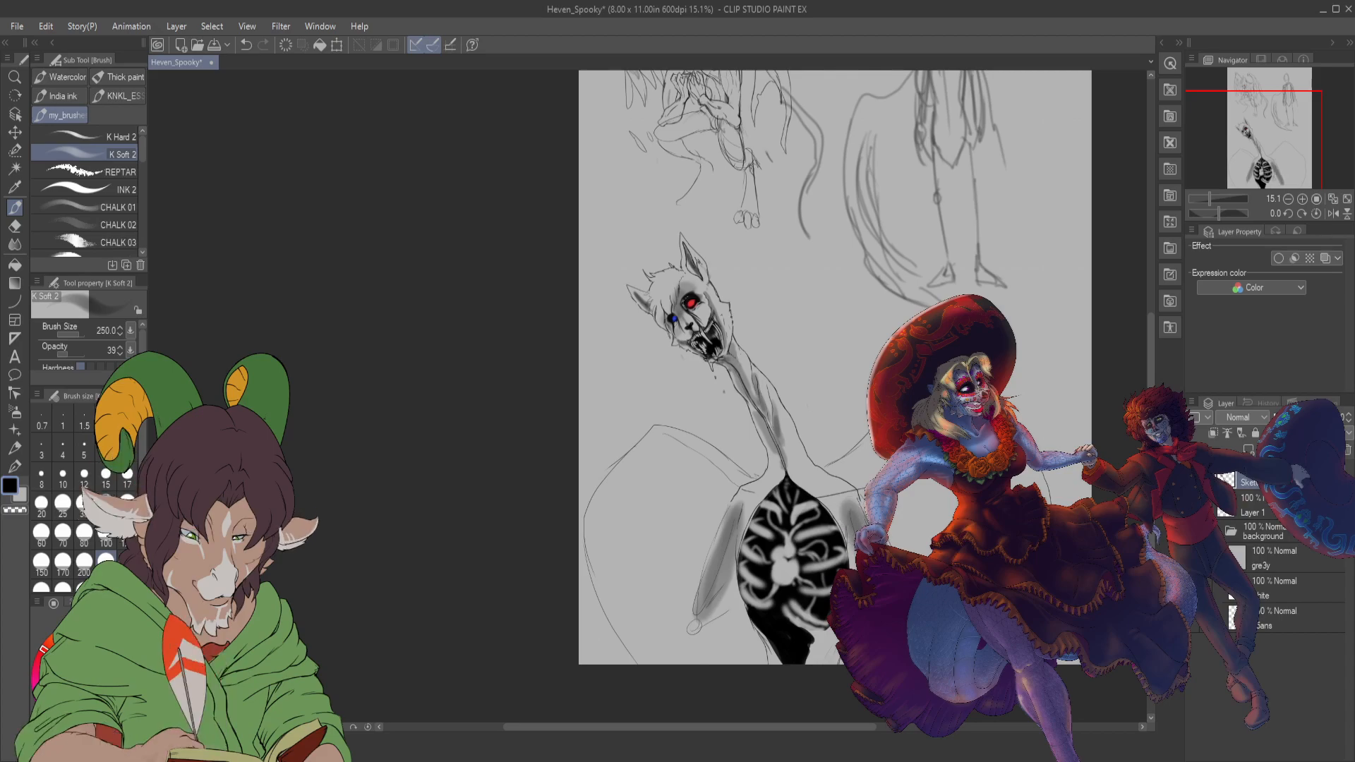
key("e")
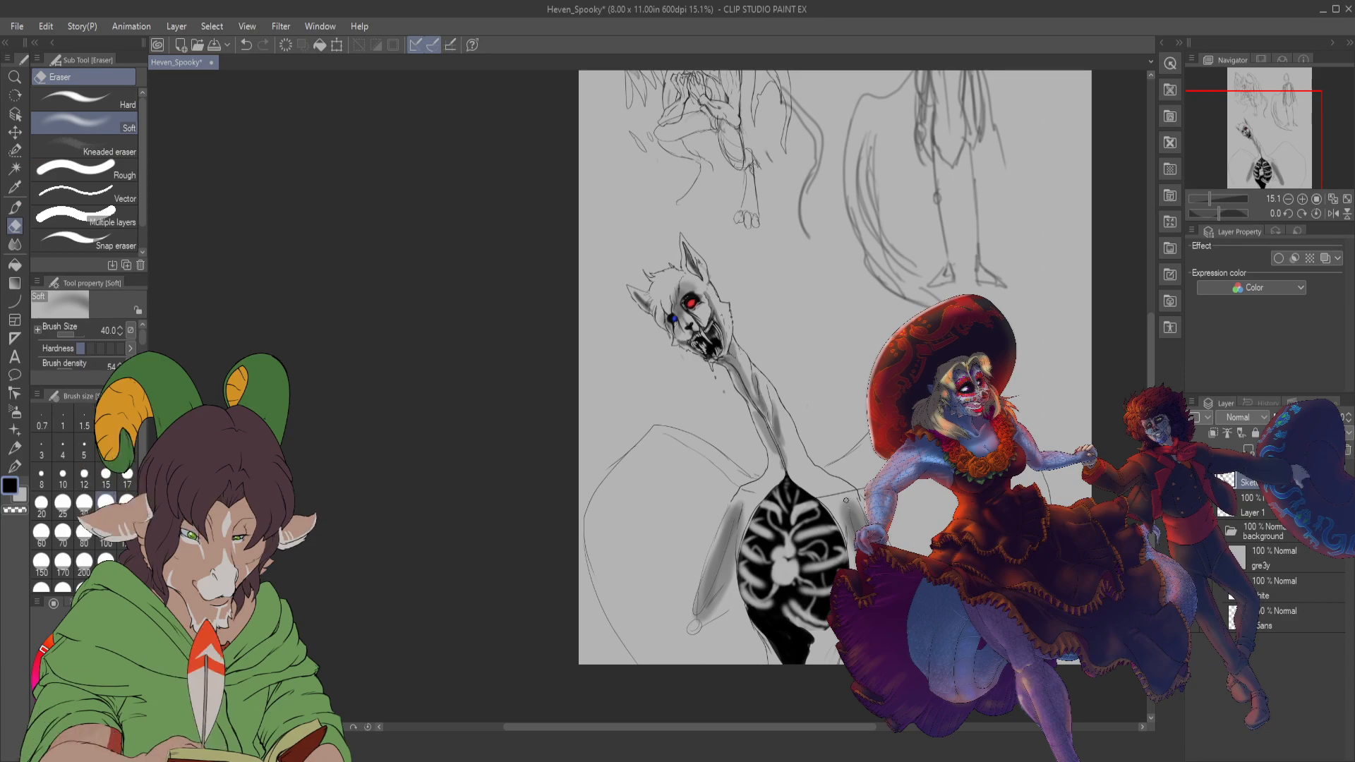
left_click(105, 534)
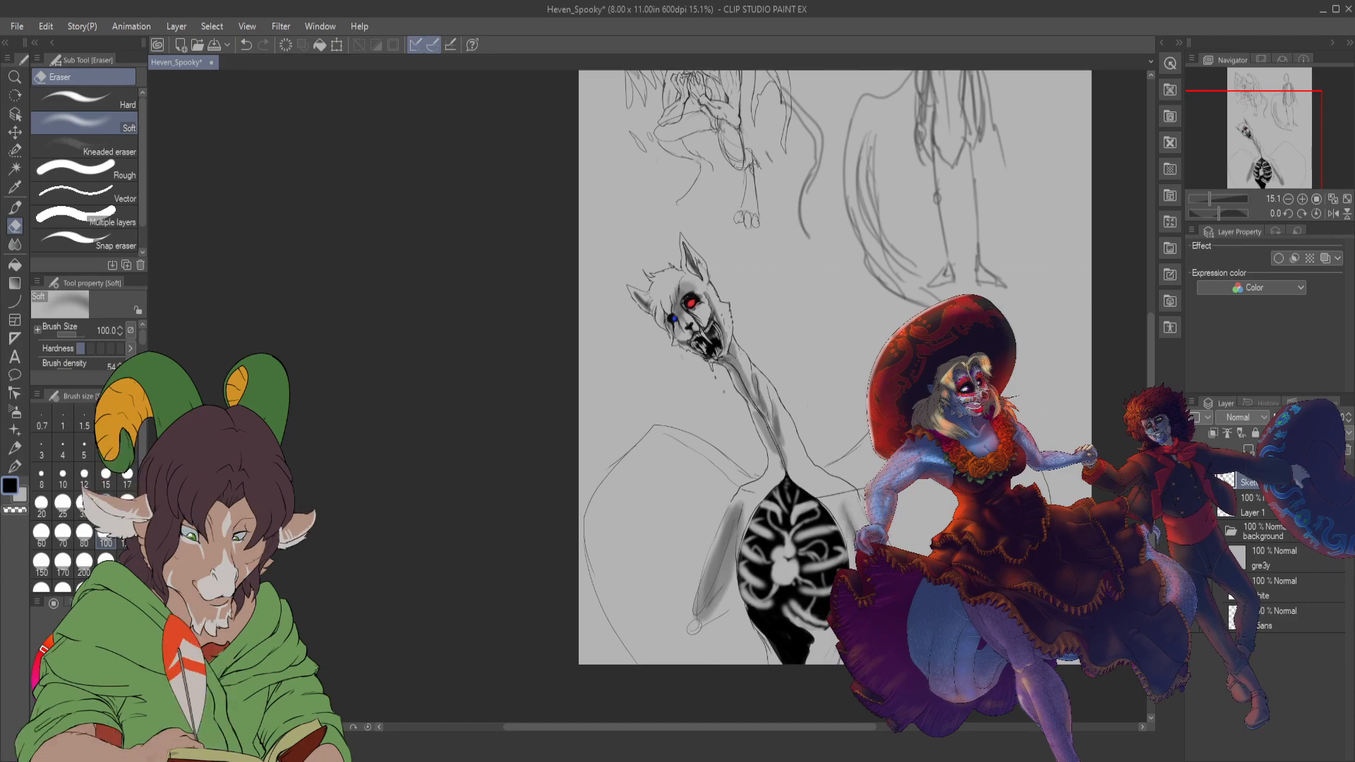
mouse_move(737, 497)
left_mouse_down()
mouse_move(706, 583)
mouse_move(737, 510)
mouse_move(732, 520)
left_mouse_up()
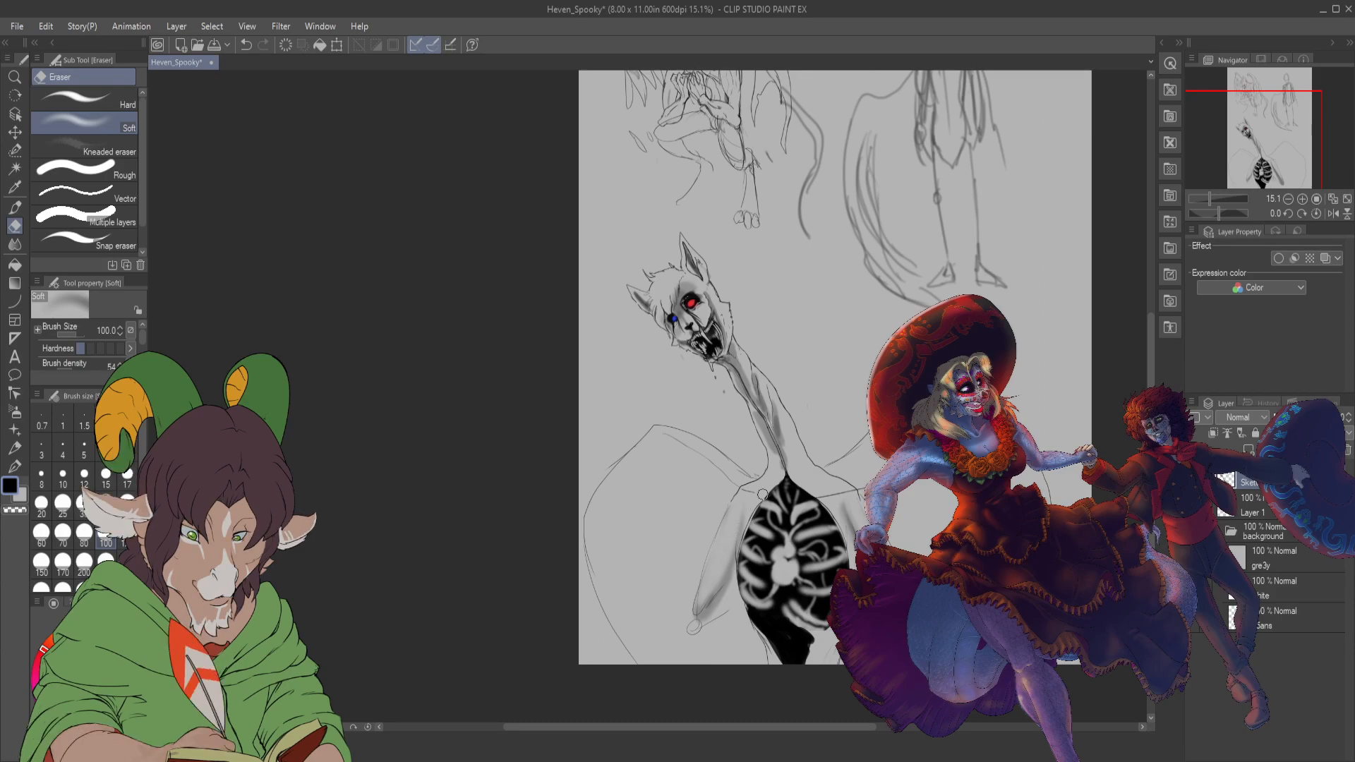
- Erase the round elbow joint from the left arm with the Hard eraser at size 250, and return to the K Hard 2 brush
scroll(827, 597, "up", 2)
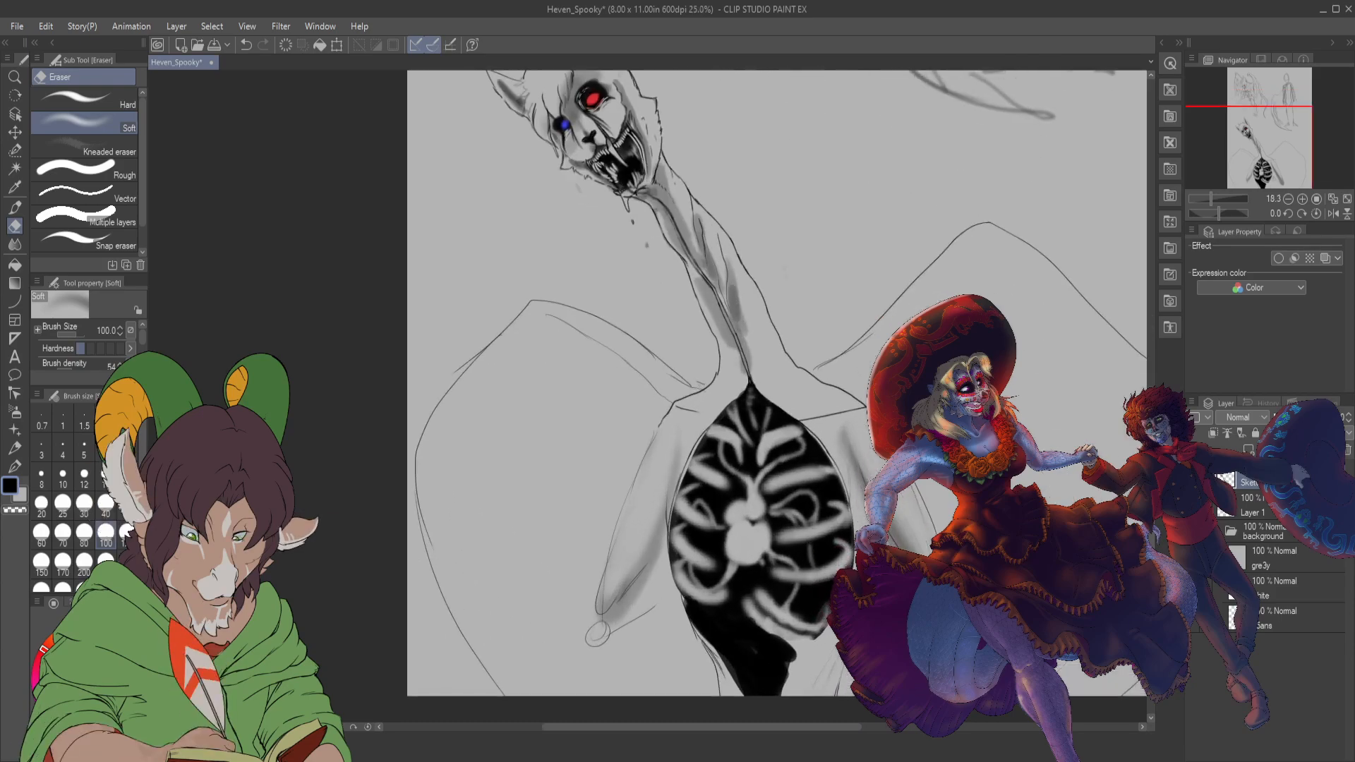
scroll(872, 592, "up", 1)
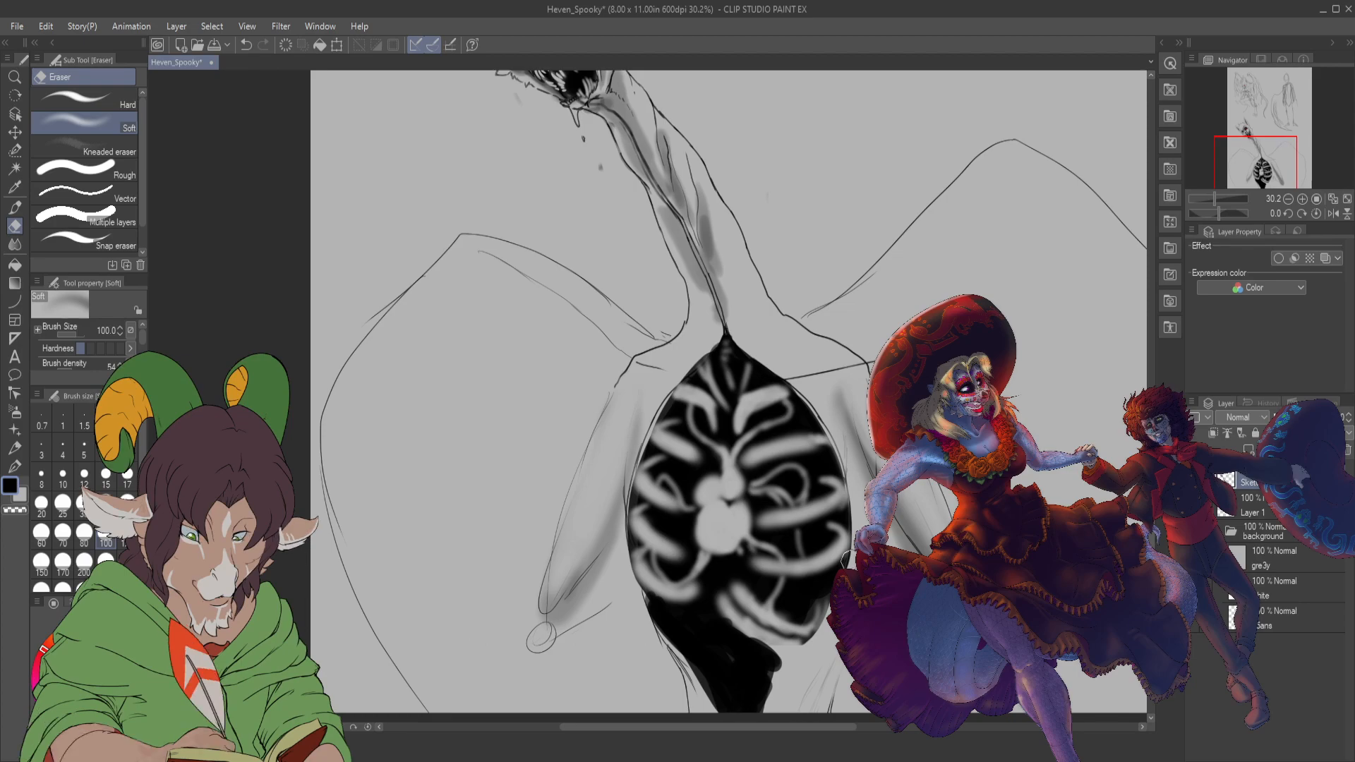
key("comma")
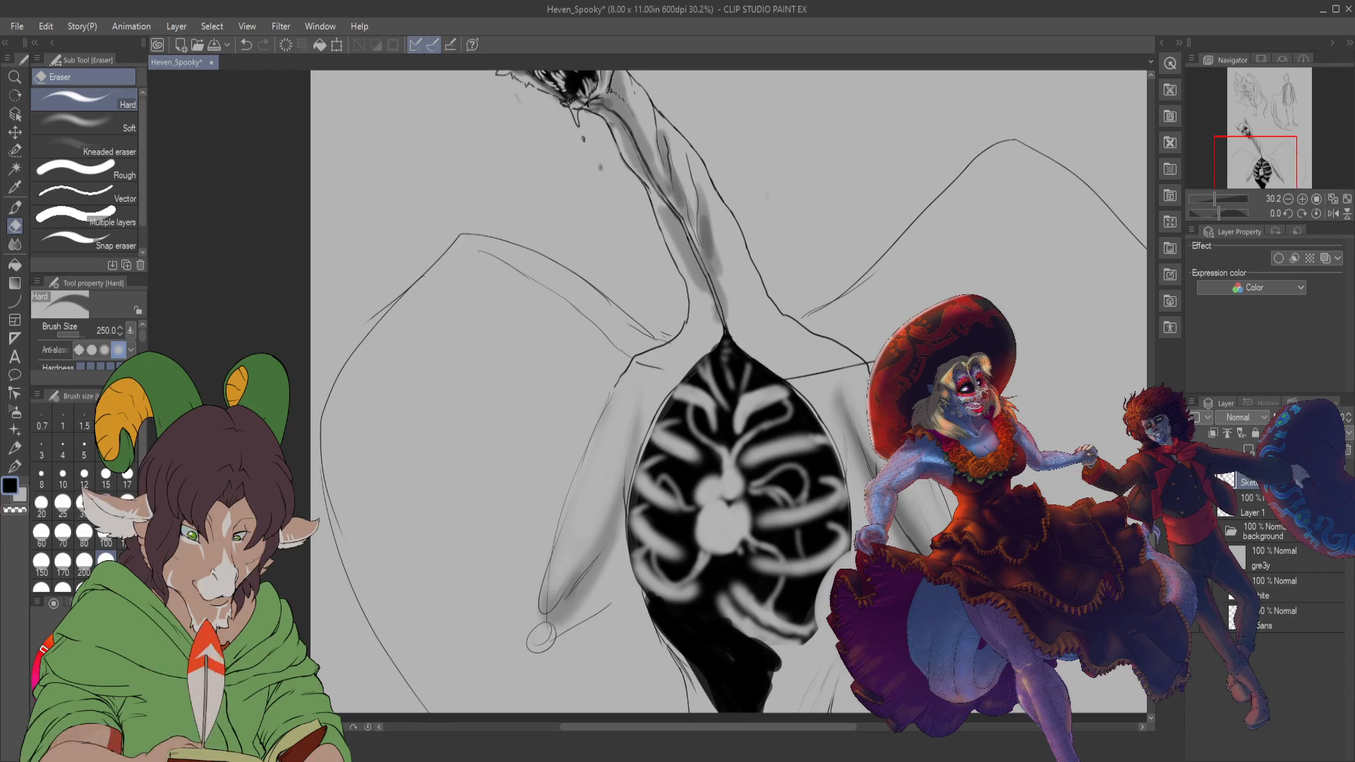
left_click(542, 631)
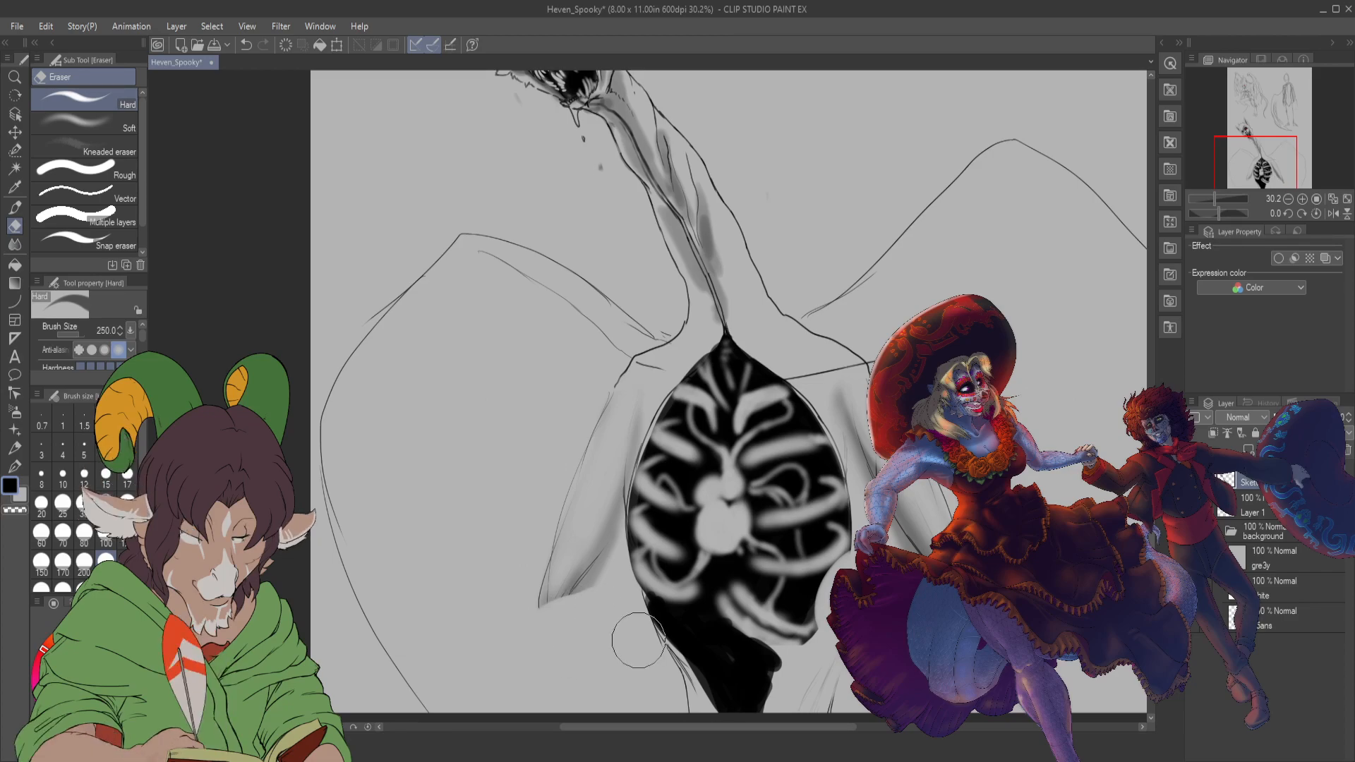
key("p")
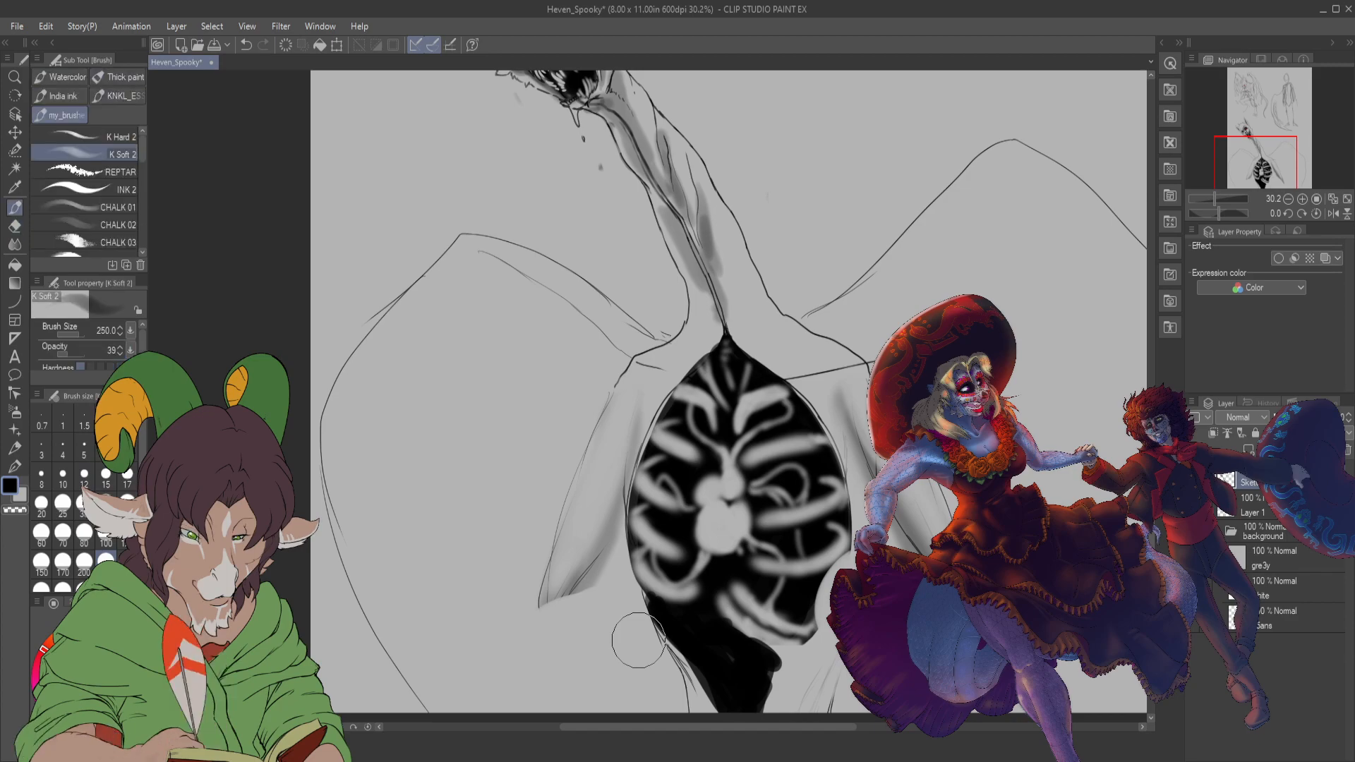
left_click(116, 141)
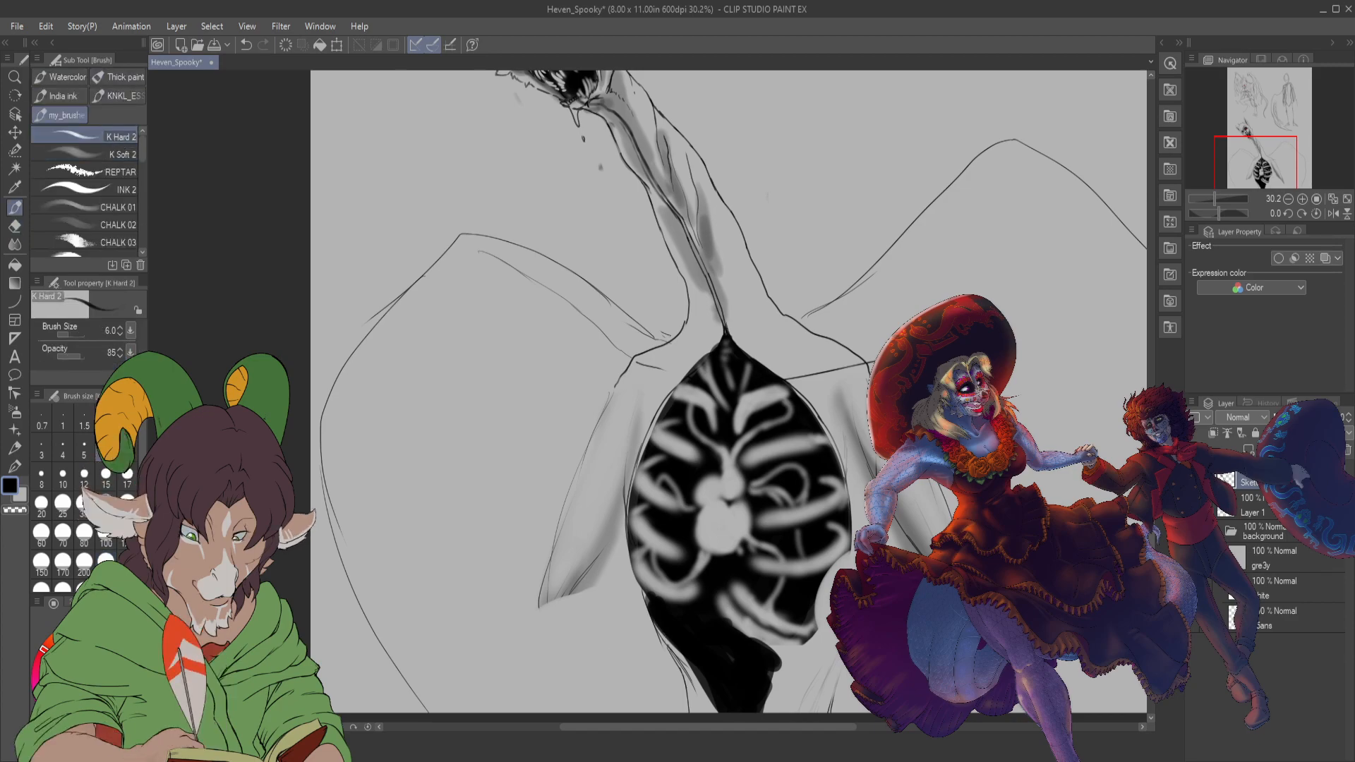
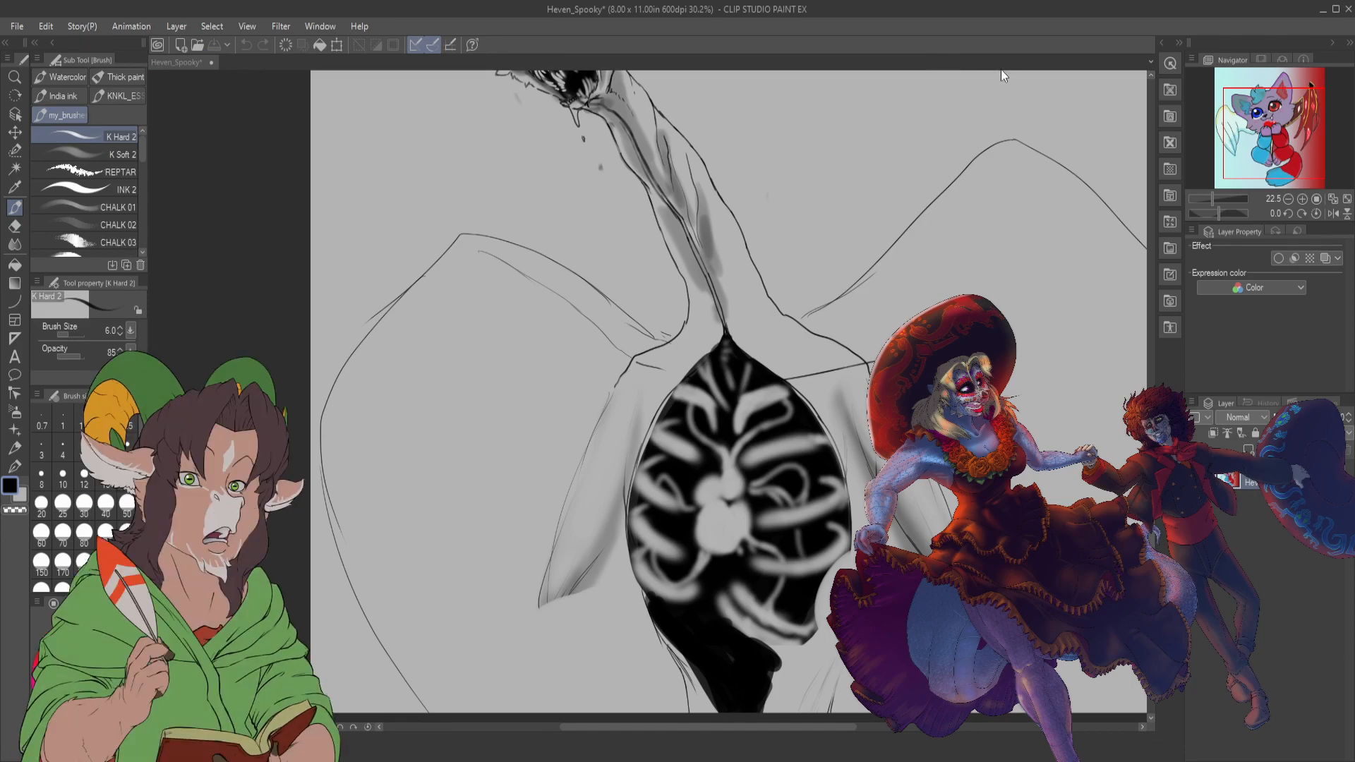
- Examine the winged cat reference in Heven_New.jpg and return to the Heven_Spooky illustration
left_click(259, 63)
scroll(618, 387, "up", 3)
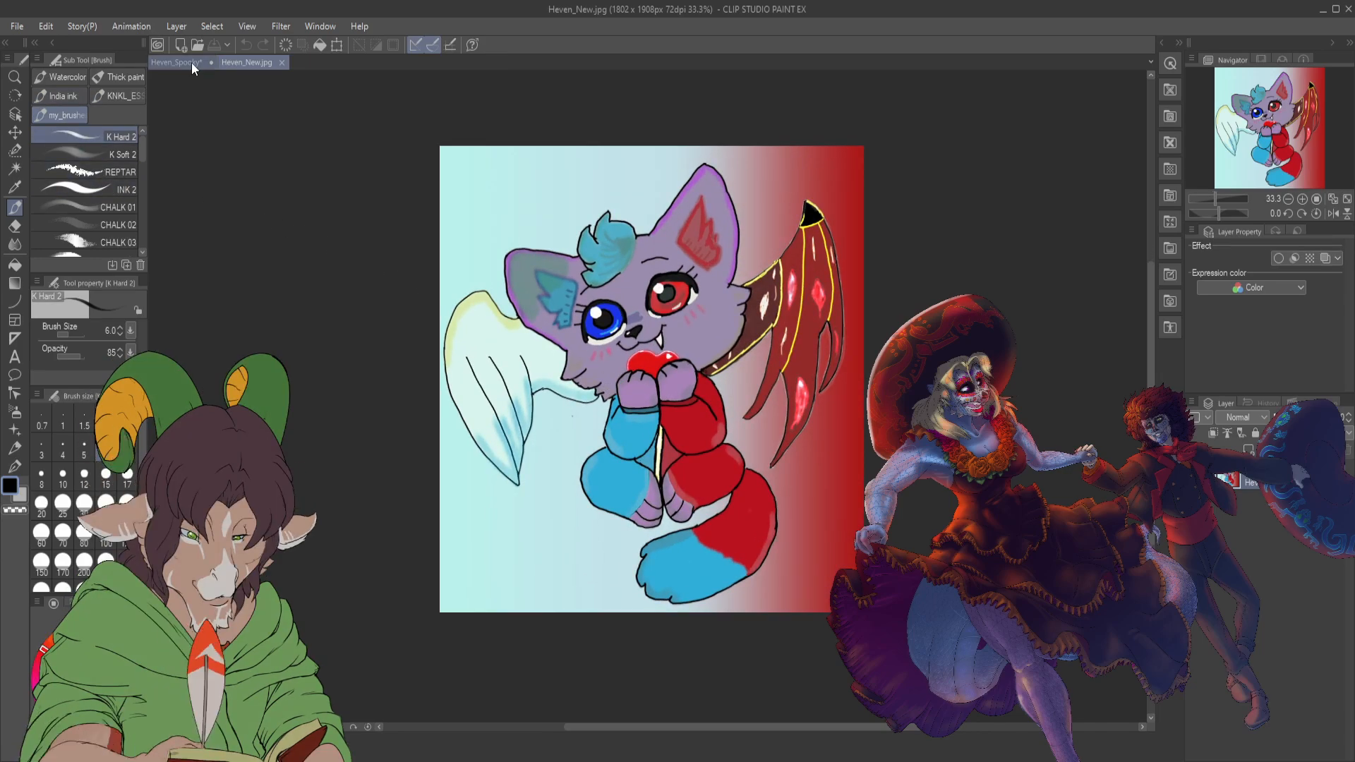
left_click(192, 62)
- Sketch an oval paw with small round toe pads and a forearm beside the creature's waist, using K Hard 2 at size 6
left_click_drag(1244, 177, 1243, 161)
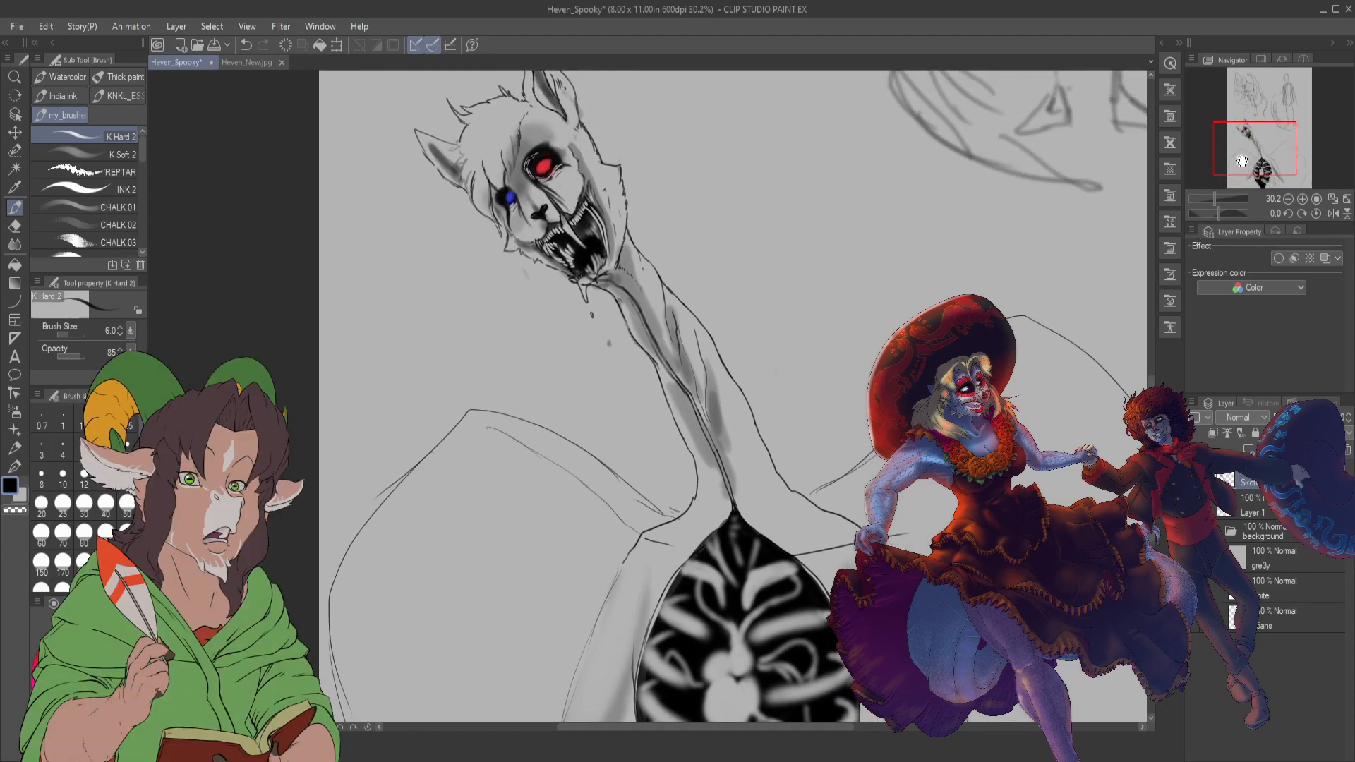
left_click_drag(1242, 161, 1254, 178)
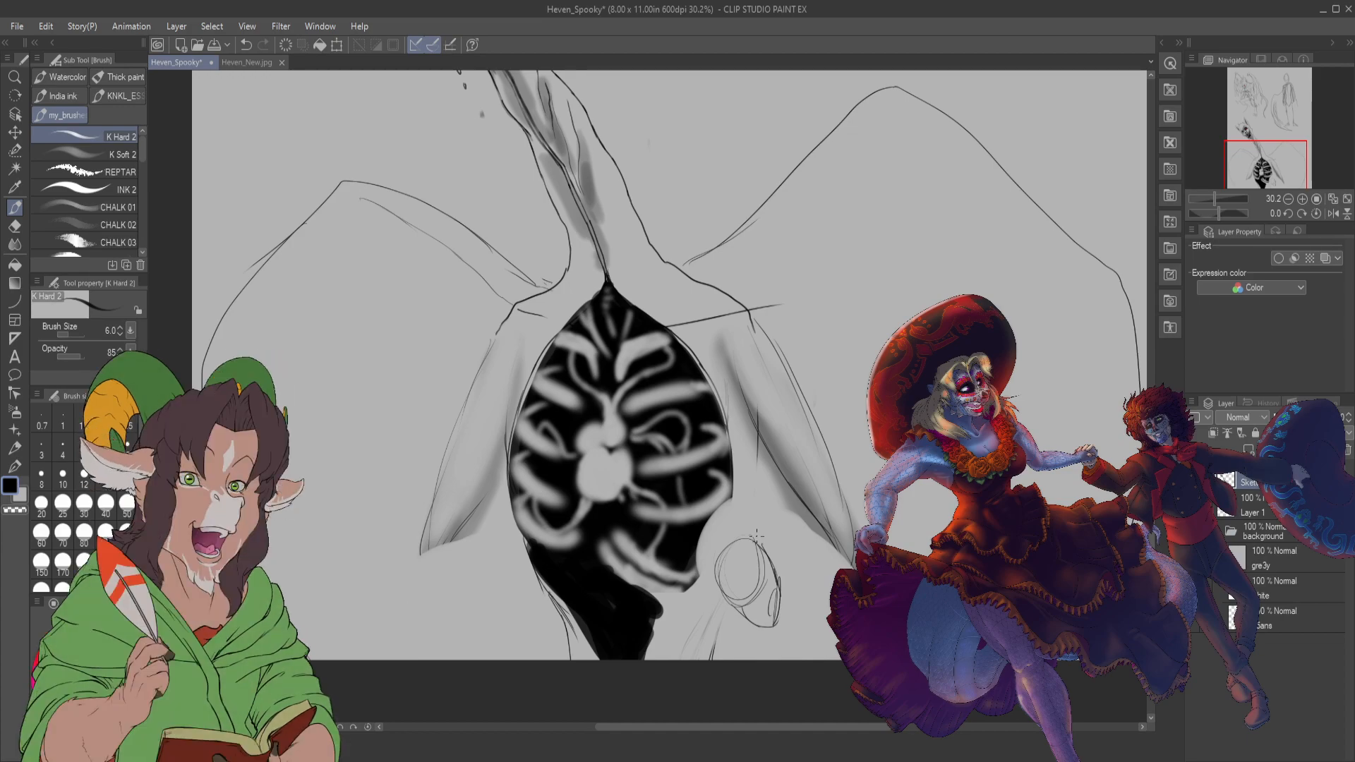
key("b")
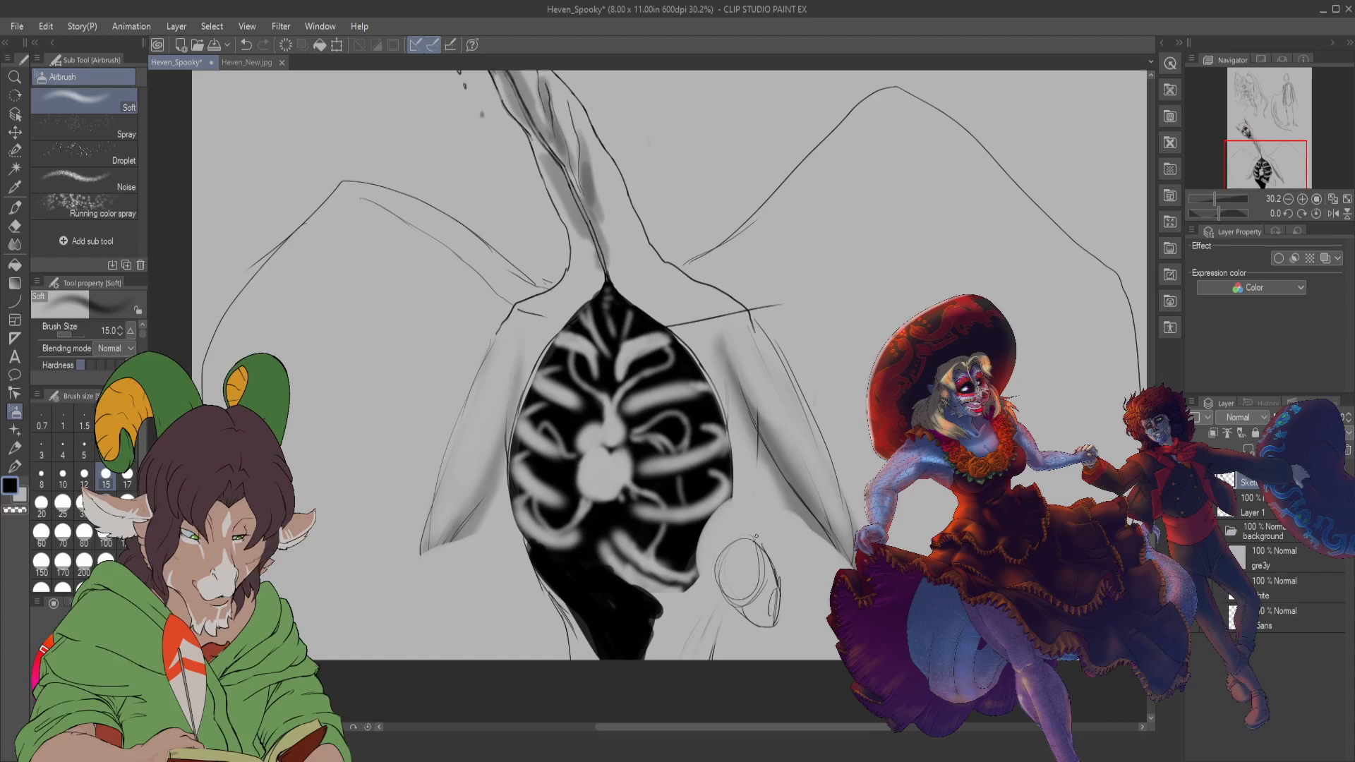
key("e")
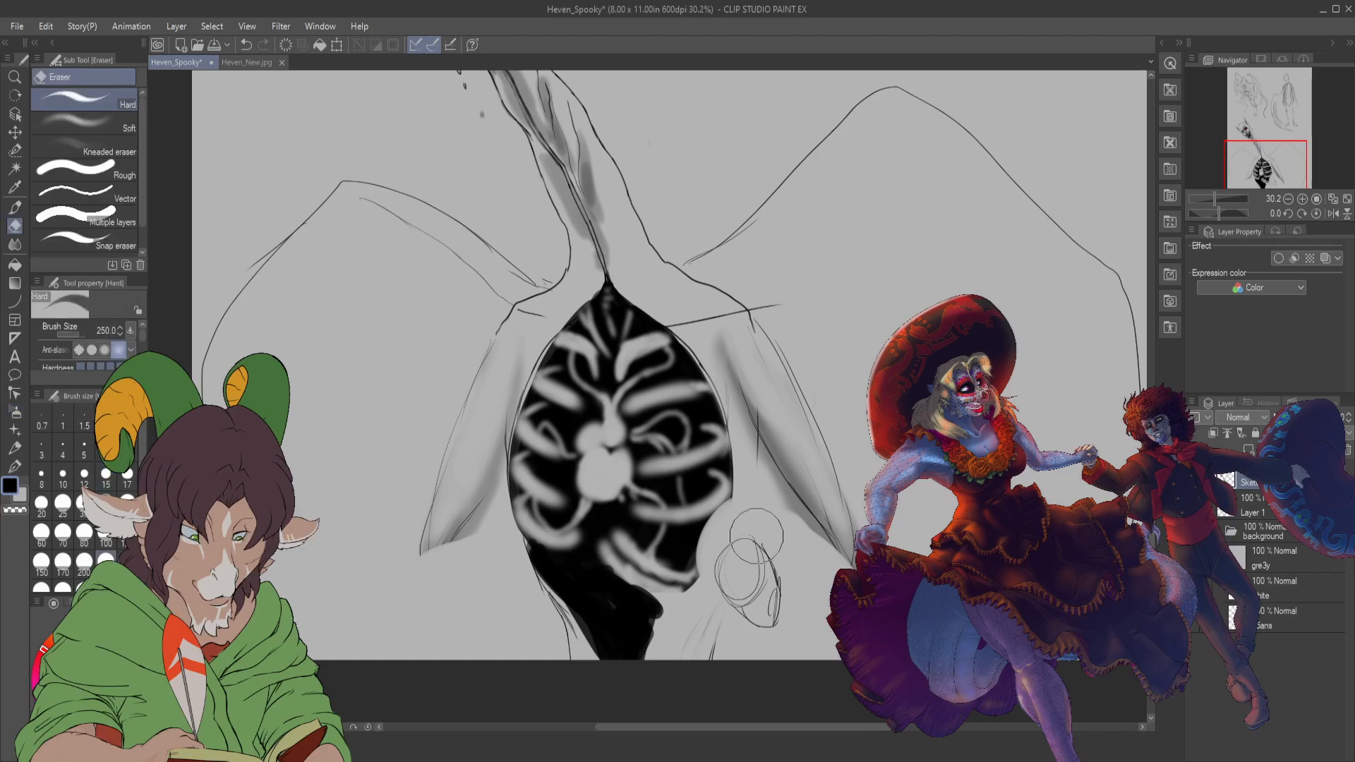
key("b")
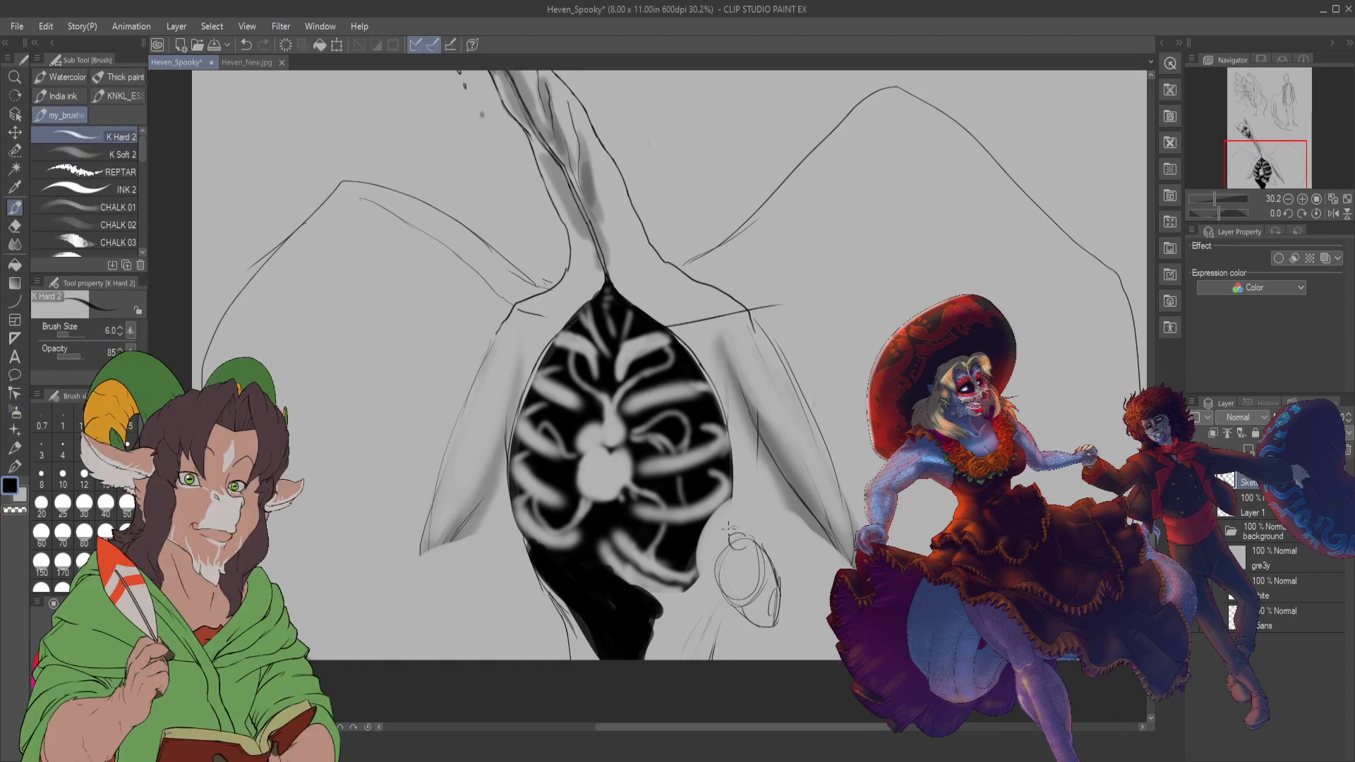
mouse_move(734, 536)
left_mouse_down()
mouse_move(732, 573)
mouse_move(741, 555)
mouse_move(752, 568)
mouse_move(737, 600)
left_mouse_up()
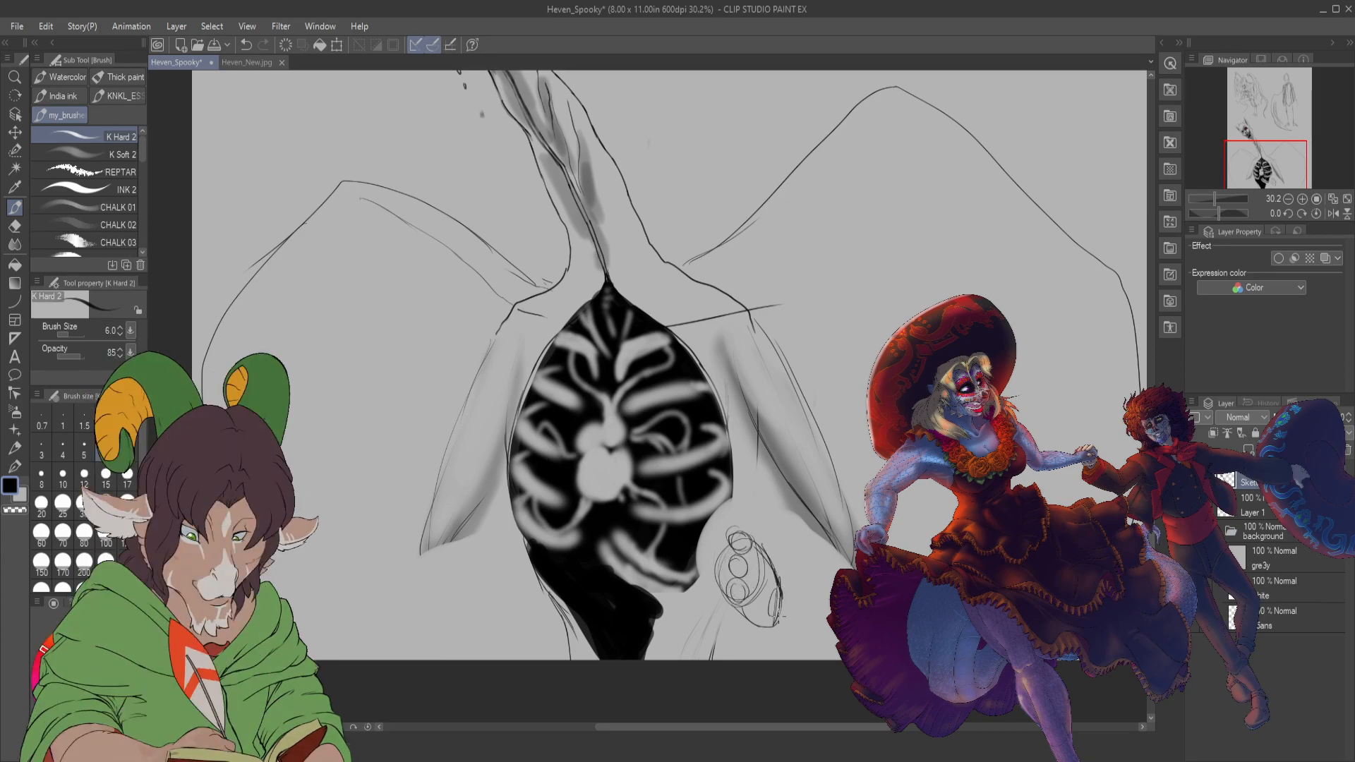
left_click_drag(773, 621, 835, 586)
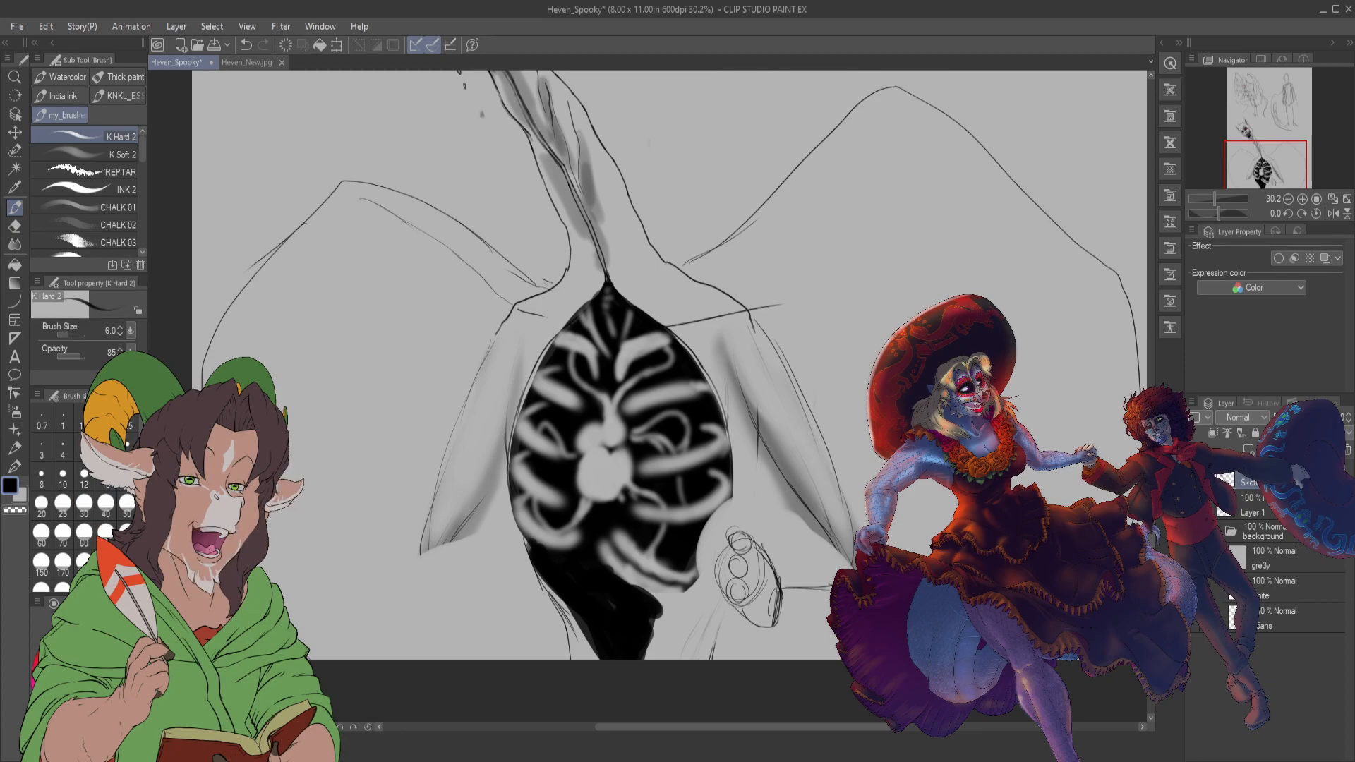
left_click_drag(781, 624, 833, 634)
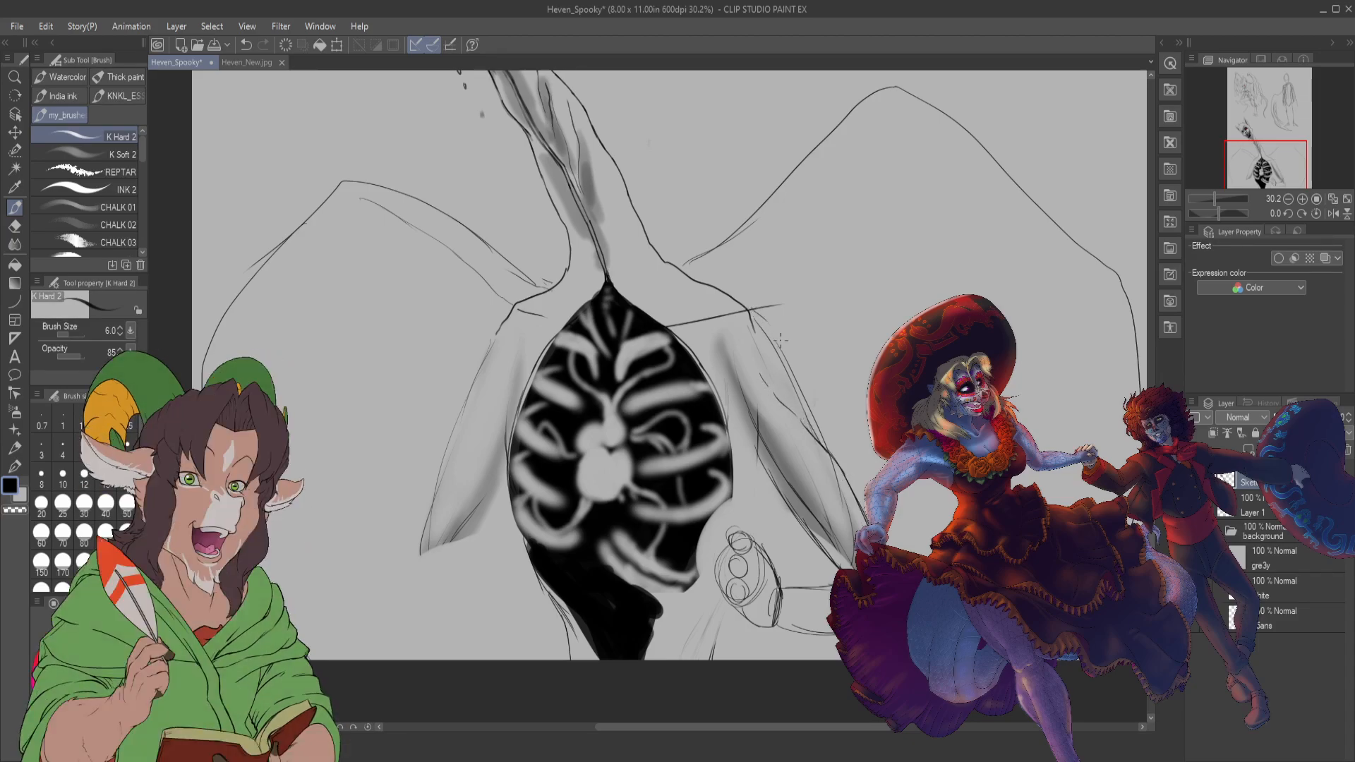
- Add jagged contour strokes to the right upper arm and erase the shading along its inner edge with the Hard eraser at size 250
mouse_move(780, 353)
left_mouse_down()
mouse_move(795, 396)
mouse_move(804, 387)
left_mouse_up()
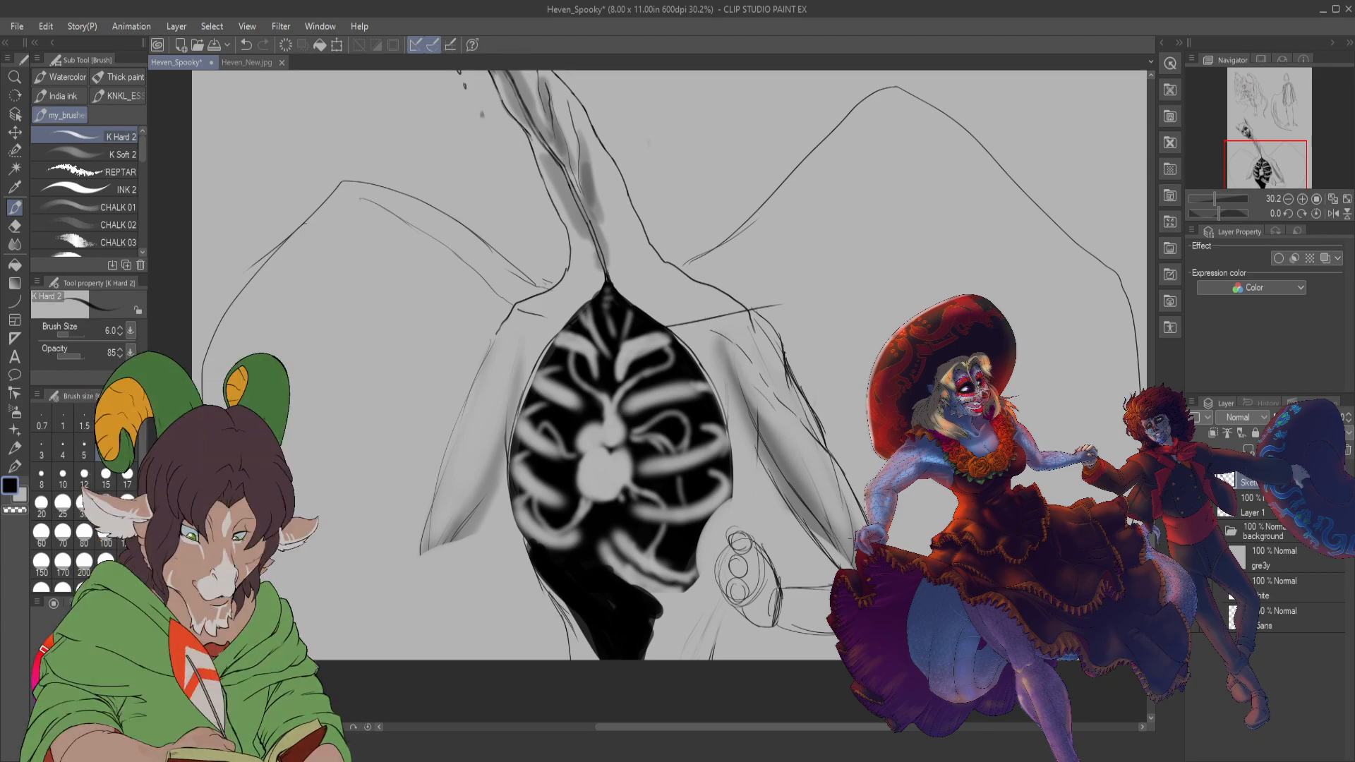
key("e")
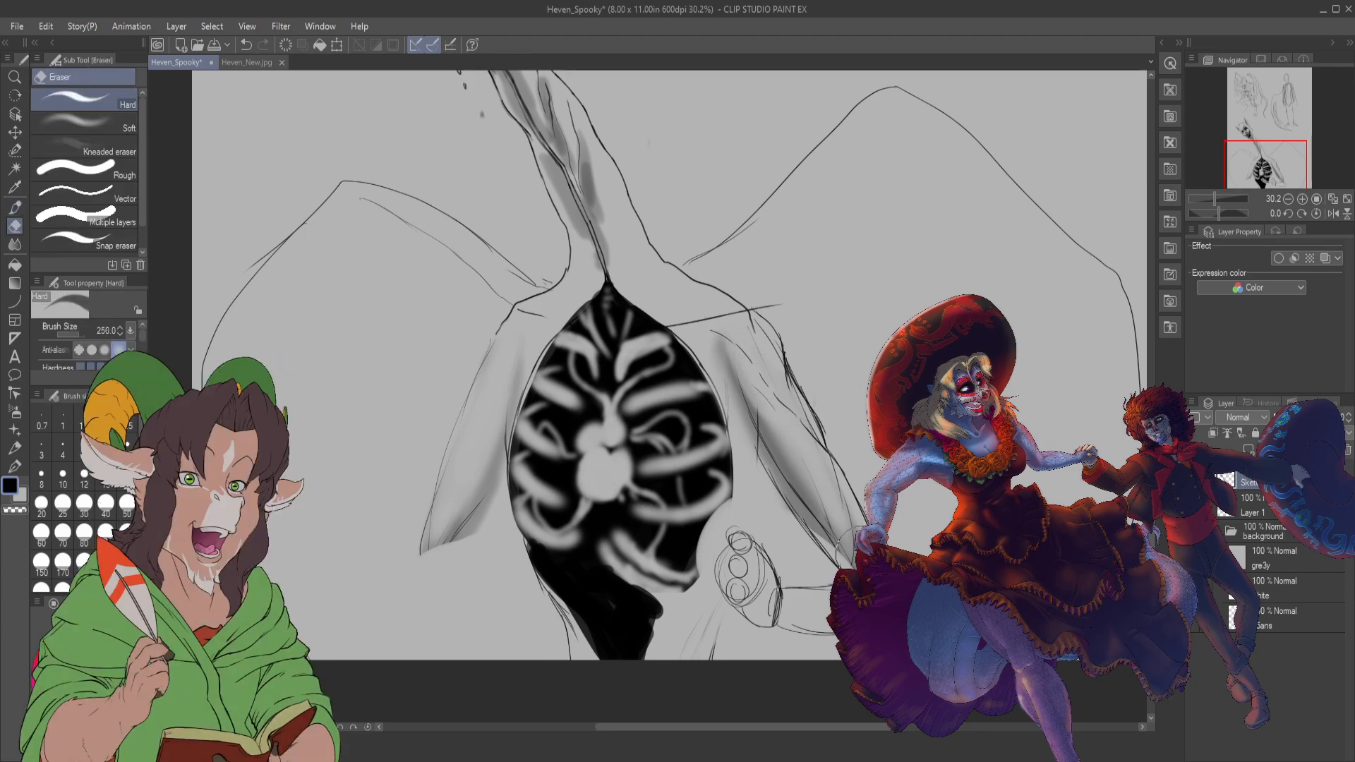
mouse_move(734, 377)
left_mouse_down()
mouse_move(718, 353)
mouse_move(808, 540)
mouse_move(780, 496)
mouse_move(830, 561)
left_mouse_up()
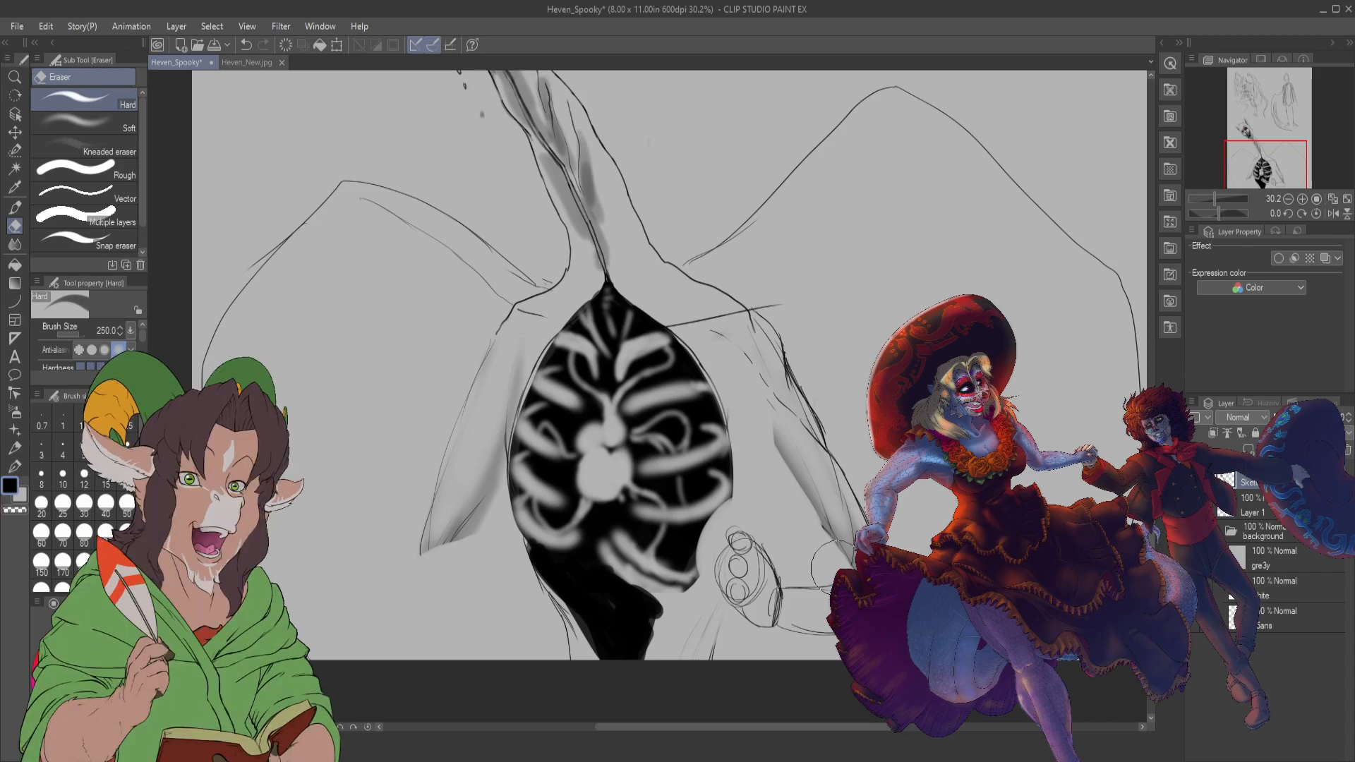
key("b")
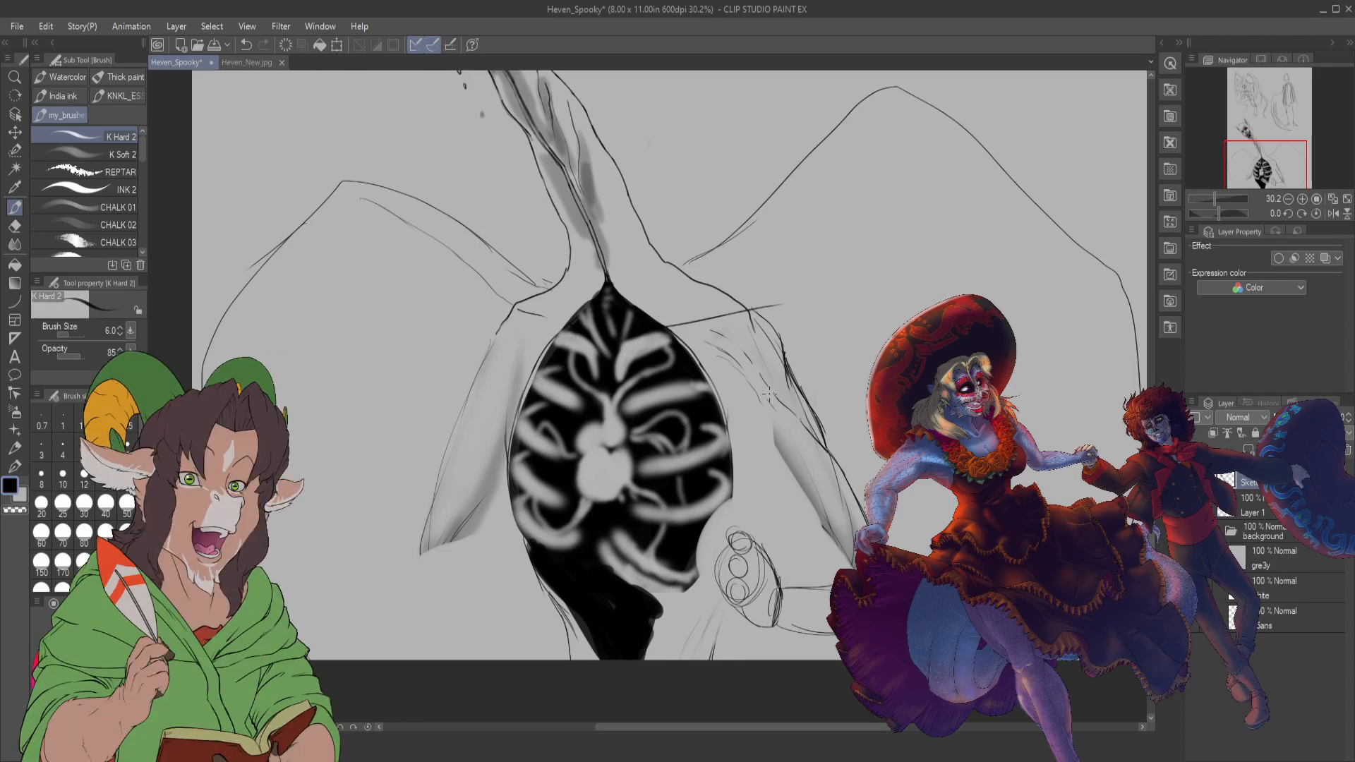
- Erase the outer shoulder lines above the right upper arm with the Hard eraser and switch back to the K Hard 2 brush
key("e")
mouse_move(767, 304)
left_mouse_down()
mouse_move(728, 302)
mouse_move(776, 301)
left_mouse_up()
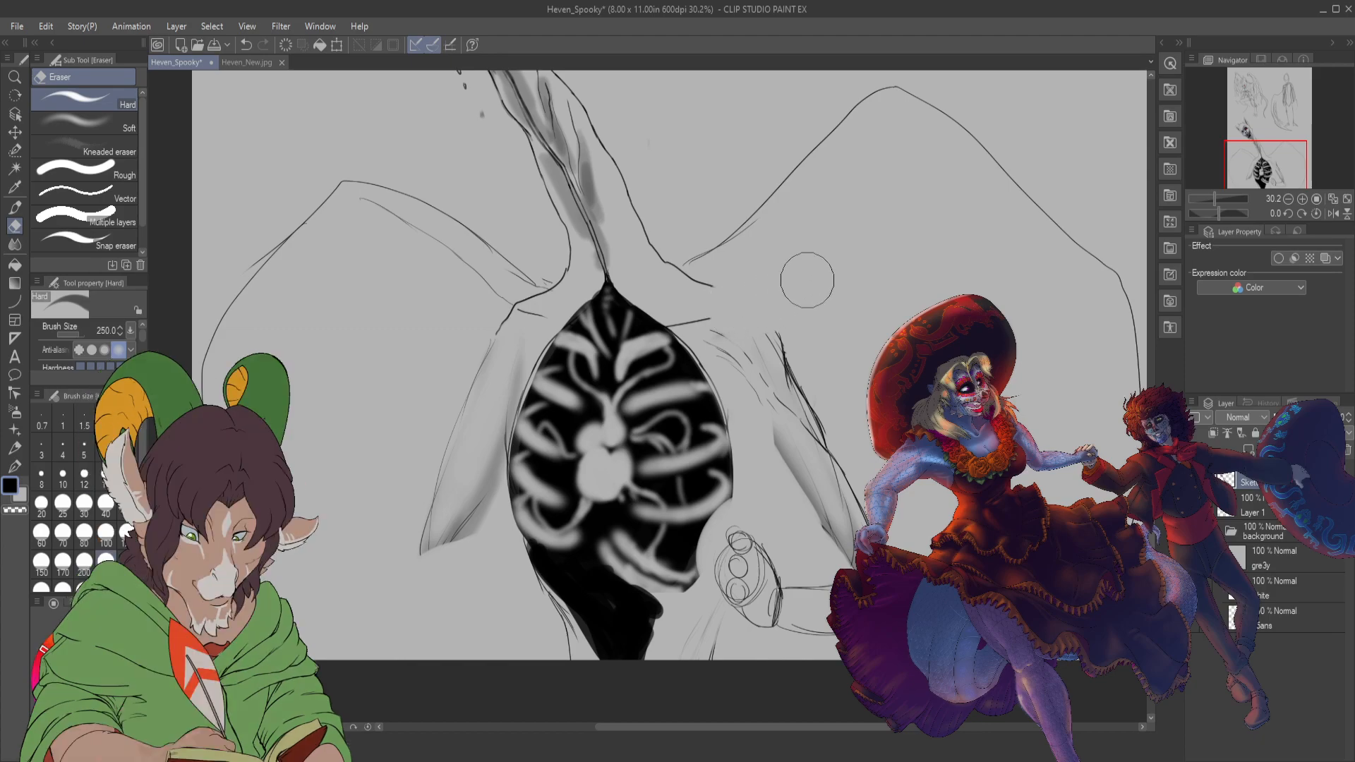
key("b")
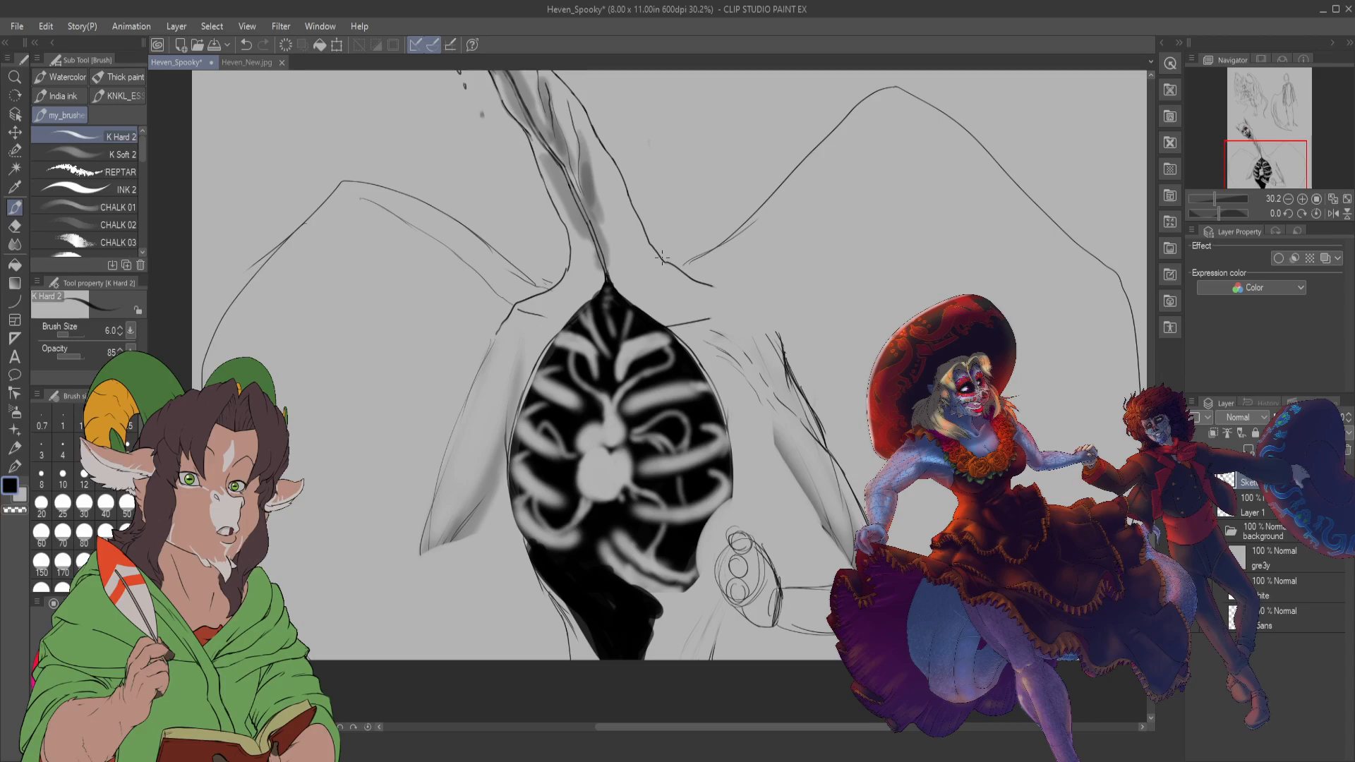
- Outline the right shoulder from the neck to the arm, and clean up the stray strokes inside it with the Hard eraser at size 40
left_click_drag(662, 257, 755, 297)
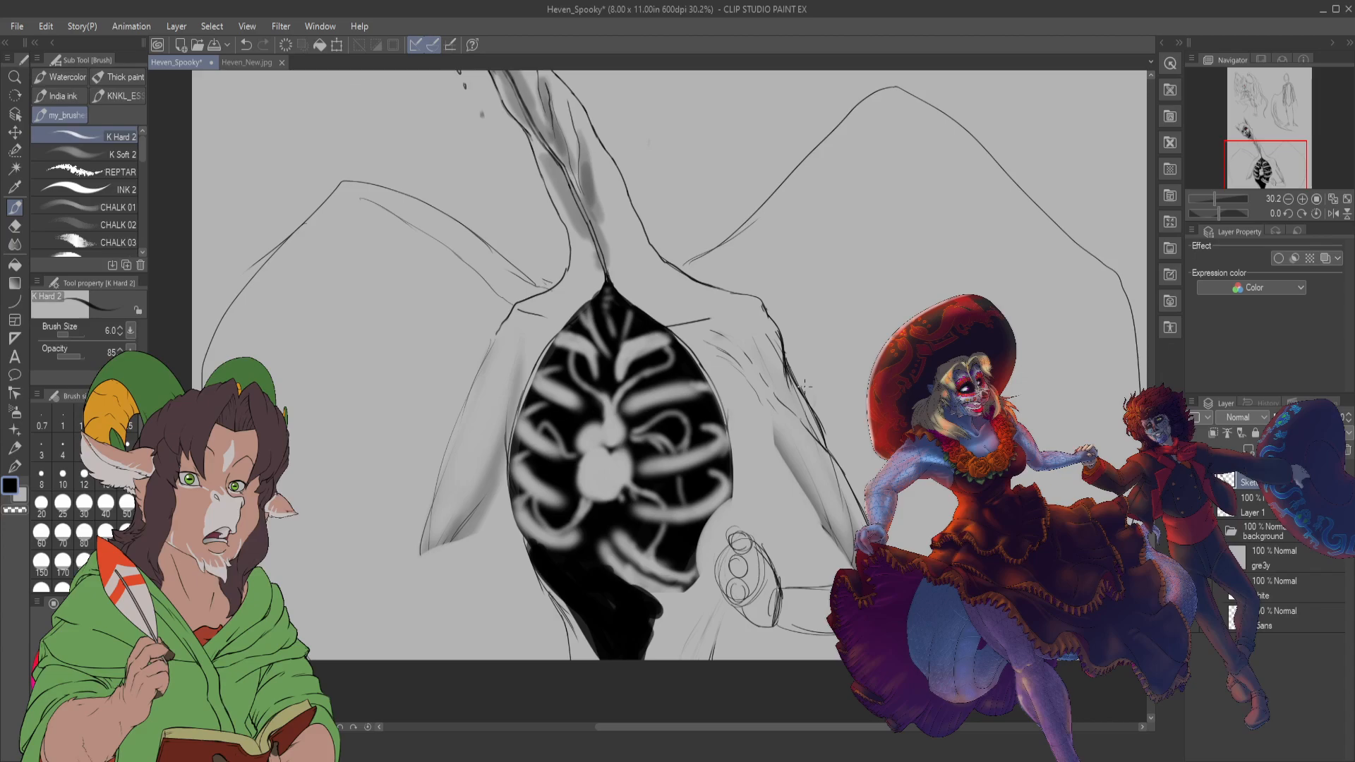
key("e")
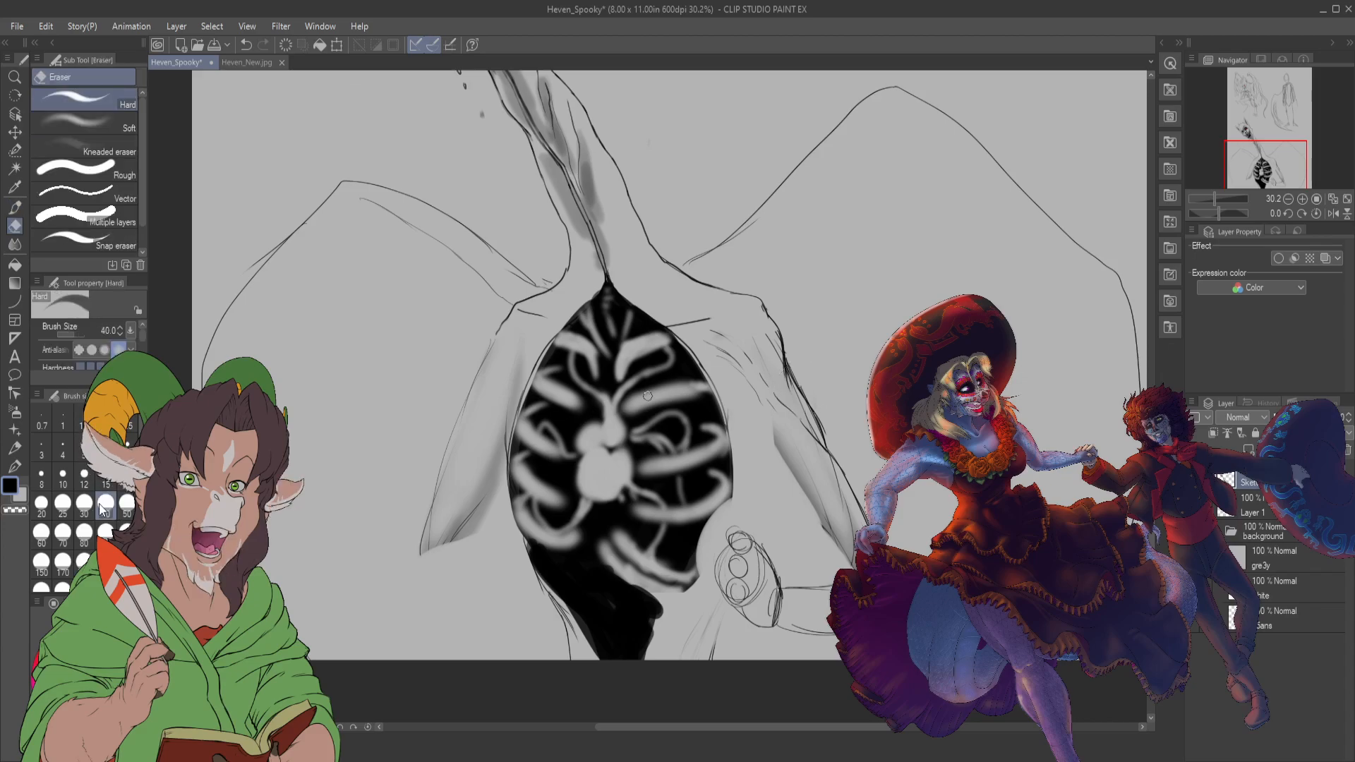
left_click_drag(772, 330, 794, 399)
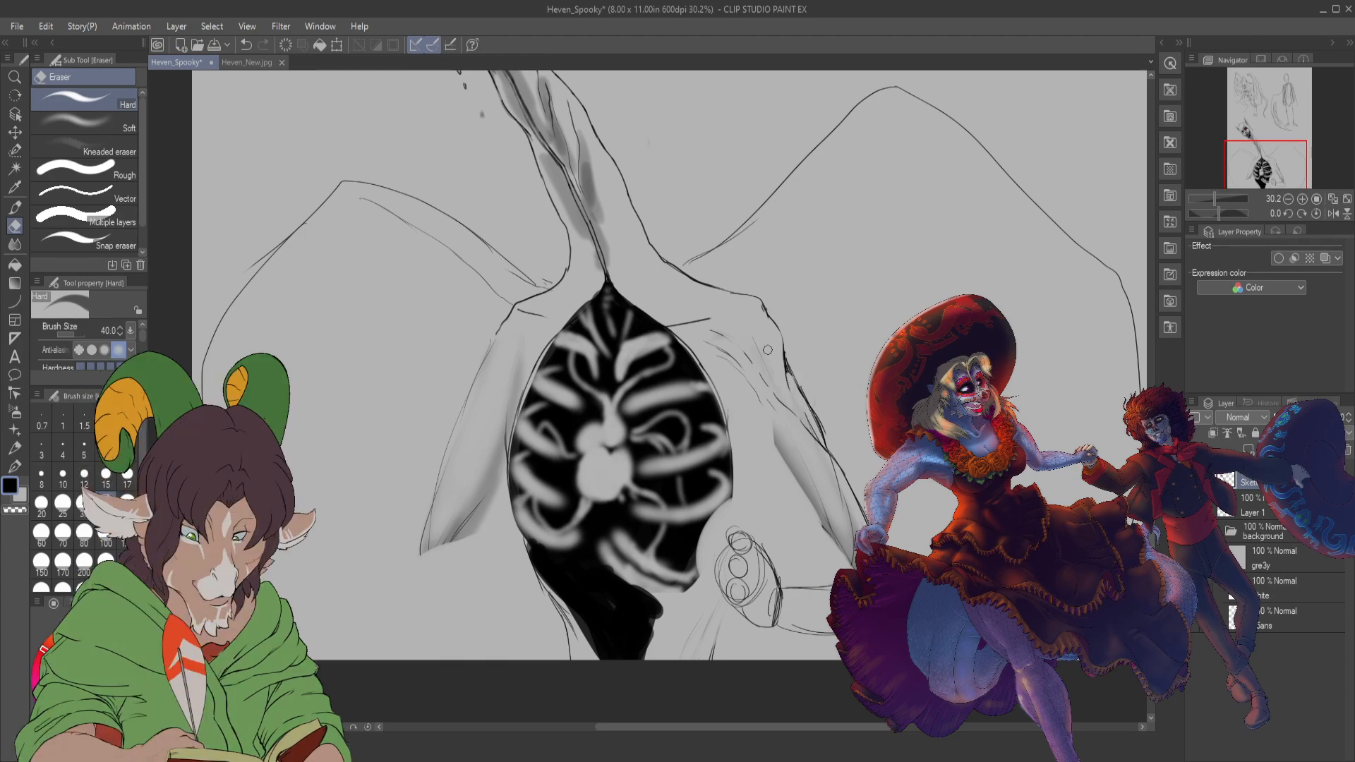
mouse_move(743, 332)
left_mouse_down()
mouse_move(771, 383)
mouse_move(742, 364)
left_mouse_up()
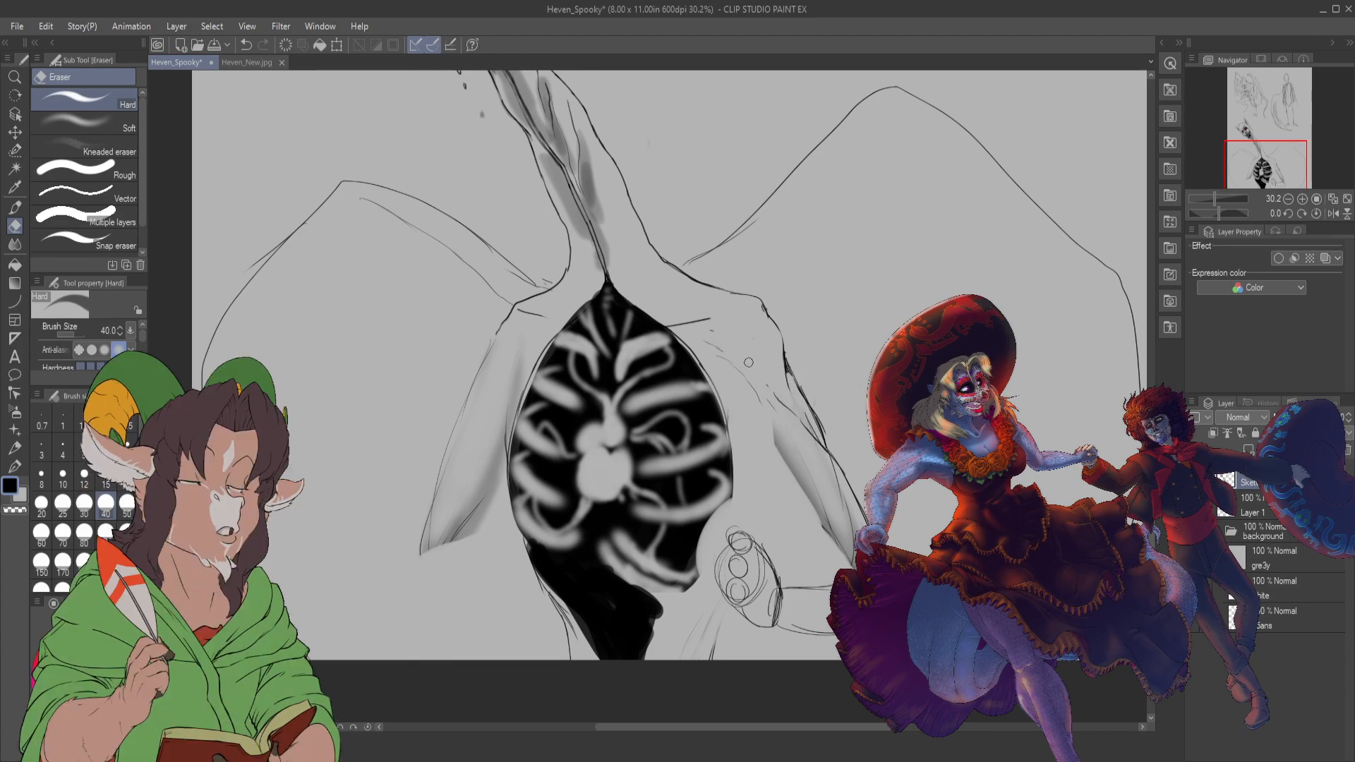
- Add short hatch strokes below the right shoulder and contour strokes along the shaded upper arm with K Hard 2 at size 6
key("b")
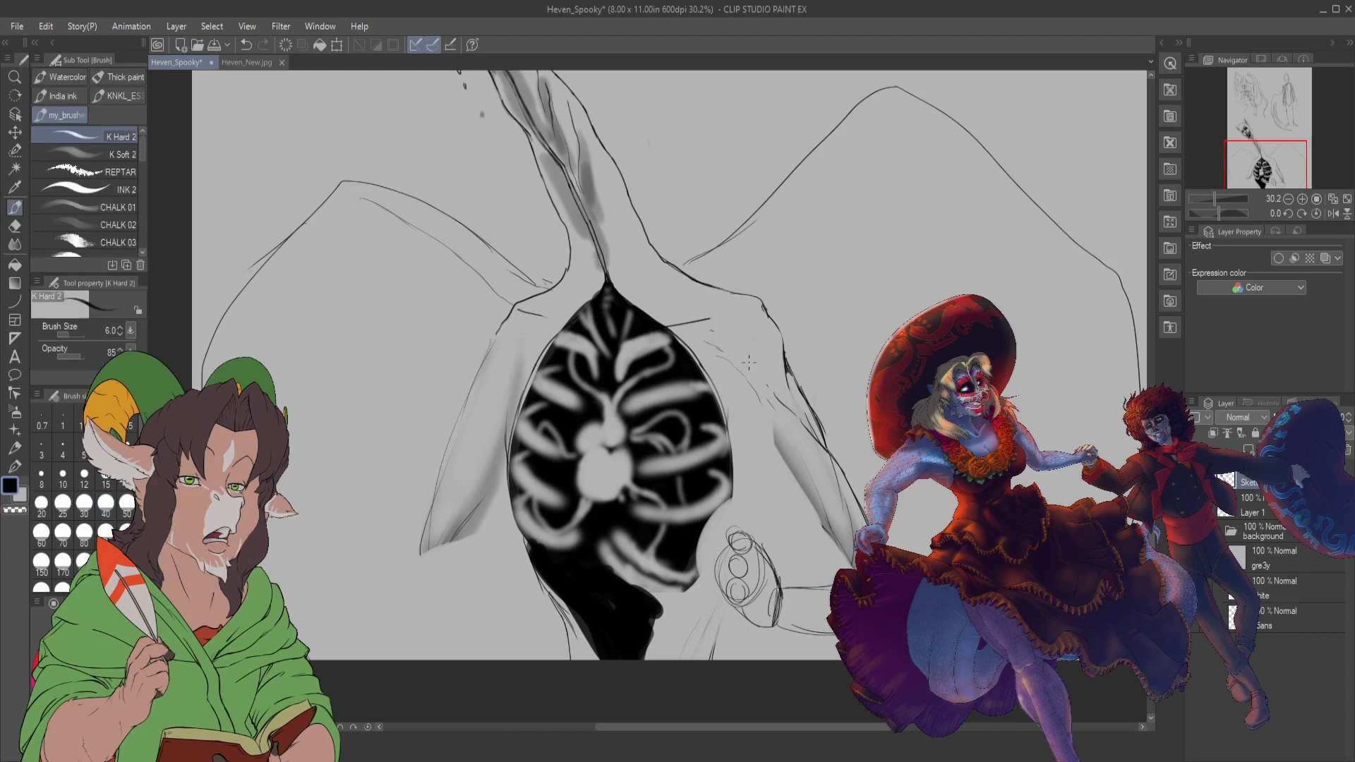
left_click_drag(728, 334, 737, 349)
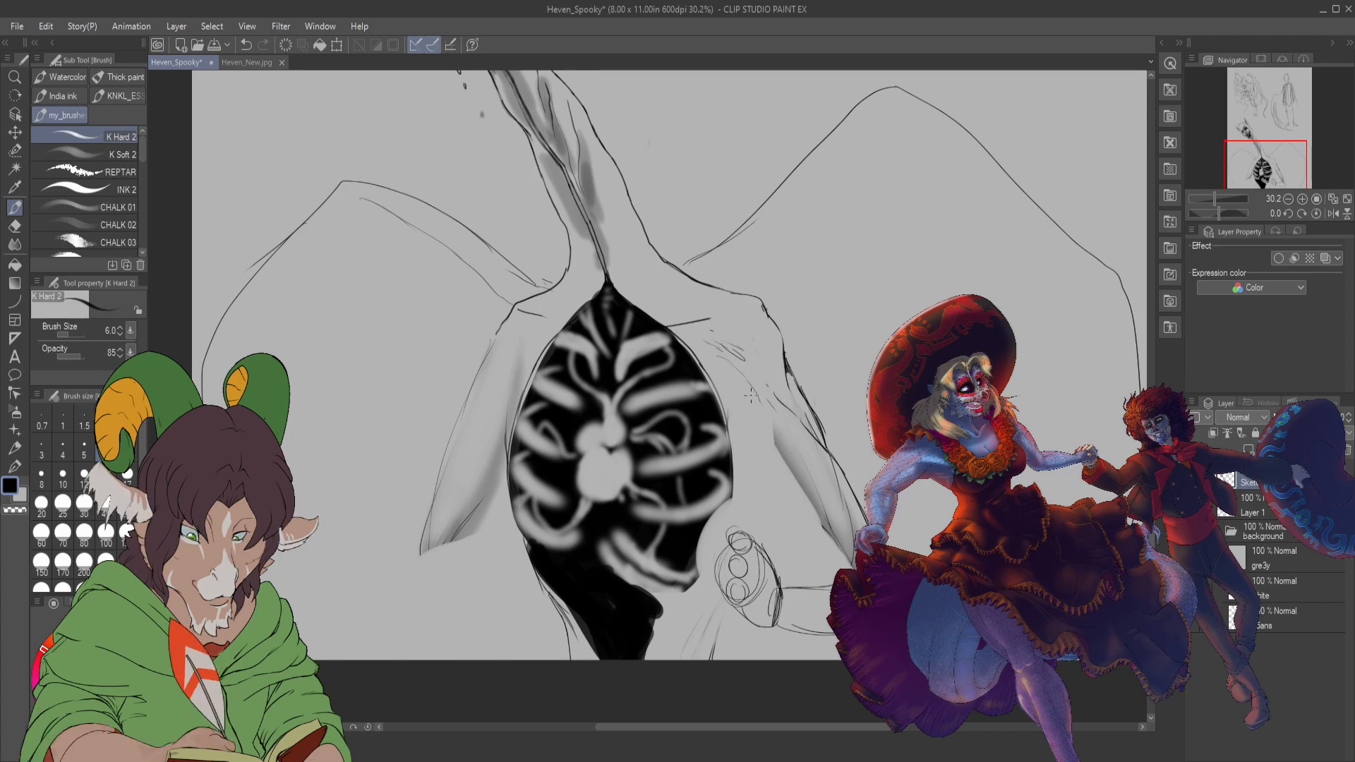
left_click_drag(773, 440, 797, 482)
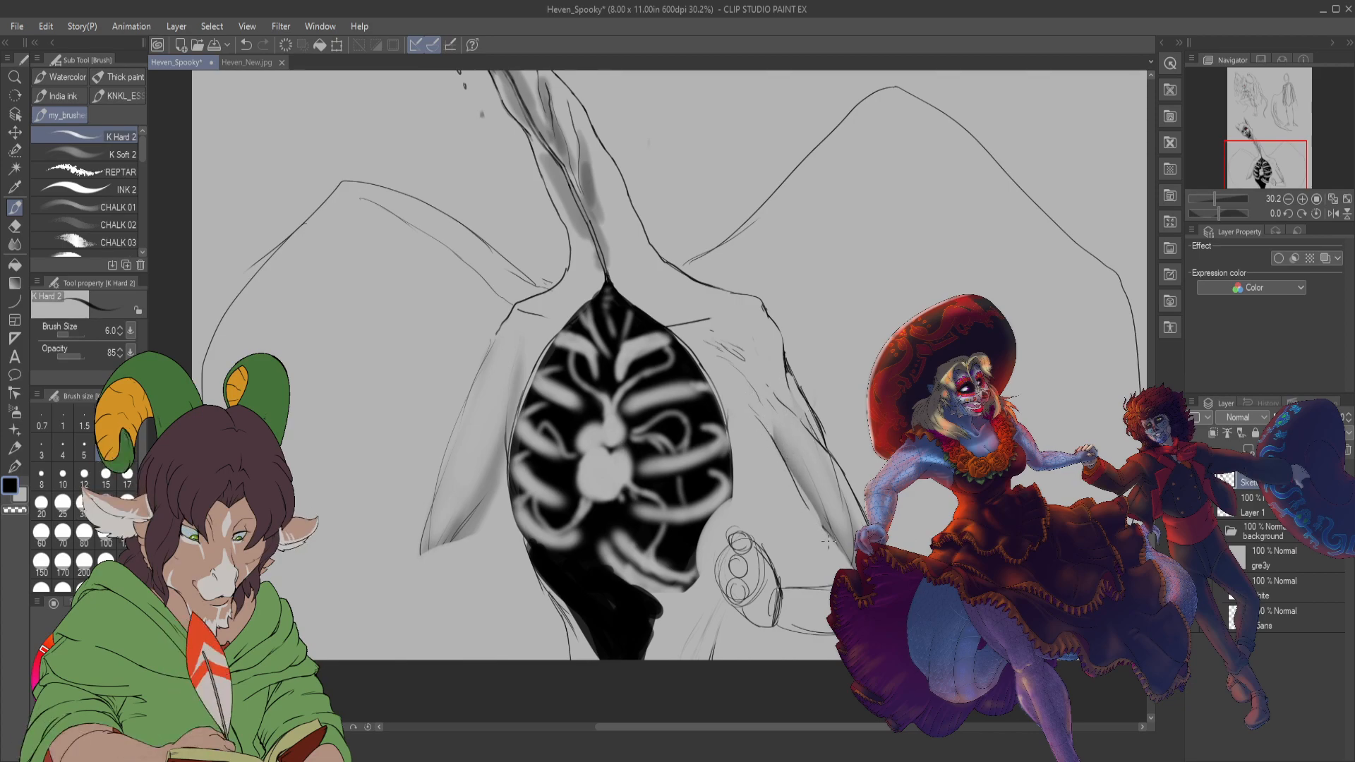
left_click_drag(824, 547, 842, 563)
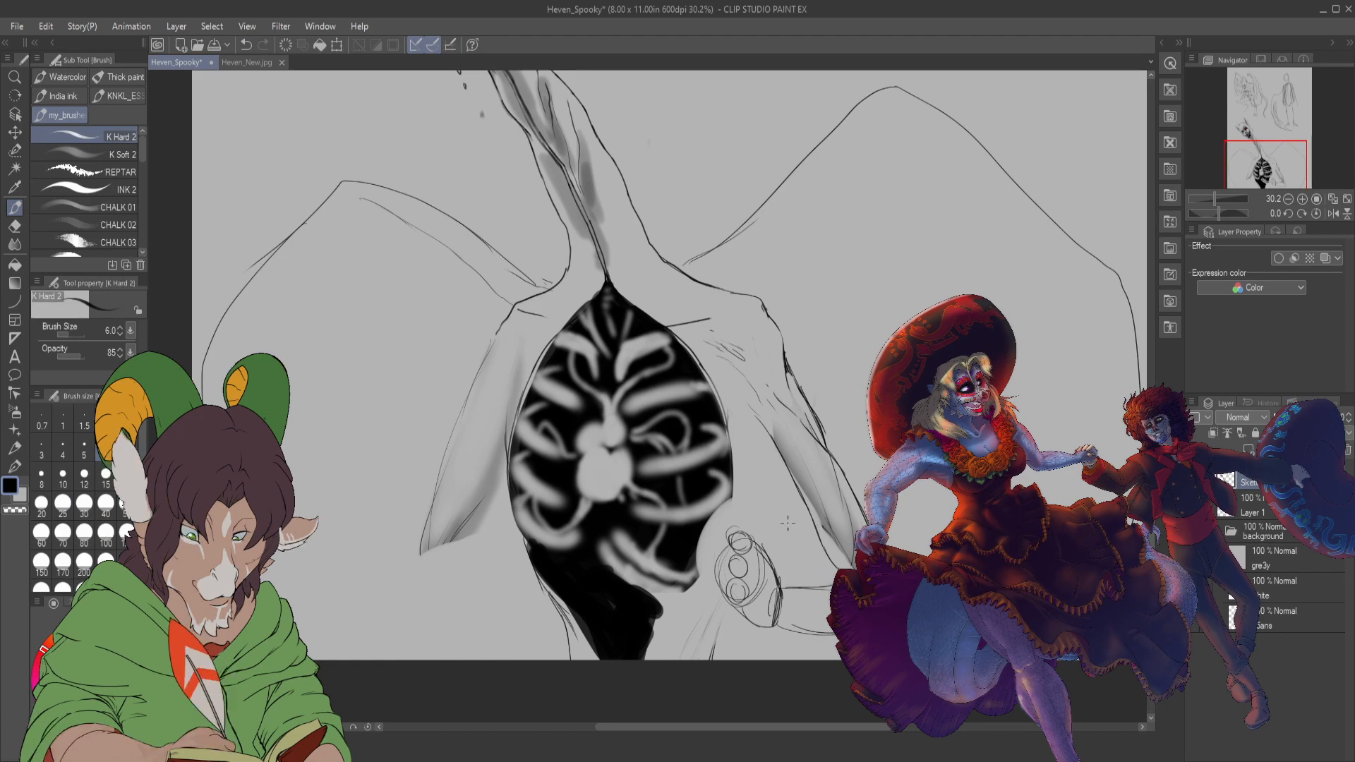
- Erase the oval paw and its round toe pads beside the waist with the Hard eraser at size 40
key("e")
mouse_move(755, 540)
left_mouse_down()
mouse_move(771, 593)
mouse_move(755, 564)
mouse_move(767, 564)
mouse_move(747, 627)
mouse_move(761, 583)
mouse_move(757, 614)
left_mouse_up()
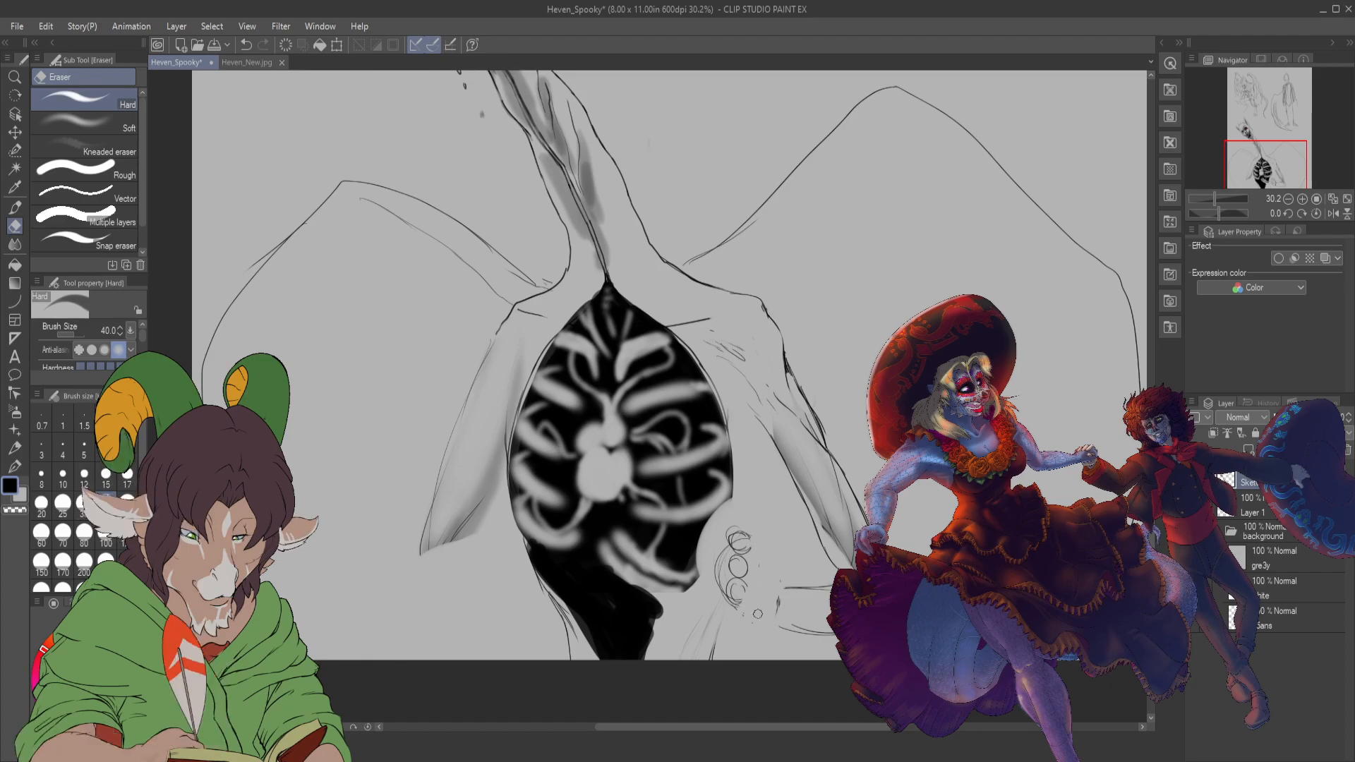
left_click_drag(757, 613, 731, 537)
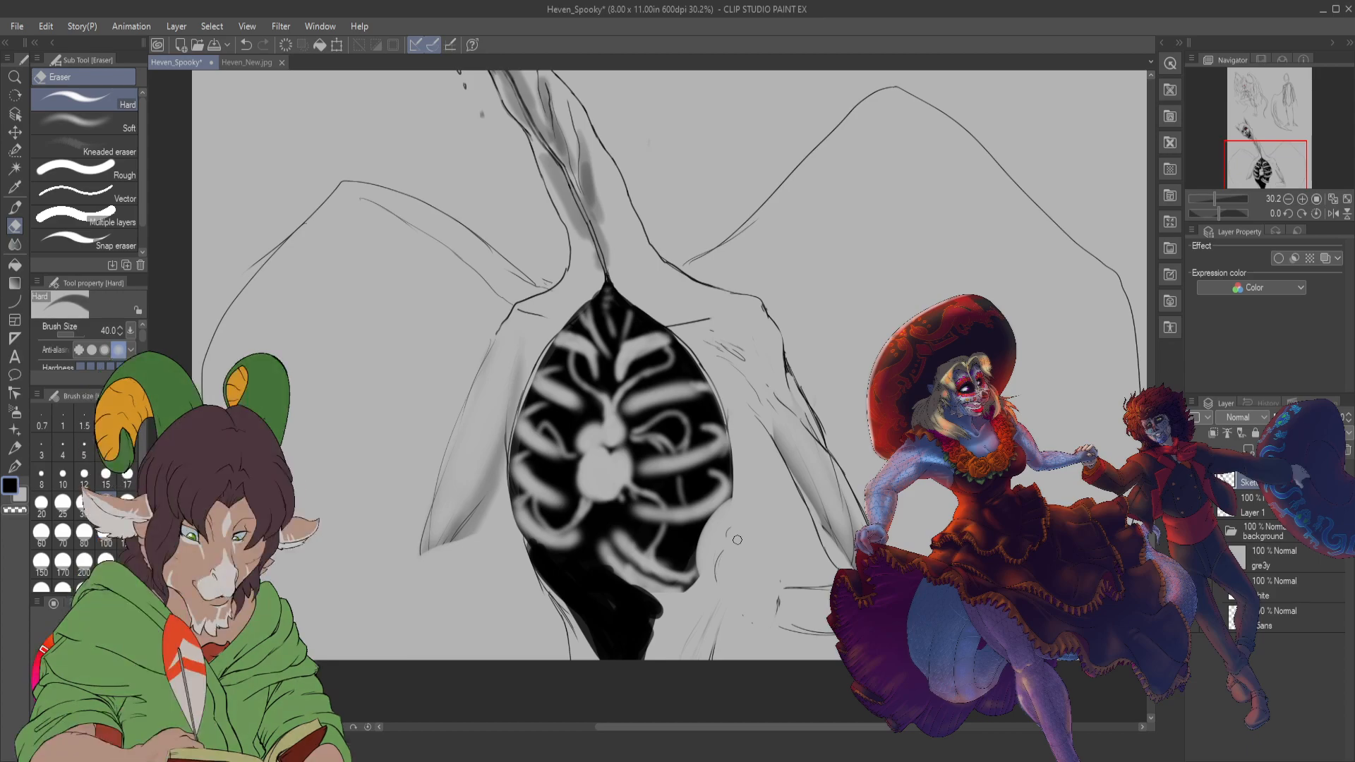
- Redraw the paw as an angular hand with bent fingers resting on the waist, and trim its wrist lines with the Hard eraser
key("b")
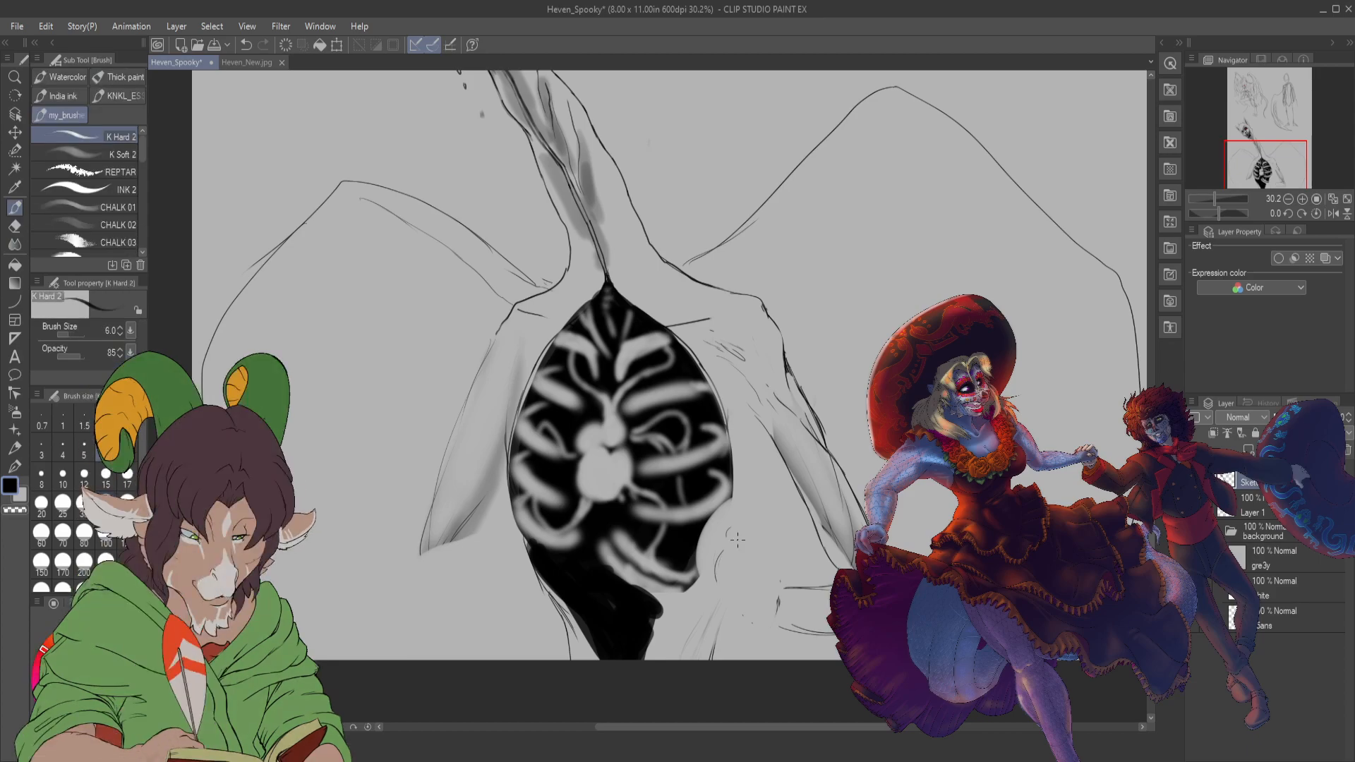
left_click_drag(737, 540, 757, 545)
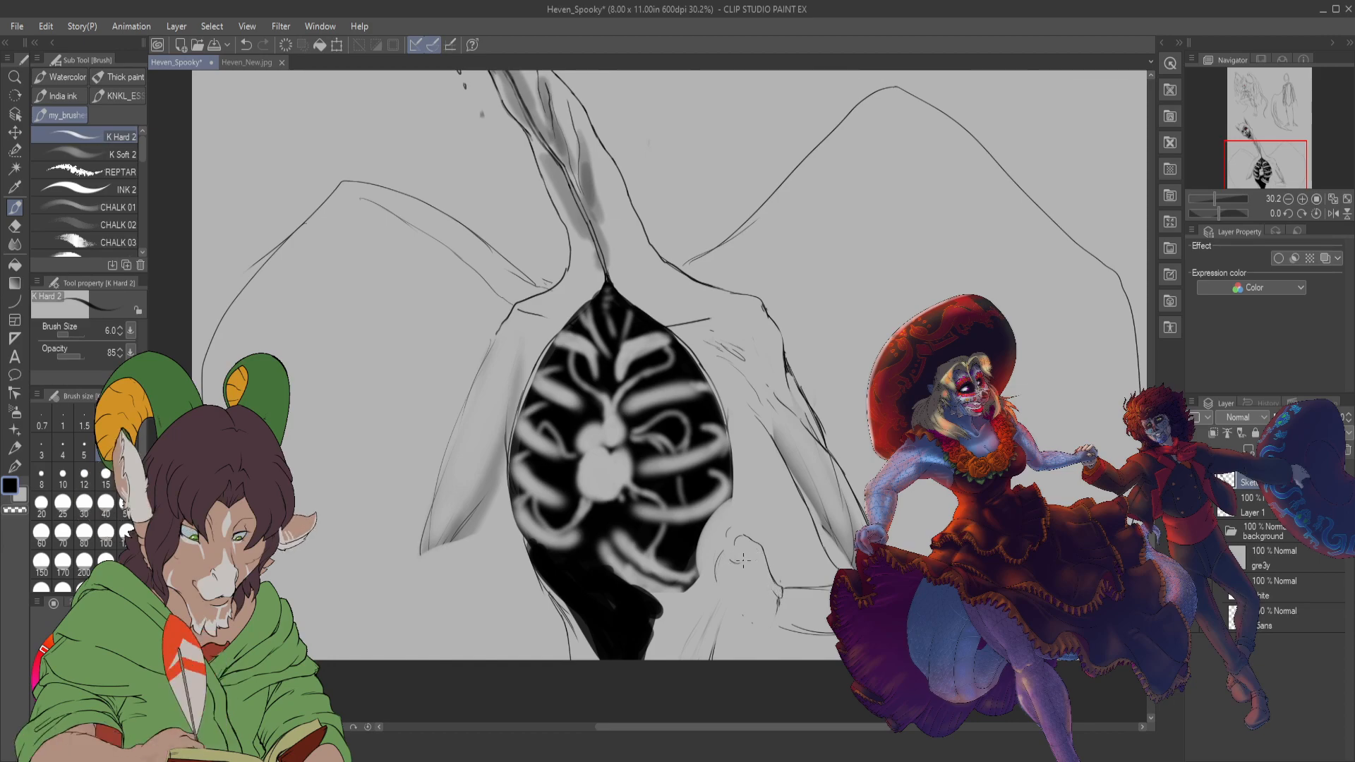
left_click_drag(745, 563, 776, 595)
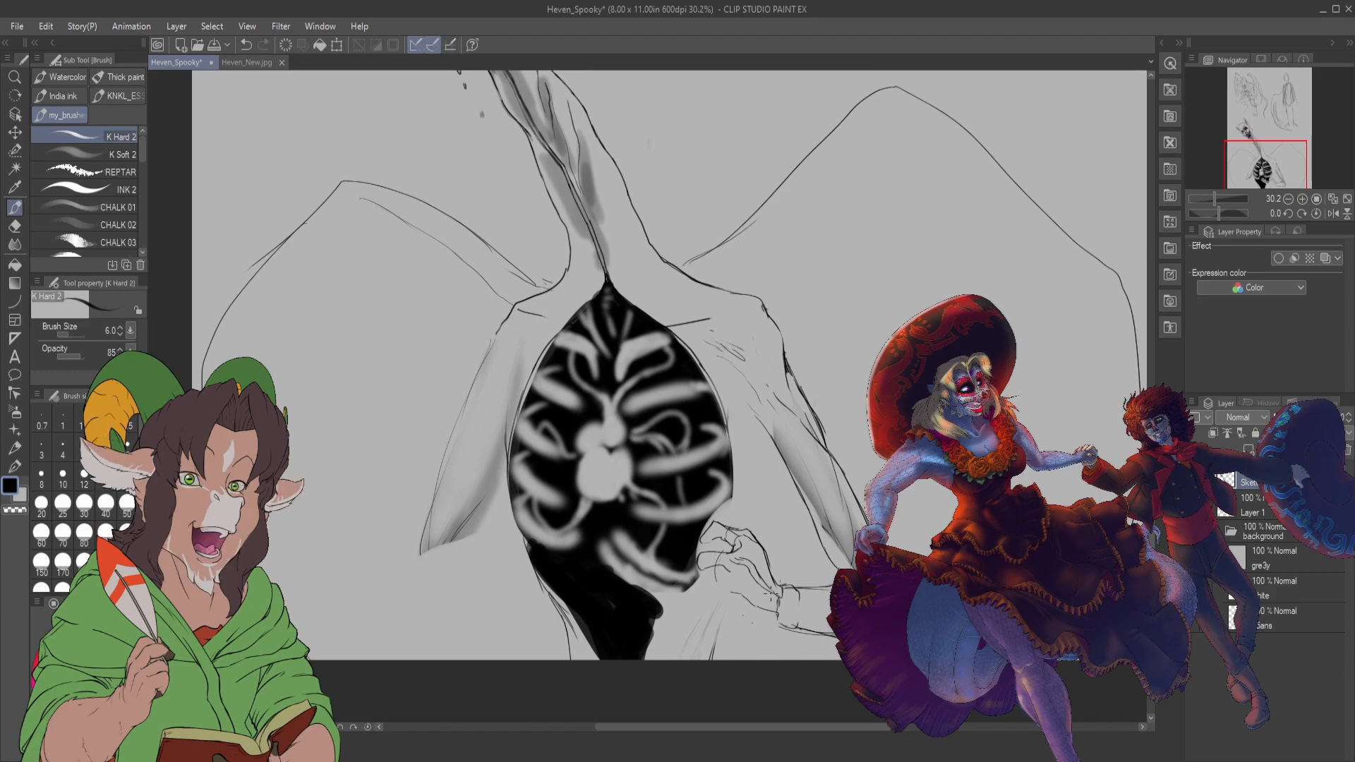
key("e")
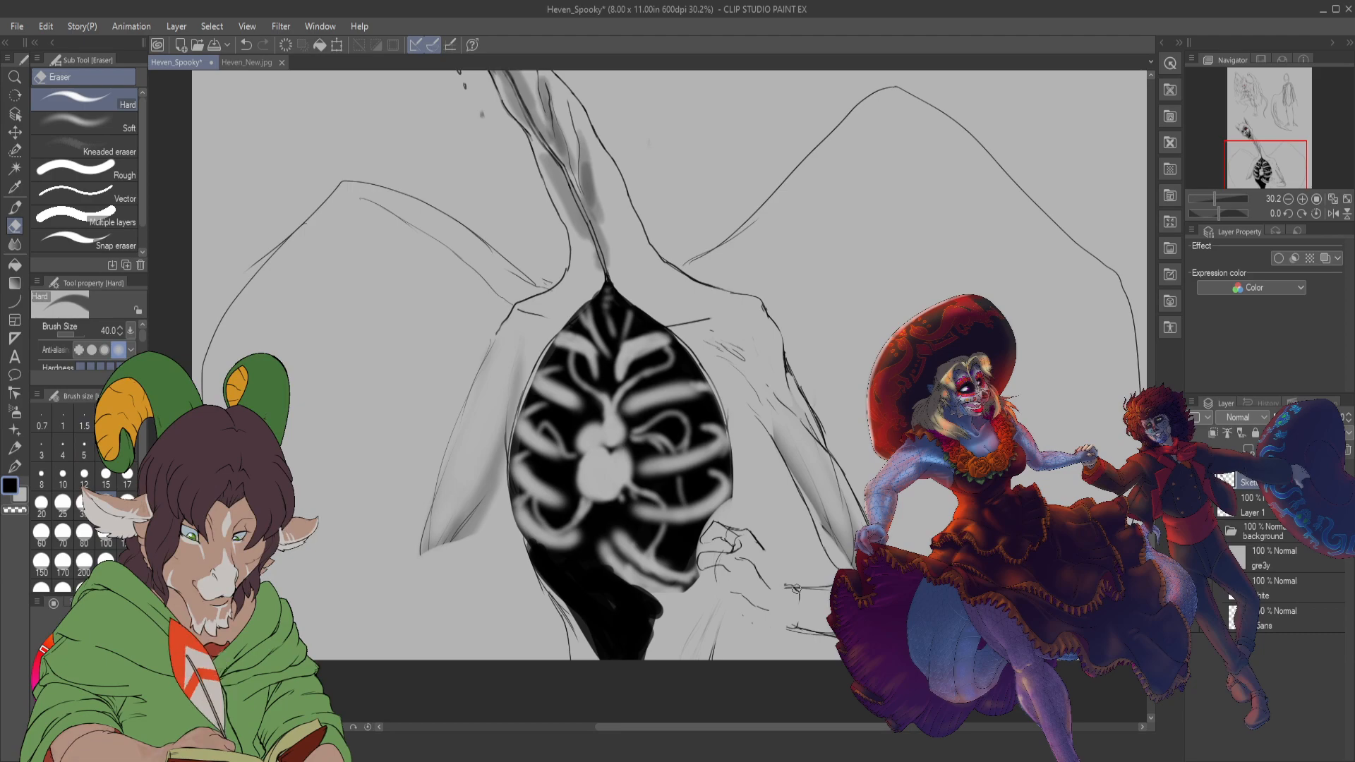
- Draw the body's side contour from the right armpit down to the hand with K Hard 2 at size 6
key("b")
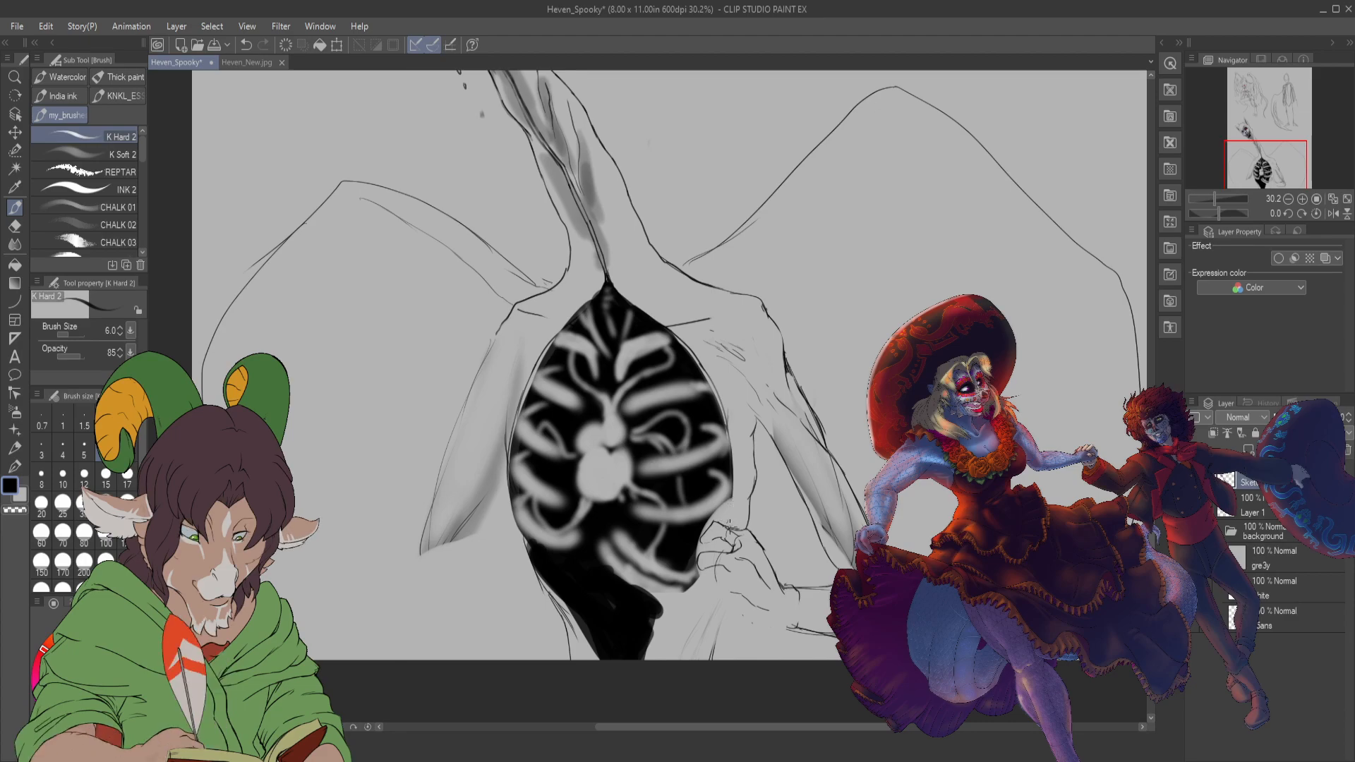
left_click_drag(740, 485, 744, 527)
left_click_drag(742, 434, 747, 494)
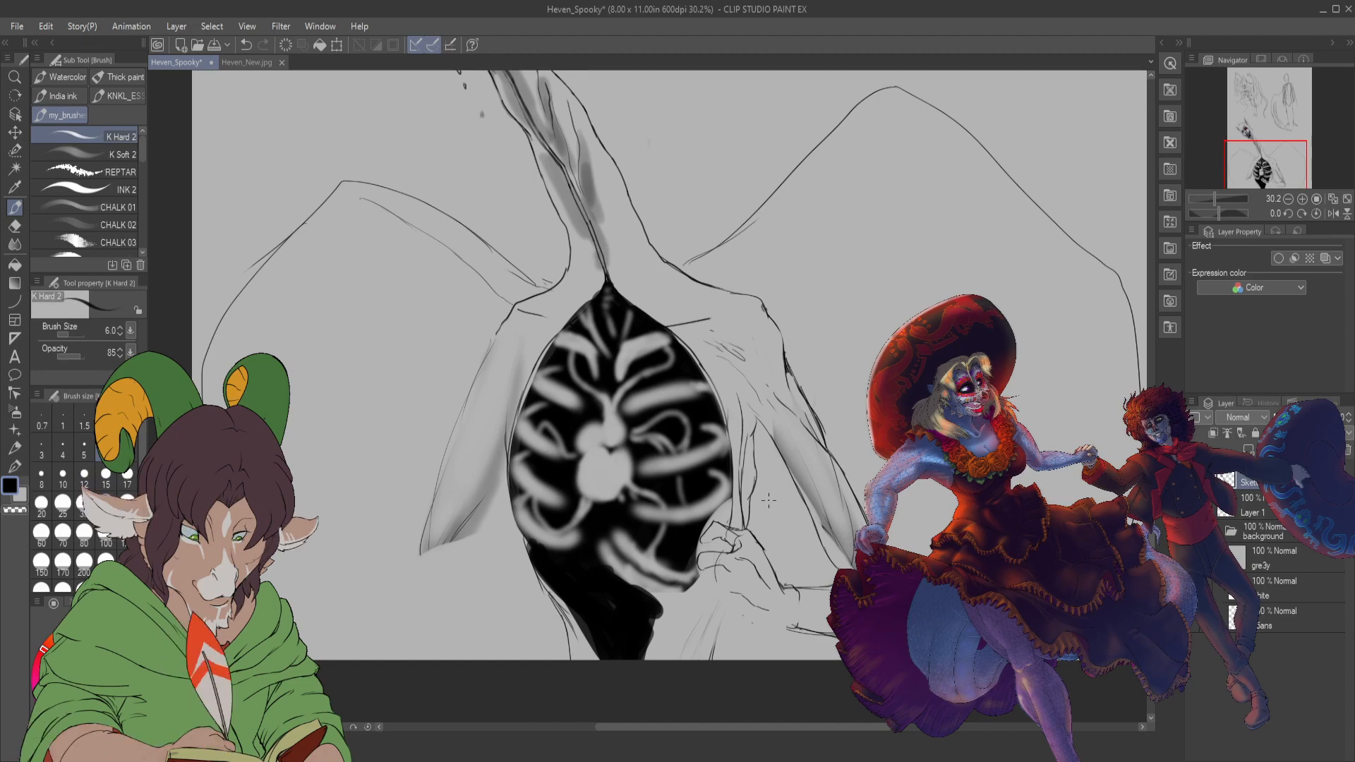
- Shade the right armpit, collarbone and neck base with K Soft 2, using brush sizes 100 and 70
left_click(108, 155)
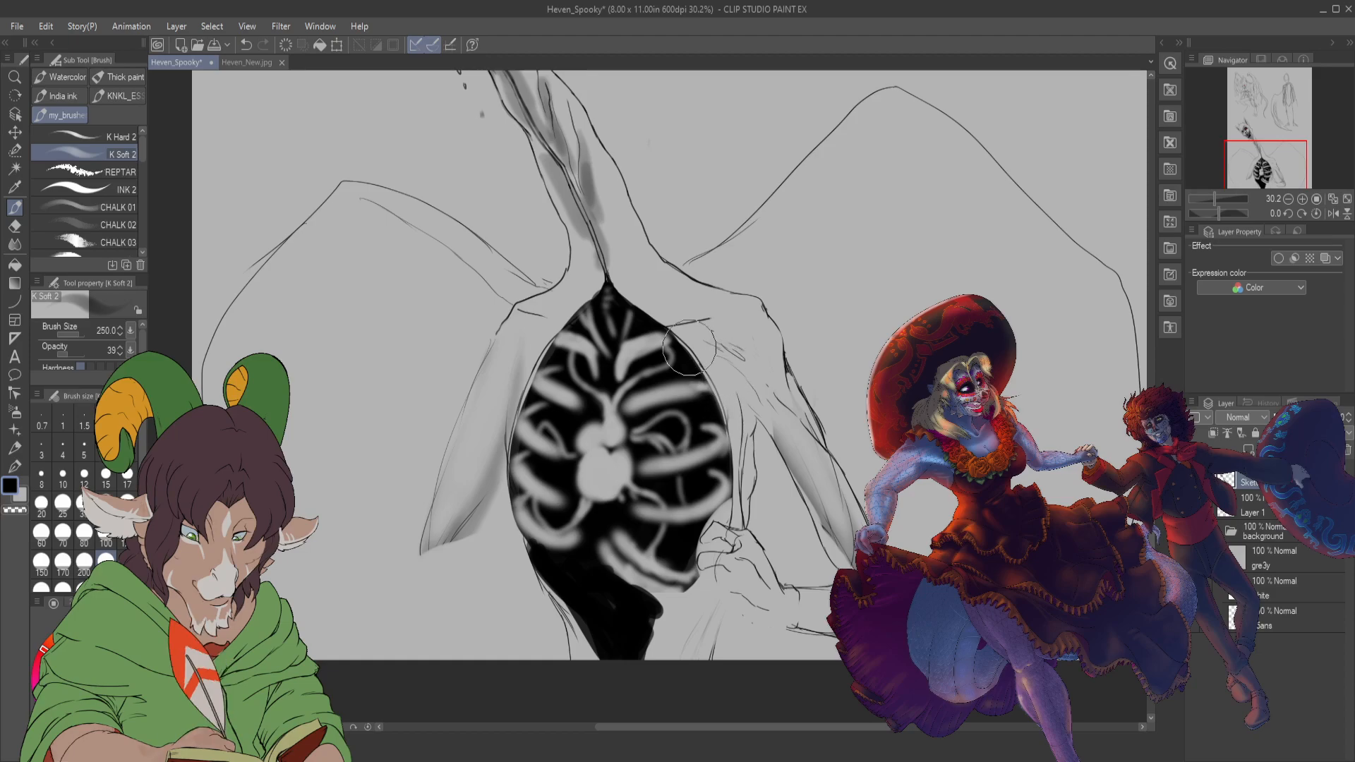
mouse_move(720, 356)
left_mouse_down()
mouse_move(744, 413)
mouse_move(731, 368)
mouse_move(749, 393)
left_mouse_up()
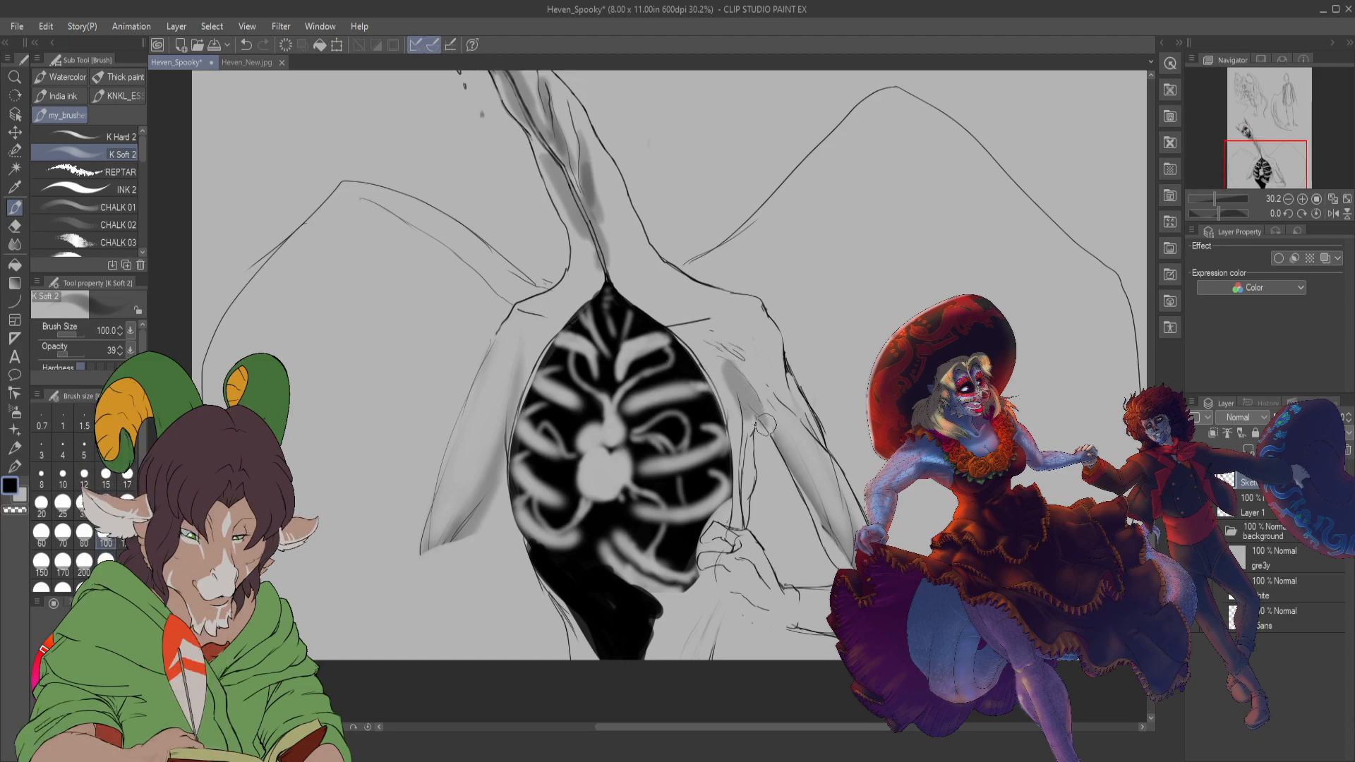
mouse_move(748, 439)
left_mouse_down()
mouse_move(744, 490)
mouse_move(749, 427)
mouse_move(711, 354)
left_mouse_up()
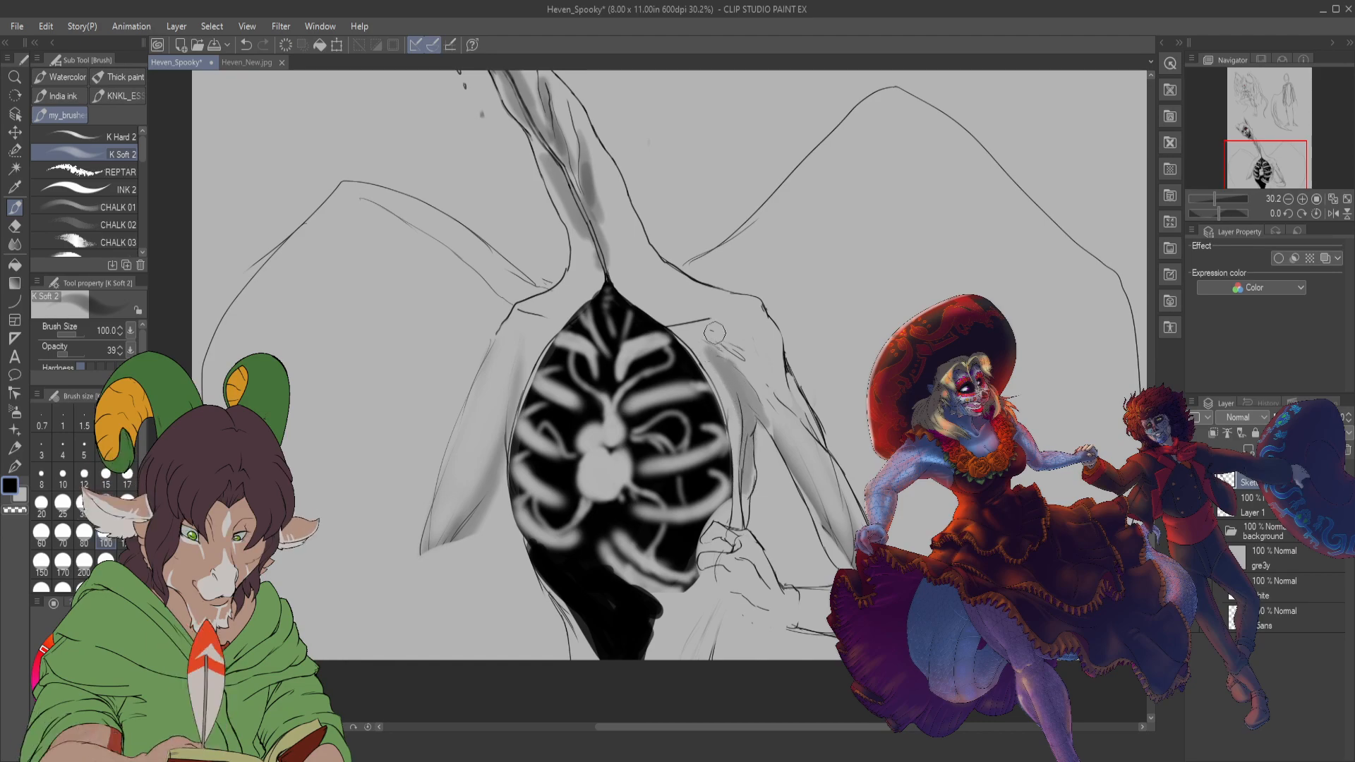
left_click(62, 533)
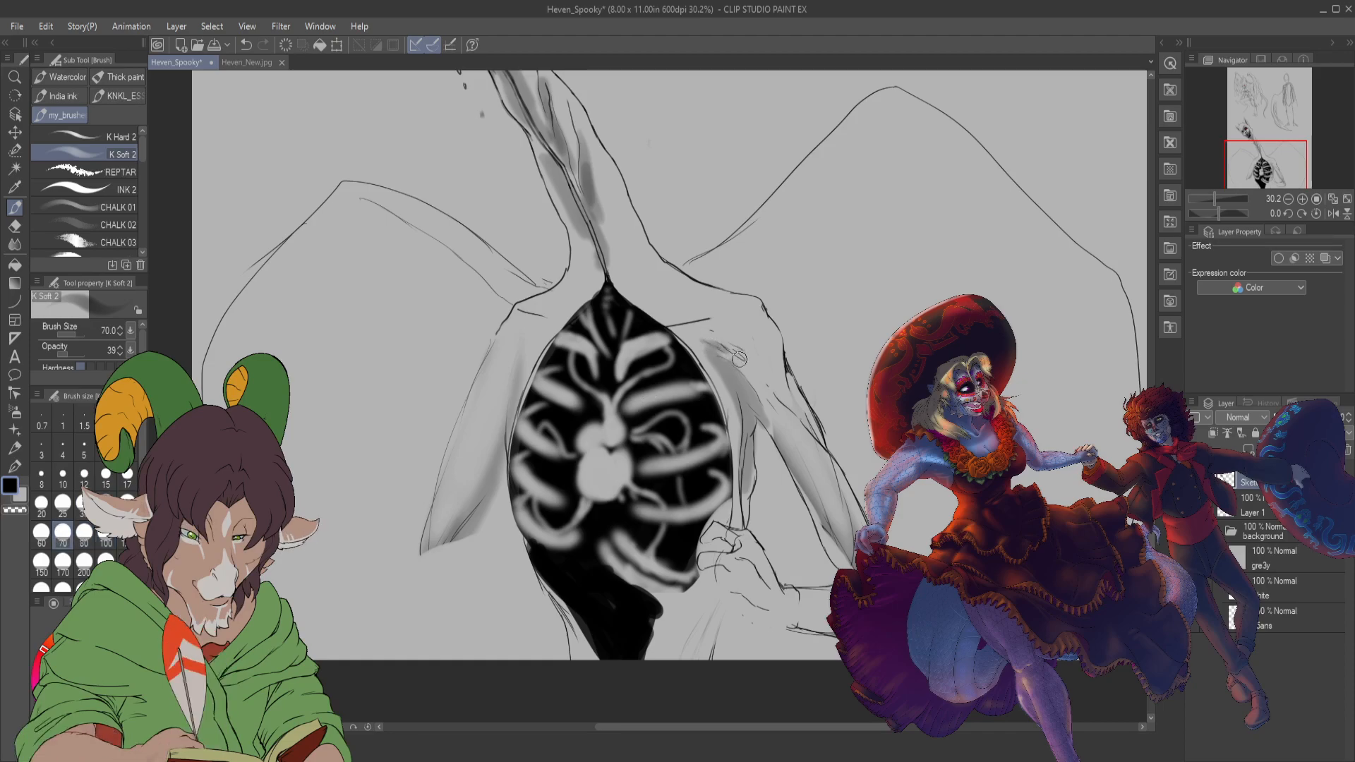
mouse_move(704, 337)
left_mouse_down()
mouse_move(744, 362)
mouse_move(693, 331)
mouse_move(744, 354)
mouse_move(736, 342)
mouse_move(687, 333)
mouse_move(766, 316)
left_mouse_up()
mouse_move(629, 270)
left_mouse_down()
mouse_move(646, 301)
mouse_move(633, 281)
mouse_move(685, 312)
mouse_move(621, 246)
mouse_move(668, 308)
mouse_move(632, 276)
mouse_move(616, 210)
mouse_move(634, 279)
mouse_move(610, 203)
mouse_move(648, 281)
mouse_move(706, 314)
left_mouse_up()
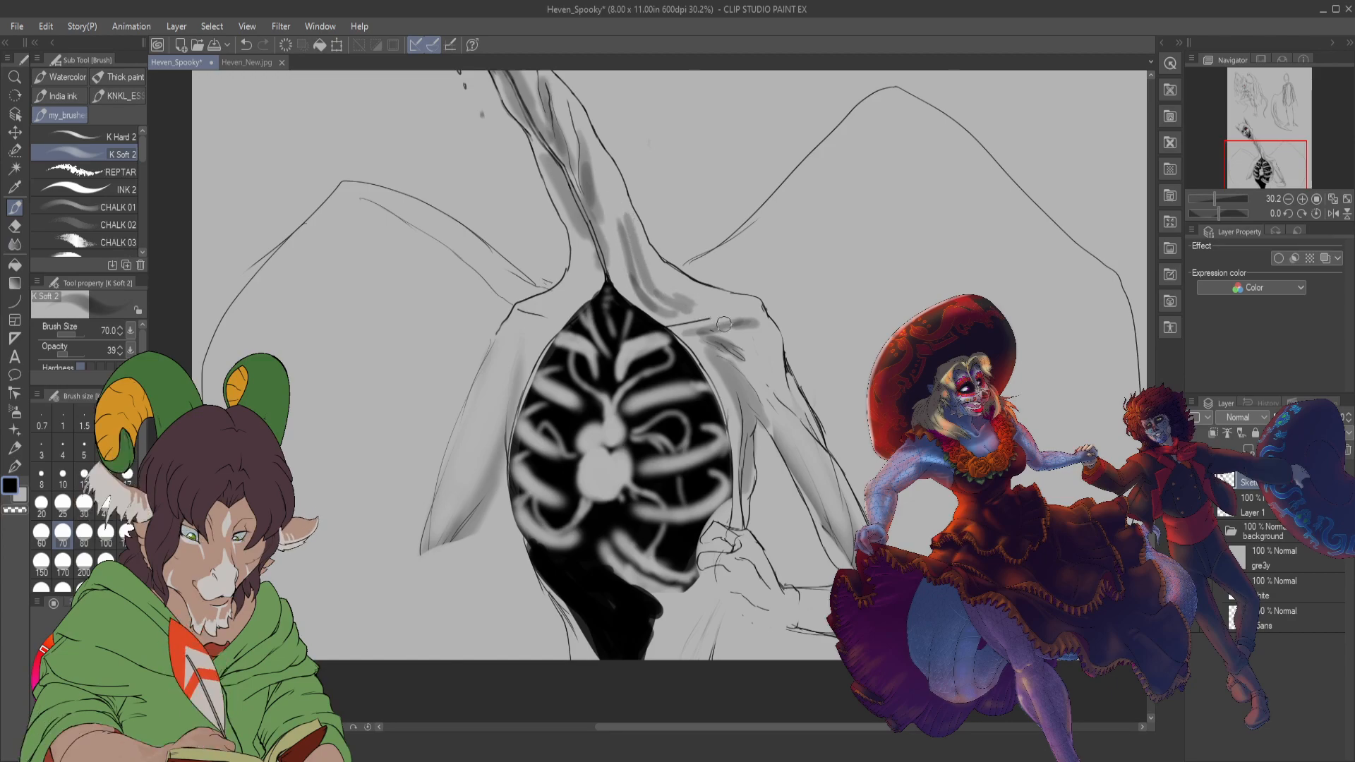
- Soften the shading on the neck base and right collarbone with the Soft eraser at size 40
key("e")
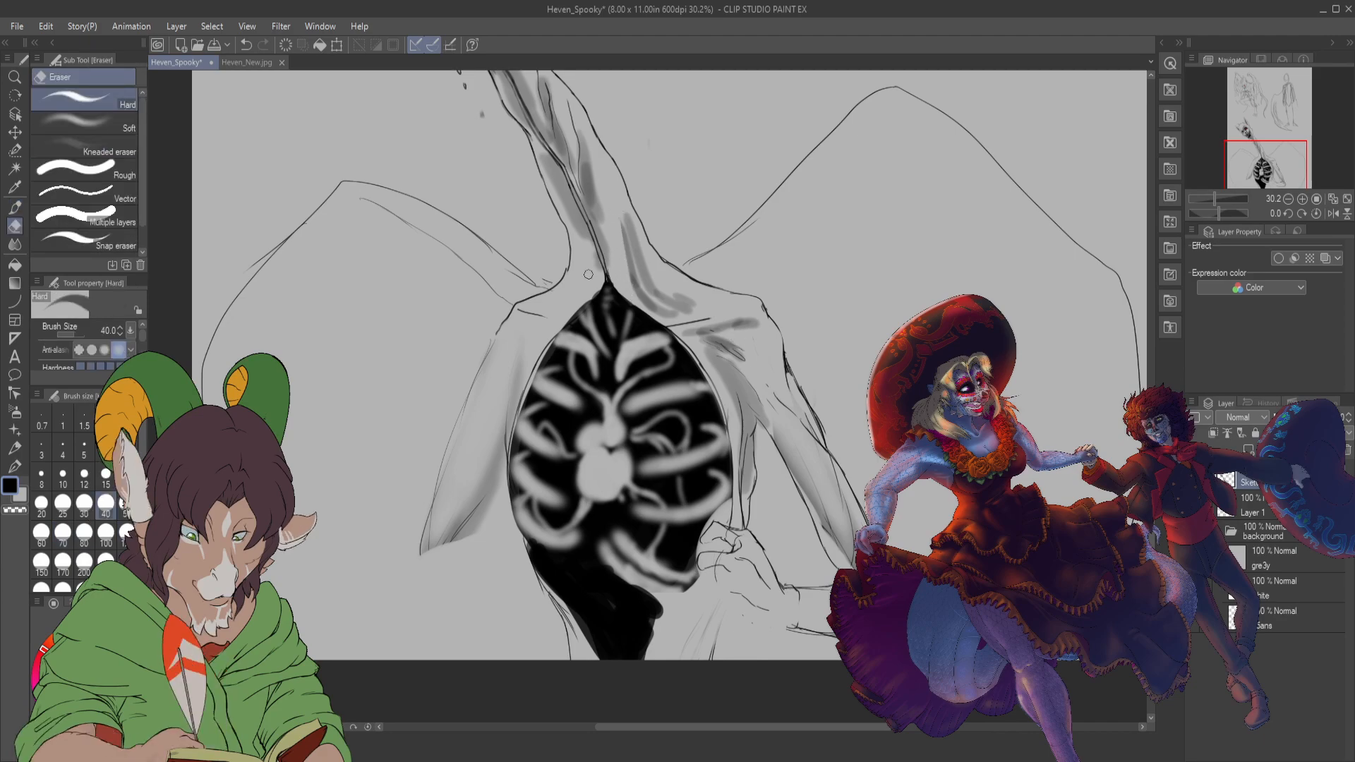
key("e")
left_click(106, 501)
mouse_move(621, 216)
left_mouse_down()
mouse_move(640, 292)
mouse_move(627, 233)
mouse_move(634, 265)
left_mouse_up()
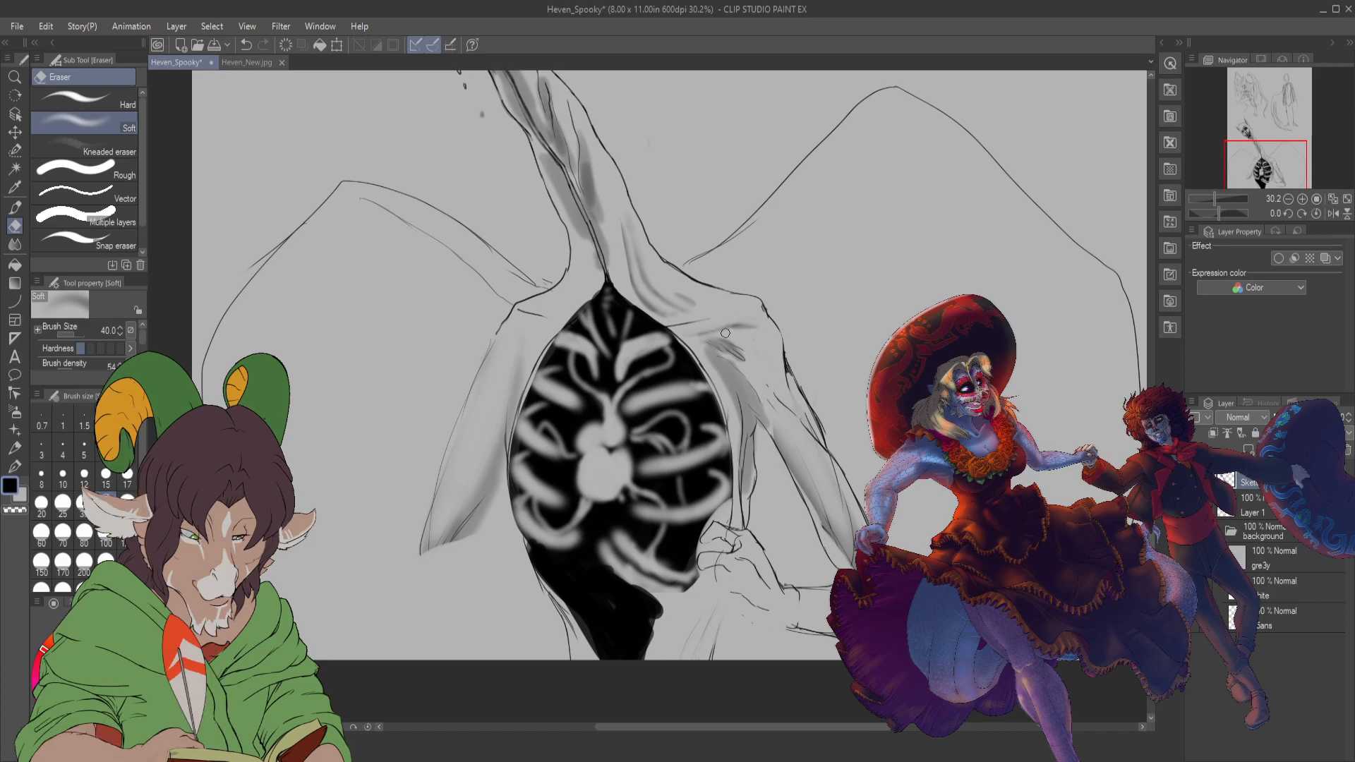
- Carve thin light streaks into the right armpit and upper chest shading with the Soft eraser at size 15
scroll(725, 332, "up", 5)
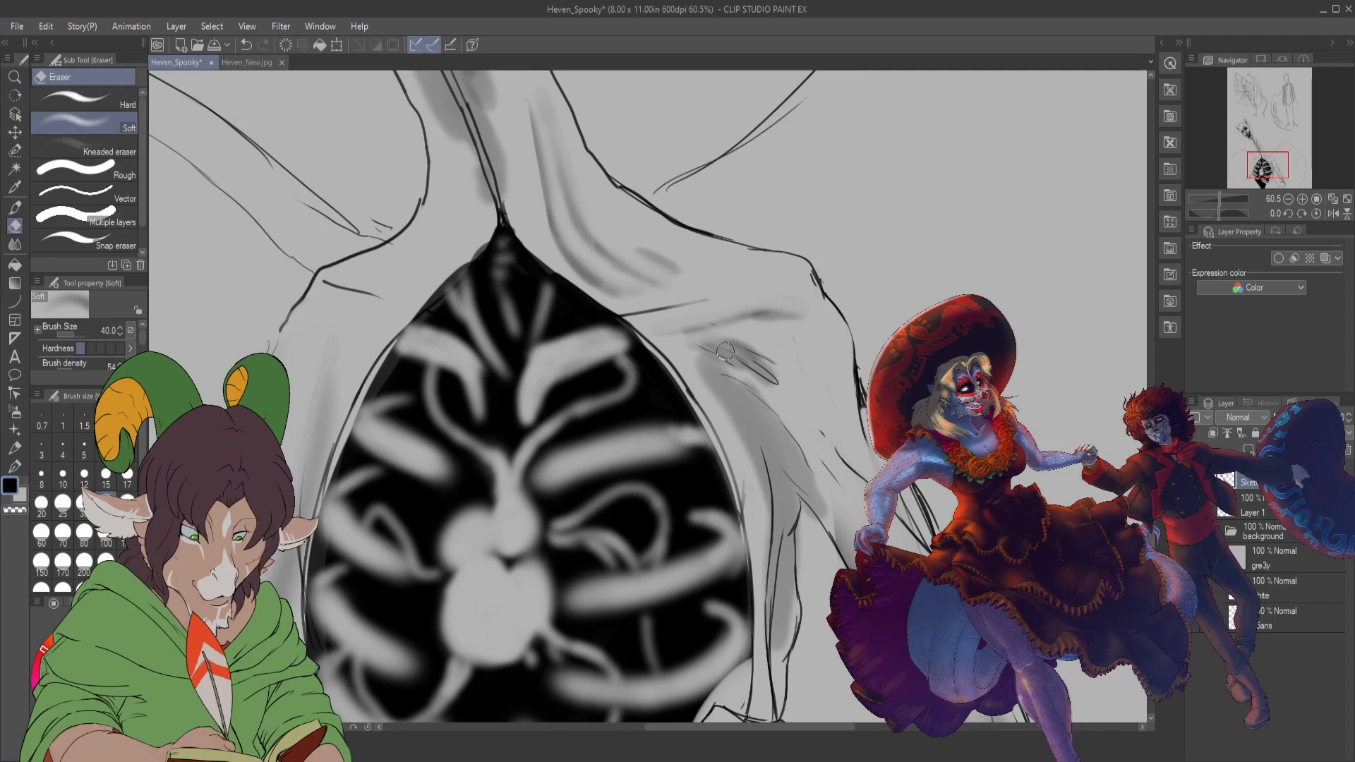
key("bracketleft")
key("bracketleft")
key("bracketleft")
key("bracketleft")
key("bracketleft")
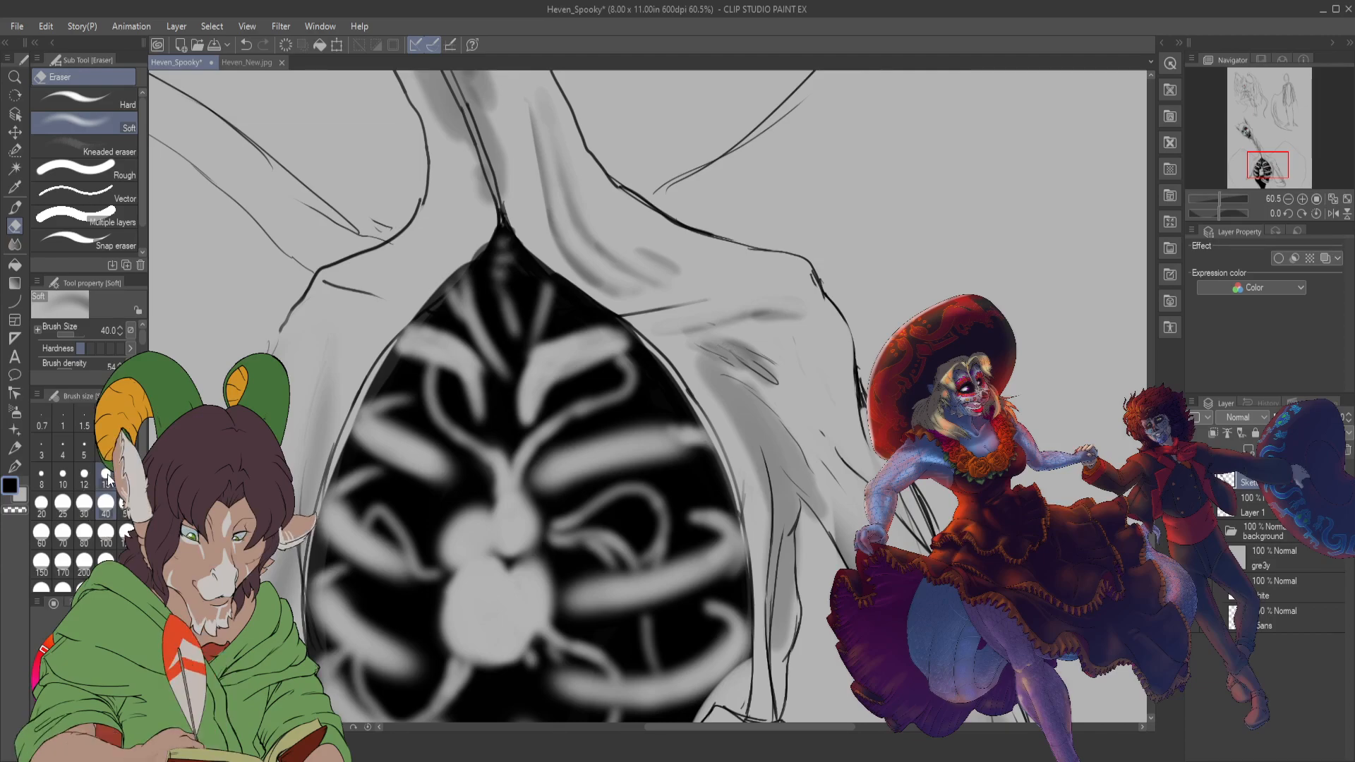
mouse_move(704, 344)
left_mouse_down()
mouse_move(785, 391)
mouse_move(725, 343)
mouse_move(768, 368)
mouse_move(747, 350)
mouse_move(788, 388)
left_mouse_up()
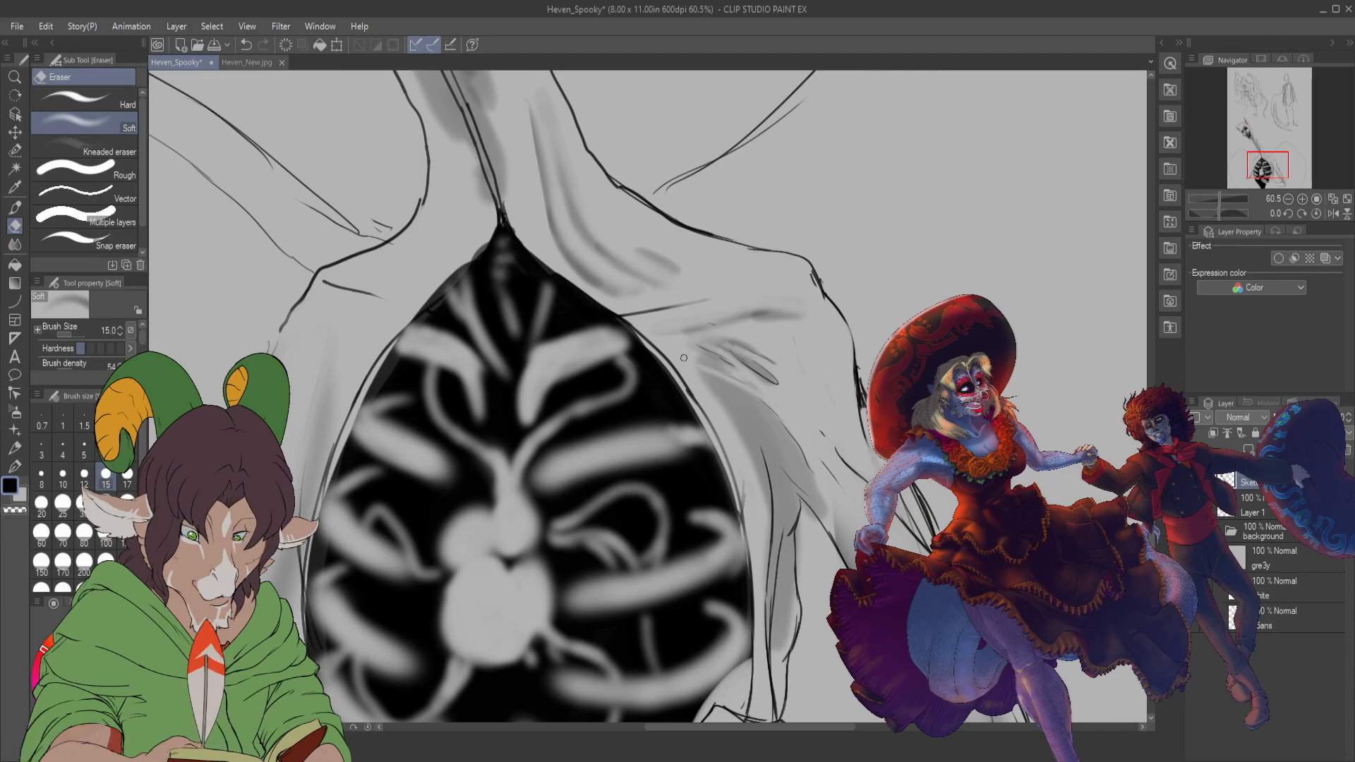
left_click_drag(704, 387, 782, 444)
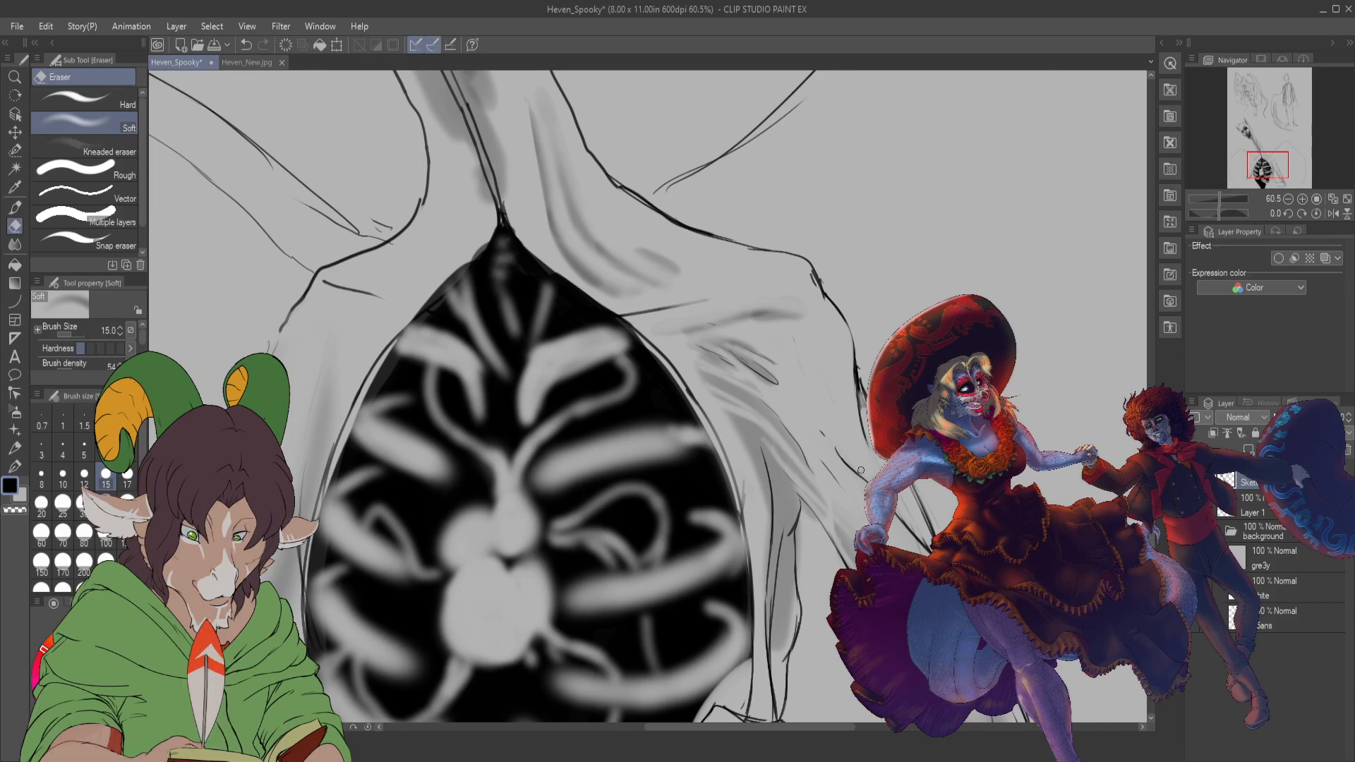
- Shade tendon-like folds around the neck base and both collarbones with K Soft 2 at size 40
scroll(861, 470, "down", 5)
scroll(834, 494, "up", 1)
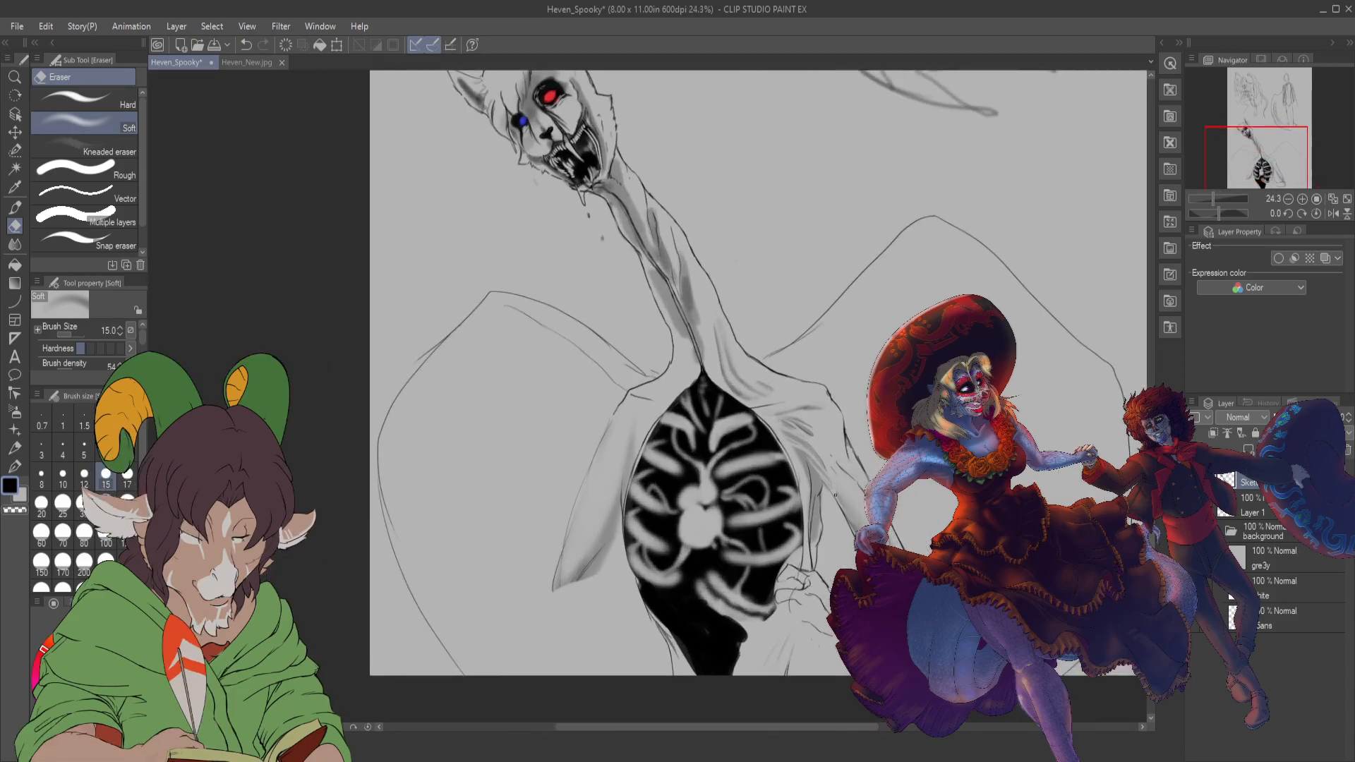
scroll(747, 352, "up", 2)
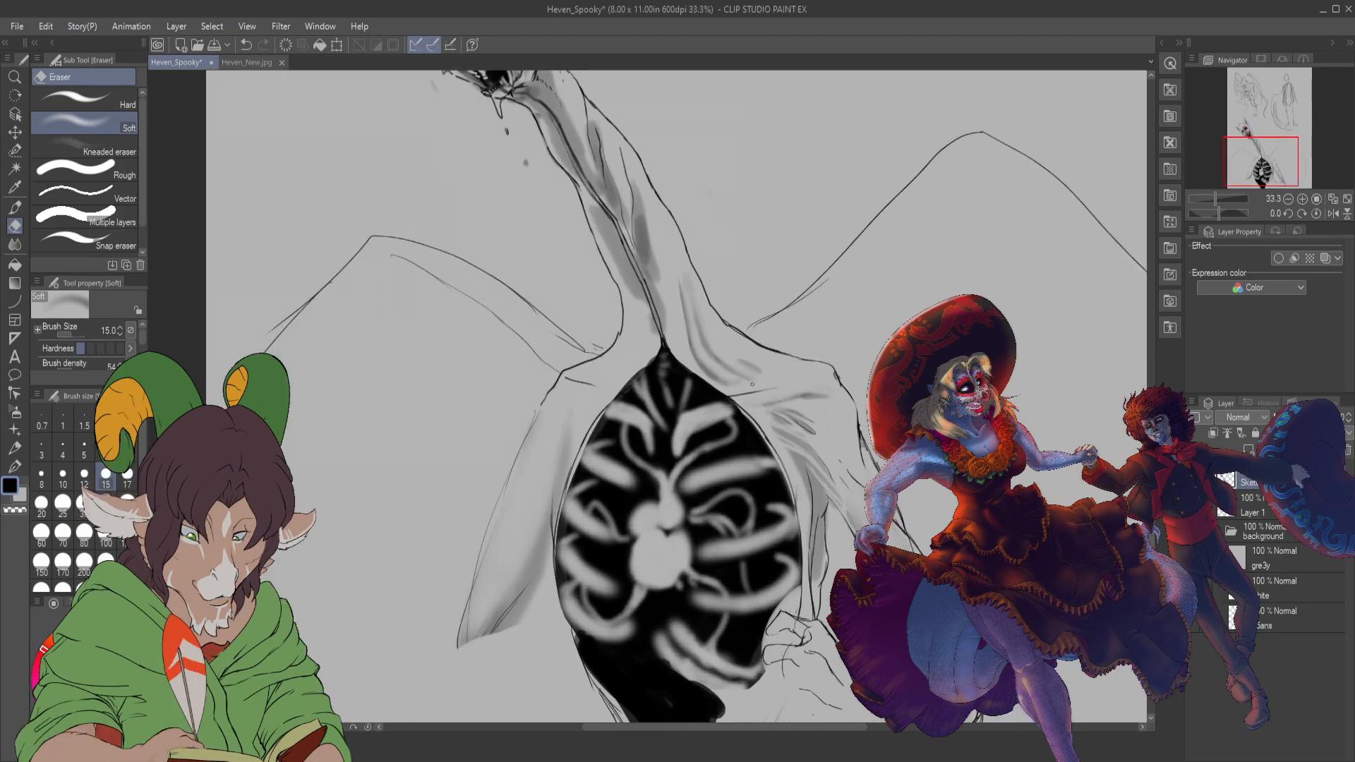
key("b")
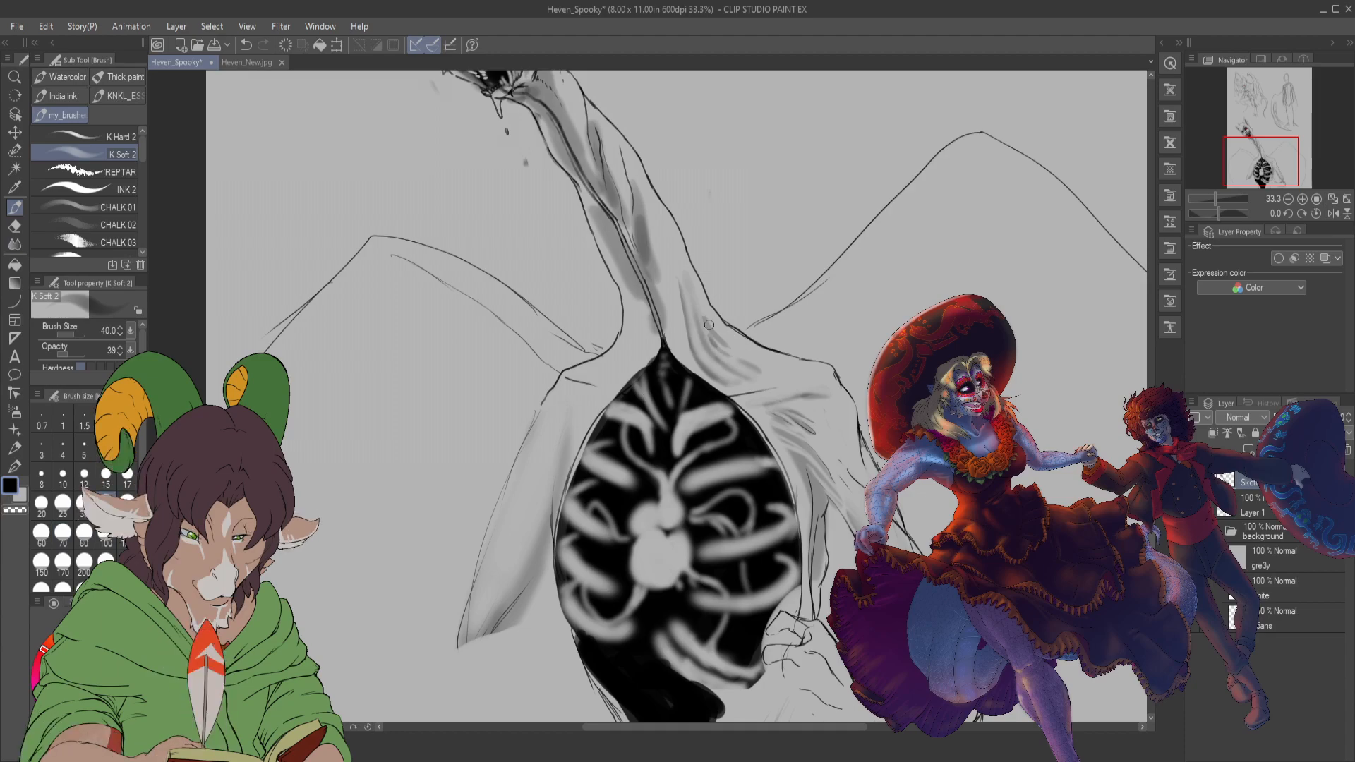
left_click_drag(709, 325, 780, 376)
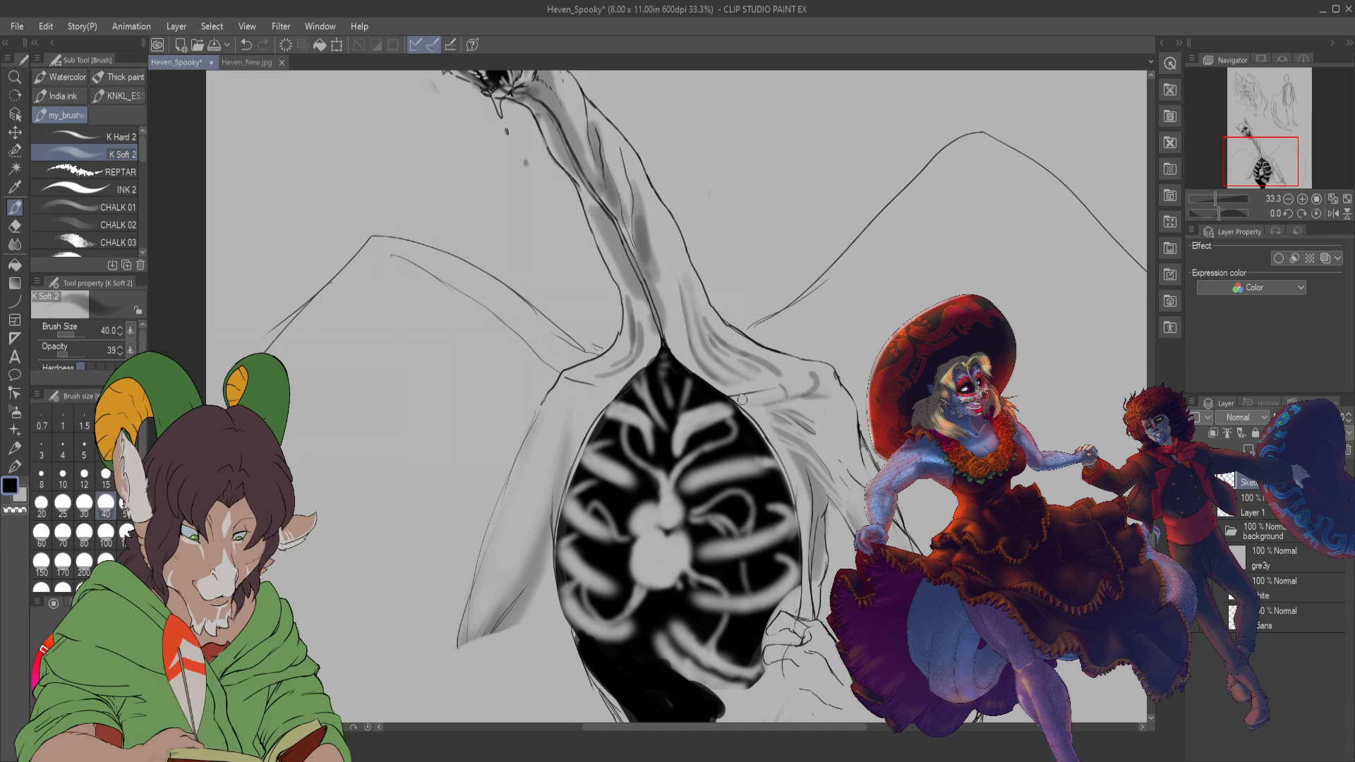
- Refine the fold shading on the left shoulder and switch to K Hard 2 at size 6 for its inner contour
key("e")
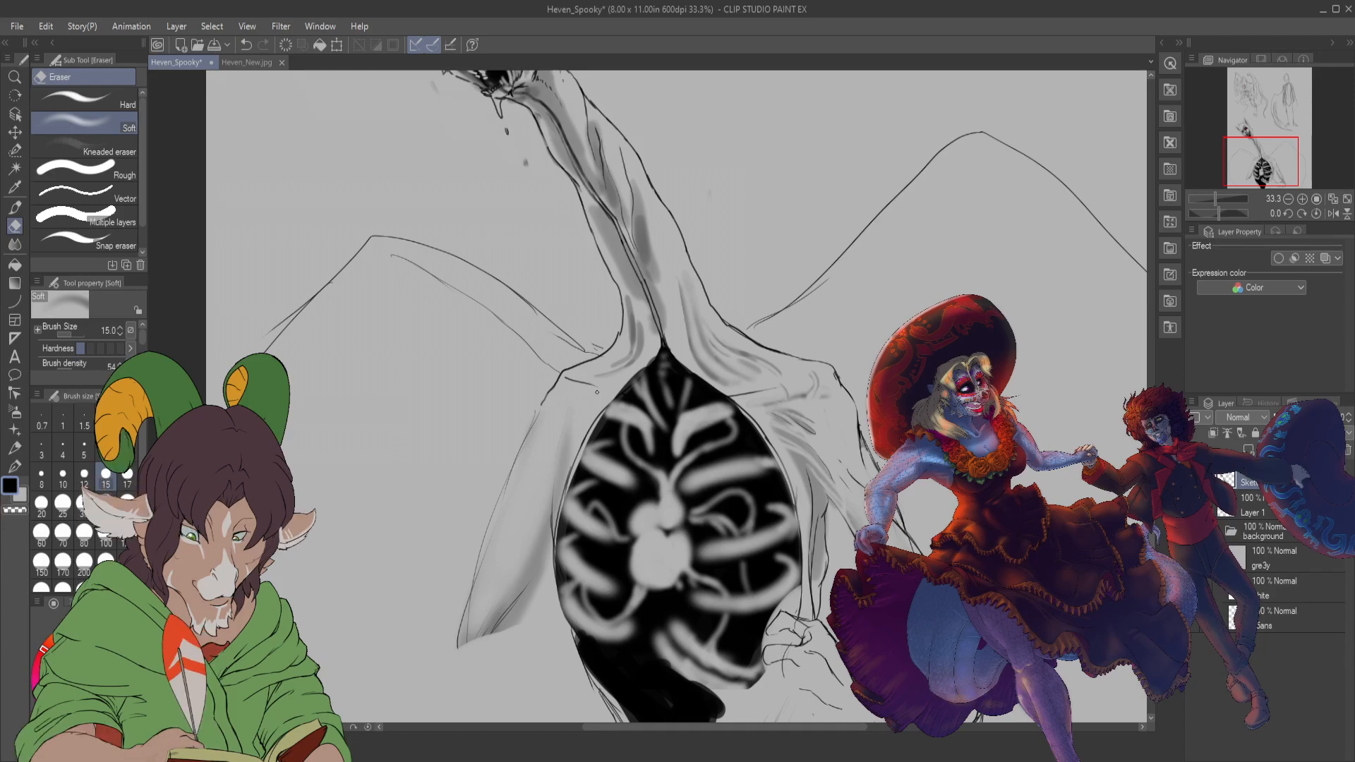
key("b")
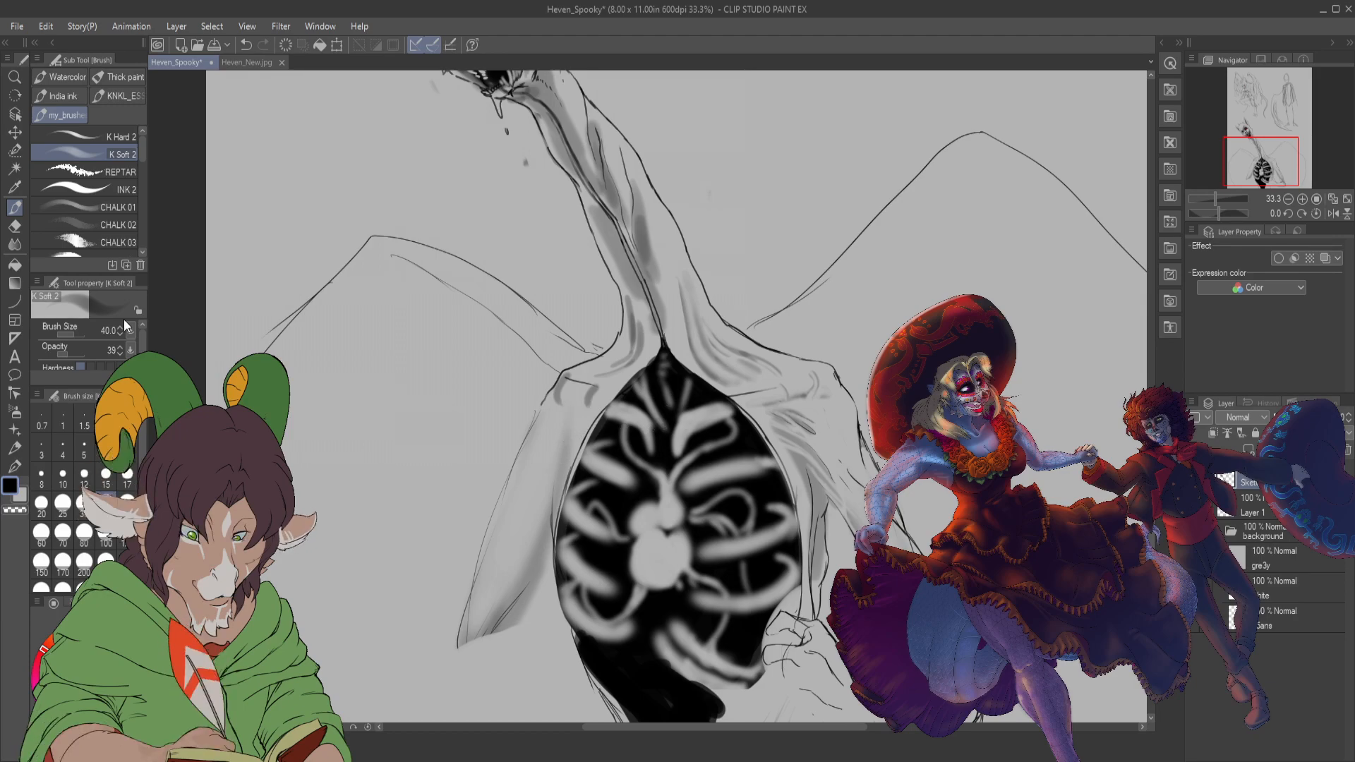
left_click(118, 138)
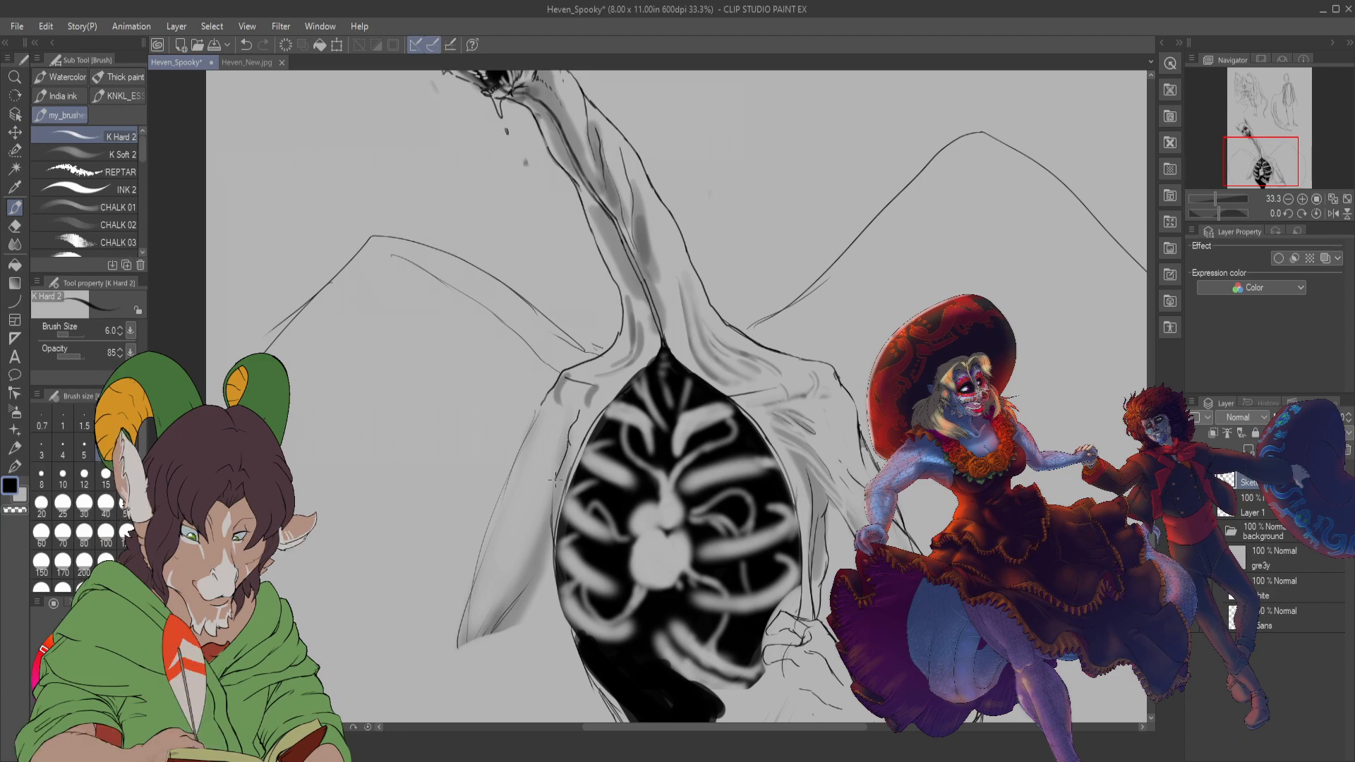
- Sketch fine contour and muscle lines along the creature's left upper arm with the K Hard 2 brush at size 6
left_click_drag(551, 524, 557, 569)
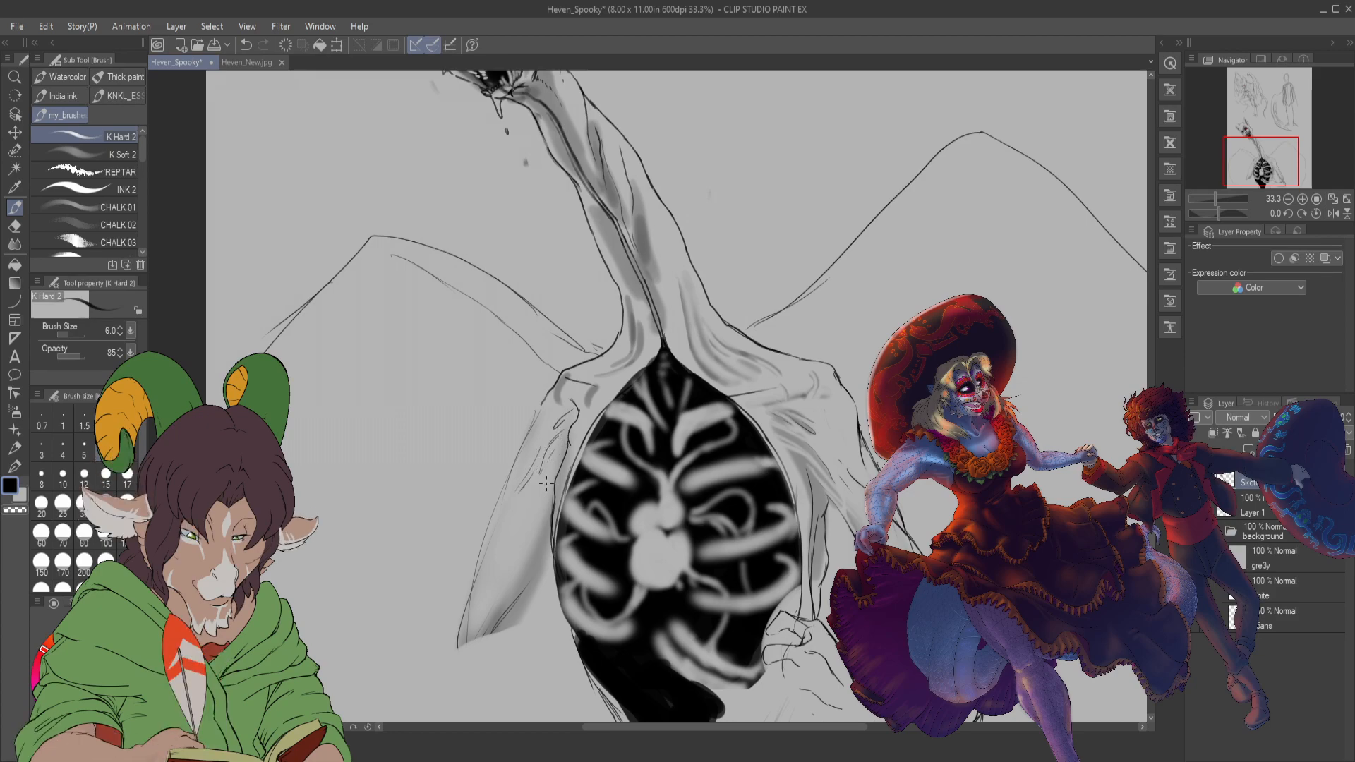
left_click_drag(537, 575, 497, 633)
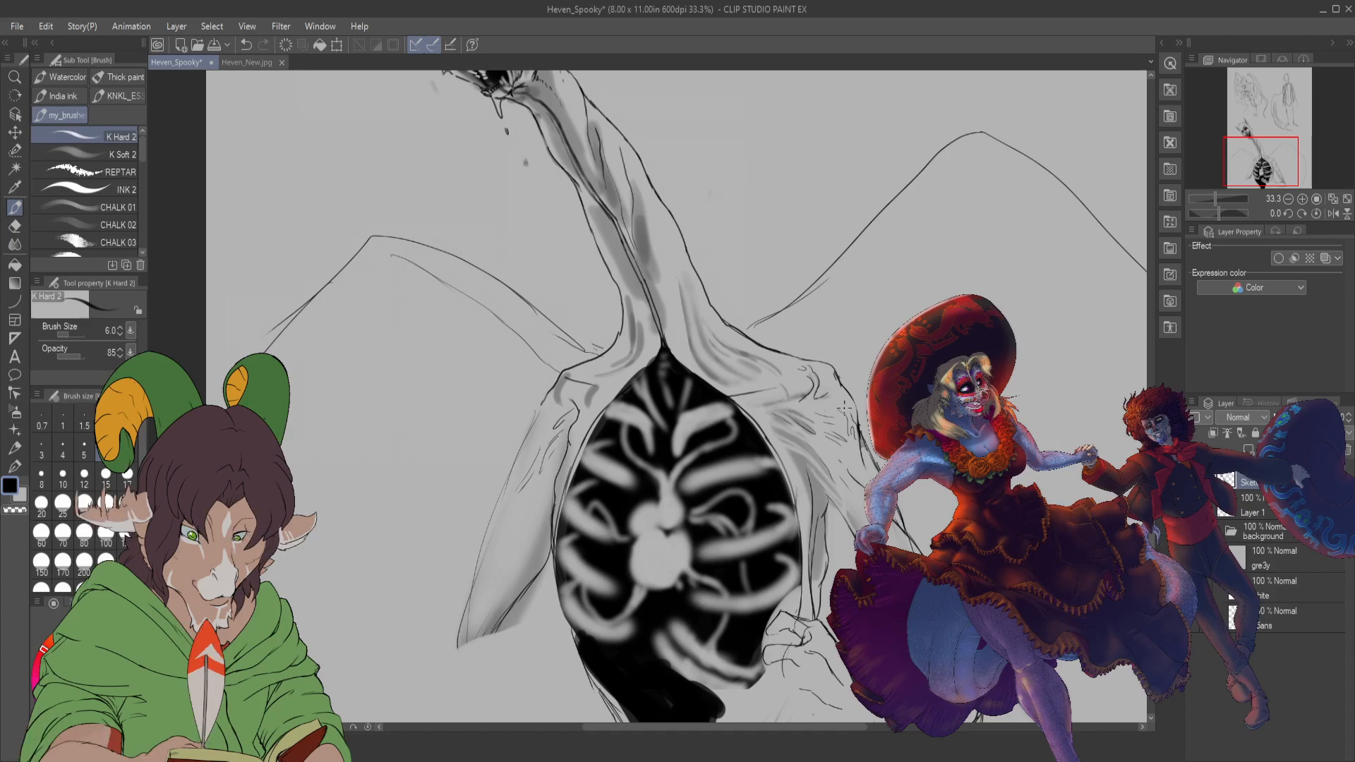
- Carve thin branching veins below the heart into the black lower torso with the Soft eraser at size 30
scroll(844, 408, "down", 1)
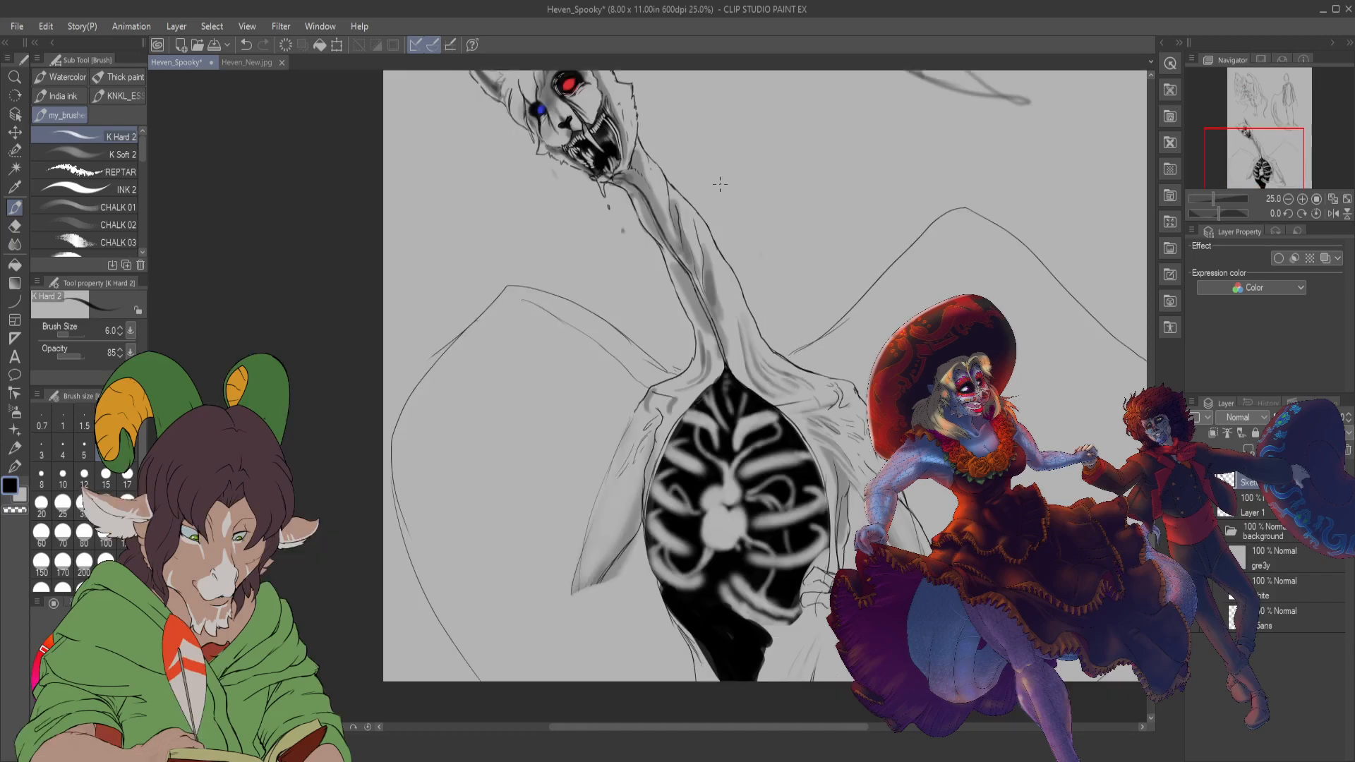
scroll(796, 399, "down", 1)
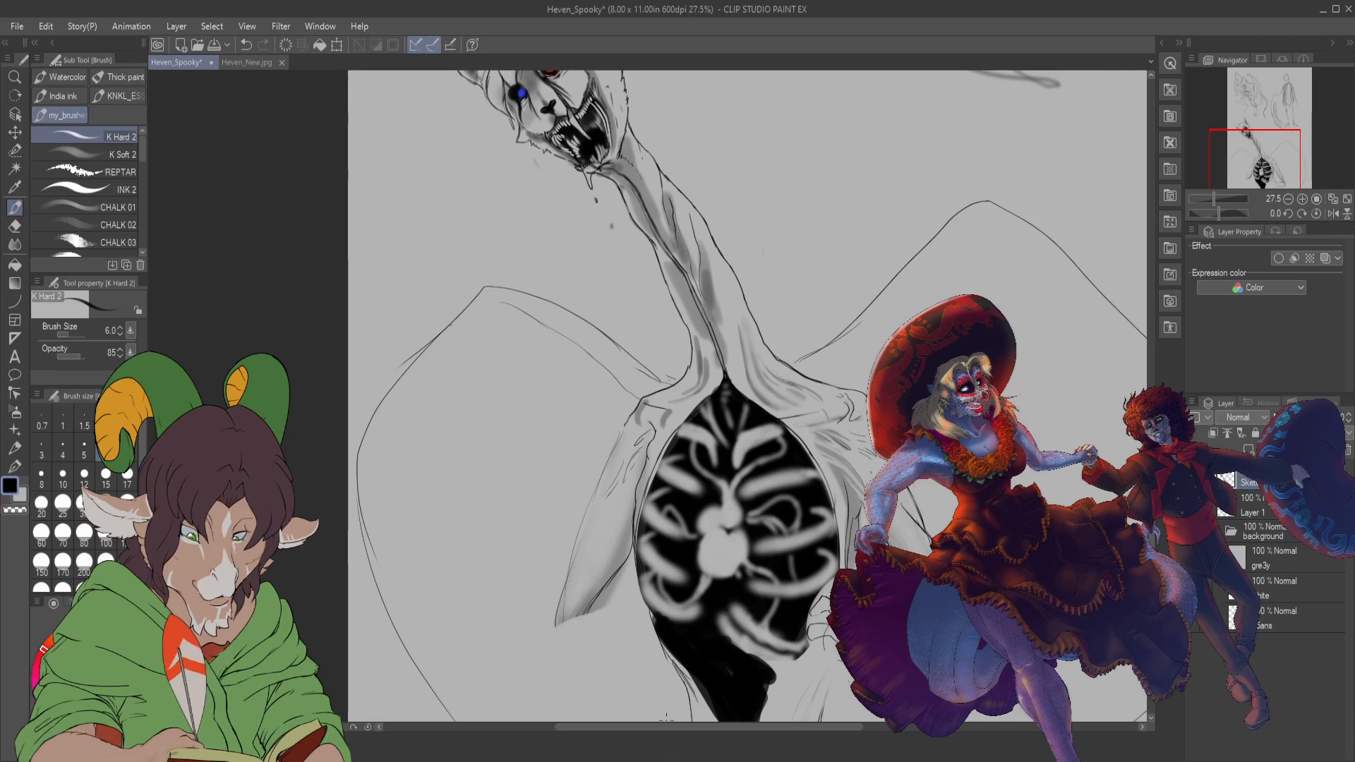
left_click_drag(667, 726, 735, 735)
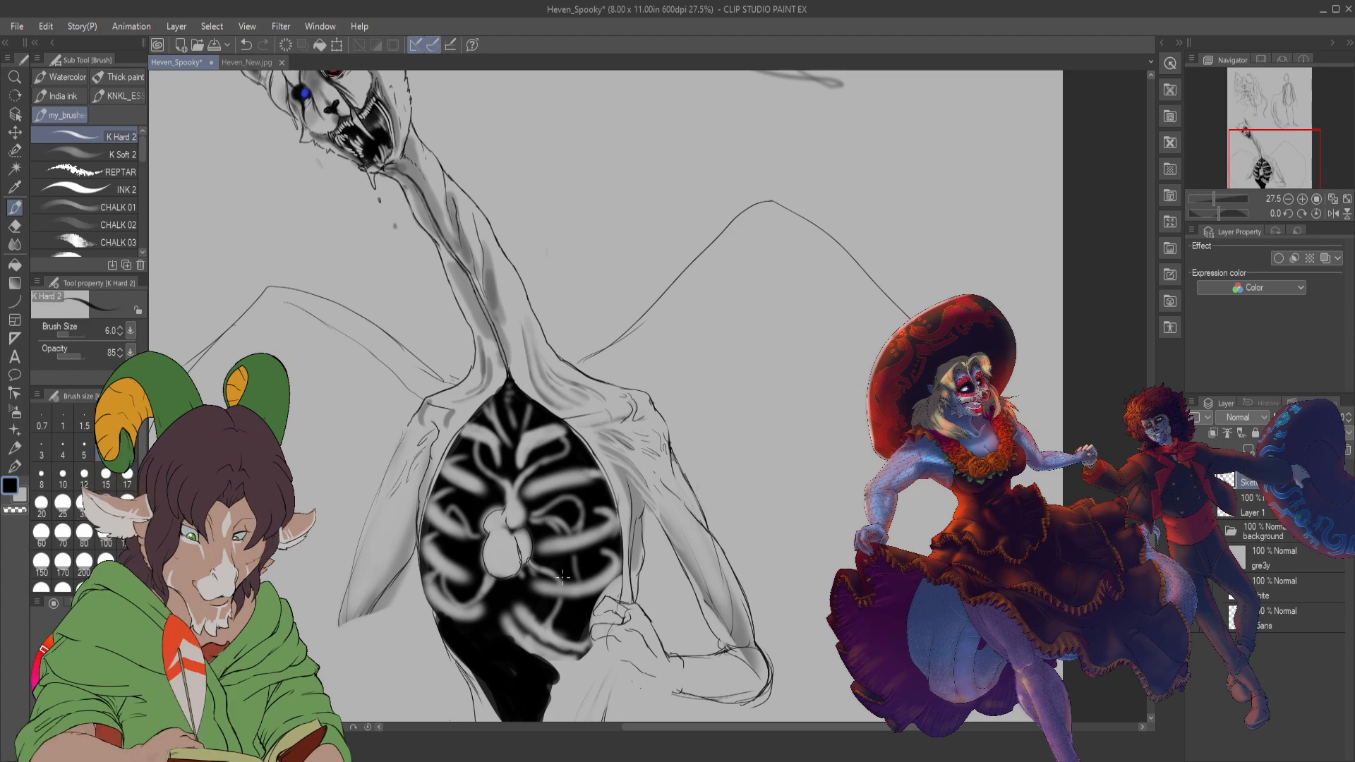
key("e")
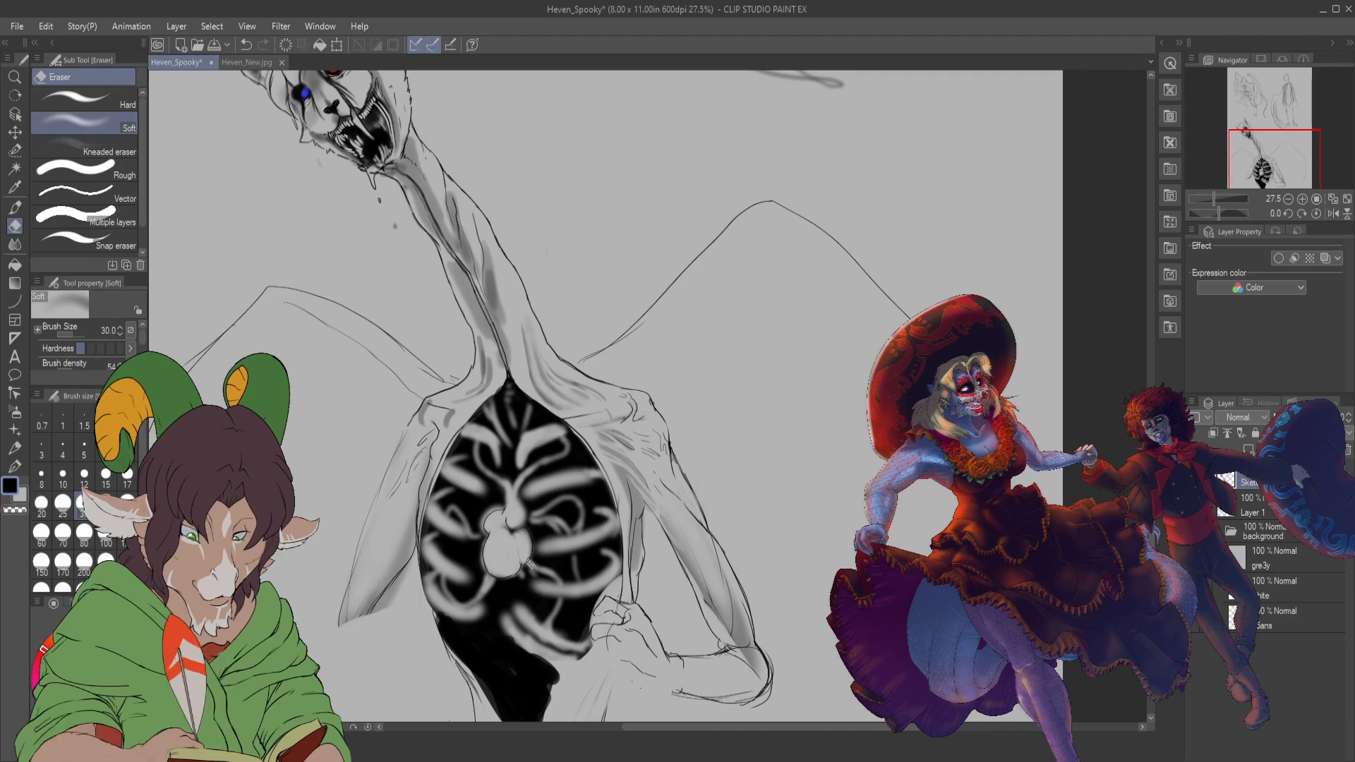
mouse_move(516, 567)
left_mouse_down()
mouse_move(515, 642)
mouse_move(504, 632)
mouse_move(492, 651)
mouse_move(498, 689)
mouse_move(502, 638)
left_mouse_up()
left_click_drag(514, 577, 482, 675)
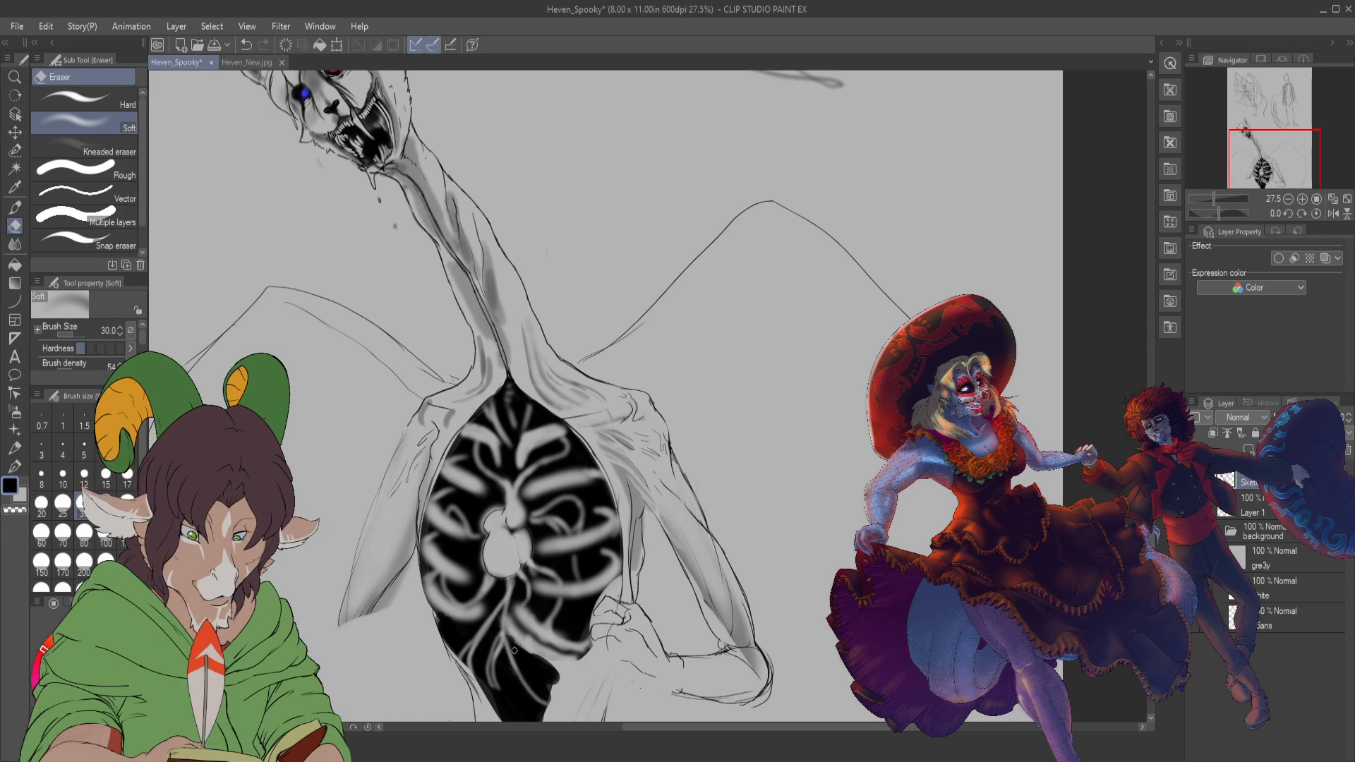
- Clear the torso's lower-left edge with the Soft eraser at size 100 and draw a gripping hand there with K Hard 2
scroll(514, 651, "down", 3)
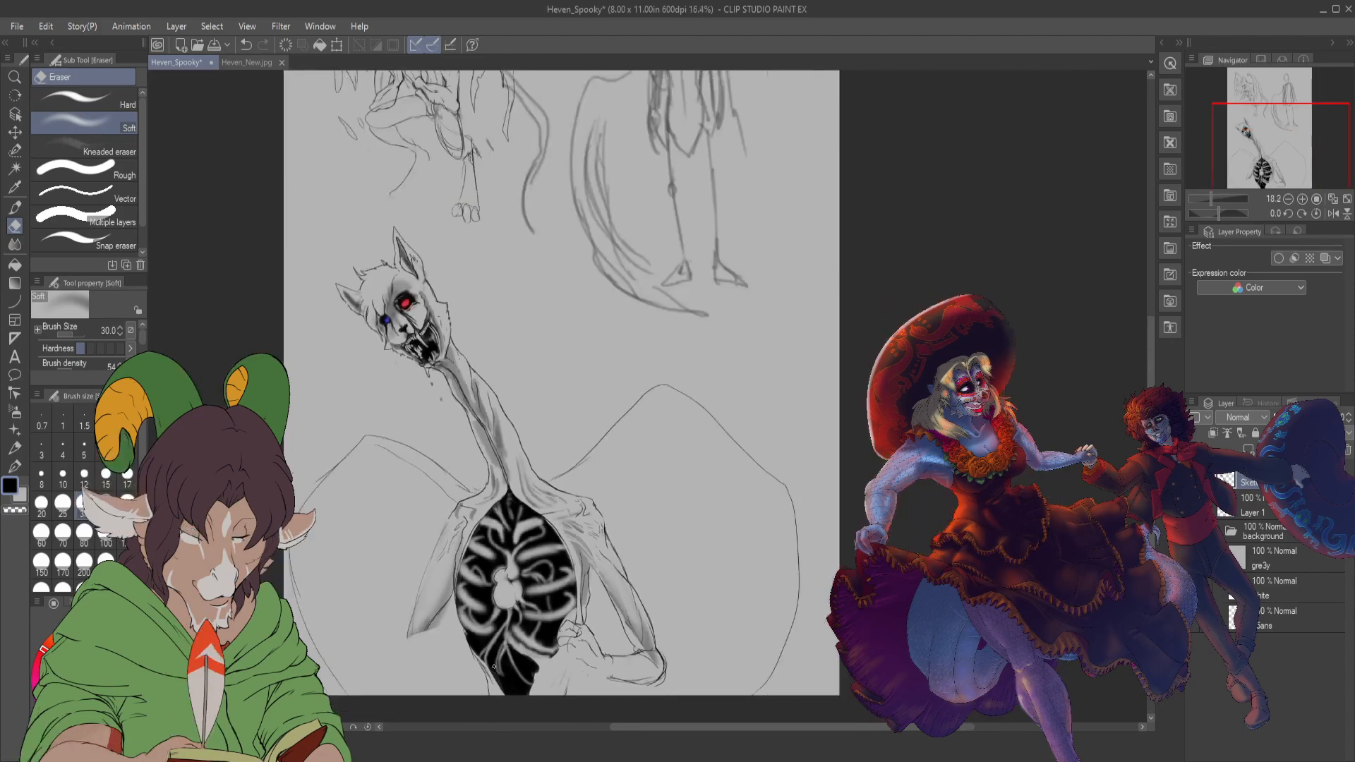
scroll(565, 640, "up", 1)
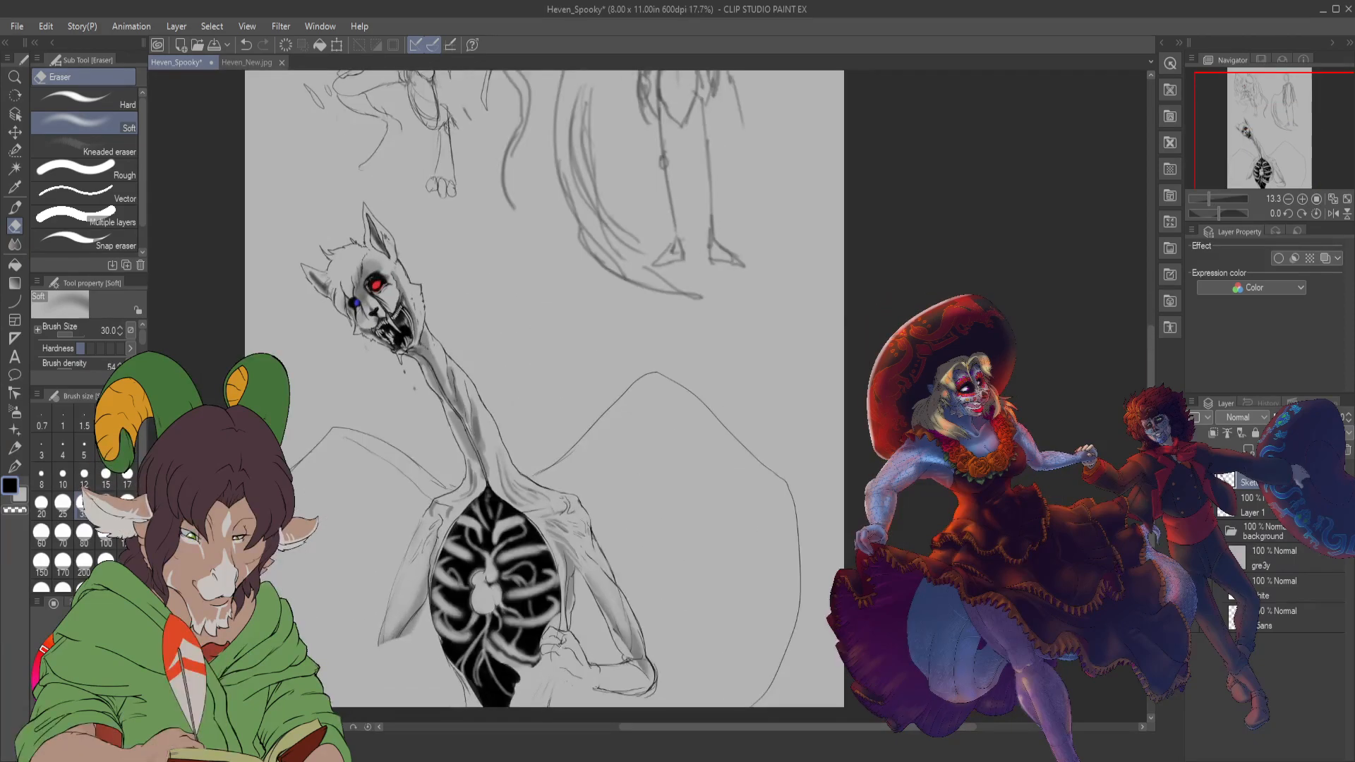
scroll(569, 651, "up", 1)
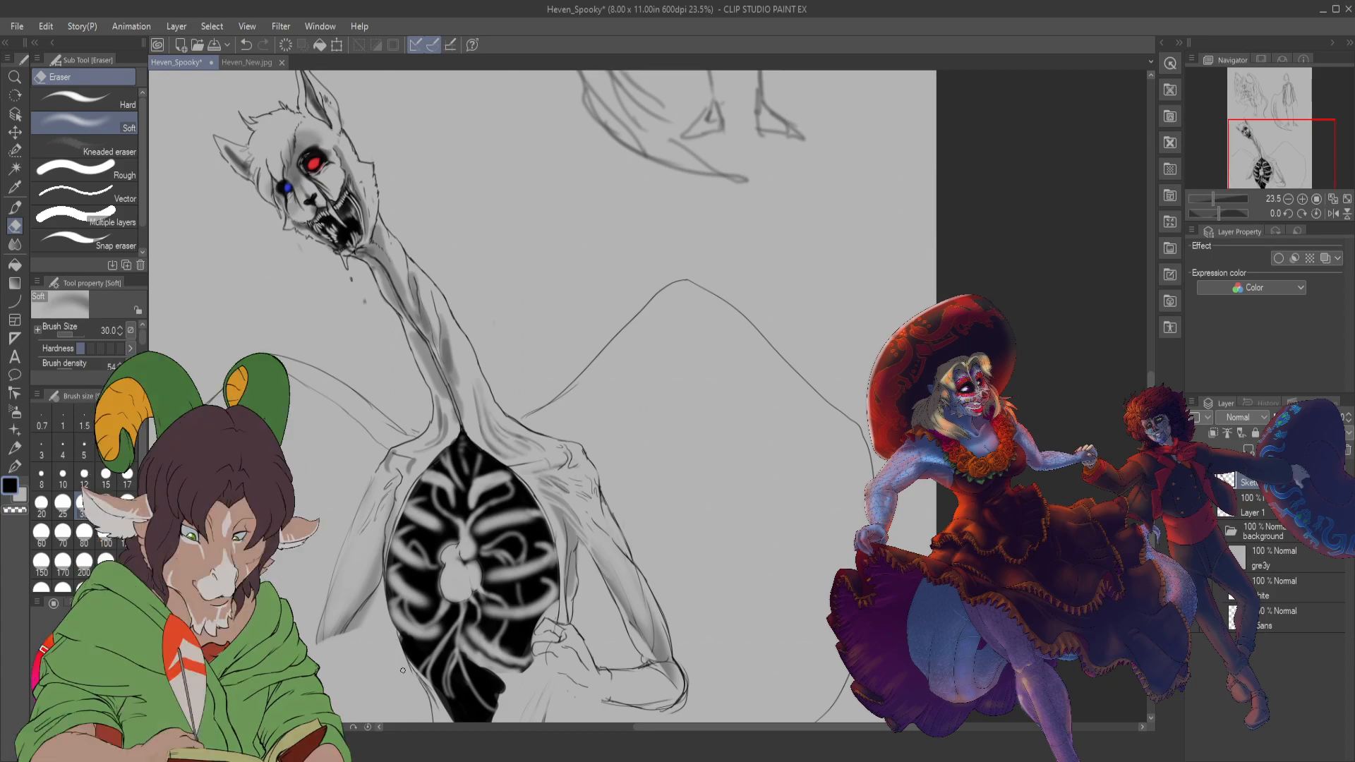
left_click(106, 542)
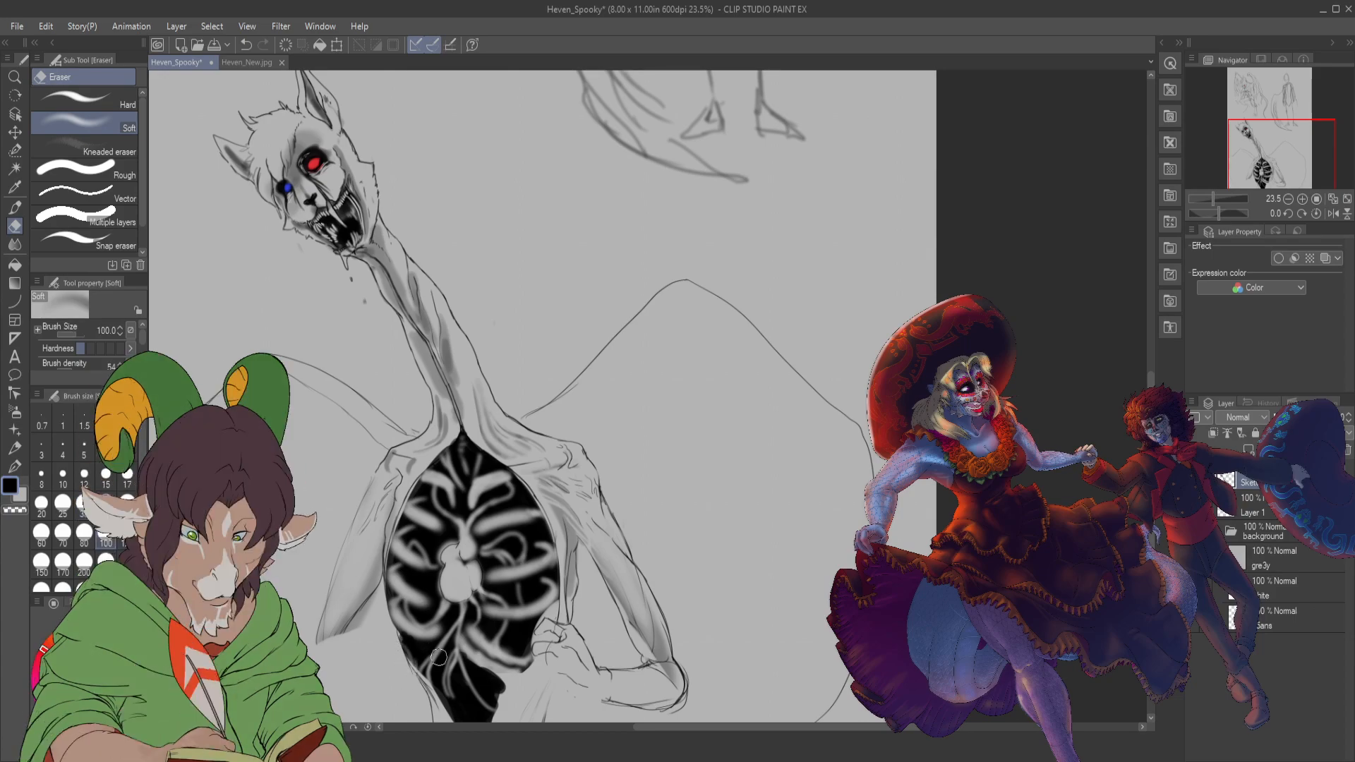
left_click_drag(401, 646, 422, 681)
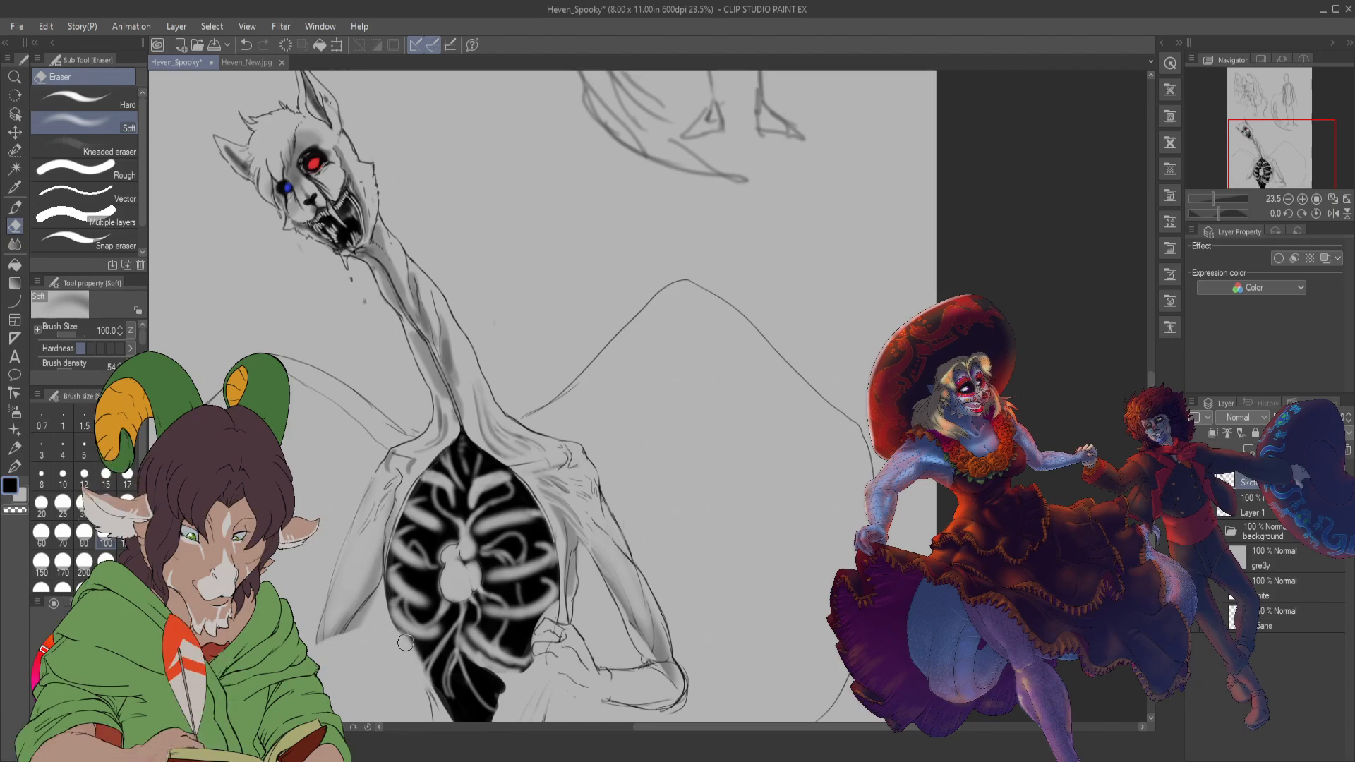
key("b")
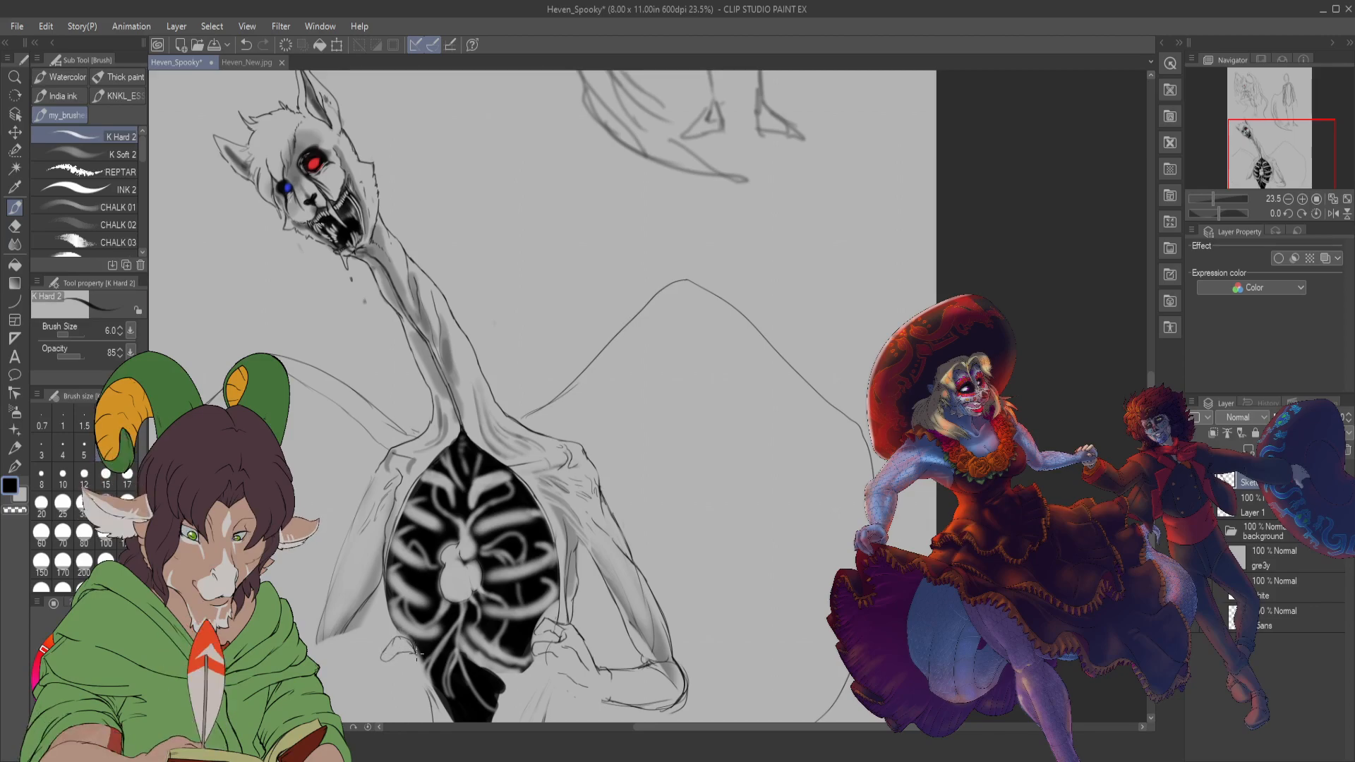
mouse_move(396, 668)
left_mouse_down()
mouse_move(386, 676)
mouse_move(408, 661)
left_mouse_up()
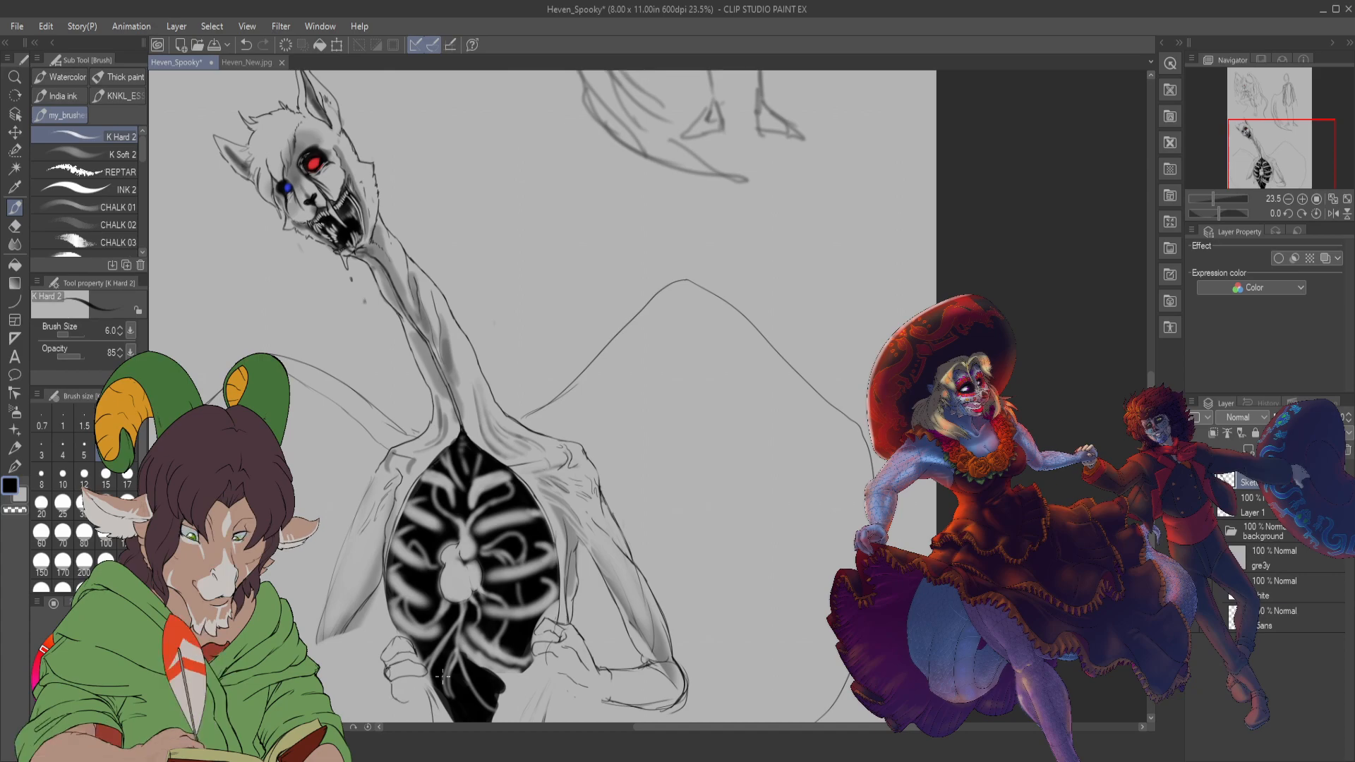
- Refine the line art of the creature's right-hand forearm, wrist and fingers with K Hard 2
scroll(554, 672, "up", 1)
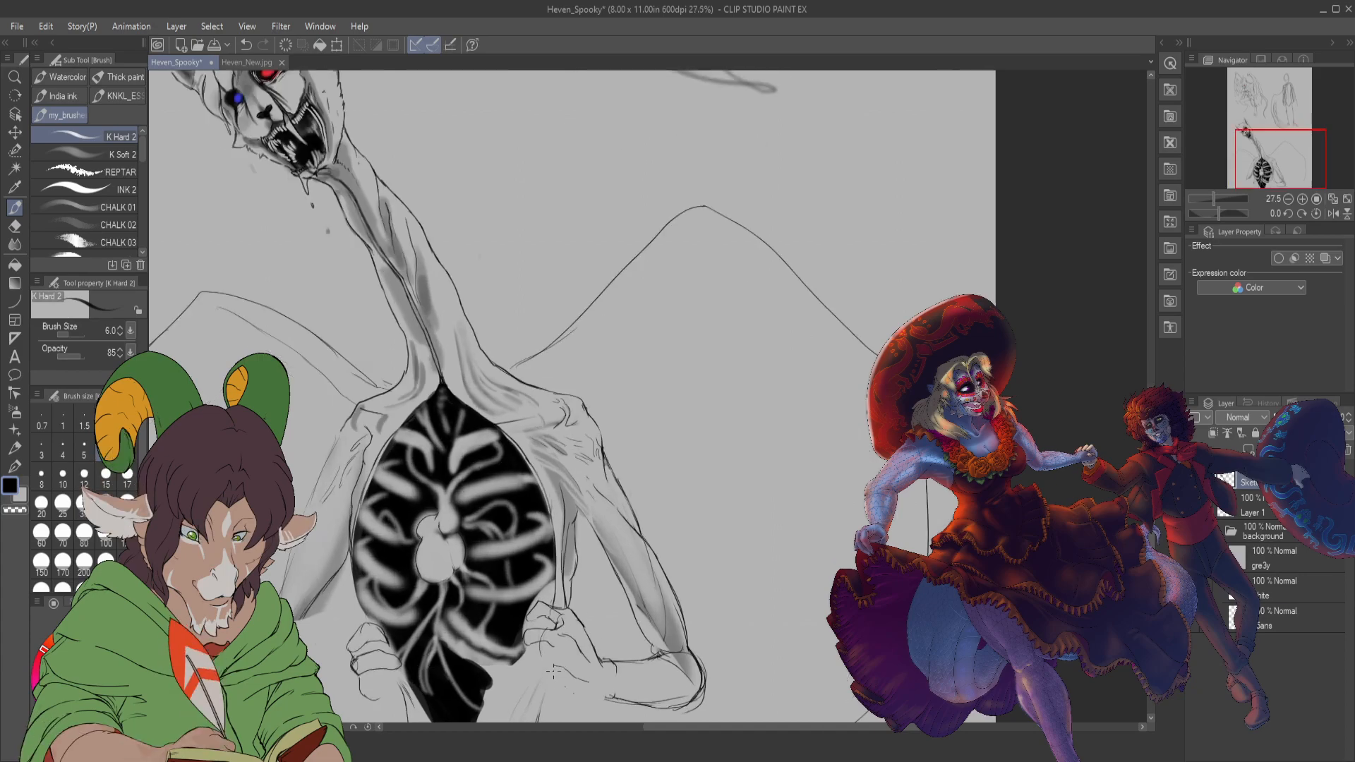
scroll(554, 672, "up", 2)
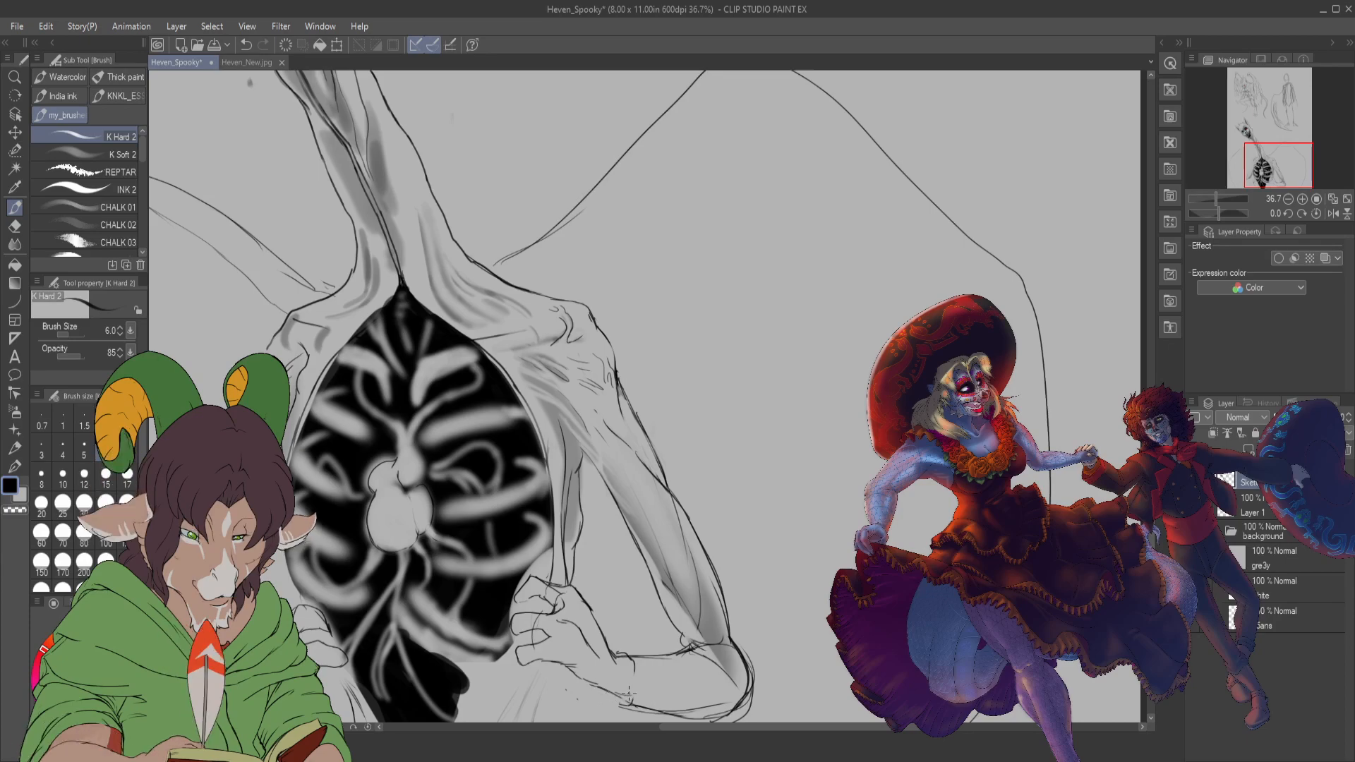
left_click_drag(682, 681, 716, 682)
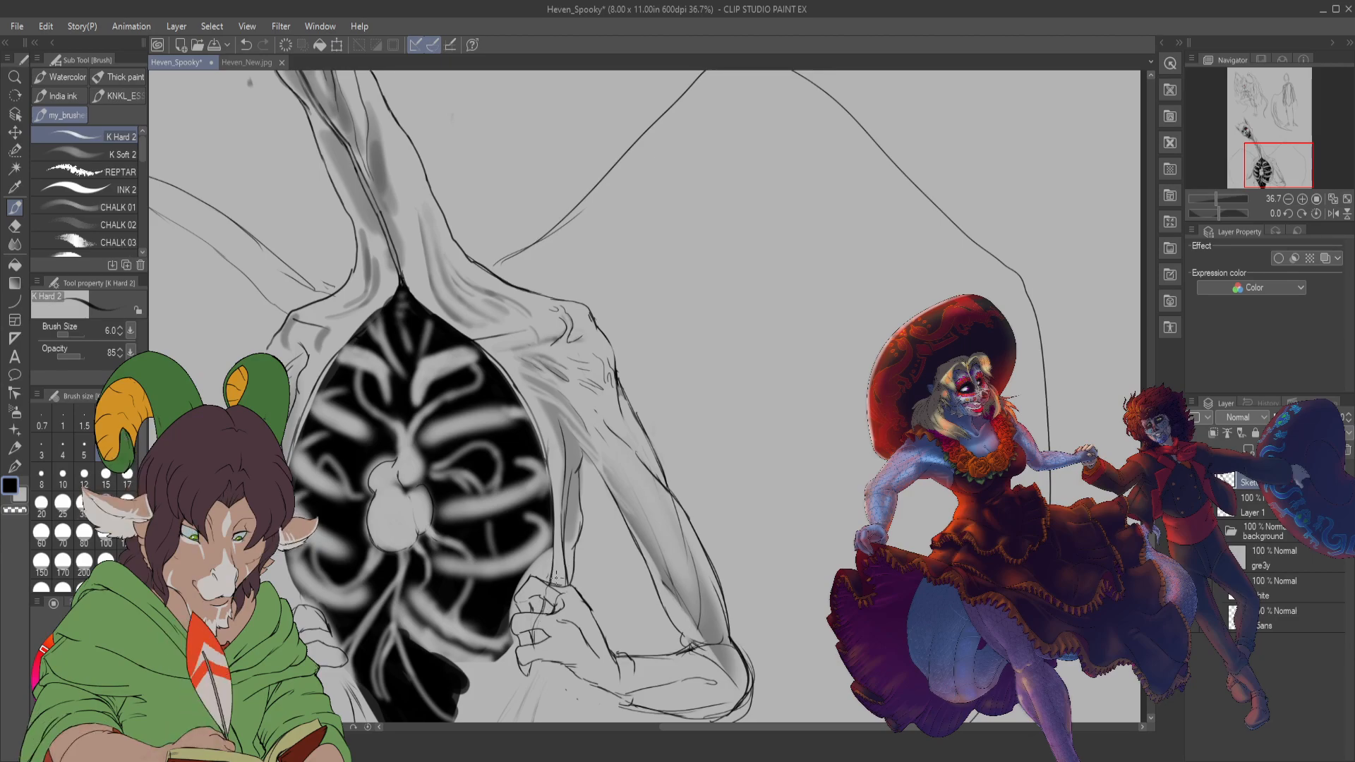
- Clean up the right-hand wrist and forearm, alternating the Soft eraser and K Hard 2 to redraw their lines
scroll(563, 605, "down", 3)
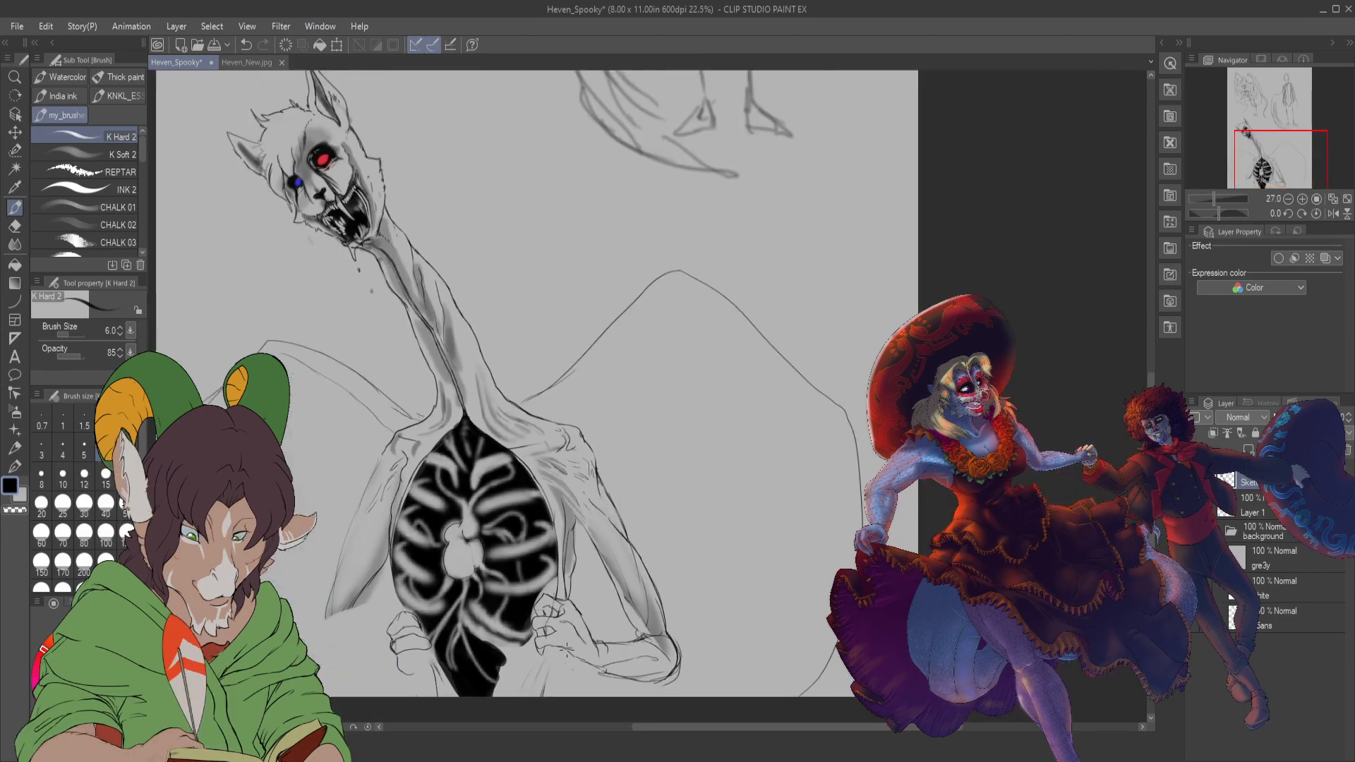
scroll(565, 670, "up", 2)
scroll(564, 670, "up", 1)
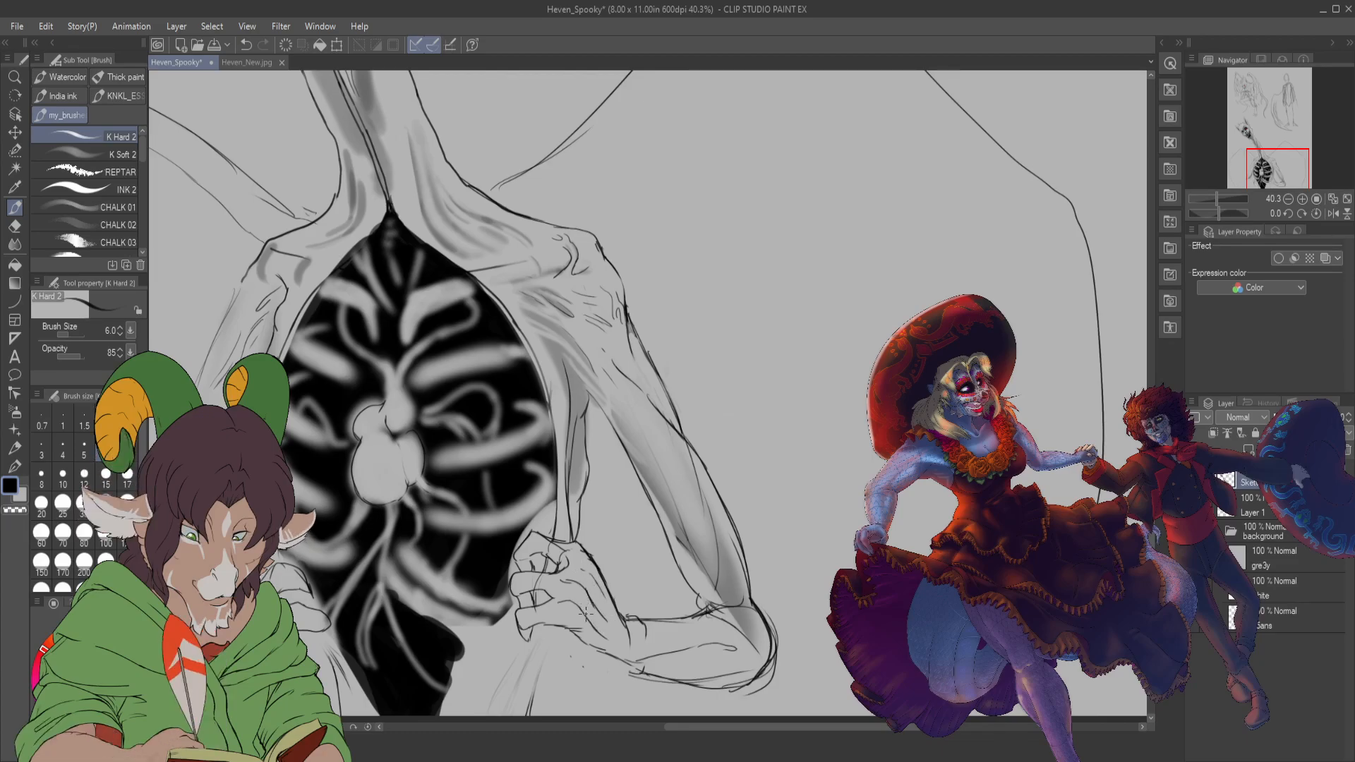
key("e")
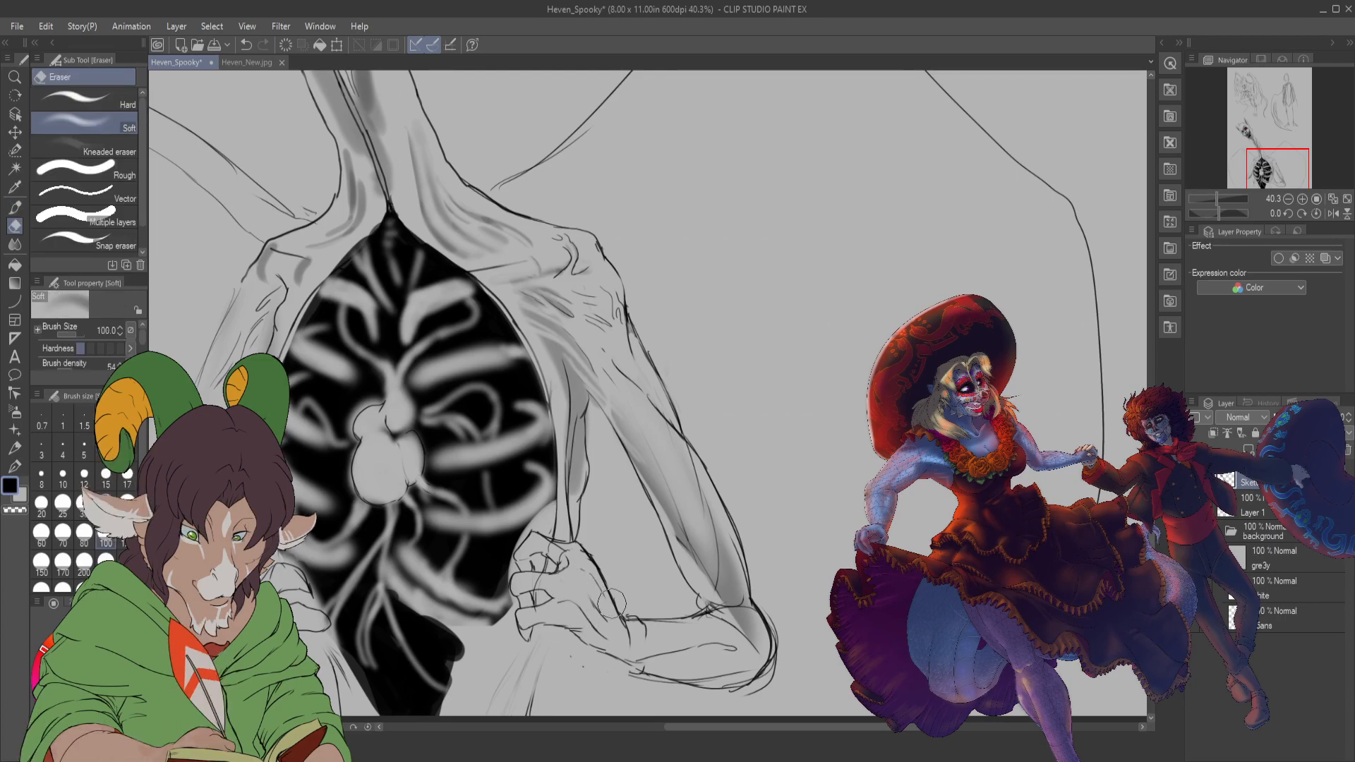
key("b")
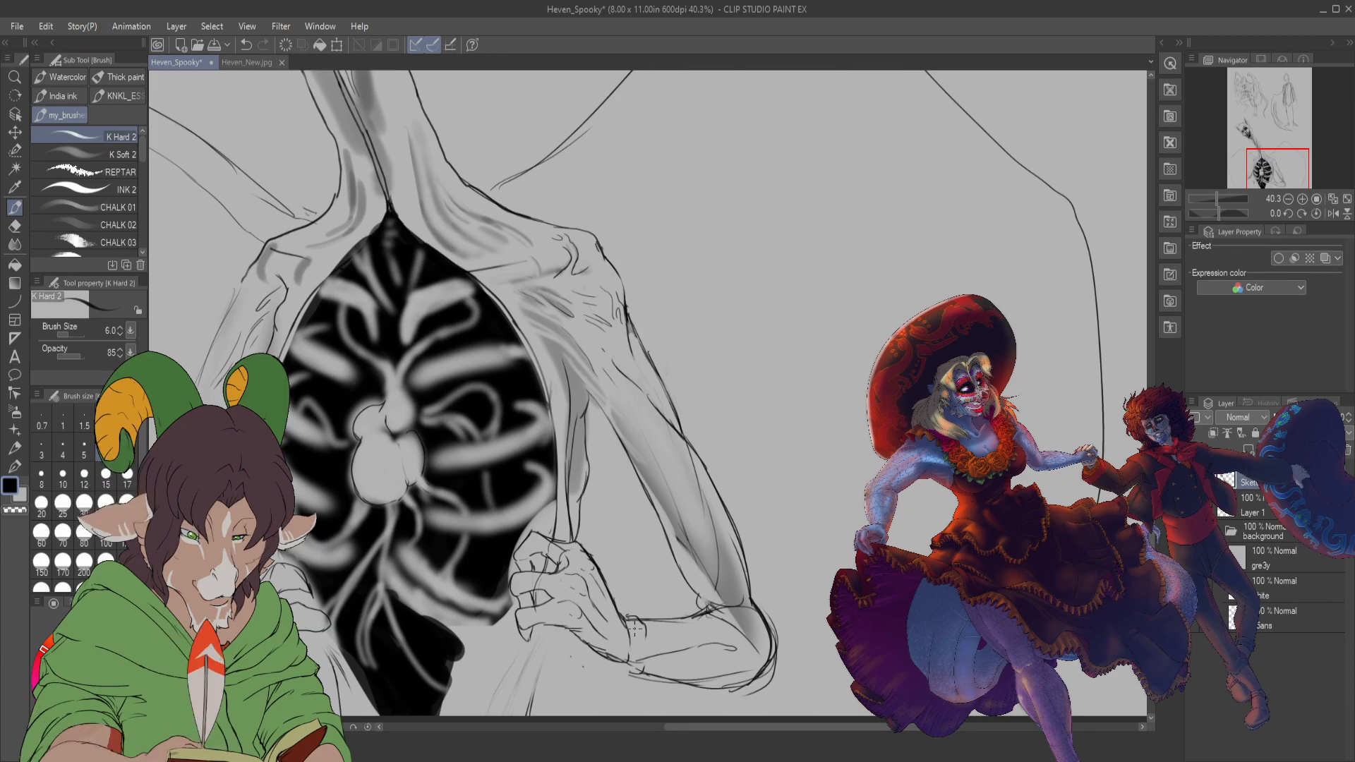
key("e")
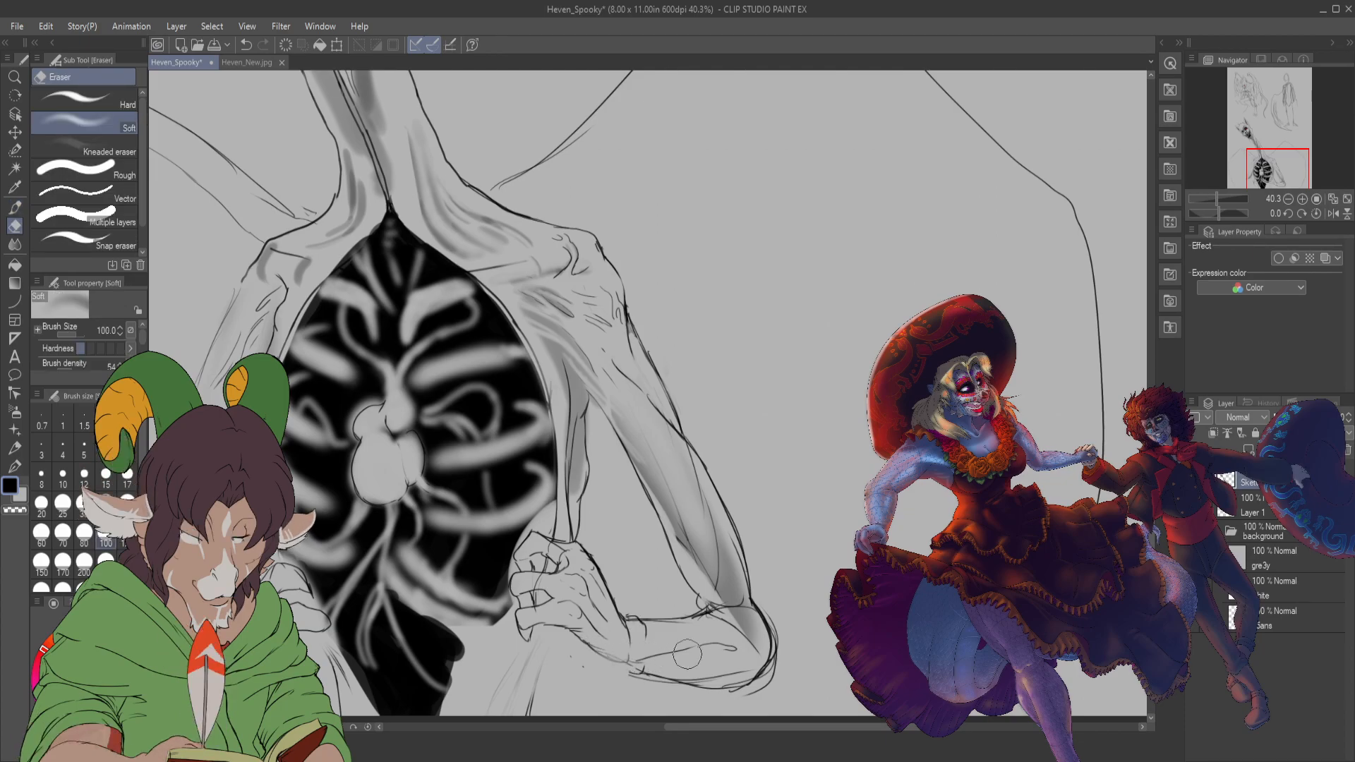
key("b")
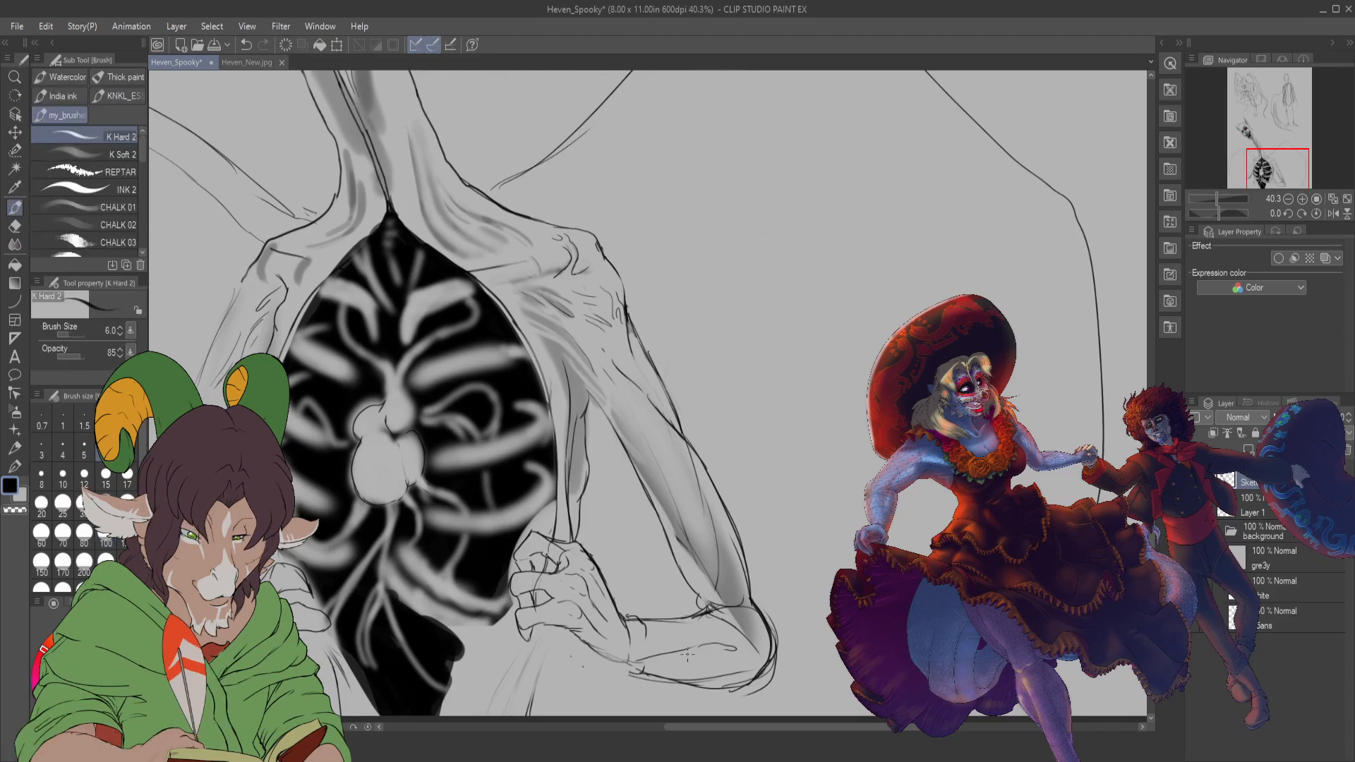
- Shade the gap between the fingers and the back of the right-hand hand with the K Soft 2 brush at size 40
left_click(116, 150)
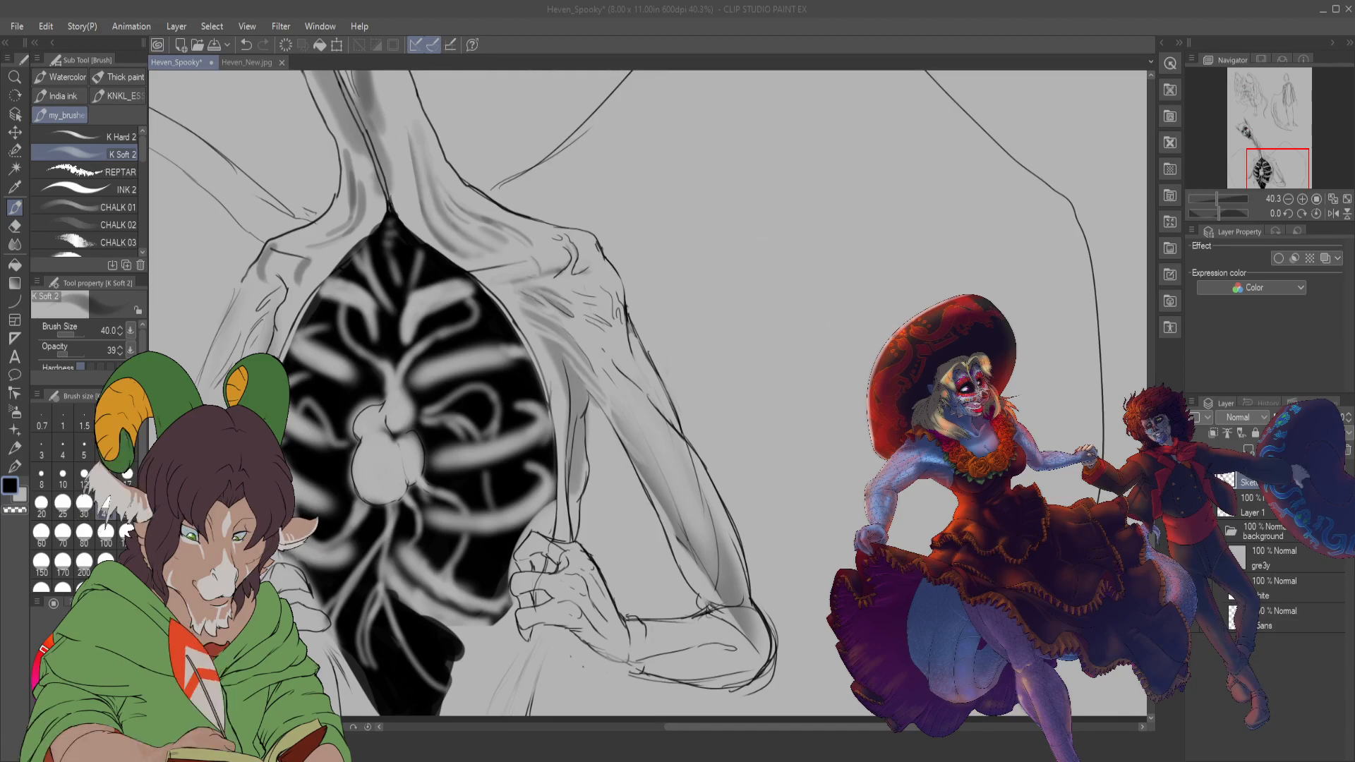
left_click(542, 565)
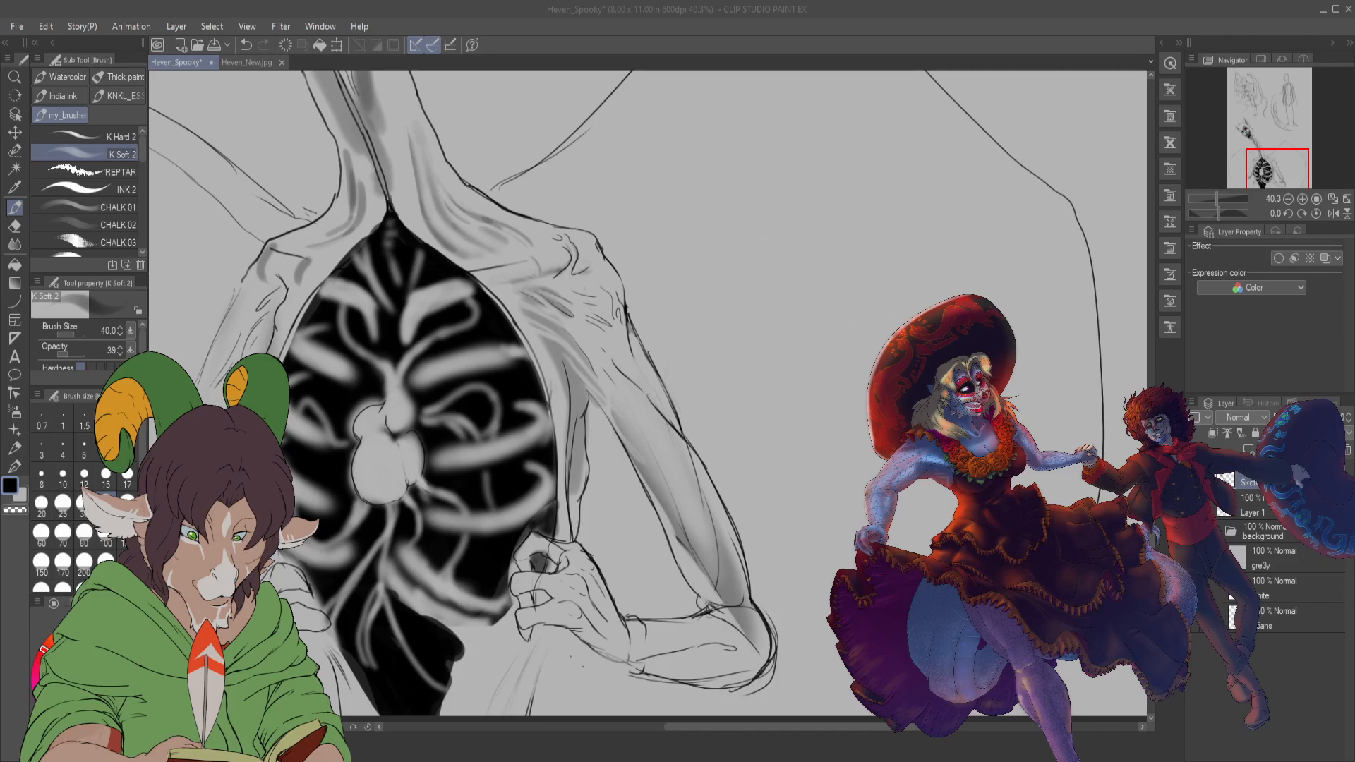
left_click_drag(564, 621, 646, 672)
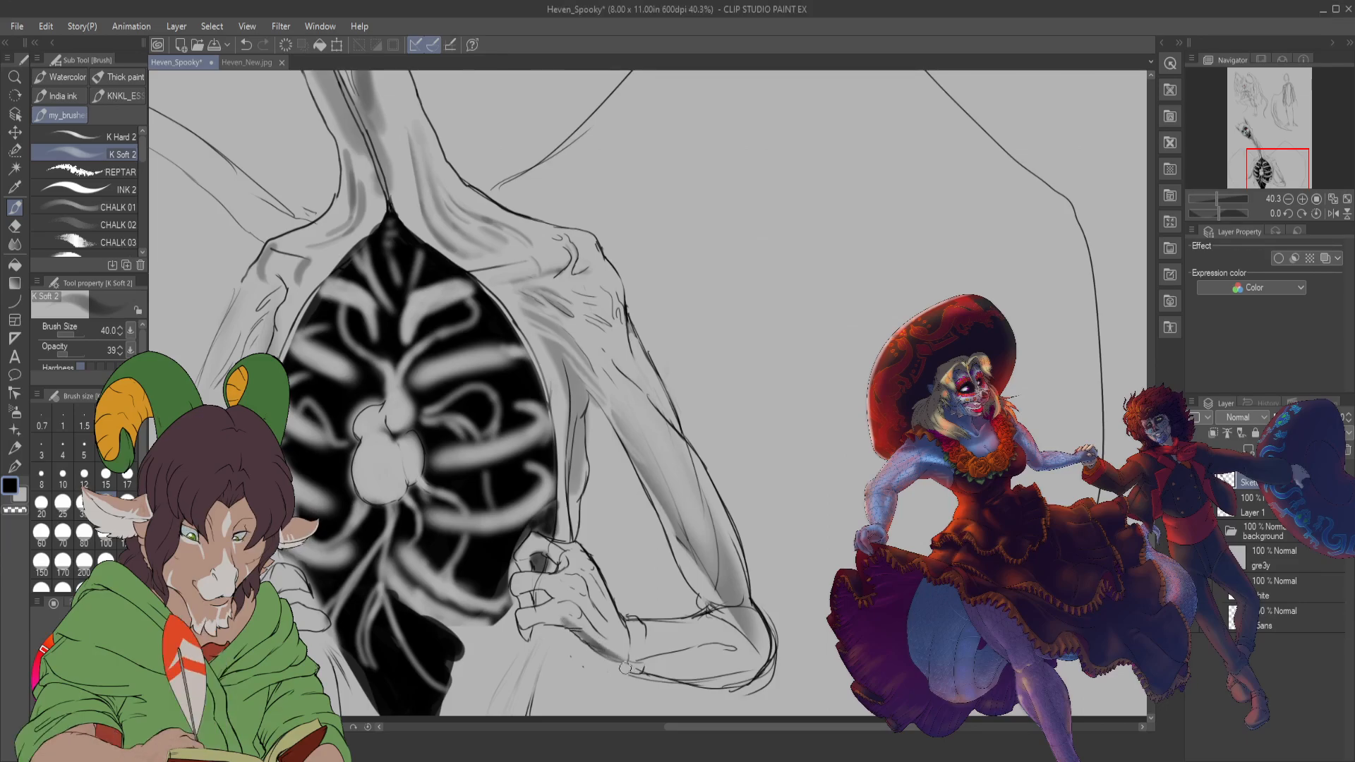
- Set K Soft 2 to size 250 and add broad soft shading to the right-hand forearm, elbow and upper arm
left_click(106, 560)
mouse_move(633, 646)
left_mouse_down()
mouse_move(751, 641)
mouse_move(738, 656)
mouse_move(766, 615)
left_mouse_up()
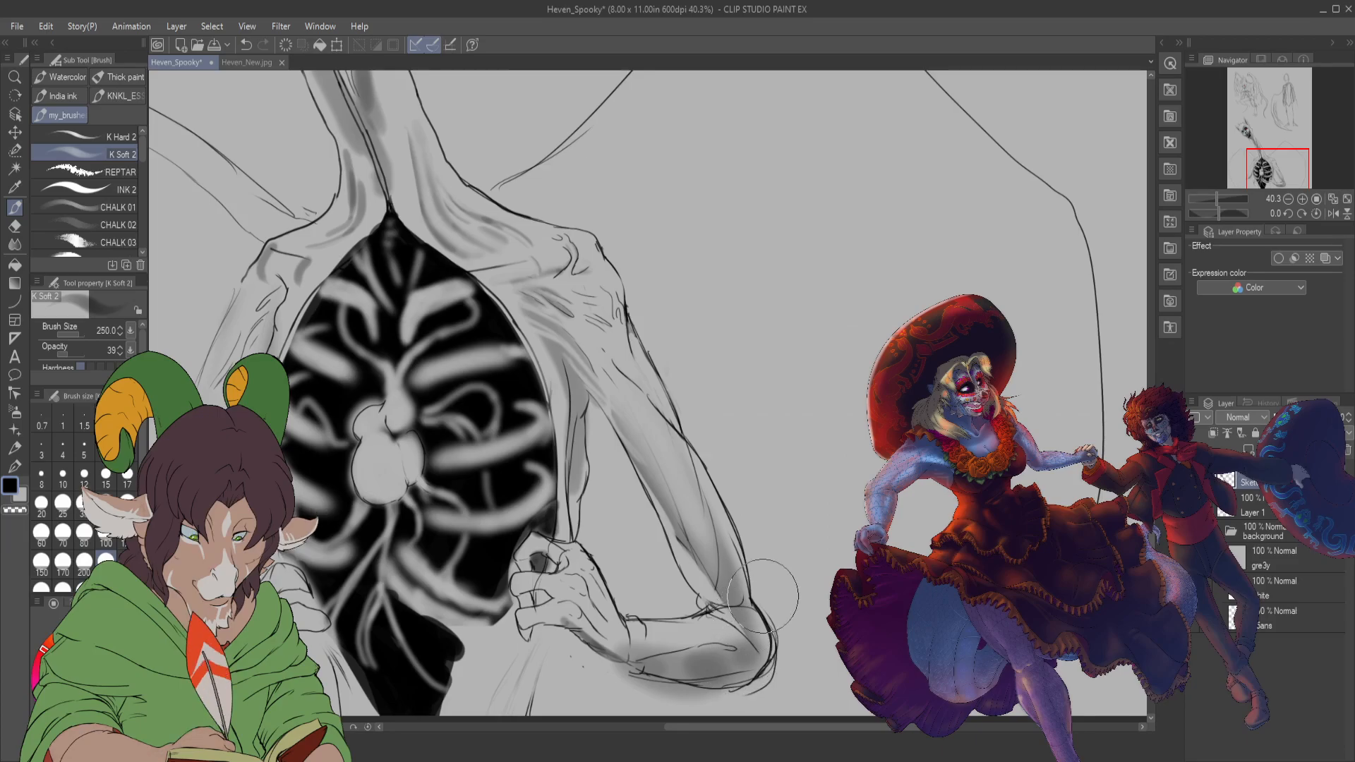
mouse_move(681, 540)
left_mouse_down()
mouse_move(708, 592)
mouse_move(670, 487)
mouse_move(667, 509)
mouse_move(699, 551)
left_mouse_up()
left_click_drag(553, 619, 533, 628)
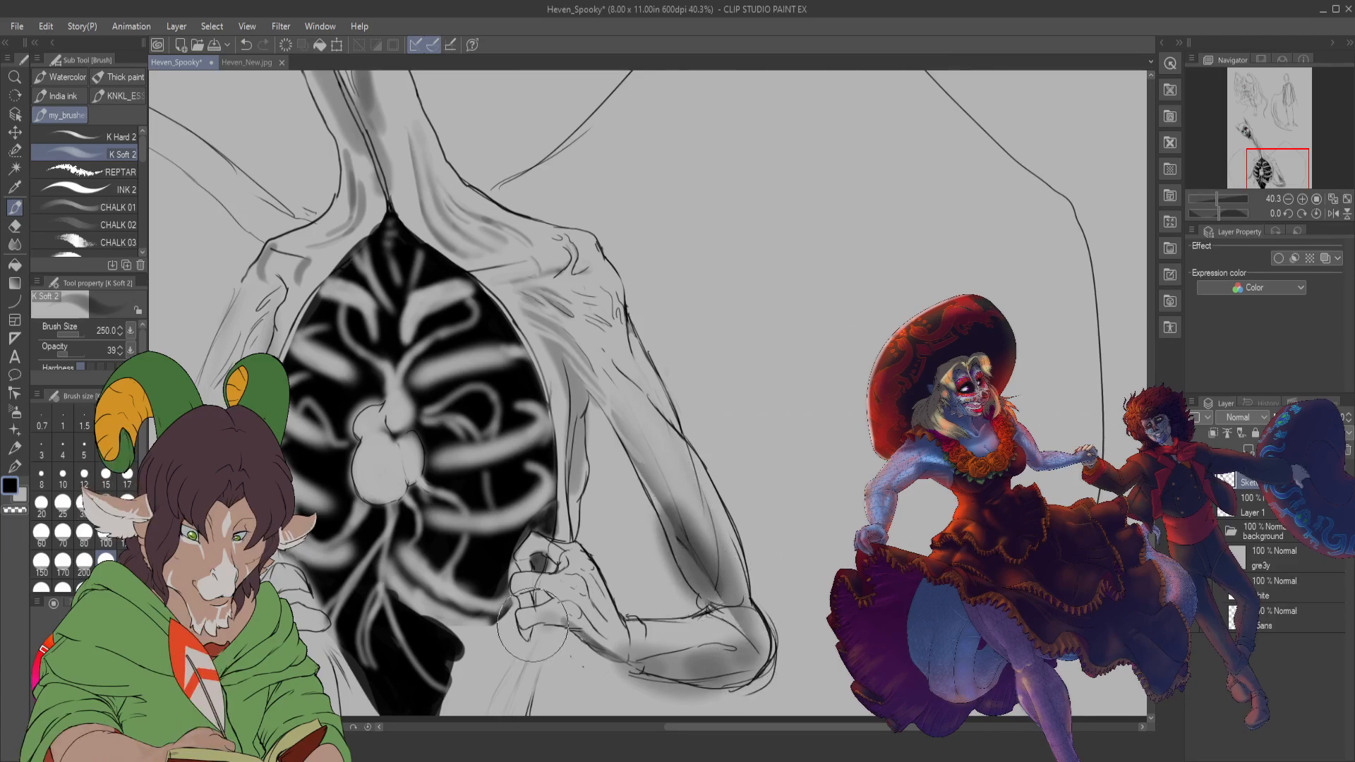
- Reduce K Soft 2 to size 100 and shade the right-hand fingers and the lower torso around the black cavity
key("bracketleft")
key("bracketleft")
key("bracketleft")
key("bracketleft")
key("bracketleft")
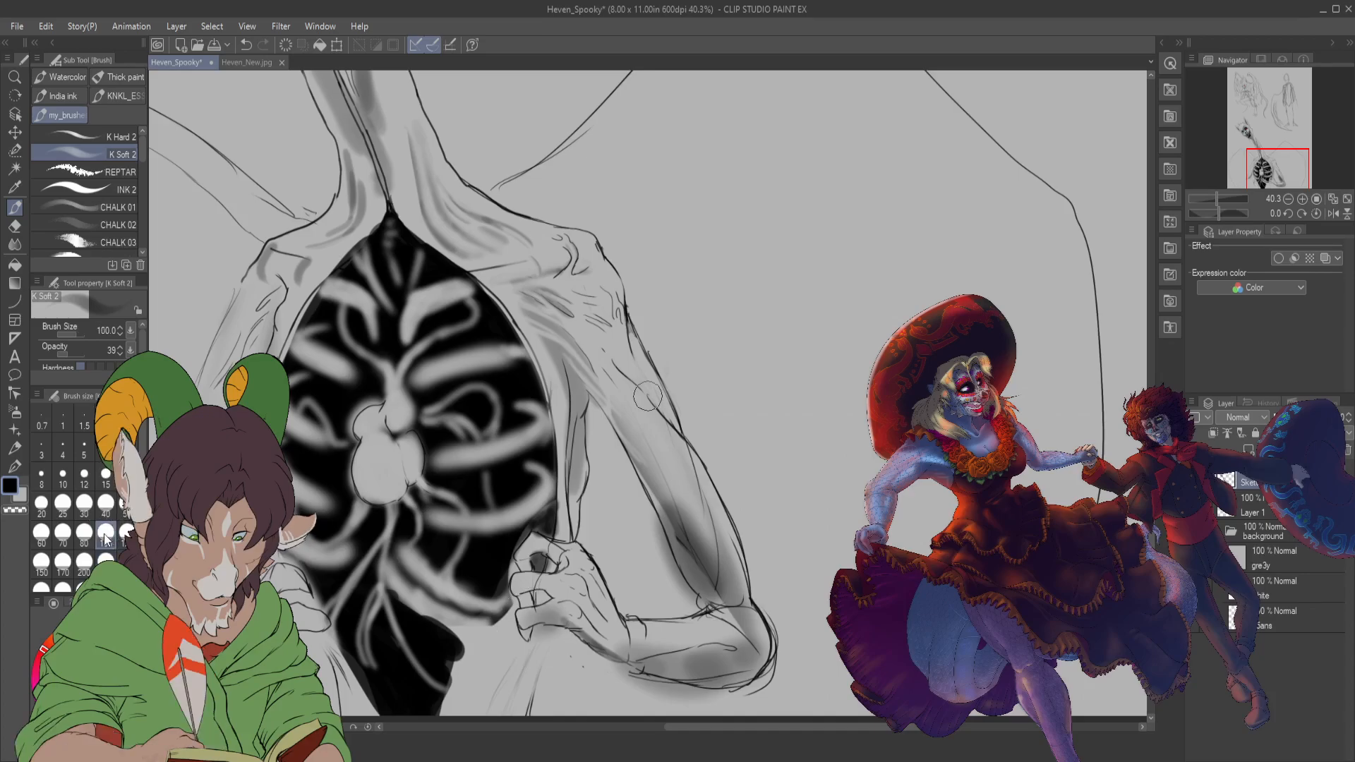
left_click_drag(526, 587, 531, 613)
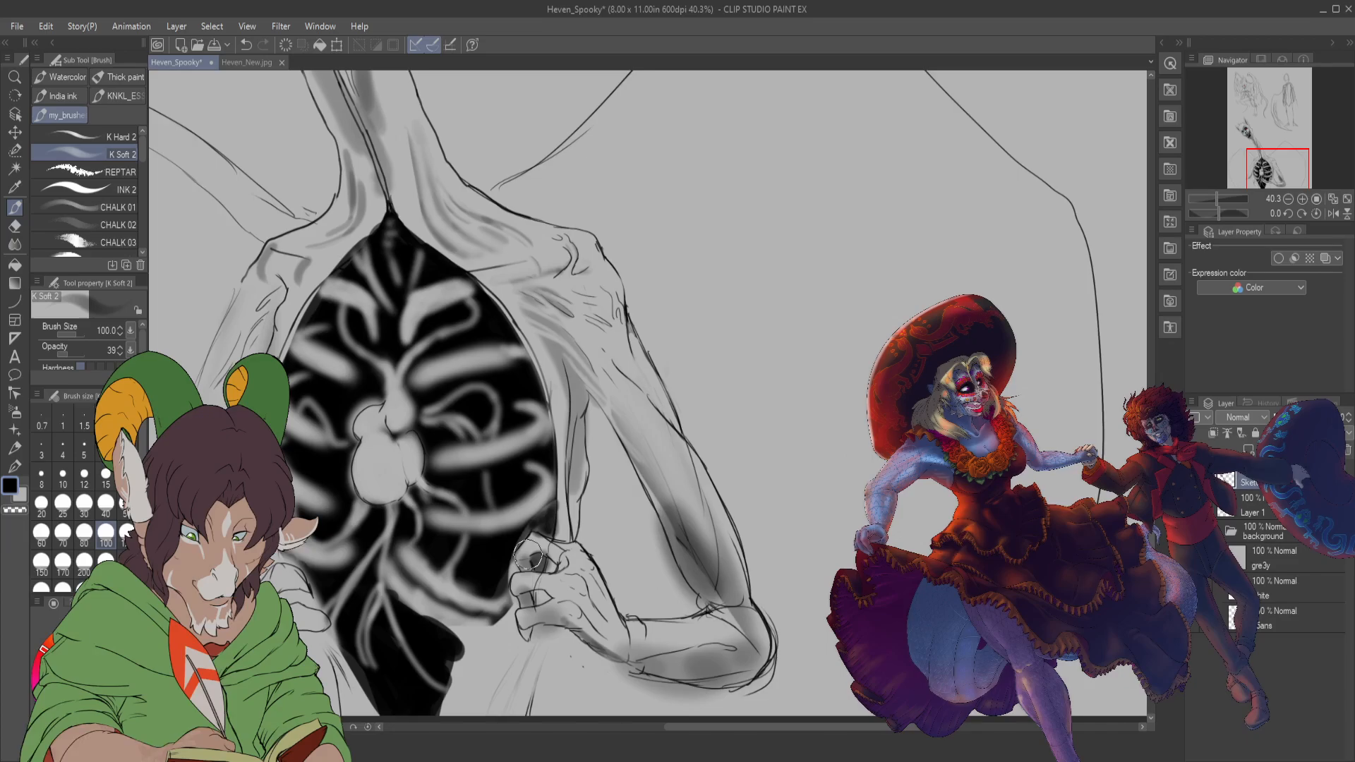
mouse_move(529, 557)
left_mouse_down()
mouse_move(526, 594)
mouse_move(558, 596)
mouse_move(525, 632)
mouse_move(548, 621)
mouse_move(536, 621)
mouse_move(588, 634)
mouse_move(556, 670)
mouse_move(544, 637)
mouse_move(528, 680)
mouse_move(561, 617)
left_mouse_up()
mouse_move(432, 636)
left_mouse_down()
mouse_move(467, 653)
mouse_move(467, 637)
mouse_move(455, 645)
mouse_move(493, 665)
mouse_move(450, 691)
mouse_move(449, 660)
mouse_move(476, 700)
mouse_move(466, 712)
mouse_move(440, 680)
mouse_move(461, 690)
mouse_move(445, 718)
mouse_move(452, 672)
mouse_move(472, 701)
mouse_move(452, 659)
mouse_move(477, 663)
mouse_move(456, 646)
mouse_move(472, 694)
mouse_move(461, 654)
mouse_move(483, 672)
mouse_move(468, 702)
mouse_move(482, 670)
mouse_move(468, 702)
mouse_move(500, 699)
left_mouse_up()
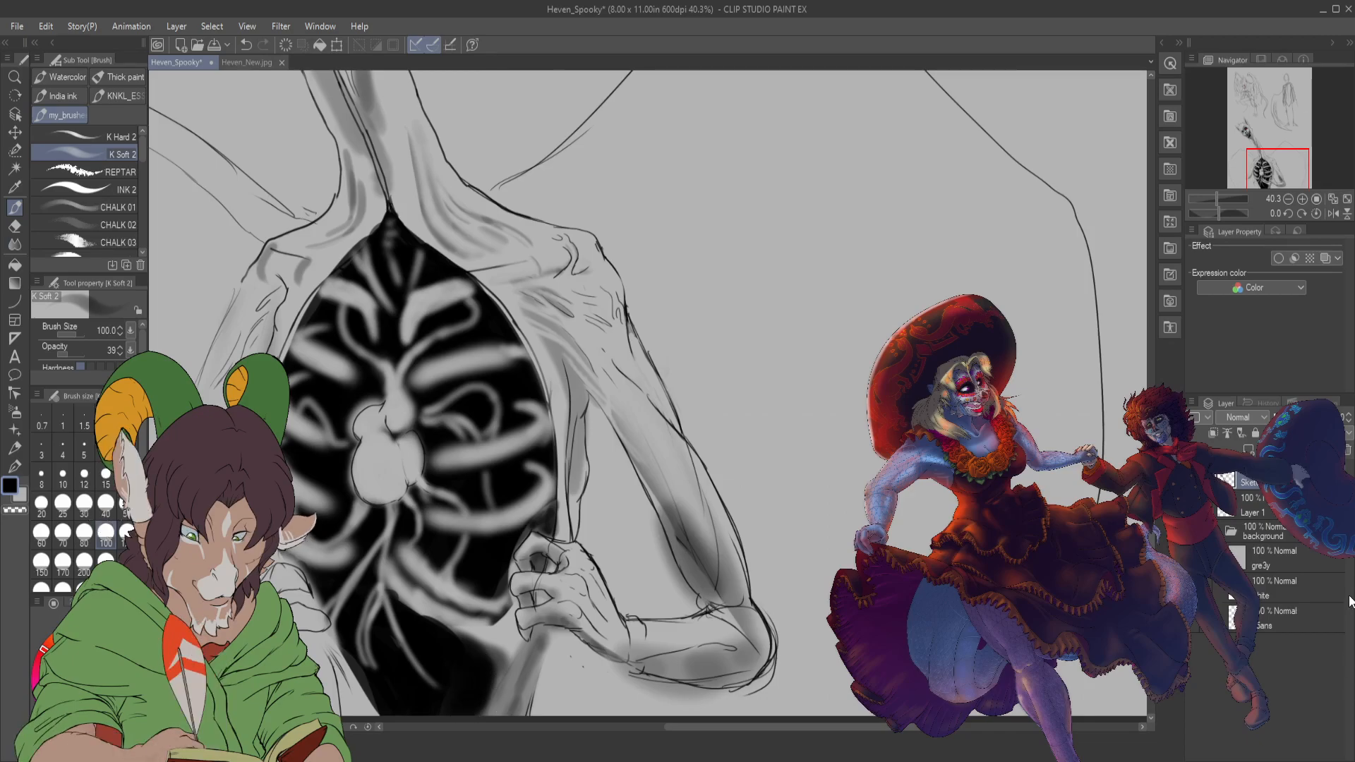
scroll(665, 494, "down", 1)
scroll(448, 487, "up", 3)
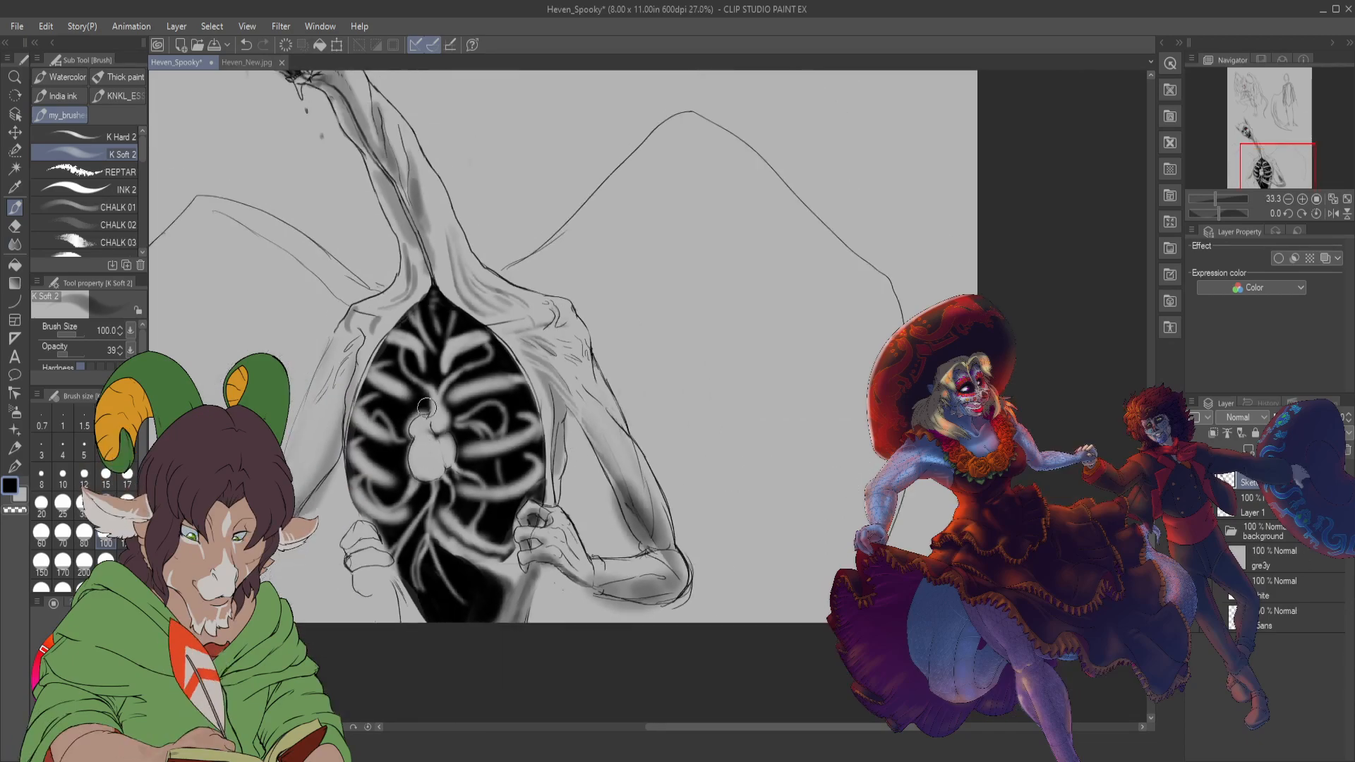
scroll(485, 343, "down", 1)
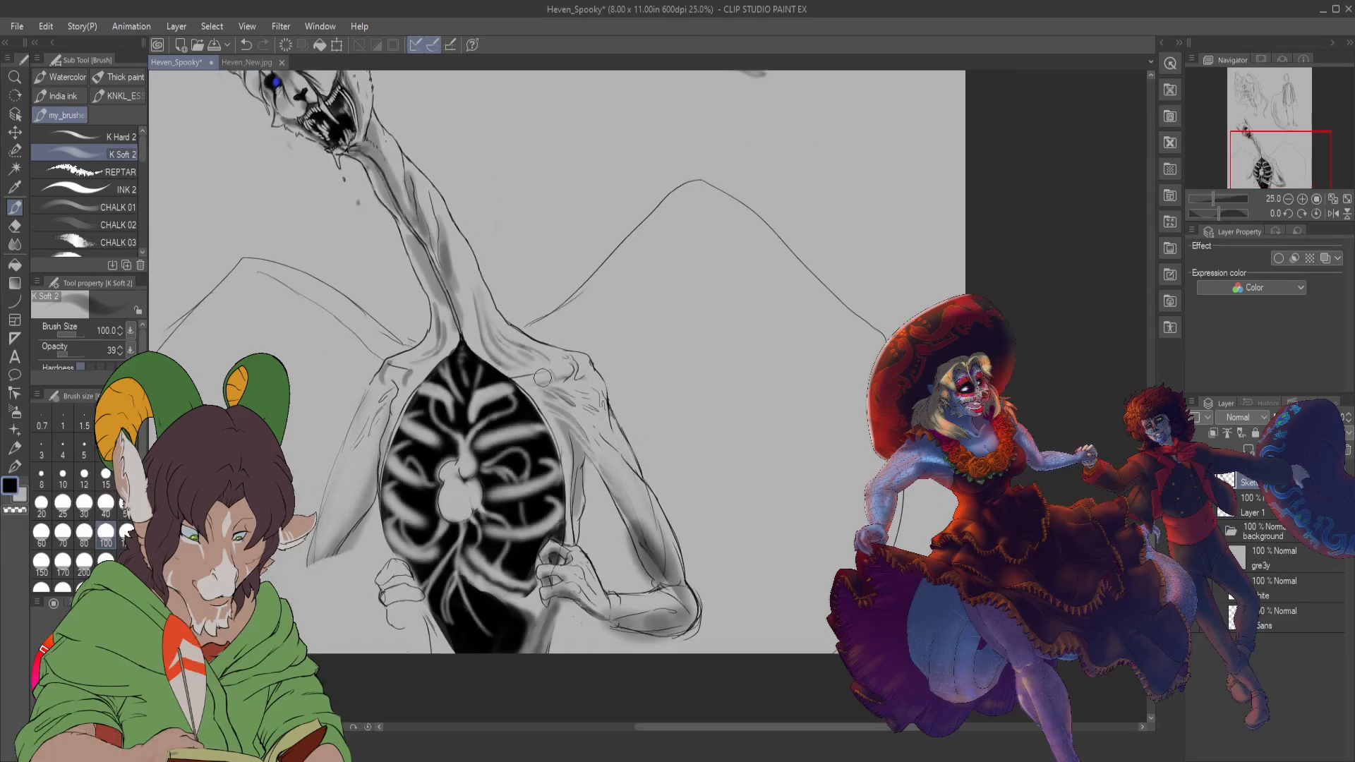
mouse_move(1266, 169)
left_mouse_down()
mouse_move(1263, 140)
mouse_move(1265, 169)
mouse_move(1261, 151)
mouse_move(1250, 166)
left_mouse_up()
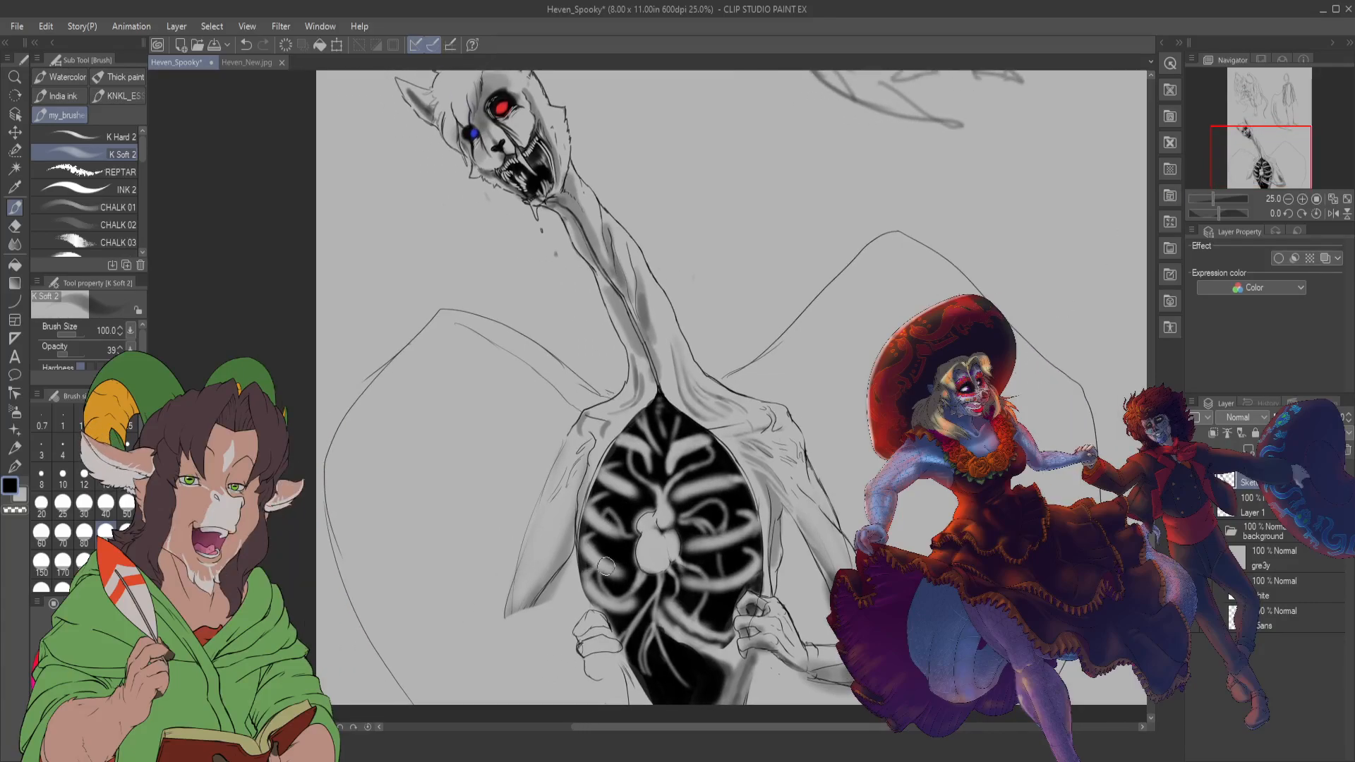
scroll(642, 501, "up", 2)
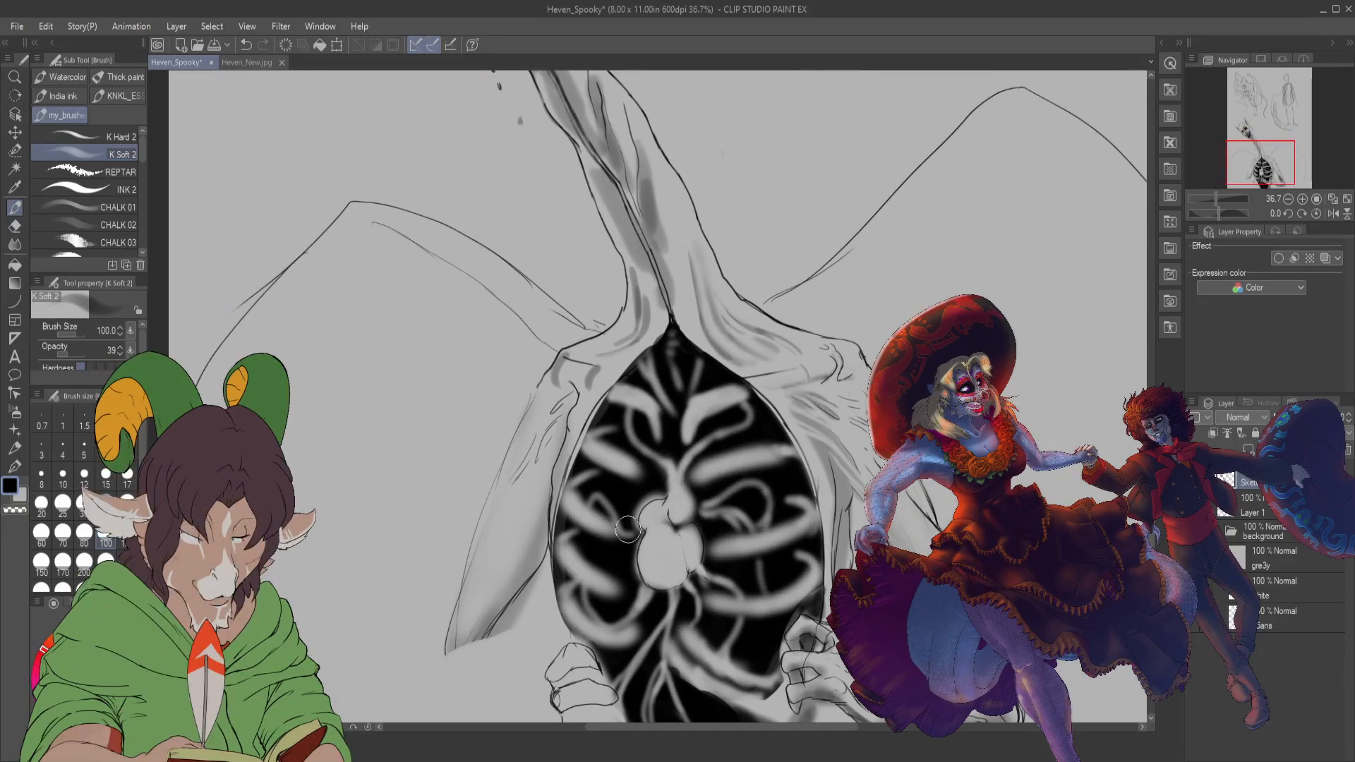
- Sharpen the edges of the left-hand and lowest right-hand ribs with the Soft eraser at size 40
key("e")
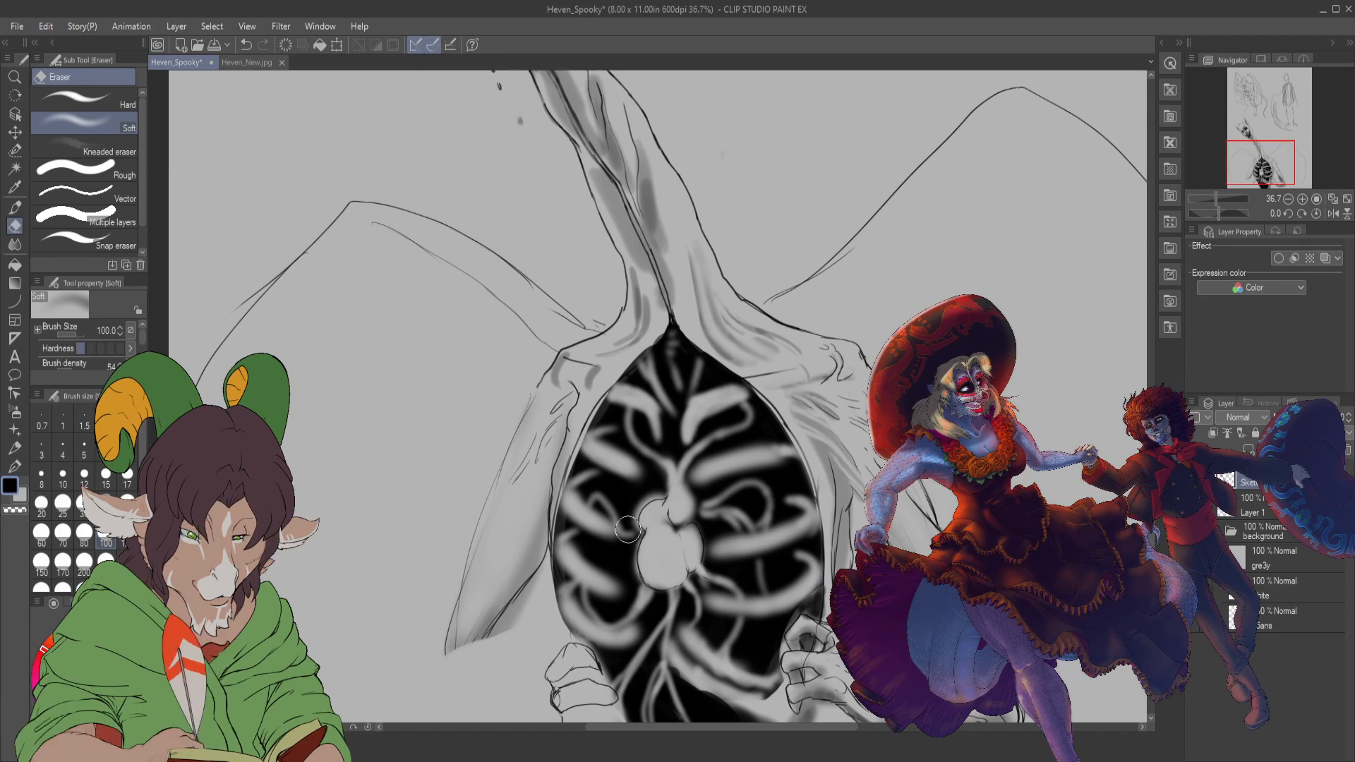
key("bracketleft")
key("bracketleft")
key("bracketleft")
key("bracketleft")
key("bracketleft")
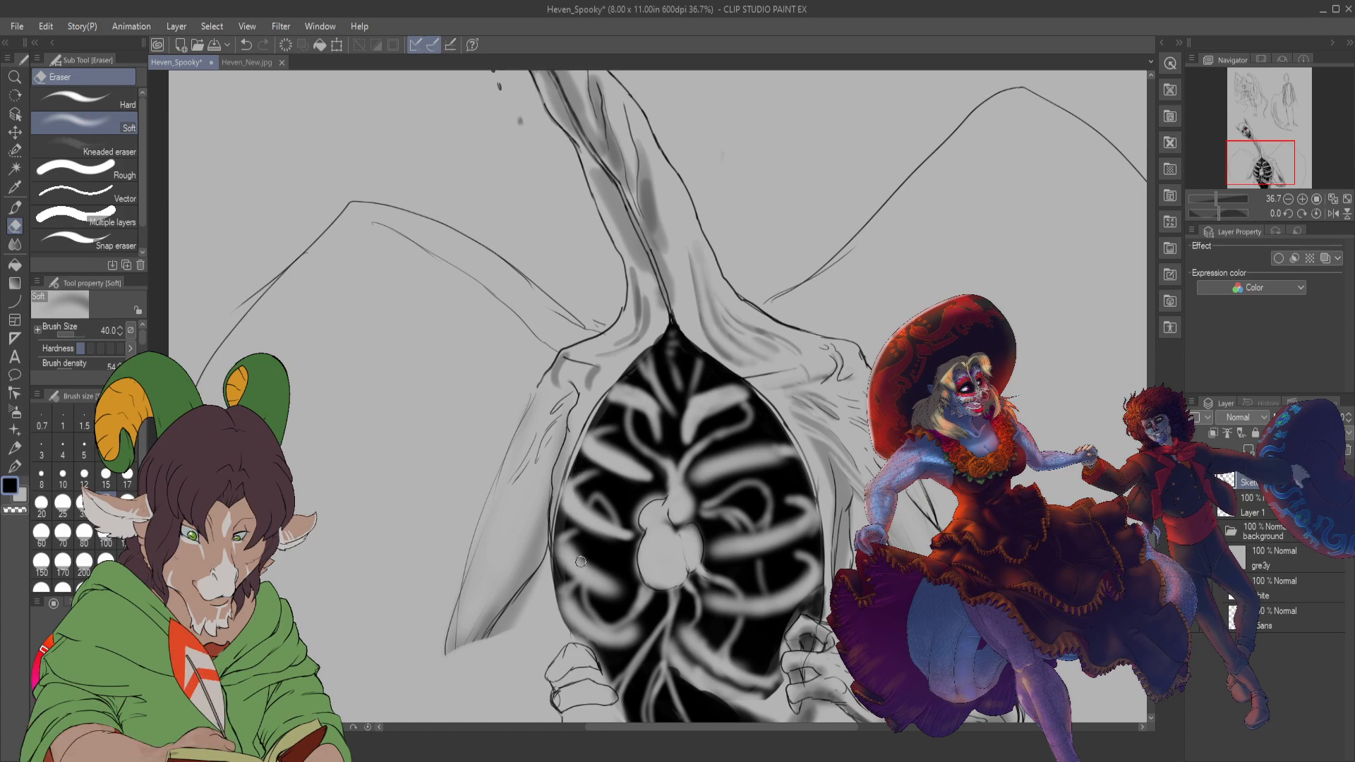
left_click_drag(561, 550, 629, 596)
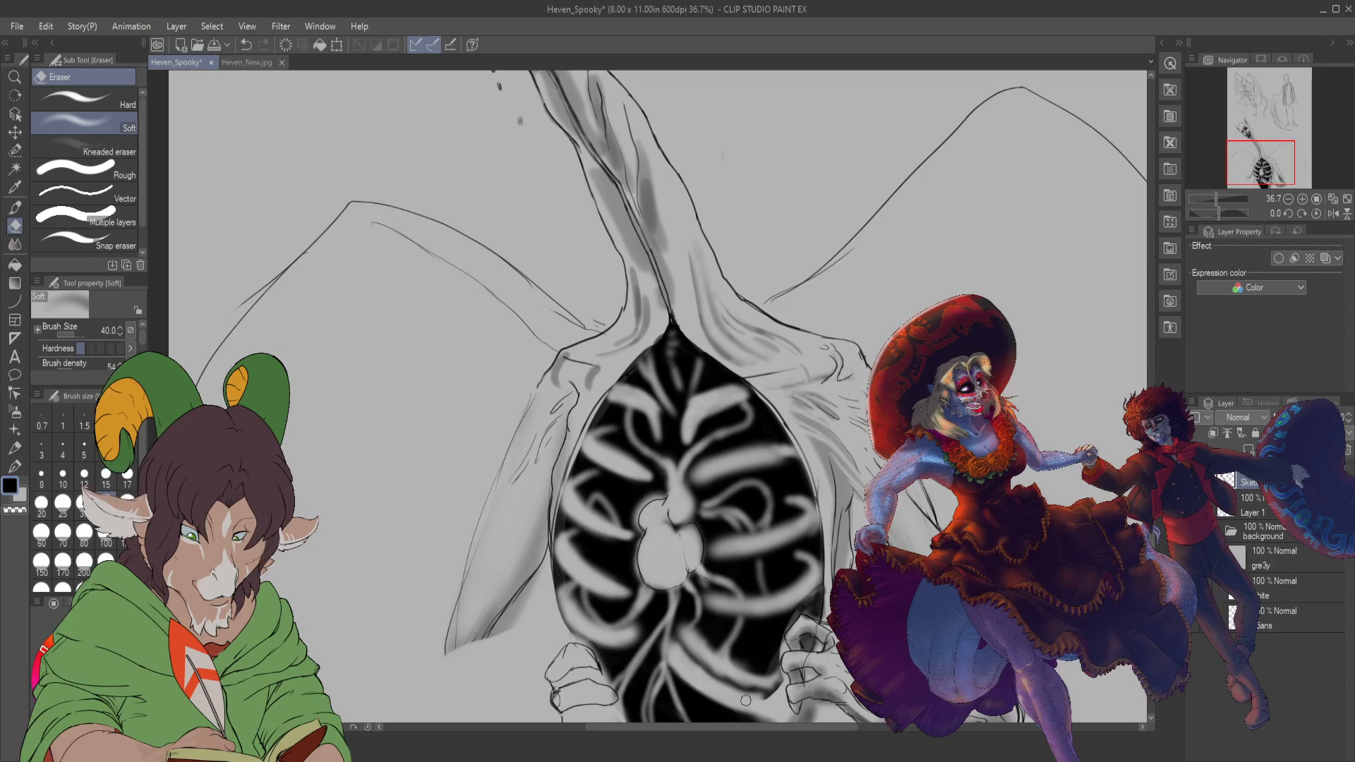
mouse_move(746, 700)
left_mouse_down()
mouse_move(686, 639)
mouse_move(757, 681)
left_mouse_up()
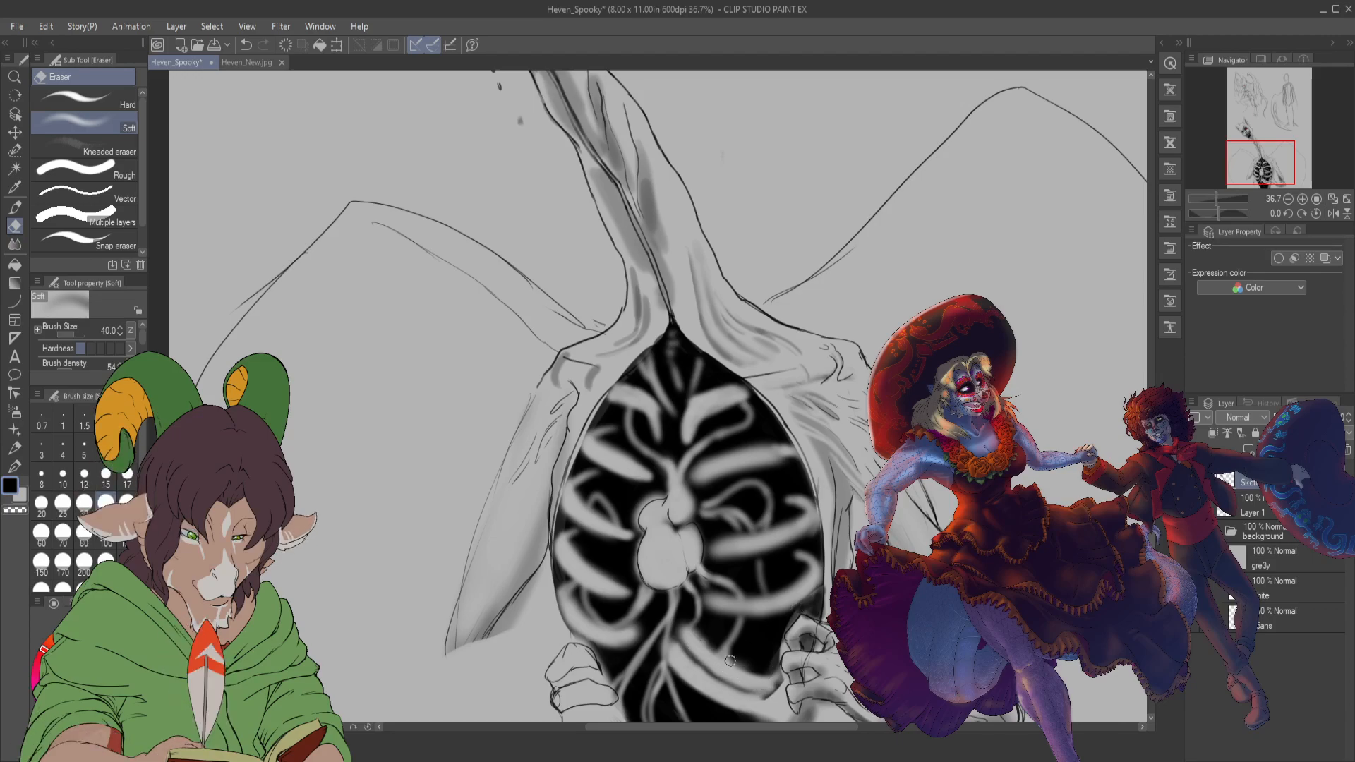
scroll(748, 699, "down", 2)
scroll(736, 710, "up", 2)
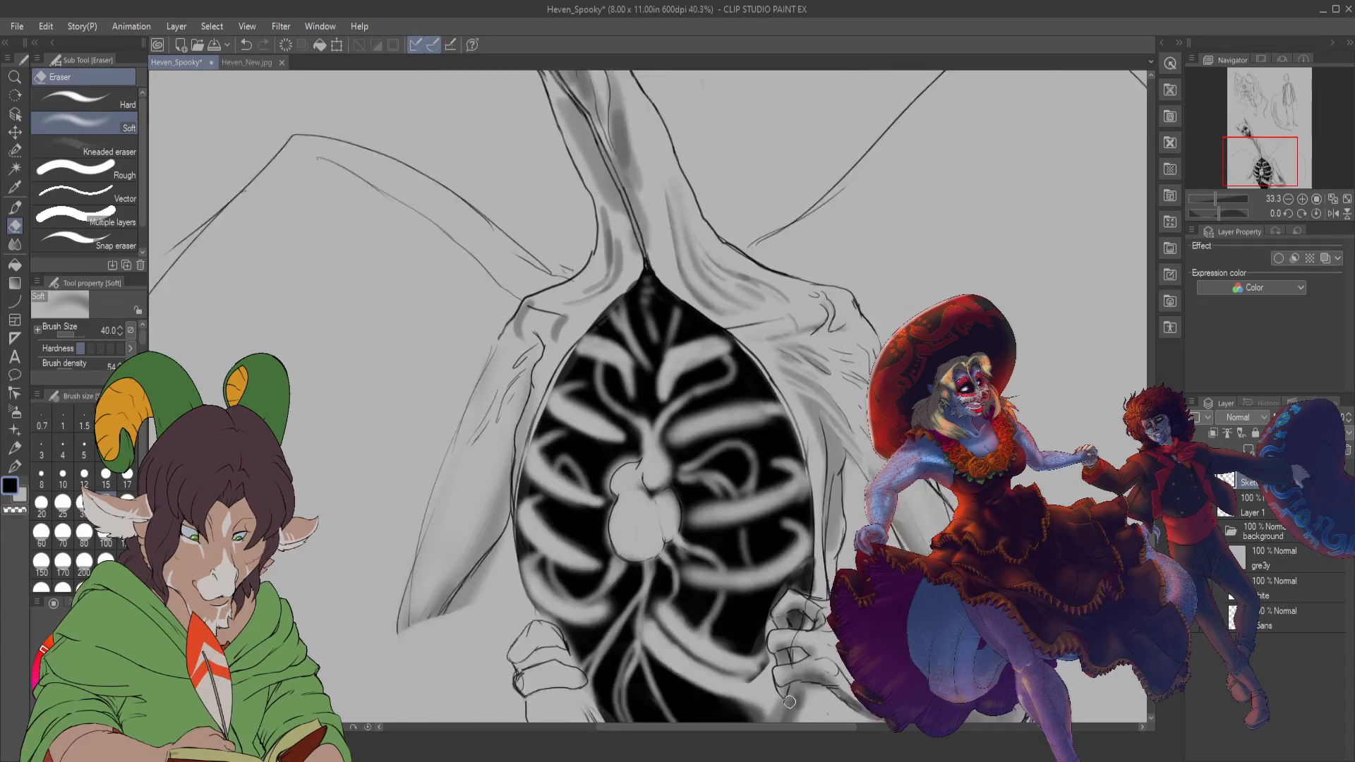
- Darken the cavity around the lowest right-hand ribs and the gap between the hand's fingers with K Soft 2 at size 40
key("b")
scroll(790, 703, "up", 1)
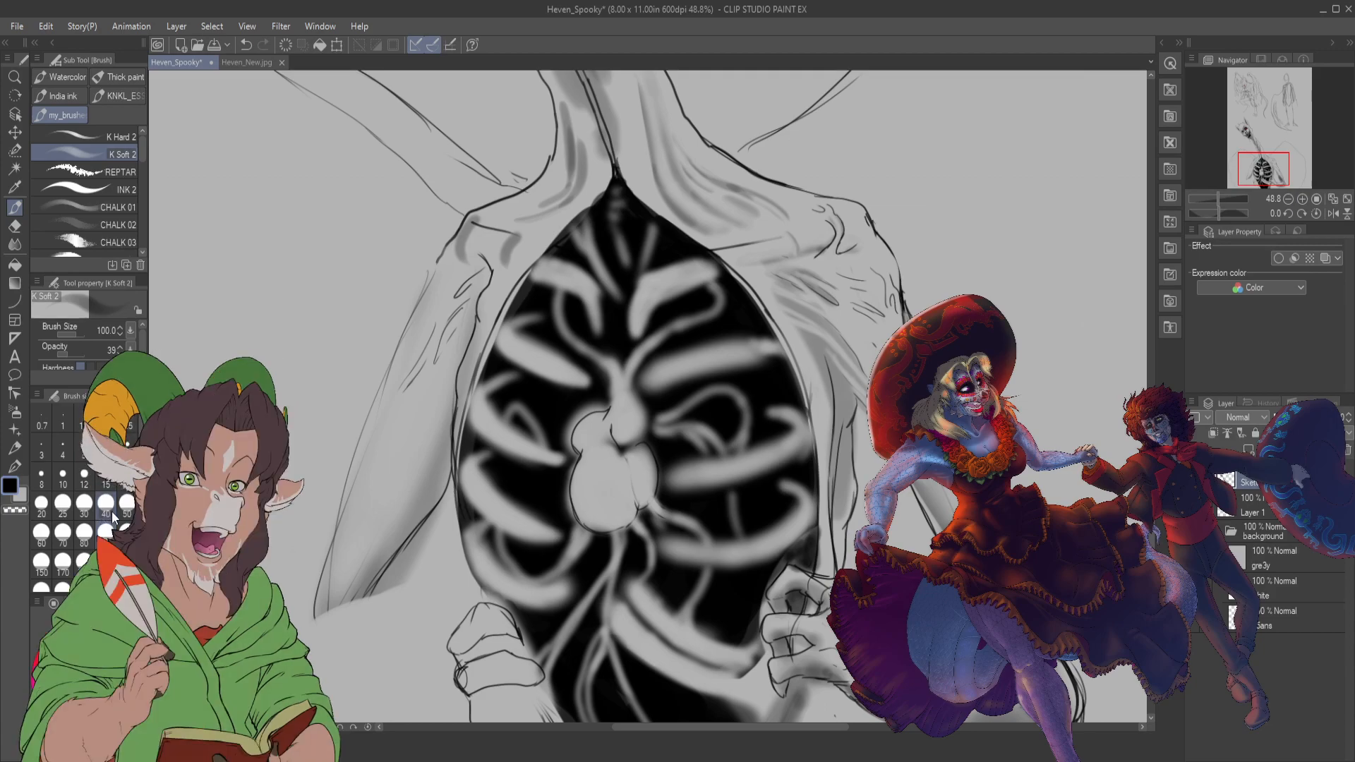
left_click(106, 504)
mouse_move(727, 672)
left_mouse_down()
mouse_move(773, 685)
mouse_move(735, 655)
mouse_move(711, 678)
mouse_move(772, 686)
mouse_move(754, 696)
left_mouse_up()
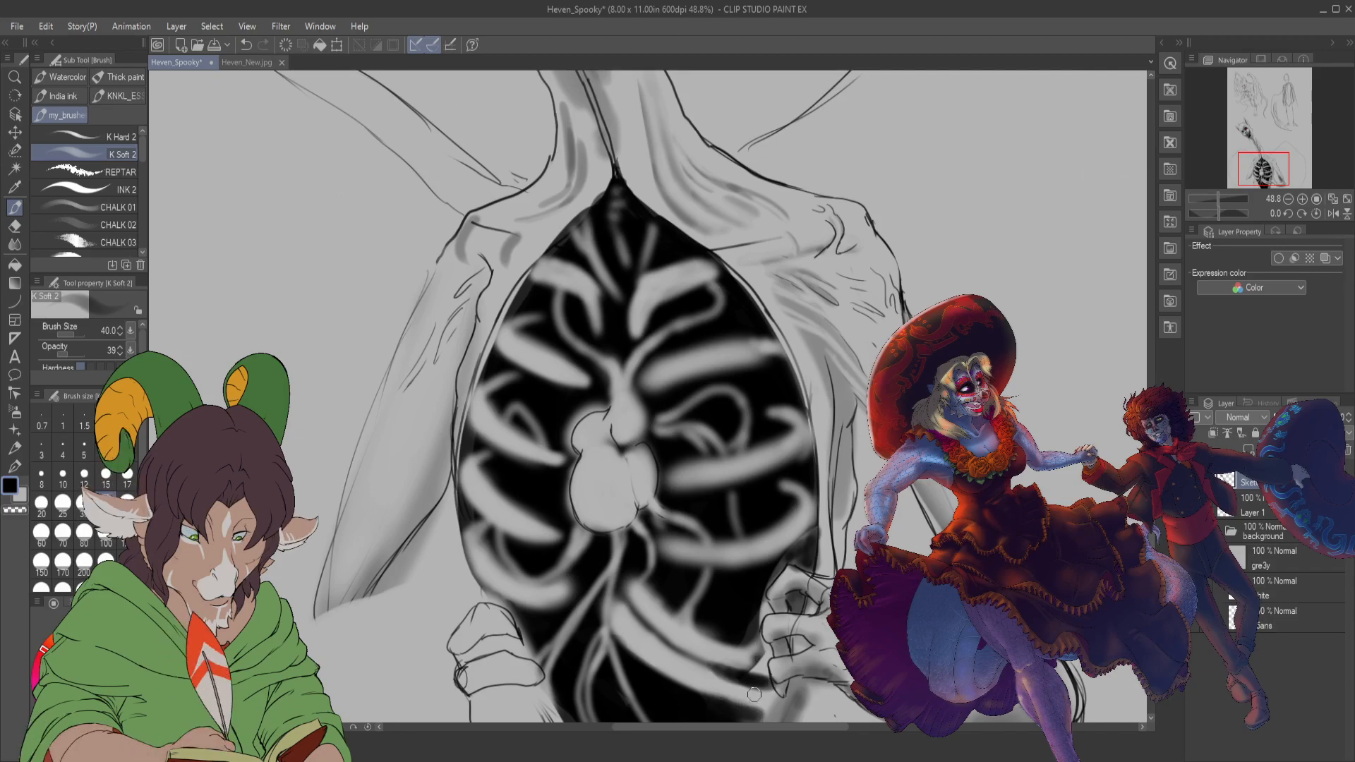
left_click_drag(734, 653, 756, 645)
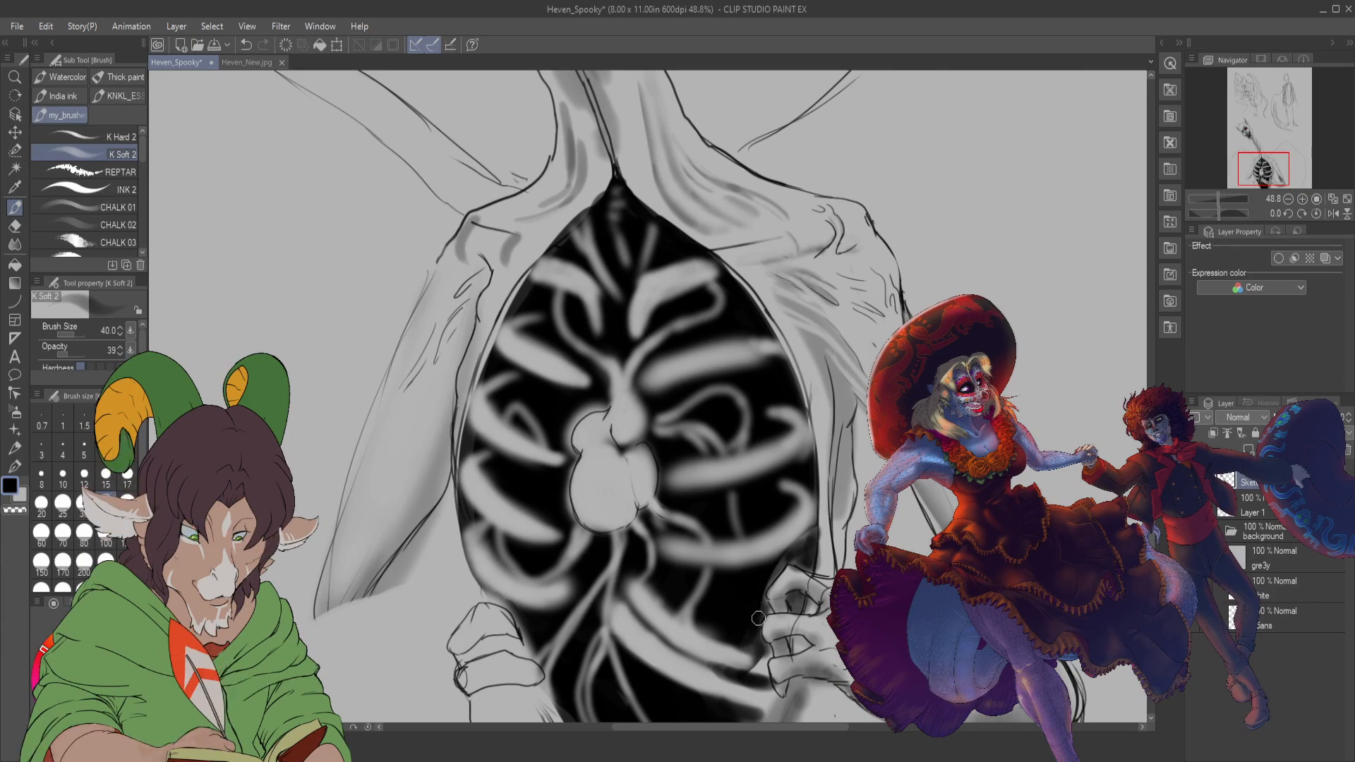
mouse_move(759, 615)
left_mouse_down()
mouse_move(802, 543)
mouse_move(775, 575)
left_mouse_up()
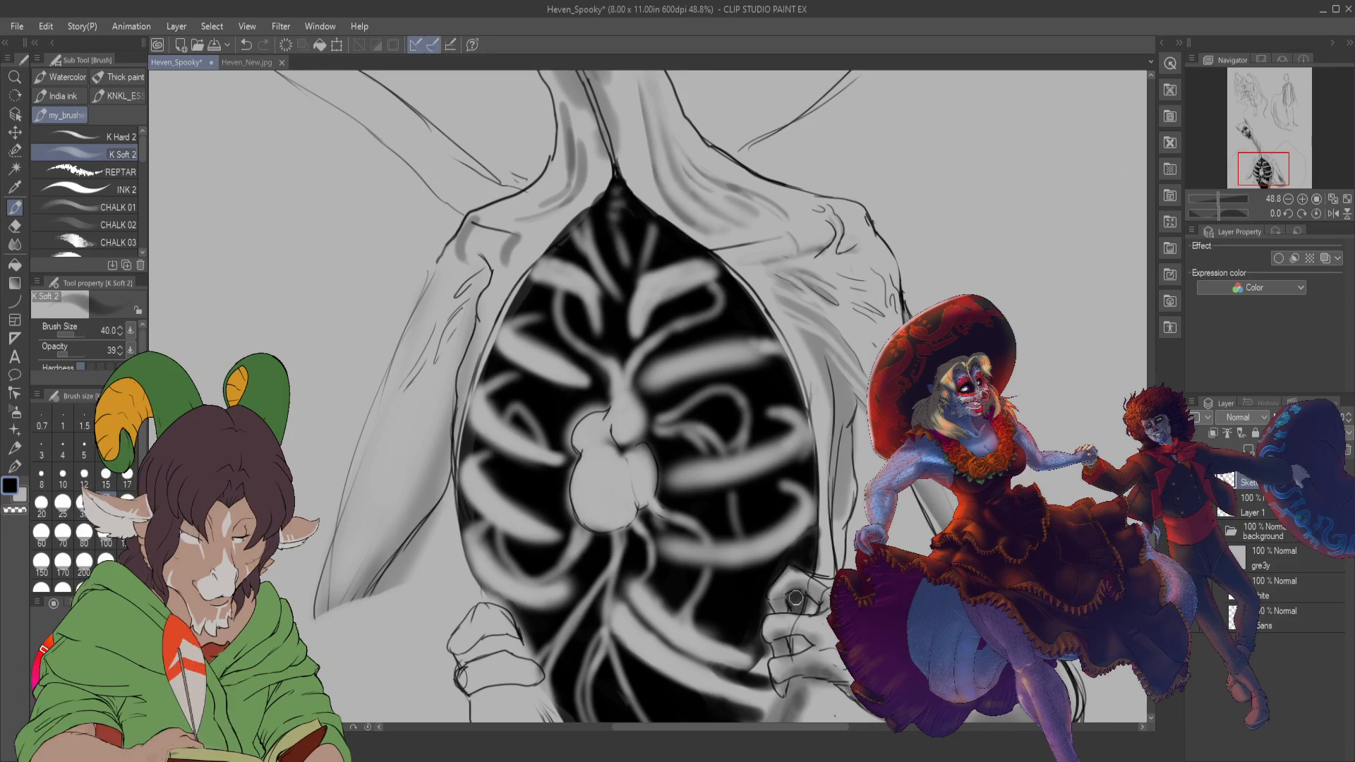
mouse_move(799, 601)
left_mouse_down()
mouse_move(743, 633)
mouse_move(759, 638)
left_mouse_up()
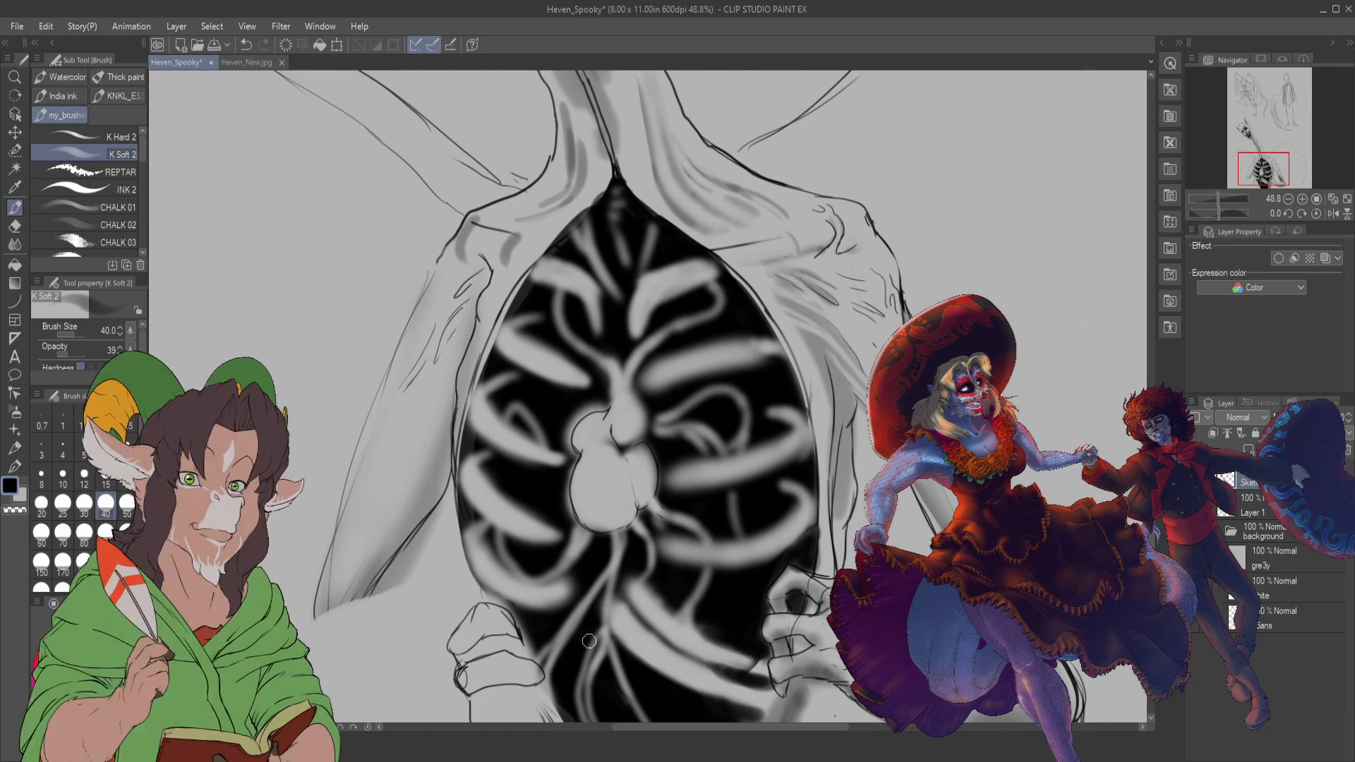
- Make Layer 1 active and sample the red of the creature's eye as the drawing color
scroll(589, 641, "down", 3)
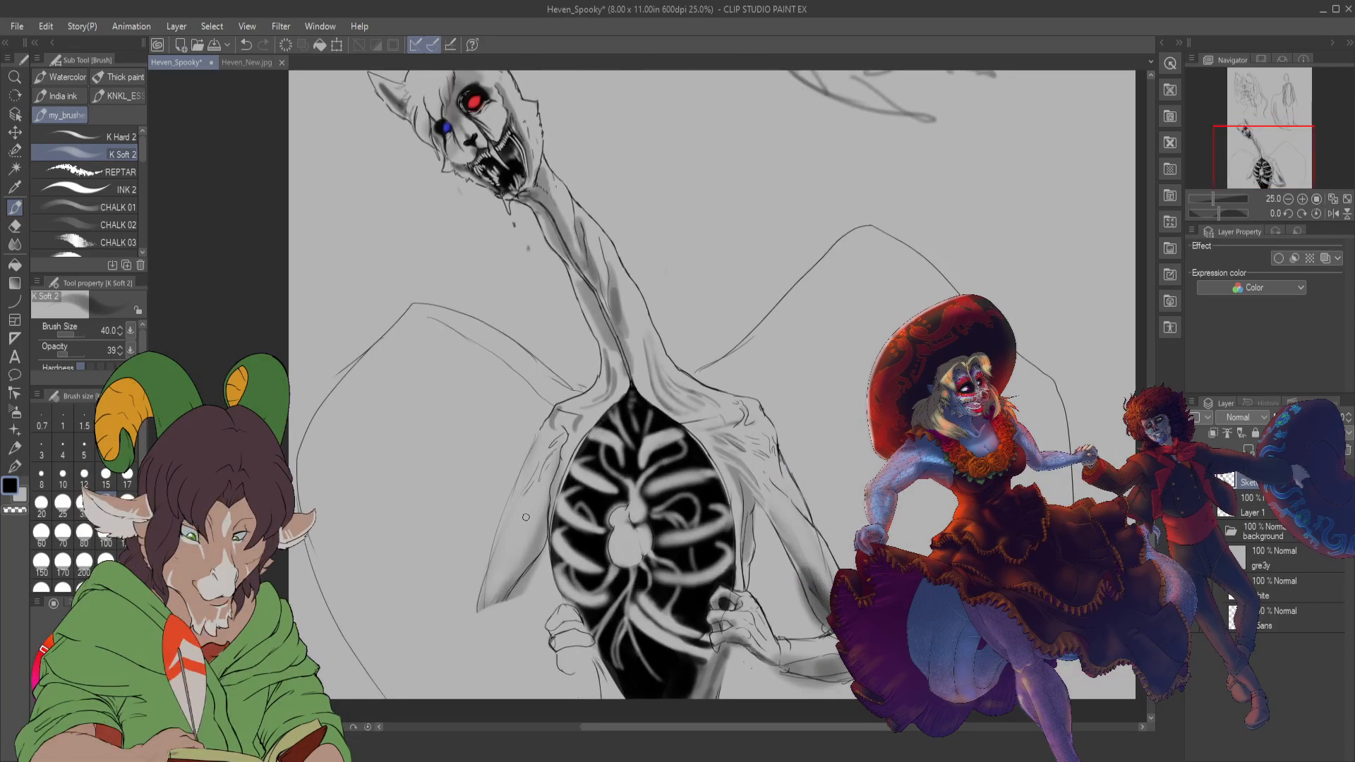
scroll(491, 516, "up", 2)
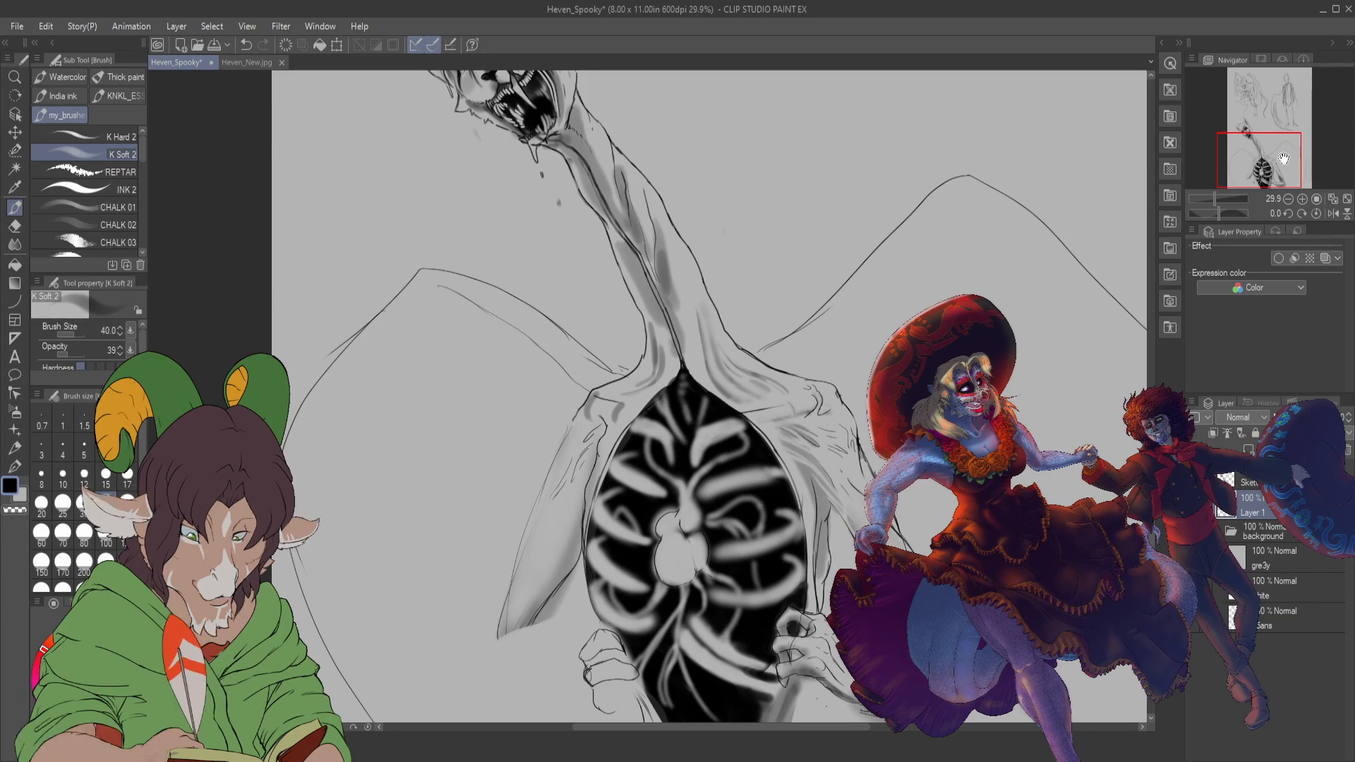
left_click_drag(1284, 159, 1273, 134)
scroll(1274, 134, "up", 1)
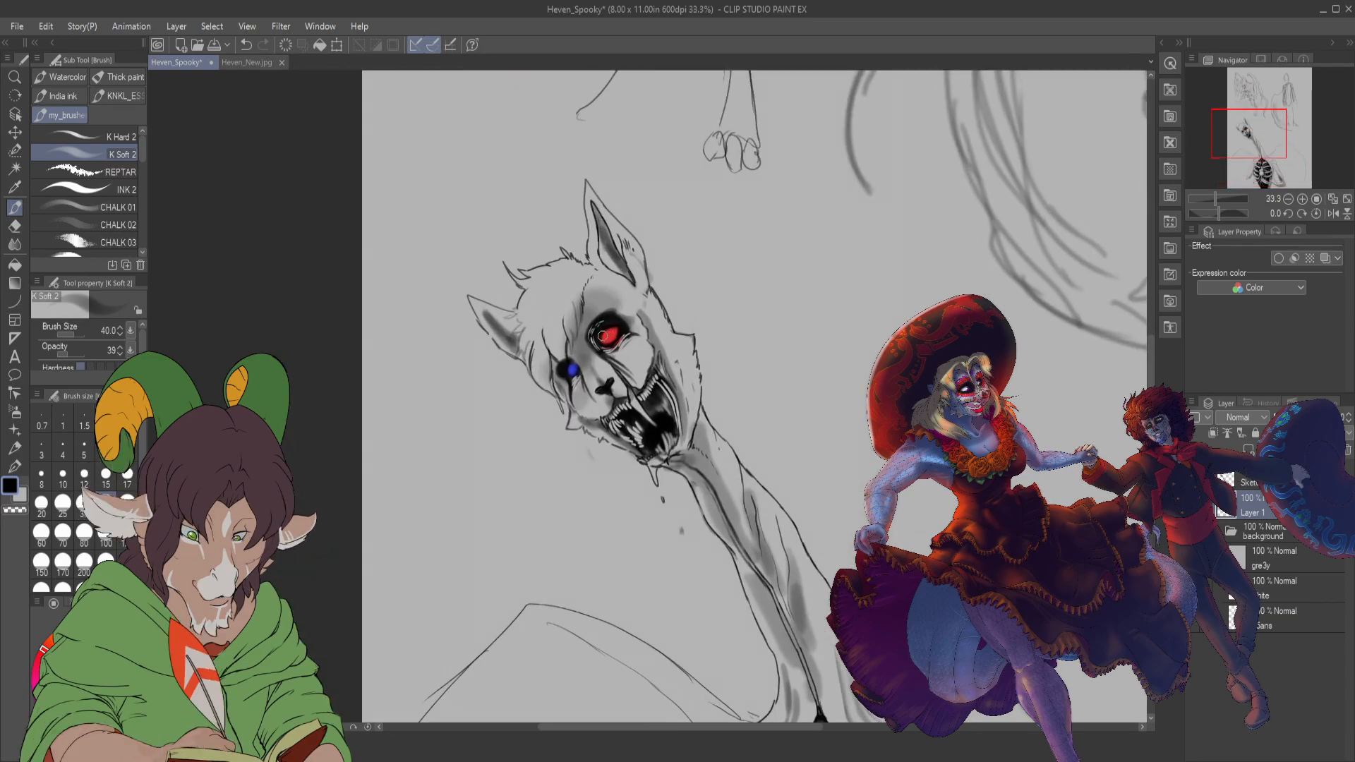
key("i")
left_click(620, 334)
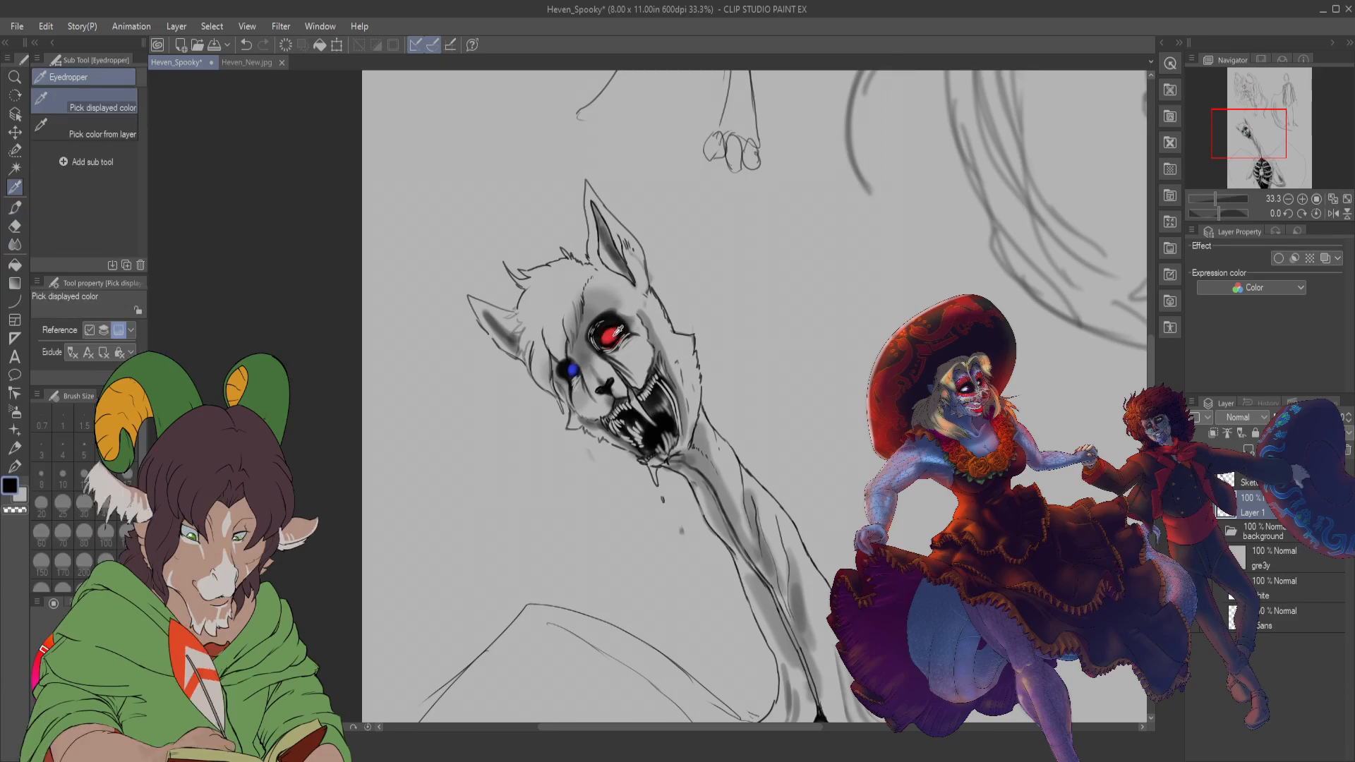
- Paint the heart inside the ribcage red with the CHALK 02 brush at size 250, undoing a stray stroke
left_click_drag(1238, 130, 1251, 166)
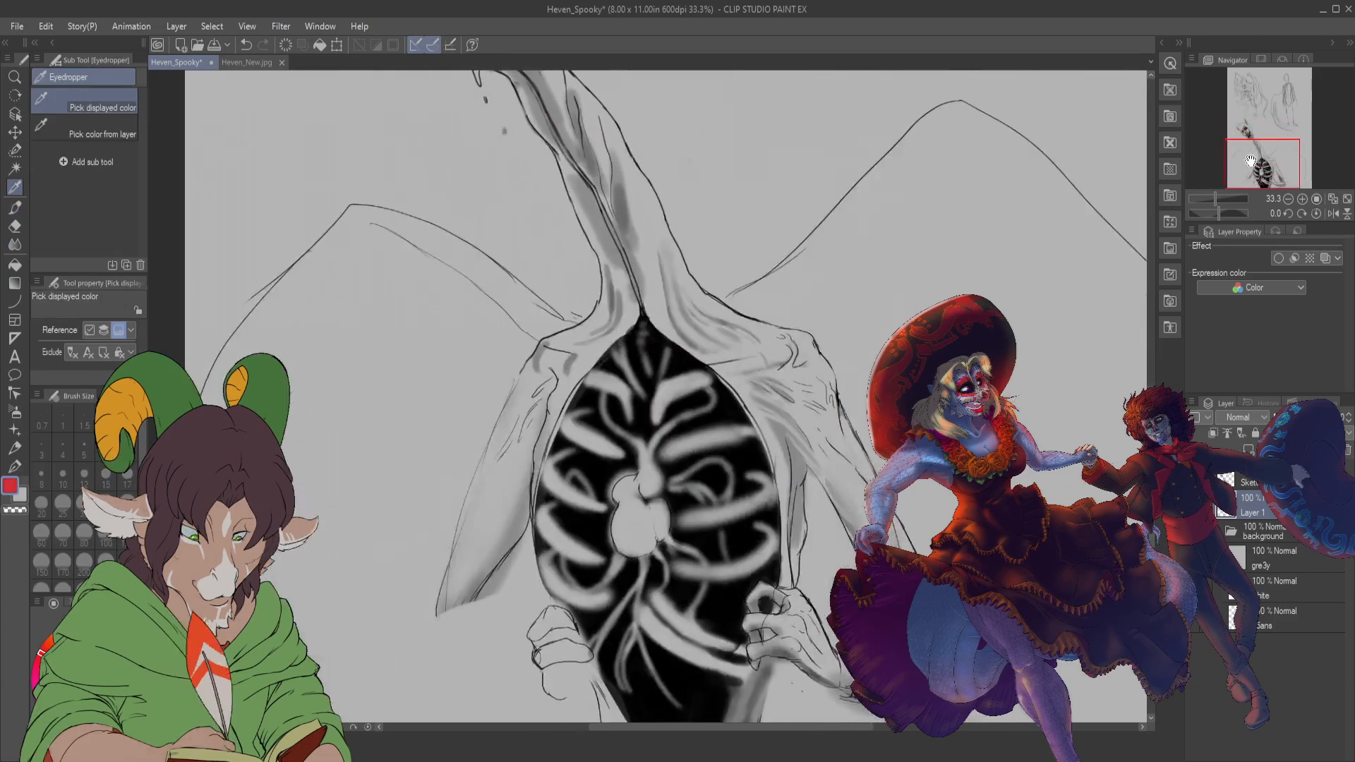
scroll(655, 426, "up", 1)
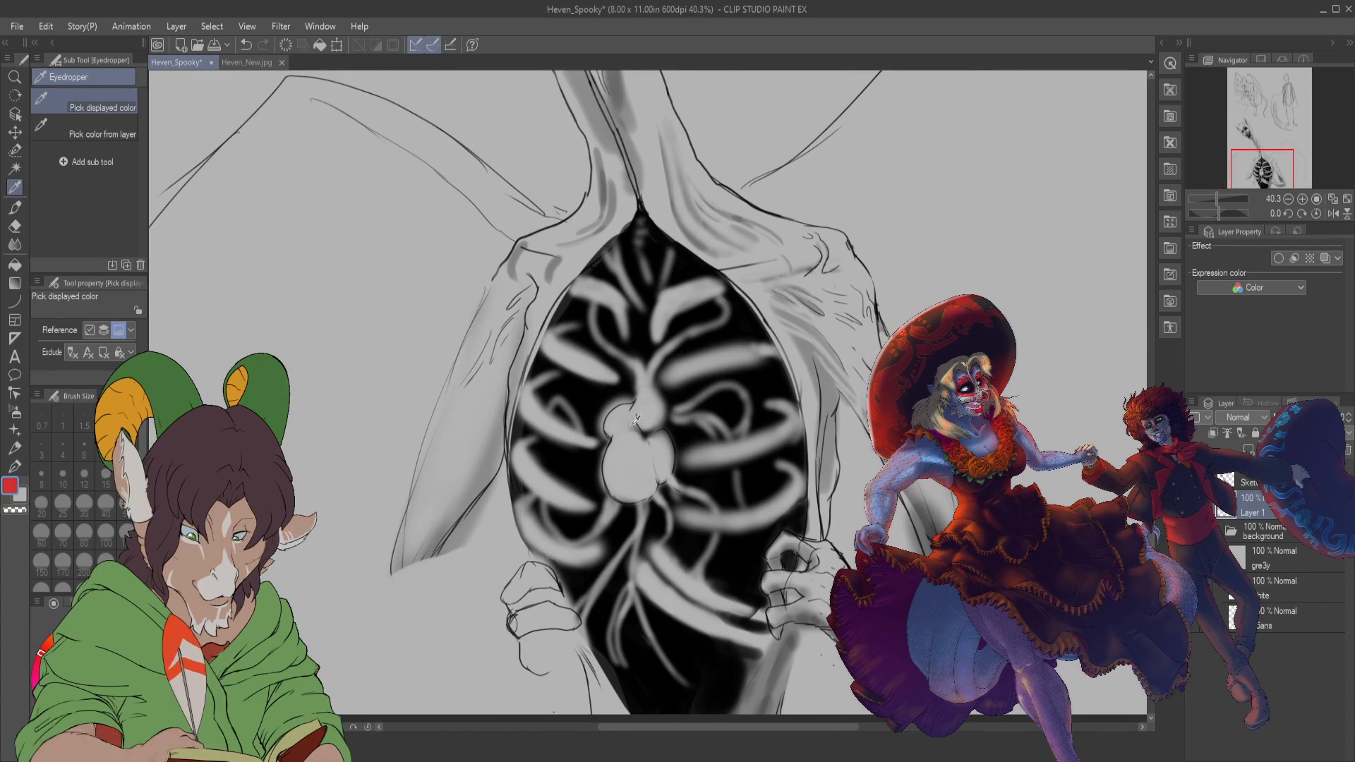
key("b")
mouse_move(660, 395)
left_mouse_down()
mouse_move(621, 438)
mouse_move(580, 422)
left_mouse_up()
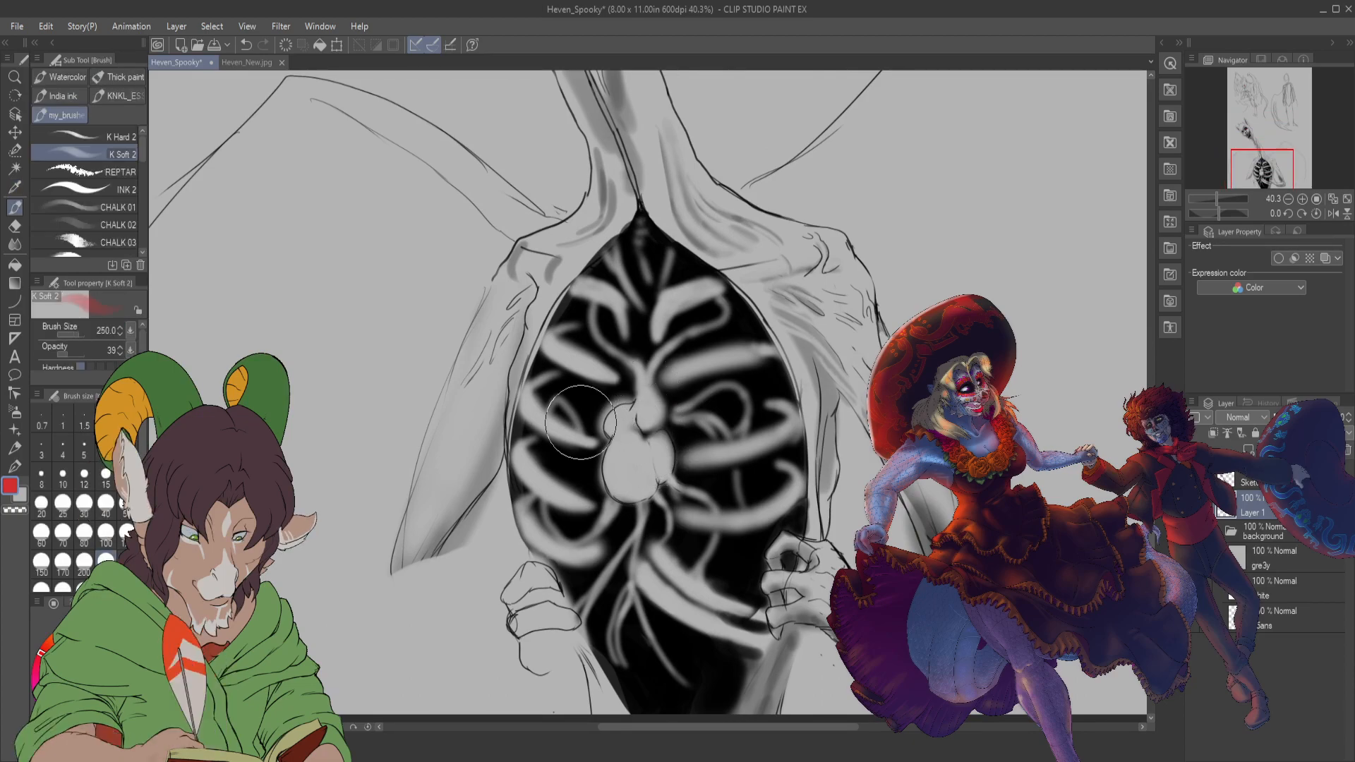
scroll(141, 151, "down", 4)
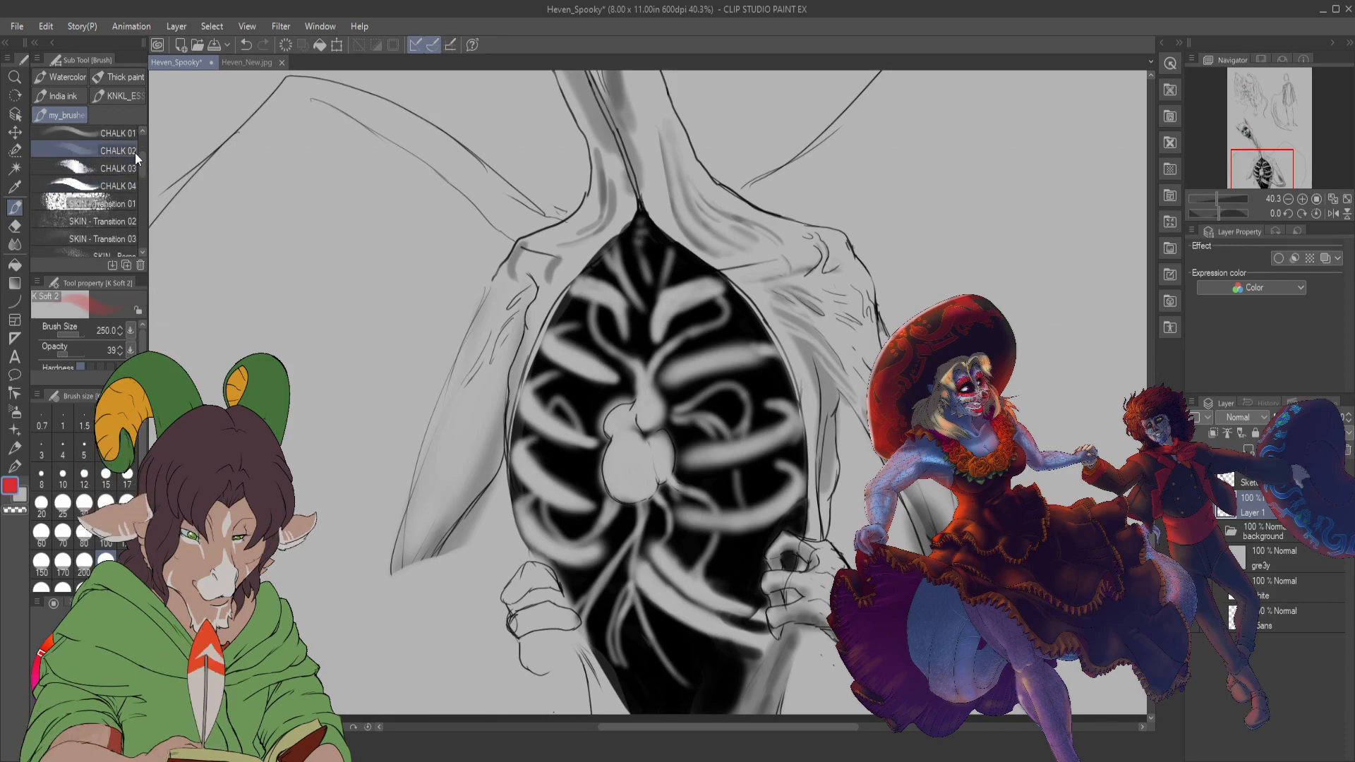
left_click(127, 150)
left_click(105, 560)
mouse_move(615, 431)
left_mouse_down()
mouse_move(642, 427)
mouse_move(619, 470)
mouse_move(669, 456)
mouse_move(618, 446)
mouse_move(656, 453)
mouse_move(637, 457)
mouse_move(653, 404)
mouse_move(629, 425)
mouse_move(630, 460)
mouse_move(632, 446)
mouse_move(653, 460)
mouse_move(635, 479)
mouse_move(650, 417)
mouse_move(632, 425)
mouse_move(661, 457)
mouse_move(649, 469)
mouse_move(638, 416)
mouse_move(653, 466)
mouse_move(632, 462)
mouse_move(639, 429)
mouse_move(655, 426)
mouse_move(604, 423)
left_mouse_up()
key("ctrl+z")
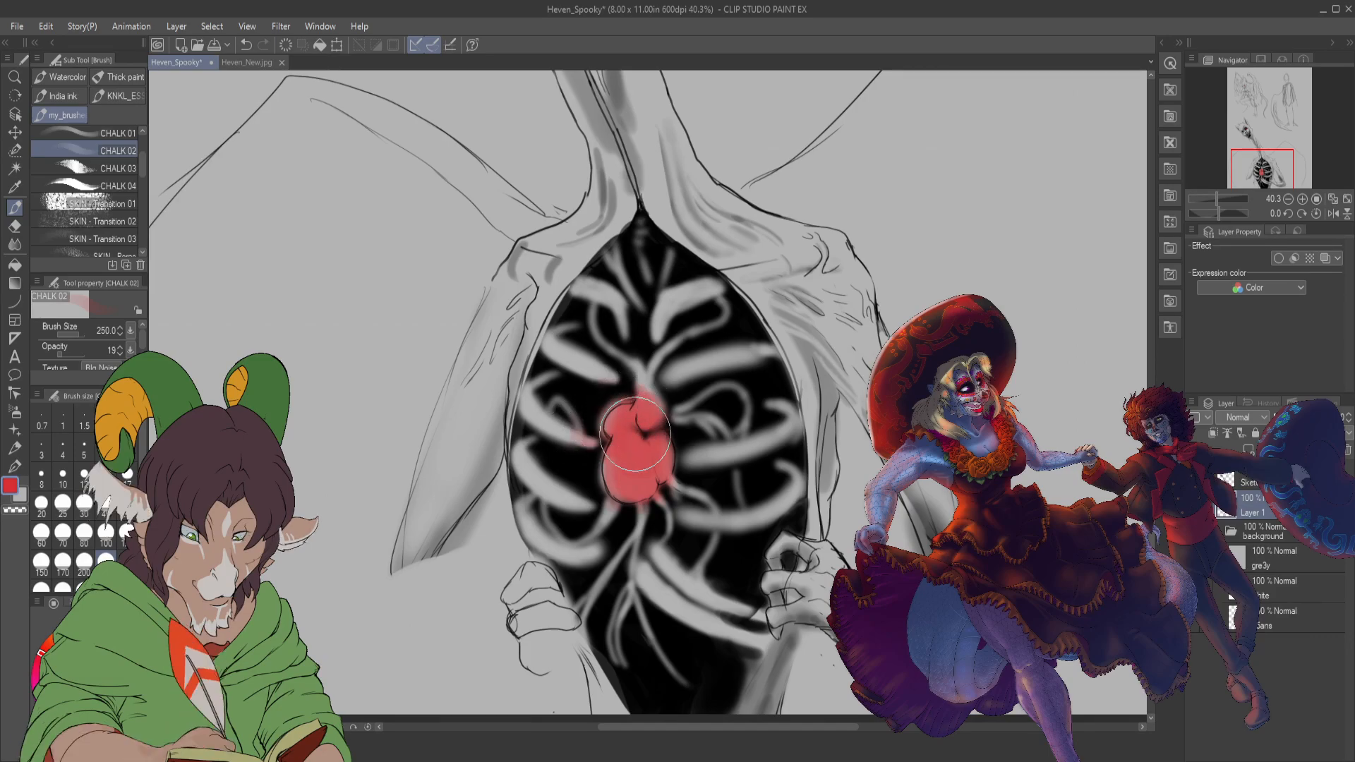
- Model the heart with pink highlights and dark red shading using the K Soft 2 brush at size 40
scroll(137, 159, "up", 3)
left_click(120, 153)
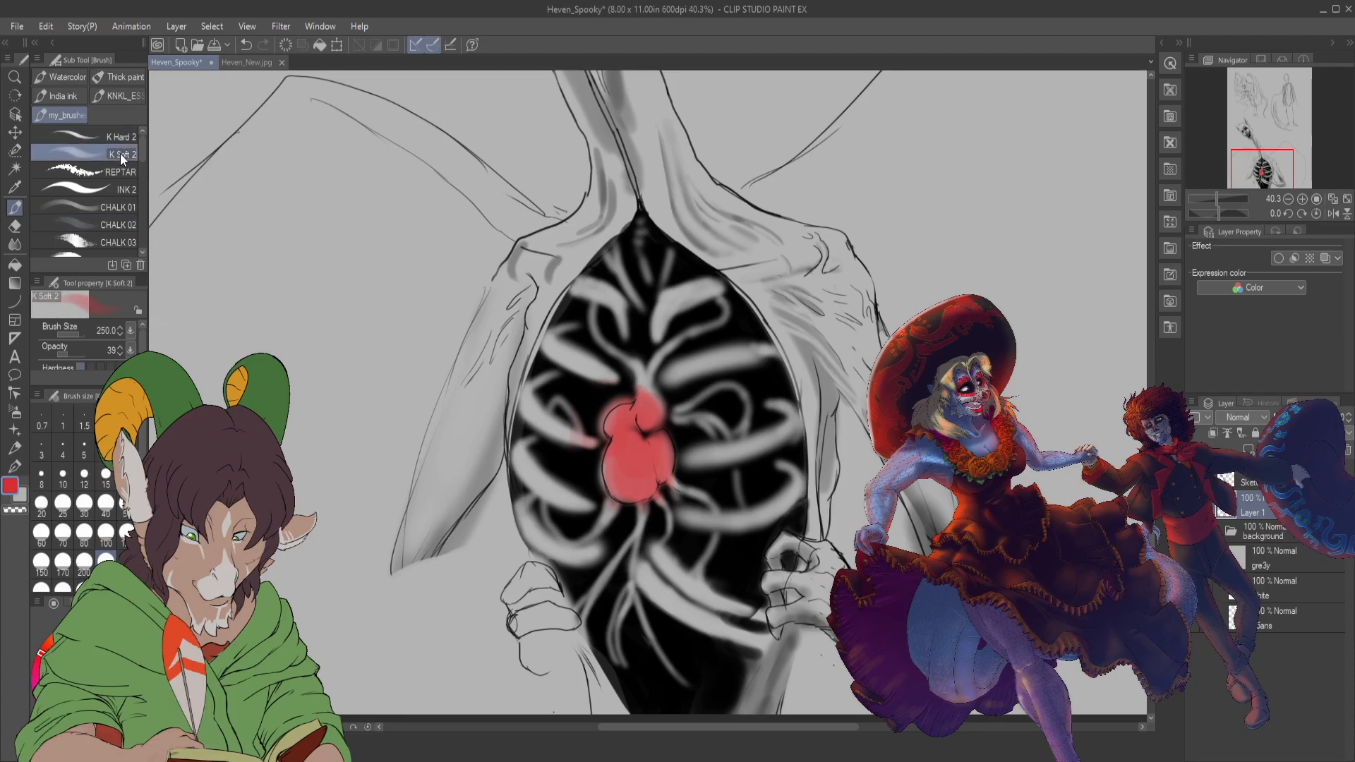
mouse_move(649, 395)
left_mouse_down()
mouse_move(625, 452)
mouse_move(655, 458)
mouse_move(621, 424)
mouse_move(632, 452)
mouse_move(625, 437)
left_mouse_up()
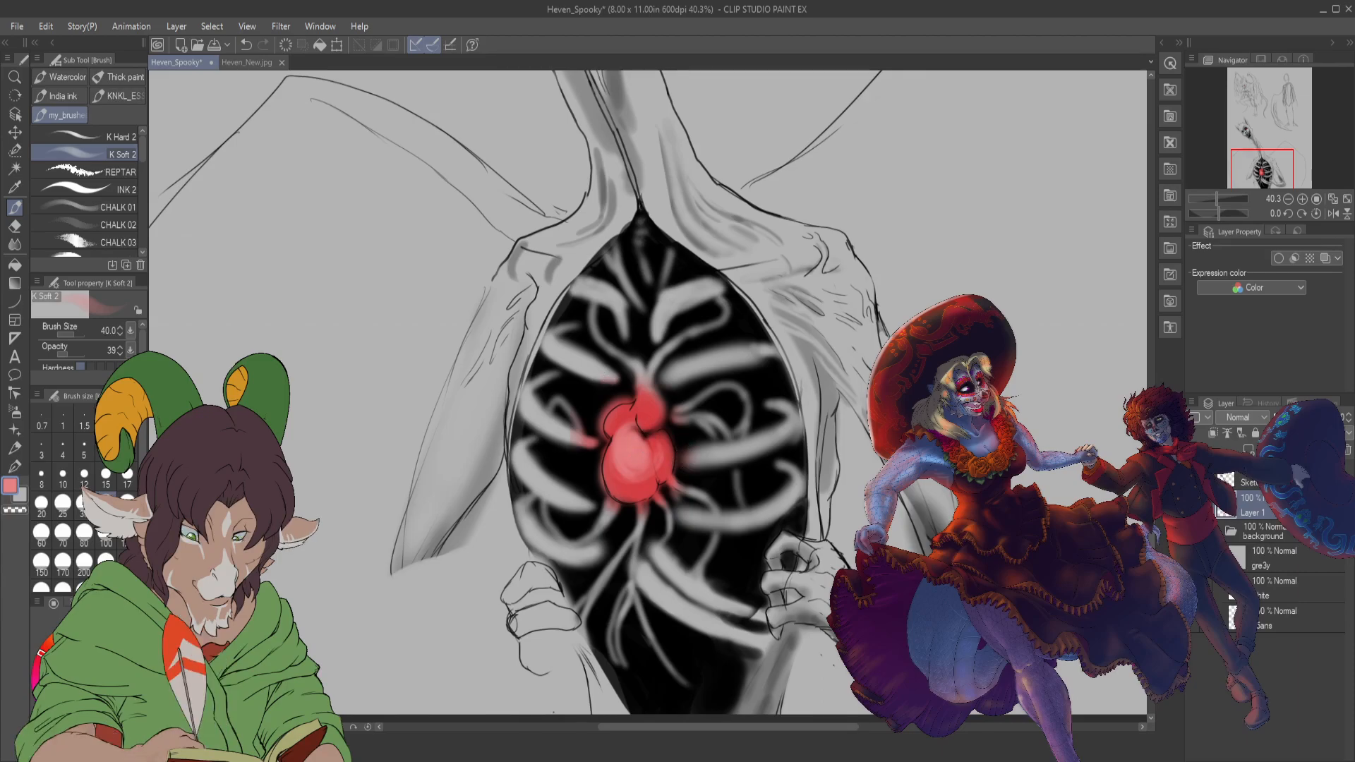
left_click(640, 475, "alt")
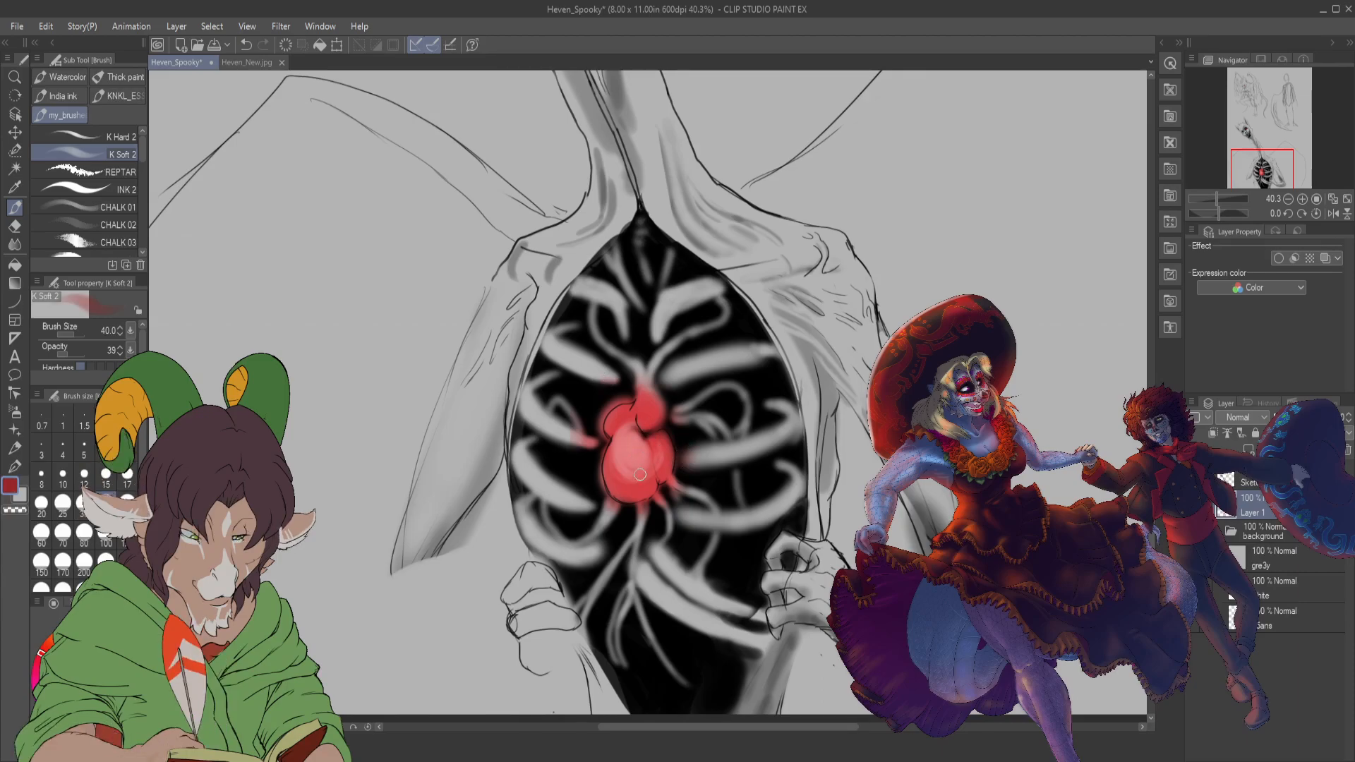
mouse_move(640, 474)
left_mouse_down()
mouse_move(600, 458)
mouse_move(655, 487)
mouse_move(620, 491)
mouse_move(659, 470)
left_mouse_up()
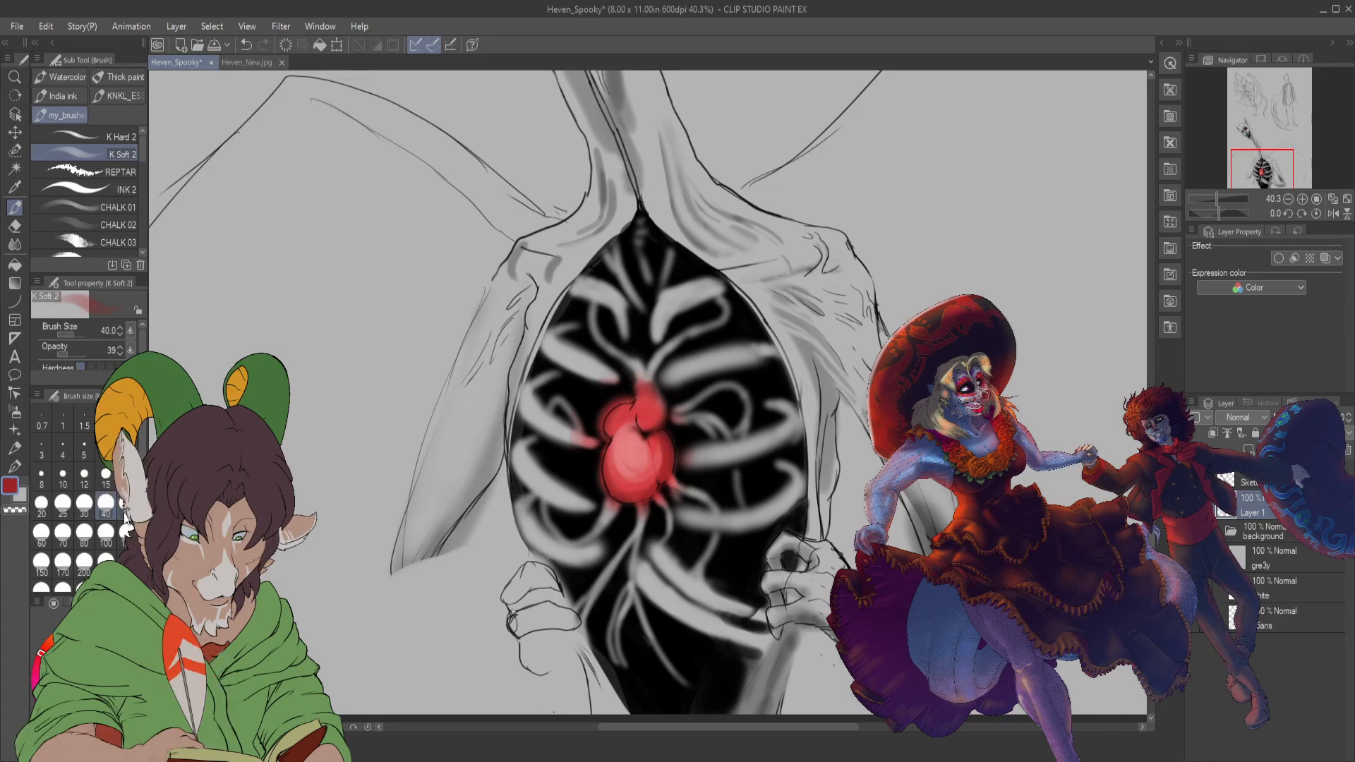
- Set K Soft 2 to size 100 and tint the two branching vessels above the heart dark red
key("bracketright")
key("bracketright")
key("bracketright")
key("bracketright")
key("bracketright")
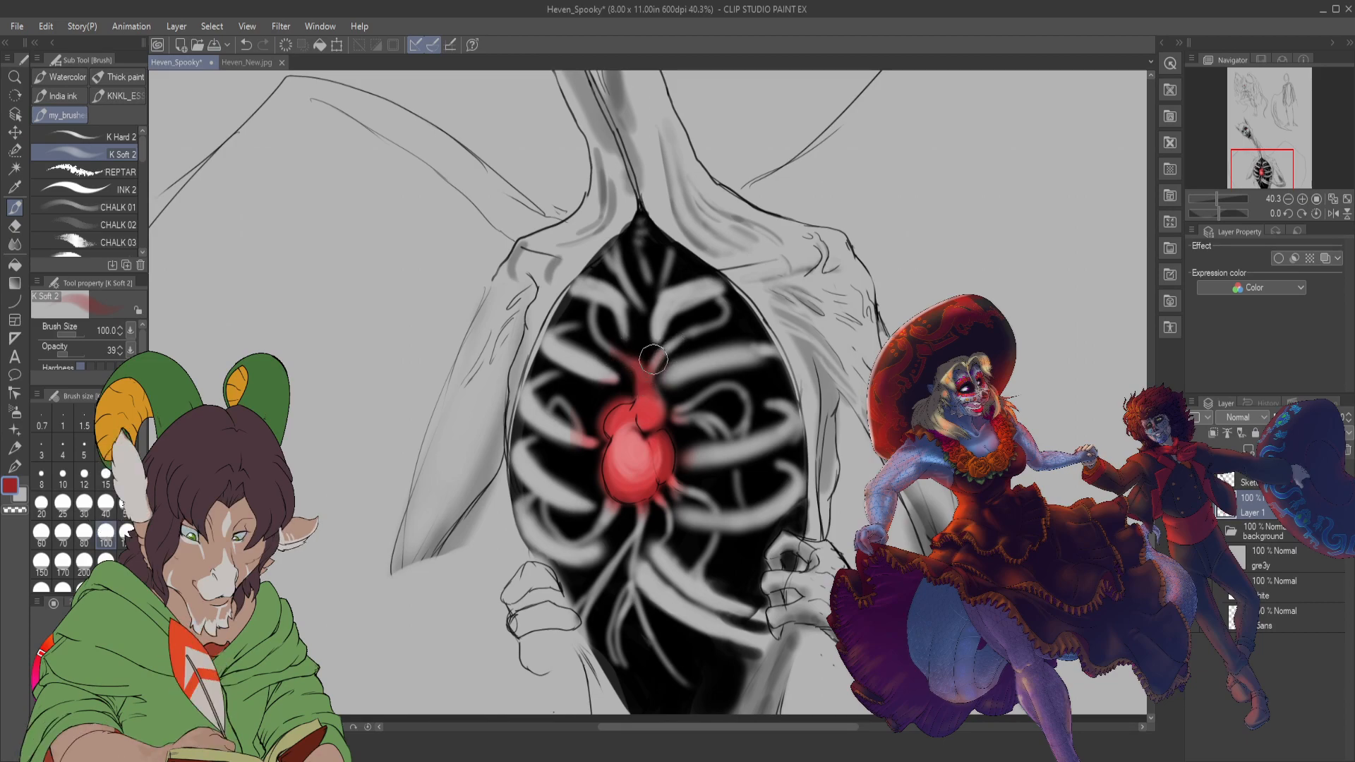
left_click_drag(653, 360, 725, 302)
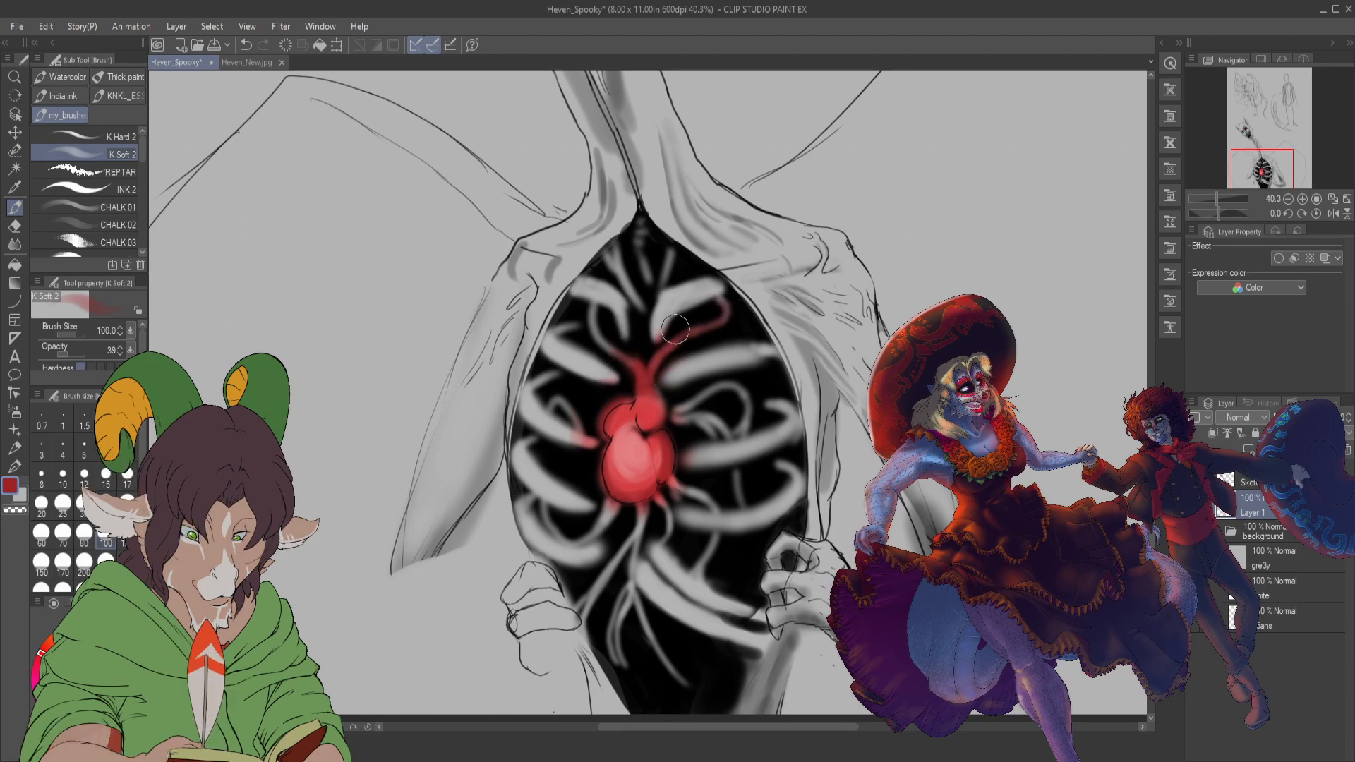
left_click_drag(633, 359, 594, 305)
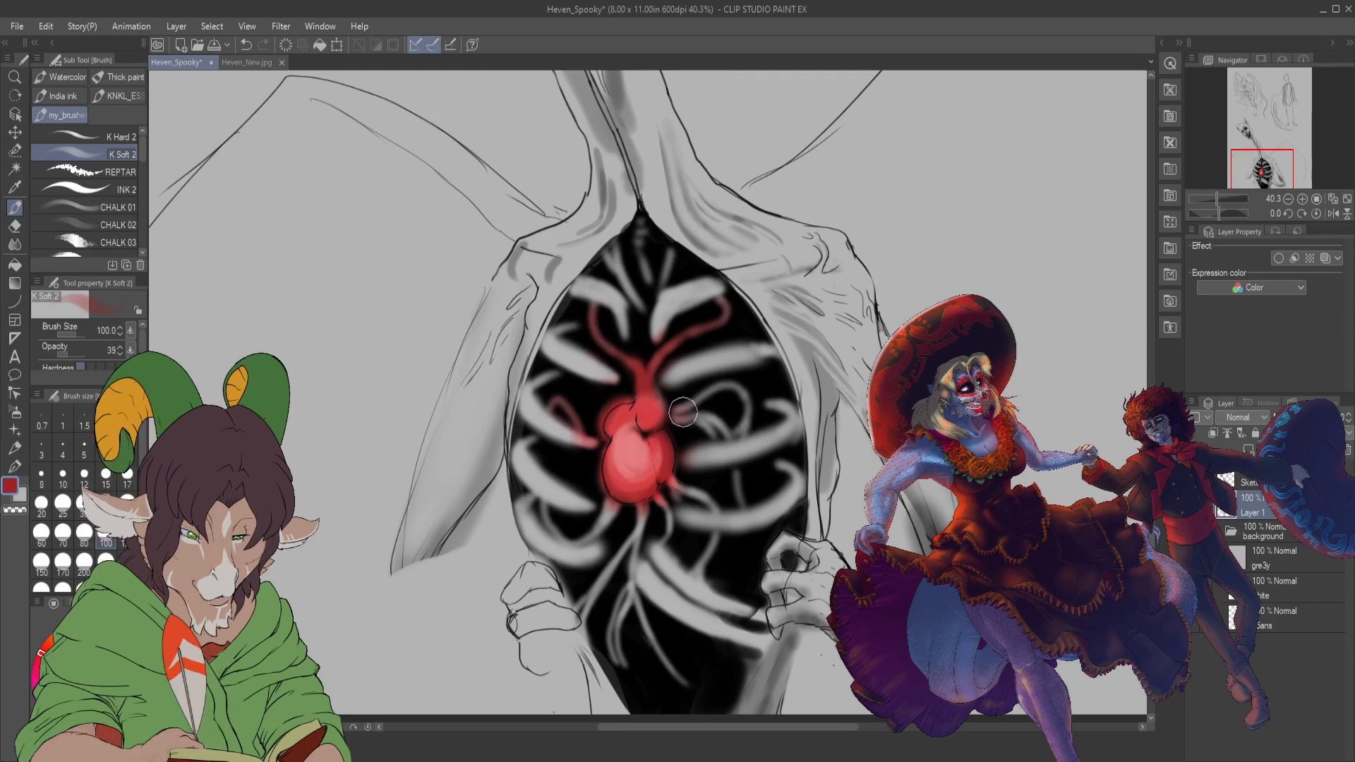
- Tint the vessels beside and below the heart and the strands at the cavity's upper tip dark red
left_click_drag(718, 403, 723, 432)
mouse_move(712, 416)
left_mouse_down()
mouse_move(749, 395)
mouse_move(756, 424)
left_mouse_up()
mouse_move(671, 483)
left_mouse_down()
mouse_move(734, 494)
mouse_move(696, 582)
left_mouse_up()
mouse_move(723, 526)
left_mouse_down()
mouse_move(699, 583)
mouse_move(703, 565)
left_mouse_up()
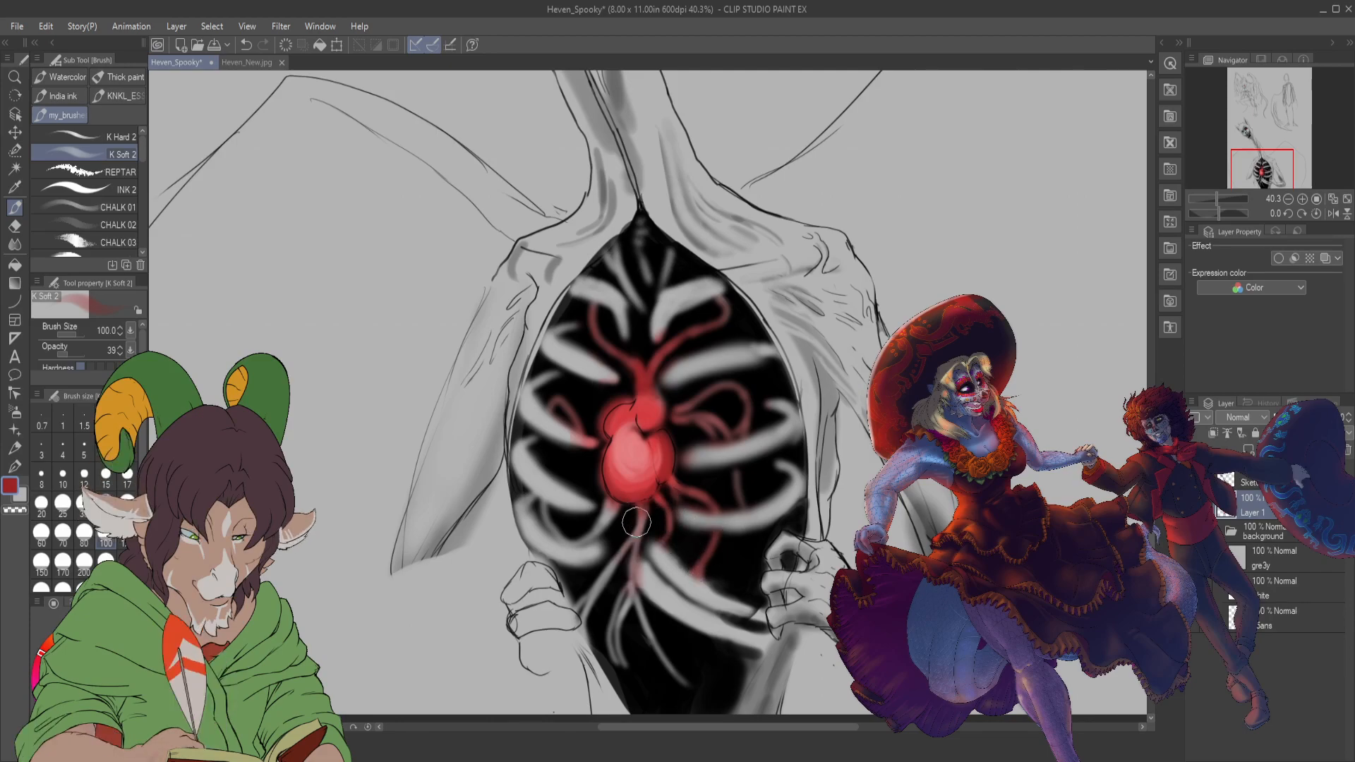
left_click_drag(636, 522, 639, 621)
left_click_drag(630, 540, 580, 615)
left_click_drag(632, 503, 585, 536)
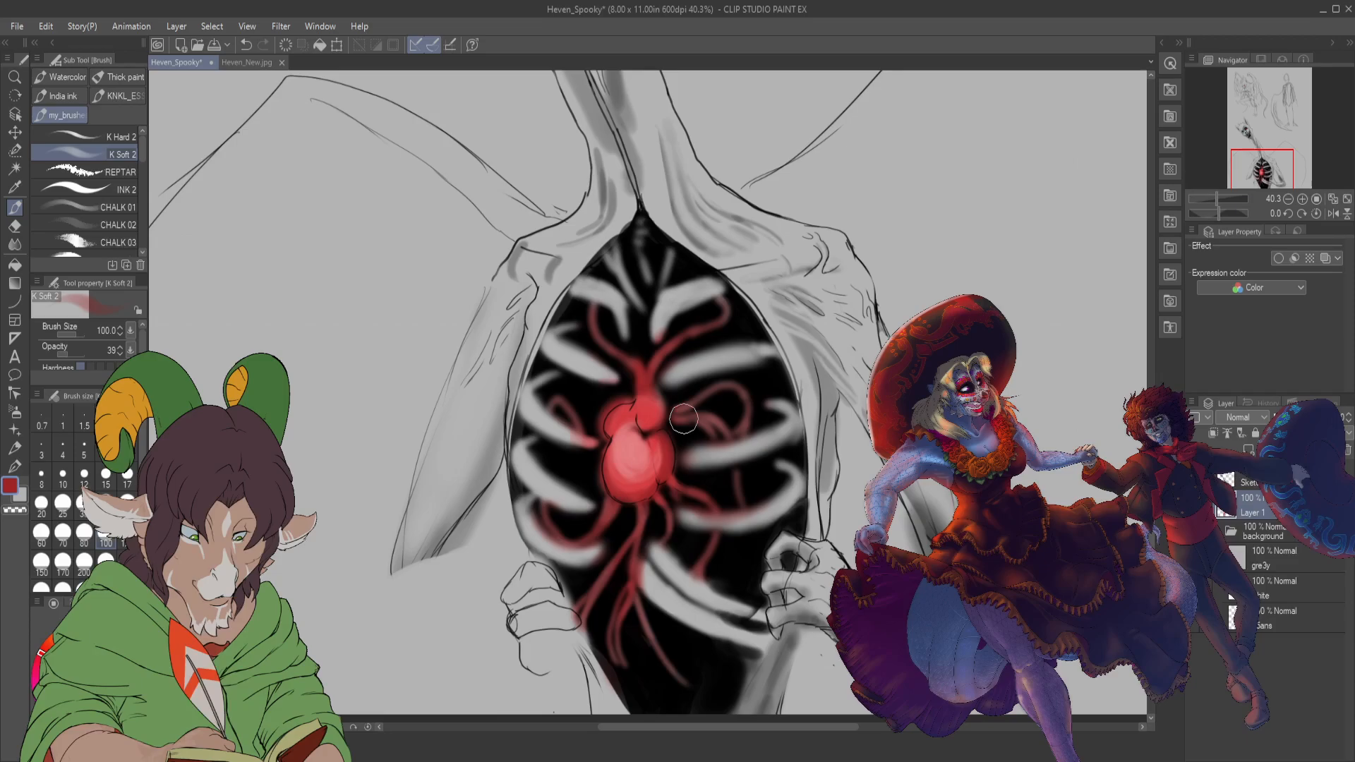
mouse_move(607, 236)
left_mouse_down()
mouse_move(631, 294)
mouse_move(643, 244)
mouse_move(667, 270)
left_mouse_up()
left_click_drag(641, 223, 667, 271)
- Create a new layer above the Sketch layer and choose a bright red as the drawing color
scroll(667, 271, "down", 3)
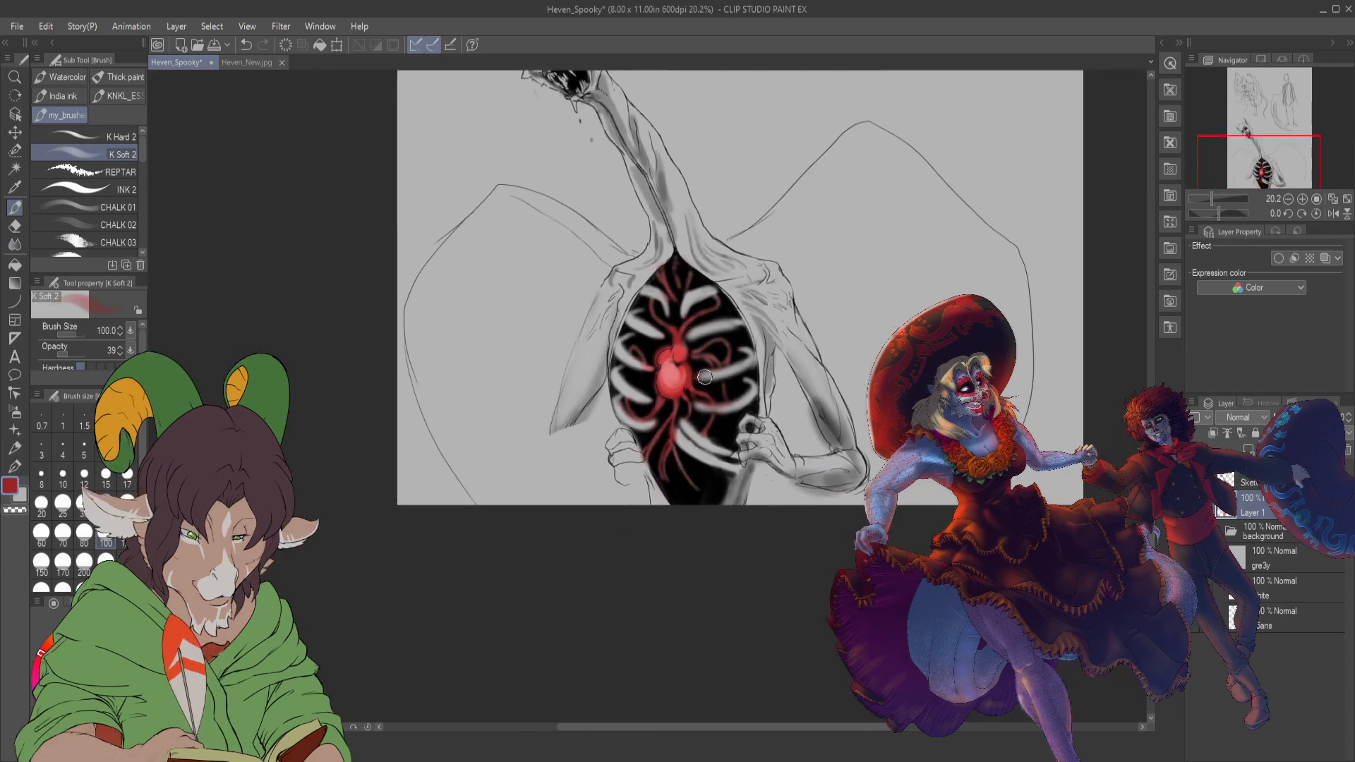
scroll(648, 363, "down", 1)
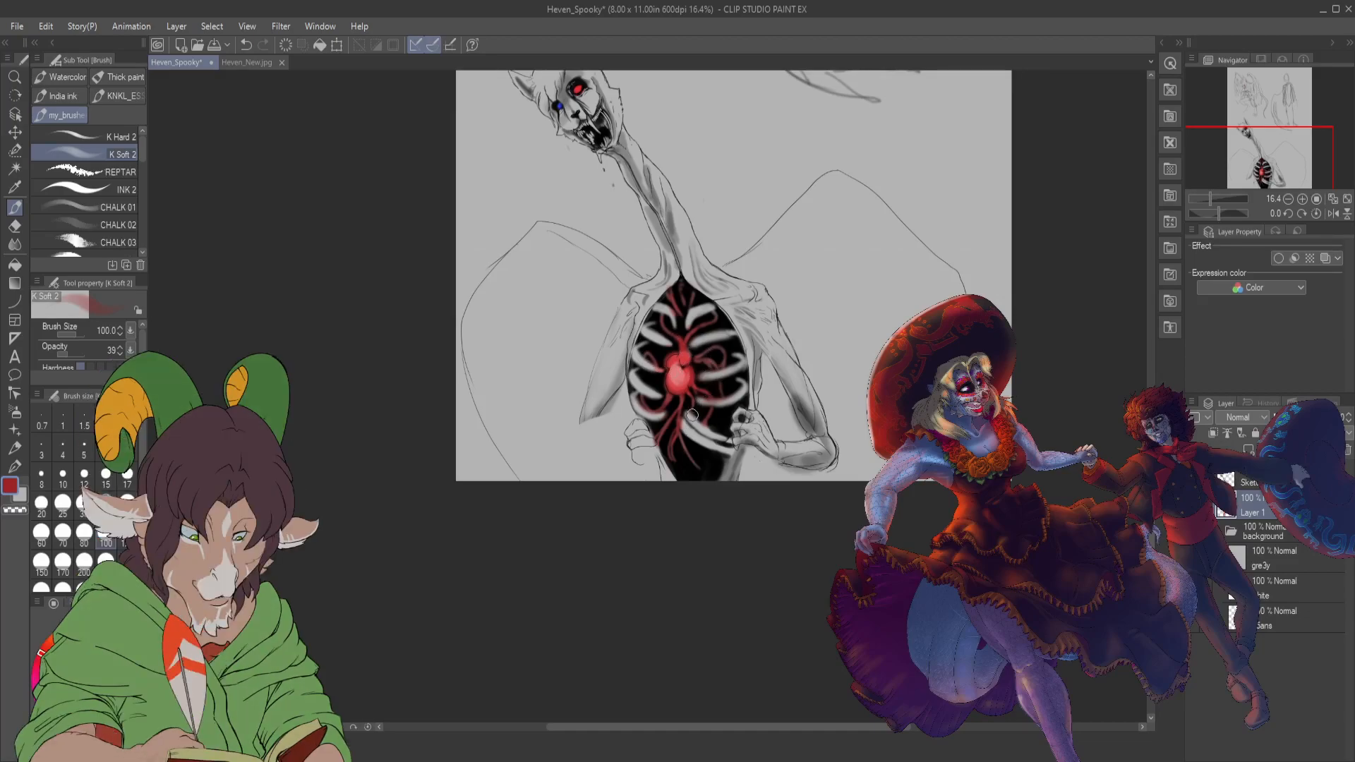
scroll(702, 410, "down", 1)
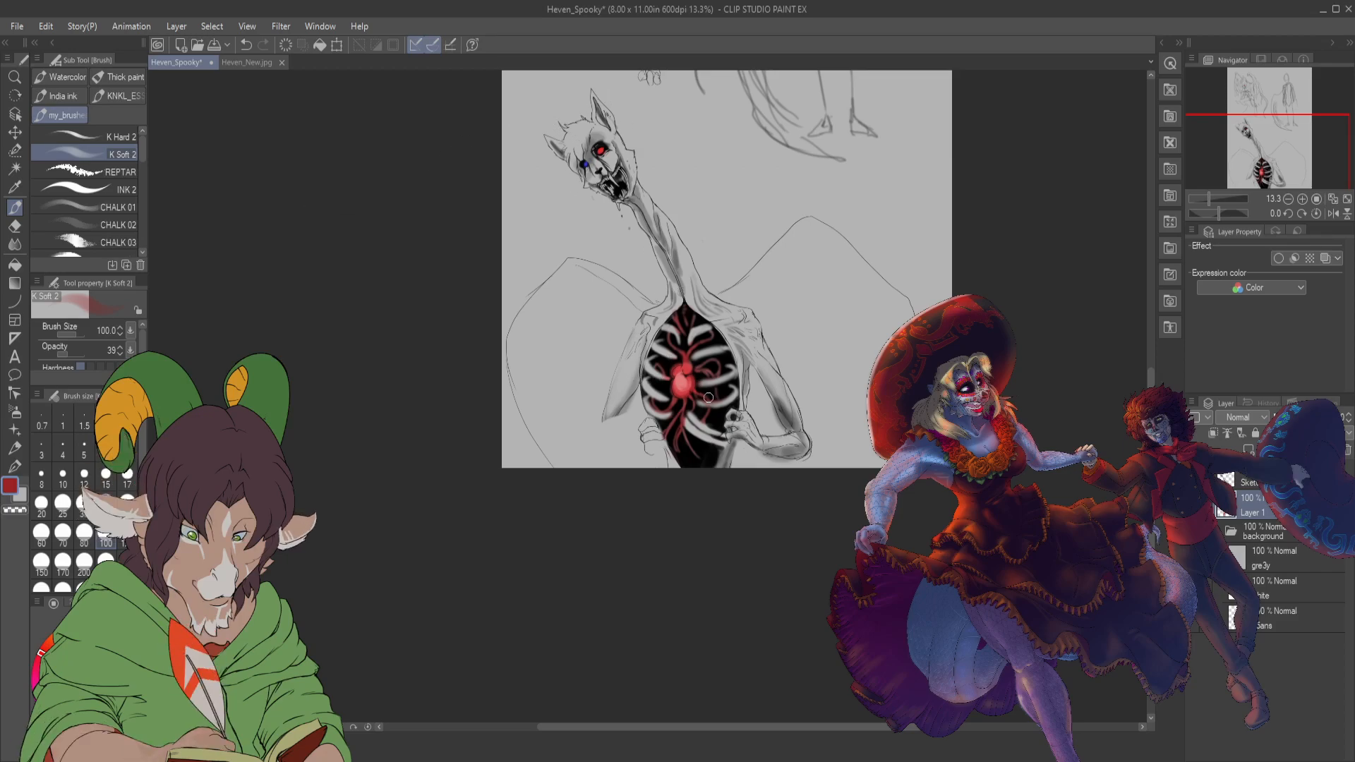
scroll(710, 398, "up", 4)
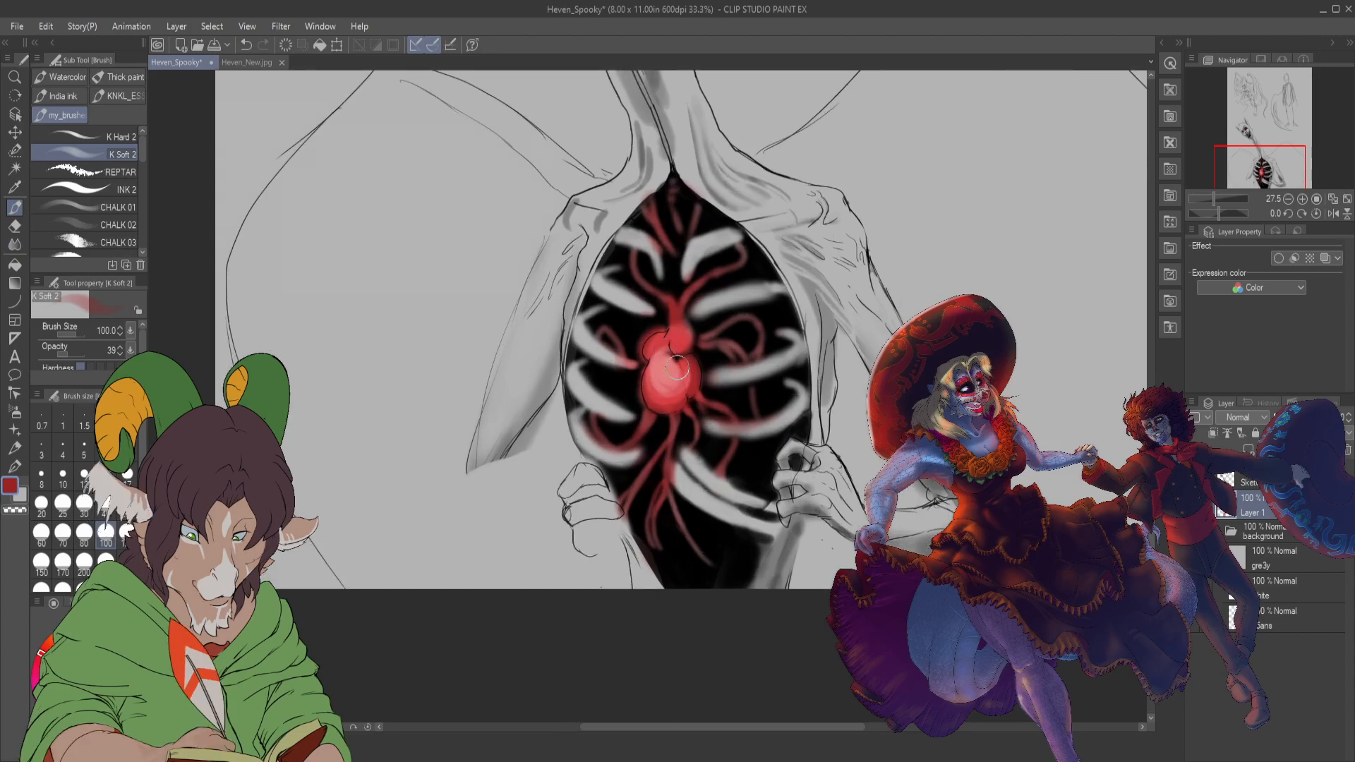
scroll(671, 359, "up", 1)
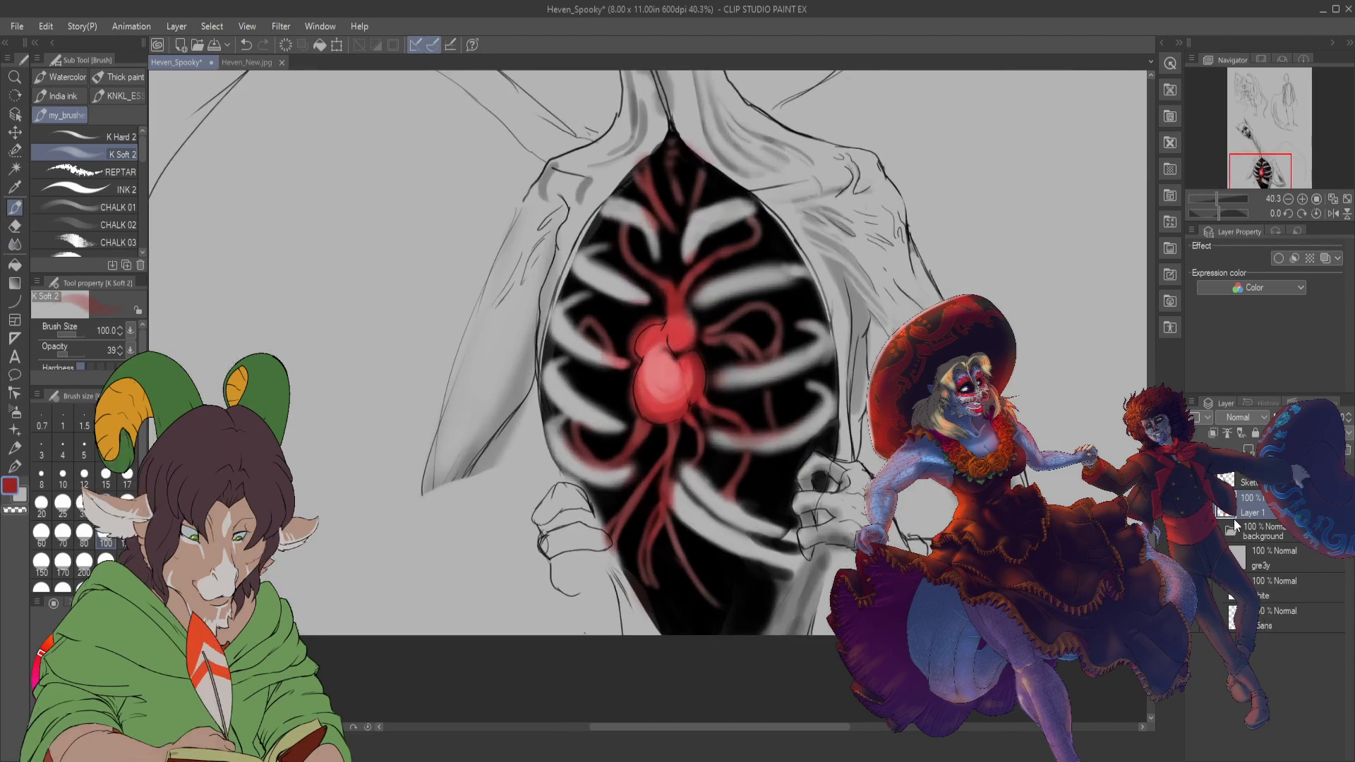
left_click(1250, 482)
left_click(1249, 449)
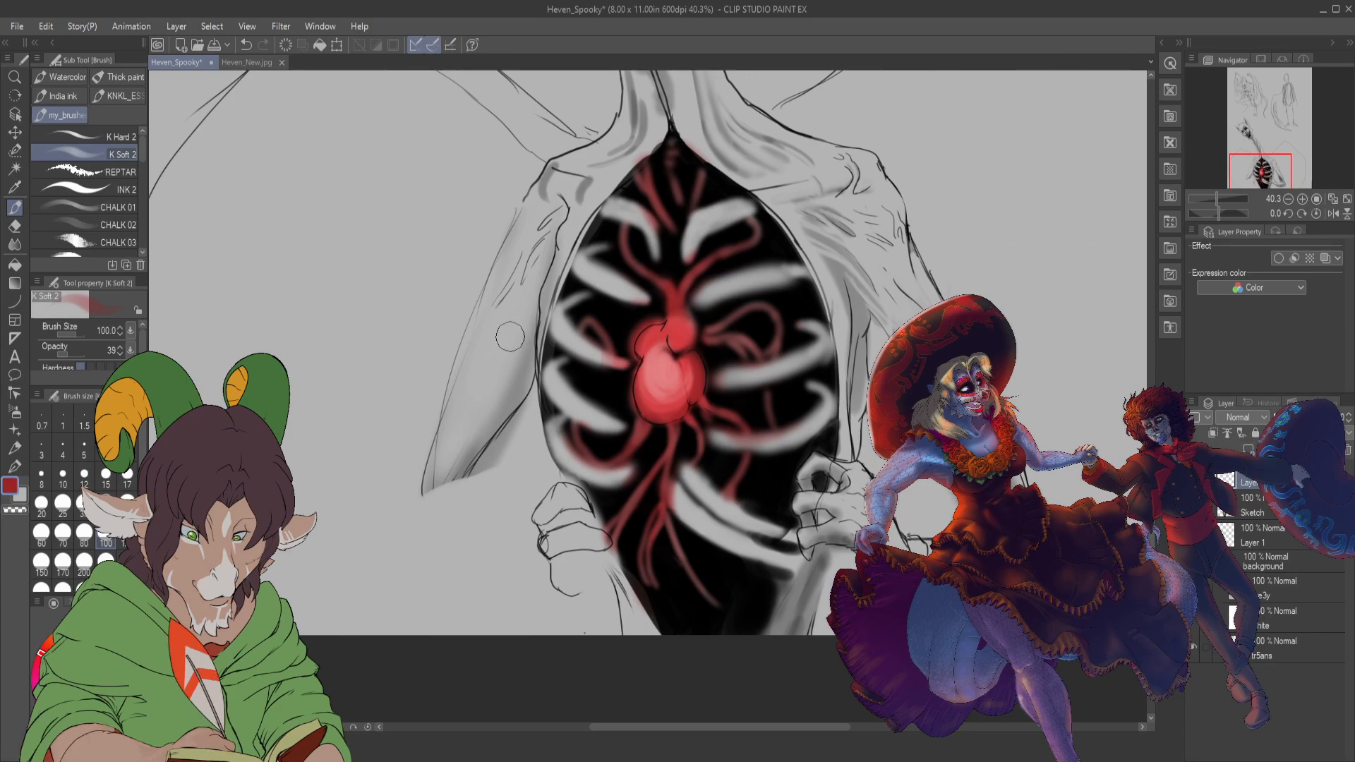
left_click_drag(83, 643, 109, 640)
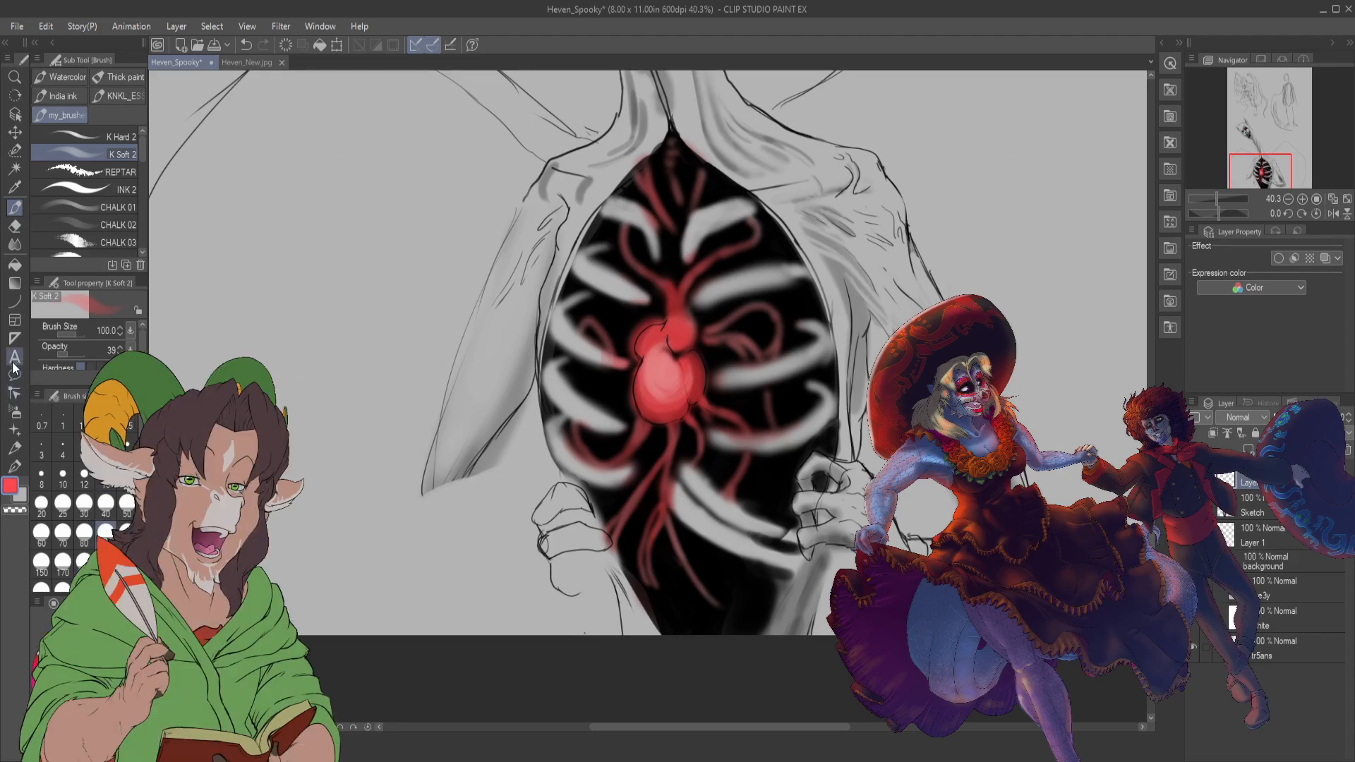
- Add a bright red radial glow spreading outward from the heart with the Foreground to transparent gradient
left_click(15, 282)
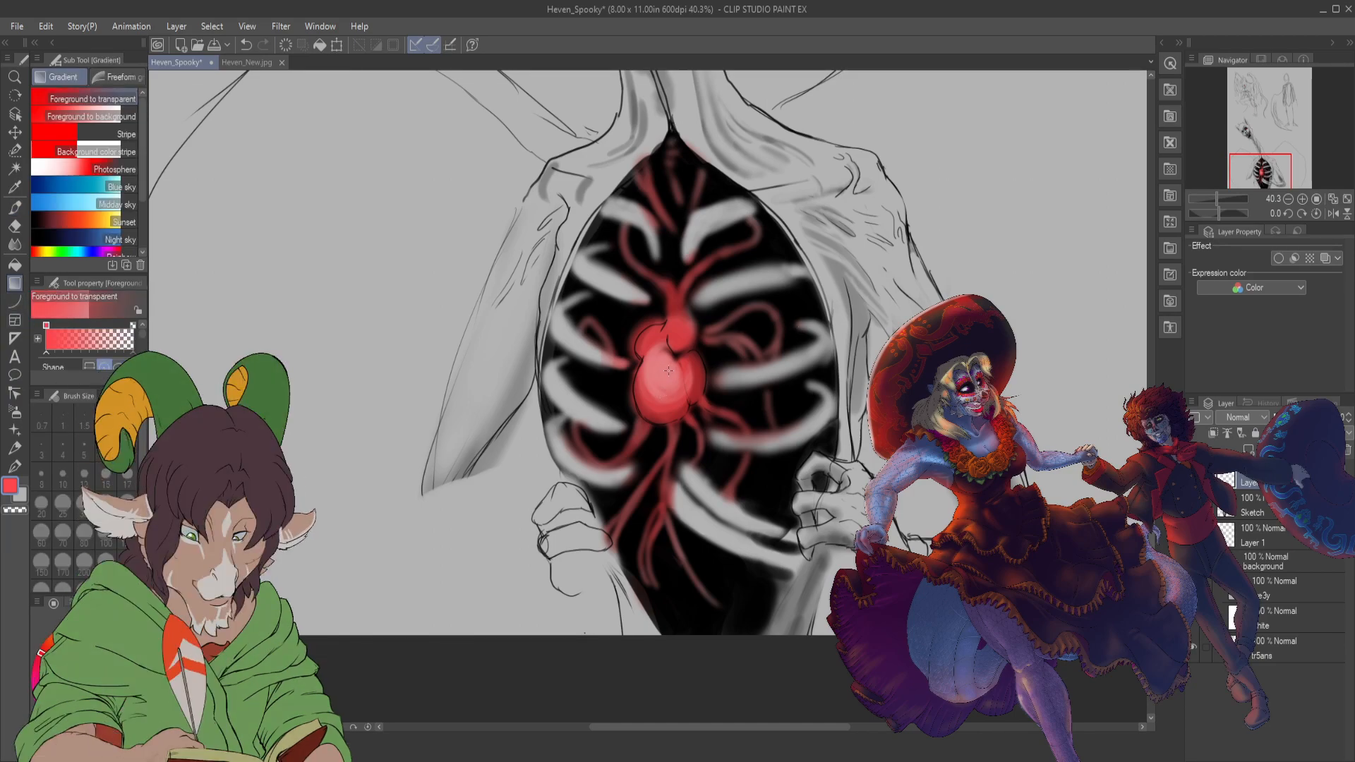
left_click_drag(665, 370, 773, 465)
scroll(692, 377, "down", 5)
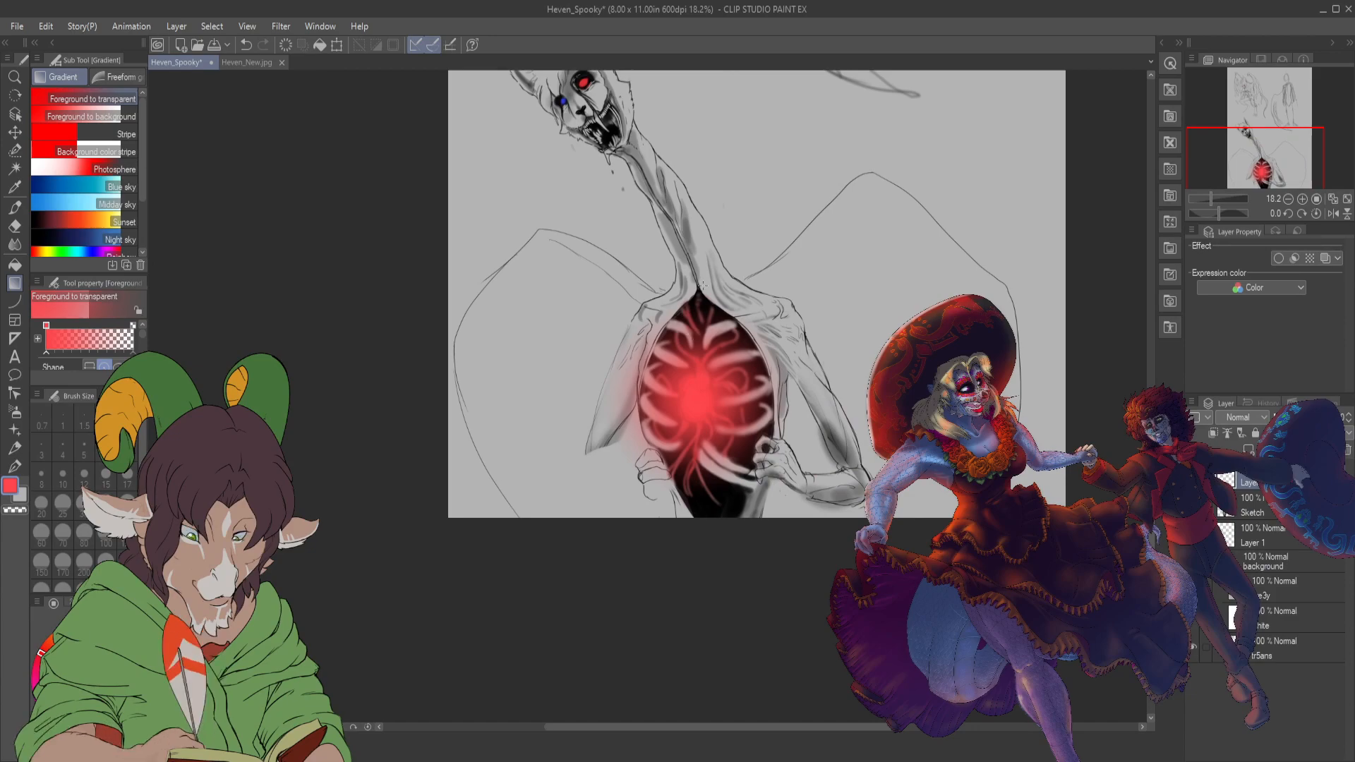
- Sample a saturated red and paint red edge light along the ribs with K Soft 2 at size 15
scroll(708, 294, "up", 2)
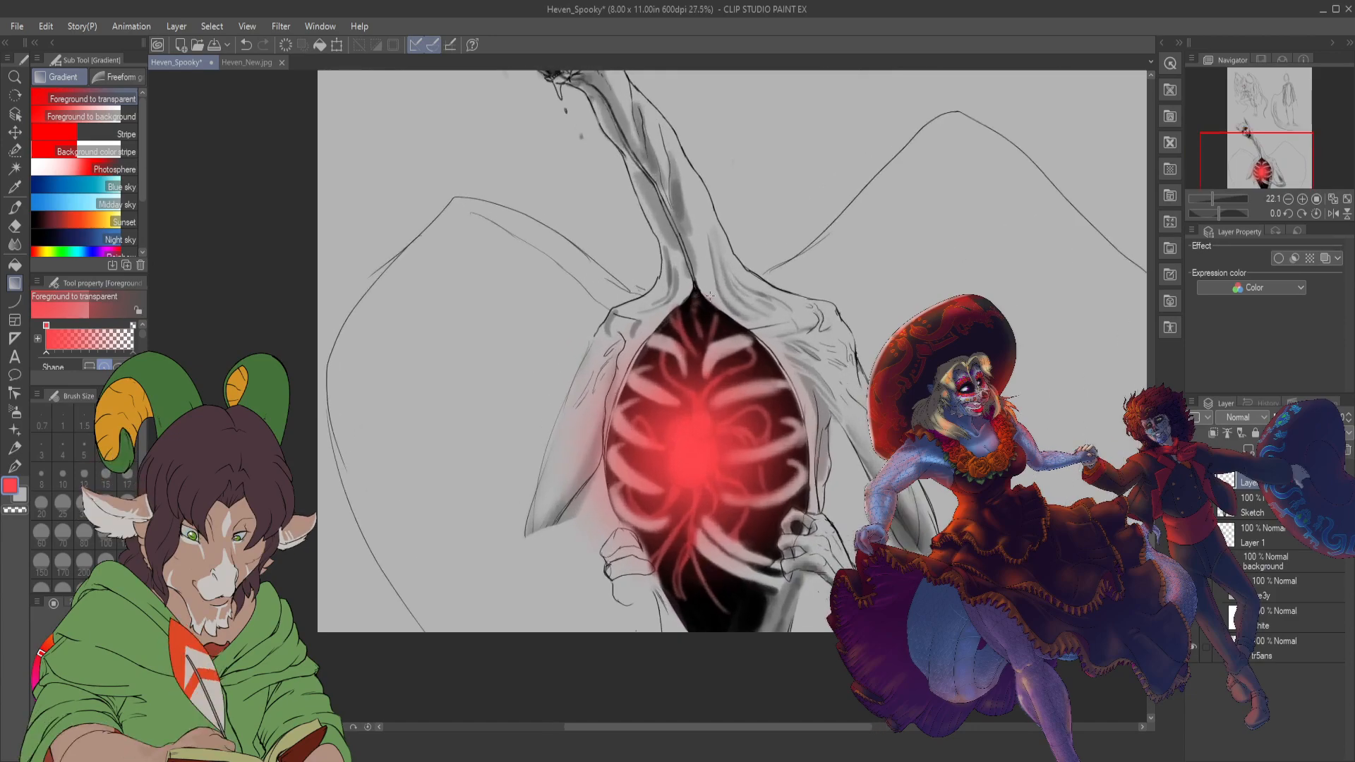
scroll(709, 295, "up", 1)
scroll(450, 511, "up", 1)
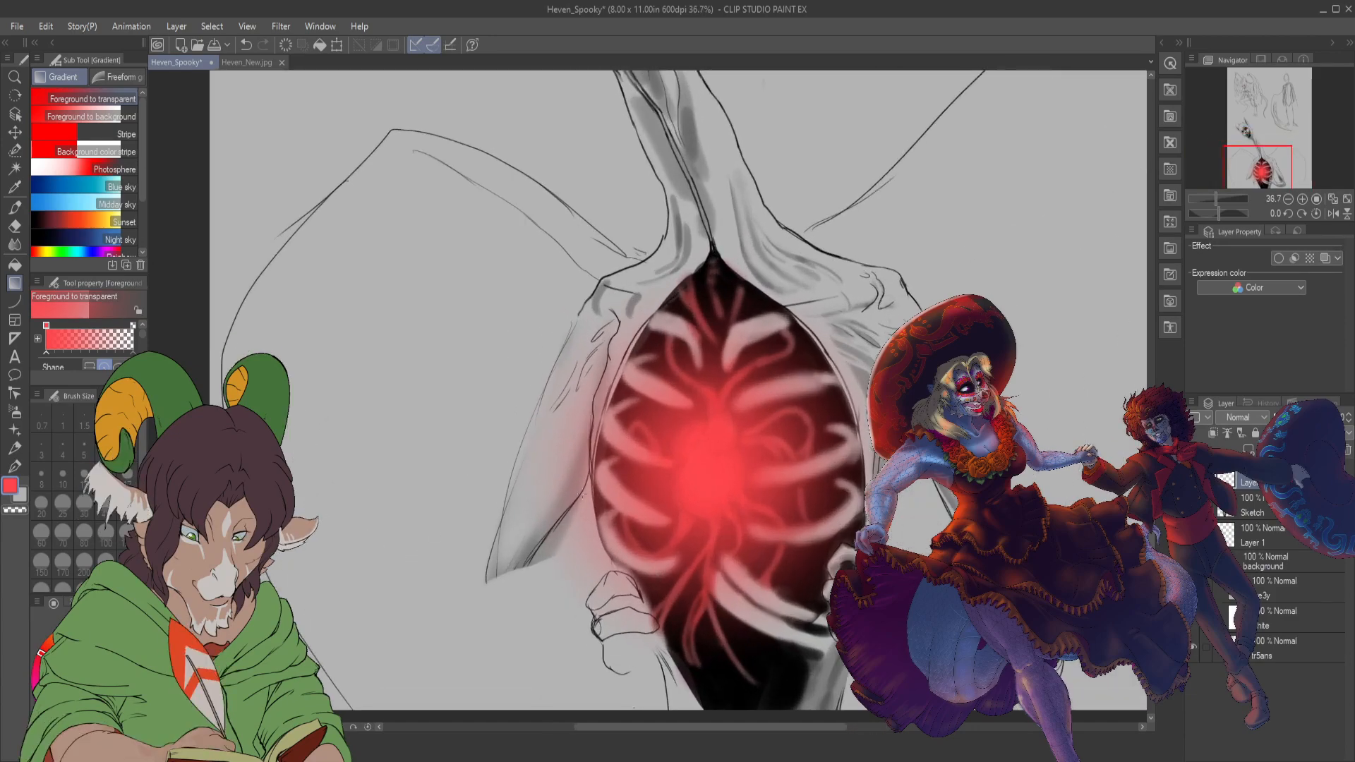
scroll(672, 459, "down", 1)
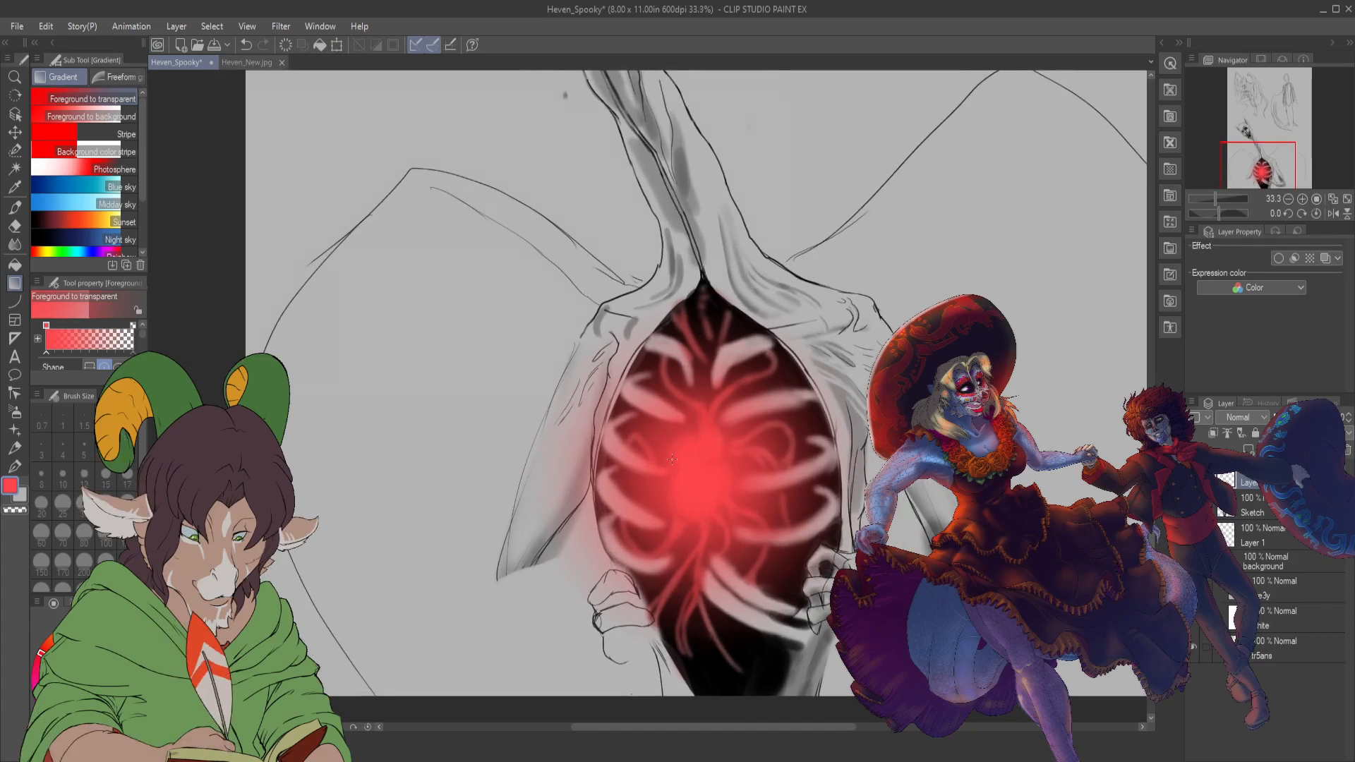
key("b")
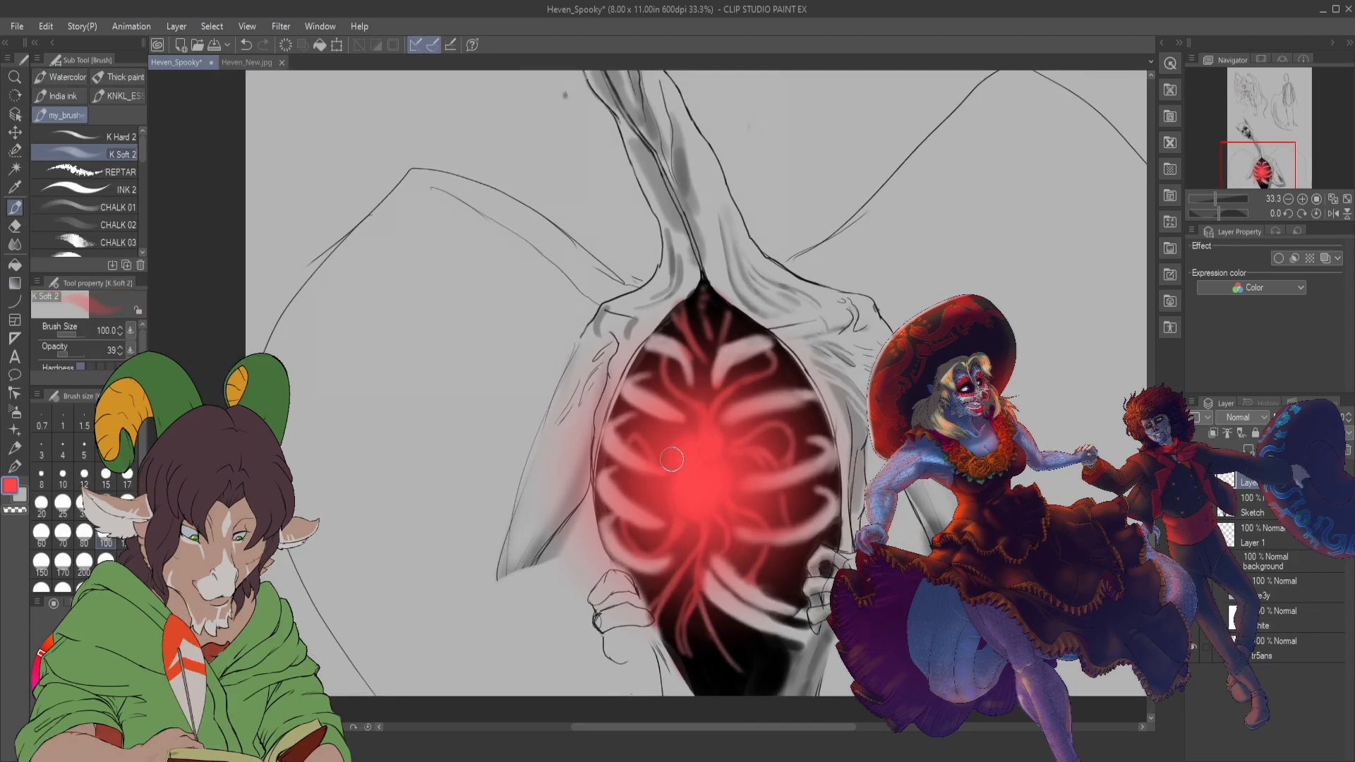
left_click(737, 424, "alt")
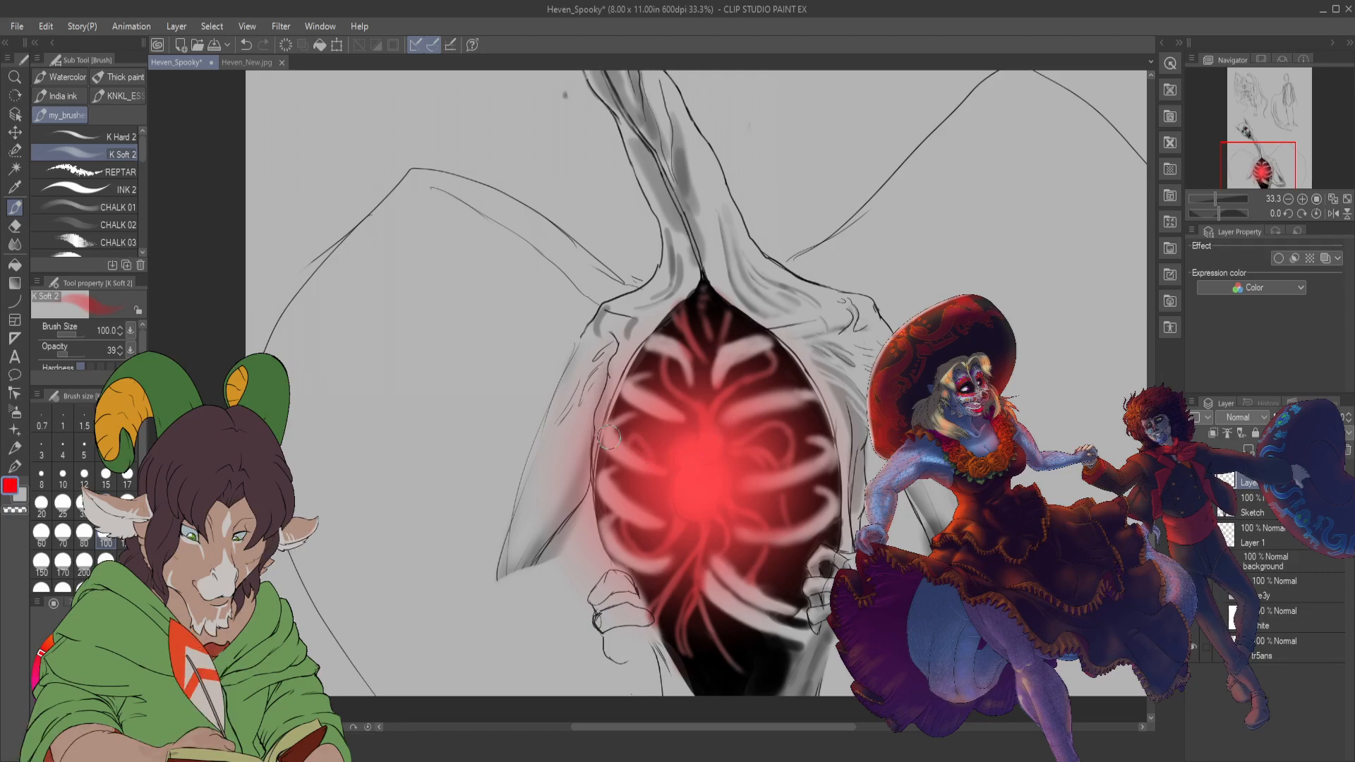
left_click(105, 478)
left_click_drag(620, 443, 660, 466)
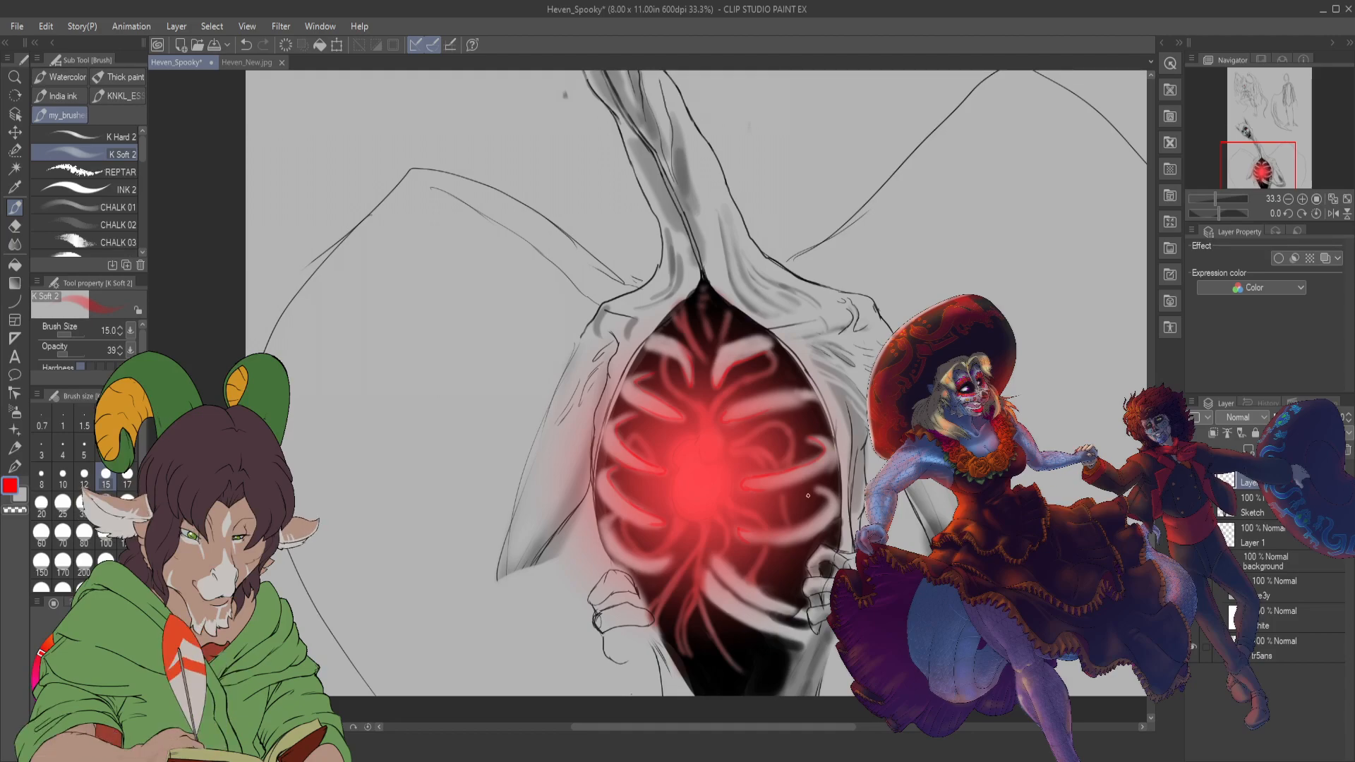
- Soften the red edge strokes on the ribs with the Blur tool at size 40
key("j")
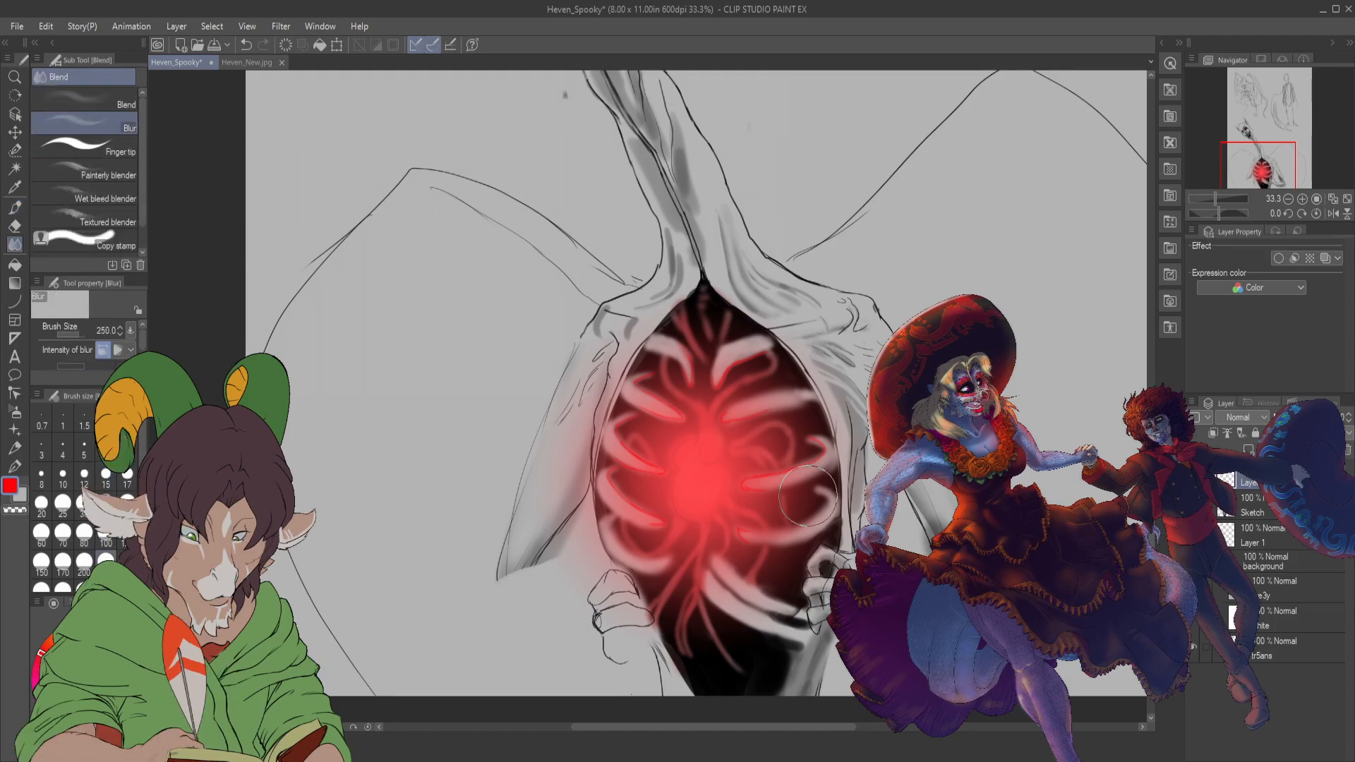
key("bracketleft")
key("bracketleft")
key("bracketleft")
key("bracketleft")
key("bracketleft")
key("bracketleft")
key("bracketleft")
key("bracketleft")
key("bracketleft")
key("bracketleft")
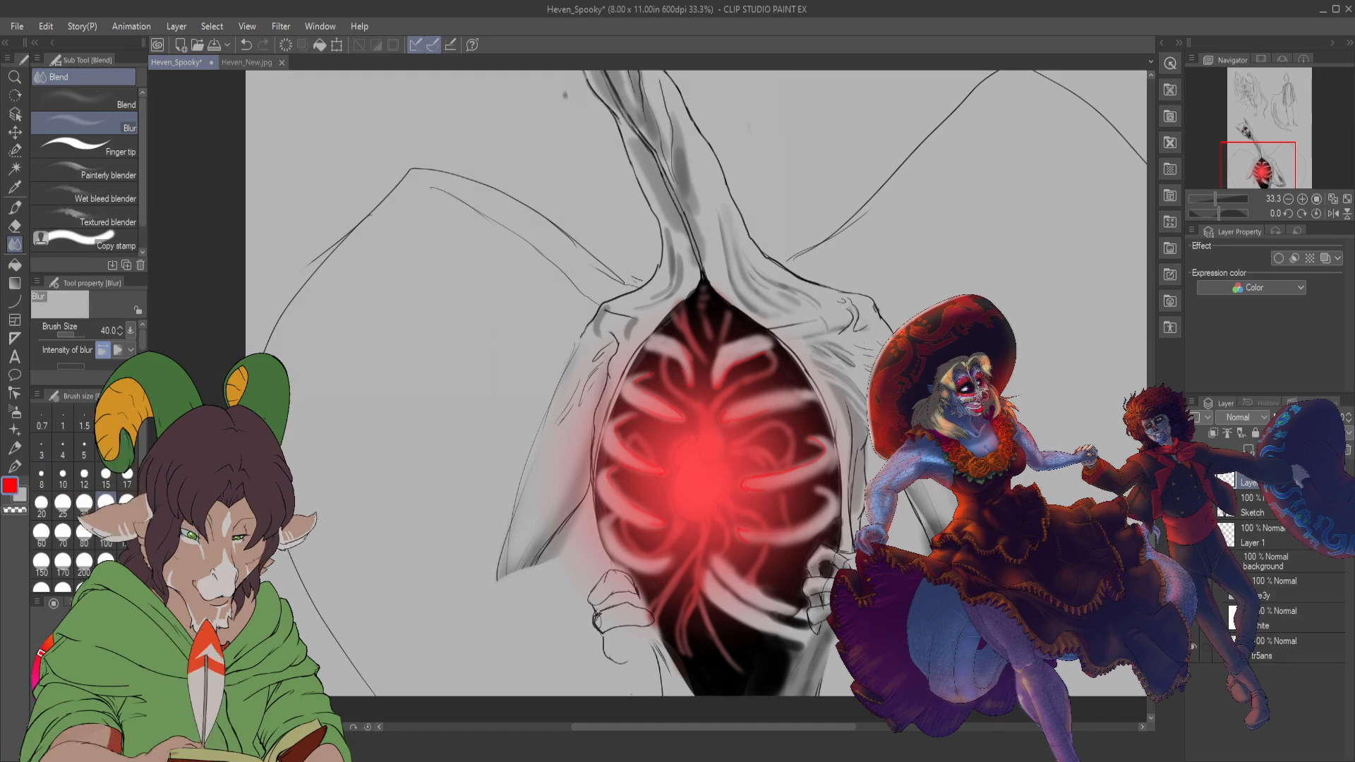
- Choose a light pink and place a small foreground-to-transparent radial glow at the heart's center
left_click(25, 734)
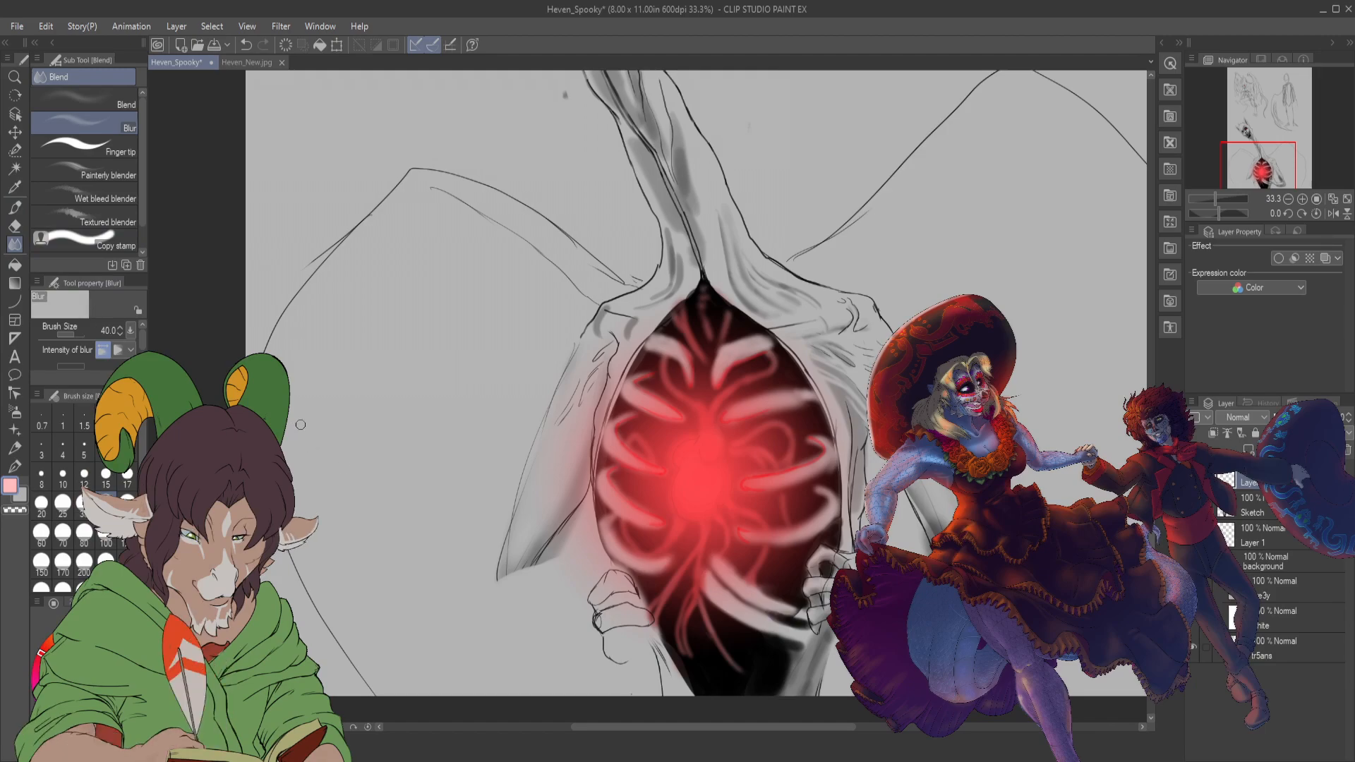
key("g")
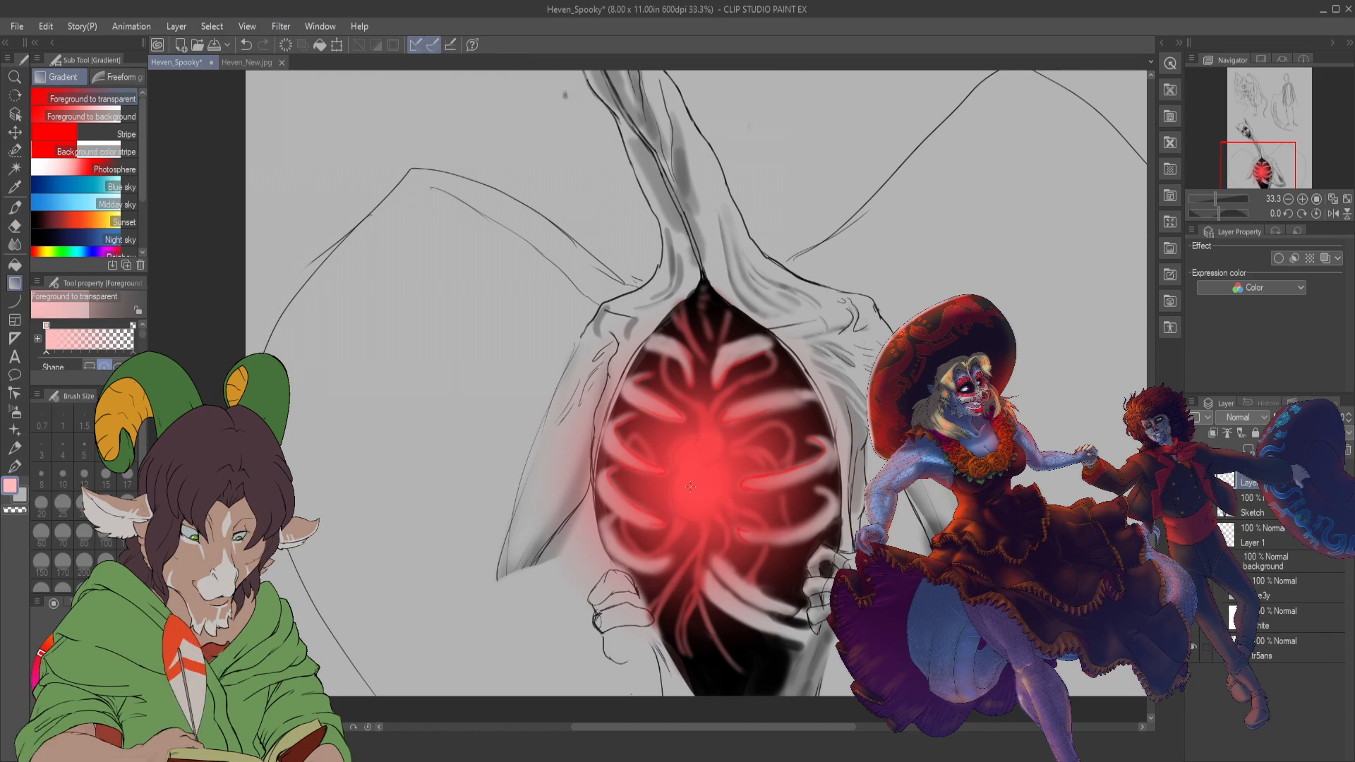
left_click_drag(699, 481, 630, 545)
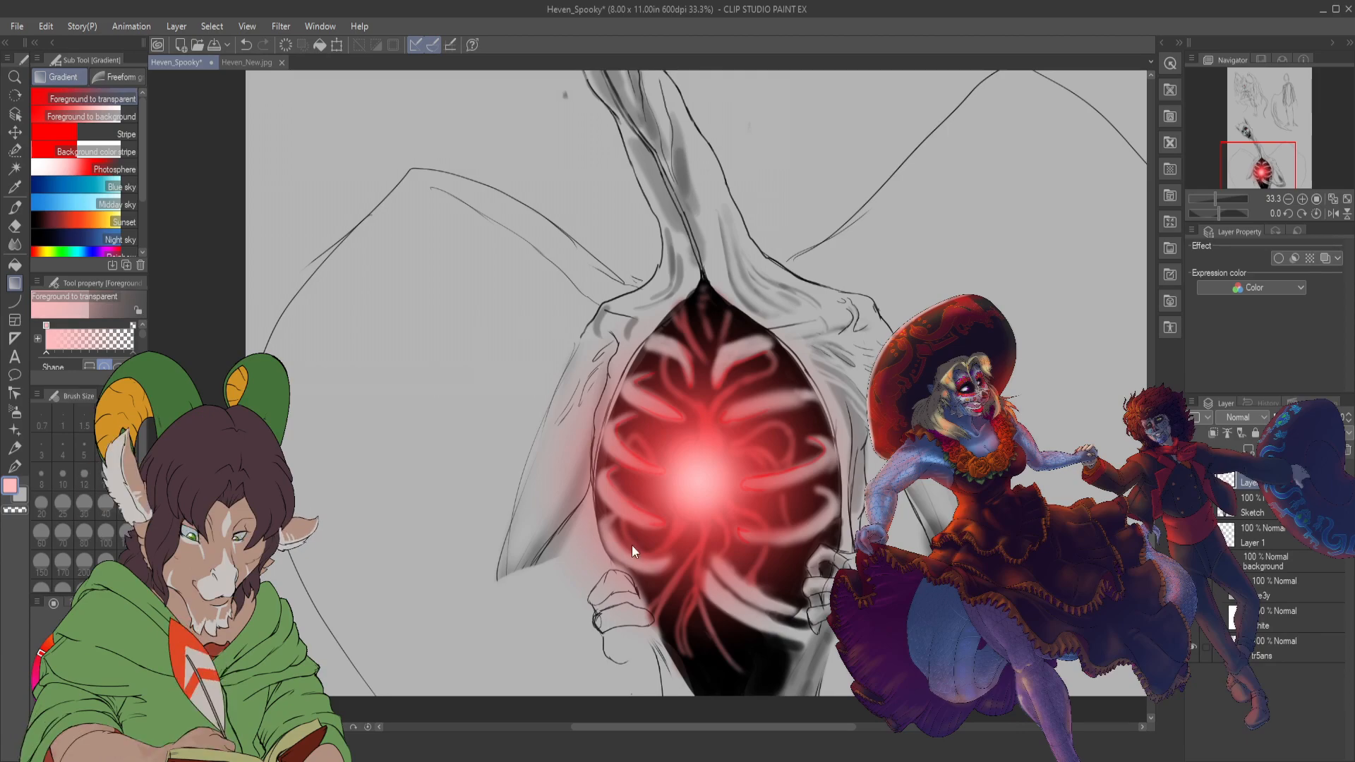
key("ctrl+z")
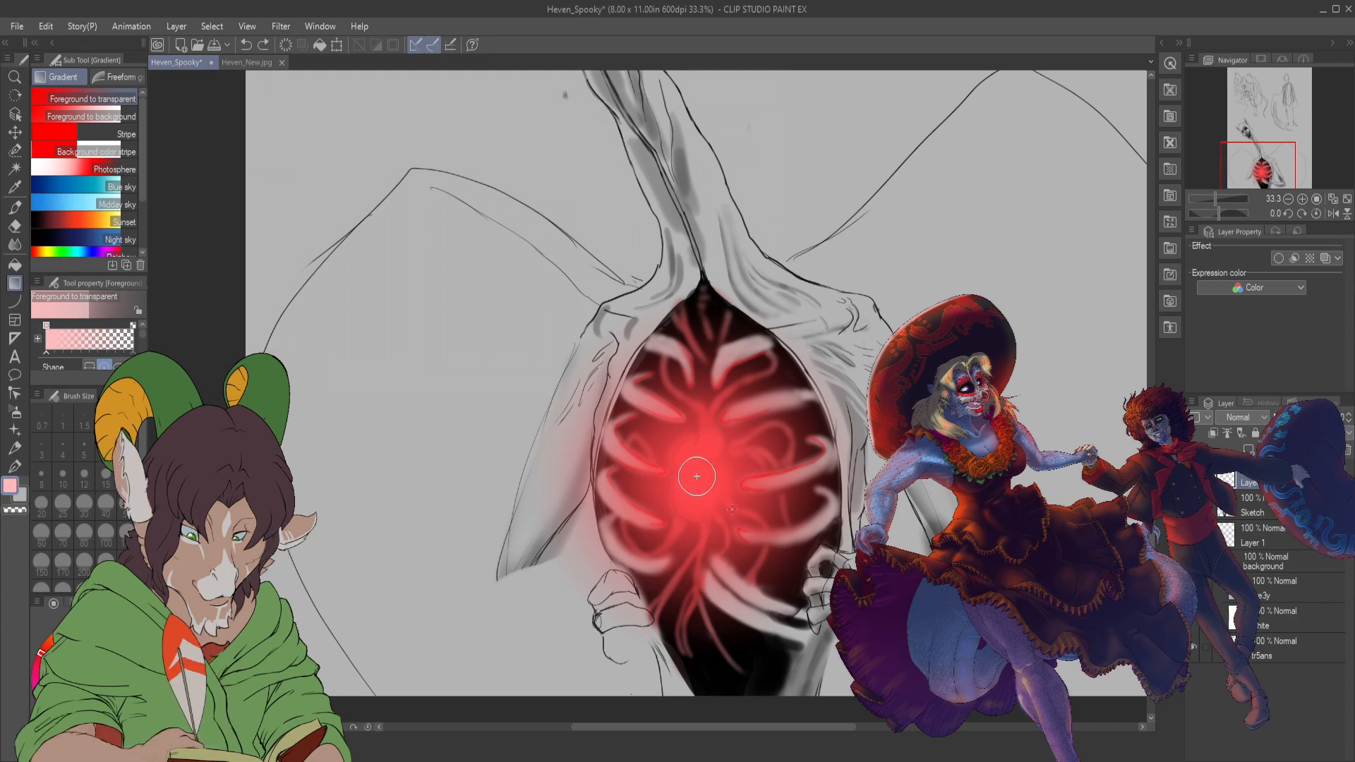
key("ctrl+y")
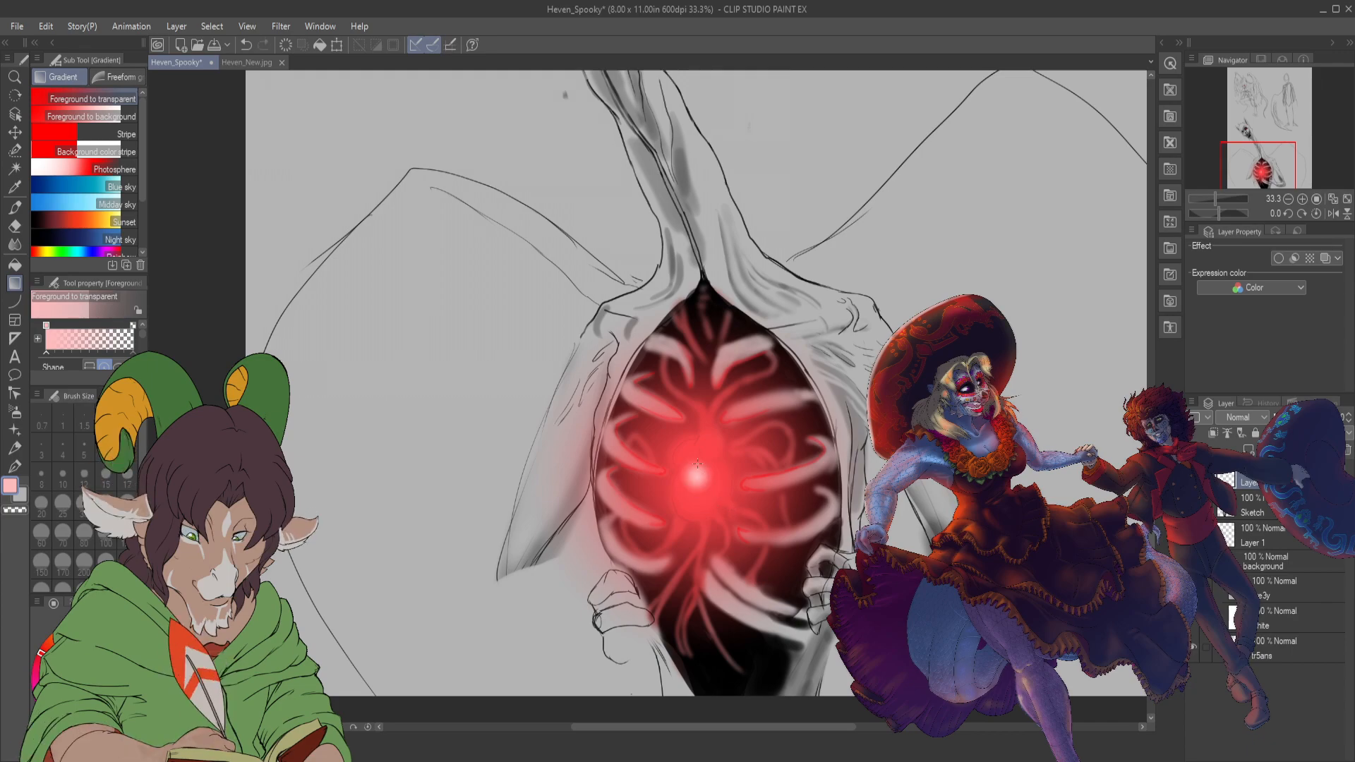
- Dab light pink highlights on the heart with K Soft 2 at size 40 and broaden the glow at size 250
scroll(740, 567, "down", 3)
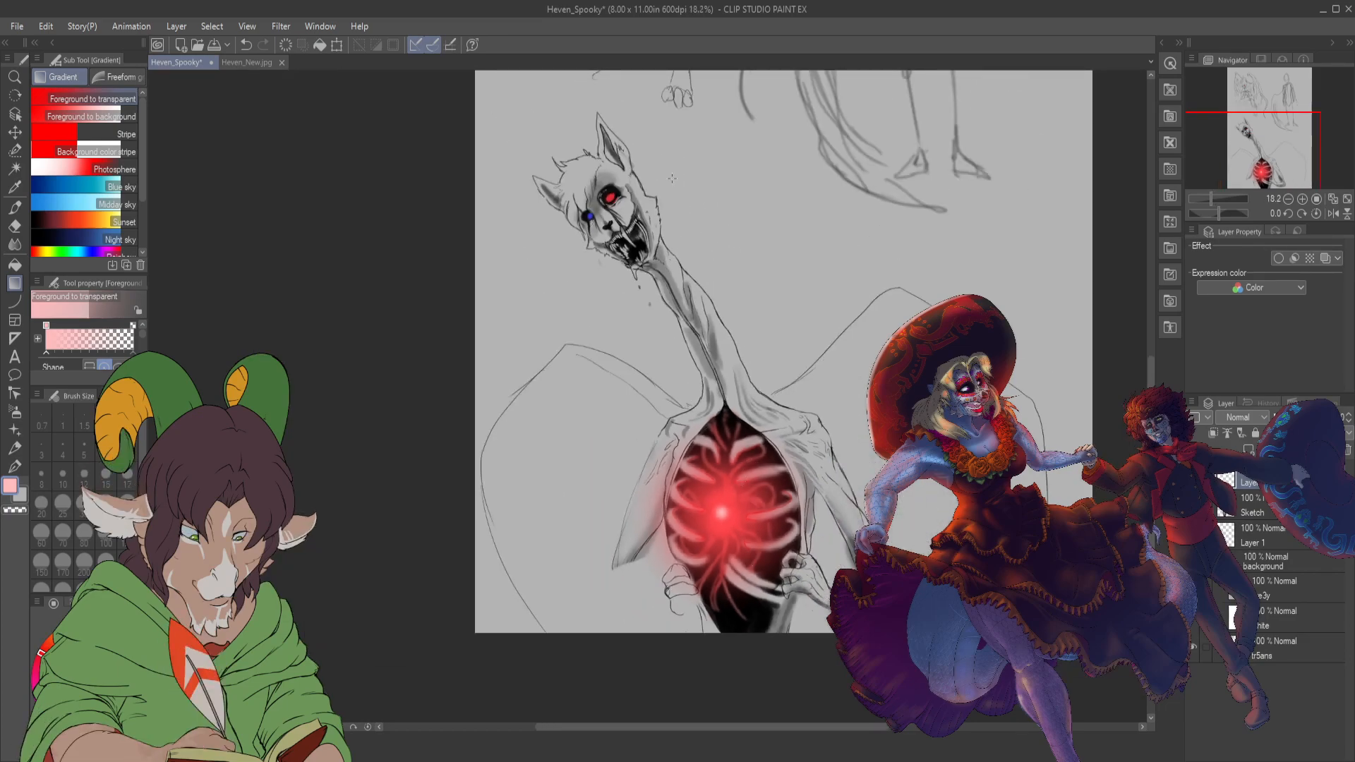
mouse_move(672, 179)
left_mouse_down()
mouse_move(672, 207)
mouse_move(717, 252)
left_mouse_up()
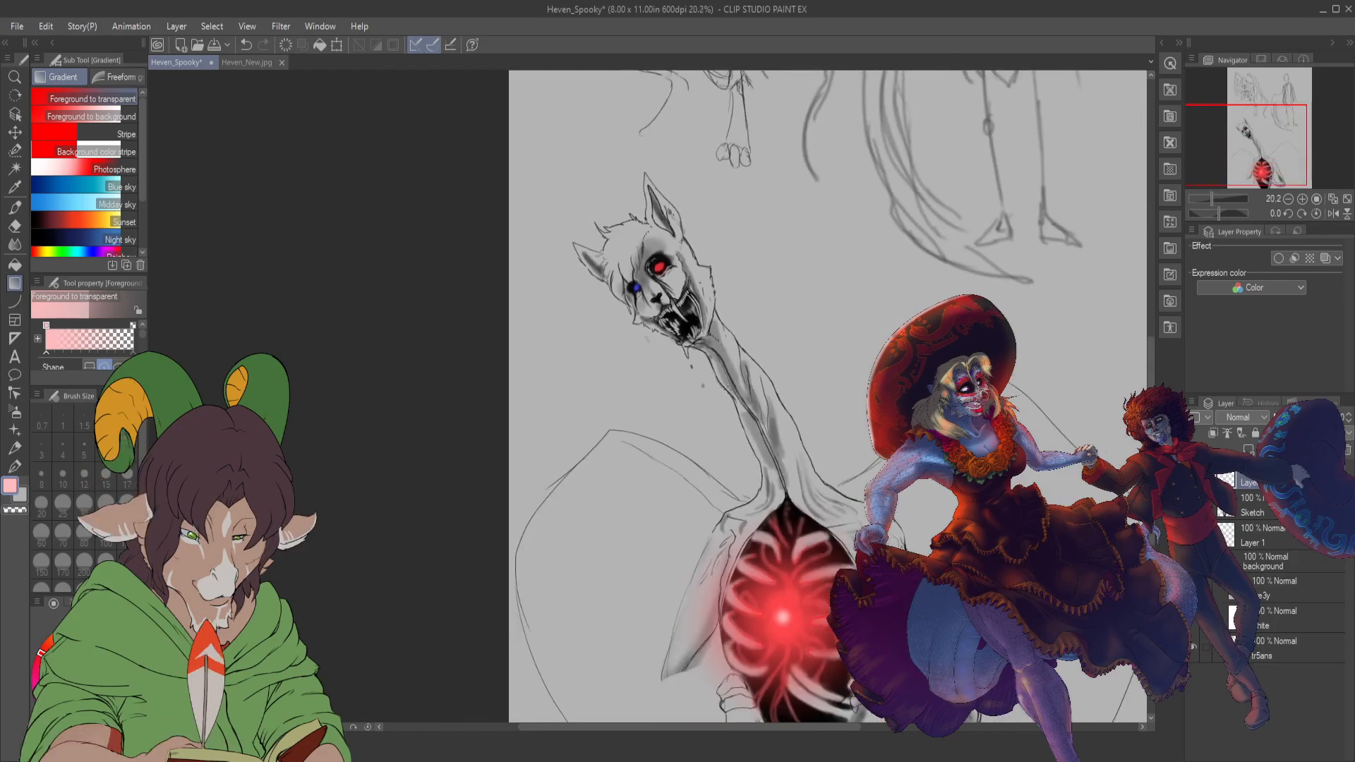
scroll(812, 614, "down", 2)
scroll(812, 614, "up", 6)
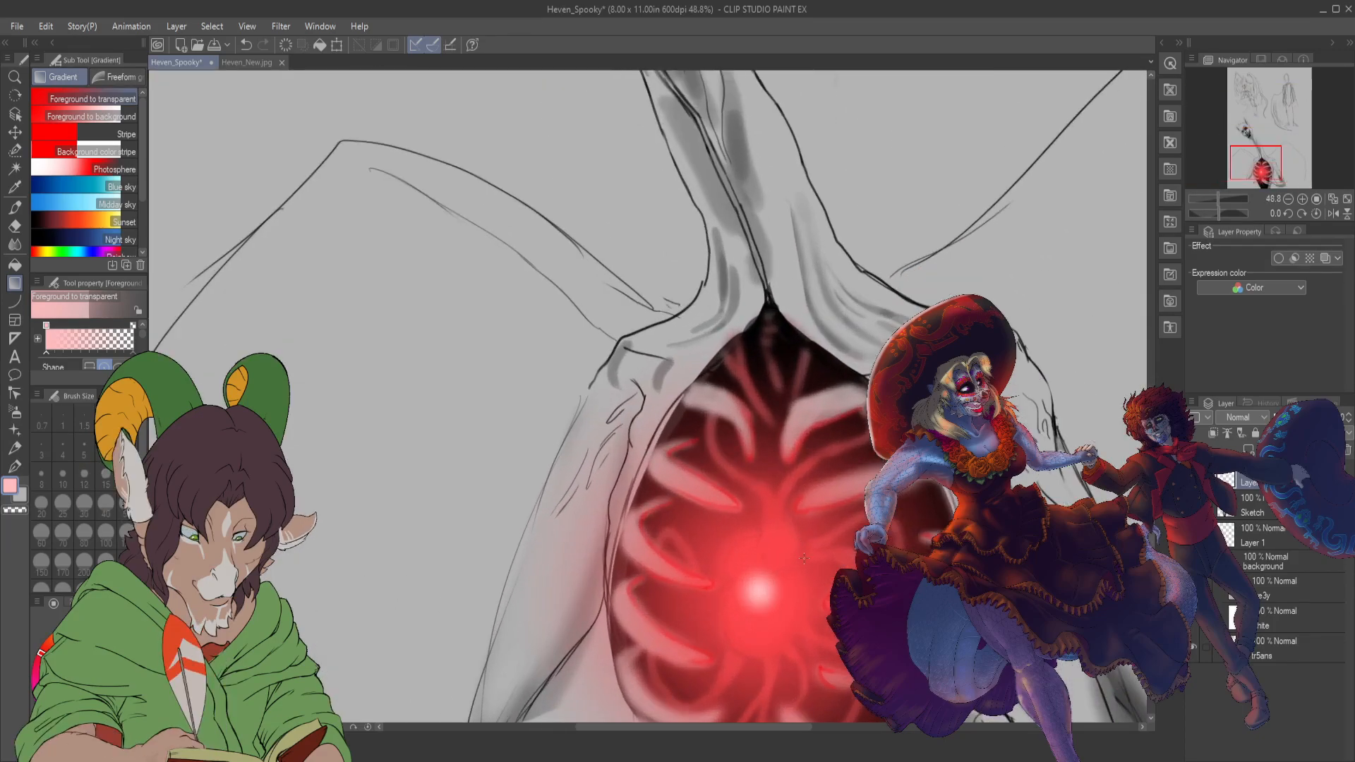
key("b")
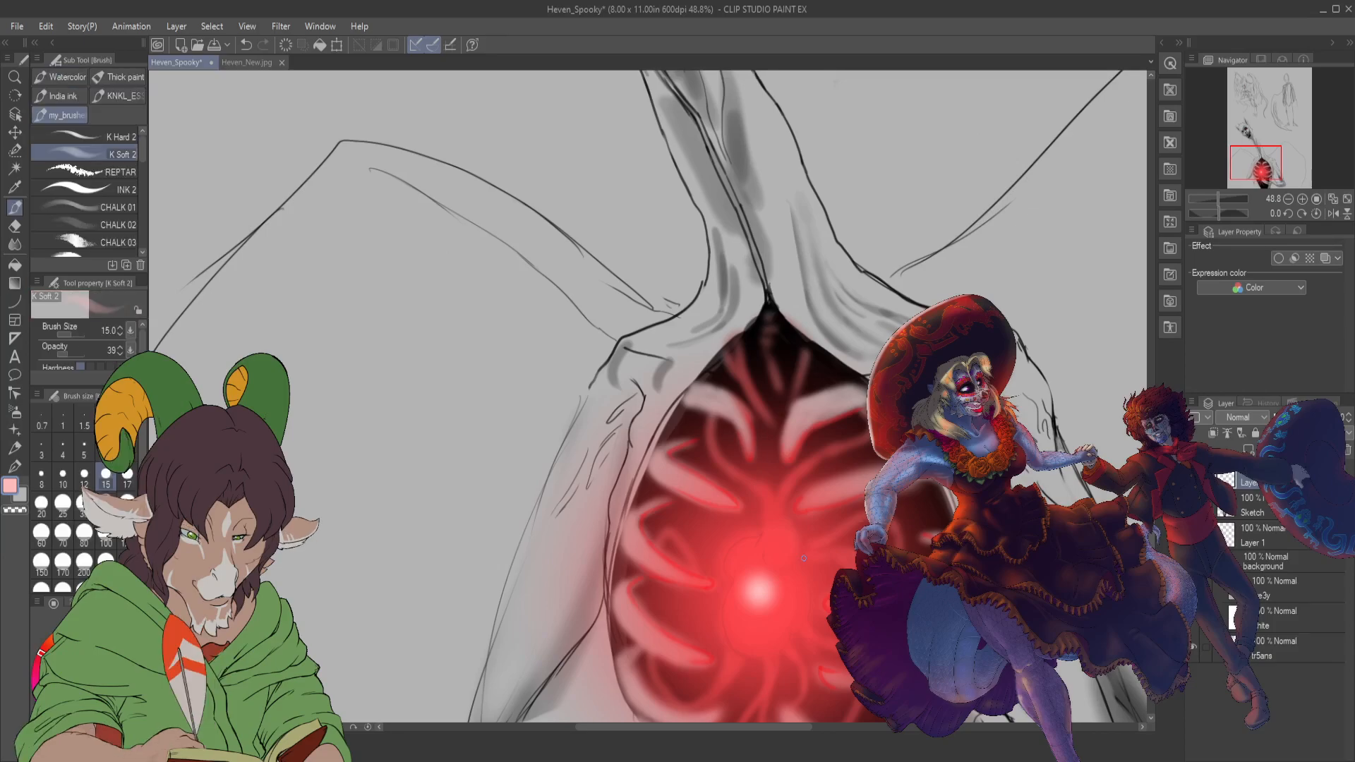
key("bracketright")
key("bracketright")
key("bracketright")
key("bracketright")
key("bracketright")
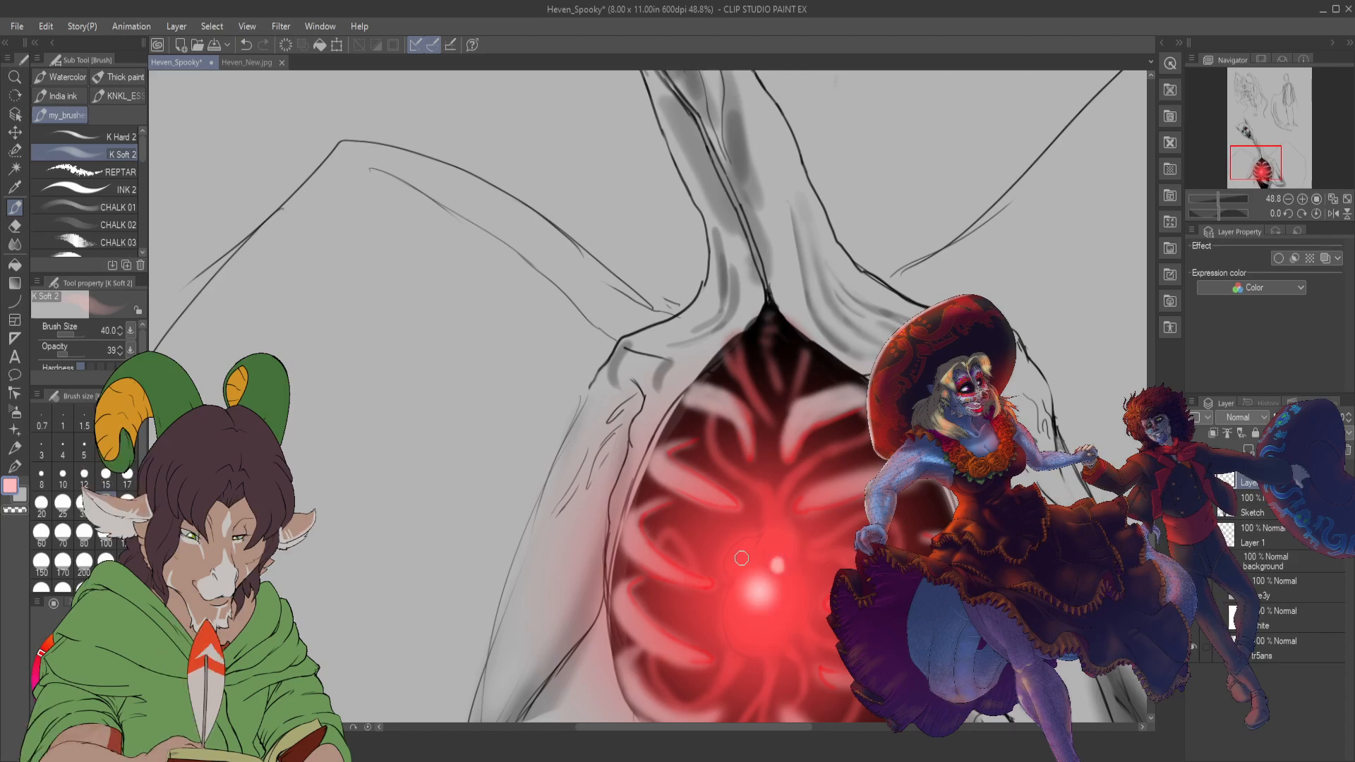
left_click_drag(741, 559, 751, 571)
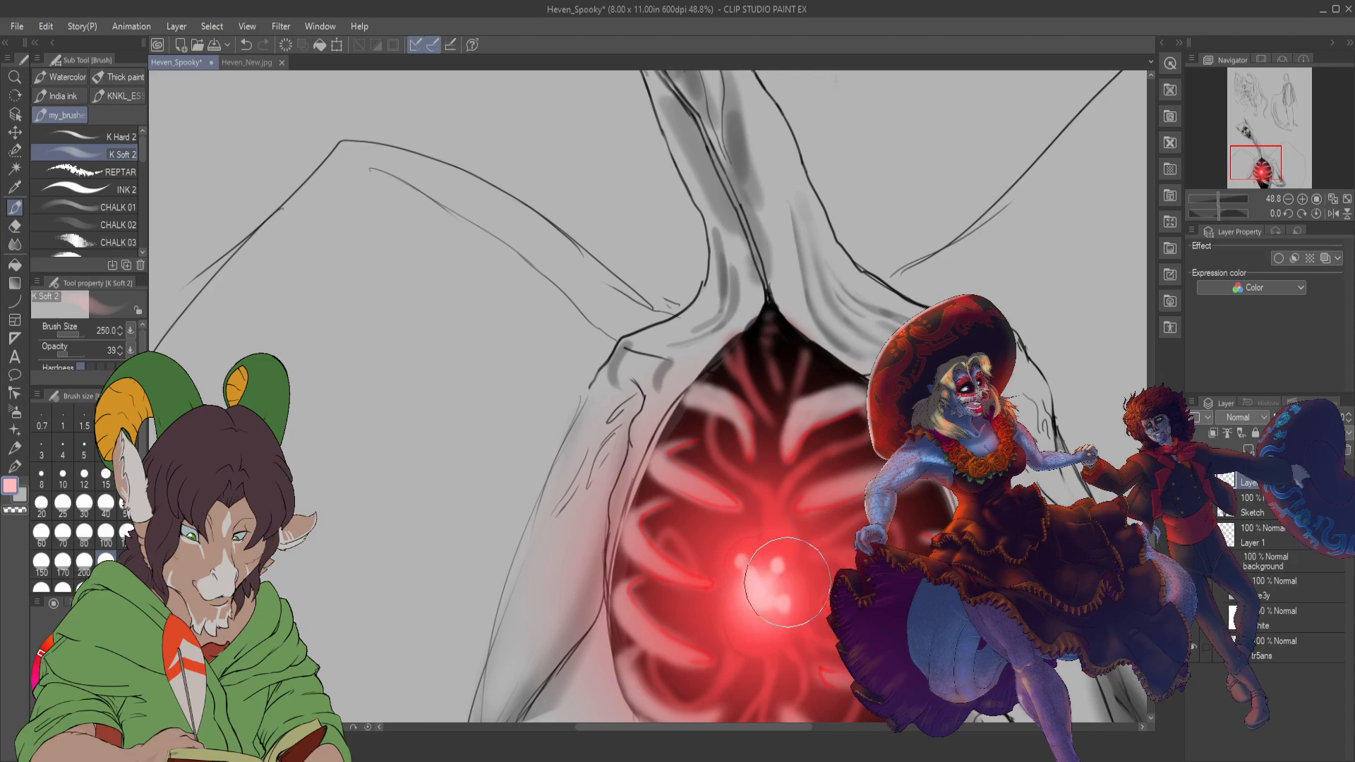
scroll(787, 582, "down", 2)
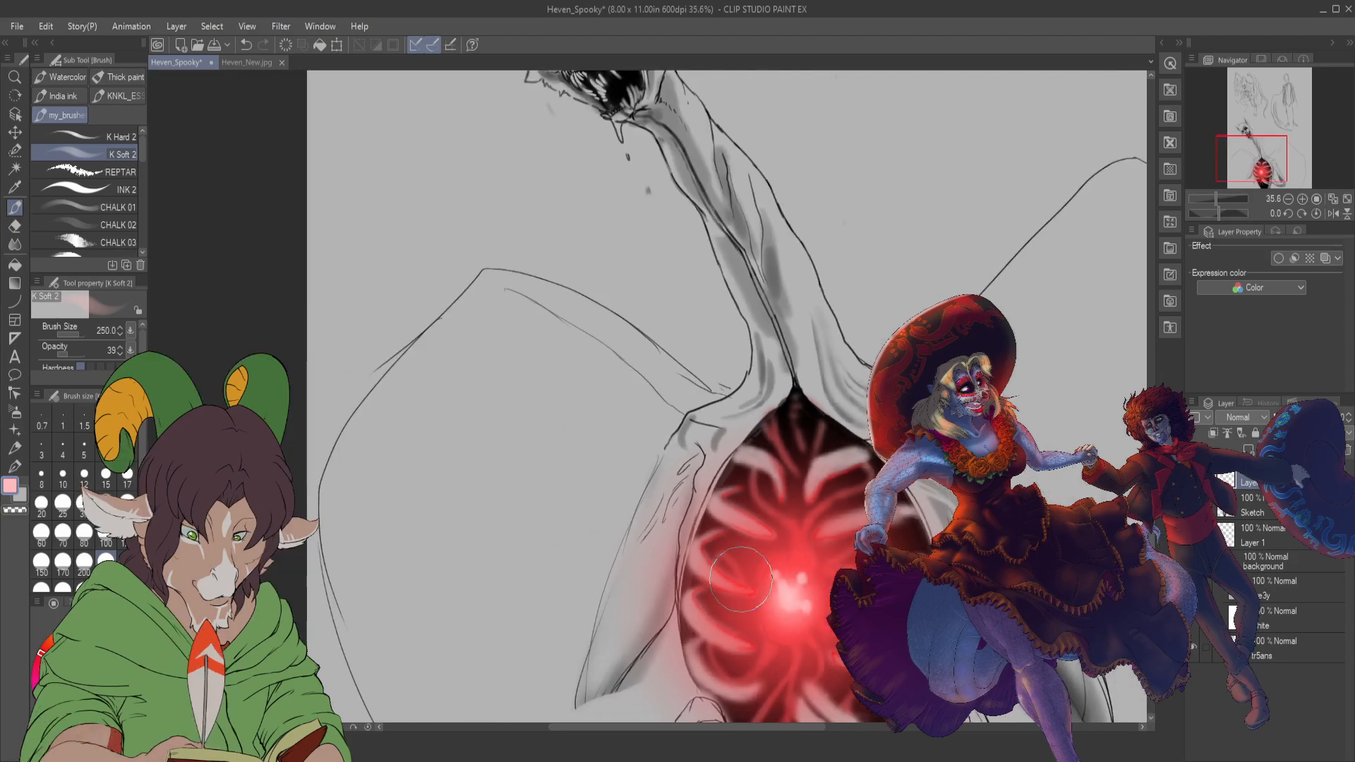
- Paint light pink accents on the rib tips with K Soft 2 at size 15, and switch to Blur at size 40
scroll(751, 466, "up", 3)
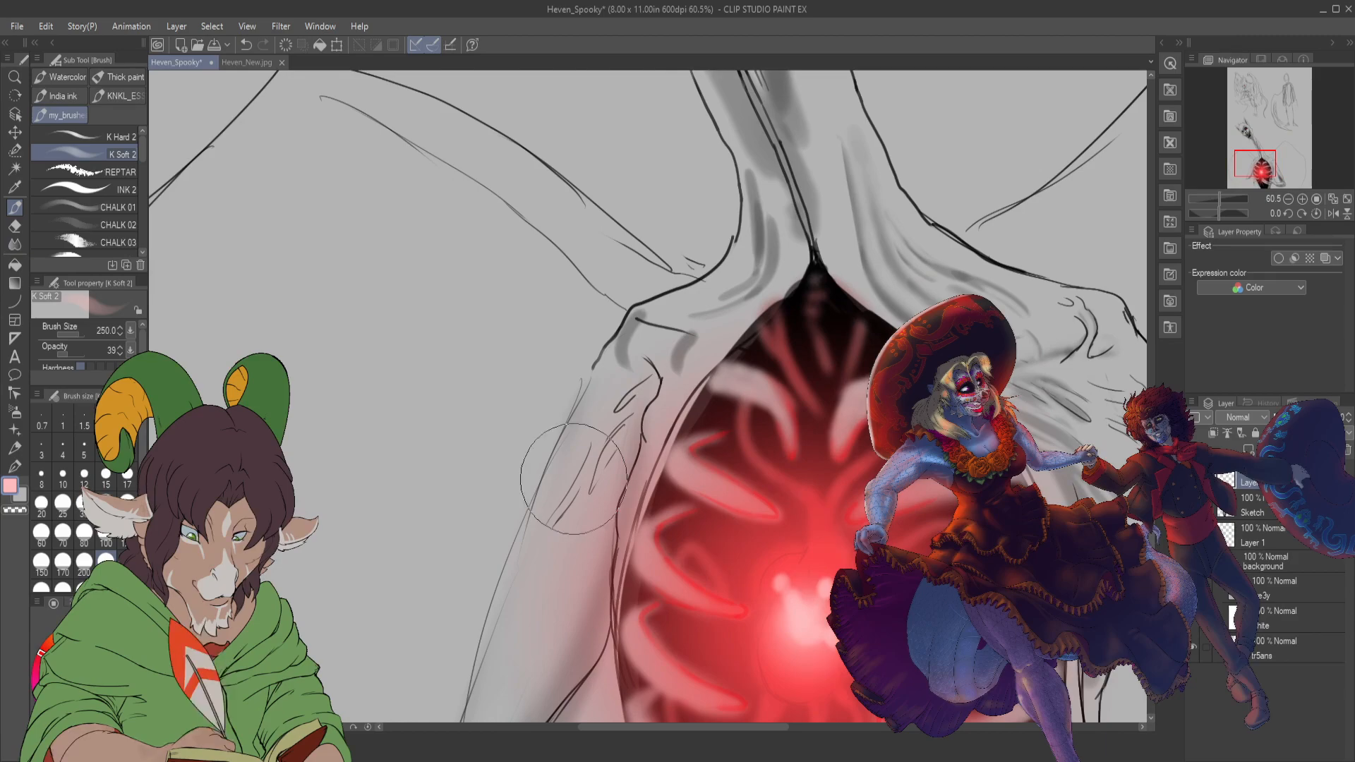
left_click(106, 484)
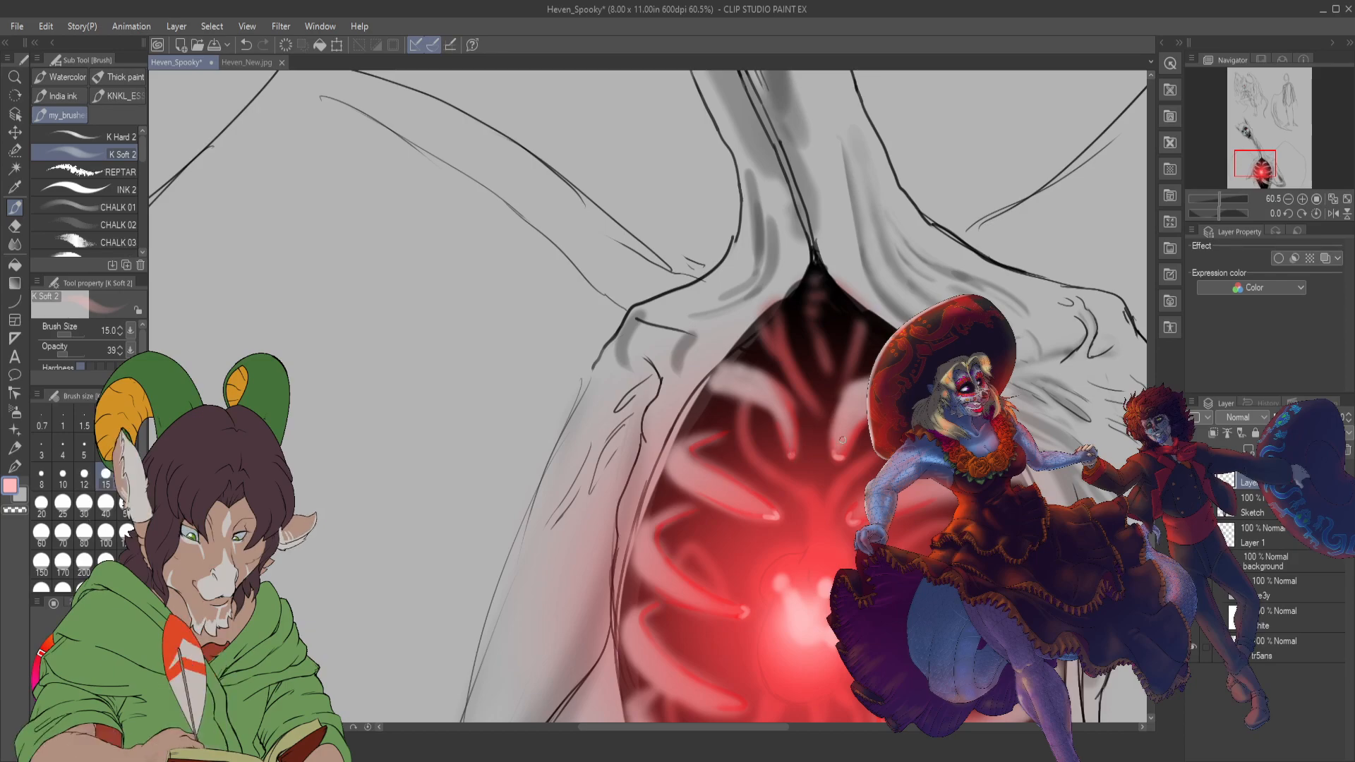
key("j")
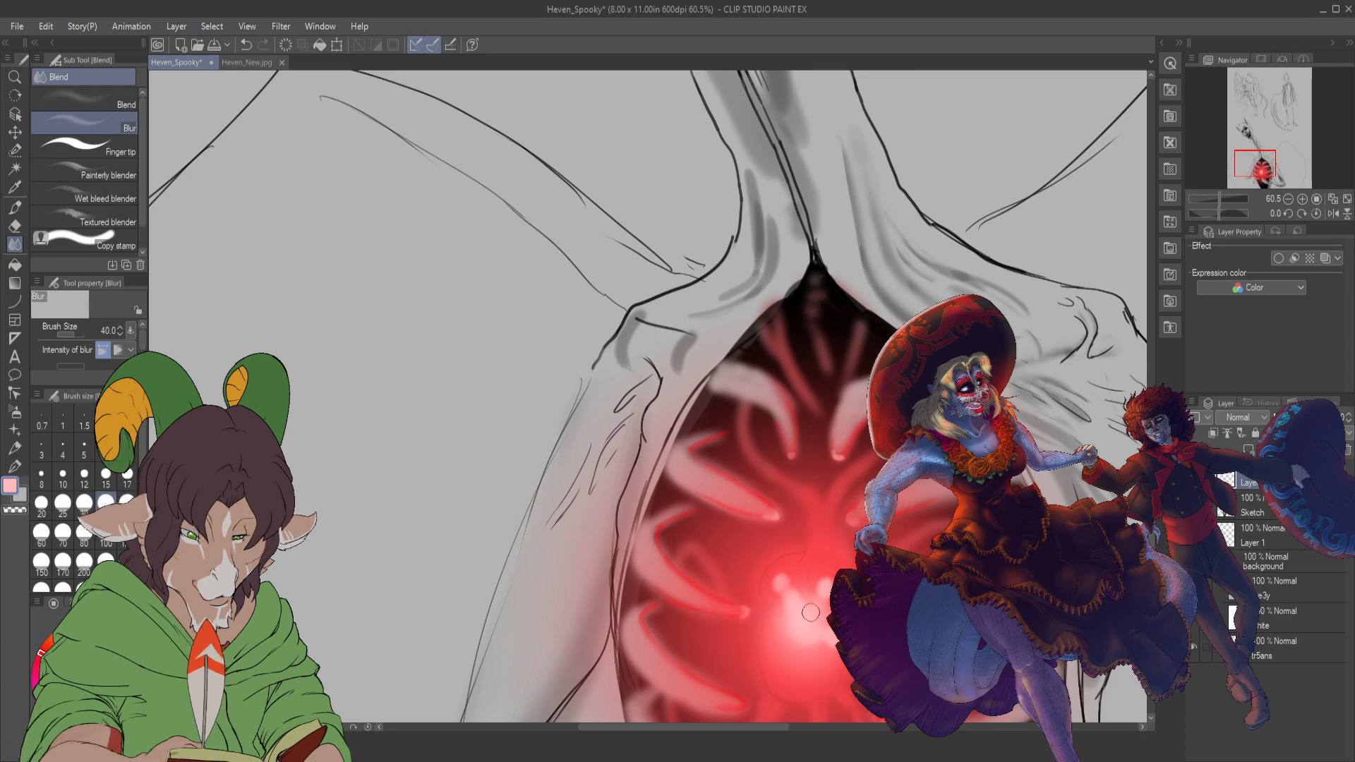
- Sample the blue of the creature's eye as the drawing color with the Eyedropper
key("ctrl+minus")
key("ctrl+minus")
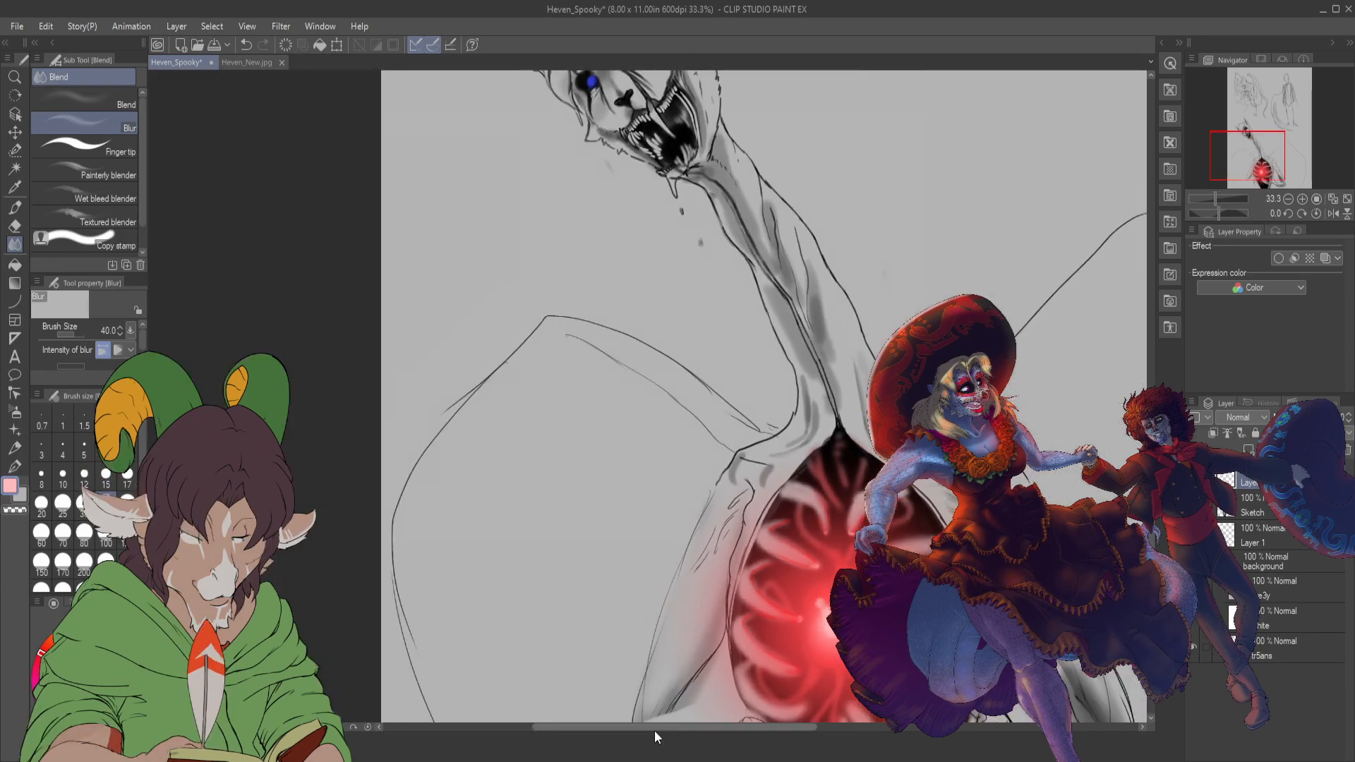
left_click_drag(657, 739, 759, 743)
scroll(566, 651, "down", 3)
scroll(518, 609, "up", 2)
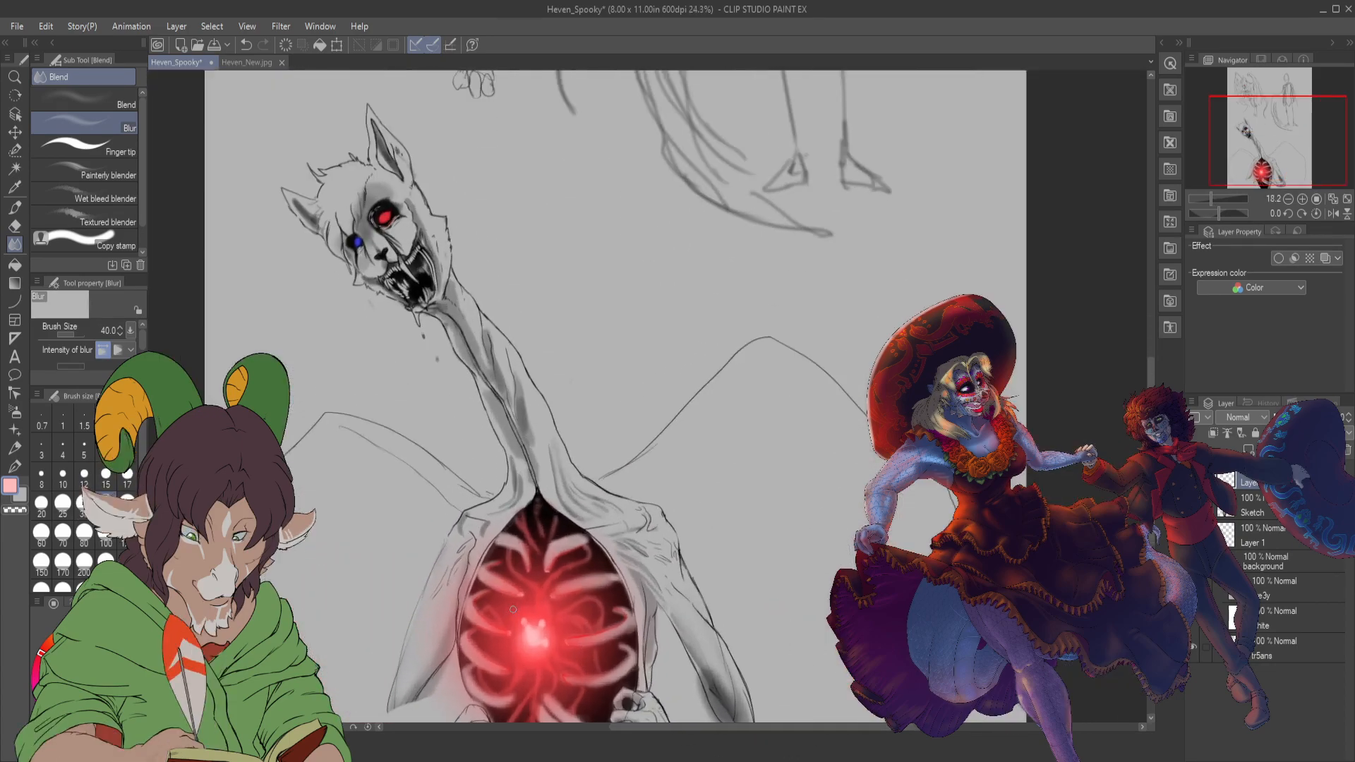
scroll(518, 609, "down", 1)
scroll(462, 544, "up", 2)
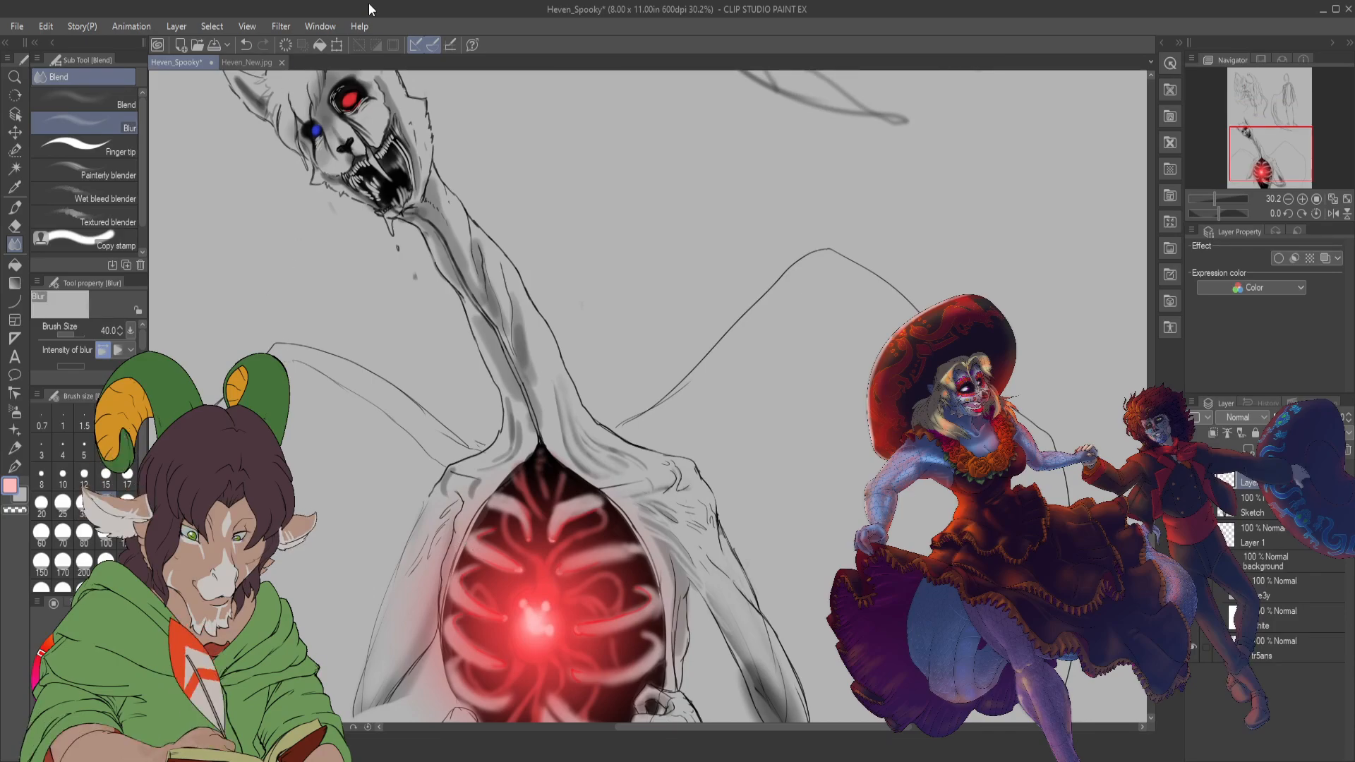
key("i")
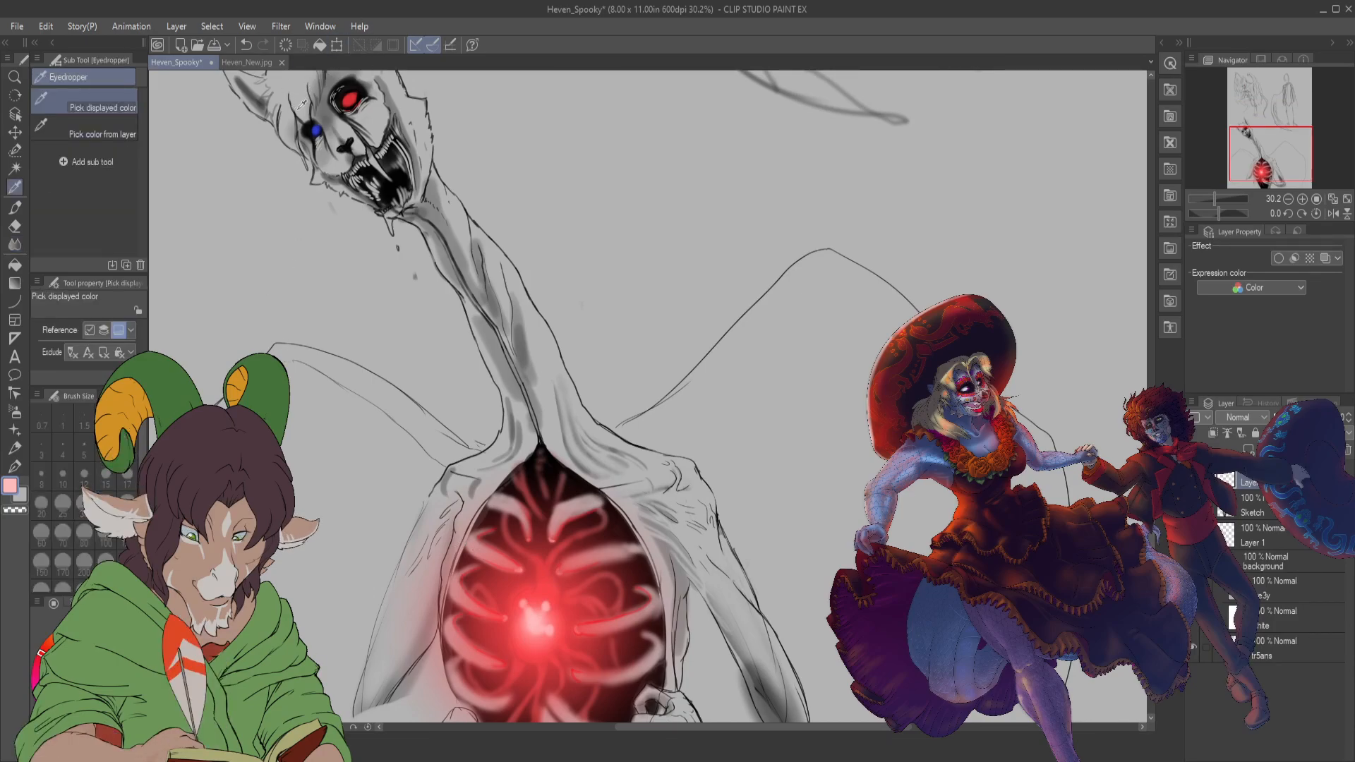
left_click(316, 130)
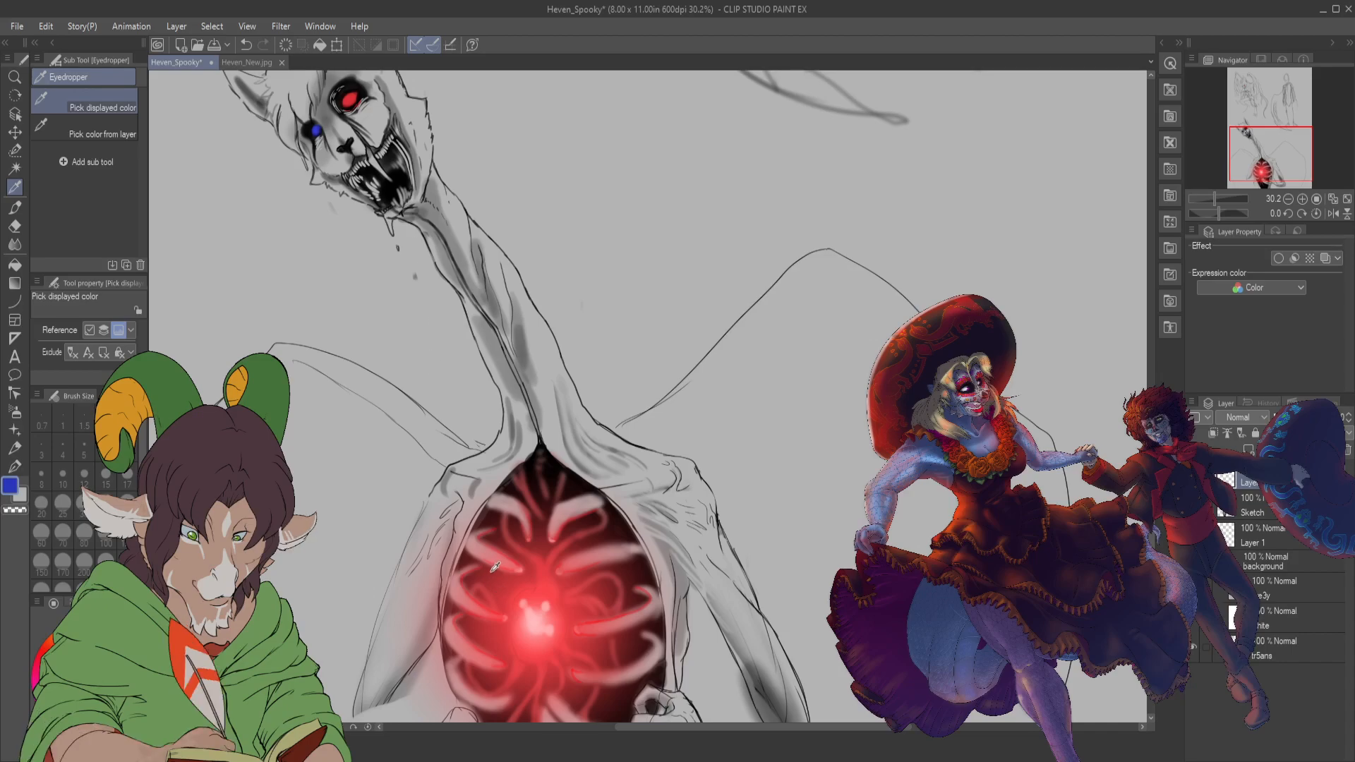
scroll(526, 617, "up", 3)
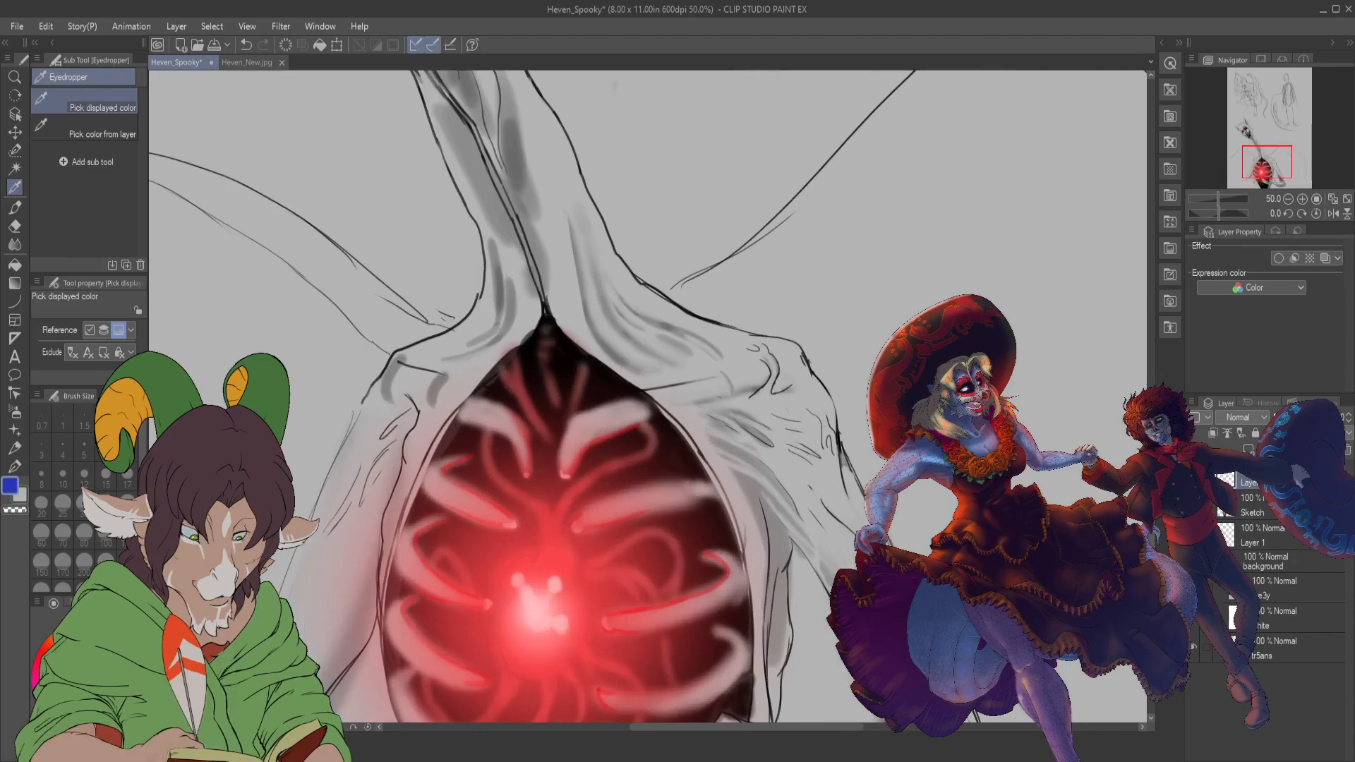
- Add a new layer above the Sketch layer, with the K Hard 2 brush at size 15 as the active brush
left_click(1273, 526)
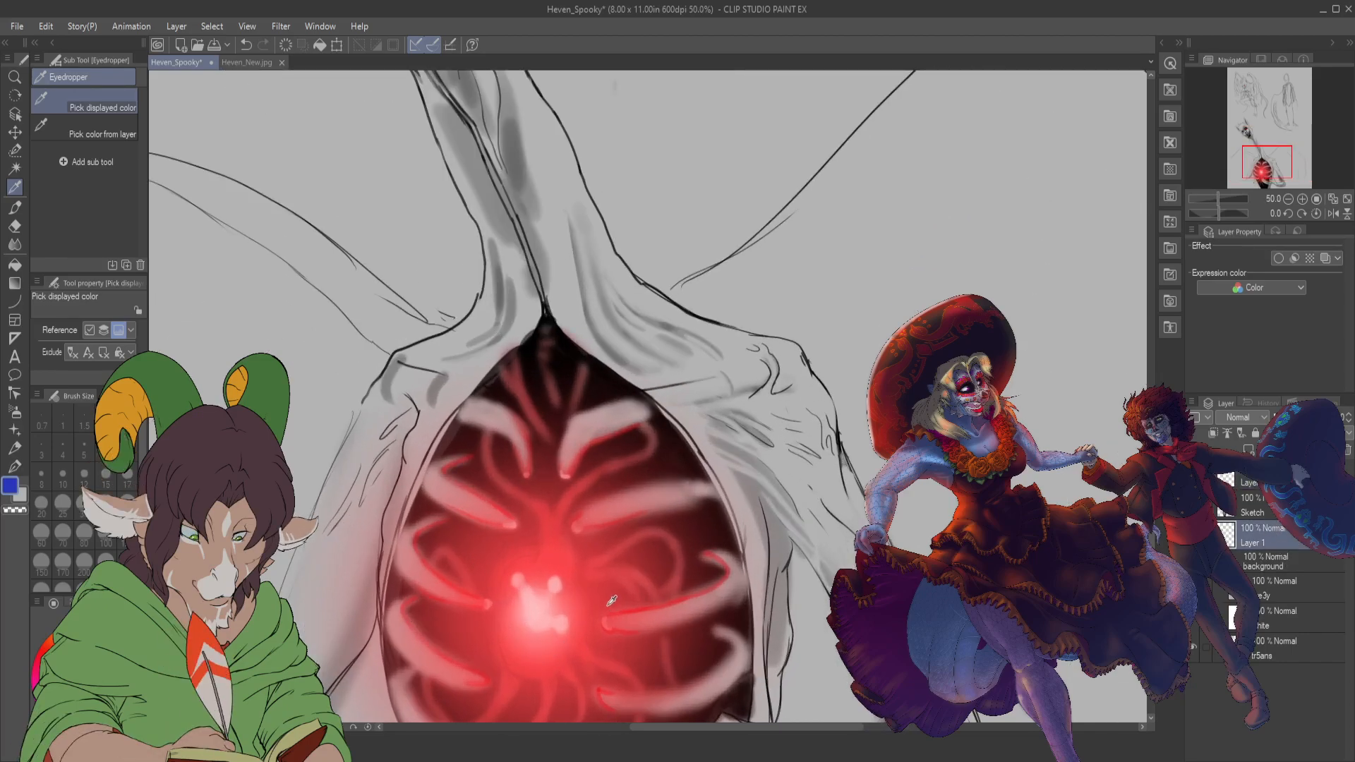
key("b")
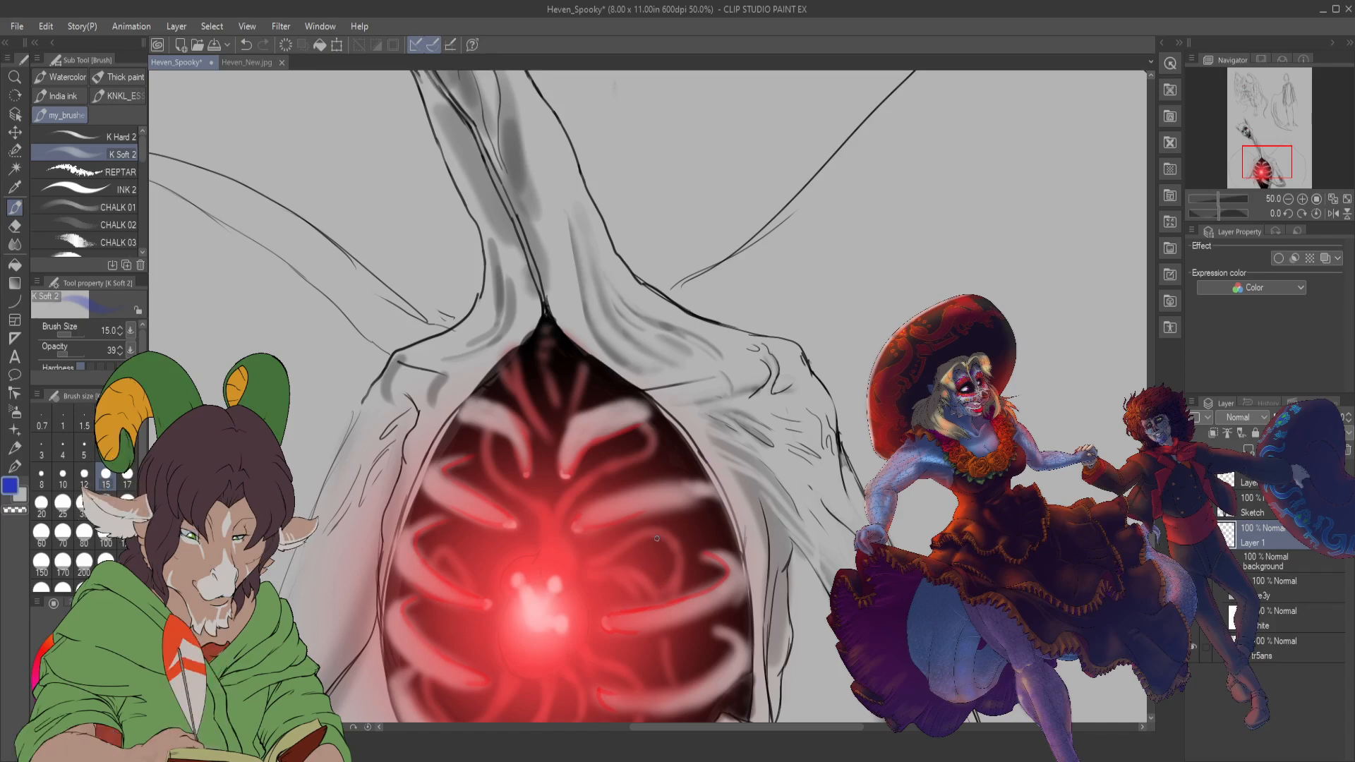
left_click(117, 135)
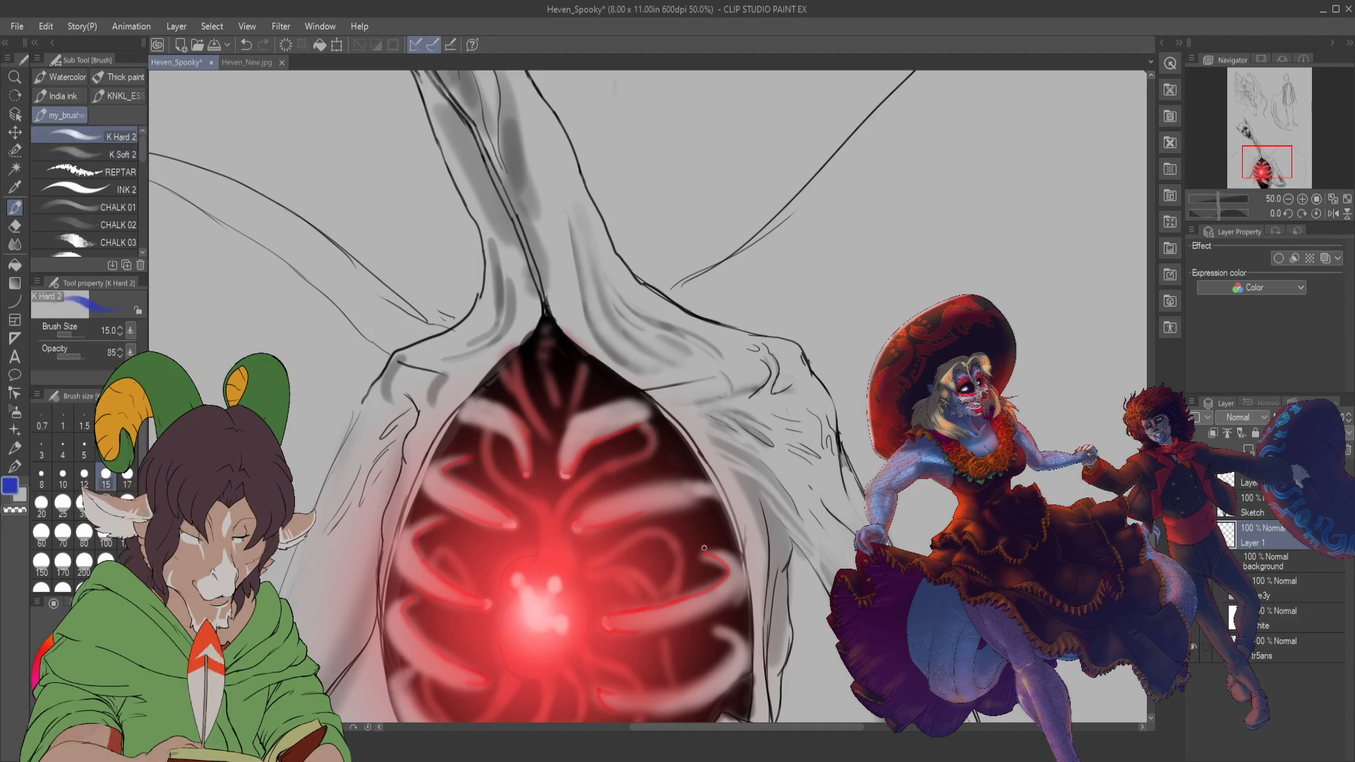
left_click(1258, 502)
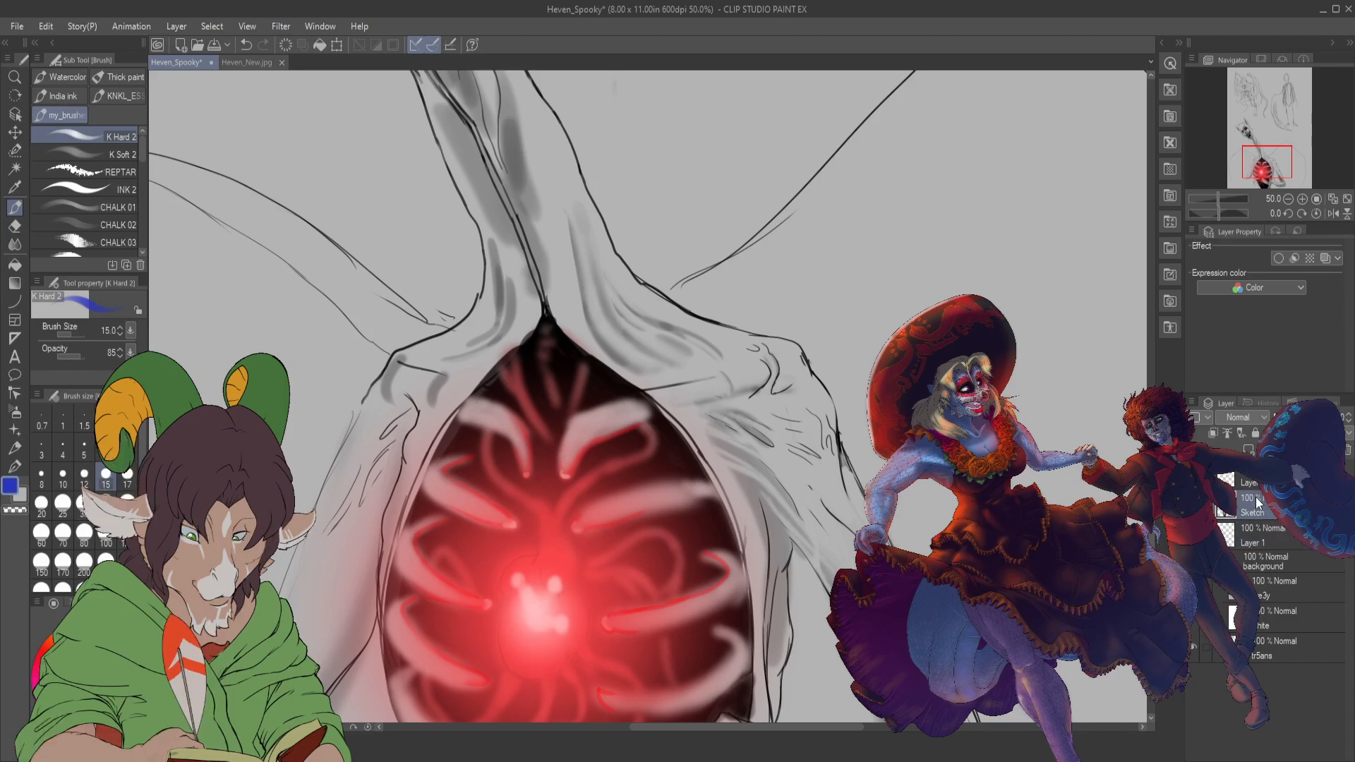
left_click(1250, 448)
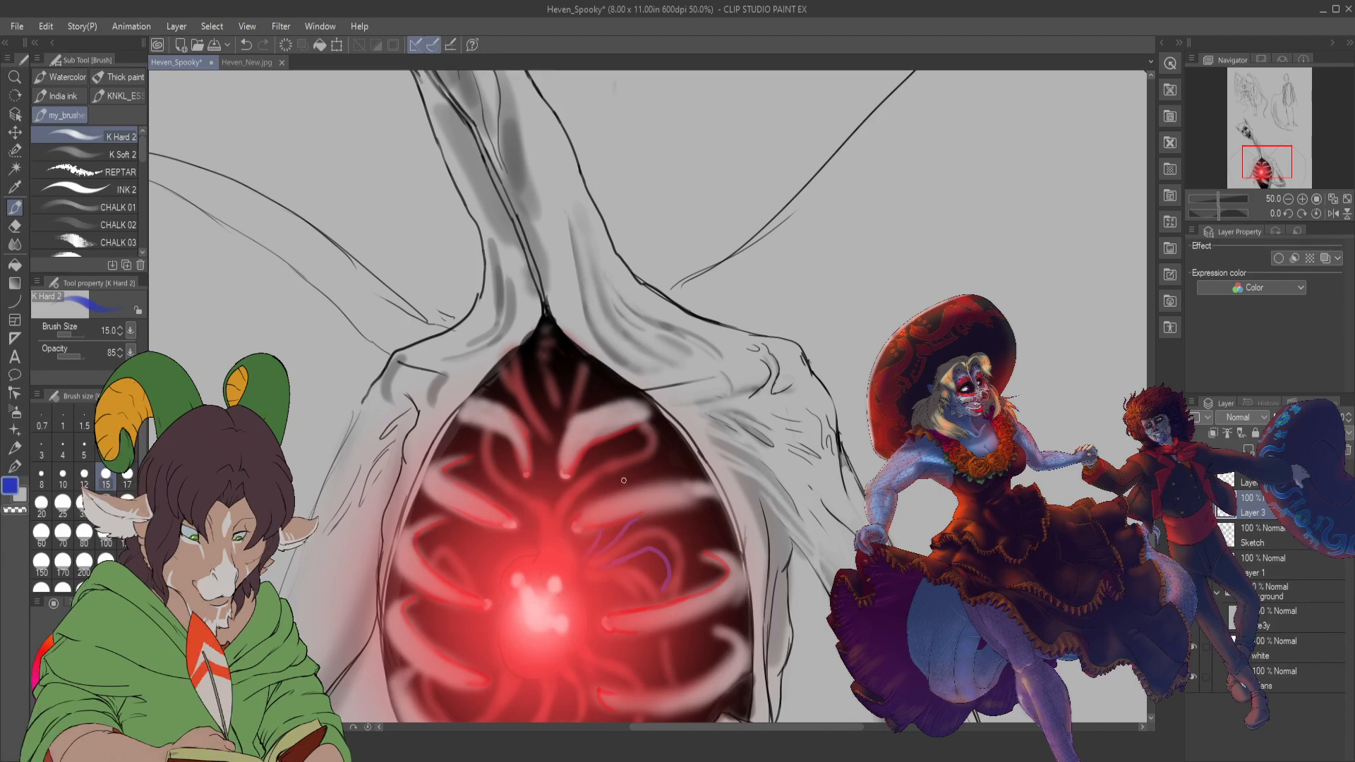
- Paint thin branching blue veins between the ribs around the heart with K Hard 2, and lower Layer 3's opacity to 58%
mouse_move(602, 494)
left_mouse_down()
mouse_move(639, 465)
mouse_move(651, 483)
mouse_move(668, 426)
left_mouse_up()
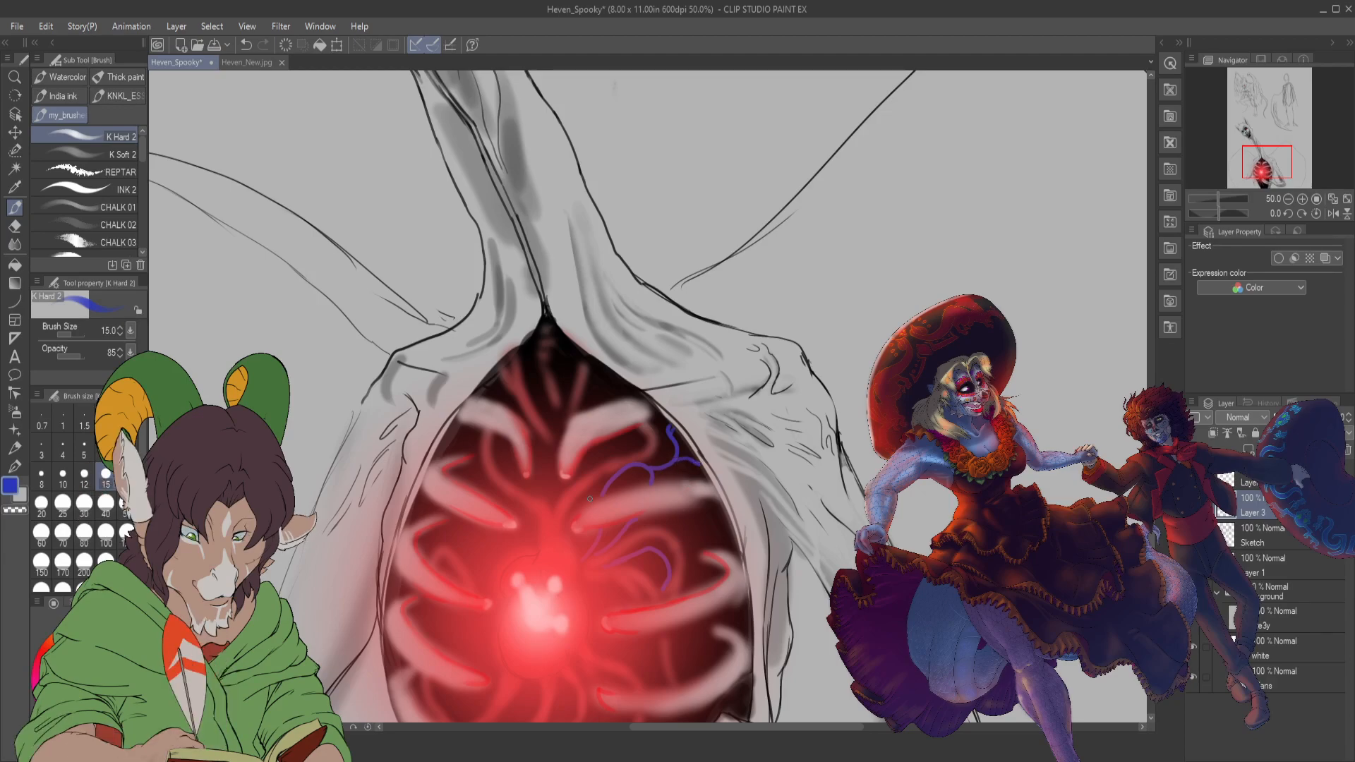
mouse_move(581, 469)
left_mouse_down()
mouse_move(608, 439)
mouse_move(595, 367)
left_mouse_up()
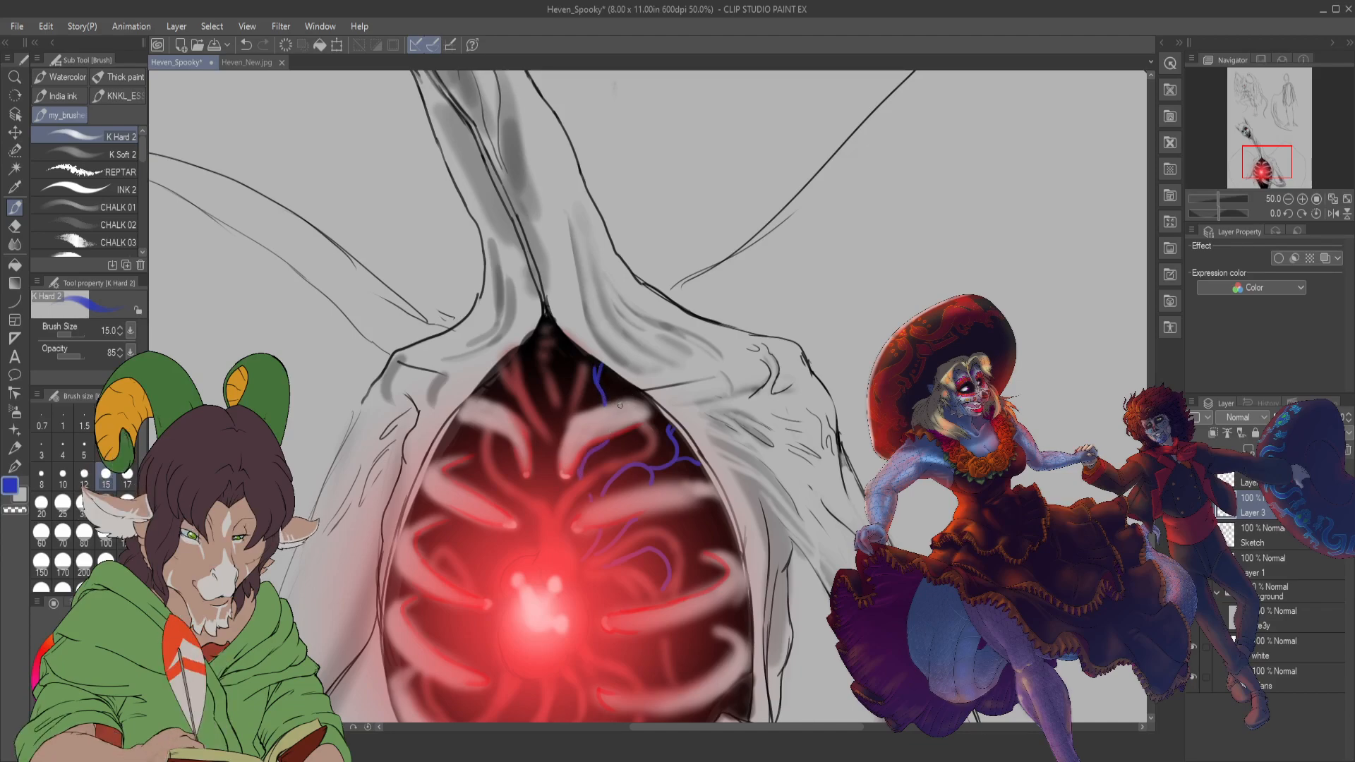
key("ctrl+minus")
key("ctrl+minus")
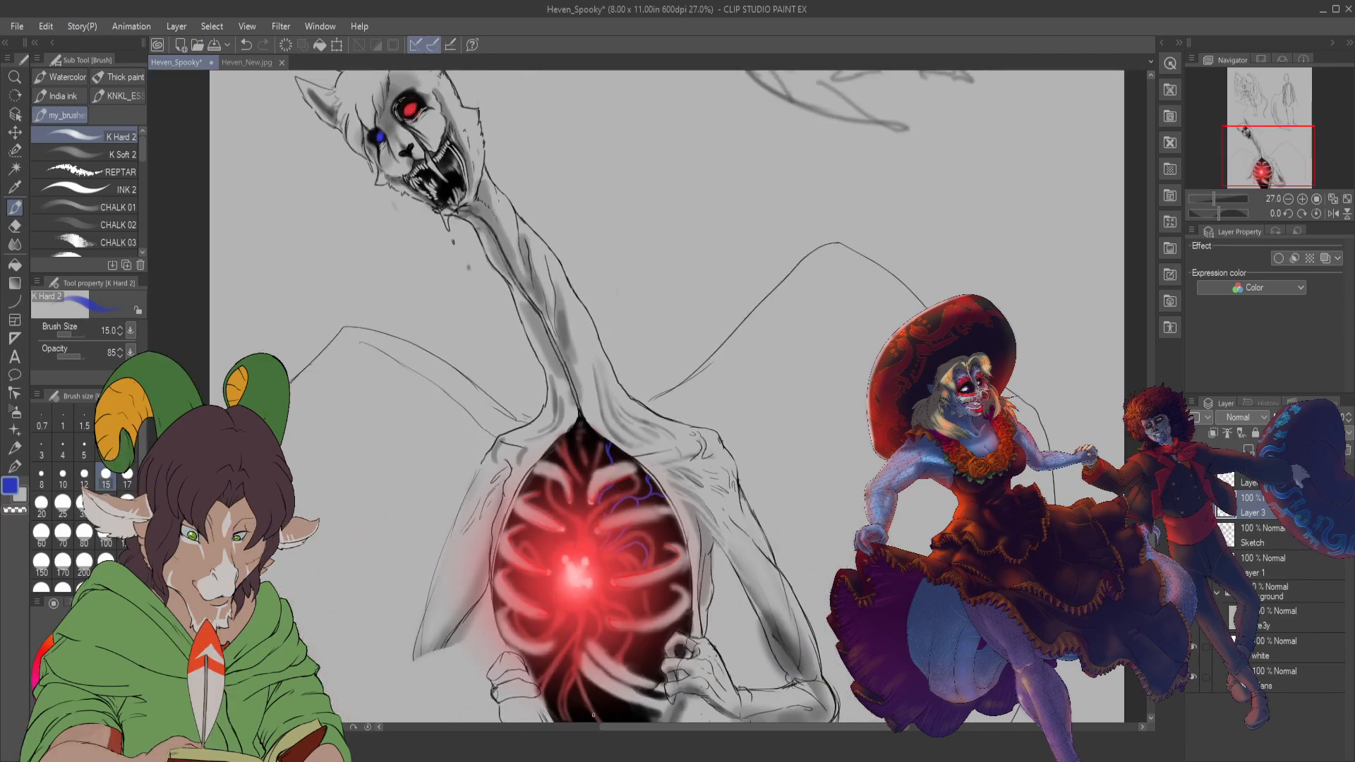
scroll(593, 715, "up", 3)
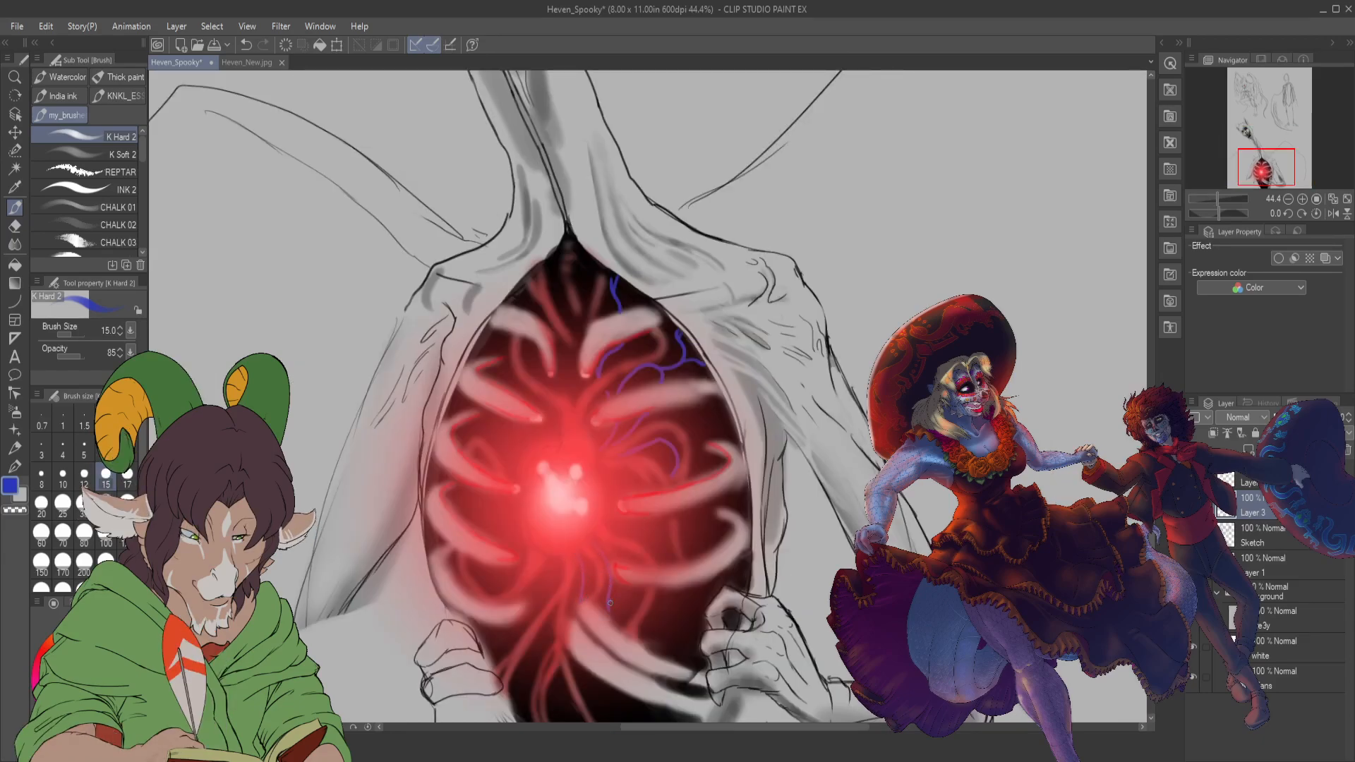
left_click_drag(610, 604, 614, 714)
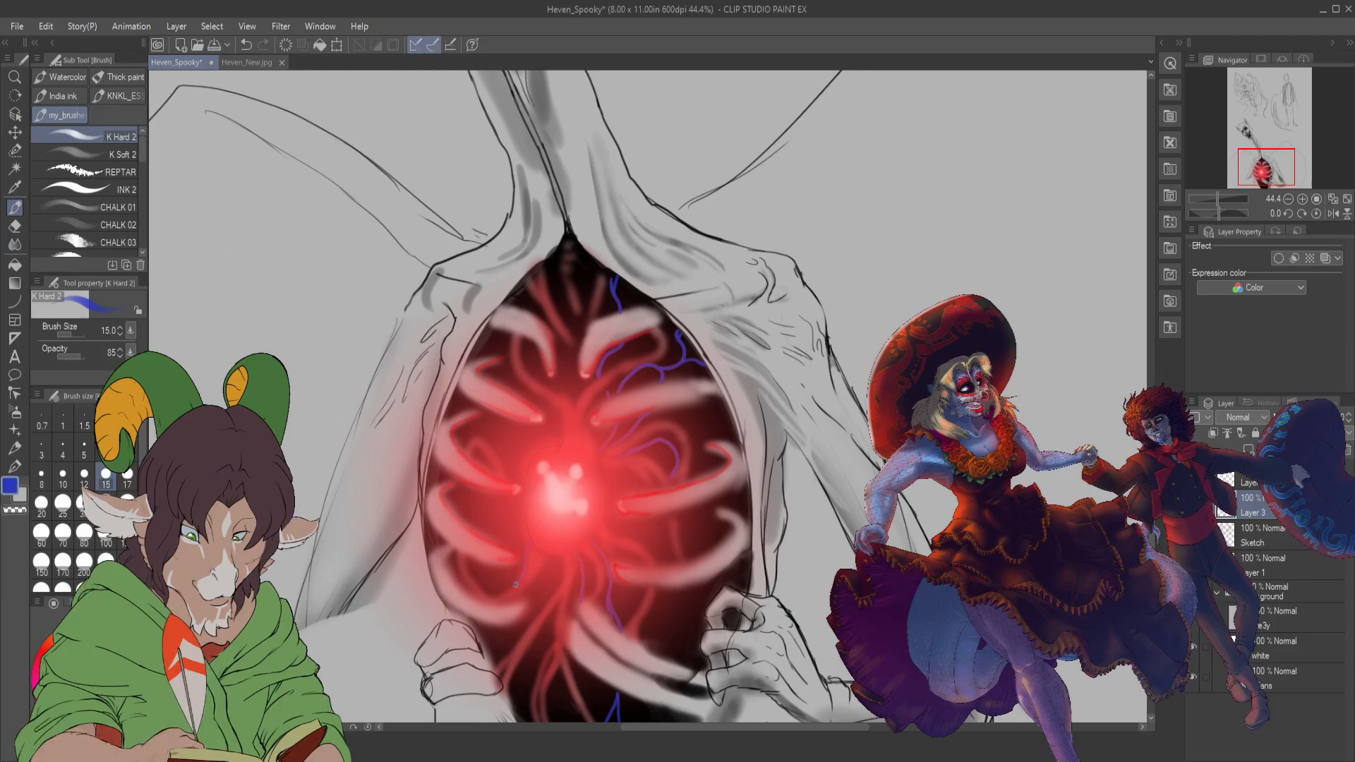
left_click_drag(516, 585, 473, 491)
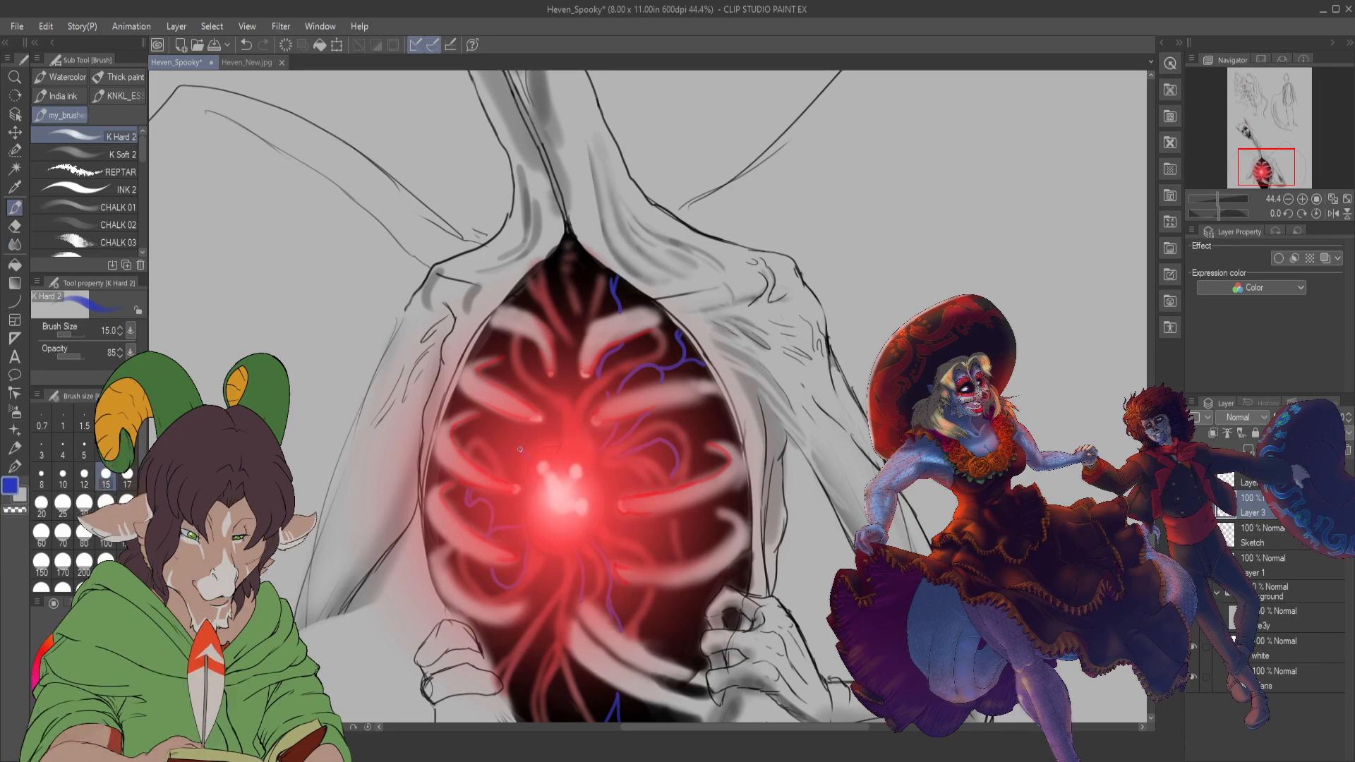
left_click_drag(500, 368, 506, 359)
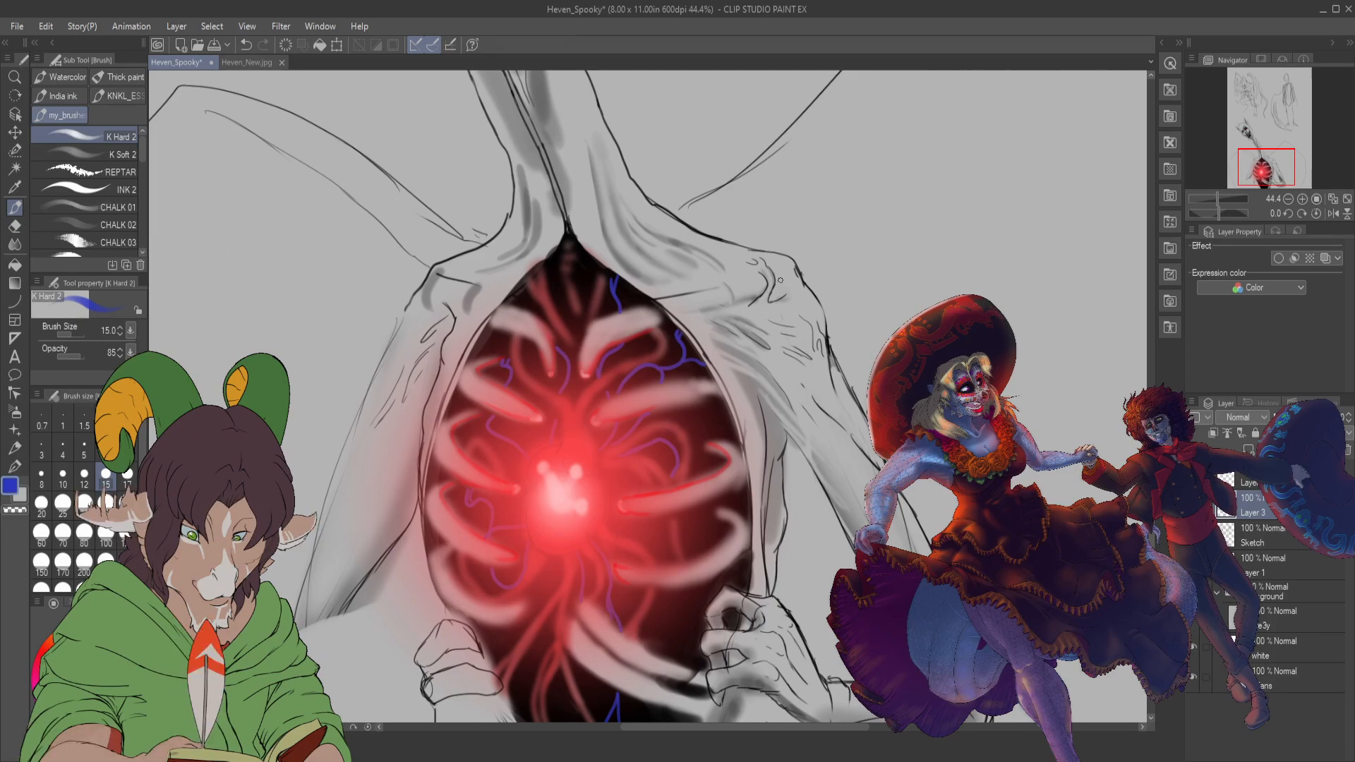
scroll(730, 366, "down", 2)
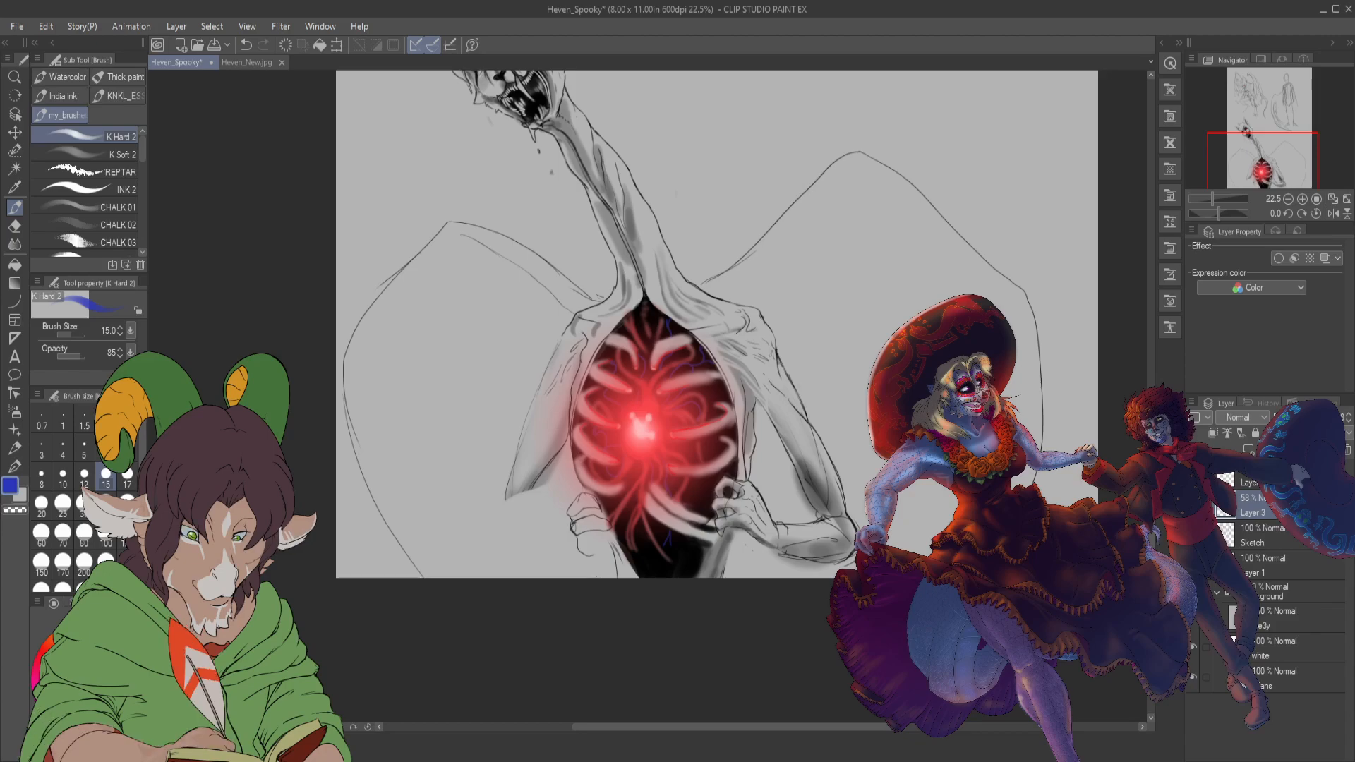
- Make a rectangular selection around the winged creature and the standing figure sketches in the upper part of the page
scroll(623, 374, "down", 2)
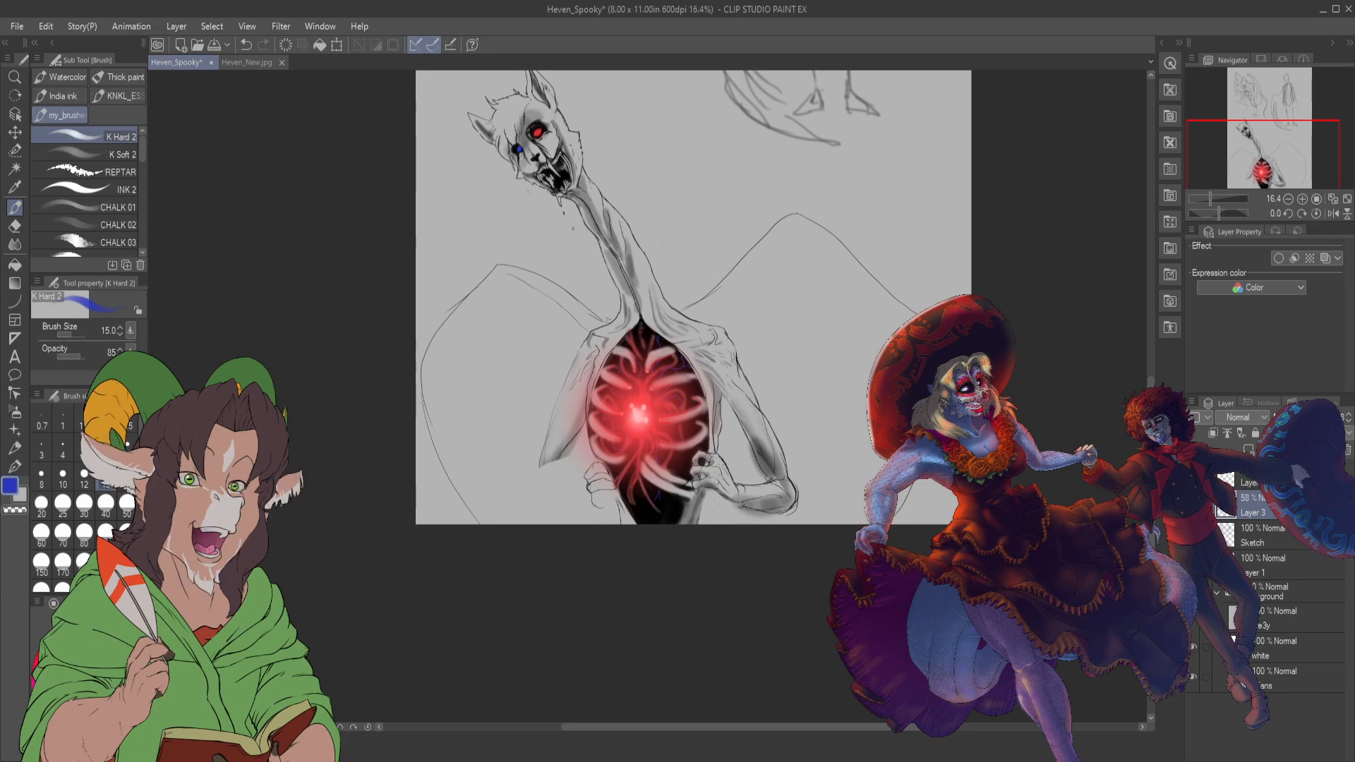
left_click_drag(1218, 172, 1214, 119)
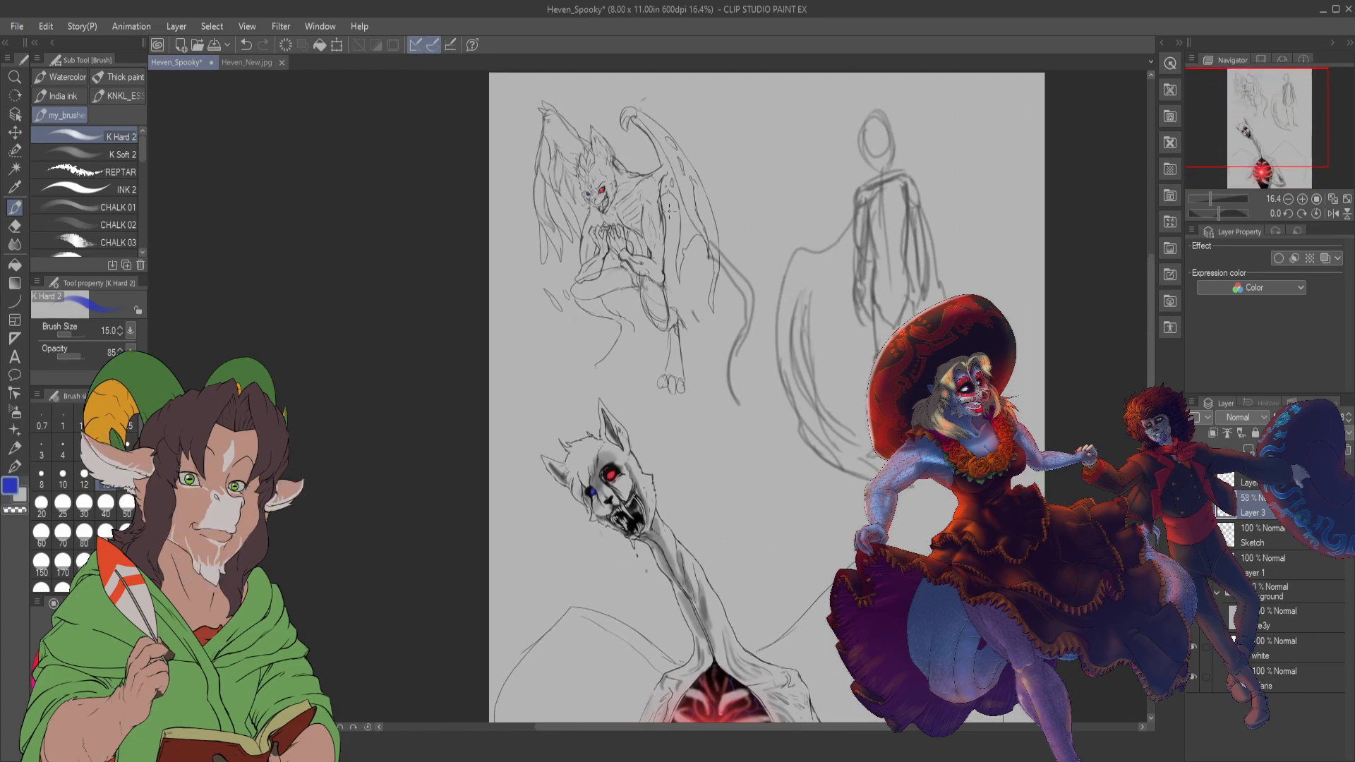
scroll(781, 414, "down", 2)
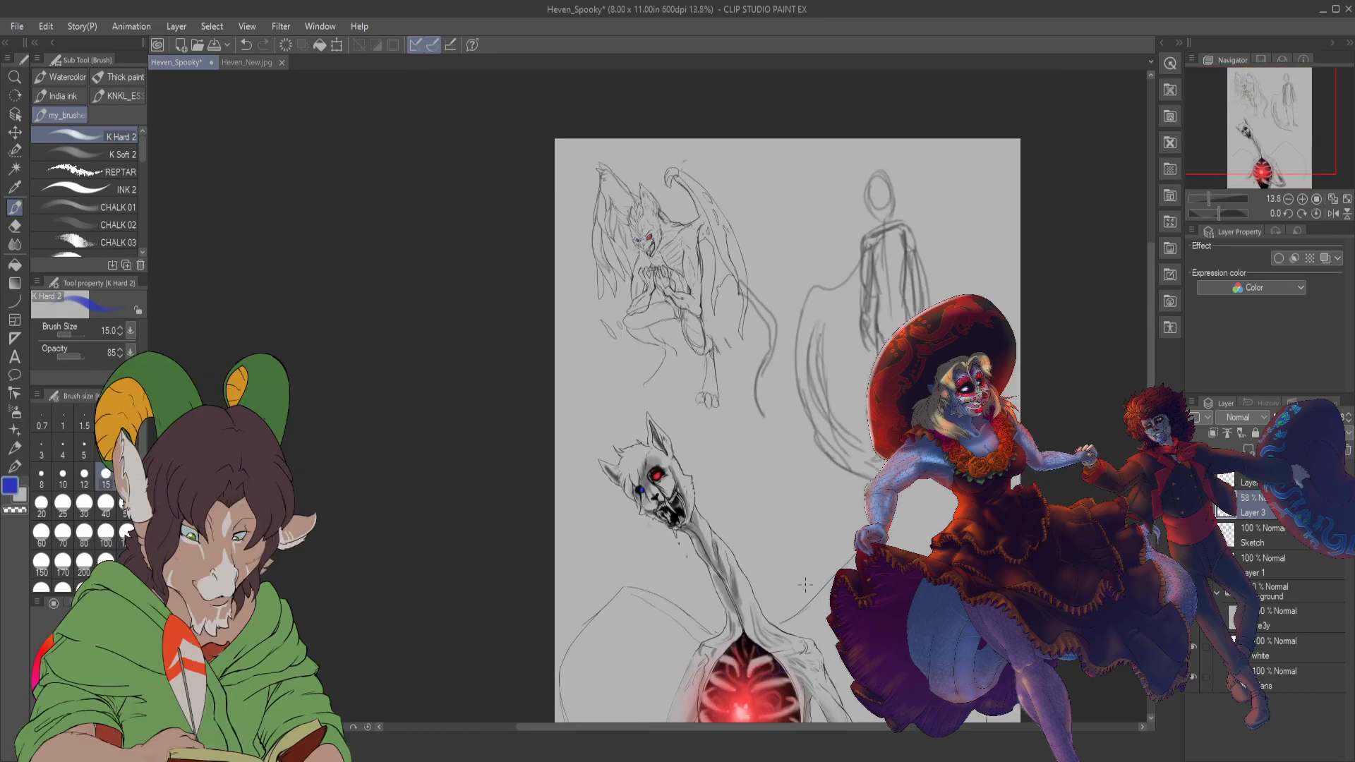
mouse_move(1259, 115)
left_mouse_down()
mouse_move(1263, 165)
mouse_move(1267, 136)
left_mouse_up()
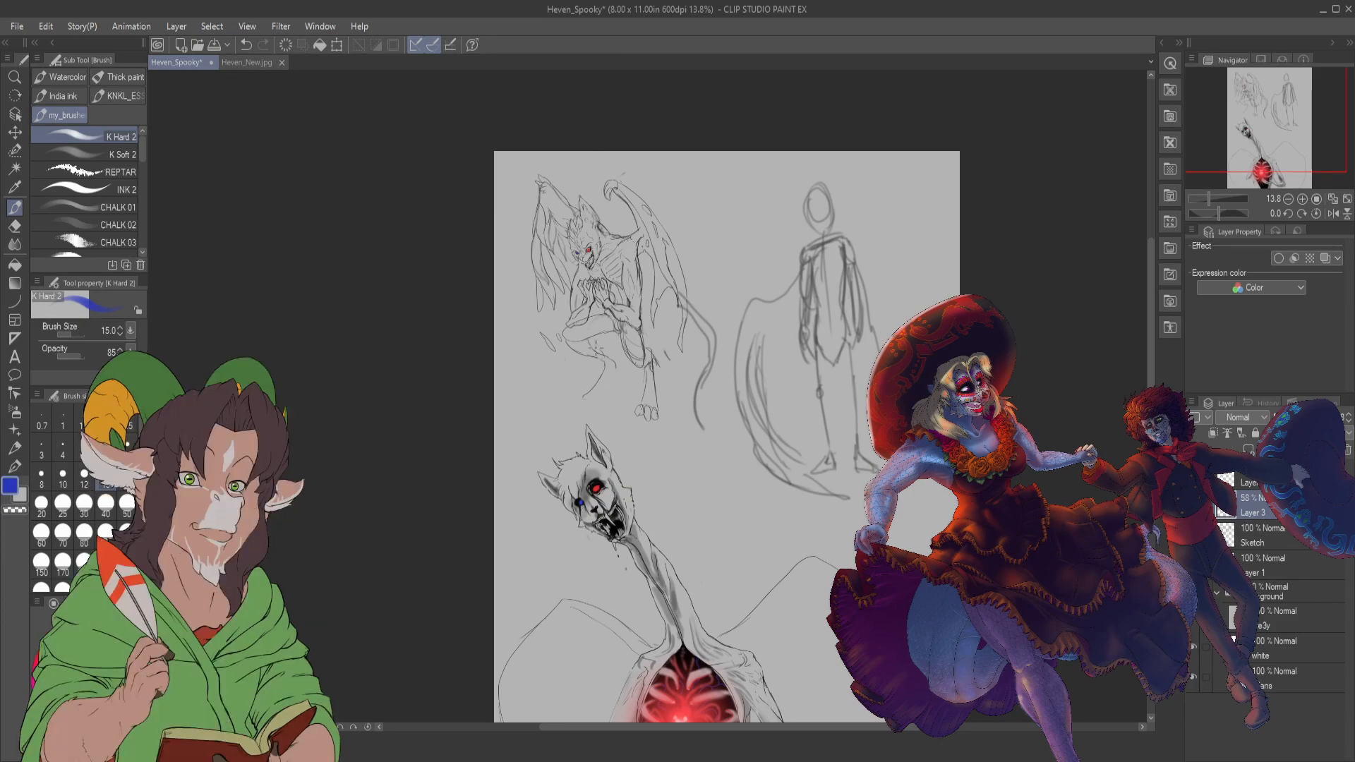
left_click(14, 149)
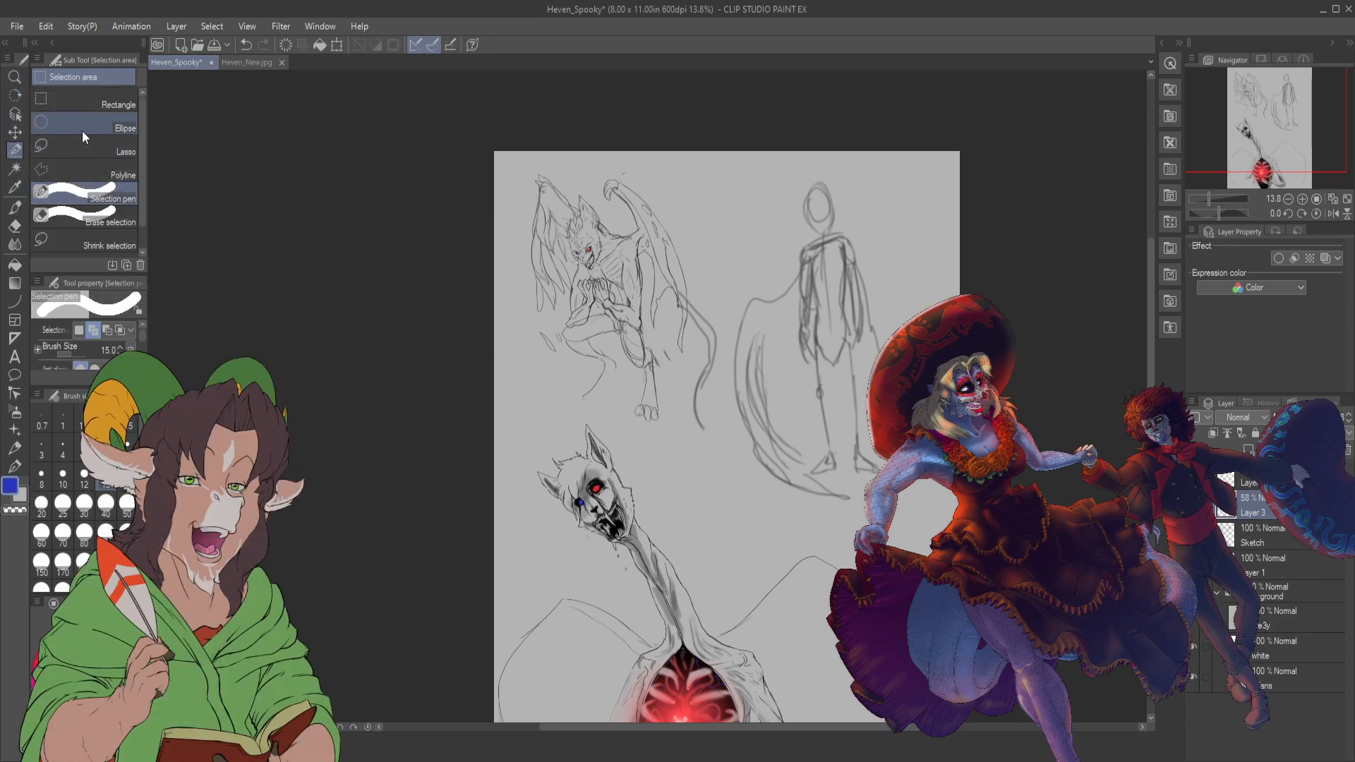
left_click(88, 109)
mouse_move(511, 175)
left_mouse_down()
mouse_move(621, 351)
mouse_move(771, 406)
mouse_move(942, 434)
mouse_move(927, 398)
left_mouse_up()
- Extend the selection over the winged creature's feet, tail end and wing tip with the Selection pen at size 100
left_click(88, 197)
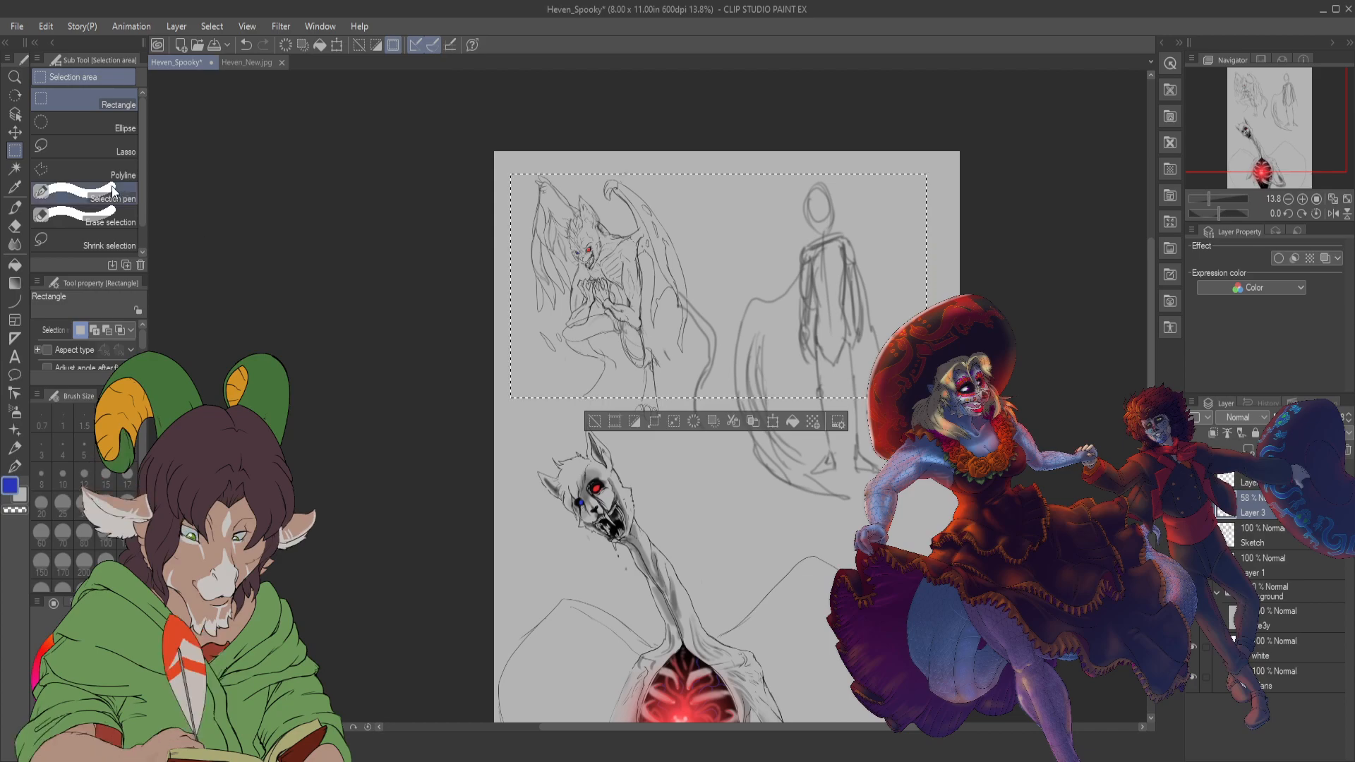
left_click(106, 531)
mouse_move(643, 381)
left_mouse_down()
mouse_move(653, 413)
mouse_move(640, 411)
mouse_move(708, 423)
left_mouse_up()
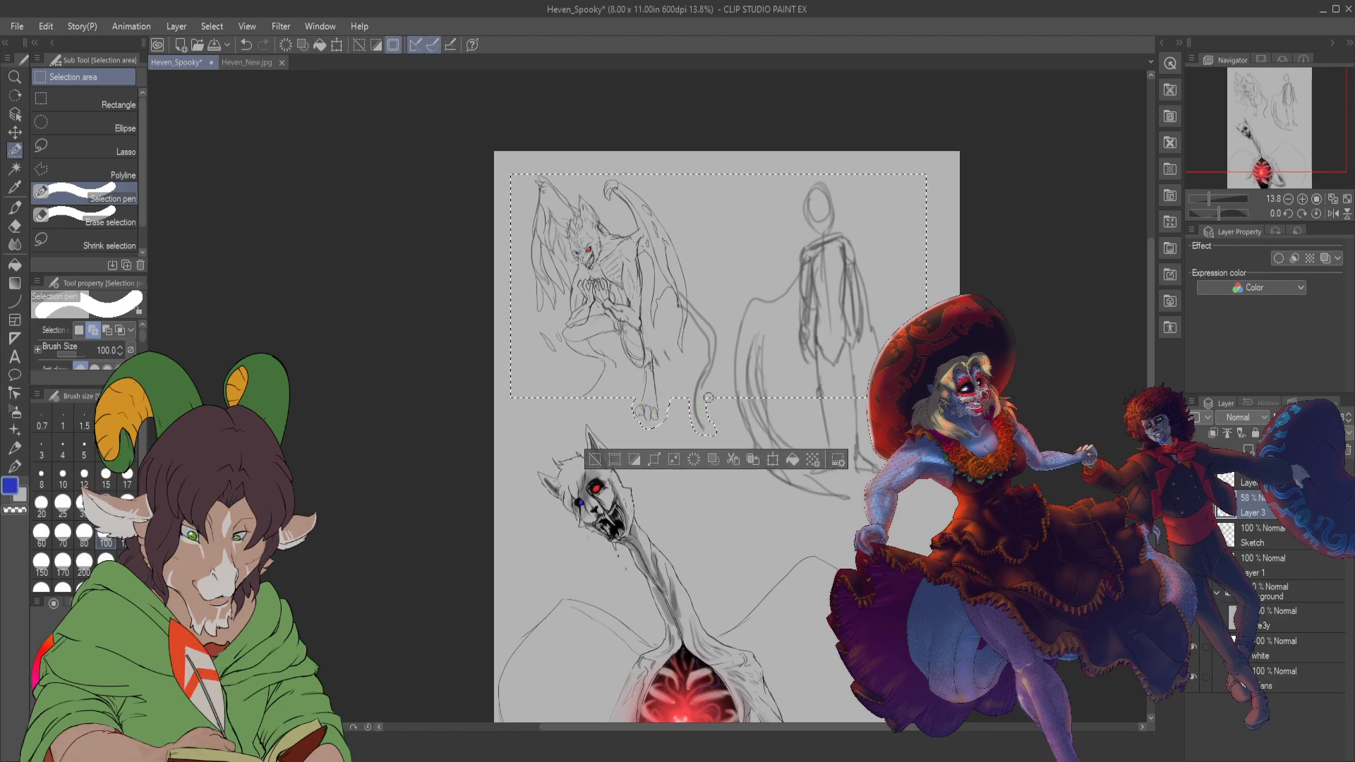
left_click_drag(600, 381, 576, 407)
left_click_drag(534, 174, 544, 183)
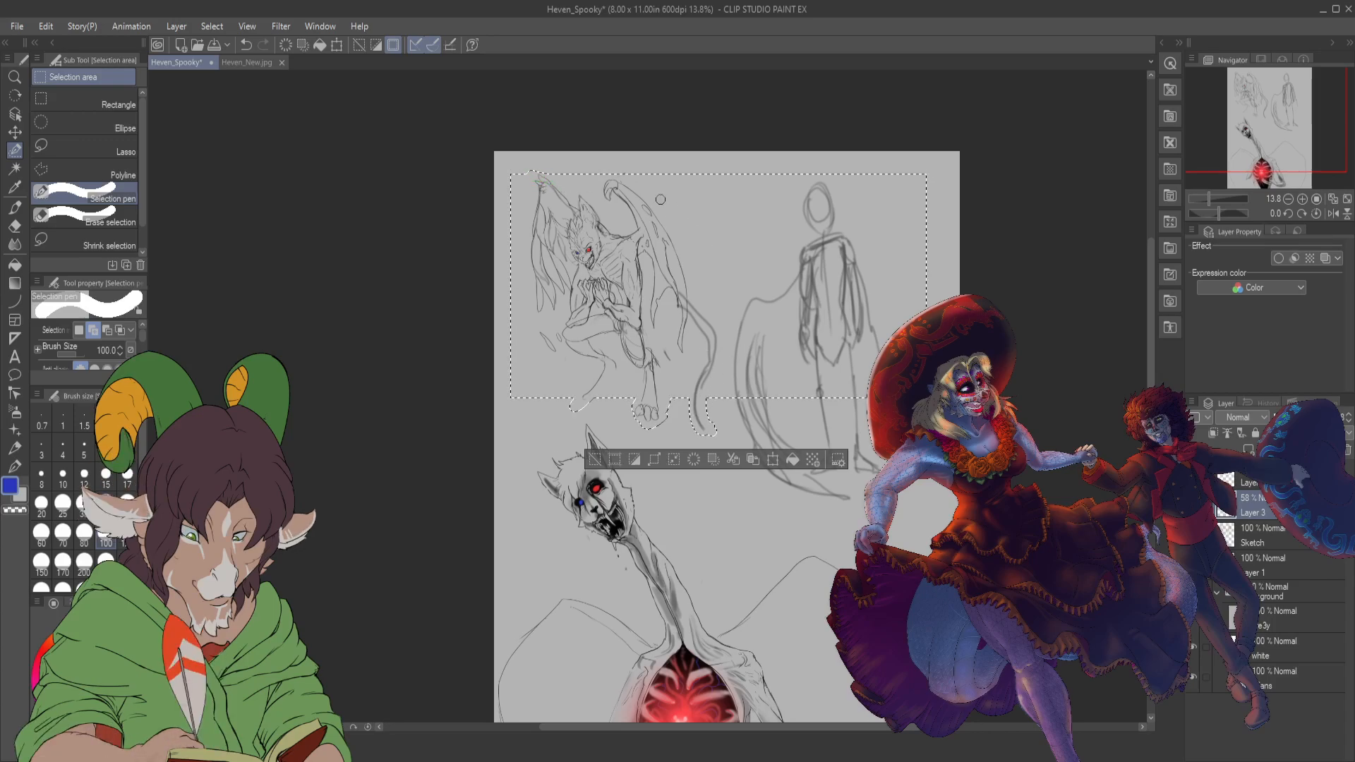
- Extend the selection over the standing figure's legs and the sweeping curve beside it with the Selection pen at size 250
left_click(106, 561)
left_click_drag(735, 382, 767, 458)
left_click_drag(747, 378, 788, 476)
left_click_drag(760, 377, 830, 491)
left_click_drag(766, 431, 834, 493)
left_click_drag(783, 413, 868, 487)
mouse_move(765, 381)
left_mouse_down()
mouse_move(837, 409)
mouse_move(837, 491)
left_mouse_up()
mouse_move(858, 388)
left_mouse_down()
mouse_move(861, 480)
mouse_move(838, 379)
left_mouse_up()
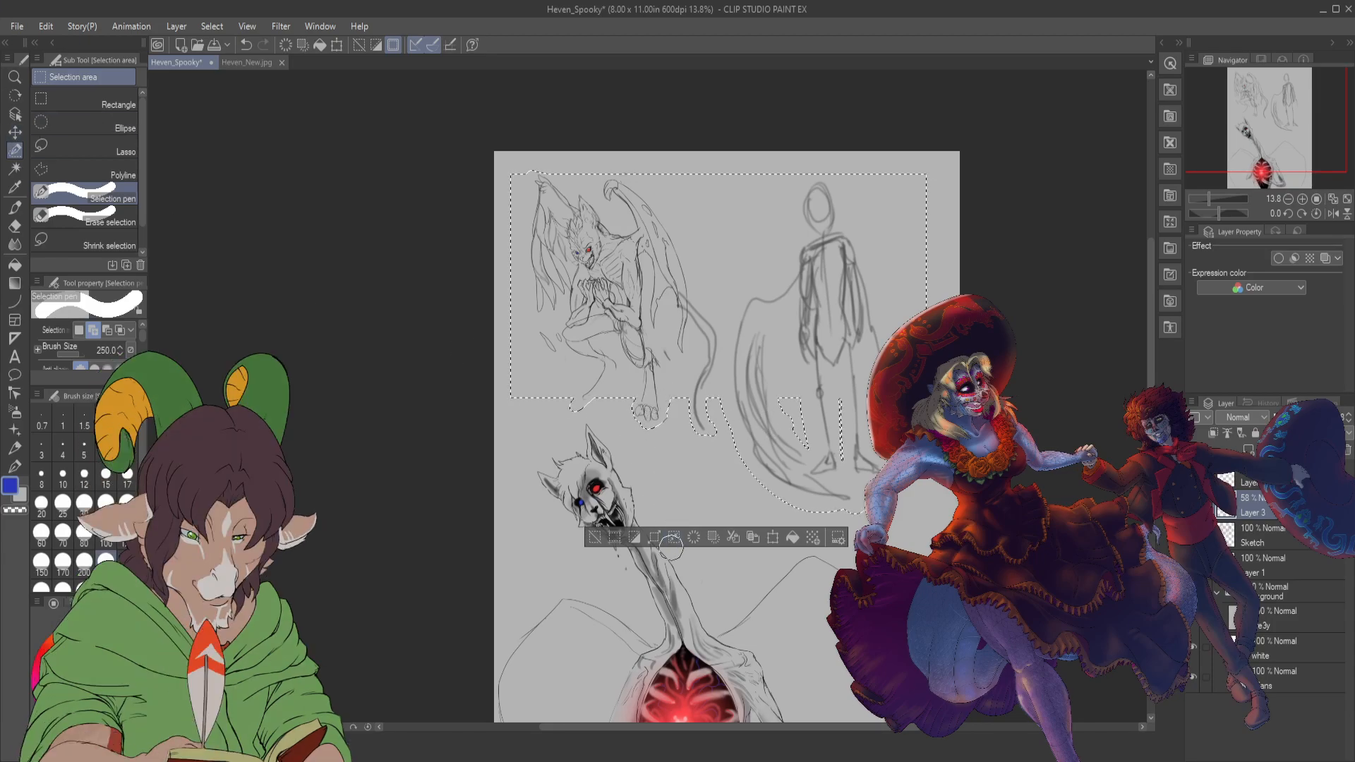
- Cut the two selected sketches out of the Sketch layer and clear the selection
scroll(670, 549, "down", 1)
scroll(634, 641, "up", 1)
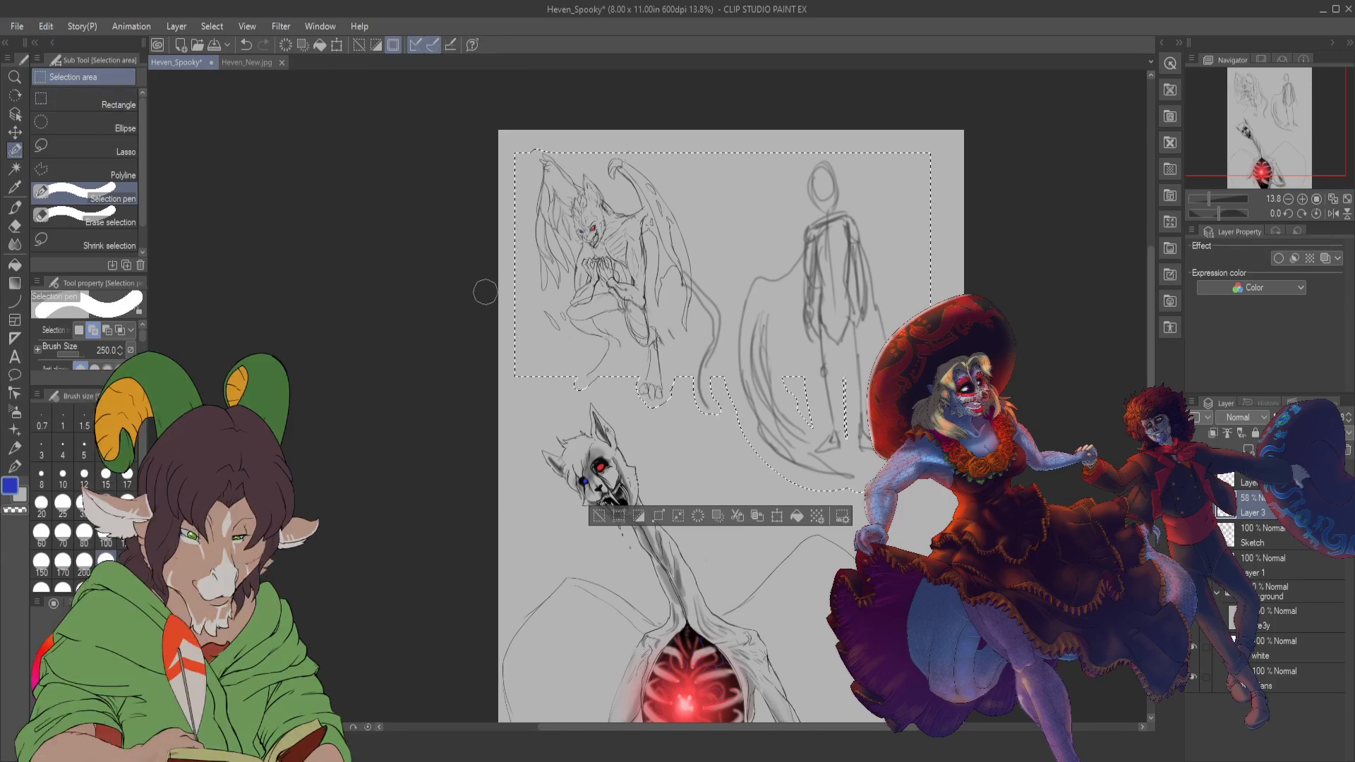
left_click(1291, 541)
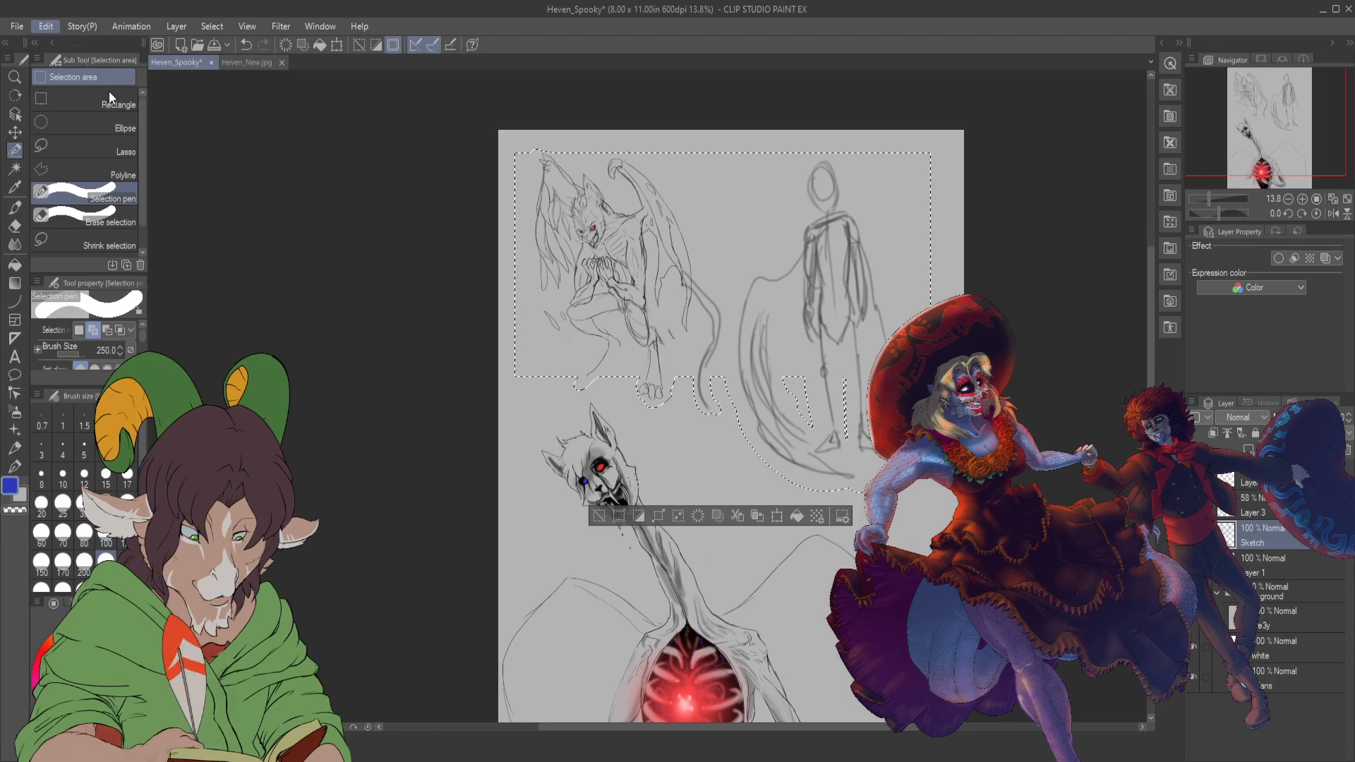
key("Delete")
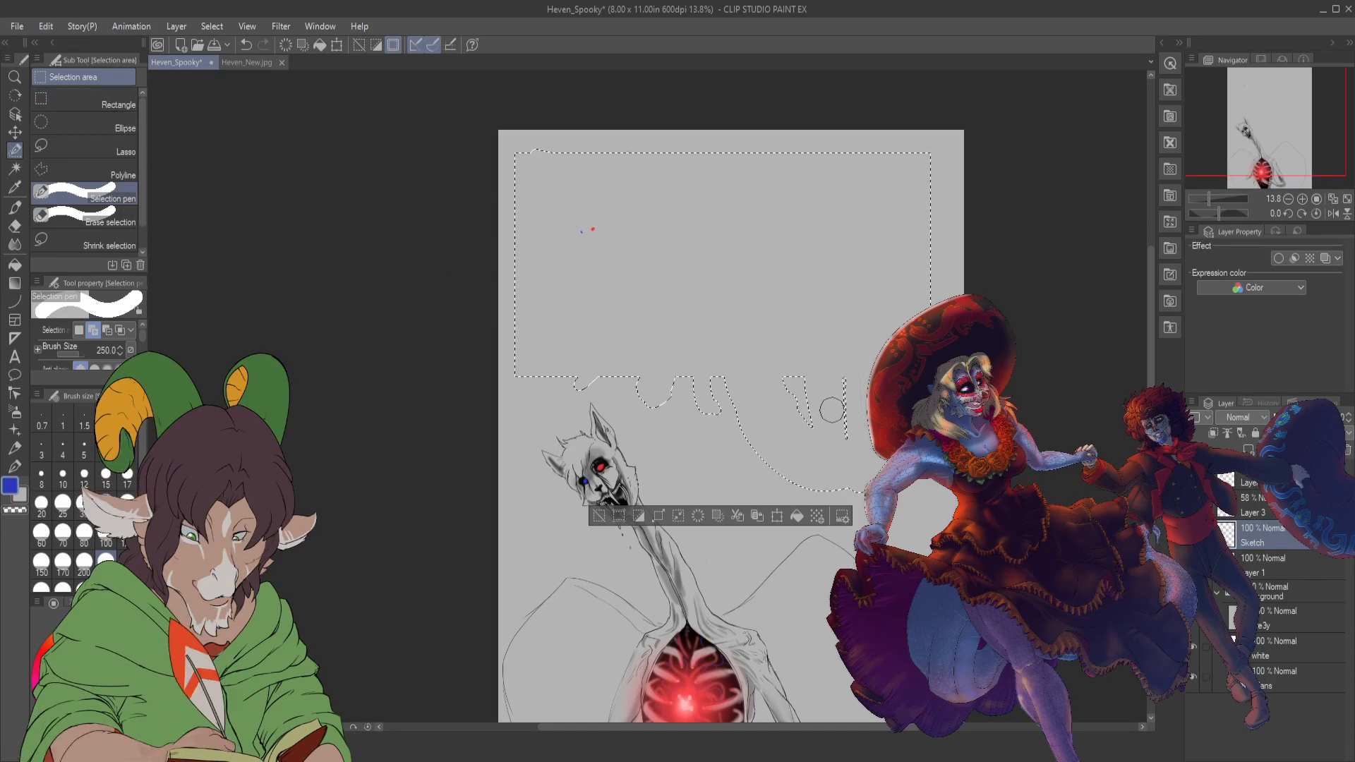
key("ctrl+d")
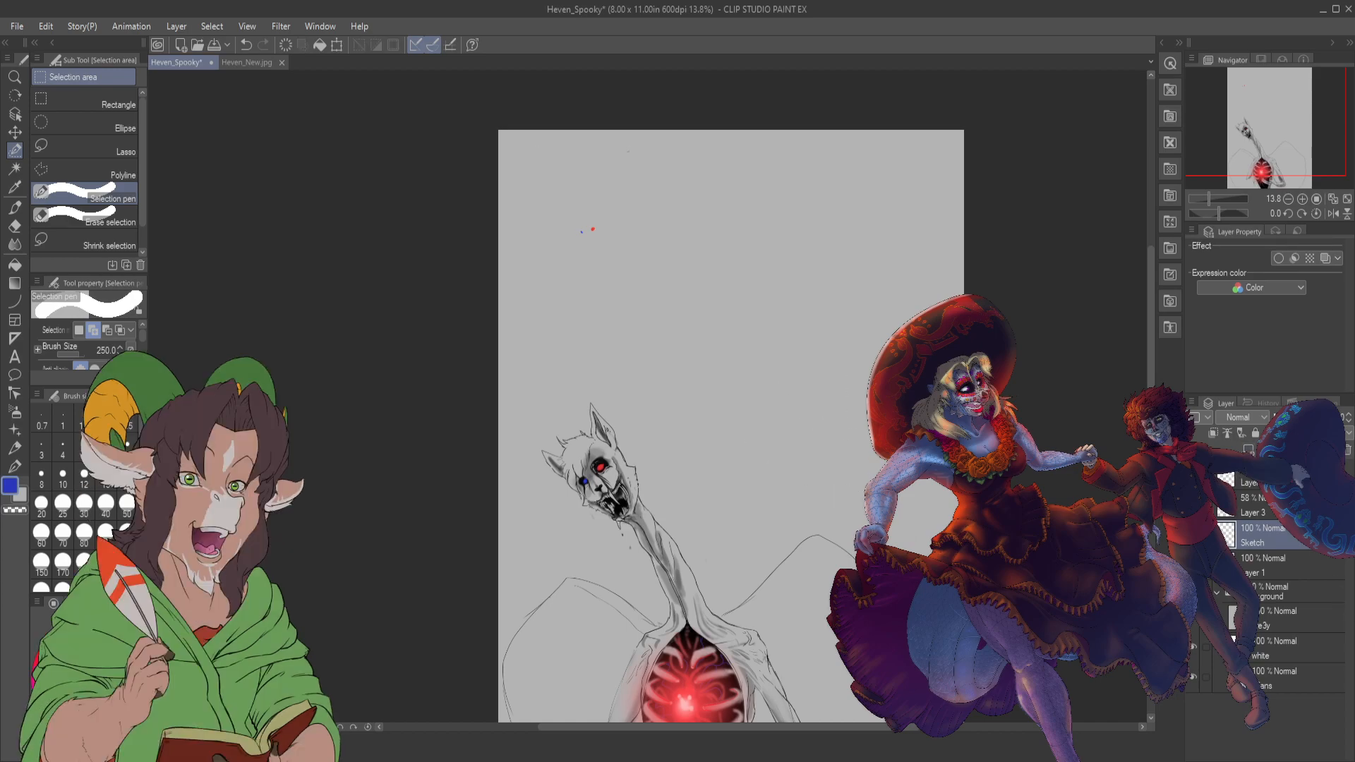
- Paste the cut sketches onto their own layer, move it below Layer 1 and hide it
left_click(1278, 570)
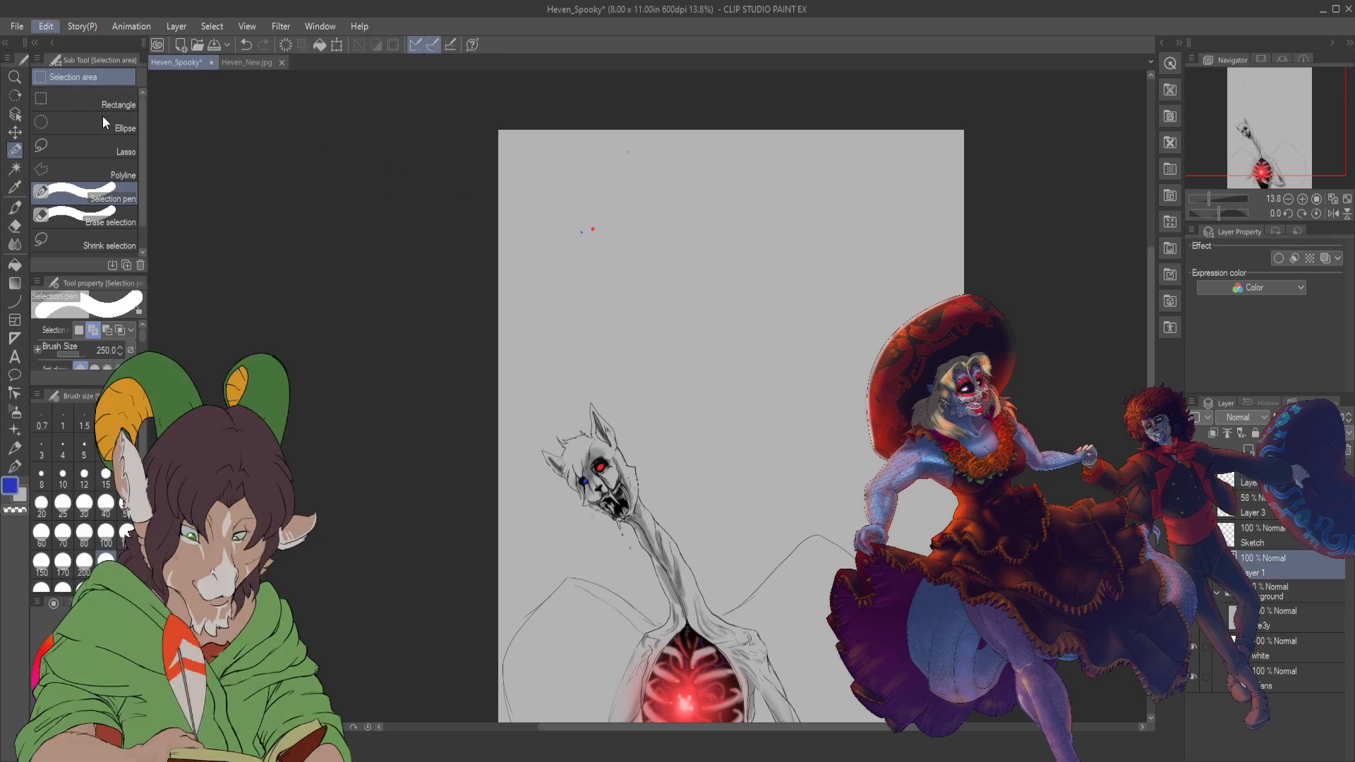
key("ctrl+v")
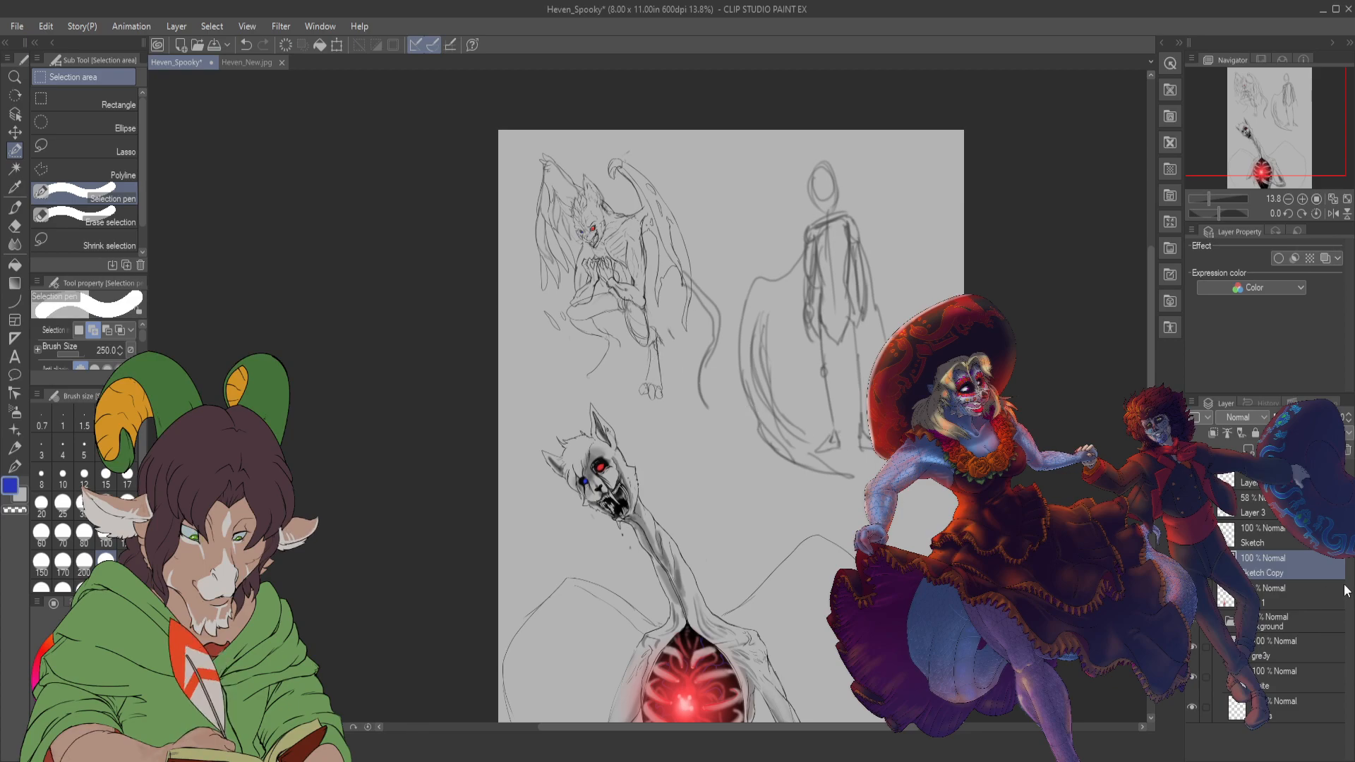
left_click_drag(1330, 601, 1330, 604)
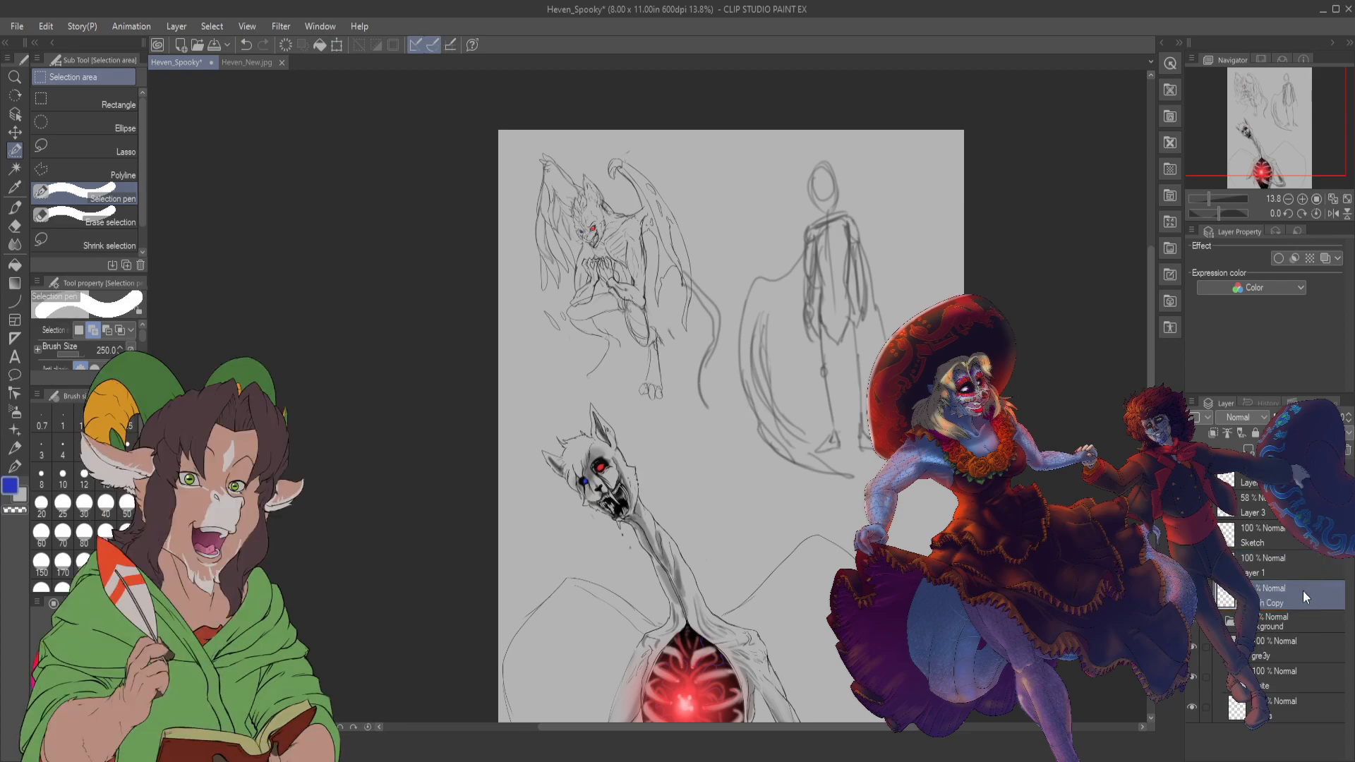
key("Delete")
key("ctrl+d")
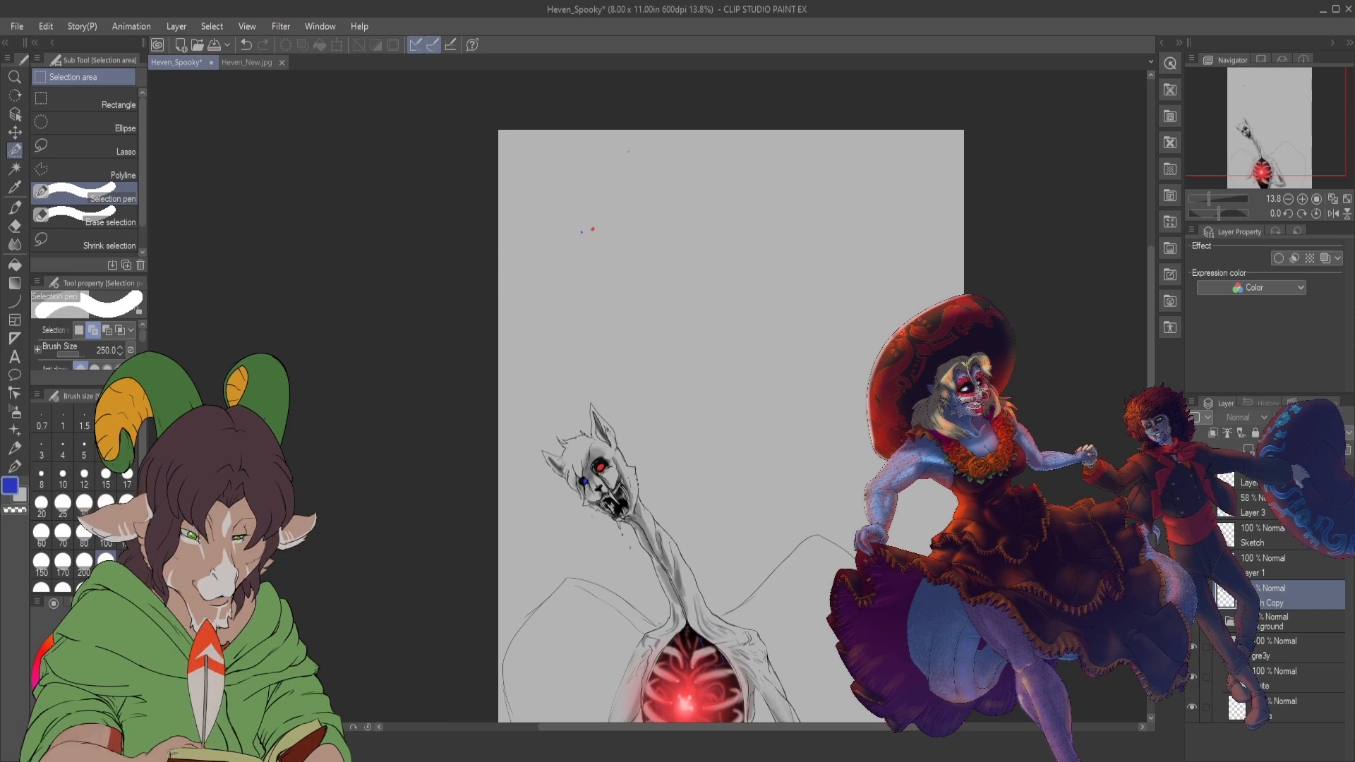
- Select the layers from Layer 2 down to Layer 1 together
left_click(1283, 567)
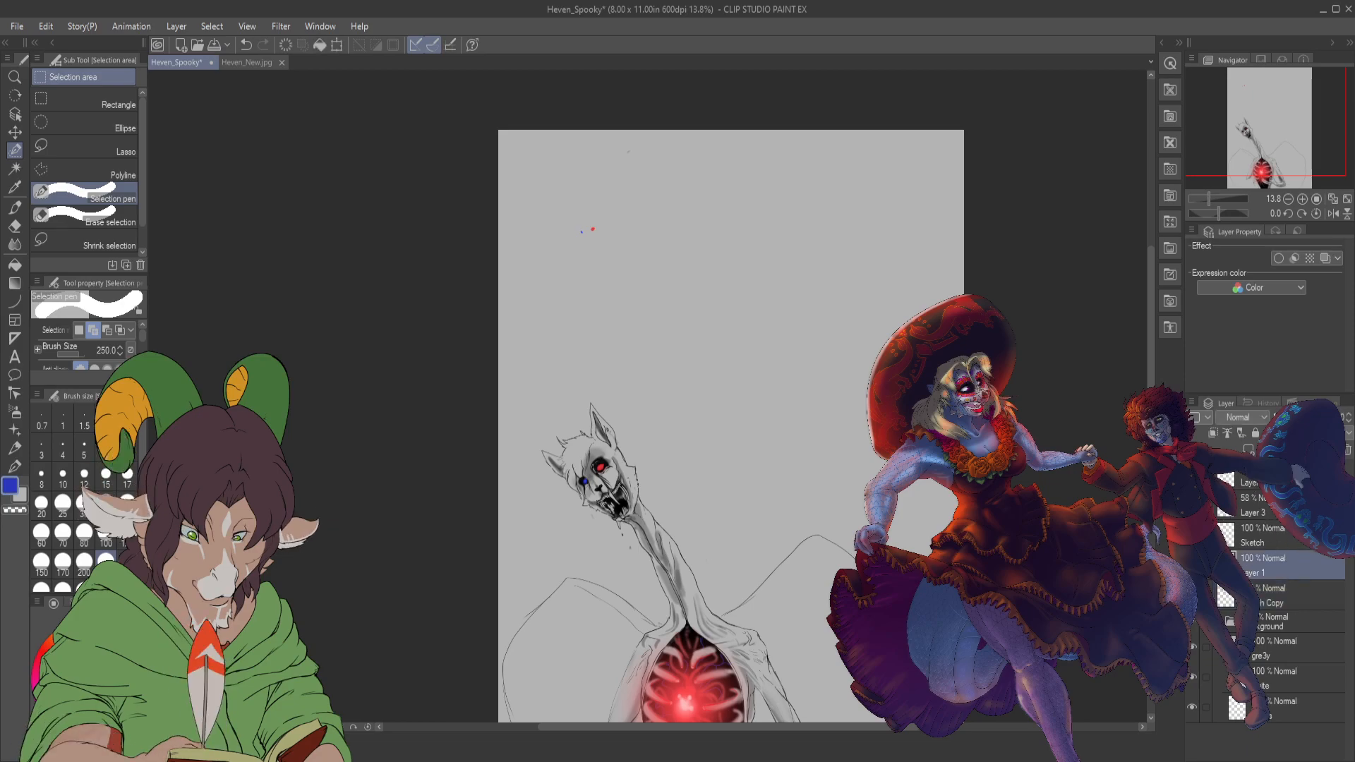
key("ctrl+shift+n")
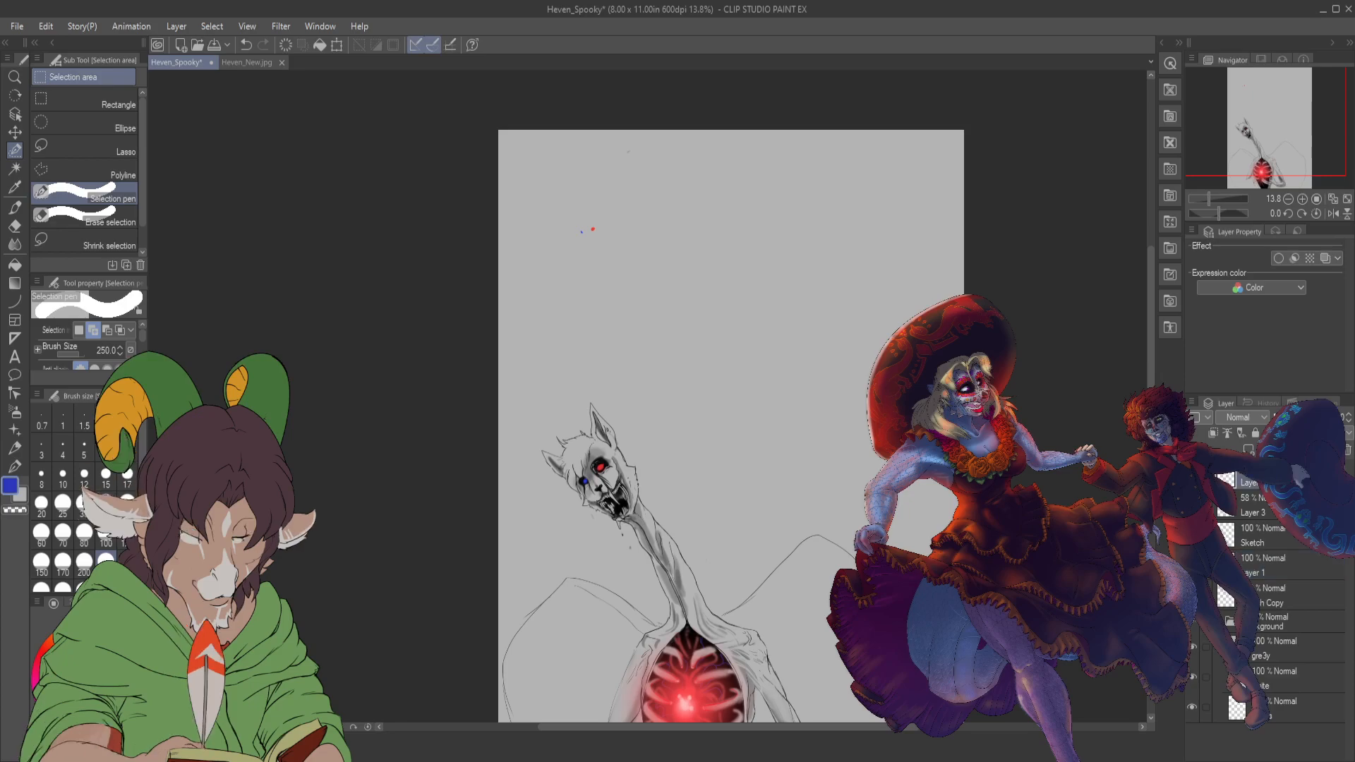
left_click(1312, 587)
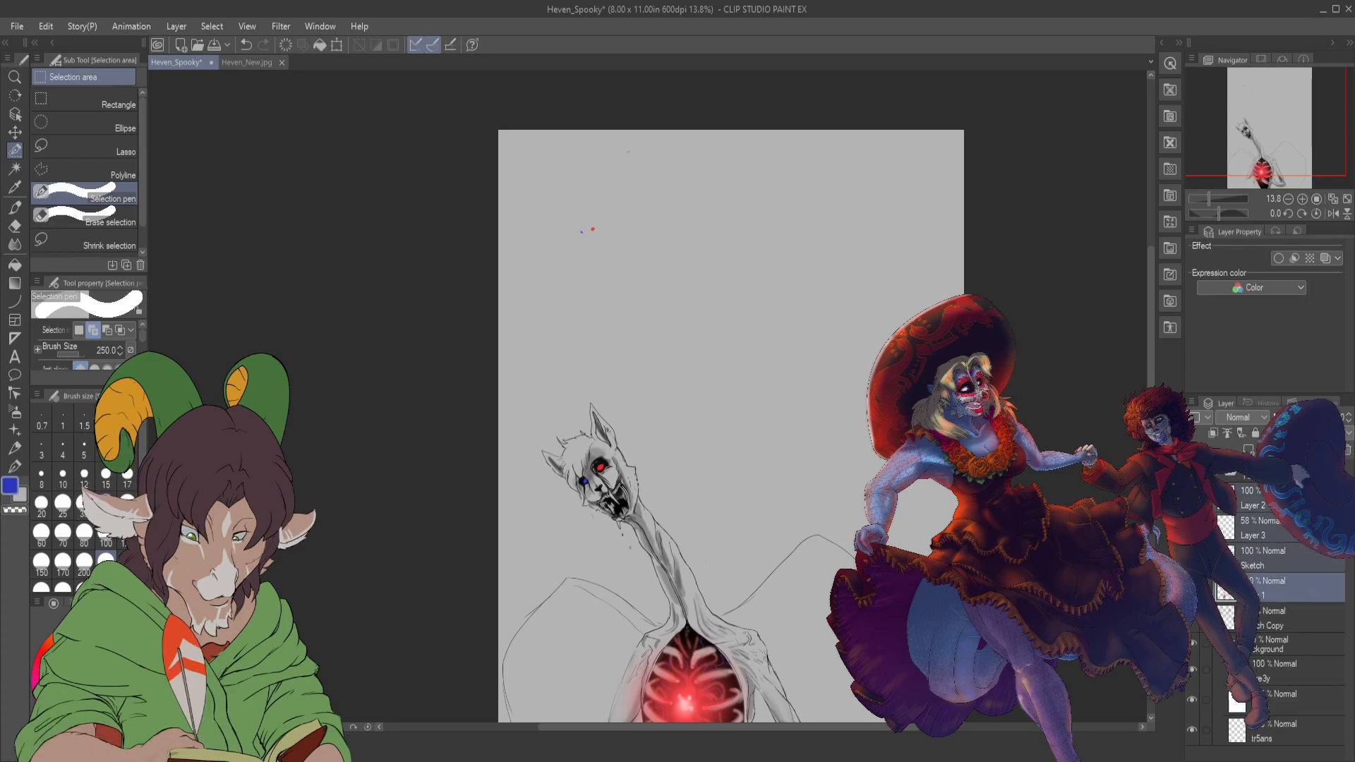
left_click(1263, 498)
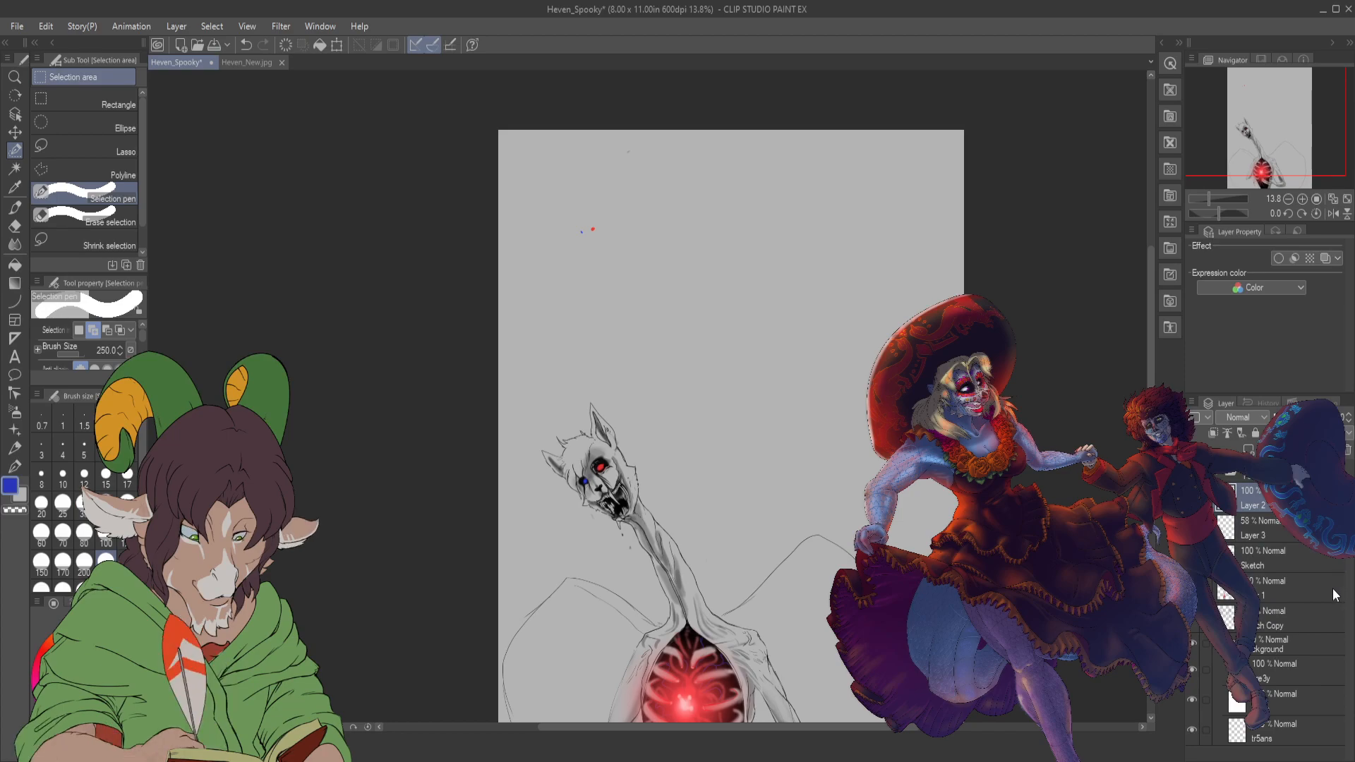
left_click(1334, 595, "shift")
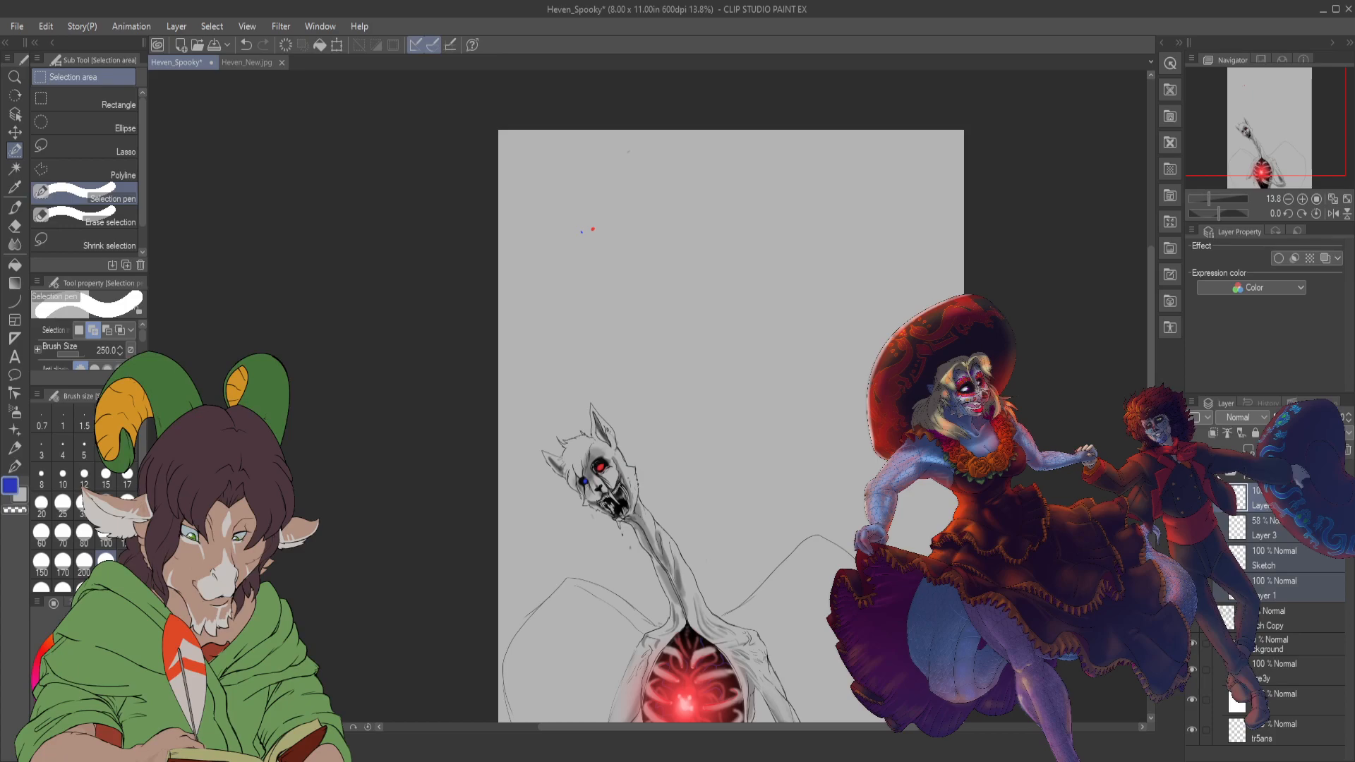
left_click(1256, 503)
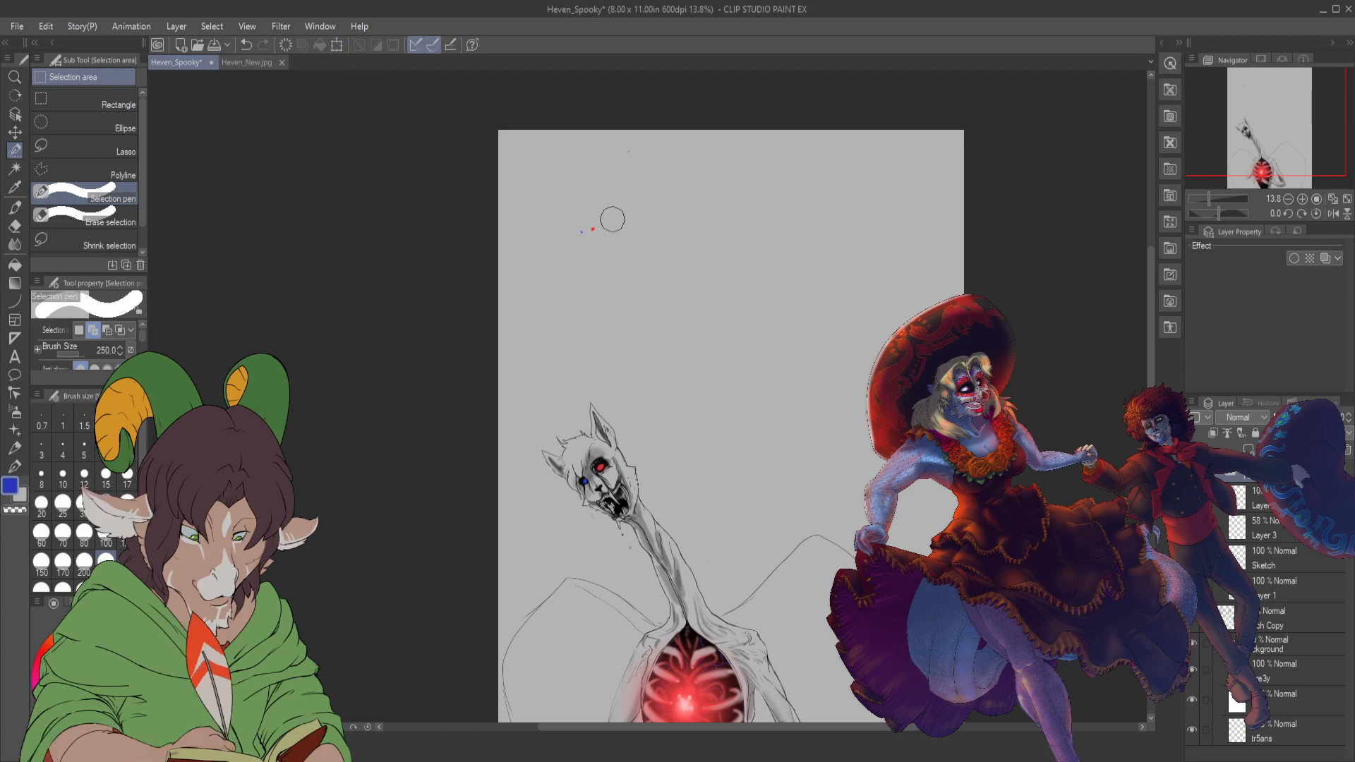
- Erase the stray red and dark dots above the creature on Layer 1 with the Soft eraser at size 250
left_click(1257, 498)
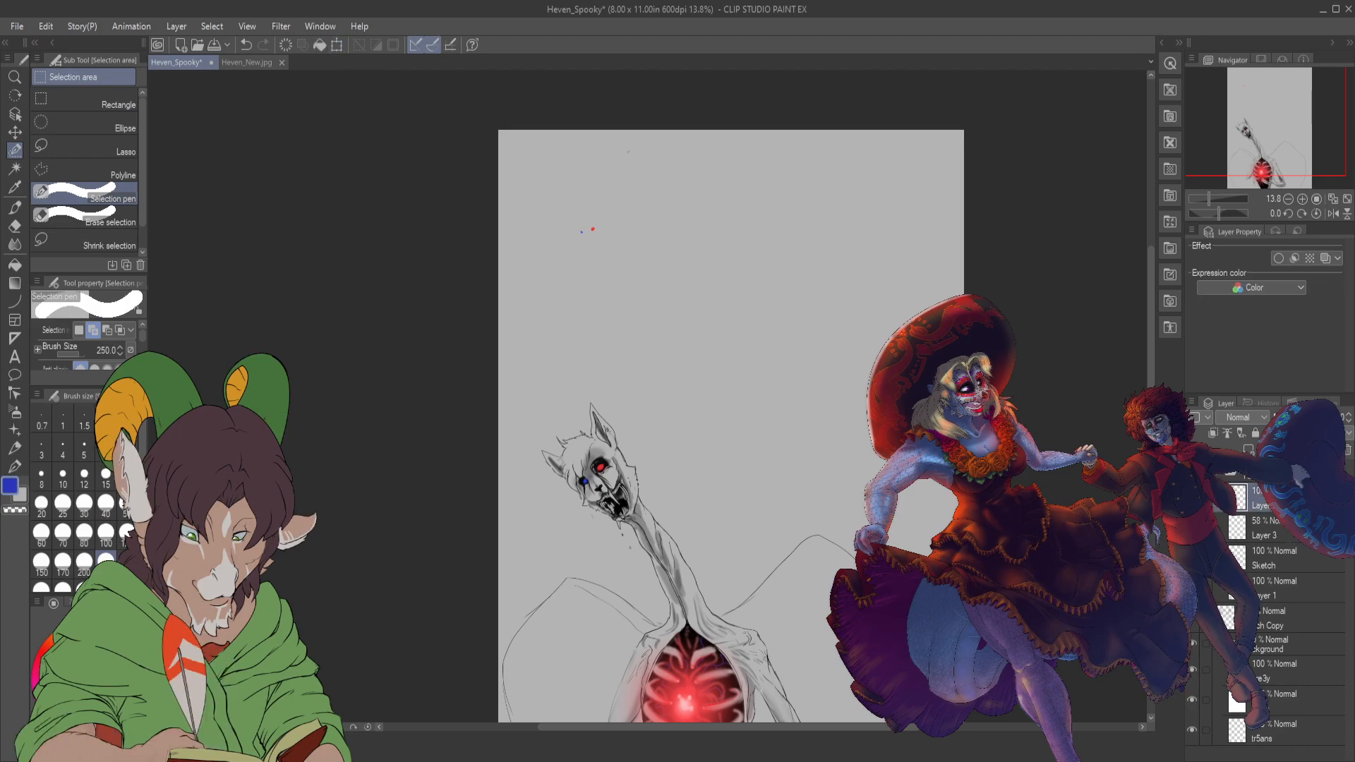
left_click(1278, 559)
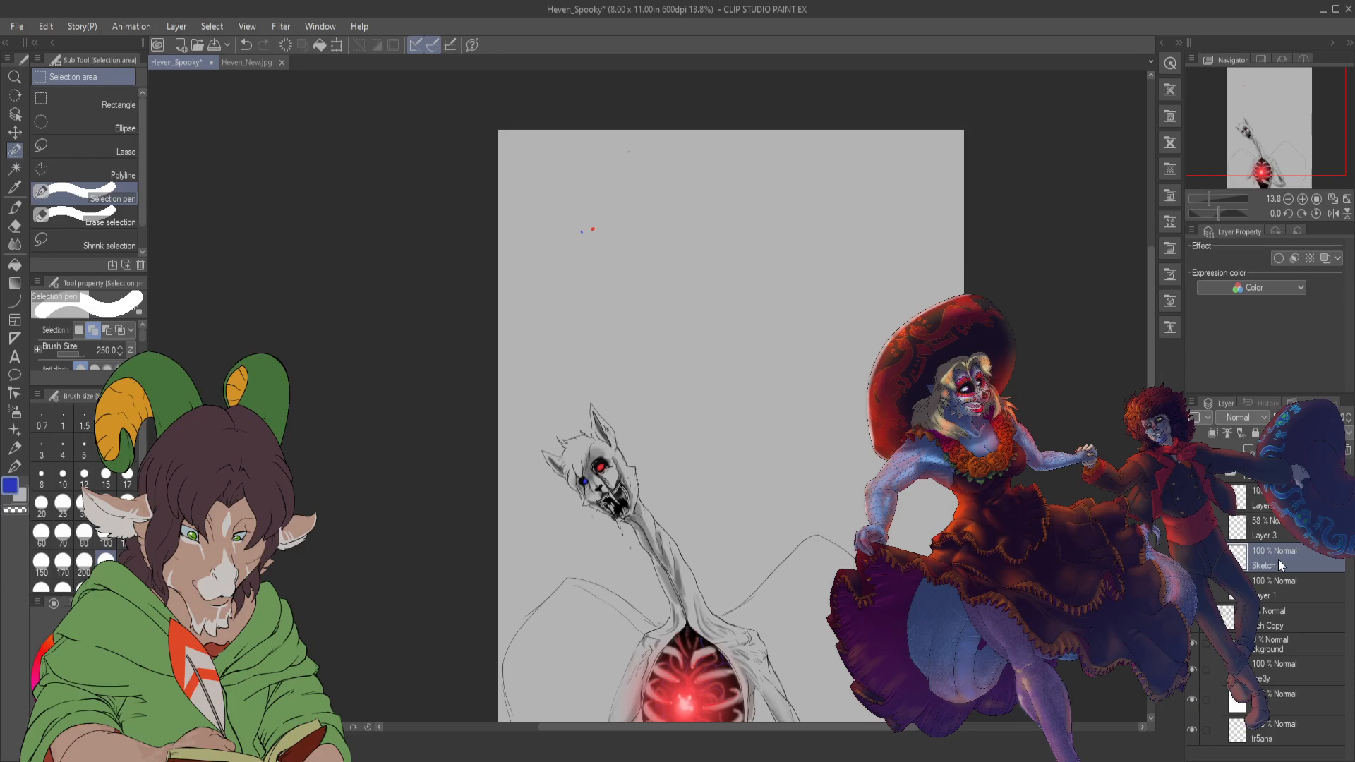
left_click(1278, 589)
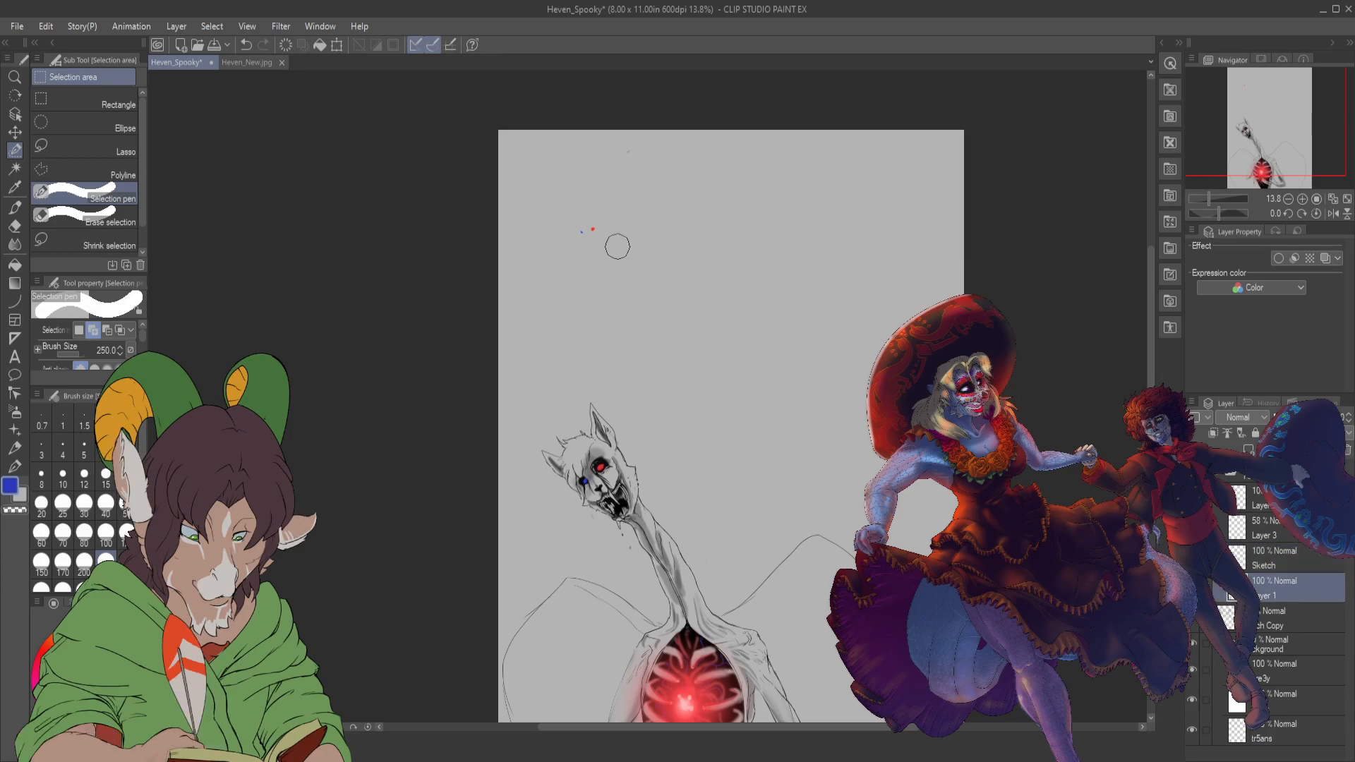
key("e")
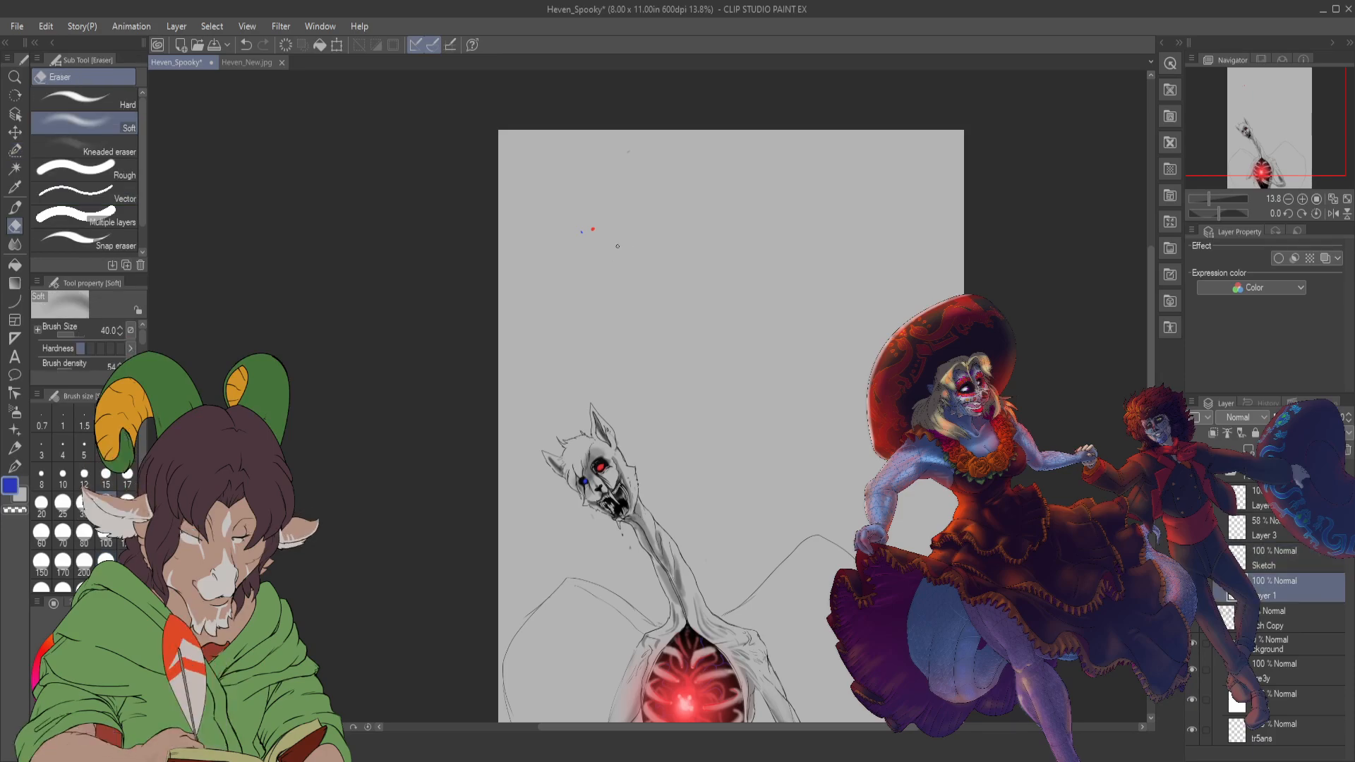
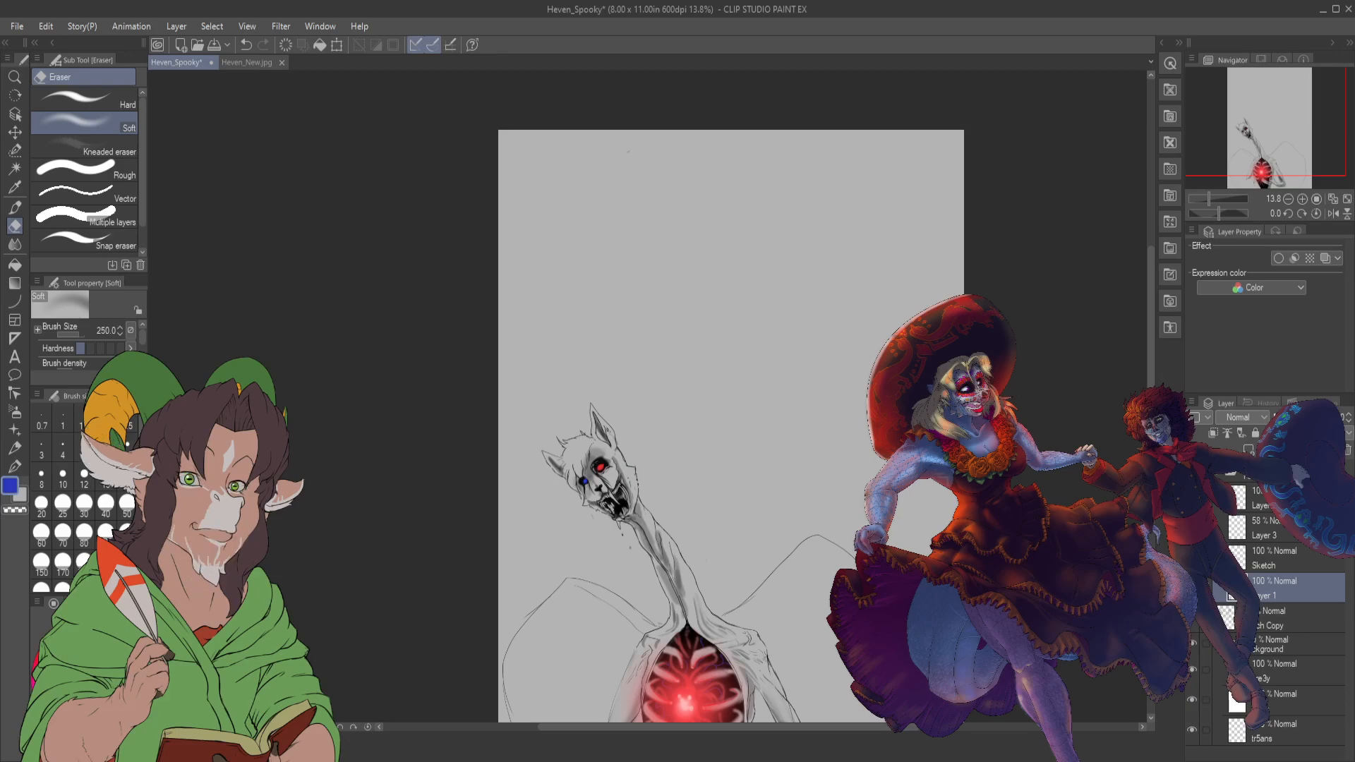
- Check the creature layers' combined transform bounds and erase the small speck near the page's upper edge on the Sketch layer
left_click(1232, 596)
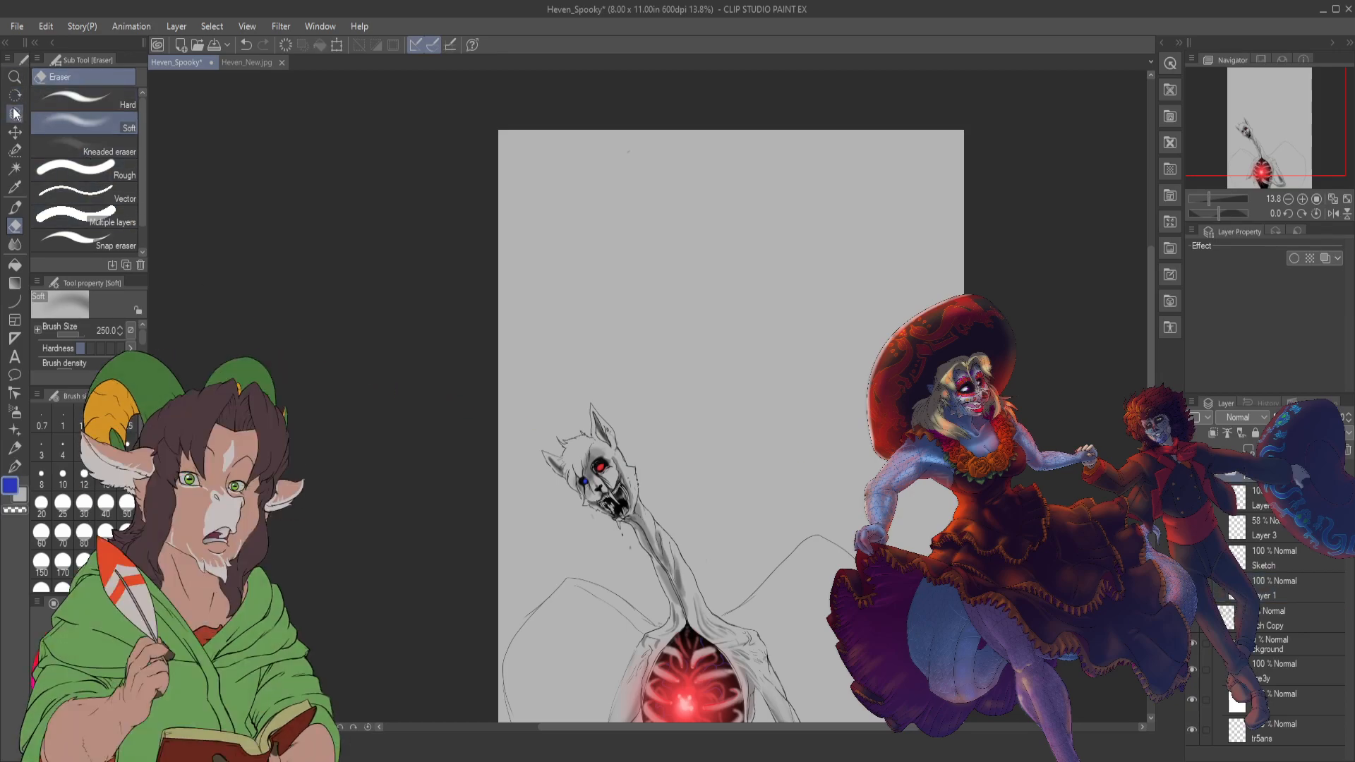
left_click(337, 44)
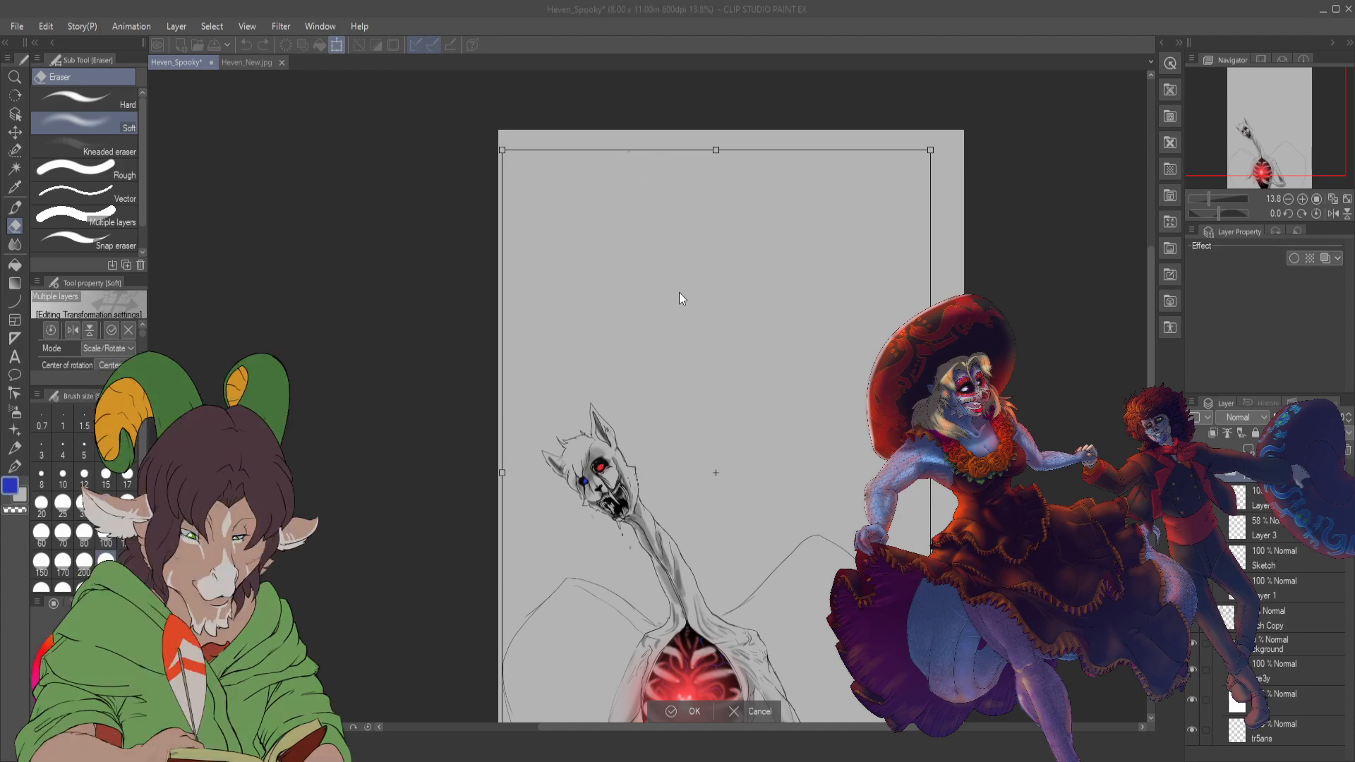
key("Return")
left_click(1278, 565)
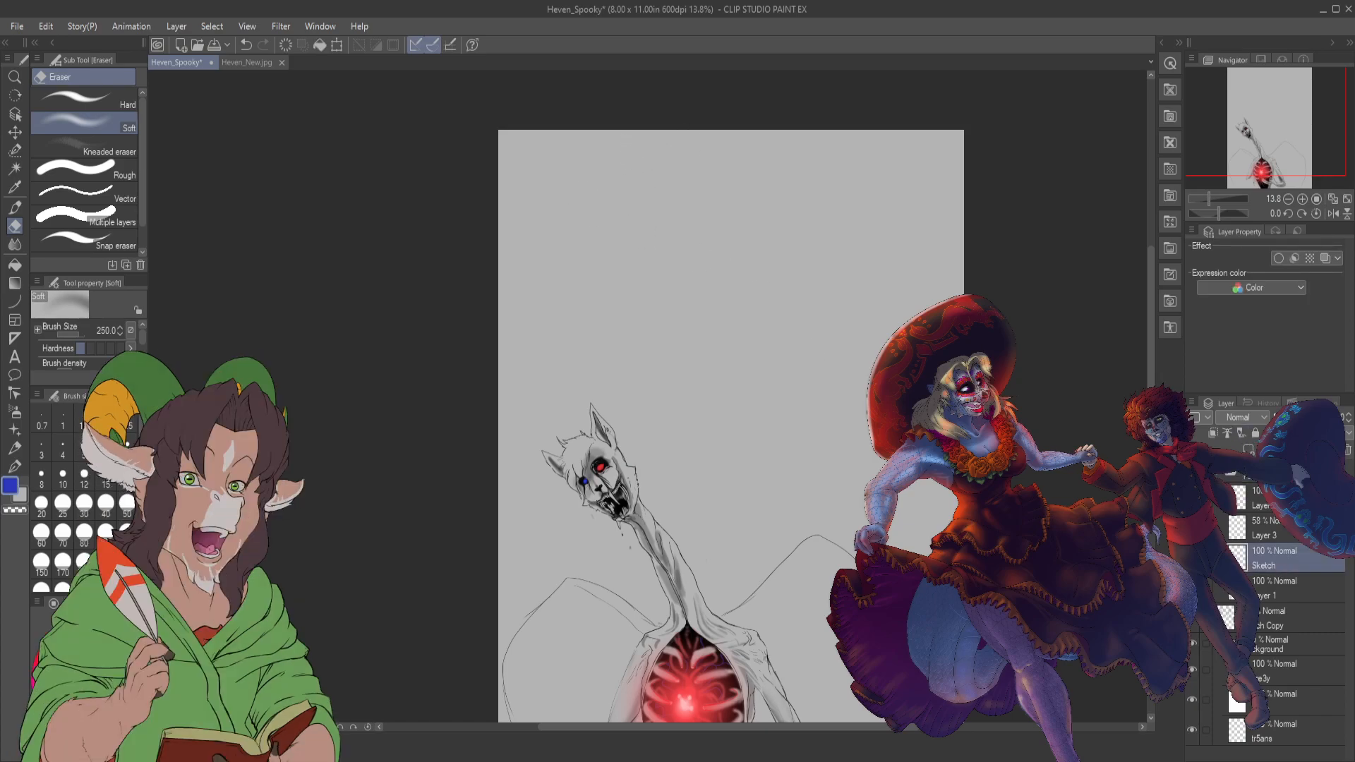
key("ctrl+z")
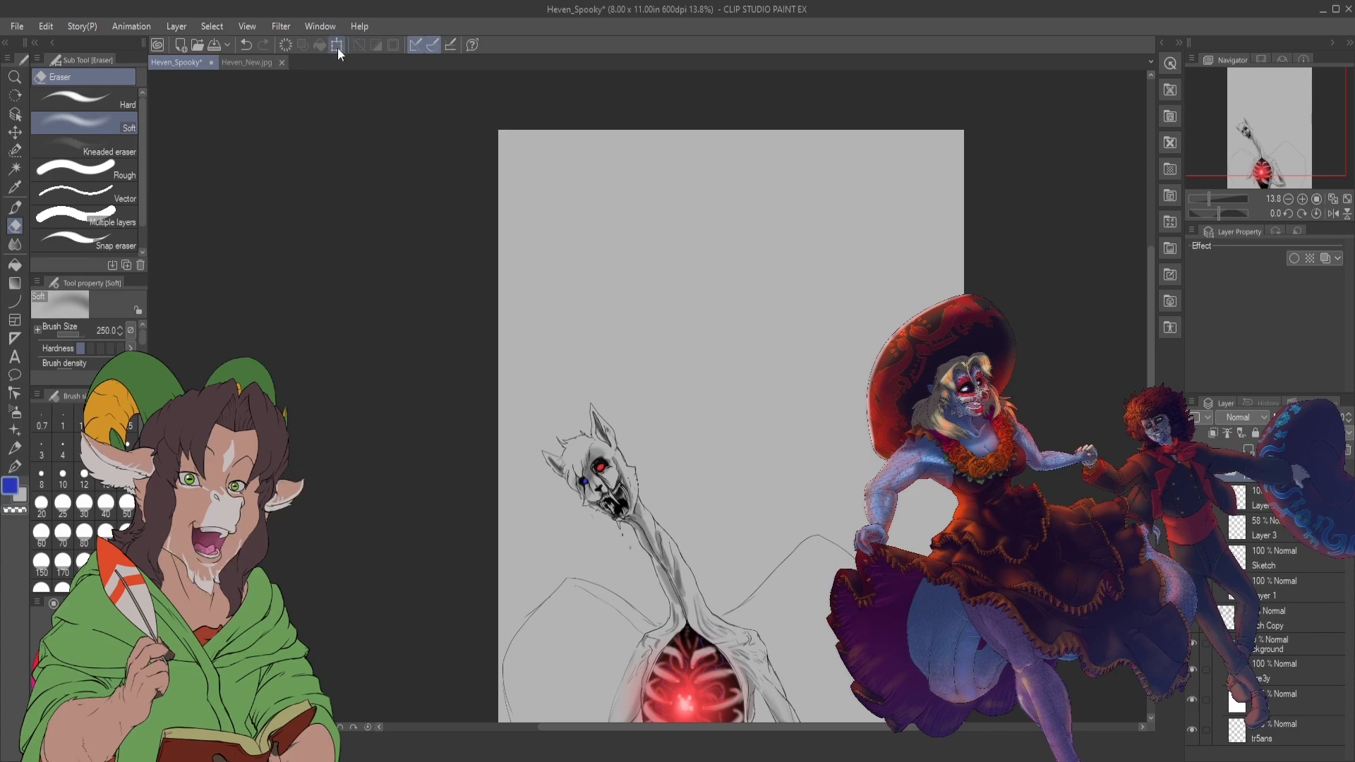
- Compare the transform bounds of the combined creature layers with those of Sketch and Layer 1 individually
left_click(337, 46)
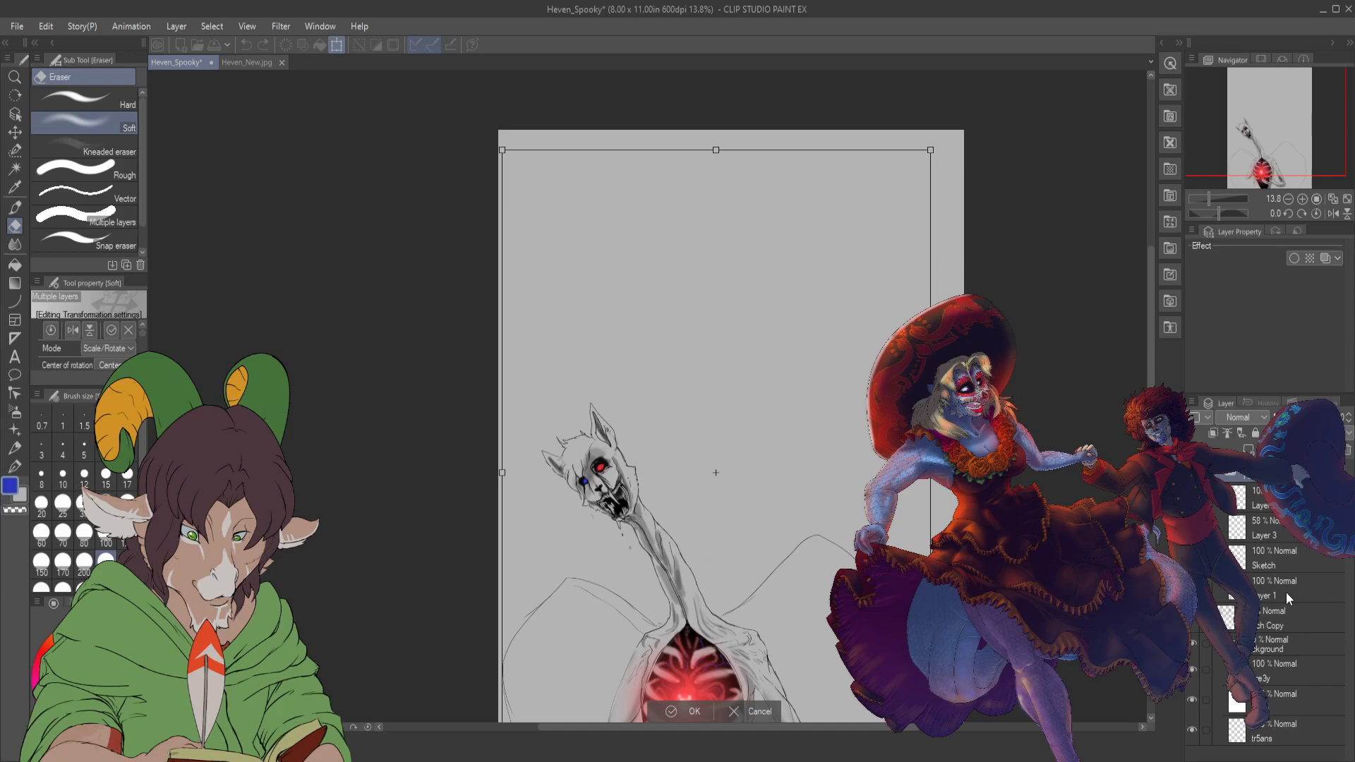
key("Return")
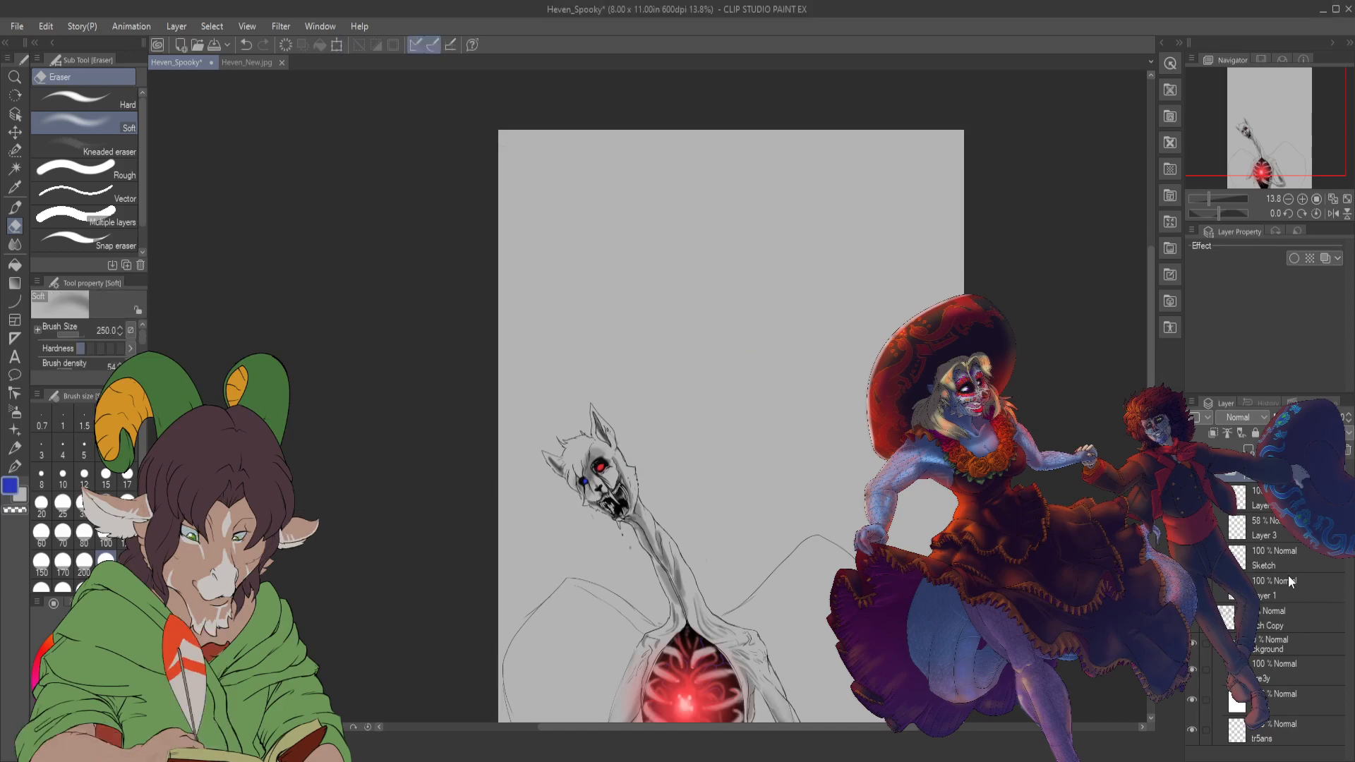
left_click(1287, 557)
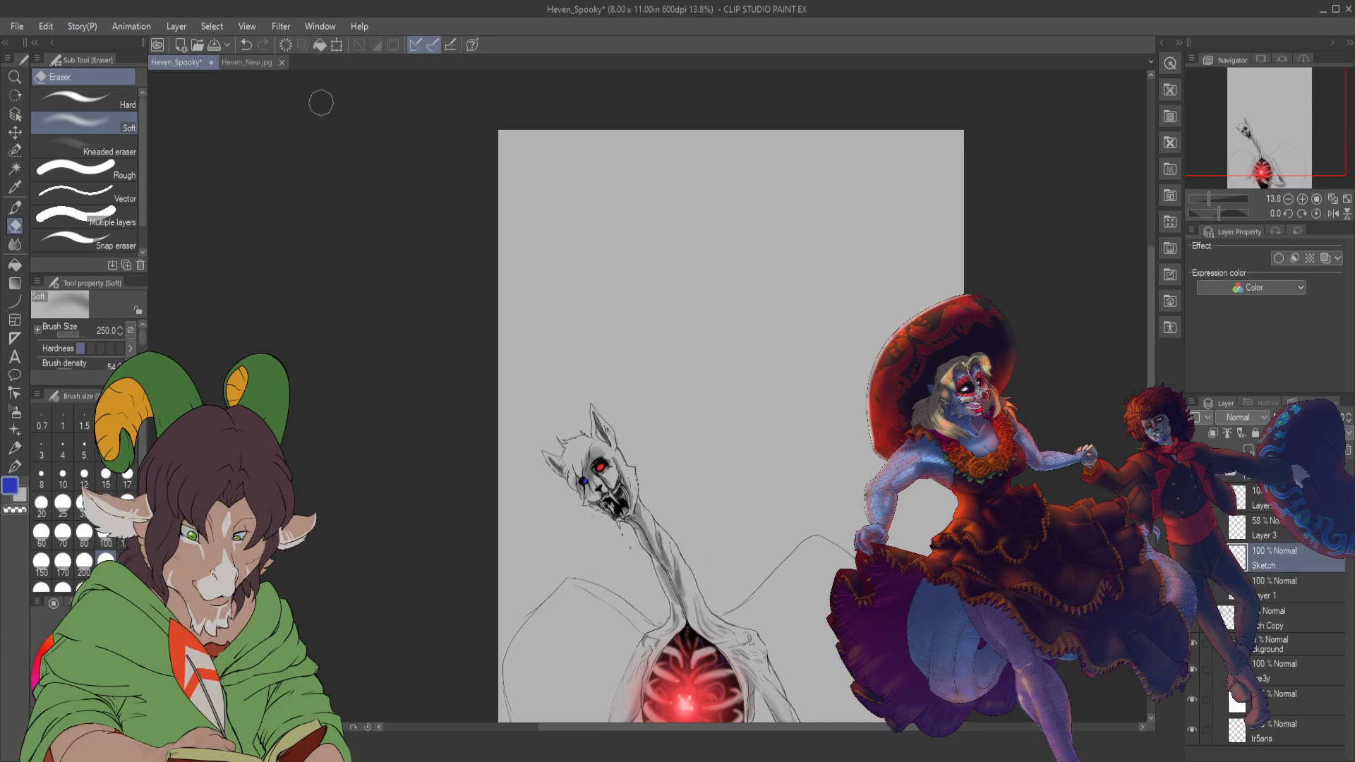
left_click(337, 45)
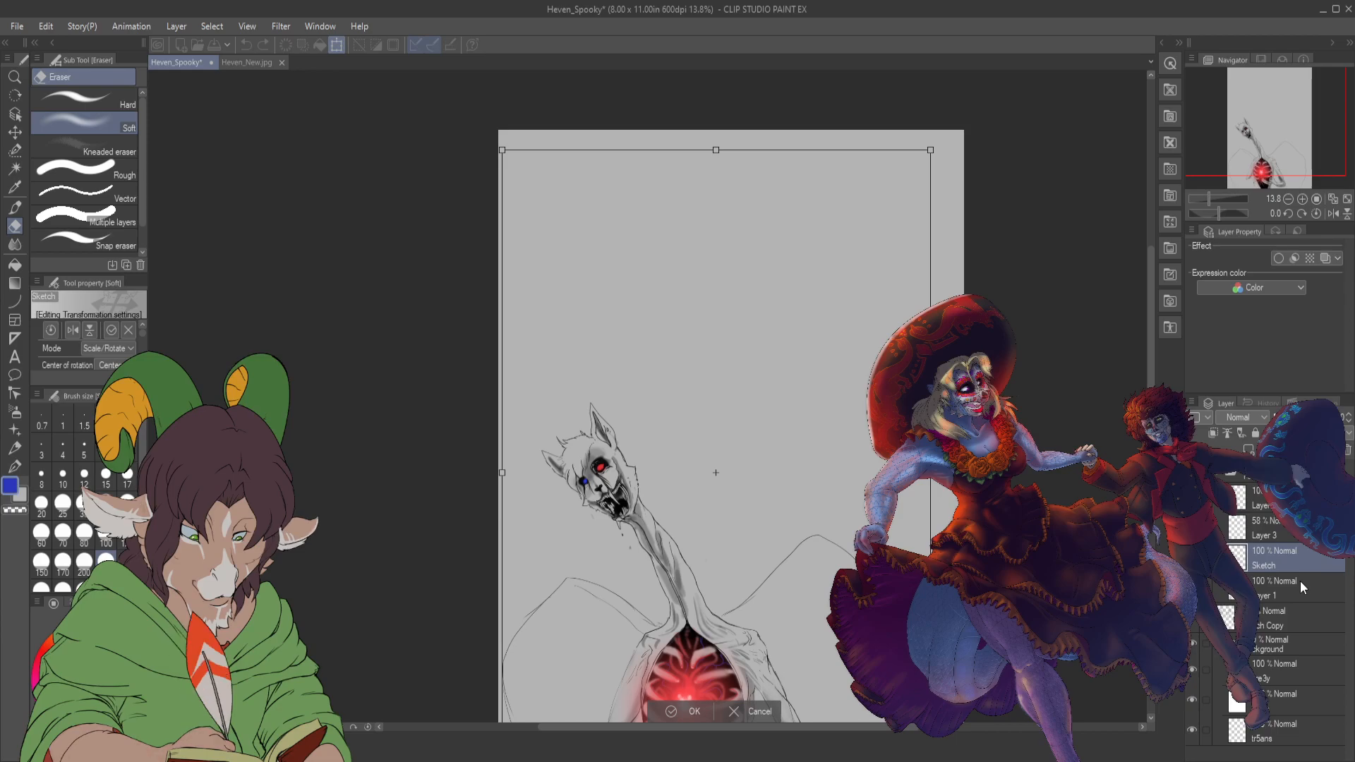
key("Return")
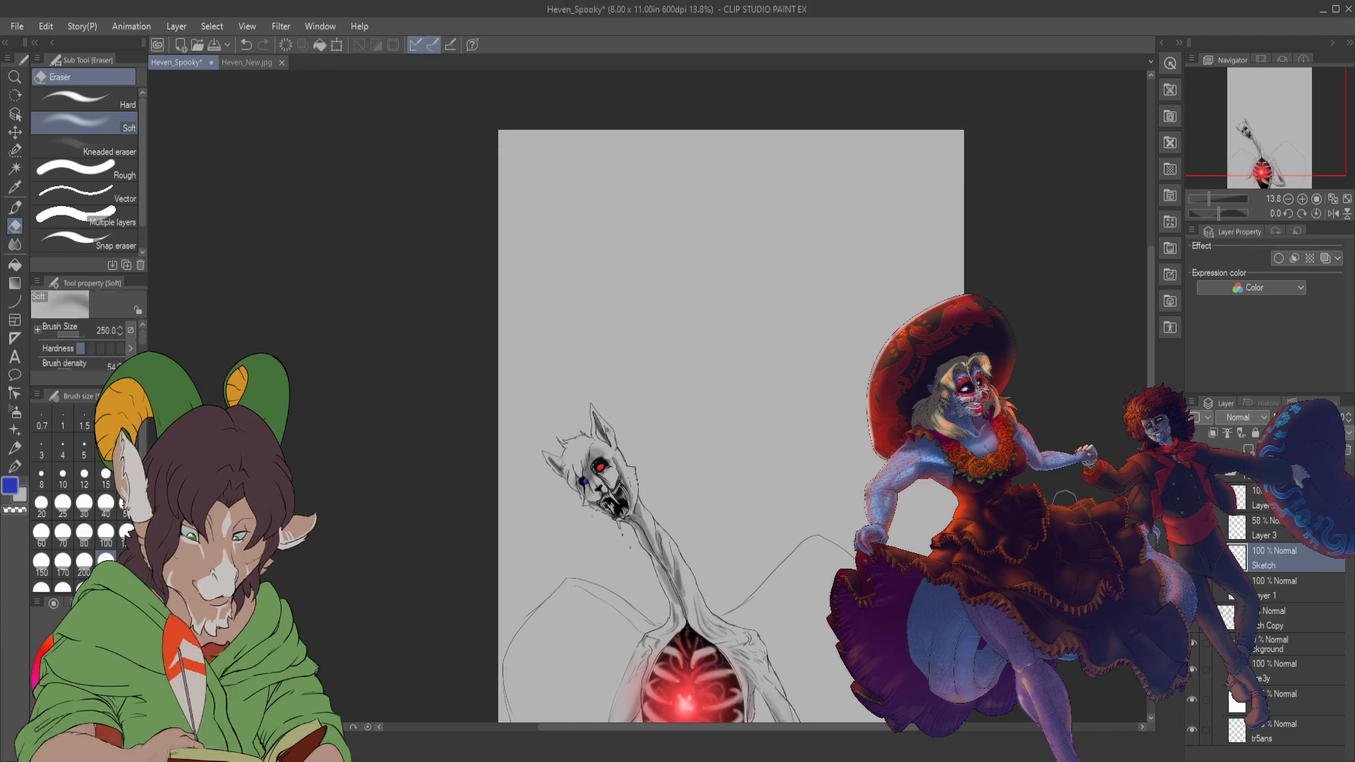
left_click(1299, 590)
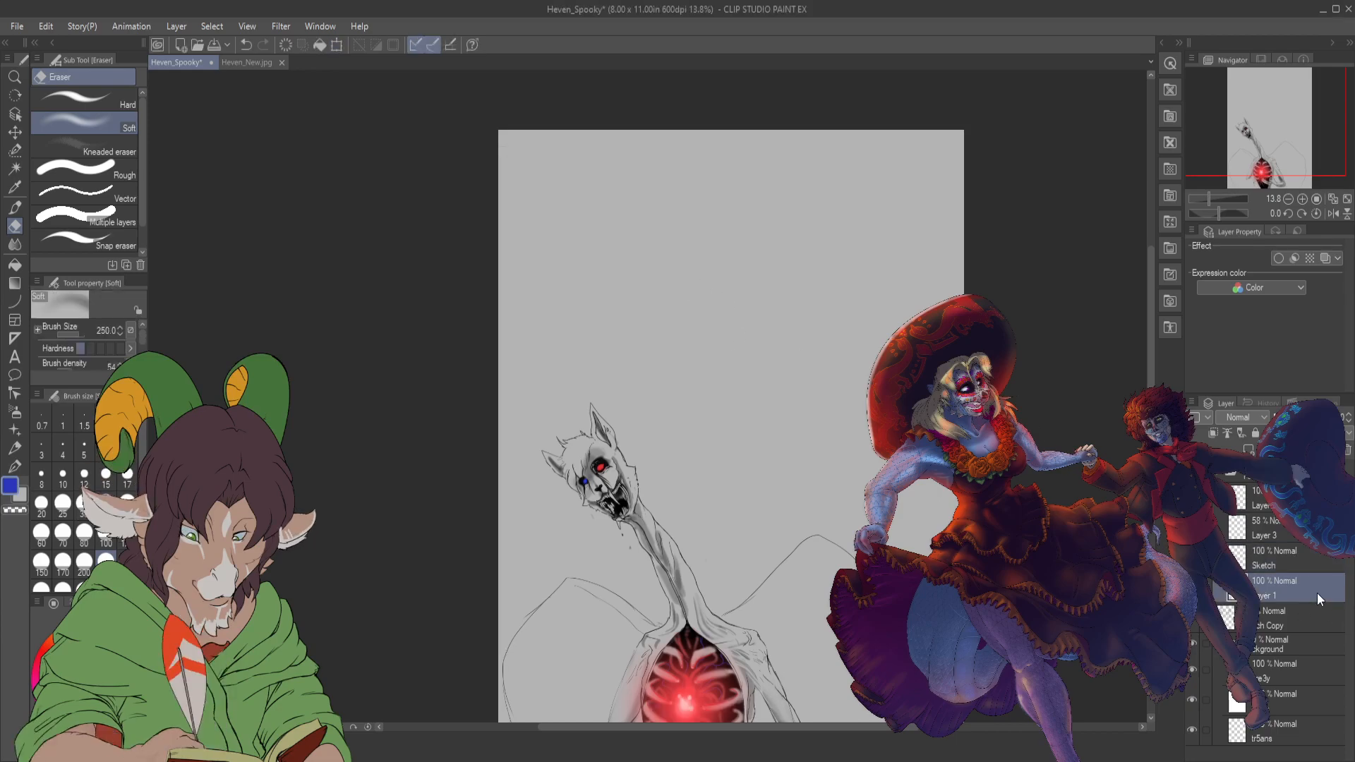
left_click(337, 45)
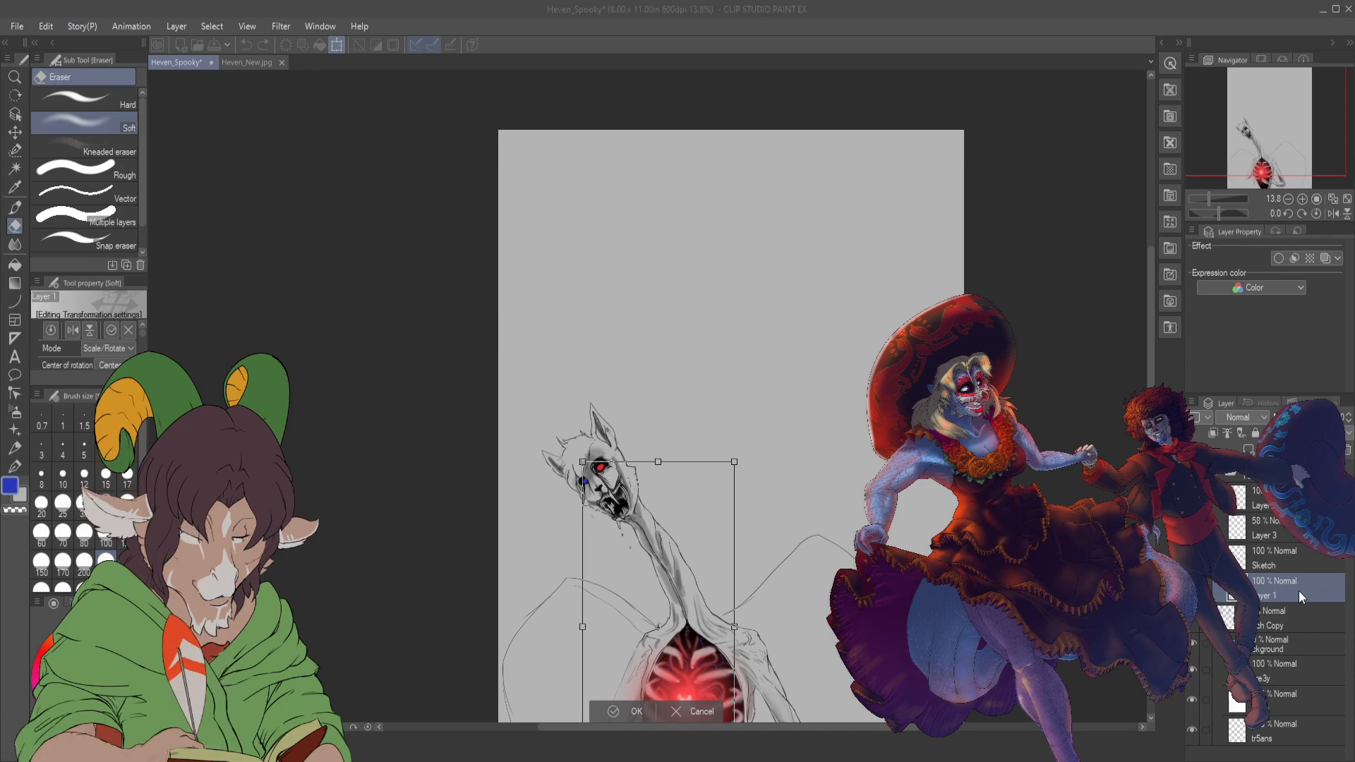
key("Return")
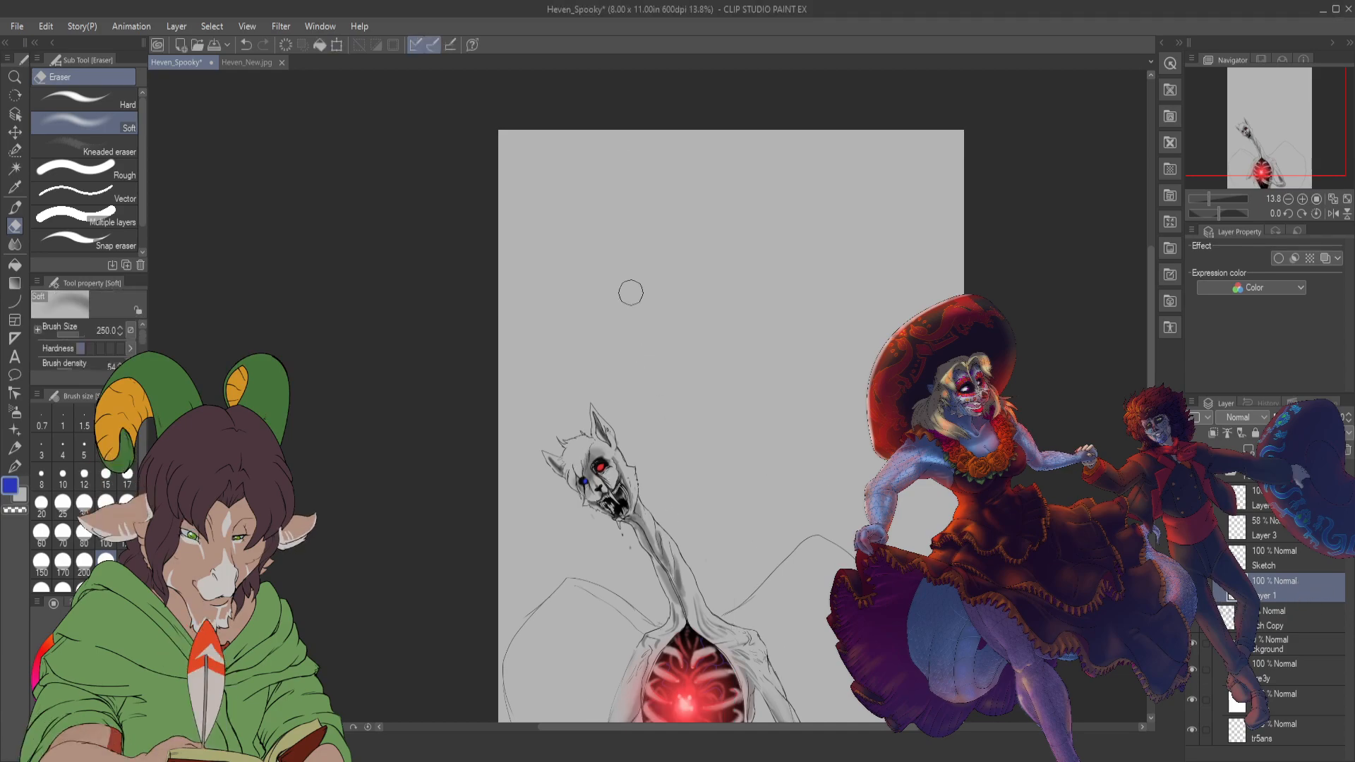
- Select the area above the creature on the Sketch layer with the Selection pen at sizes 250 and 1700, clear it and deselect
left_click(1285, 551)
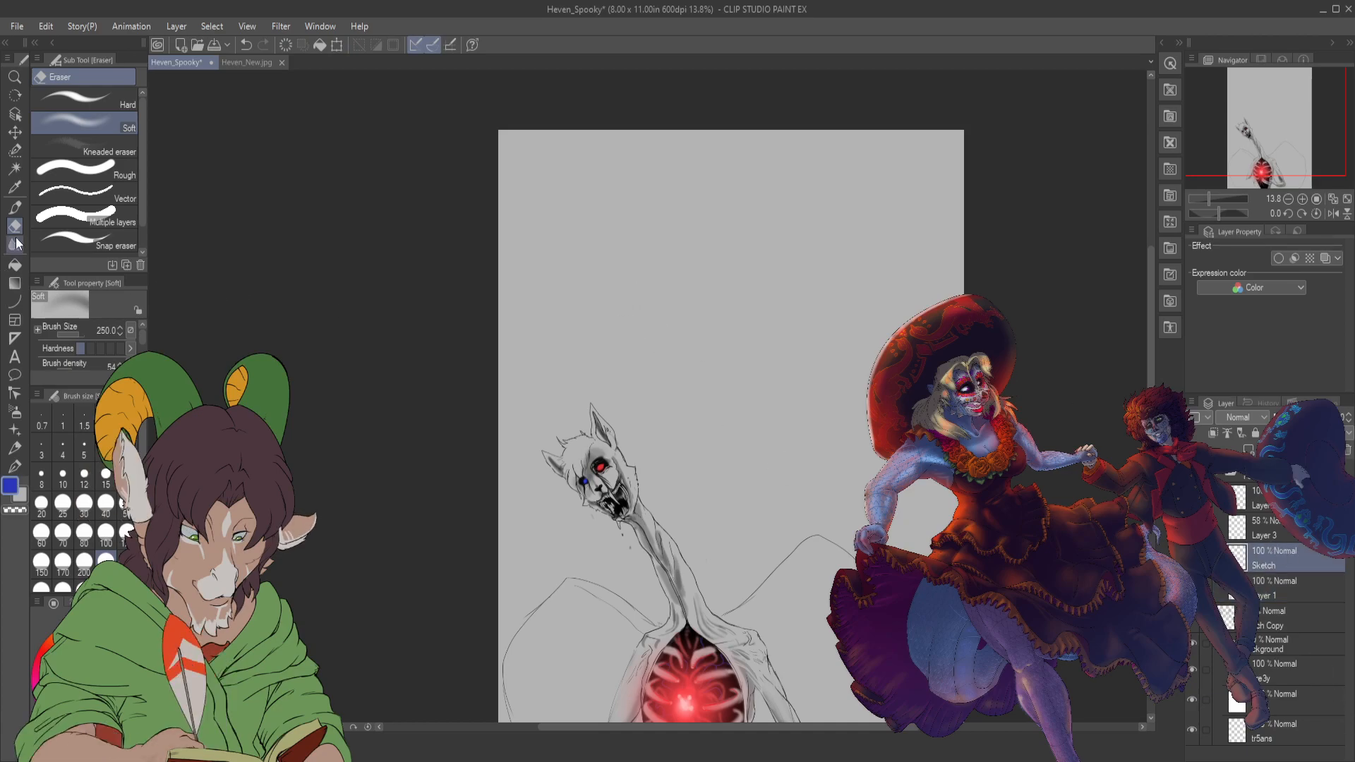
left_click(14, 149)
left_click(537, 182)
left_click_drag(526, 179, 525, 154)
mouse_move(548, 404)
left_mouse_down()
mouse_move(567, 361)
mouse_move(636, 403)
mouse_move(572, 295)
left_mouse_up()
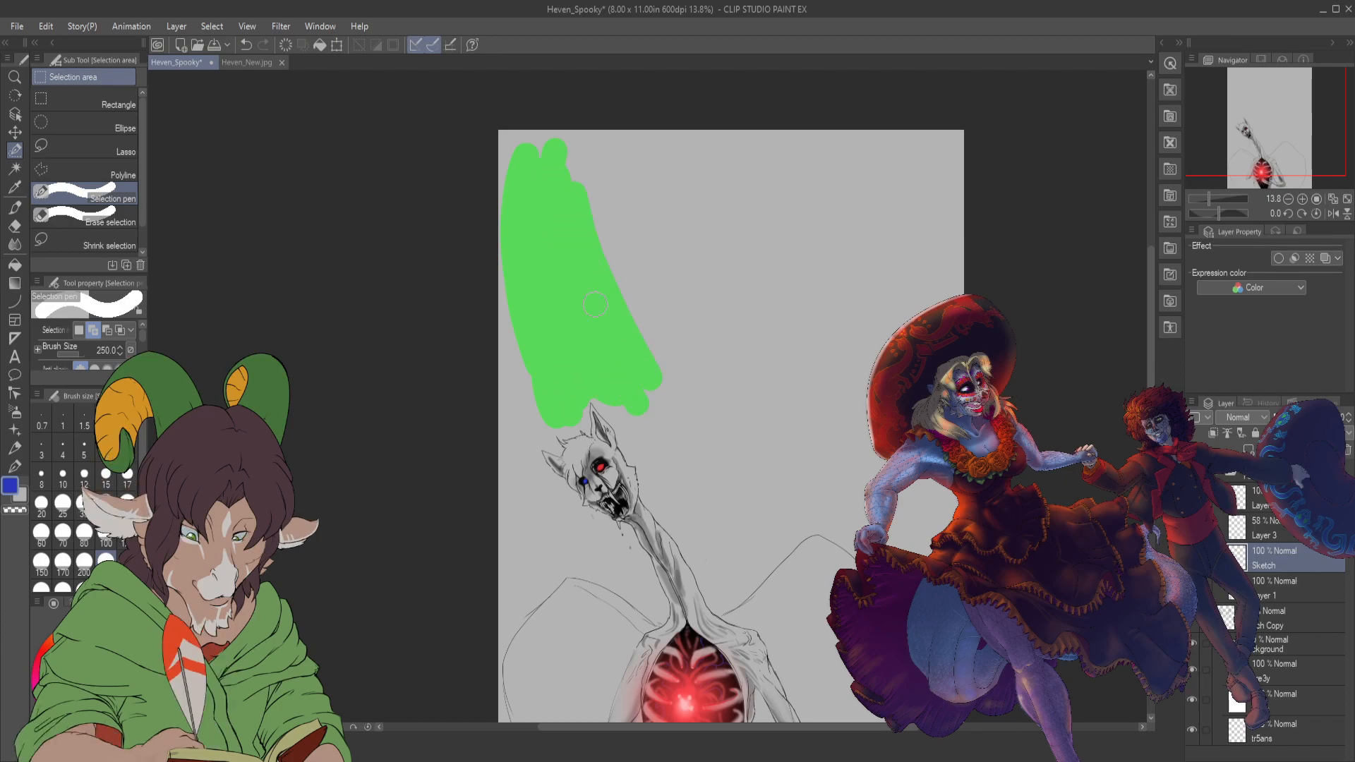
left_click_drag(583, 280, 583, 283)
scroll(85, 495, "down", 2)
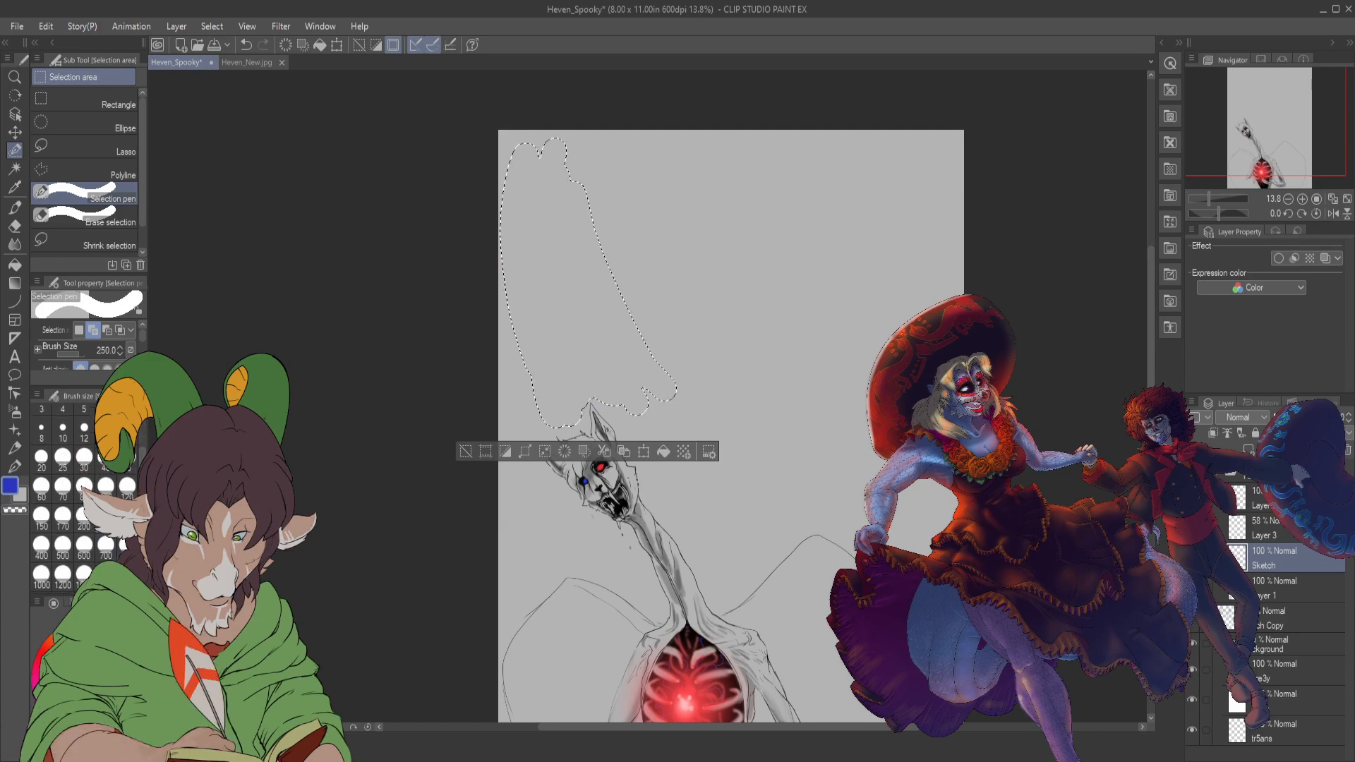
left_click(633, 192)
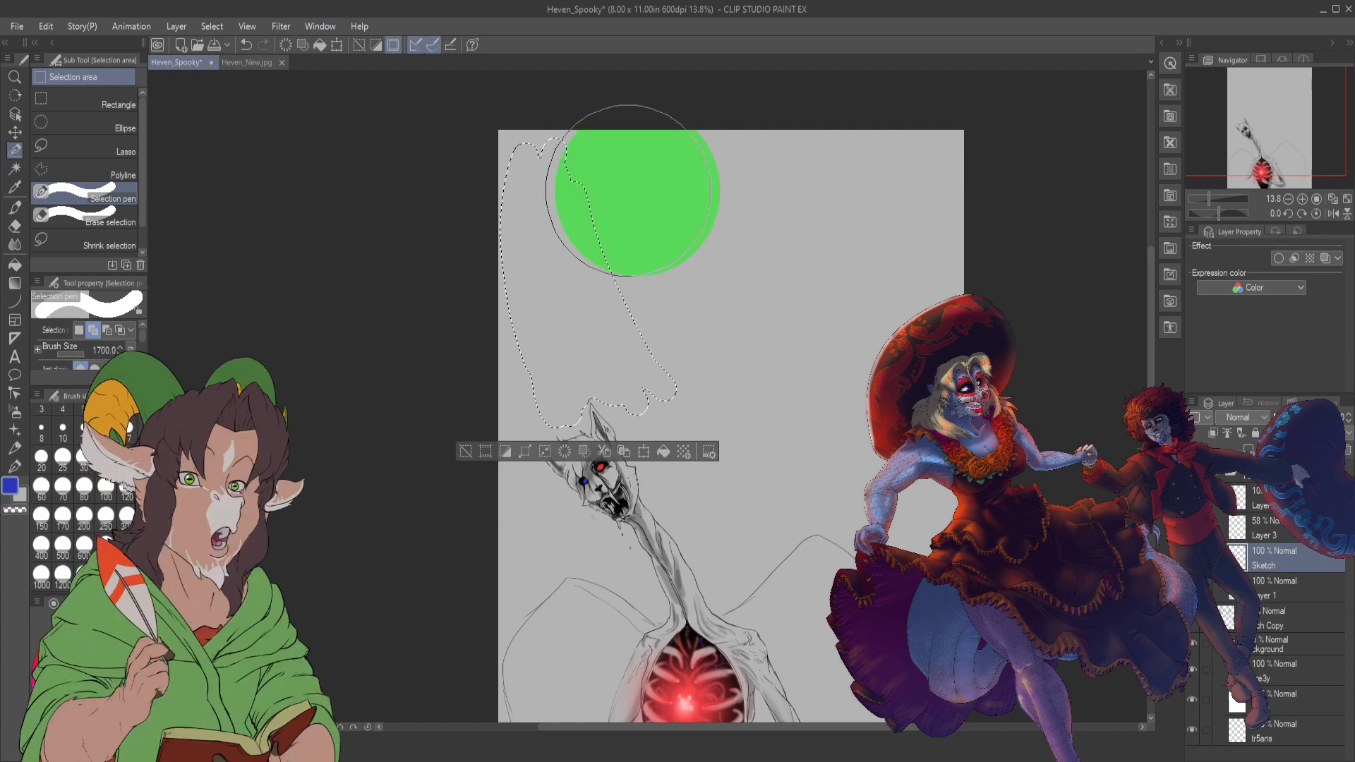
left_click_drag(627, 191, 735, 233)
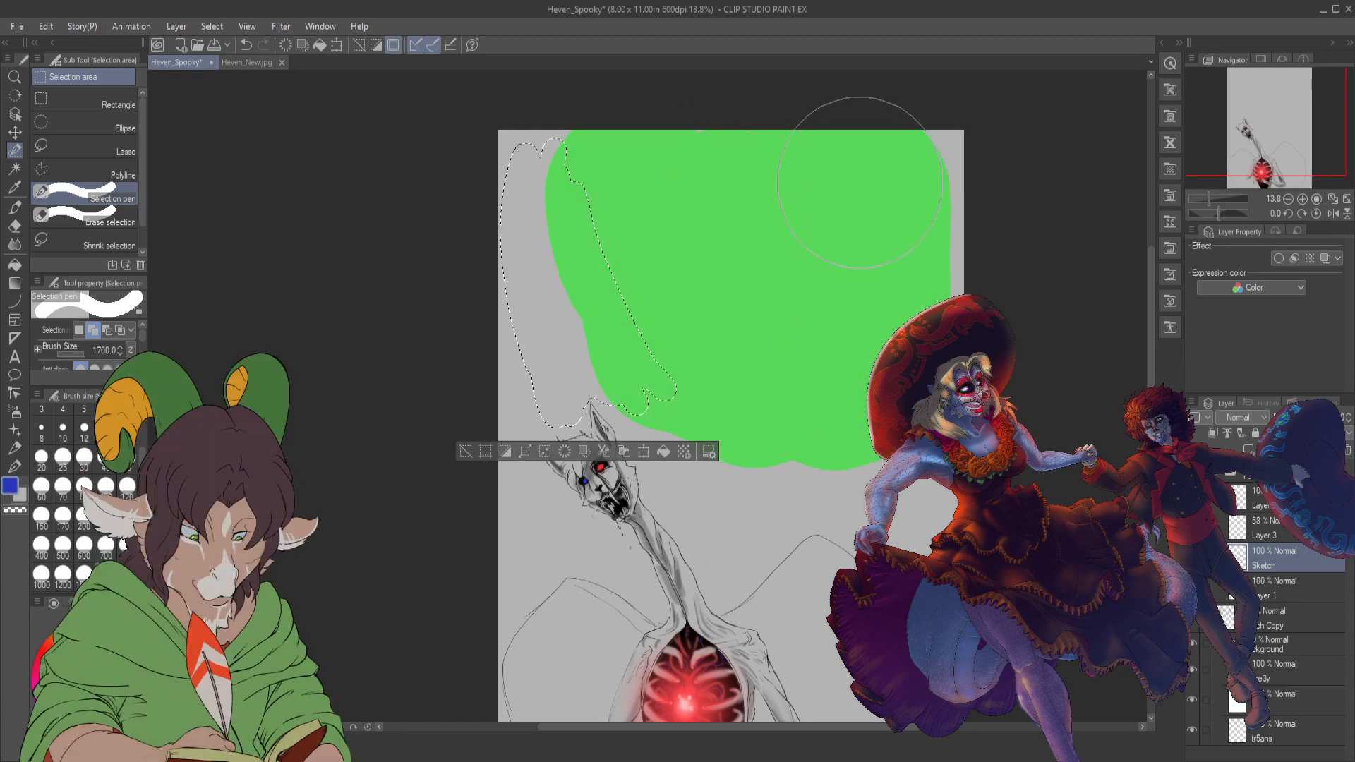
left_click_drag(873, 319, 833, 272)
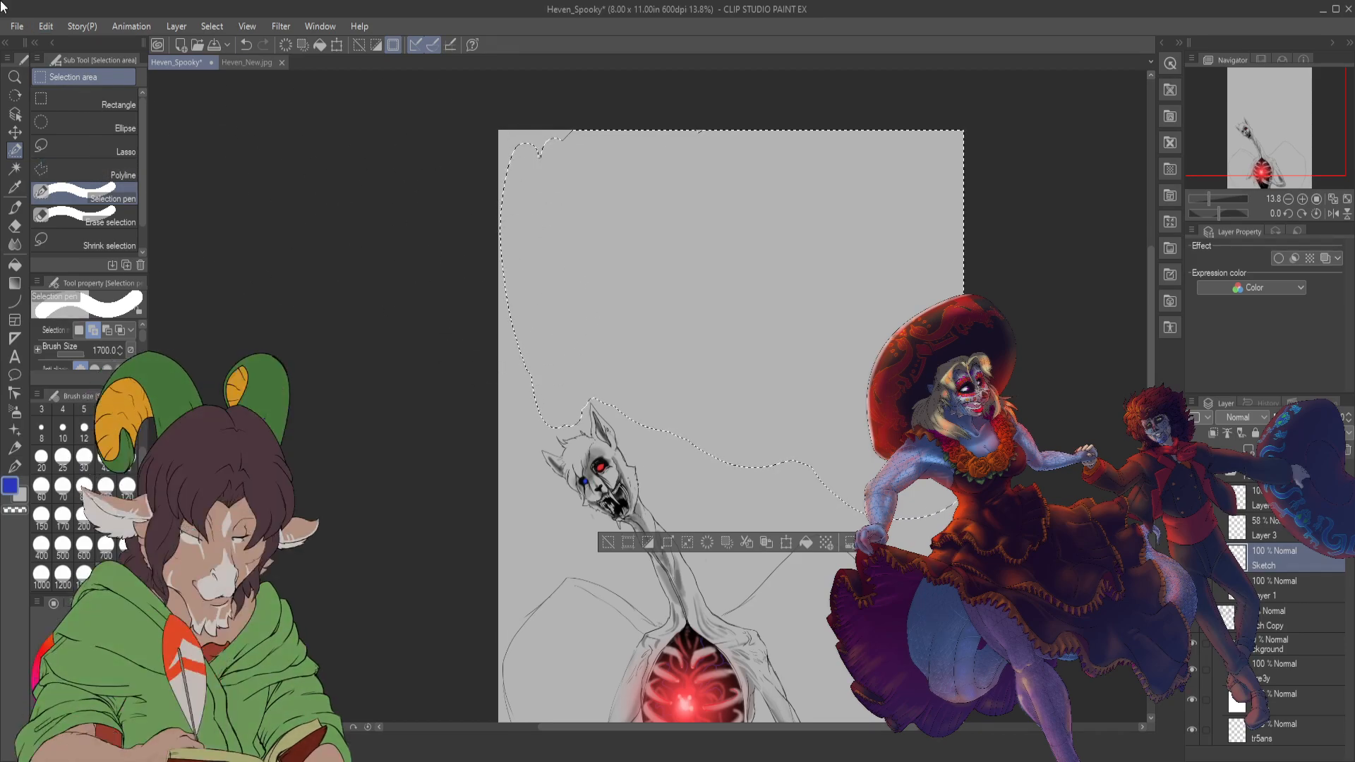
key("ctrl+d")
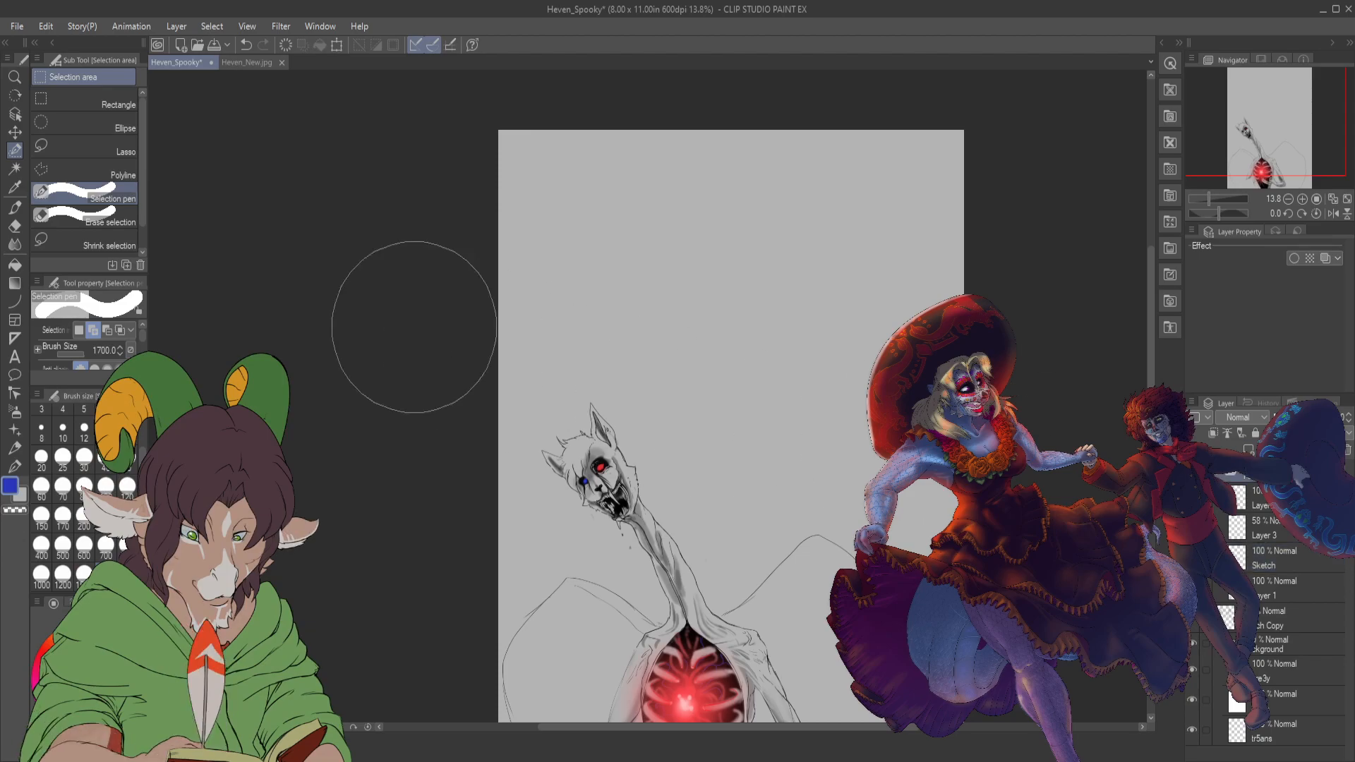
- Move the creature layers together upward until the head sits near the page's upper edge, and switch to the K Hard 2 brush
left_click(337, 45)
left_click_drag(718, 508, 785, 310)
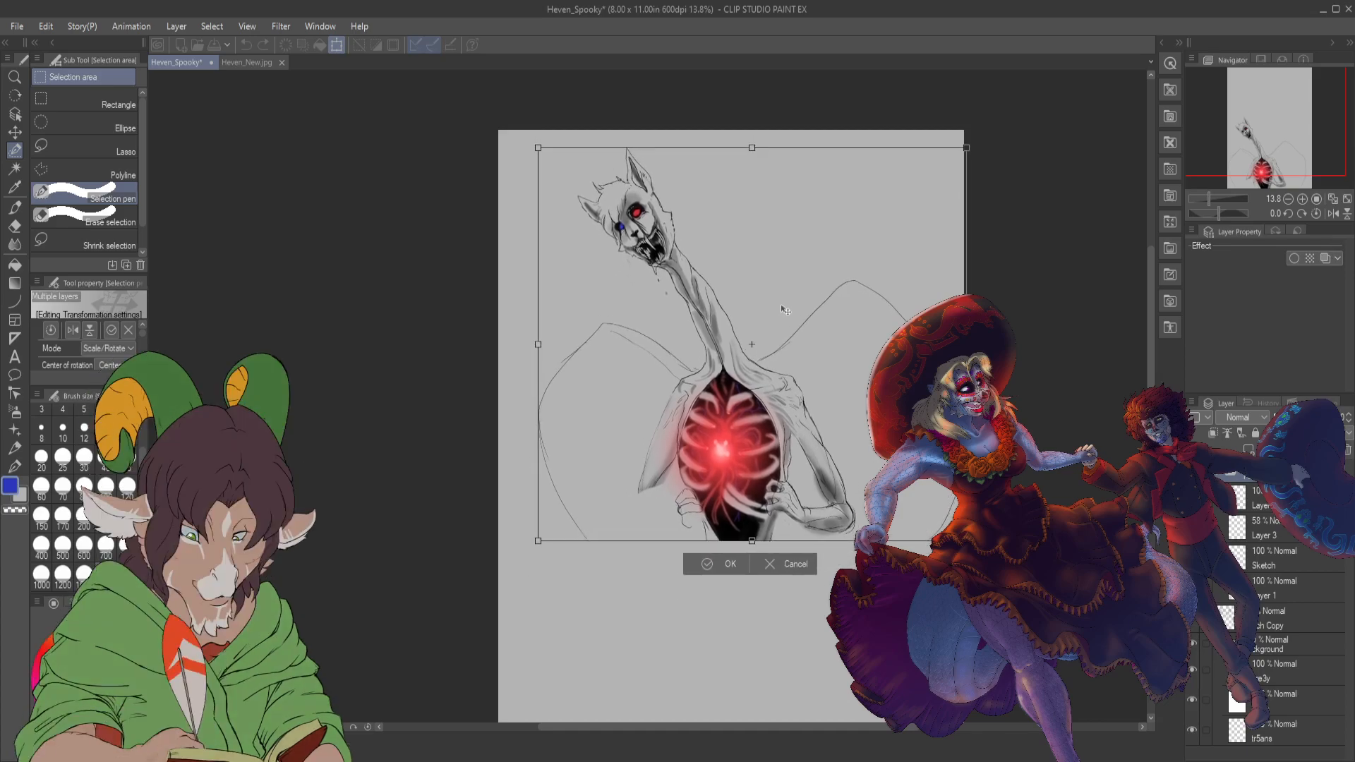
left_click(730, 567)
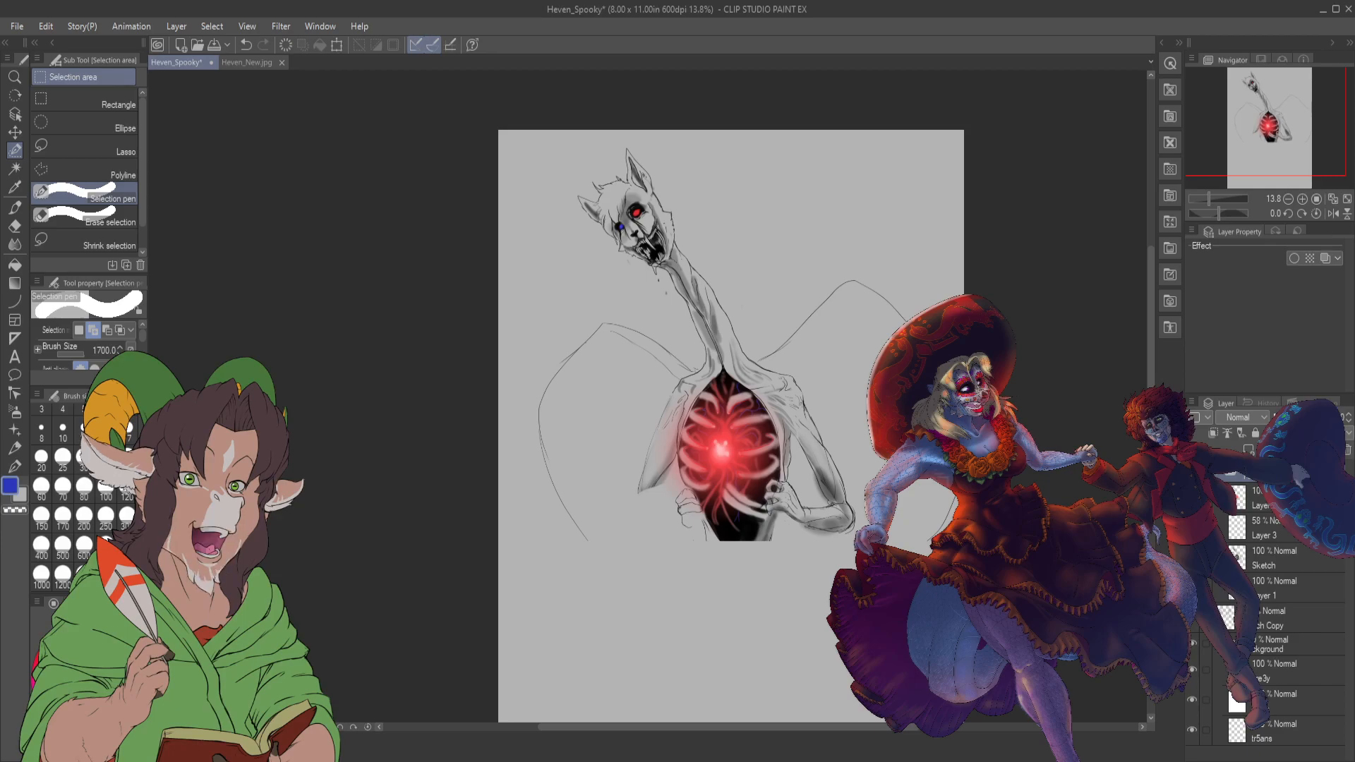
scroll(633, 219, "up", 3)
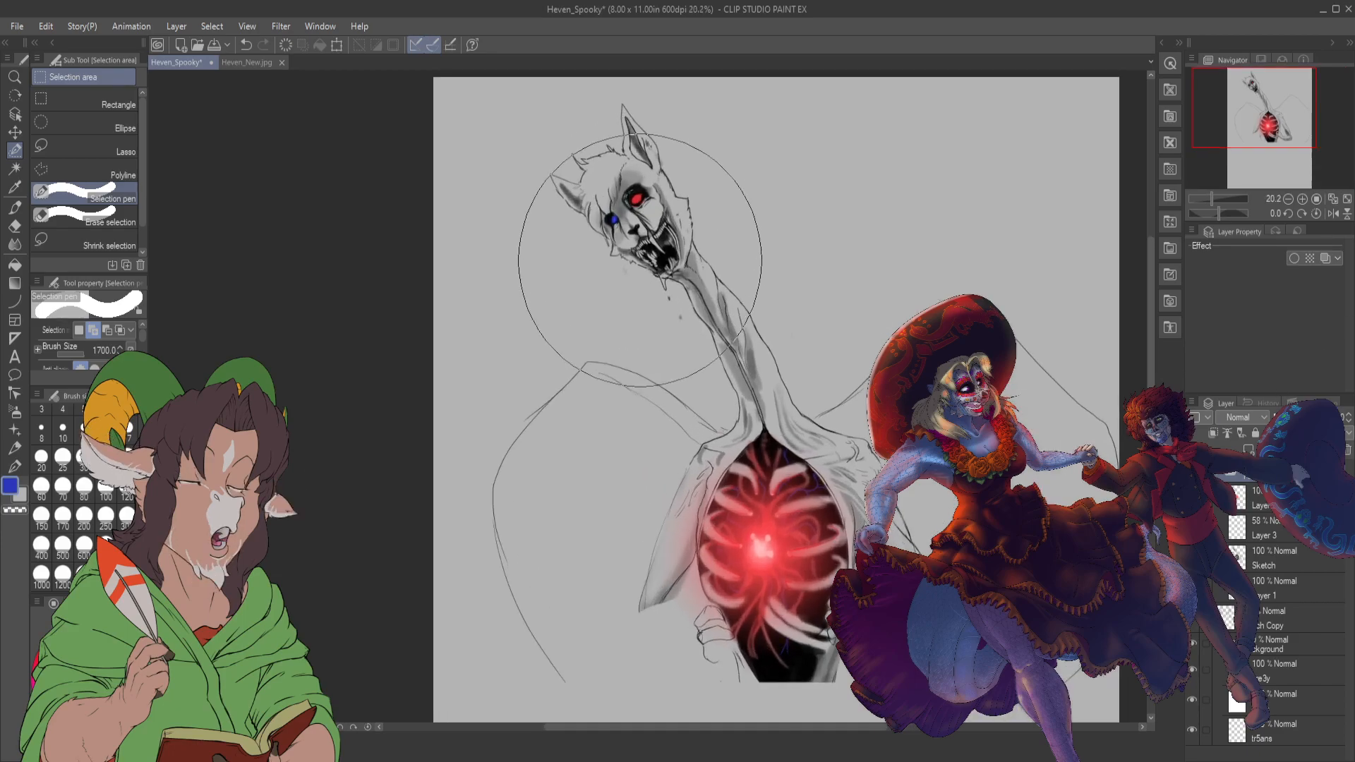
key("b")
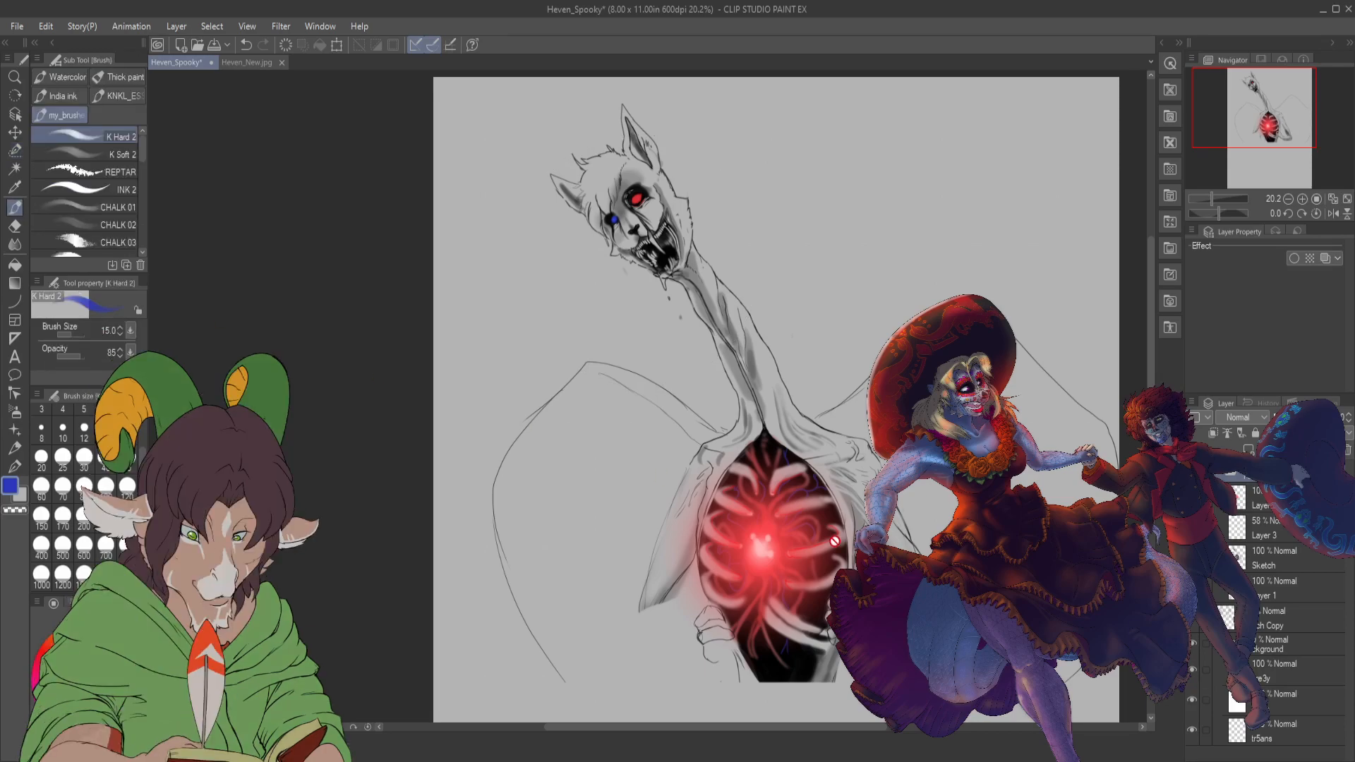
left_click_drag(1259, 123, 1264, 134)
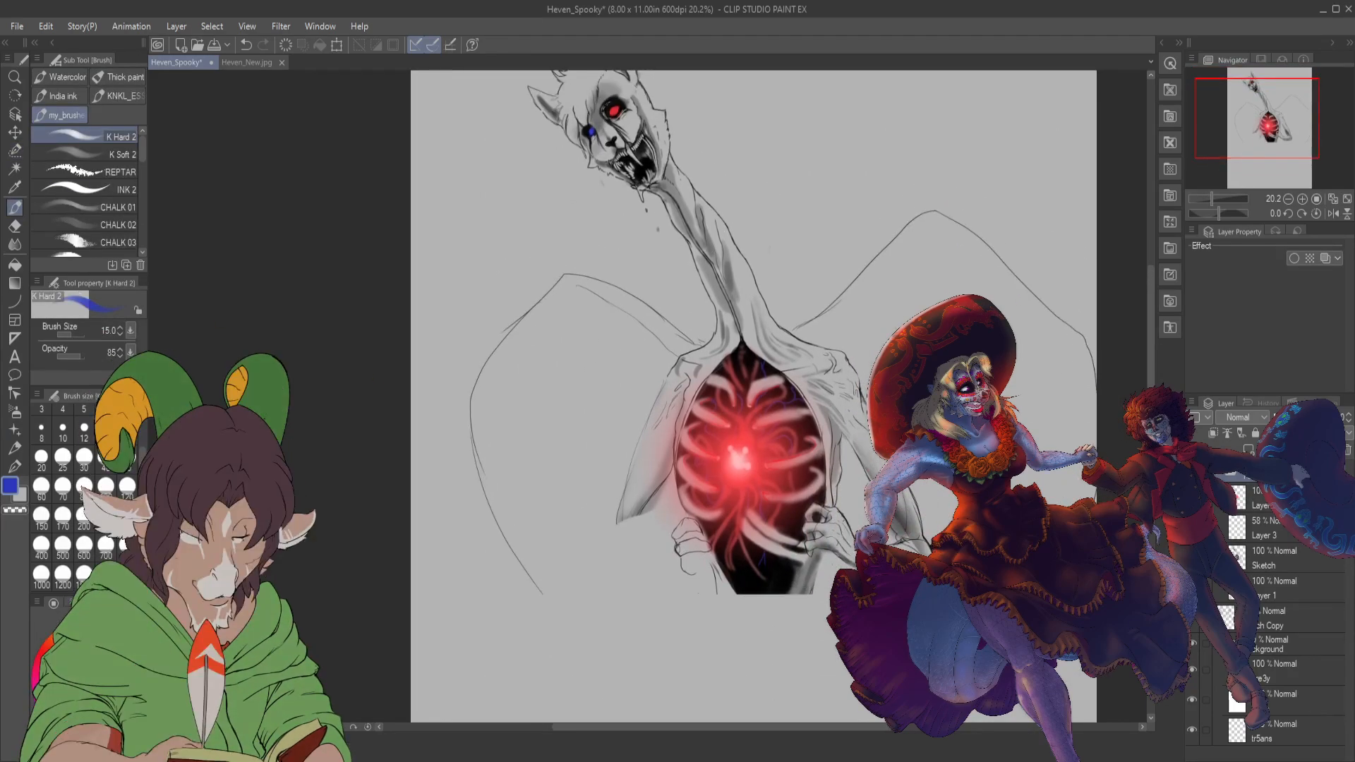
- On the Sketch layer, extend the black chest cavity into a filled, tapering point below the ribs with K Hard 2 at size 40
left_click(1281, 564)
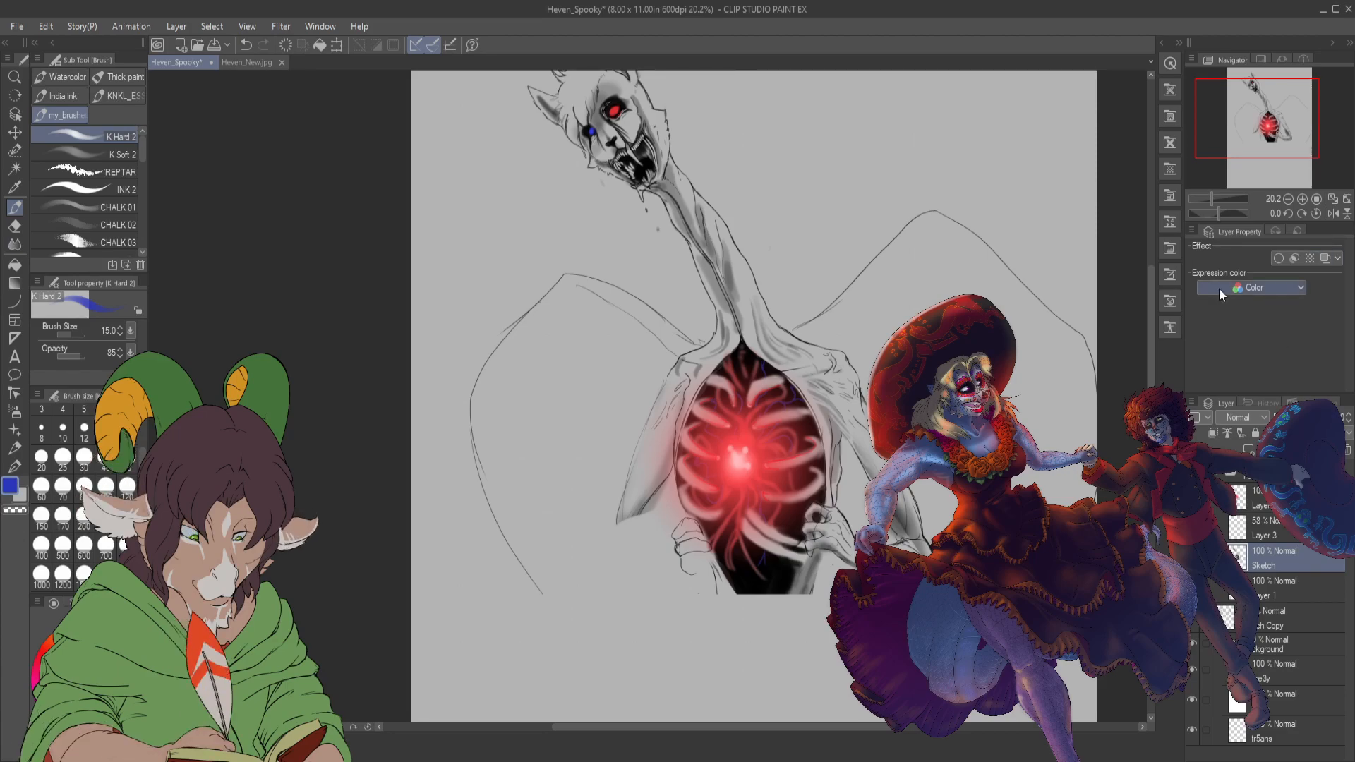
left_click_drag(1288, 122, 1287, 149)
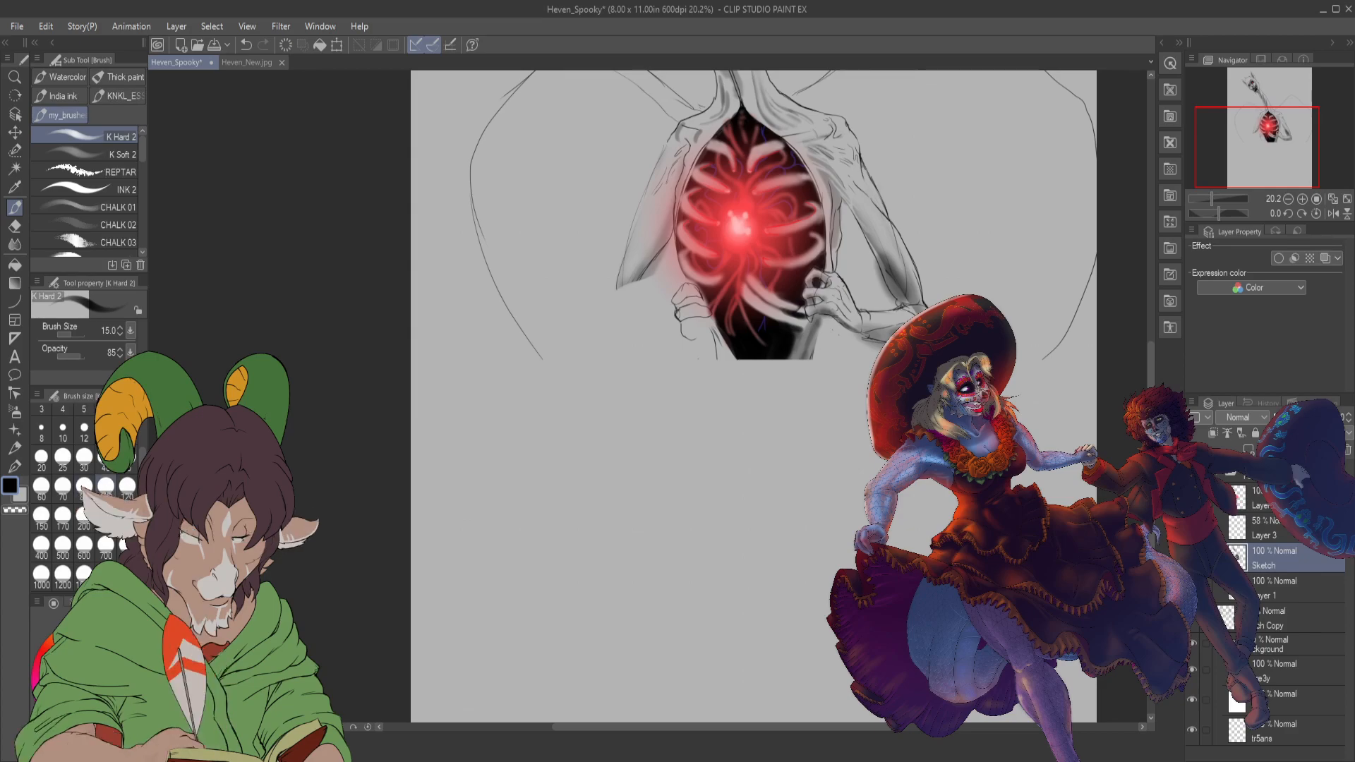
left_click_drag(724, 338, 742, 377)
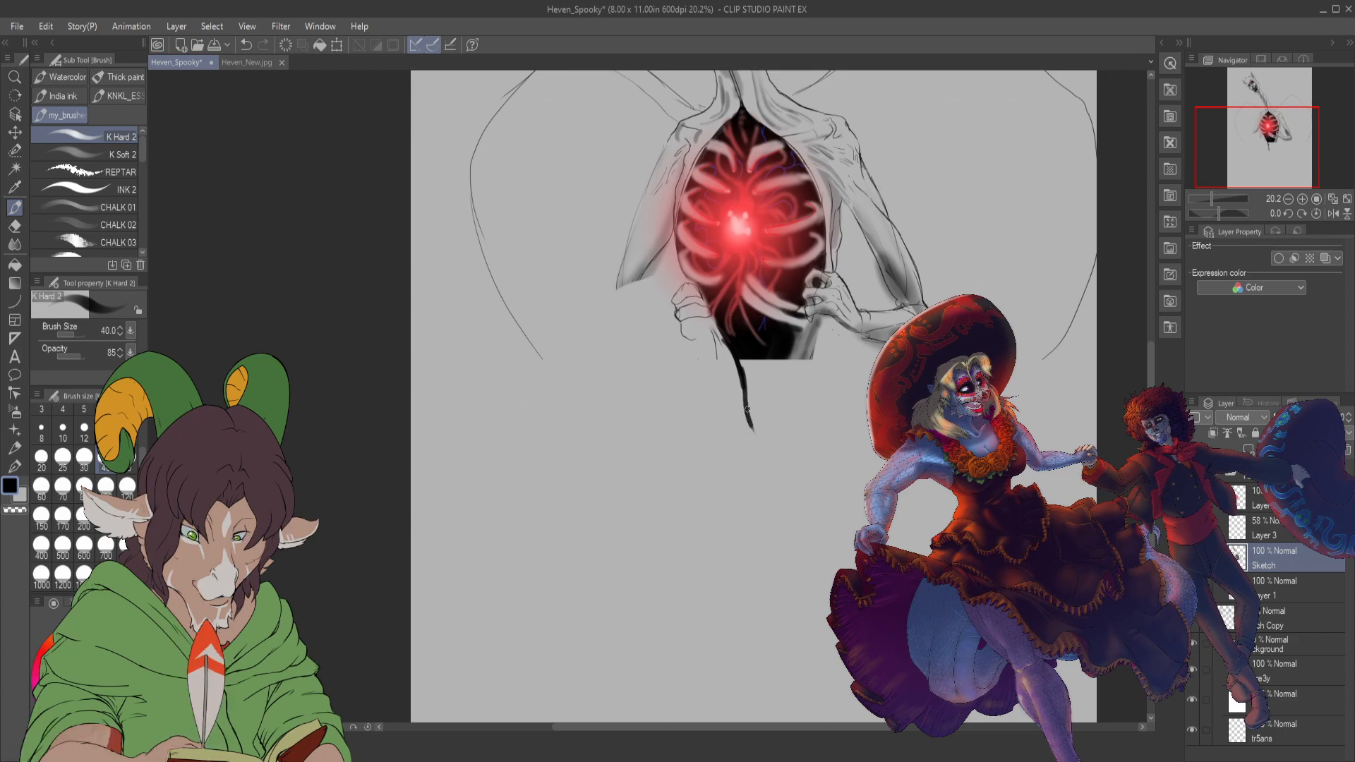
left_click_drag(768, 466, 778, 370)
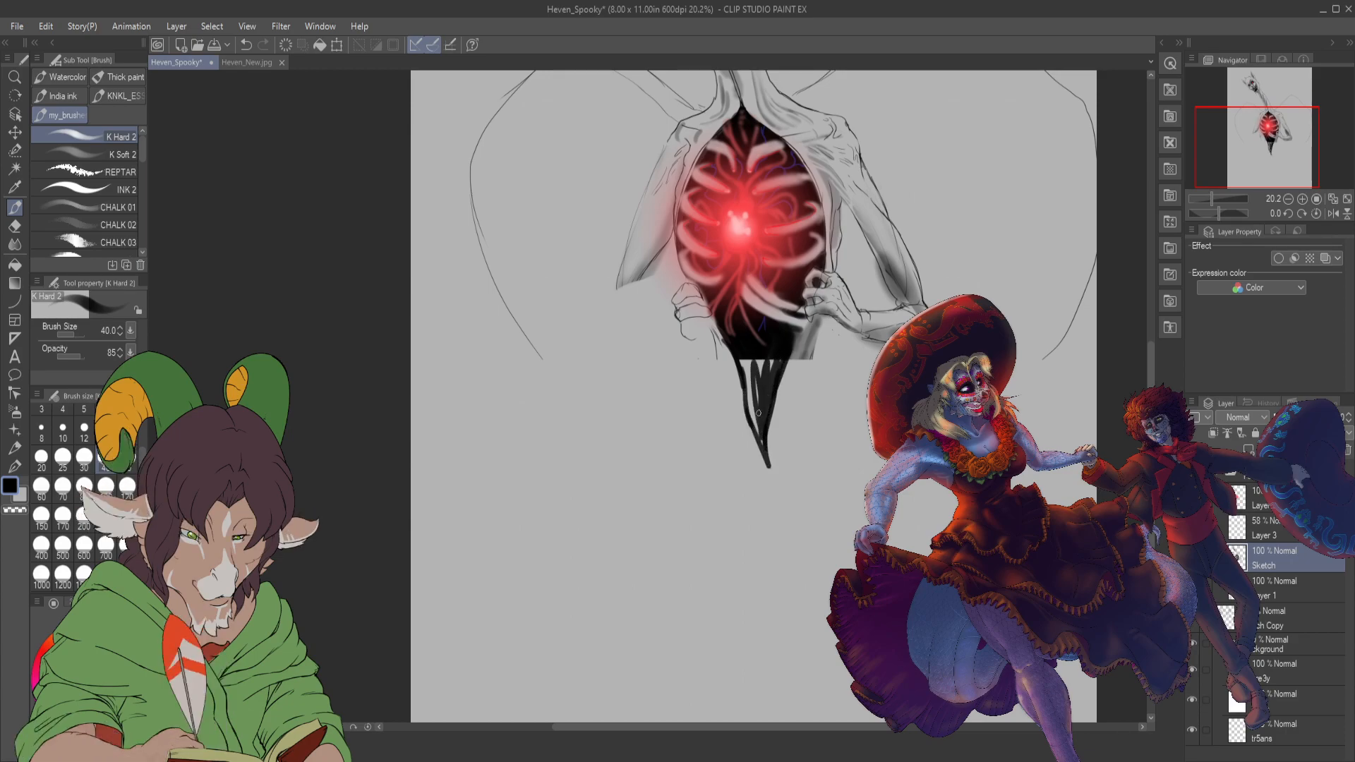
mouse_move(757, 432)
left_mouse_down()
mouse_move(766, 353)
mouse_move(758, 407)
mouse_move(778, 358)
mouse_move(760, 427)
mouse_move(782, 358)
mouse_move(762, 436)
mouse_move(786, 350)
mouse_move(763, 415)
mouse_move(769, 360)
mouse_move(758, 406)
mouse_move(737, 354)
left_mouse_up()
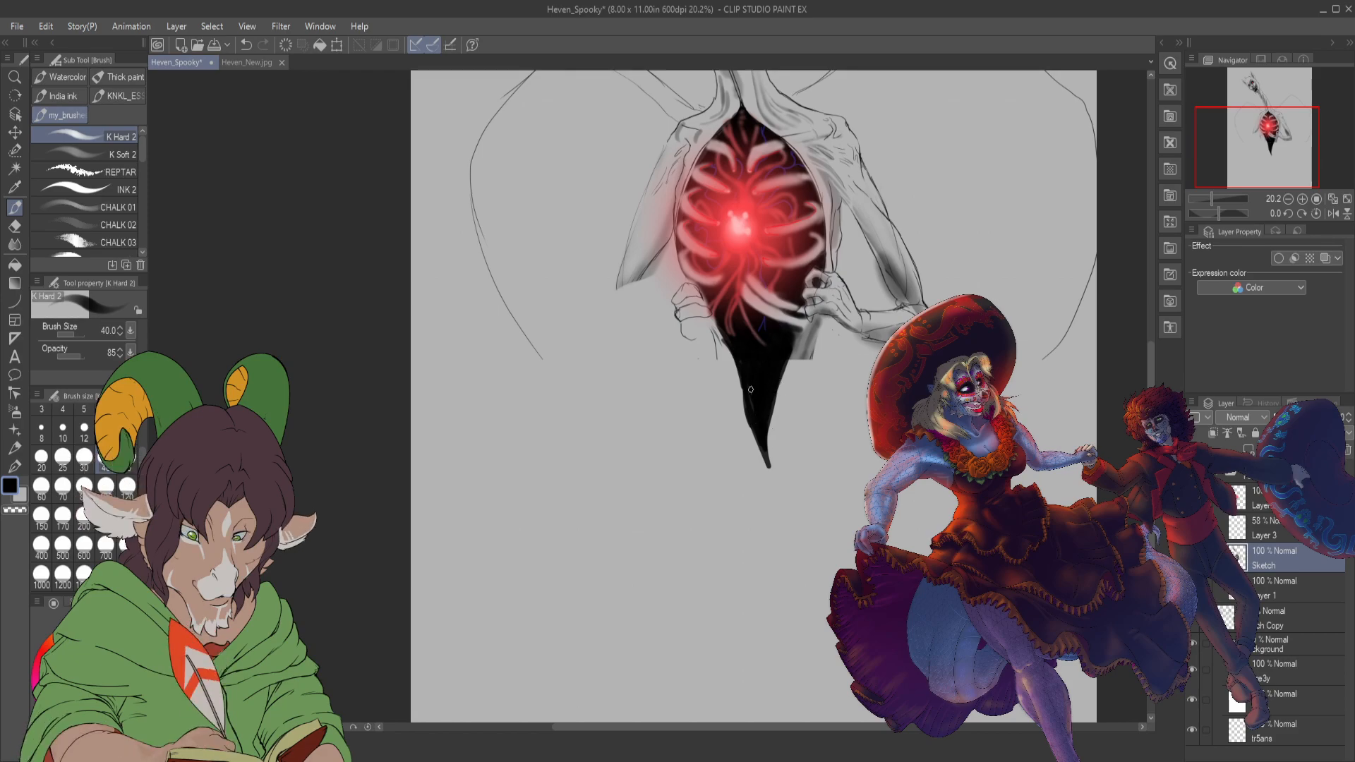
- Reduce the brush size and outline both sides of the creature's waist and hips in black, flaring outward around the cavity's point
key("bracketleft")
key("bracketleft")
key("bracketleft")
key("bracketleft")
key("bracketleft")
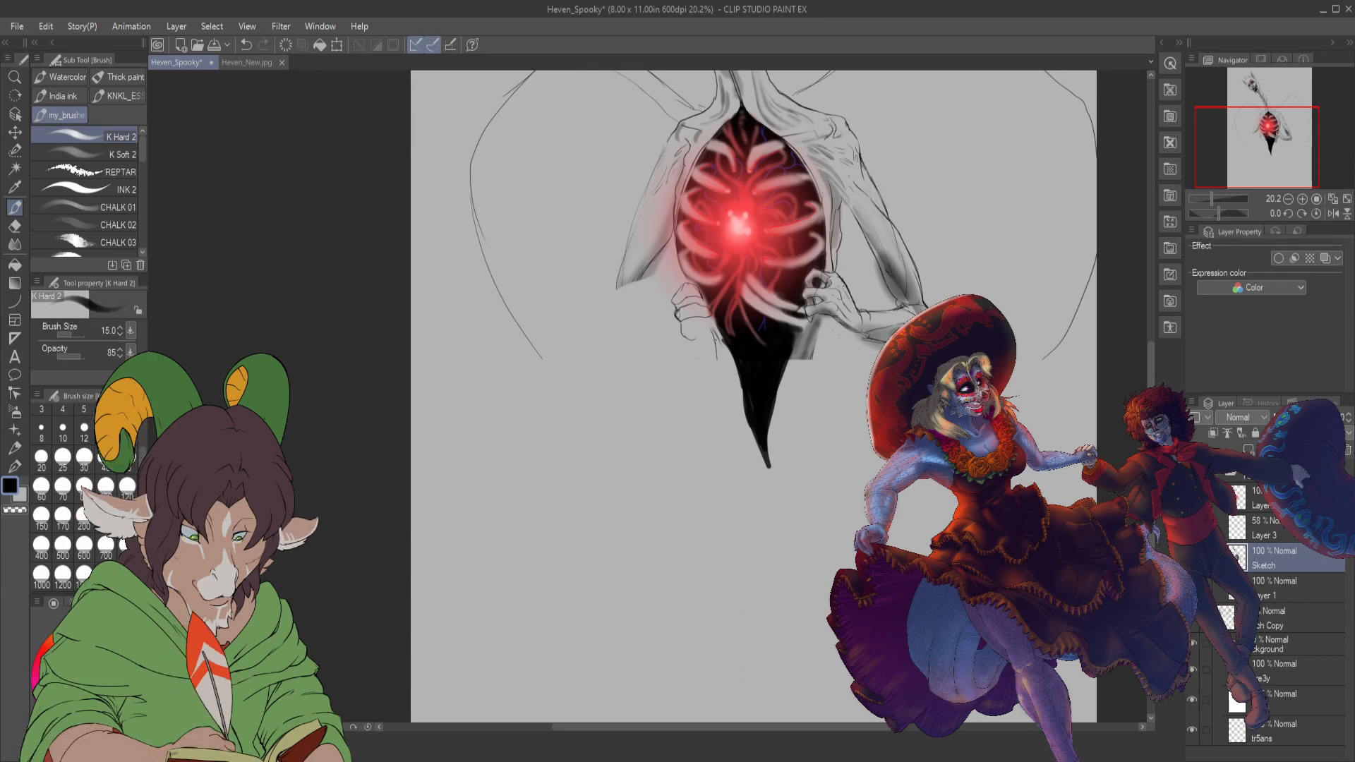
left_click_drag(714, 346, 722, 376)
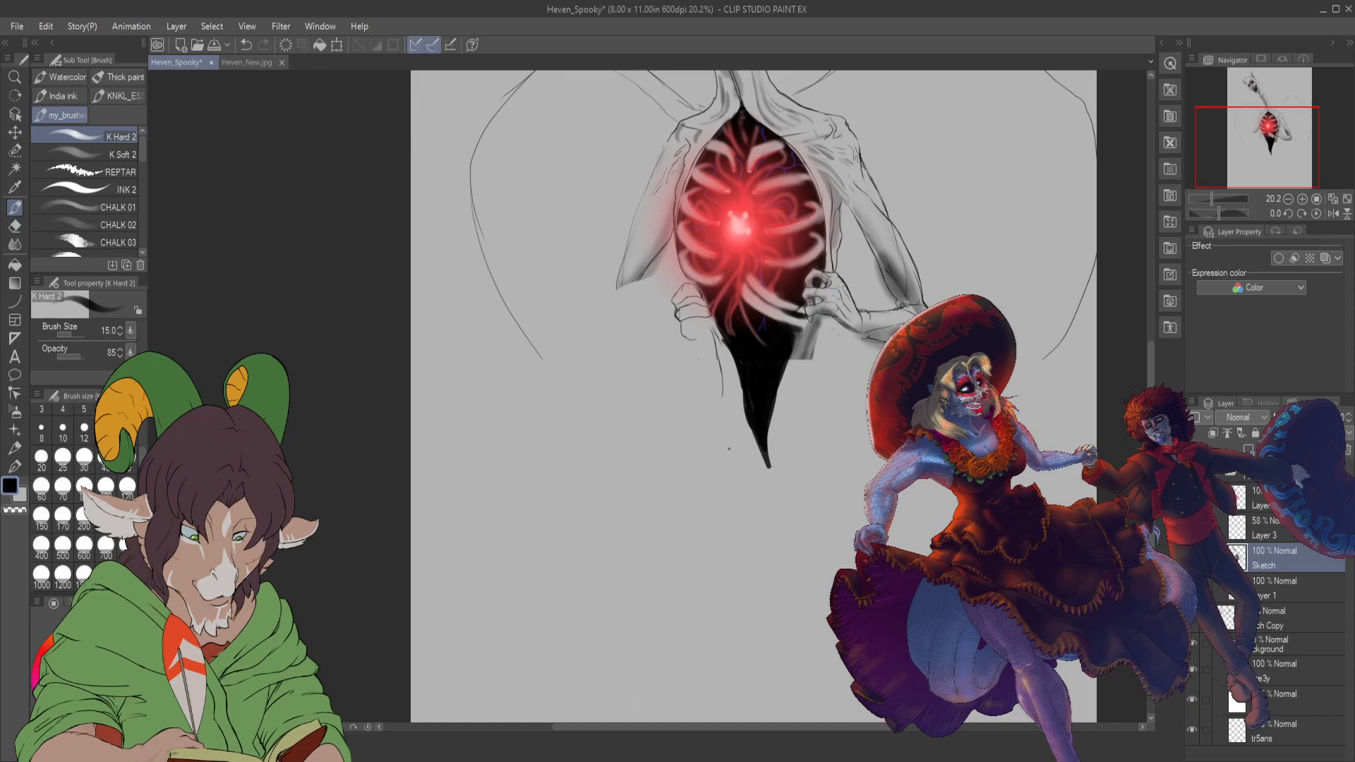
left_click_drag(721, 397, 701, 465)
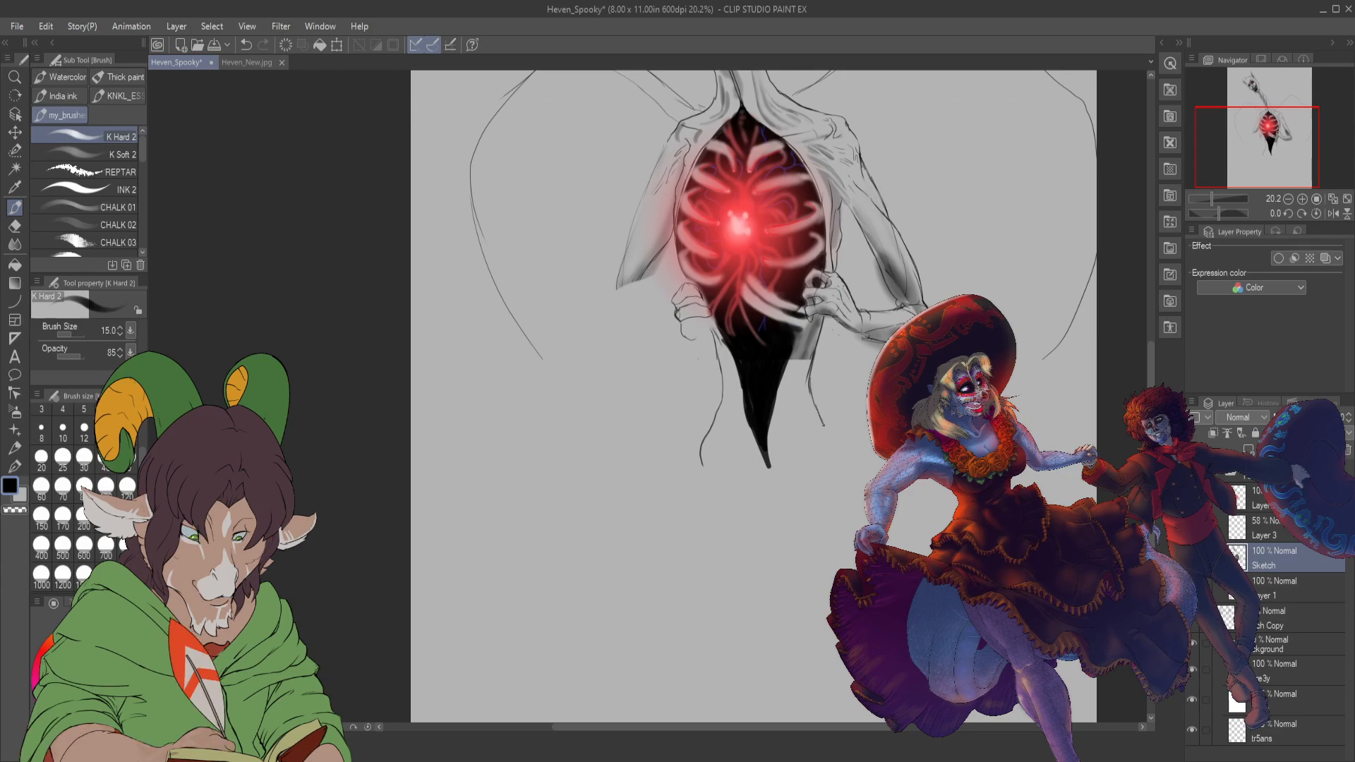
left_click_drag(824, 426, 839, 462)
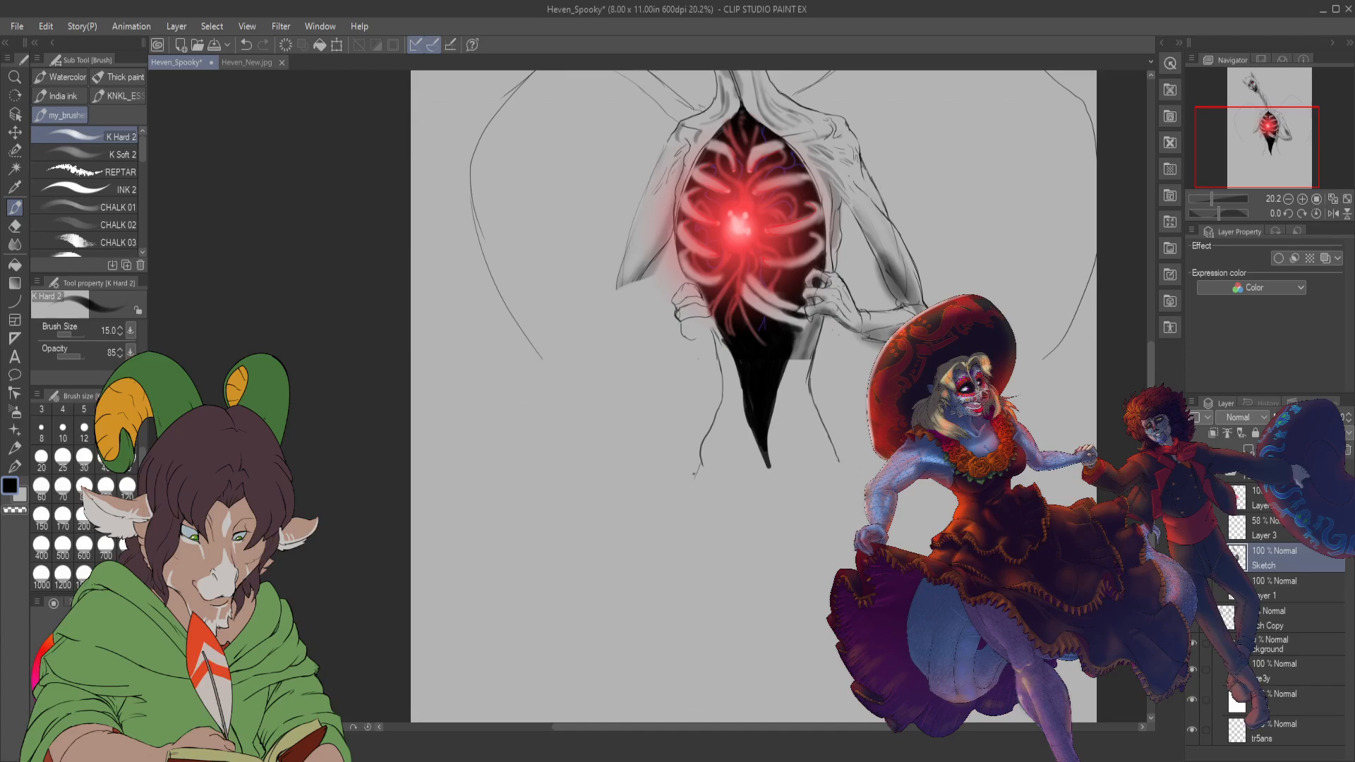
- Sketch the outlines of the creature's two thighs, the crotch line joining them and short muscle lines at the hips
mouse_move(702, 451)
left_mouse_down()
mouse_move(663, 649)
mouse_move(746, 498)
left_mouse_up()
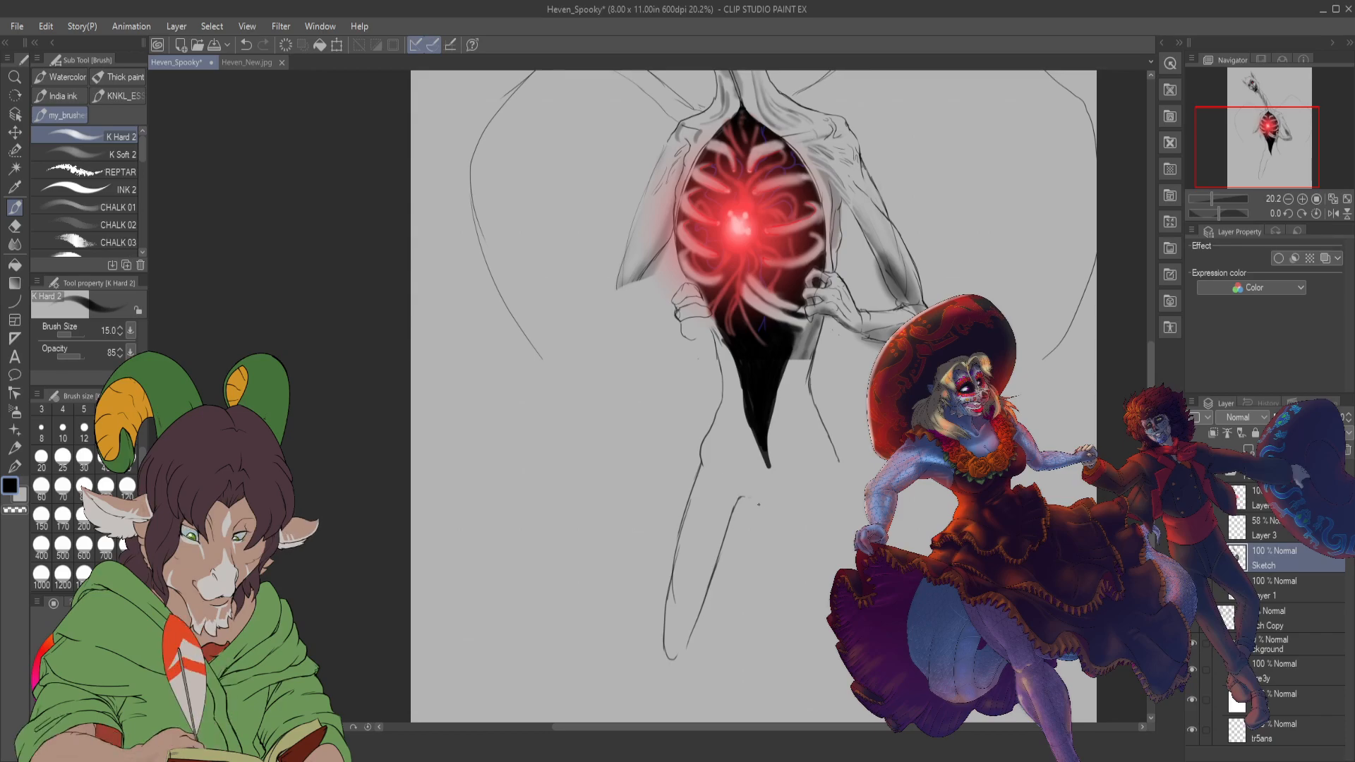
left_click_drag(741, 497, 772, 503)
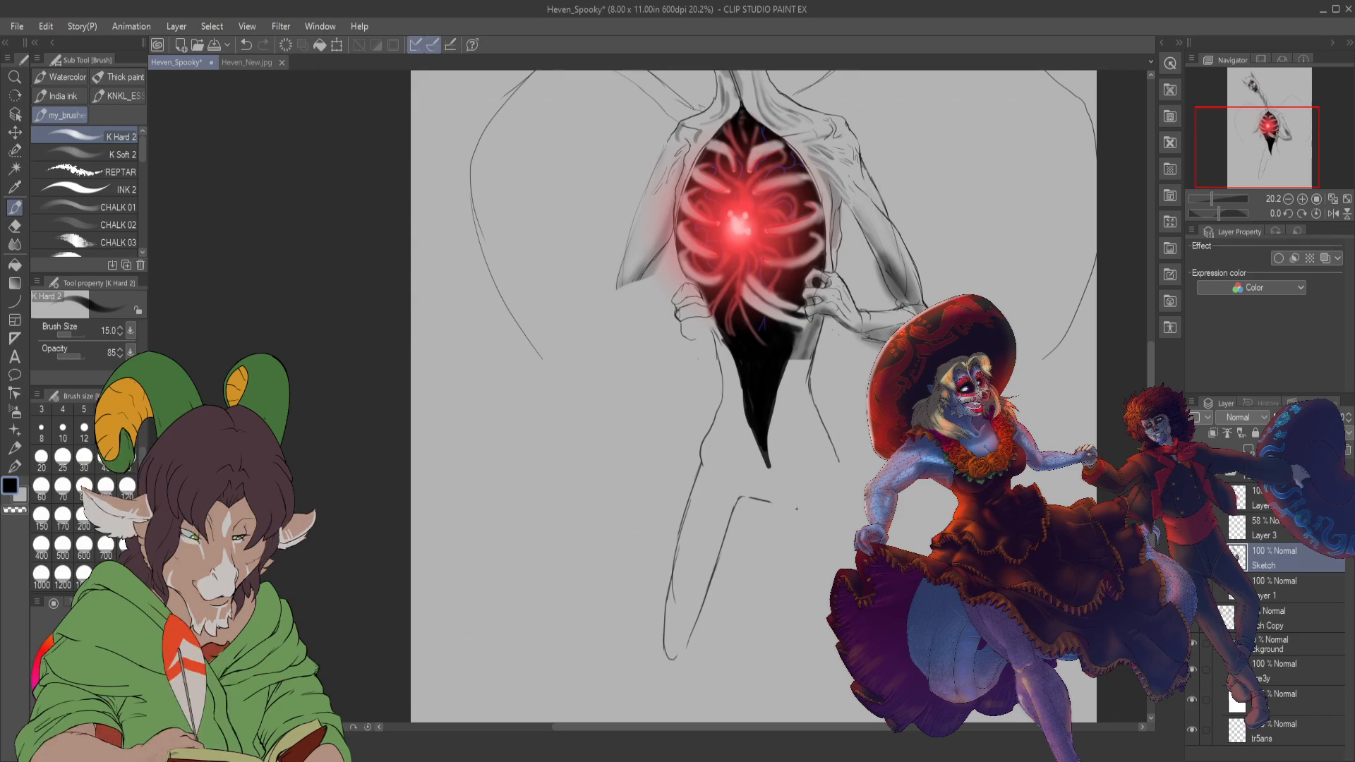
left_click_drag(797, 508, 830, 599)
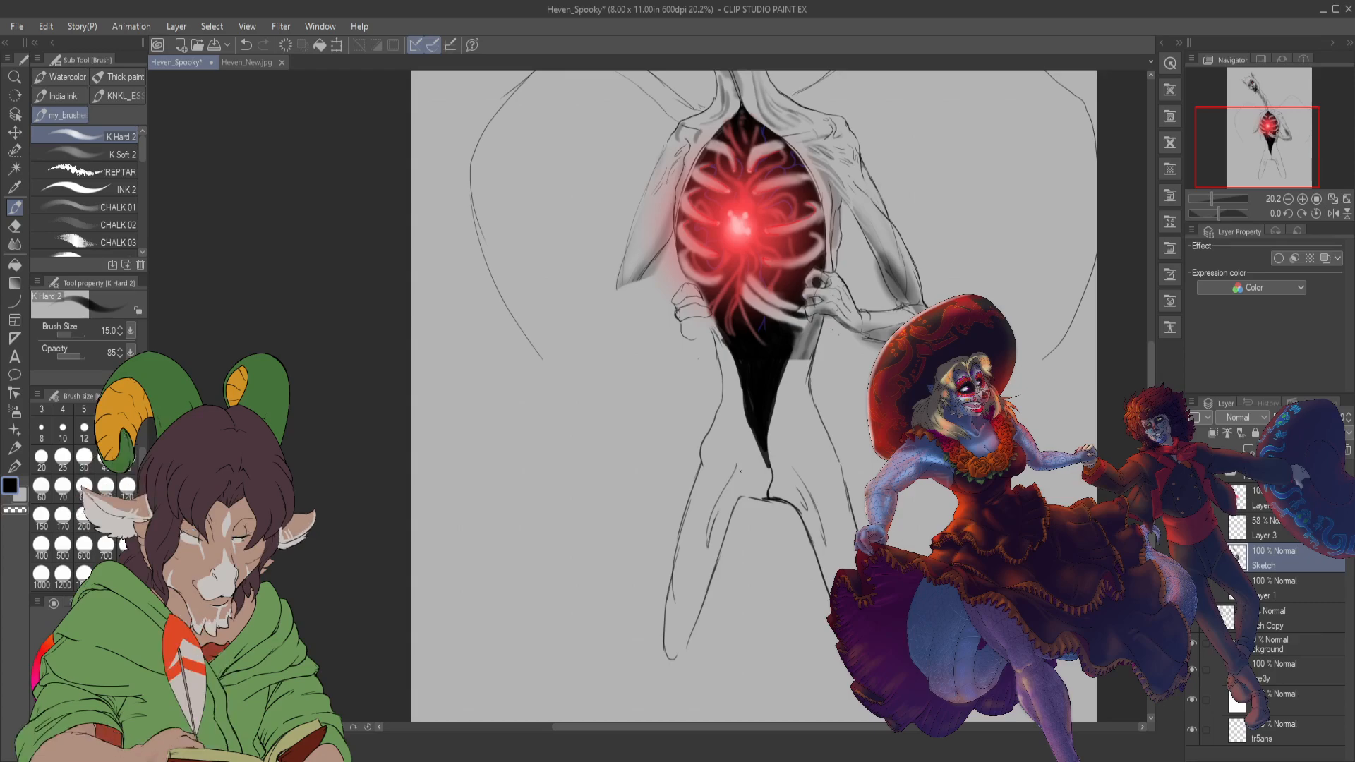
left_click_drag(737, 486, 732, 506)
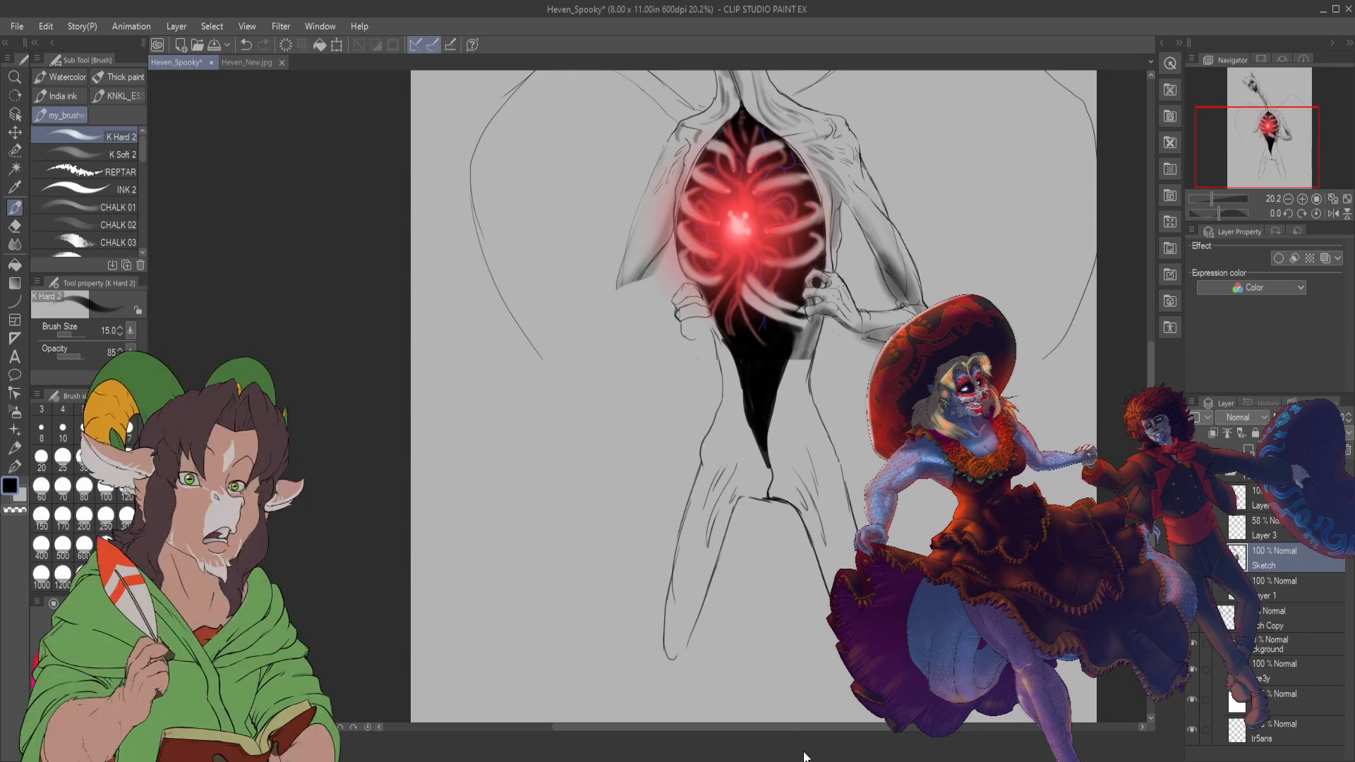
- Shade the waist, hips and upper thighs around the black cavity with the K Soft 2 brush at size 250 in black
left_click_drag(799, 727, 833, 680)
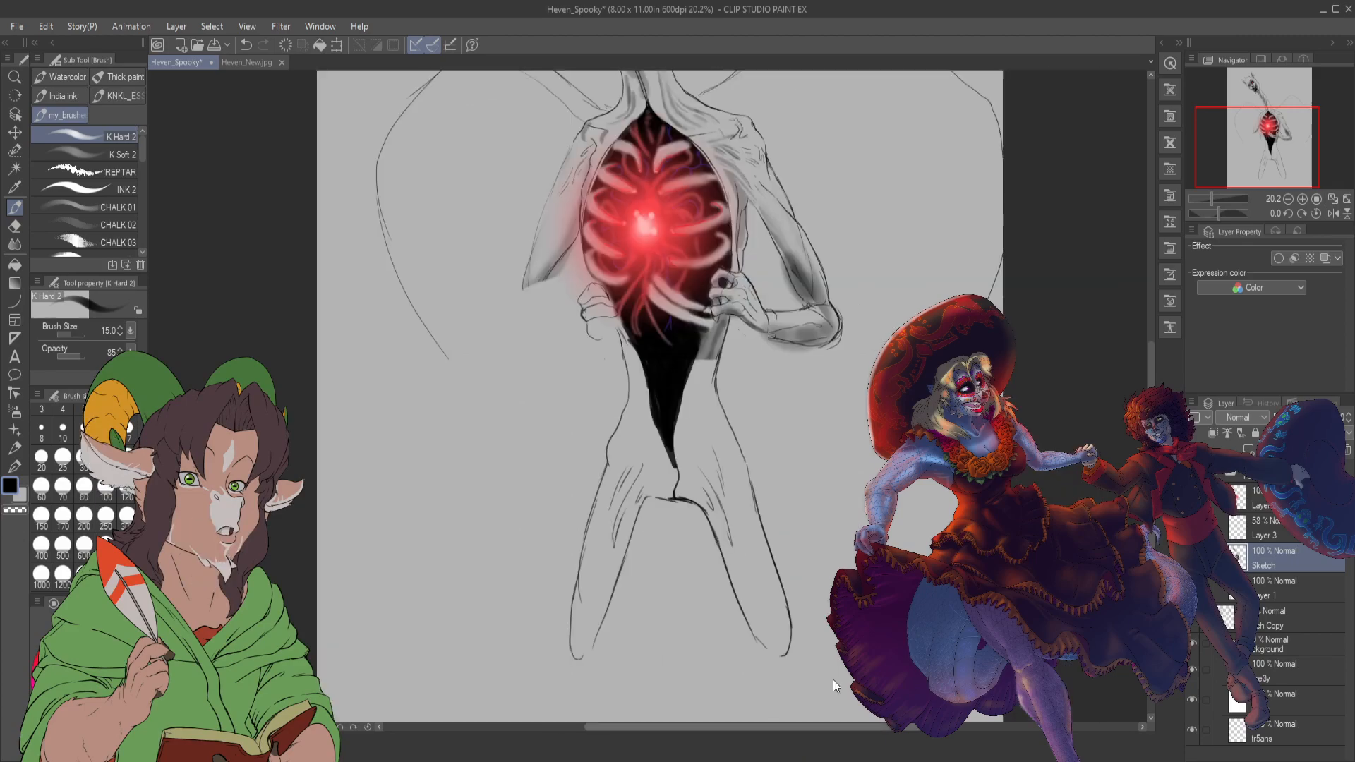
mouse_move(1250, 152)
left_mouse_down()
mouse_move(1251, 117)
mouse_move(1262, 163)
mouse_move(1254, 127)
mouse_move(1254, 163)
mouse_move(1254, 148)
left_mouse_up()
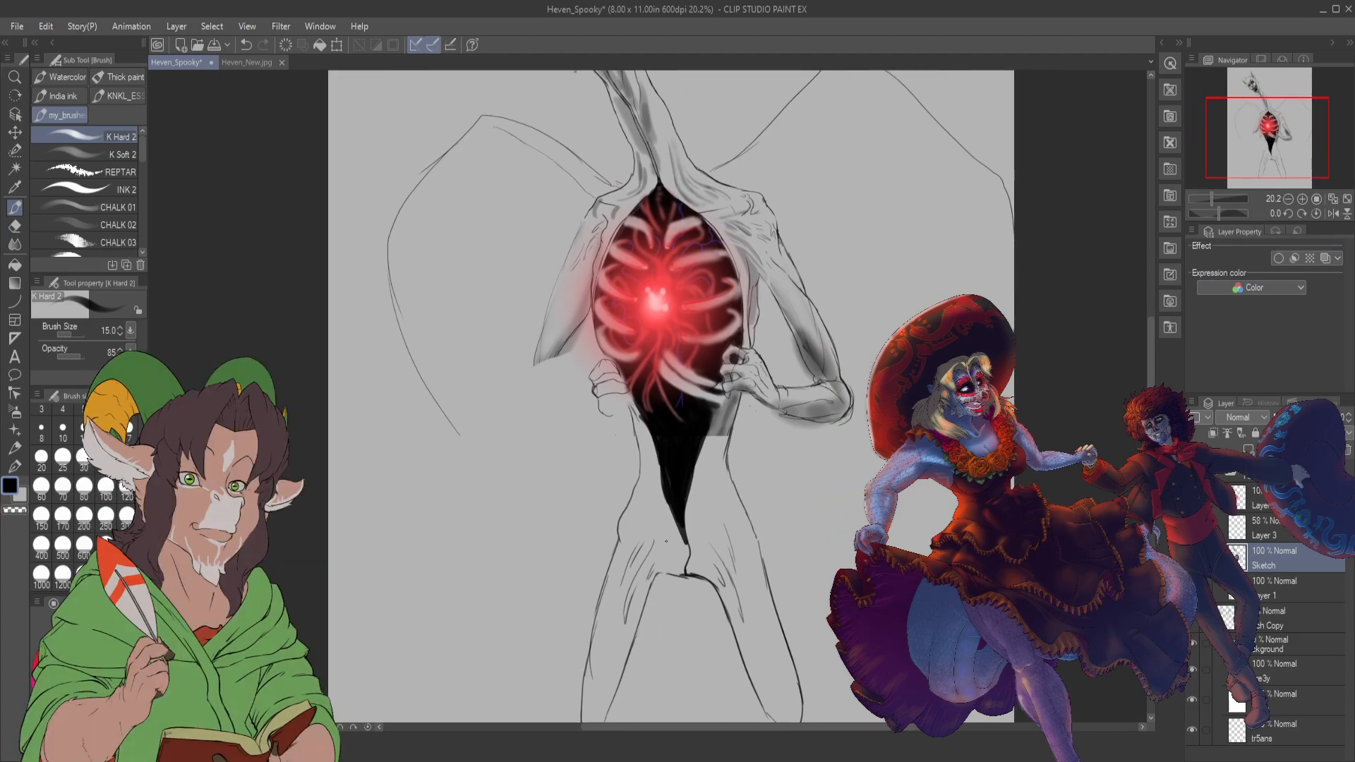
key("j")
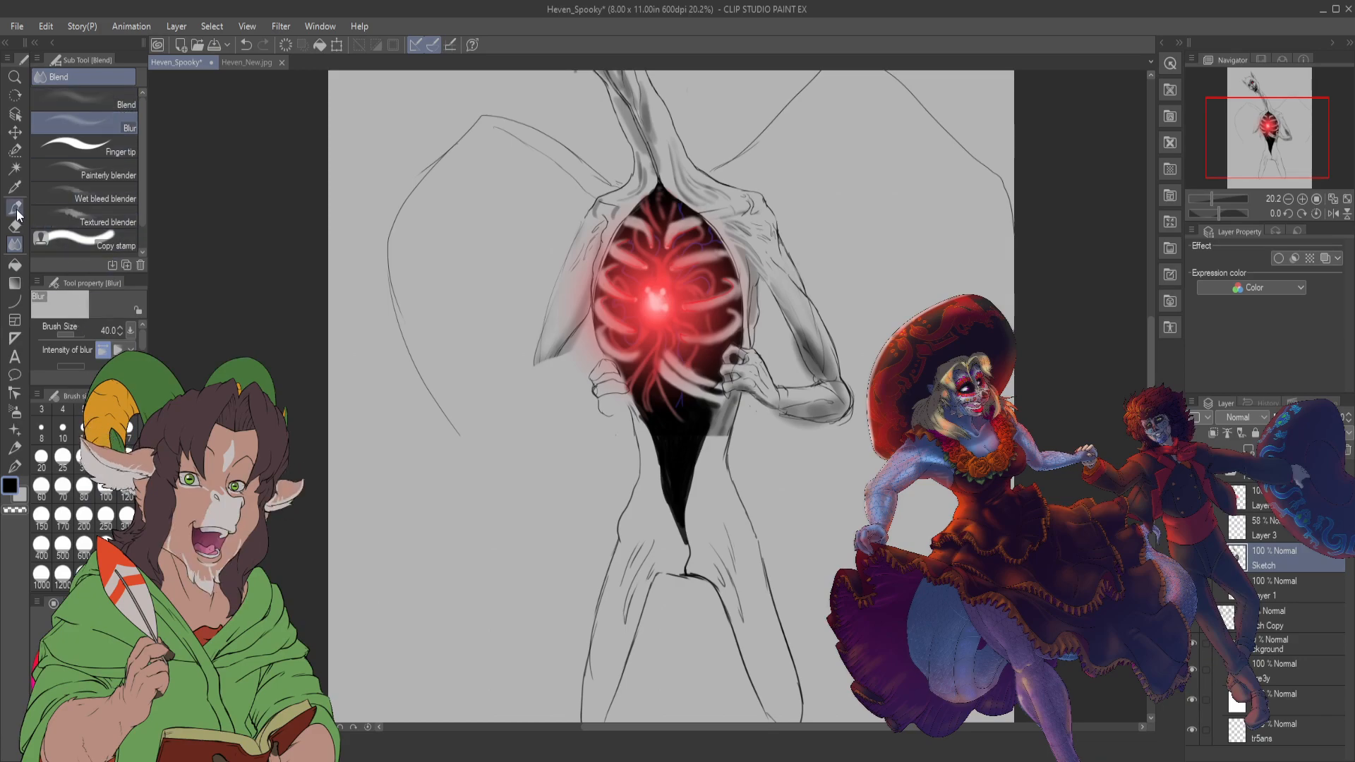
key("b")
left_click(109, 154)
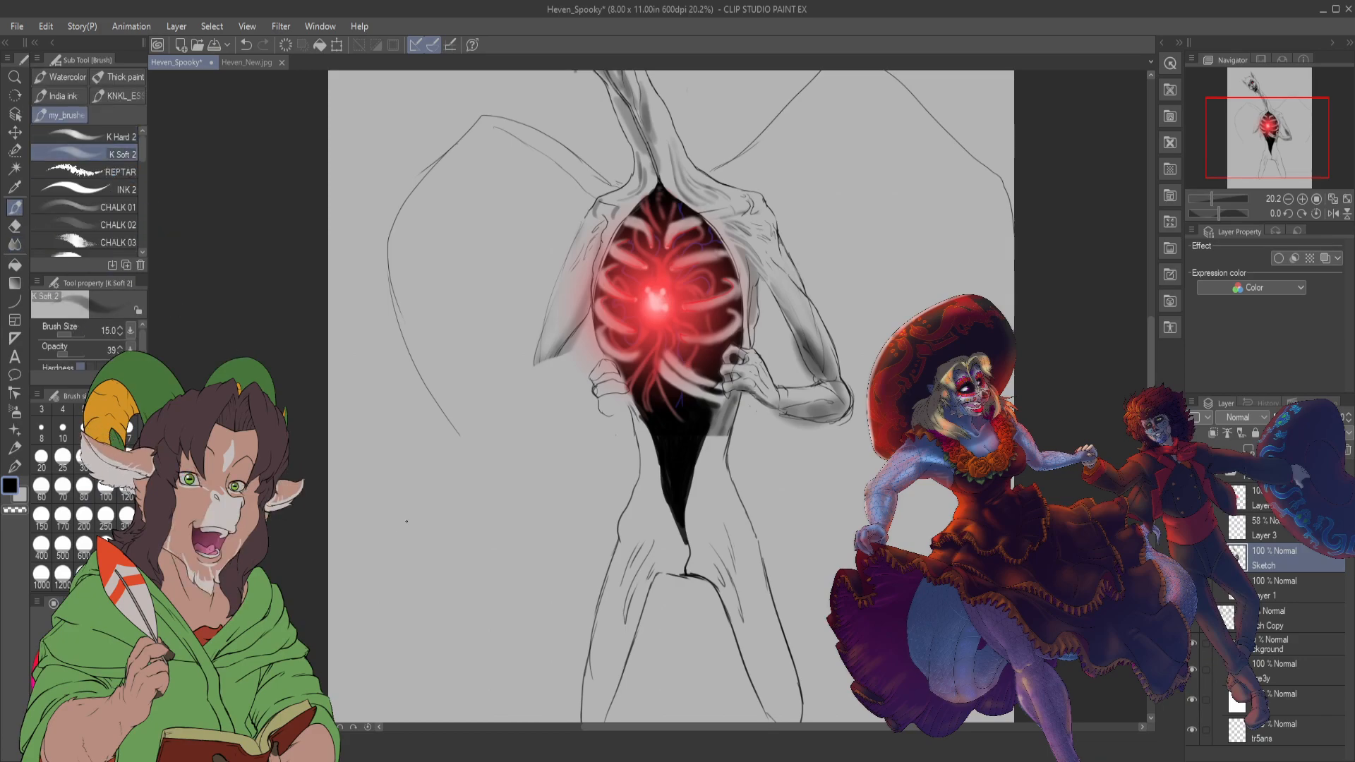
left_click(106, 522)
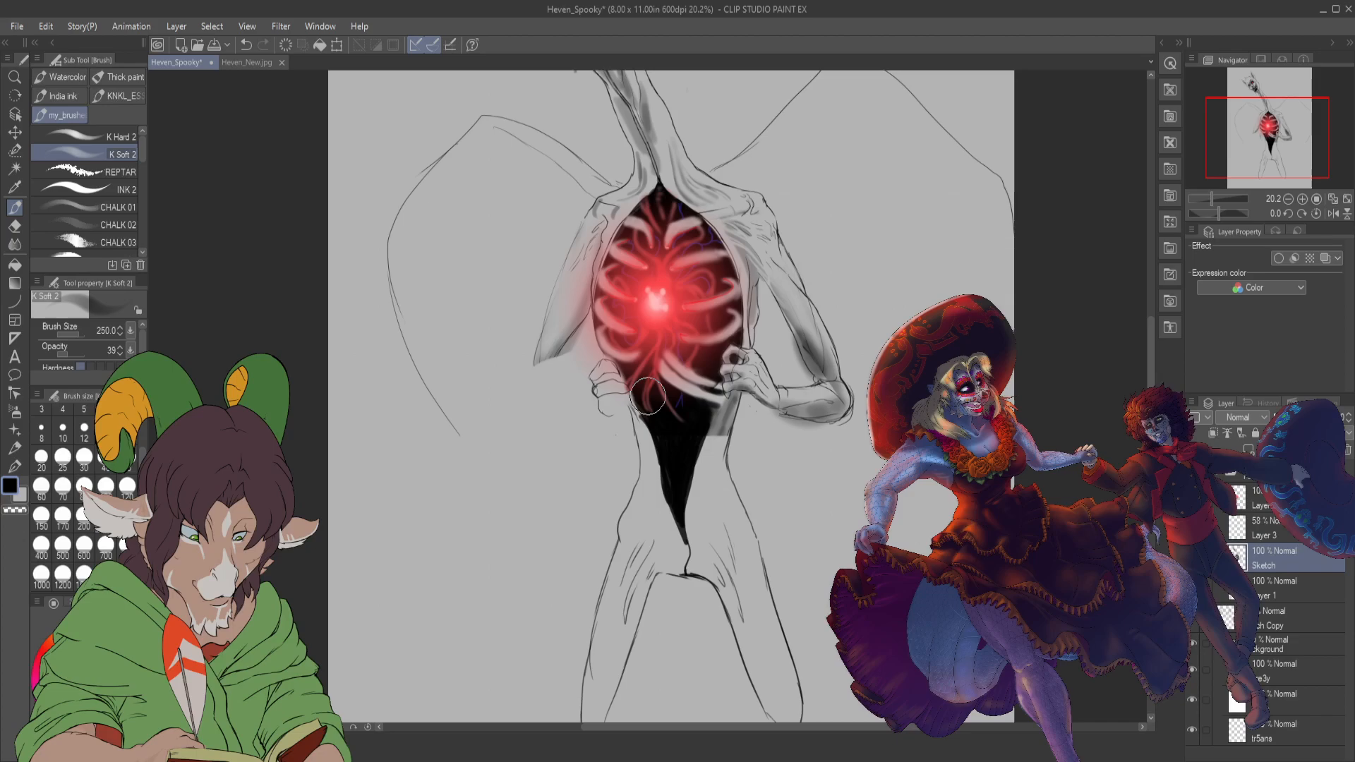
left_click_drag(703, 431, 735, 576)
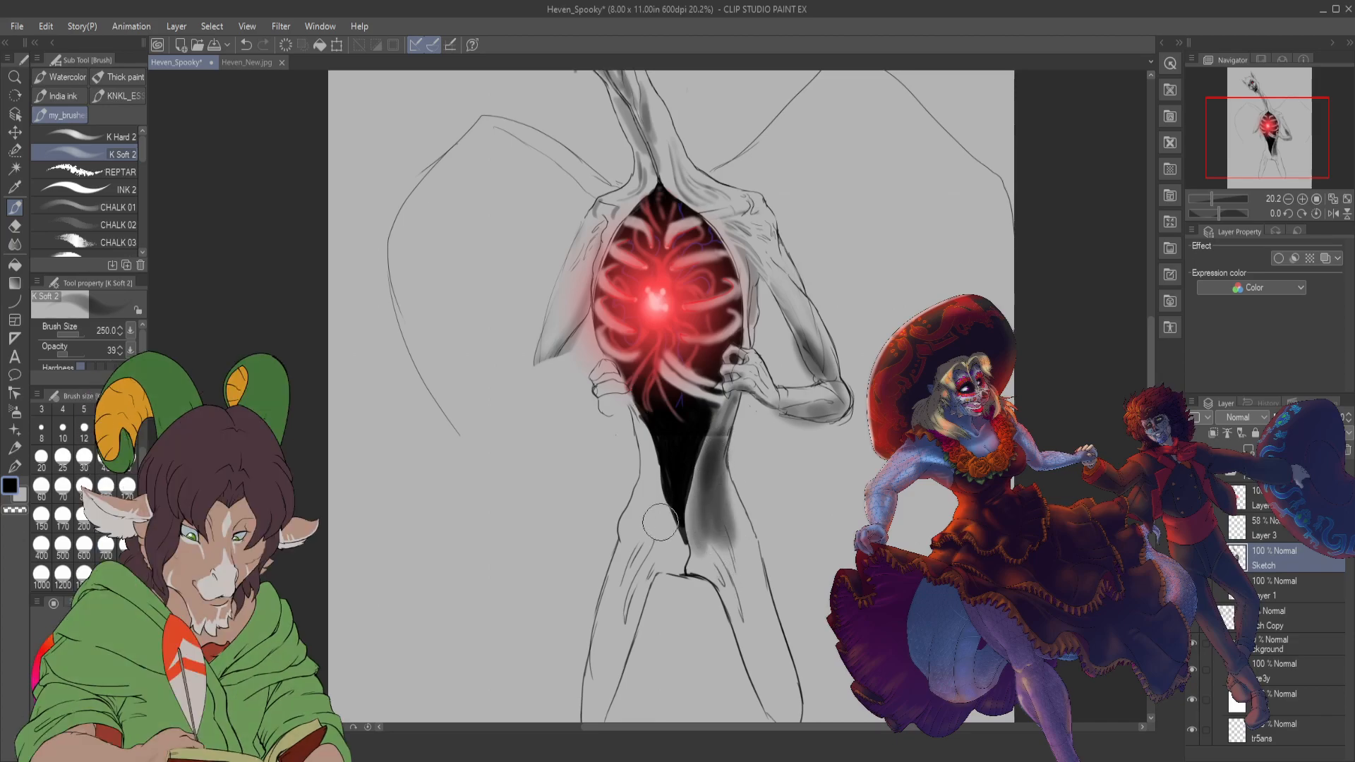
mouse_move(660, 522)
left_mouse_down()
mouse_move(651, 494)
mouse_move(646, 581)
mouse_move(650, 519)
mouse_move(614, 602)
mouse_move(654, 536)
mouse_move(631, 605)
mouse_move(666, 557)
left_mouse_up()
mouse_move(706, 554)
left_mouse_down()
mouse_move(699, 537)
mouse_move(752, 624)
mouse_move(725, 559)
left_mouse_up()
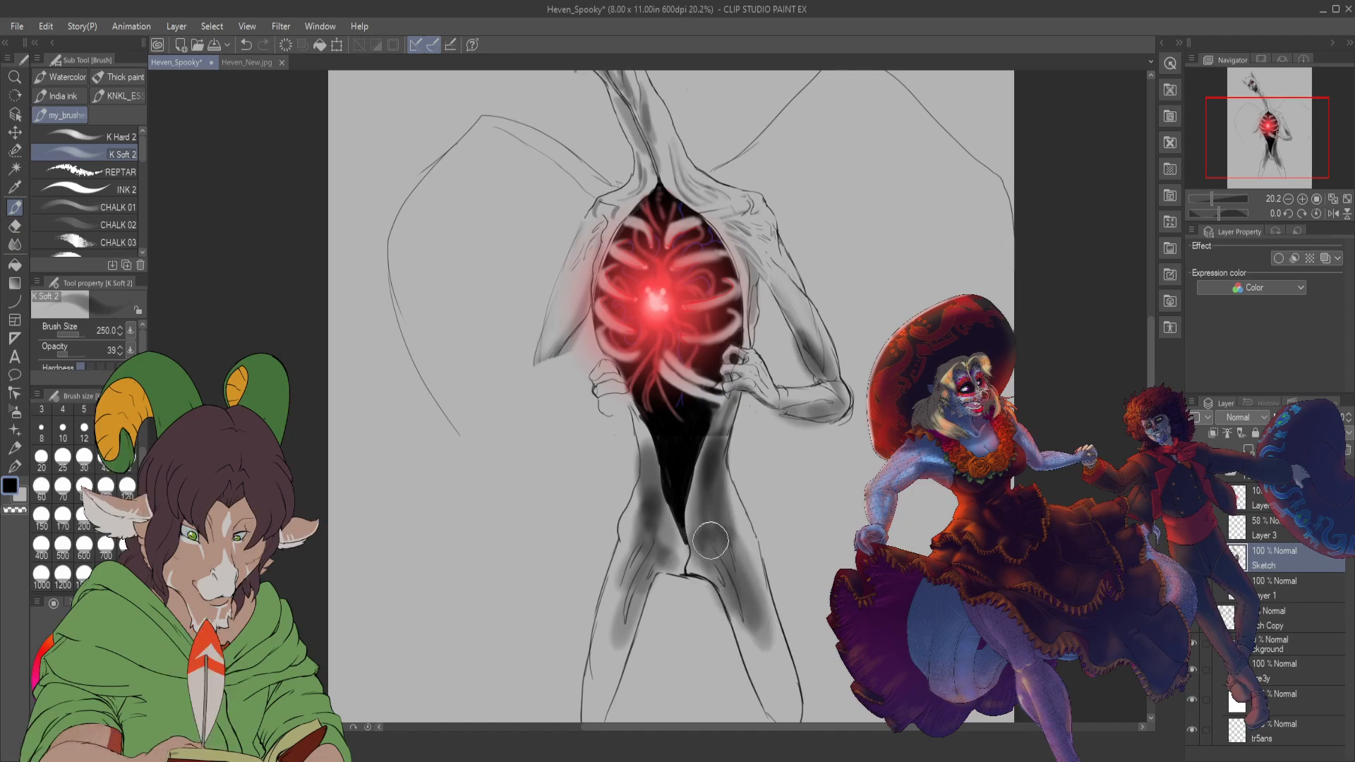
- Carve light muscle streaks into the shading of the waist, hips and thighs with the Soft eraser at size 40
key("e")
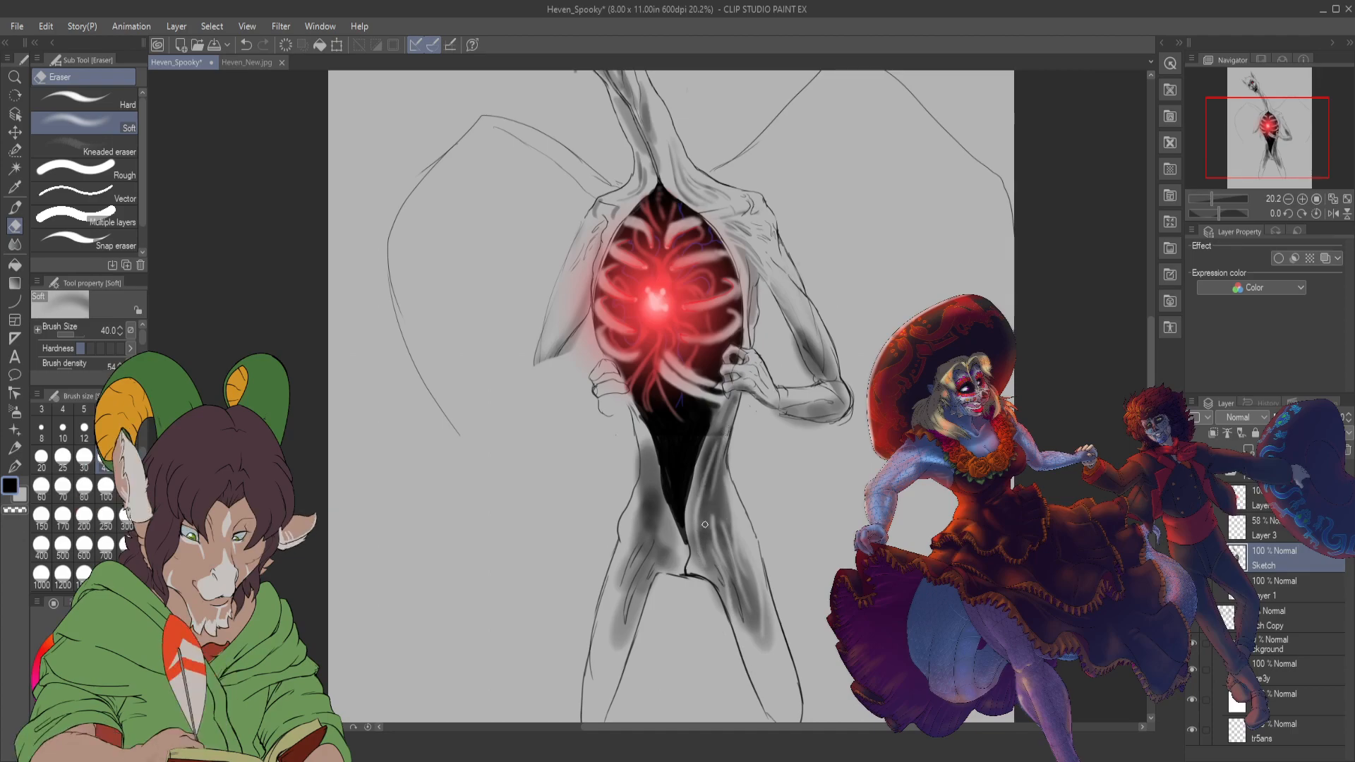
mouse_move(722, 455)
left_mouse_down()
mouse_move(726, 548)
mouse_move(719, 473)
left_mouse_up()
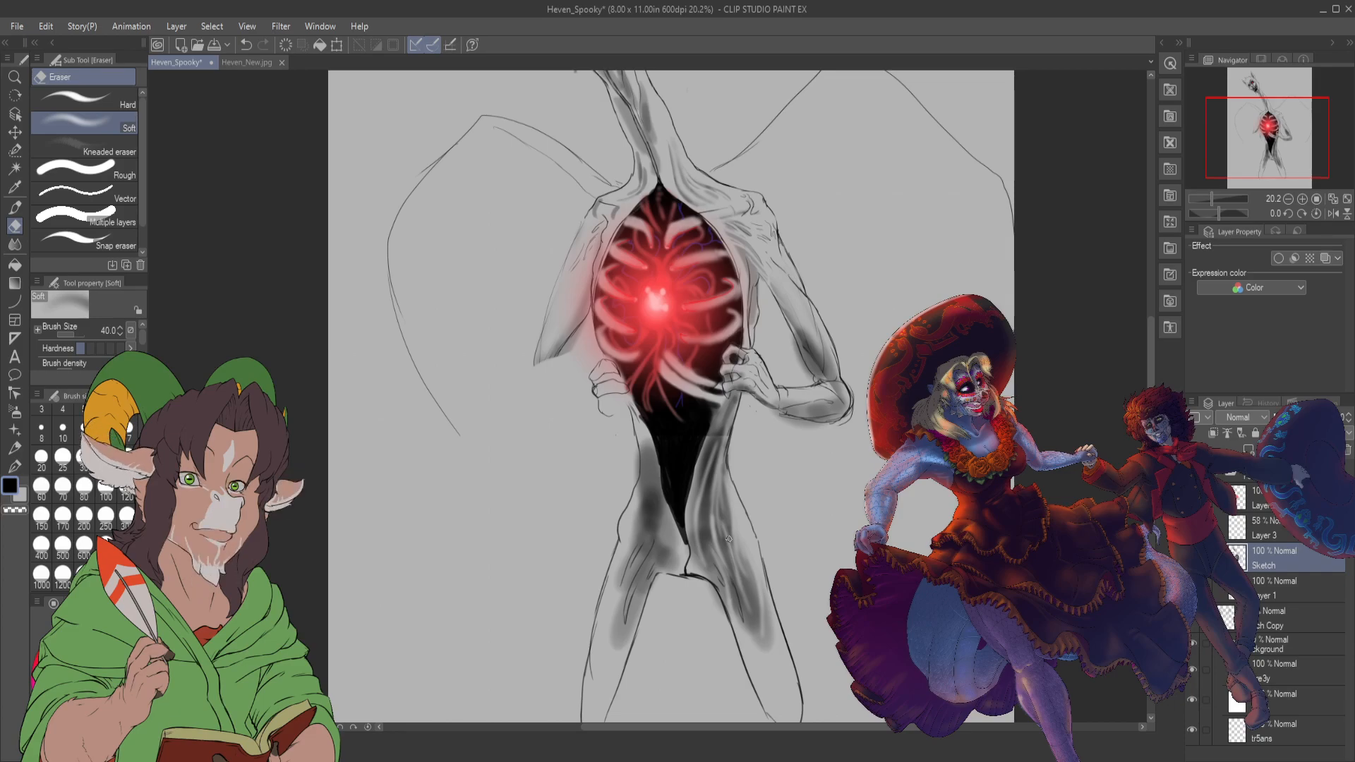
mouse_move(648, 478)
left_mouse_down()
mouse_move(646, 441)
mouse_move(635, 549)
left_mouse_up()
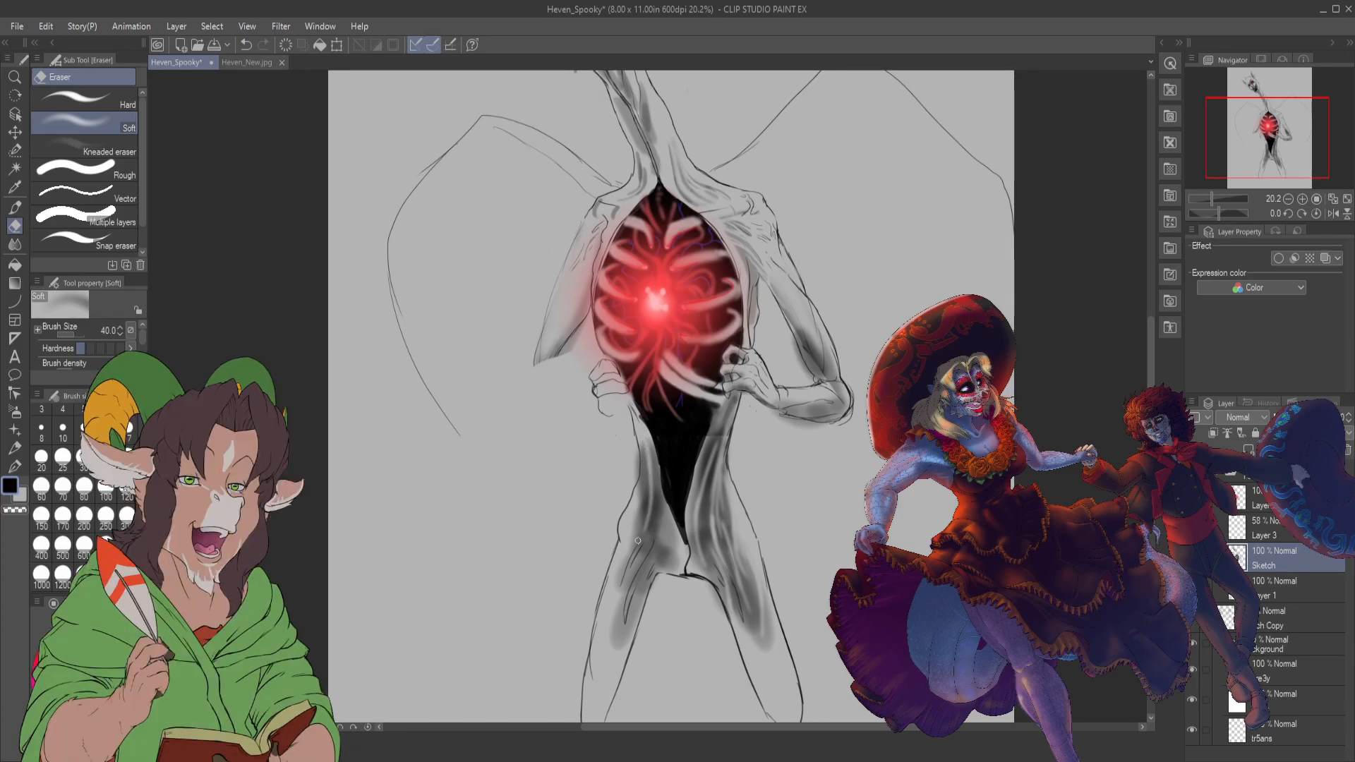
mouse_move(656, 504)
left_mouse_down()
mouse_move(625, 594)
mouse_move(658, 522)
mouse_move(650, 560)
mouse_move(659, 539)
mouse_move(620, 655)
mouse_move(658, 565)
mouse_move(638, 613)
left_mouse_up()
left_click_drag(664, 554, 644, 593)
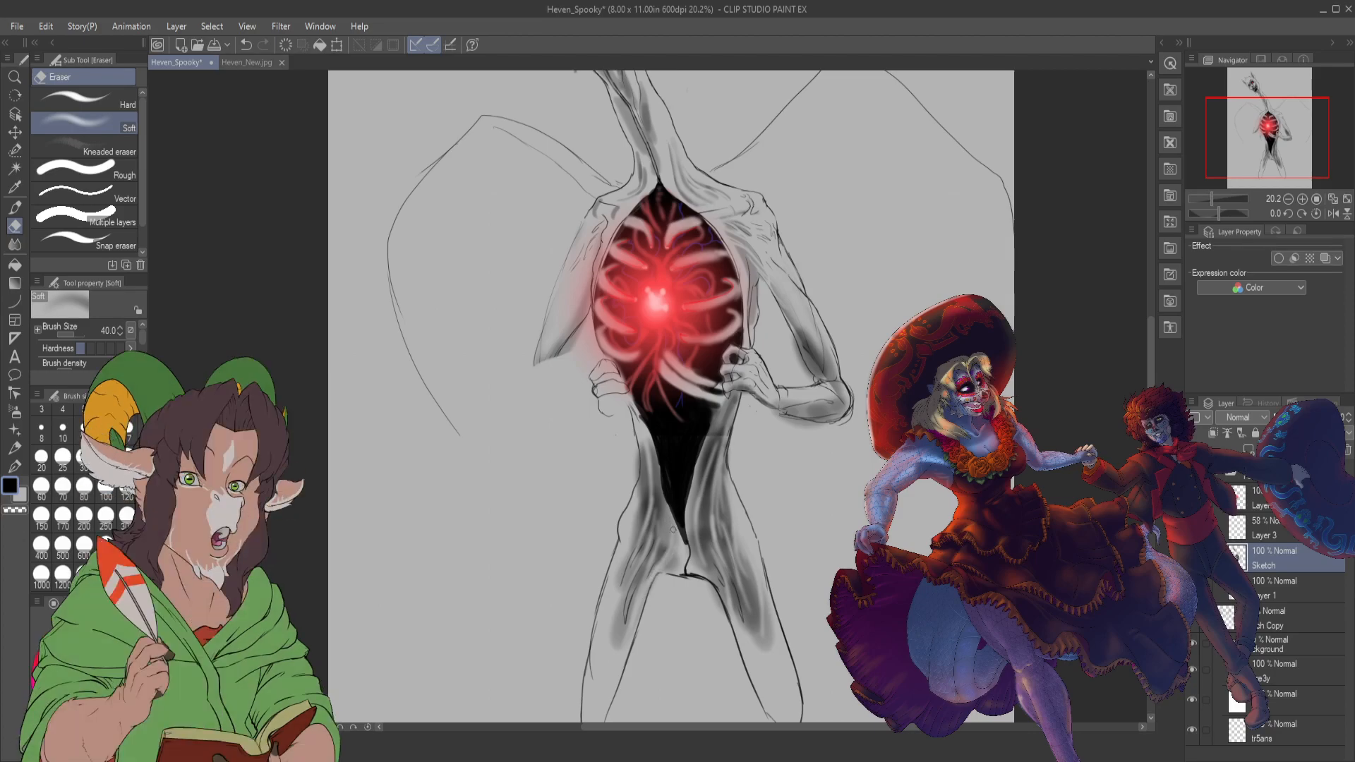
left_click_drag(673, 529, 644, 457)
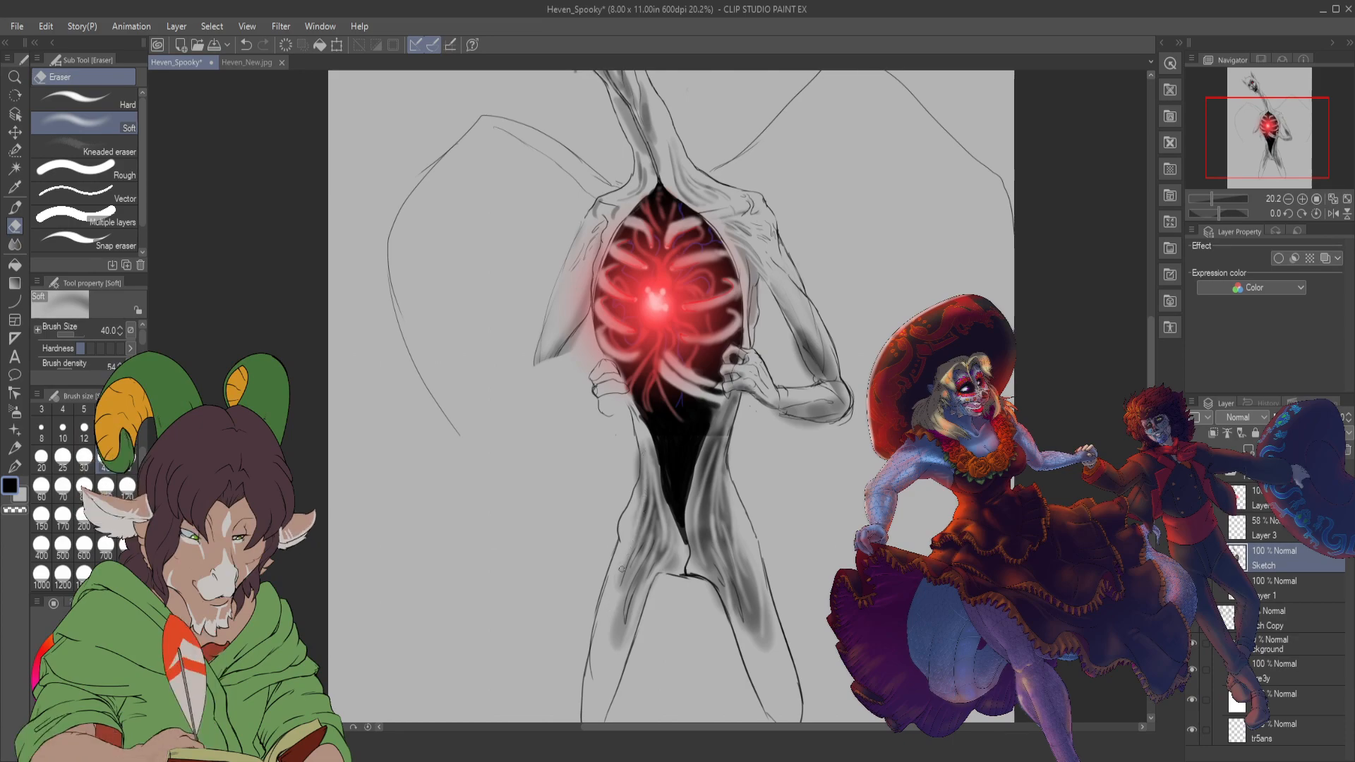
left_click_drag(621, 568, 627, 631)
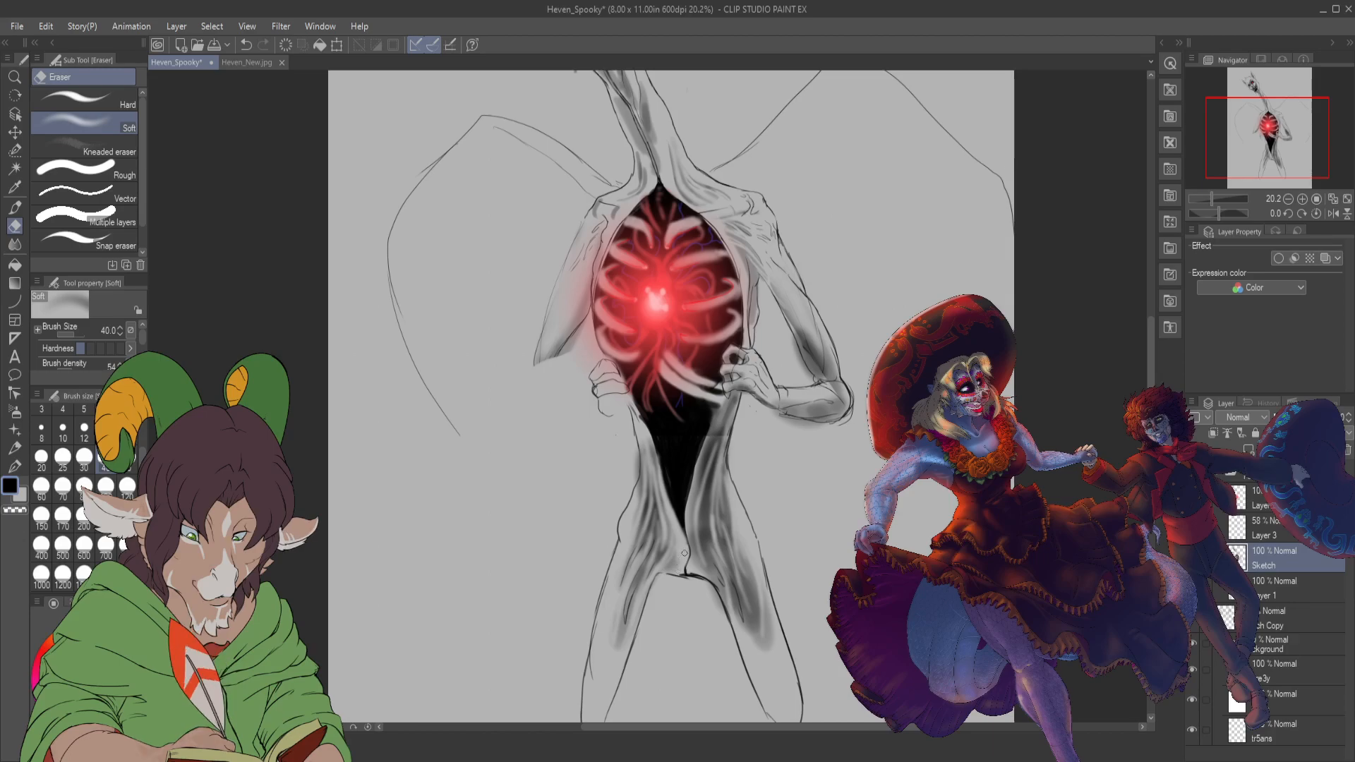
- Lighten the lower cavity's edge along the waist and erase slanted rib-like strokes inside its black point with the Soft eraser at size 40
scroll(676, 452, "up", 3)
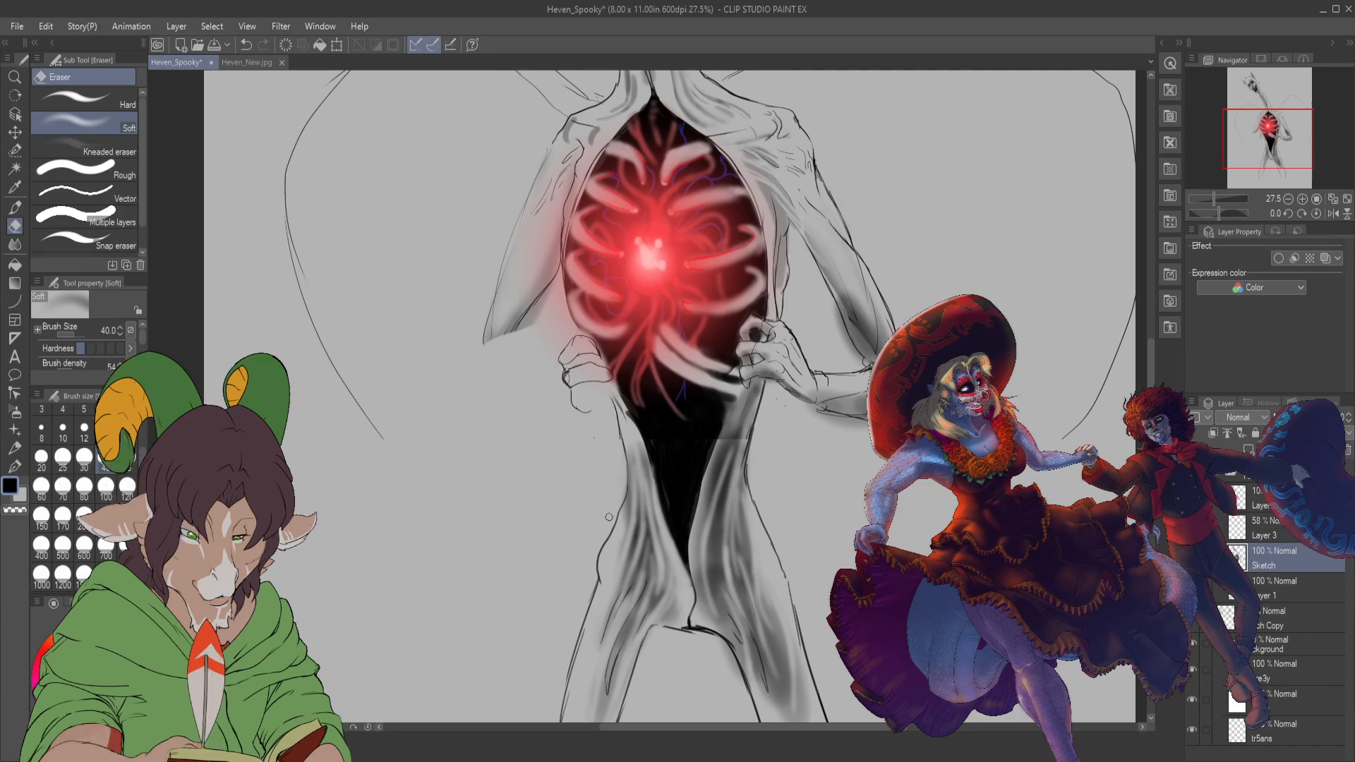
scroll(595, 498, "down", 2)
scroll(595, 499, "down", 2)
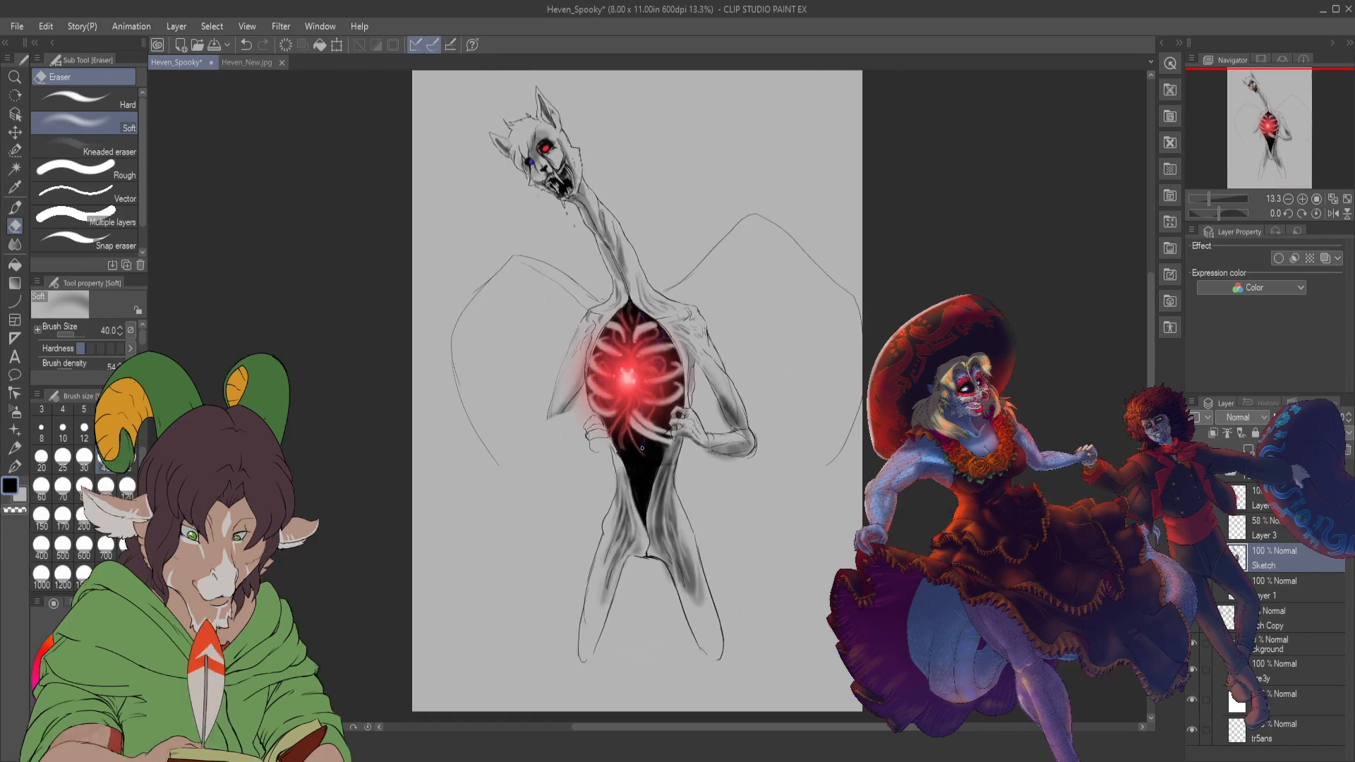
scroll(648, 446, "up", 5)
scroll(659, 501, "up", 2)
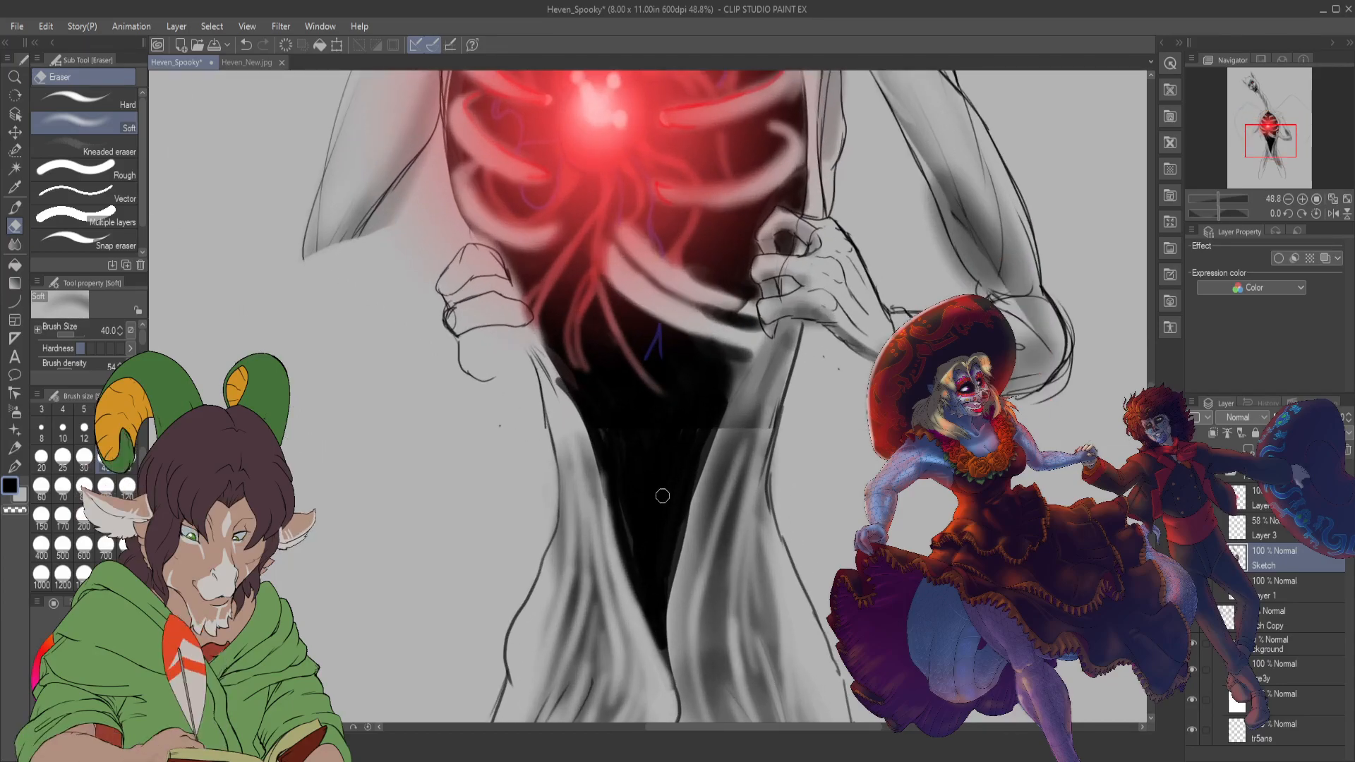
mouse_move(574, 420)
left_mouse_down()
mouse_move(551, 368)
mouse_move(592, 459)
mouse_move(551, 364)
mouse_move(610, 528)
mouse_move(609, 488)
mouse_move(592, 443)
mouse_move(614, 573)
mouse_move(599, 469)
mouse_move(642, 617)
mouse_move(611, 496)
mouse_move(645, 619)
left_mouse_up()
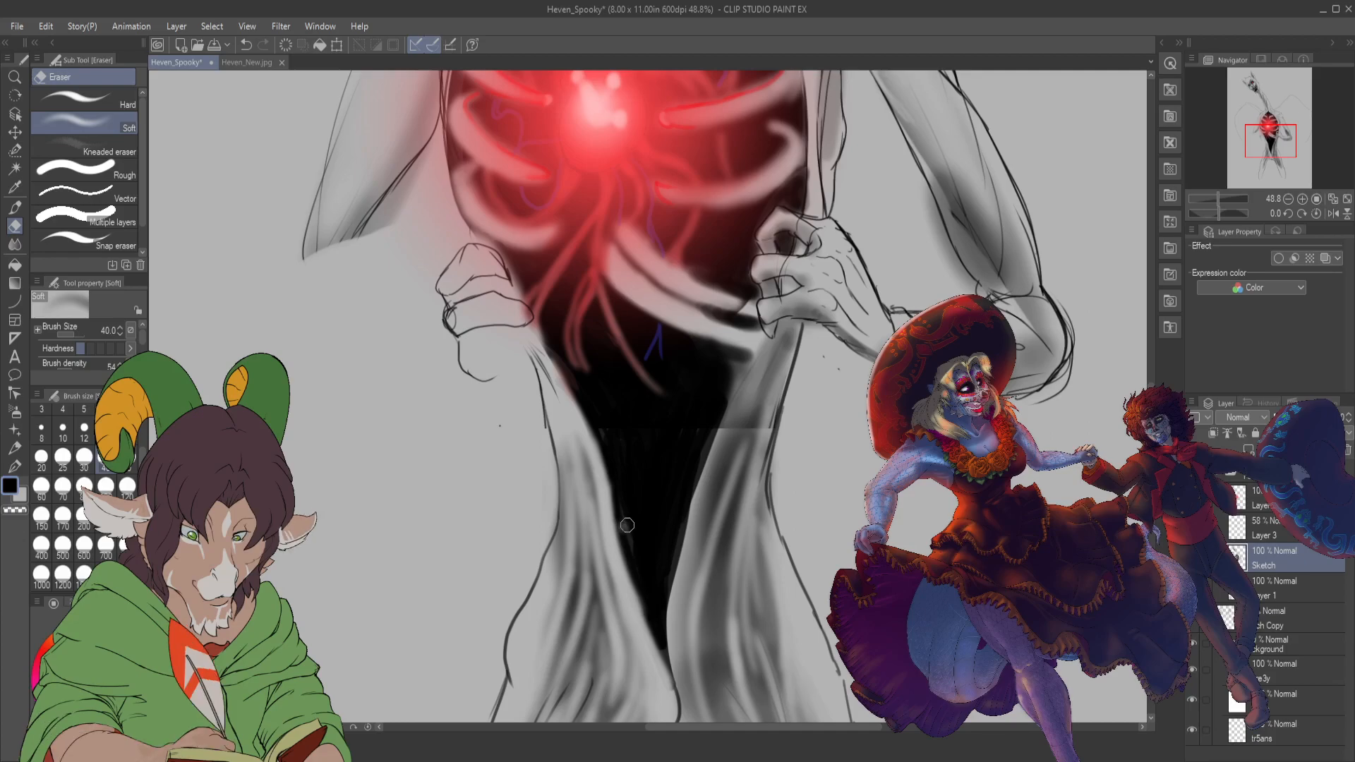
mouse_move(625, 540)
left_mouse_down()
mouse_move(654, 528)
mouse_move(628, 562)
mouse_move(666, 542)
mouse_move(657, 586)
left_mouse_up()
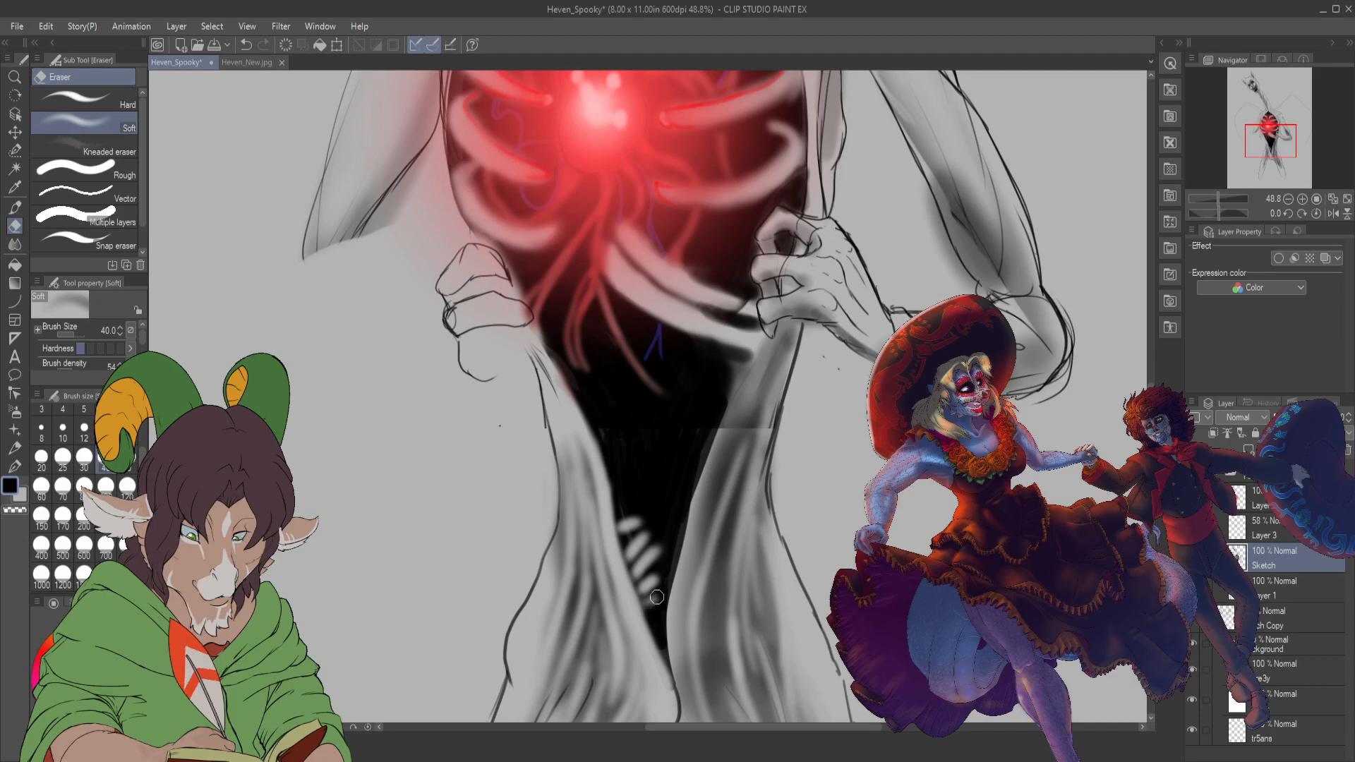
mouse_move(651, 526)
left_mouse_down()
mouse_move(673, 551)
mouse_move(650, 523)
mouse_move(671, 549)
mouse_move(676, 524)
mouse_move(676, 536)
mouse_move(644, 494)
mouse_move(678, 541)
mouse_move(656, 466)
left_mouse_up()
left_click_drag(687, 509, 672, 477)
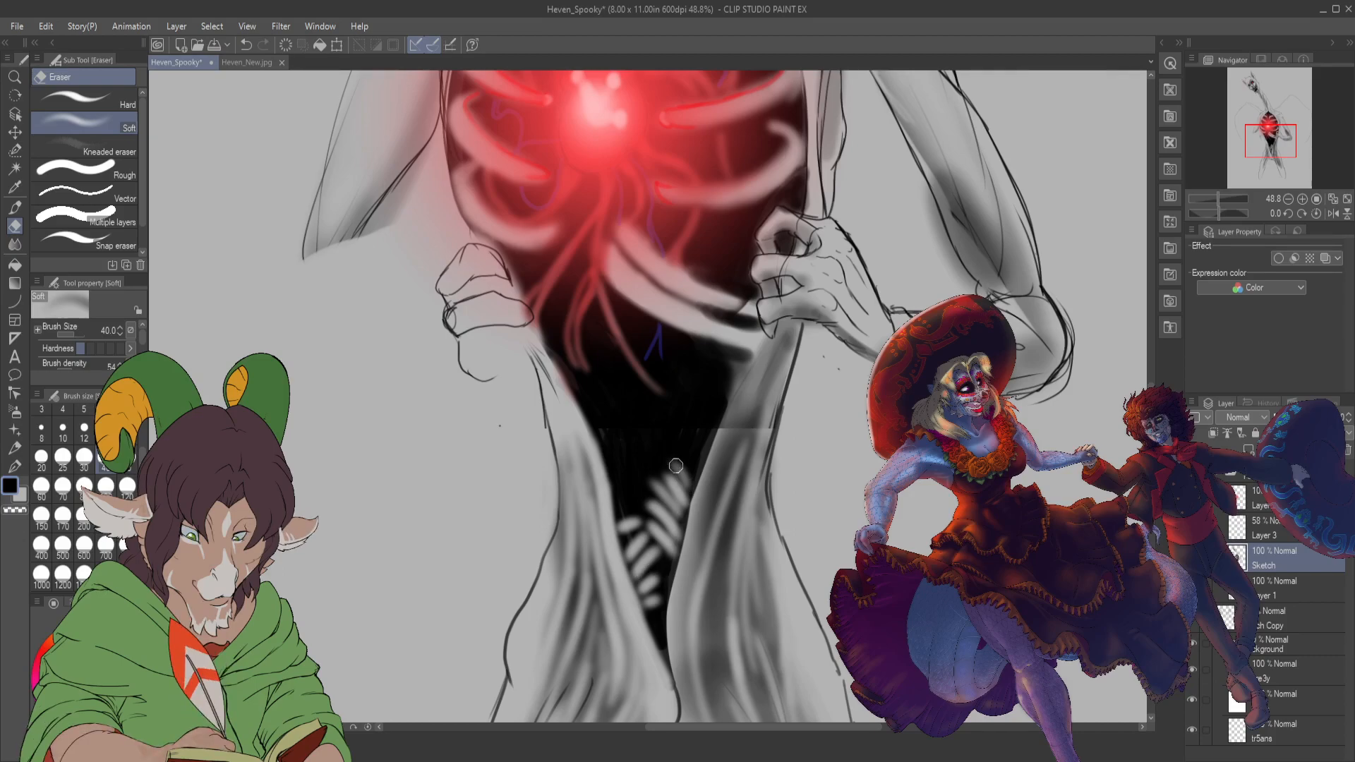
- Erase thinner slanted strokes and a cluster of small dots inside the cavity's black point with the Soft eraser at size 25
key("bracketleft")
key("bracketleft")
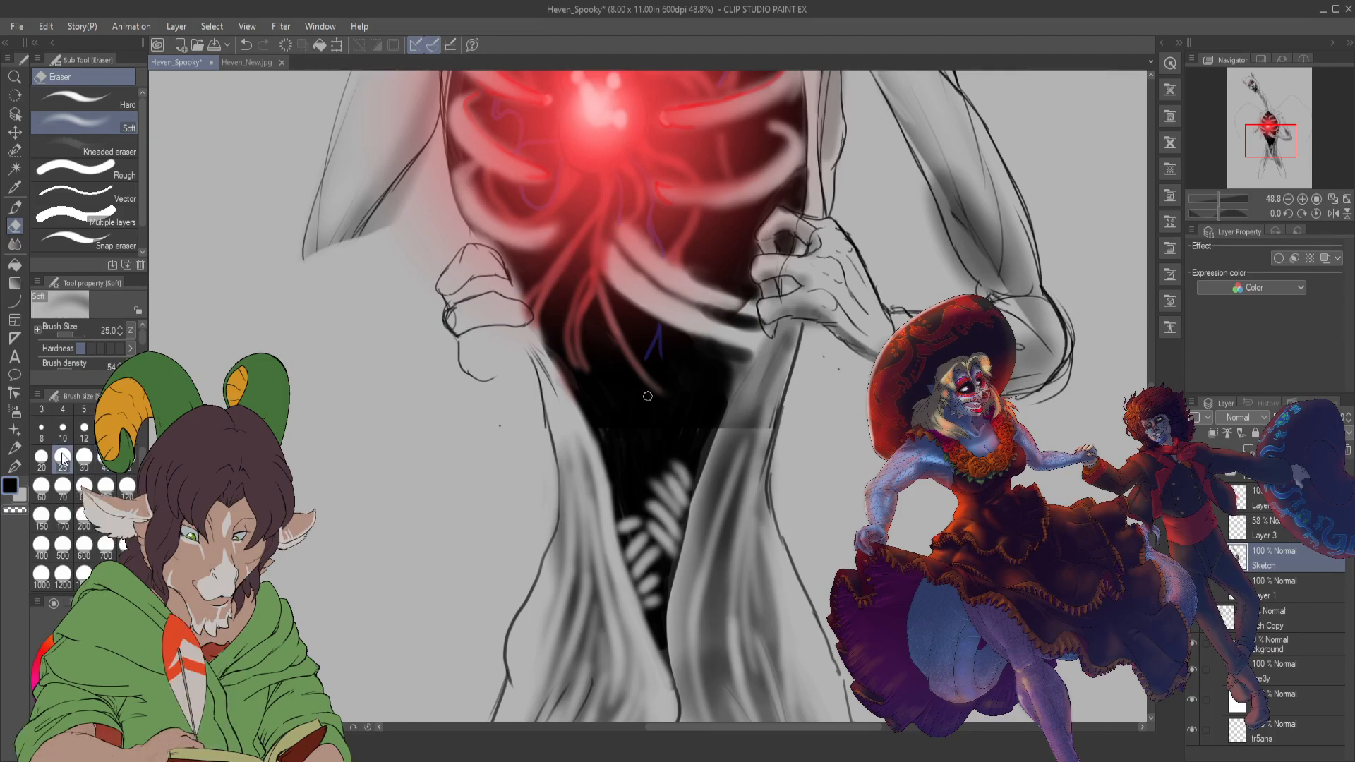
mouse_move(690, 477)
left_mouse_down()
mouse_move(676, 444)
mouse_move(705, 438)
left_mouse_up()
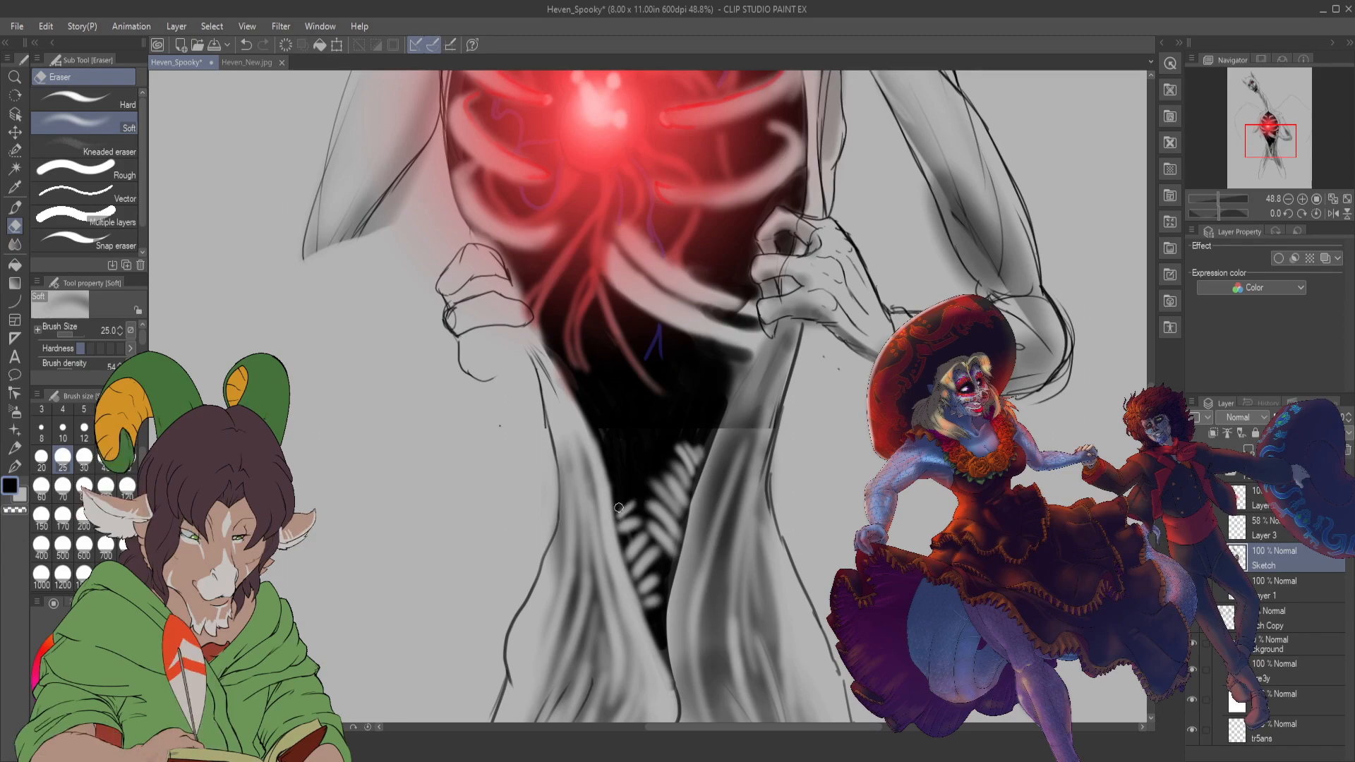
left_click_drag(618, 507, 626, 480)
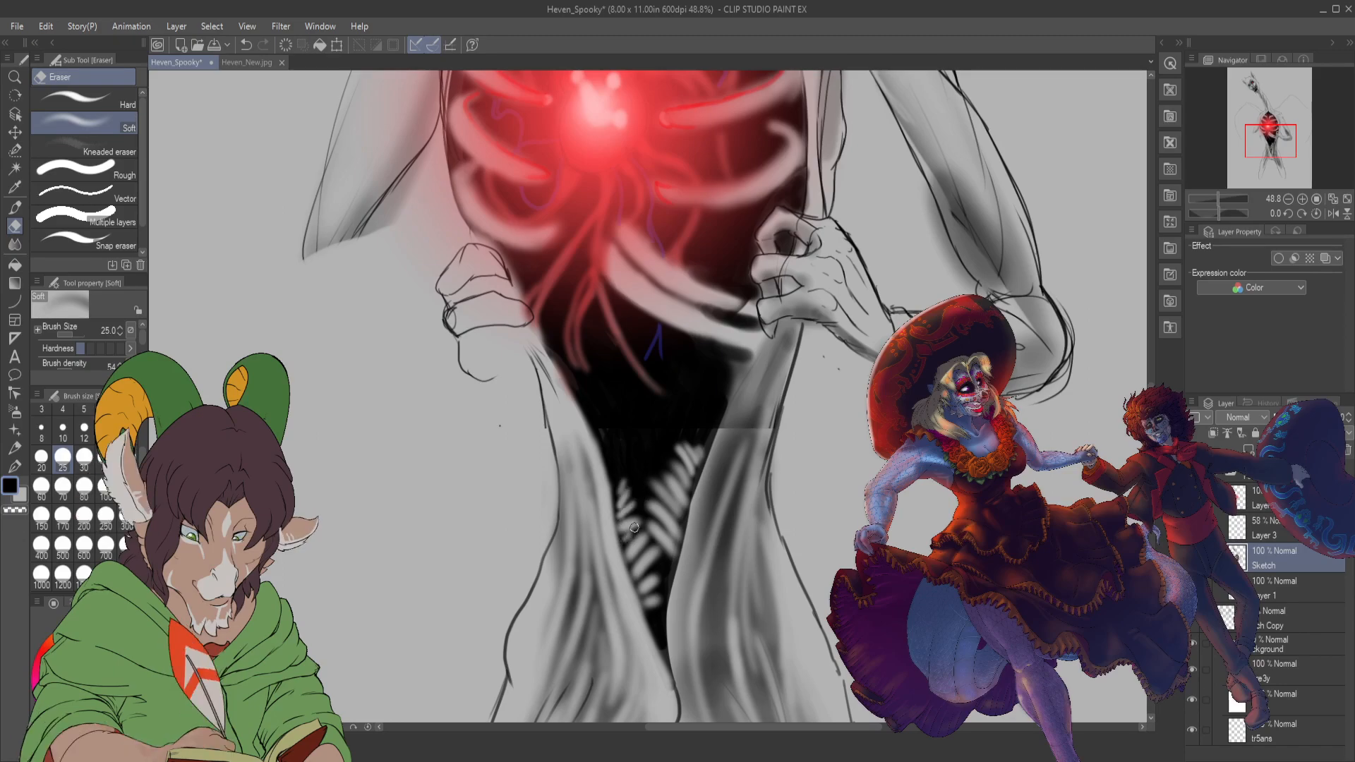
left_click_drag(621, 548, 635, 524)
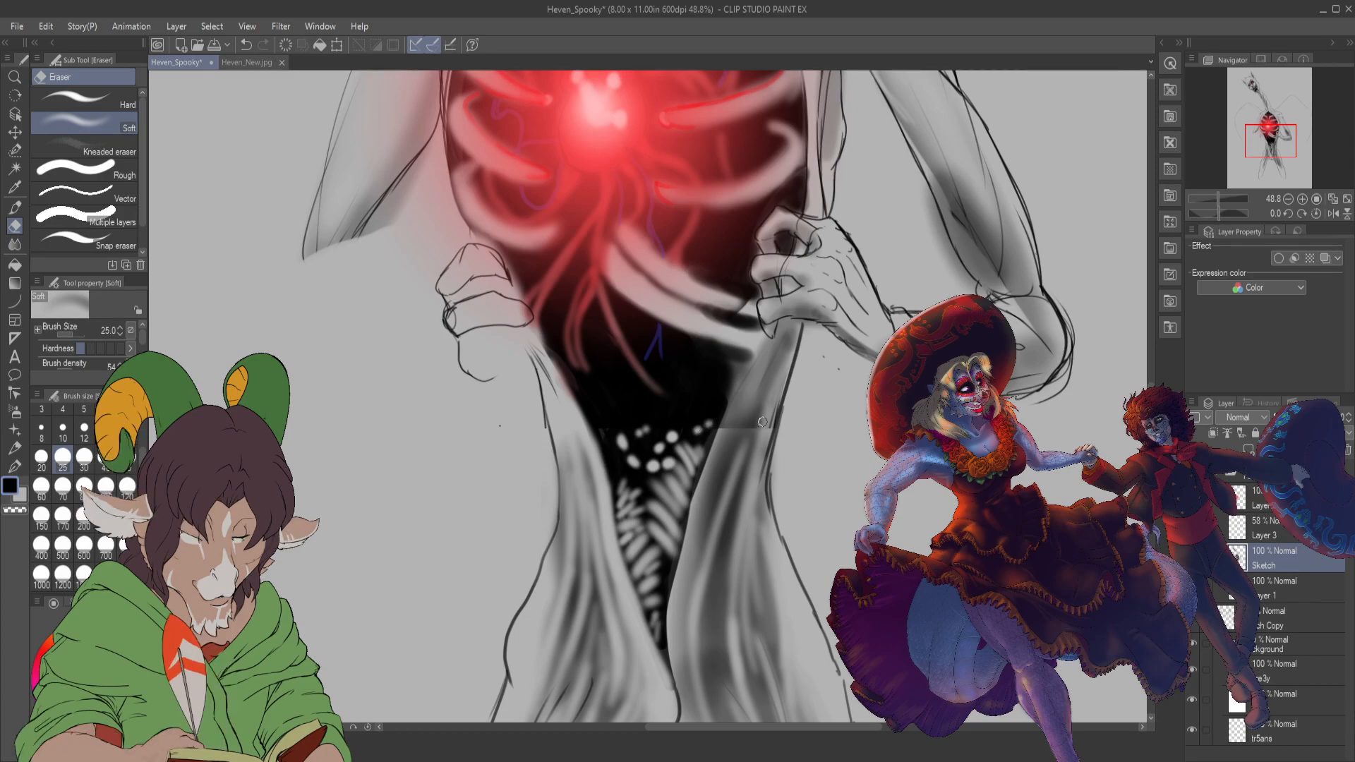
scroll(763, 421, "down", 4)
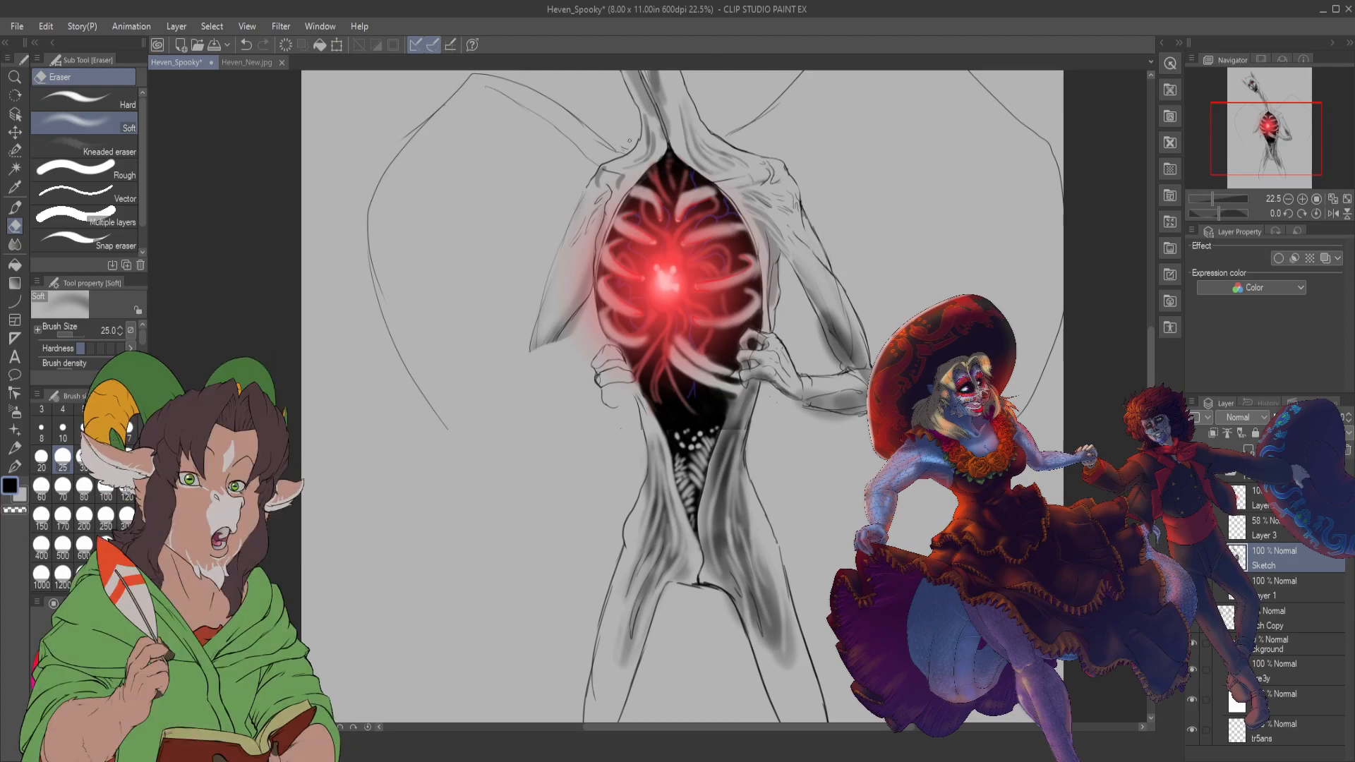
- Compare the creature with the Heven_New.jpg reference and review its head, neck and torso
left_click(244, 63)
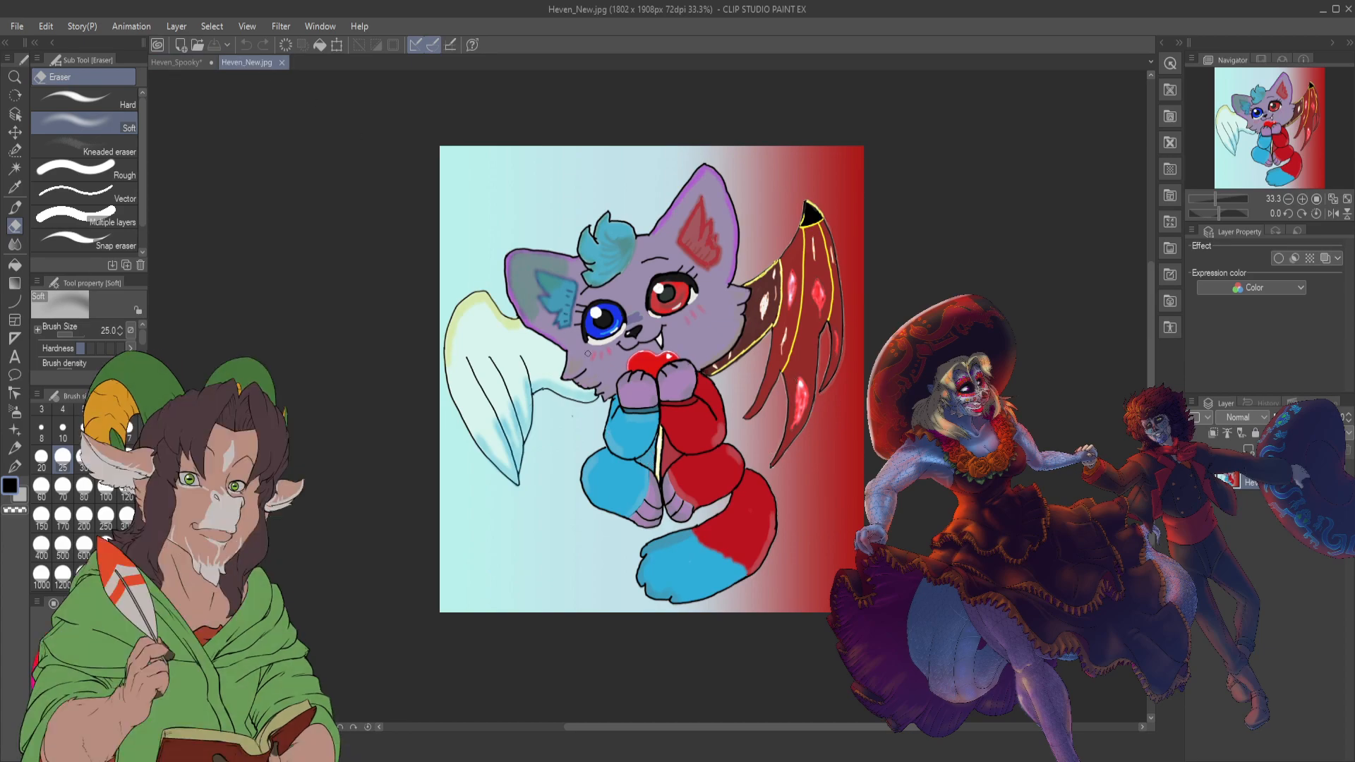
left_click(180, 62)
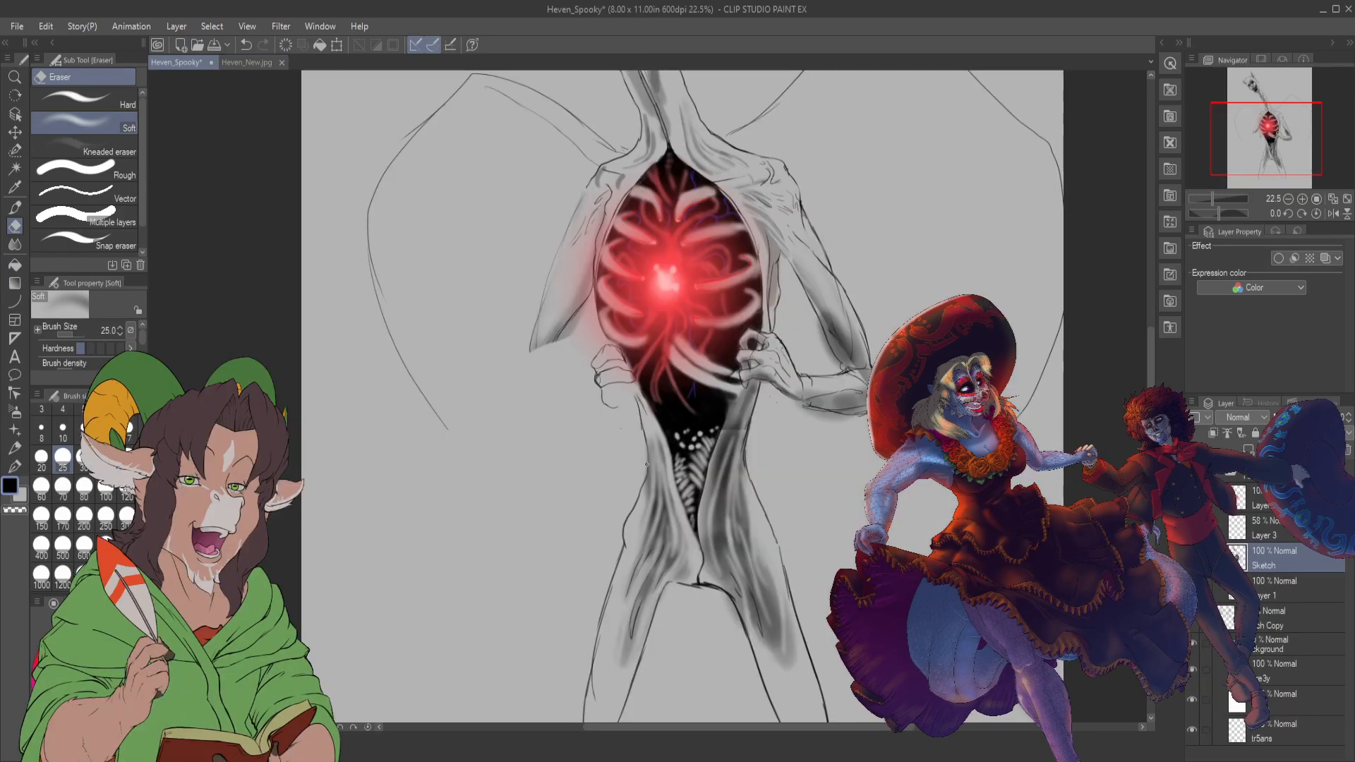
scroll(811, 293, "up", 1)
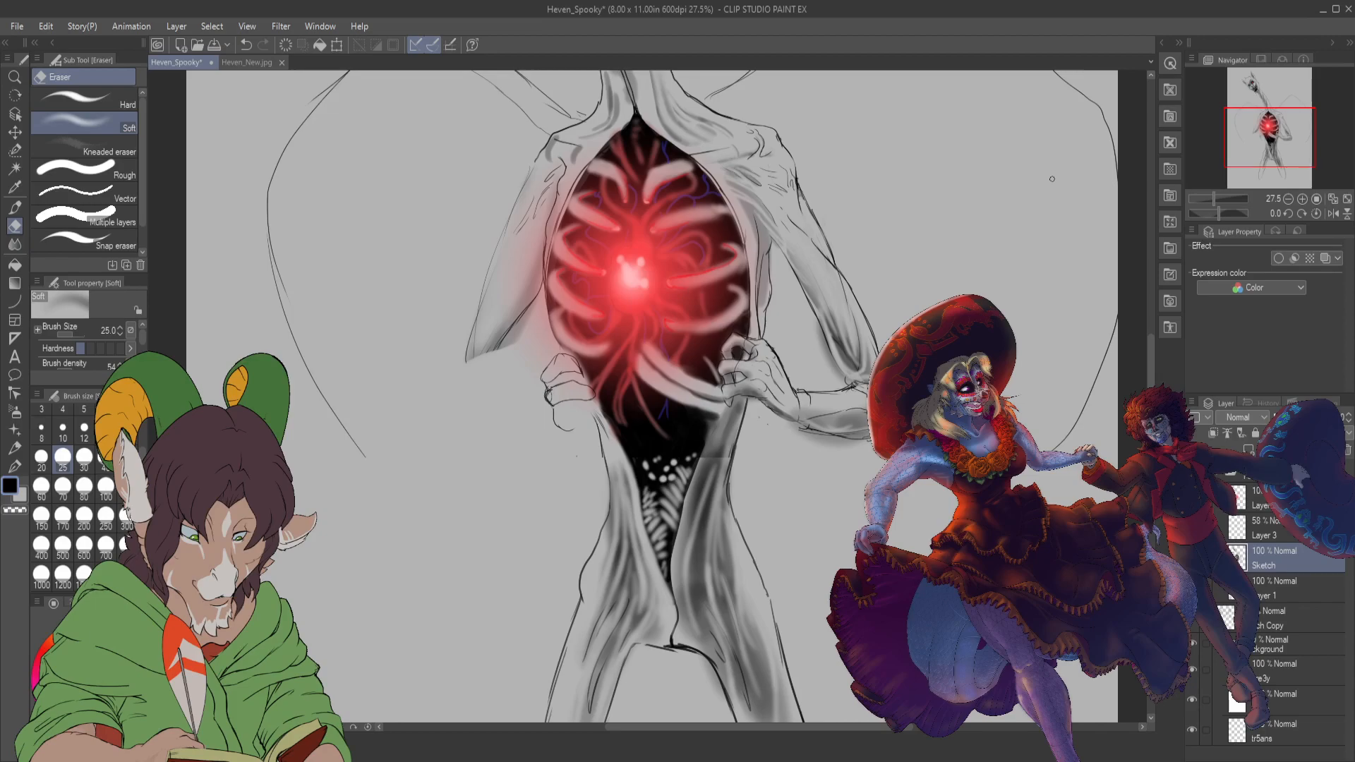
left_click_drag(1241, 137, 1229, 97)
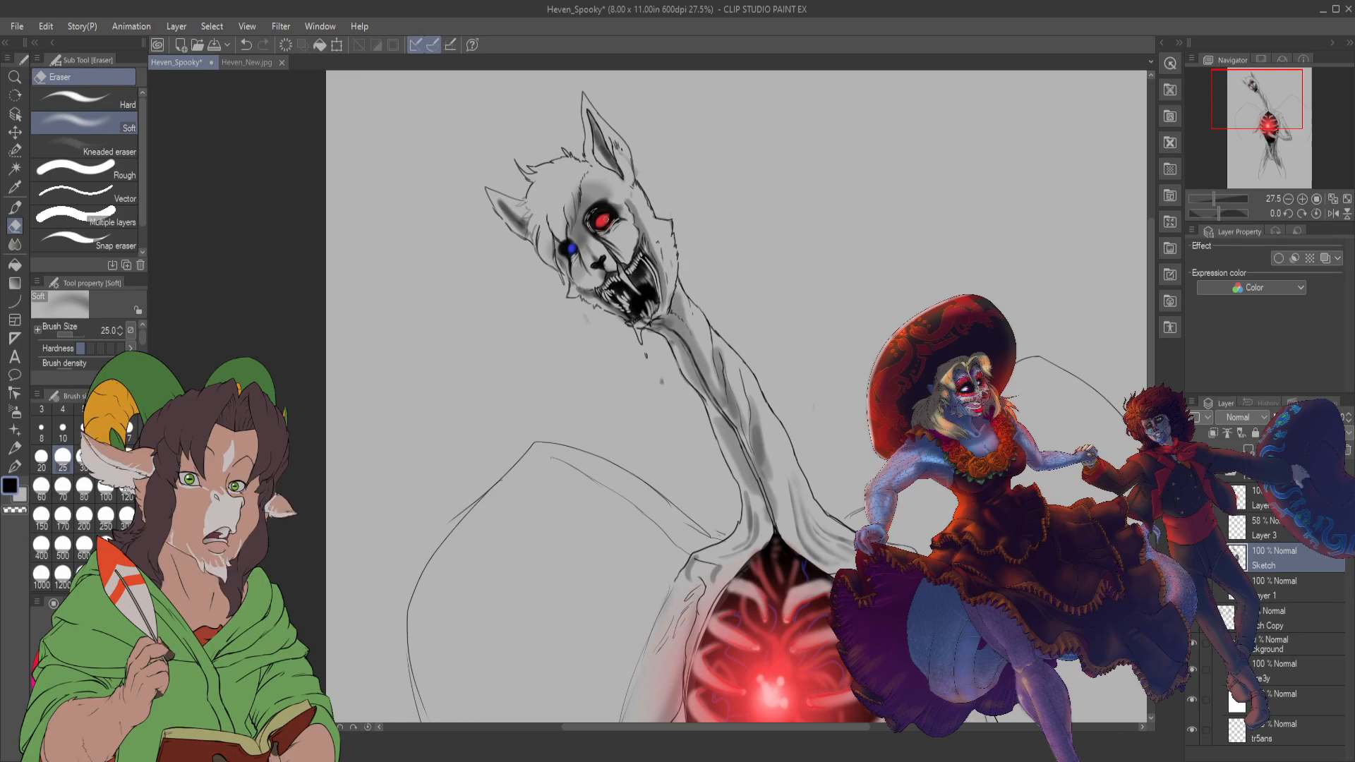
left_click_drag(1257, 98, 1267, 133)
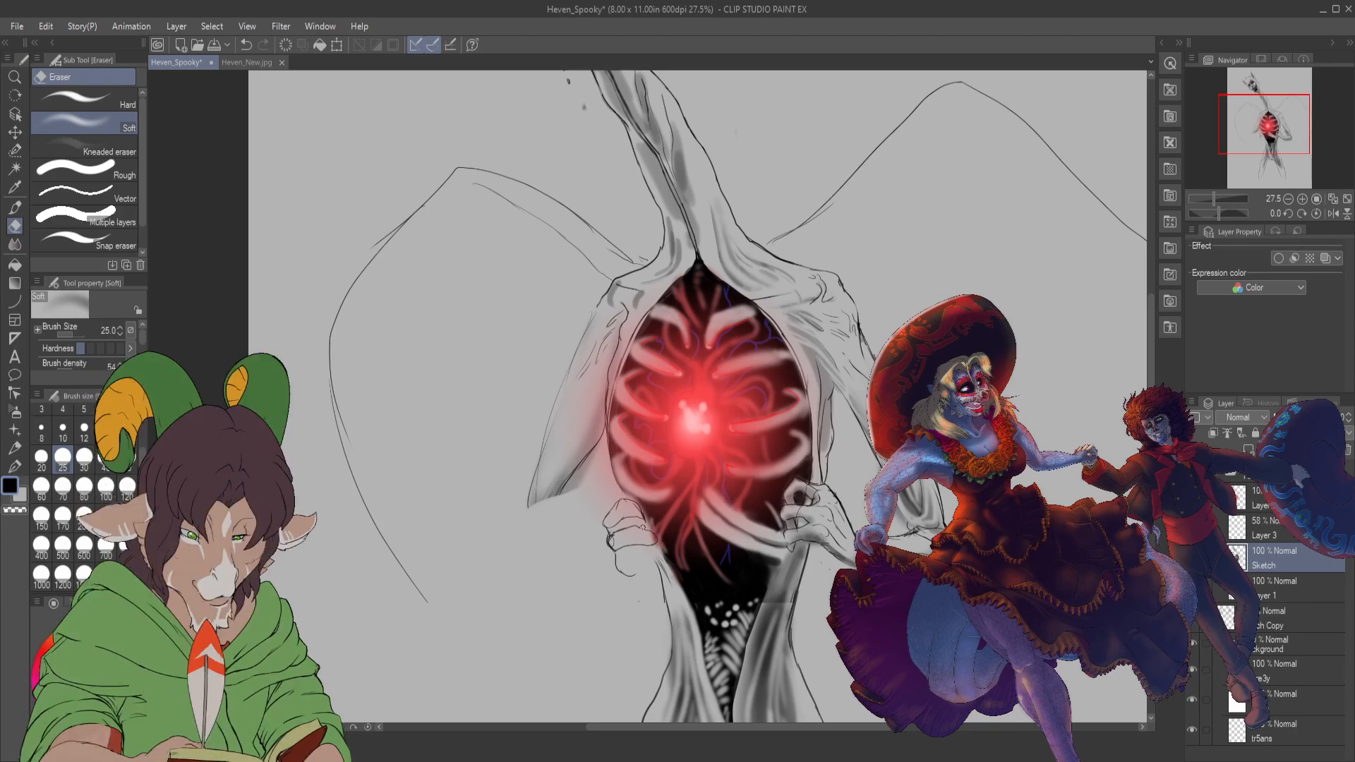
- Break up the cavity's lower edge below the gripping hand with short slanted strokes, using K Soft 2 at size 40 and the Soft eraser at size 25
key("b")
key("bracketleft")
key("bracketleft")
key("bracketleft")
key("bracketleft")
key("bracketleft")
key("bracketleft")
key("bracketleft")
key("bracketleft")
key("bracketleft")
key("bracketleft")
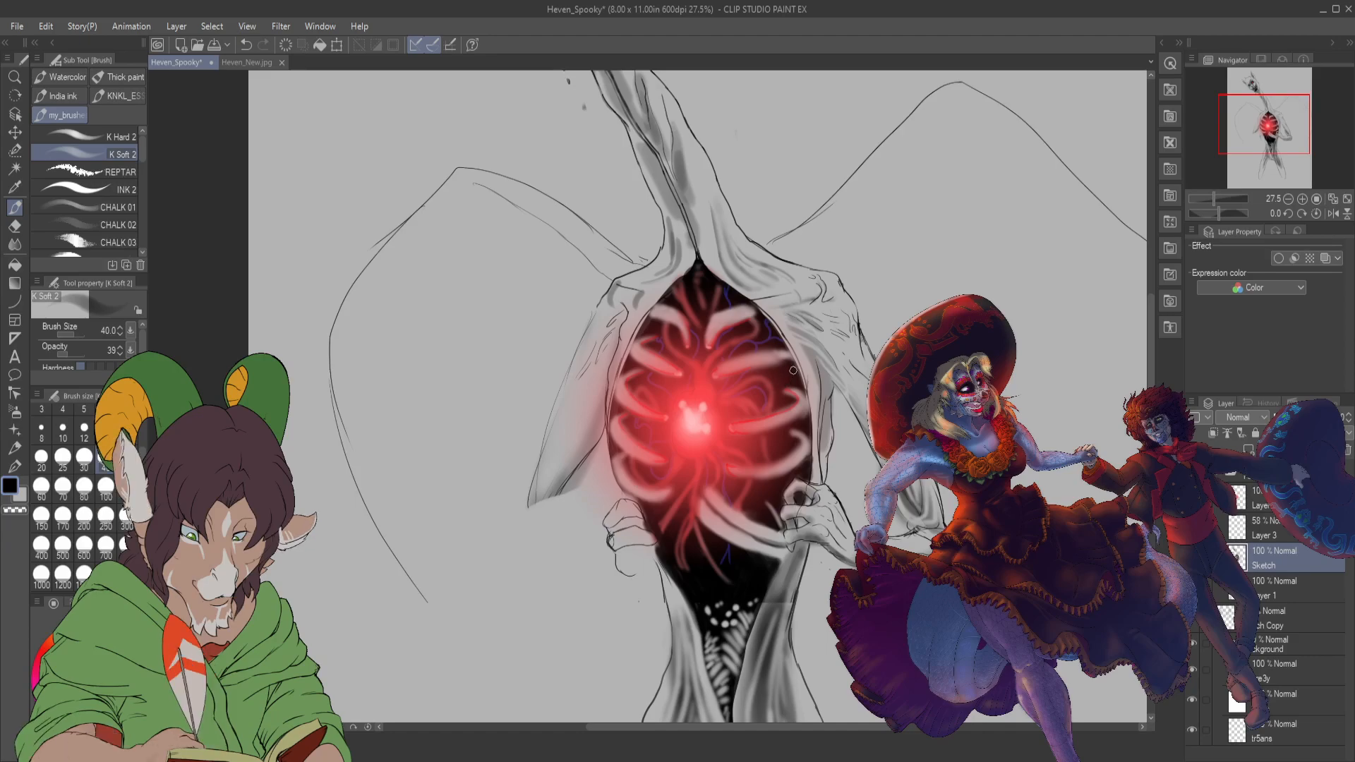
key("e")
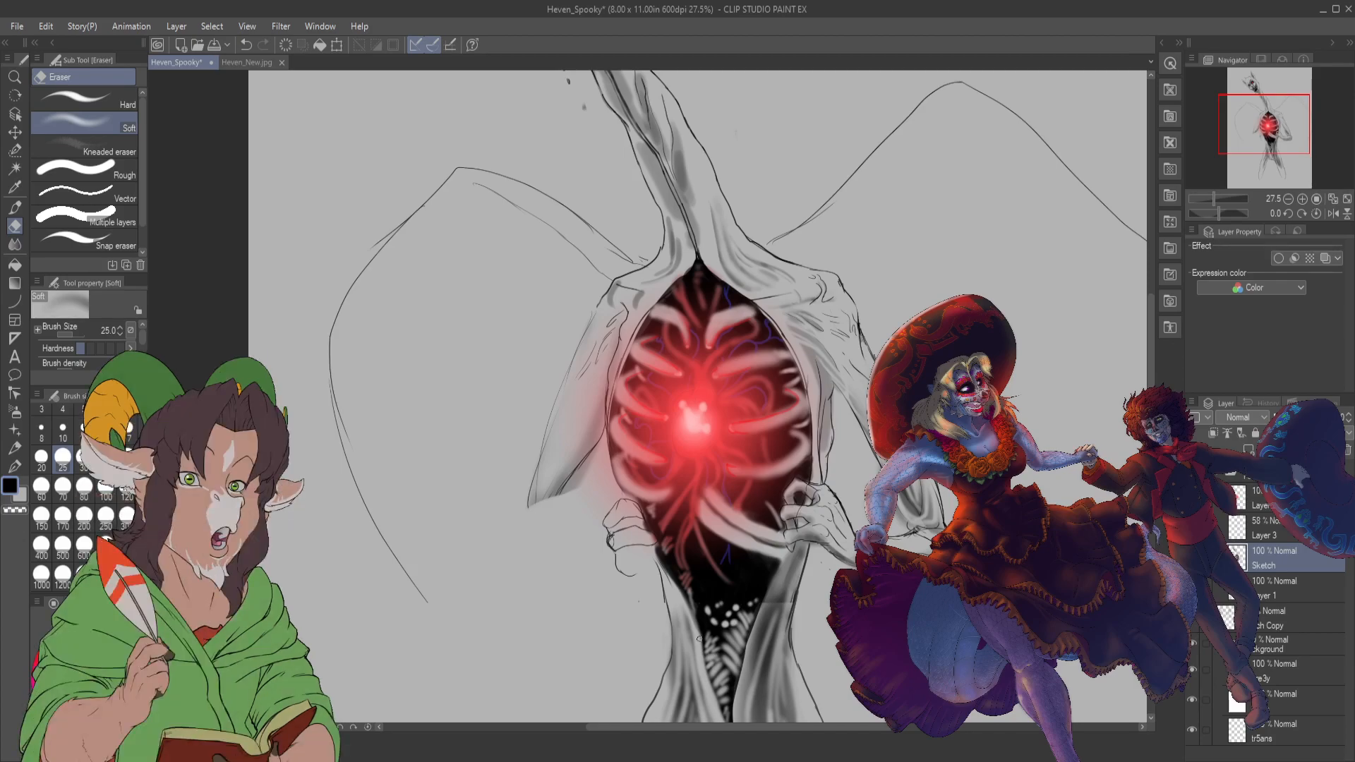
scroll(699, 638, "down", 2)
scroll(674, 658, "up", 2)
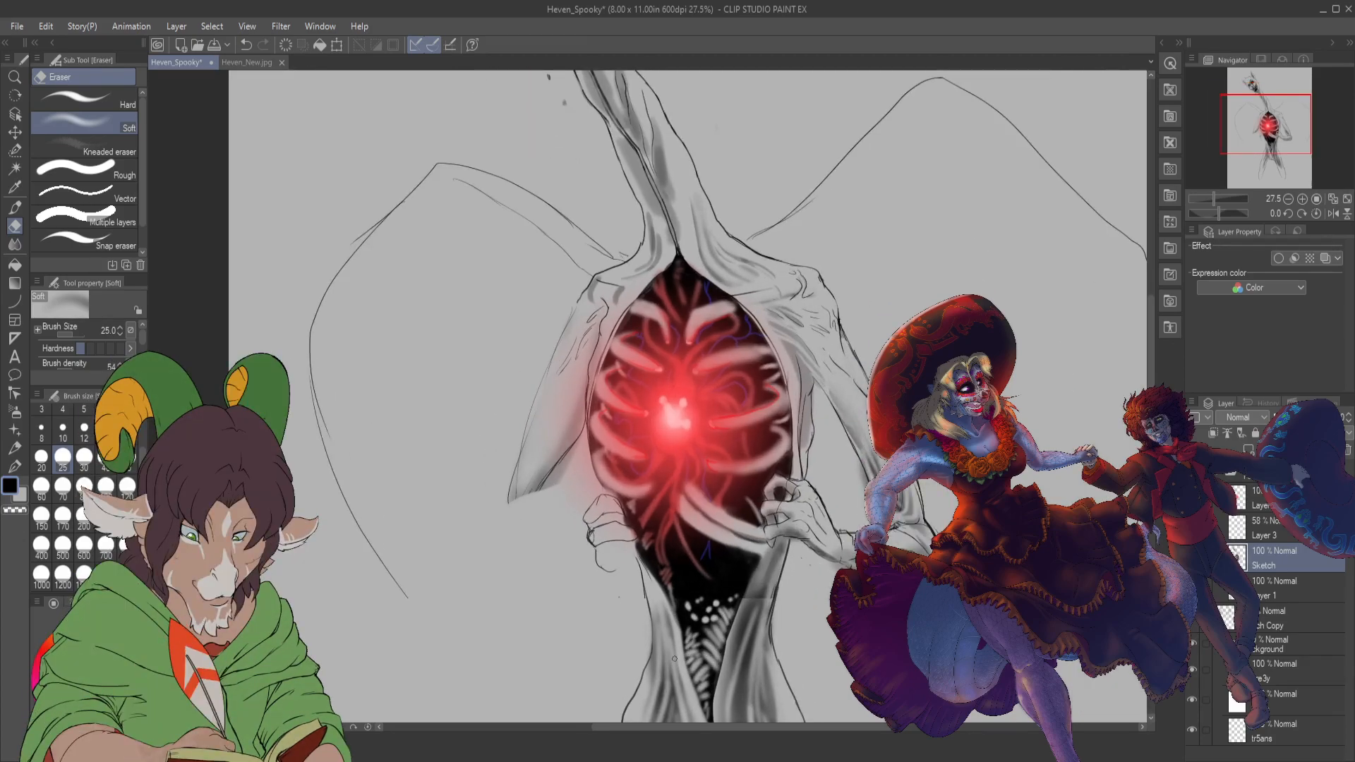
scroll(674, 658, "up", 1)
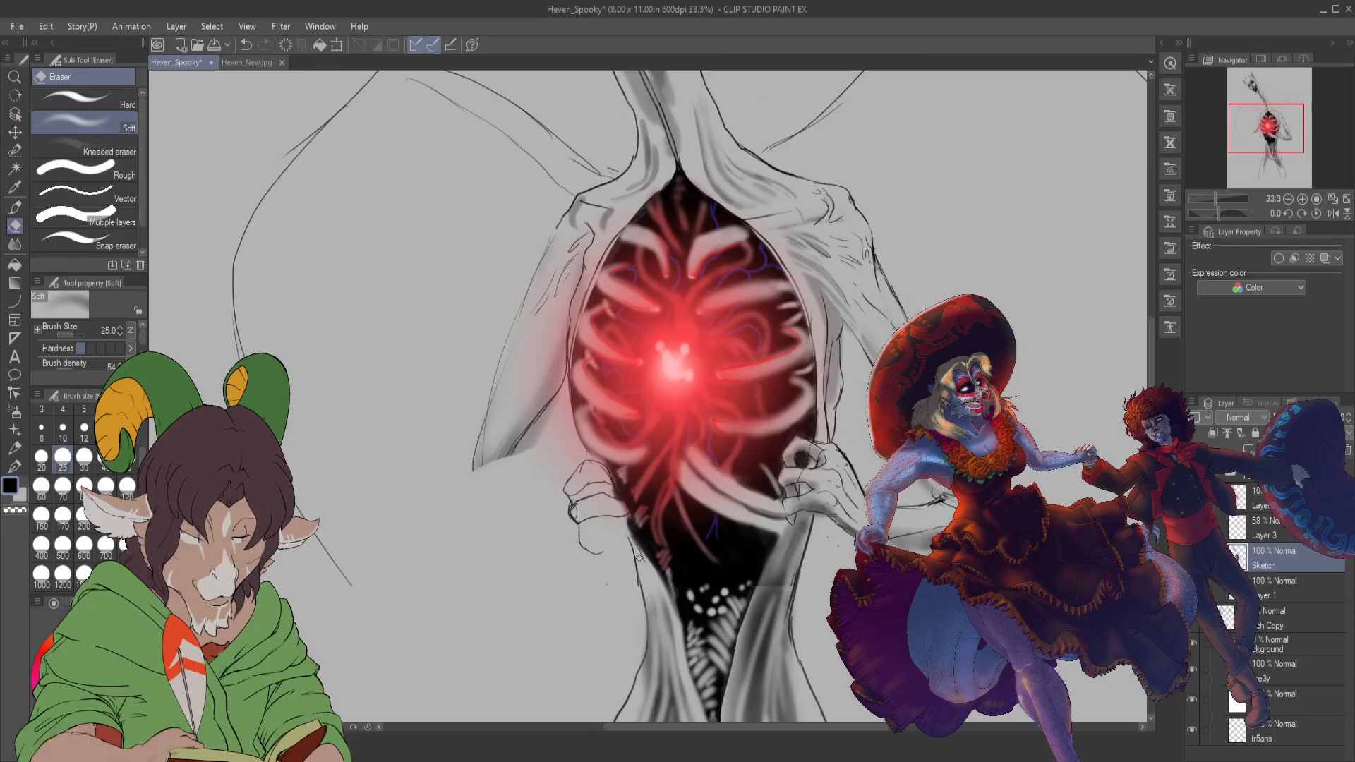
- Check the Heven_New.jpg reference and darken the muscle streaks on the left-hand waist and thigh with K Soft 2 at size 30 in black
key("b")
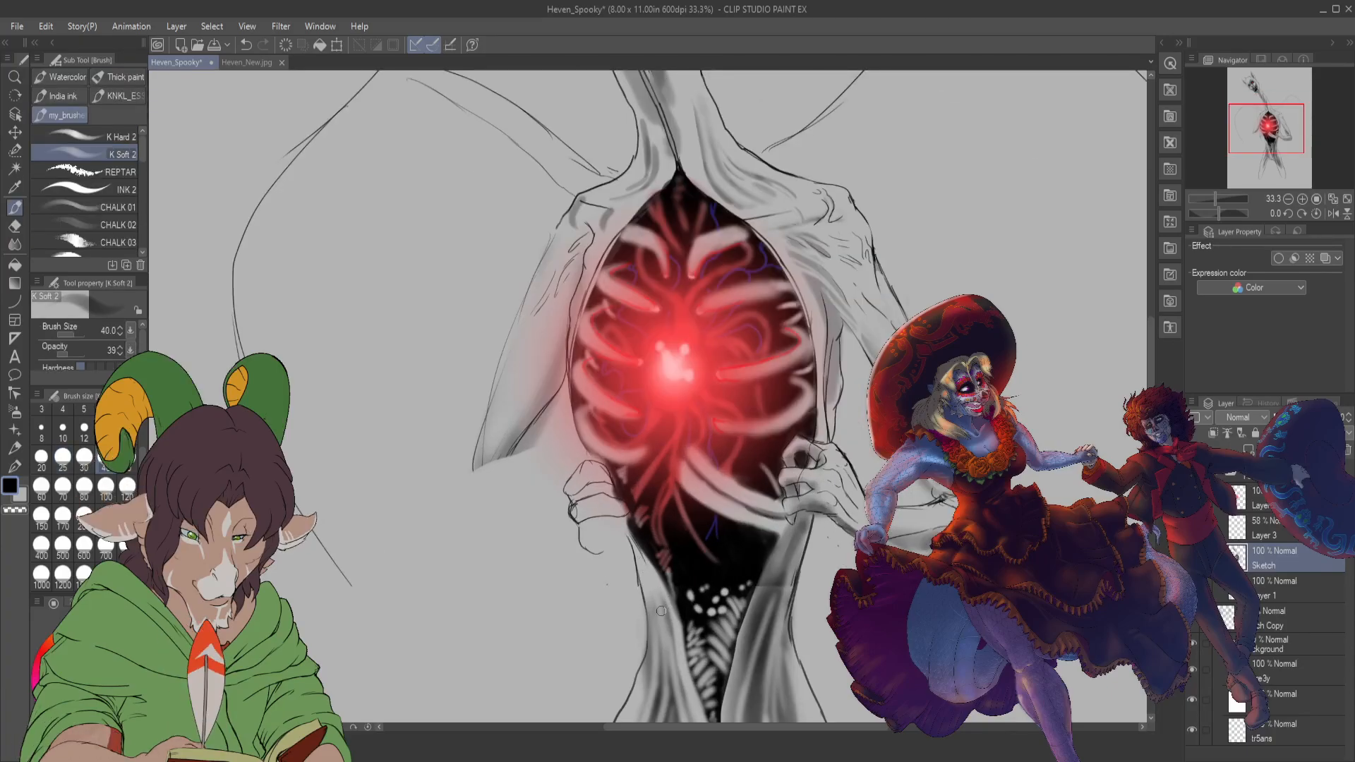
left_click(83, 461)
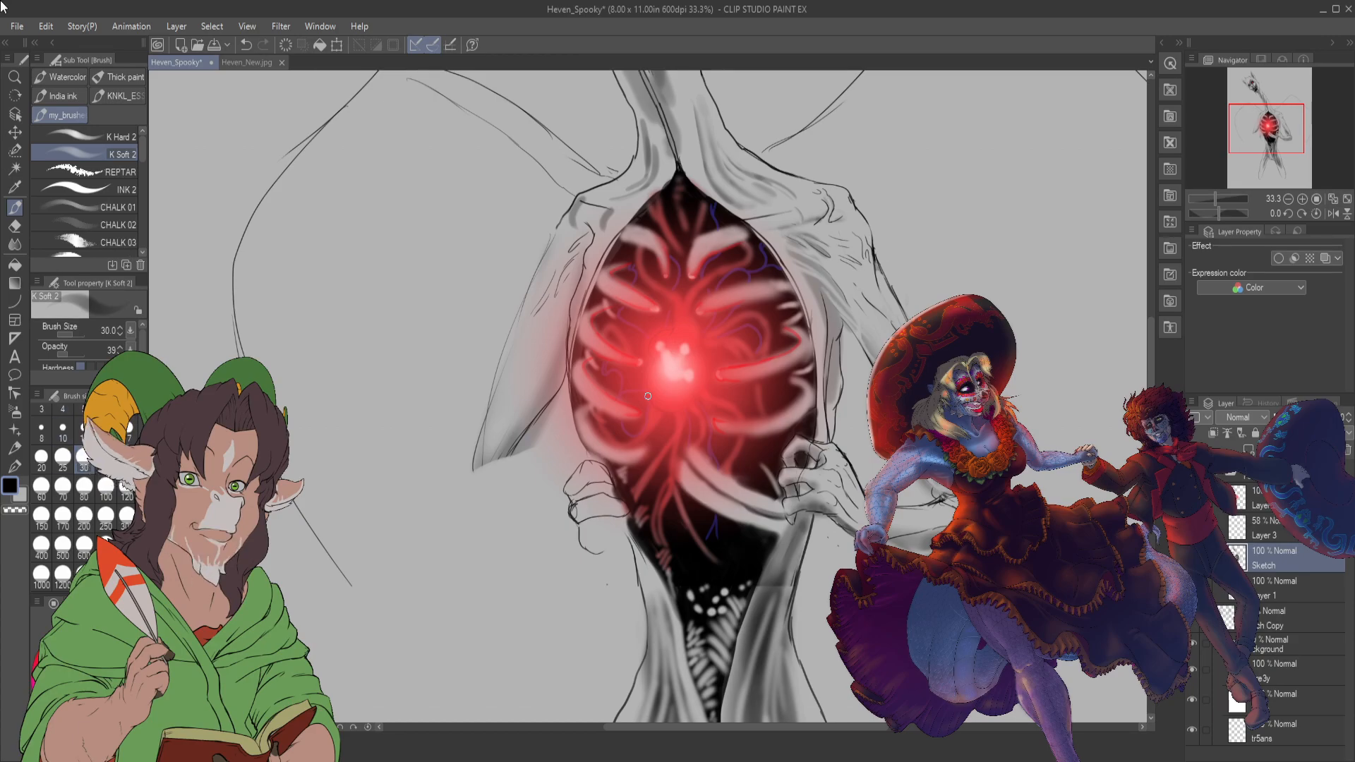
left_click(248, 62)
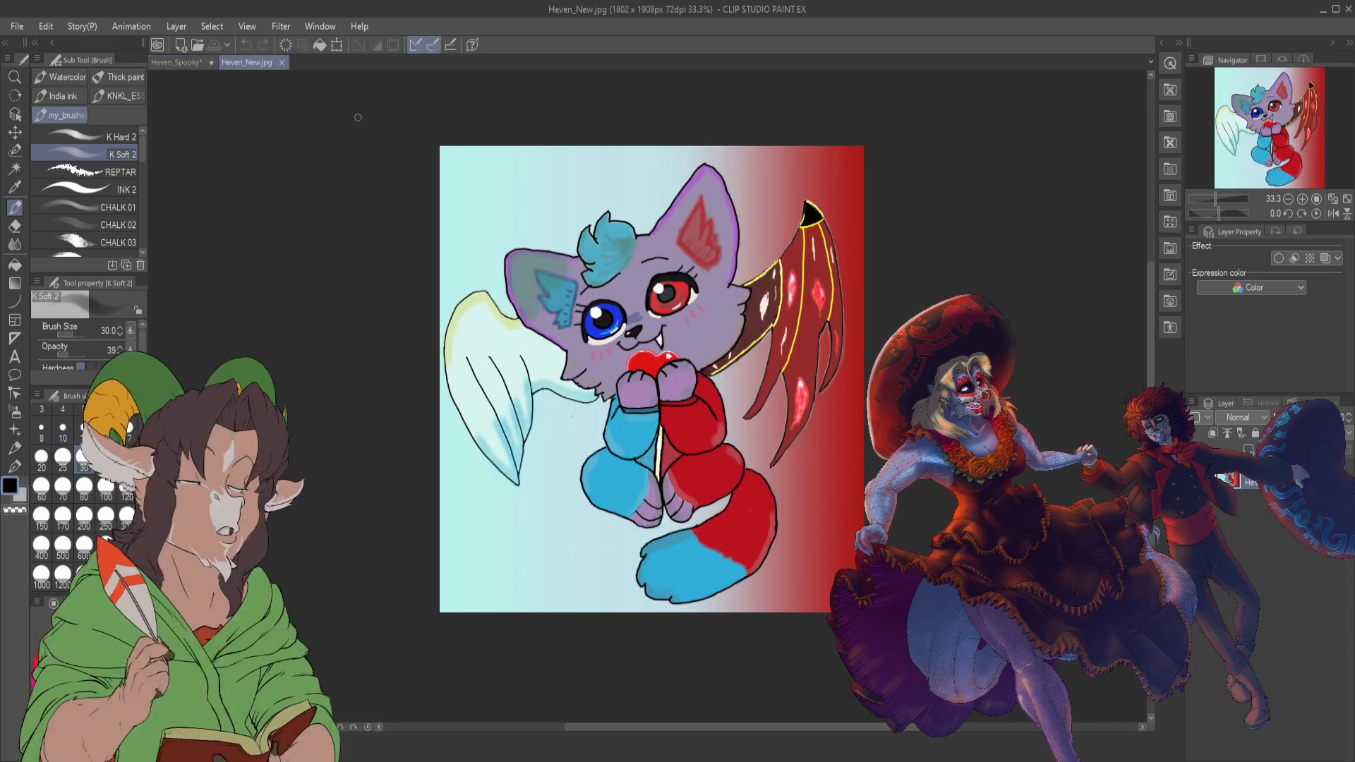
left_click(180, 63)
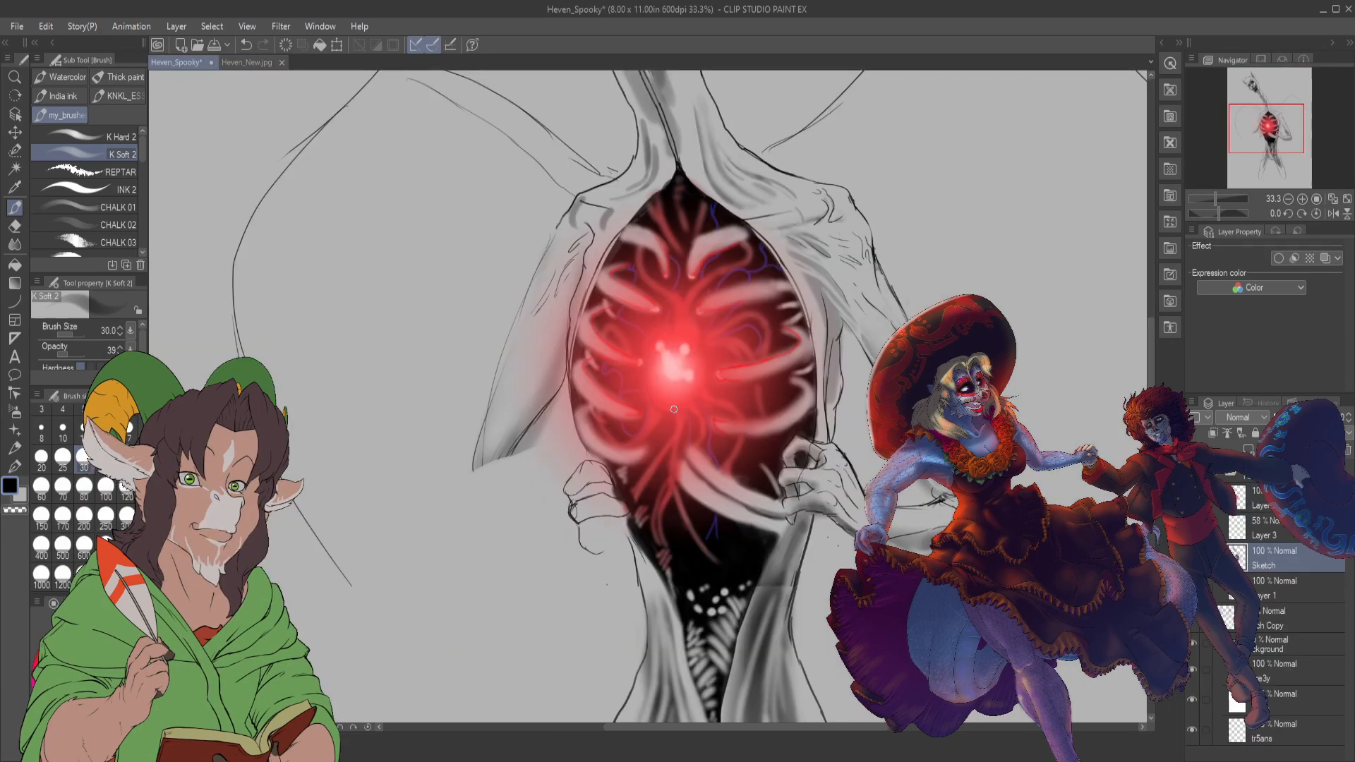
mouse_move(1282, 134)
left_mouse_down()
mouse_move(1296, 128)
mouse_move(1295, 150)
mouse_move(1299, 125)
mouse_move(1281, 147)
mouse_move(1286, 177)
mouse_move(1282, 153)
left_mouse_up()
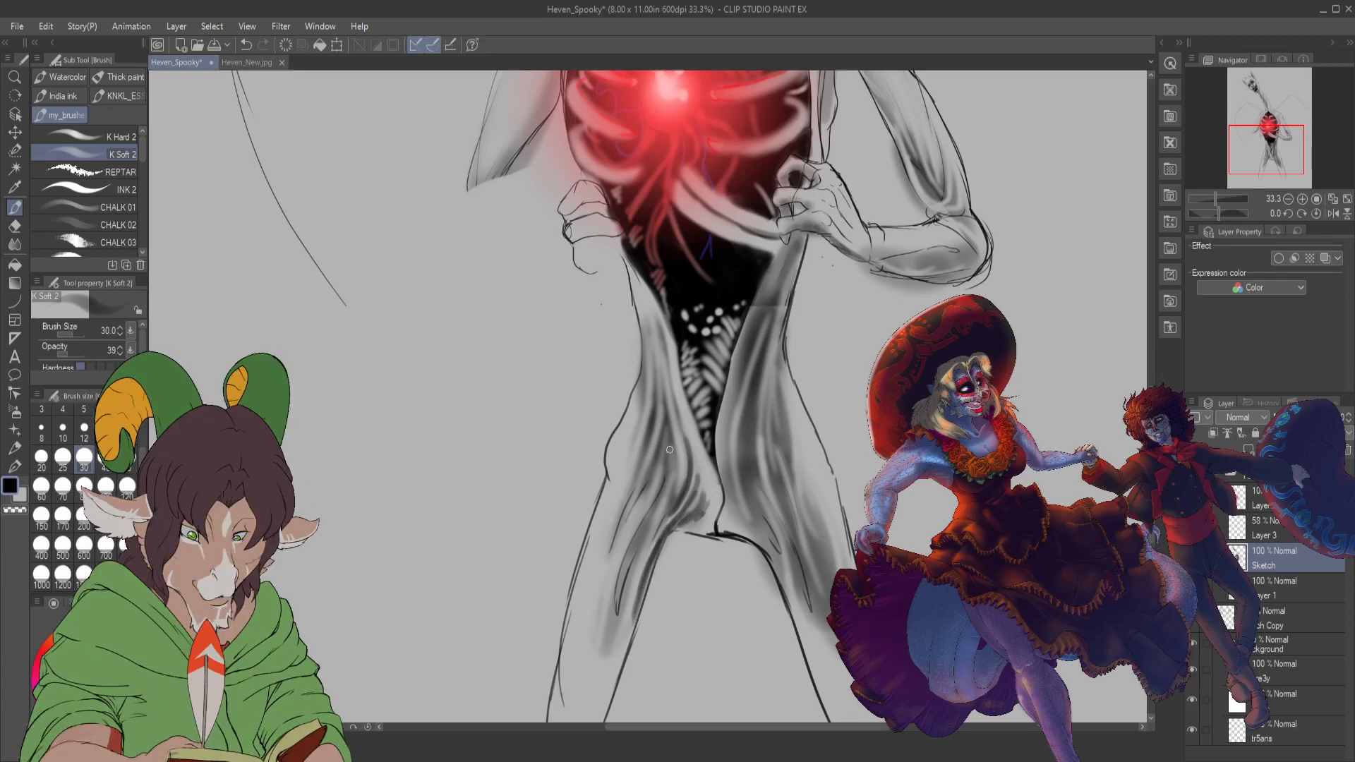
mouse_move(670, 438)
left_mouse_down()
mouse_move(632, 509)
mouse_move(667, 427)
mouse_move(658, 372)
mouse_move(663, 413)
left_mouse_up()
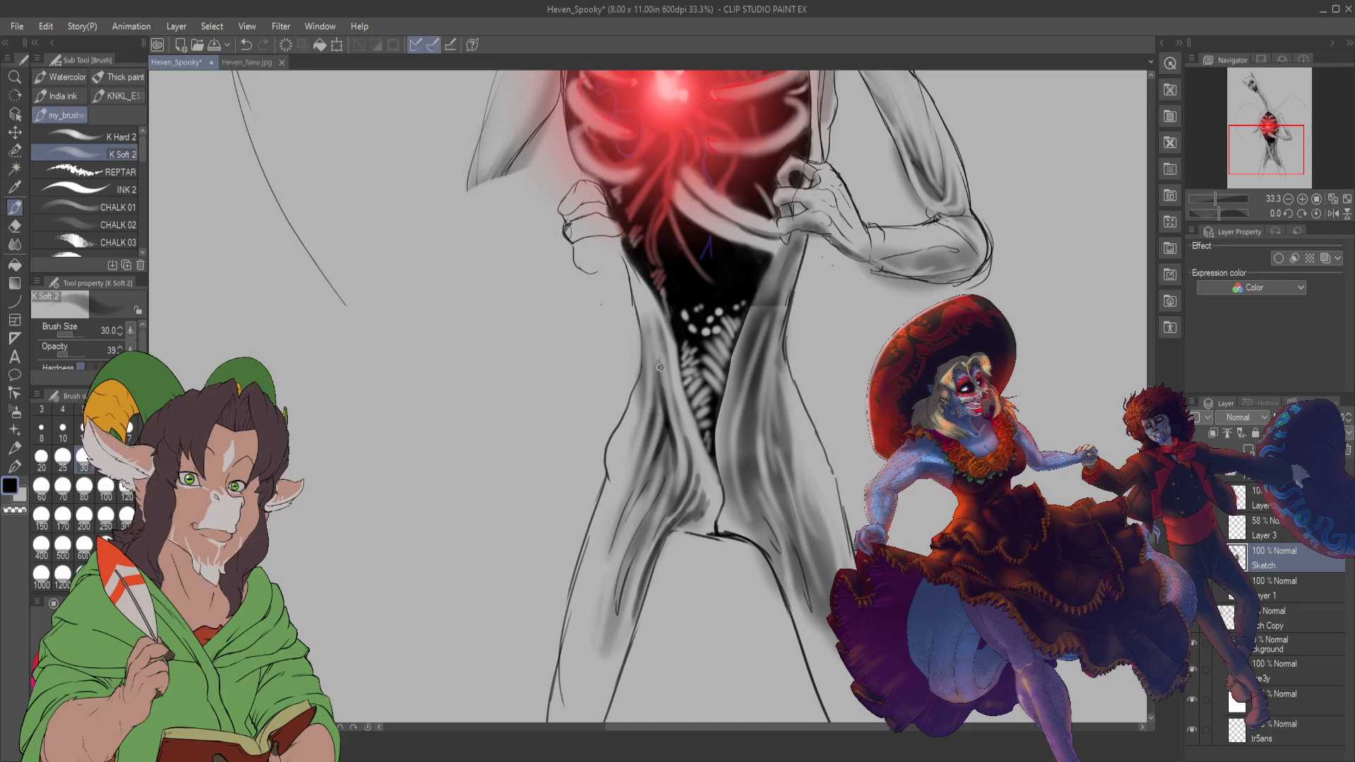
mouse_move(678, 404)
left_mouse_down()
mouse_move(687, 446)
mouse_move(685, 421)
mouse_move(653, 426)
mouse_move(648, 444)
mouse_move(646, 375)
mouse_move(650, 427)
mouse_move(588, 595)
mouse_move(615, 510)
mouse_move(593, 588)
mouse_move(624, 509)
left_mouse_up()
mouse_move(608, 573)
left_mouse_down()
mouse_move(654, 482)
mouse_move(608, 570)
left_mouse_up()
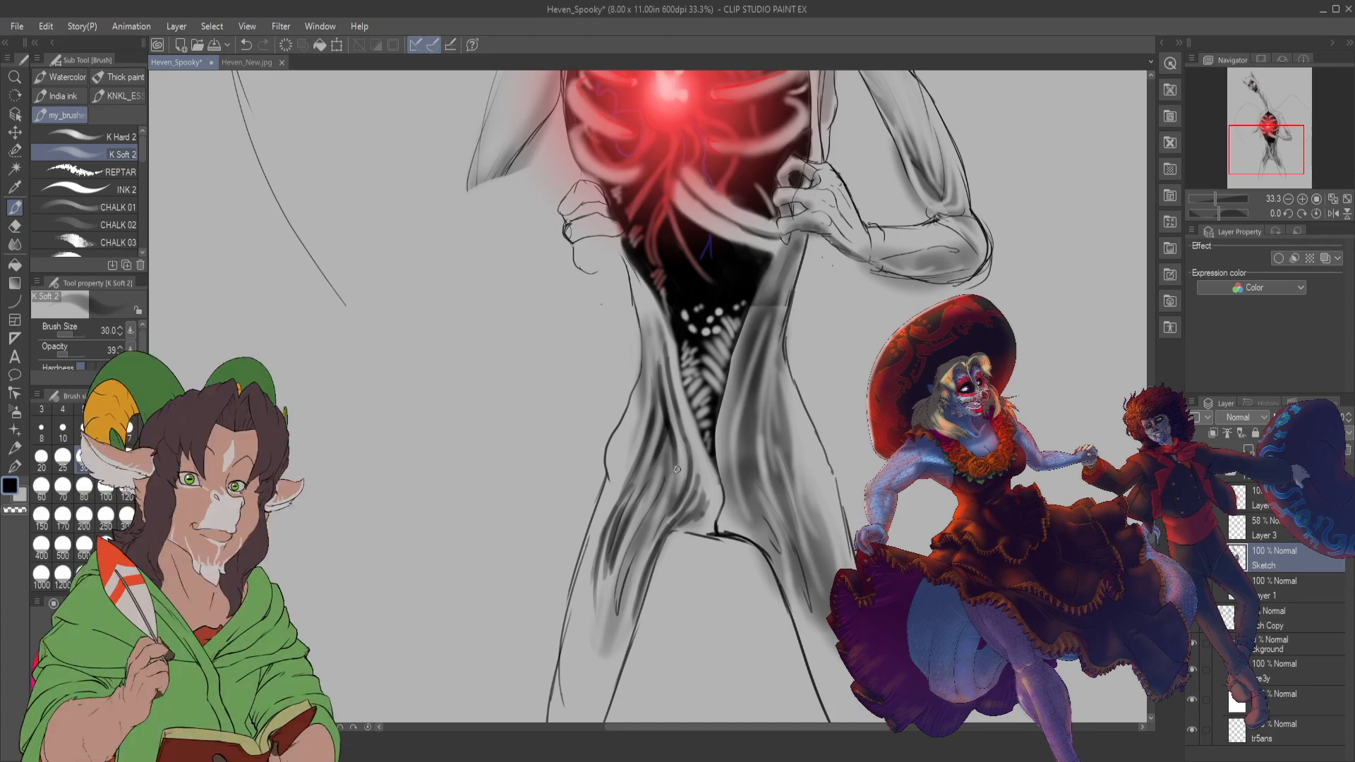
- Refine the muscle streaks on both thighs with the Soft eraser at size 25, black K Soft 2 strokes at size 30 and the Blur tool
key("e")
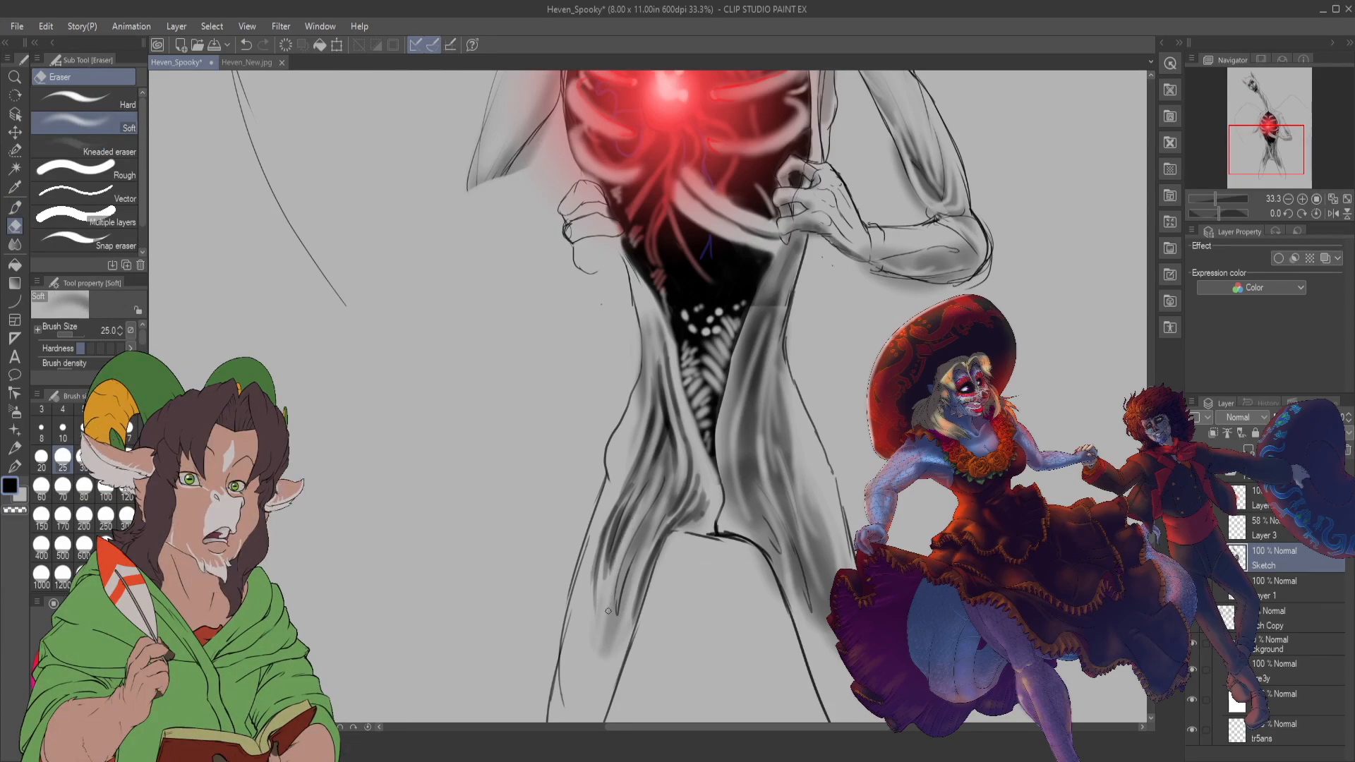
mouse_move(613, 559)
left_mouse_down()
mouse_move(628, 511)
mouse_move(609, 624)
mouse_move(608, 530)
mouse_move(600, 633)
mouse_move(613, 518)
mouse_move(604, 535)
mouse_move(643, 468)
left_mouse_up()
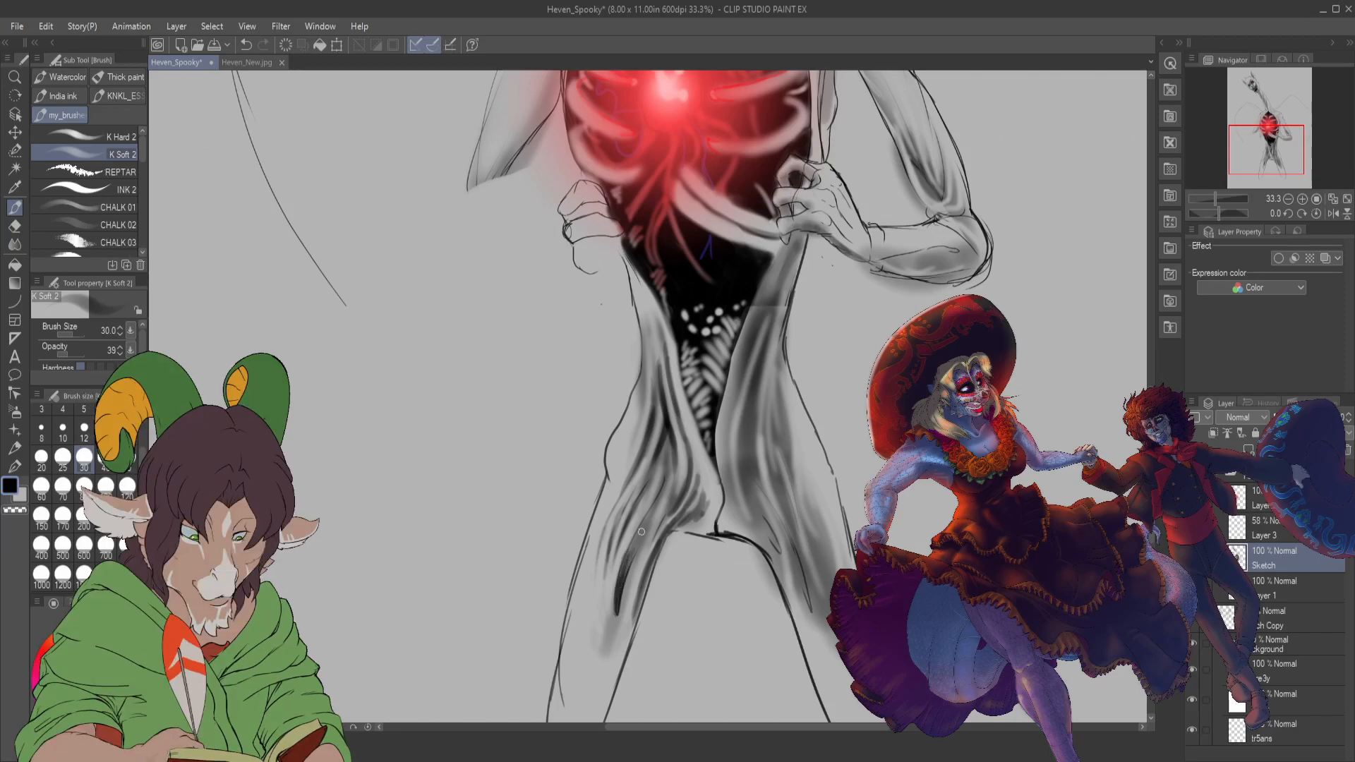
left_click_drag(618, 606, 633, 542)
left_click_drag(771, 538, 750, 501)
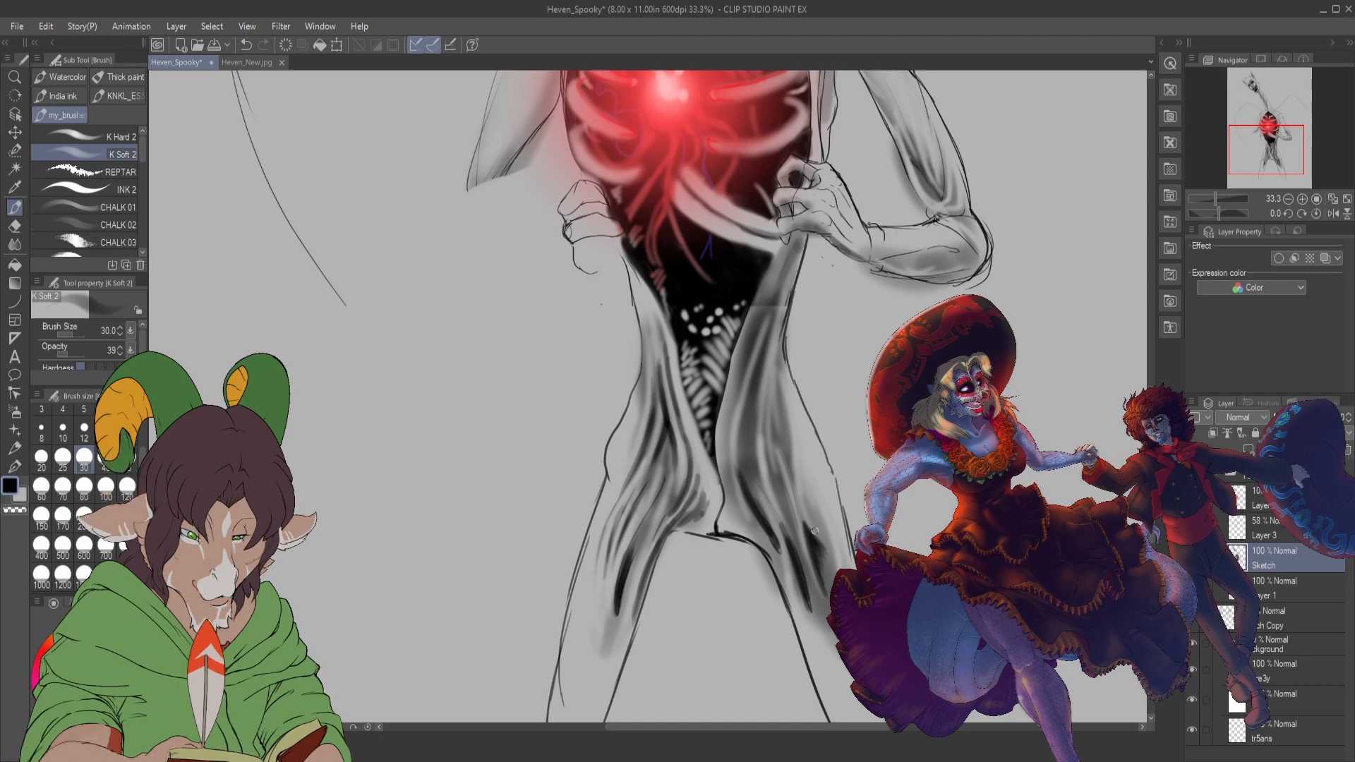
left_click_drag(772, 463, 796, 533)
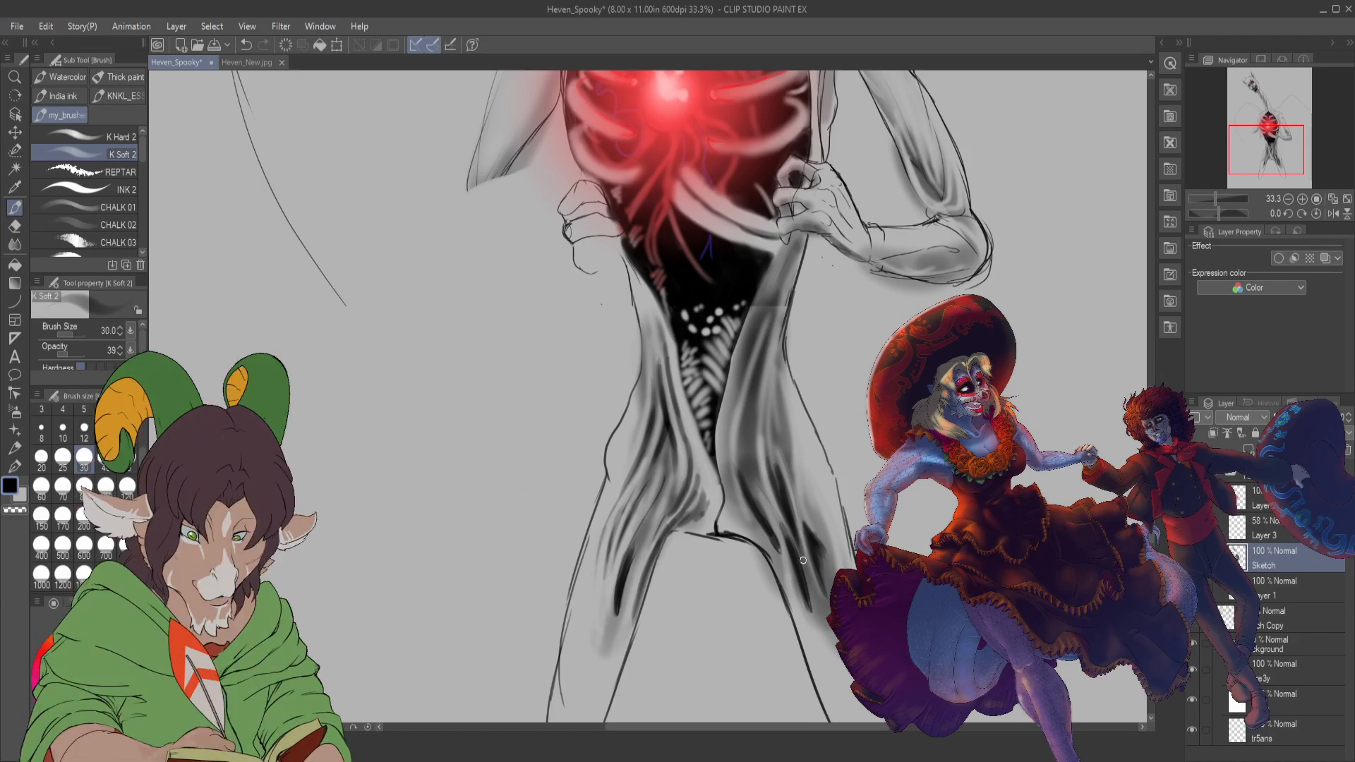
key("j")
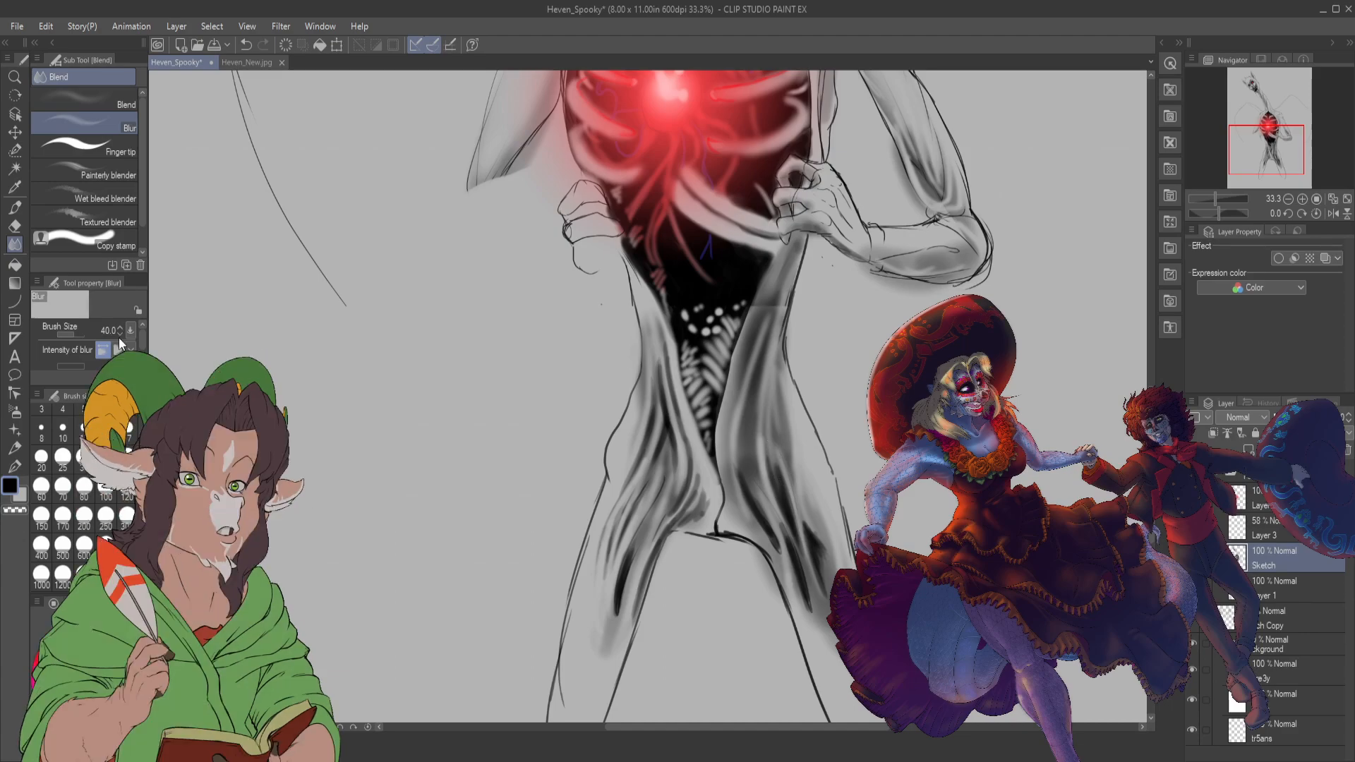
scroll(119, 338, "down", 1)
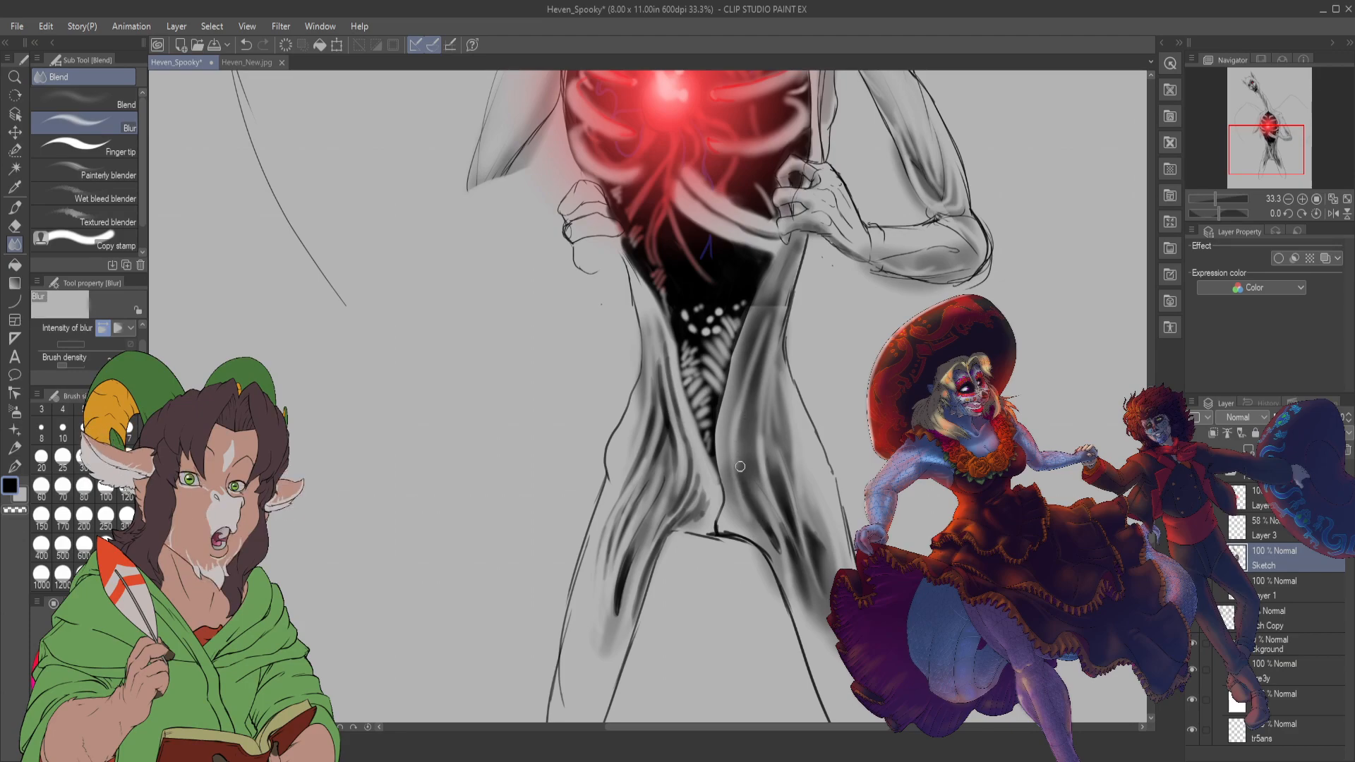
- Draw thin dark muscle lines along the right-hand hip and upper thigh with K Soft 2 at size 15 in black
key("b")
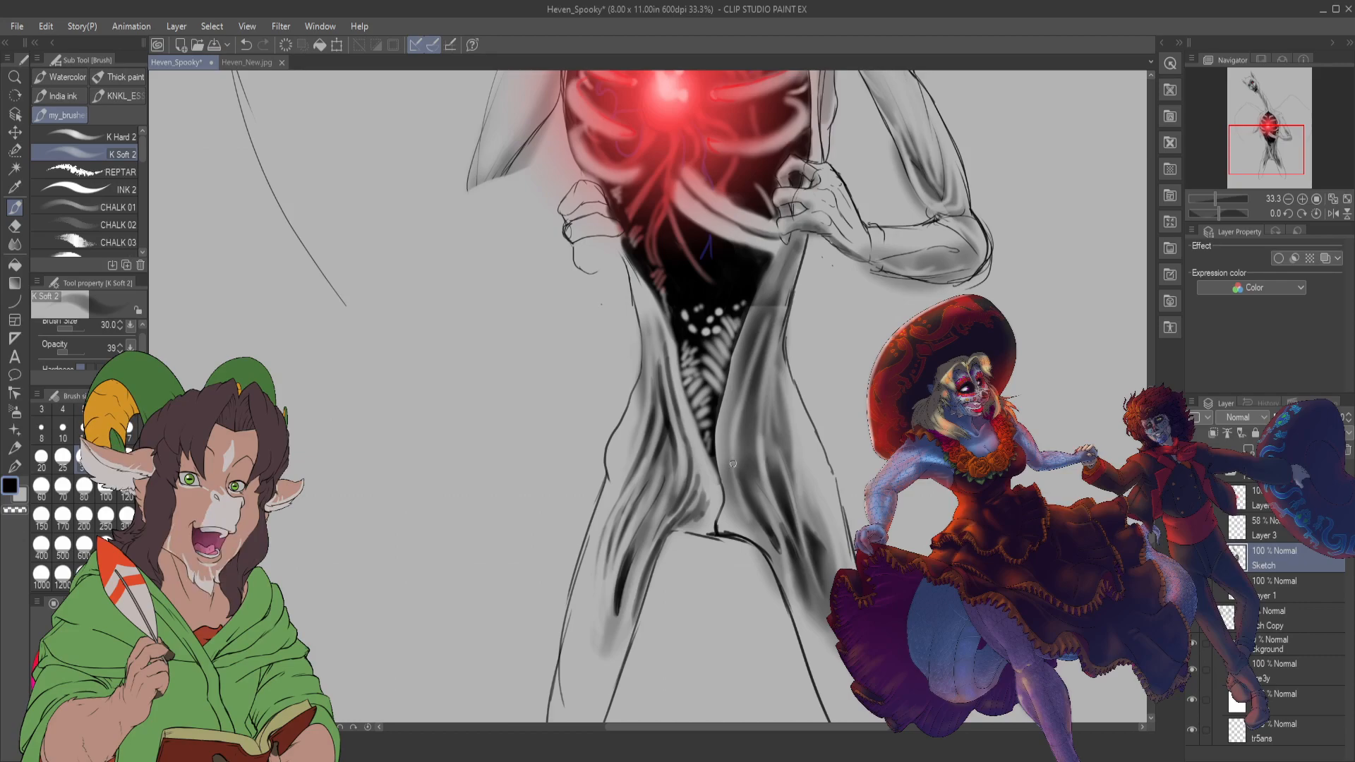
key("bracketleft")
key("bracketleft")
key("bracketleft")
key("bracketleft")
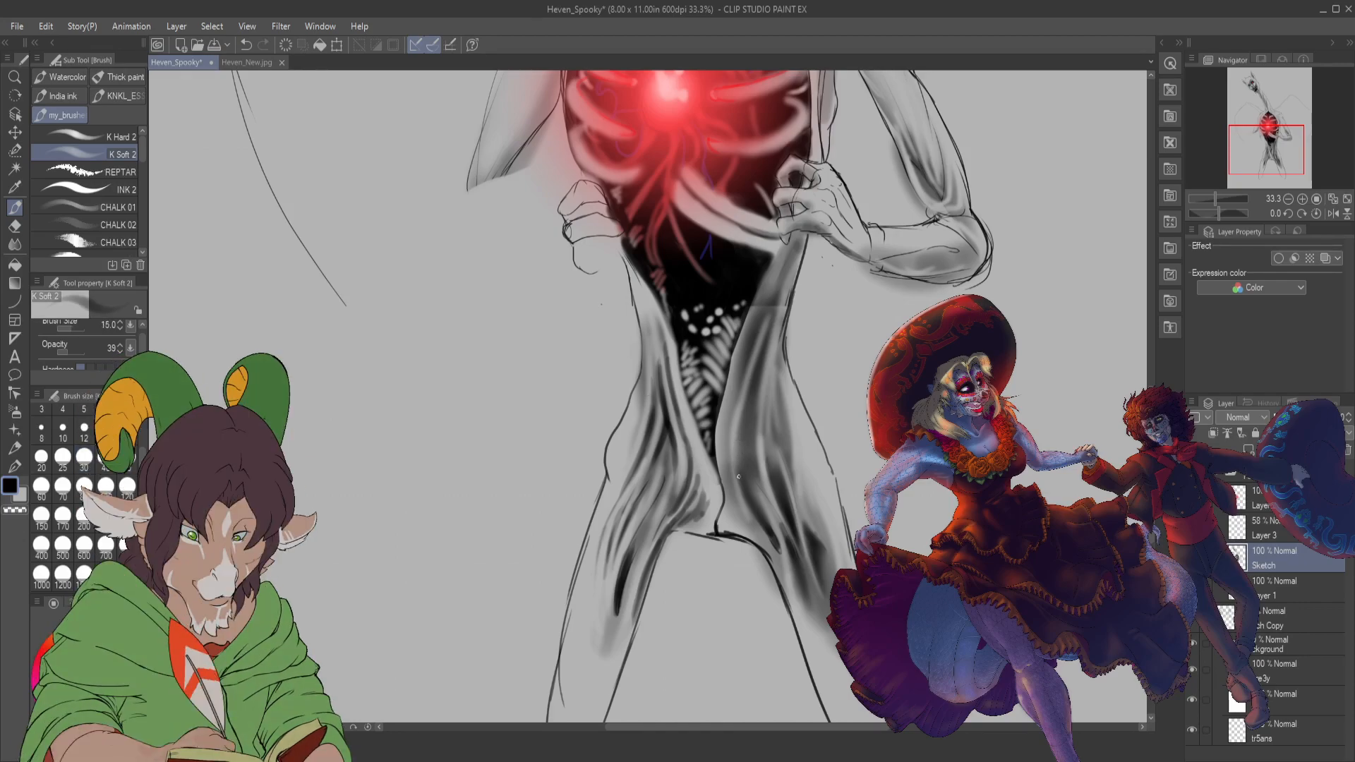
mouse_move(740, 457)
left_mouse_down()
mouse_move(739, 496)
mouse_move(738, 440)
left_mouse_up()
left_click_drag(741, 486, 749, 511)
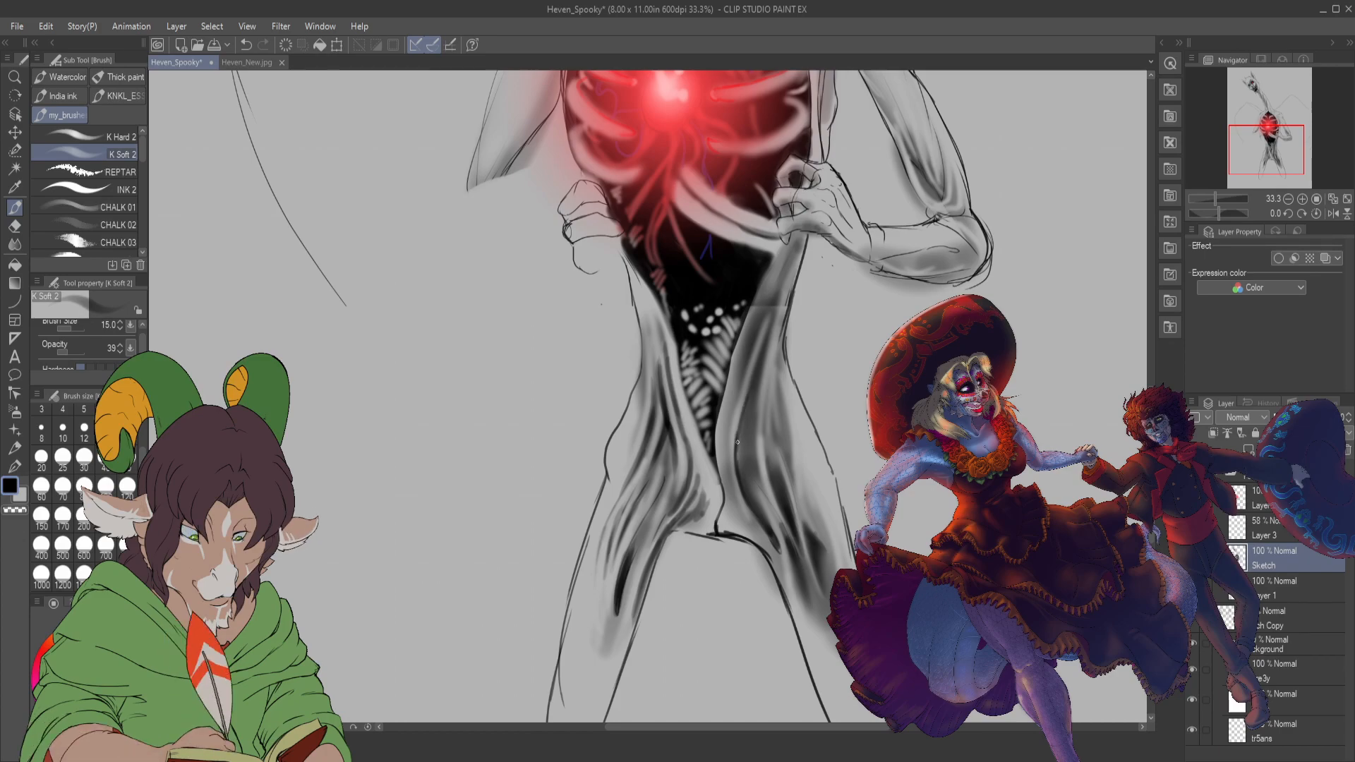
left_click_drag(739, 444, 746, 390)
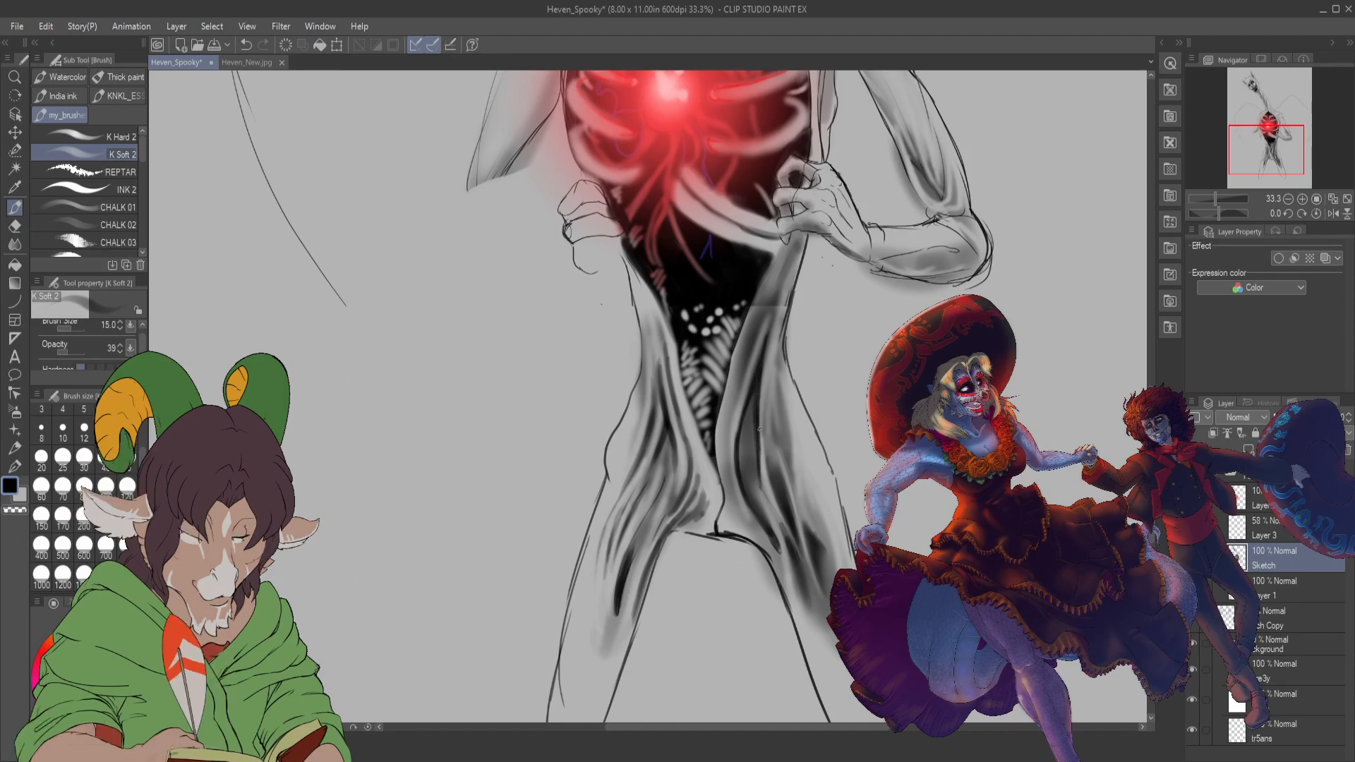
left_click_drag(772, 388, 779, 466)
left_click_drag(785, 444, 791, 478)
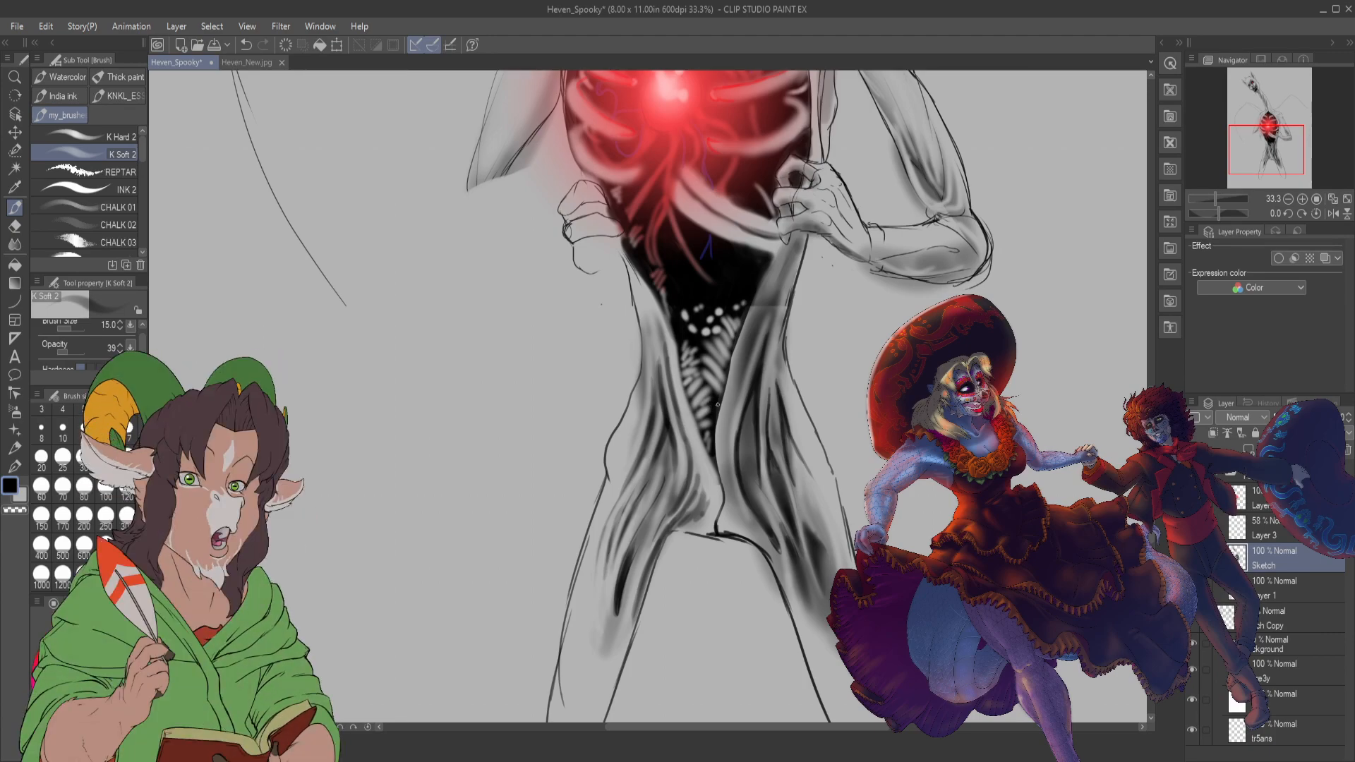
key("e")
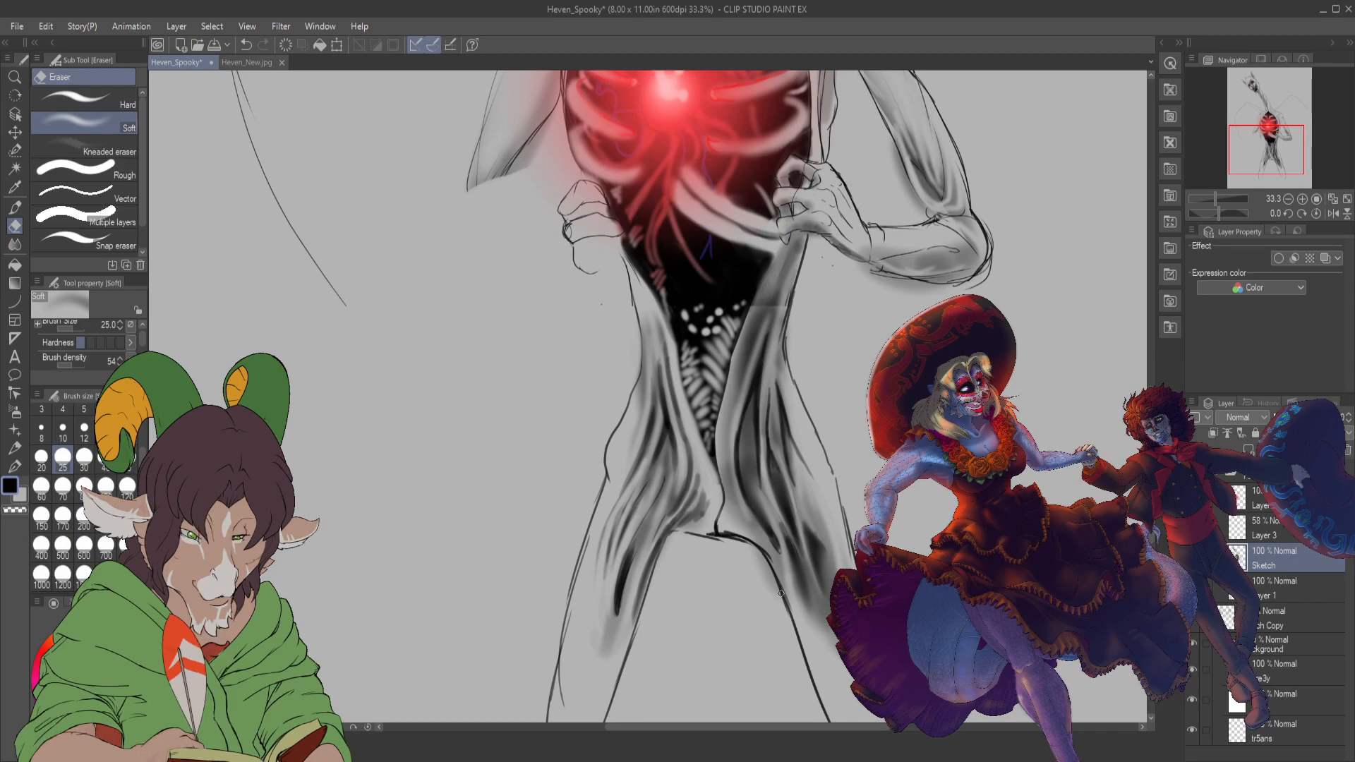
scroll(735, 530, "down", 3)
scroll(689, 526, "down", 2)
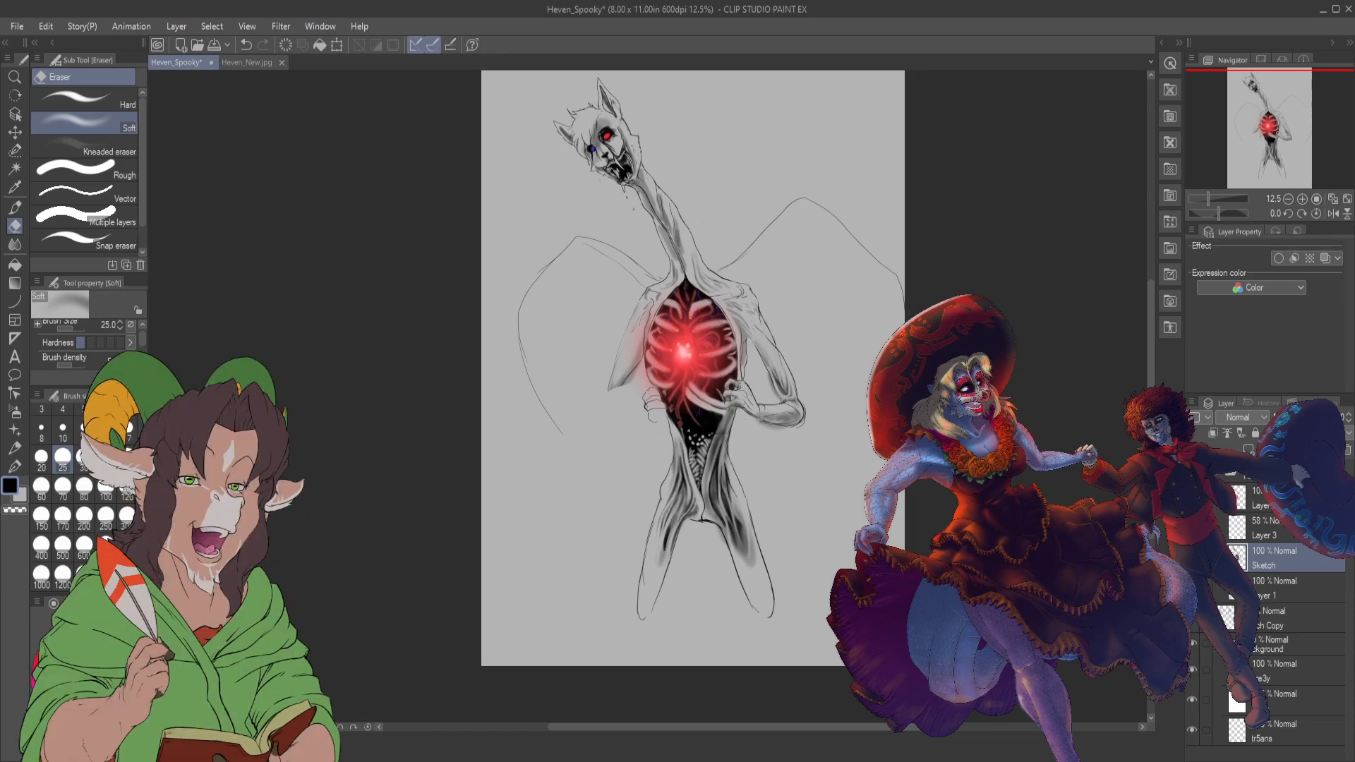
scroll(727, 390, "up", 3)
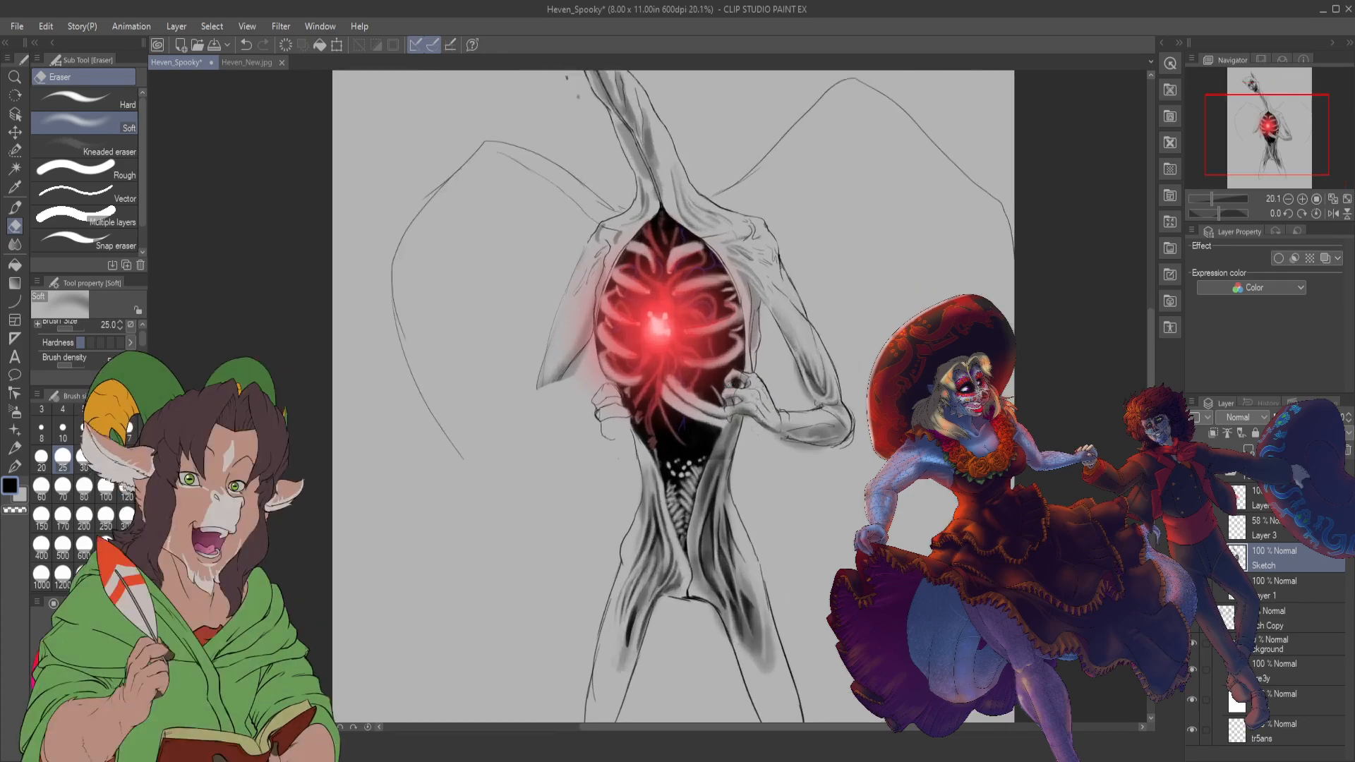
- Add short dark muscle strokes to the left-hand thigh and beside the crotch with K Soft 2 at size 15 in black
scroll(799, 473, "down", 3)
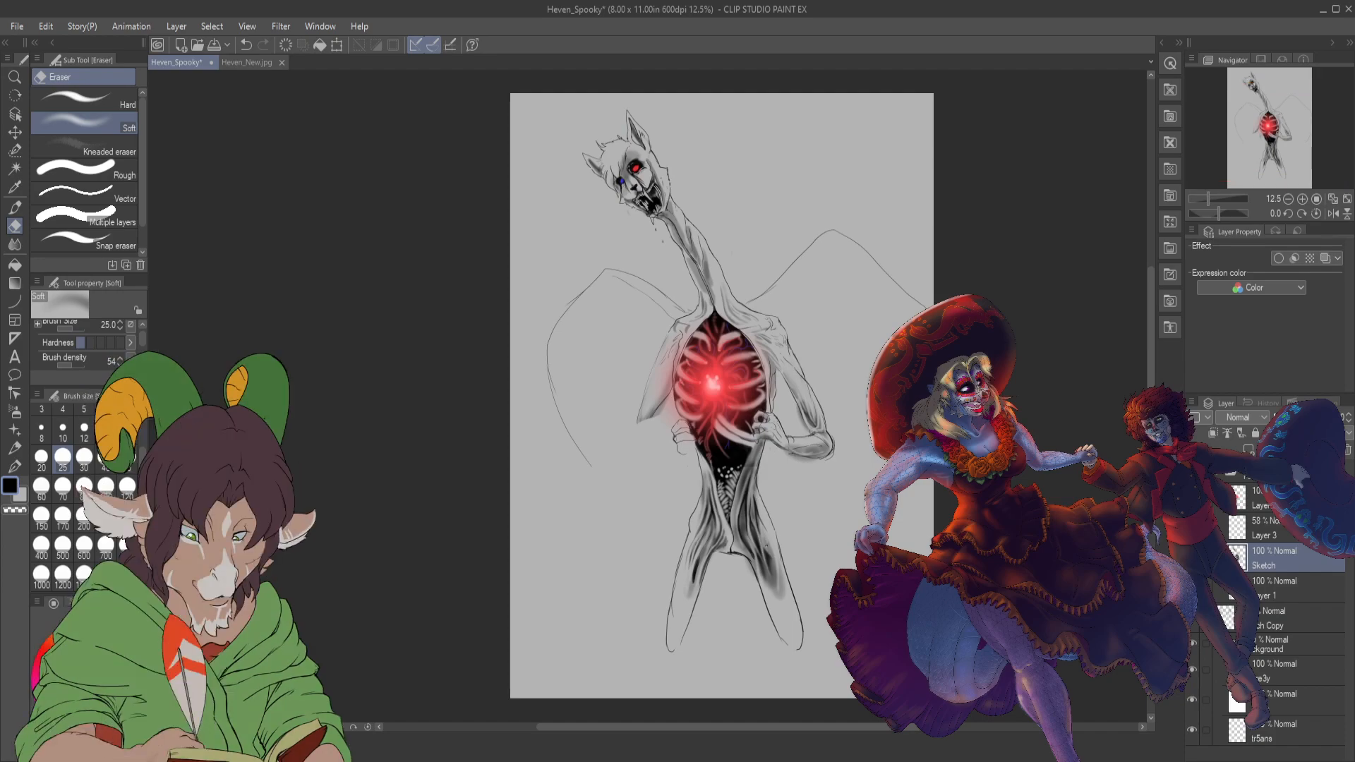
scroll(704, 537, "up", 2)
scroll(705, 537, "up", 2)
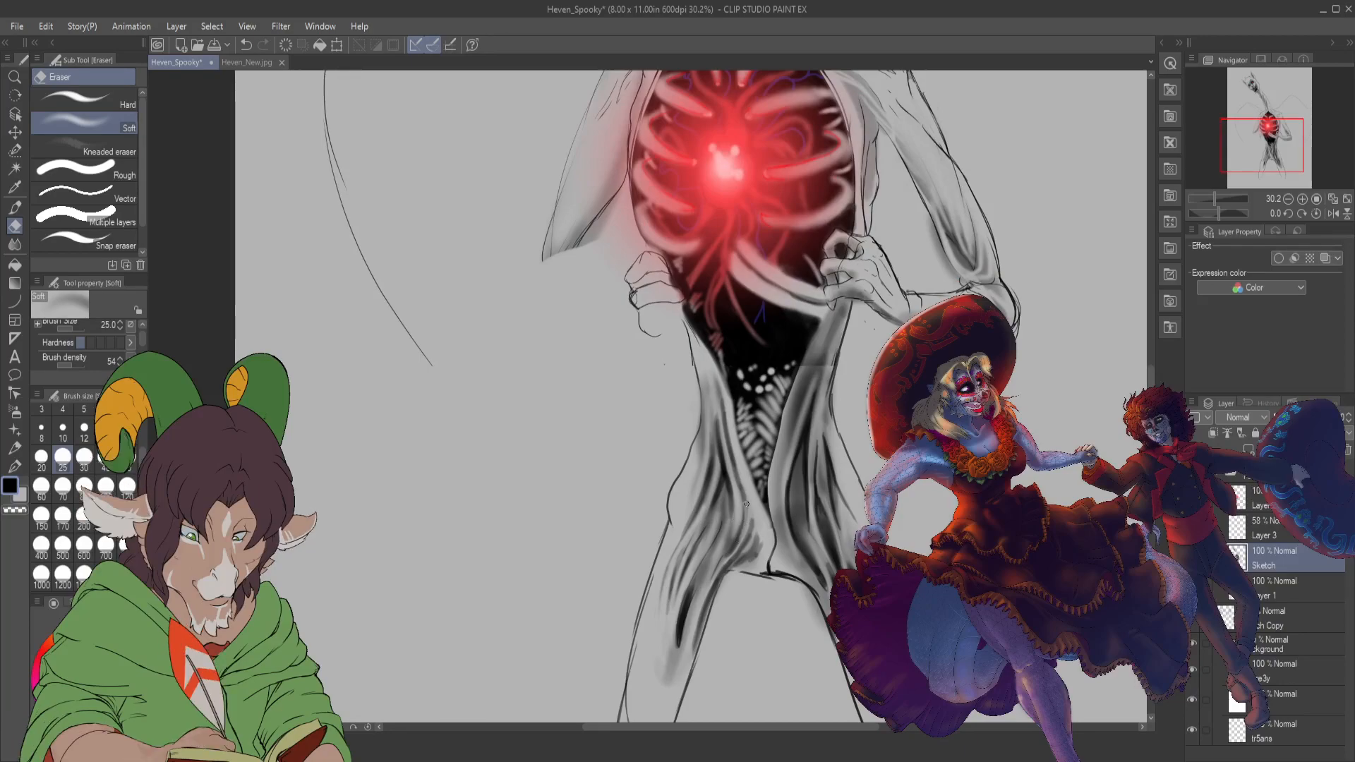
key("b")
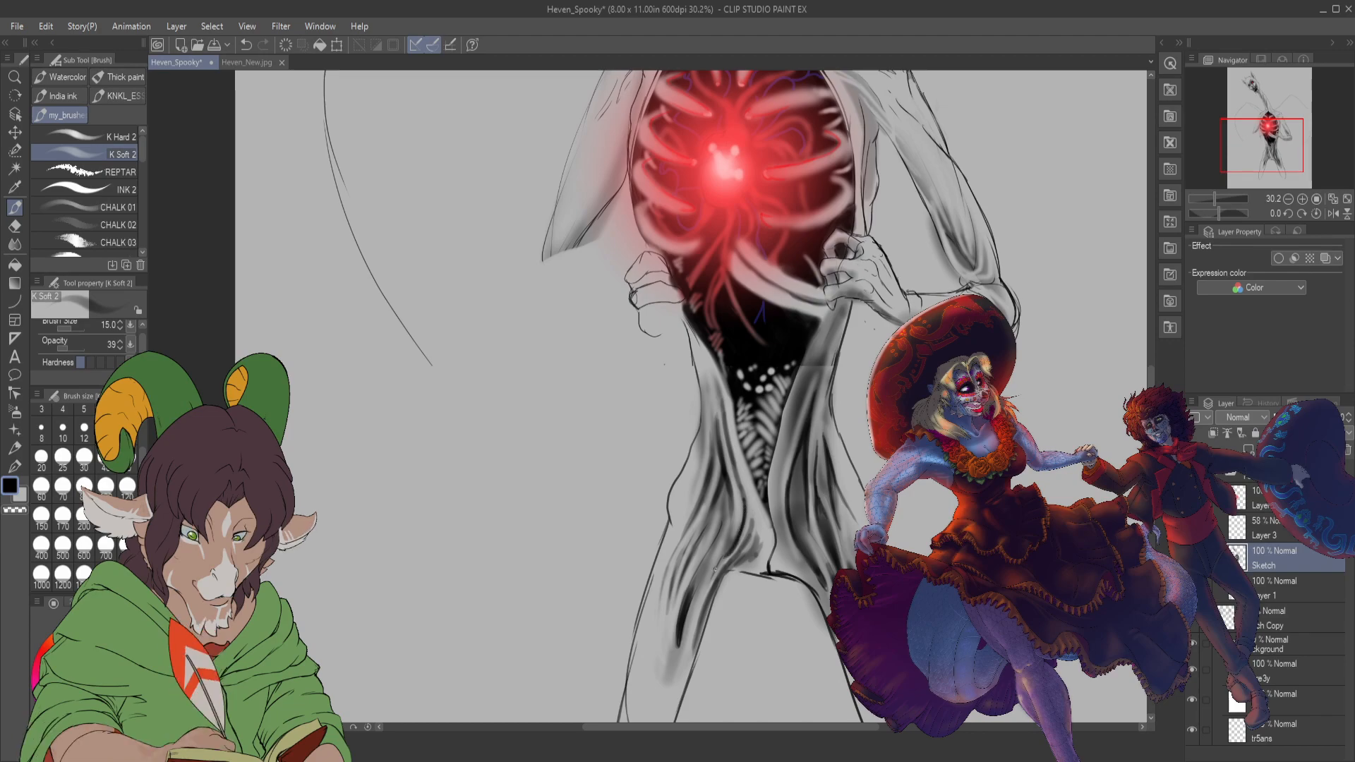
left_click_drag(715, 567, 699, 604)
left_click_drag(750, 523, 739, 553)
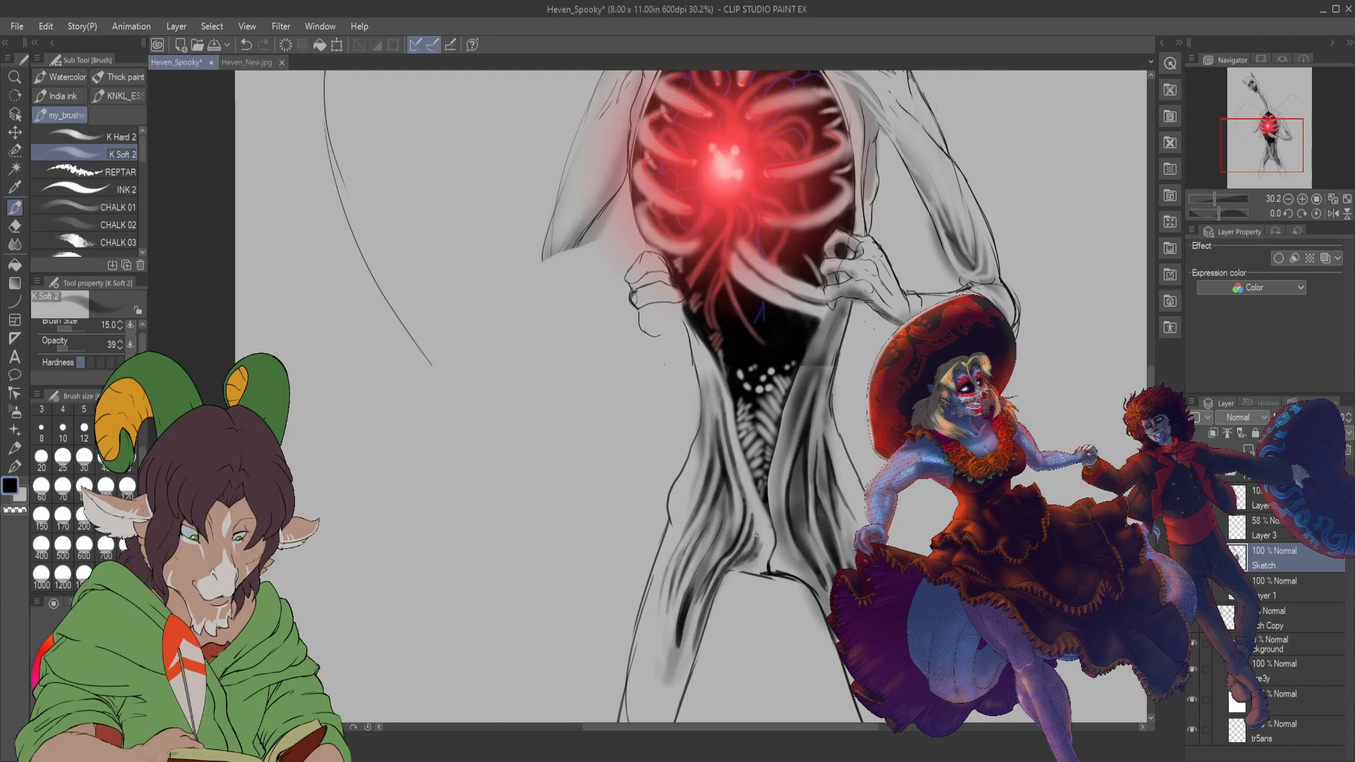
- Check the Heven_New.jpg reference and try rough lower-leg lines below the left-hand knee with K Soft 2 at size 15
key("ctrl+0")
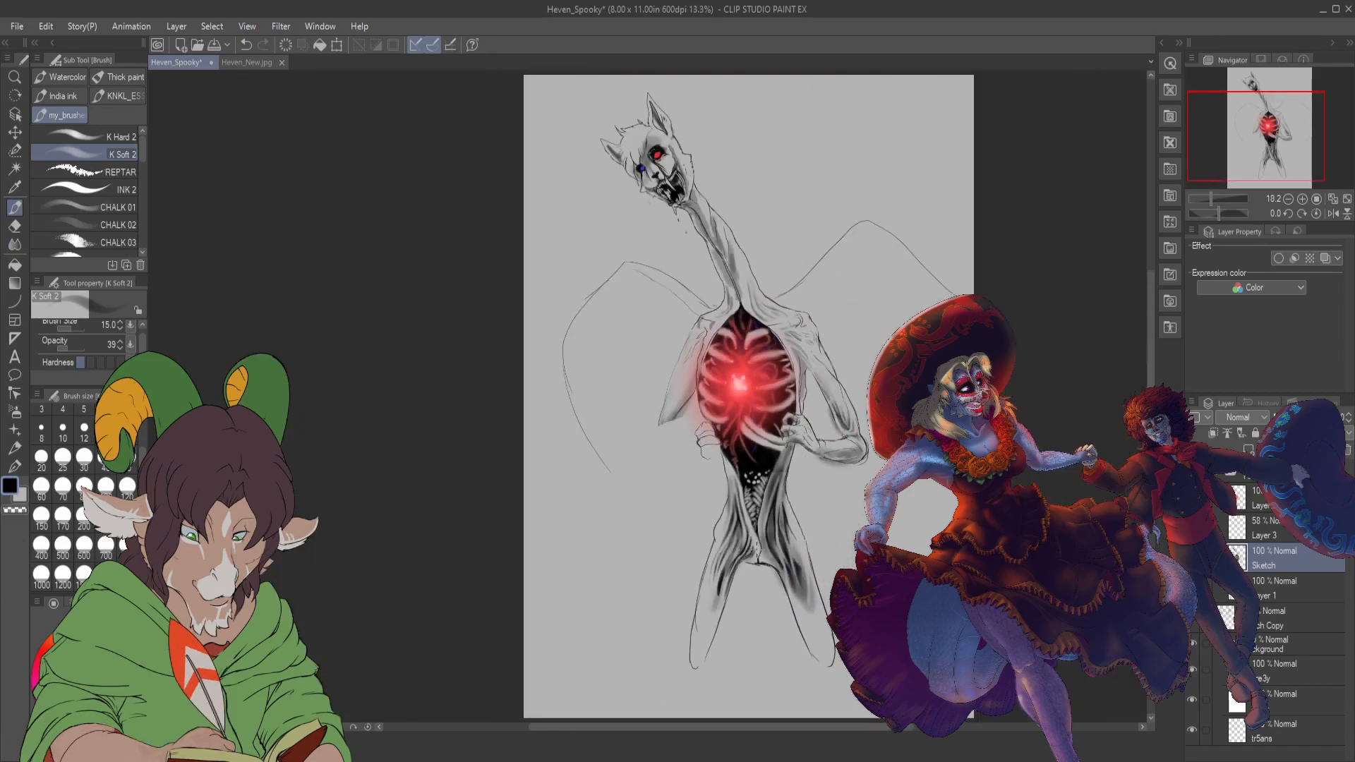
left_click(242, 61)
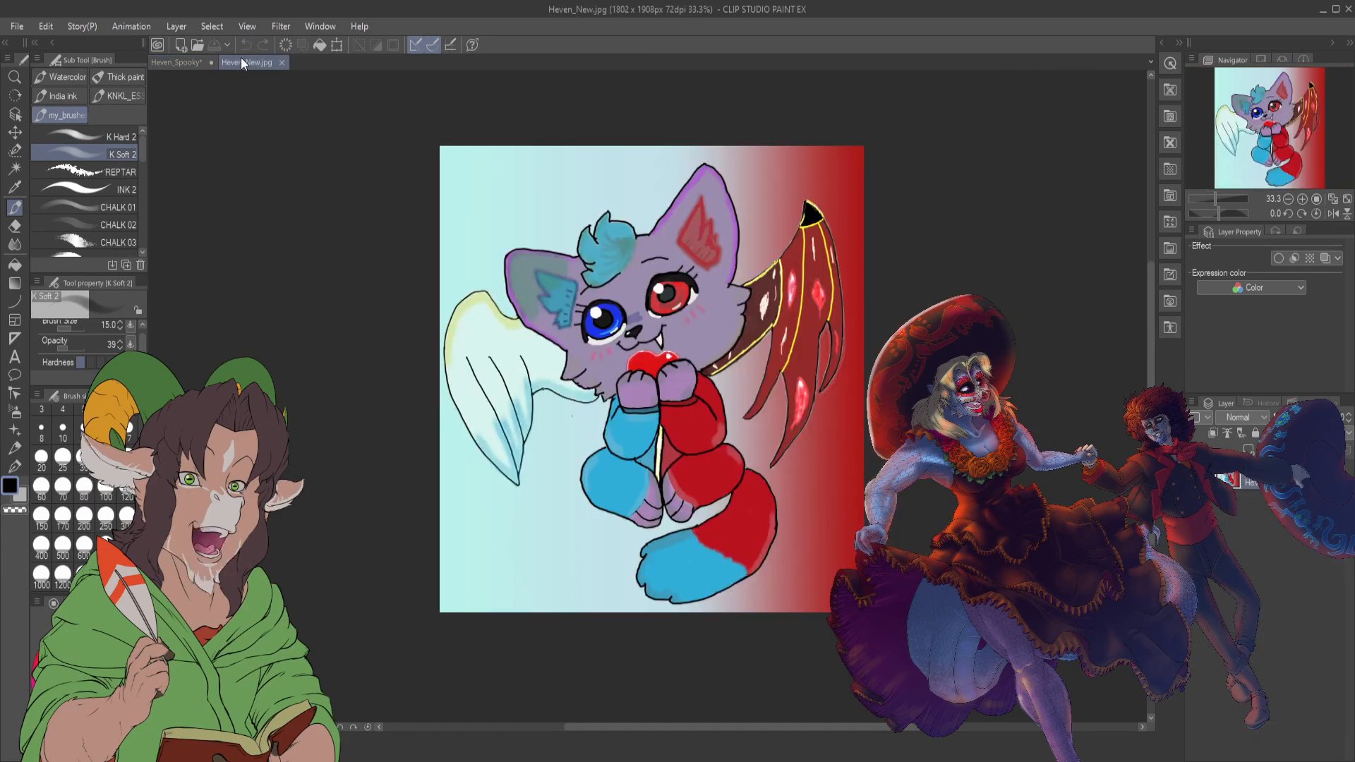
left_click(171, 59)
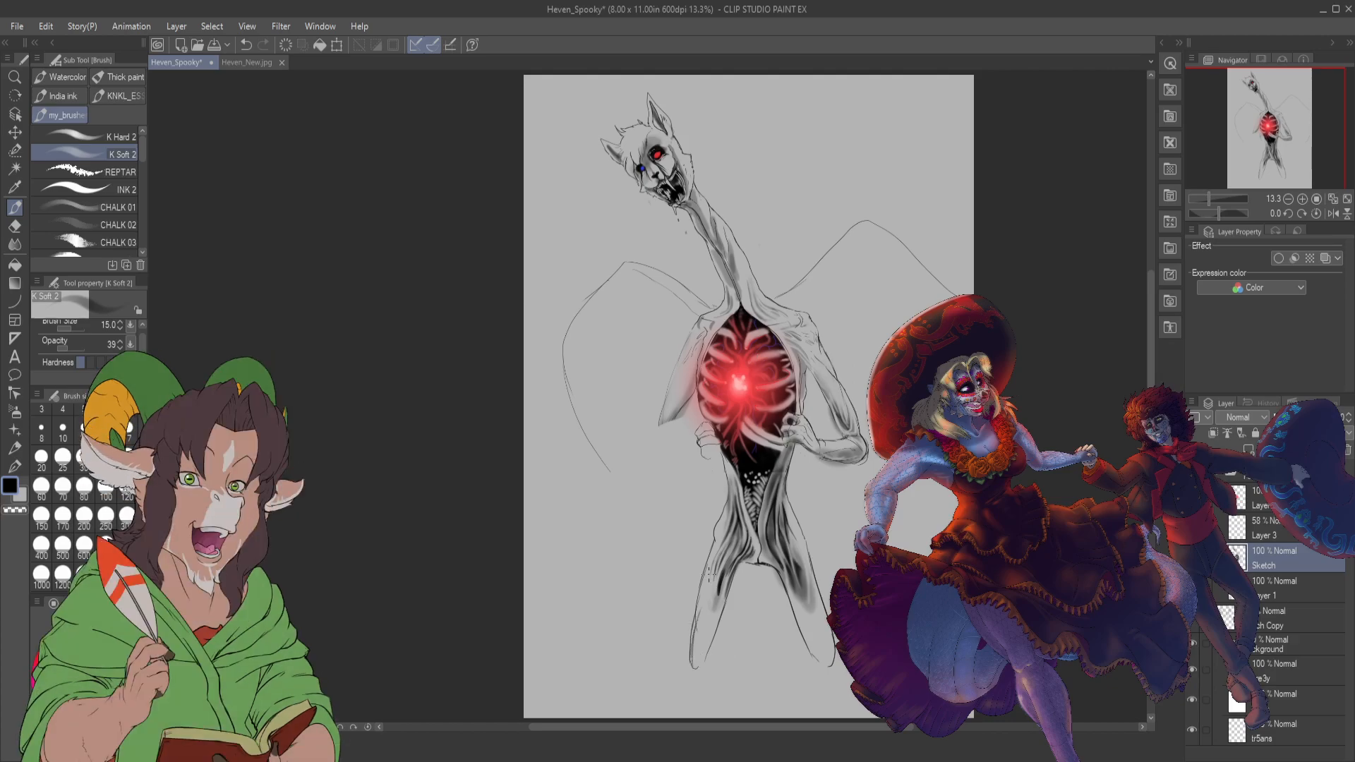
left_click_drag(711, 607, 720, 519)
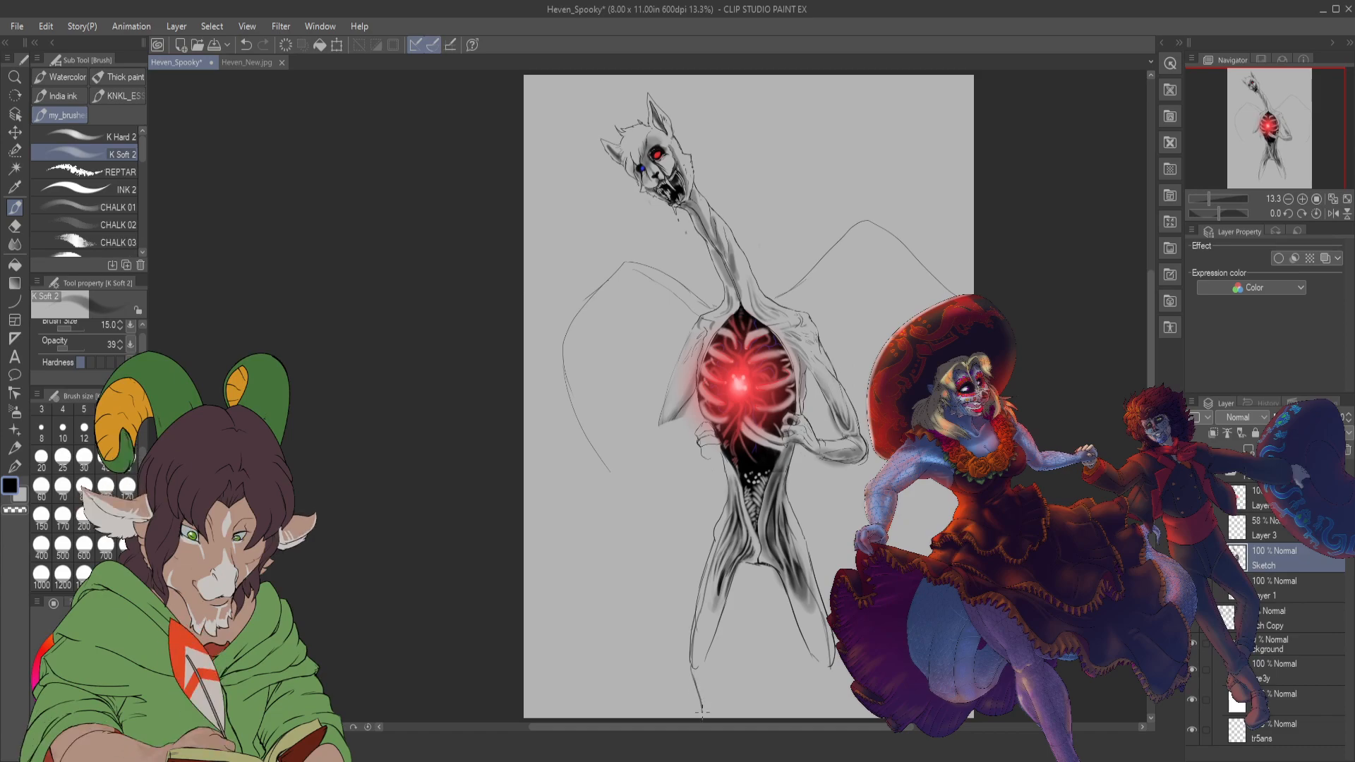
mouse_move(694, 672)
left_mouse_down()
mouse_move(702, 708)
mouse_move(715, 671)
left_mouse_up()
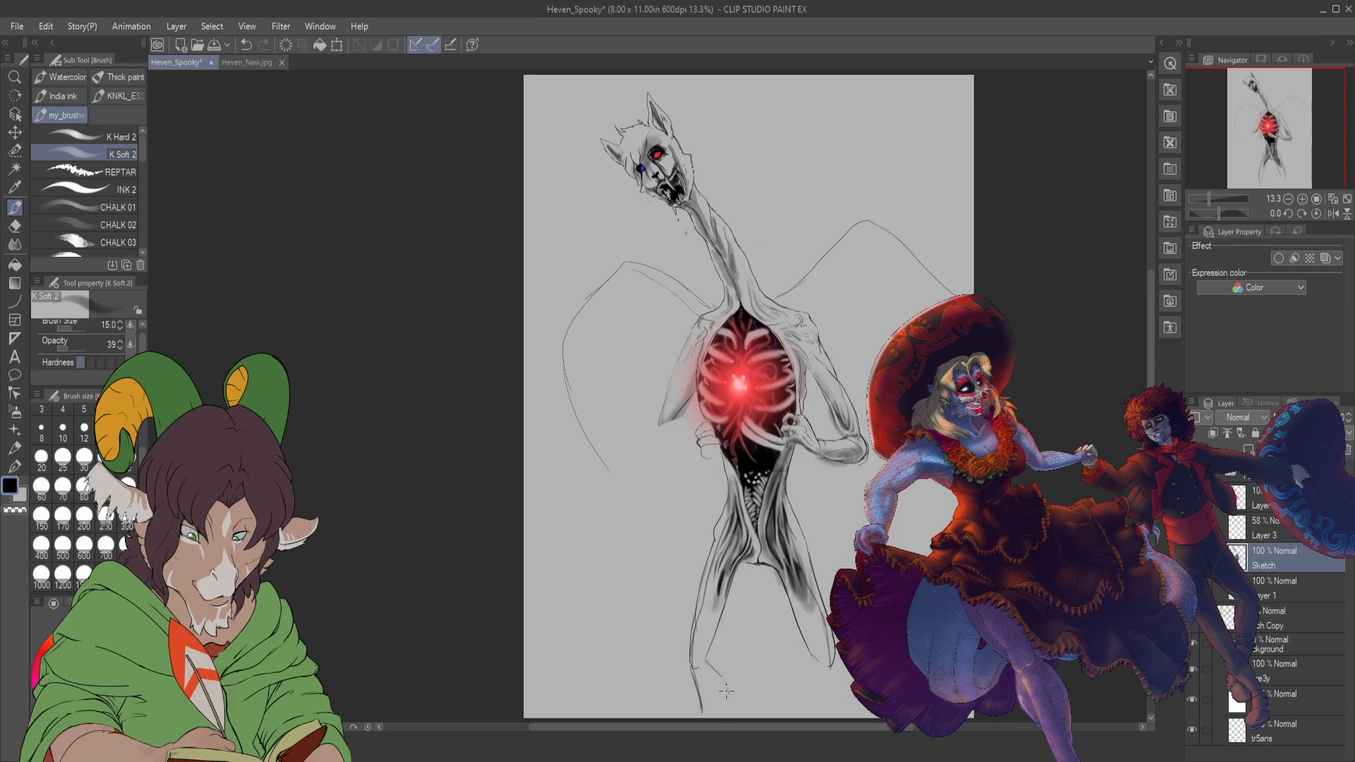
left_click_drag(1258, 114, 1258, 134)
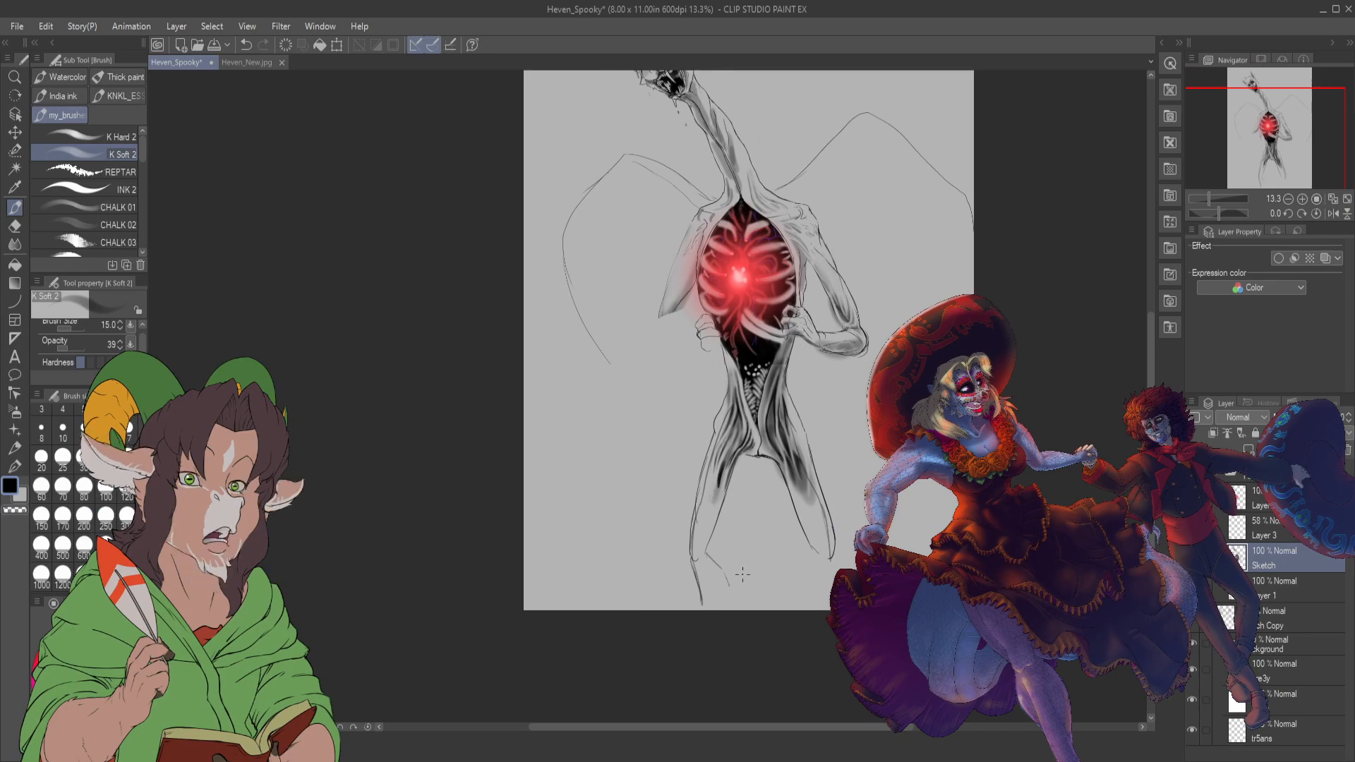
- Erase the rough lower-leg lines below the left-hand knee with the Soft eraser at size 100
key("e")
key("bracketright")
key("bracketright")
key("bracketright")
key("bracketright")
key("bracketright")
key("bracketright")
key("bracketright")
left_click_drag(696, 572, 699, 598)
left_click_drag(713, 553, 717, 564)
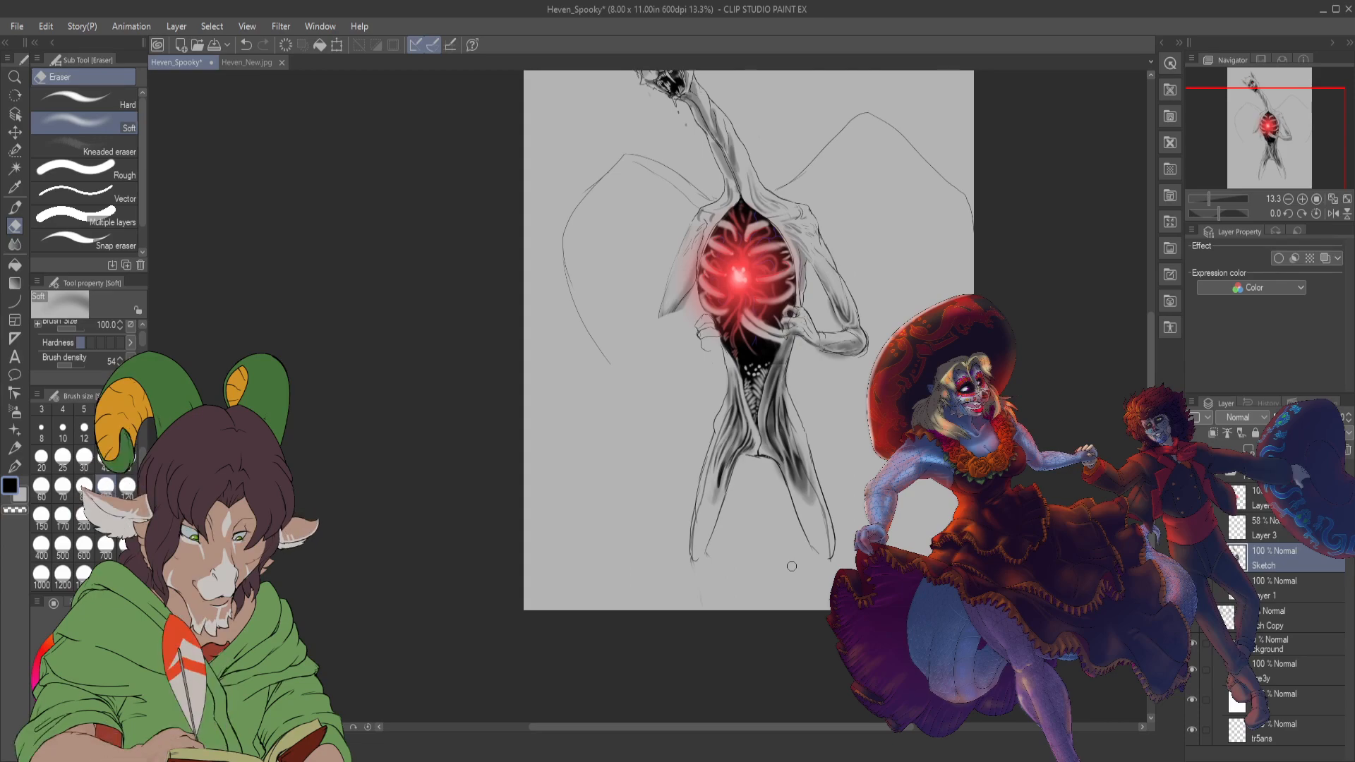
- Draw both lower legs from the knees down to the canvas's bottom edge with K Hard 2 at size 10 in black
key("b")
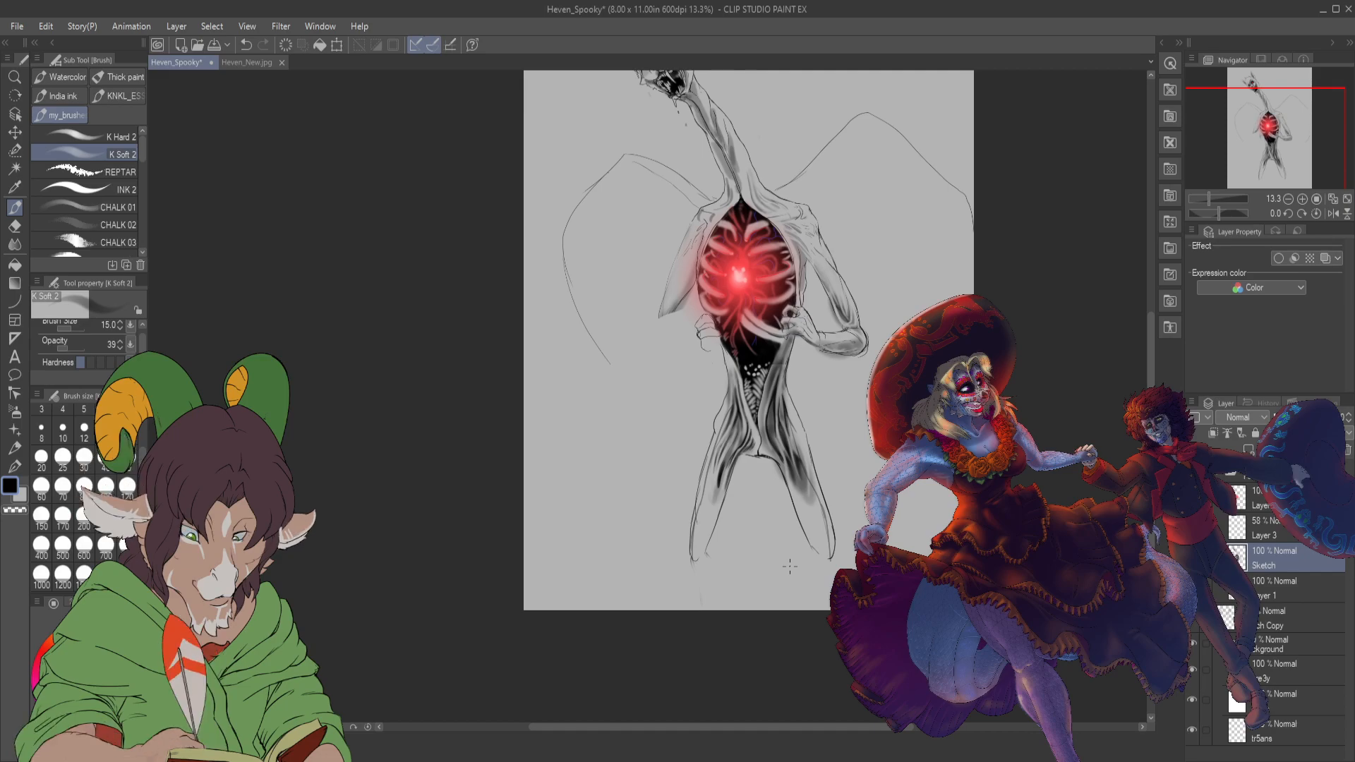
left_click_drag(1262, 129, 1244, 110)
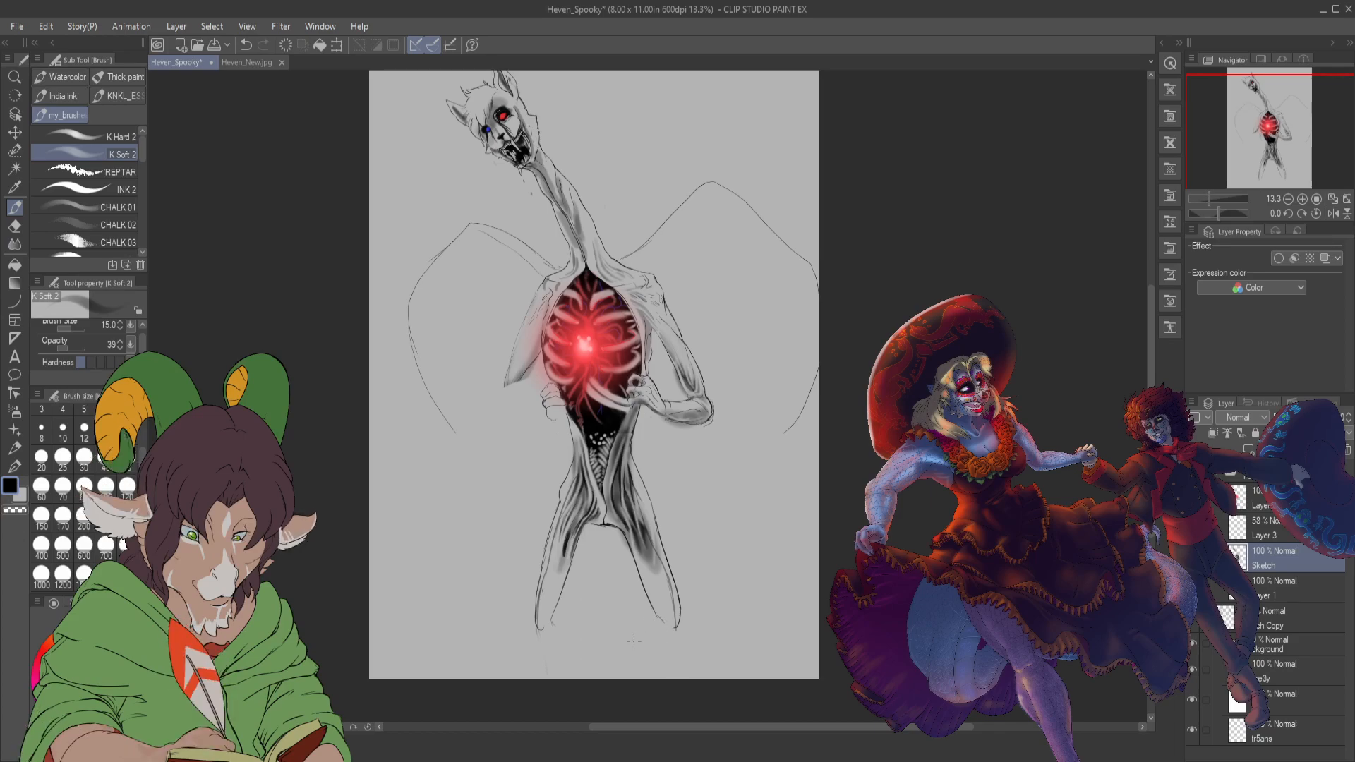
left_click(117, 137)
left_click(64, 432)
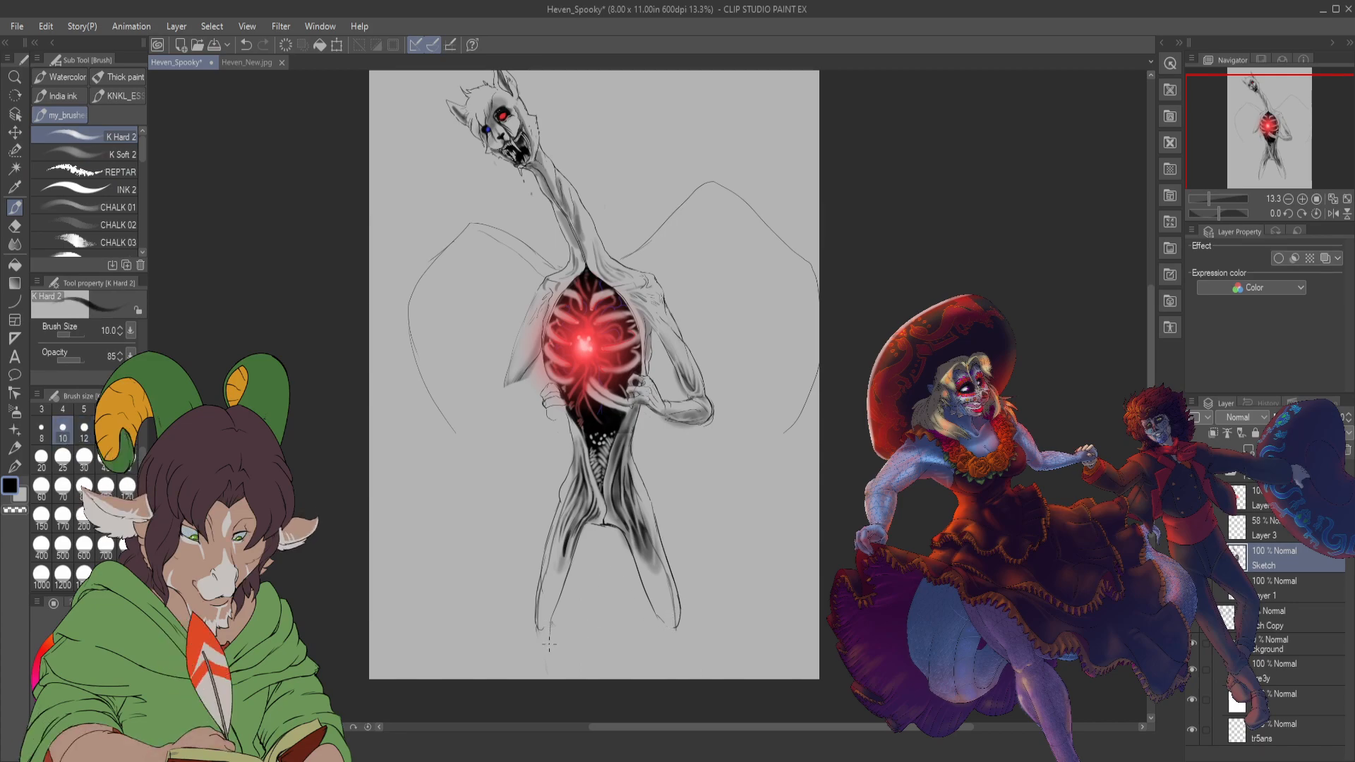
left_click_drag(553, 648, 558, 673)
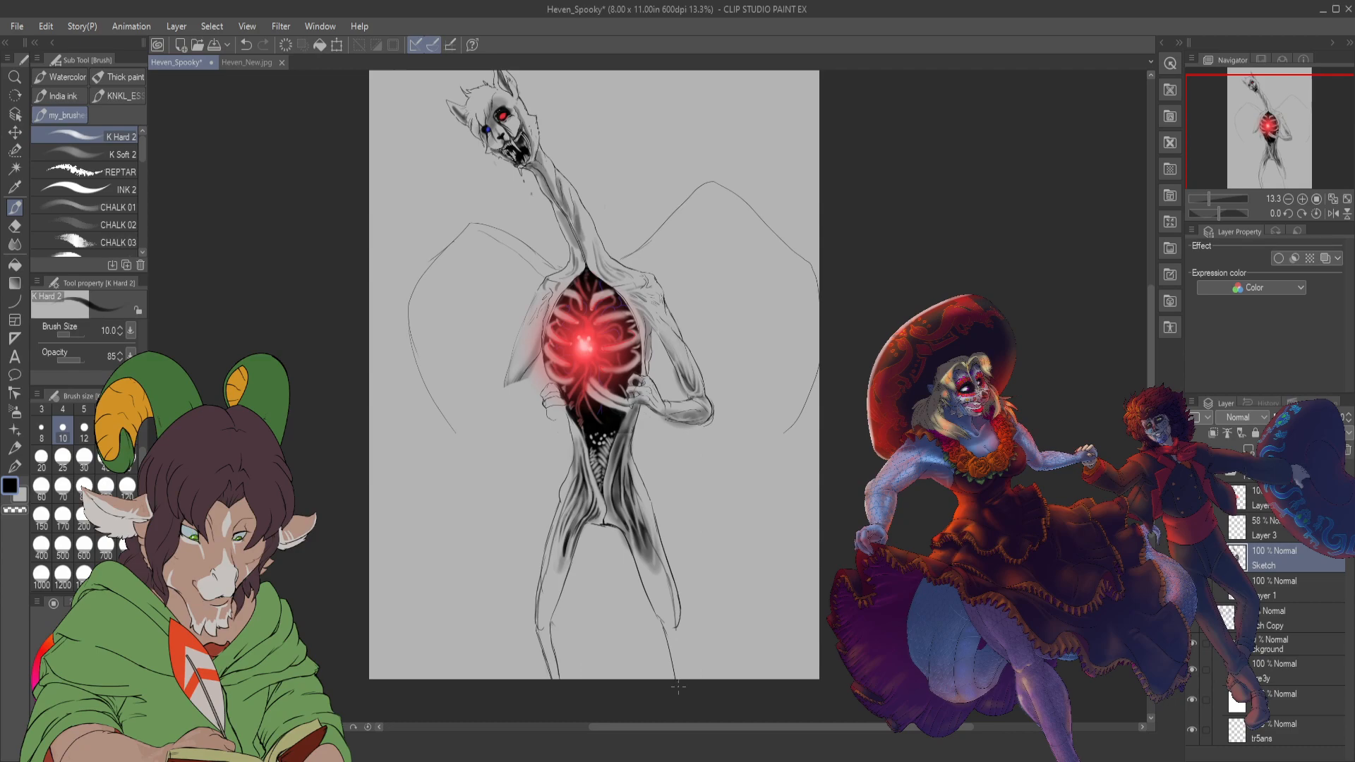
left_click_drag(674, 632, 683, 678)
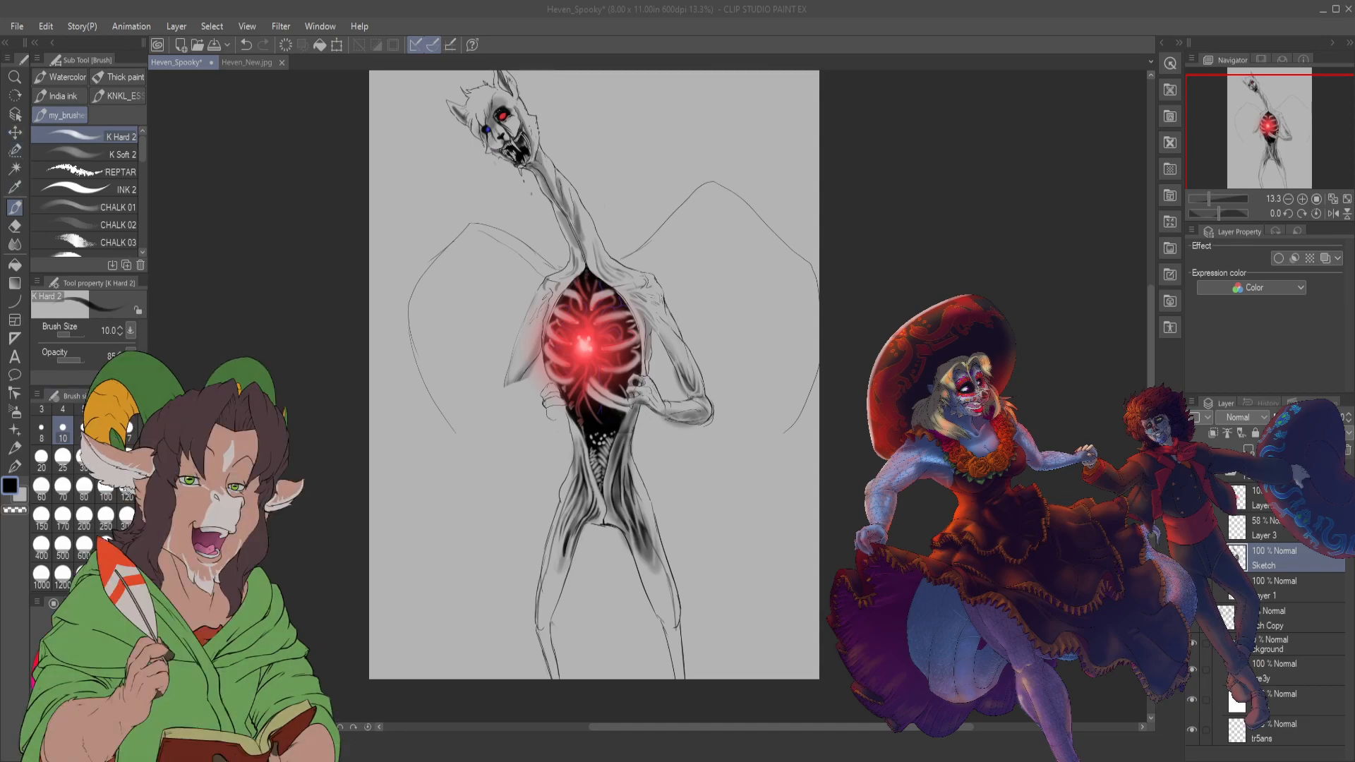
- Try painting a band of dark clouds across the canvas's lower part with CLOUDS 01 at size 700 and opacity 24
left_click_drag(142, 148, 141, 222)
left_click(116, 199)
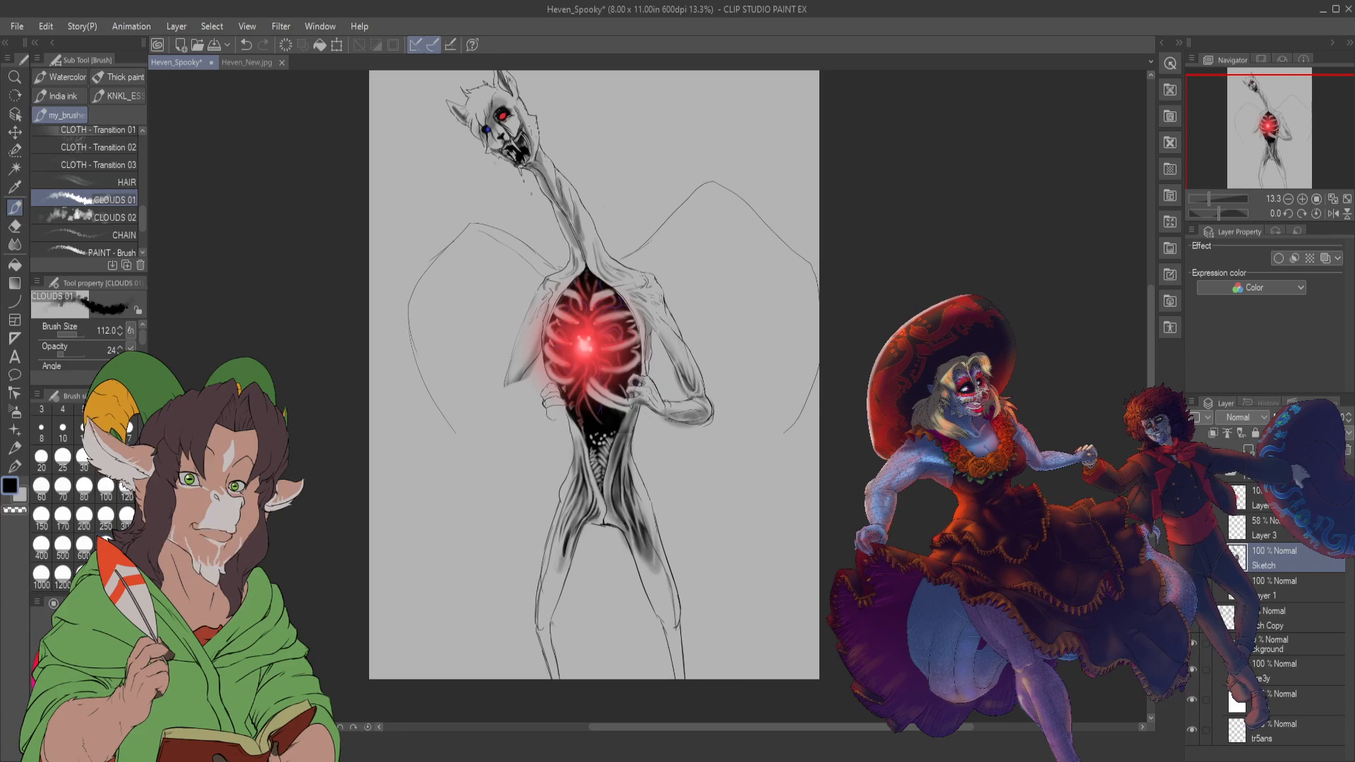
left_click(106, 544)
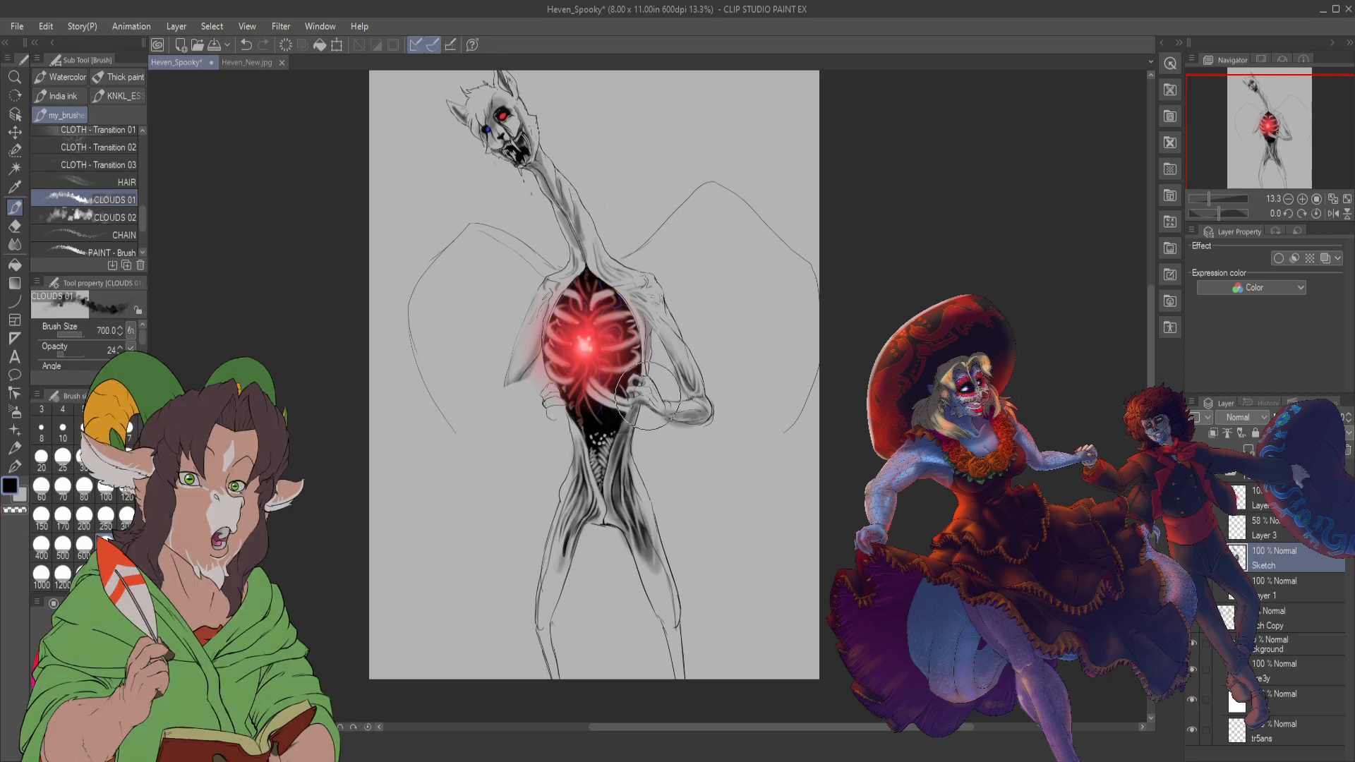
mouse_move(348, 520)
left_mouse_down()
mouse_move(448, 604)
mouse_move(417, 593)
mouse_move(410, 680)
mouse_move(530, 689)
mouse_move(300, 546)
left_mouse_up()
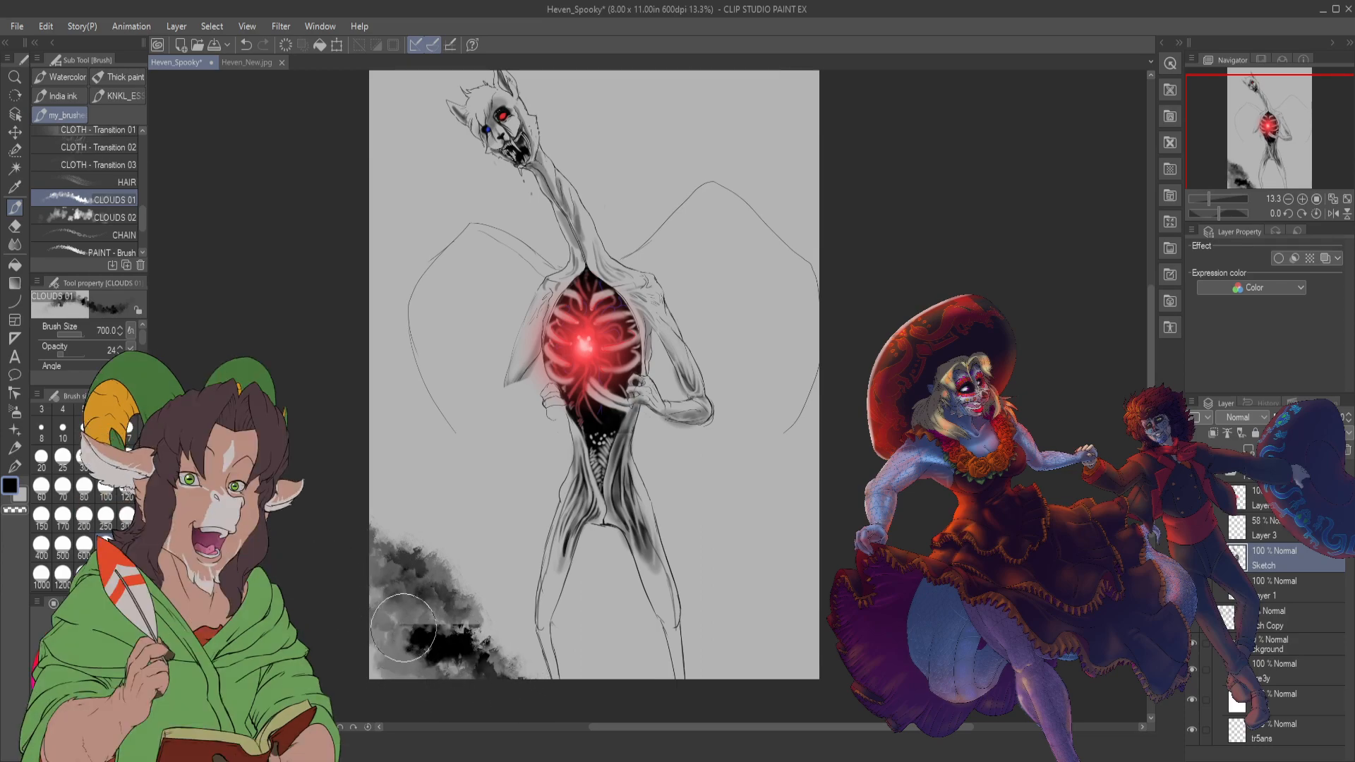
mouse_move(415, 619)
left_mouse_down()
mouse_move(482, 642)
mouse_move(558, 627)
mouse_move(491, 670)
mouse_move(585, 594)
mouse_move(658, 579)
mouse_move(778, 603)
mouse_move(649, 586)
mouse_move(531, 635)
mouse_move(542, 619)
mouse_move(457, 627)
mouse_move(491, 632)
mouse_move(468, 629)
mouse_move(518, 623)
mouse_move(420, 616)
mouse_move(438, 626)
mouse_move(398, 610)
mouse_move(382, 580)
left_mouse_up()
mouse_move(542, 631)
left_mouse_down()
mouse_move(605, 627)
mouse_move(561, 685)
mouse_move(574, 646)
mouse_move(628, 615)
mouse_move(850, 638)
left_mouse_up()
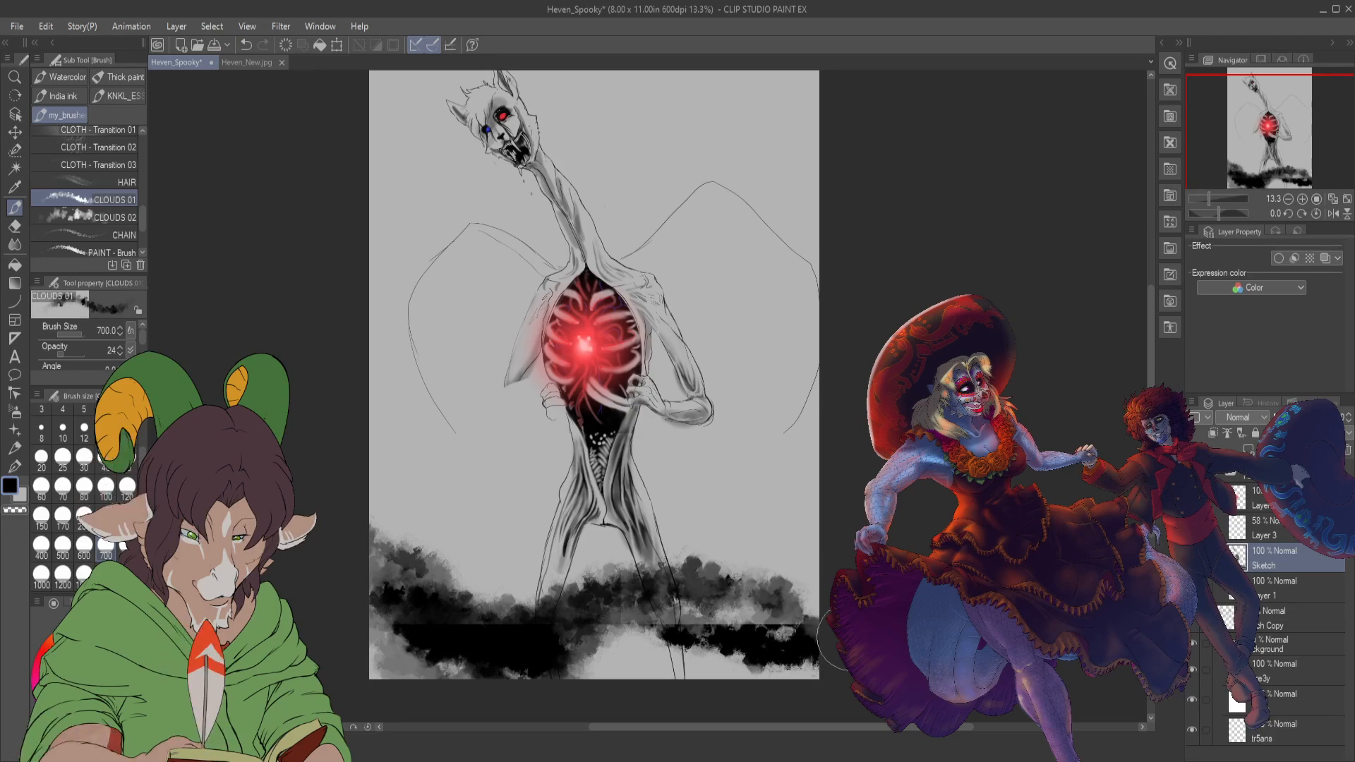
- Undo the CLOUDS 01 strokes across the lower part of the canvas
key("ctrl+z")
key("ctrl+z")
key("ctrl+z")
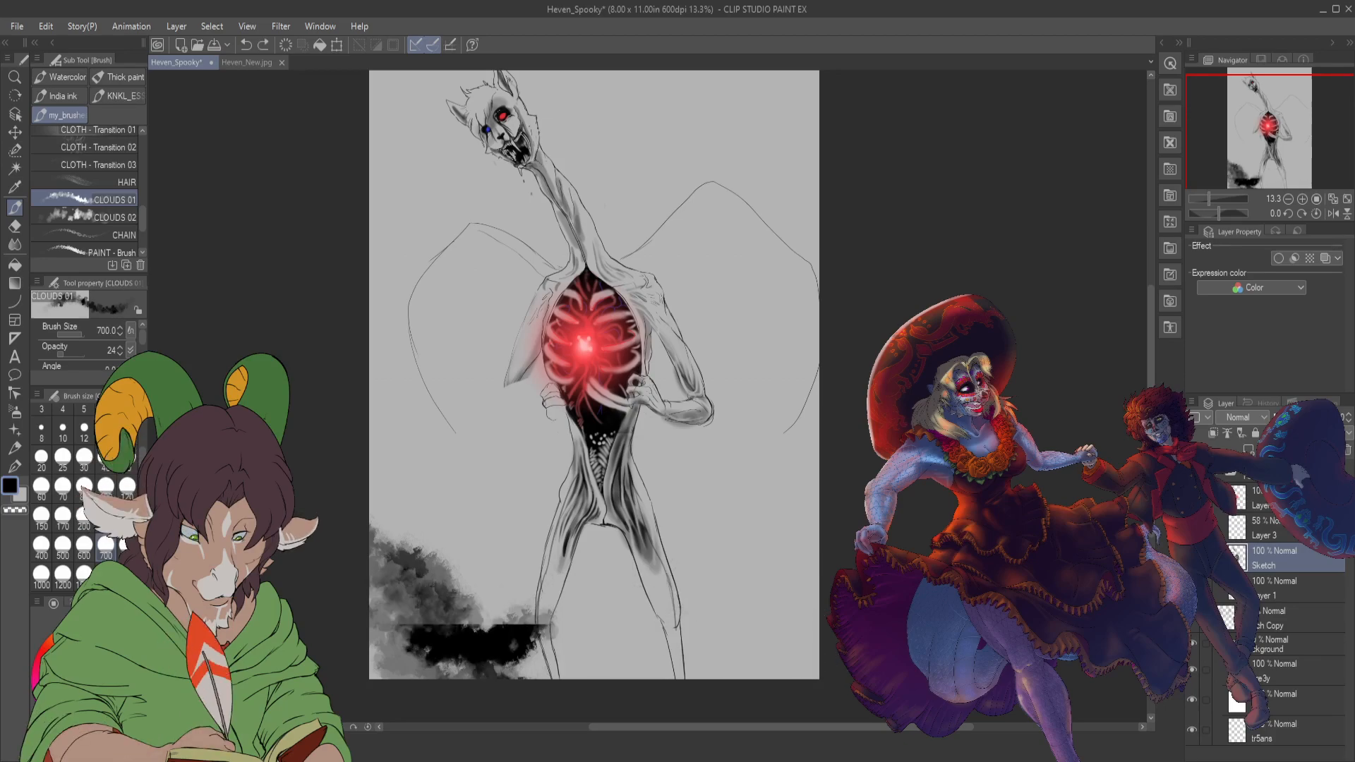
key("ctrl+z")
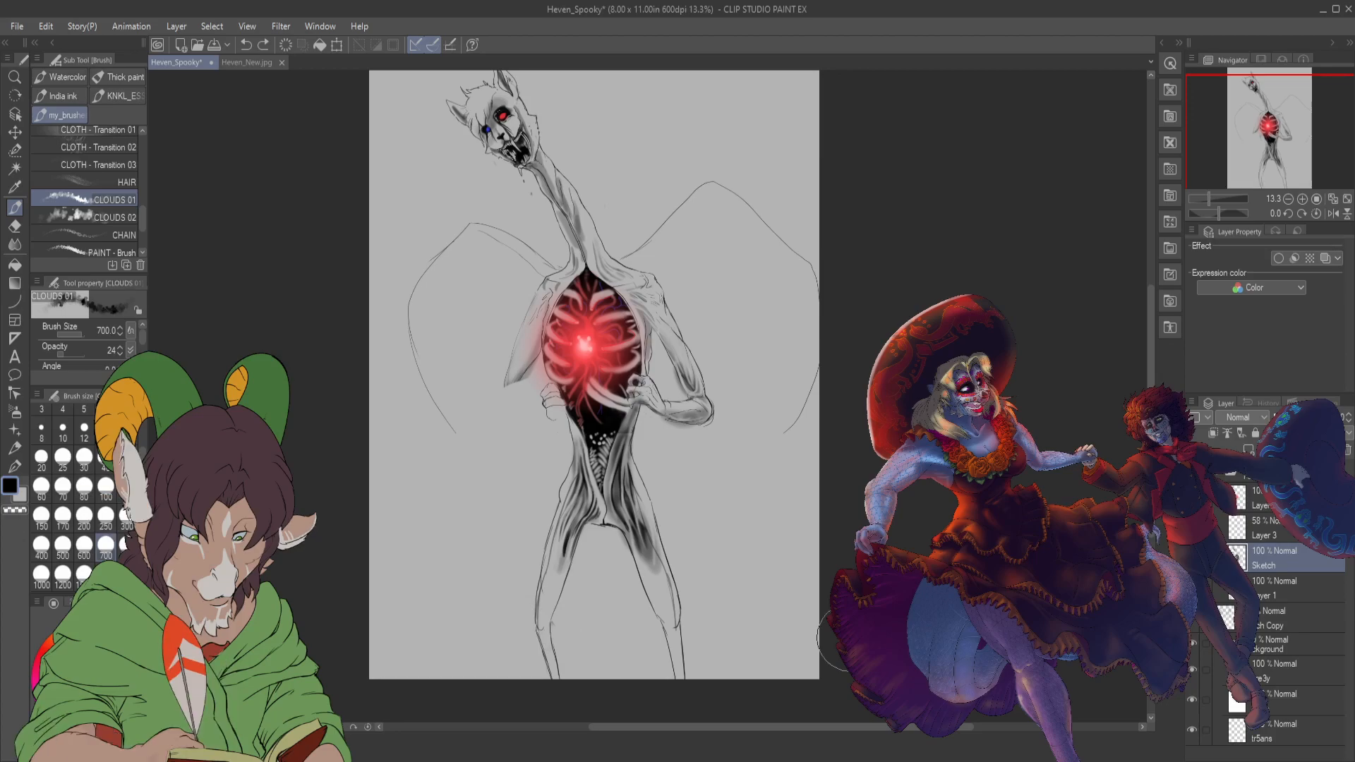
- Lower the CLOUDS 01 opacity to 6 and paint black smoke around the lower legs with CLOUDS 02 at size 1700
left_click_drag(63, 353, 59, 352)
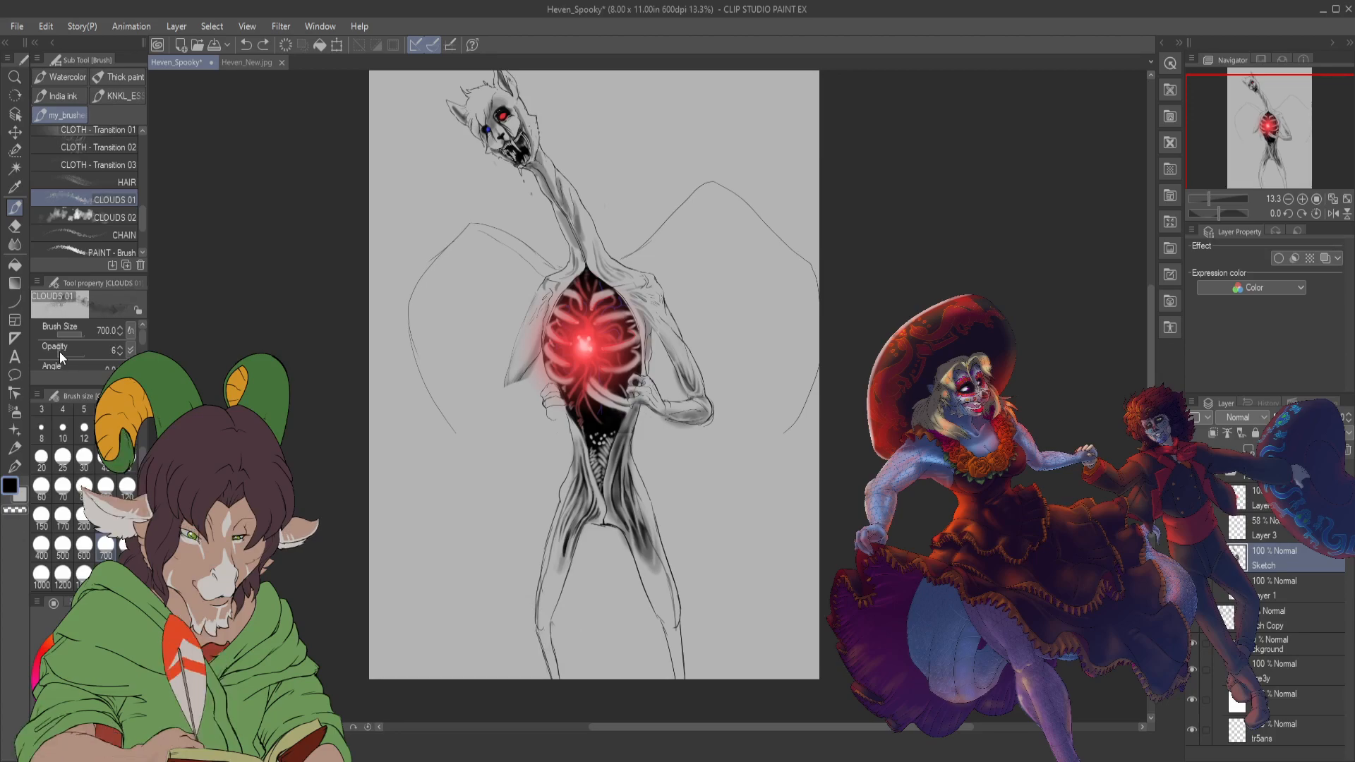
left_click(123, 214)
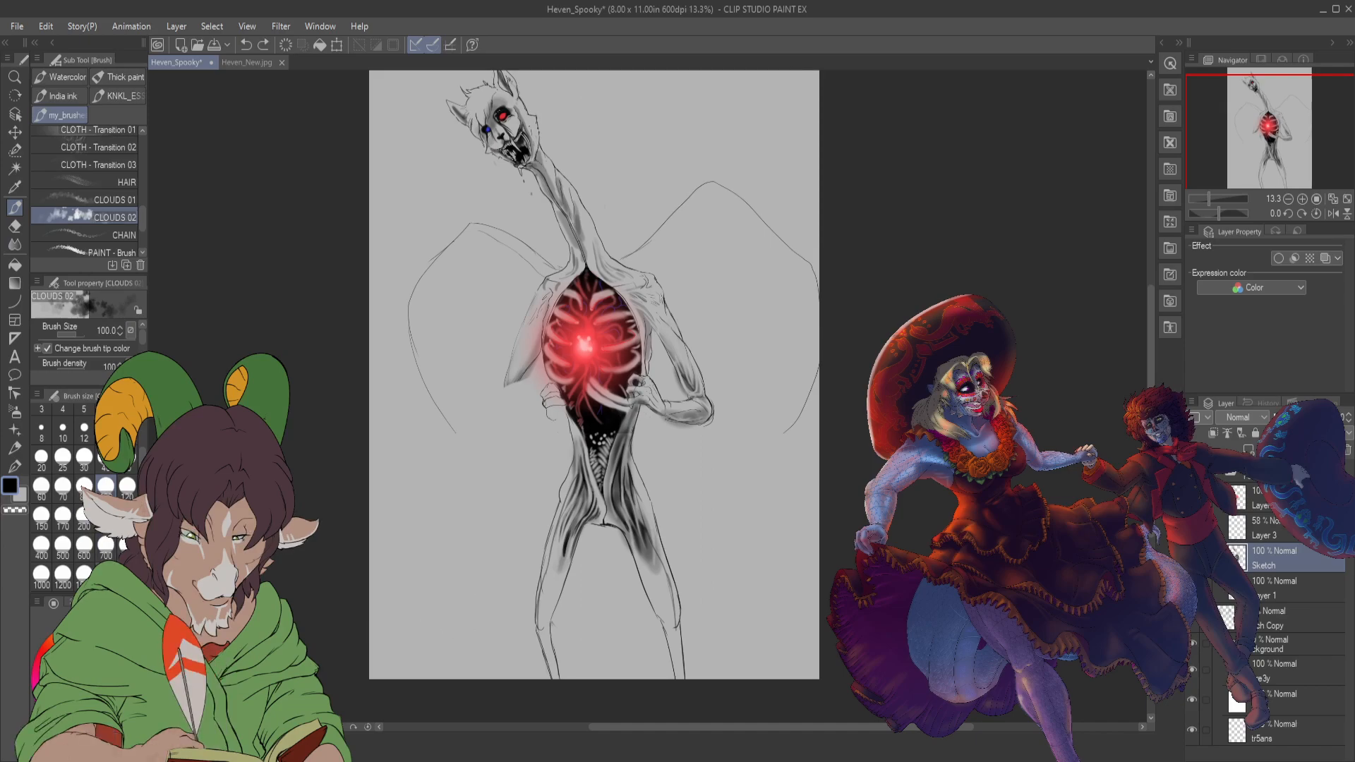
mouse_move(423, 600)
left_mouse_down()
mouse_move(466, 657)
mouse_move(367, 593)
mouse_move(543, 635)
mouse_move(534, 648)
mouse_move(666, 635)
mouse_move(781, 665)
mouse_move(802, 607)
mouse_move(731, 694)
mouse_move(798, 586)
mouse_move(747, 597)
mouse_move(812, 494)
left_mouse_up()
mouse_move(395, 509)
left_mouse_down()
mouse_move(363, 515)
mouse_move(399, 520)
mouse_move(423, 545)
mouse_move(447, 525)
left_mouse_up()
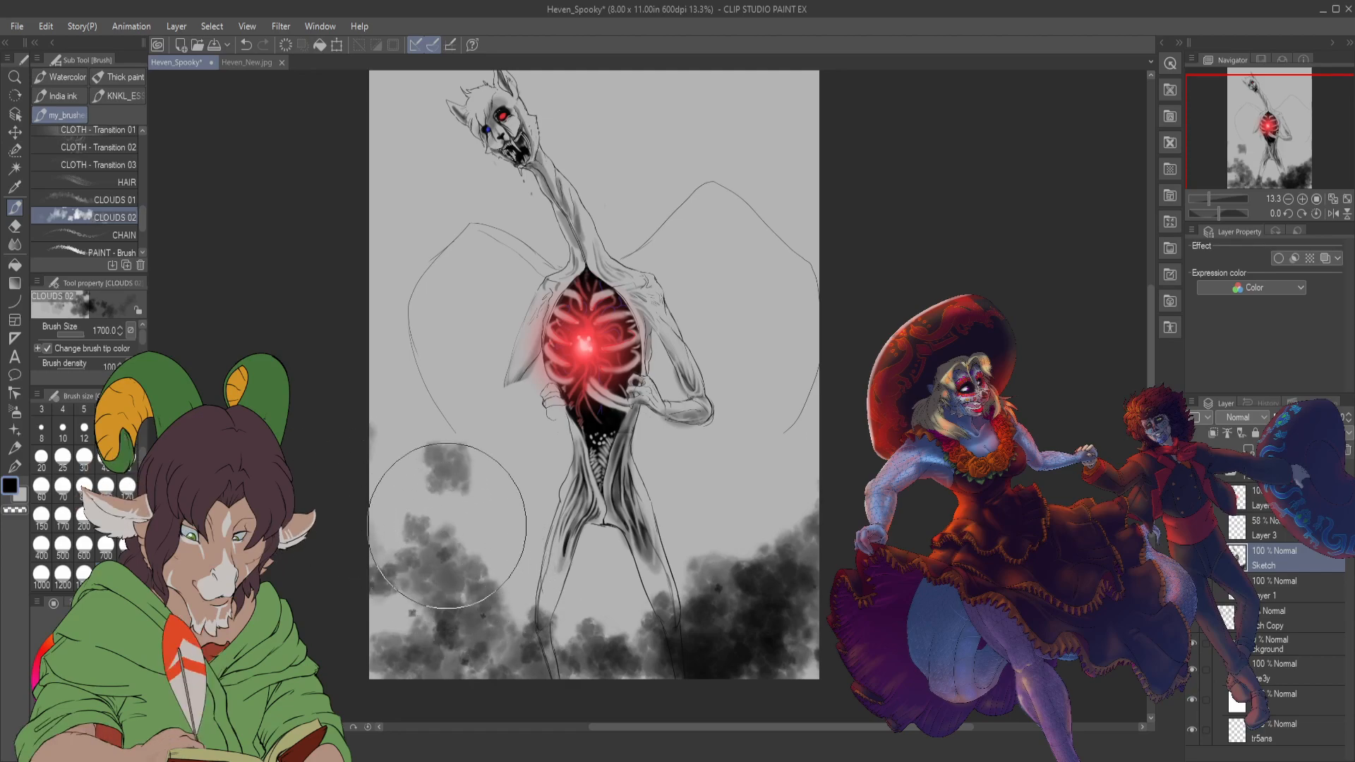
- Set the CLOUDS 02 brush density to 42 and layer softer smoke across the lower canvas and behind the legs
scroll(70, 346, "down", 1)
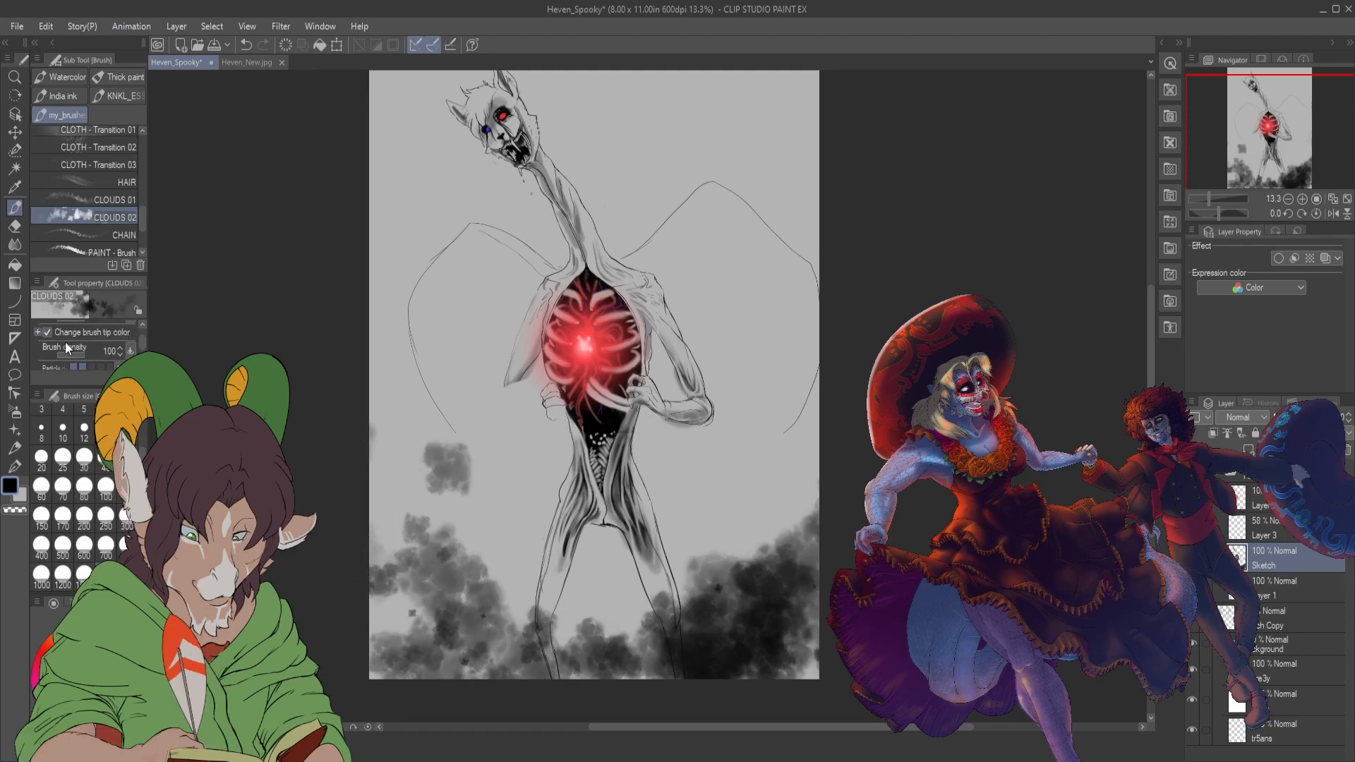
left_click_drag(79, 353, 69, 351)
mouse_move(385, 491)
left_mouse_down()
mouse_move(348, 574)
mouse_move(393, 553)
mouse_move(423, 605)
mouse_move(548, 660)
mouse_move(762, 620)
mouse_move(802, 590)
left_mouse_up()
mouse_move(459, 593)
left_mouse_down()
mouse_move(417, 581)
mouse_move(449, 592)
left_mouse_up()
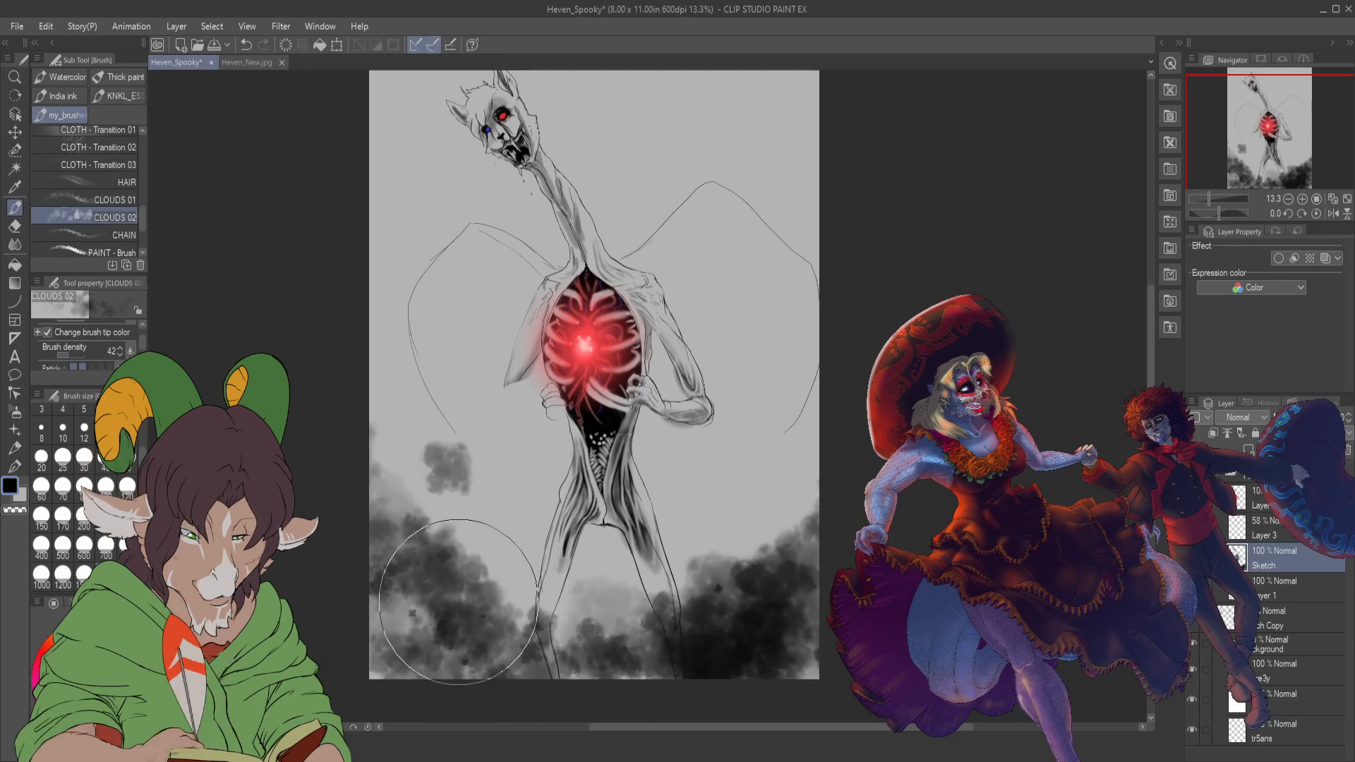
- Build up the ground smoke with CLOUDS 02 at size 250 and darken it with CLOUDS 01 at opacity 6
left_click(106, 517)
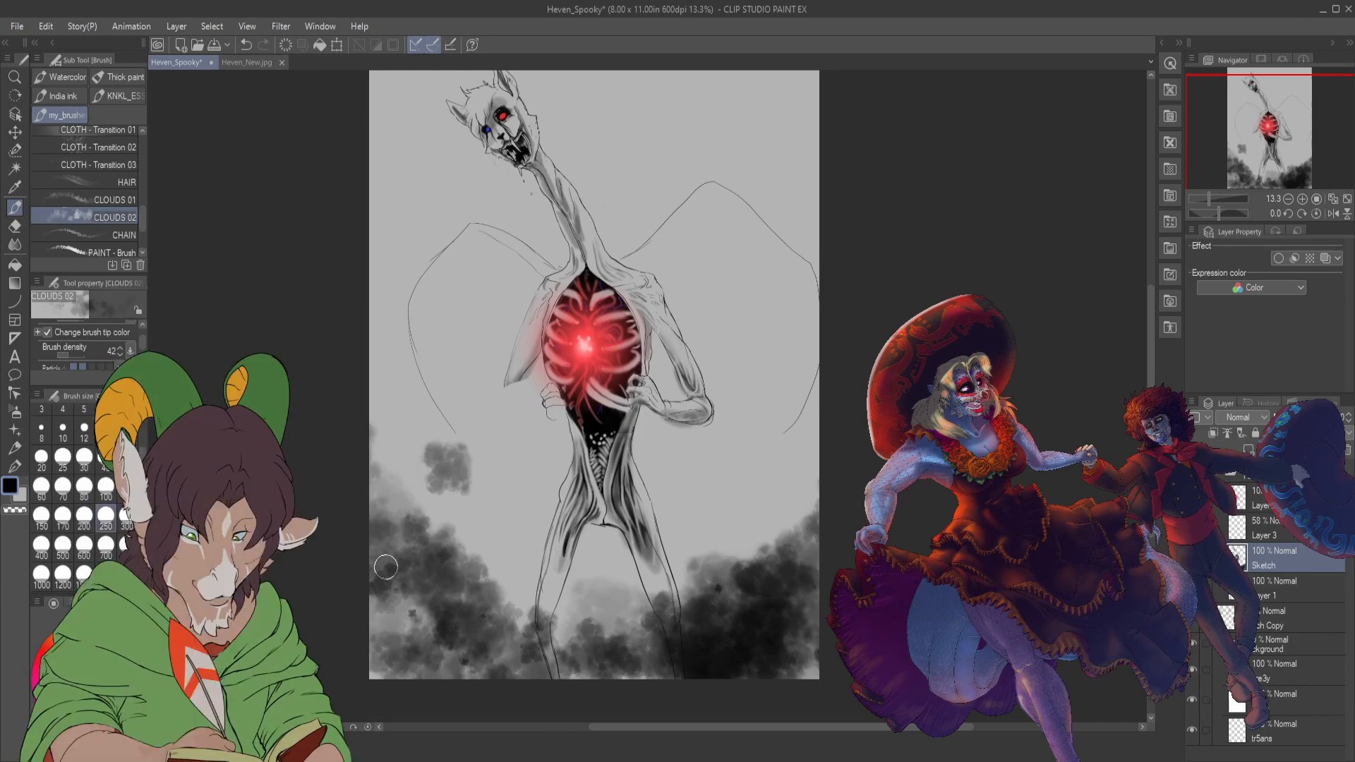
left_click_drag(386, 567, 382, 631)
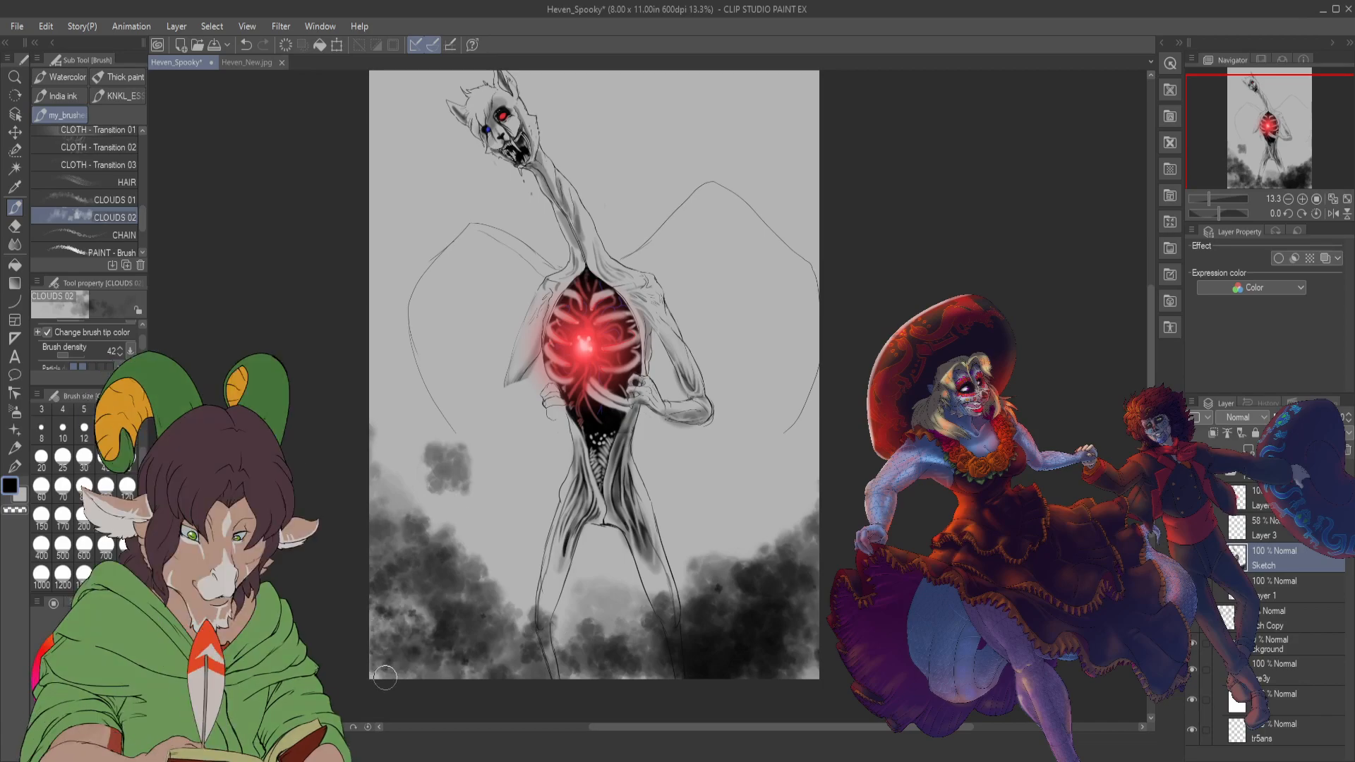
left_click_drag(451, 665, 464, 667)
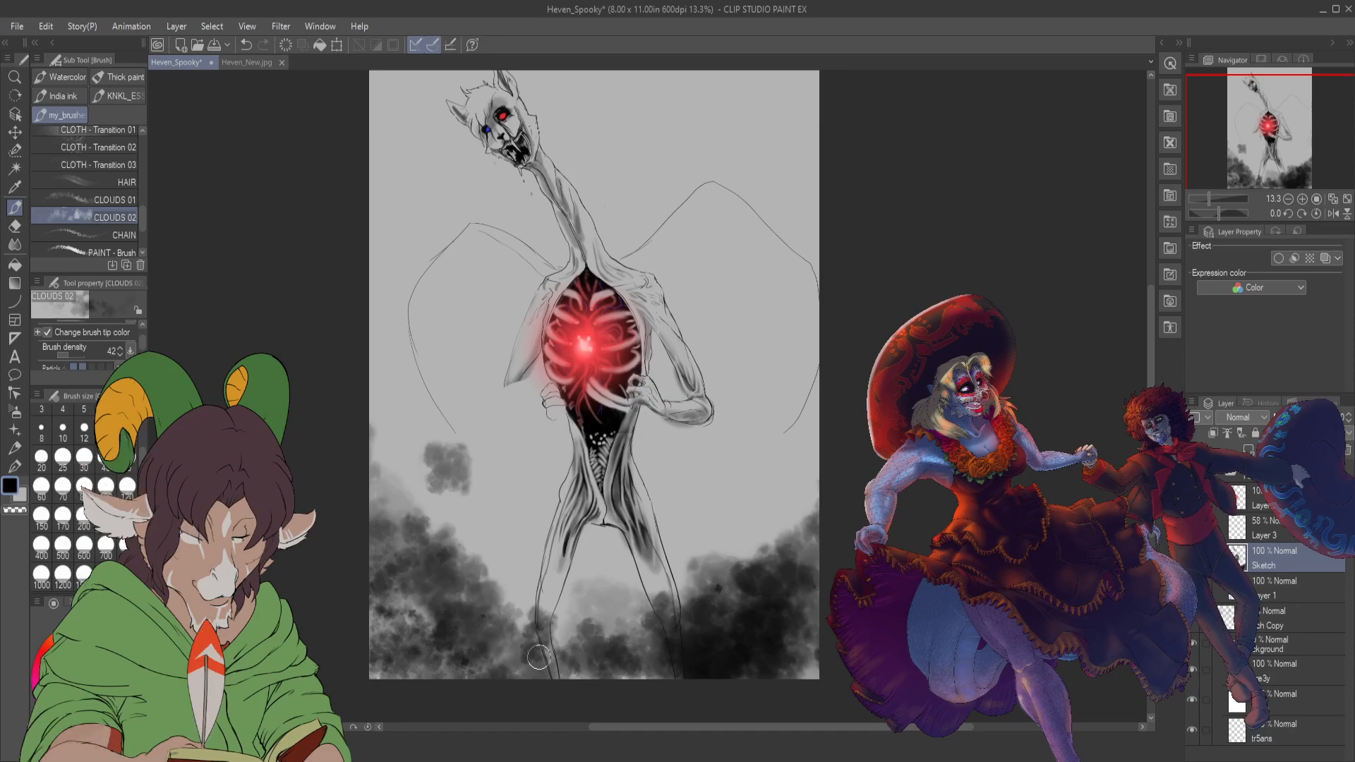
mouse_move(411, 571)
left_mouse_down()
mouse_move(509, 601)
mouse_move(657, 597)
left_mouse_up()
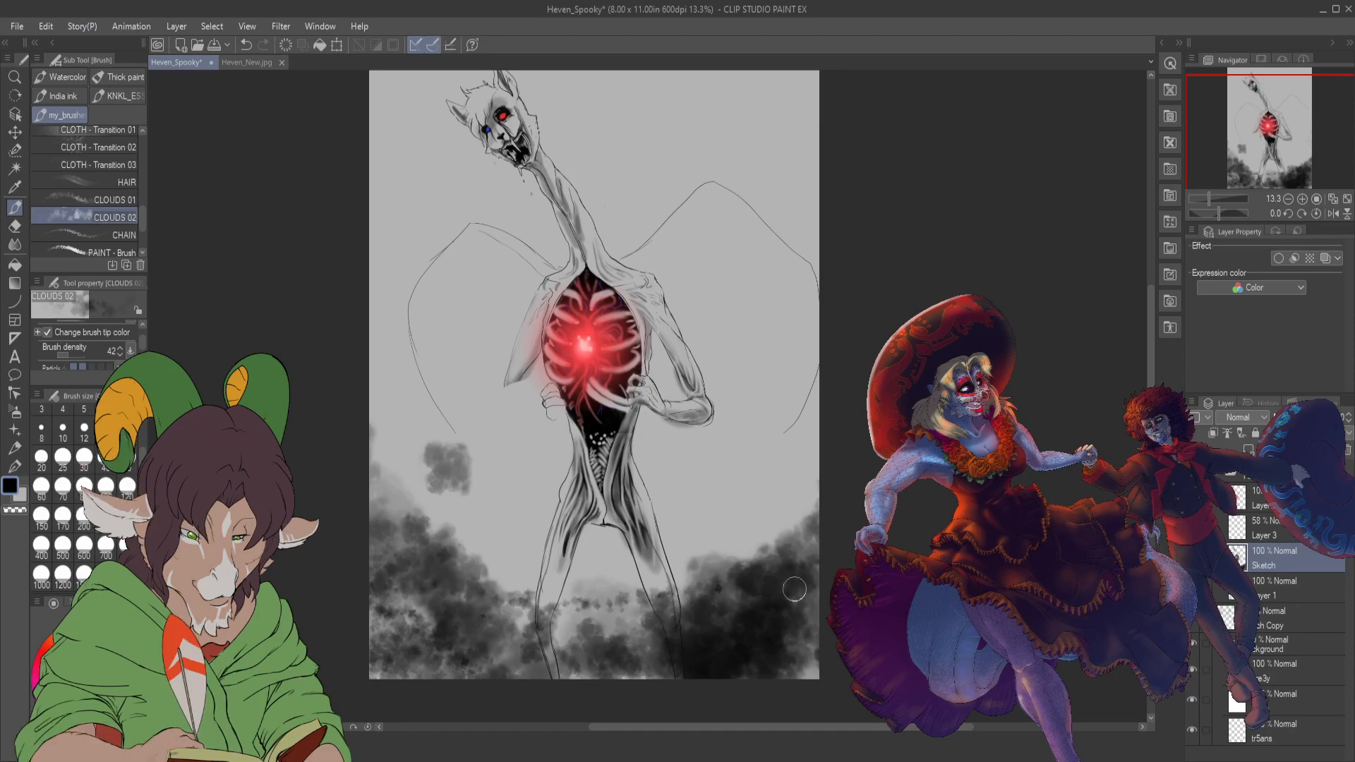
left_click(129, 200)
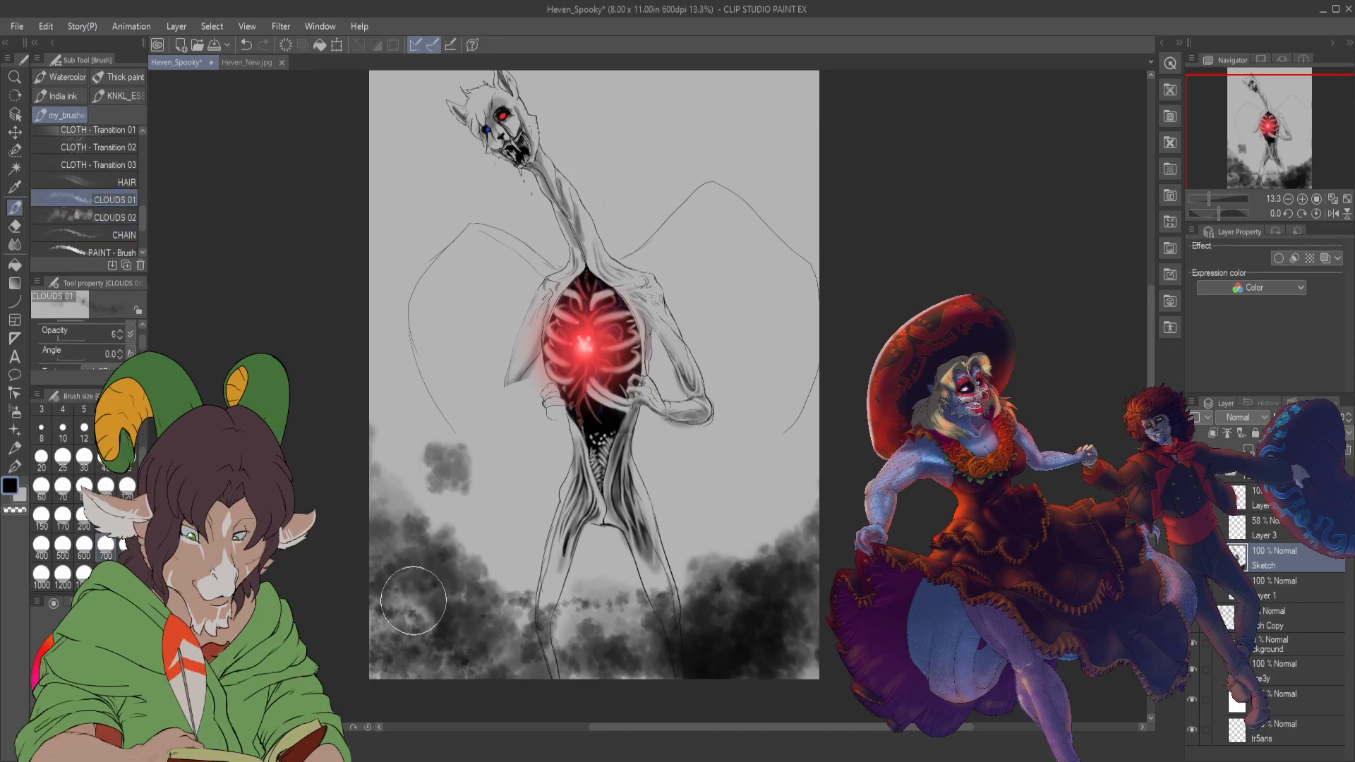
mouse_move(429, 613)
left_mouse_down()
mouse_move(544, 646)
mouse_move(789, 630)
mouse_move(809, 649)
left_mouse_up()
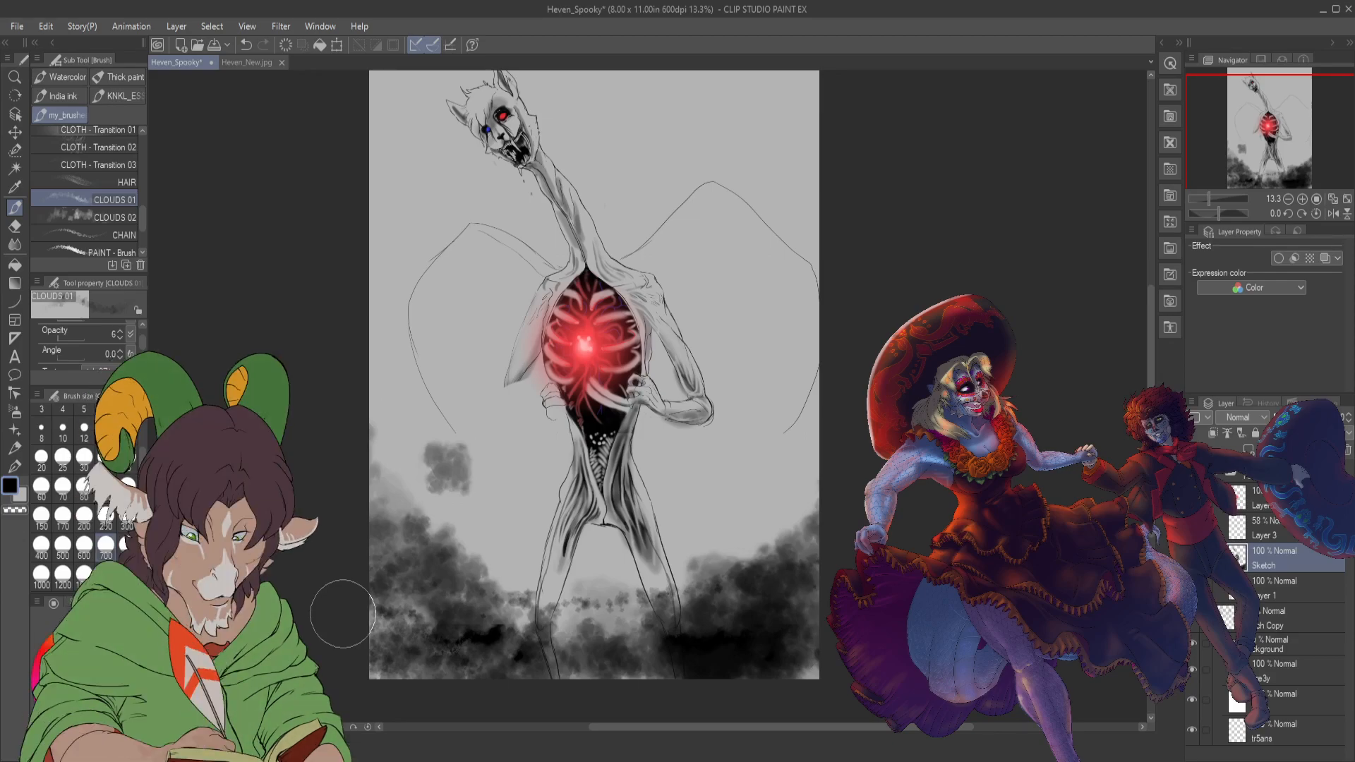
- Soften and fade the upper edges of the smoke on both sides of the legs with the Soft eraser
key("e")
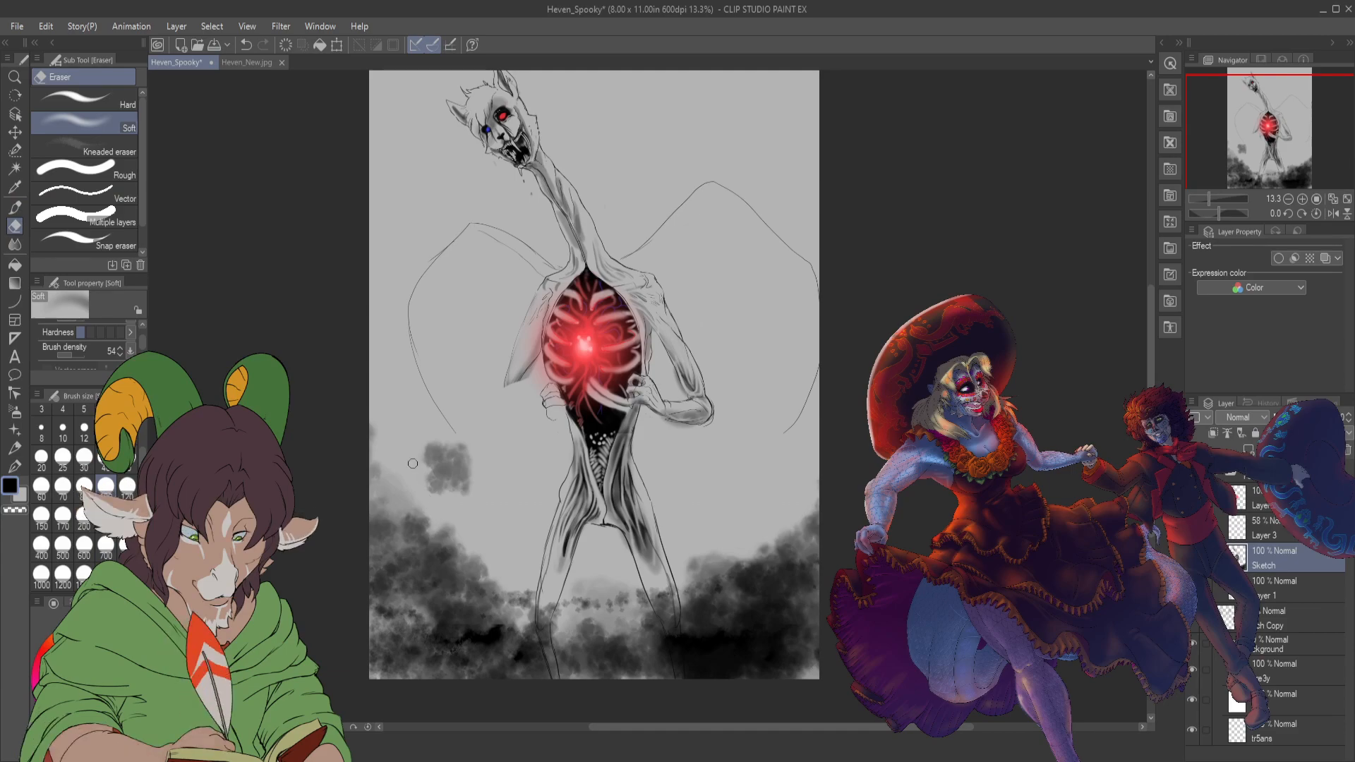
mouse_move(415, 522)
left_mouse_down()
mouse_move(451, 557)
mouse_move(399, 509)
mouse_move(438, 446)
mouse_move(418, 562)
mouse_move(474, 581)
mouse_move(422, 580)
mouse_move(492, 576)
mouse_move(441, 590)
mouse_move(392, 649)
mouse_move(377, 642)
mouse_move(502, 561)
mouse_move(462, 569)
mouse_move(439, 590)
mouse_move(439, 616)
mouse_move(510, 597)
mouse_move(472, 588)
mouse_move(509, 607)
left_mouse_up()
mouse_move(674, 586)
left_mouse_down()
mouse_move(609, 599)
mouse_move(636, 619)
mouse_move(722, 596)
mouse_move(714, 561)
left_mouse_up()
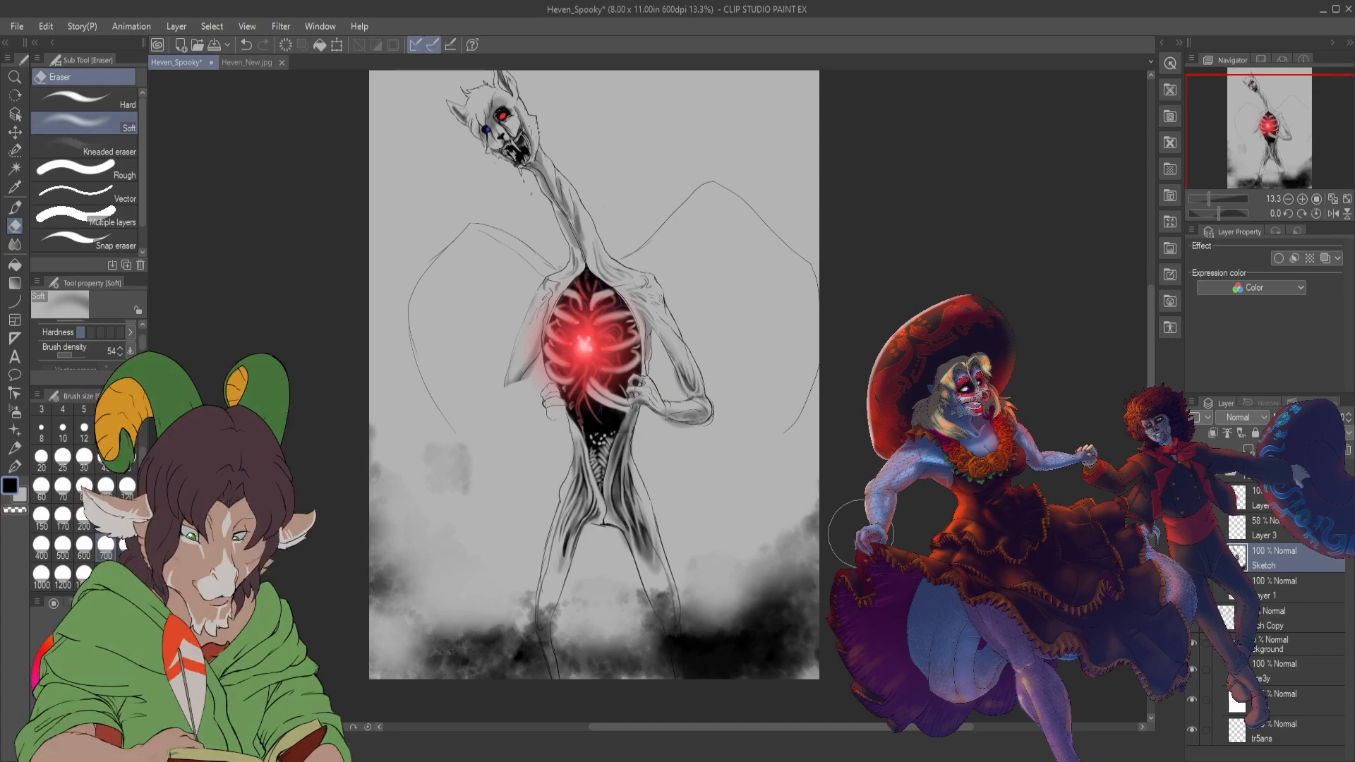
- Try to soften the smoke further along its upper edges and around the lower legs with the Soft eraser
left_click_drag(812, 536, 699, 628)
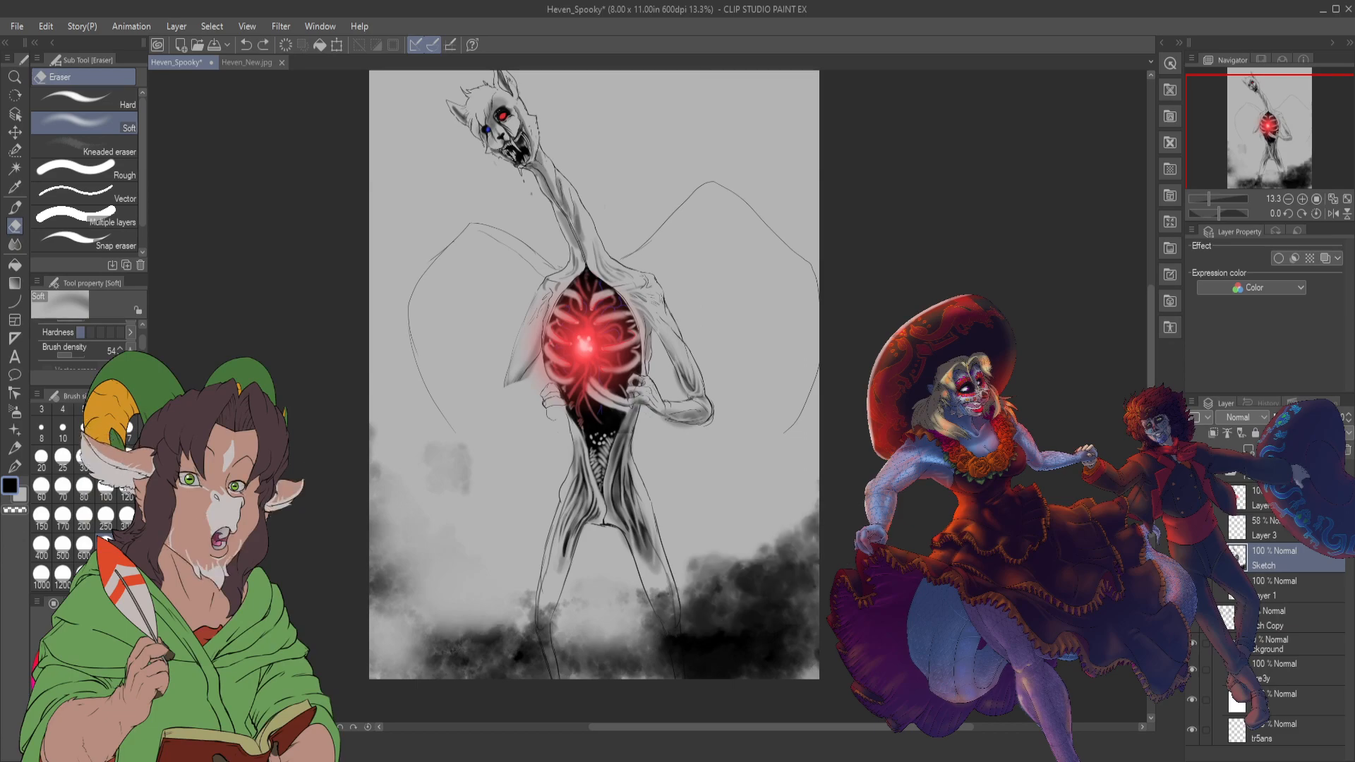
left_click_drag(656, 586, 564, 664)
mouse_move(494, 635)
left_mouse_down()
mouse_move(438, 618)
mouse_move(489, 599)
mouse_move(423, 596)
mouse_move(439, 583)
mouse_move(396, 544)
mouse_move(446, 466)
left_mouse_up()
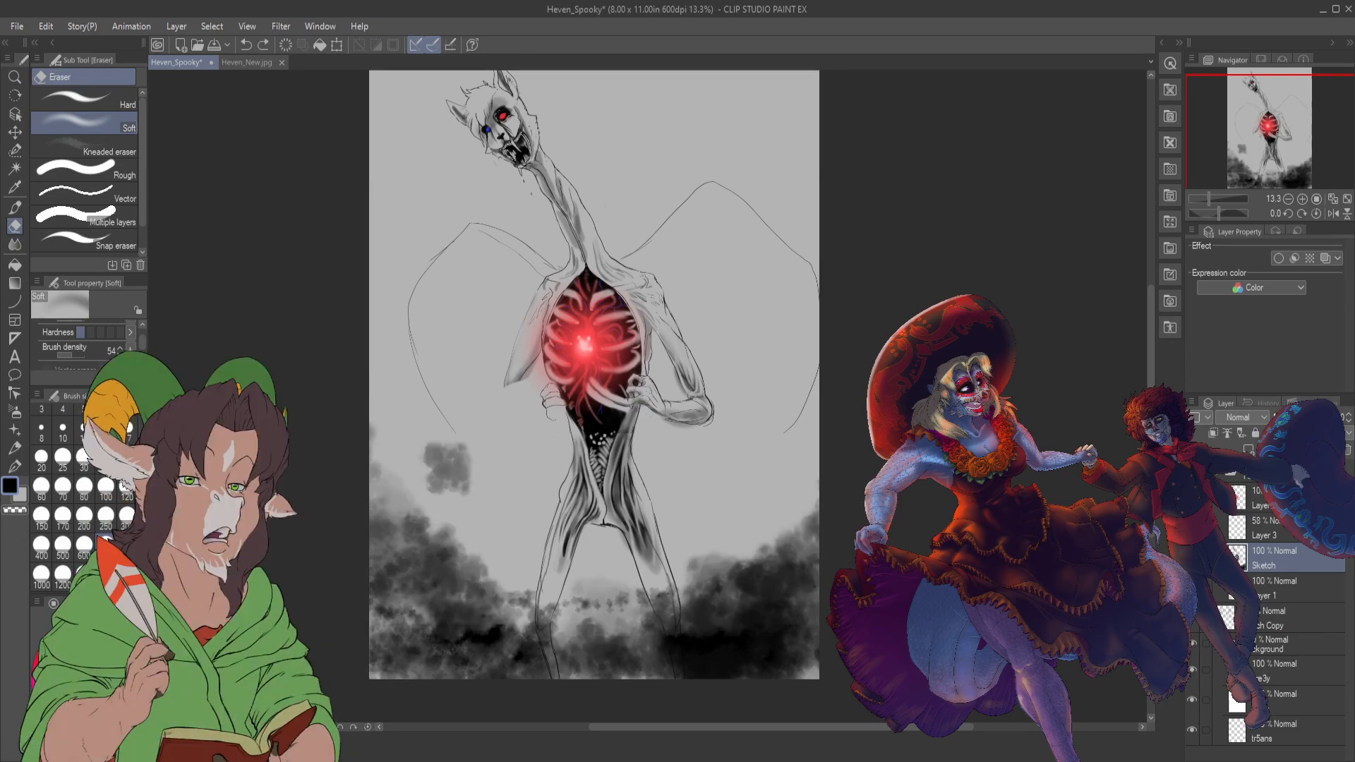
- Undo all the smoke strokes and eraser fades around the legs until the lower canvas is clear
key("ctrl+z")
key("ctrl+z")
key("ctrl+z")
key("ctrl+z")
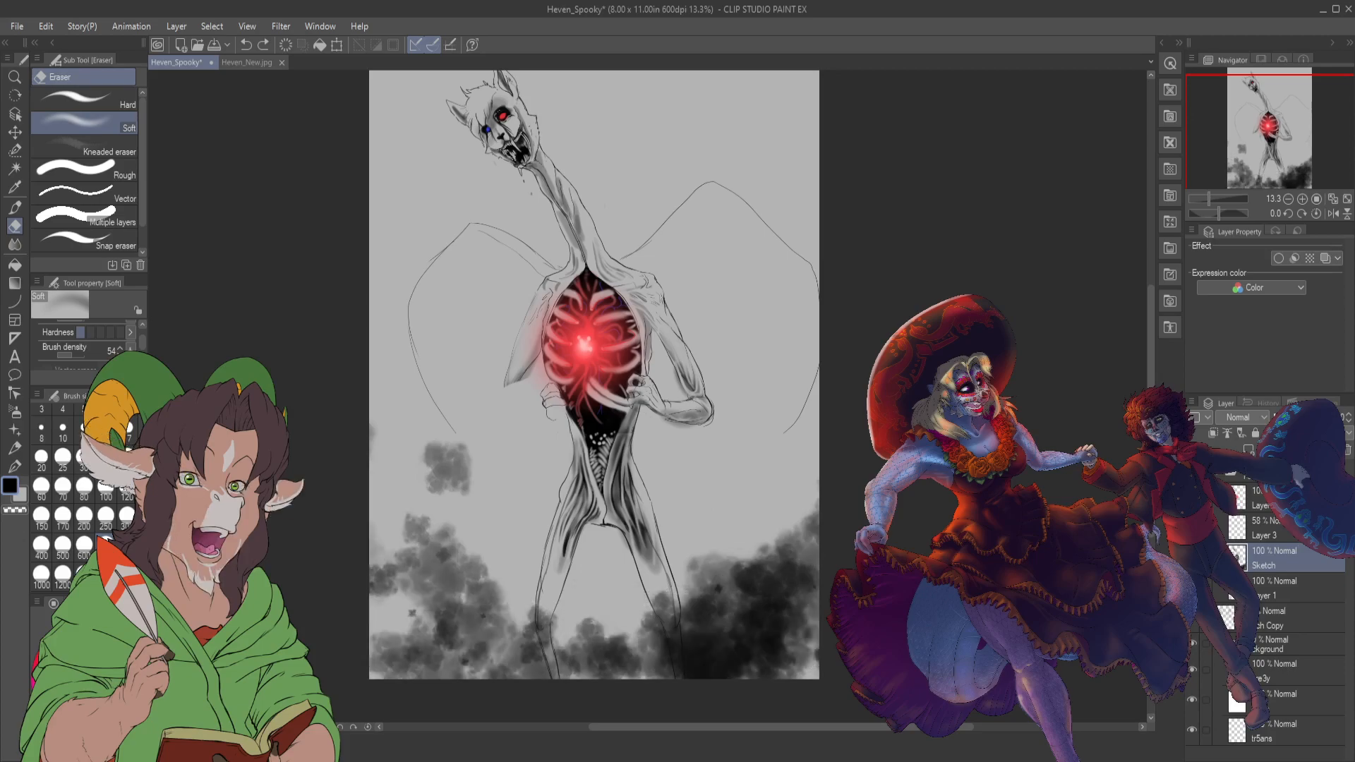
key("ctrl+z")
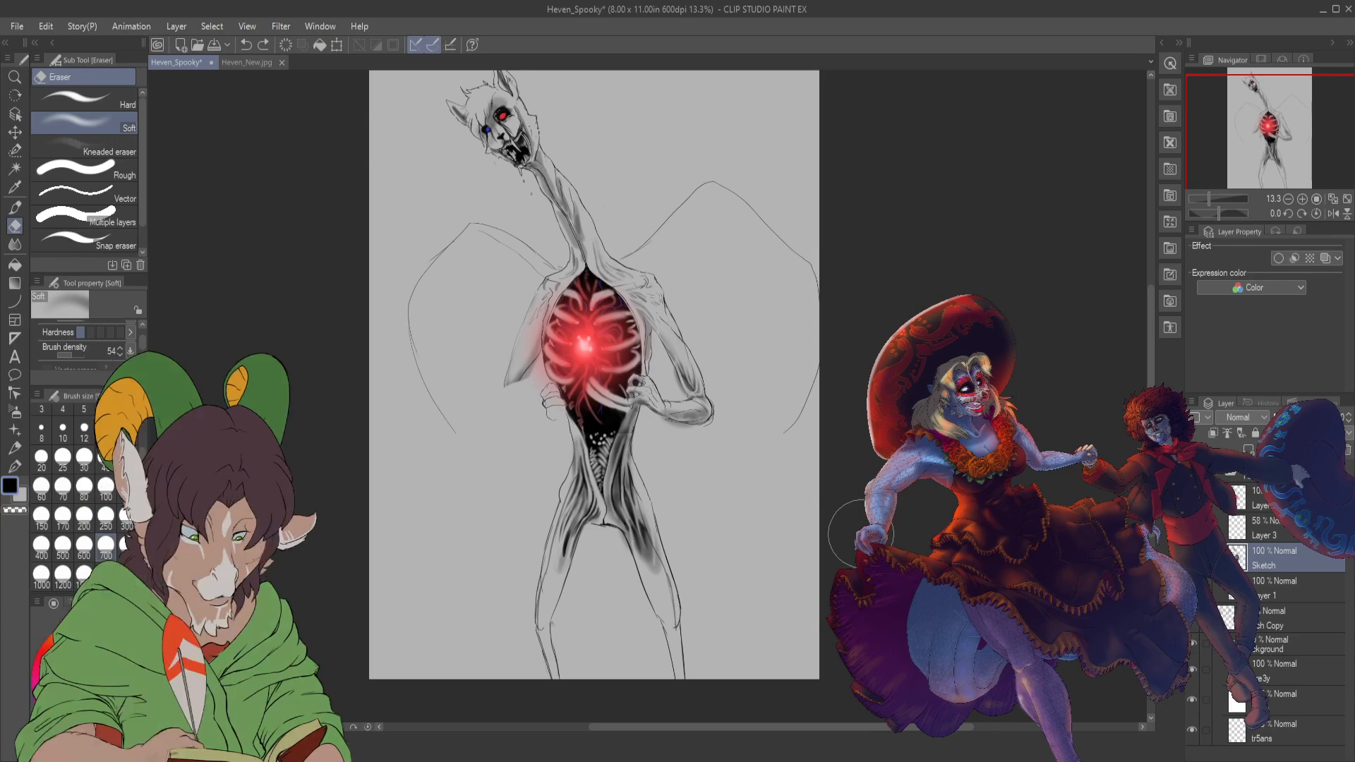
- Sketch the outer edge and long lower feathers of the left wing with the K Hard 2 brush at size 10
key("b")
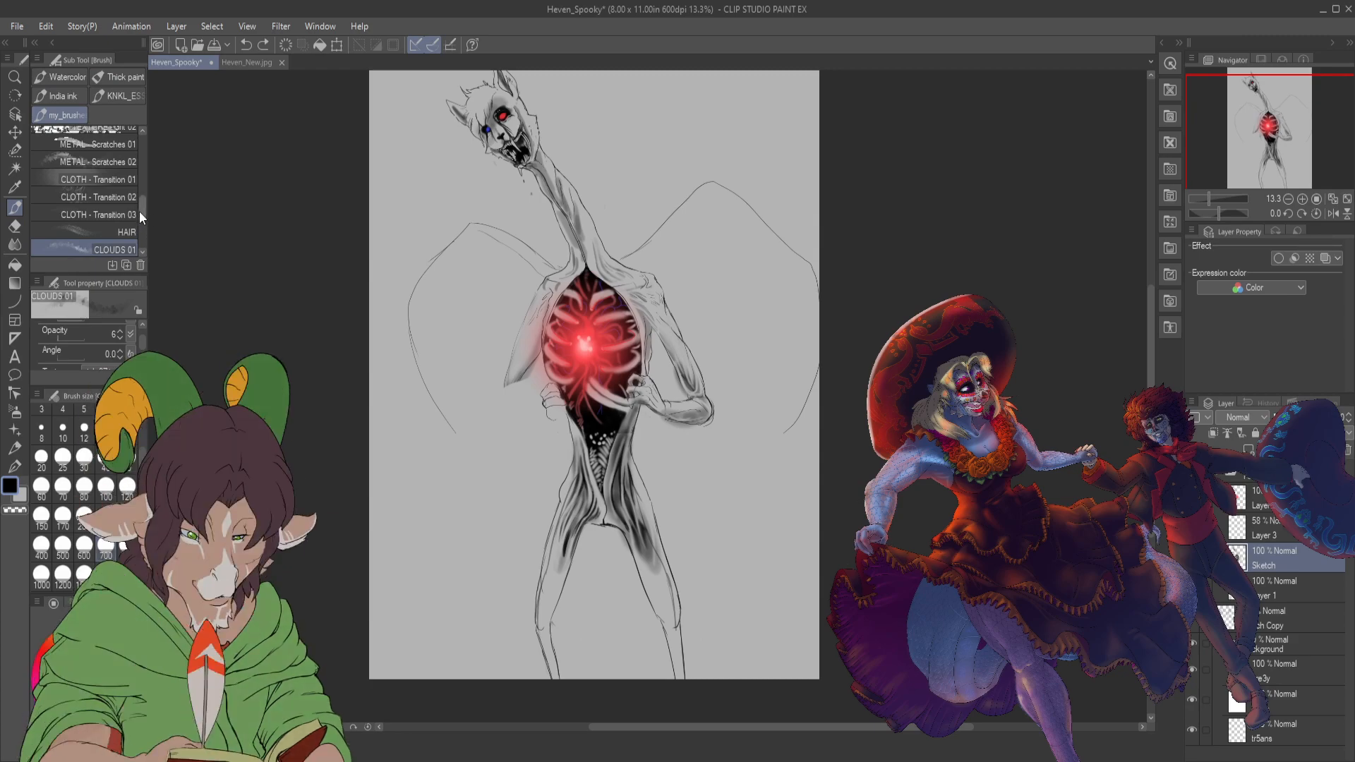
scroll(143, 230, "down", 5)
left_click_drag(142, 230, 145, 136)
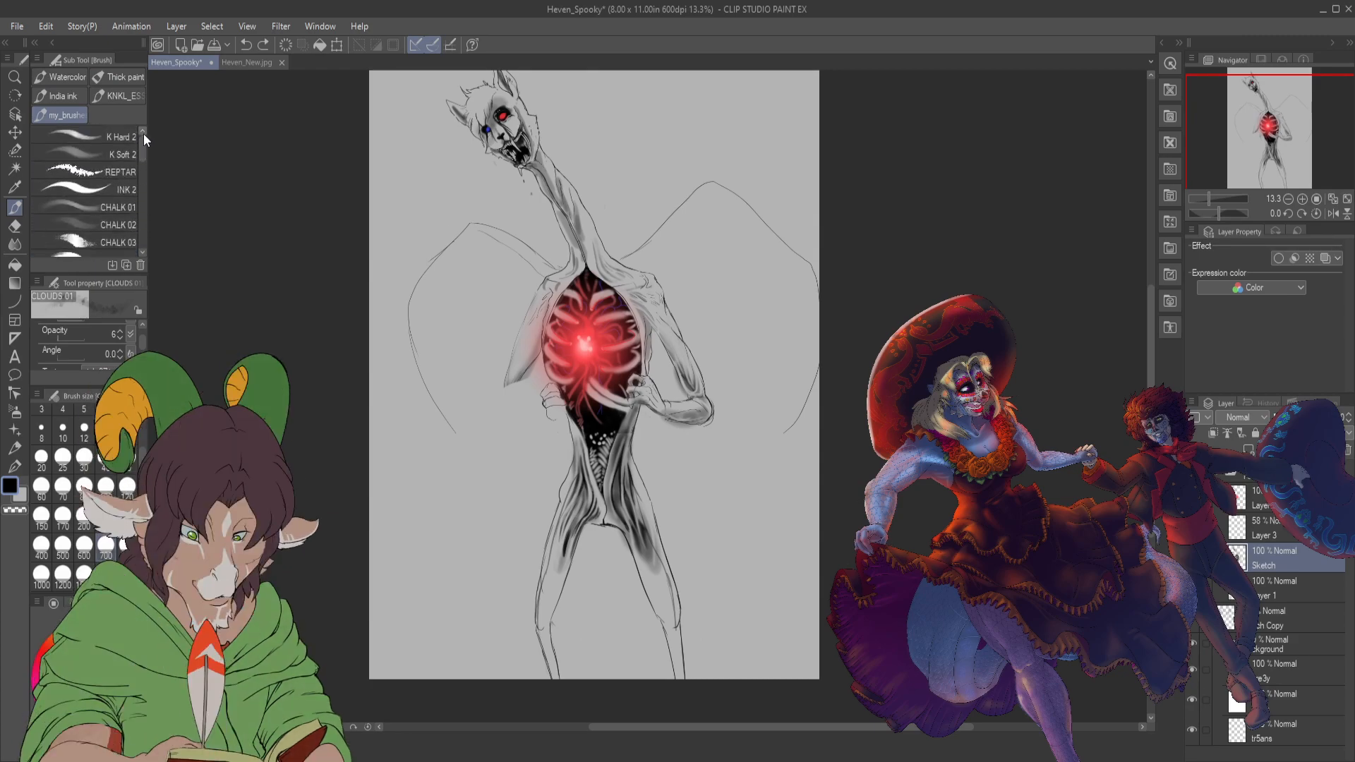
left_click(116, 131)
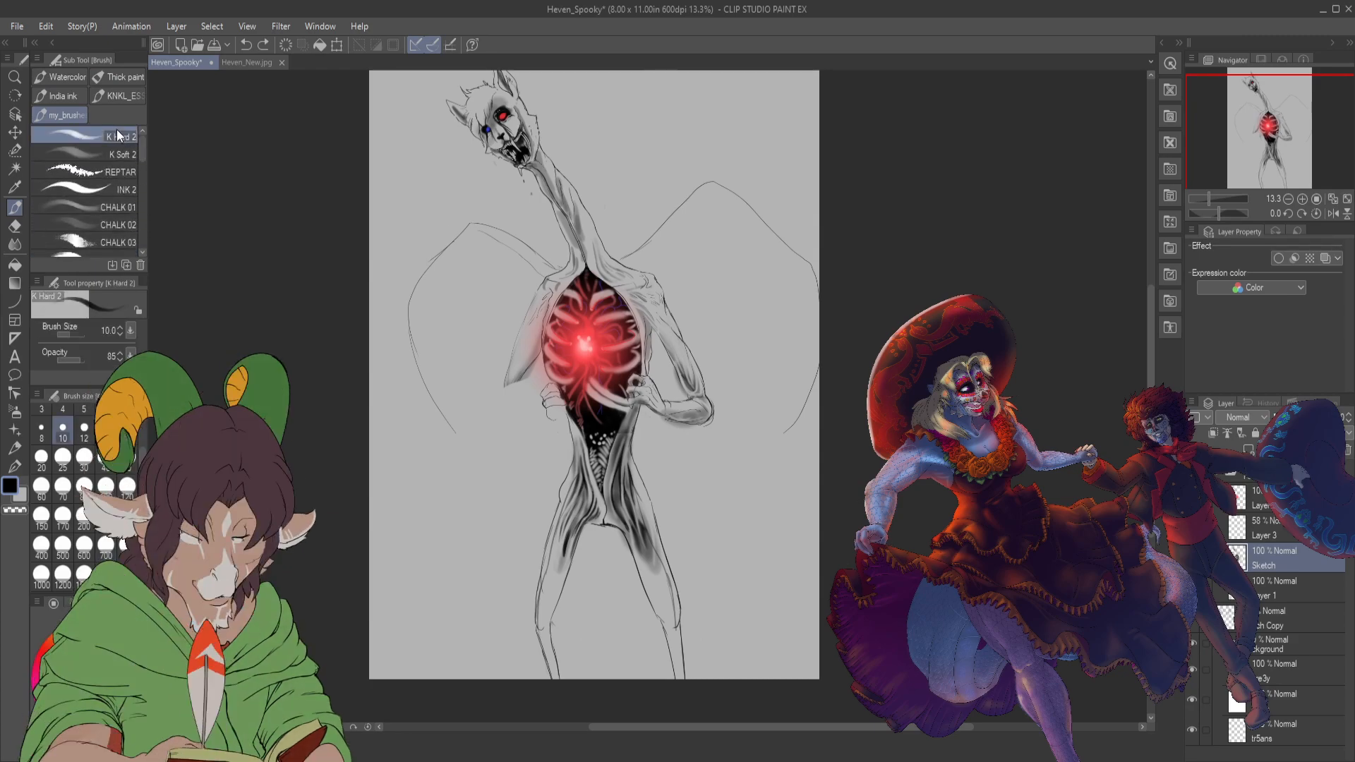
left_click_drag(412, 344, 465, 570)
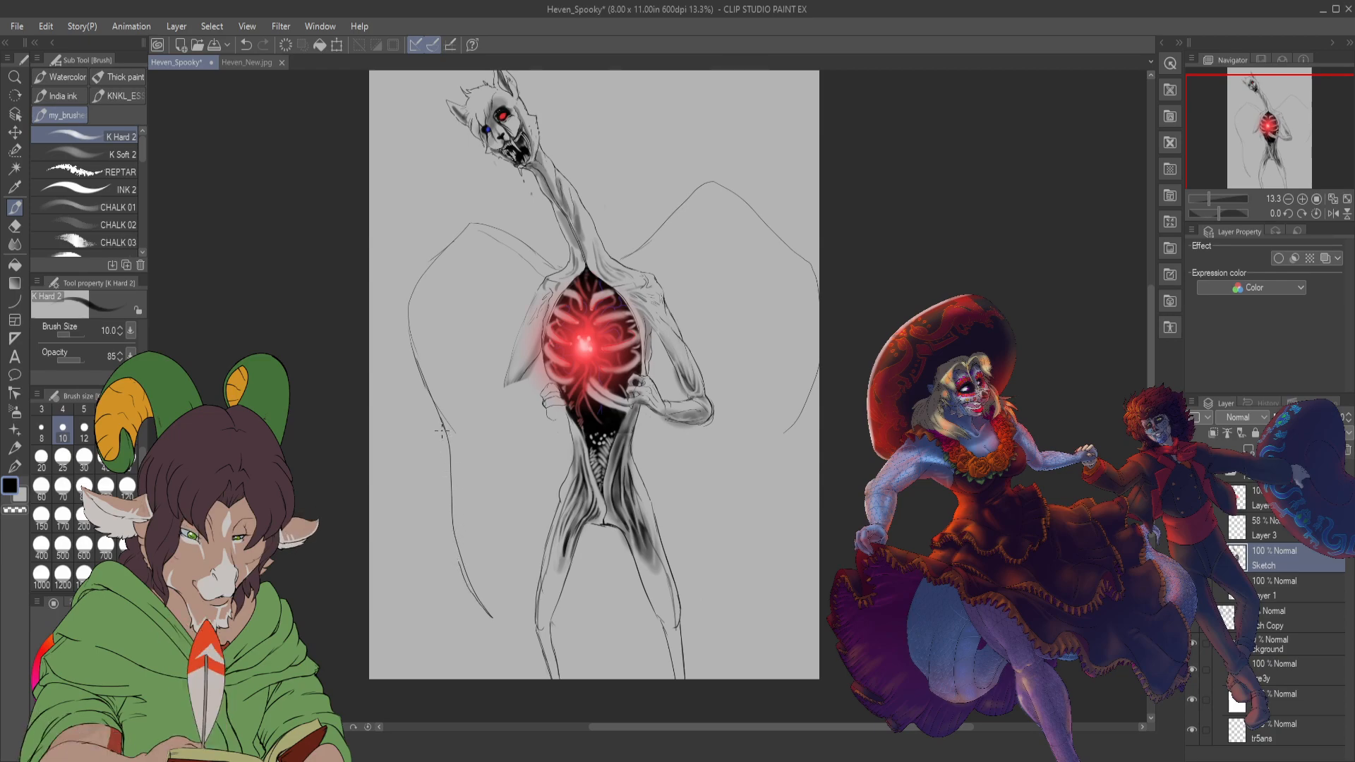
left_click_drag(443, 431, 444, 464)
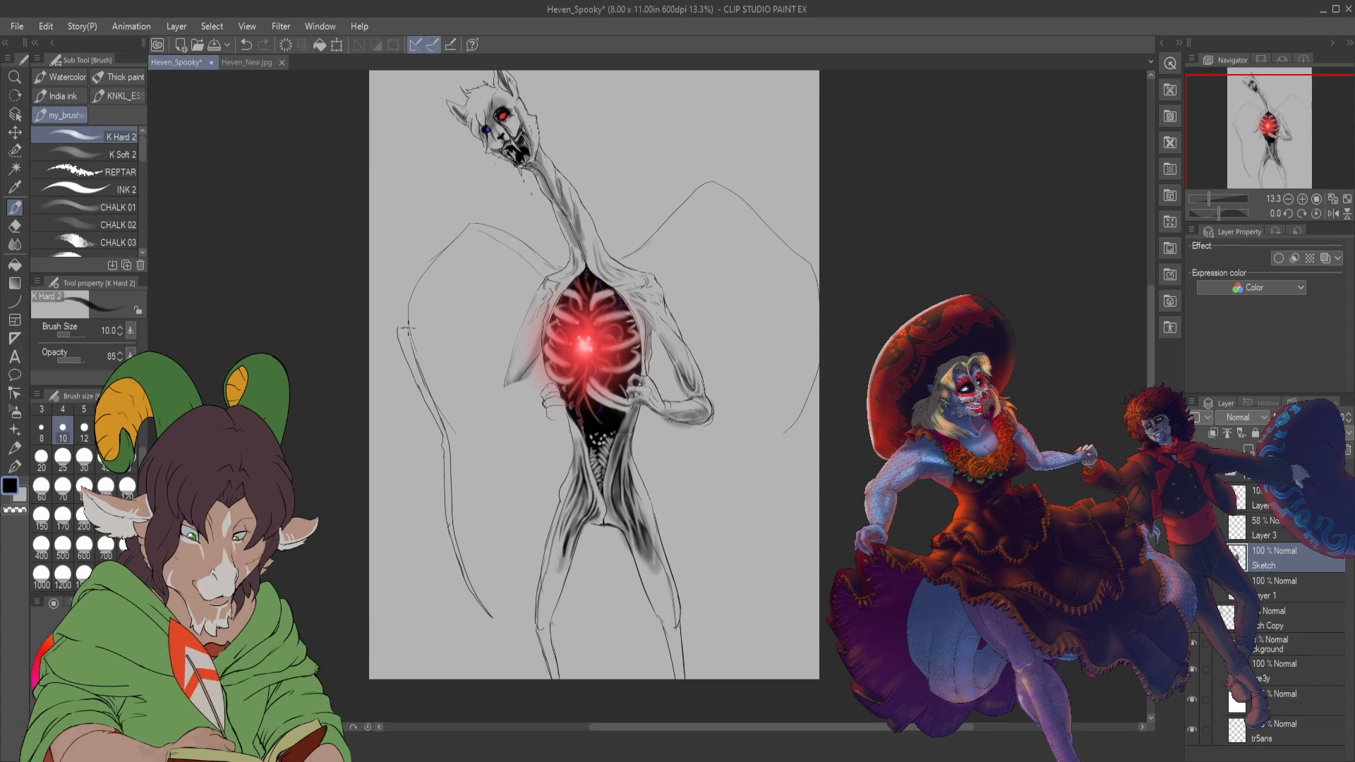
left_click_drag(404, 367, 409, 319)
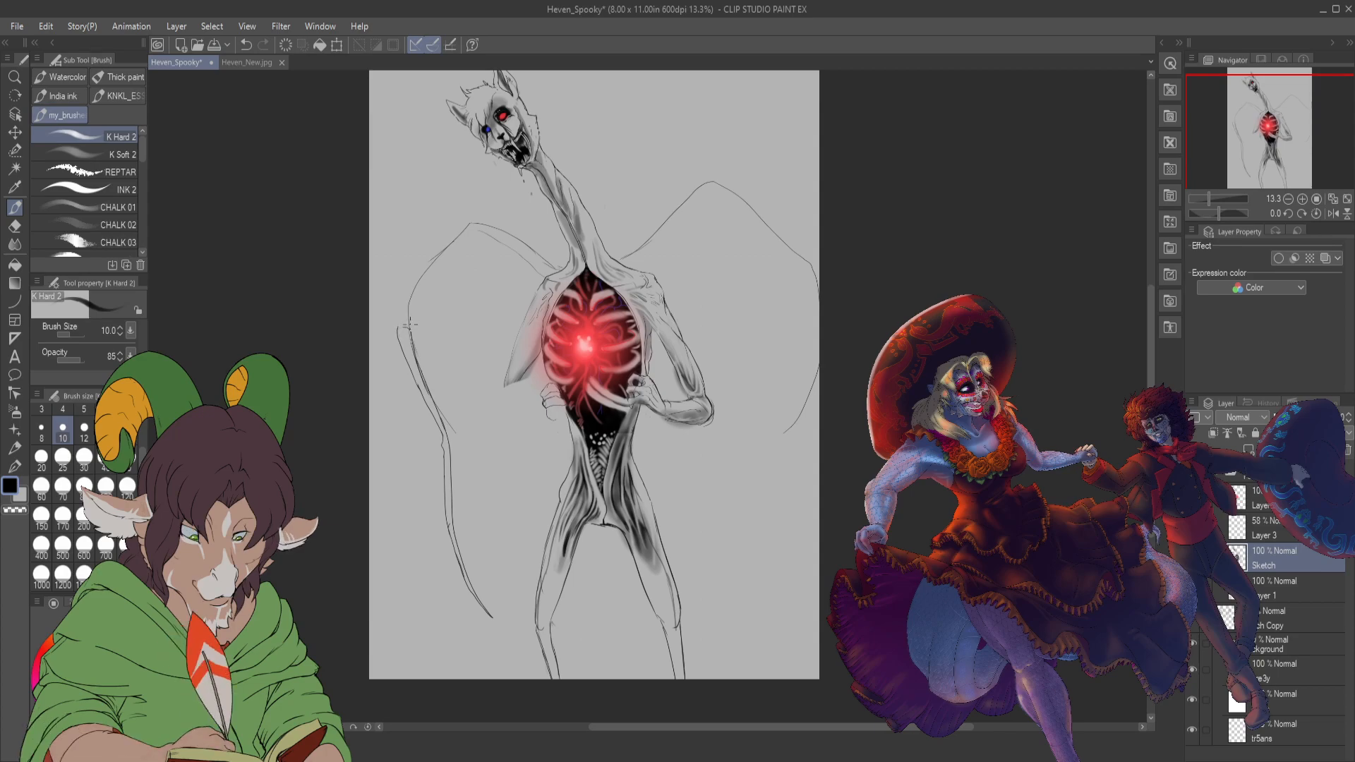
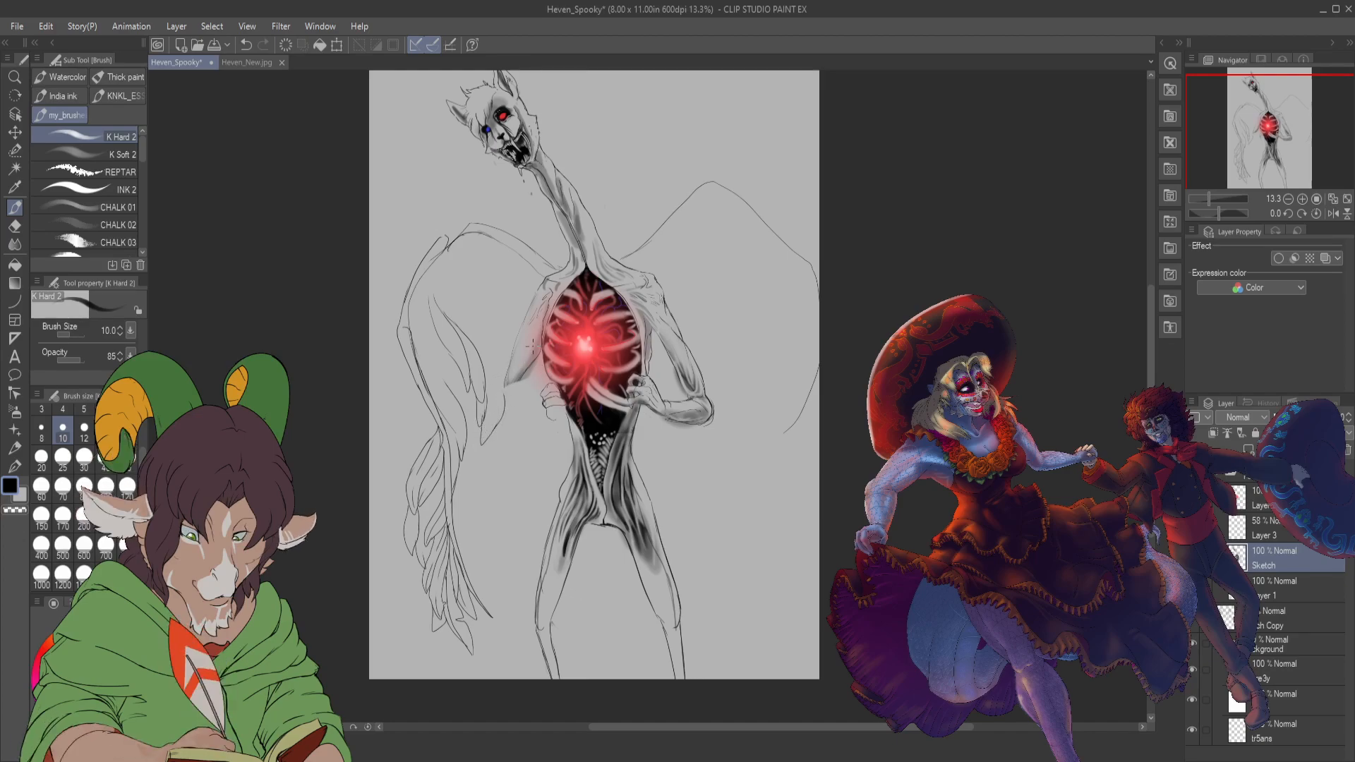
- Redraw the left arm's bent elbow and forearm with K Hard 2, cleaning up the lines with the Soft and Hard erasers
left_click_drag(504, 389, 499, 425)
left_click_drag(499, 413, 516, 426)
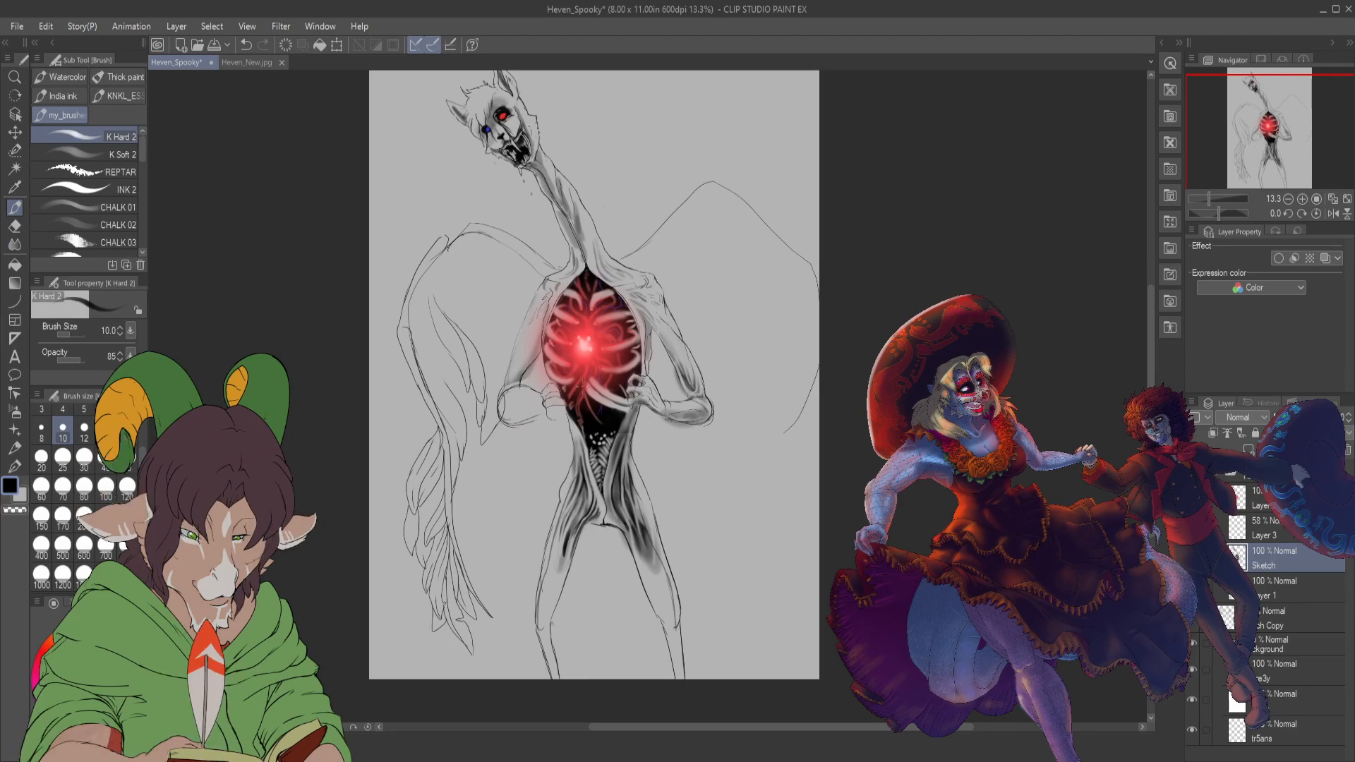
key("e")
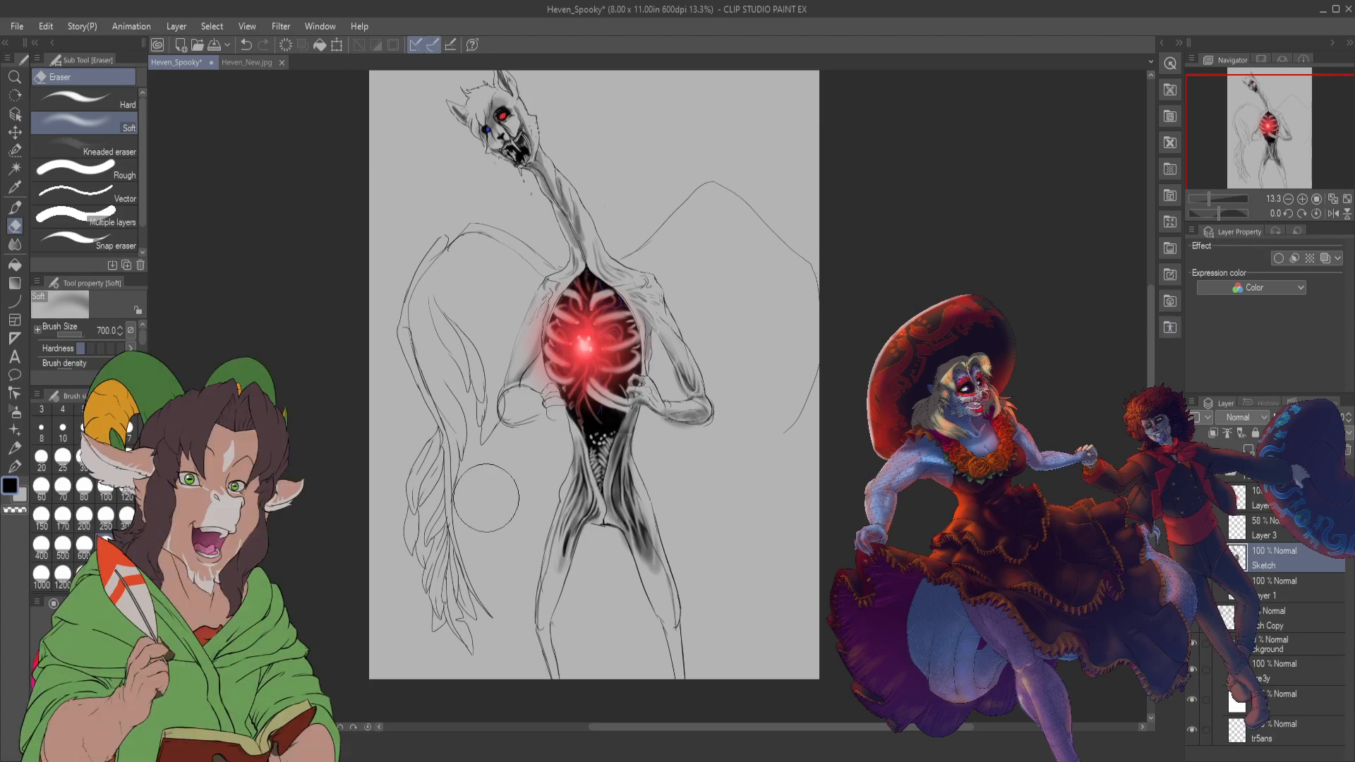
key("b")
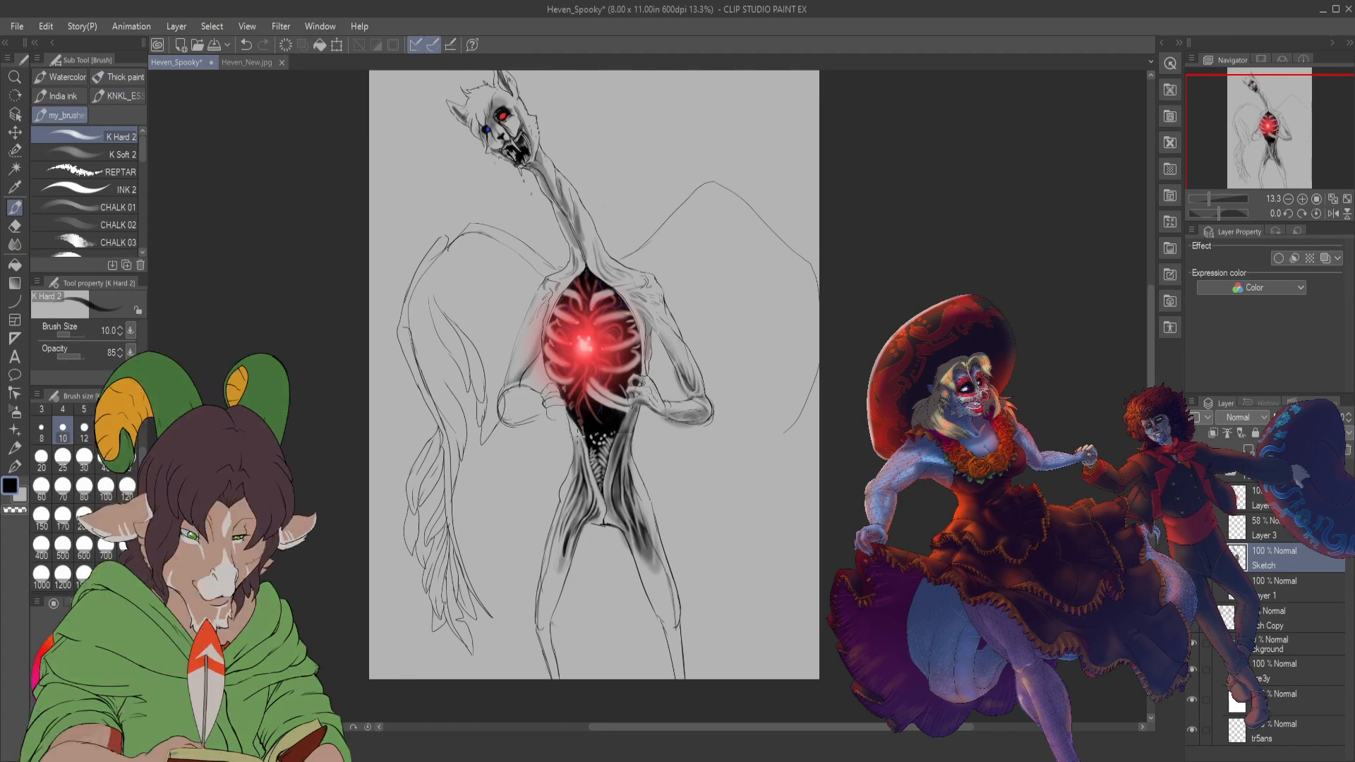
key("e")
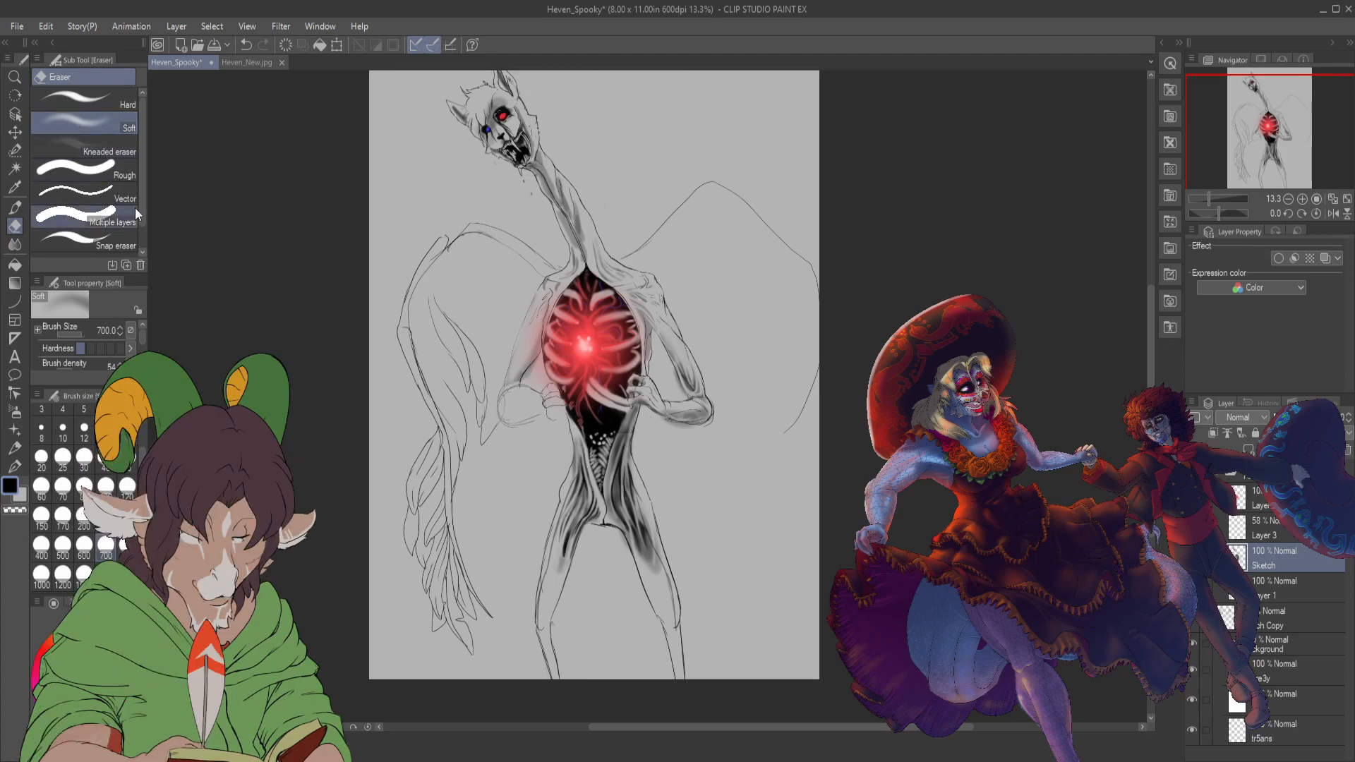
left_click(117, 108)
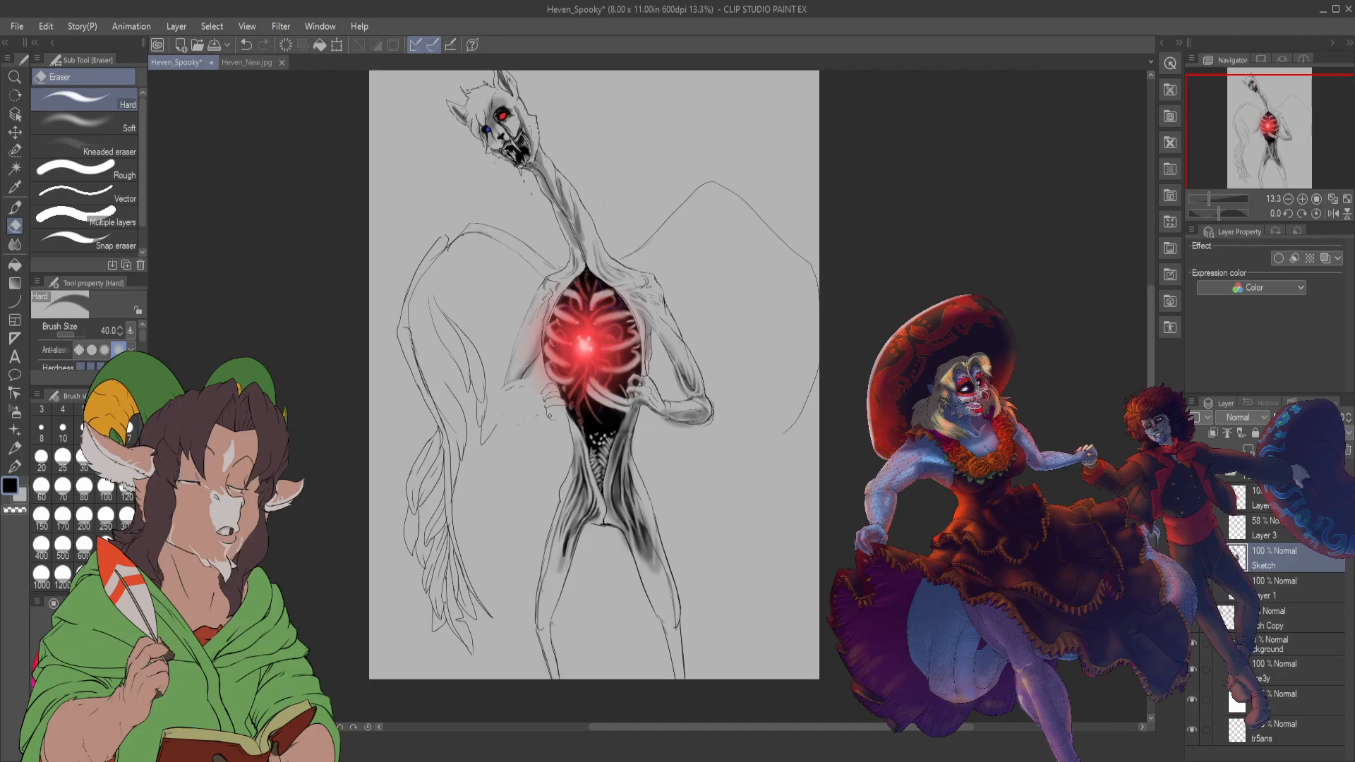
key("b")
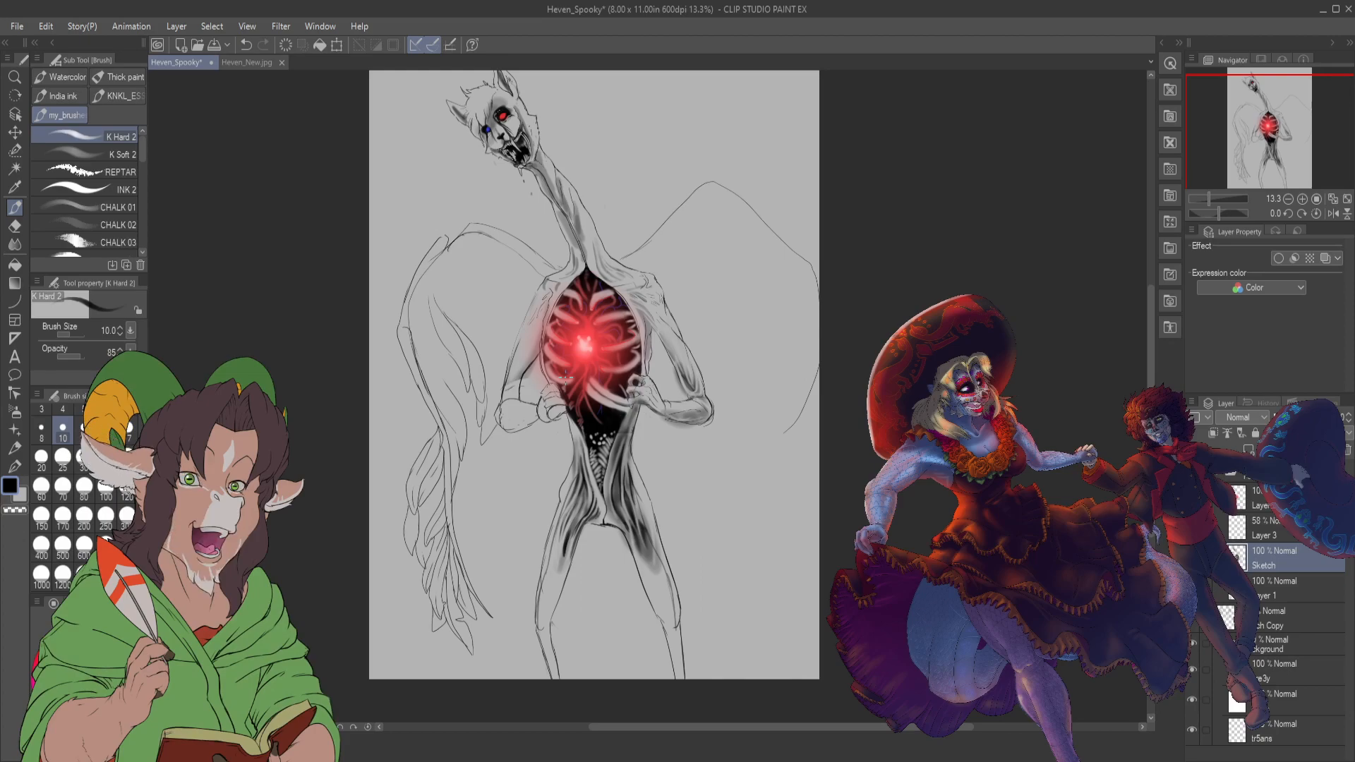
key("e")
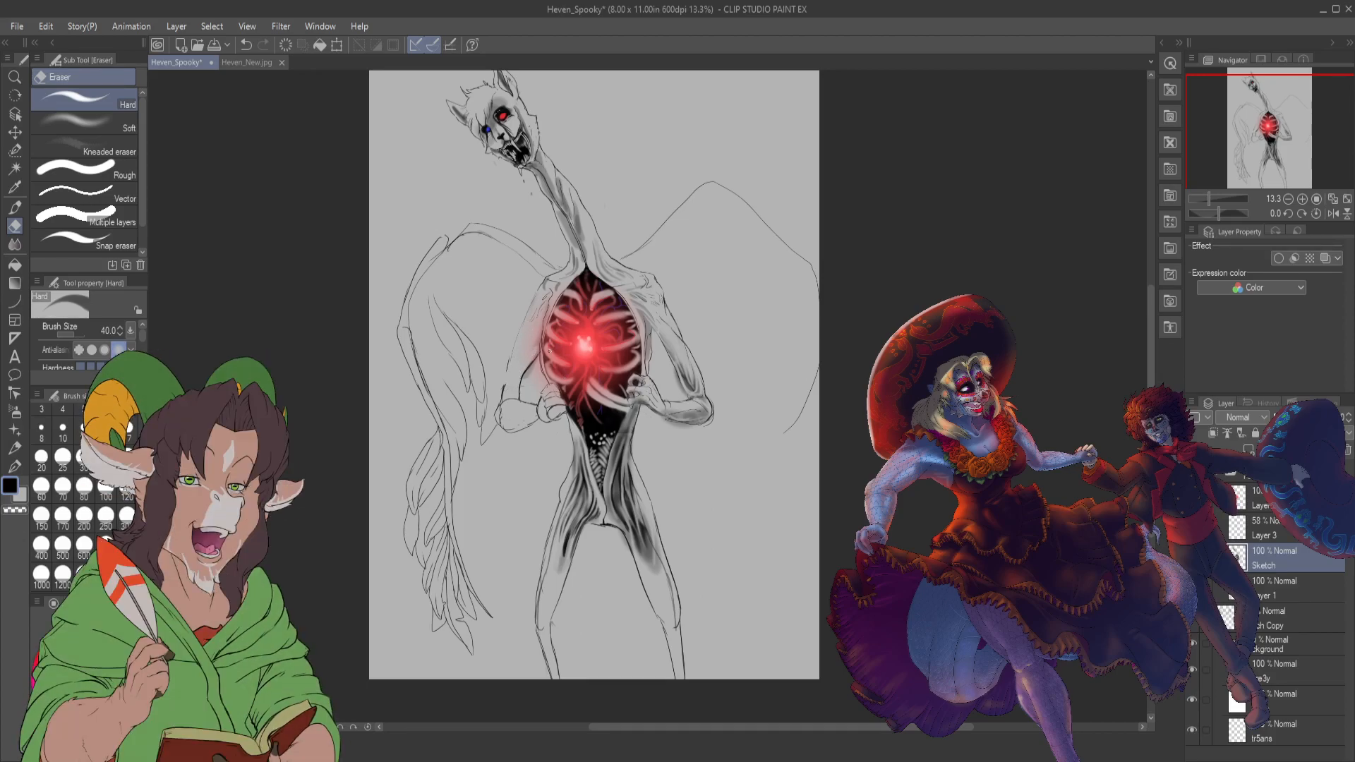
- Fill the left wing with K Hard 2 feathers and shade them using K Soft 2 at size 200 and opacity 19
key("b")
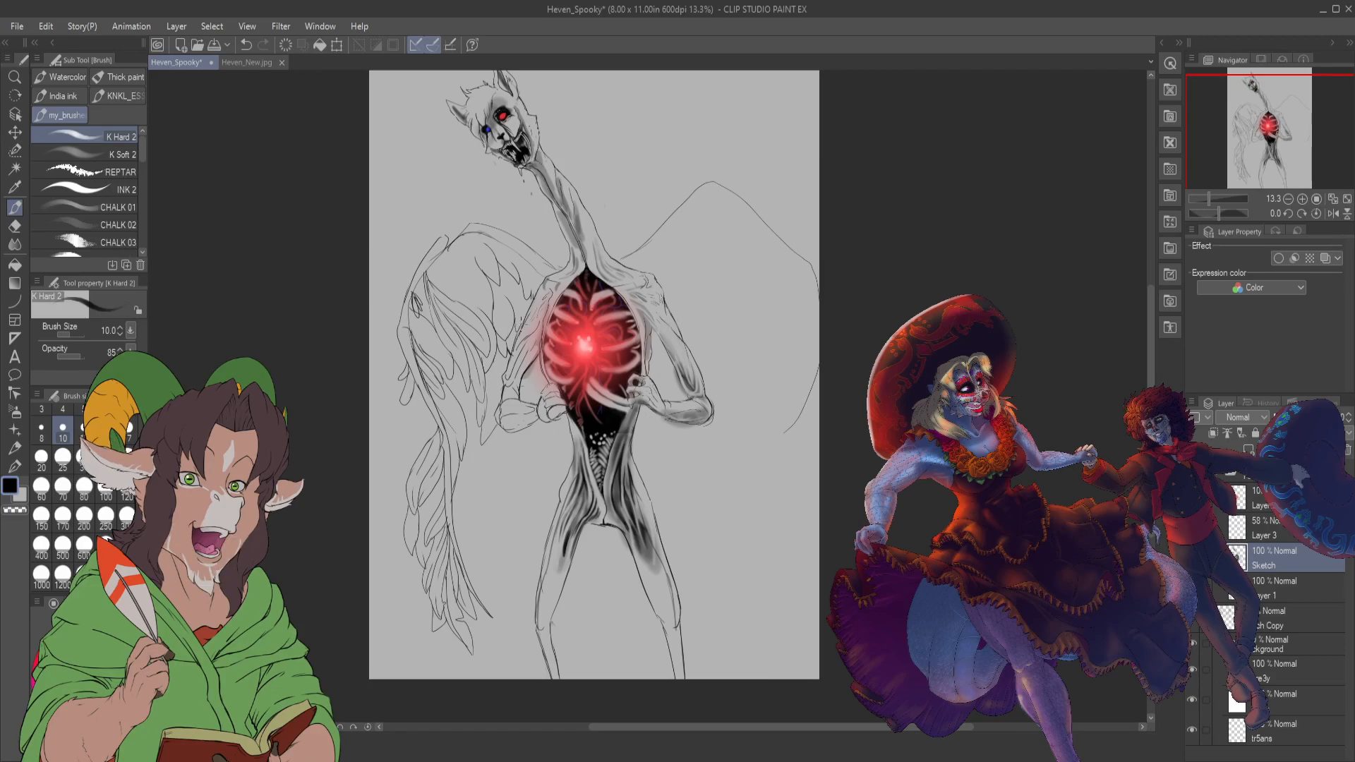
mouse_move(440, 258)
left_mouse_down()
mouse_move(466, 301)
mouse_move(455, 288)
mouse_move(467, 264)
left_mouse_up()
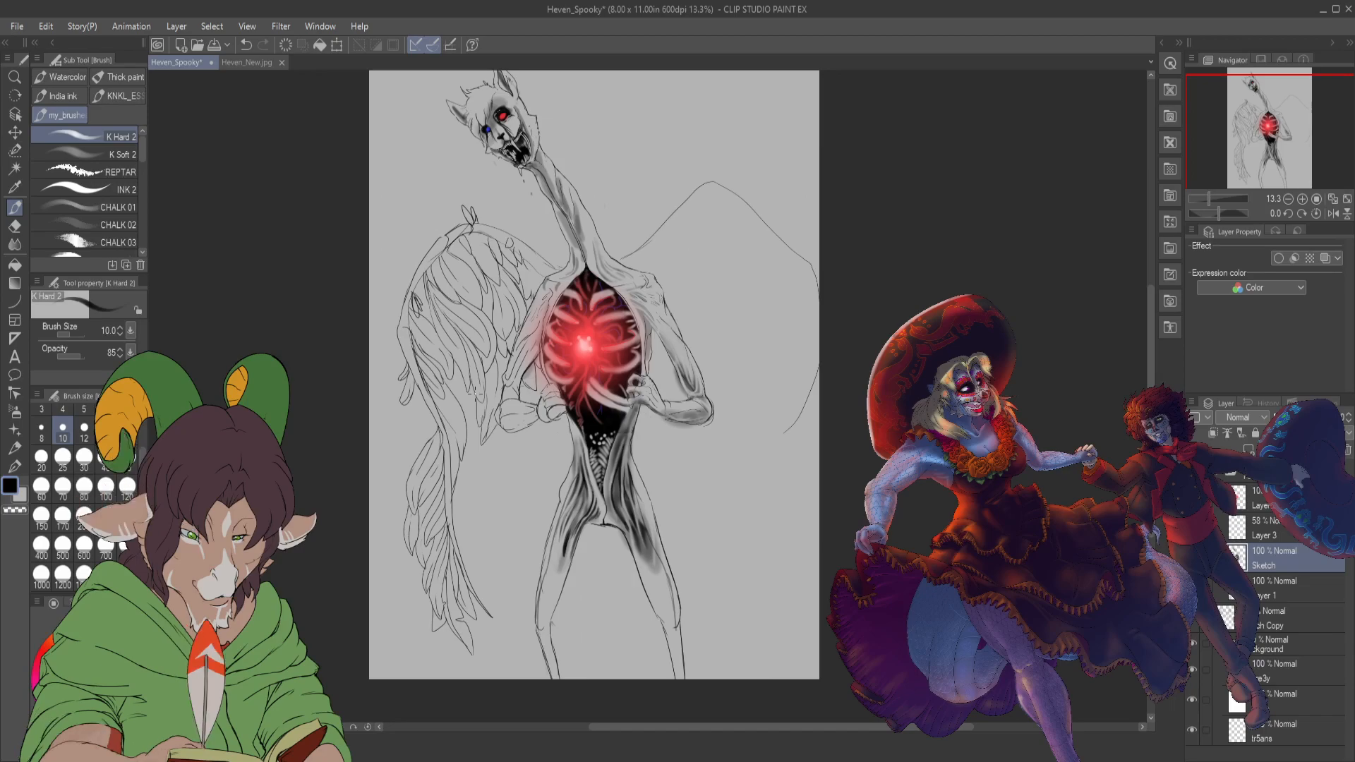
left_click(111, 155)
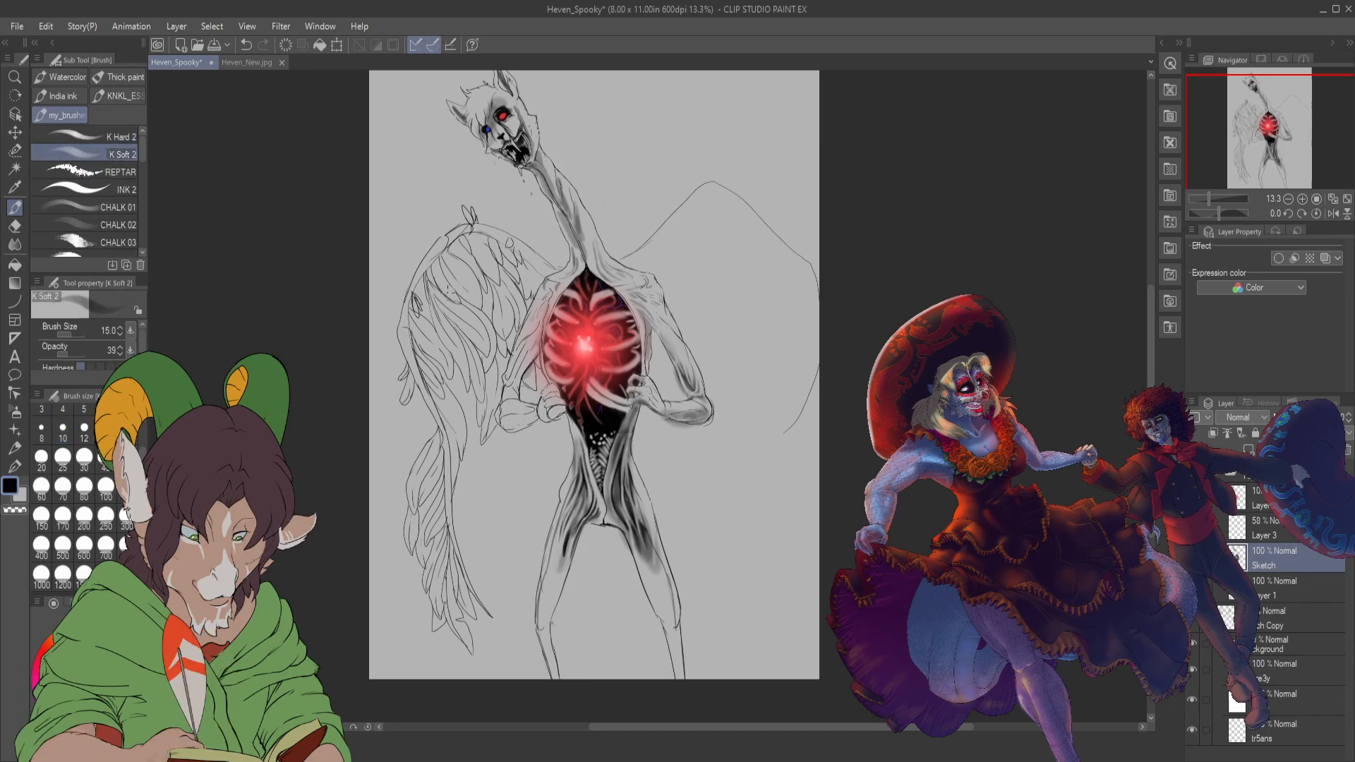
left_click(63, 353)
left_click(84, 526)
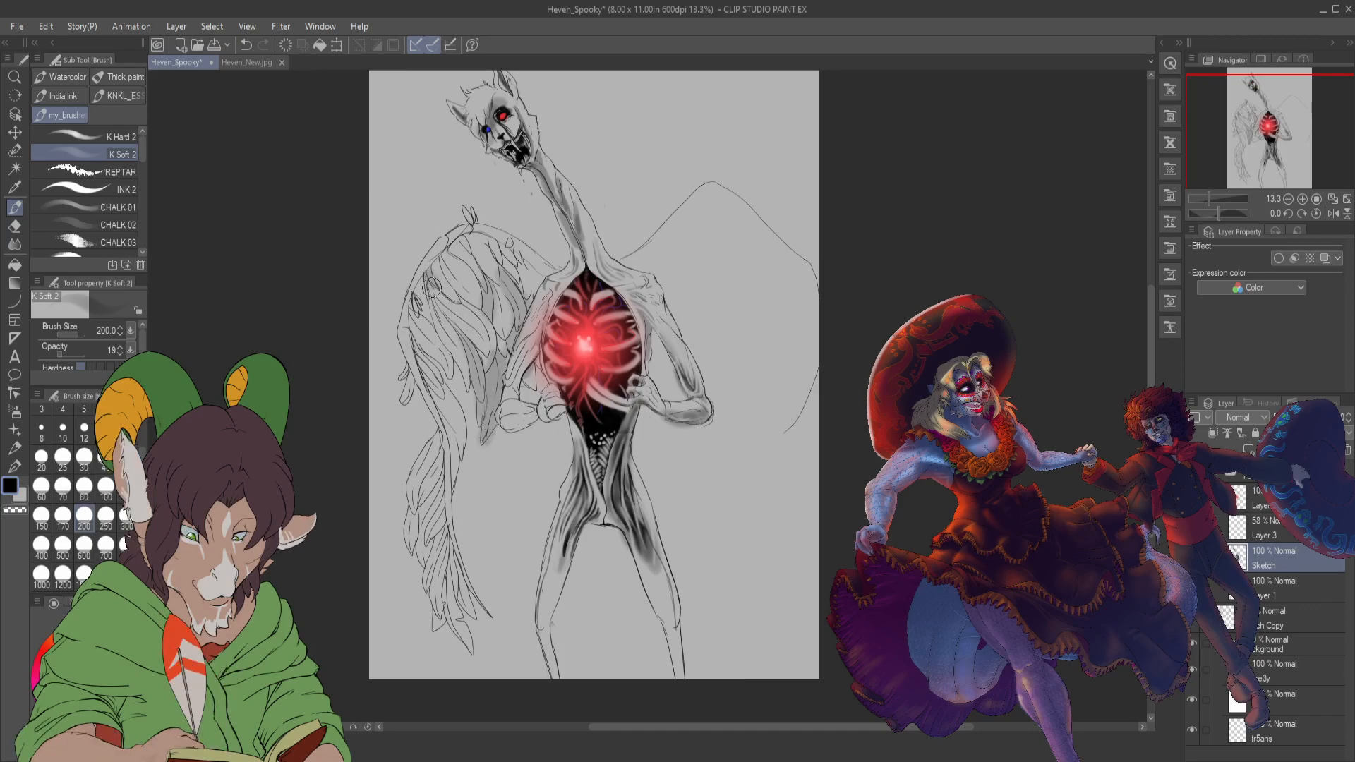
mouse_move(410, 314)
left_mouse_down()
mouse_move(433, 334)
mouse_move(418, 309)
mouse_move(451, 367)
mouse_move(413, 317)
mouse_move(462, 438)
left_mouse_up()
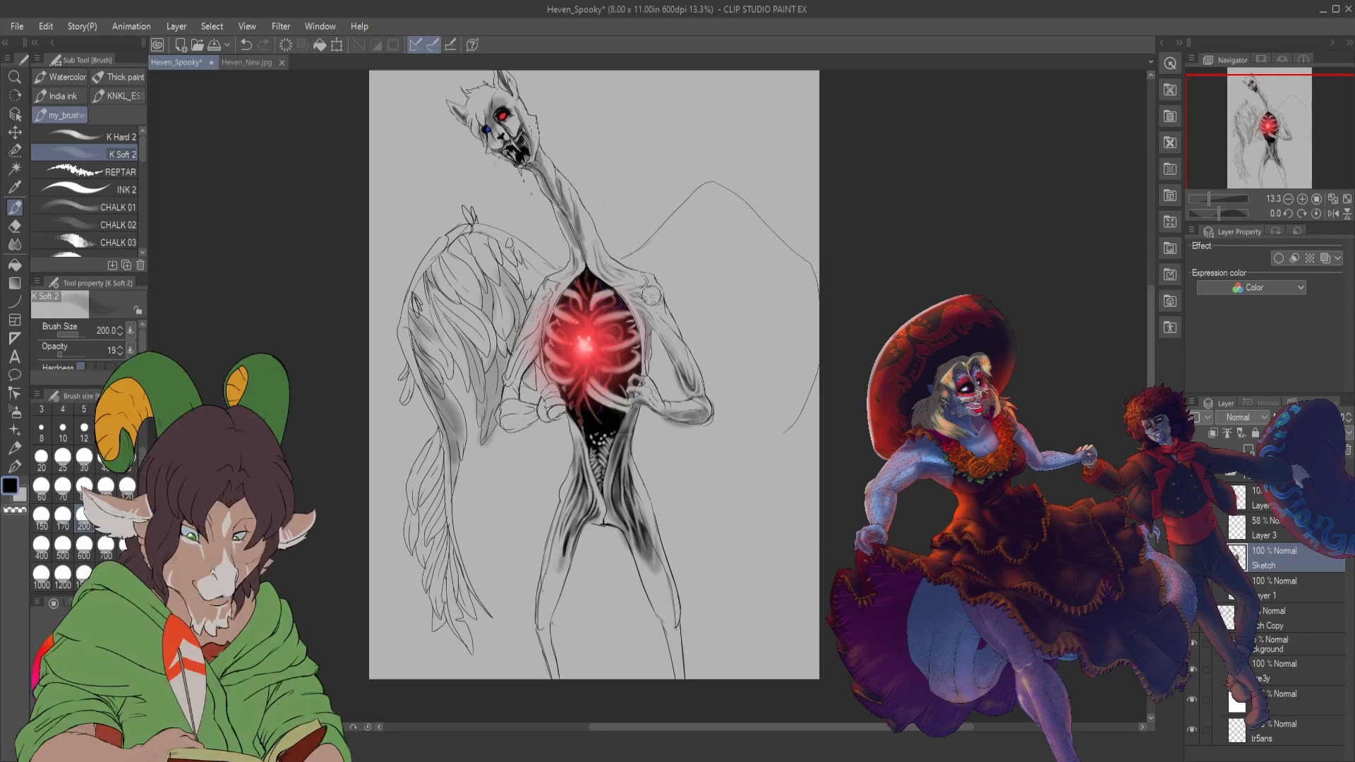
- Darken the upper part of the left wing with the Soft airbrush at size 700
scroll(473, 293, "up", 3)
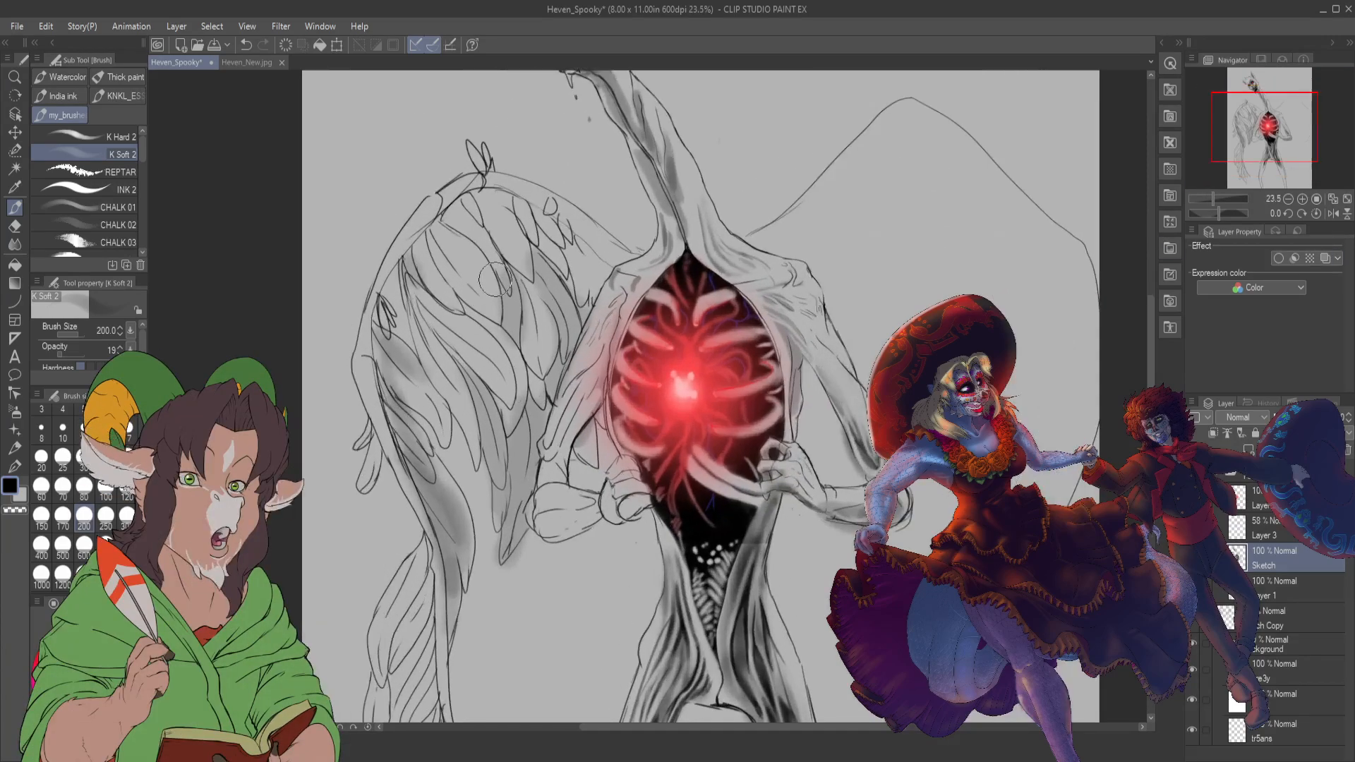
key("b")
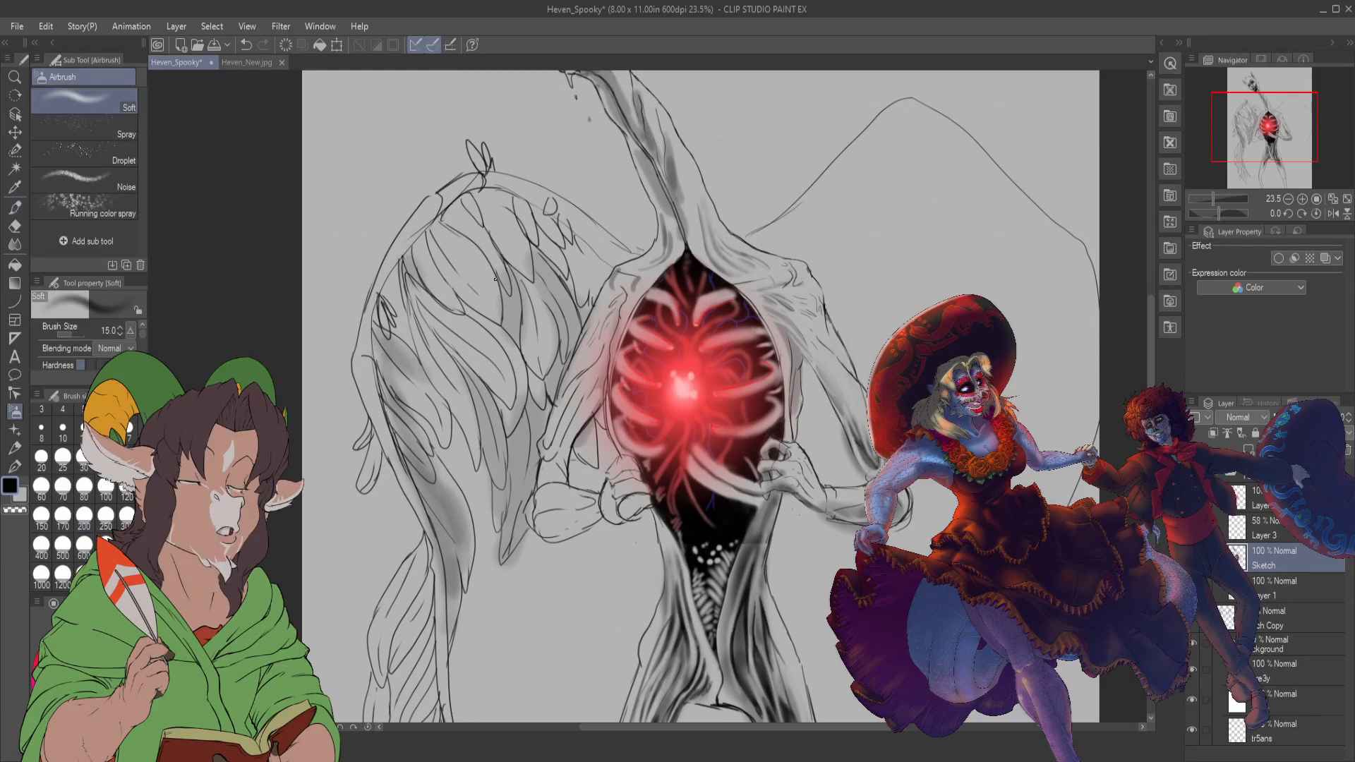
mouse_move(516, 266)
left_mouse_down()
mouse_move(451, 272)
mouse_move(459, 282)
mouse_move(508, 248)
mouse_move(571, 292)
left_mouse_up()
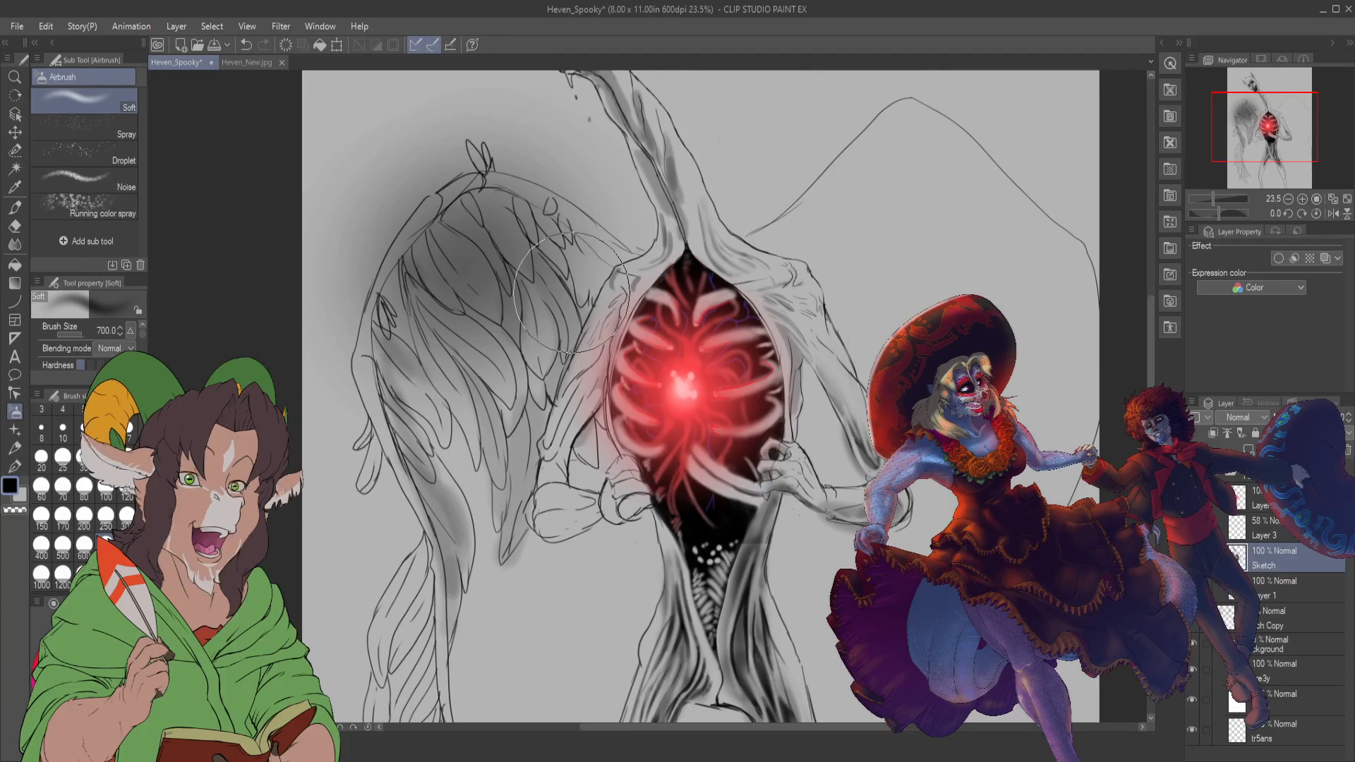
- Erase the airbrush shading outside the left wing's outline with the Hard eraser, enlarging it to size 250
key("e")
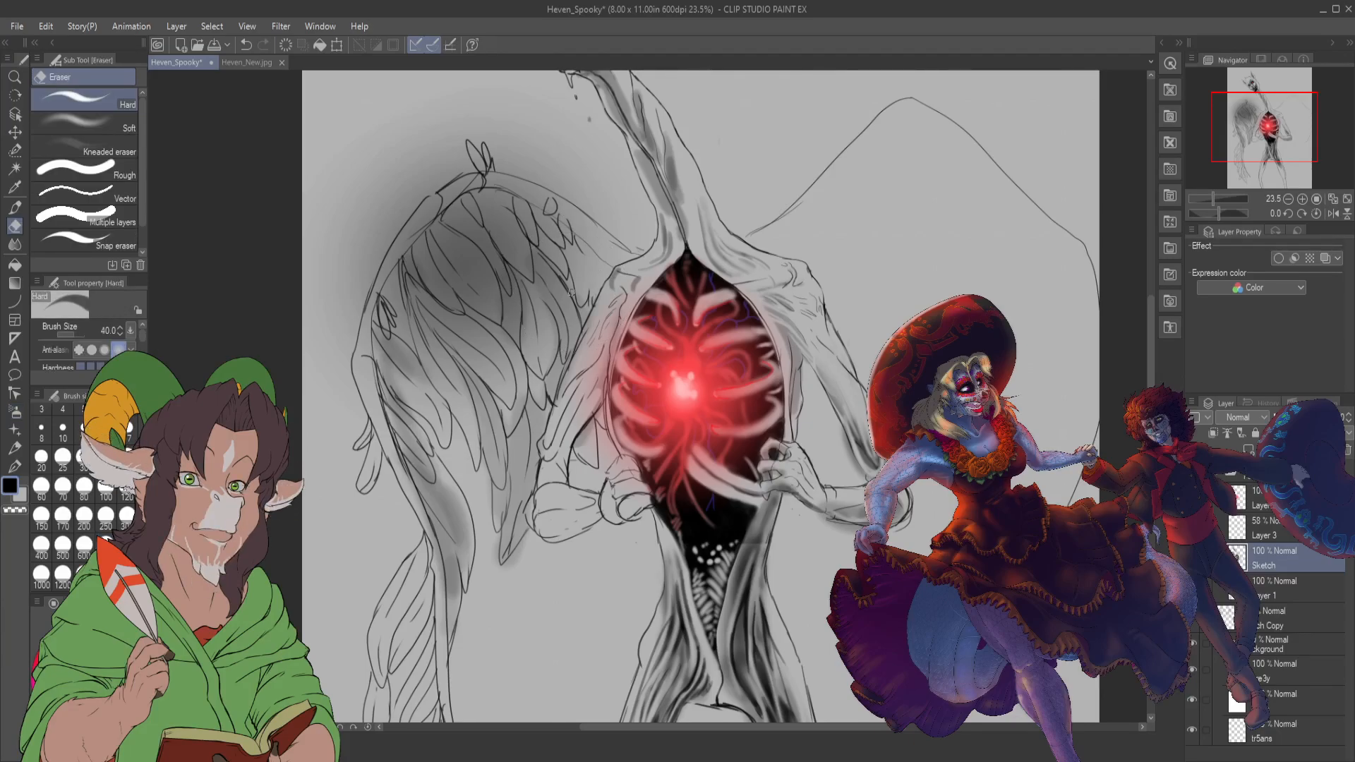
mouse_move(351, 348)
left_mouse_down()
mouse_move(374, 260)
mouse_move(453, 169)
left_mouse_up()
left_click_drag(348, 337, 413, 198)
left_click_drag(352, 301, 399, 199)
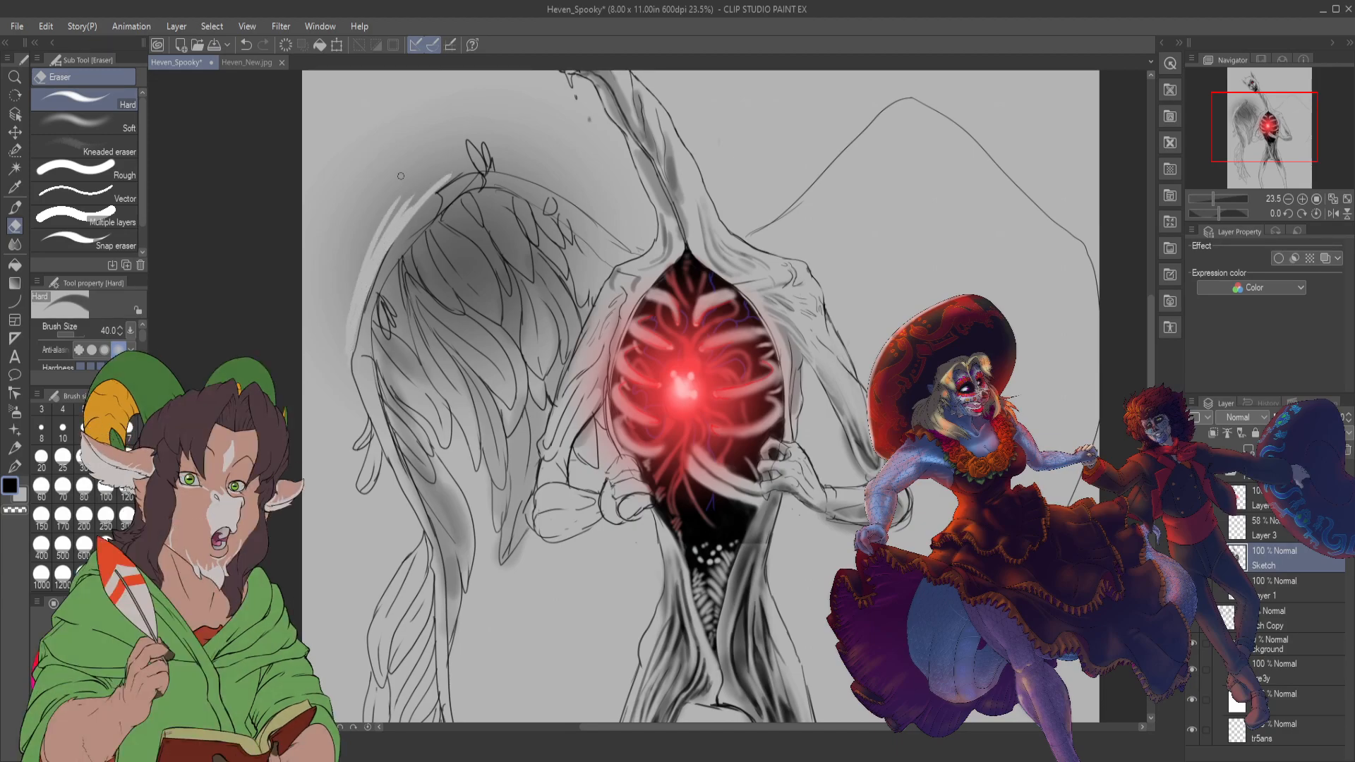
left_click(105, 516)
left_click_drag(325, 328, 406, 166)
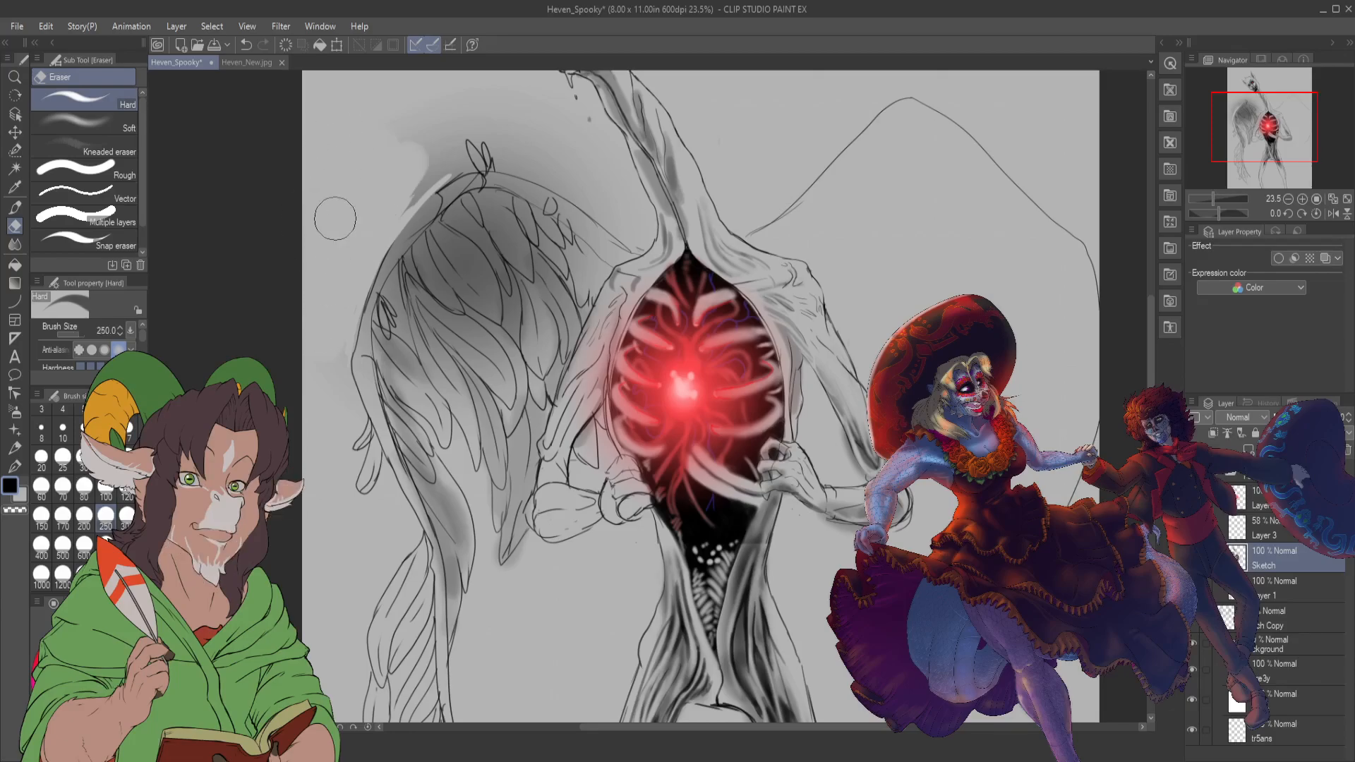
mouse_move(325, 385)
left_mouse_down()
mouse_move(403, 166)
mouse_move(421, 178)
mouse_move(375, 232)
mouse_move(422, 159)
left_mouse_up()
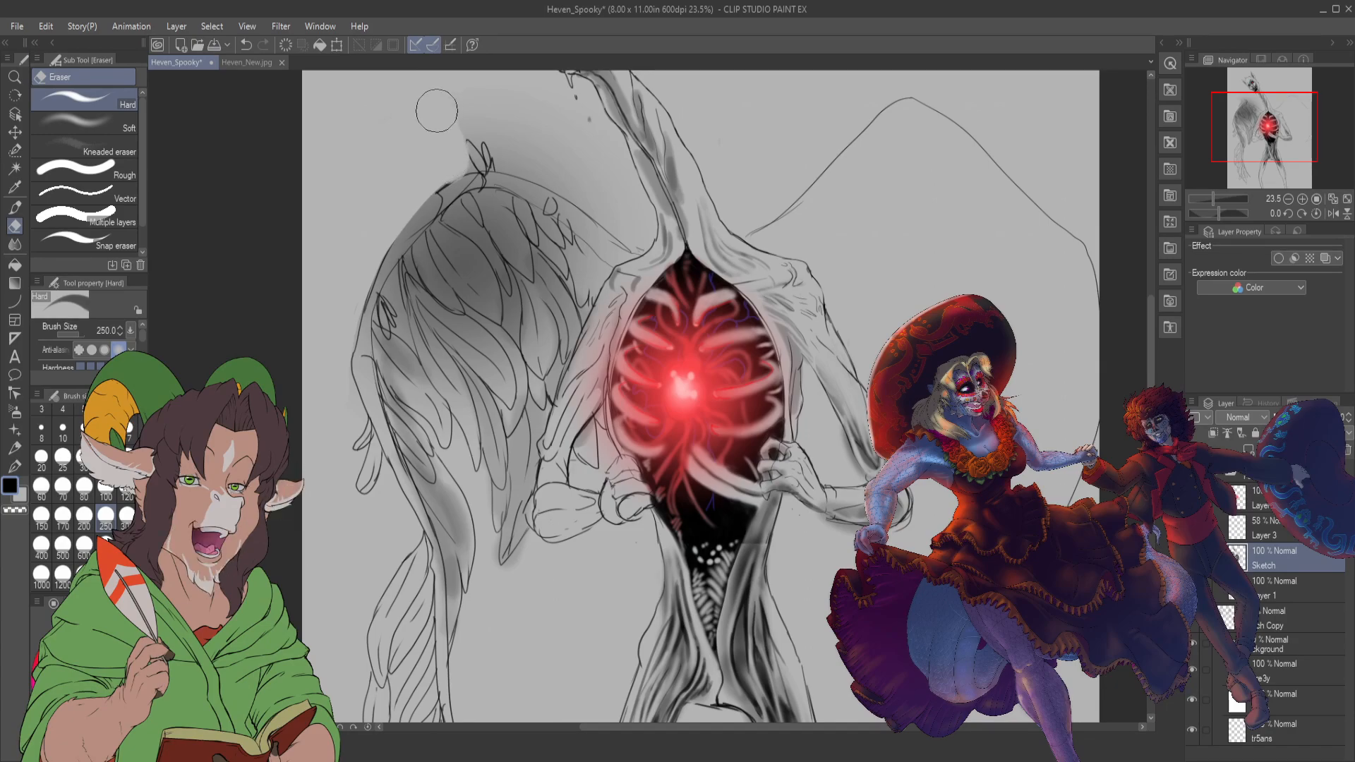
mouse_move(478, 103)
left_mouse_down()
mouse_move(508, 155)
mouse_move(529, 152)
mouse_move(521, 143)
mouse_move(603, 190)
mouse_move(608, 173)
left_mouse_up()
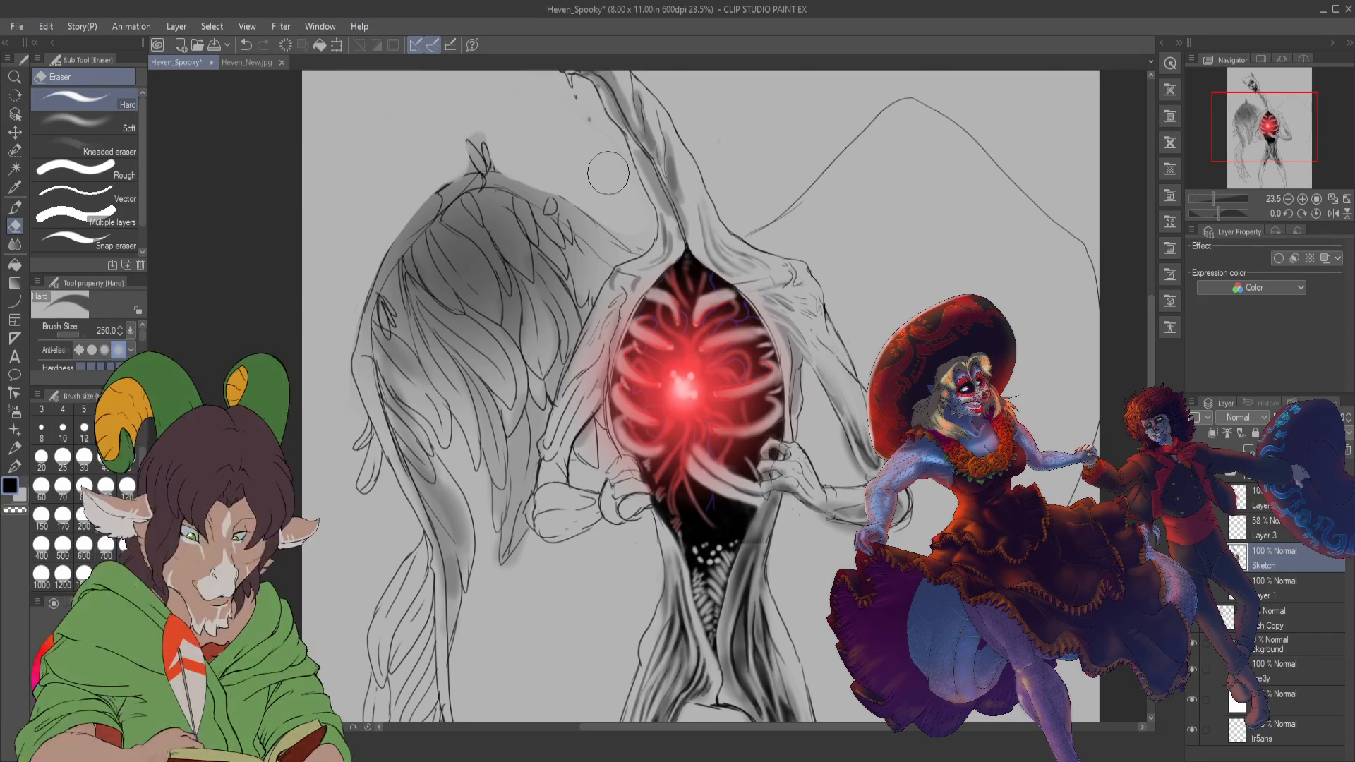
- Set the Soft eraser's brush density to 29 and lift highlights out of the left wing's central feathers
left_click(108, 126)
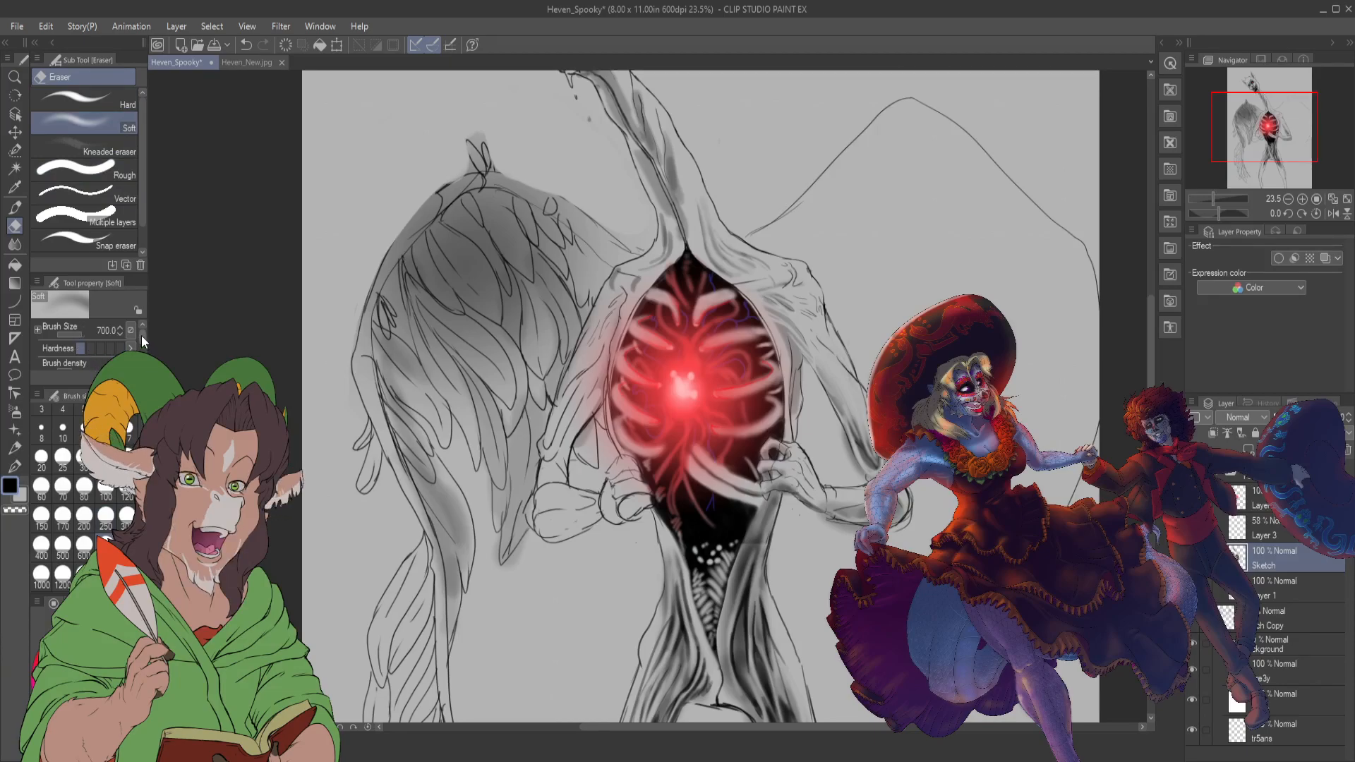
scroll(141, 336, "down", 1)
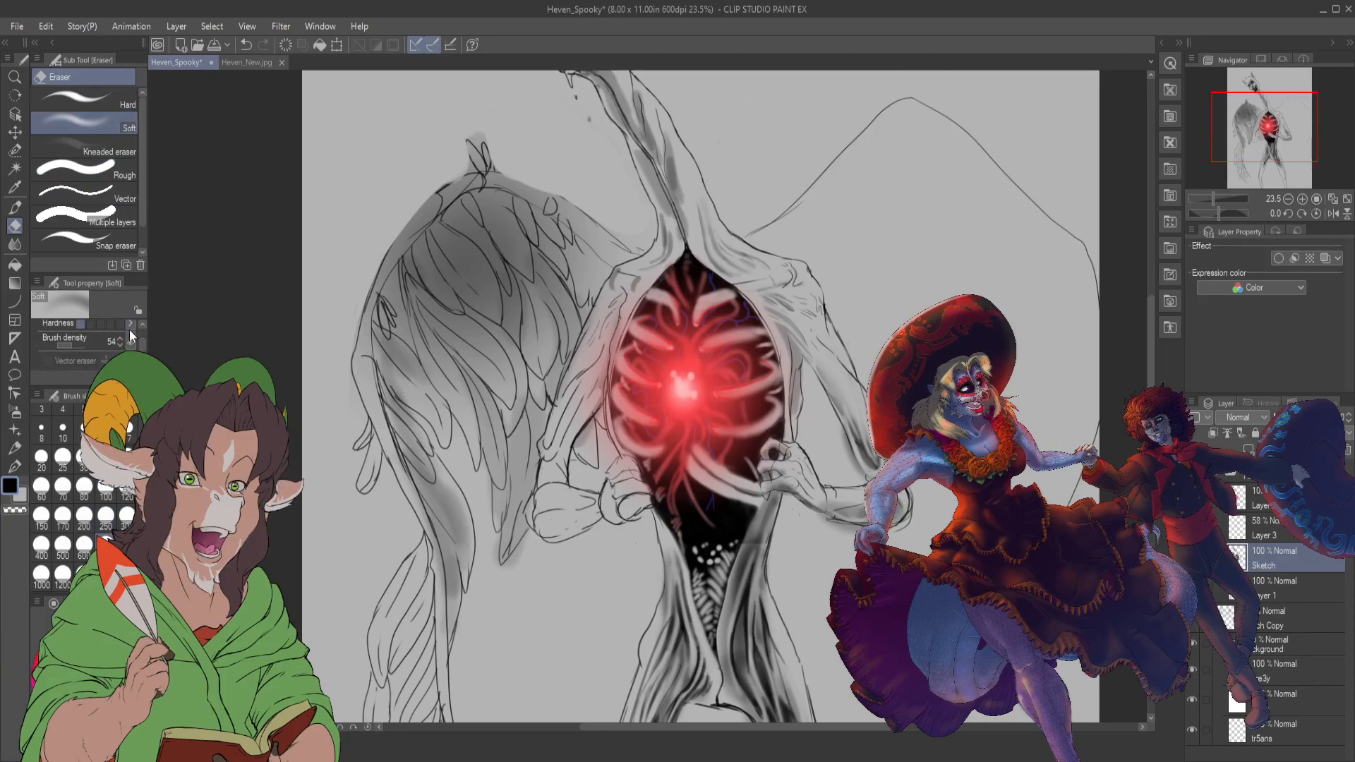
left_click(66, 345)
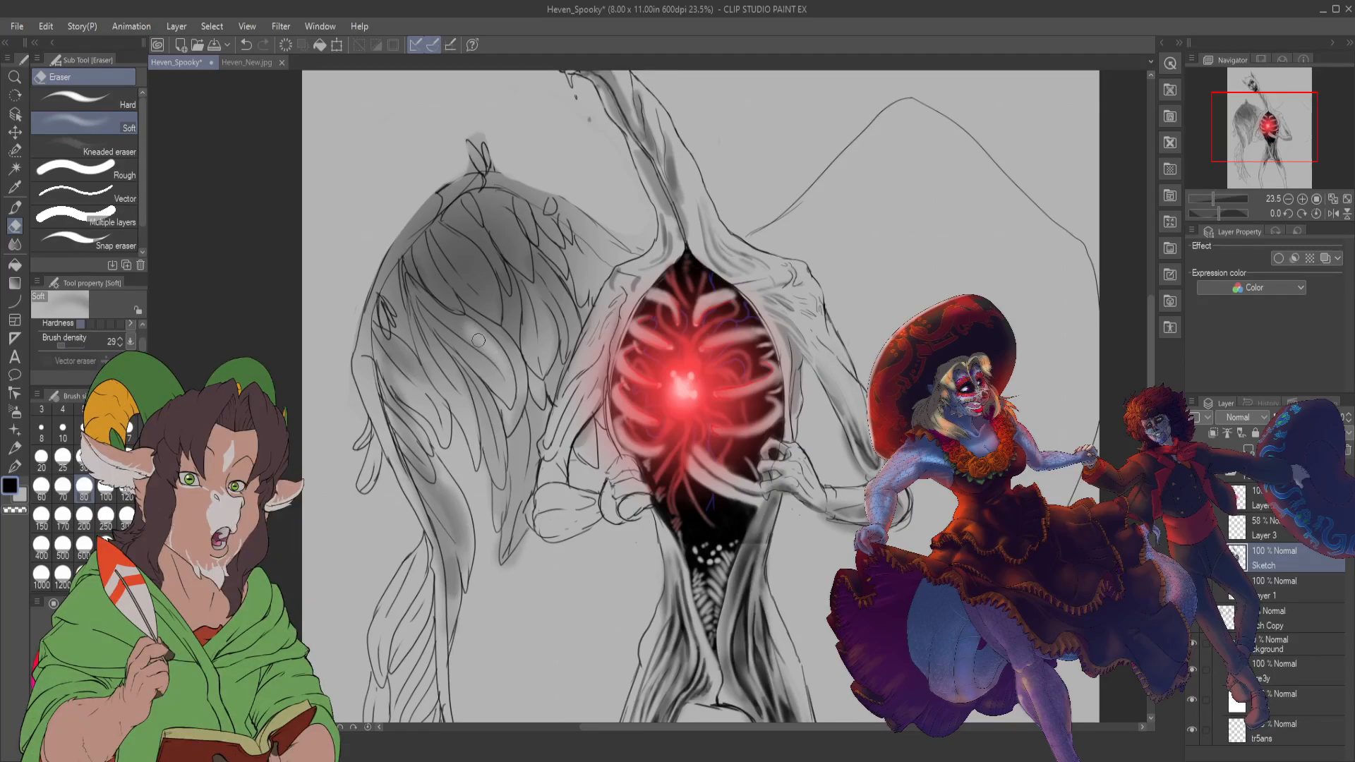
mouse_move(501, 390)
left_mouse_down()
mouse_move(482, 360)
mouse_move(503, 298)
mouse_move(465, 287)
mouse_move(498, 322)
mouse_move(463, 262)
mouse_move(498, 324)
mouse_move(470, 267)
left_mouse_up()
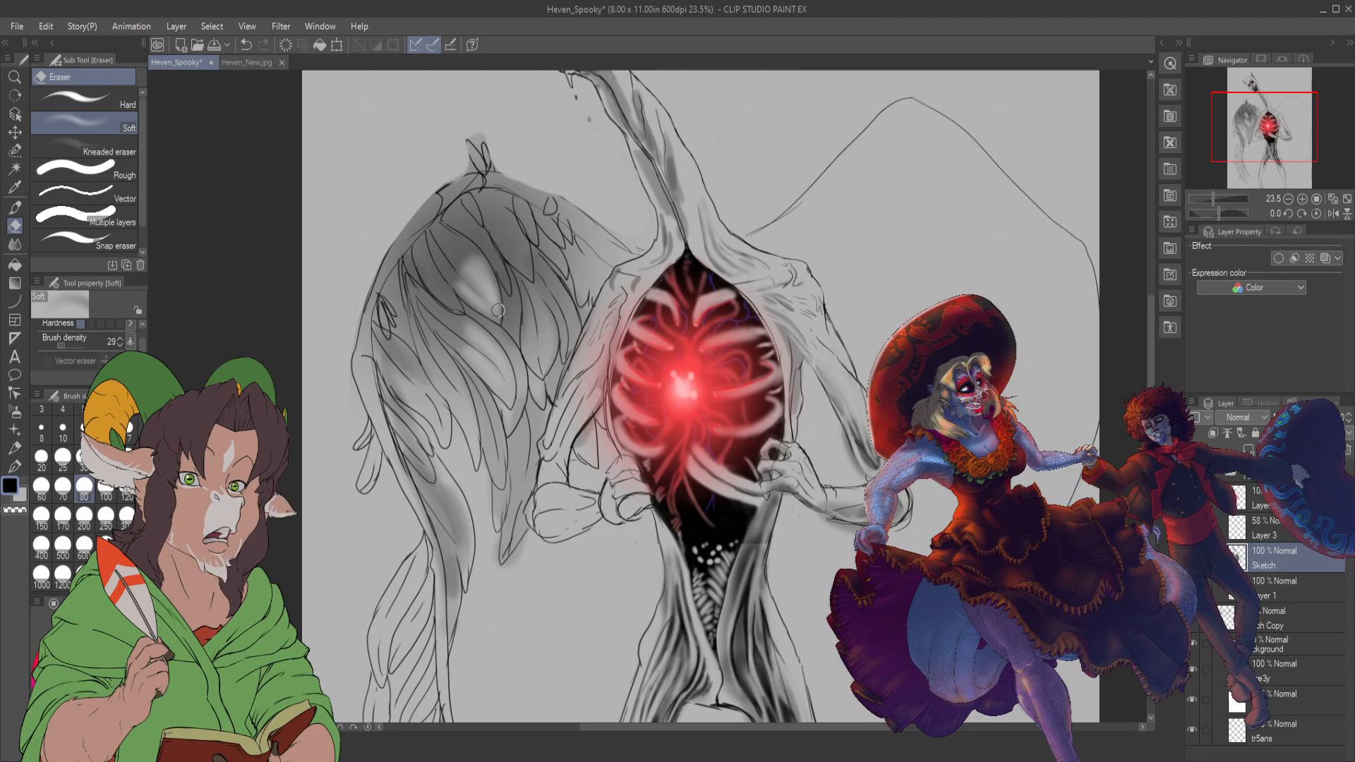
- Finish lightening the central feathers and shade the left wing's inner edge along the arm and shoulder with K Soft 2 at size 100, opacity 19
mouse_move(498, 311)
left_mouse_down()
mouse_move(467, 243)
mouse_move(498, 264)
mouse_move(505, 297)
left_mouse_up()
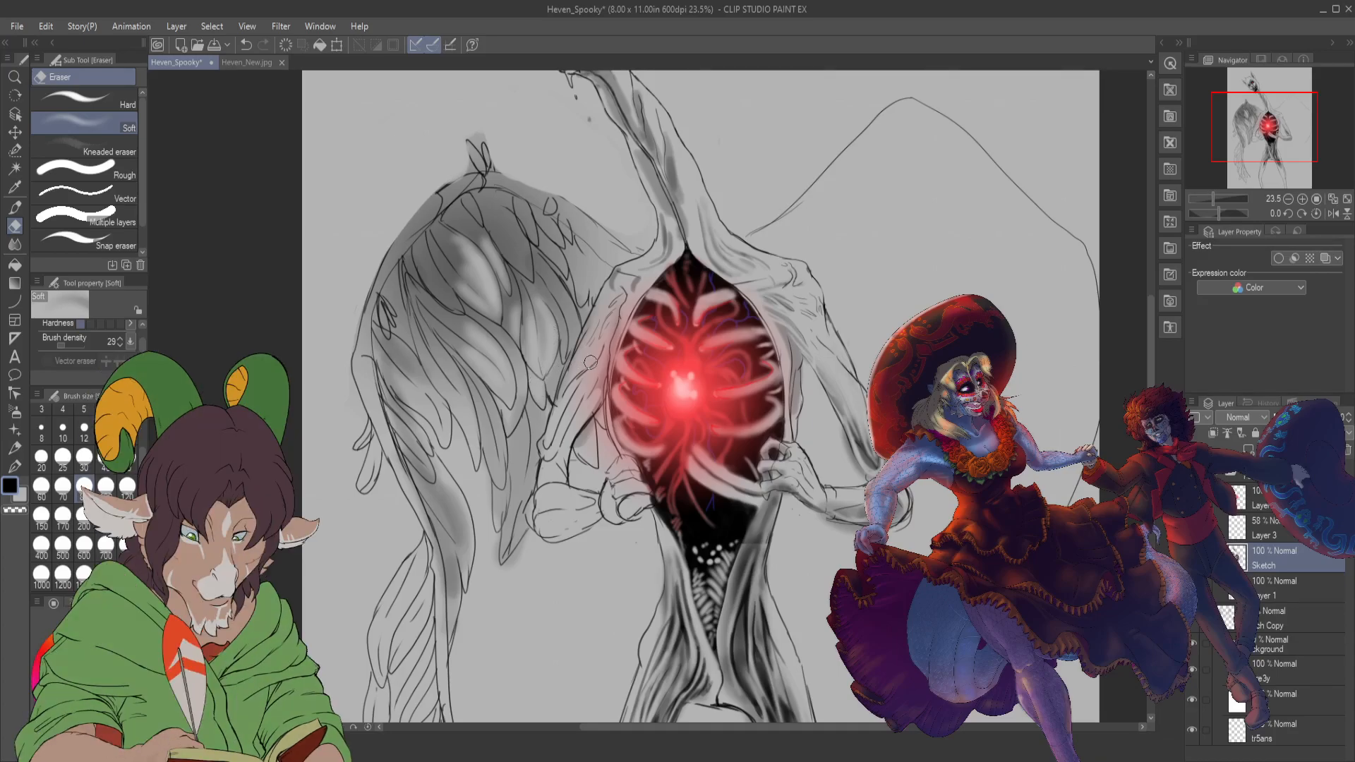
key("b")
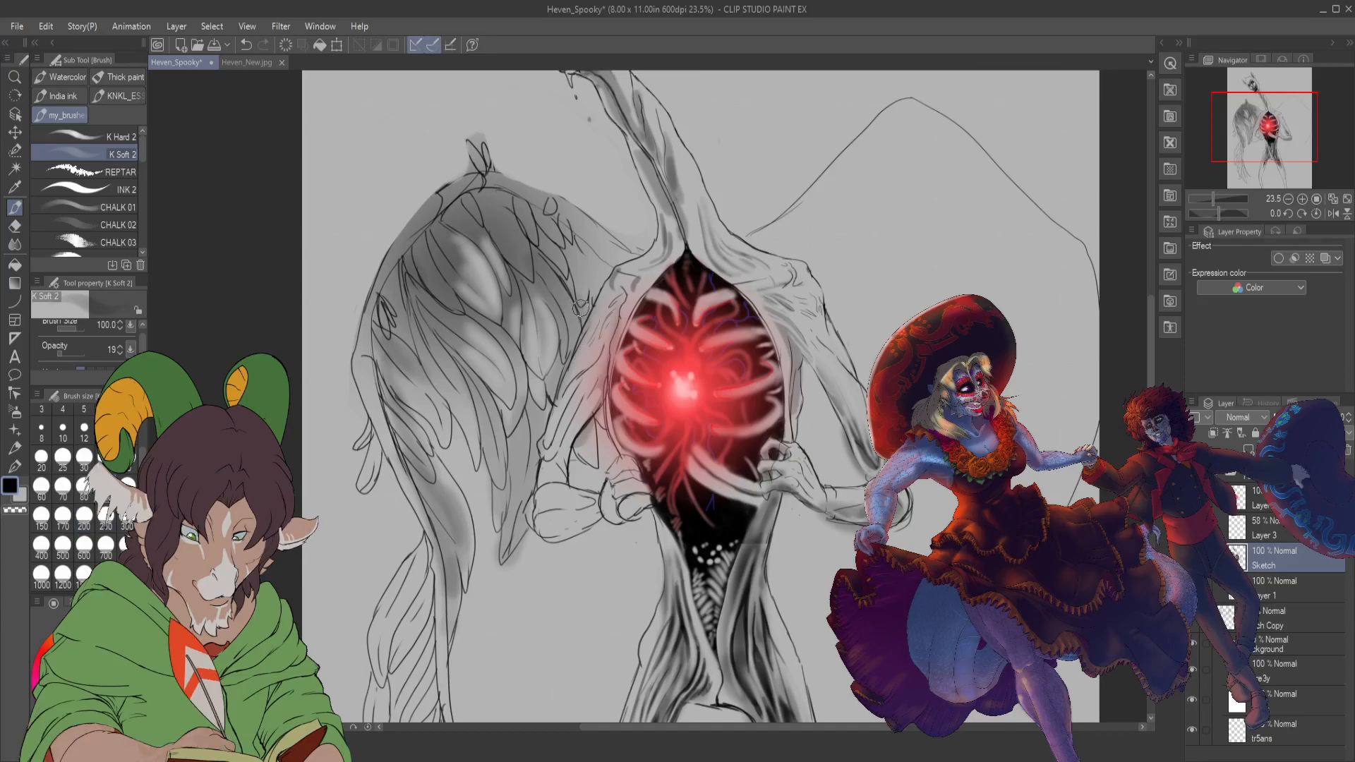
left_click_drag(591, 293, 547, 404)
left_click_drag(590, 296, 528, 487)
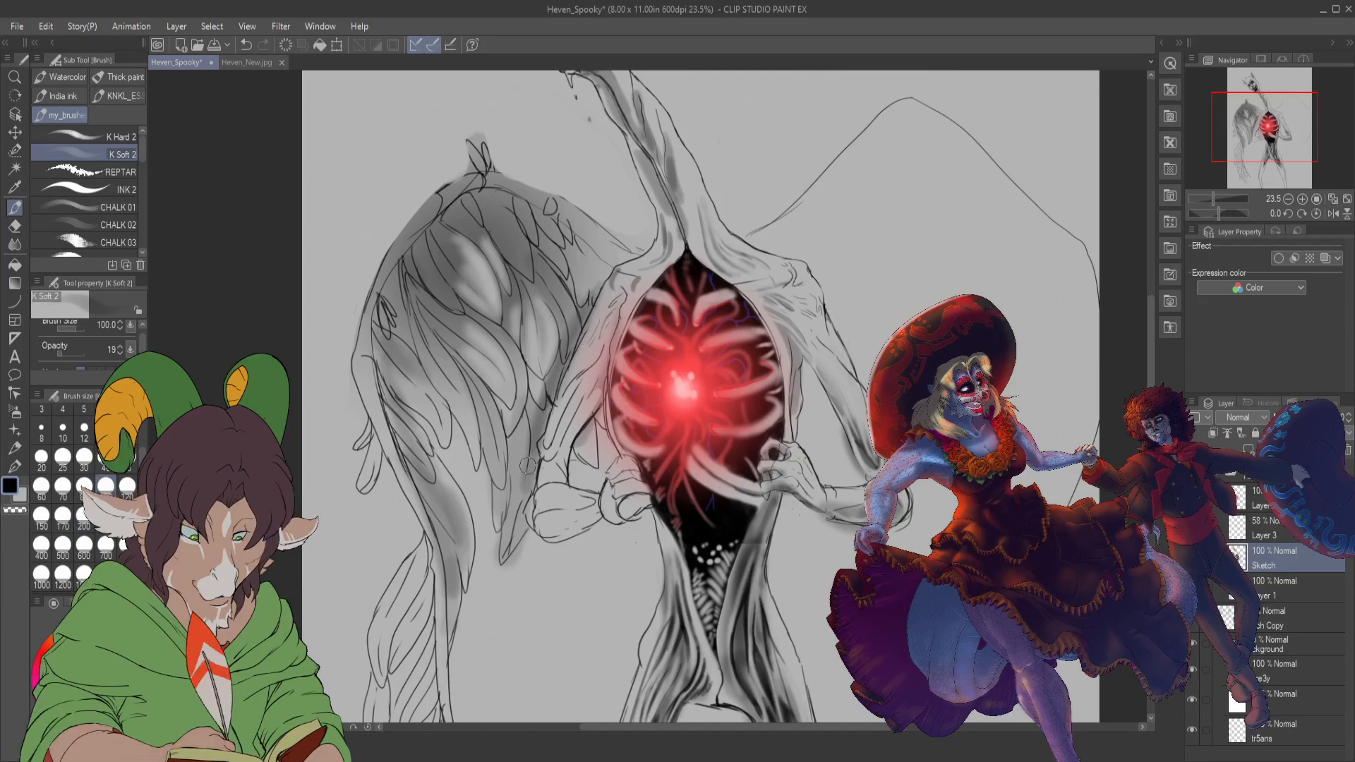
left_click_drag(542, 427, 531, 462)
mouse_move(606, 282)
left_mouse_down()
mouse_move(558, 377)
mouse_move(586, 332)
left_mouse_up()
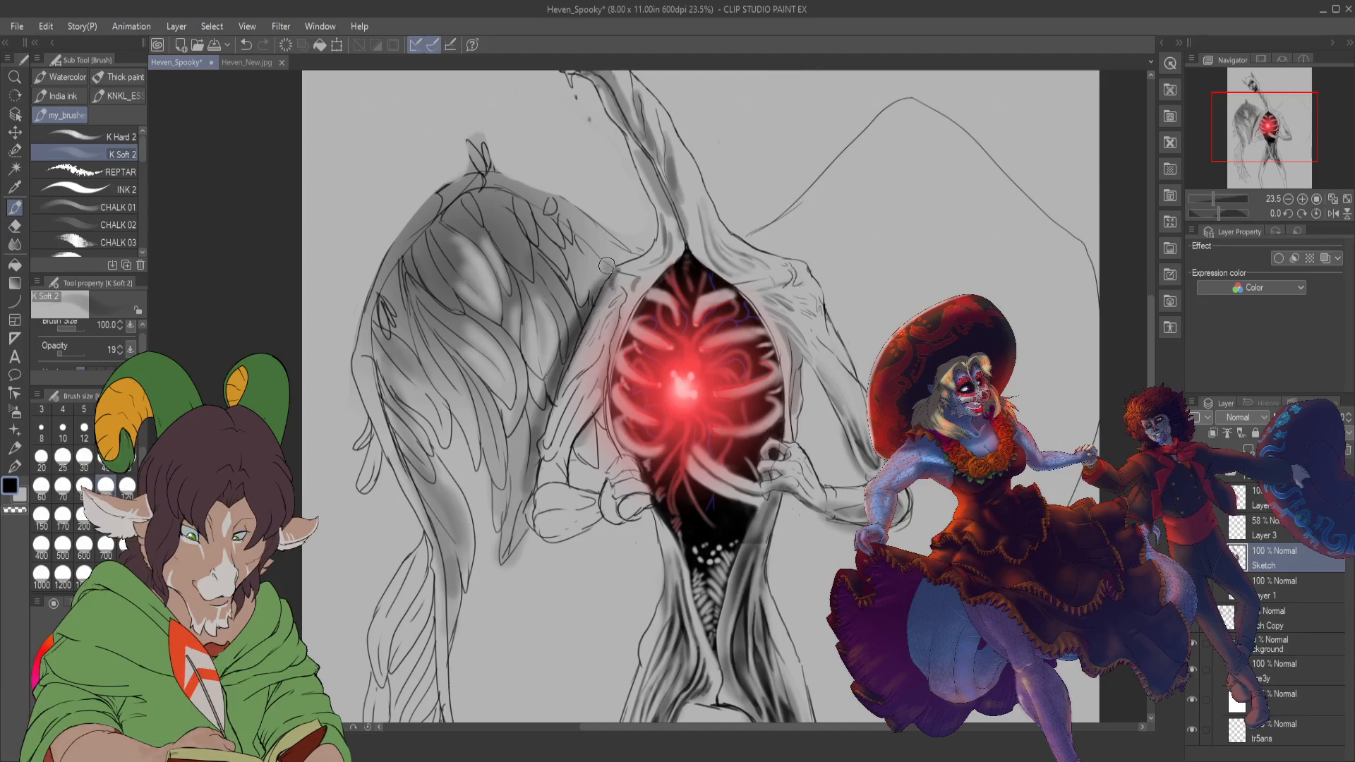
mouse_move(605, 277)
left_mouse_down()
mouse_move(528, 211)
mouse_move(593, 265)
mouse_move(572, 240)
left_mouse_up()
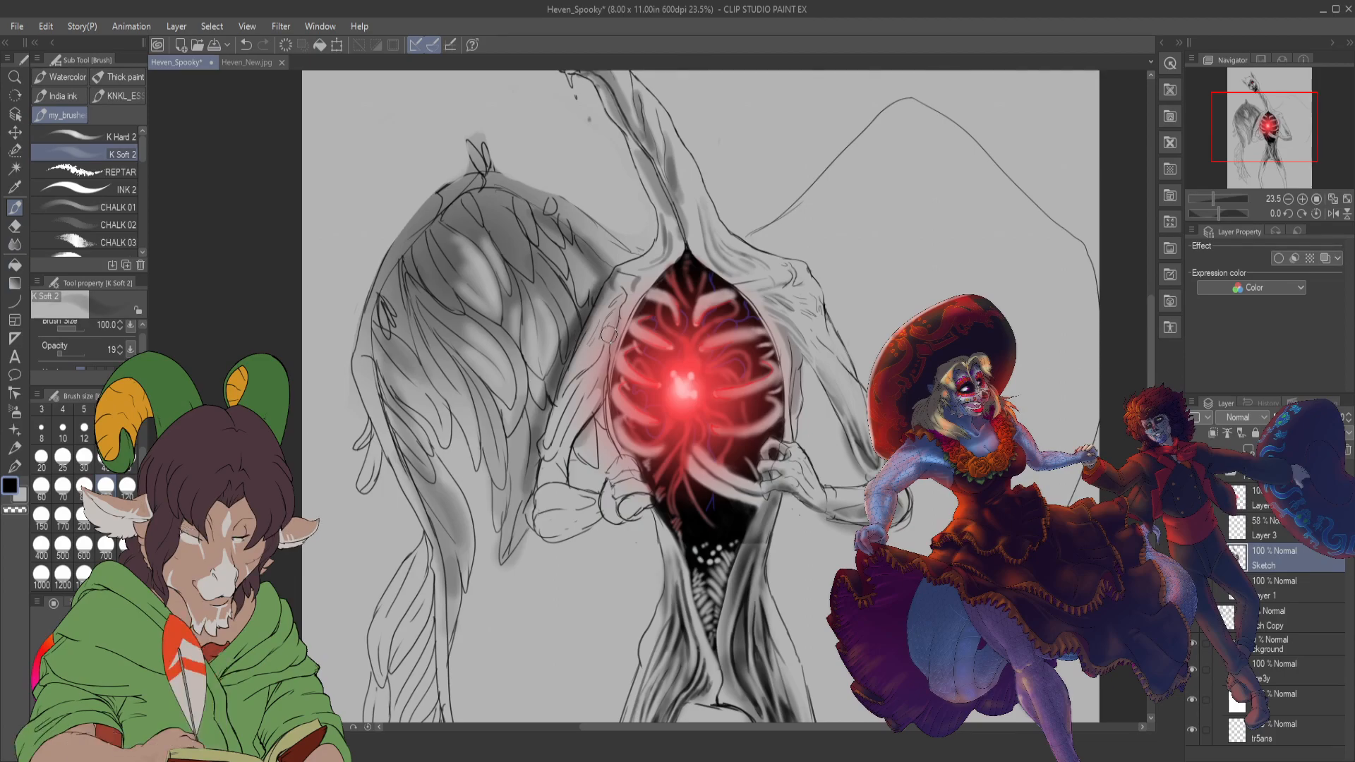
- Soften the shading on the left wing's inner feathers with the Blur tool at size 250 and the Blend tool
key("j")
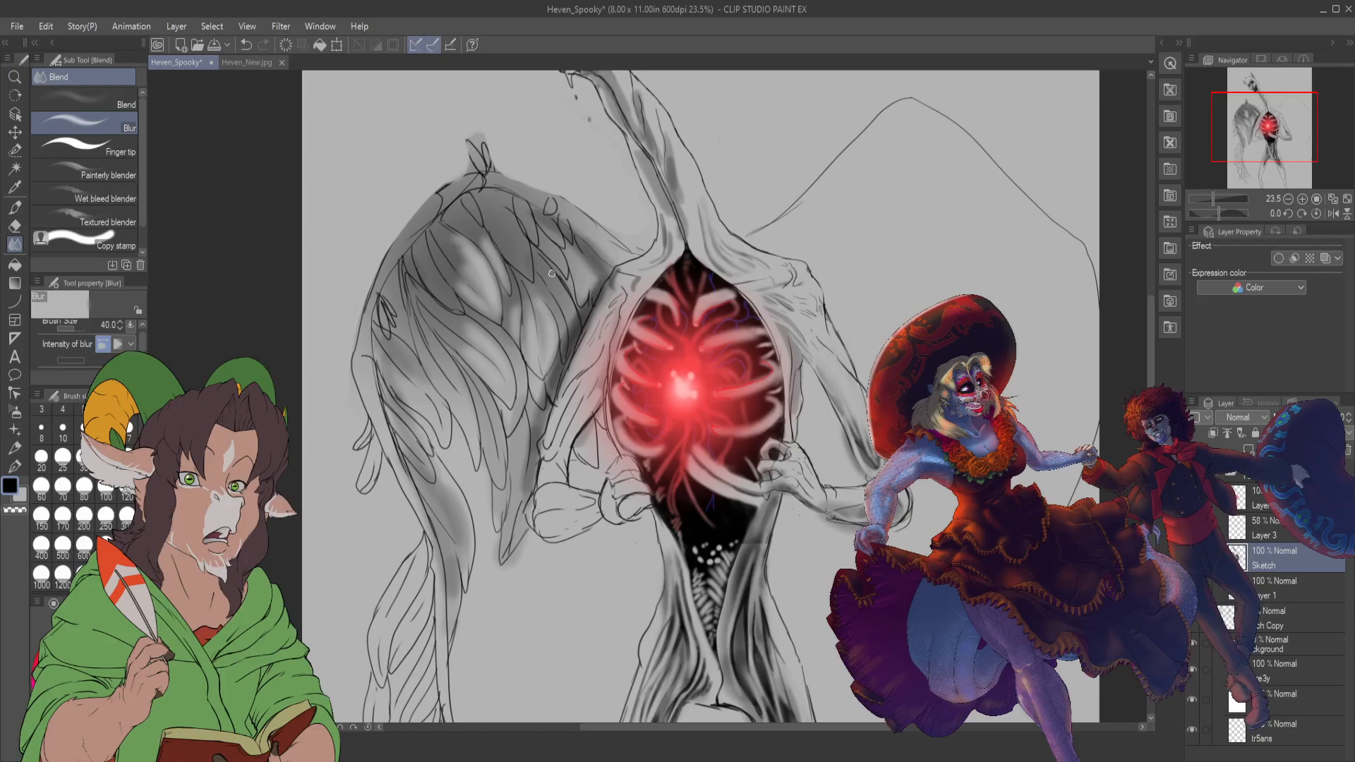
key("bracketright")
key("bracketright")
key("bracketright")
key("bracketright")
key("bracketright")
key("bracketright")
key("bracketright")
key("bracketright")
key("bracketright")
key("bracketright")
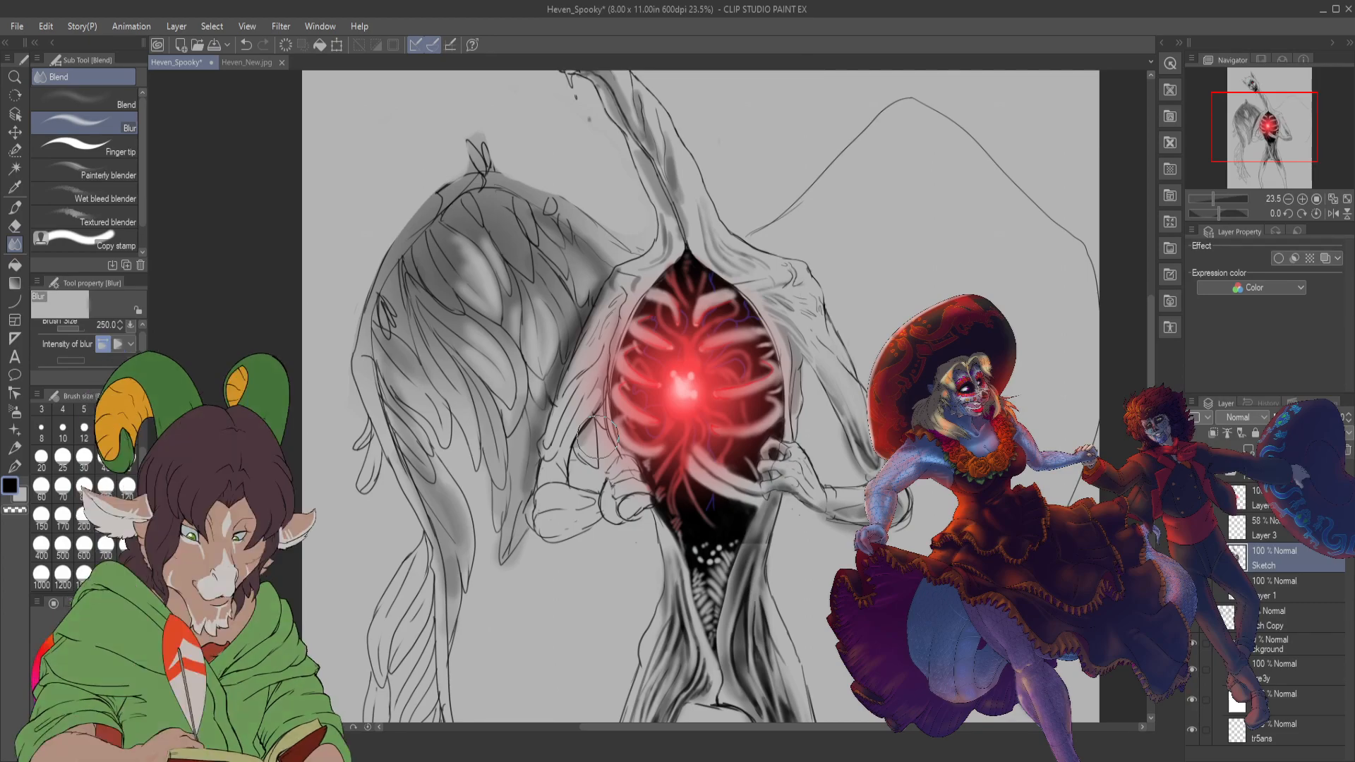
key("b")
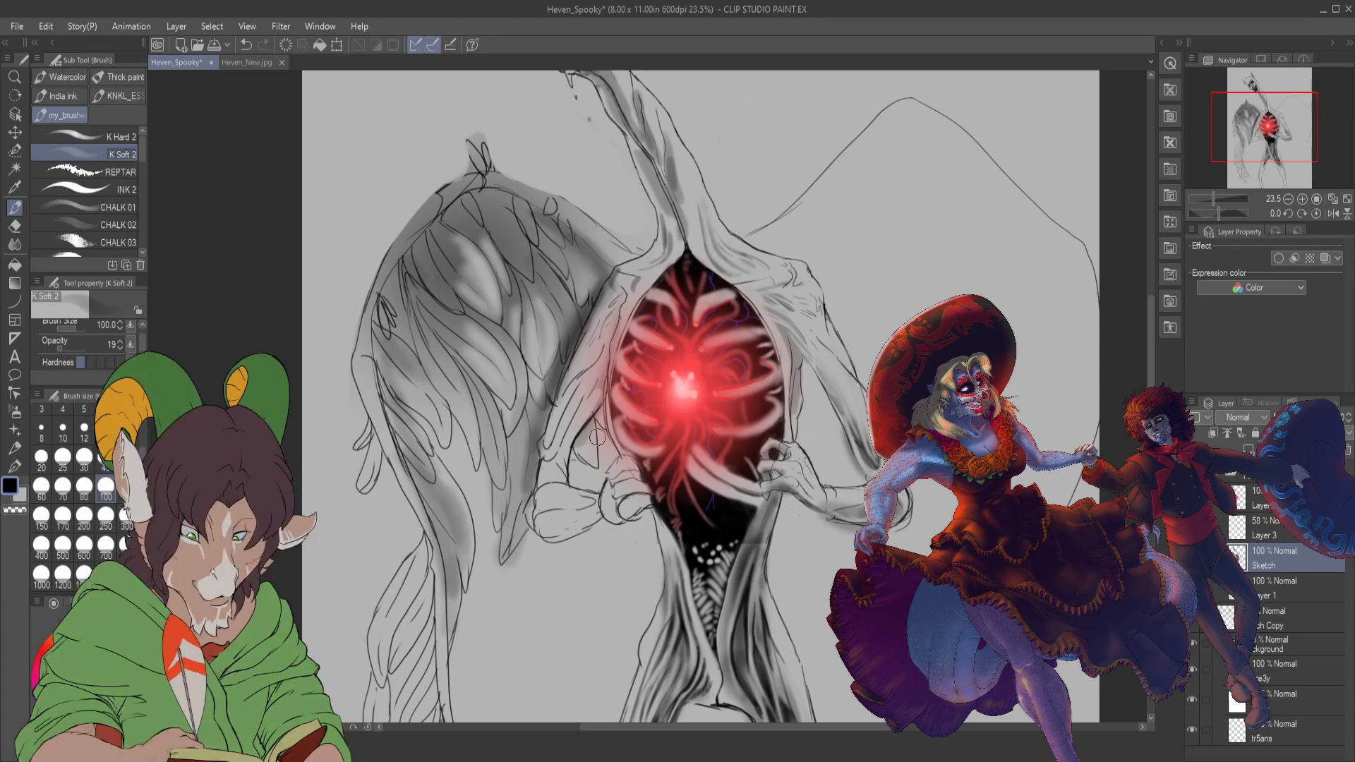
key("j")
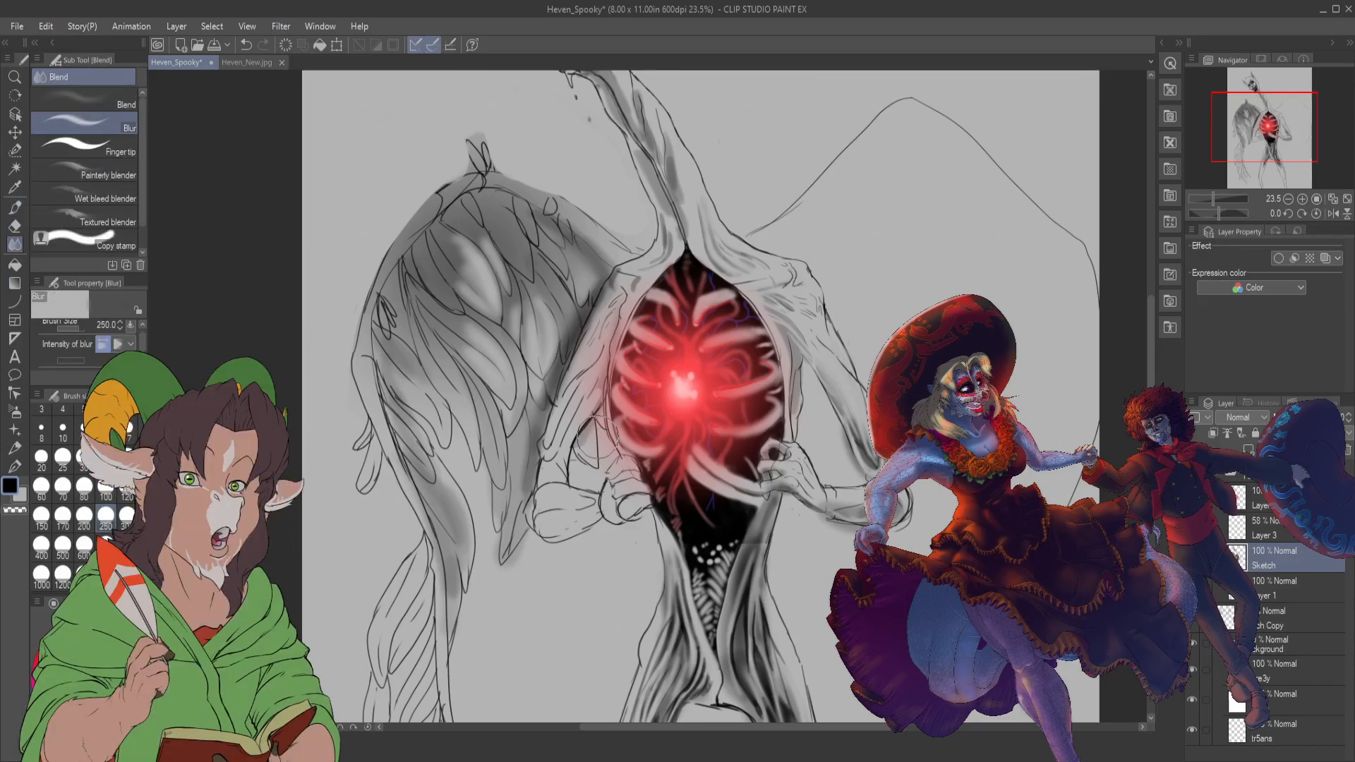
key("comma")
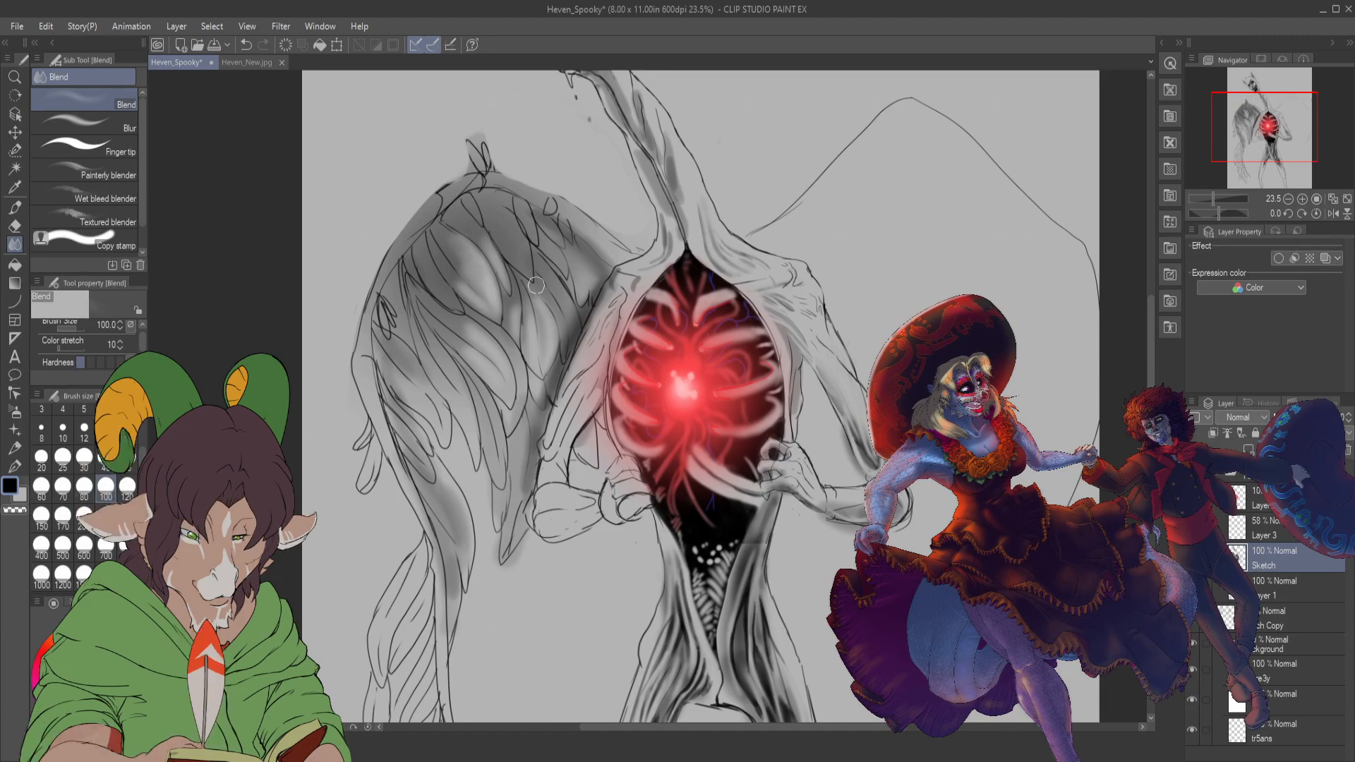
- Shade the gap between the left arm and torso and the wing's lower inner feathers with K Soft 2, blending and lightening the feathers
key("e")
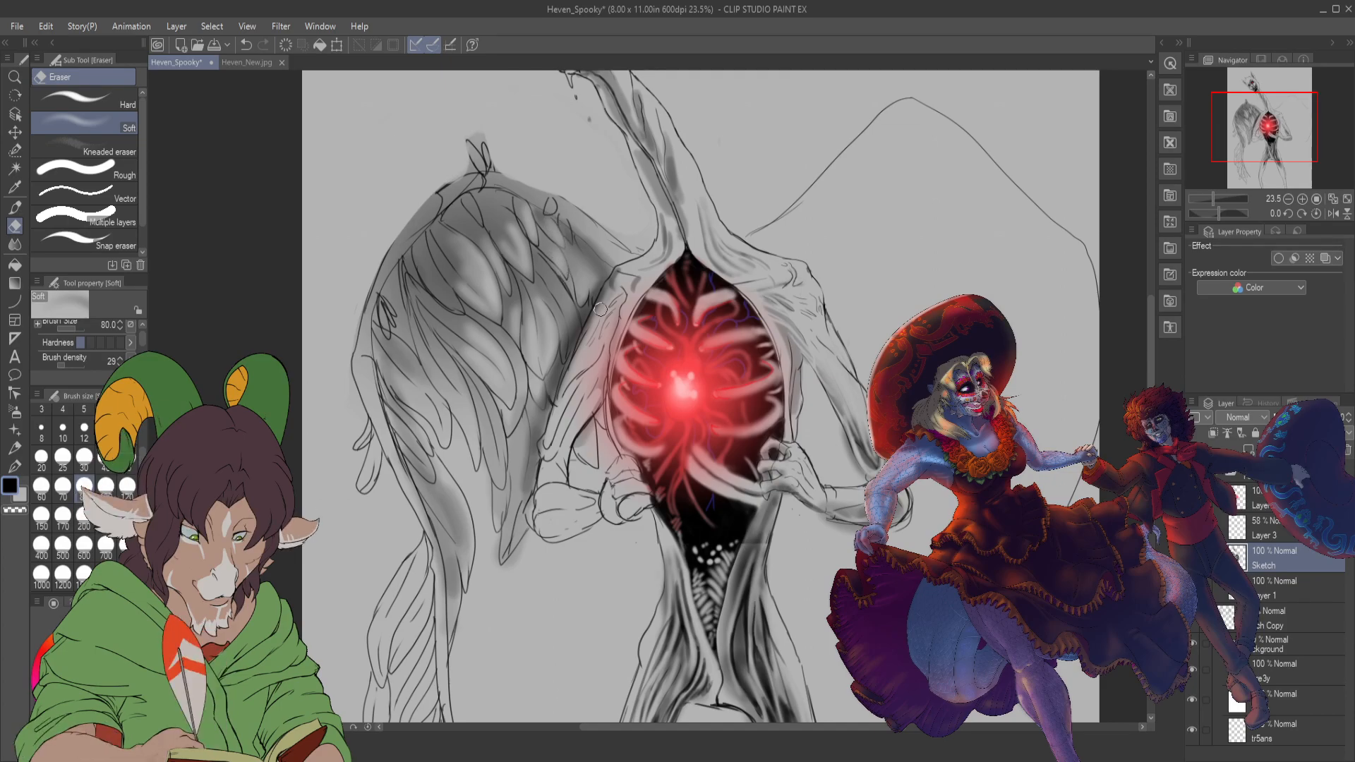
key("b")
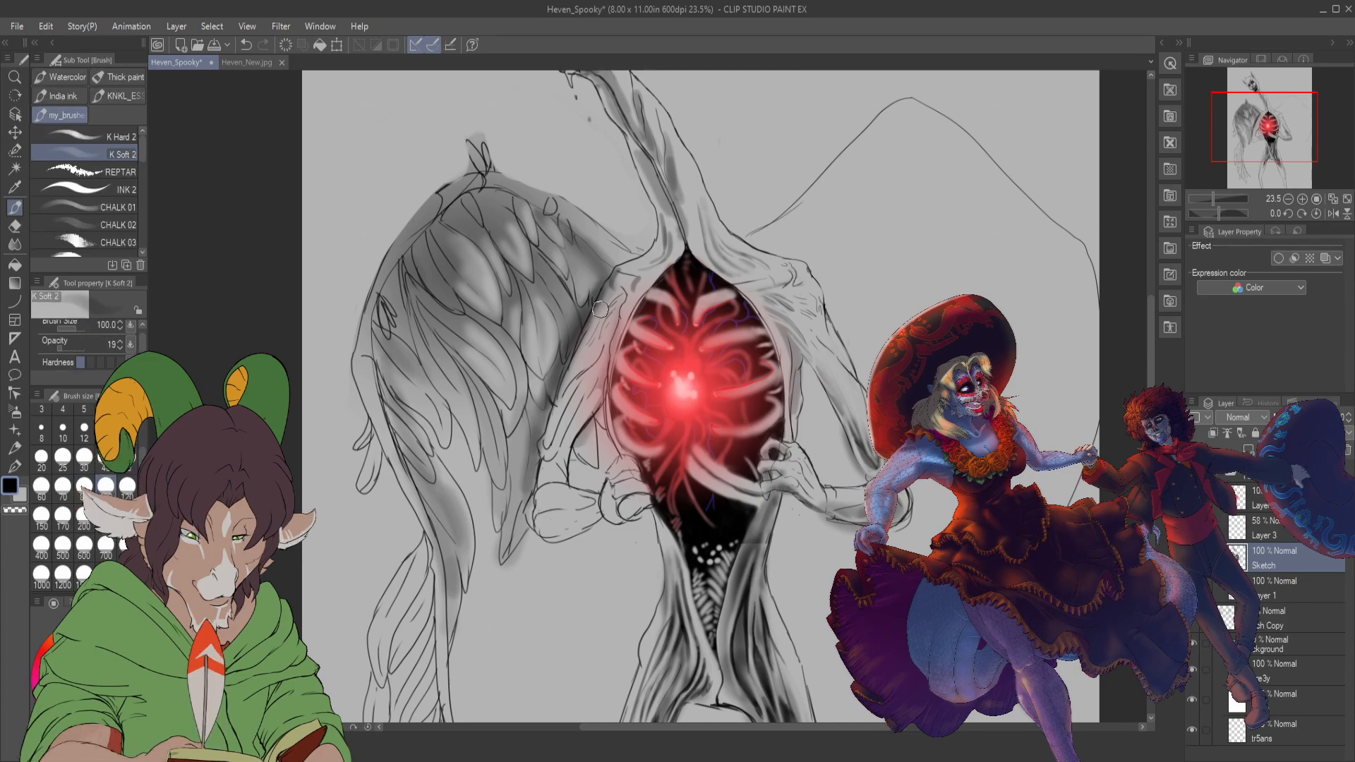
mouse_move(568, 445)
left_mouse_down()
mouse_move(585, 371)
mouse_move(612, 338)
left_mouse_up()
mouse_move(602, 420)
left_mouse_down()
mouse_move(624, 297)
mouse_move(601, 366)
left_mouse_up()
mouse_move(590, 424)
left_mouse_down()
mouse_move(600, 381)
mouse_move(586, 381)
left_mouse_up()
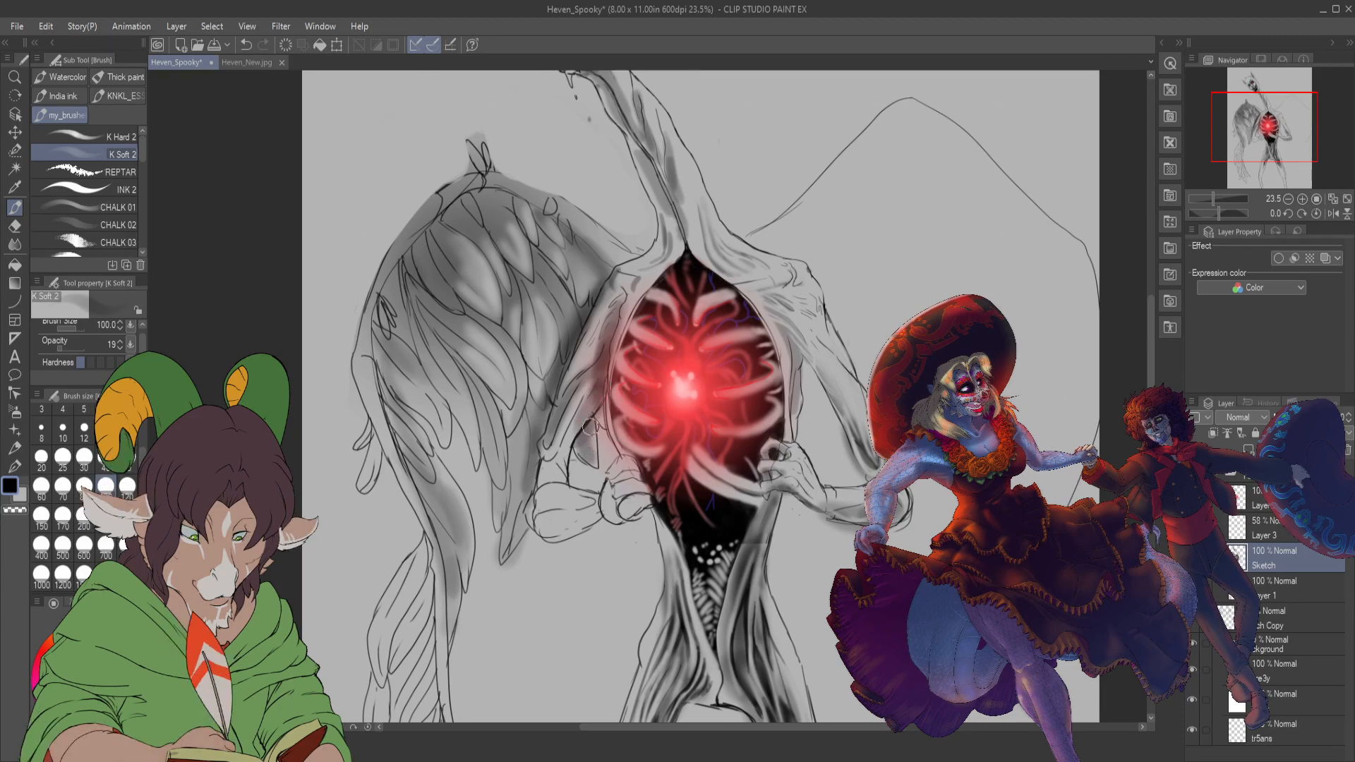
left_click_drag(521, 418, 526, 388)
left_click_drag(515, 455, 526, 410)
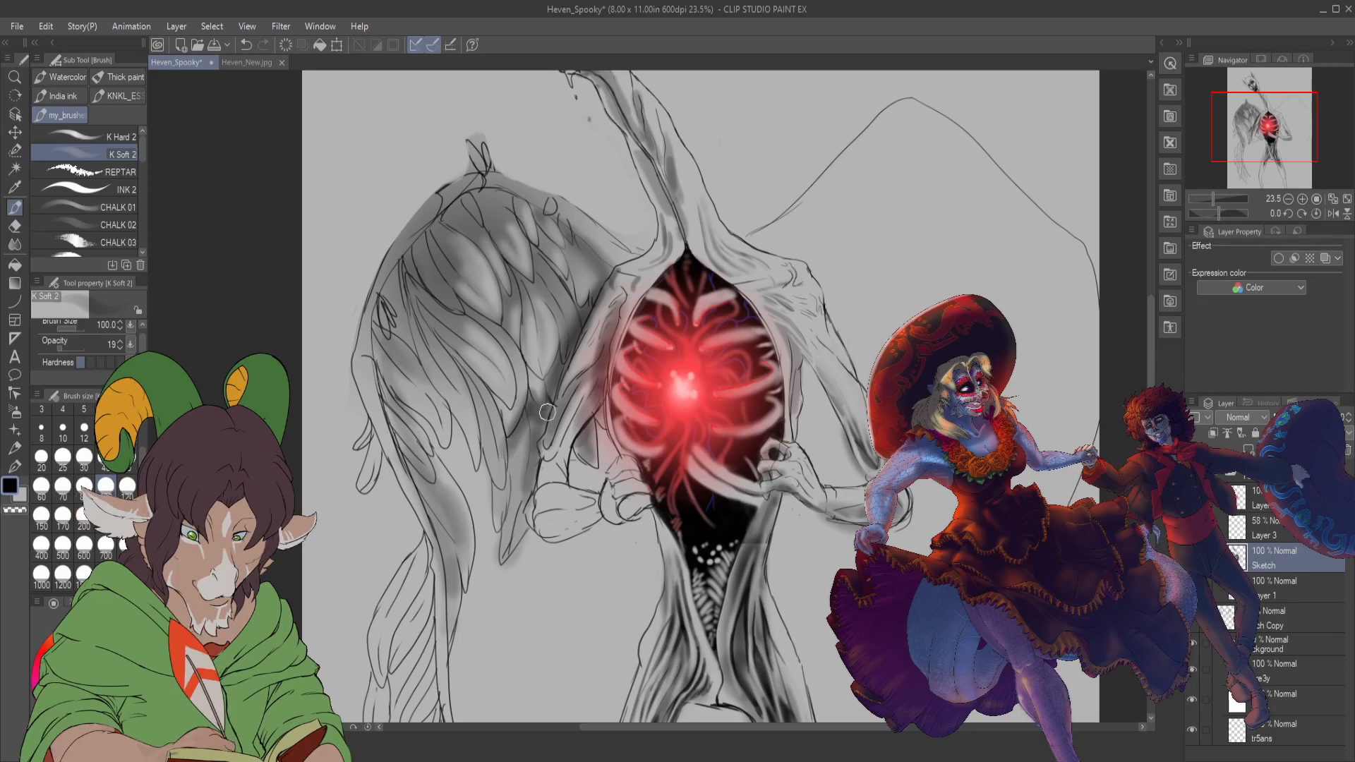
key("j")
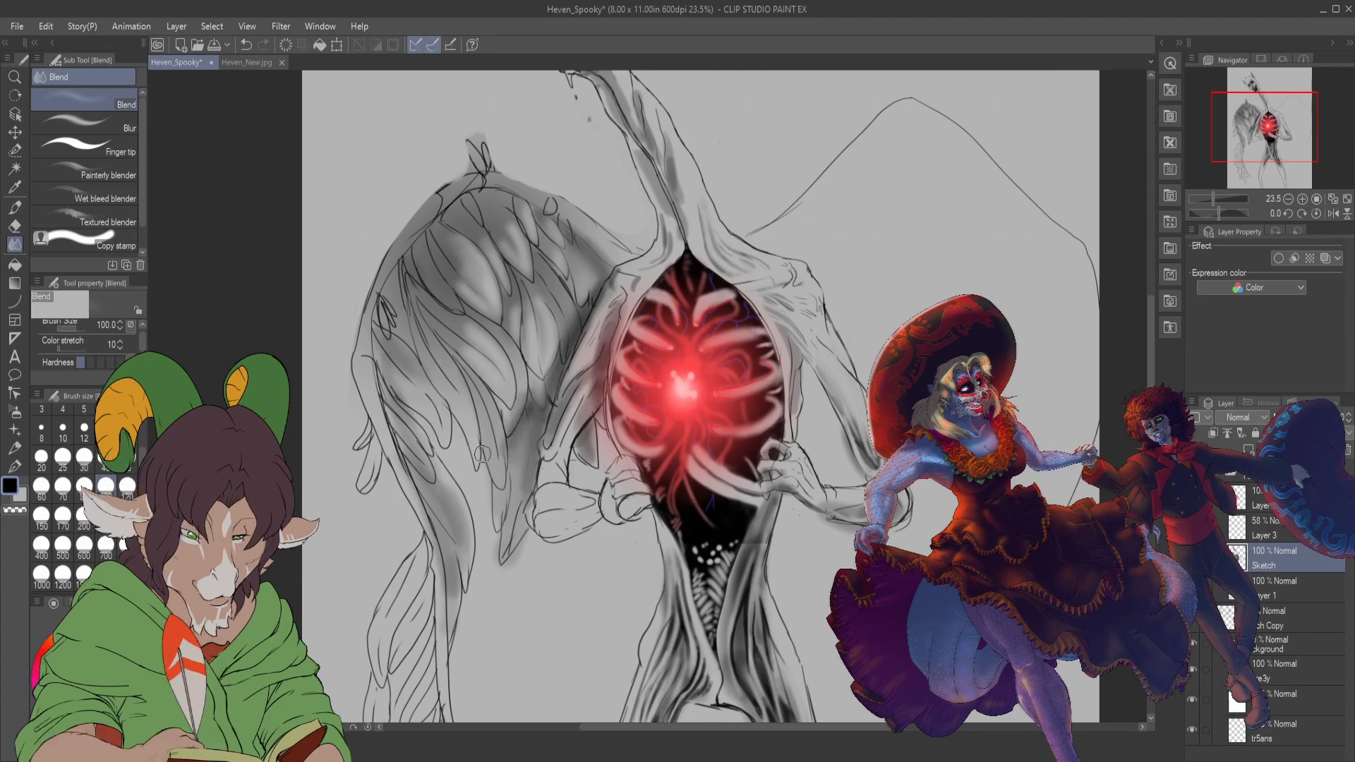
key("e")
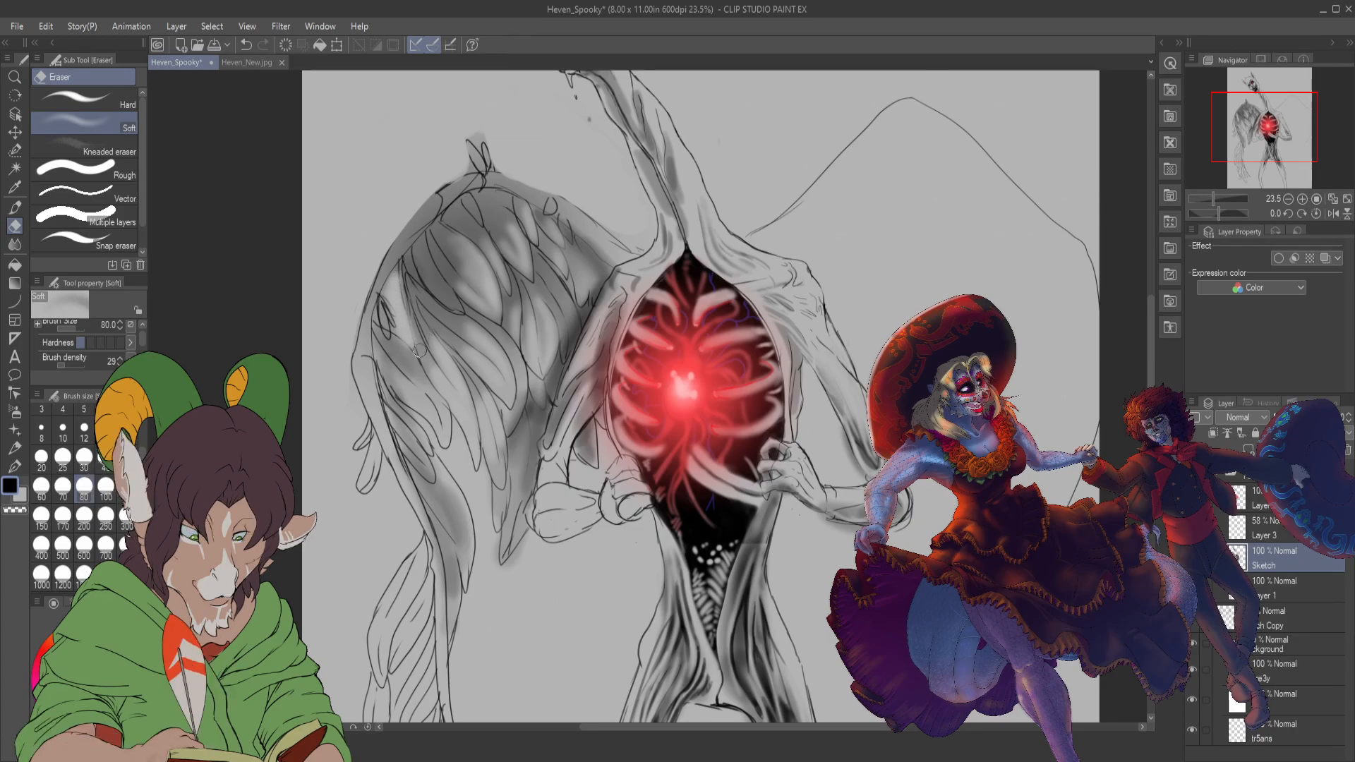
- Darken the long hanging feathers at the lower end of the left wing with K Soft 2 at size 250 and opacity 19
scroll(419, 351, "down", 3)
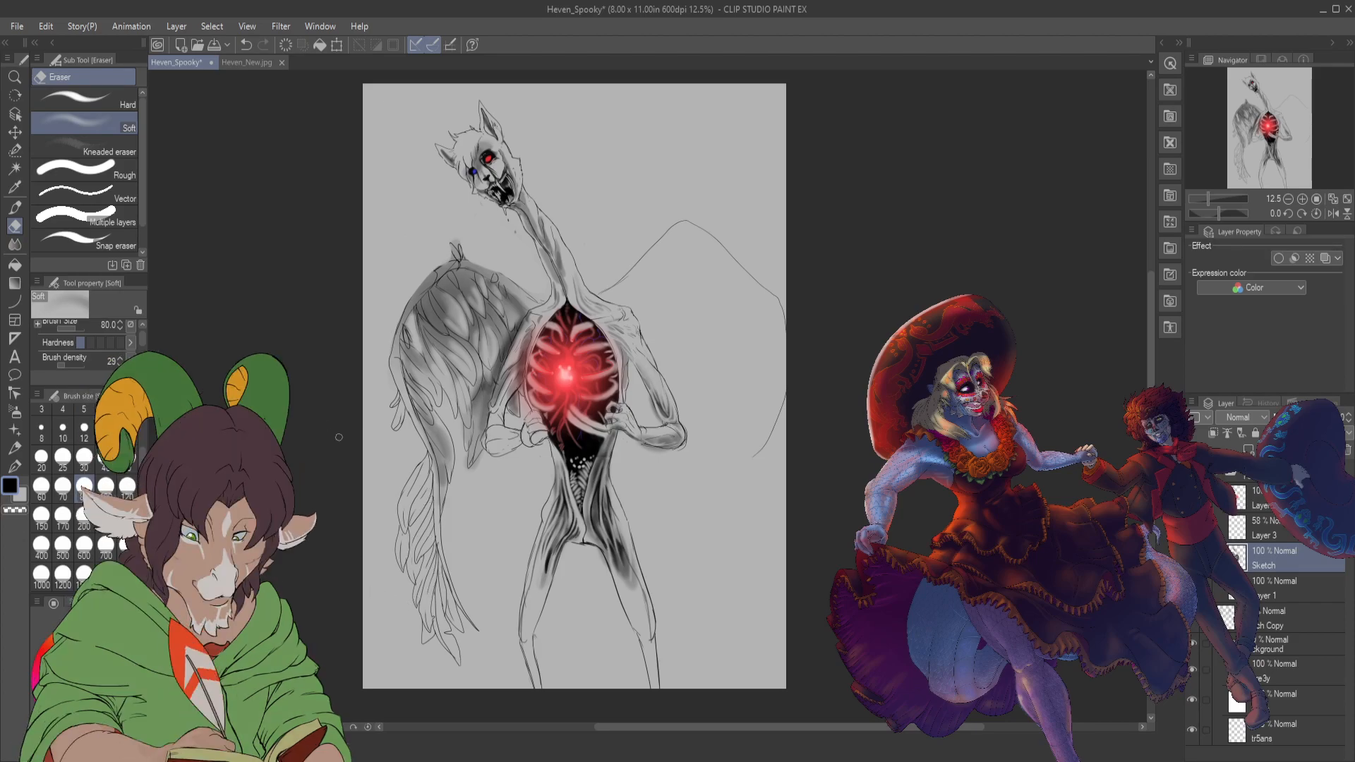
scroll(348, 473, "up", 1)
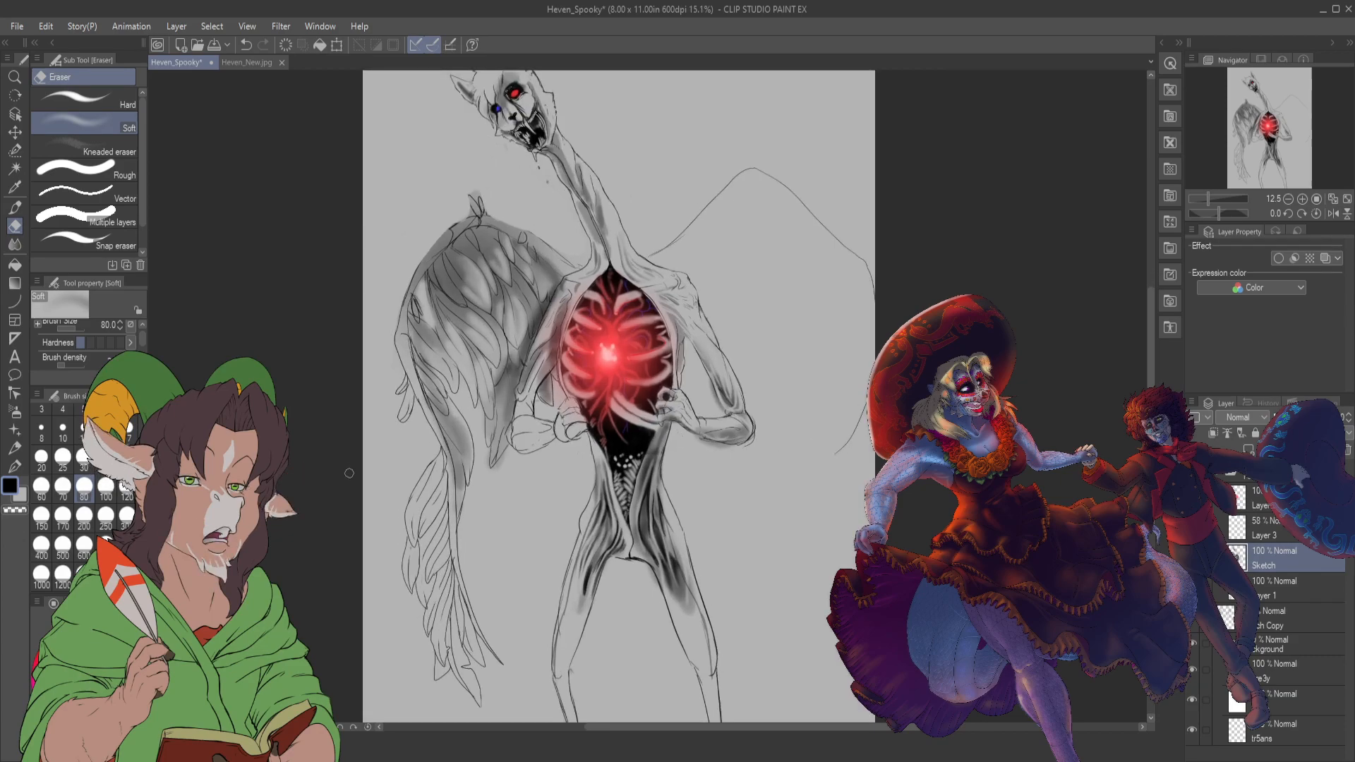
scroll(349, 473, "up", 1)
key("b")
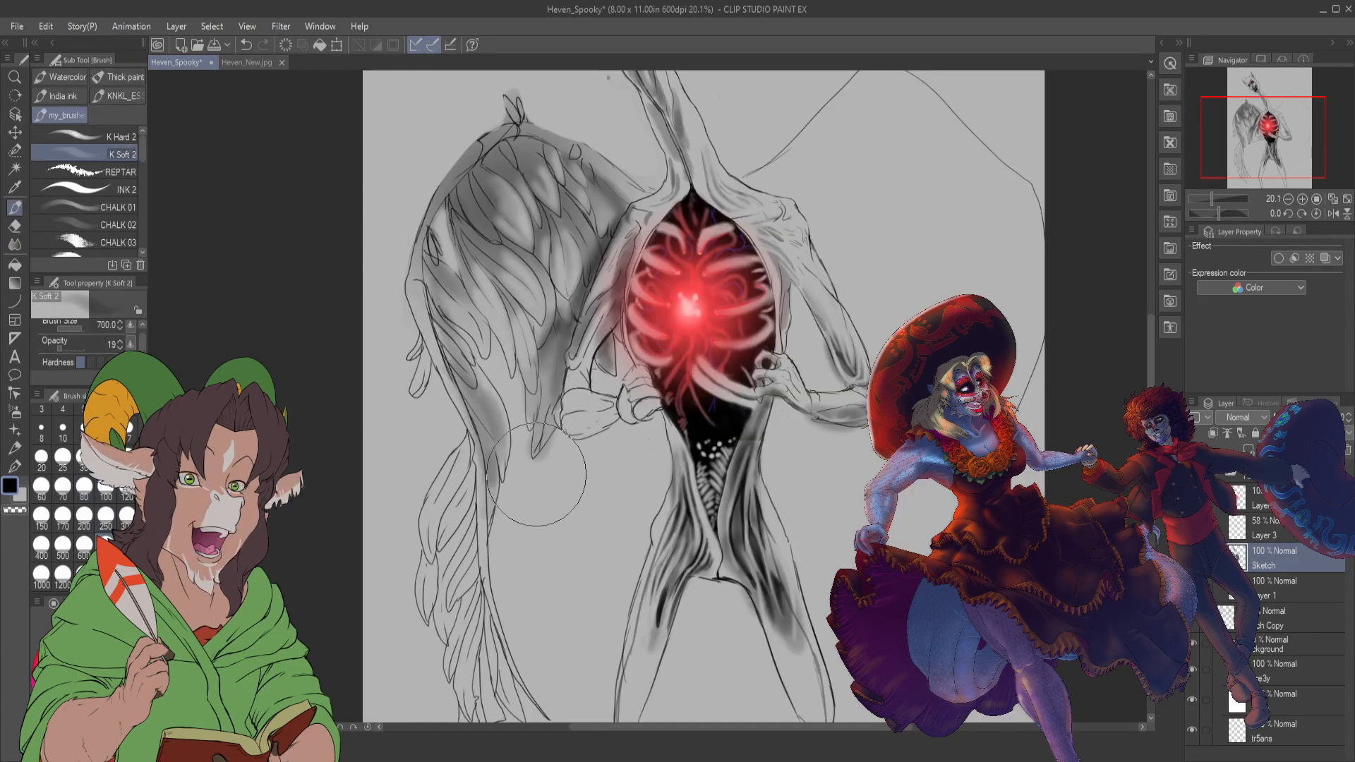
mouse_move(452, 494)
left_mouse_down()
mouse_move(479, 583)
mouse_move(452, 537)
left_mouse_up()
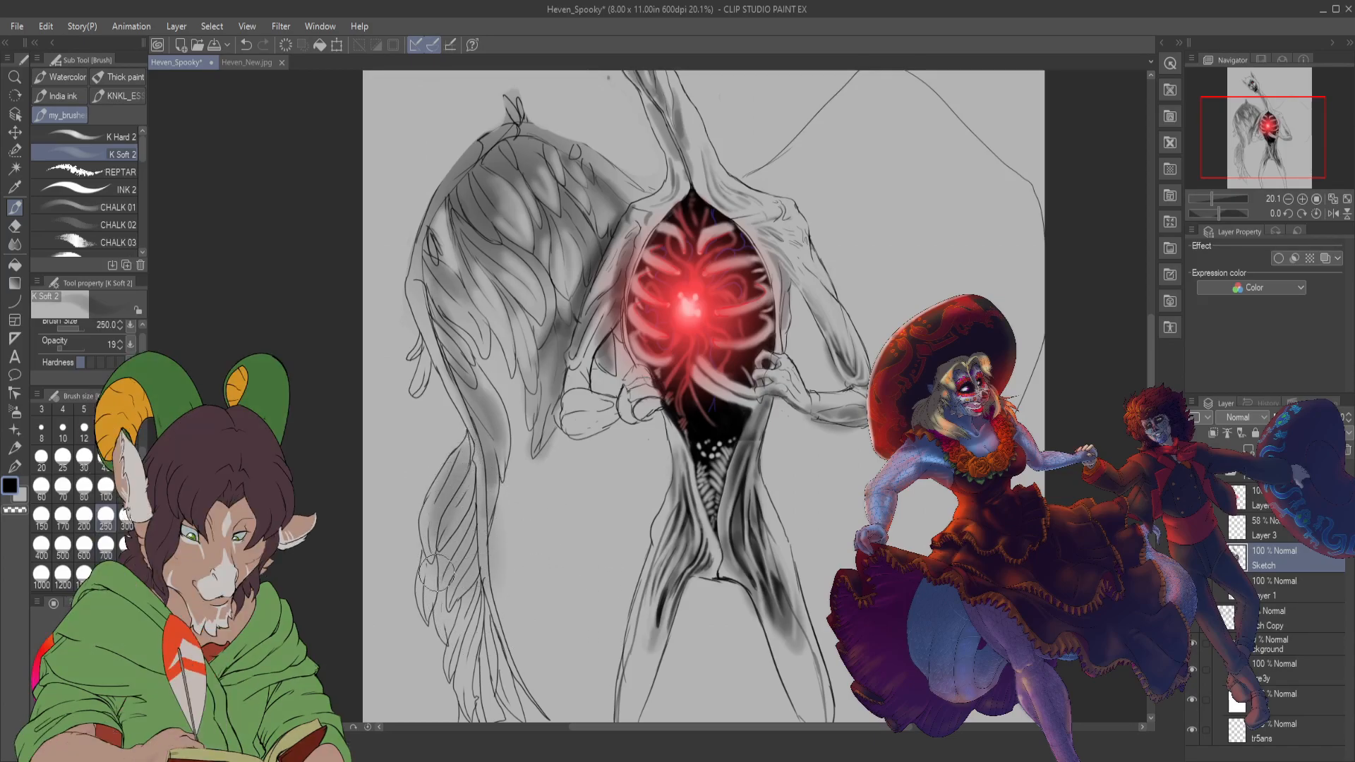
mouse_move(452, 458)
left_mouse_down()
mouse_move(469, 514)
mouse_move(468, 458)
mouse_move(477, 634)
mouse_move(462, 572)
mouse_move(484, 685)
mouse_move(462, 595)
mouse_move(466, 664)
mouse_move(483, 619)
mouse_move(507, 674)
mouse_move(457, 497)
mouse_move(477, 469)
mouse_move(463, 463)
mouse_move(440, 516)
mouse_move(465, 452)
mouse_move(459, 529)
left_mouse_up()
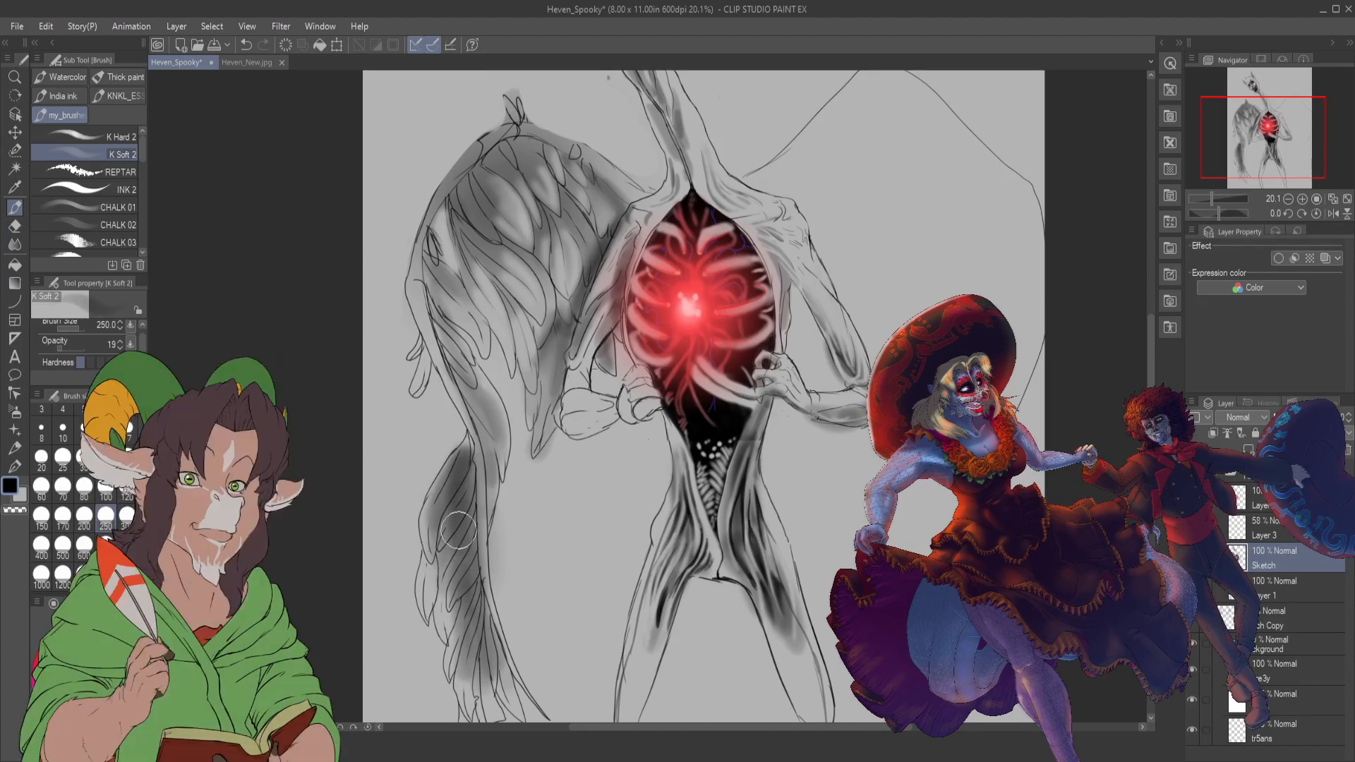
- Lift highlights out of the left wing's lower hanging feathers with the Soft eraser at size 80 and density 29
key("e")
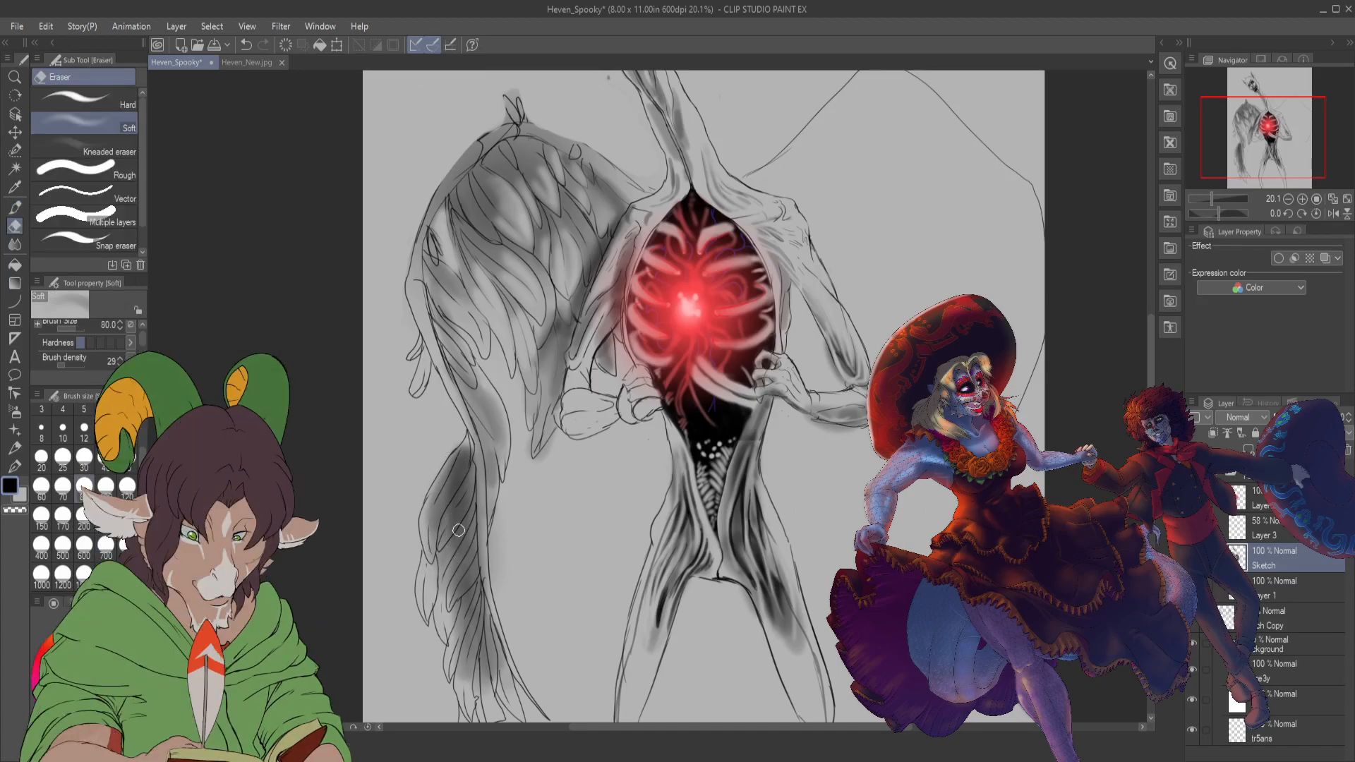
left_click_drag(450, 548, 461, 565)
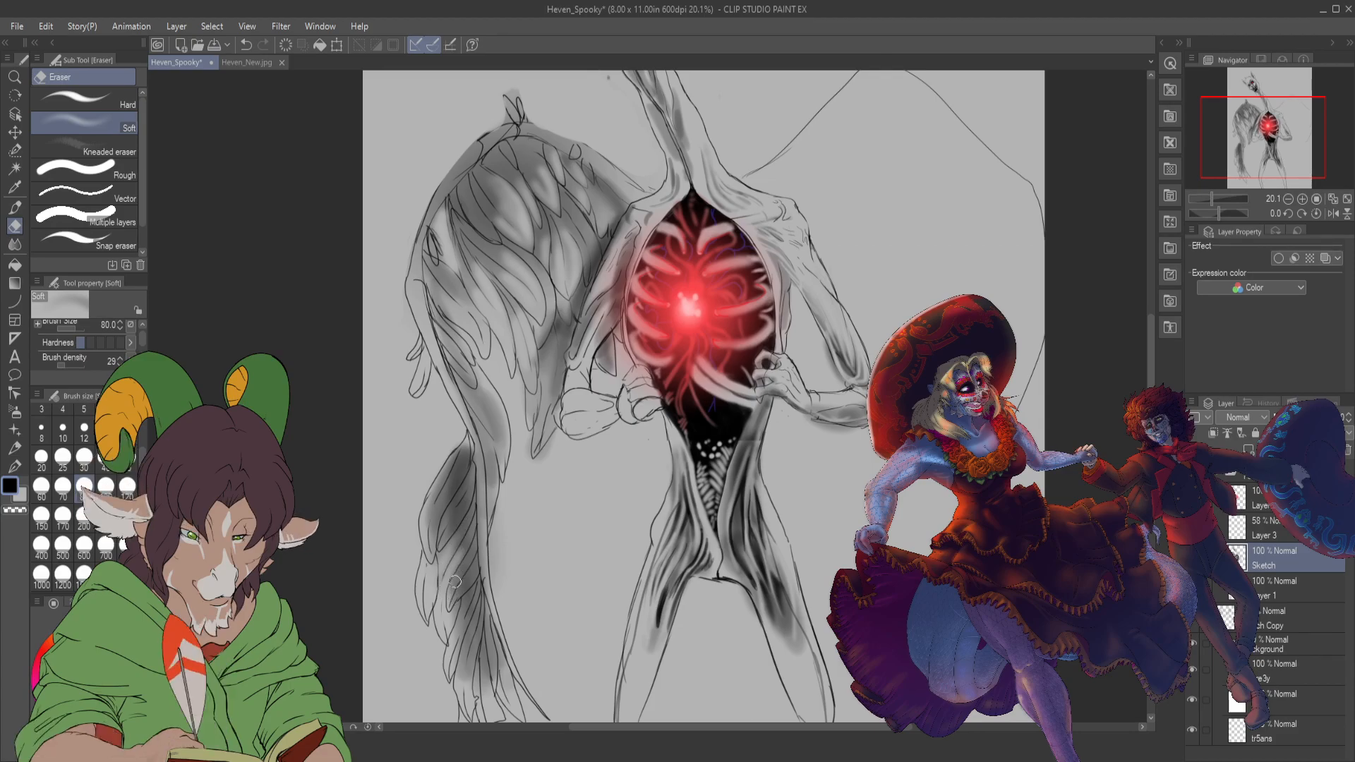
mouse_move(450, 598)
left_mouse_down()
mouse_move(449, 655)
mouse_move(463, 624)
left_mouse_up()
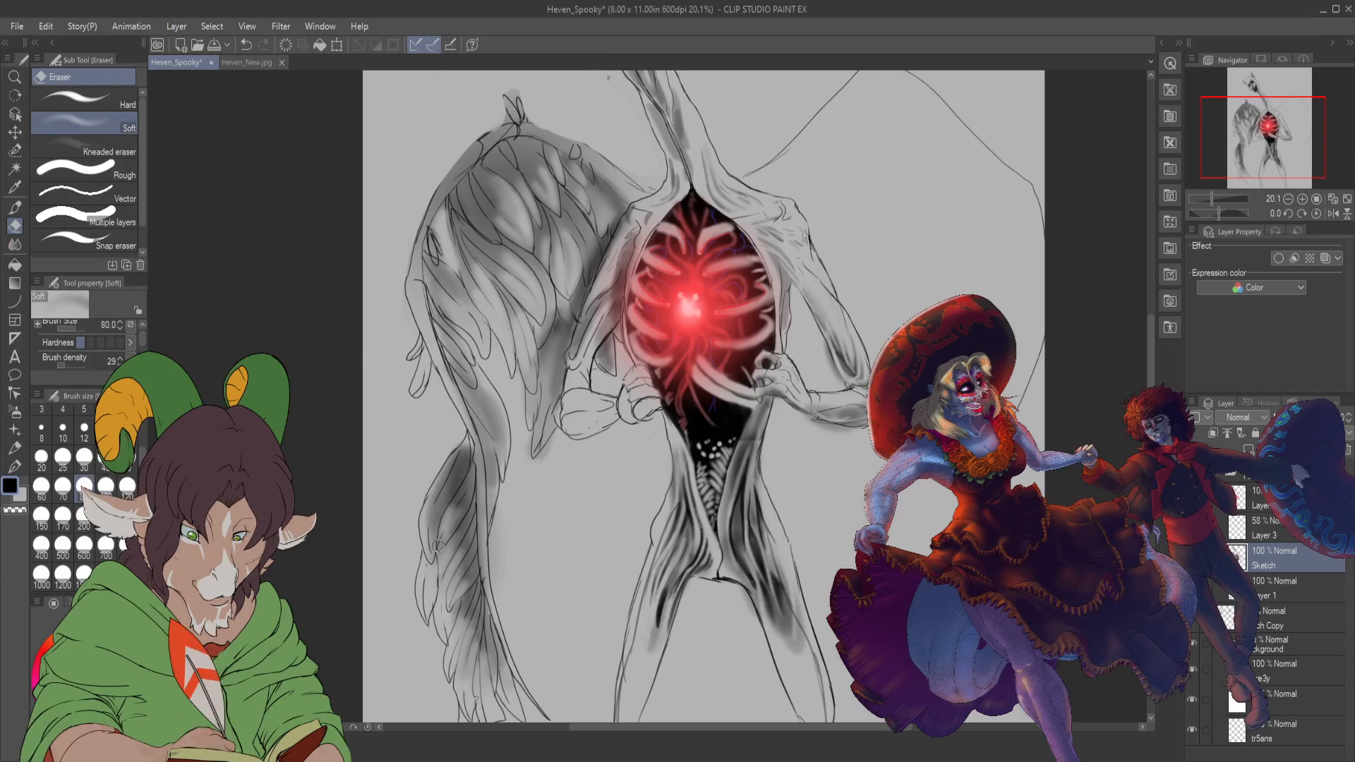
mouse_move(428, 499)
left_mouse_down()
mouse_move(428, 533)
mouse_move(460, 459)
mouse_move(453, 522)
left_mouse_up()
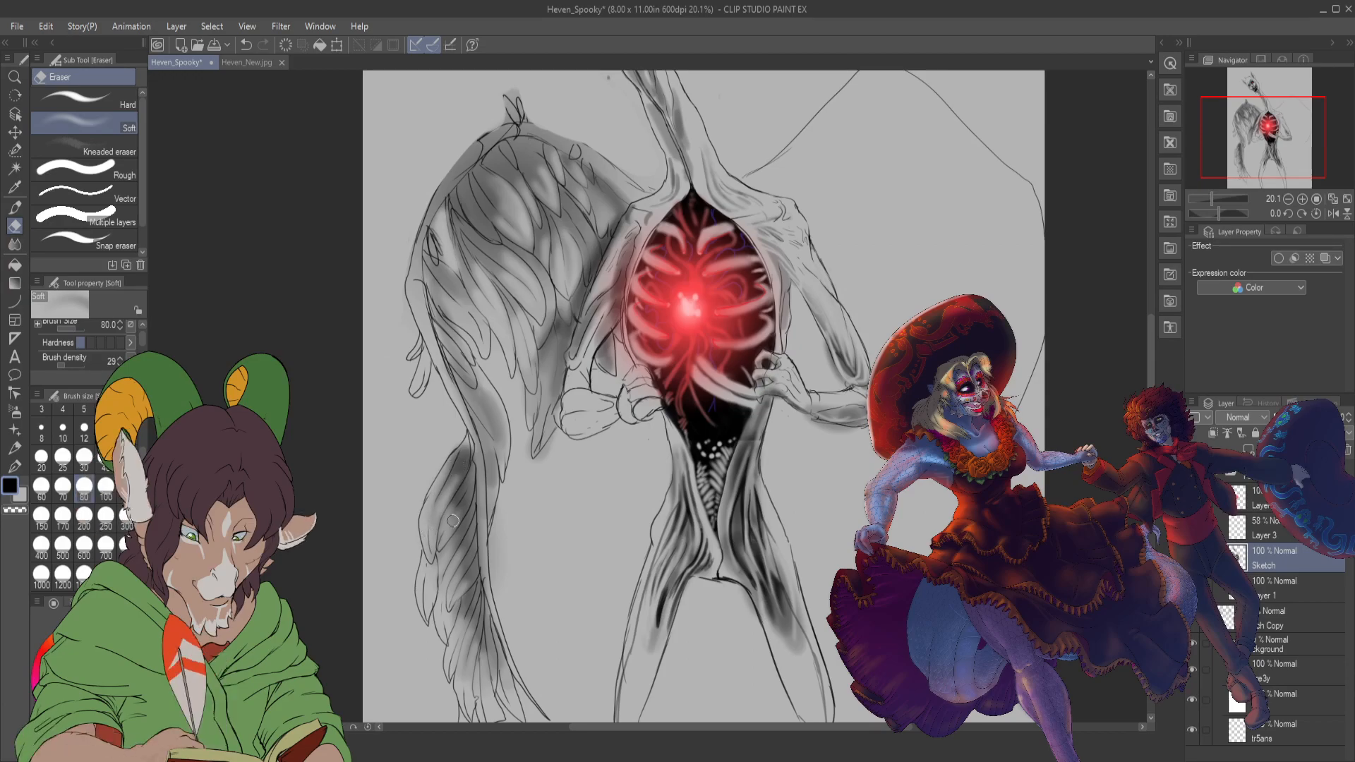
- Shade the small loose feathers and the outer edge of the left wing with K Soft 2 reduced to size 100
key("b")
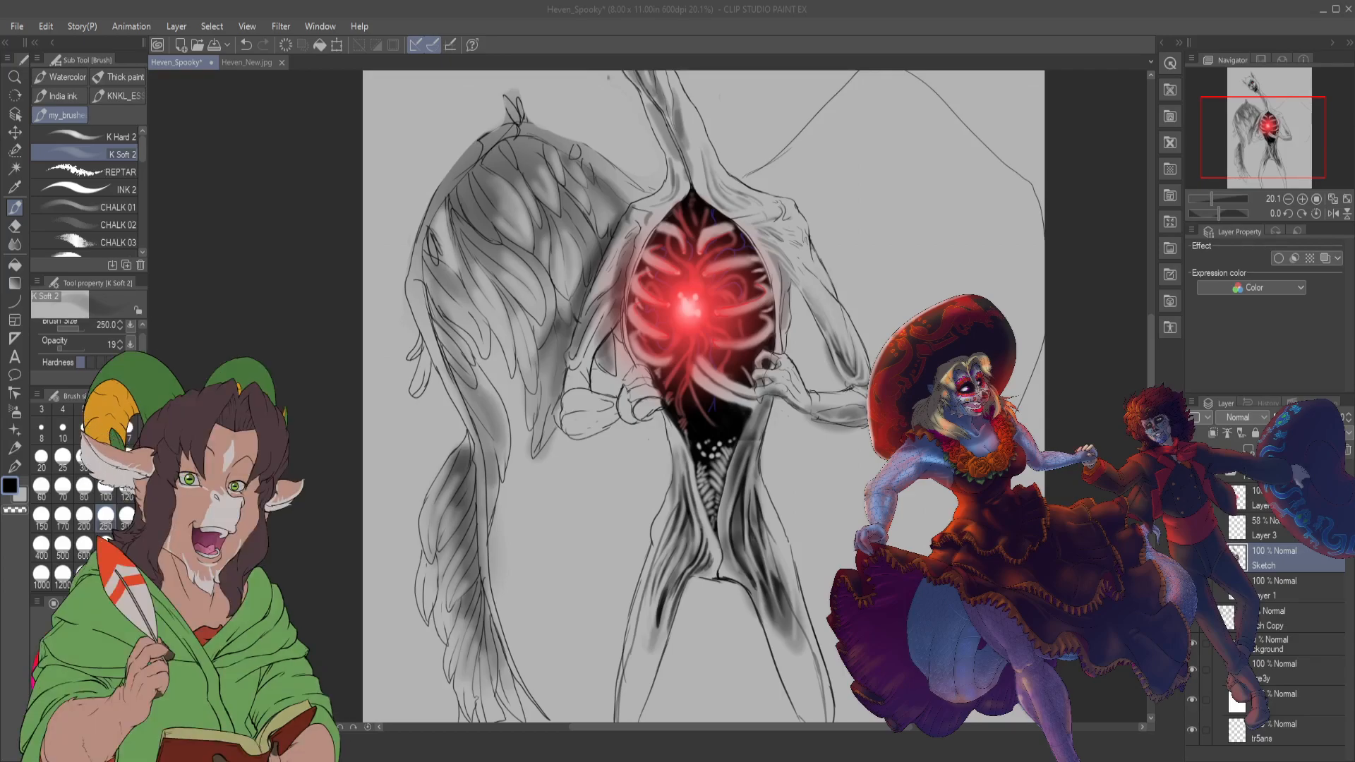
scroll(548, 593, "down", 2)
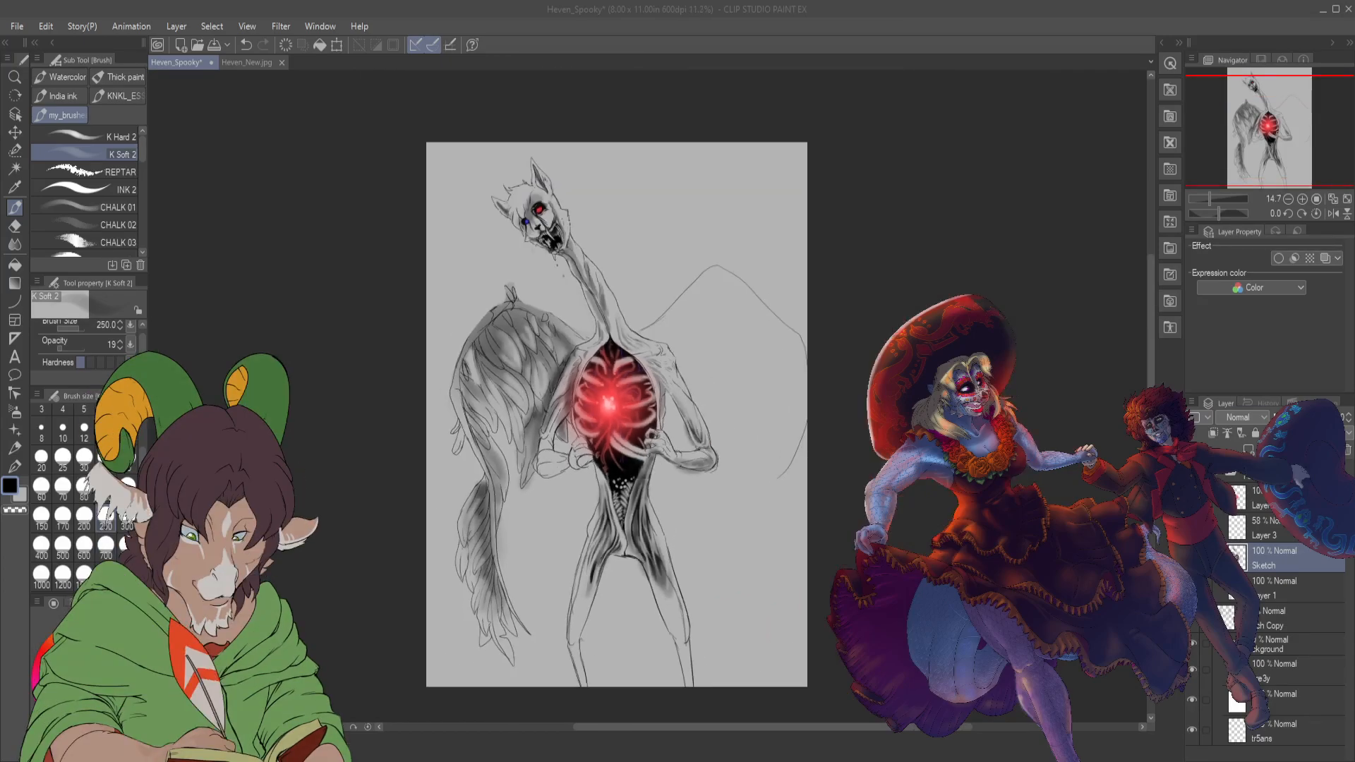
scroll(467, 427, "up", 2)
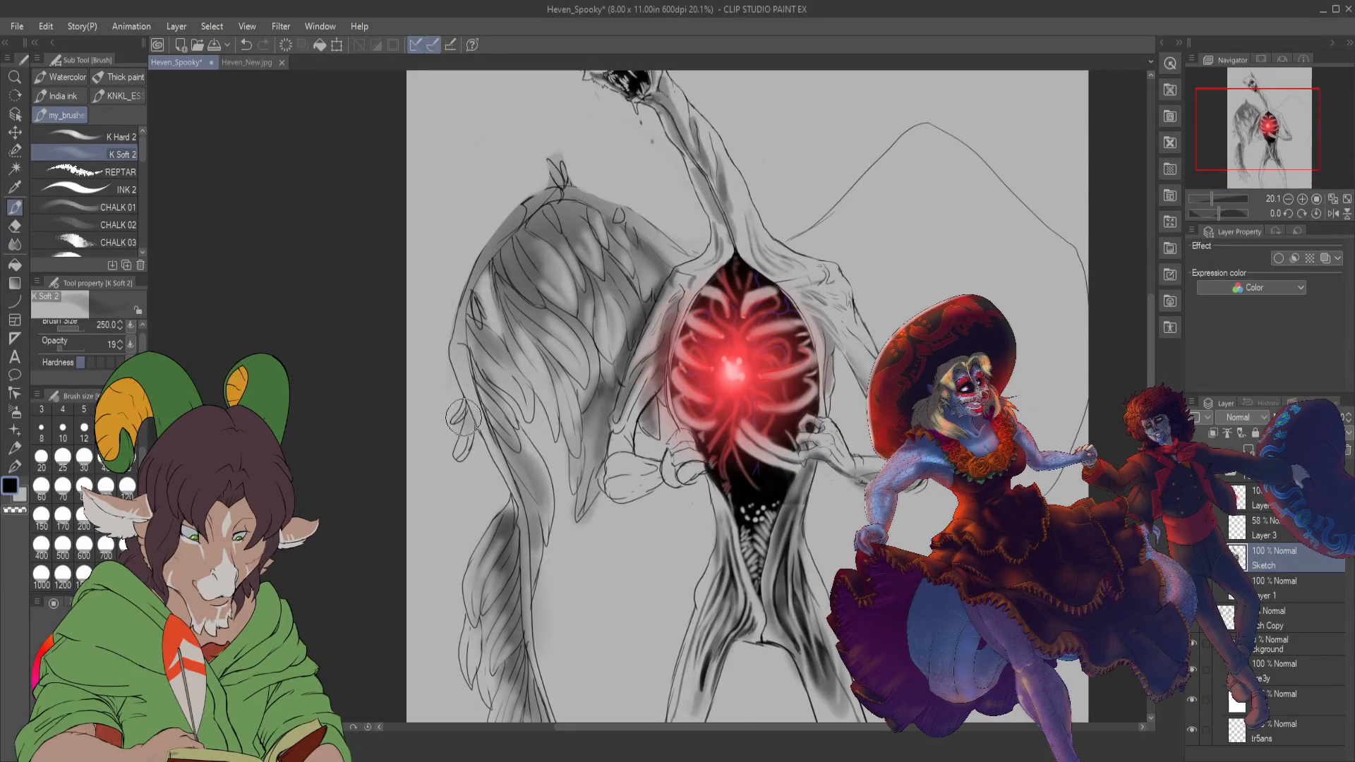
key("bracketleft")
key("bracketleft")
key("bracketleft")
key("bracketleft")
key("bracketleft")
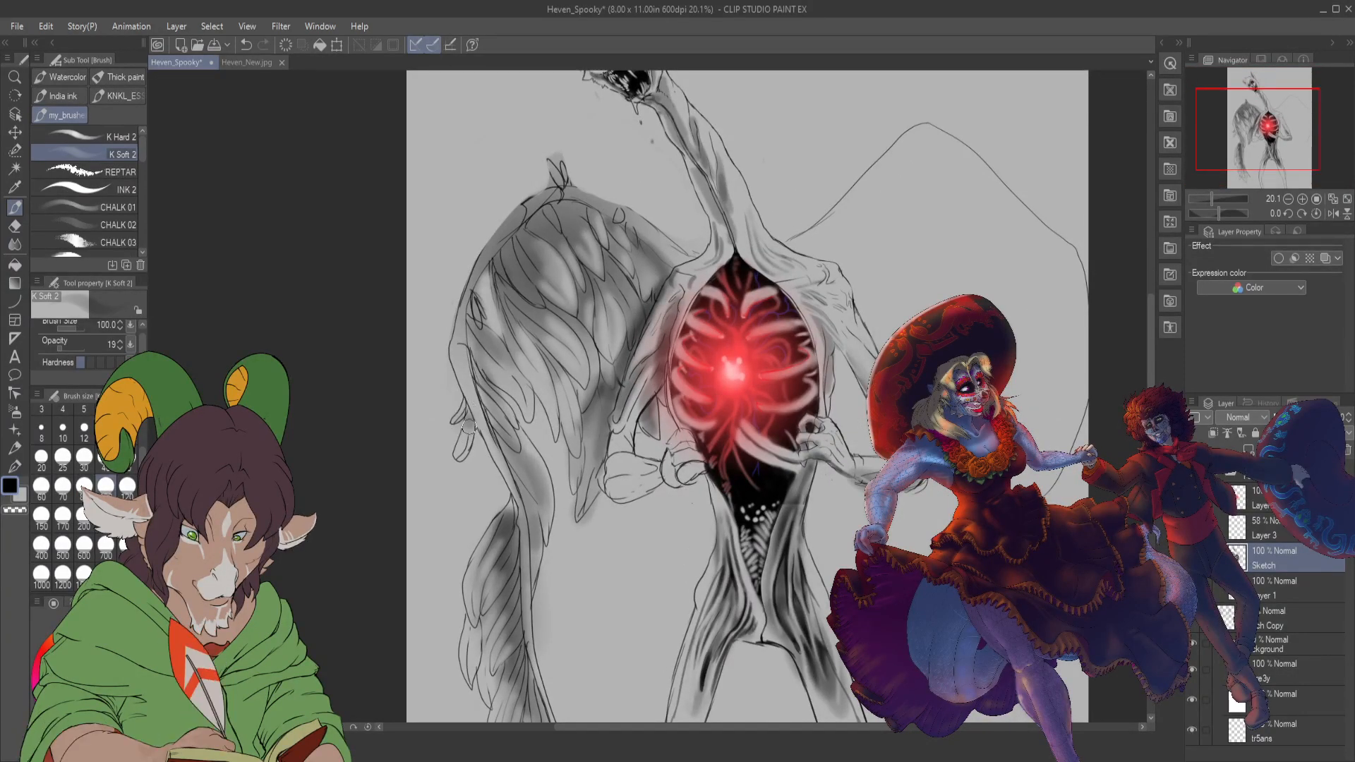
left_click_drag(469, 427, 462, 455)
left_click_drag(457, 355, 492, 443)
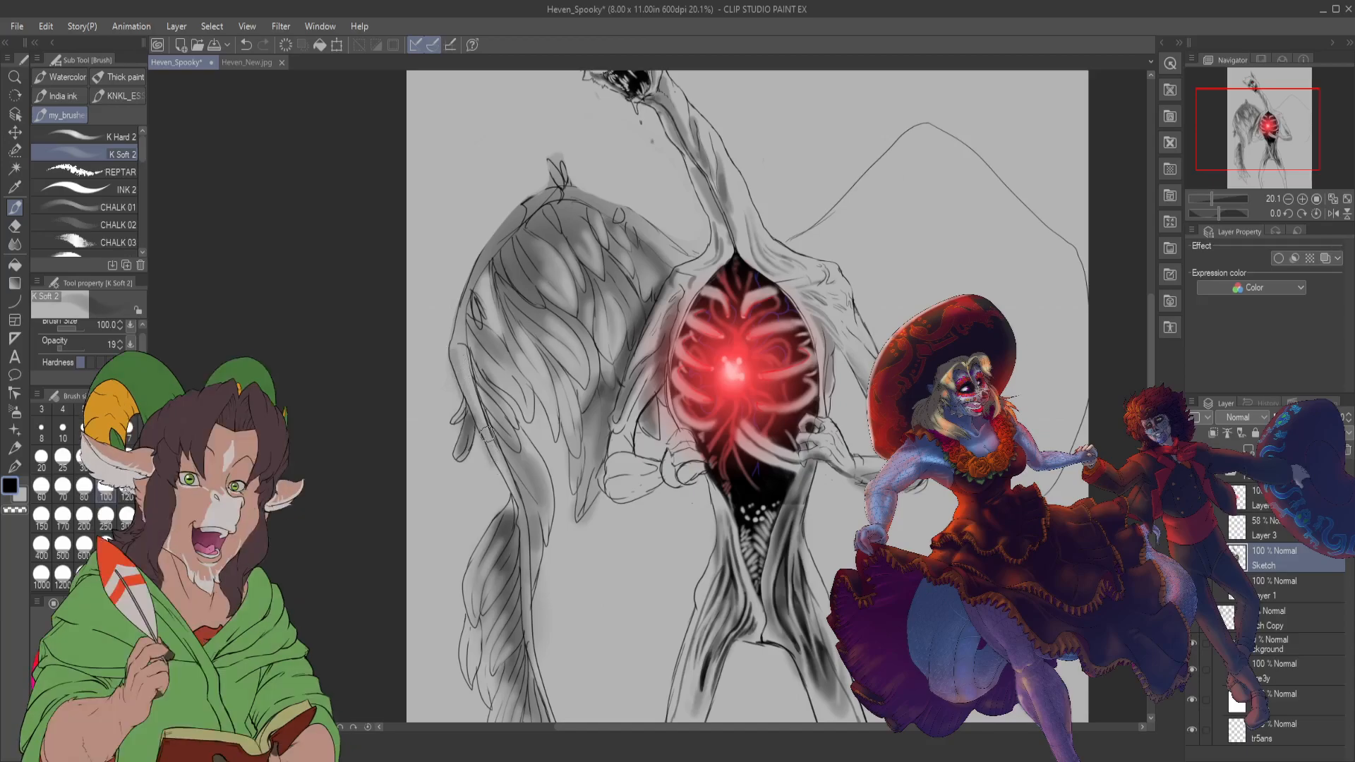
left_click_drag(463, 387, 525, 541)
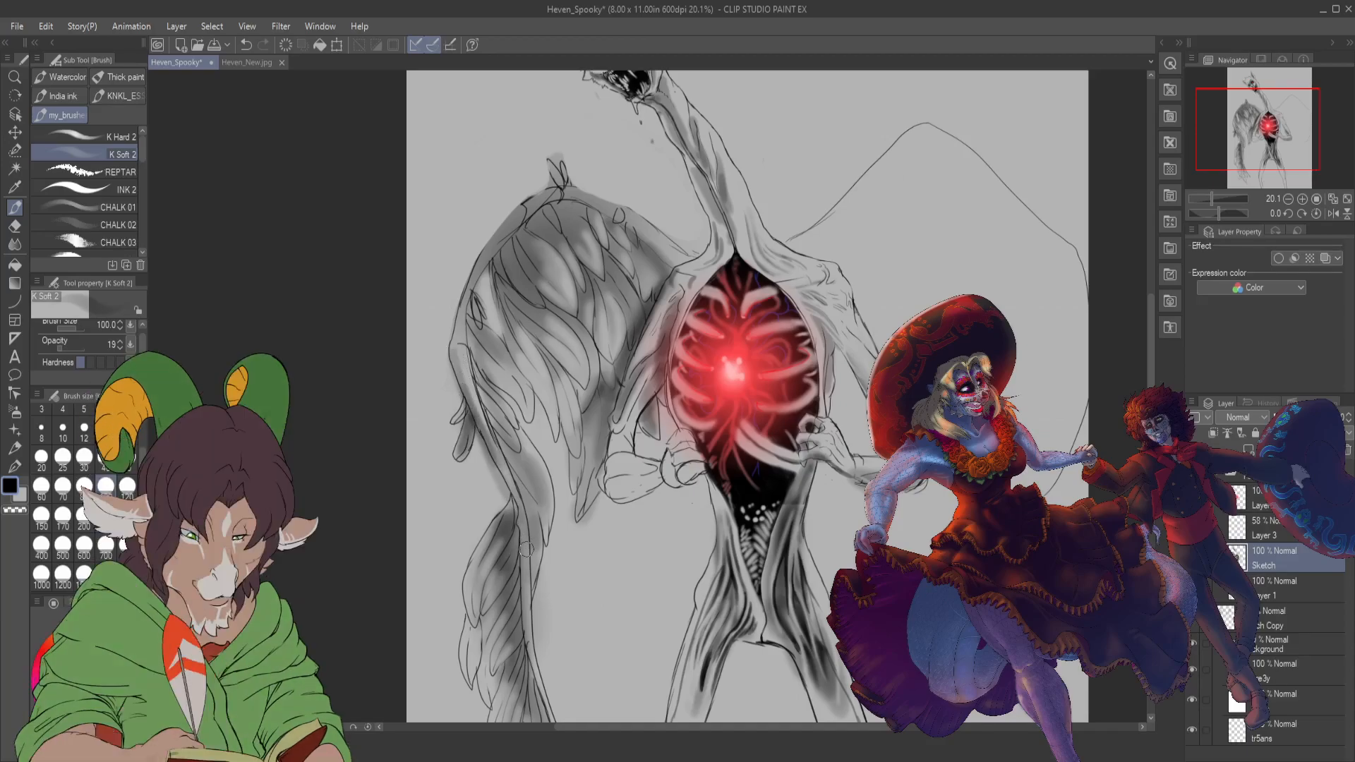
- Pick the light blue of the character's sleeve in the Heven_New.jpg reference and return to the Heven_Spooky drawing
scroll(494, 551, "down", 3)
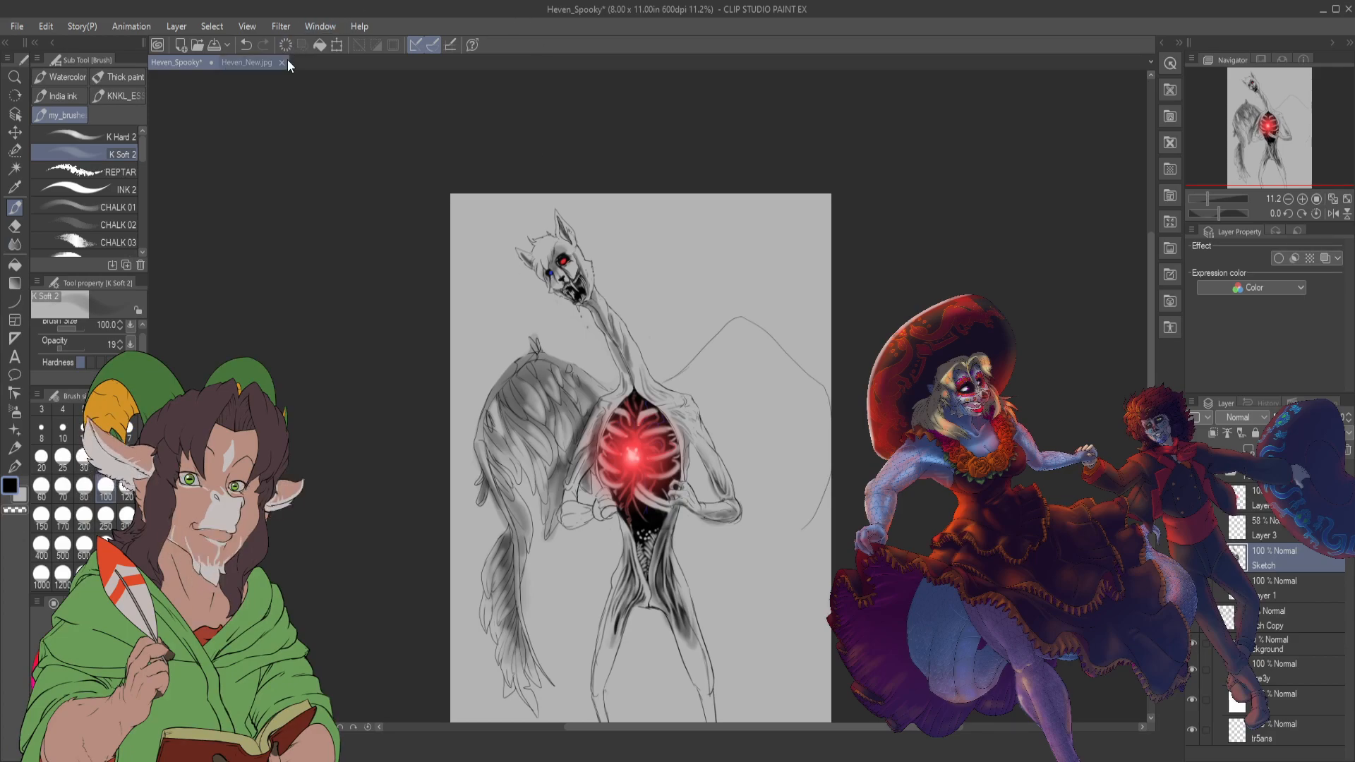
left_click(260, 64)
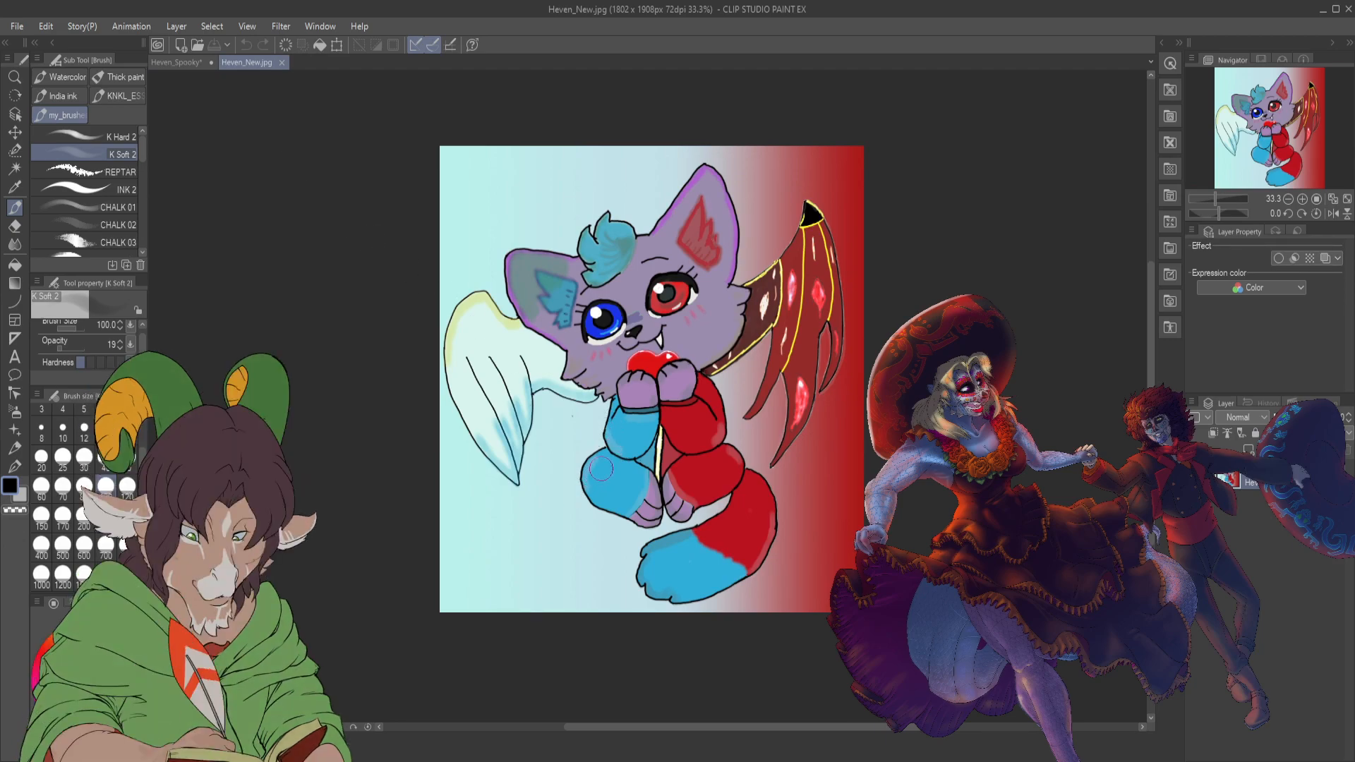
key("i")
left_click(621, 463)
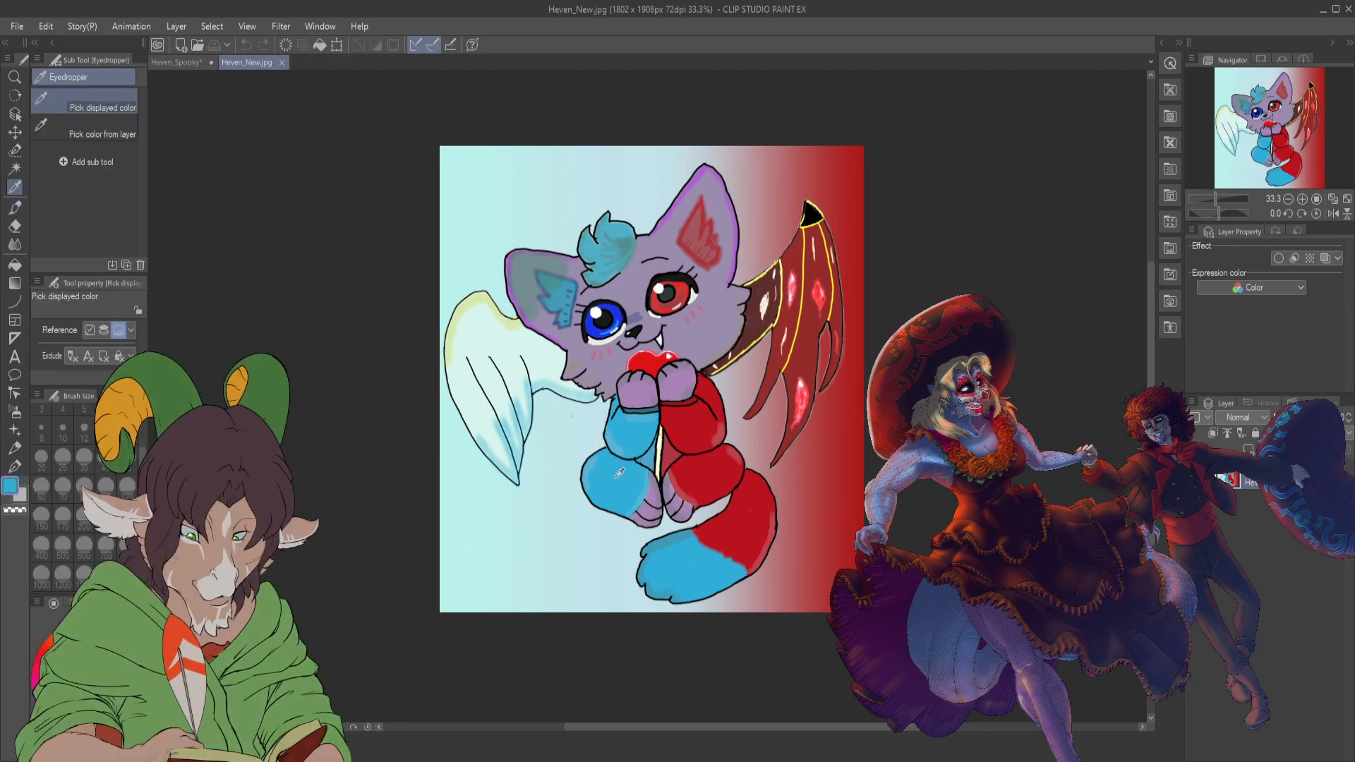
left_click(194, 61)
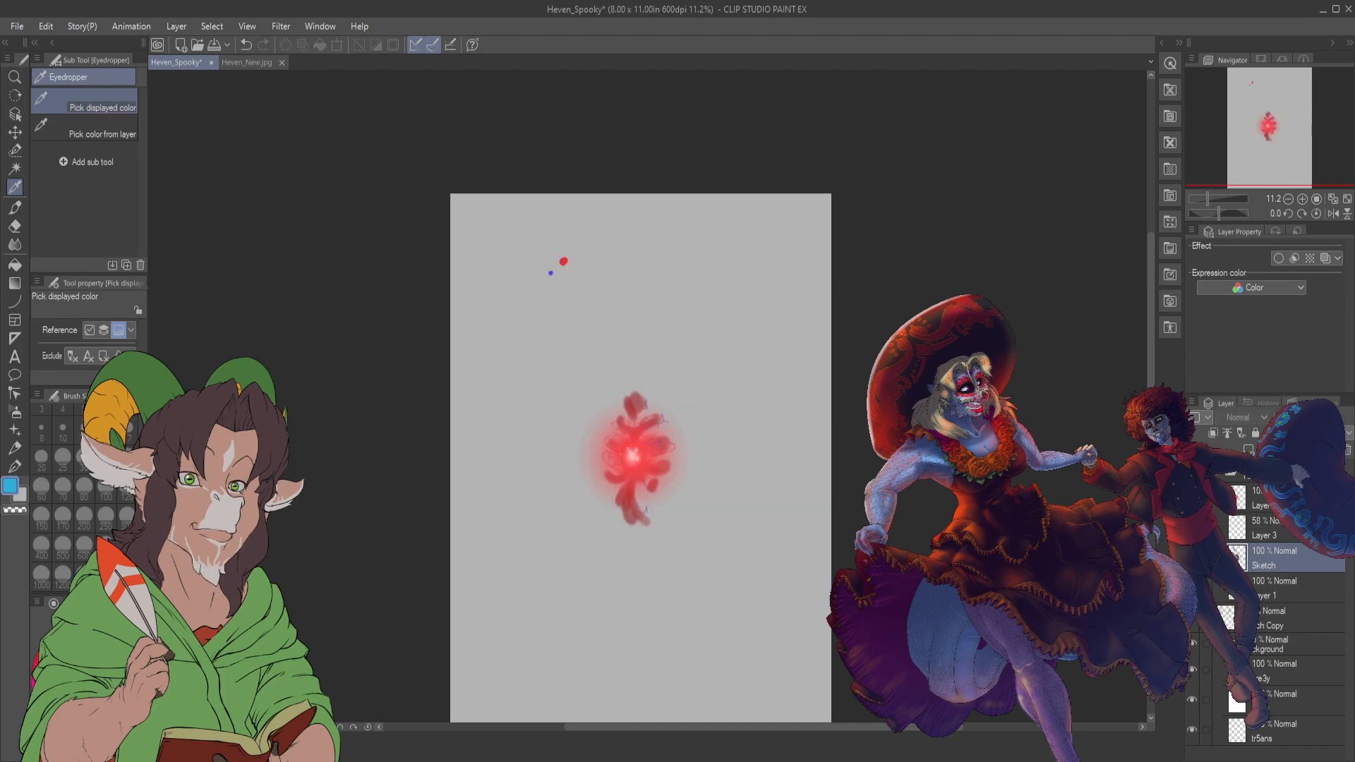
- Tint the left leg, arm and side of the neck light blue on Layer 1 with K Soft 2 at size 100
left_click(1267, 583)
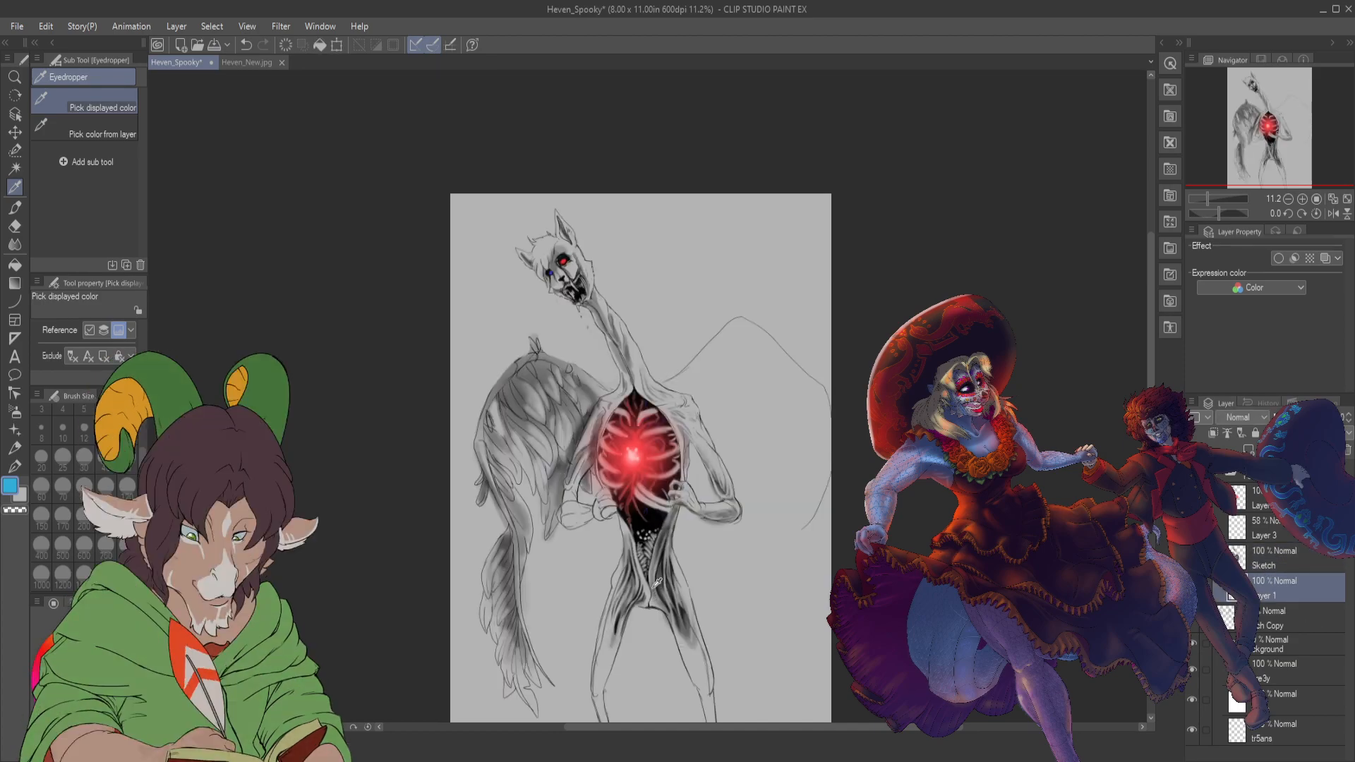
key("b")
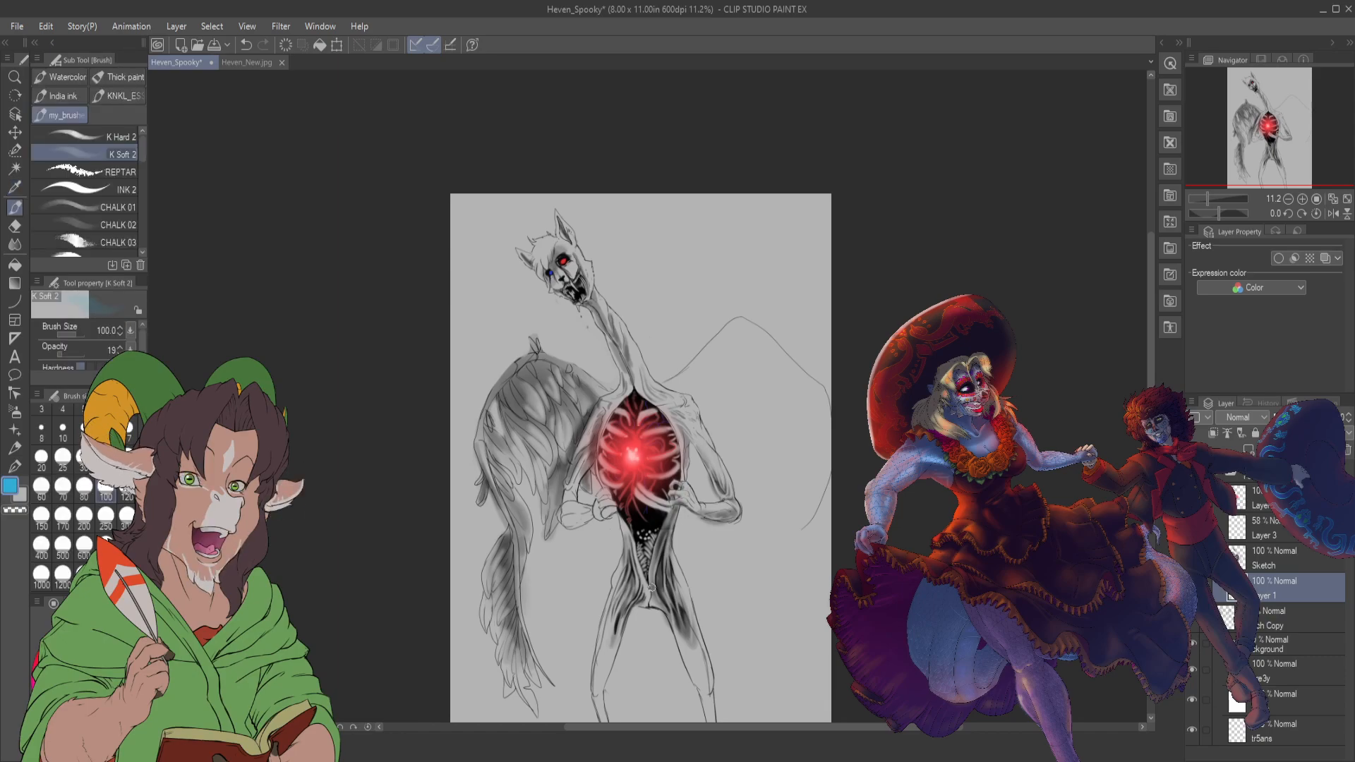
left_click_drag(652, 587, 621, 592, "ctrl+alt")
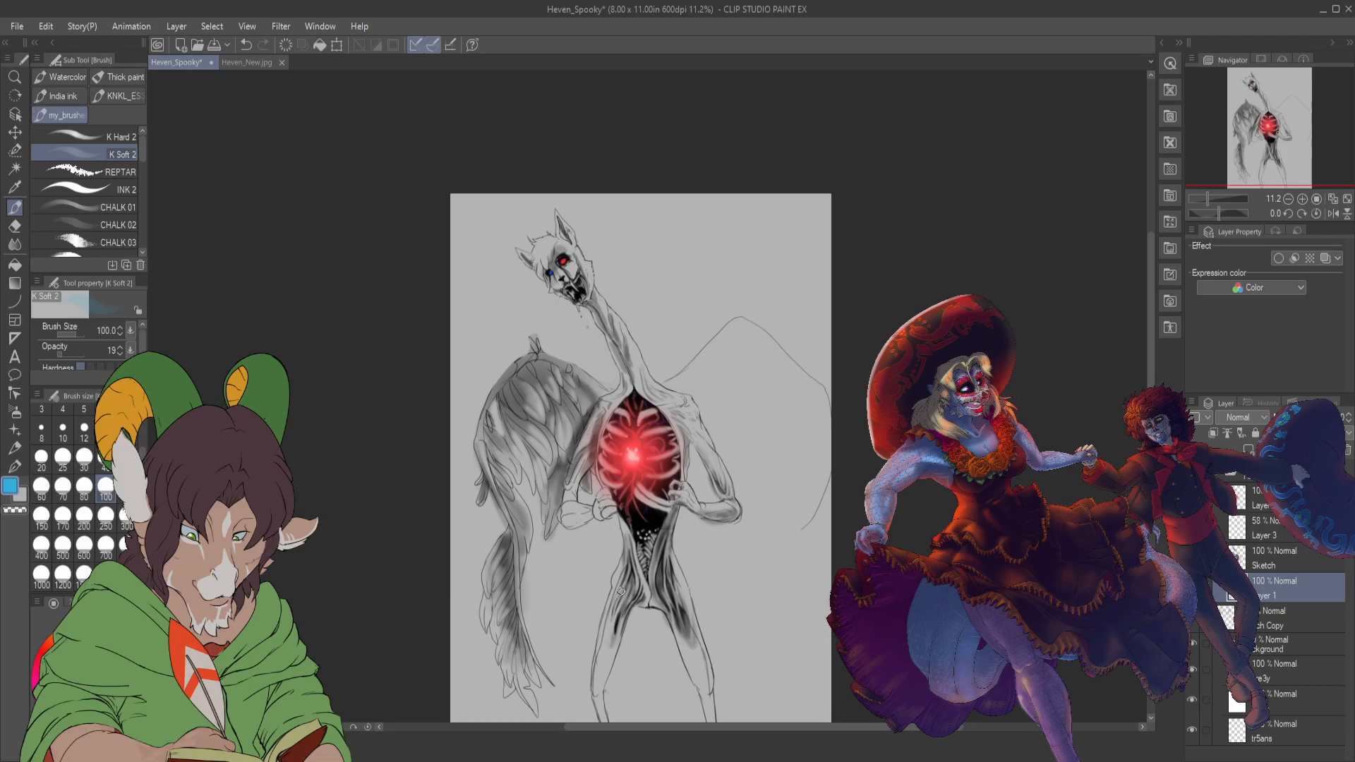
left_click_drag(597, 688, 630, 554)
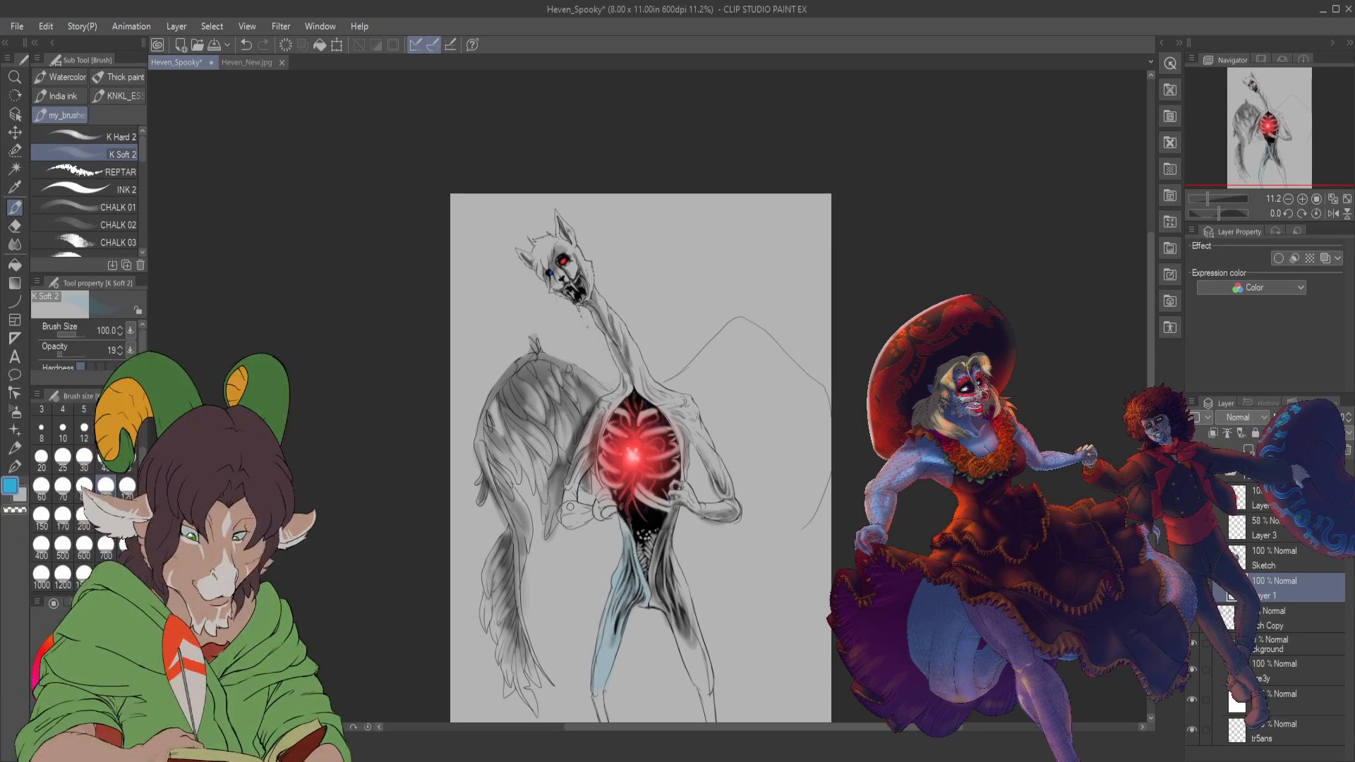
mouse_move(572, 509)
left_mouse_down()
mouse_move(588, 502)
mouse_move(587, 458)
left_mouse_up()
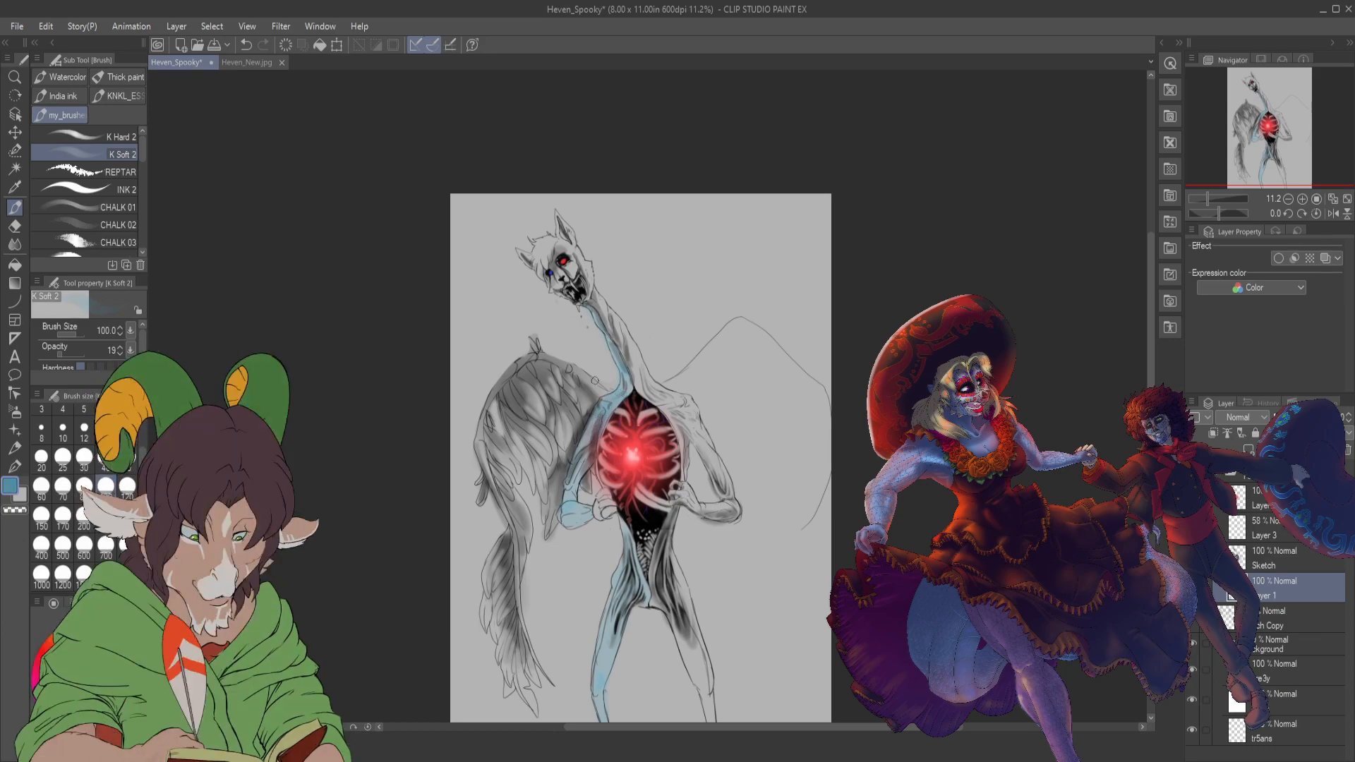
- Strengthen the muted blue on the left side of the neck, torso, arm and hip with K Hard 2, starting at size 150
left_click(116, 138)
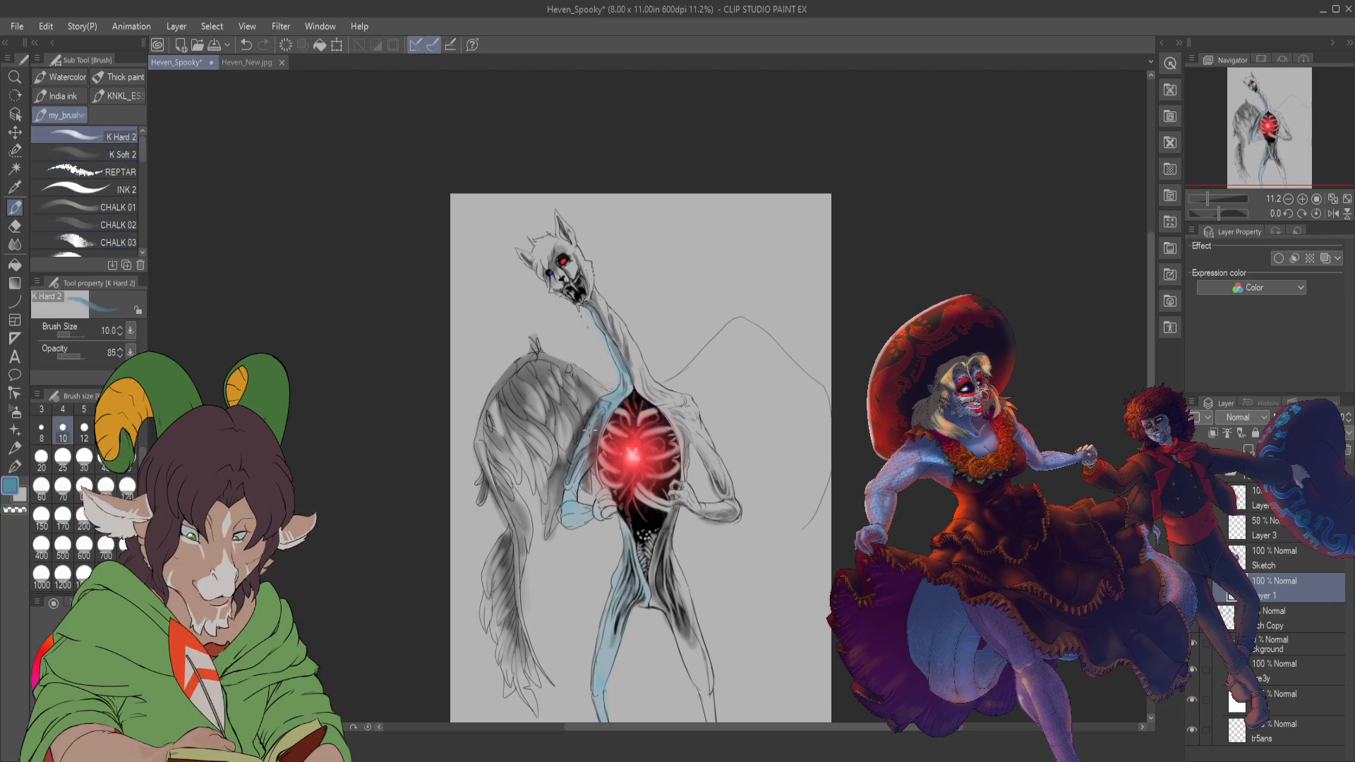
left_click(106, 548)
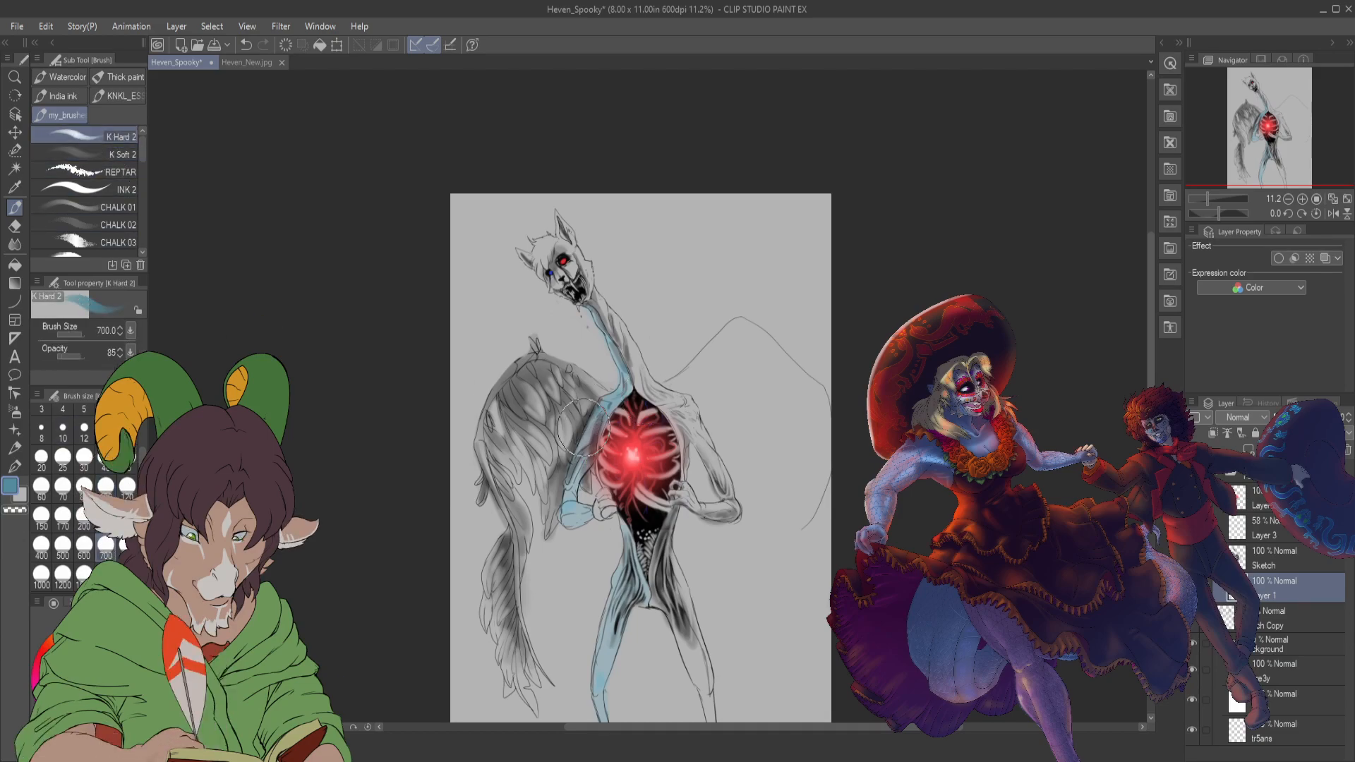
key("bracketleft")
key("bracketleft")
key("bracketleft")
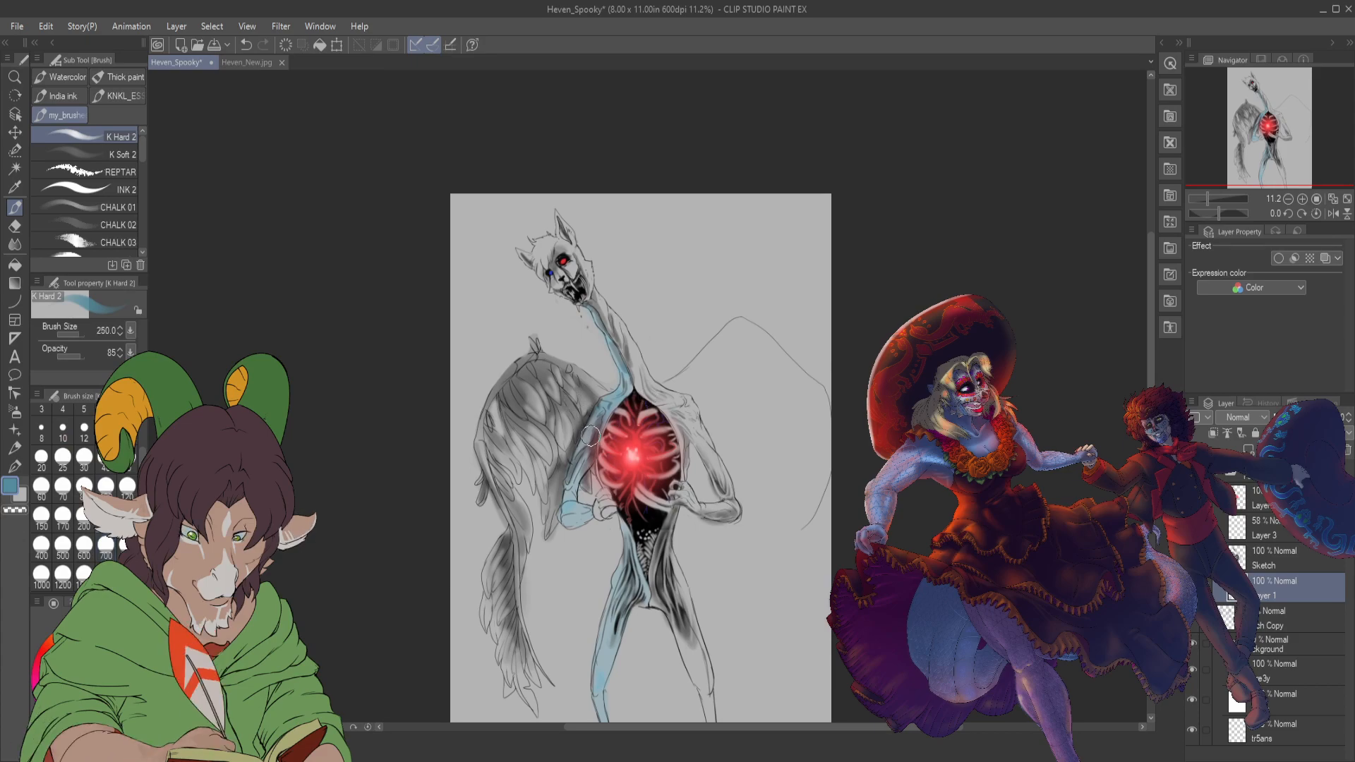
left_click(42, 521)
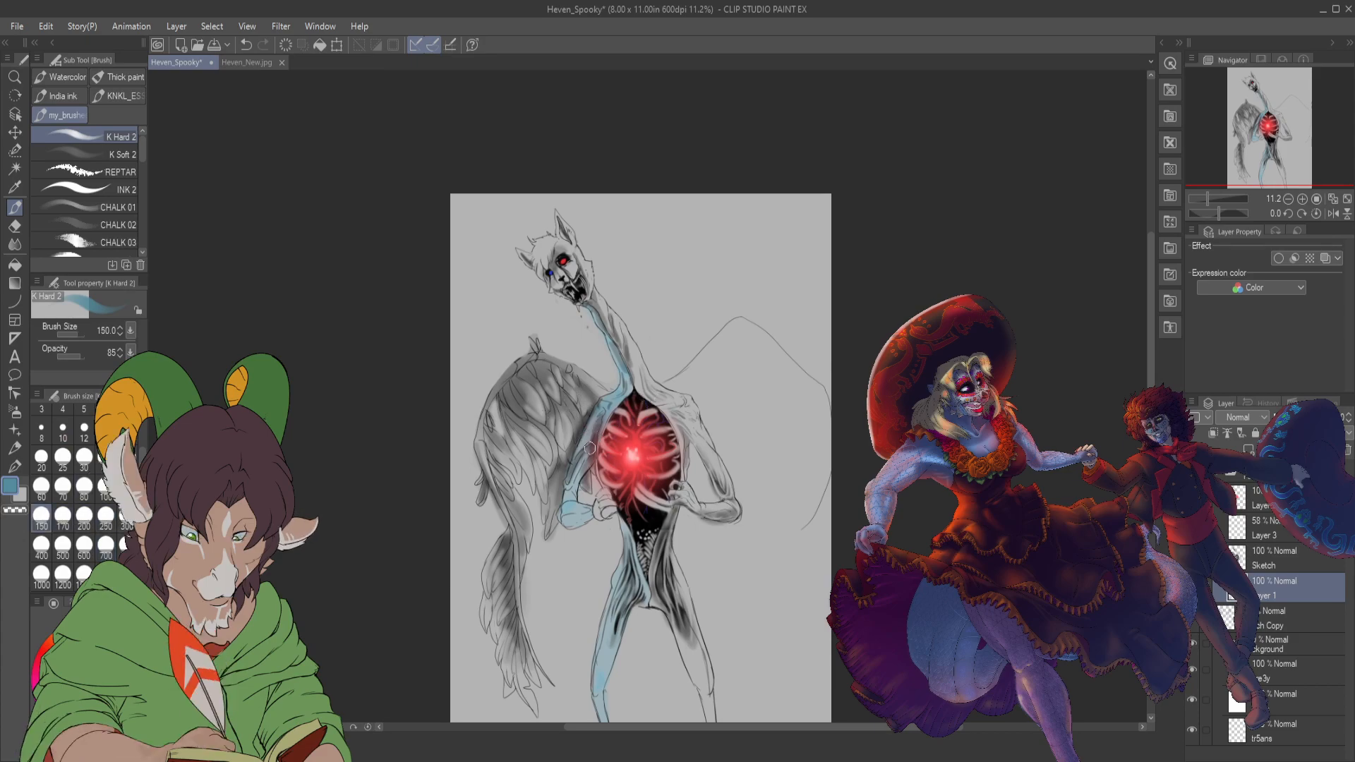
left_click_drag(591, 436, 591, 432)
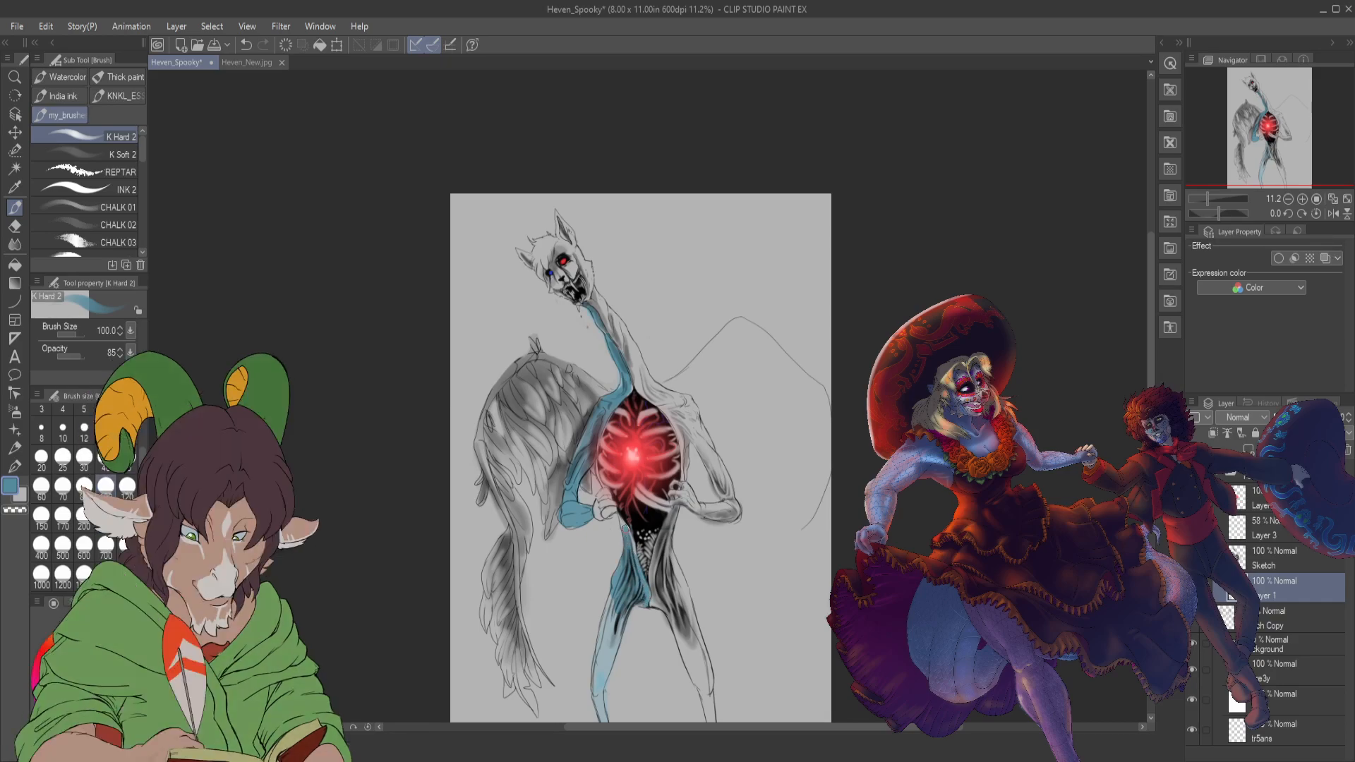
- Fill the left leg down to the canvas edge in solid blue with K Hard 2 at size 100
mouse_move(620, 603)
left_mouse_down()
mouse_move(608, 644)
mouse_move(608, 604)
mouse_move(599, 683)
left_mouse_up()
left_click_drag(614, 631, 600, 695)
left_click_drag(625, 601, 597, 721)
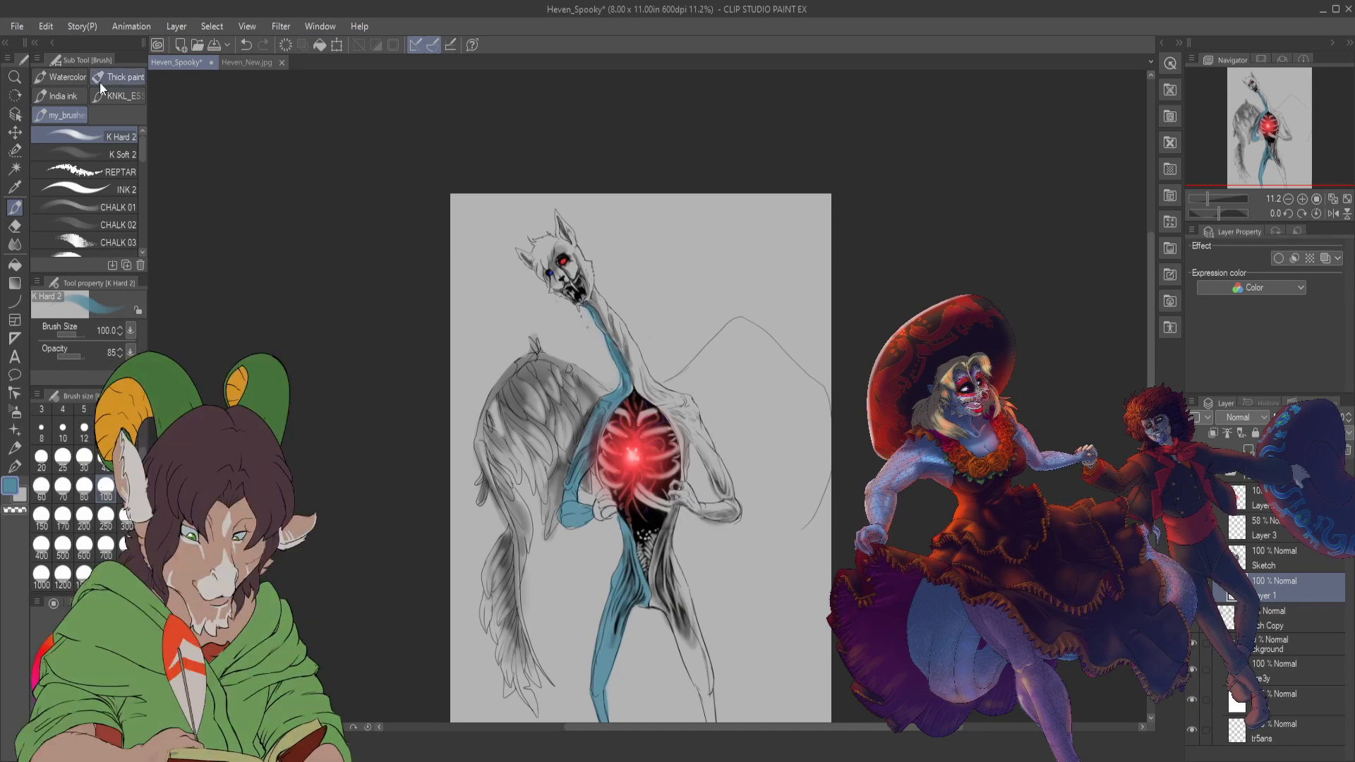
- Pick the red of the character's leg in the Heven_New.jpg reference and return to the Heven_Spooky drawing
left_click(254, 63)
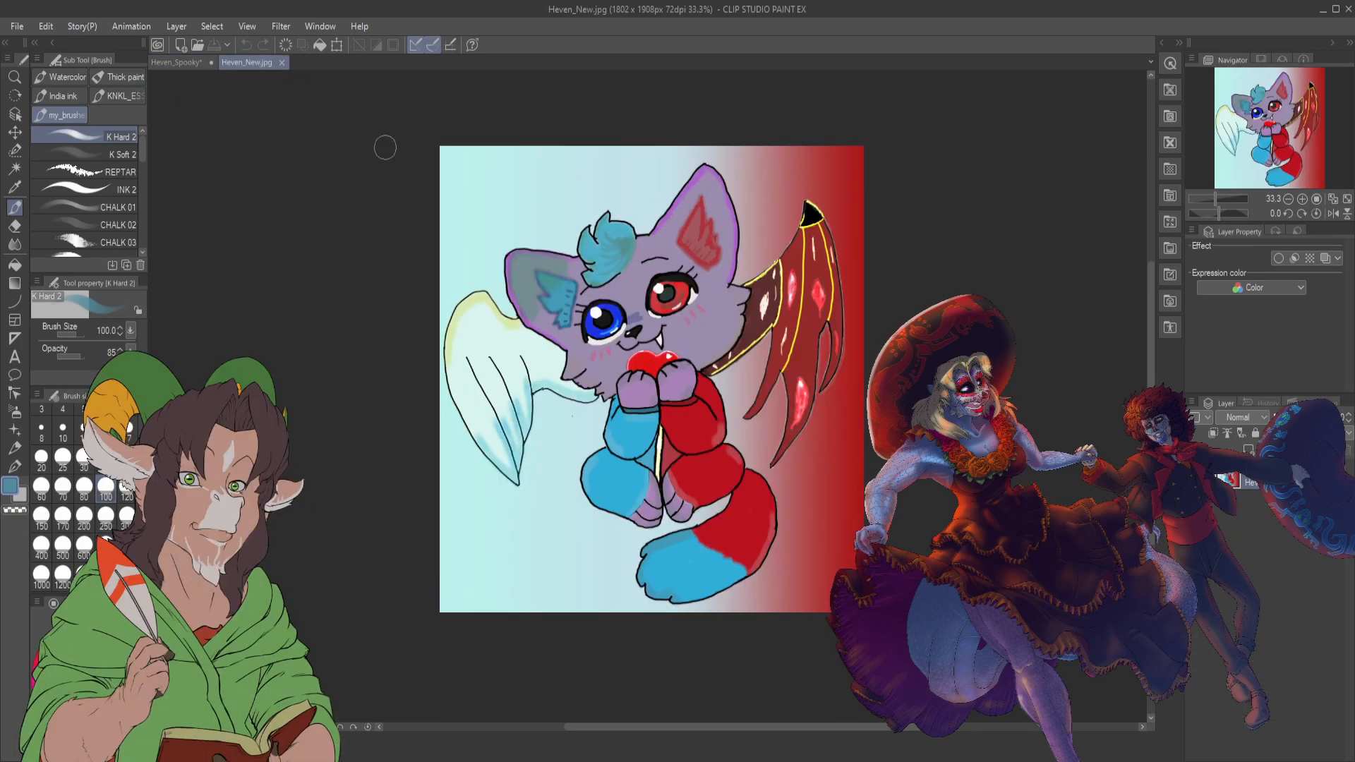
key("i")
left_click(695, 470)
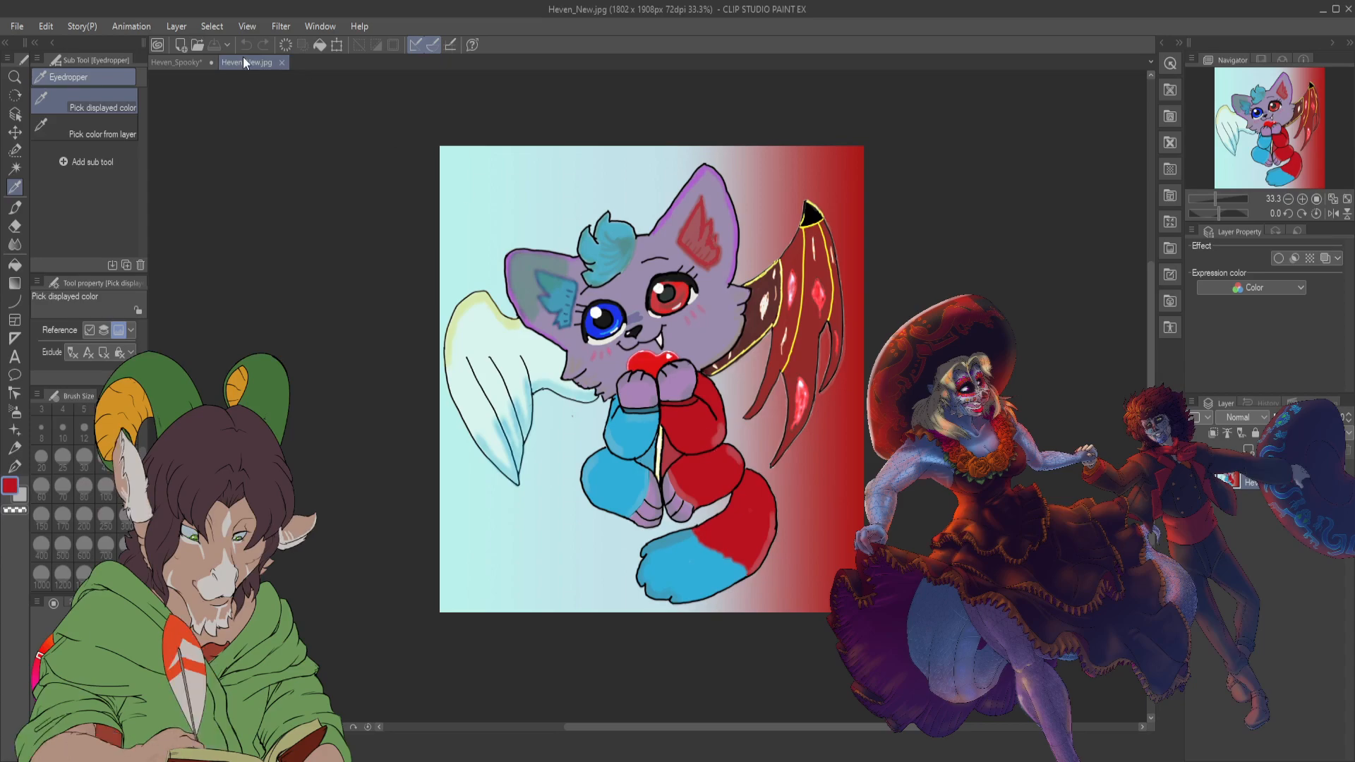
left_click(176, 62)
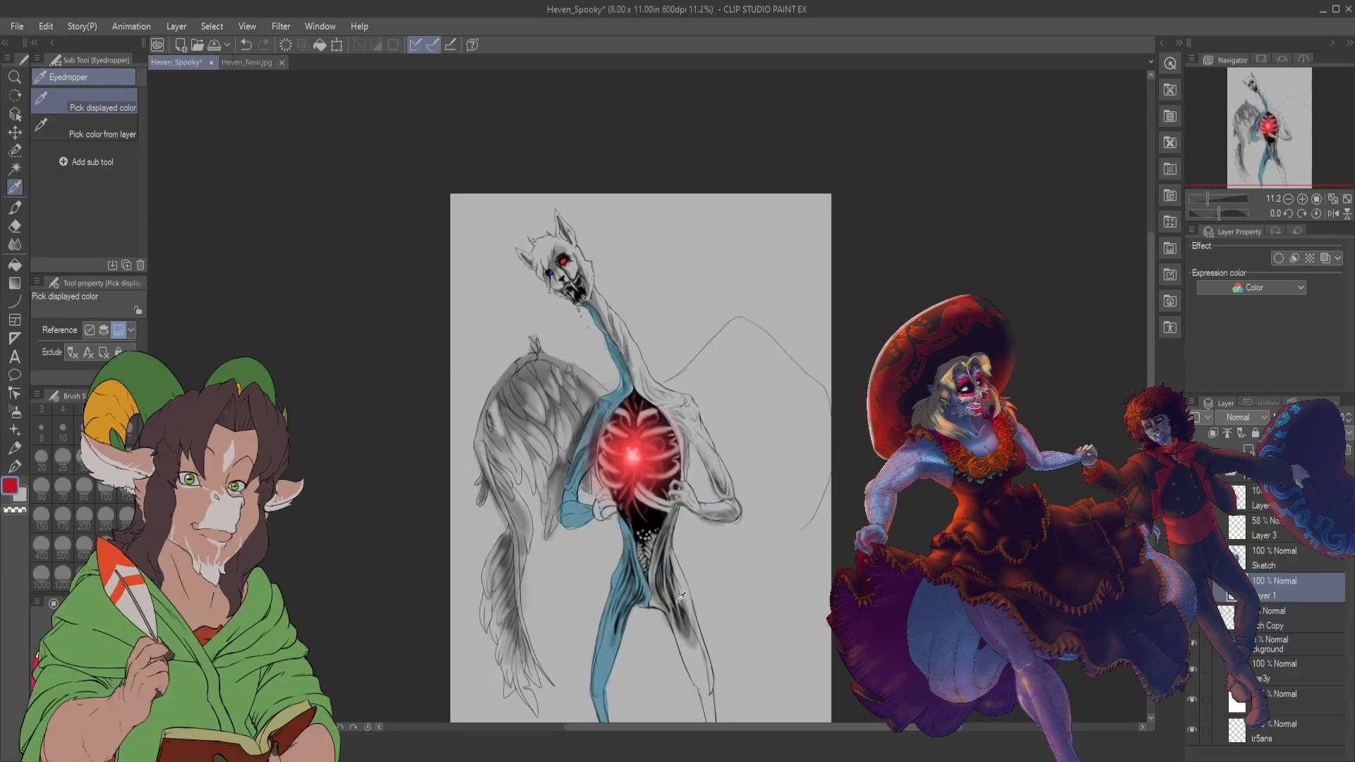
- Paint the right hip and leg red with K Hard 2 at size 100
key("b")
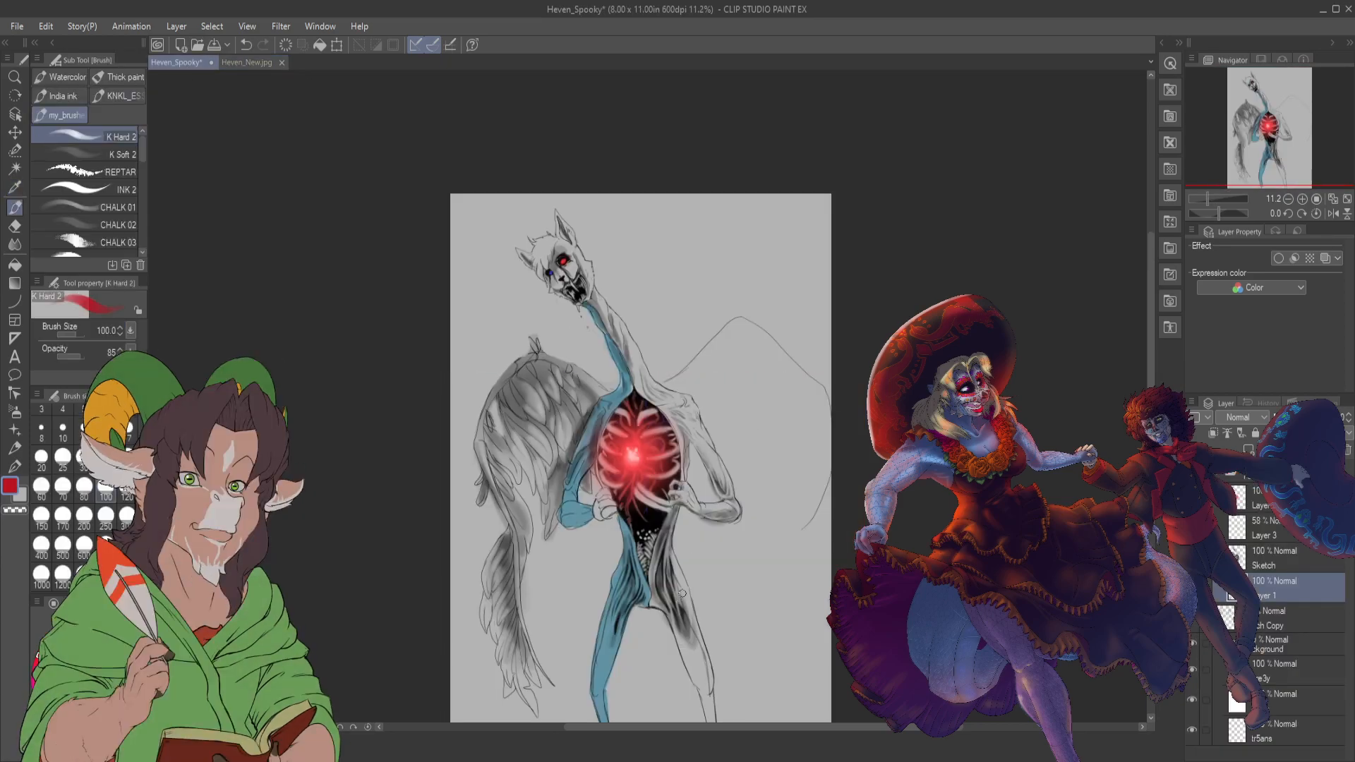
mouse_move(657, 564)
left_mouse_down()
mouse_move(652, 602)
mouse_move(670, 612)
mouse_move(658, 585)
mouse_move(672, 617)
mouse_move(658, 558)
mouse_move(656, 597)
mouse_move(659, 545)
mouse_move(653, 587)
mouse_move(660, 558)
mouse_move(674, 612)
mouse_move(662, 547)
mouse_move(690, 608)
left_mouse_up()
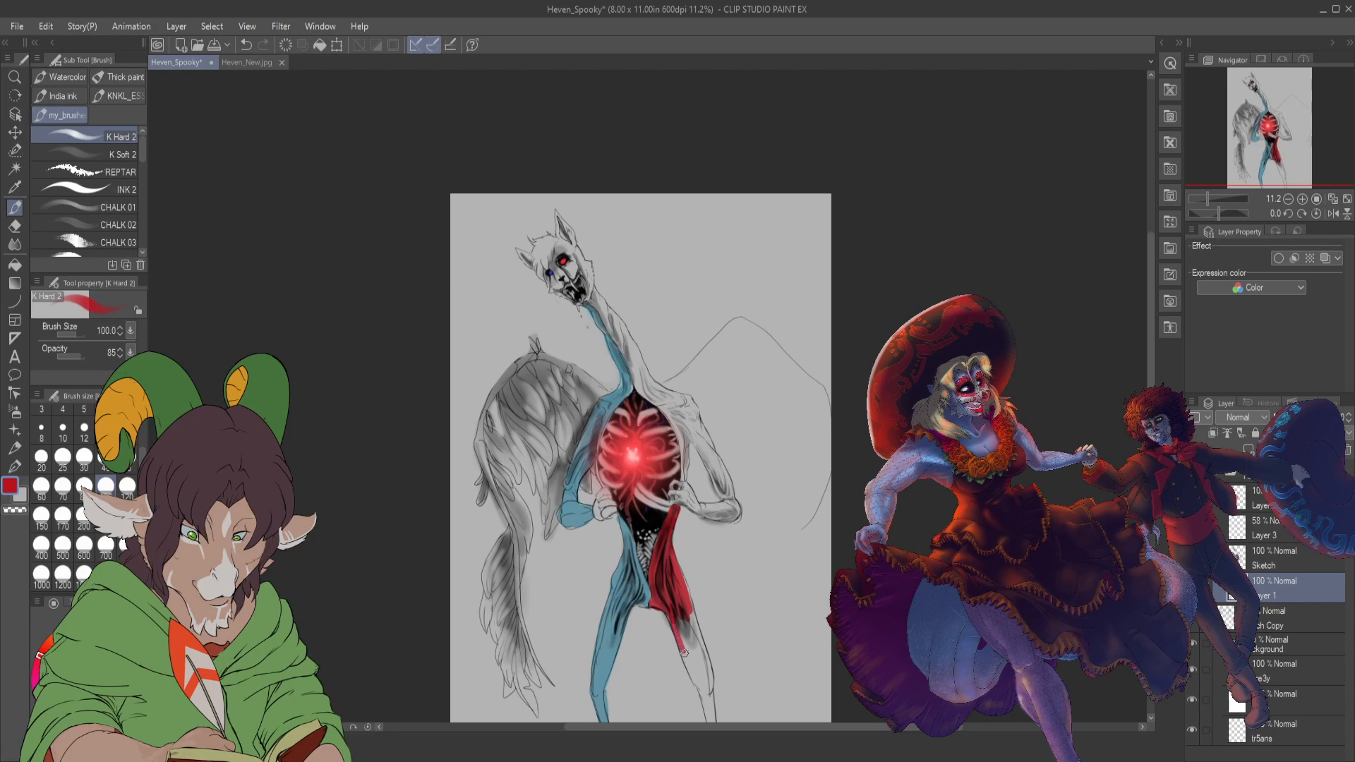
left_click_drag(701, 670, 711, 683)
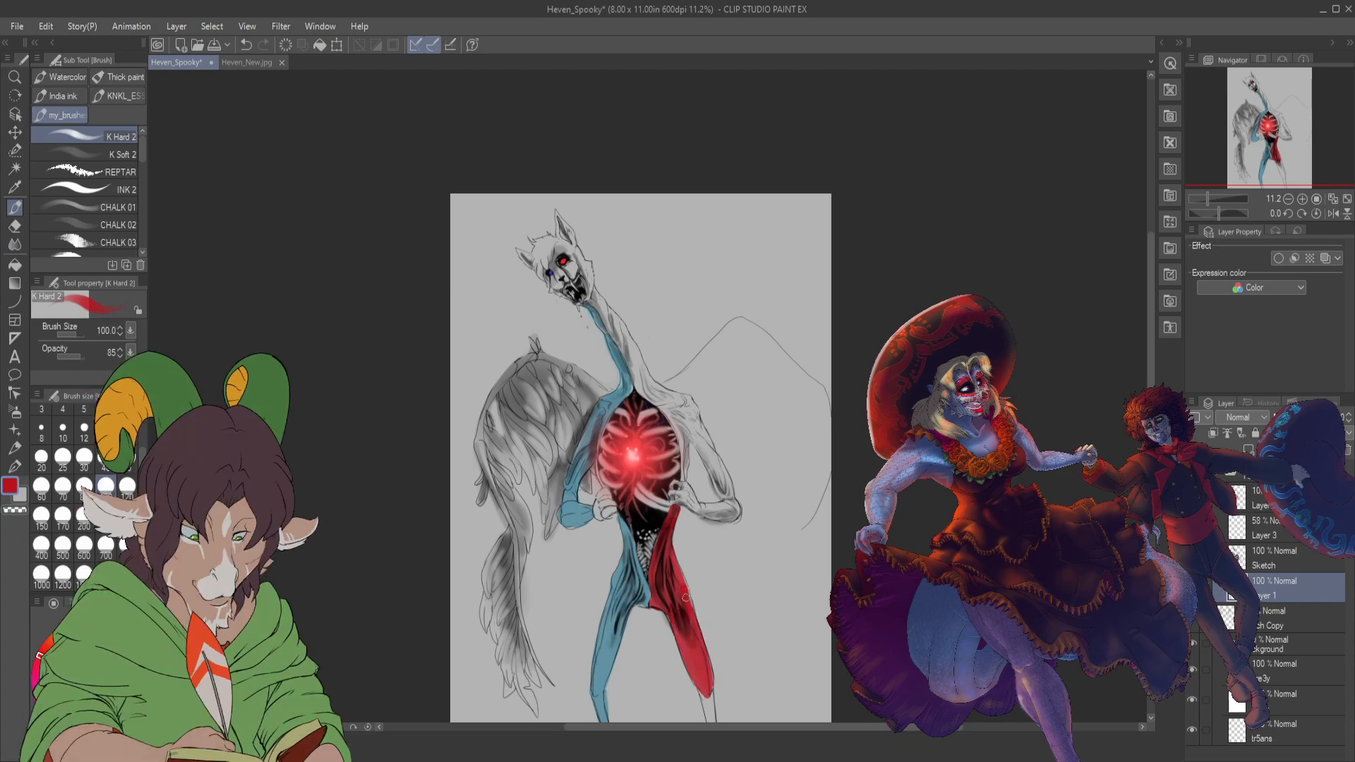
mouse_move(712, 679)
left_mouse_down()
mouse_move(708, 717)
mouse_move(709, 680)
left_mouse_up()
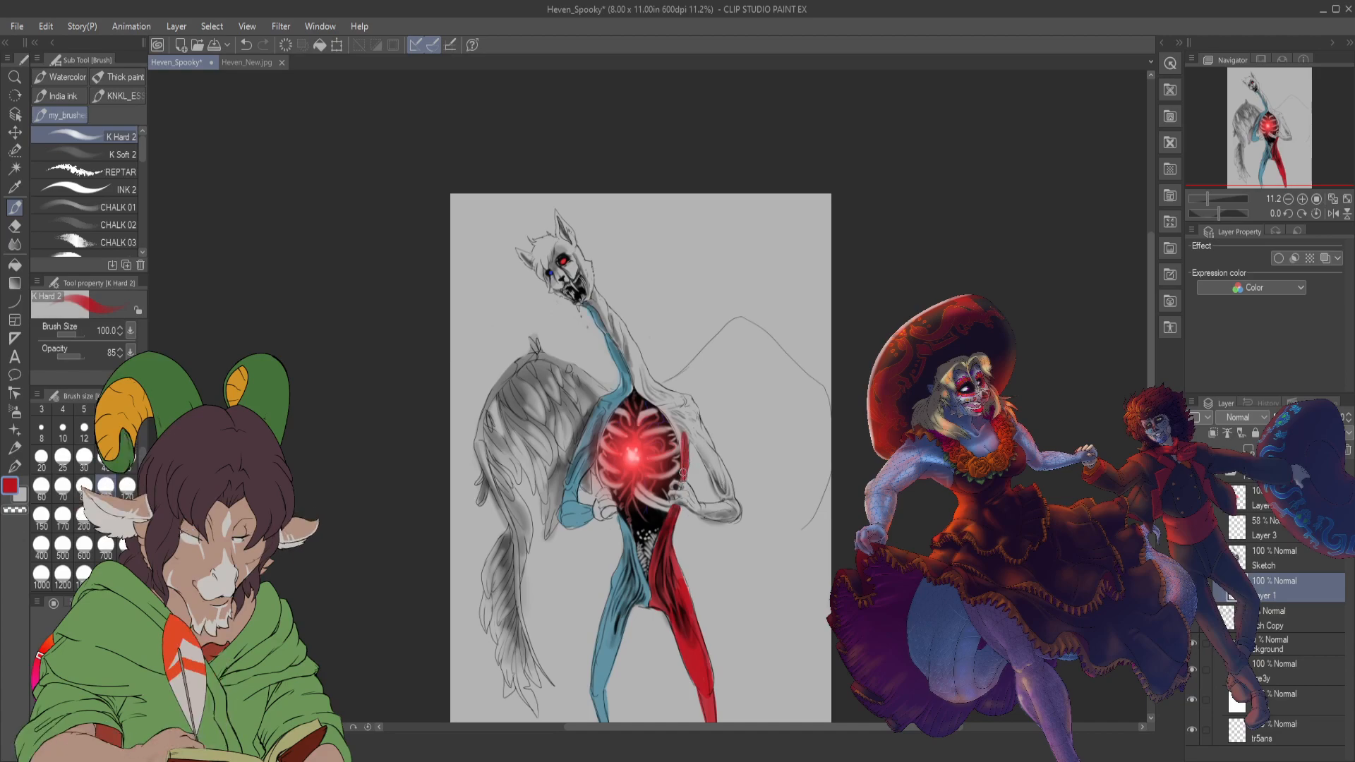
- Paint the right side of the chest, the shoulder, the arm to the wrist and the right half of the neck red
mouse_move(671, 420)
left_mouse_down()
mouse_move(643, 387)
mouse_move(665, 411)
left_mouse_up()
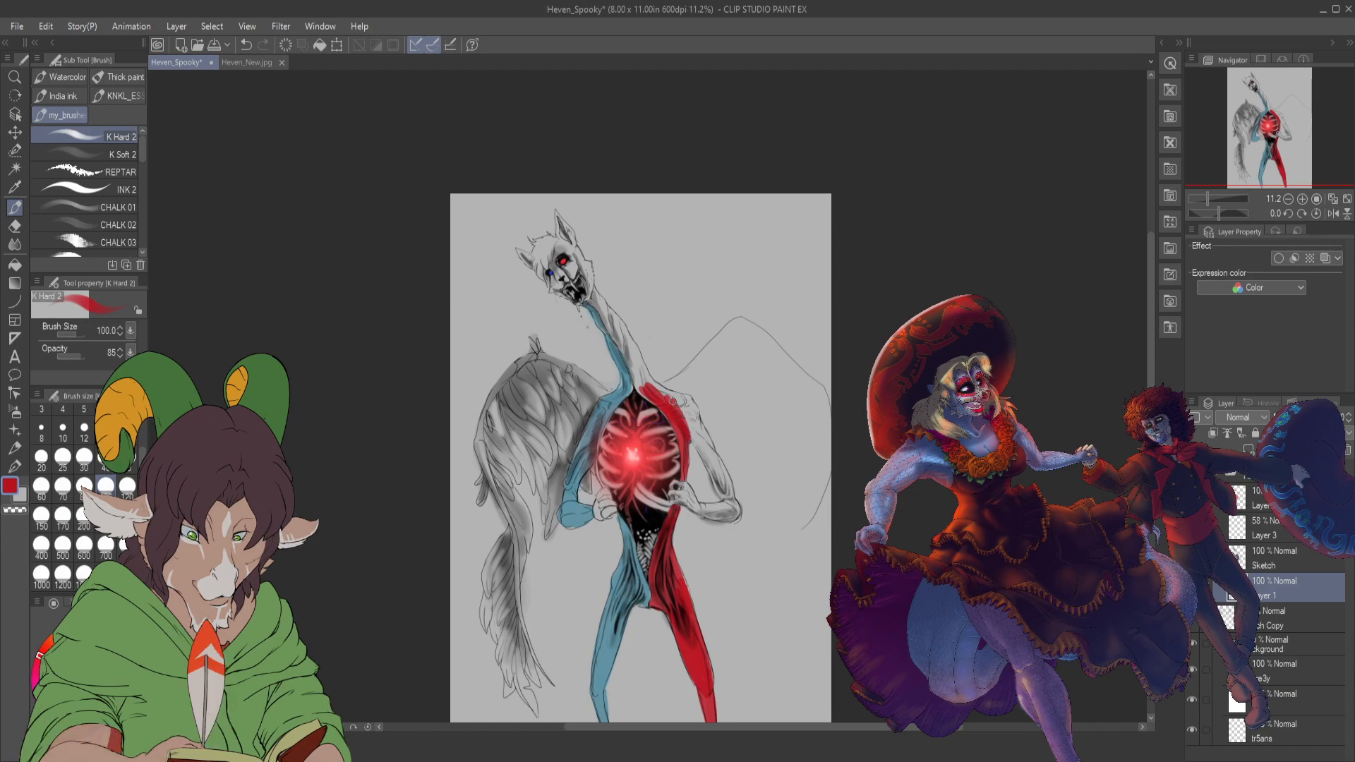
mouse_move(696, 438)
left_mouse_down()
mouse_move(727, 509)
mouse_move(688, 400)
left_mouse_up()
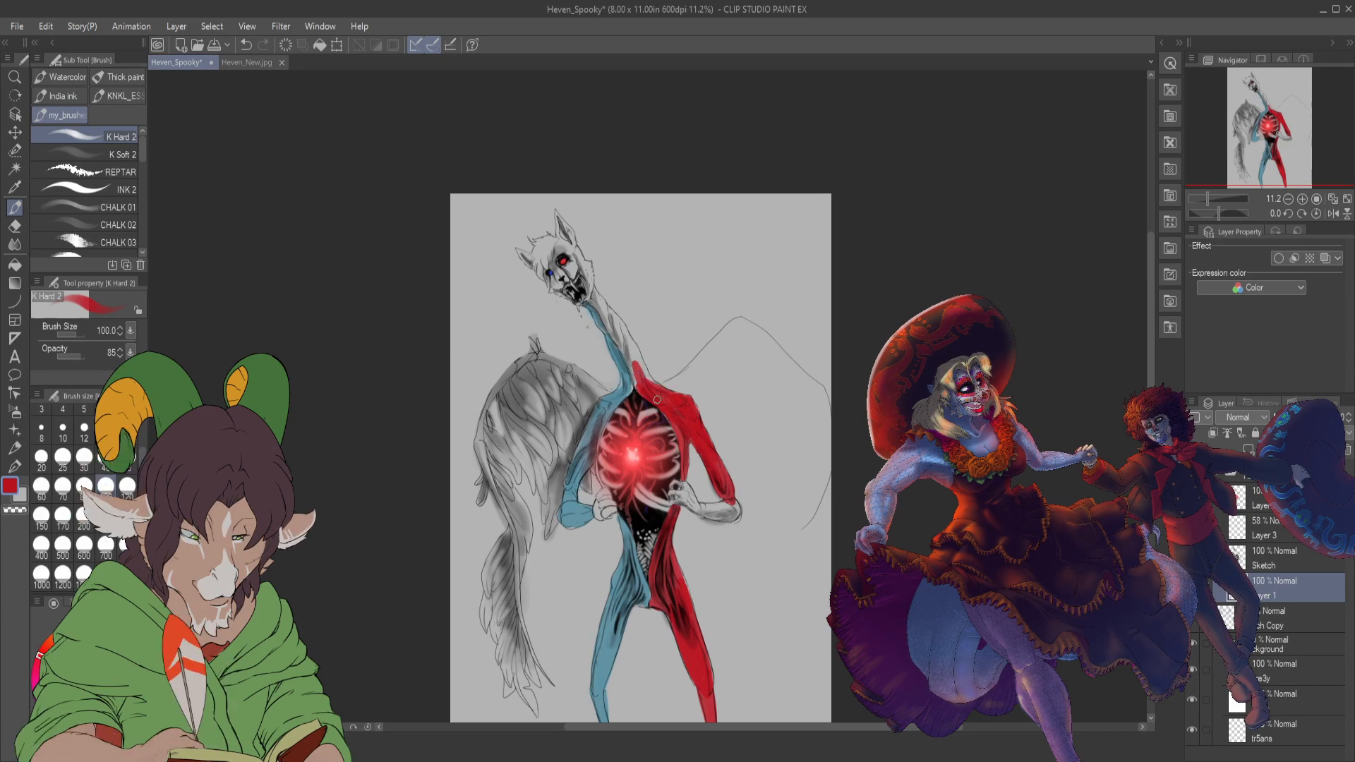
left_click_drag(657, 400, 616, 332)
left_click_drag(643, 377, 648, 379)
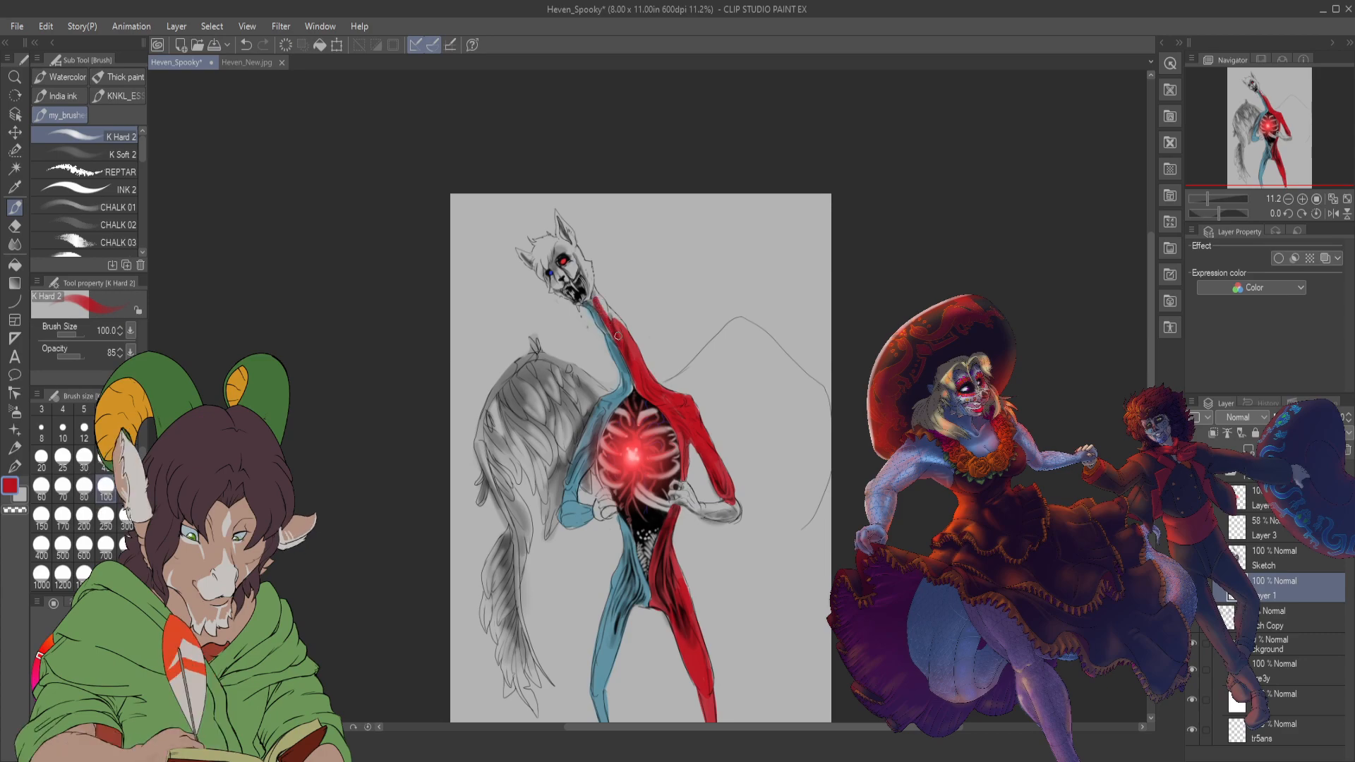
left_click_drag(594, 295, 615, 329)
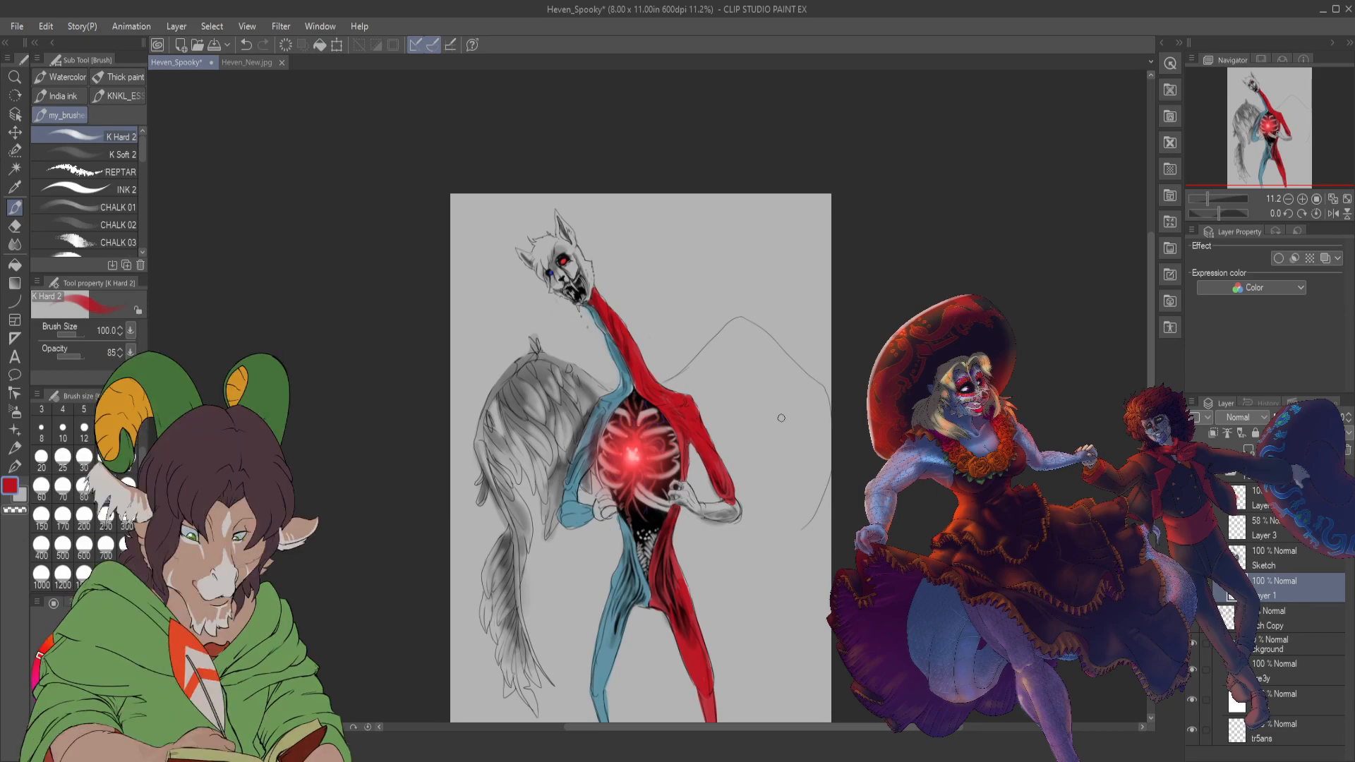
left_click(706, 510)
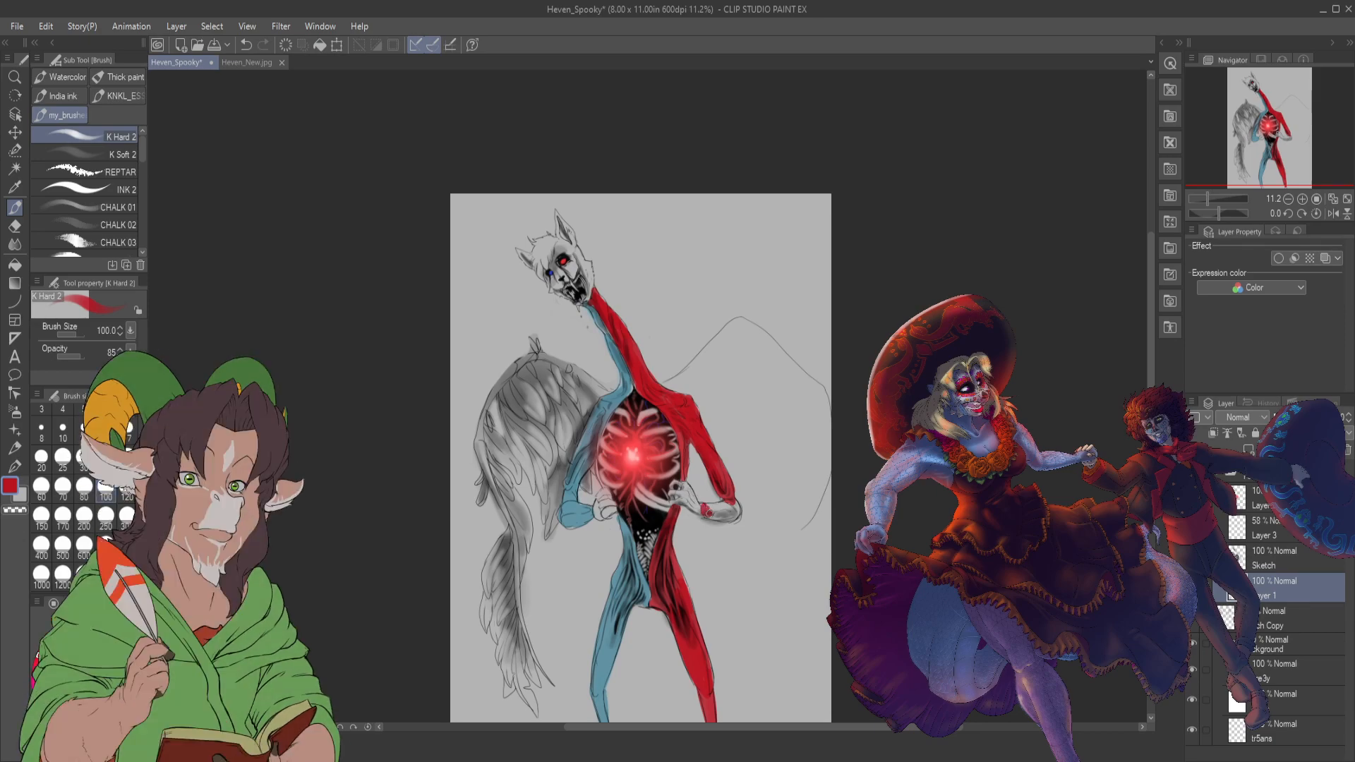
left_click_drag(711, 510, 729, 510)
key("e")
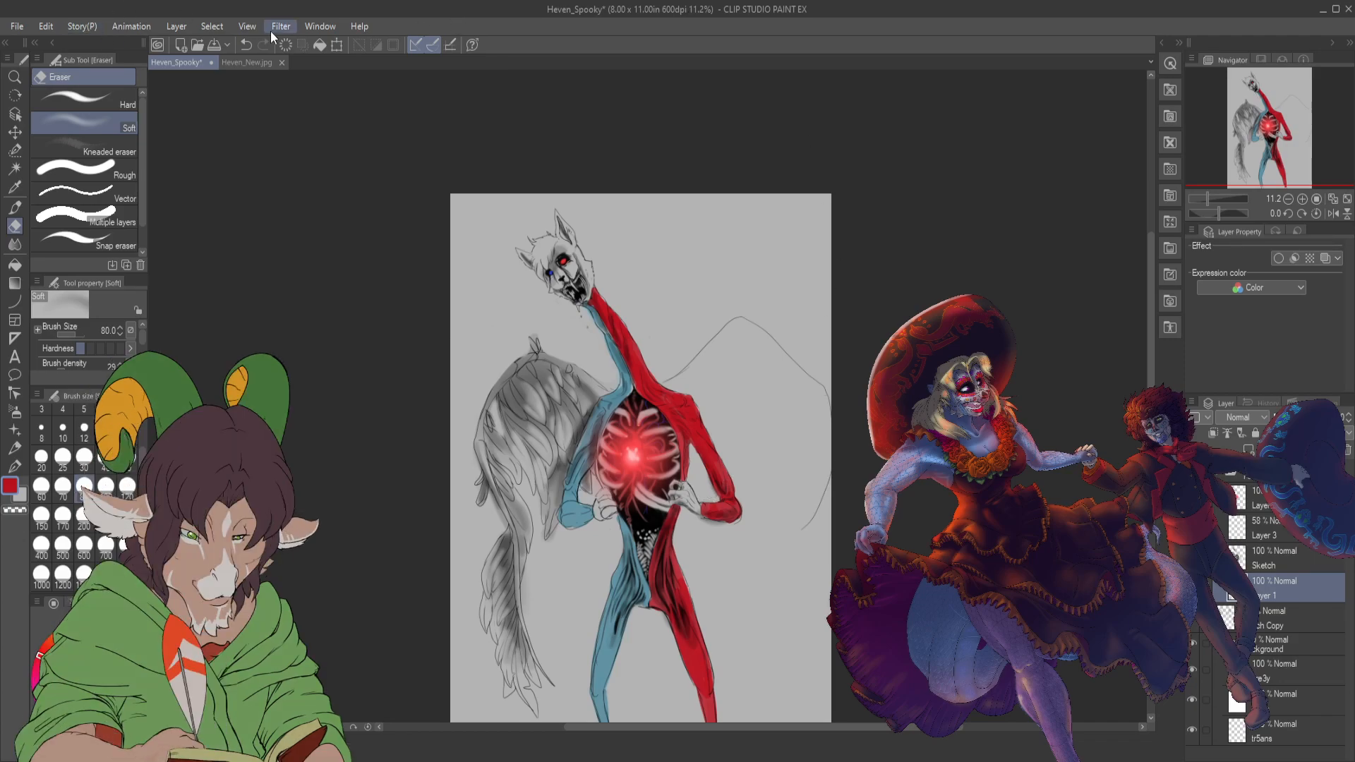
- Pick the lilac of the character's cheek in the Heven_New.jpg reference and return to the Heven_Spooky drawing
left_click(263, 61)
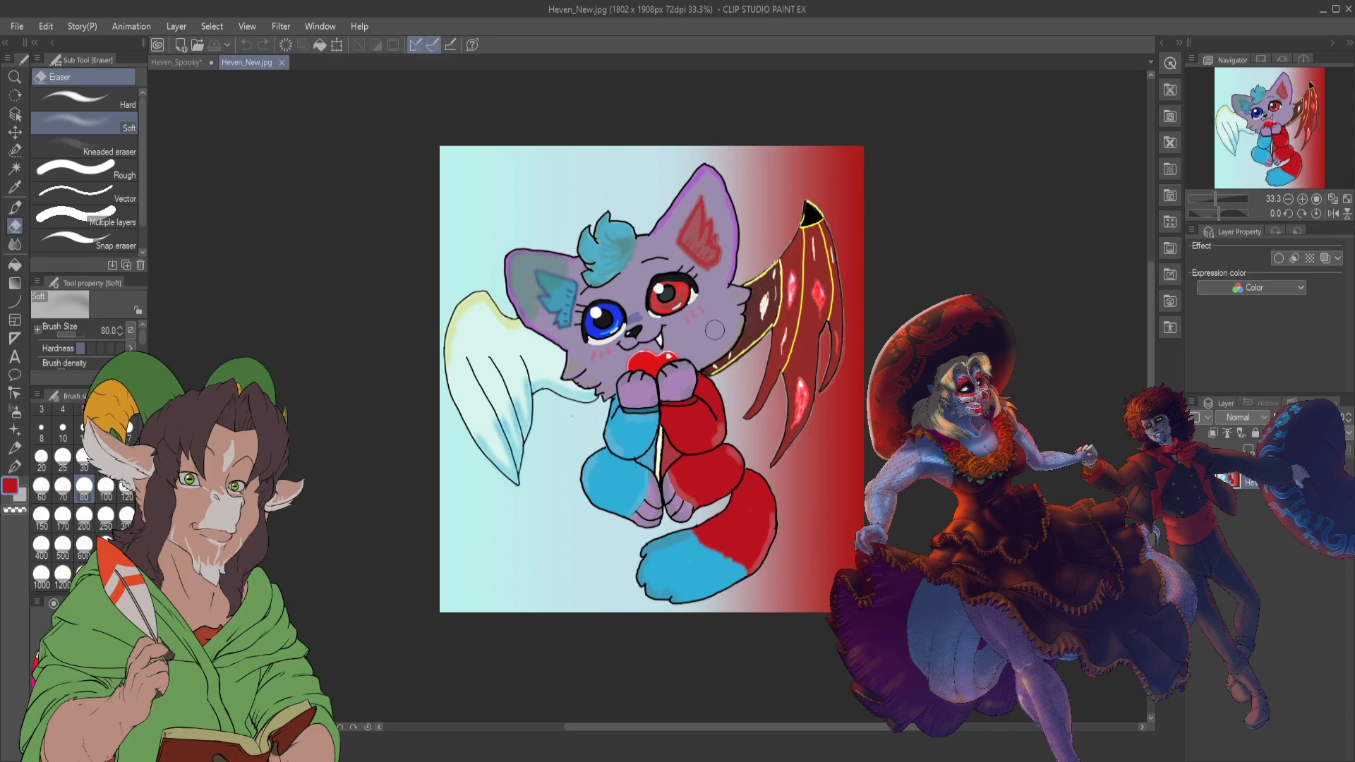
key("i")
left_click(702, 345)
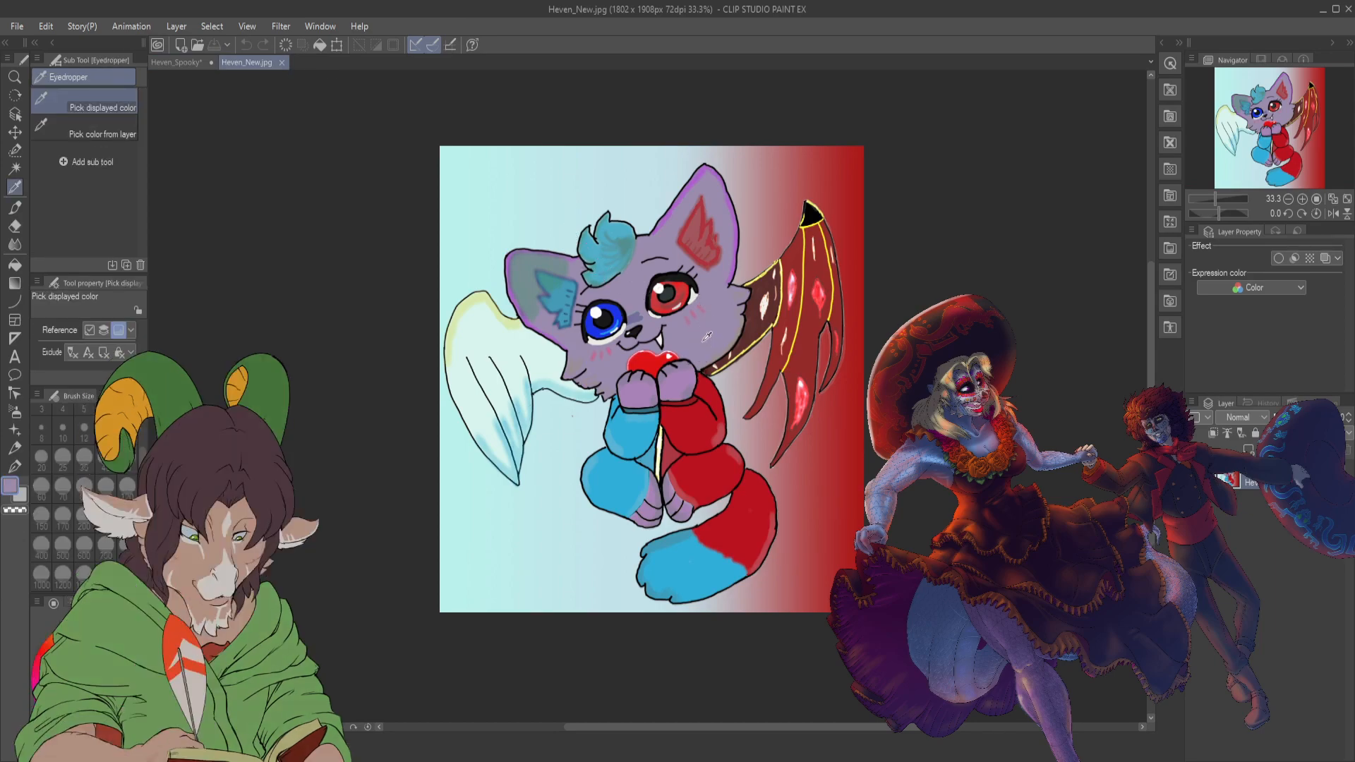
left_click(179, 64)
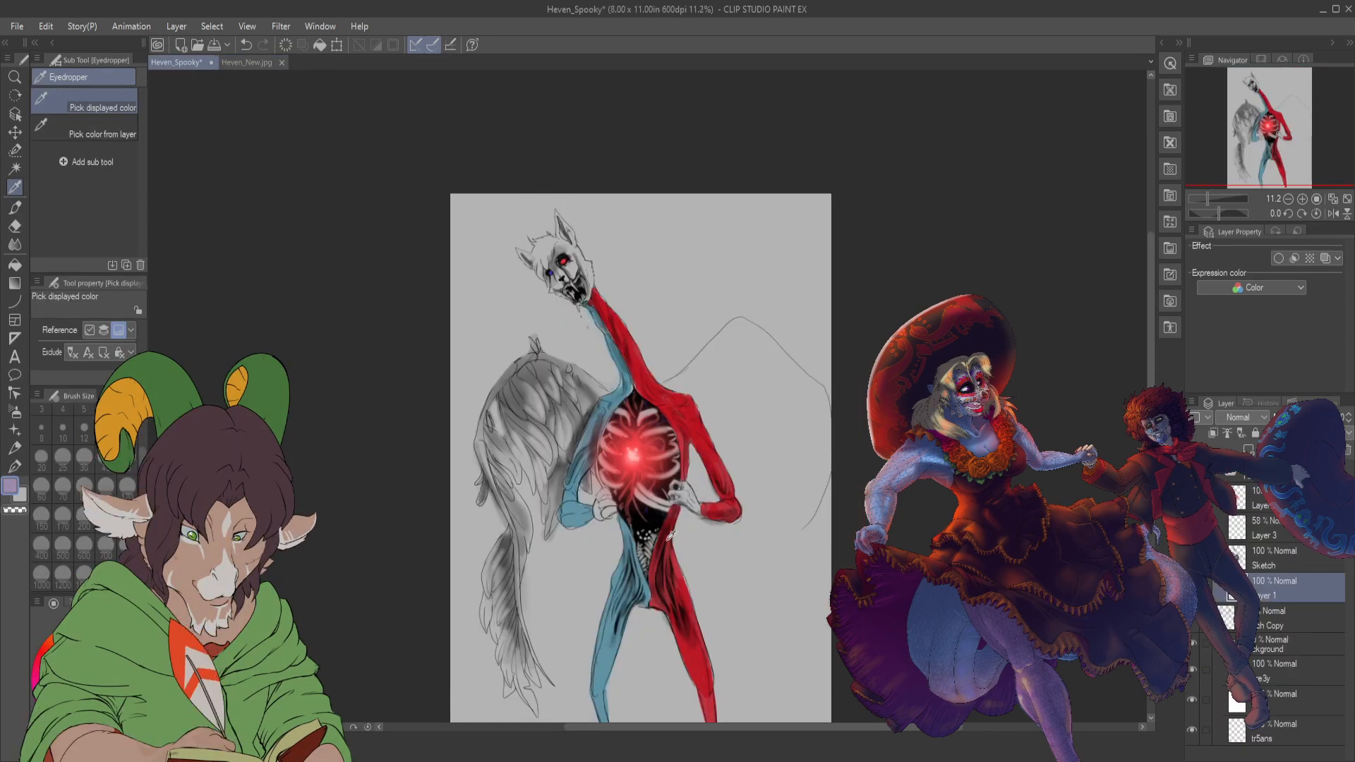
- Paint the creature's cheeks, muzzle and jaw lilac with K Hard 2 enlarged to size 250
scroll(548, 228, "up", 2)
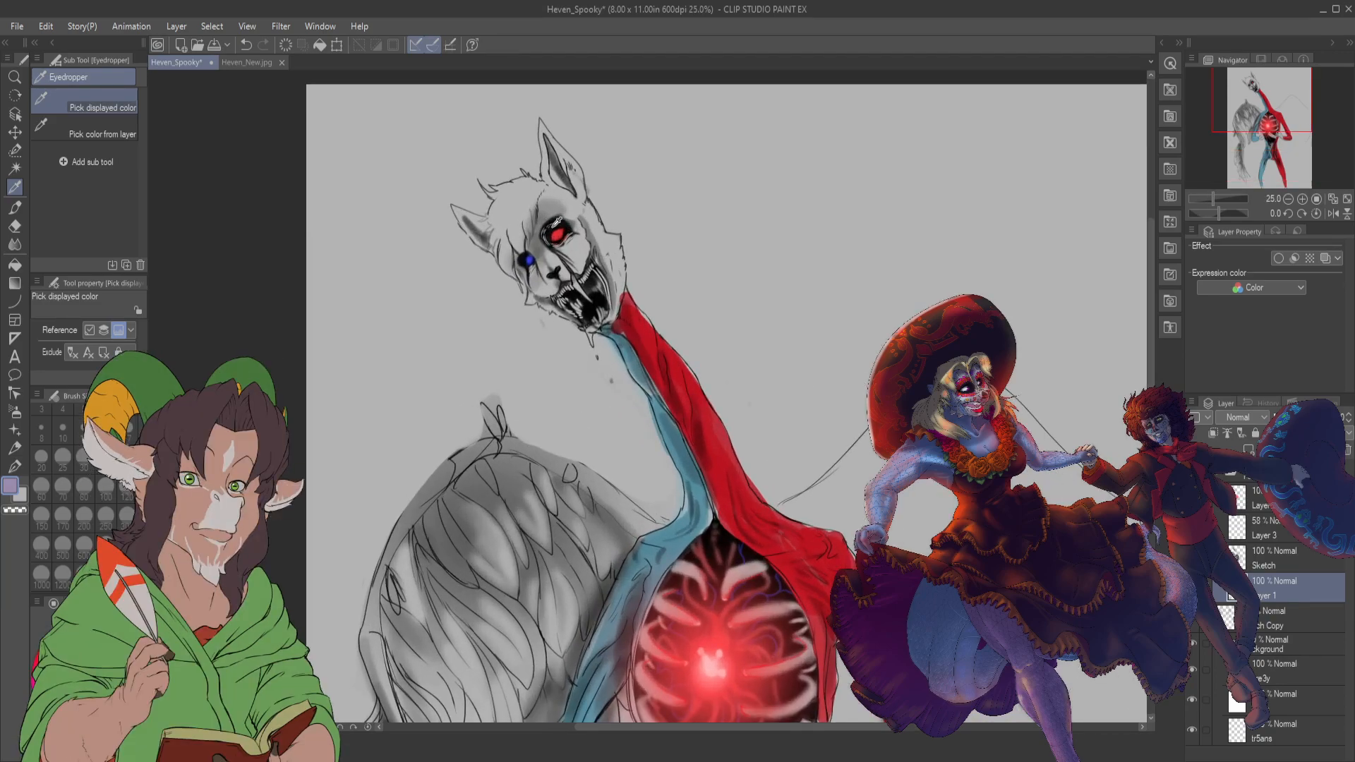
key("b")
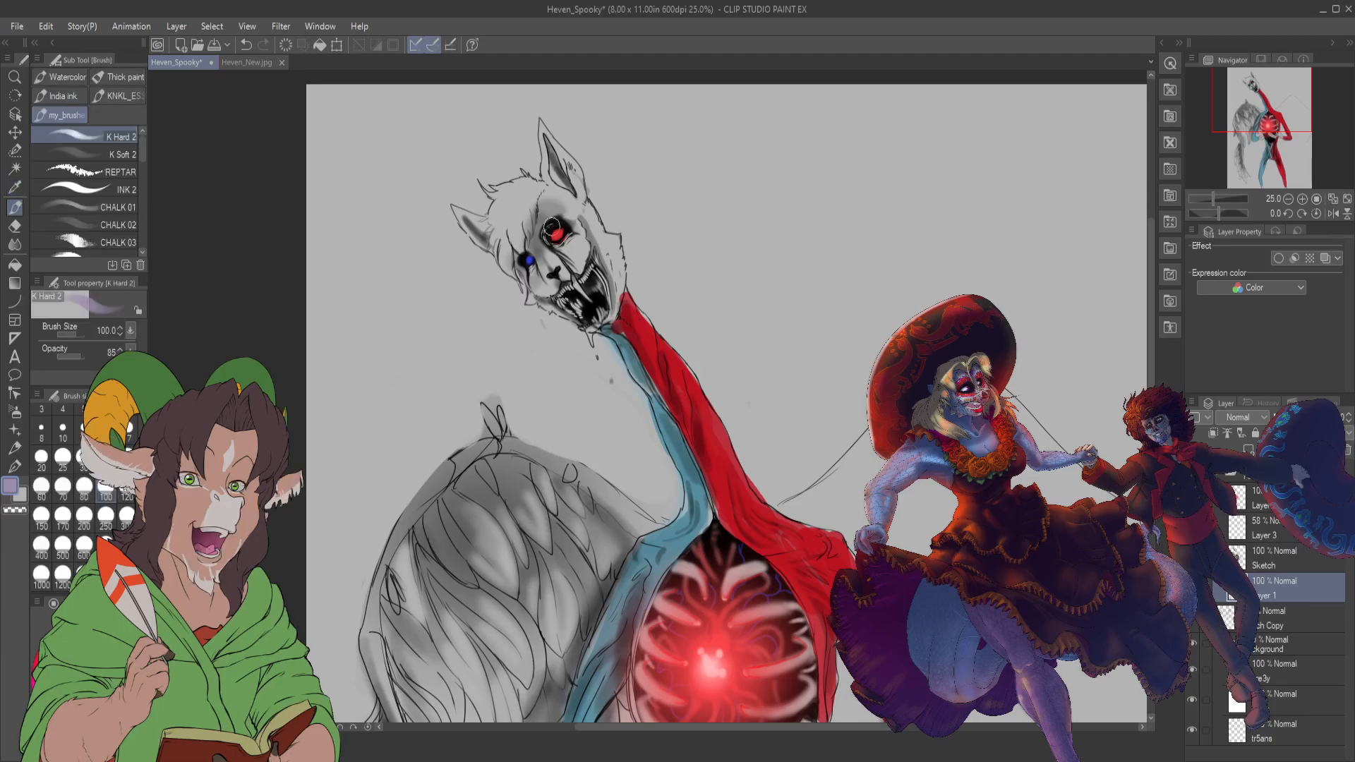
key("bracketright")
key("bracketright")
key("bracketright")
key("bracketright")
key("bracketright")
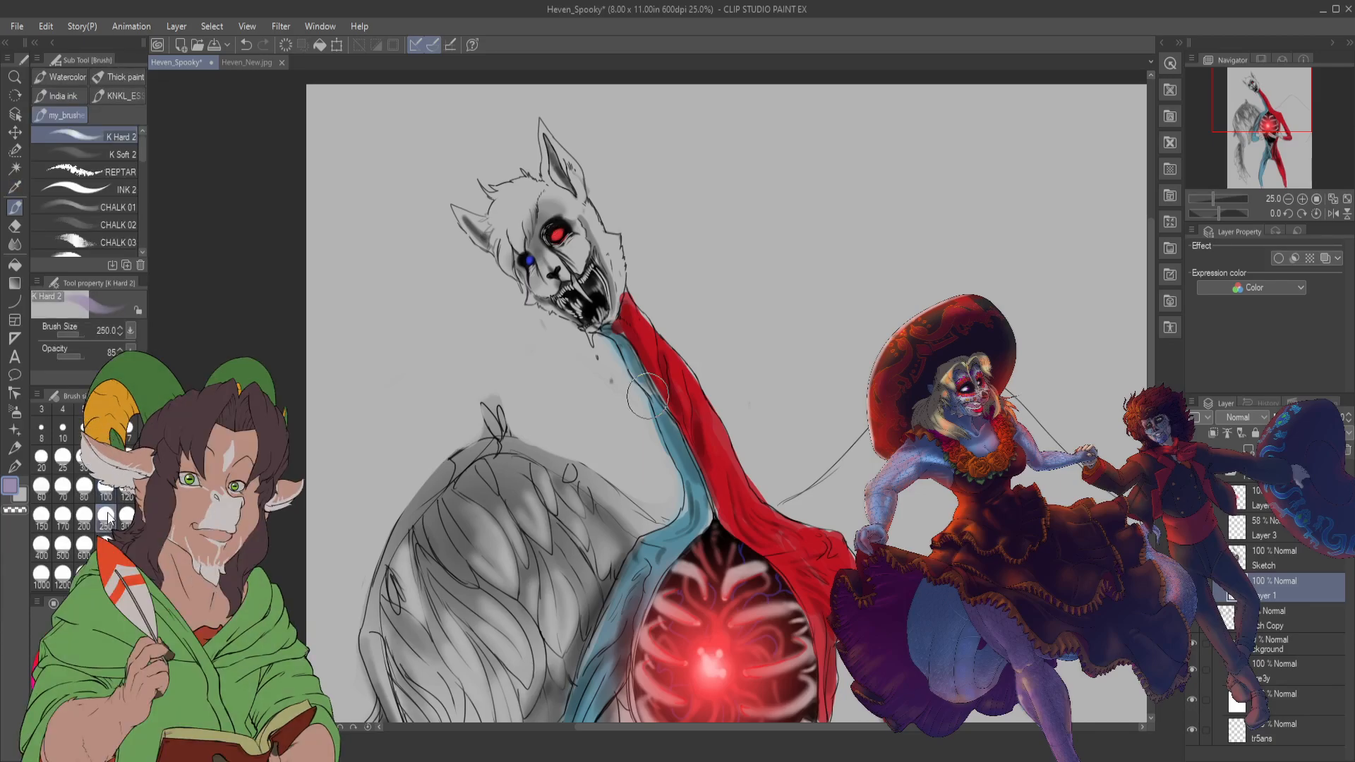
mouse_move(575, 251)
left_mouse_down()
mouse_move(545, 288)
mouse_move(587, 299)
mouse_move(574, 292)
mouse_move(593, 265)
mouse_move(600, 296)
mouse_move(599, 267)
mouse_move(595, 307)
mouse_move(593, 245)
left_mouse_up()
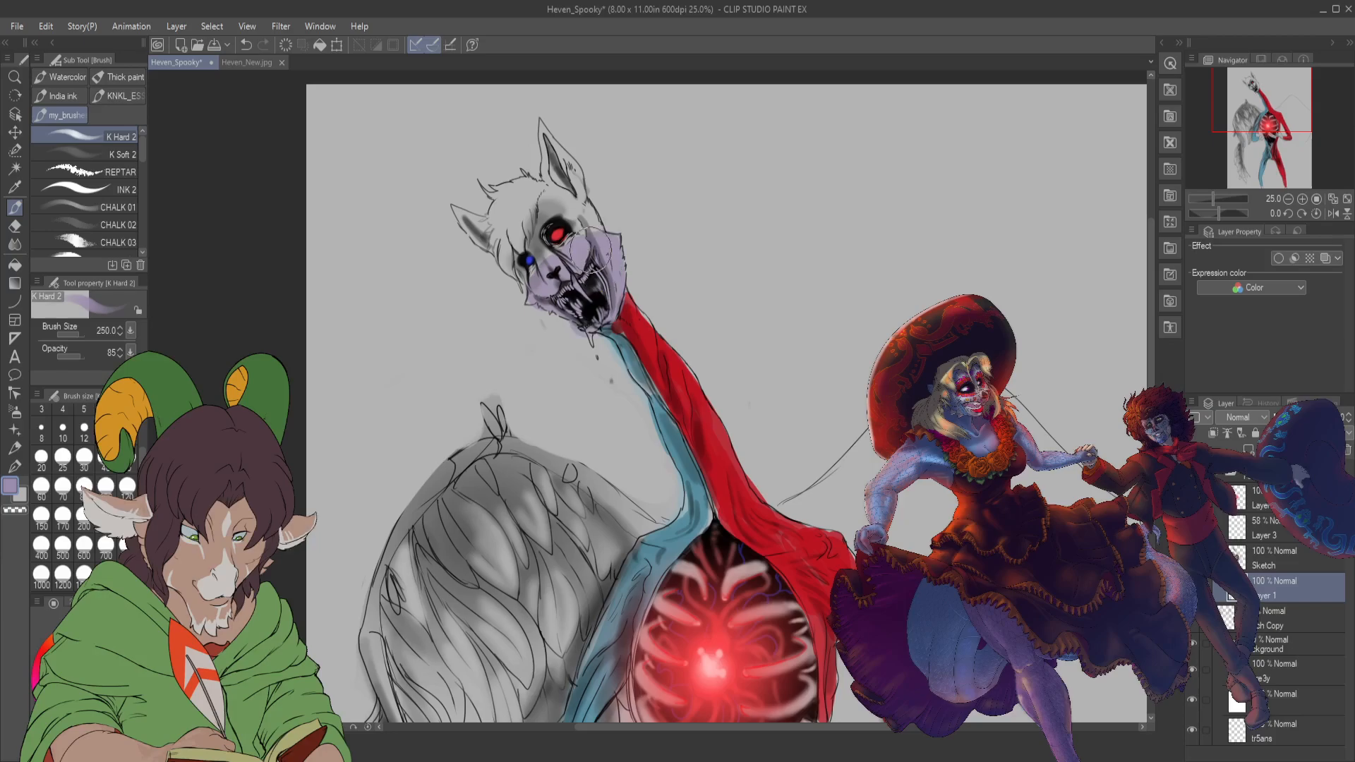
- Cover the forehead, eye area and both ears in lilac with K Hard 2 at size 100, leaving the hair tuft unpainted
key("bracketleft")
key("bracketleft")
key("bracketleft")
key("bracketleft")
key("bracketleft")
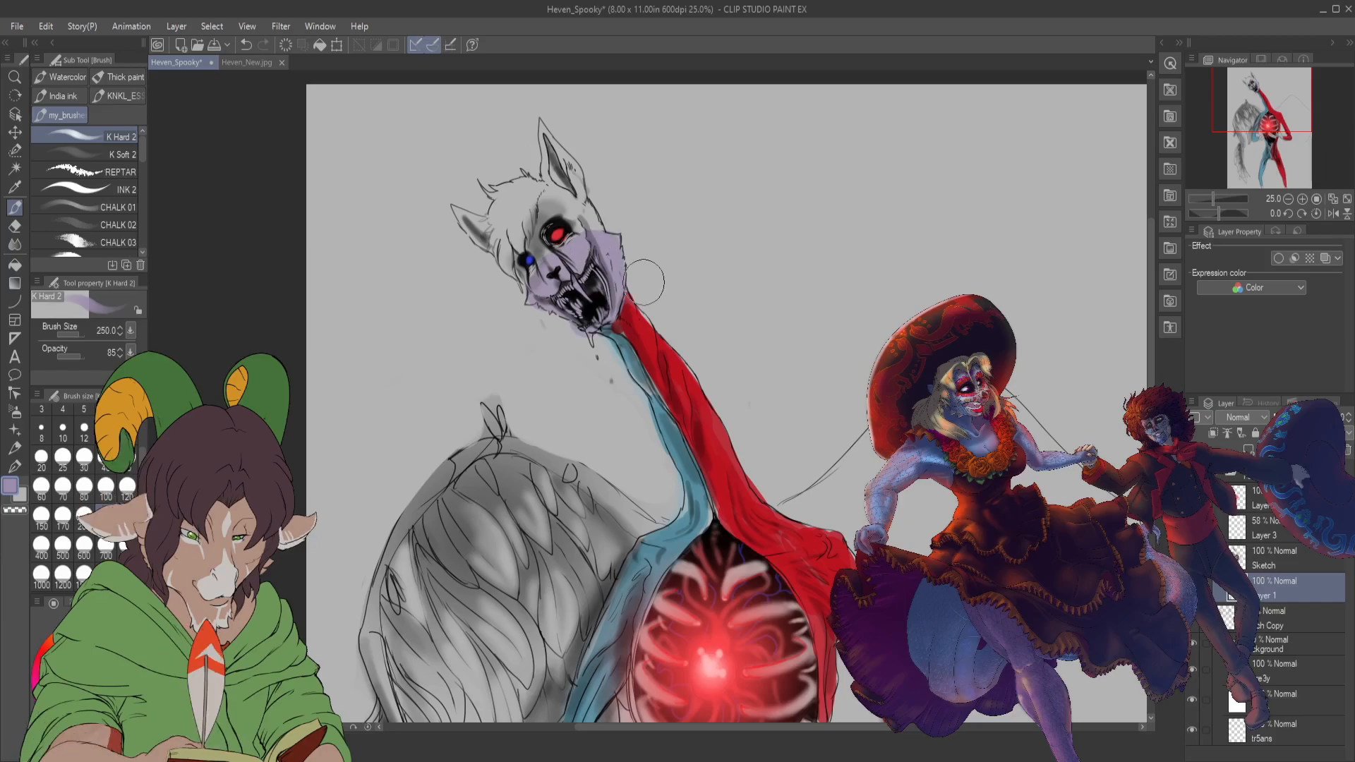
mouse_move(538, 265)
left_mouse_down()
mouse_move(549, 193)
mouse_move(580, 235)
left_mouse_up()
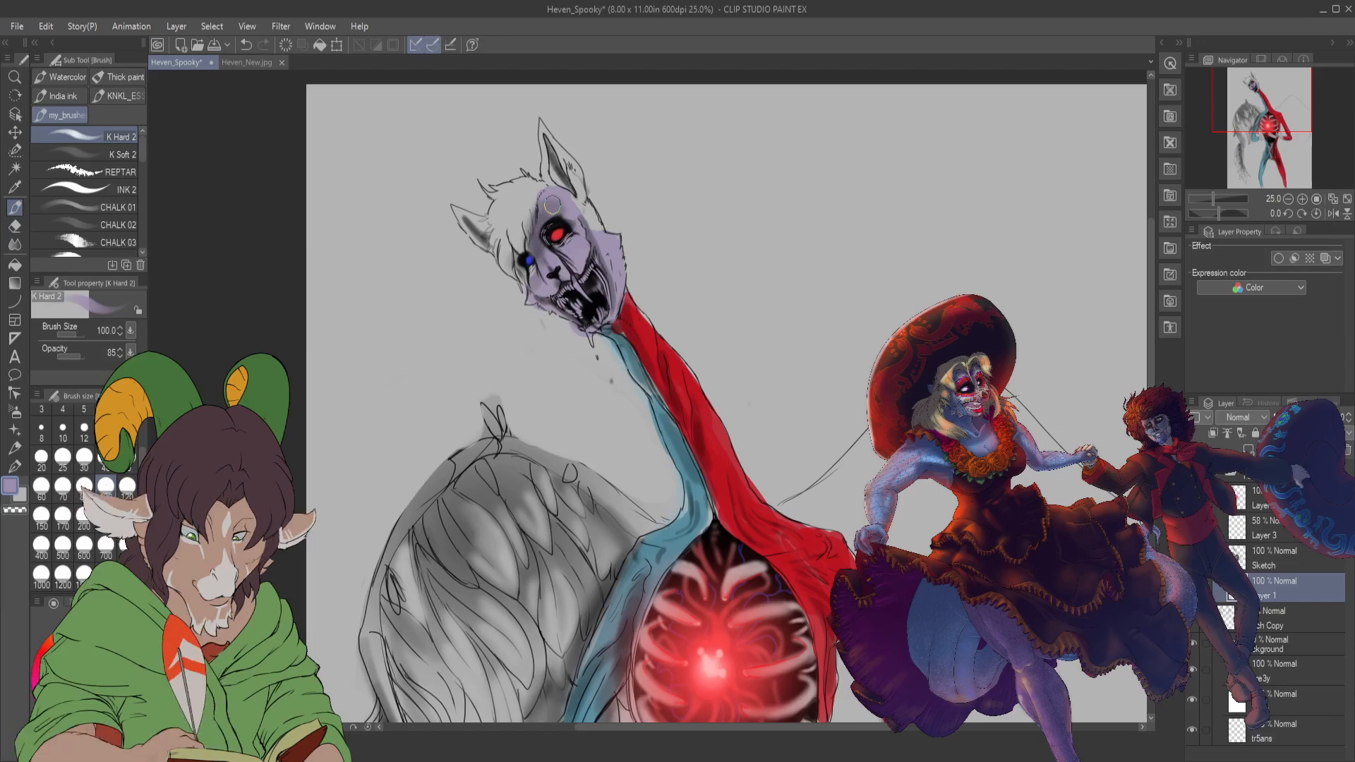
mouse_move(559, 176)
left_mouse_down()
mouse_move(590, 224)
mouse_move(552, 150)
mouse_move(554, 191)
mouse_move(544, 136)
mouse_move(573, 183)
left_mouse_up()
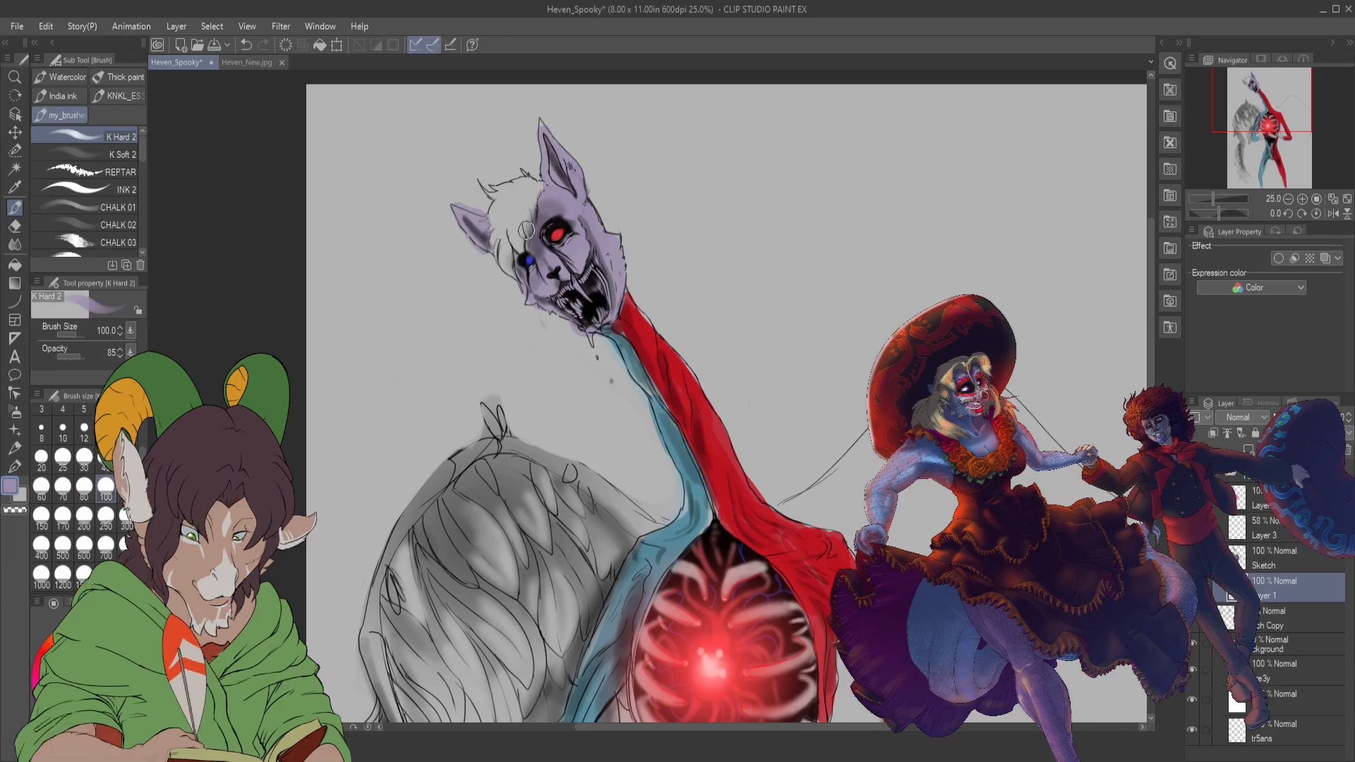
scroll(626, 325, "down", 3)
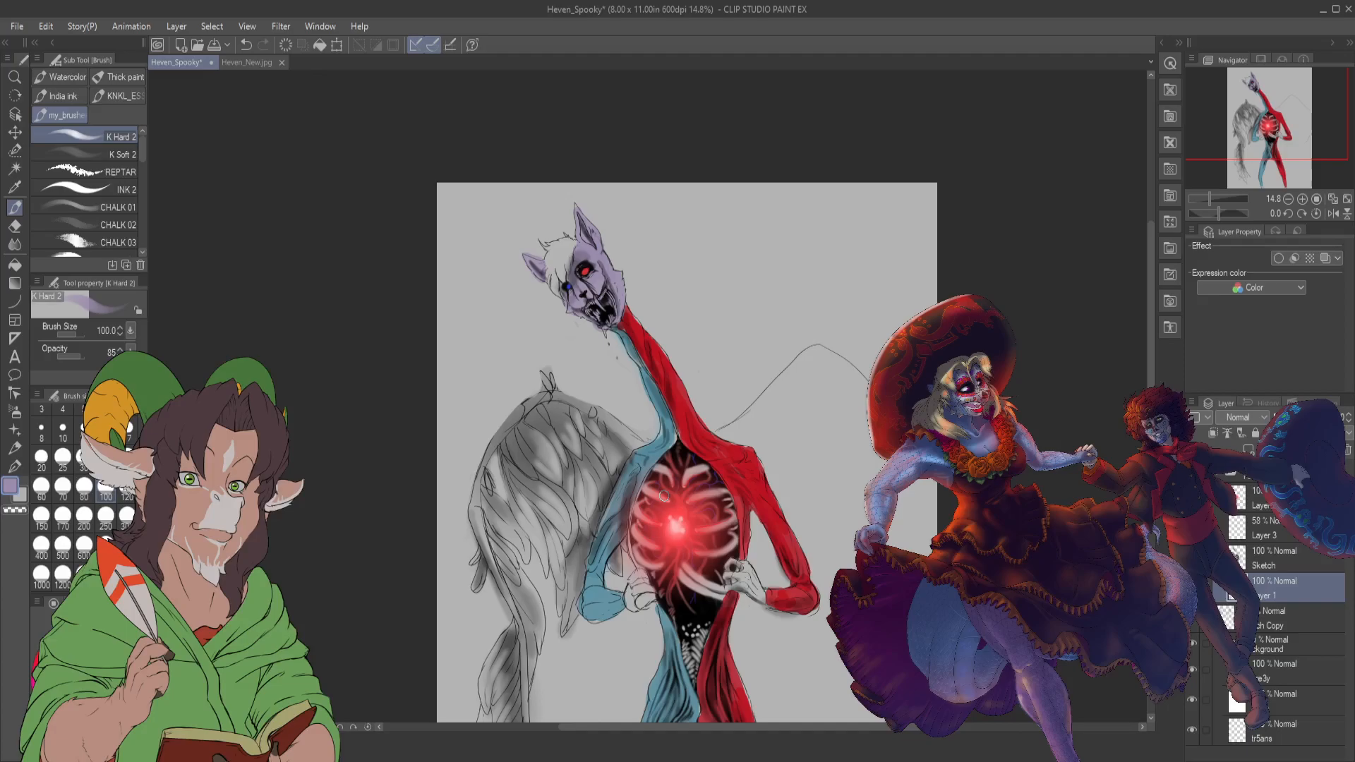
- Paint the hand of the red arm lilac with K Hard 2 reduced to size 40
key("bracketleft")
key("bracketleft")
key("bracketleft")
key("bracketleft")
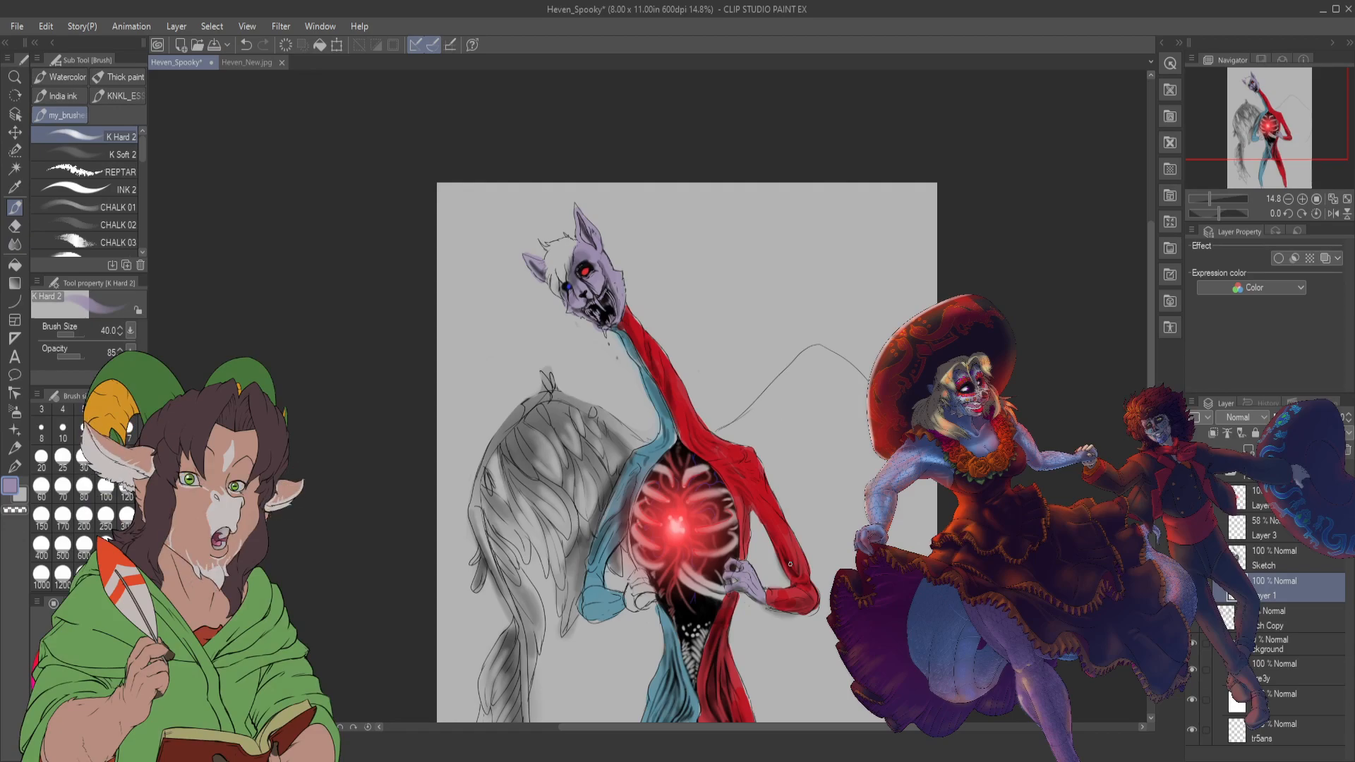
- Pick the character's light blue in the Heven_New.jpg reference and return to the head of the Heven_Spooky drawing
scroll(596, 242, "up", 3)
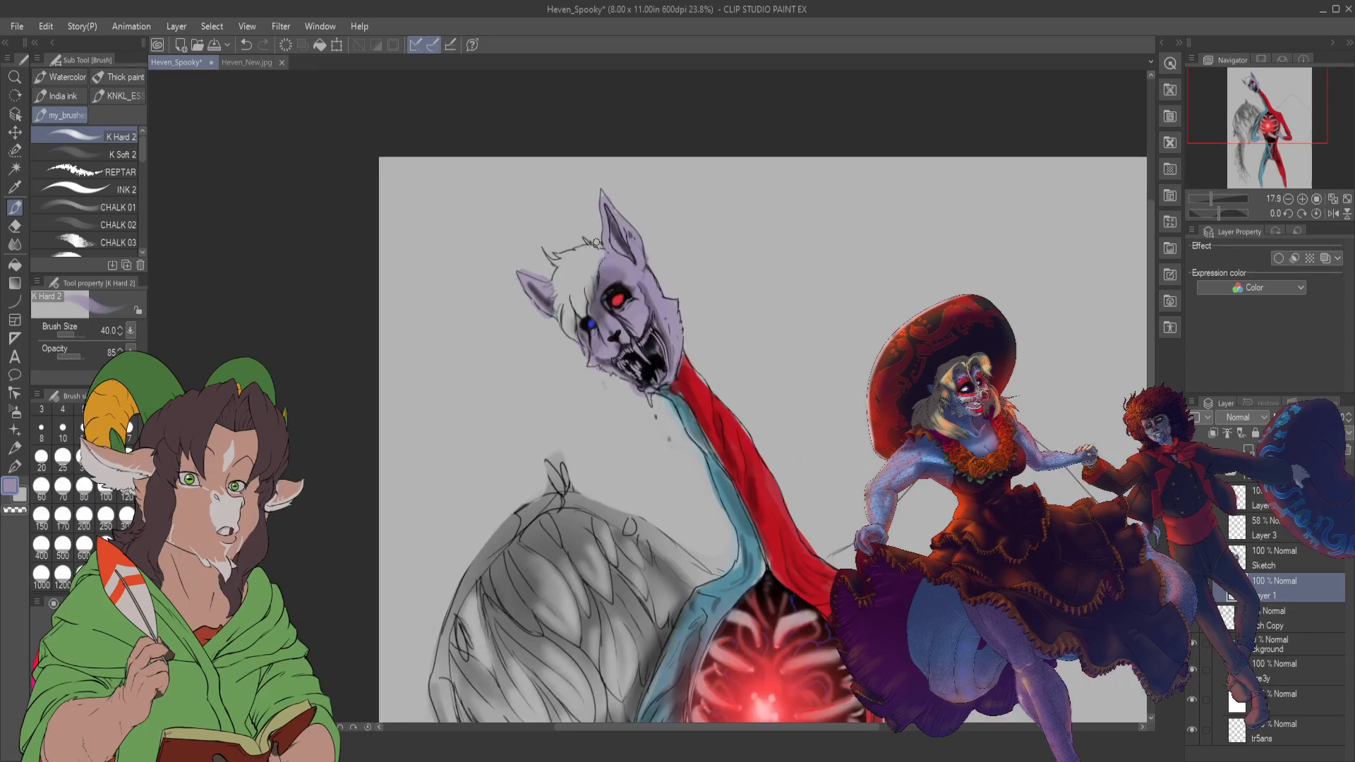
key("ctrl+Tab")
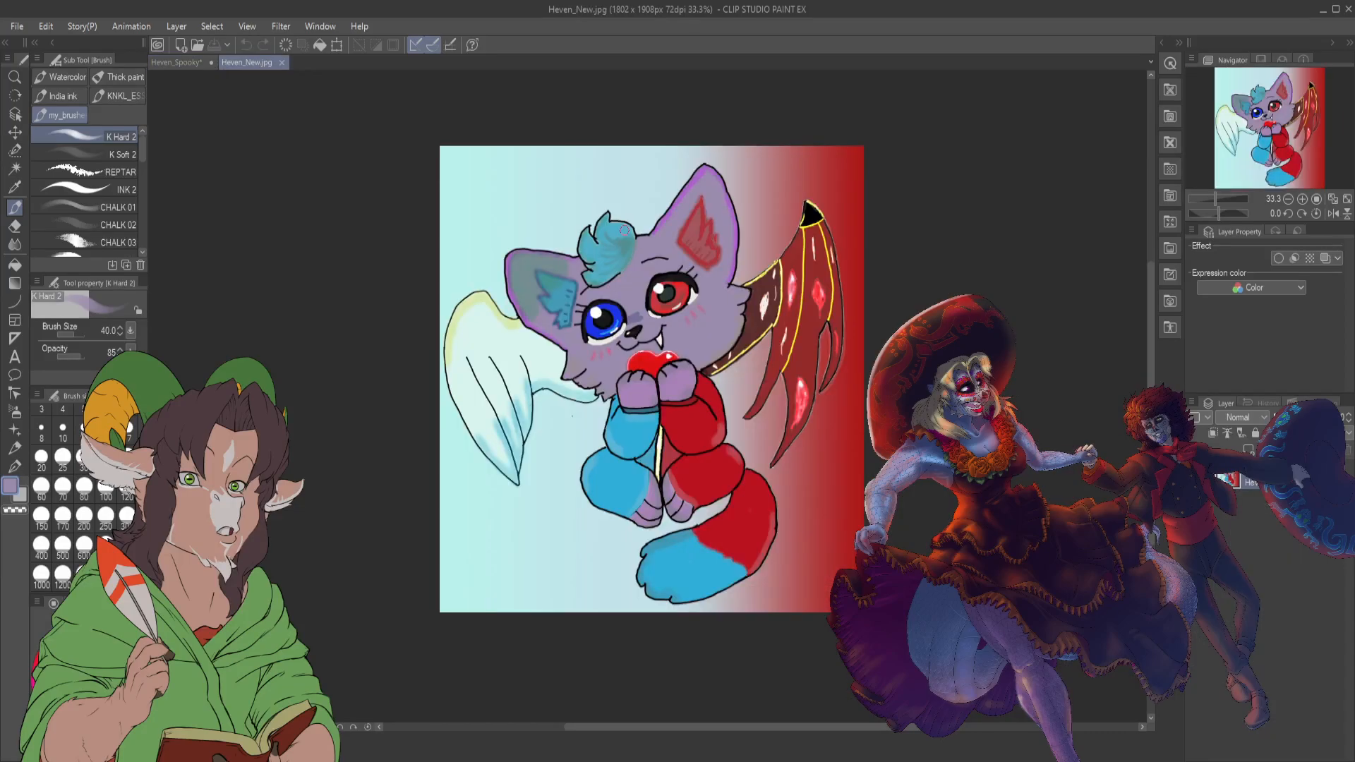
key("i")
left_click(607, 488)
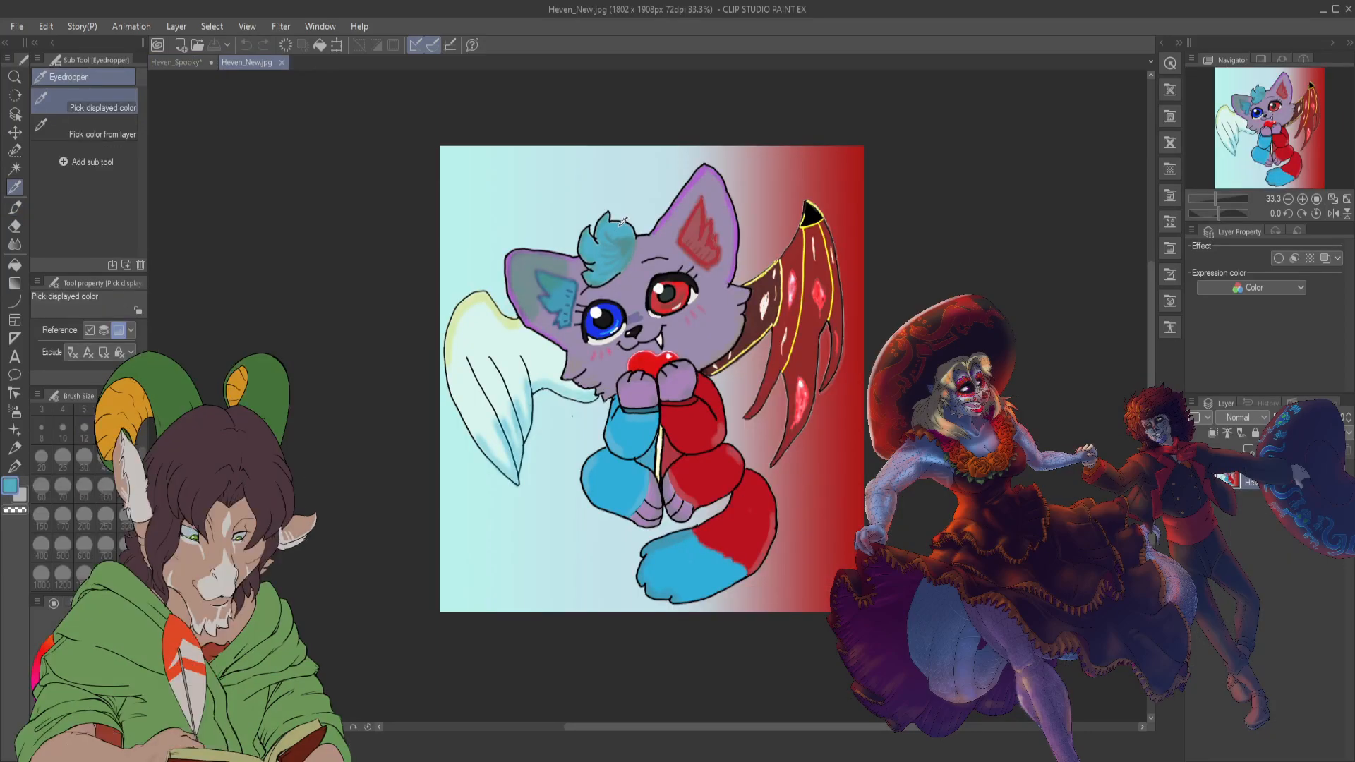
left_click(178, 62)
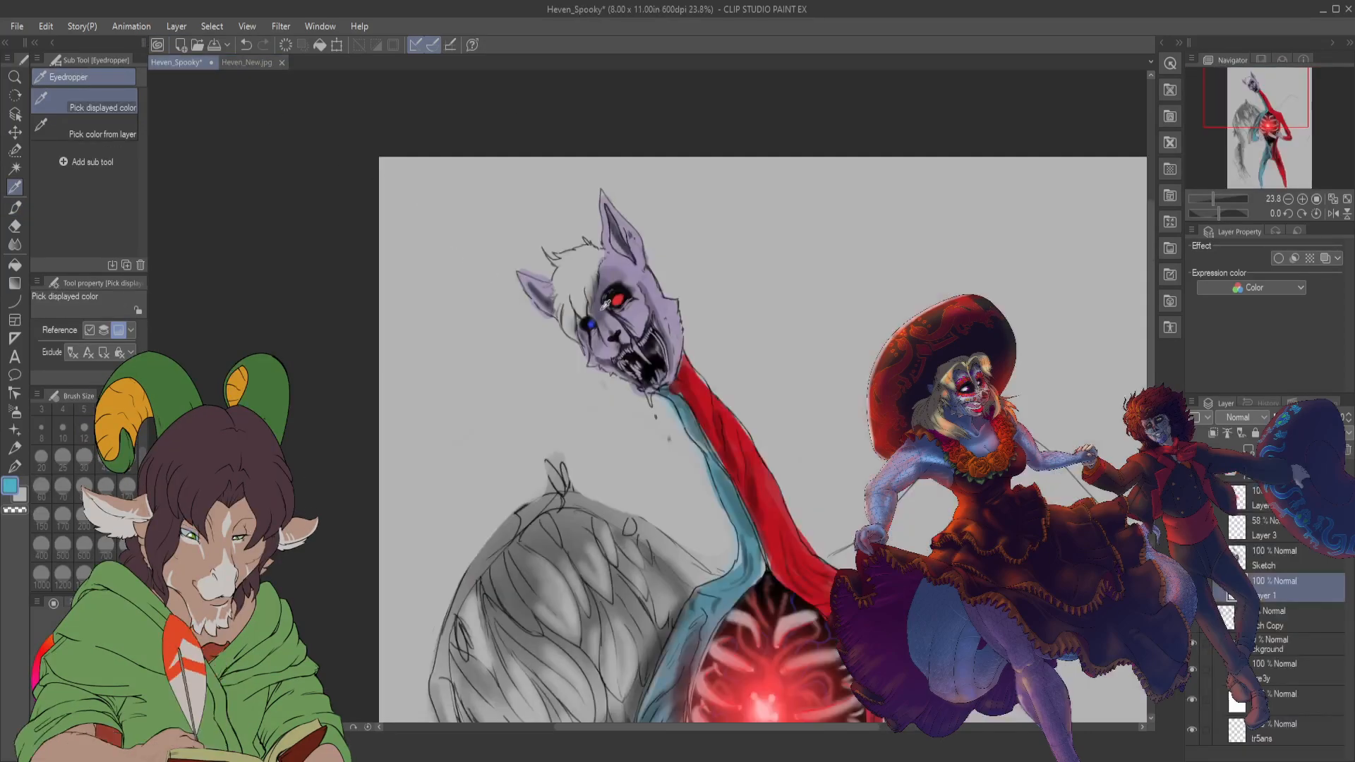
scroll(576, 264, "up", 2)
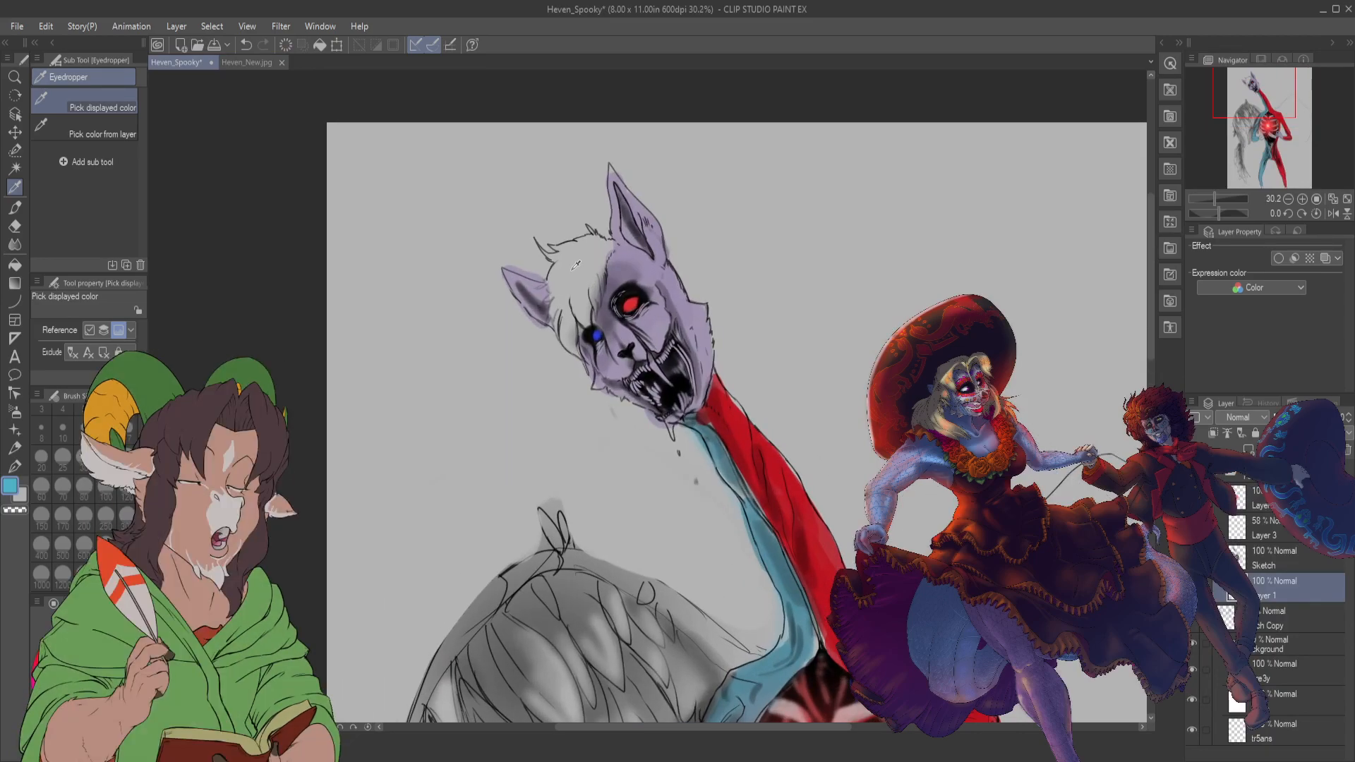
- Paint the hair and the inside of the ear beside it muted teal with the K Hard 2 brush, checking the Heven_New.jpg reference
scroll(641, 547, "down", 5)
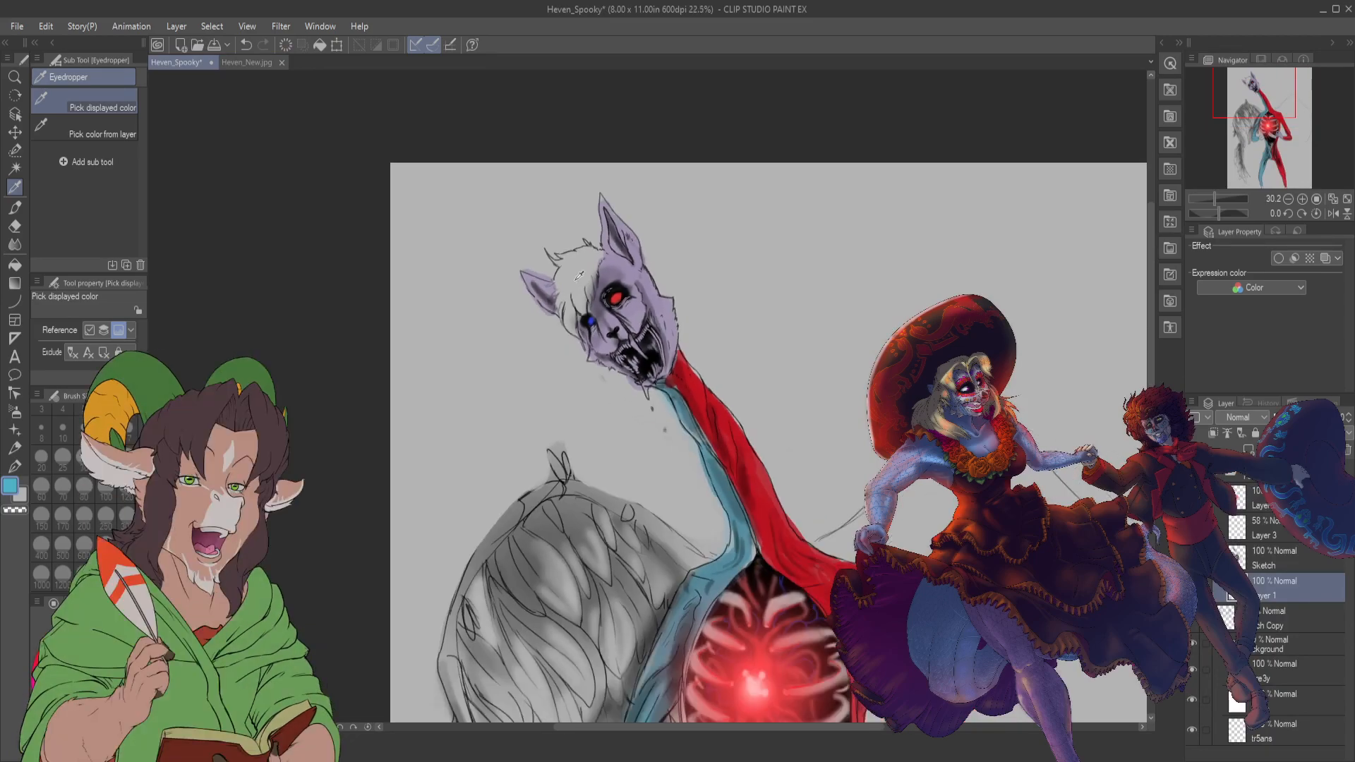
scroll(572, 355, "up", 5)
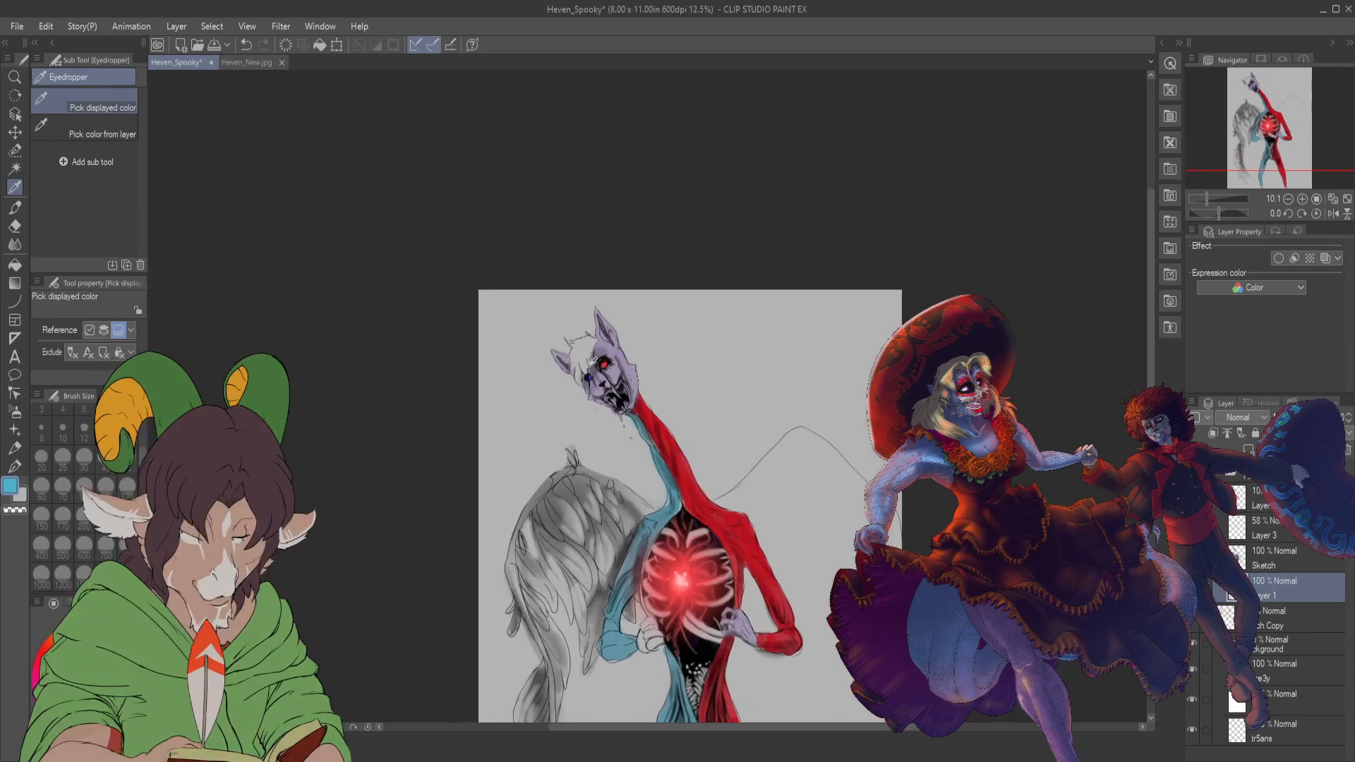
scroll(572, 355, "up", 1)
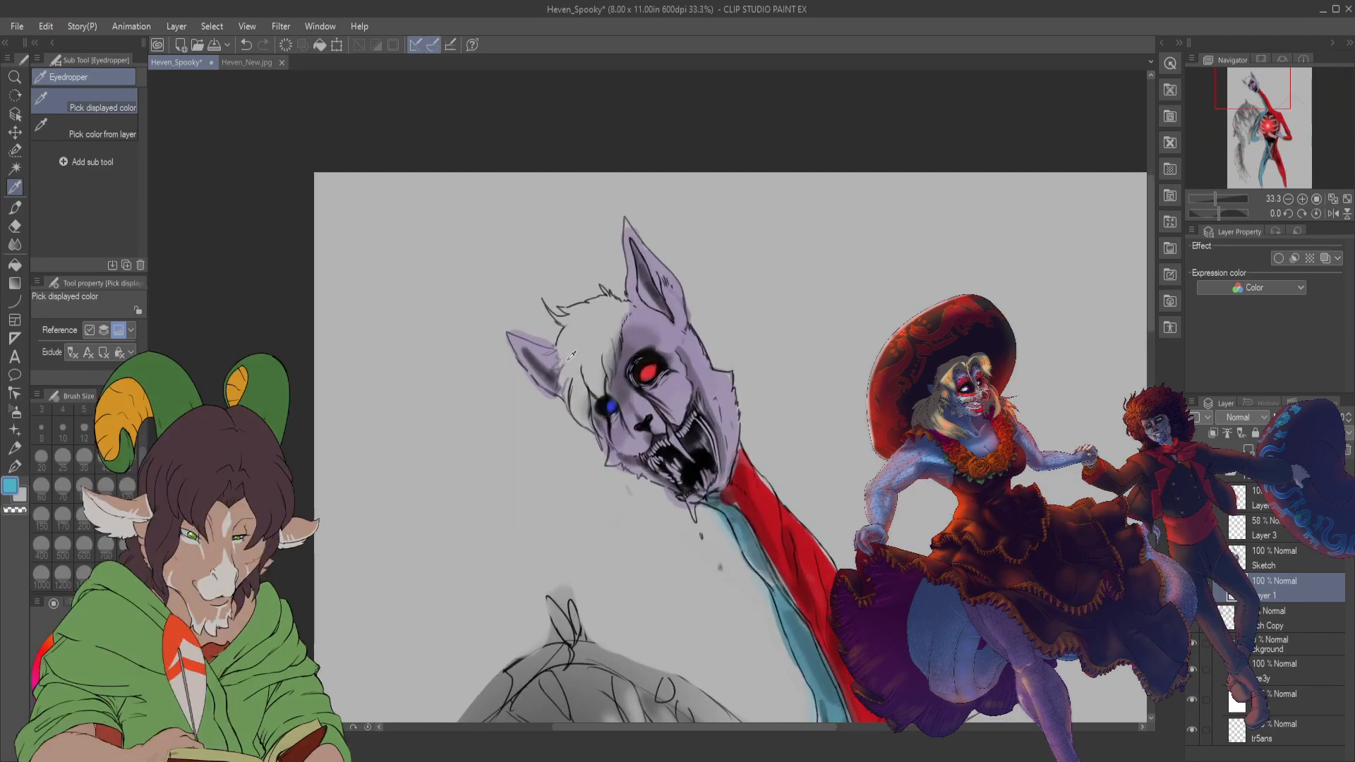
key("b")
mouse_move(573, 361)
left_mouse_down()
mouse_move(561, 388)
mouse_move(581, 421)
left_mouse_up()
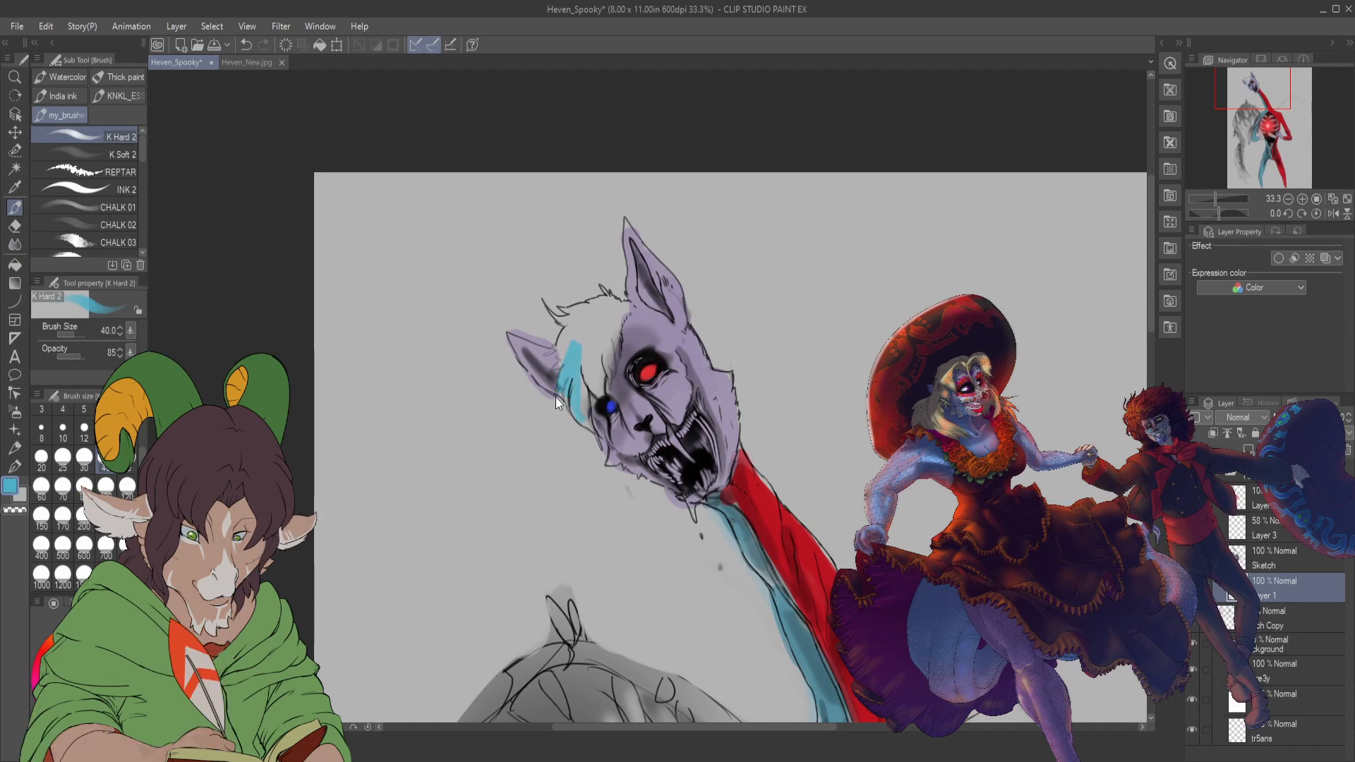
key("ctrl+z")
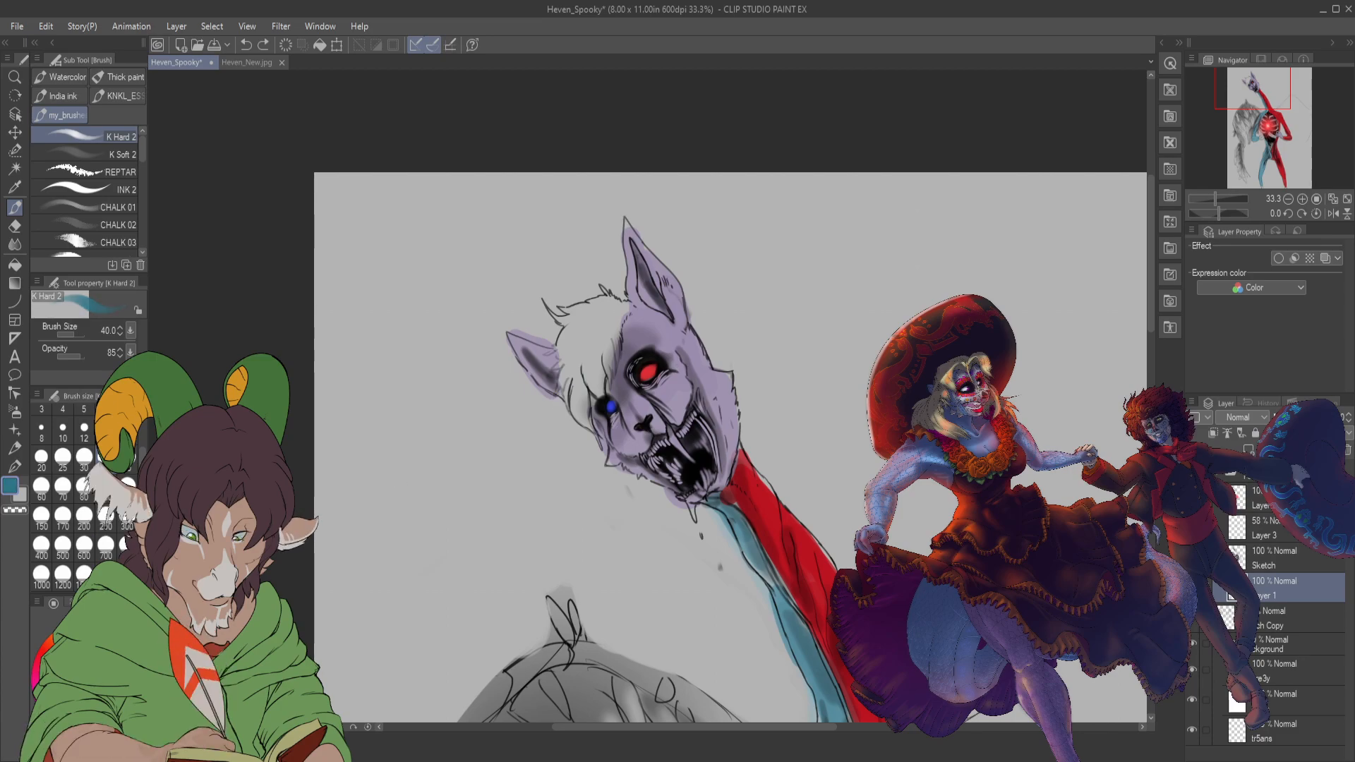
left_click_drag(572, 367, 581, 420)
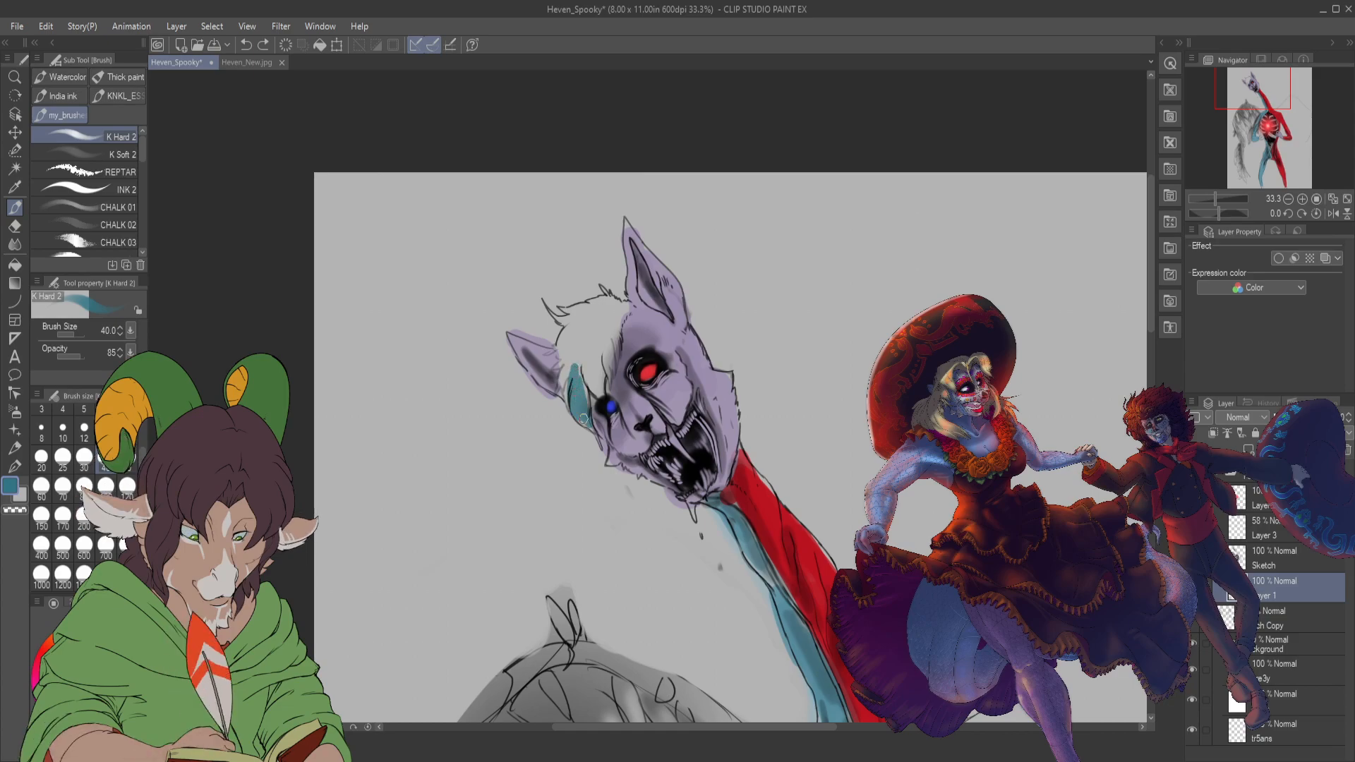
mouse_move(594, 338)
left_mouse_down()
mouse_move(581, 424)
mouse_move(565, 390)
left_mouse_up()
mouse_move(579, 341)
left_mouse_down()
mouse_move(601, 394)
mouse_move(593, 352)
mouse_move(602, 385)
mouse_move(613, 327)
mouse_move(578, 356)
mouse_move(594, 322)
mouse_move(555, 370)
mouse_move(590, 315)
left_mouse_up()
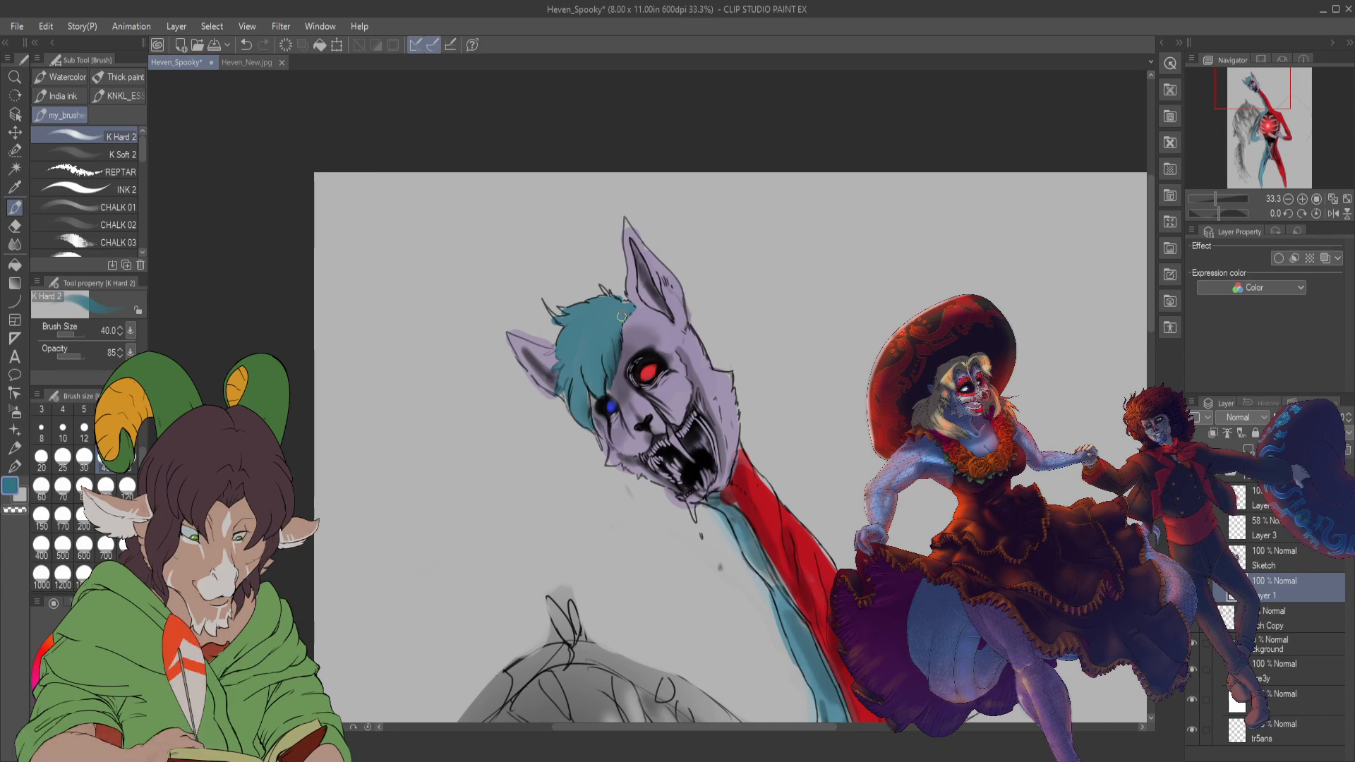
left_click(251, 64)
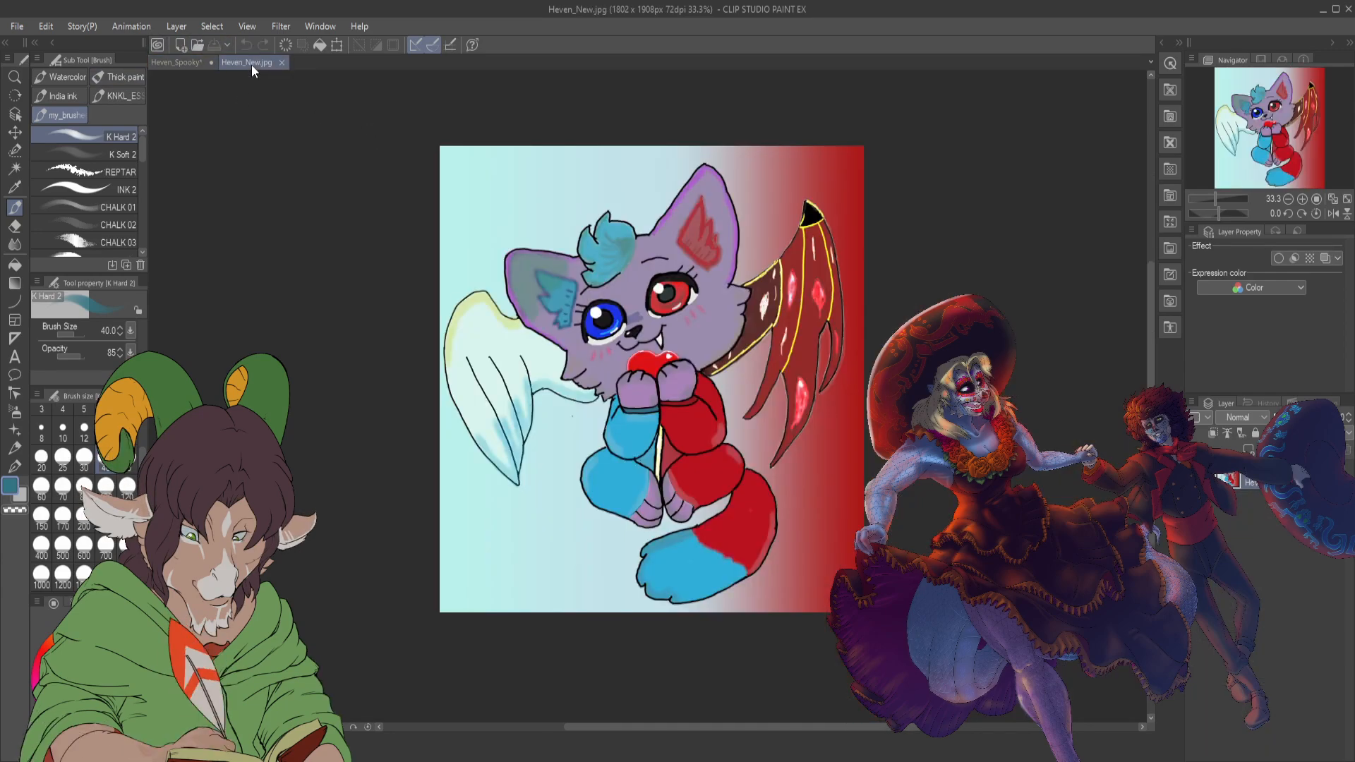
left_click(162, 62)
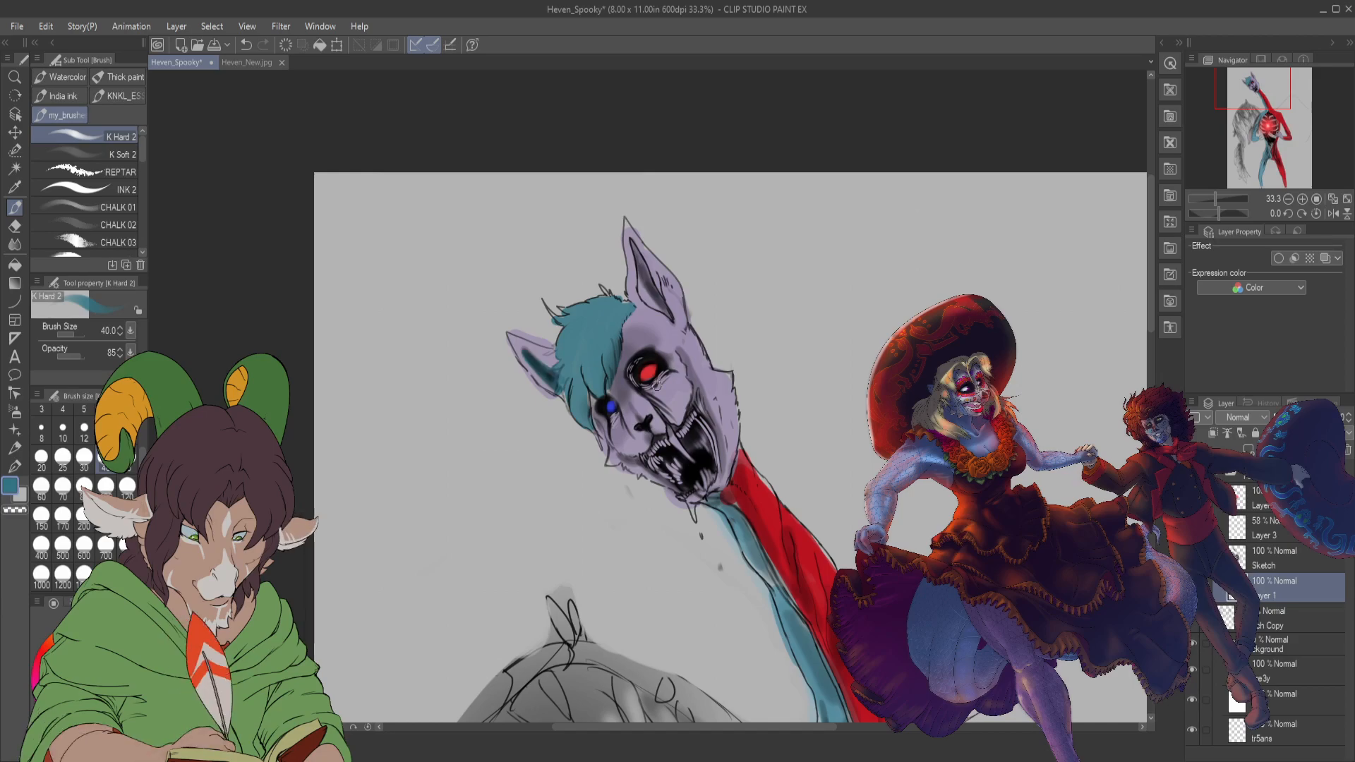
- Sample the neck's red and extend it with the K Hard 2 brush up to the jaw and throat
key("i")
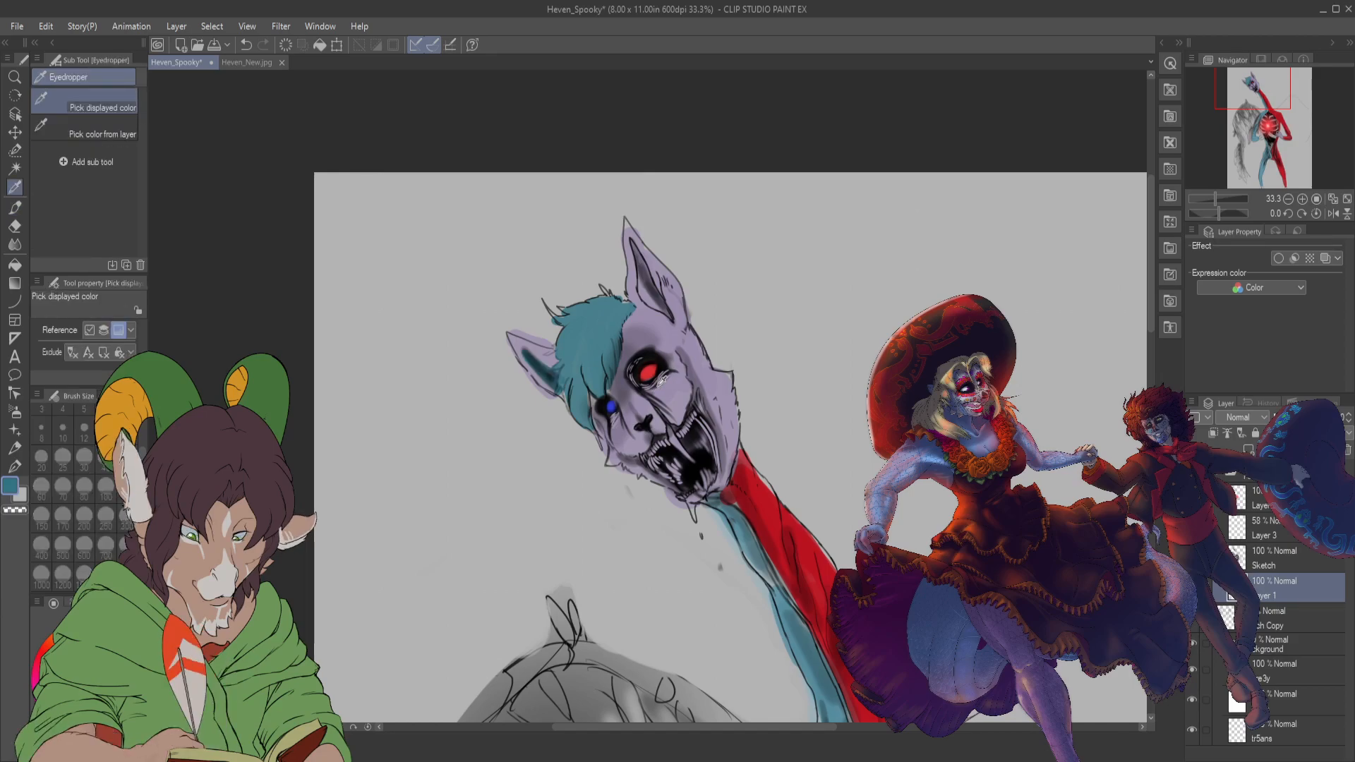
left_click(772, 498)
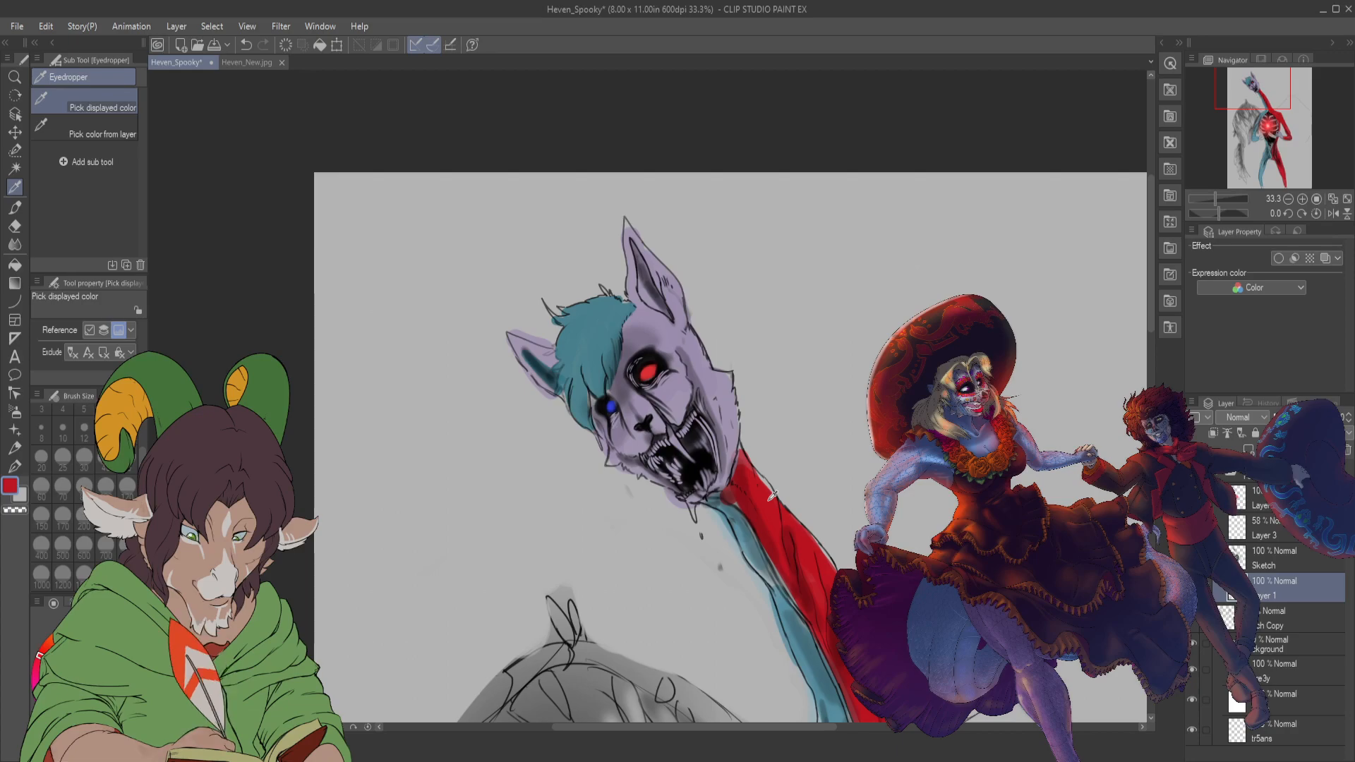
key("b")
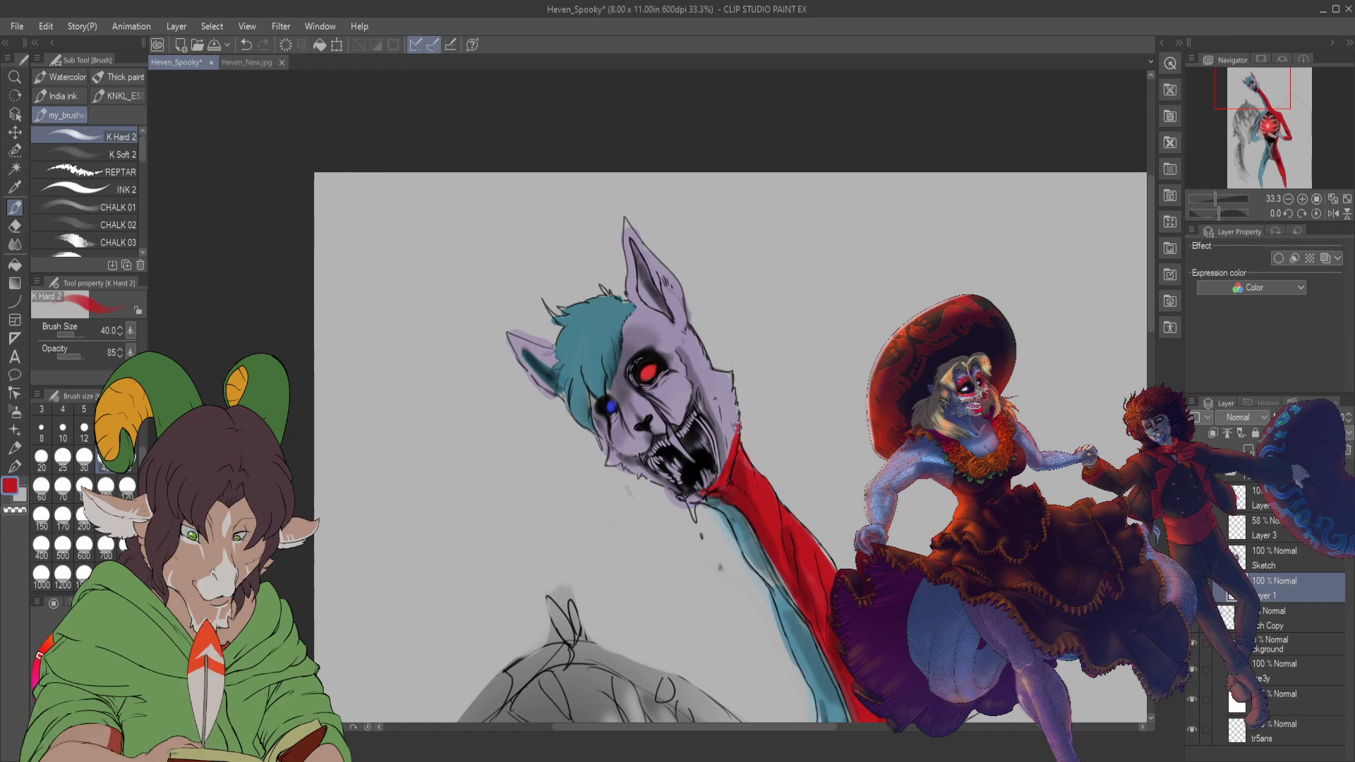
- Reduce the brush size to 25 and paint dark red flesh inside the stretched cheek of the open mouth
scroll(738, 425, "up", 2)
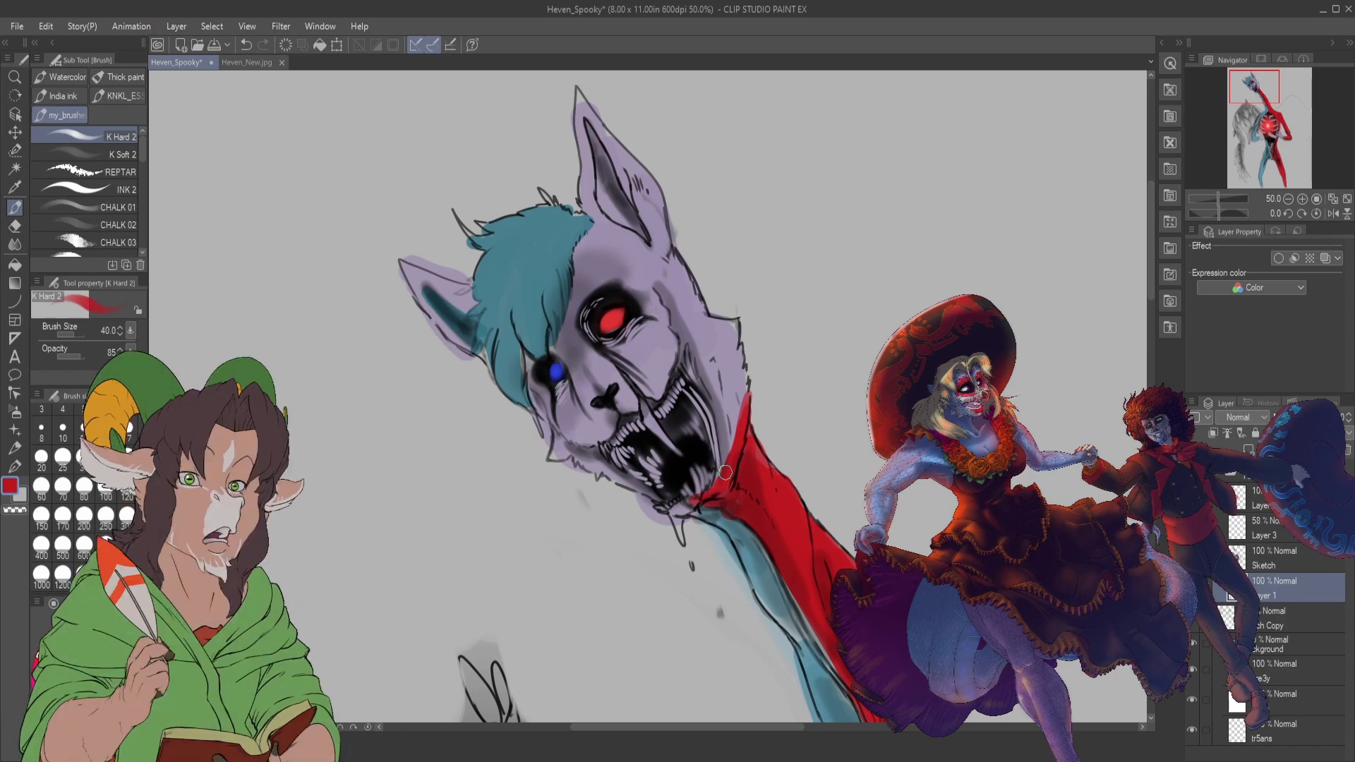
key("bracketleft")
key("bracketleft")
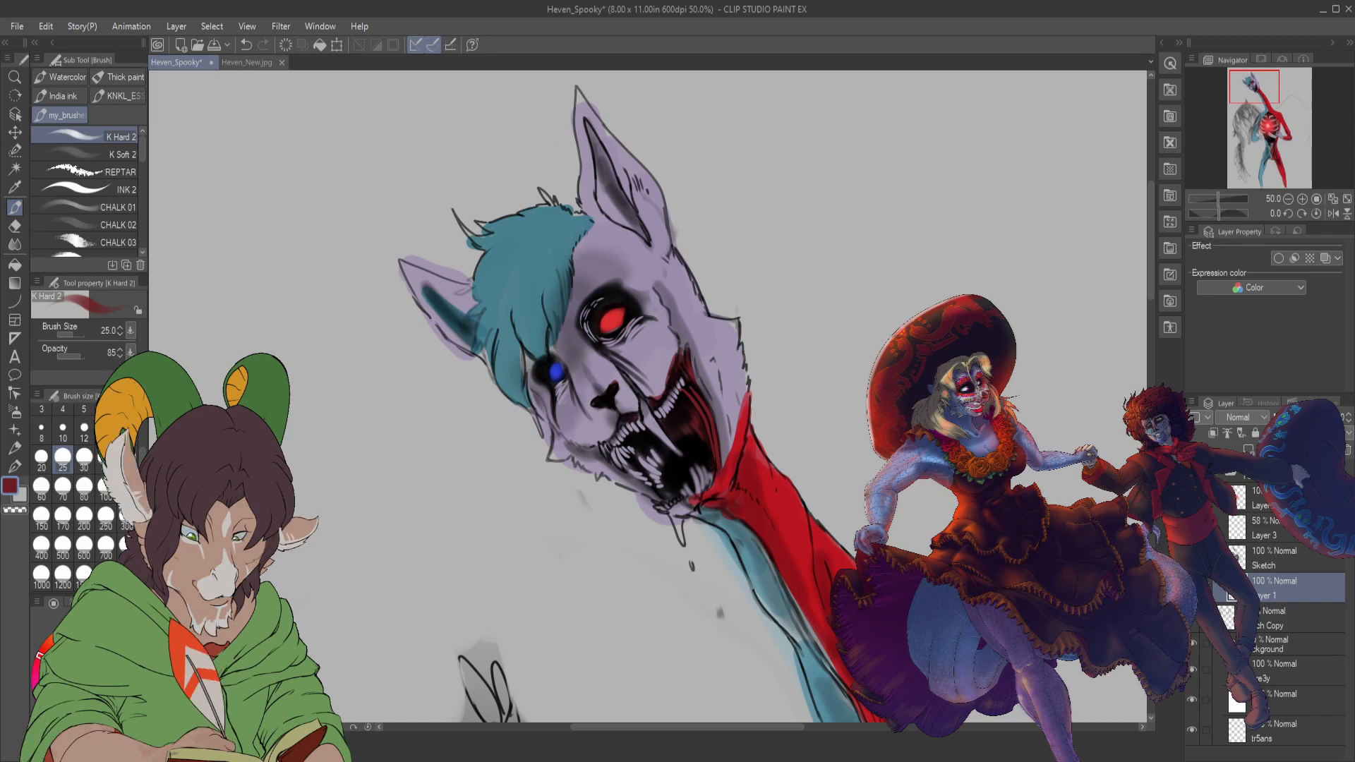
- Paint the neck's sampled blue into the lower mouth and chin, and clean up the teeth with the Hard eraser
key("i")
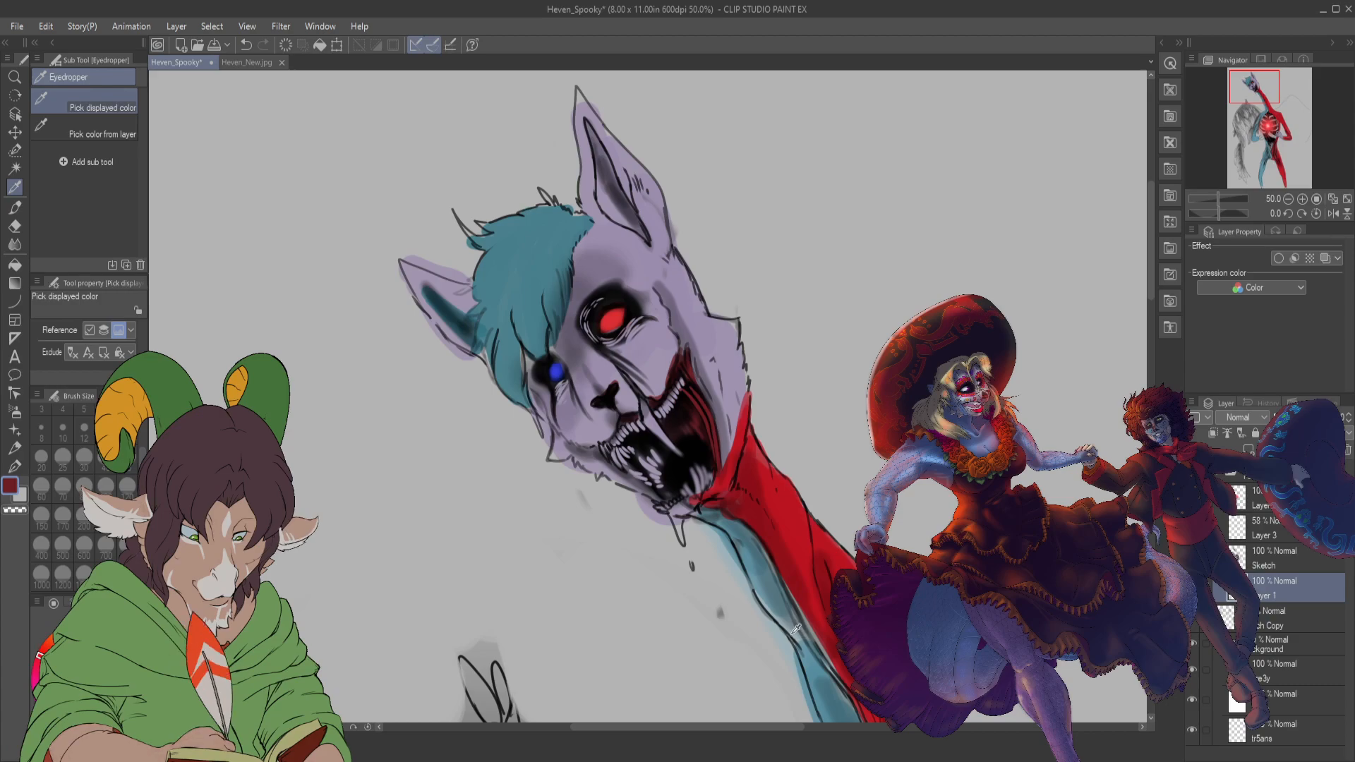
left_click(813, 660)
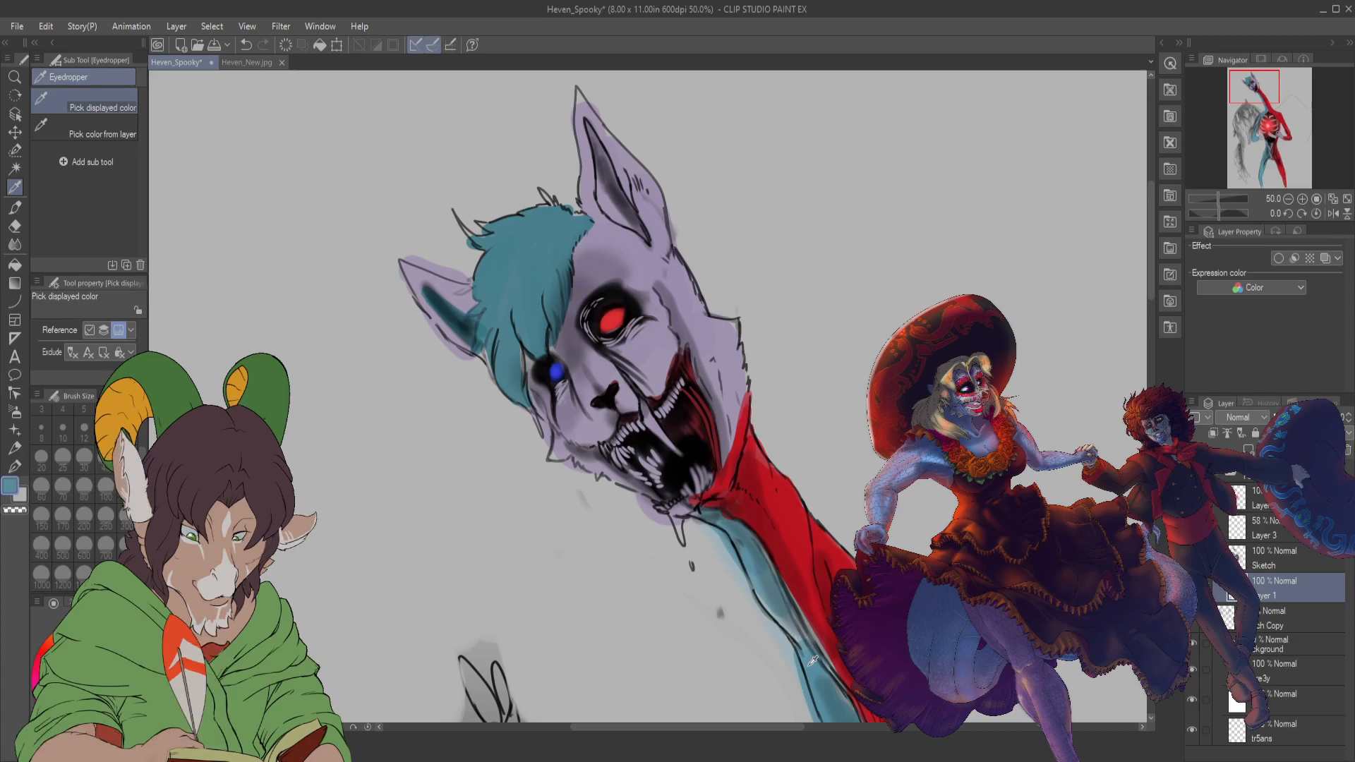
key("b")
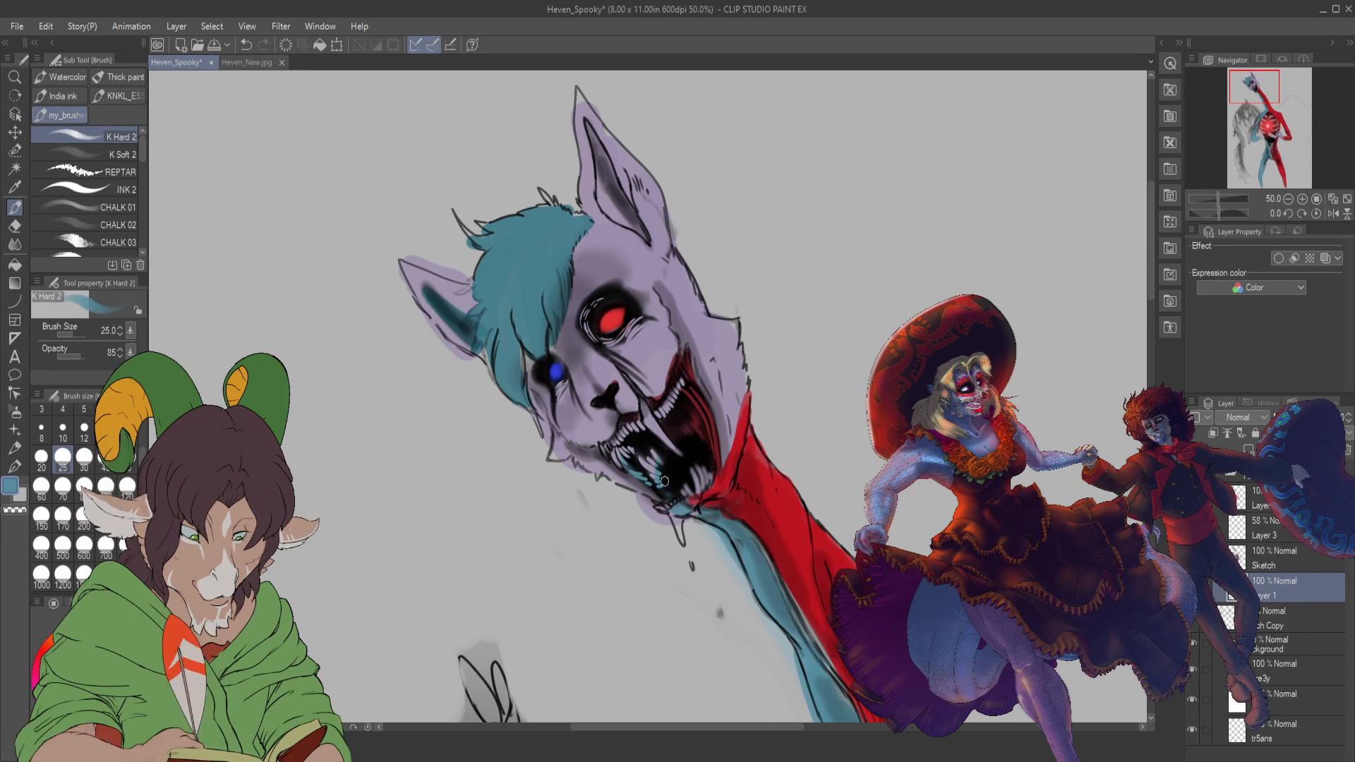
key("e")
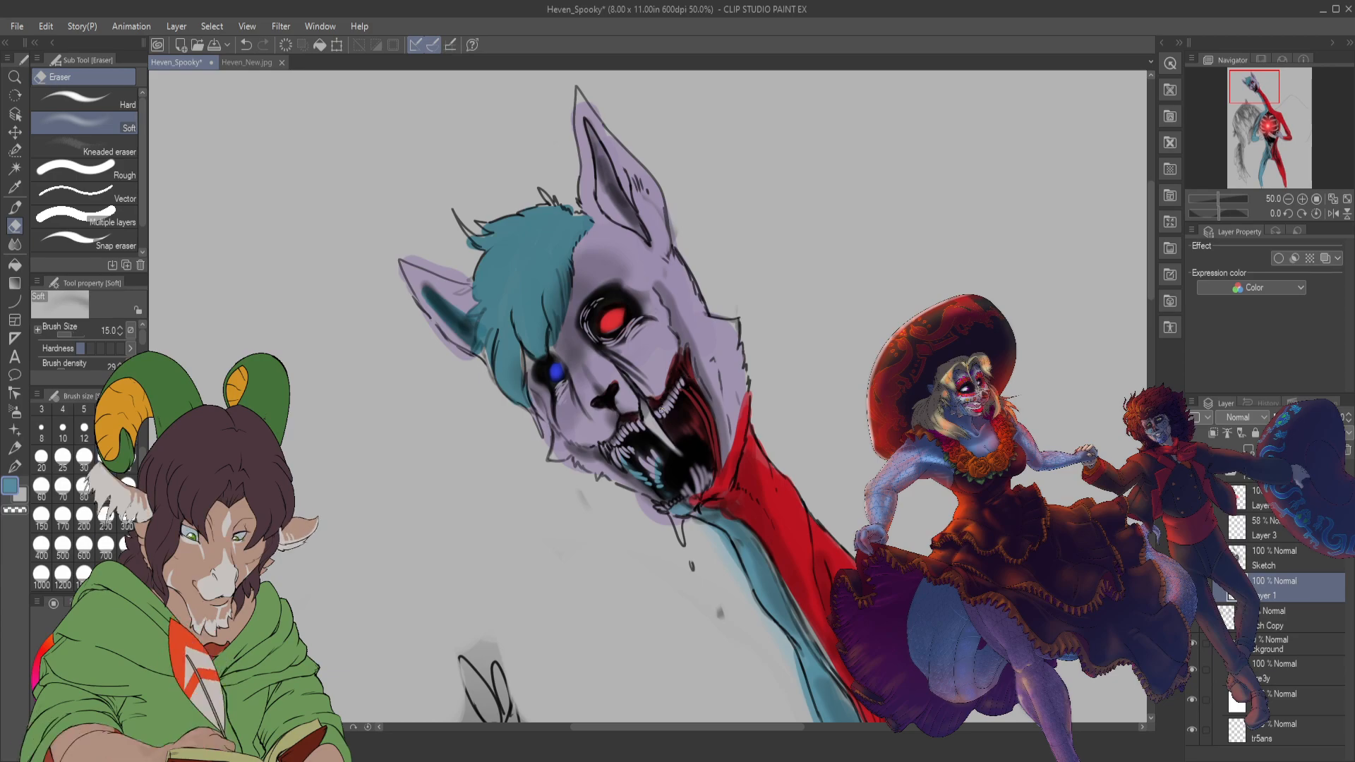
left_click(114, 107)
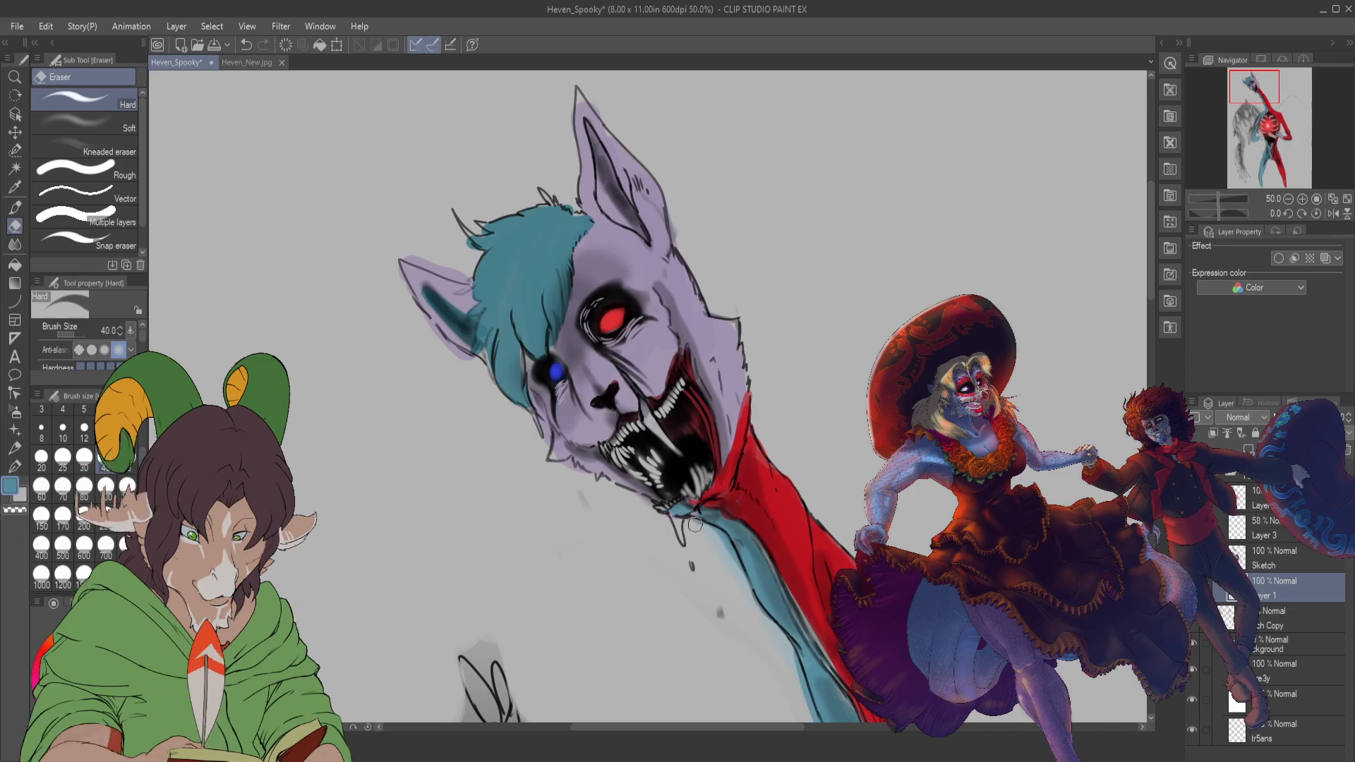
- Examine the colouring of the whole figure, from the head down to the wing, torso and legs
scroll(694, 524, "down", 5)
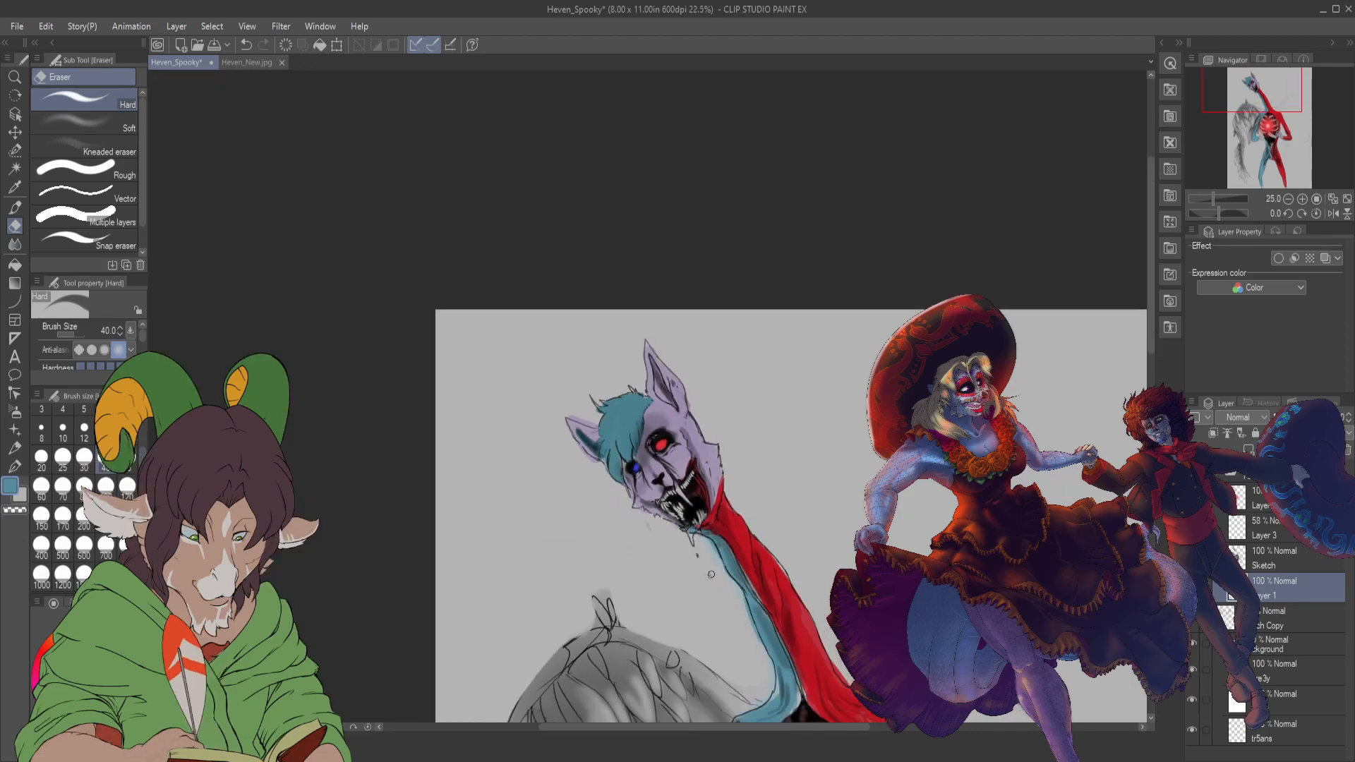
scroll(695, 524, "up", 2)
scroll(694, 524, "down", 1)
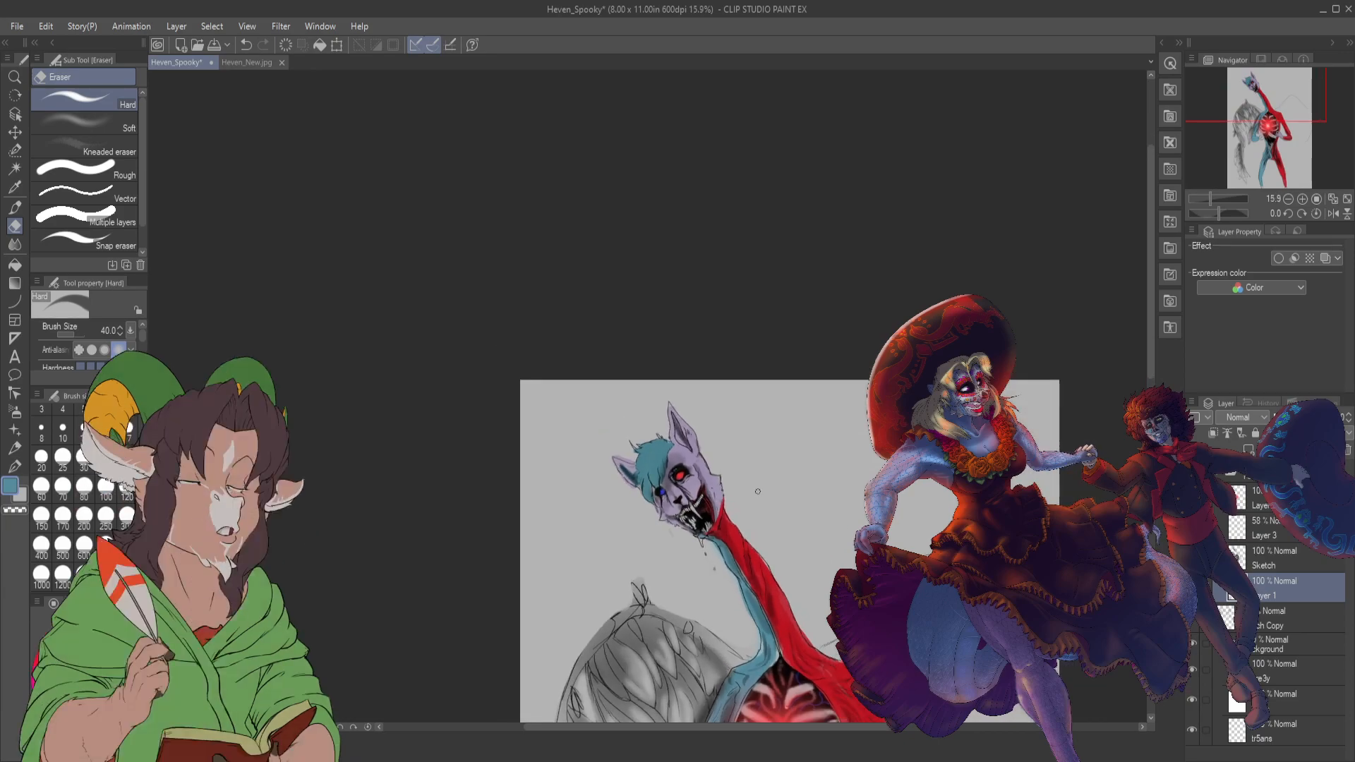
left_click_drag(1270, 115, 1267, 157)
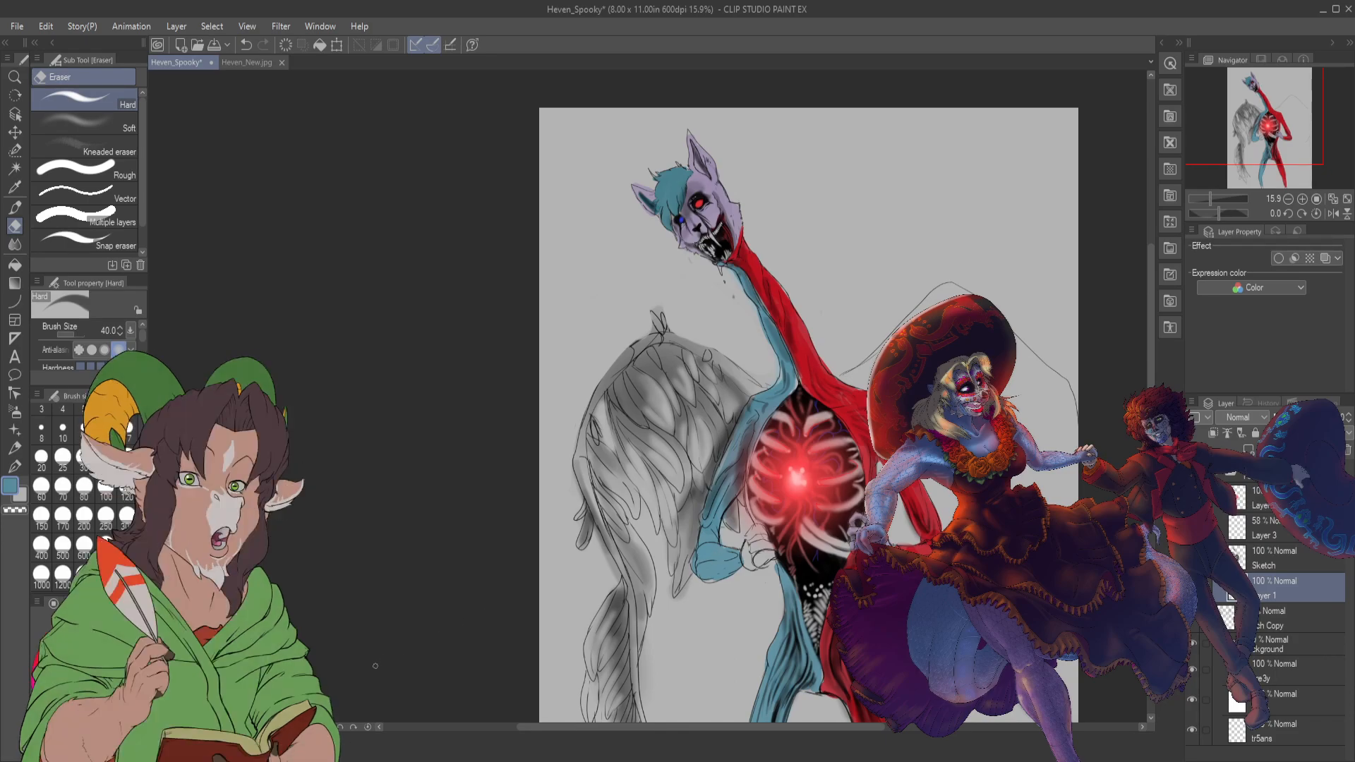
left_click_drag(617, 727, 667, 723)
scroll(600, 628, "up", 1)
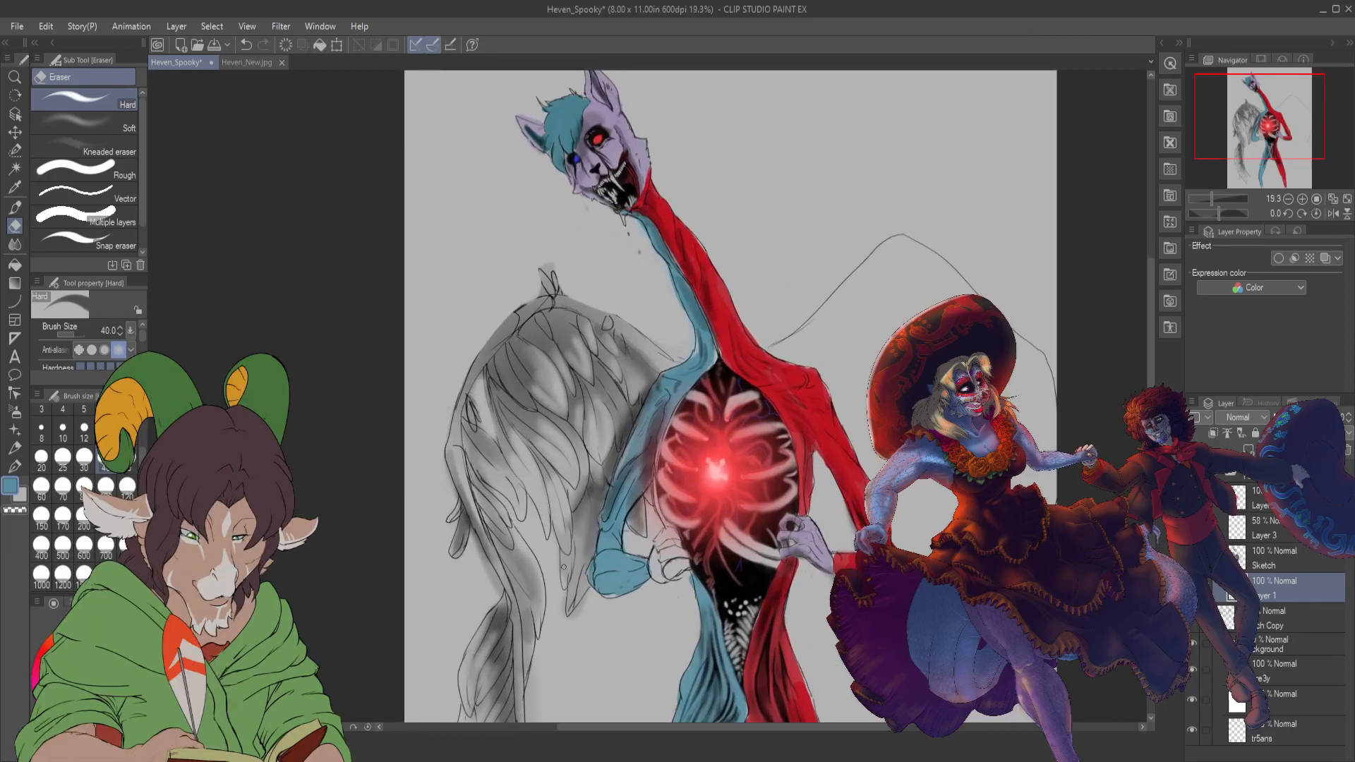
scroll(600, 628, "down", 2)
scroll(600, 628, "up", 1)
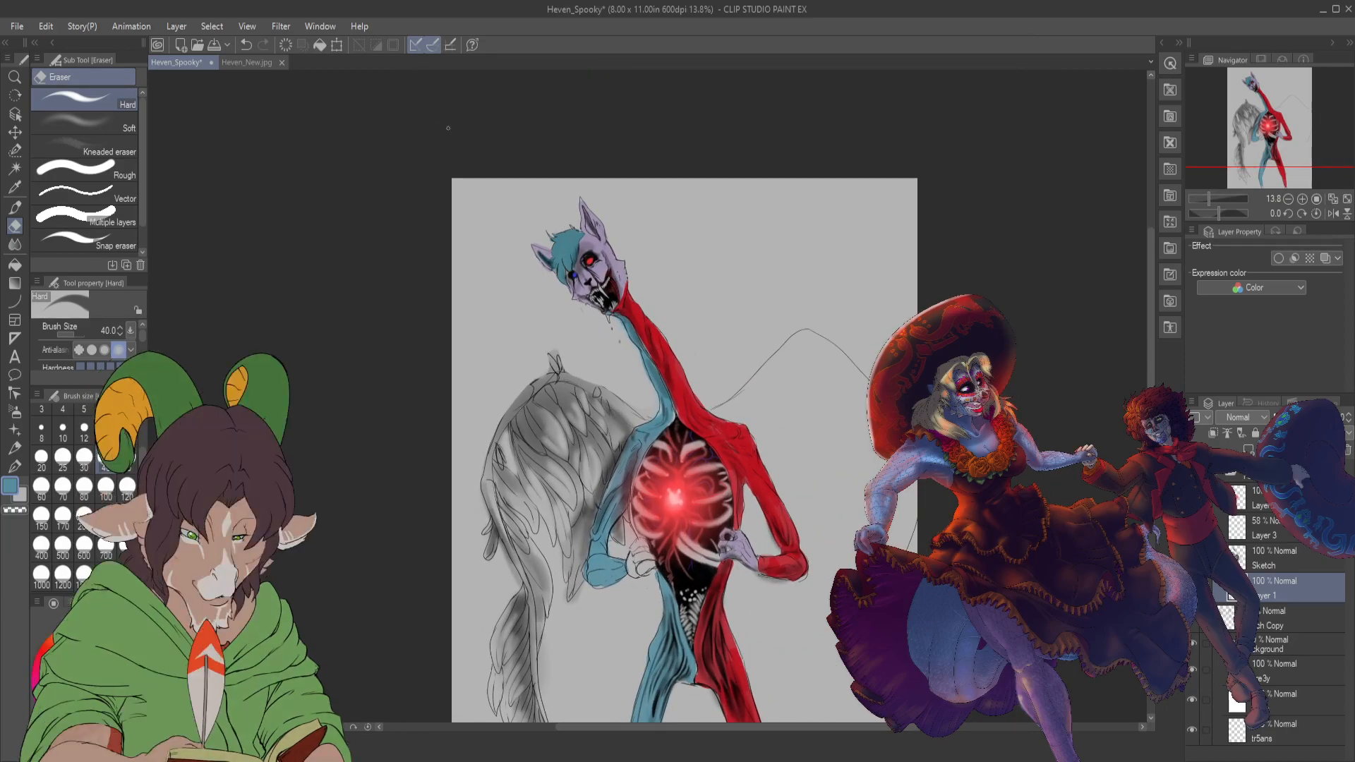
- Sample the light blue from the feathered wing in Heven_New.jpg and return to the Heven_Spooky drawing
left_click(248, 63)
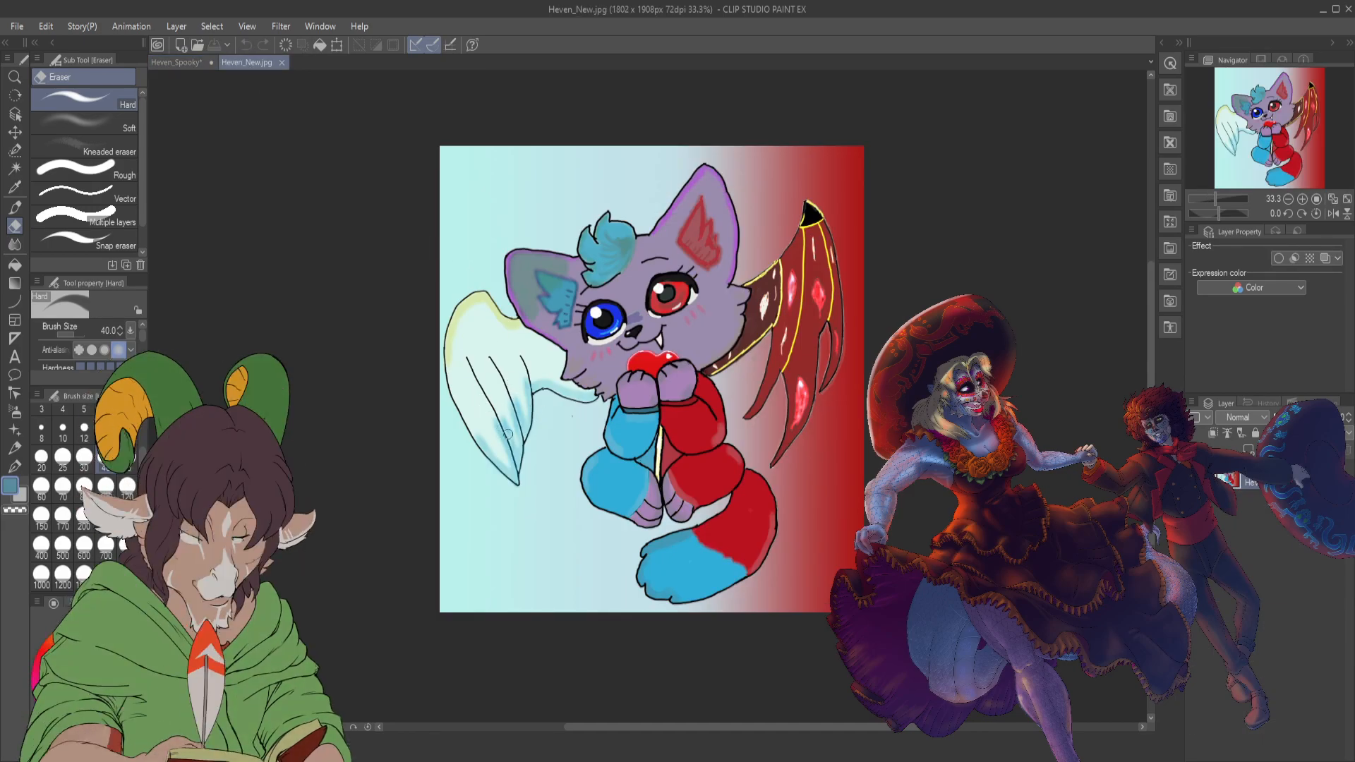
key("i")
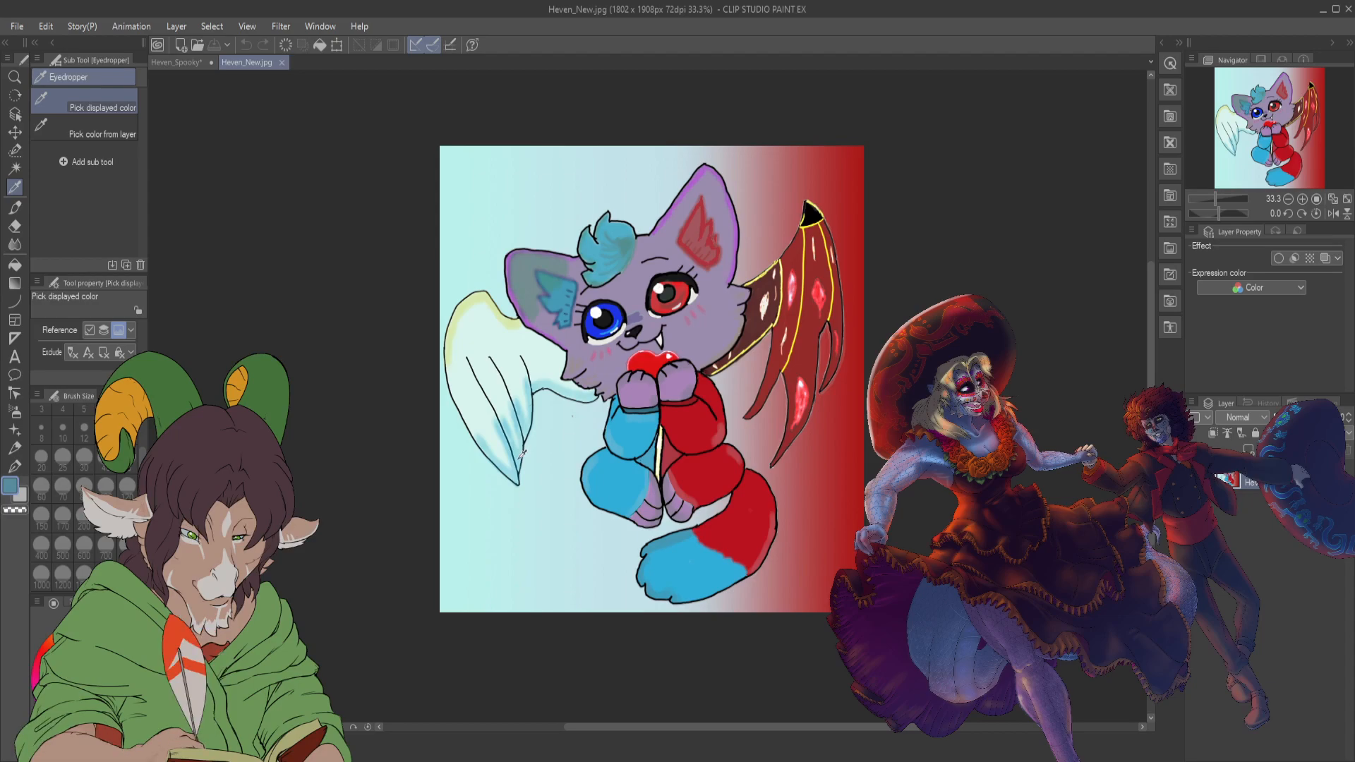
left_click(516, 464)
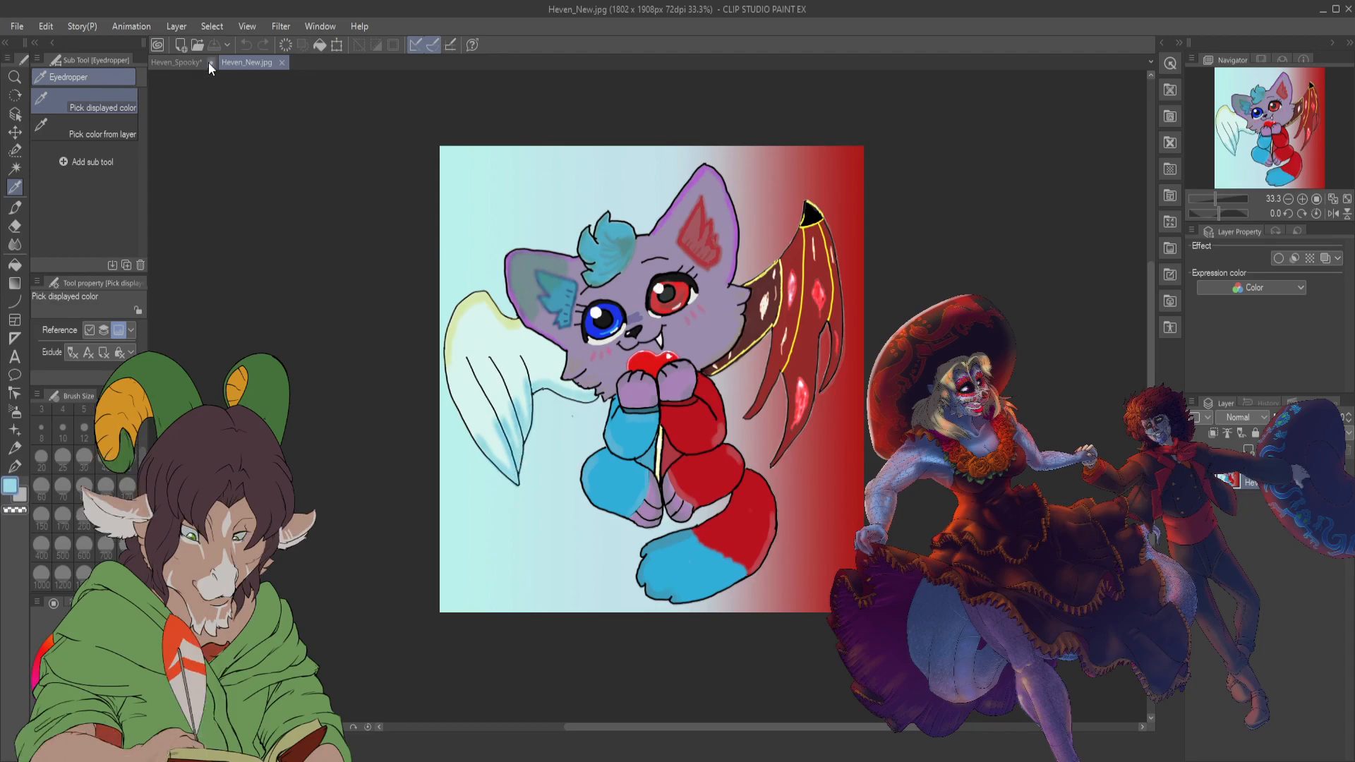
left_click(177, 62)
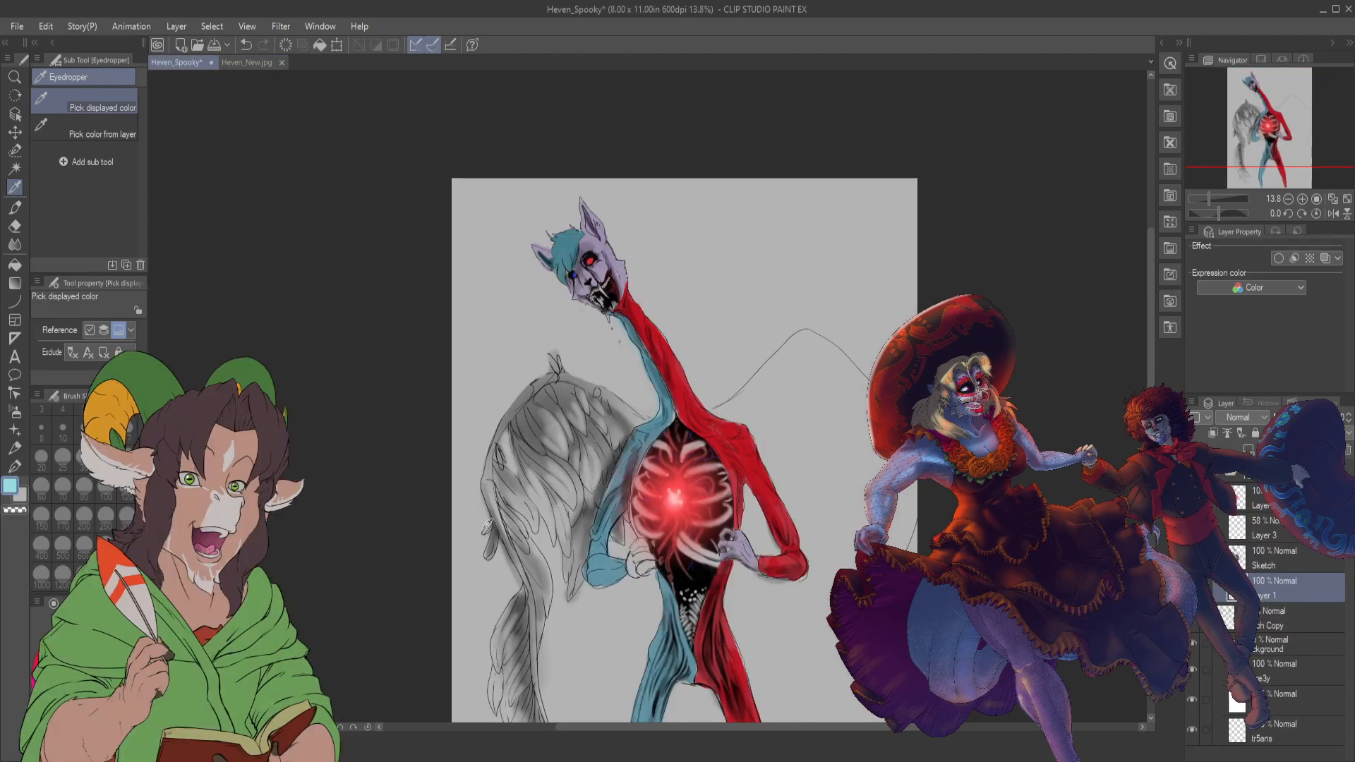
- Set the K Hard 2 brush to size 40 and try a stroke of dark red sampled from the torso on the wing feathers
scroll(487, 526, "up", 1)
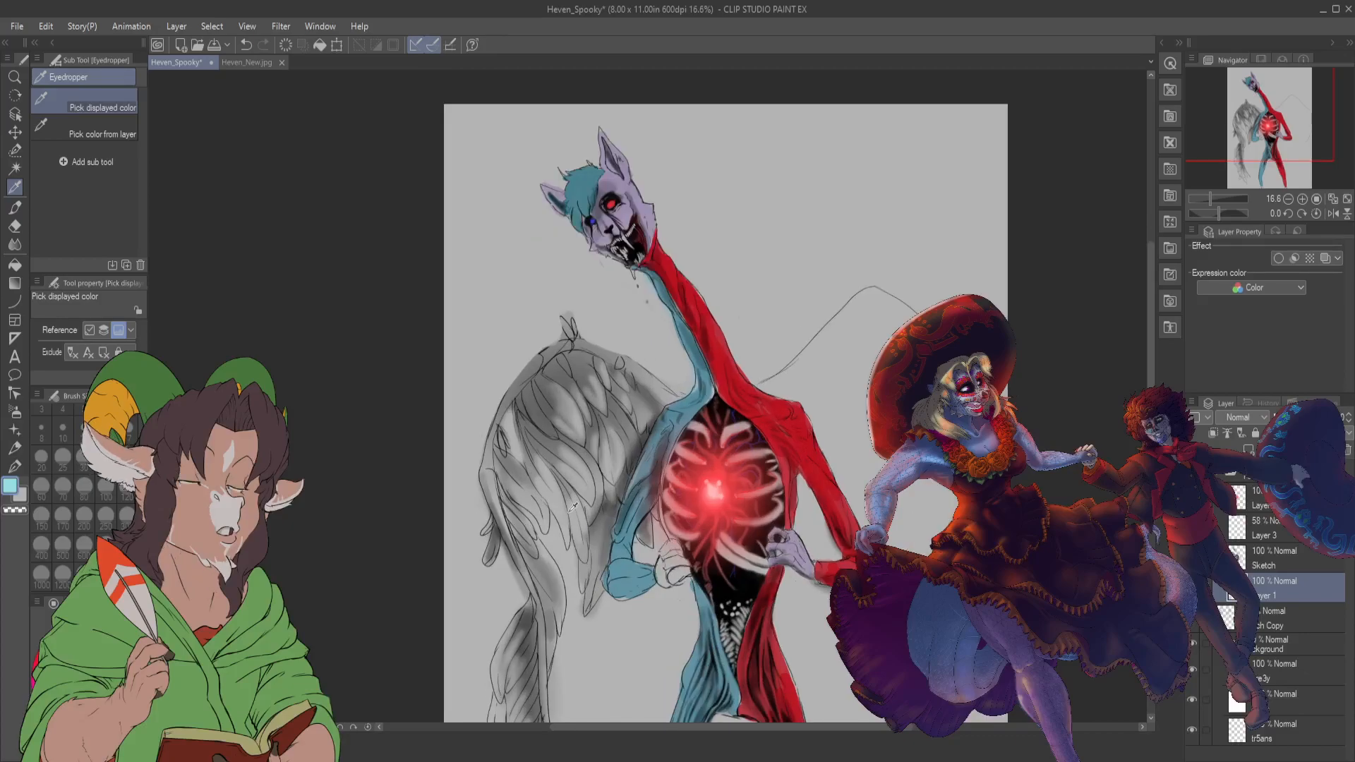
key("b")
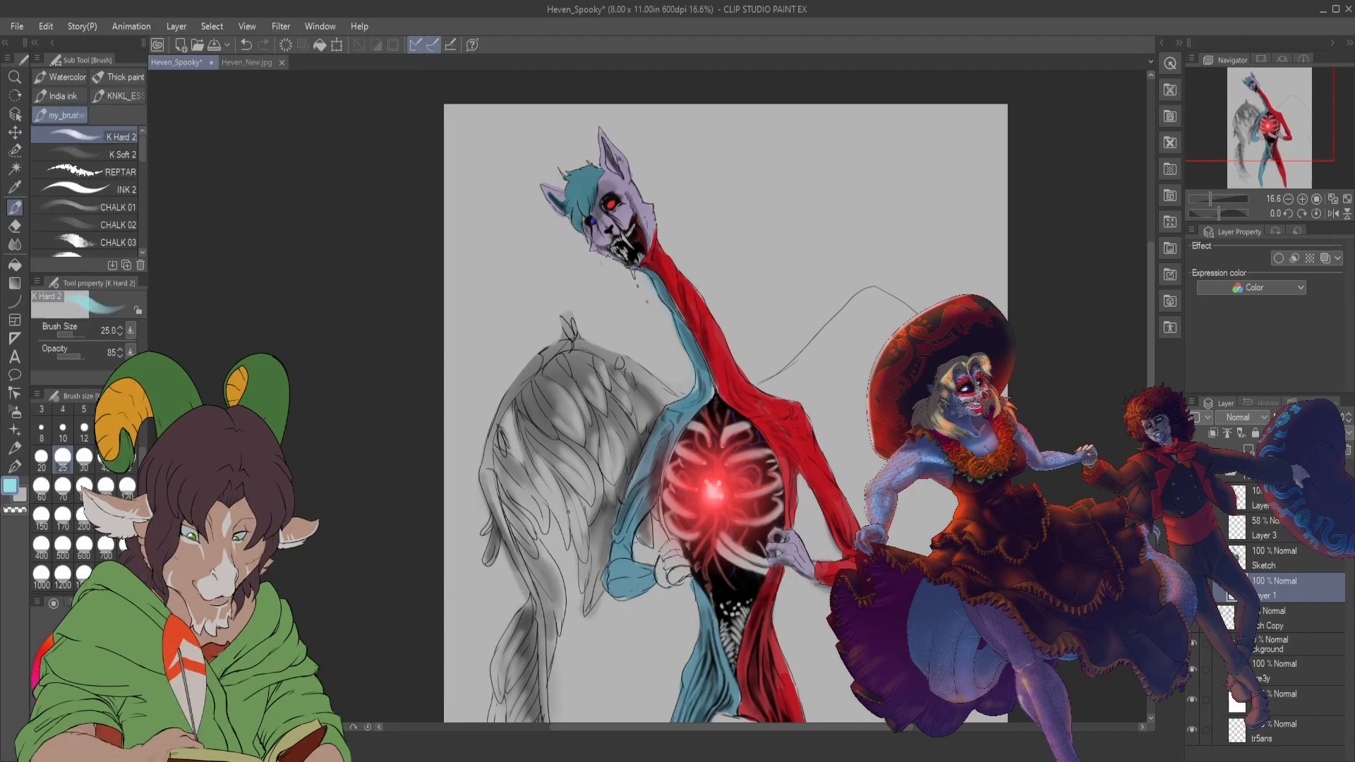
left_click(106, 456)
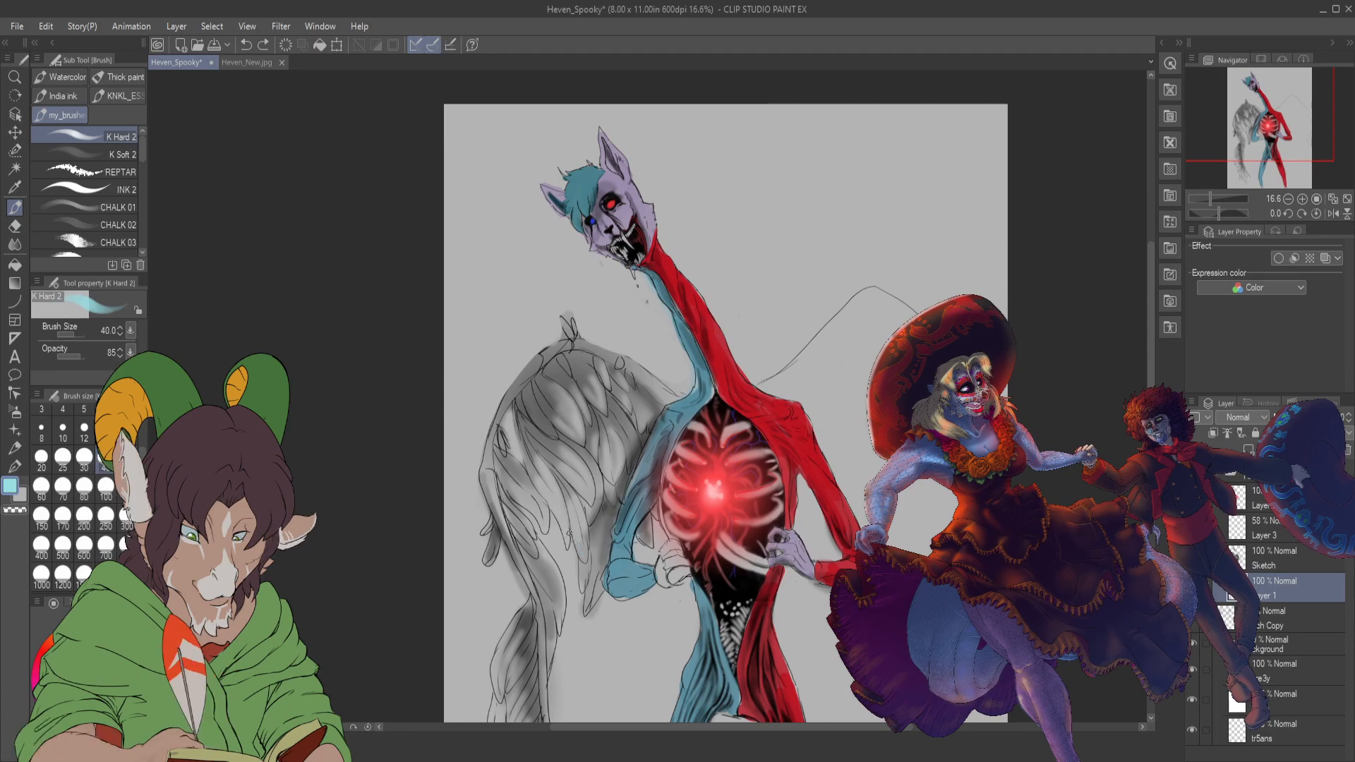
left_click(618, 550, "alt")
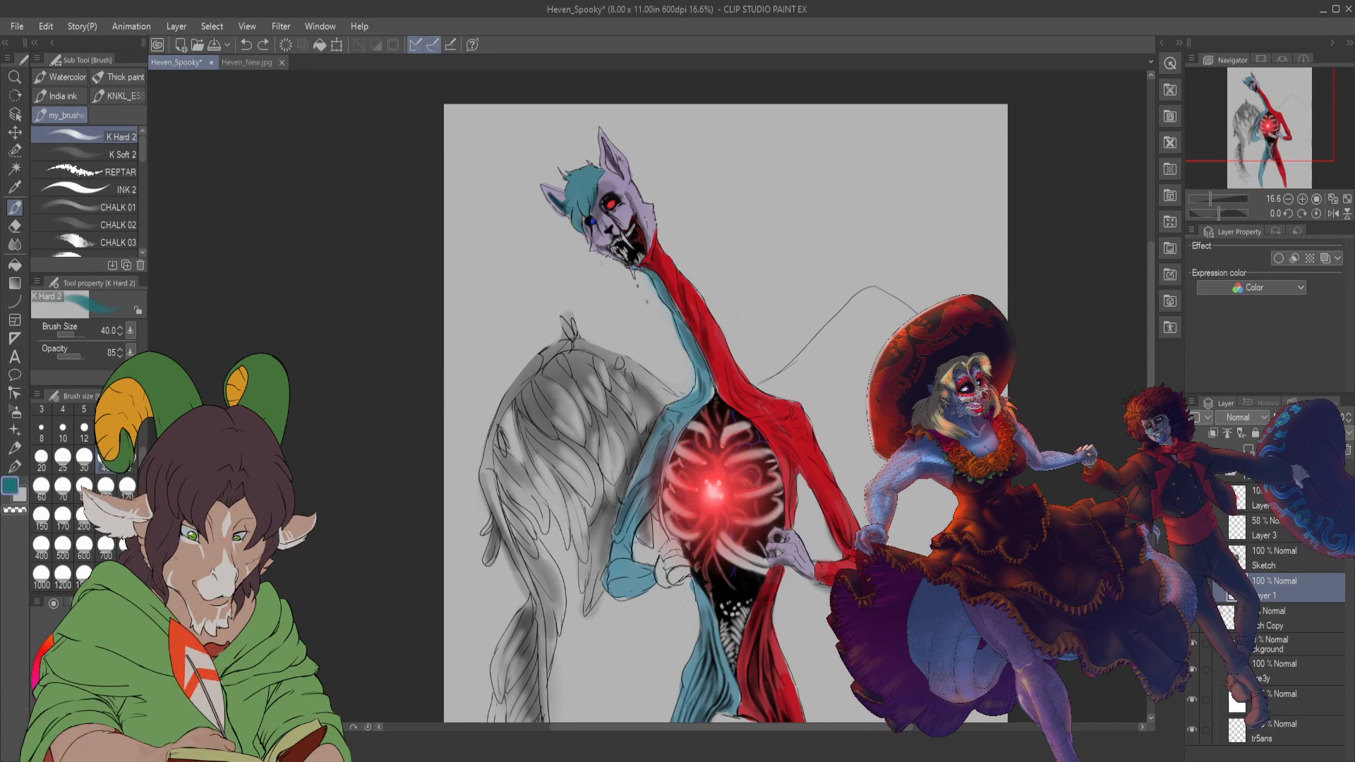
left_click(797, 537, "alt")
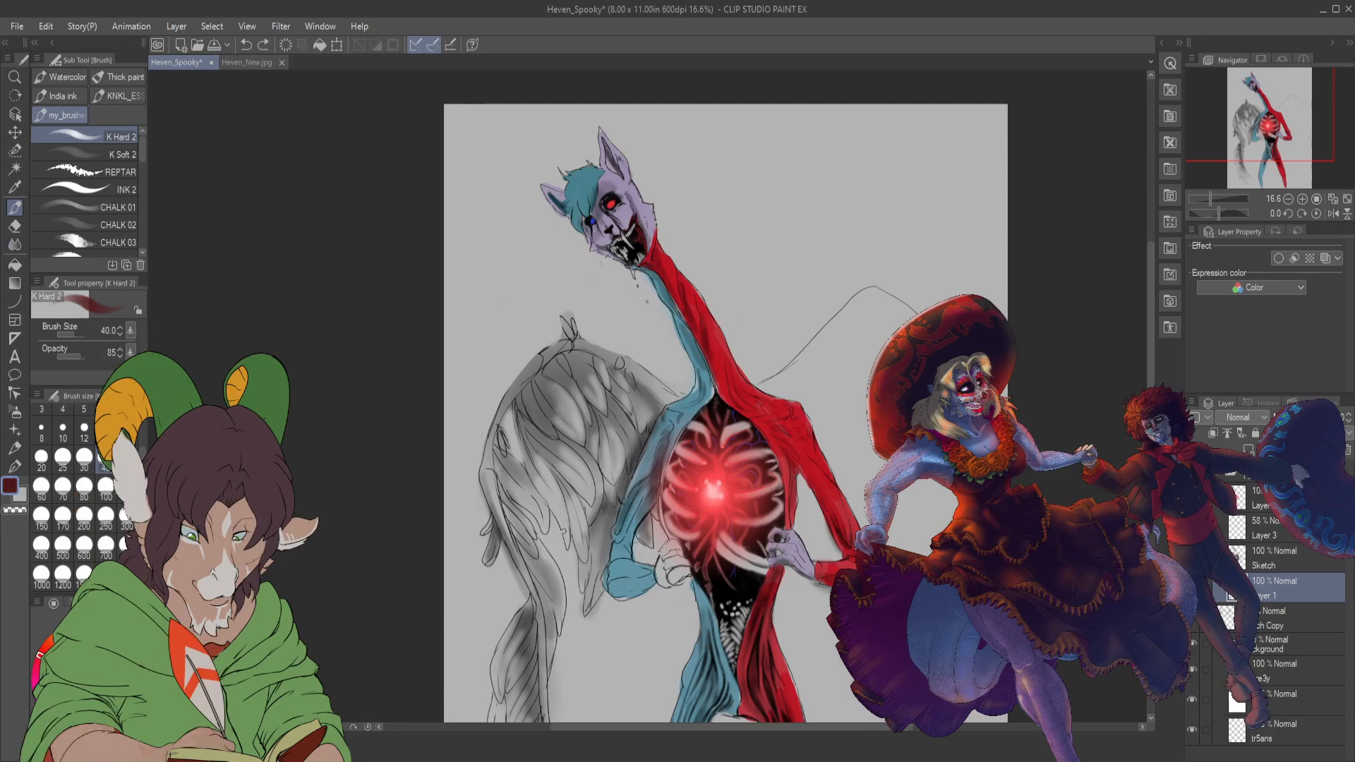
left_click_drag(562, 523, 567, 547)
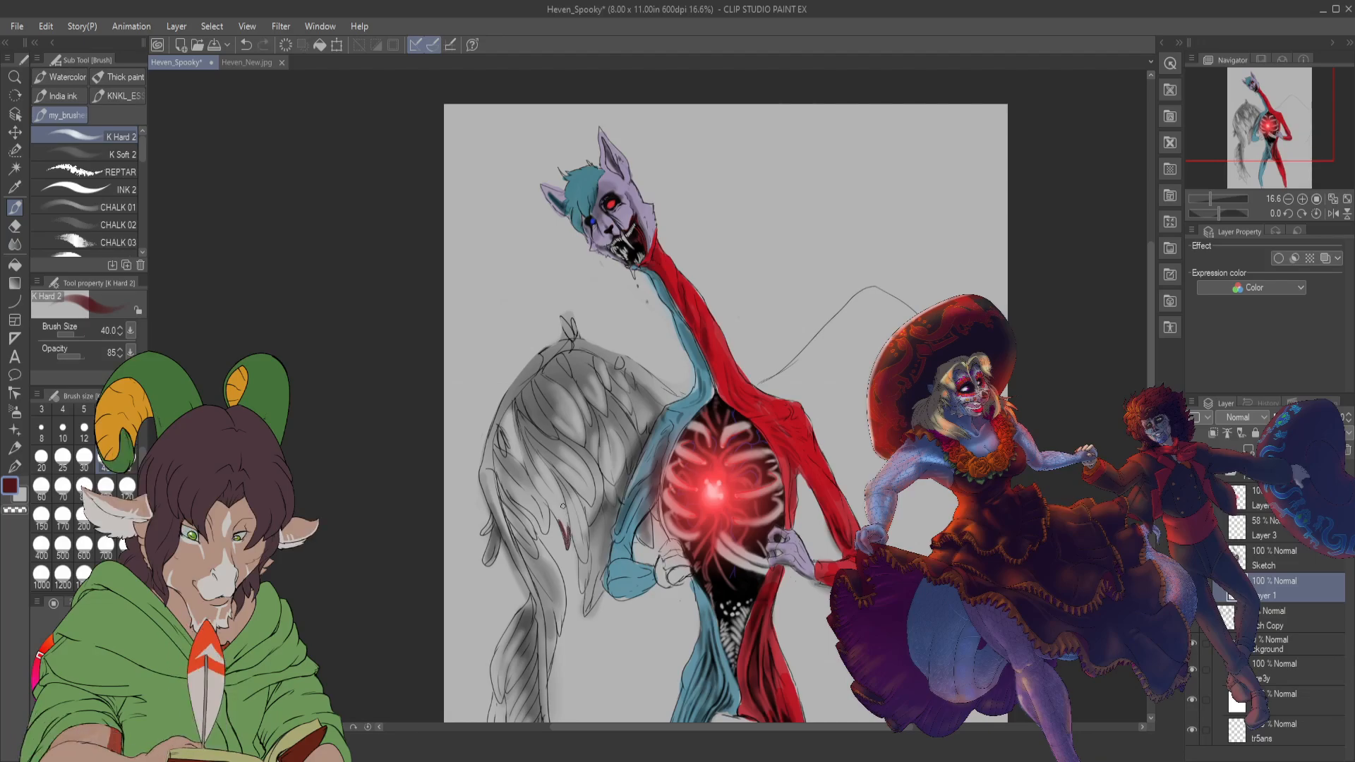
key("ctrl+z")
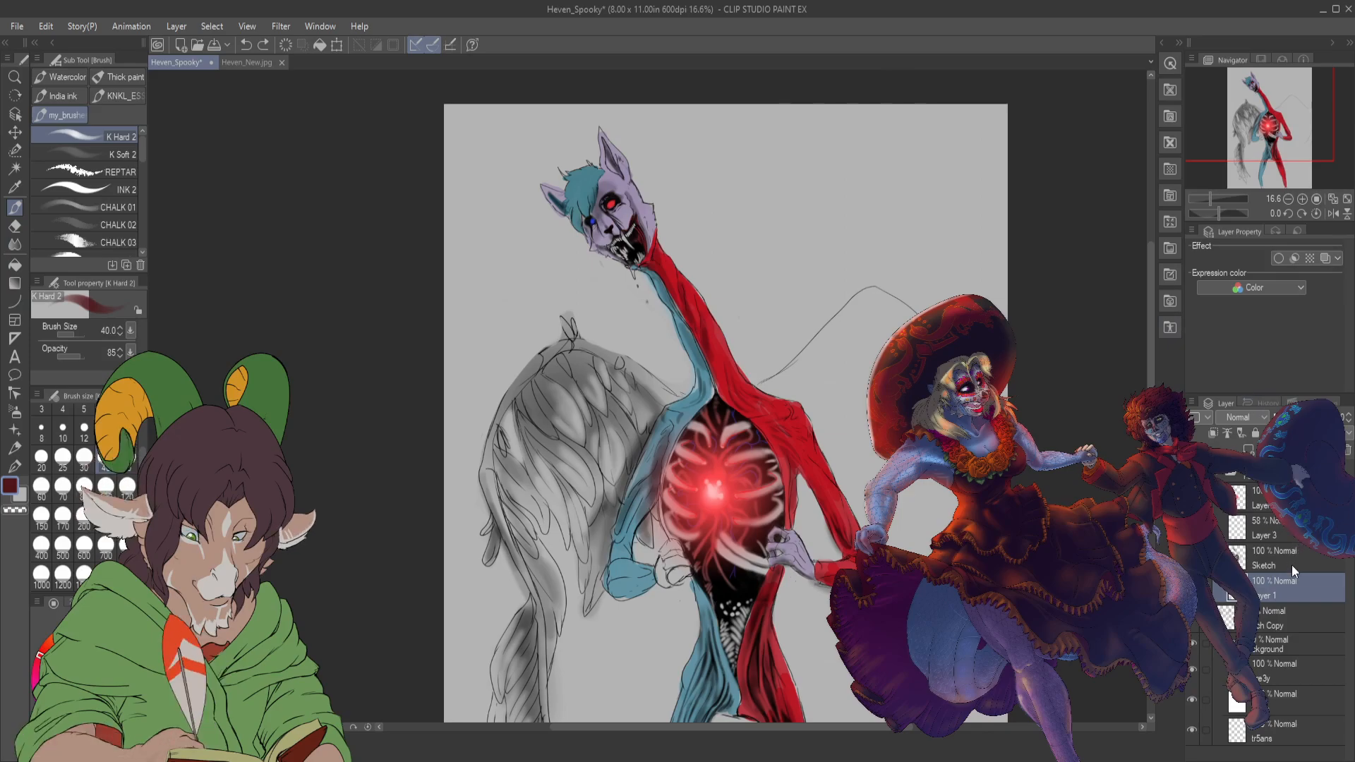
- Add a new layer above Layer 3 and move it to between Layer 3 and the Sketch layer
left_click(1262, 530)
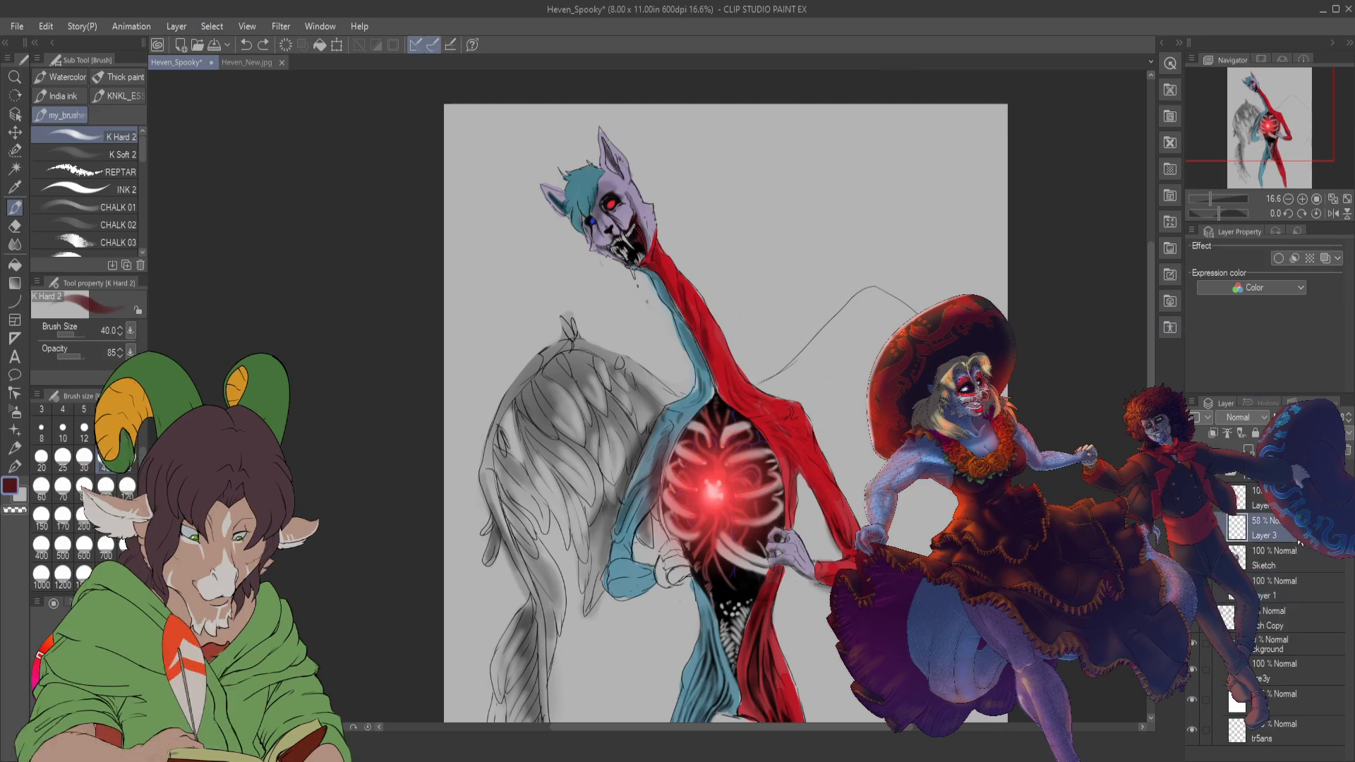
left_click(1248, 448)
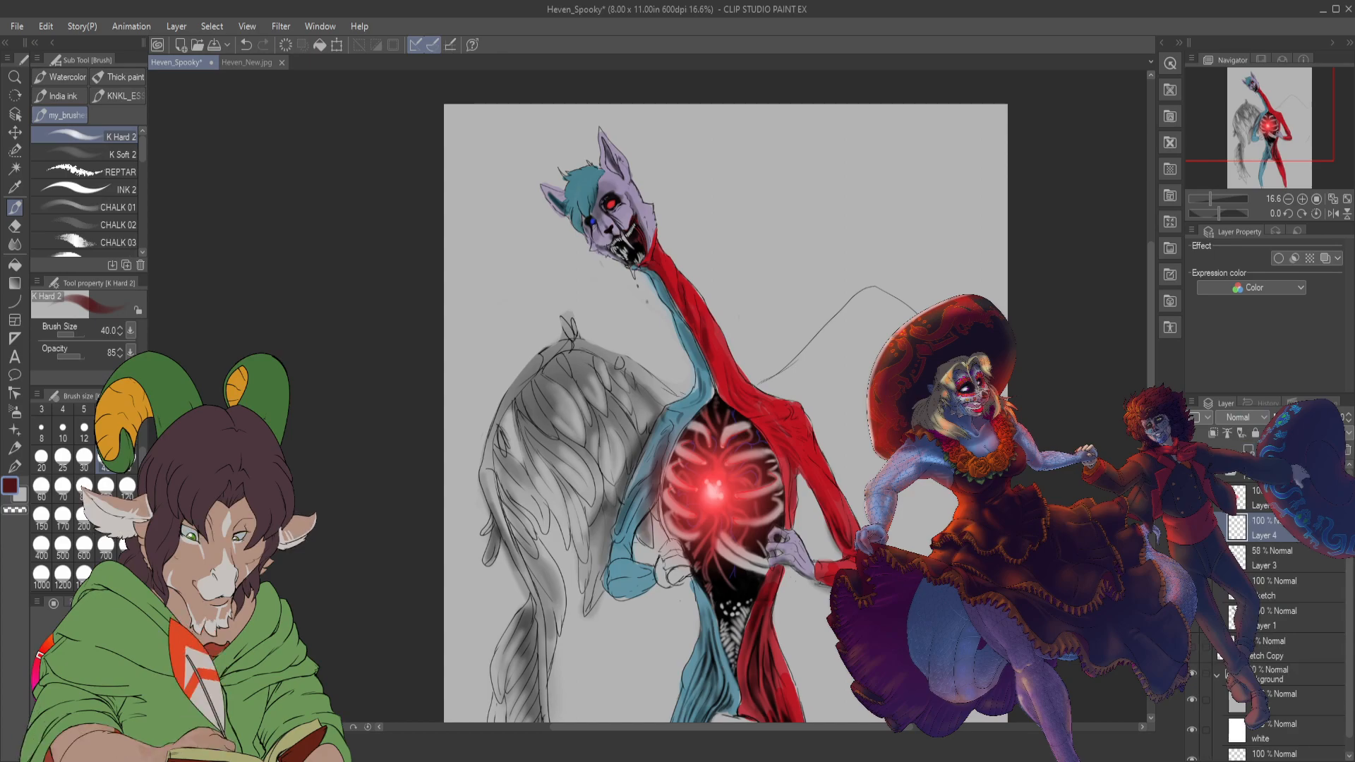
left_click_drag(1307, 561, 1307, 564)
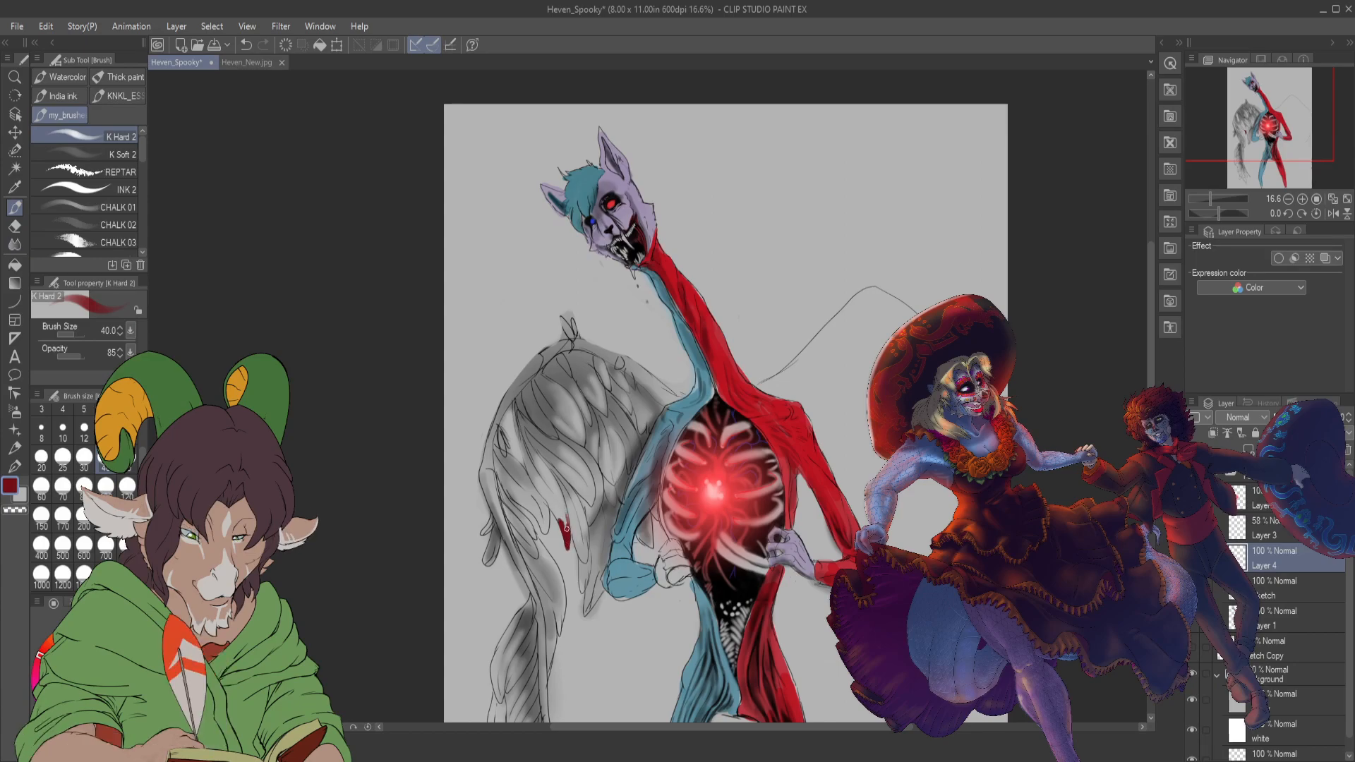
- Paint jagged dark red blood streaks on the wing's lower inner feathers, with a drop falling below them
left_click_drag(568, 523, 578, 549)
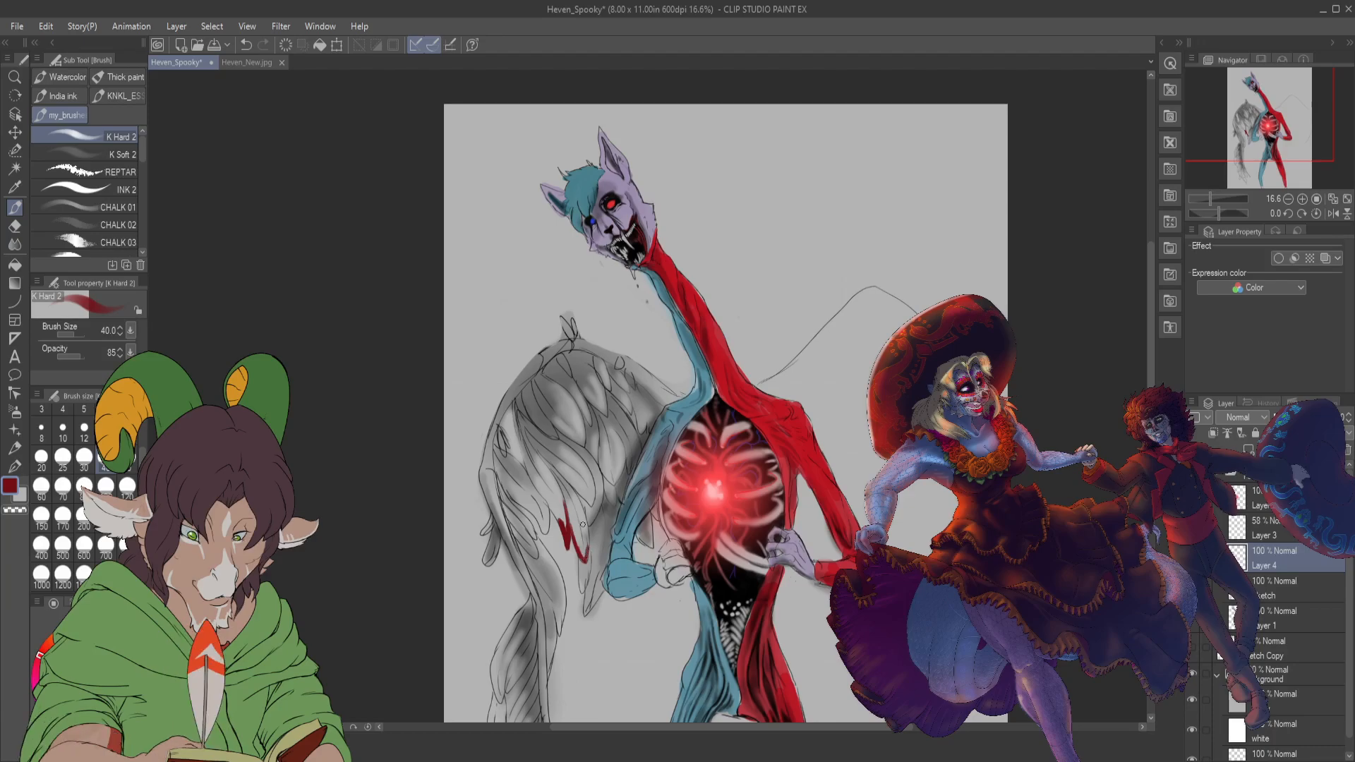
left_click_drag(584, 545, 582, 560)
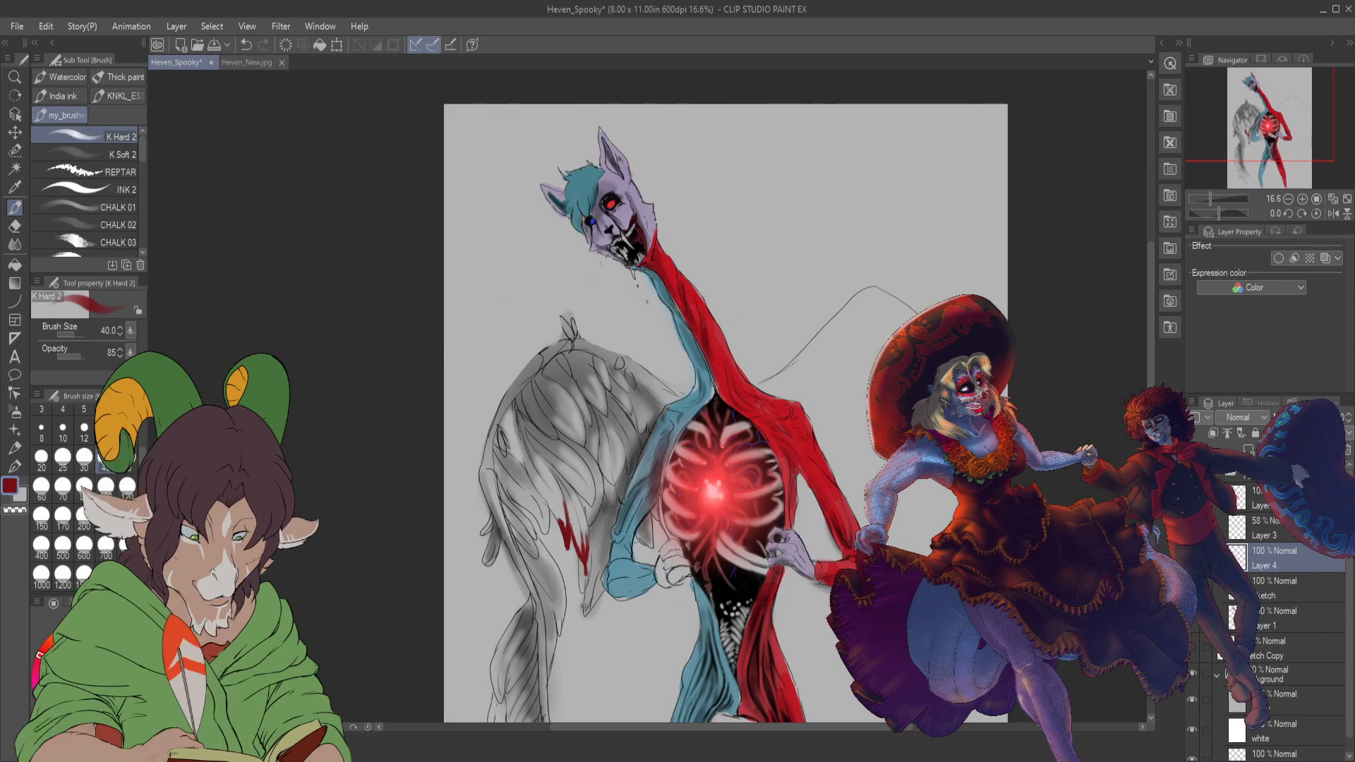
left_click_drag(583, 606, 586, 629)
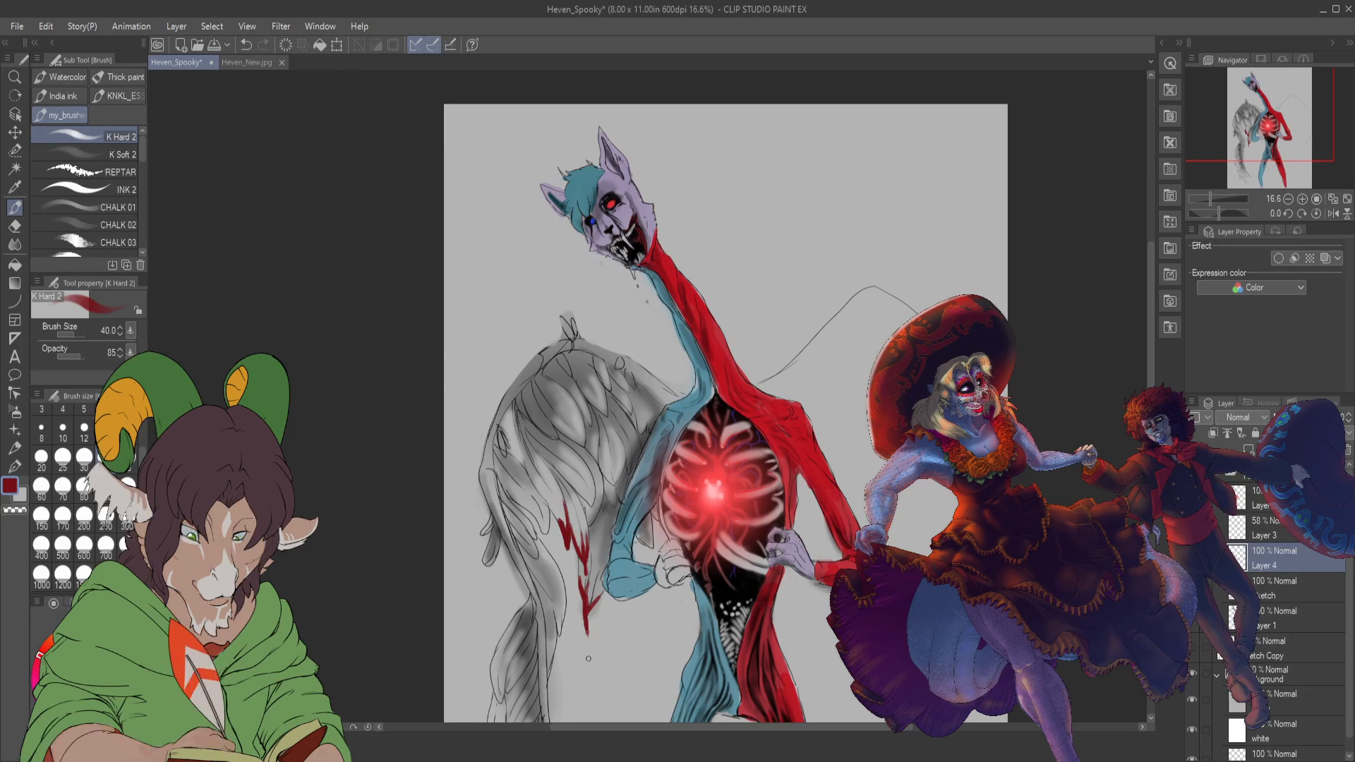
left_click_drag(588, 657, 588, 664)
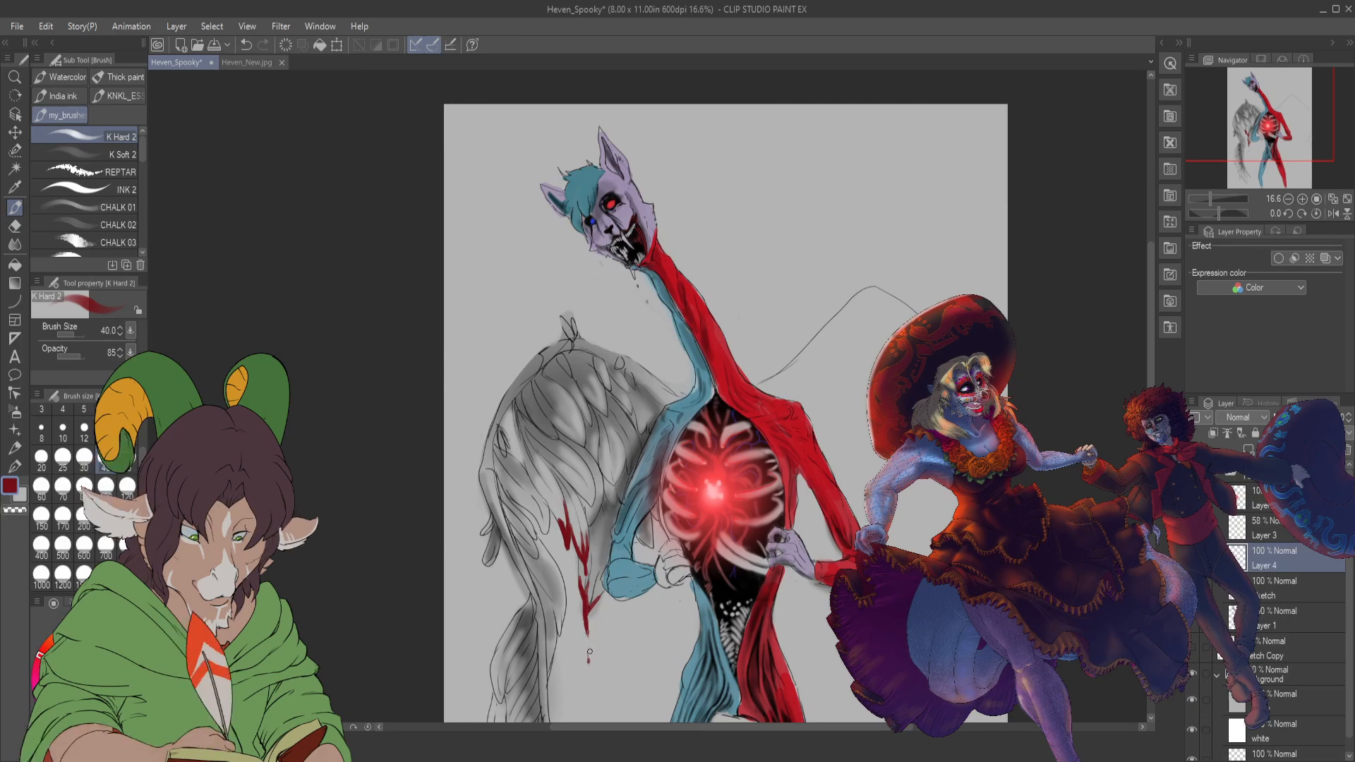
- Speckle dark red around the blood streaks and over the upper wing using the SKIN - Transition 02 brush, reducing its size to 30
left_click_drag(141, 157, 137, 232)
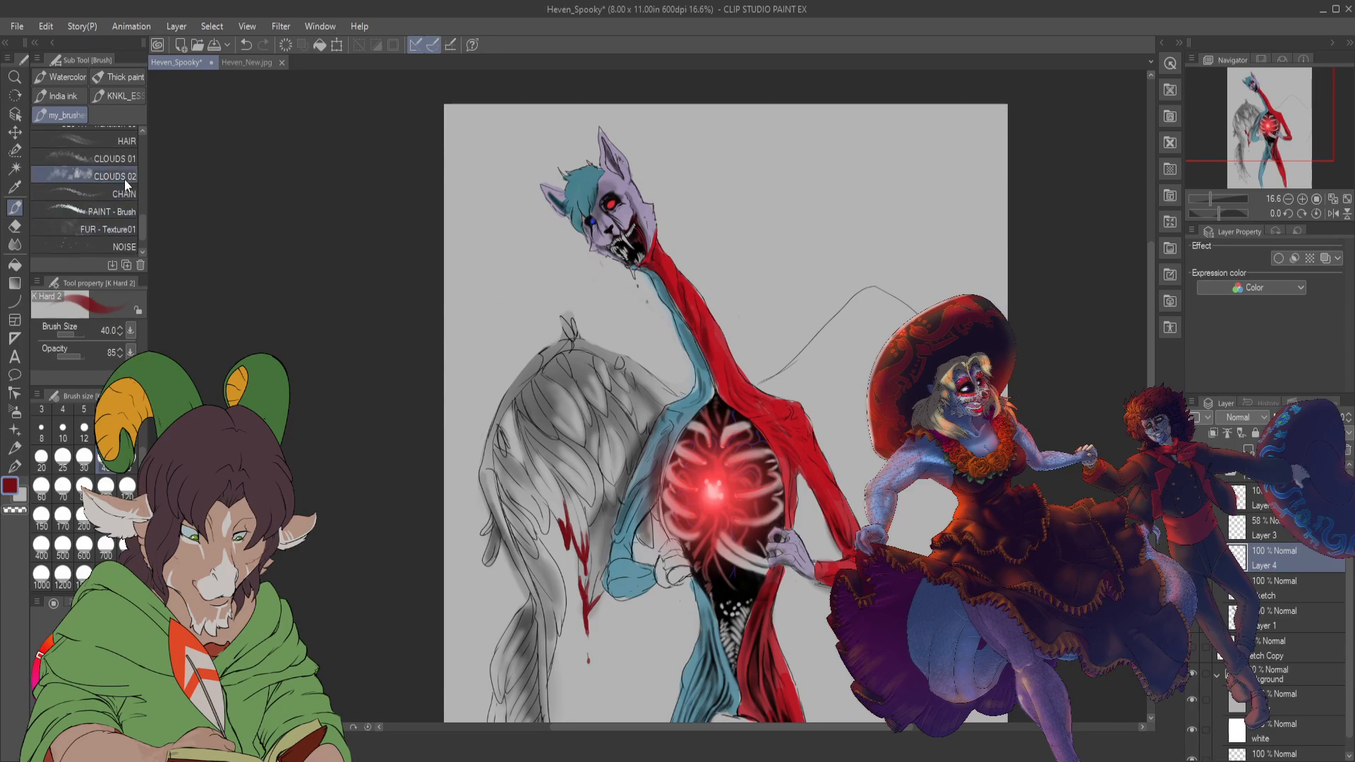
mouse_move(142, 227)
left_mouse_down()
mouse_move(142, 240)
mouse_move(122, 189)
mouse_move(141, 147)
mouse_move(142, 178)
left_mouse_up()
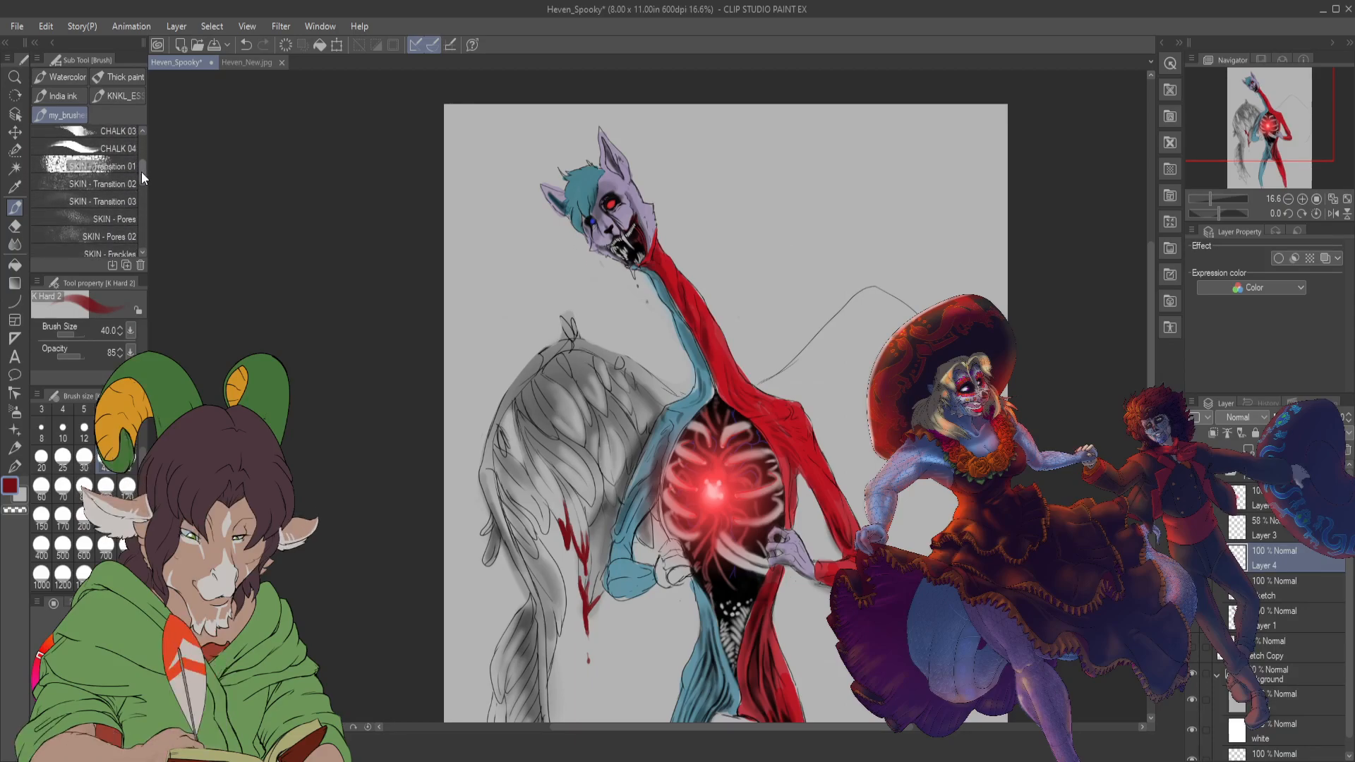
left_click(102, 183)
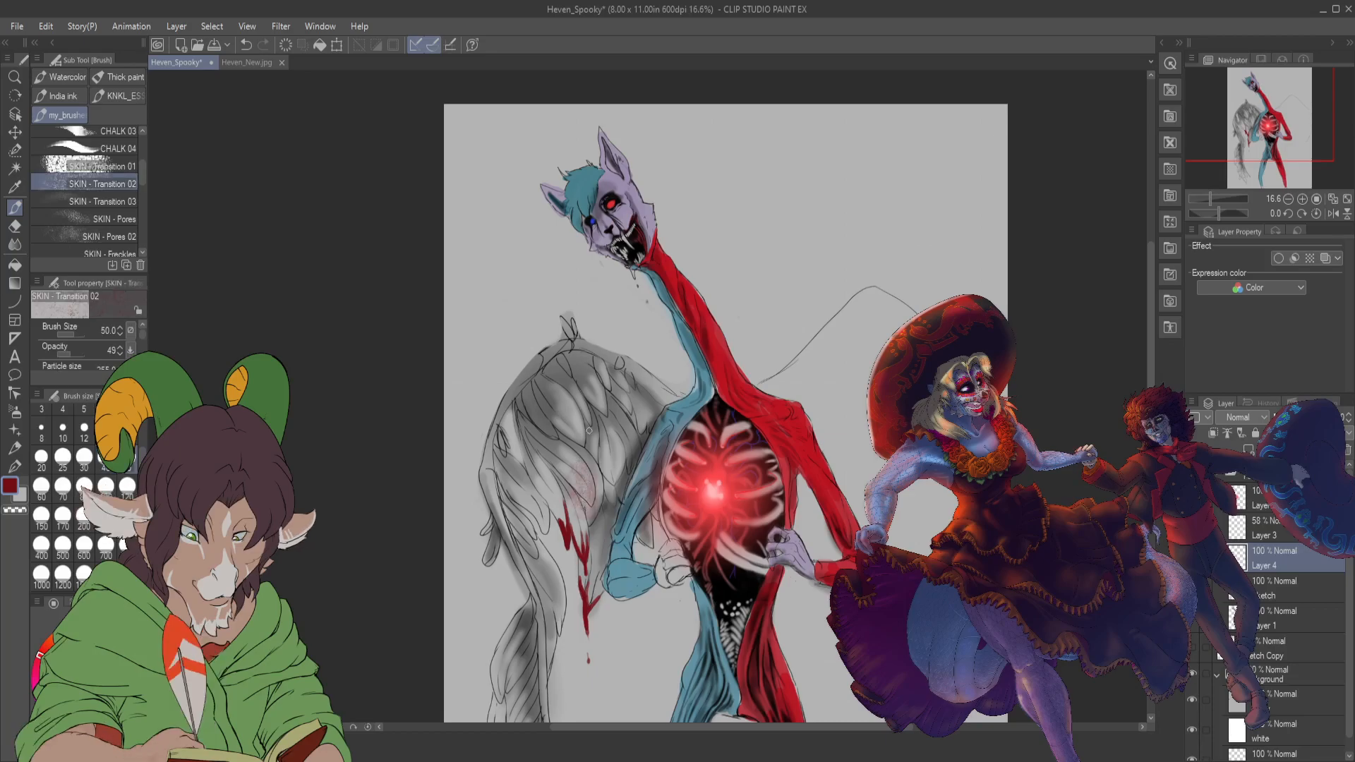
mouse_move(561, 512)
left_mouse_down()
mouse_move(589, 538)
mouse_move(593, 574)
left_mouse_up()
mouse_move(573, 512)
left_mouse_down()
mouse_move(615, 486)
mouse_move(587, 579)
left_mouse_up()
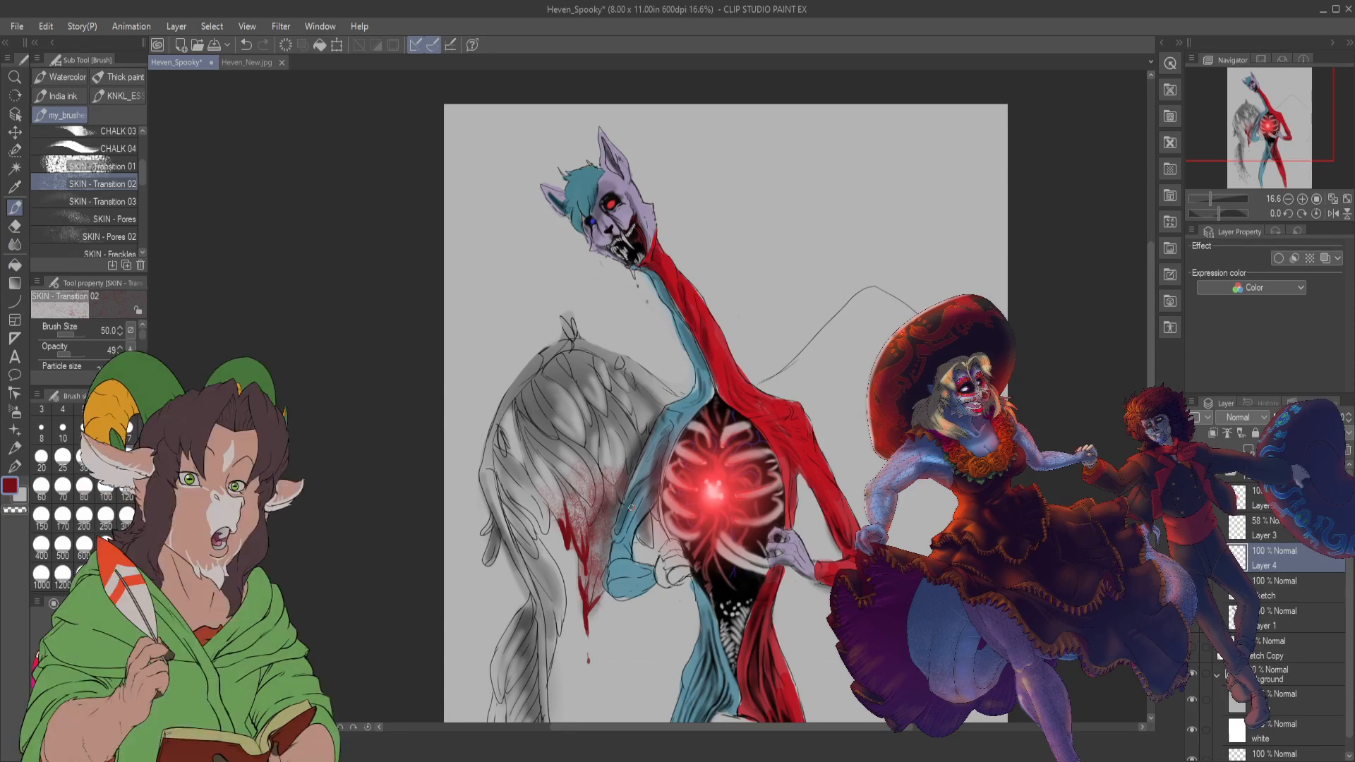
left_click(84, 462)
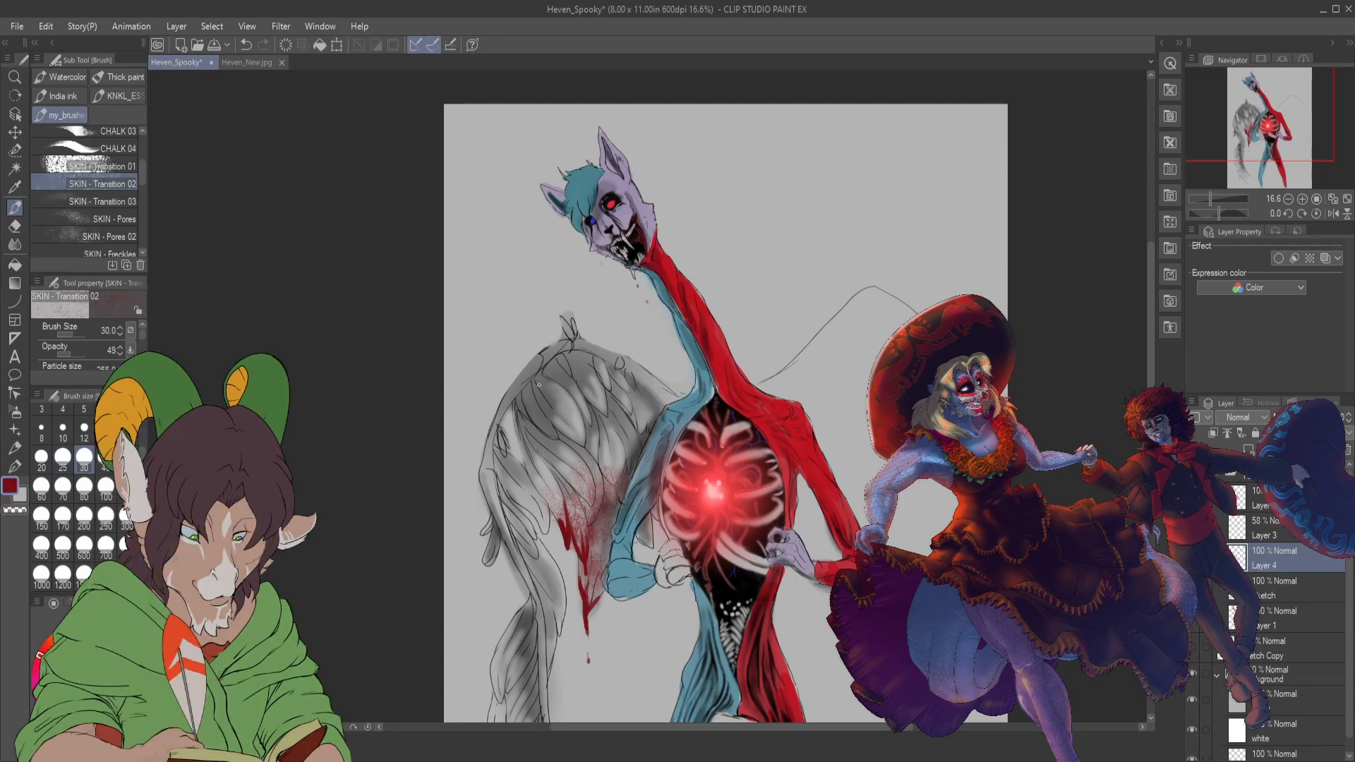
left_click_drag(557, 364, 529, 390)
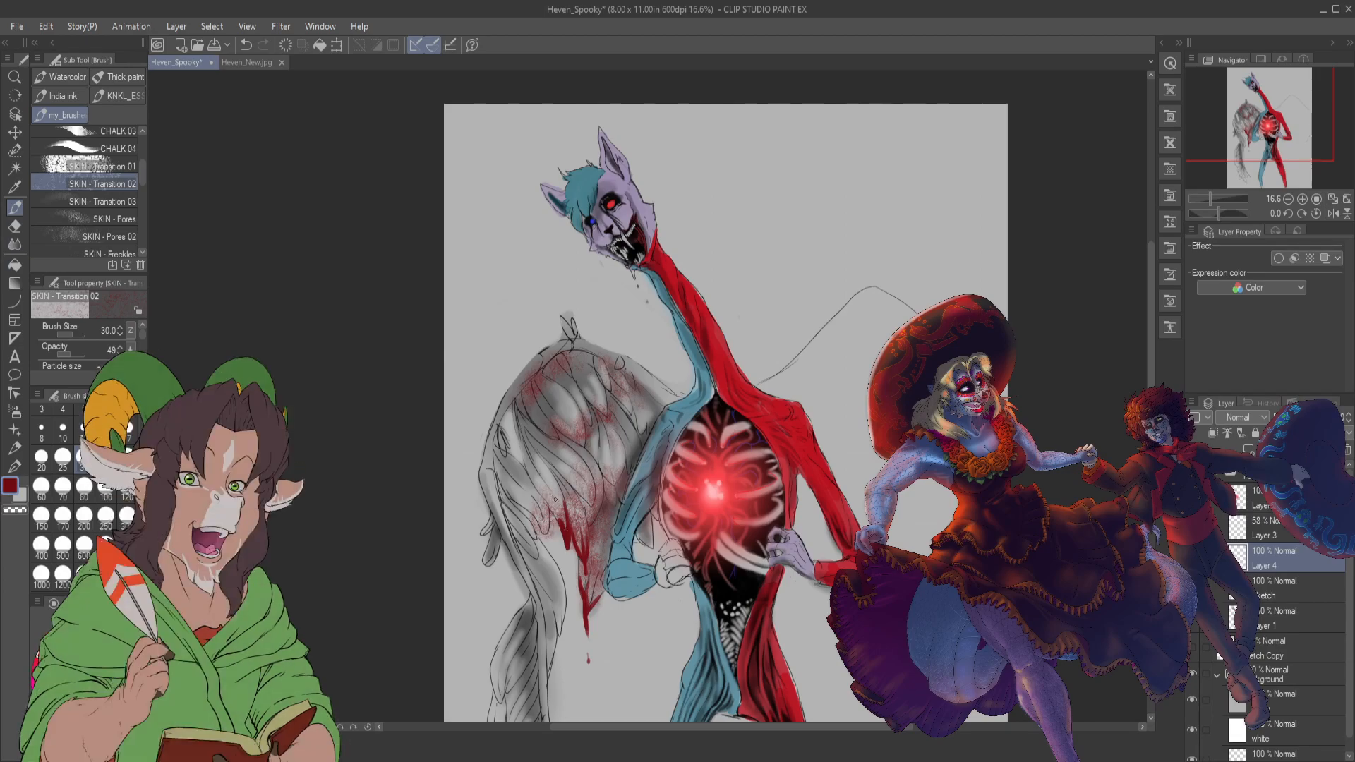
- Reduce the brush size to 15 and speckle dark red down the feathers along the wing's outer edge
key("bracketleft")
key("bracketleft")
key("bracketleft")
key("bracketleft")
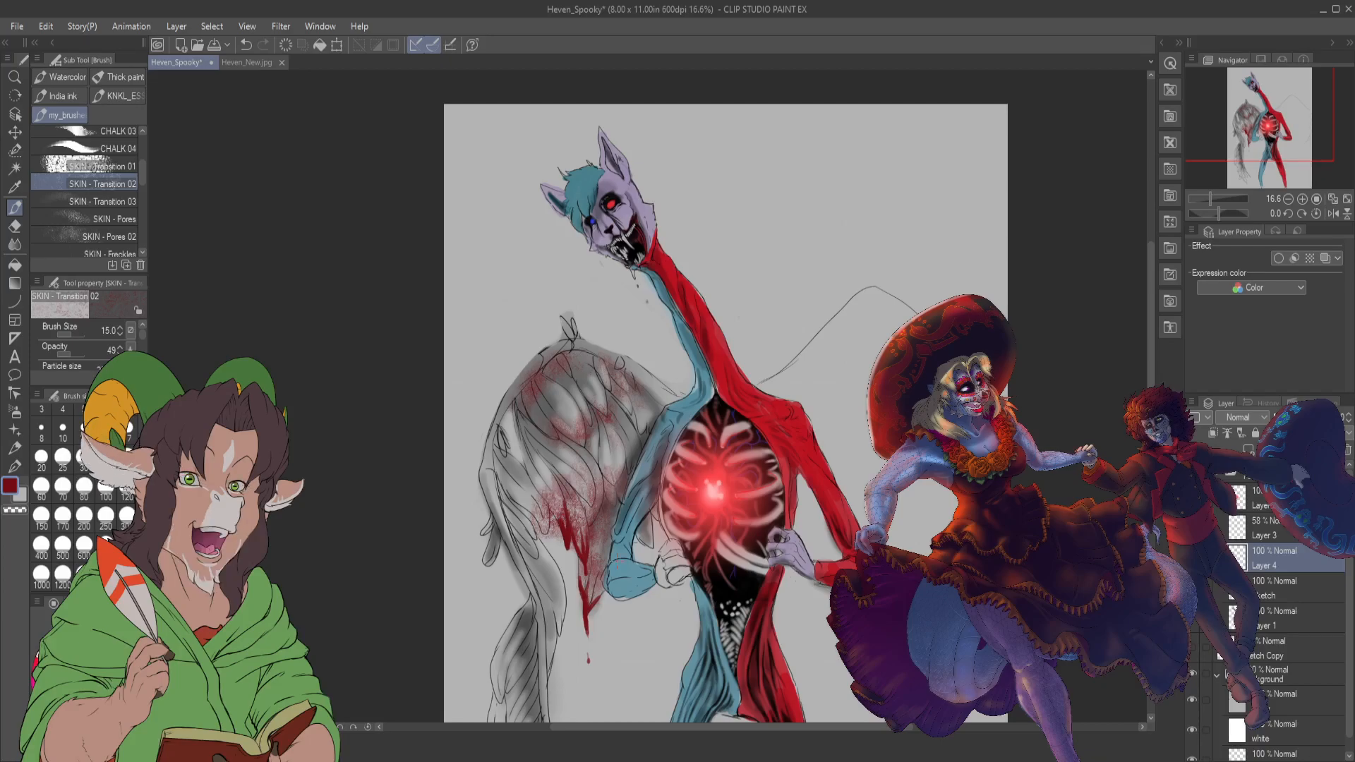
key("e")
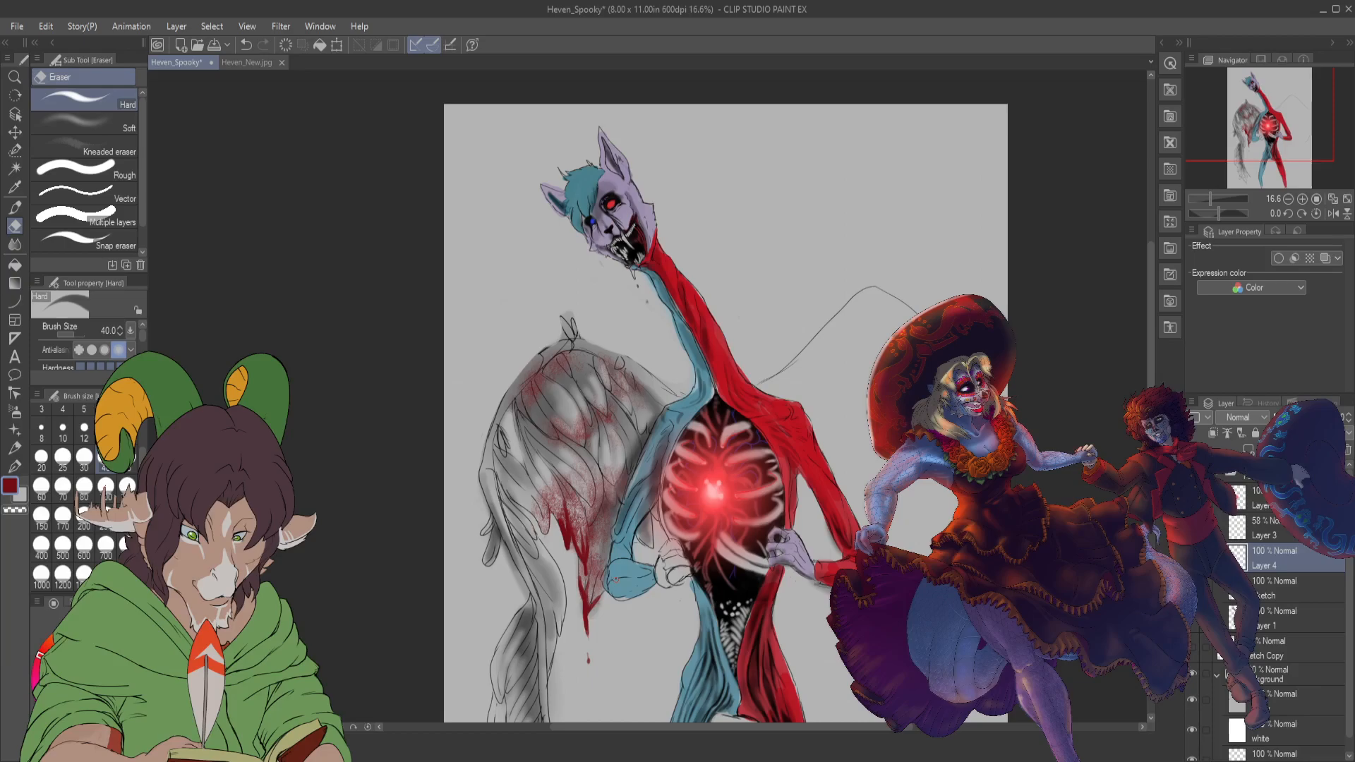
key("b")
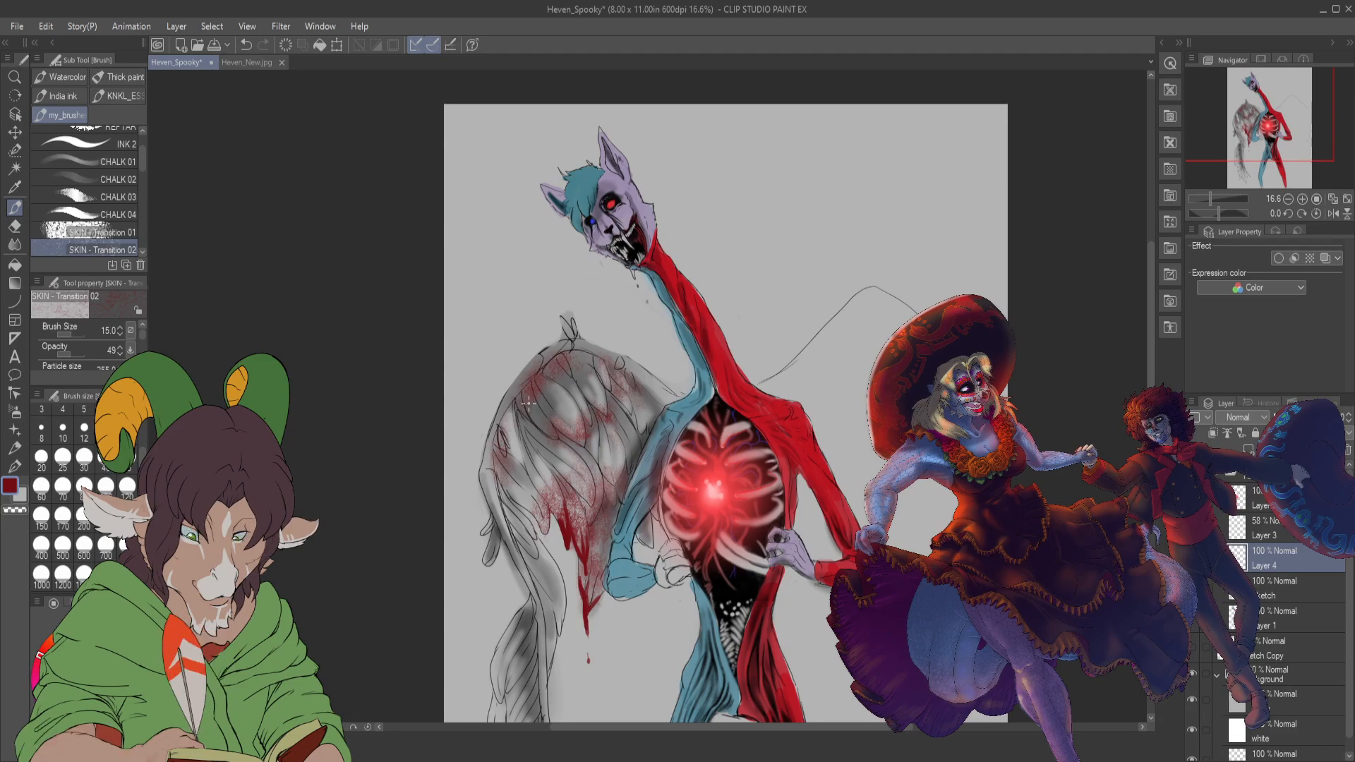
mouse_move(528, 551)
left_mouse_down()
mouse_move(498, 490)
mouse_move(528, 552)
left_mouse_up()
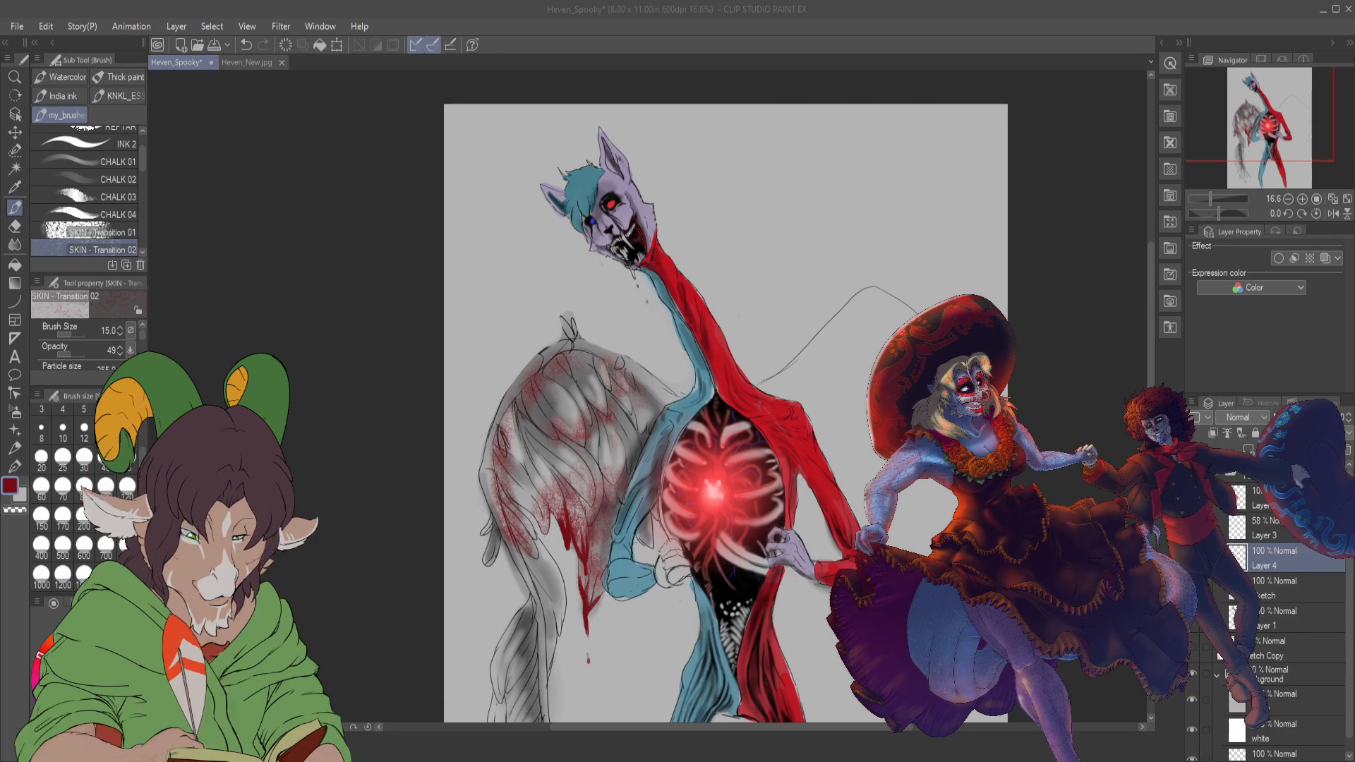
- Speckle dark red over the wing's long hanging feathers and their connecting strip with the SKIN - Transition 02 brush
scroll(720, 416, "down", 2)
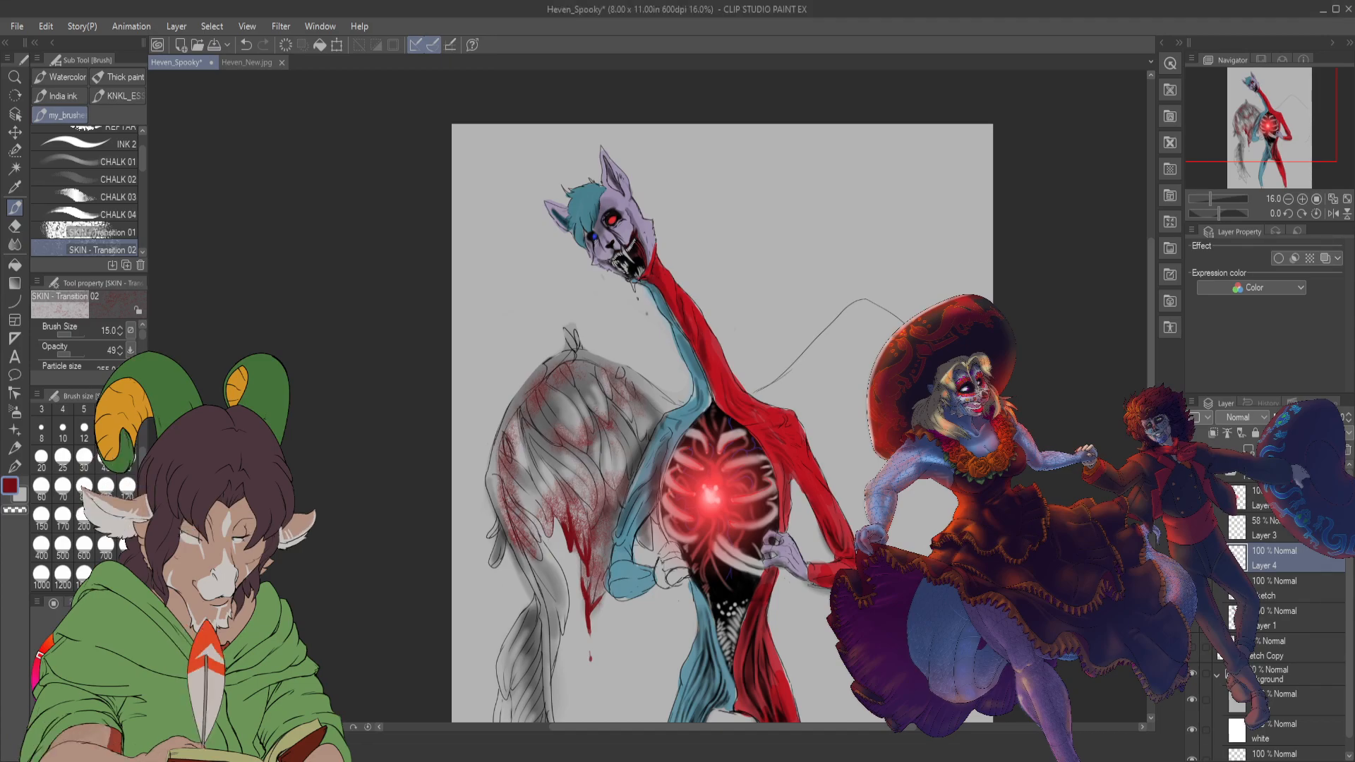
left_click_drag(1282, 99, 1281, 120)
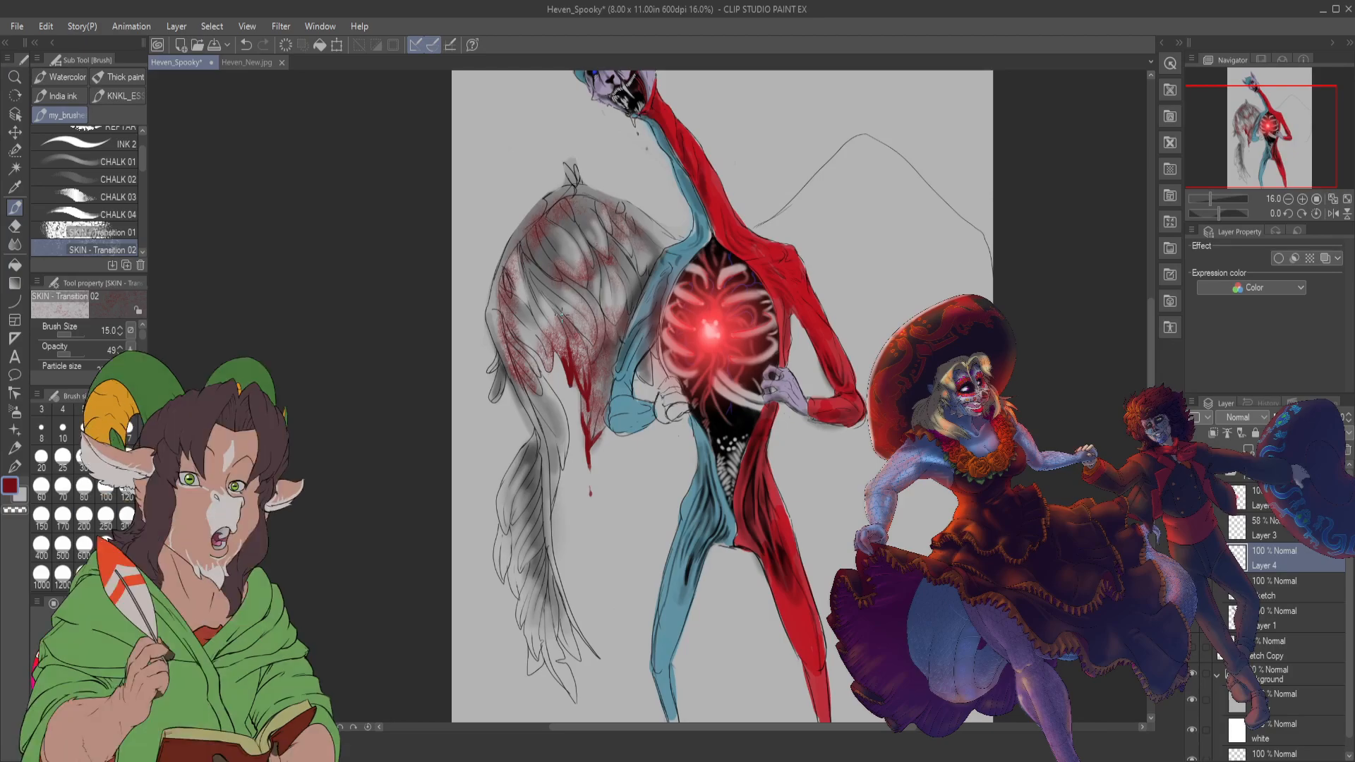
key("b")
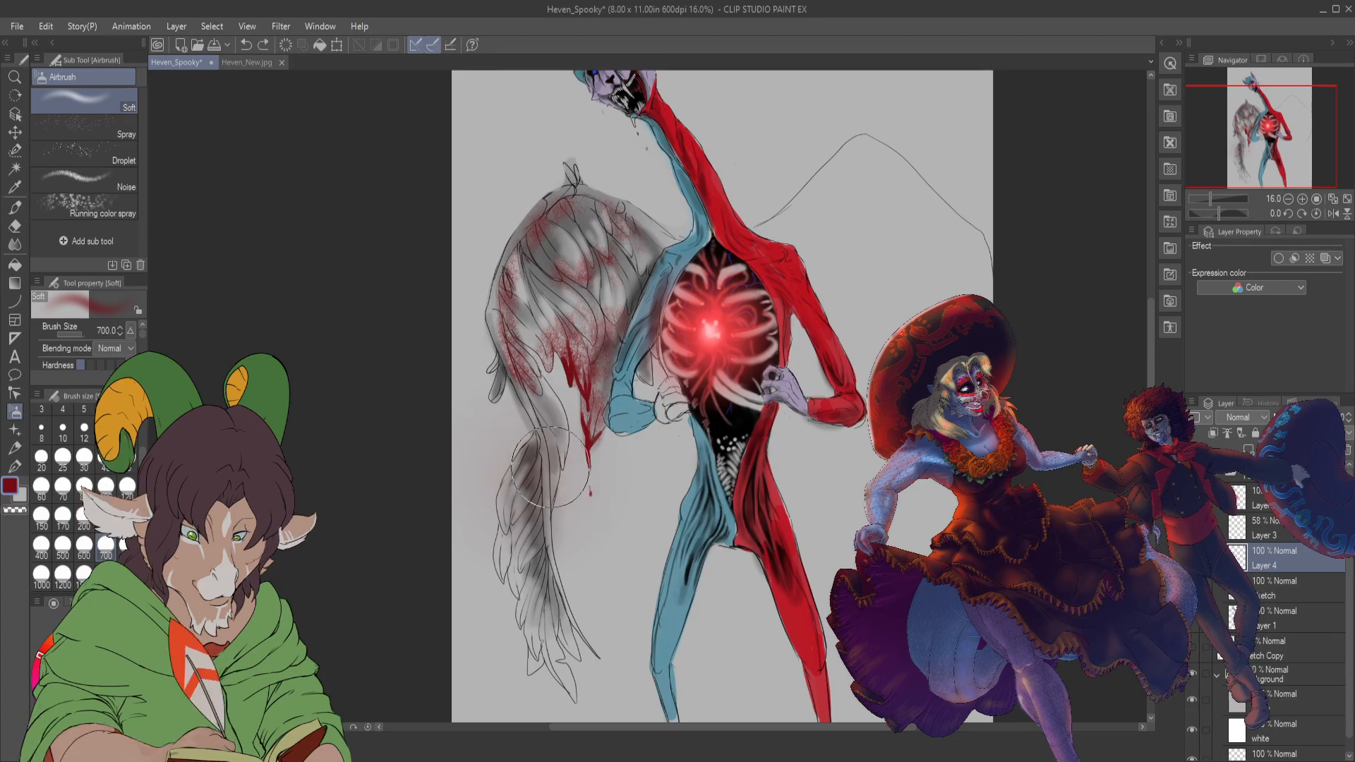
key("b")
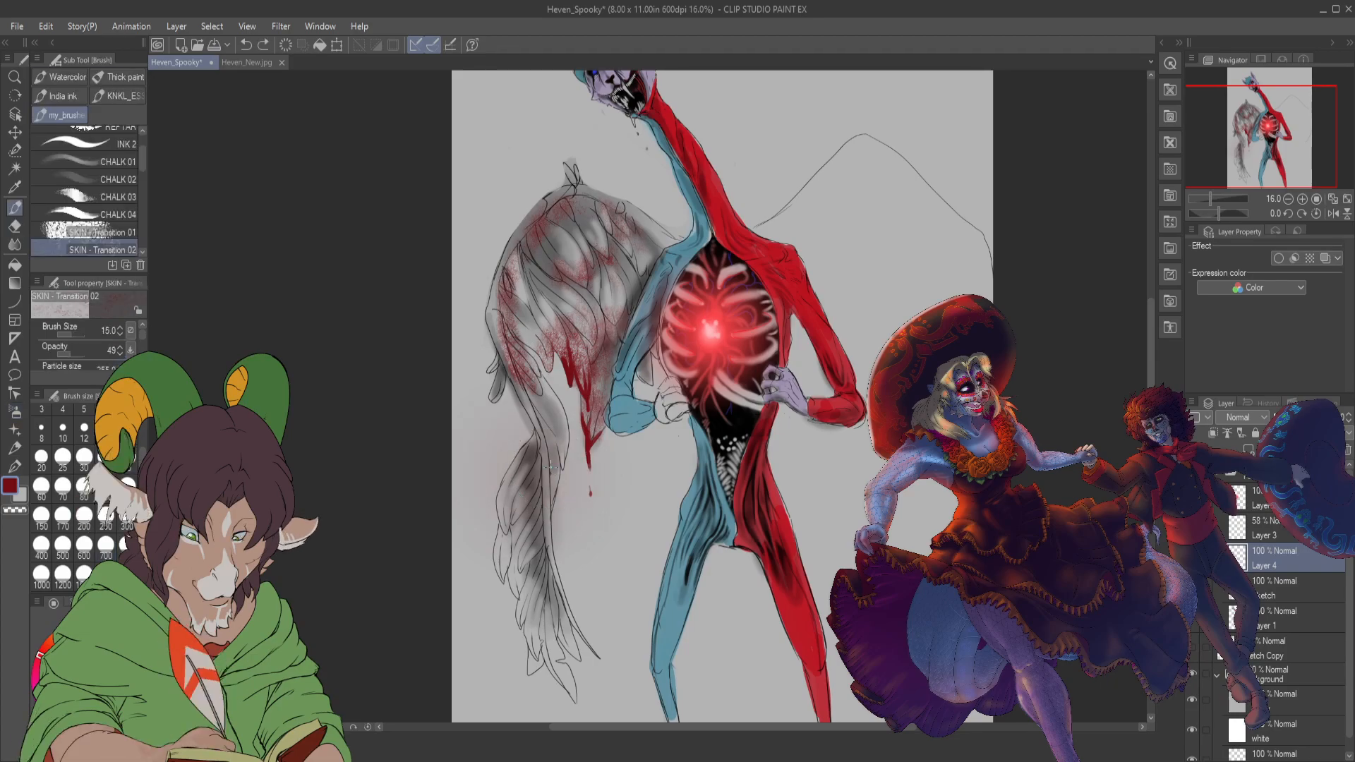
left_click_drag(527, 487, 523, 512)
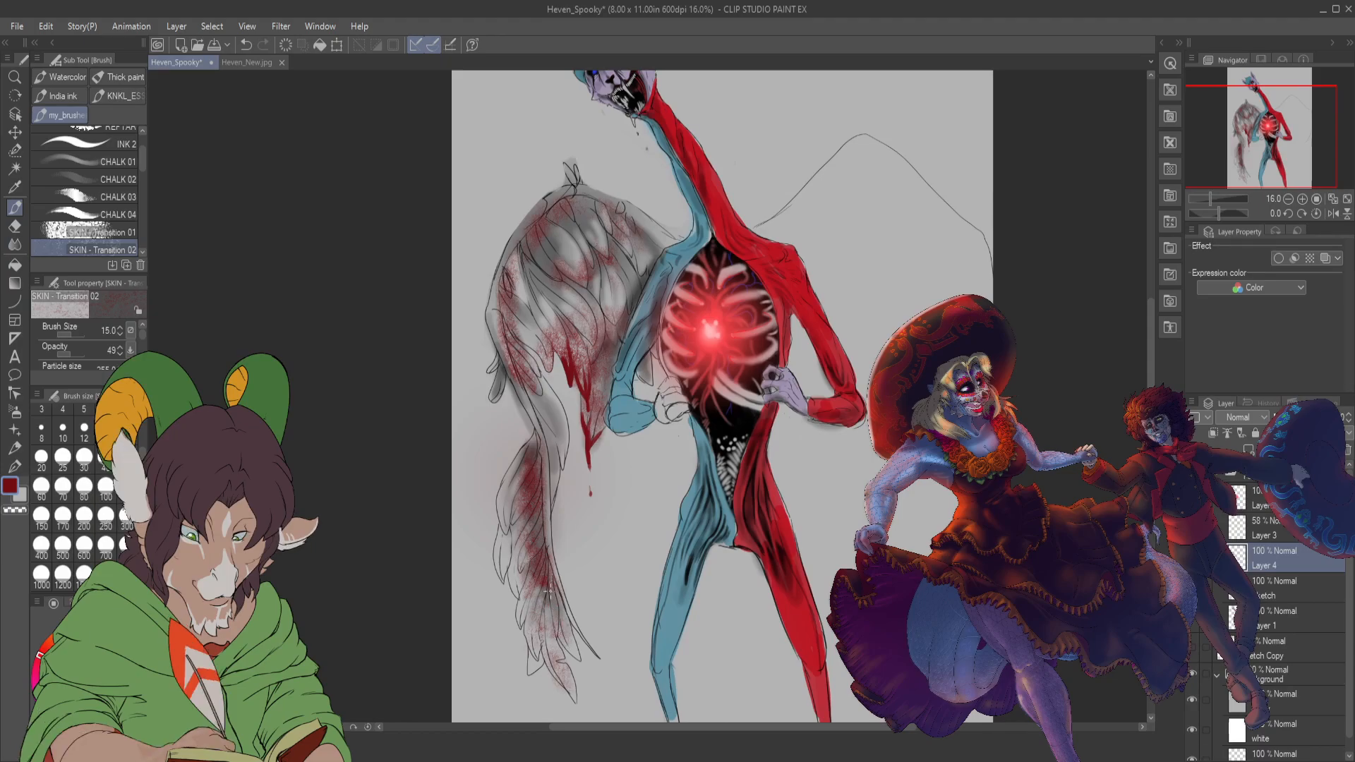
left_click_drag(549, 591, 539, 578)
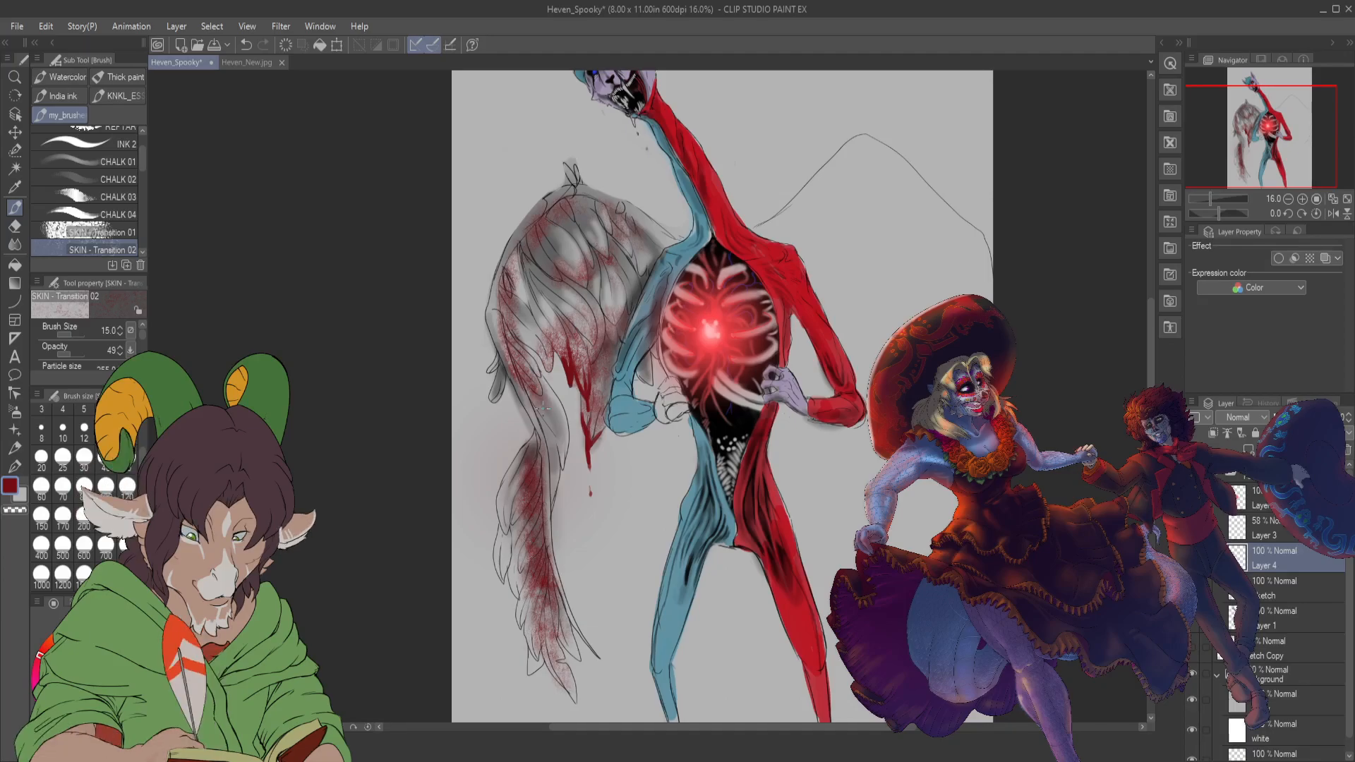
left_click_drag(554, 434, 538, 396)
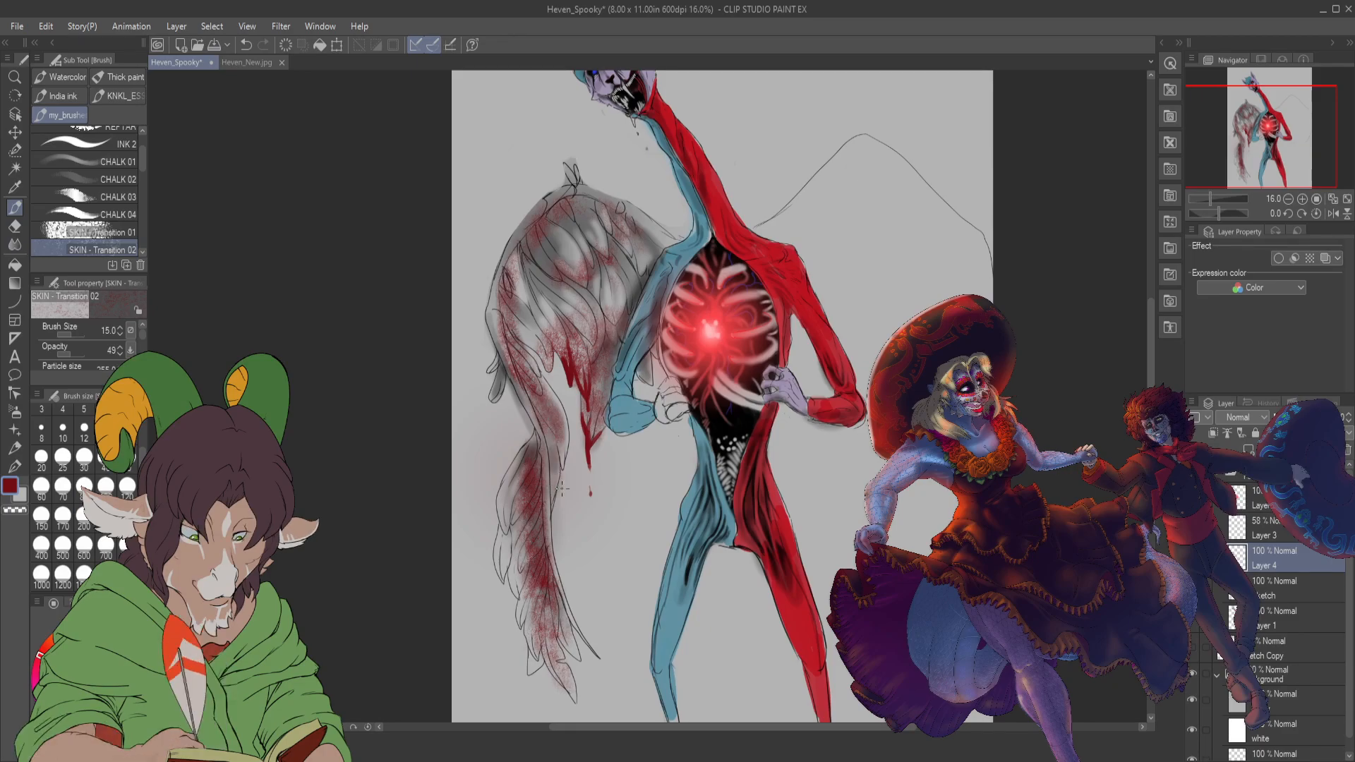
- Shade the hanging feathers and the small outer feather tip with soft dark red using the K Soft 2 brush
scroll(561, 487, "up", 2)
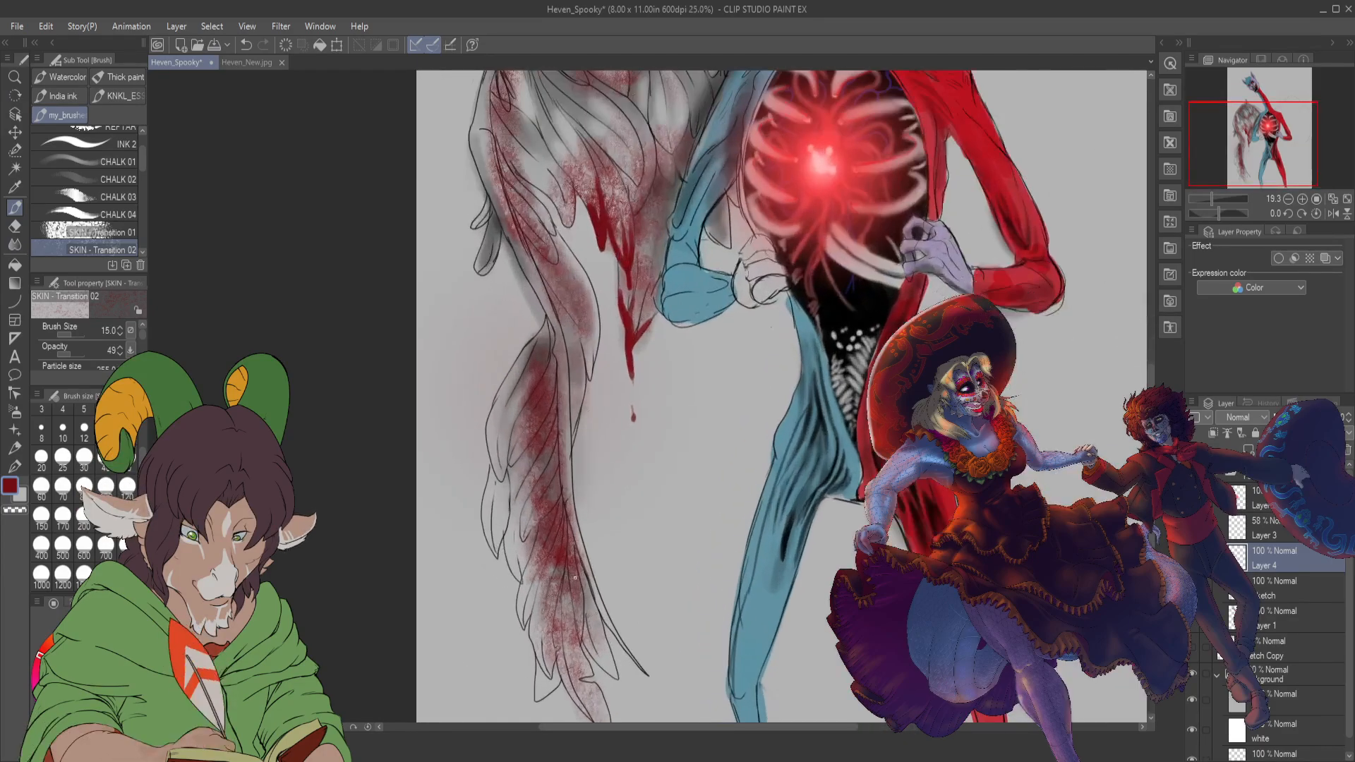
key("bracketright")
key("bracketright")
key("bracketright")
key("bracketright")
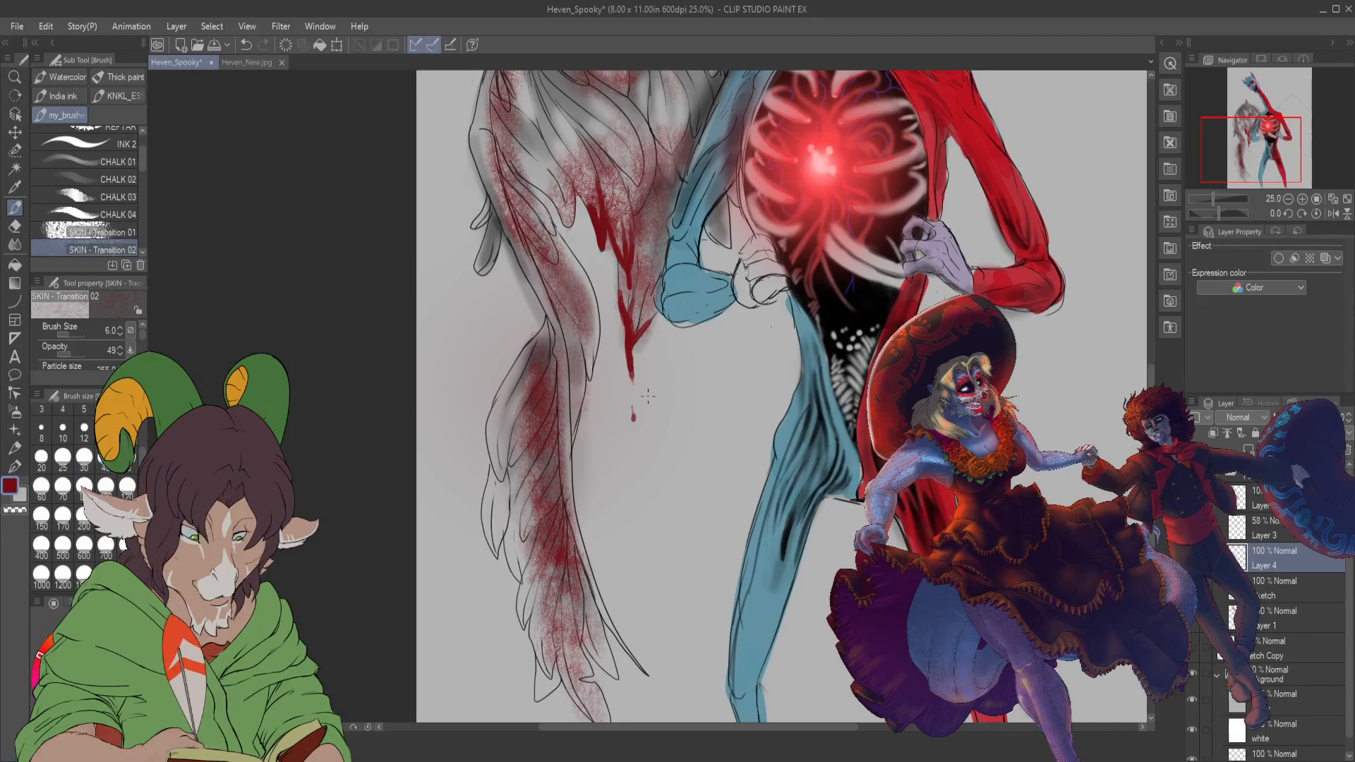
scroll(120, 154, "up", 3)
left_click(121, 153)
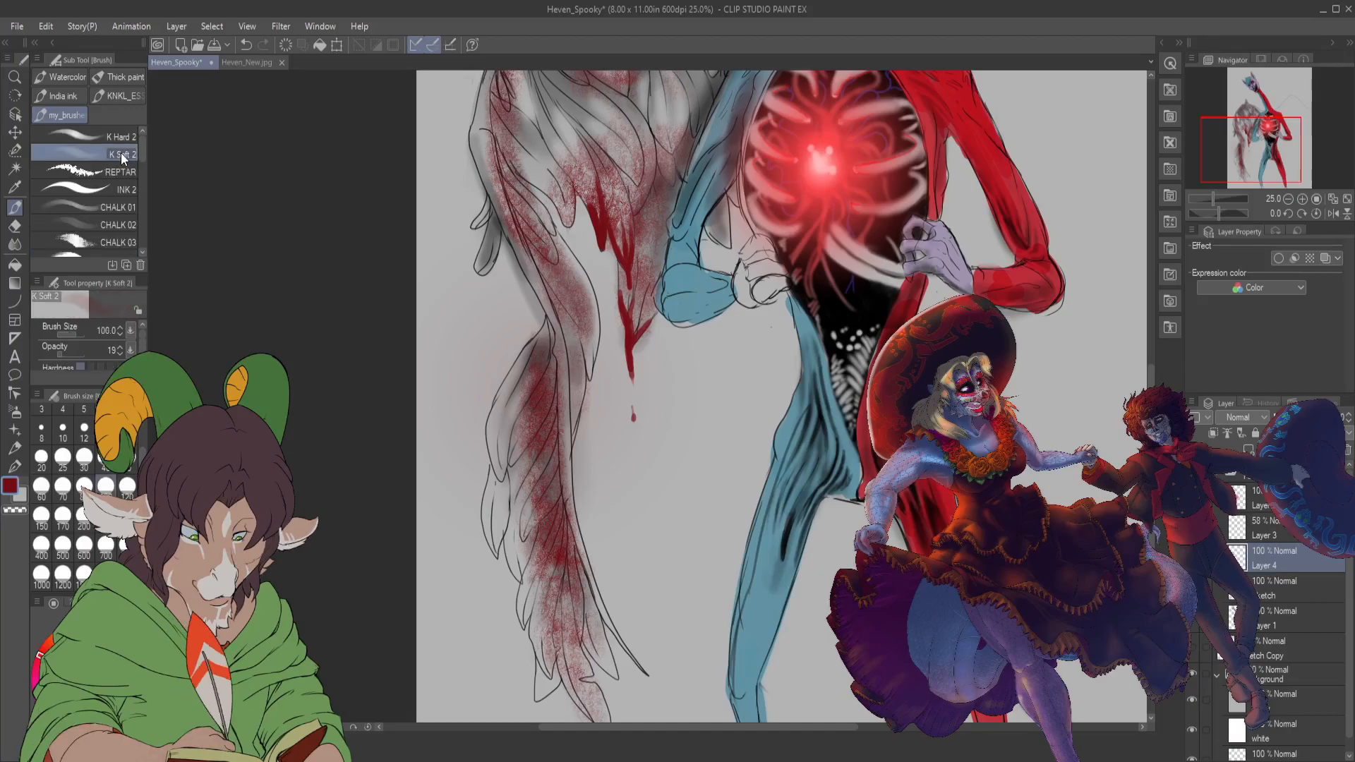
mouse_move(514, 531)
left_mouse_down()
mouse_move(523, 613)
mouse_move(537, 580)
mouse_move(547, 672)
mouse_move(537, 626)
mouse_move(550, 657)
mouse_move(539, 695)
mouse_move(547, 647)
mouse_move(540, 690)
mouse_move(569, 666)
mouse_move(602, 716)
mouse_move(560, 606)
mouse_move(557, 652)
mouse_move(573, 616)
left_mouse_up()
mouse_move(568, 569)
left_mouse_down()
mouse_move(607, 670)
mouse_move(578, 557)
mouse_move(604, 663)
left_mouse_up()
mouse_move(512, 522)
left_mouse_down()
mouse_move(530, 595)
mouse_move(541, 522)
mouse_move(524, 598)
mouse_move(547, 518)
mouse_move(524, 608)
mouse_move(555, 521)
mouse_move(540, 603)
mouse_move(563, 535)
mouse_move(536, 603)
mouse_move(545, 523)
mouse_move(523, 507)
mouse_move(521, 561)
mouse_move(528, 496)
mouse_move(530, 511)
mouse_move(514, 473)
mouse_move(512, 540)
mouse_move(518, 494)
mouse_move(494, 554)
mouse_move(490, 519)
mouse_move(496, 553)
mouse_move(502, 518)
left_mouse_up()
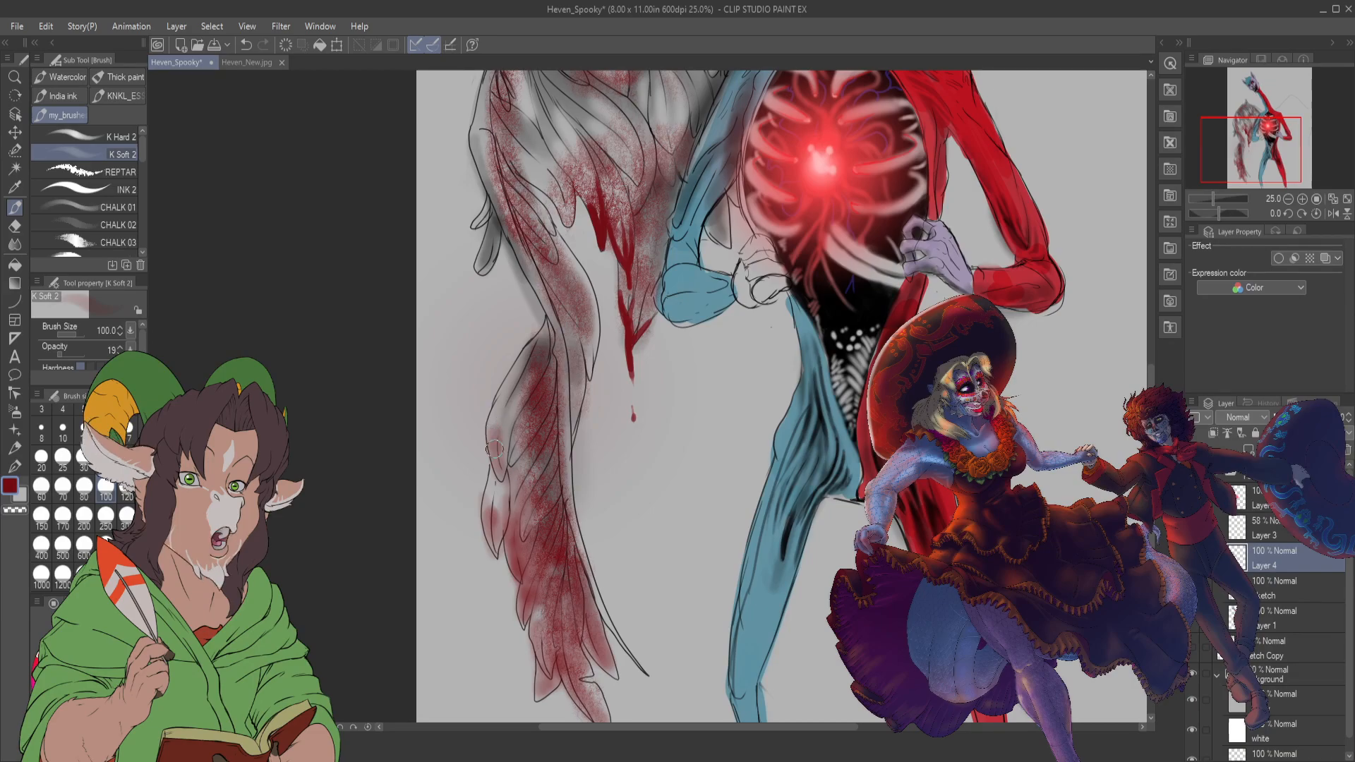
left_click_drag(518, 536, 521, 467)
mouse_move(494, 251)
left_mouse_down()
mouse_move(480, 272)
mouse_move(487, 258)
left_mouse_up()
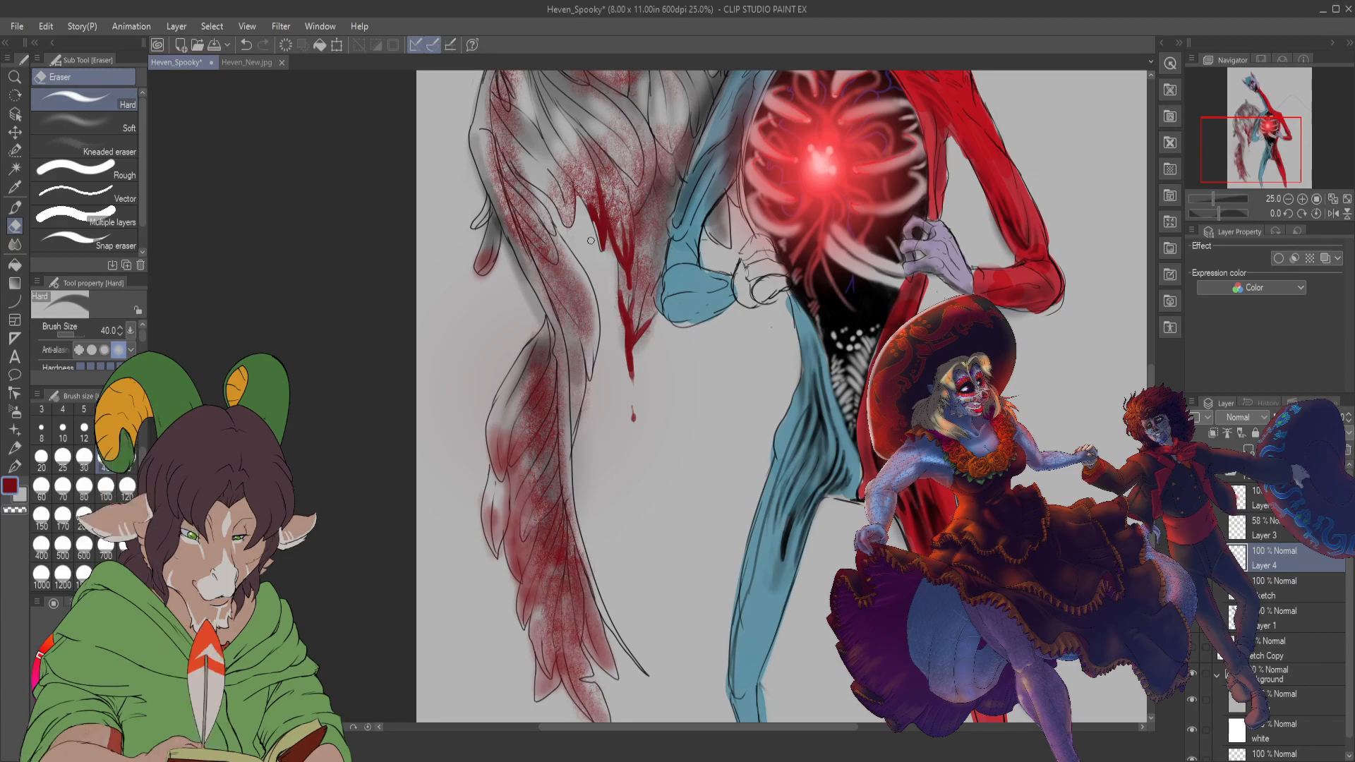
- Undo the last stroke and soften the blood streaks into the speckled feathers with the Blend tool
key("ctrl+z")
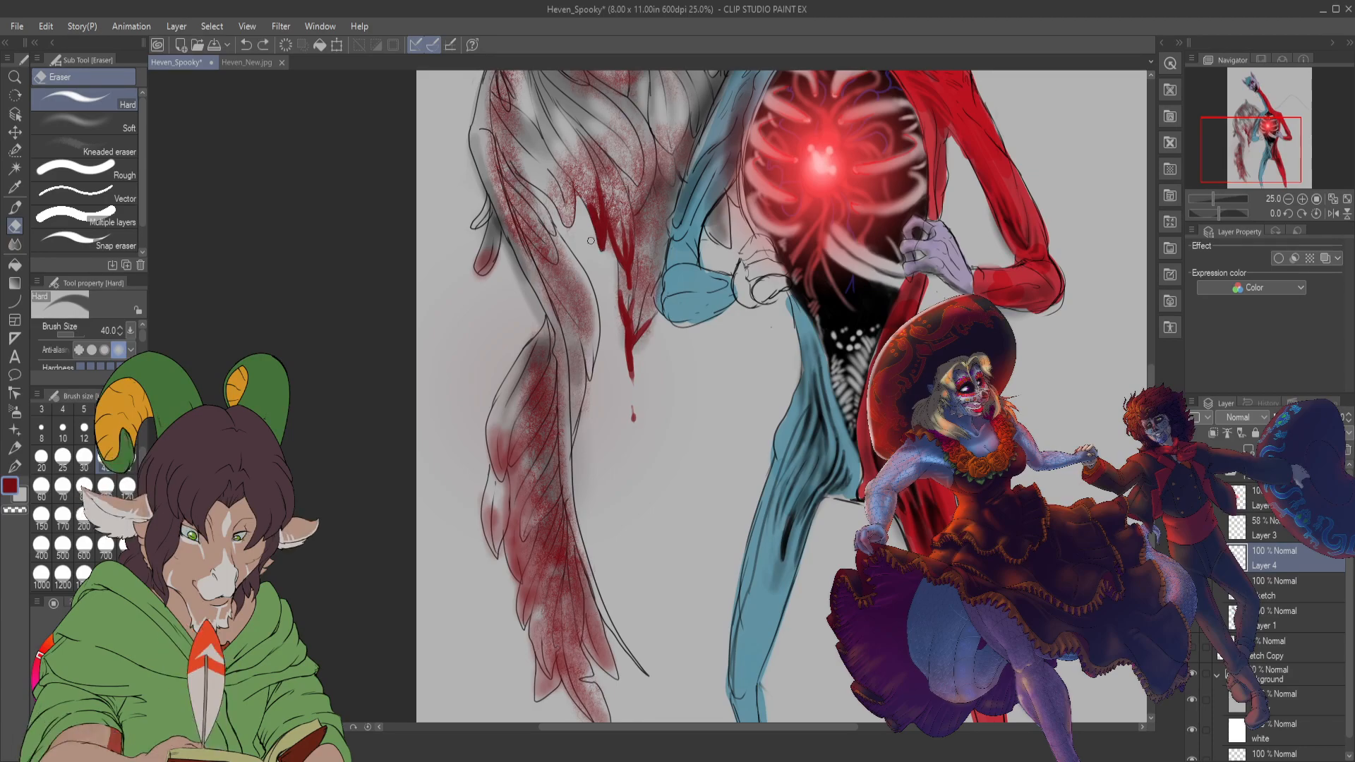
key("j")
left_click_drag(592, 207, 619, 246)
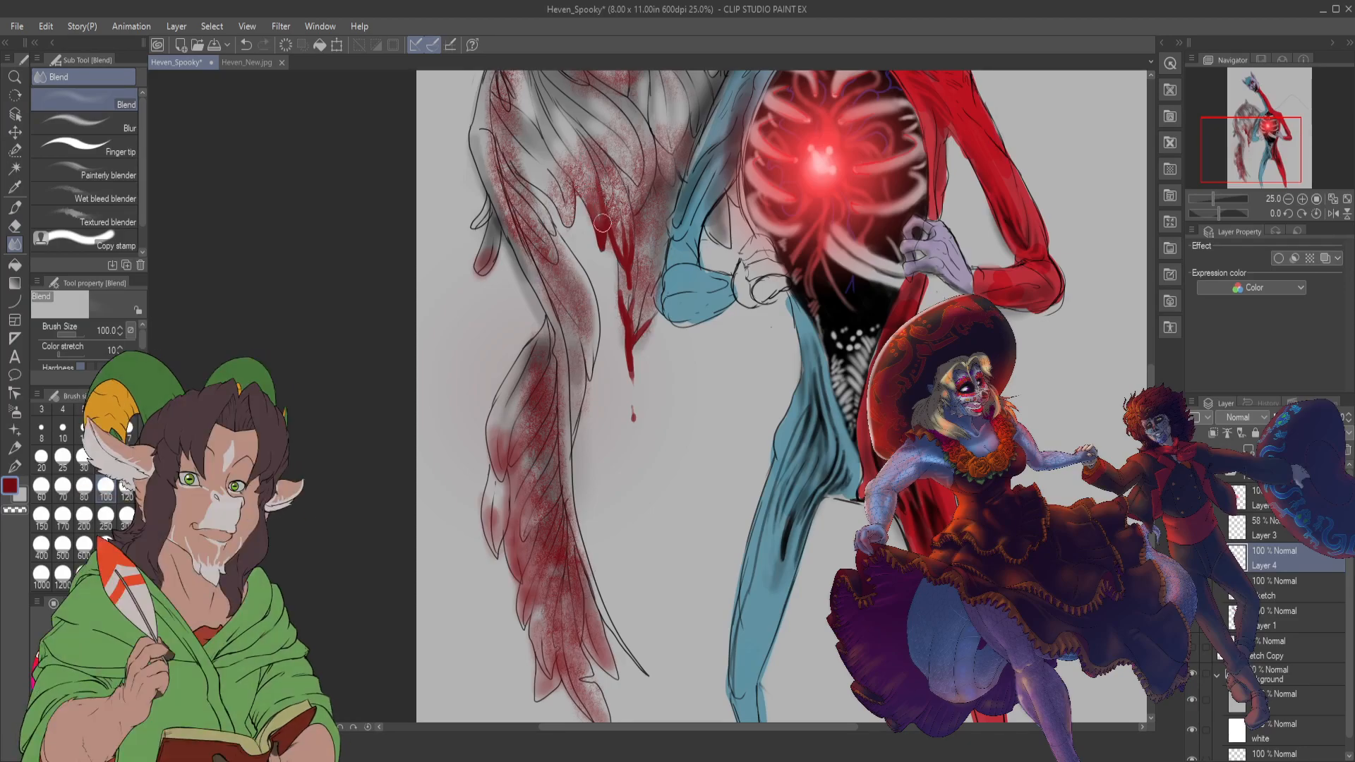
left_click_drag(620, 224, 637, 301)
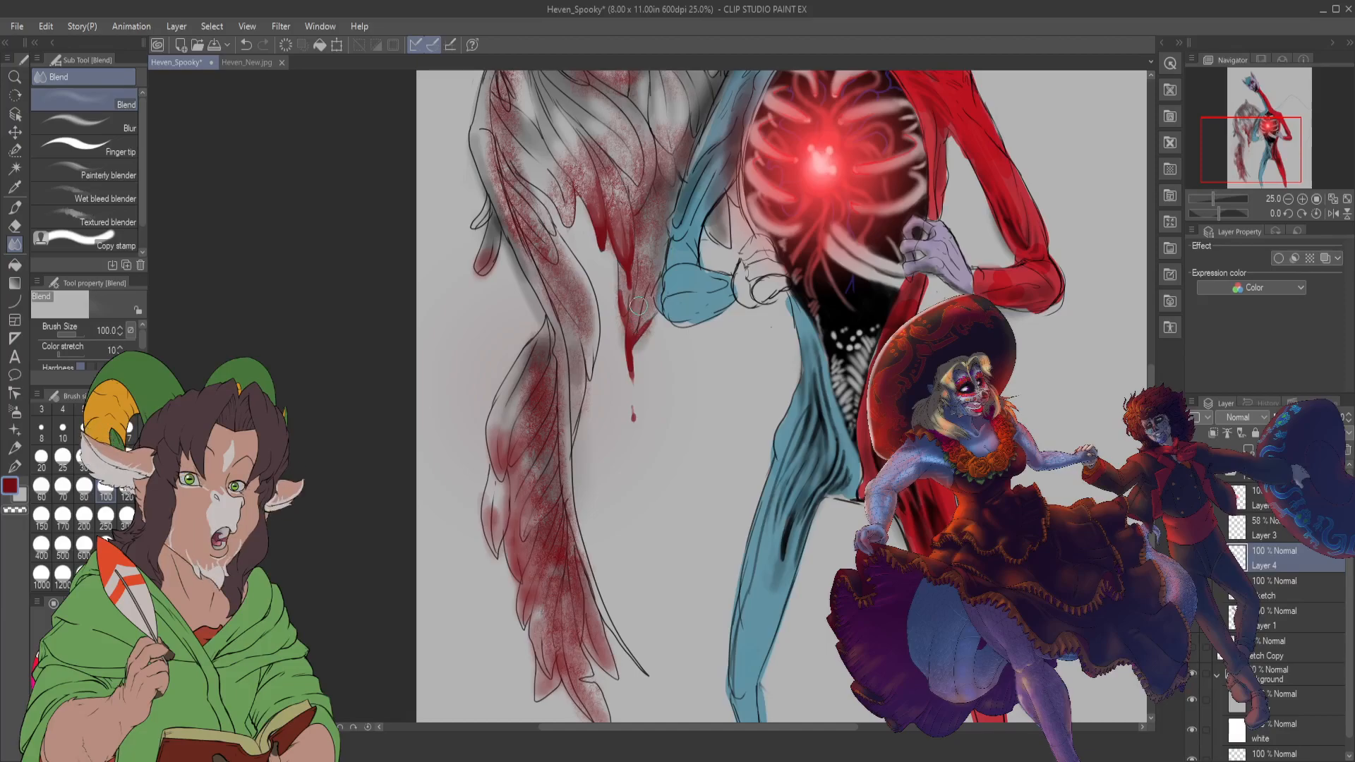
- Trim the edges of the blood streaks and drip with the Hard eraser
key("e")
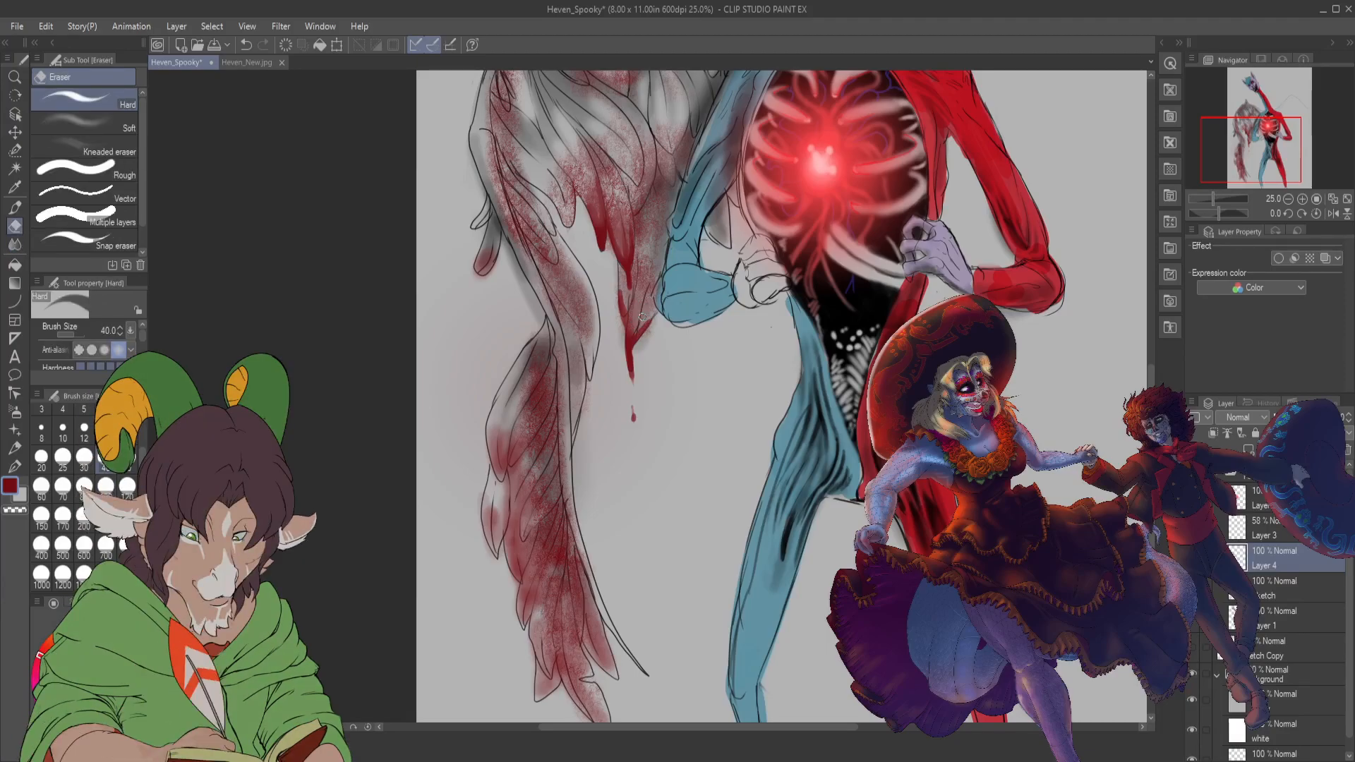
mouse_move(626, 318)
left_mouse_down()
mouse_move(629, 372)
mouse_move(623, 335)
left_mouse_up()
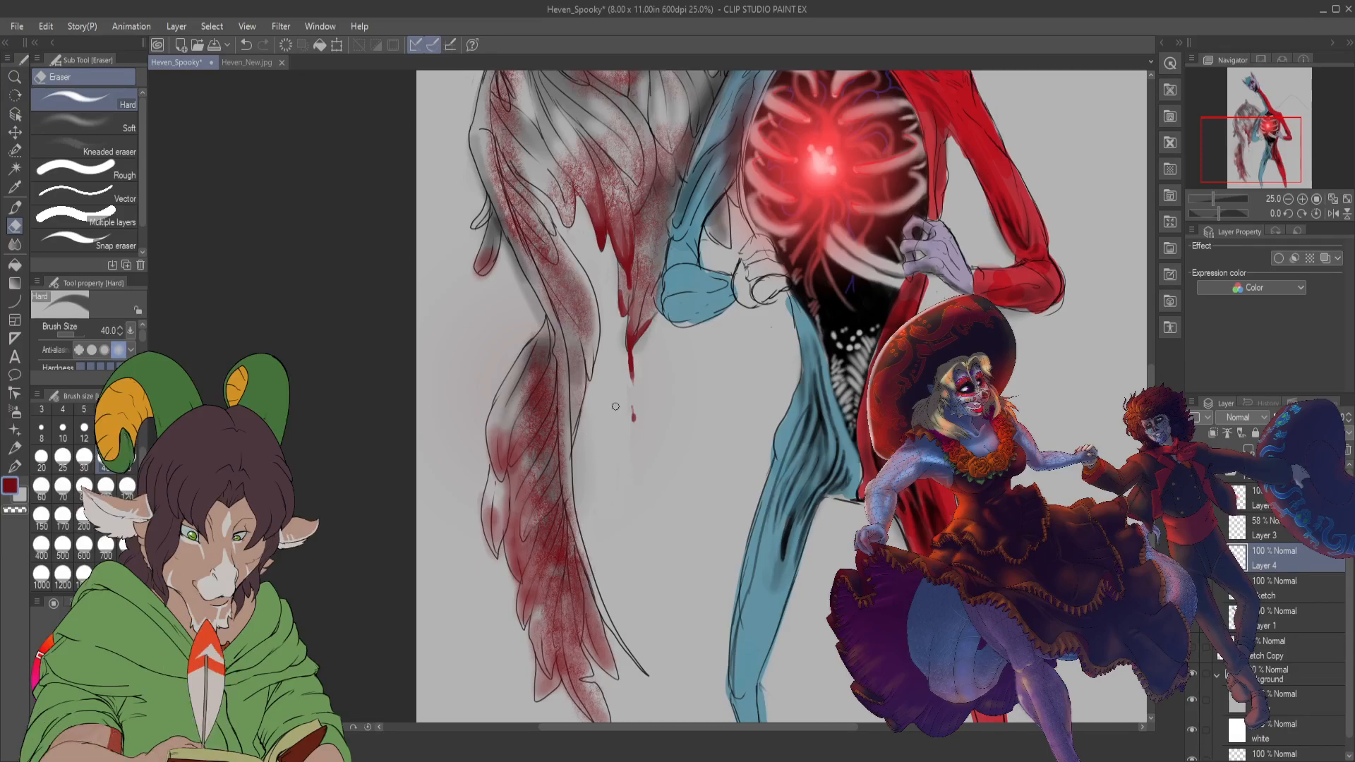
scroll(616, 407, "down", 2)
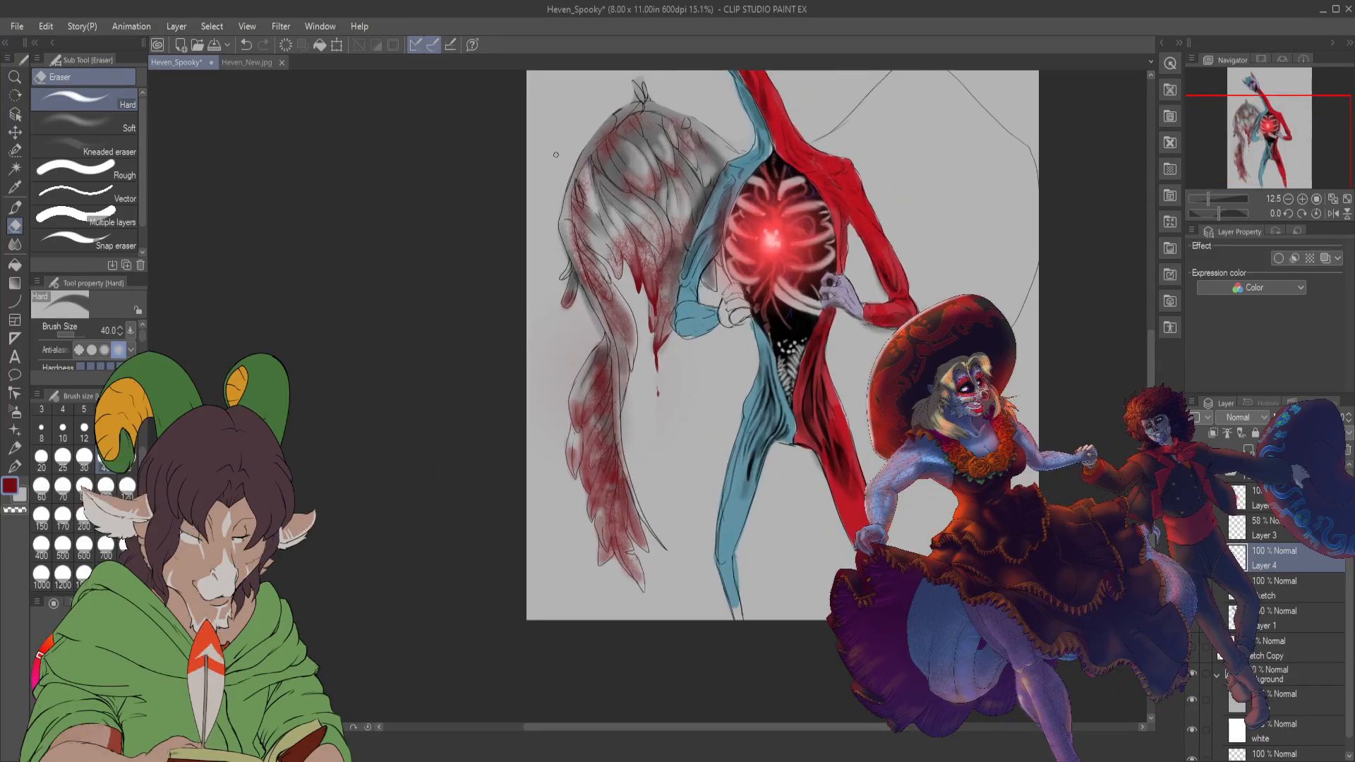
- Paint dark red blood streaks across the wing's upper feathers with the K Hard 2 brush at size 40
scroll(558, 167, "up", 2)
scroll(558, 167, "down", 3)
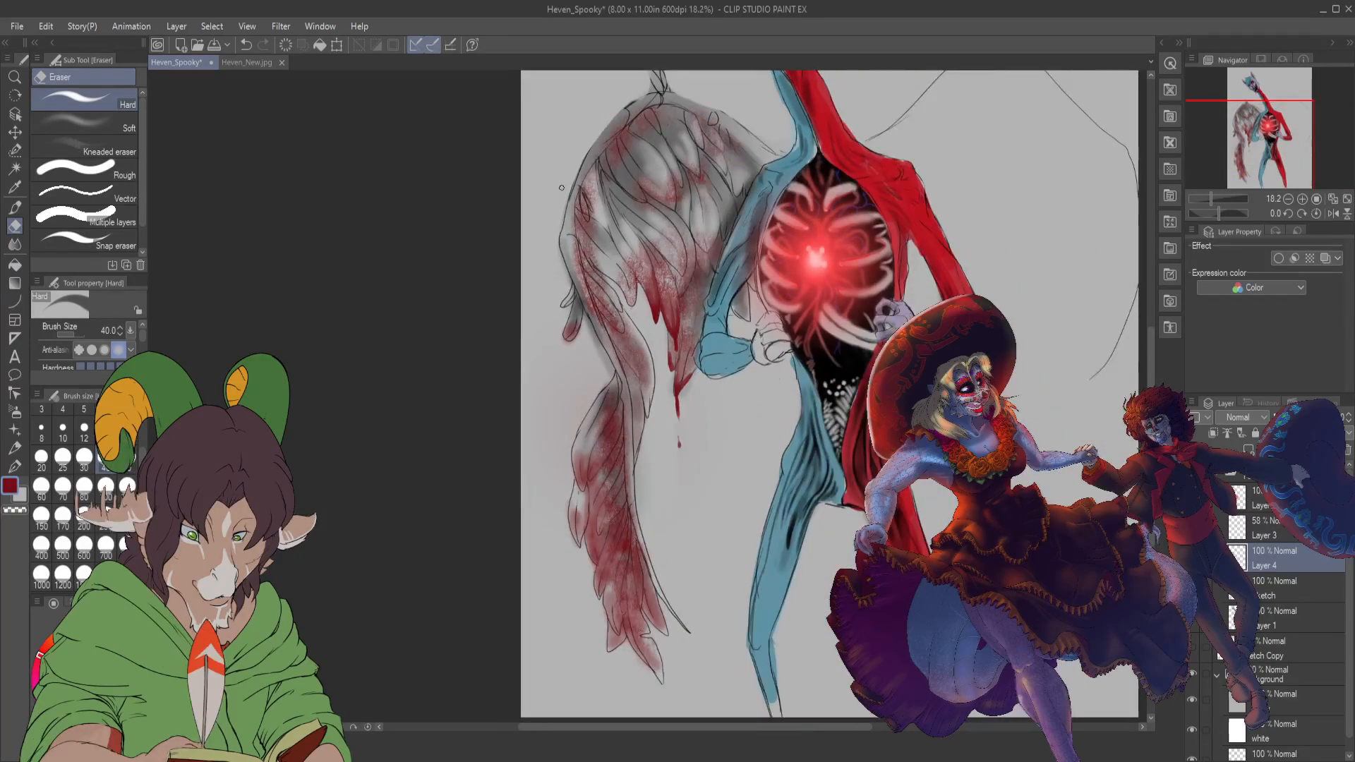
scroll(561, 188, "down", 2)
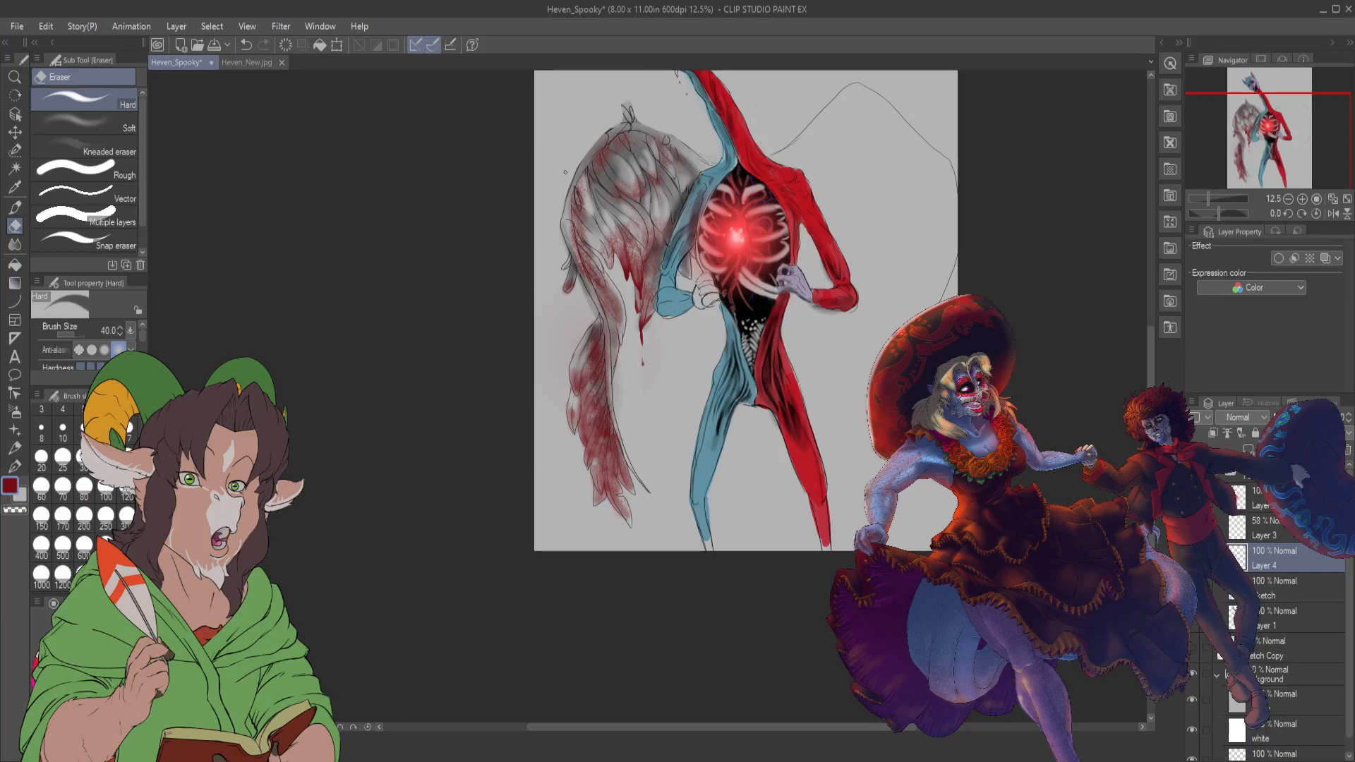
scroll(565, 172, "up", 3)
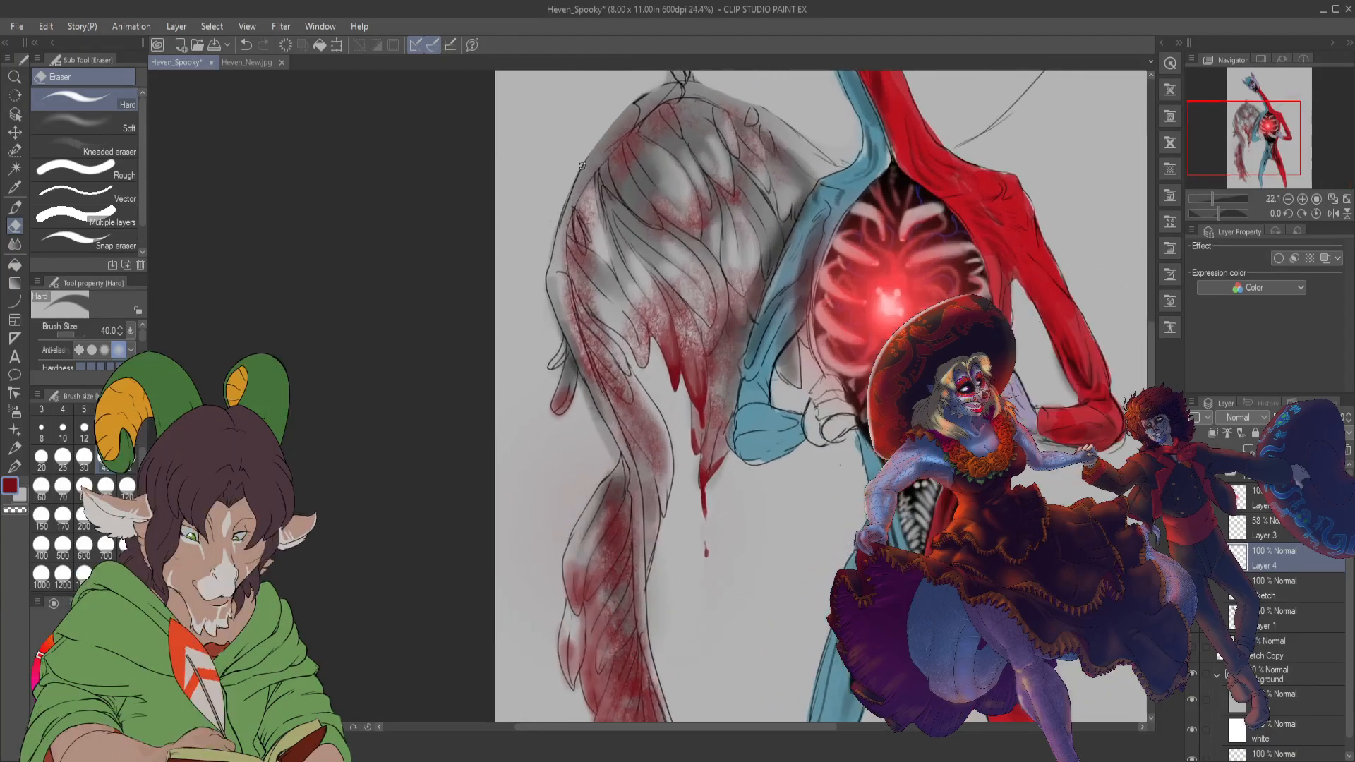
scroll(585, 168, "up", 1)
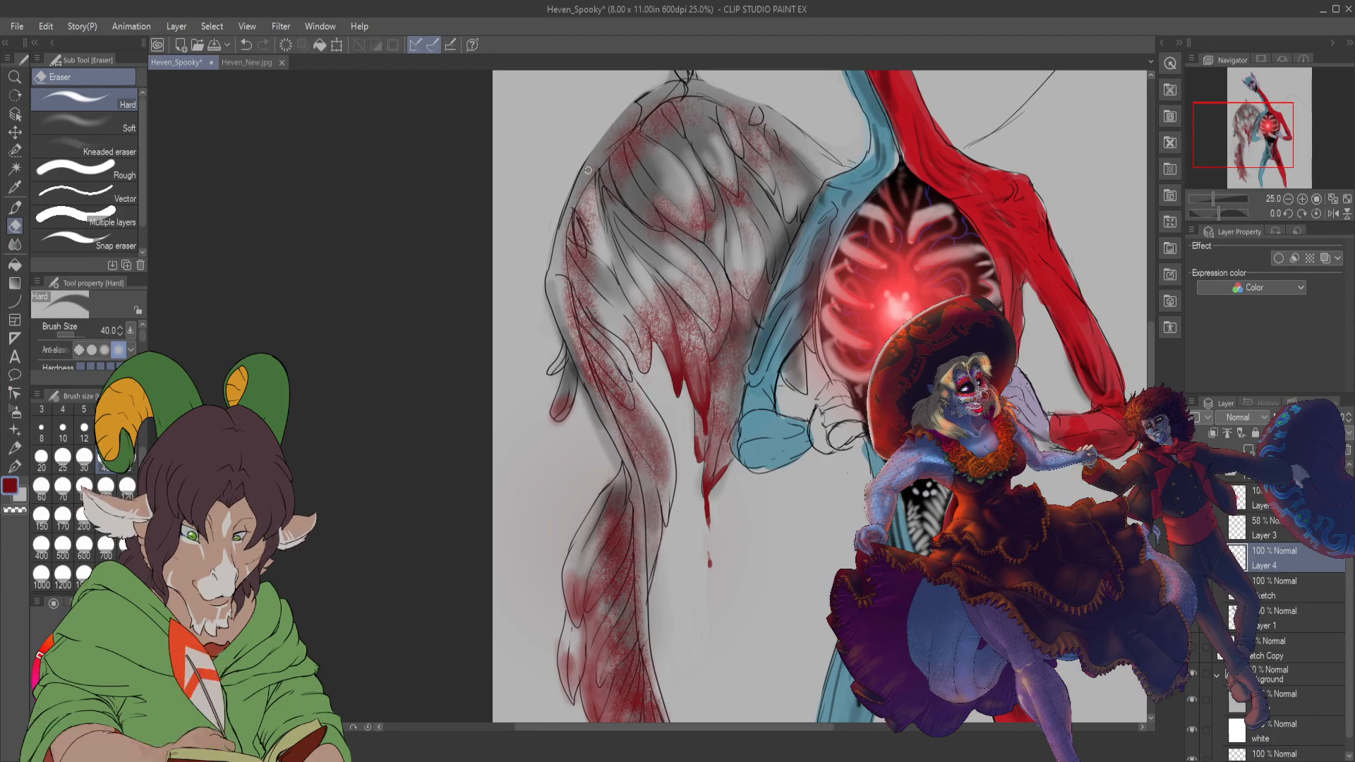
key("b")
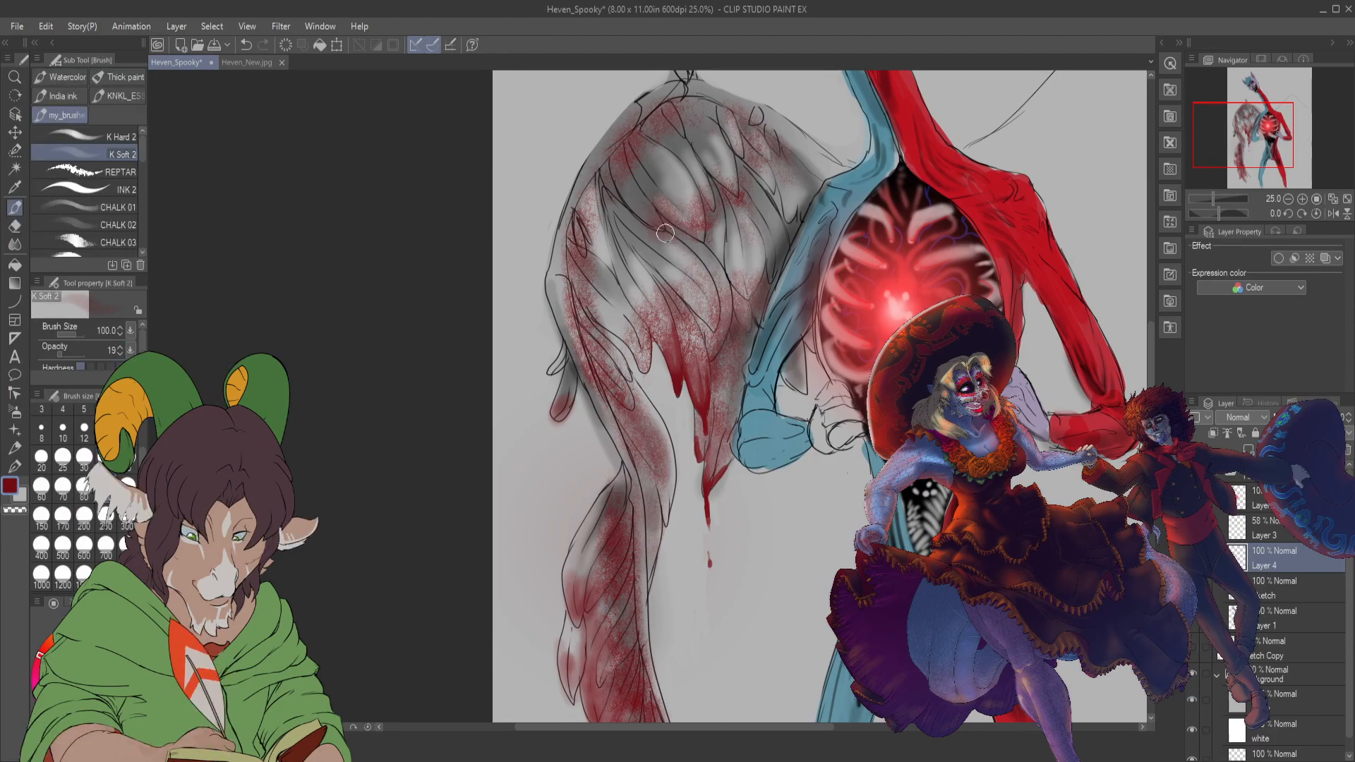
left_click(113, 140)
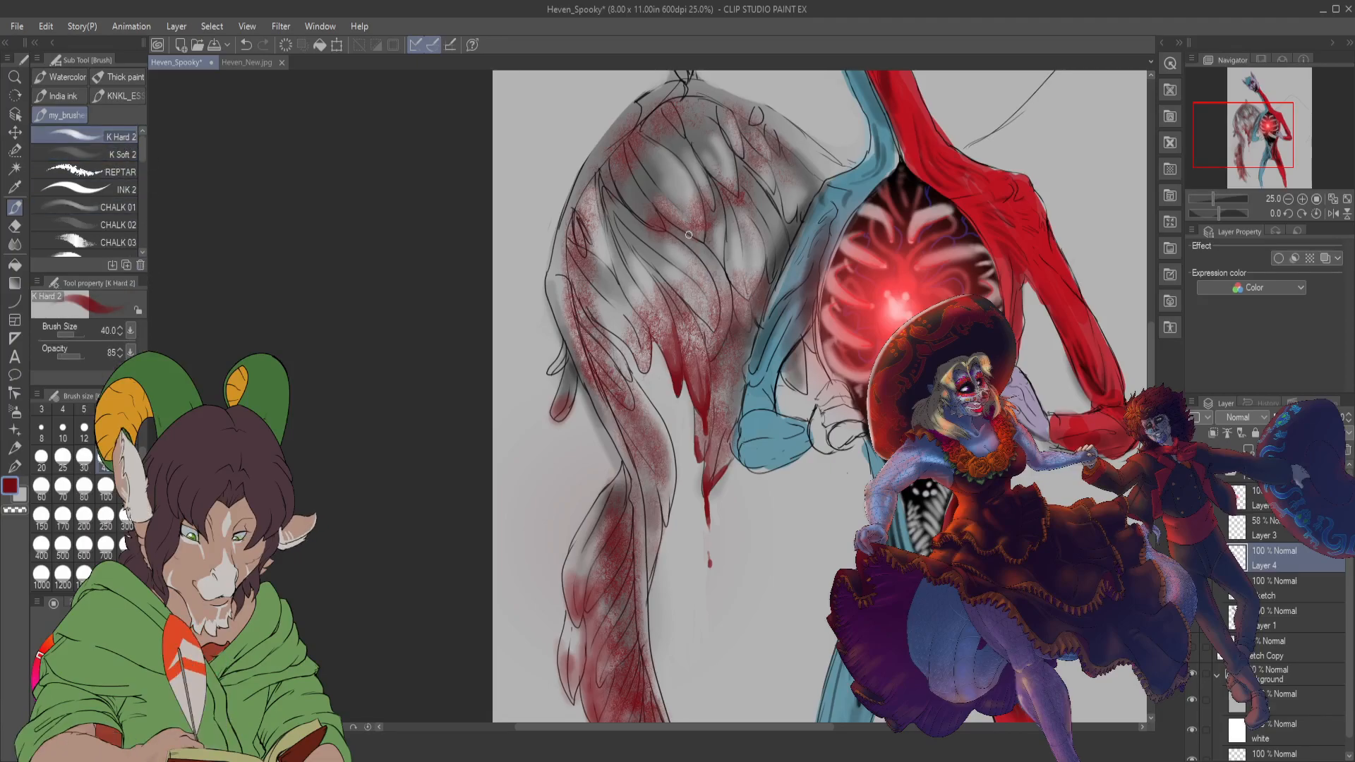
mouse_move(669, 224)
left_mouse_down()
mouse_move(701, 241)
mouse_move(703, 225)
mouse_move(720, 268)
left_mouse_up()
mouse_move(706, 213)
left_mouse_down()
mouse_move(703, 192)
mouse_move(717, 210)
left_mouse_up()
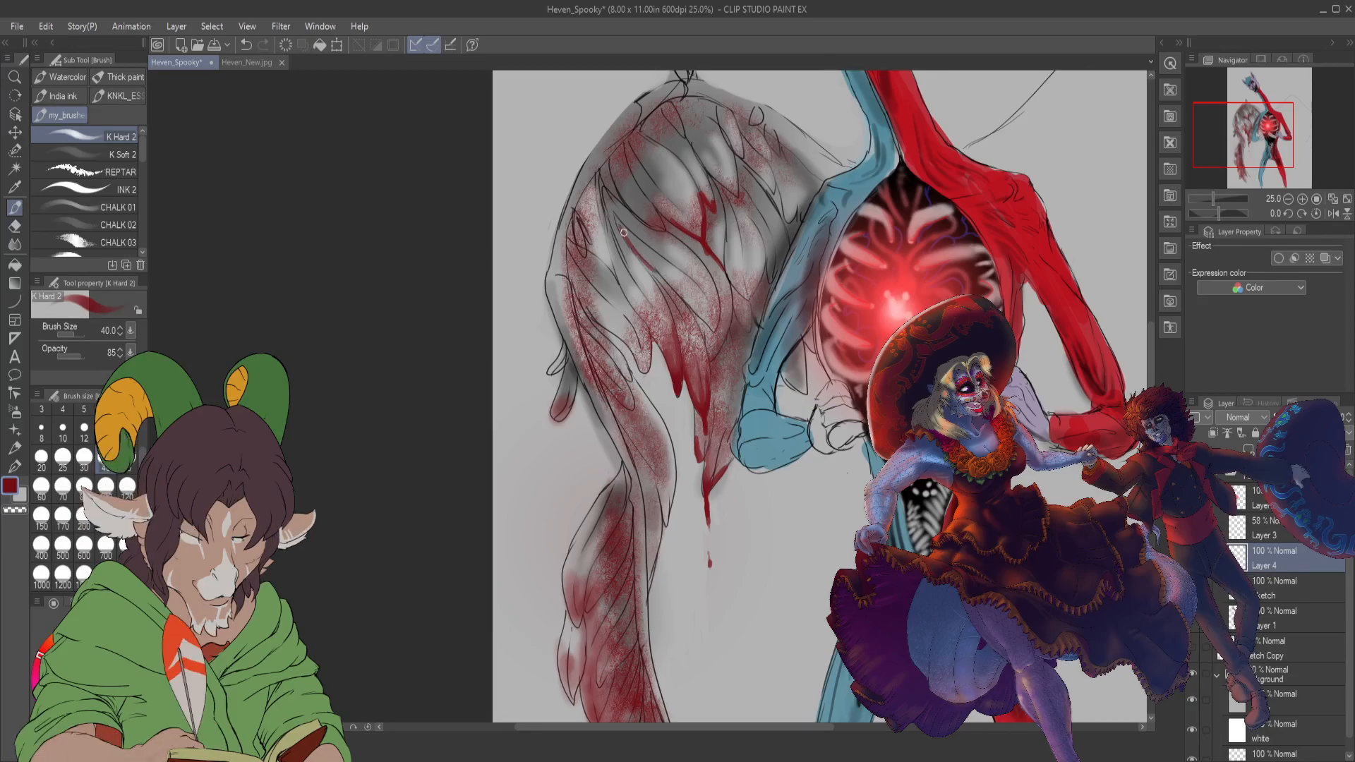
left_click_drag(623, 223, 662, 293)
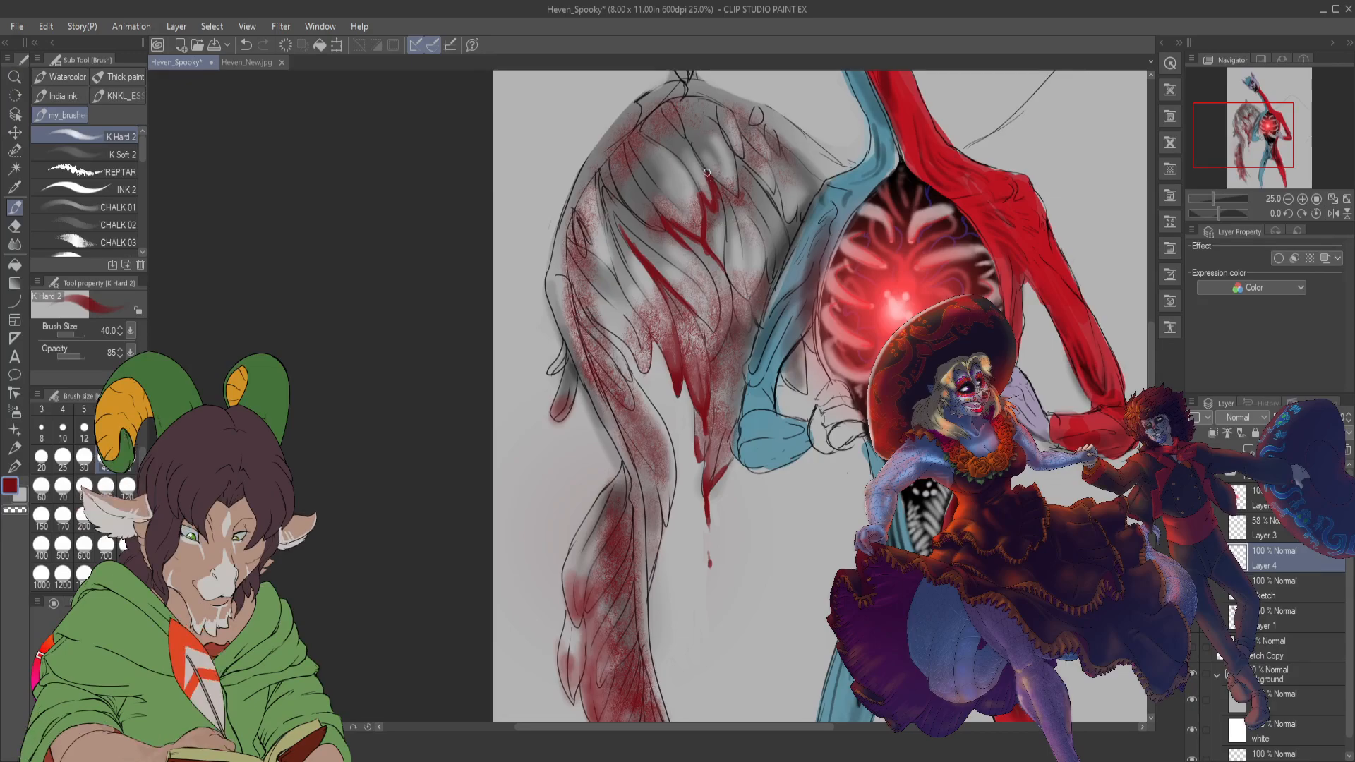
mouse_move(720, 202)
left_mouse_down()
mouse_move(751, 177)
mouse_move(732, 155)
mouse_move(741, 197)
mouse_move(740, 158)
mouse_move(768, 189)
left_mouse_up()
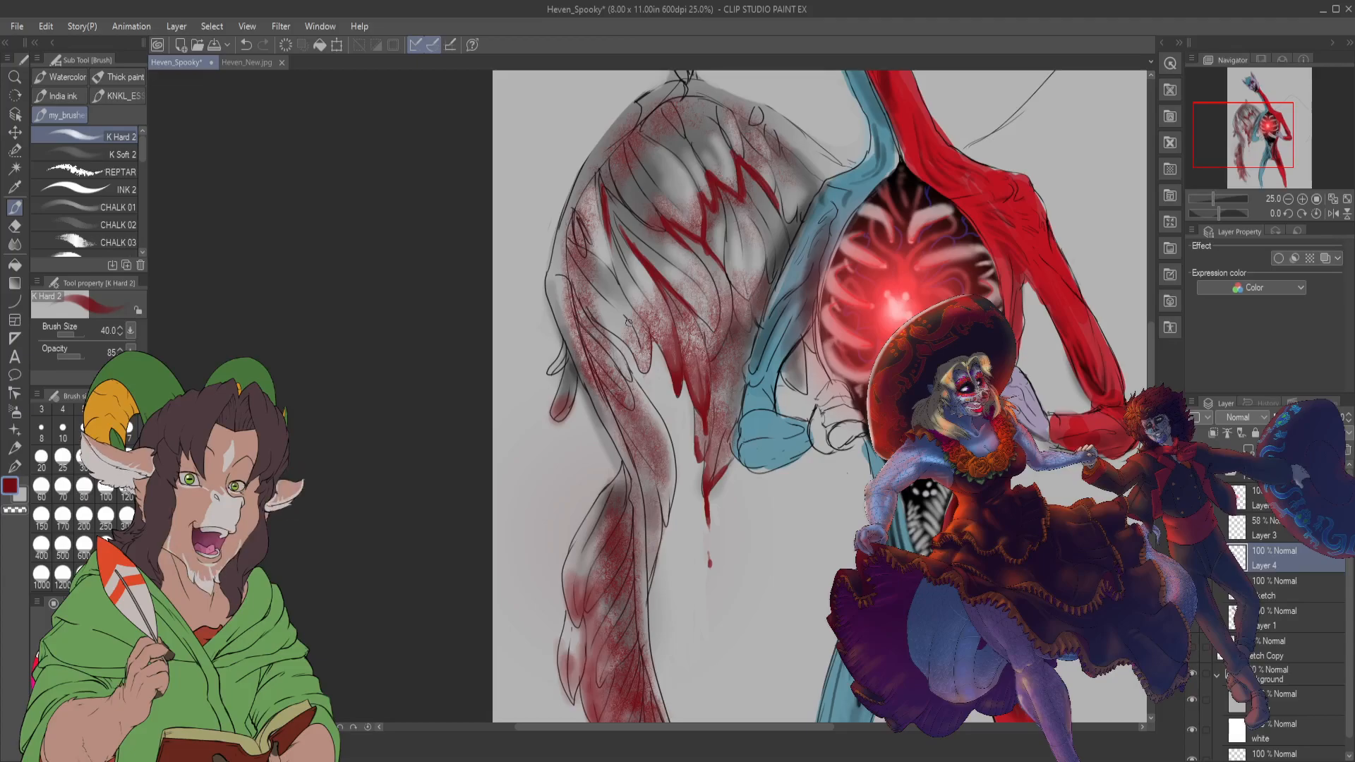
- Trim the upper feathers' blood streaks with the Hard eraser and soften them with the Blend tool
key("e")
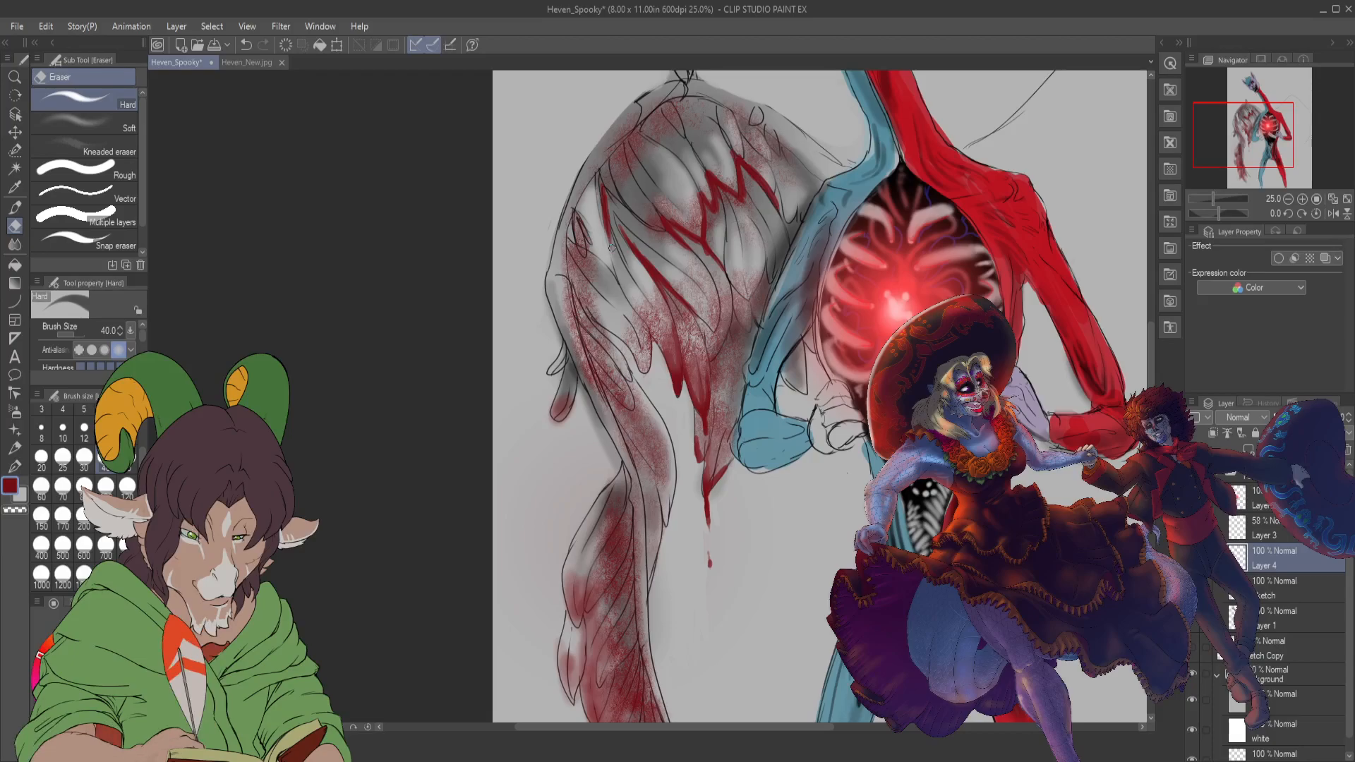
key("j")
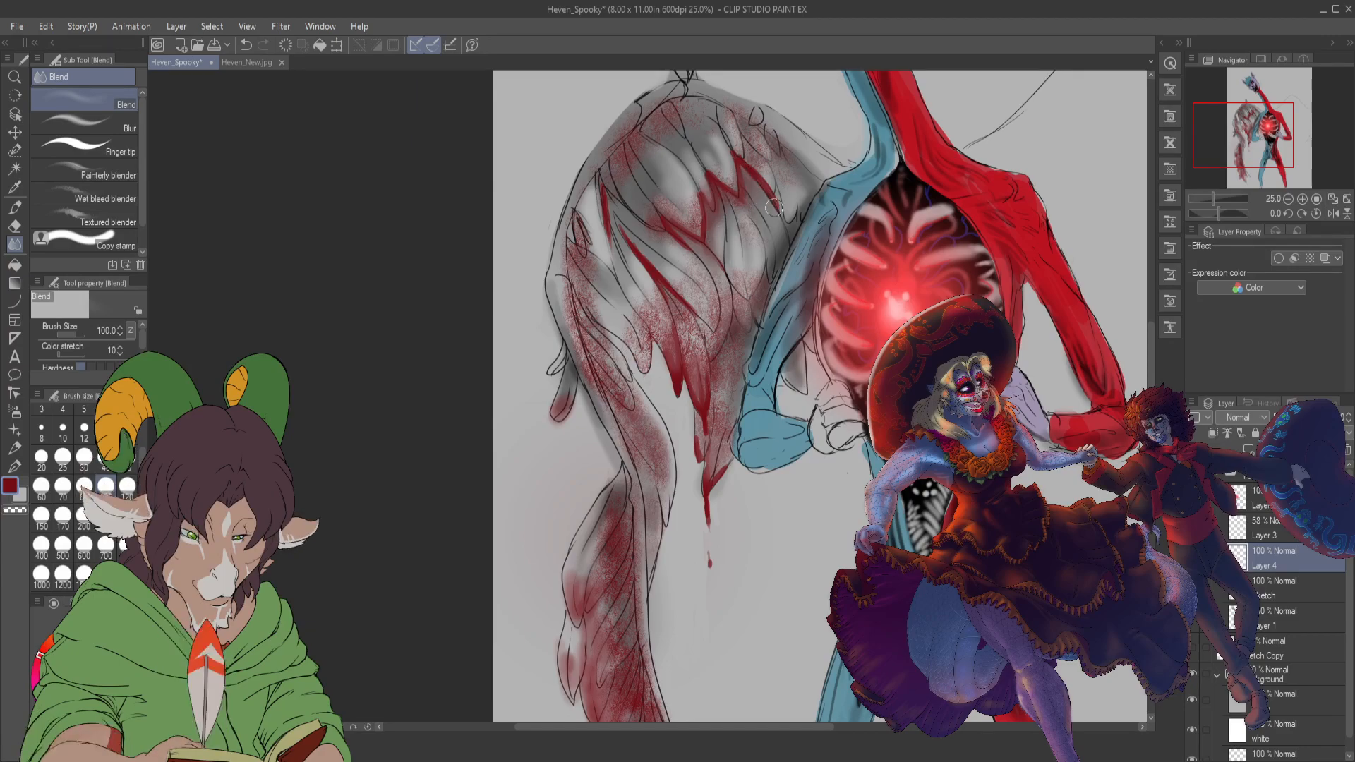
scroll(774, 207, "down", 2)
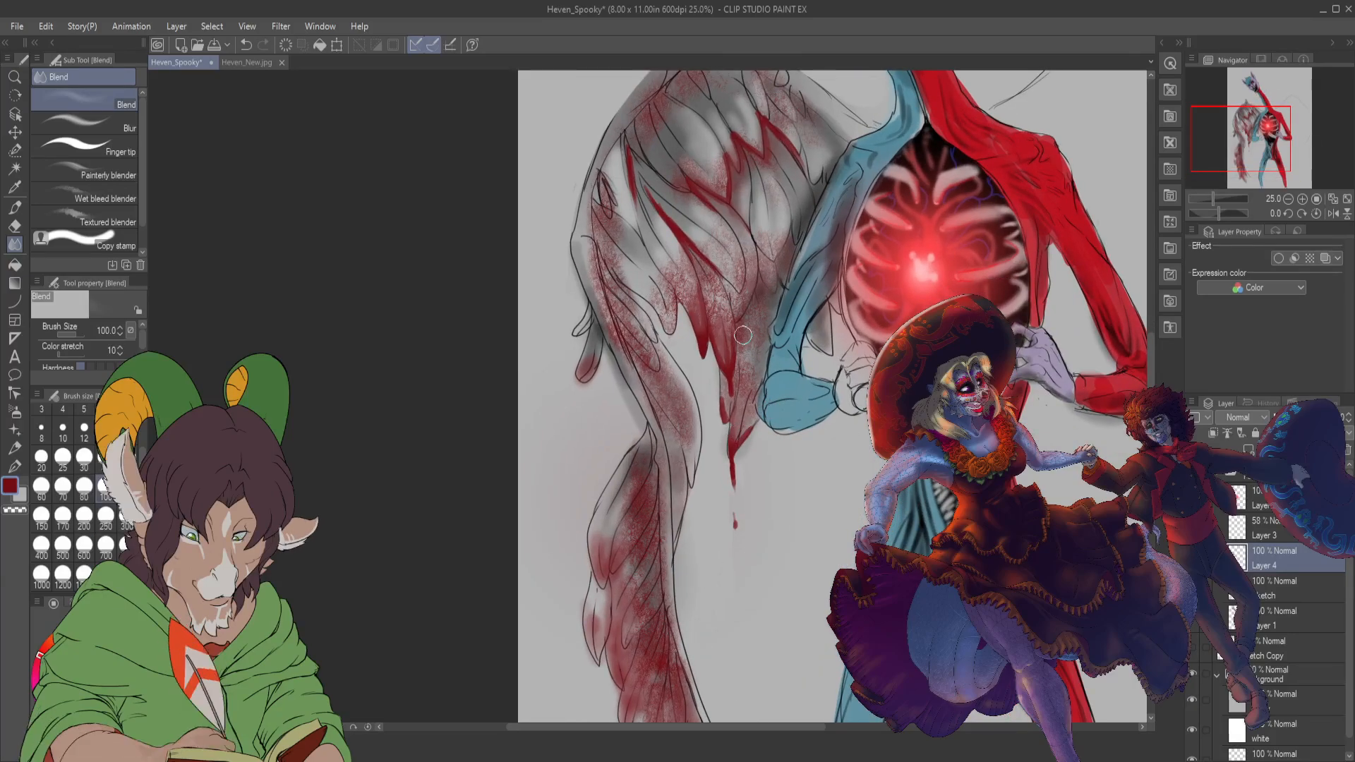
- Paint dark red blood and drips on the blue arm's elbow and the feathers beside it with K Hard 2, blending and trimming the edges
key("b")
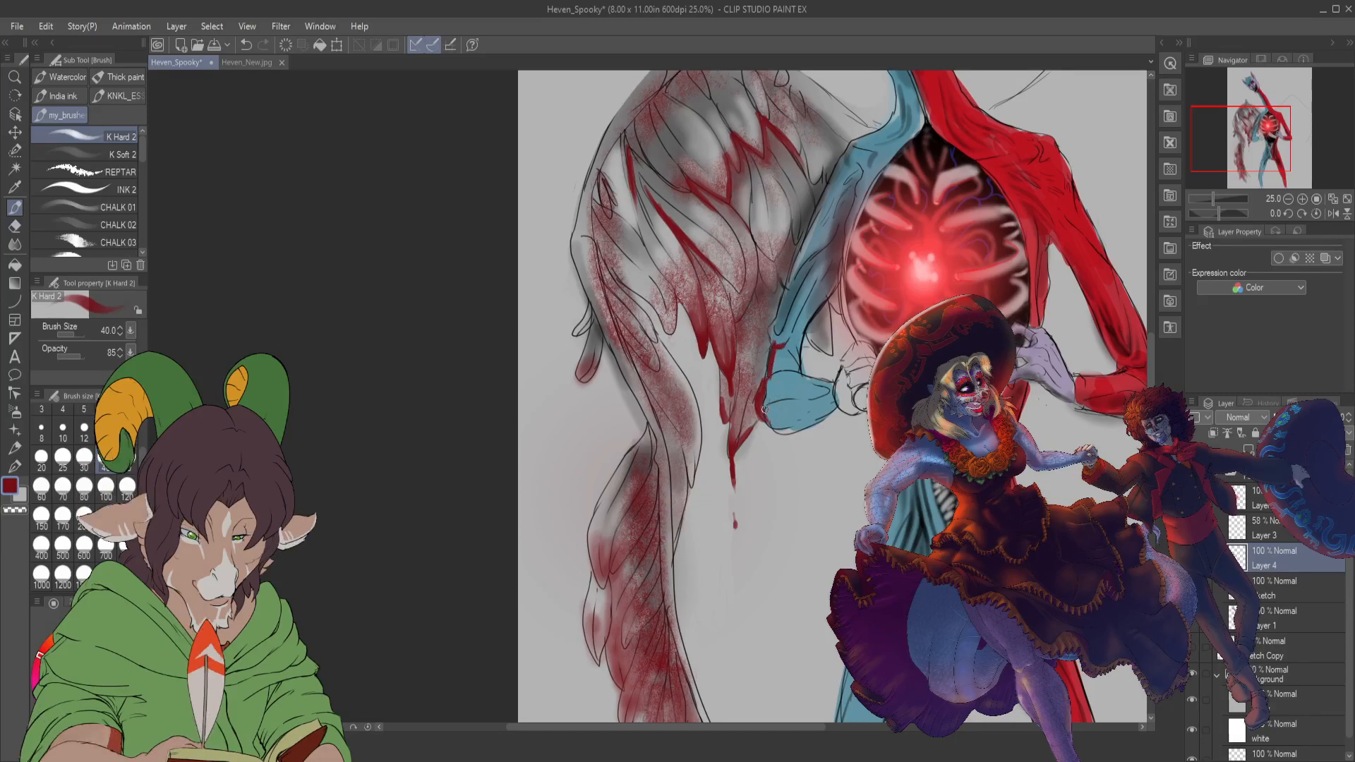
left_click_drag(770, 416, 800, 420)
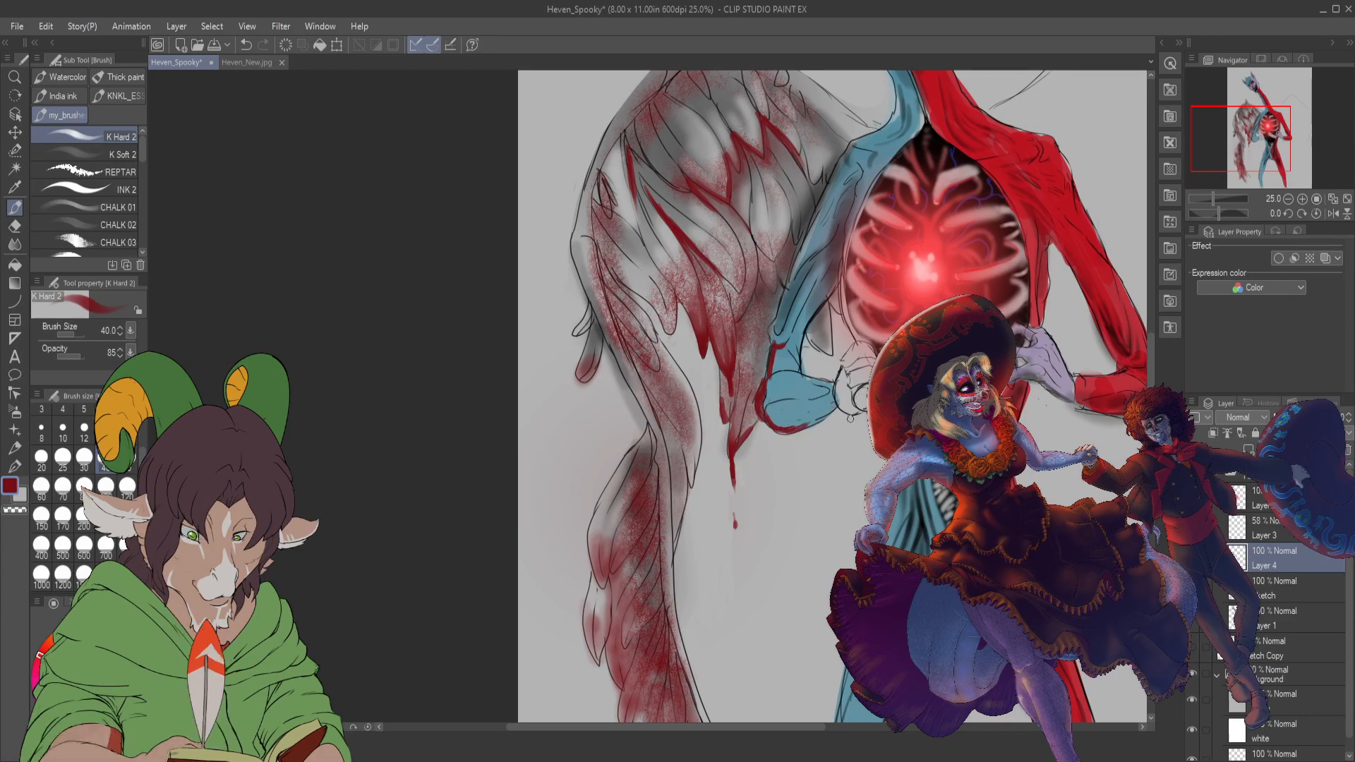
mouse_move(812, 370)
left_mouse_down()
mouse_move(810, 311)
mouse_move(812, 328)
mouse_move(843, 286)
left_mouse_up()
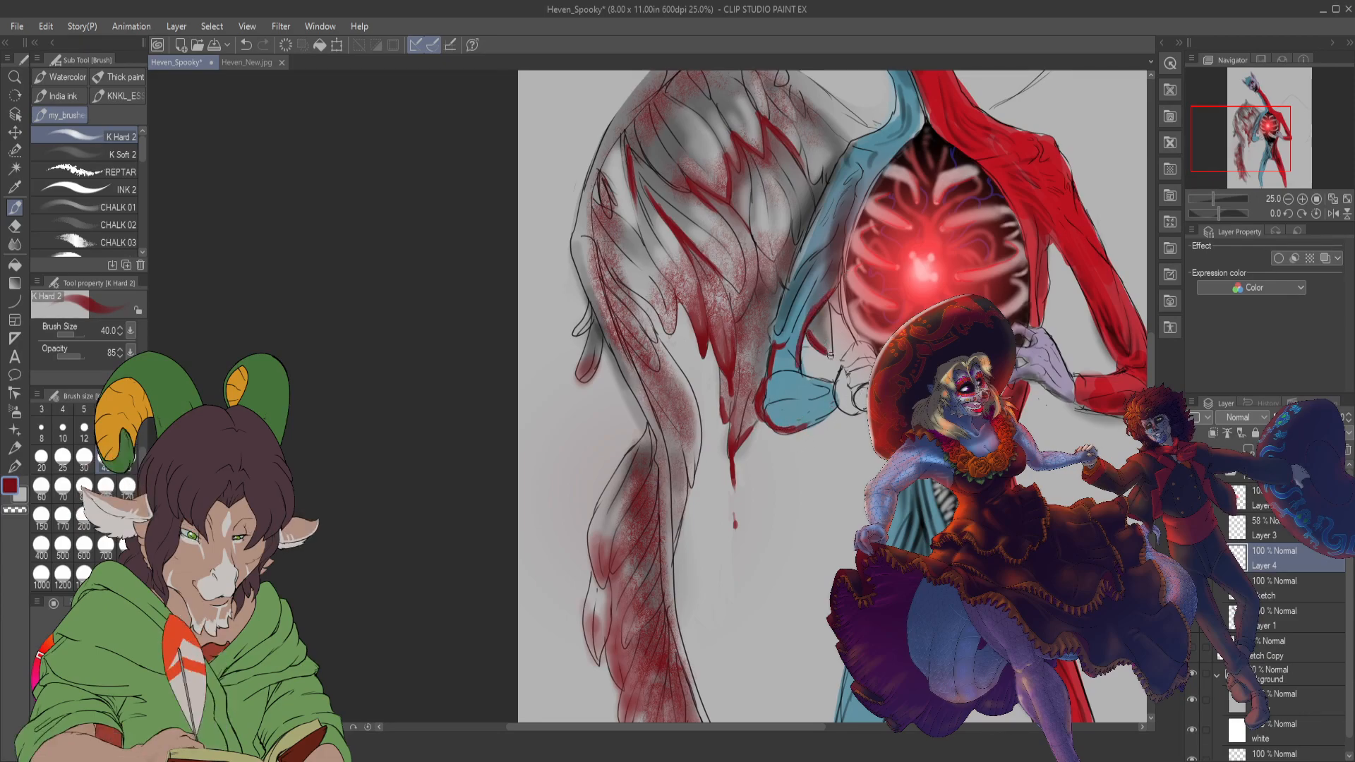
left_click_drag(824, 301, 831, 374)
left_click_drag(828, 302, 838, 314)
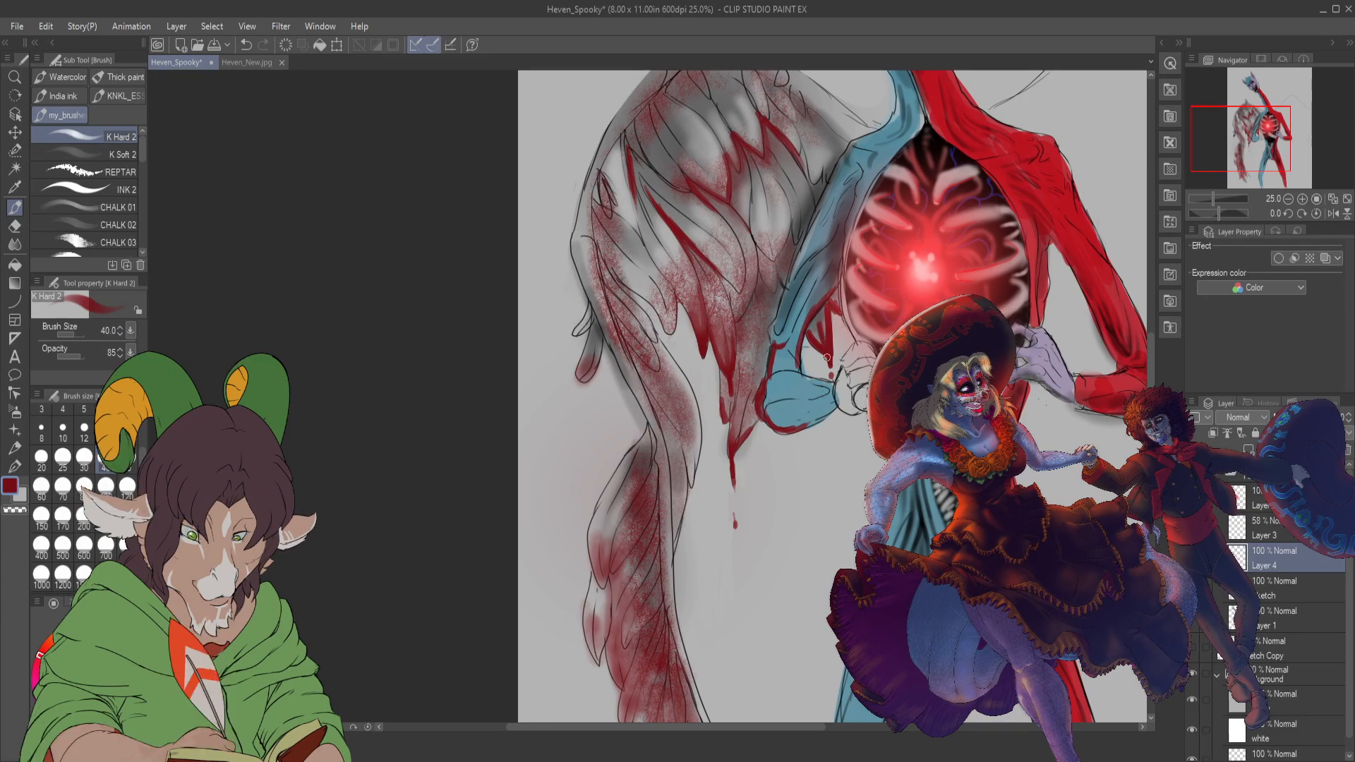
left_click_drag(742, 425, 729, 458)
key("j")
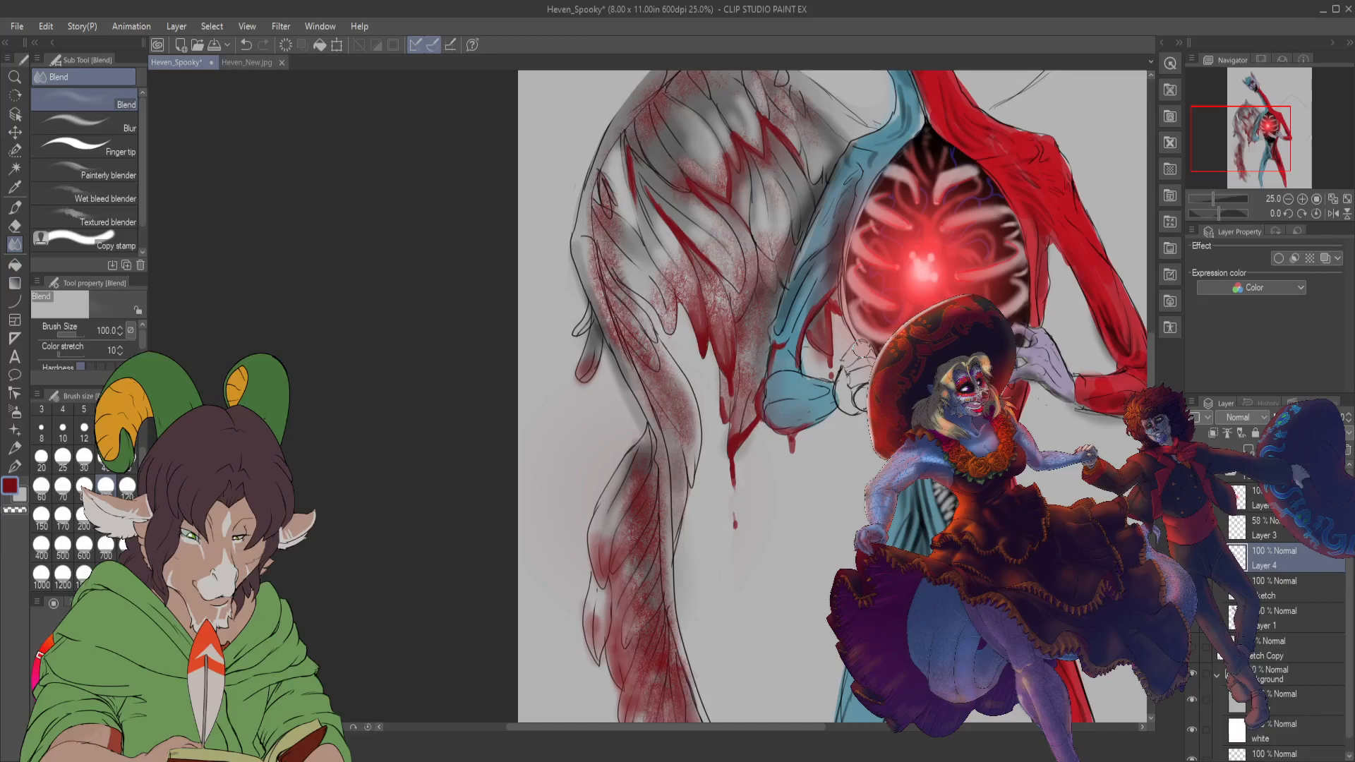
key("e")
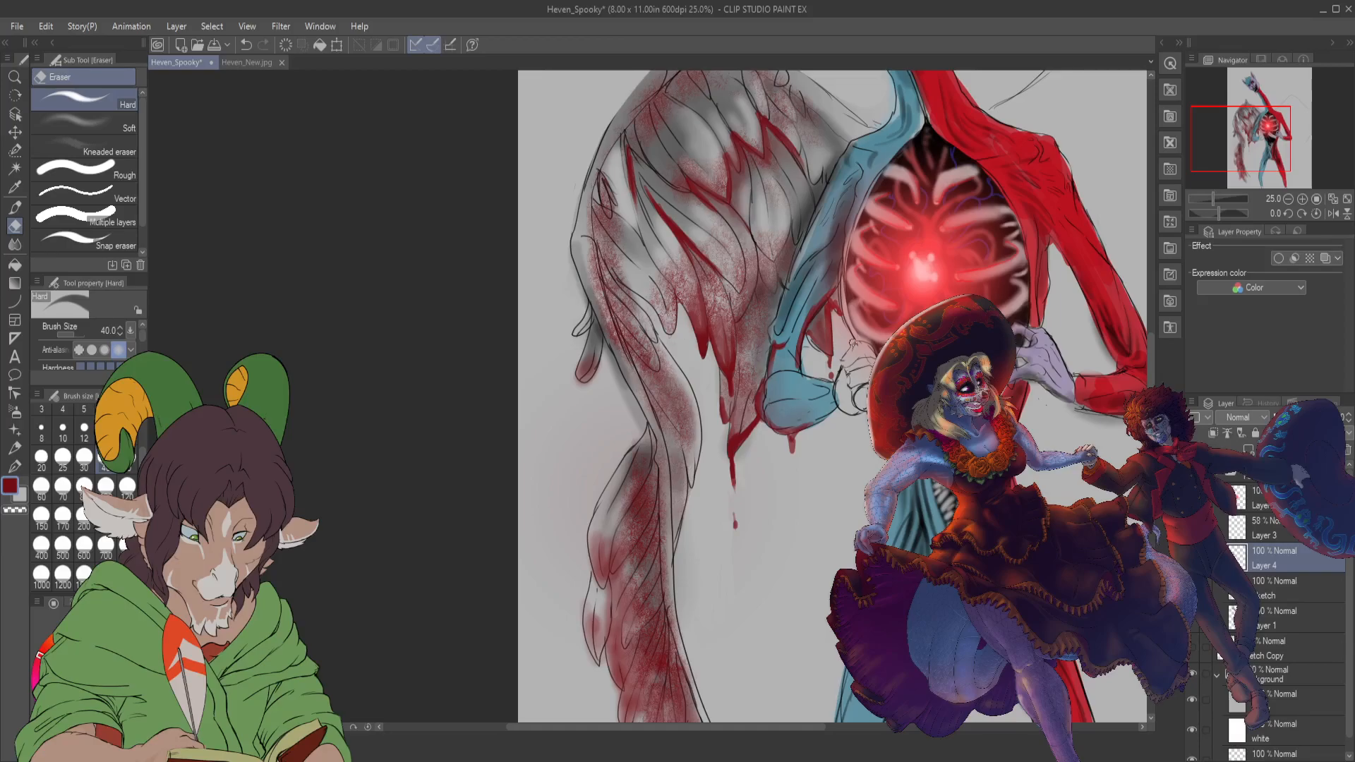
- Paint dark red streaks and drips down the connecting strip and the lower hanging feathers with the K Hard 2 brush
scroll(924, 325, "down", 3)
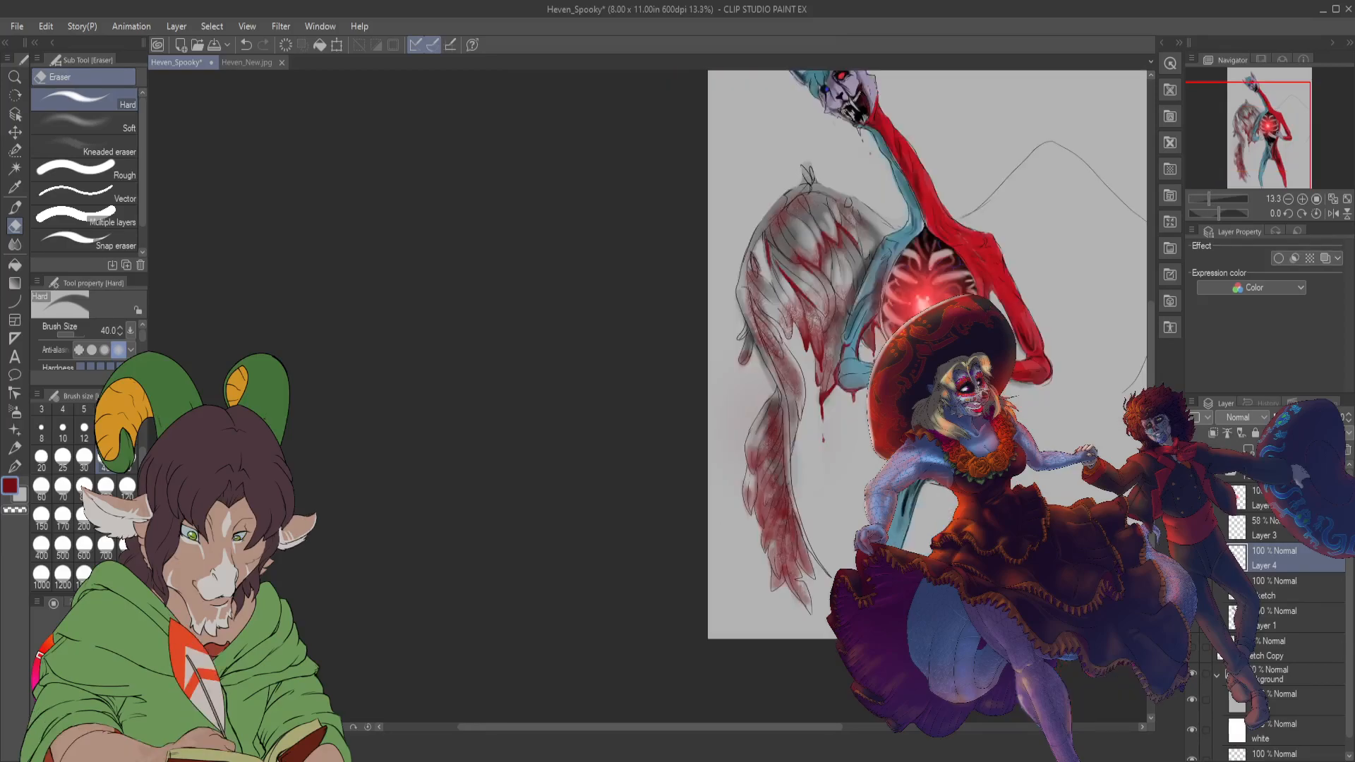
scroll(844, 539, "down", 1)
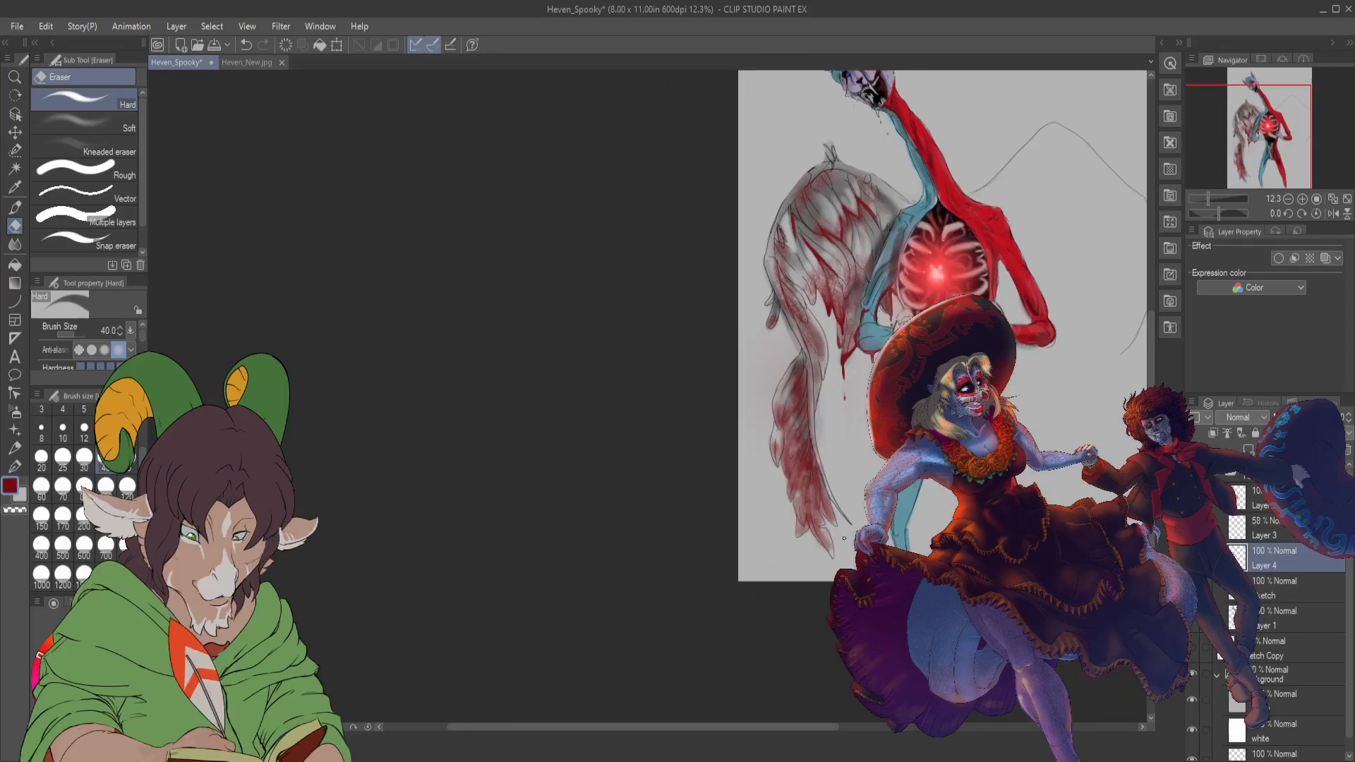
scroll(844, 539, "down", 2)
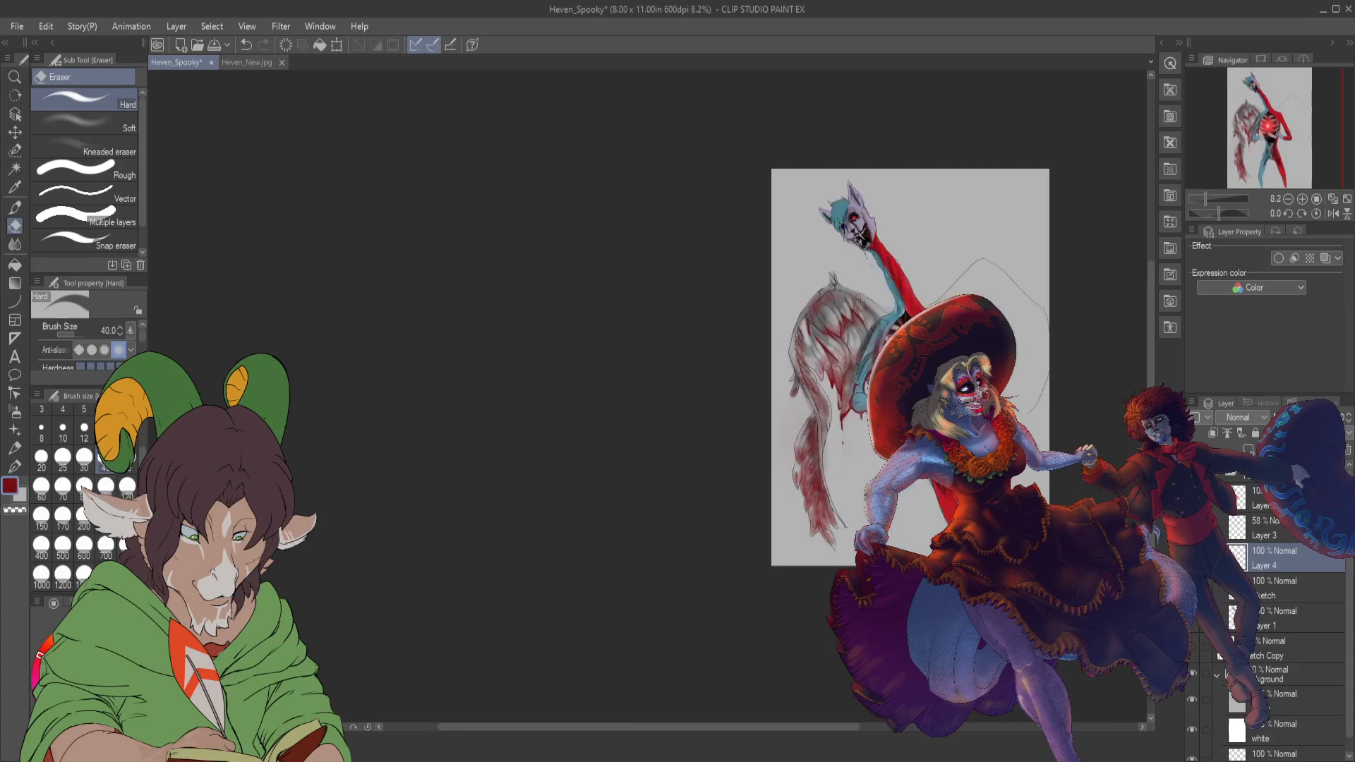
scroll(847, 538, "up", 1)
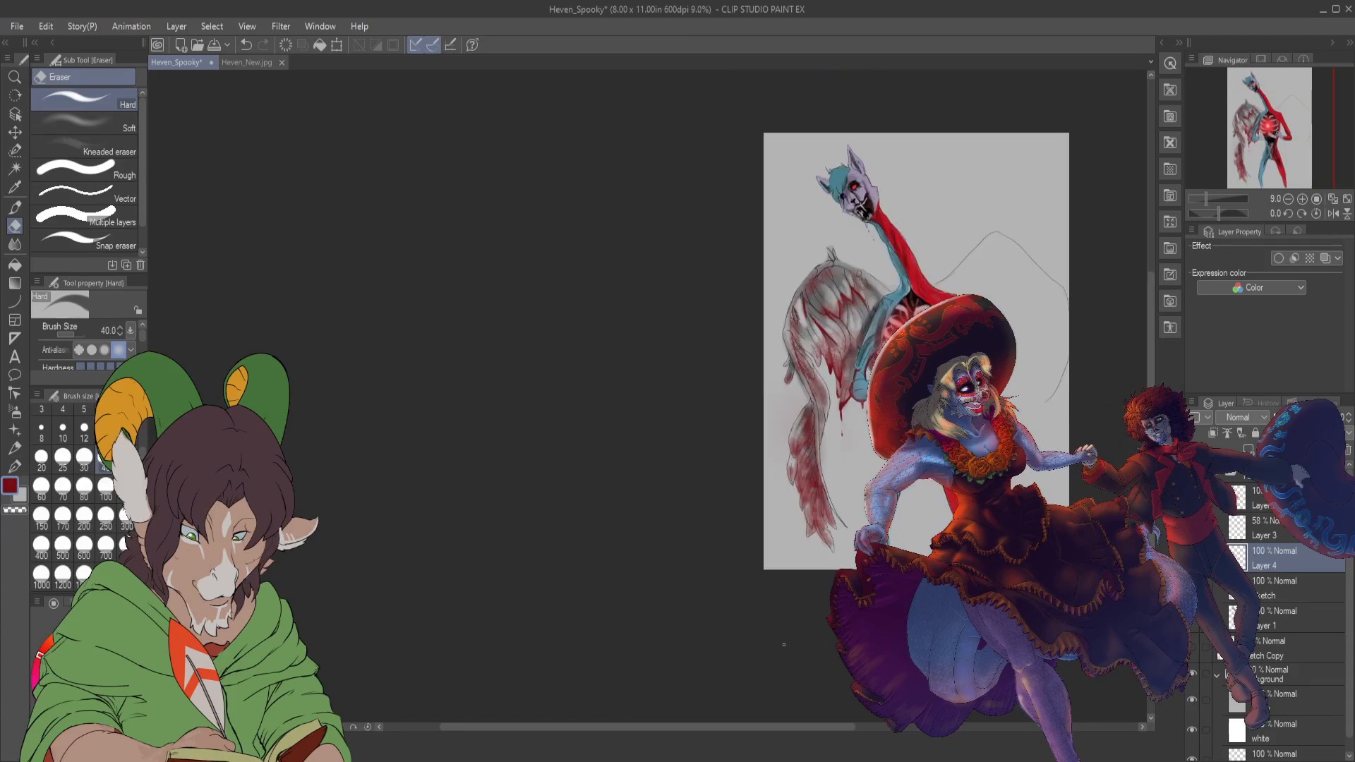
left_click_drag(724, 727, 823, 725)
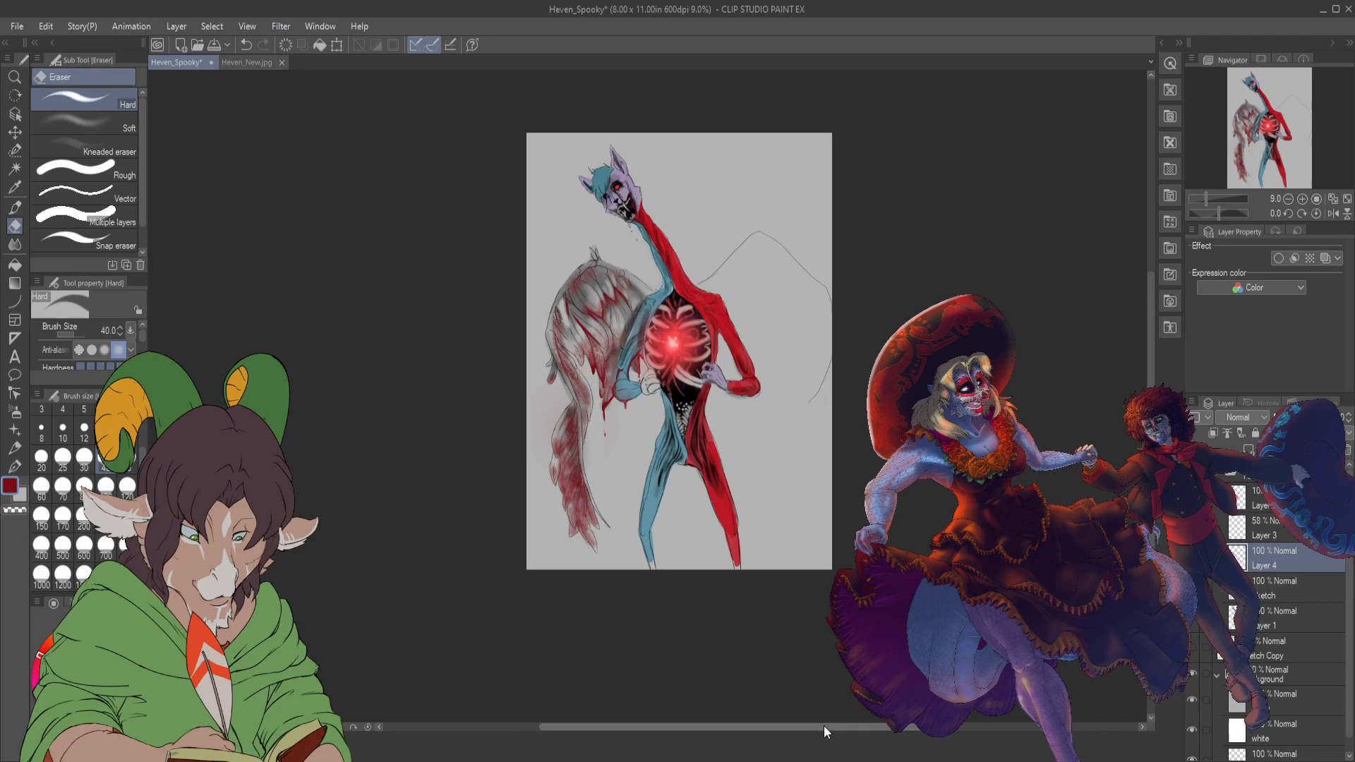
scroll(610, 415, "up", 1)
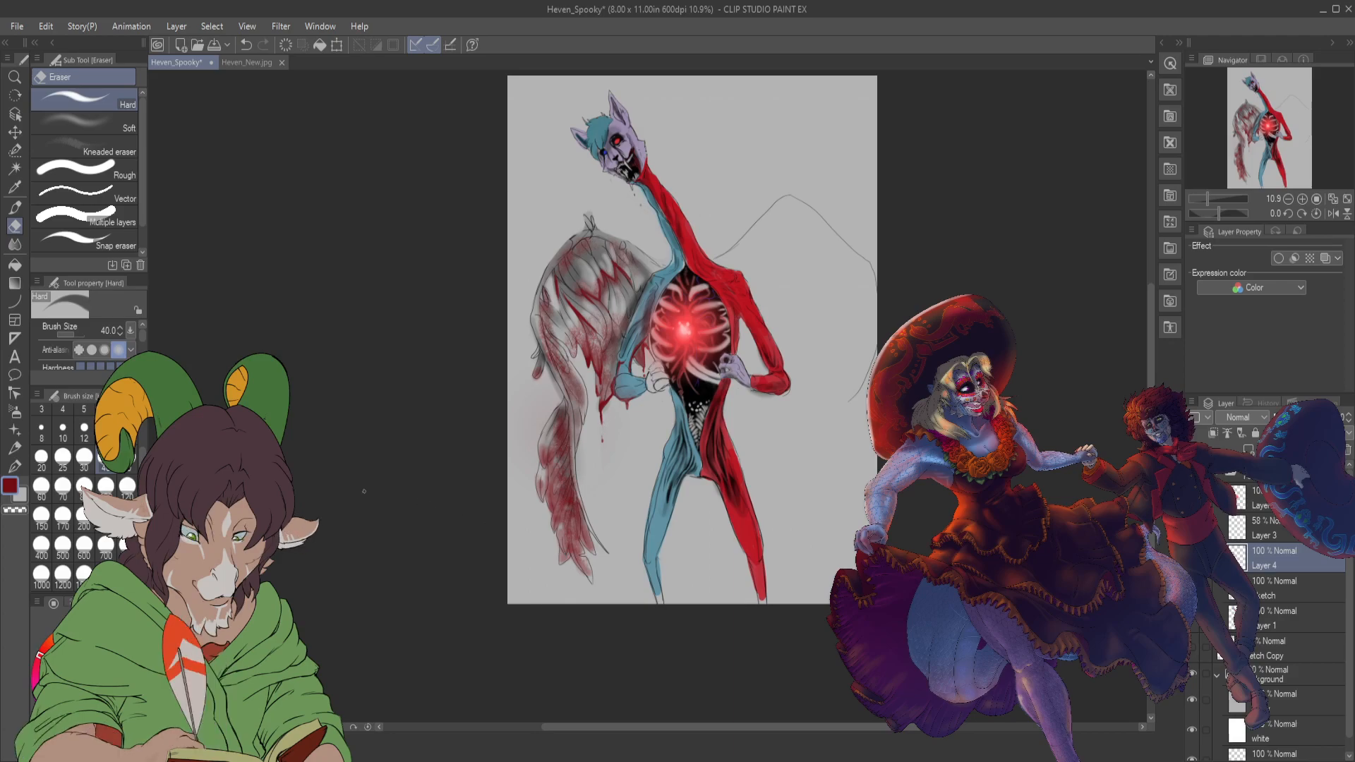
scroll(556, 532, "up", 5)
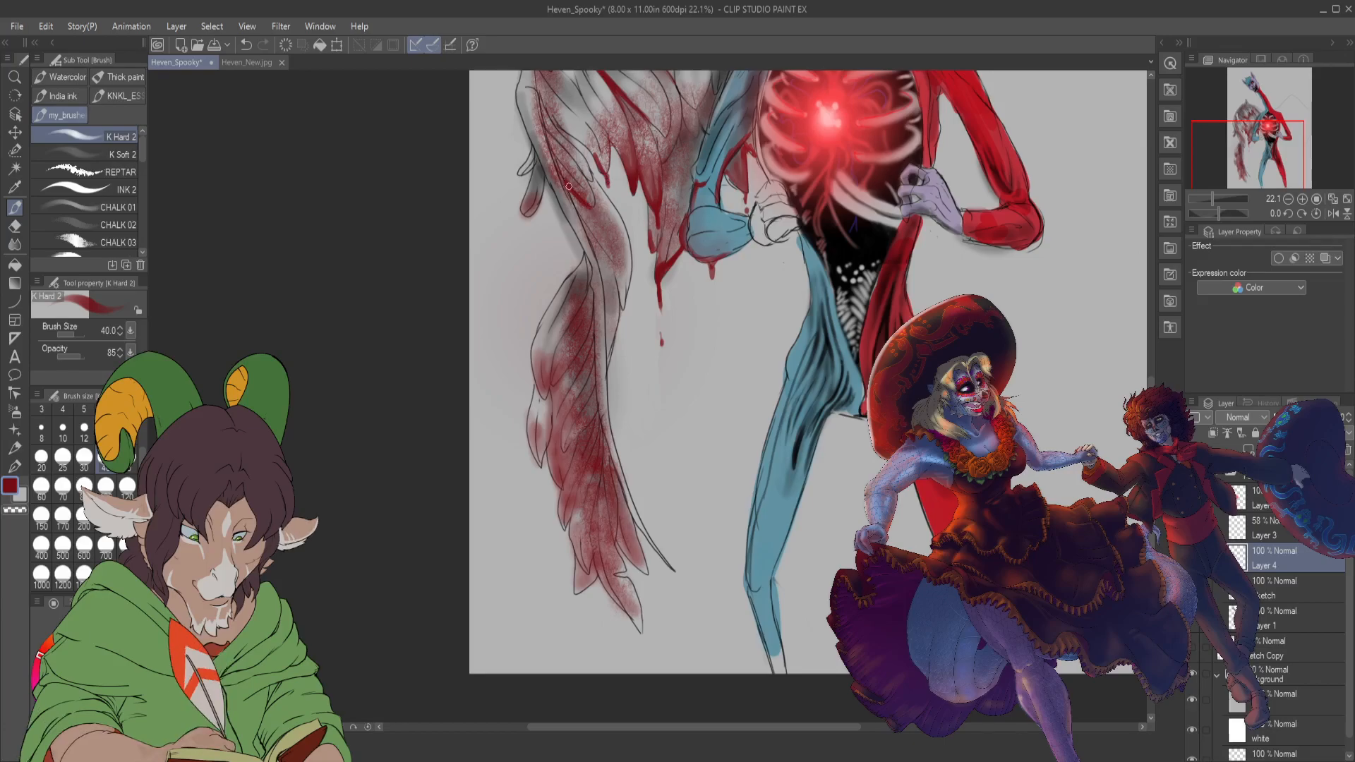
mouse_move(608, 260)
left_mouse_down()
mouse_move(578, 209)
mouse_move(618, 274)
mouse_move(613, 285)
mouse_move(589, 232)
mouse_move(607, 357)
left_mouse_up()
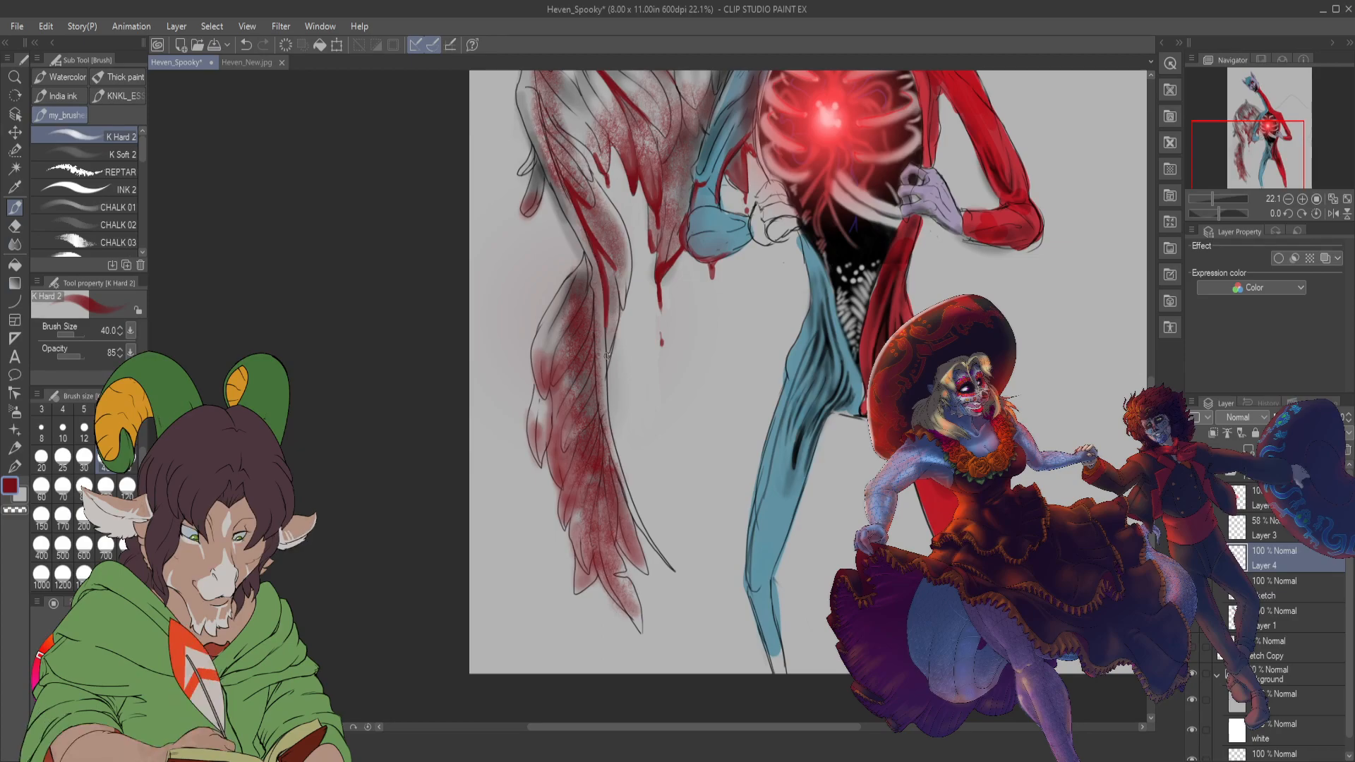
left_click_drag(587, 293, 560, 374)
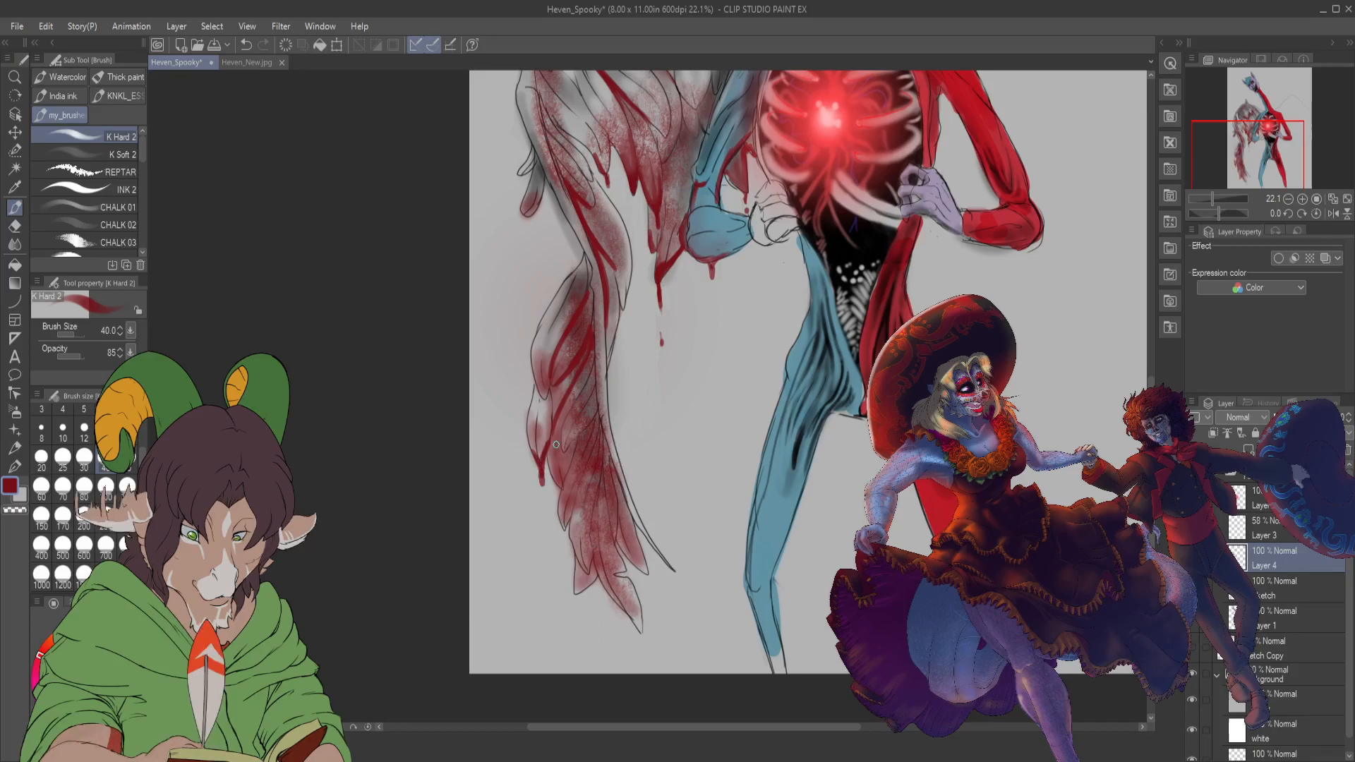
mouse_move(570, 525)
left_mouse_down()
mouse_move(572, 471)
mouse_move(569, 524)
mouse_move(593, 456)
mouse_move(580, 535)
left_mouse_up()
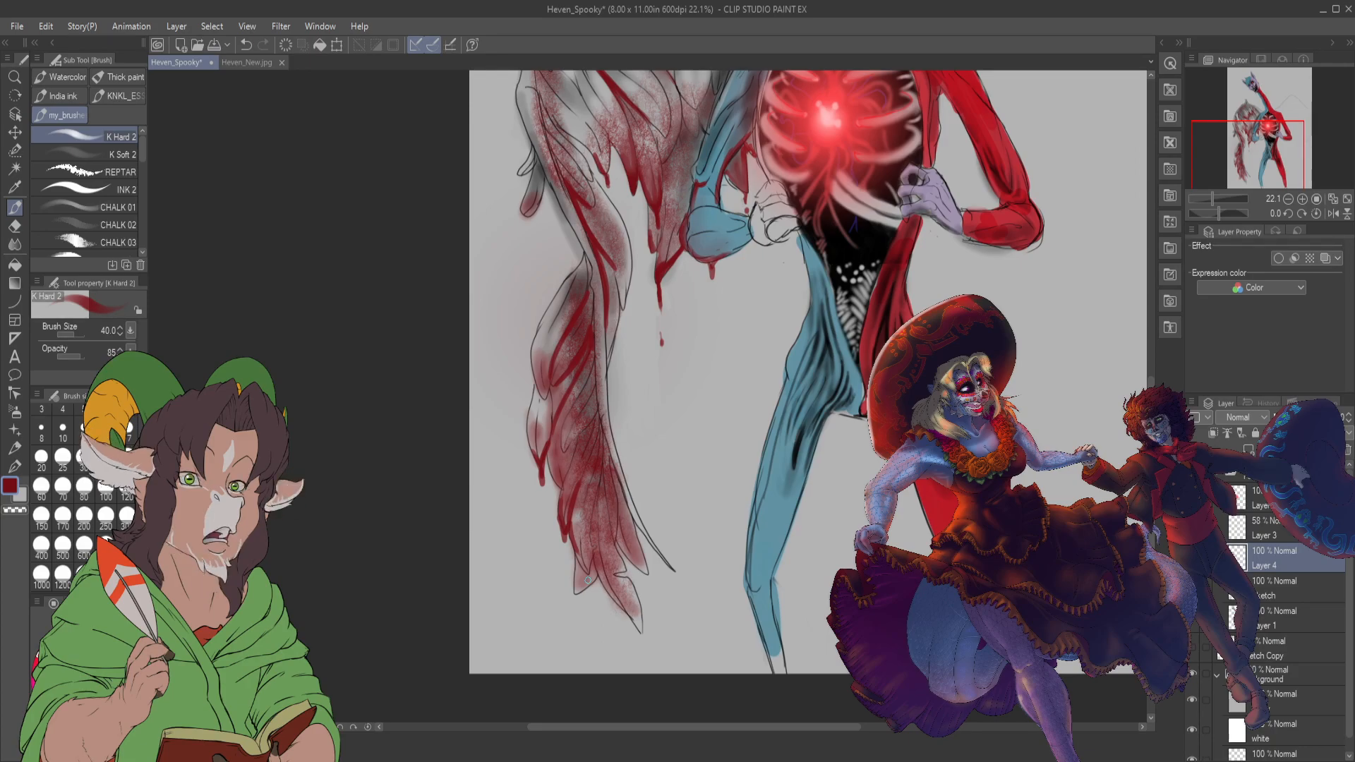
mouse_move(591, 545)
left_mouse_down()
mouse_move(601, 471)
mouse_move(592, 510)
mouse_move(597, 469)
left_mouse_up()
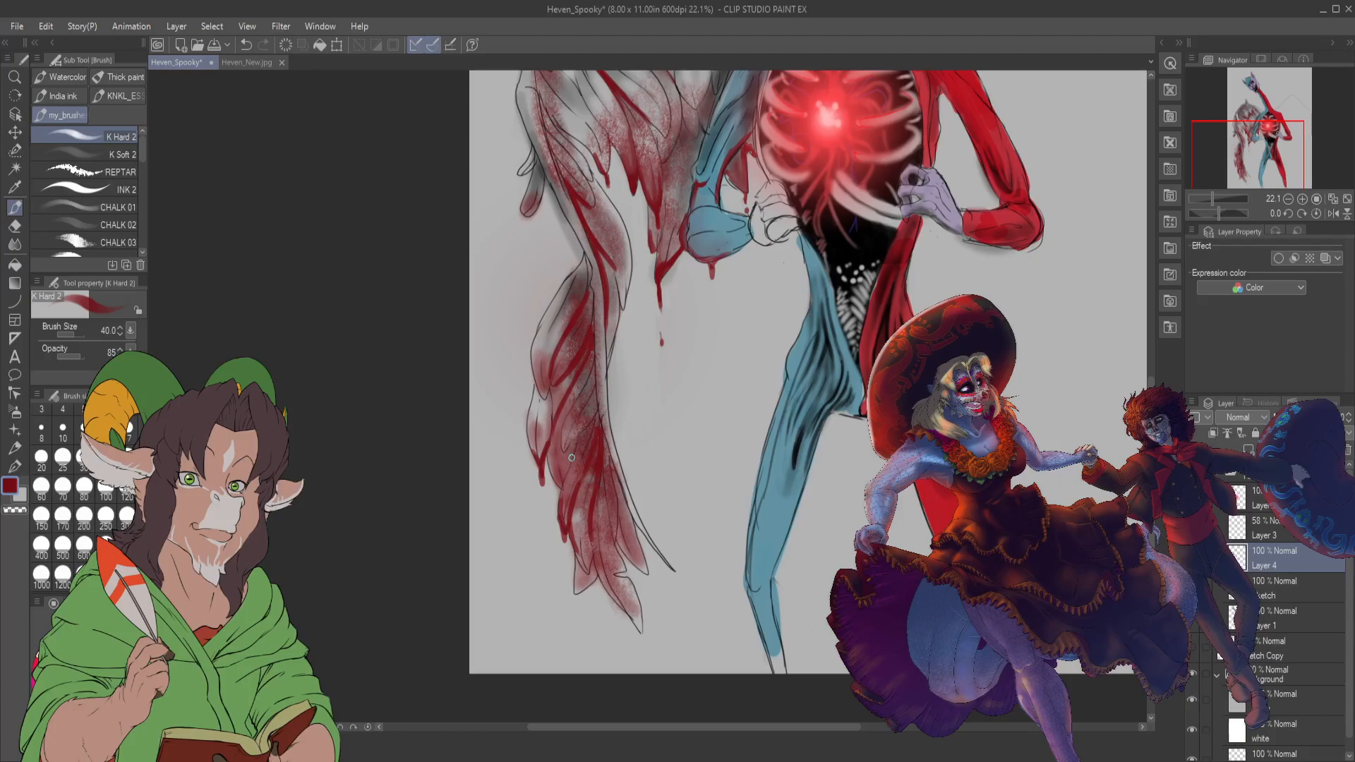
- Sample a darker brownish red and softly shade the lower hanging feathers with the K Soft 2 brush at size 100, undoing the hard-brush attempt
left_click(583, 395, "alt")
left_click_drag(588, 364, 593, 417)
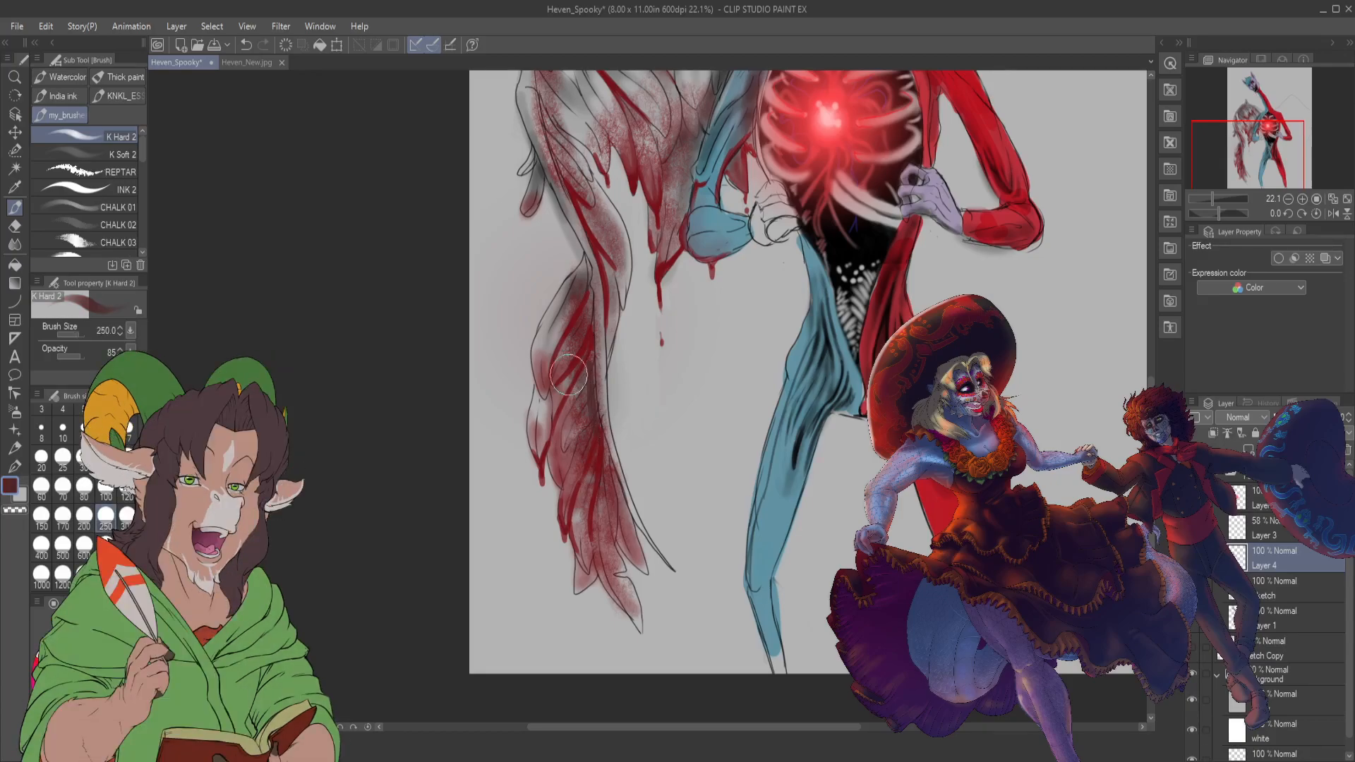
left_click_drag(578, 353, 563, 426)
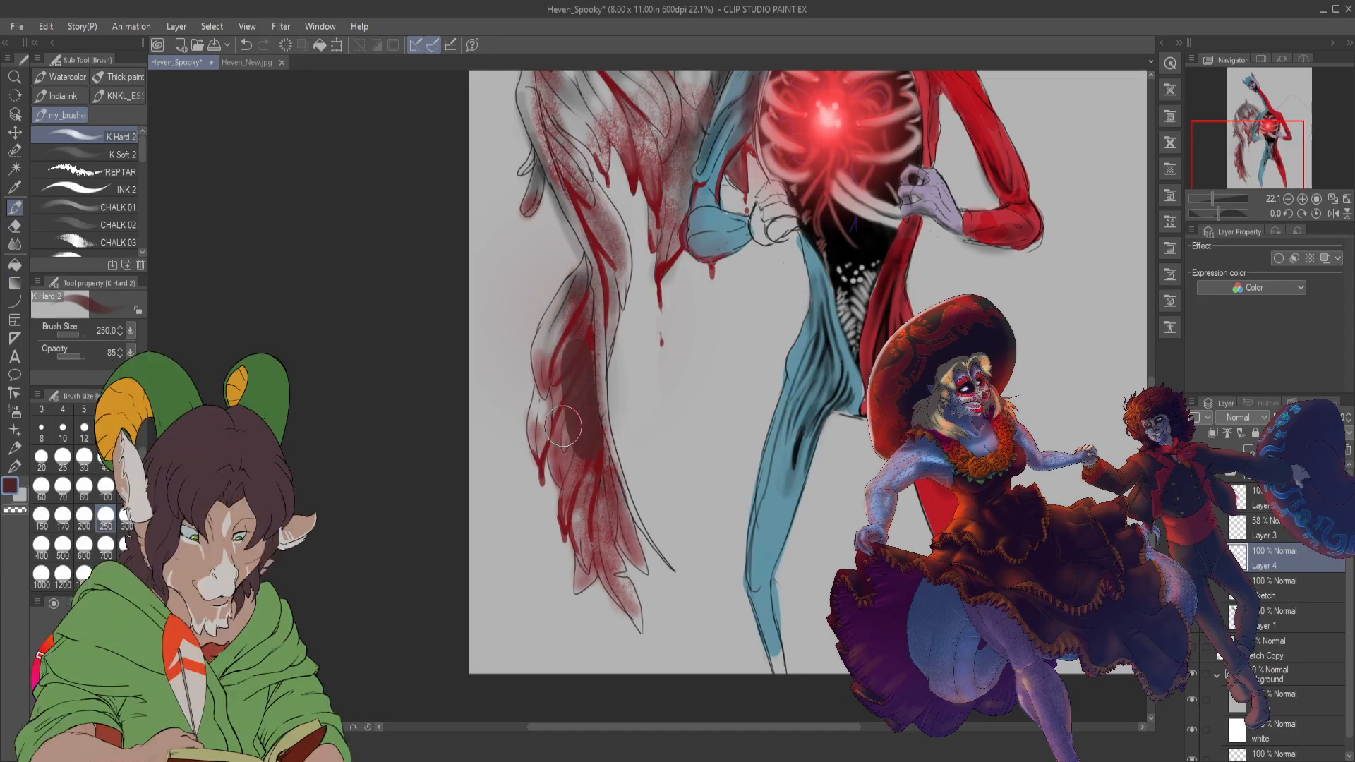
left_click(120, 154)
key("ctrl+z")
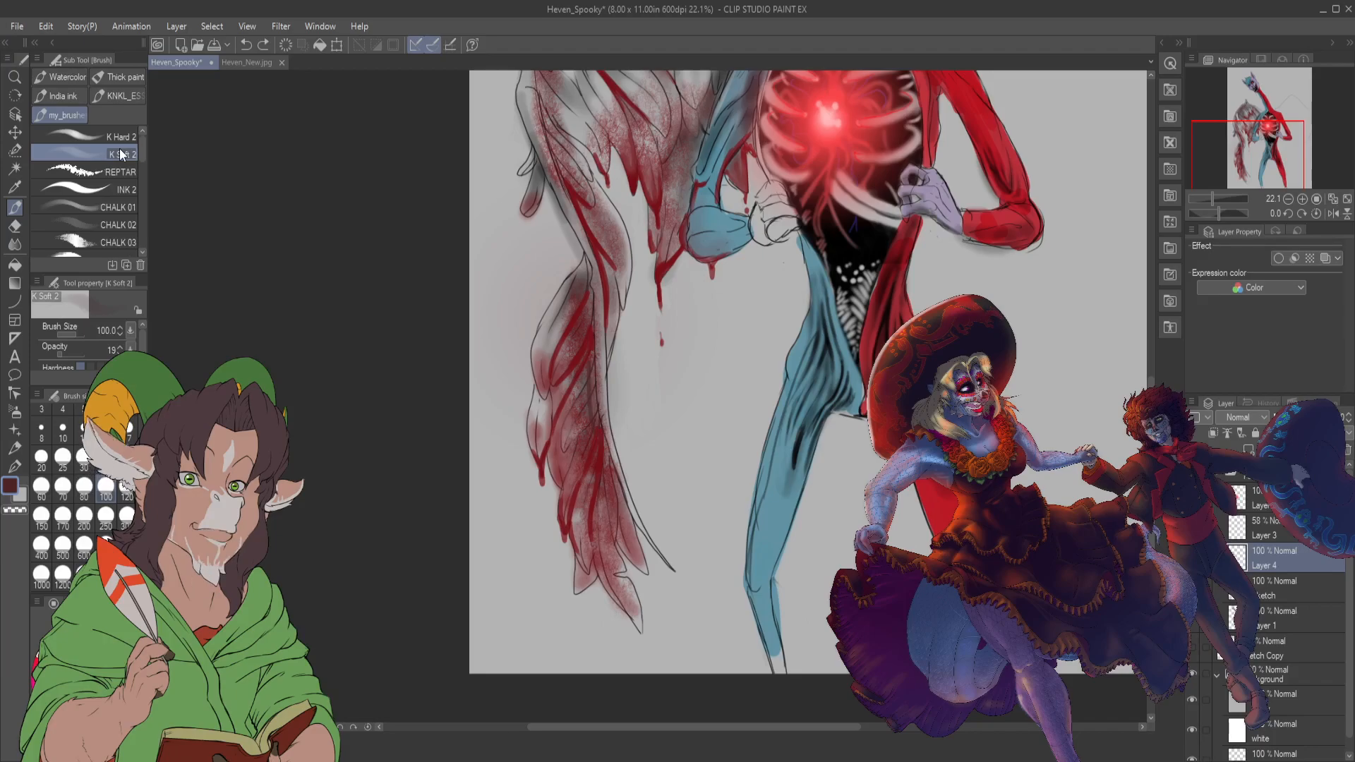
left_click_drag(577, 340, 592, 432)
mouse_move(600, 504)
left_mouse_down()
mouse_move(588, 399)
mouse_move(632, 483)
left_mouse_up()
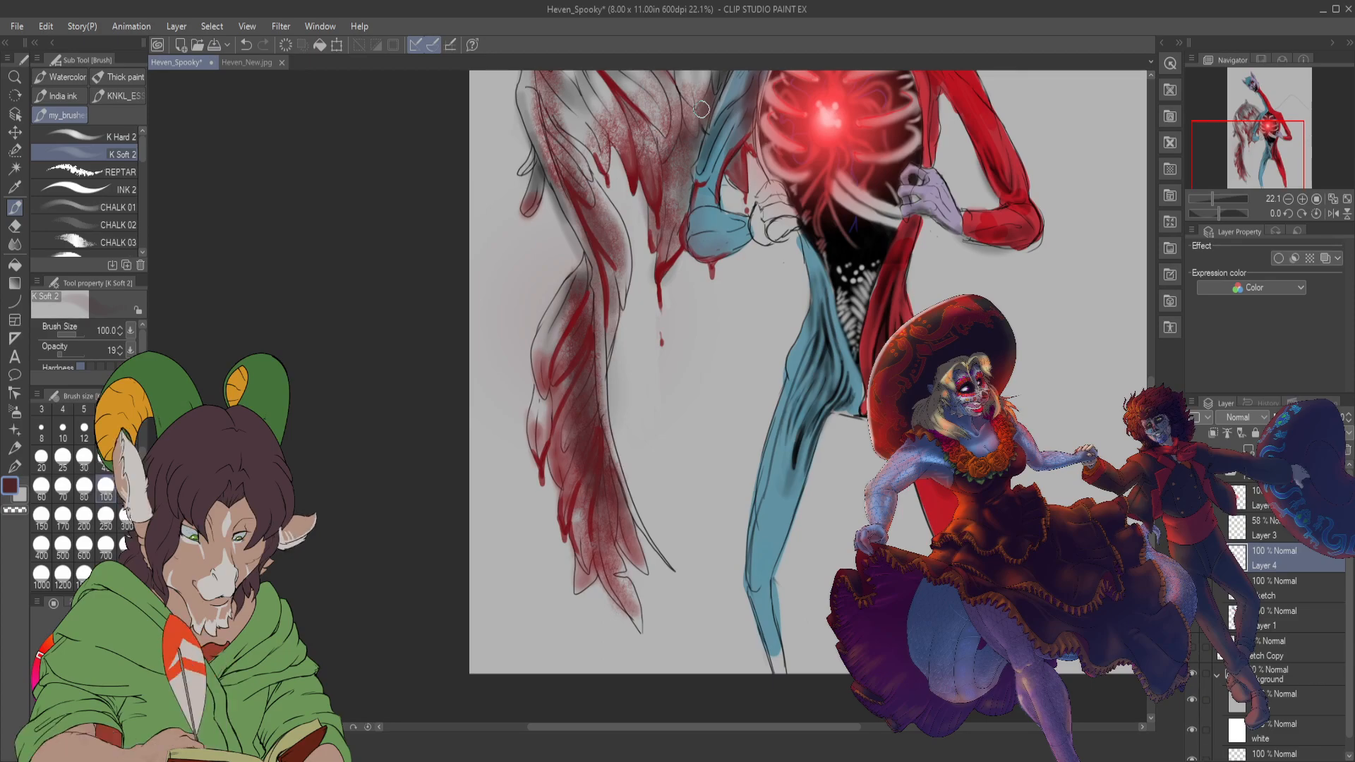
scroll(712, 254, "down", 3)
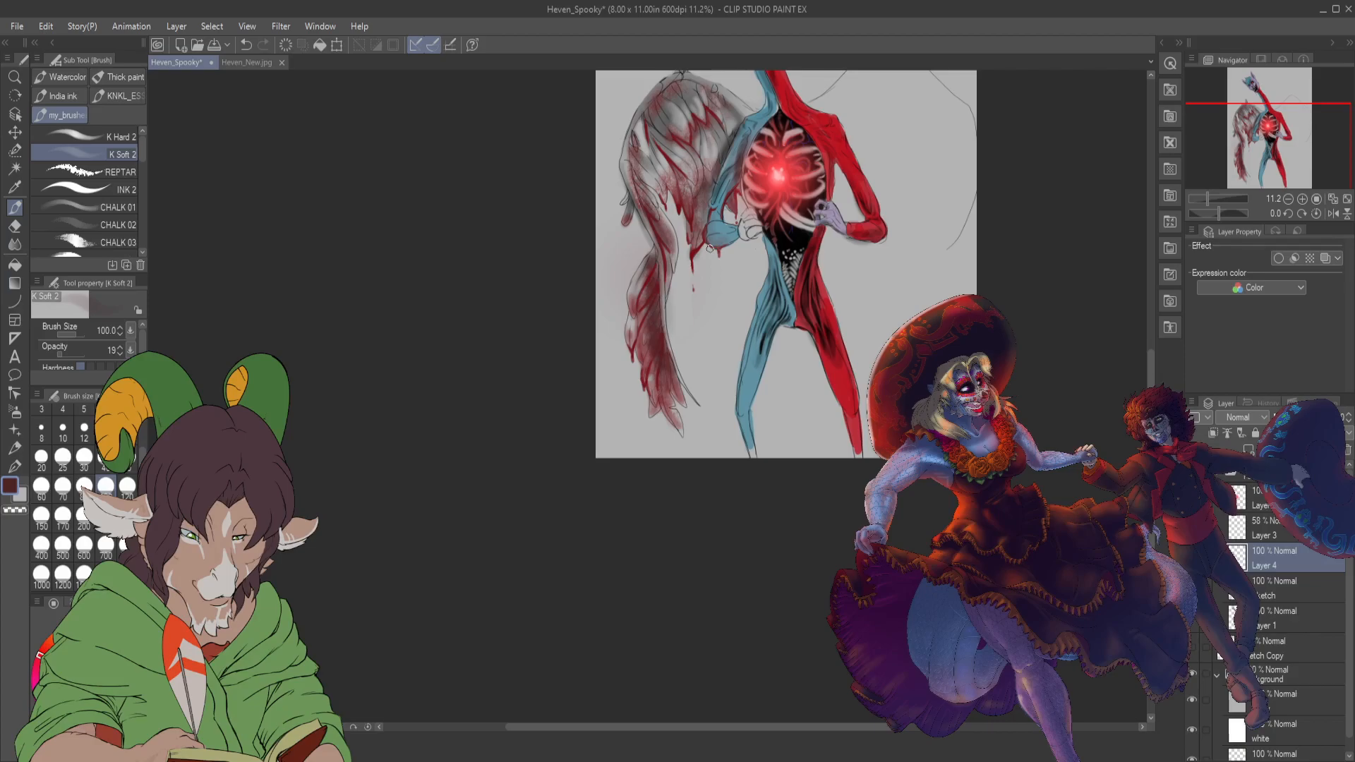
scroll(711, 248, "down", 1)
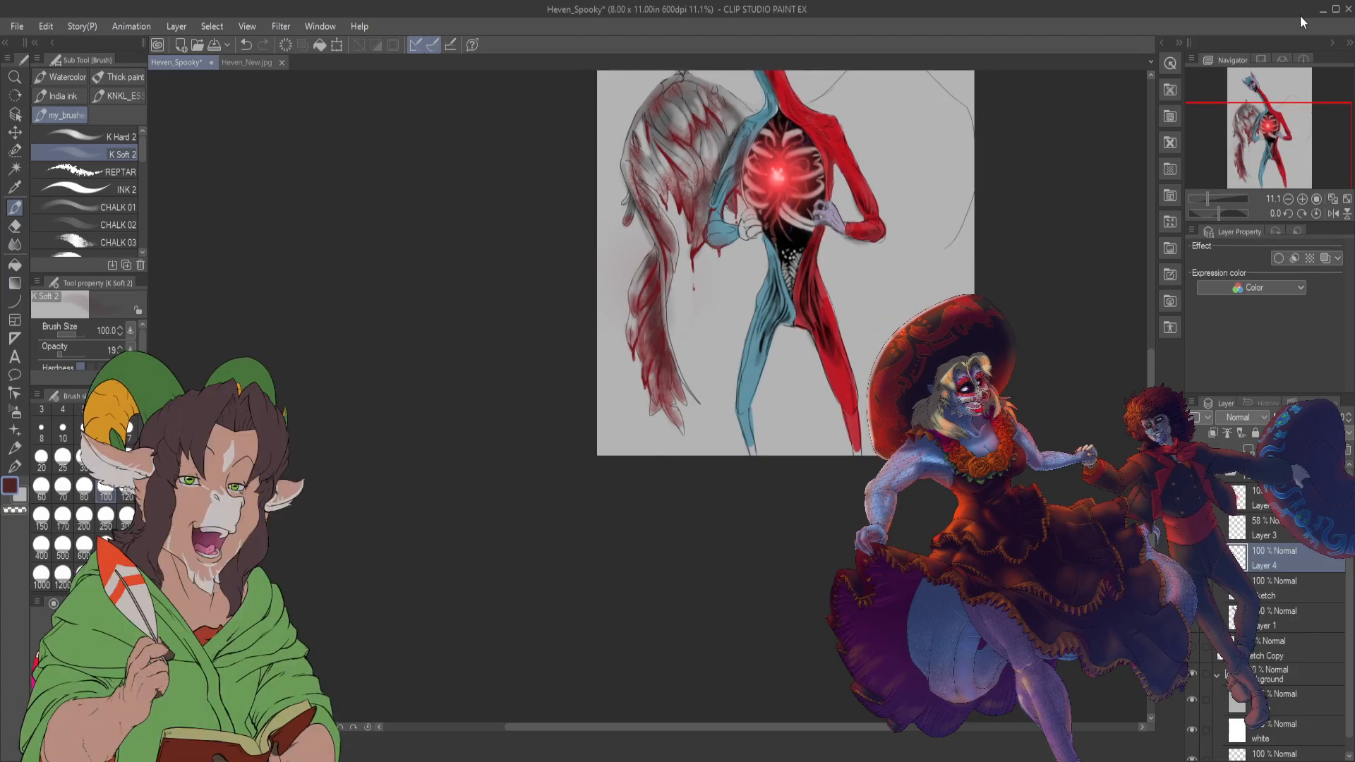
- Erase the old hand sketch at the end of the blue arm on the Sketch layer with the Hard eraser
left_click_drag(1263, 136, 1273, 91)
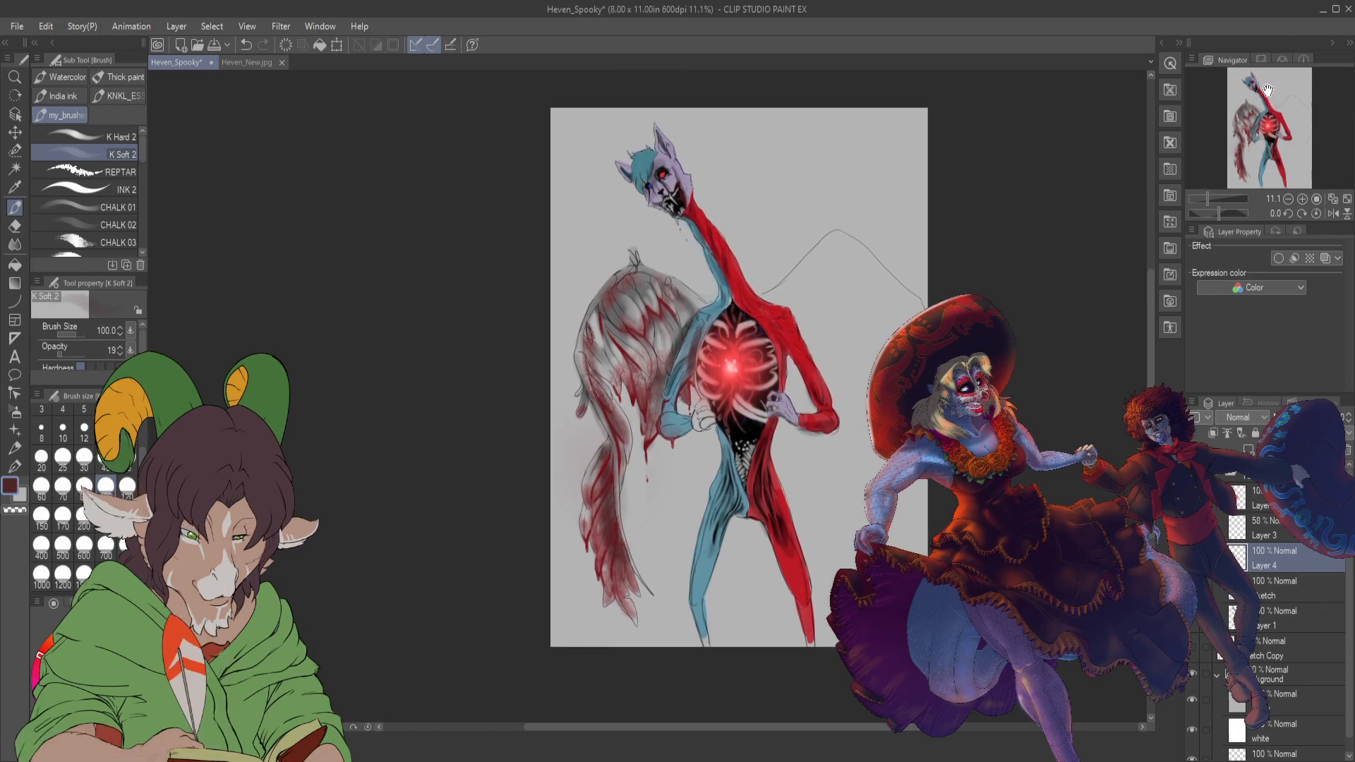
scroll(750, 459, "up", 3)
scroll(751, 459, "up", 4)
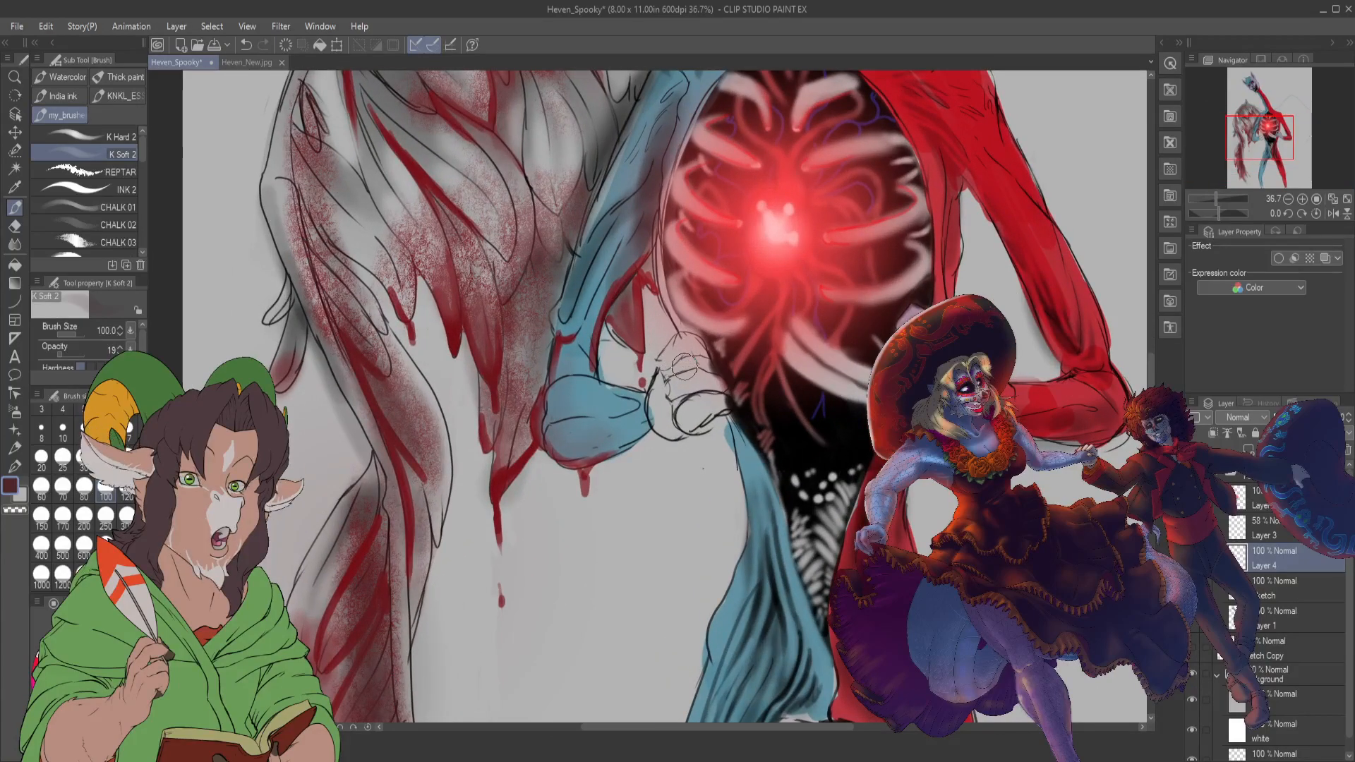
left_click(1311, 587)
key("e")
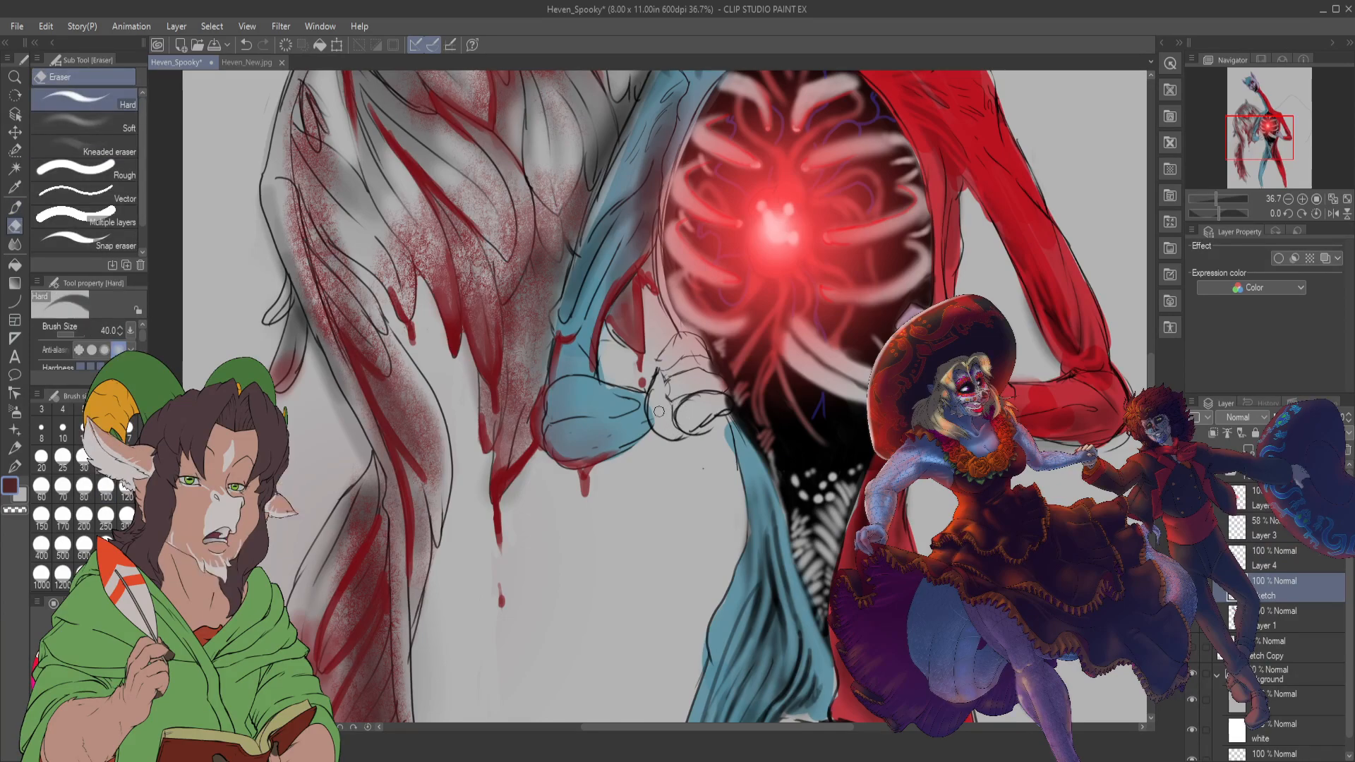
left_click(659, 411, "alt")
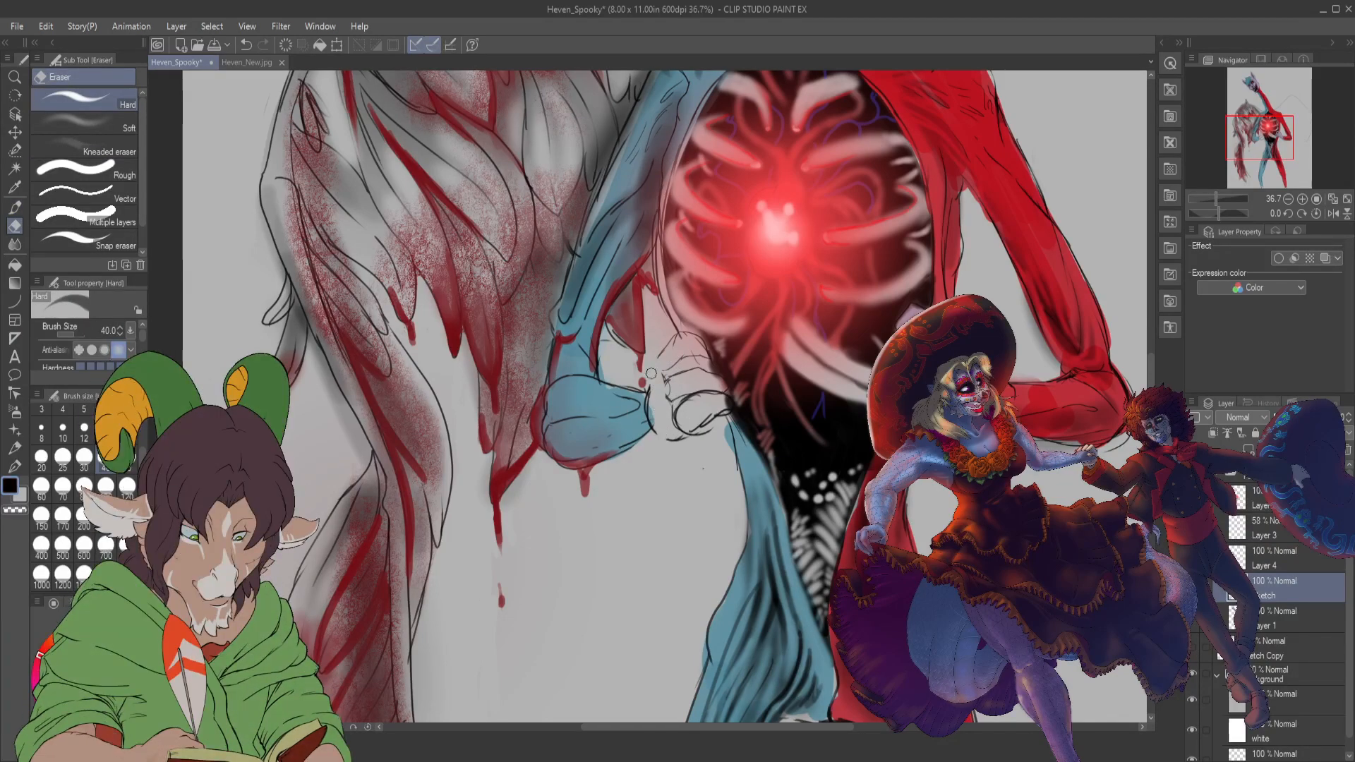
mouse_move(651, 373)
left_mouse_down()
mouse_move(711, 443)
mouse_move(706, 395)
left_mouse_up()
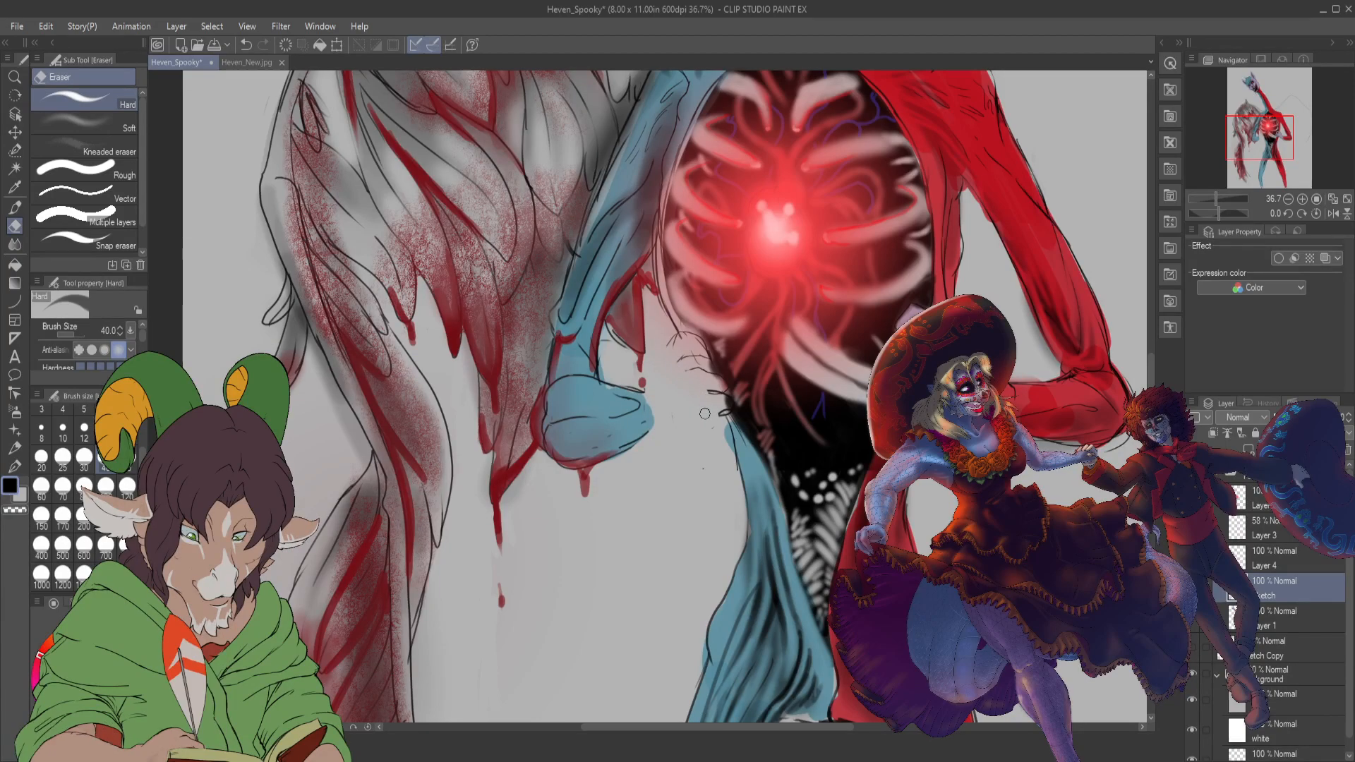
- Redraw the blue arm's clawed hand gripping the torso edge in black with the K Hard 2 brush at size 12
key("b")
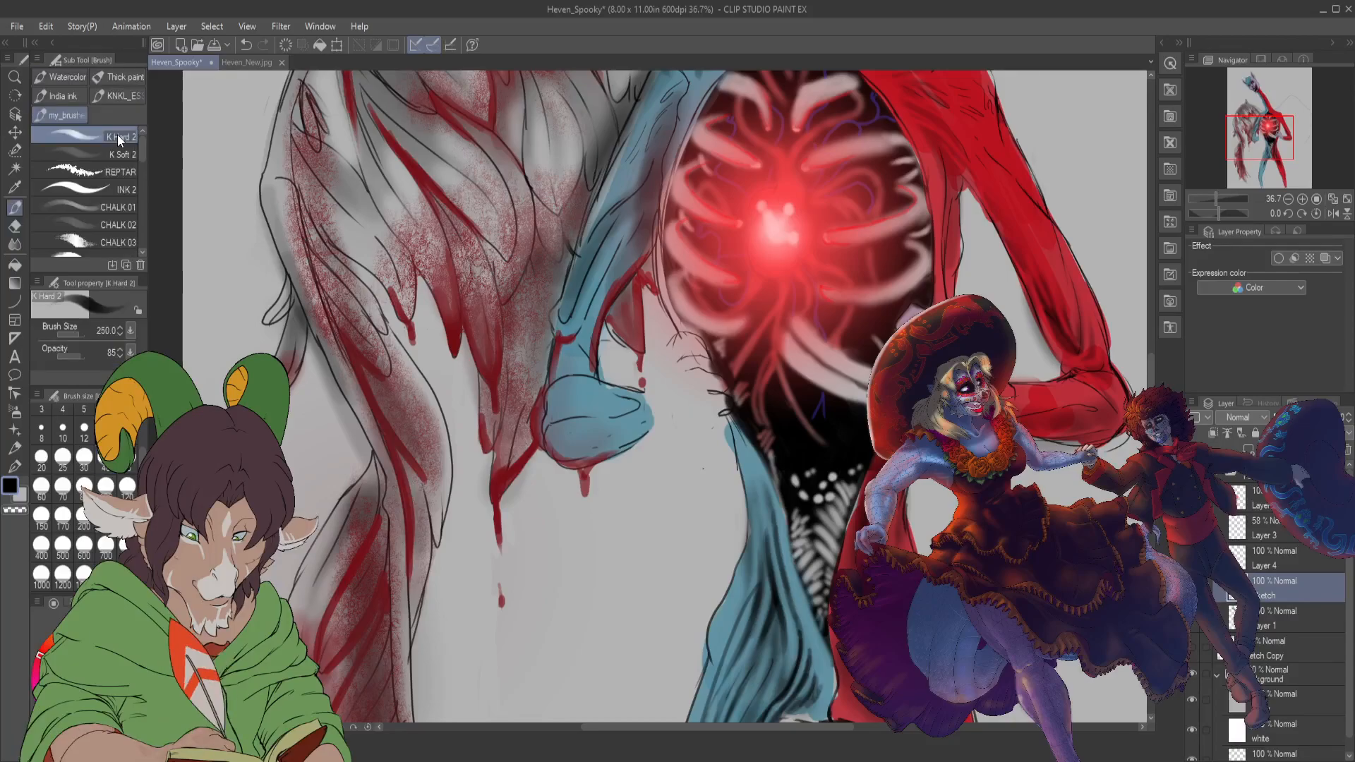
left_click(62, 458)
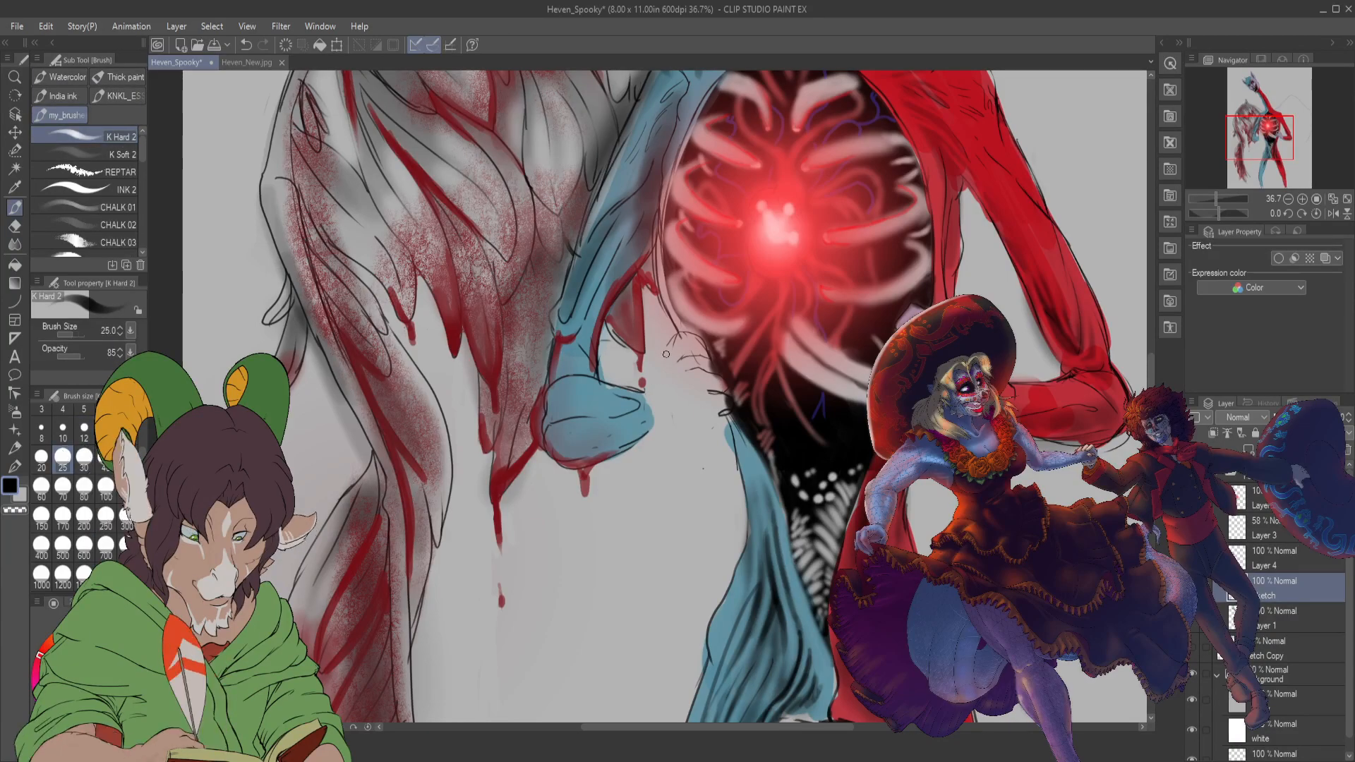
left_click(84, 430)
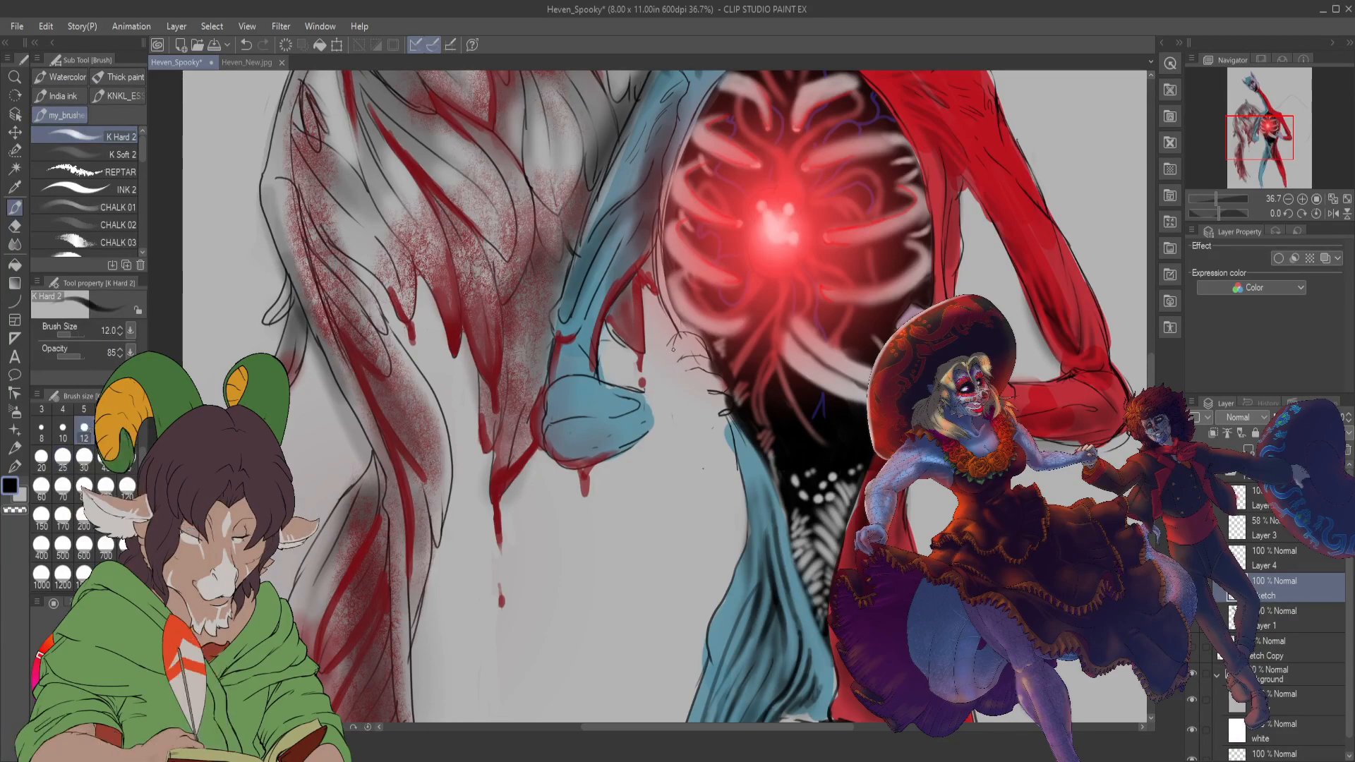
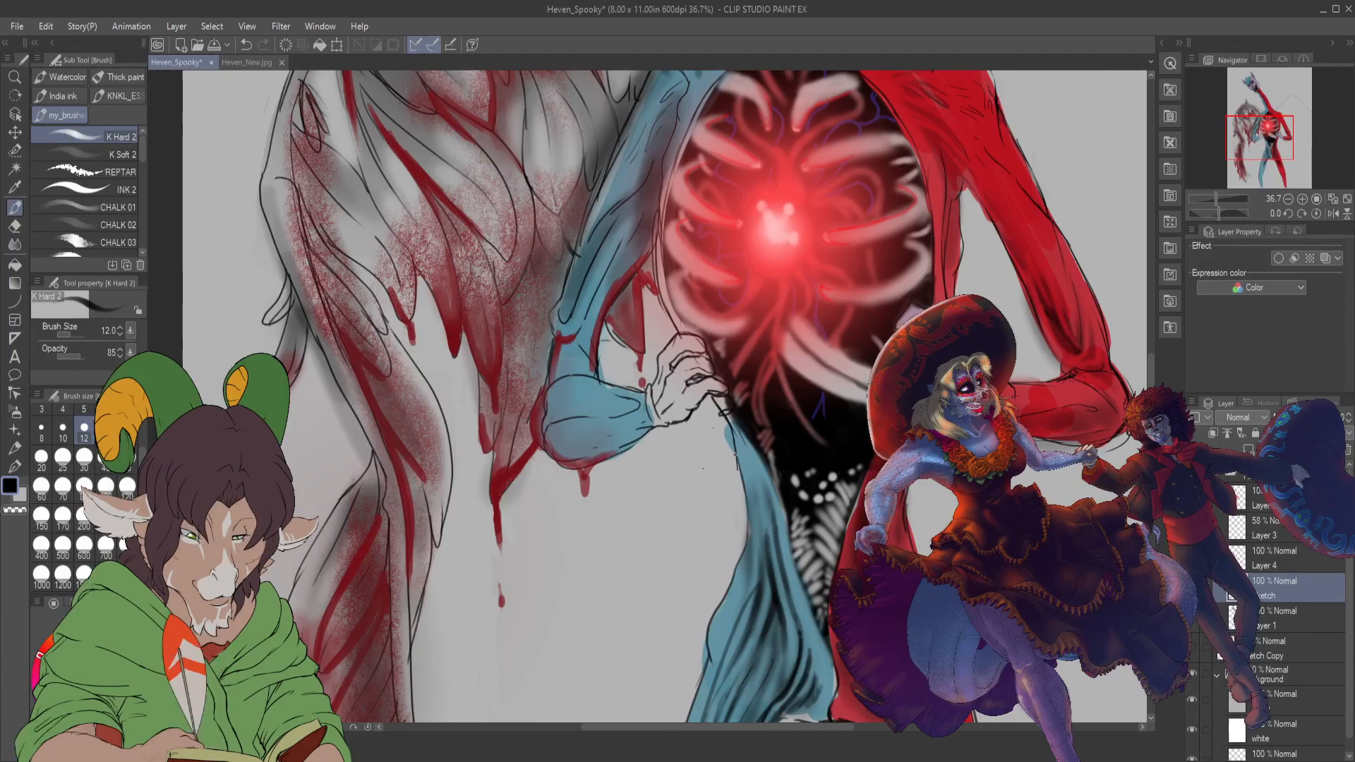
- Softly shade the red torso edge beside the rib cage in black on Layer 1 with the K Soft 2 brush at size 40
key("e")
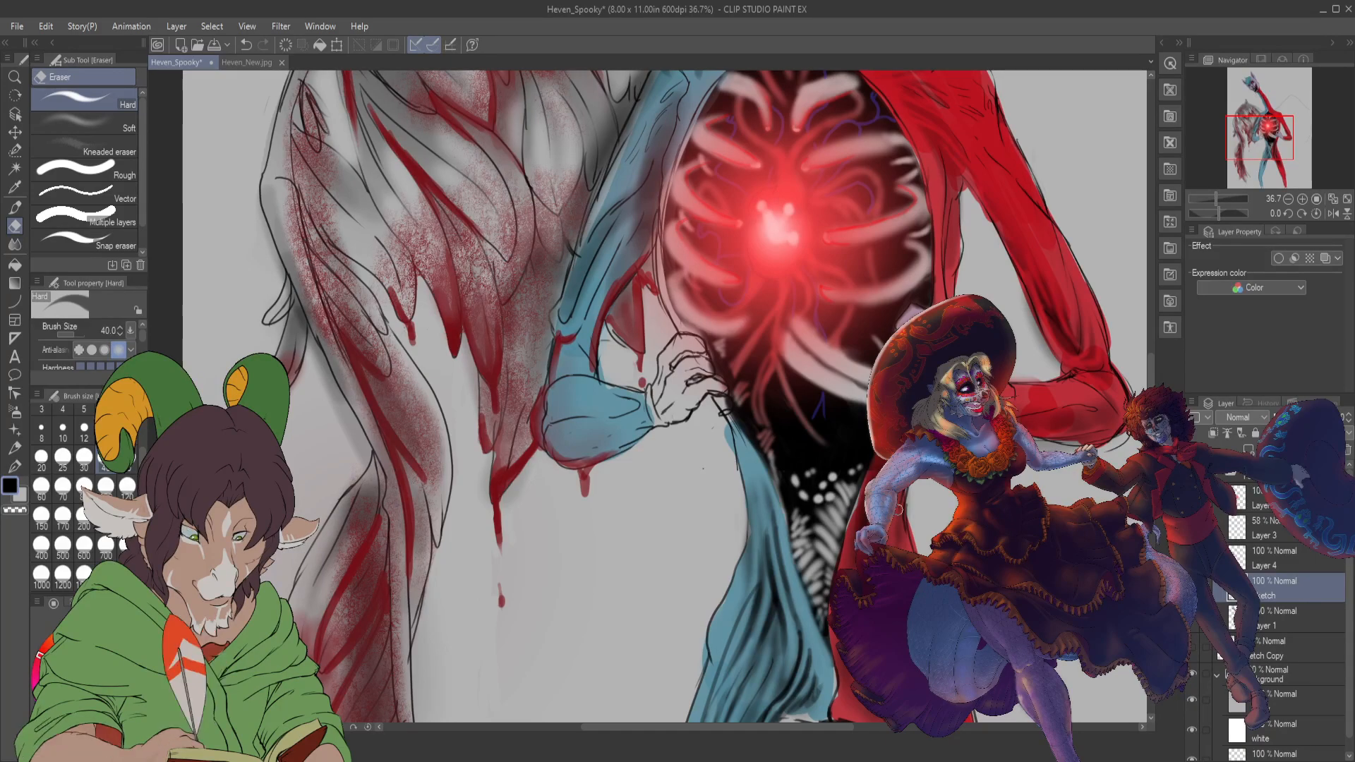
left_click(1265, 615)
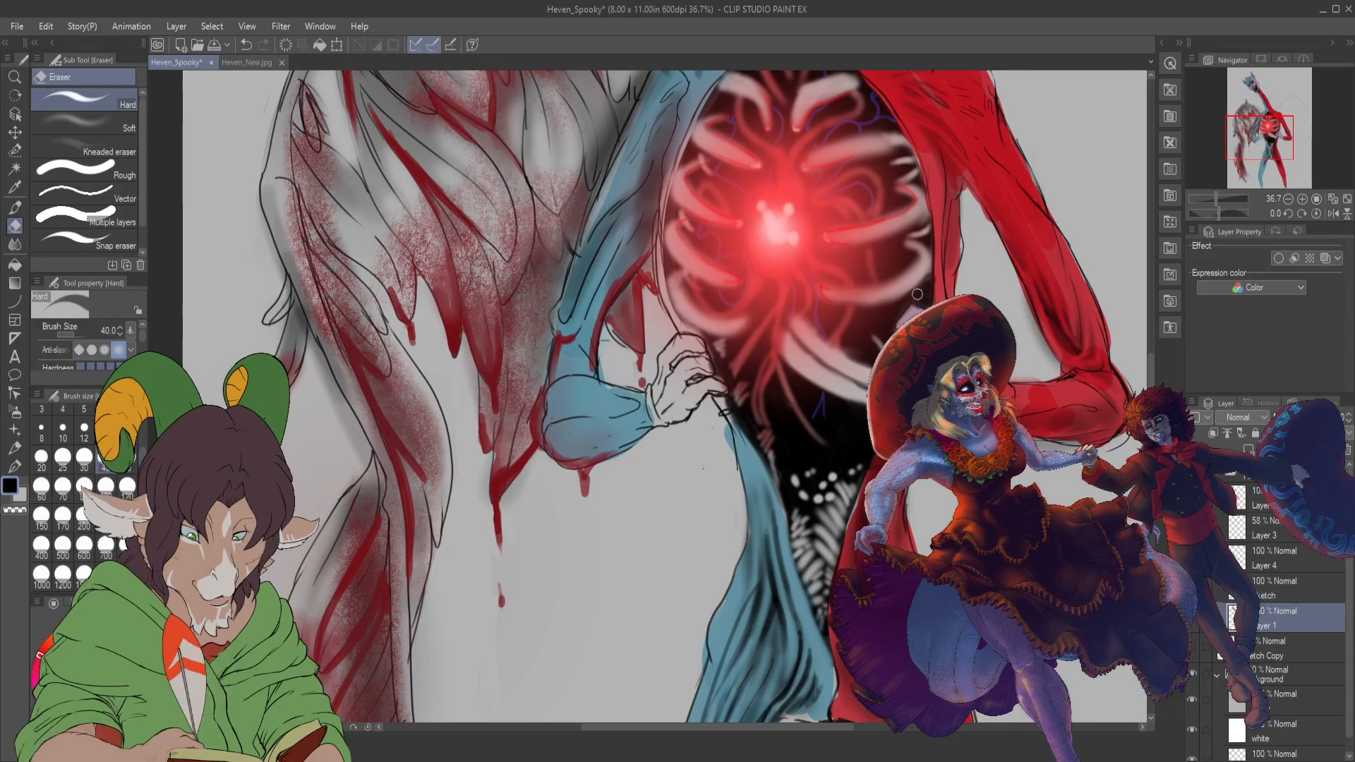
key("i")
left_click(1073, 375)
key("b")
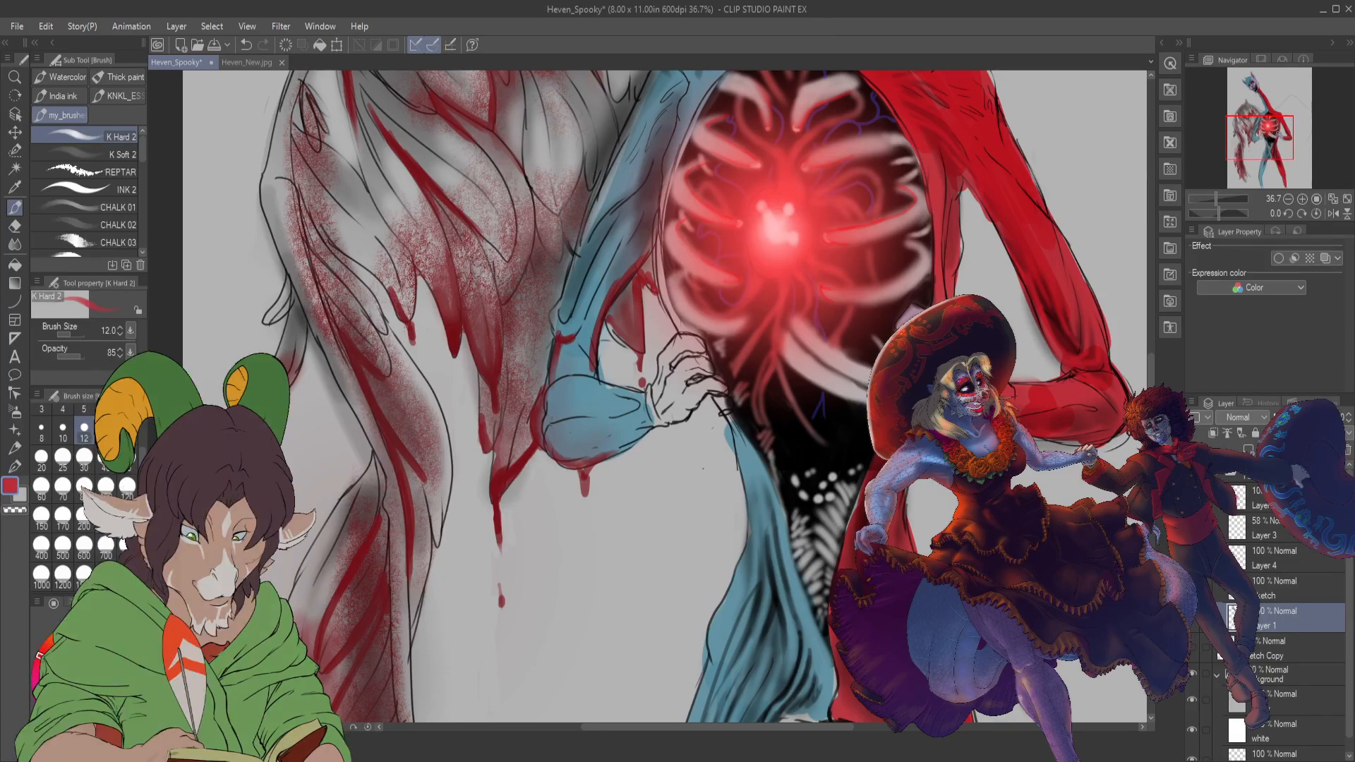
left_click(63, 706)
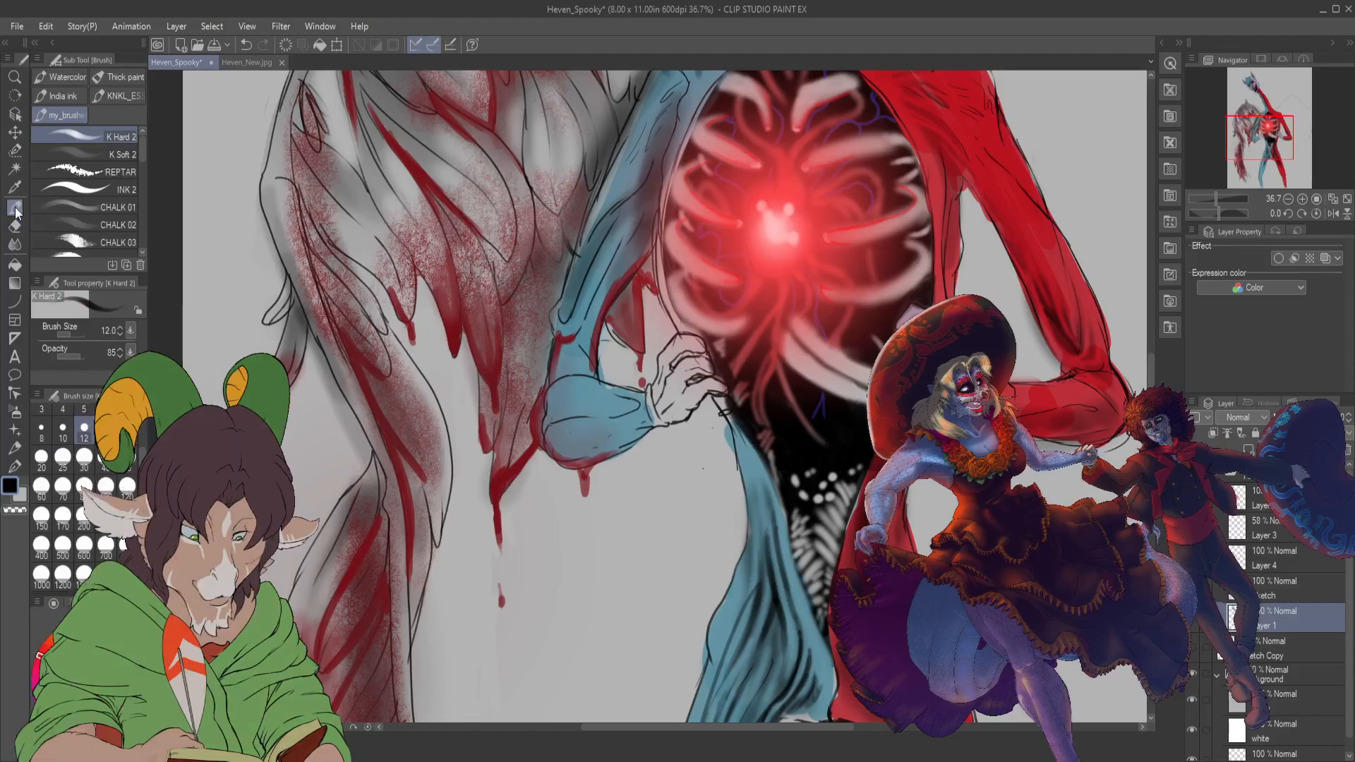
left_click(121, 154)
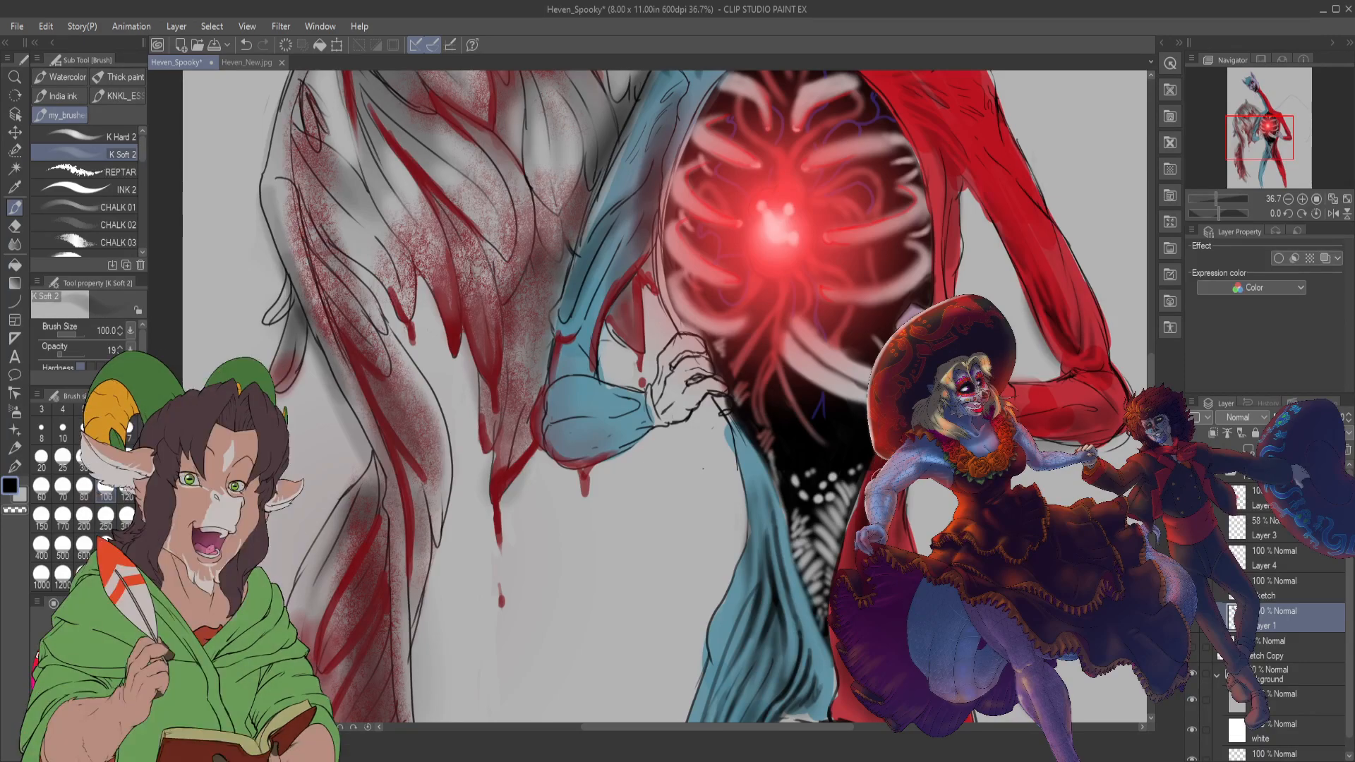
left_click(106, 457)
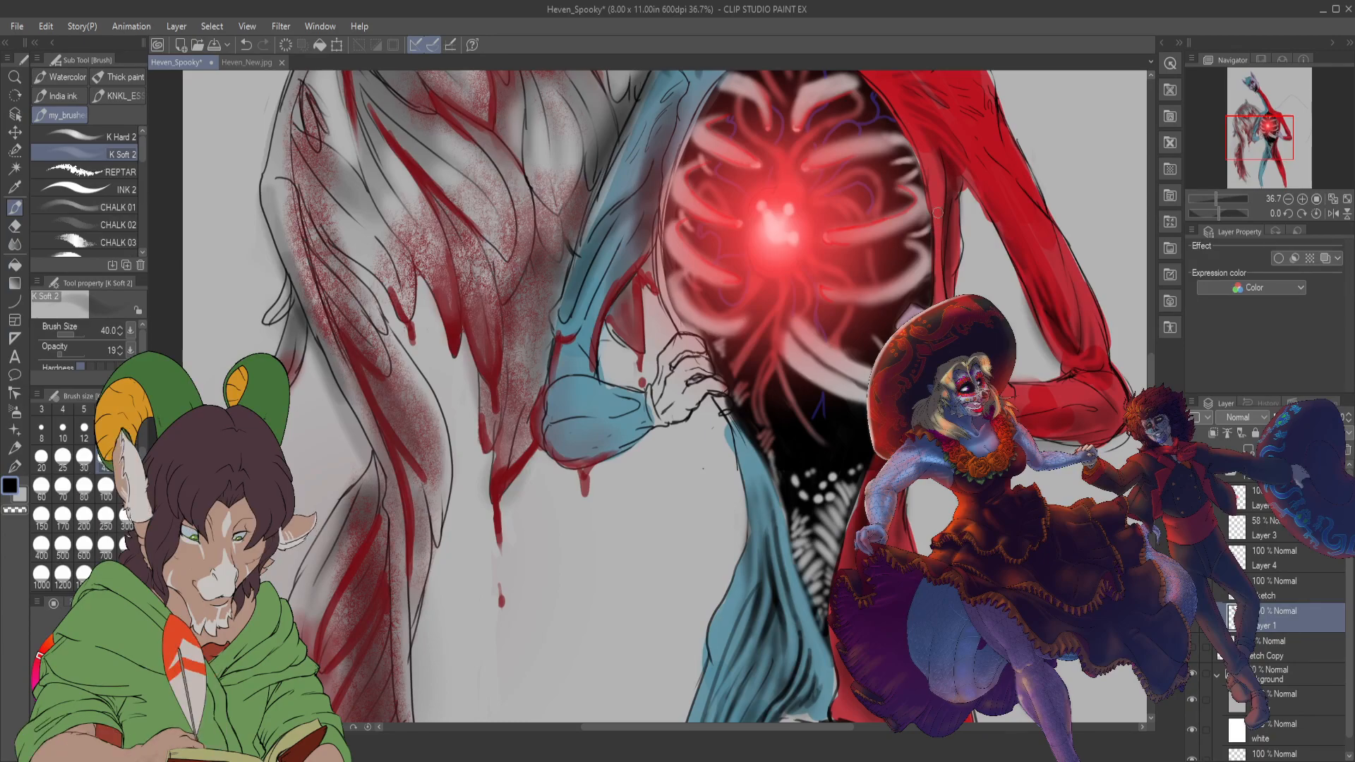
- Sample the light purple and colour the redrawn hand with it on Layer 1 using the K Hard 2 brush at size 30
scroll(933, 231, "down", 2)
mouse_move(1243, 146)
left_mouse_down()
mouse_move(1247, 115)
mouse_move(1250, 145)
left_mouse_up()
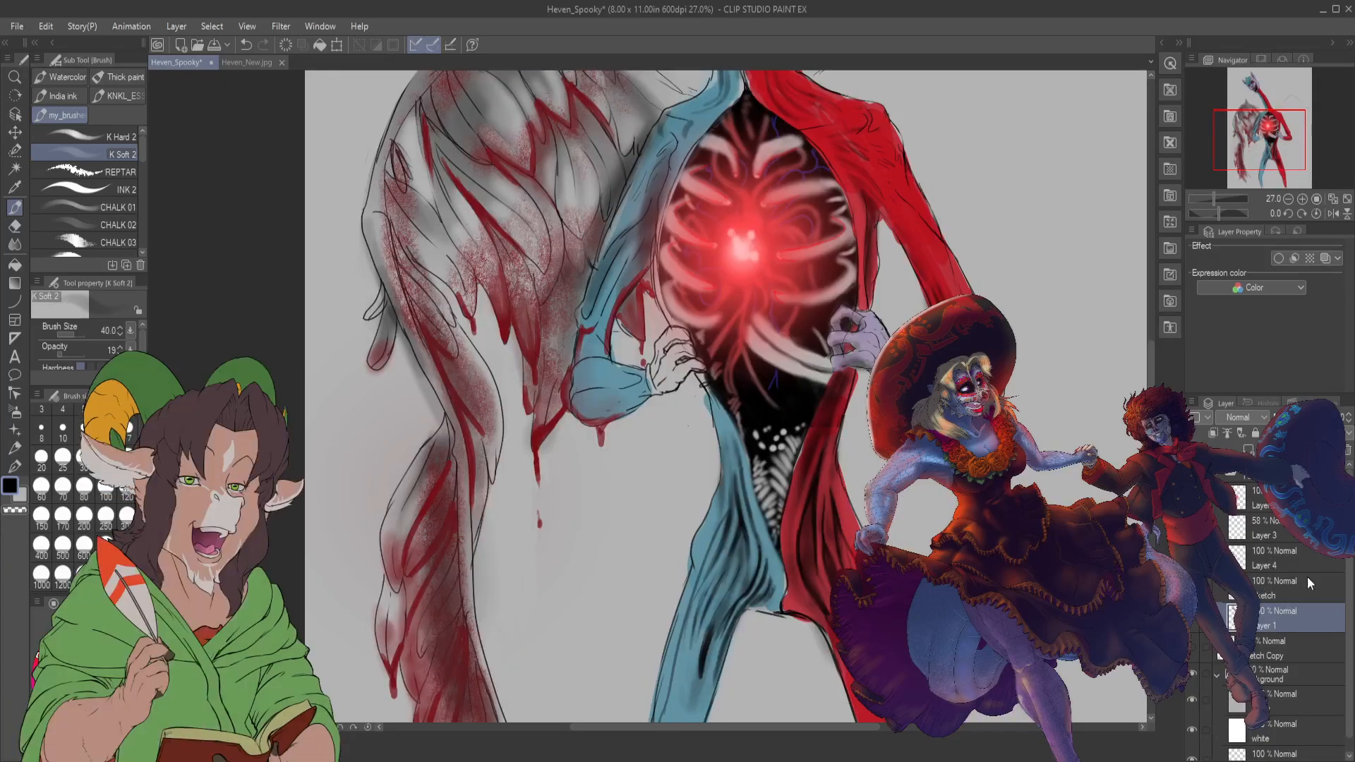
left_click(1285, 557)
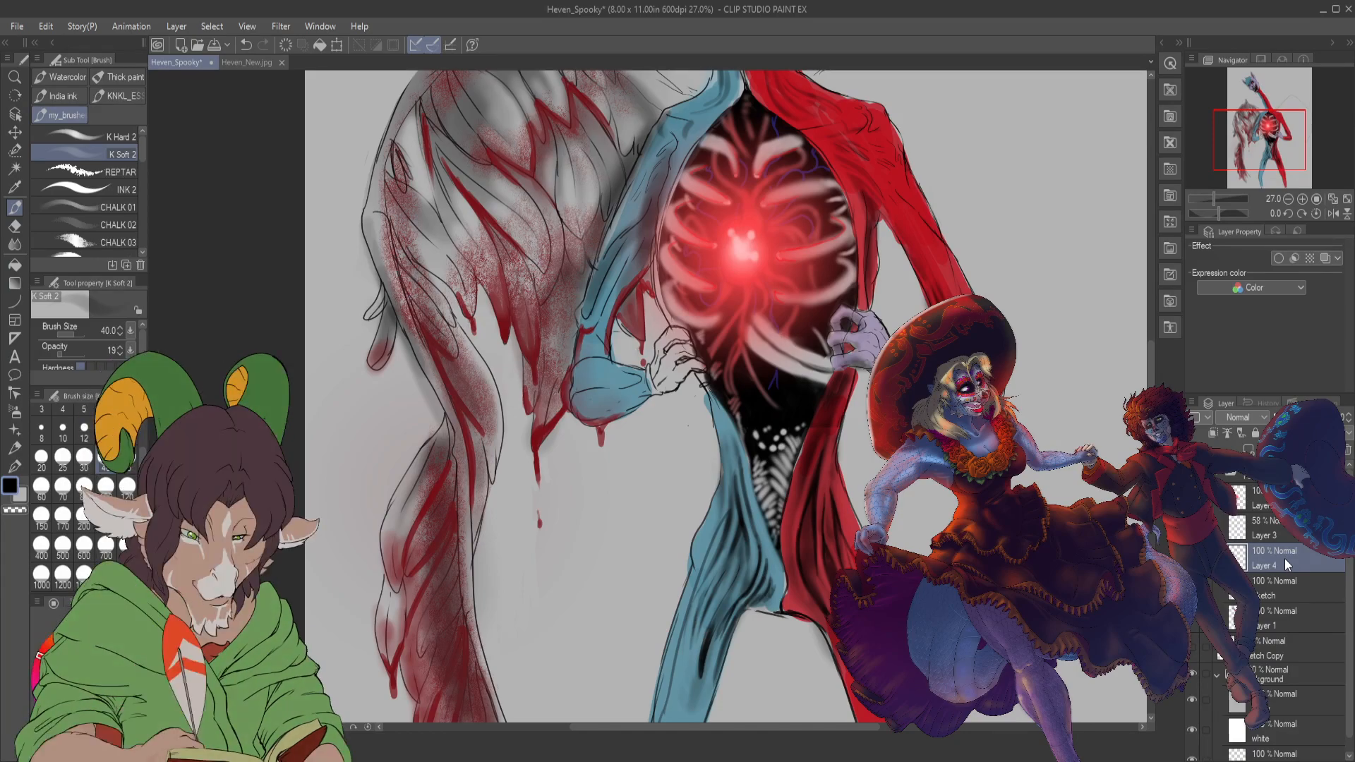
left_click(1192, 558)
left_click(1192, 558)
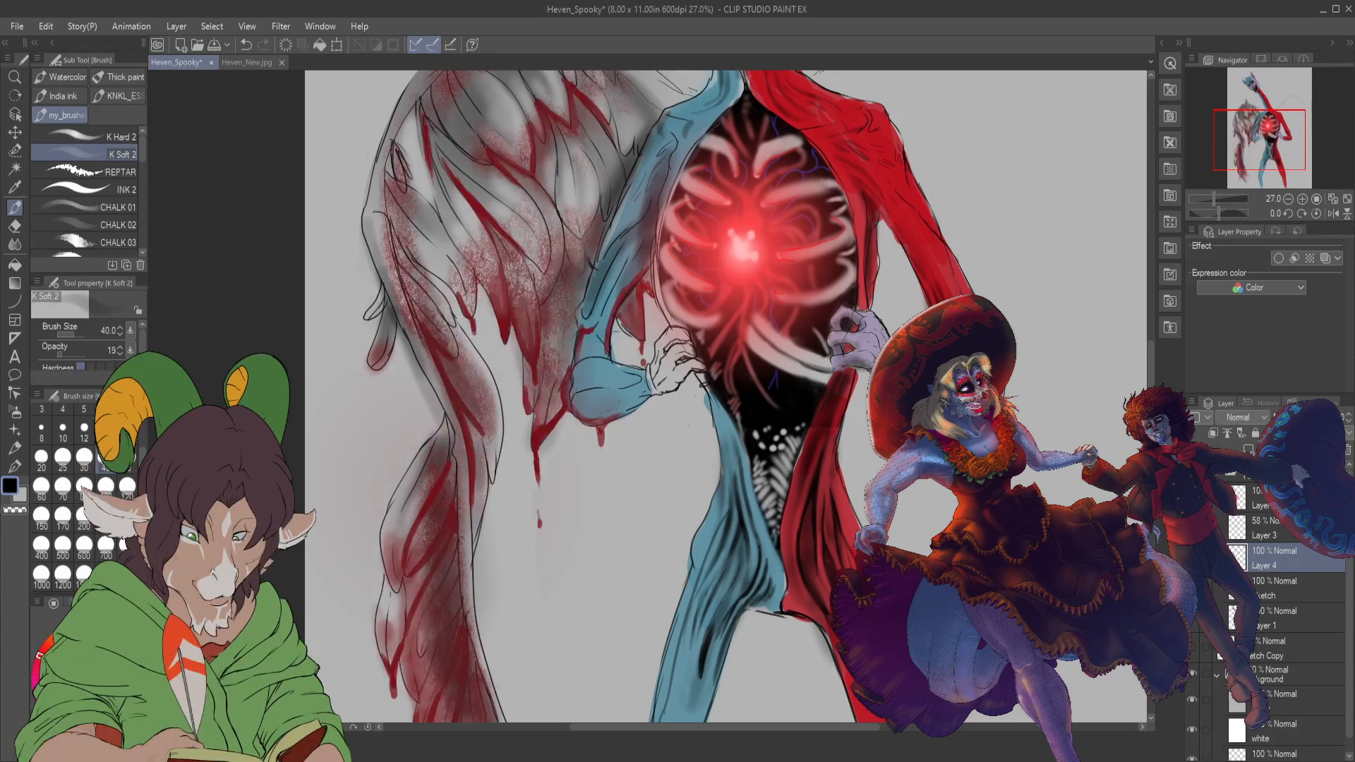
left_click(1277, 621)
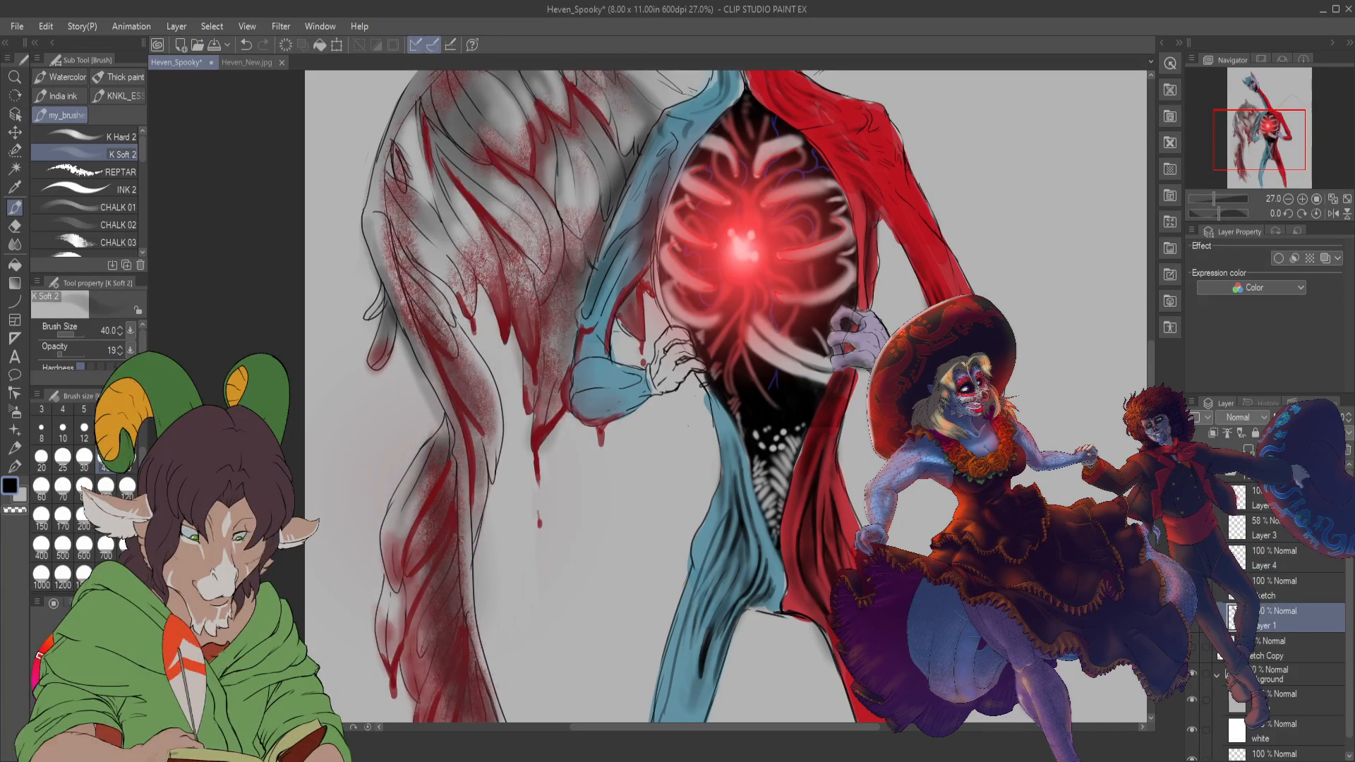
key("i")
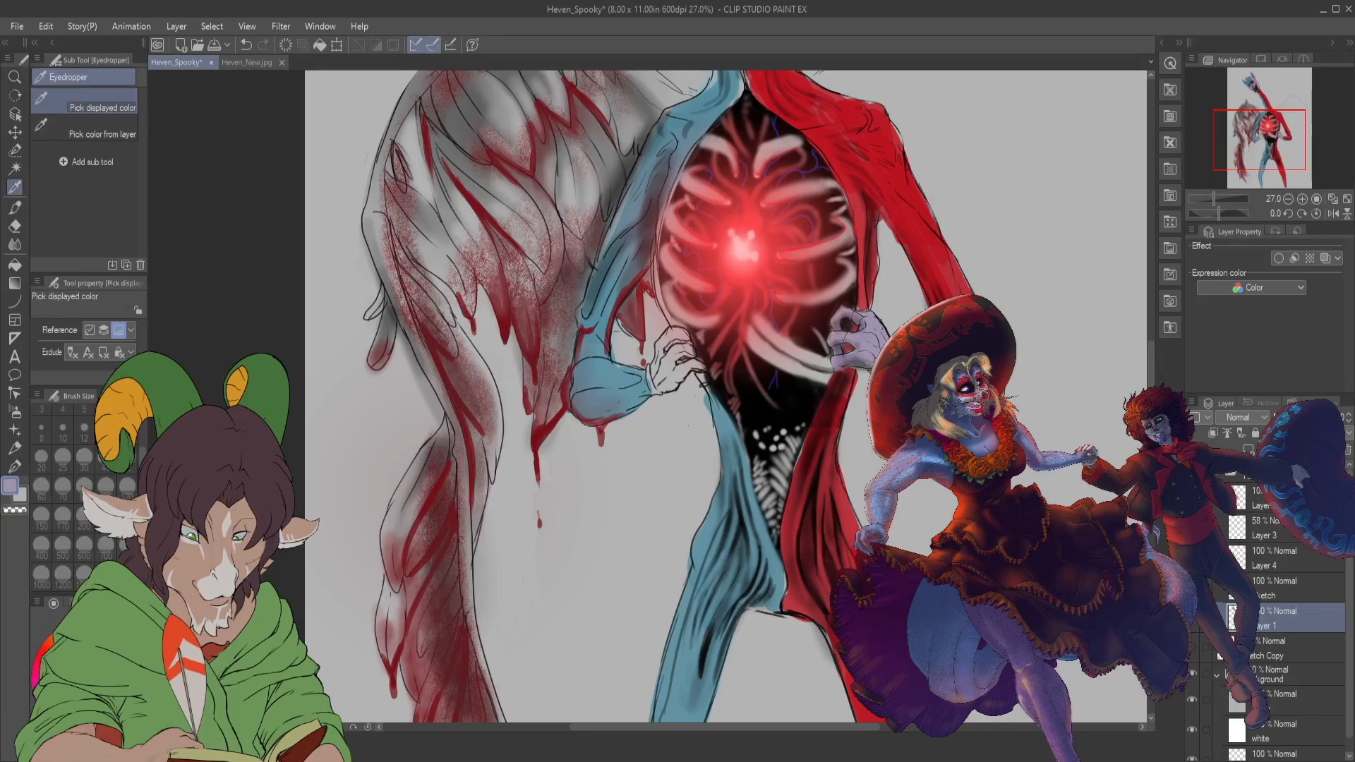
key("b")
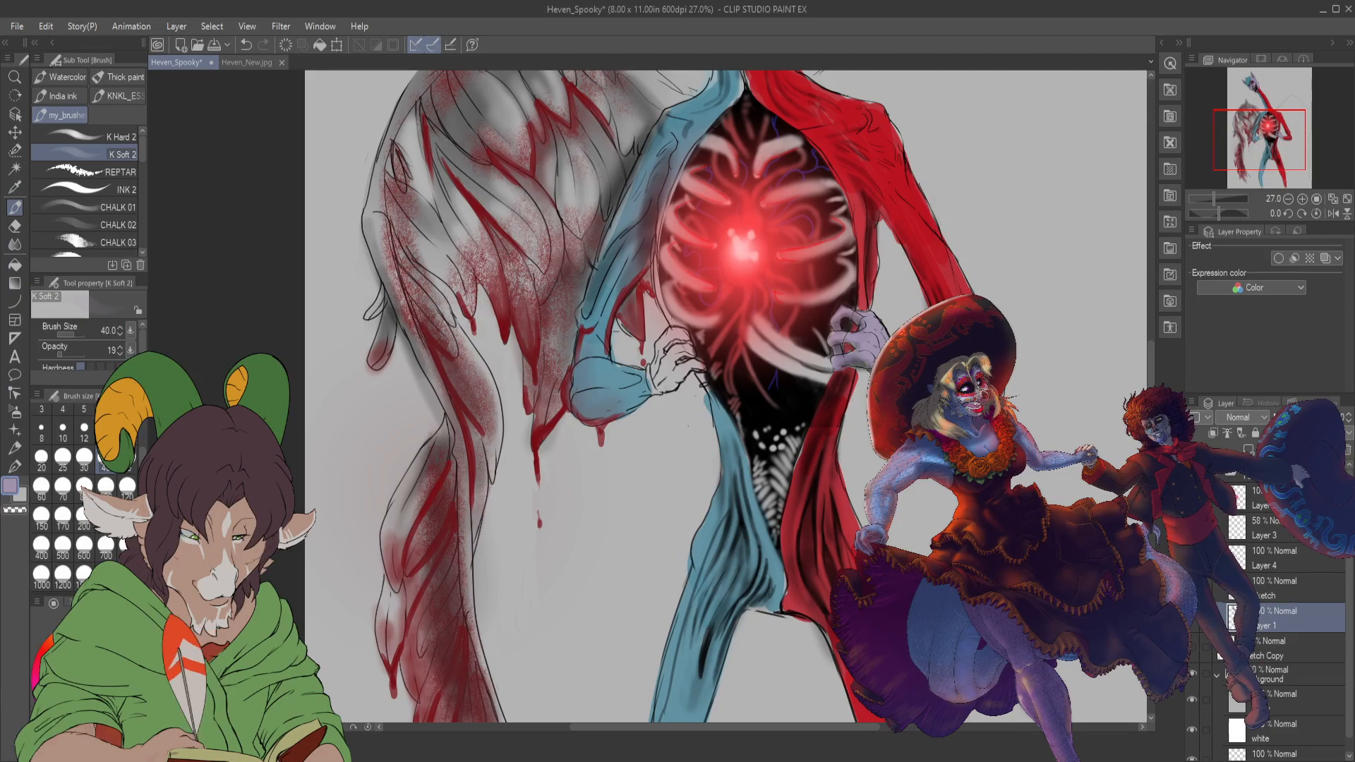
left_click(106, 137)
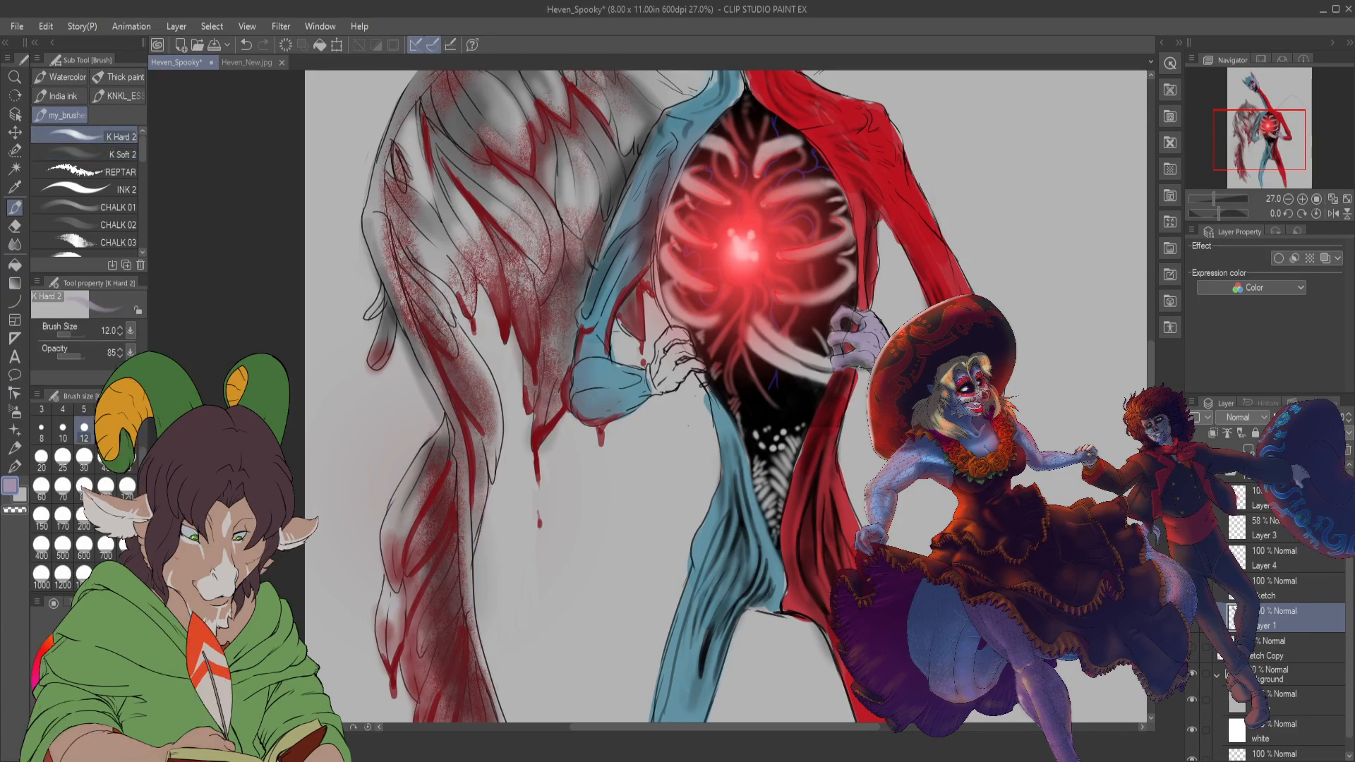
left_click(85, 460)
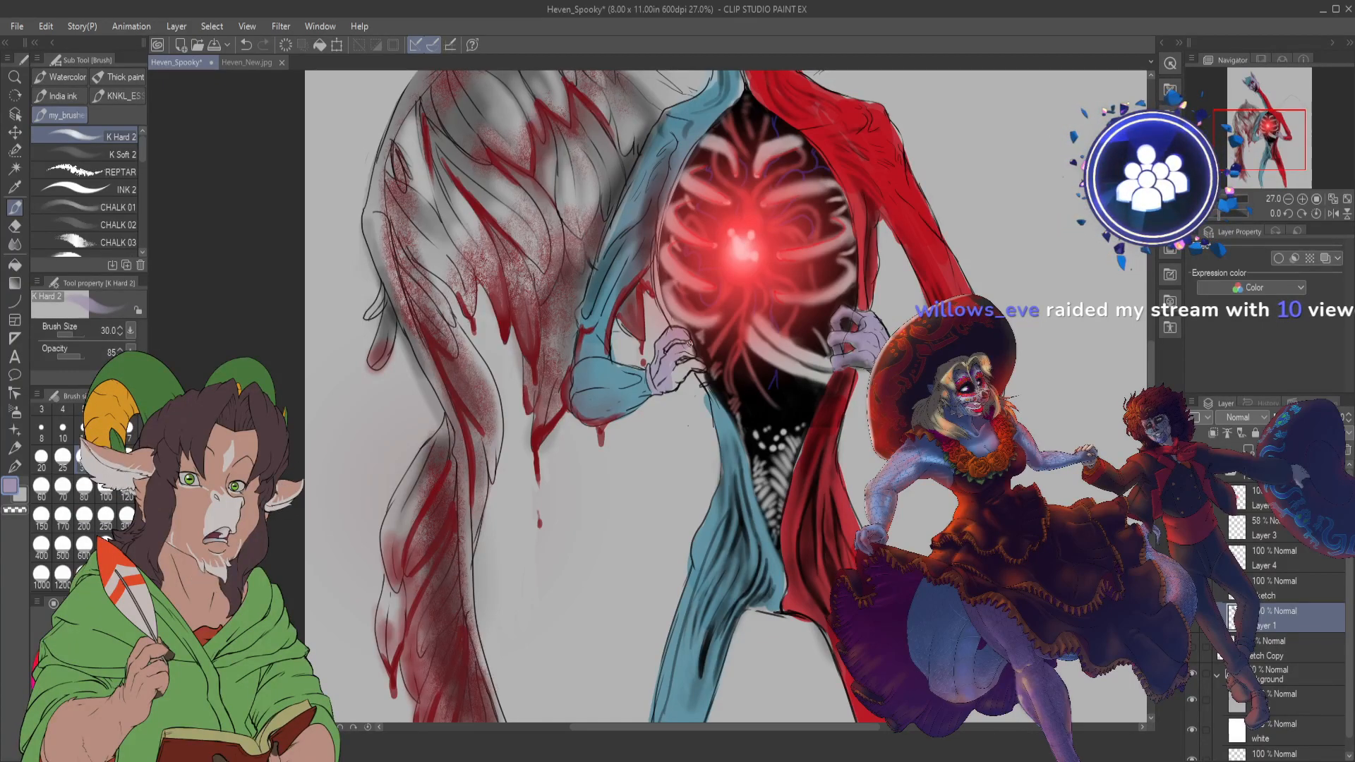
- Compare the painting with the Heven_New.jpg reference and examine the whole figure and its head up close
scroll(677, 396, "down", 4)
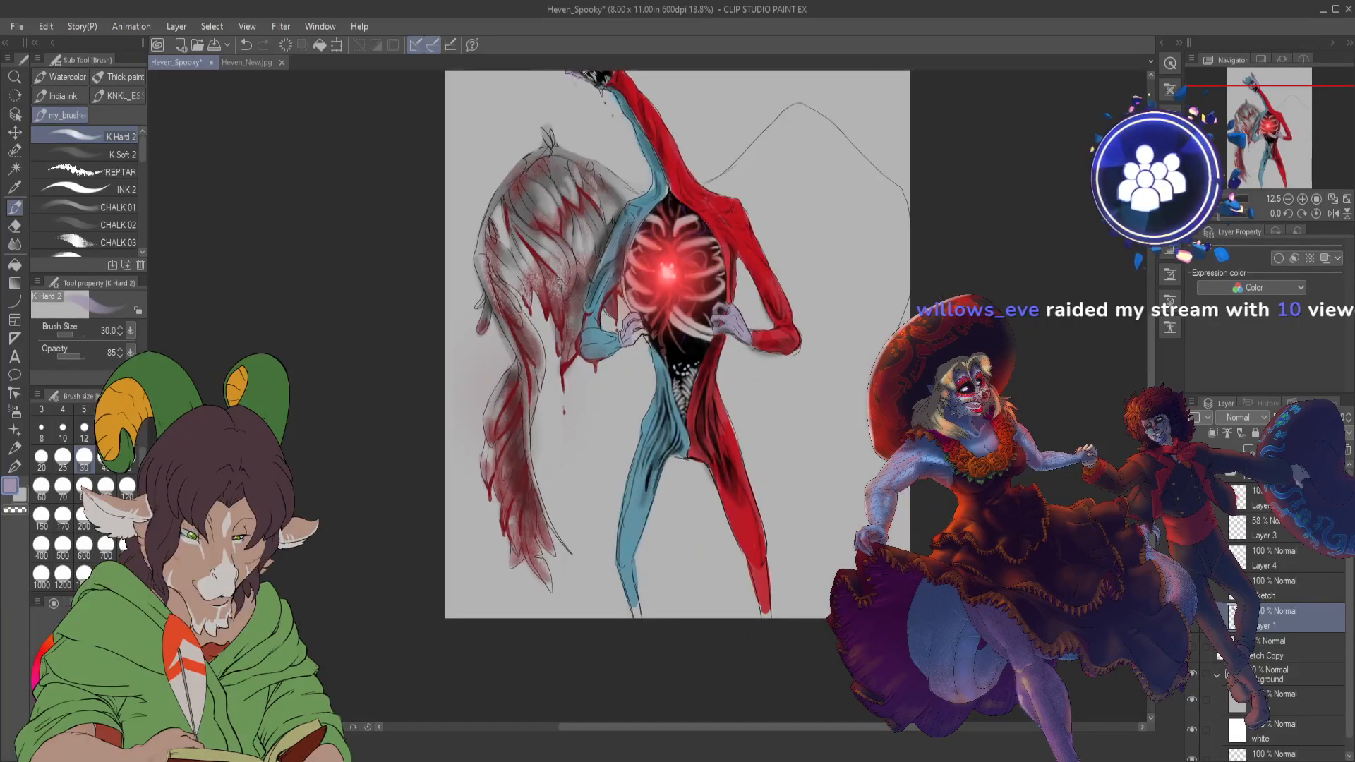
left_click(248, 62)
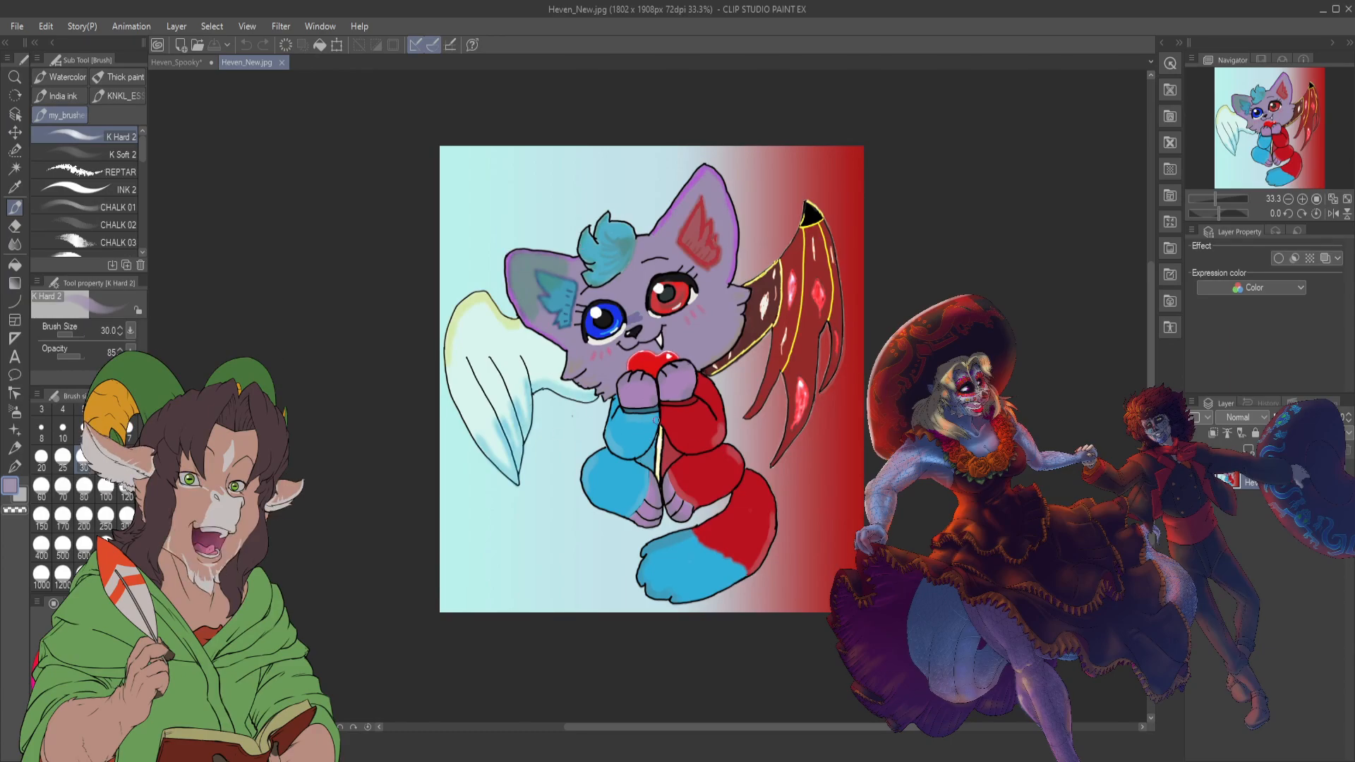
left_click(189, 65)
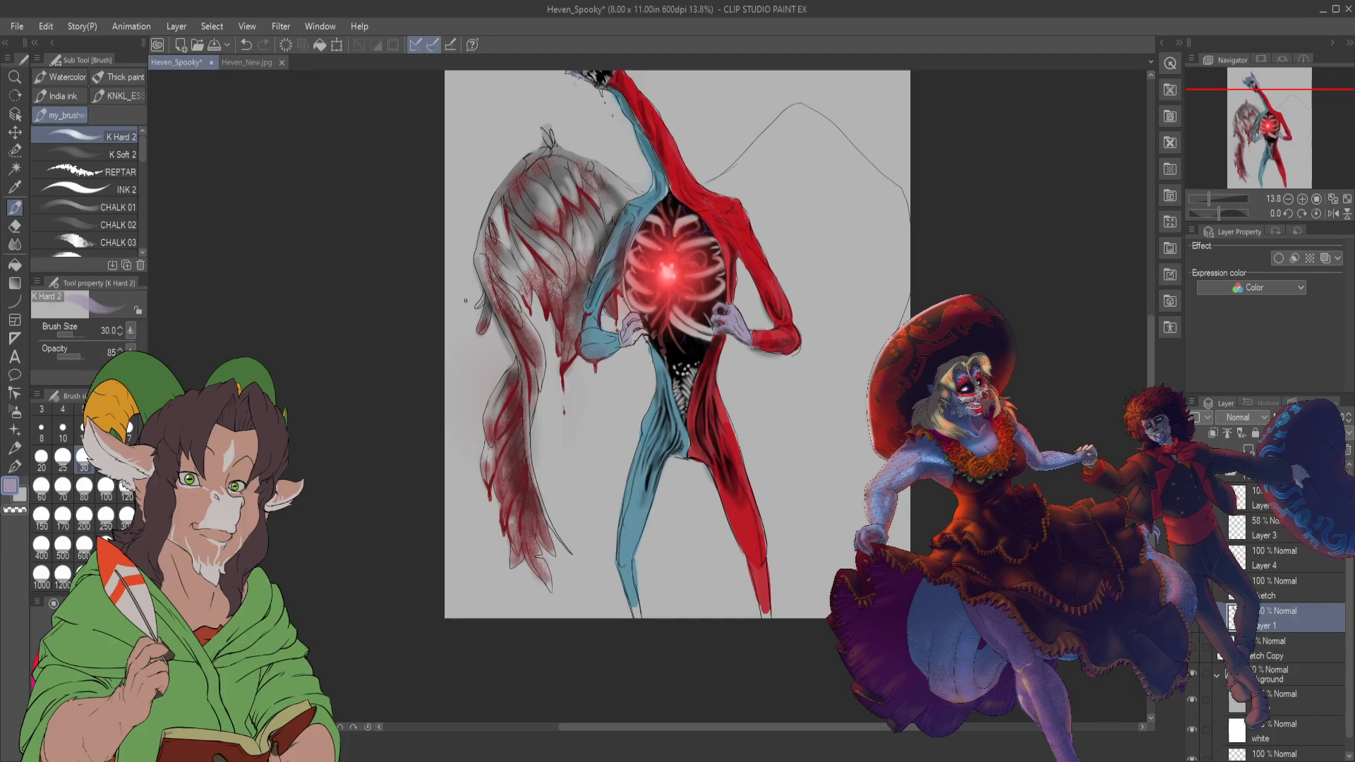
scroll(1295, 133, "down", 1)
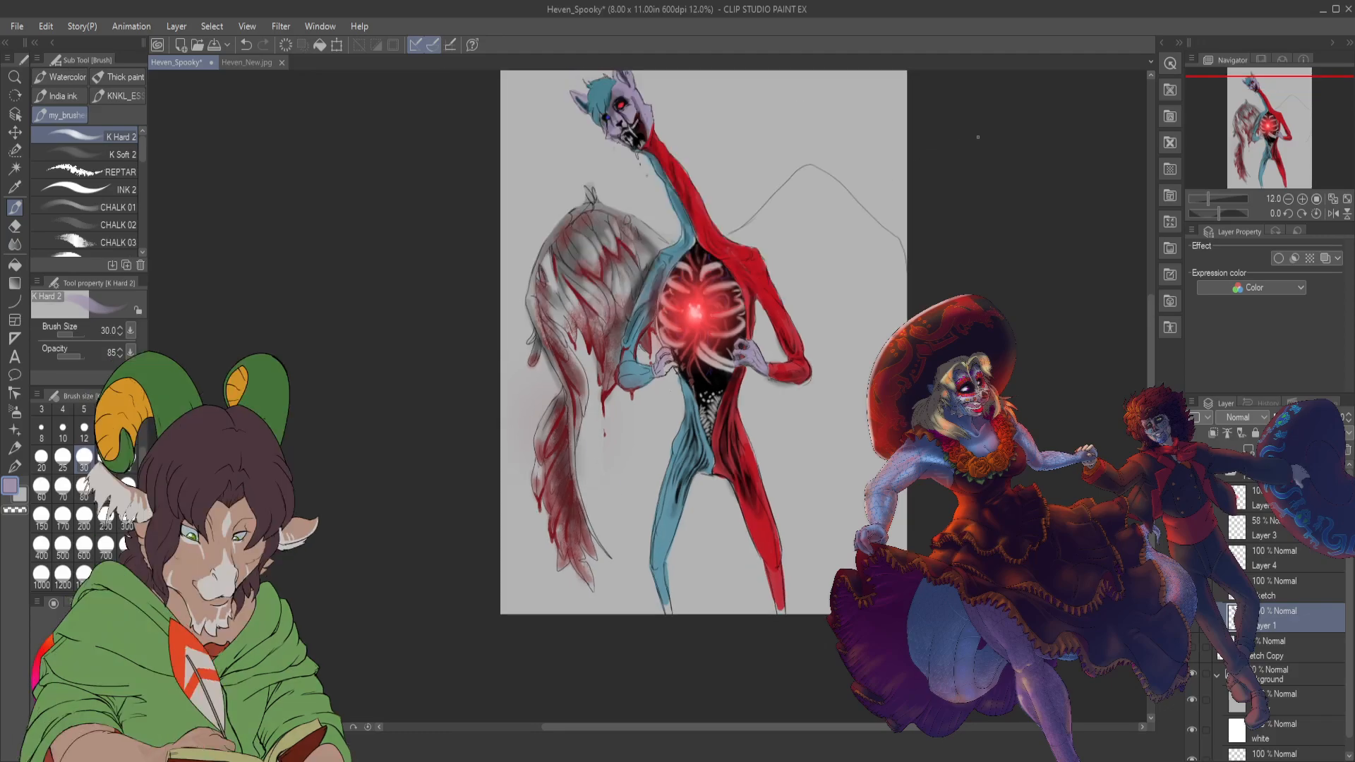
left_click_drag(1295, 133, 1306, 111)
scroll(806, 446, "down", 1)
scroll(805, 446, "up", 1)
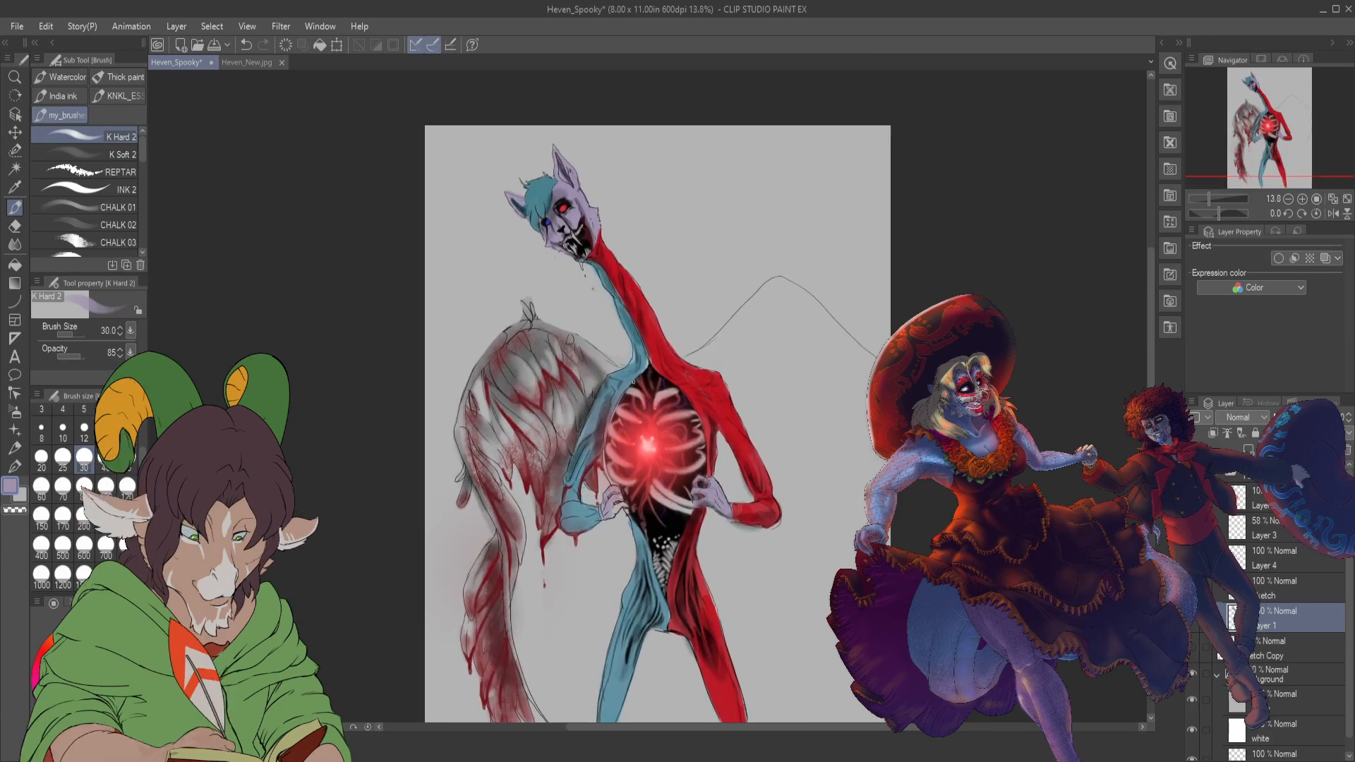
scroll(805, 446, "down", 2)
scroll(805, 446, "up", 1)
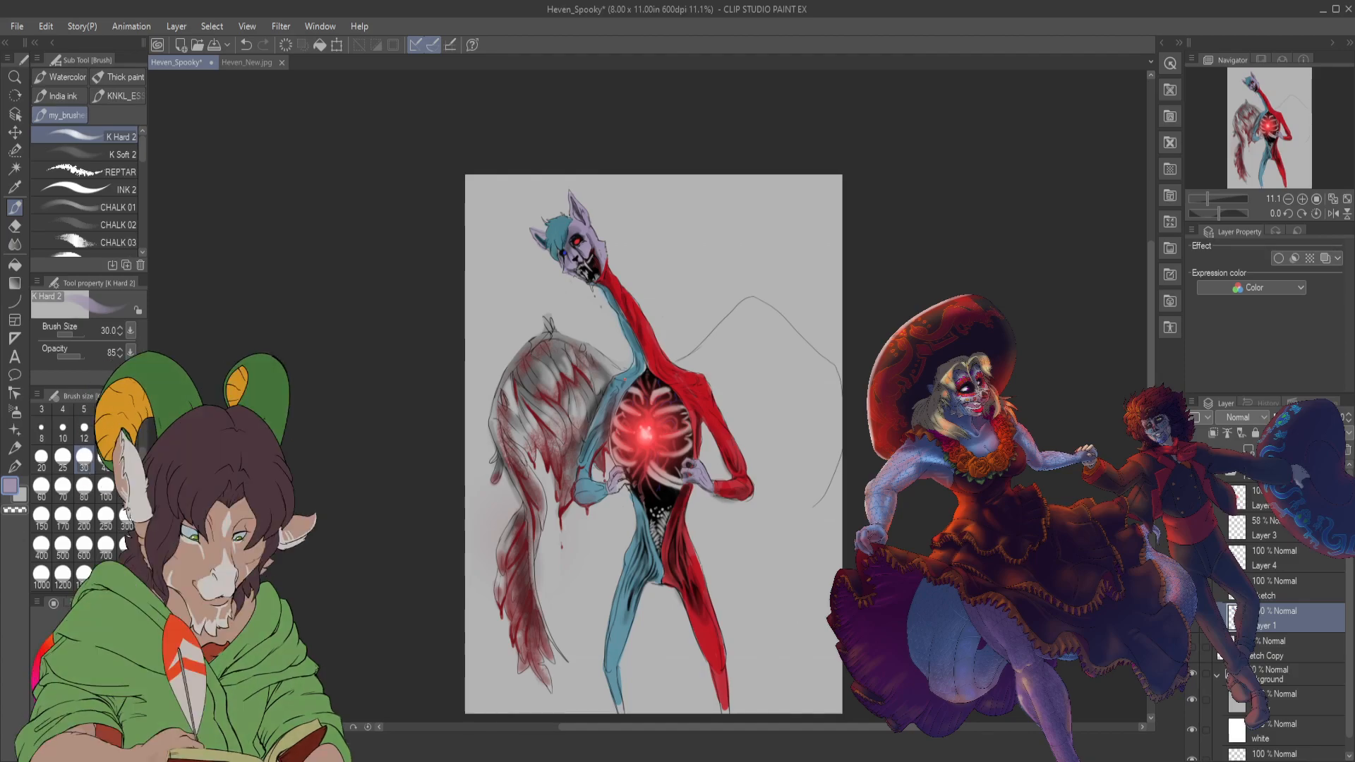
scroll(664, 369, "up", 2)
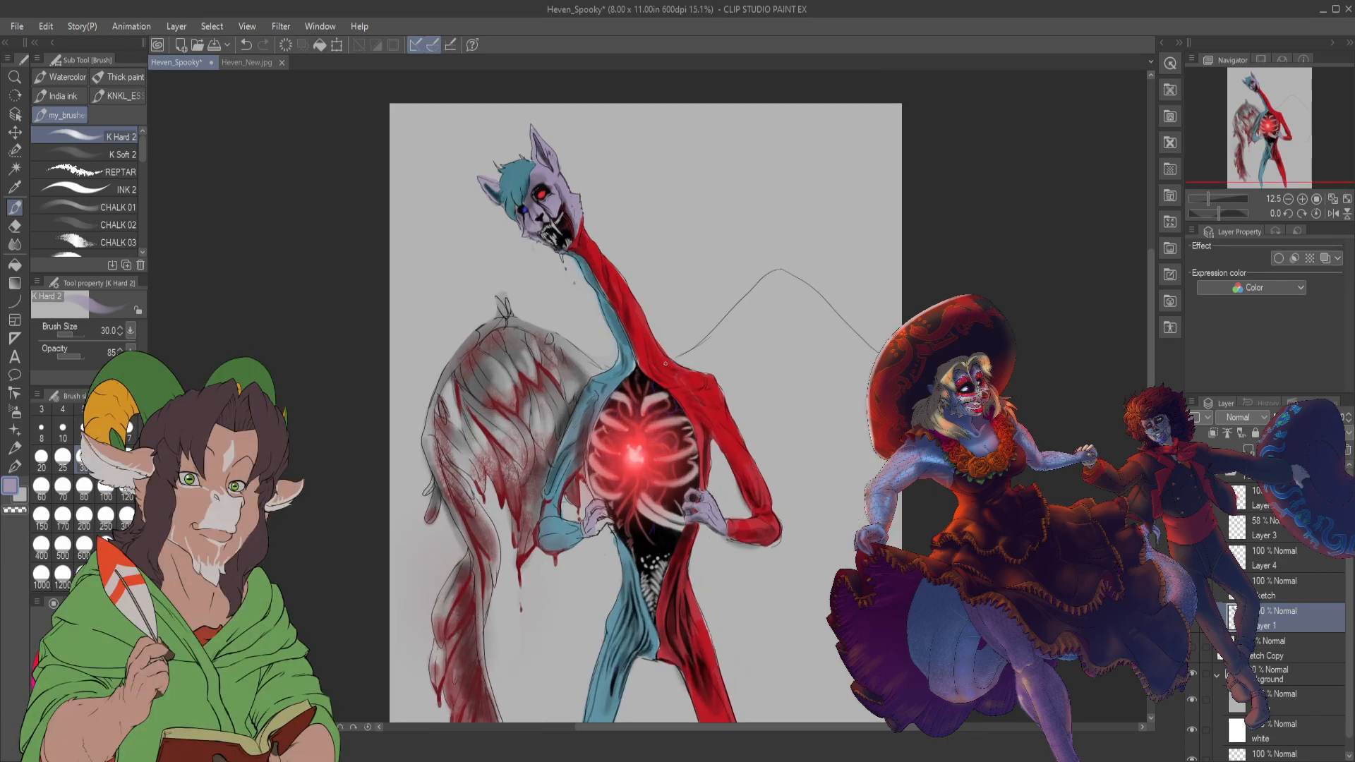
scroll(654, 366, "up", 1)
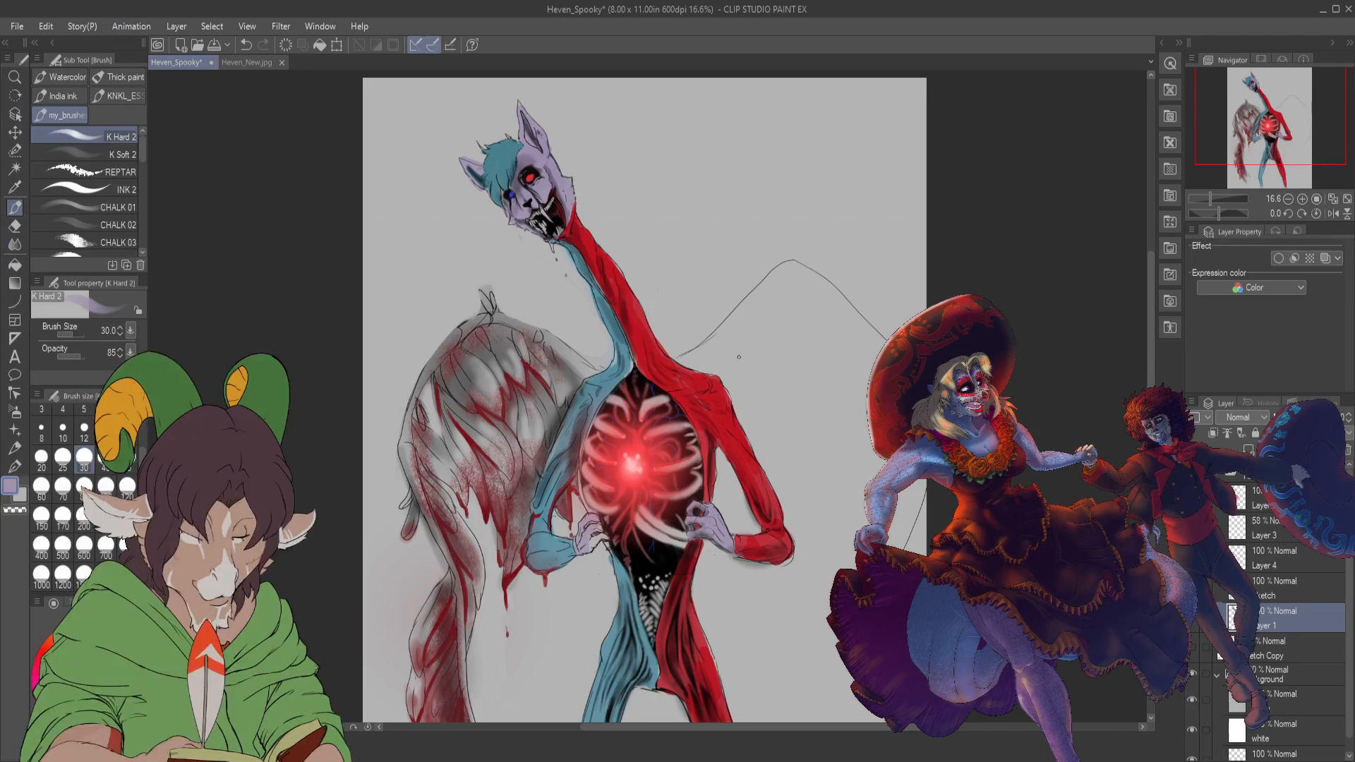
scroll(524, 203, "up", 6)
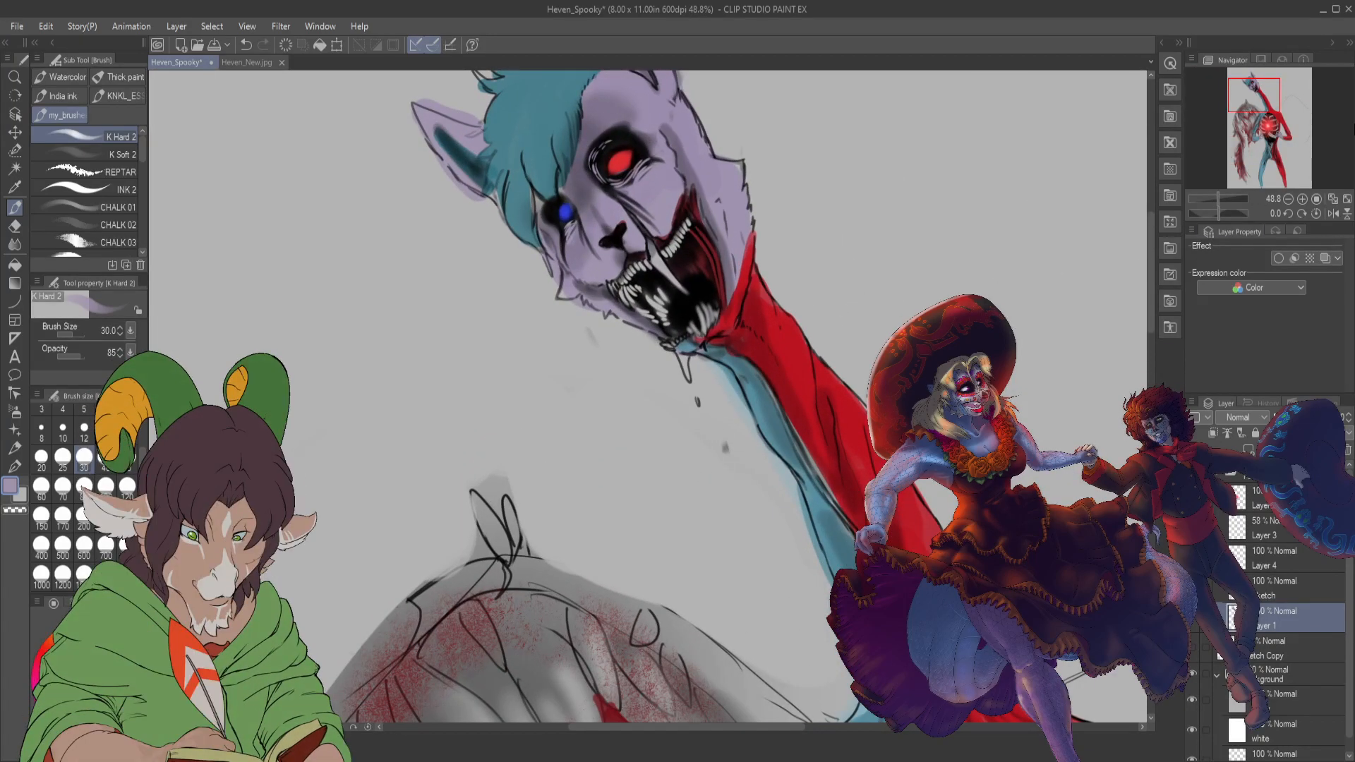
left_click_drag(1250, 91, 1249, 82)
scroll(679, 525, "up", 1)
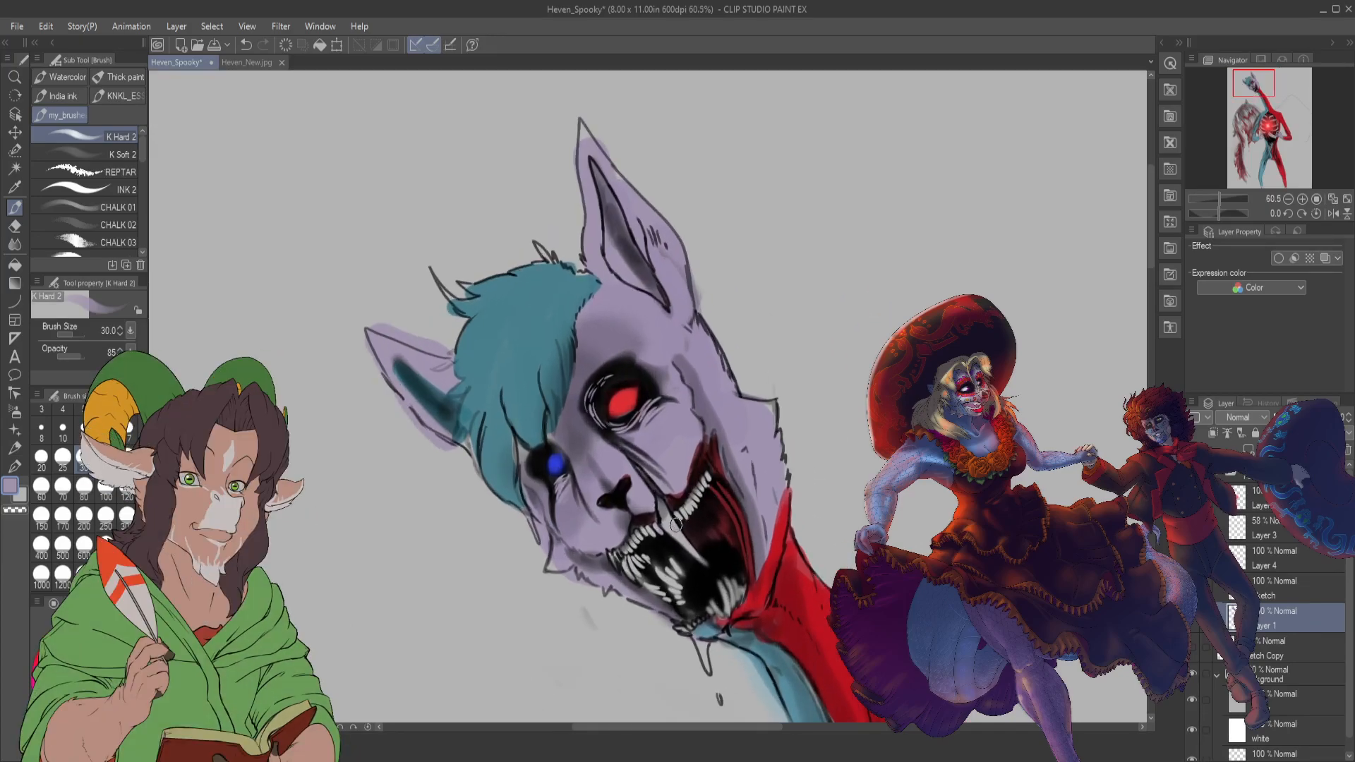
left_click_drag(1259, 79, 1260, 83)
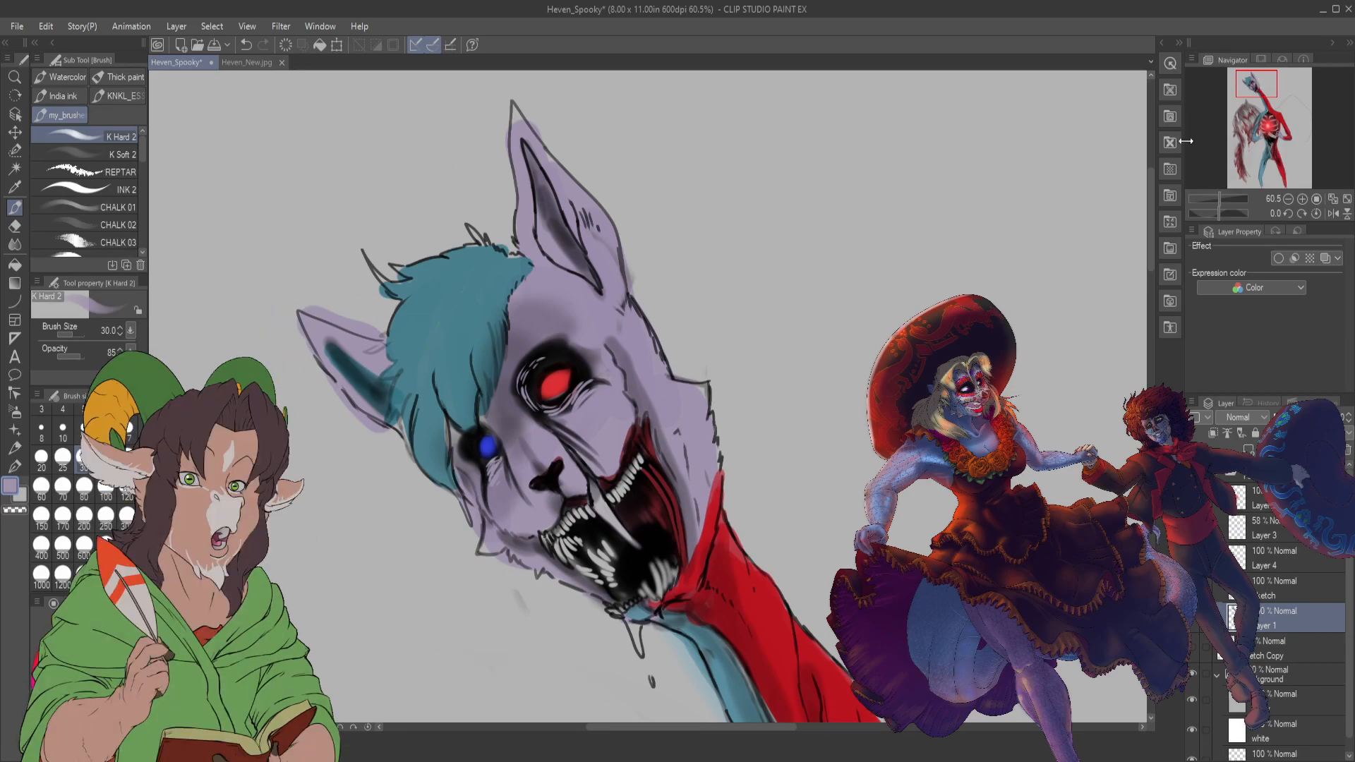
scroll(613, 501, "down", 5)
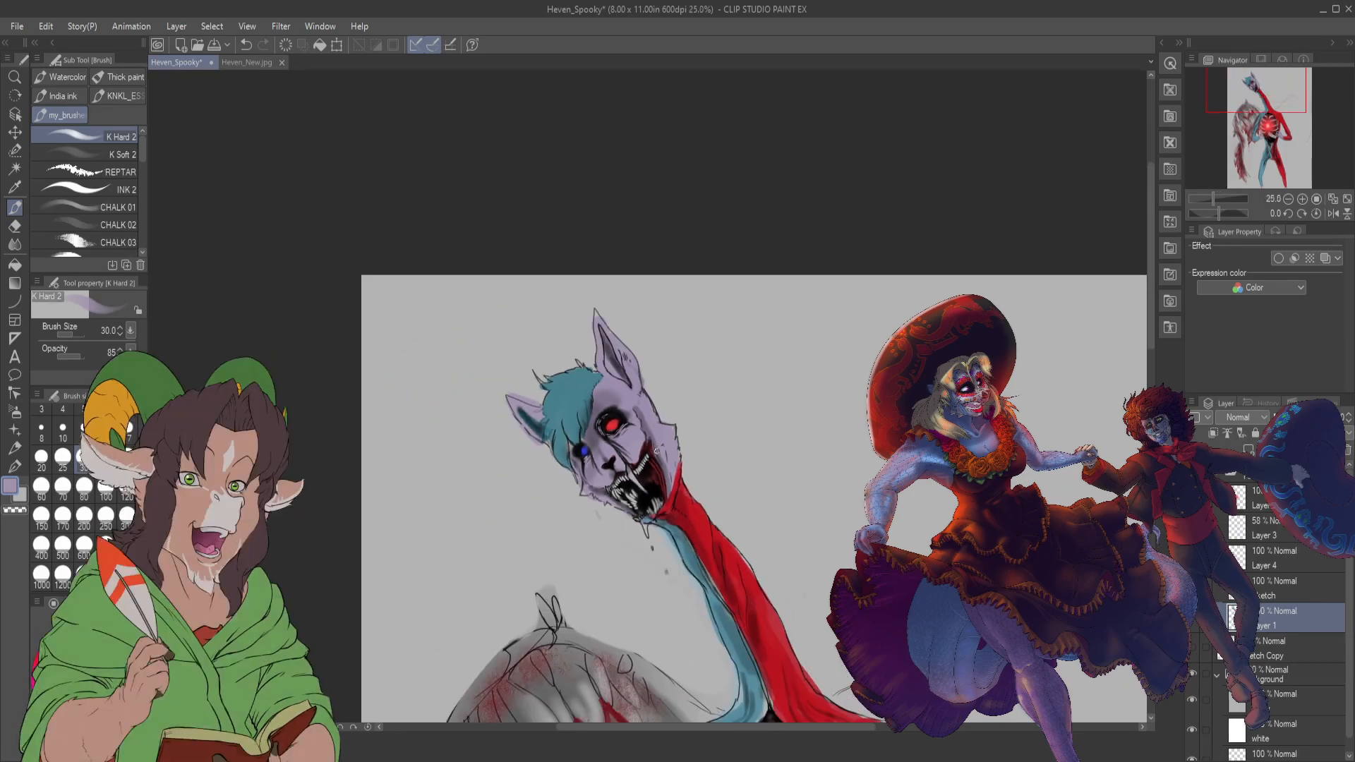
- Select the Sketch layer, examine the winged creature and standing figure sketches with the painting hidden, and show the painting again
left_click_drag(1236, 126, 1315, 139)
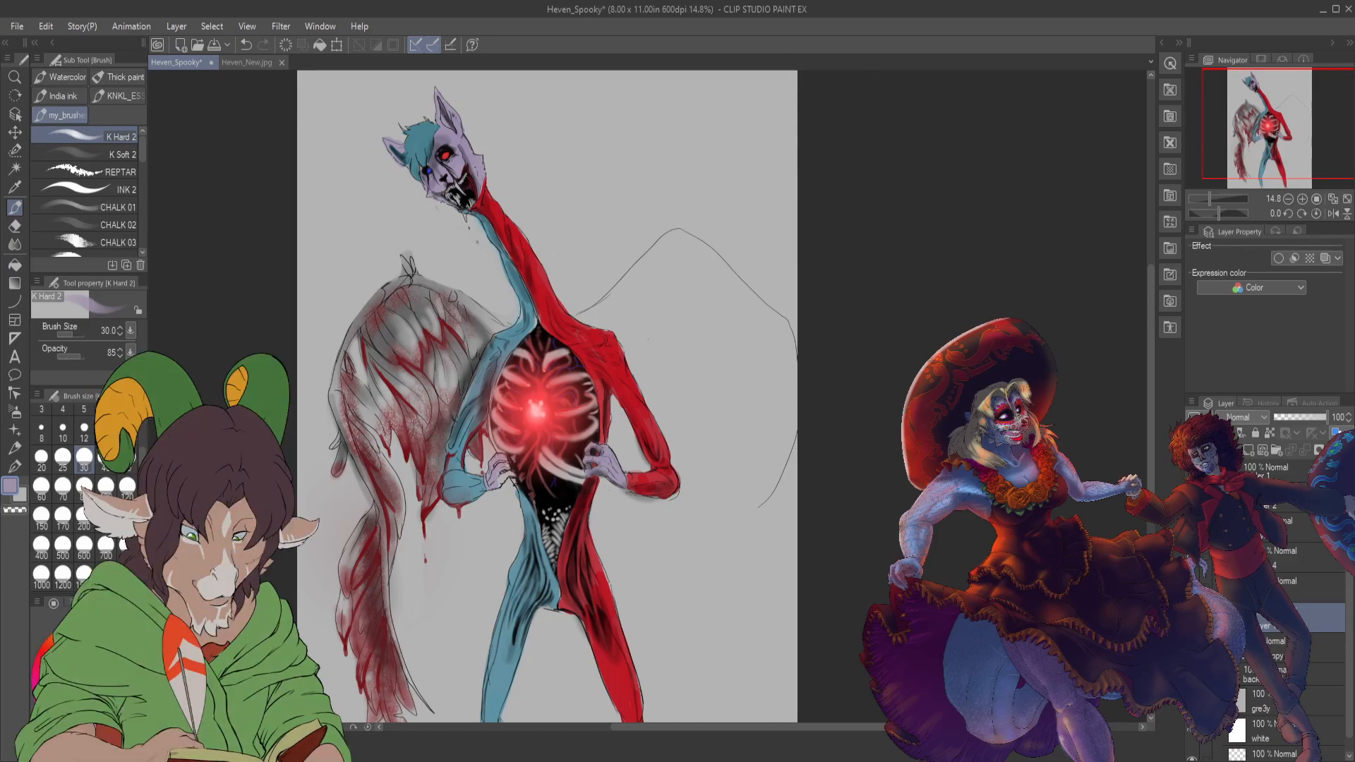
left_click(1278, 576)
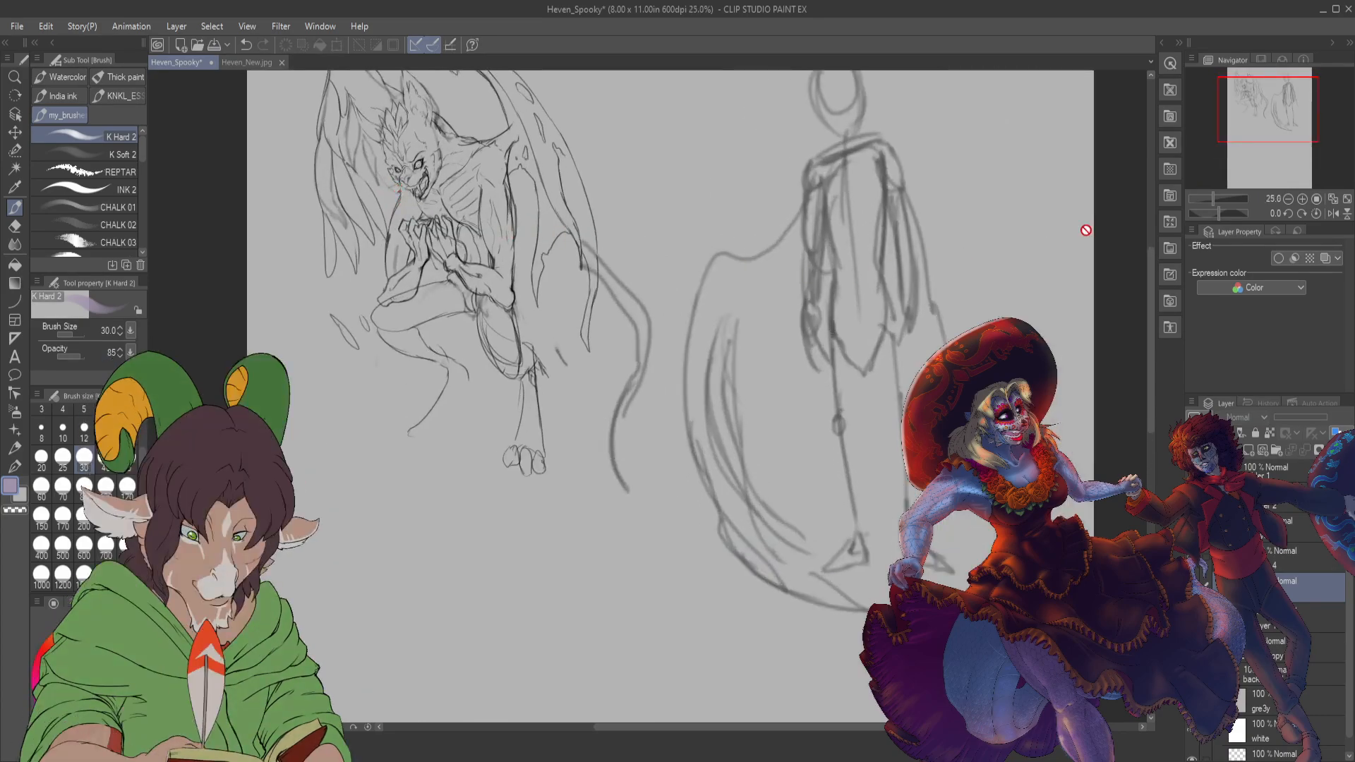
left_click_drag(1273, 109, 1256, 107)
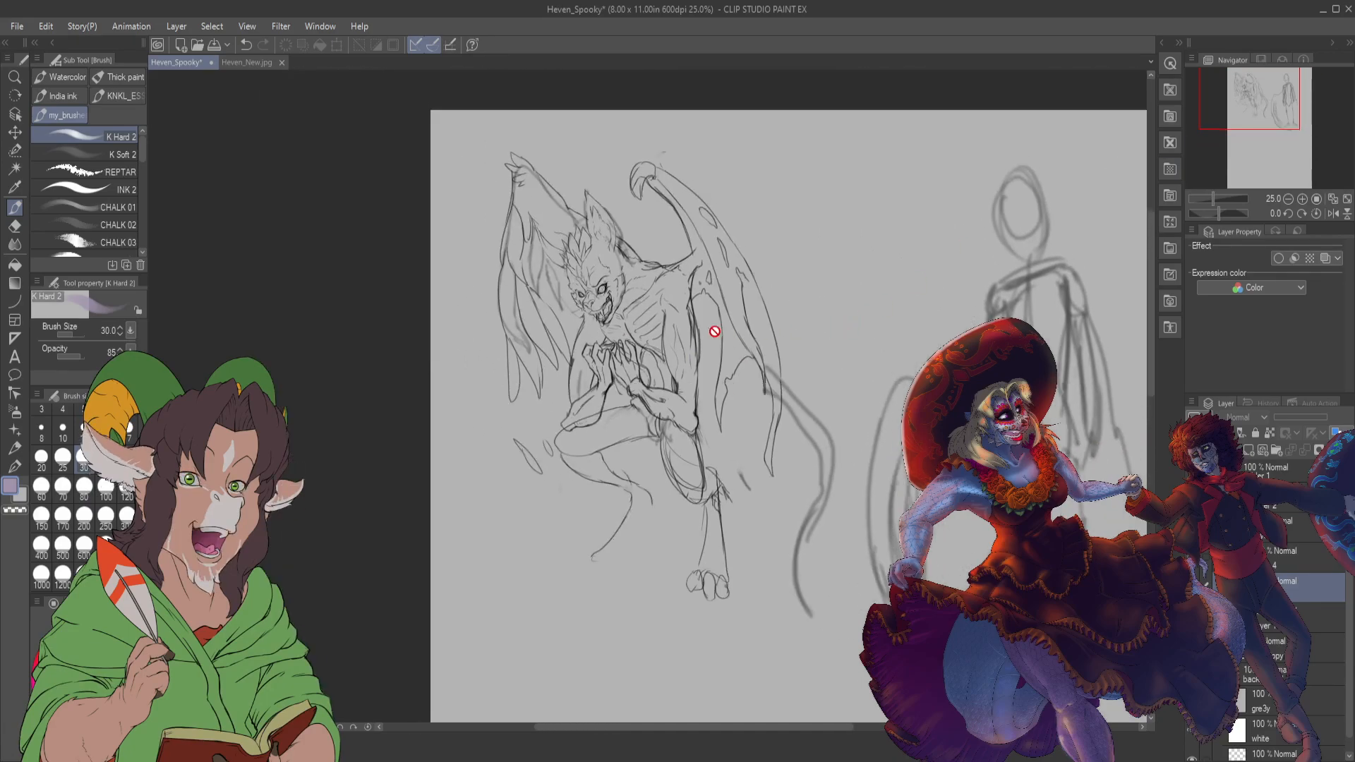
scroll(742, 334, "up", 1)
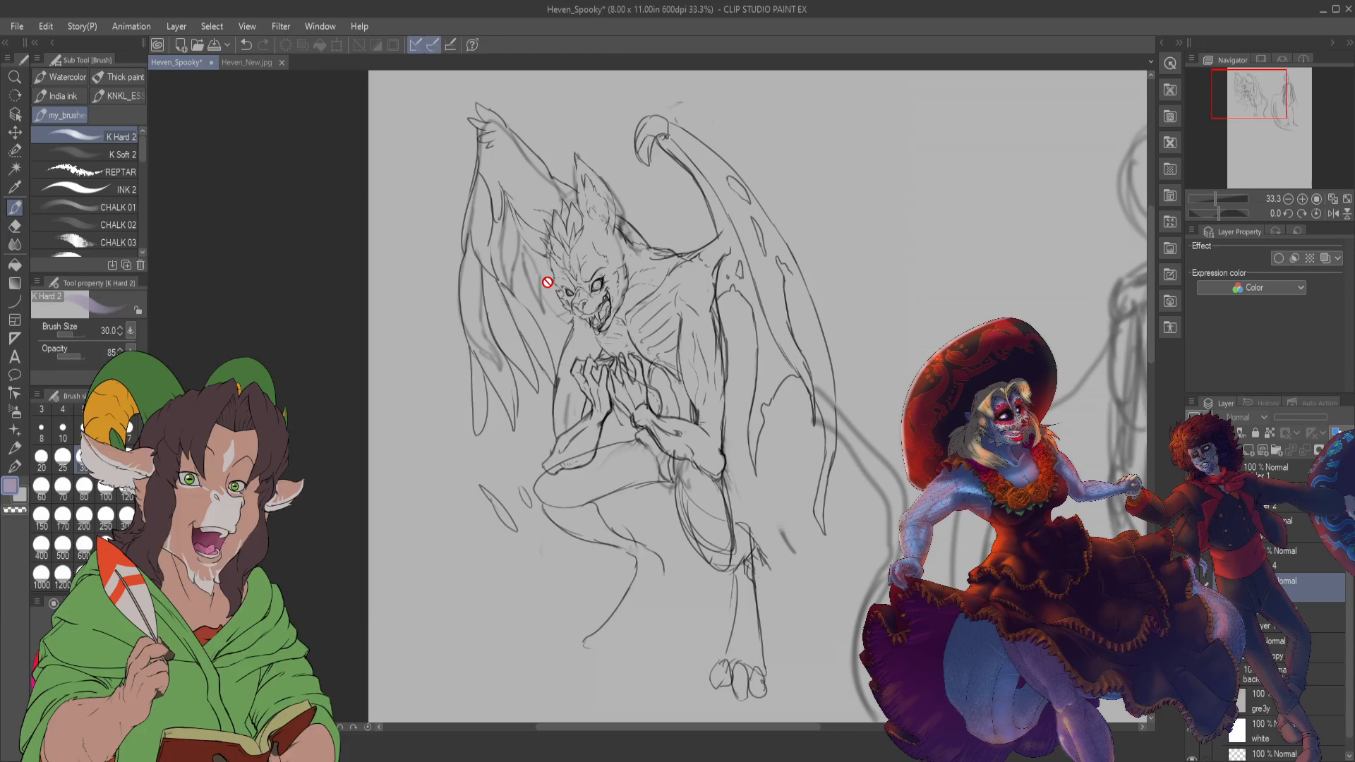
scroll(547, 283, "down", 1)
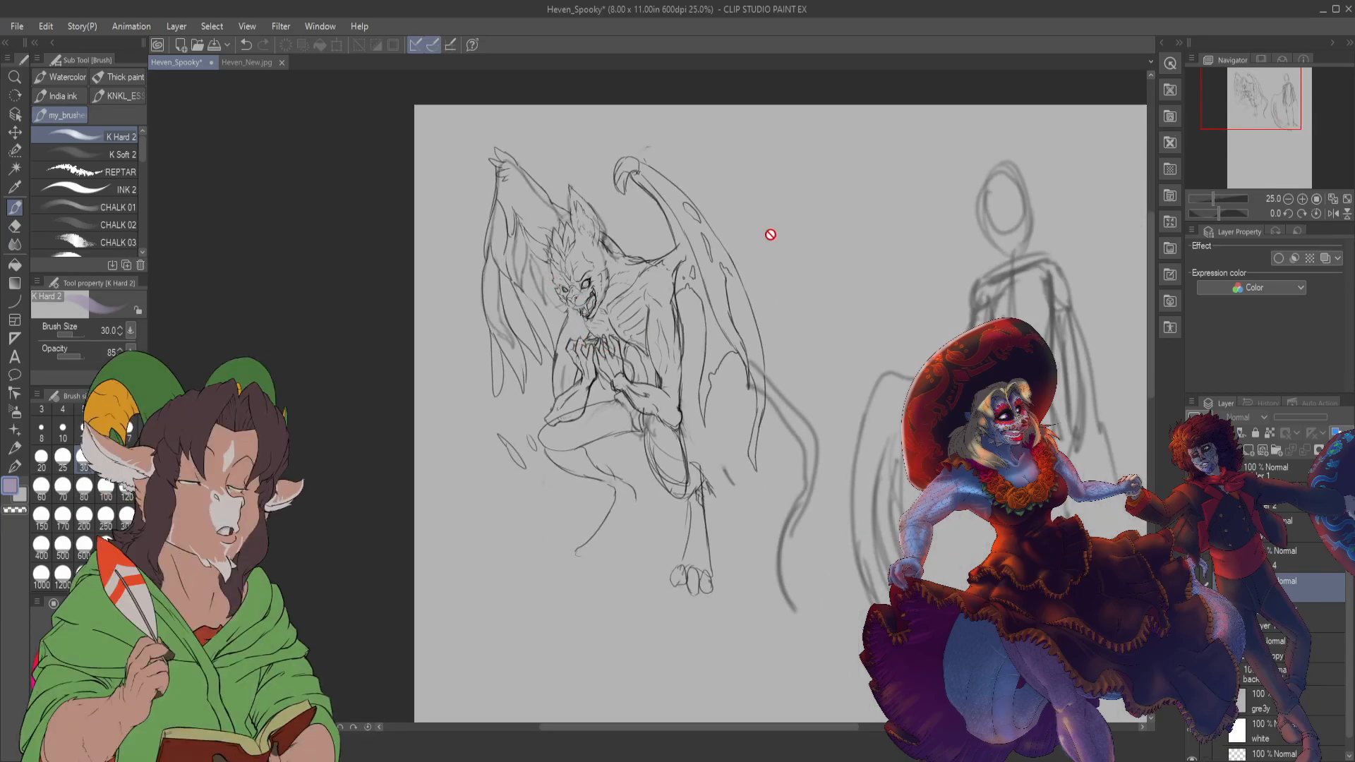
scroll(558, 268, "up", 1)
scroll(725, 347, "down", 2)
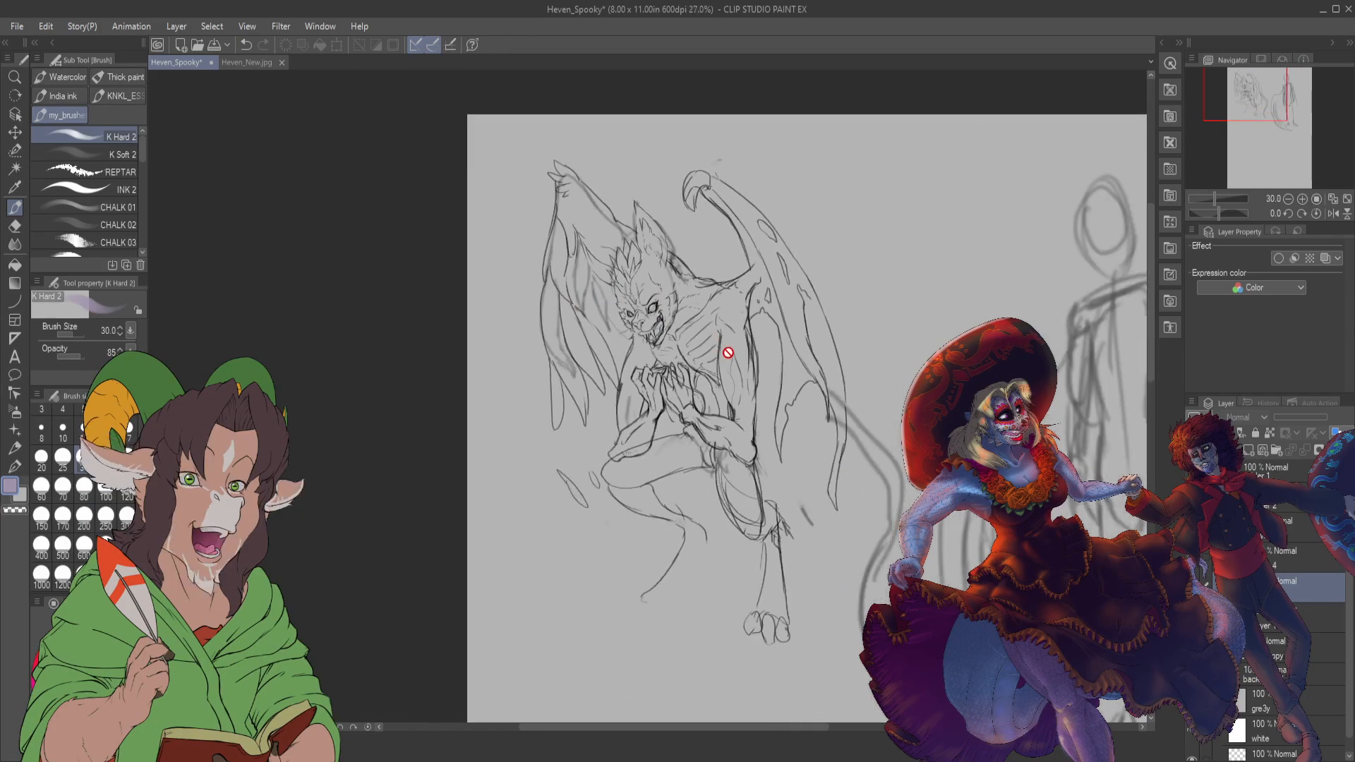
left_click_drag(1237, 122, 1260, 149)
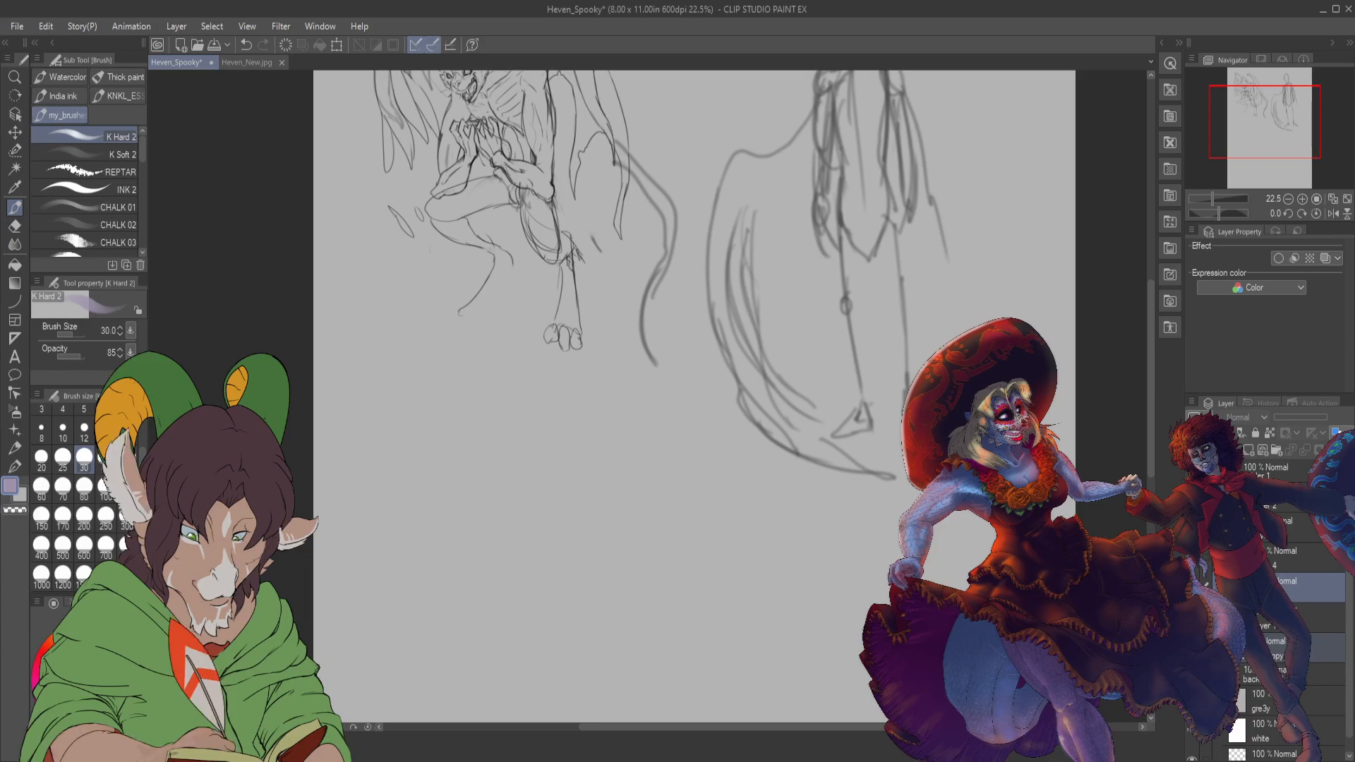
left_click(1176, 484)
left_click(1176, 484)
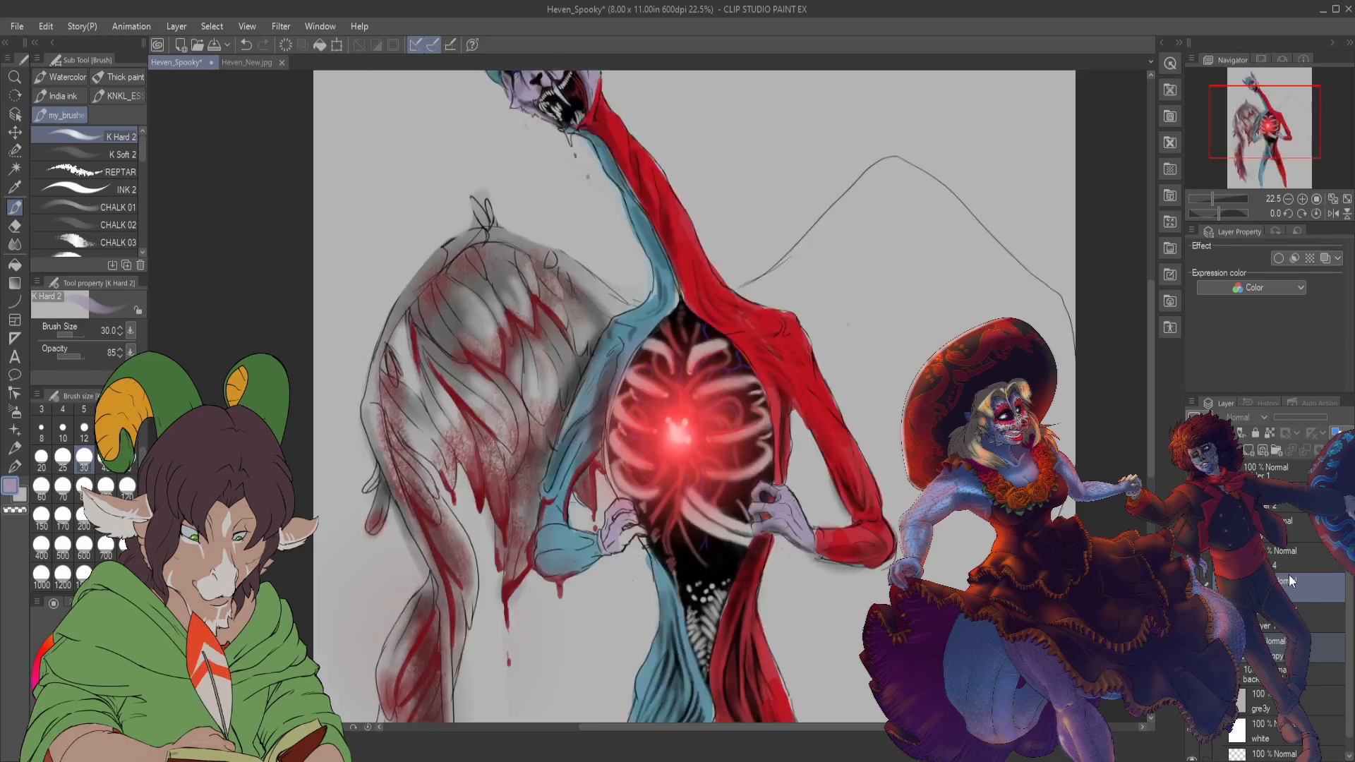
- Erase the peak of the plain wing outline beside the red arm on the Sketch layer with the Hard eraser at size 250
scroll(863, 414, "down", 2)
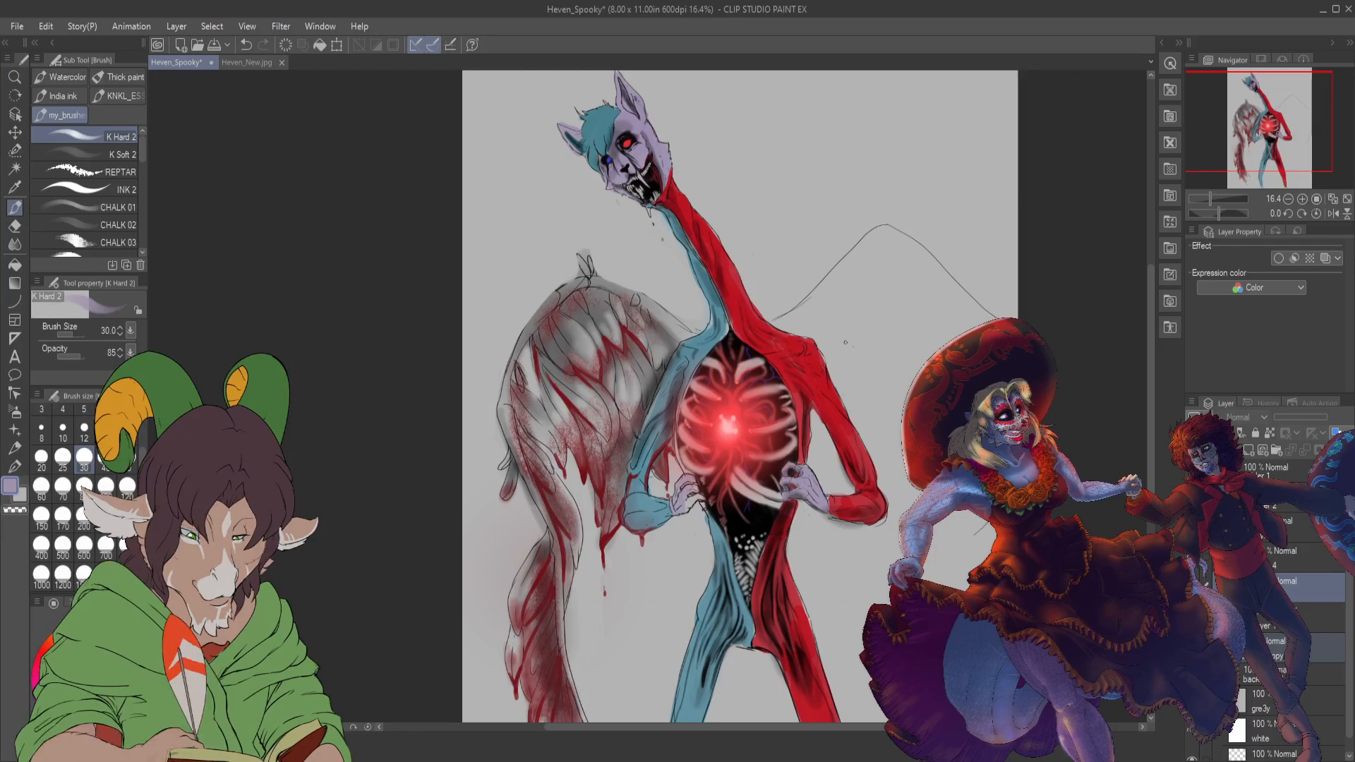
scroll(931, 204, "up", 4)
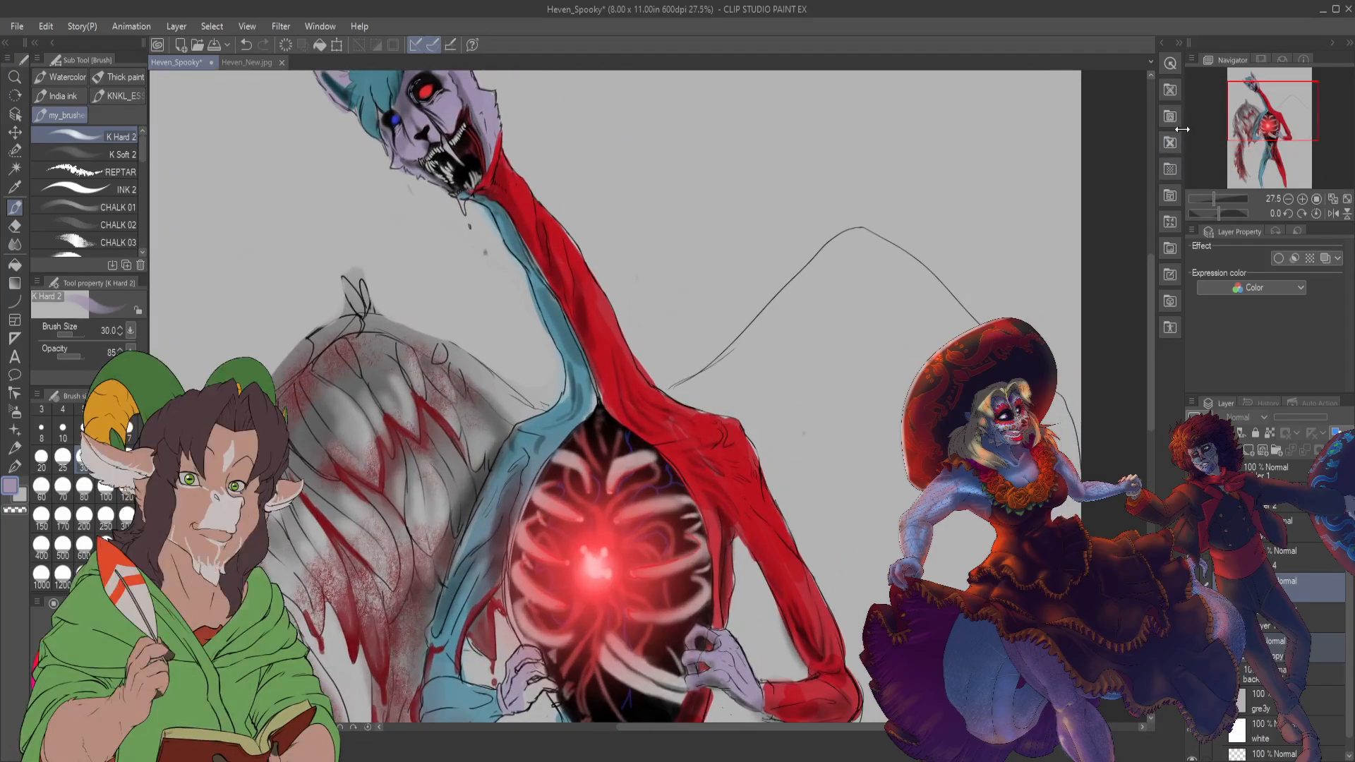
left_click_drag(1261, 113, 1266, 99)
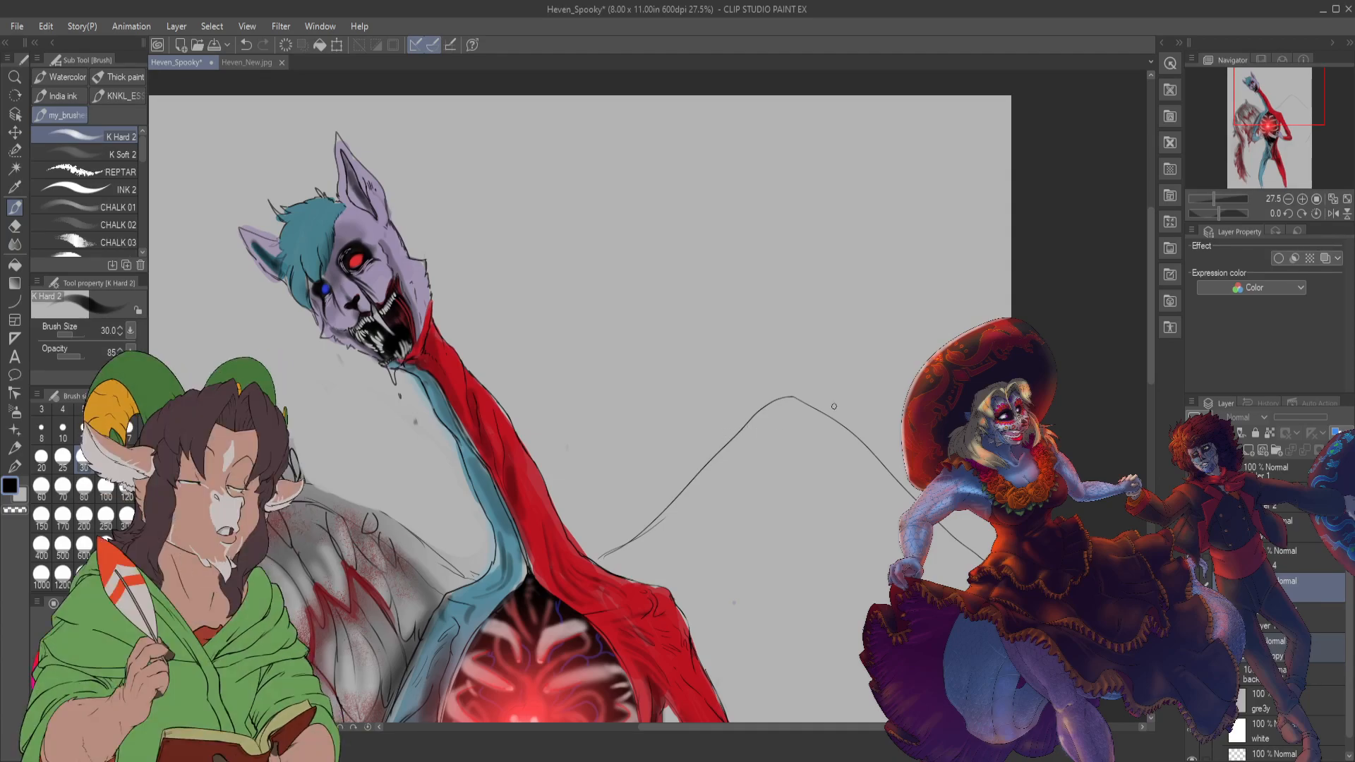
key("e")
left_click(106, 526)
left_click(780, 413)
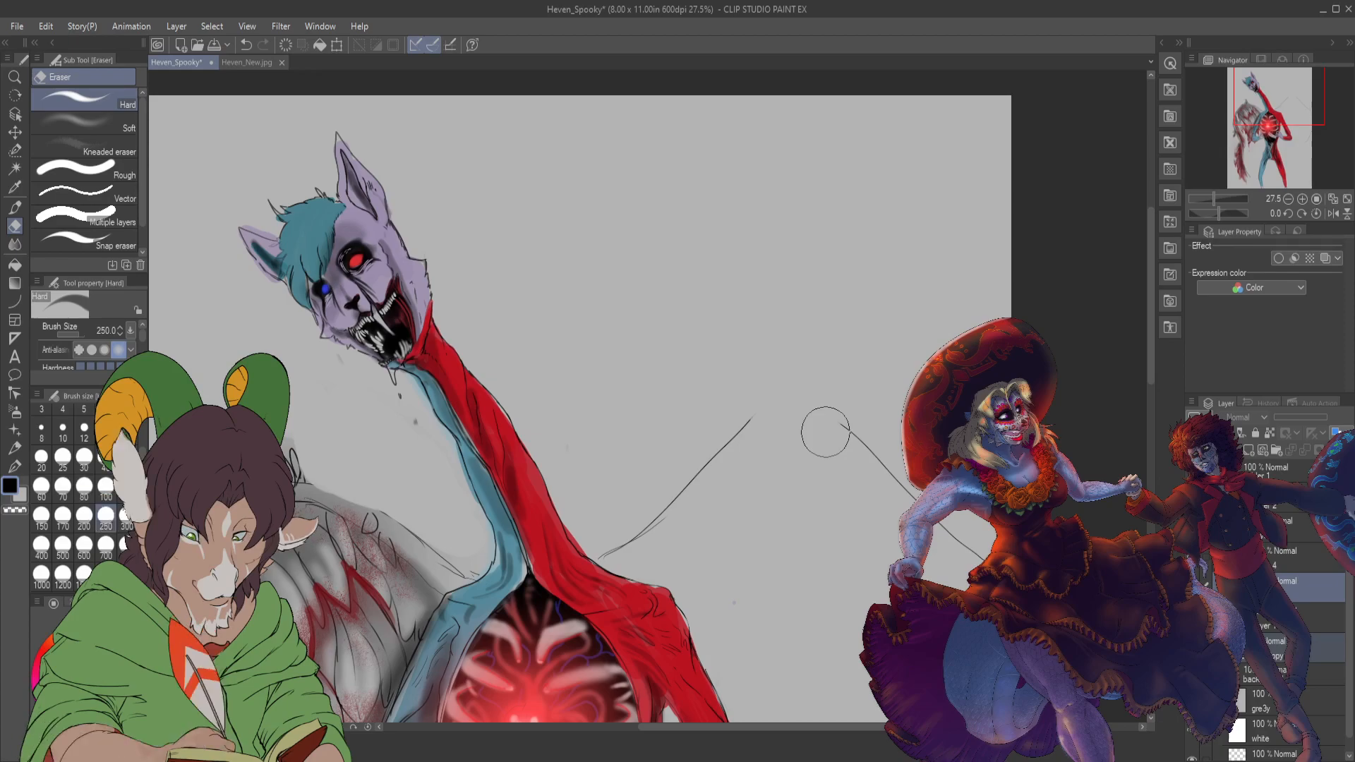
- Draw a pointed claw and its knuckle at the wing's peak in black with the K Hard 2 brush at size 12
key("b")
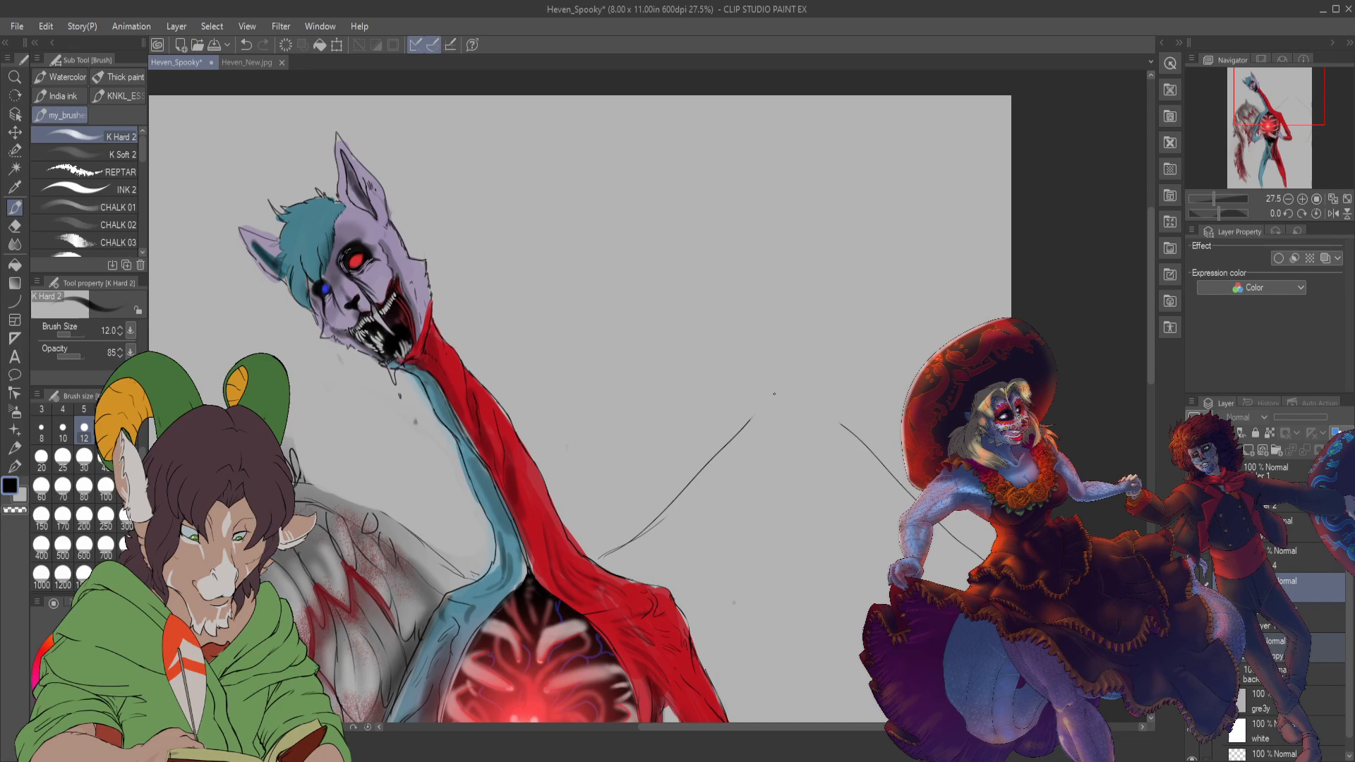
left_click_drag(773, 391, 782, 494)
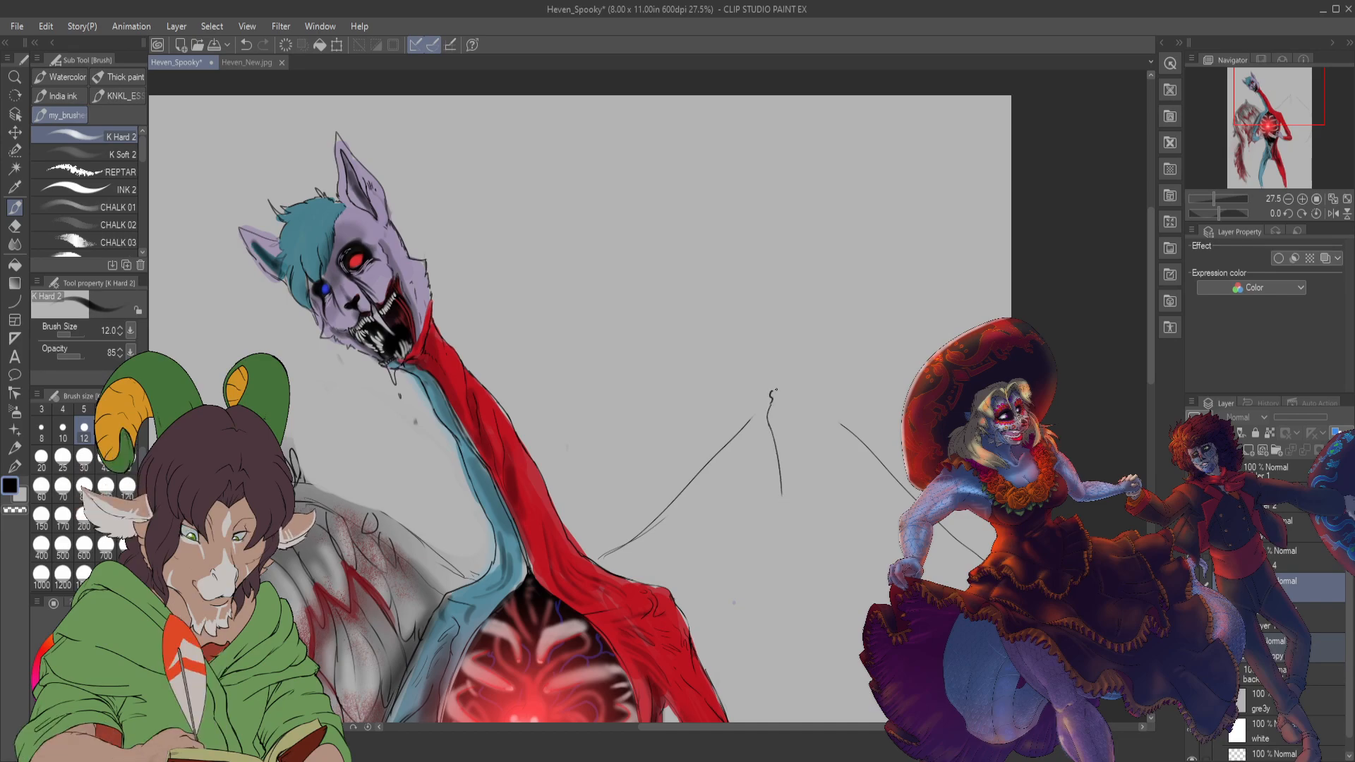
left_click_drag(775, 386, 768, 319)
left_click(780, 347)
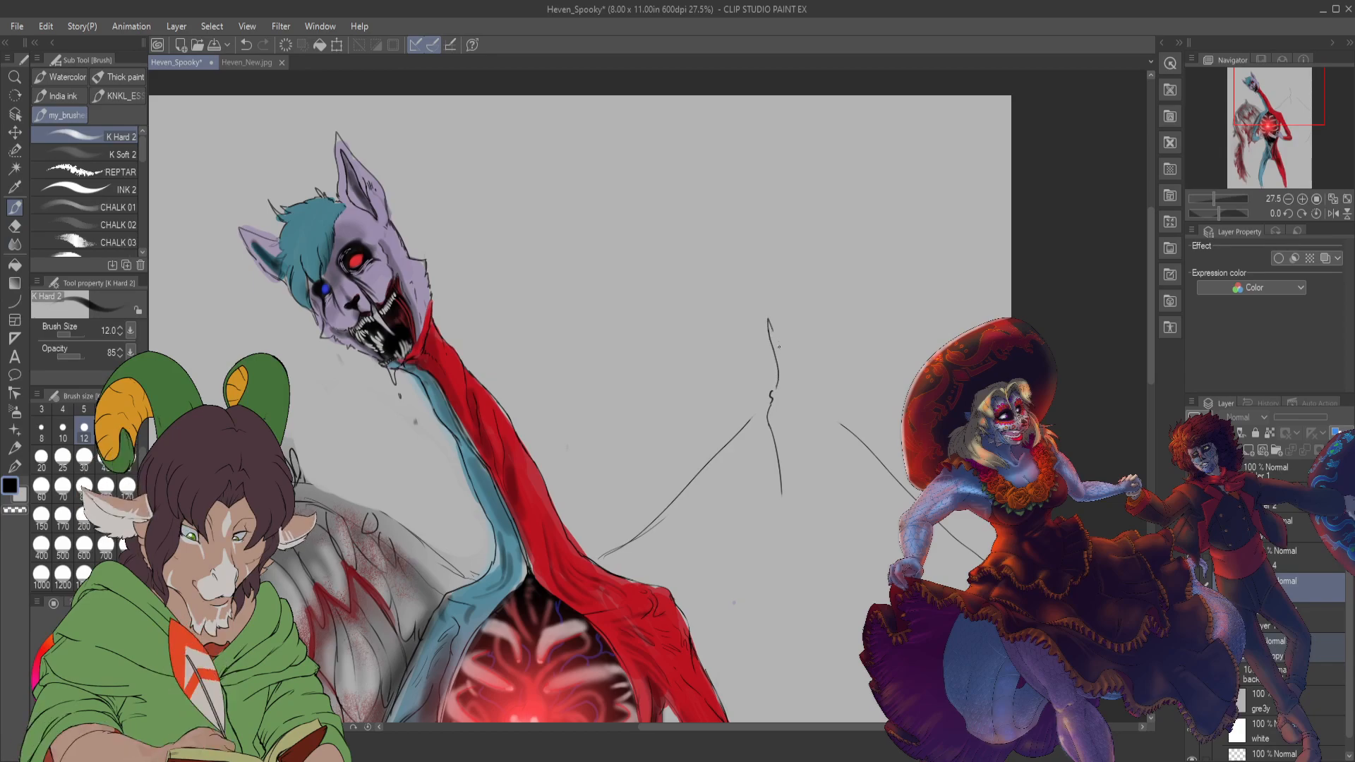
left_click_drag(791, 362, 795, 390)
left_click_drag(797, 385, 800, 426)
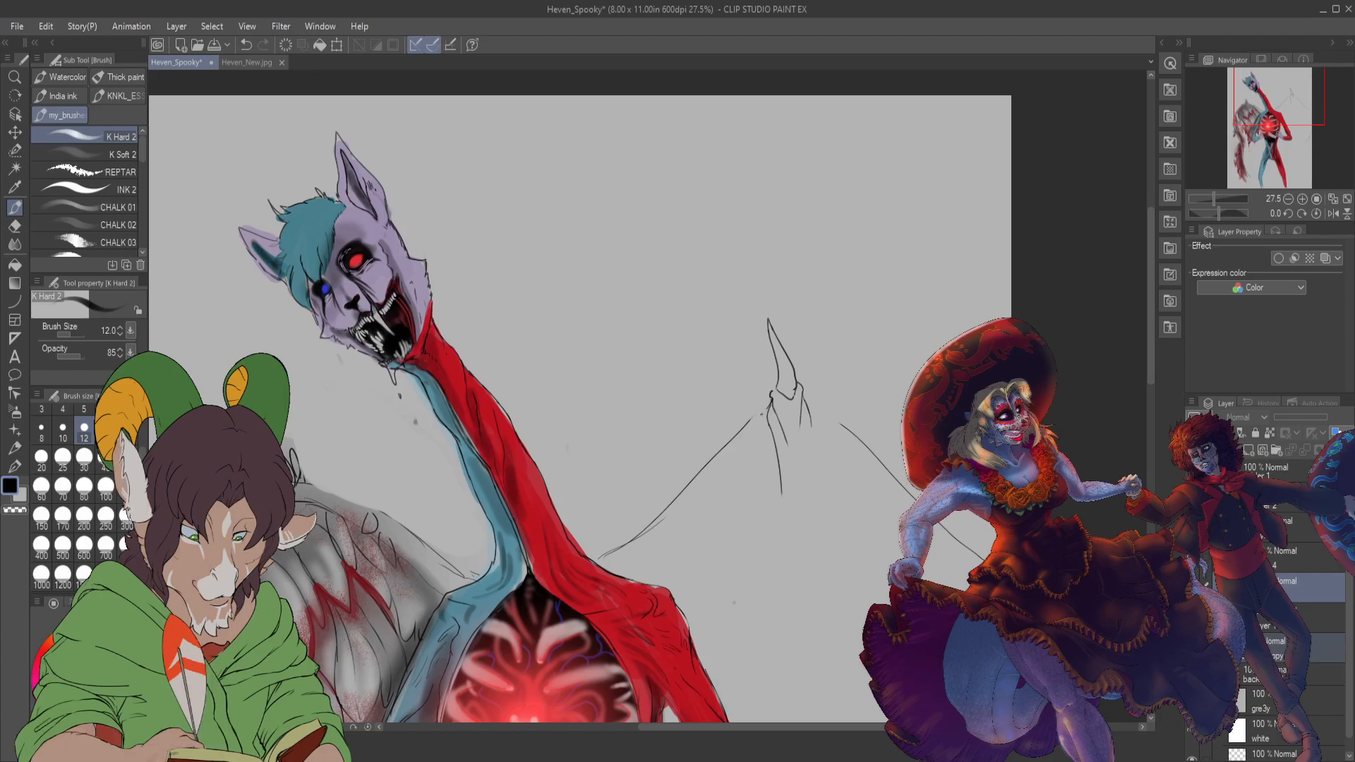
- Draw skin folds and long finger-bone lines hanging from the claw joint, and double the wing's arm contour toward the red shoulder
left_click_drag(751, 423, 769, 499)
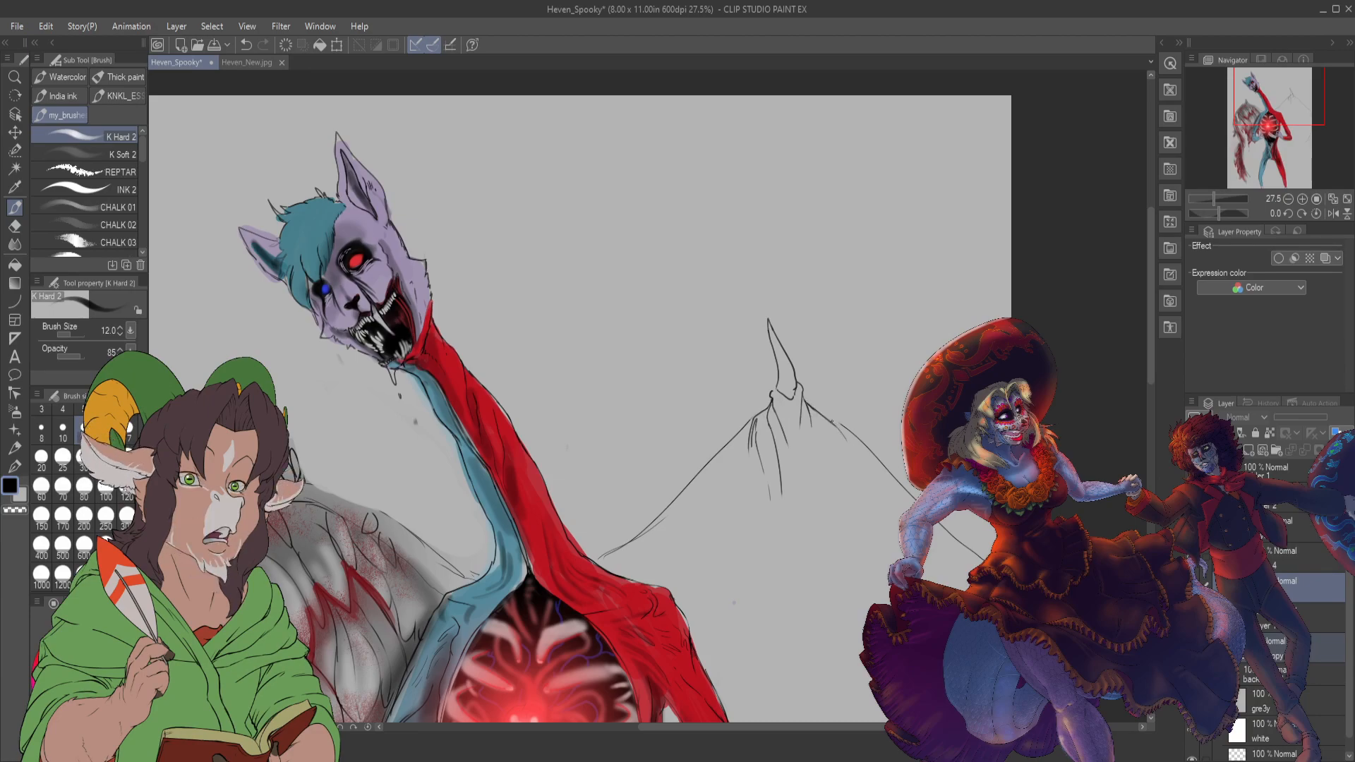
left_click_drag(835, 421, 856, 439)
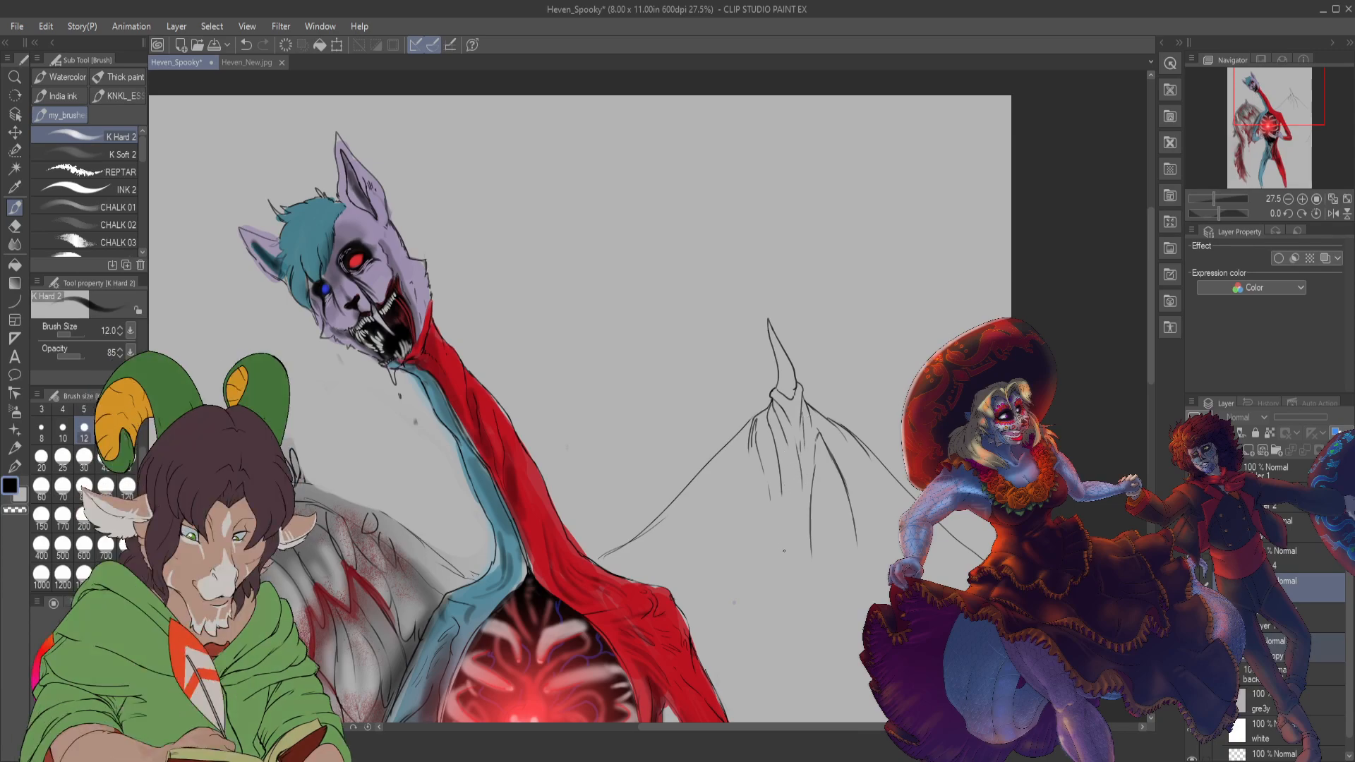
left_click_drag(782, 533, 783, 674)
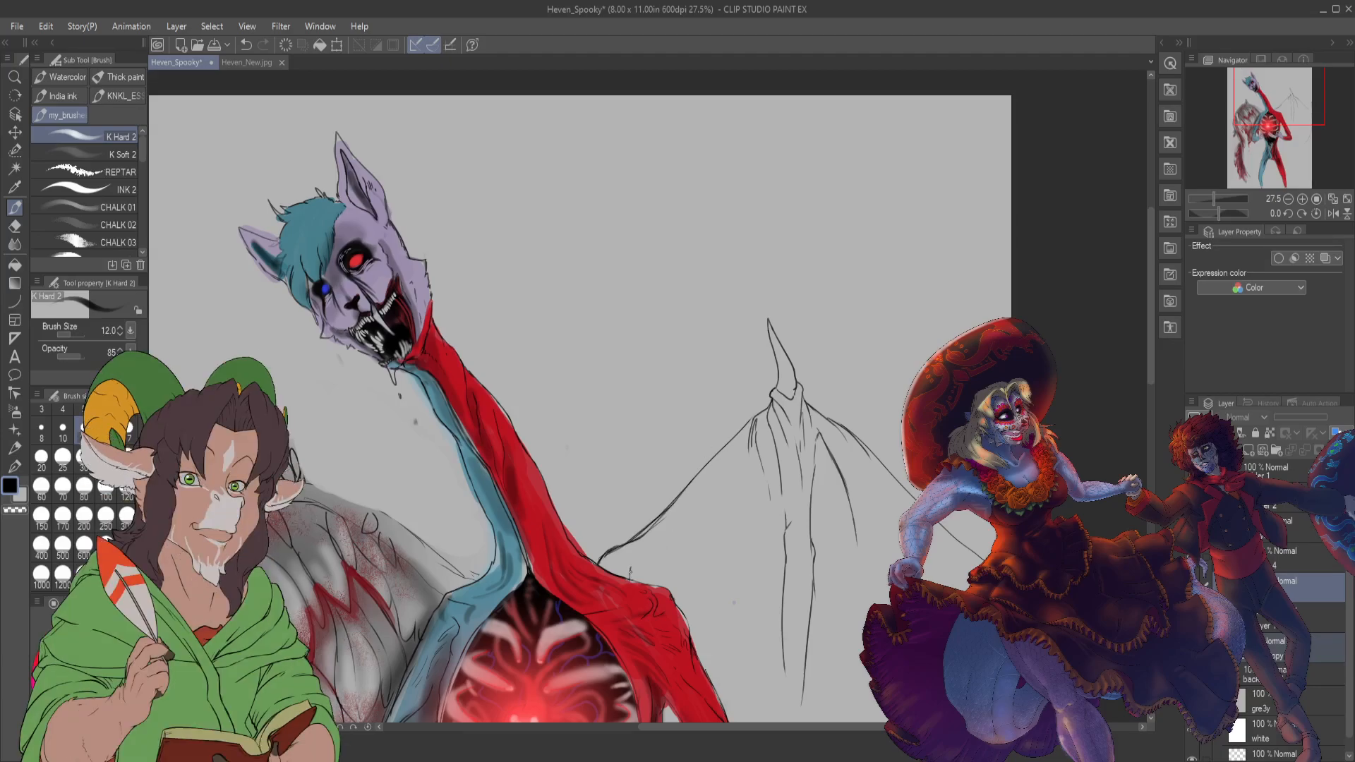
left_click_drag(631, 570, 645, 553)
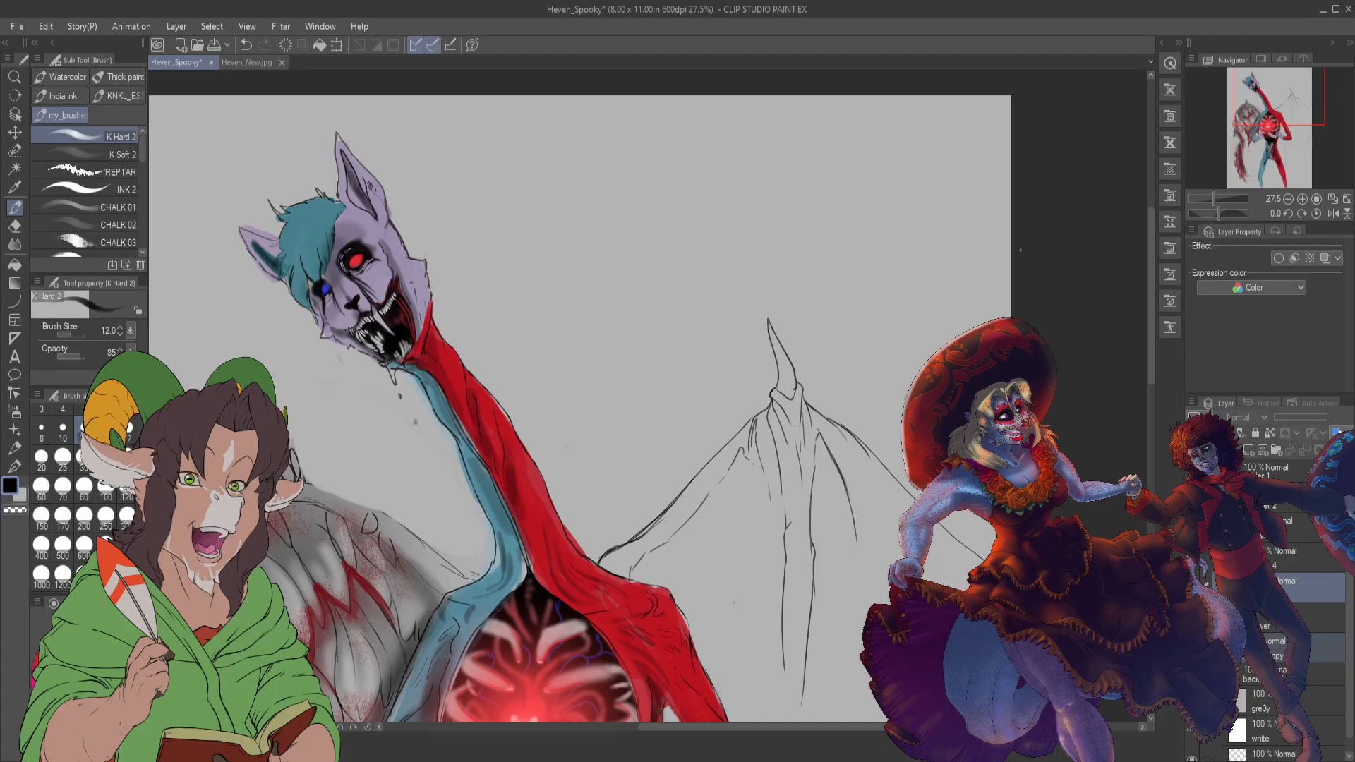
- Extend the wing's central finger bone down to a pointed tip and lengthen the curved bone line beside it
mouse_move(1276, 157)
left_mouse_down()
mouse_move(1295, 138)
mouse_move(1281, 145)
left_mouse_up()
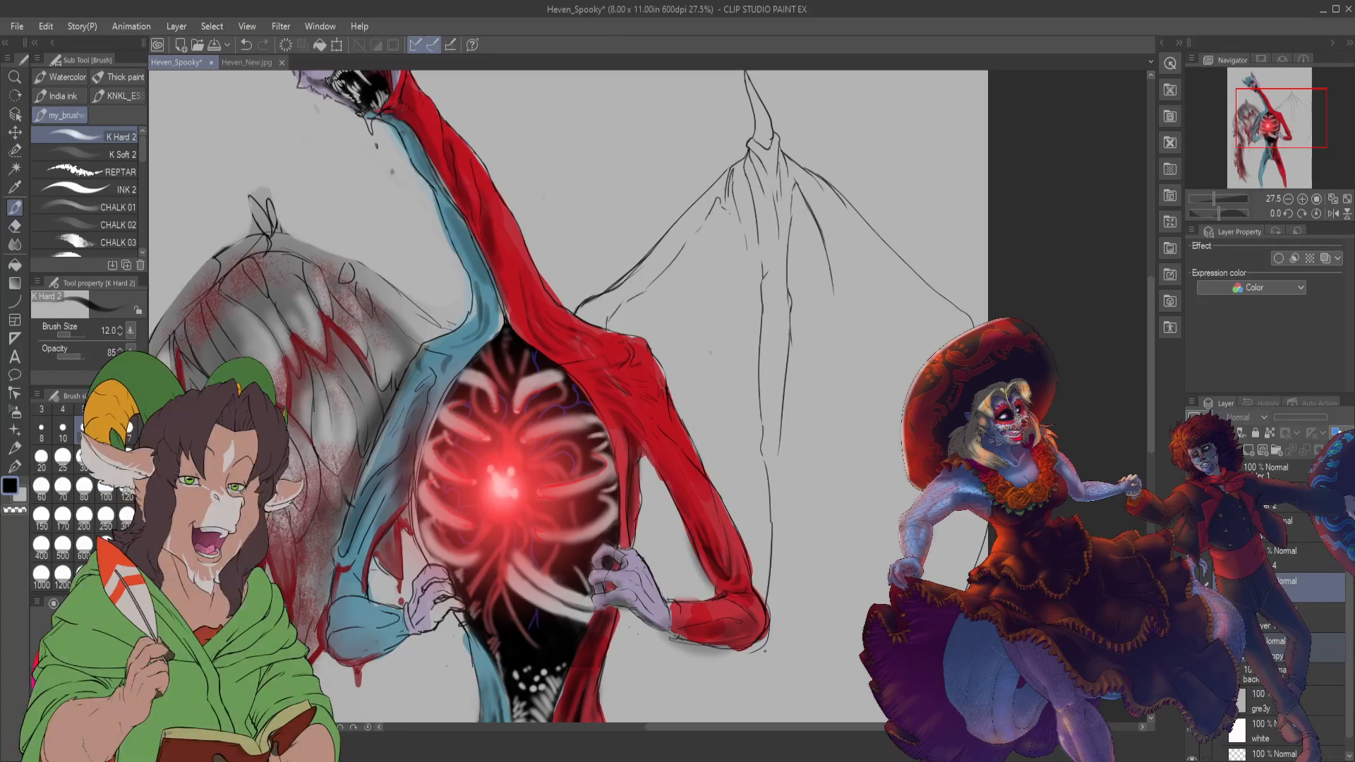
mouse_move(759, 661)
left_mouse_down()
mouse_move(771, 715)
mouse_move(770, 684)
left_mouse_up()
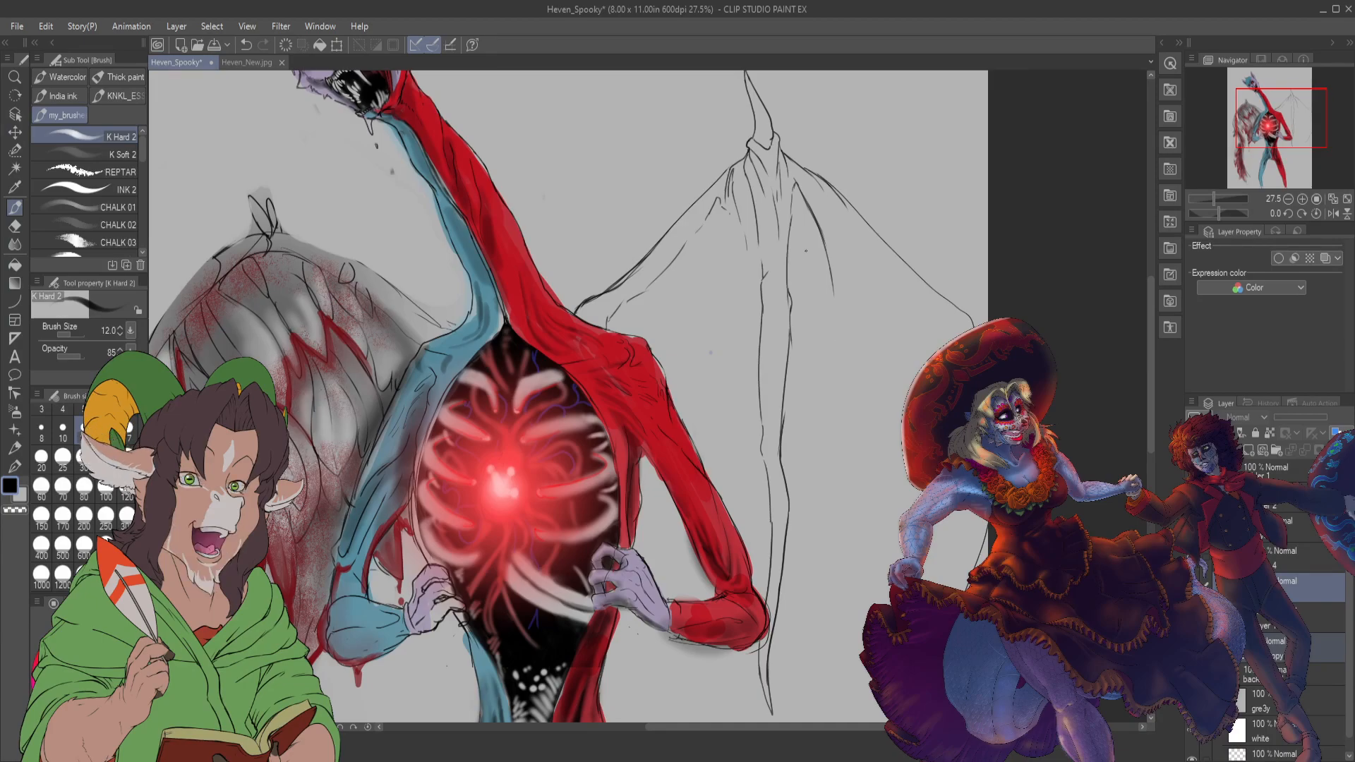
mouse_move(824, 254)
left_mouse_down()
mouse_move(850, 360)
mouse_move(853, 554)
left_mouse_up()
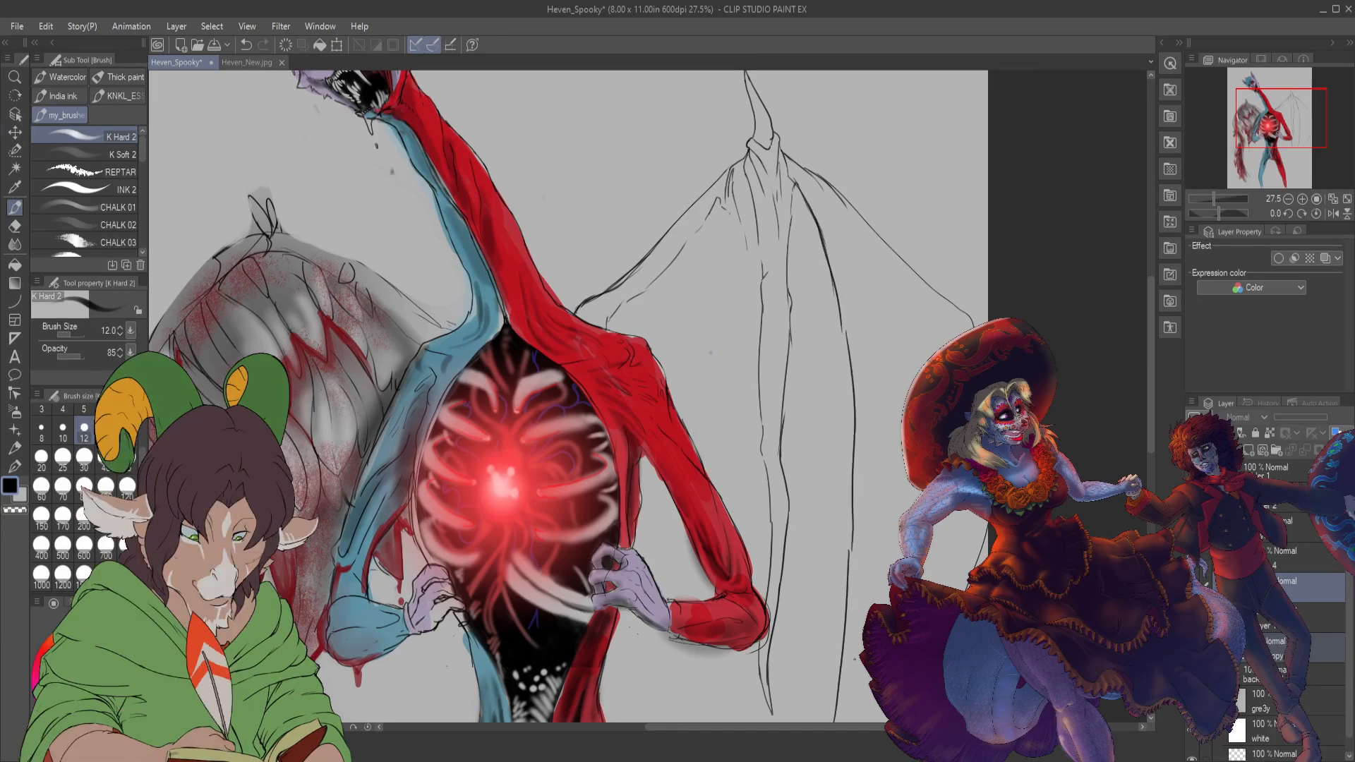
- Continue the outer finger bone down to the wing's lower end and draw a ragged, notched membrane edge beside it
left_click_drag(1151, 320, 1145, 415)
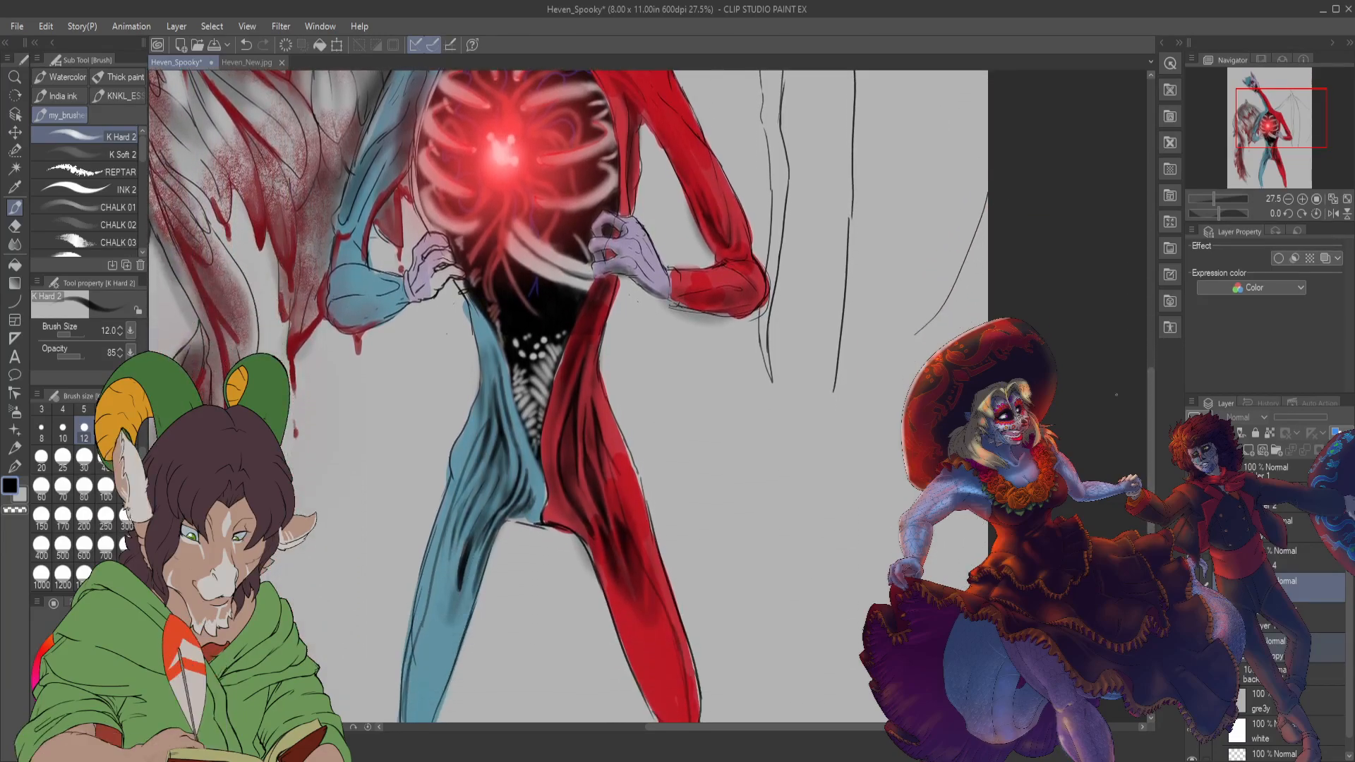
left_click_drag(824, 560, 847, 647)
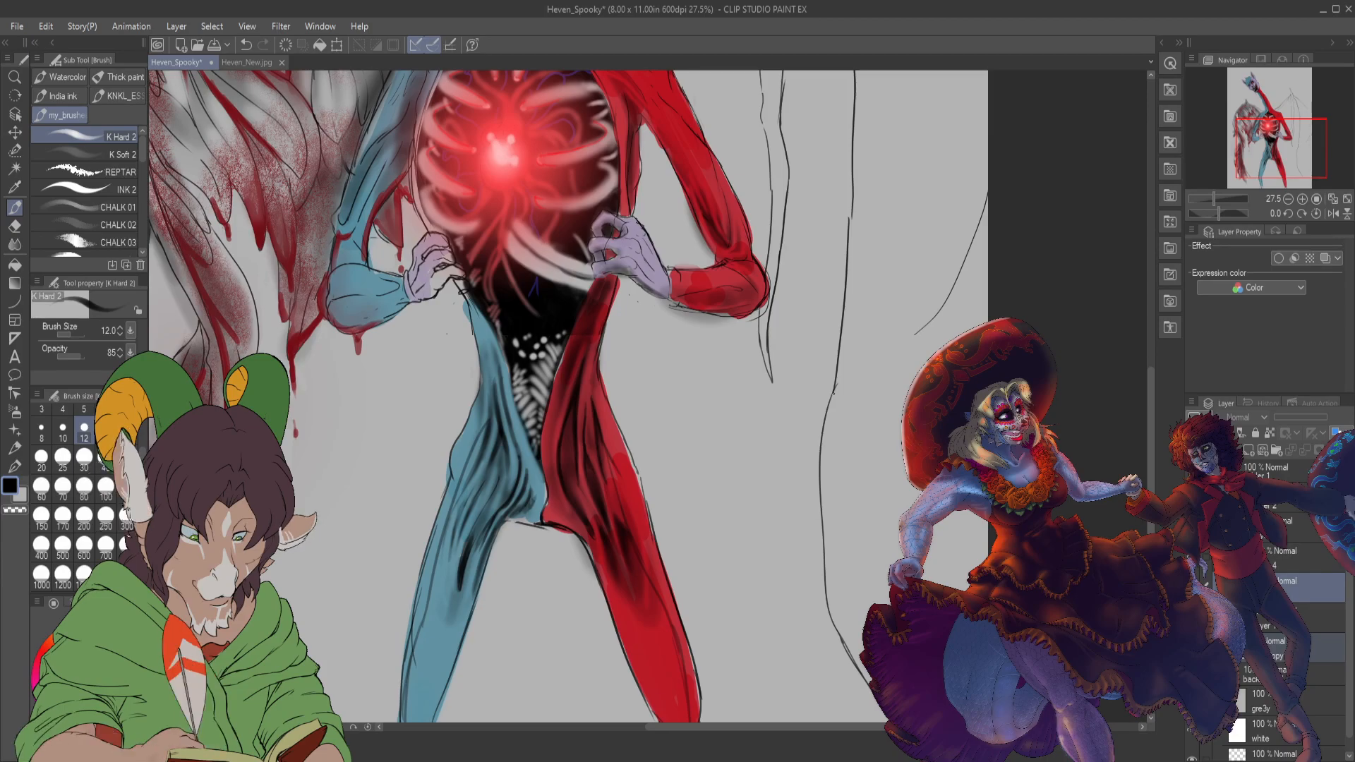
left_click_drag(835, 387, 843, 383)
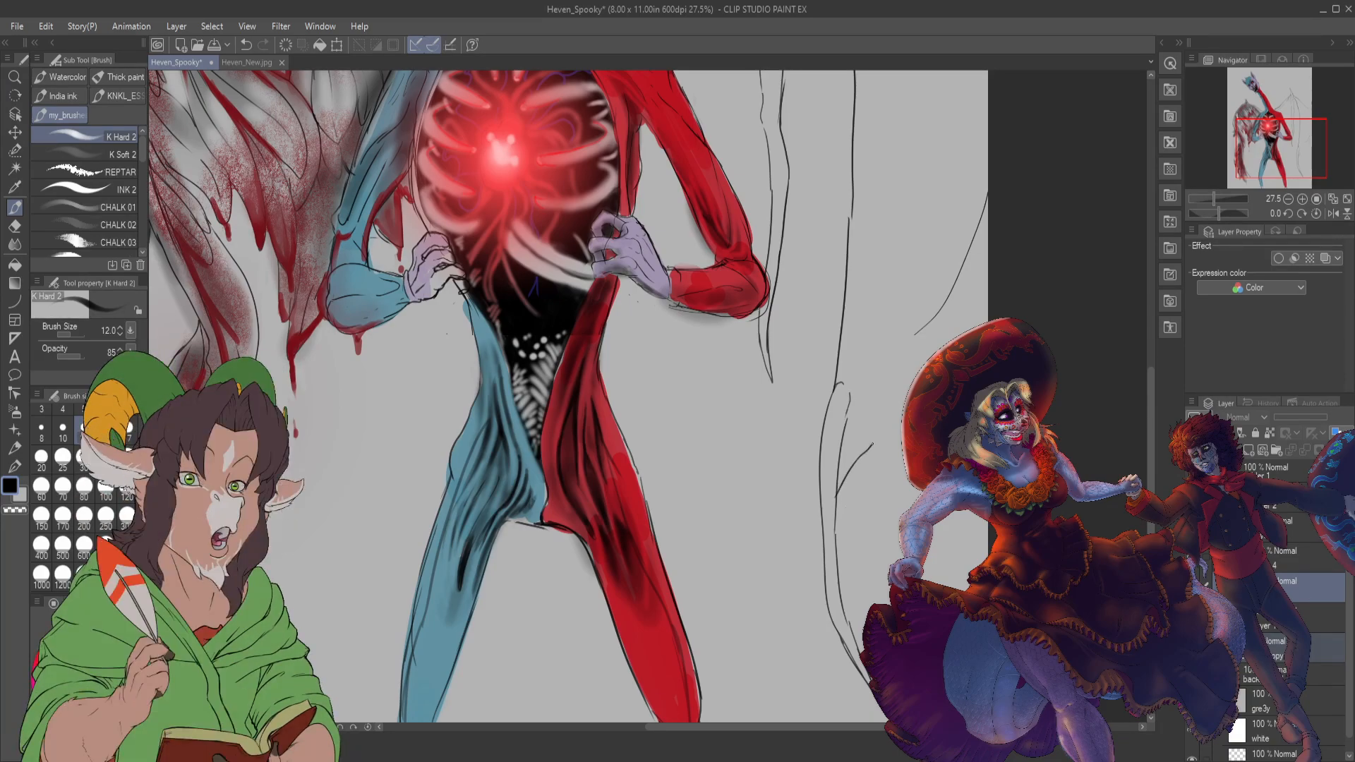
mouse_move(885, 350)
left_mouse_down()
mouse_move(875, 409)
mouse_move(901, 396)
mouse_move(900, 469)
left_mouse_up()
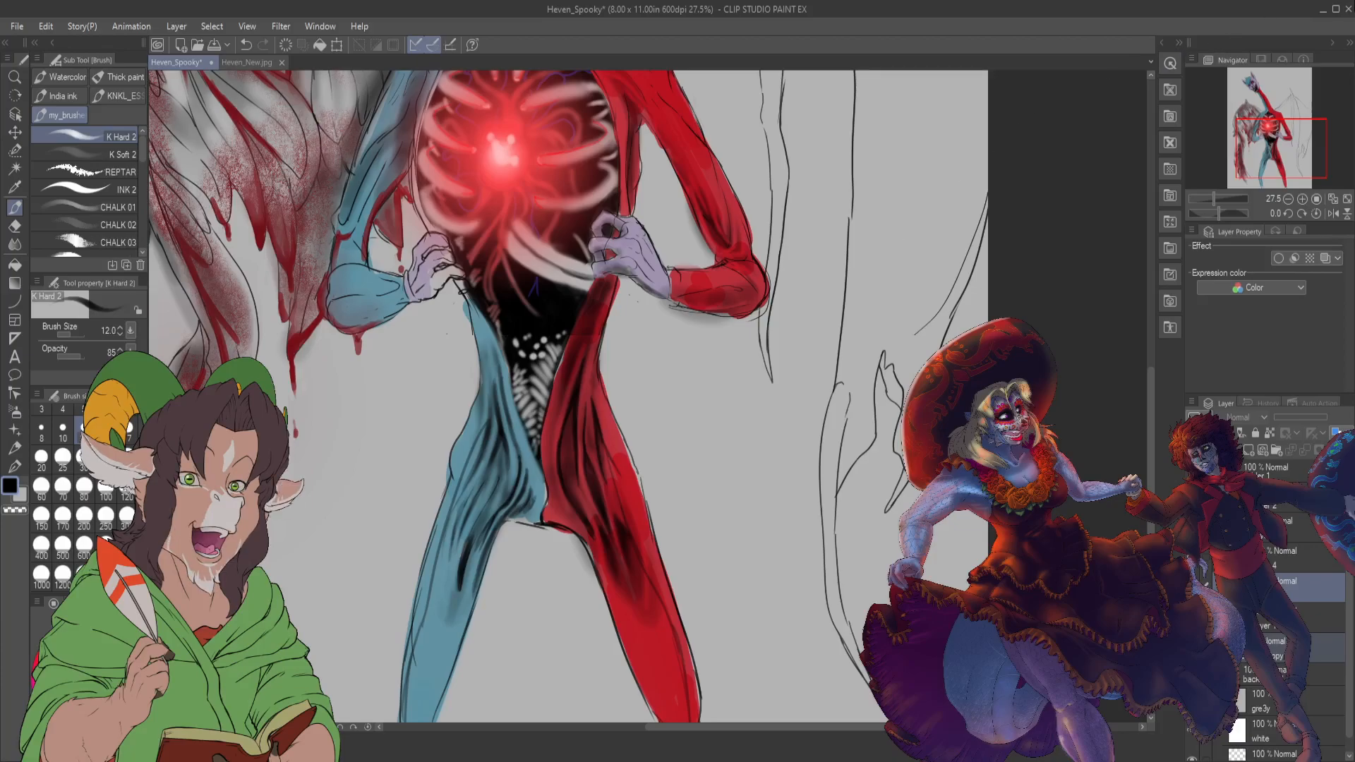
- Draw torn membrane edges between the remaining wing bones and add small holes and crease lines to the membrane
left_click_drag(1284, 128, 1291, 107)
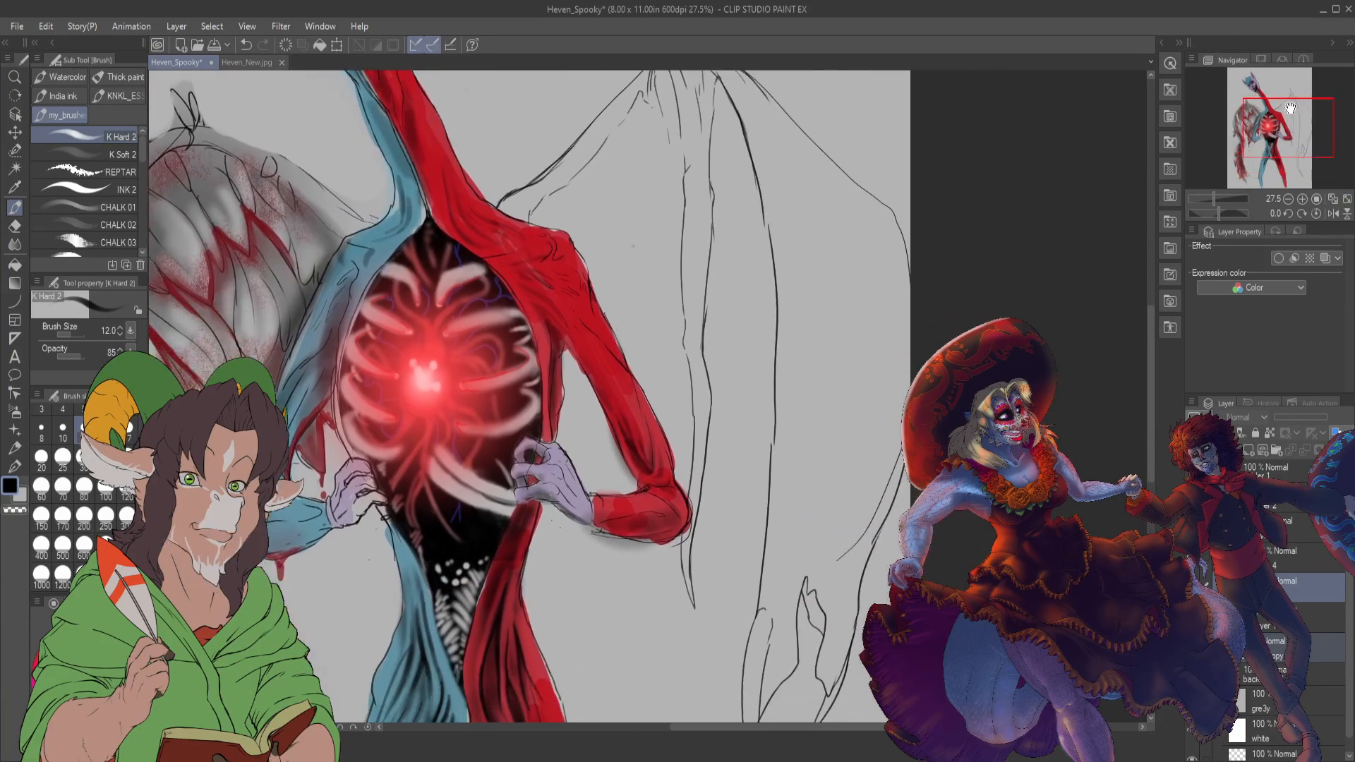
mouse_move(706, 472)
left_mouse_down()
mouse_move(751, 476)
mouse_move(772, 447)
left_mouse_up()
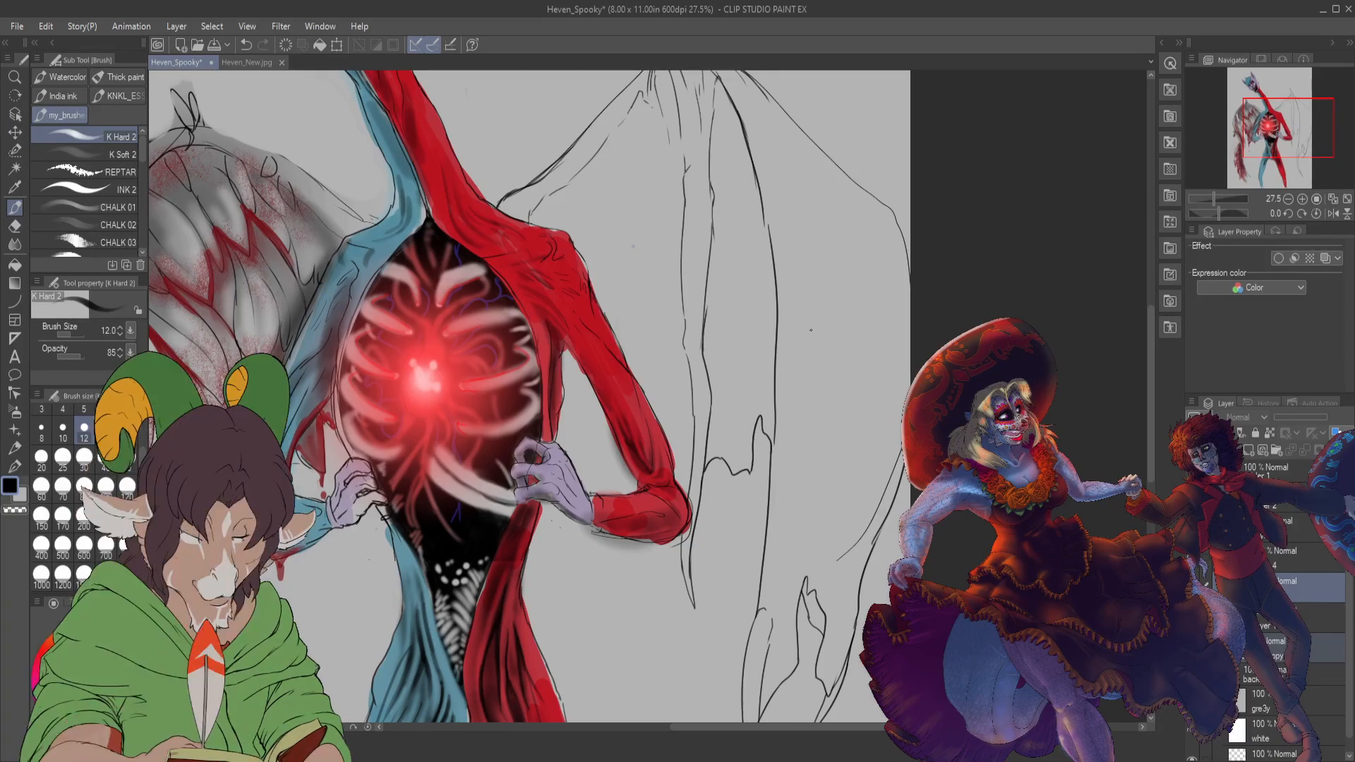
left_click_drag(813, 334, 823, 387)
left_click_drag(838, 325, 831, 381)
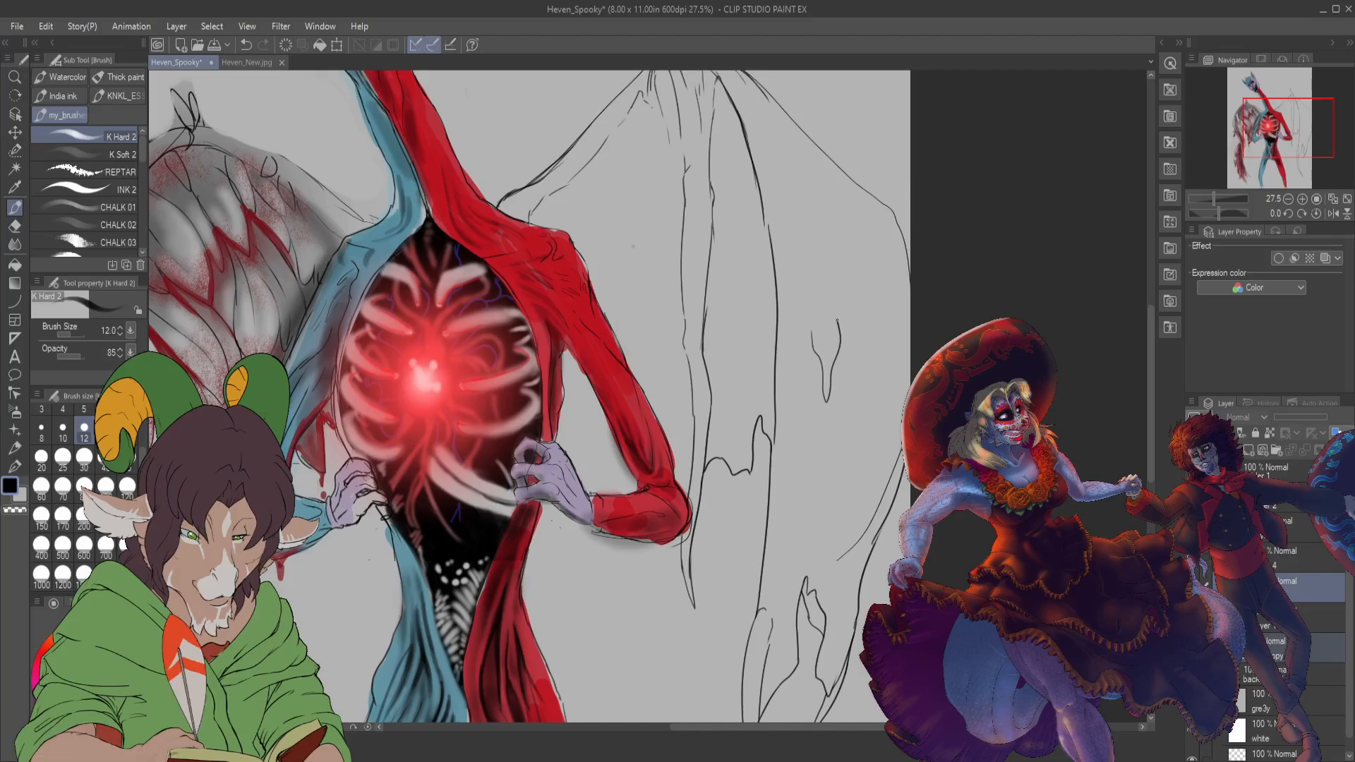
mouse_move(815, 315)
left_mouse_down()
mouse_move(812, 337)
mouse_move(751, 319)
left_mouse_up()
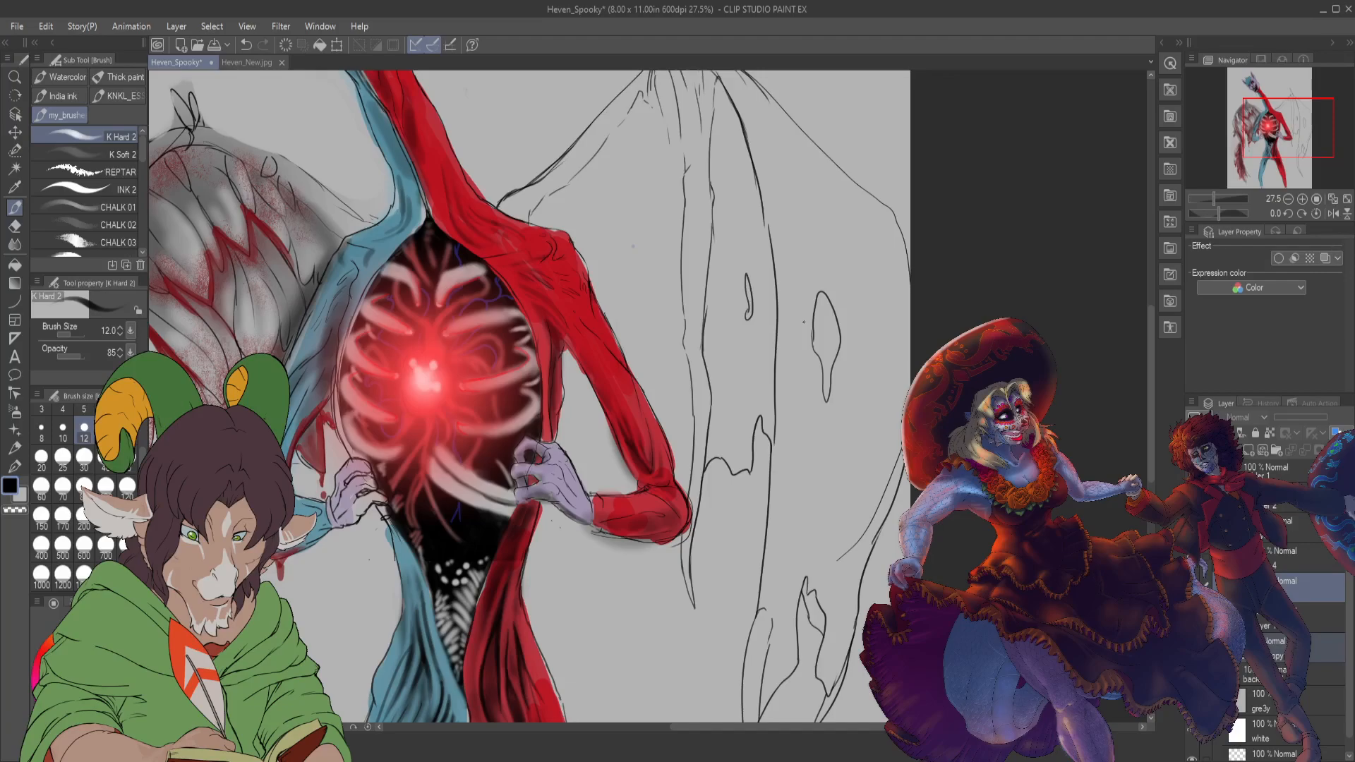
mouse_move(732, 401)
left_mouse_down()
mouse_move(731, 432)
mouse_move(745, 422)
left_mouse_up()
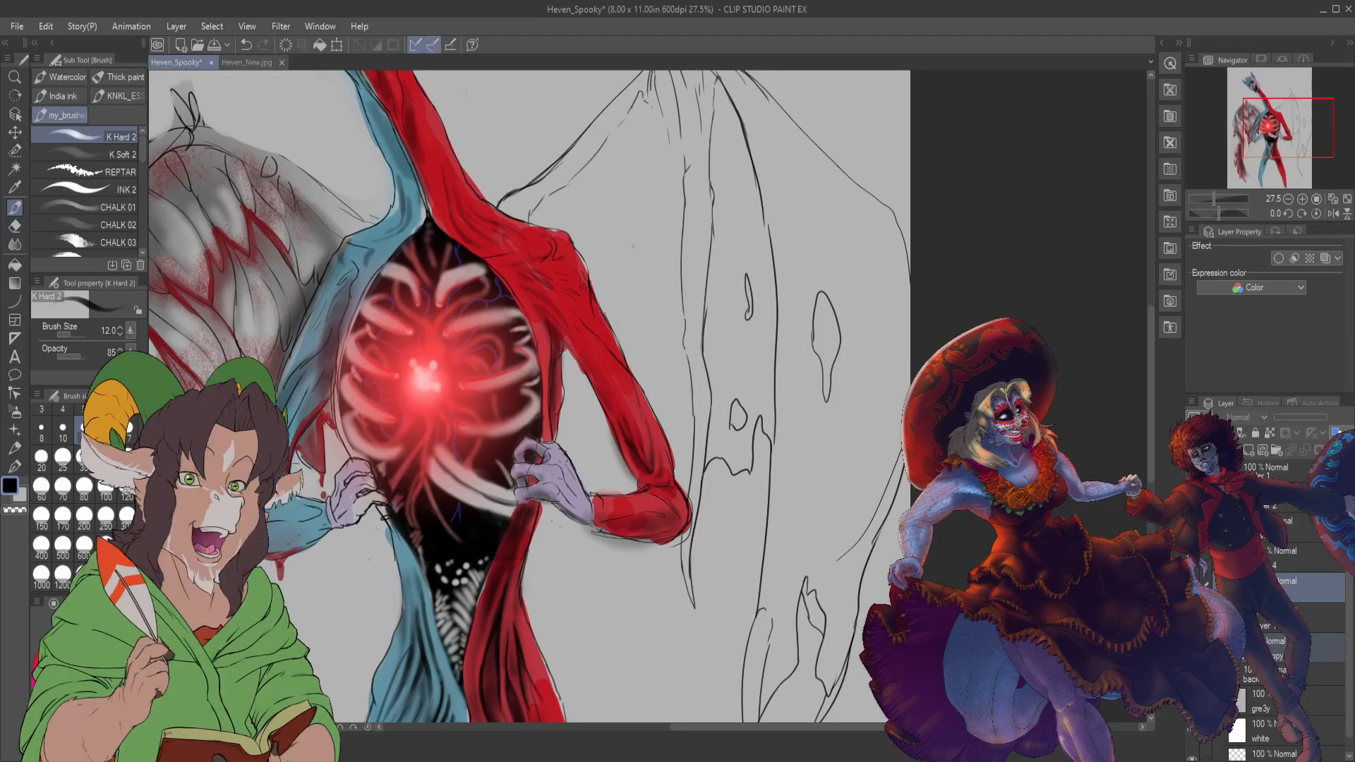
mouse_move(577, 461)
left_mouse_down()
mouse_move(597, 419)
mouse_move(663, 402)
mouse_move(690, 427)
left_mouse_up()
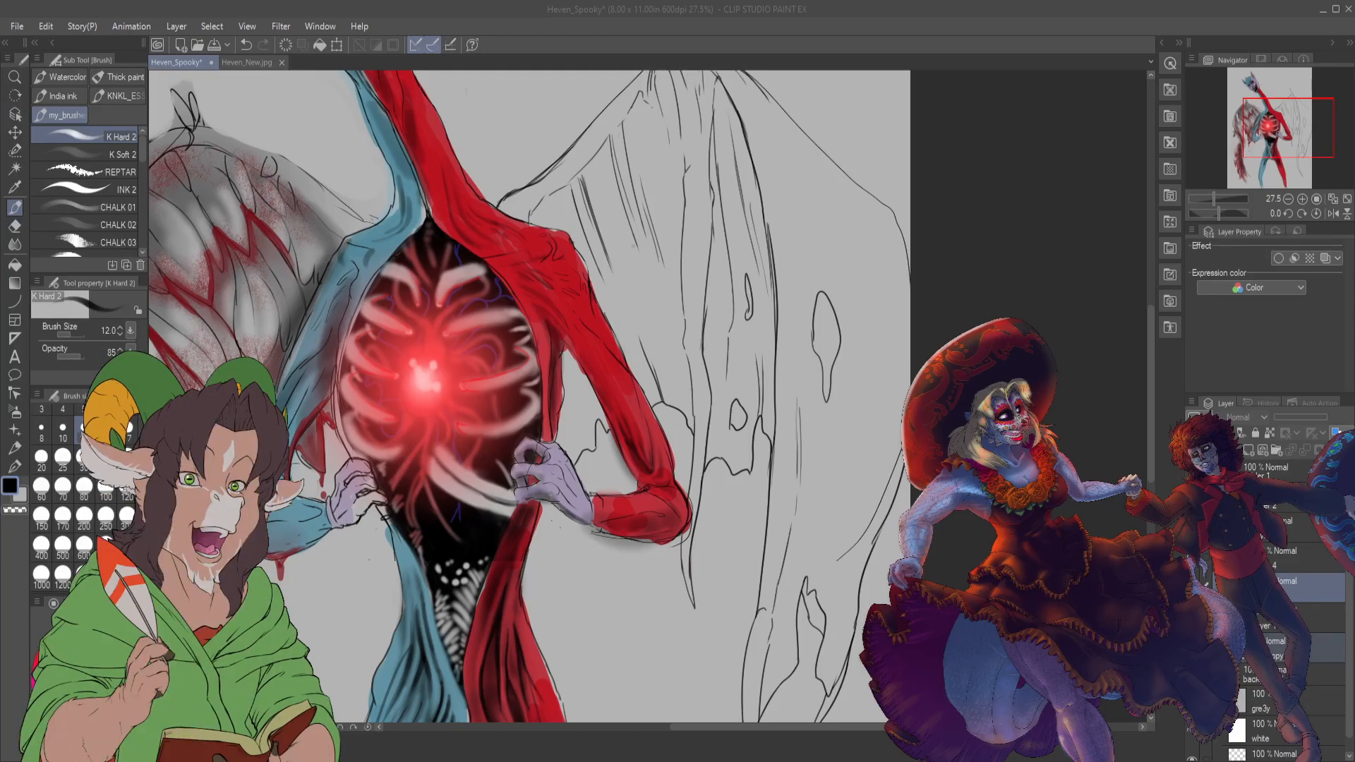
- Open the character line art 26.png as a separate document
left_click(402, 61)
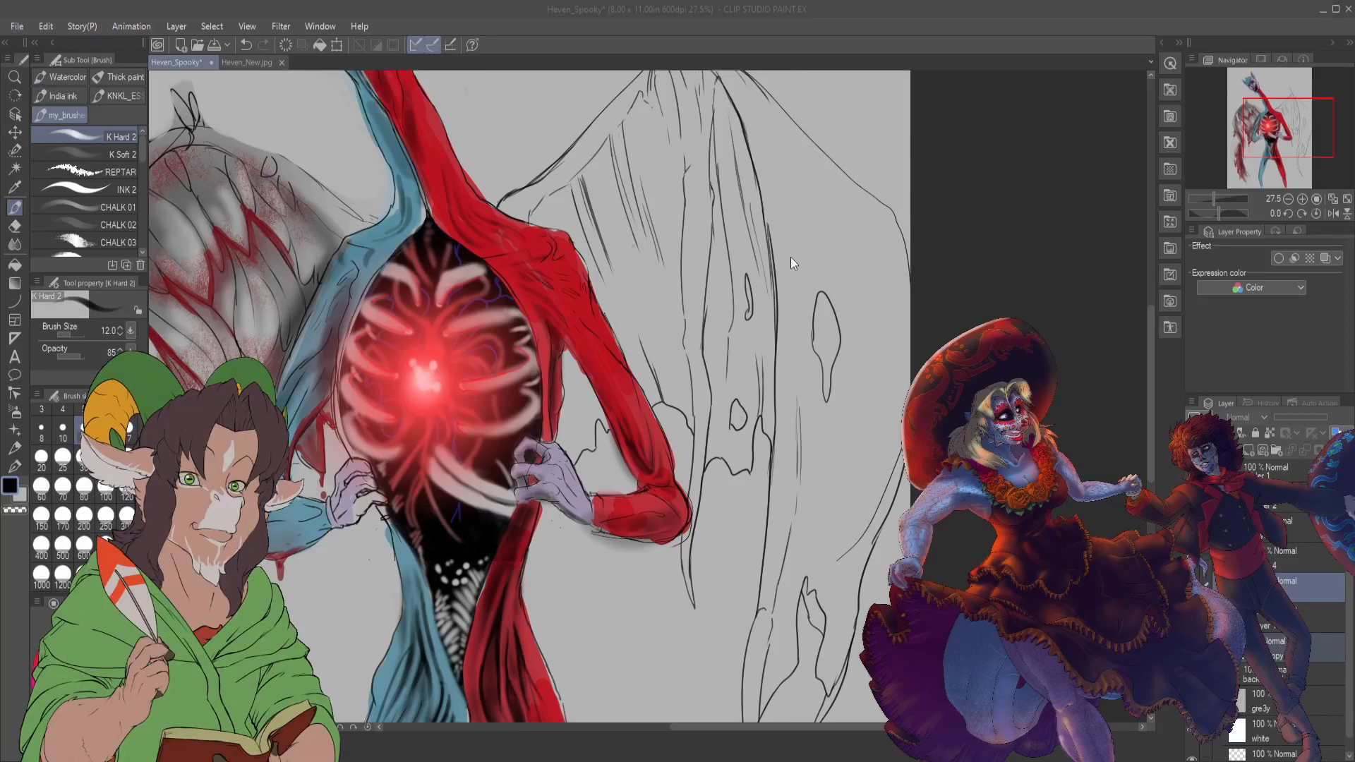
left_click_drag(498, 240, 529, 303)
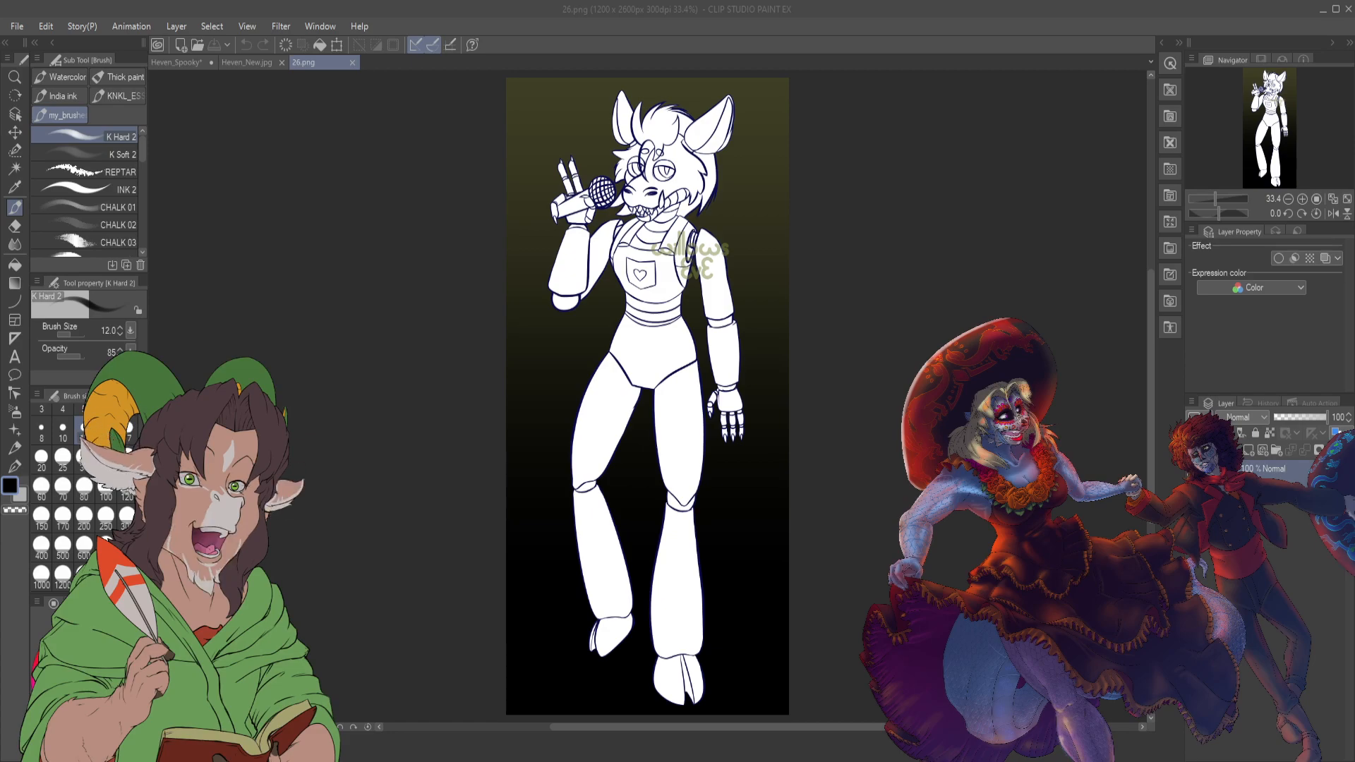
- Examine the horse character's line art in 26.png from the legs up to the head, and close the document
scroll(670, 249, "up", 4)
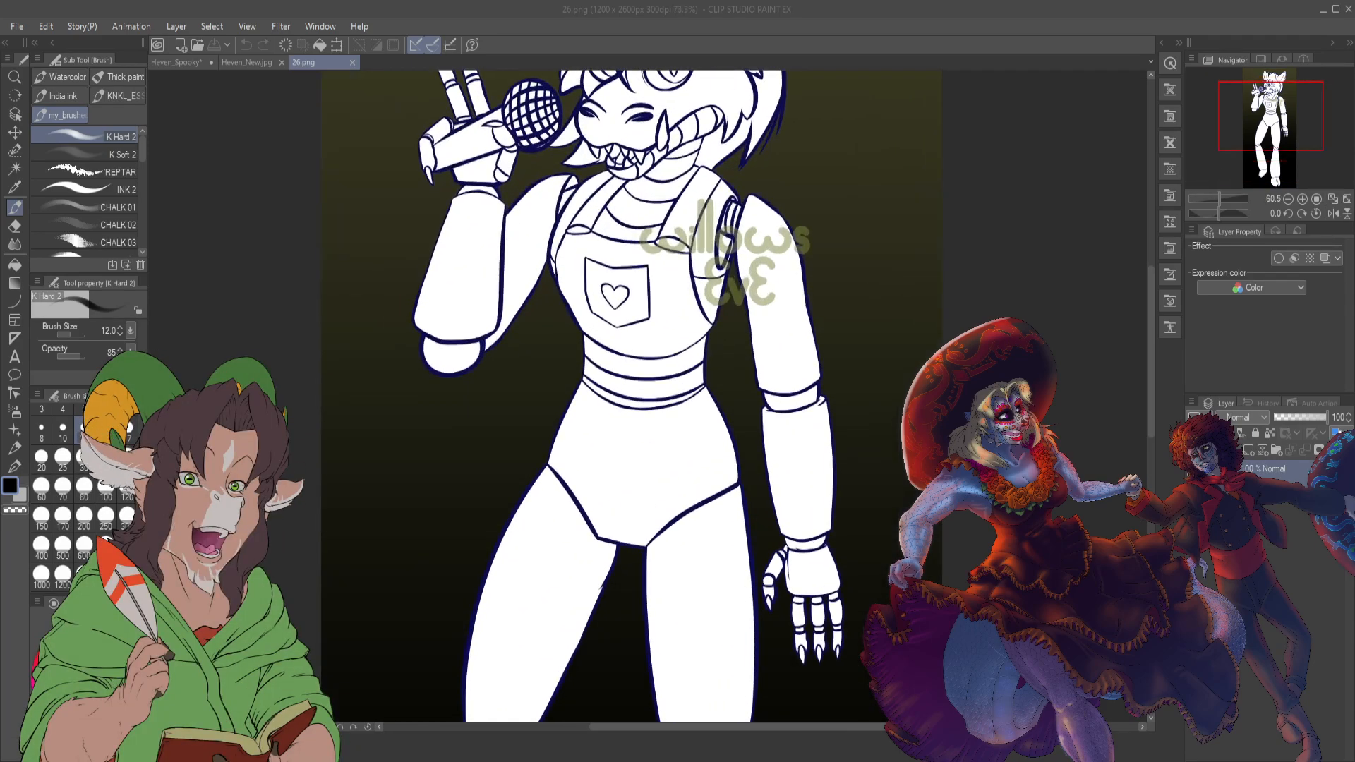
mouse_move(1279, 115)
left_mouse_down()
mouse_move(1279, 95)
mouse_move(1283, 158)
mouse_move(1283, 124)
left_mouse_up()
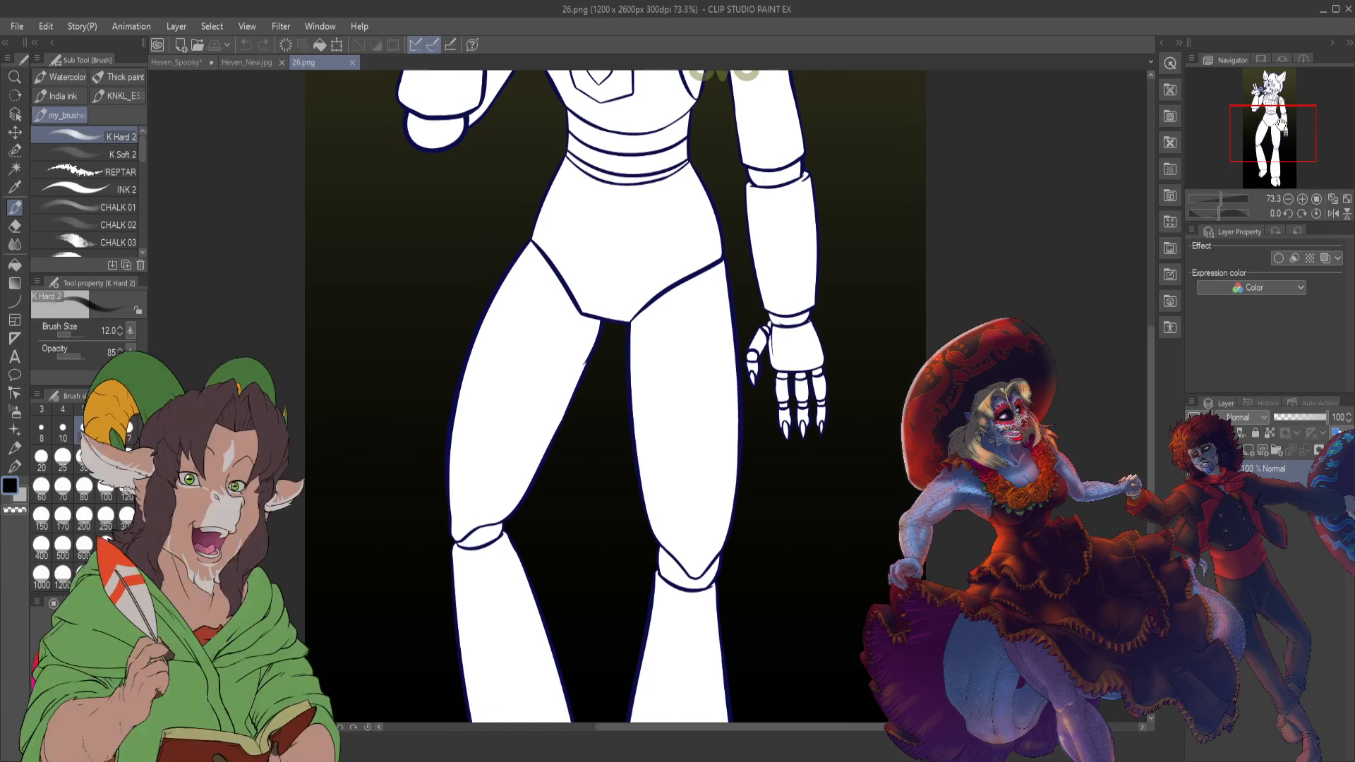
left_click_drag(1282, 125, 1281, 90)
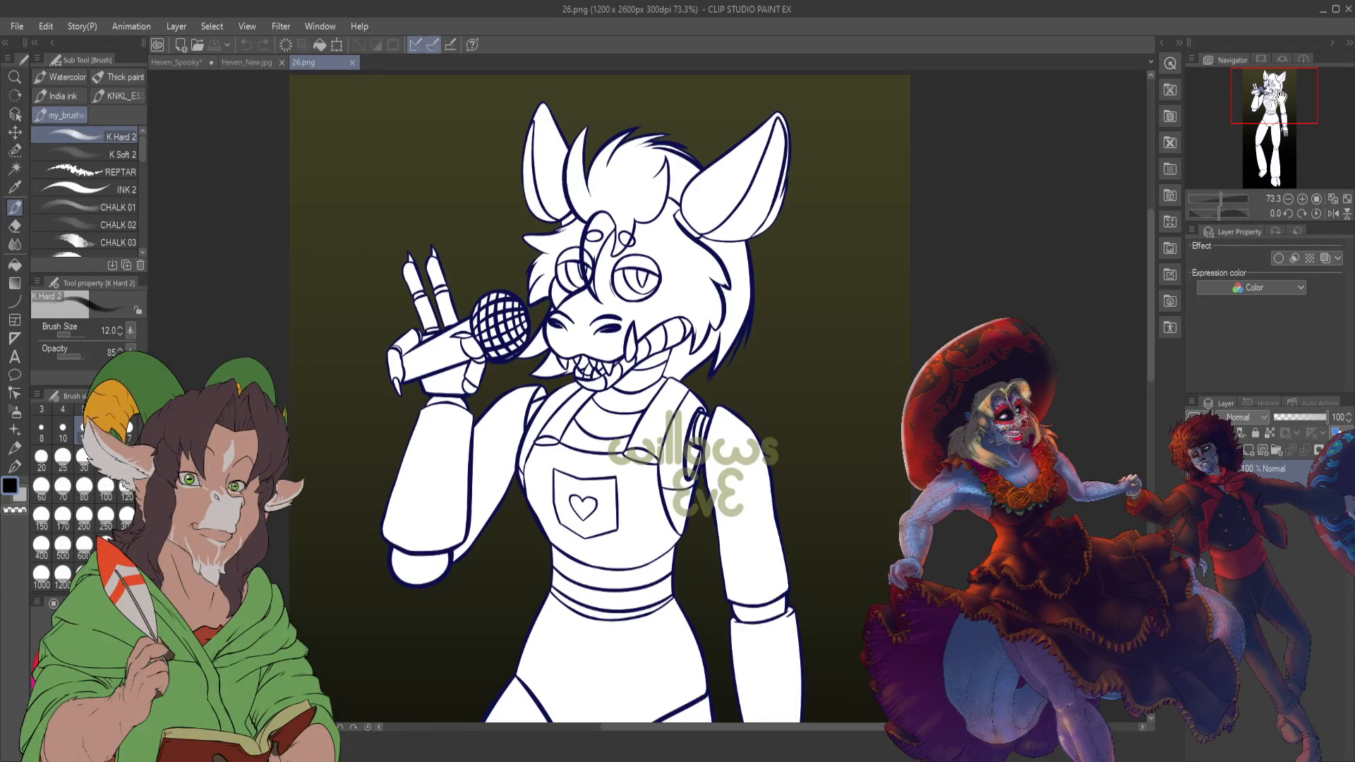
left_click(352, 63)
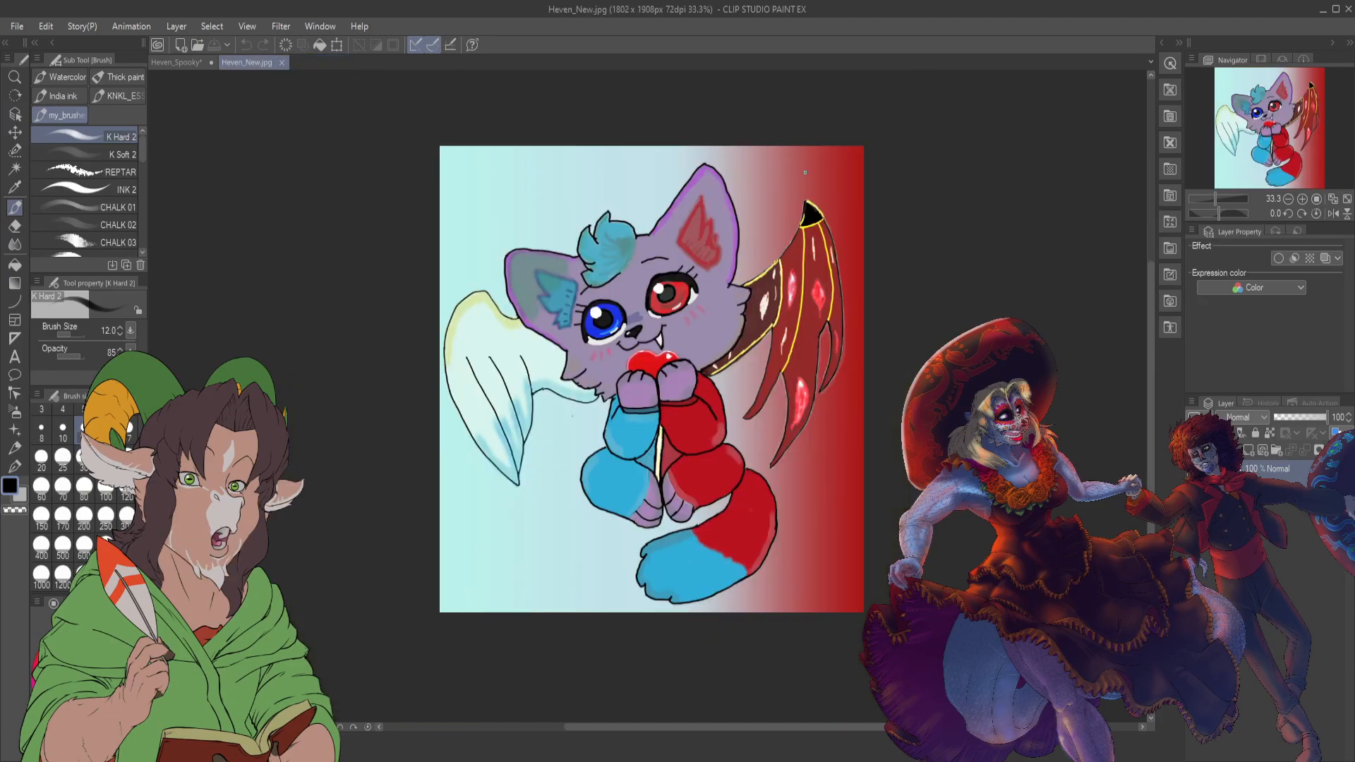
- Sample the dark brownish red of the bat wing in Heven_New.jpg and ready the K Hard 2 brush on Heven_Spooky's colour layer beneath the wing shading
left_click(193, 58)
scroll(670, 285, "down", 2)
scroll(494, 183, "up", 1)
scroll(312, 82, "down", 1)
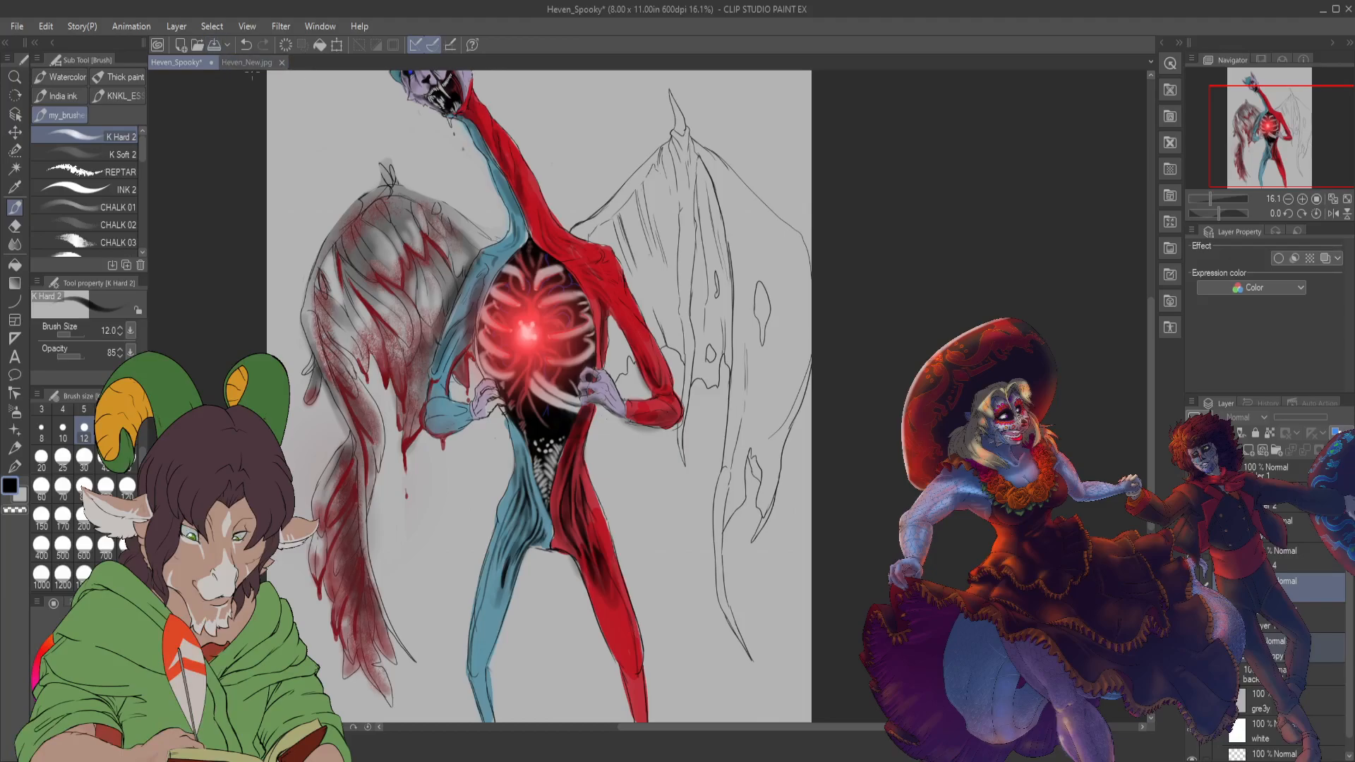
left_click(247, 62)
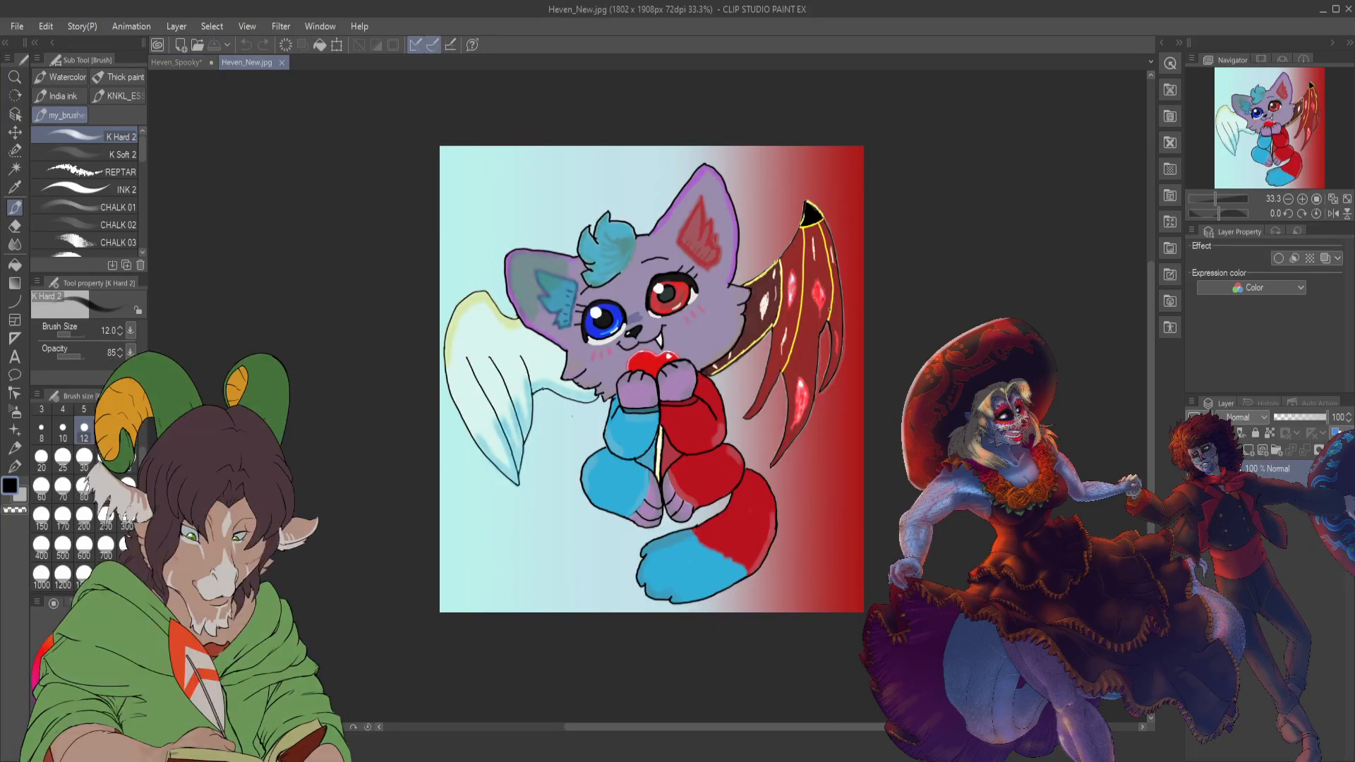
key("i")
left_click(759, 317)
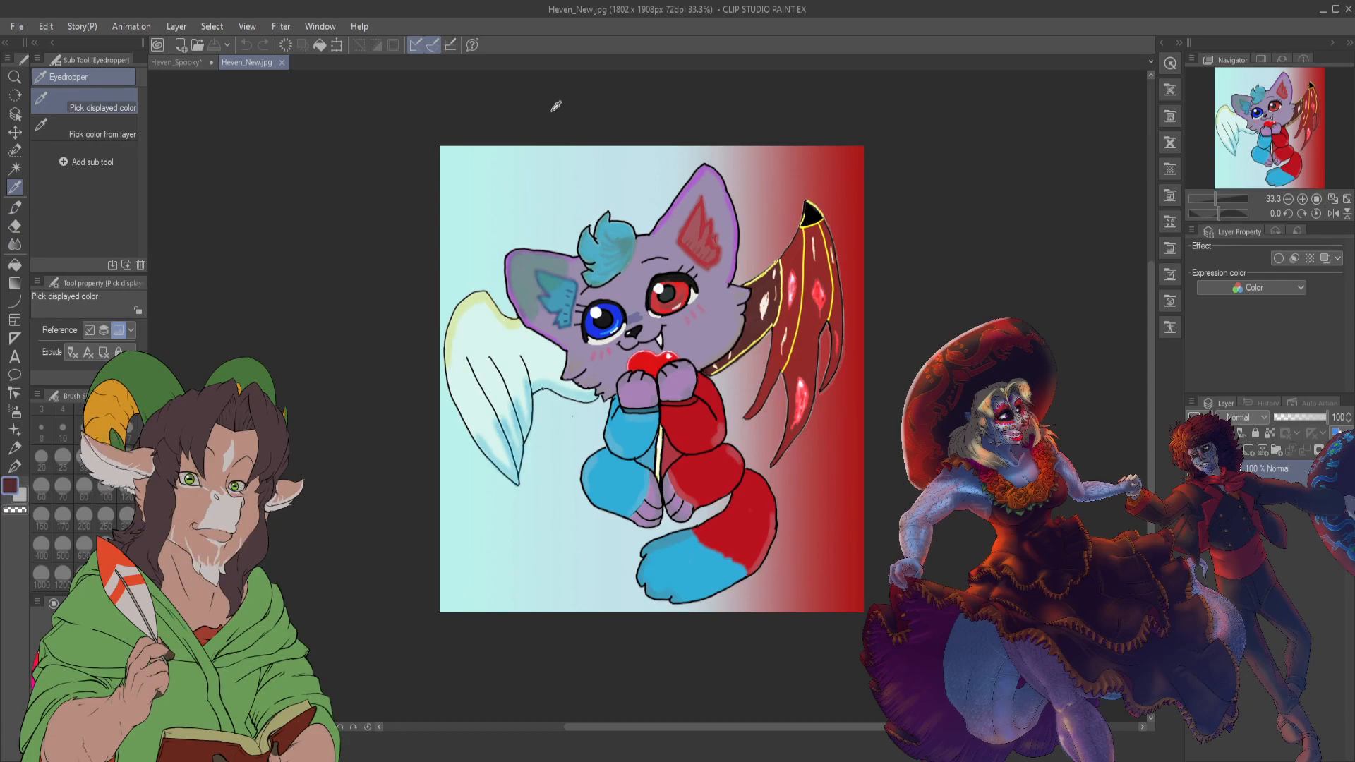
left_click(177, 65)
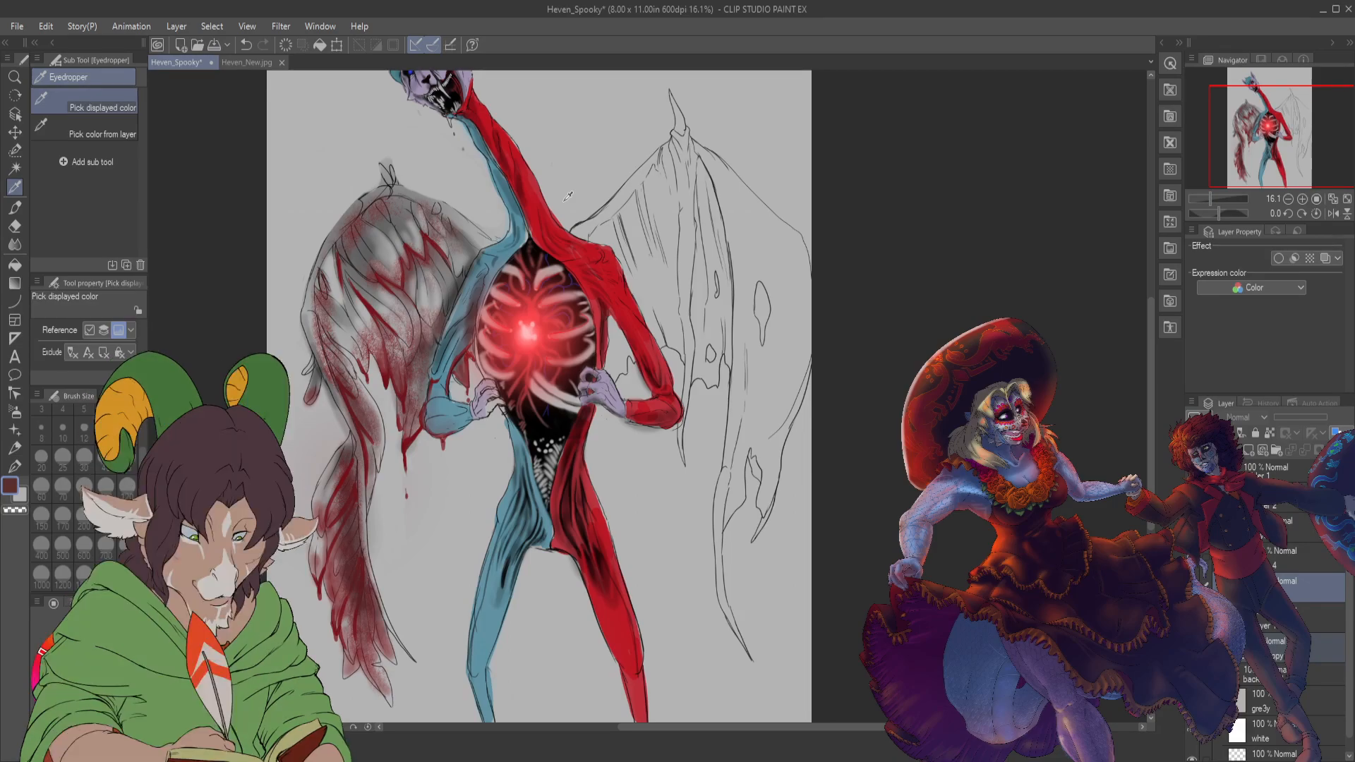
left_click(1306, 617)
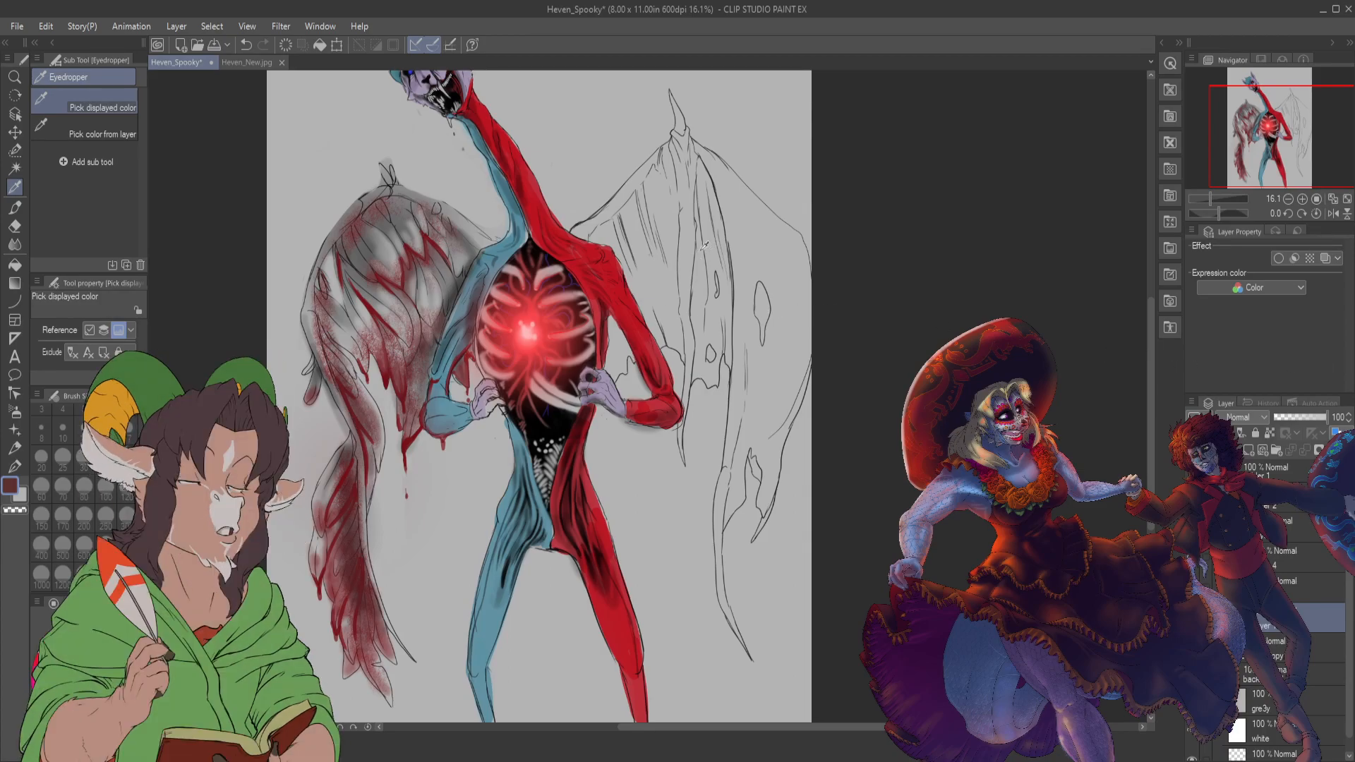
key("b")
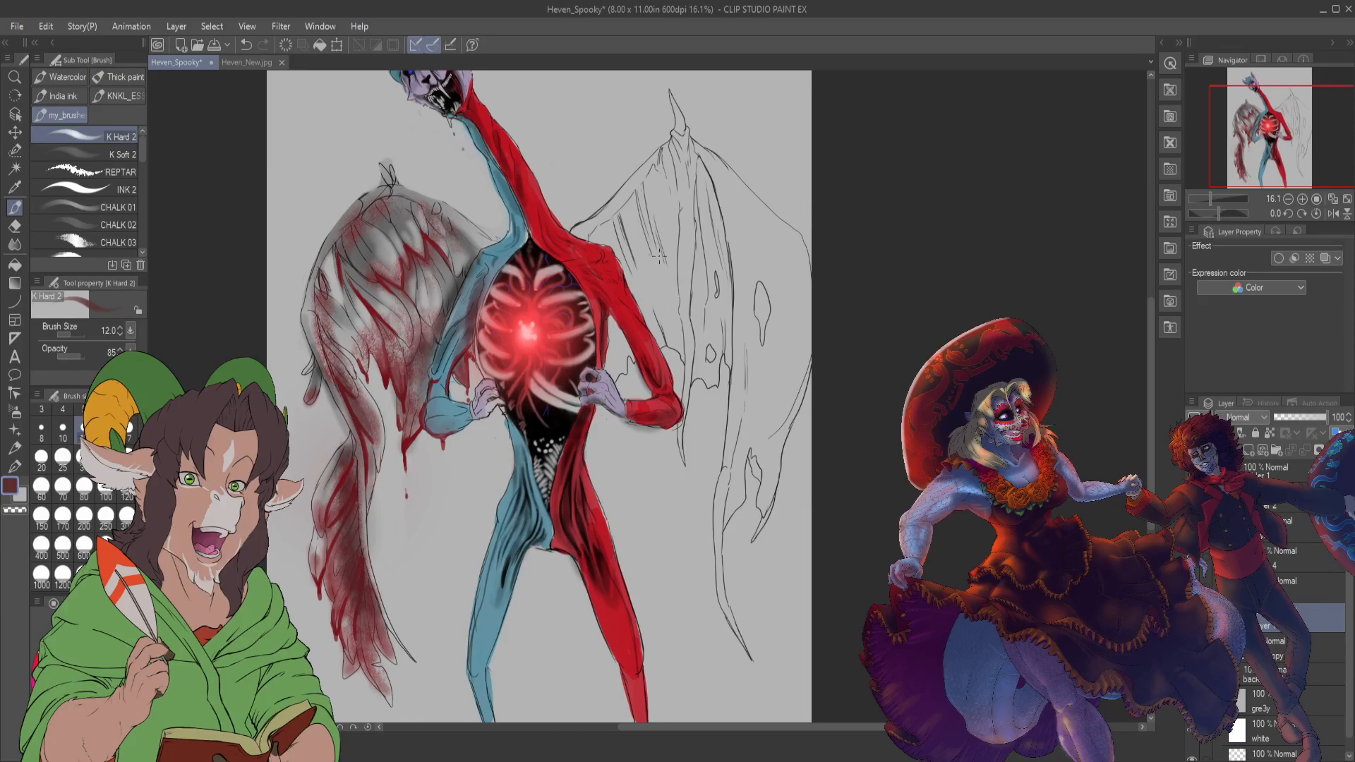
left_click(106, 552)
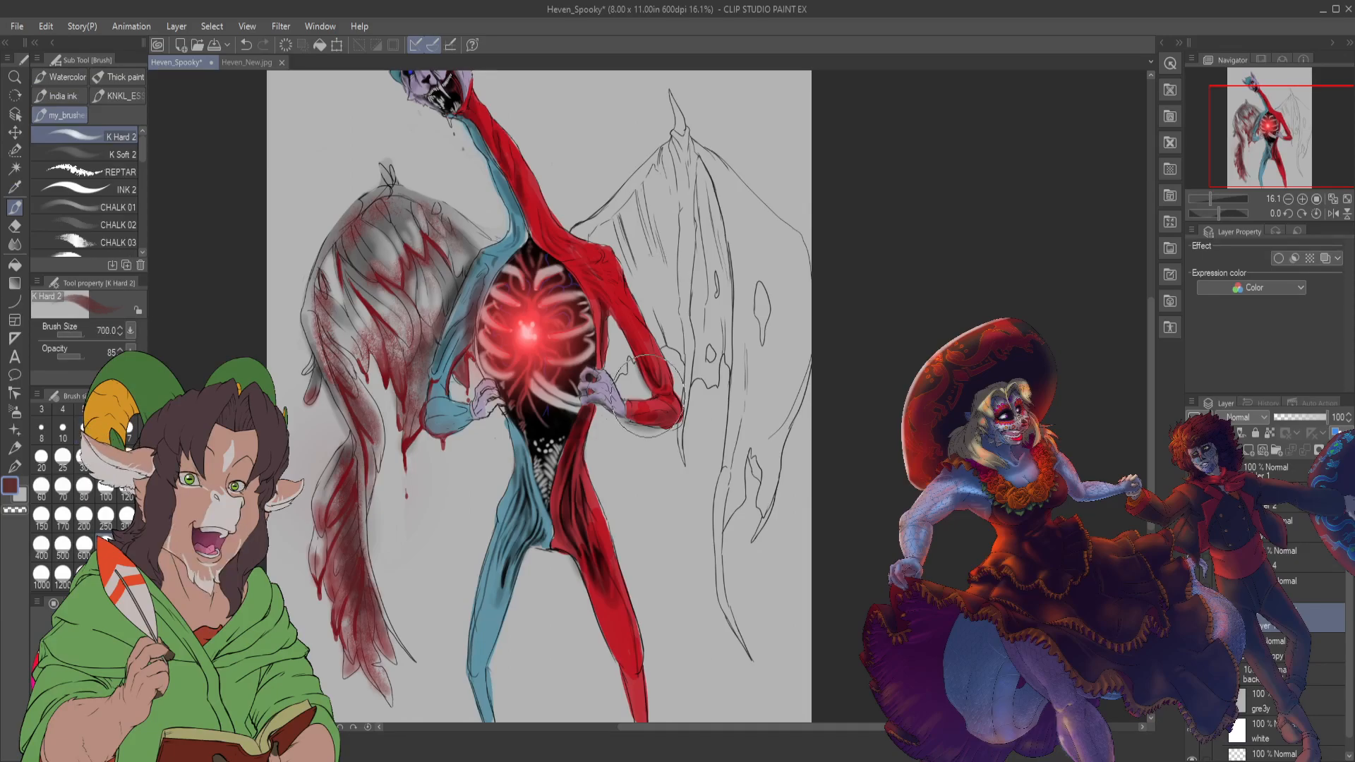
mouse_move(660, 304)
left_mouse_down()
mouse_move(662, 237)
mouse_move(678, 286)
mouse_move(690, 243)
mouse_move(700, 323)
mouse_move(700, 216)
mouse_move(723, 251)
left_mouse_up()
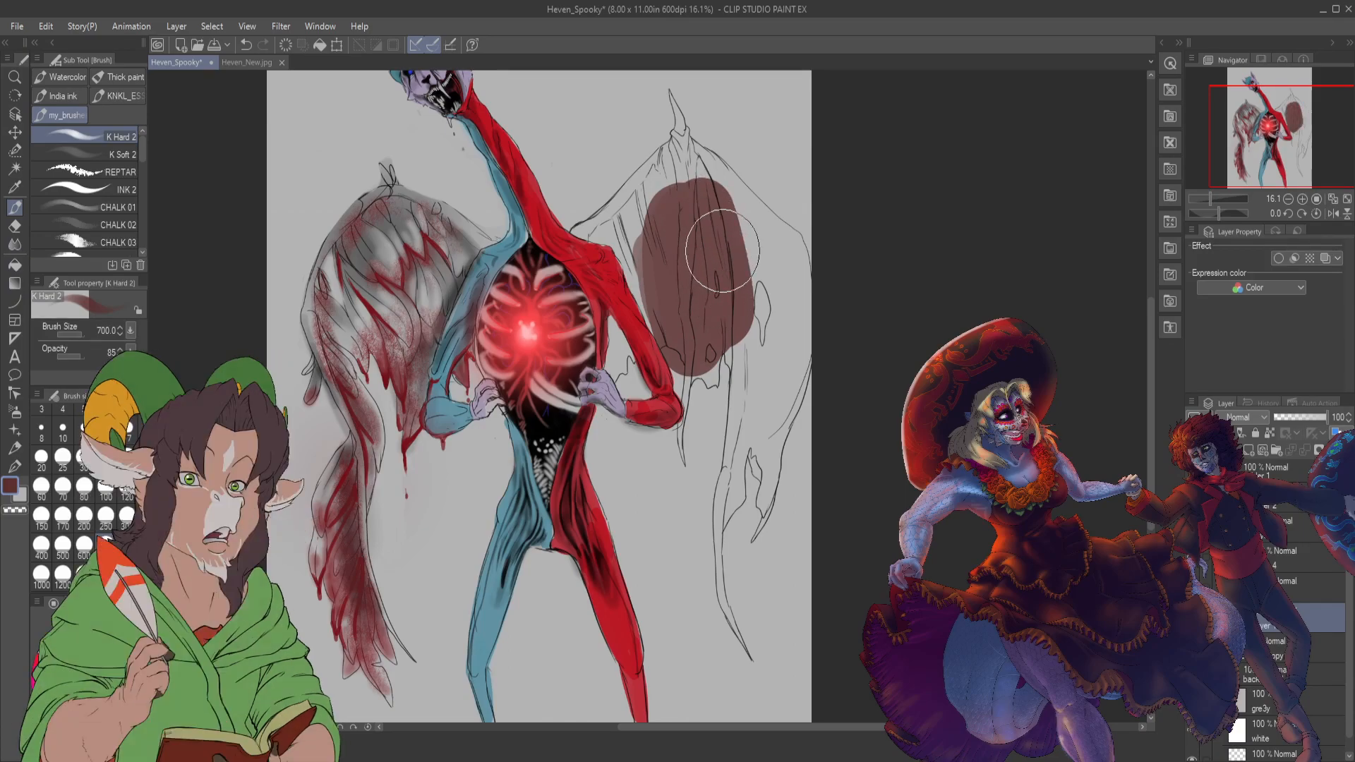
key("ctrl+z")
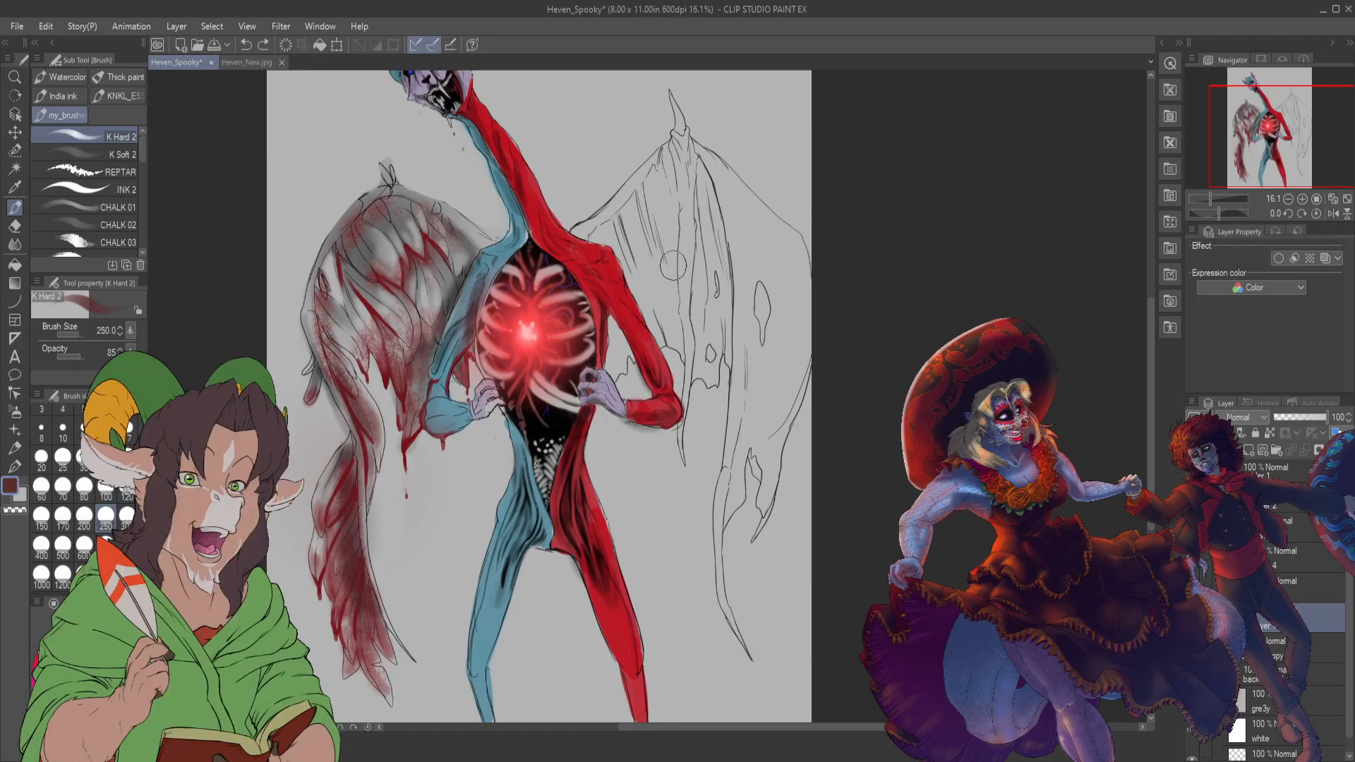
- Fill the bat wing's inner and middle membrane with dark red at brush size 250, refining its torn edges at size 100
mouse_move(667, 191)
left_mouse_down()
mouse_move(667, 263)
mouse_move(649, 219)
mouse_move(683, 332)
mouse_move(688, 183)
mouse_move(692, 351)
mouse_move(706, 177)
mouse_move(714, 339)
left_mouse_up()
mouse_move(678, 152)
left_mouse_down()
mouse_move(633, 228)
mouse_move(624, 278)
mouse_move(667, 332)
mouse_move(642, 272)
mouse_move(661, 330)
left_mouse_up()
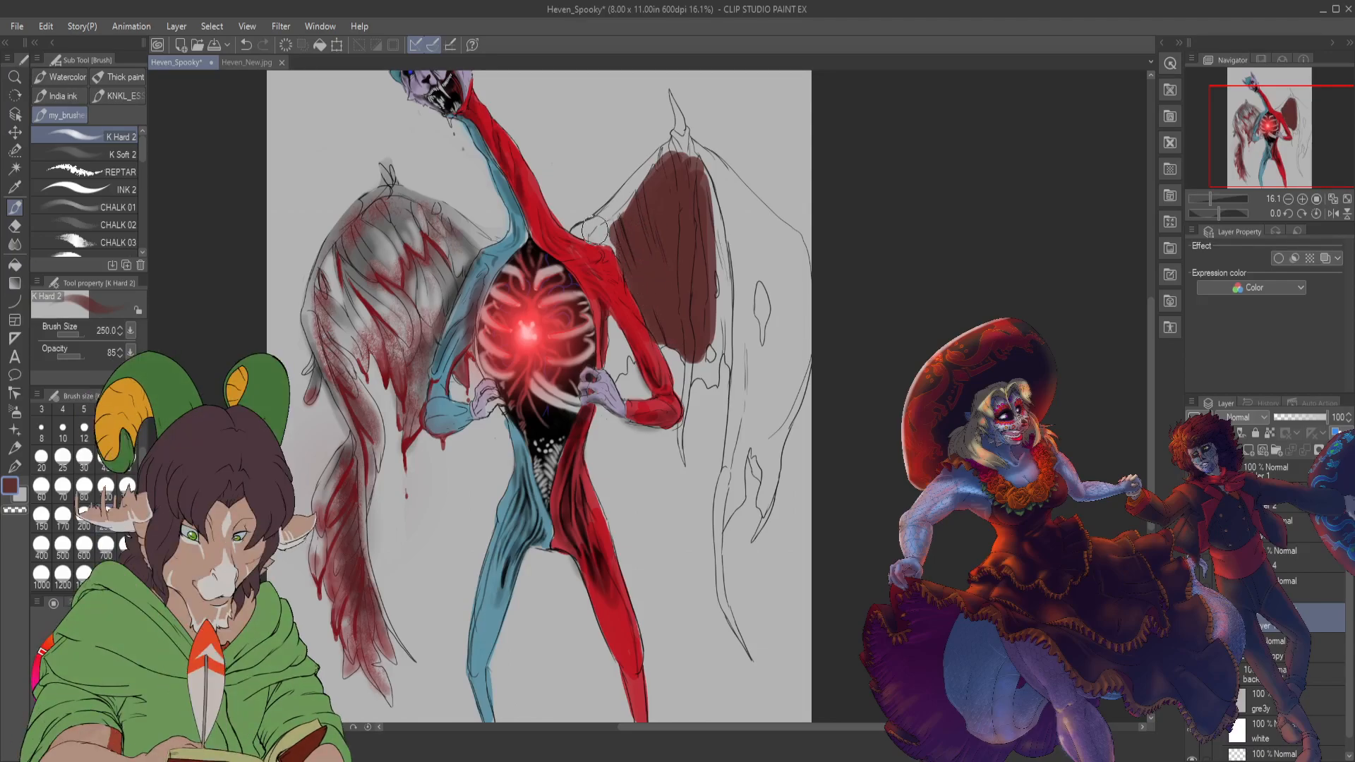
mouse_move(595, 230)
left_mouse_down()
mouse_move(675, 145)
mouse_move(738, 247)
mouse_move(713, 203)
mouse_move(705, 263)
left_mouse_up()
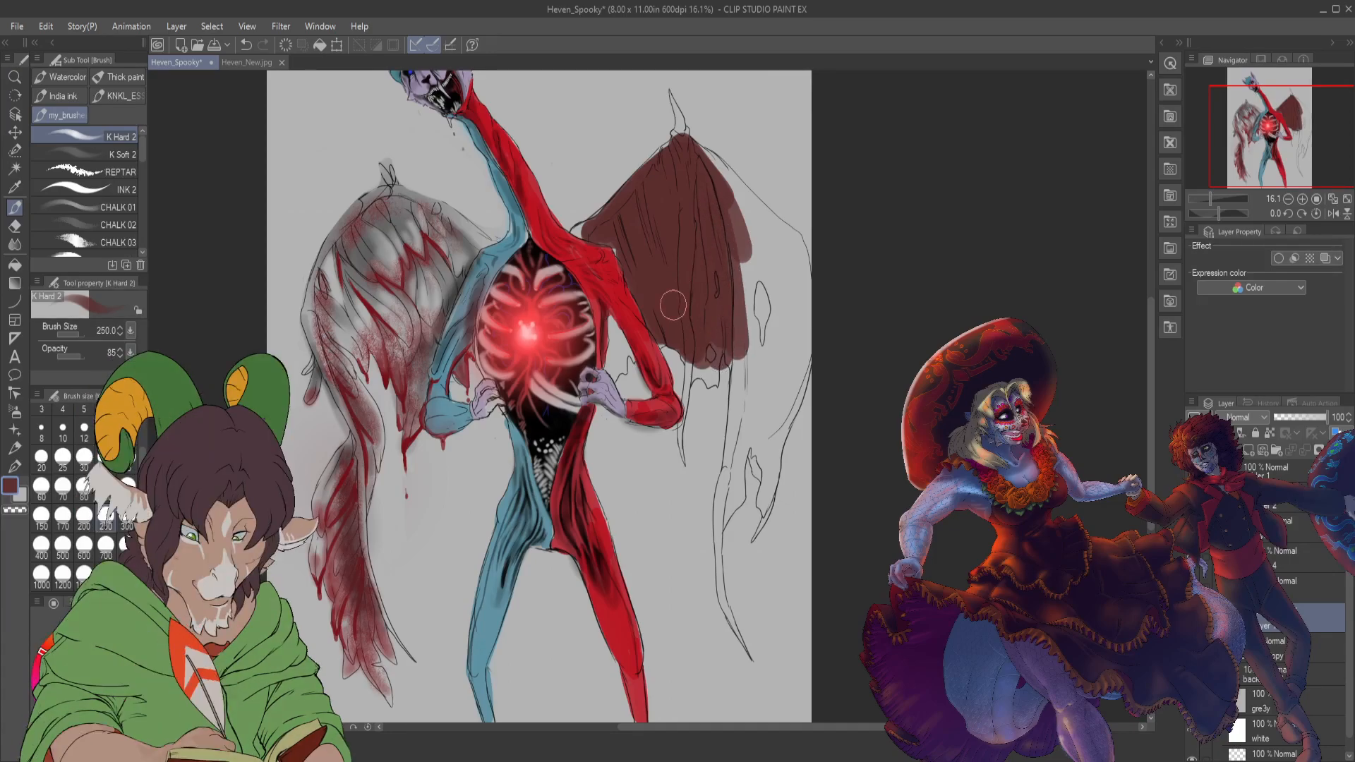
left_click(103, 489)
mouse_move(614, 321)
left_mouse_down()
mouse_move(611, 372)
mouse_move(624, 373)
left_mouse_up()
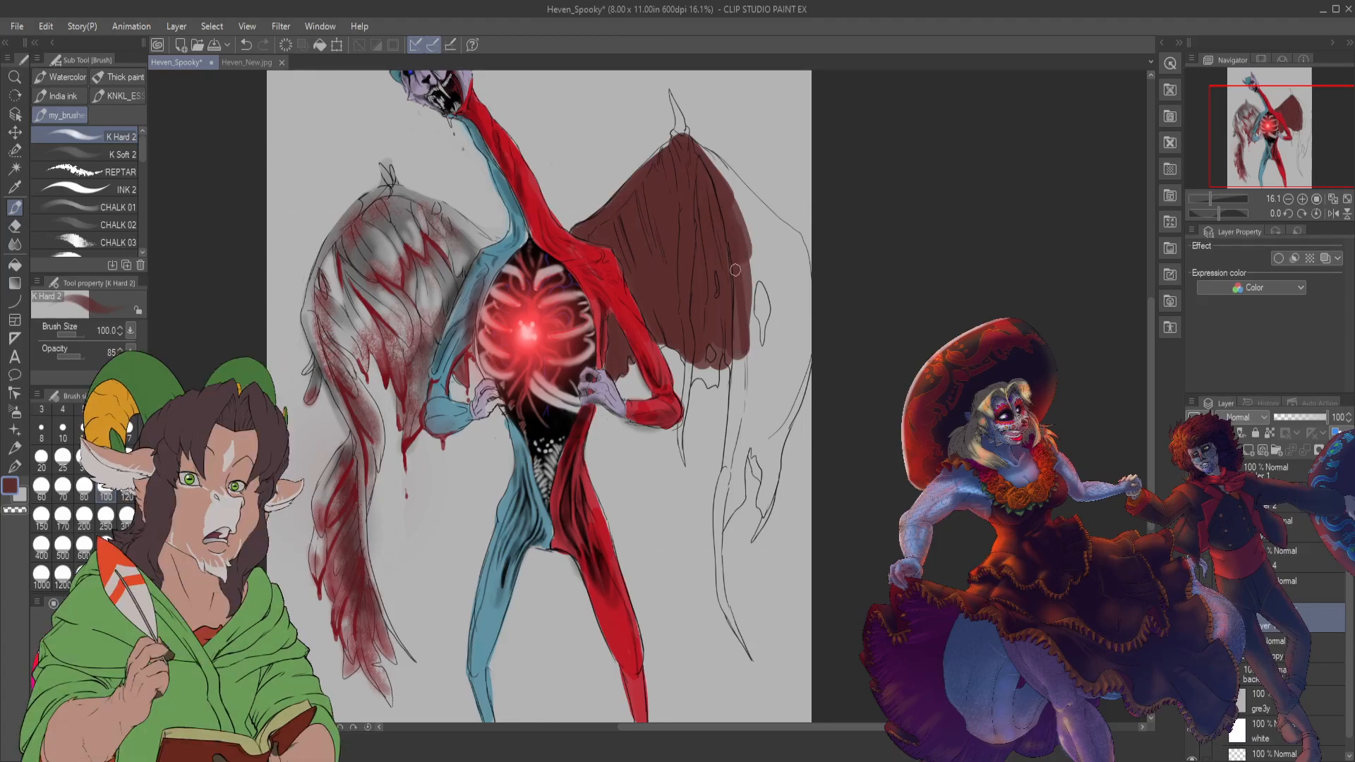
mouse_move(735, 270)
left_mouse_down()
mouse_move(737, 369)
mouse_move(697, 371)
left_mouse_up()
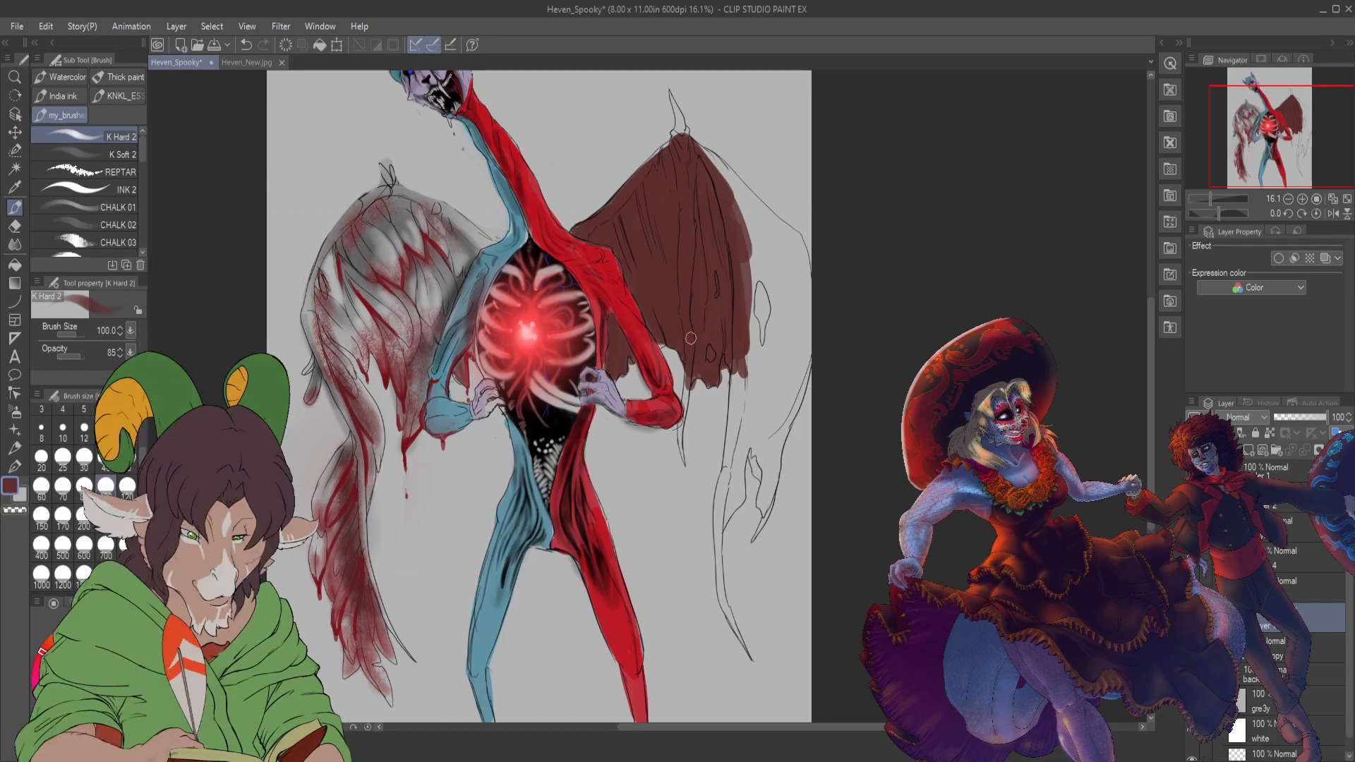
- Paint the wing's long lower finger and the torn outer membrane strips dark red with the size 100 brush
scroll(801, 405, "up", 3)
scroll(770, 382, "down", 3)
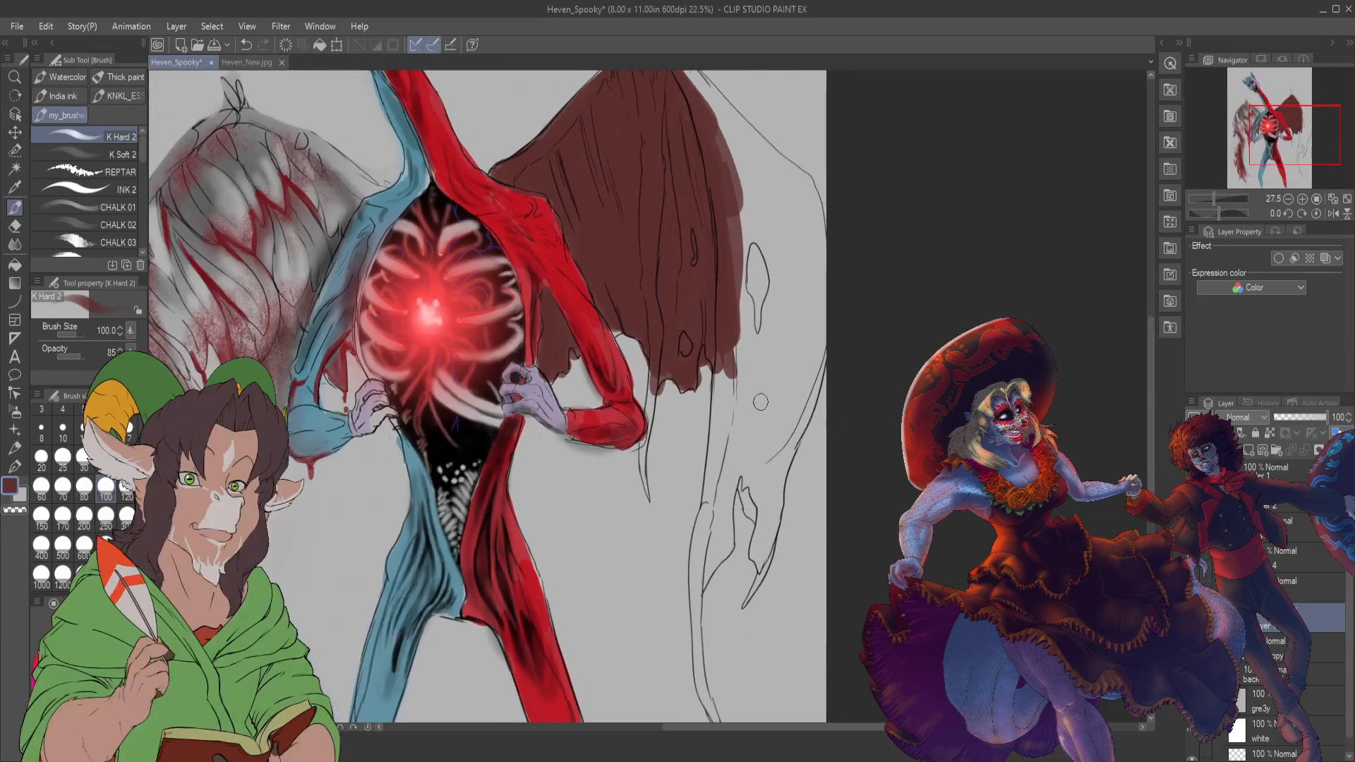
scroll(769, 382, "down", 2)
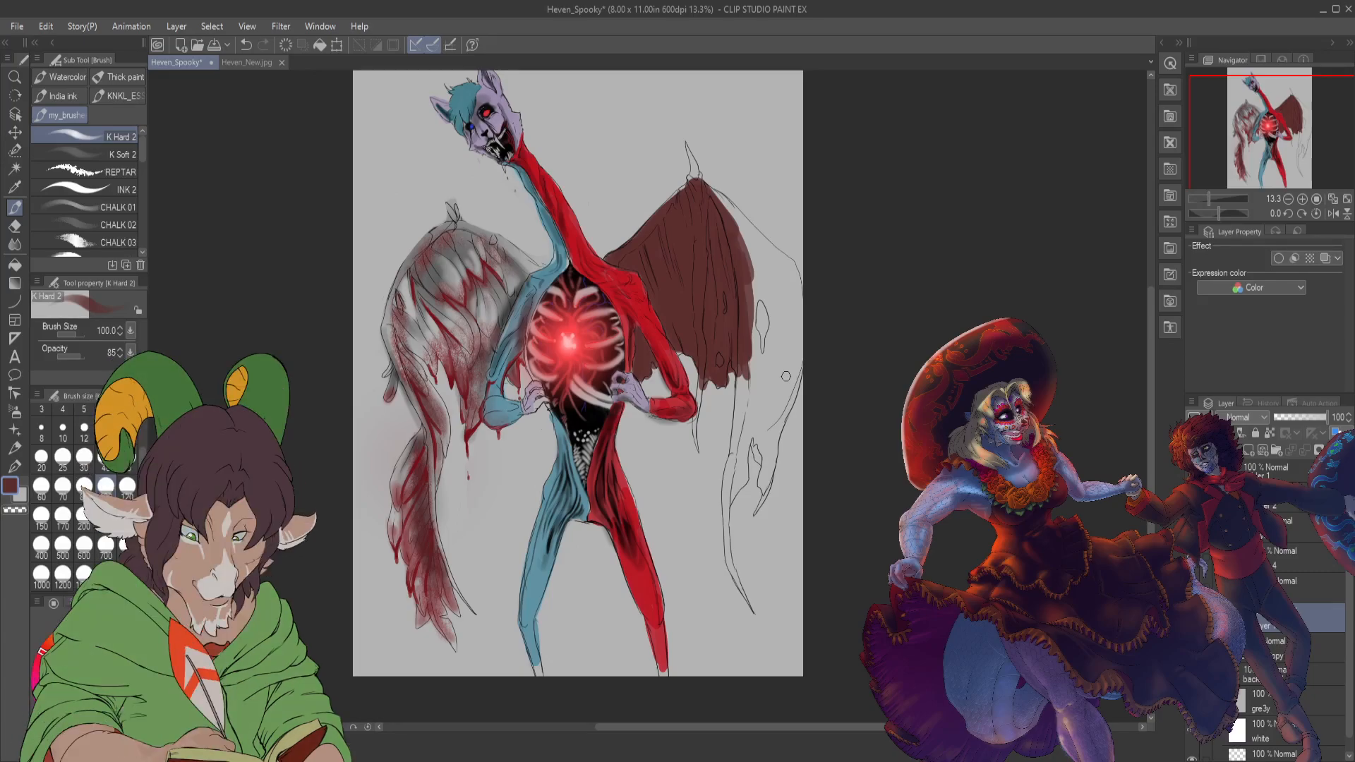
mouse_move(745, 363)
left_mouse_down()
mouse_move(723, 503)
mouse_move(737, 427)
mouse_move(735, 586)
left_mouse_up()
left_click_drag(727, 489, 750, 604)
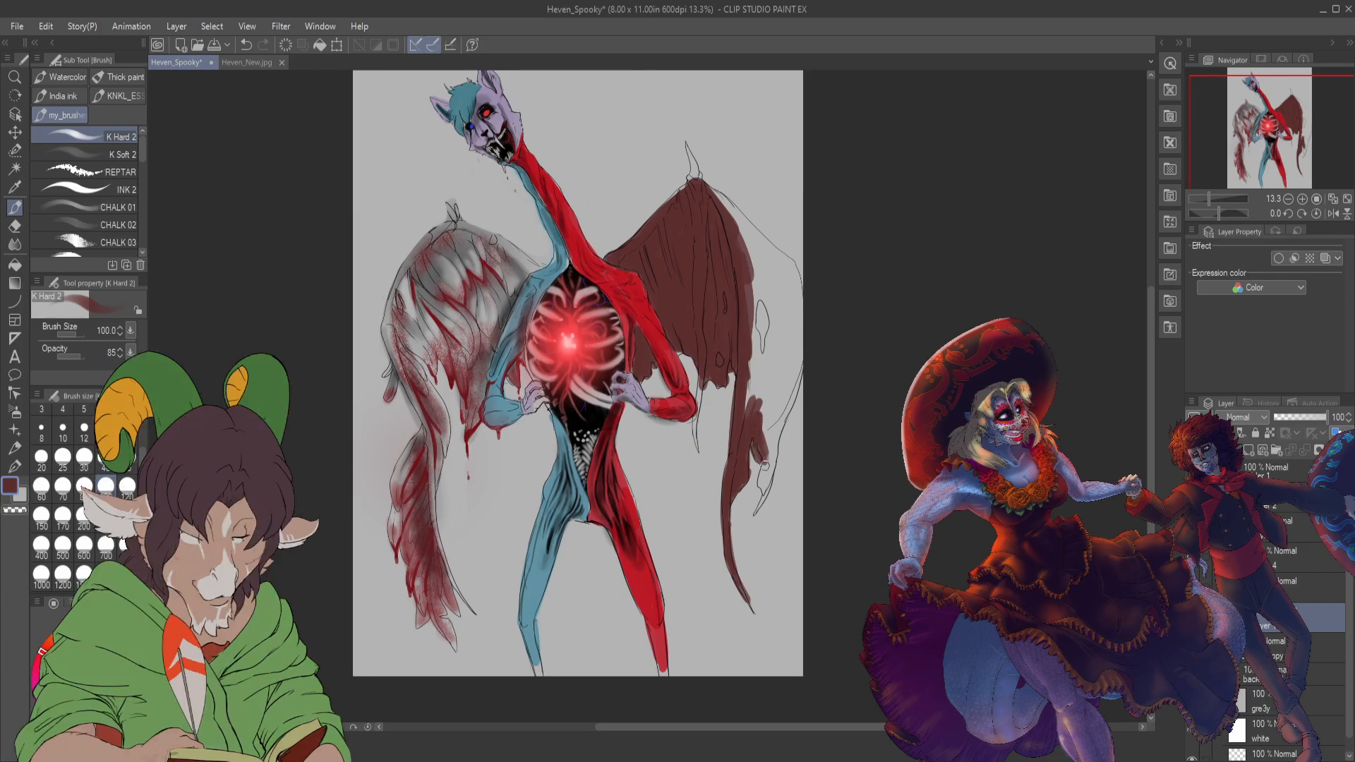
left_click_drag(763, 459, 764, 483)
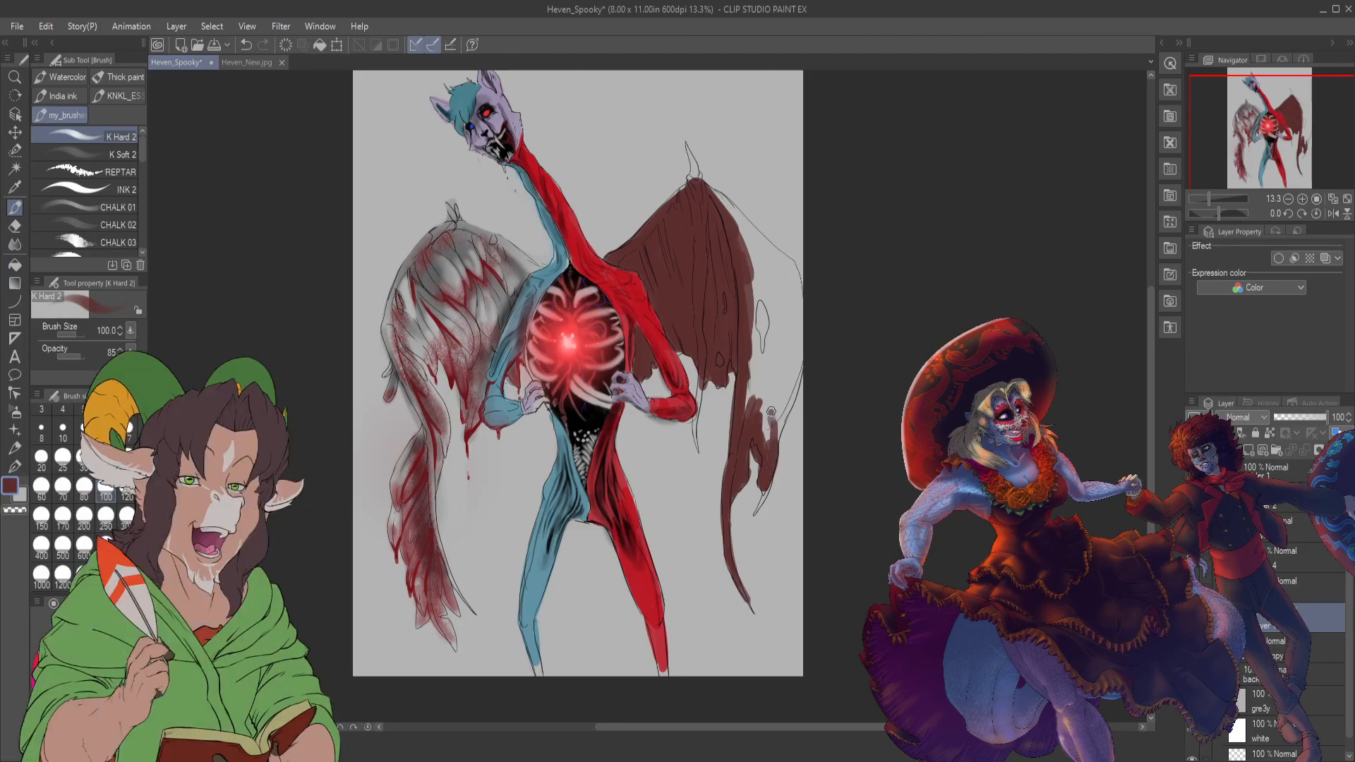
left_click_drag(774, 449, 783, 404)
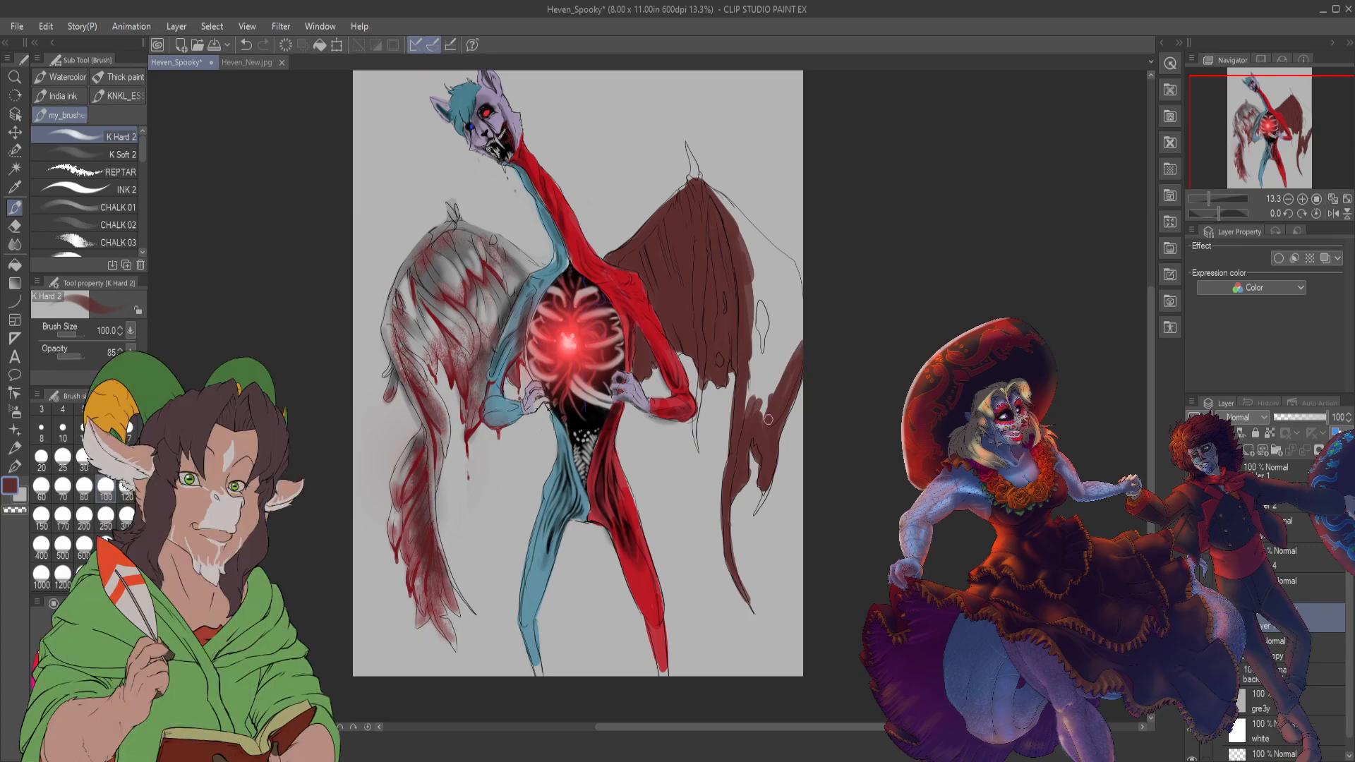
left_click_drag(762, 433, 749, 438)
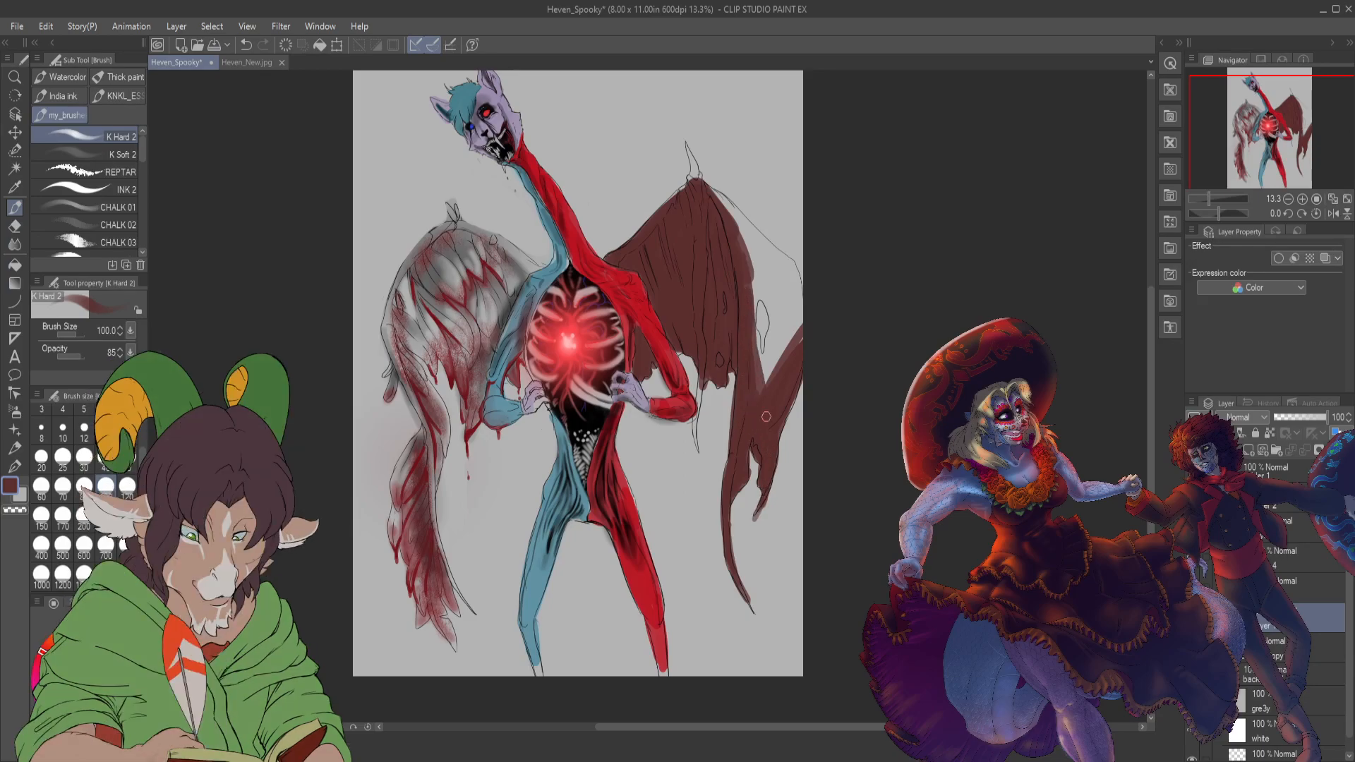
- Fill the remaining outer membrane up to the wing's top edge with dark red, using brush size 250 for the large area
left_click_drag(764, 408, 770, 400)
mouse_move(762, 345)
left_mouse_down()
mouse_move(725, 347)
mouse_move(743, 294)
mouse_move(752, 364)
mouse_move(762, 324)
mouse_move(766, 348)
mouse_move(768, 291)
mouse_move(778, 352)
mouse_move(775, 293)
mouse_move(772, 334)
mouse_move(771, 300)
mouse_move(759, 338)
mouse_move(769, 266)
mouse_move(800, 353)
mouse_move(790, 291)
mouse_move(801, 325)
mouse_move(760, 258)
mouse_move(797, 355)
mouse_move(767, 266)
mouse_move(799, 347)
mouse_move(728, 215)
left_mouse_up()
left_click(105, 515)
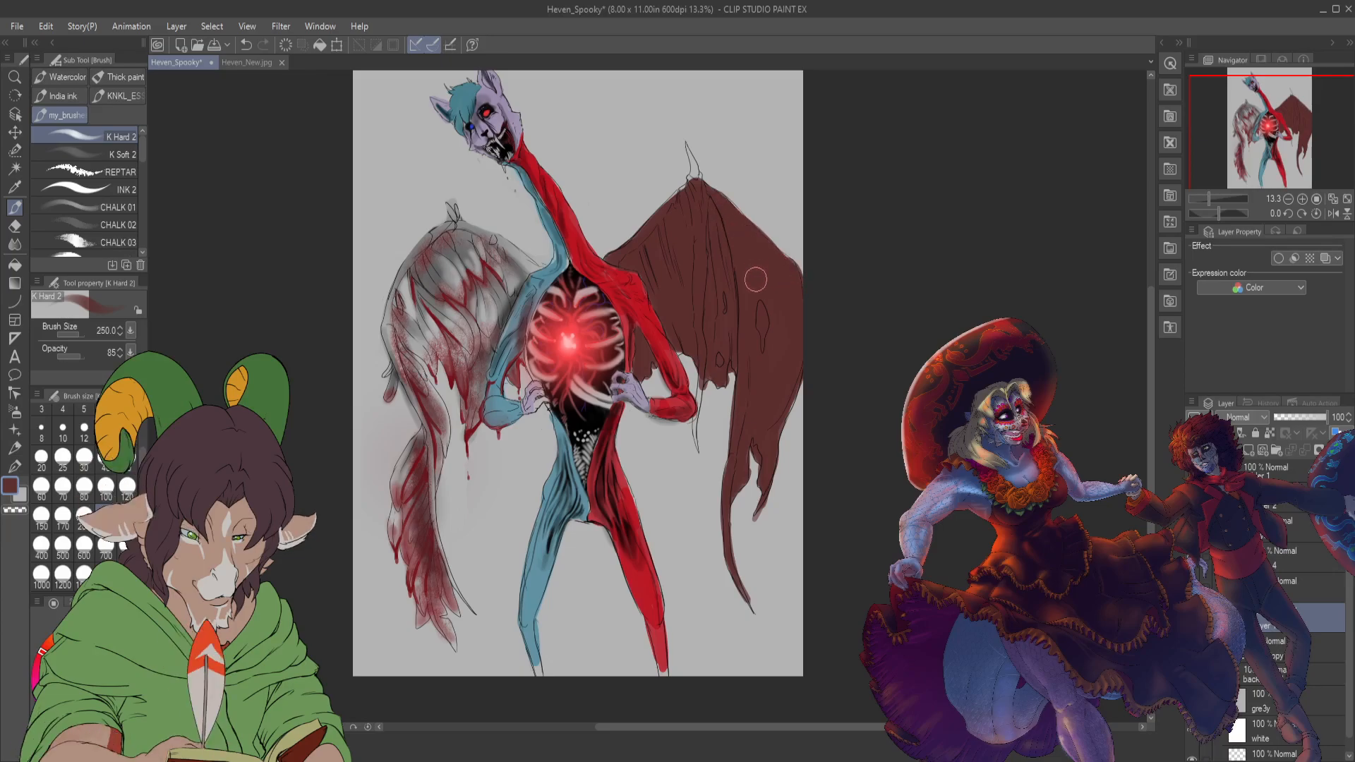
- Colour the claw on the wing's peak dark red, erase the spill around it, and repaint it with a size 40 brush
left_click(103, 487)
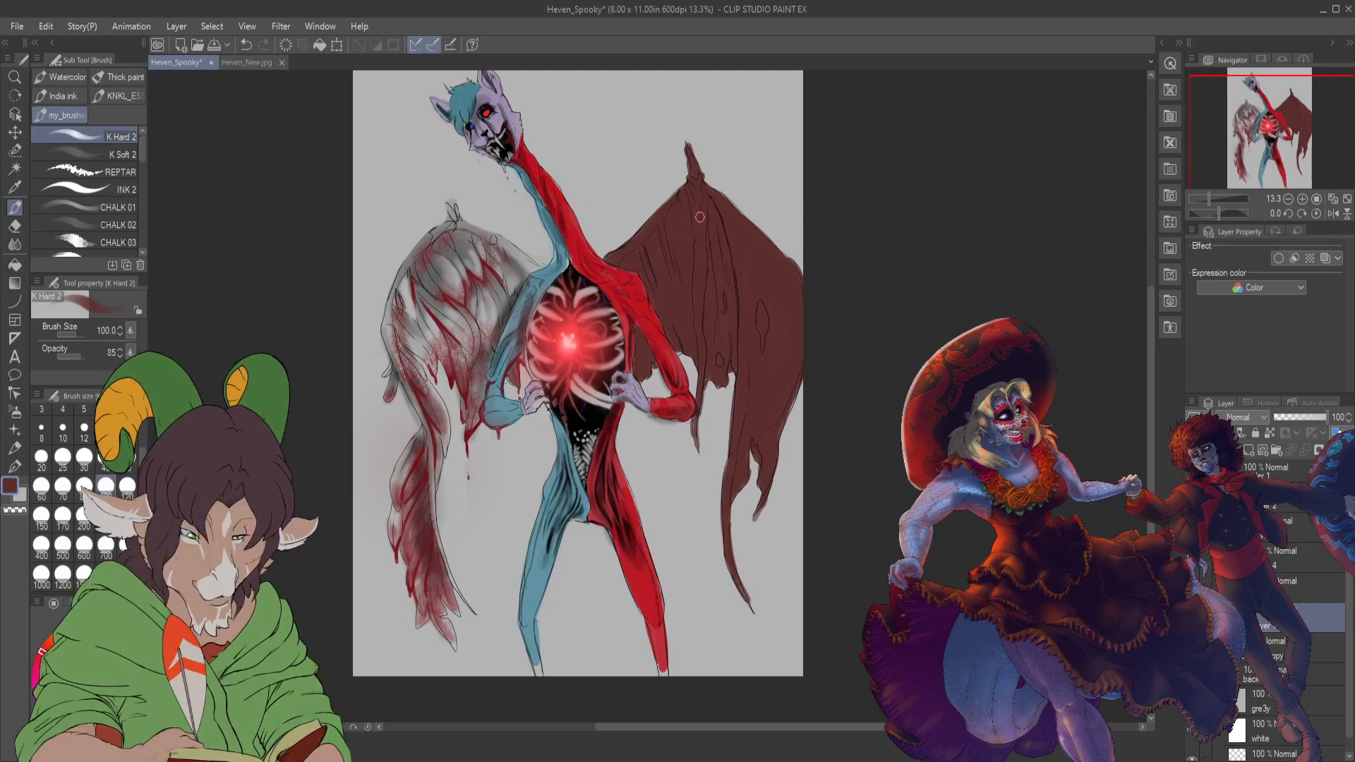
key("e")
left_click_drag(674, 163, 688, 143)
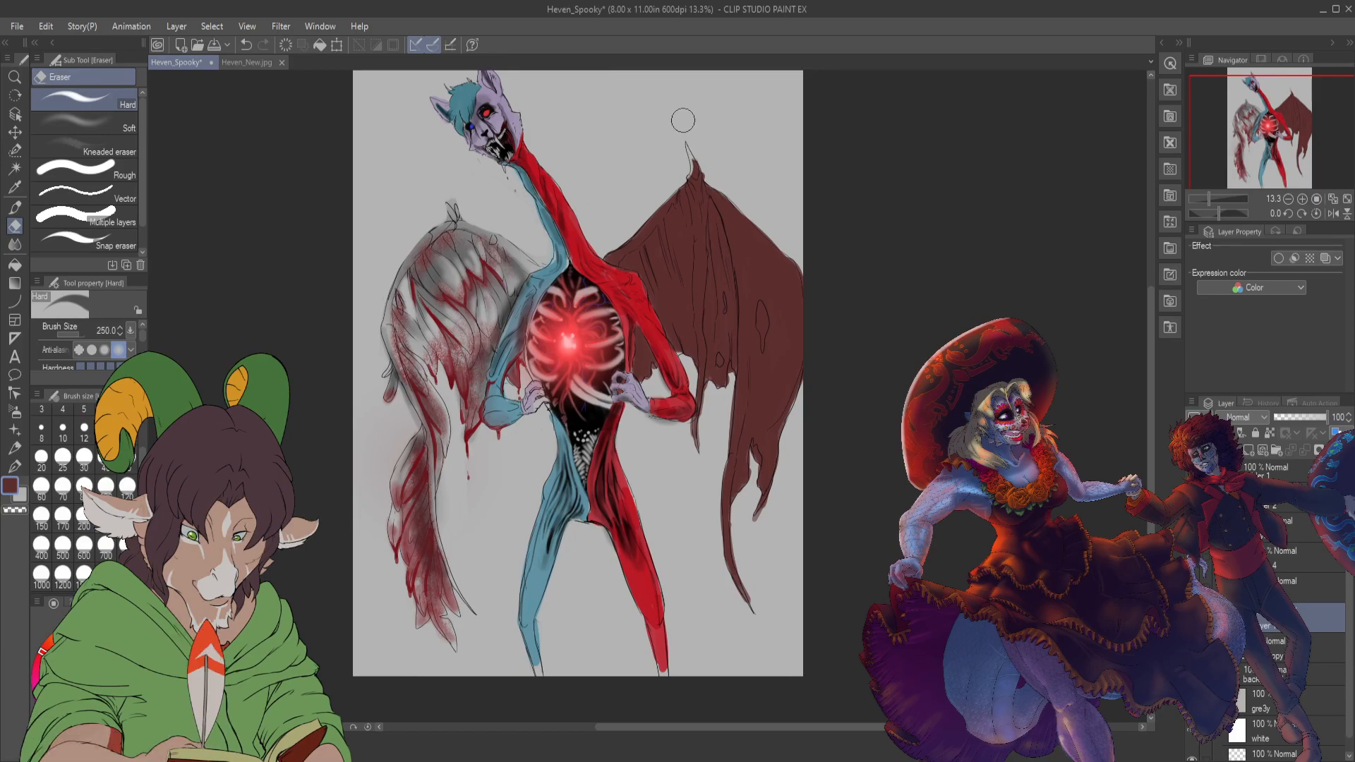
key("b")
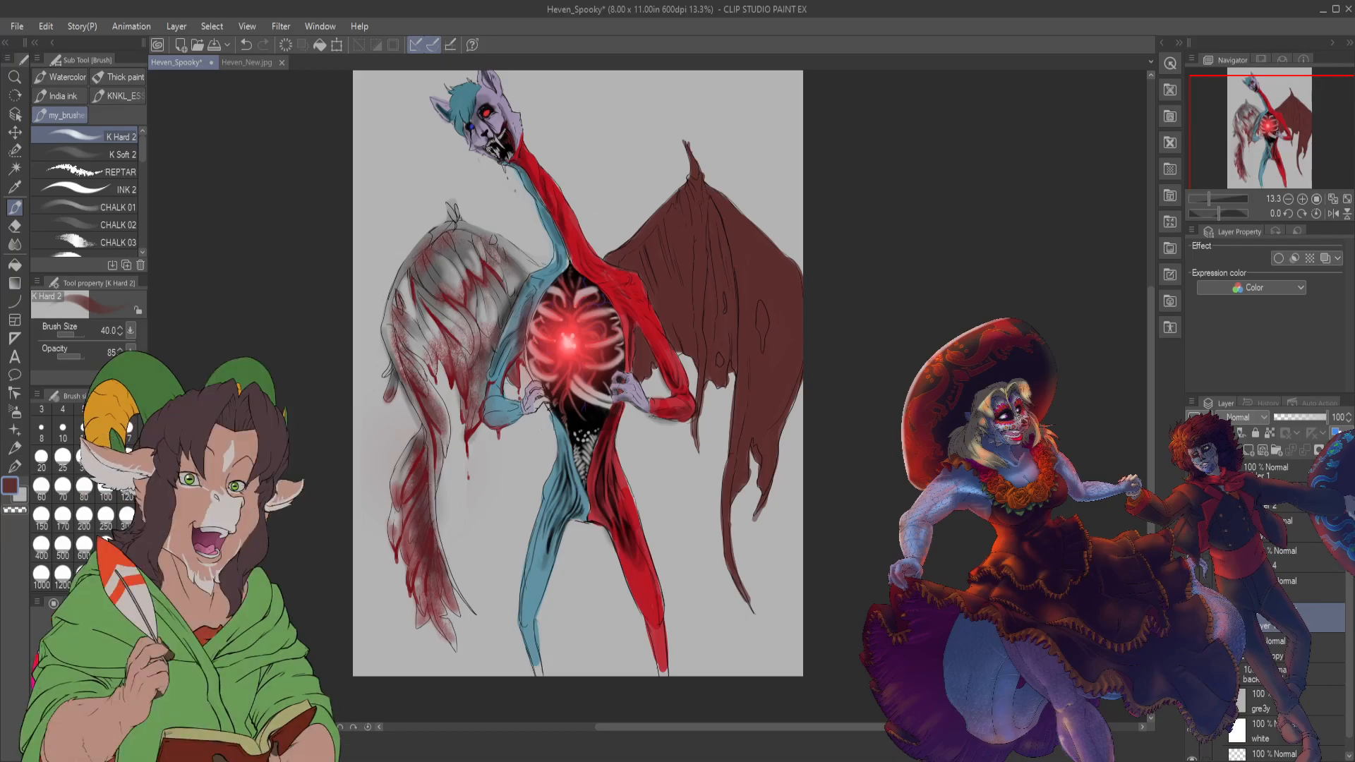
- Shade the wing membrane's folds on the shading layer with black, using the K Soft 2 brush at size 250
left_click(1289, 595)
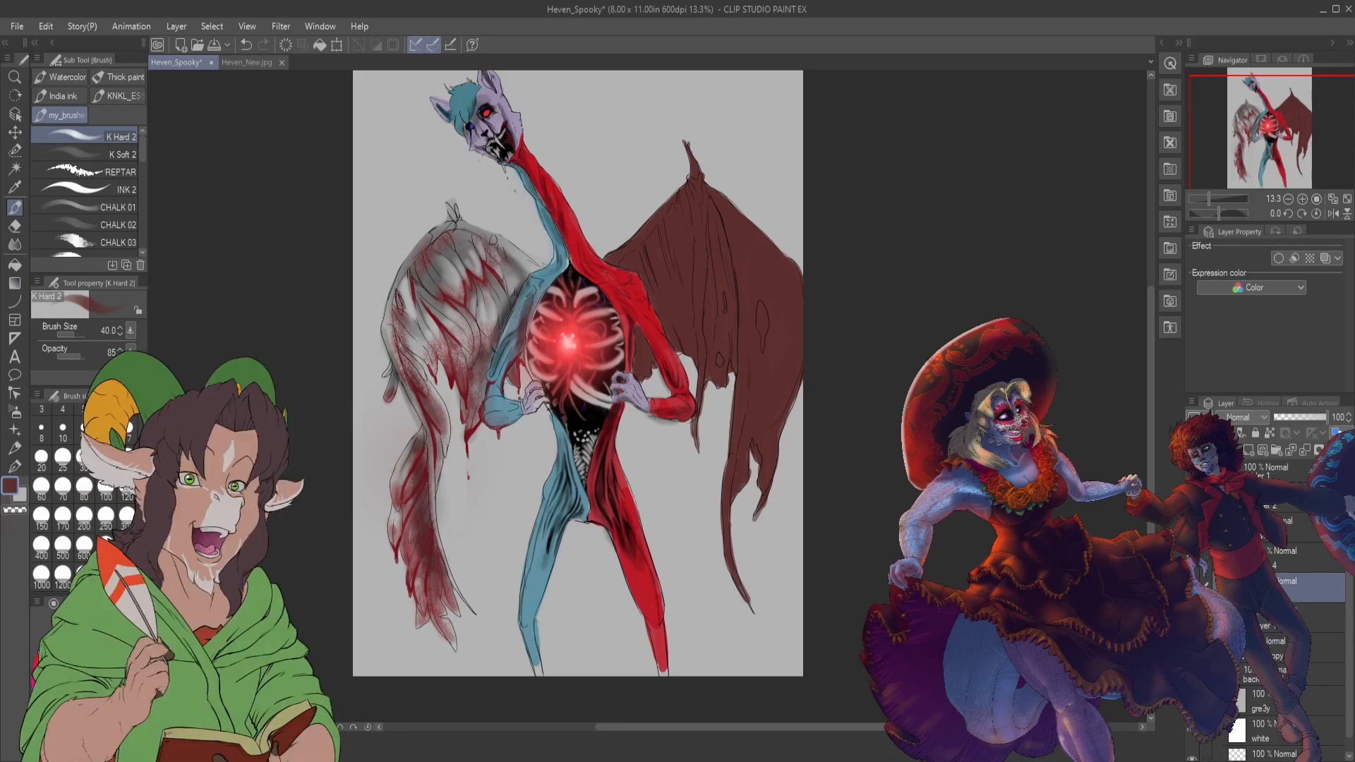
left_click(575, 416, "alt")
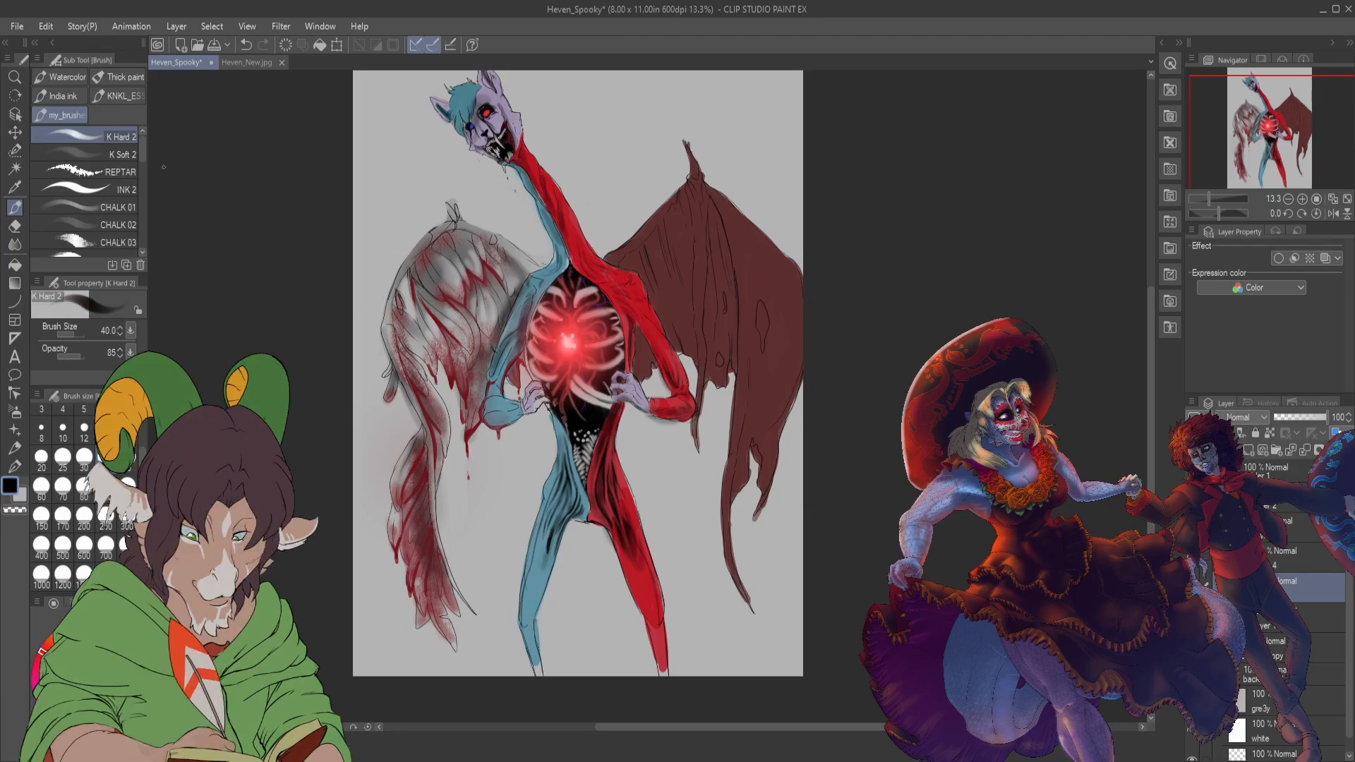
left_click(108, 156)
left_click(106, 515)
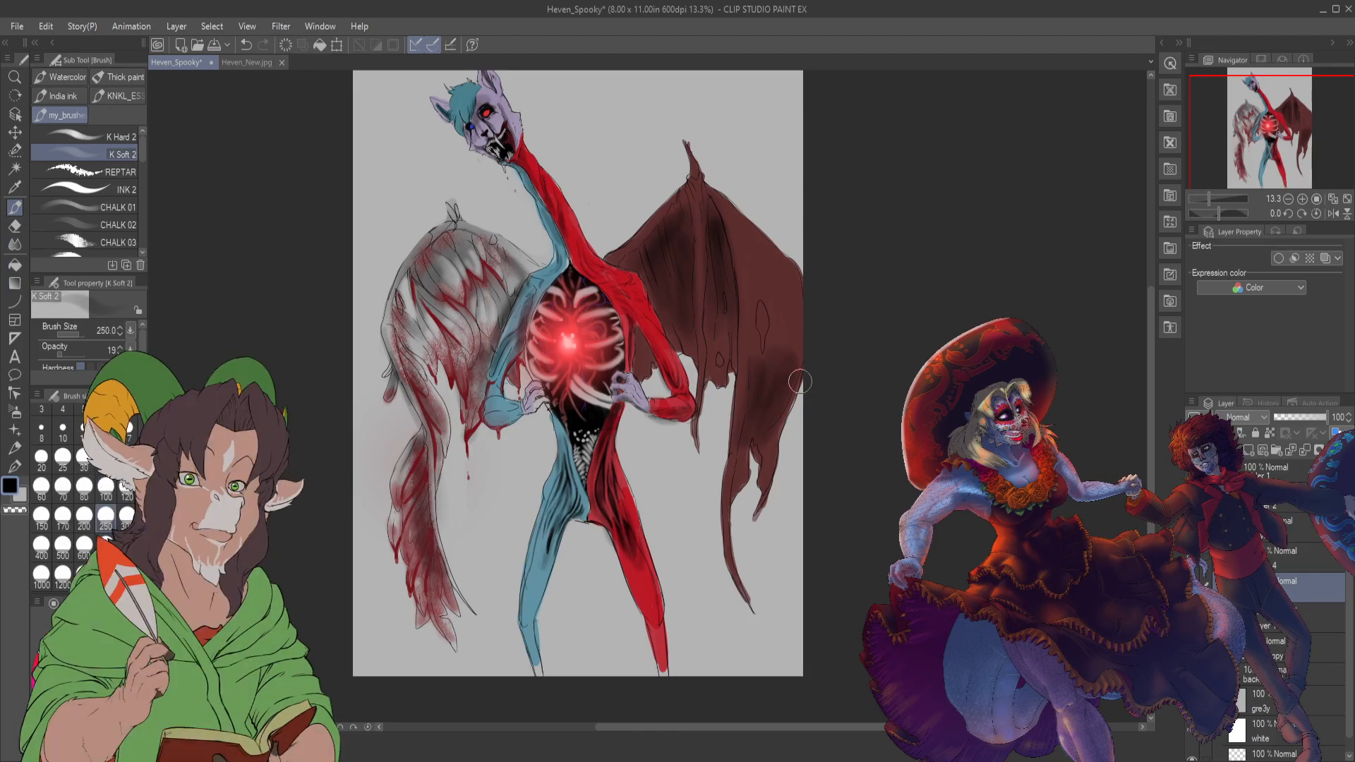
- Smooth the black shading across the wing membrane using the Blend tool at size 250
key("j")
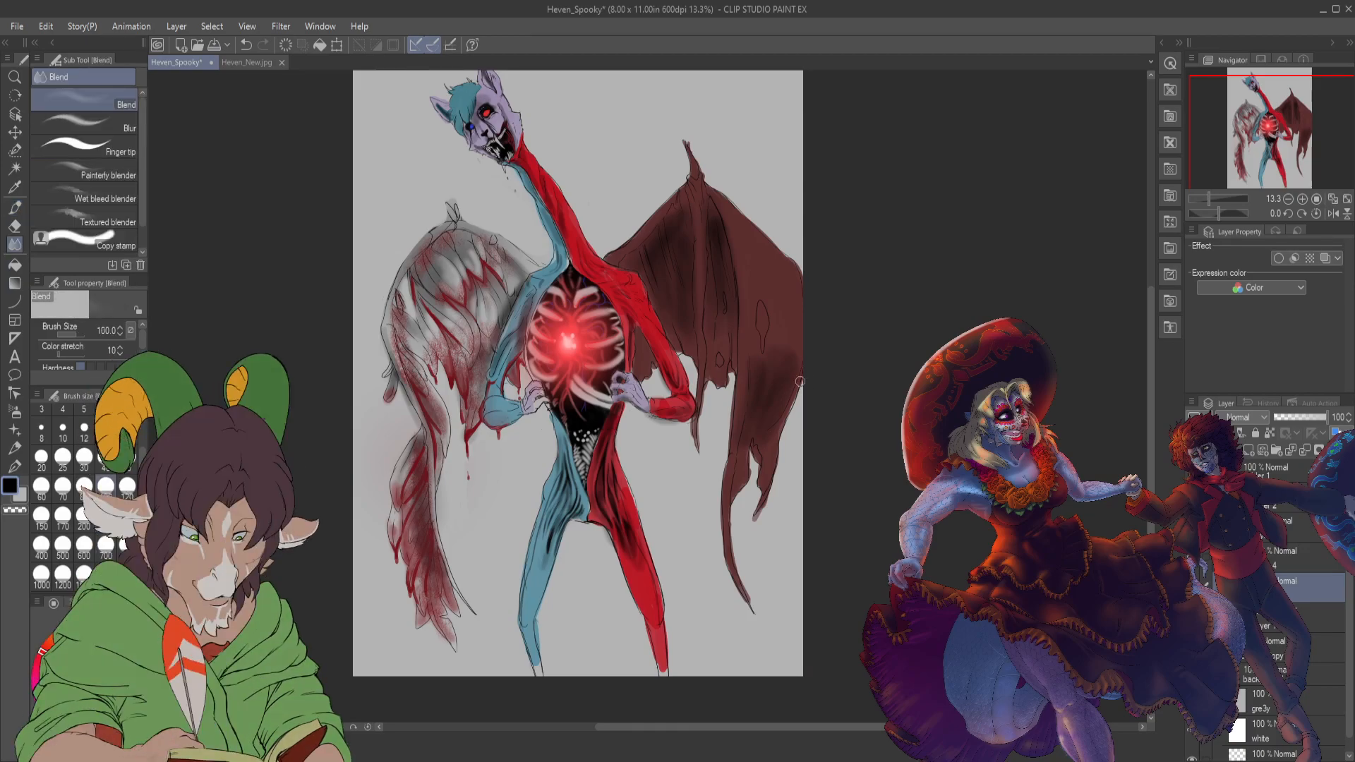
key("bracketright")
key("bracketright")
key("bracketright")
key("bracketright")
key("bracketright")
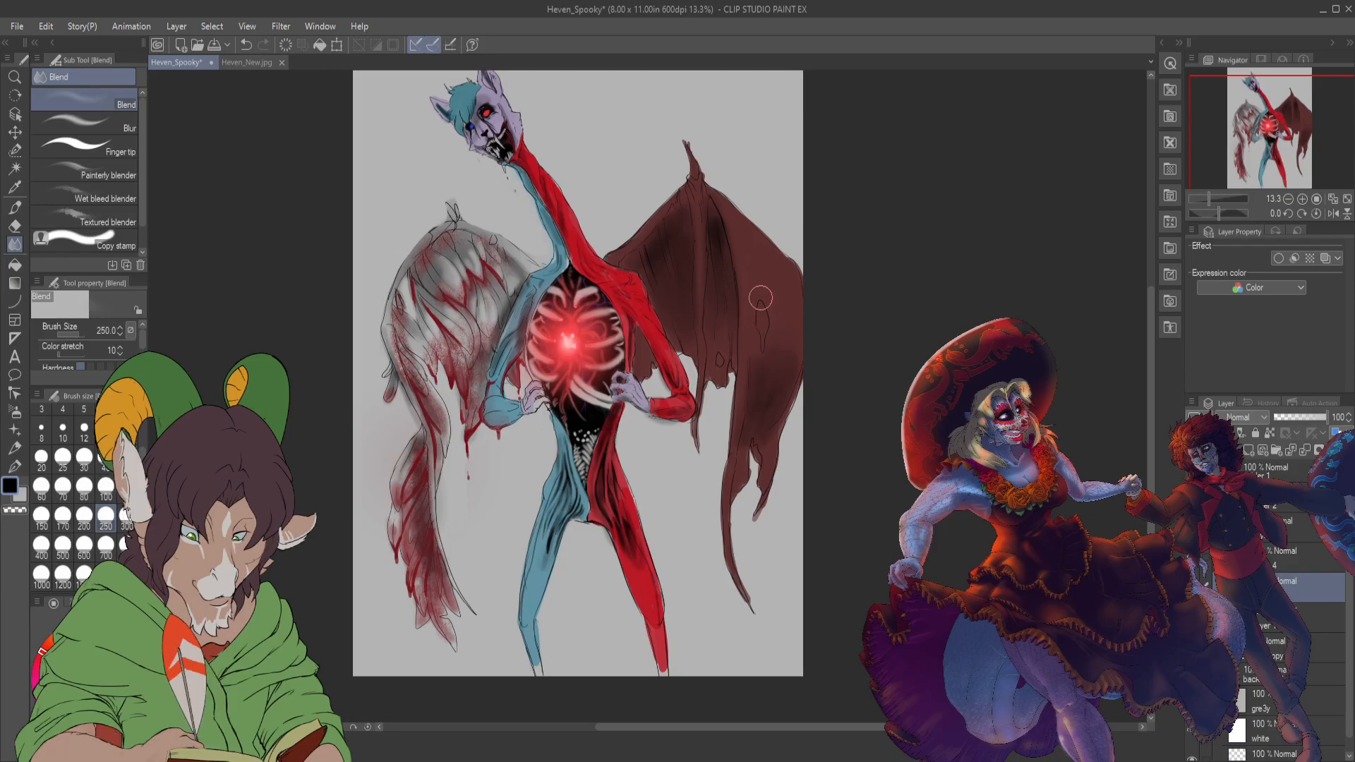
- Erase the small outlined hole and a narrow vertical tear in the bat wing's membrane with the Hard eraser at size 100
scroll(749, 322, "up", 5)
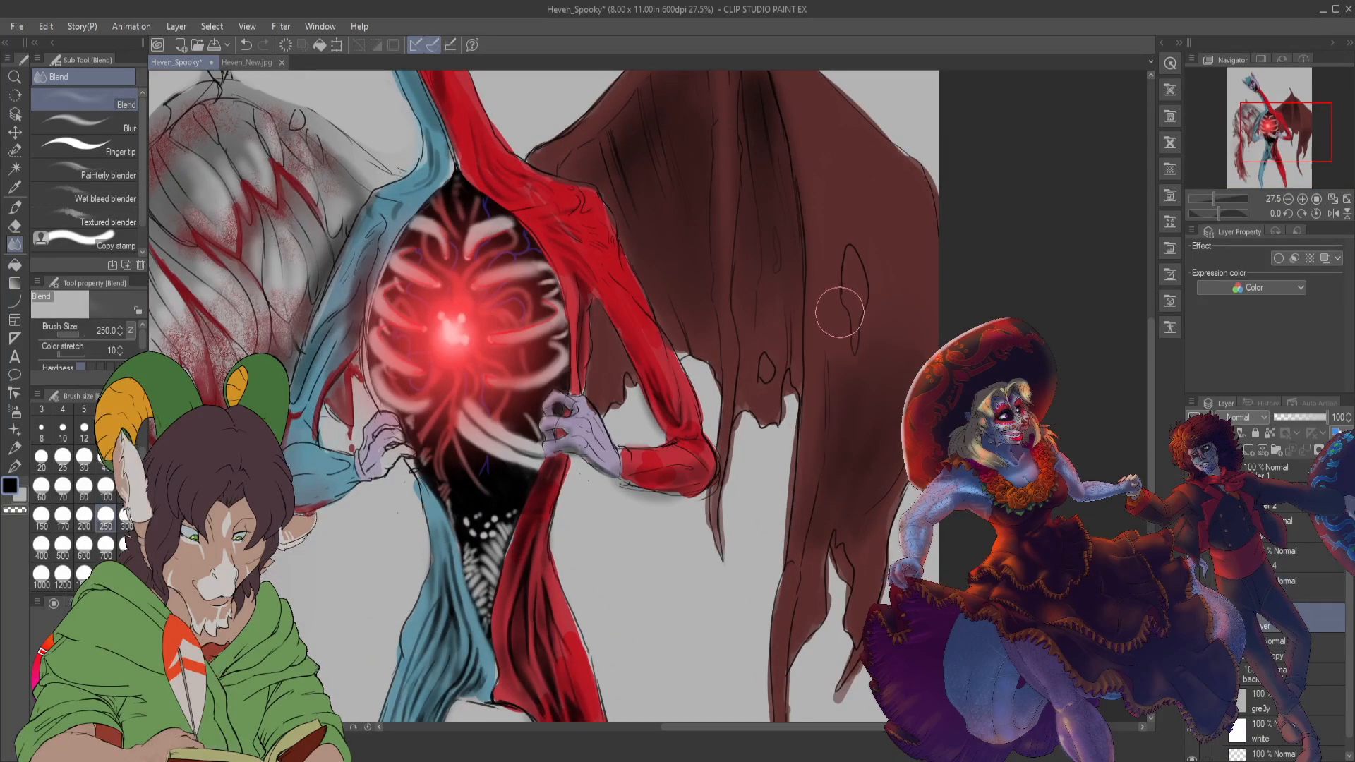
key("e")
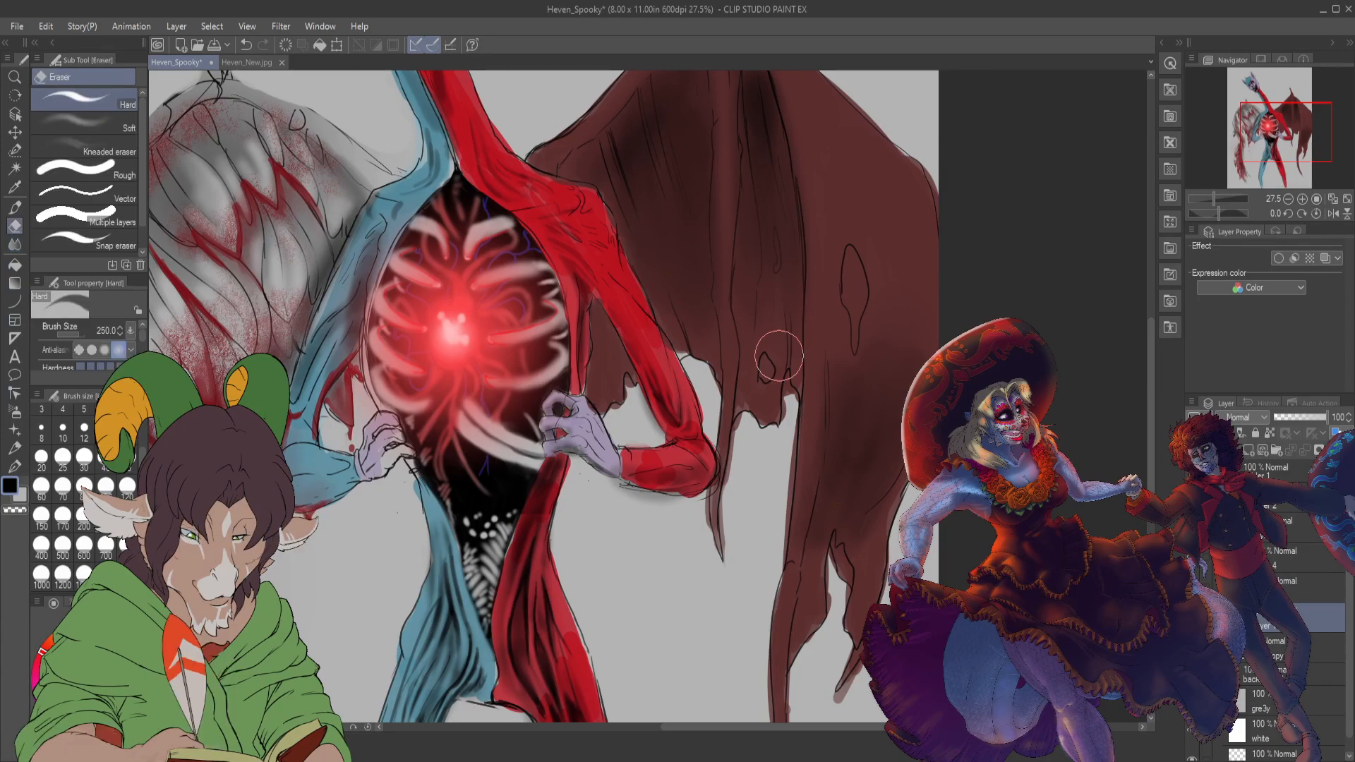
left_click(106, 486)
left_click_drag(764, 371, 764, 358)
left_click(777, 265)
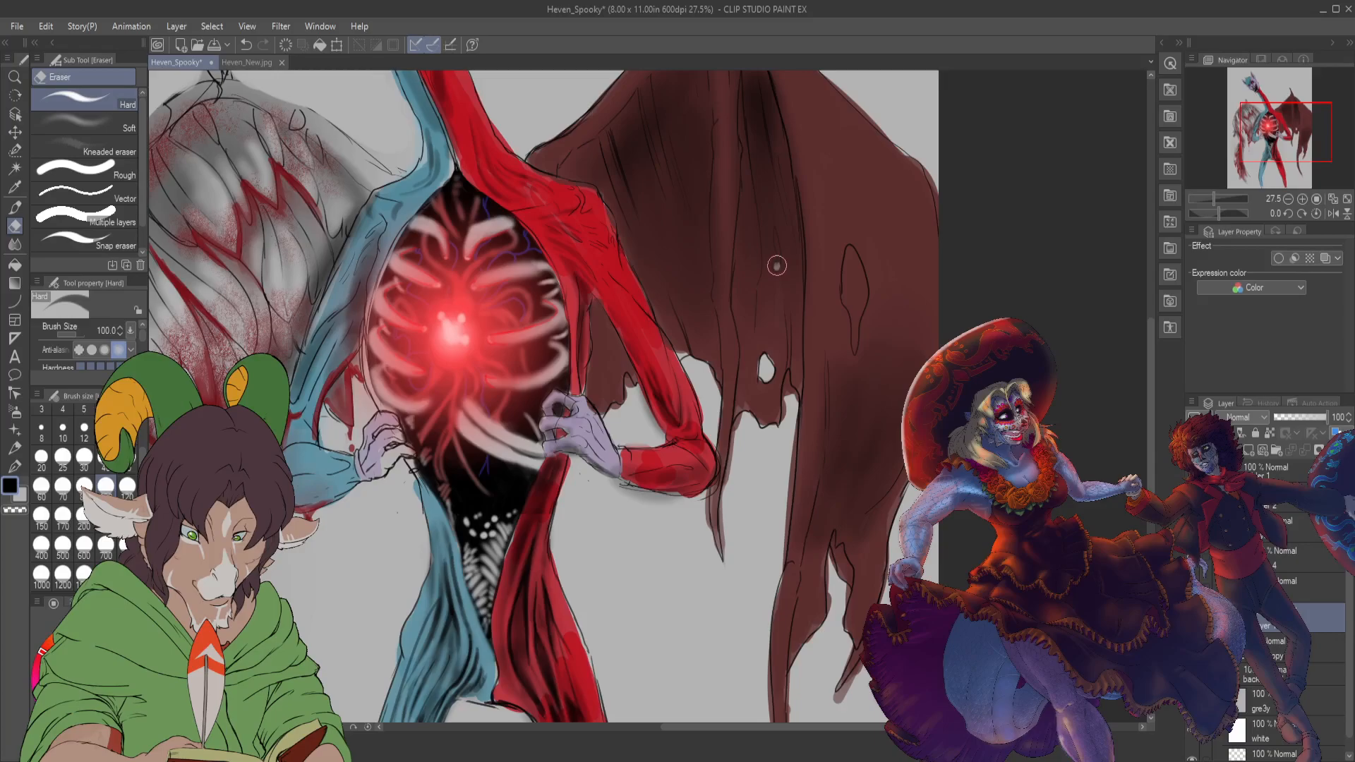
left_click_drag(775, 233, 777, 262)
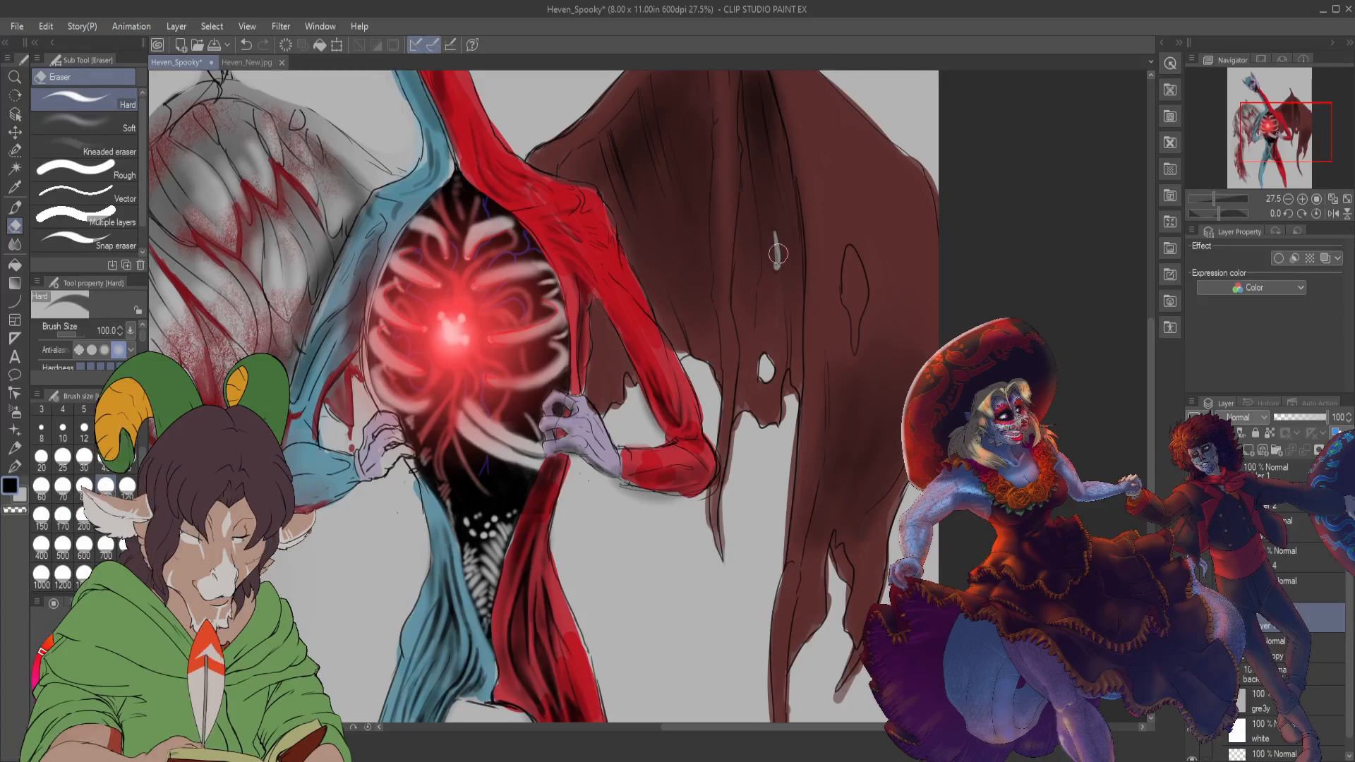
- Add a new layer low in the layer stack, behind the character, for the cloudy background
scroll(778, 254, "down", 5)
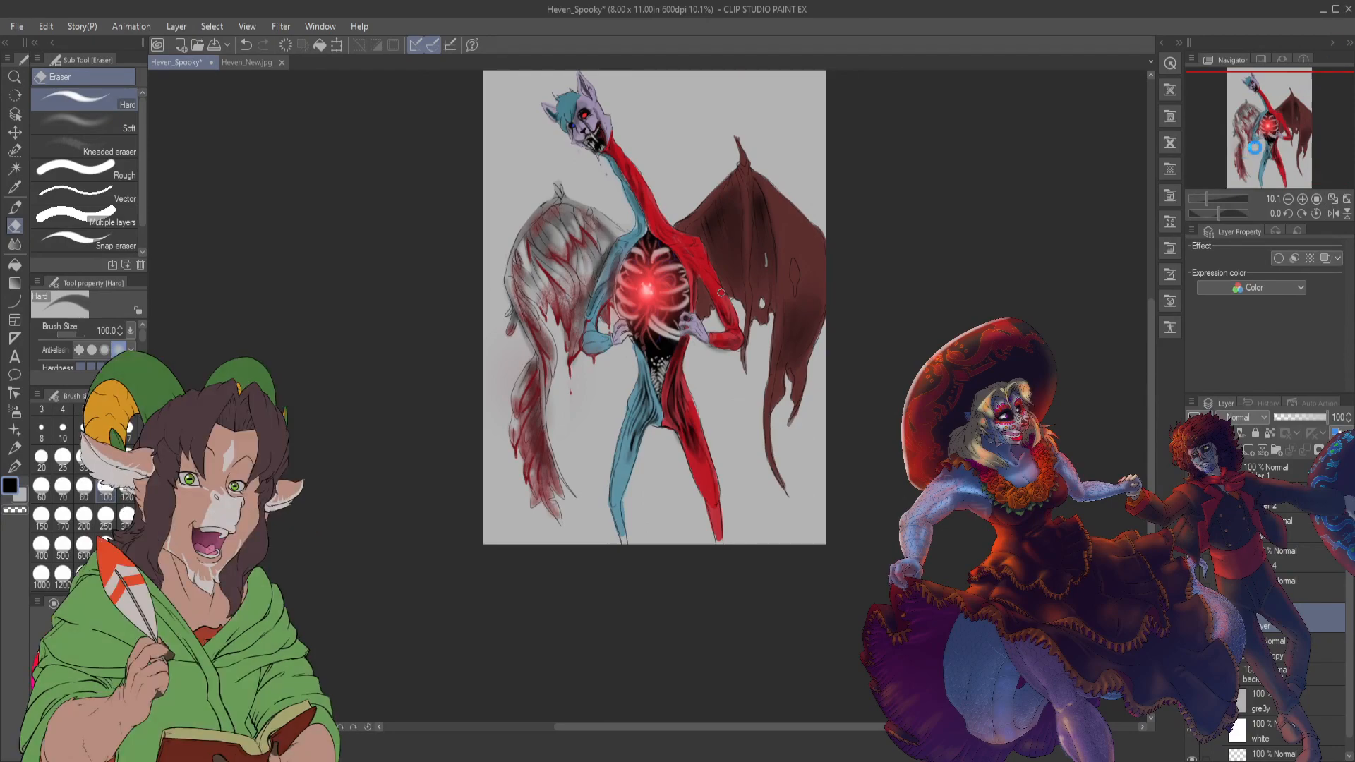
left_click_drag(1254, 146, 1248, 133)
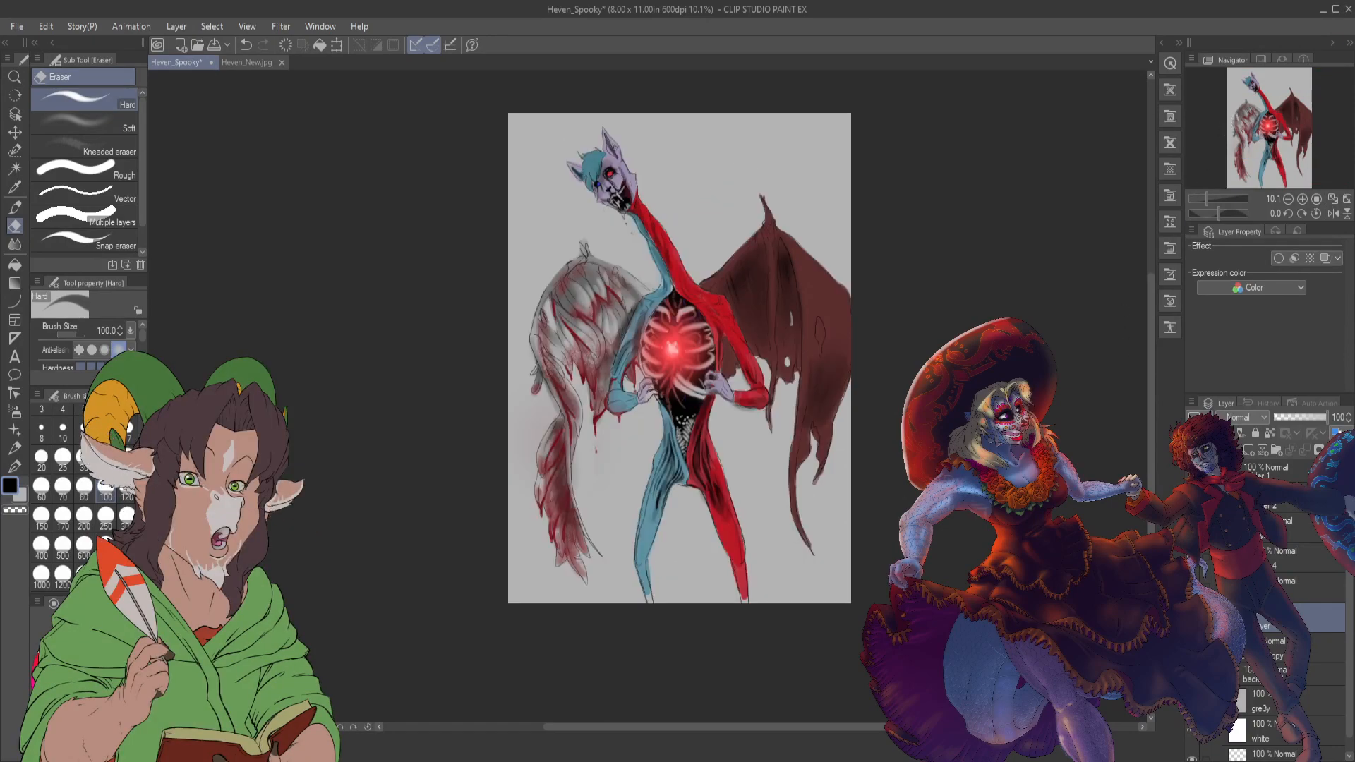
left_click(1302, 648)
left_click(1310, 619)
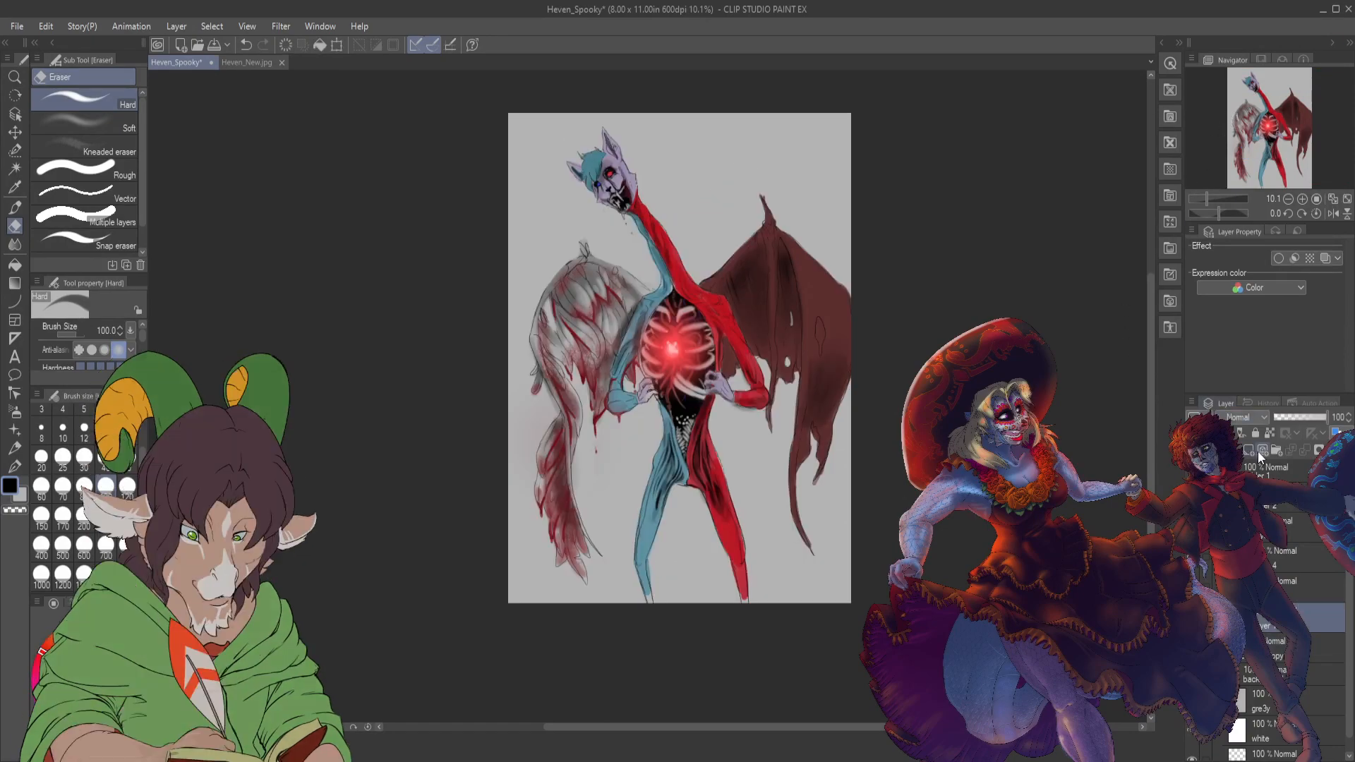
left_click(1306, 648)
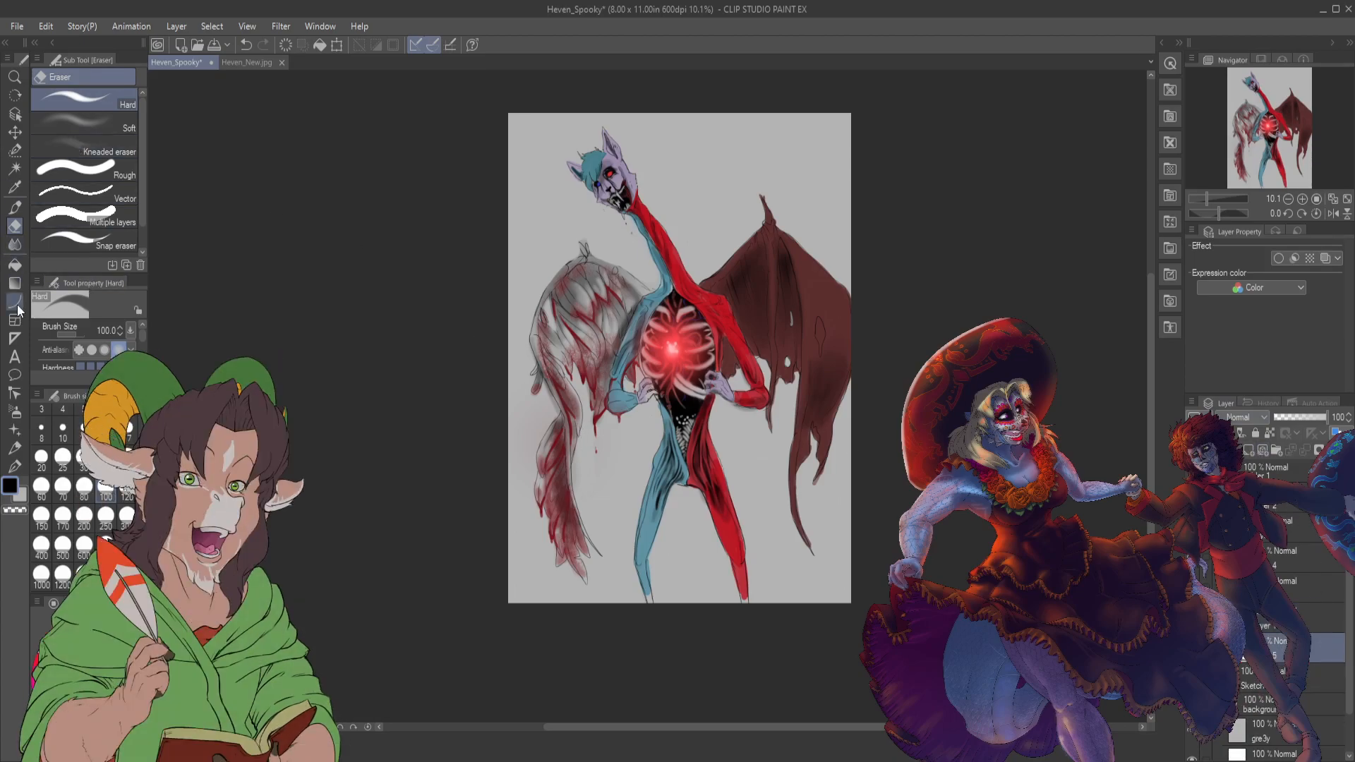
- Paint ochre, green and dark clouds across the lower background with the CLOUDS 02 brush at size 1700
left_click(14, 207)
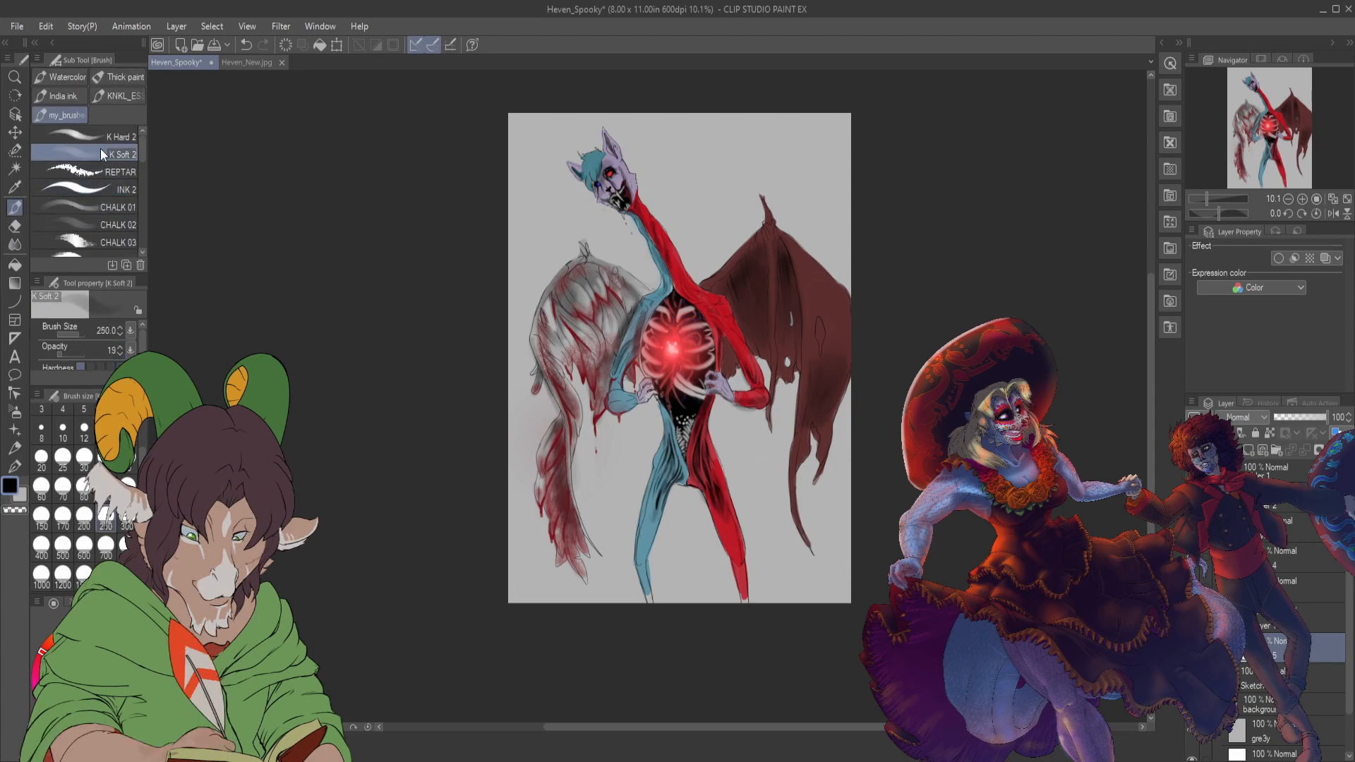
scroll(108, 185, "down", 5)
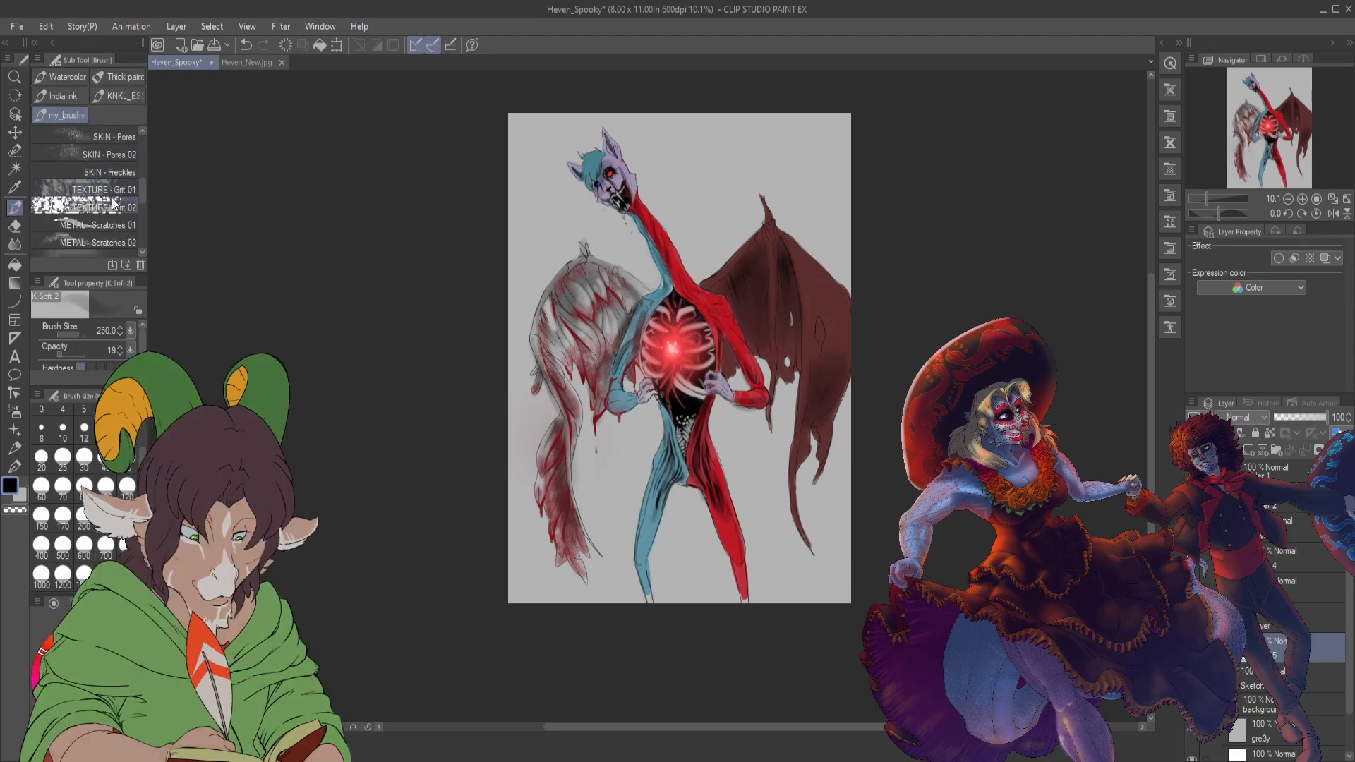
scroll(112, 204, "down", 3)
left_click(120, 172)
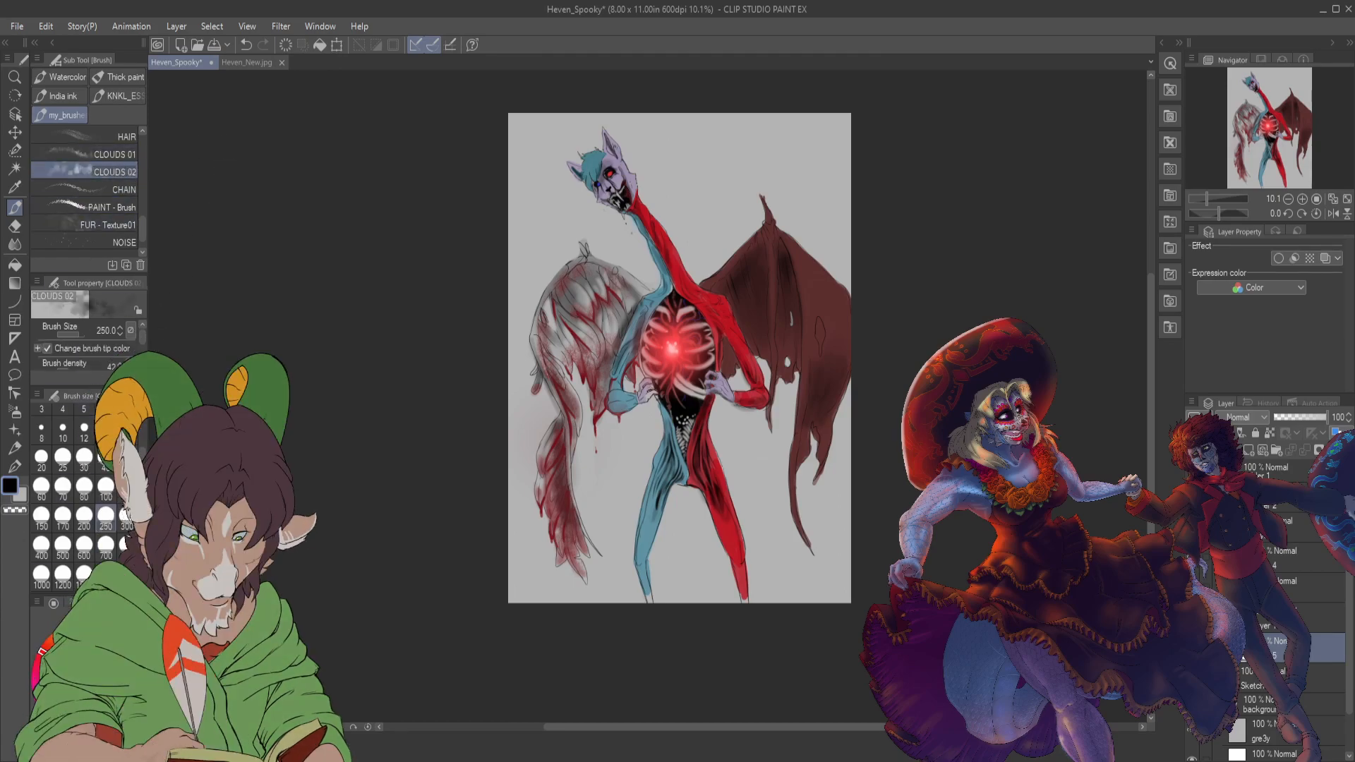
left_click(27, 734)
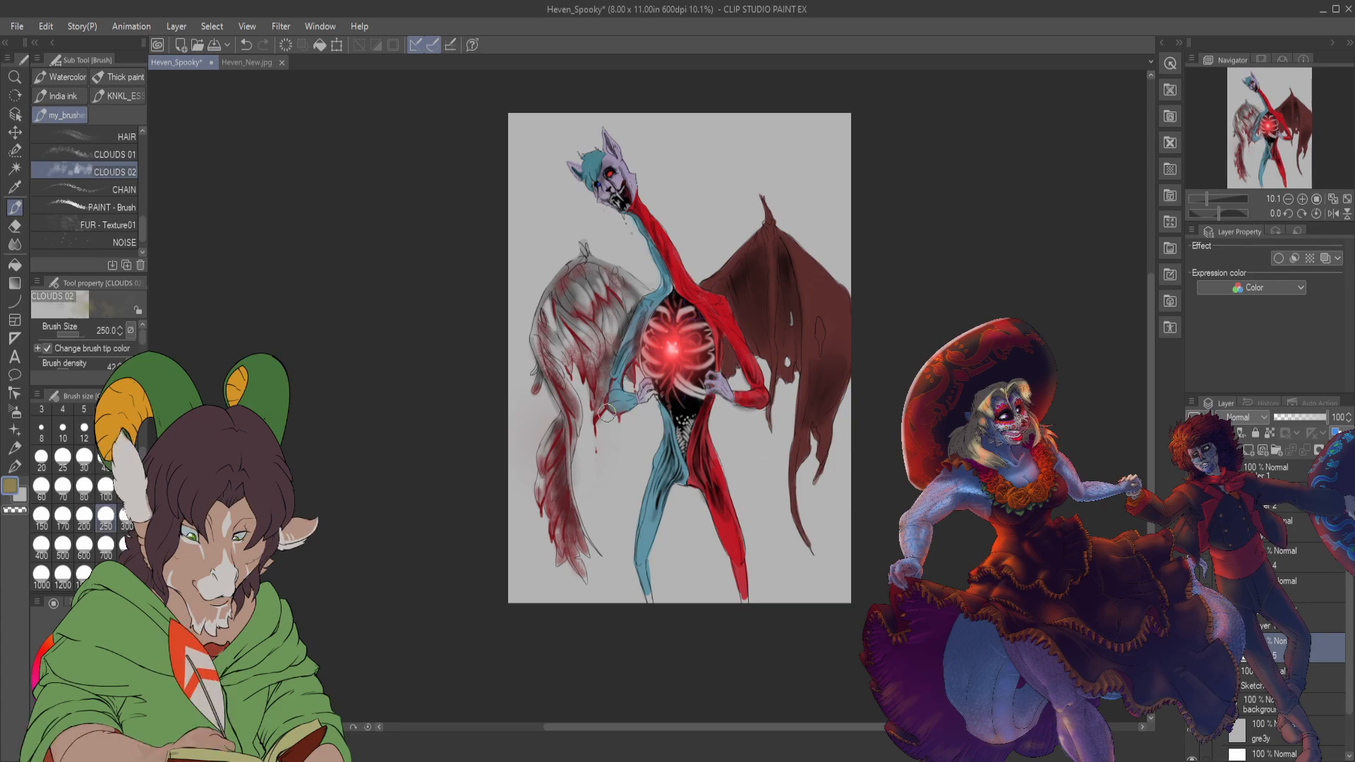
mouse_move(607, 412)
left_mouse_down()
mouse_move(582, 435)
mouse_move(606, 463)
mouse_move(666, 440)
mouse_move(605, 494)
mouse_move(554, 512)
mouse_move(577, 475)
mouse_move(573, 564)
mouse_move(678, 593)
mouse_move(524, 538)
mouse_move(530, 420)
mouse_move(525, 526)
mouse_move(551, 434)
mouse_move(674, 510)
mouse_move(509, 339)
mouse_move(577, 381)
mouse_move(766, 565)
mouse_move(809, 574)
mouse_move(741, 522)
mouse_move(789, 439)
mouse_move(803, 443)
mouse_move(814, 556)
mouse_move(723, 586)
mouse_move(814, 585)
mouse_move(704, 595)
mouse_move(624, 572)
mouse_move(555, 580)
mouse_move(582, 595)
left_mouse_up()
mouse_move(658, 521)
left_mouse_down()
mouse_move(605, 567)
mouse_move(521, 604)
mouse_move(502, 412)
mouse_move(515, 478)
left_mouse_up()
mouse_move(534, 624)
left_mouse_down()
mouse_move(661, 578)
mouse_move(816, 559)
mouse_move(908, 531)
left_mouse_up()
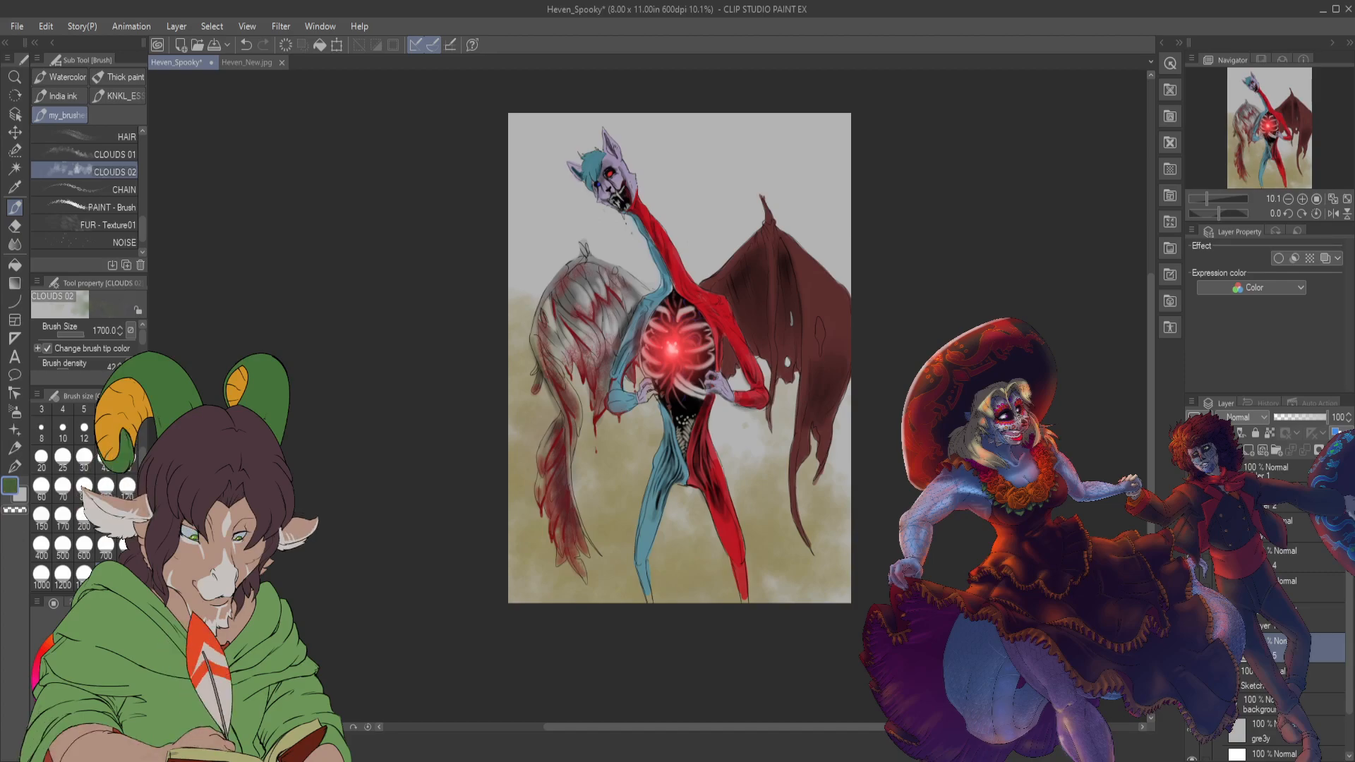
mouse_move(579, 445)
left_mouse_down()
mouse_move(534, 522)
mouse_move(540, 507)
mouse_move(536, 580)
mouse_move(544, 551)
mouse_move(579, 542)
mouse_move(622, 574)
mouse_move(687, 588)
mouse_move(745, 565)
mouse_move(704, 565)
mouse_move(700, 579)
mouse_move(800, 576)
mouse_move(835, 557)
mouse_move(739, 603)
mouse_move(899, 552)
mouse_move(850, 581)
mouse_move(627, 617)
mouse_move(476, 563)
mouse_move(599, 627)
mouse_move(508, 581)
mouse_move(548, 581)
mouse_move(512, 573)
mouse_move(626, 620)
mouse_move(510, 559)
left_mouse_up()
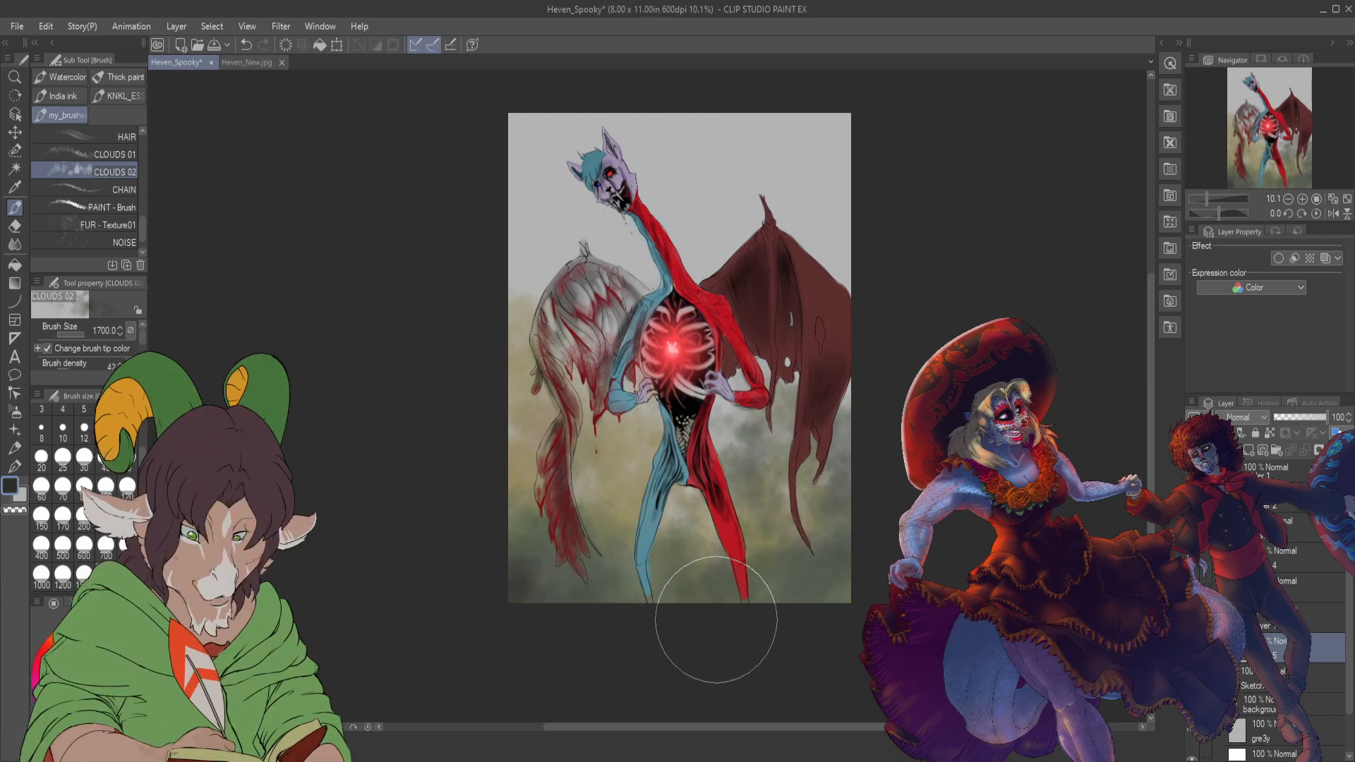
- Try dark clouds across the upper background around the head and wings, and undo them
mouse_move(748, 367)
left_mouse_down()
mouse_move(736, 412)
mouse_move(745, 297)
mouse_move(652, 250)
mouse_move(572, 249)
mouse_move(547, 195)
mouse_move(553, 233)
mouse_move(580, 258)
mouse_move(637, 256)
mouse_move(703, 199)
mouse_move(712, 223)
mouse_move(811, 229)
mouse_move(839, 209)
mouse_move(733, 130)
mouse_move(523, 130)
mouse_move(751, 160)
mouse_move(876, 193)
mouse_move(895, 212)
mouse_move(811, 196)
mouse_move(754, 217)
mouse_move(822, 254)
mouse_move(780, 180)
mouse_move(723, 265)
mouse_move(768, 229)
mouse_move(857, 241)
left_mouse_up()
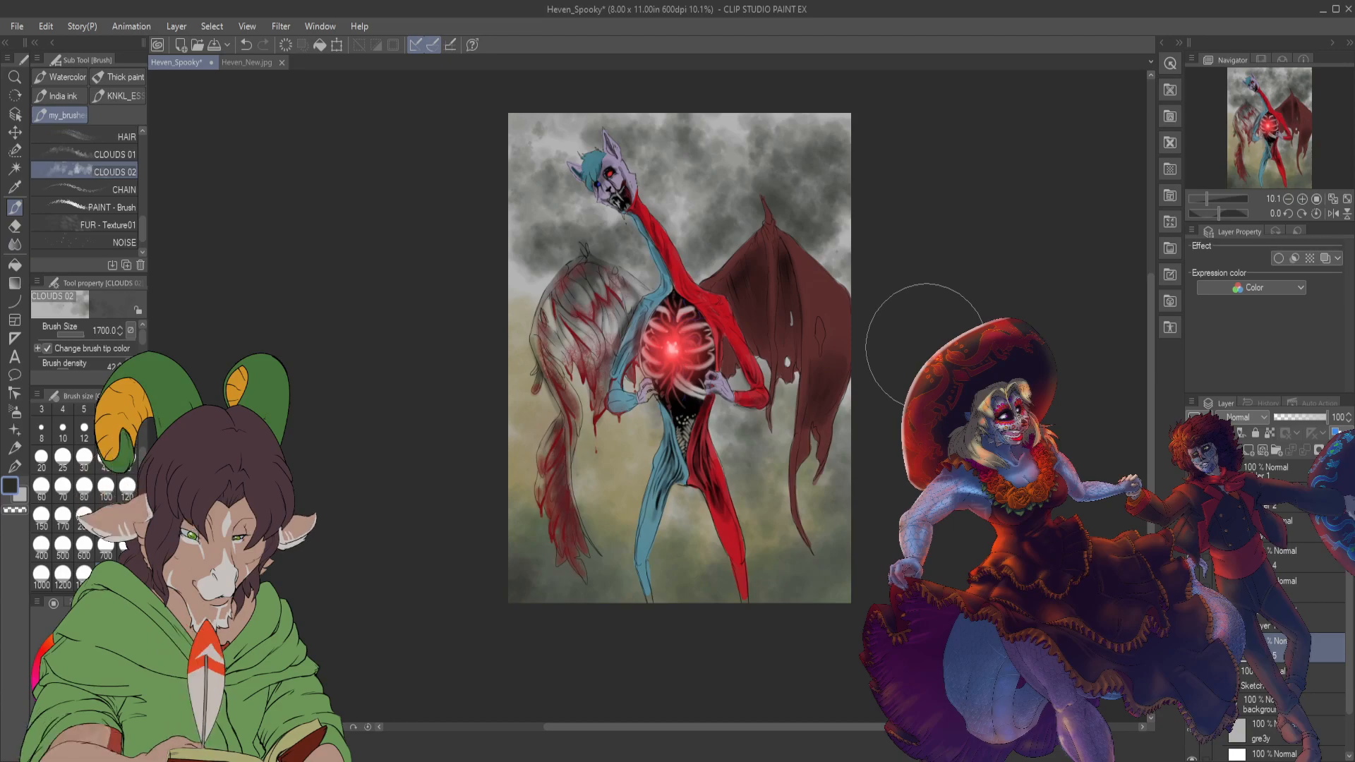
key("ctrl+z")
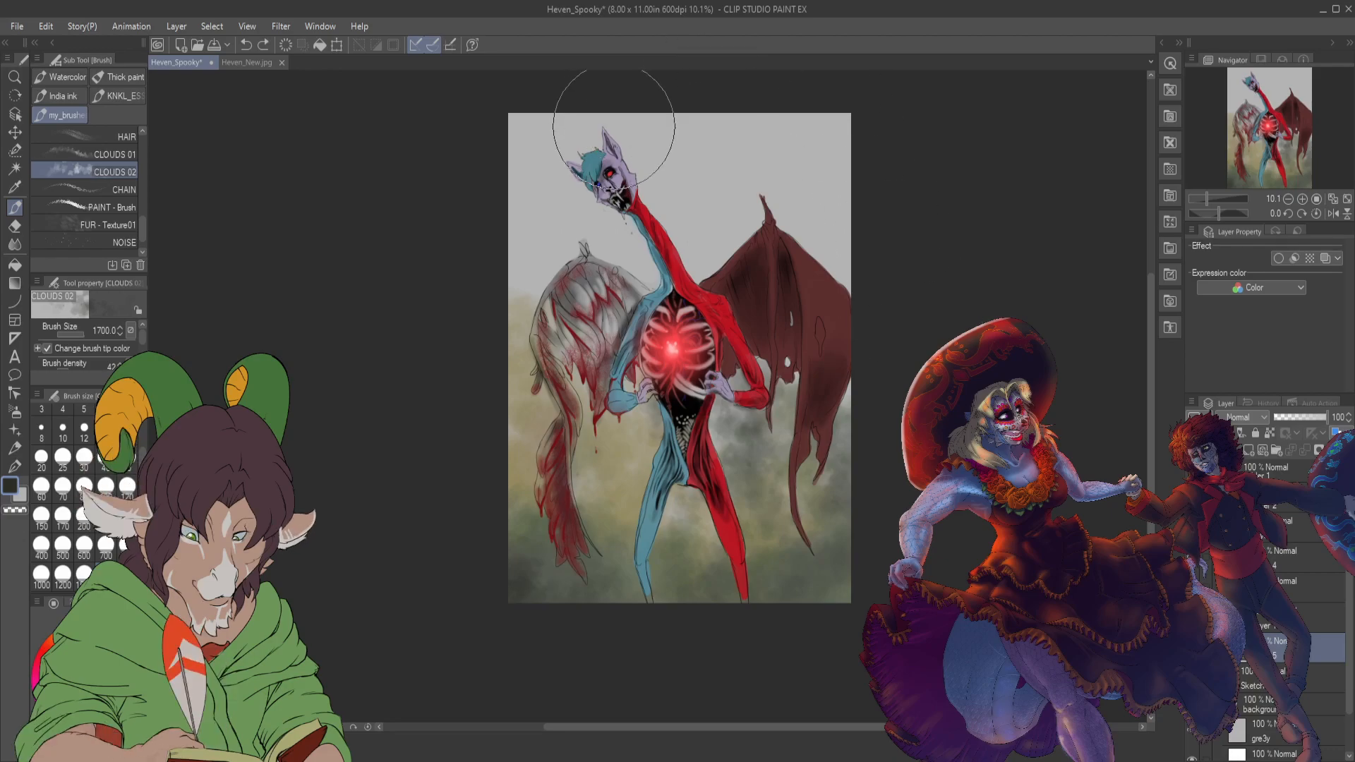
- Paint pale grey fog over the feet and wing tips on a new layer above the character, using CLOUDS 02 at size 1700
scroll(616, 155, "up", 1)
scroll(621, 153, "up", 2)
scroll(593, 205, "down", 2)
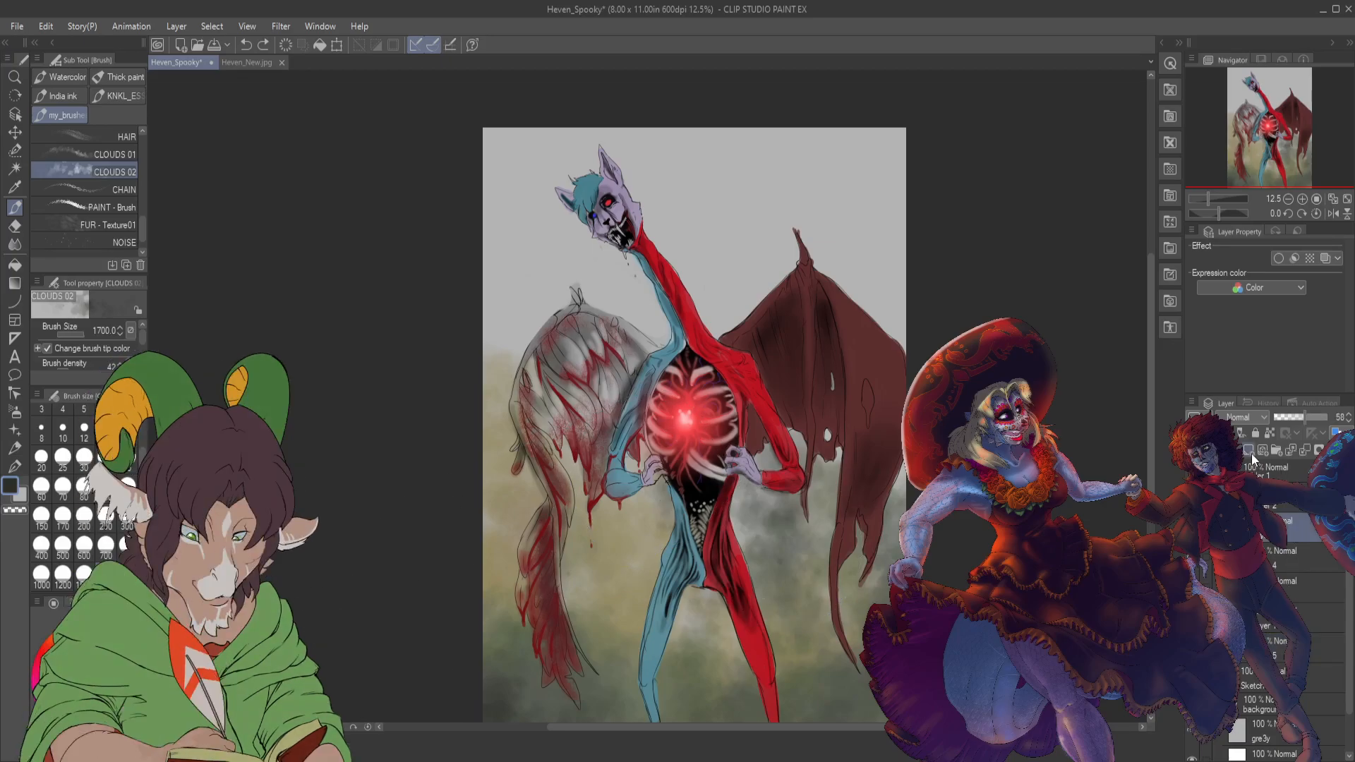
scroll(905, 492, "down", 1)
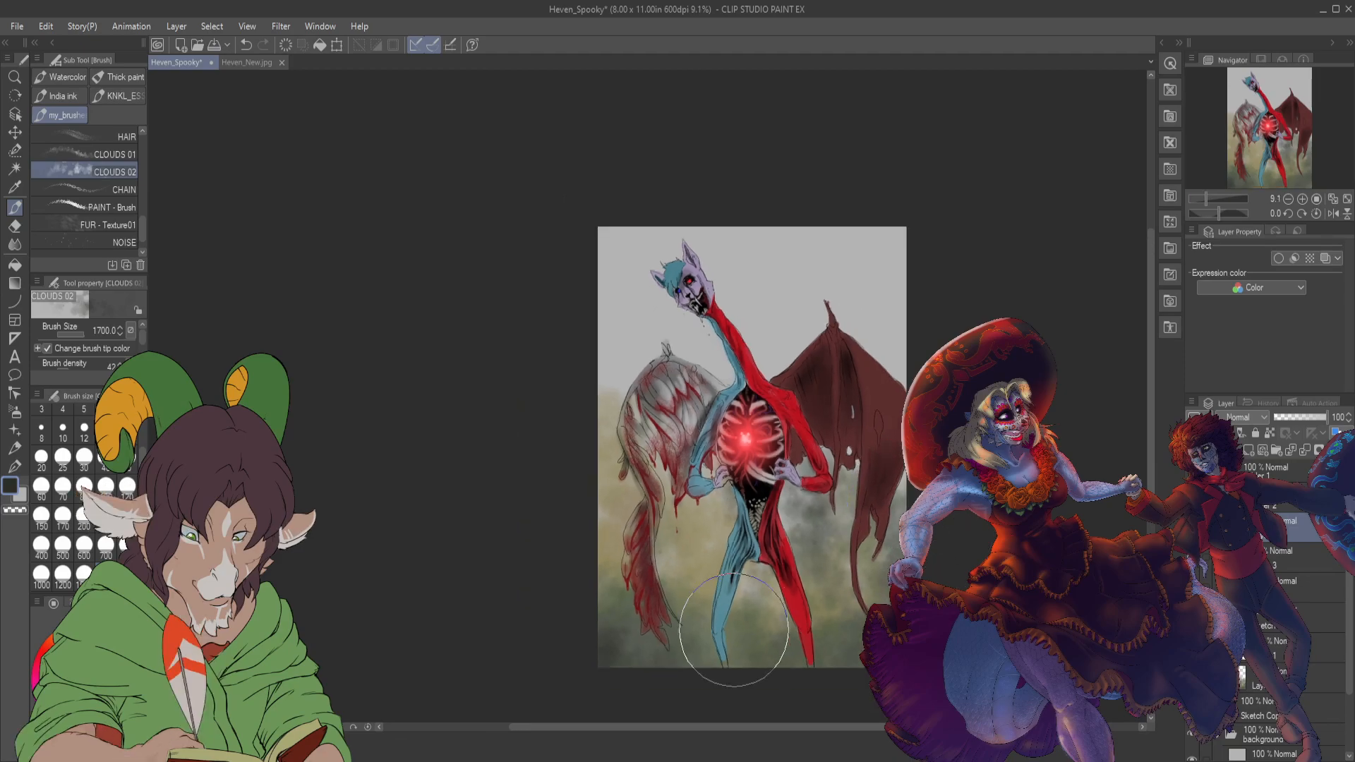
key("x")
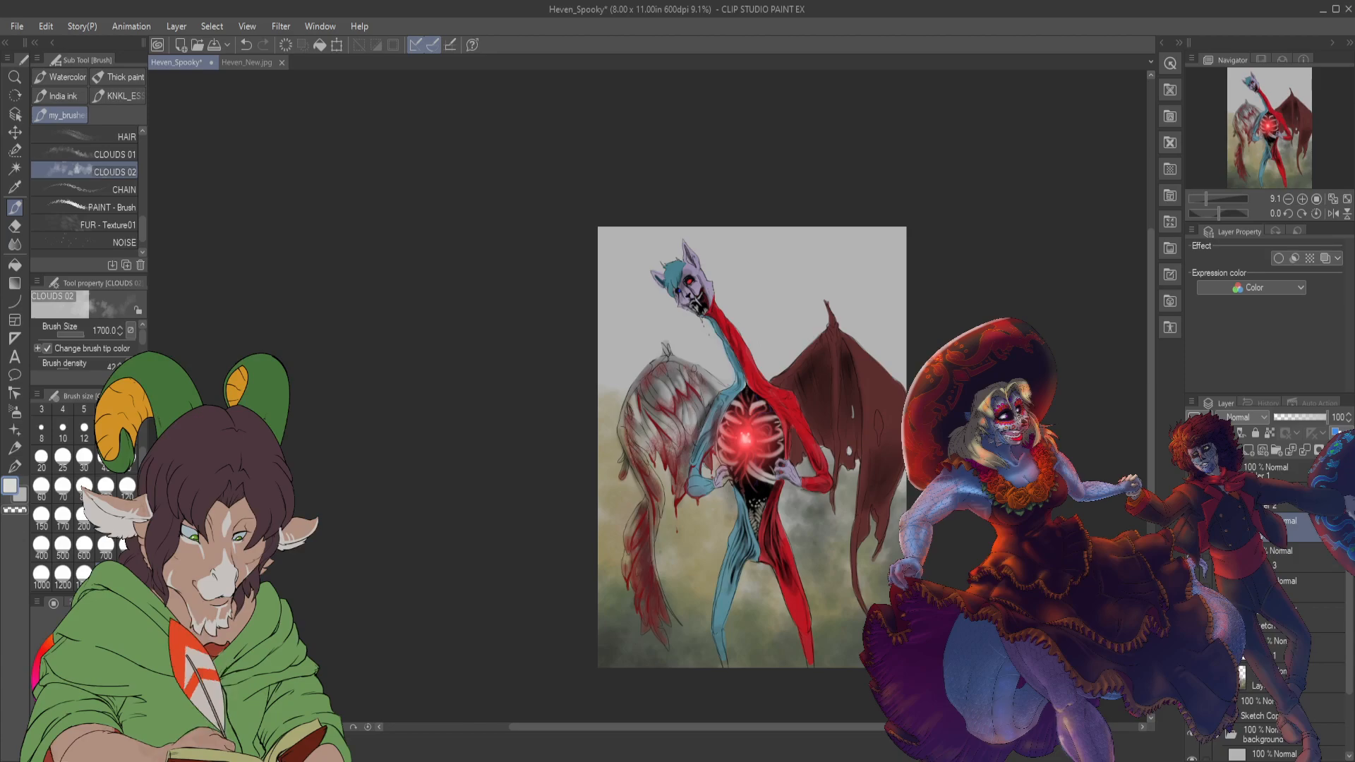
mouse_move(614, 621)
left_mouse_down()
mouse_move(691, 630)
mouse_move(605, 606)
mouse_move(742, 647)
mouse_move(488, 655)
mouse_move(546, 629)
mouse_move(785, 678)
mouse_move(565, 659)
mouse_move(587, 672)
mouse_move(829, 674)
mouse_move(798, 670)
mouse_move(775, 694)
mouse_move(882, 651)
mouse_move(932, 598)
left_mouse_up()
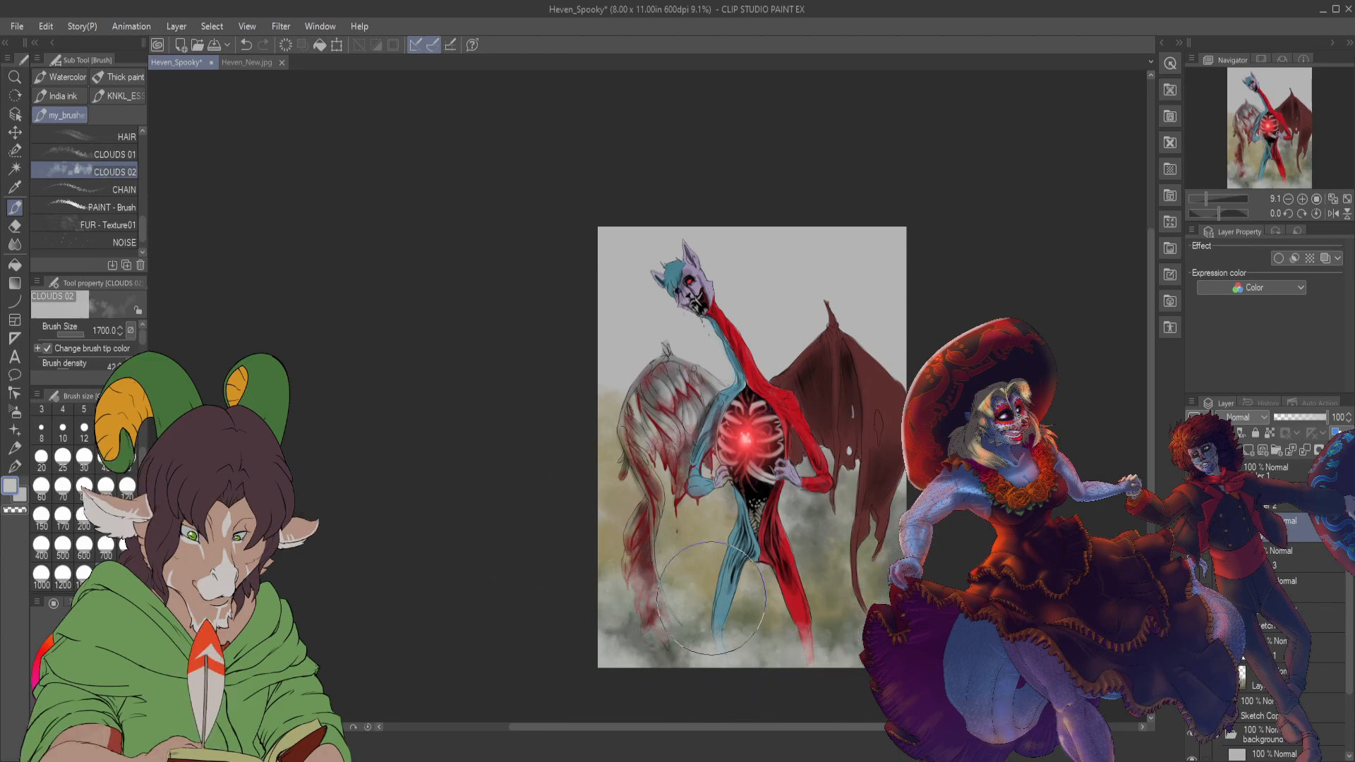
- Build up thicker pale mist along the ground with CLOUDS 01 at size 700, and add soft fog around the legs with CLOUDS 02
left_click(118, 152)
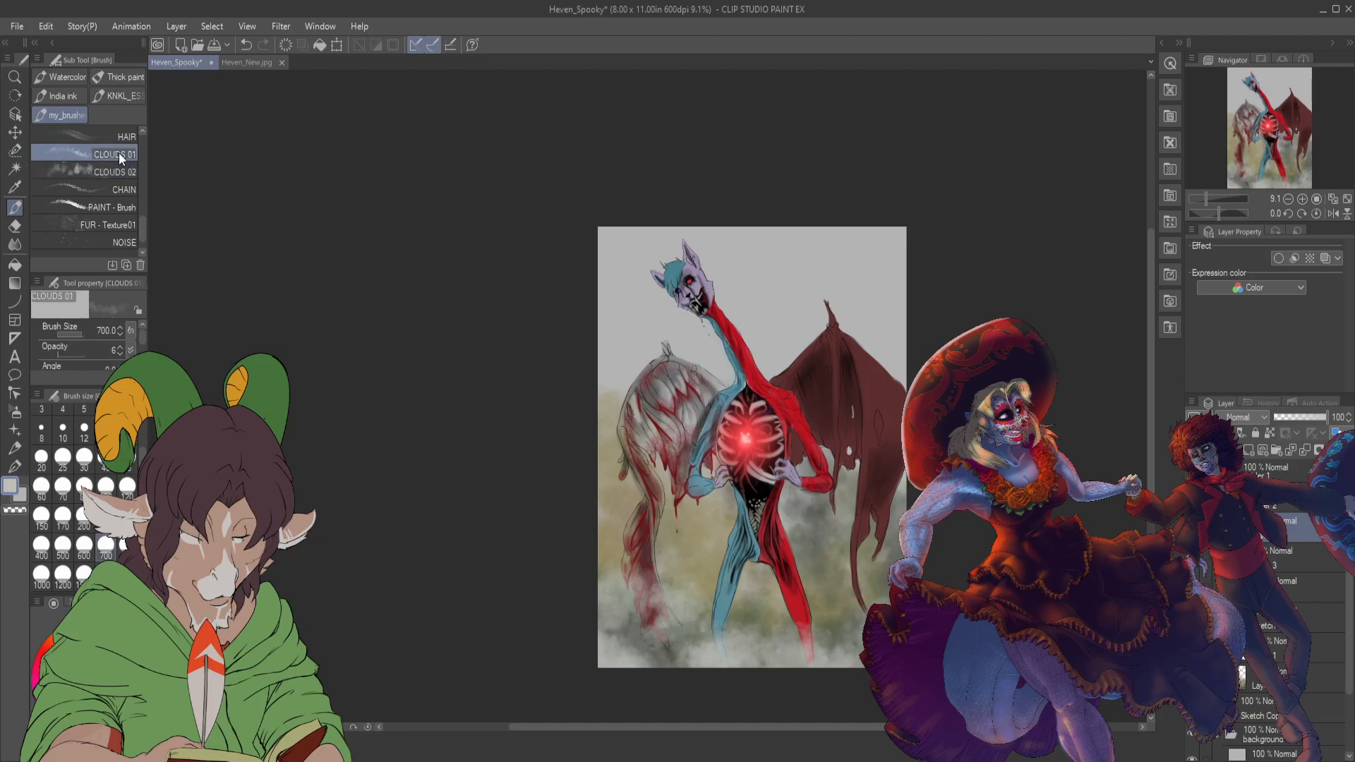
mouse_move(636, 628)
left_mouse_down()
mouse_move(675, 652)
mouse_move(645, 636)
mouse_move(627, 656)
mouse_move(701, 678)
mouse_move(604, 637)
mouse_move(626, 652)
mouse_move(593, 591)
mouse_move(706, 667)
mouse_move(767, 663)
mouse_move(726, 668)
mouse_move(836, 634)
mouse_move(769, 676)
mouse_move(866, 586)
mouse_move(858, 612)
mouse_move(802, 657)
mouse_move(858, 604)
mouse_move(829, 624)
left_mouse_up()
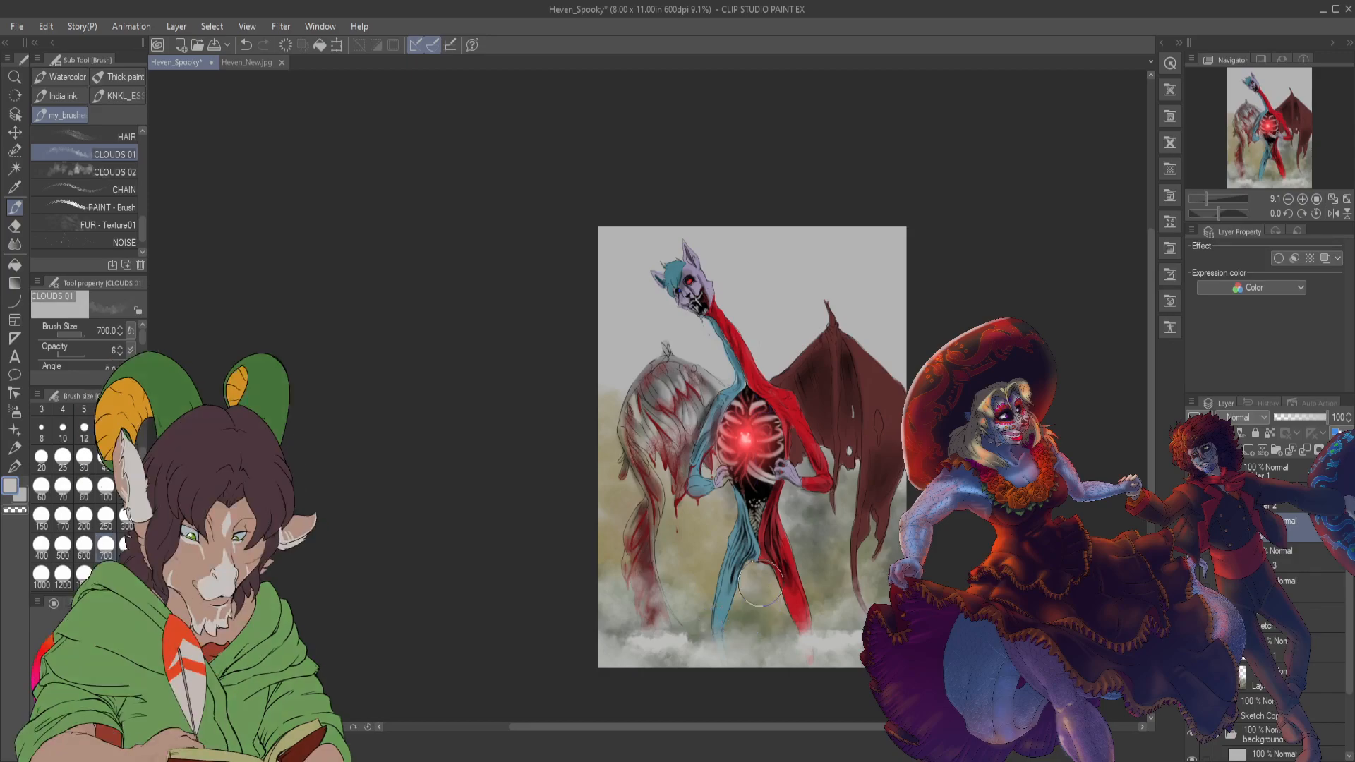
left_click(103, 168)
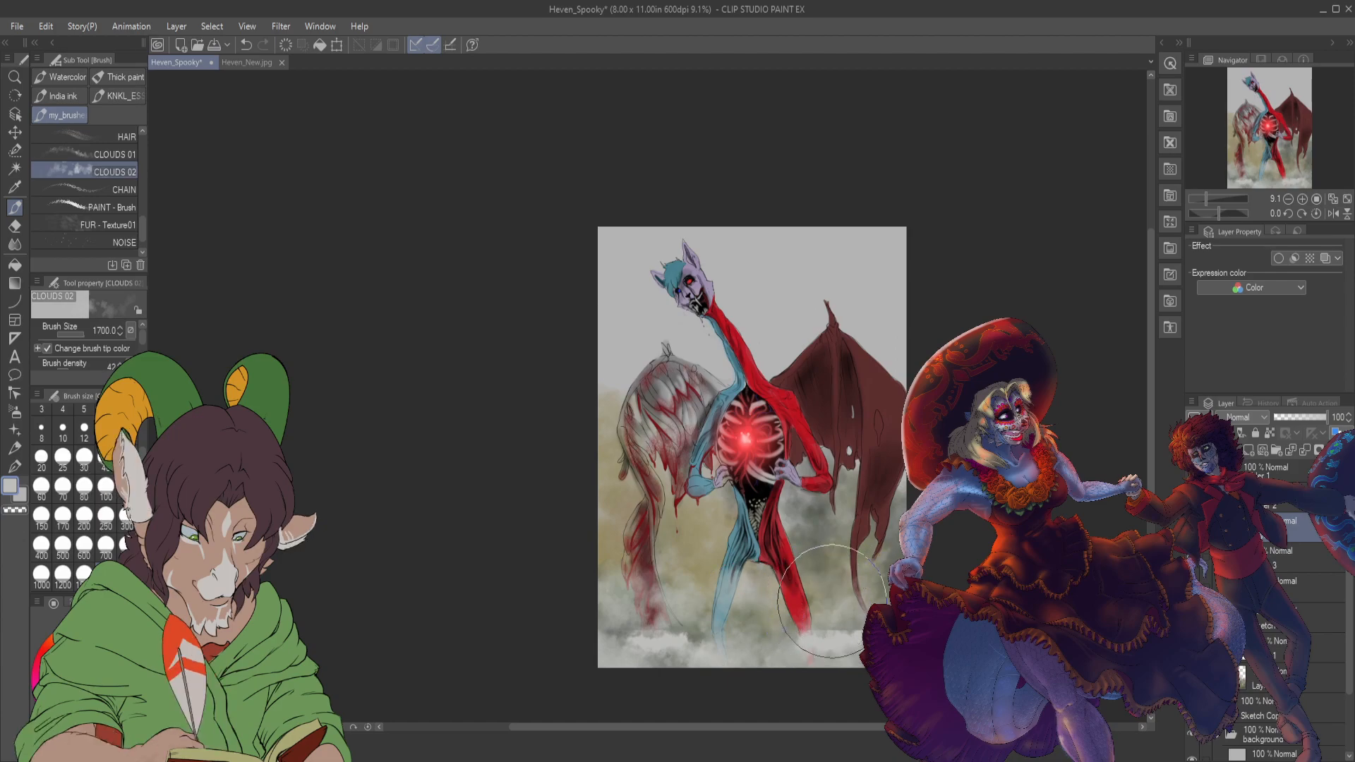
mouse_move(796, 445)
left_mouse_down()
mouse_move(740, 464)
mouse_move(741, 503)
mouse_move(636, 568)
mouse_move(742, 618)
mouse_move(791, 540)
mouse_move(780, 549)
mouse_move(805, 561)
left_mouse_up()
- Soften the fog along the bottom of the picture with the Blur tool at size 1700
scroll(805, 562, "down", 2)
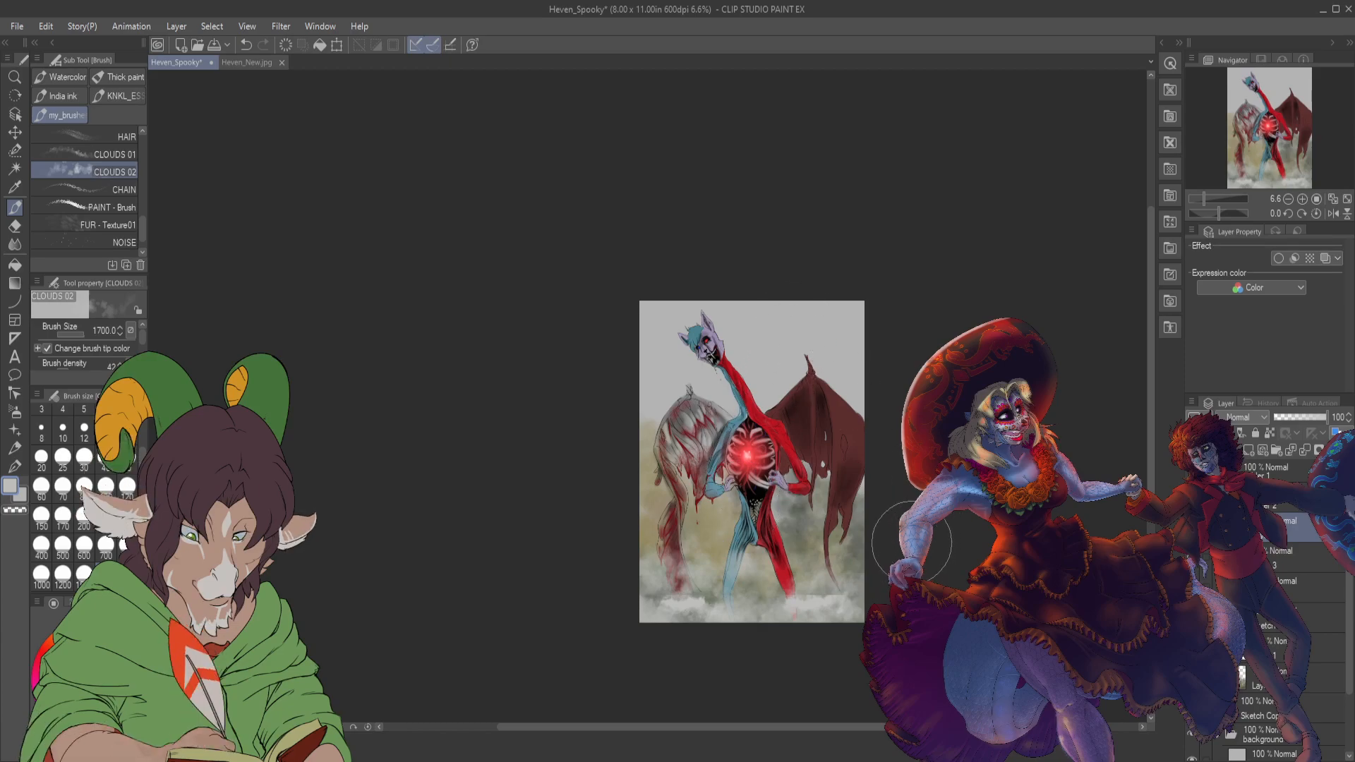
scroll(769, 512, "up", 1)
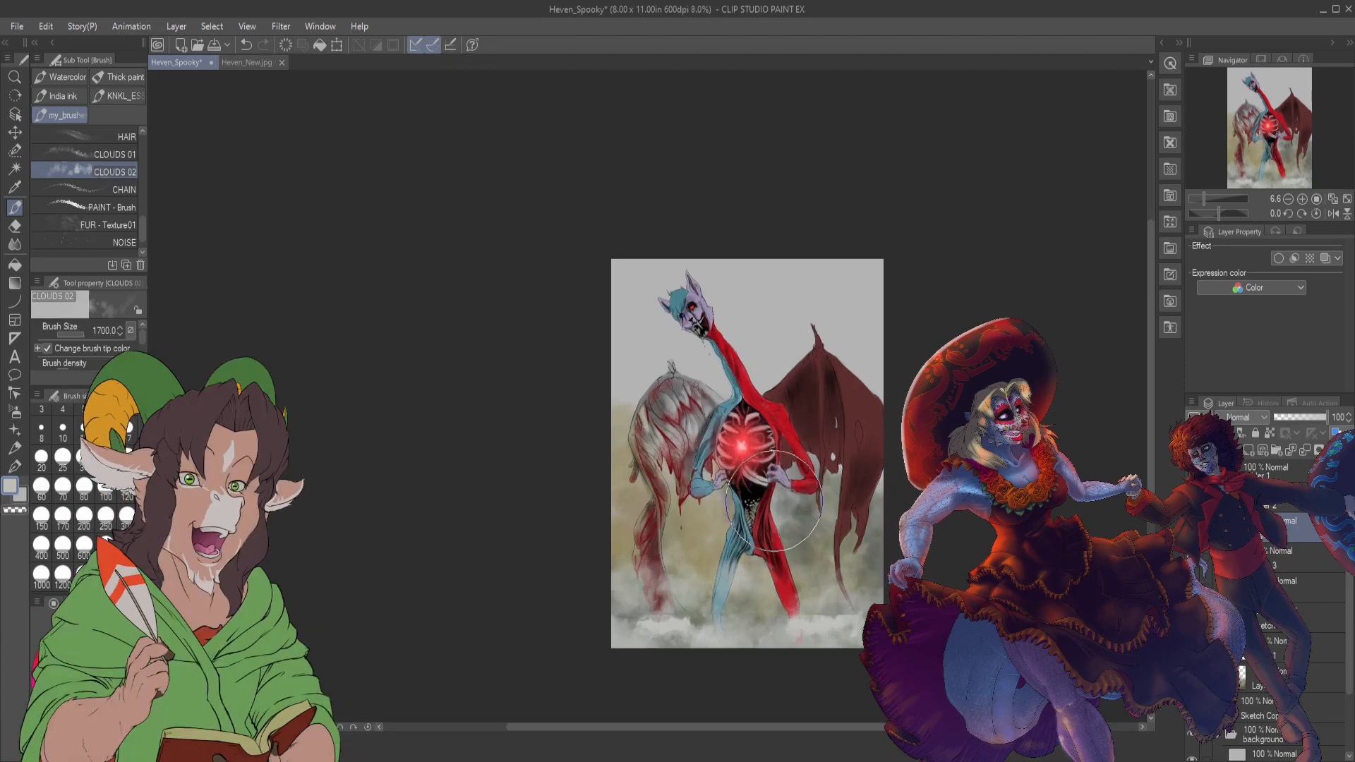
scroll(762, 520, "up", 1)
scroll(761, 520, "up", 1)
left_click_drag(592, 726, 641, 721)
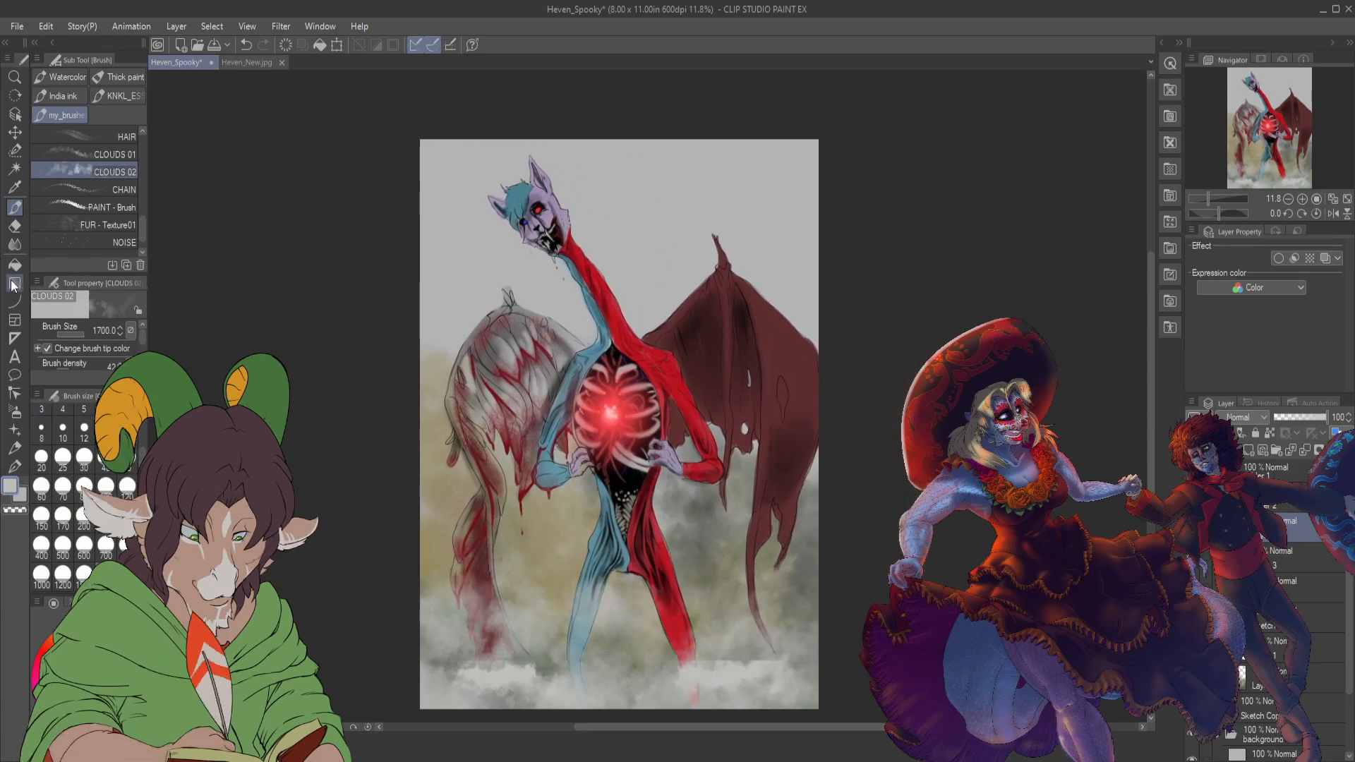
left_click(15, 244)
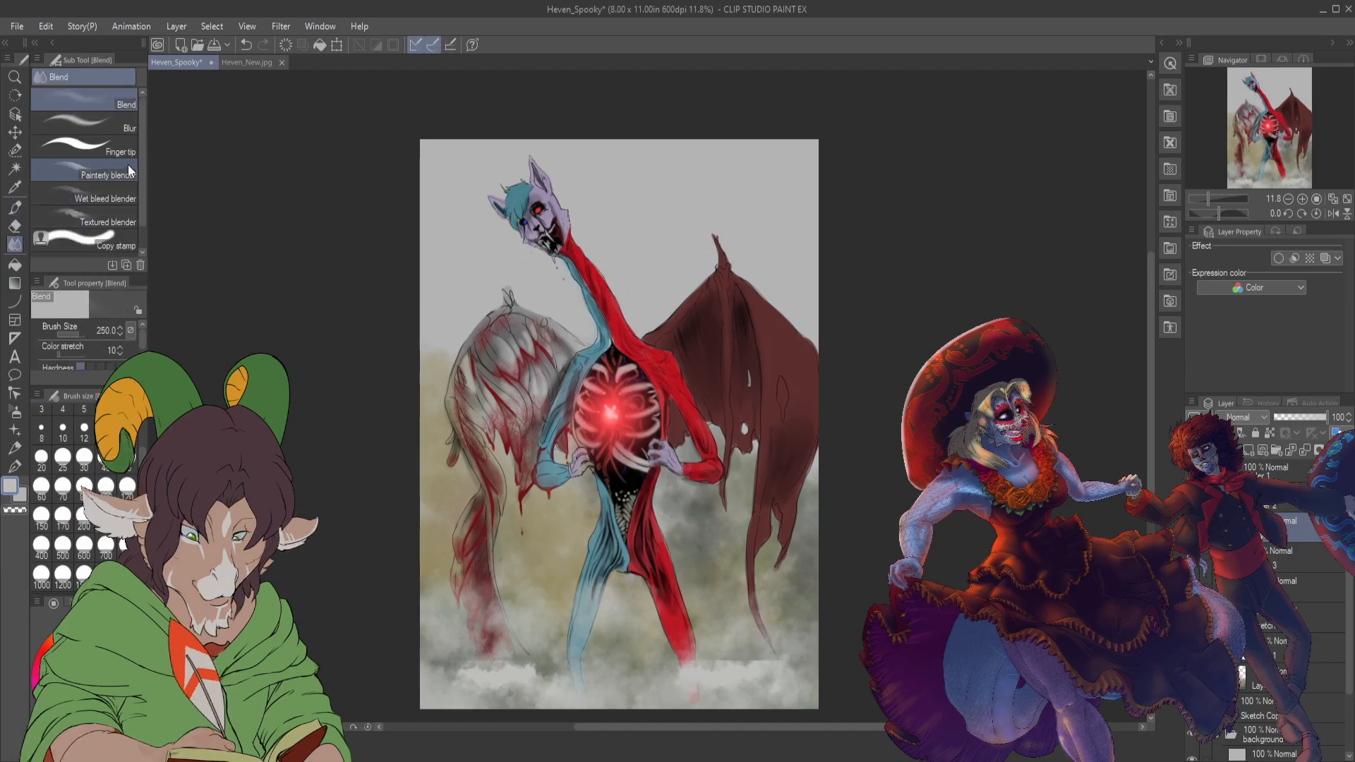
left_click(121, 128)
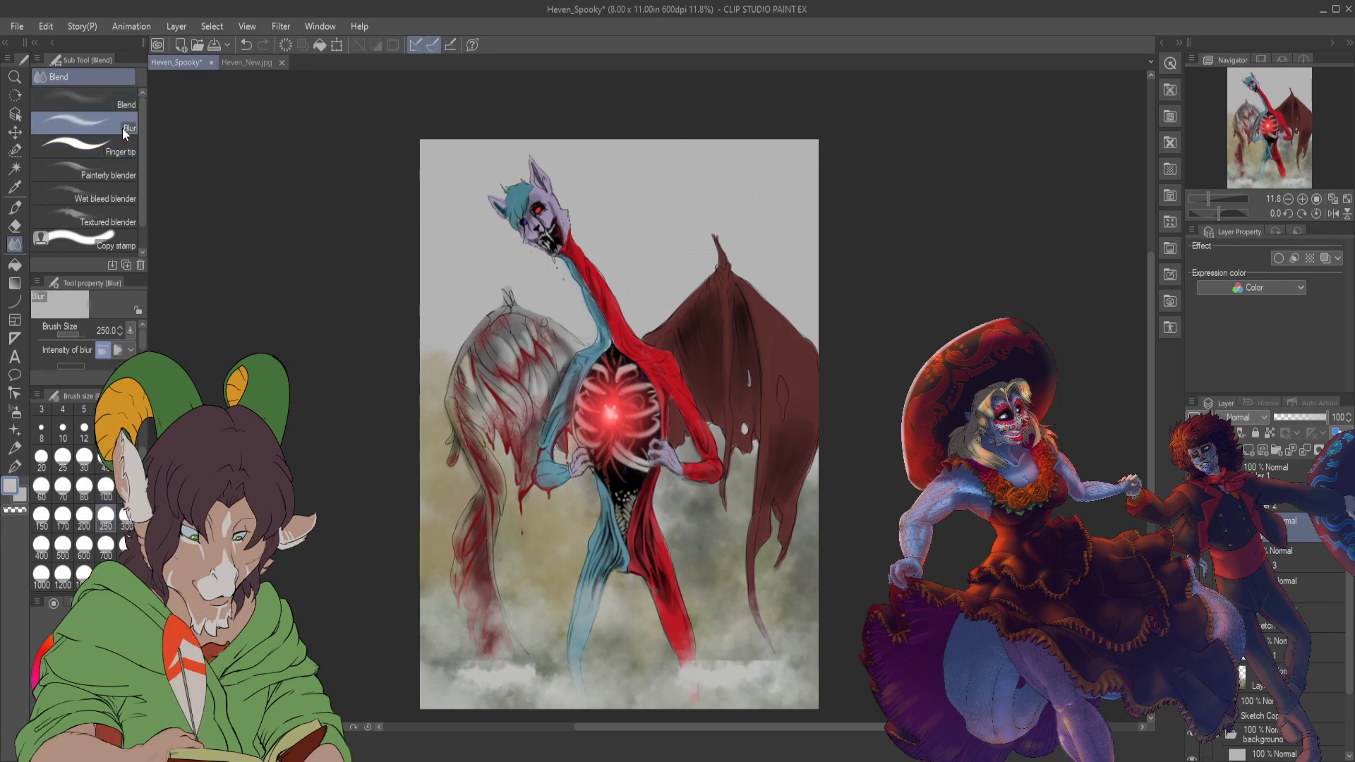
mouse_move(494, 667)
left_mouse_down()
mouse_move(542, 690)
mouse_move(513, 623)
mouse_move(667, 656)
mouse_move(723, 645)
mouse_move(417, 649)
mouse_move(473, 636)
mouse_move(774, 638)
mouse_move(856, 593)
left_mouse_up()
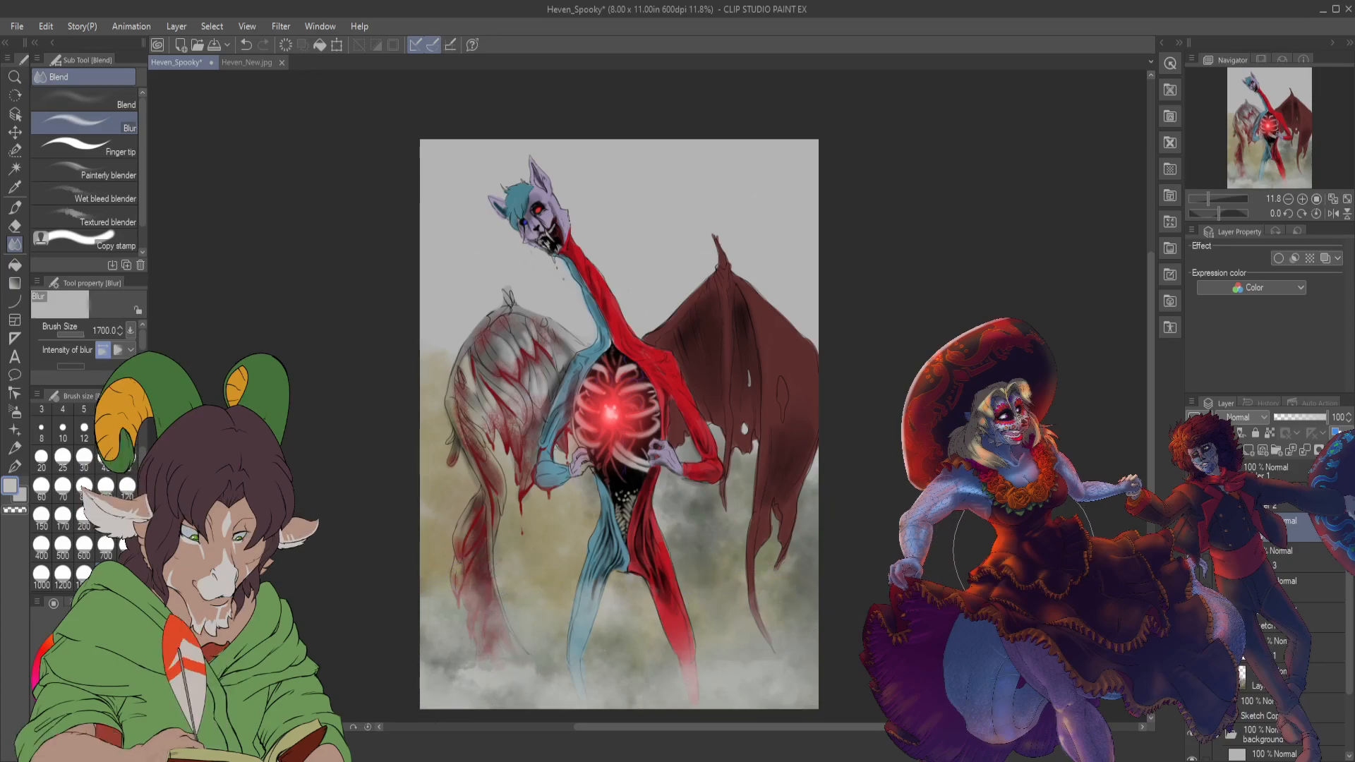
- Start sketching a curved tail outline behind the legs in black on the sketch layer, using K Hard 2 at size 10
scroll(812, 541, "down", 1)
scroll(835, 607, "up", 1)
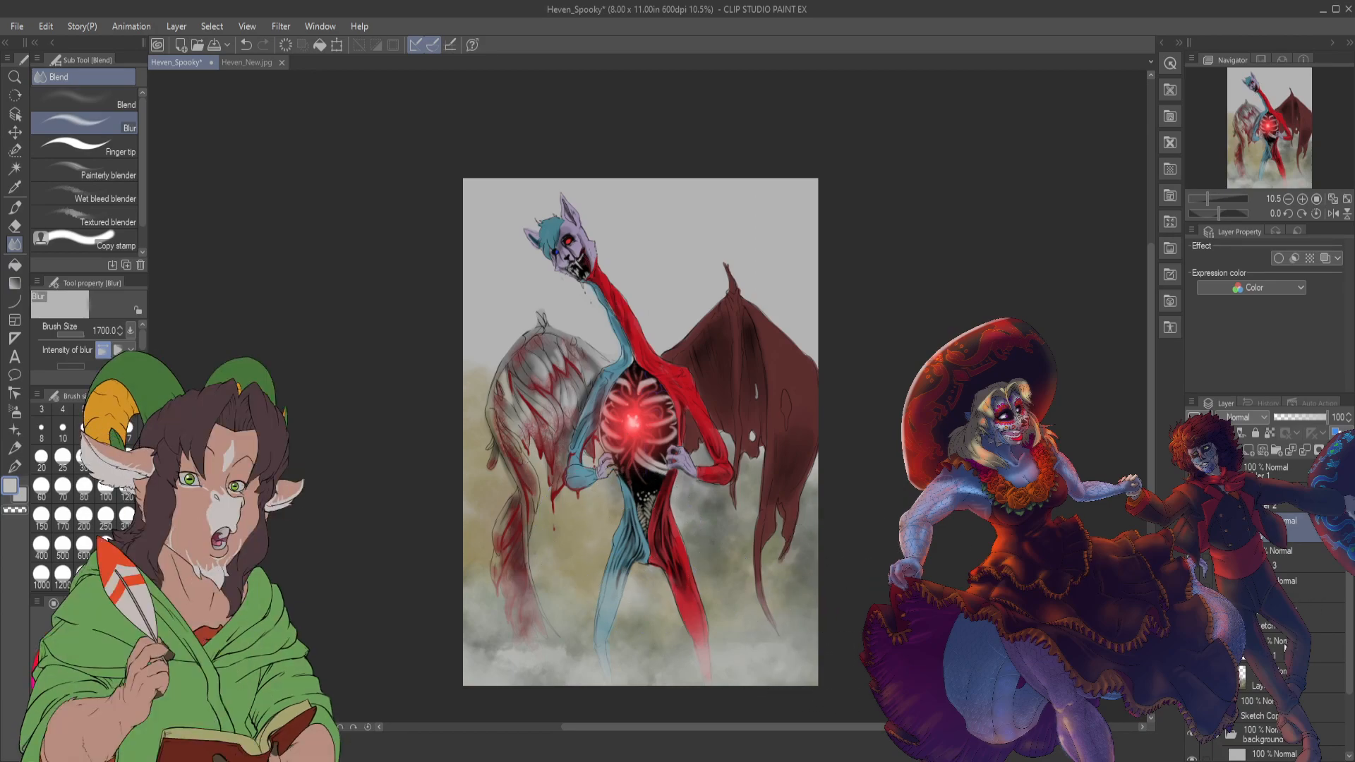
left_click(1317, 619)
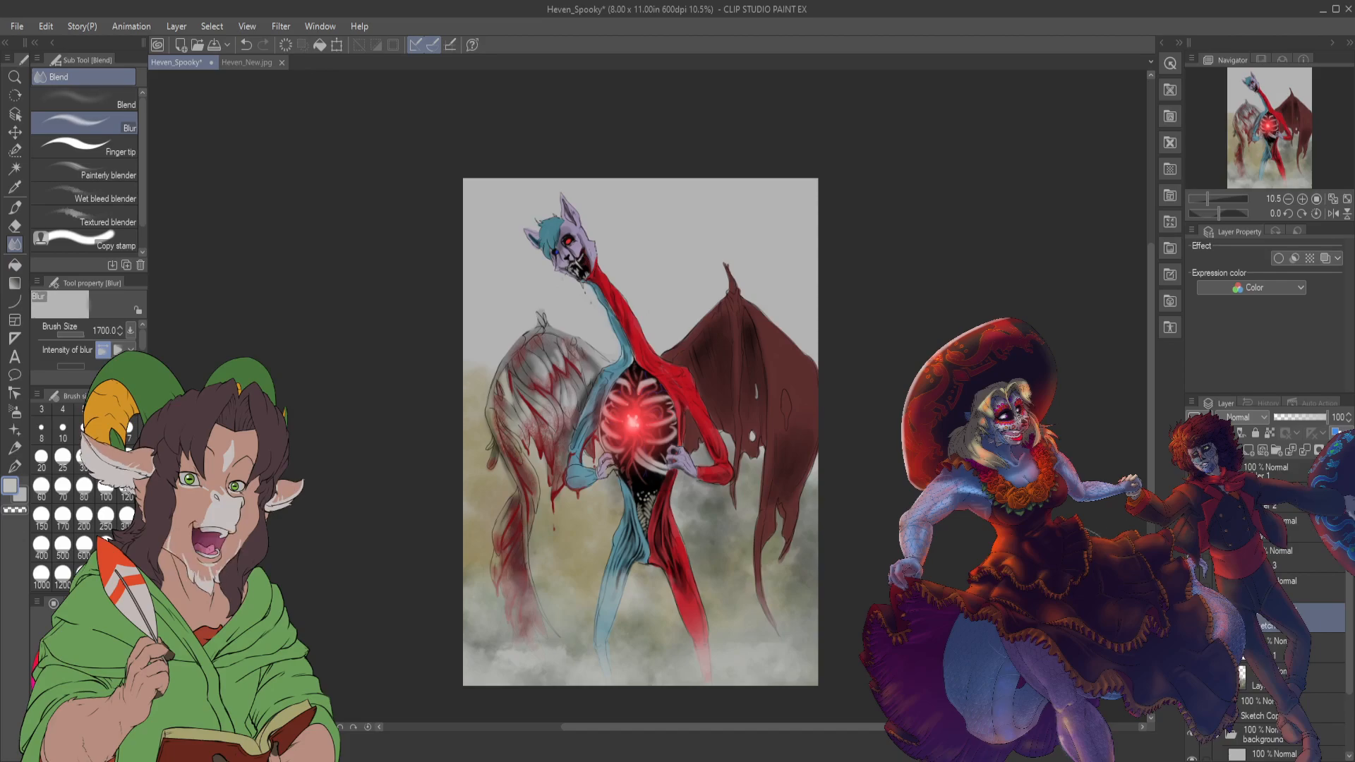
scroll(575, 590, "up", 1)
scroll(663, 581, "down", 2)
scroll(663, 583, "up", 2)
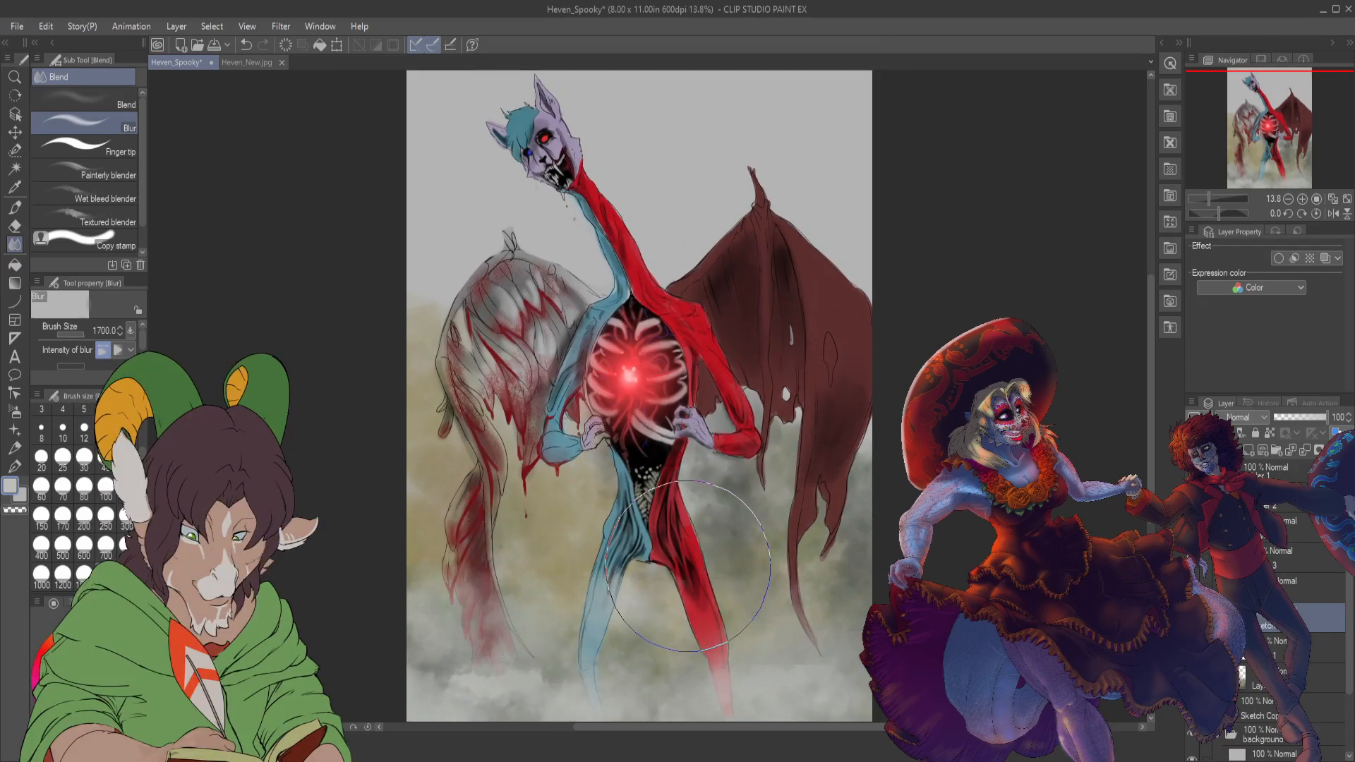
scroll(688, 566, "up", 1)
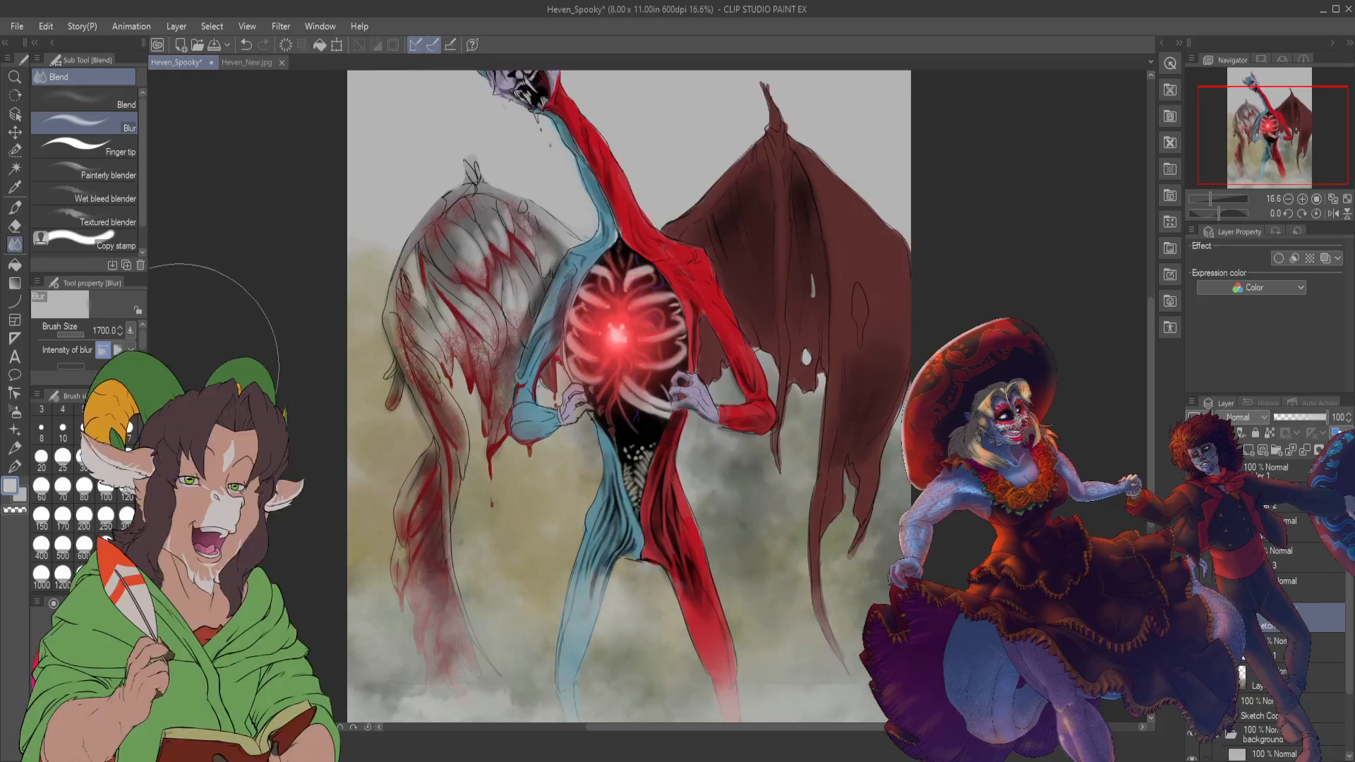
left_click(67, 702)
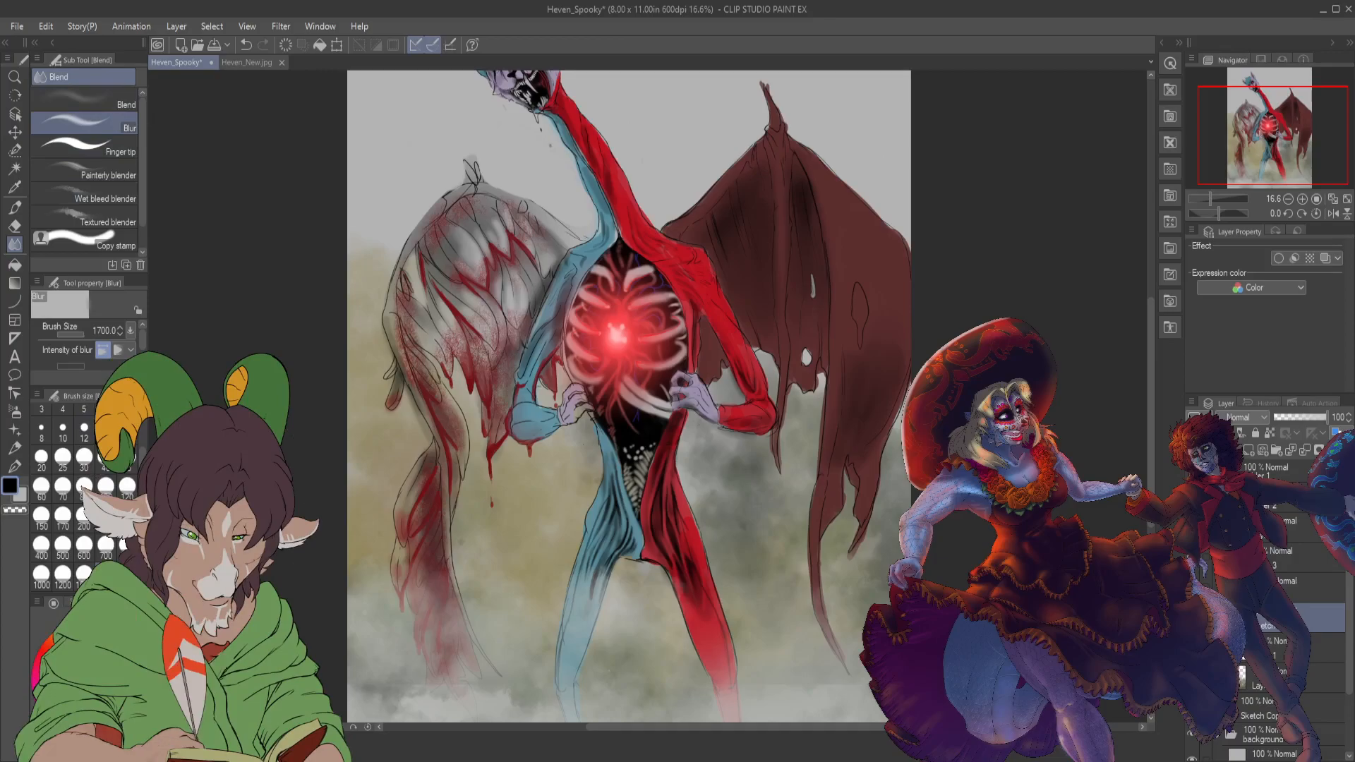
left_click(17, 210)
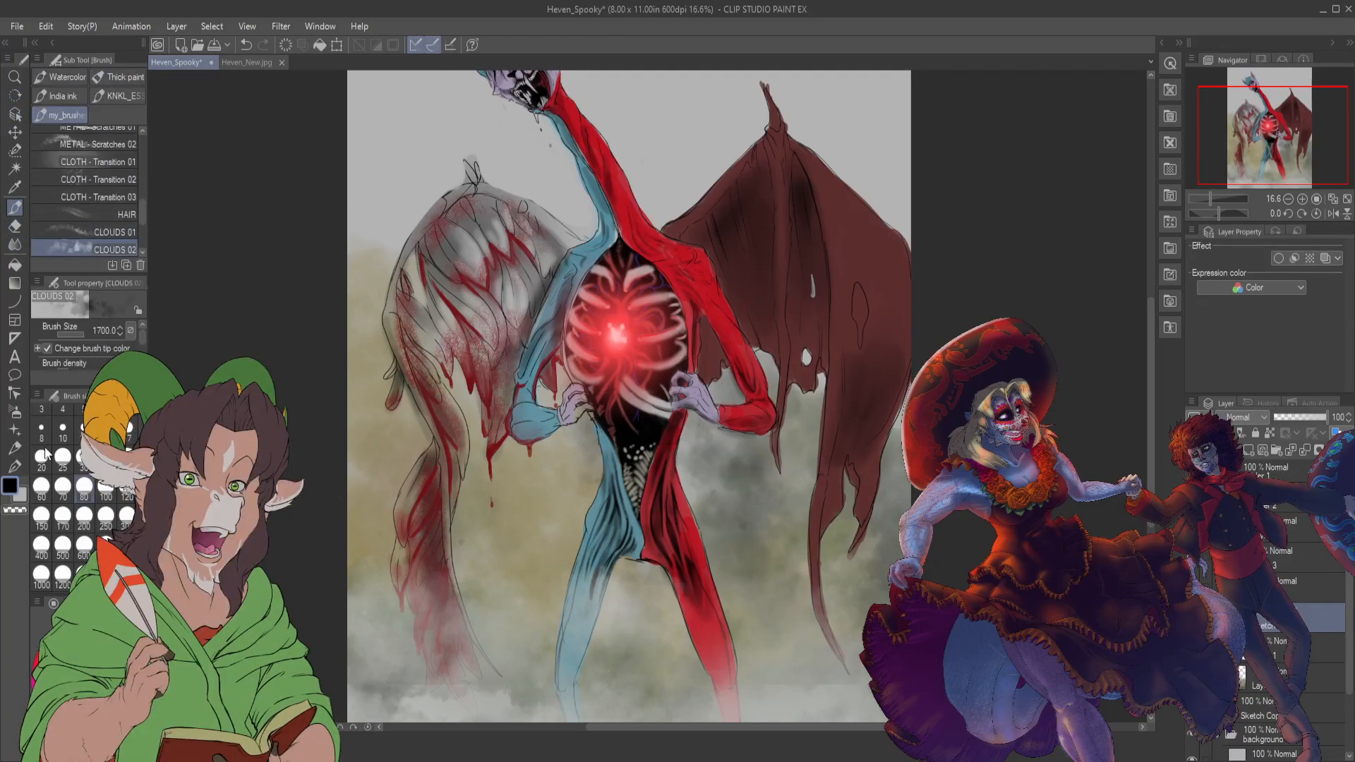
scroll(95, 177, "up", 5)
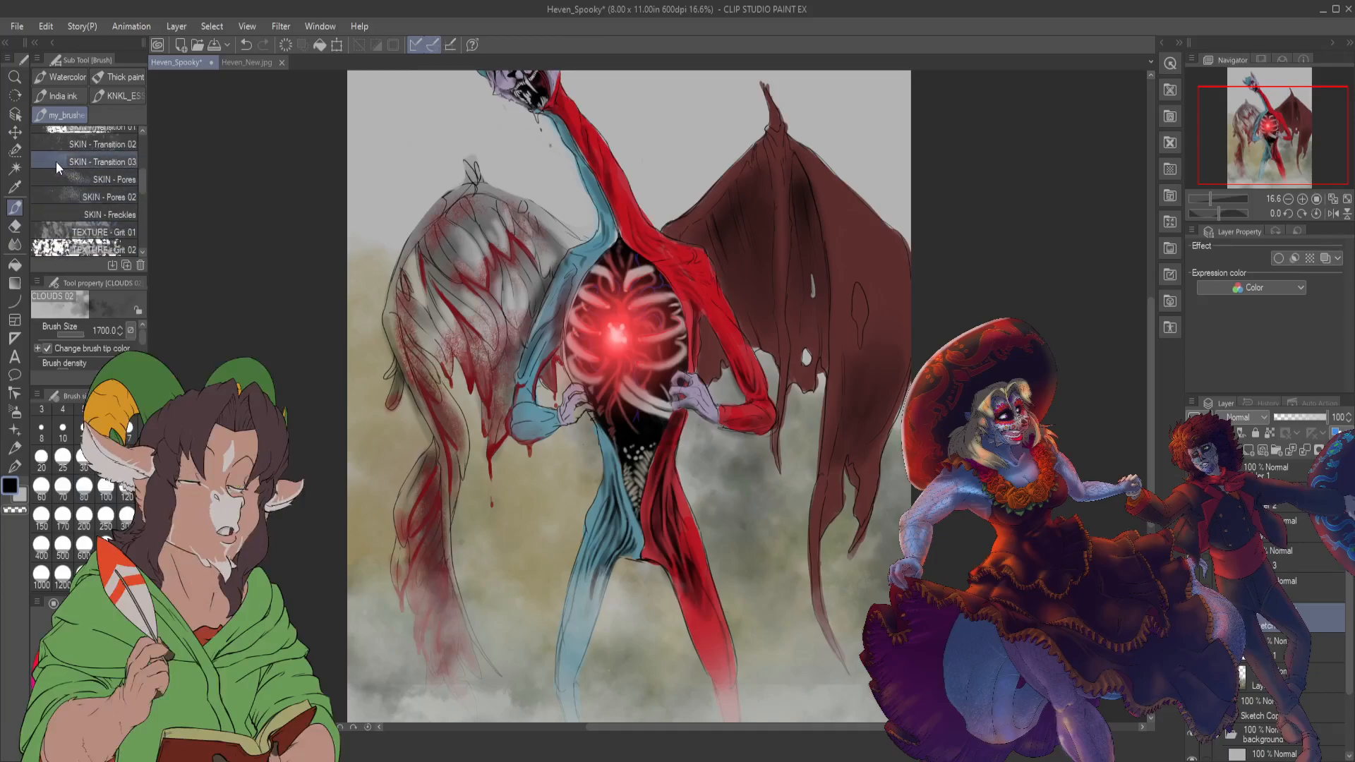
left_click(87, 131)
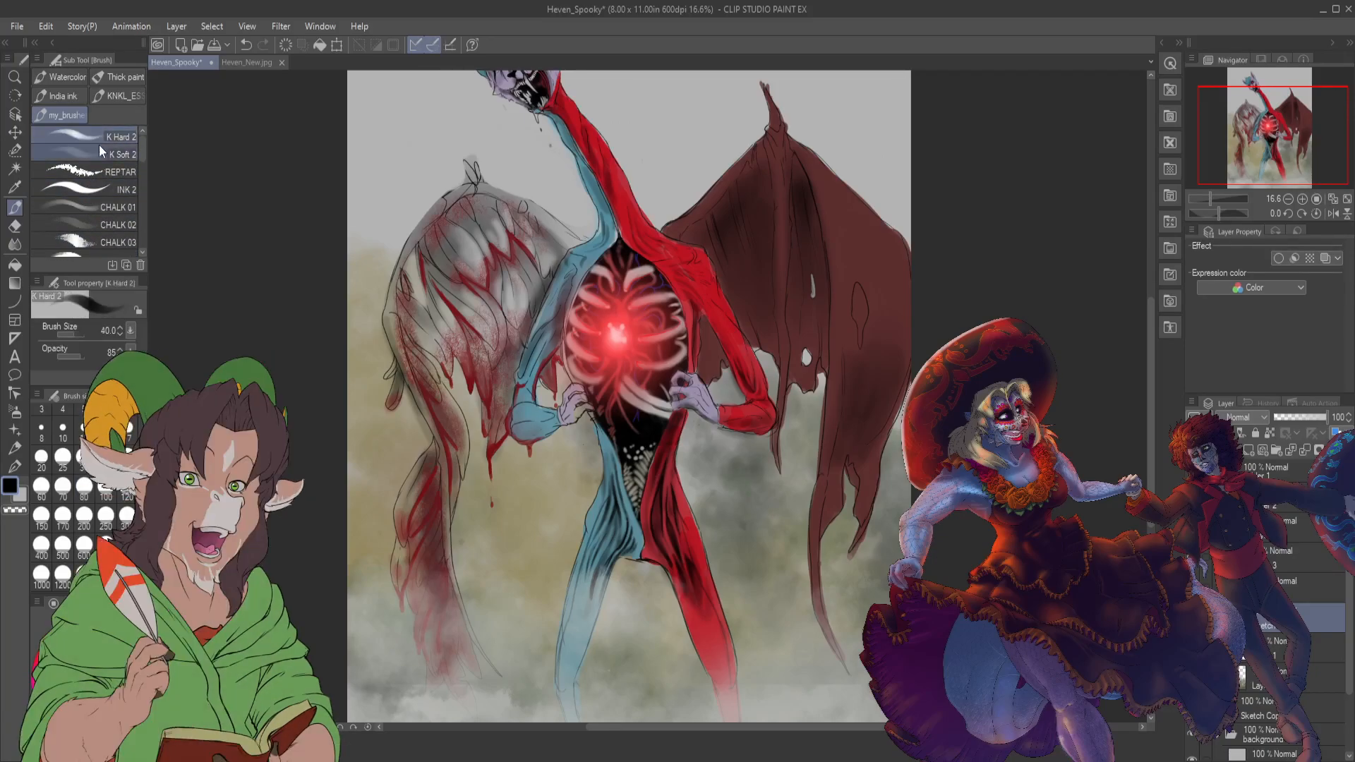
left_click(63, 475)
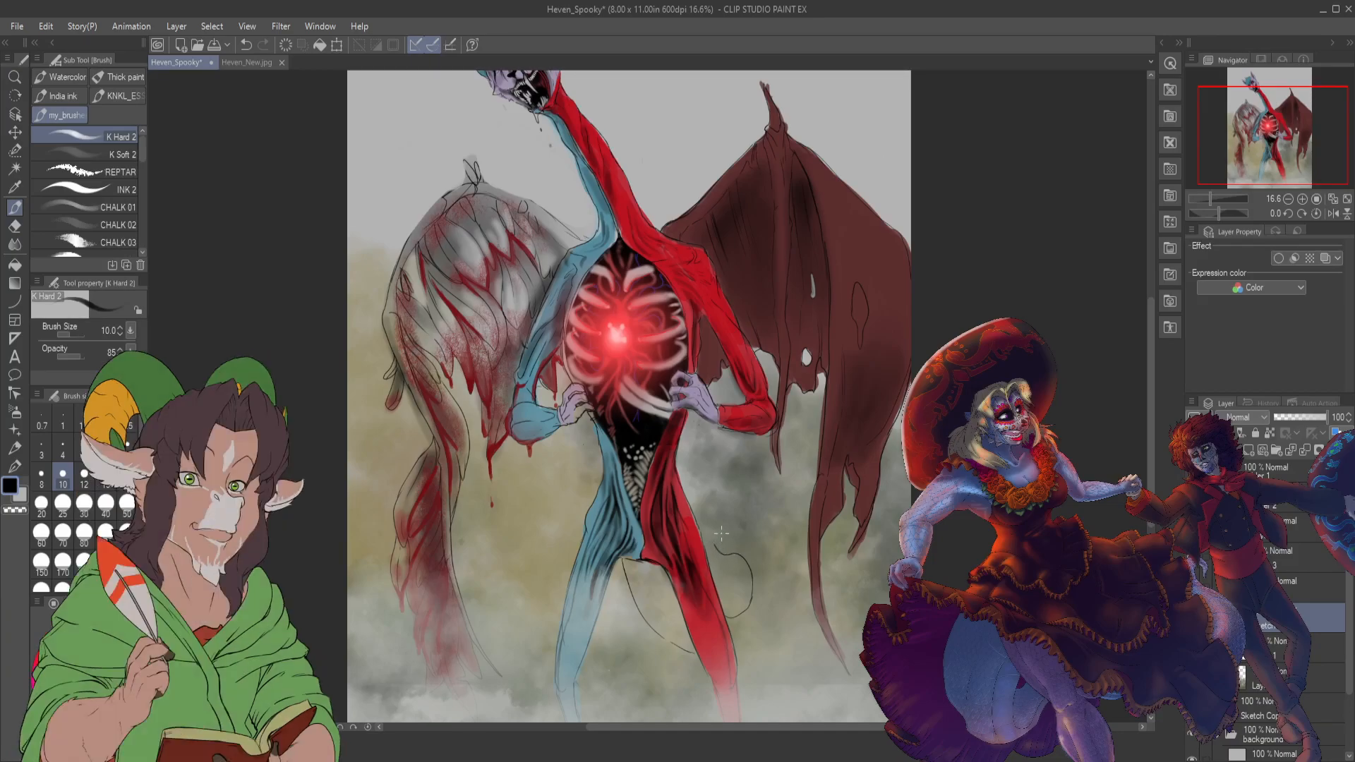
- Check the tail in the Heven_New.jpg reference and finish sketching the curled, segmented tail with its pointed tip
left_click(241, 64)
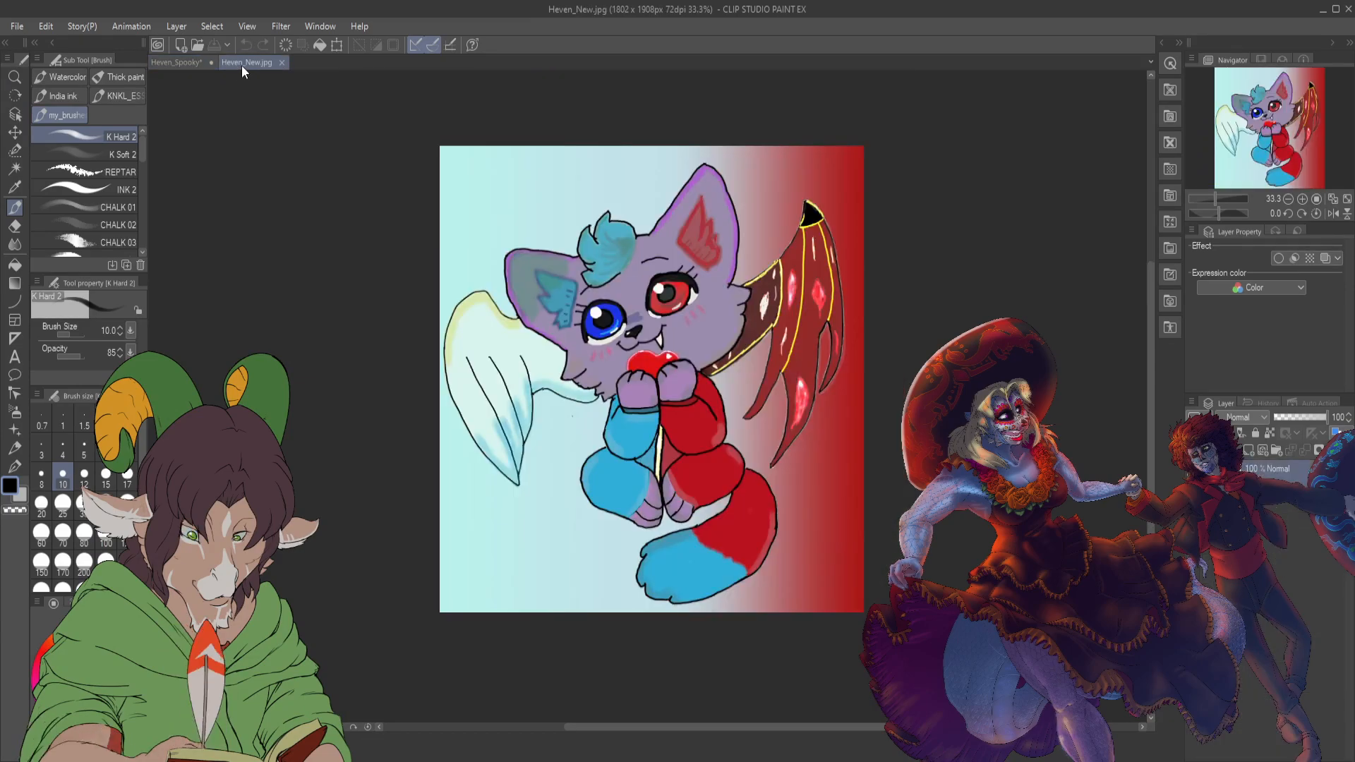
left_click(179, 62)
scroll(697, 605, "up", 2)
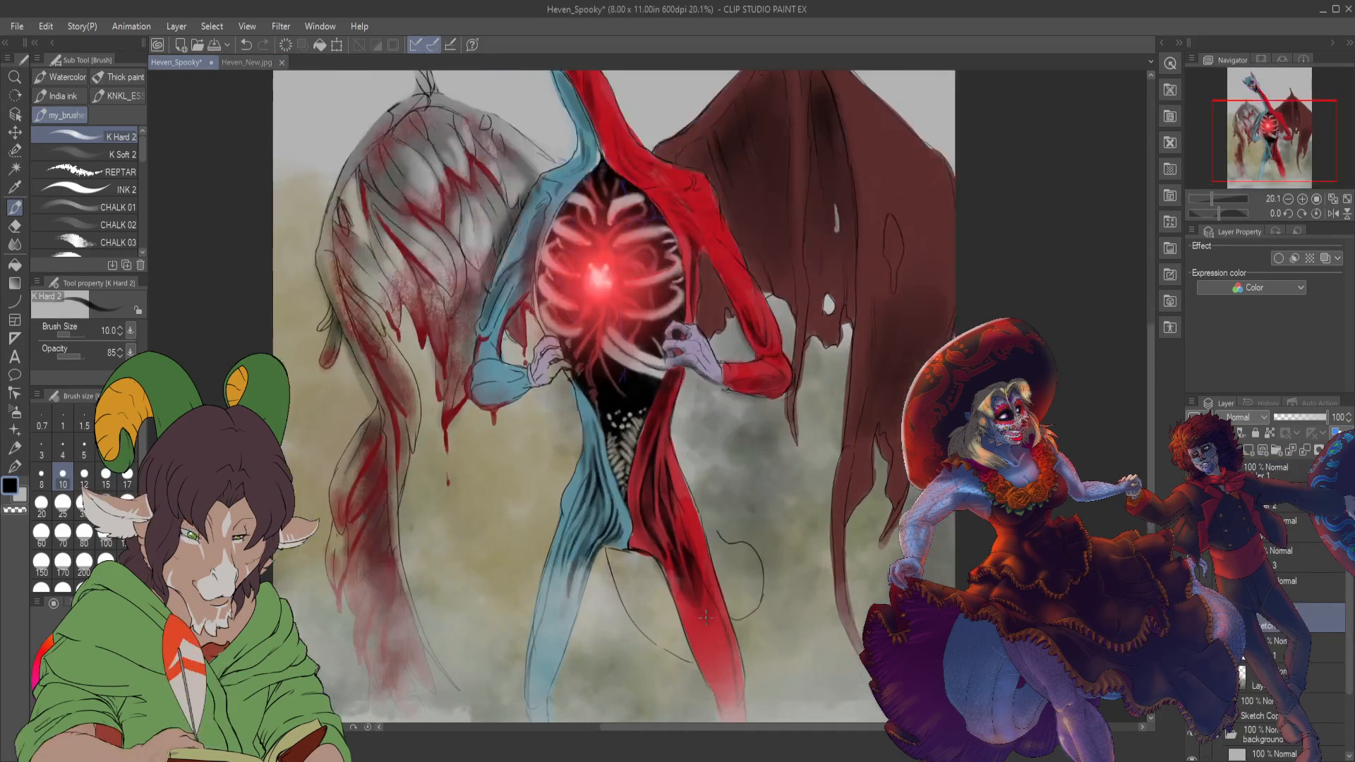
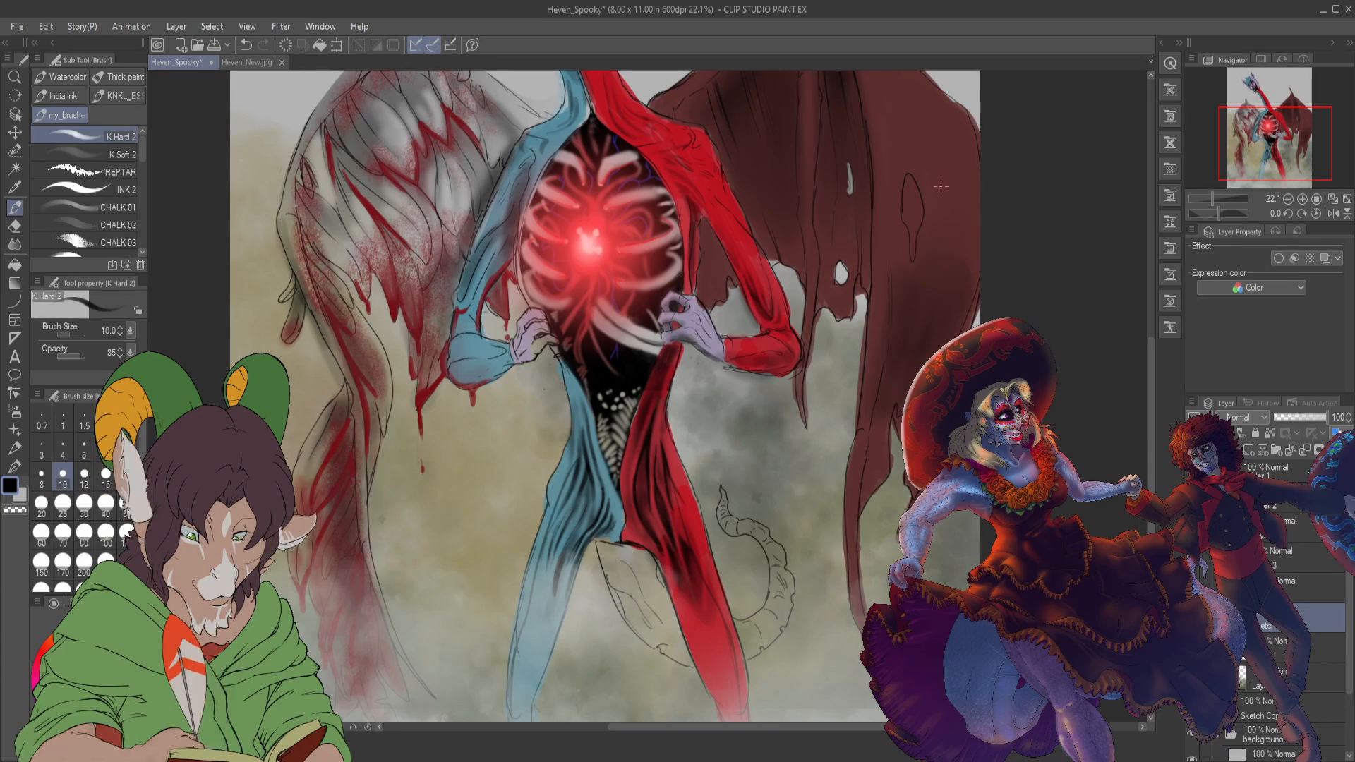
- Compare with the Heven_New.jpg reference and shade the thick base of the tail in black with K Soft 2 at size 250
left_click(240, 62)
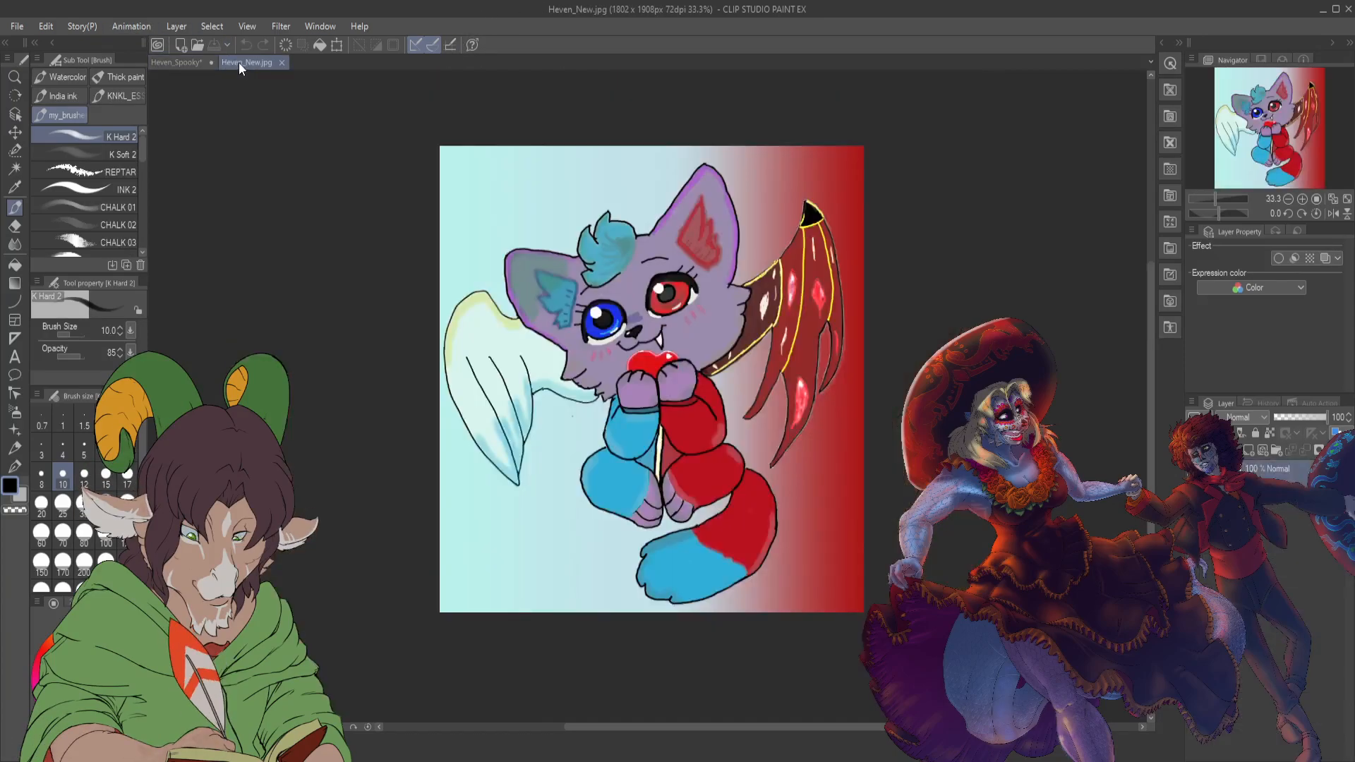
left_click(177, 63)
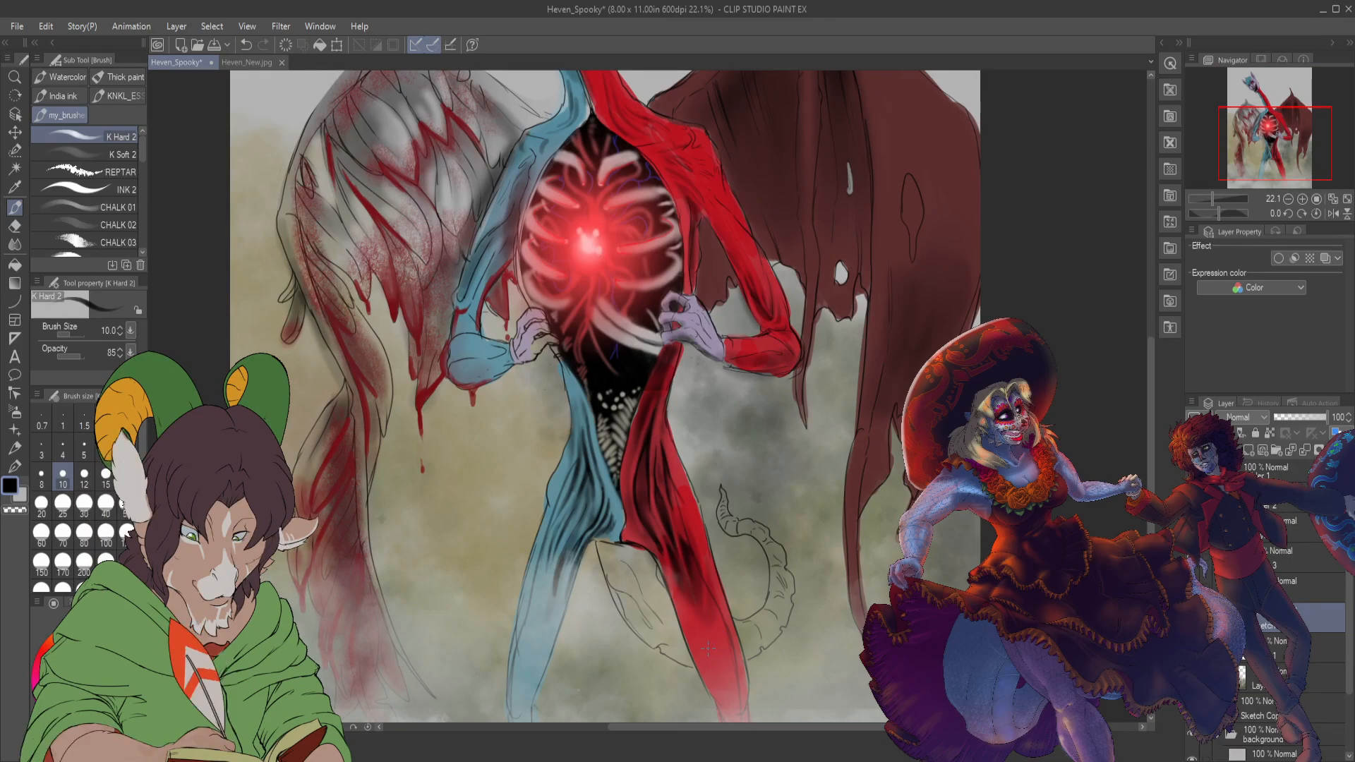
key("alt+bracketleft")
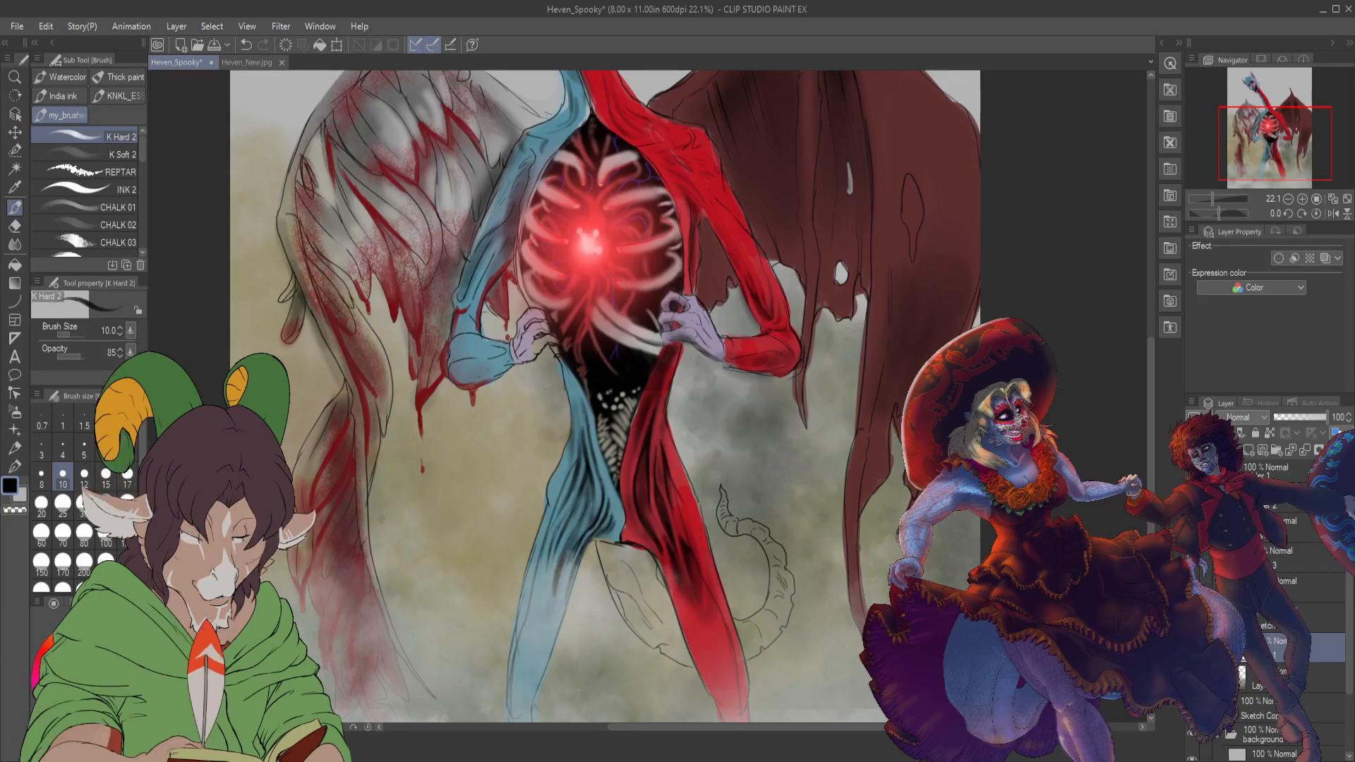
key("alt+bracketright")
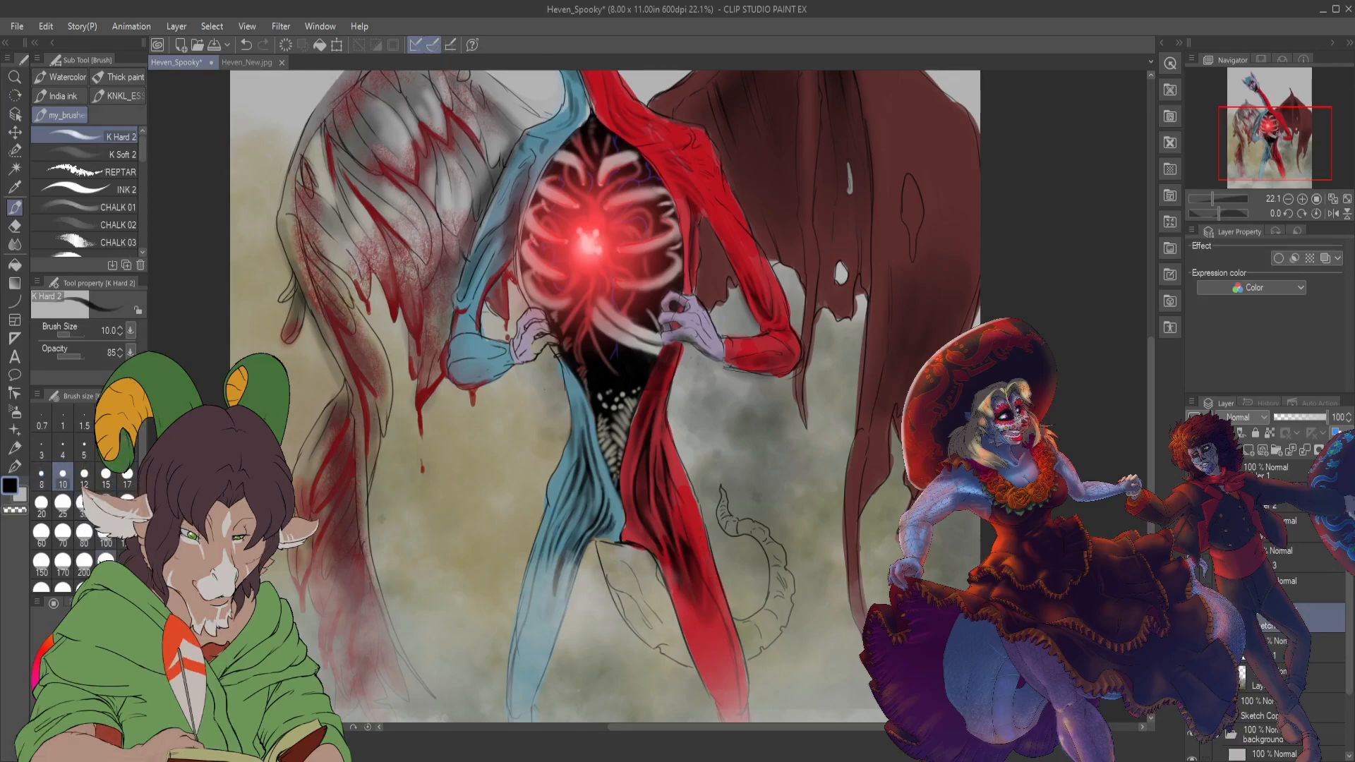
left_click(120, 154)
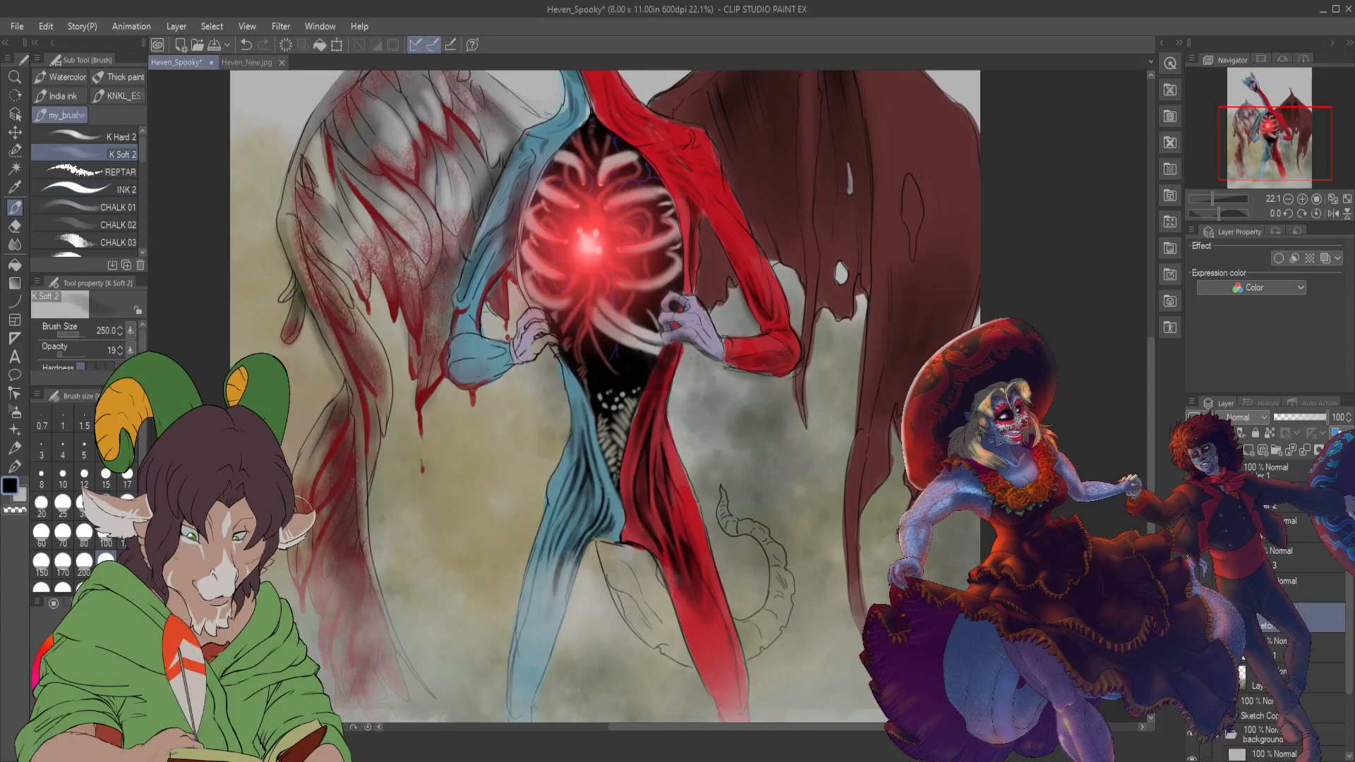
mouse_move(615, 565)
left_mouse_down()
mouse_move(638, 600)
mouse_move(622, 579)
left_mouse_up()
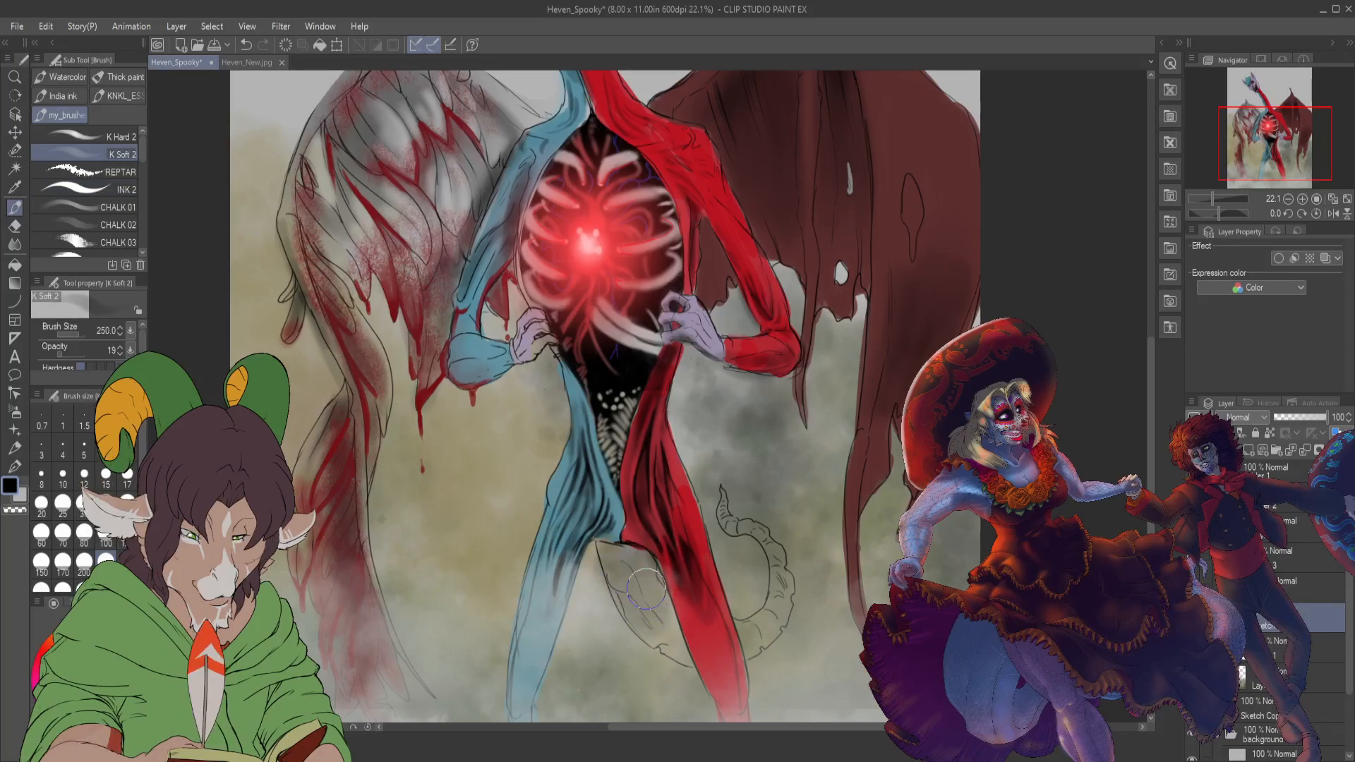
left_click_drag(646, 588, 674, 631)
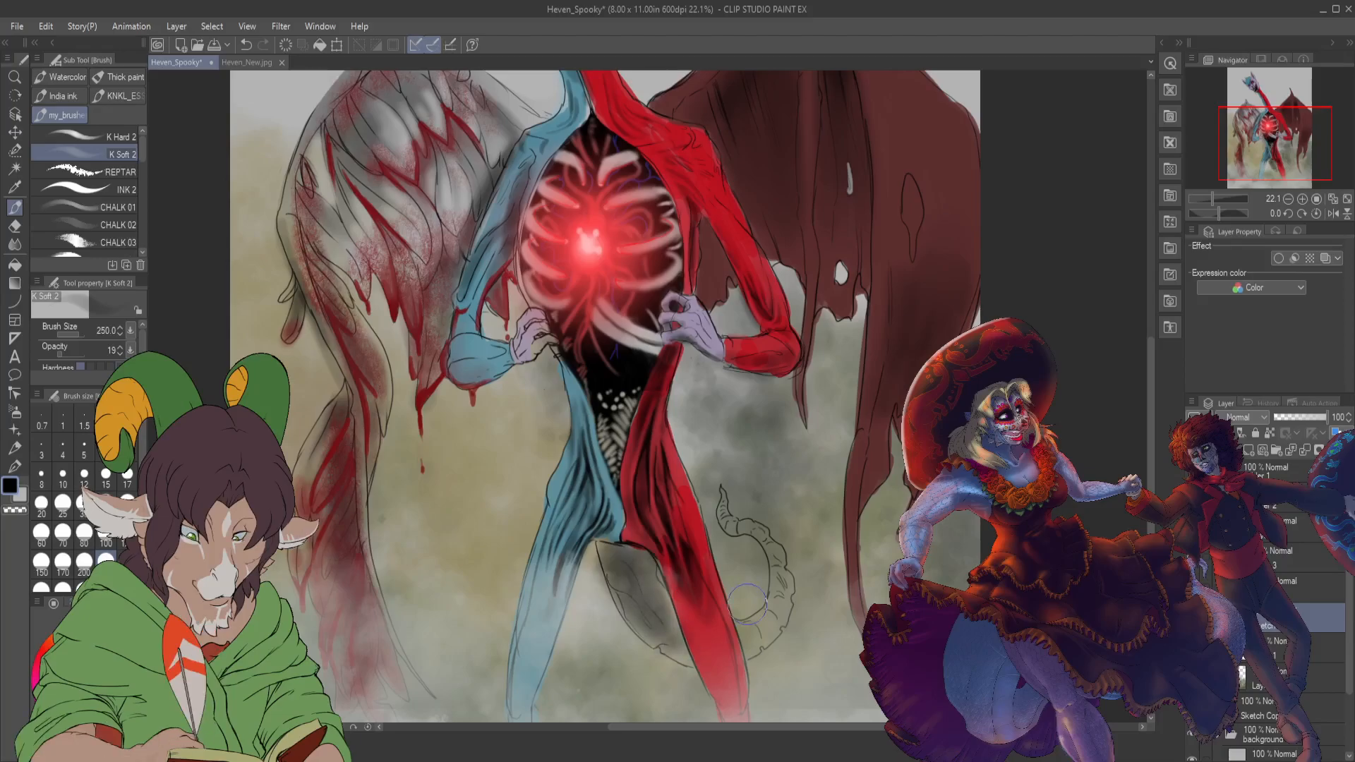
- Shade the curled segments of the tail up to the tip with K Soft 2, reducing the brush to size 100 and 40
key("bracketleft")
key("bracketleft")
key("bracketleft")
key("bracketleft")
key("bracketleft")
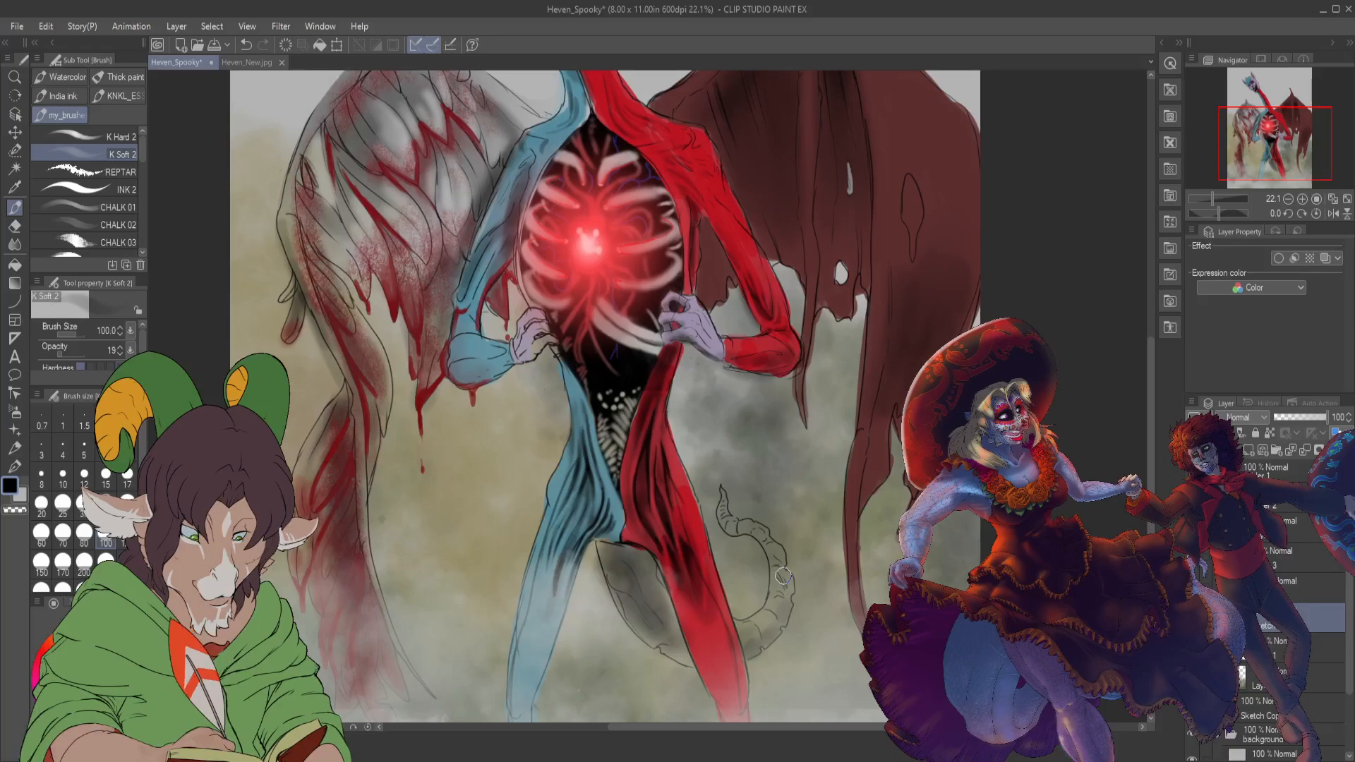
key("bracketleft")
key("bracketleft")
key("bracketleft")
key("bracketleft")
key("bracketleft")
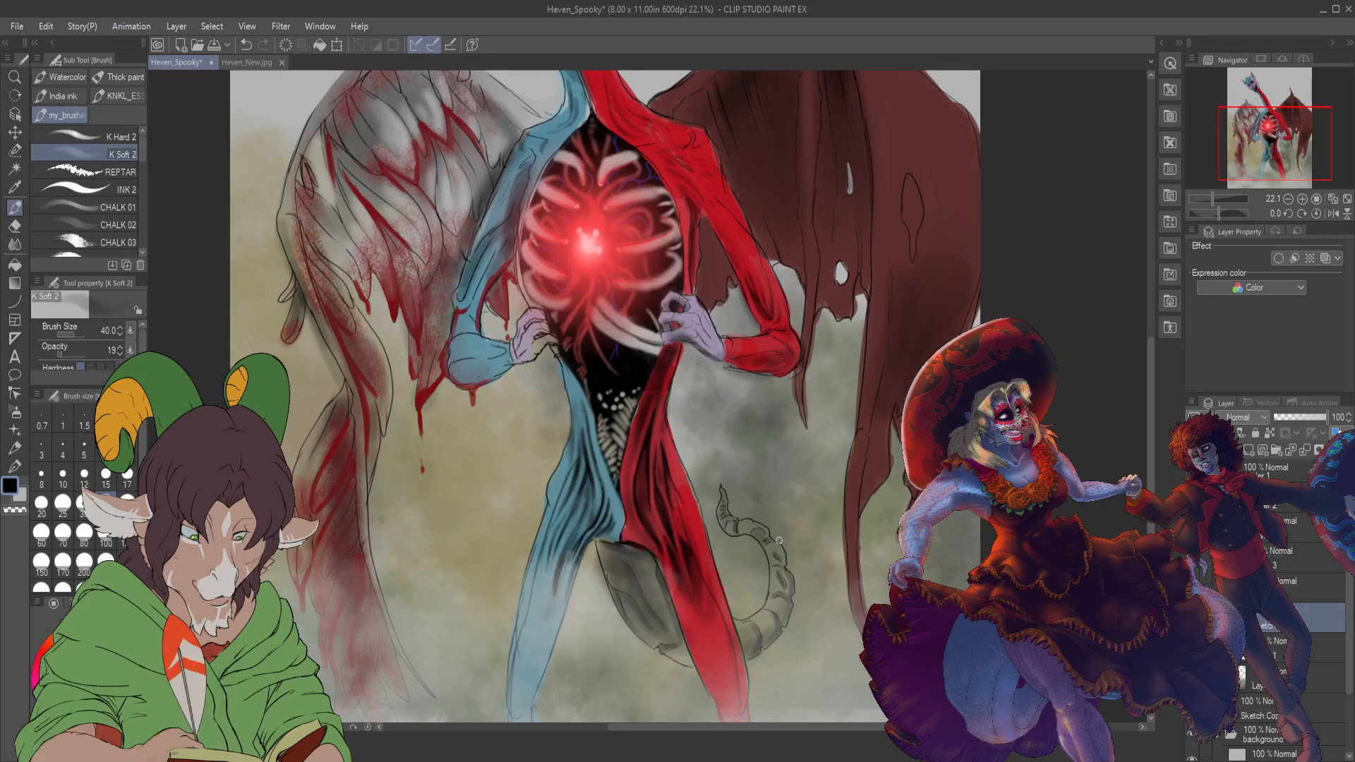
scroll(779, 540, "down", 1)
scroll(684, 639, "down", 1)
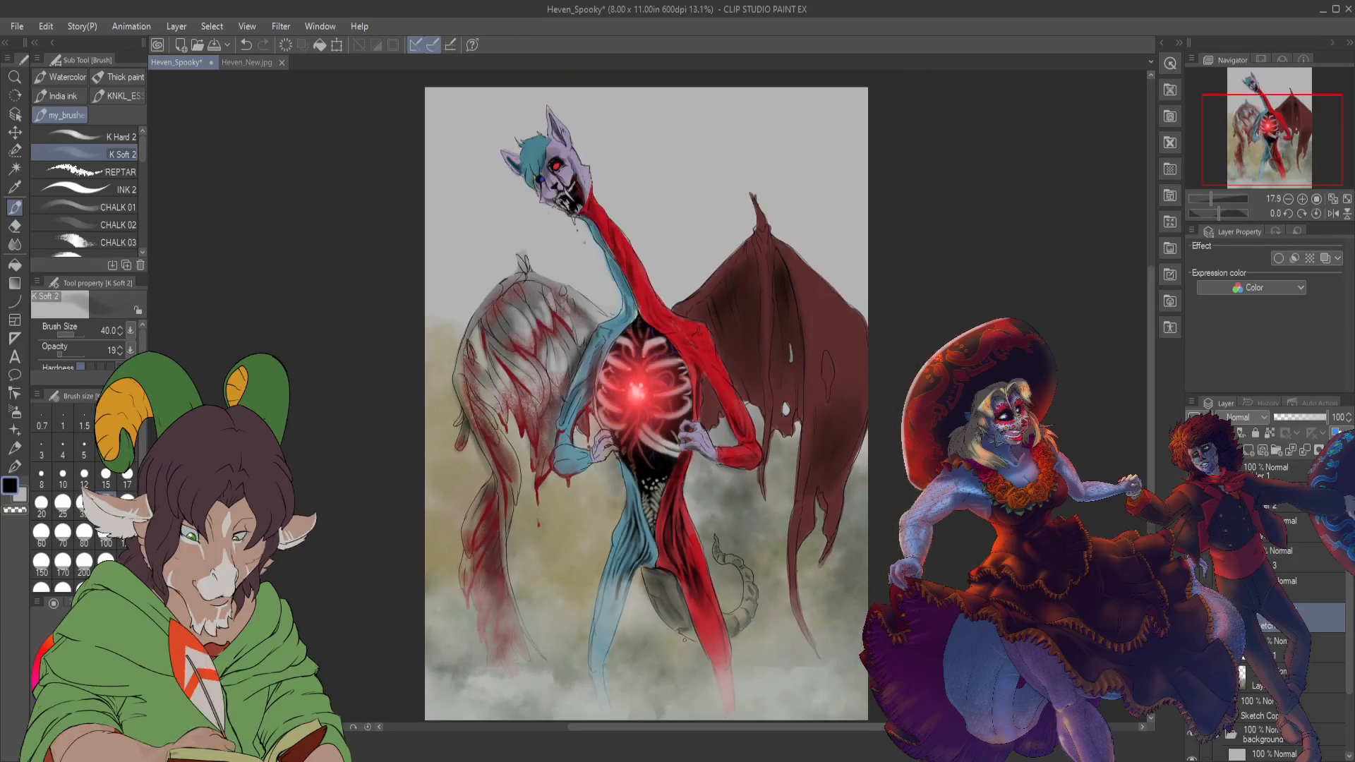
- Sample the red of the arm and paint the tail's base on the layer below the sketch, using K Hard 2 at size 250
scroll(688, 644, "up", 2)
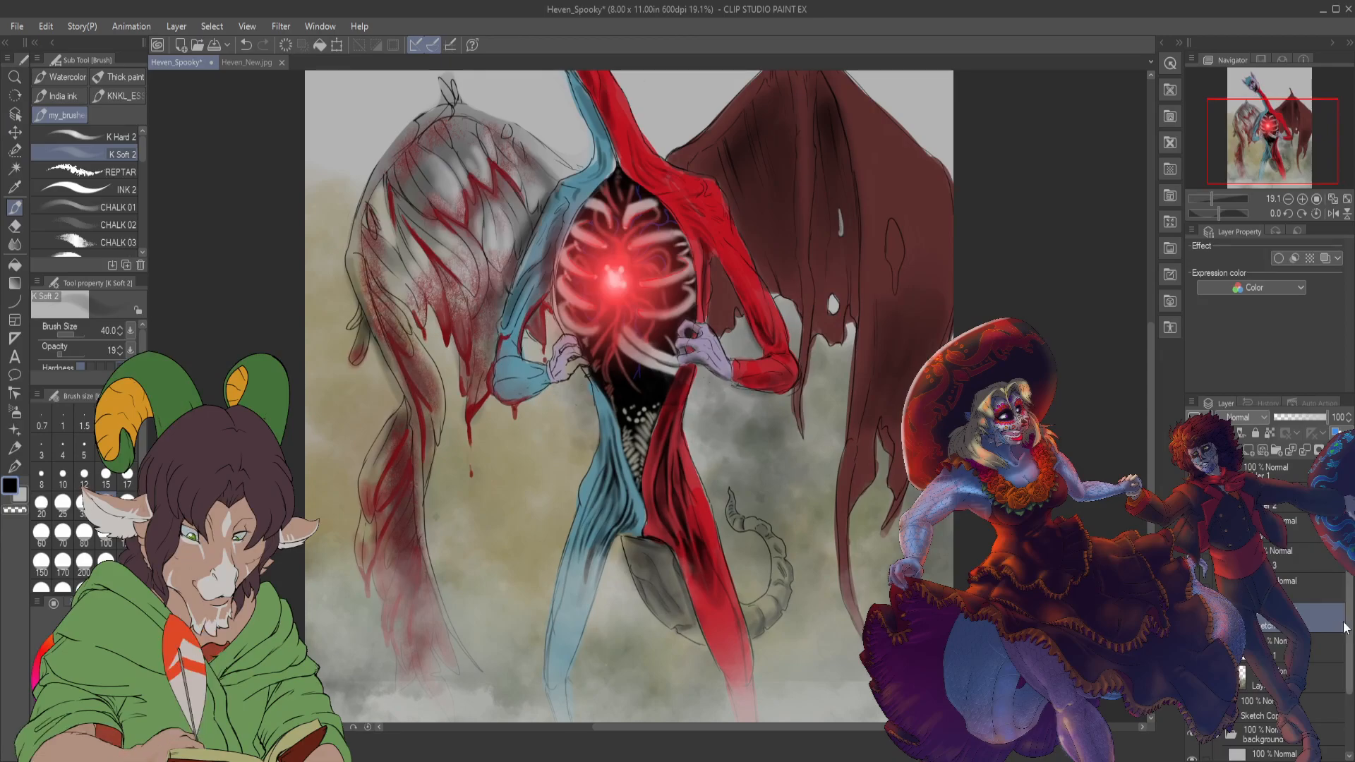
left_click(1311, 653)
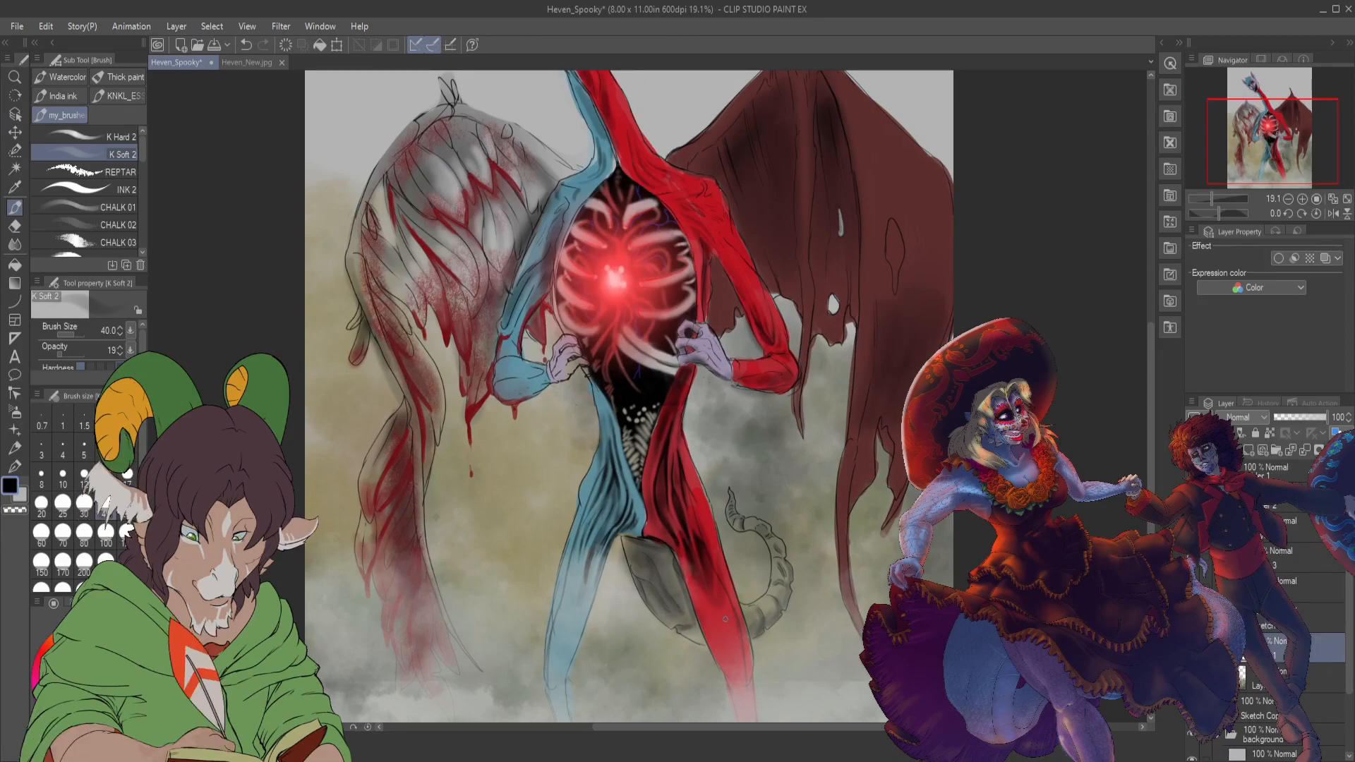
key("i")
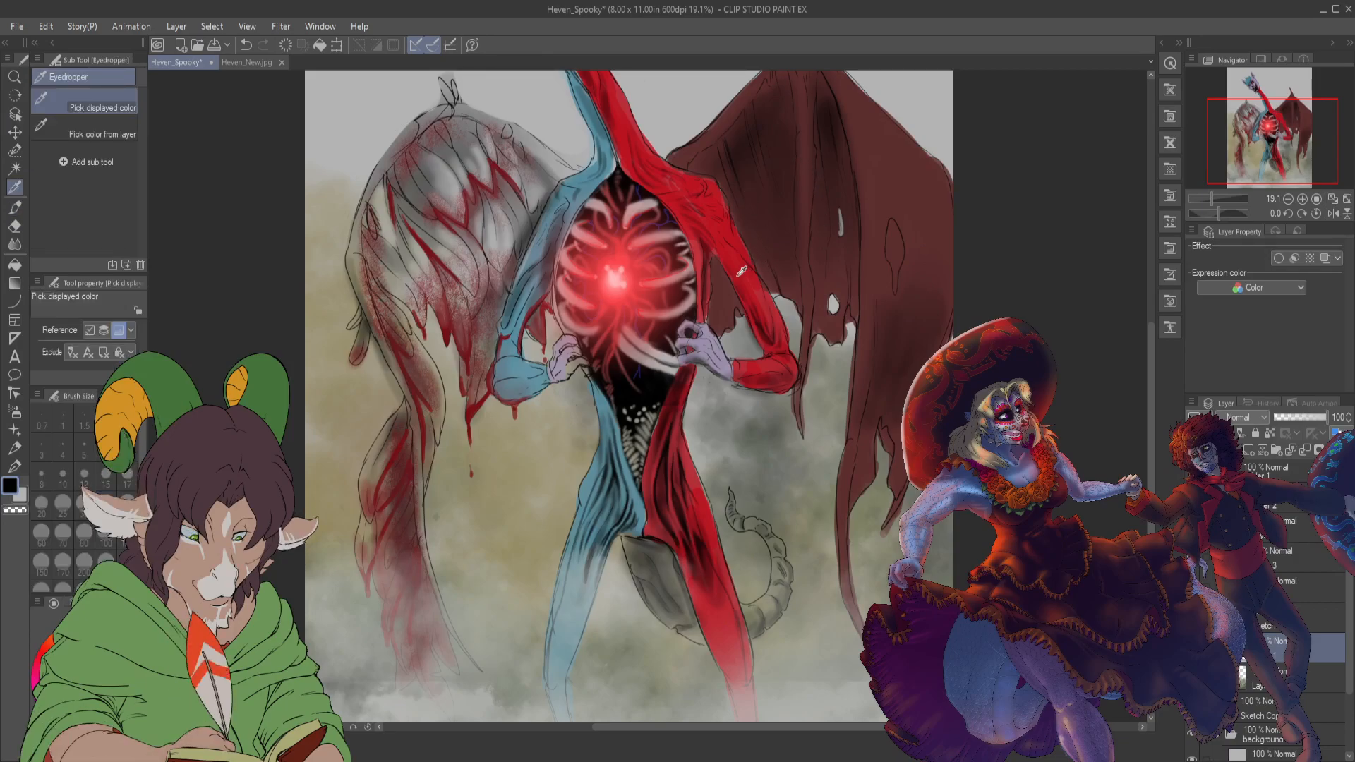
left_click(750, 266)
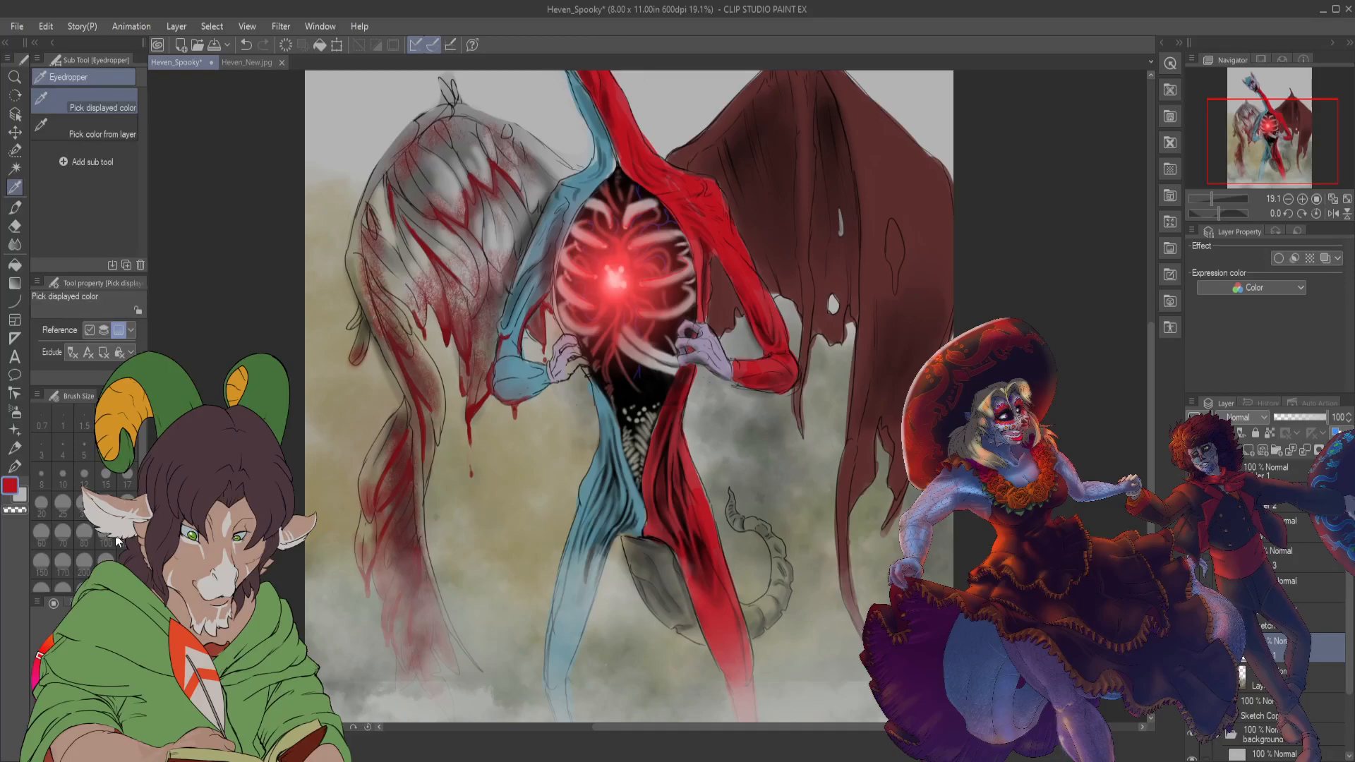
key("b")
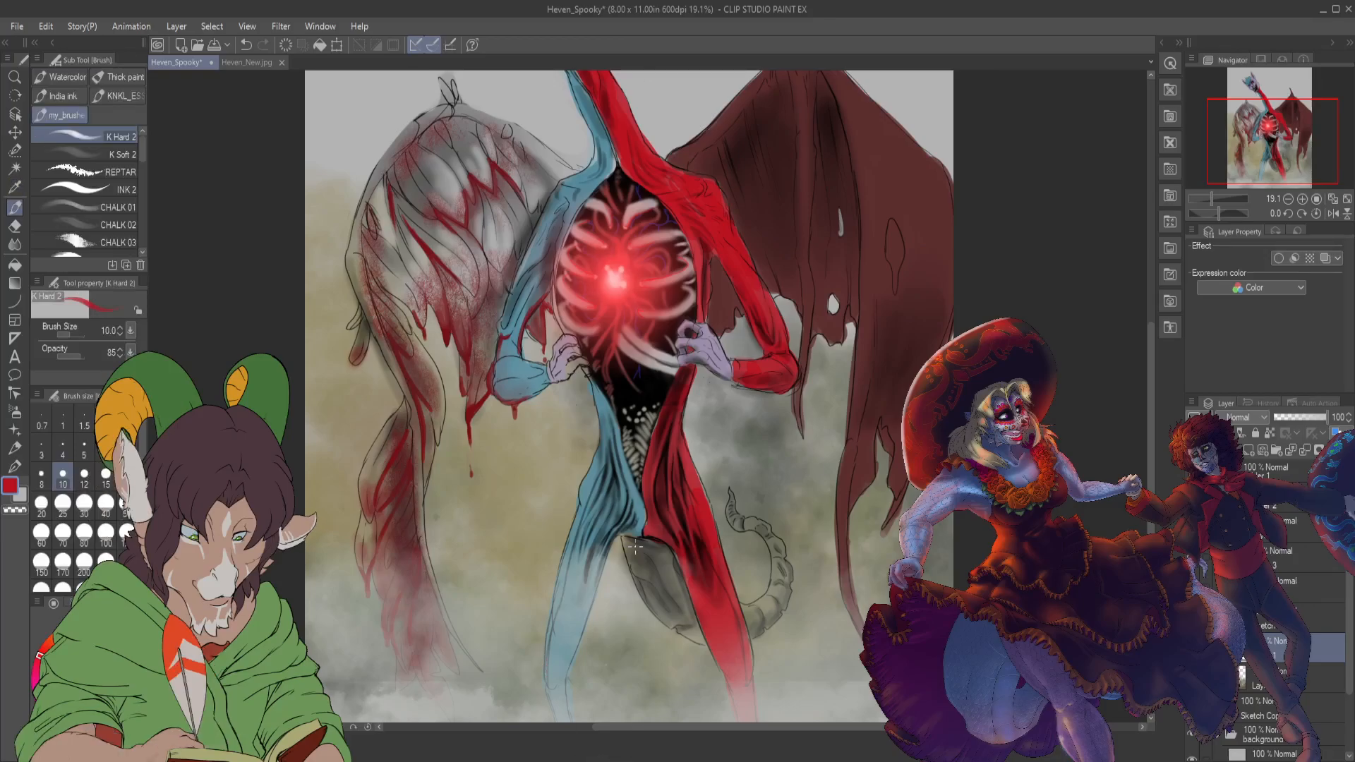
left_click(106, 560)
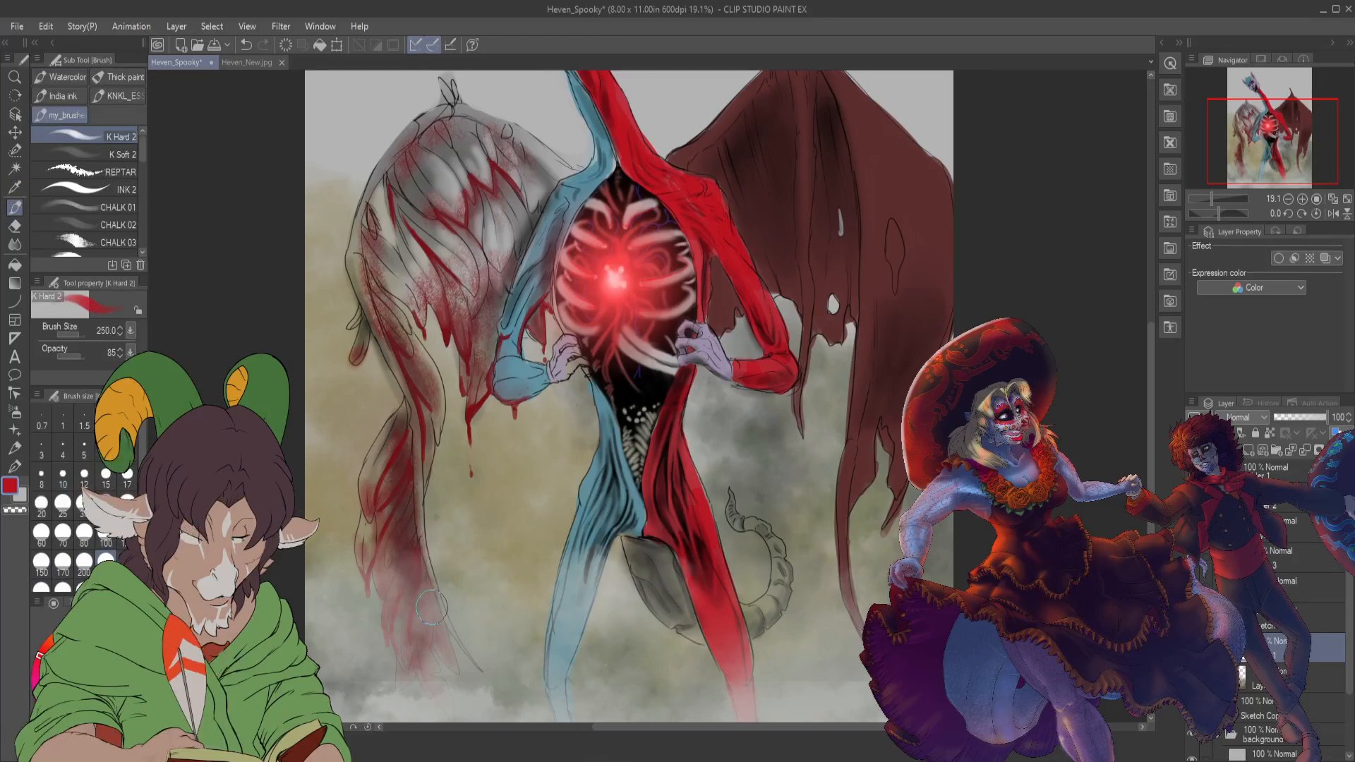
mouse_move(636, 543)
left_mouse_down()
mouse_move(686, 626)
mouse_move(653, 551)
left_mouse_up()
- Extend the red along the lower curve and middle segments of the tail with K Hard 2 at size 100
key("bracketleft")
key("bracketleft")
key("bracketleft")
key("bracketleft")
key("bracketleft")
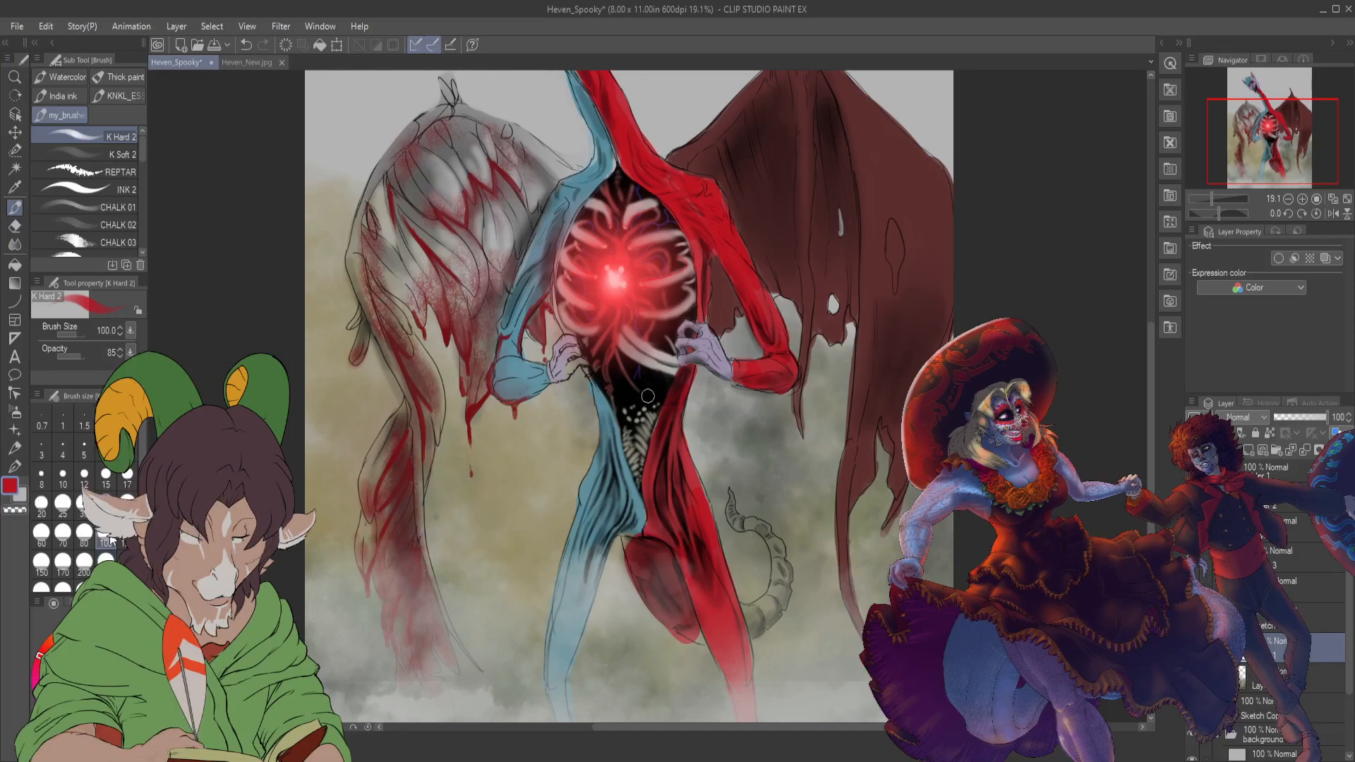
mouse_move(692, 629)
left_mouse_down()
mouse_move(710, 643)
mouse_move(658, 595)
left_mouse_up()
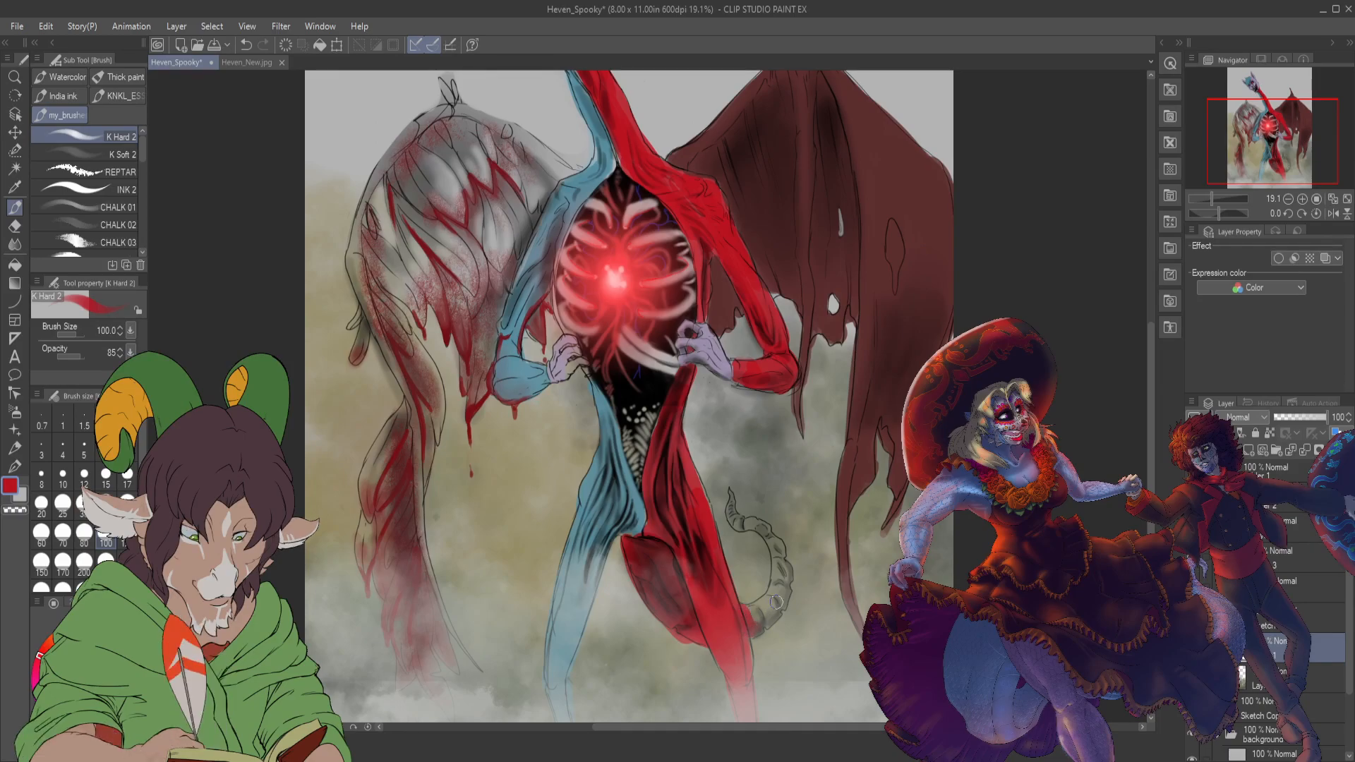
left_click_drag(773, 600, 752, 610)
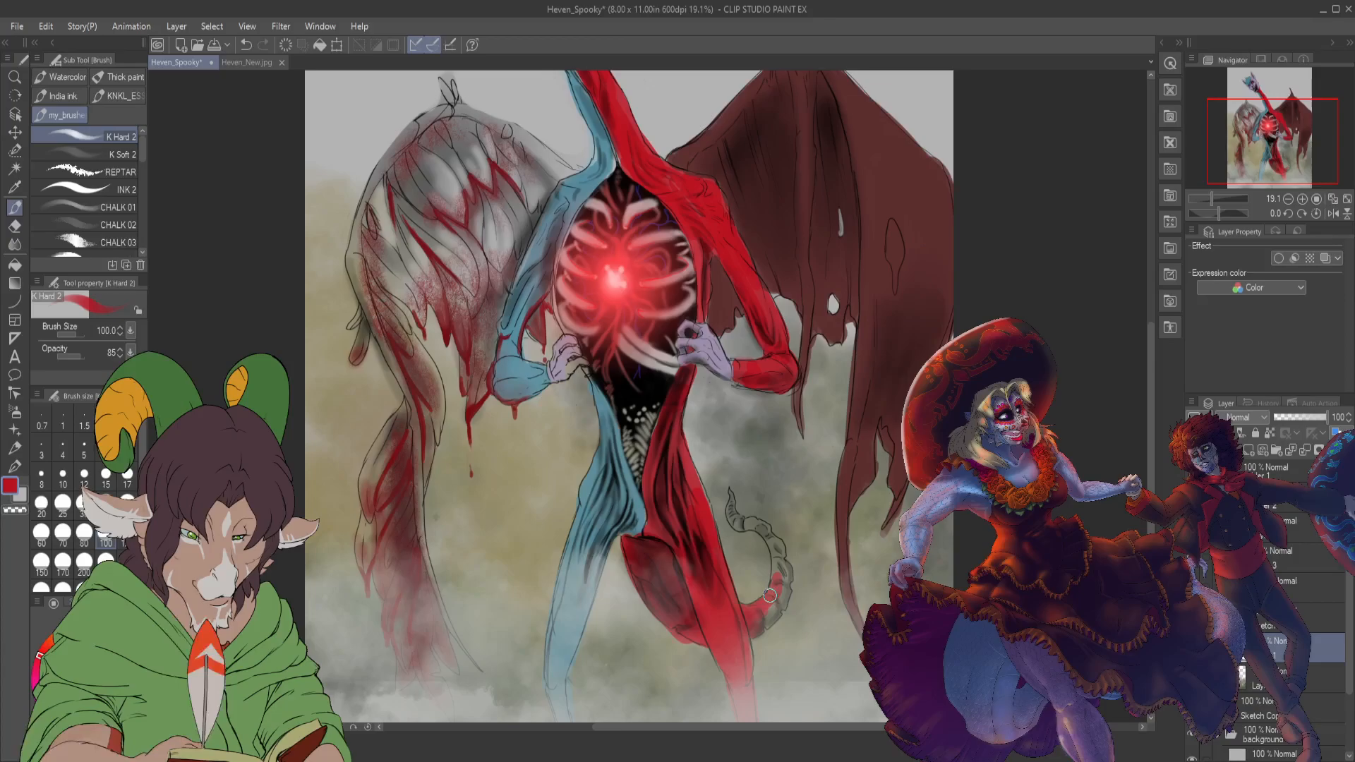
mouse_move(770, 597)
left_mouse_down()
mouse_move(784, 598)
mouse_move(787, 572)
left_mouse_up()
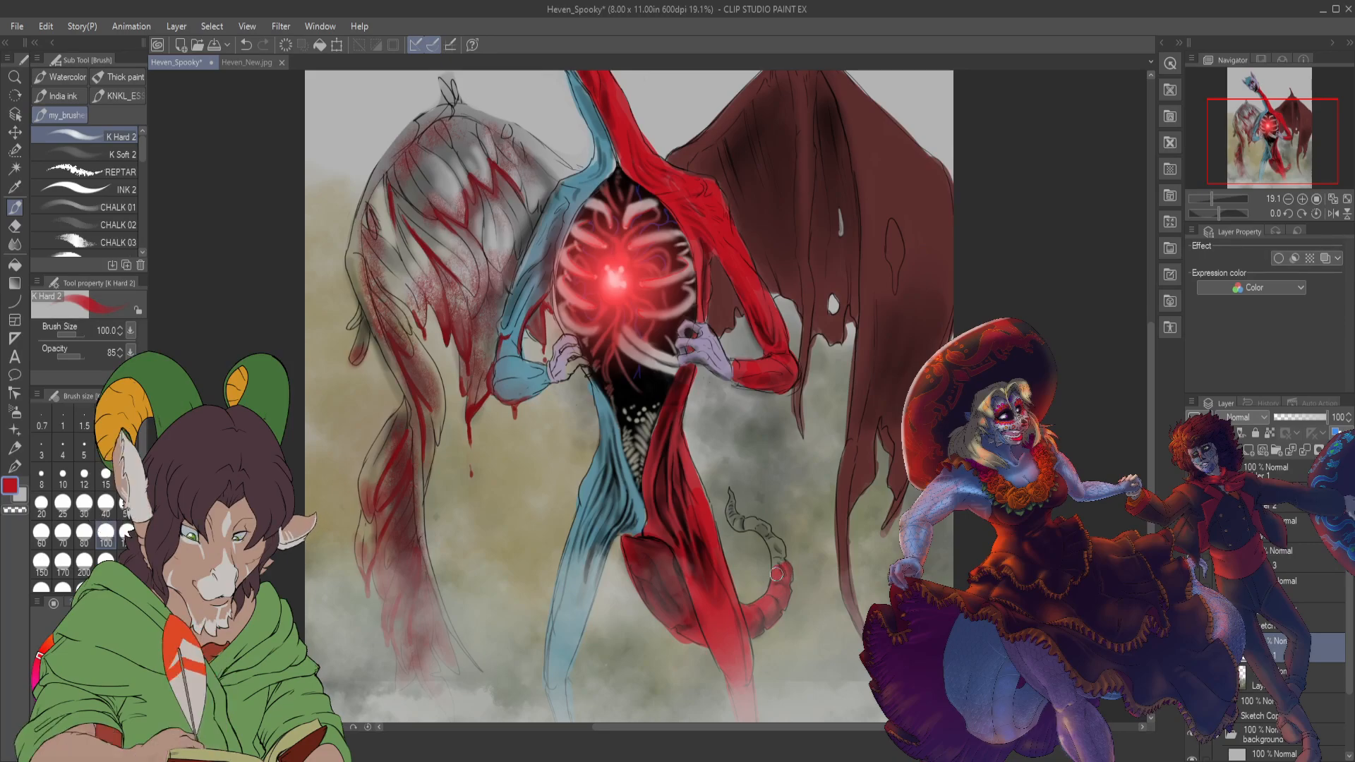
- Sample the blue of the leg and paint the upper end of the tail up to its tip with K Hard 2 at size 40
key("i")
left_click(592, 485)
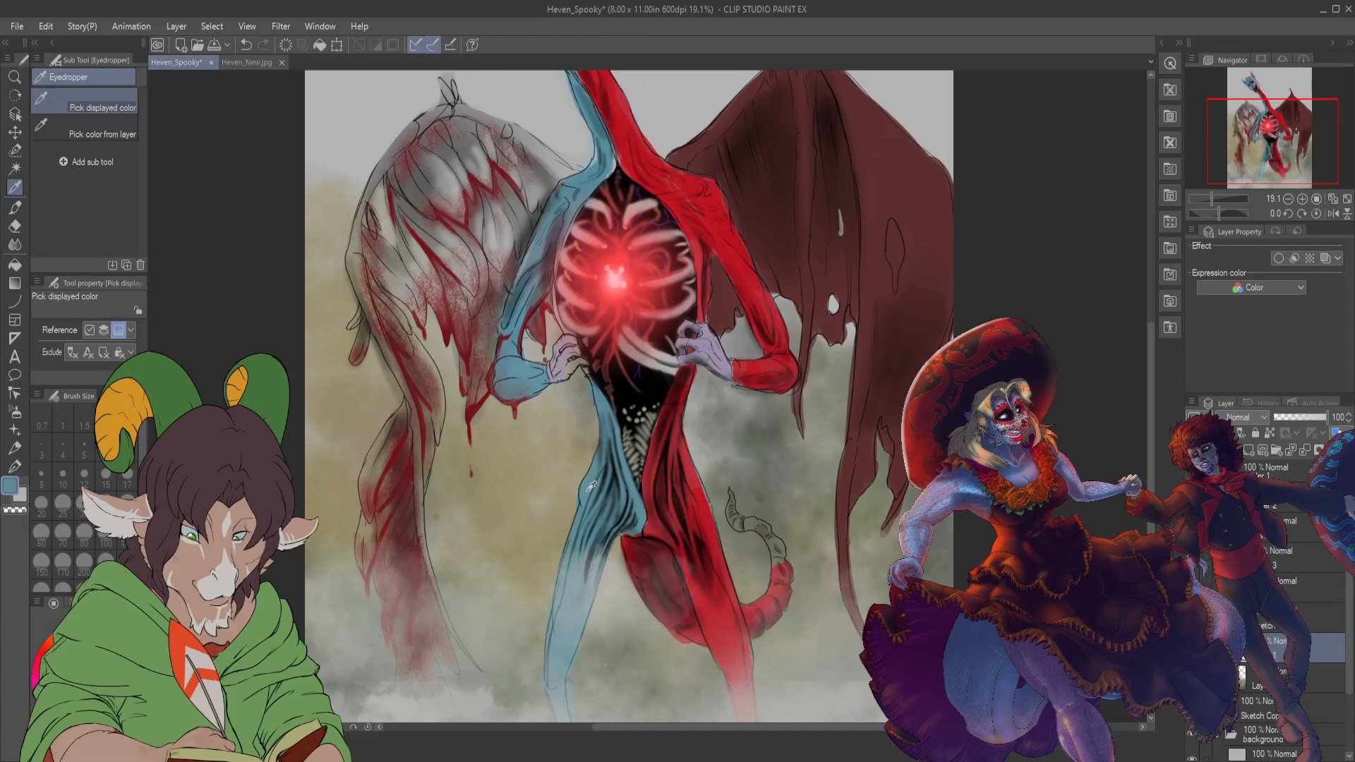
key("b")
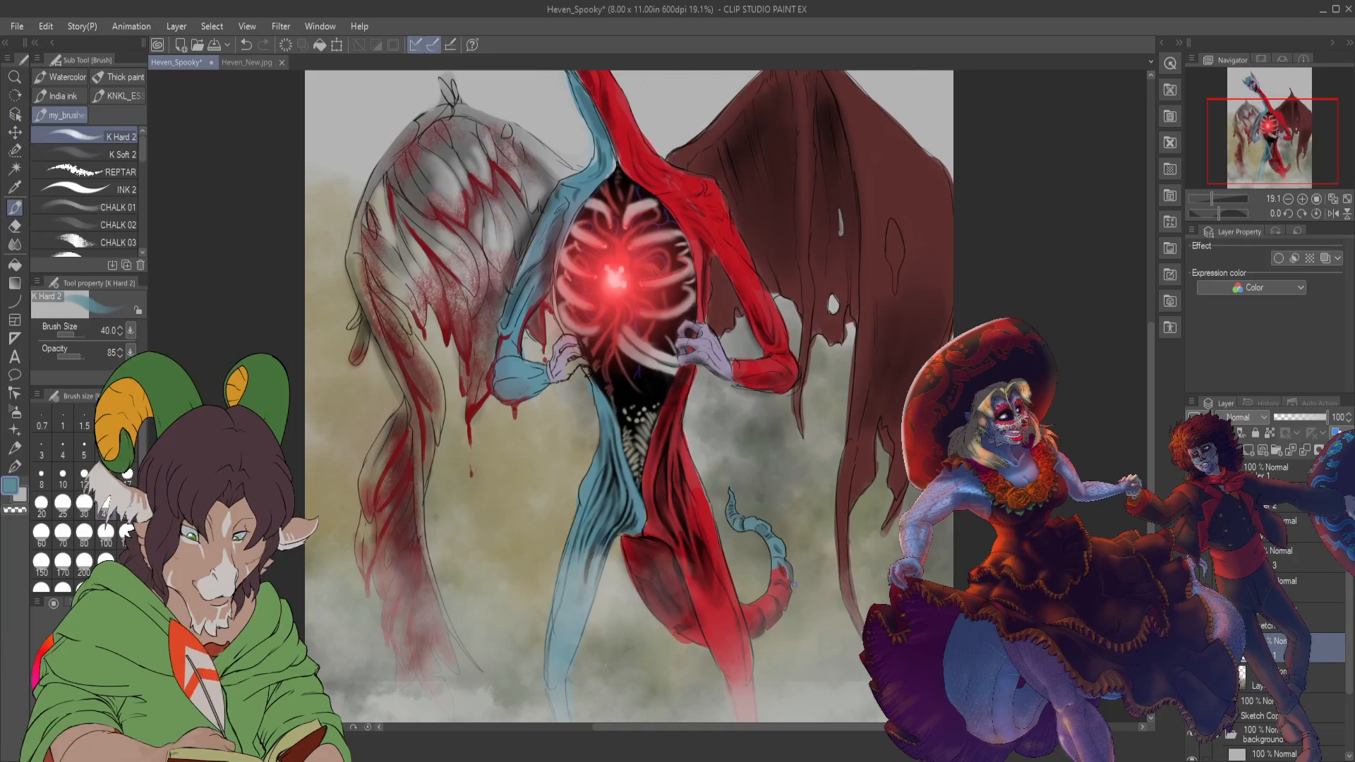
scroll(777, 565, "down", 2)
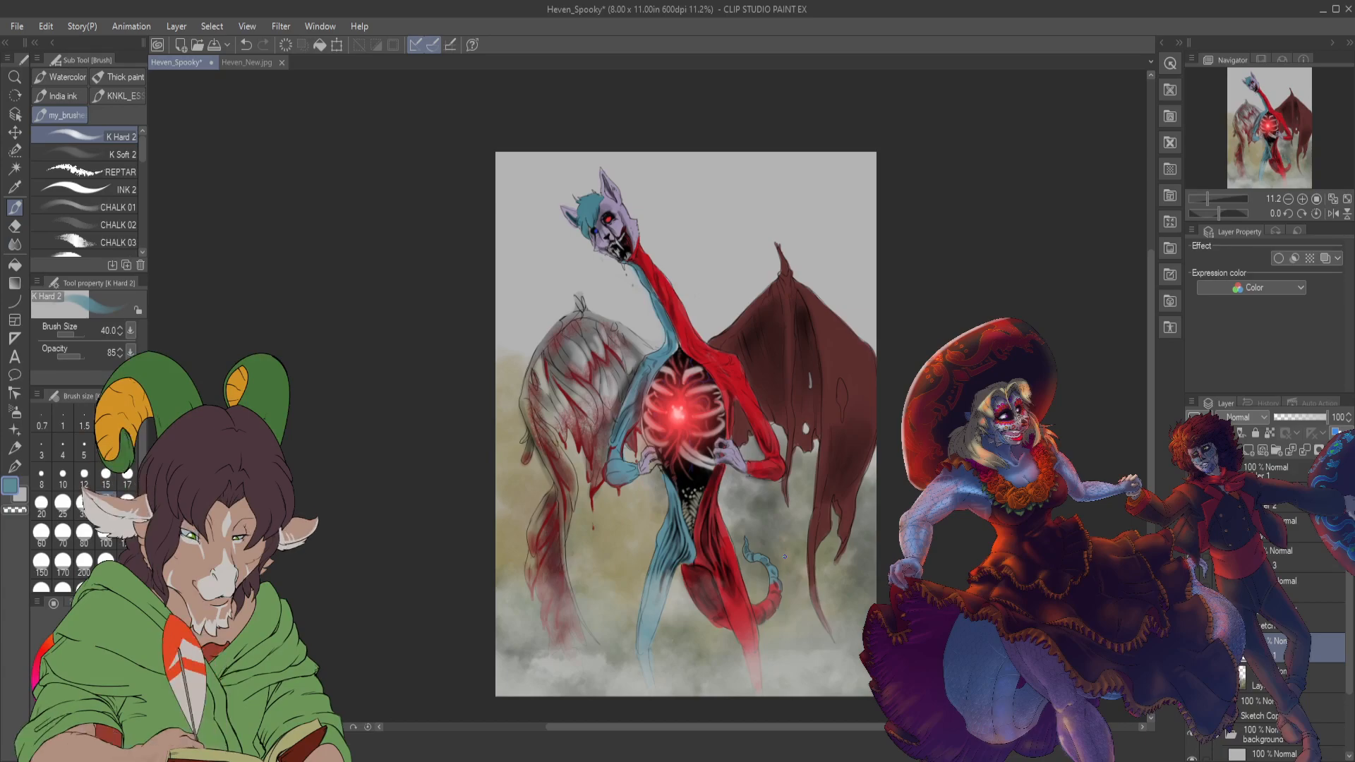
- Sample a dark red and paint blood drips from the red arm's elbow and the torn wing's ragged edge with K Hard 2 at size 40
scroll(861, 540, "up", 1)
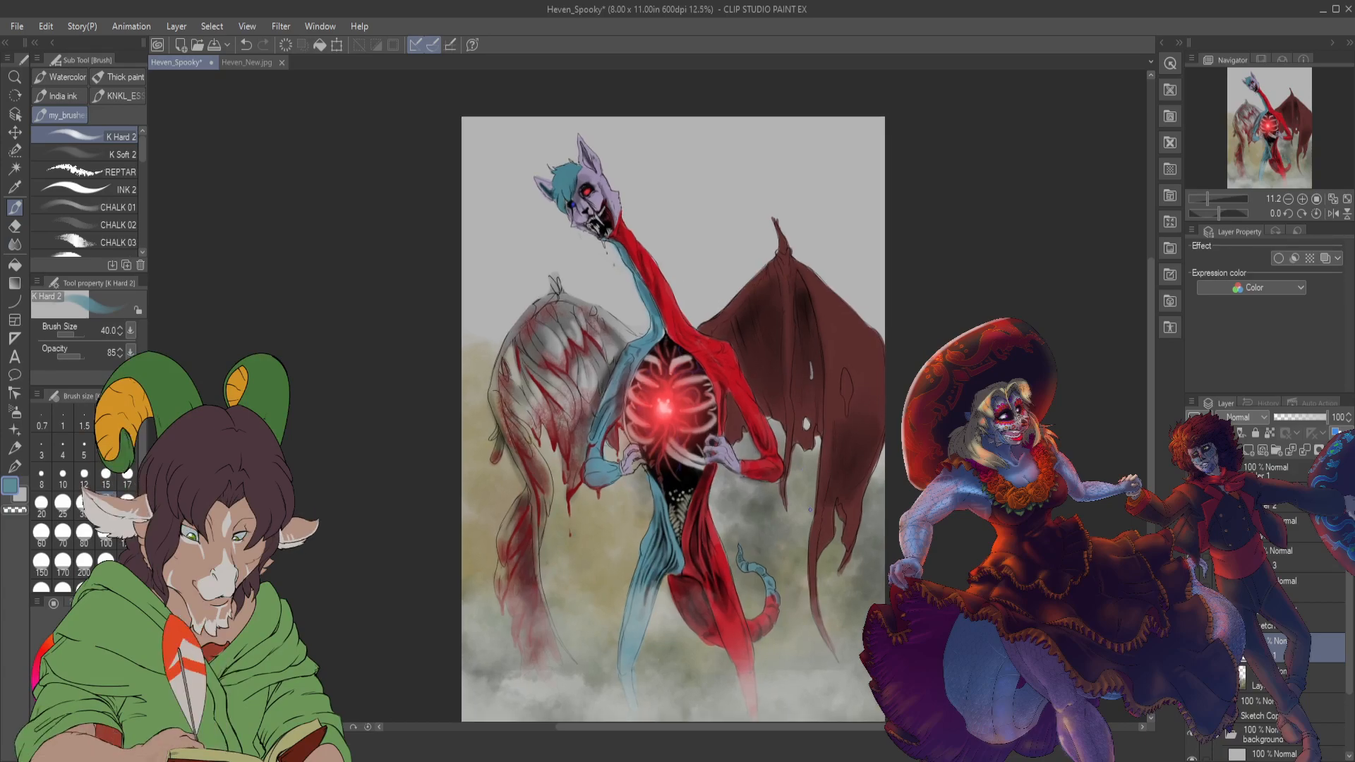
left_click(1290, 598)
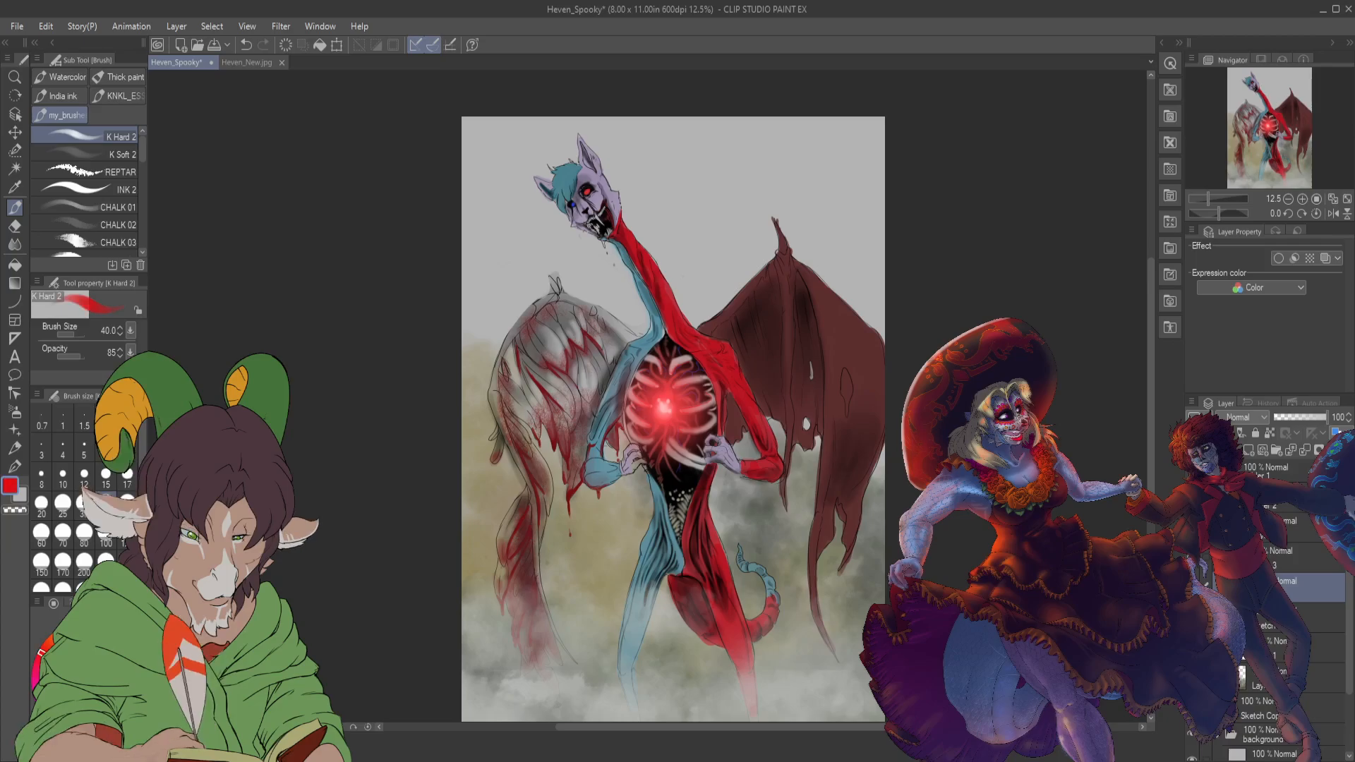
scroll(779, 508, "up", 3)
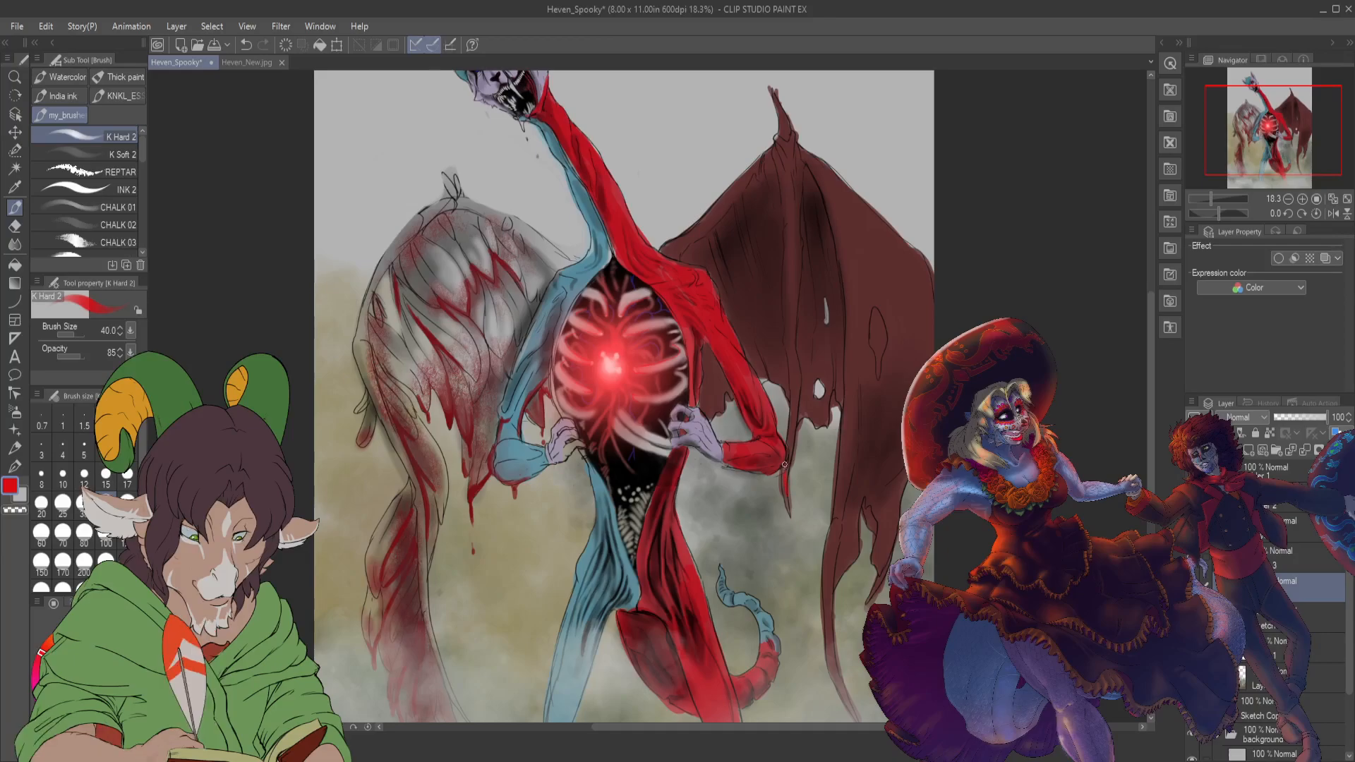
left_click_drag(789, 517, 795, 541)
left_click(777, 516, "alt")
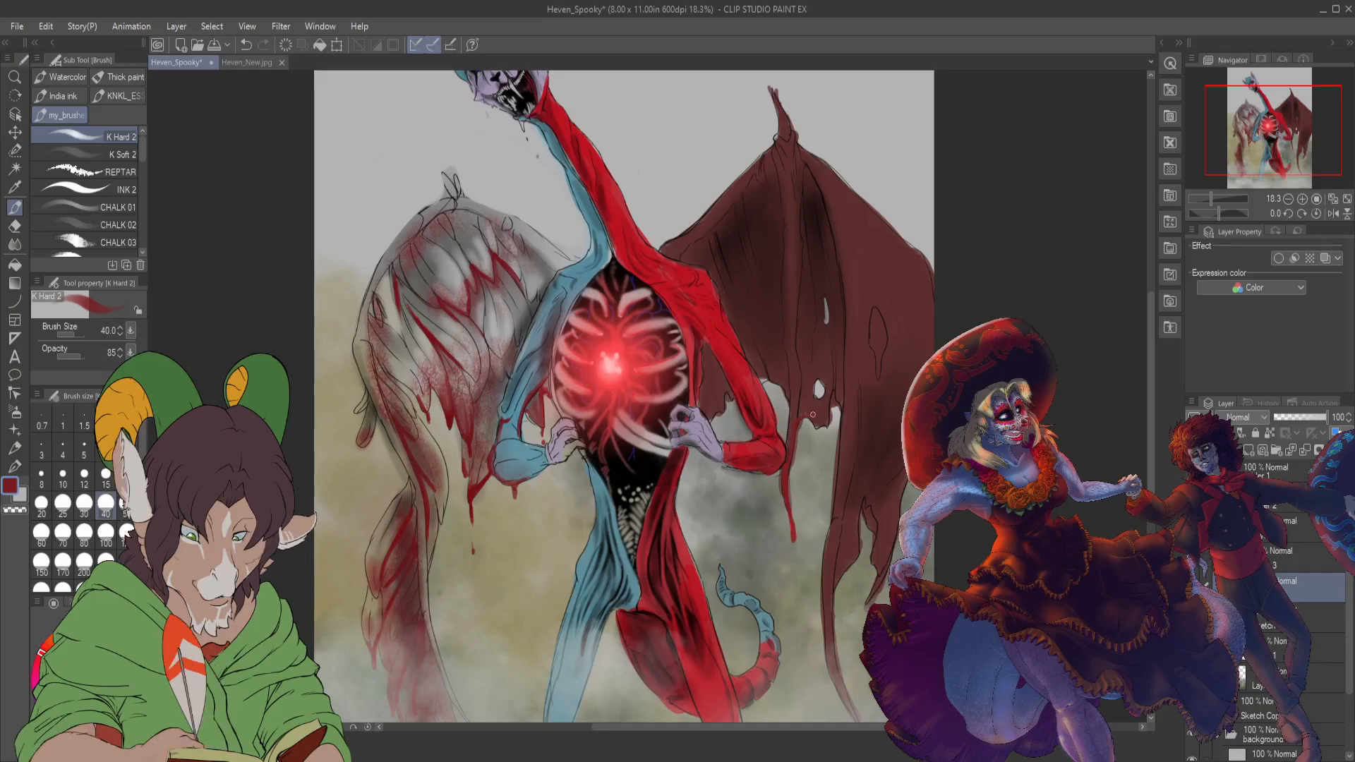
left_click_drag(818, 423, 816, 429)
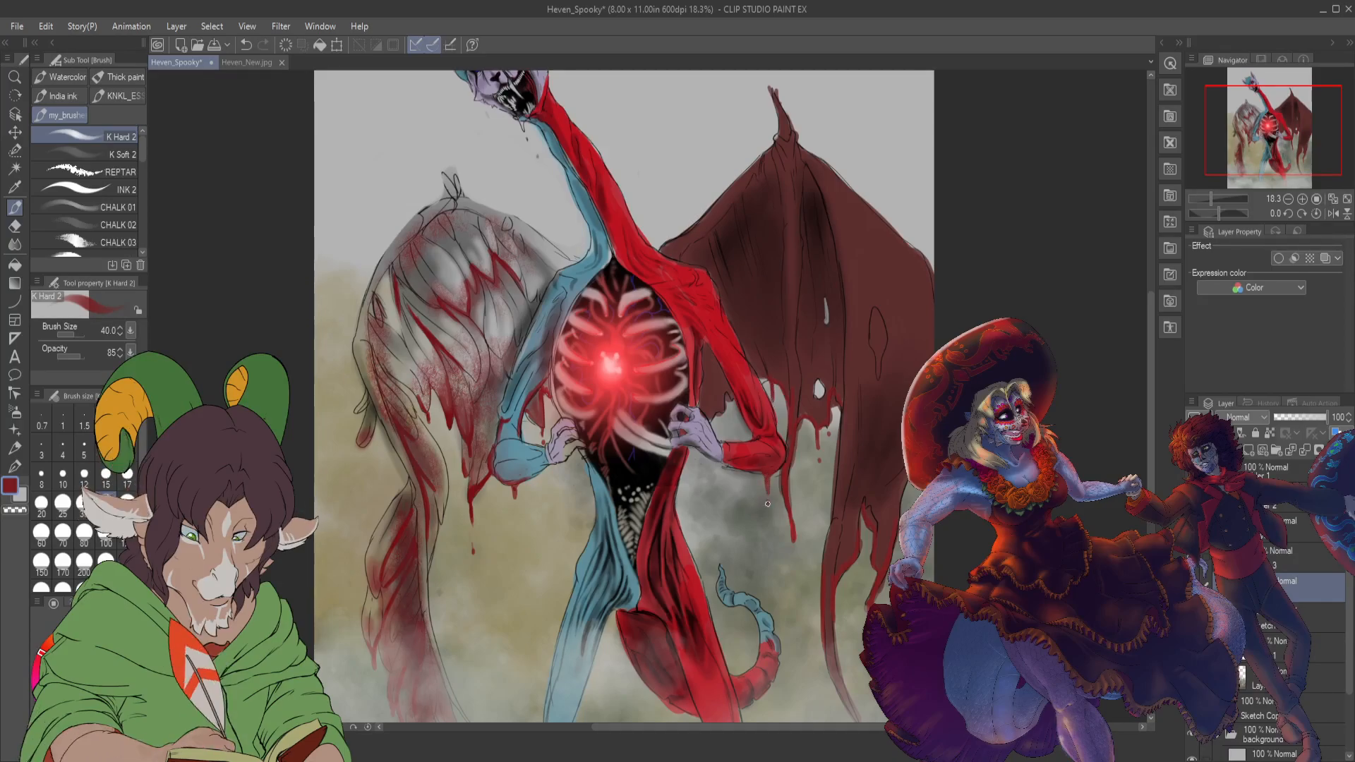
- Paint dark red blood drips from the wing's lower tatters and beneath the curved tail with K Hard 2 at size 40
scroll(812, 565, "down", 4)
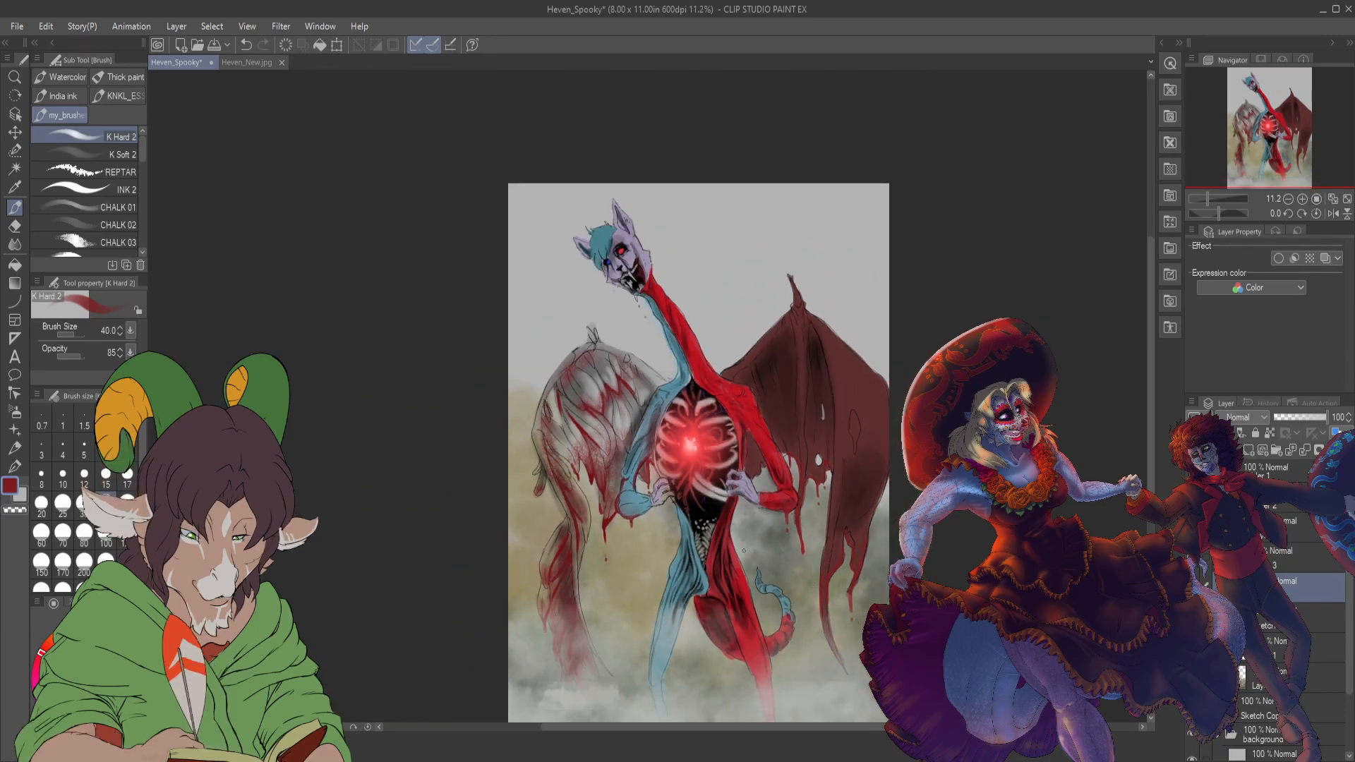
scroll(743, 550, "down", 1)
scroll(840, 655, "up", 3)
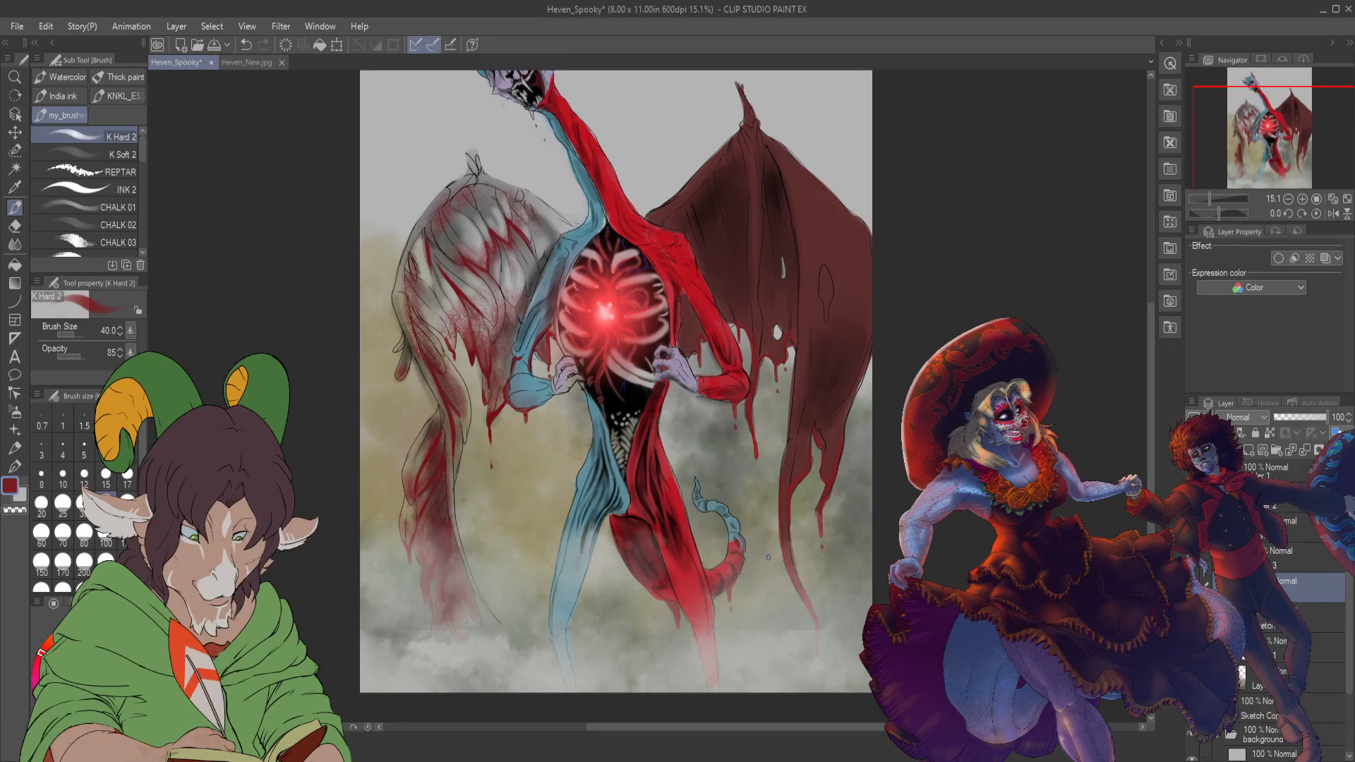
scroll(800, 565, "down", 2)
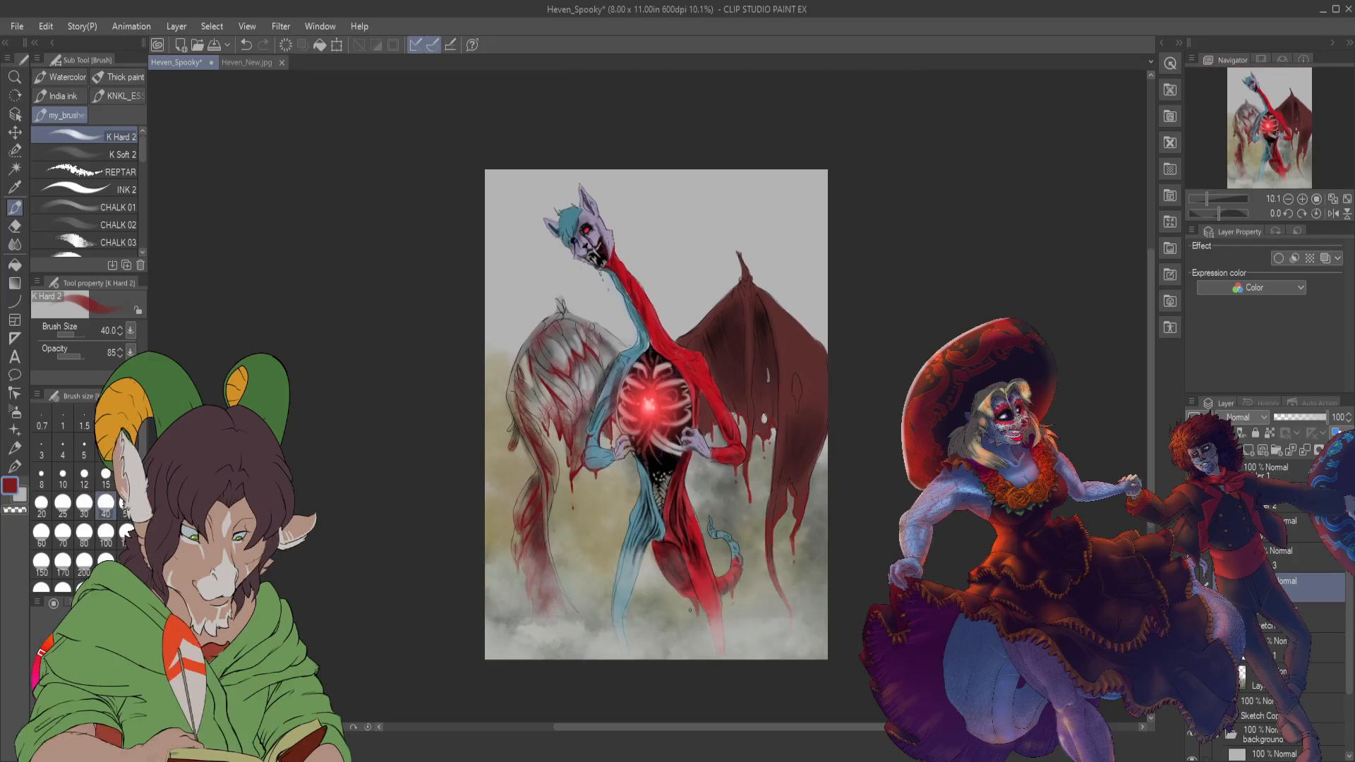
scroll(703, 624, "up", 3)
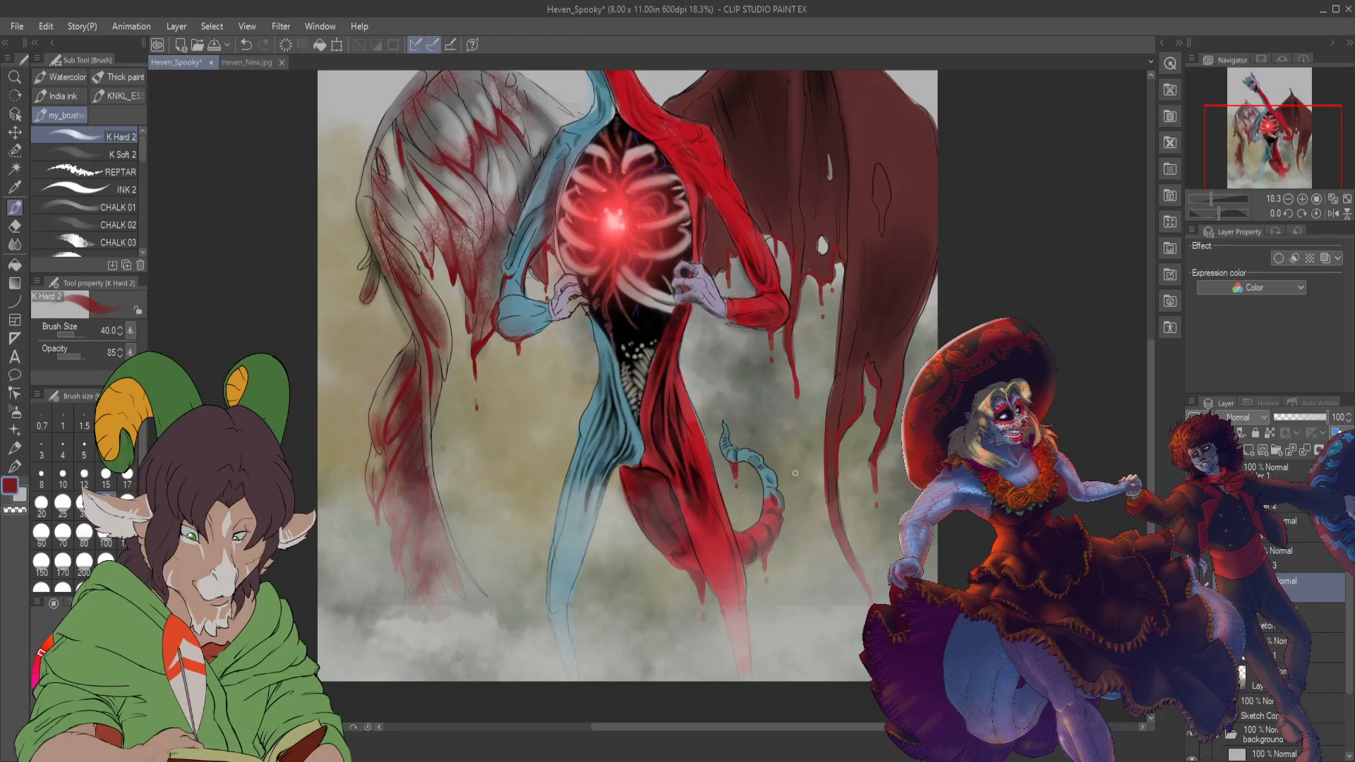
scroll(823, 463, "down", 2)
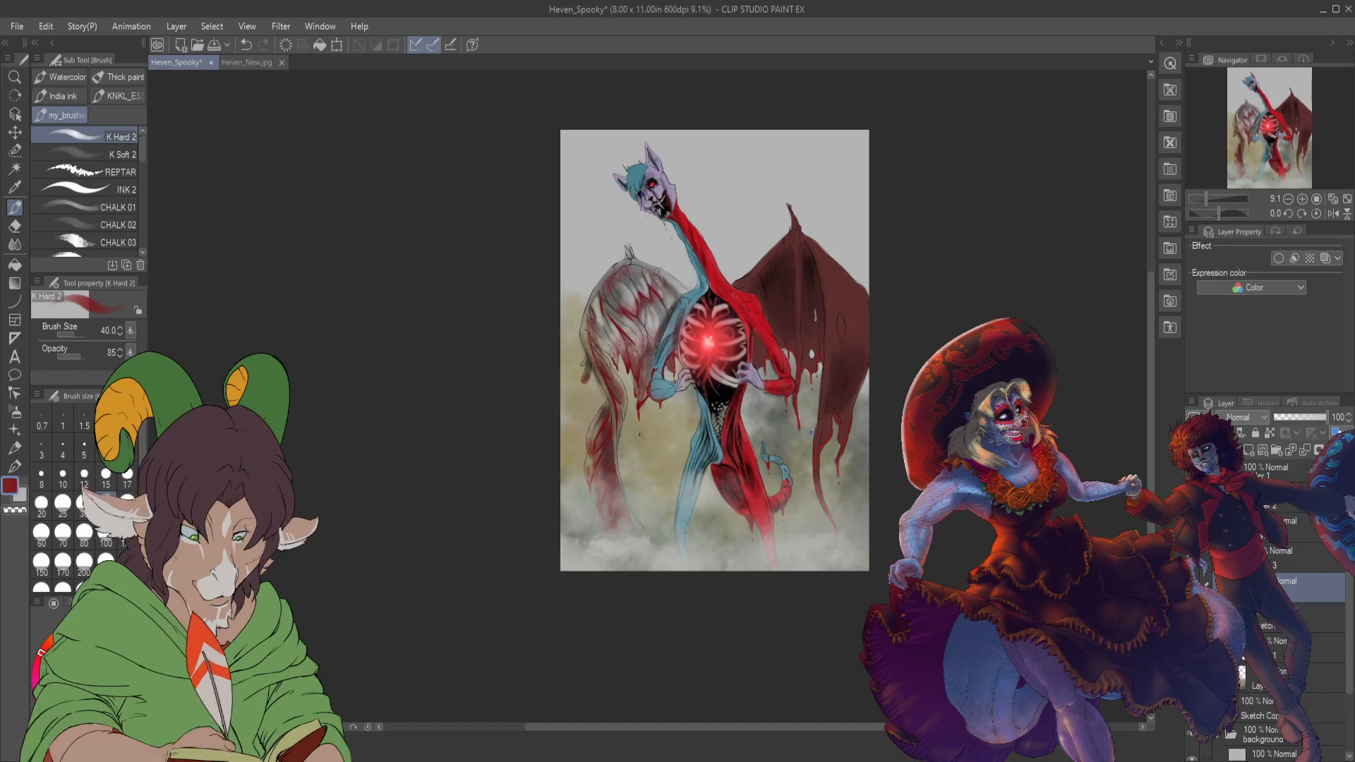
scroll(810, 432, "up", 1)
scroll(784, 448, "down", 1)
scroll(761, 464, "up", 1)
scroll(761, 464, "up", 3)
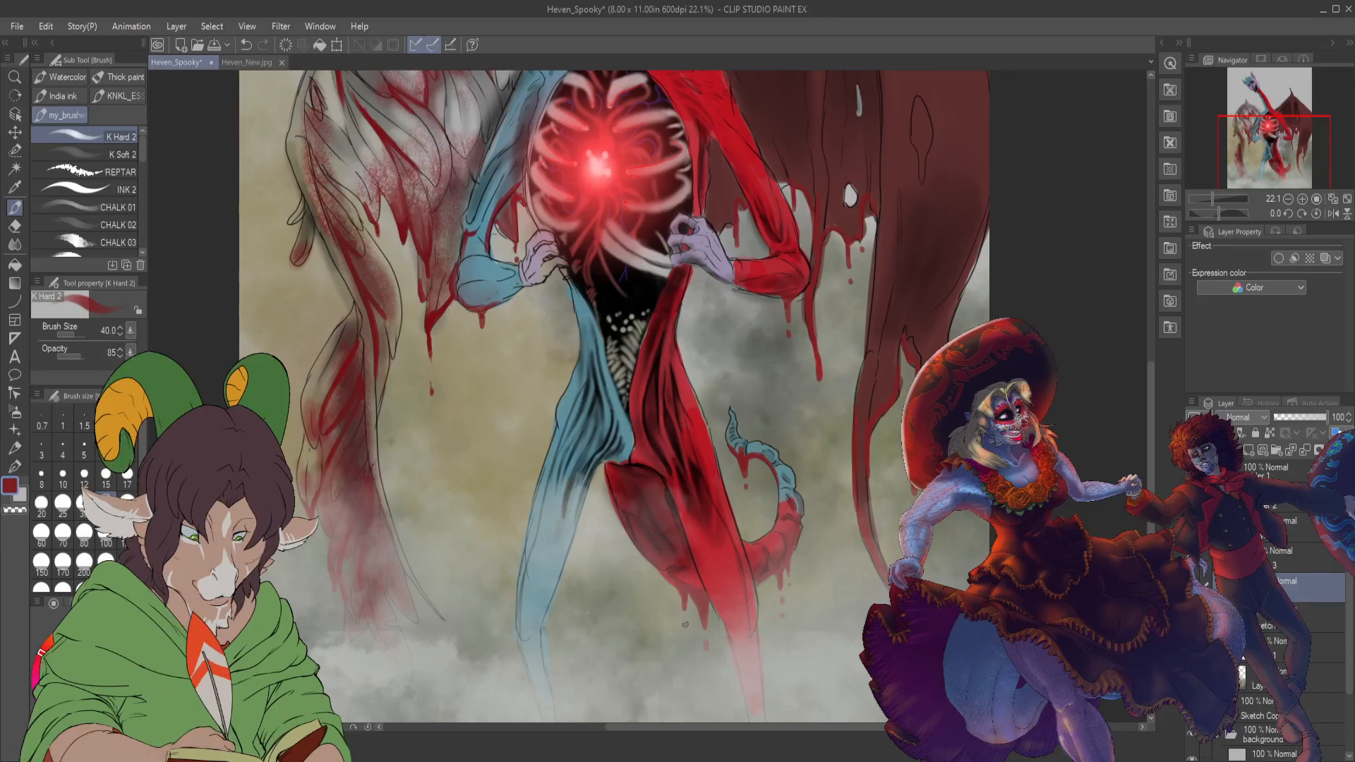
scroll(750, 561, "down", 5)
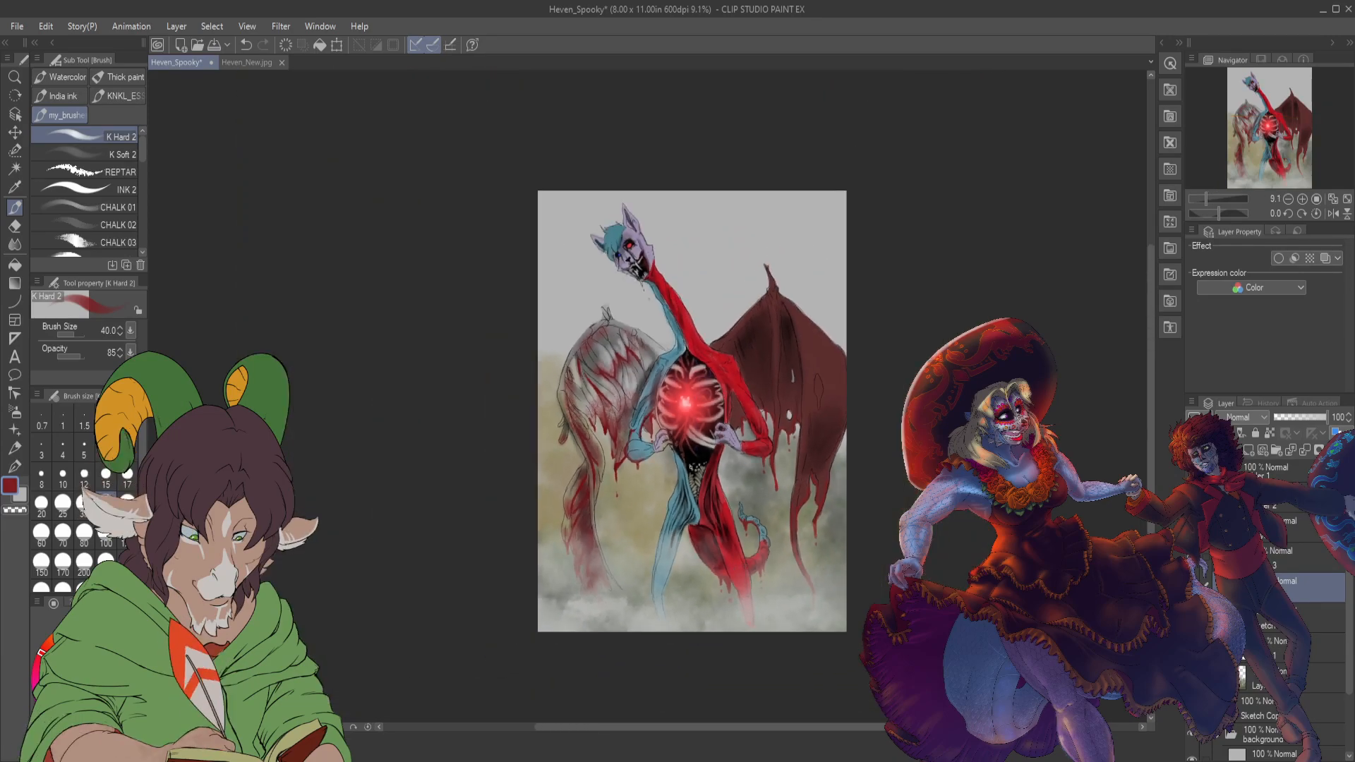
- Build up a bright red glow over the red eye with the Foreground to transparent gradient
scroll(755, 554, "up", 1)
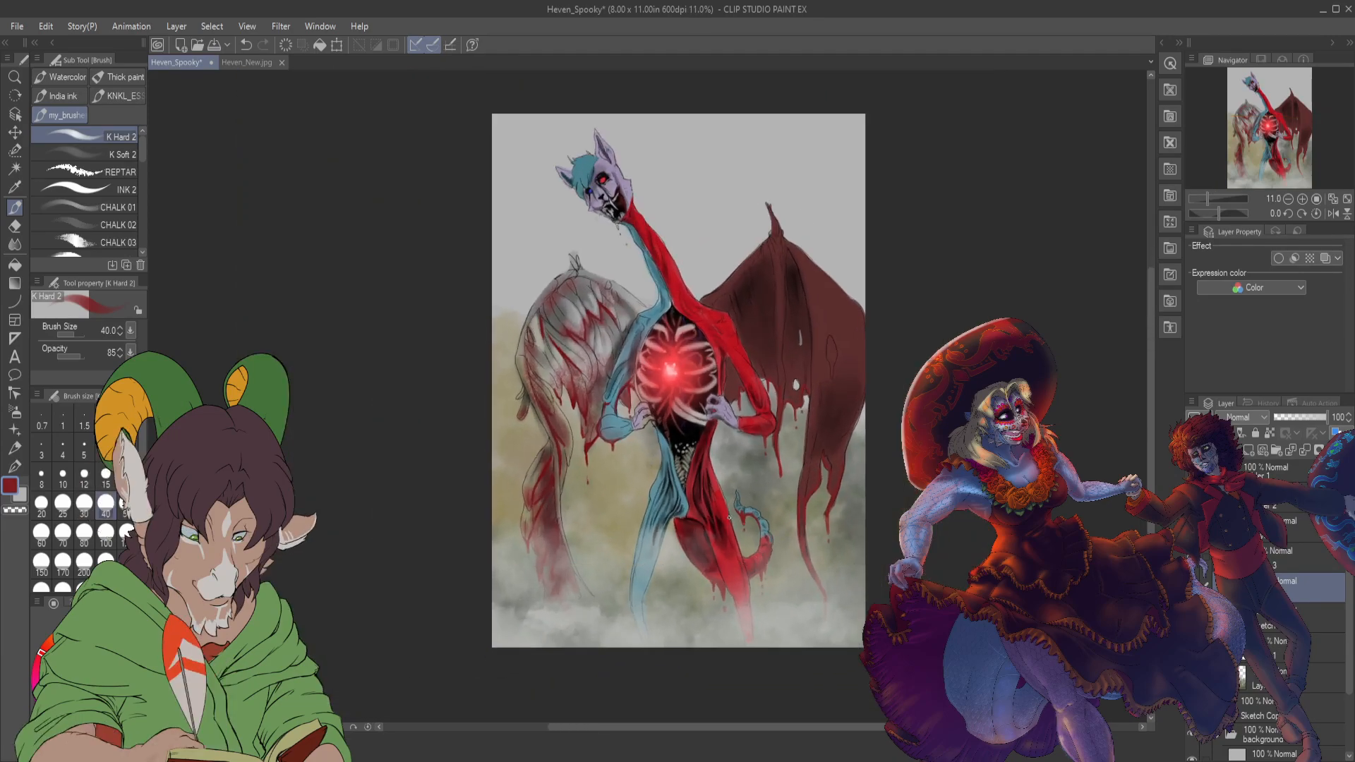
scroll(734, 520, "down", 2)
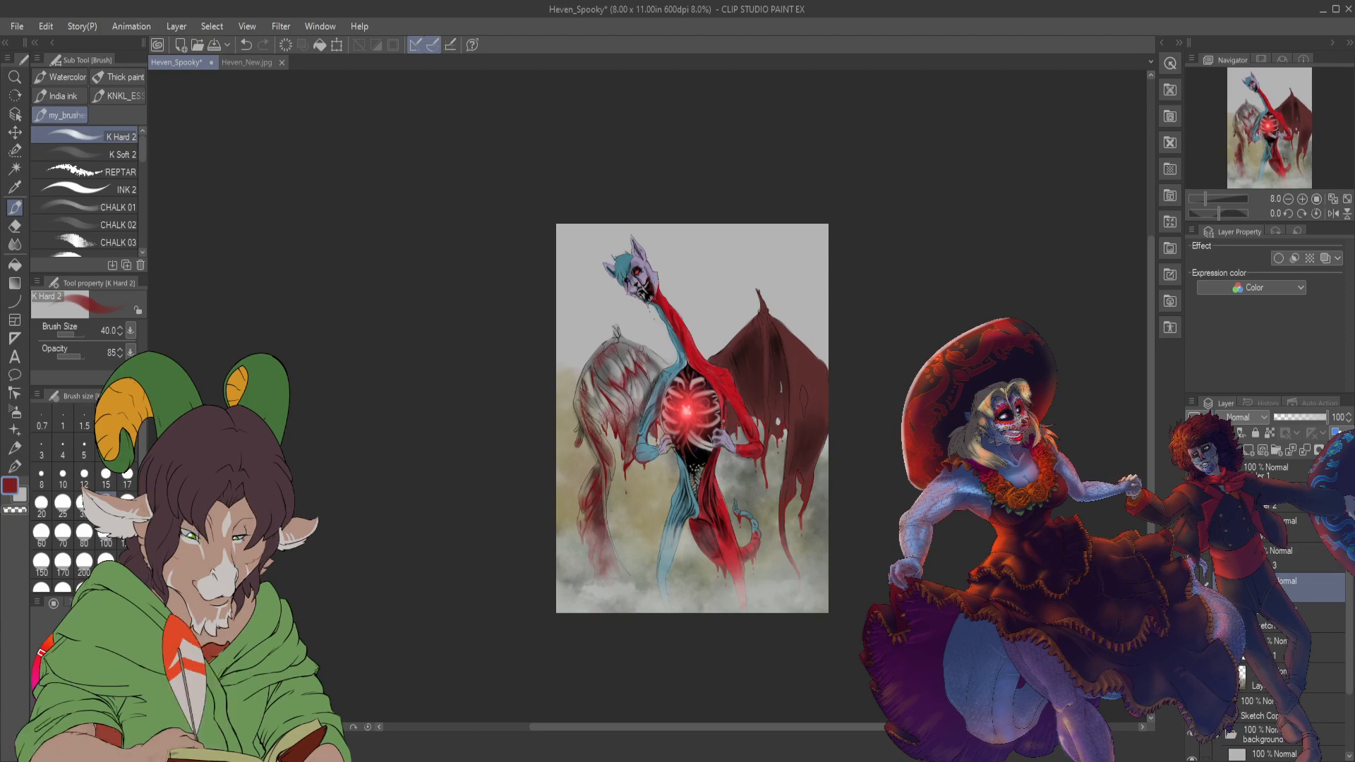
scroll(644, 285, "up", 5)
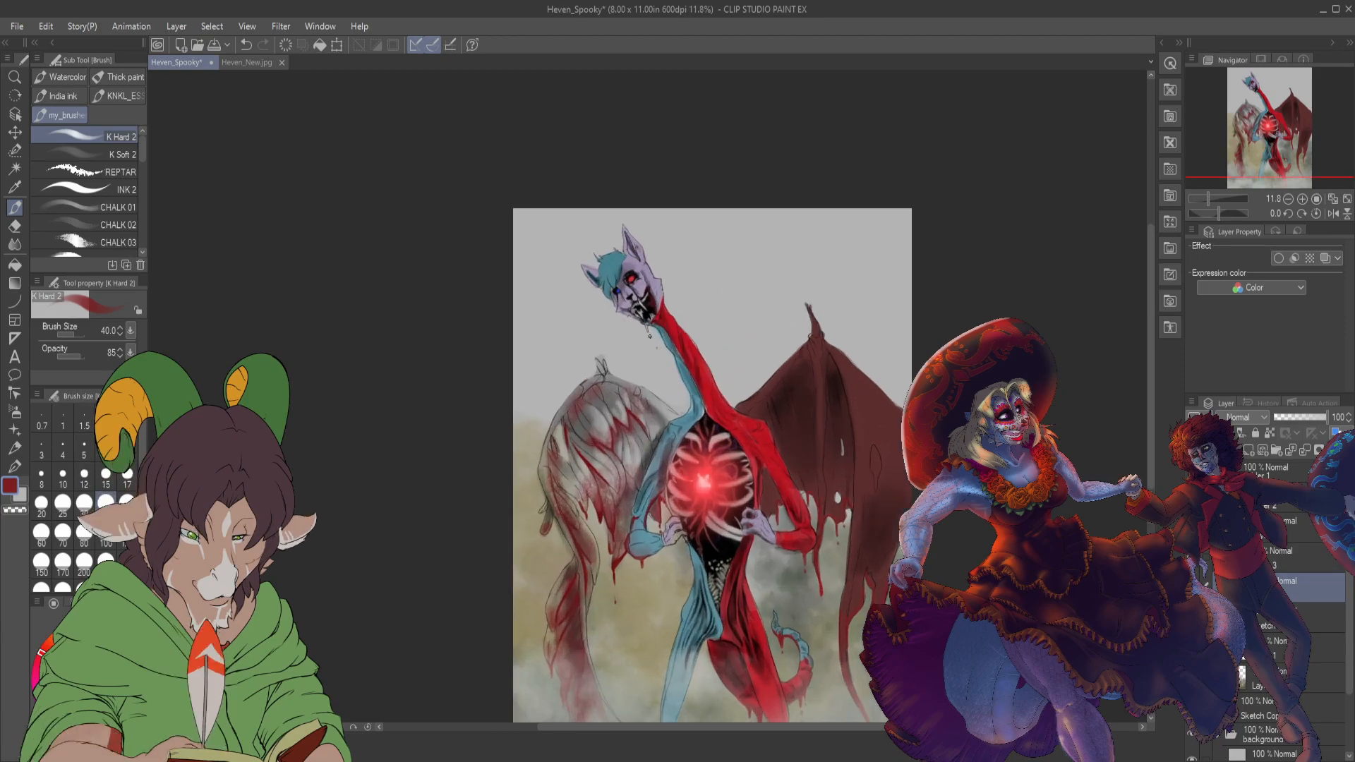
scroll(644, 284, "up", 1)
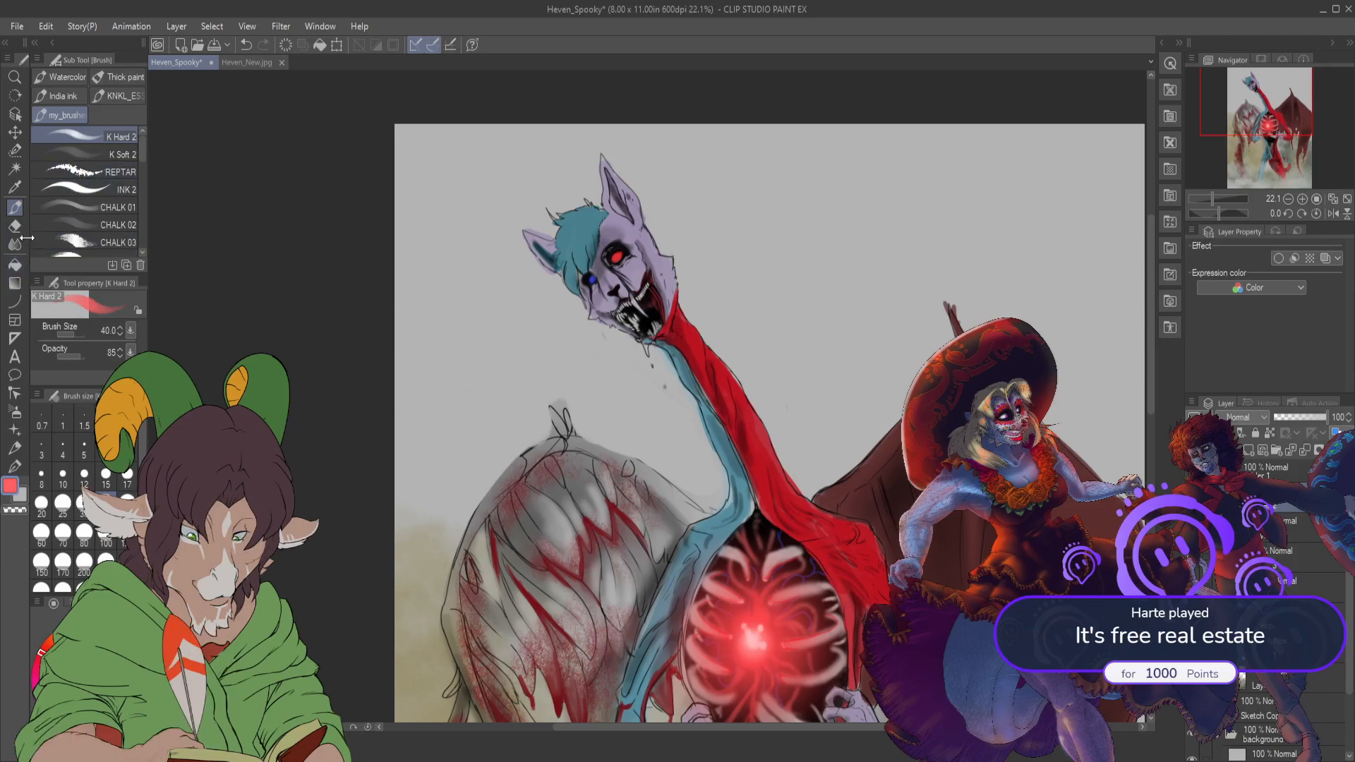
key("ctrl+plus")
key("ctrl+plus")
left_click(14, 283)
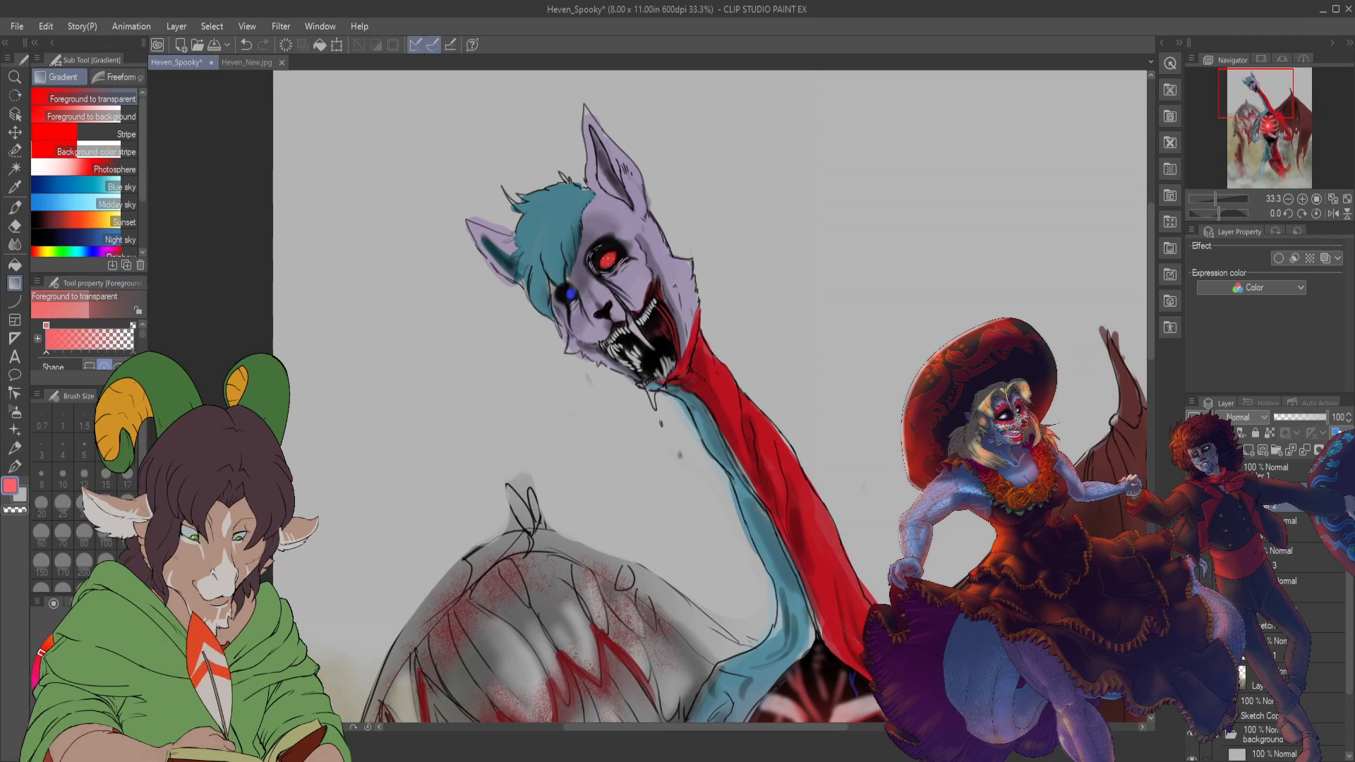
left_click_drag(607, 259, 628, 247)
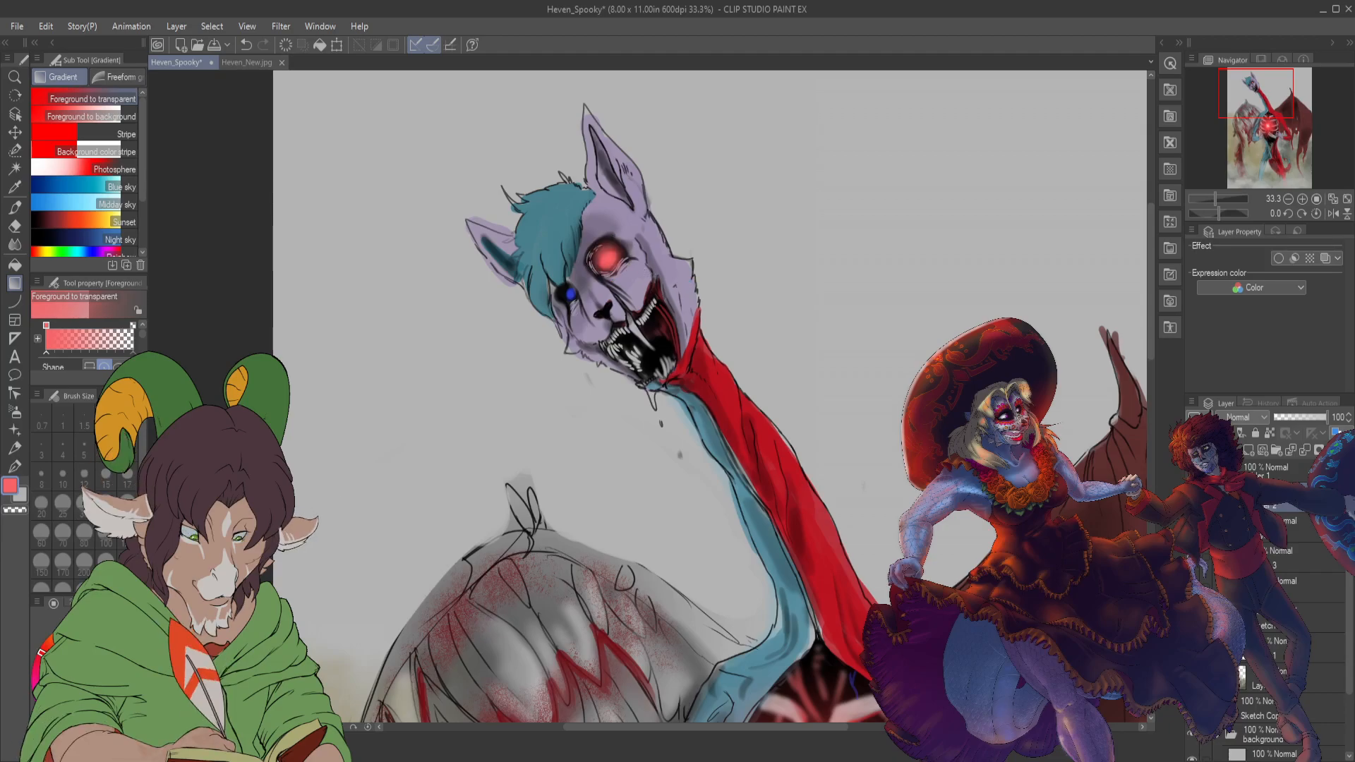
left_click(605, 260, "alt")
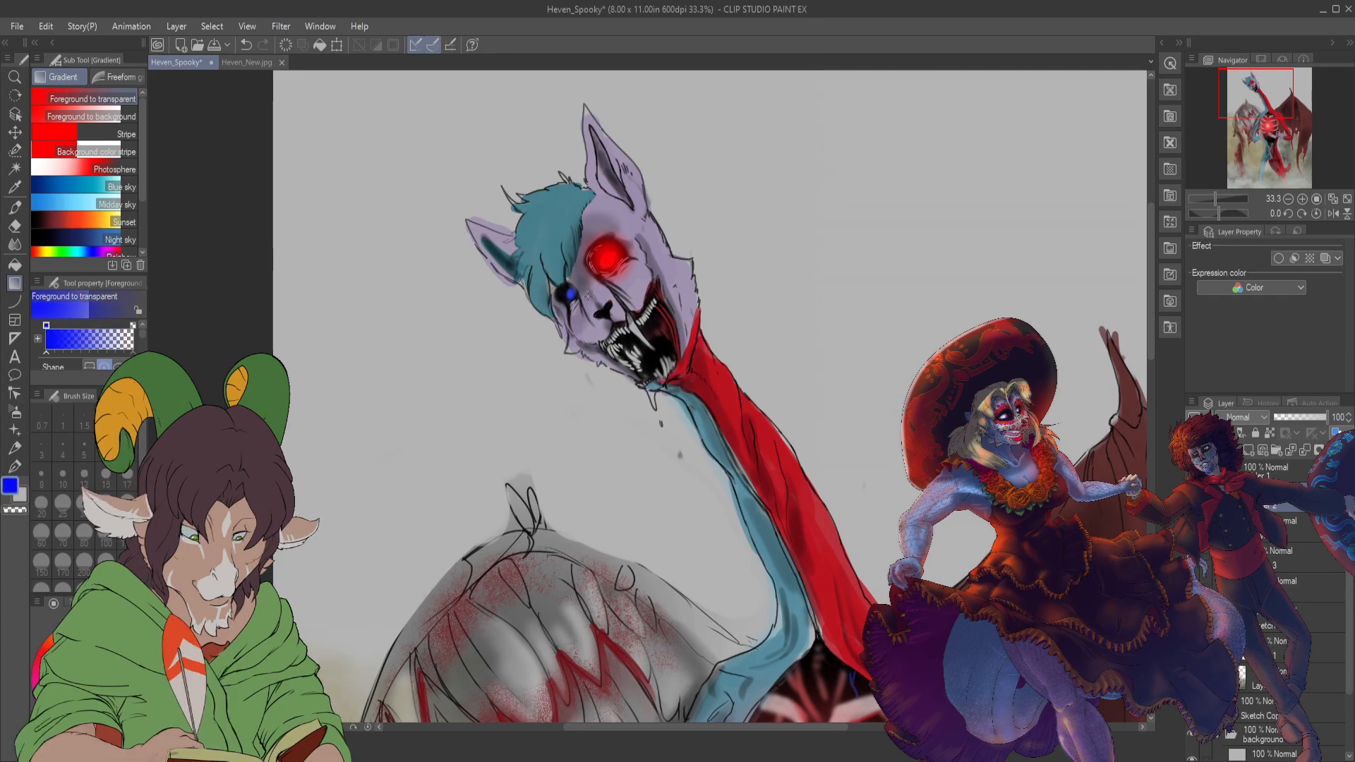
- Add a saturated blue glow over the blue eye with the Foreground to transparent gradient
left_click_drag(570, 294, 570, 295)
scroll(757, 432, "down", 3)
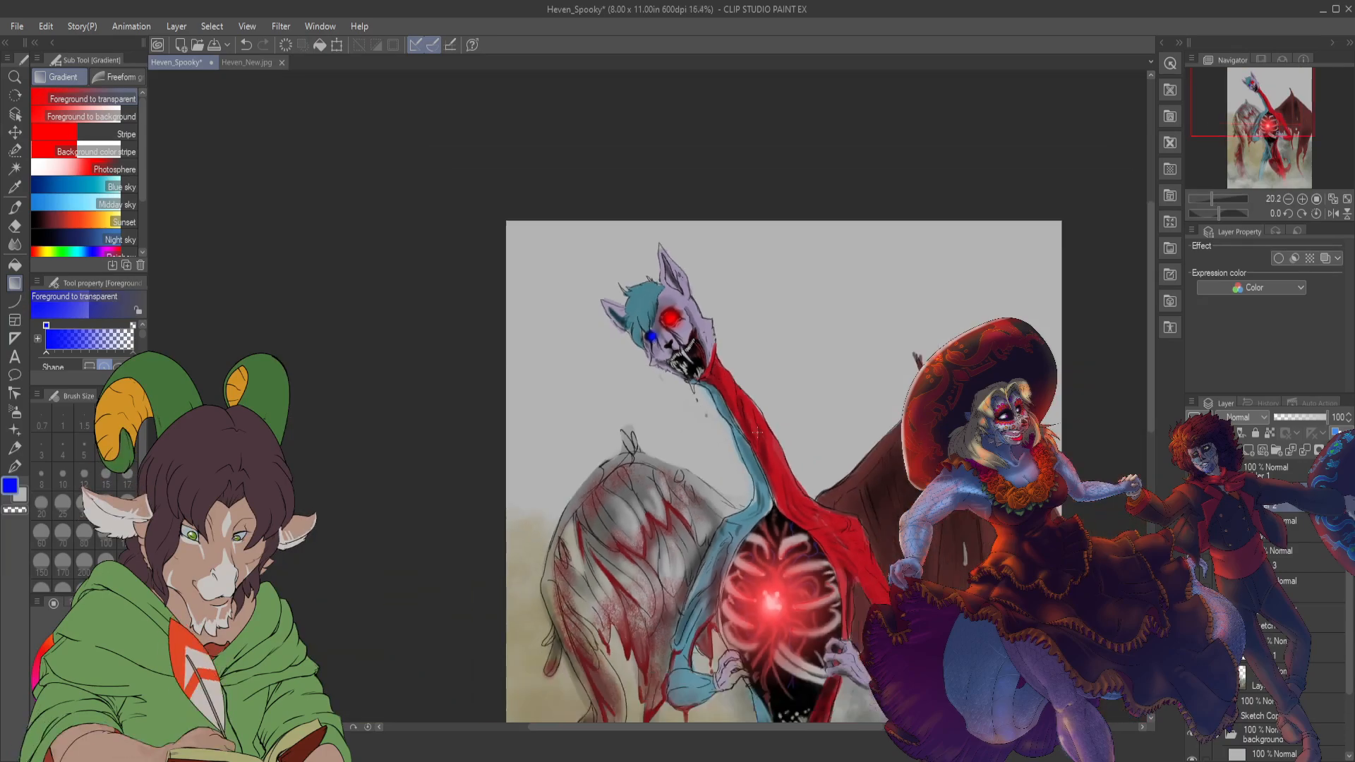
scroll(758, 432, "down", 1)
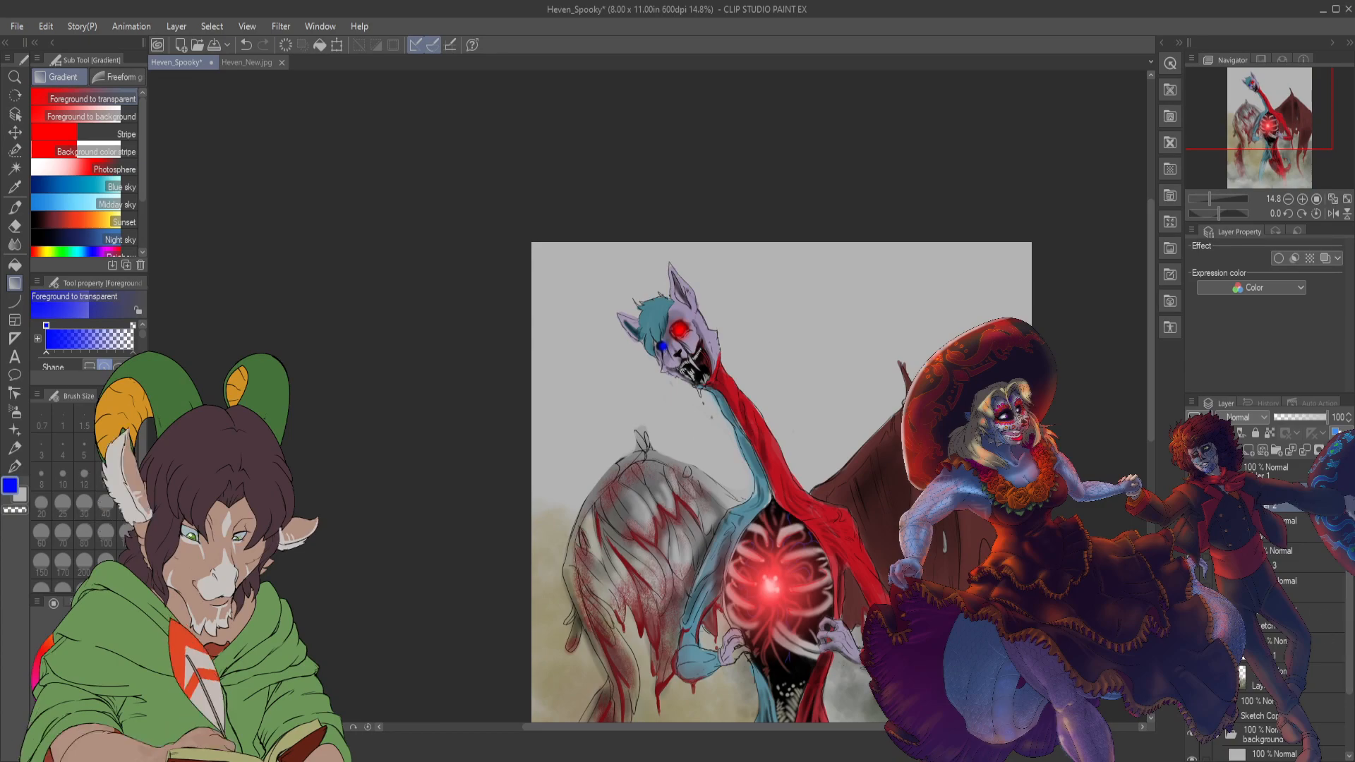
scroll(1263, 600, "down", 3)
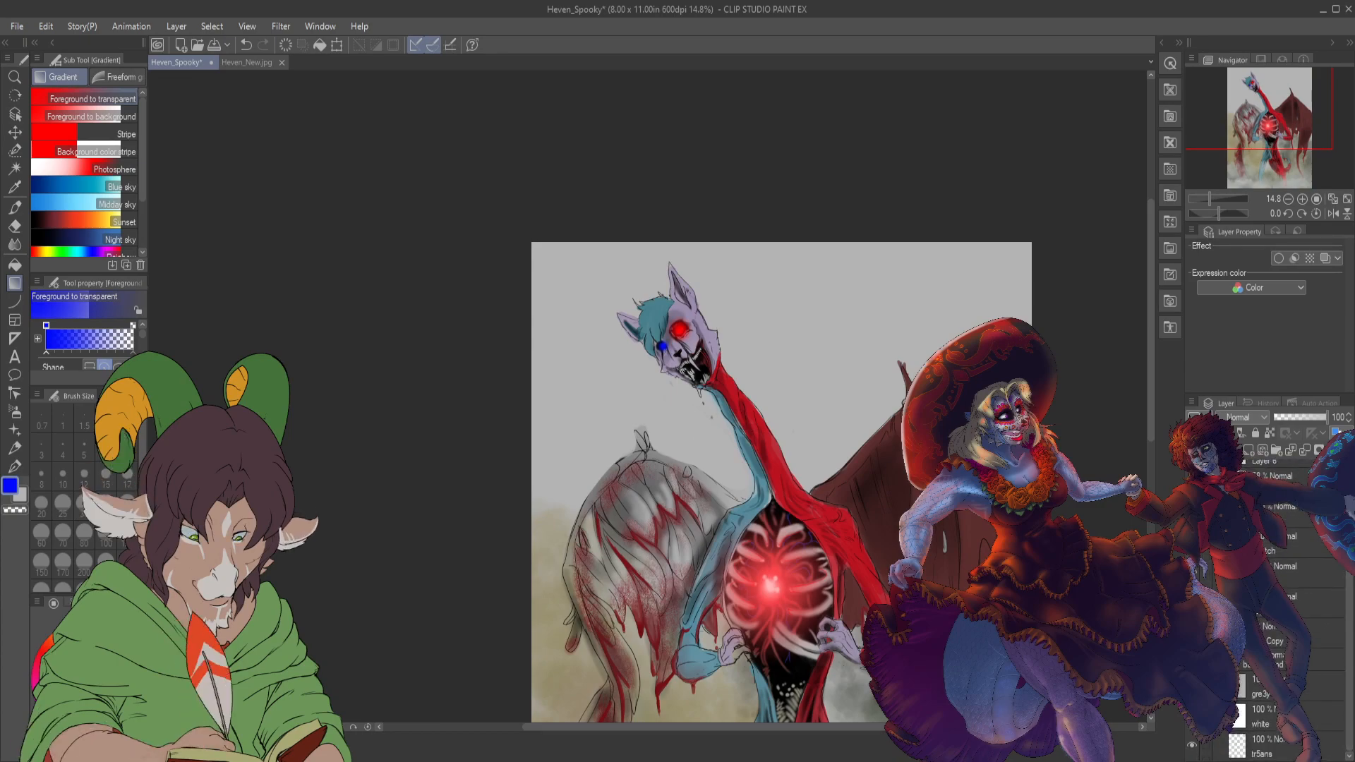
- Add a light blue core to the blue eye and a light red core to the red eye with the transparent gradient
left_click(1264, 693)
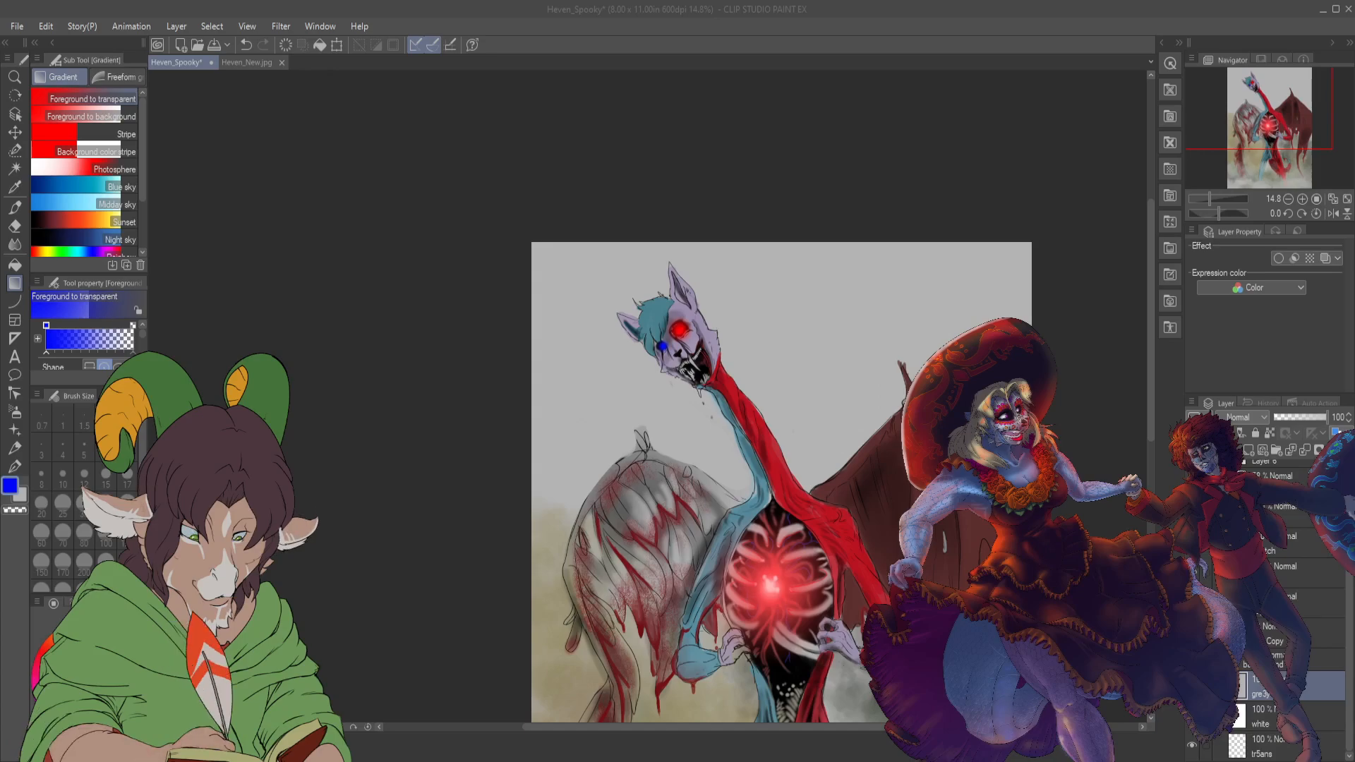
scroll(679, 321, "up", 5)
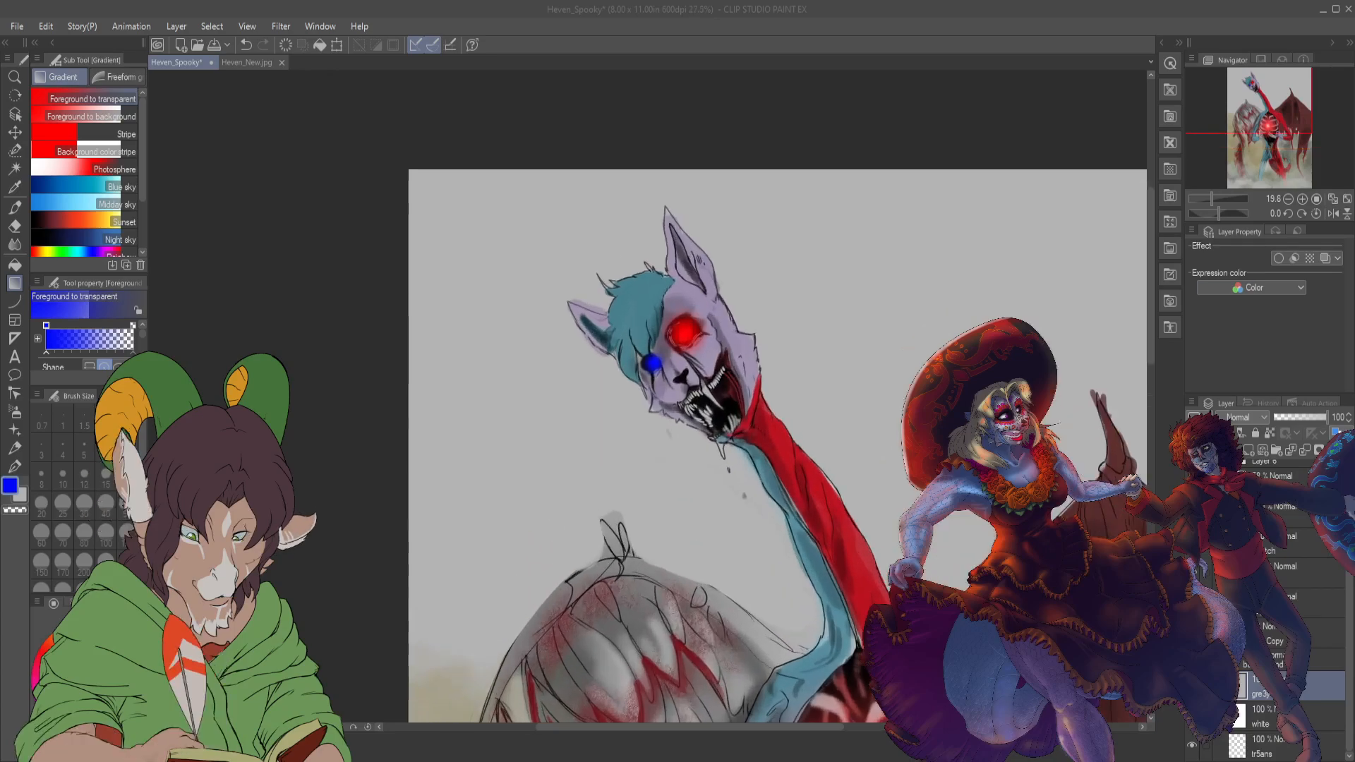
scroll(679, 330, "up", 1)
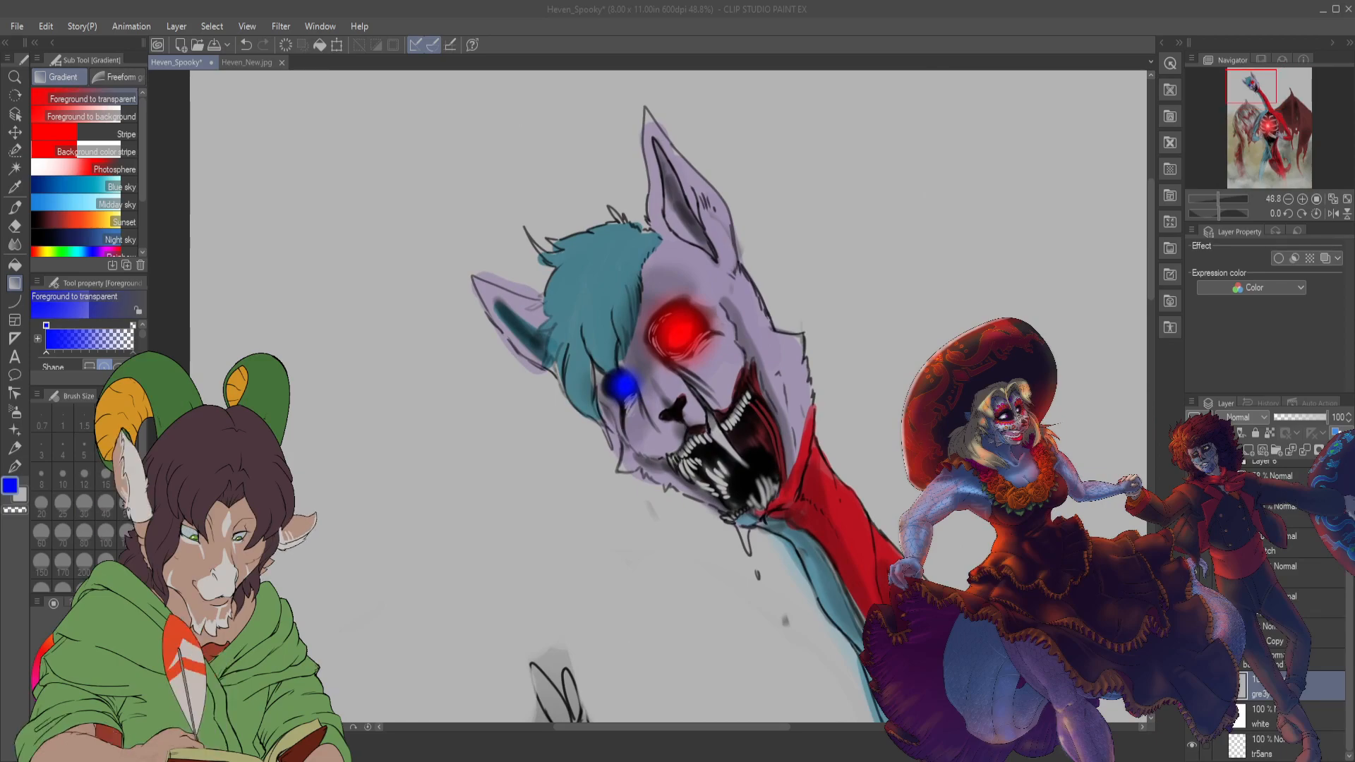
left_click(536, 470)
scroll(639, 388, "up", 3)
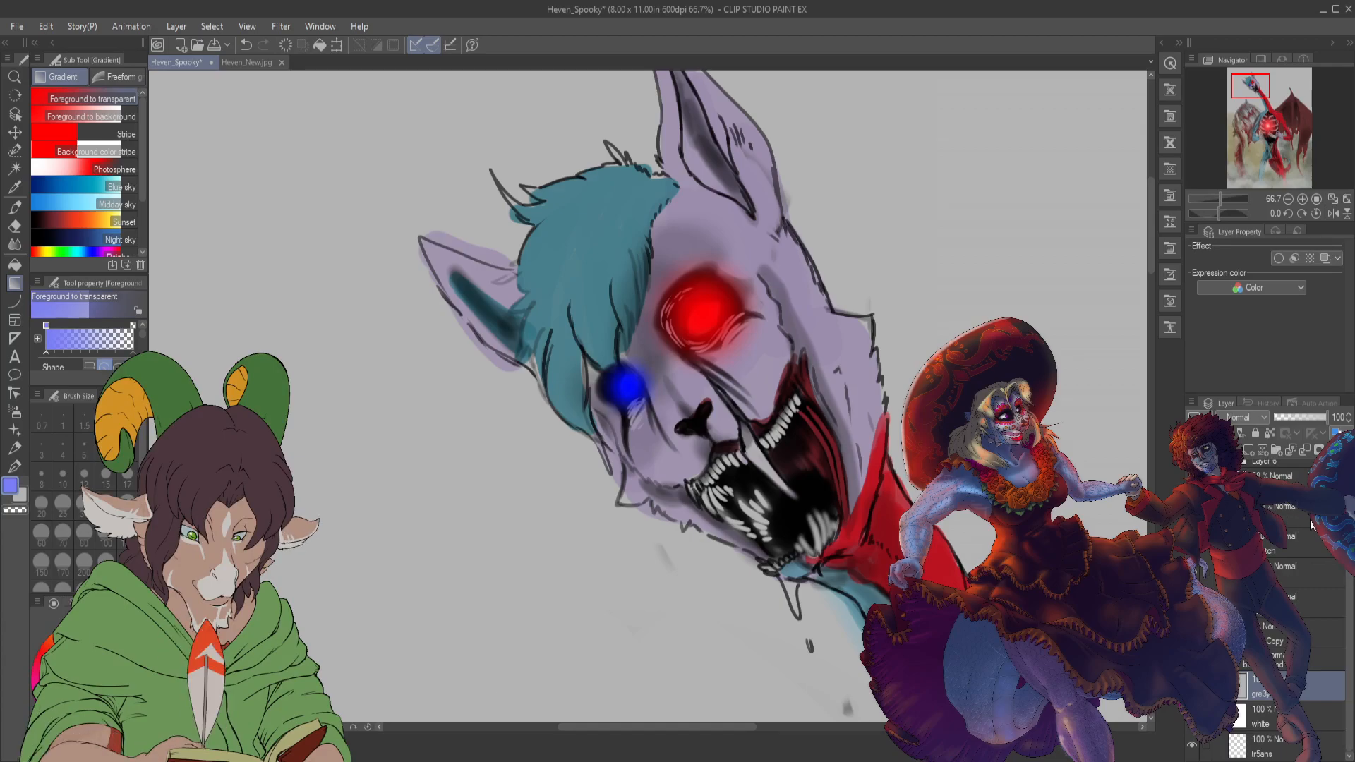
scroll(1311, 525, "down", 5)
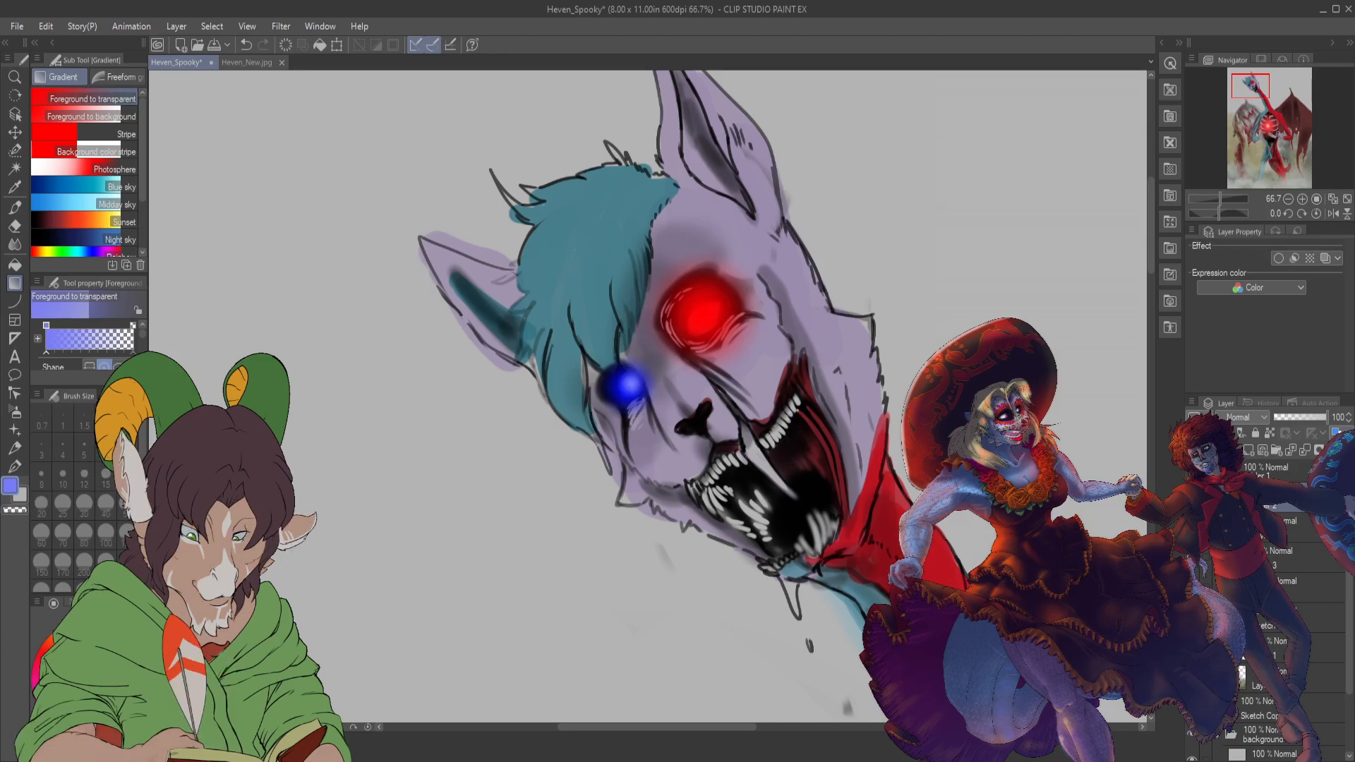
left_click(37, 667)
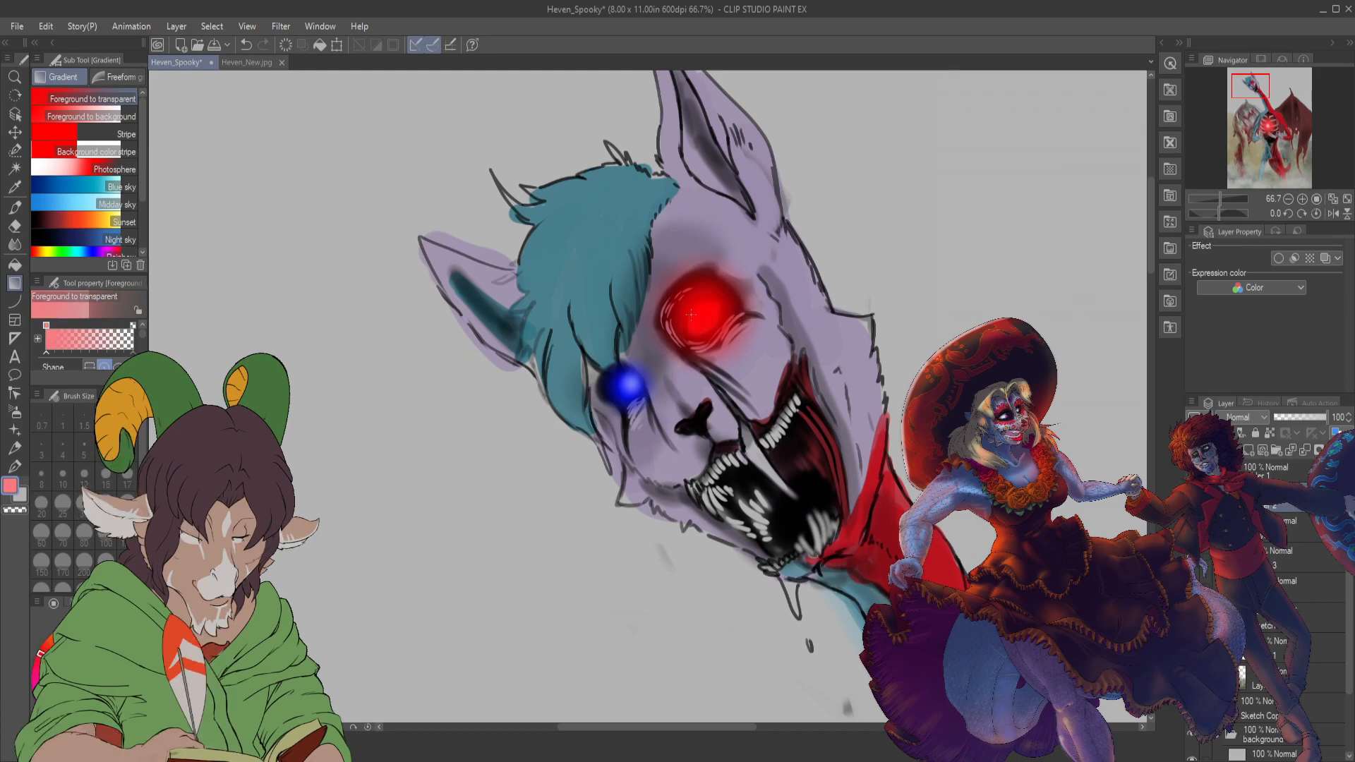
left_click_drag(702, 319, 702, 318)
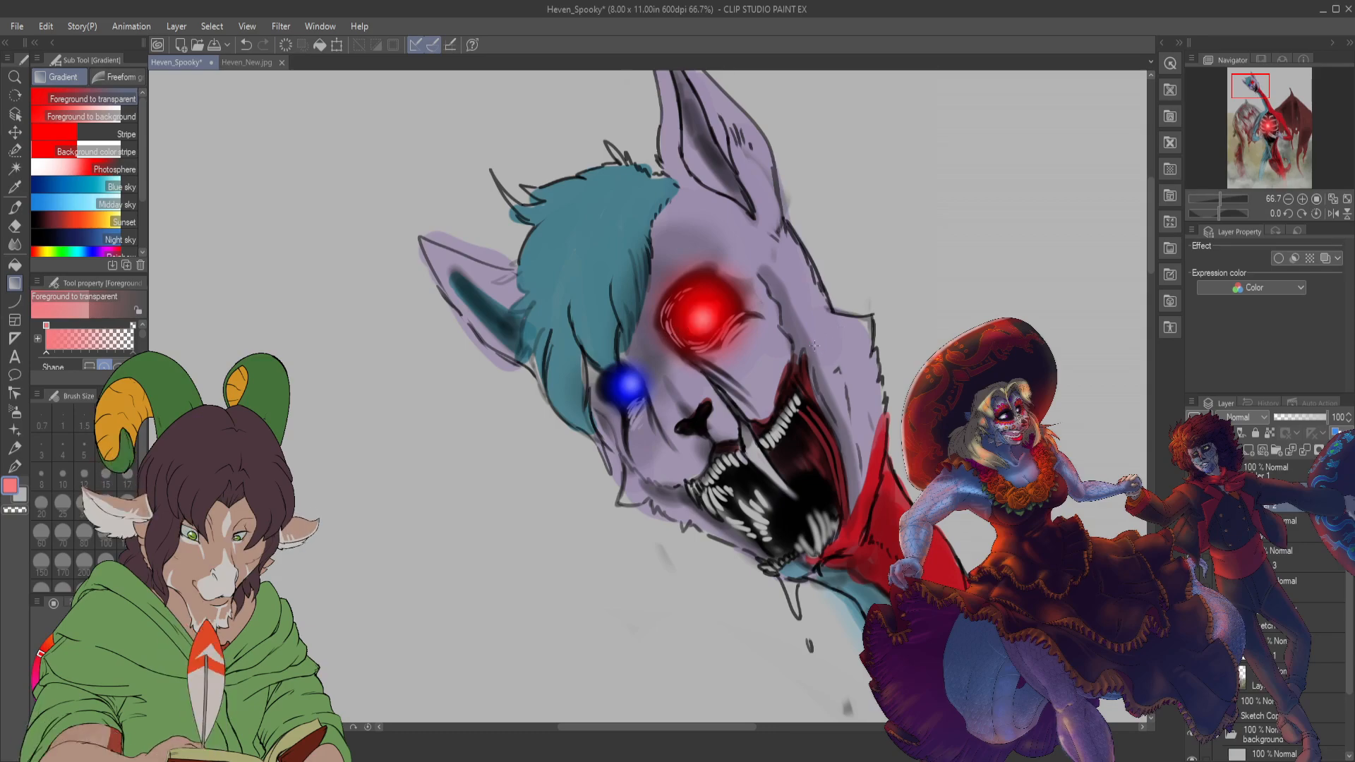
scroll(767, 366, "down", 5)
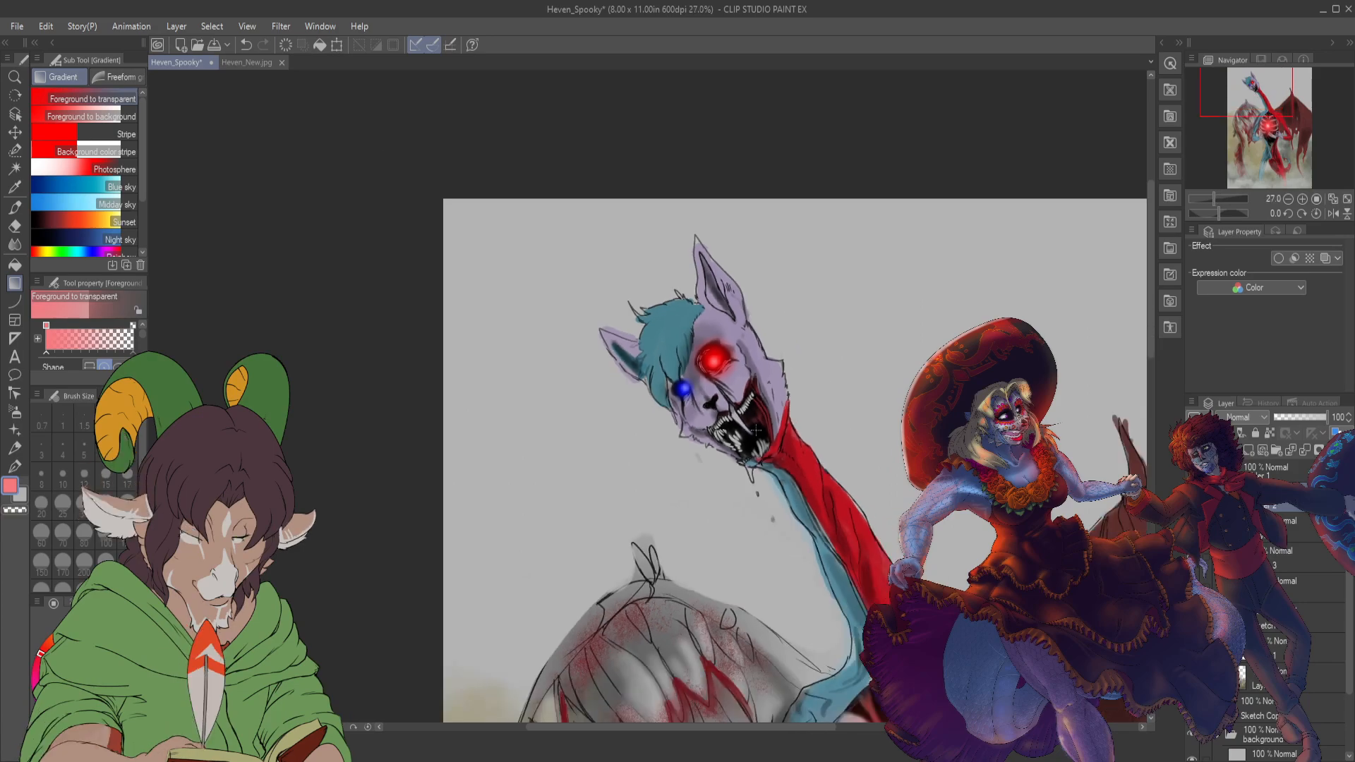
scroll(806, 494, "down", 1)
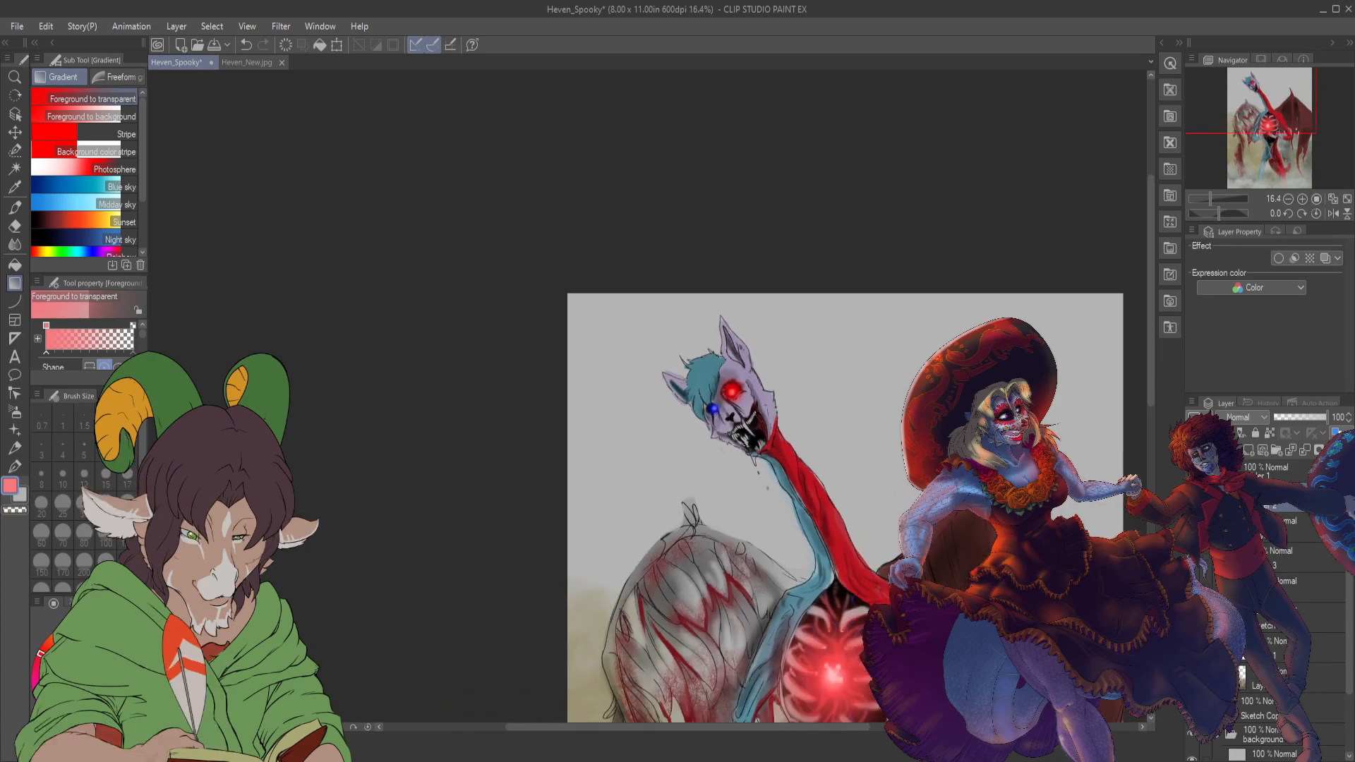
- Add a new layer directly above the grey background fill layer
left_click(1282, 753)
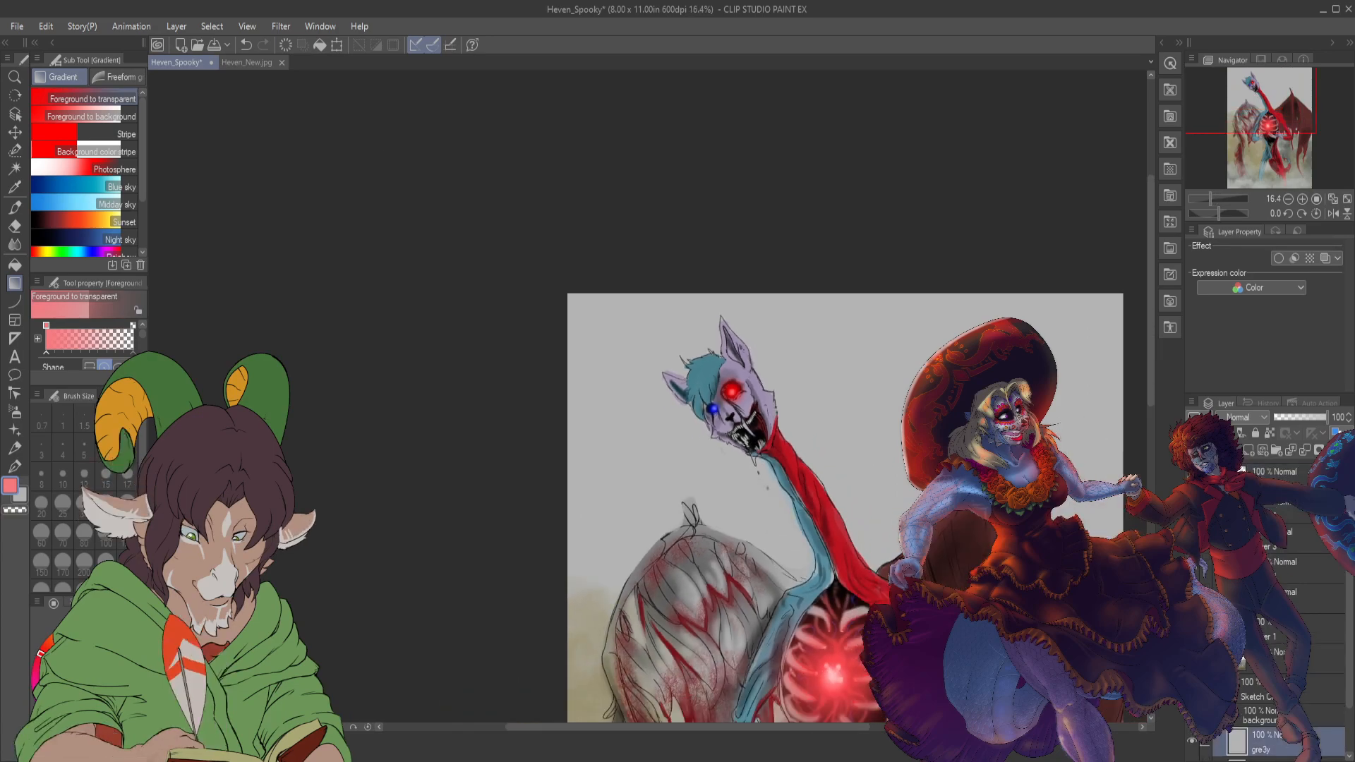
left_click(1249, 452)
scroll(1302, 593, "down", 1)
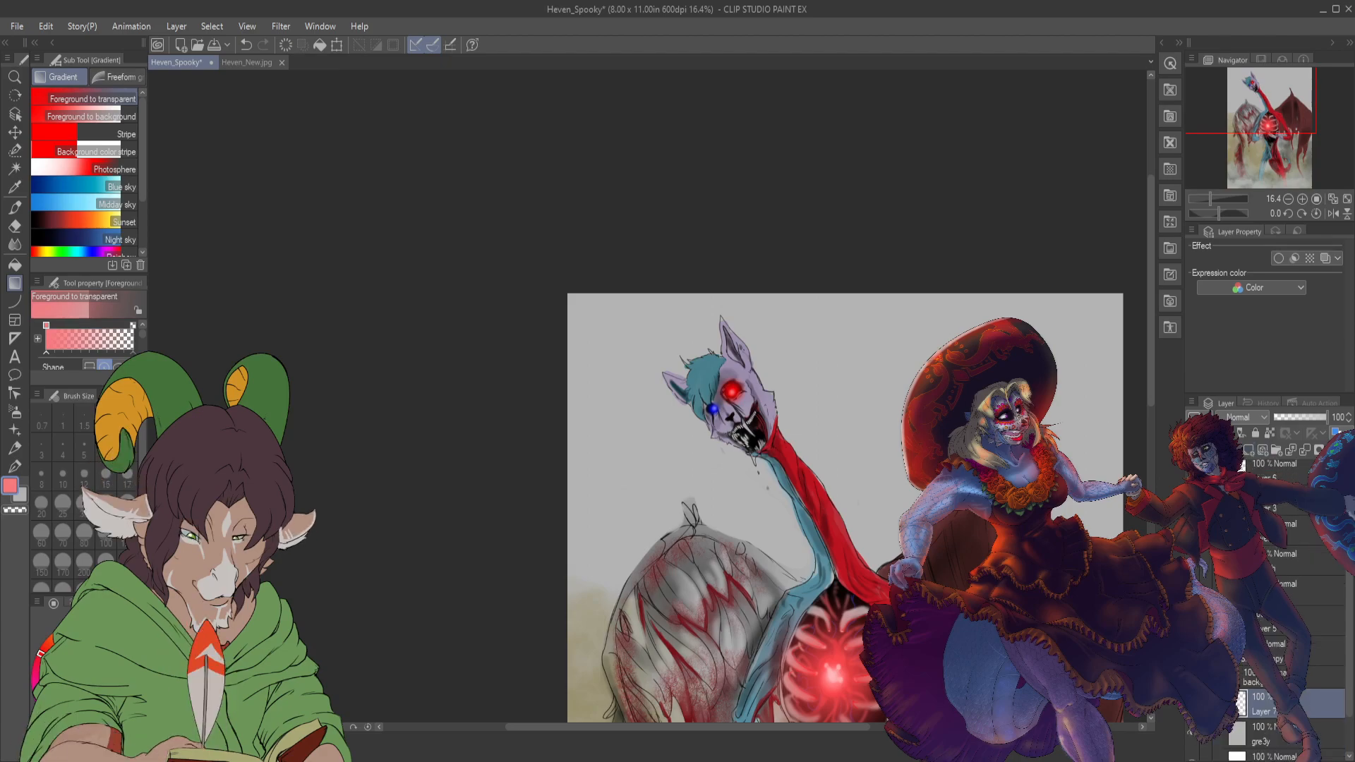
scroll(1296, 600, "down", 1)
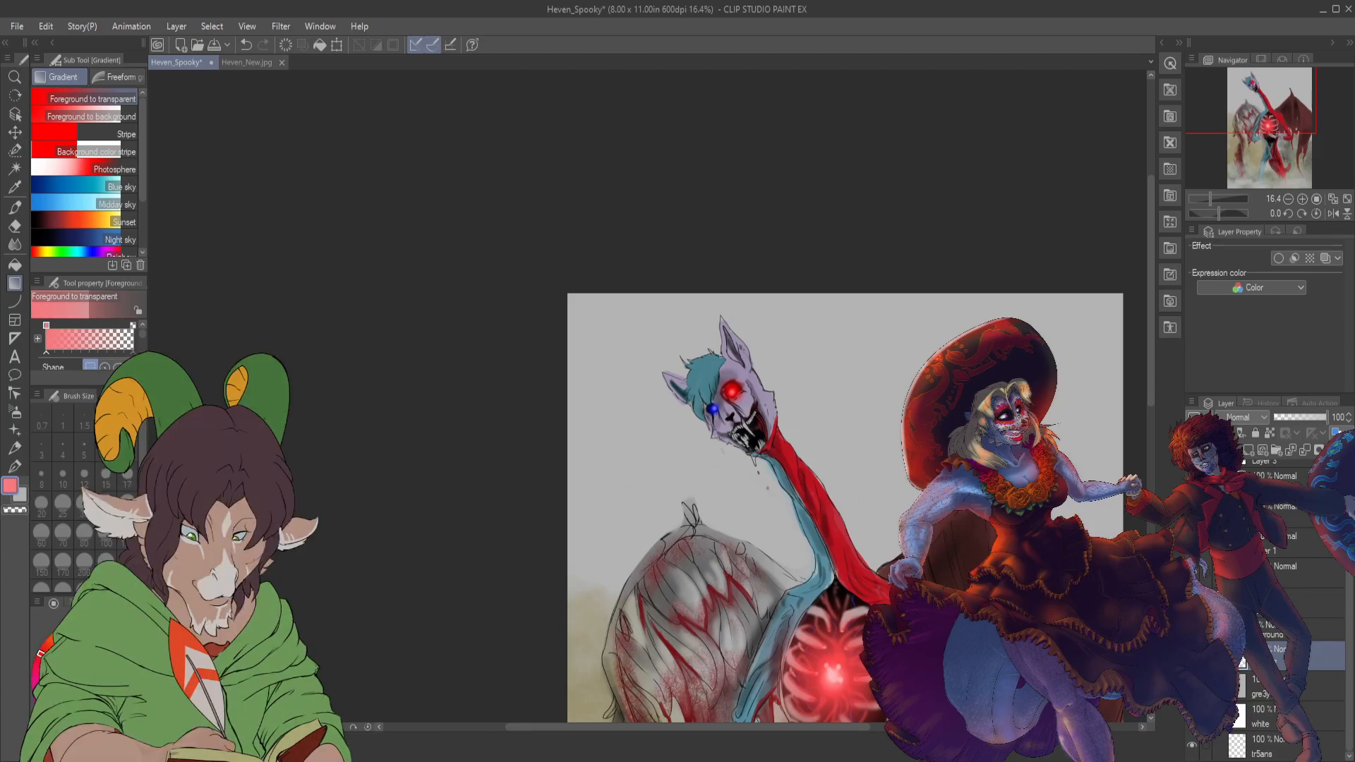
- Fade a dark olive Foreground to transparent gradient downward from the upper edge of the background
left_click(107, 698)
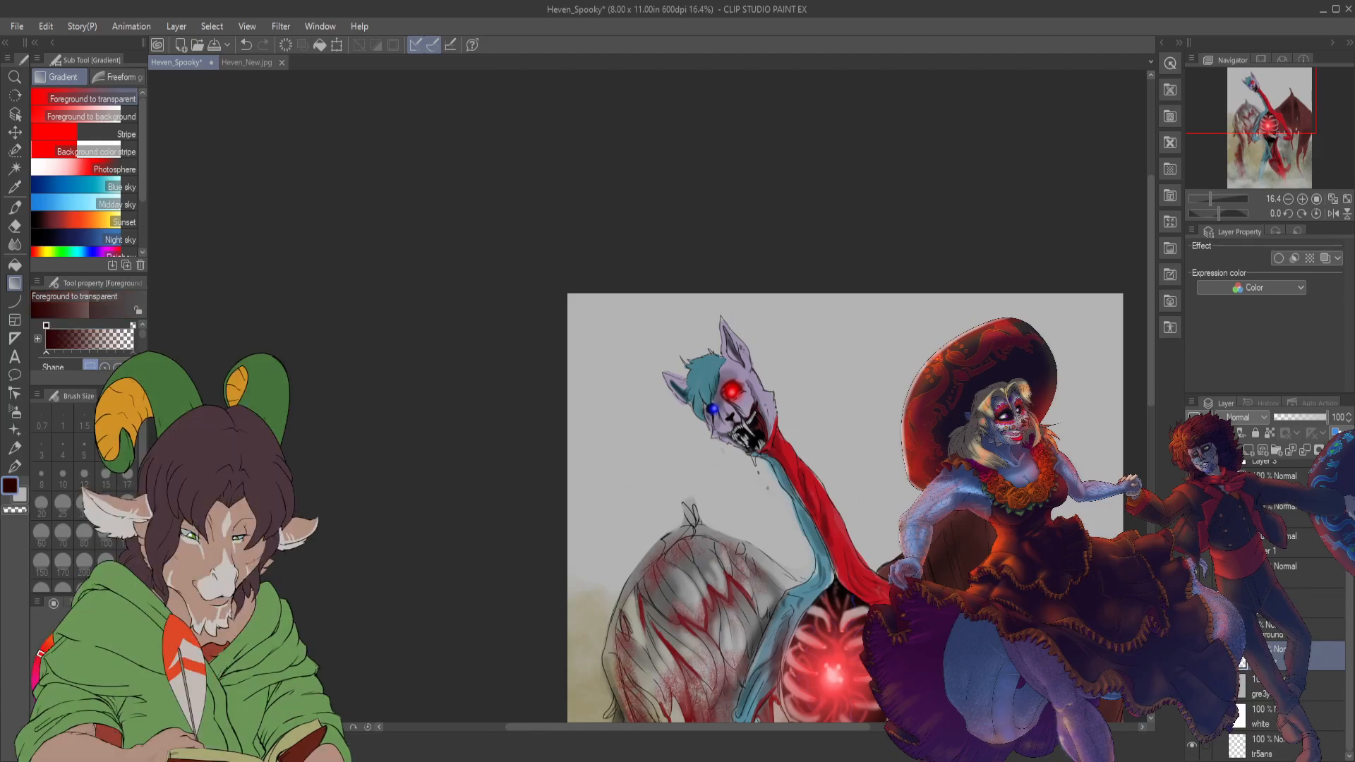
left_click(109, 689)
left_click(108, 693)
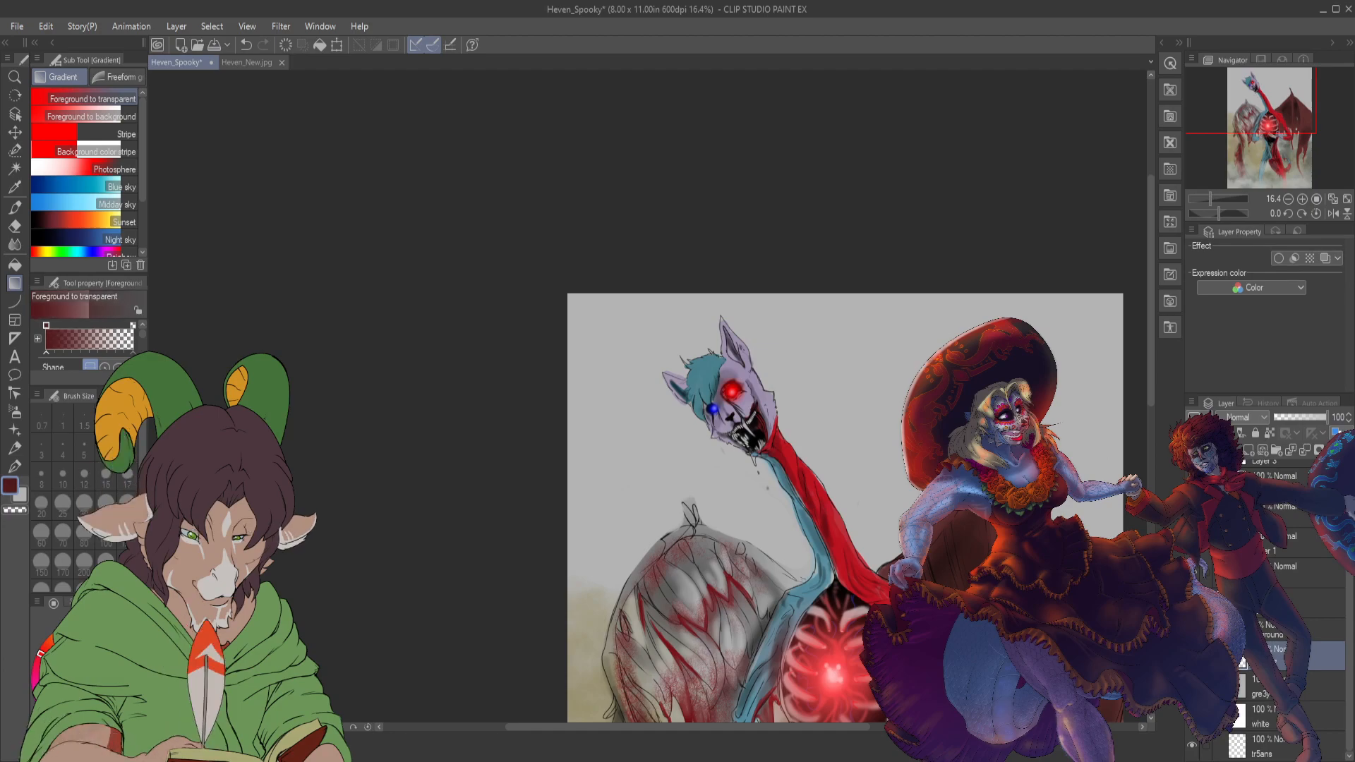
left_click(78, 620)
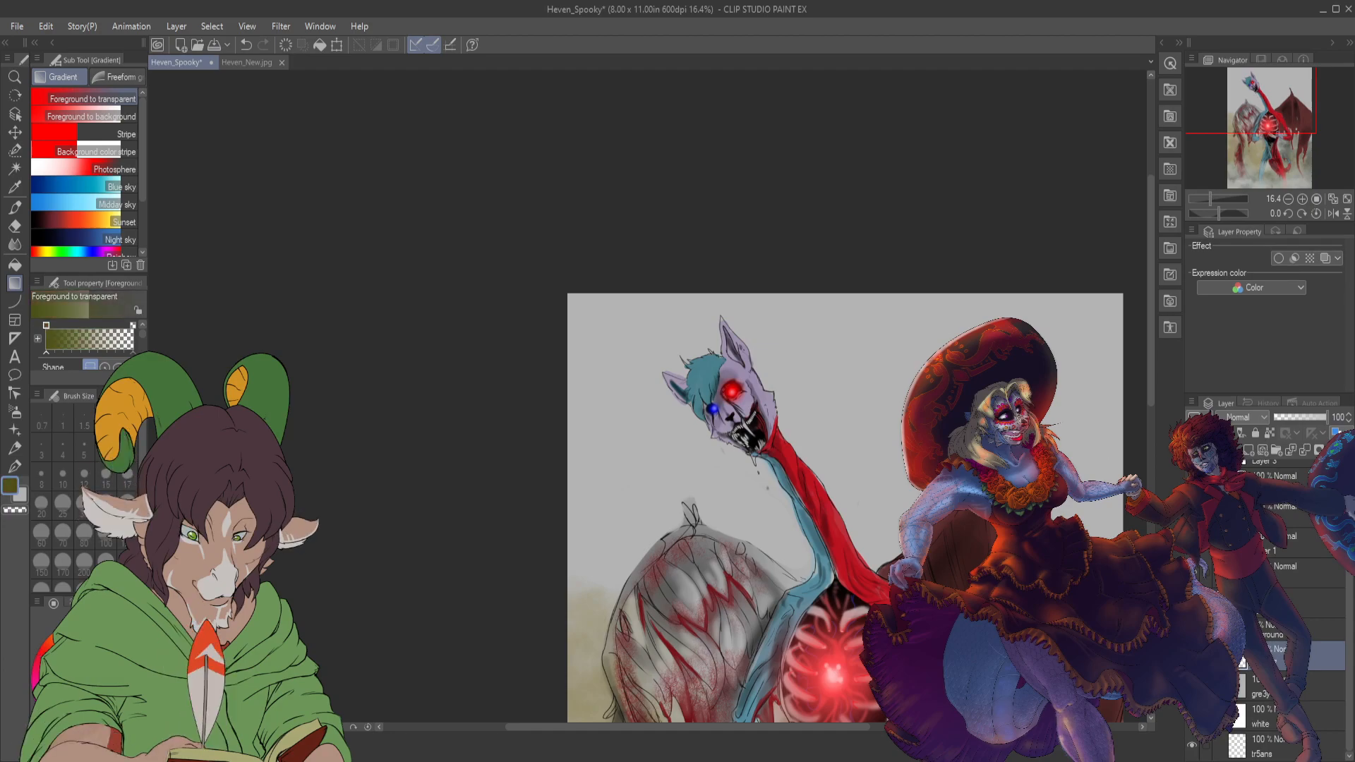
left_click(103, 698)
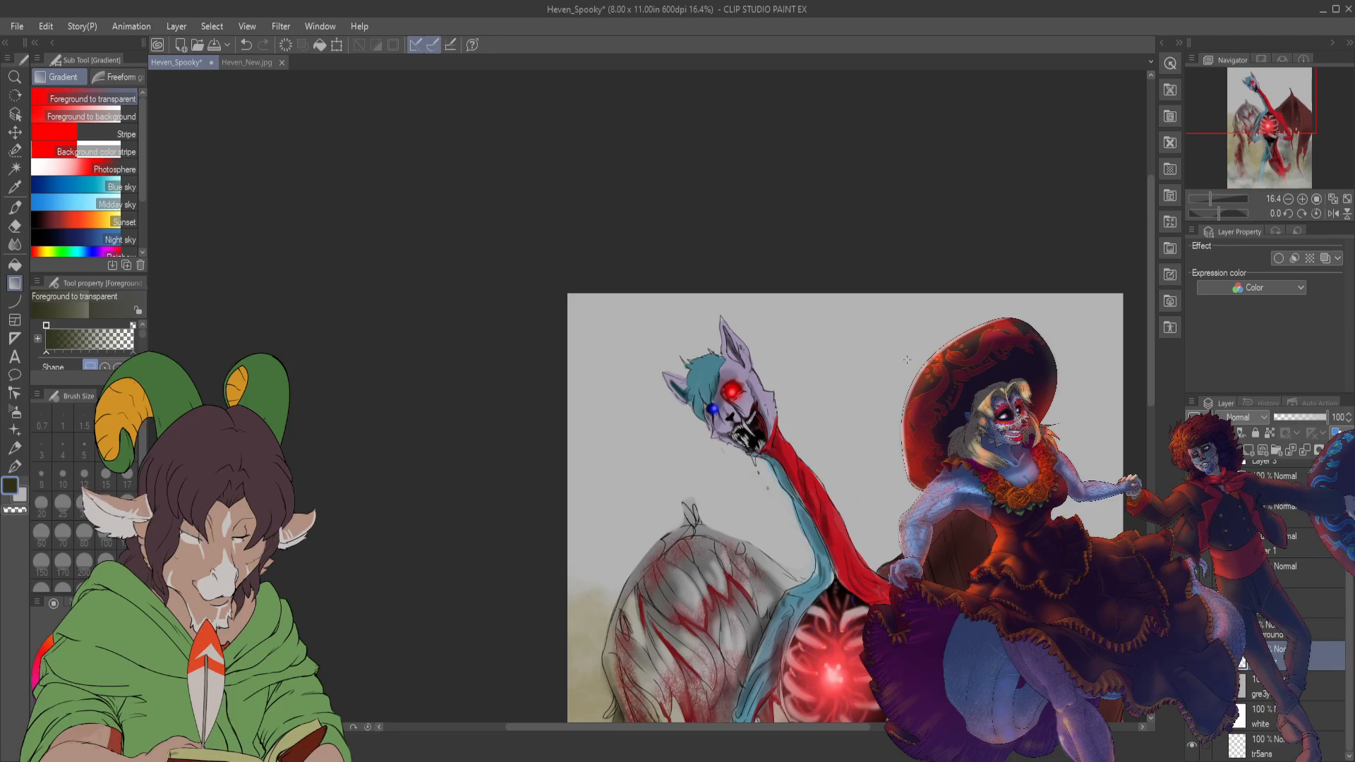
left_click_drag(880, 344, 852, 662)
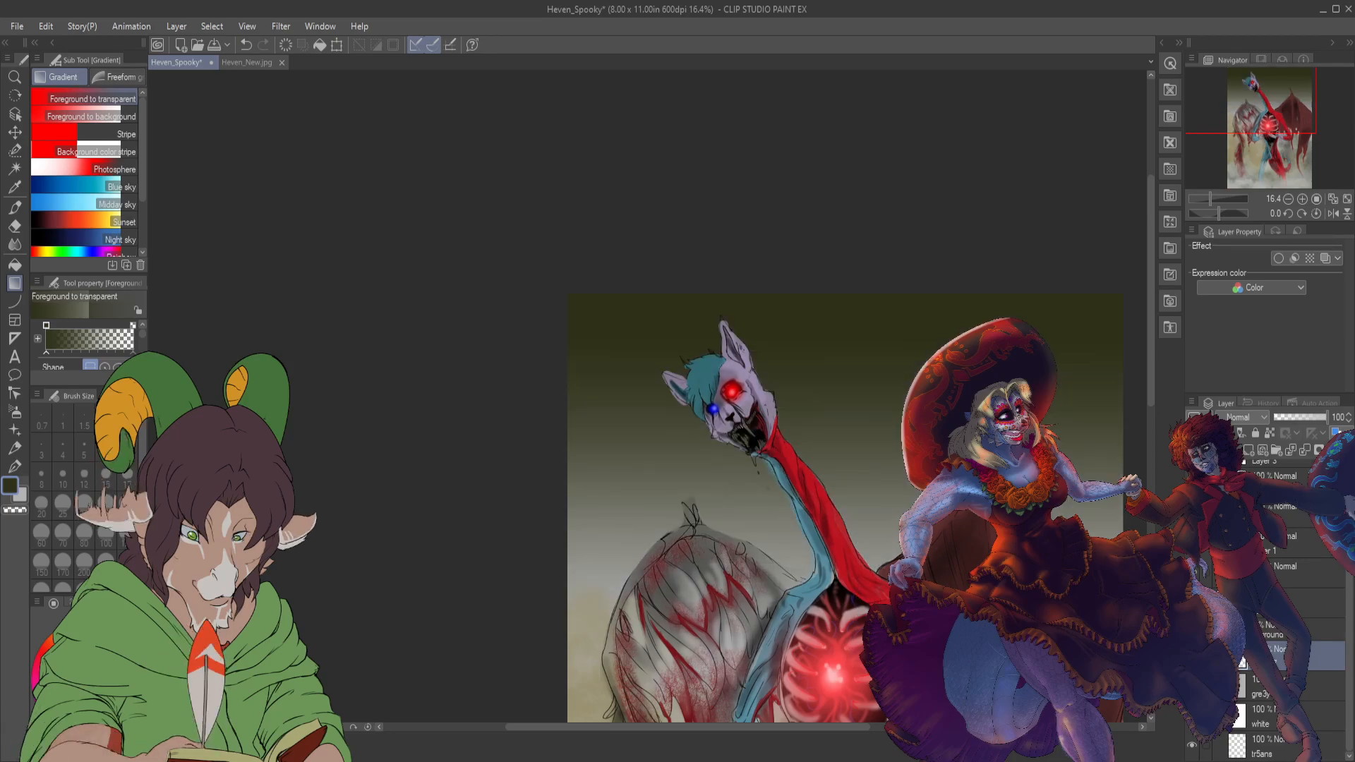
- Check the Heven_New.jpg reference, and fade a red gradient sampled from the character's red lower body down the Heven_Spooky background
scroll(1304, 161, "down", 2)
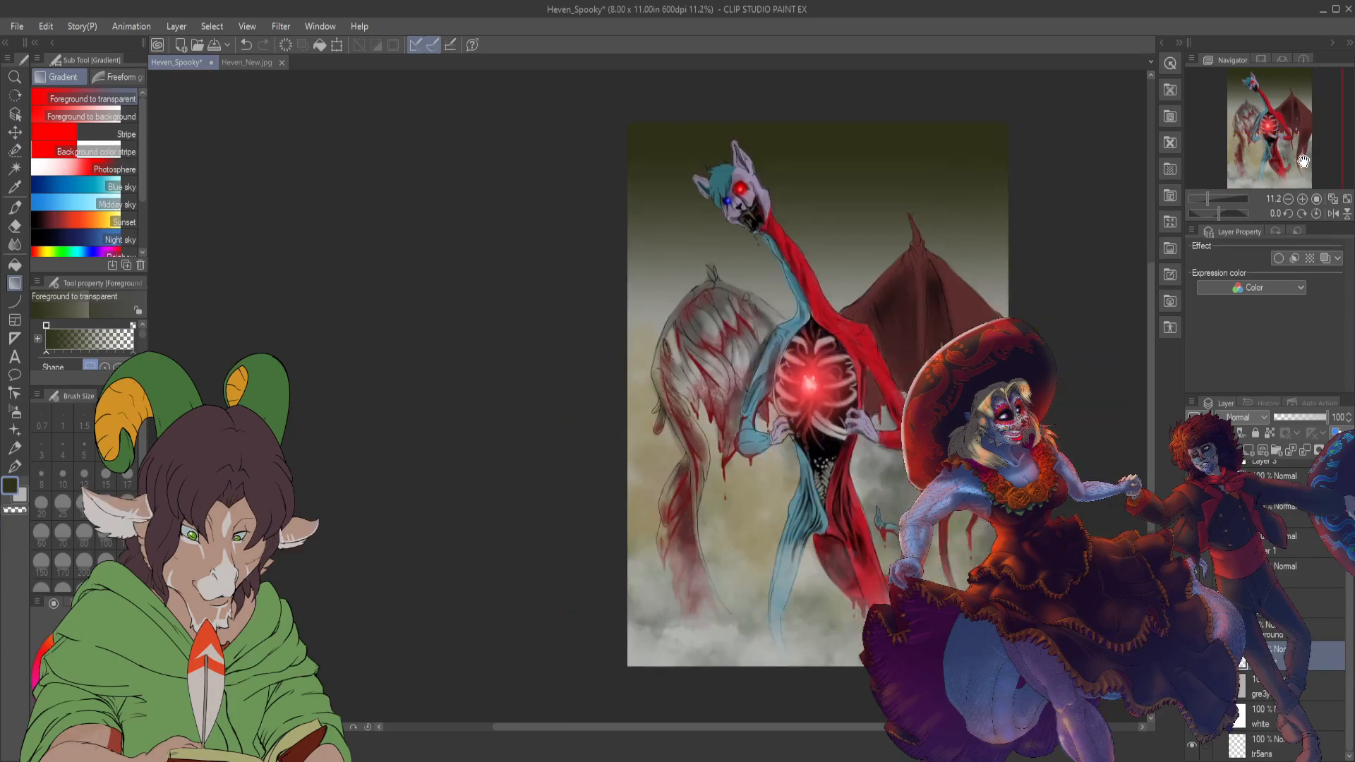
left_click_drag(1304, 160, 1296, 120)
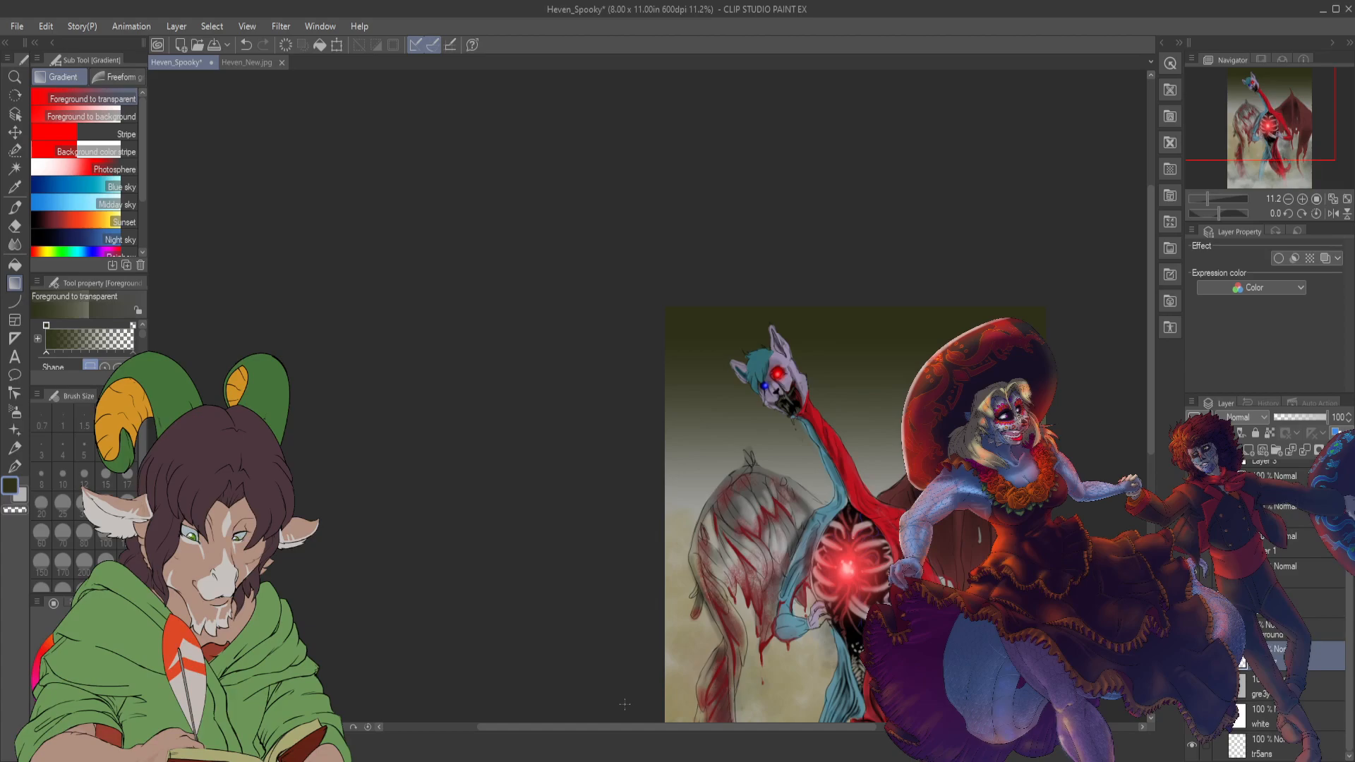
left_click_drag(612, 727, 727, 723)
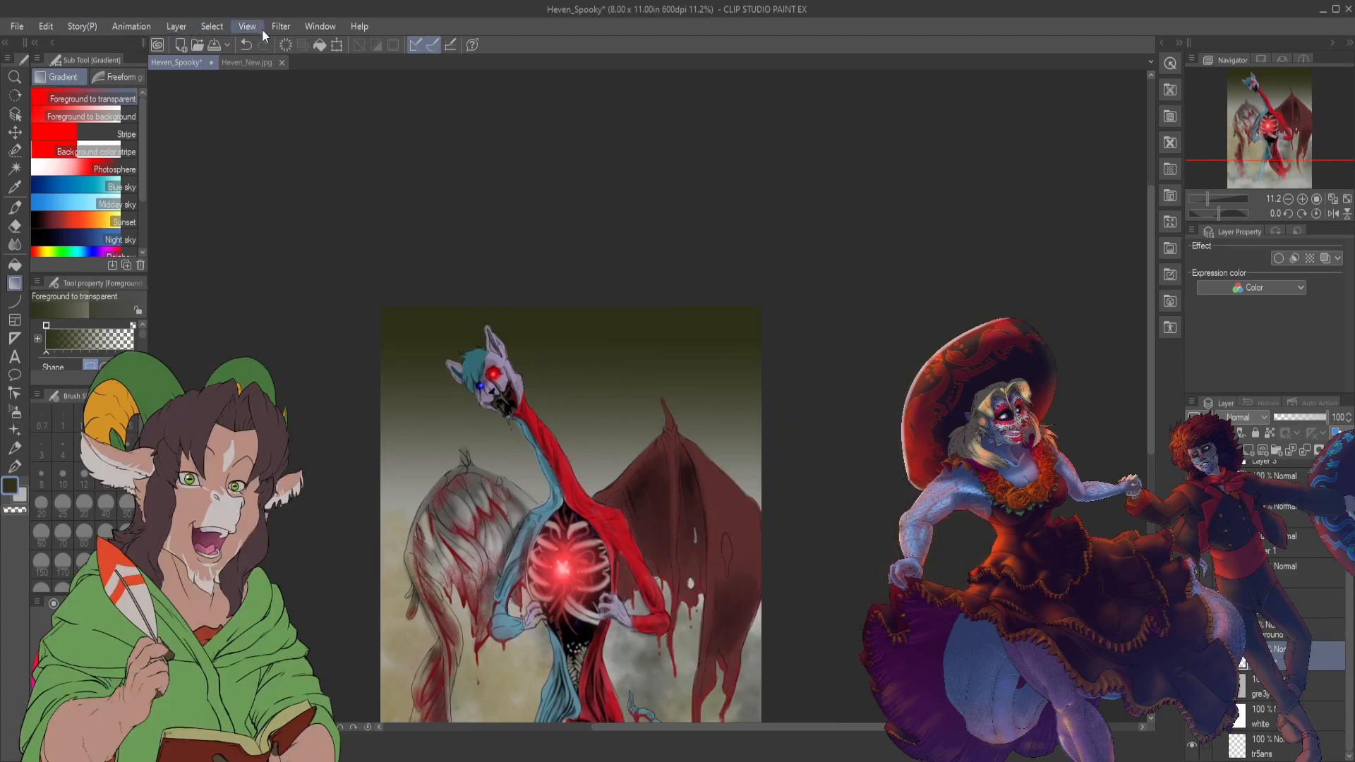
left_click(251, 62)
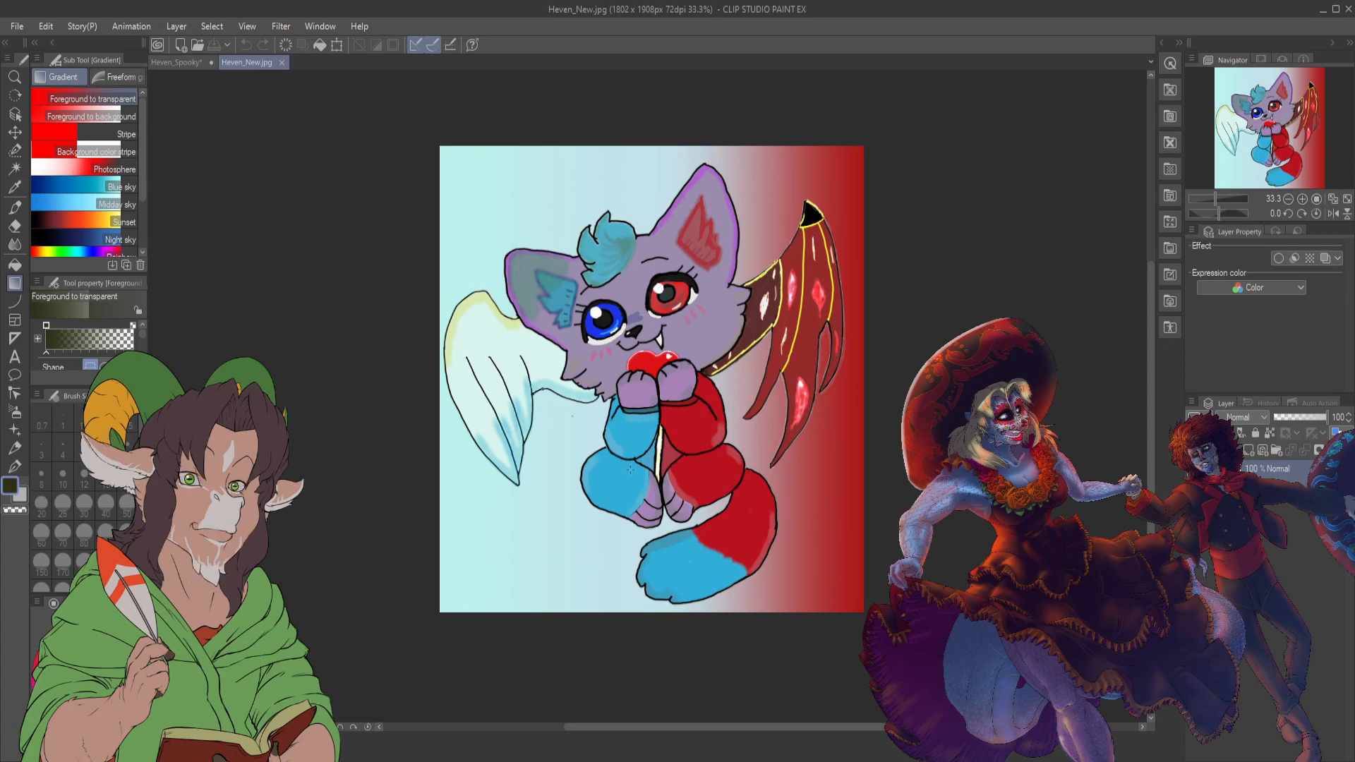
left_click(172, 63)
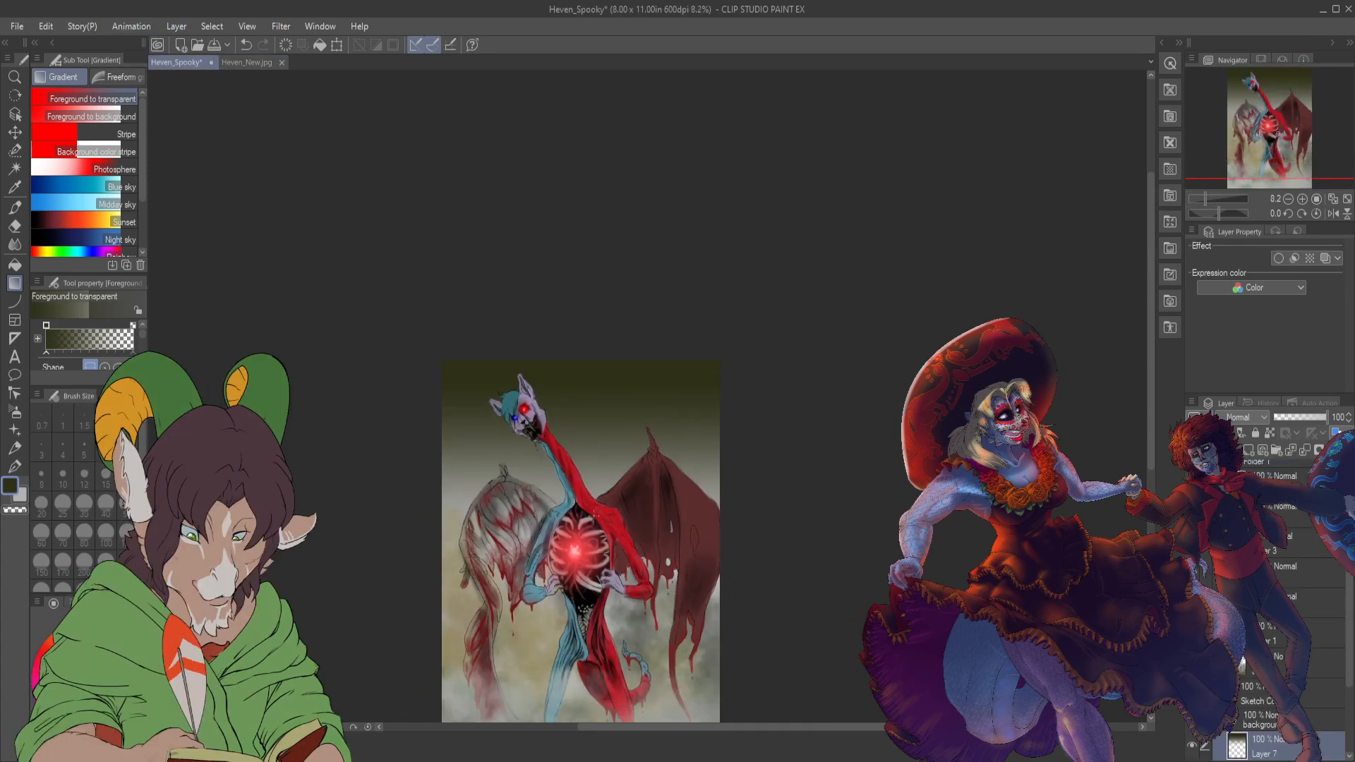
scroll(594, 515, "down", 3)
scroll(542, 700, "up", 3)
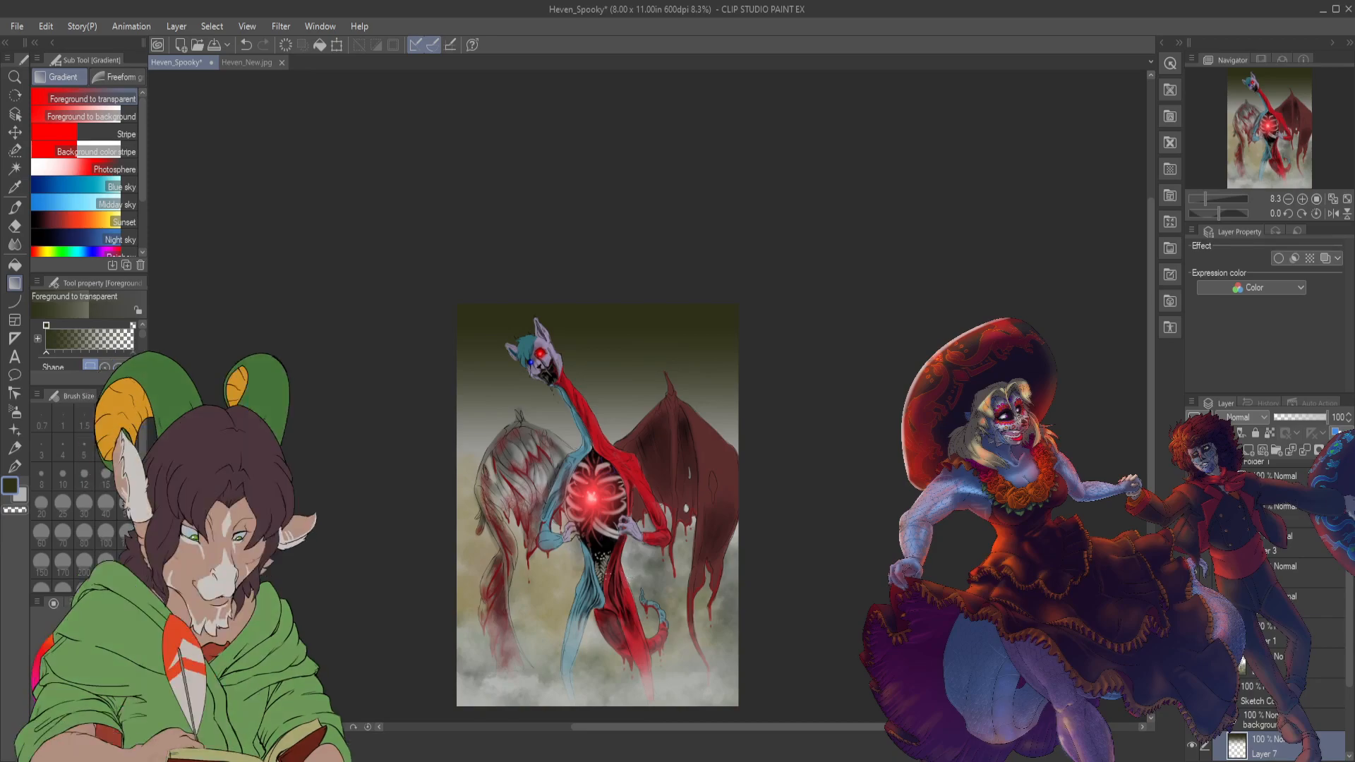
key("i")
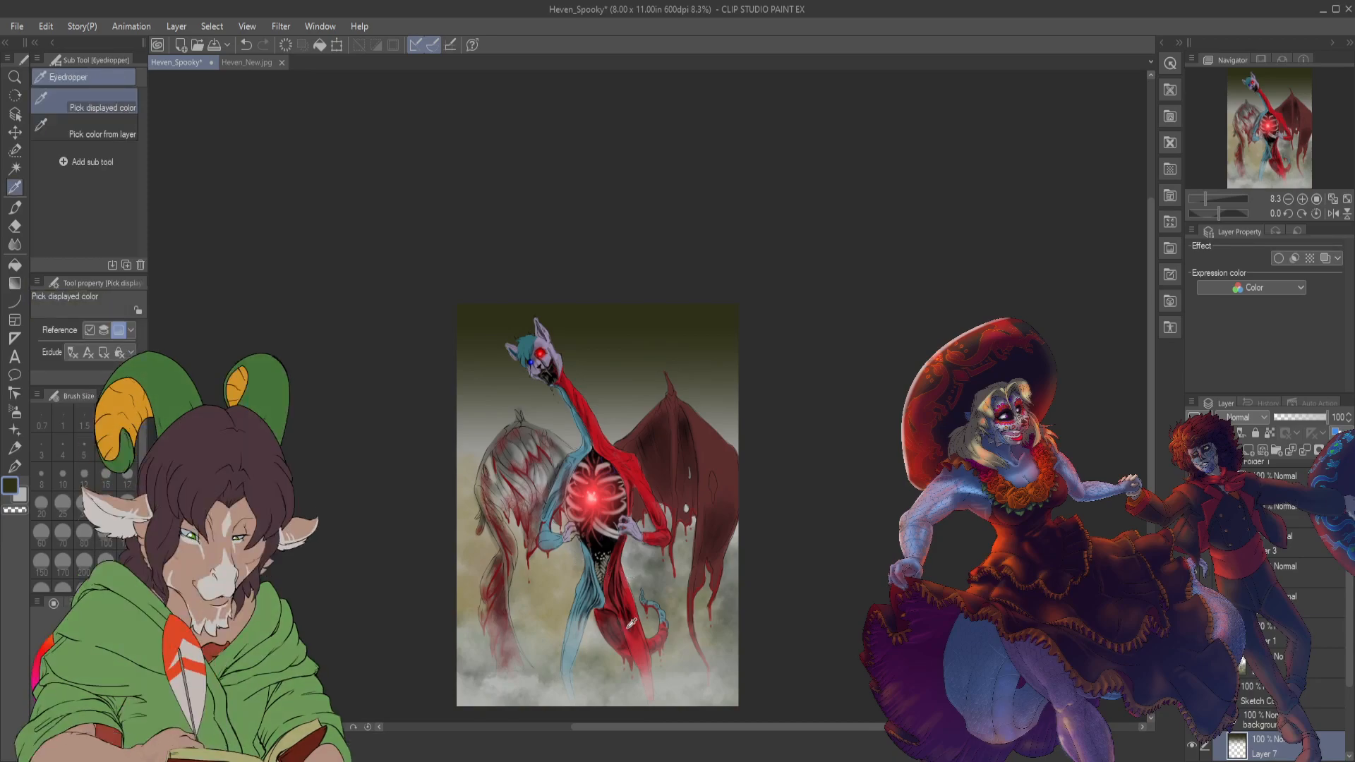
left_click(646, 644)
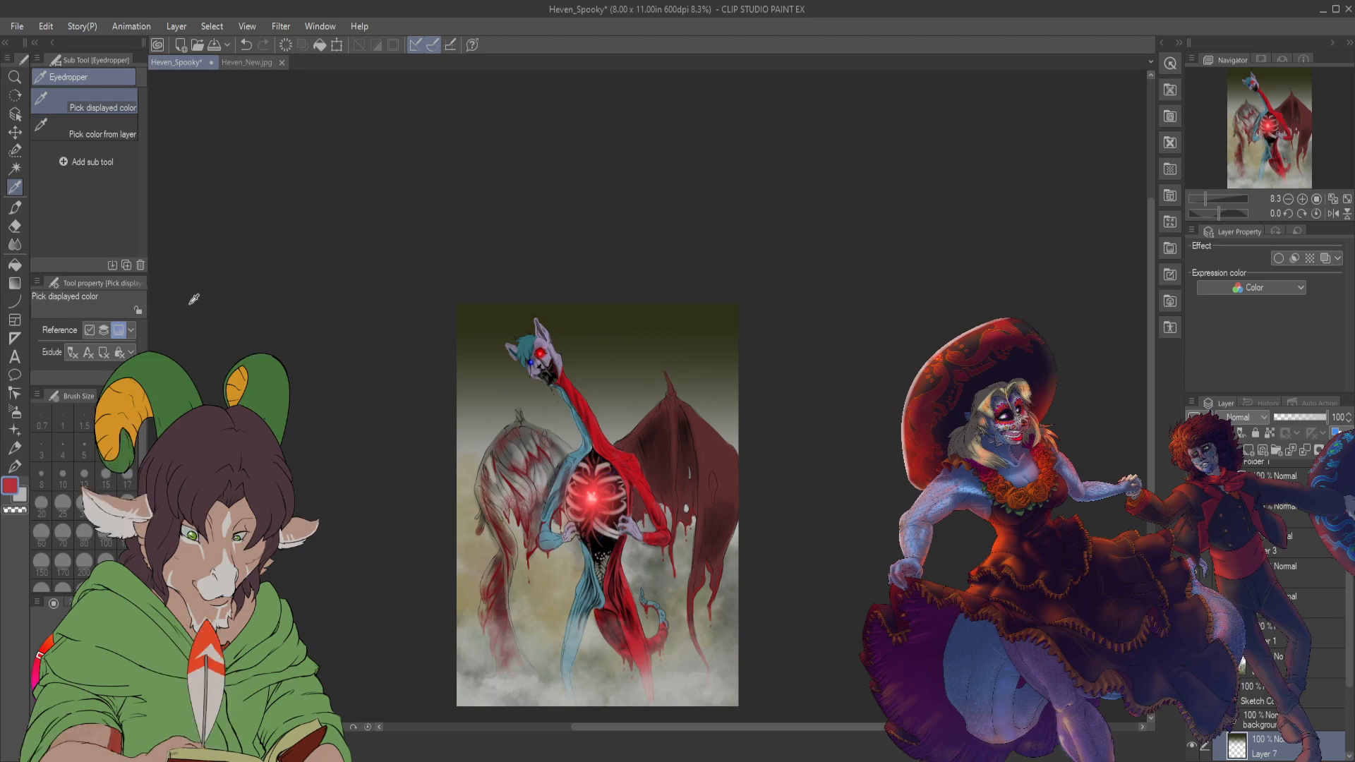
key("g")
left_click_drag(620, 279, 620, 558)
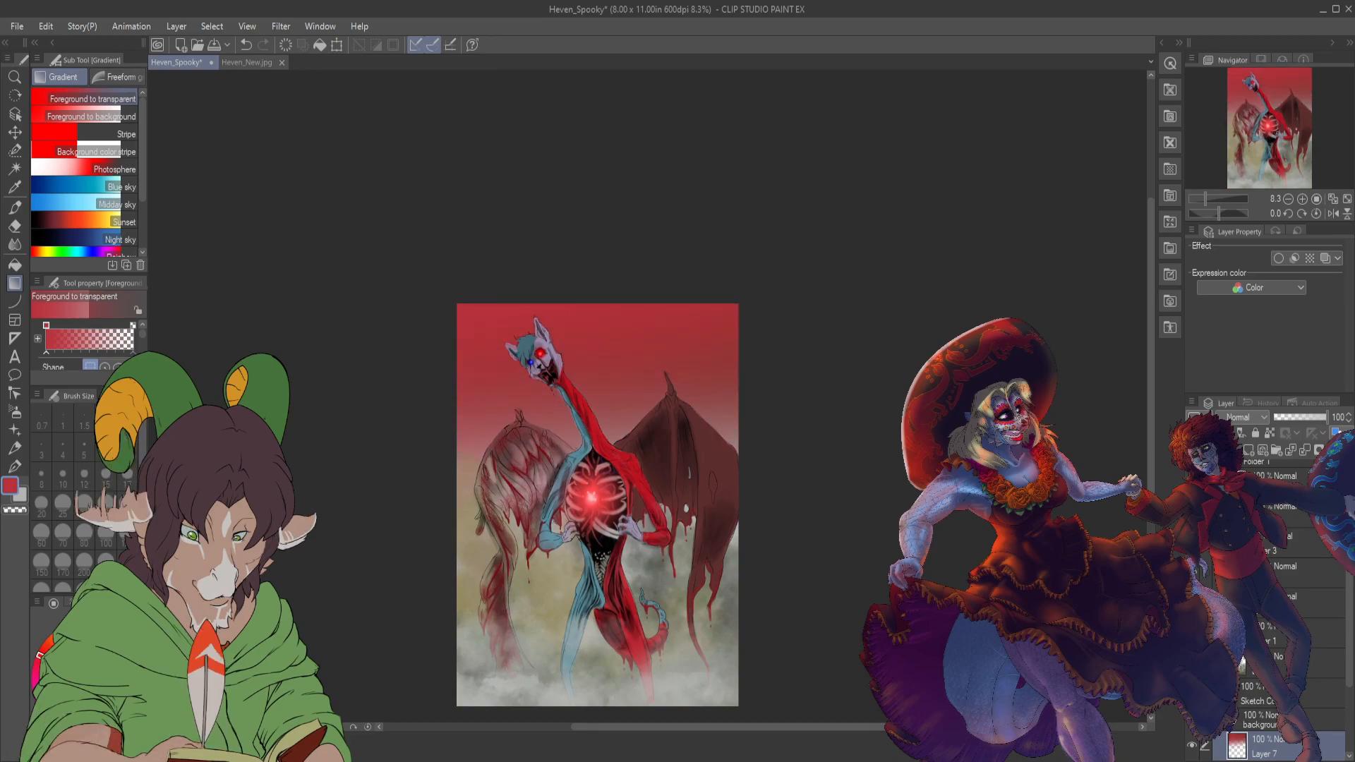
- Fade a teal gradient sampled from the blue arm upward from the canvas's lower edge, on a layer above the fog
key("i")
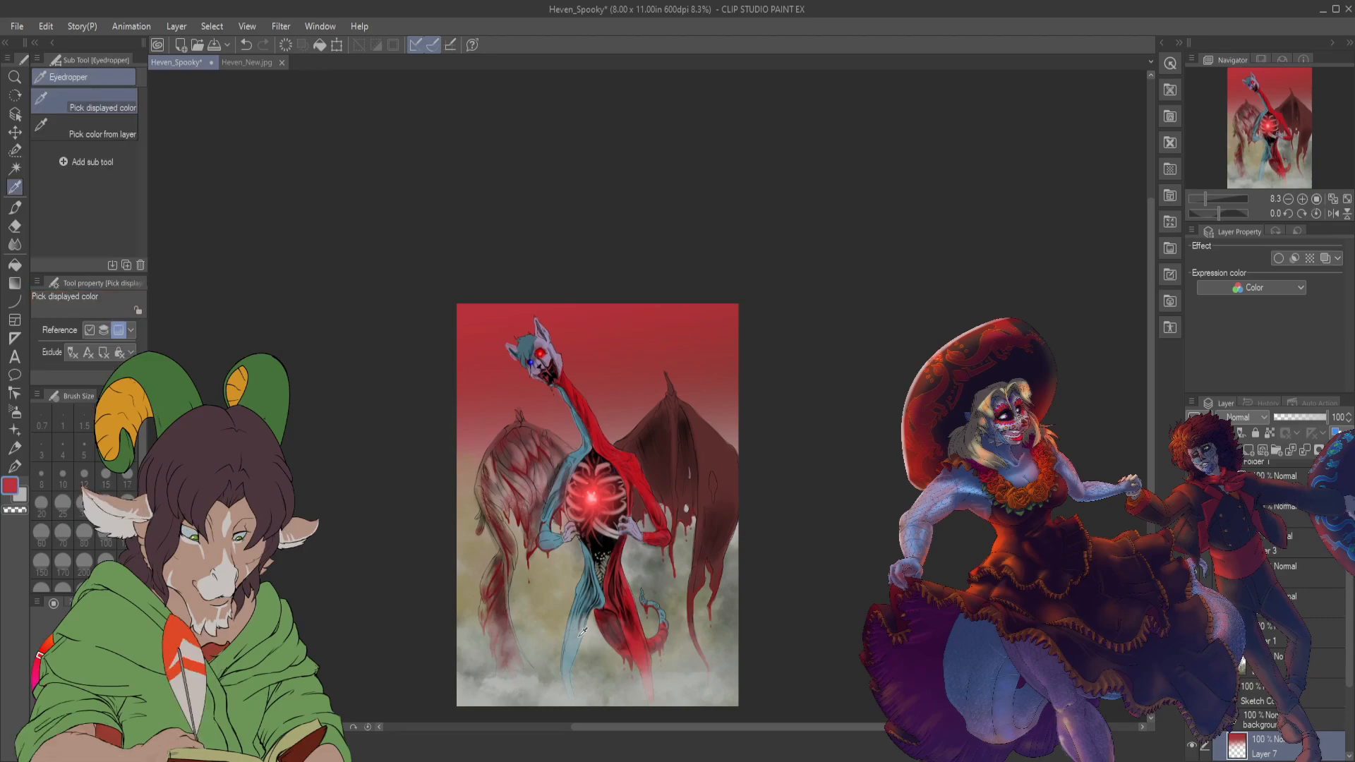
left_click(553, 534)
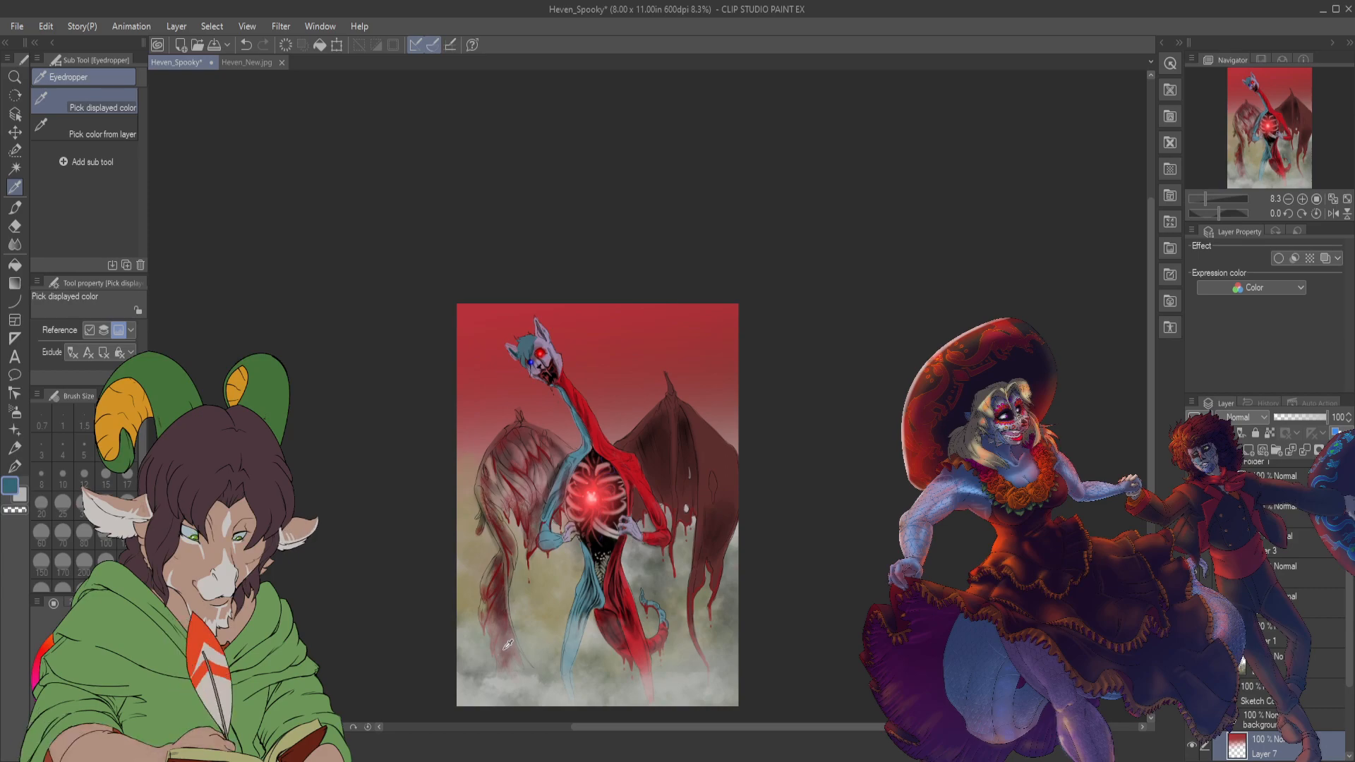
key("g")
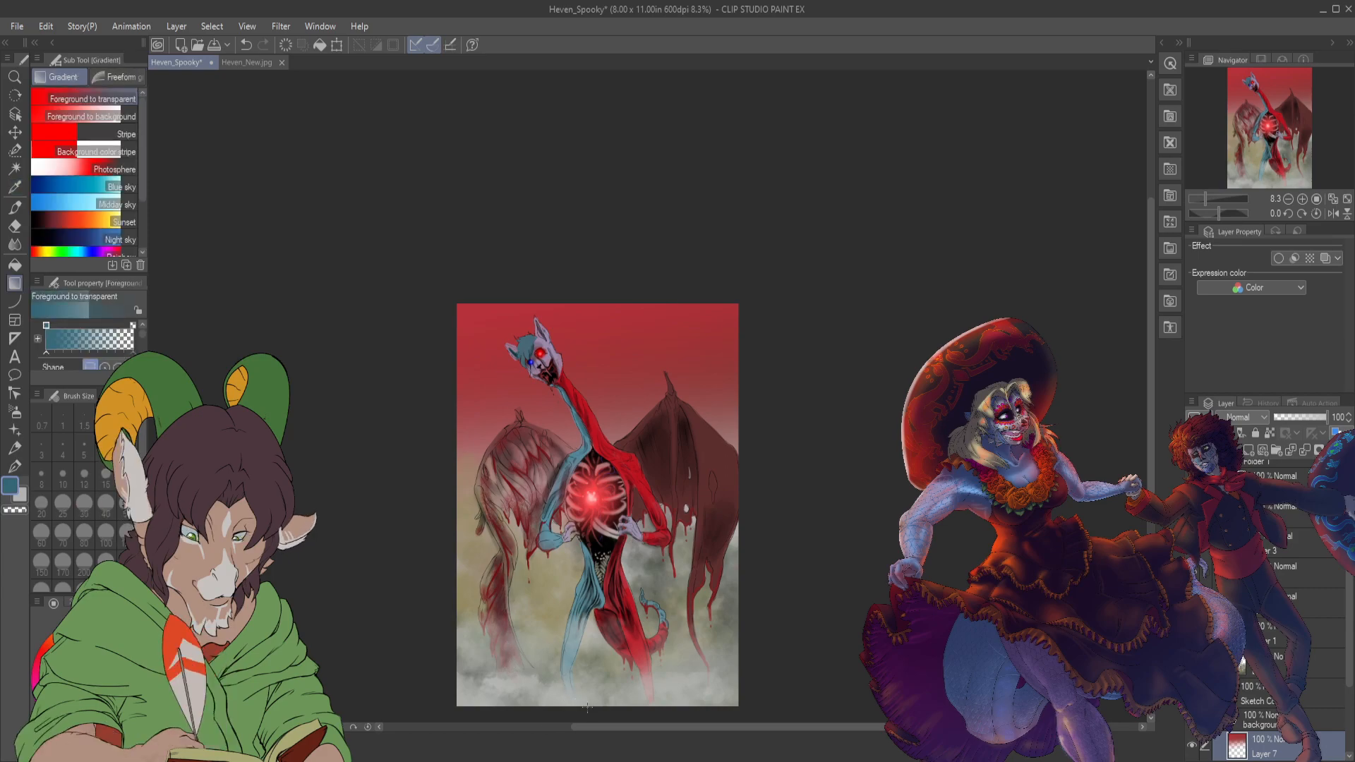
left_click_drag(593, 706, 593, 637)
scroll(1284, 515, "up", 1)
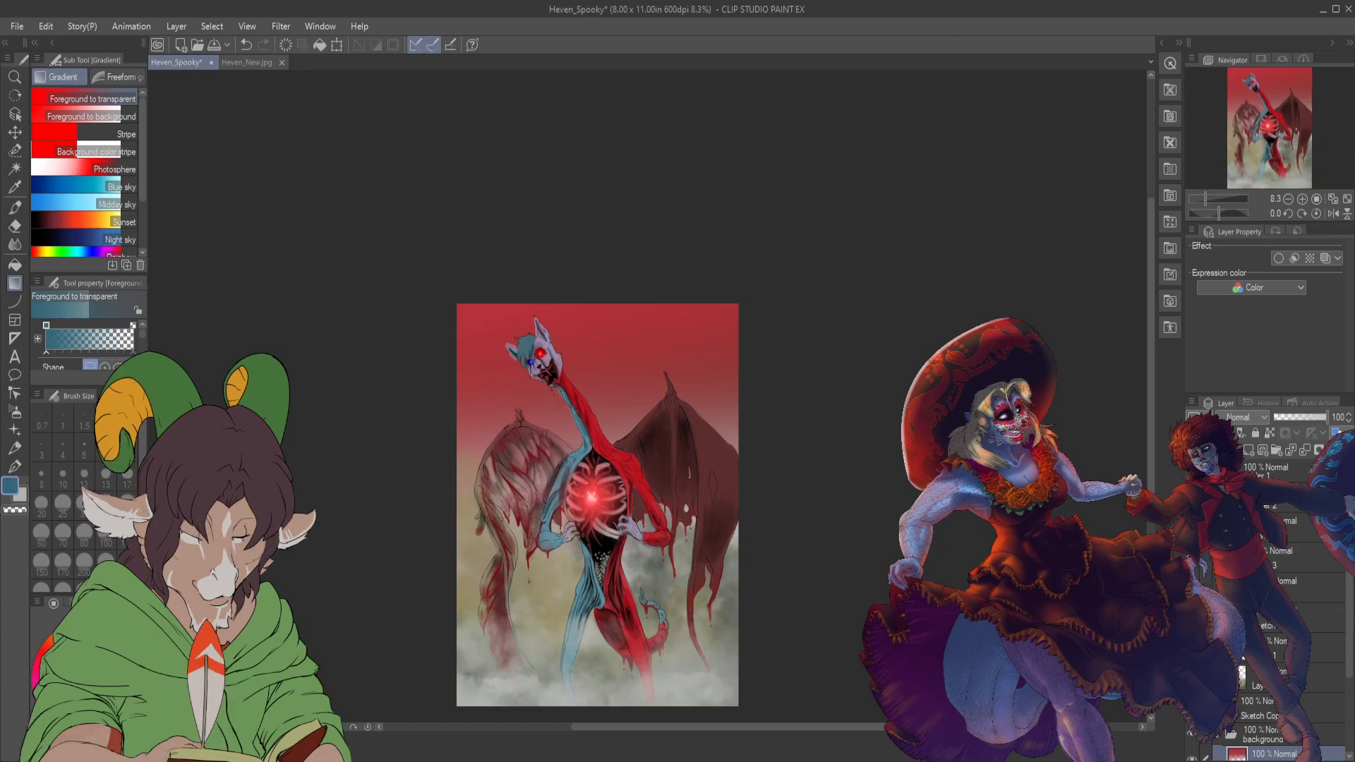
left_click(1301, 536)
left_click_drag(616, 713, 616, 622)
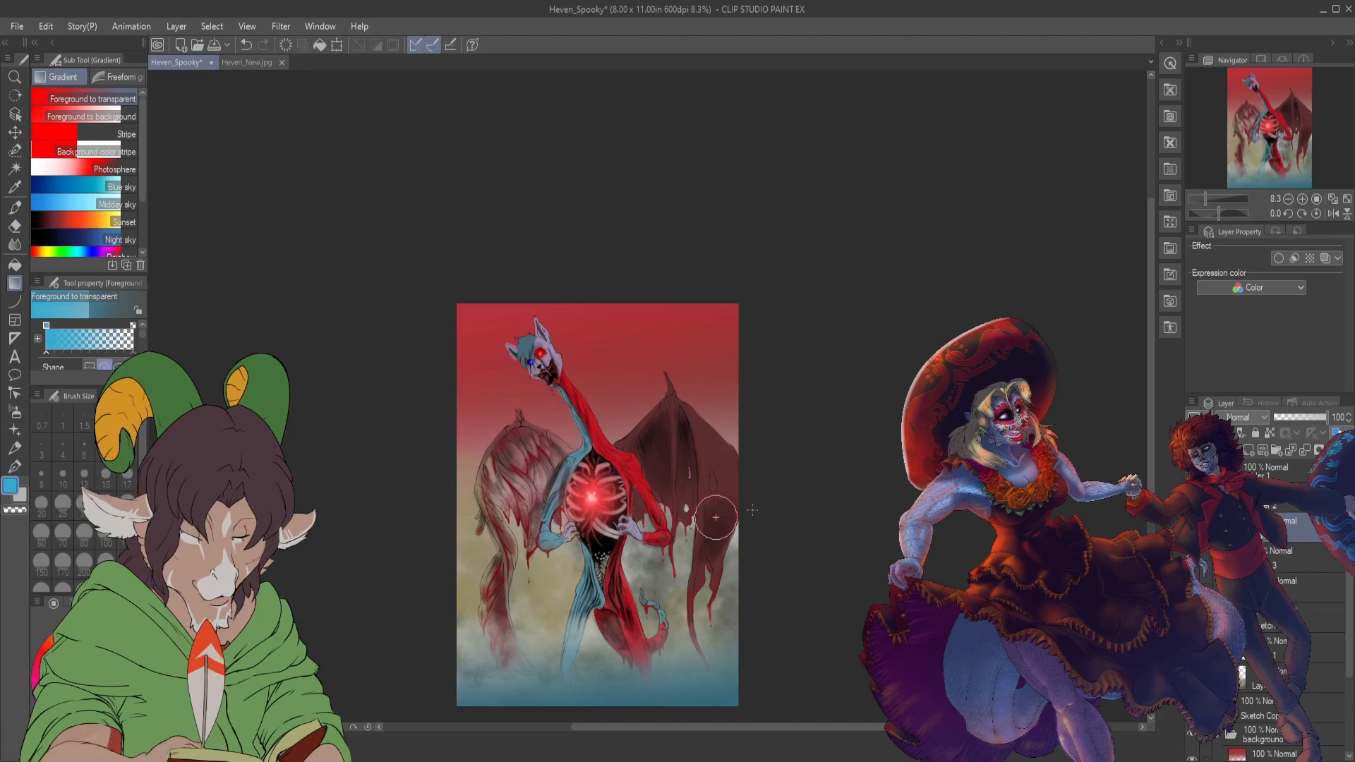
- Try a round bright blue gradient glow on the lower part of the red wing
left_click(715, 517)
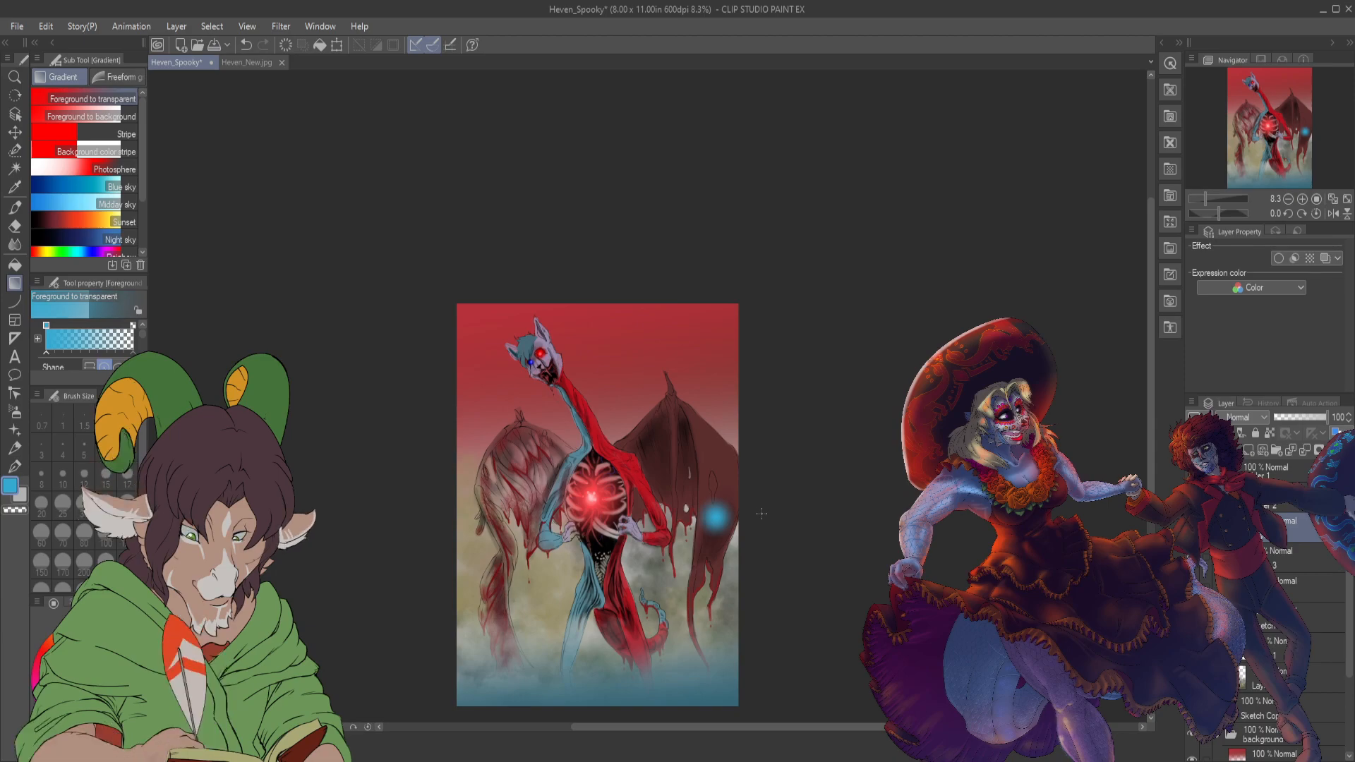
key("ctrl+z")
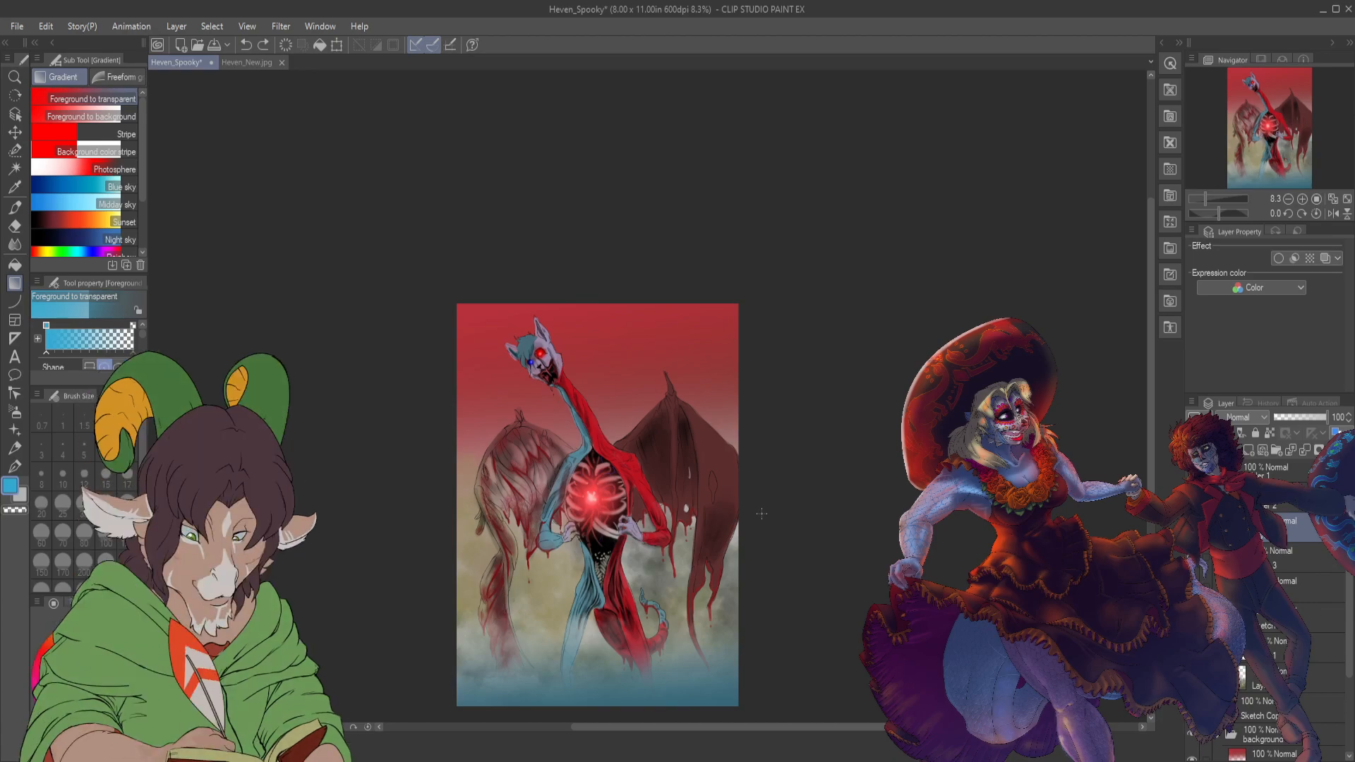
- Test bright blue texture over the red wing on a new layer using SKIN - Transition 01 at size 250 and opacity 44
key("b")
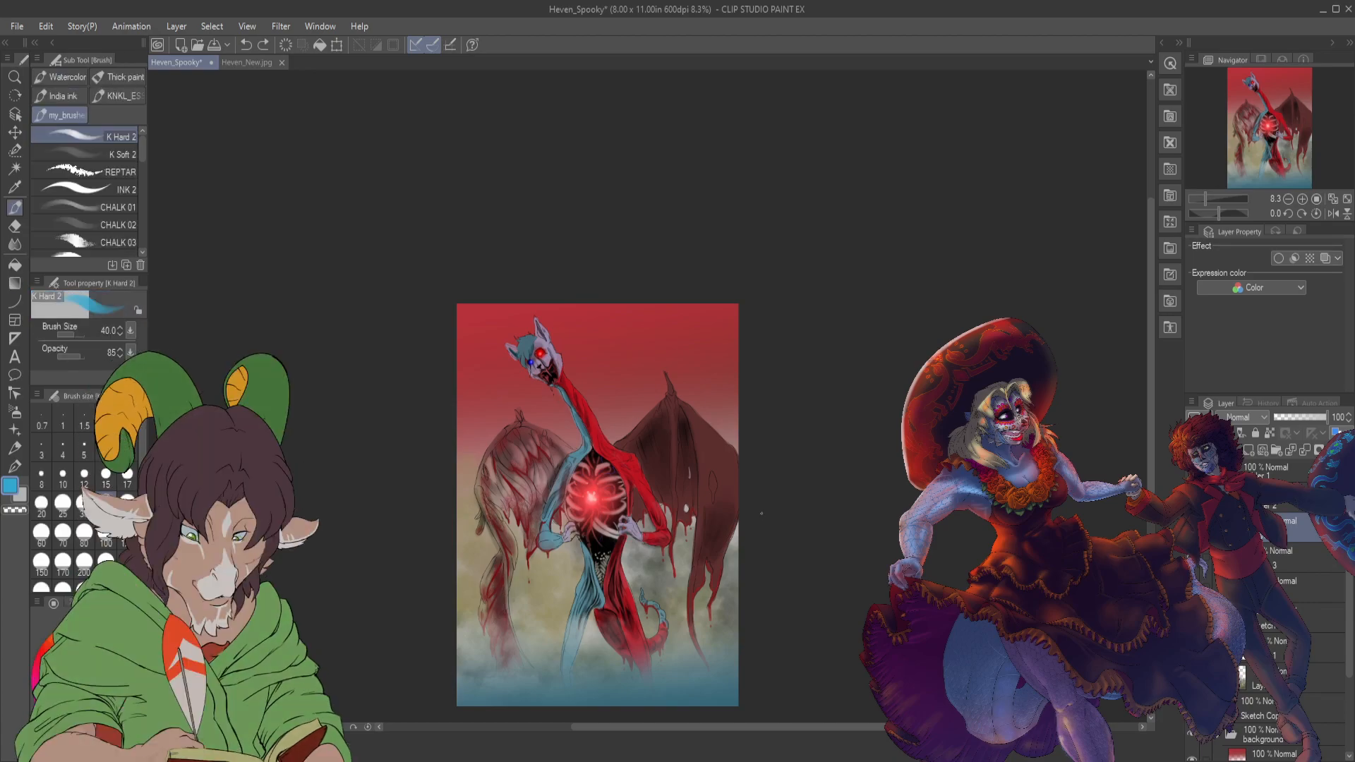
scroll(141, 151, "down", 3)
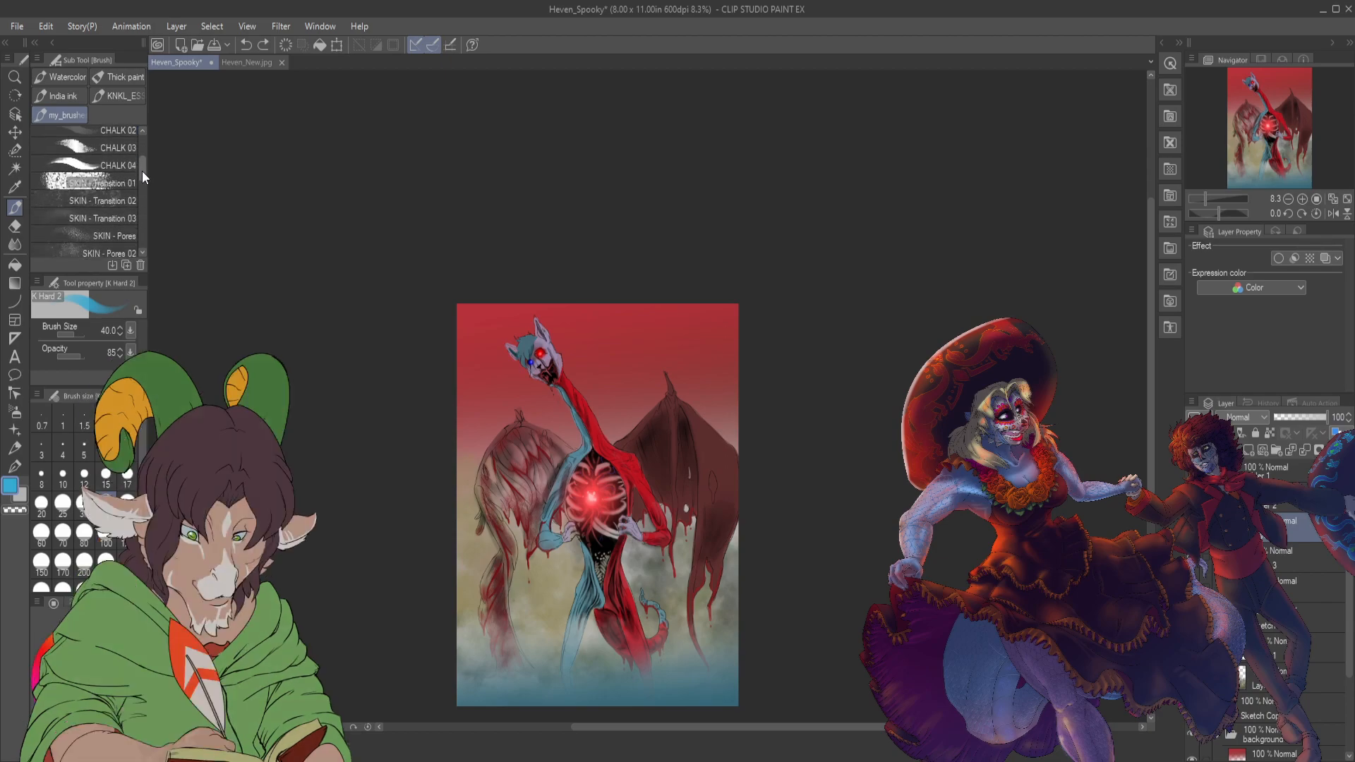
scroll(141, 170, "down", 3)
left_click(121, 153)
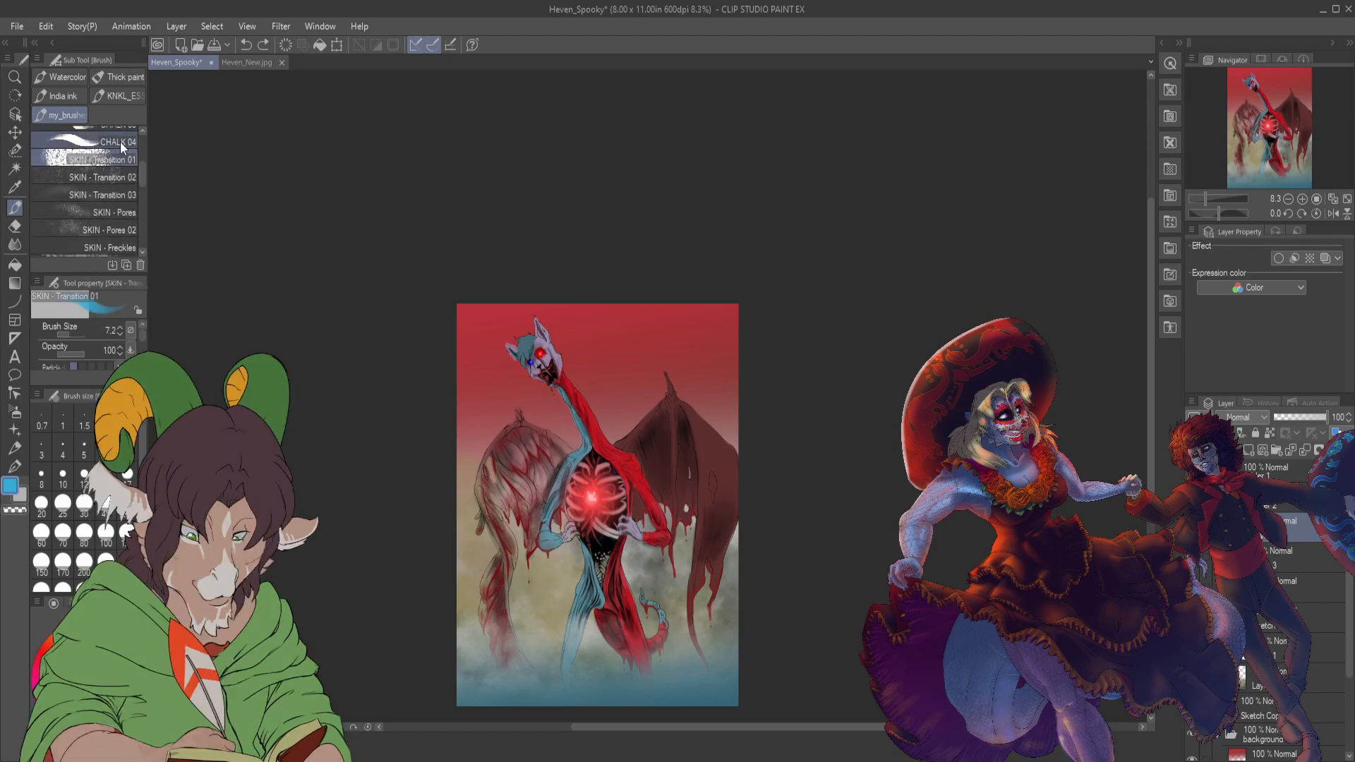
mouse_move(708, 524)
left_mouse_down()
mouse_move(714, 543)
mouse_move(713, 528)
left_mouse_up()
key("ctrl+z")
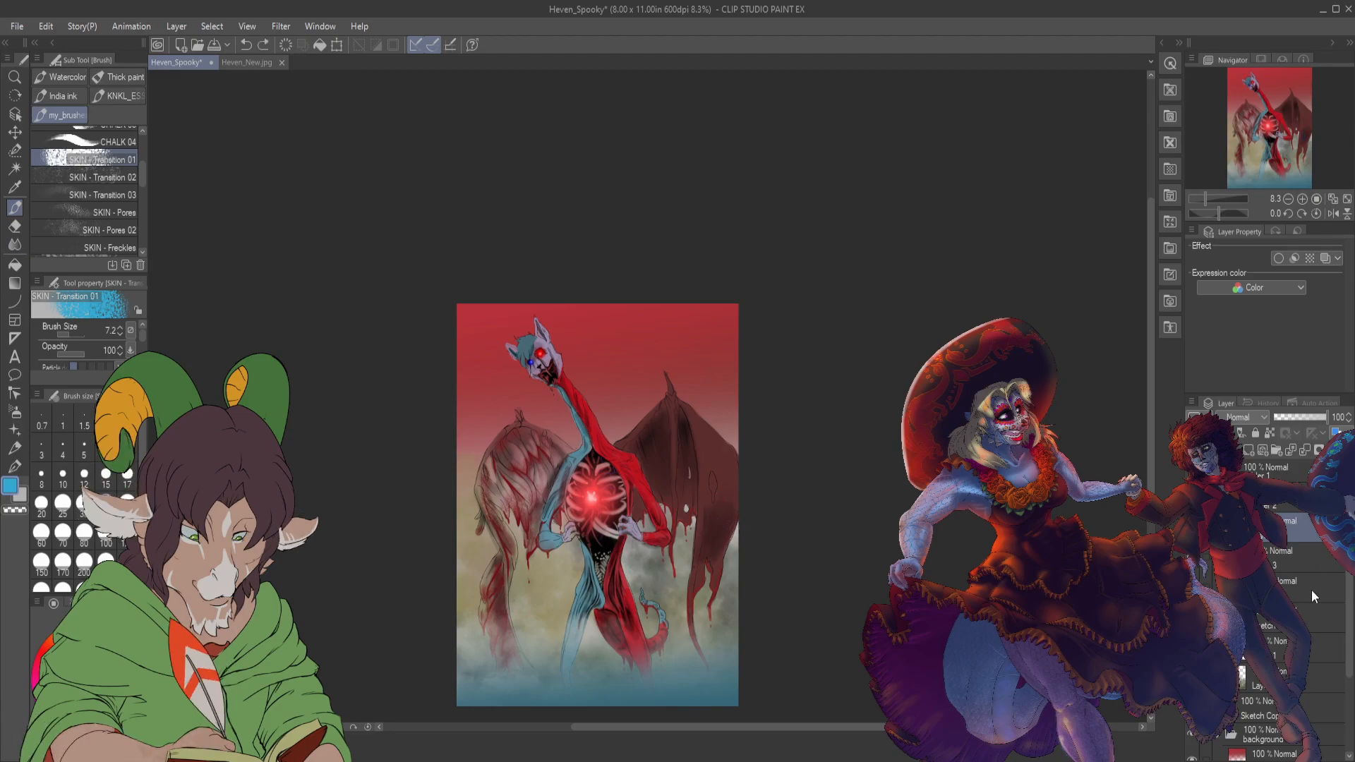
left_click(1254, 451)
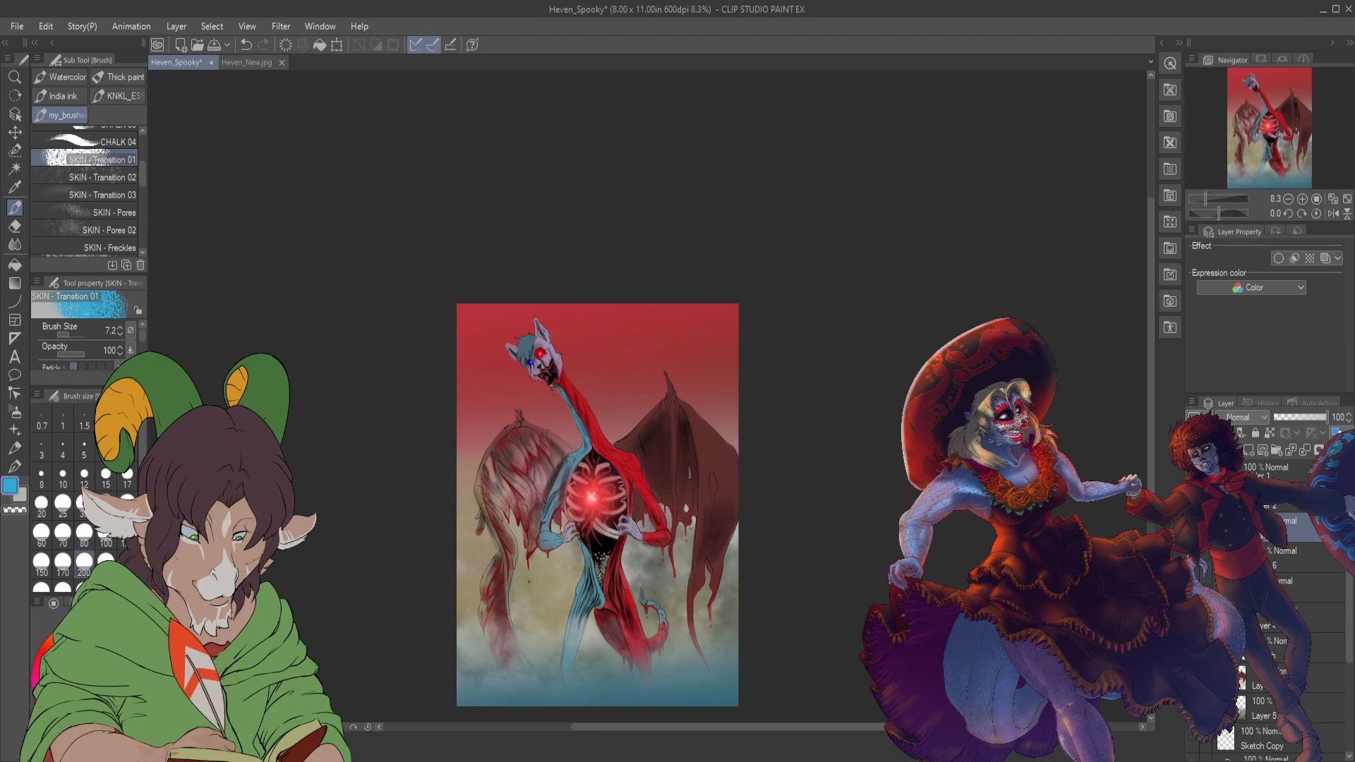
left_click(71, 334)
left_click(69, 352)
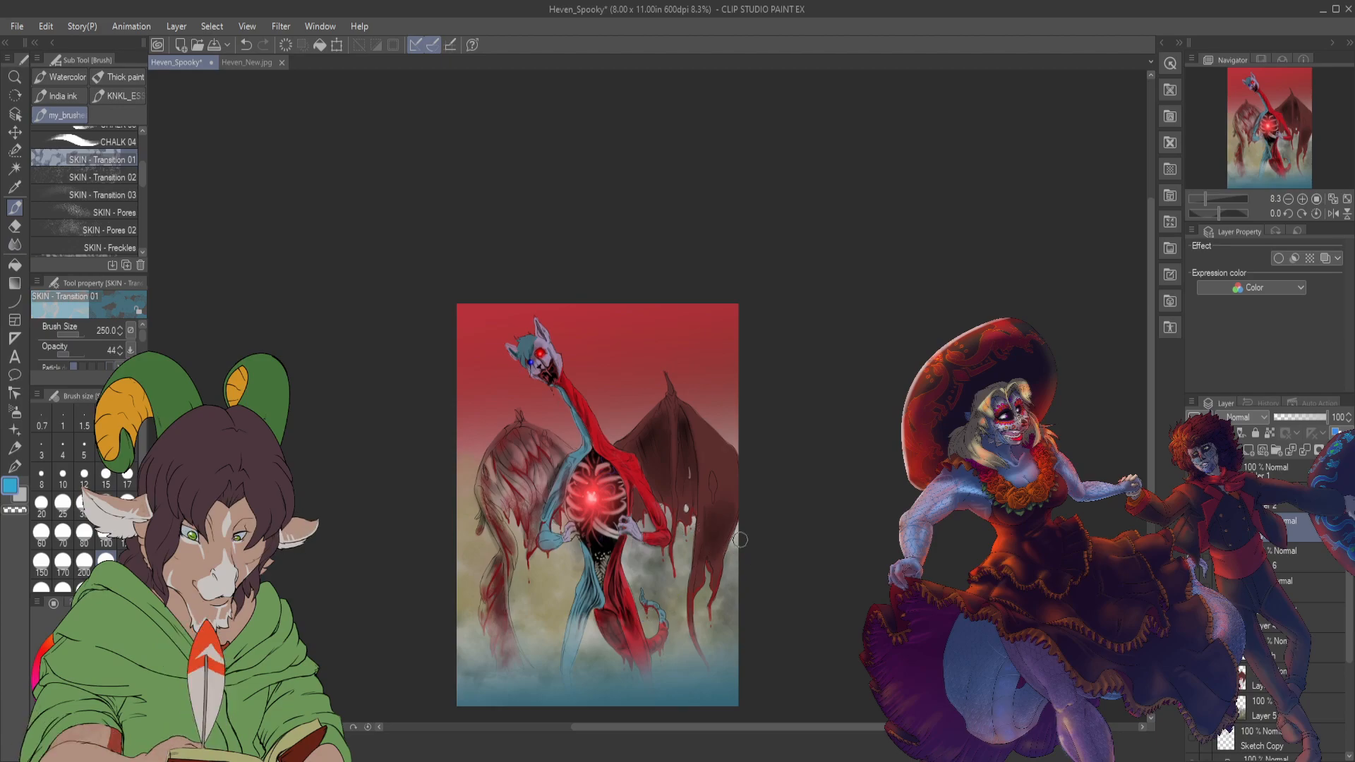
left_click_drag(714, 528, 716, 531)
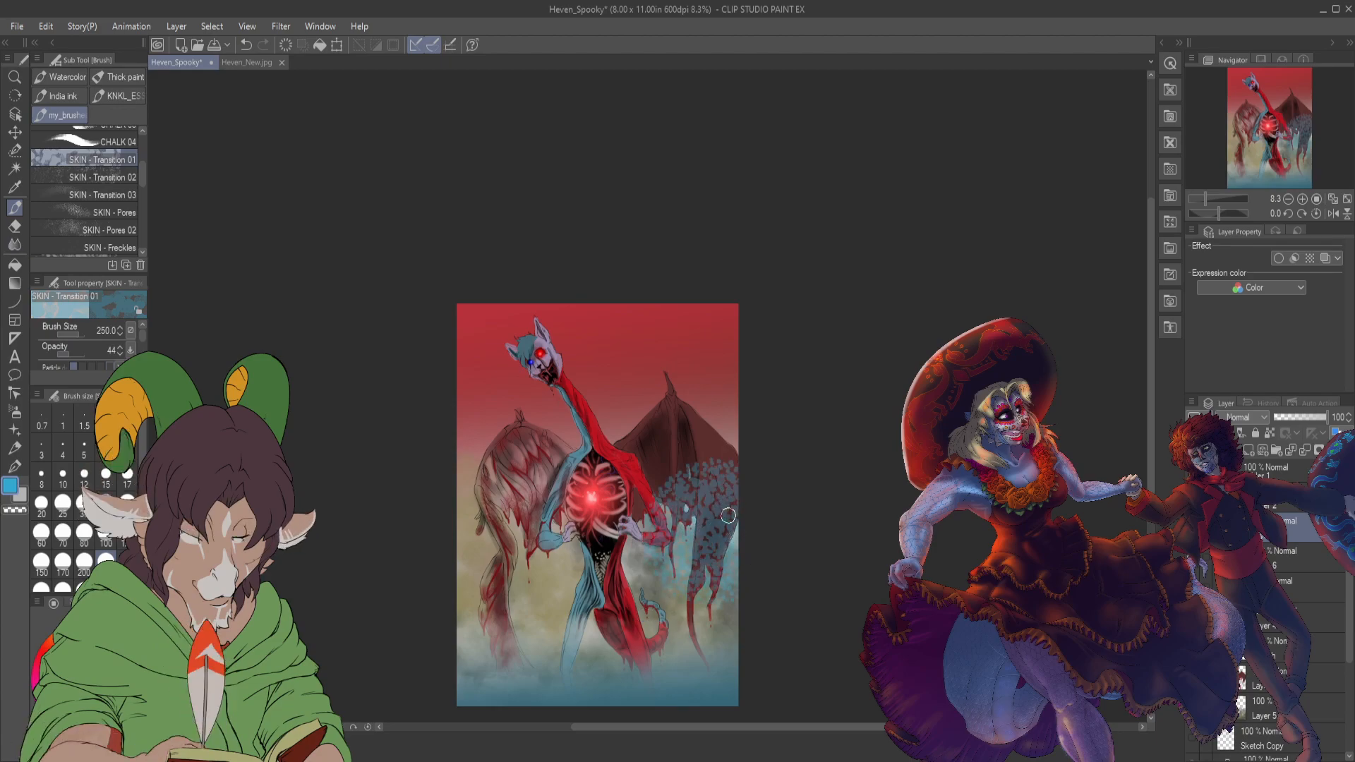
key("ctrl+z")
- Paint bright blue patches over the lower parts of both wings with SKIN - Transition 01 at size 40
left_click(106, 502)
mouse_move(704, 529)
left_mouse_down()
mouse_move(720, 539)
mouse_move(731, 520)
mouse_move(707, 540)
left_mouse_up()
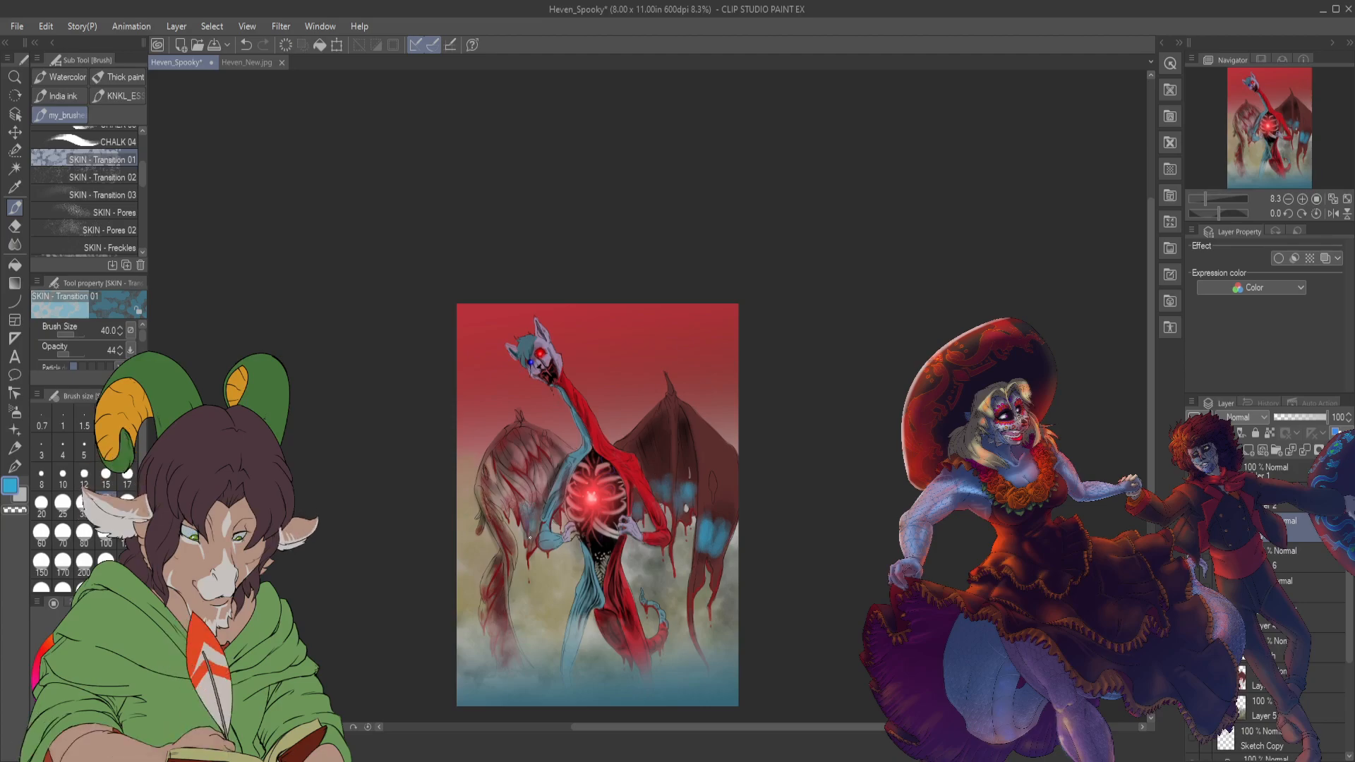
left_click_drag(502, 625, 507, 636)
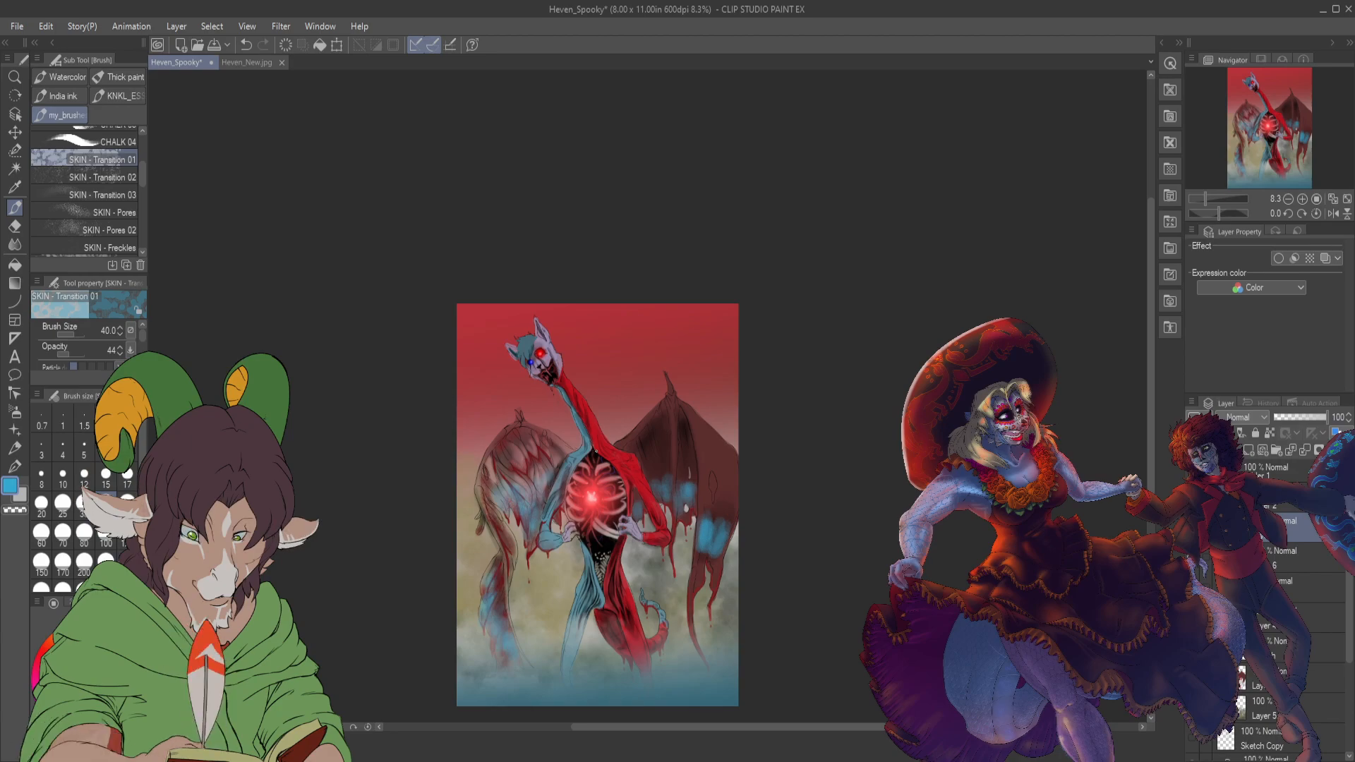
- Soften the blue patches on the wings using Blur at size 250 and the Wet bleed blender at size 100
key("j")
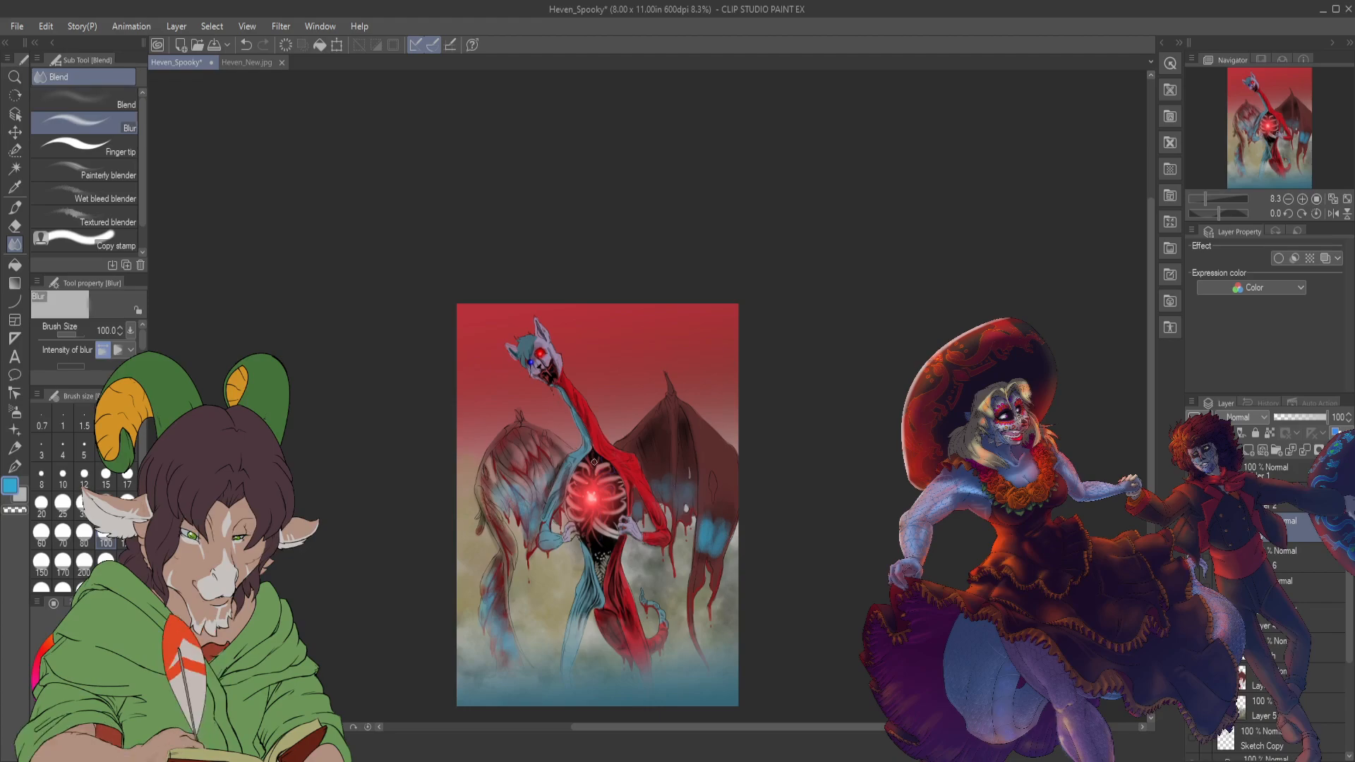
left_click(106, 561)
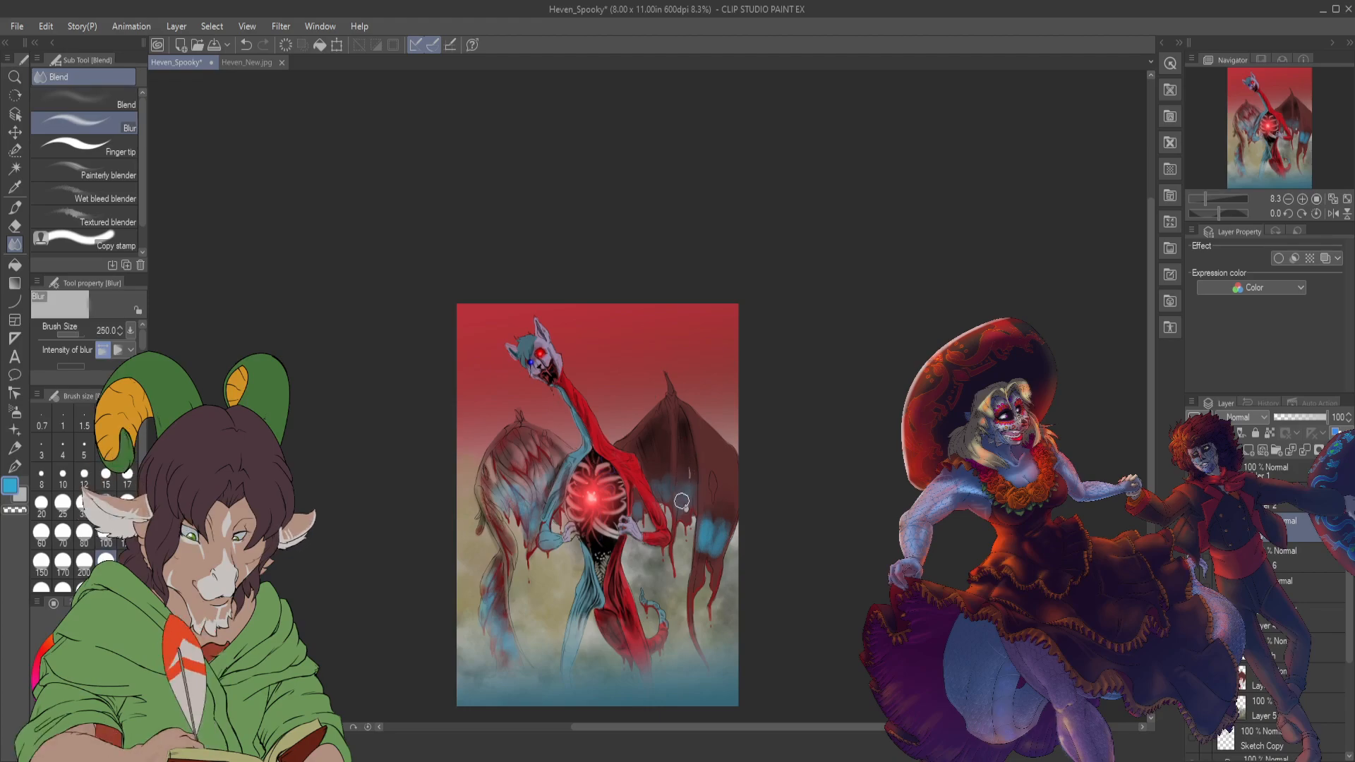
mouse_move(711, 509)
left_mouse_down()
mouse_move(704, 555)
mouse_move(730, 520)
mouse_move(713, 538)
left_mouse_up()
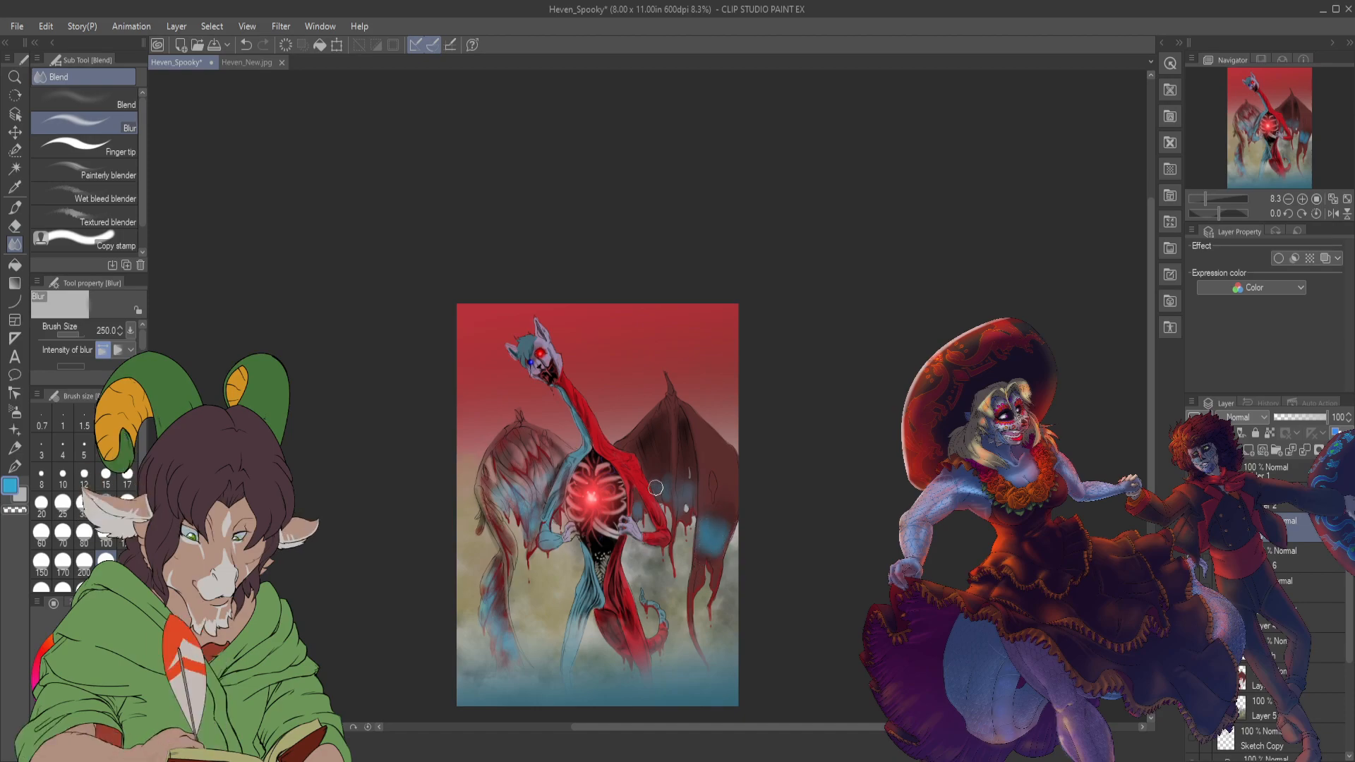
left_click(122, 189)
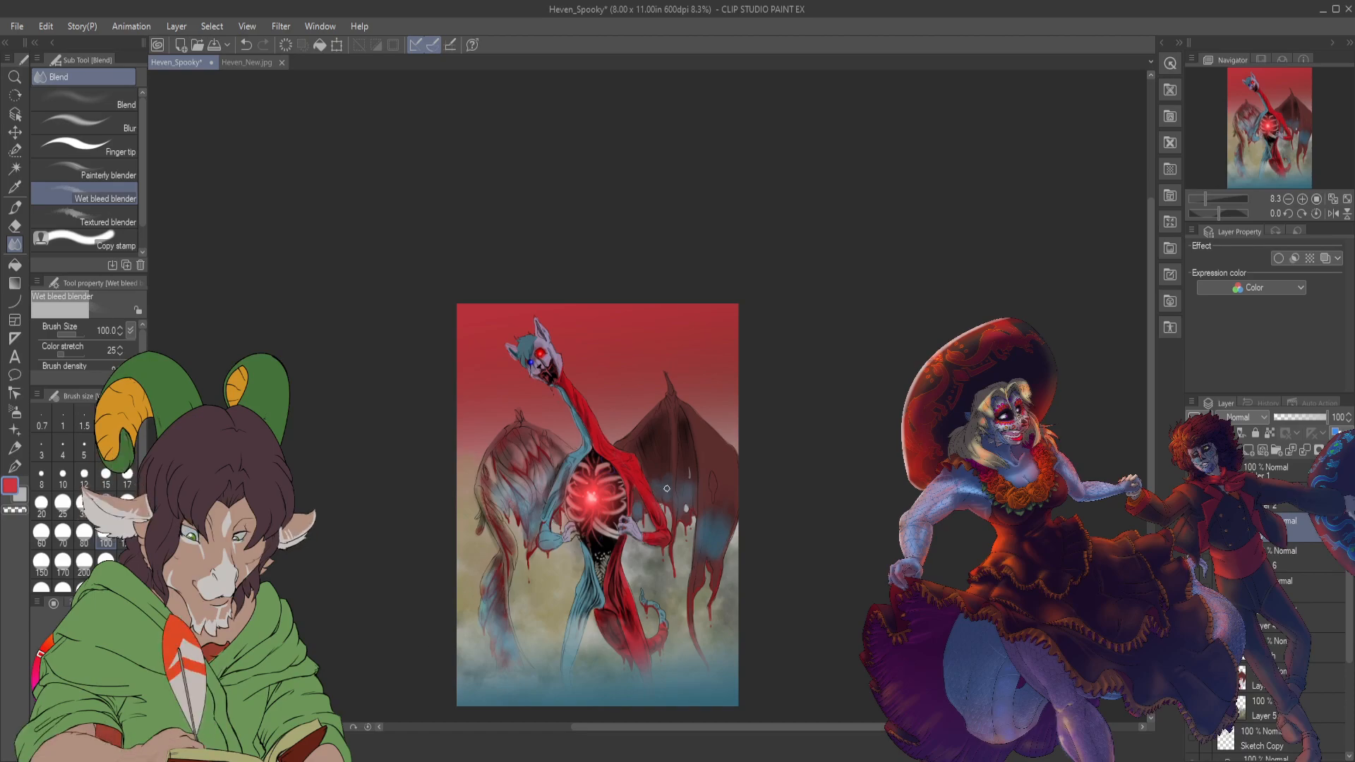
- Paint red texture over both wings with SKIN - Transition 01 at sizes 40 and 25, and smooth it with the Wet bleed blender
key("b")
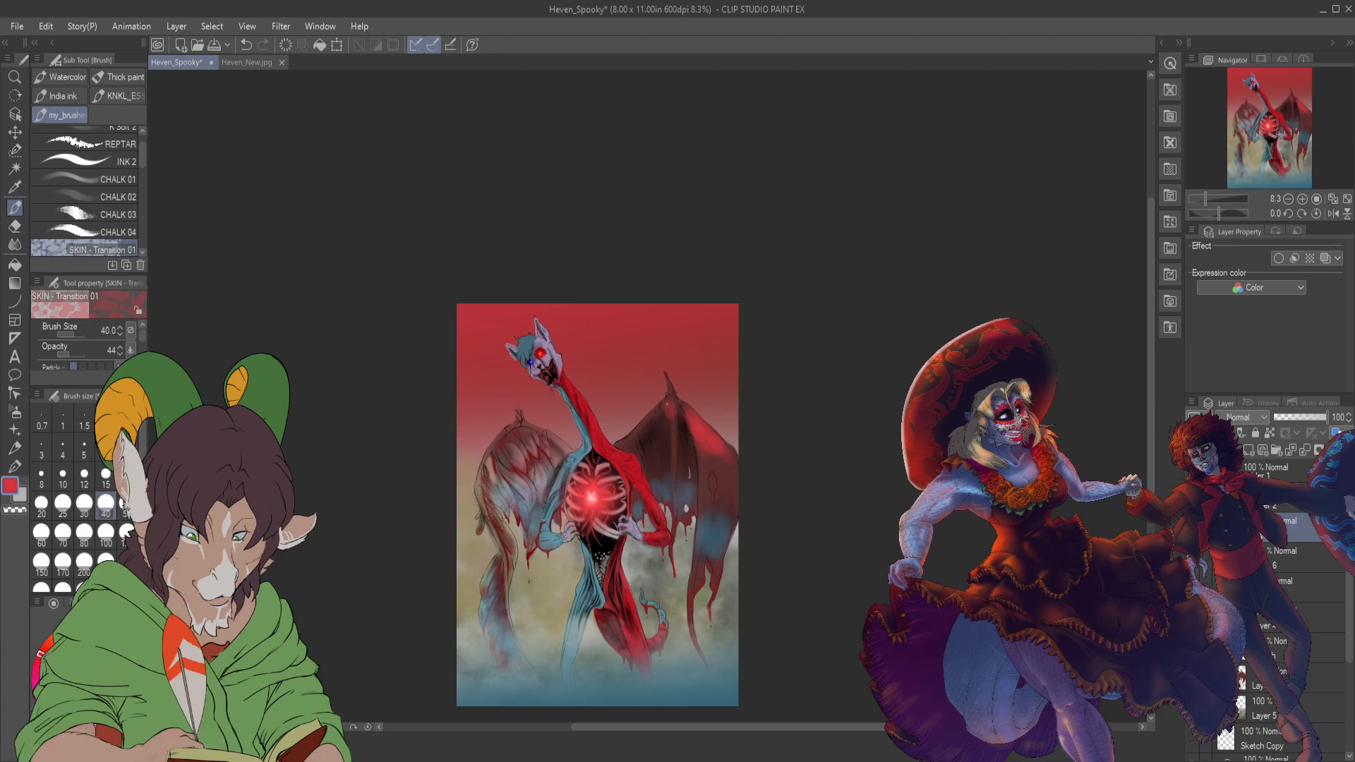
left_click(61, 504)
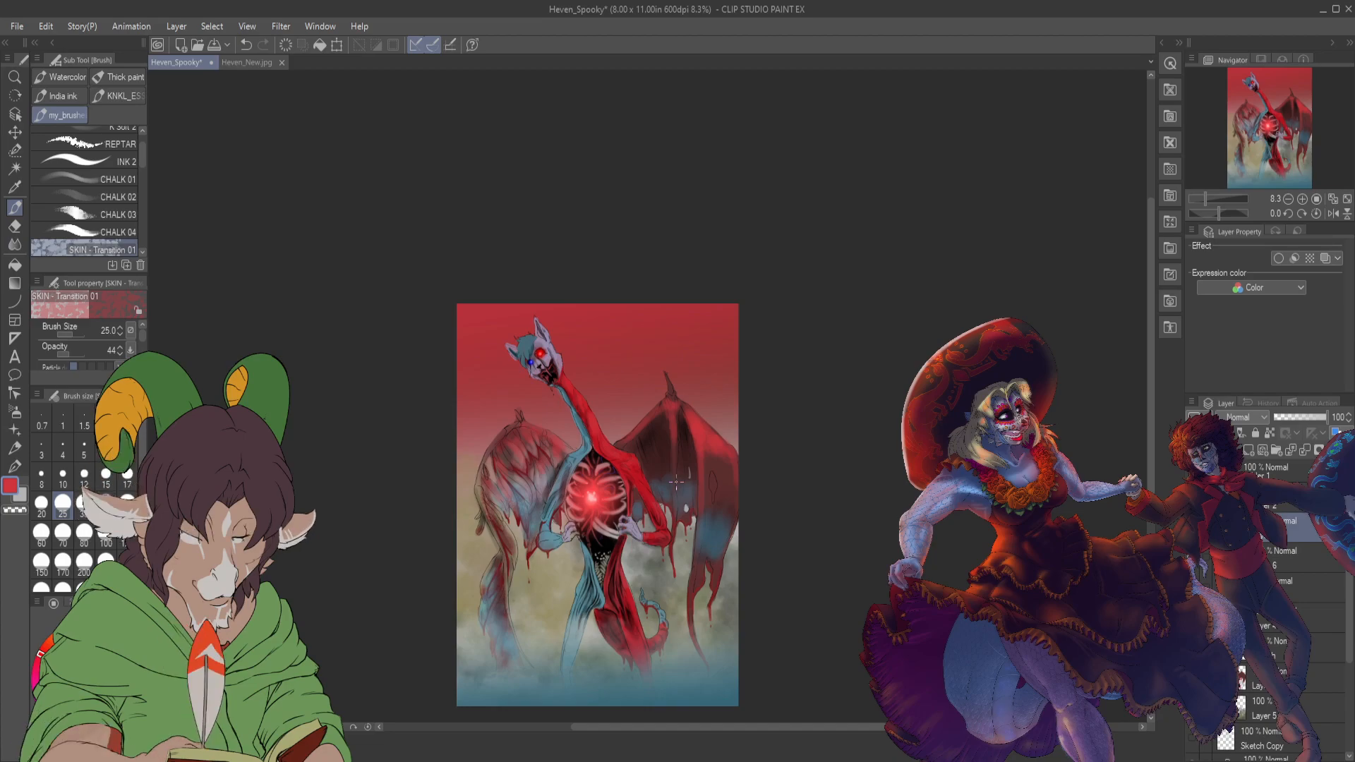
key("j")
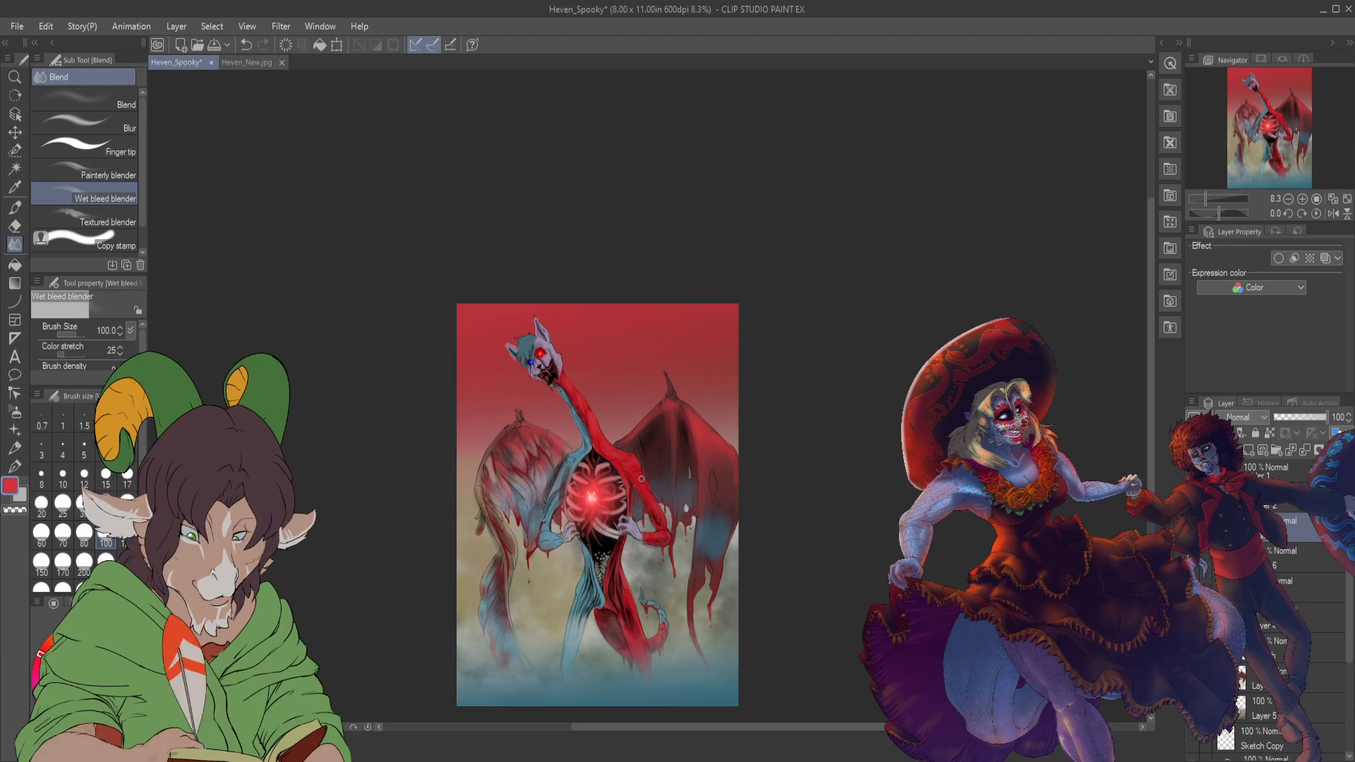
- Brighten the white dots in the dark lower-abdomen cavity on the character's paint layer, using white K Hard 2 at size 40
scroll(611, 568, "up", 4)
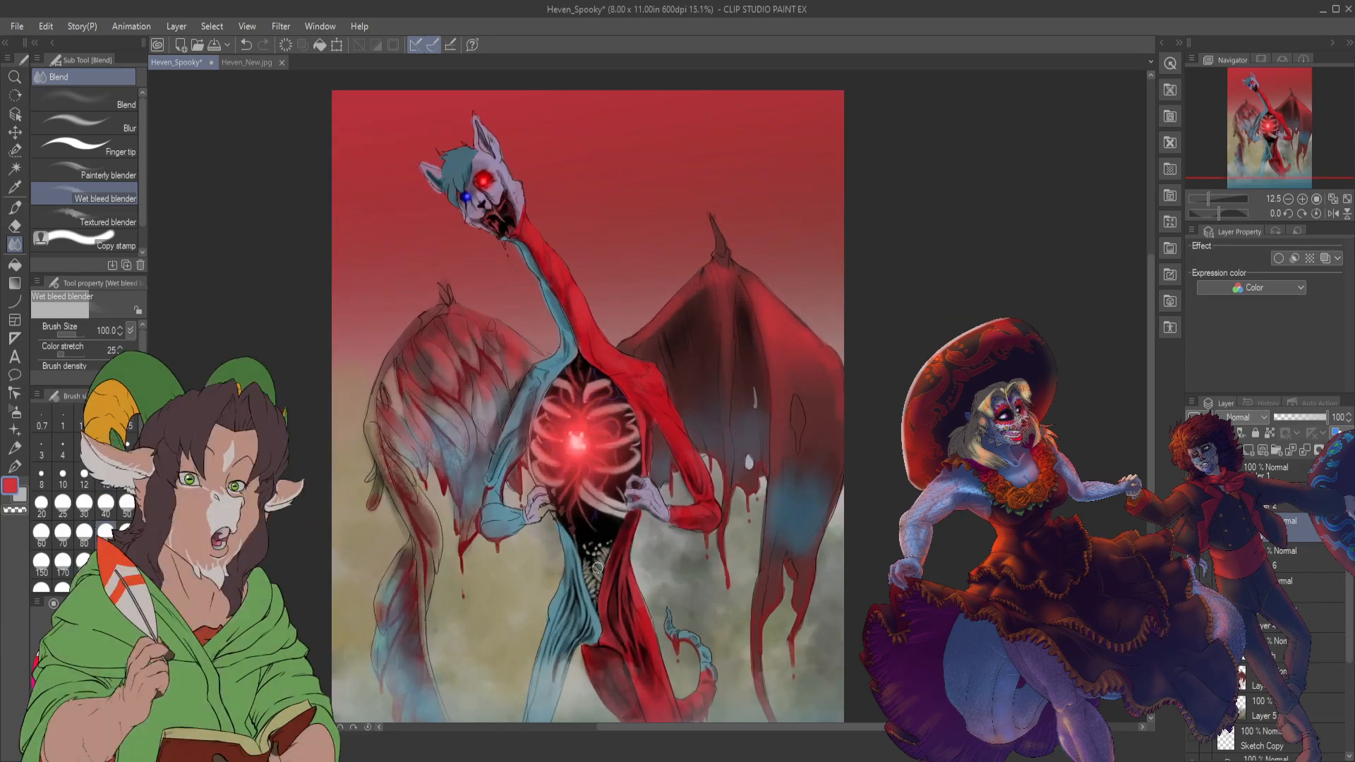
scroll(599, 564, "down", 2)
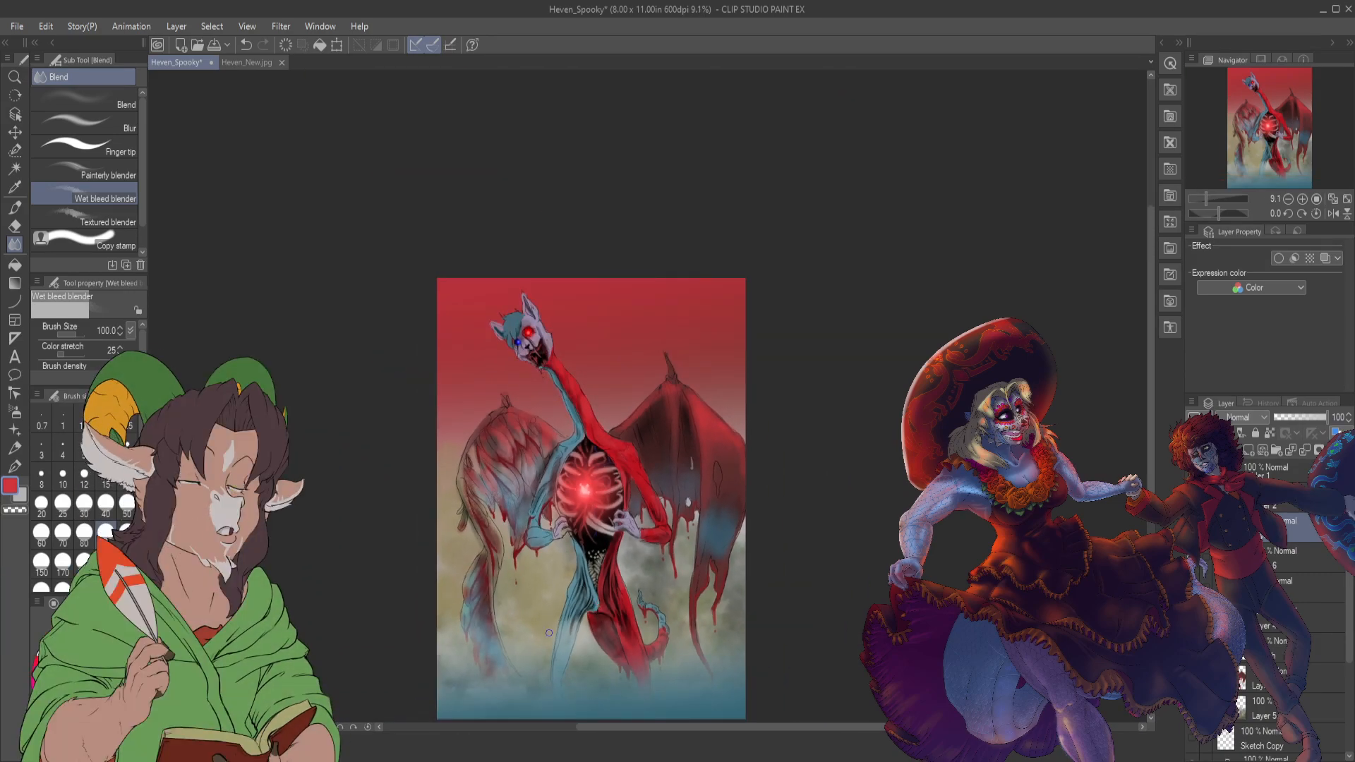
scroll(567, 557, "up", 6)
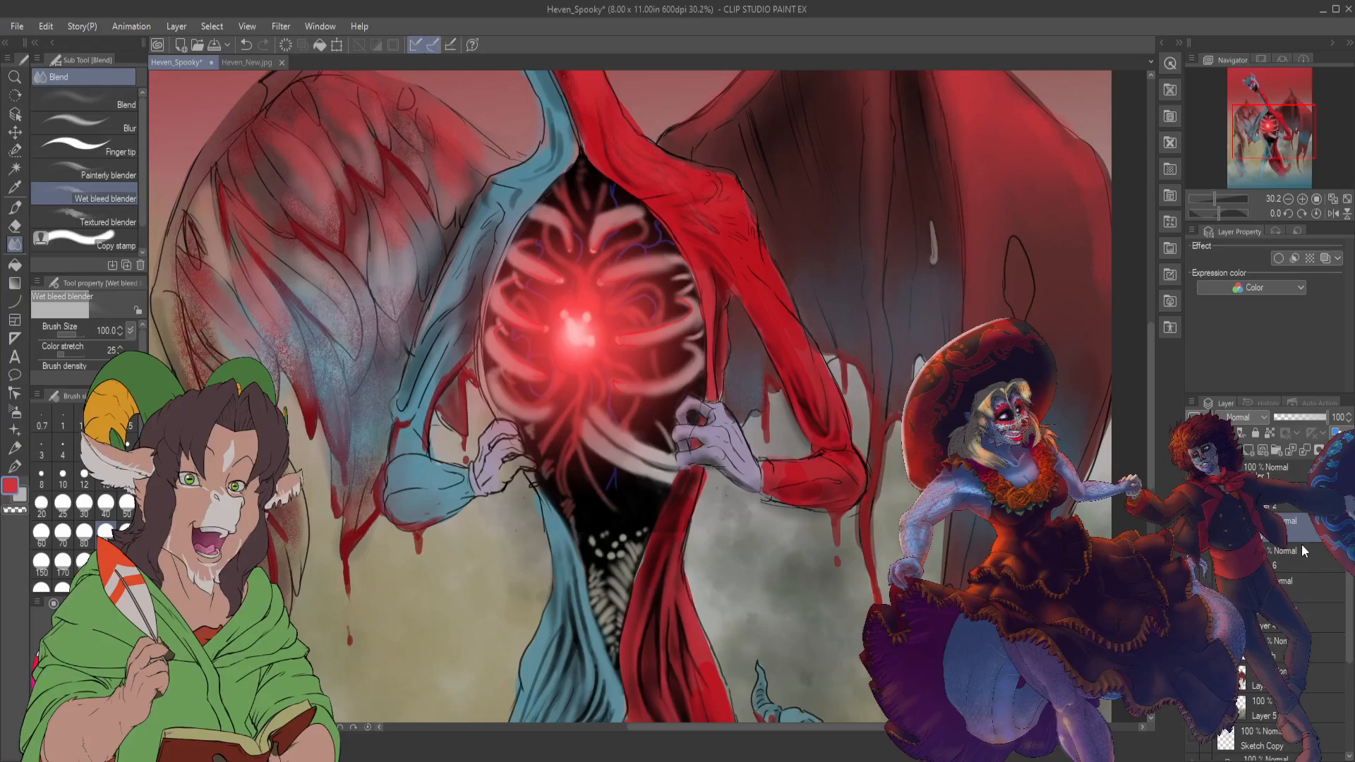
scroll(611, 540, "up", 1)
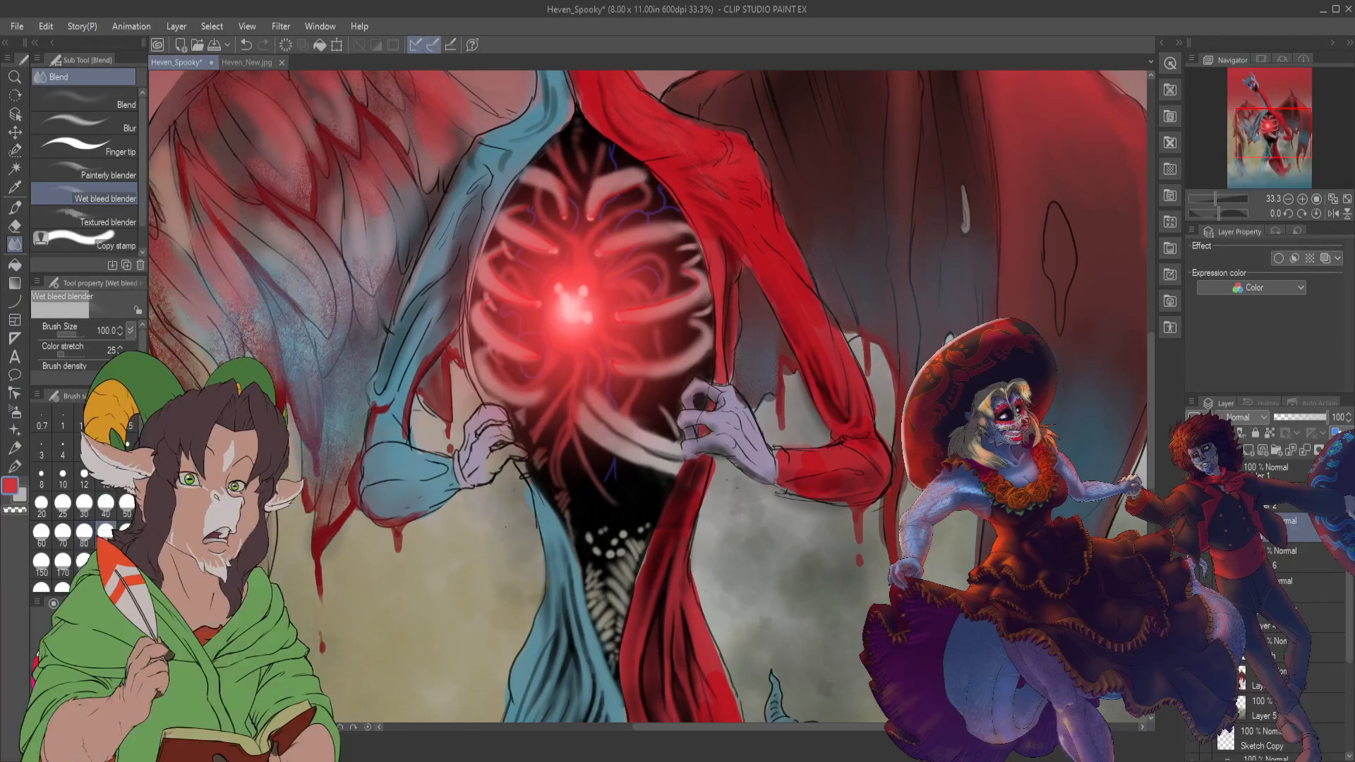
key("x")
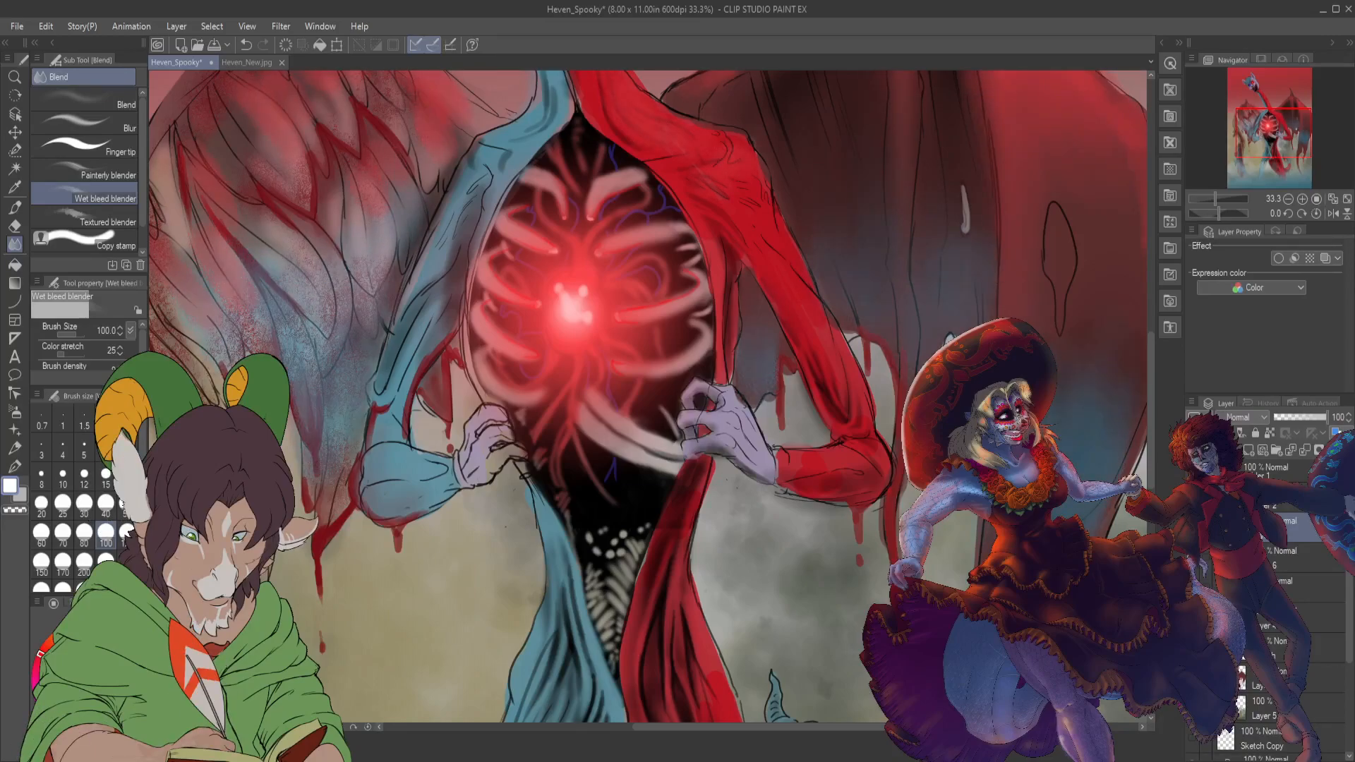
key("b")
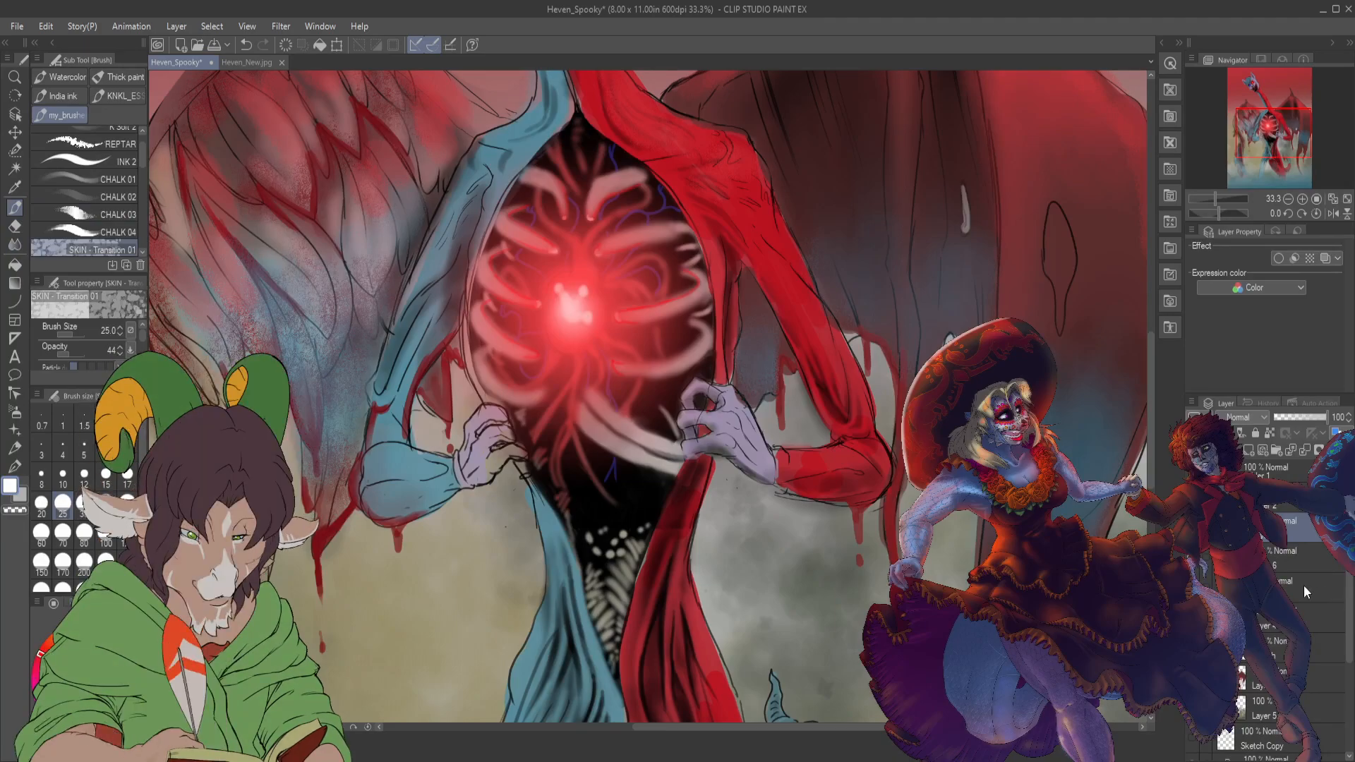
left_click(1306, 678)
scroll(573, 543, "up", 1)
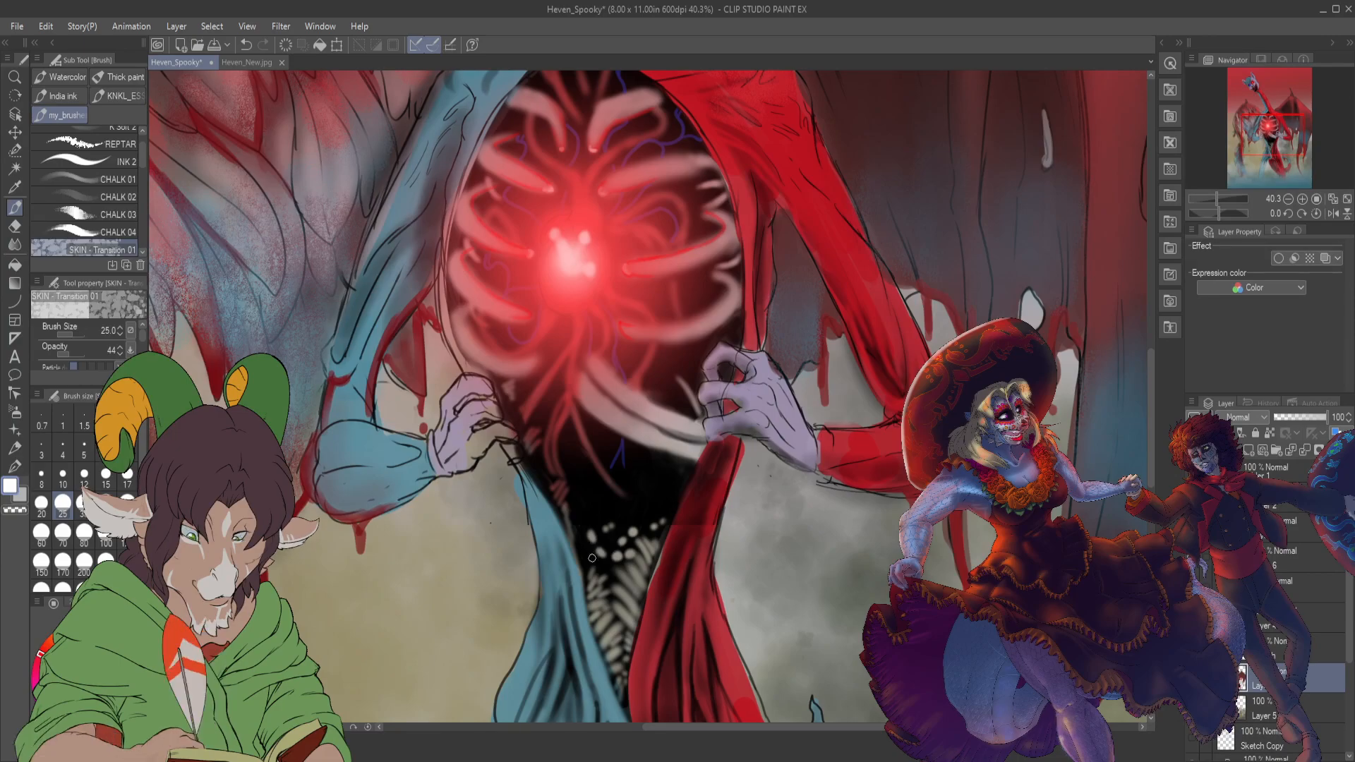
scroll(592, 558, "up", 1)
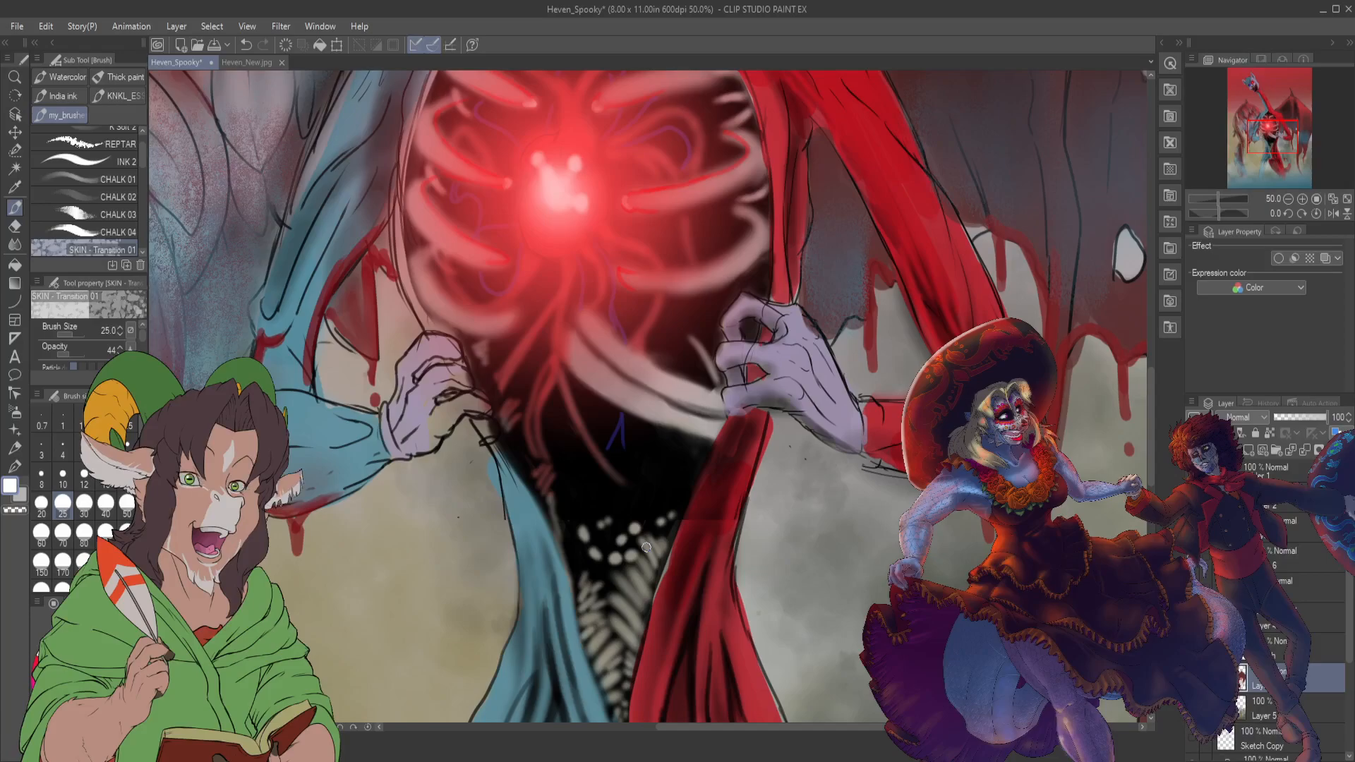
key("b")
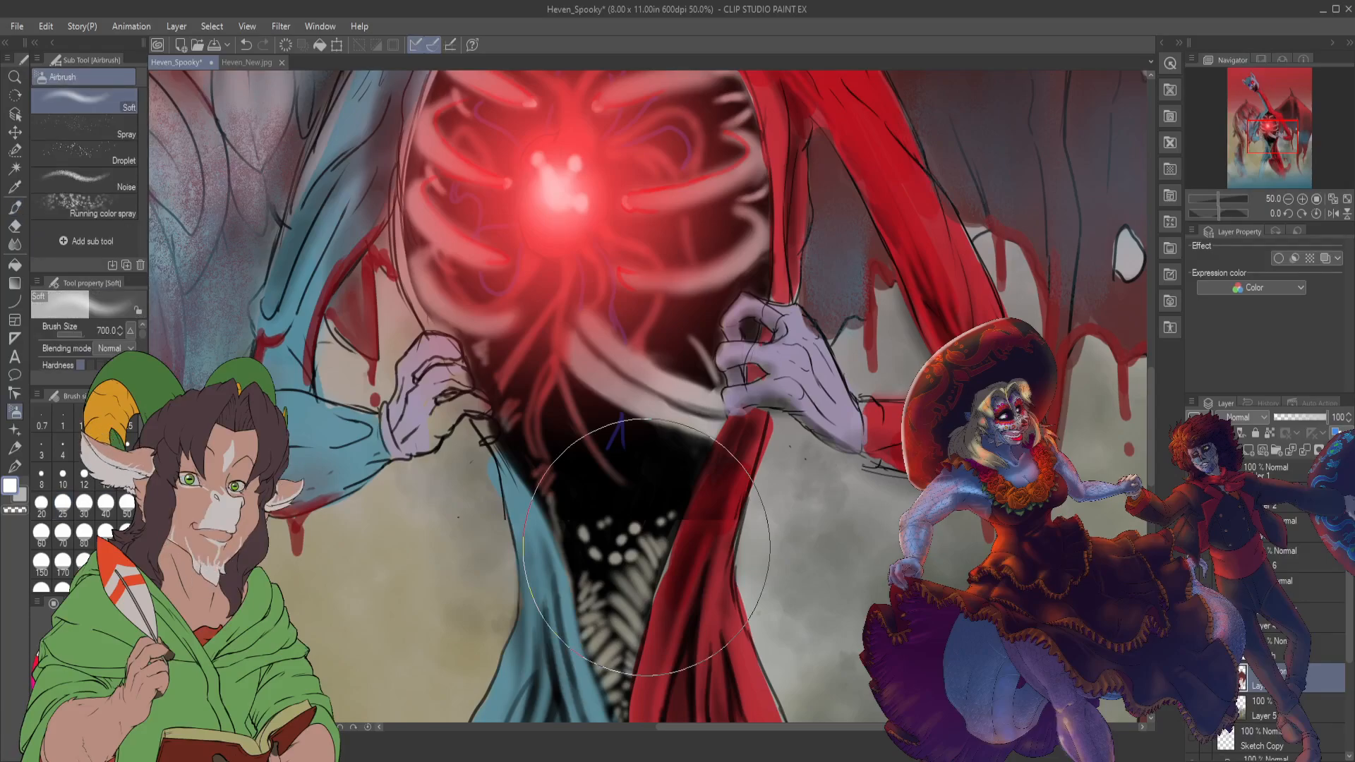
key("b")
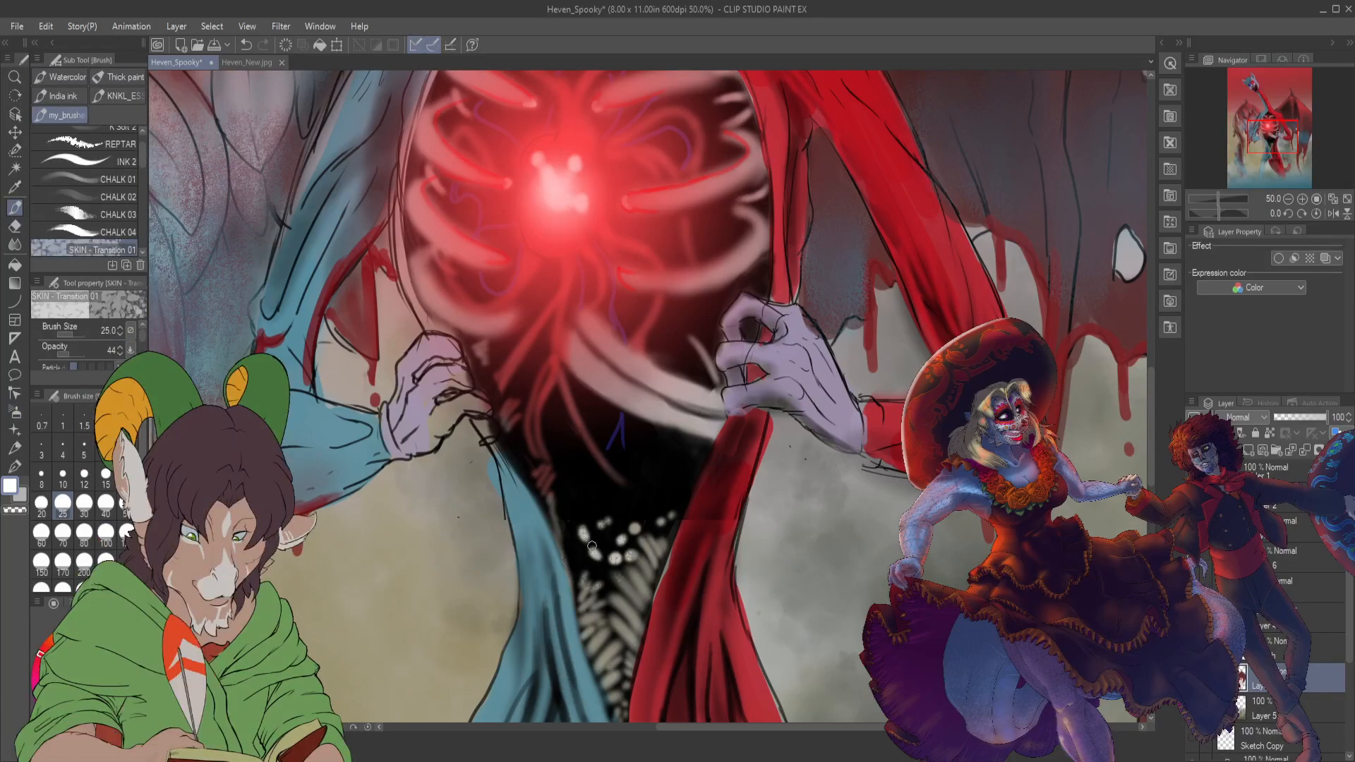
key("bracketleft")
key("bracketleft")
scroll(146, 134, "up", 1)
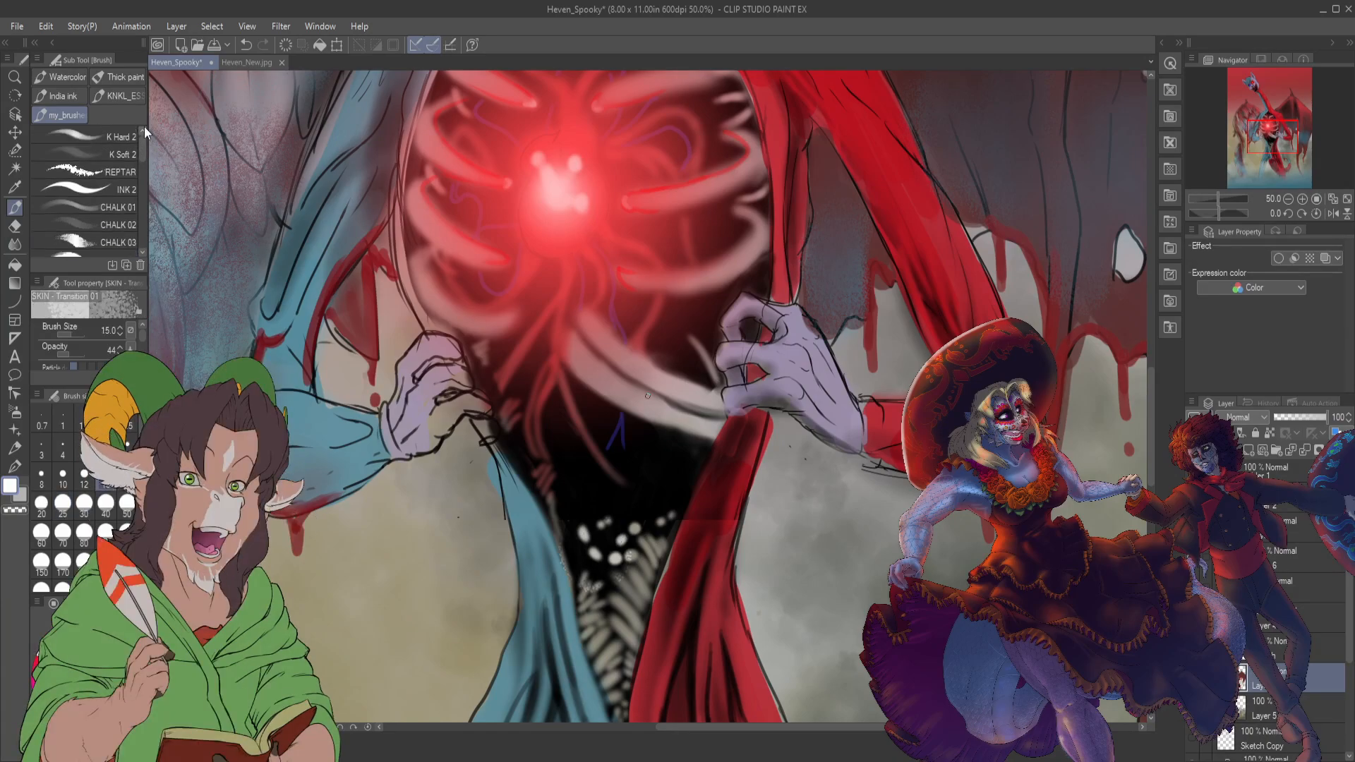
left_click(116, 137)
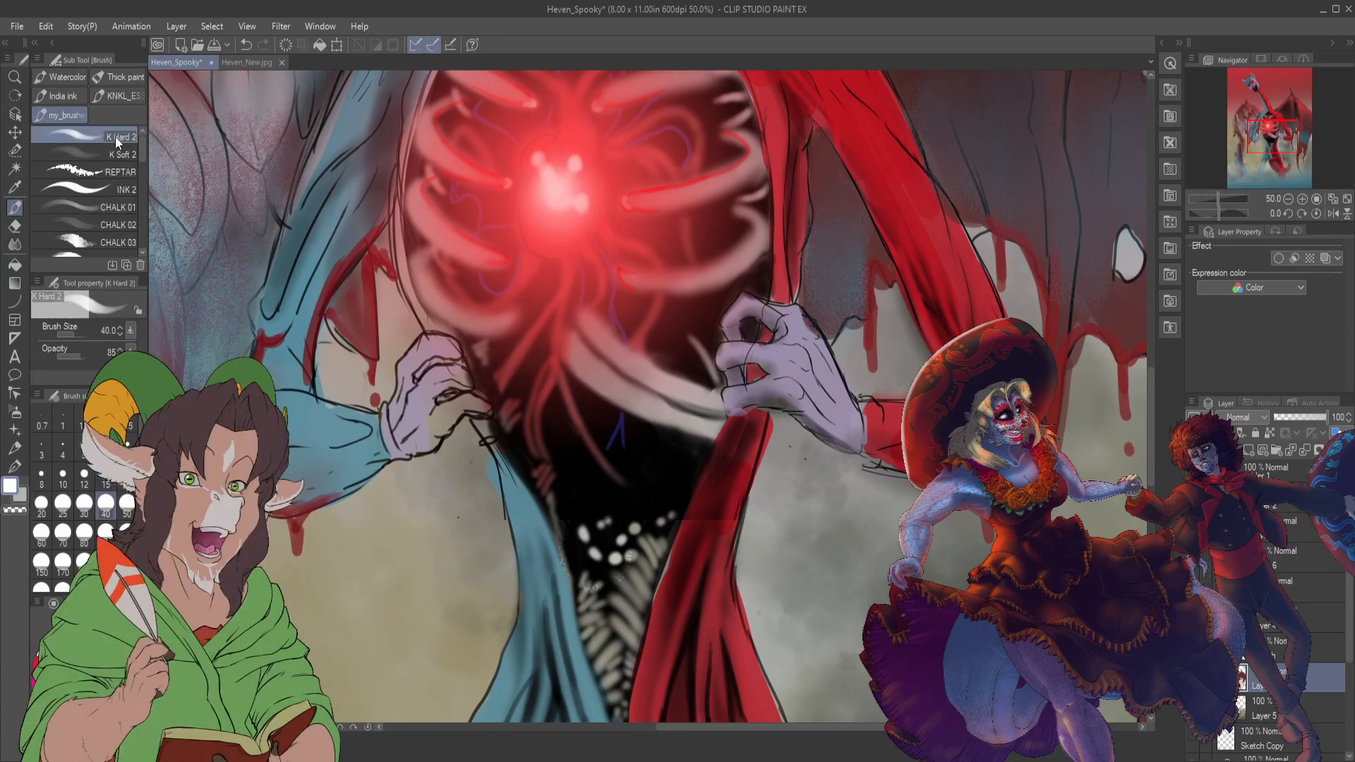
left_click(615, 558)
left_click(634, 529)
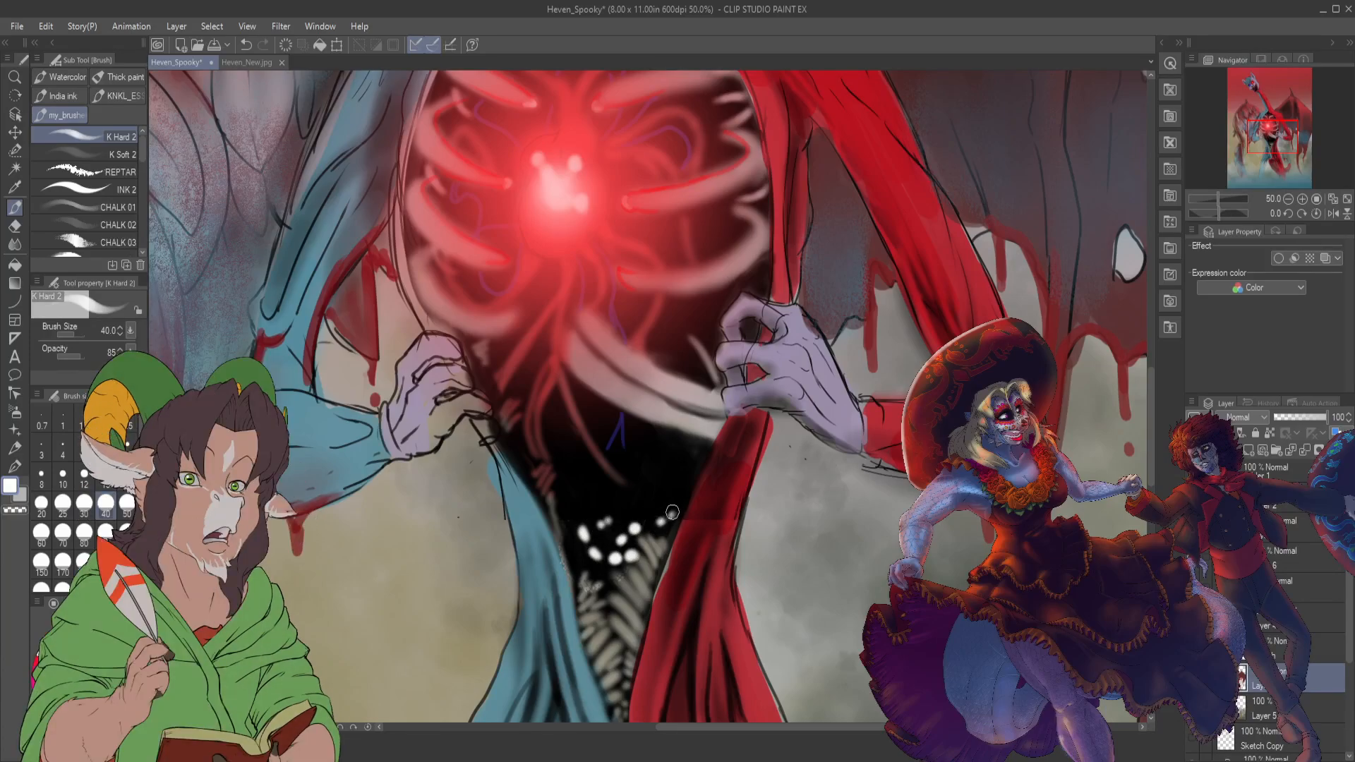
- Paint a long white fang and rows of sharp white teeth in the open mouth with K Hard 2 at size 40
scroll(672, 512, "down", 6)
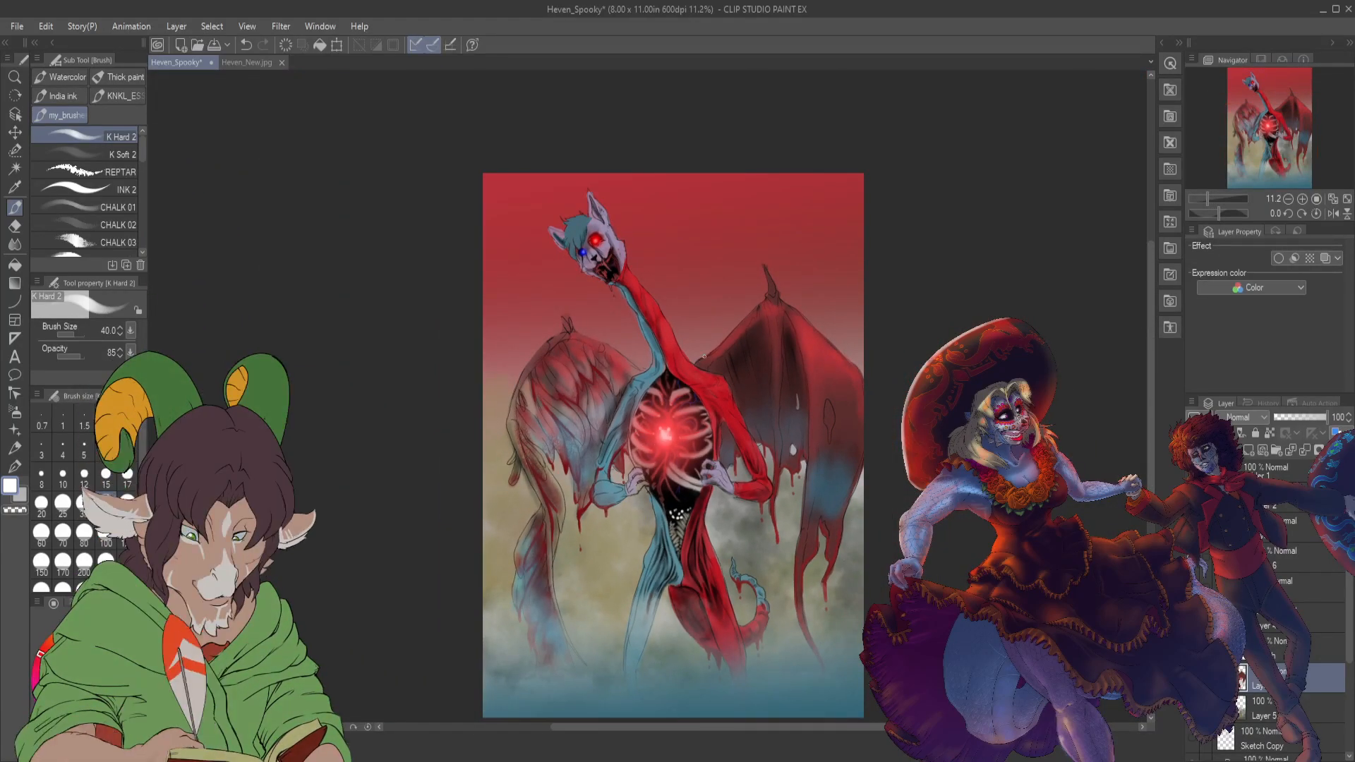
scroll(607, 225, "up", 2)
scroll(612, 266, "up", 3)
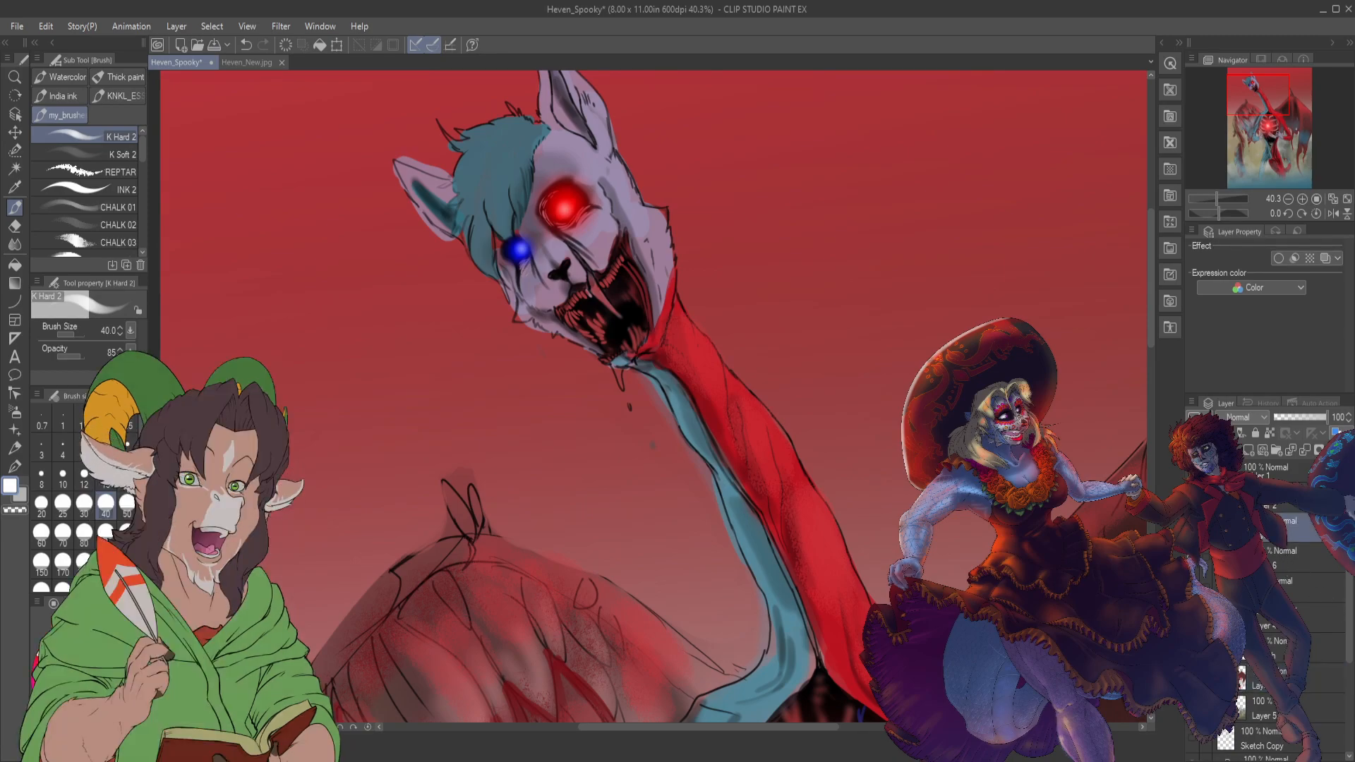
left_click(1292, 678)
scroll(596, 267, "up", 1)
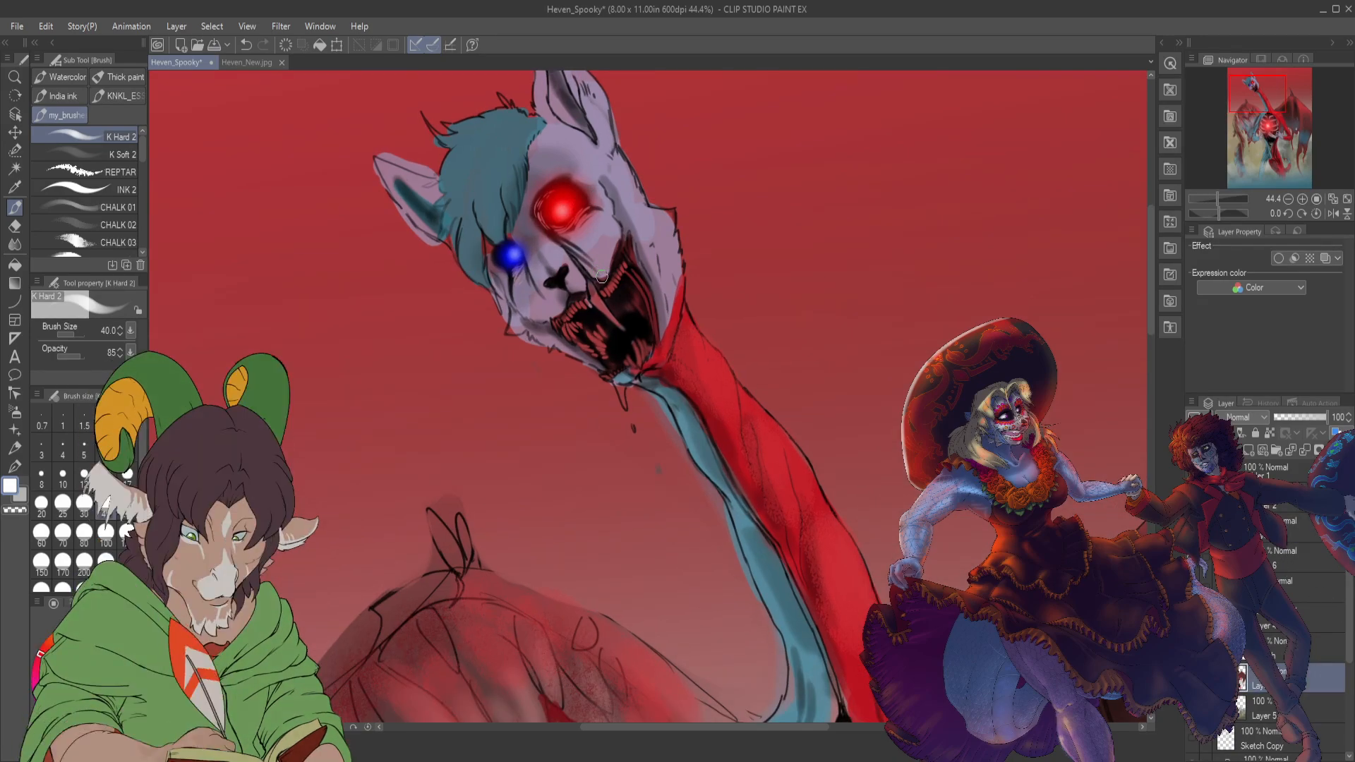
left_click_drag(621, 327, 597, 295)
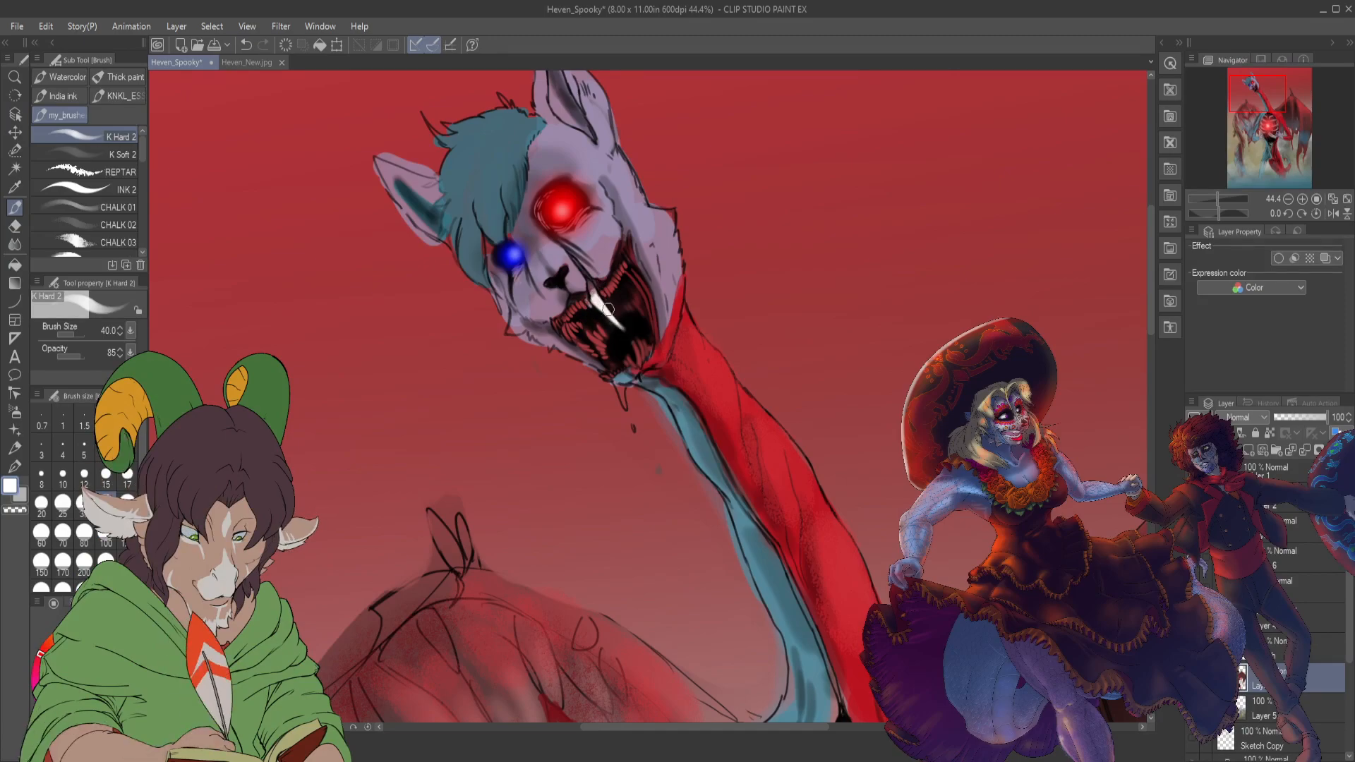
left_click_drag(607, 288, 628, 260)
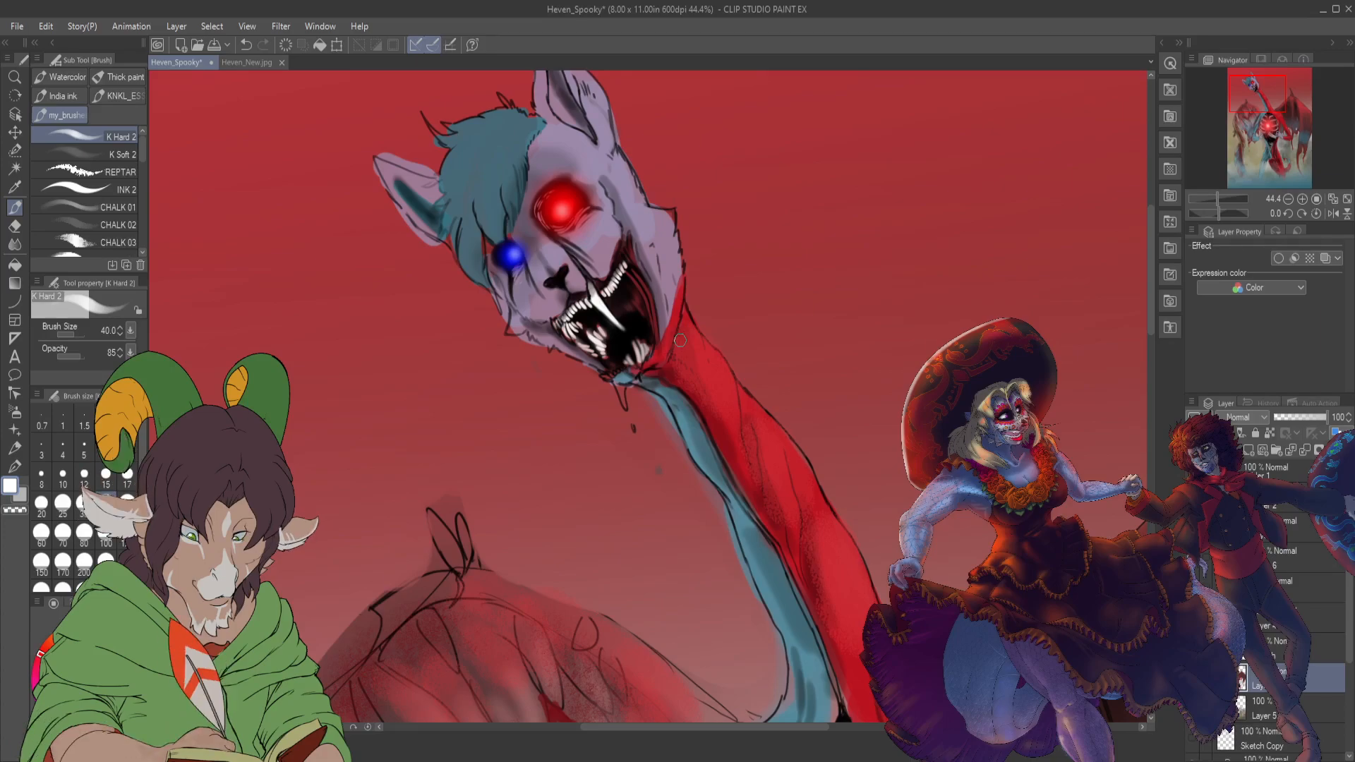
- Examine the painted teeth up close and review the head, wings and background across the whole illustration
scroll(679, 341, "down", 4)
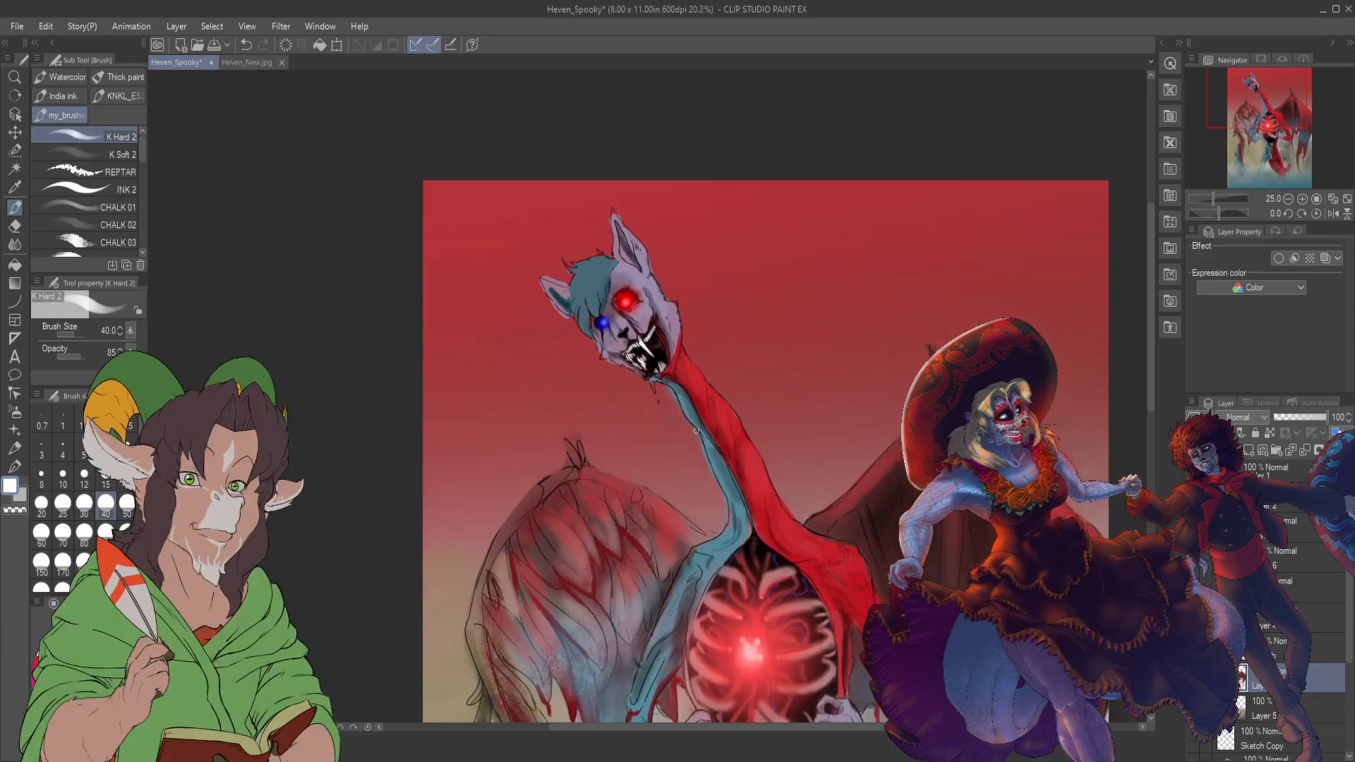
scroll(635, 387, "up", 2)
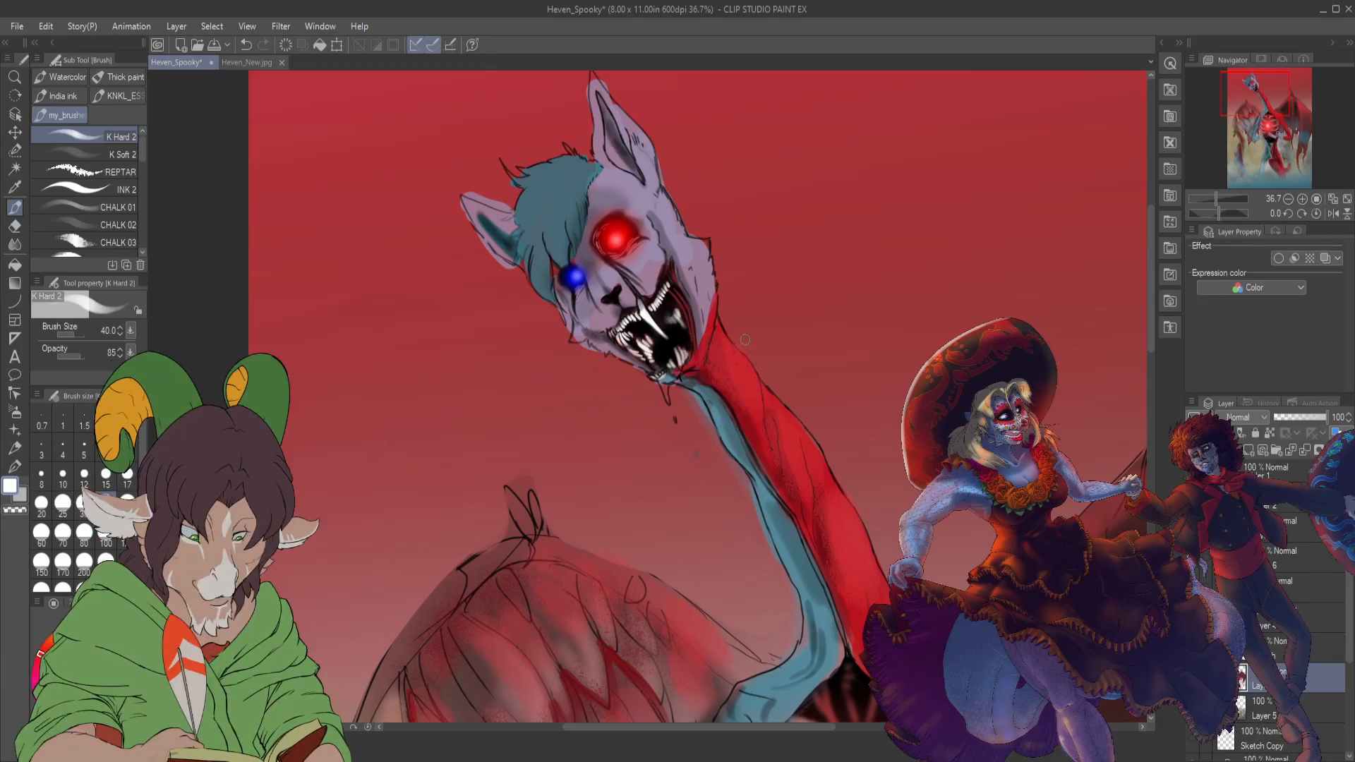
scroll(744, 339, "down", 4)
left_click_drag(1232, 106, 1256, 126)
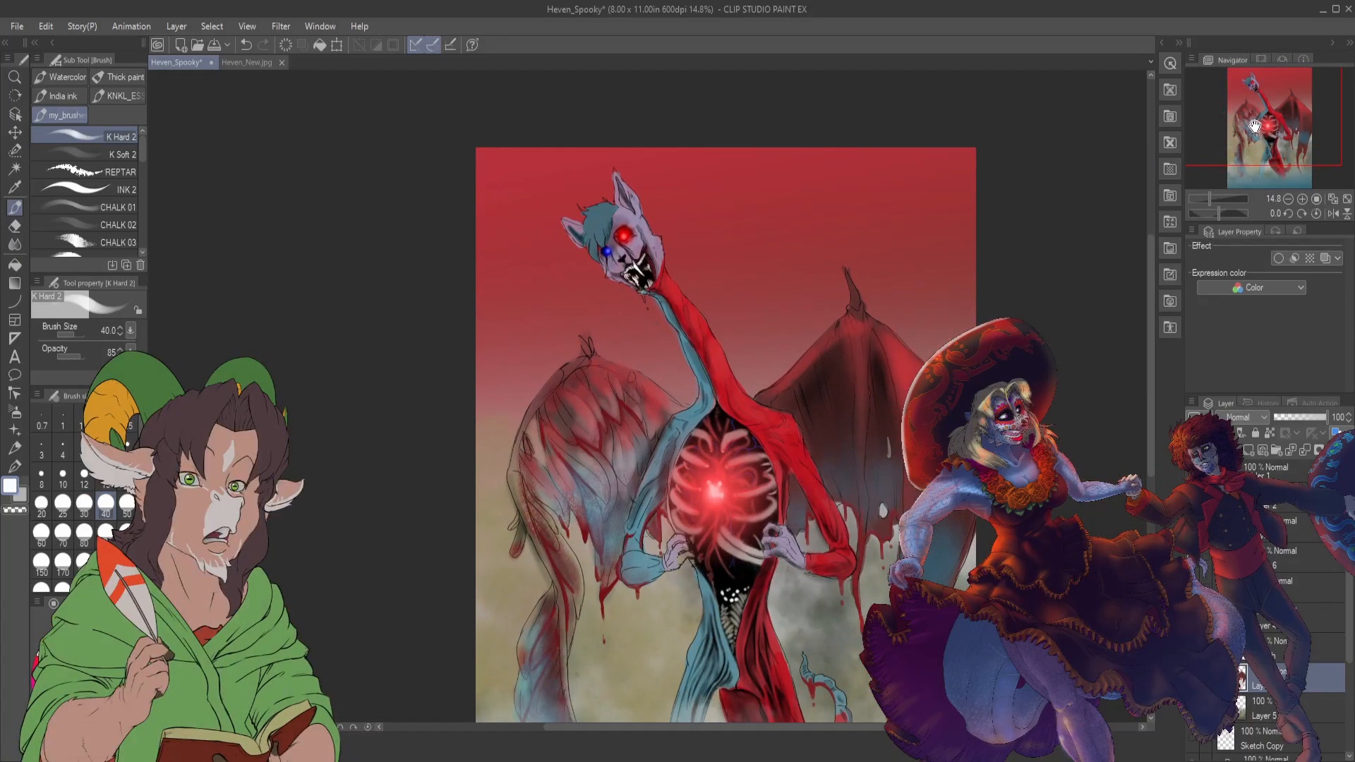
scroll(545, 322, "down", 1)
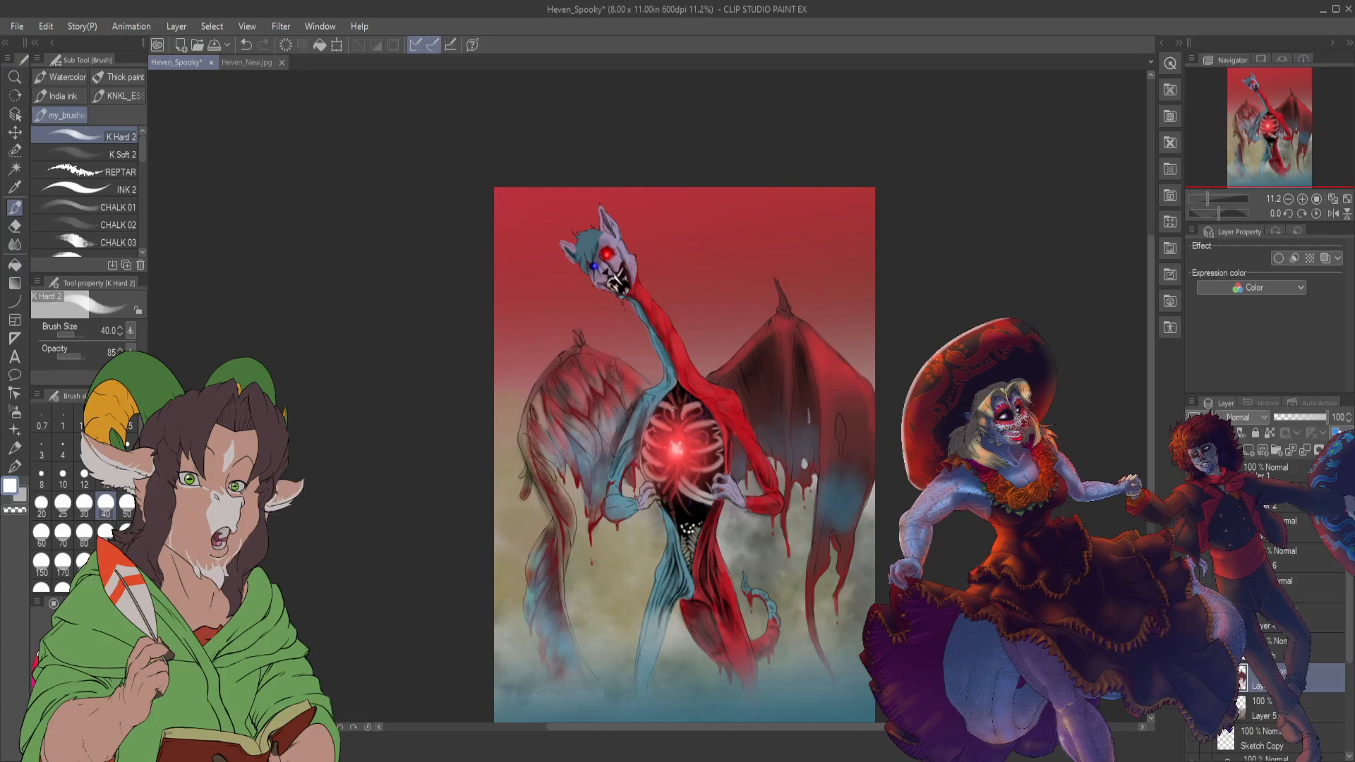
scroll(707, 486, "up", 2)
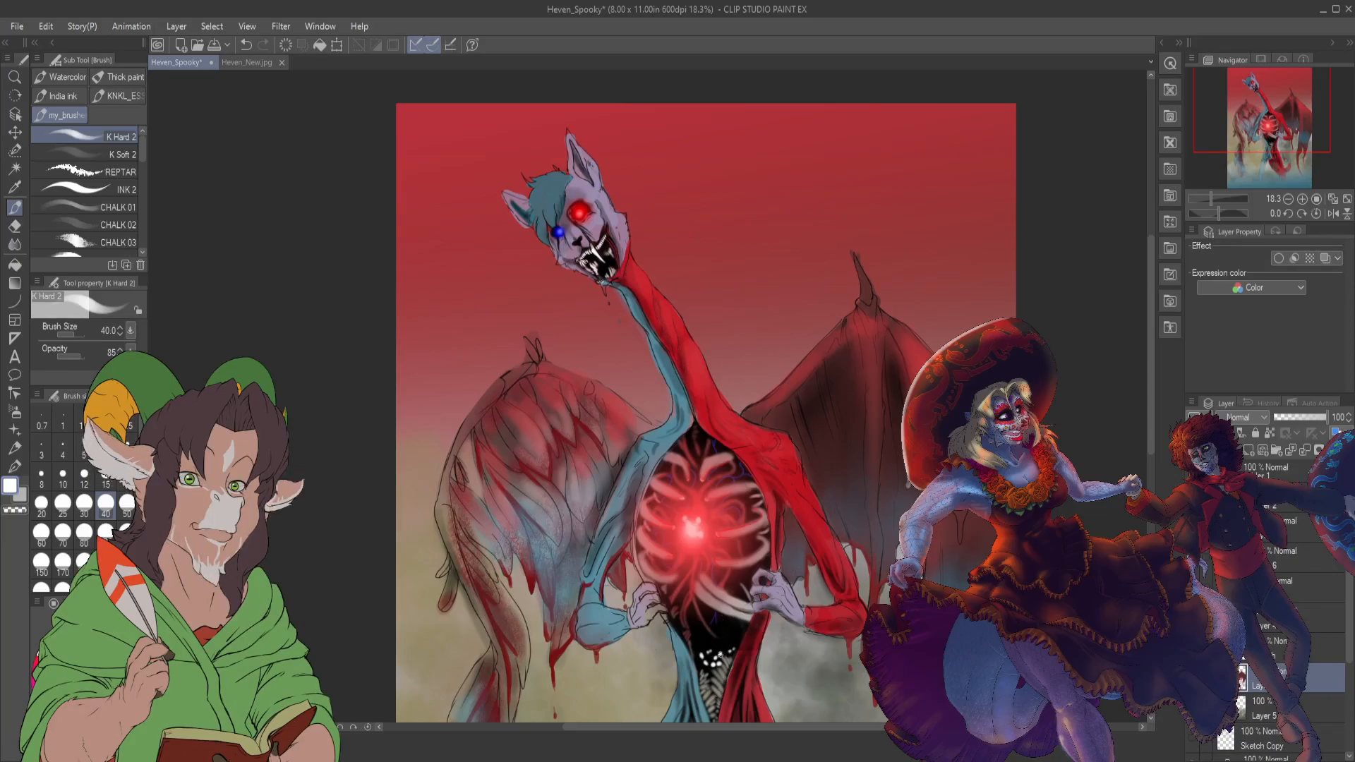
scroll(722, 696, "down", 1)
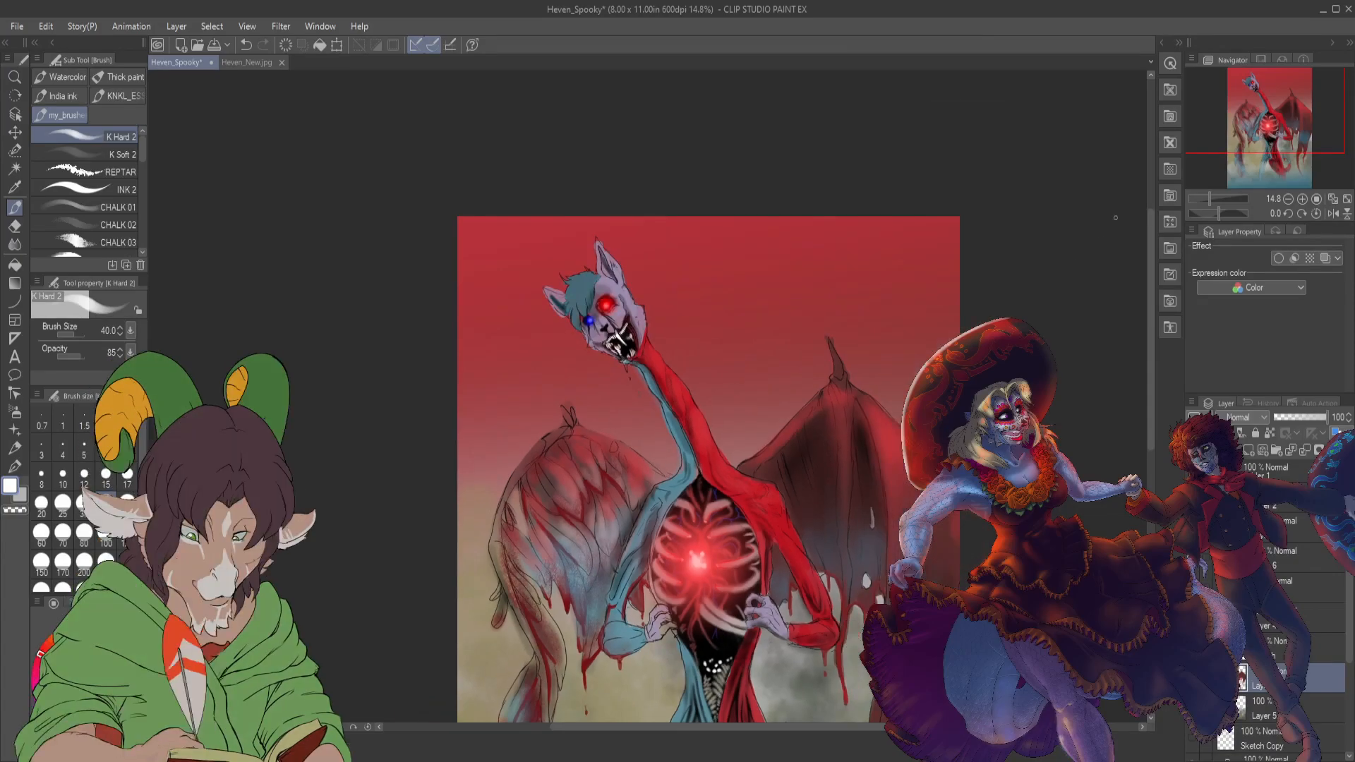
mouse_move(1232, 112)
left_mouse_down()
mouse_move(1237, 177)
mouse_move(1233, 132)
left_mouse_up()
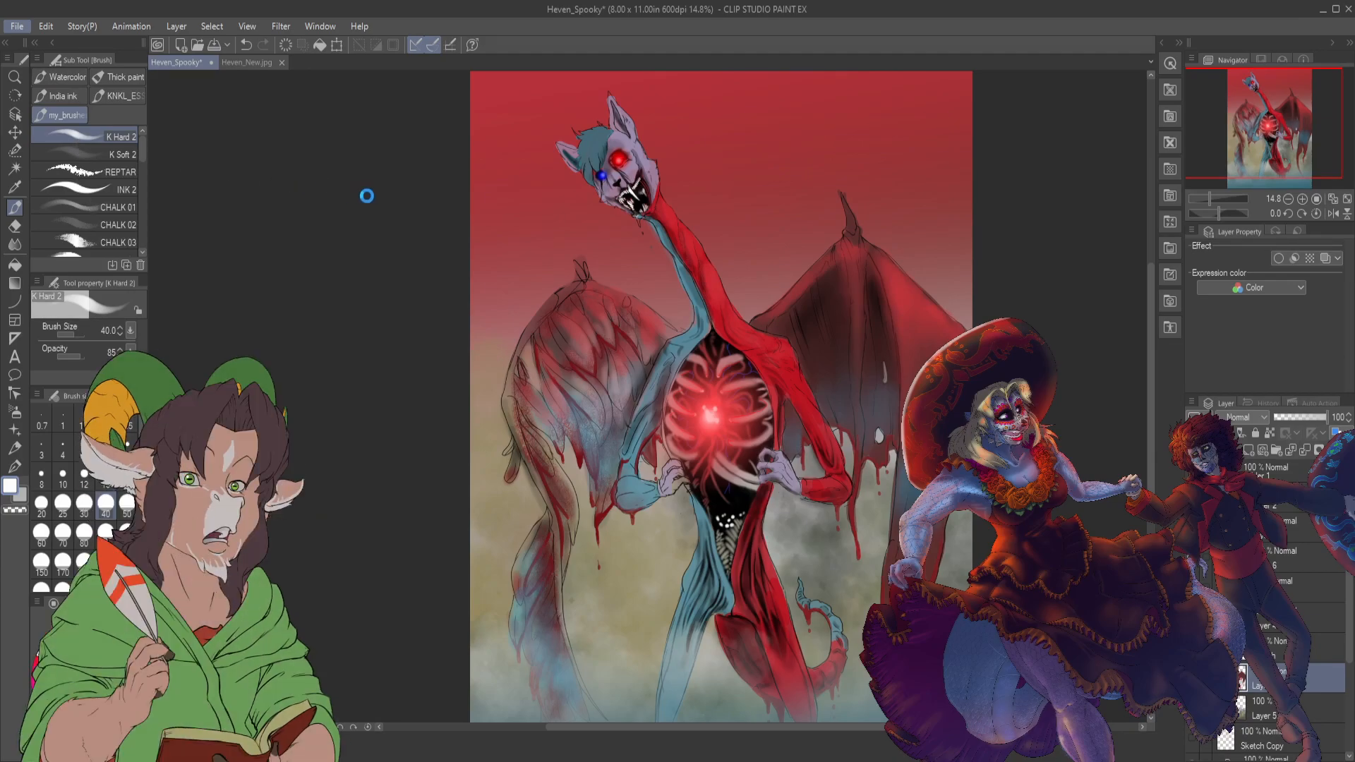
- Save the illustration, and save a PNG version as Heven_Spooky.png
key("ctrl+s")
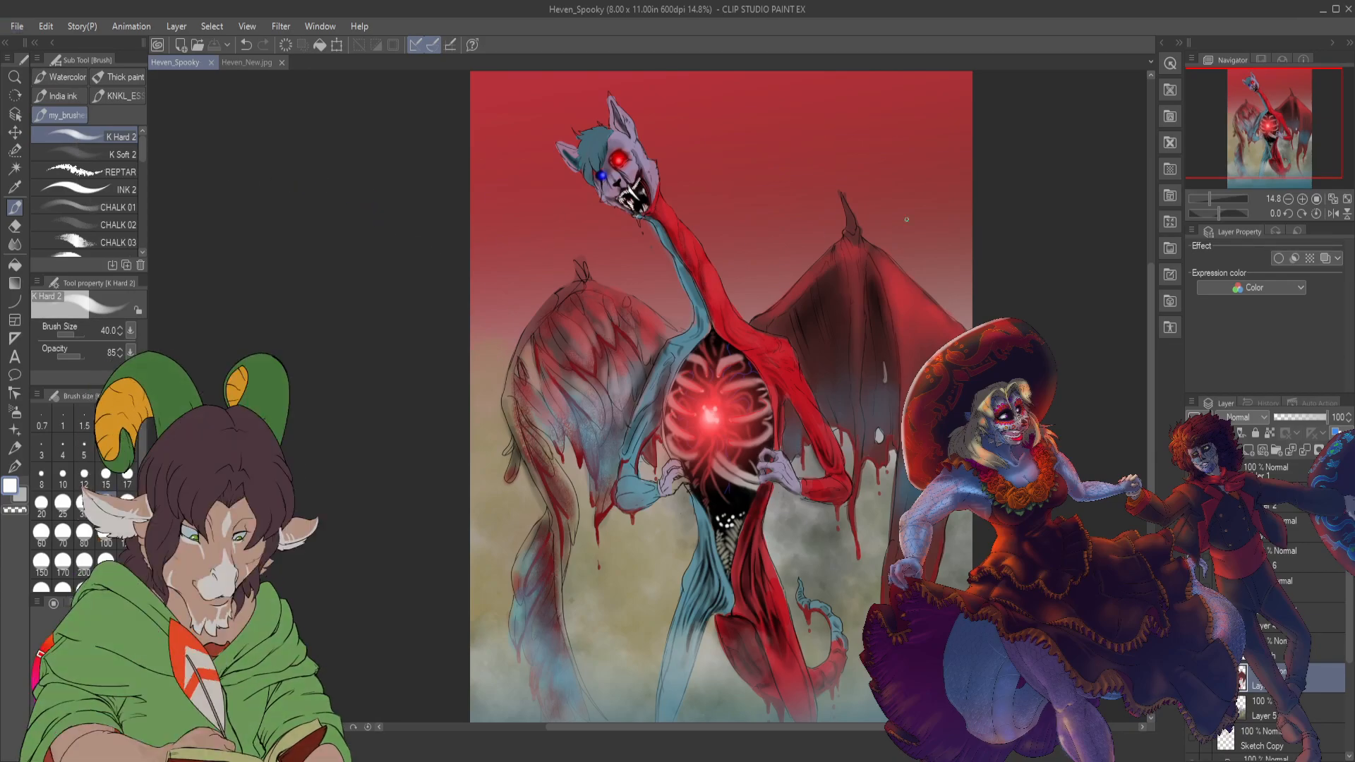
left_click_drag(1310, 108, 1304, 115)
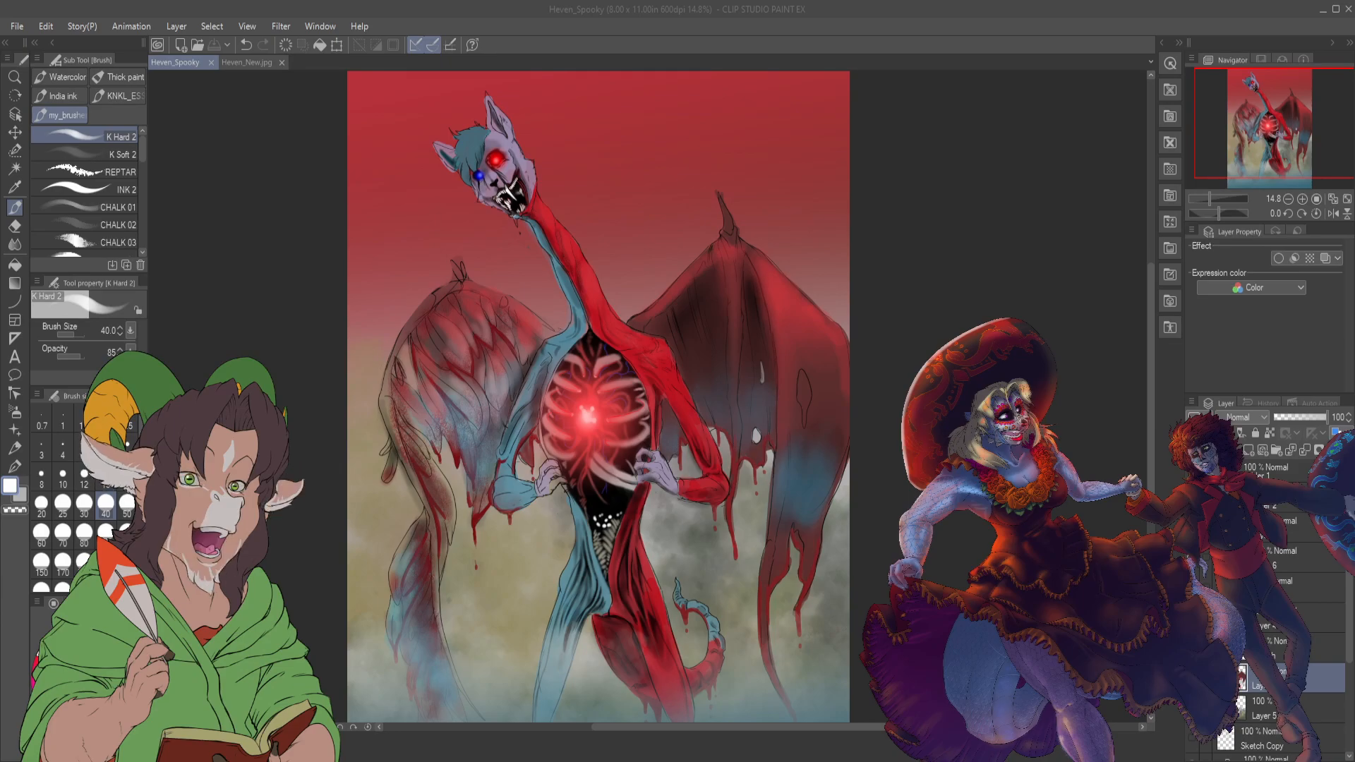
key("ctrl+s")
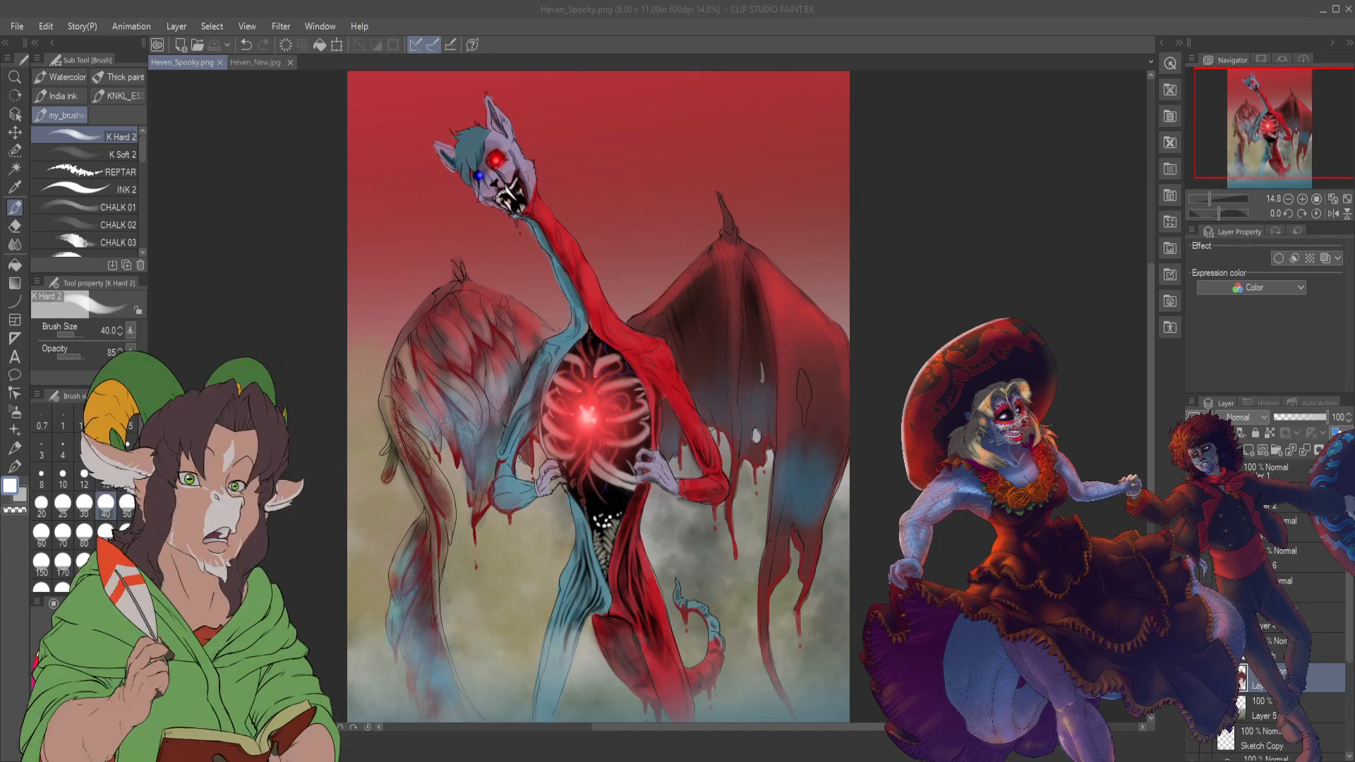
- Close the finished Heven_Spooky.png illustration and the Heven_New.jpg reference image
left_click(633, 262)
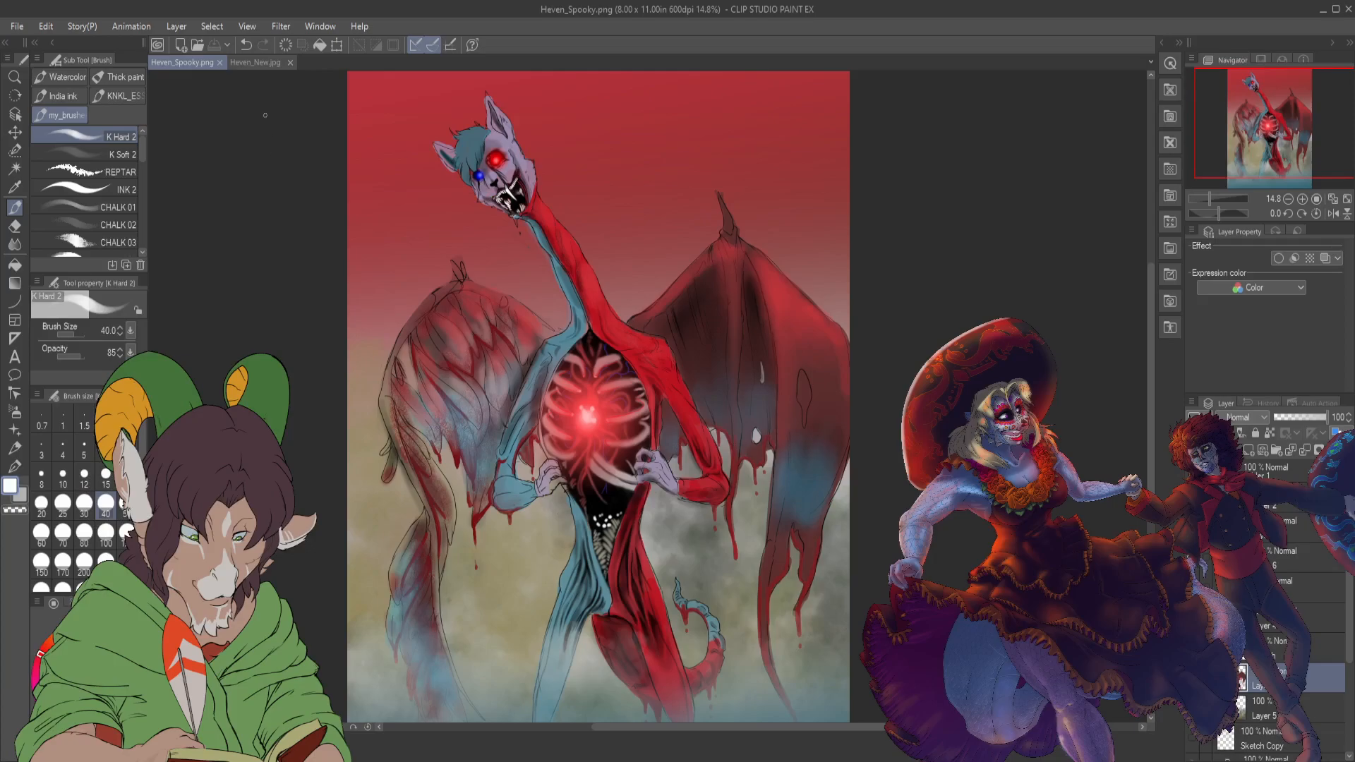
left_click(220, 62)
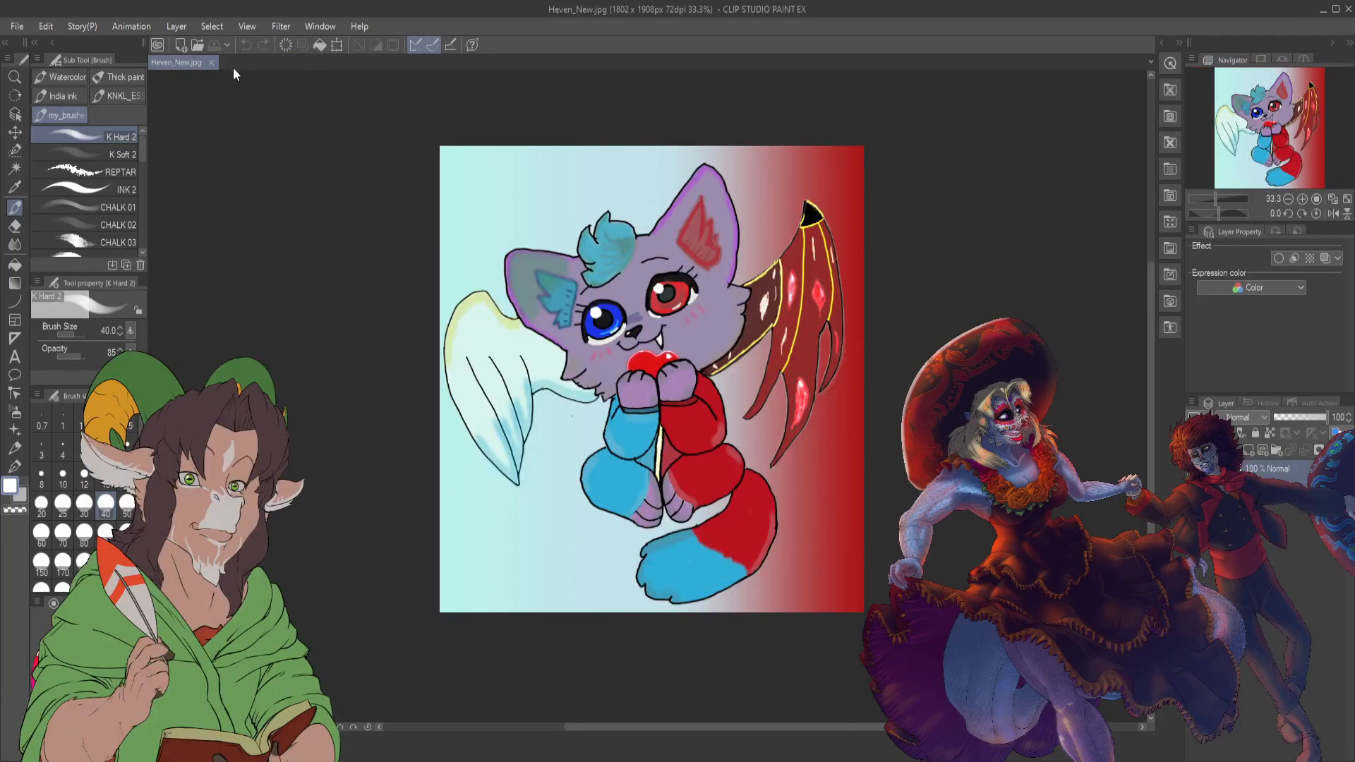
left_click(211, 63)
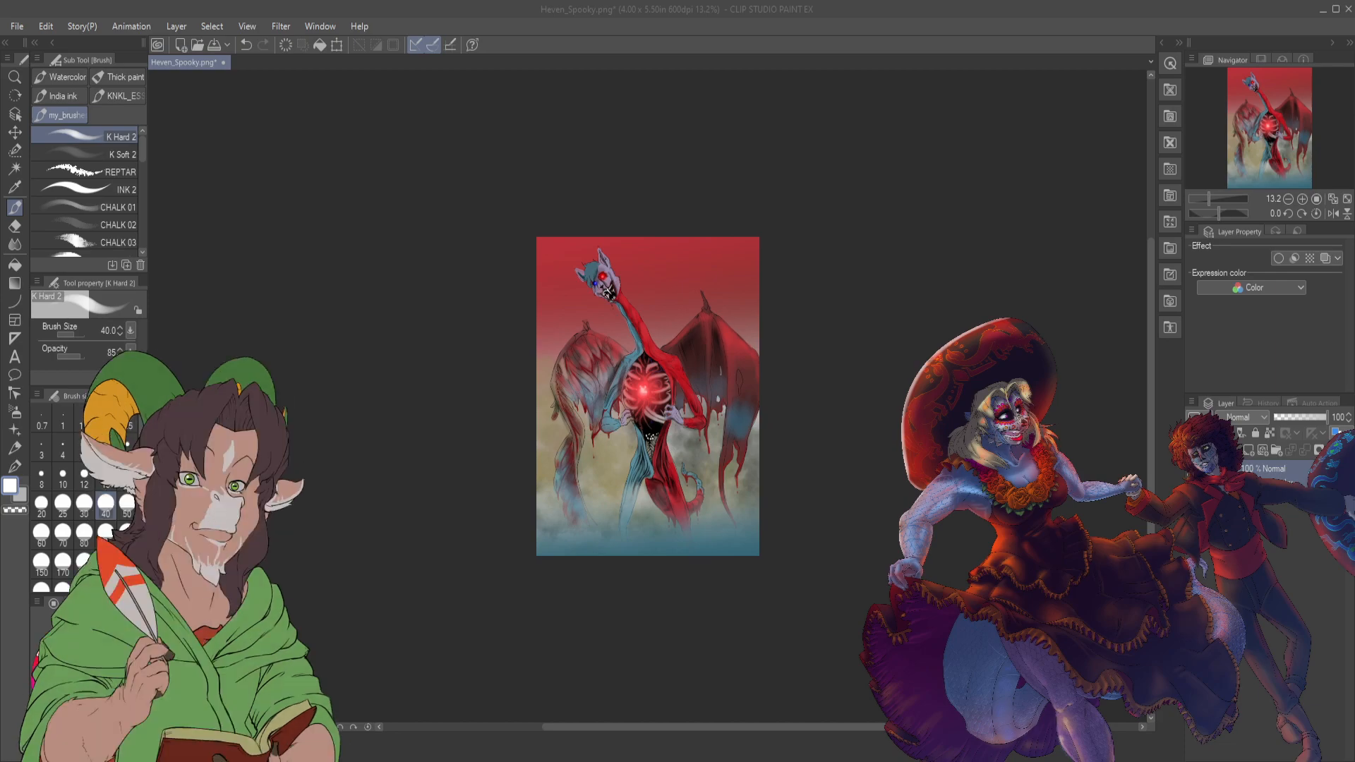
- Save the reduced 4.00 x 5.50 in version of the illustration as Heven_Spooky_smaller.png
key("Return")
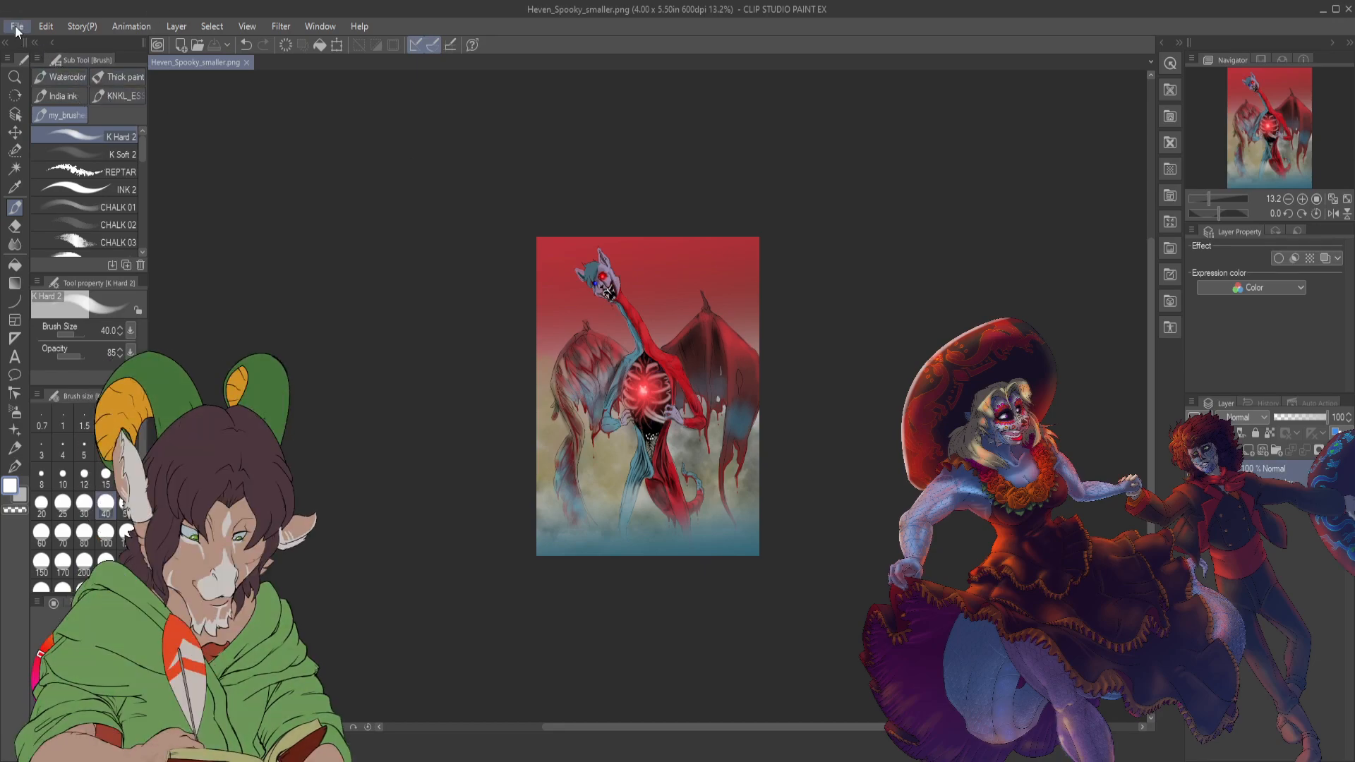
key("Left")
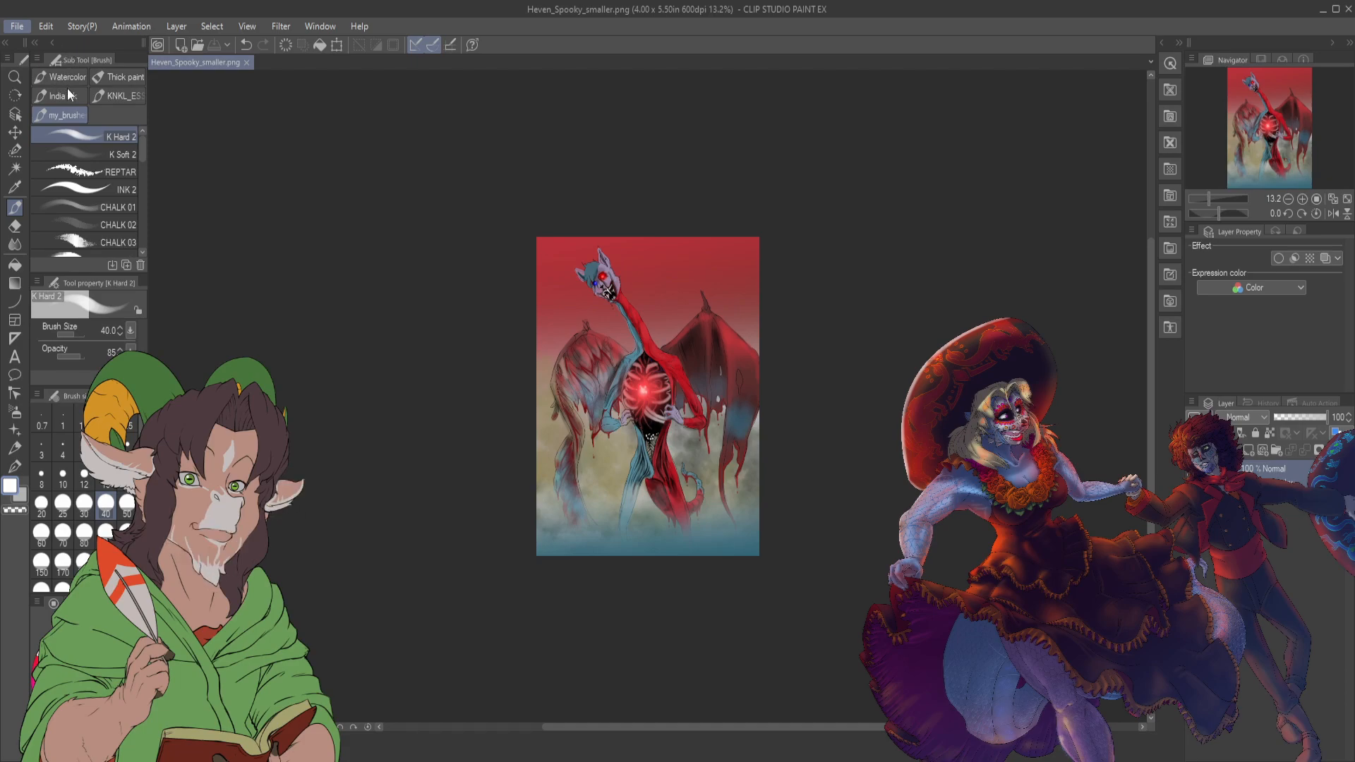
key("Escape")
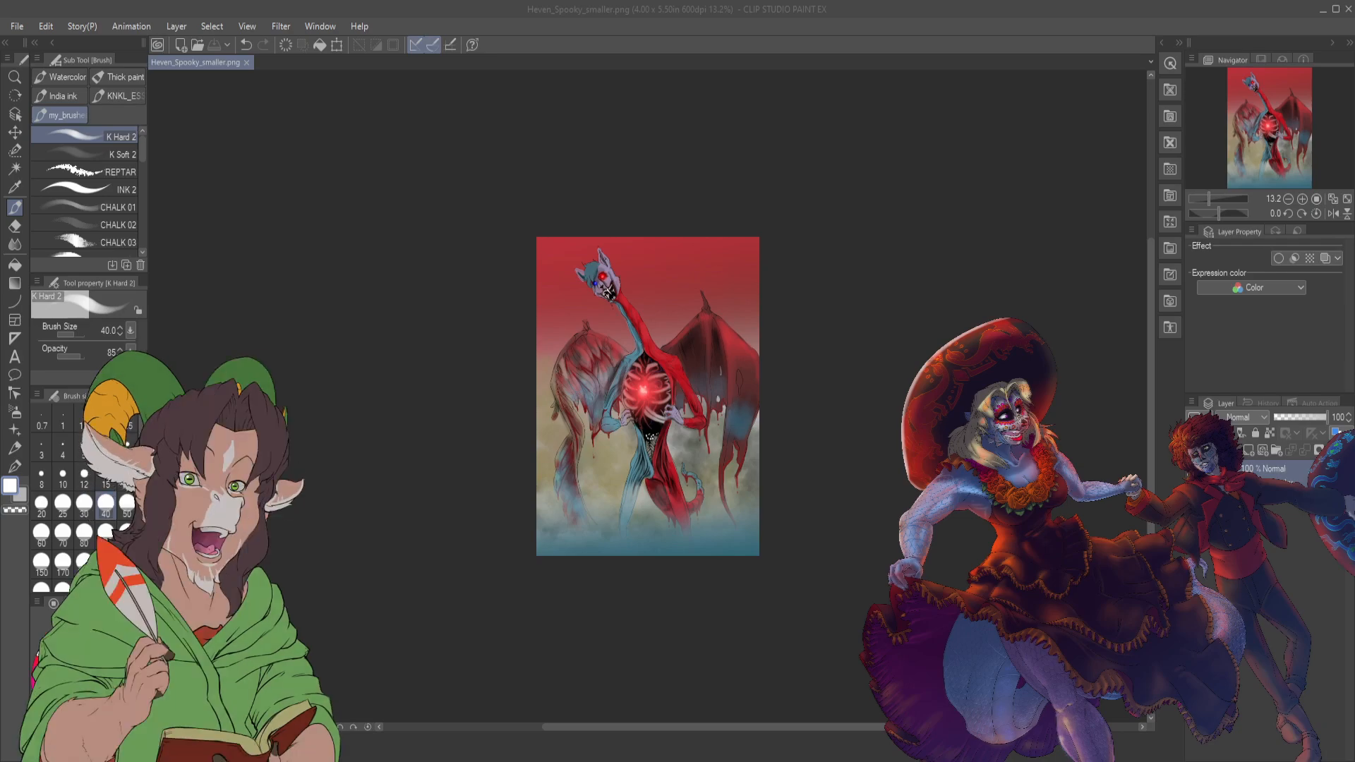
left_click(232, 66)
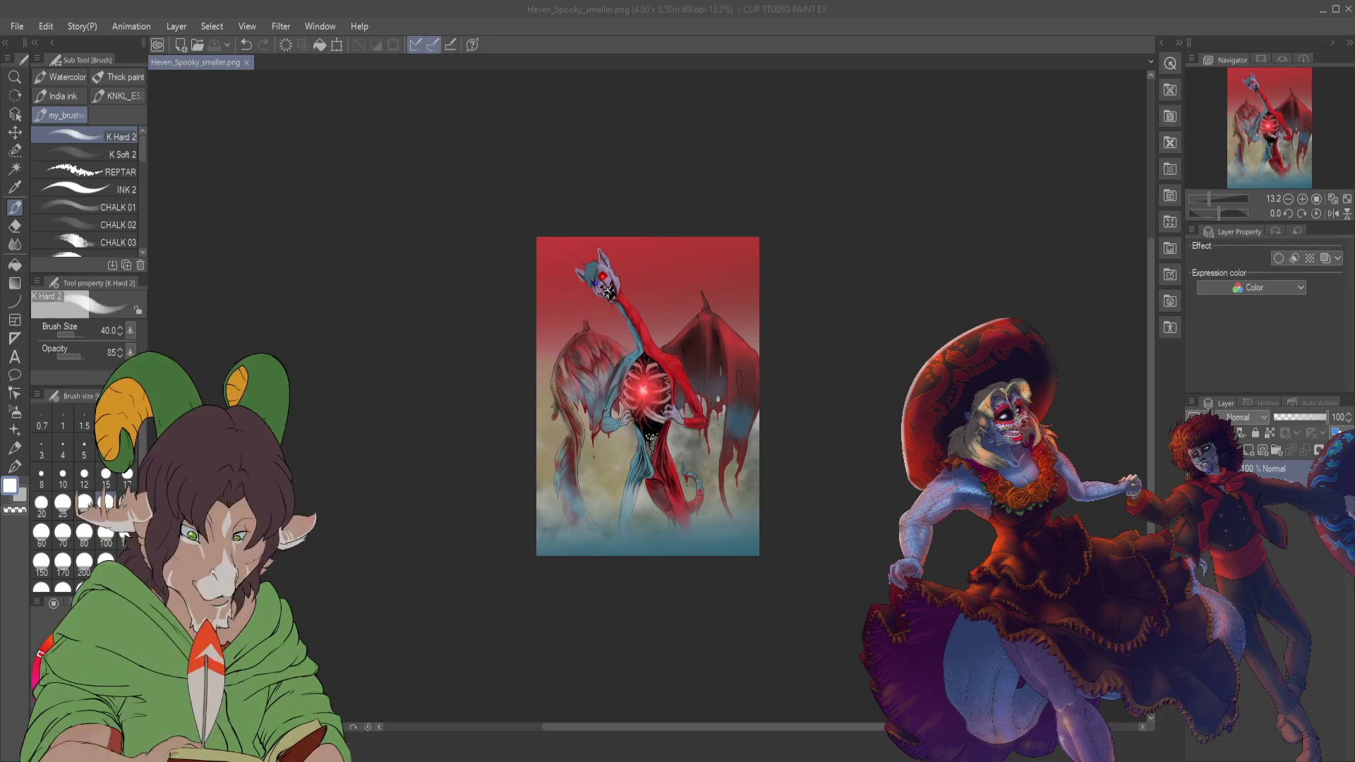
scroll(736, 400, "up", 1)
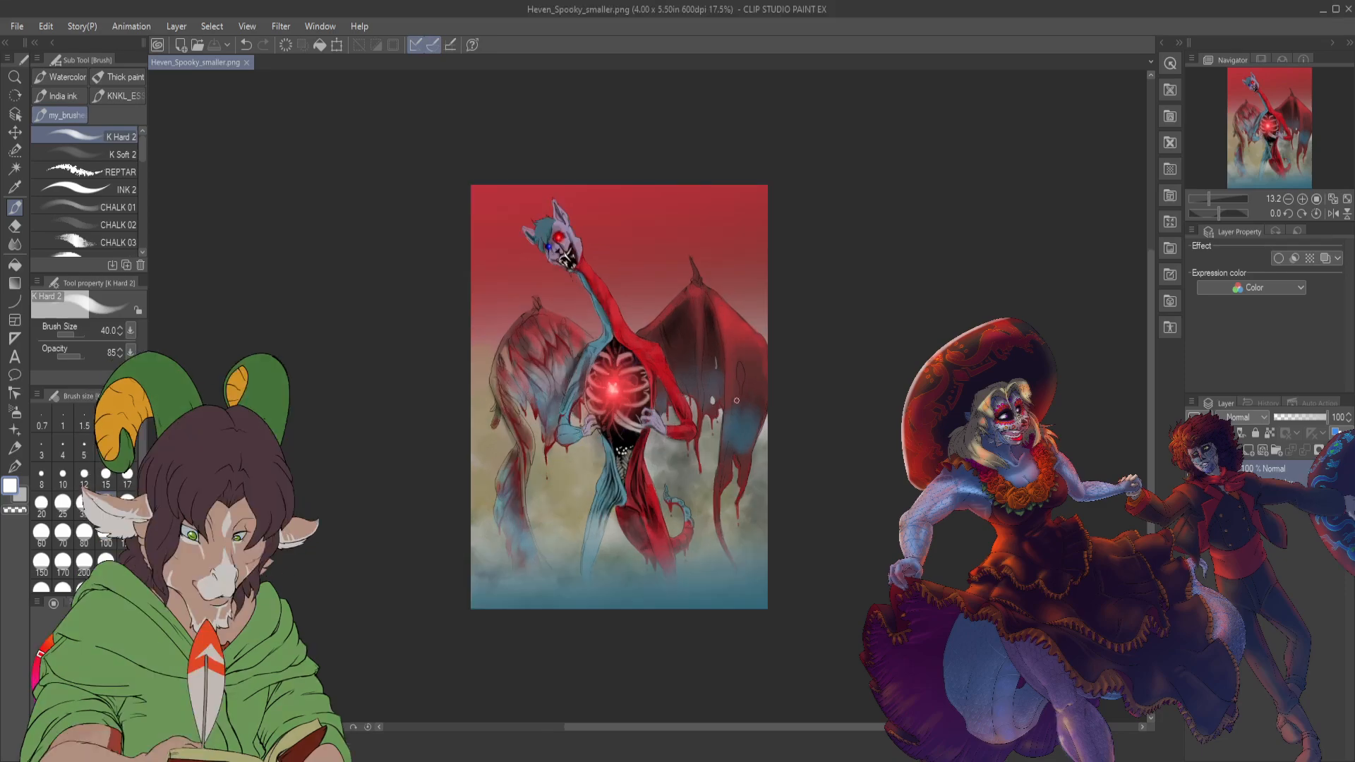
scroll(583, 351, "up", 2)
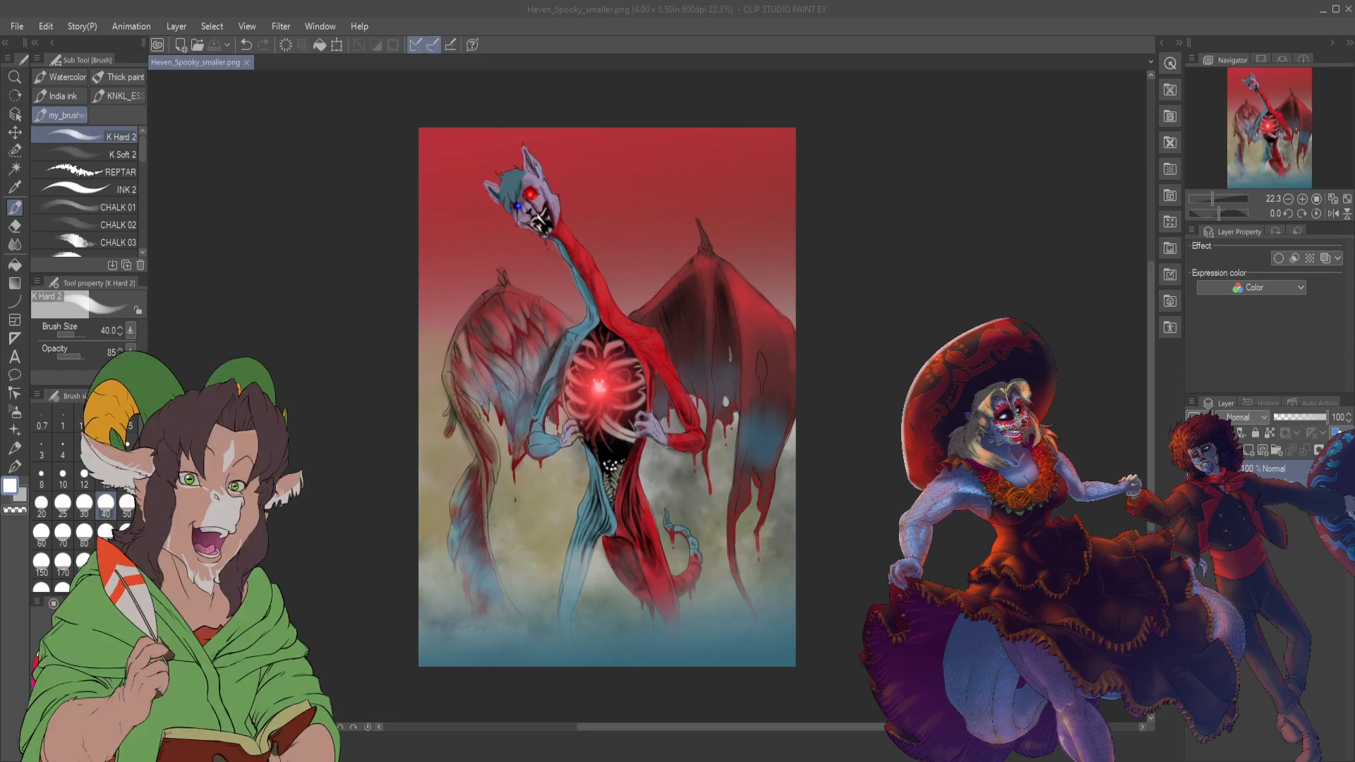
scroll(894, 254, "up", 1)
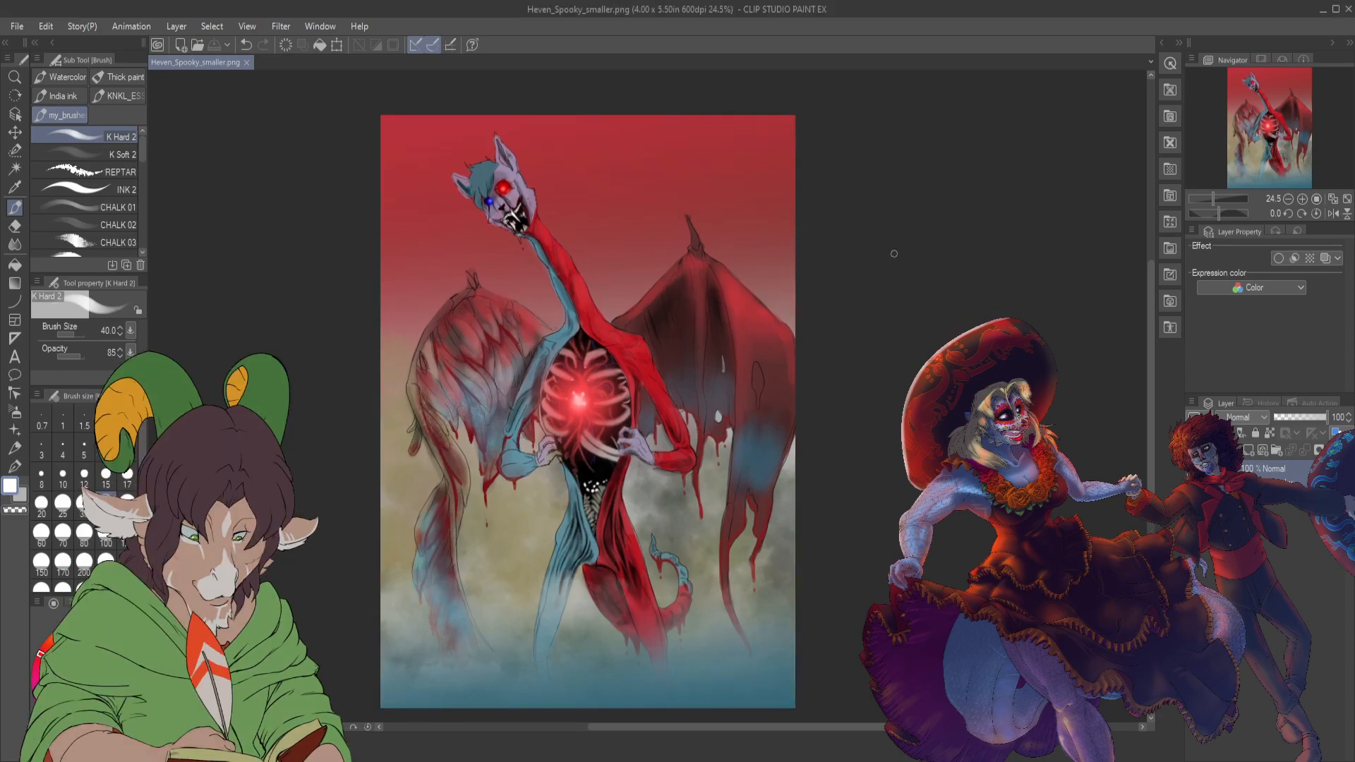